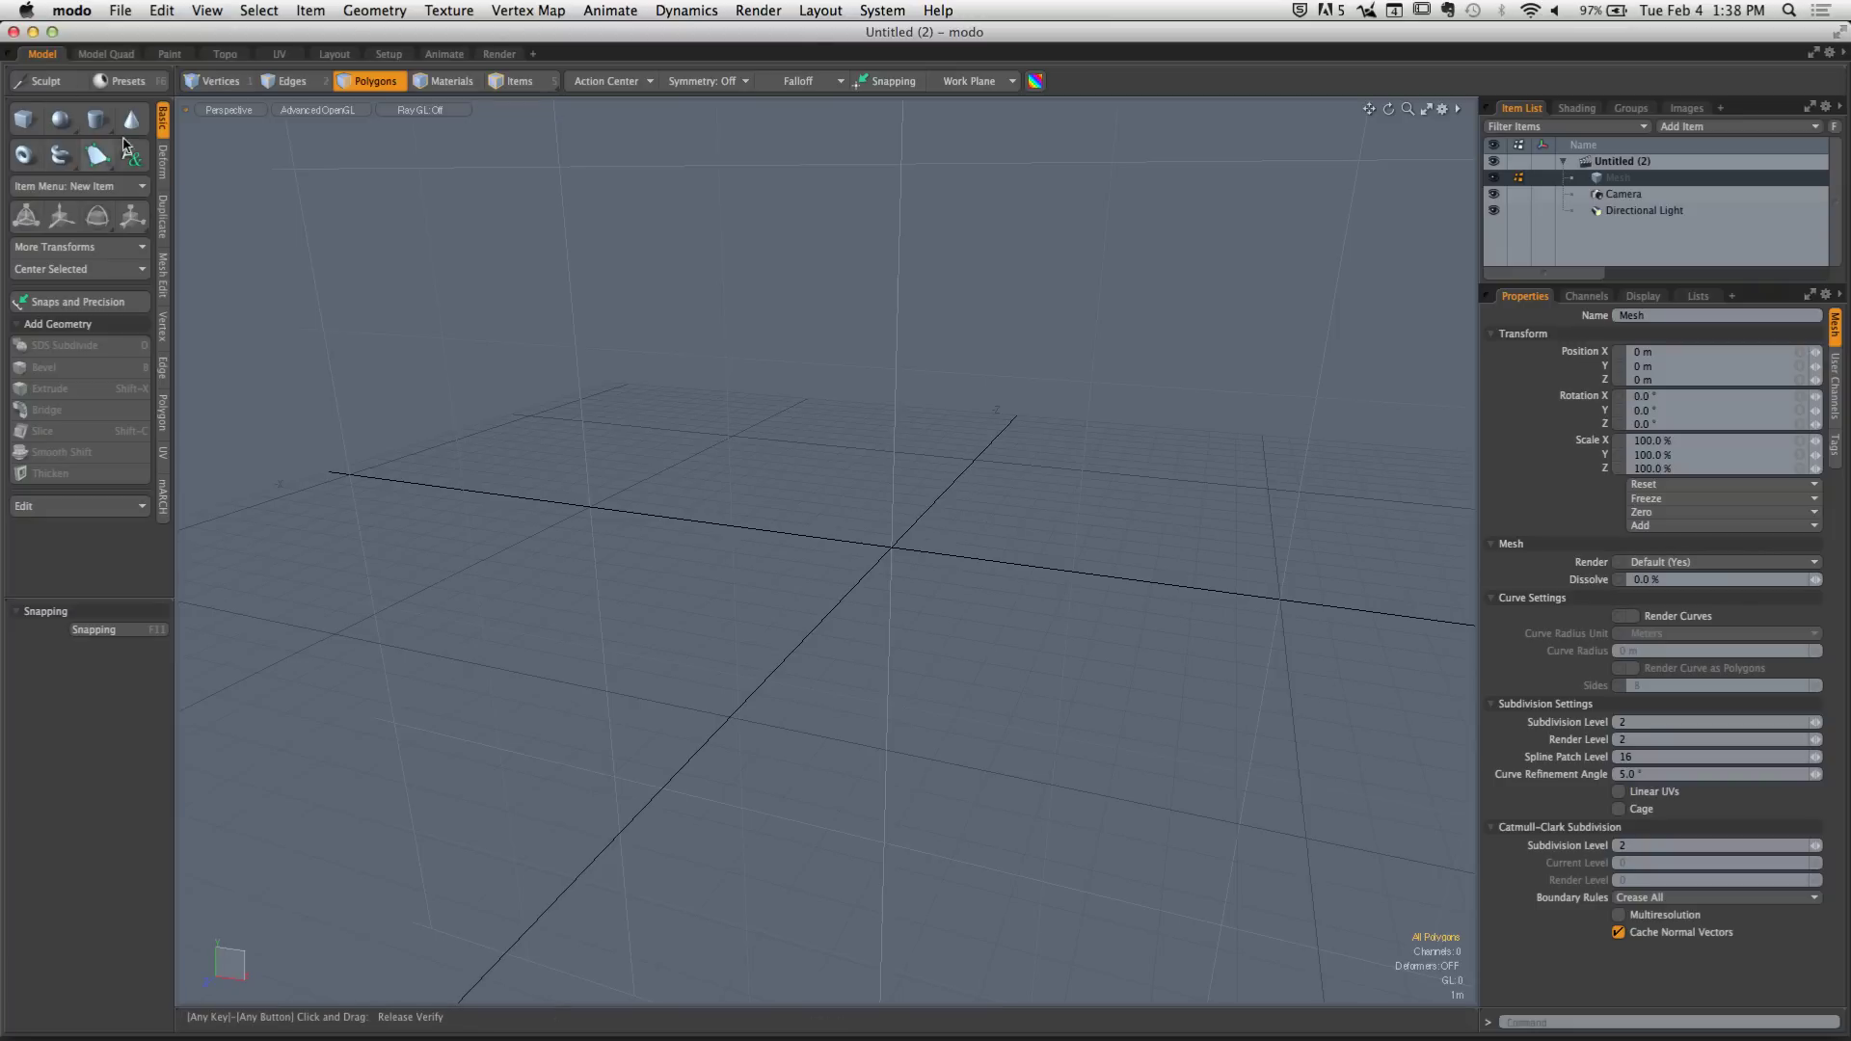
Create a default unit cylinder at the origin and fit it in the view, in polygon selection mode
{"action": "left_click", "coordinate": [97, 121], "text": "shift"}
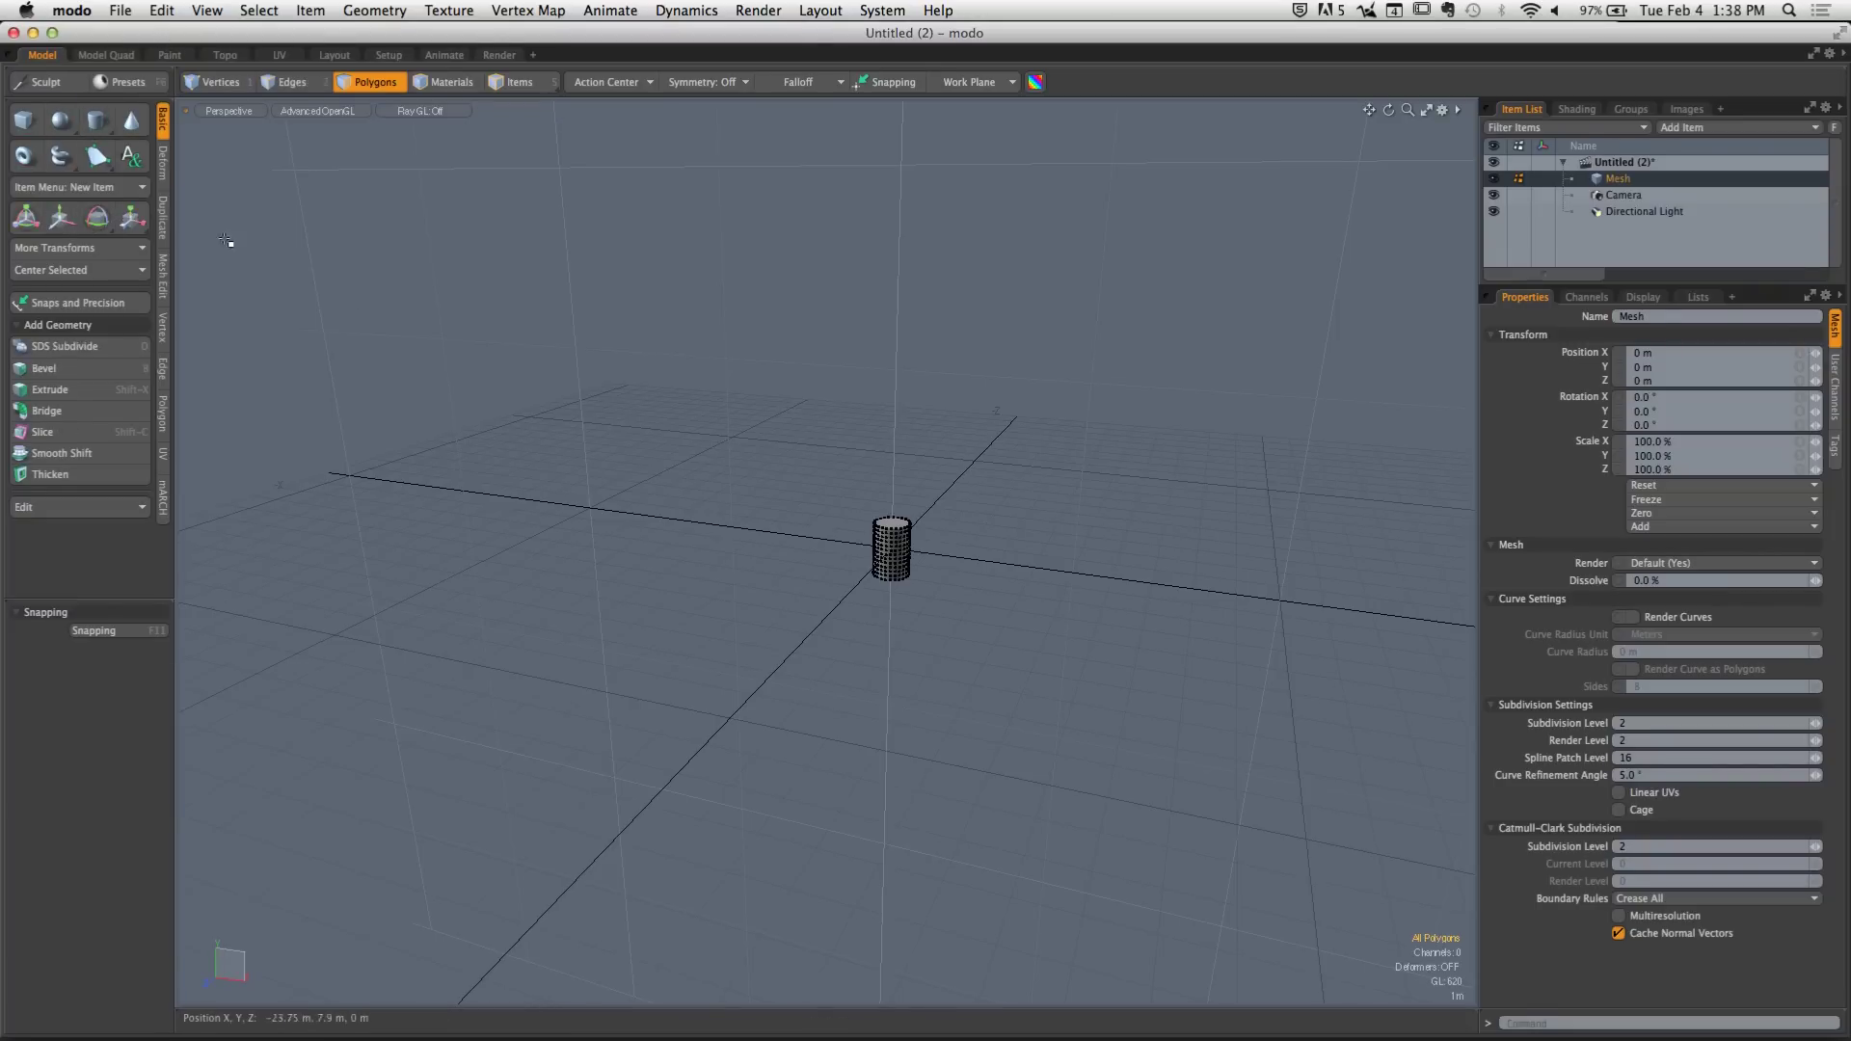
{"action": "key", "text": "a"}
{"action": "scroll", "coordinate": [856, 520], "scroll_direction": "up", "scroll_amount": 3}
{"action": "scroll", "coordinate": [856, 520], "scroll_direction": "down", "scroll_amount": 5}
{"action": "key", "text": "3"}
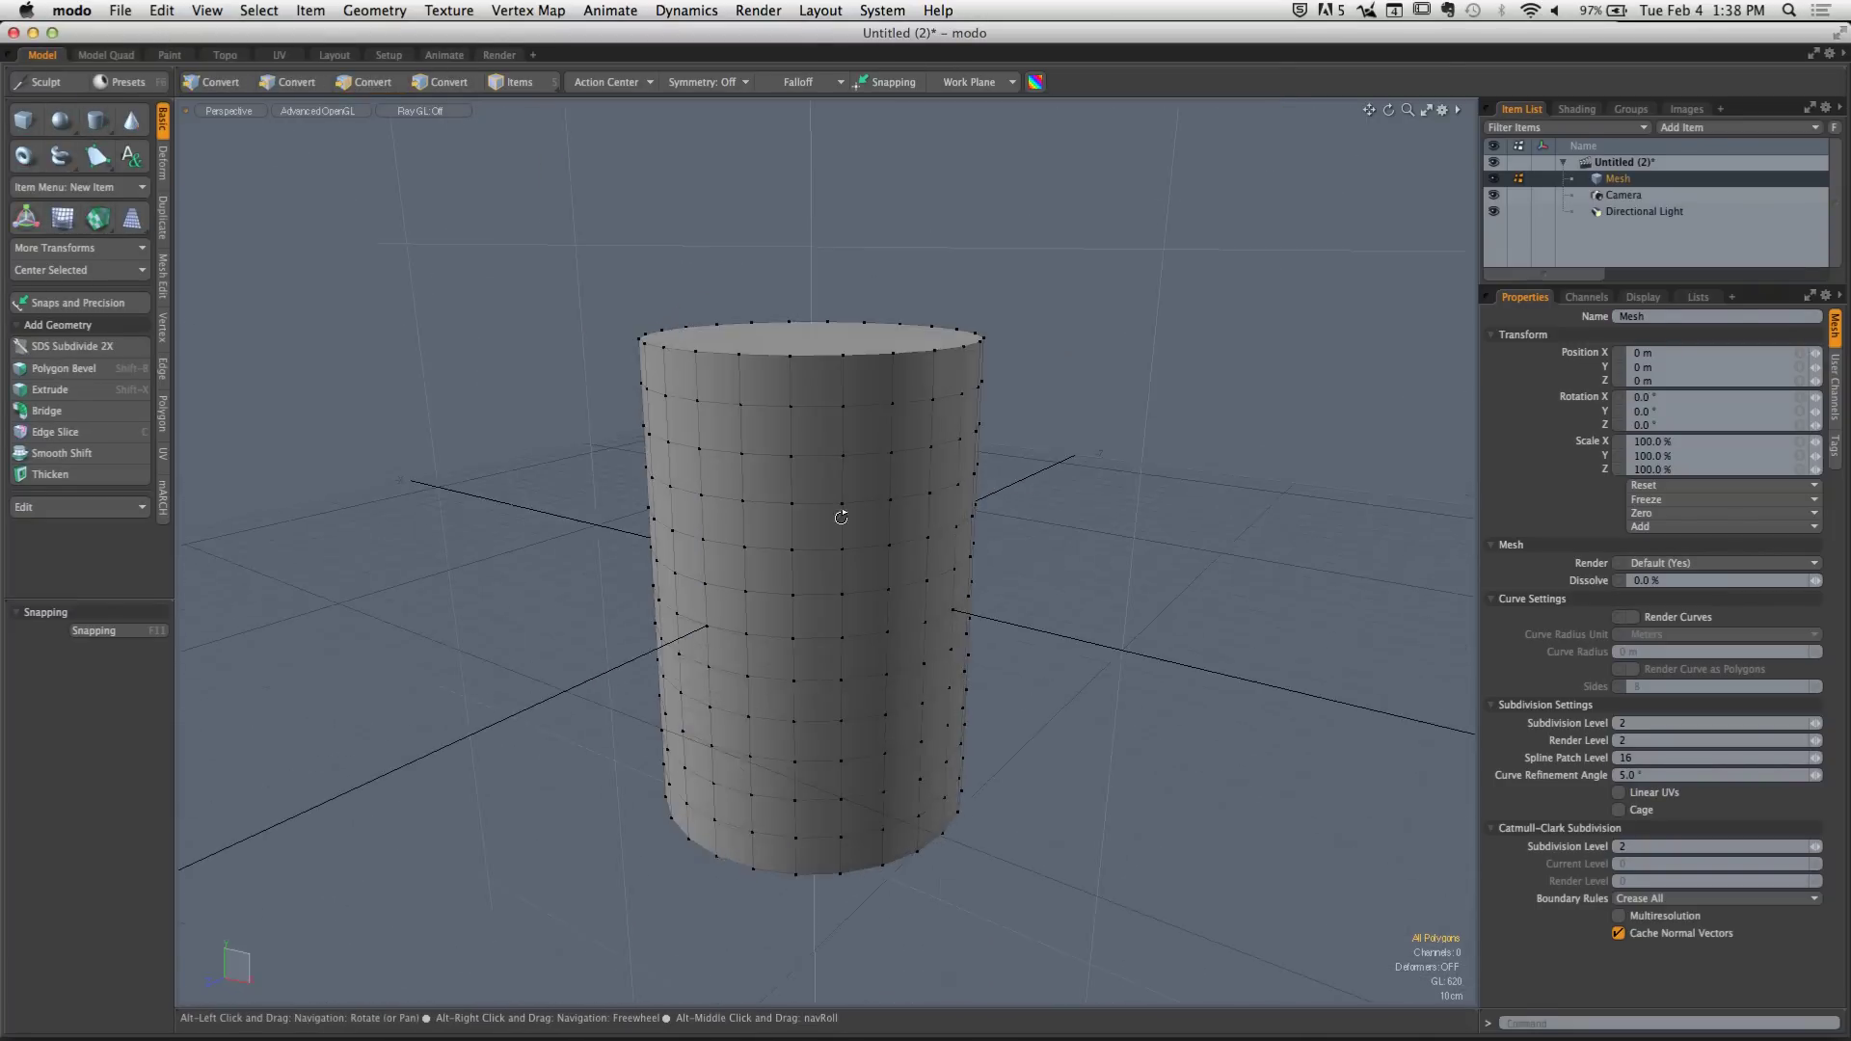
{"action": "left_click", "coordinate": [768, 500]}
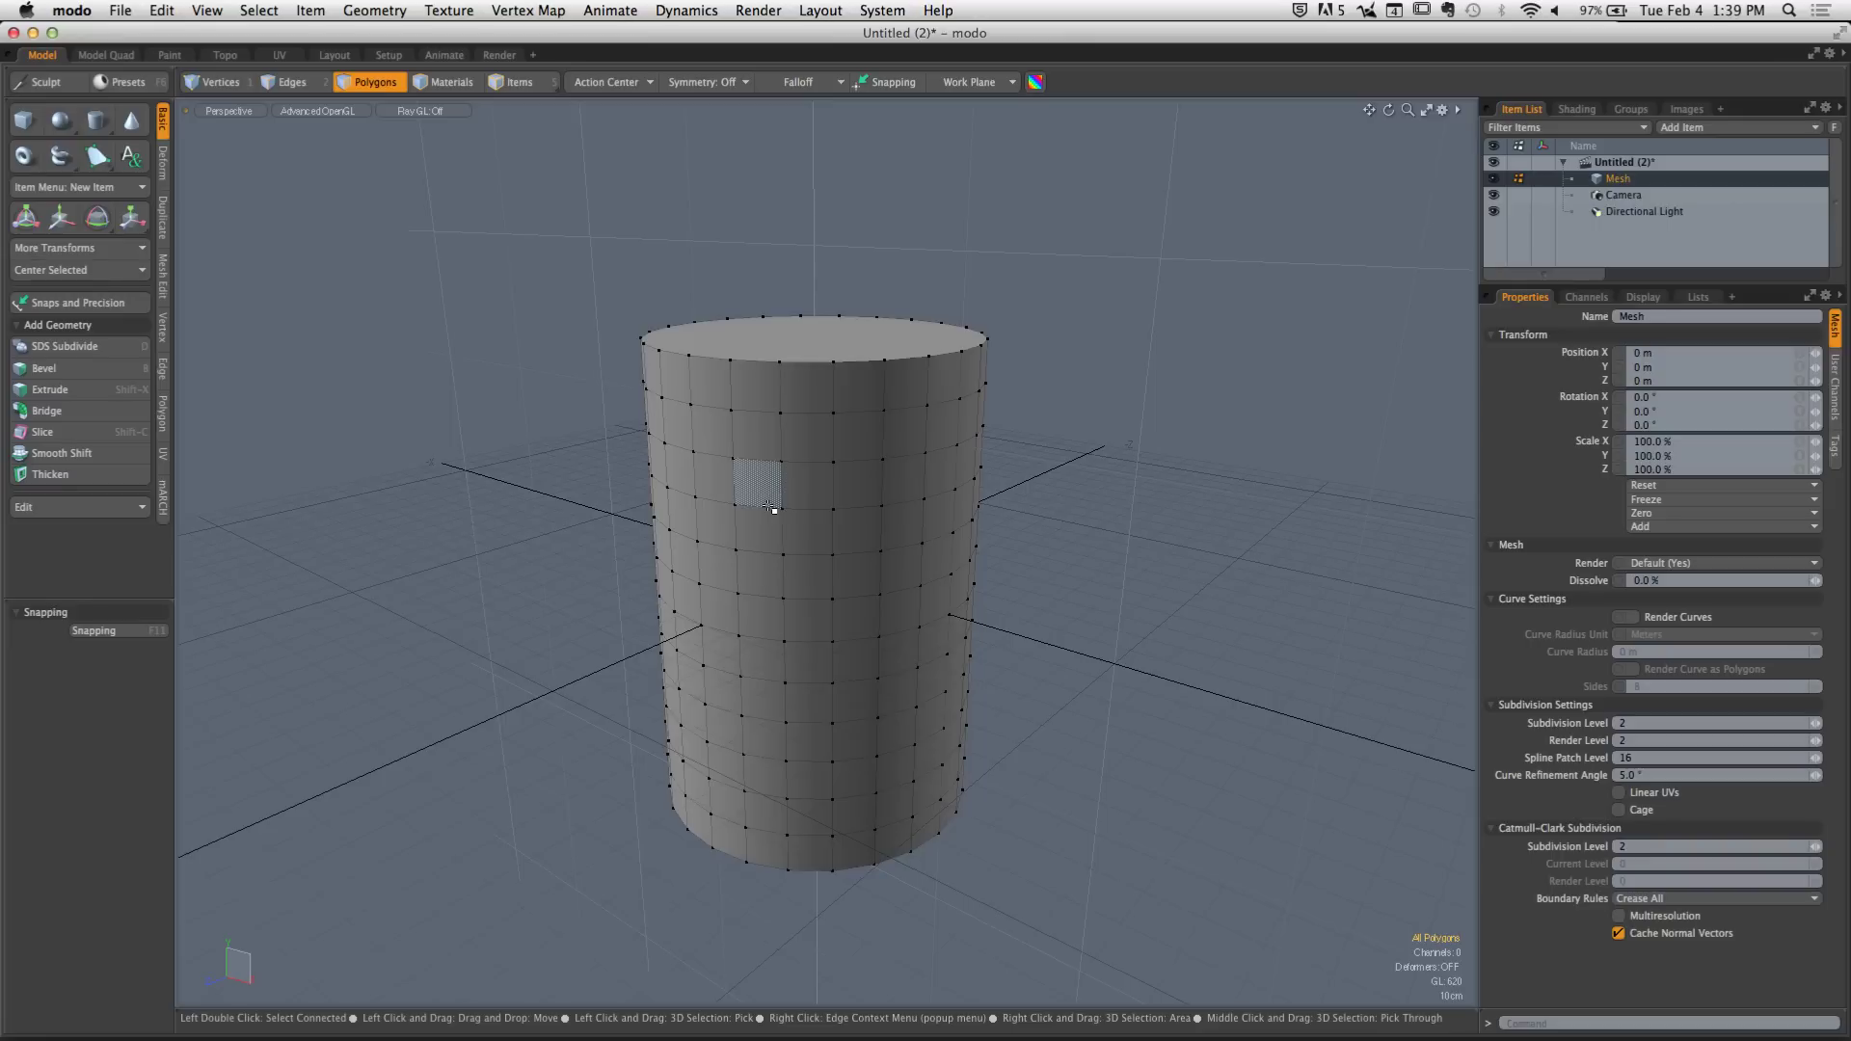
{"action": "left_click", "coordinate": [405, 498]}
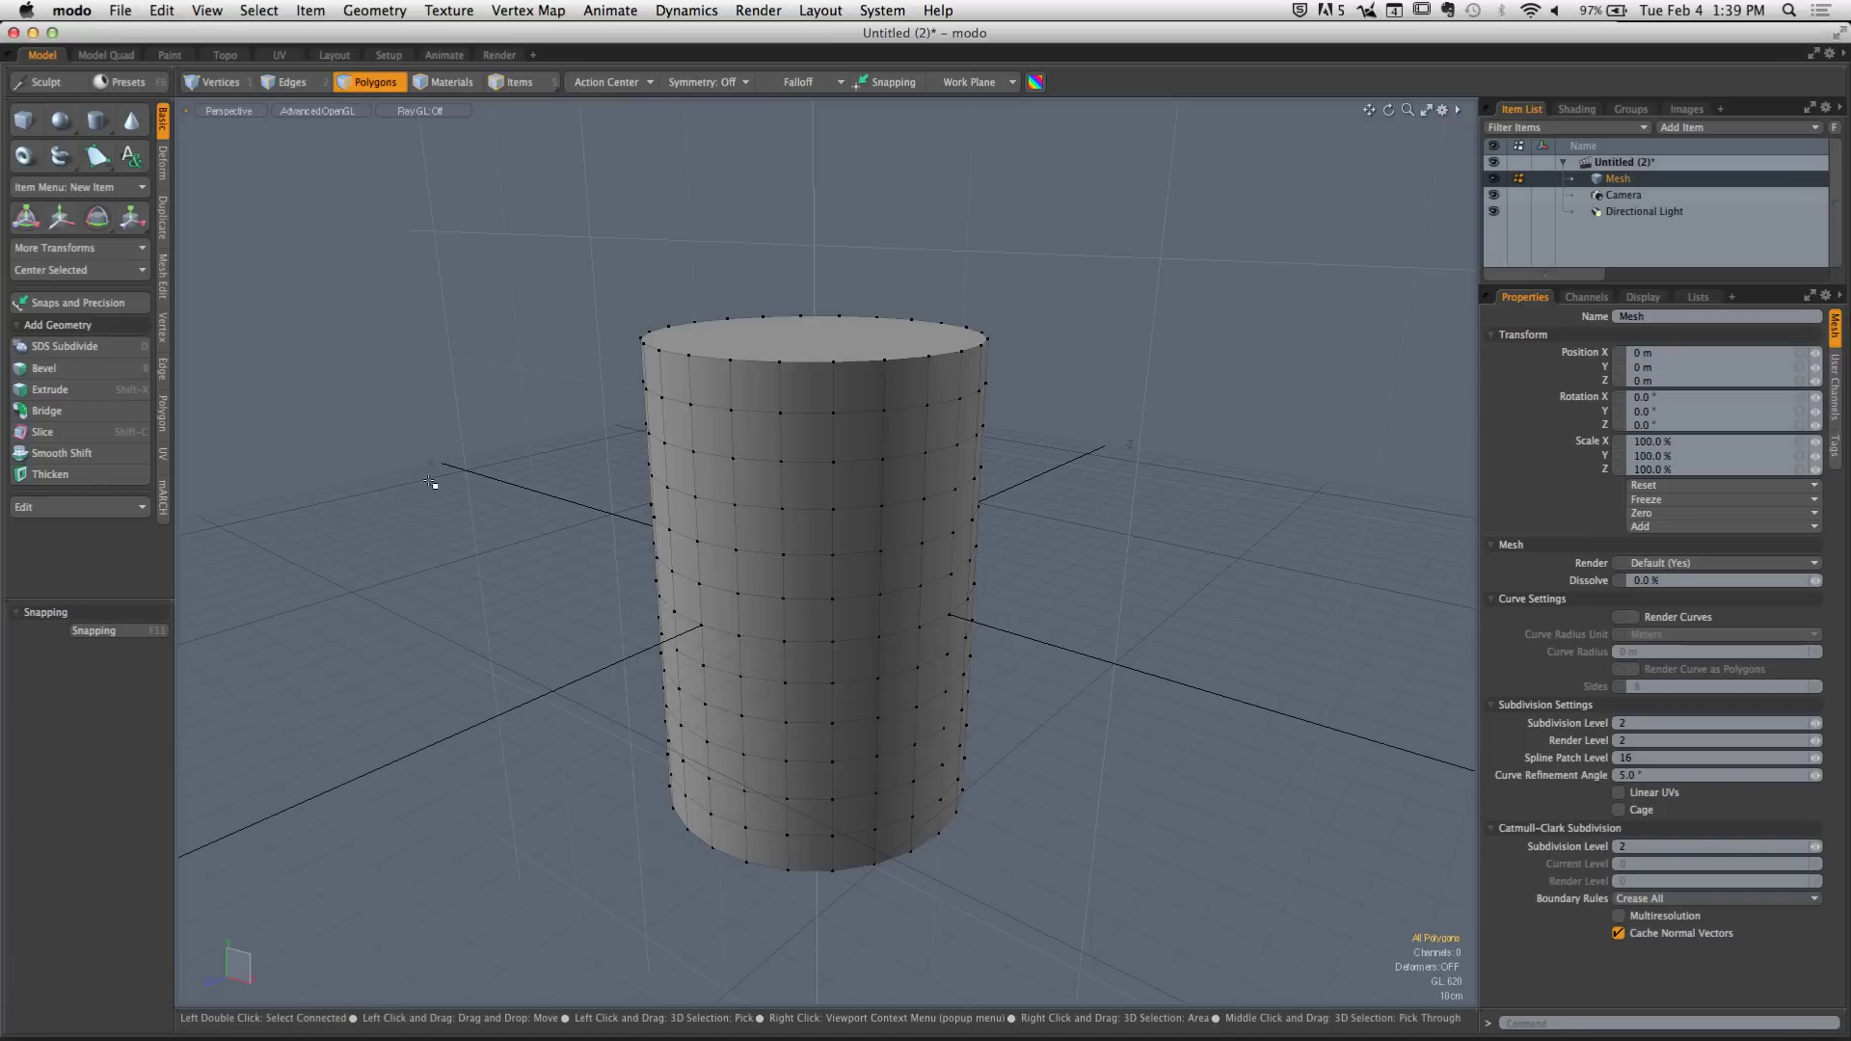
Select all the cylinder's polygons and assign them a new material named Cylinder
{"action": "double_click", "coordinate": [848, 445]}
{"action": "key", "text": "m"}
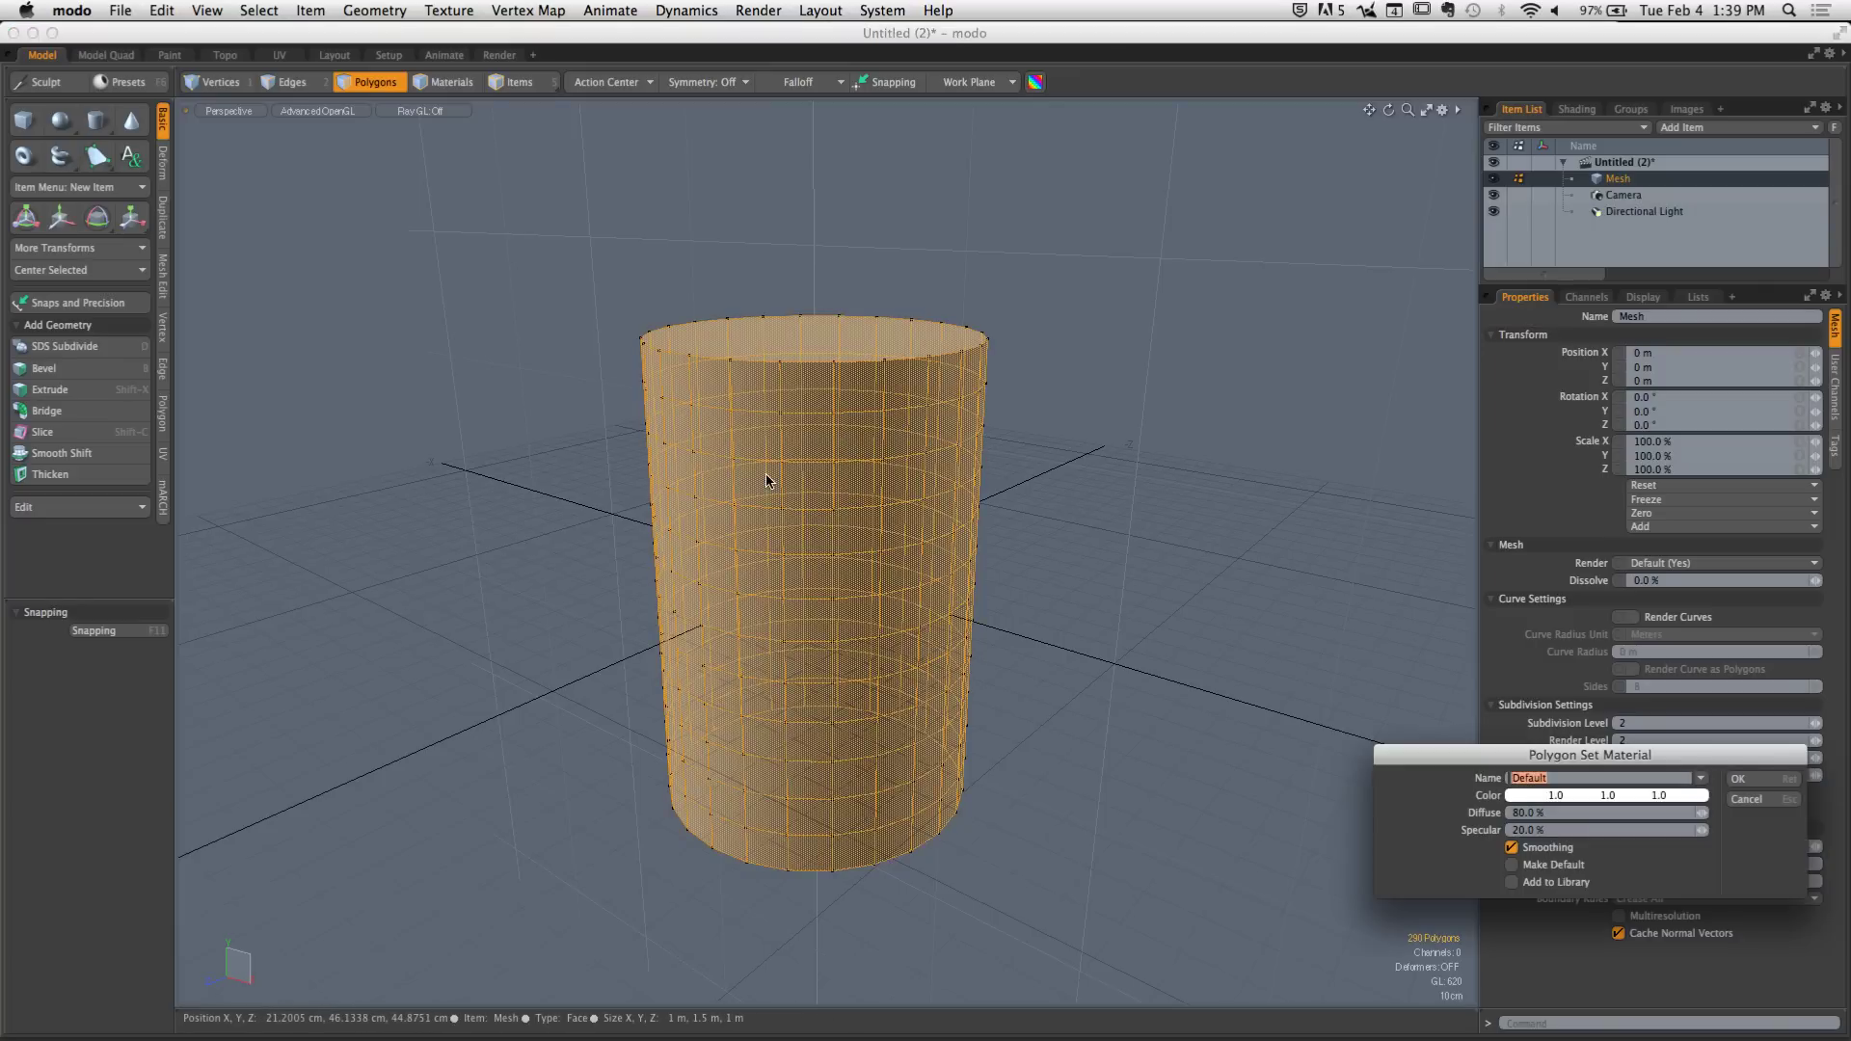
{"action": "left_click_drag", "start_coordinate": [1467, 752], "coordinate": [629, 211]}
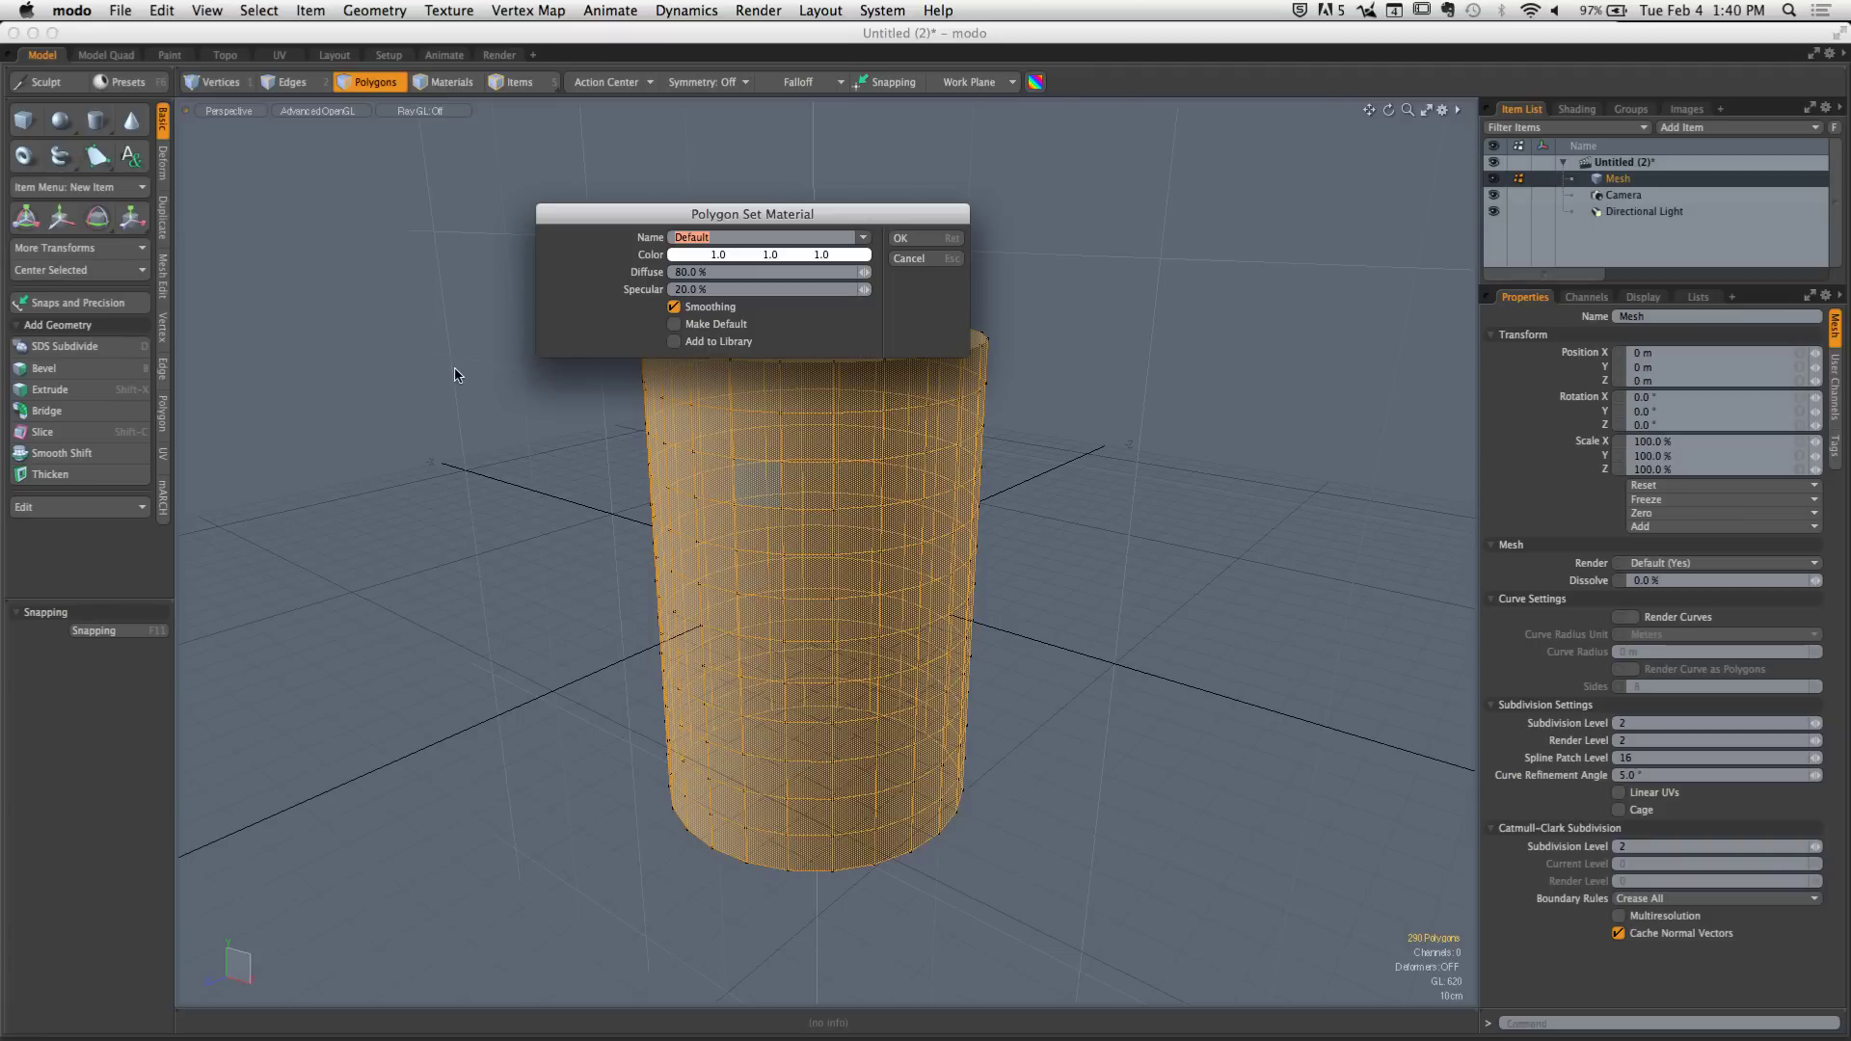
{"action": "type", "text": "Cylinder"}
{"action": "key", "text": "Return"}
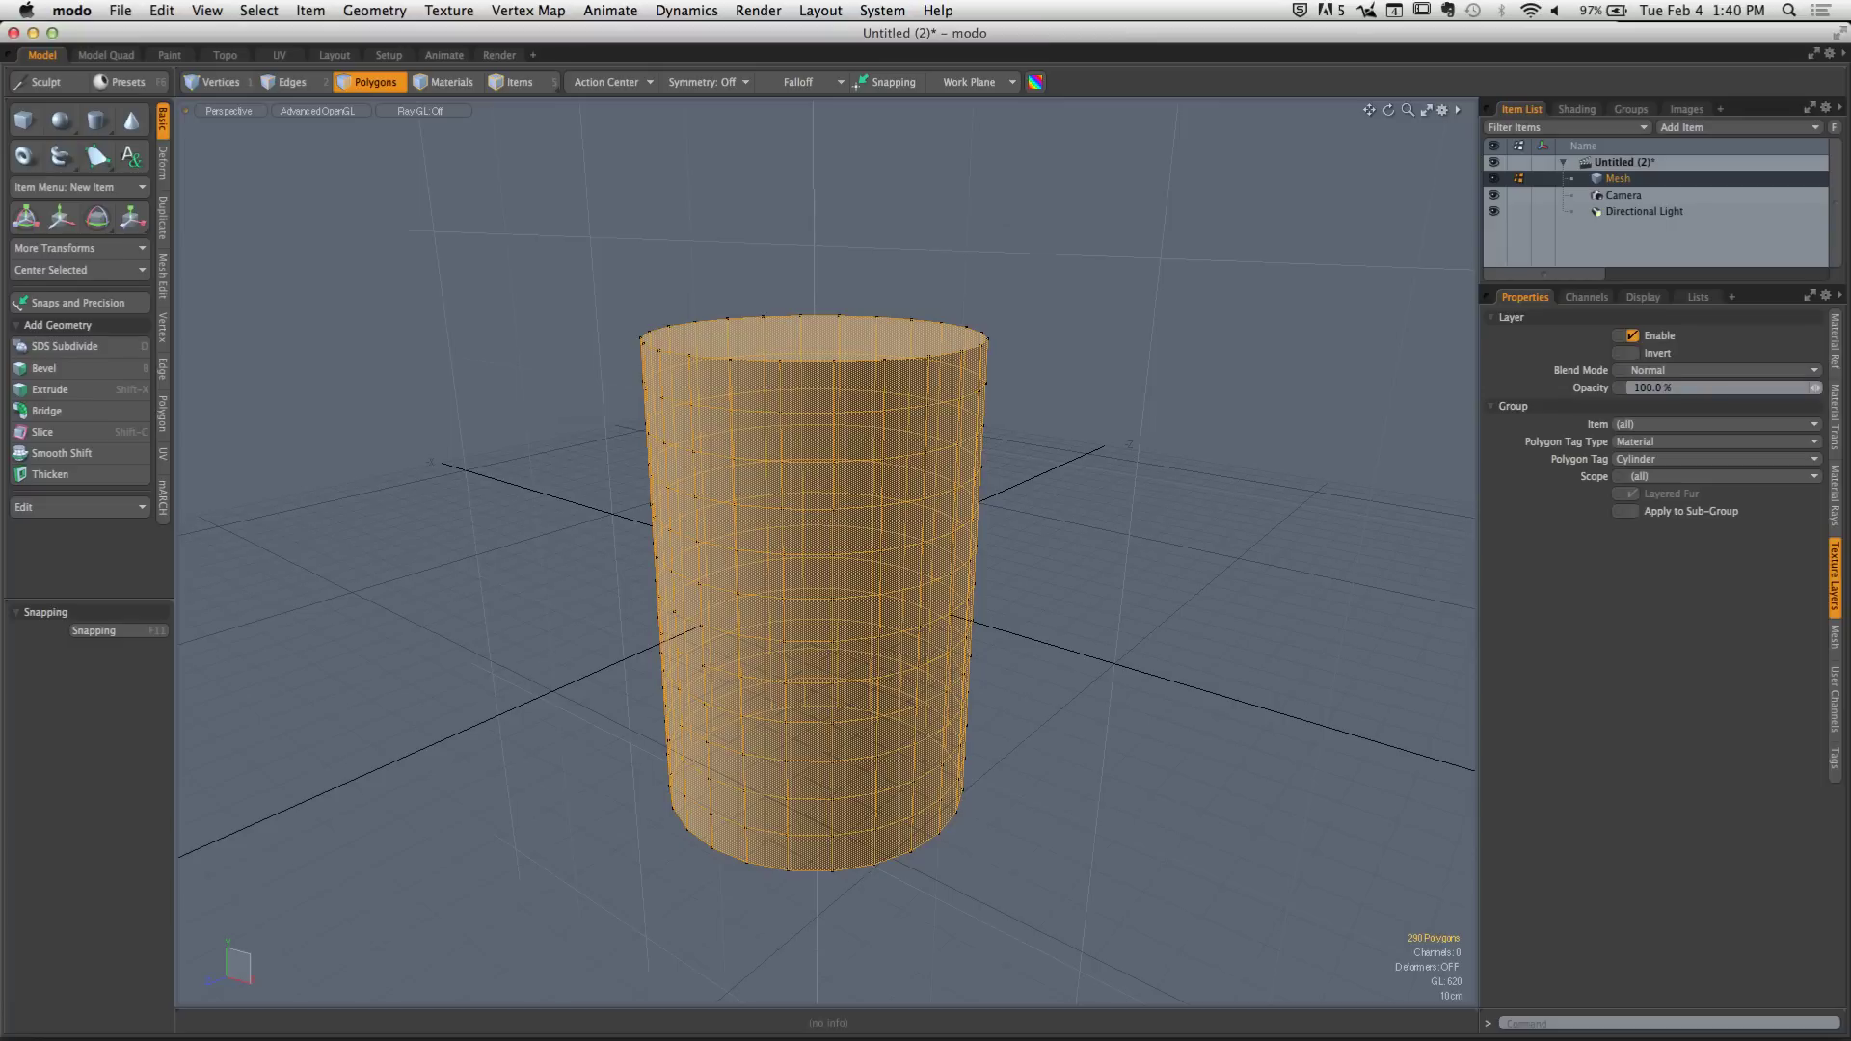
Show an enlarged Shader Tree and expand the Cylinder material group
{"action": "left_click", "coordinate": [1577, 109]}
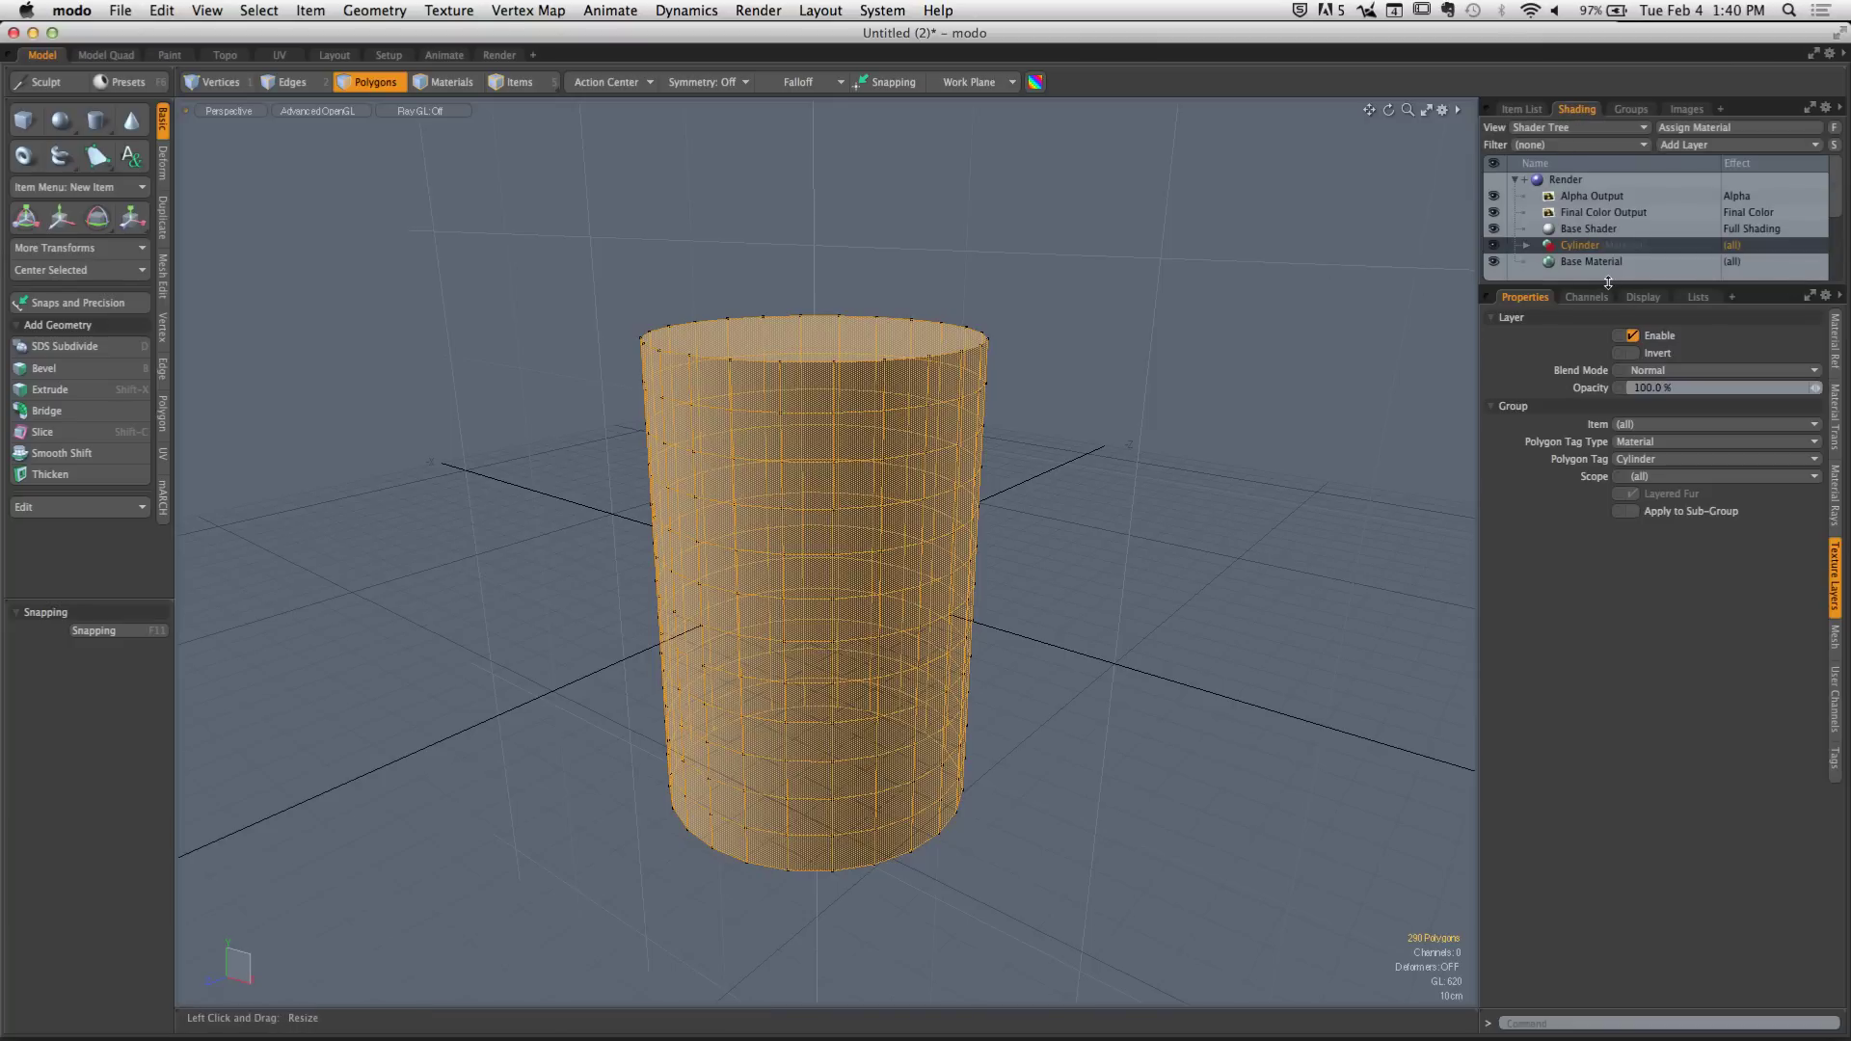
{"action": "left_click_drag", "start_coordinate": [1608, 284], "coordinate": [1581, 440]}
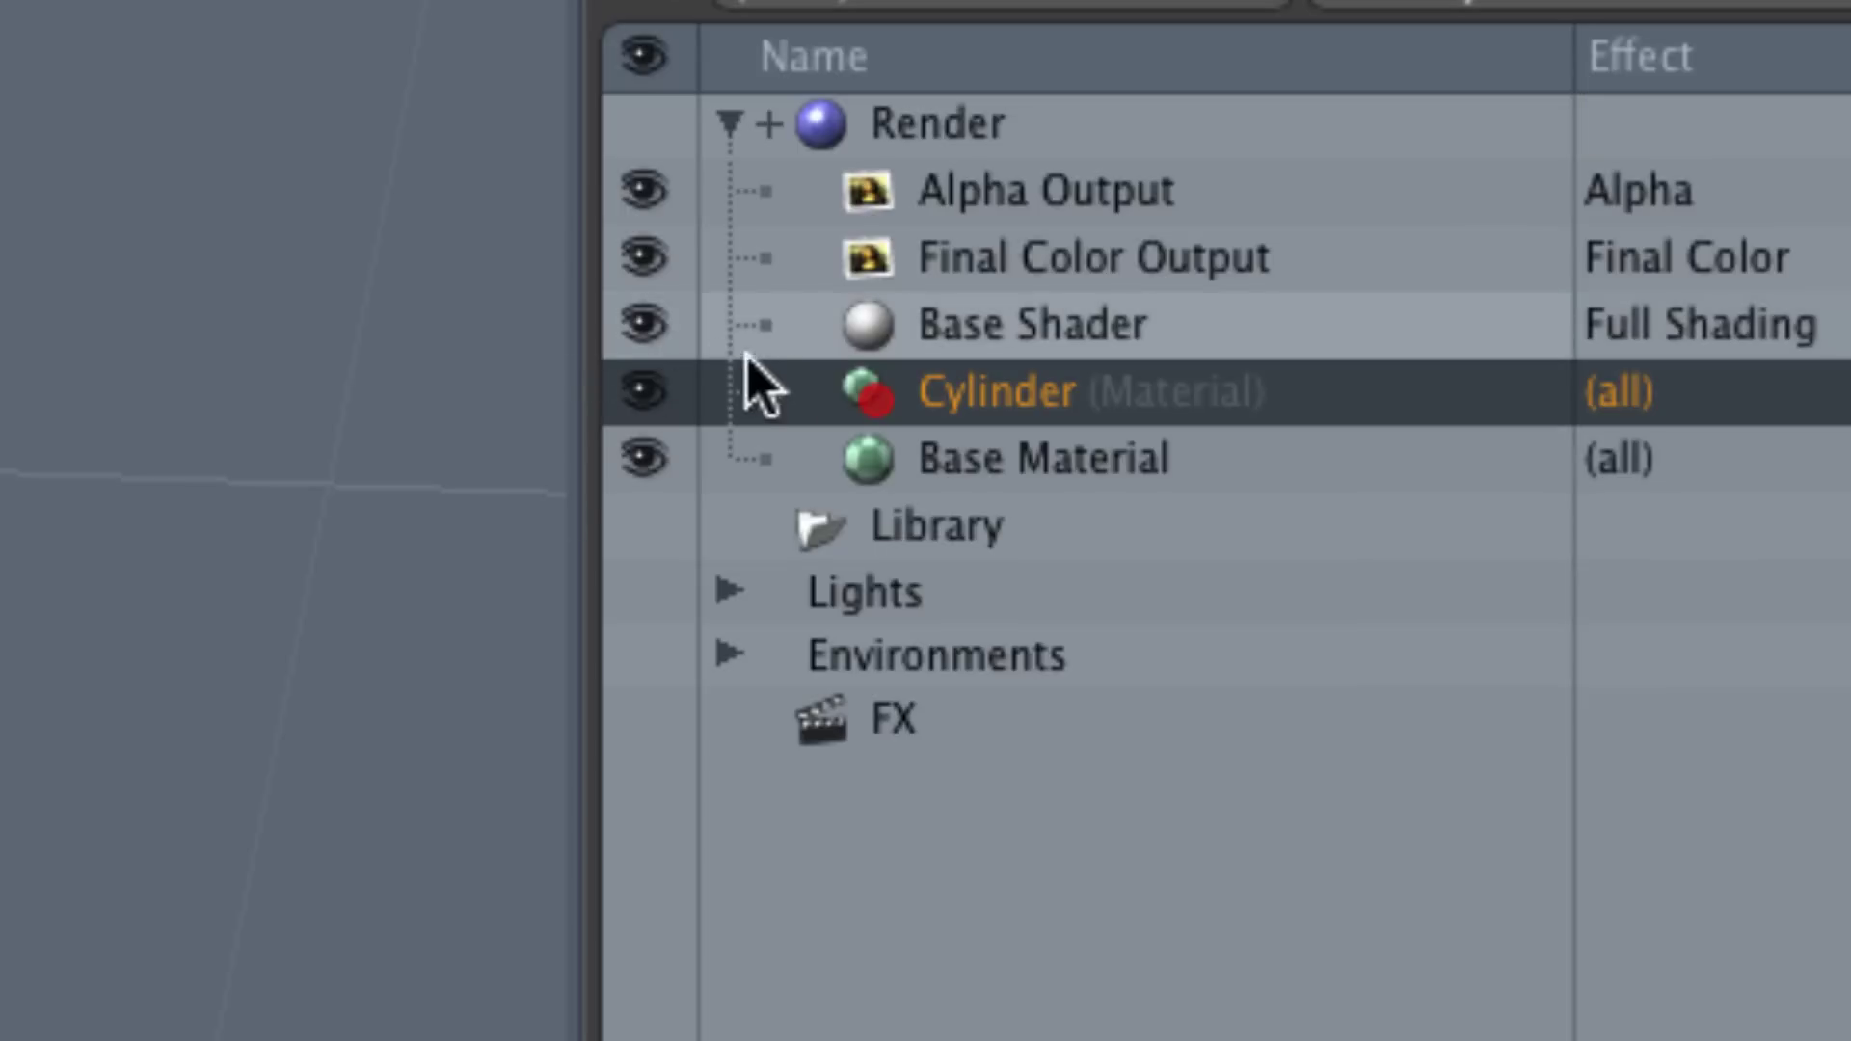
{"action": "left_click", "coordinate": [777, 392]}
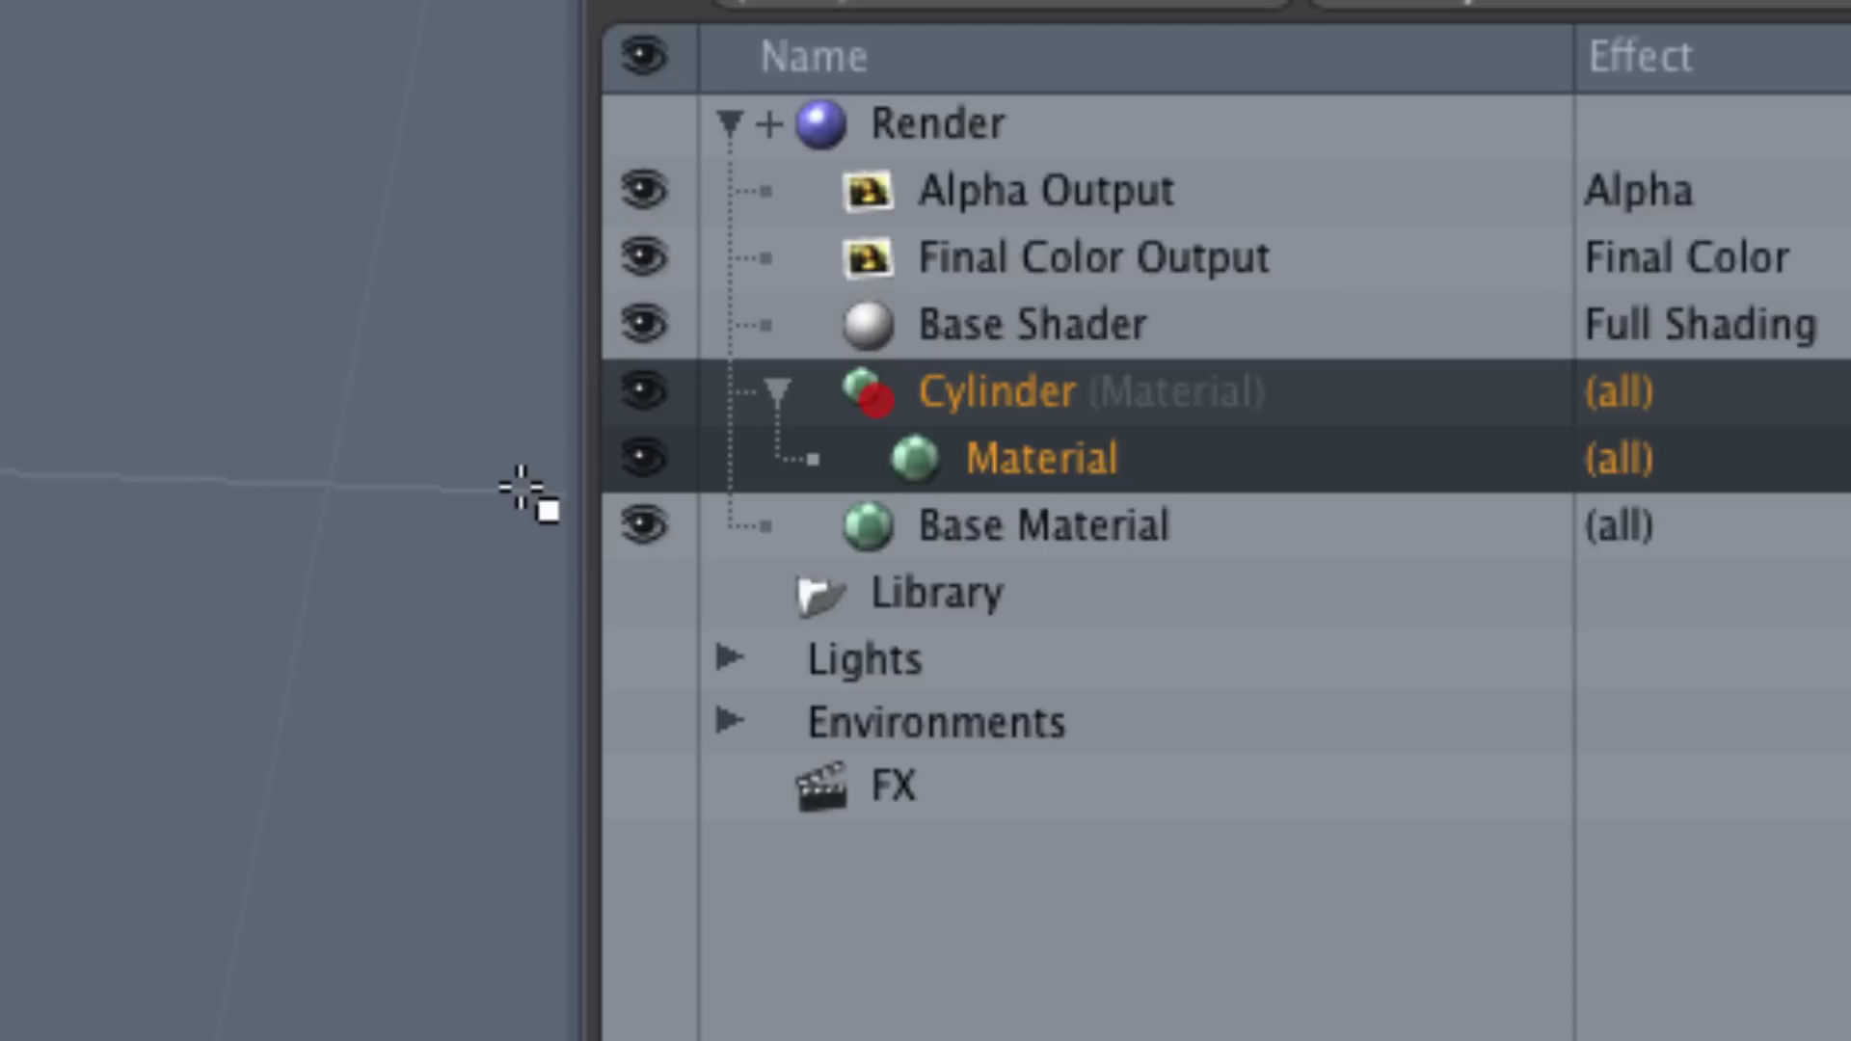
Add a Dented noise texture from the Enhance:modo textures to the Cylinder material group
{"action": "left_click", "coordinate": [1006, 391]}
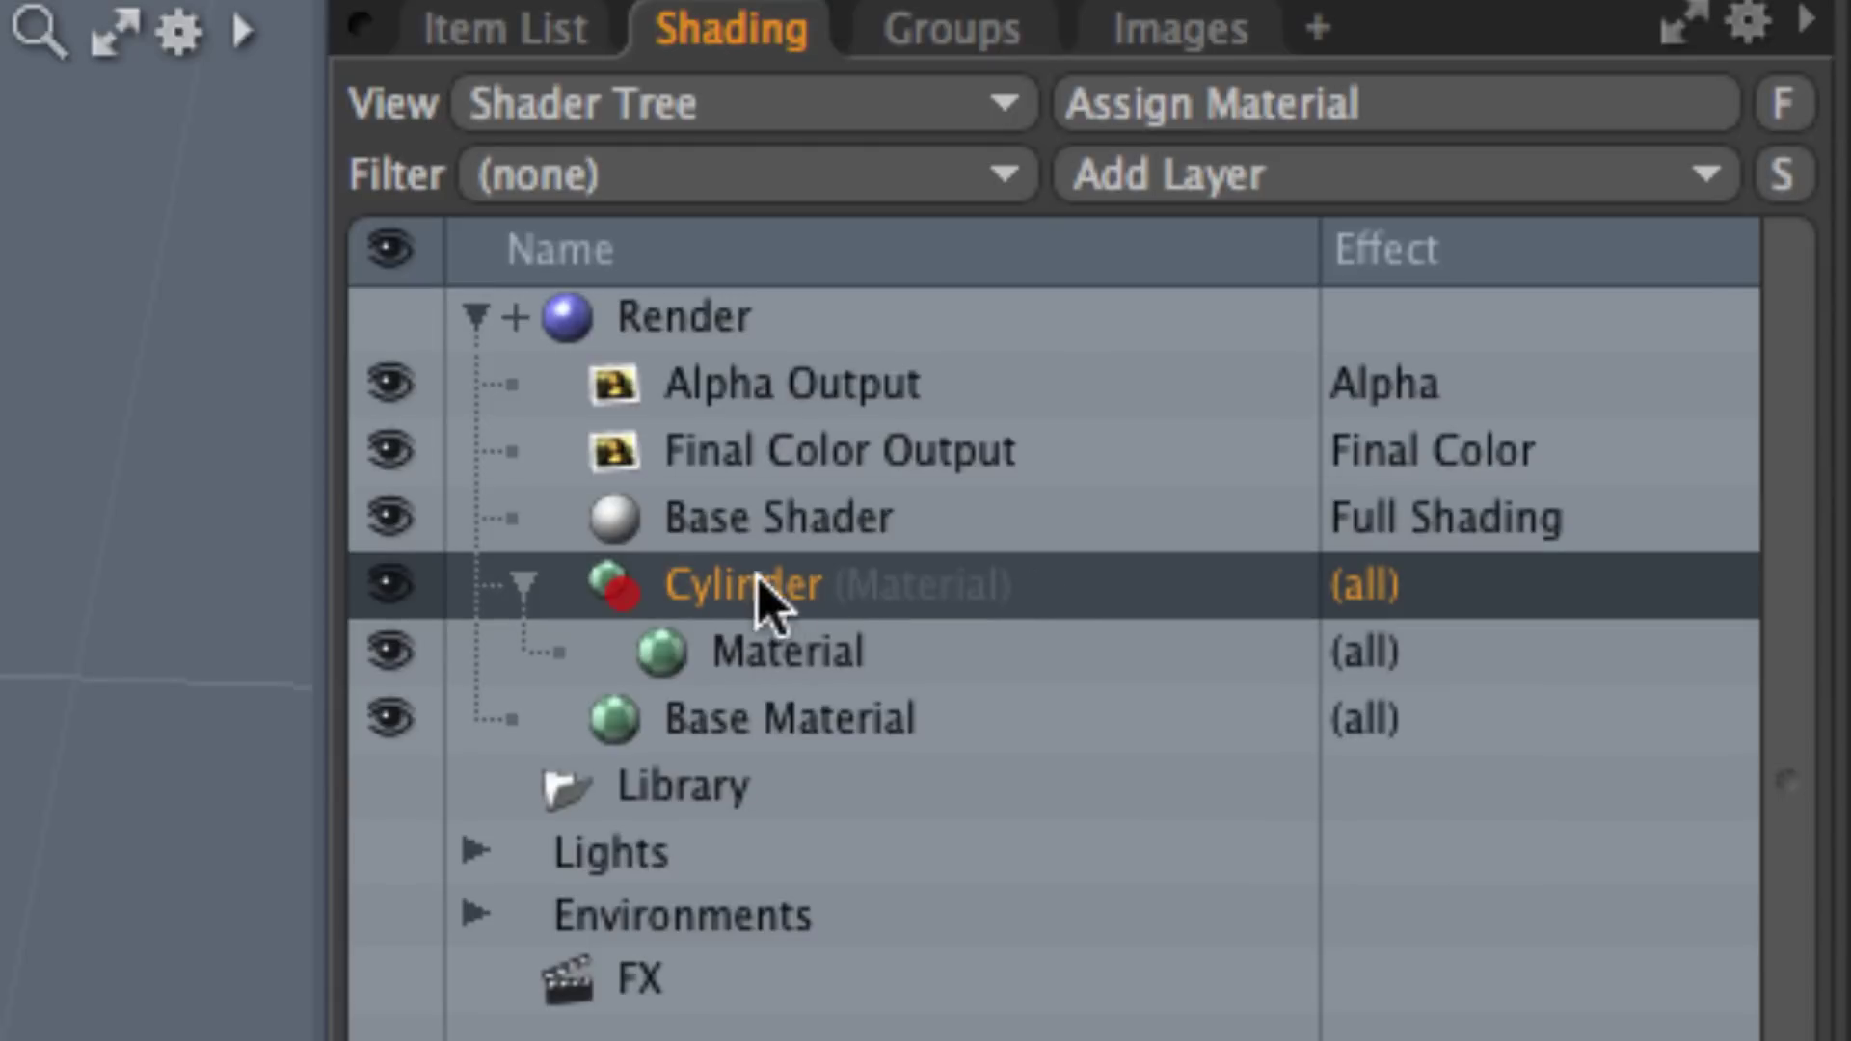
{"action": "left_click", "coordinate": [1273, 188]}
{"action": "mouse_move", "coordinate": [1285, 588]}
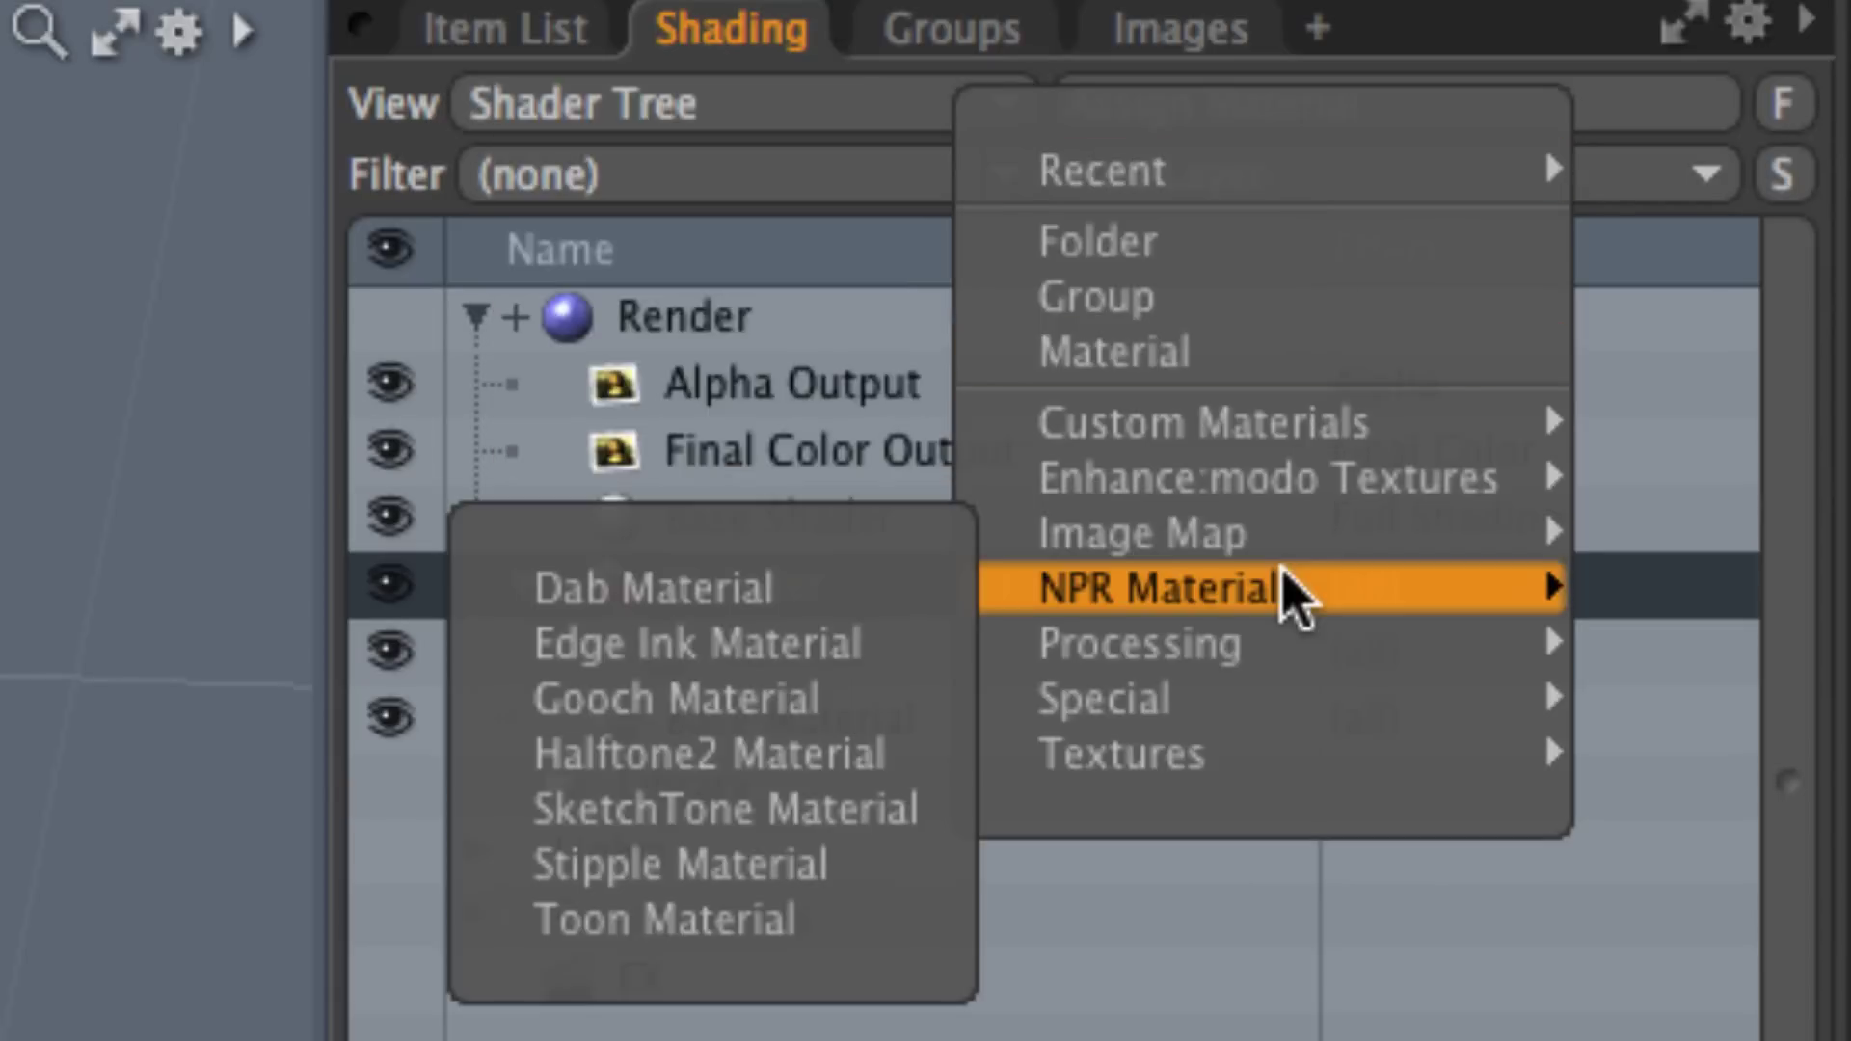
{"action": "mouse_move", "coordinate": [1293, 475]}
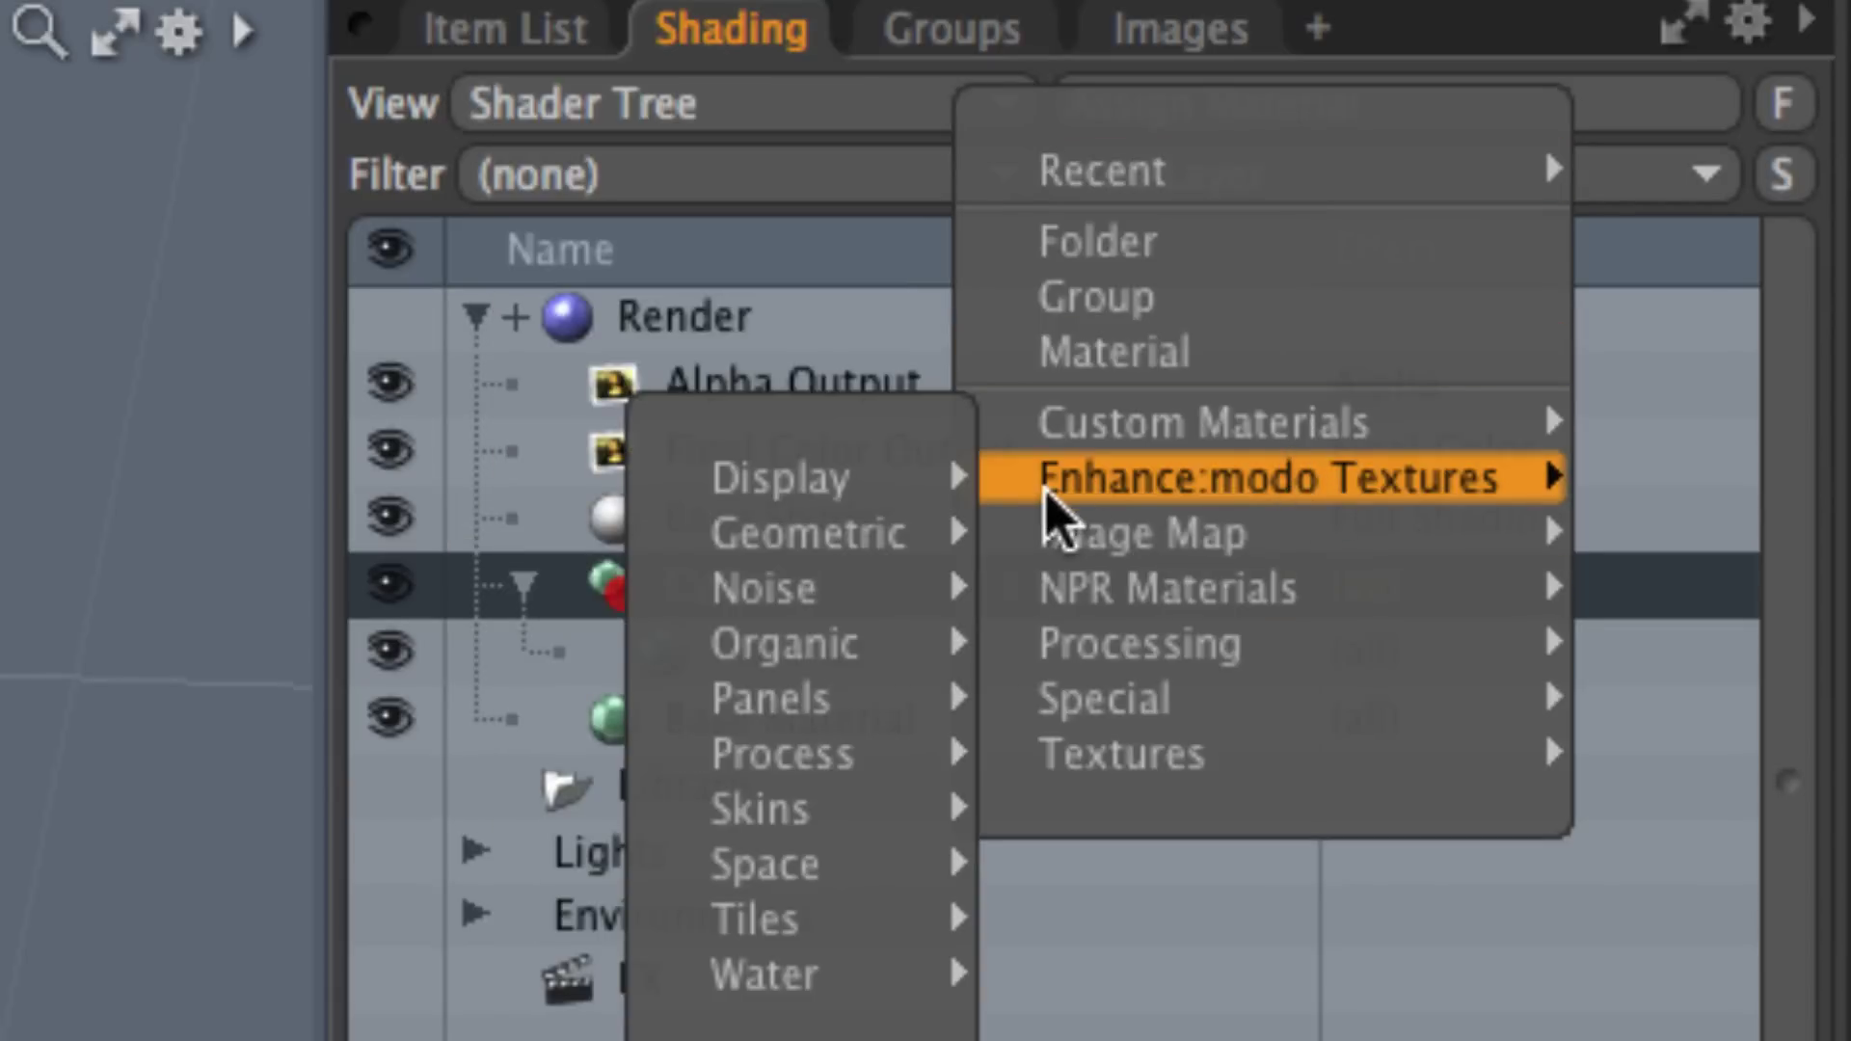
{"action": "mouse_move", "coordinate": [885, 702]}
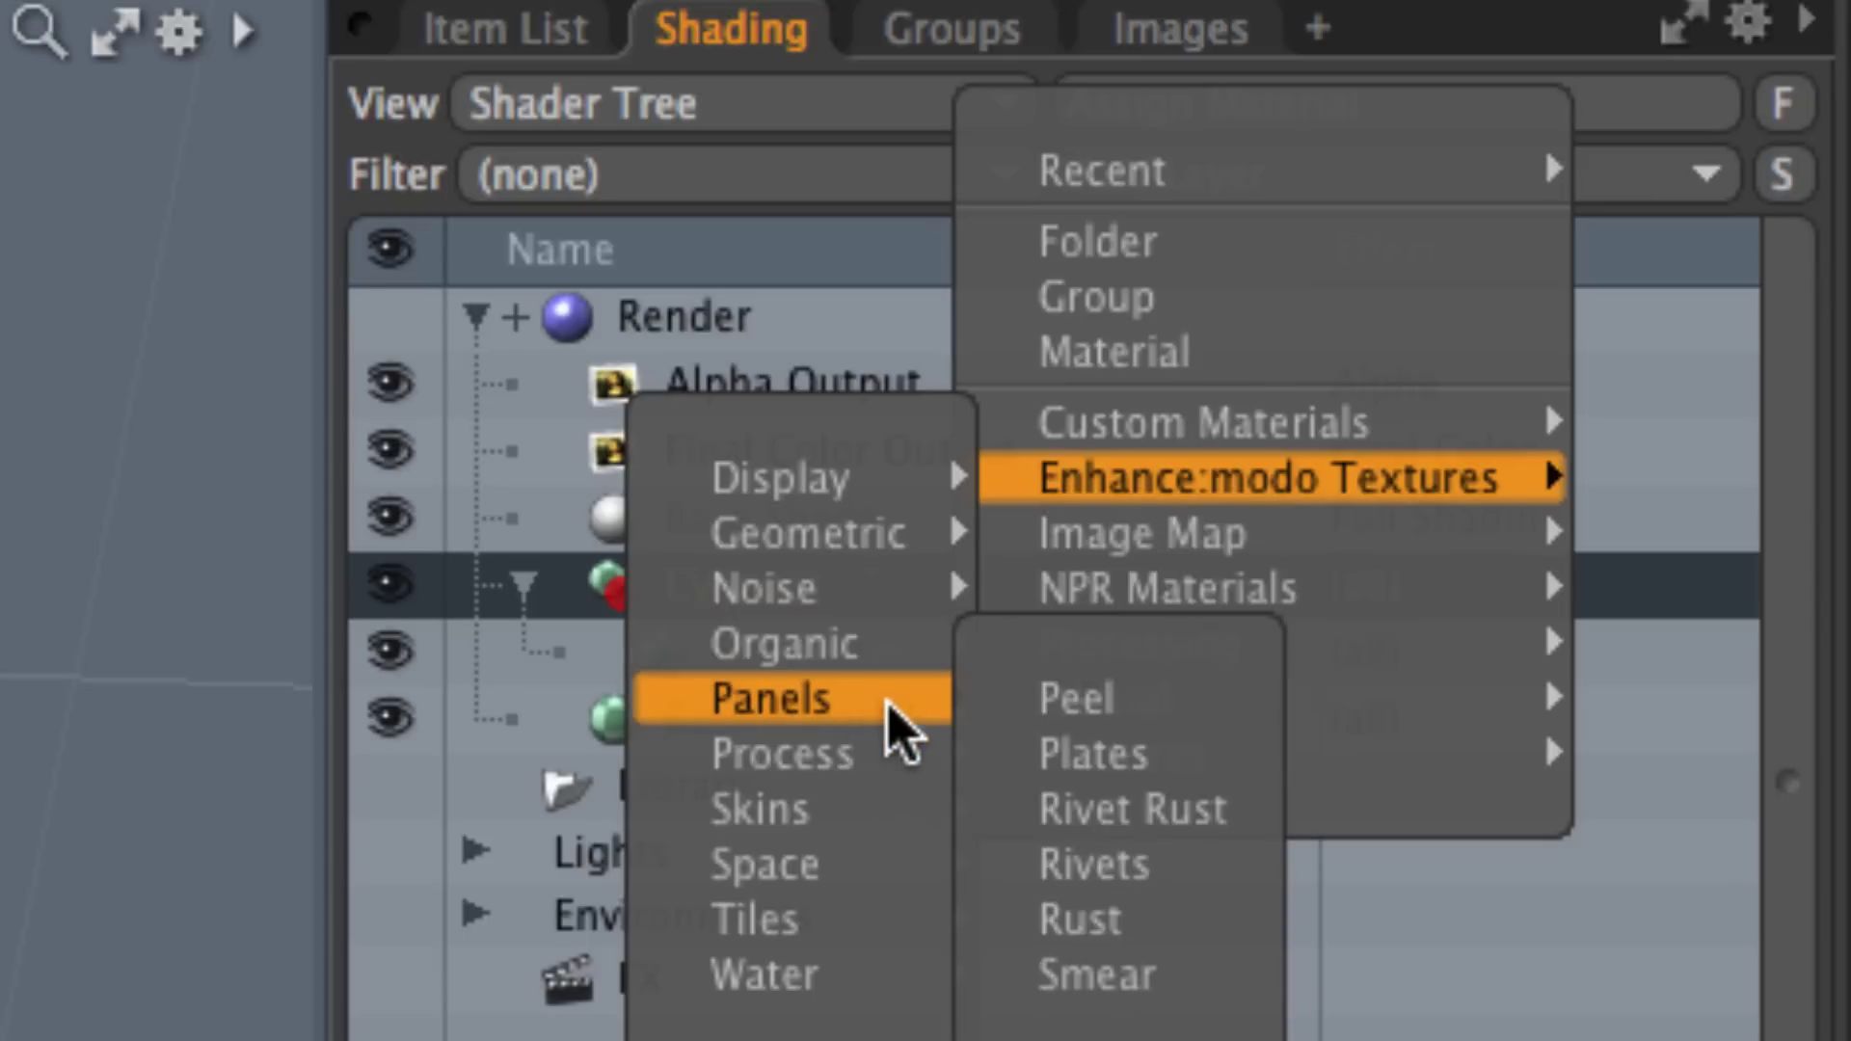
{"action": "mouse_move", "coordinate": [873, 578]}
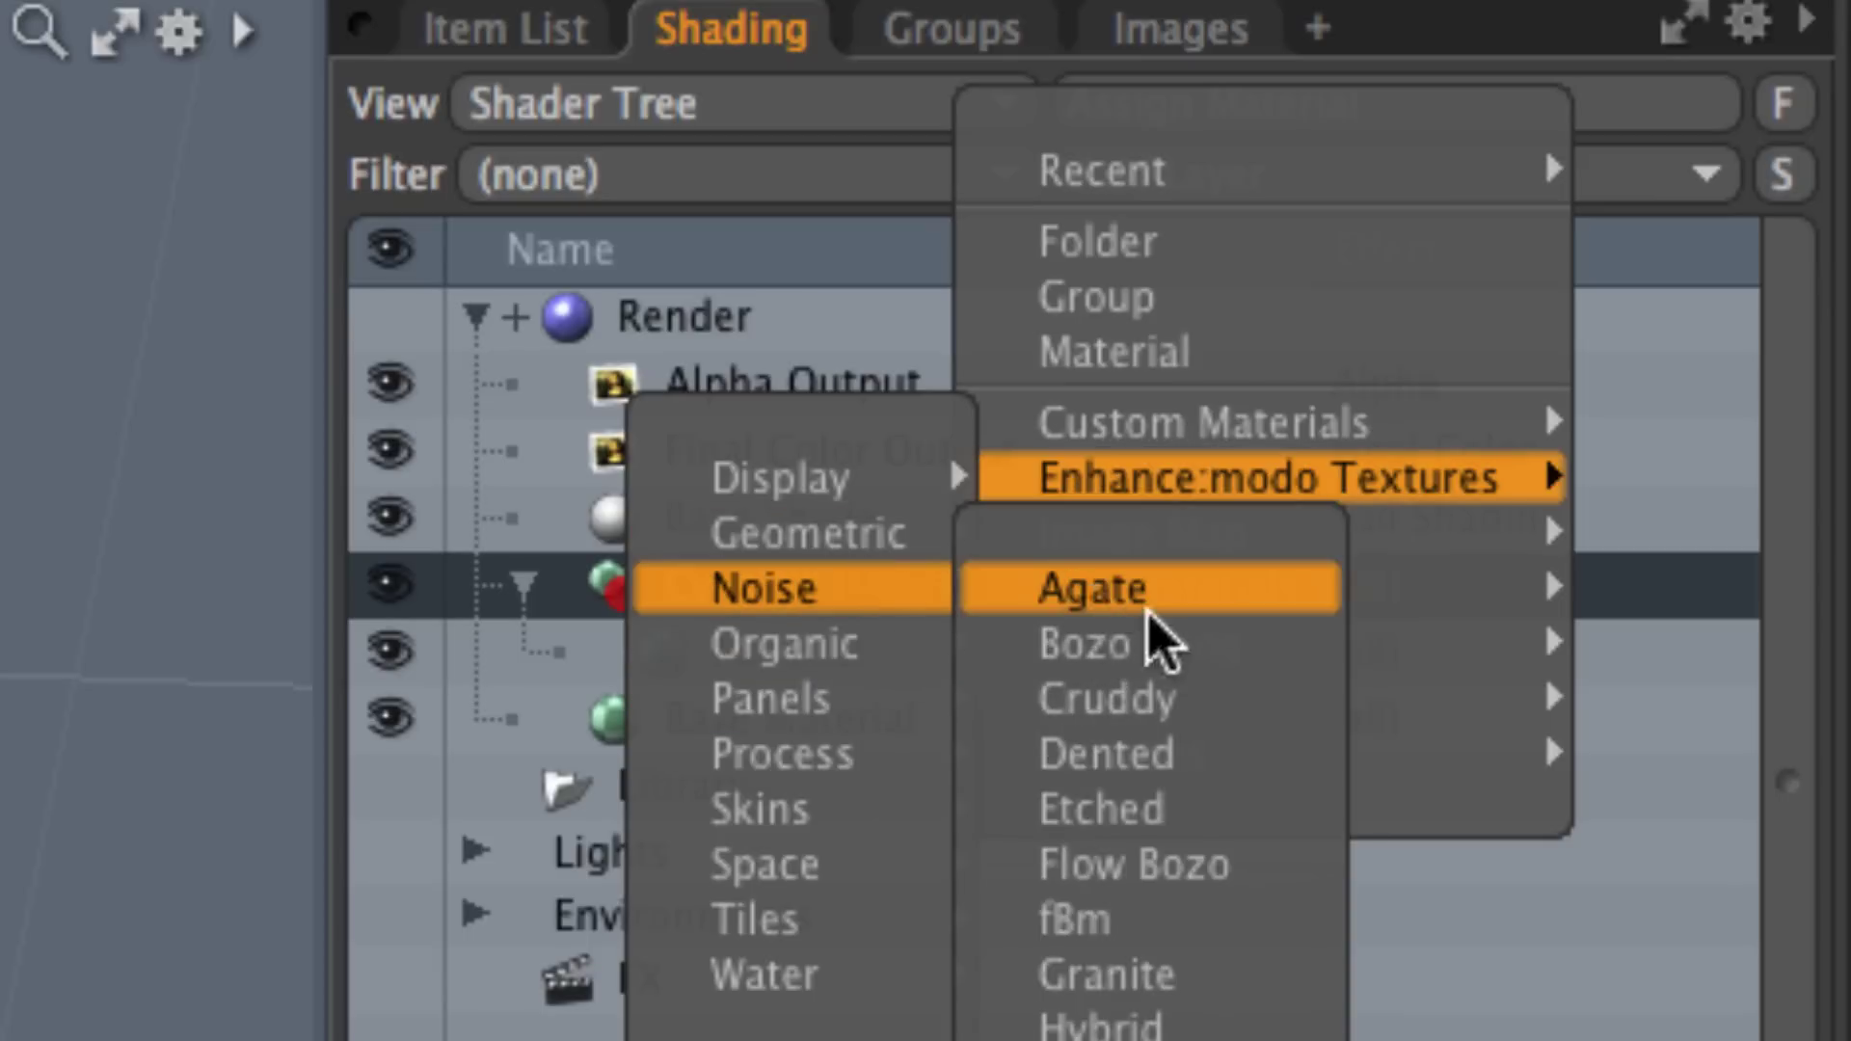
{"action": "left_click", "coordinate": [1184, 753]}
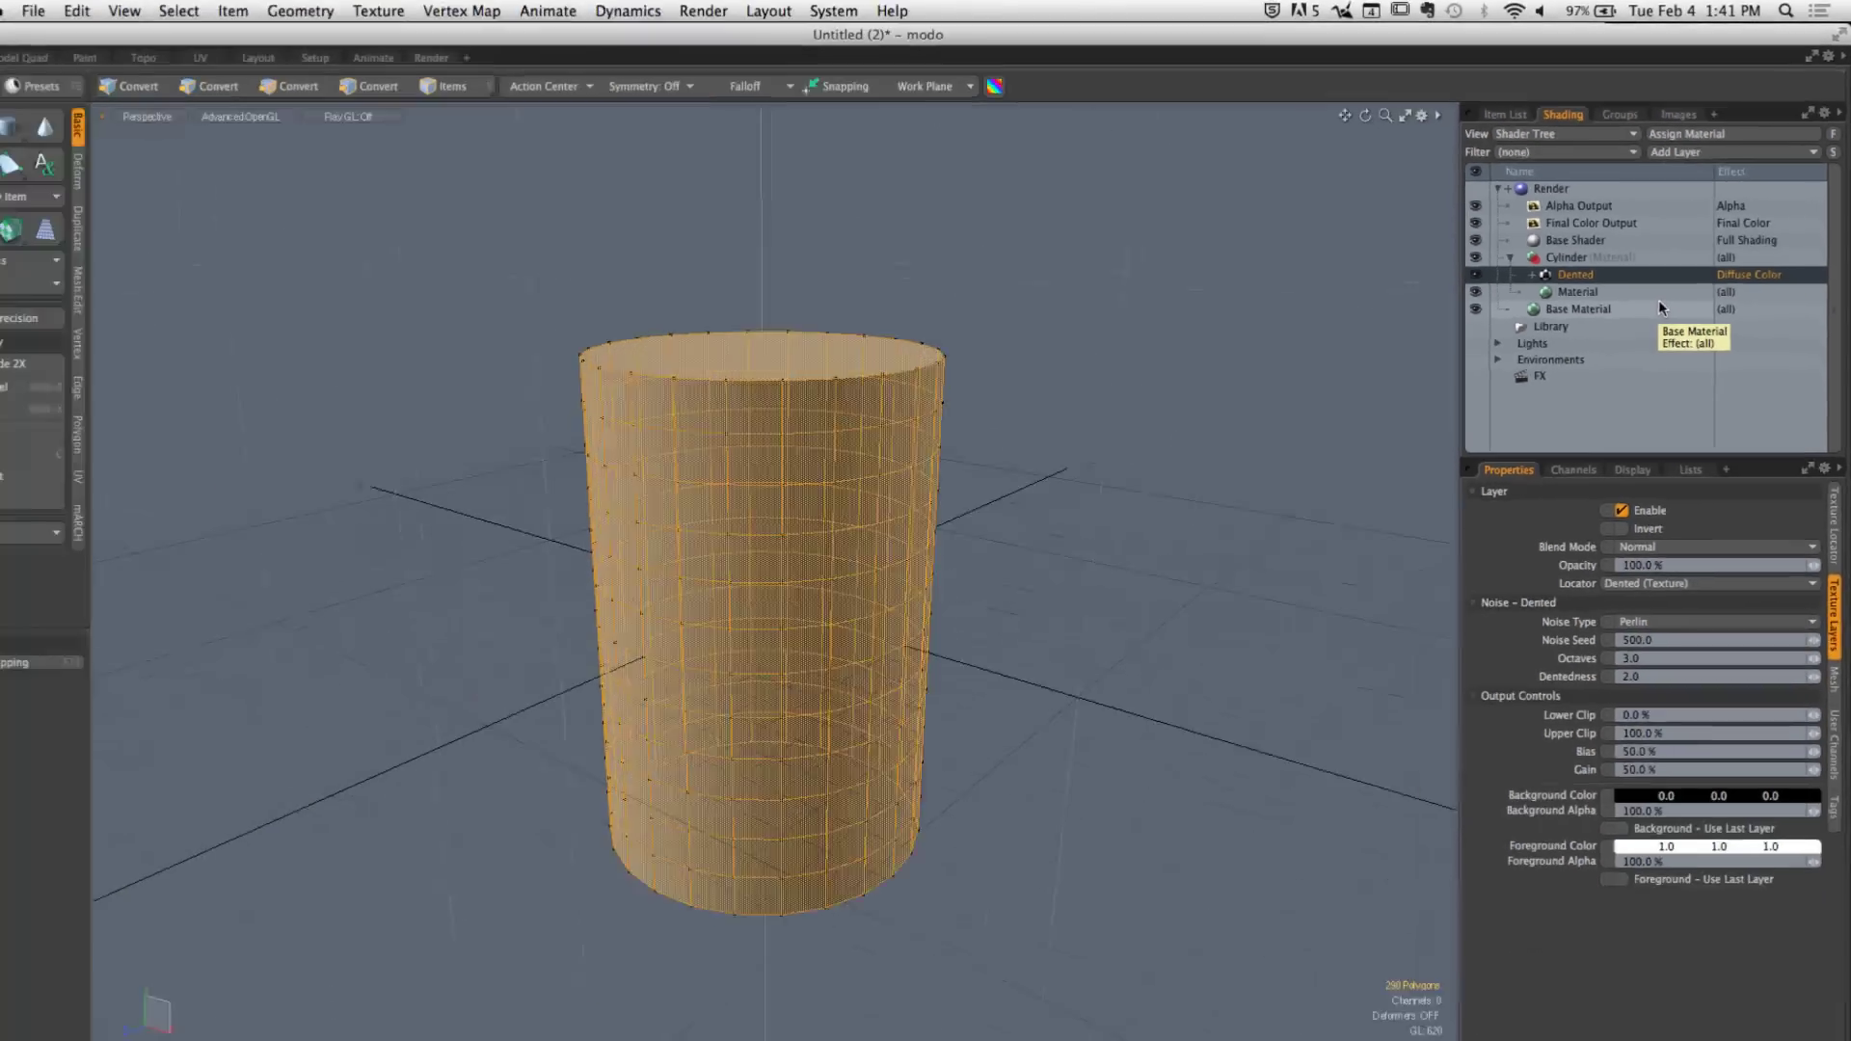
Drop the polygon selection and maximize the live preview in the Render layout, framing the whole cylinder
{"action": "key", "text": "3"}
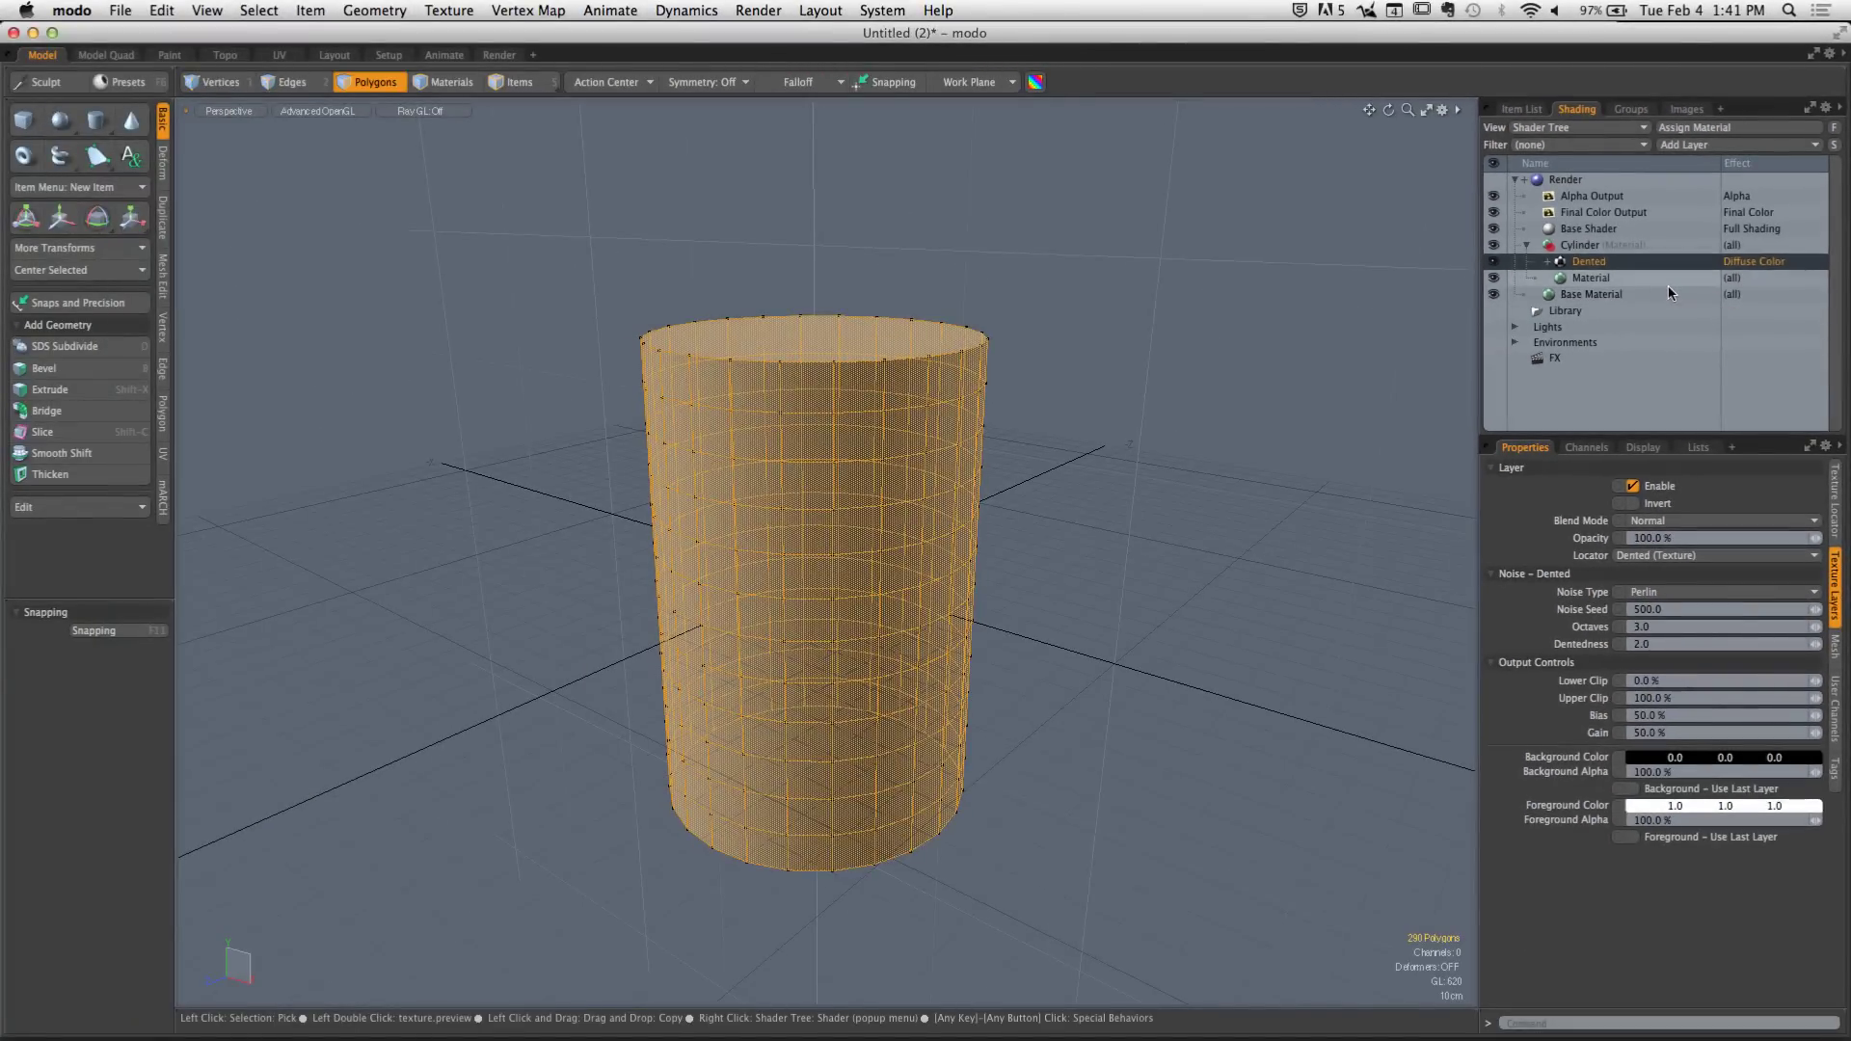
{"action": "left_click", "coordinate": [1152, 333]}
{"action": "left_click", "coordinate": [499, 55]}
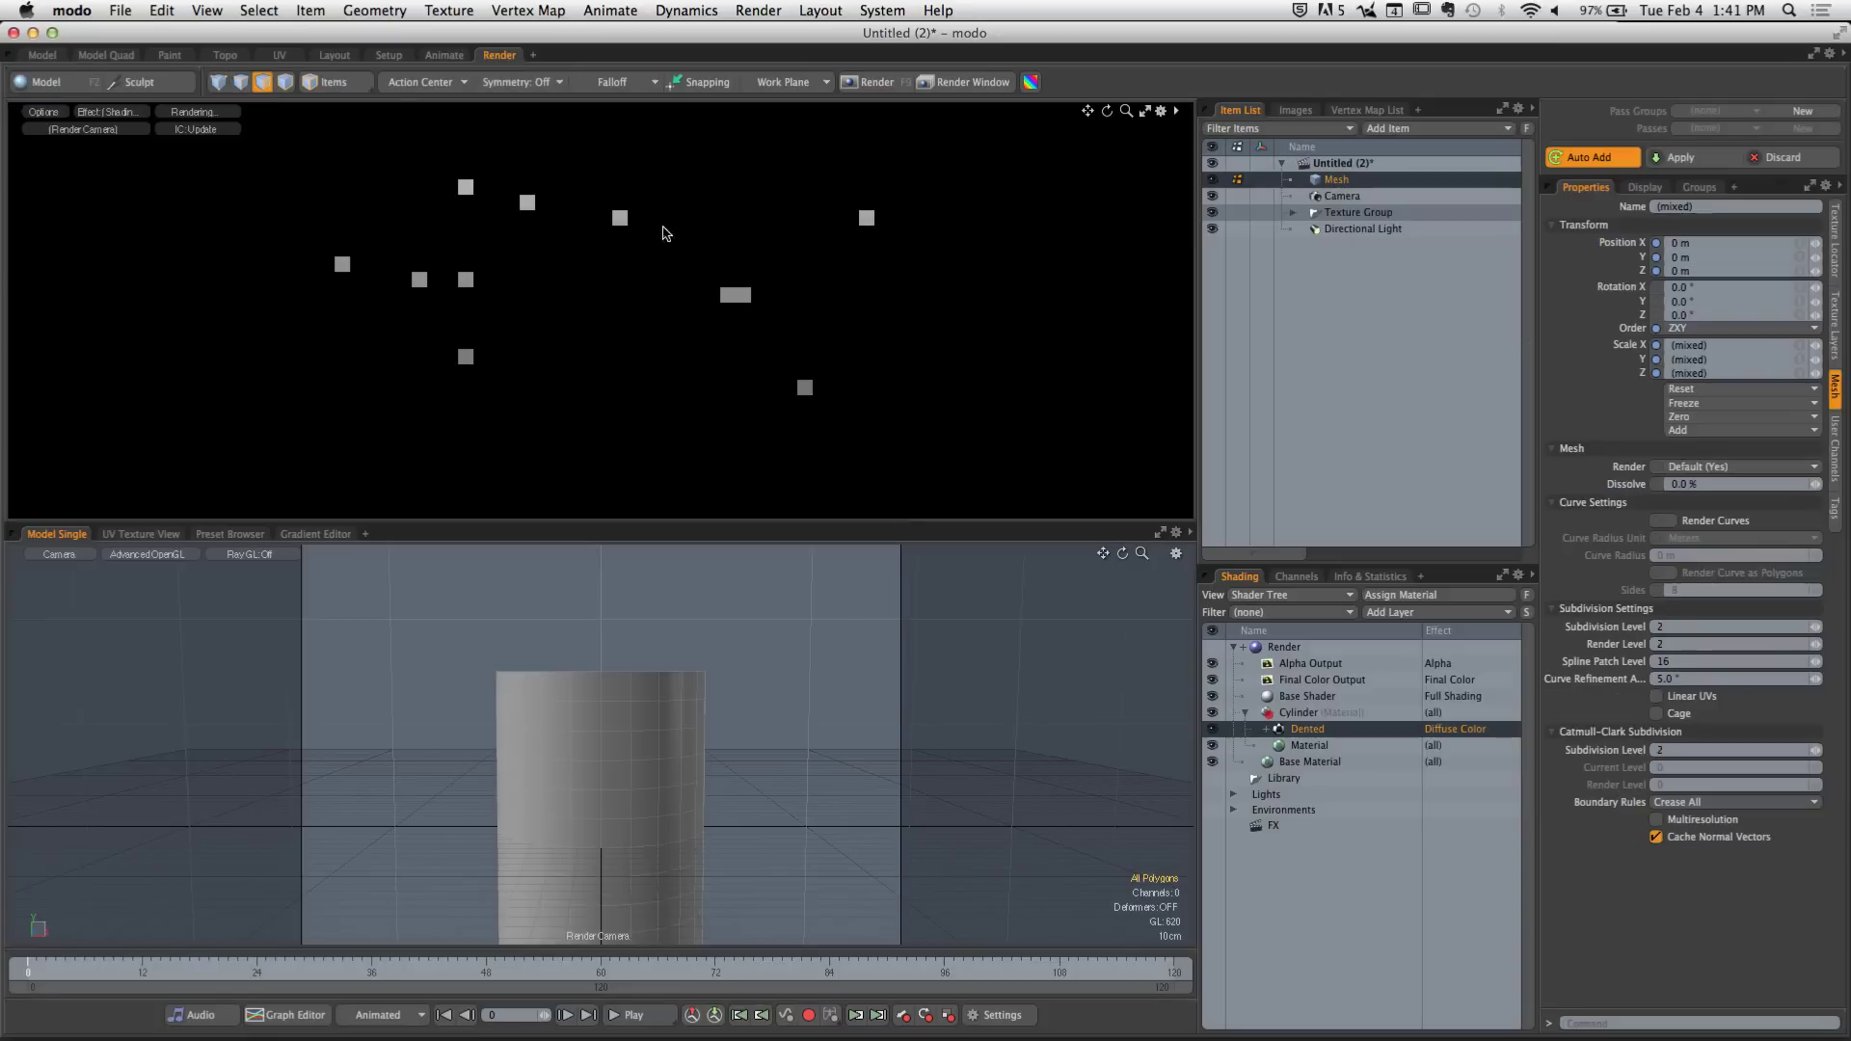
{"action": "left_click", "coordinate": [1144, 111]}
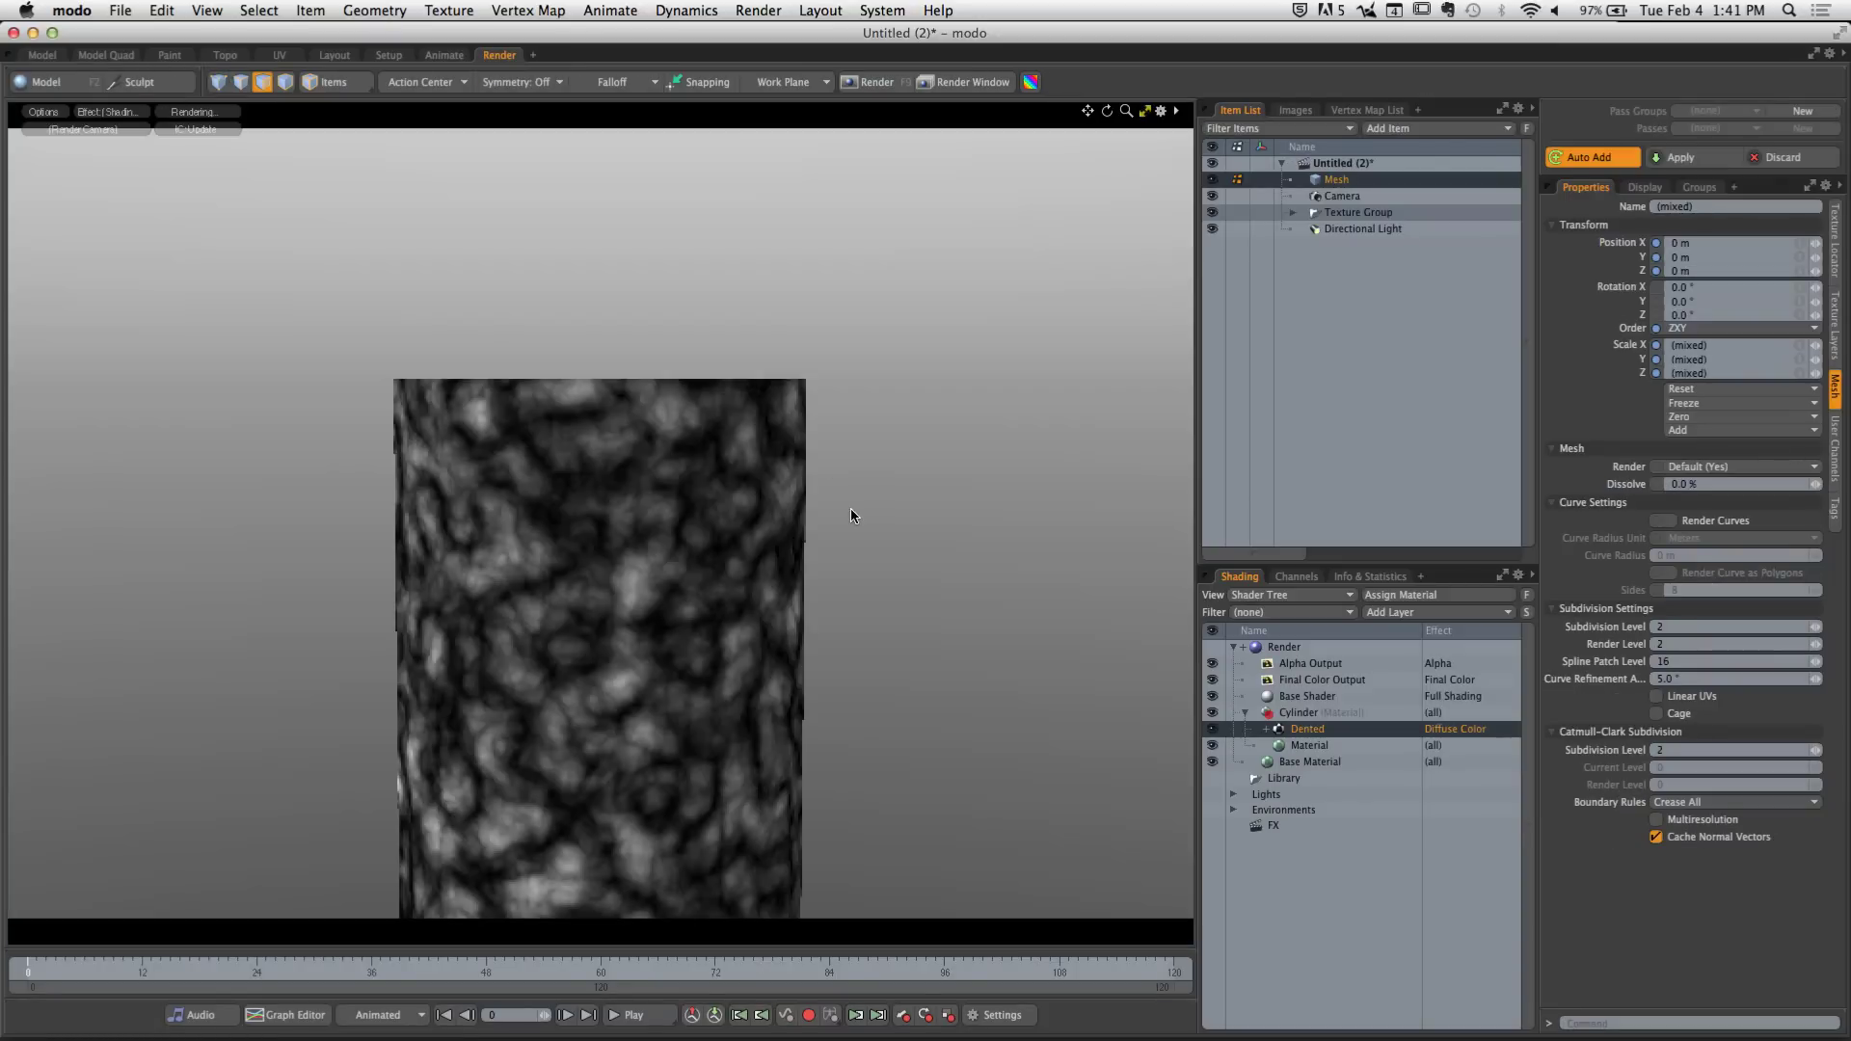
{"action": "left_click_drag", "start_coordinate": [696, 731], "coordinate": [662, 620], "text": "alt+shift"}
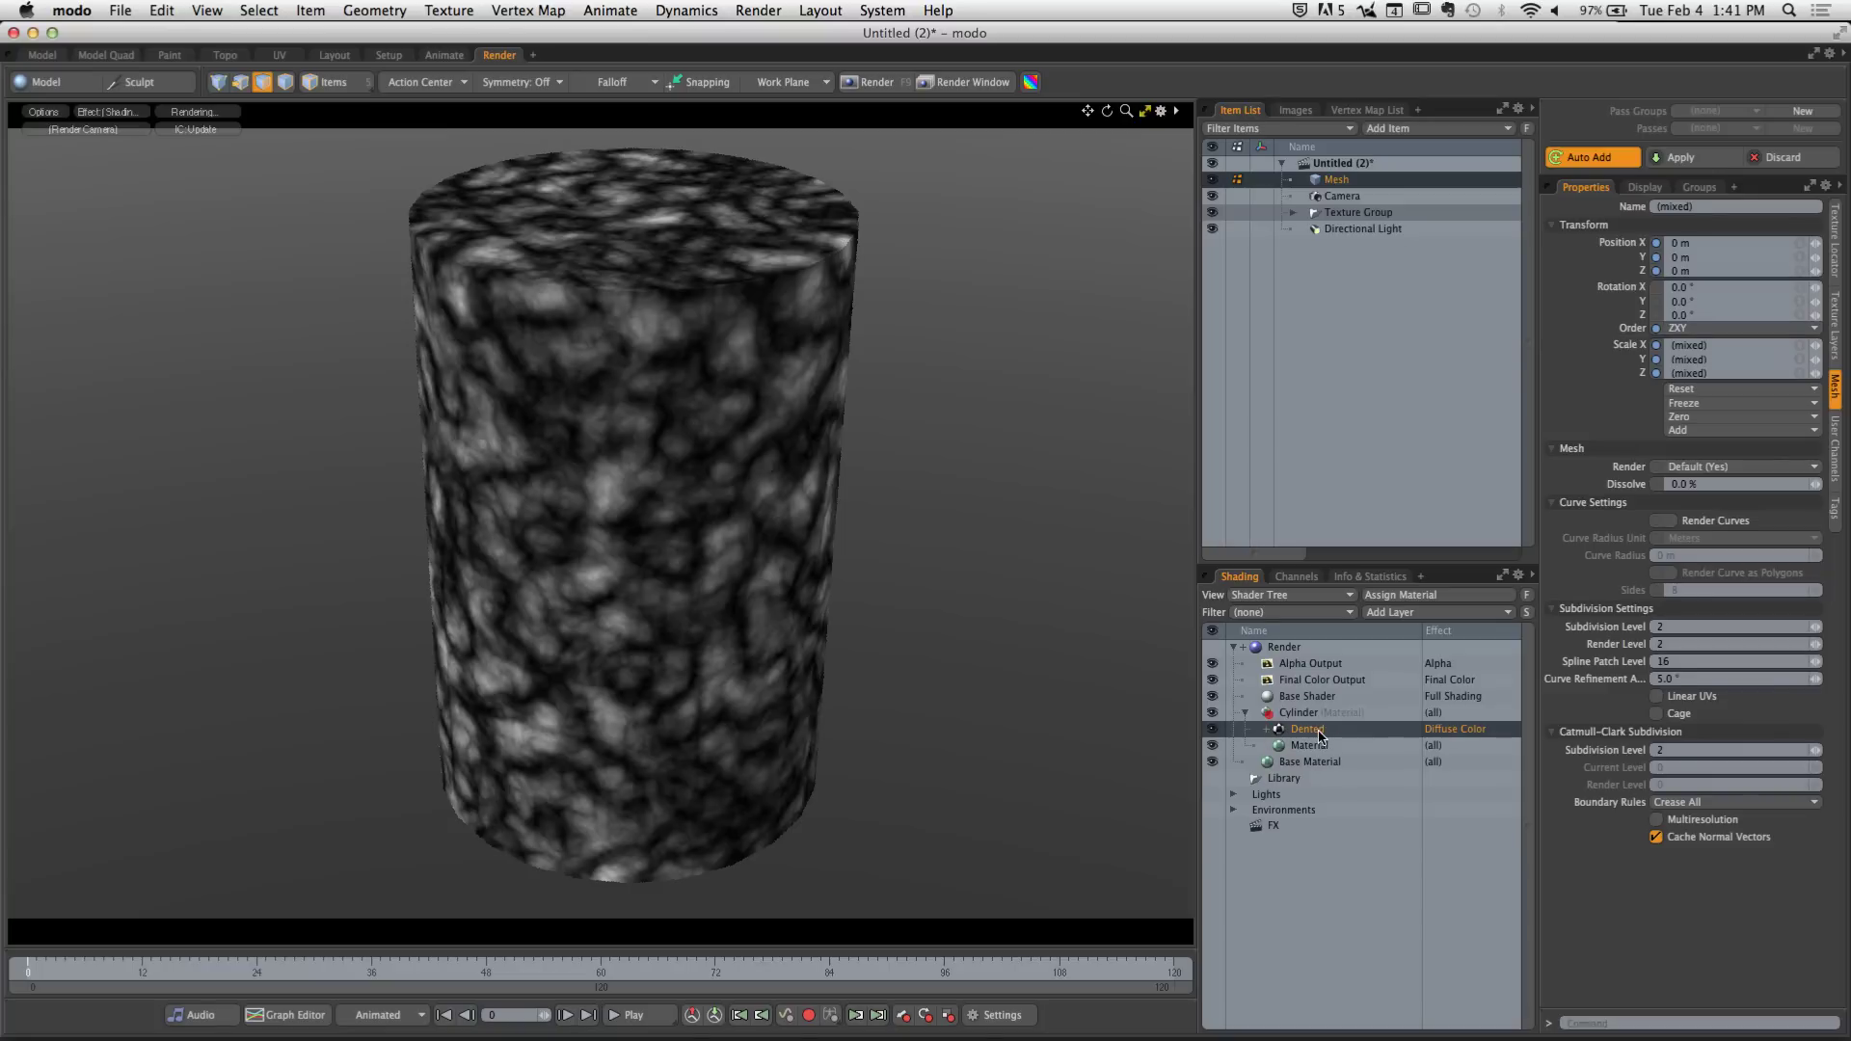
Replace the Dented layer in the Cylinder material group with a Grid procedural texture
{"action": "right_click", "coordinate": [1319, 735]}
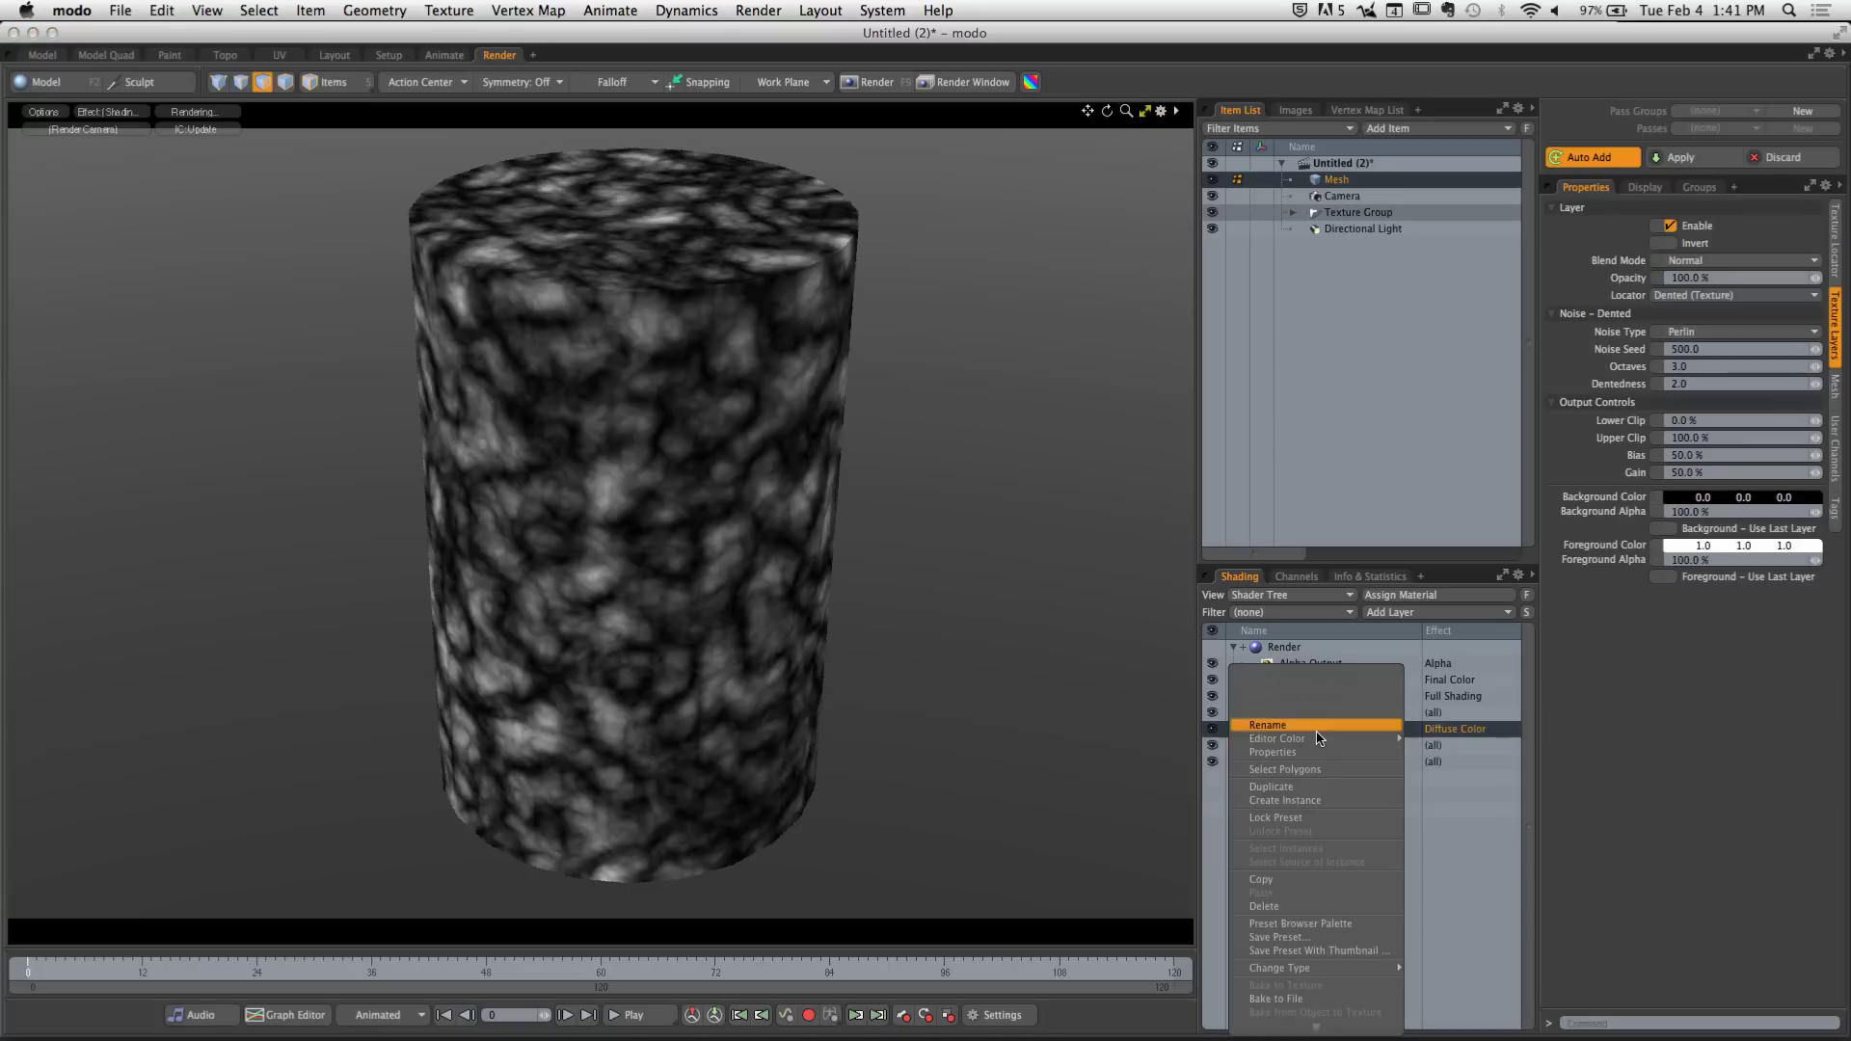
{"action": "left_click", "coordinate": [1291, 909]}
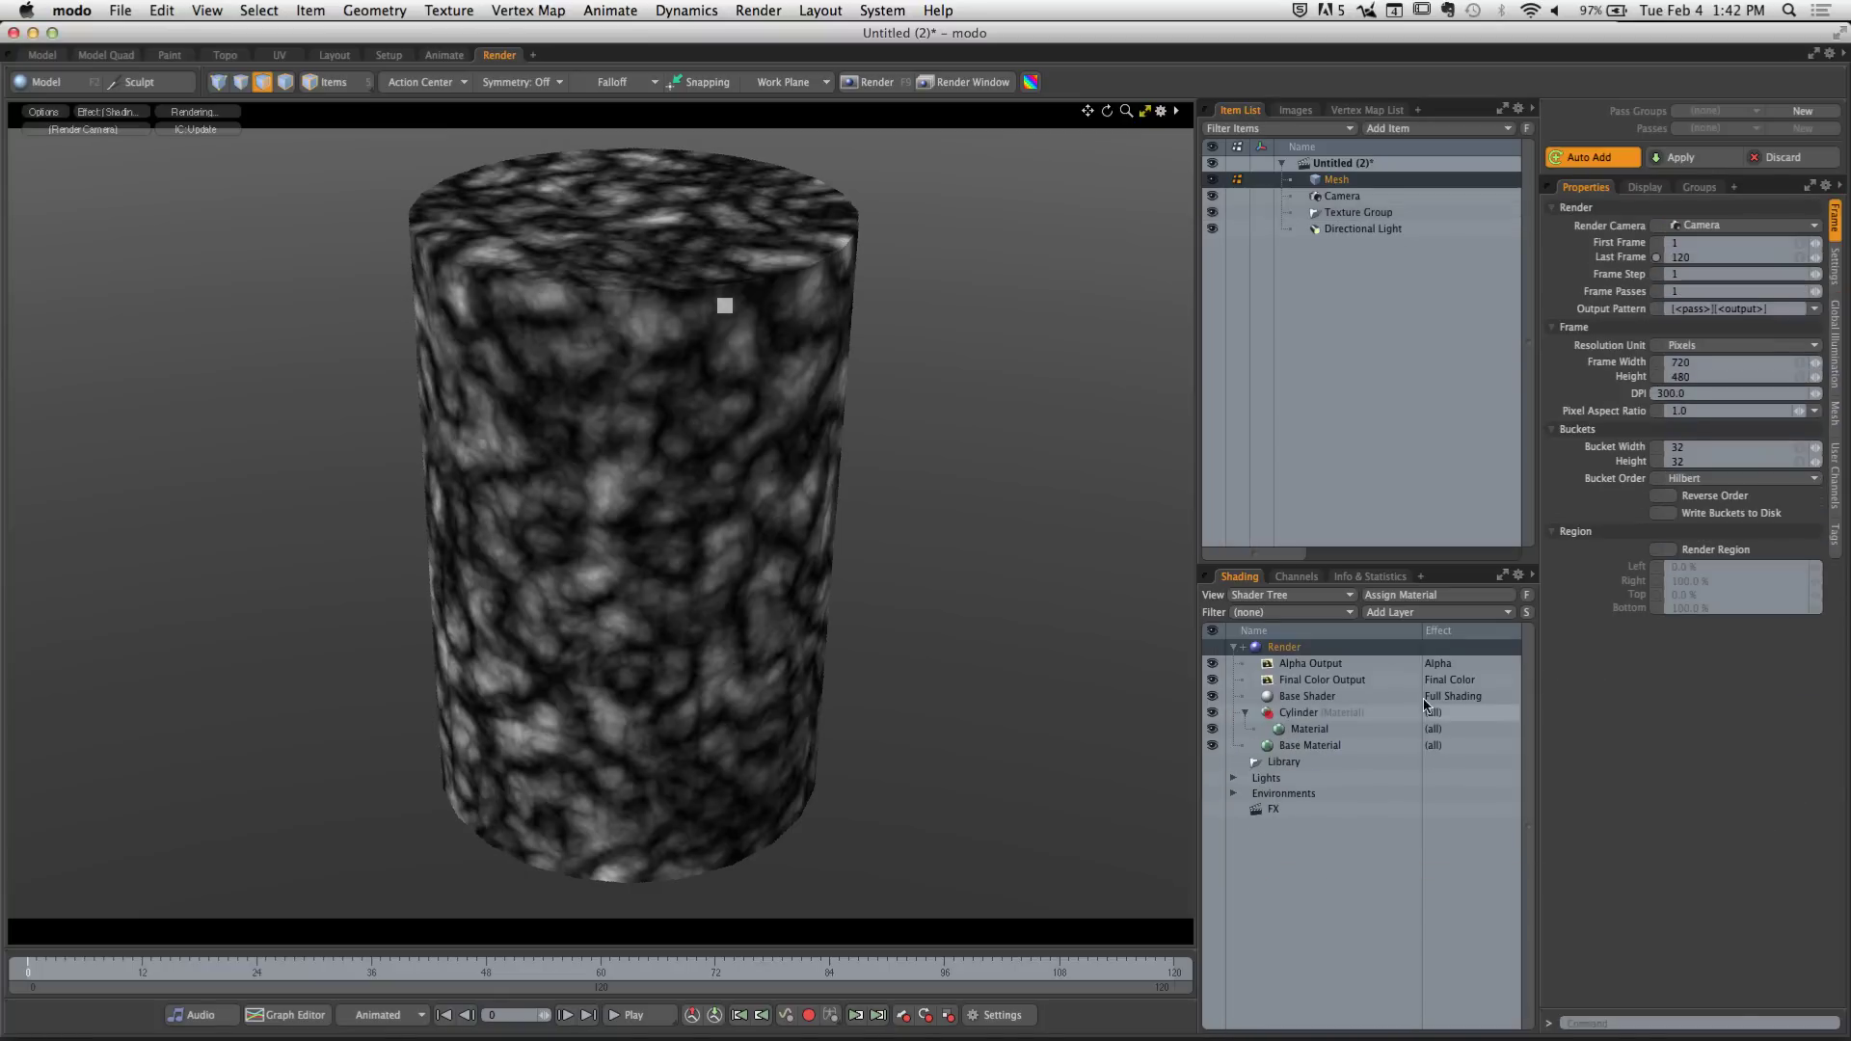
{"action": "left_click", "coordinate": [1313, 715]}
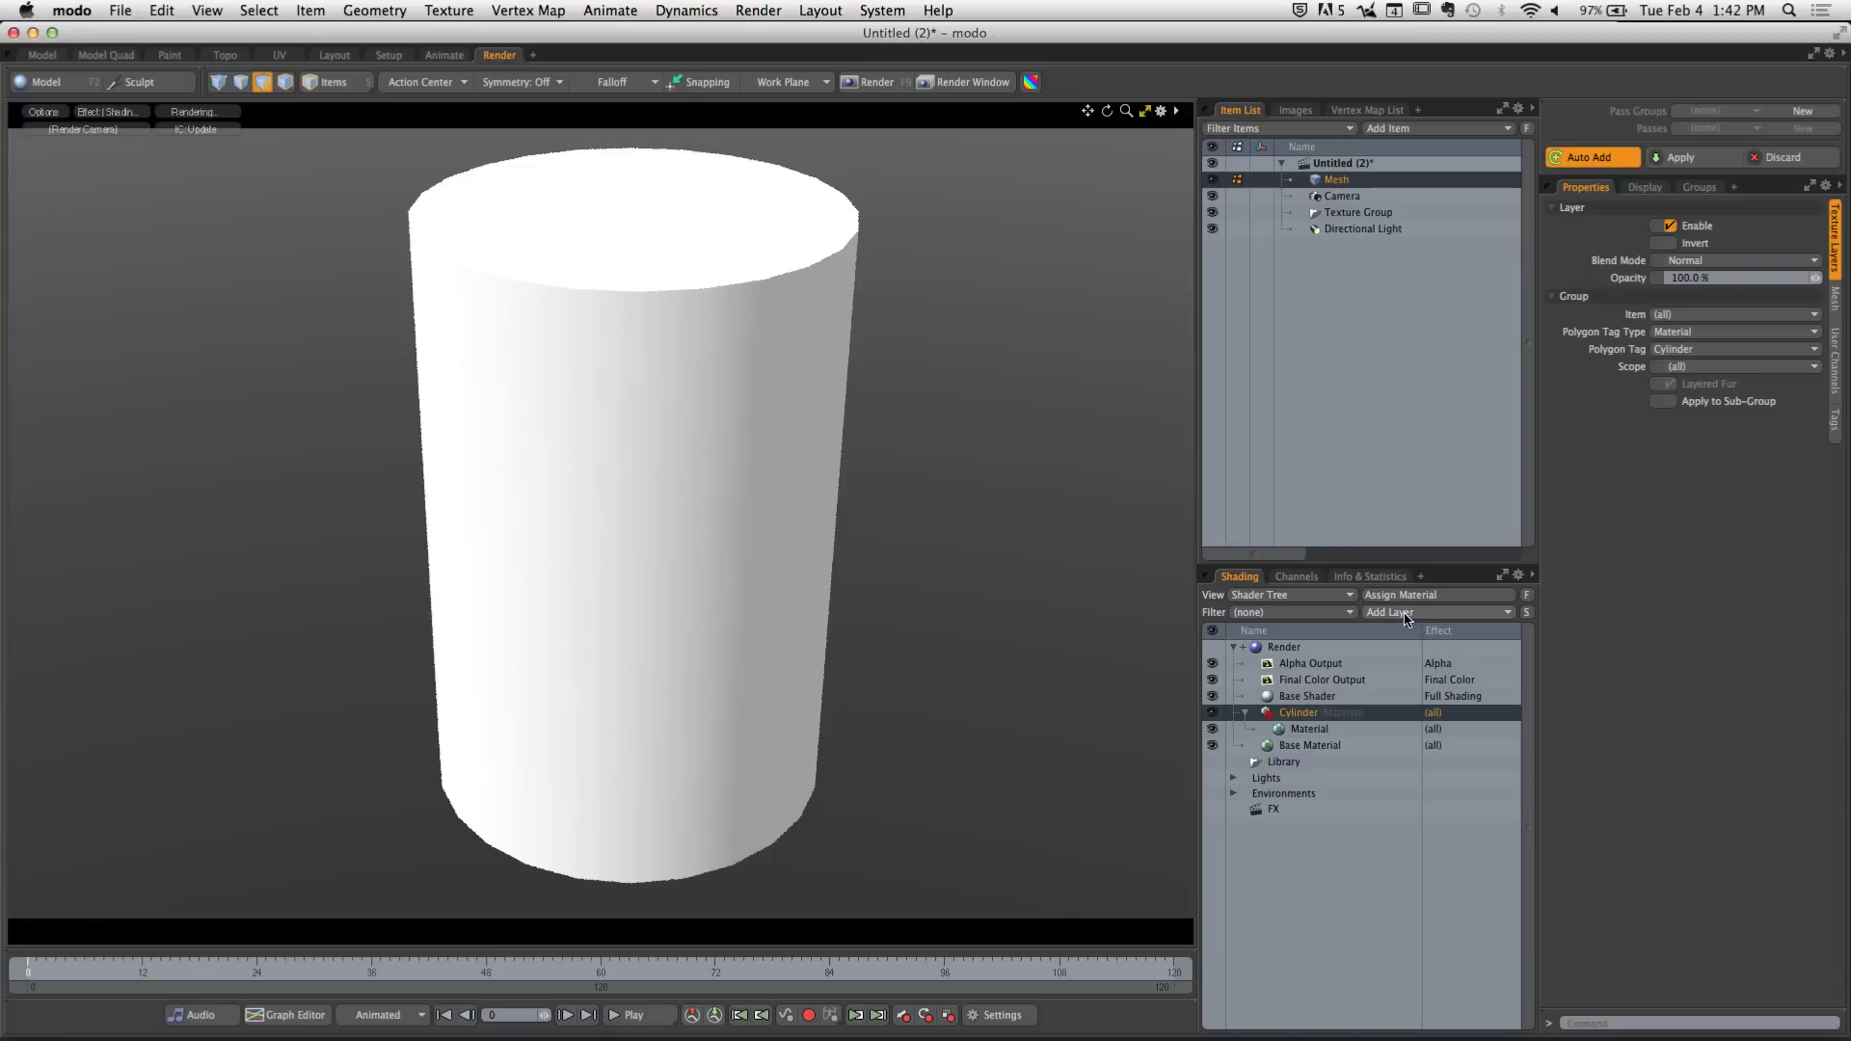
{"action": "left_click", "coordinate": [1406, 615]}
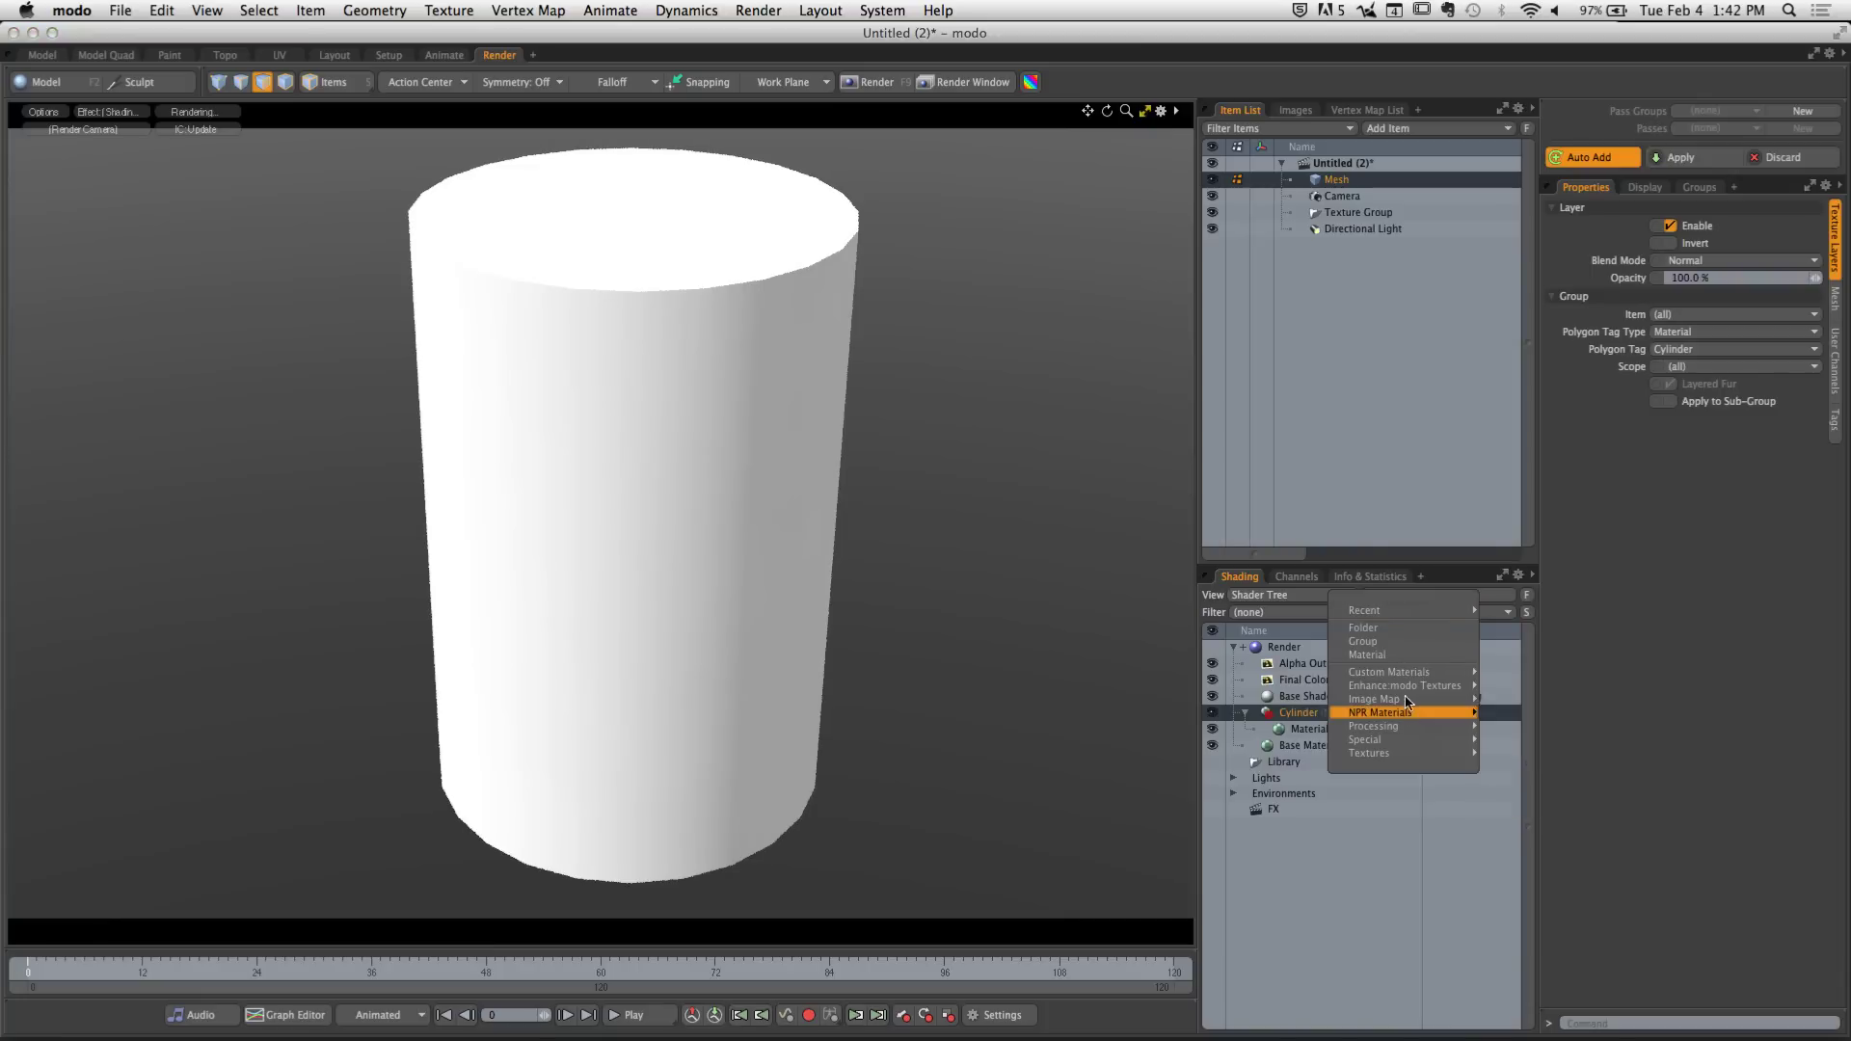
{"action": "mouse_move", "coordinate": [1405, 687]}
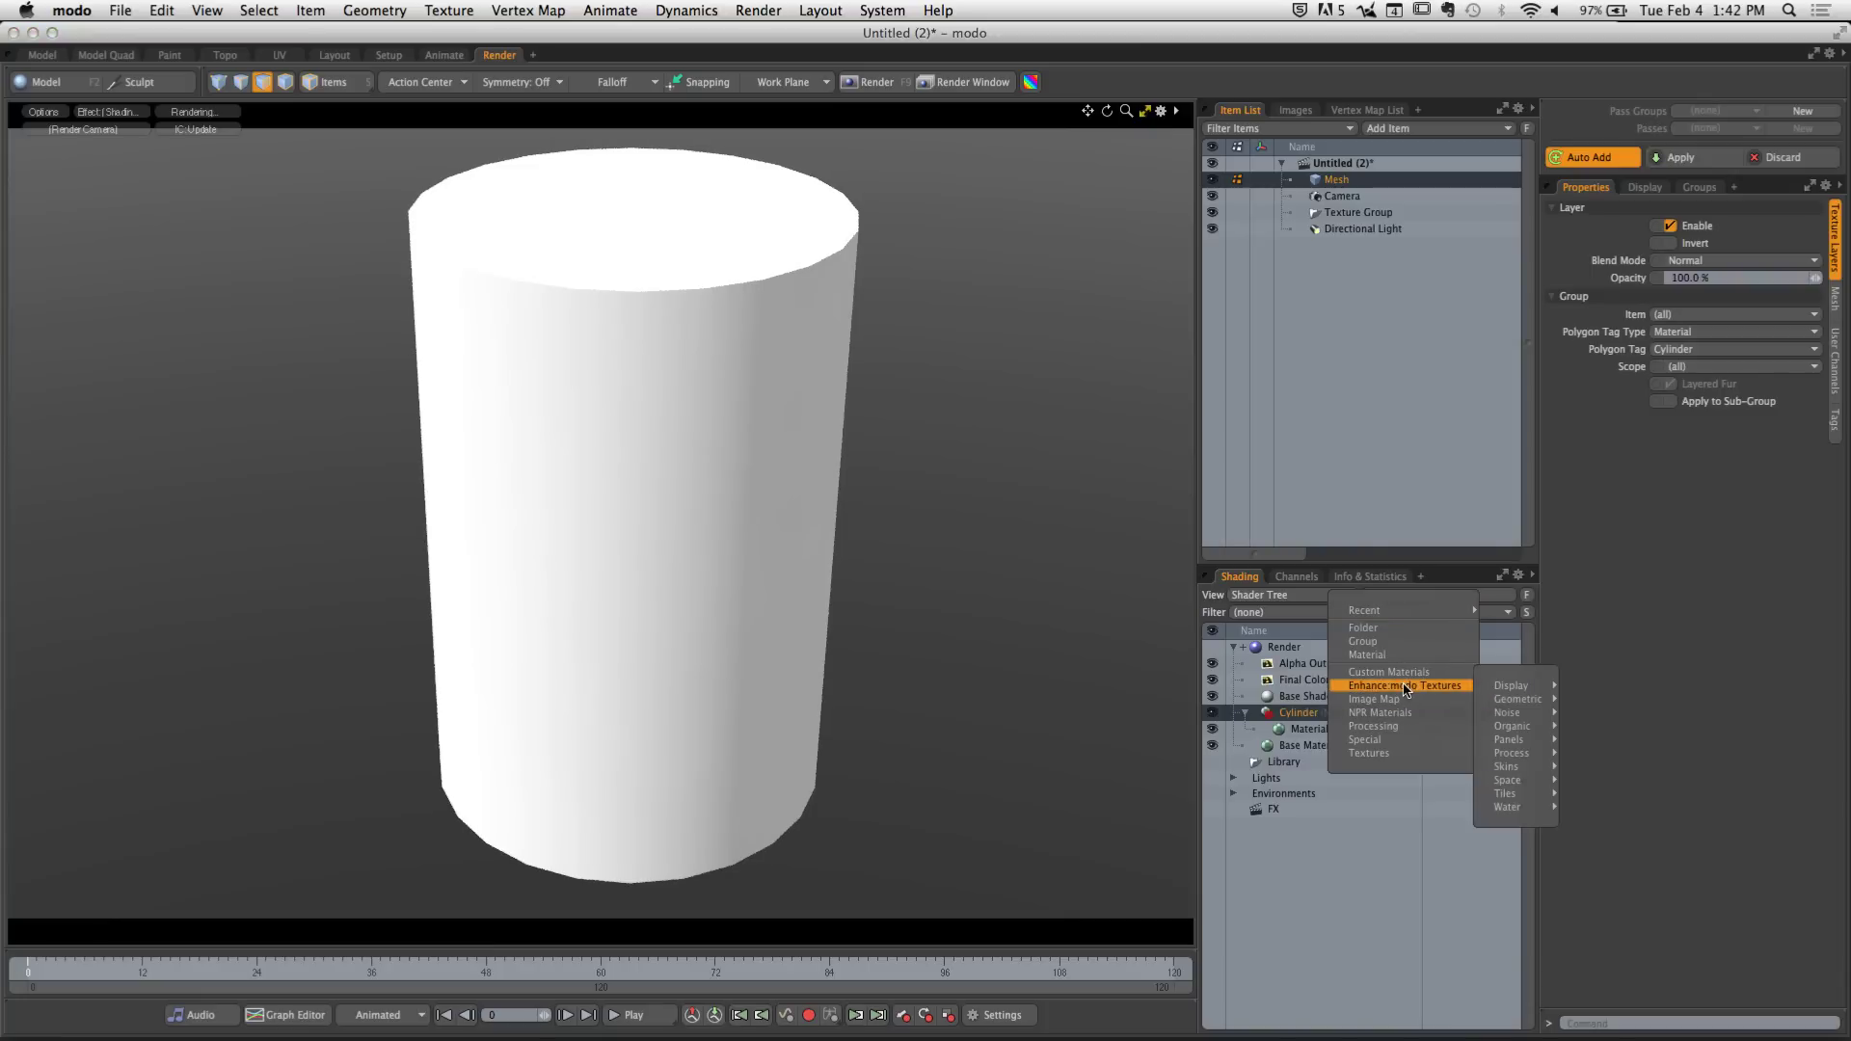
{"action": "mouse_move", "coordinate": [1406, 758]}
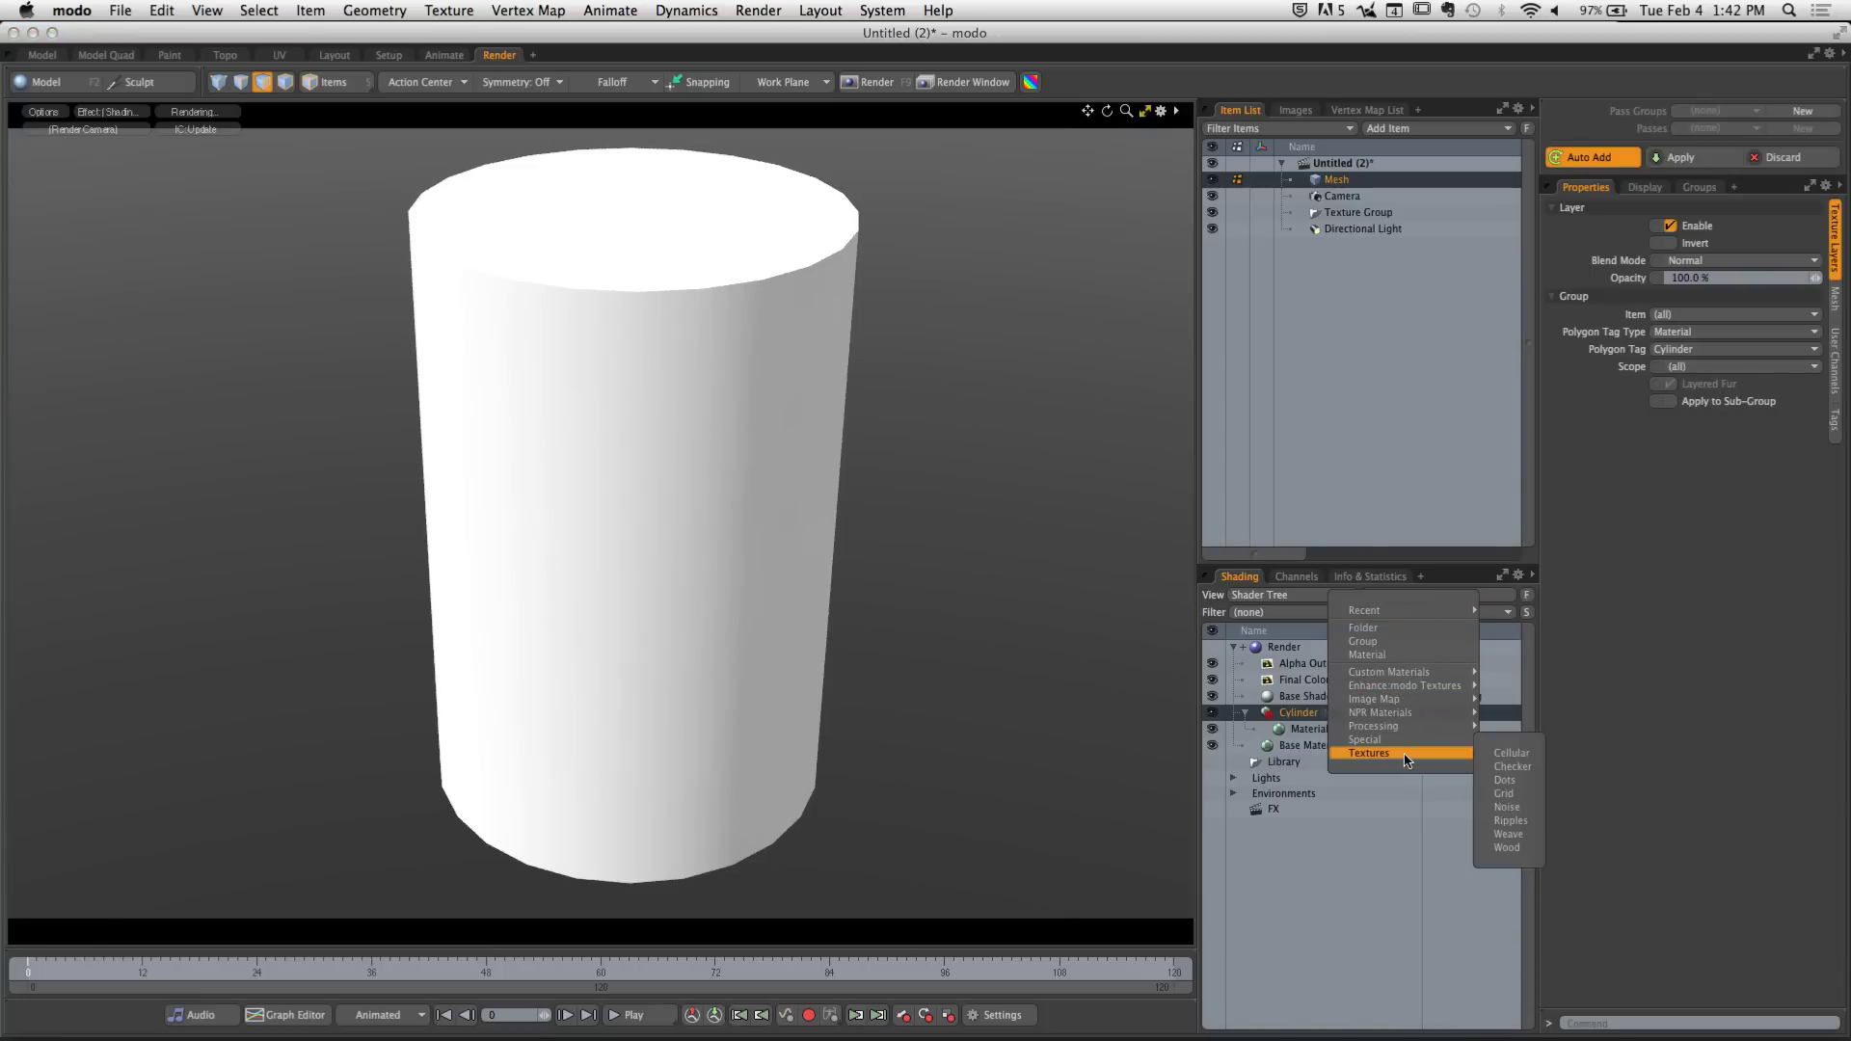
{"action": "left_click", "coordinate": [1510, 799]}
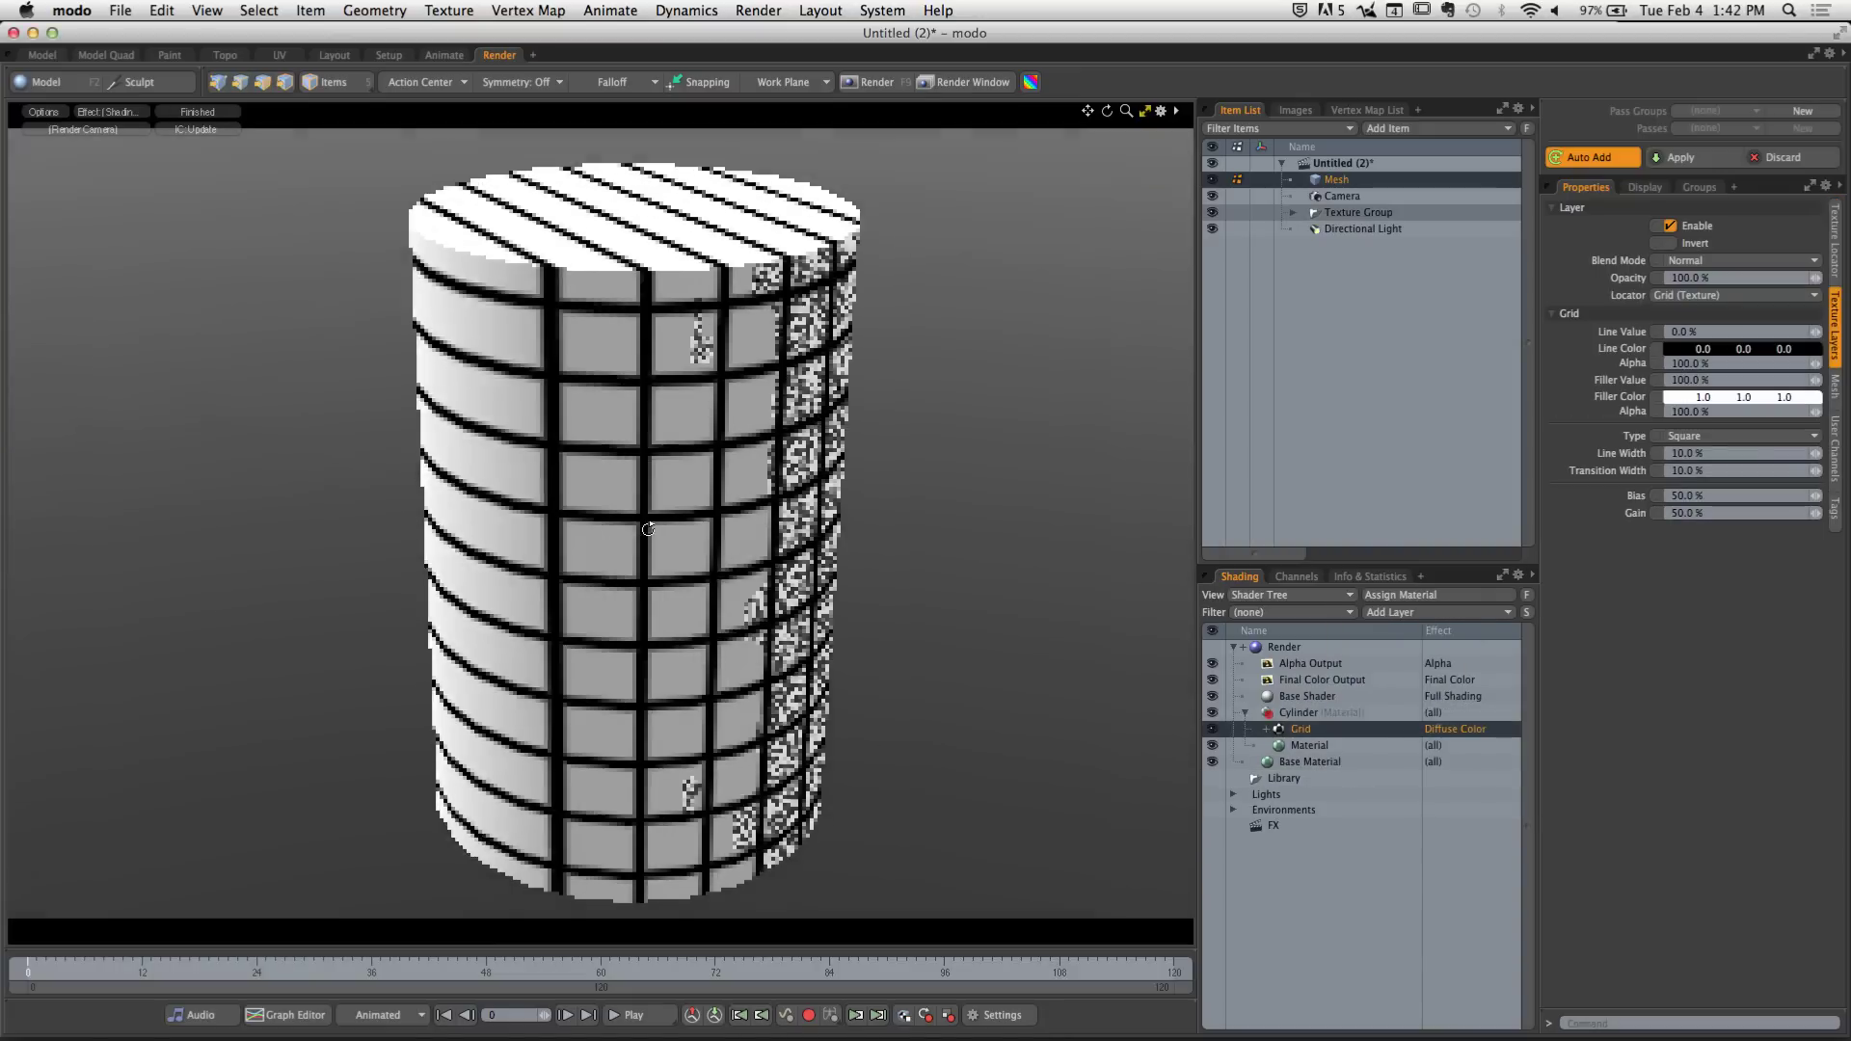
{"action": "left_click_drag", "start_coordinate": [648, 529], "coordinate": [690, 522], "text": "alt"}
{"action": "left_click_drag", "start_coordinate": [690, 521], "coordinate": [815, 528], "text": "alt+shift"}
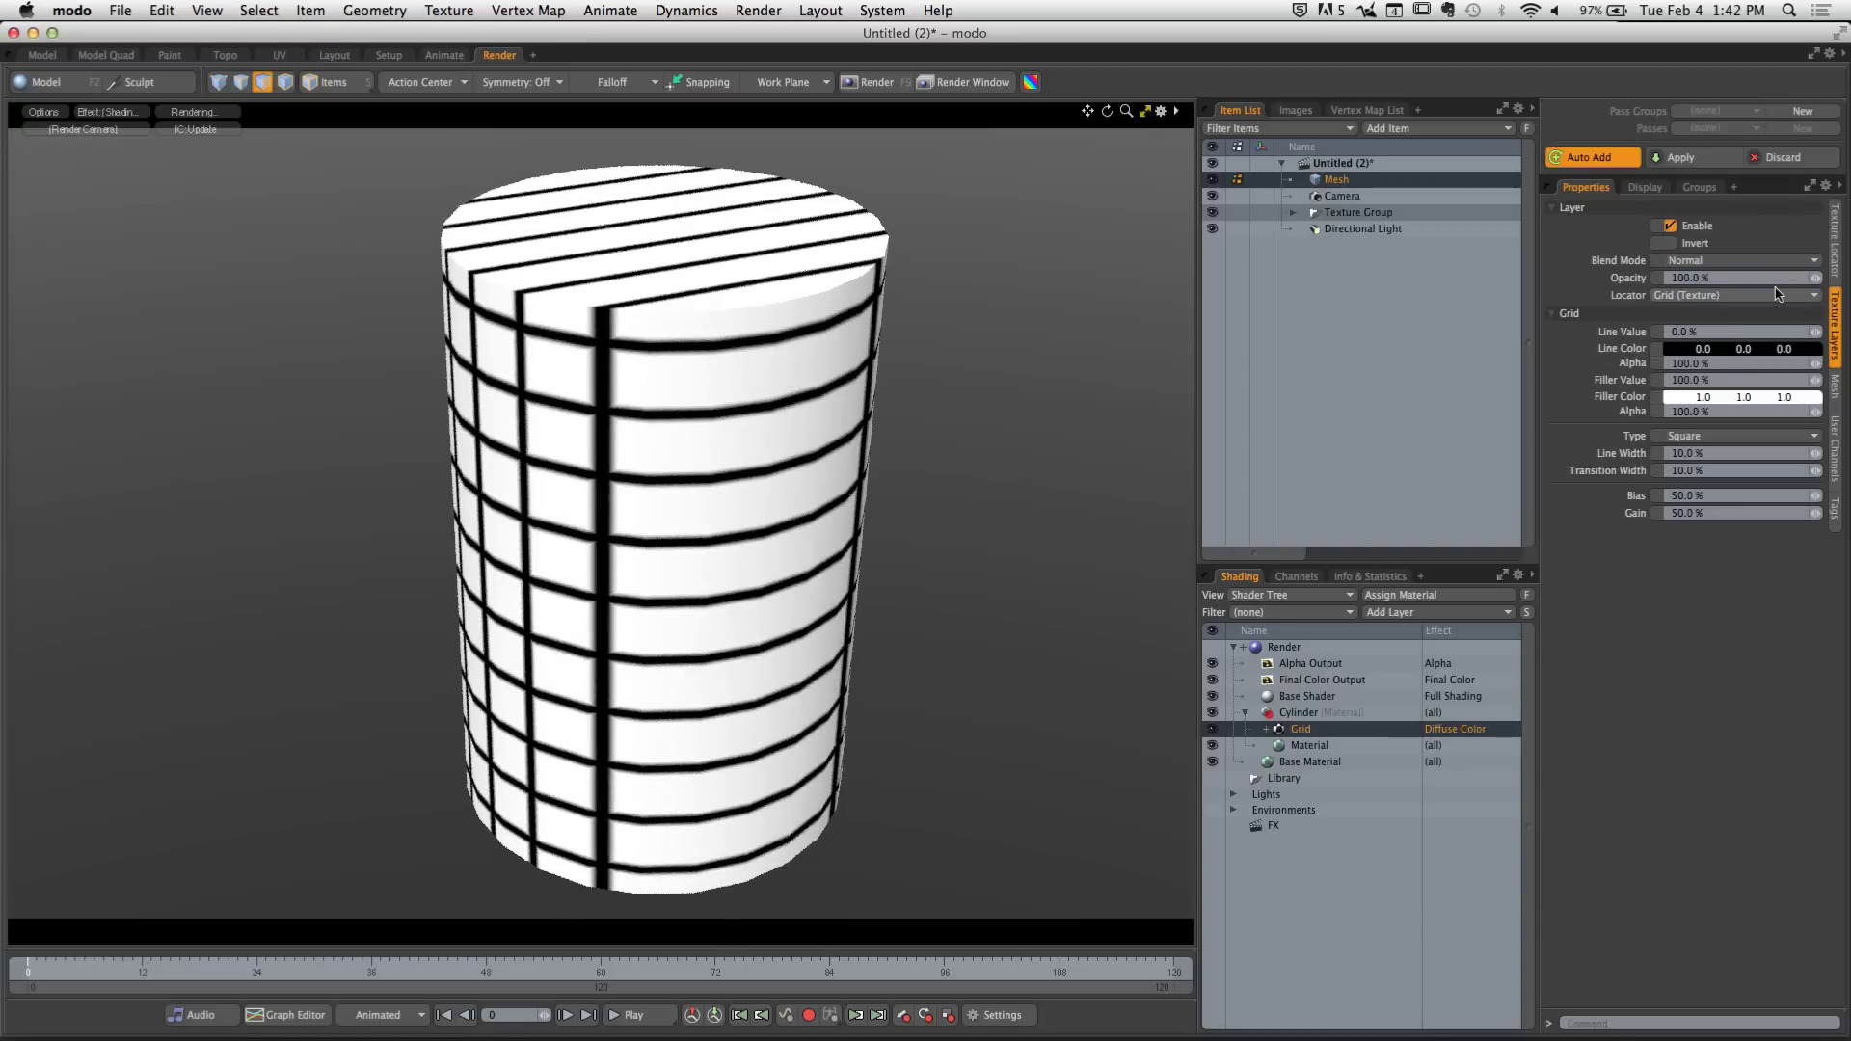
Set the projection type of the Grid's texture locator to Cylindrical
{"action": "left_click", "coordinate": [1835, 241]}
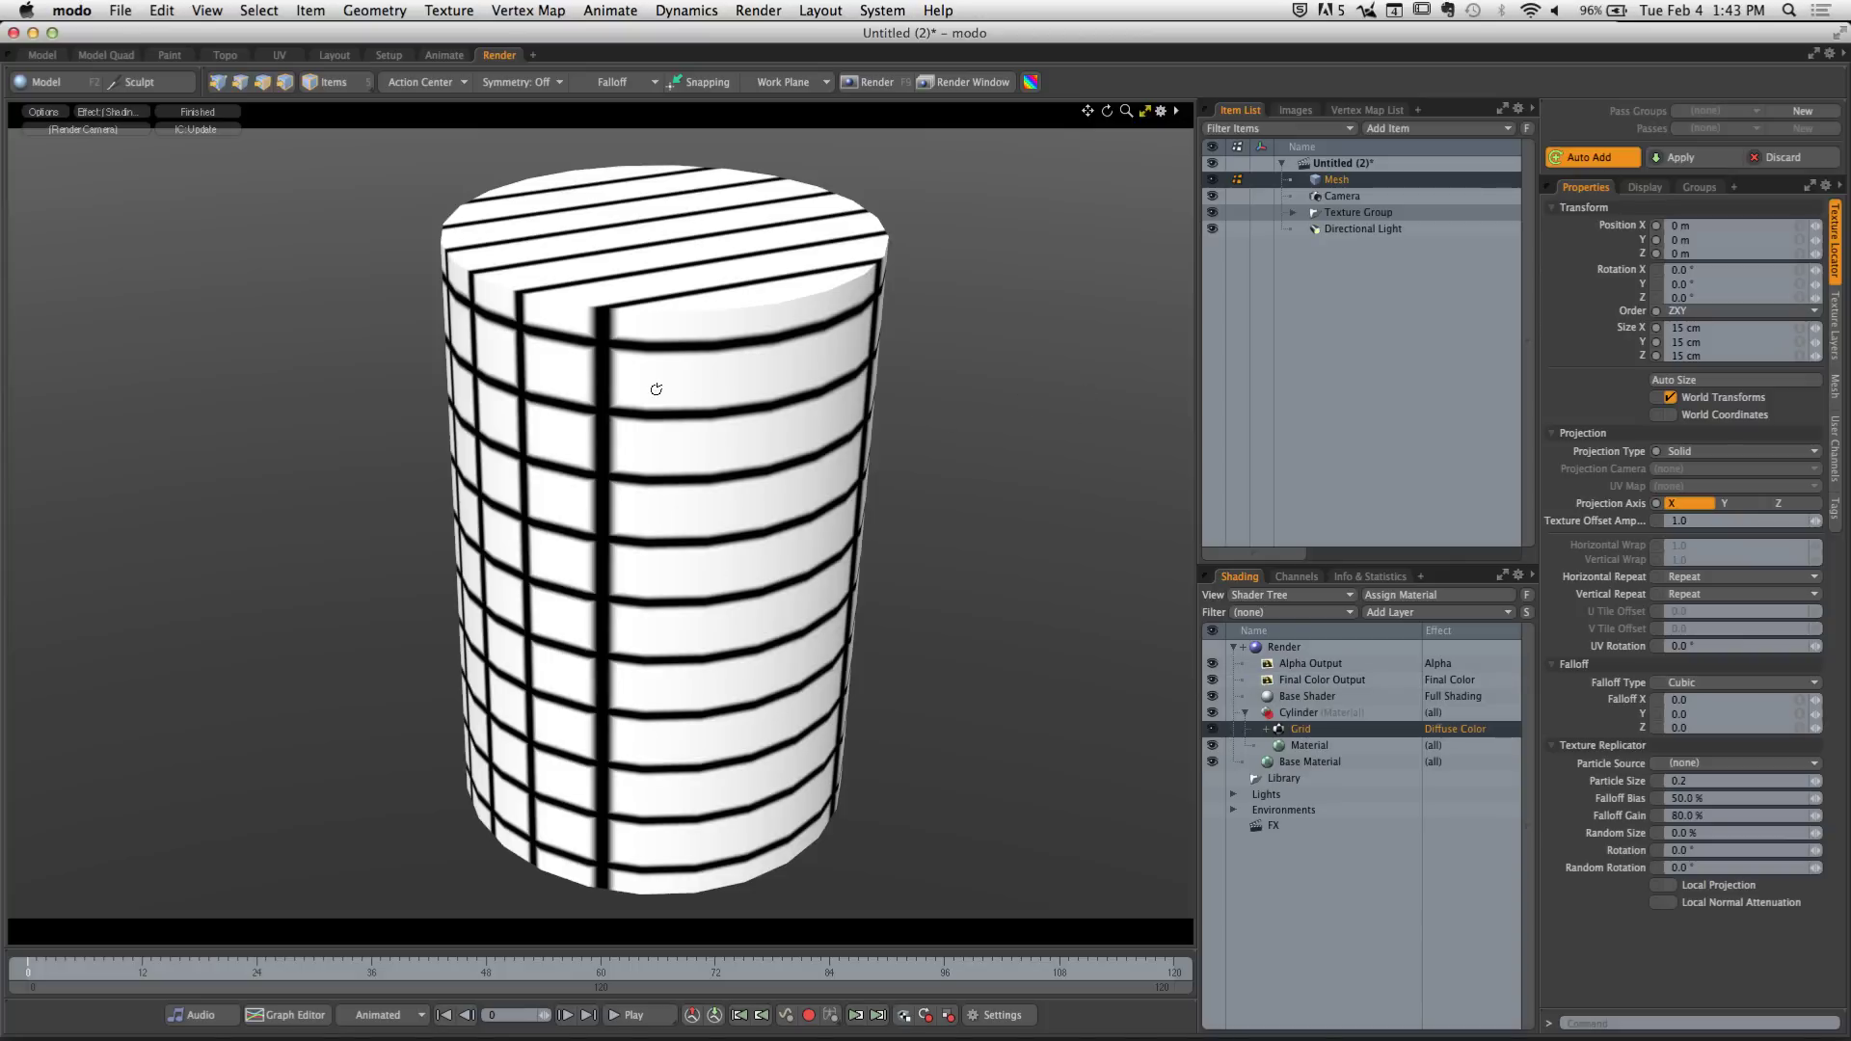
{"action": "mouse_move", "coordinate": [656, 389]}
{"action": "left_mouse_down", "text": "alt"}
{"action": "mouse_move", "coordinate": [682, 417]}
{"action": "mouse_move", "coordinate": [1010, 385]}
{"action": "mouse_move", "coordinate": [776, 424]}
{"action": "mouse_move", "coordinate": [630, 405]}
{"action": "left_mouse_up", "text": "alt"}
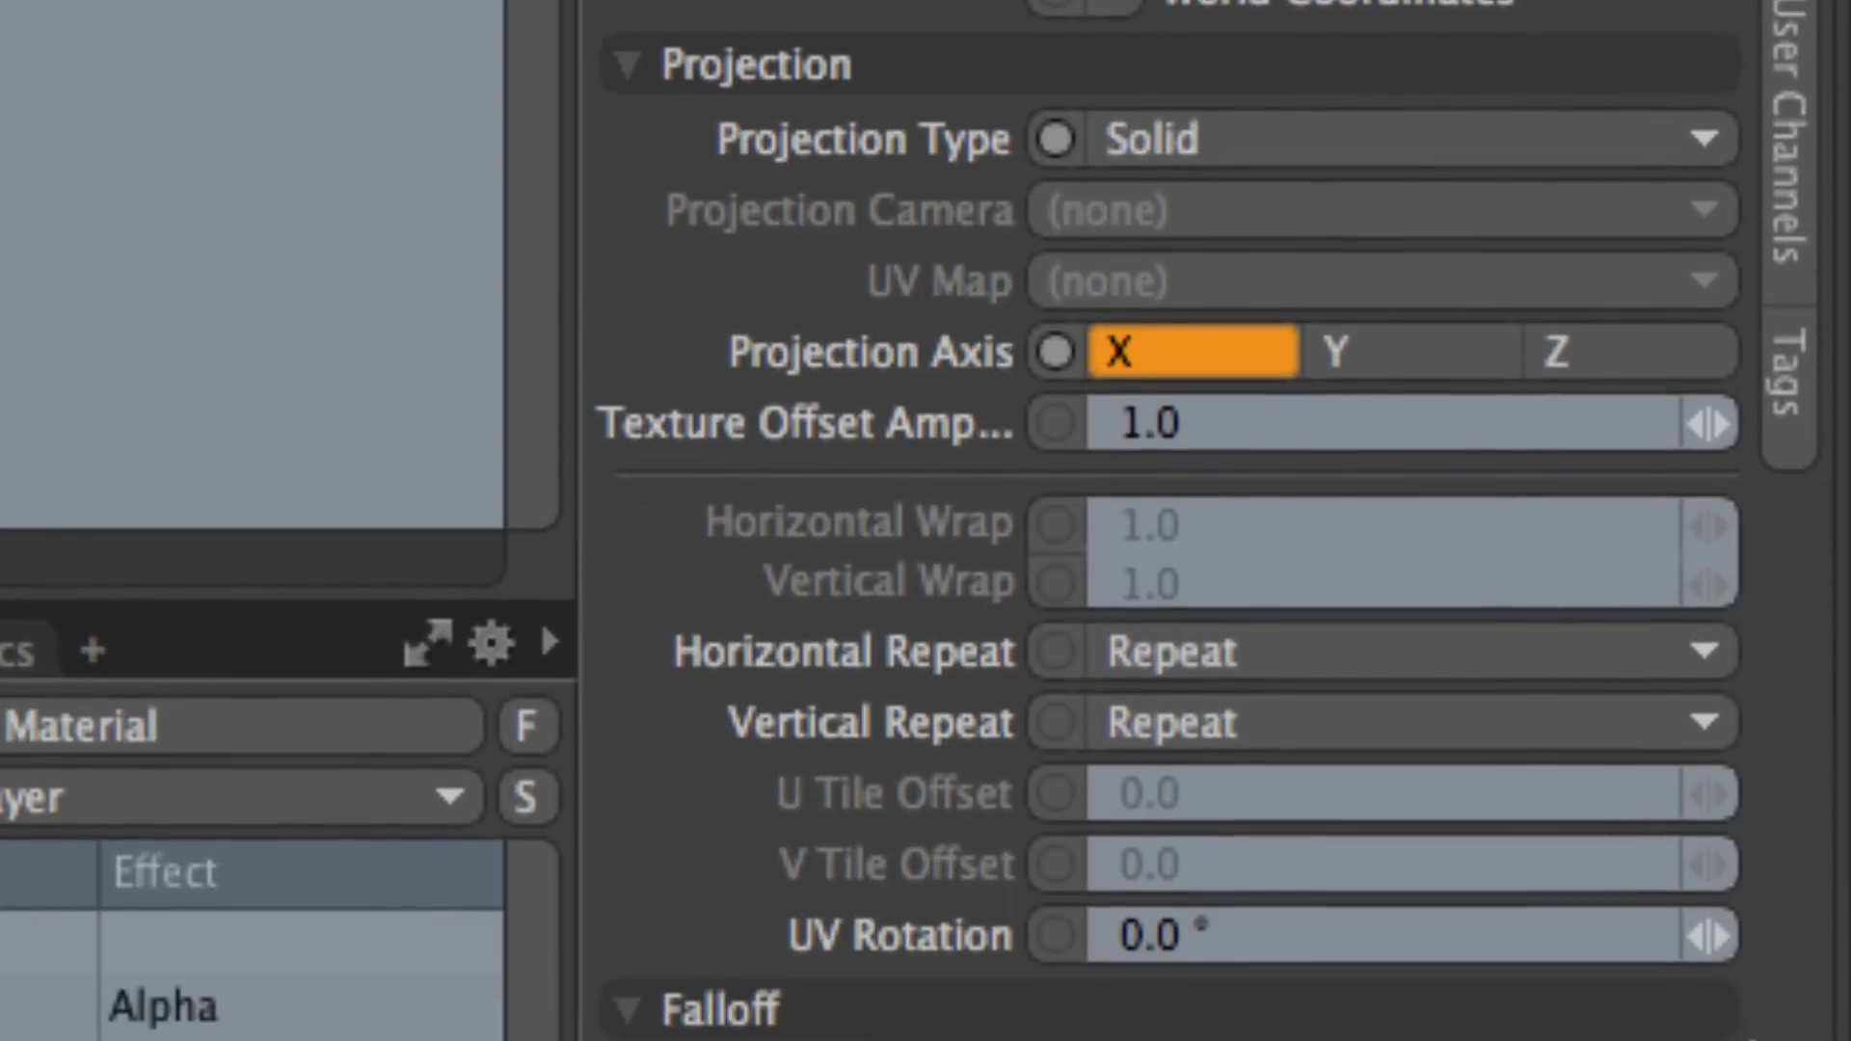
{"action": "left_click", "coordinate": [1462, 161]}
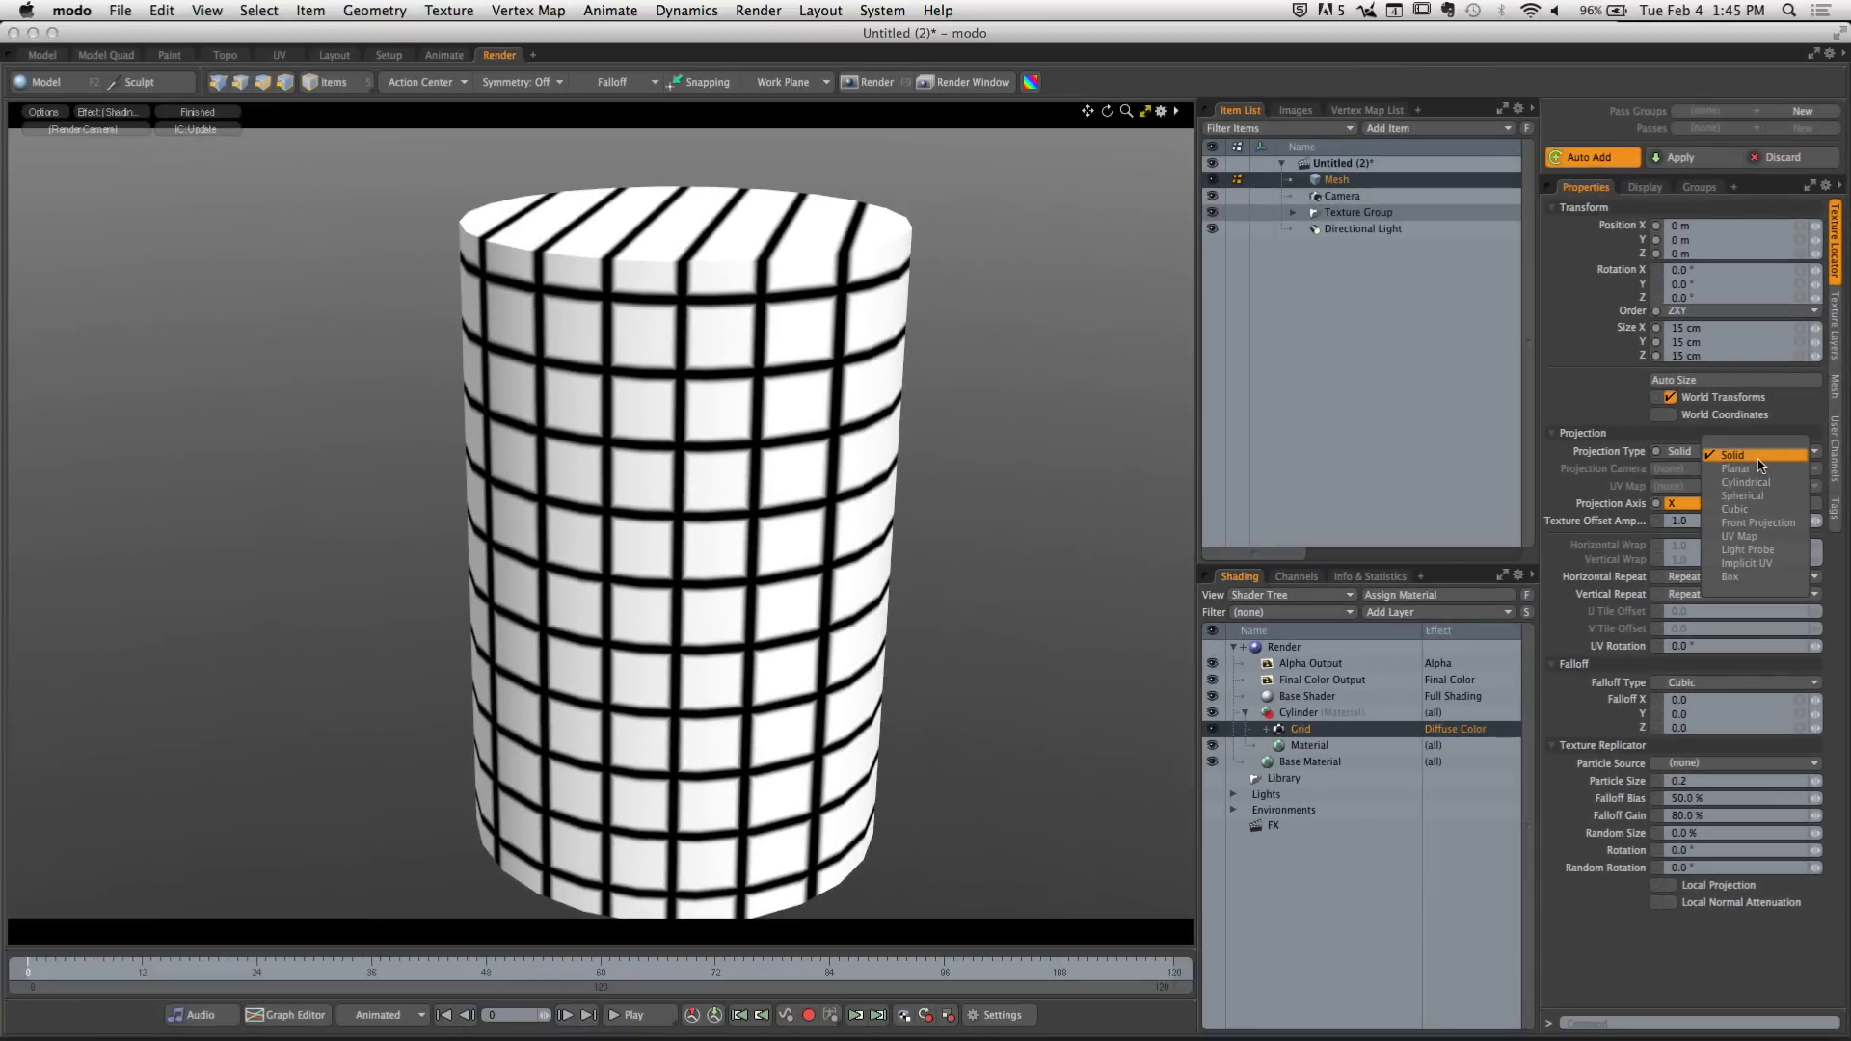
{"action": "left_click", "coordinate": [481, 577]}
{"action": "left_click_drag", "start_coordinate": [413, 561], "coordinate": [476, 299], "text": "alt"}
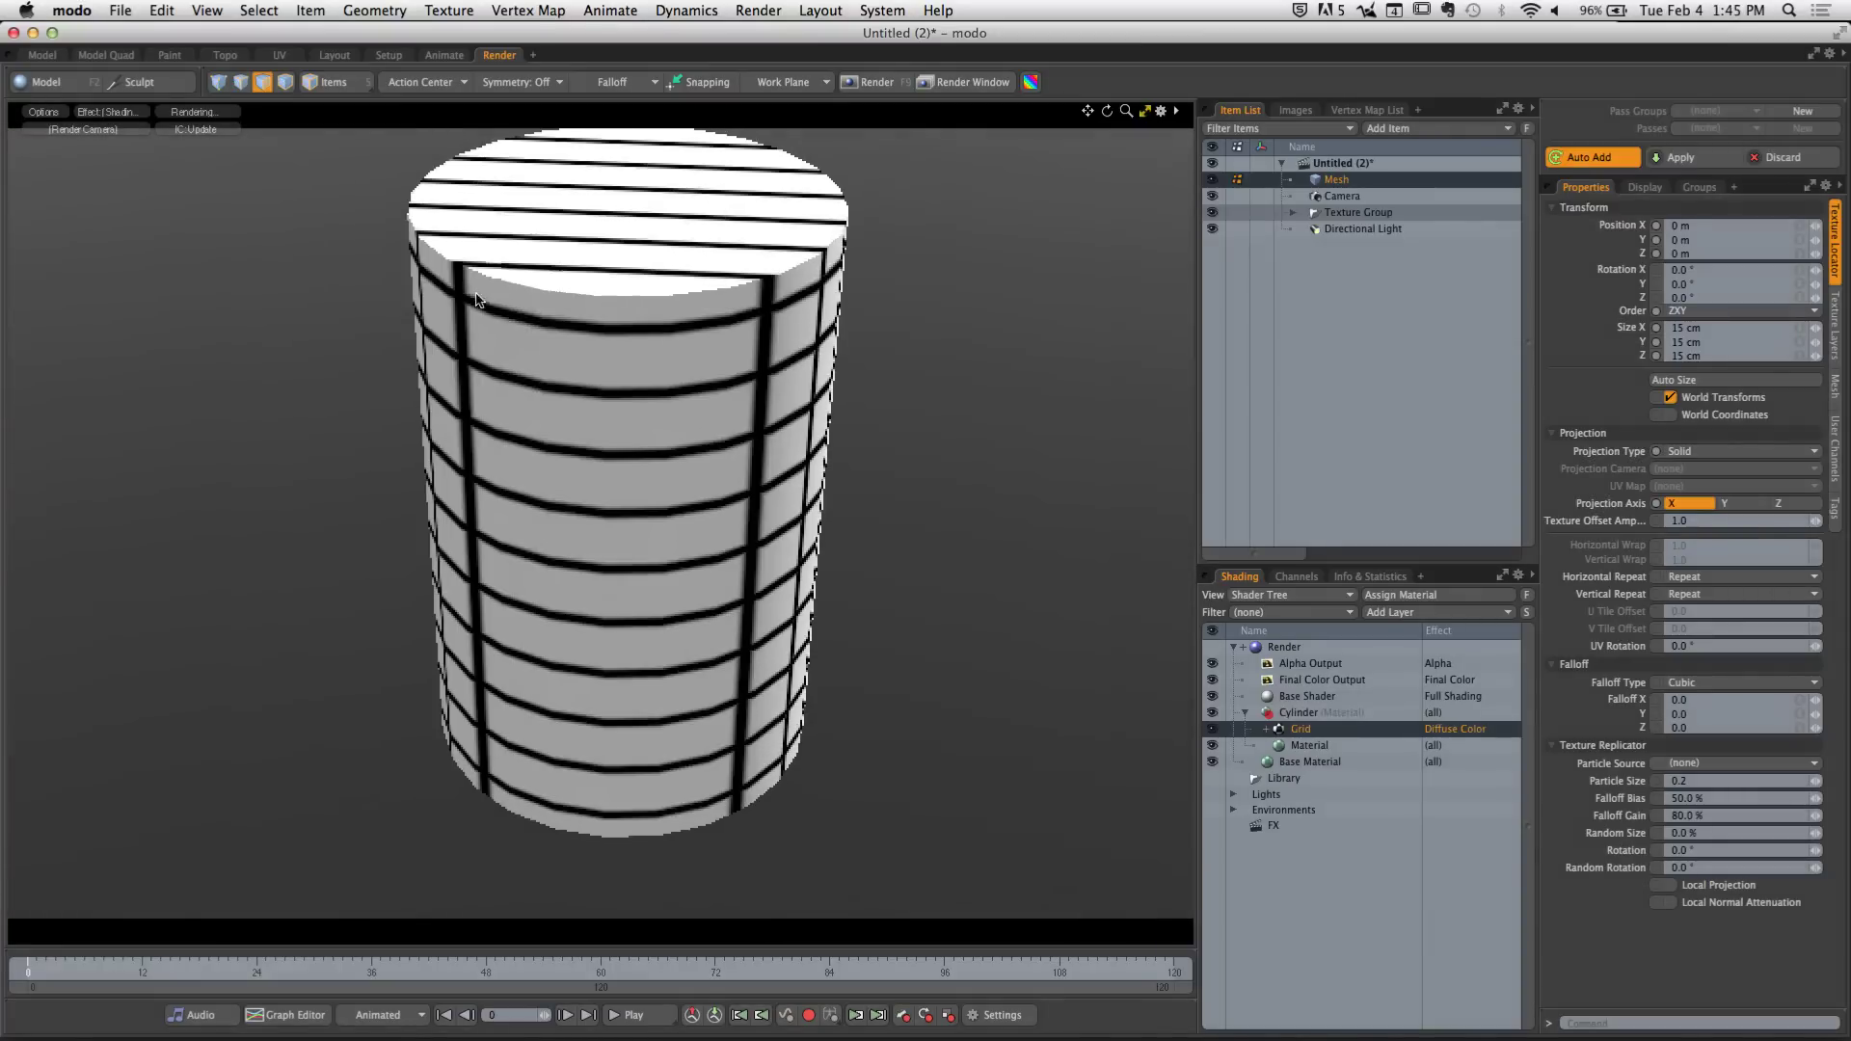
{"action": "left_click_drag", "start_coordinate": [580, 528], "coordinate": [569, 402], "text": "alt"}
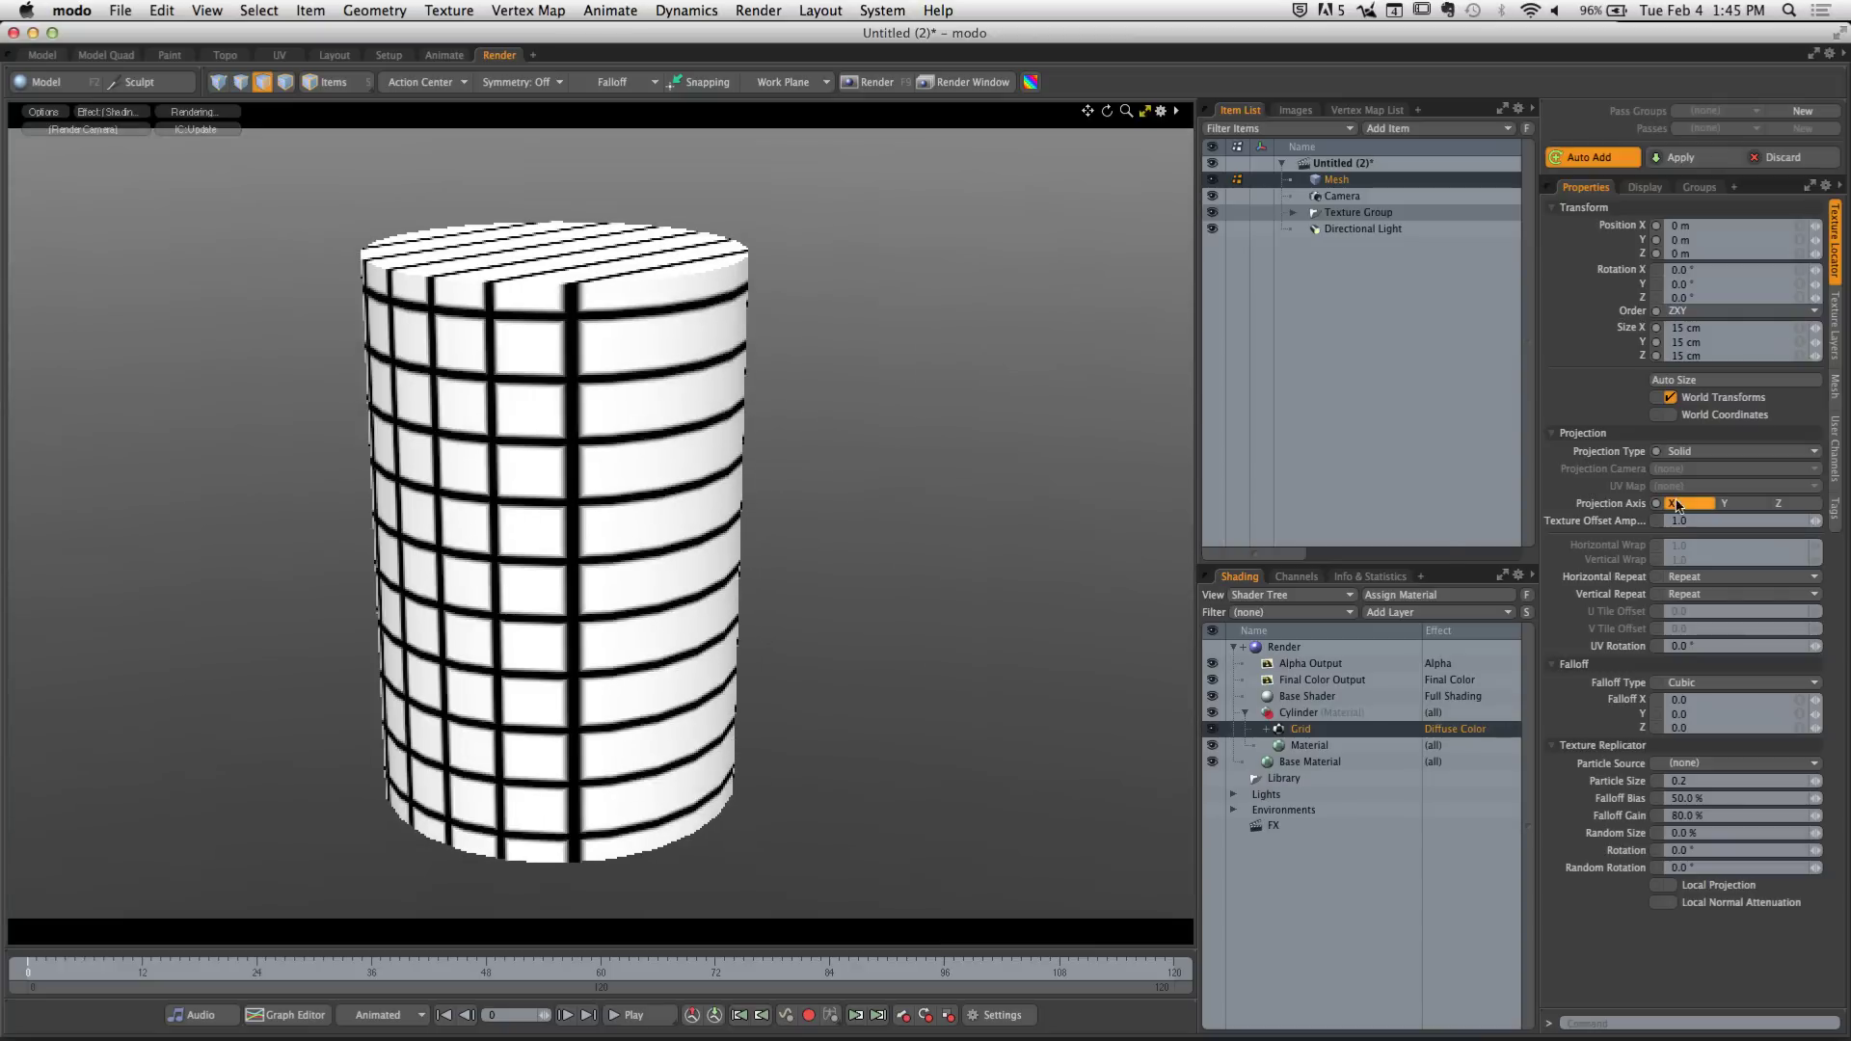
{"action": "left_click", "coordinate": [1695, 453]}
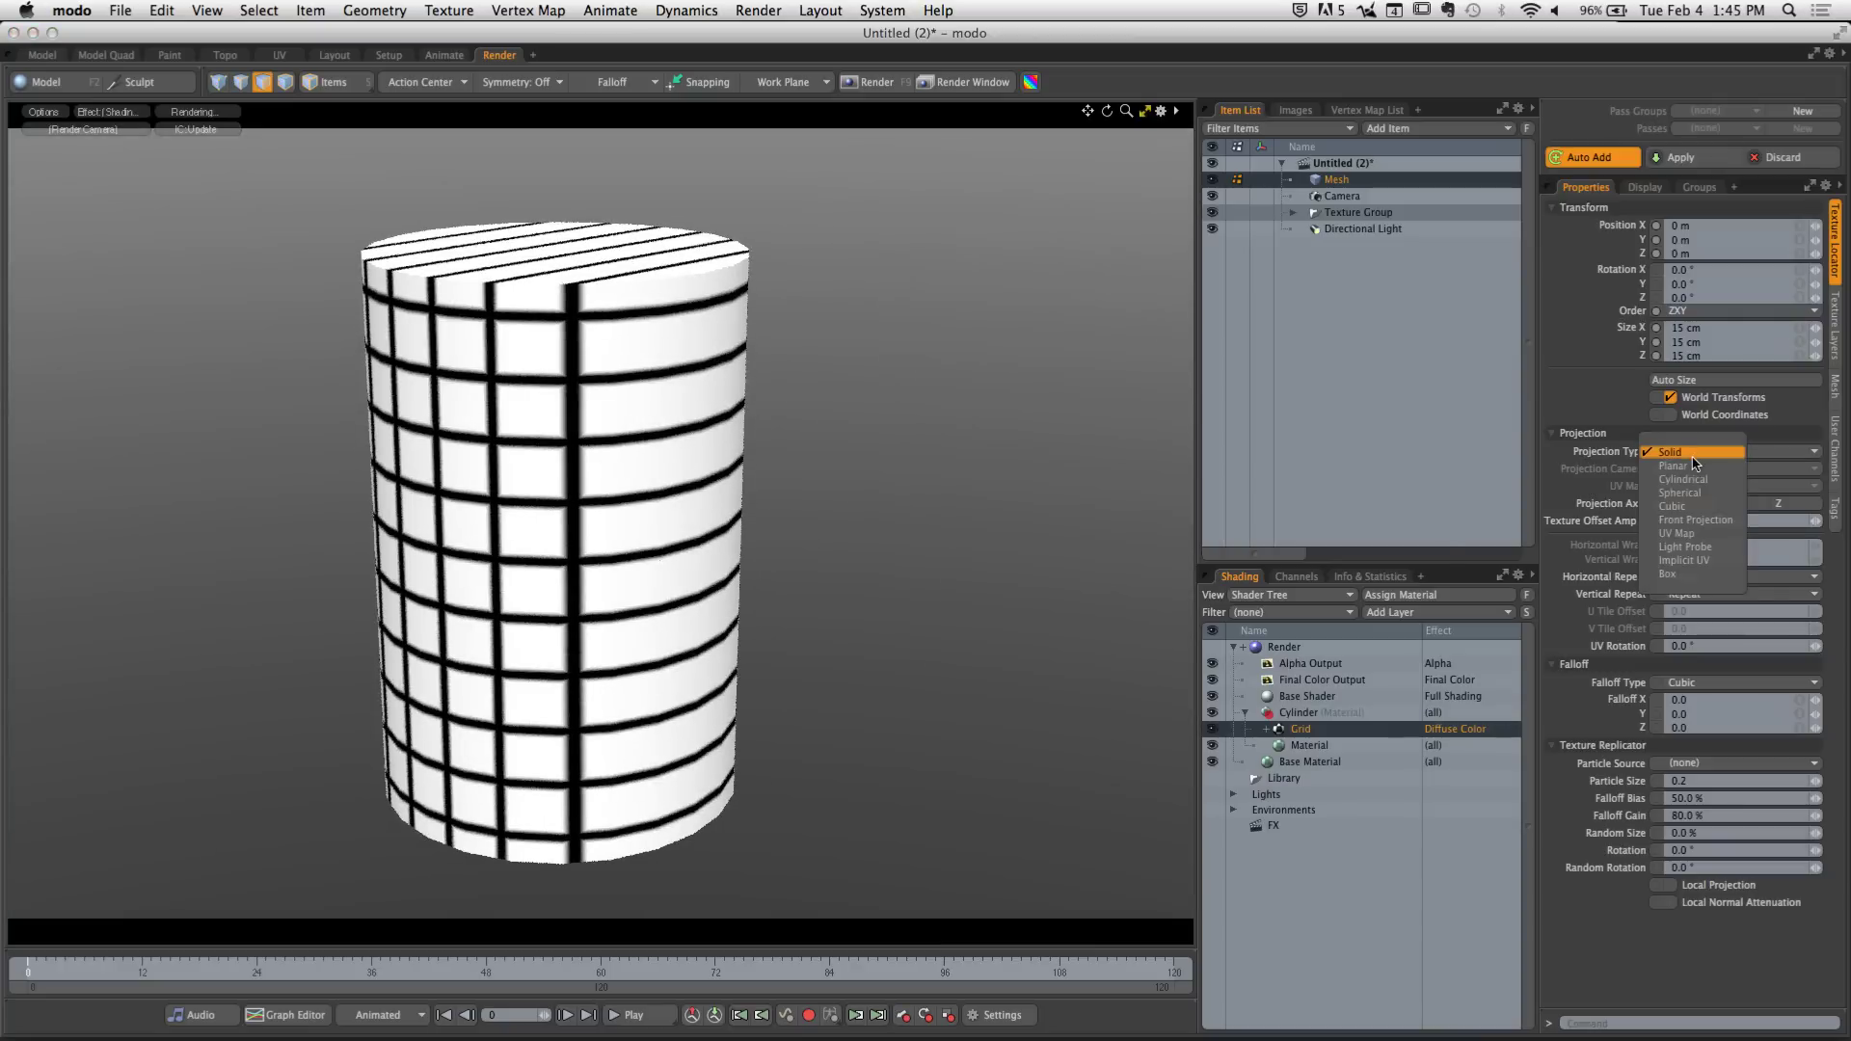
{"action": "left_click", "coordinate": [1695, 479]}
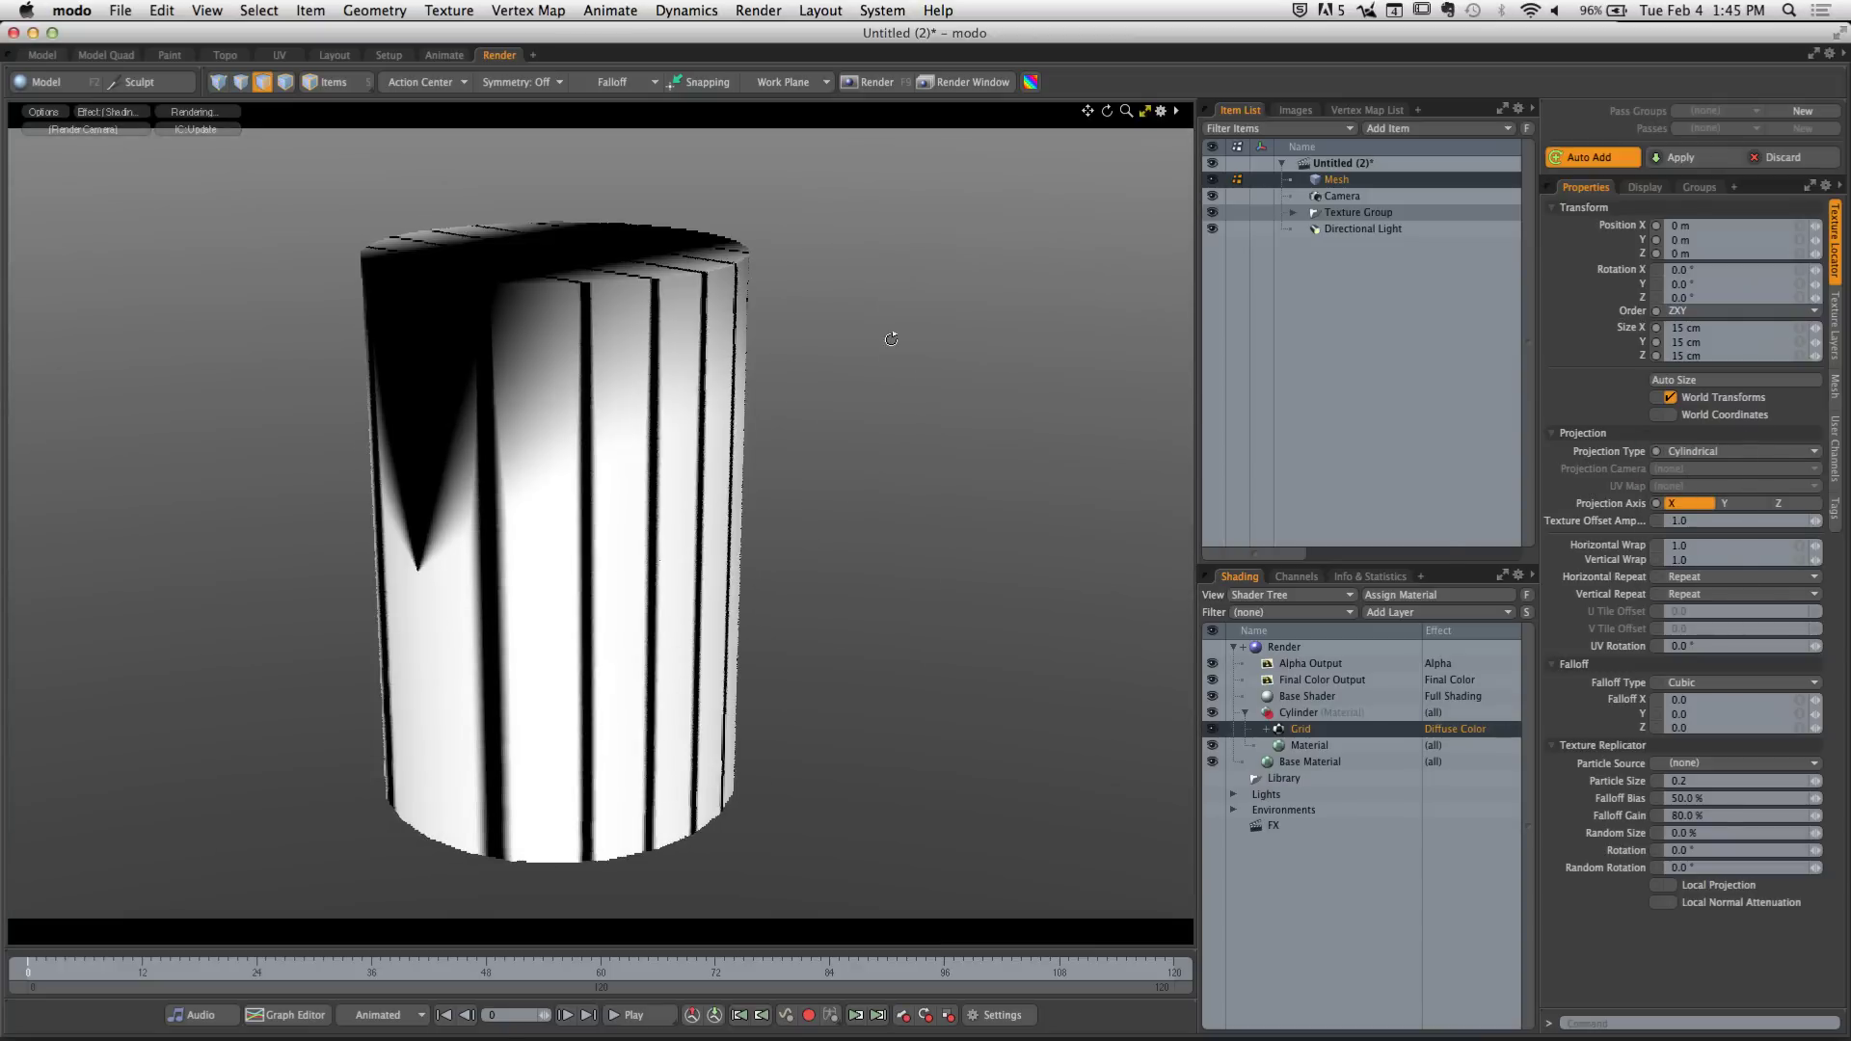
Set the projection axis of the Grid's cylindrical texture locator to Y and check the mapping around the whole cylinder
{"action": "left_click_drag", "start_coordinate": [891, 338], "coordinate": [826, 450], "text": "alt"}
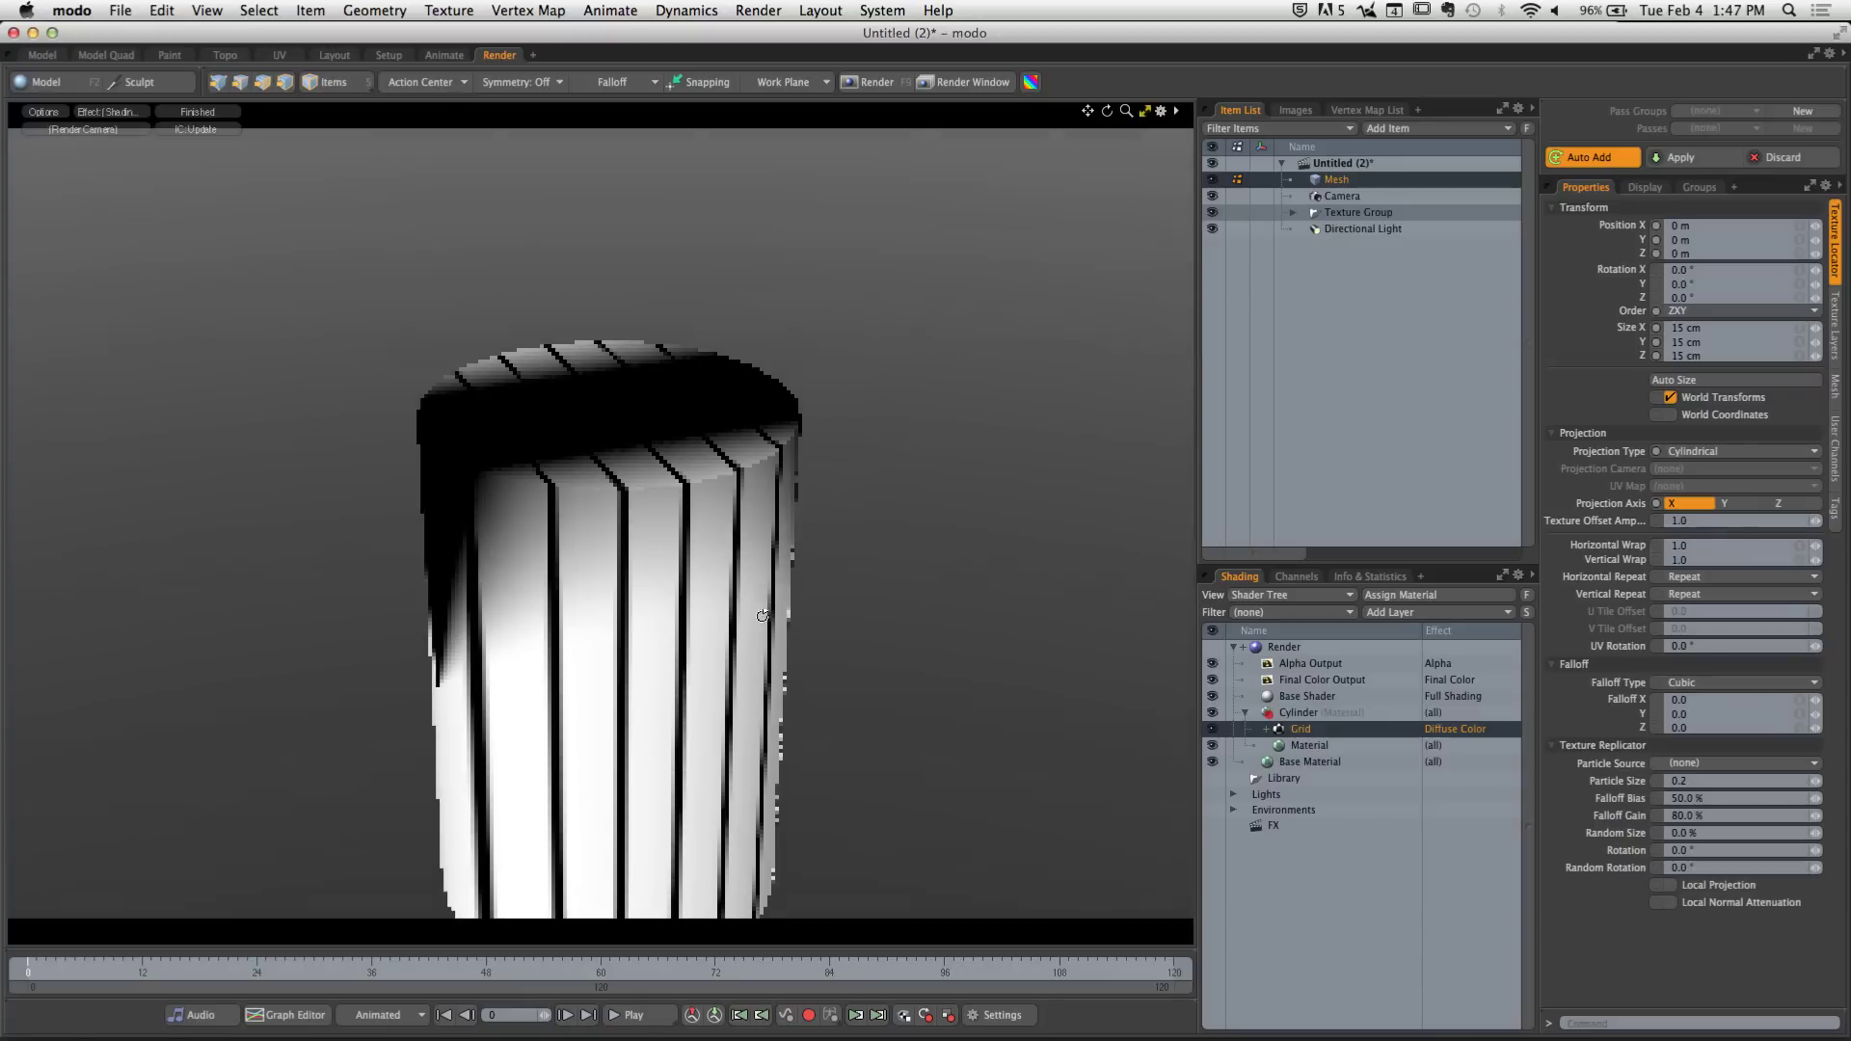
{"action": "left_click_drag", "start_coordinate": [762, 615], "coordinate": [808, 525], "text": "alt+shift"}
{"action": "left_click", "coordinate": [1733, 509]}
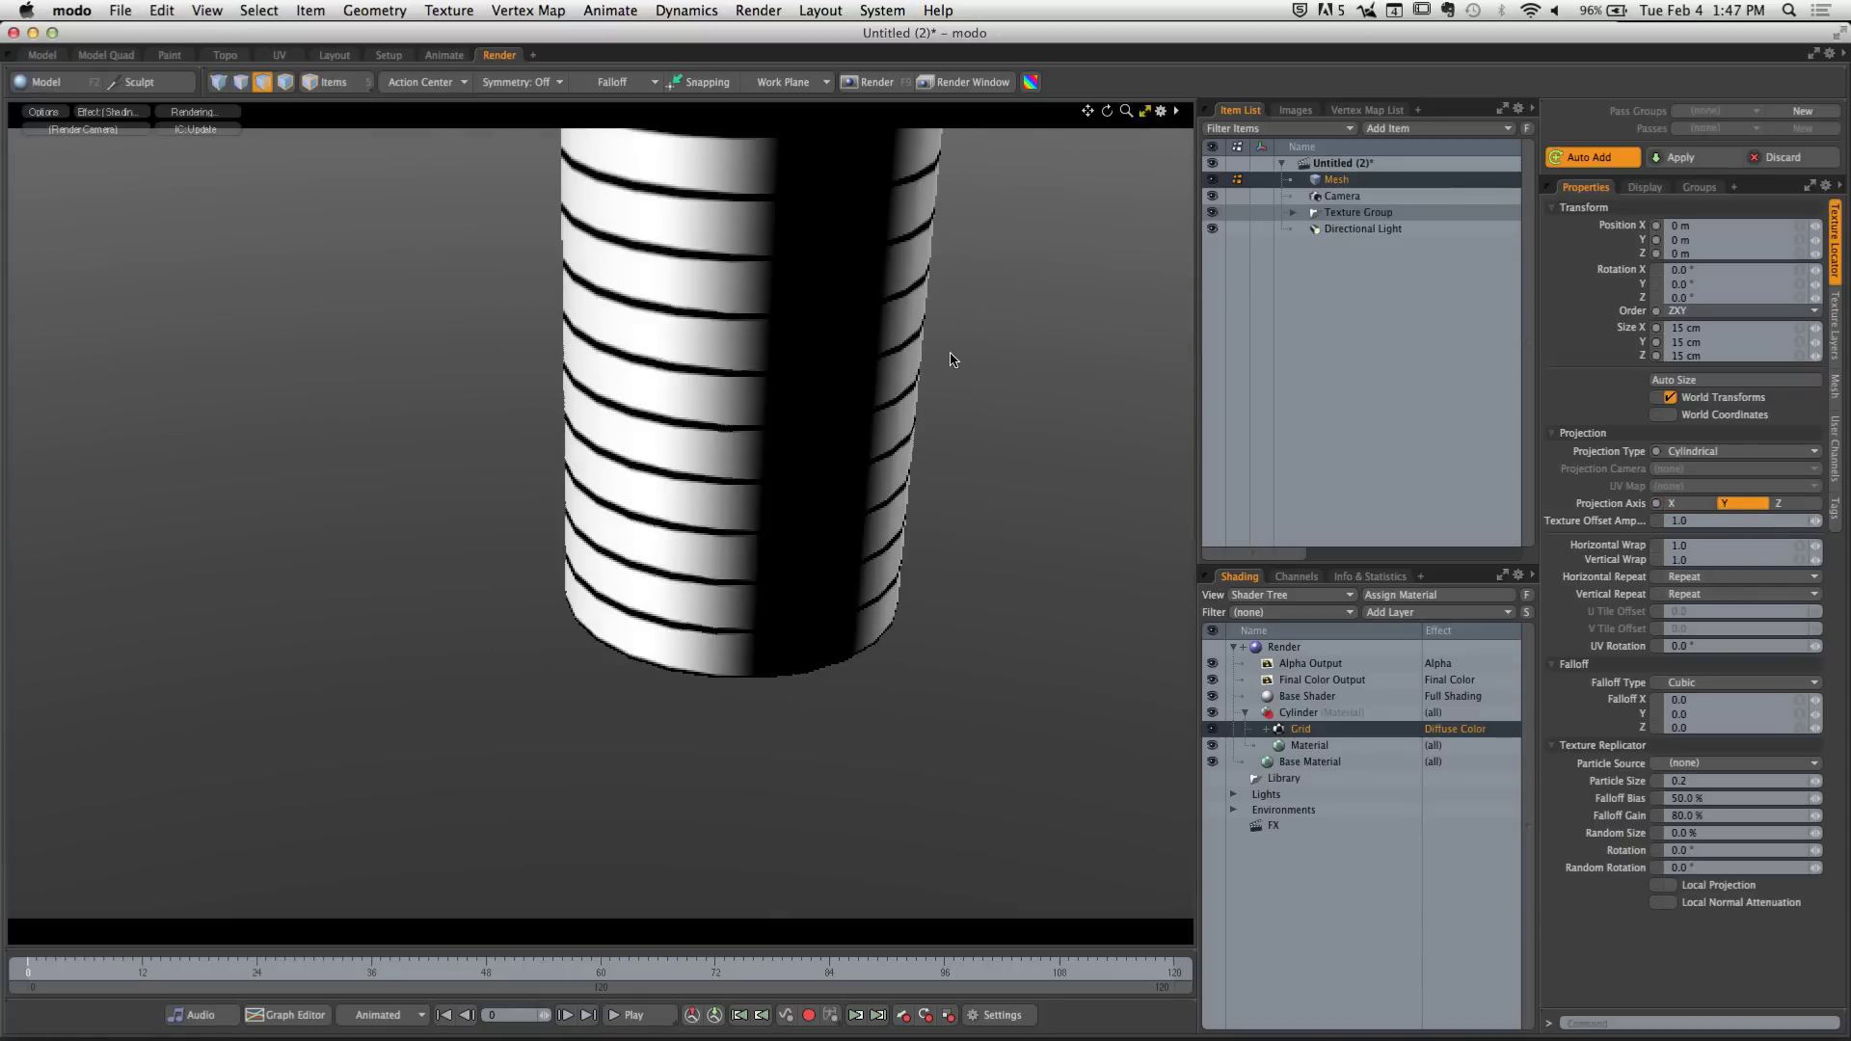
{"action": "left_click_drag", "start_coordinate": [950, 364], "coordinate": [707, 484], "text": "alt+shift"}
{"action": "mouse_move", "coordinate": [525, 465]}
{"action": "left_mouse_down", "text": "alt"}
{"action": "mouse_move", "coordinate": [1062, 522]}
{"action": "mouse_move", "coordinate": [1130, 488]}
{"action": "mouse_move", "coordinate": [601, 464]}
{"action": "mouse_move", "coordinate": [811, 524]}
{"action": "mouse_move", "coordinate": [771, 508]}
{"action": "mouse_move", "coordinate": [673, 524]}
{"action": "left_mouse_up", "text": "alt"}
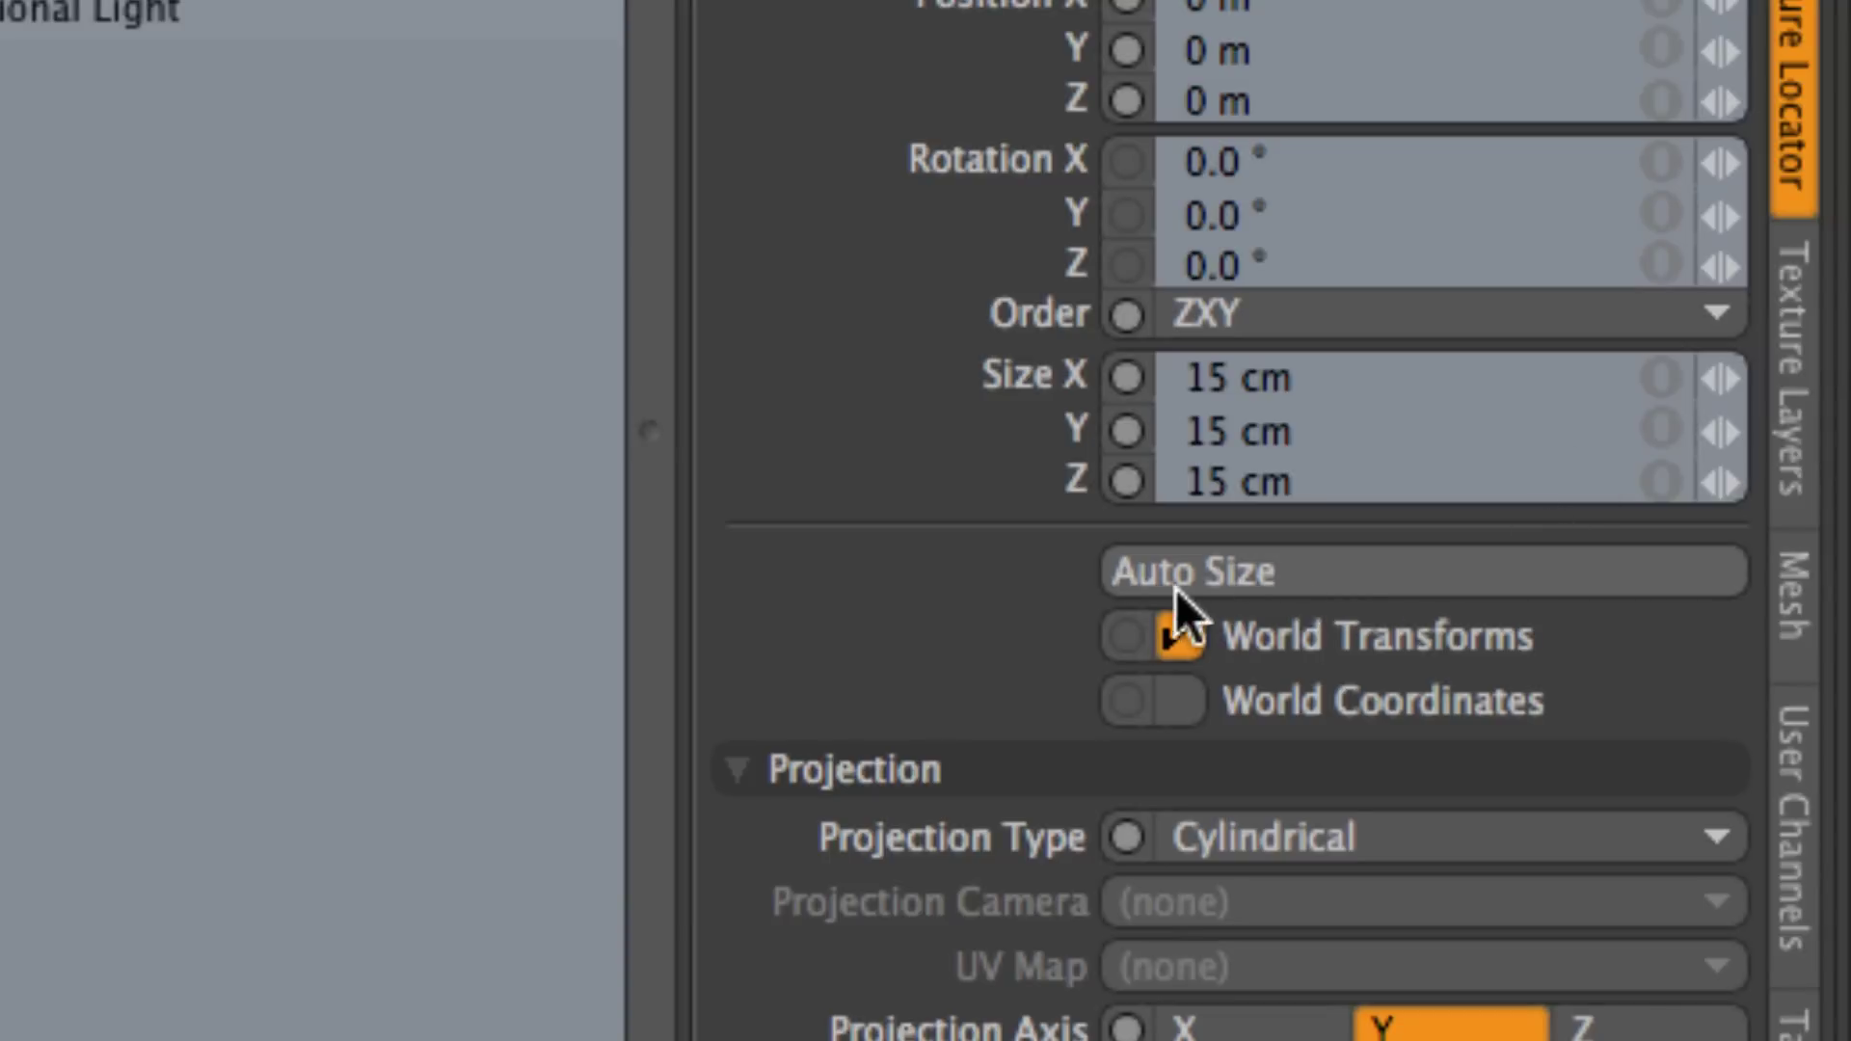
Try the X and Z projection axes on the cylindrical Grid projection and return the axis to Y
{"action": "left_click", "coordinate": [1311, 574]}
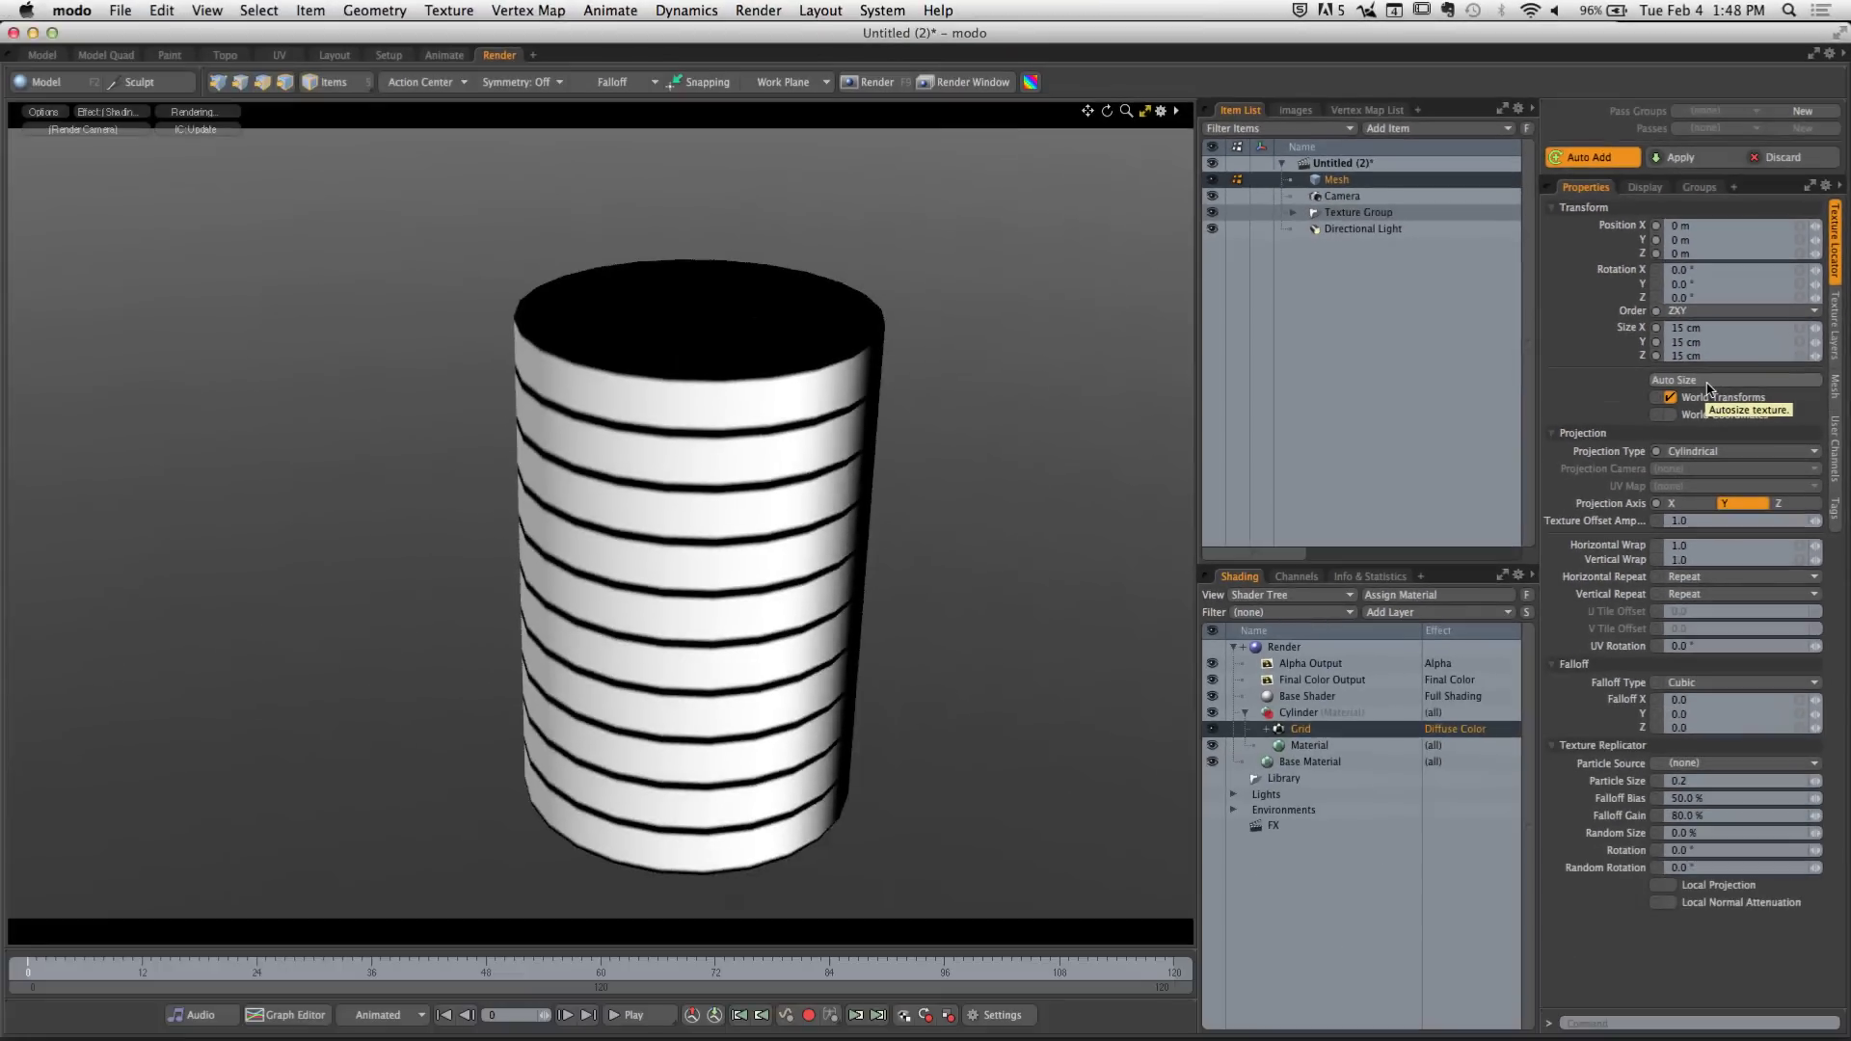
{"action": "left_click", "coordinate": [1690, 504]}
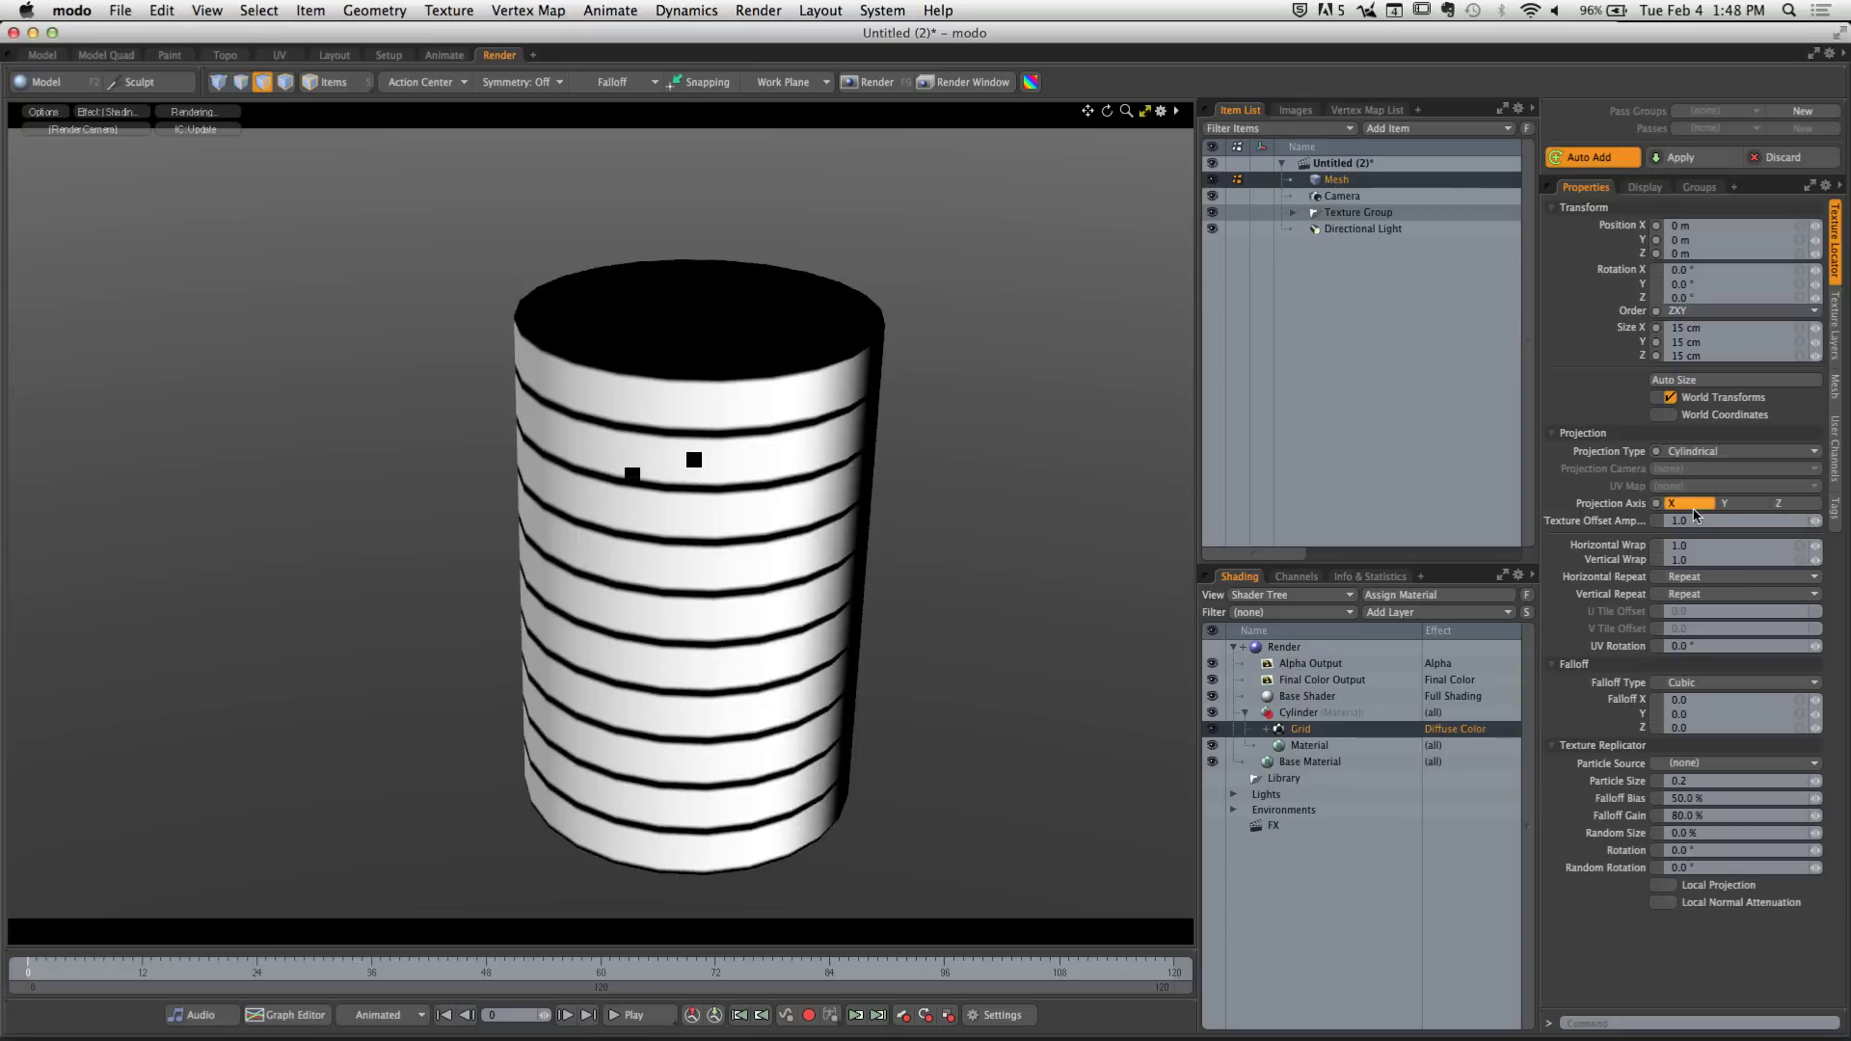
{"action": "left_click", "coordinate": [1733, 509]}
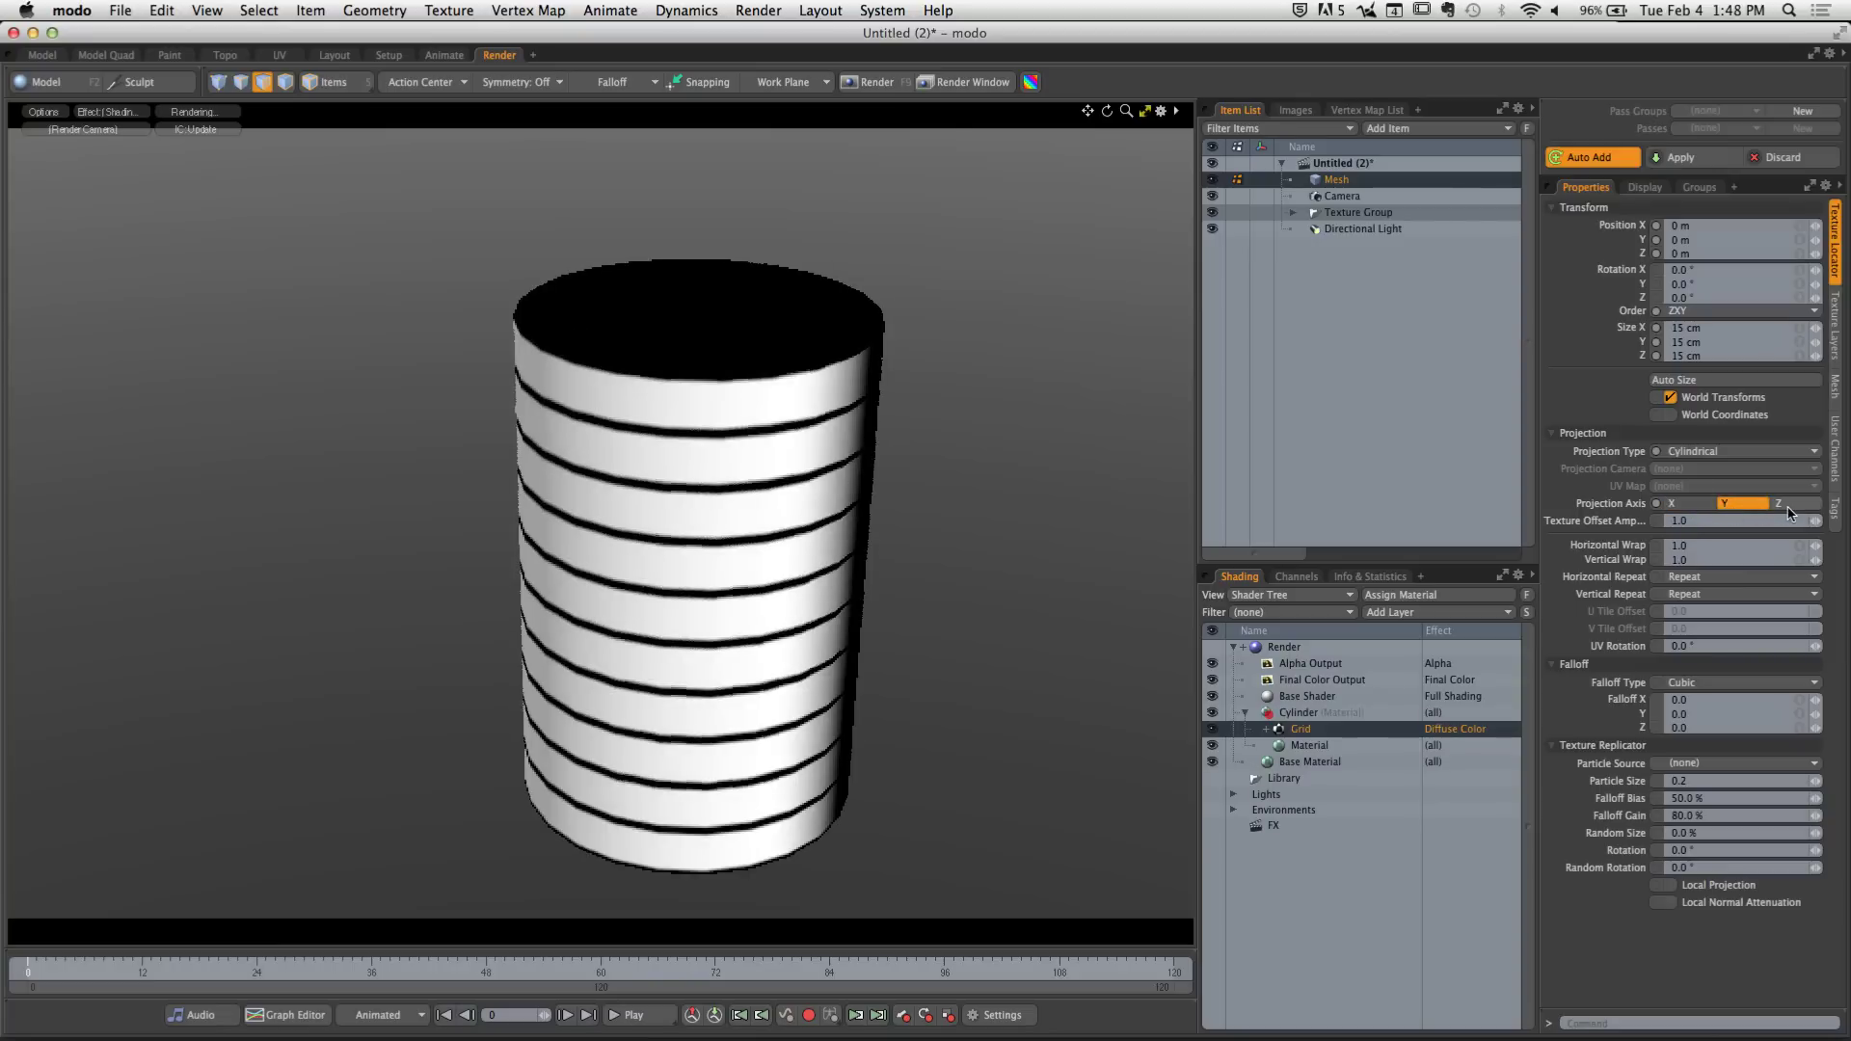
{"action": "left_click", "coordinate": [1786, 509]}
{"action": "left_click", "coordinate": [1691, 504]}
{"action": "left_click", "coordinate": [1733, 504]}
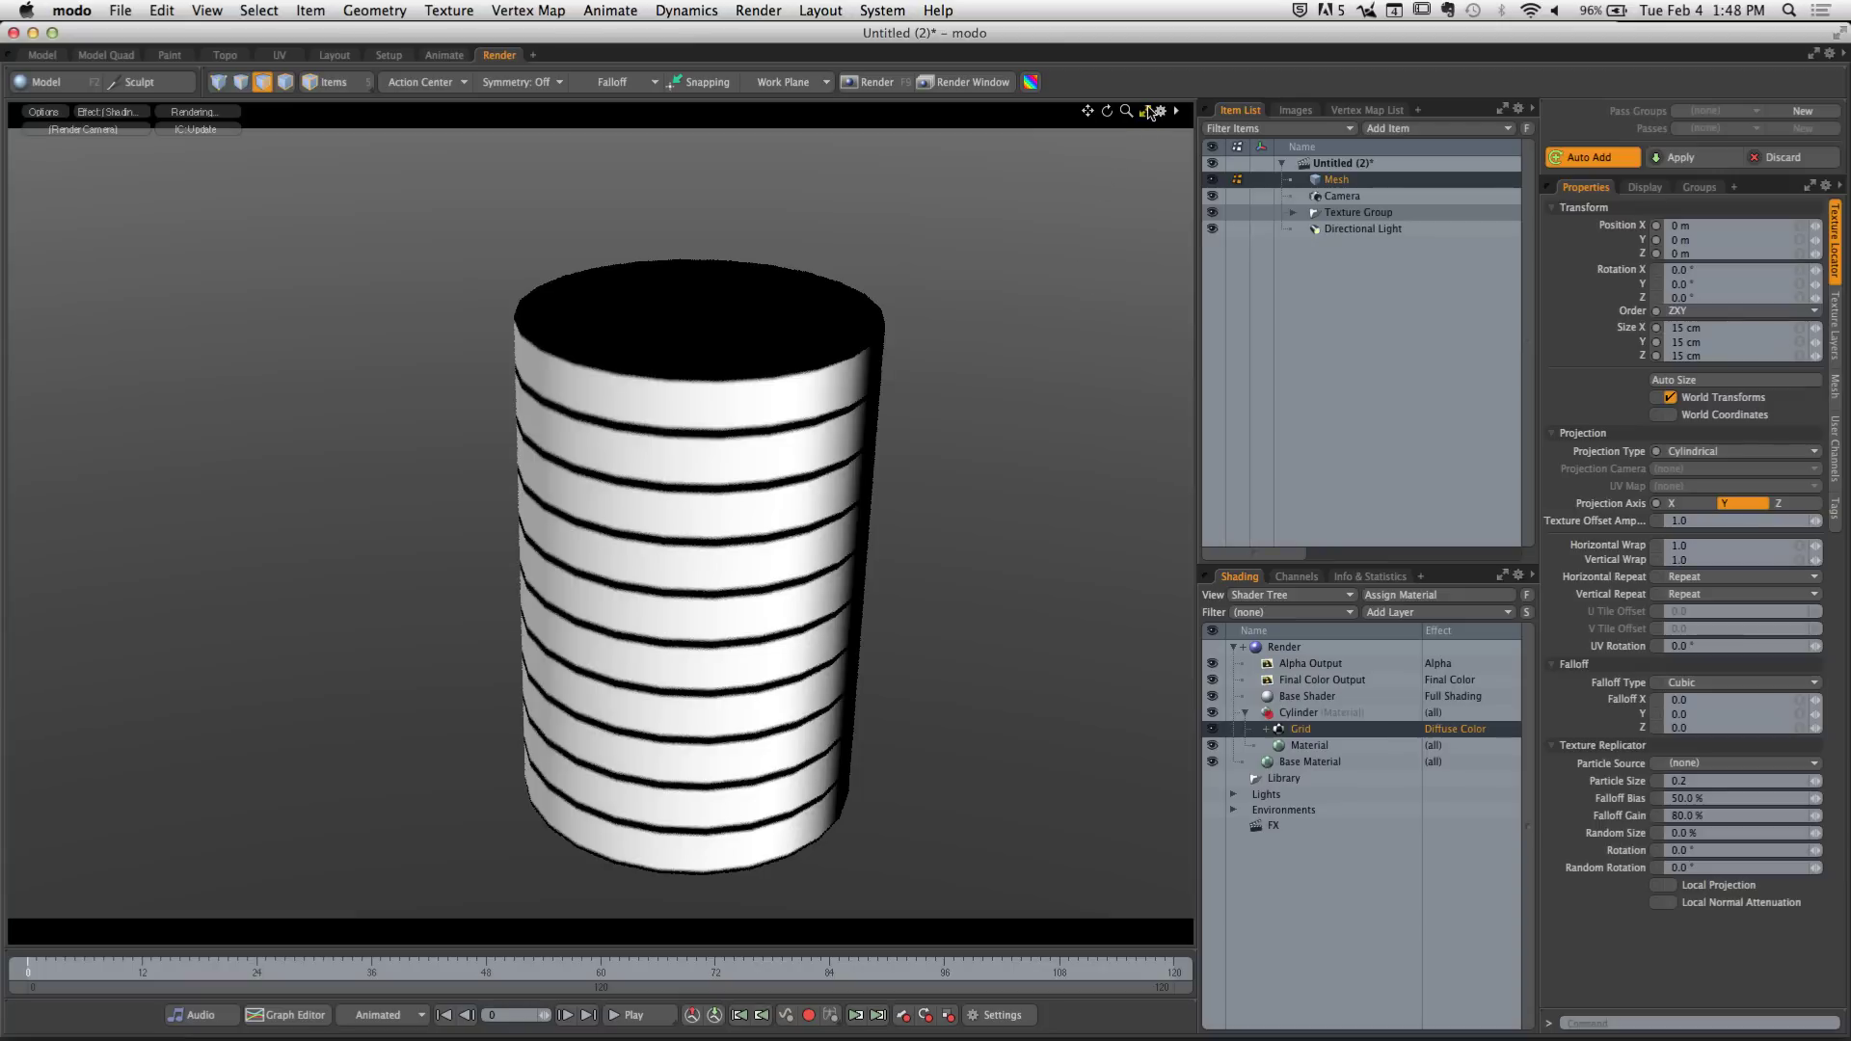
Reduce the Grid texture locator's X, Y and Z size uniformly to 6.66 cm
{"action": "left_click", "coordinate": [1800, 328]}
{"action": "left_click_drag", "start_coordinate": [1816, 327], "coordinate": [1735, 328]}
{"action": "left_click_drag", "start_coordinate": [725, 487], "coordinate": [632, 473], "text": "alt"}
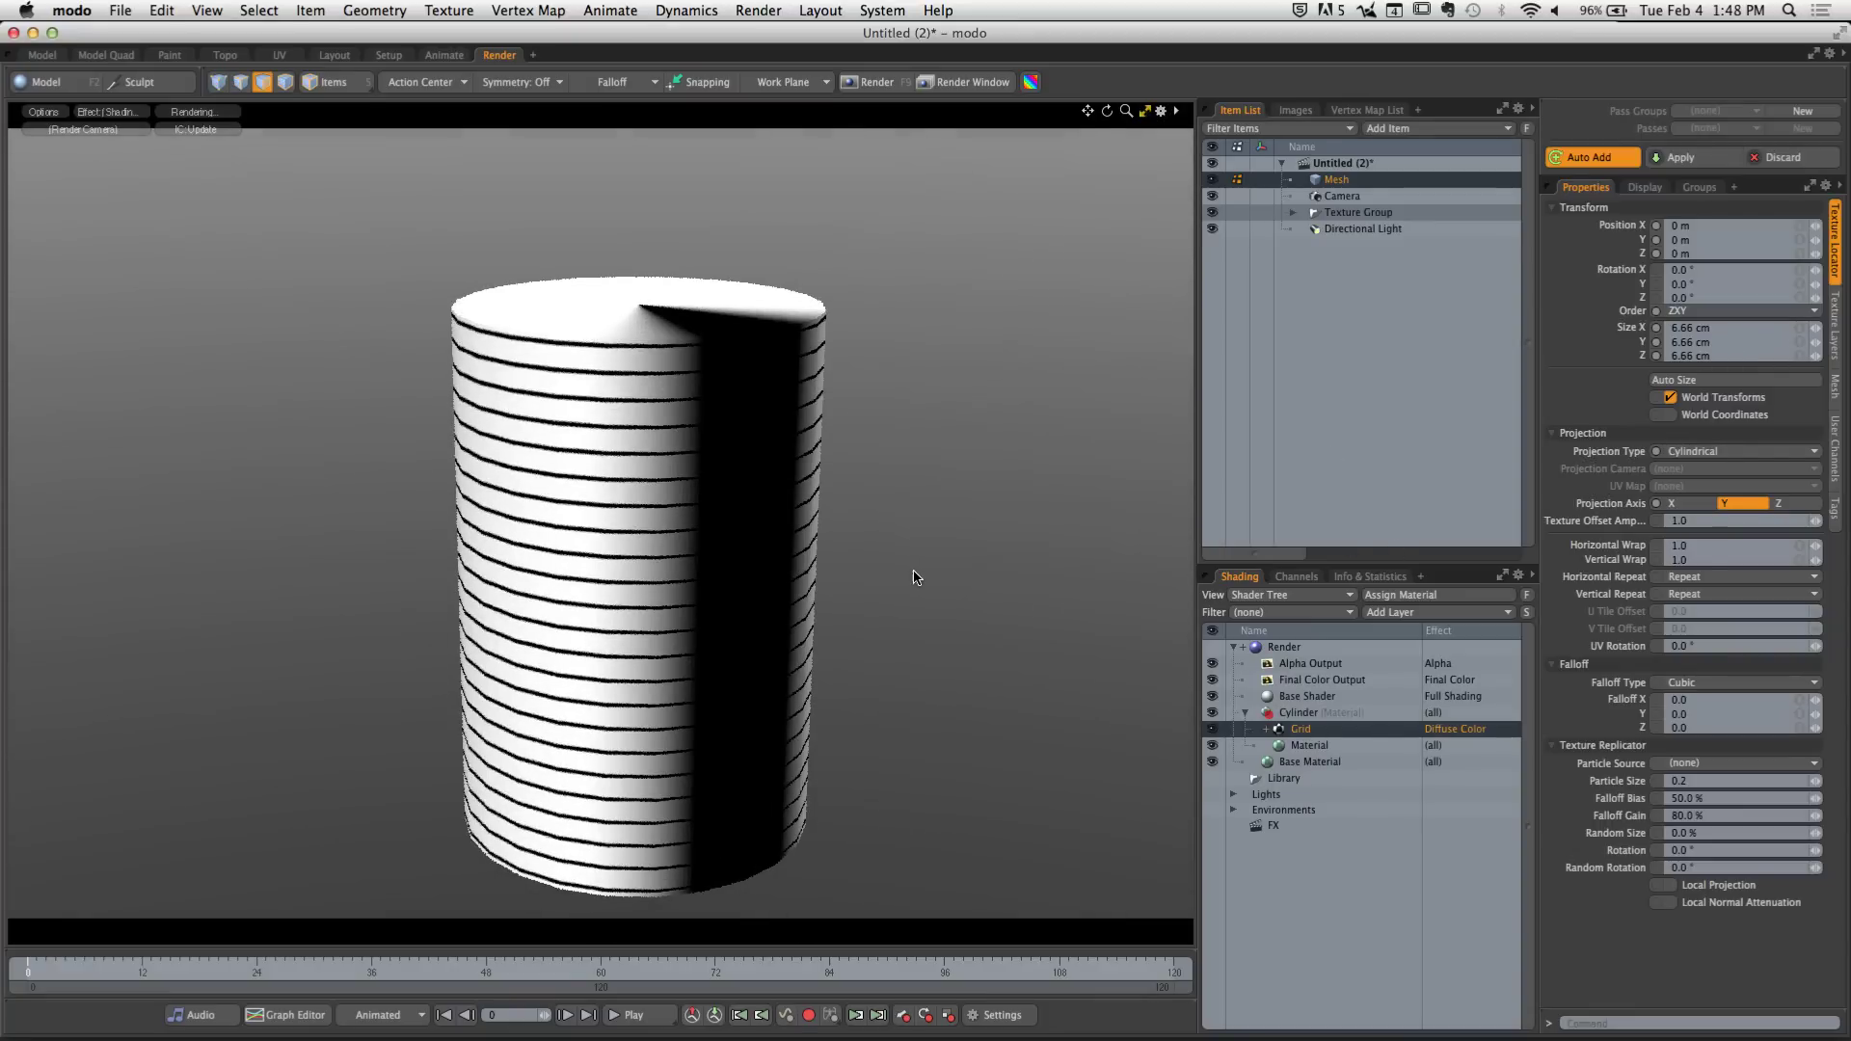
Try a texture locator Y size of 10 cm and undo the size changes
{"action": "left_click", "coordinate": [1759, 341]}
{"action": "type", "text": "10 cm"}
{"action": "key", "text": "Return"}
{"action": "left_click_drag", "start_coordinate": [1847, 329], "coordinate": [1816, 329]}
{"action": "key", "text": "super+z"}
{"action": "key", "text": "super+z"}
{"action": "key", "text": "super+z"}
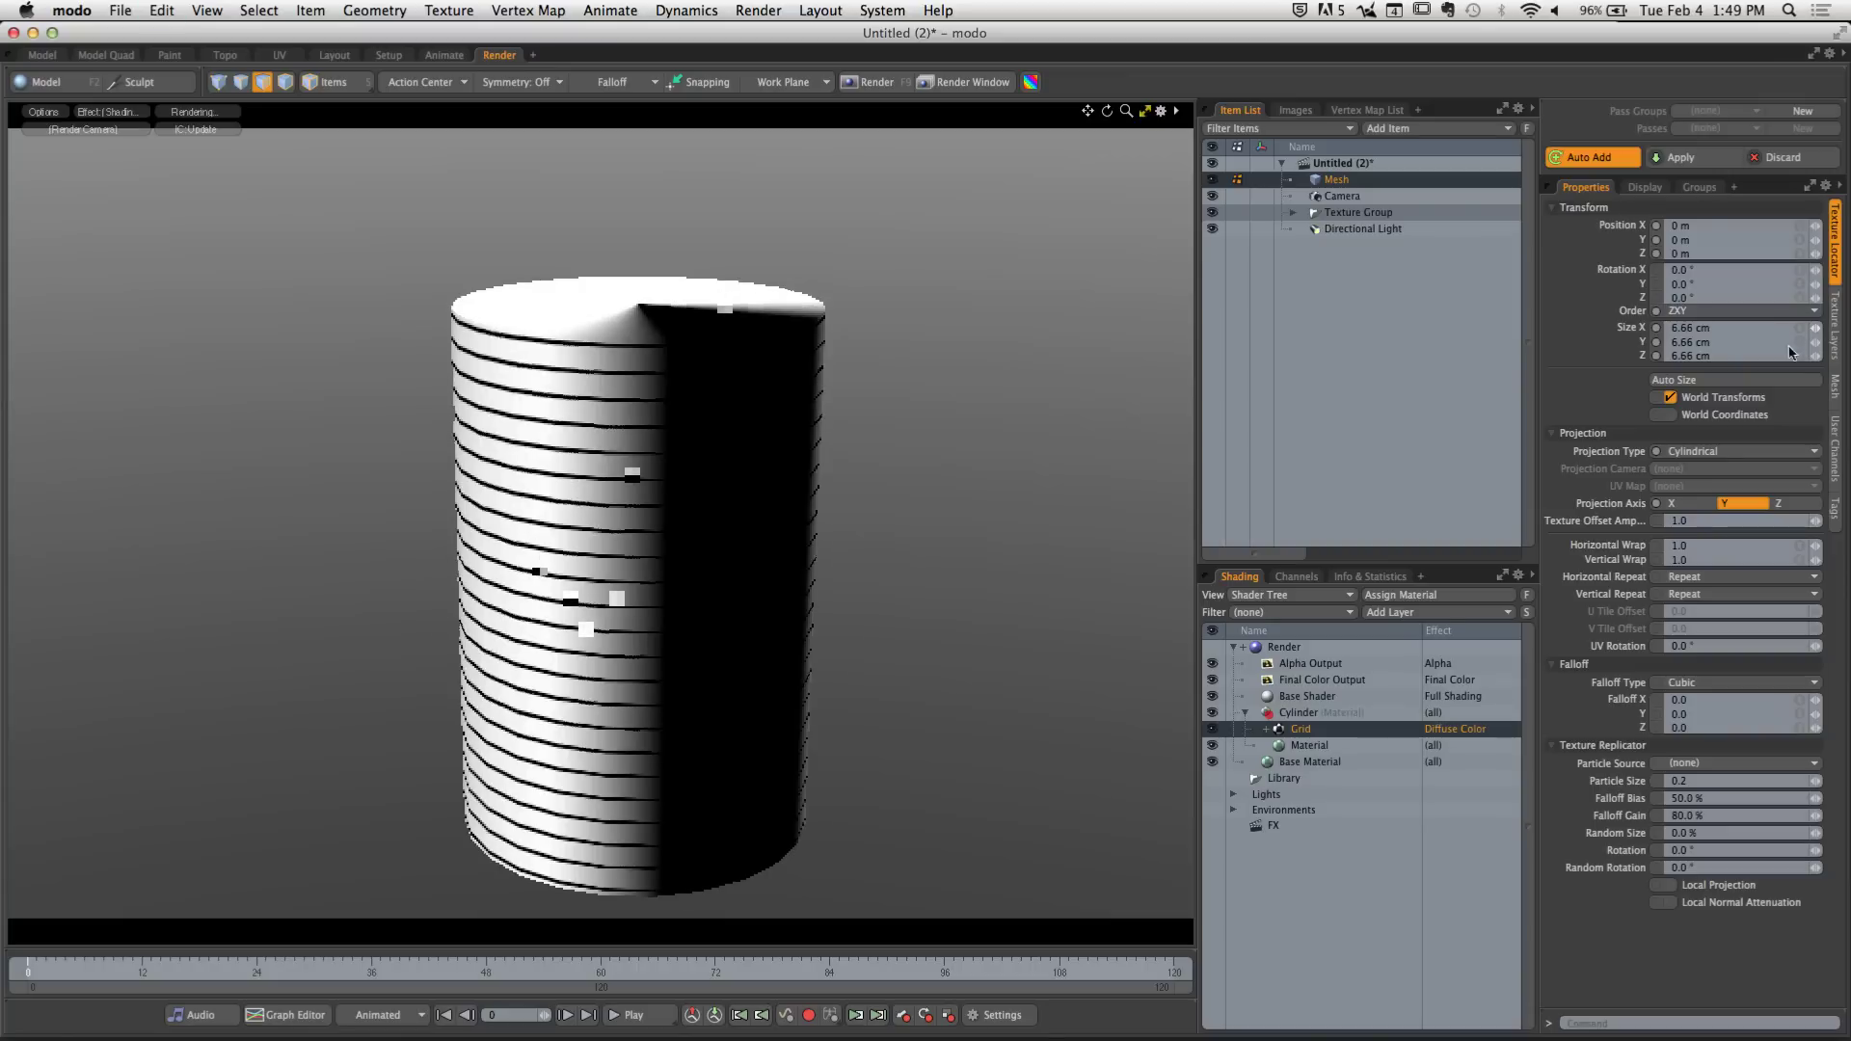
Review the Grid's layer settings and set the texture locator's Z size to 6.79 cm
{"action": "left_click", "coordinate": [1835, 323]}
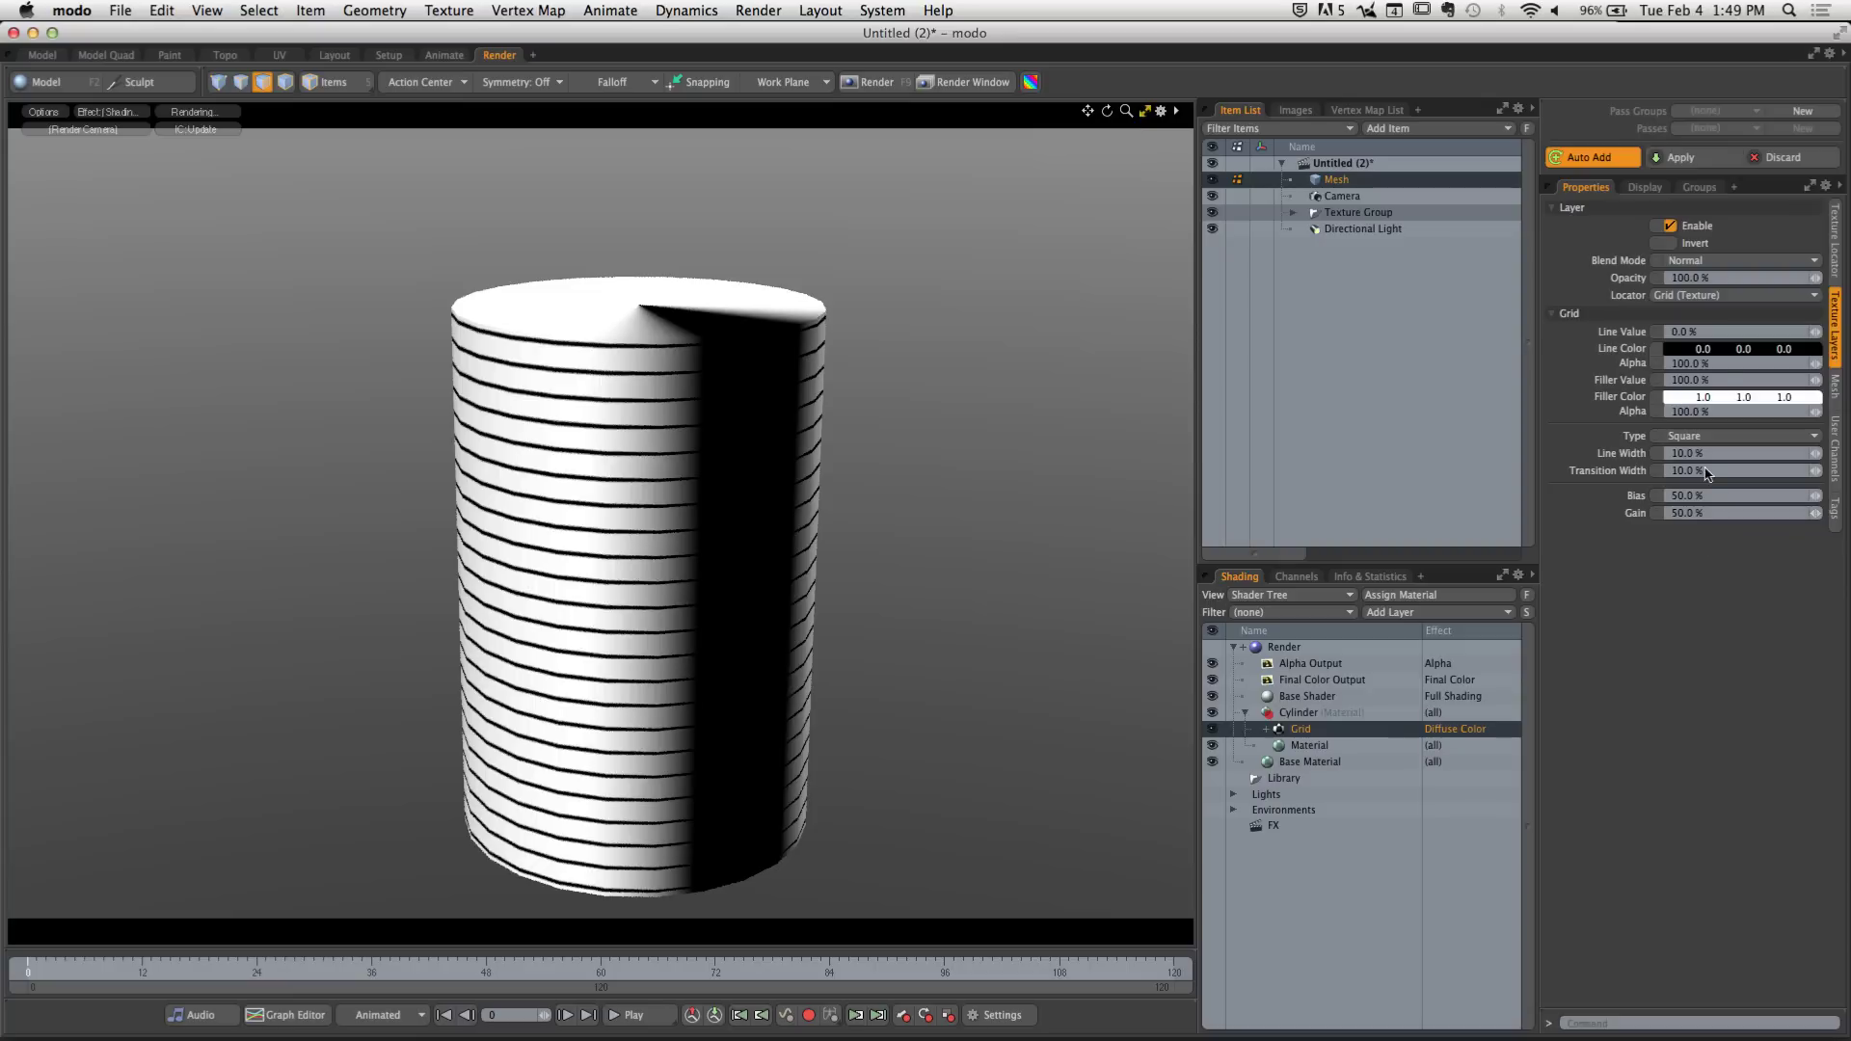
{"action": "left_click", "coordinate": [1836, 253]}
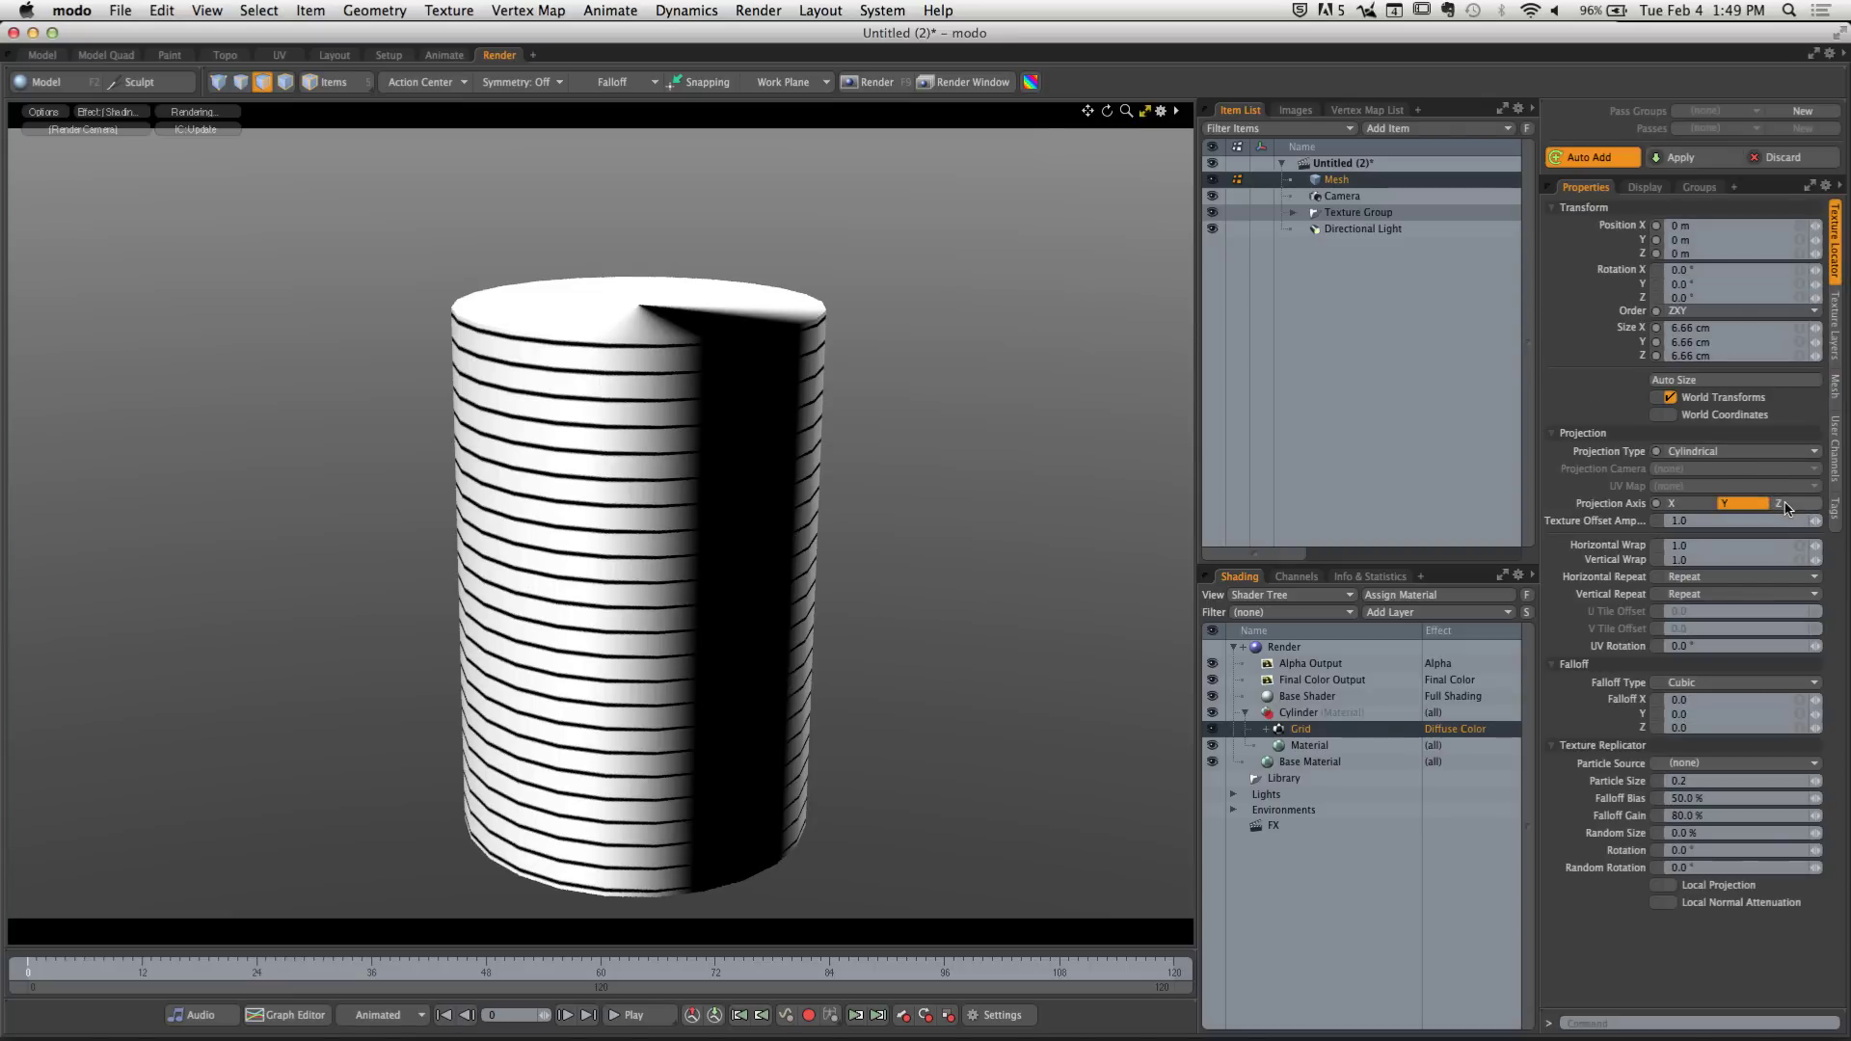
{"action": "left_click_drag", "start_coordinate": [1104, 565], "coordinate": [900, 488], "text": "alt"}
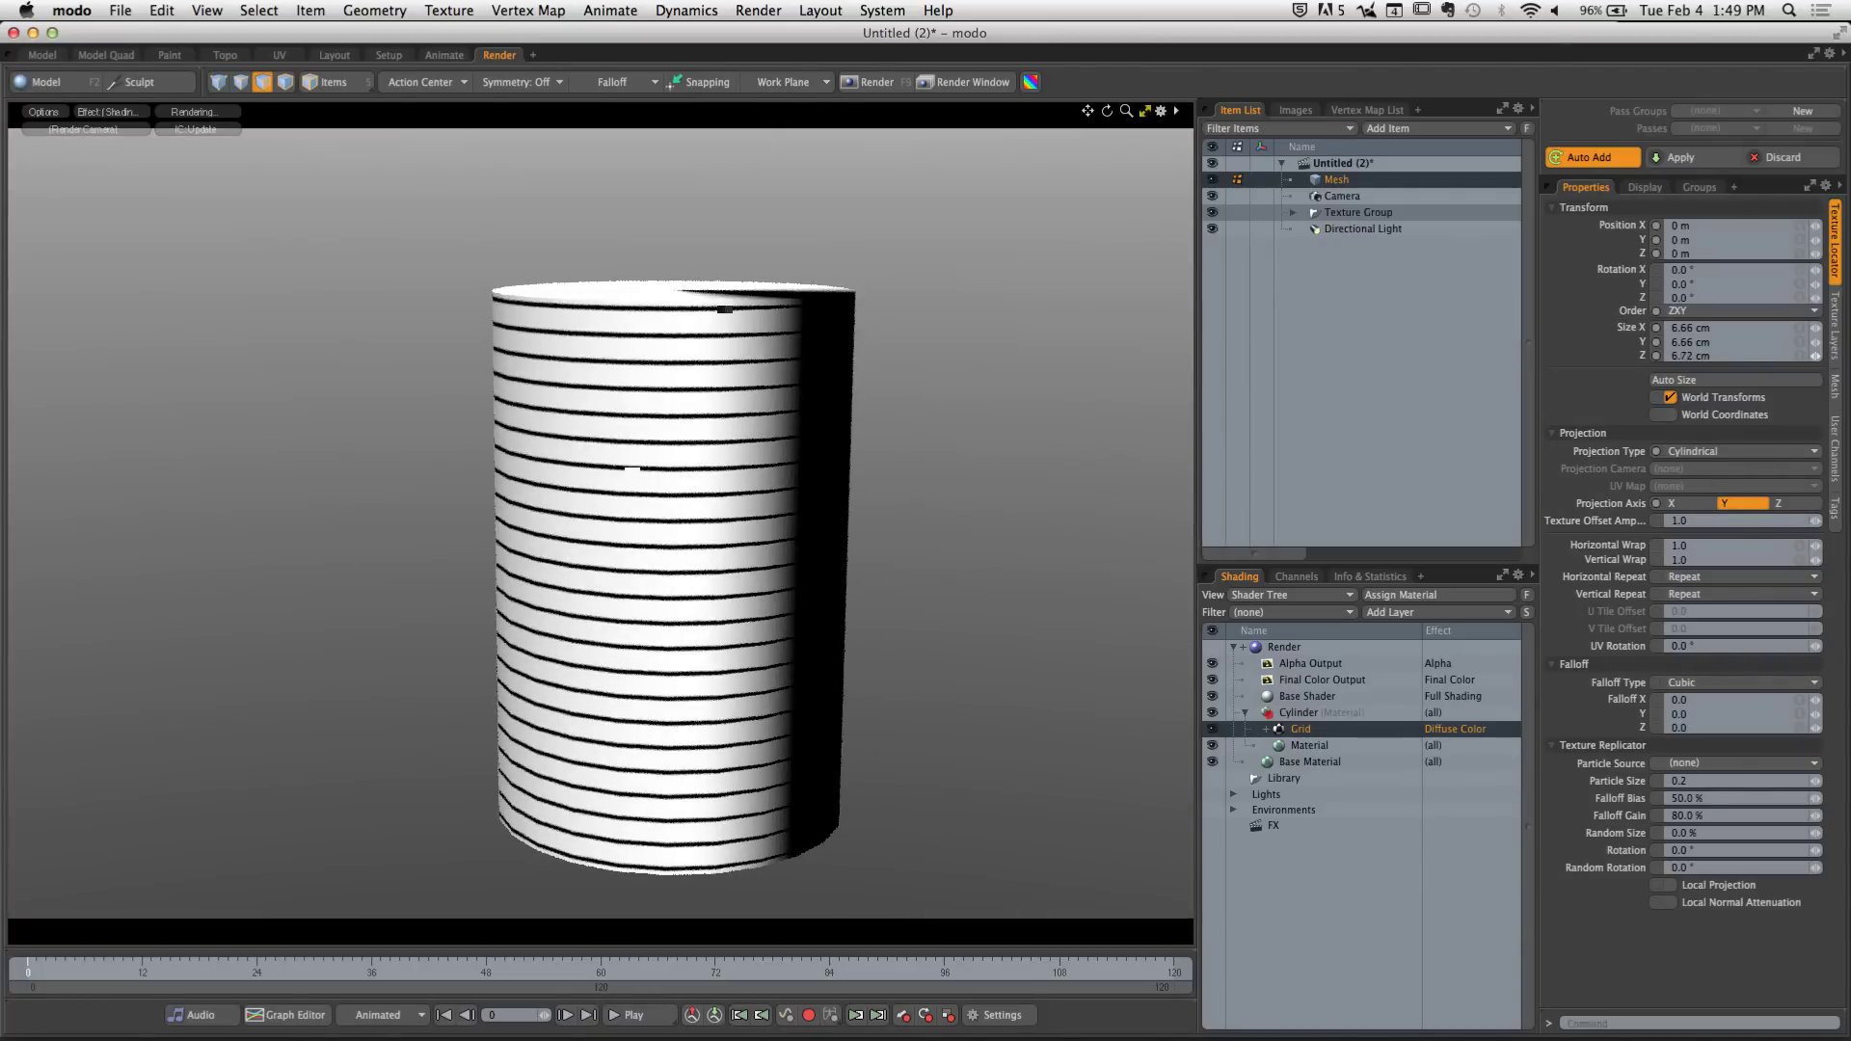
{"action": "left_click_drag", "start_coordinate": [1816, 356], "coordinate": [1791, 356]}
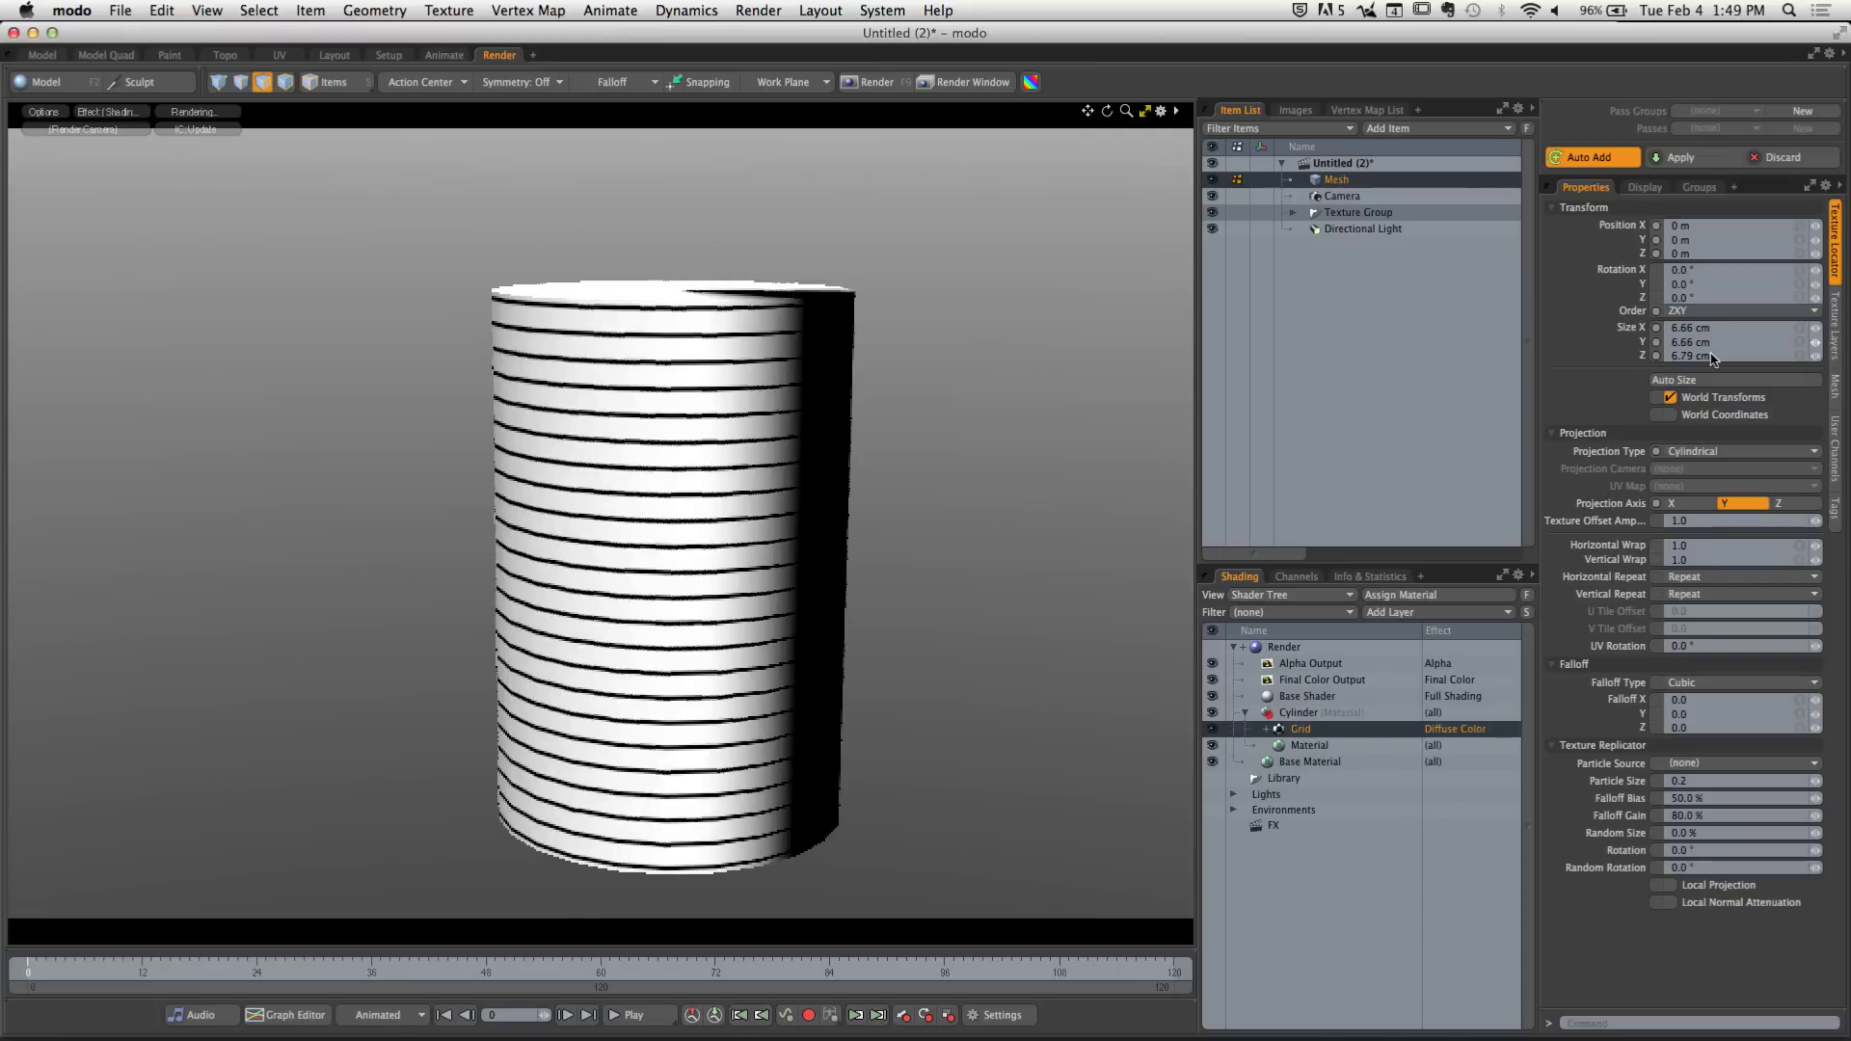
Try the Planar projection type on the Grid's texture locator and inspect the cylinder's top and sides
{"action": "left_click", "coordinate": [1703, 451]}
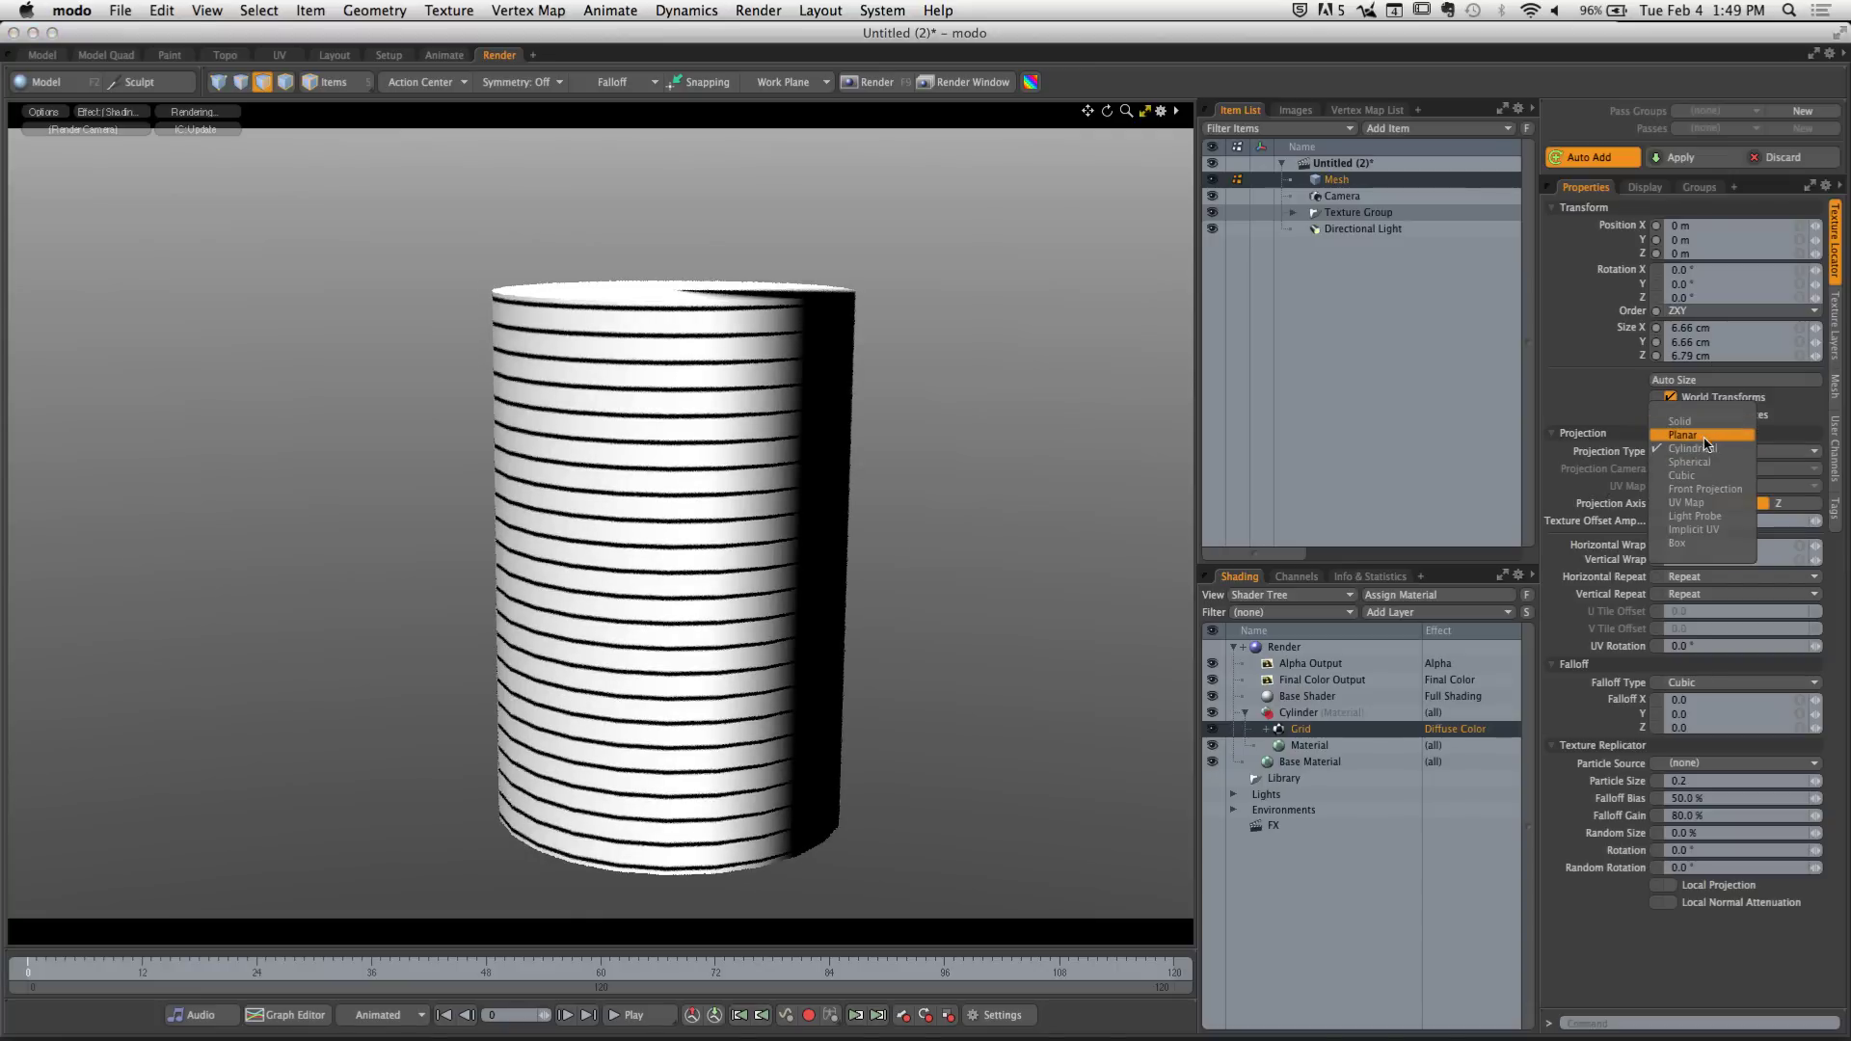
{"action": "left_click", "coordinate": [1683, 435]}
{"action": "left_click_drag", "start_coordinate": [996, 486], "coordinate": [897, 479], "text": "alt"}
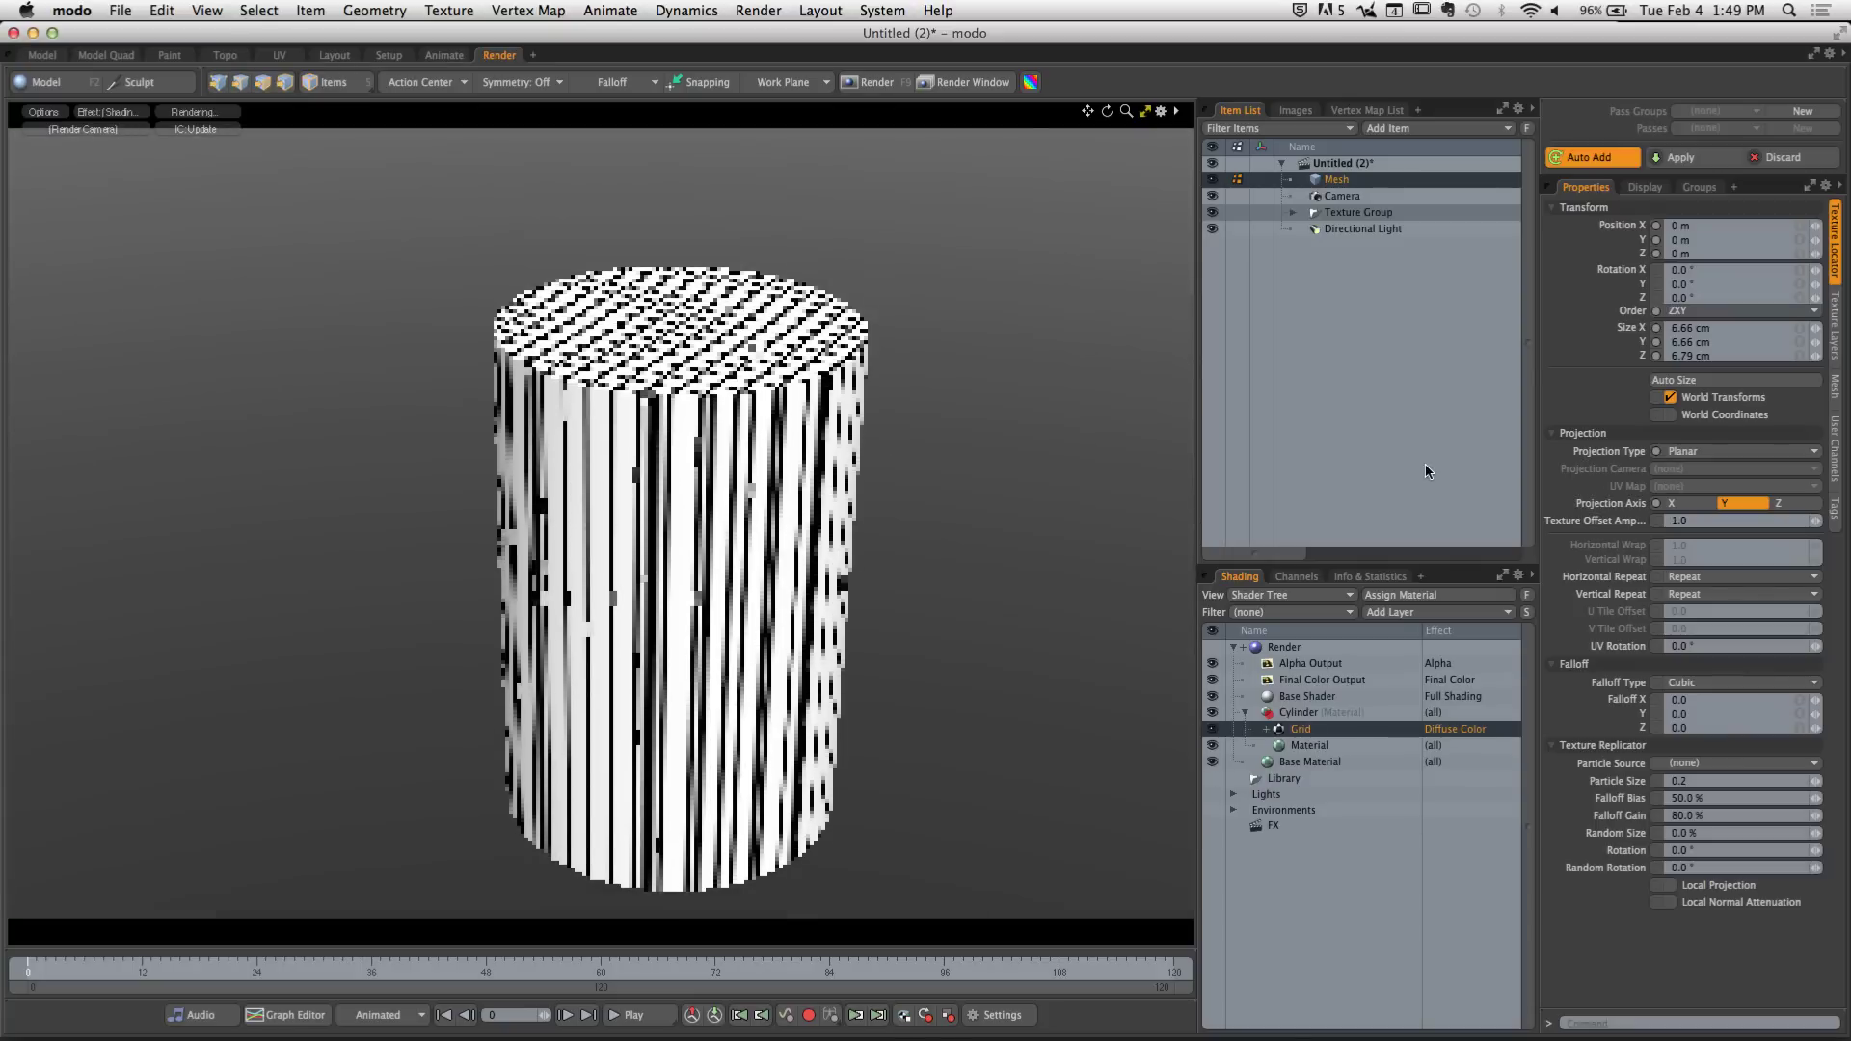
Set the Grid's projection type to Solid, trying the X projection axis before settling on Z
{"action": "left_click", "coordinate": [1696, 455]}
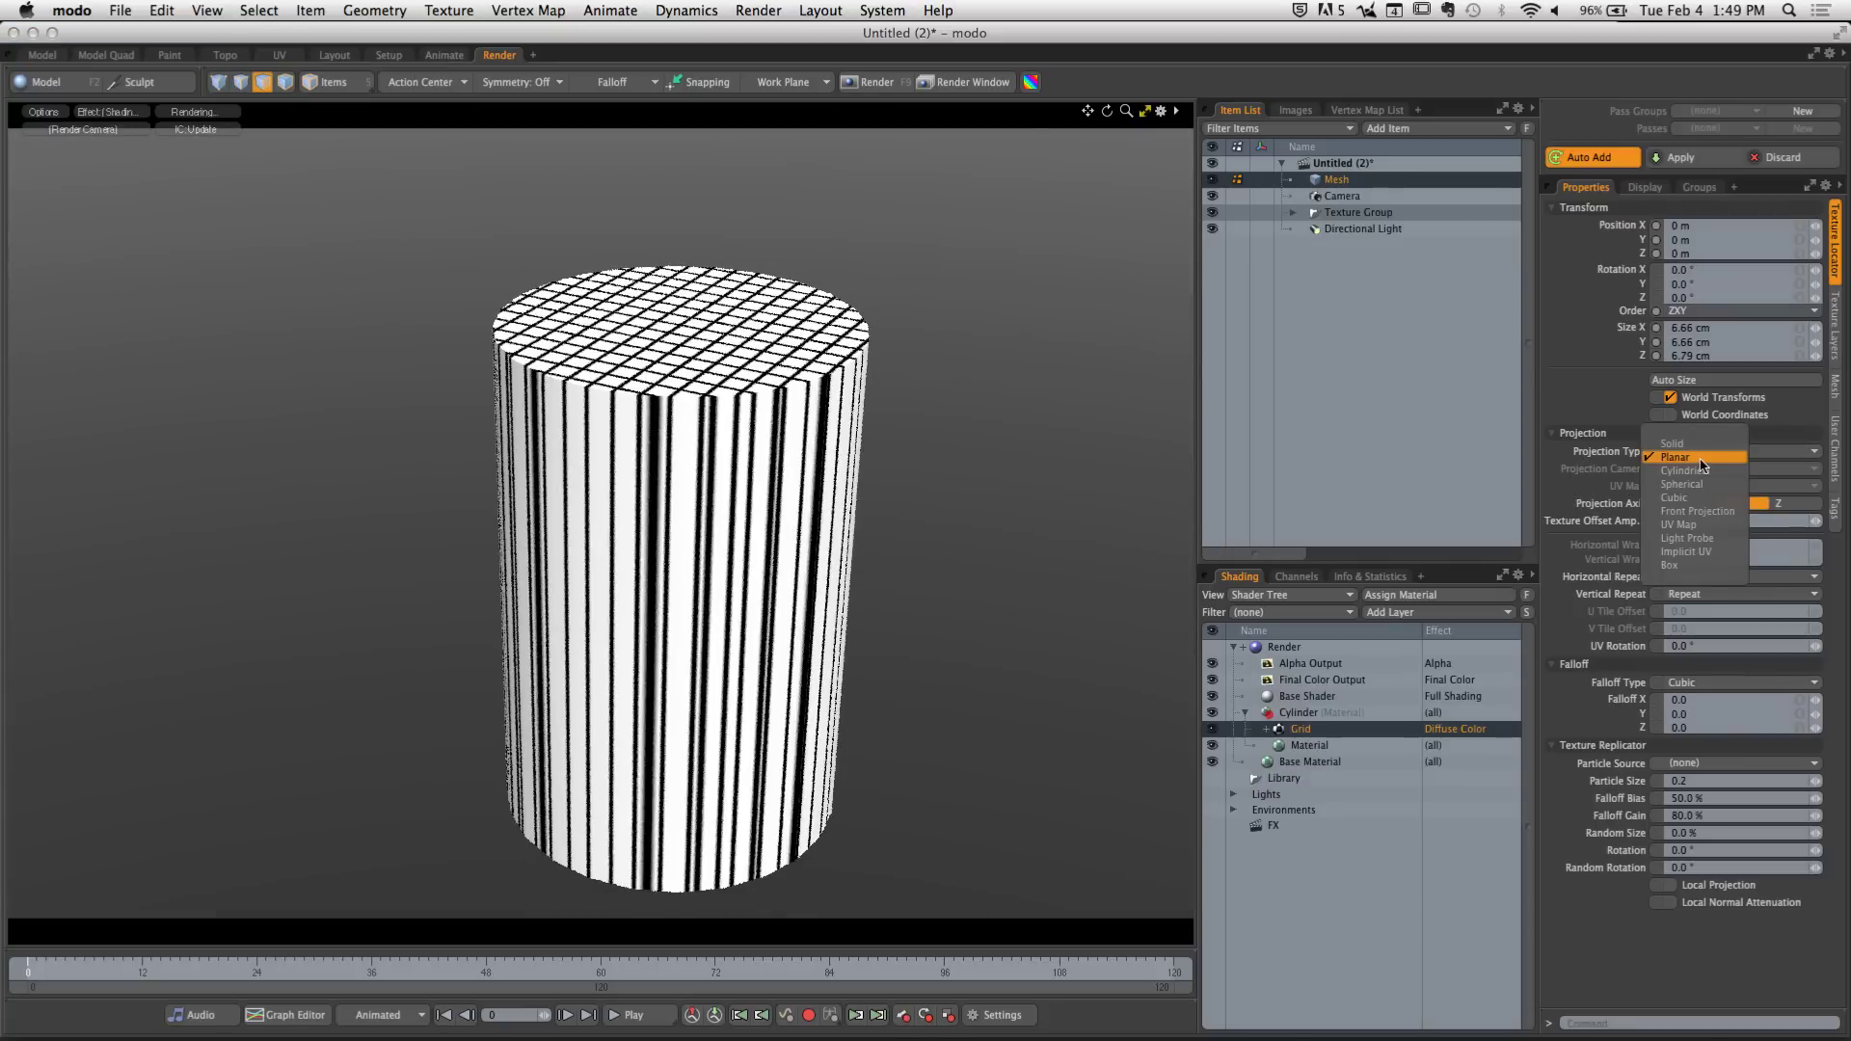
{"action": "left_click", "coordinate": [1716, 461]}
{"action": "left_click_drag", "start_coordinate": [1074, 502], "coordinate": [967, 360], "text": "alt"}
{"action": "left_click", "coordinate": [1672, 503]}
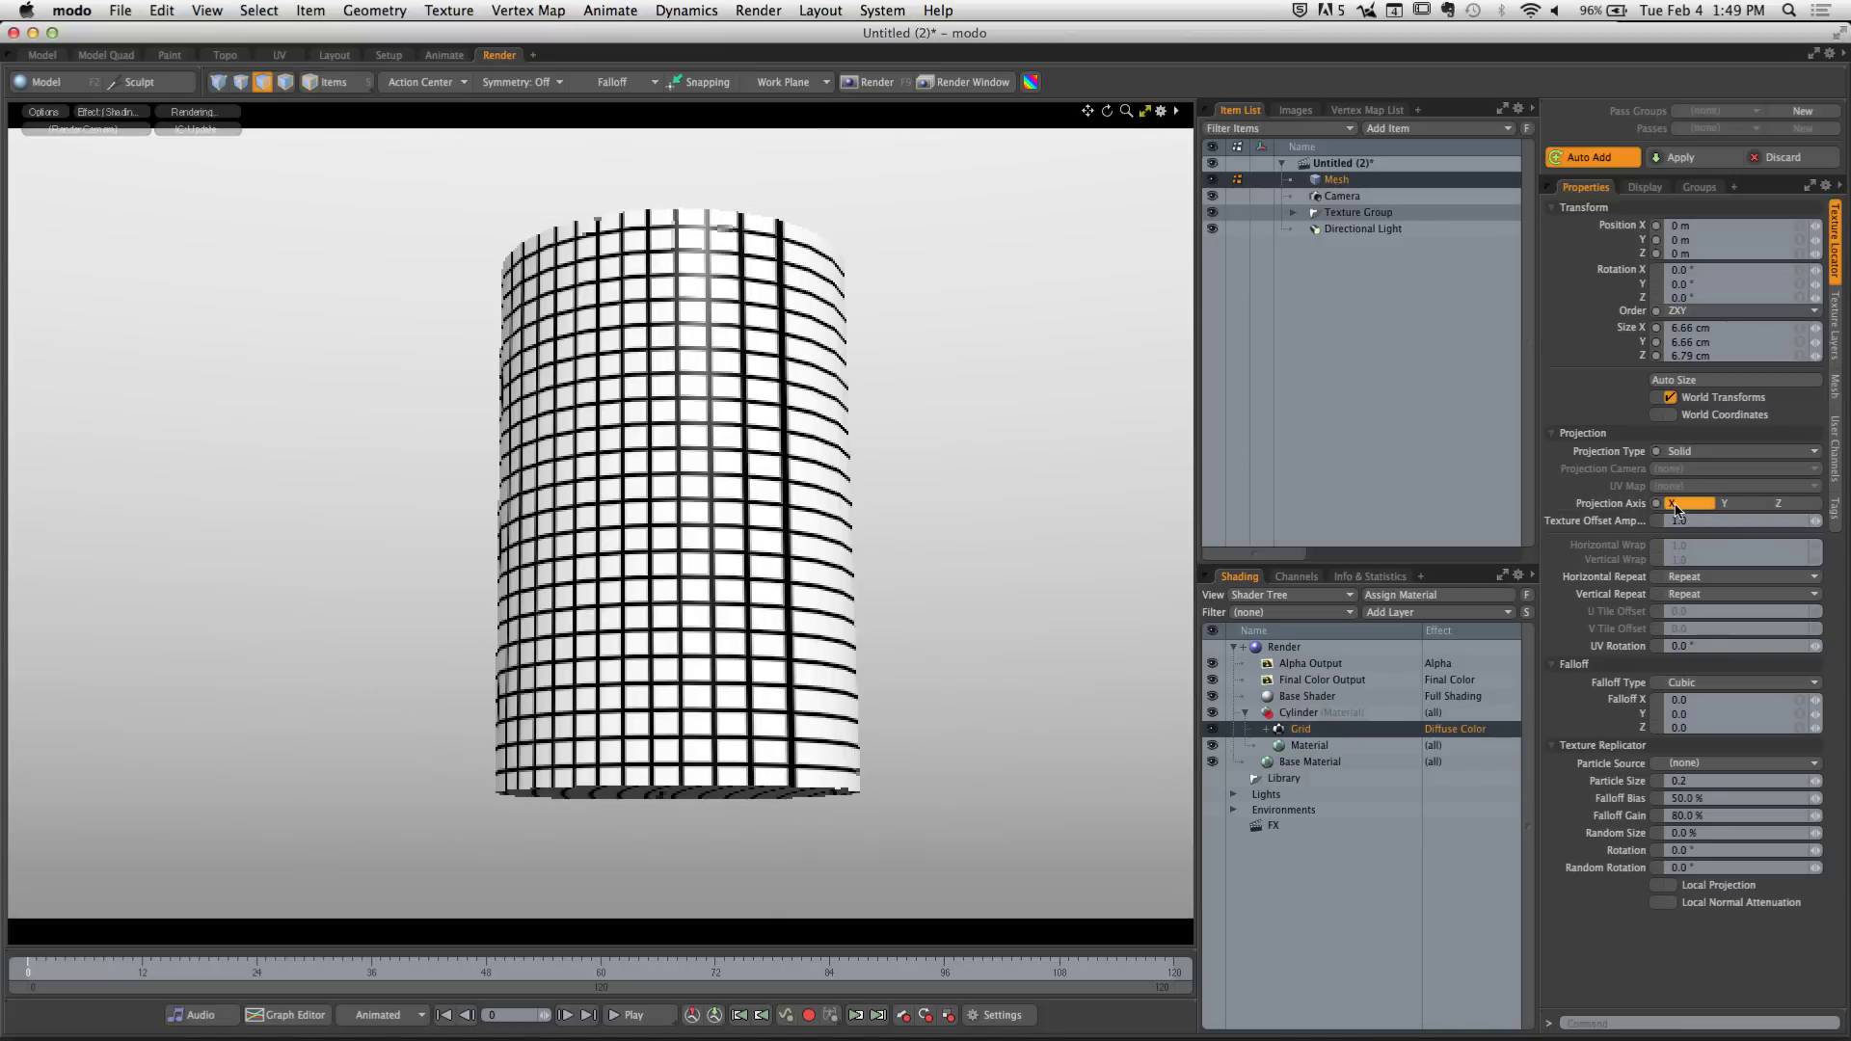
{"action": "left_click_drag", "start_coordinate": [983, 462], "coordinate": [896, 570], "text": "alt"}
{"action": "left_click", "coordinate": [1778, 504]}
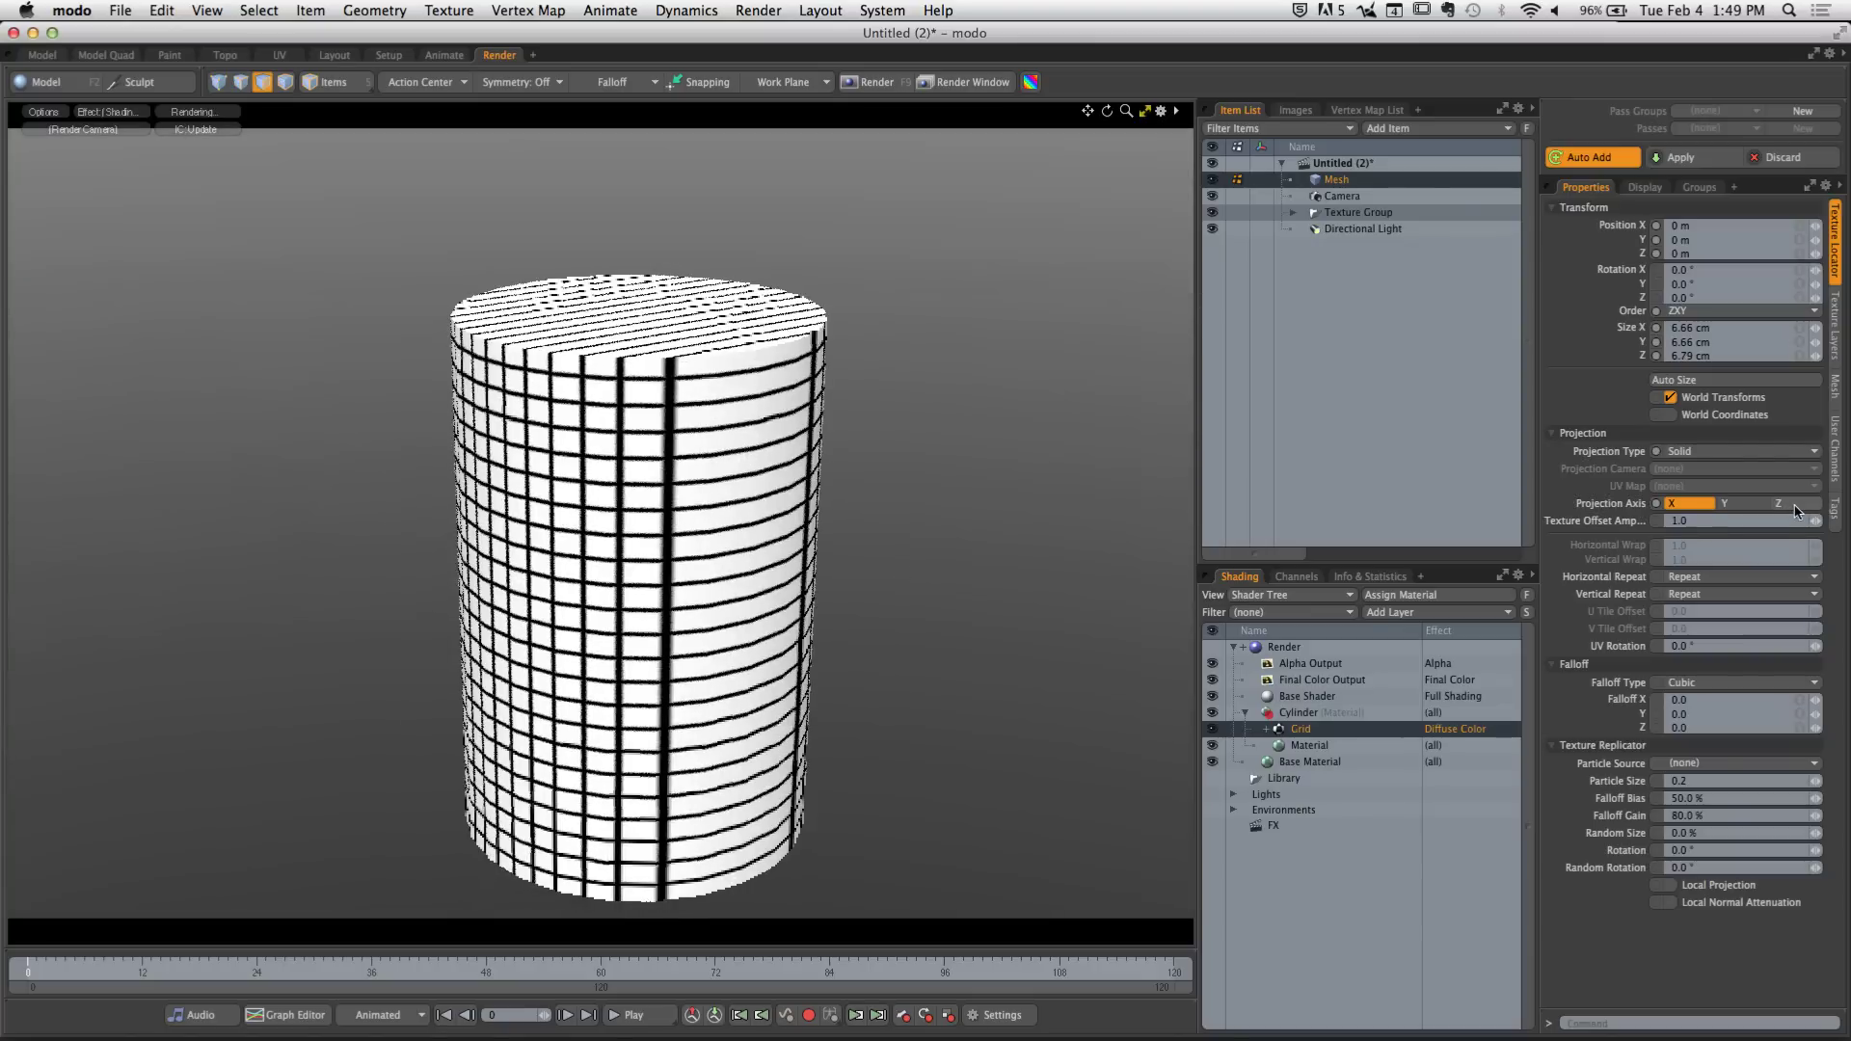
{"action": "left_click_drag", "start_coordinate": [815, 491], "coordinate": [1041, 481], "text": "alt"}
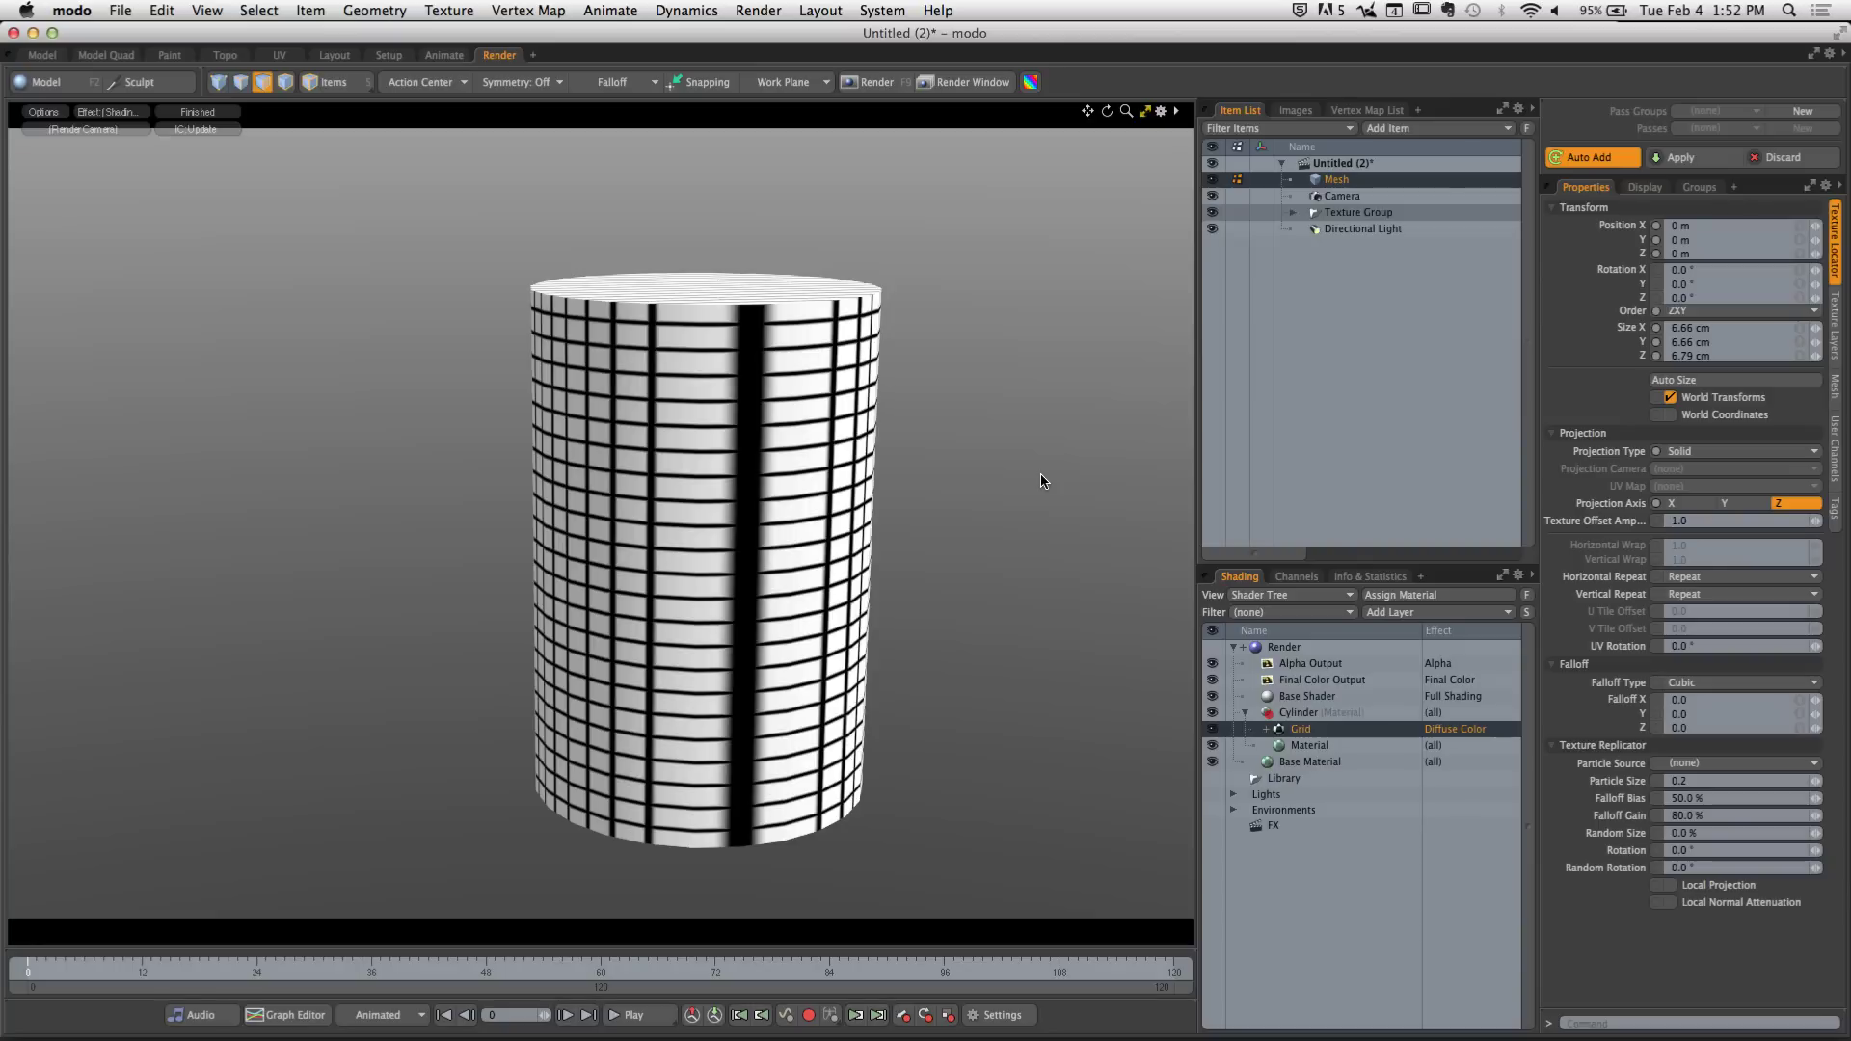
{"action": "key", "text": "super+Tab"}
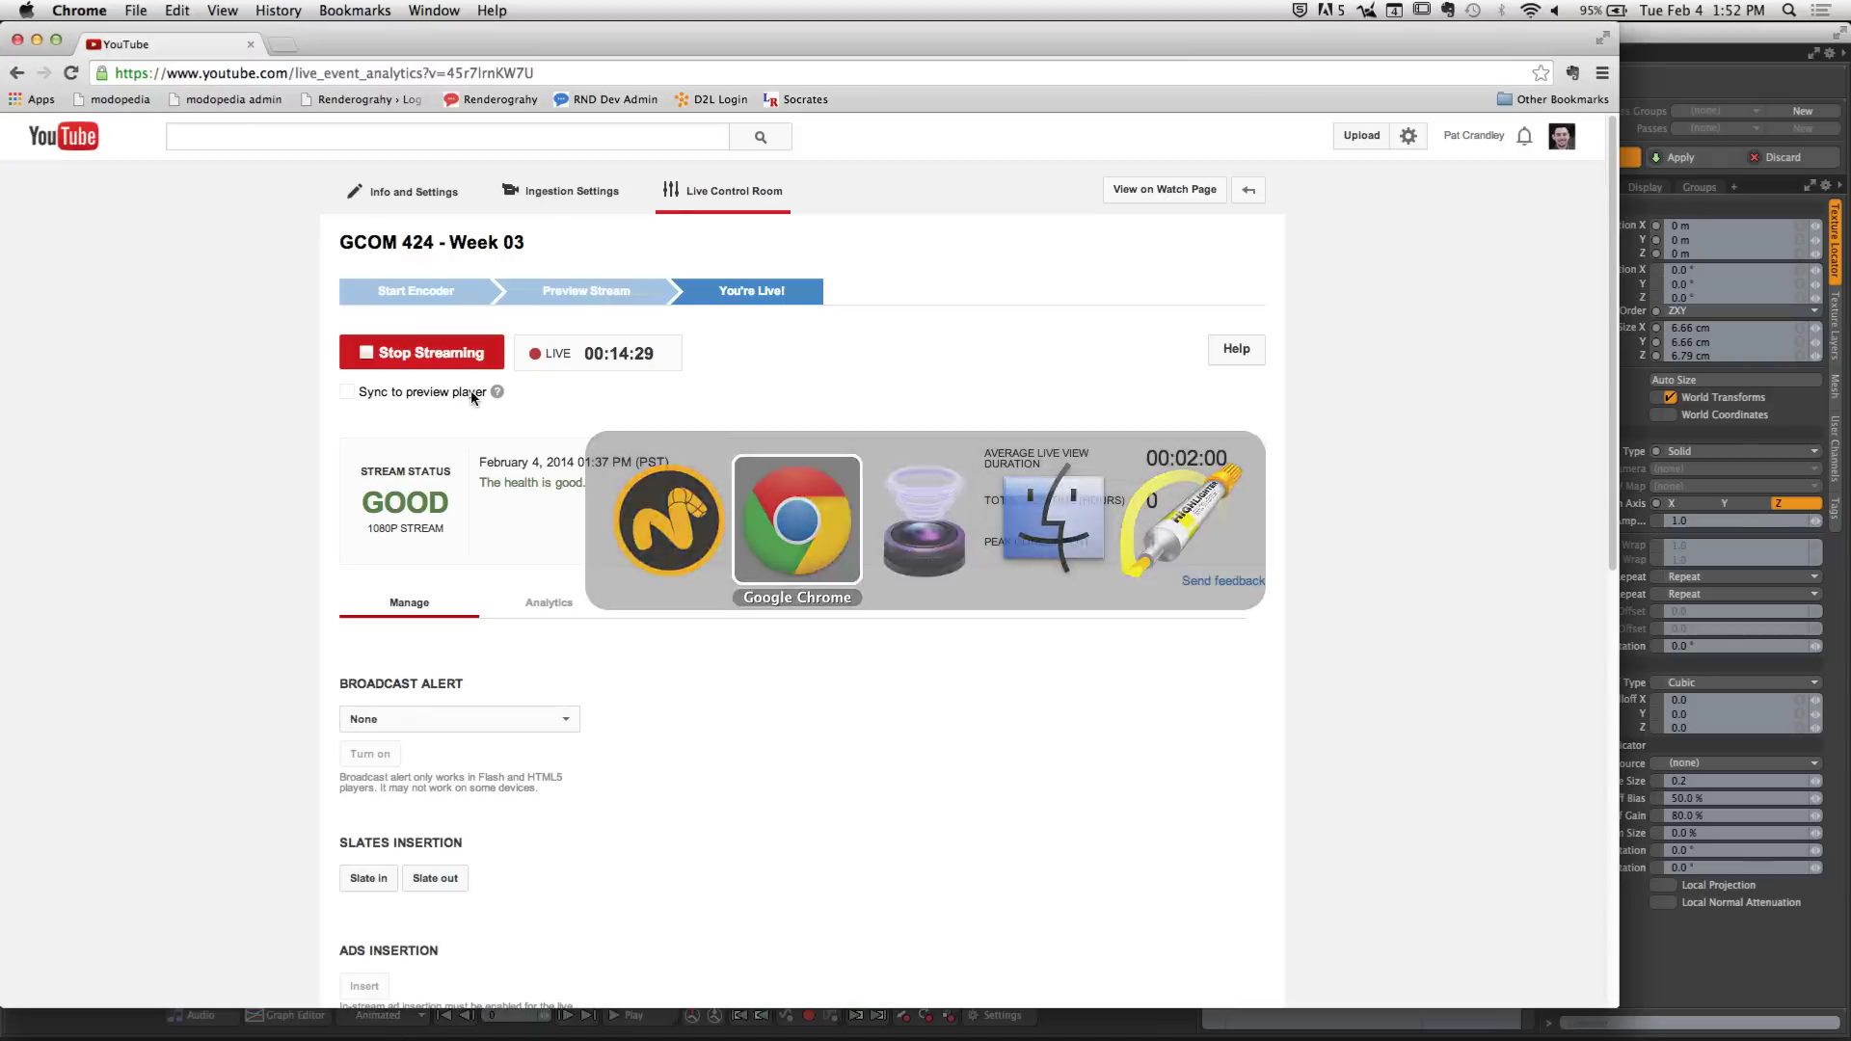
{"action": "left_click", "coordinate": [280, 45]}
{"action": "type", "text": "www.renderography.com"}
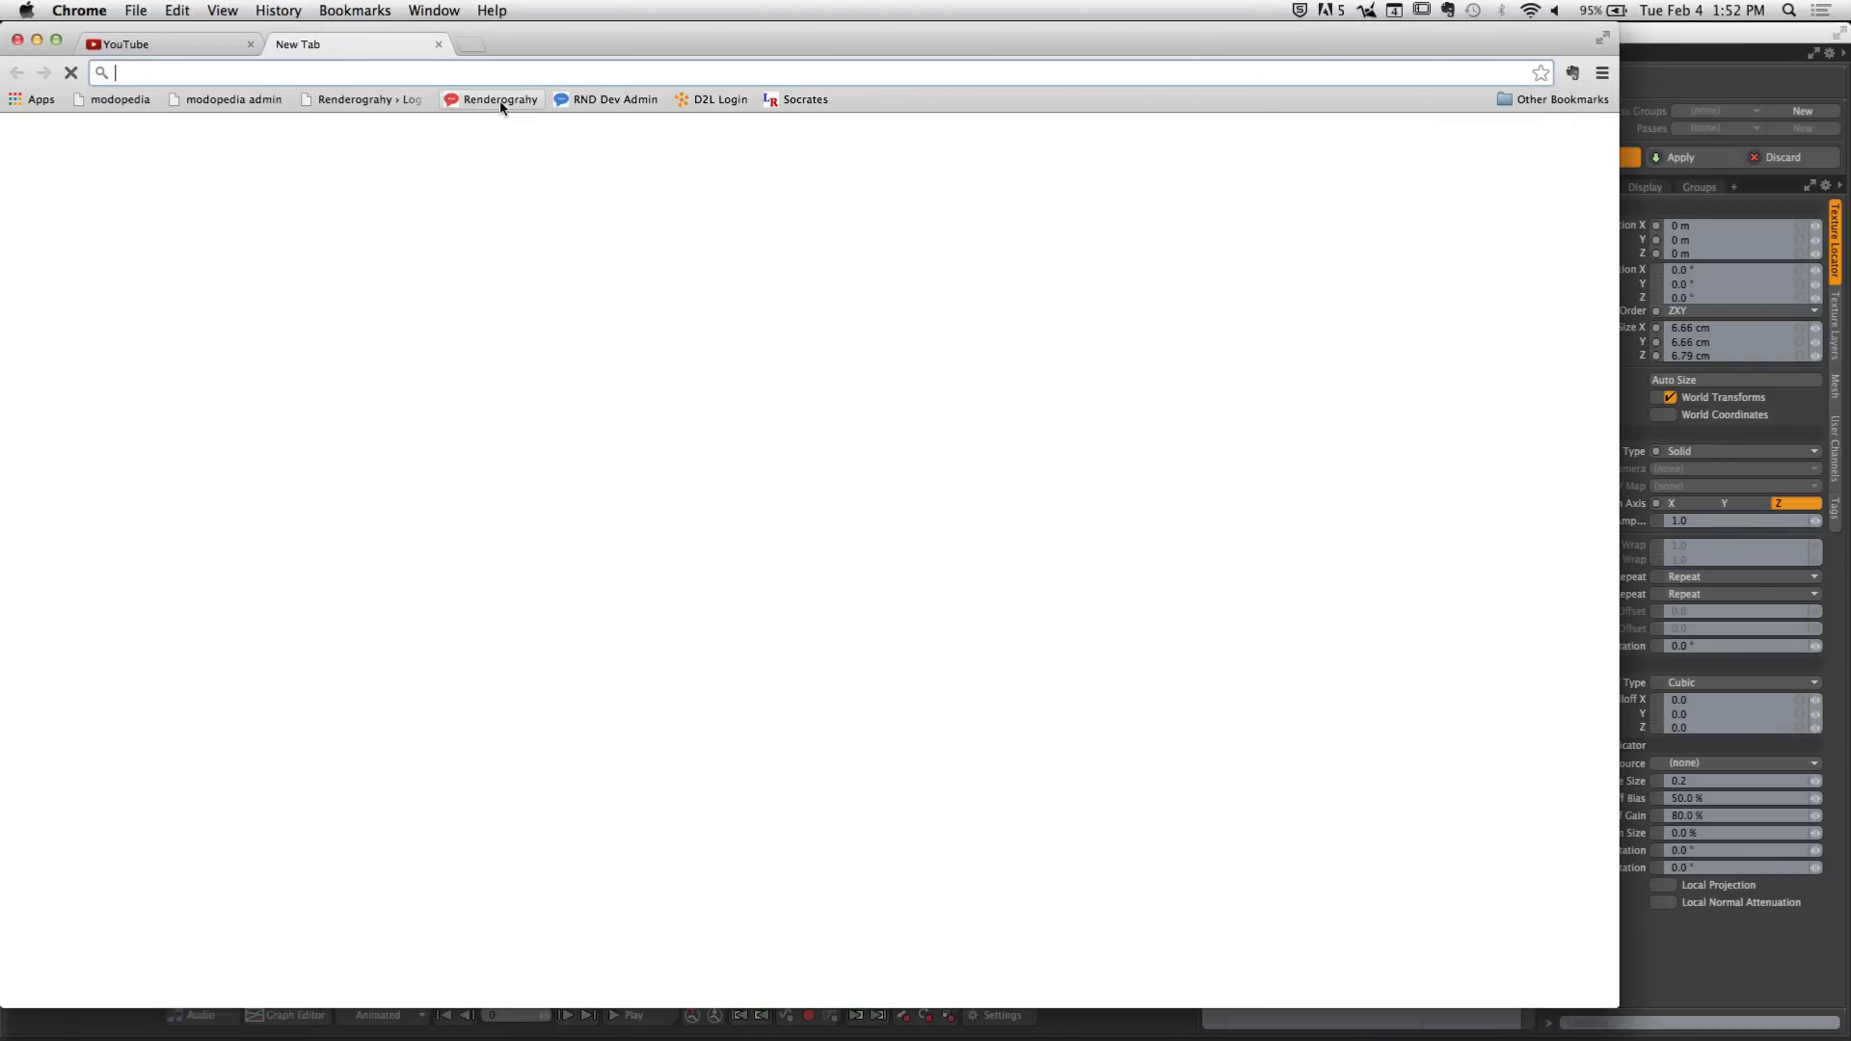
{"action": "key", "text": "Return"}
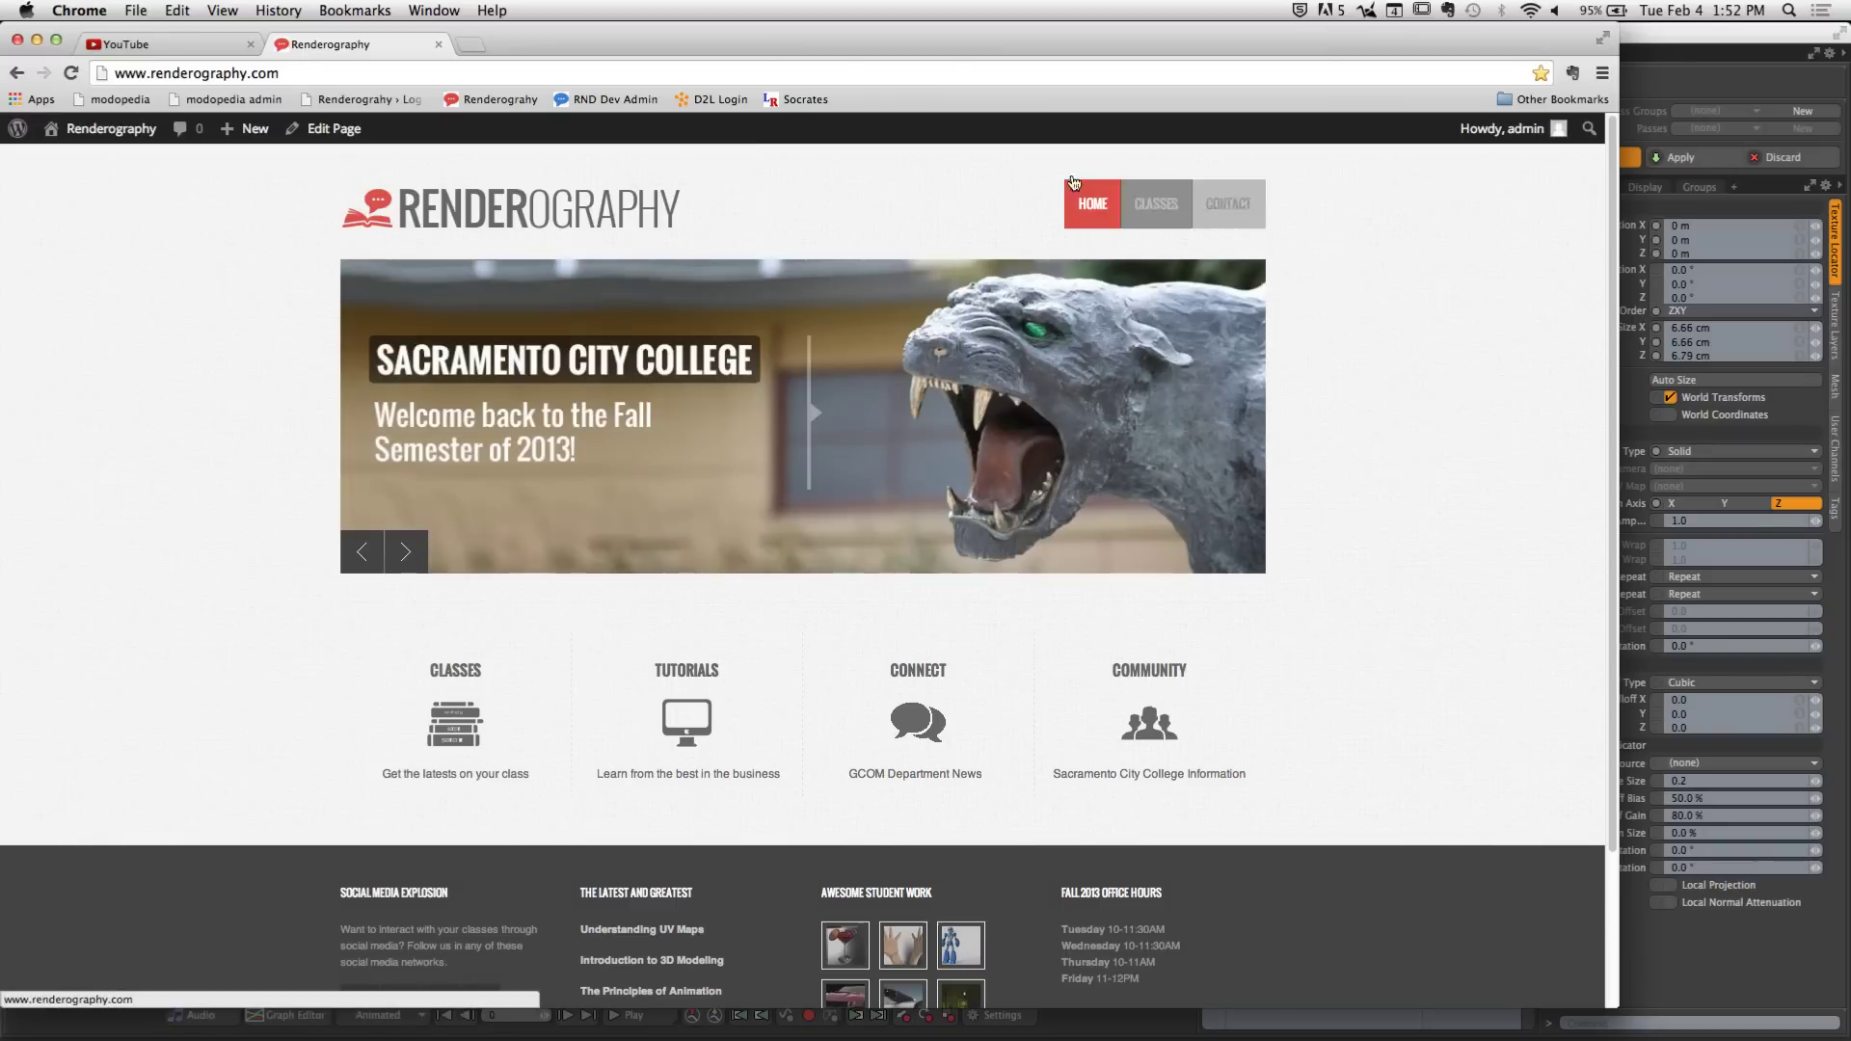
Open the Understanding UV Maps post from the GCOM 424 class page and read its overview
{"action": "mouse_move", "coordinate": [1156, 207]}
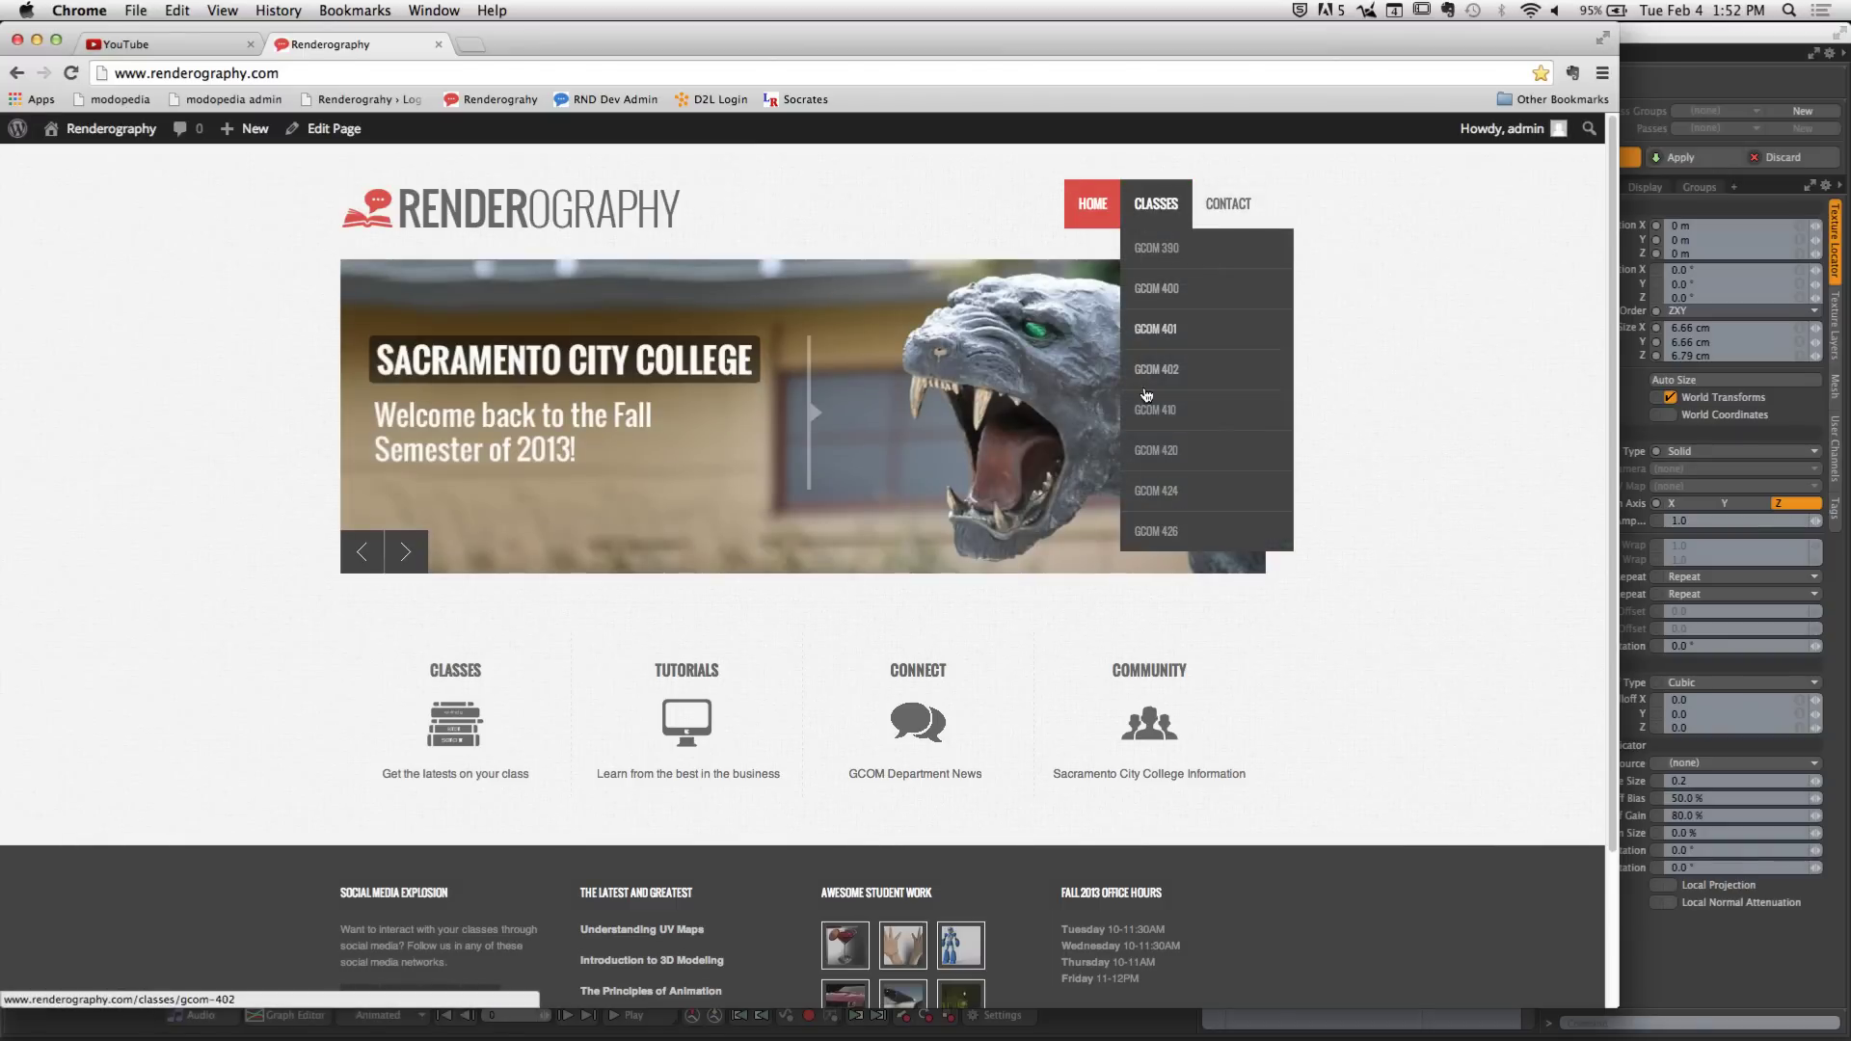
{"action": "left_click", "coordinate": [1152, 494]}
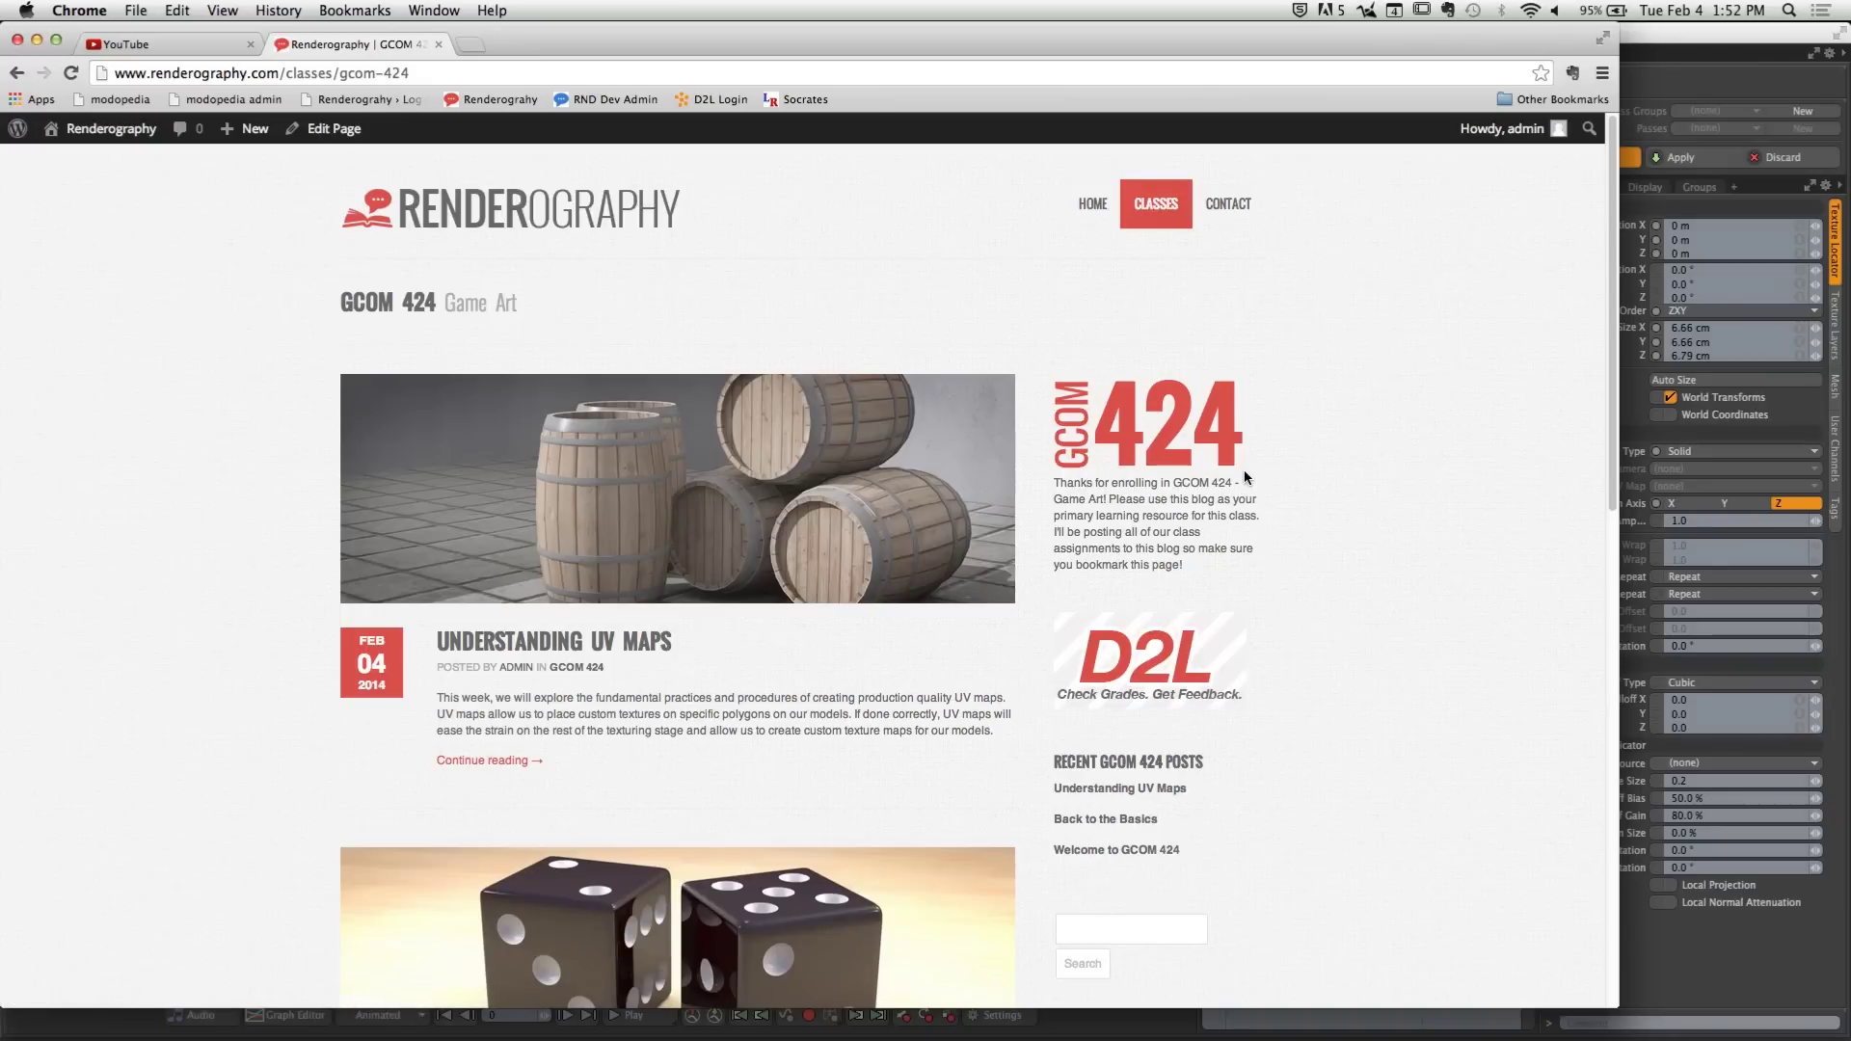
{"action": "left_click", "coordinate": [562, 653]}
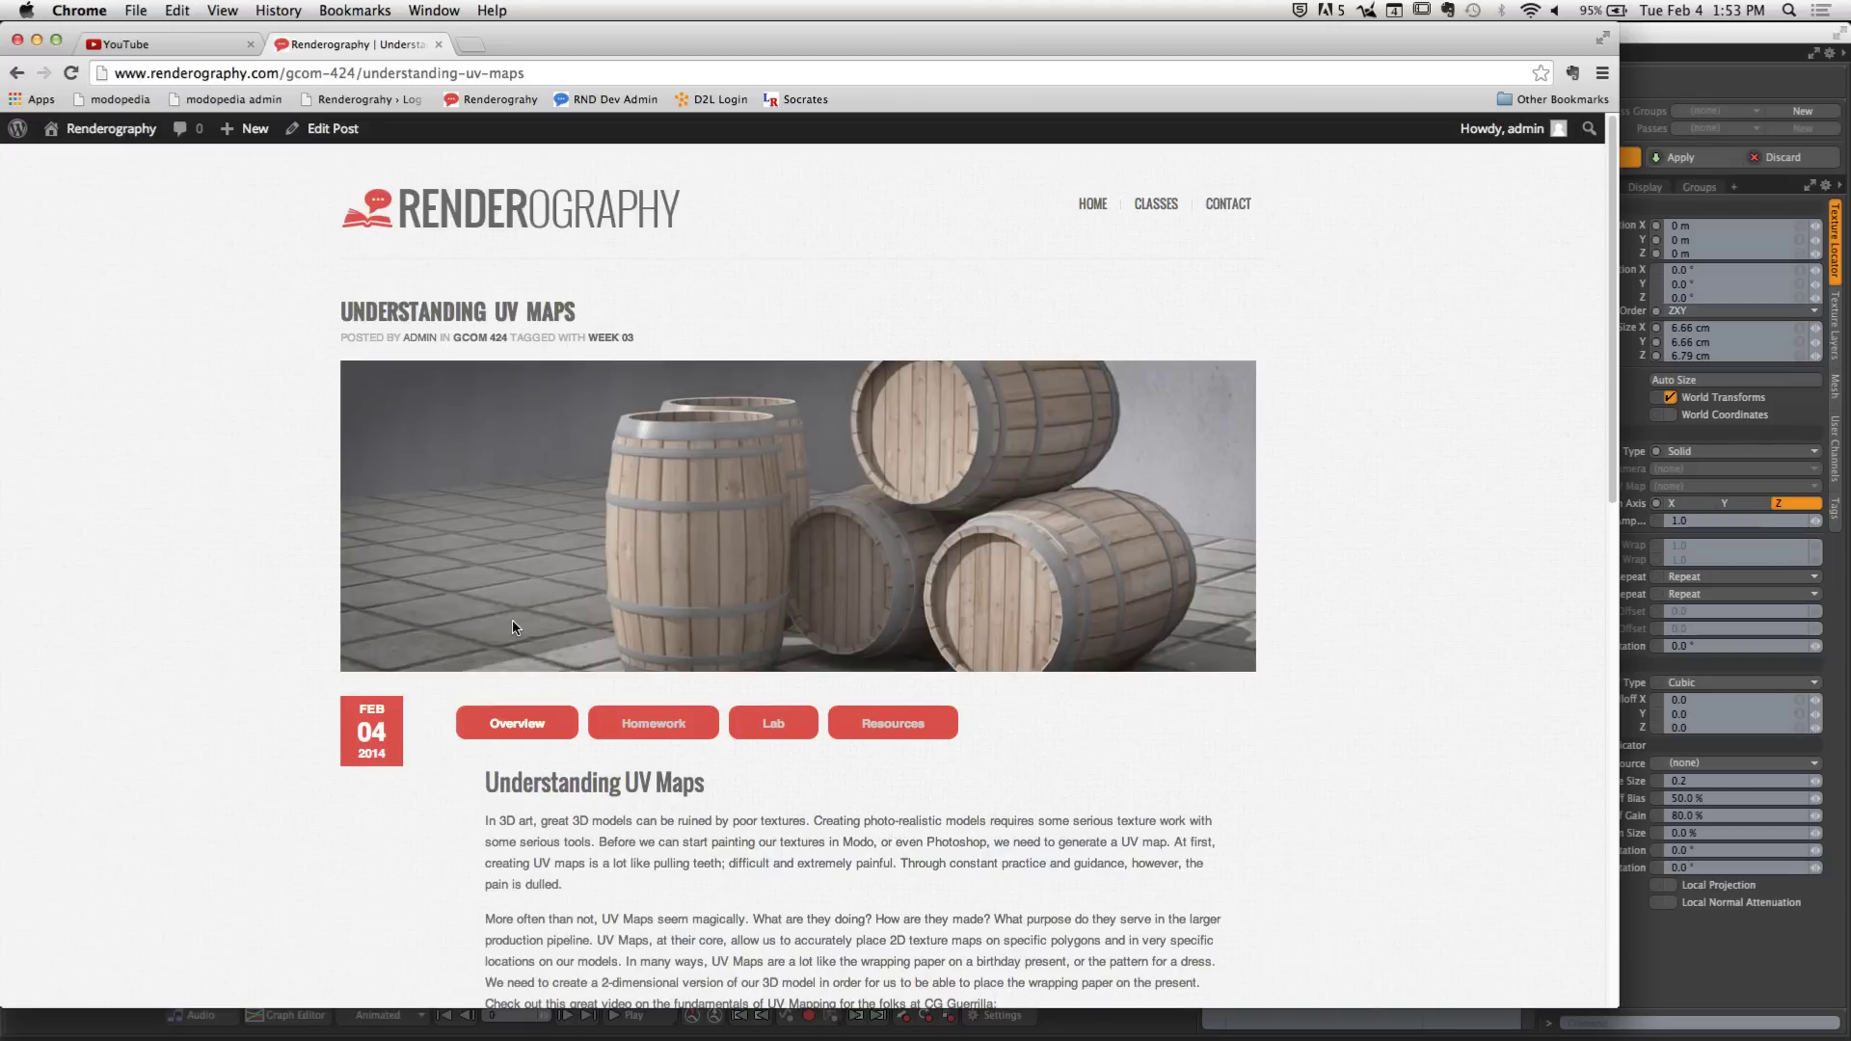
{"action": "scroll", "coordinate": [514, 628], "scroll_direction": "down", "scroll_amount": 5}
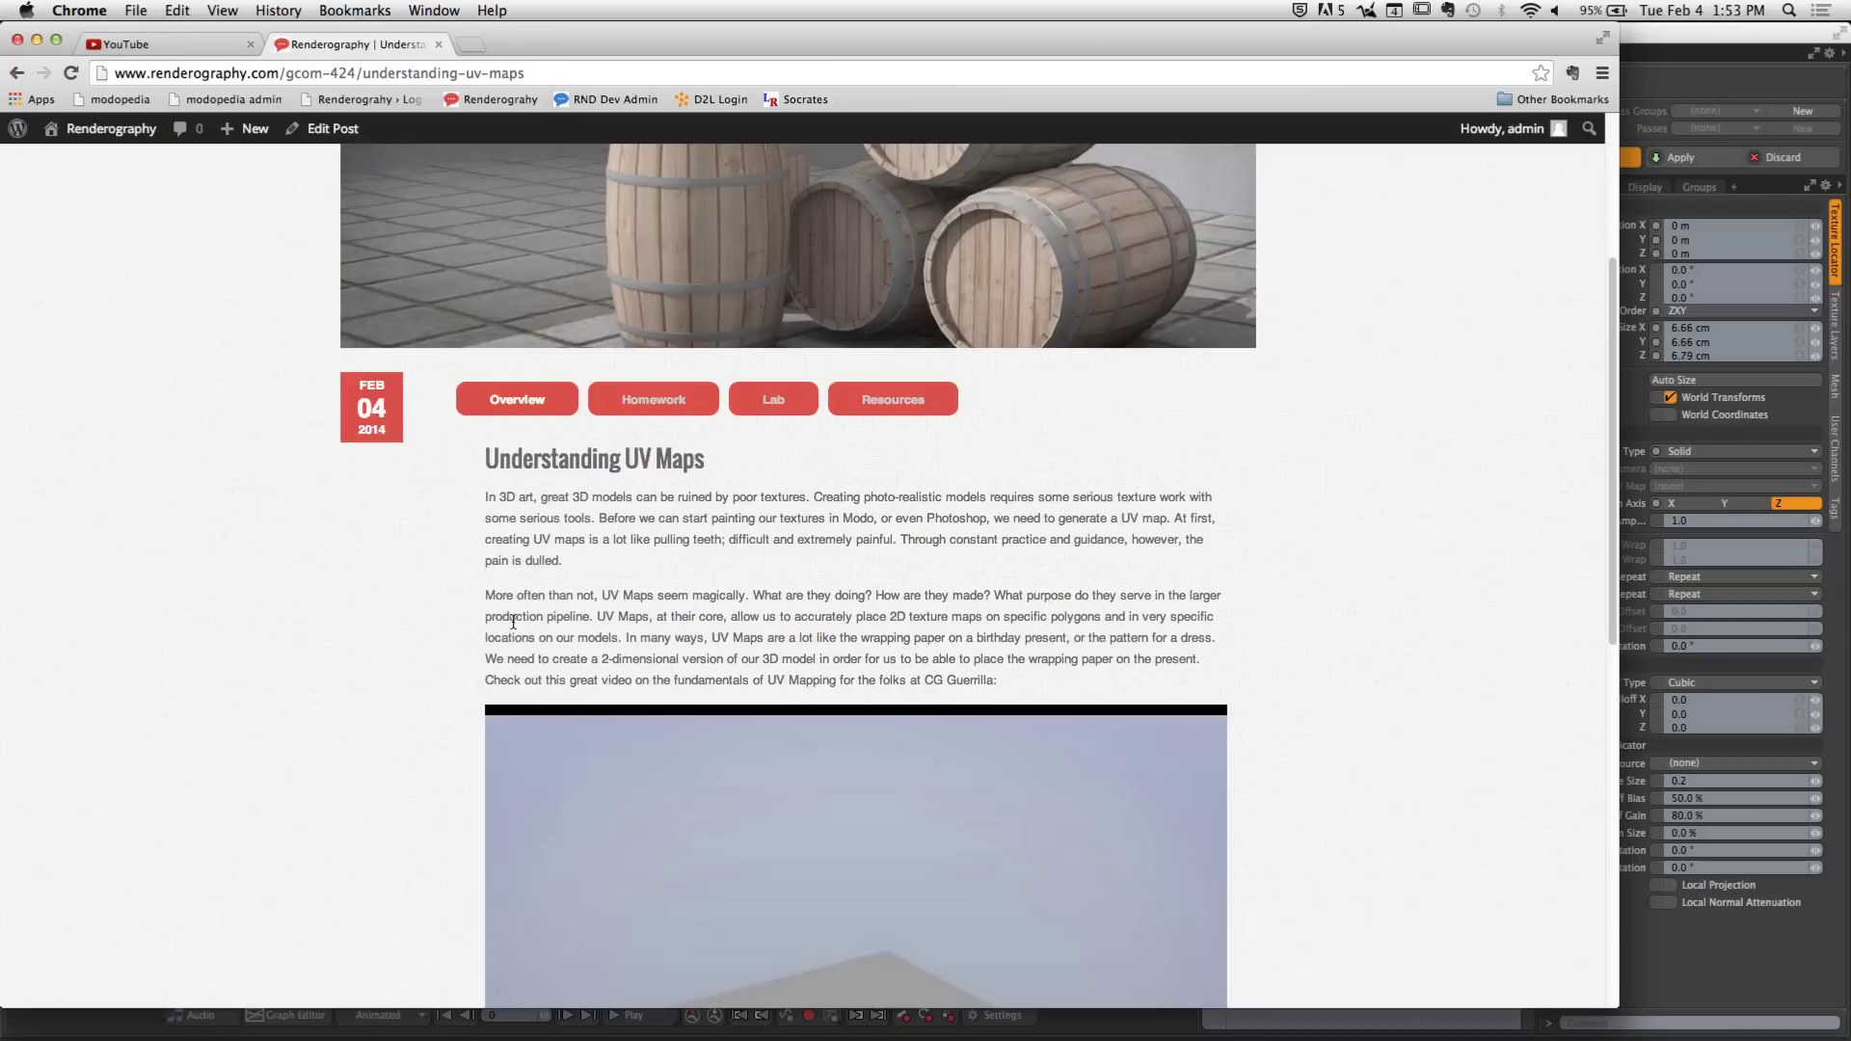
Review the Wine Barrel - UV Maps homework requirements and enlarge the first example of successful student projects
{"action": "left_click", "coordinate": [640, 477]}
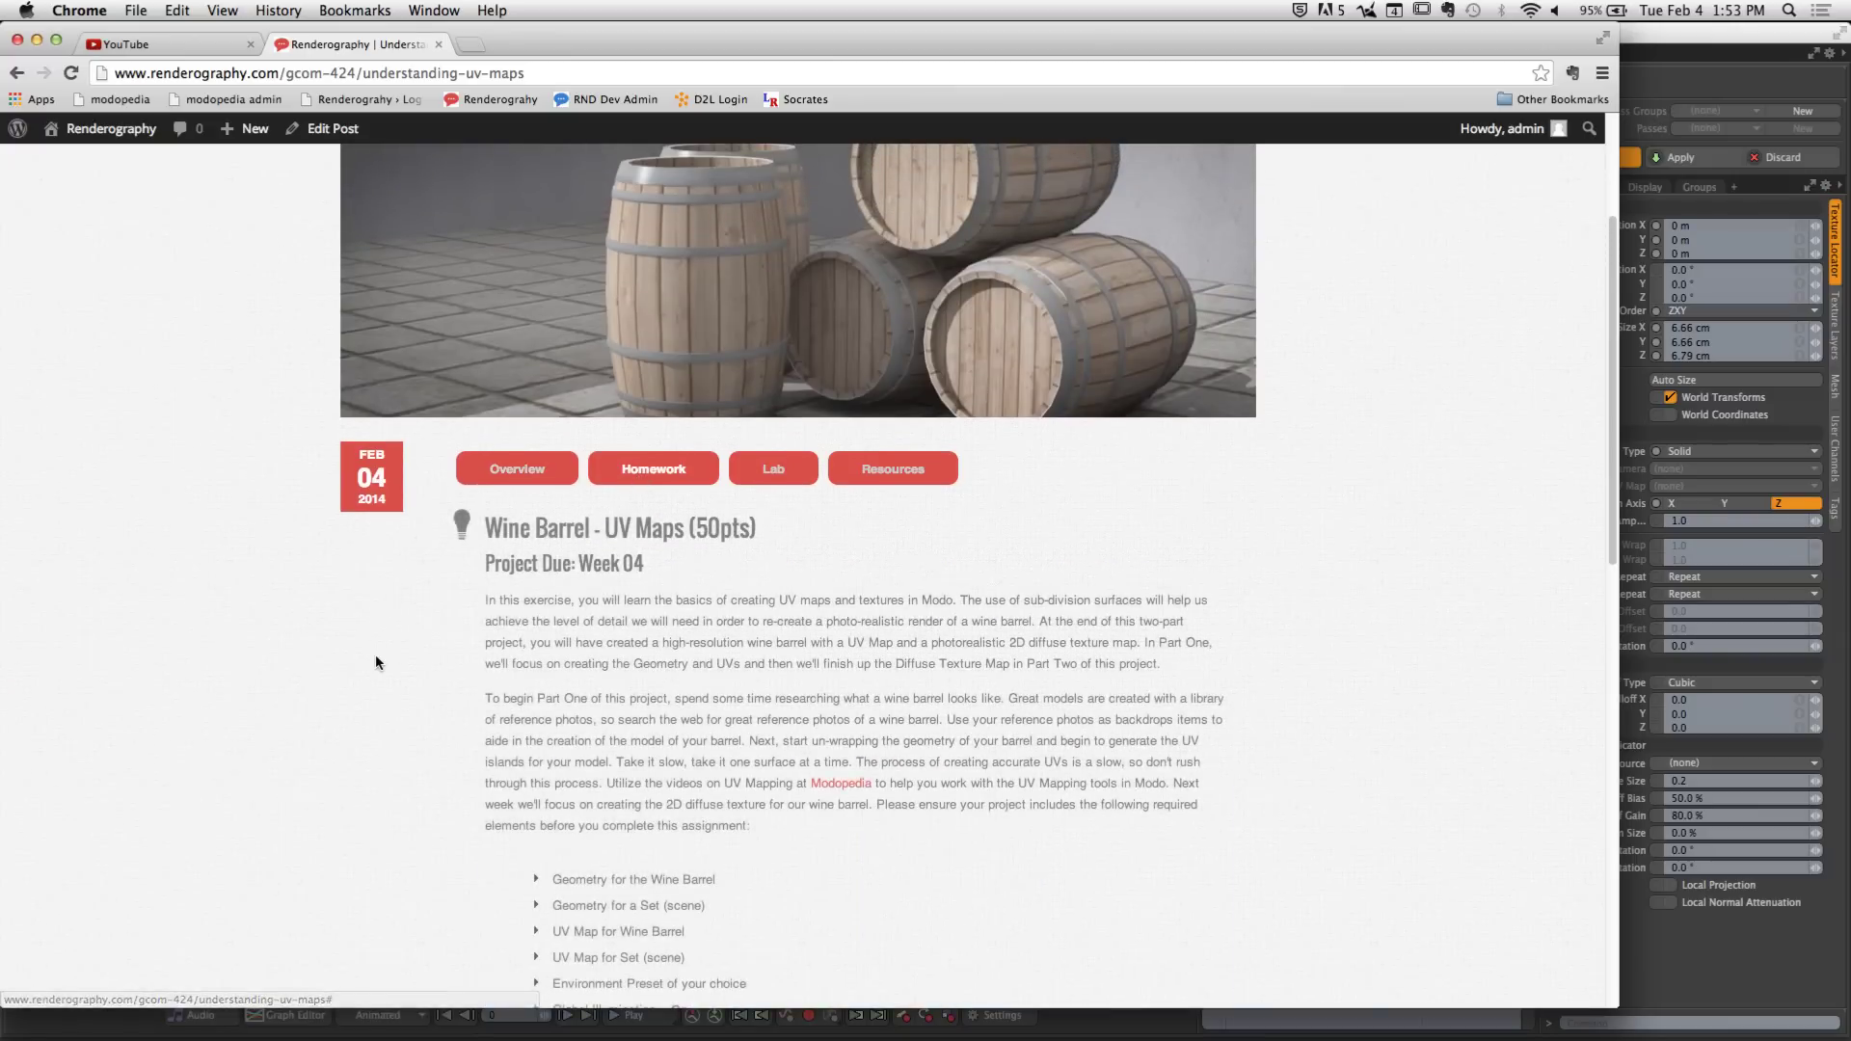
{"action": "scroll", "coordinate": [375, 656], "scroll_direction": "down", "scroll_amount": 4}
{"action": "scroll", "coordinate": [374, 661], "scroll_direction": "down", "scroll_amount": 14}
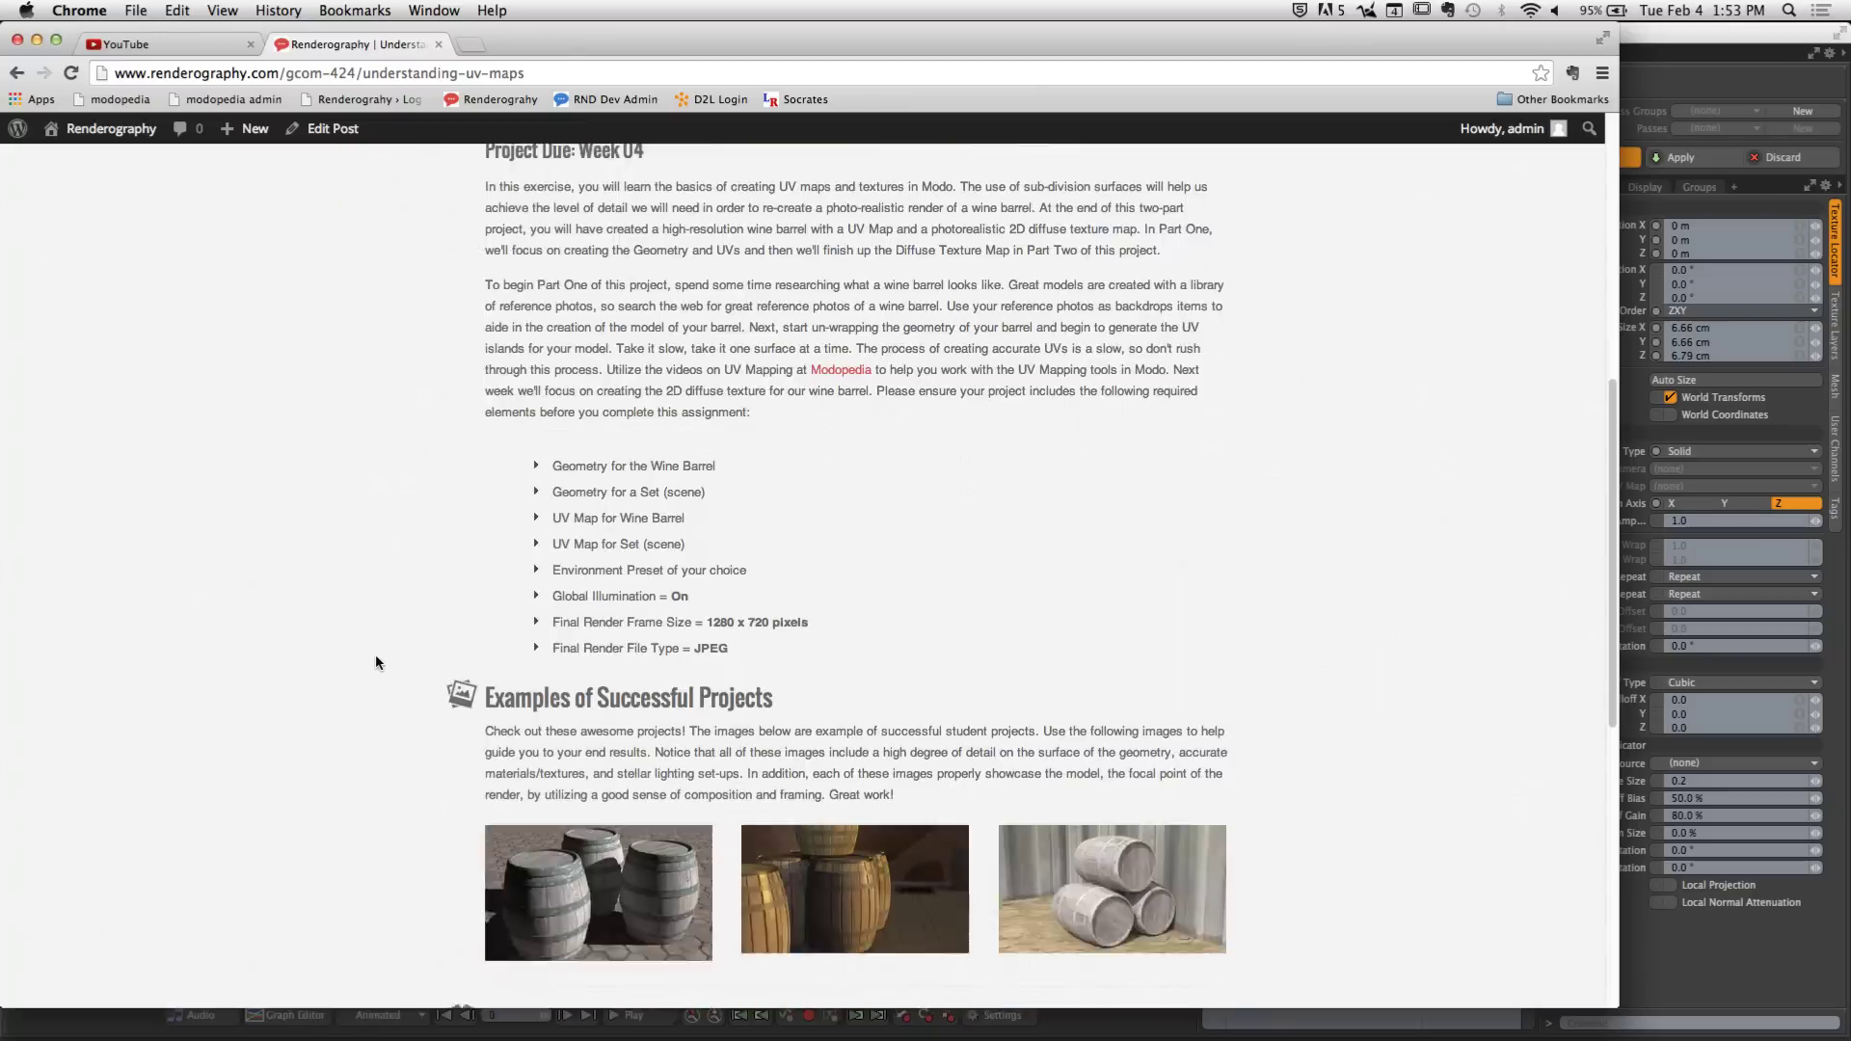
{"action": "left_click", "coordinate": [596, 387]}
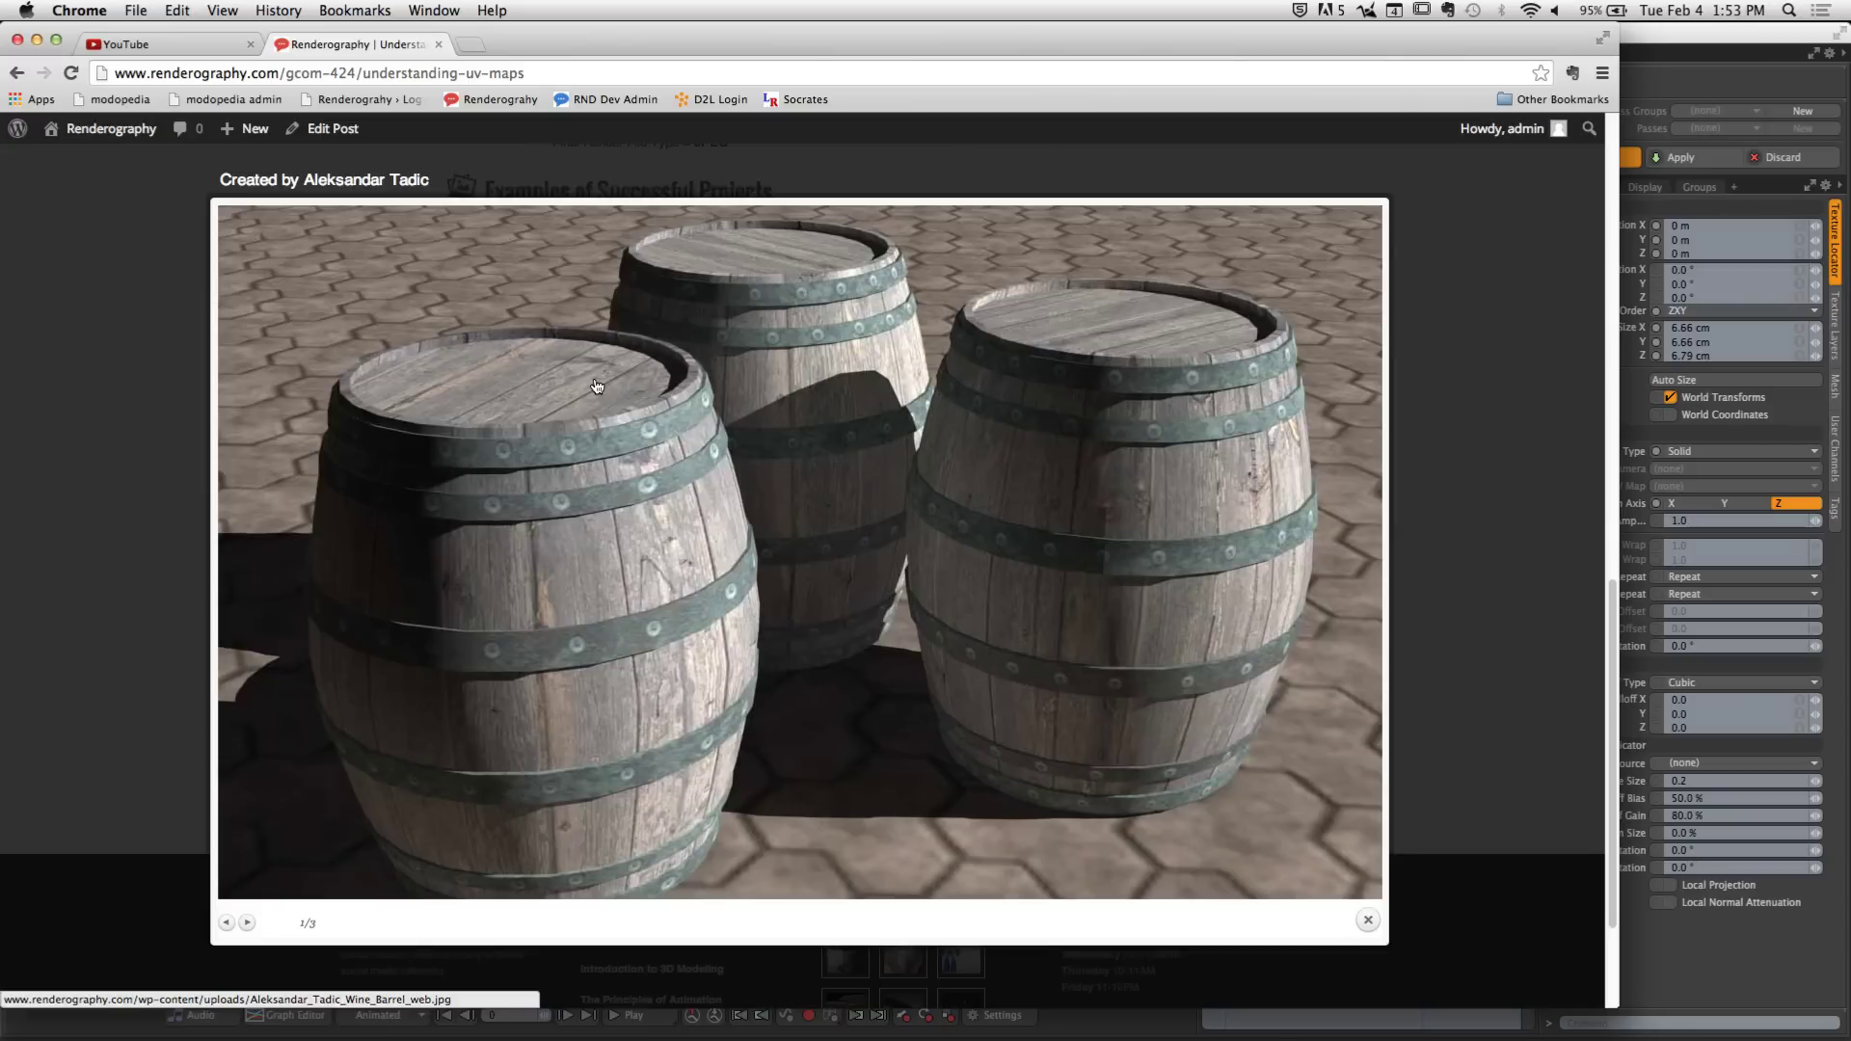
{"action": "left_click", "coordinate": [132, 364]}
Review the UV Lab 01 assignment, including its required UV maps and the sample image
{"action": "scroll", "coordinate": [272, 514], "scroll_direction": "up", "scroll_amount": 10}
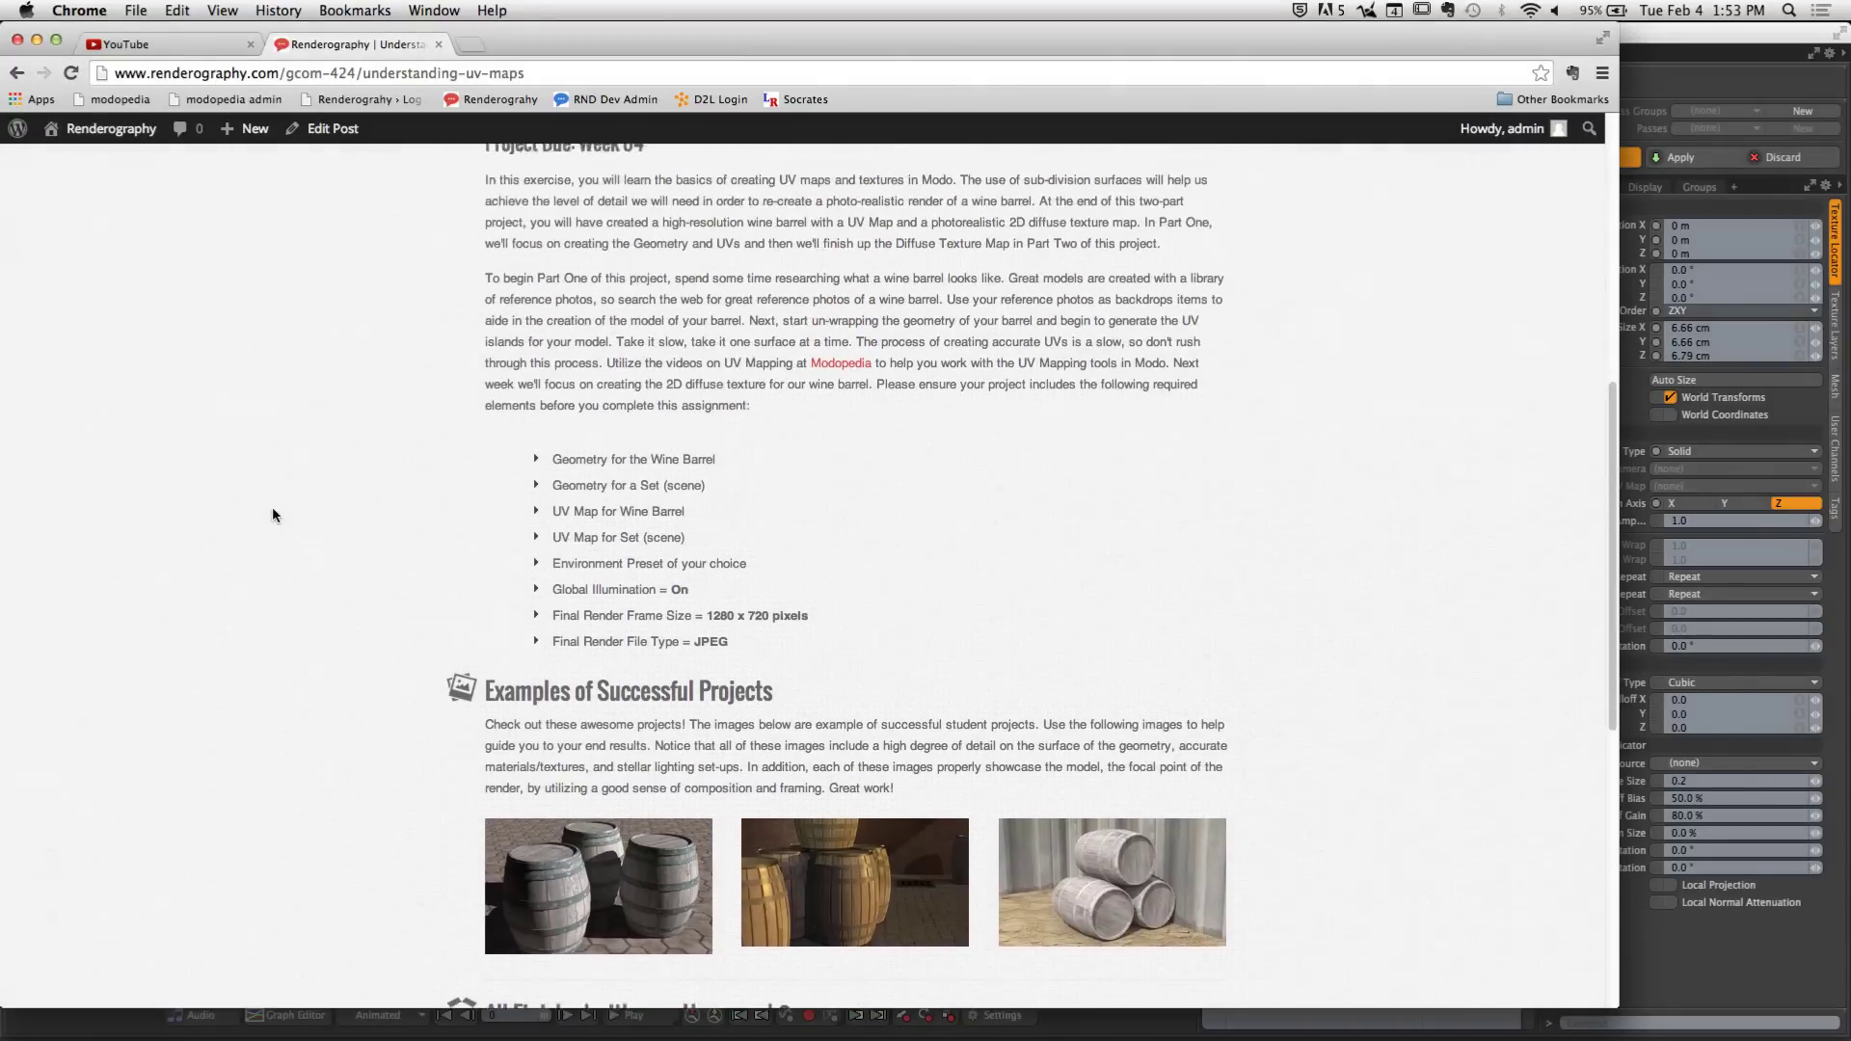
{"action": "left_click", "coordinate": [773, 194]}
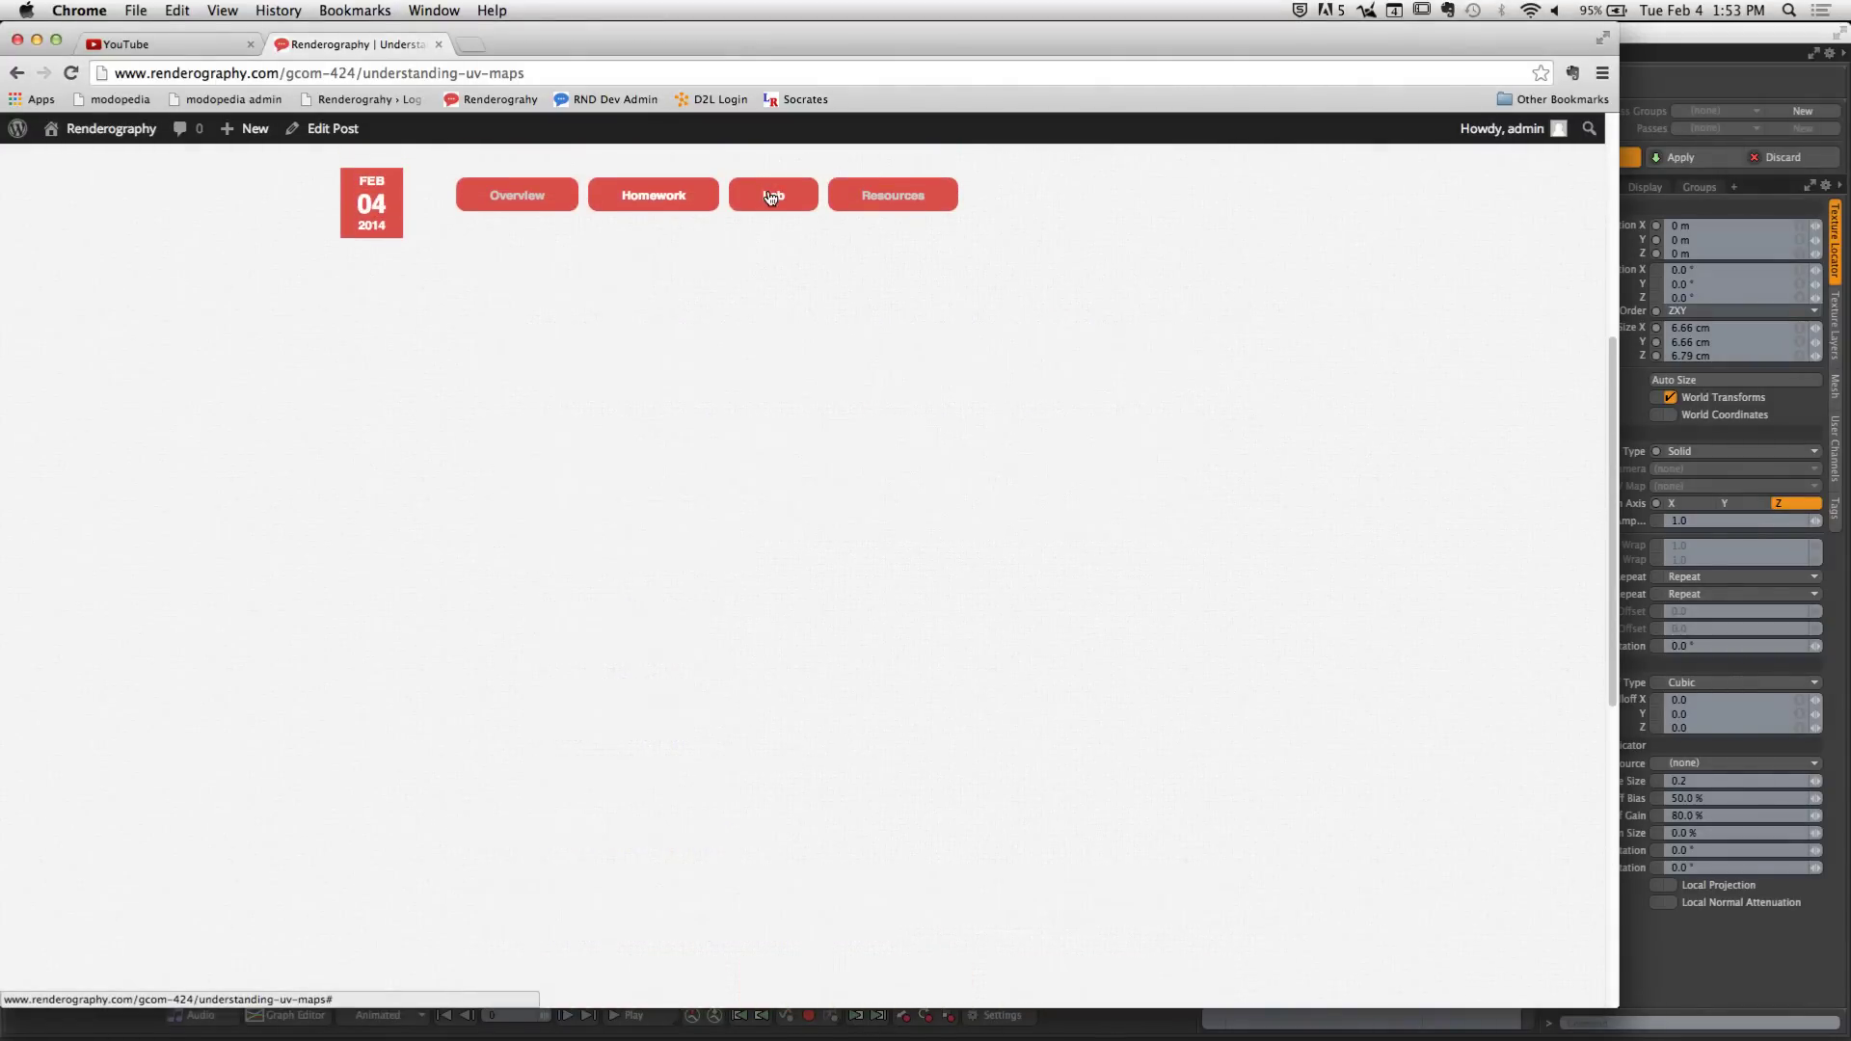
{"action": "scroll", "coordinate": [397, 478], "scroll_direction": "down", "scroll_amount": 2}
{"action": "scroll", "coordinate": [398, 487], "scroll_direction": "down", "scroll_amount": 2}
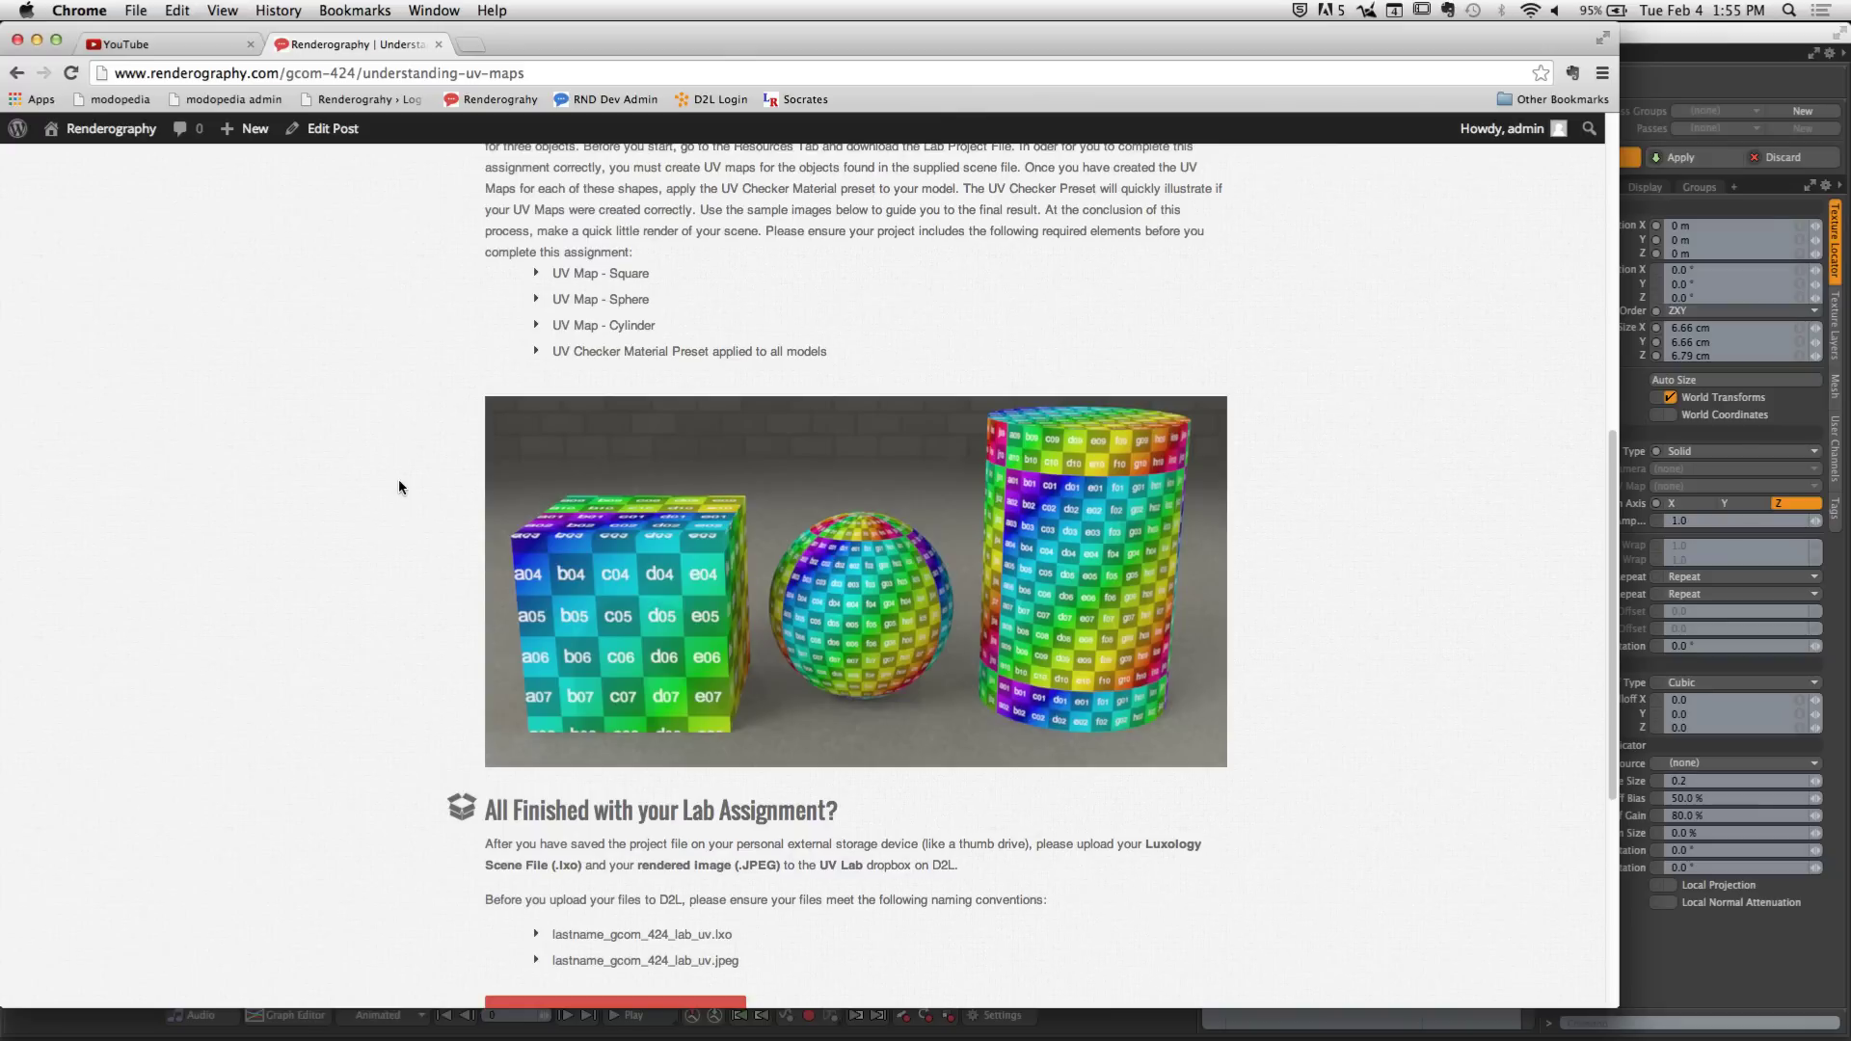
Review the post's resources, including the UV Lab 01 project file and the tutorial videos
{"action": "scroll", "coordinate": [399, 487], "scroll_direction": "up", "scroll_amount": 3}
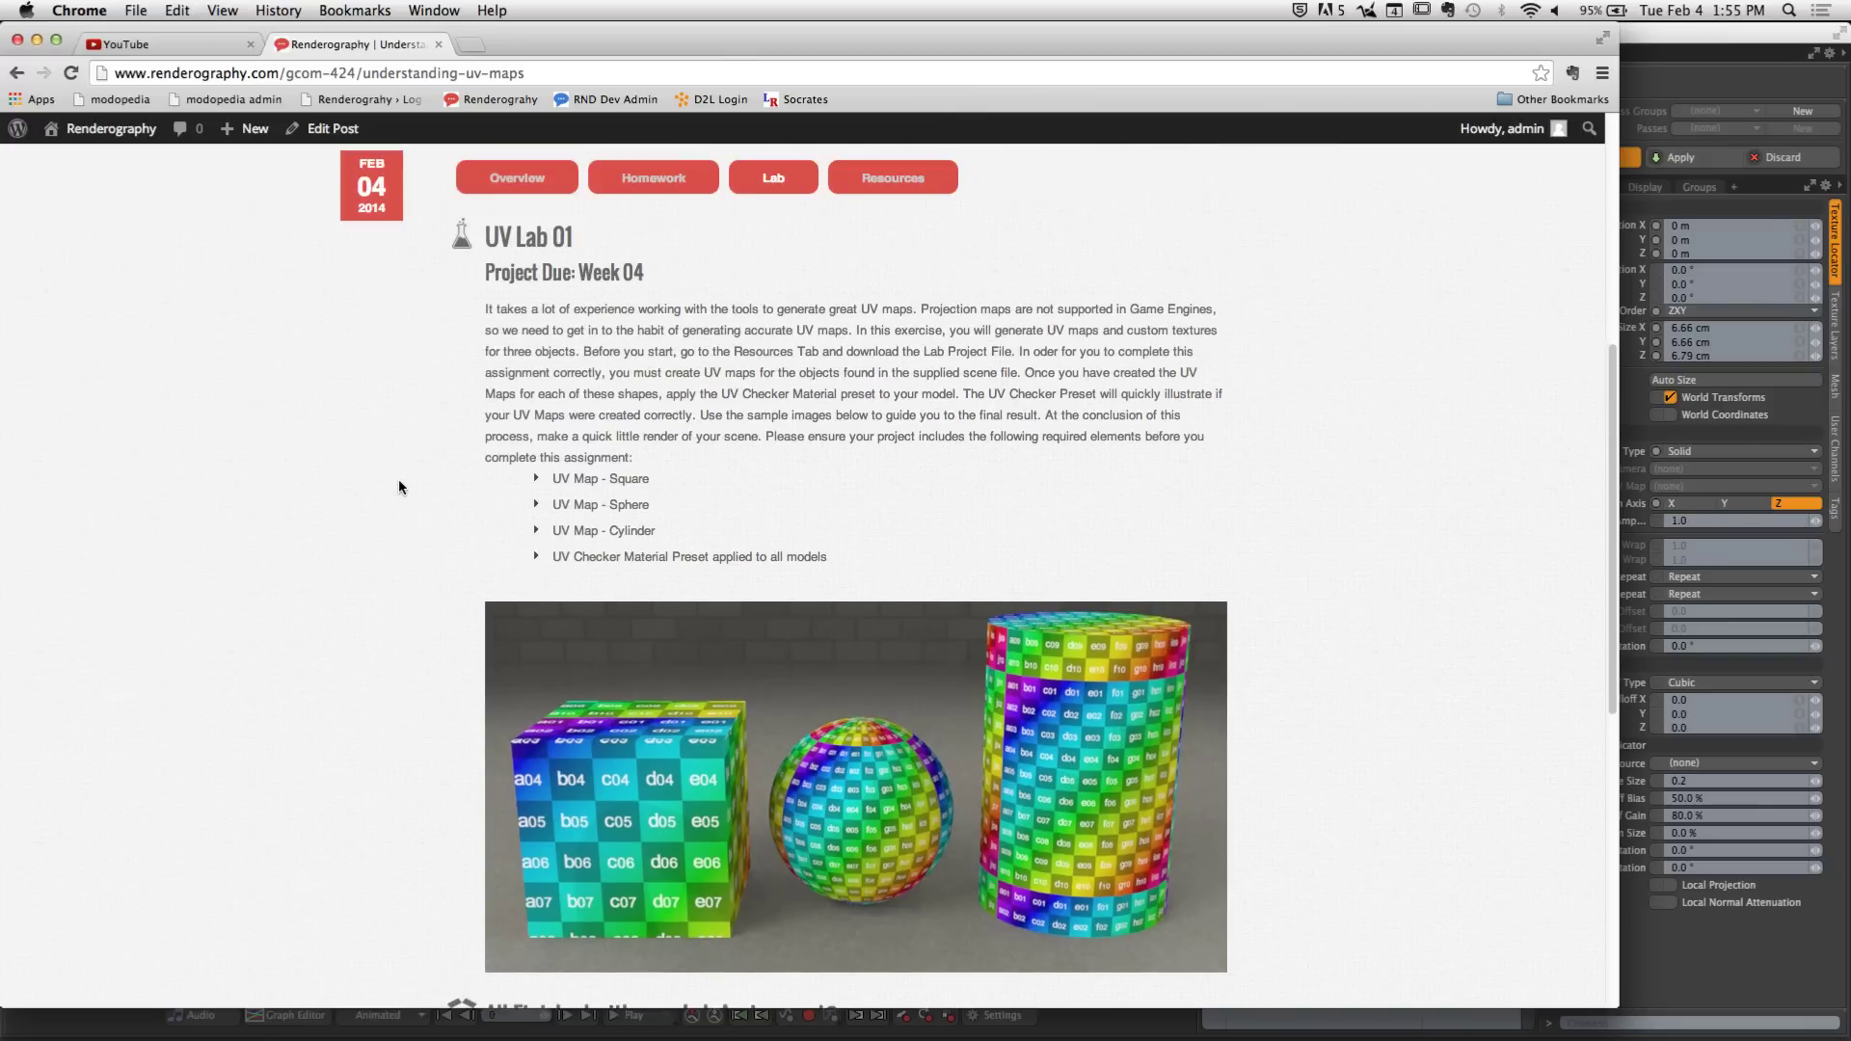
{"action": "left_click", "coordinate": [887, 181]}
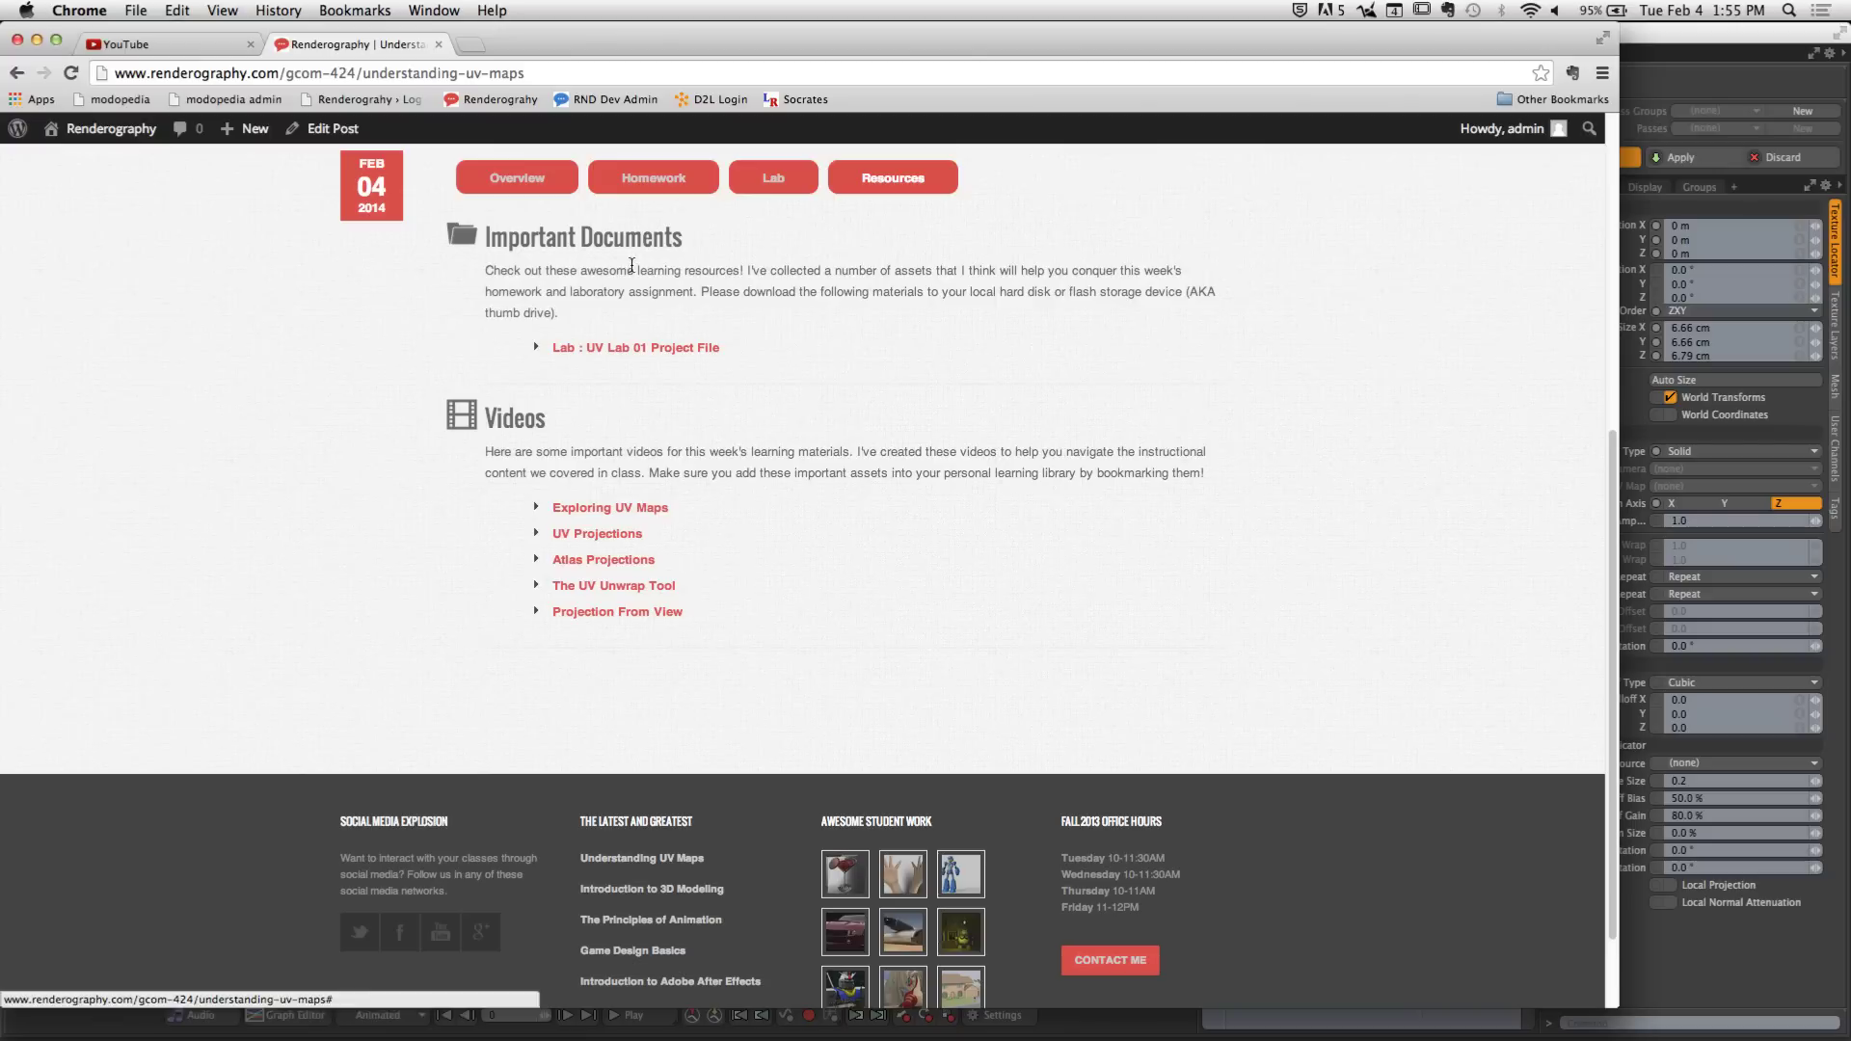
{"action": "scroll", "coordinate": [418, 413], "scroll_direction": "down", "scroll_amount": 1}
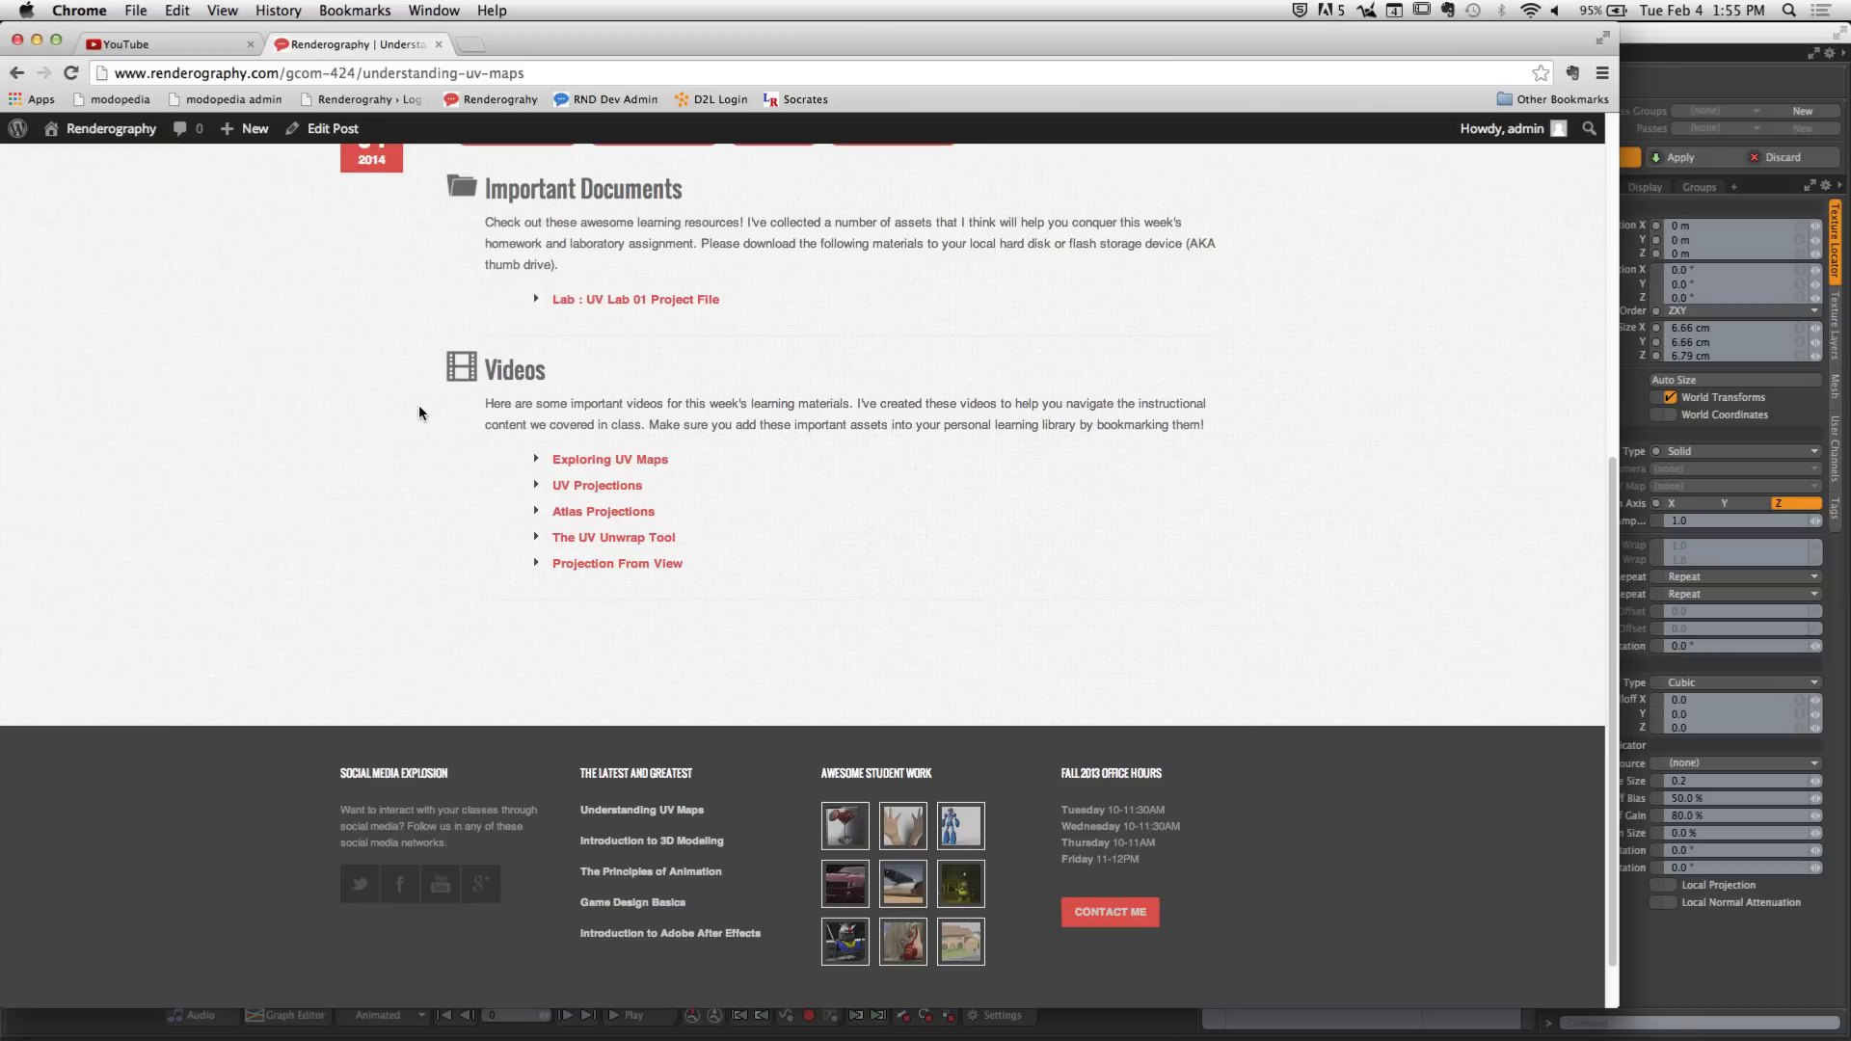
Hide the browser to return to modo and view the cylinder mesh in the Model layout
{"action": "left_click", "coordinate": [85, 10]}
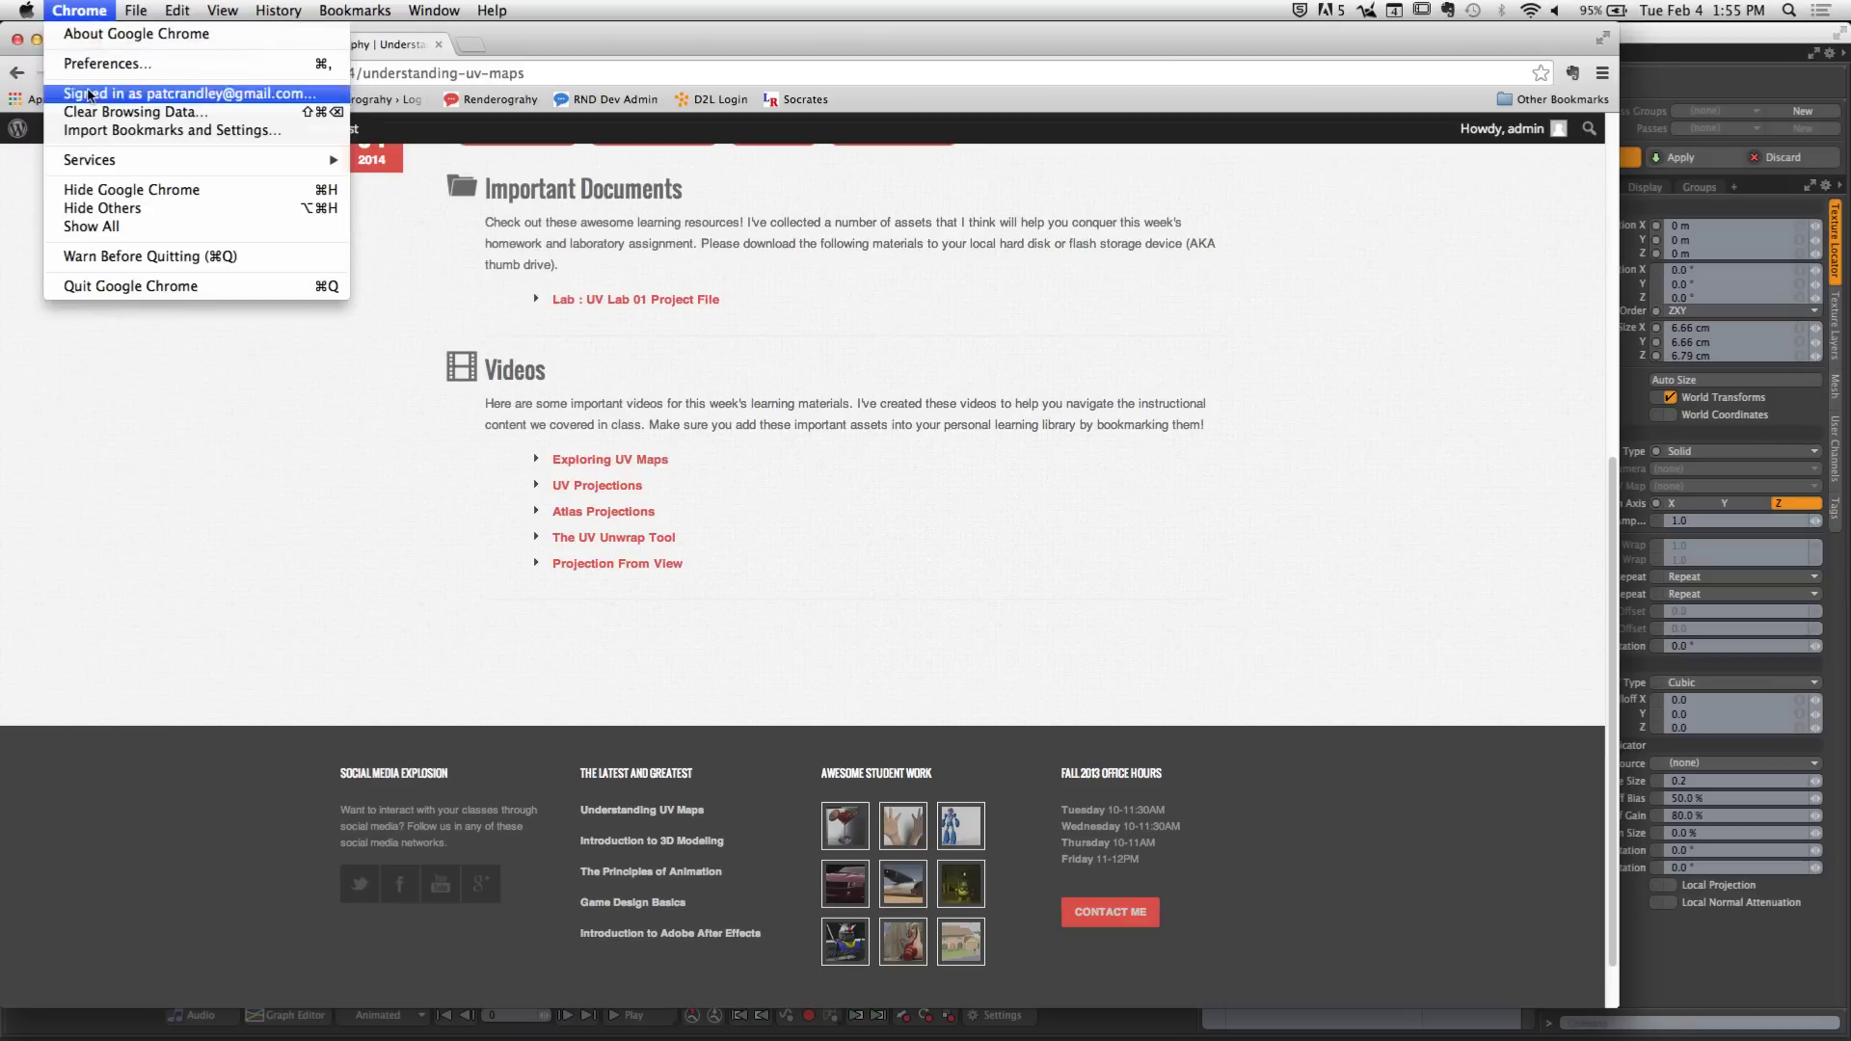
{"action": "left_click", "coordinate": [112, 190]}
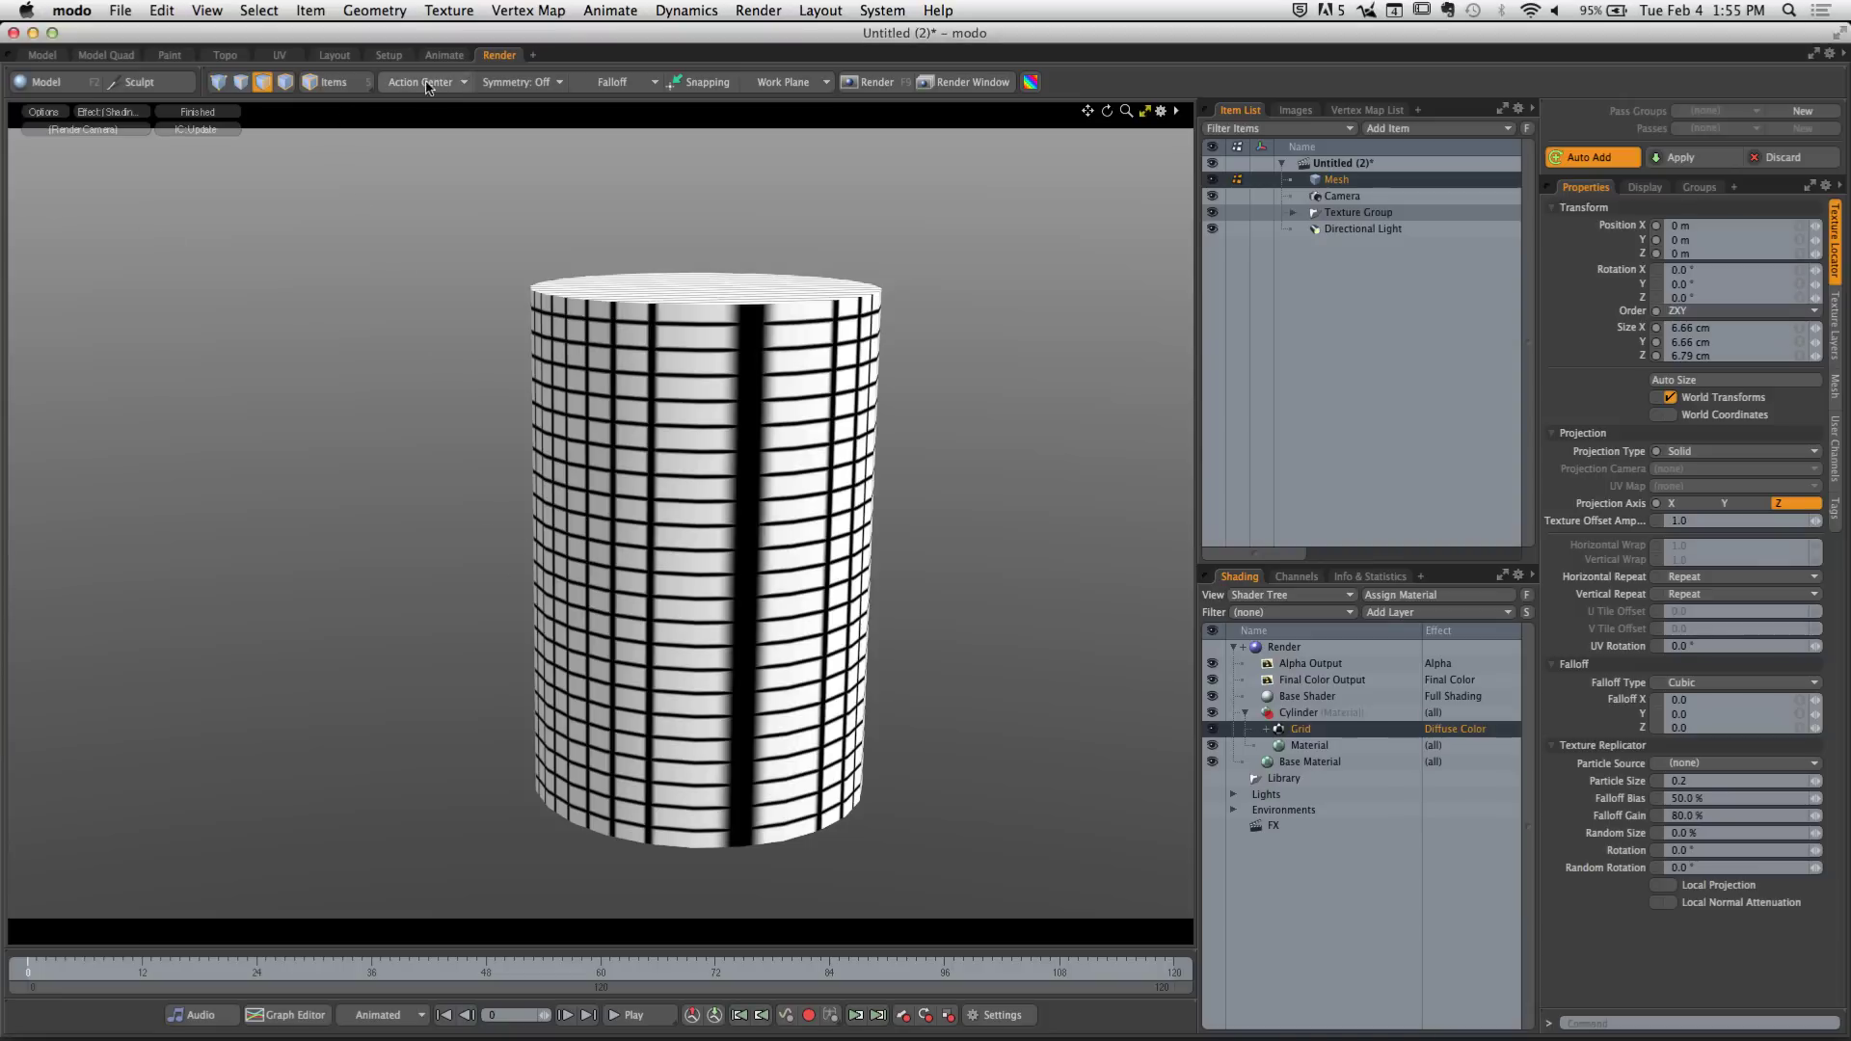
{"action": "left_click", "coordinate": [43, 55]}
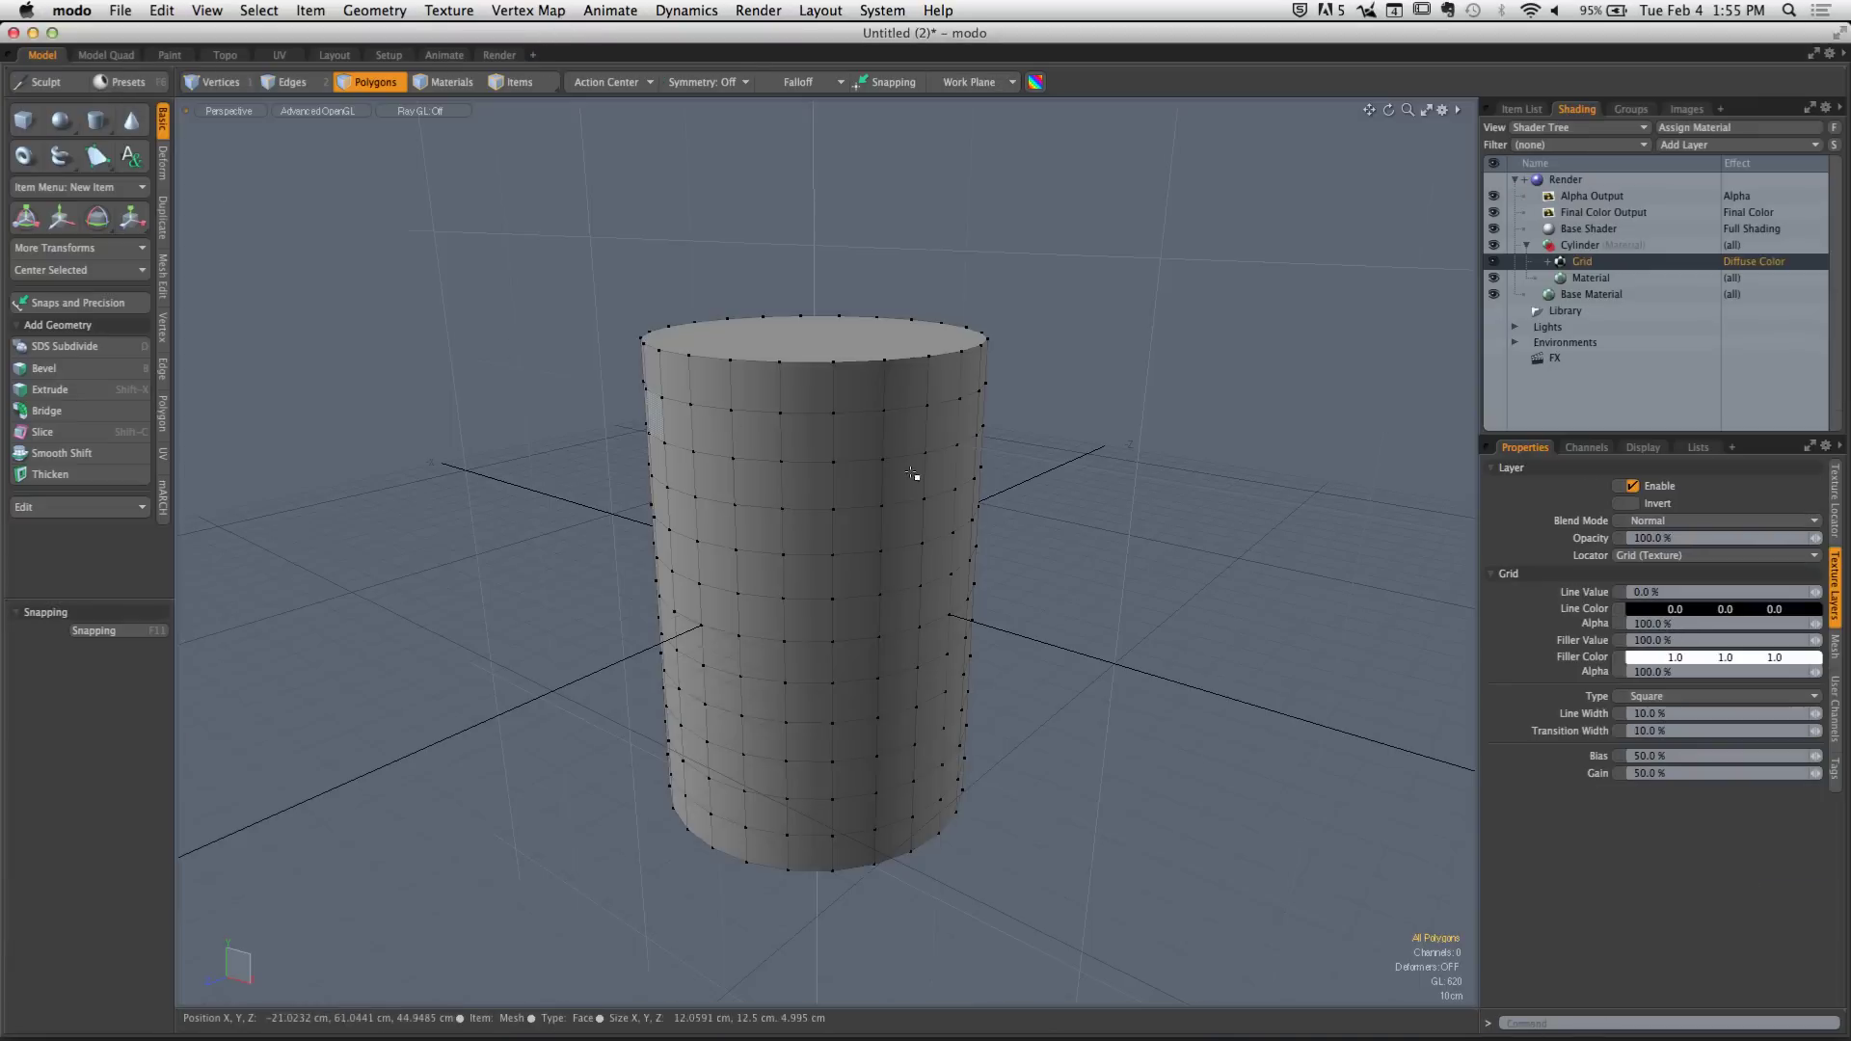
{"action": "left_click_drag", "start_coordinate": [1070, 522], "coordinate": [906, 530], "text": "alt"}
{"action": "left_click_drag", "start_coordinate": [897, 540], "coordinate": [947, 563], "text": "ctrl+alt"}
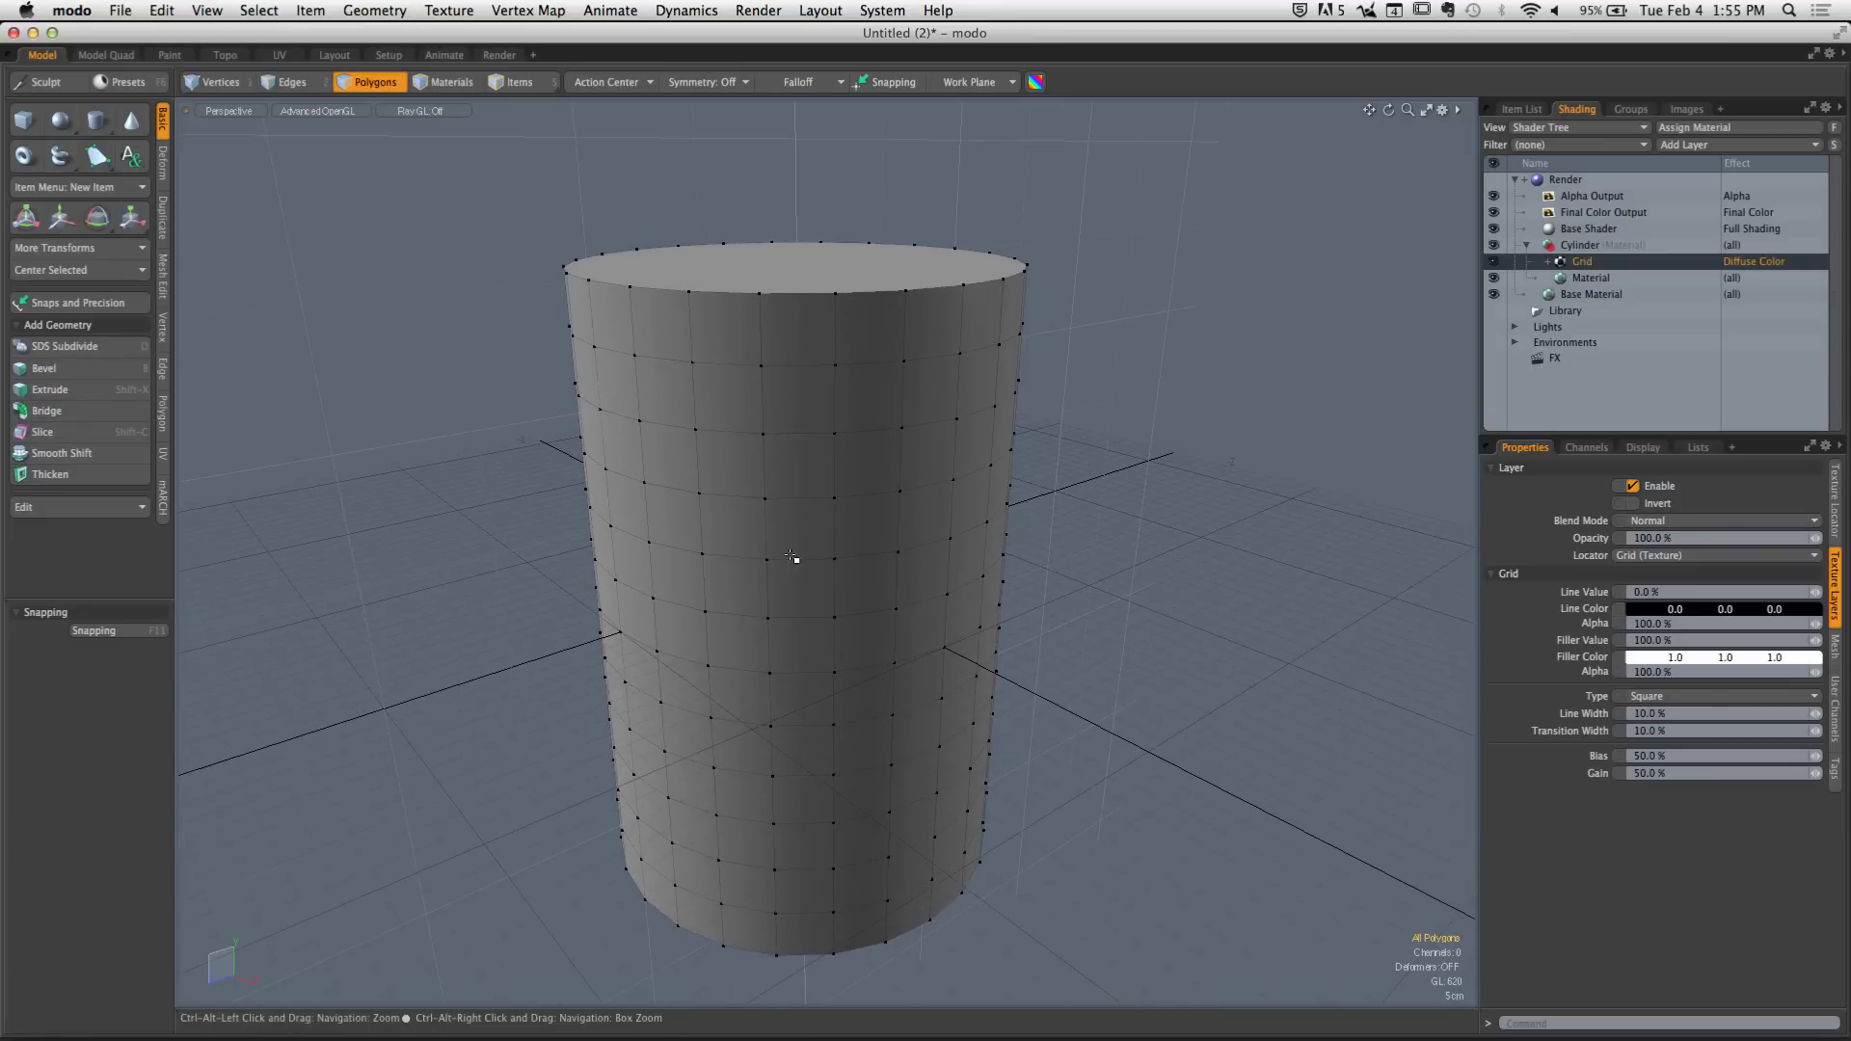
{"action": "left_click_drag", "start_coordinate": [655, 281], "coordinate": [650, 306], "text": "alt"}
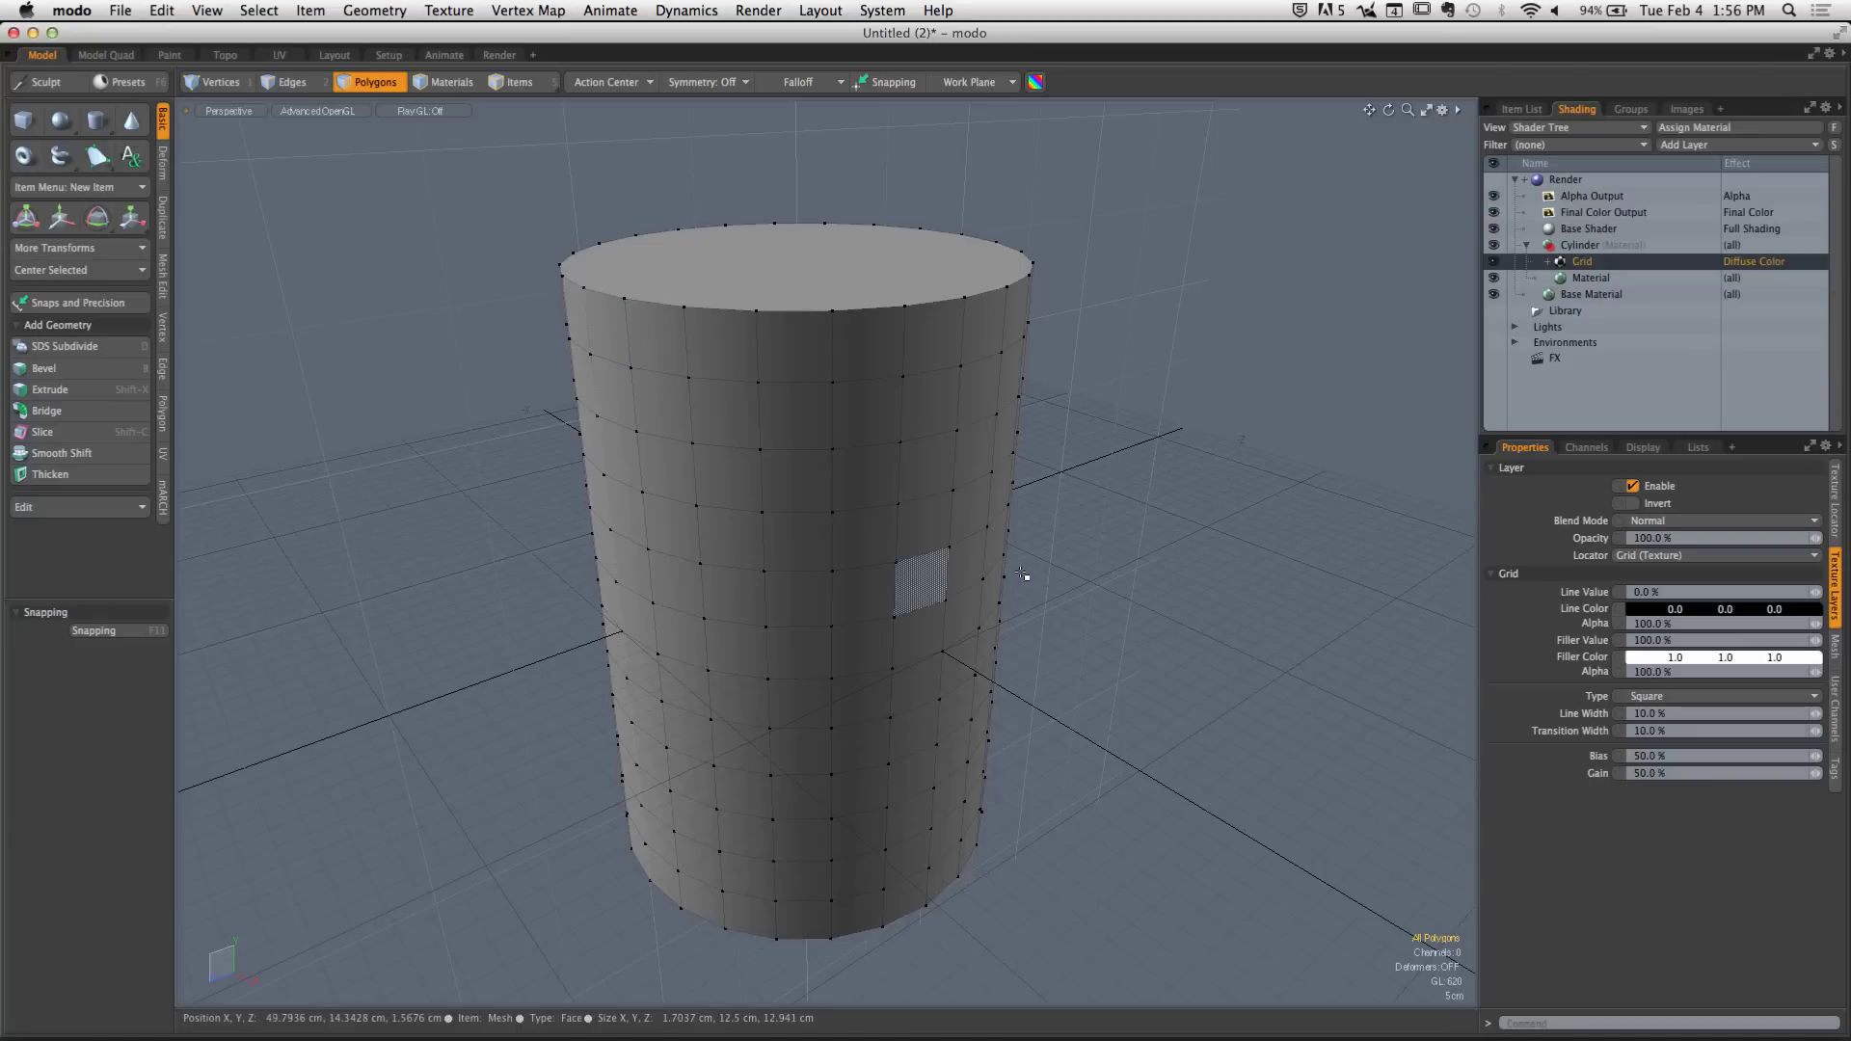
Delete the cylinder's Mesh item from the scene
{"action": "left_click", "coordinate": [1521, 112]}
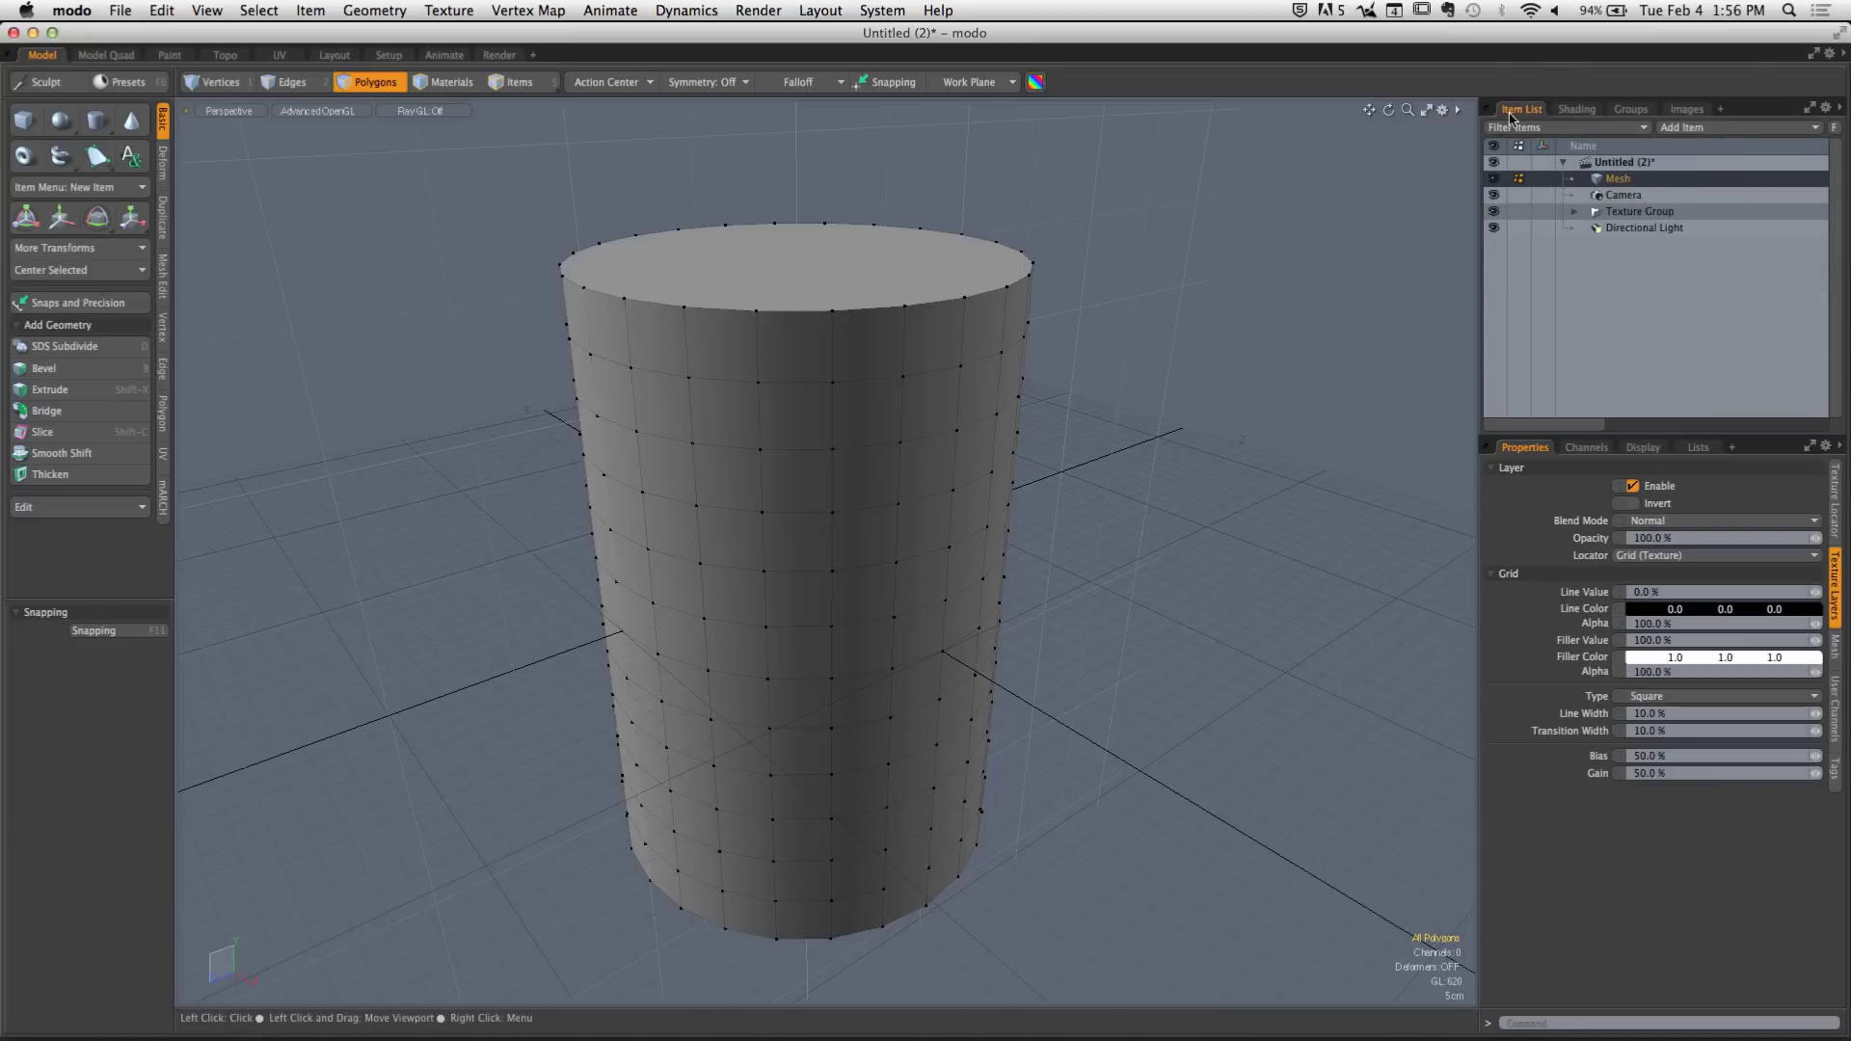
{"action": "right_click", "coordinate": [1542, 178]}
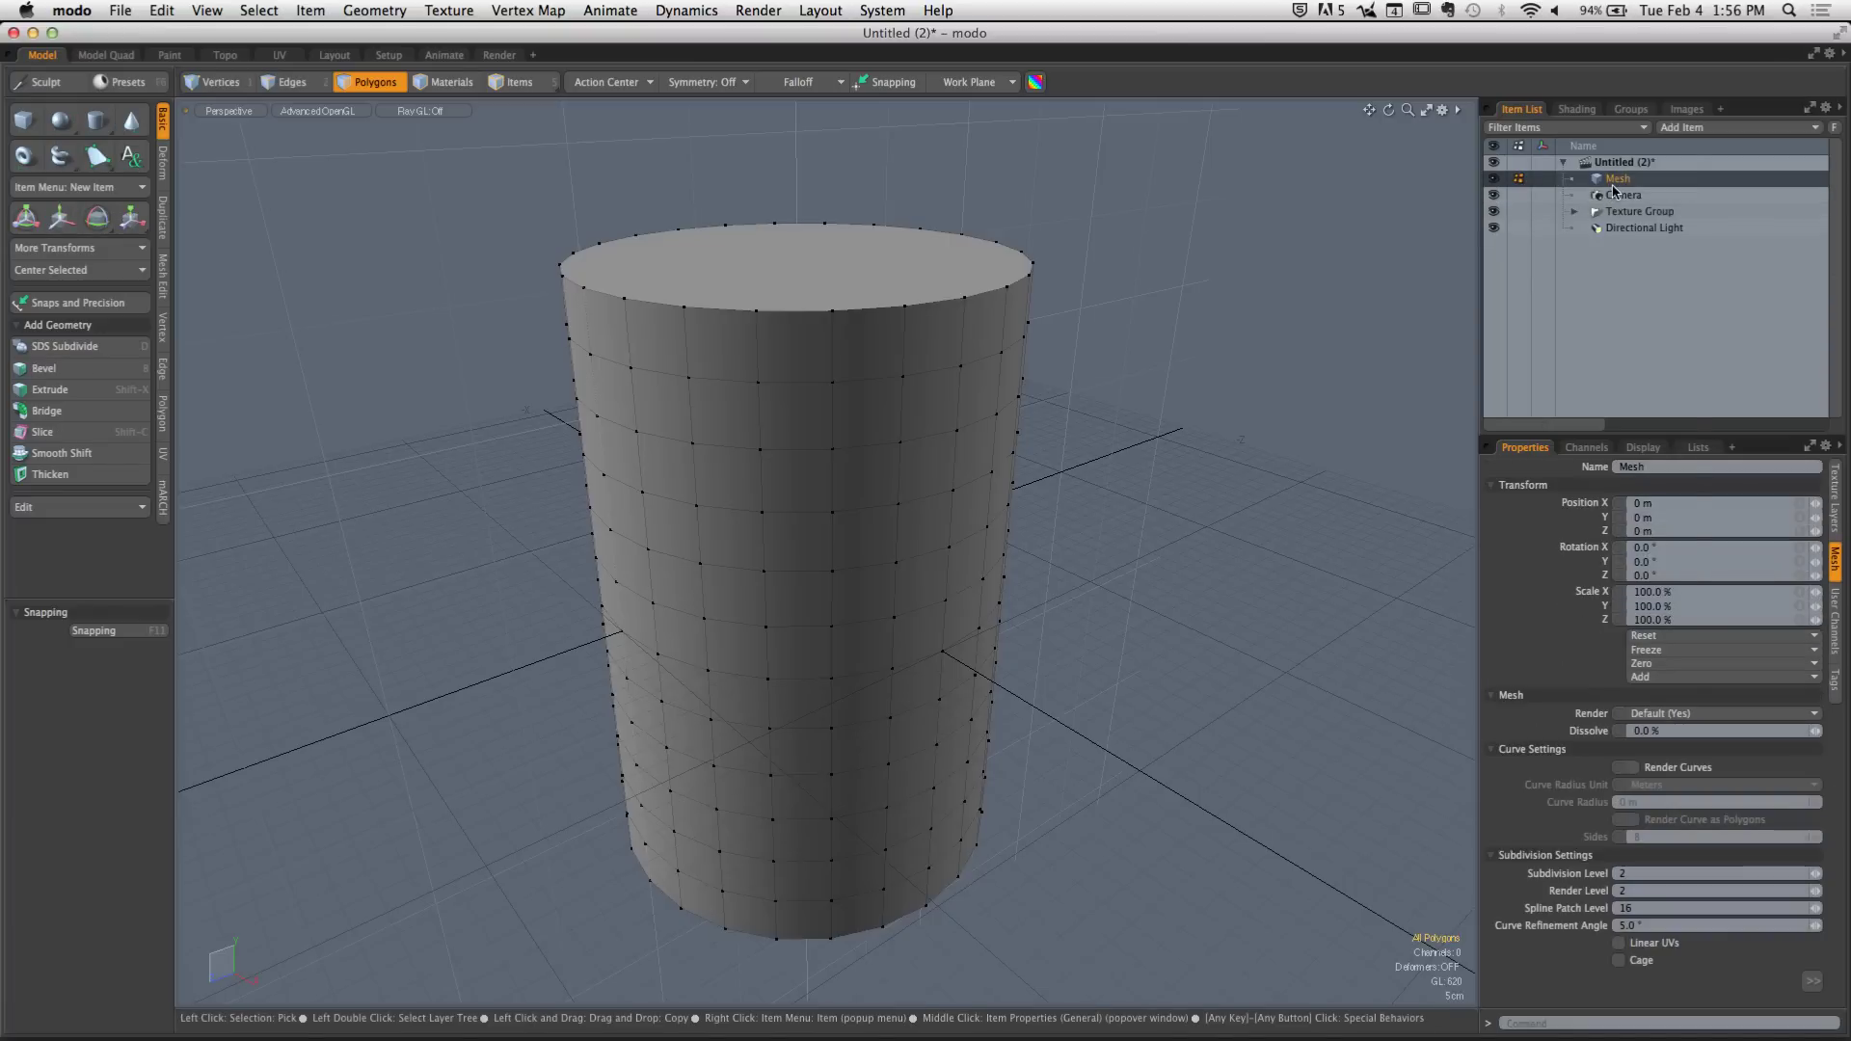
{"action": "left_click", "coordinate": [1597, 648]}
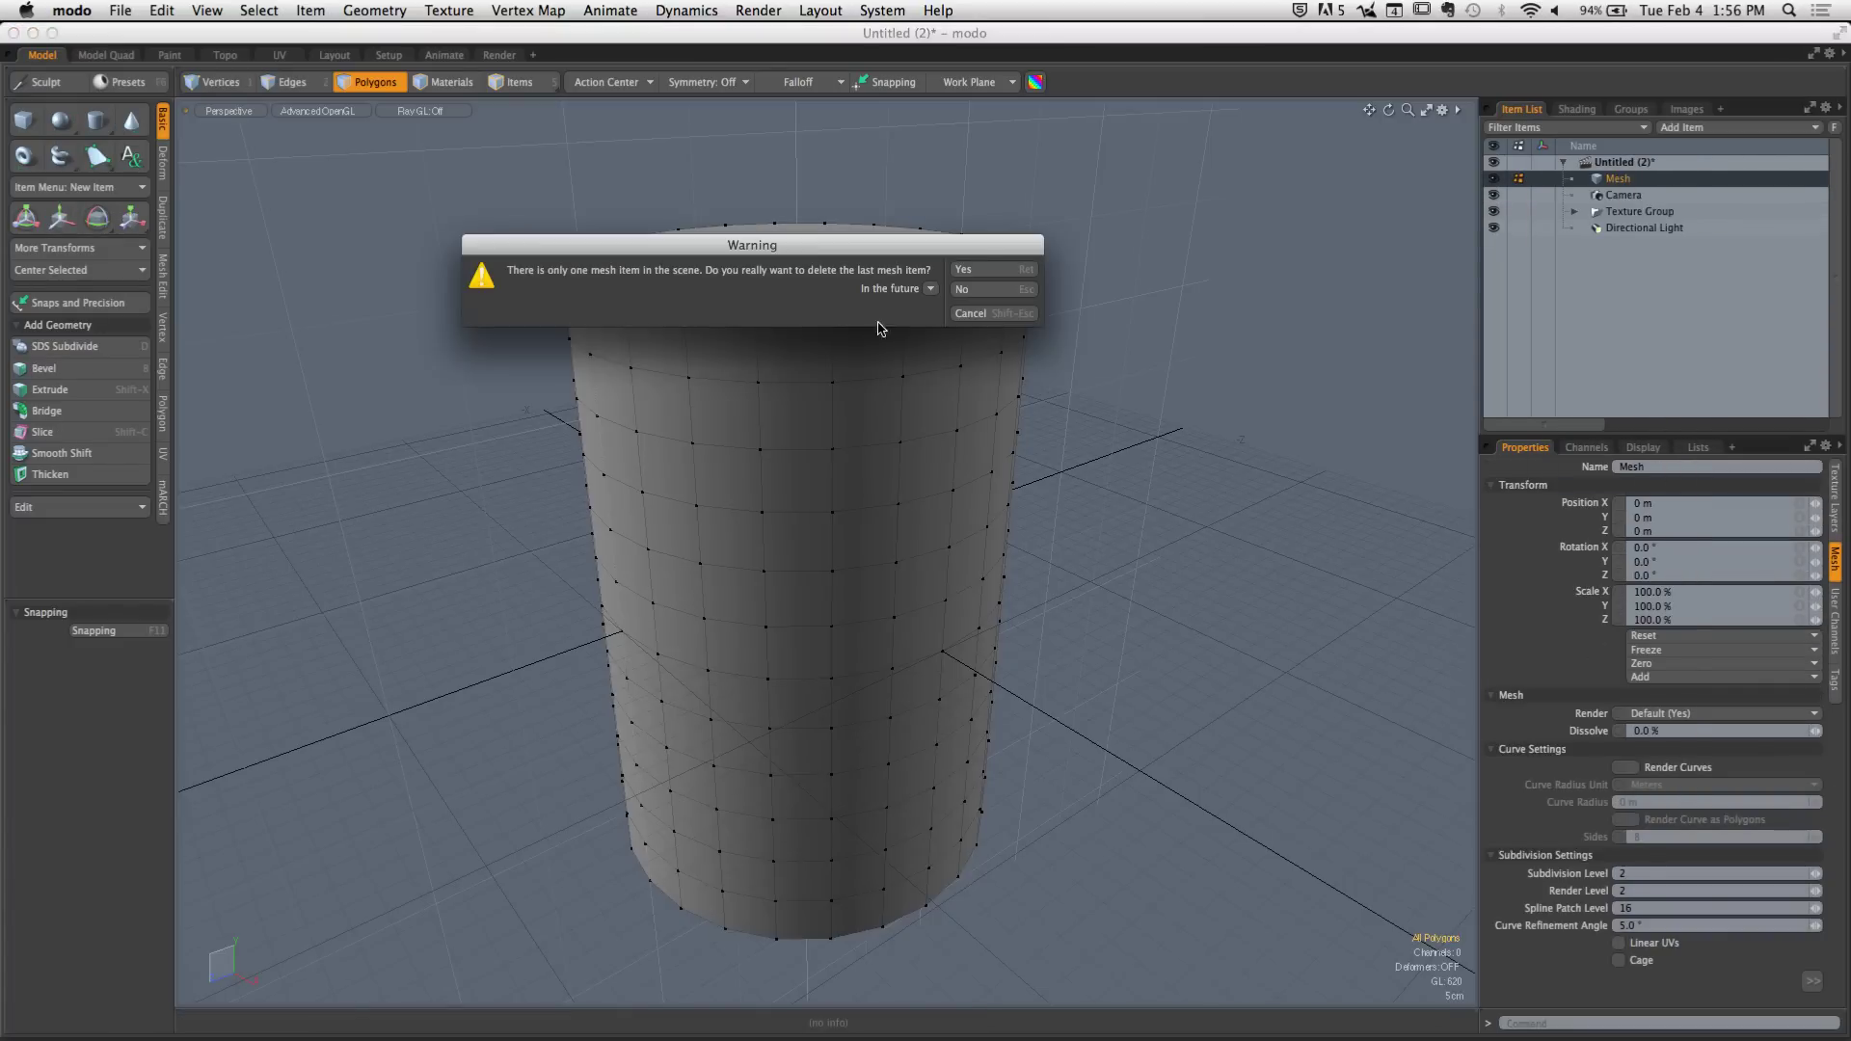
{"action": "left_click", "coordinate": [1007, 263]}
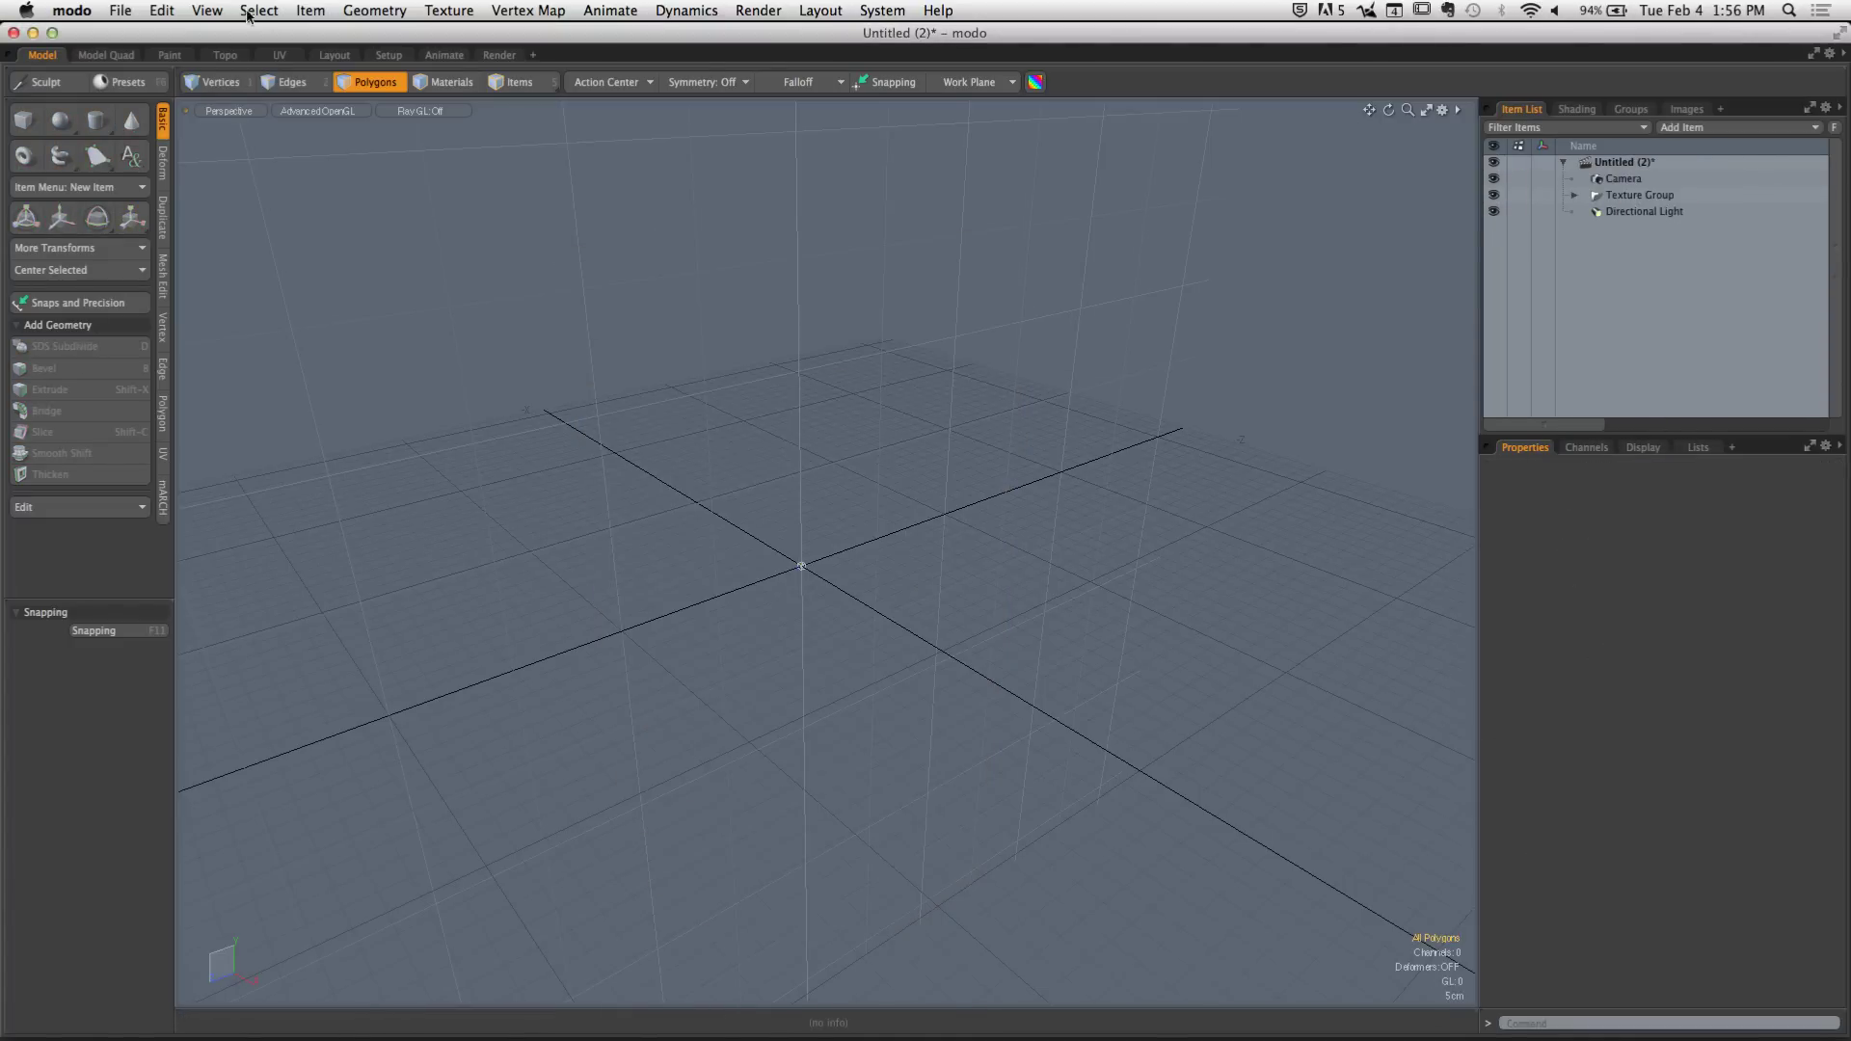
Create a unit cube primitive in a new mesh
{"action": "left_click", "coordinate": [374, 11]}
{"action": "mouse_move", "coordinate": [405, 68]}
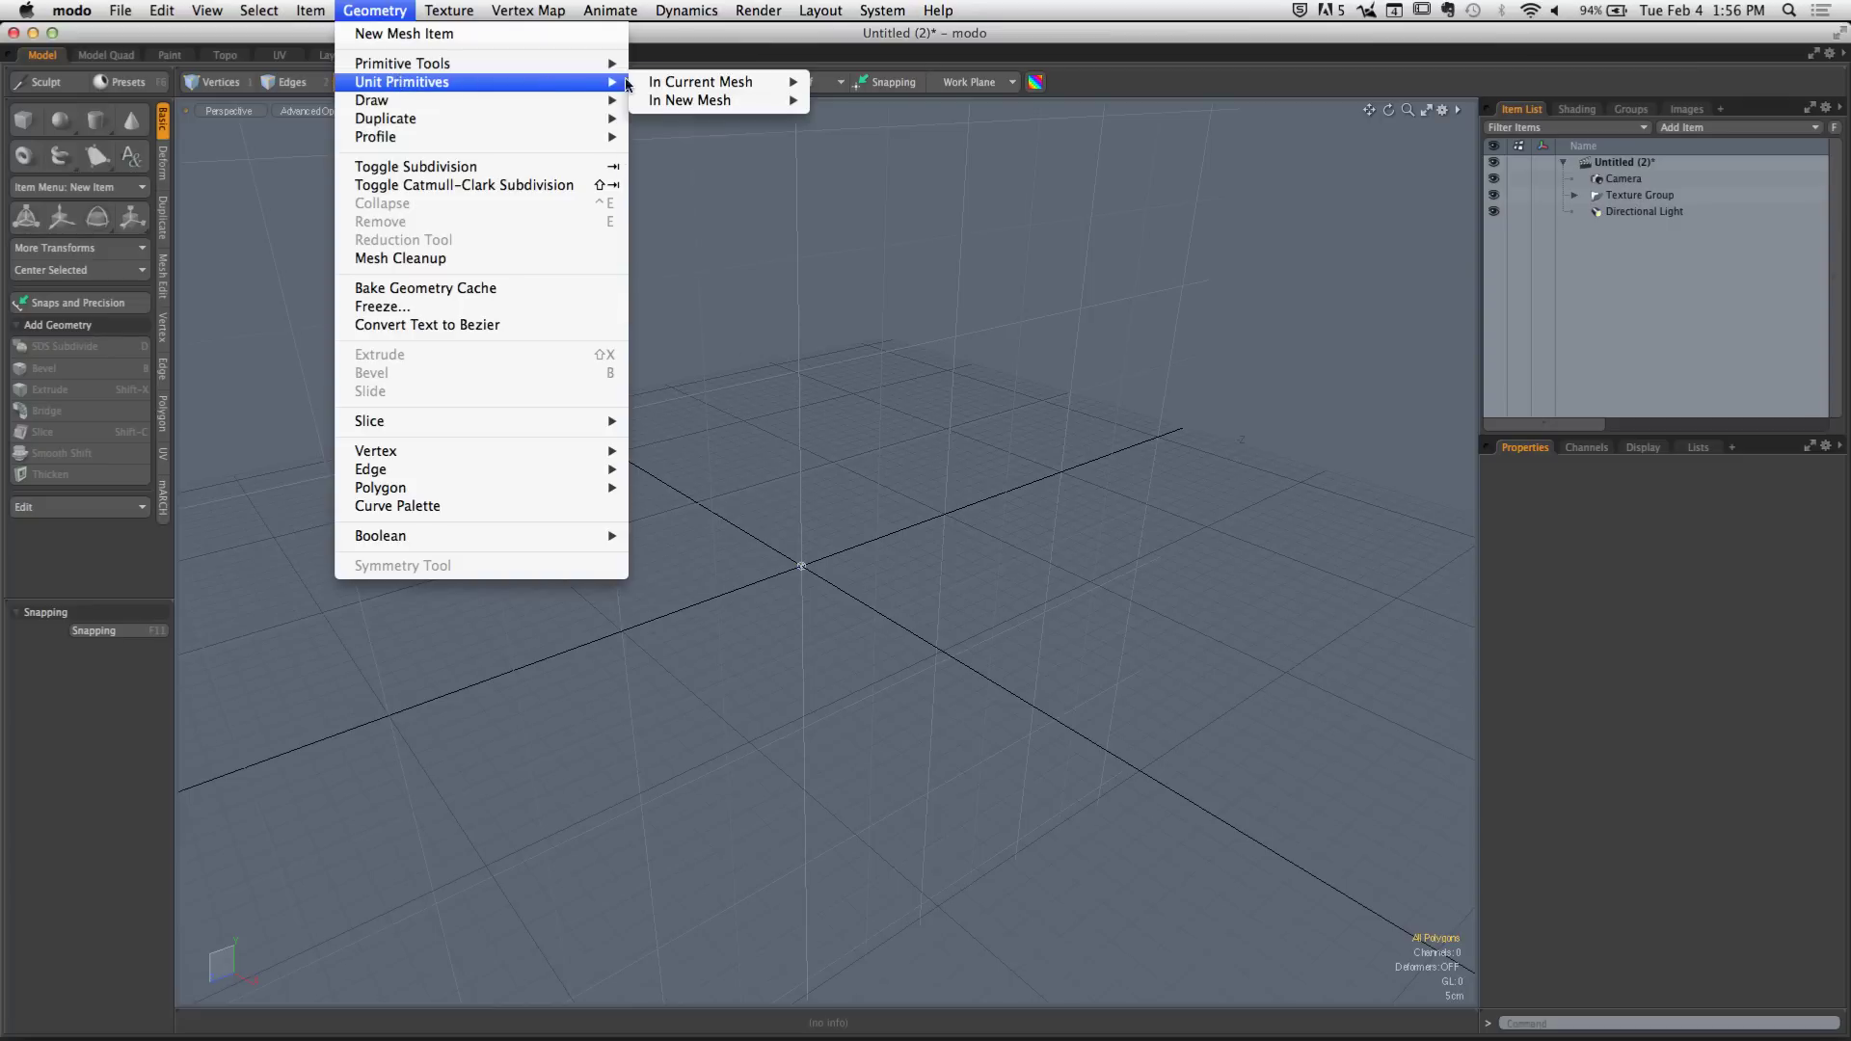
{"action": "mouse_move", "coordinate": [735, 83]}
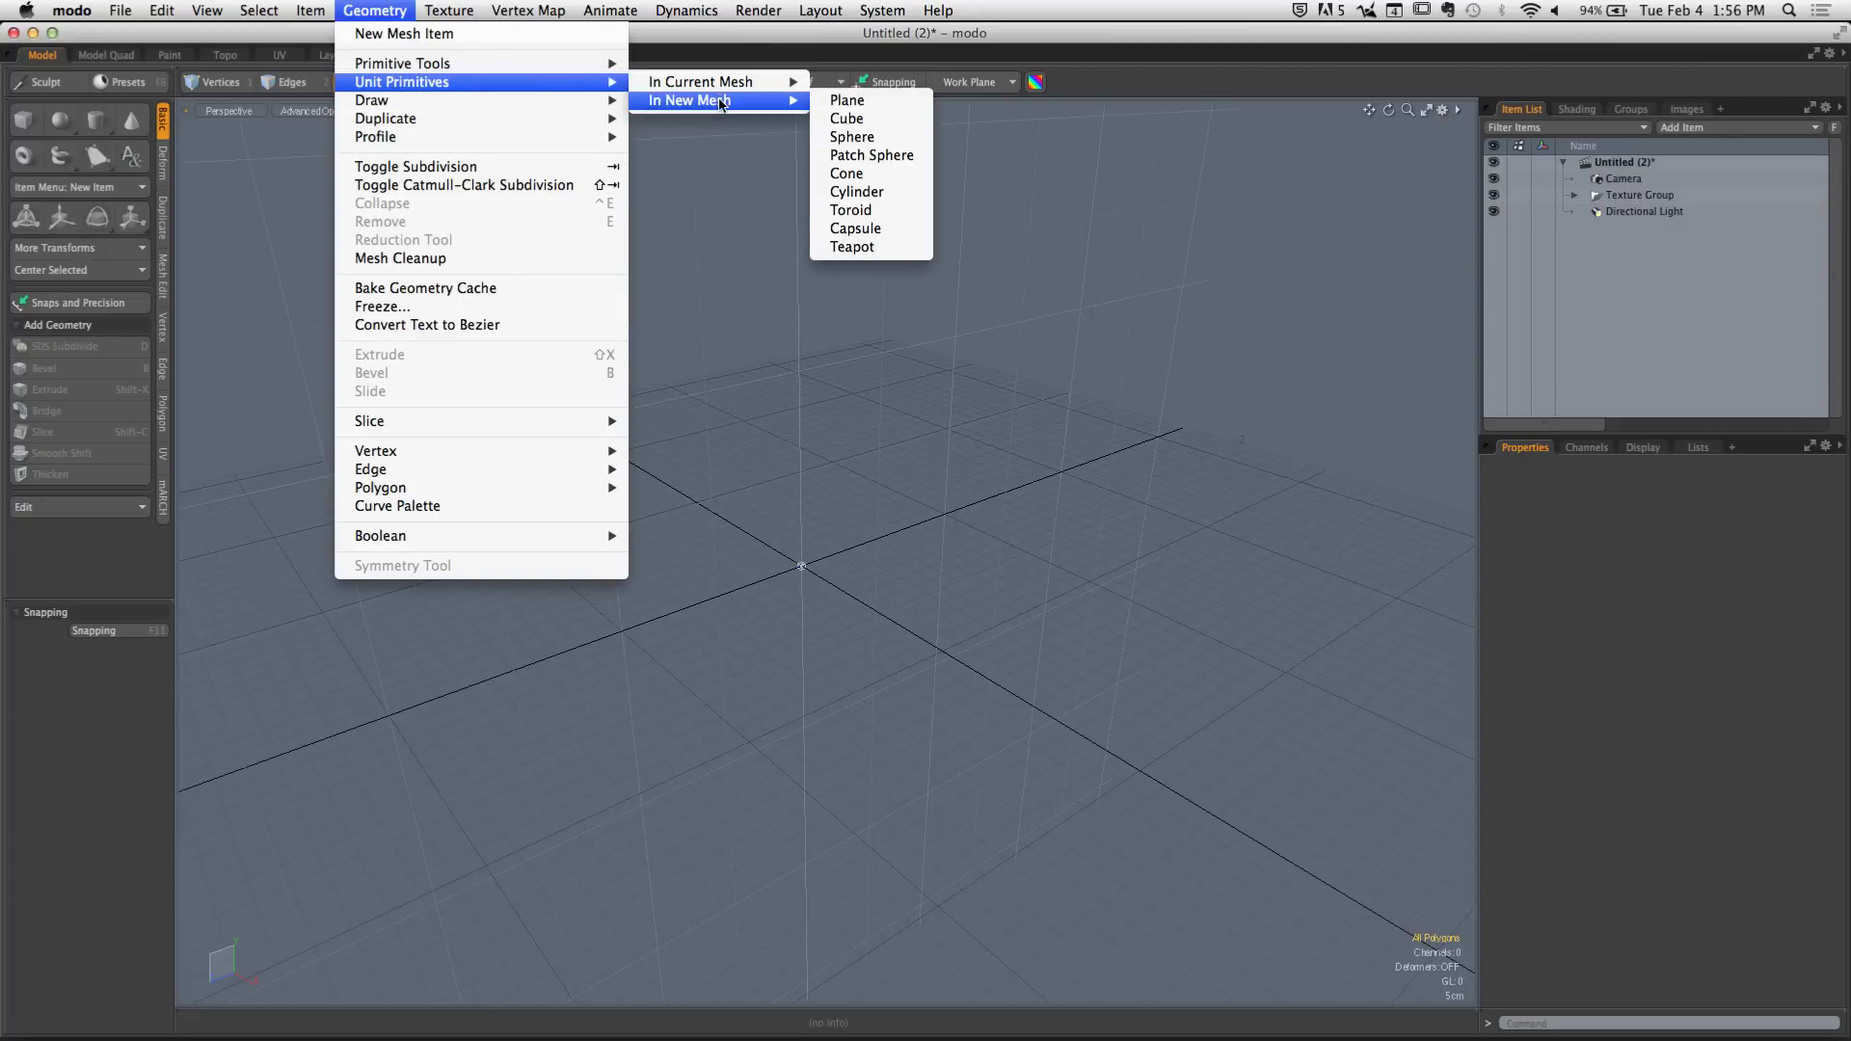
{"action": "left_click", "coordinate": [861, 121]}
{"action": "mouse_move", "coordinate": [851, 316]}
{"action": "left_mouse_down", "text": "alt"}
{"action": "mouse_move", "coordinate": [975, 611]}
{"action": "mouse_move", "coordinate": [905, 565]}
{"action": "mouse_move", "coordinate": [905, 582]}
{"action": "left_mouse_up", "text": "alt"}
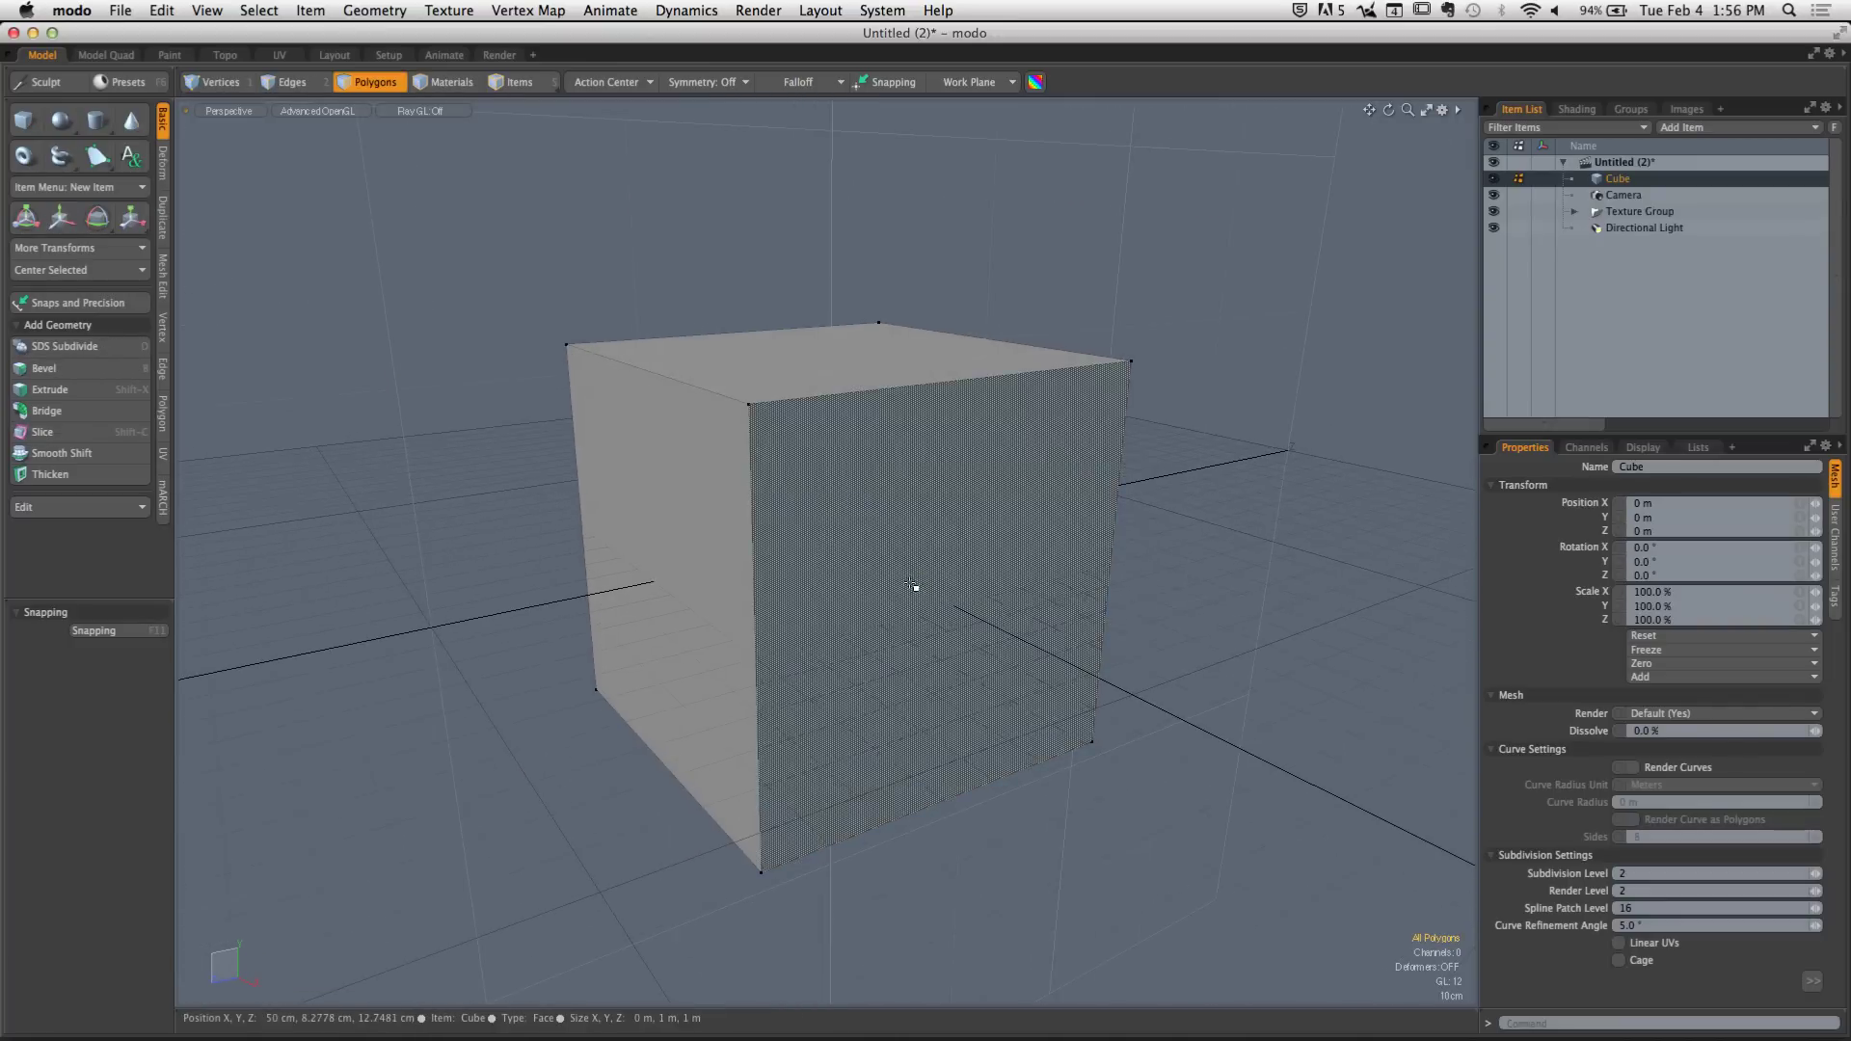
Turn off the work plane and grid display in the 3D viewport so only the cube shows
{"action": "key", "text": "o"}
{"action": "left_click", "coordinate": [1087, 465]}
{"action": "key", "text": "o"}
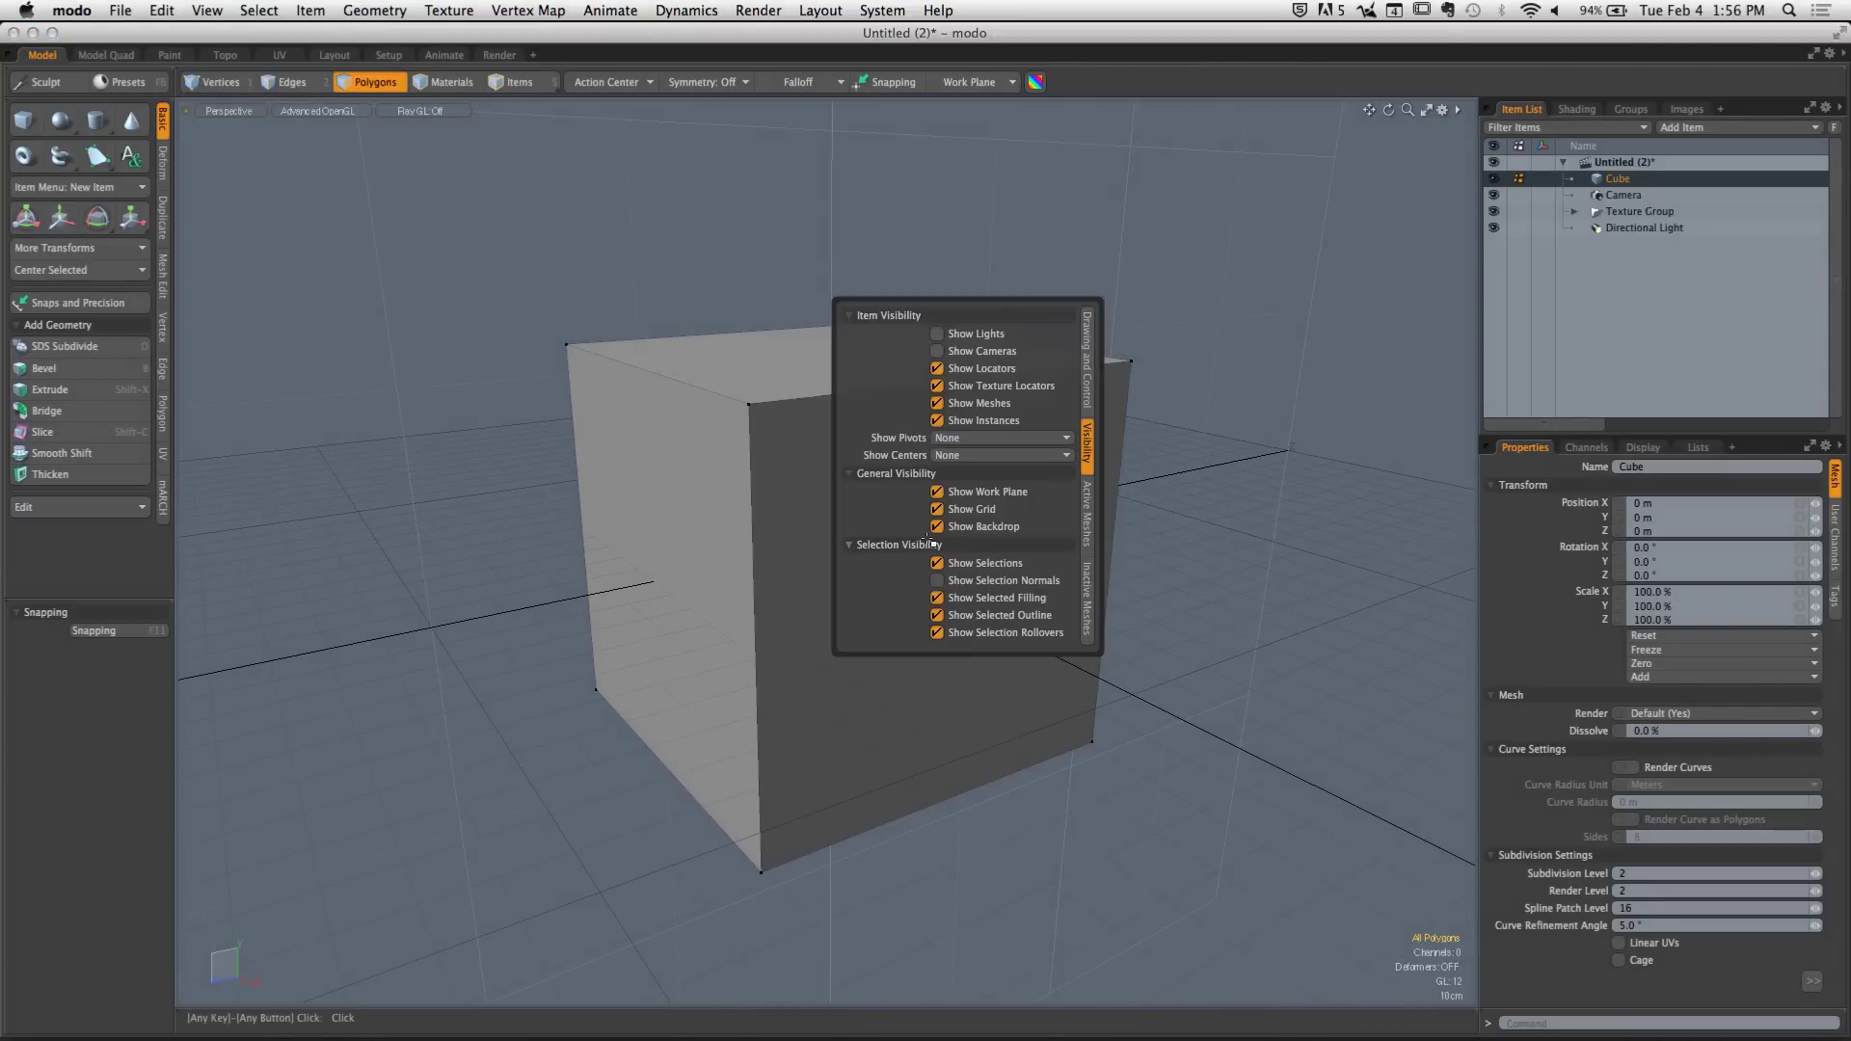
{"action": "left_click", "coordinate": [963, 524]}
{"action": "mouse_move", "coordinate": [1129, 526]}
{"action": "left_mouse_down", "text": "alt"}
{"action": "mouse_move", "coordinate": [1095, 557]}
{"action": "mouse_move", "coordinate": [1140, 526]}
{"action": "left_mouse_up", "text": "alt"}
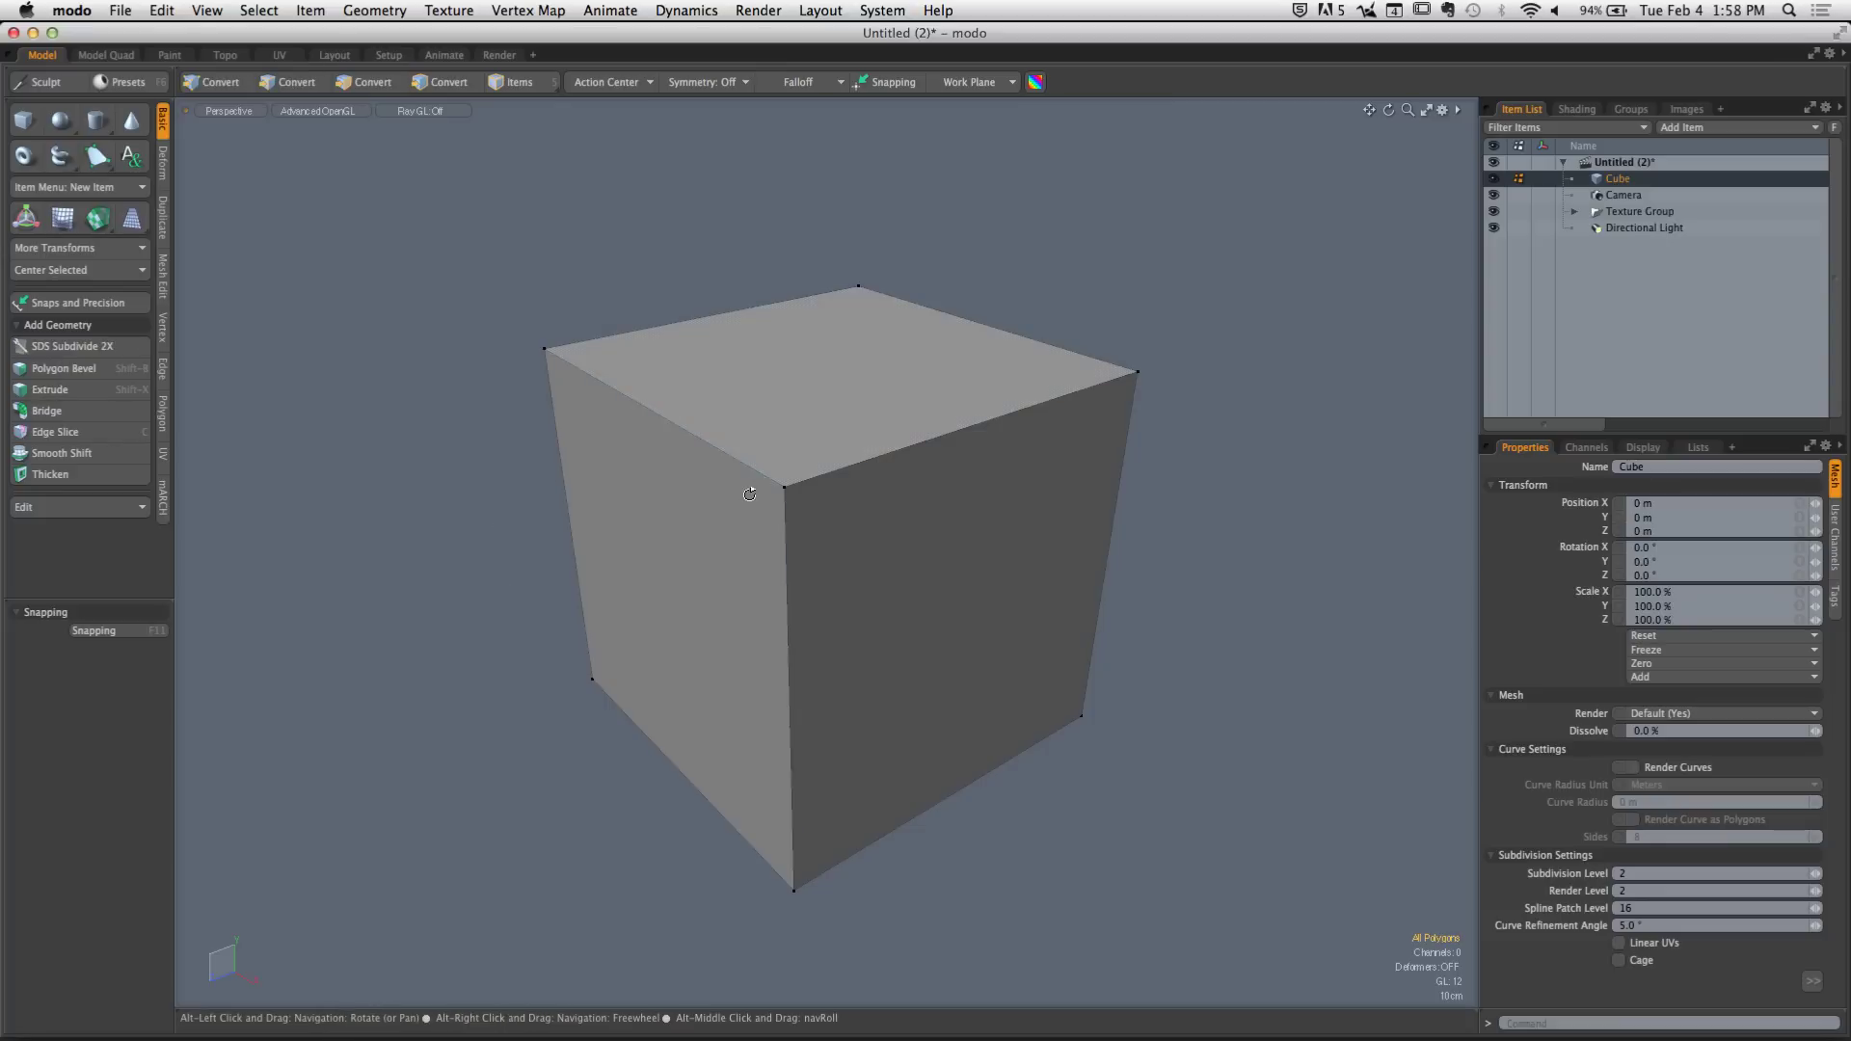
{"action": "left_click_drag", "start_coordinate": [665, 540], "coordinate": [578, 432], "text": "alt"}
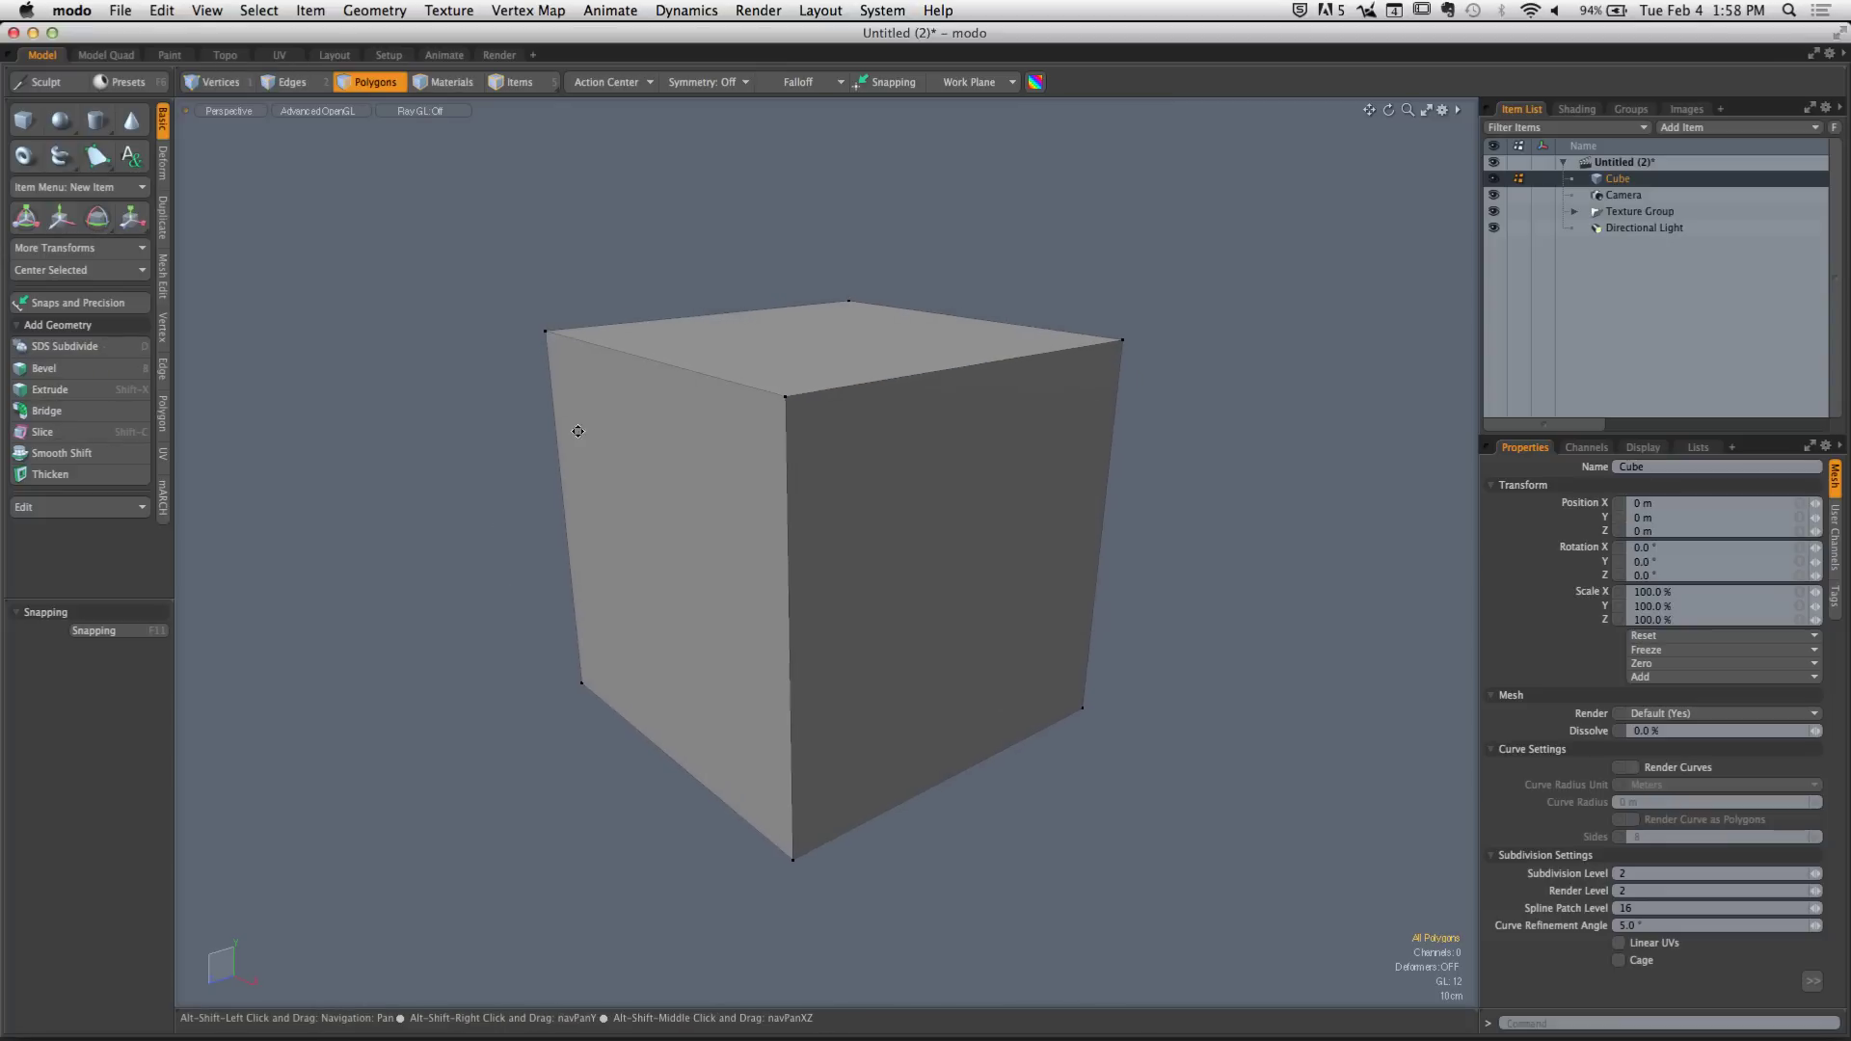
Open the wood_crate_v001.lxo scene from the WOOD_CRATE folder and view the high-detail crate
{"action": "left_click", "coordinate": [127, 12]}
{"action": "left_click", "coordinate": [136, 54]}
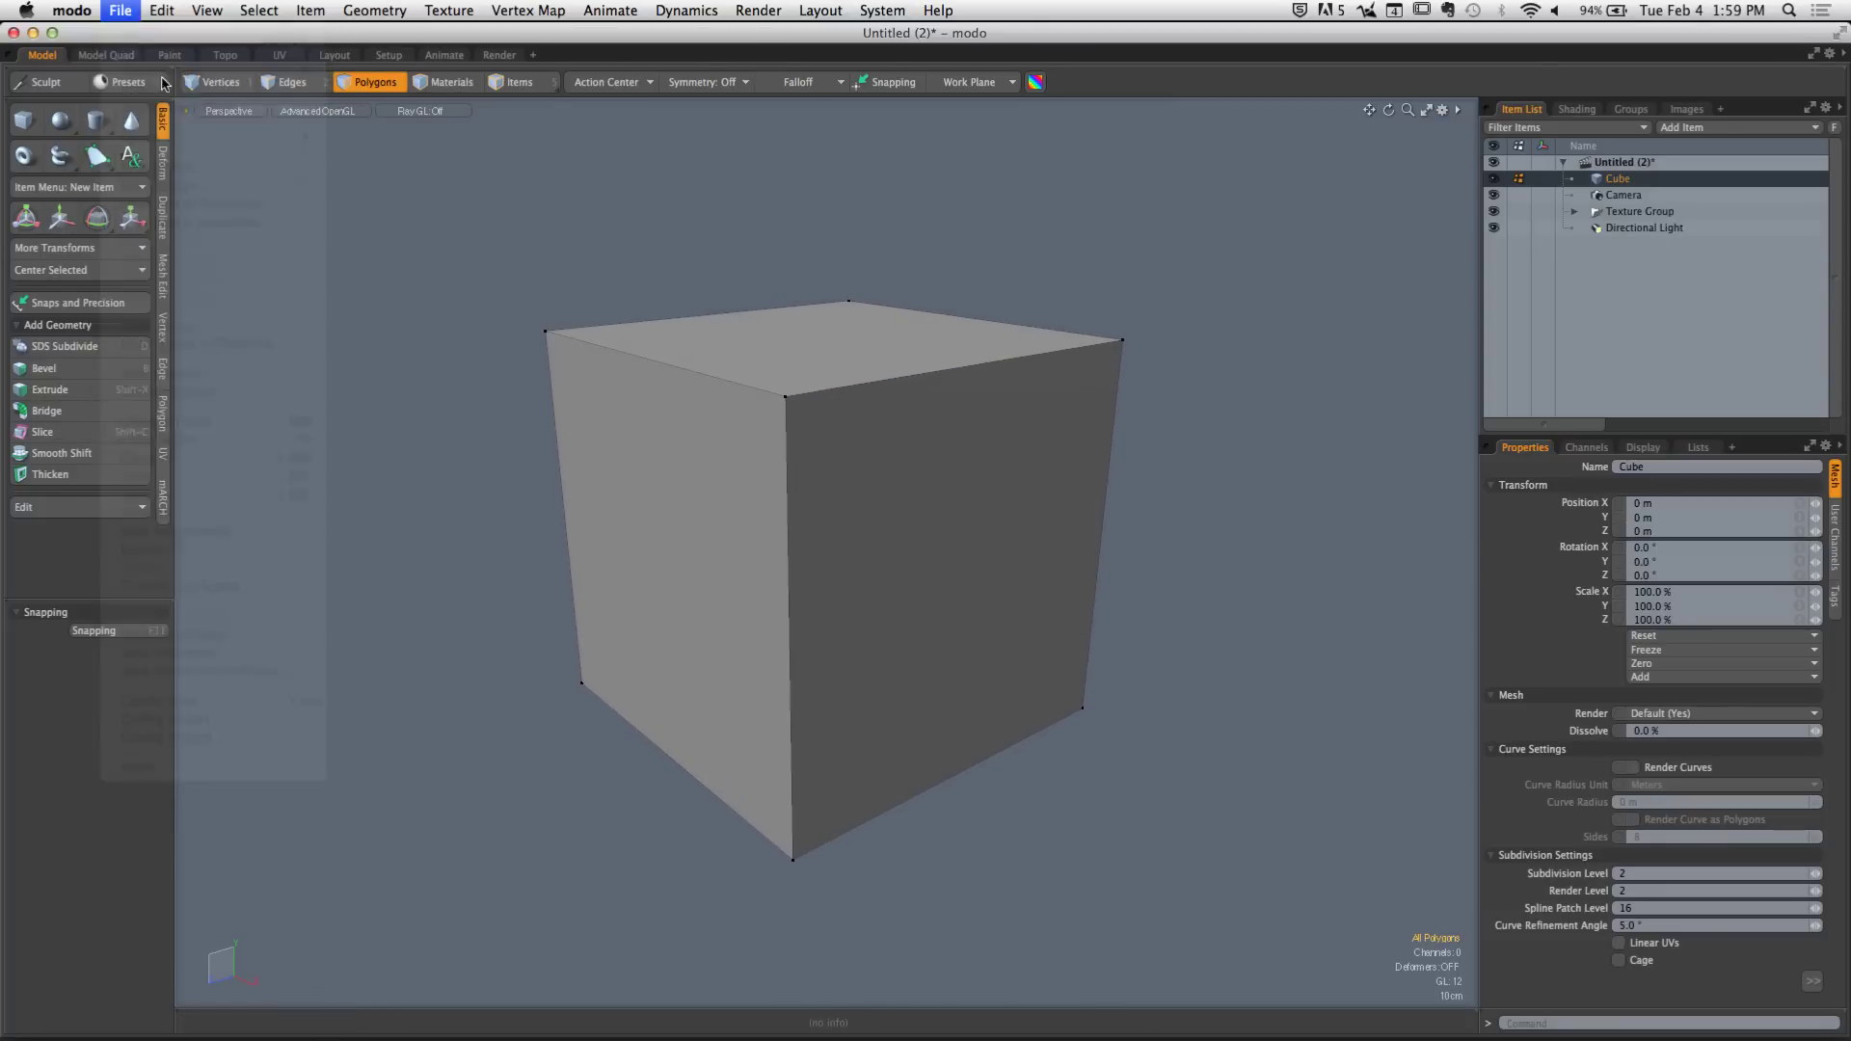
{"action": "left_click_drag", "start_coordinate": [309, 183], "coordinate": [345, 169]}
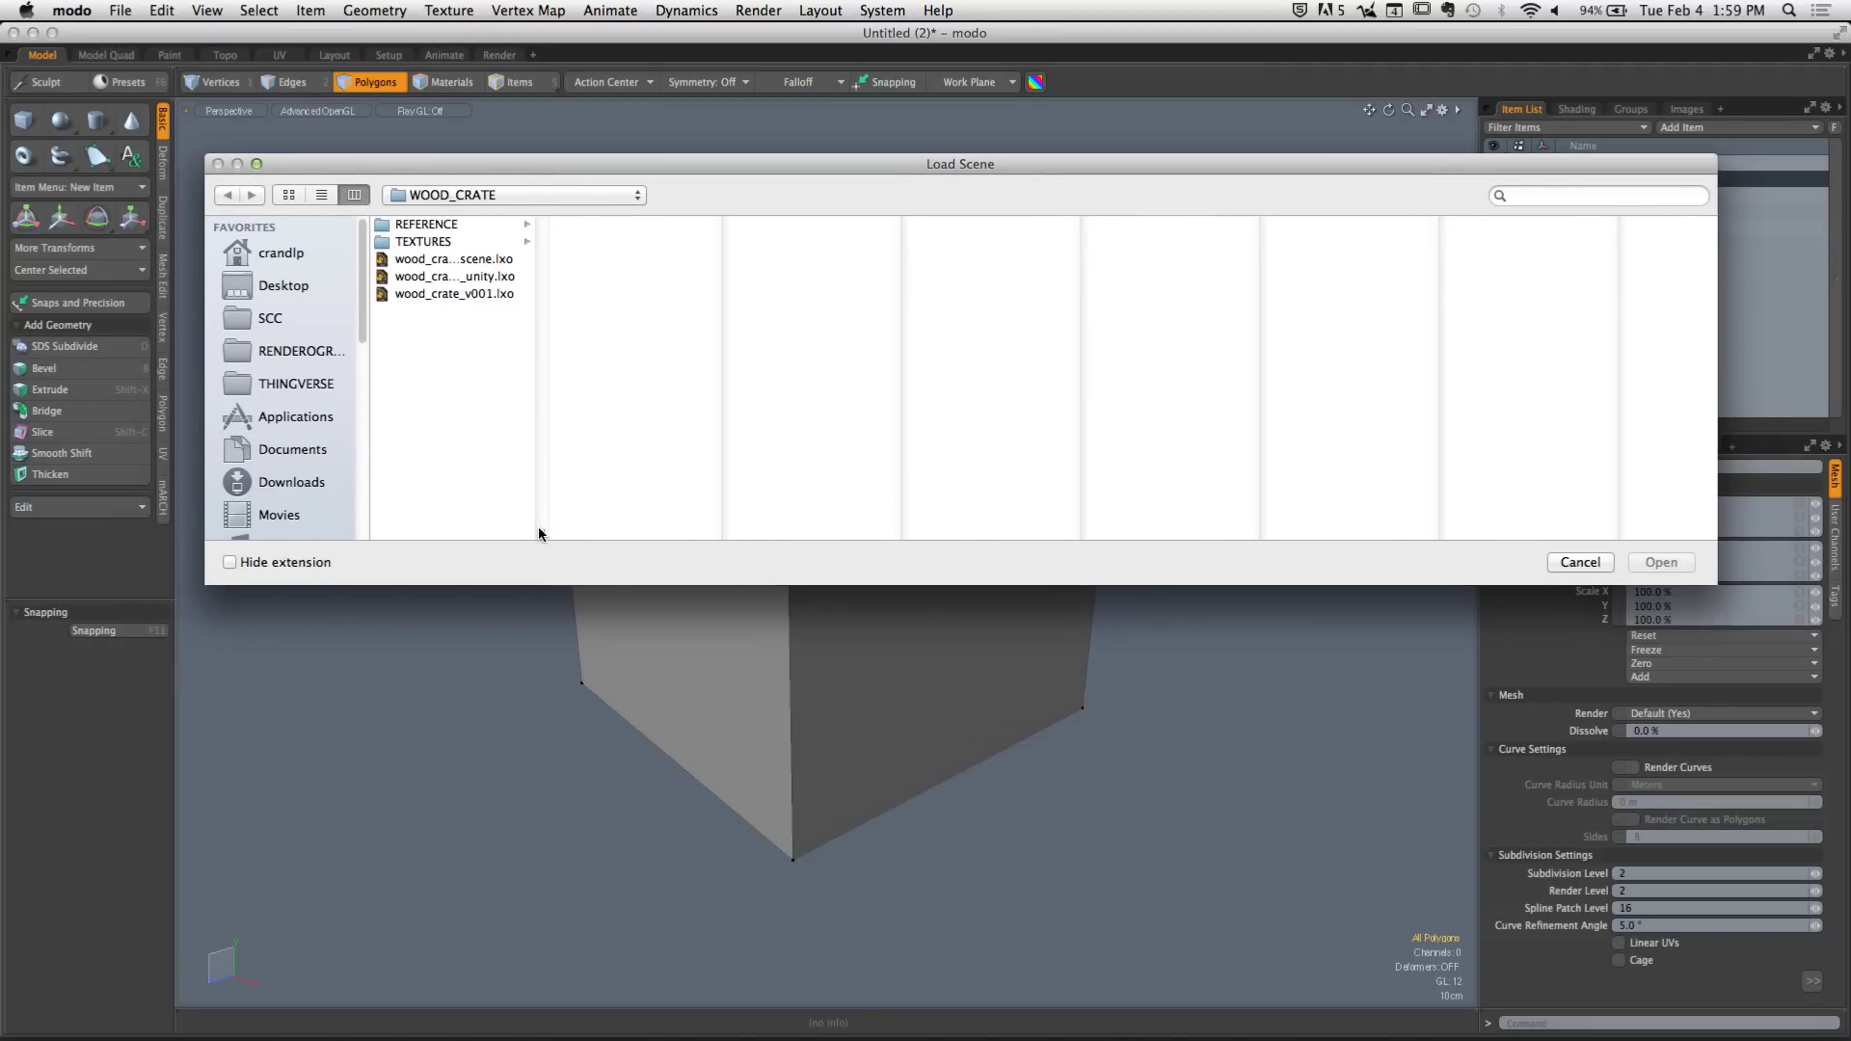
{"action": "left_click_drag", "start_coordinate": [538, 528], "coordinate": [719, 528]}
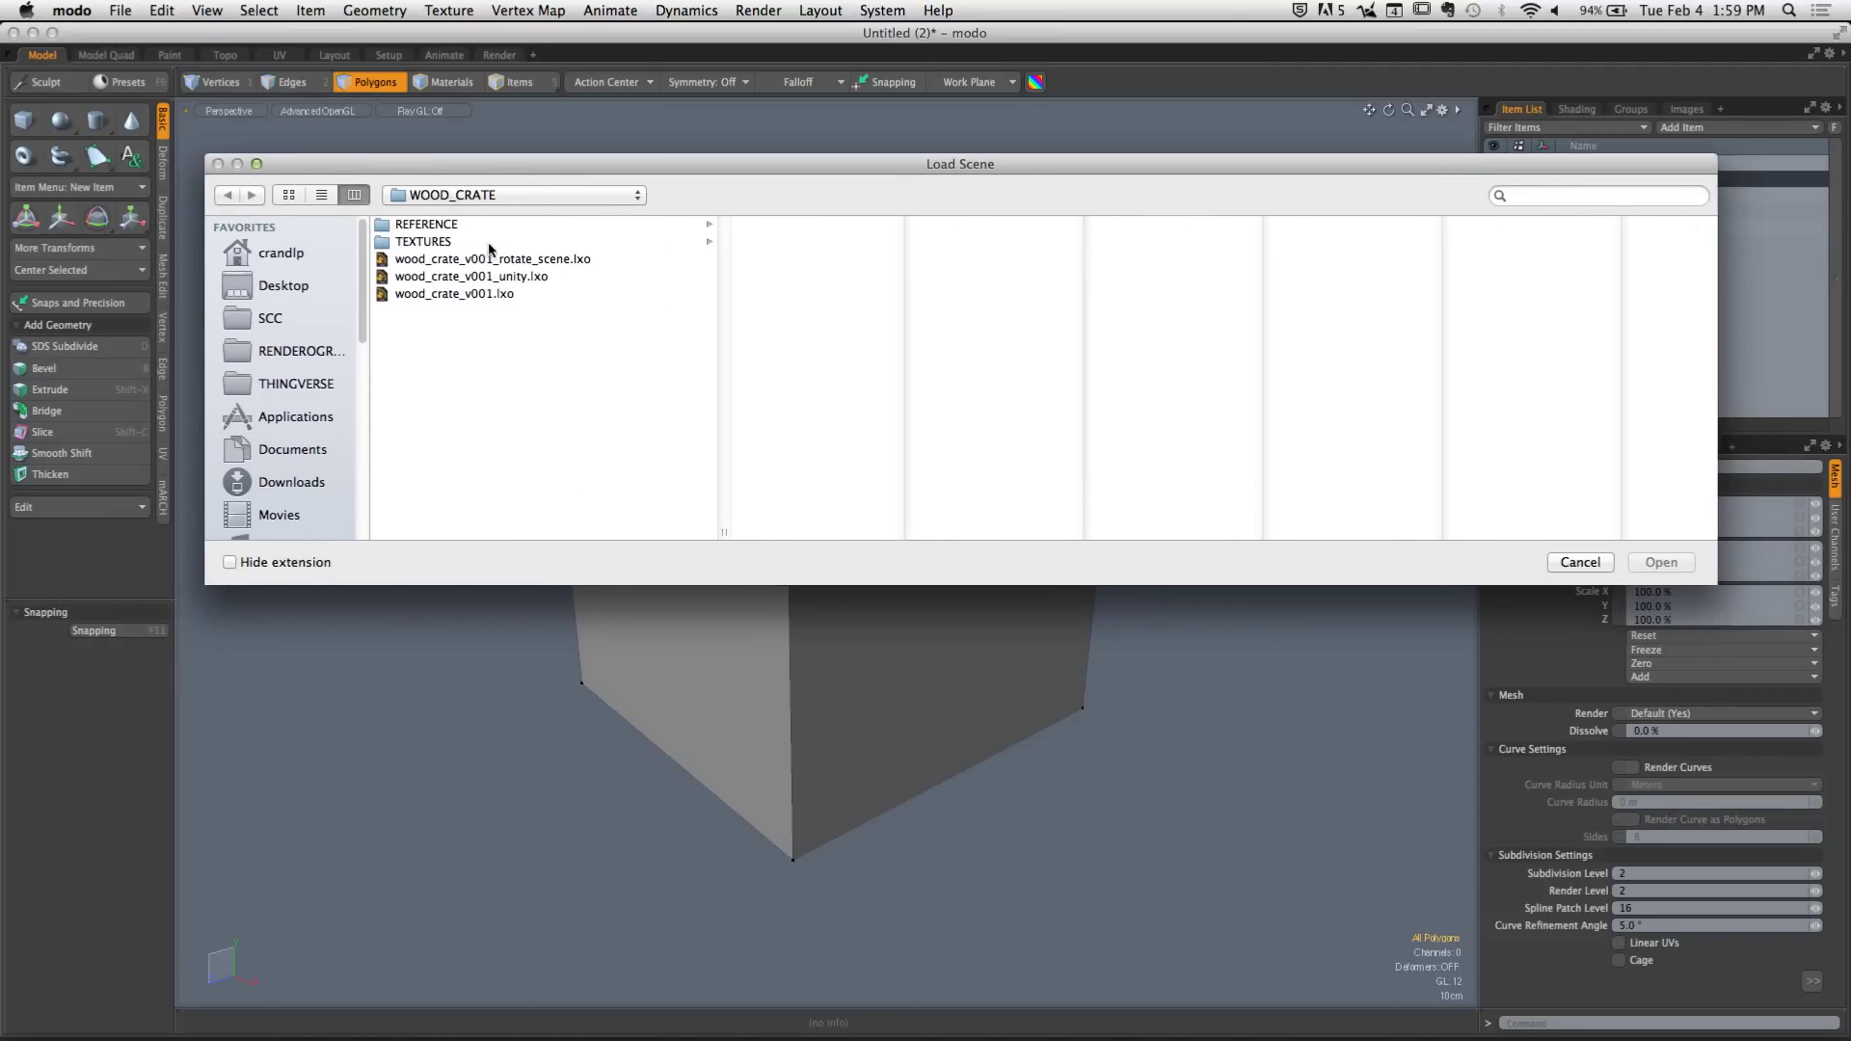
{"action": "left_click", "coordinate": [492, 294]}
{"action": "left_click", "coordinate": [1656, 562]}
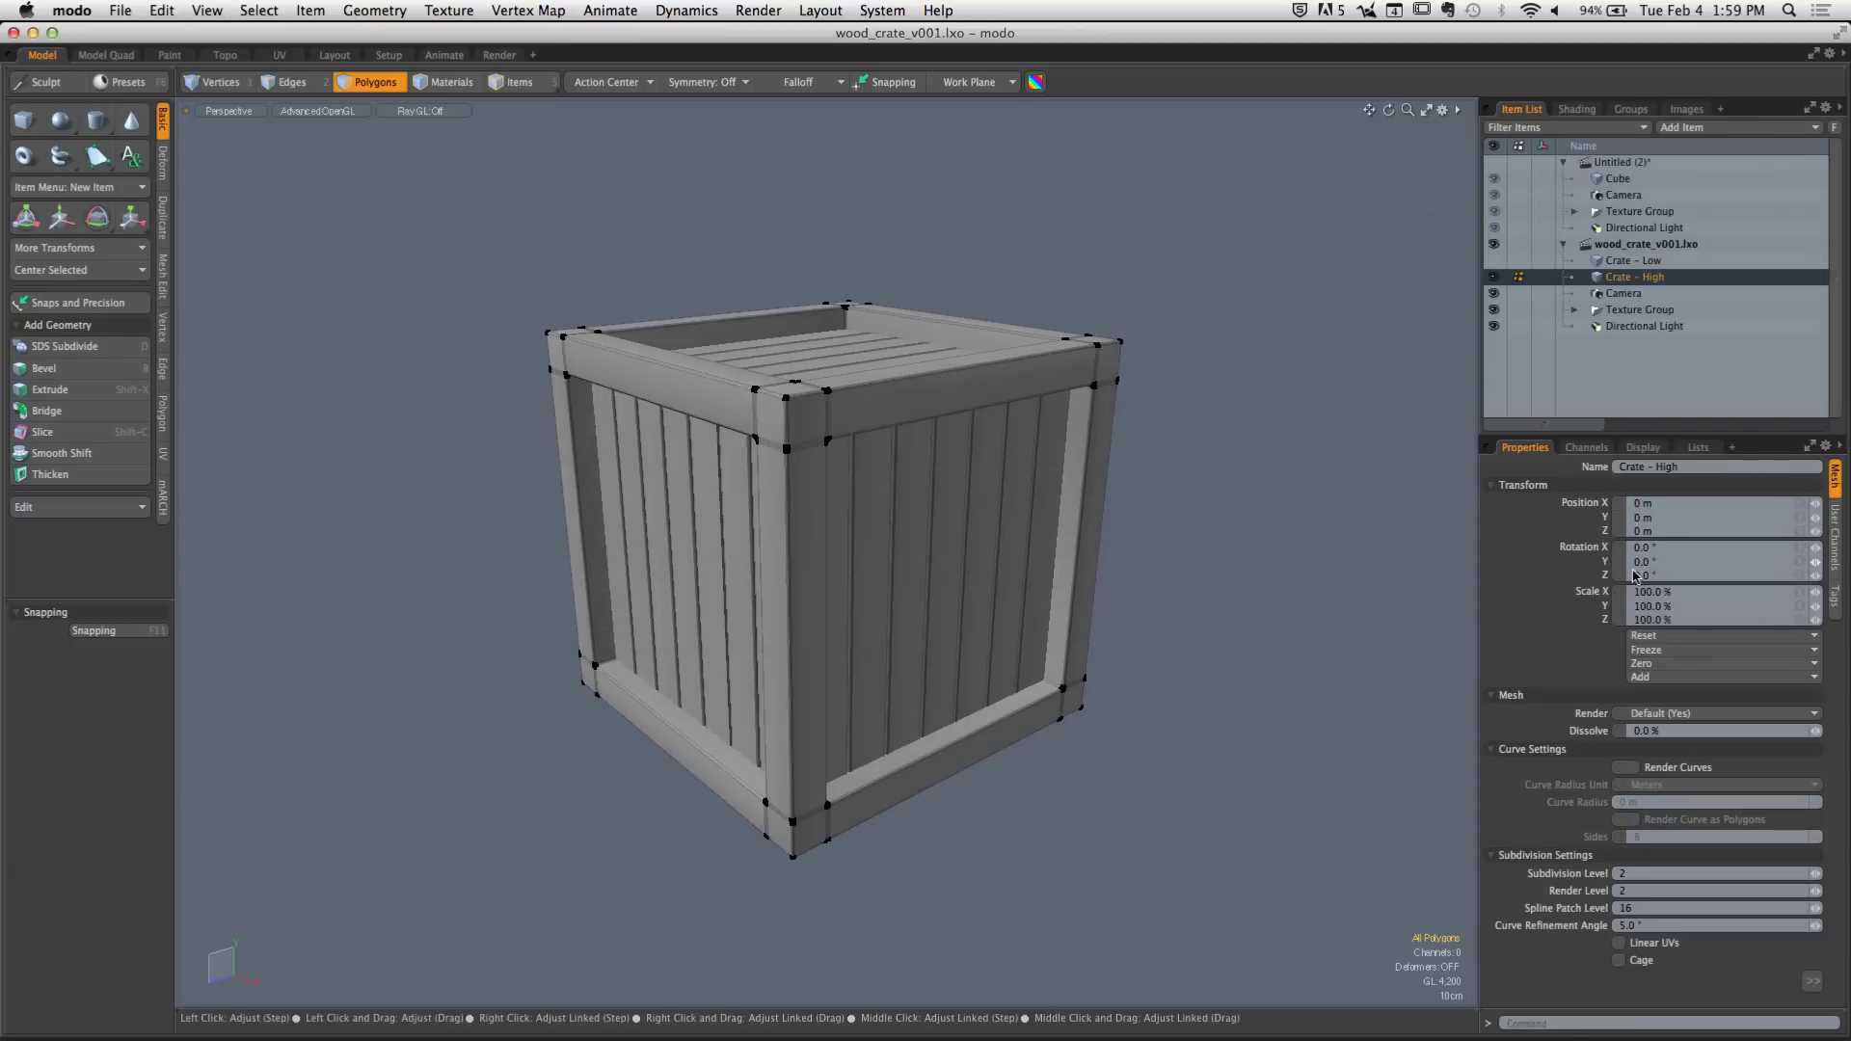
{"action": "left_click_drag", "start_coordinate": [1009, 550], "coordinate": [976, 521], "text": "alt"}
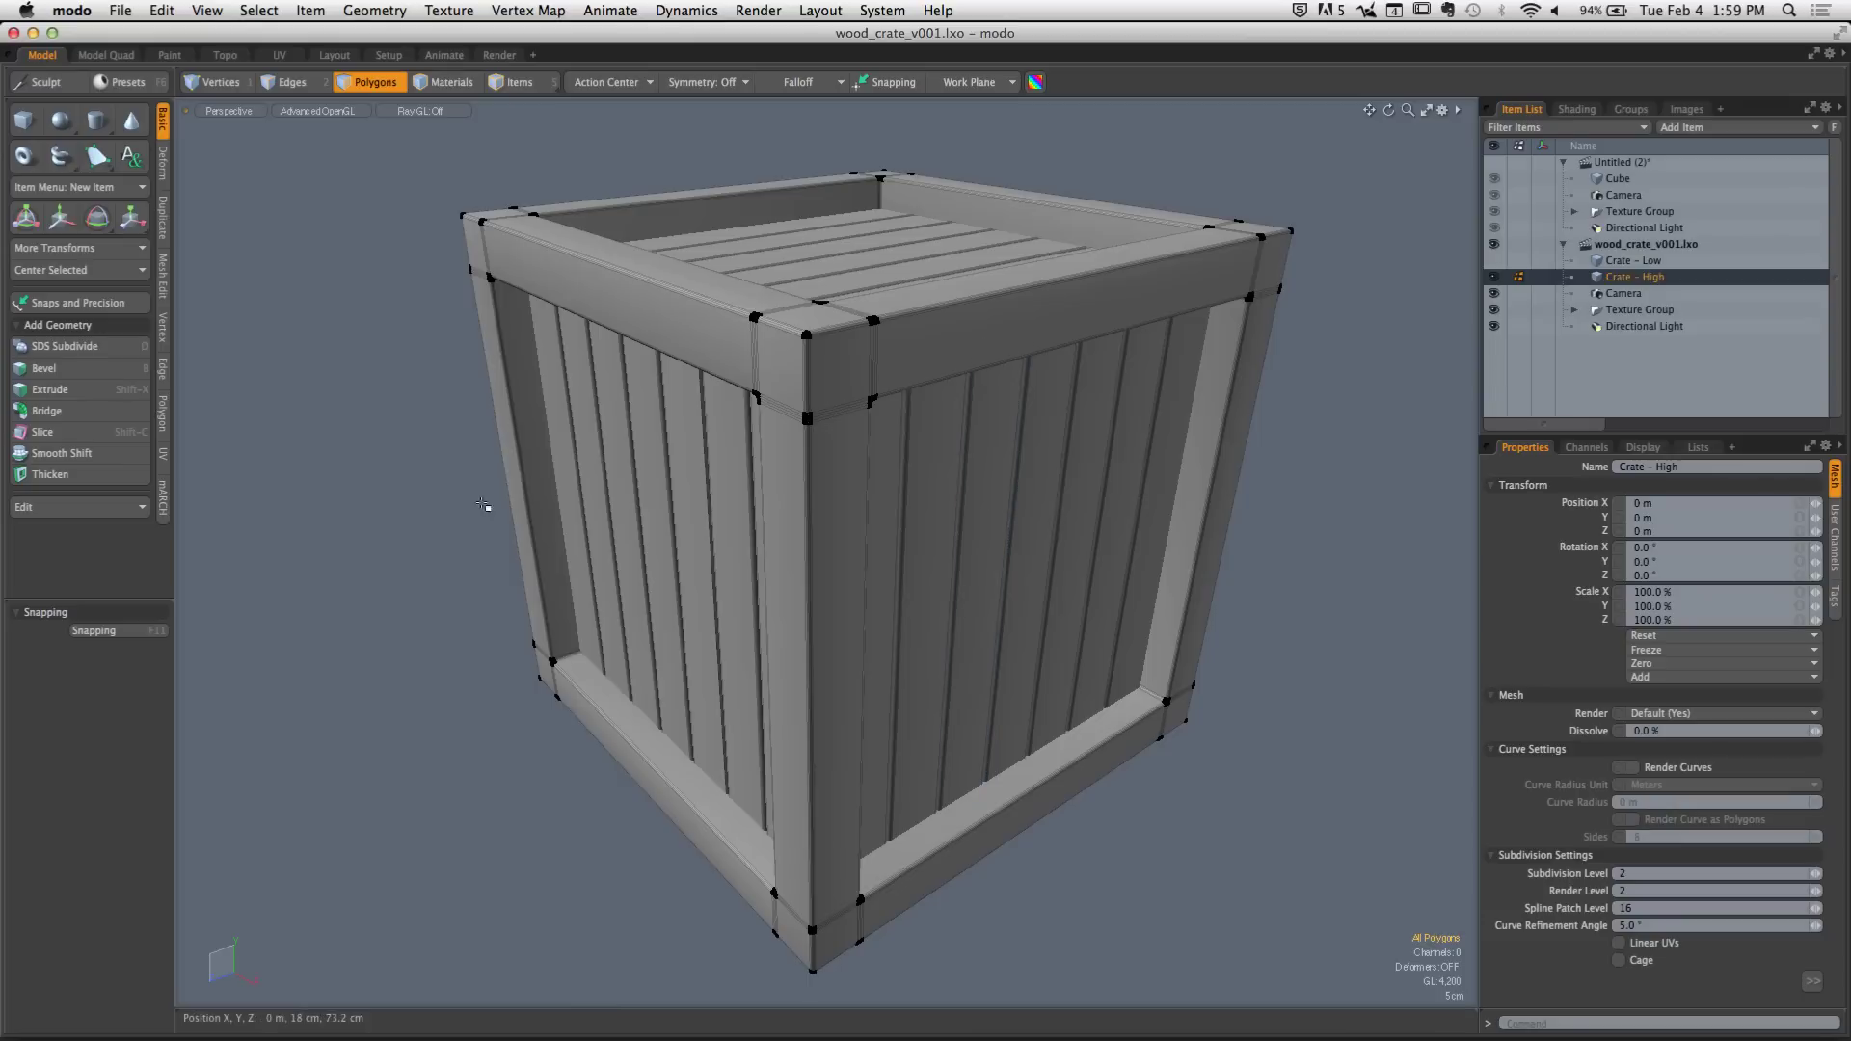
{"action": "left_click_drag", "start_coordinate": [675, 463], "coordinate": [434, 251], "text": "alt"}
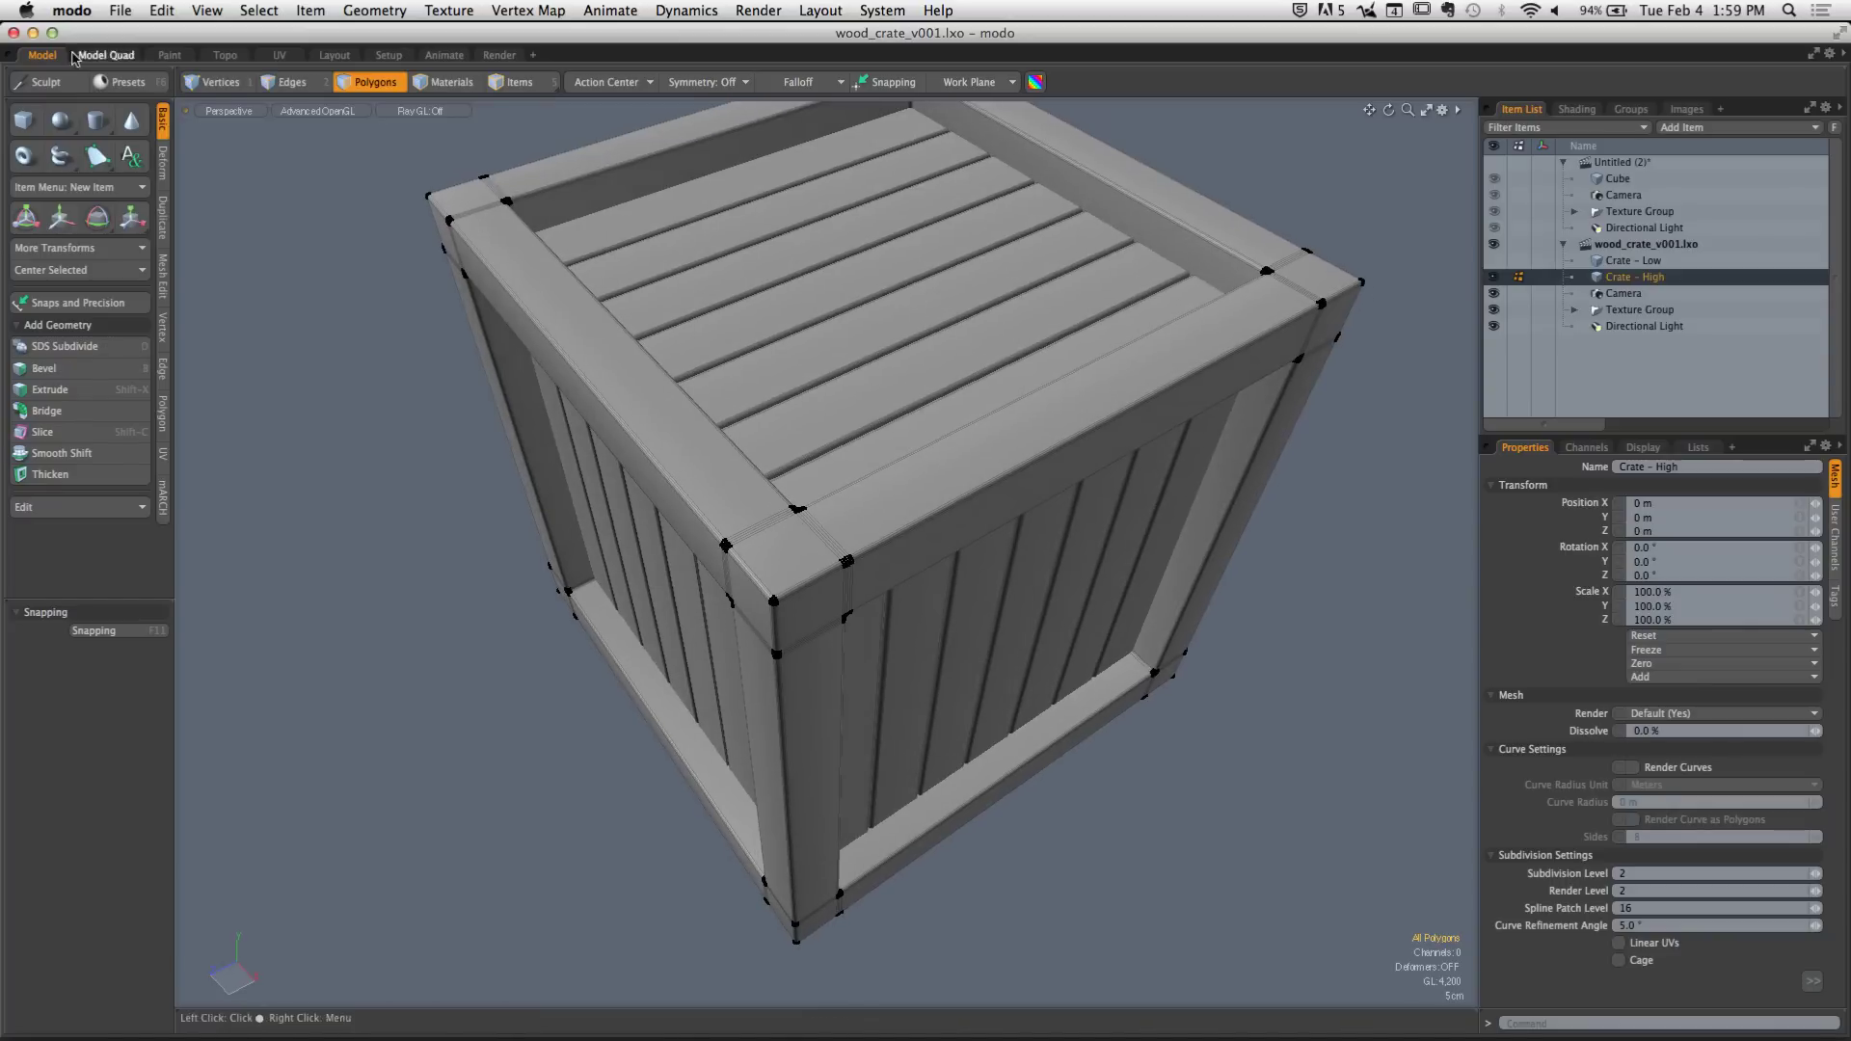
Load wood_crate_v001.lxo again from the WOOD_CRATE folder
{"action": "left_click", "coordinate": [120, 10]}
{"action": "left_click", "coordinate": [564, 185]}
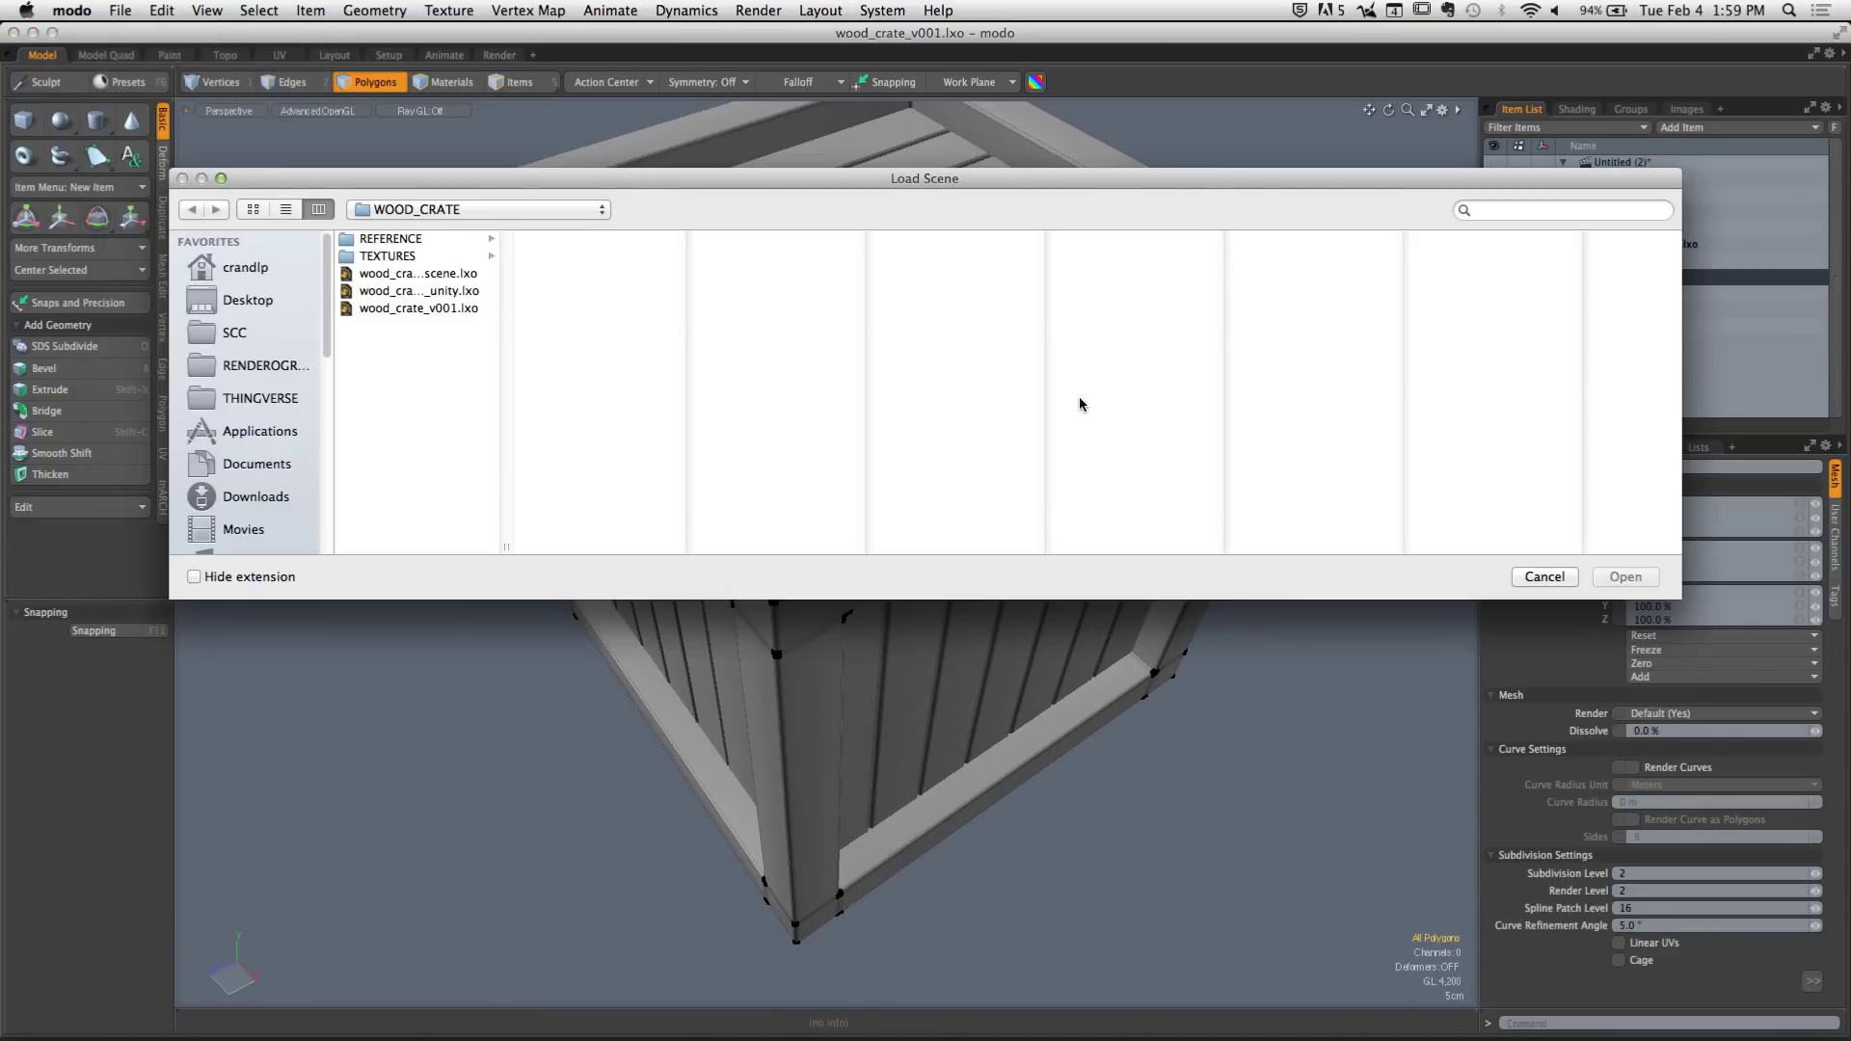
{"action": "left_click_drag", "start_coordinate": [506, 551], "coordinate": [704, 545]}
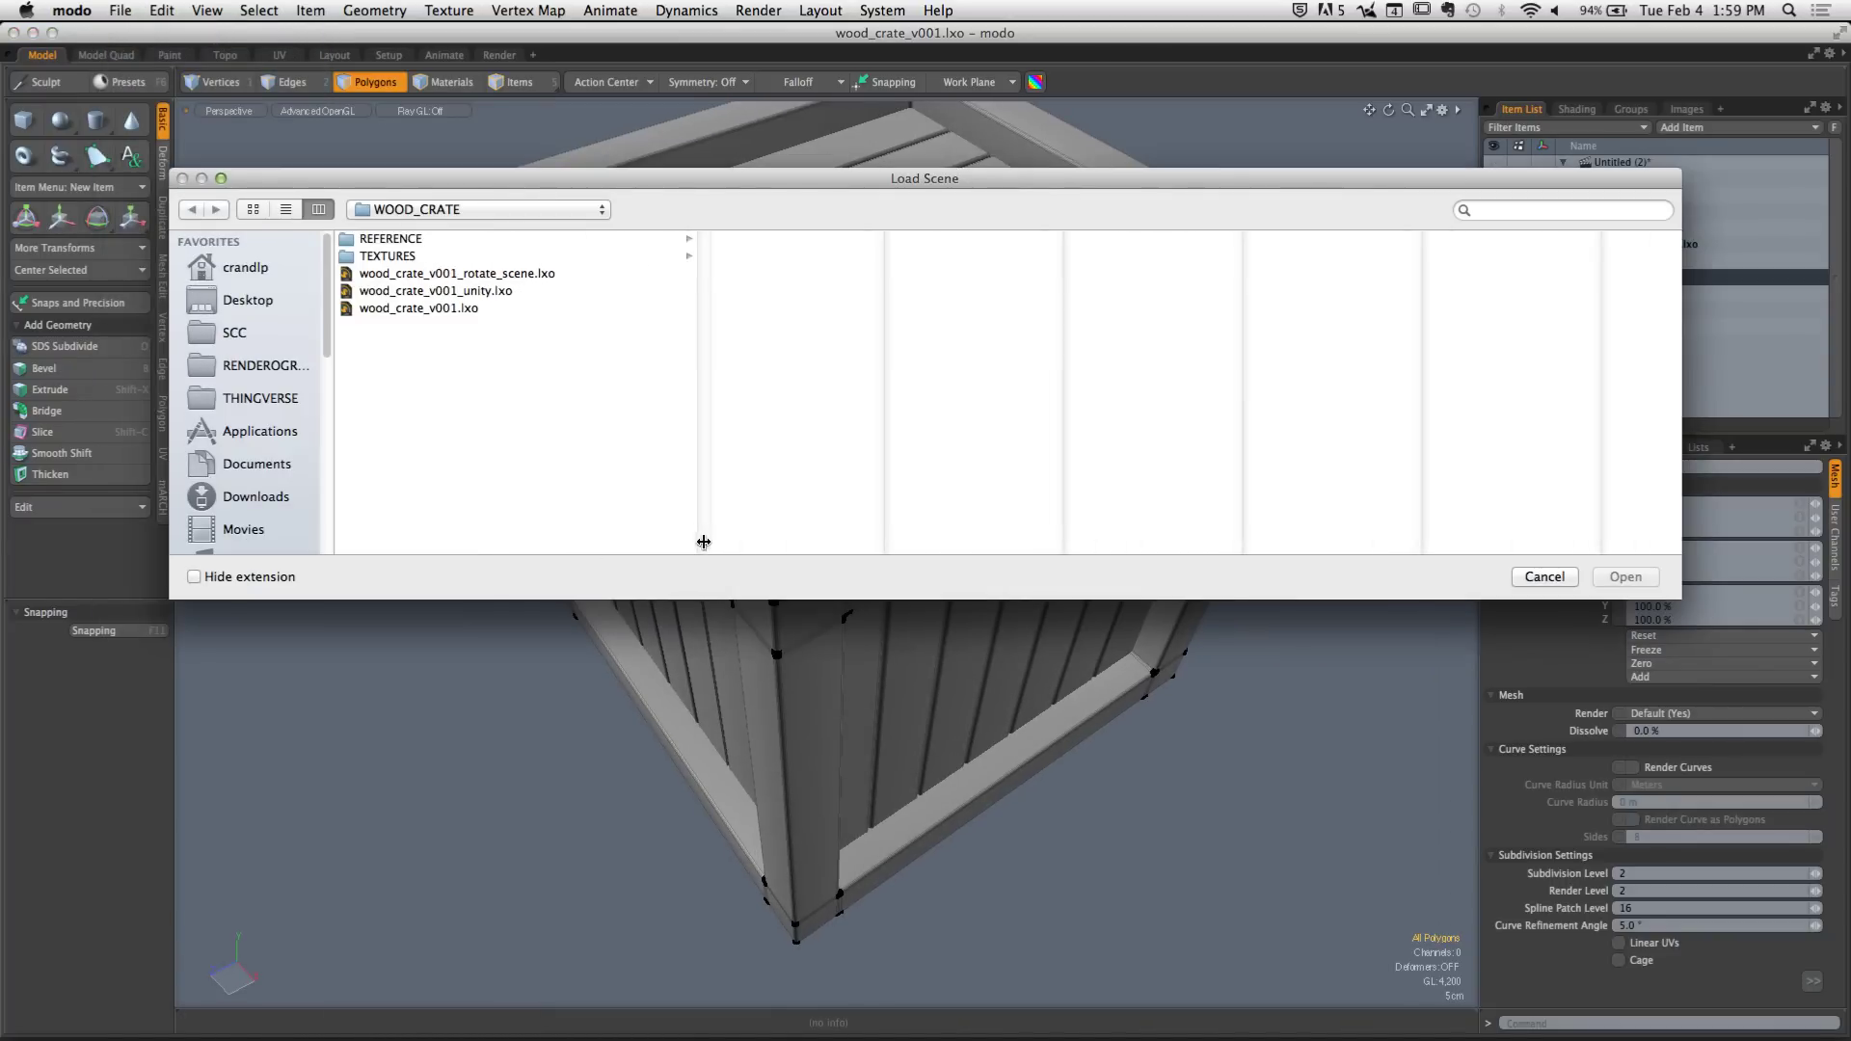
{"action": "left_click", "coordinate": [418, 309]}
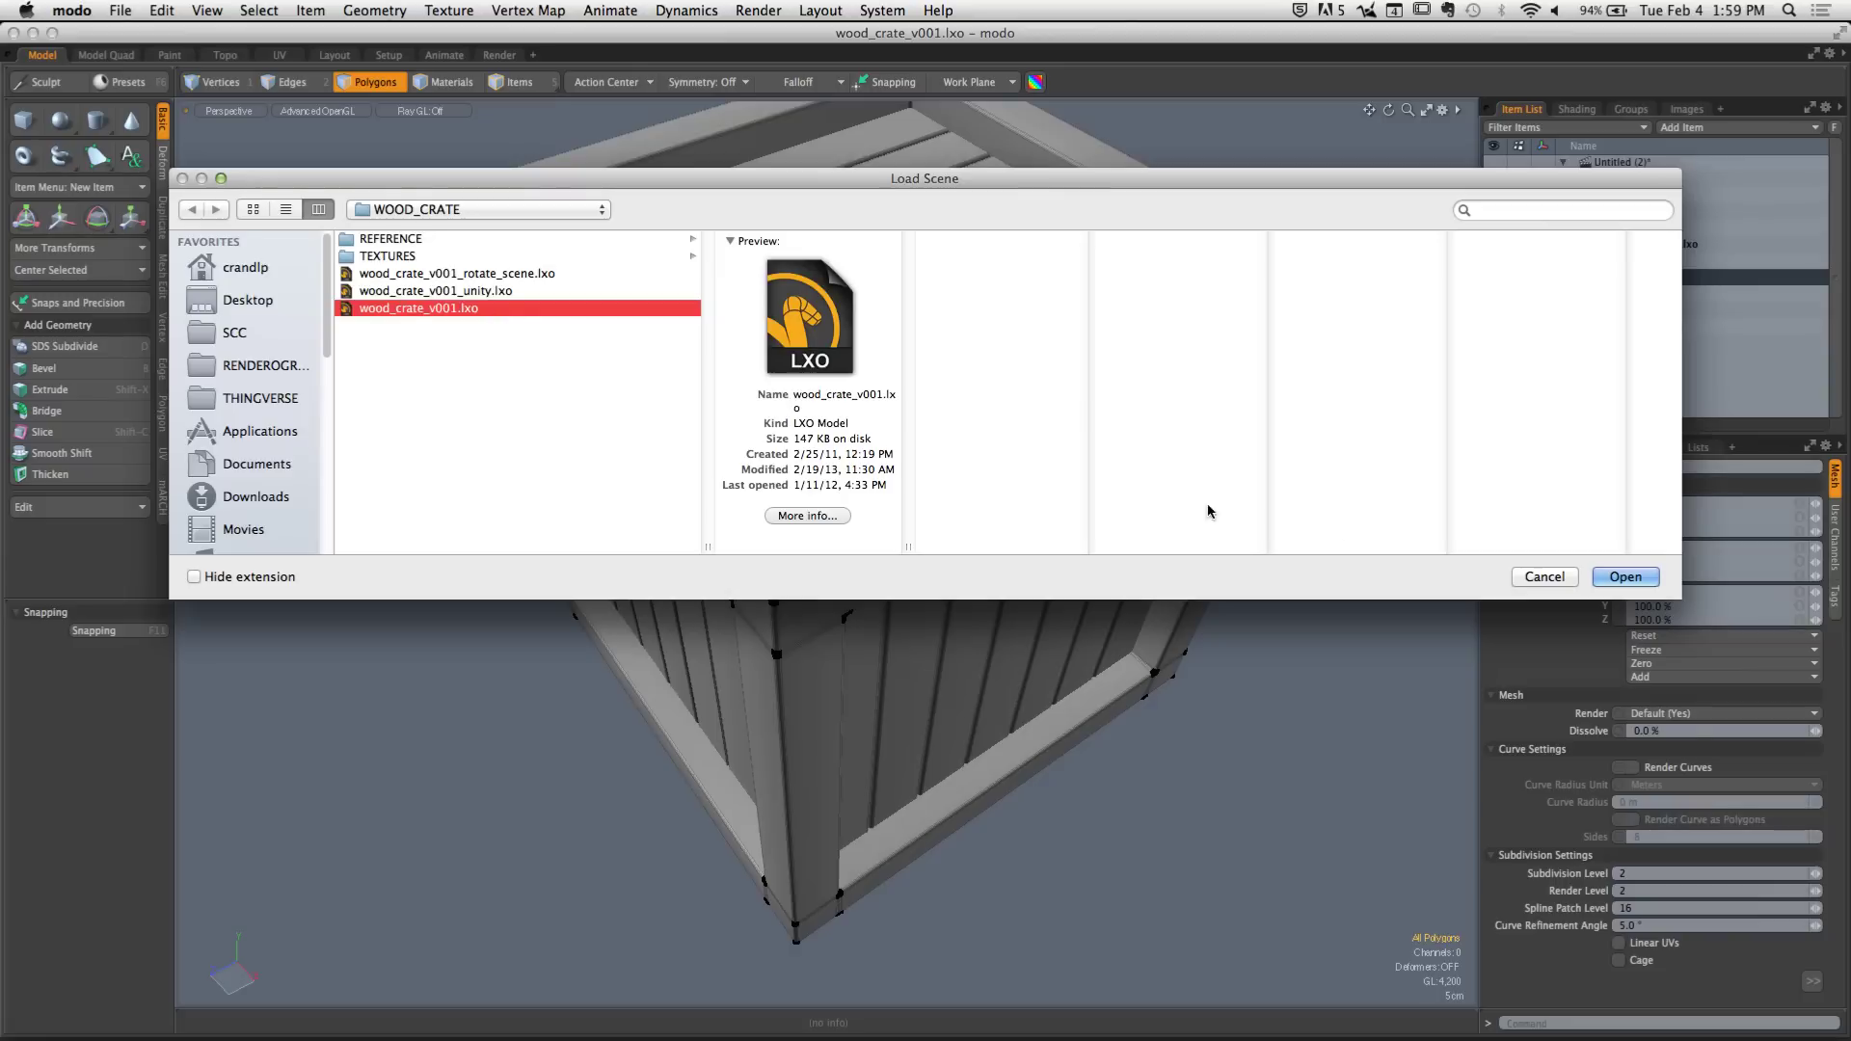
{"action": "left_click", "coordinate": [1625, 577]}
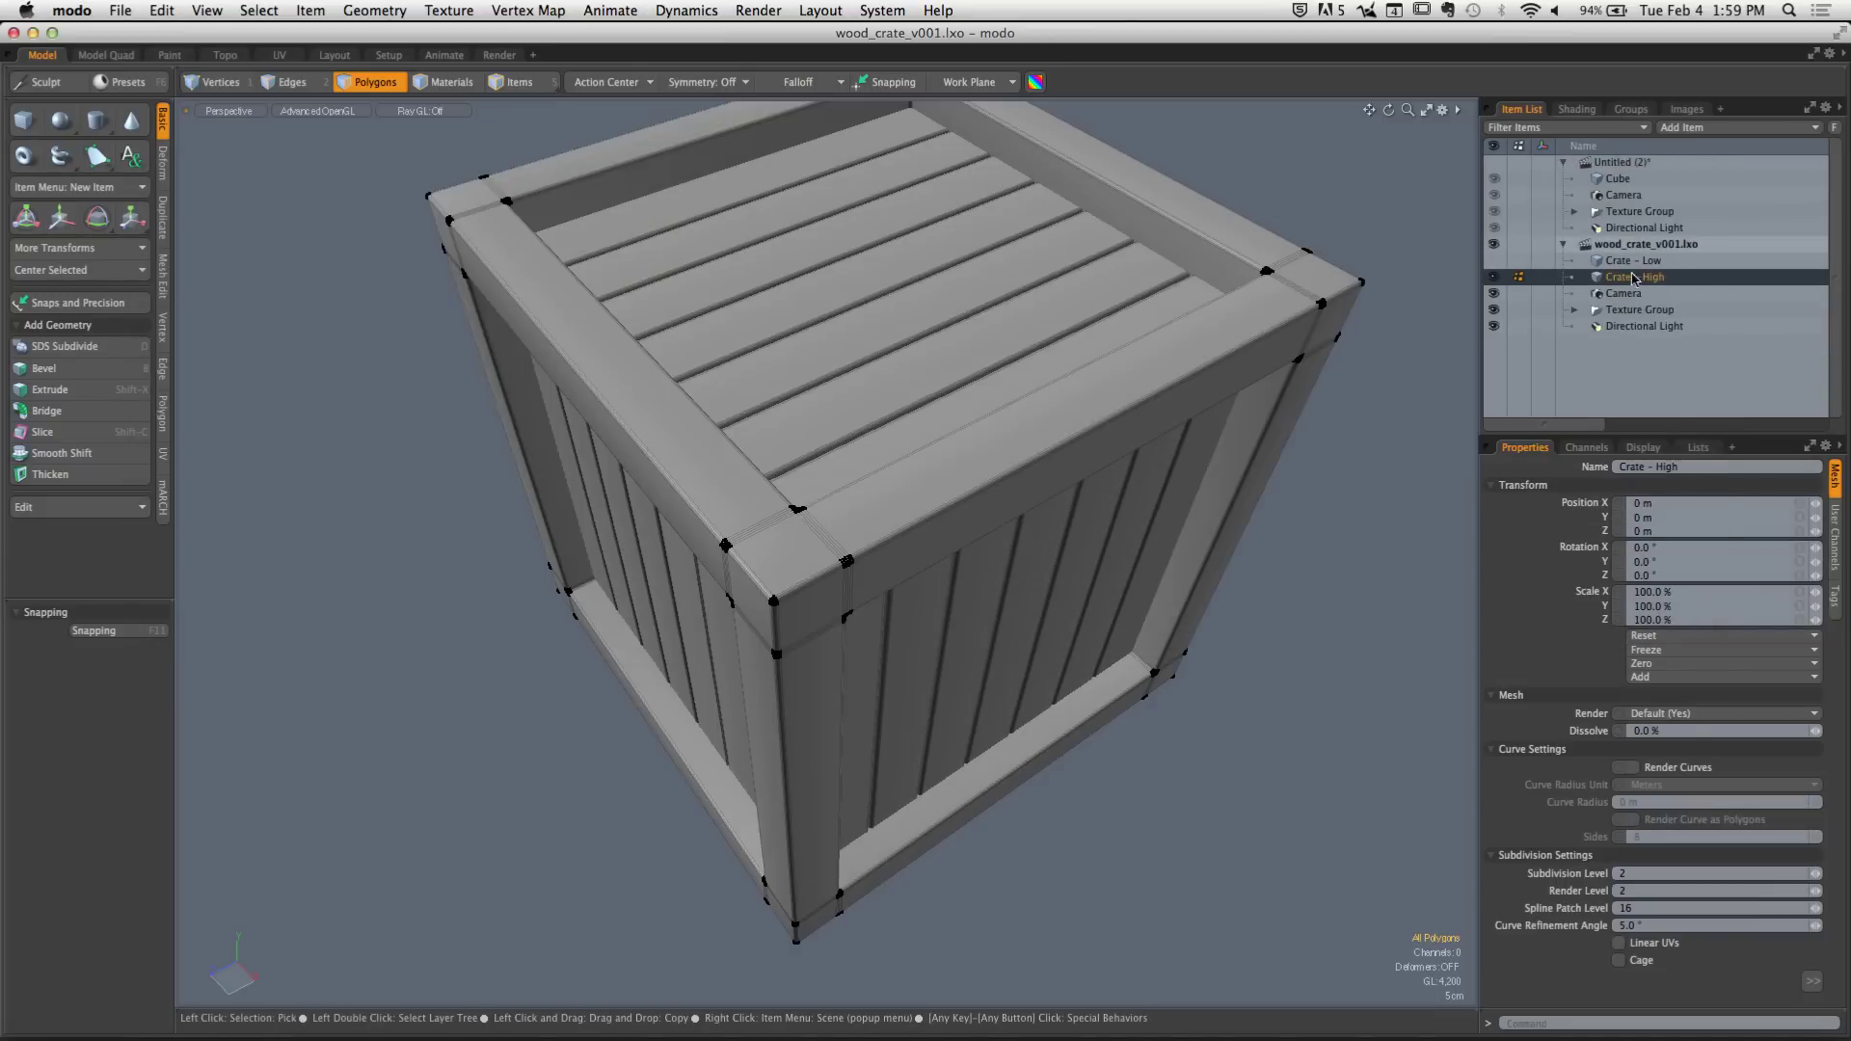
Hide the Crate - High mesh and select Crate - Low to display the textured low-detail crate
{"action": "left_click", "coordinate": [1674, 247]}
{"action": "left_click", "coordinate": [1494, 277]}
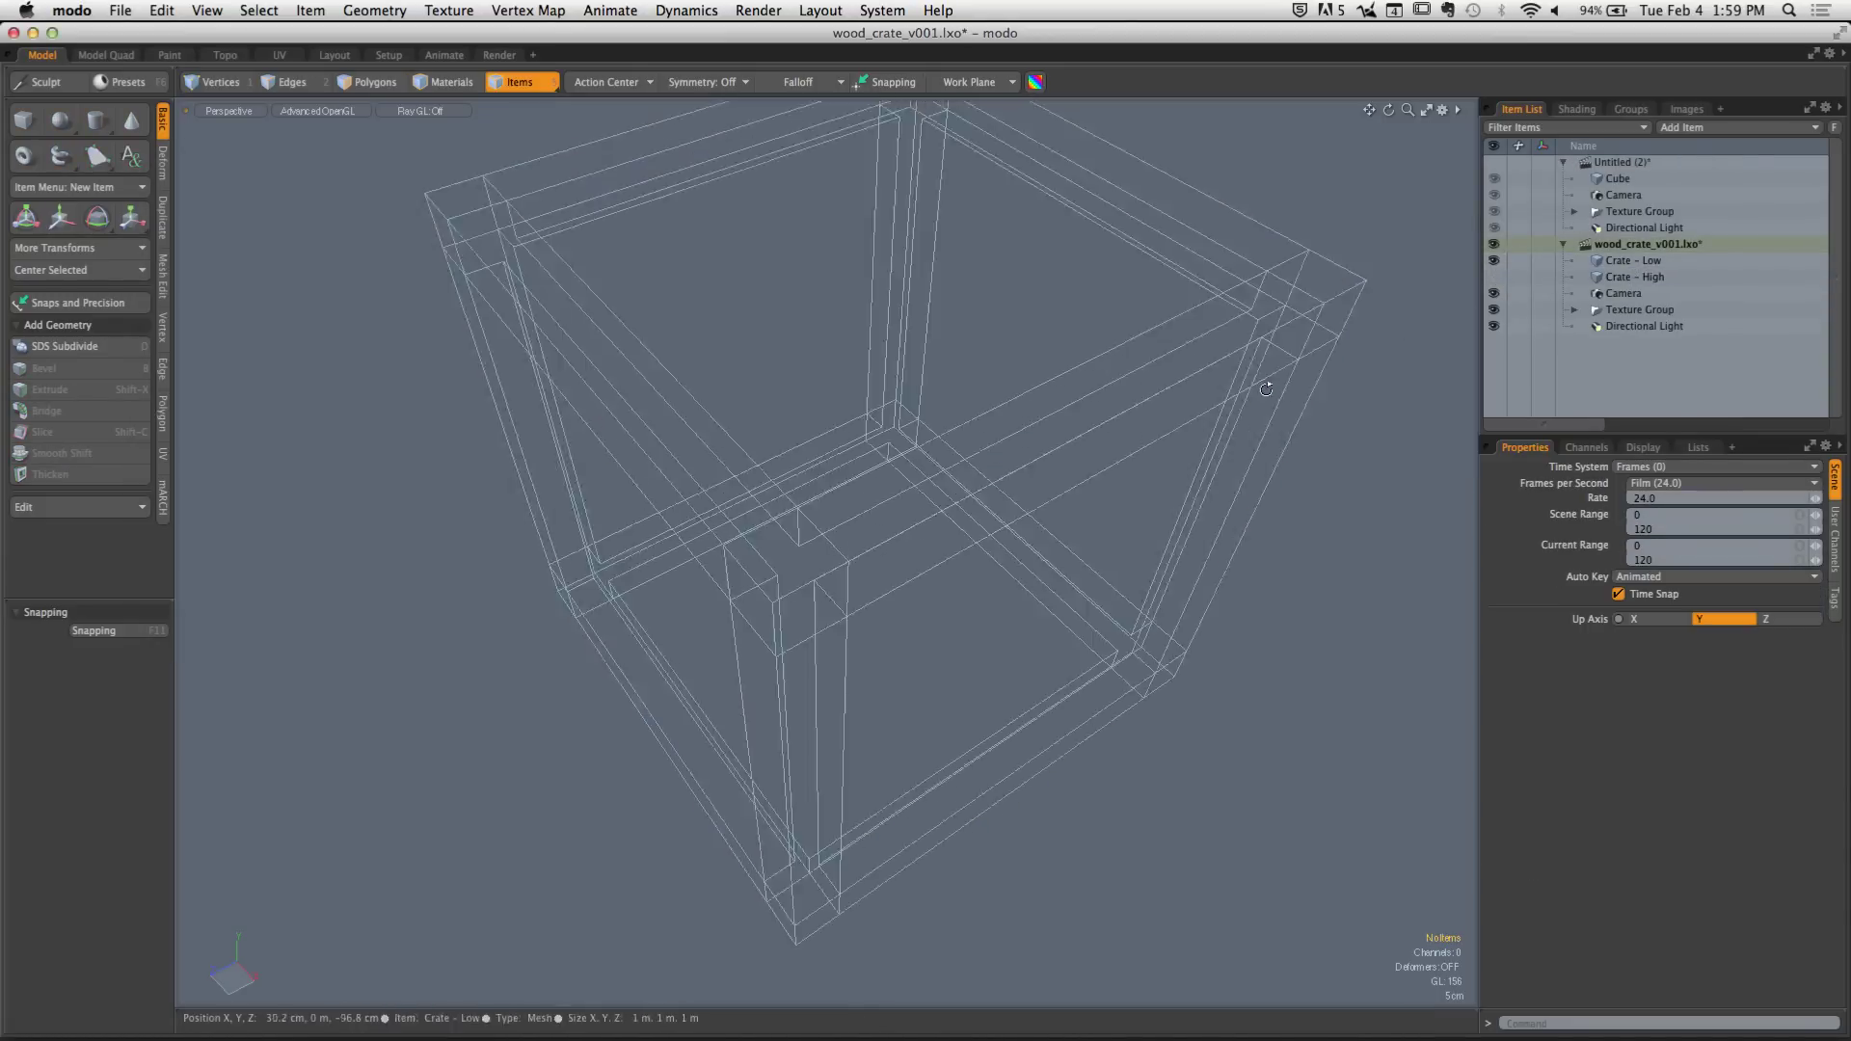
{"action": "left_click", "coordinate": [1627, 260]}
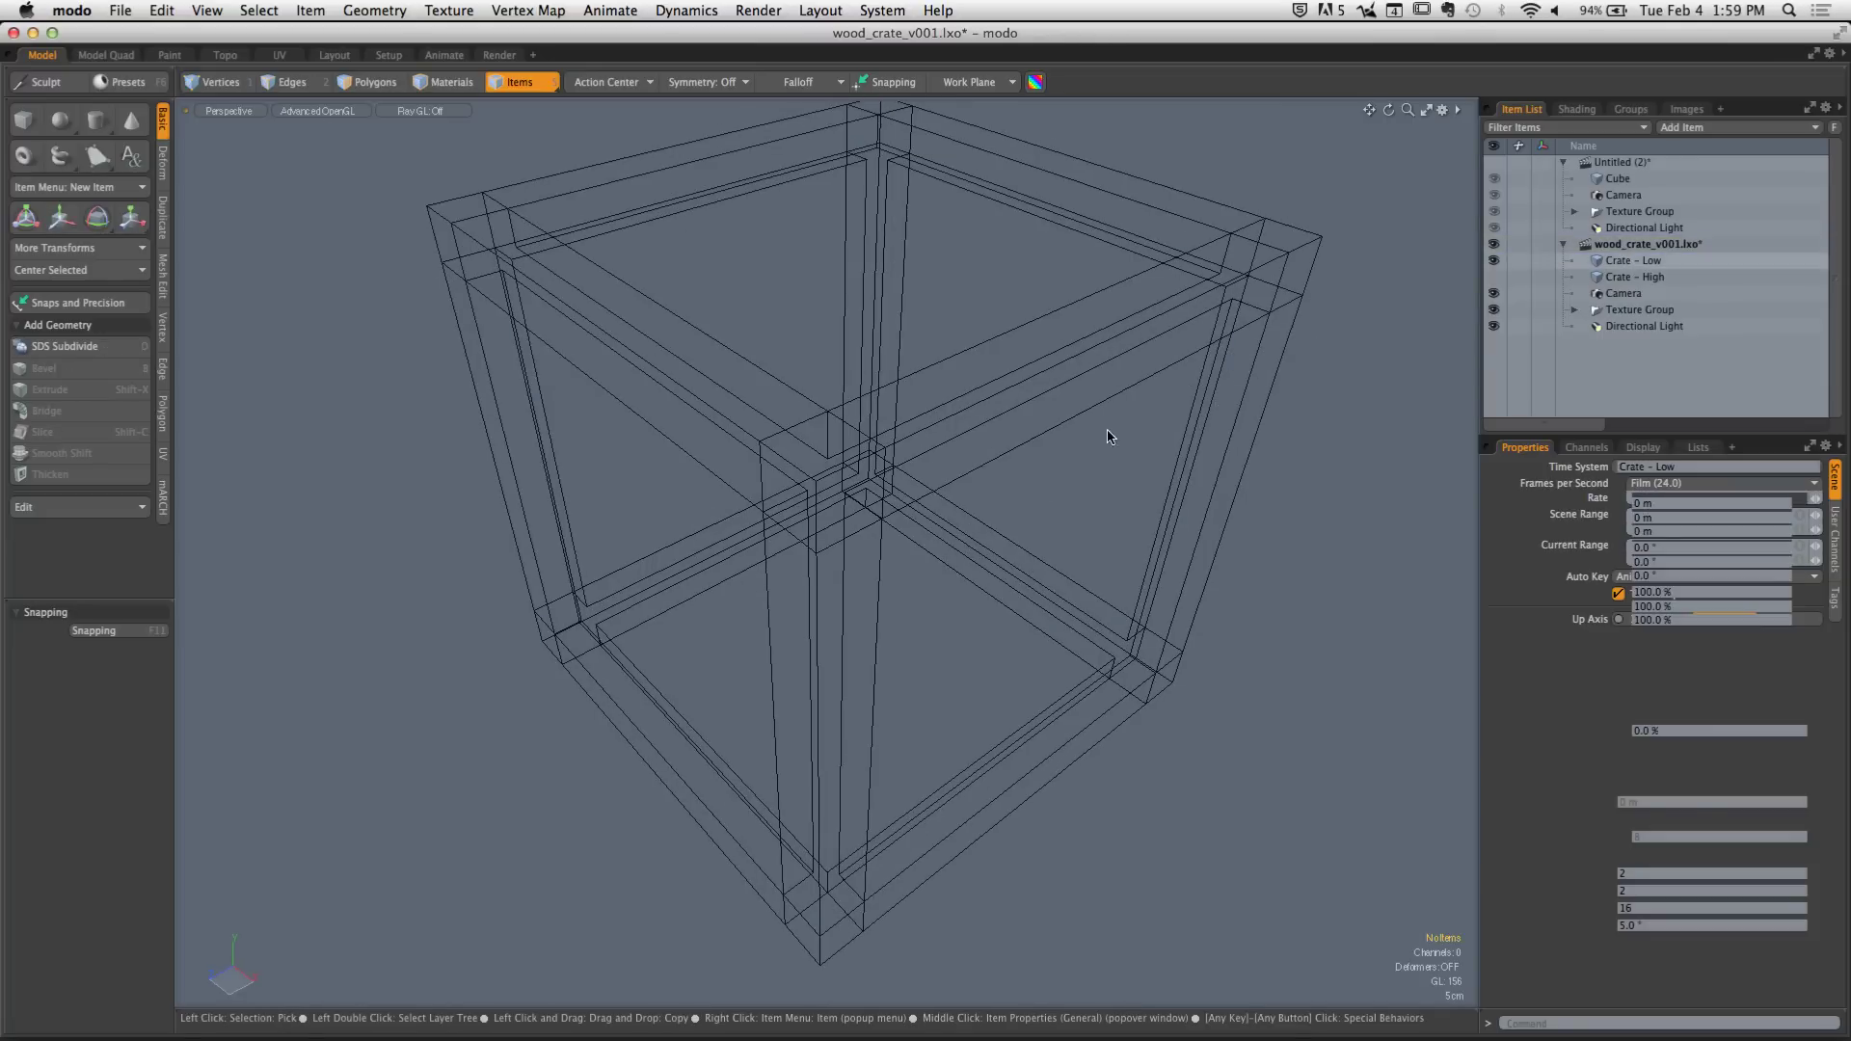
{"action": "scroll", "coordinate": [875, 436], "scroll_direction": "down", "scroll_amount": 3}
{"action": "left_click_drag", "start_coordinate": [876, 435], "coordinate": [964, 455], "text": "alt"}
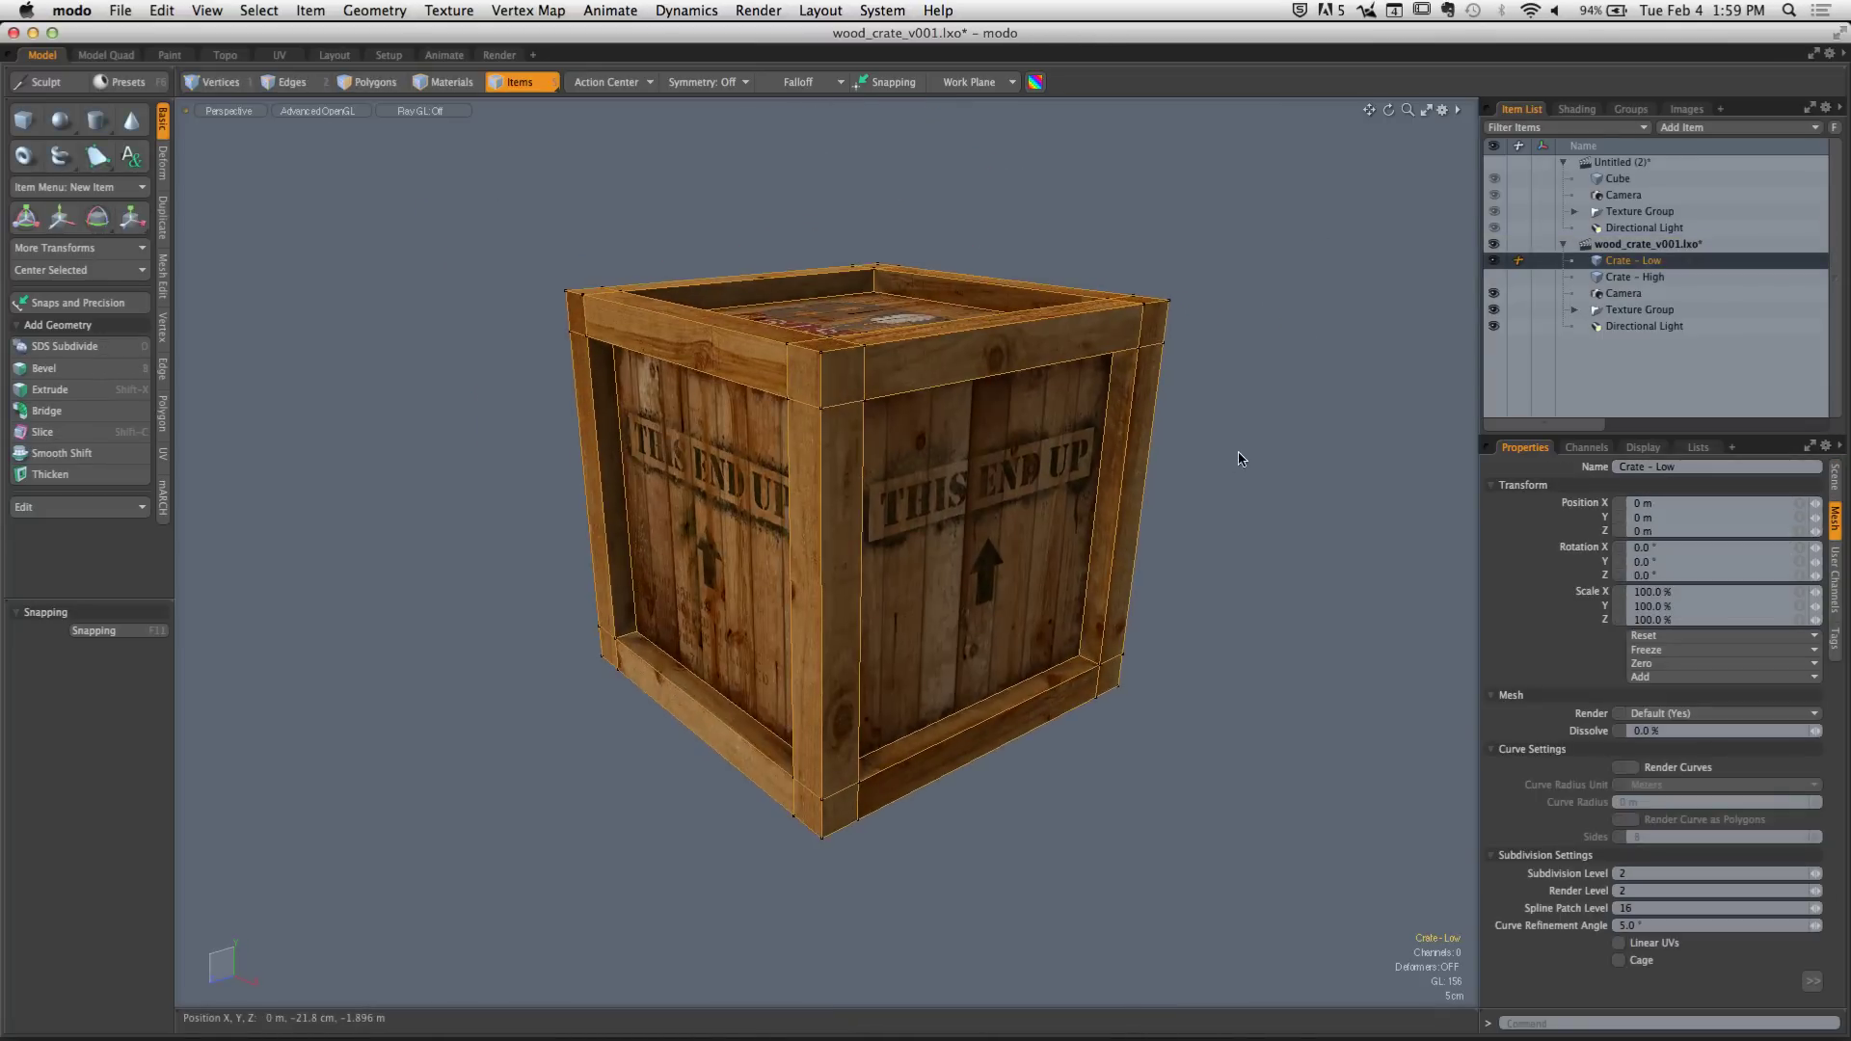
Deselect Crate - Low and examine the artwork and wood textures on the crate's different faces
{"action": "left_click", "coordinate": [1240, 455]}
{"action": "left_click_drag", "start_coordinate": [1240, 455], "coordinate": [852, 482], "text": "alt"}
{"action": "scroll", "coordinate": [906, 482], "scroll_direction": "up", "scroll_amount": 3}
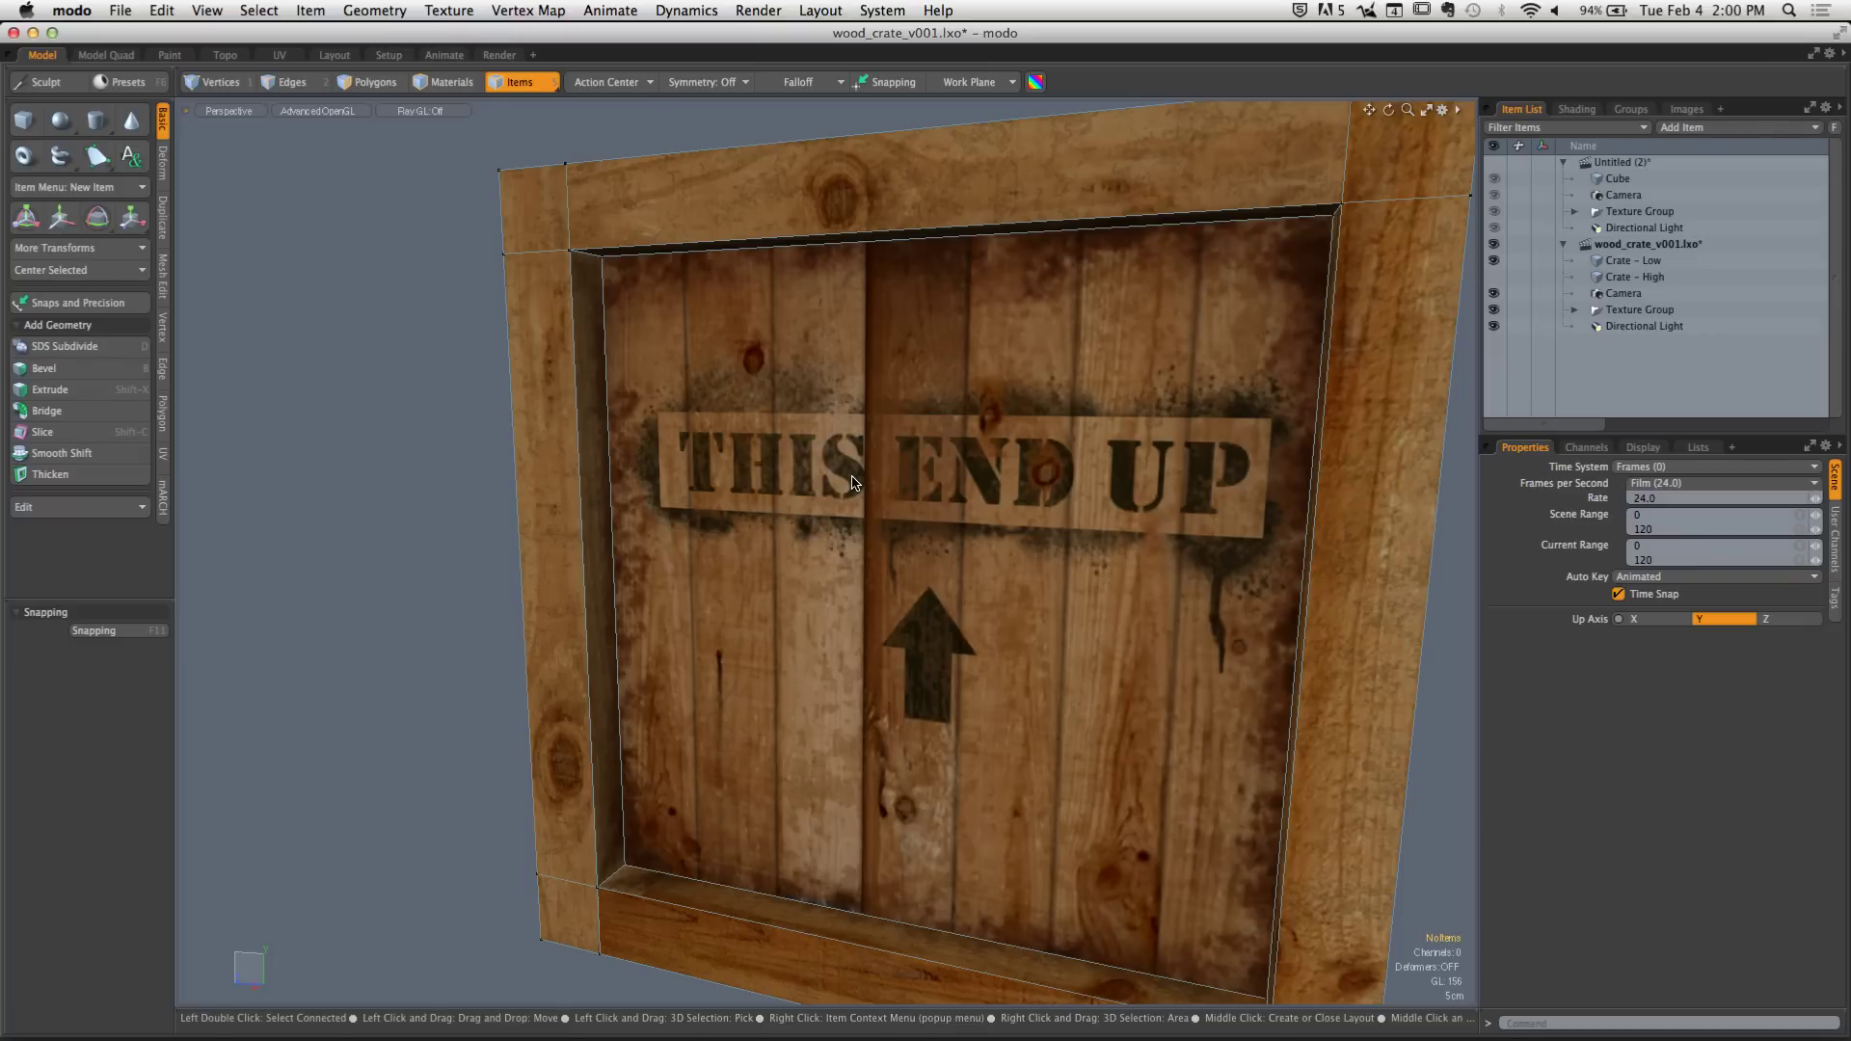
{"action": "left_click_drag", "start_coordinate": [851, 483], "coordinate": [694, 485], "text": "alt"}
{"action": "left_click_drag", "start_coordinate": [694, 485], "coordinate": [622, 575], "text": "alt"}
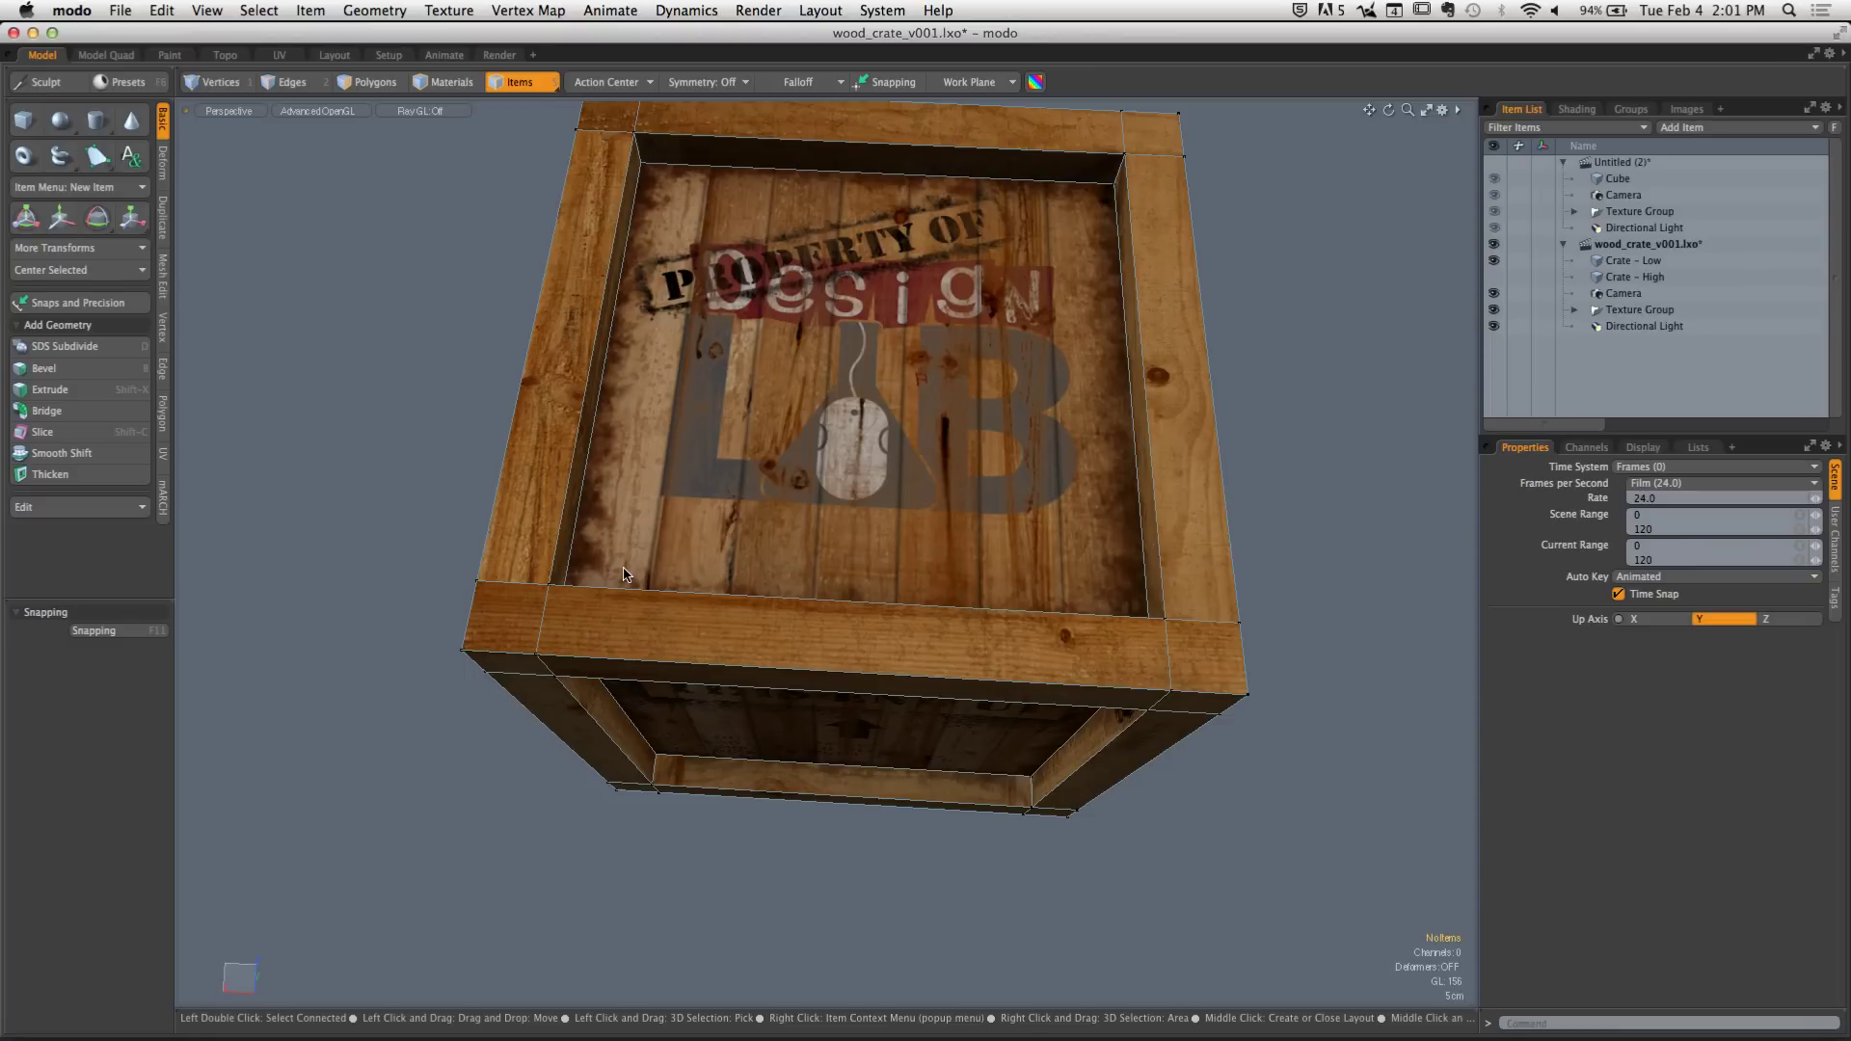
{"action": "left_click_drag", "start_coordinate": [625, 575], "coordinate": [540, 357], "text": "alt"}
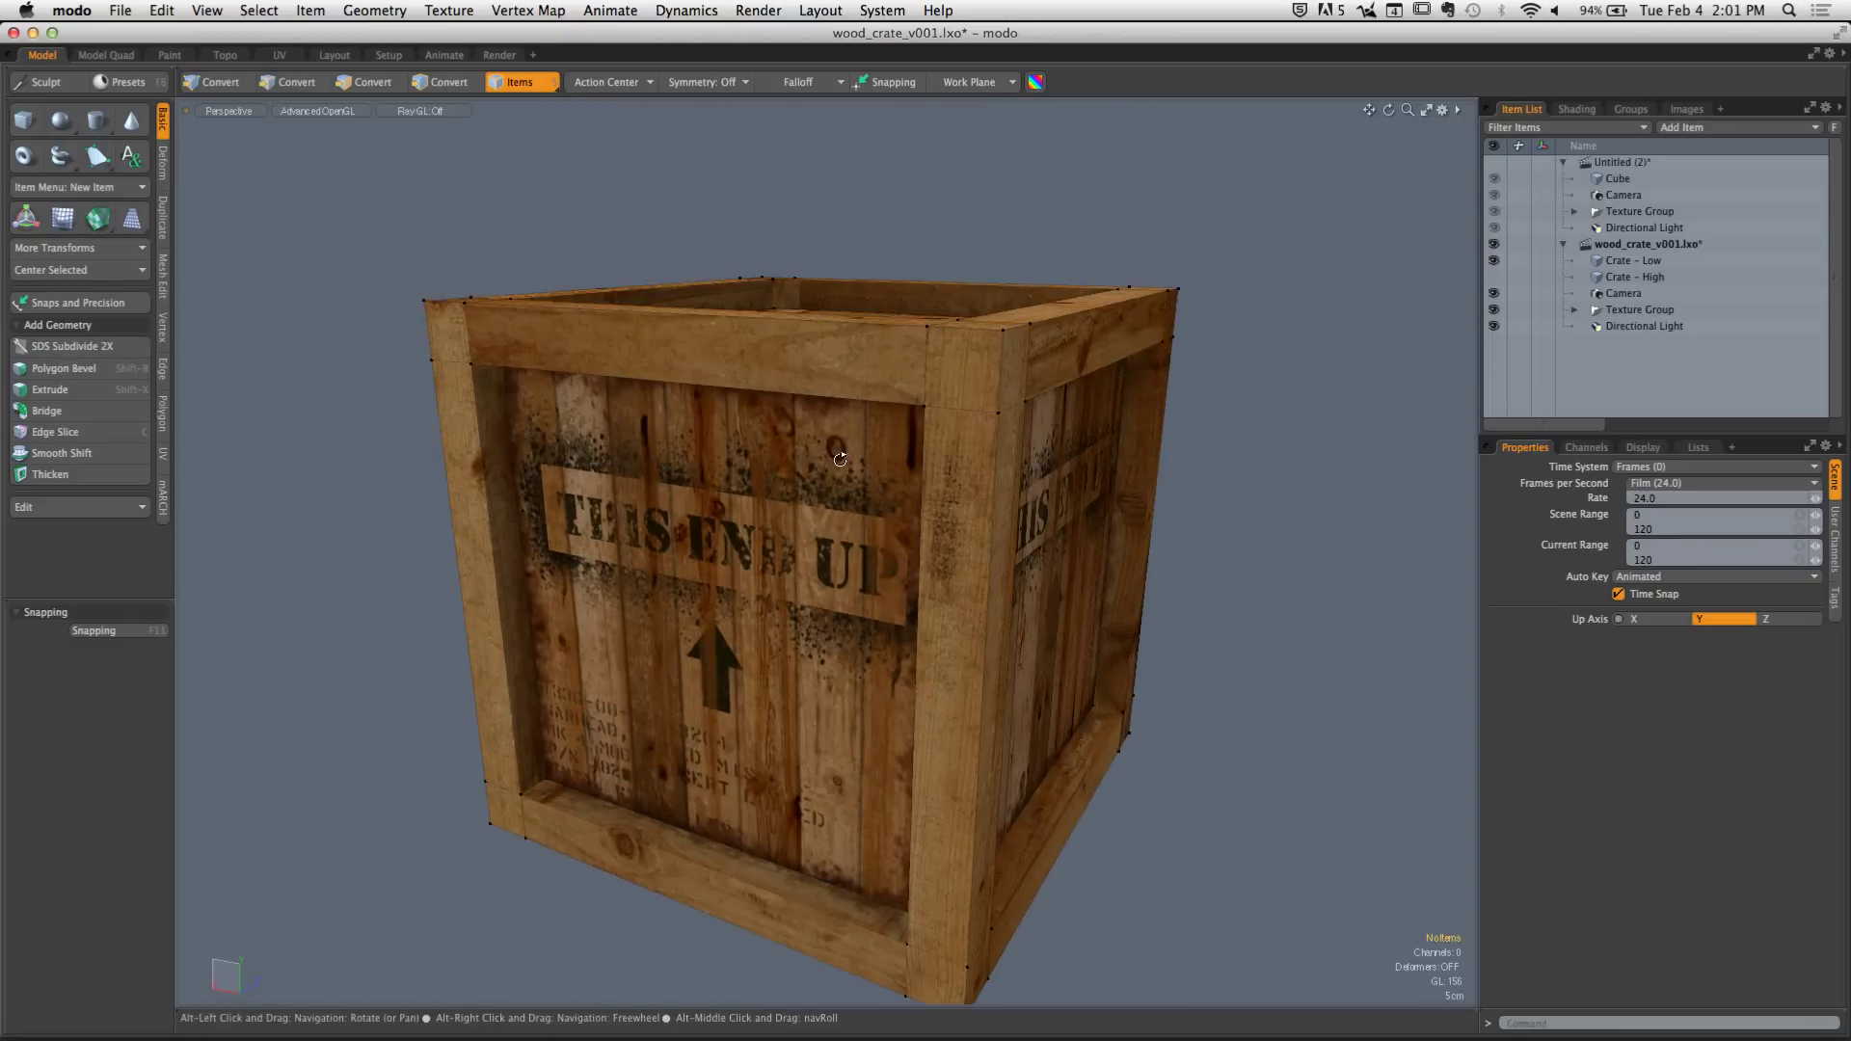
Return to the Cube in the Untitled (2) scene, use polygon selection mode and switch to the UV layout
{"action": "left_click", "coordinate": [1620, 180]}
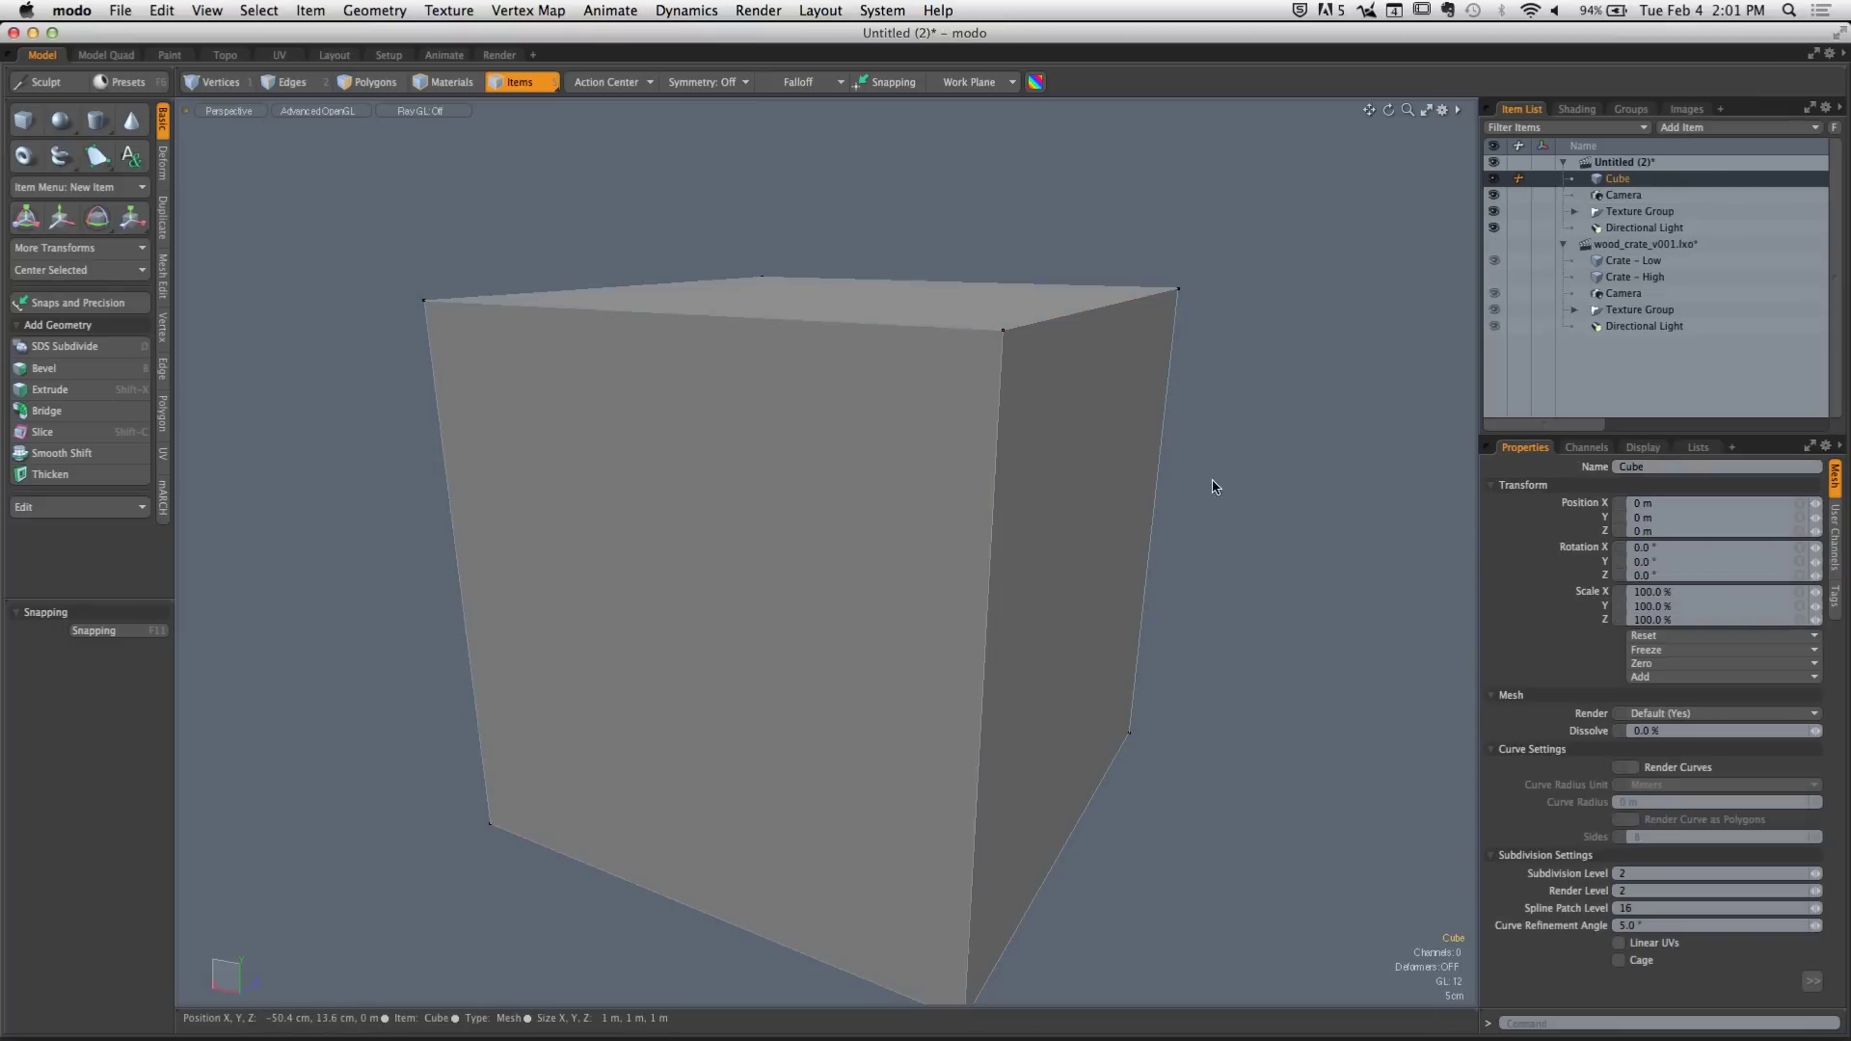
{"action": "left_click_drag", "start_coordinate": [1211, 480], "coordinate": [849, 509], "text": "alt"}
{"action": "scroll", "coordinate": [849, 509], "scroll_direction": "down", "scroll_amount": 3}
{"action": "key", "text": "3"}
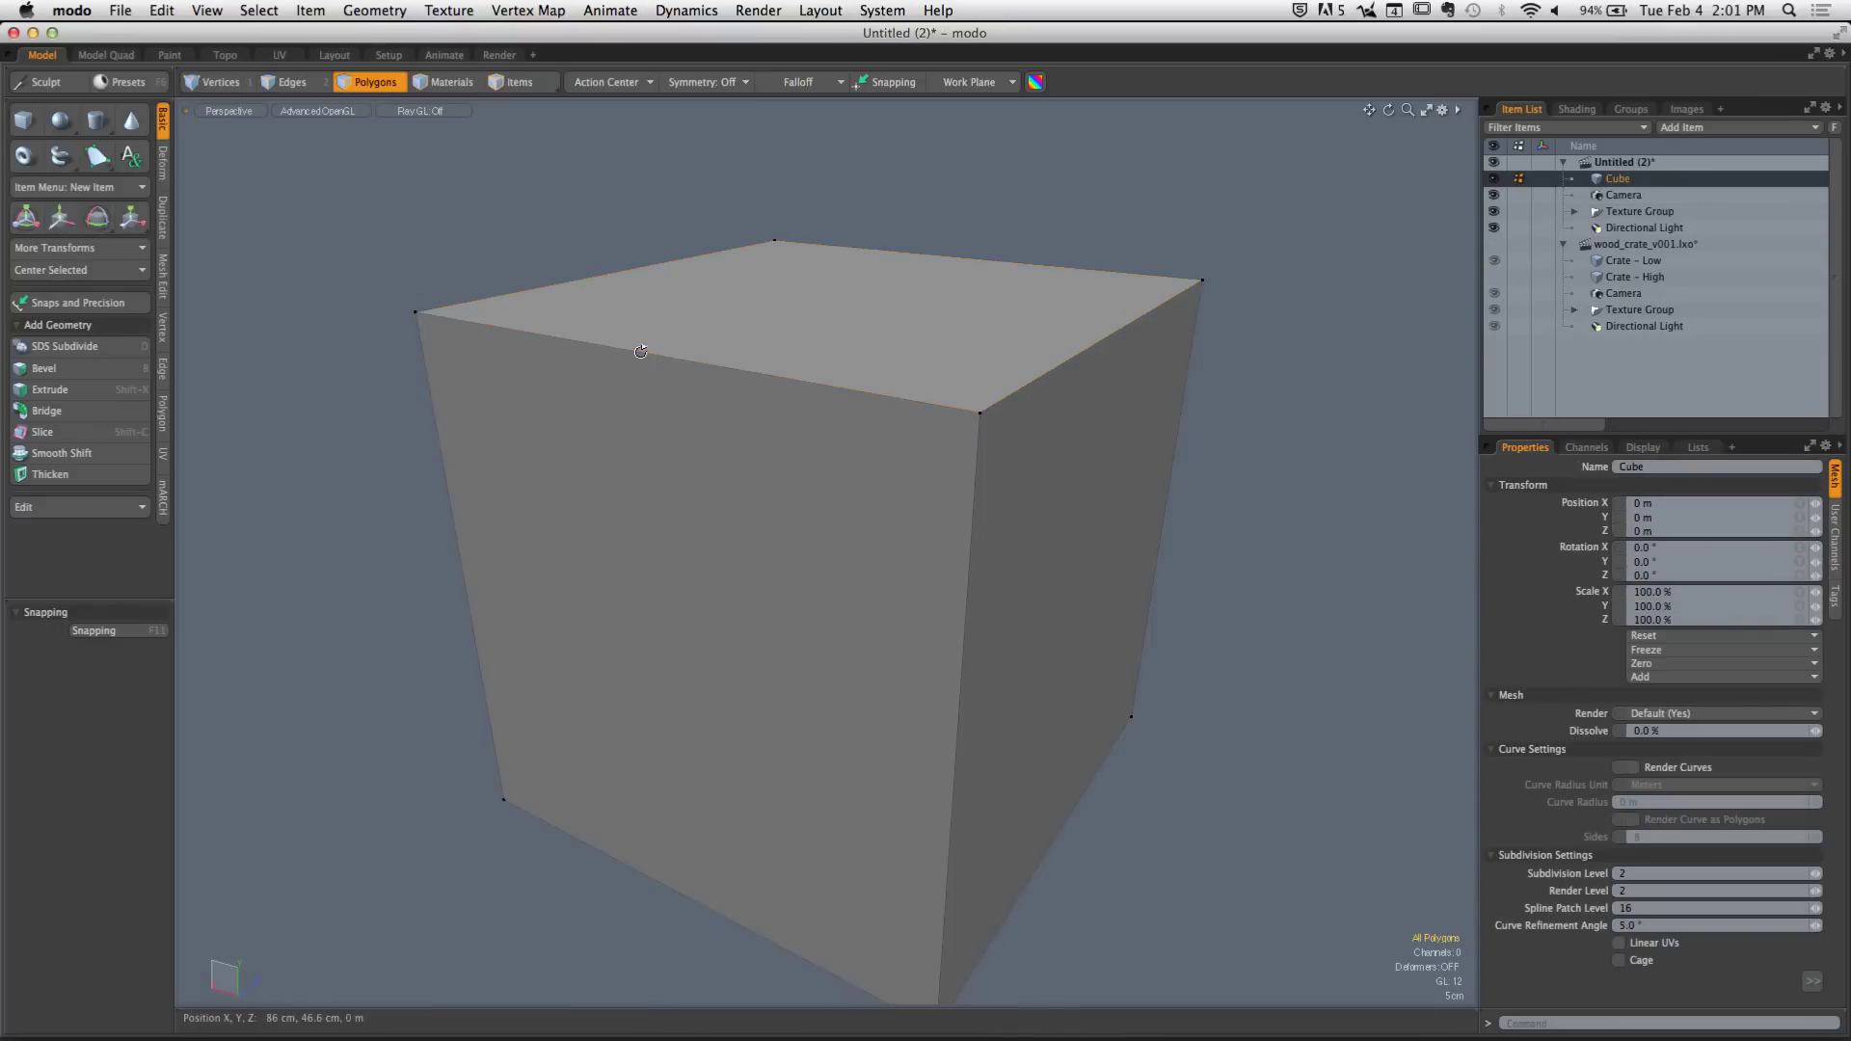
{"action": "scroll", "coordinate": [699, 462], "scroll_direction": "up", "scroll_amount": 3}
{"action": "left_click", "coordinate": [621, 482]}
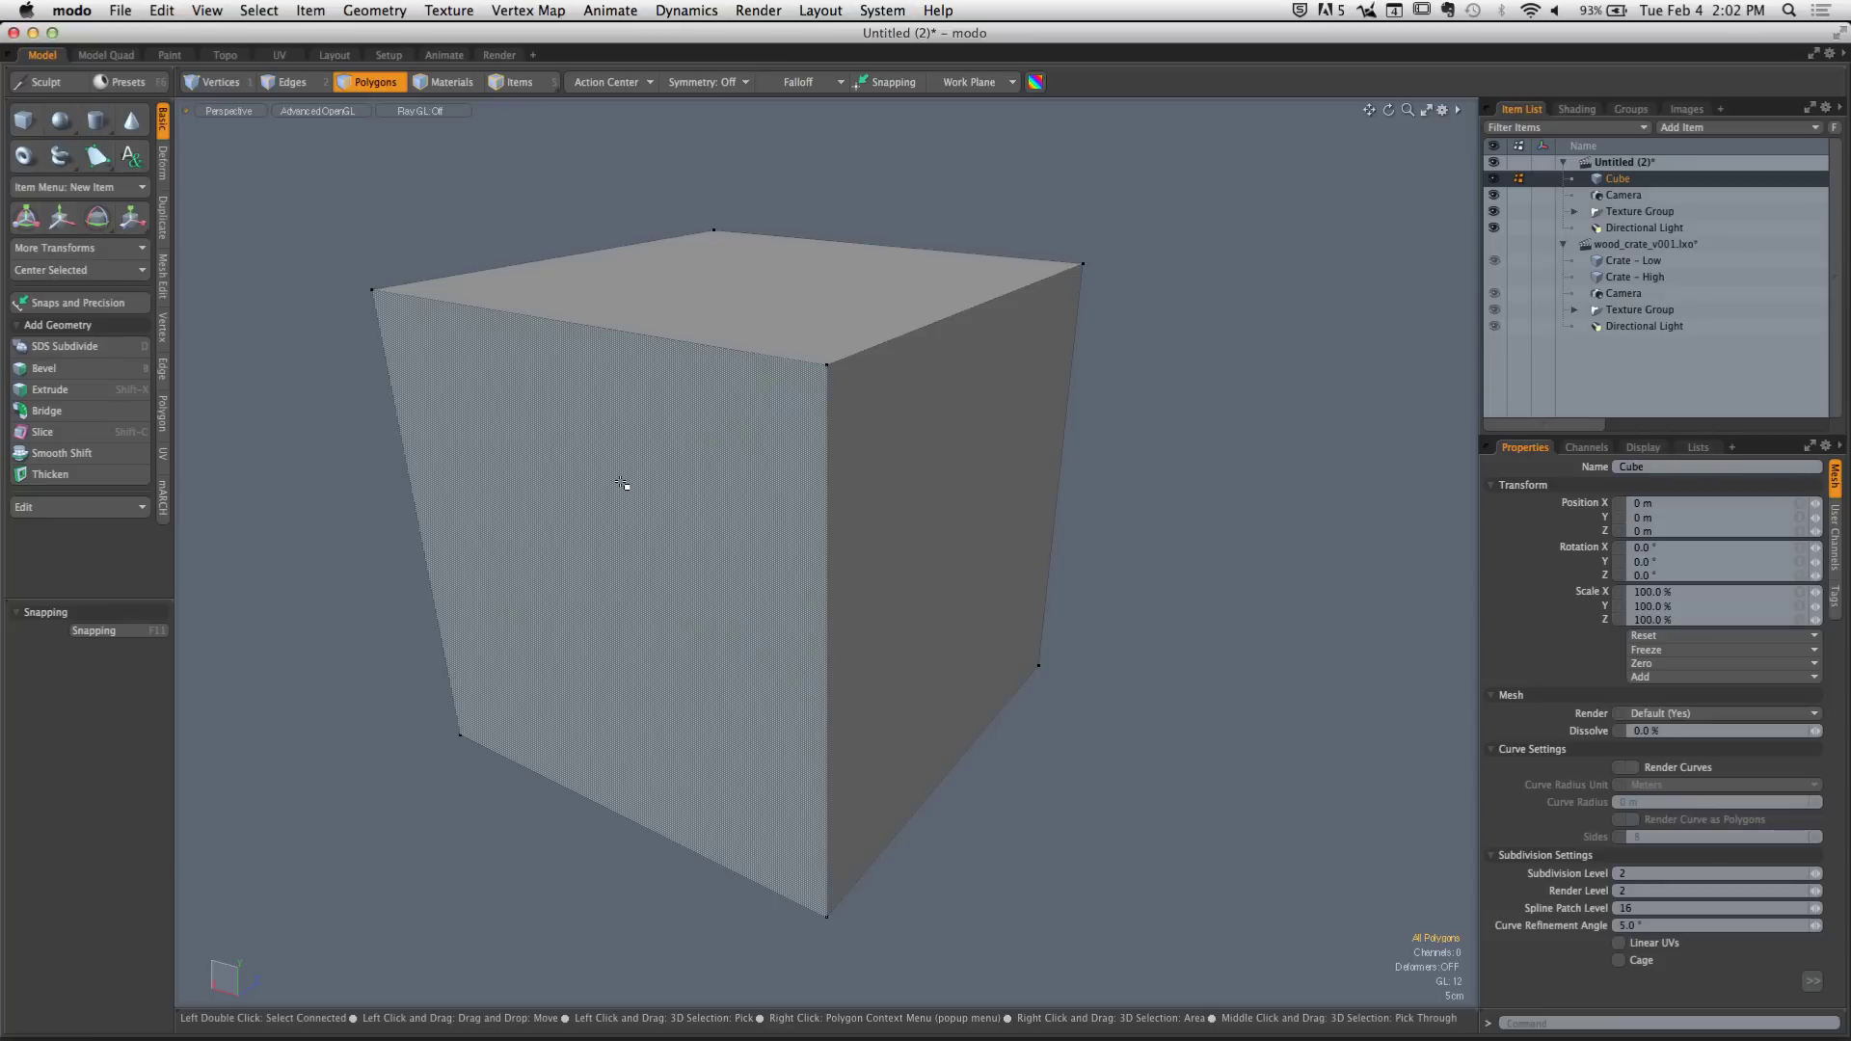
{"action": "left_click", "coordinate": [281, 55]}
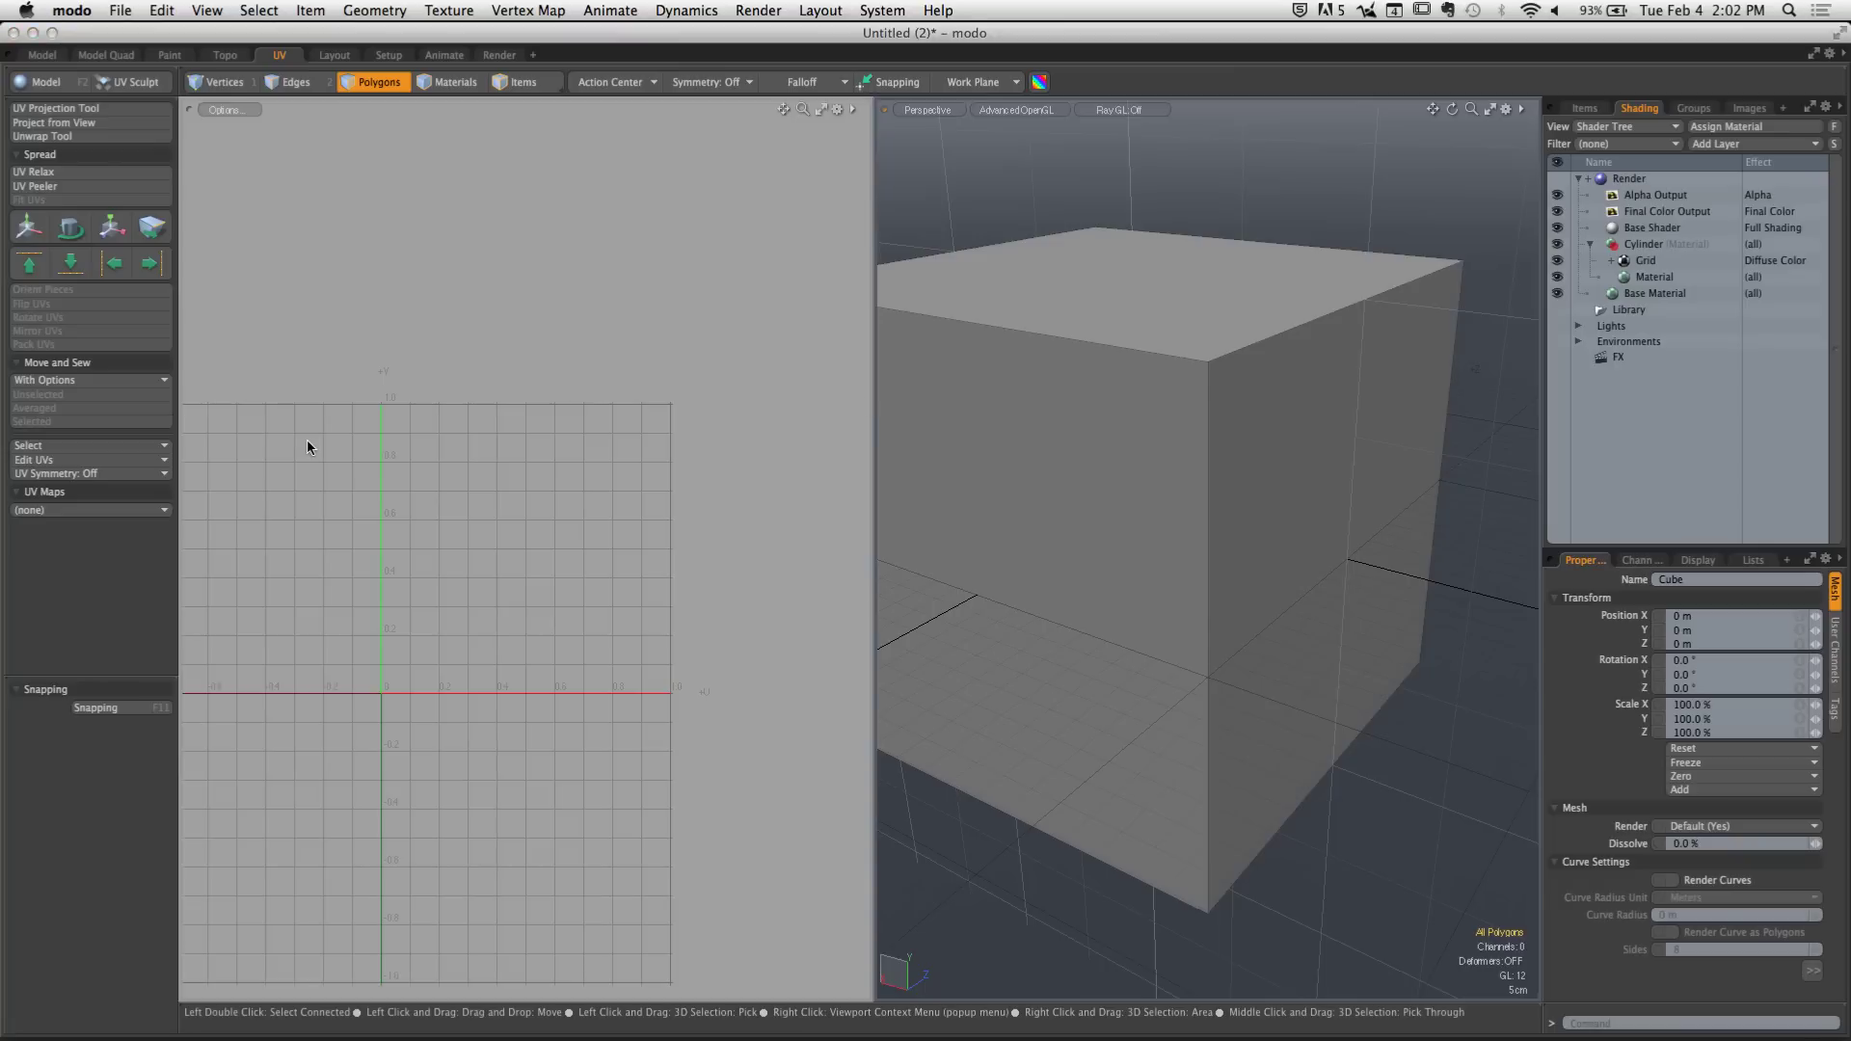
{"action": "left_click_drag", "start_coordinate": [457, 221], "coordinate": [145, 159]}
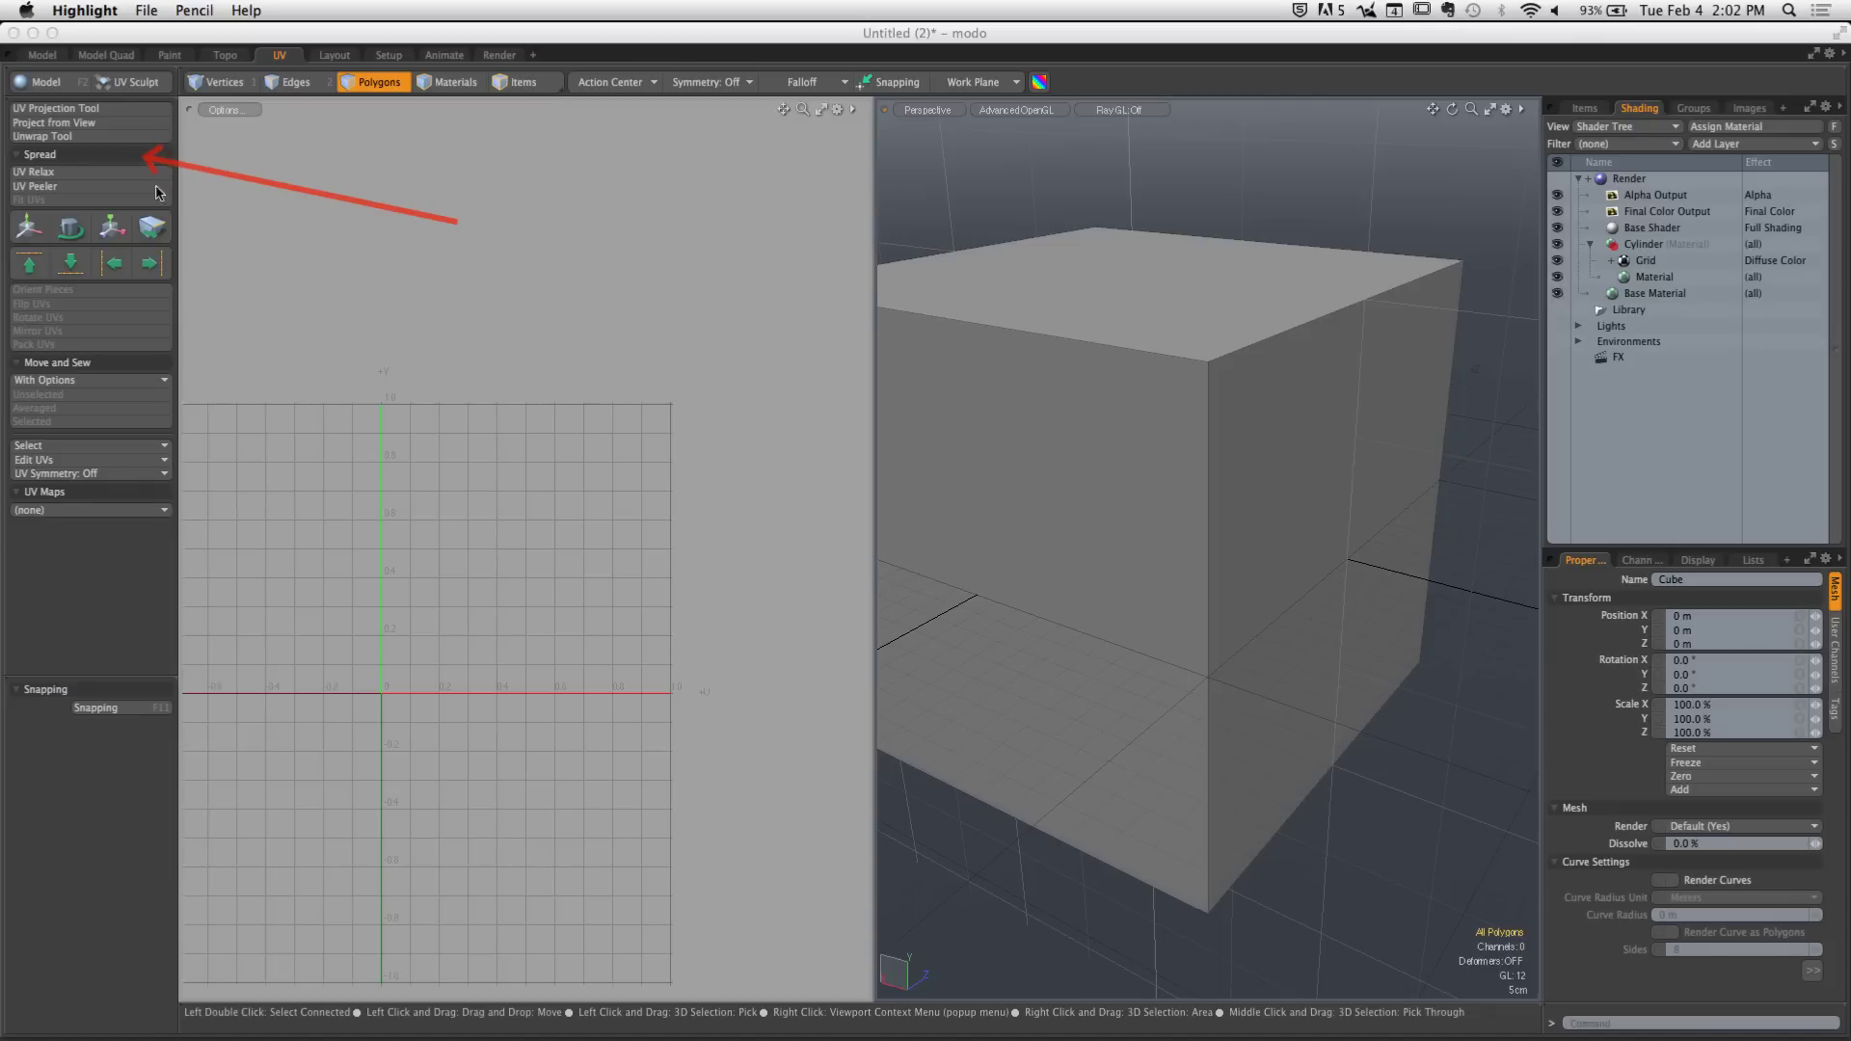
{"action": "left_click_drag", "start_coordinate": [477, 540], "coordinate": [135, 328]}
{"action": "left_click_drag", "start_coordinate": [342, 738], "coordinate": [132, 545]}
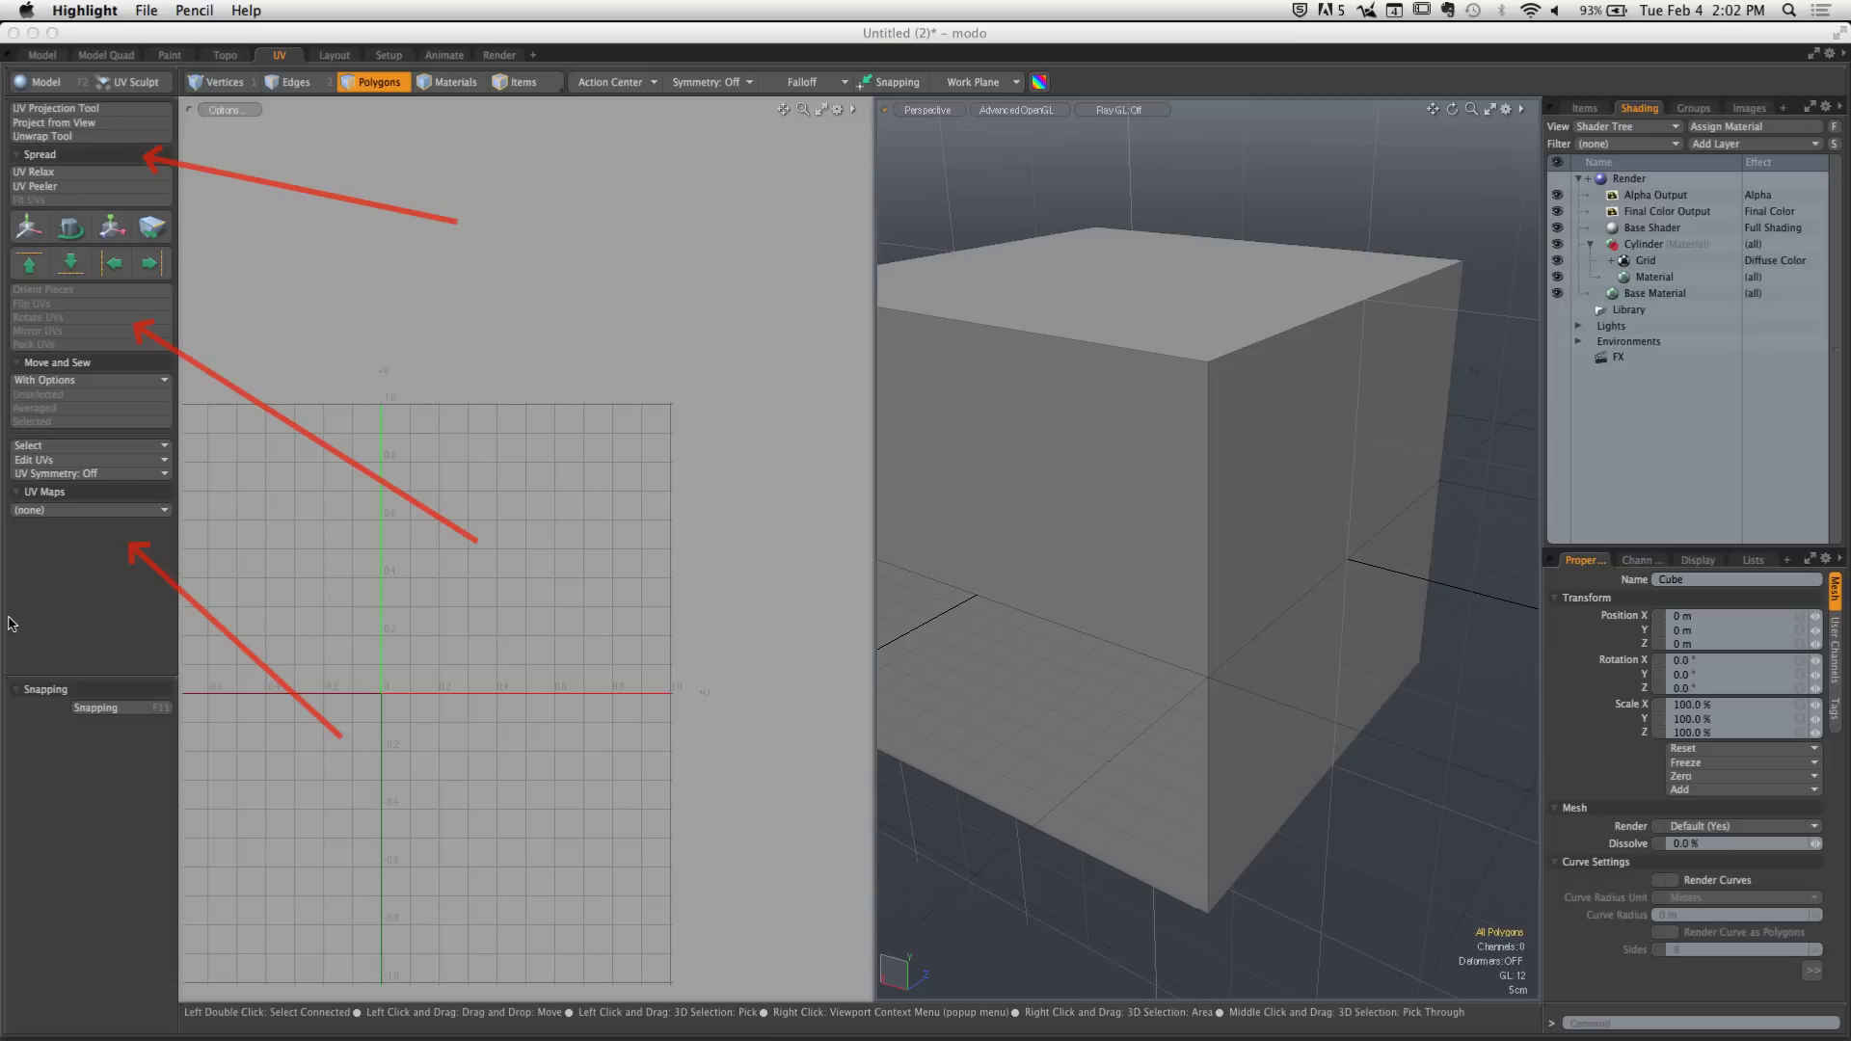
{"action": "key", "text": "Escape"}
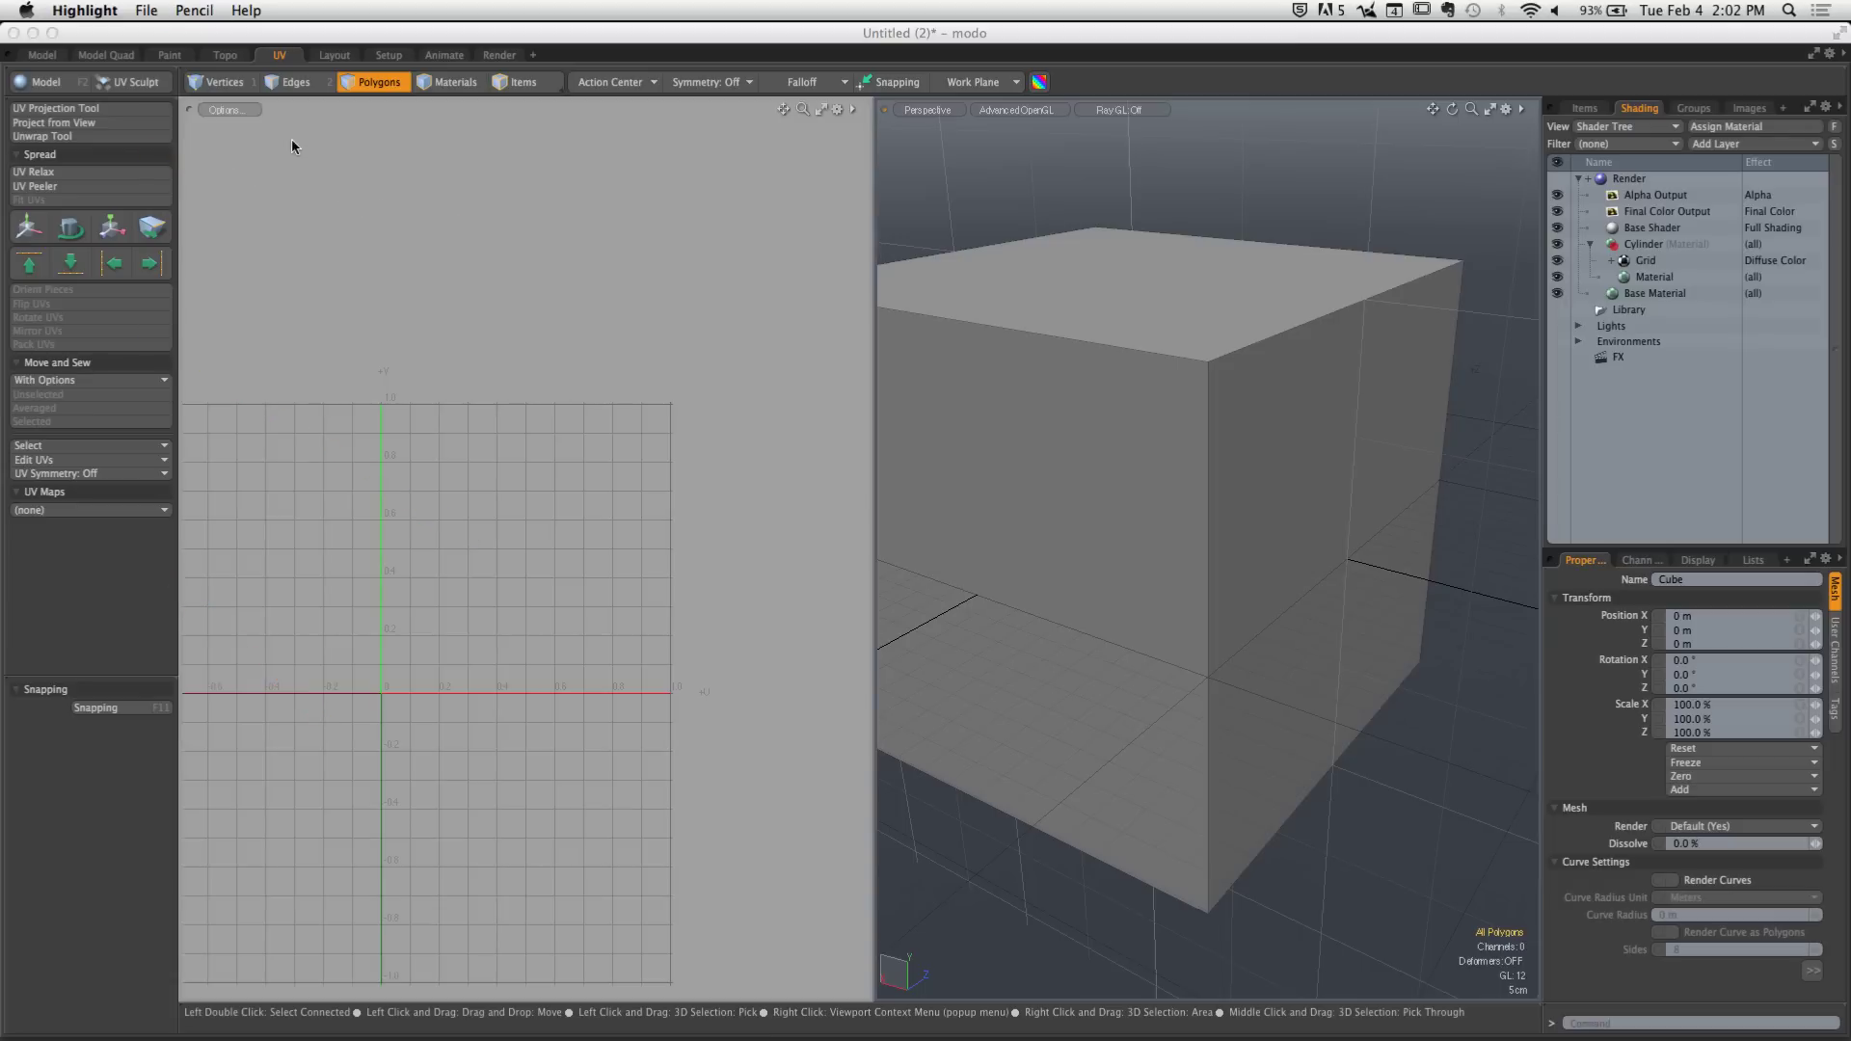
{"action": "mouse_move", "coordinate": [179, 98]}
{"action": "left_mouse_down"}
{"action": "mouse_move", "coordinate": [333, 227]}
{"action": "mouse_move", "coordinate": [1417, 772]}
{"action": "mouse_move", "coordinate": [1532, 988]}
{"action": "left_mouse_up"}
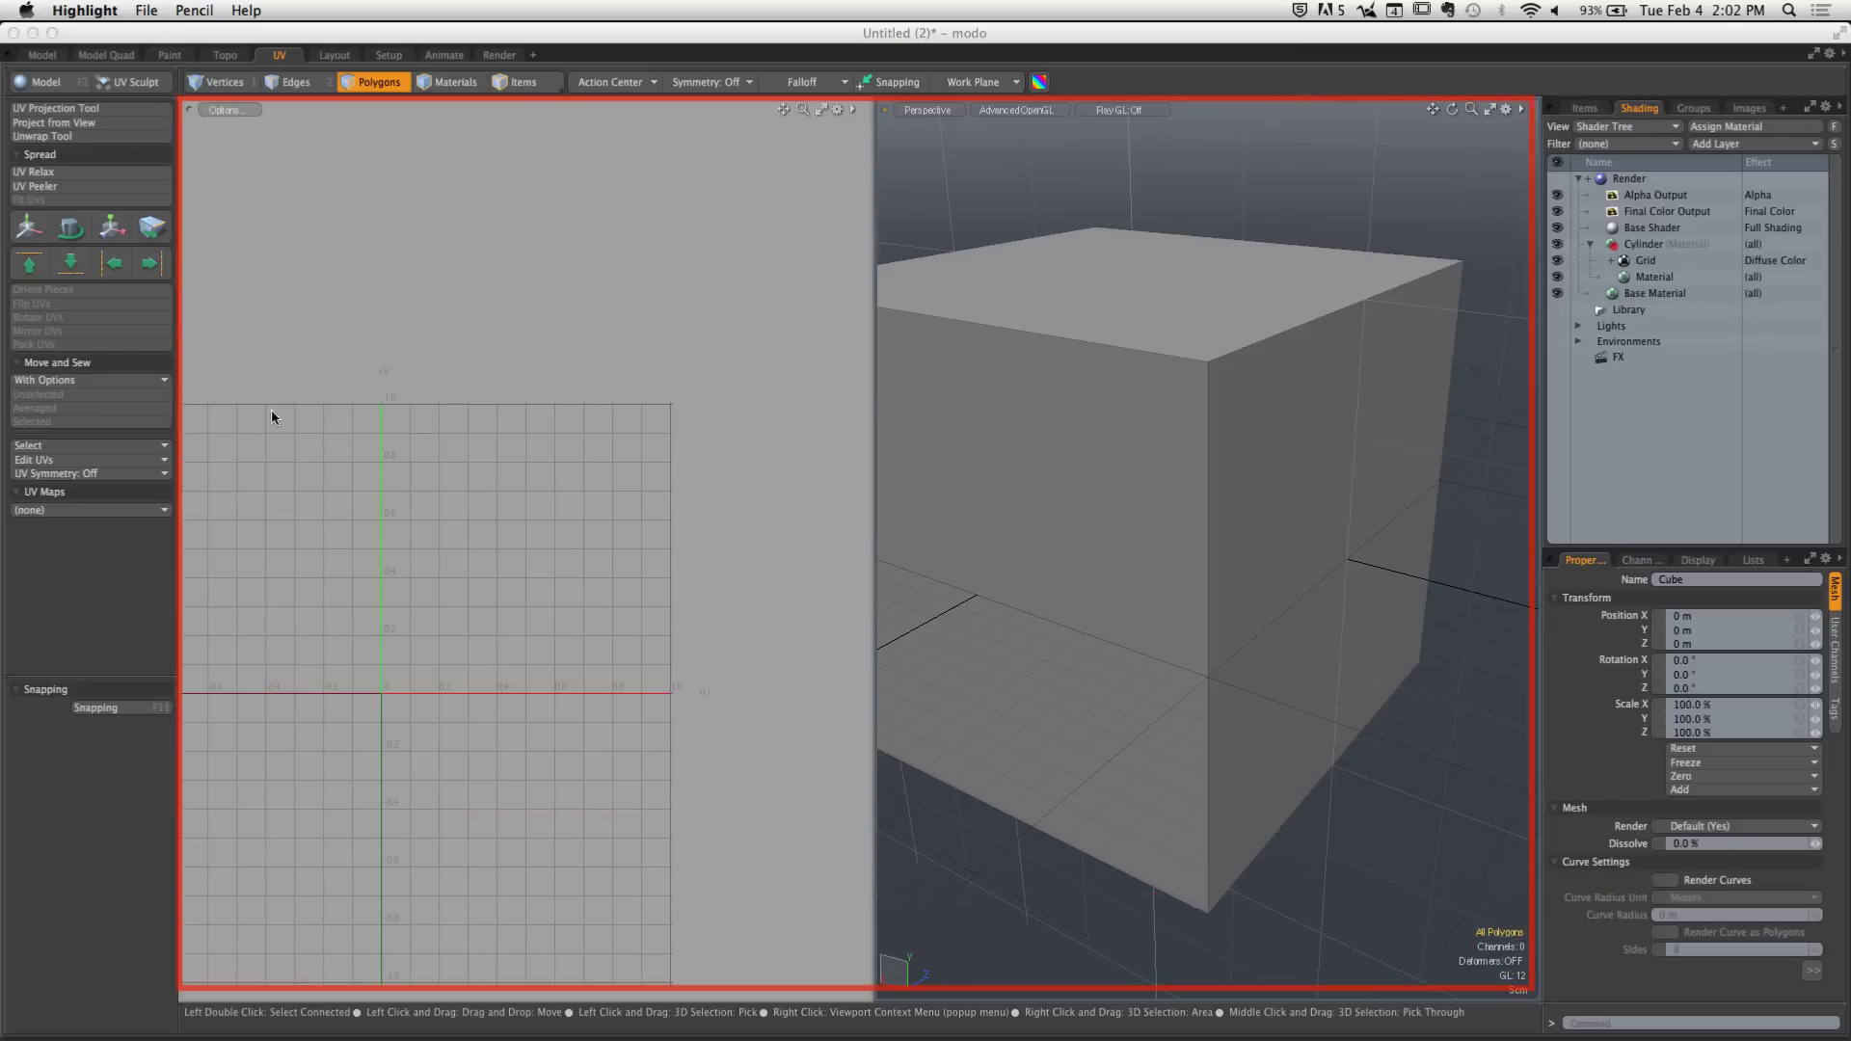
{"action": "mouse_move", "coordinate": [186, 115]}
{"action": "left_mouse_down"}
{"action": "mouse_move", "coordinate": [422, 387]}
{"action": "mouse_move", "coordinate": [786, 888]}
{"action": "left_mouse_up"}
{"action": "mouse_move", "coordinate": [716, 228]}
{"action": "left_mouse_down"}
{"action": "mouse_move", "coordinate": [268, 818]}
{"action": "mouse_move", "coordinate": [234, 923]}
{"action": "left_mouse_up"}
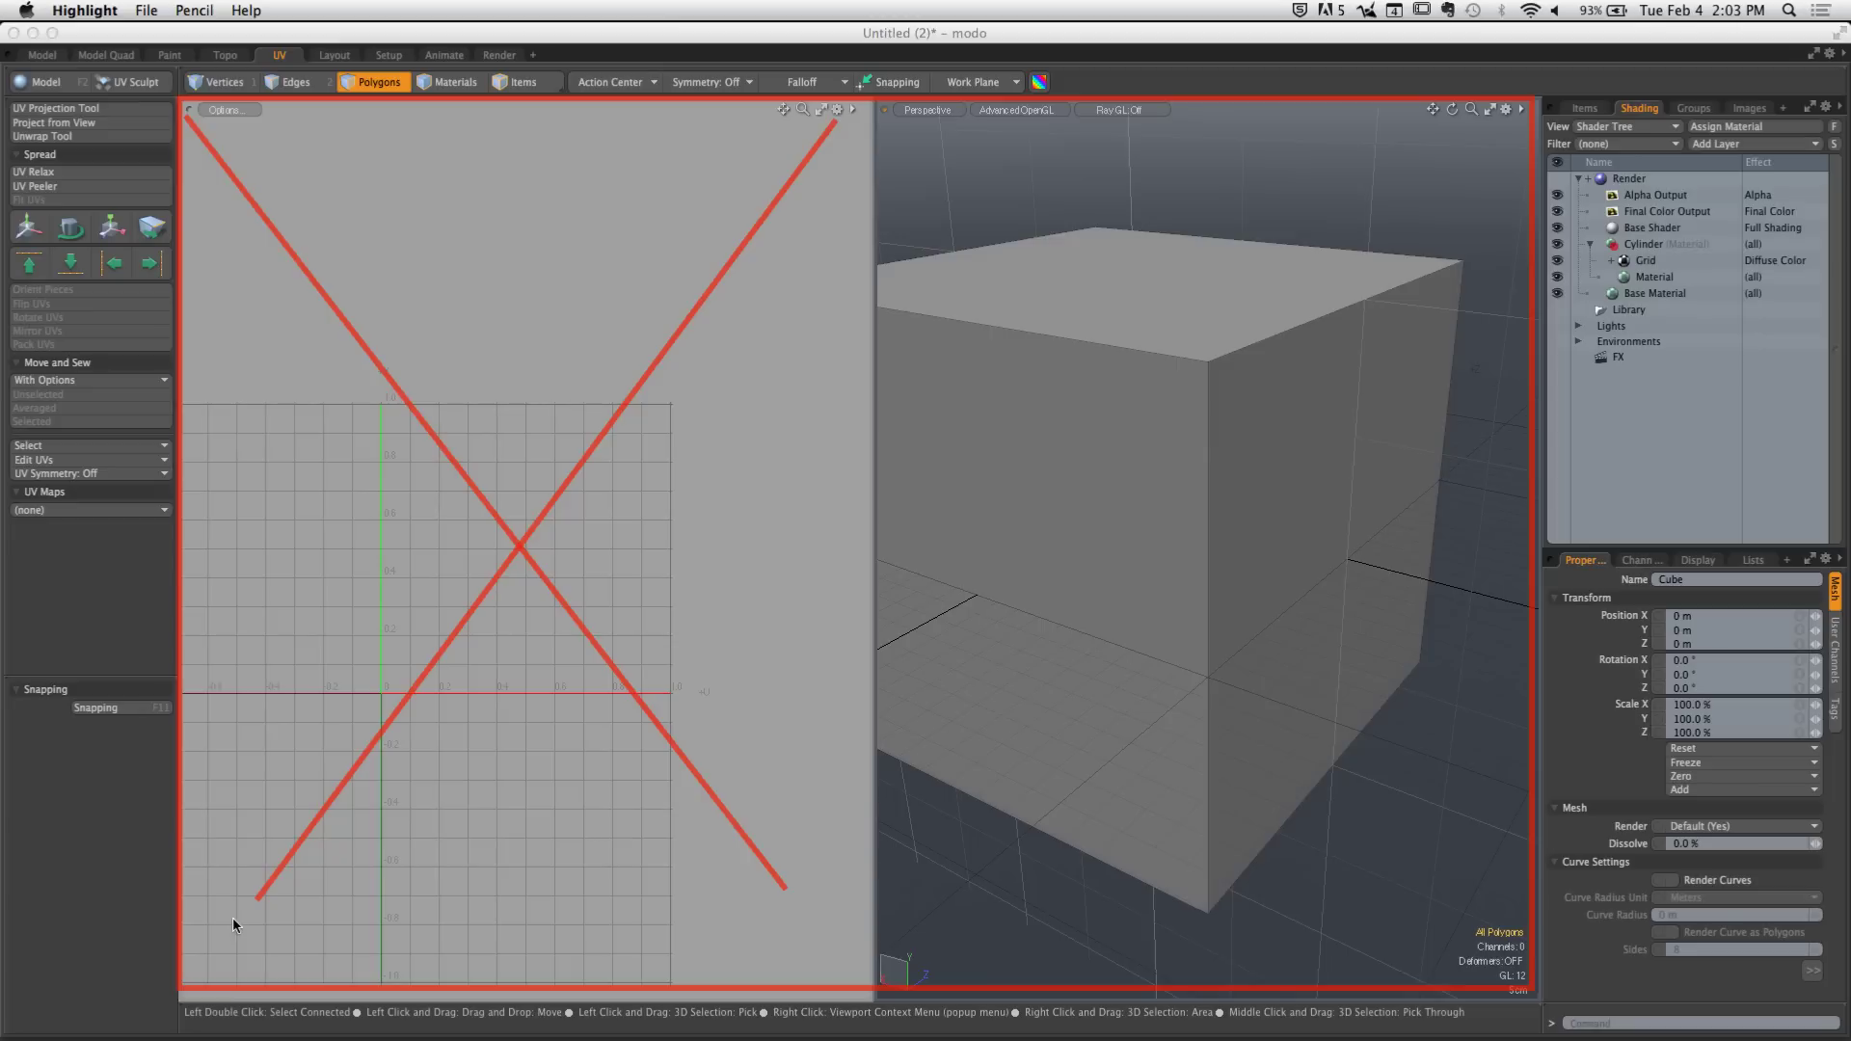
{"action": "key", "text": "Escape"}
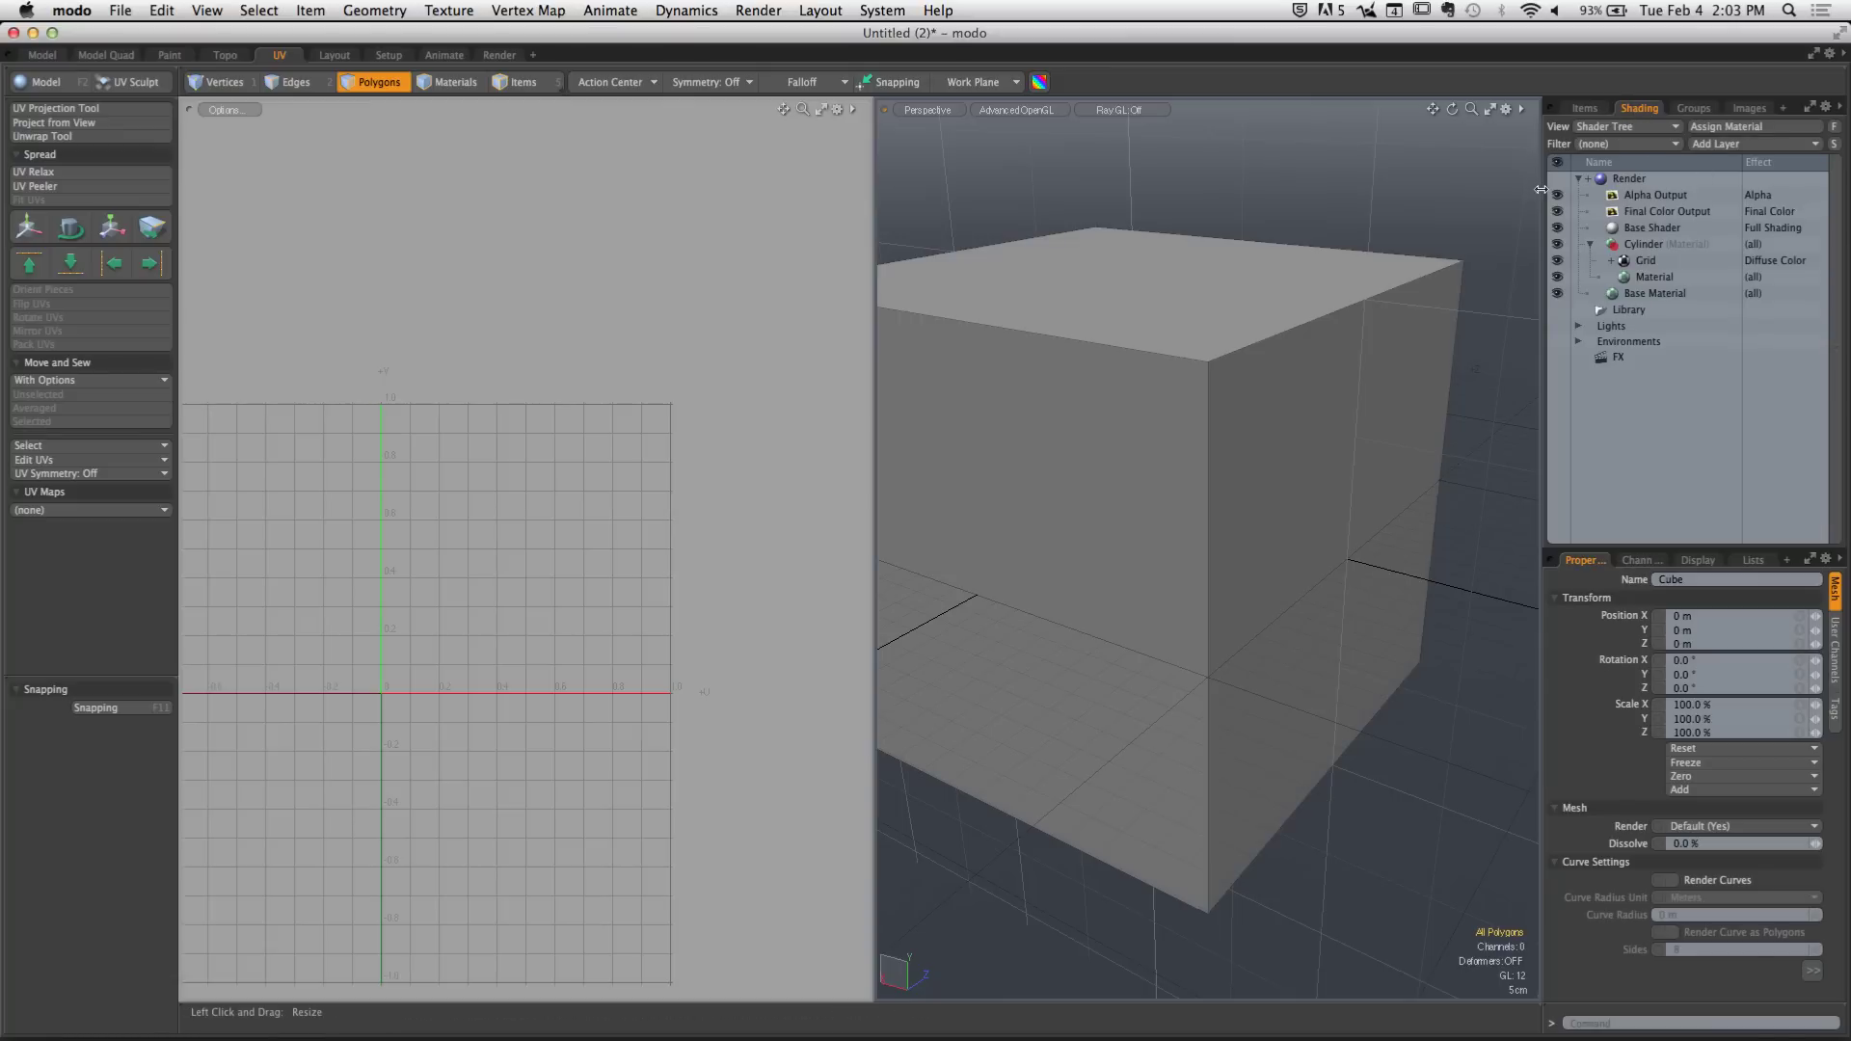
Switch from the shader tree to the item list showing the scene's objects
{"action": "left_click", "coordinate": [1586, 109]}
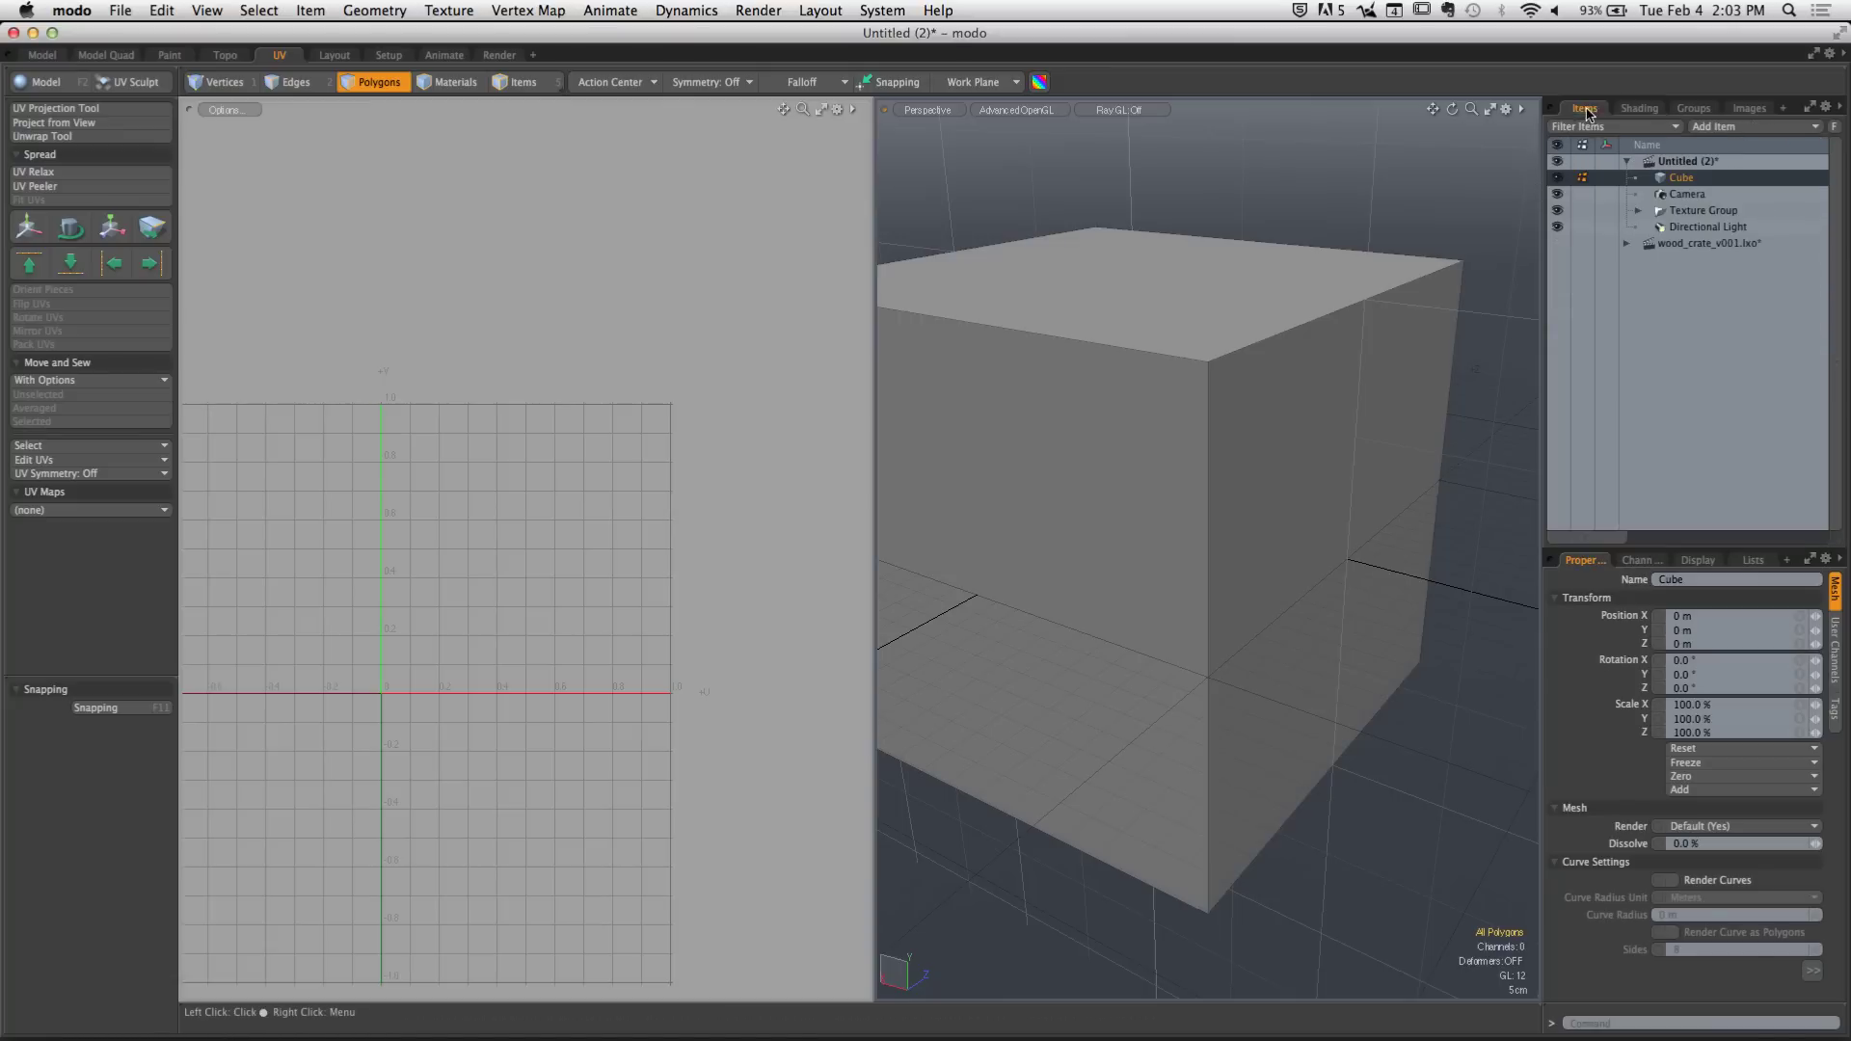
{"action": "left_click", "coordinate": [1639, 114]}
{"action": "left_click", "coordinate": [1586, 109]}
{"action": "left_click", "coordinate": [1639, 109]}
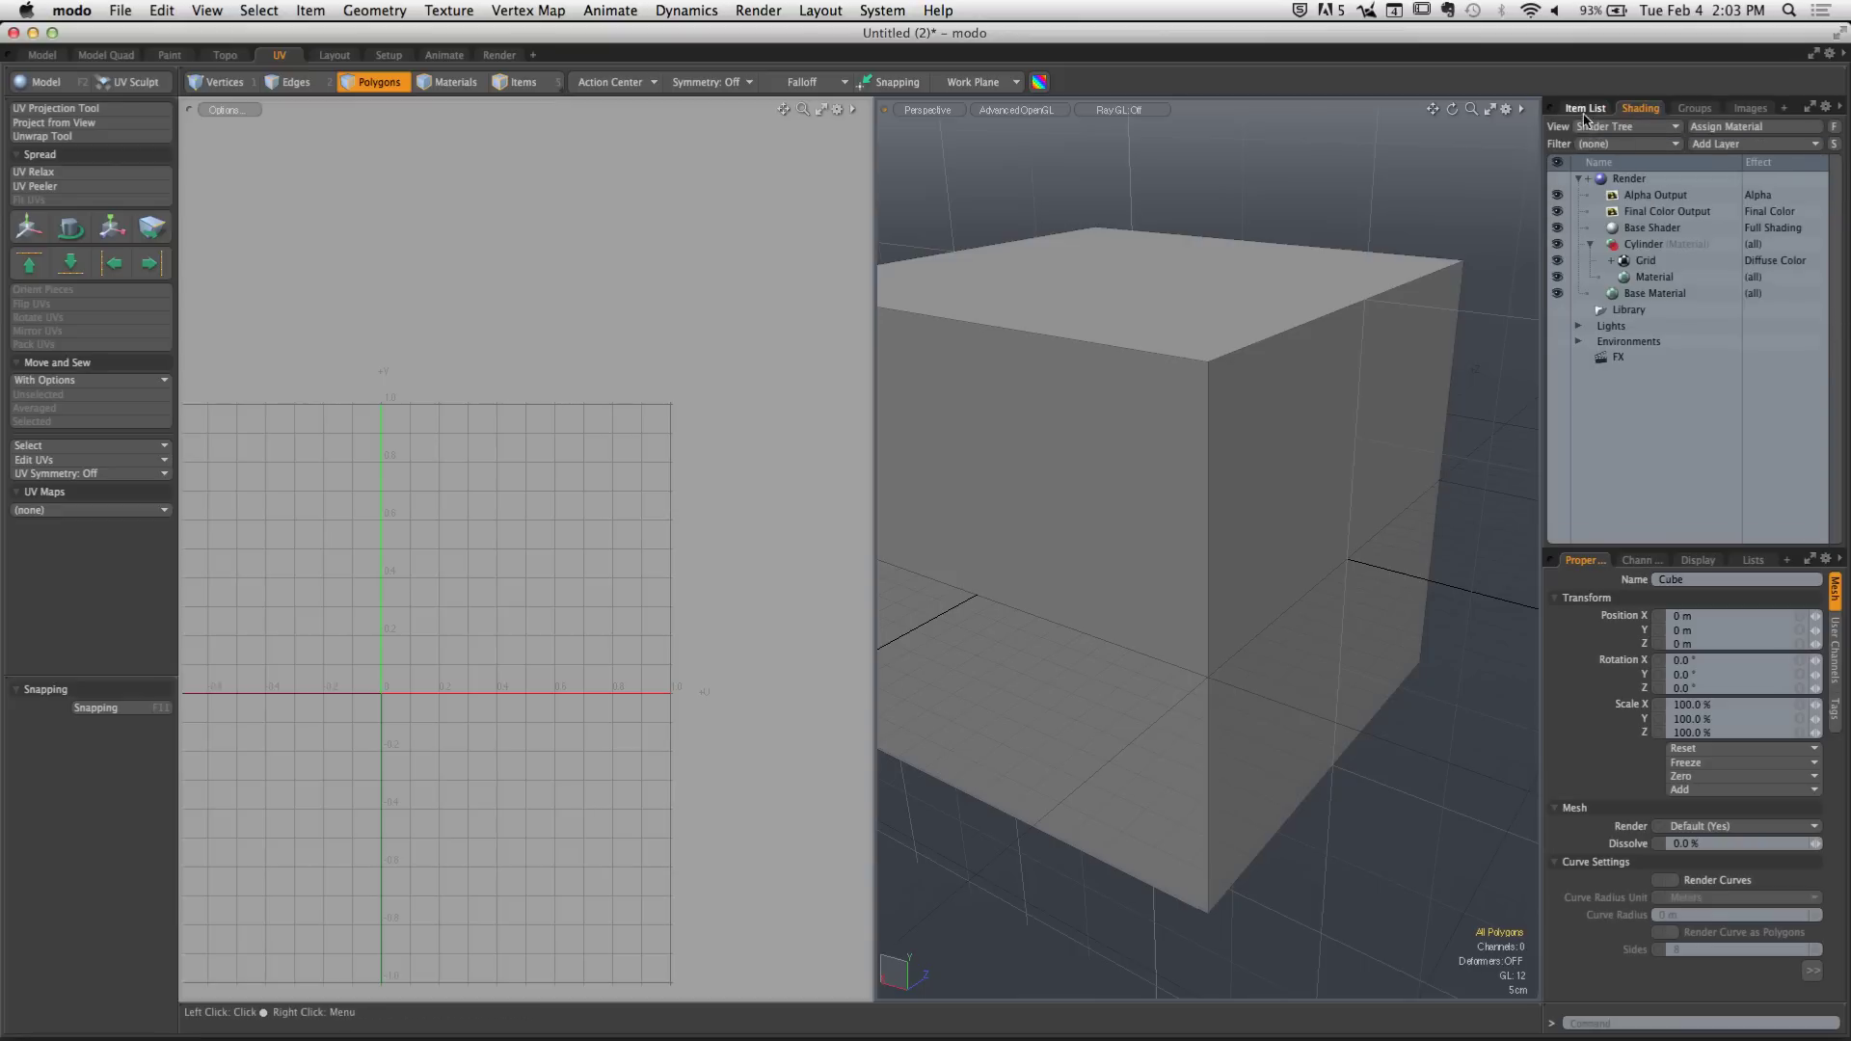
{"action": "left_click", "coordinate": [1585, 109]}
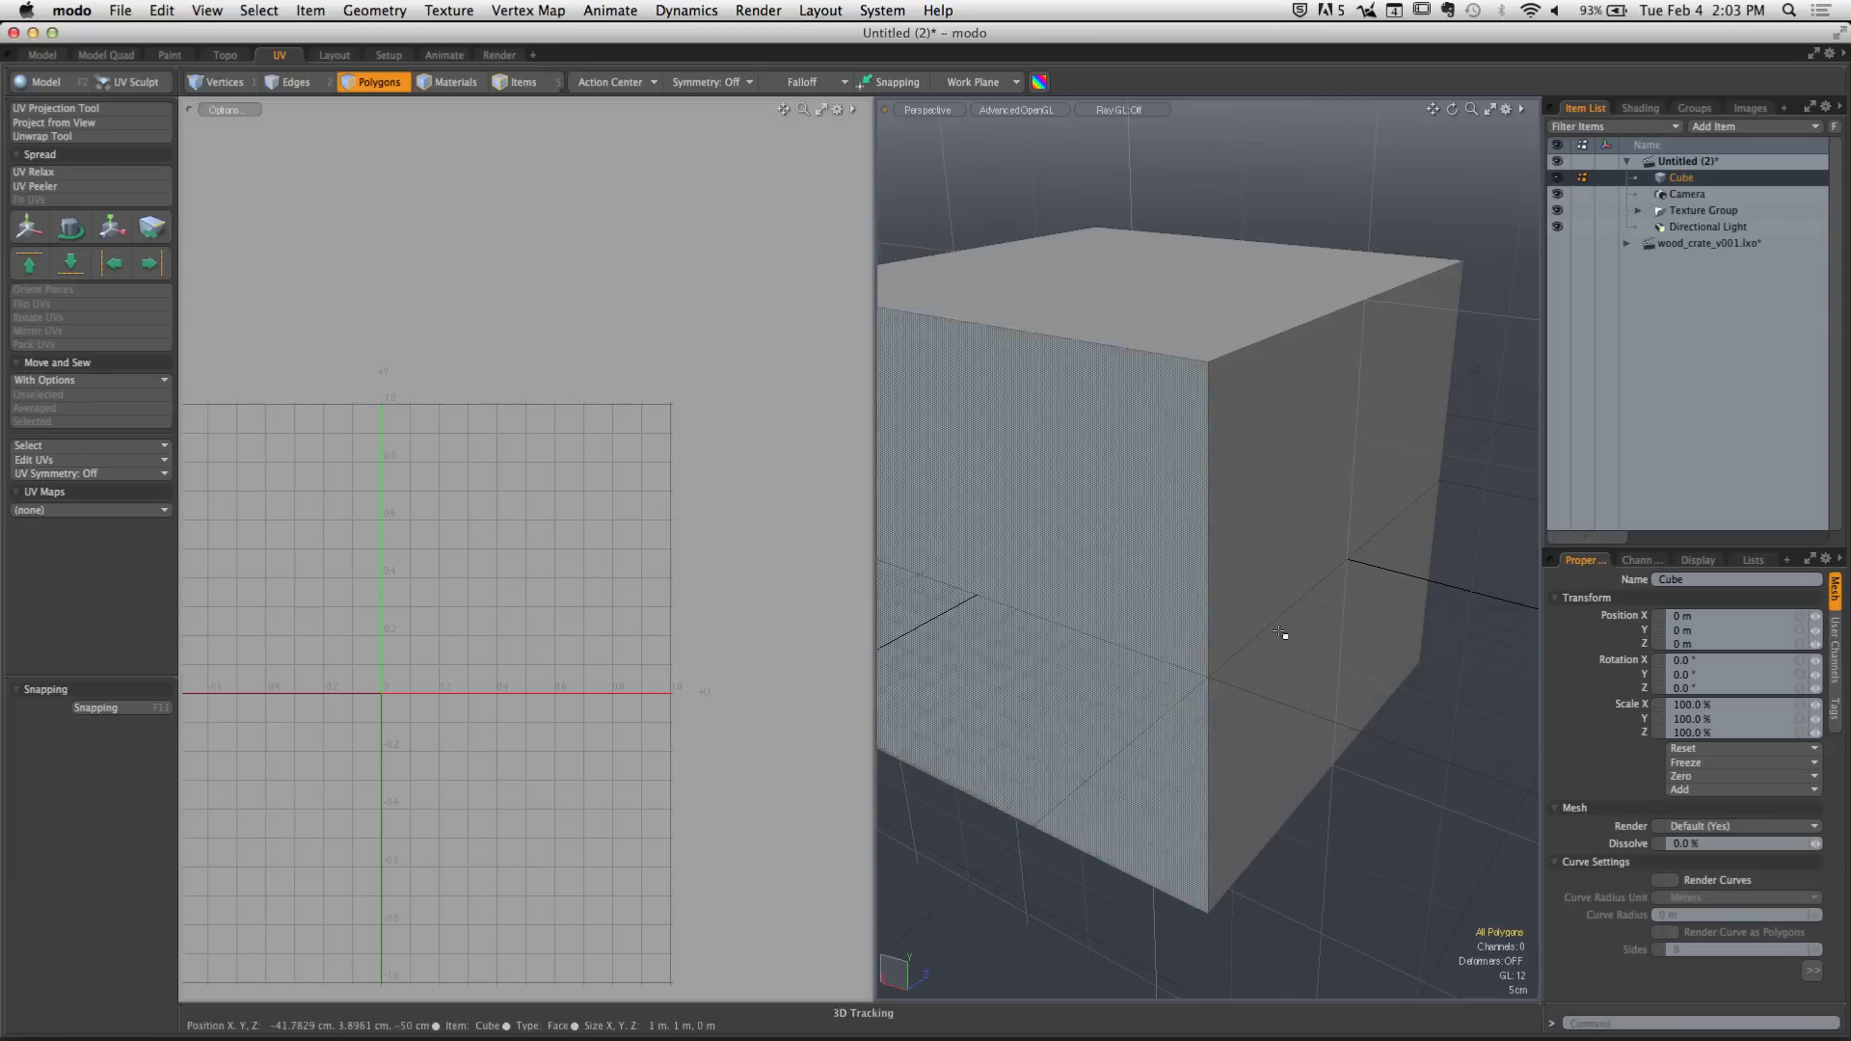
Display and enlarge the vertex map lists, expand the UV Maps group and select the cube's Texture map
{"action": "left_click", "coordinate": [1753, 560]}
{"action": "left_click_drag", "start_coordinate": [1712, 547], "coordinate": [1712, 434]}
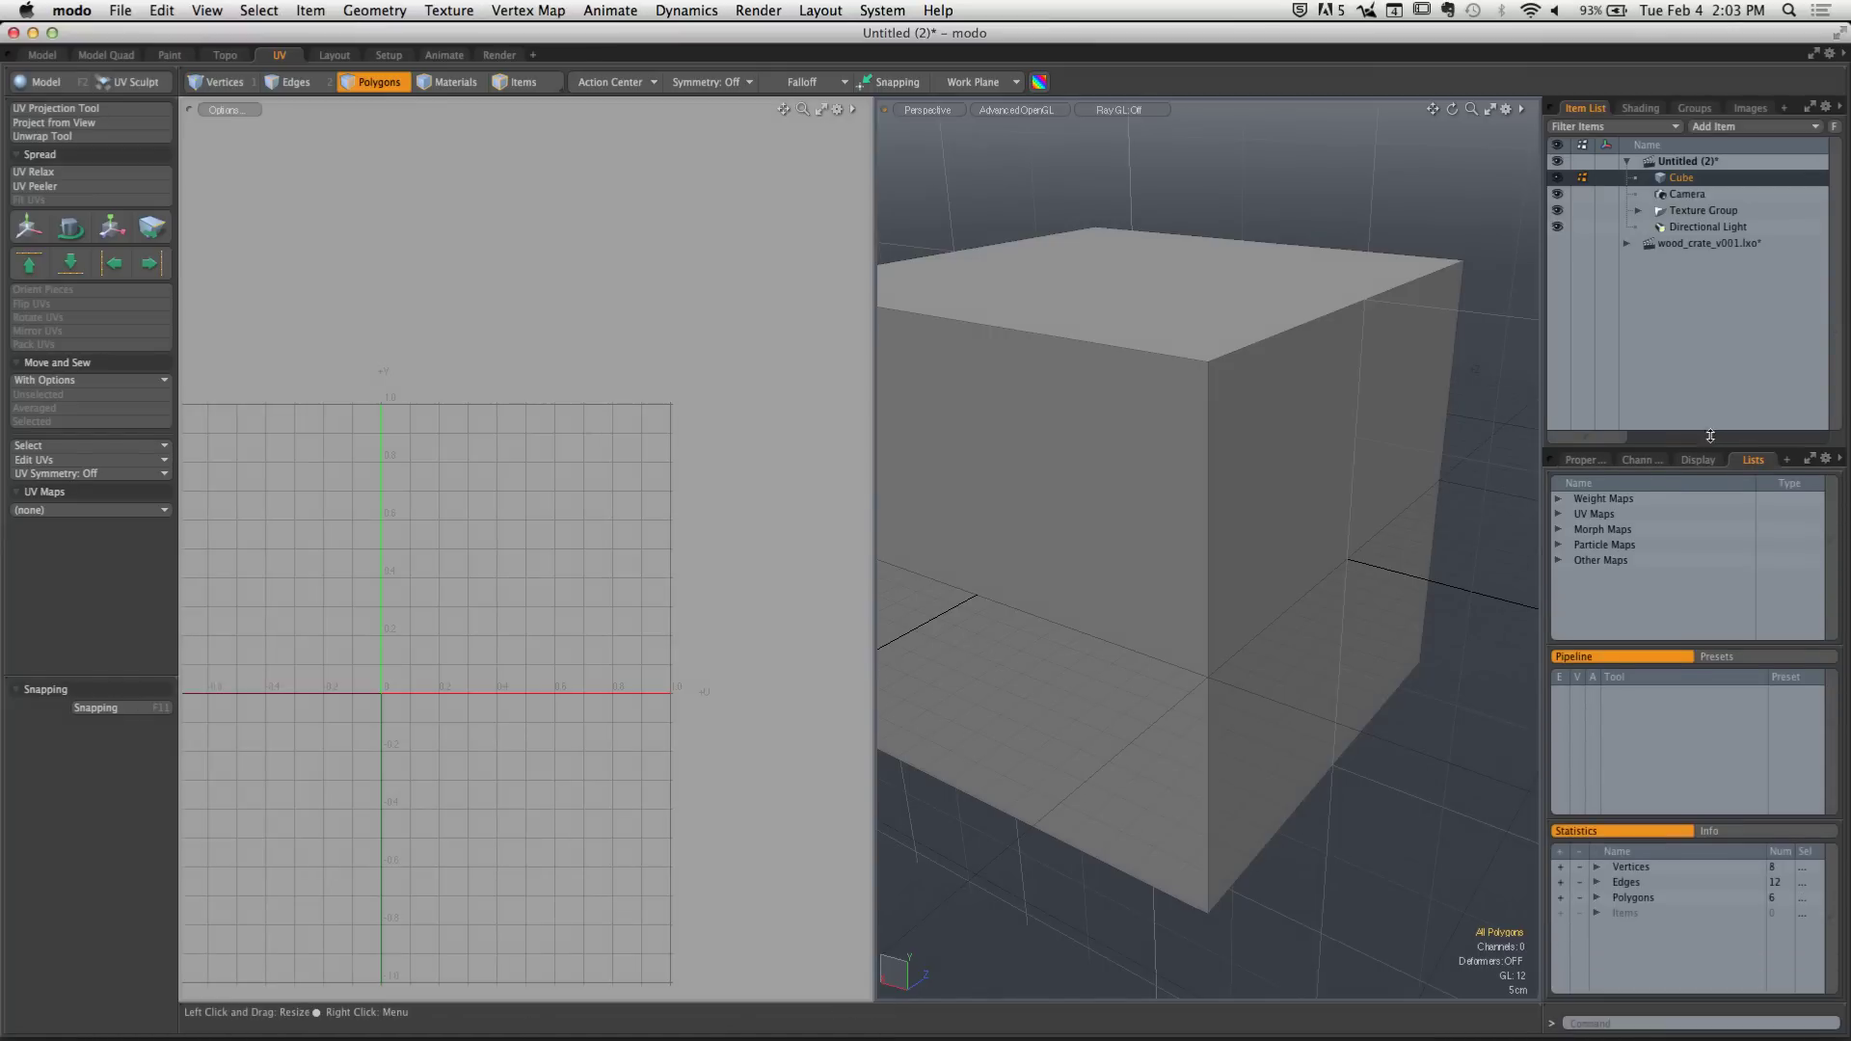
{"action": "left_click", "coordinate": [1557, 499]}
{"action": "left_click", "coordinate": [1605, 514]}
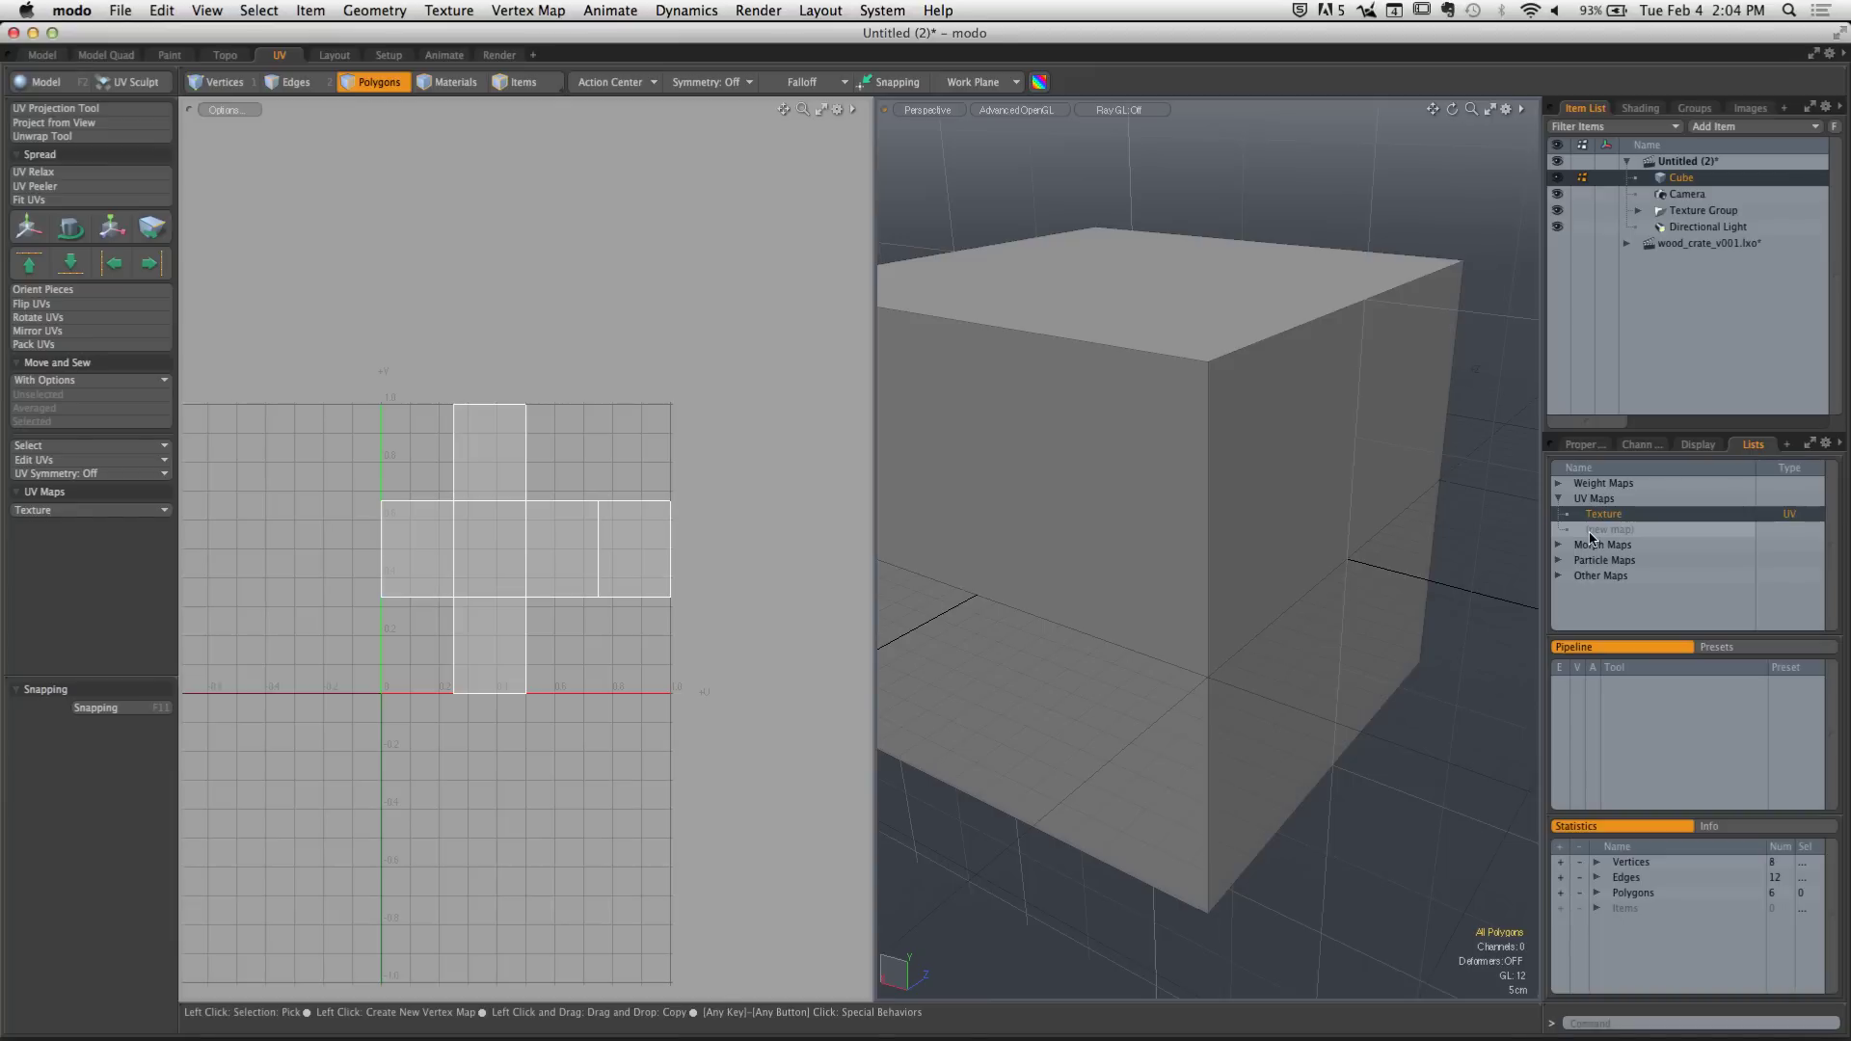
Select all of the cube's connected polygons in the UV view and clear the selection
{"action": "double_click", "coordinate": [497, 559]}
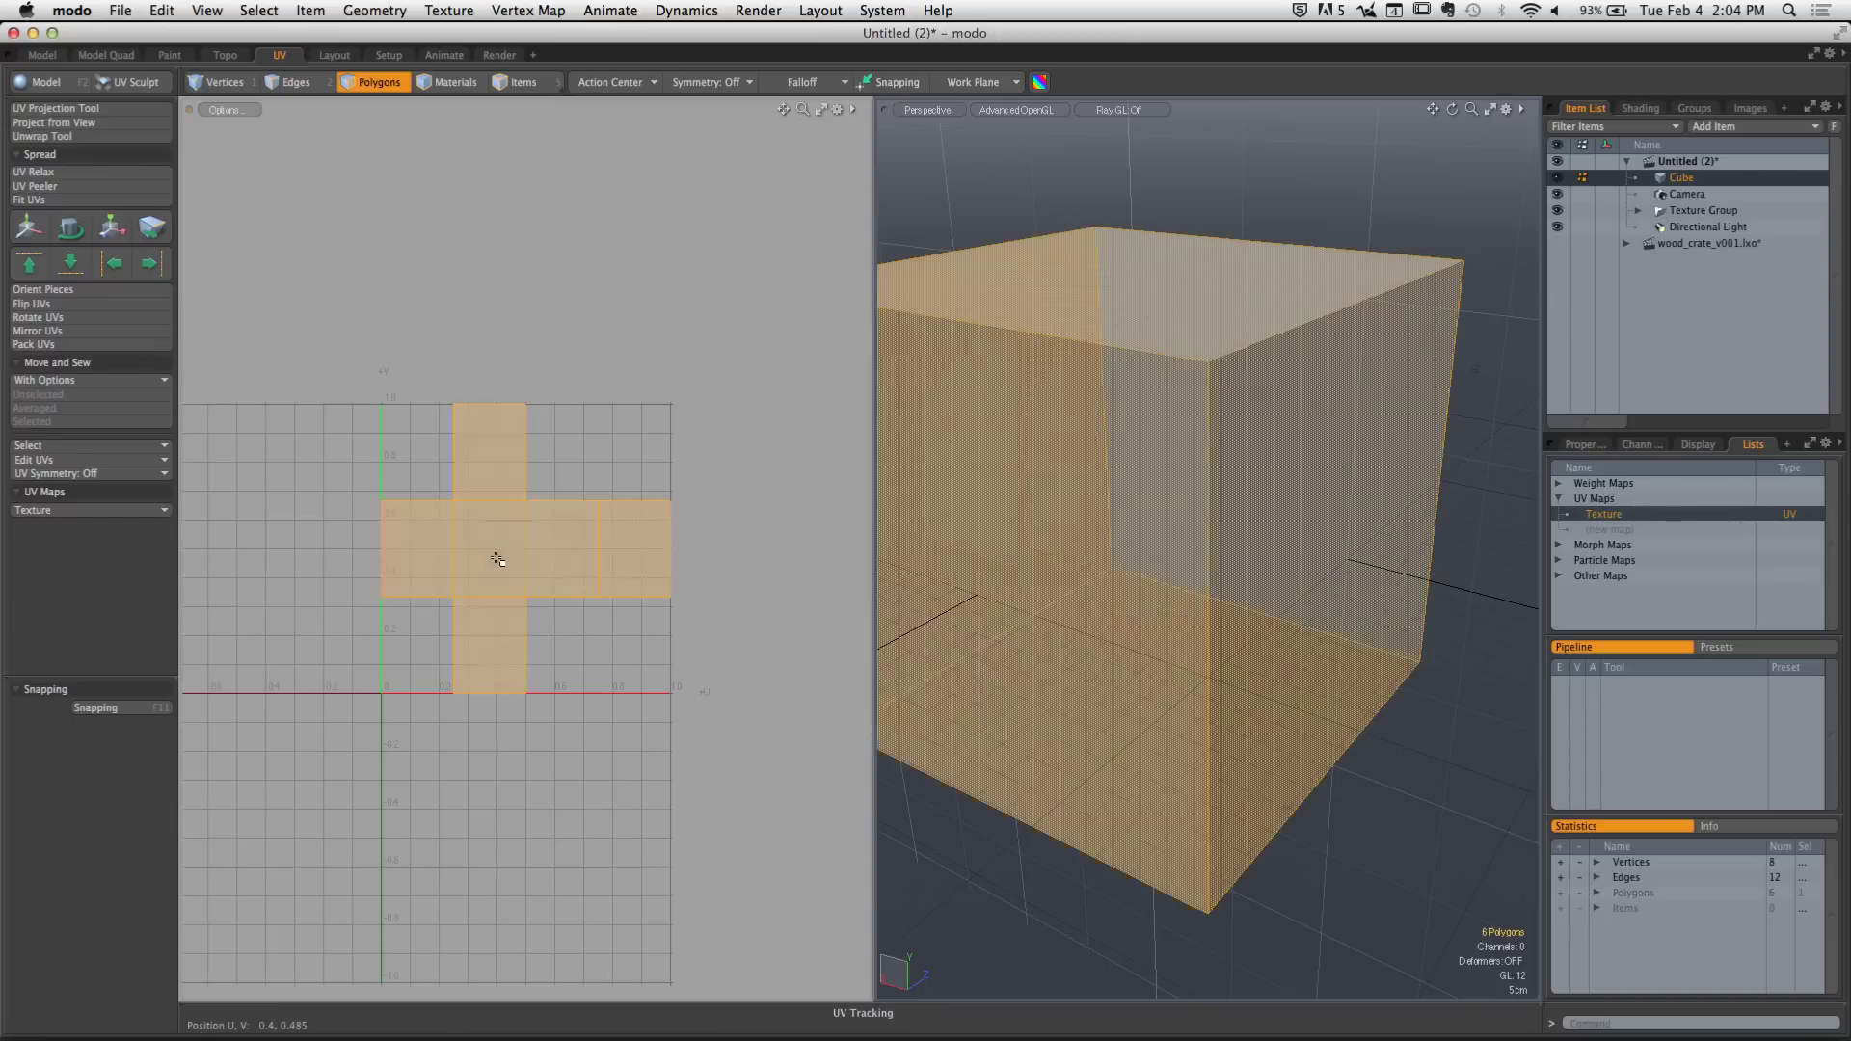
{"action": "left_click", "coordinate": [497, 559]}
{"action": "left_click", "coordinate": [692, 388]}
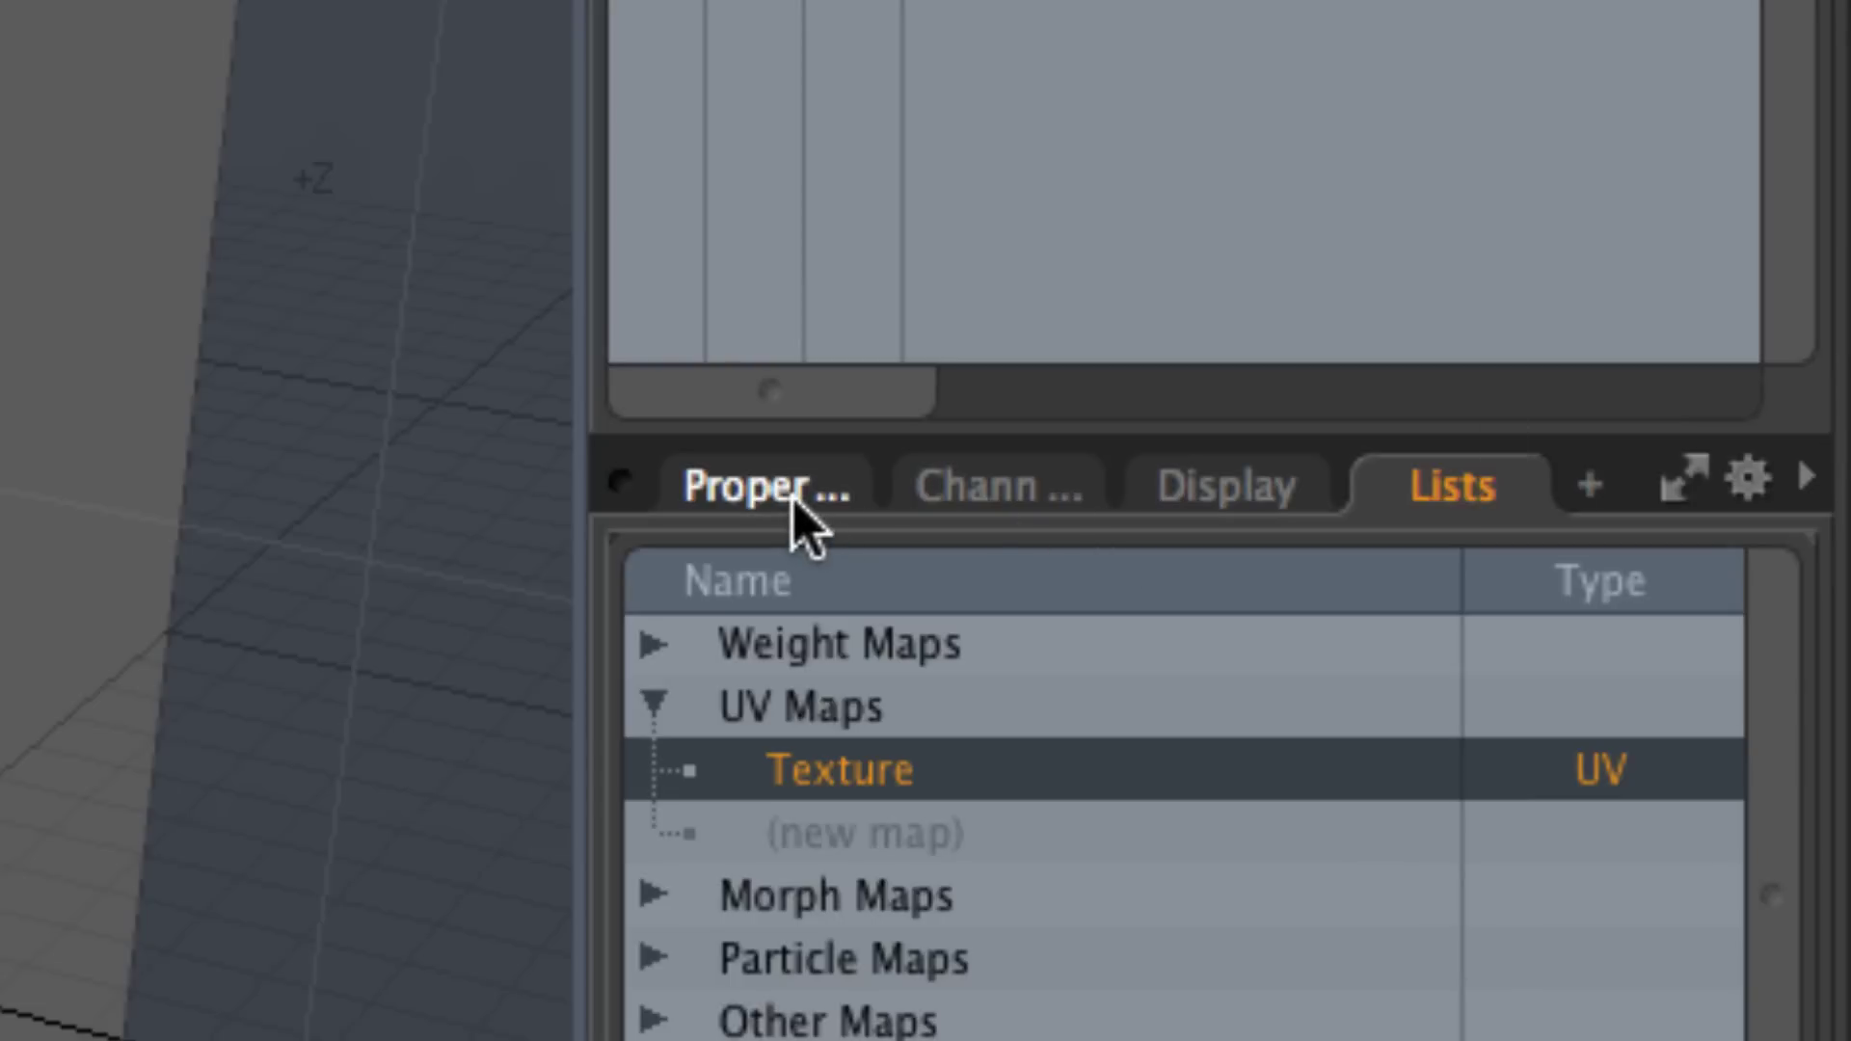
Look through the cube's properties, channels and display settings, and return to the vertex map lists
{"action": "left_click", "coordinate": [800, 511]}
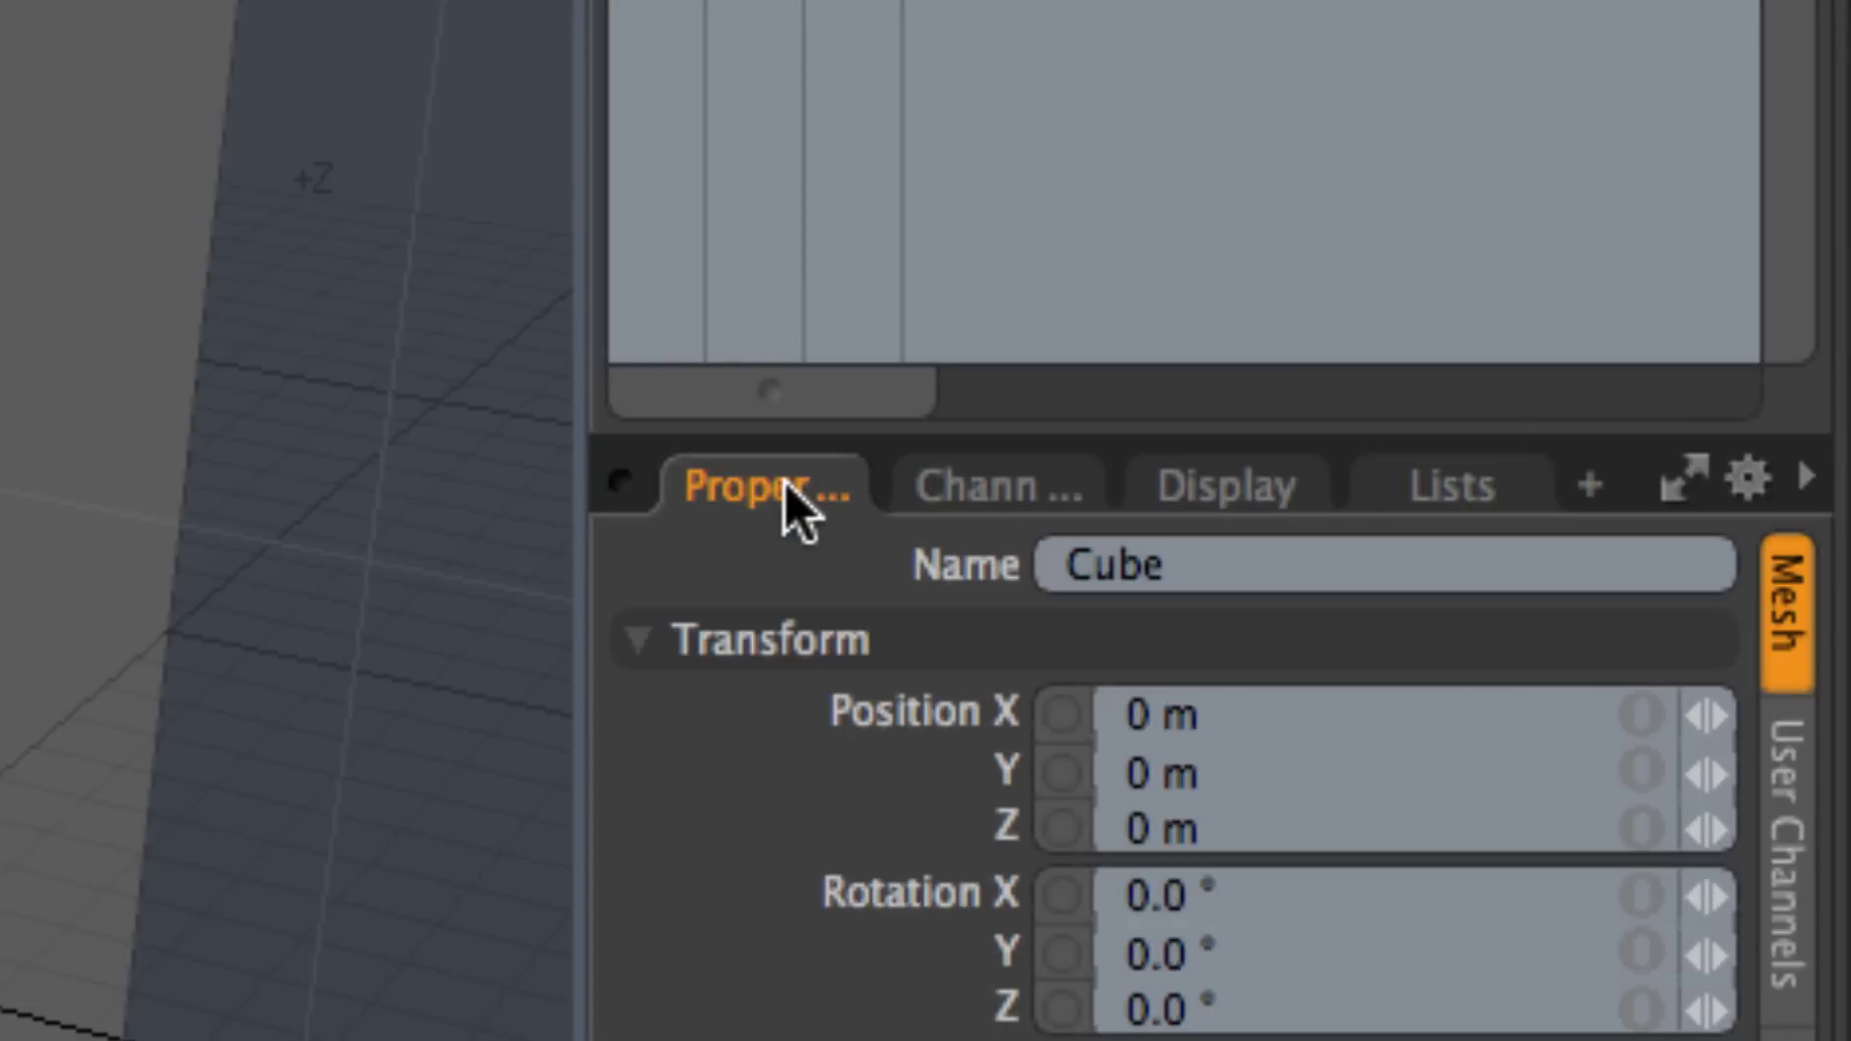
{"action": "left_click", "coordinate": [1055, 493]}
{"action": "left_click", "coordinate": [1171, 497]}
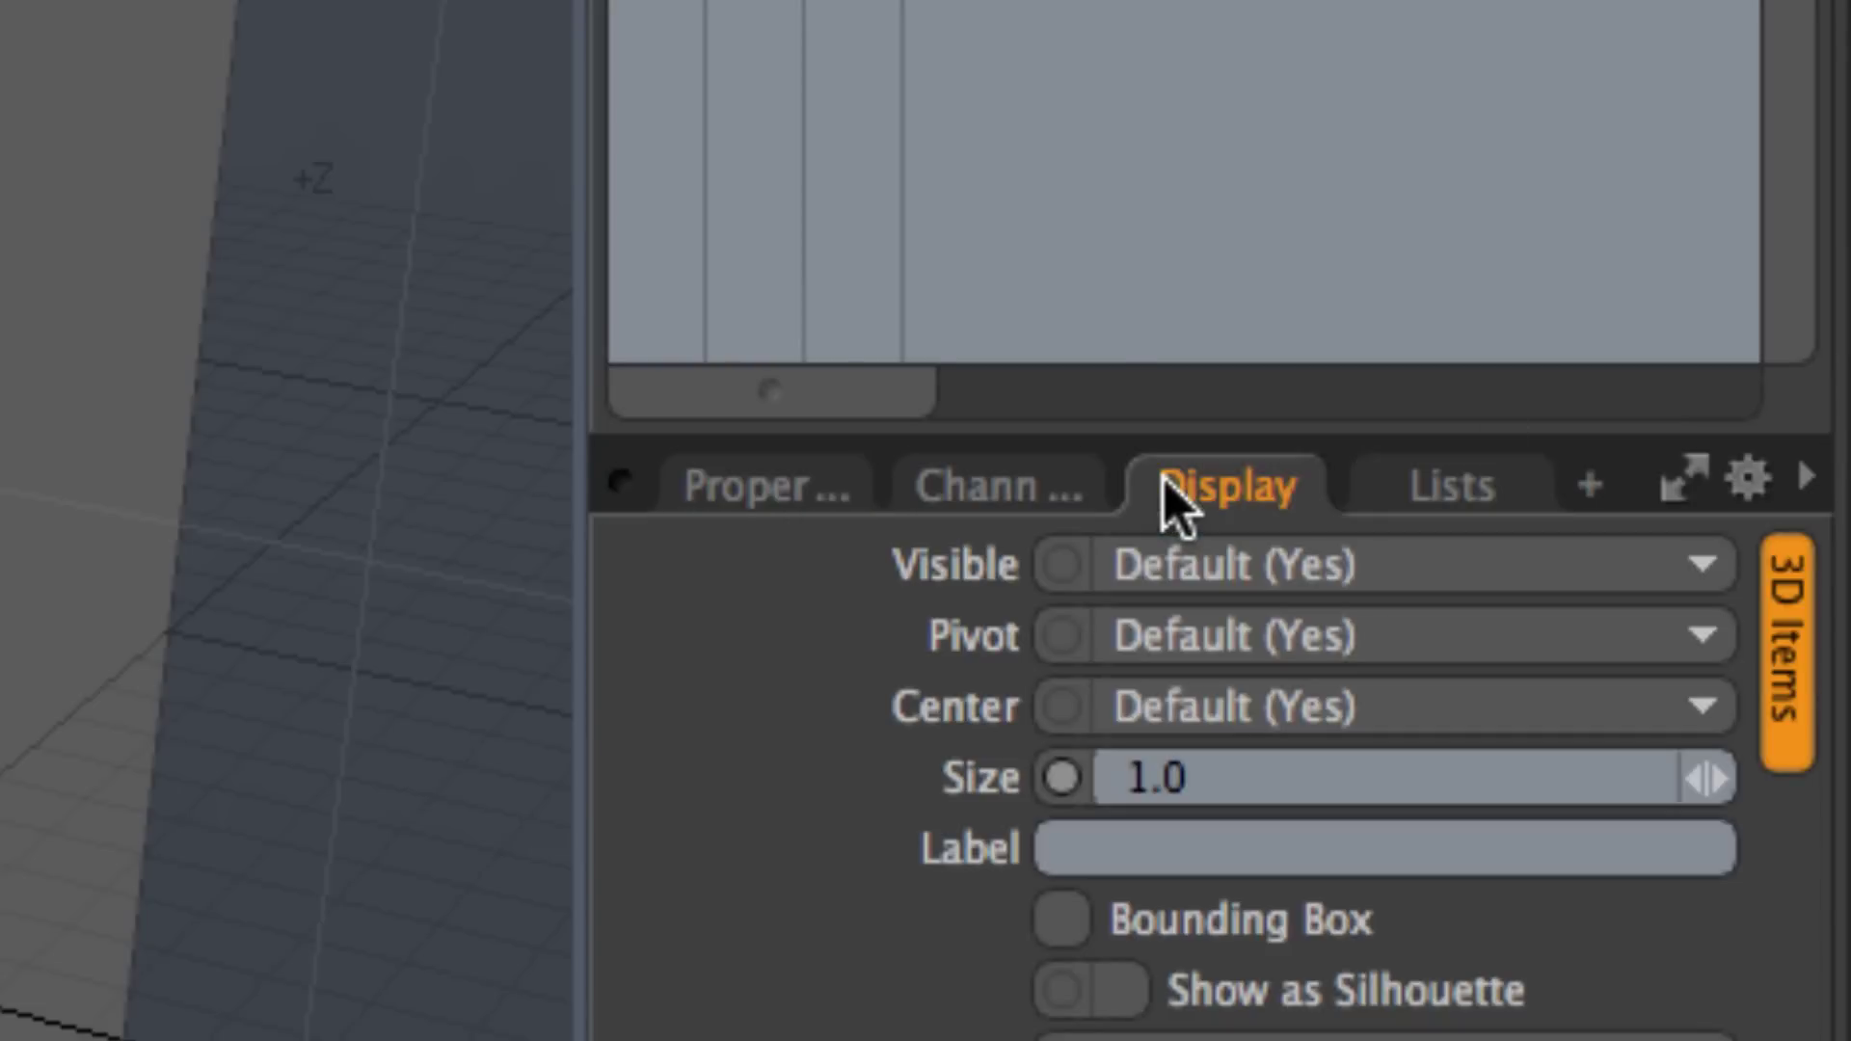
{"action": "left_click", "coordinate": [1424, 503]}
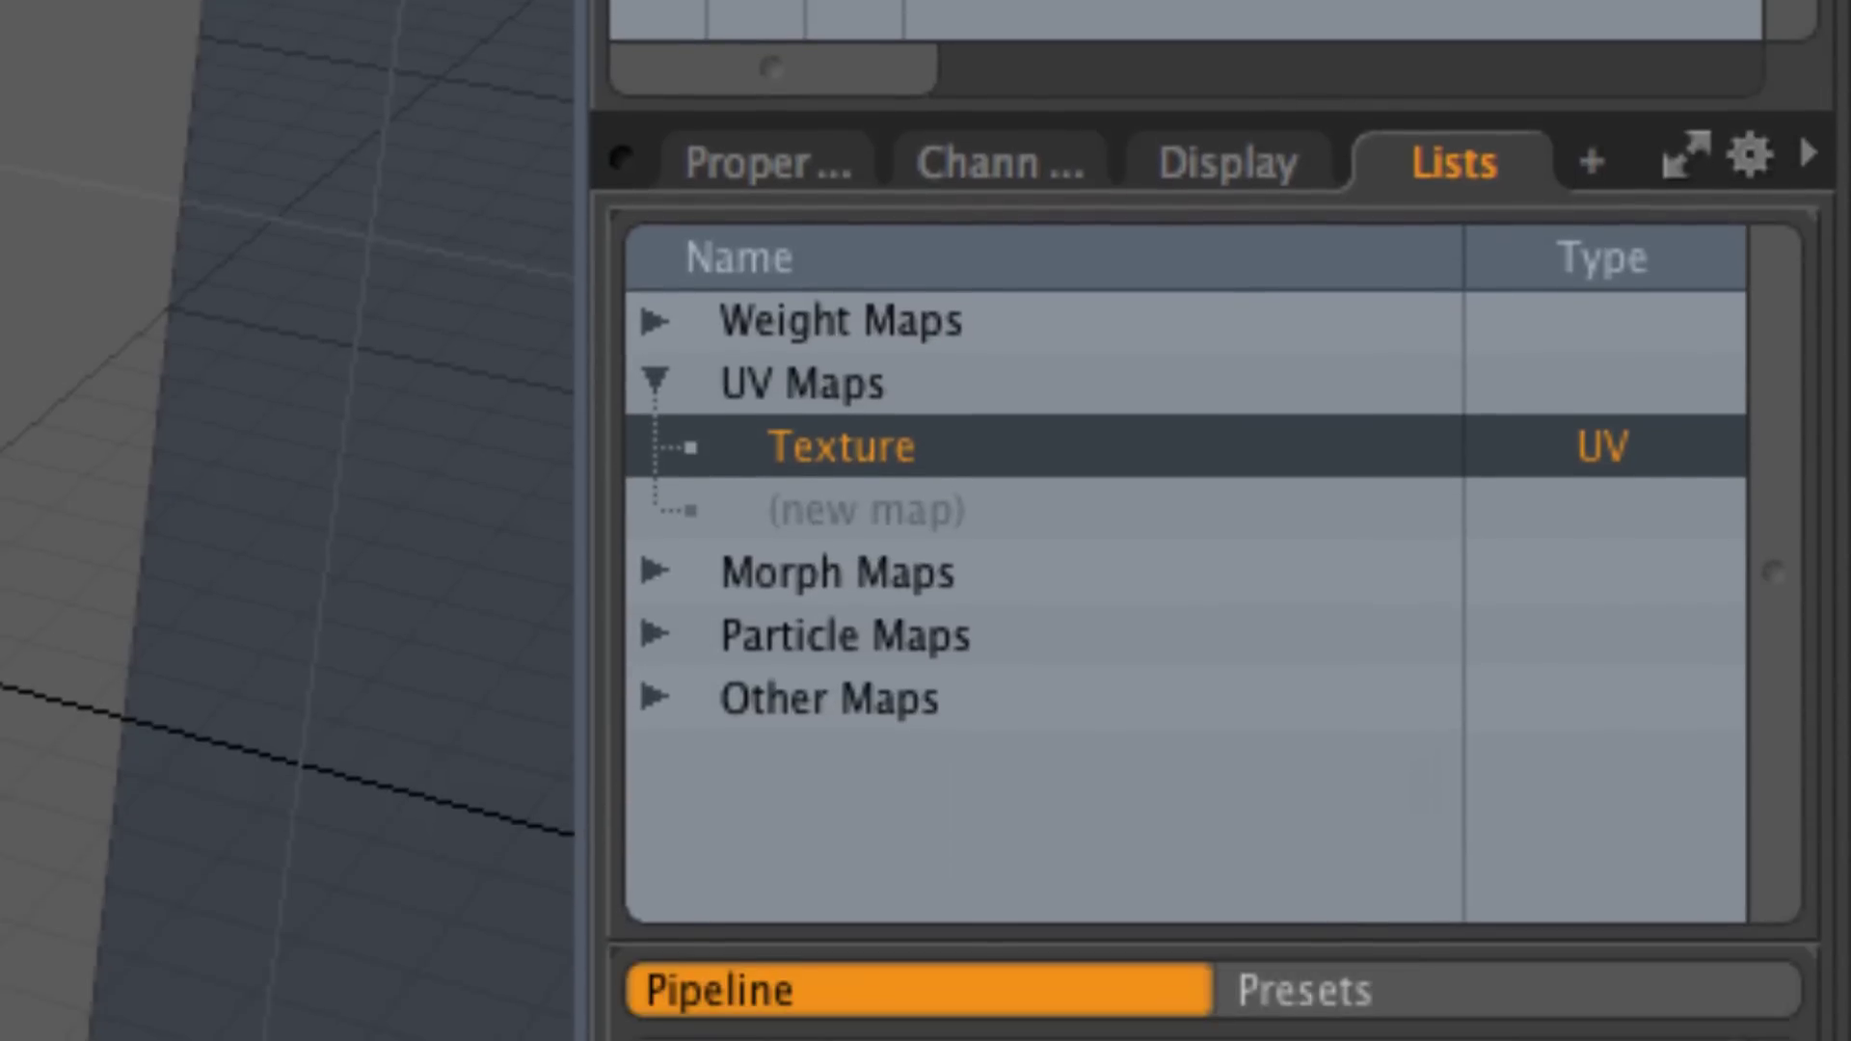
{"action": "double_click", "coordinate": [927, 451]}
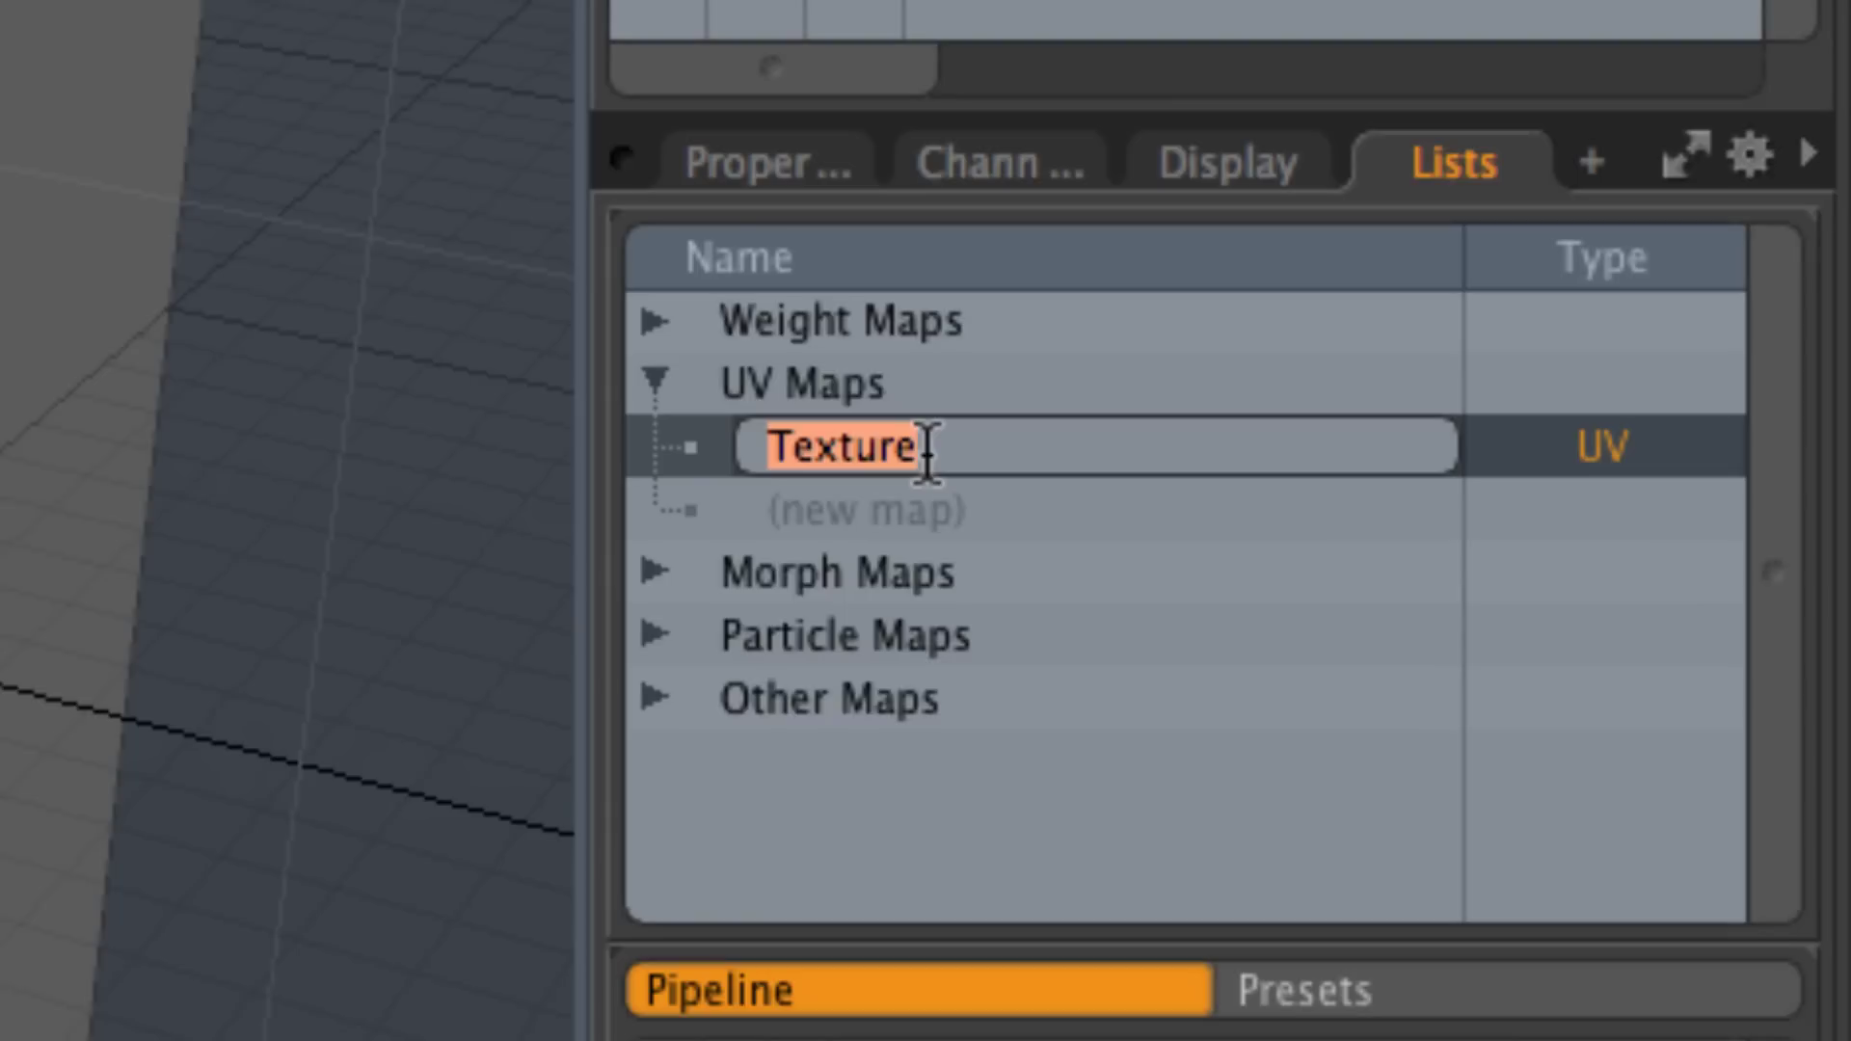
{"action": "left_click", "coordinate": [980, 424]}
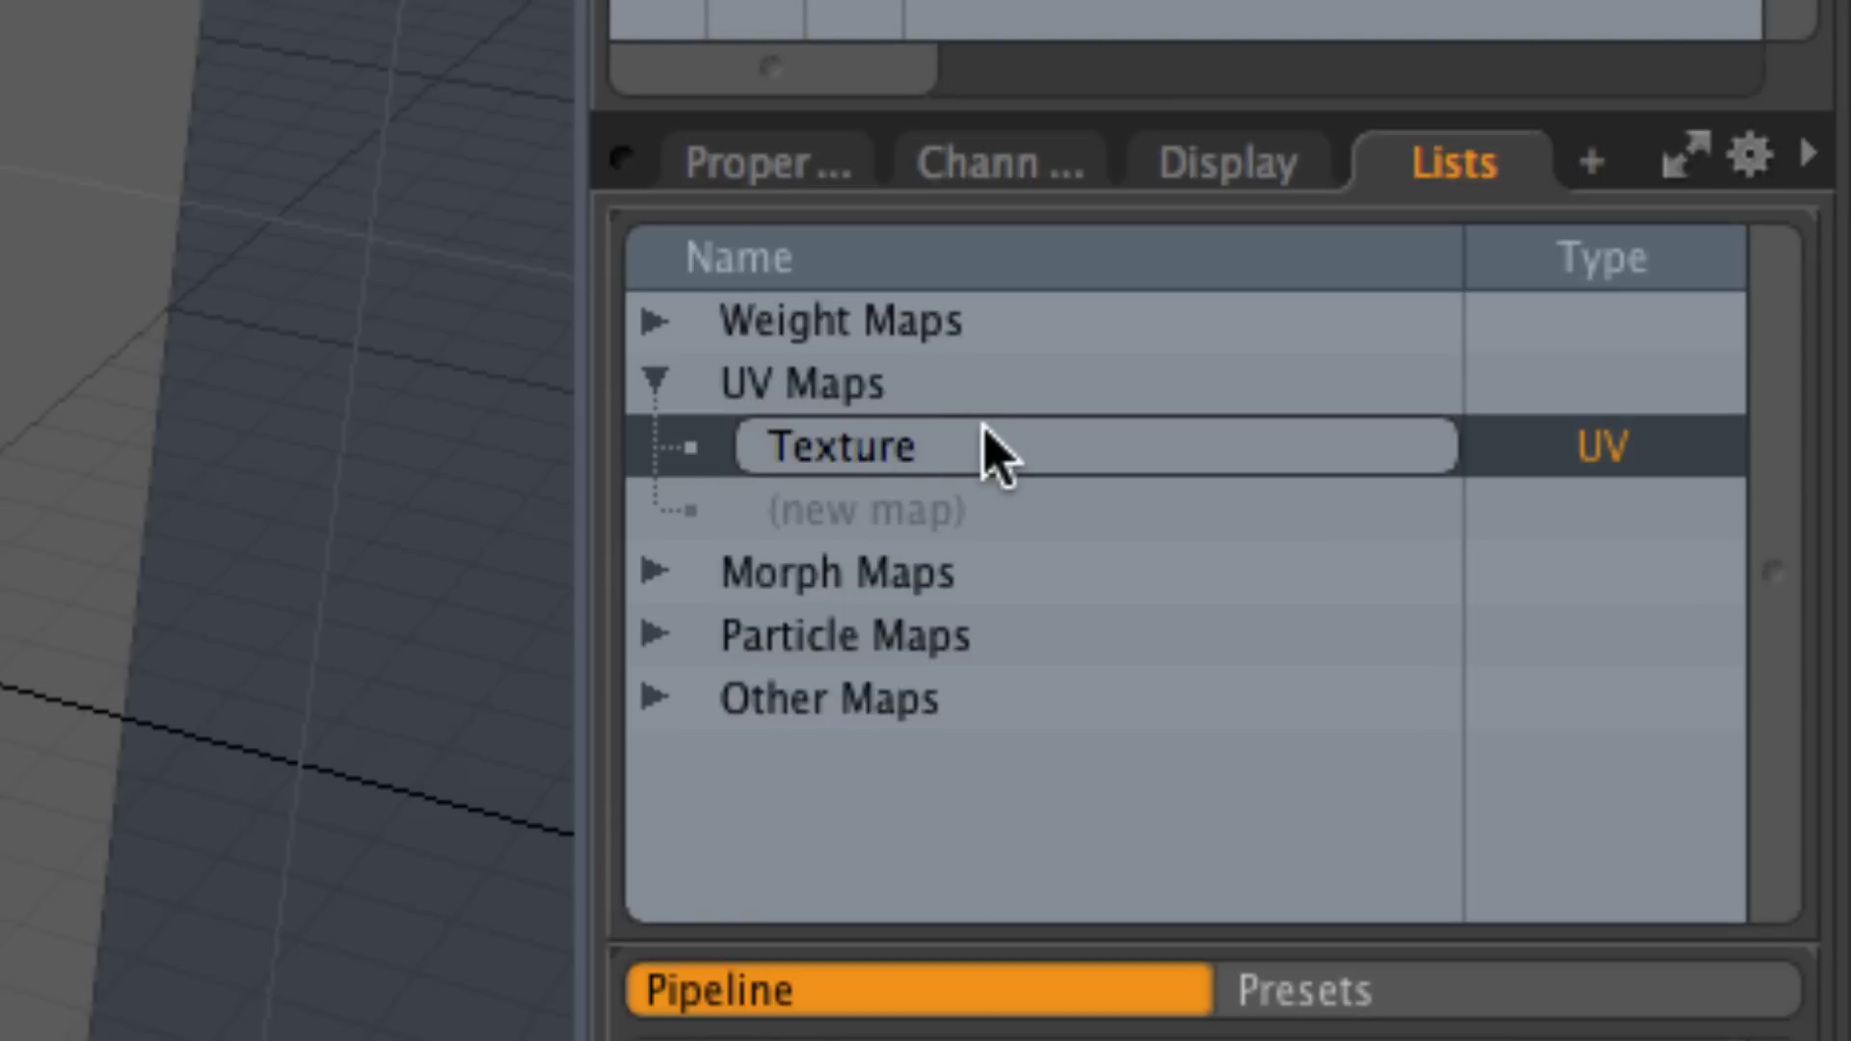
{"action": "left_click", "coordinate": [906, 508]}
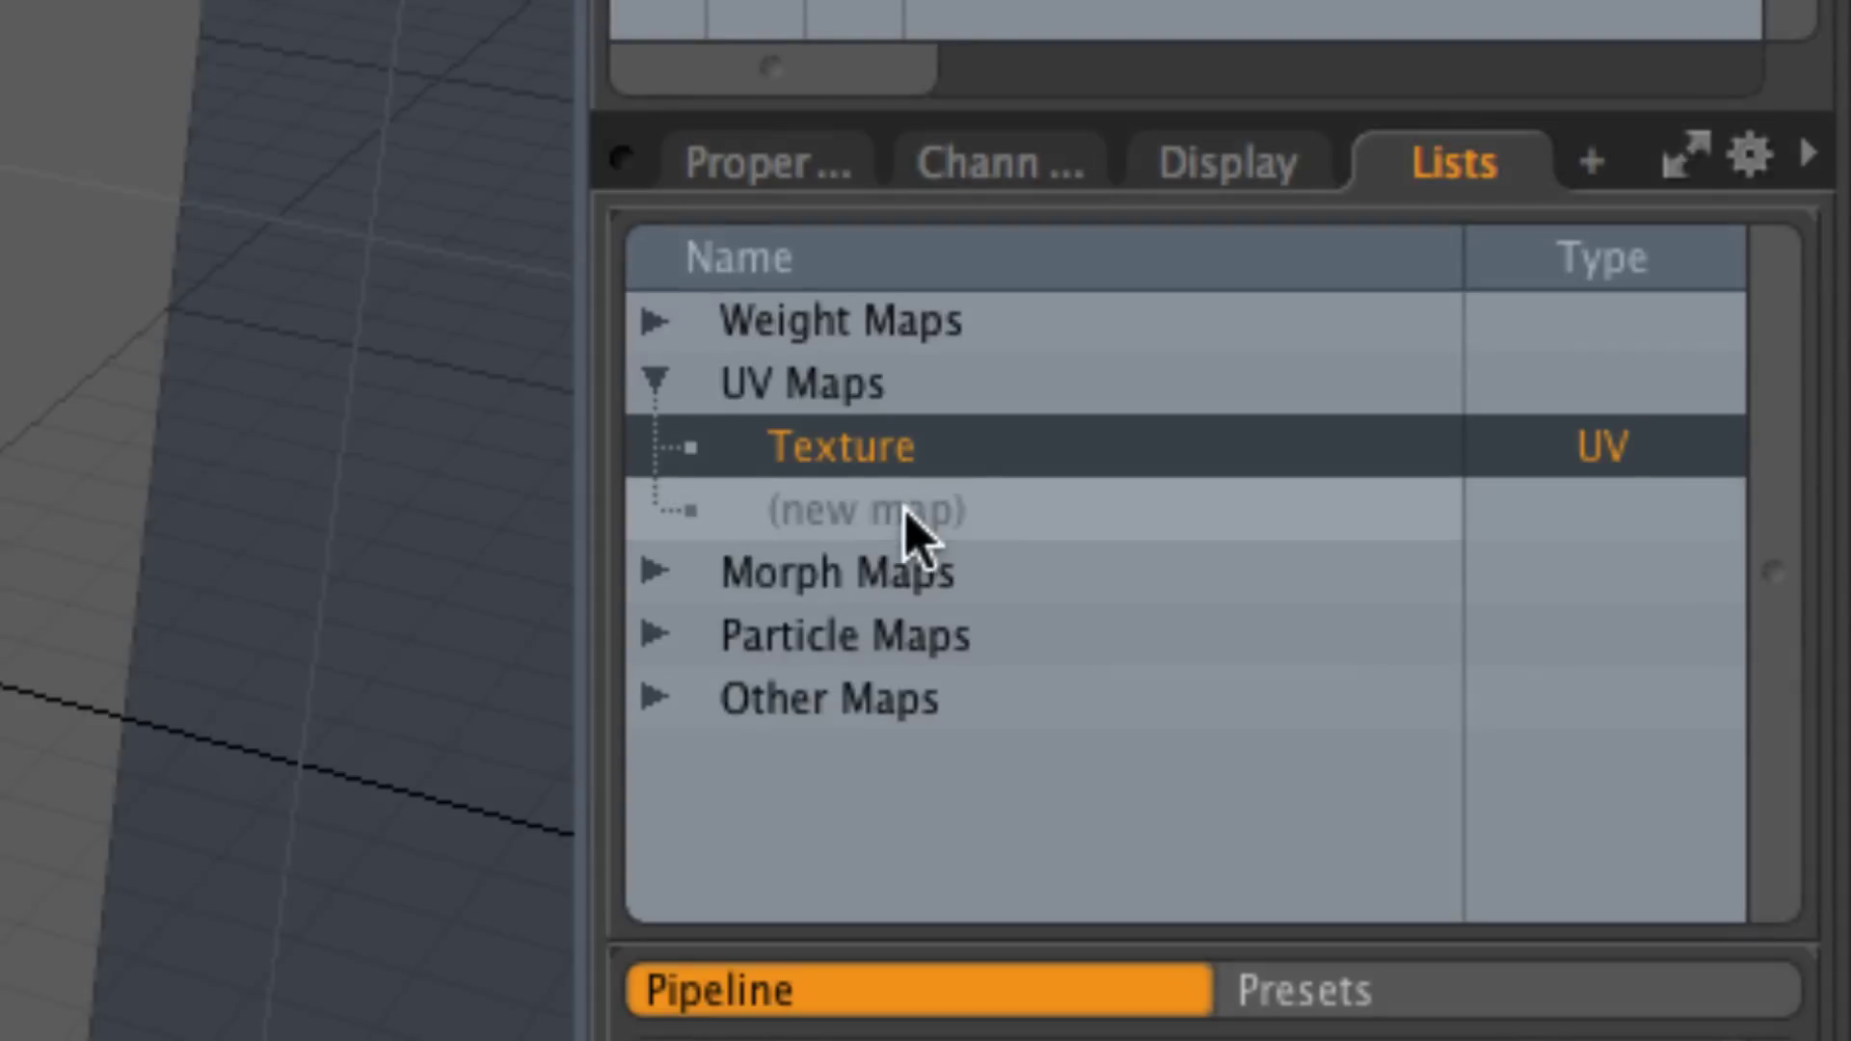
Rename the cube's Texture UV map as Box
{"action": "right_click", "coordinate": [925, 453]}
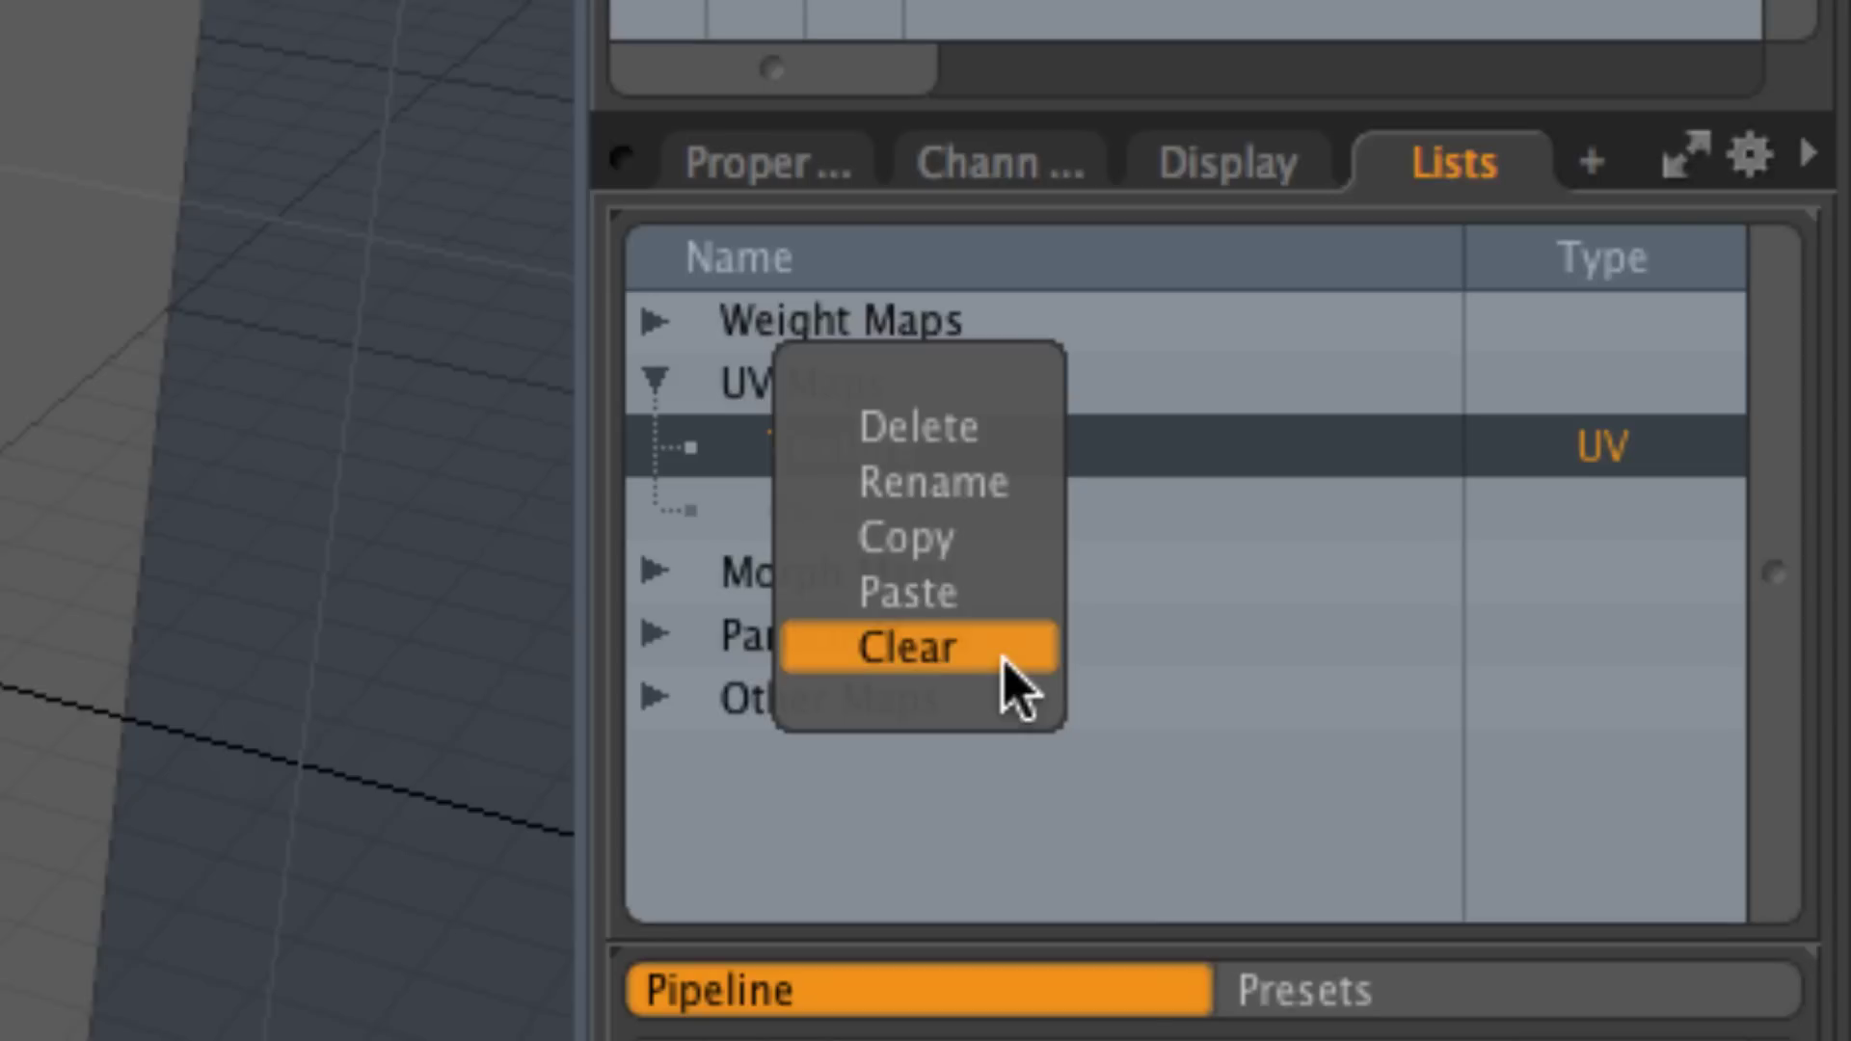
{"action": "left_click", "coordinate": [976, 485]}
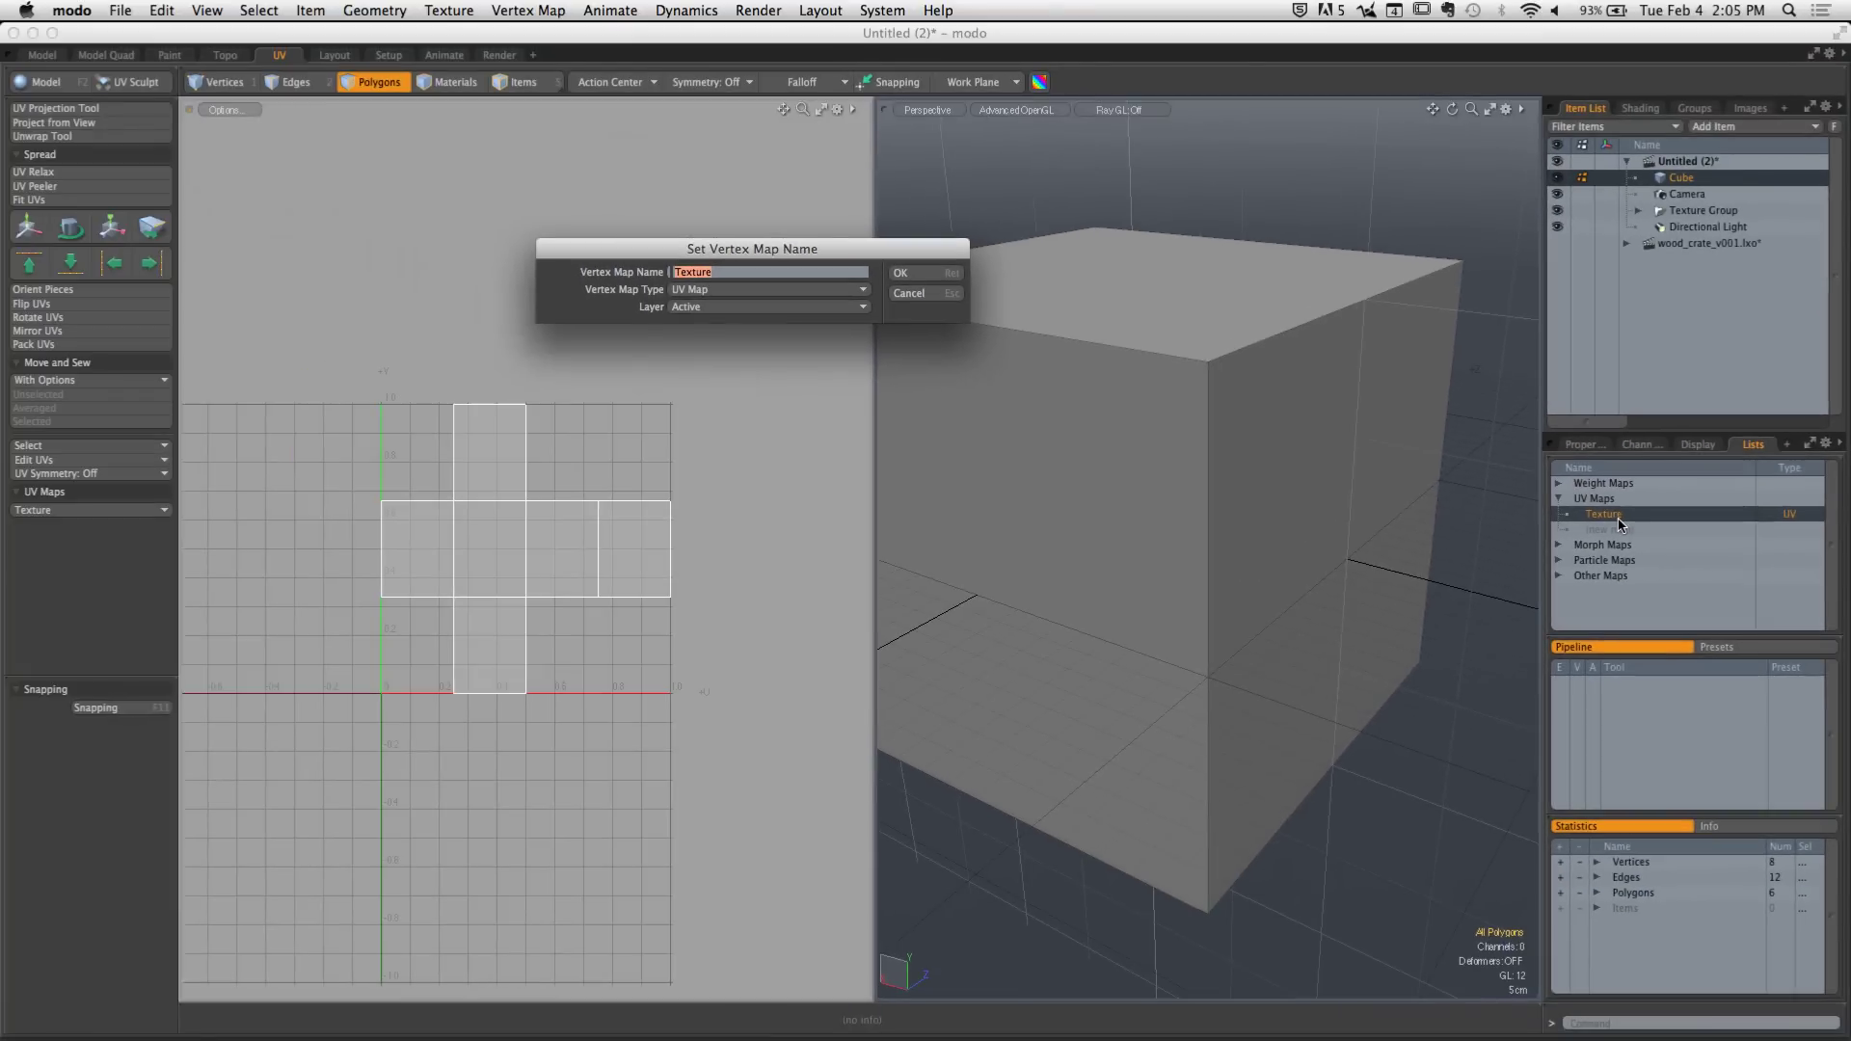
{"action": "type", "text": "Box"}
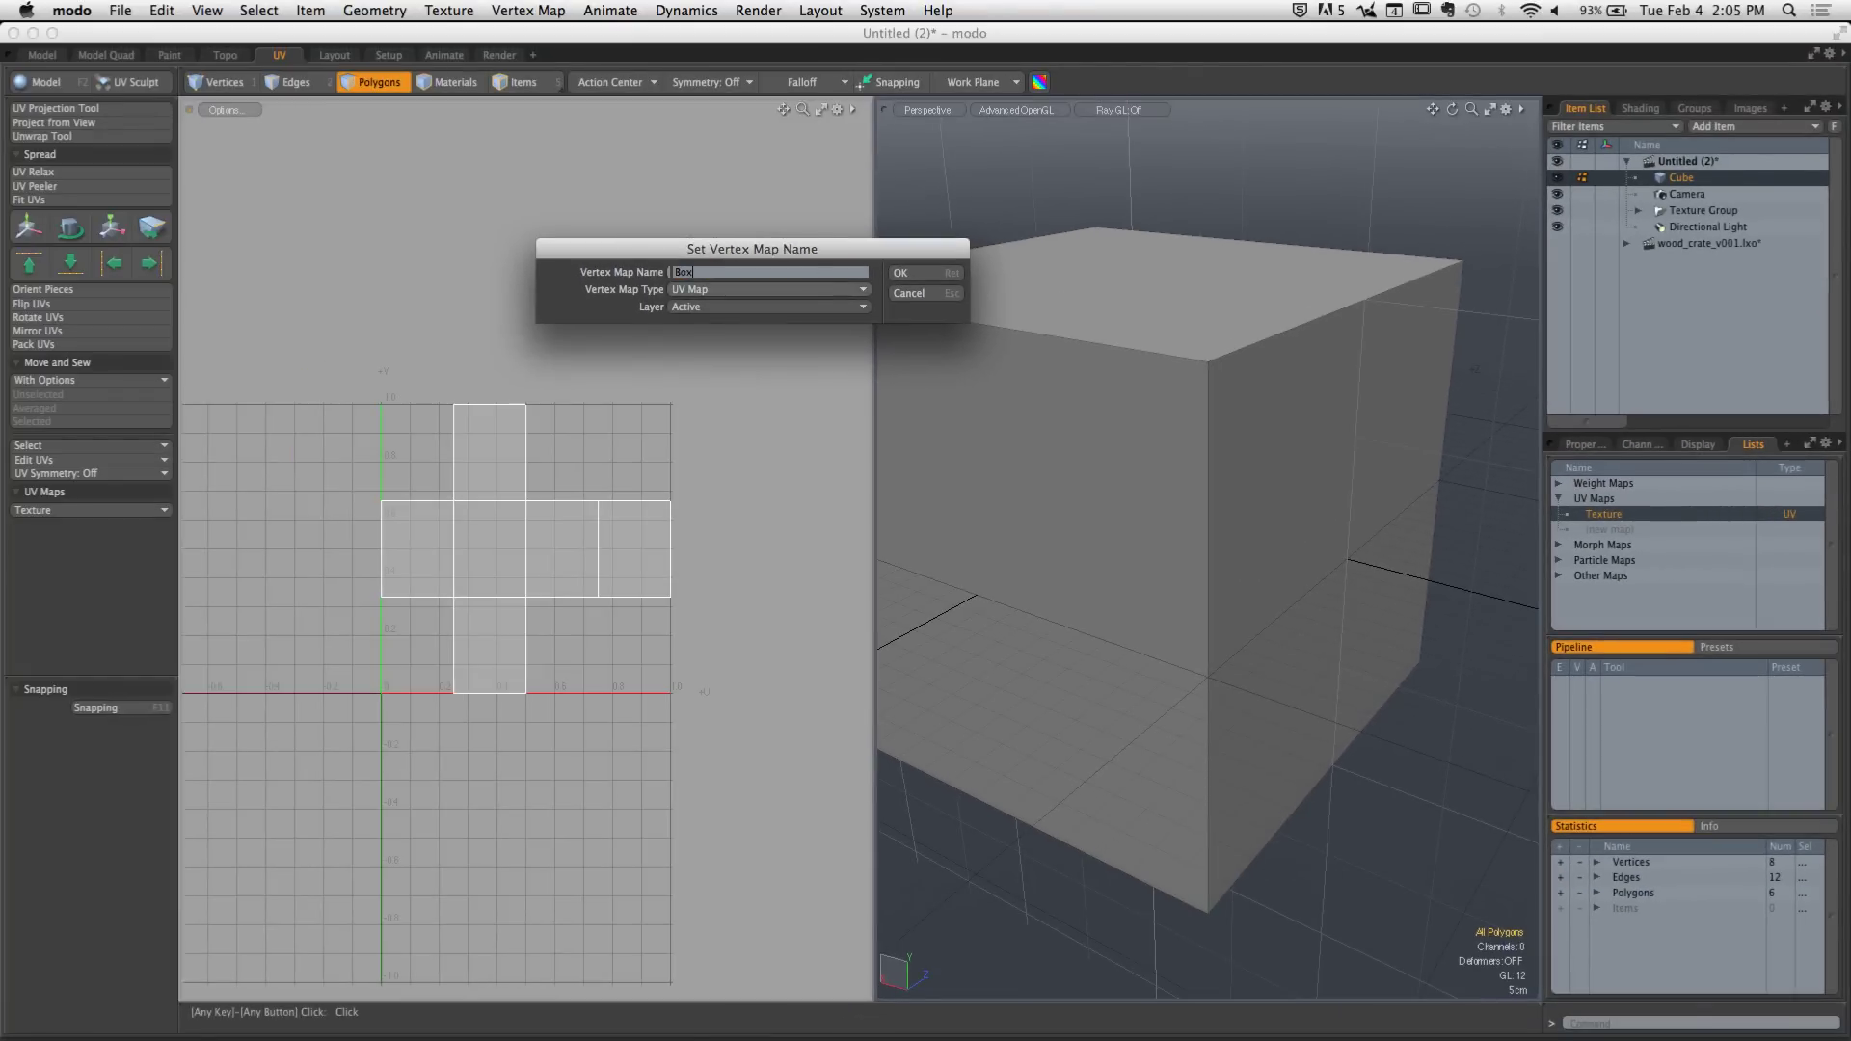
{"action": "left_click", "coordinate": [935, 275]}
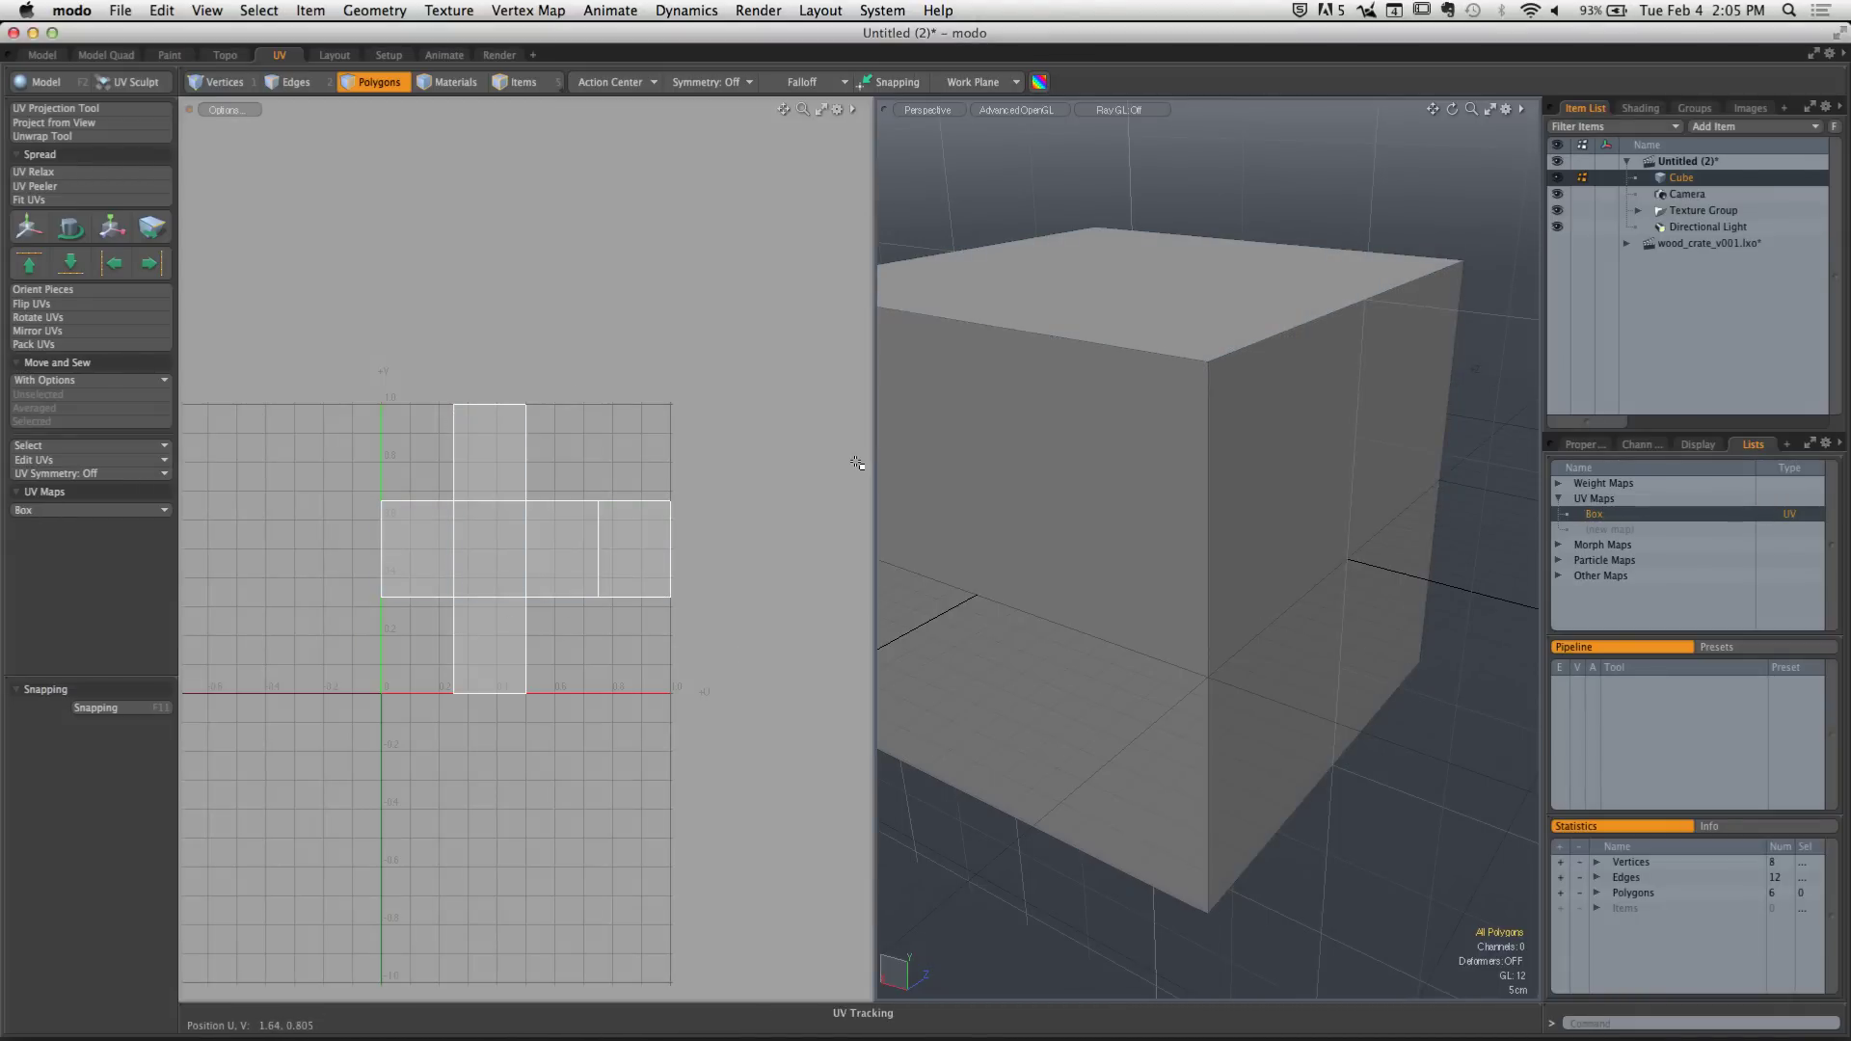
Hide the work plane and the grid in the perspective viewport
{"action": "left_click_drag", "start_coordinate": [1042, 466], "coordinate": [1127, 489], "text": "alt+shift"}
{"action": "key", "text": "o"}
{"action": "left_click", "coordinate": [1128, 503]}
{"action": "left_click", "coordinate": [1134, 522]}
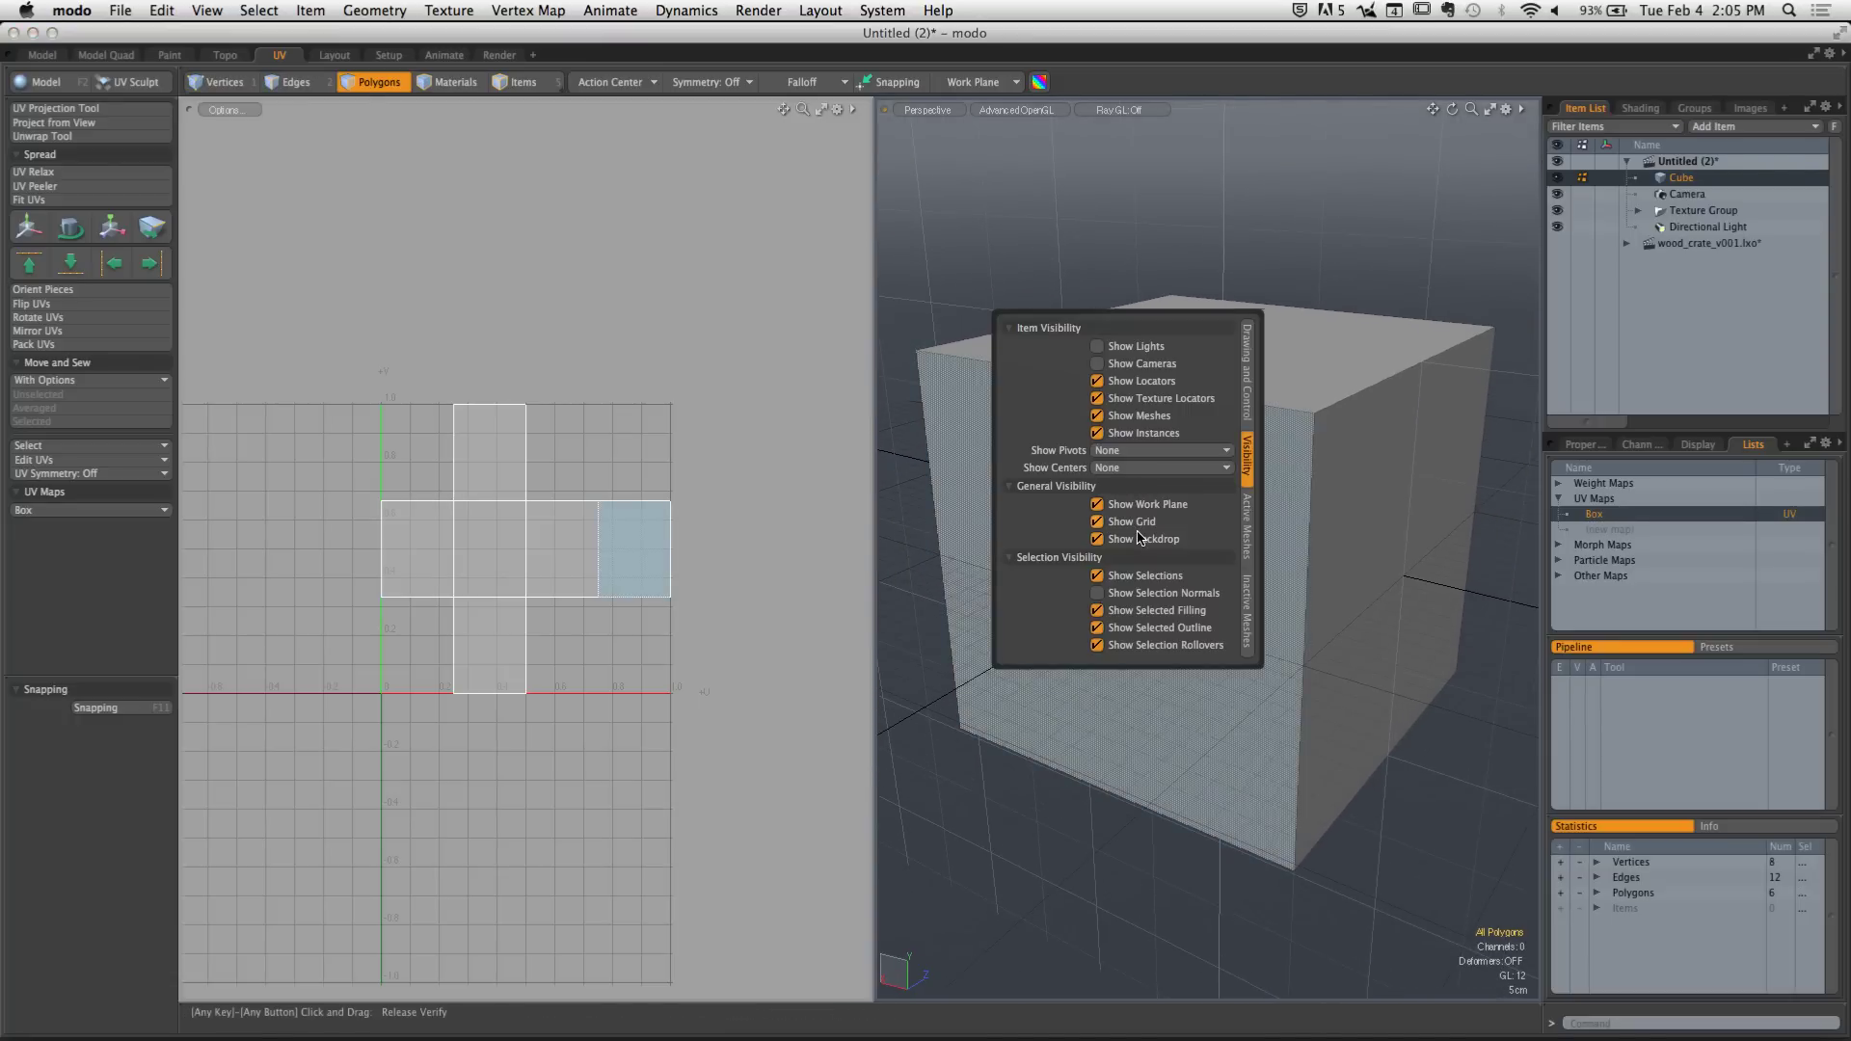
Set the perspective viewport's GL Background to None
{"action": "left_click", "coordinate": [1251, 414]}
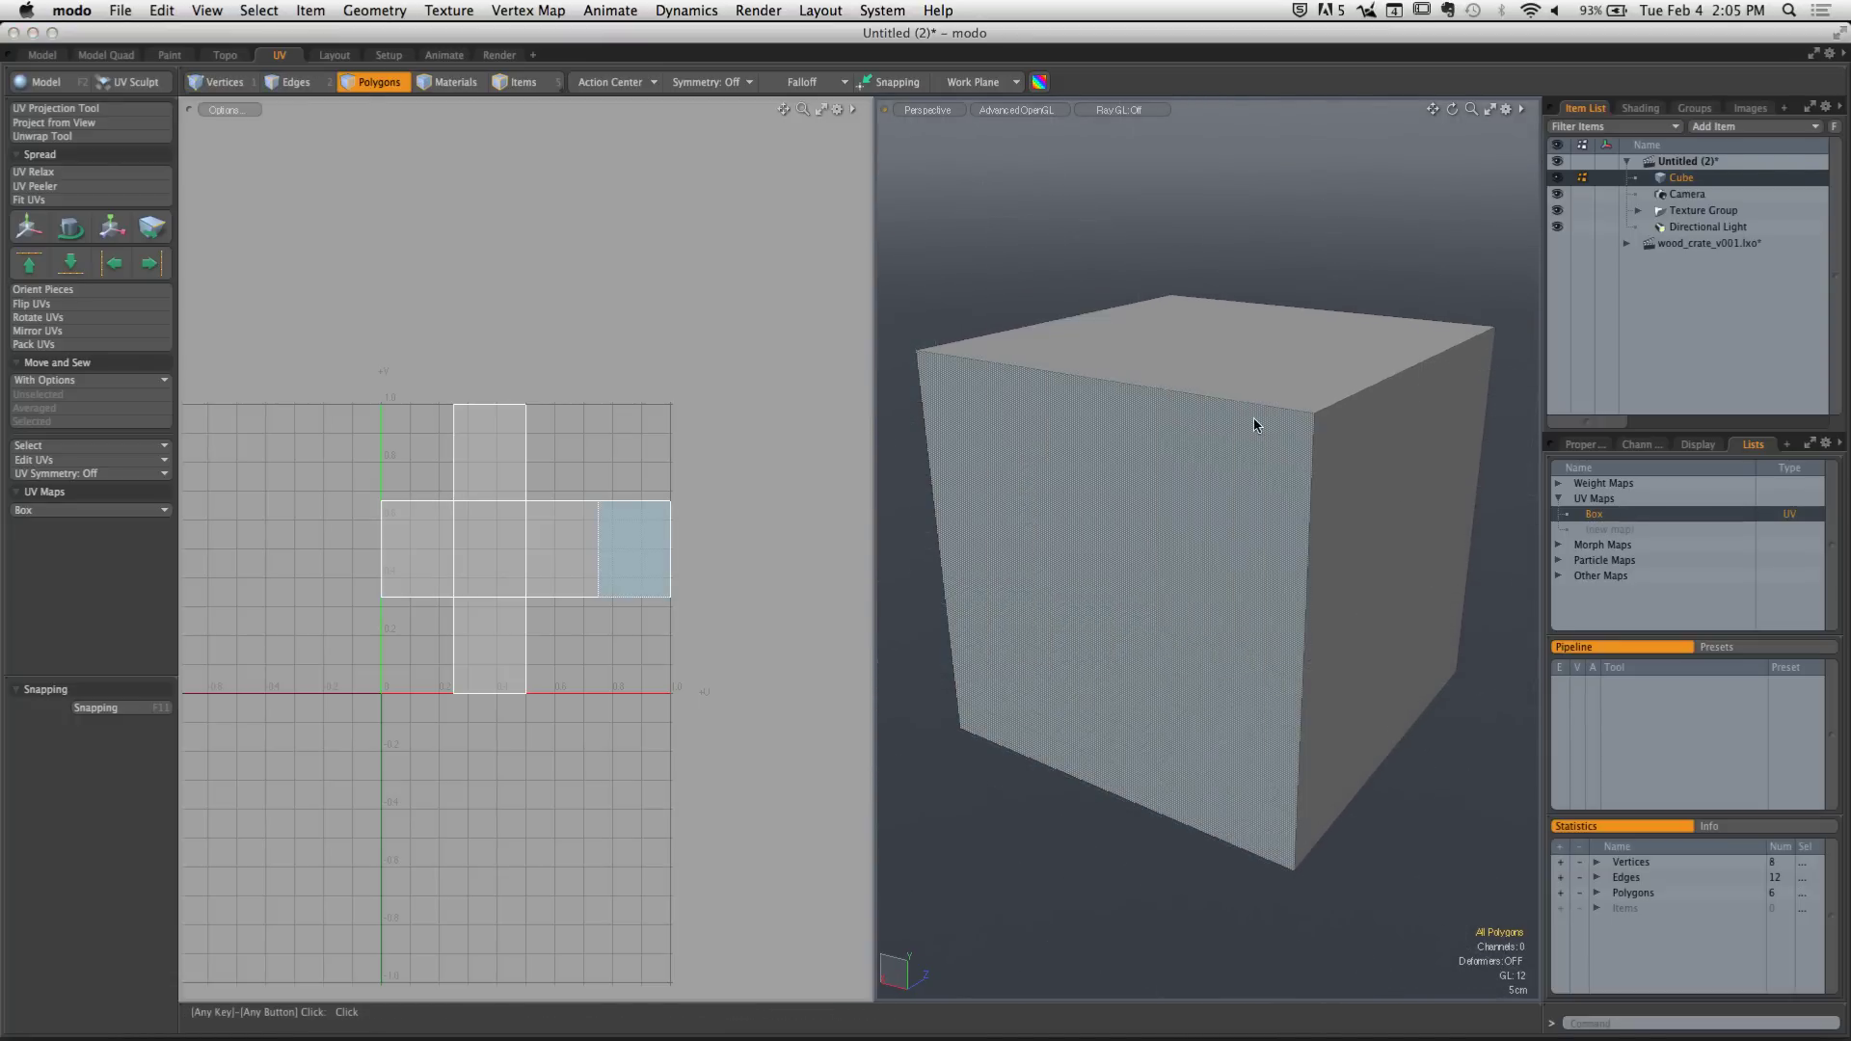
{"action": "left_click", "coordinate": [1096, 501]}
{"action": "left_click", "coordinate": [1096, 495]}
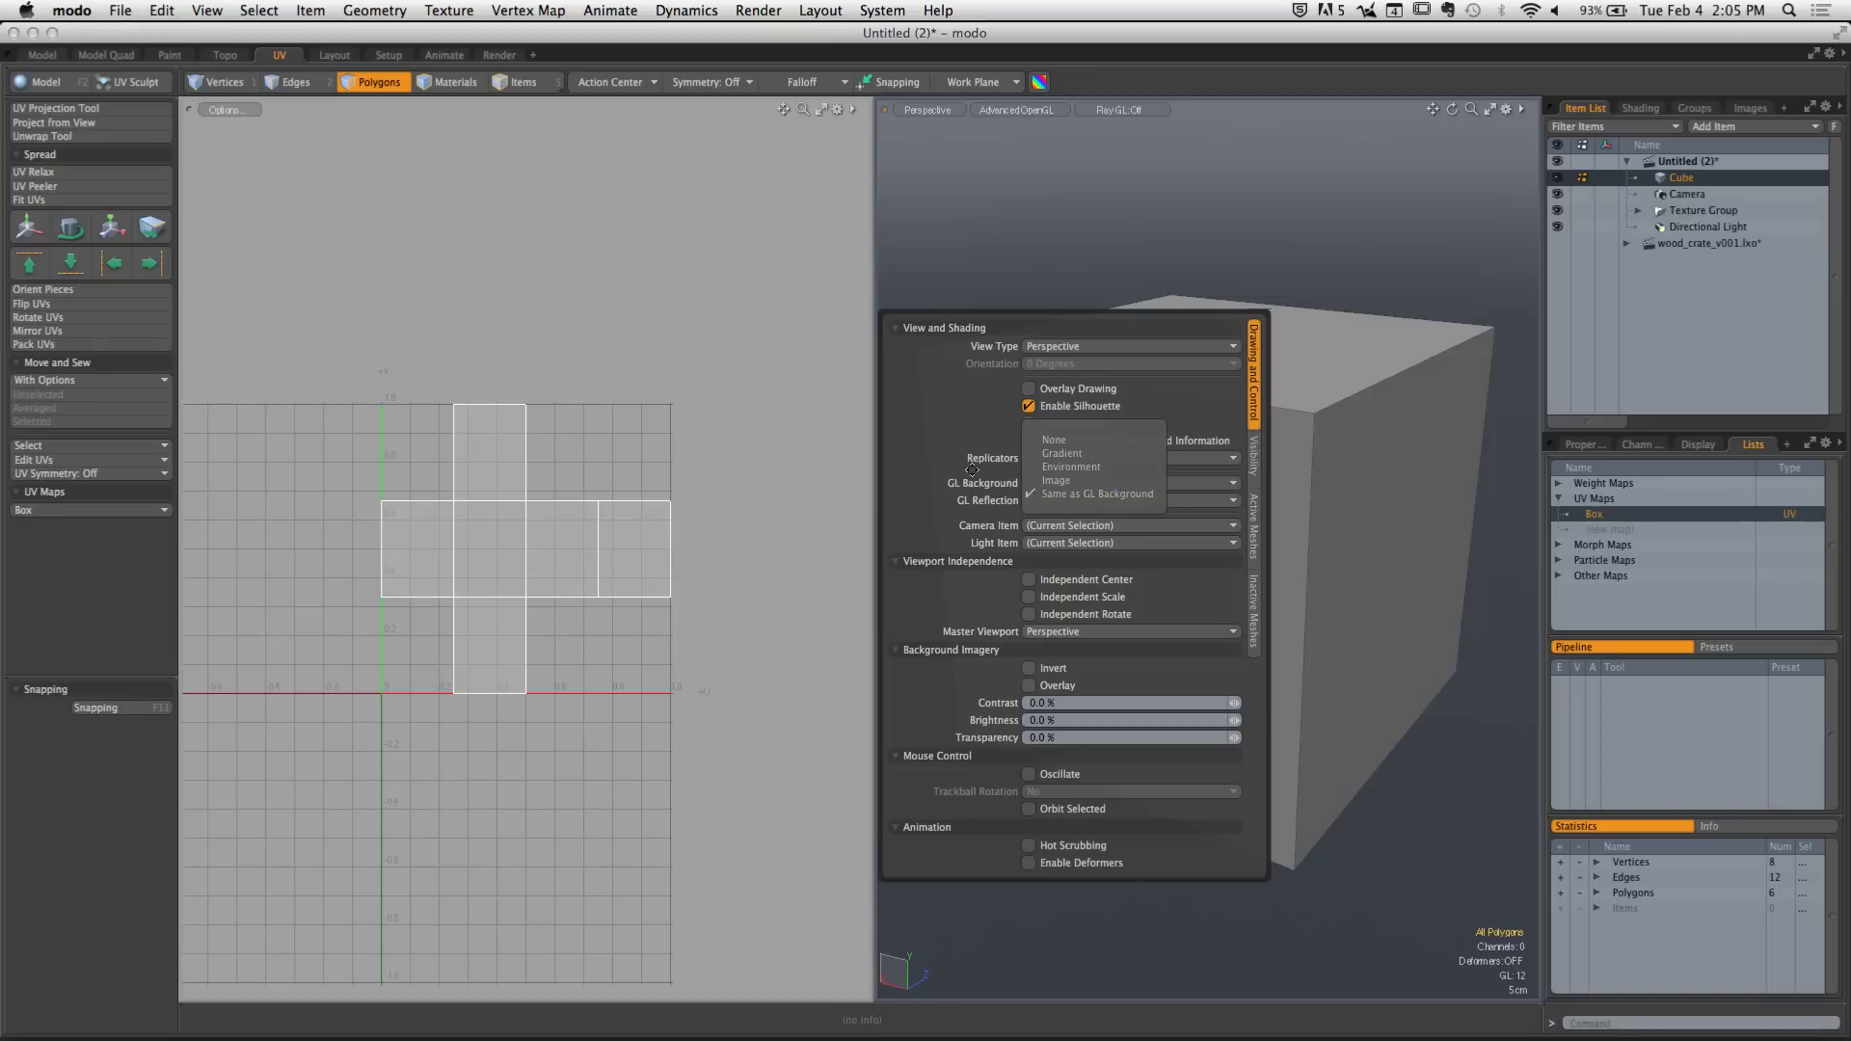
{"action": "left_click", "coordinate": [1073, 482]}
{"action": "left_click", "coordinate": [1065, 467]}
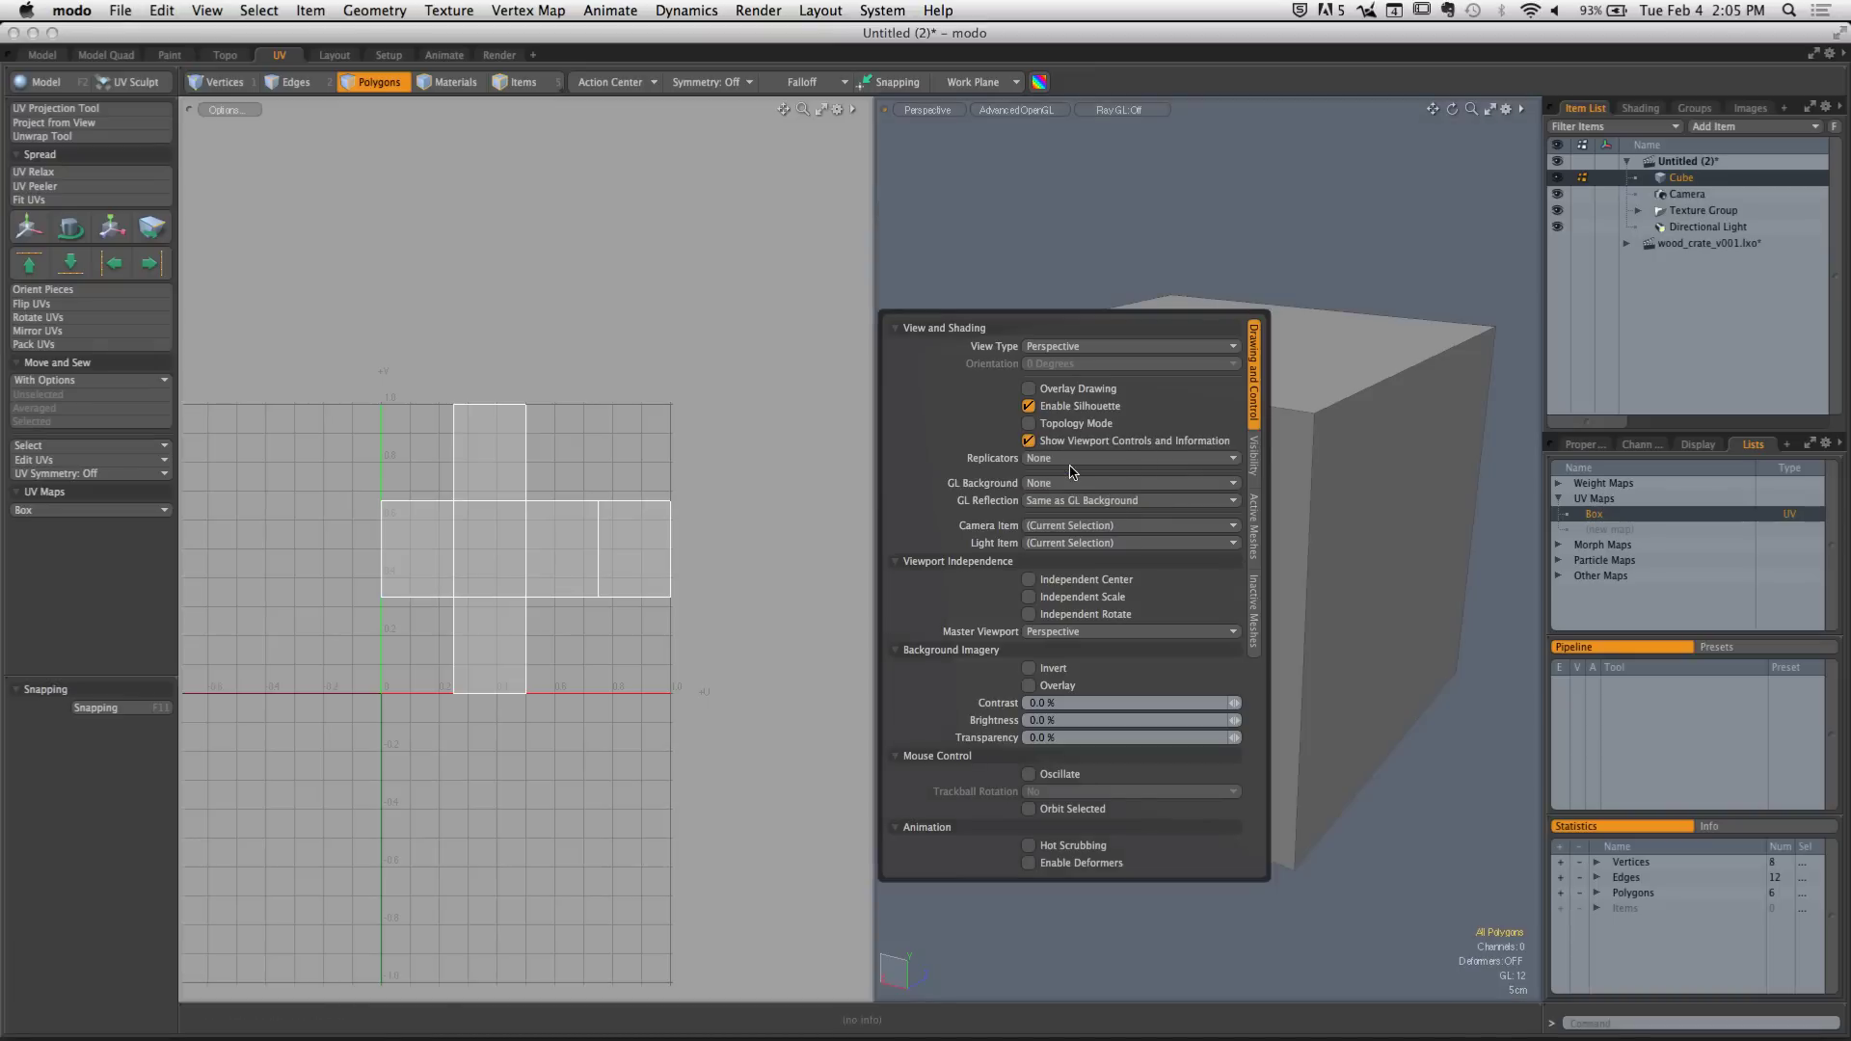
{"action": "left_click", "coordinate": [1446, 234]}
{"action": "mouse_move", "coordinate": [1260, 421]}
{"action": "left_mouse_down", "text": "alt"}
{"action": "mouse_move", "coordinate": [1223, 390]}
{"action": "mouse_move", "coordinate": [1256, 424]}
{"action": "left_mouse_up", "text": "alt"}
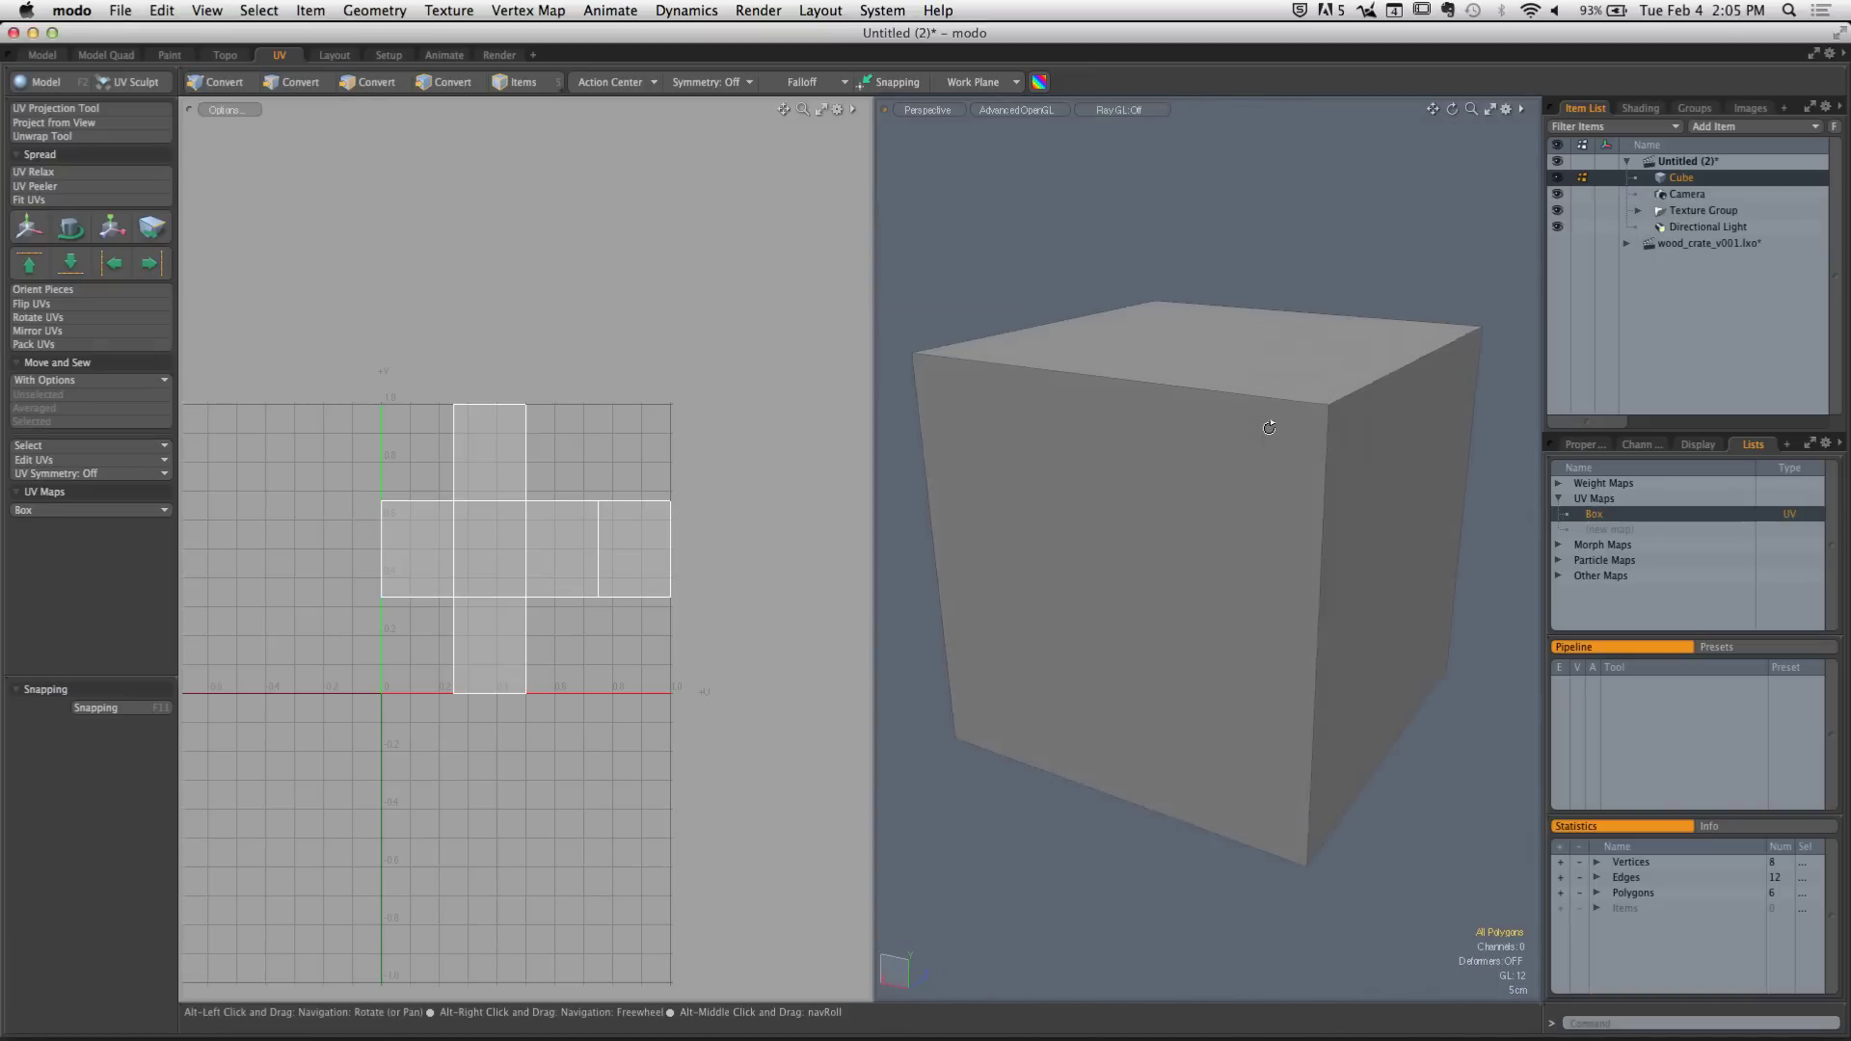
{"action": "left_click", "coordinate": [1258, 433]}
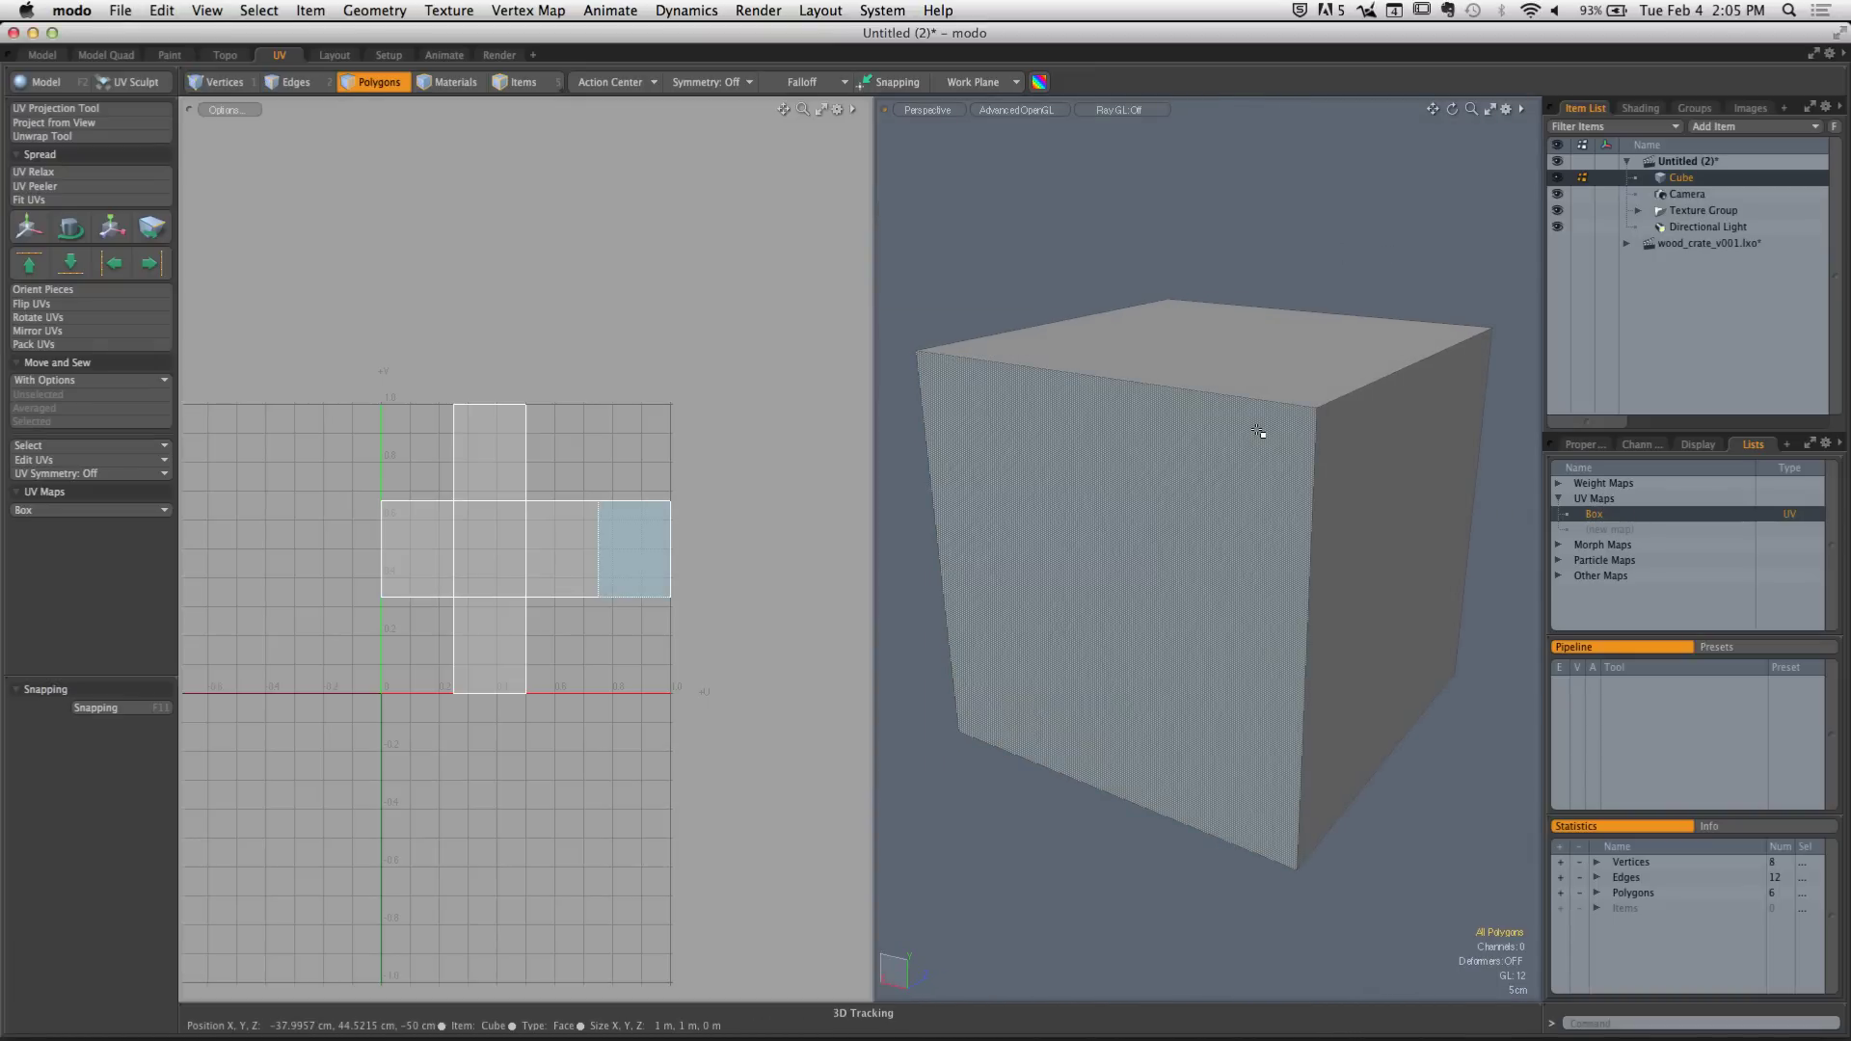
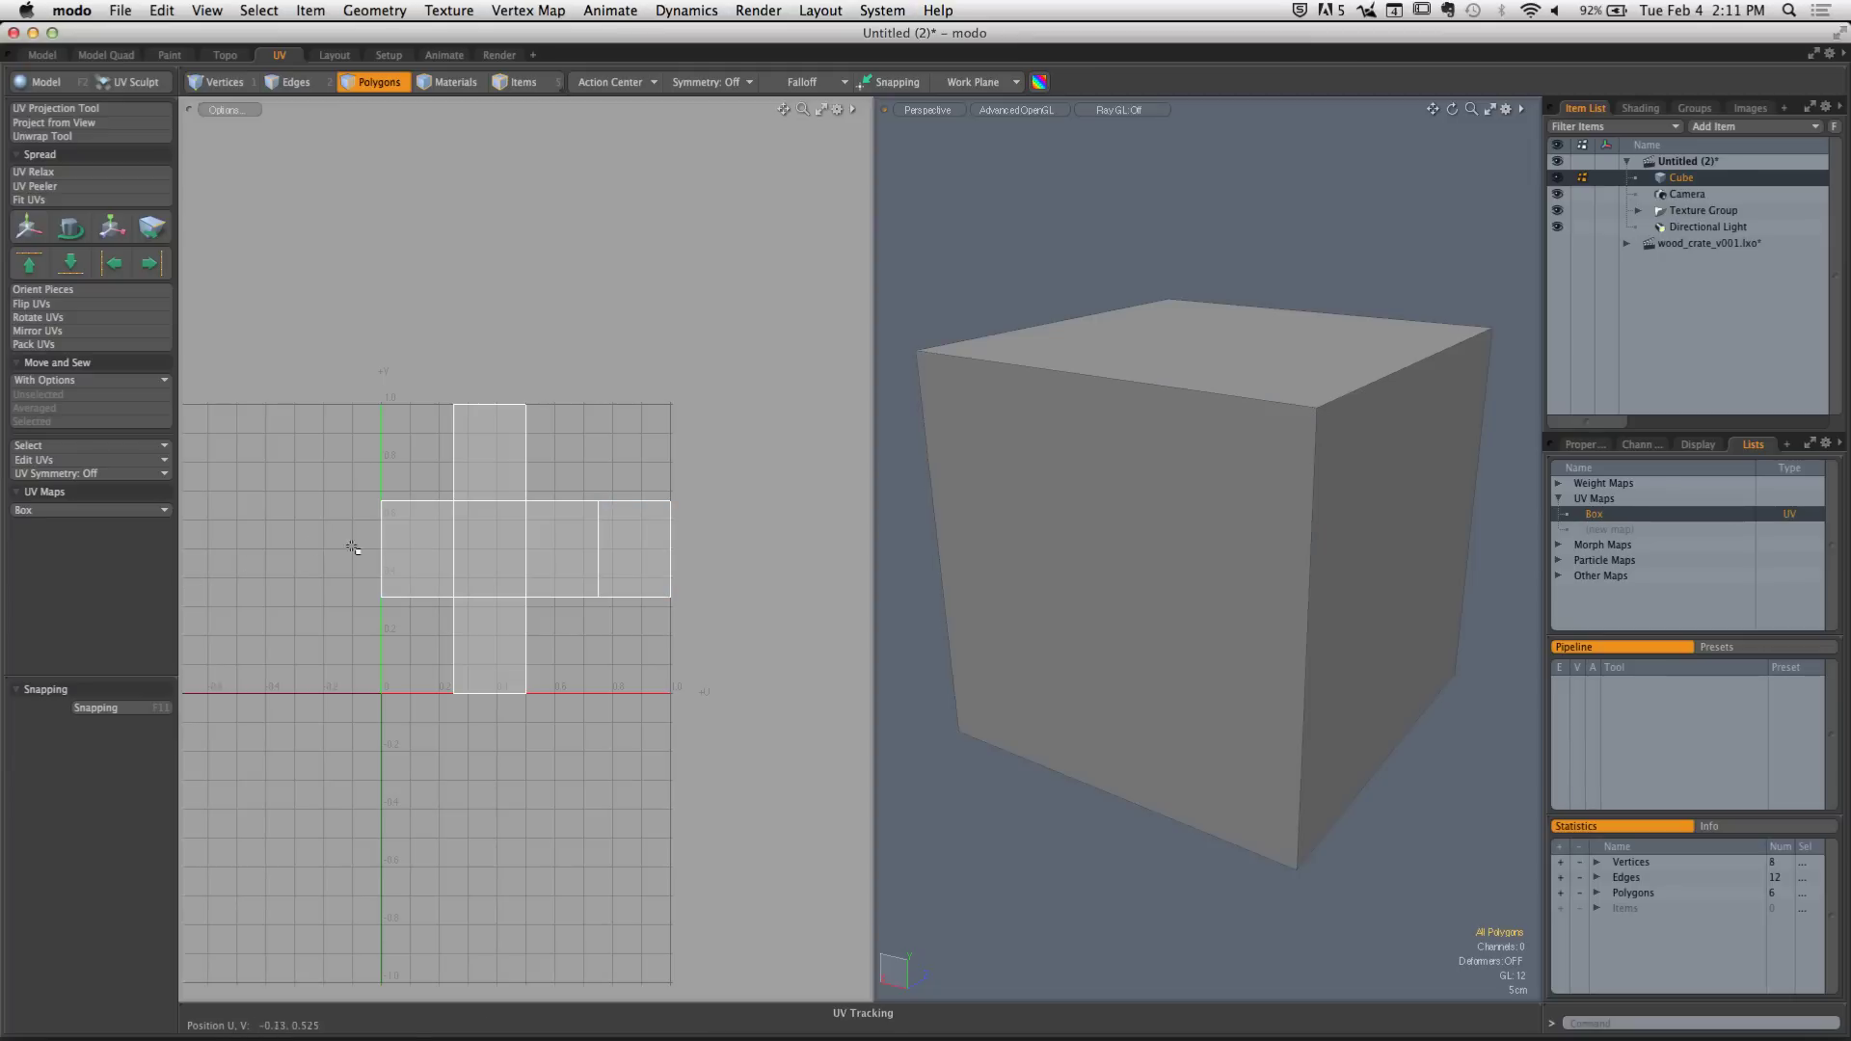
Widen the UV viewport at the expense of the perspective view and frame the cube's Box map with its full grid
{"action": "mouse_move", "coordinate": [611, 517]}
{"action": "left_mouse_down", "text": "ctrl+alt"}
{"action": "mouse_move", "coordinate": [587, 471]}
{"action": "mouse_move", "coordinate": [633, 496]}
{"action": "left_mouse_up", "text": "ctrl+alt"}
{"action": "key", "text": "a"}
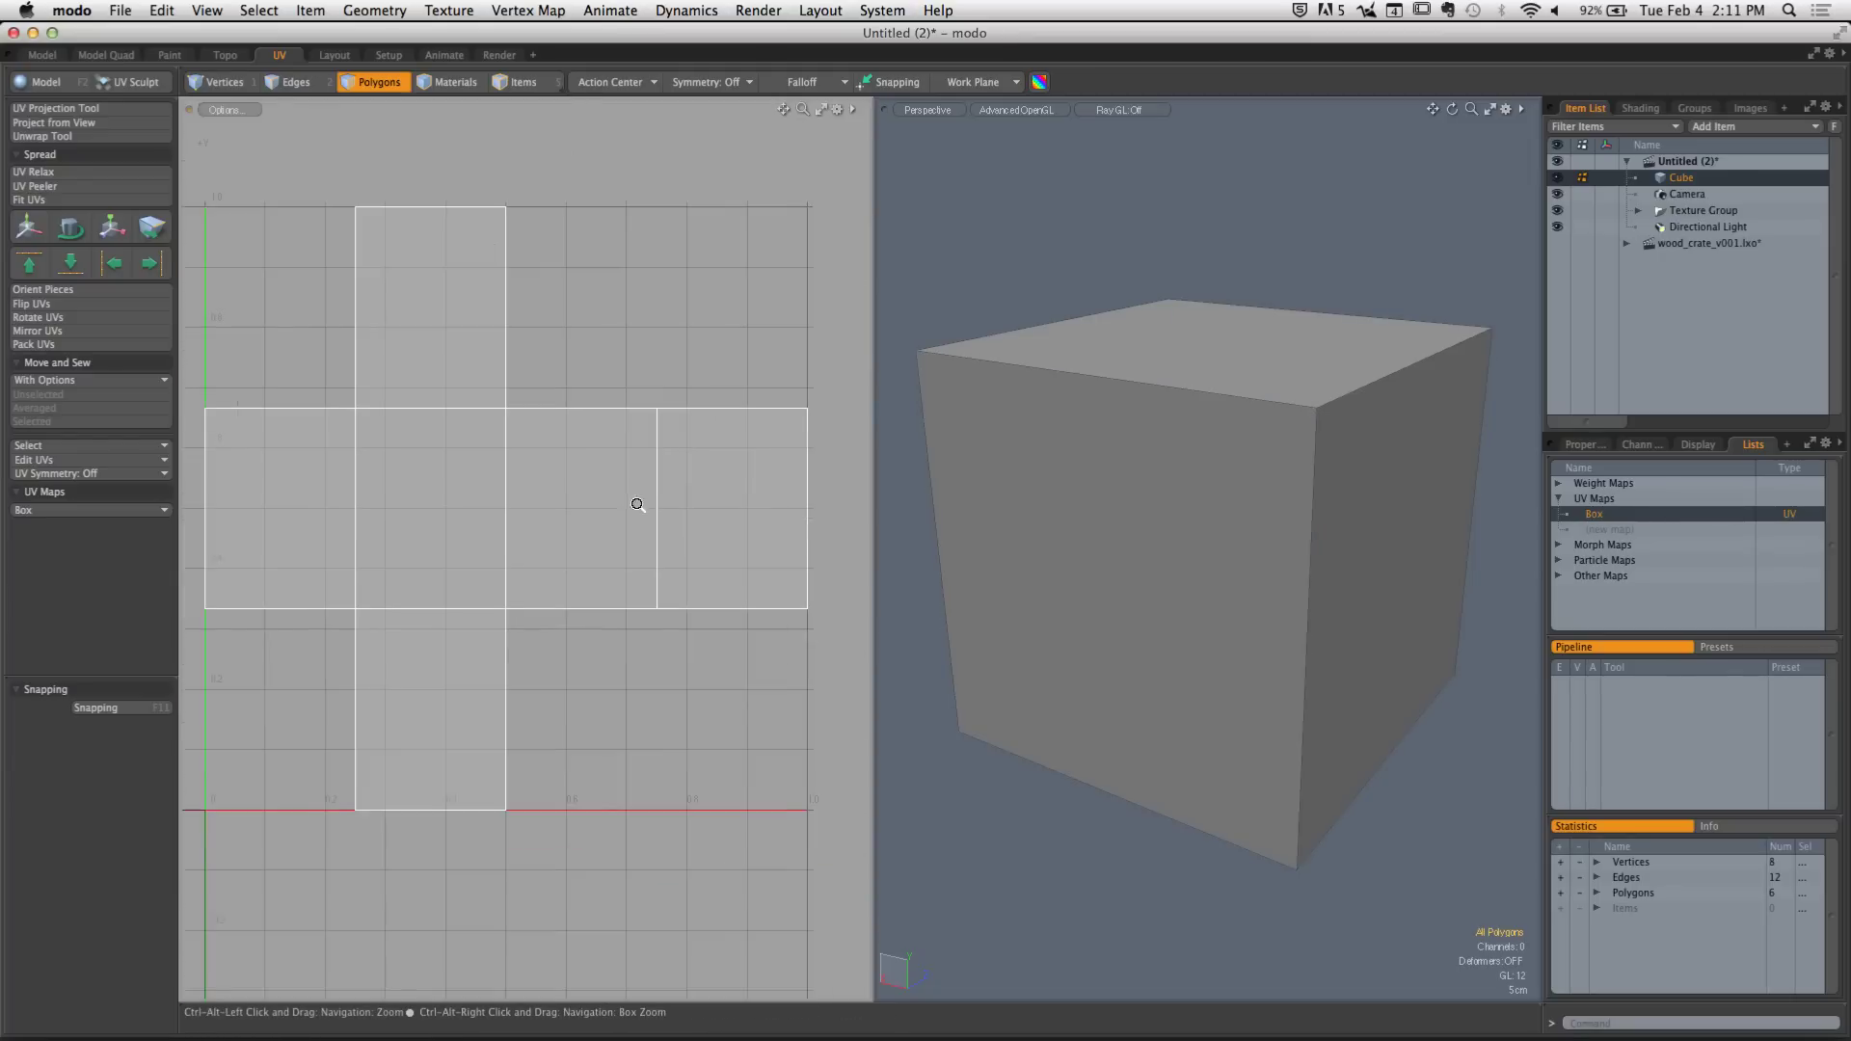
{"action": "left_click", "coordinate": [700, 475]}
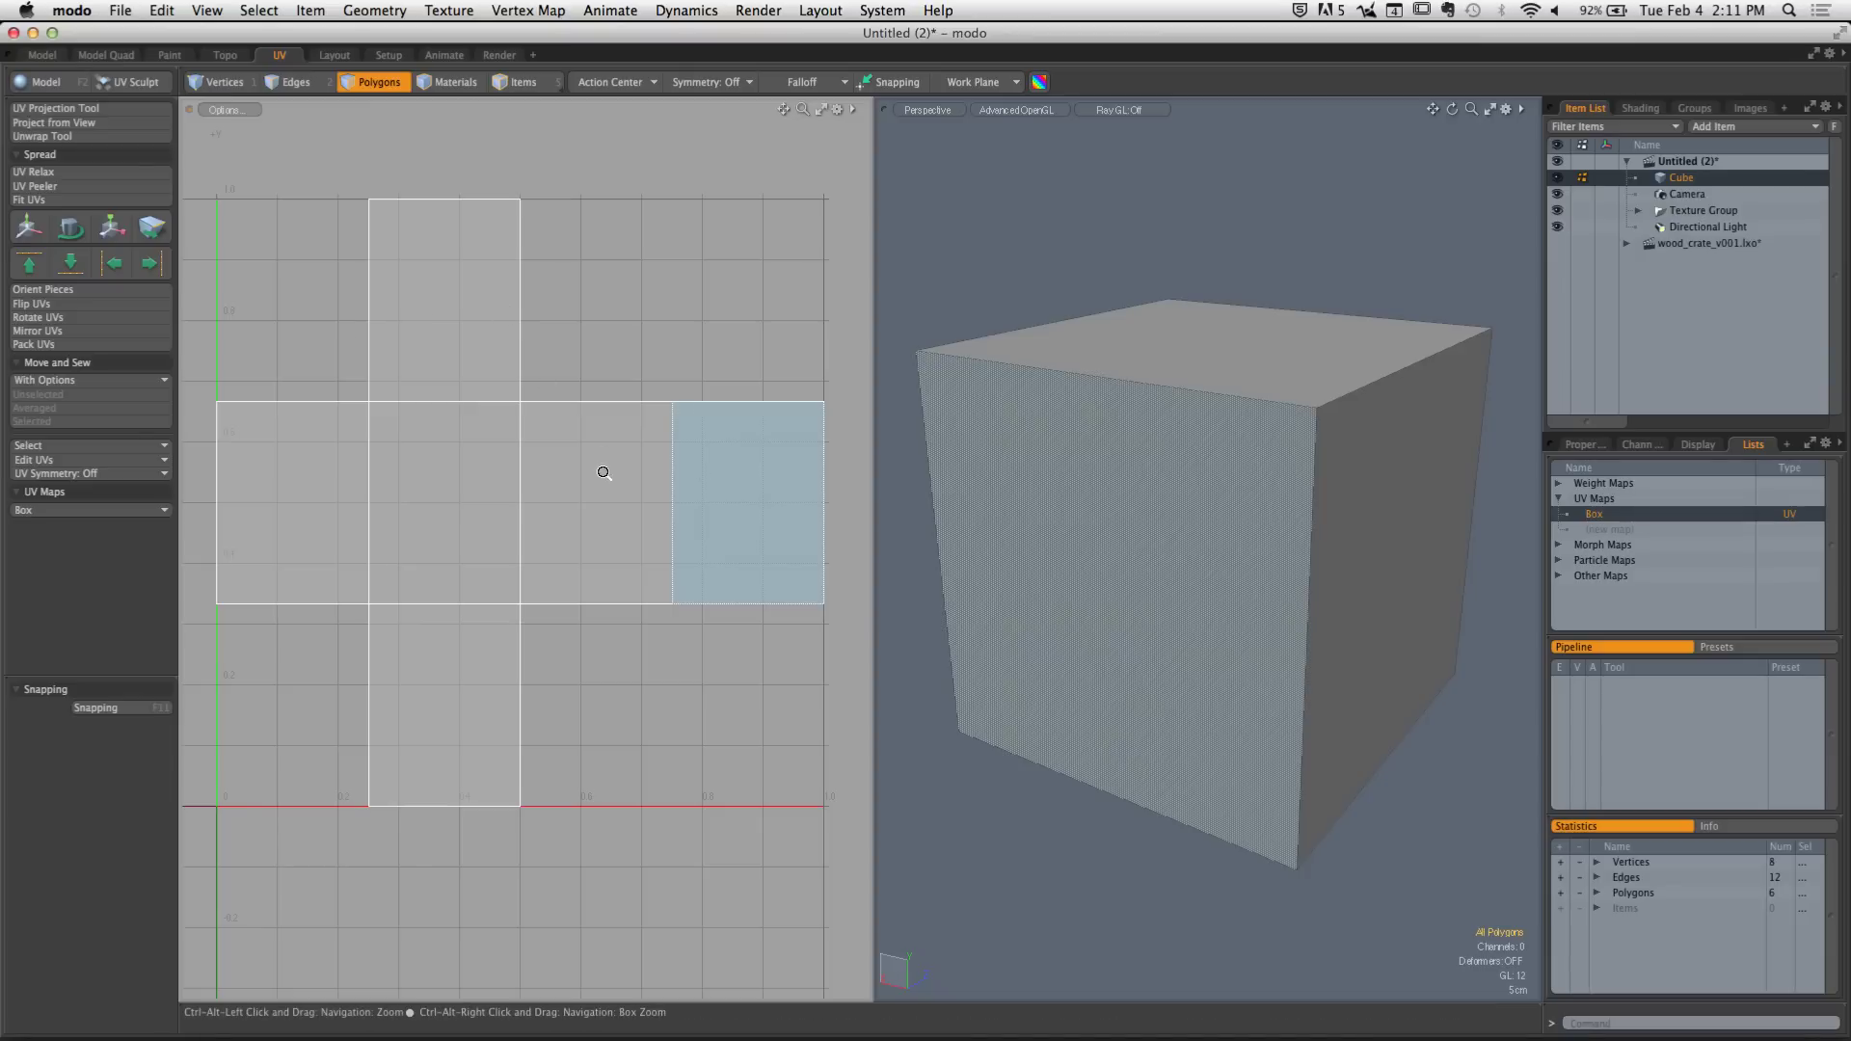
{"action": "left_click_drag", "start_coordinate": [600, 472], "coordinate": [504, 497], "text": "ctrl+alt"}
{"action": "left_click_drag", "start_coordinate": [504, 497], "coordinate": [617, 511], "text": "alt+shift"}
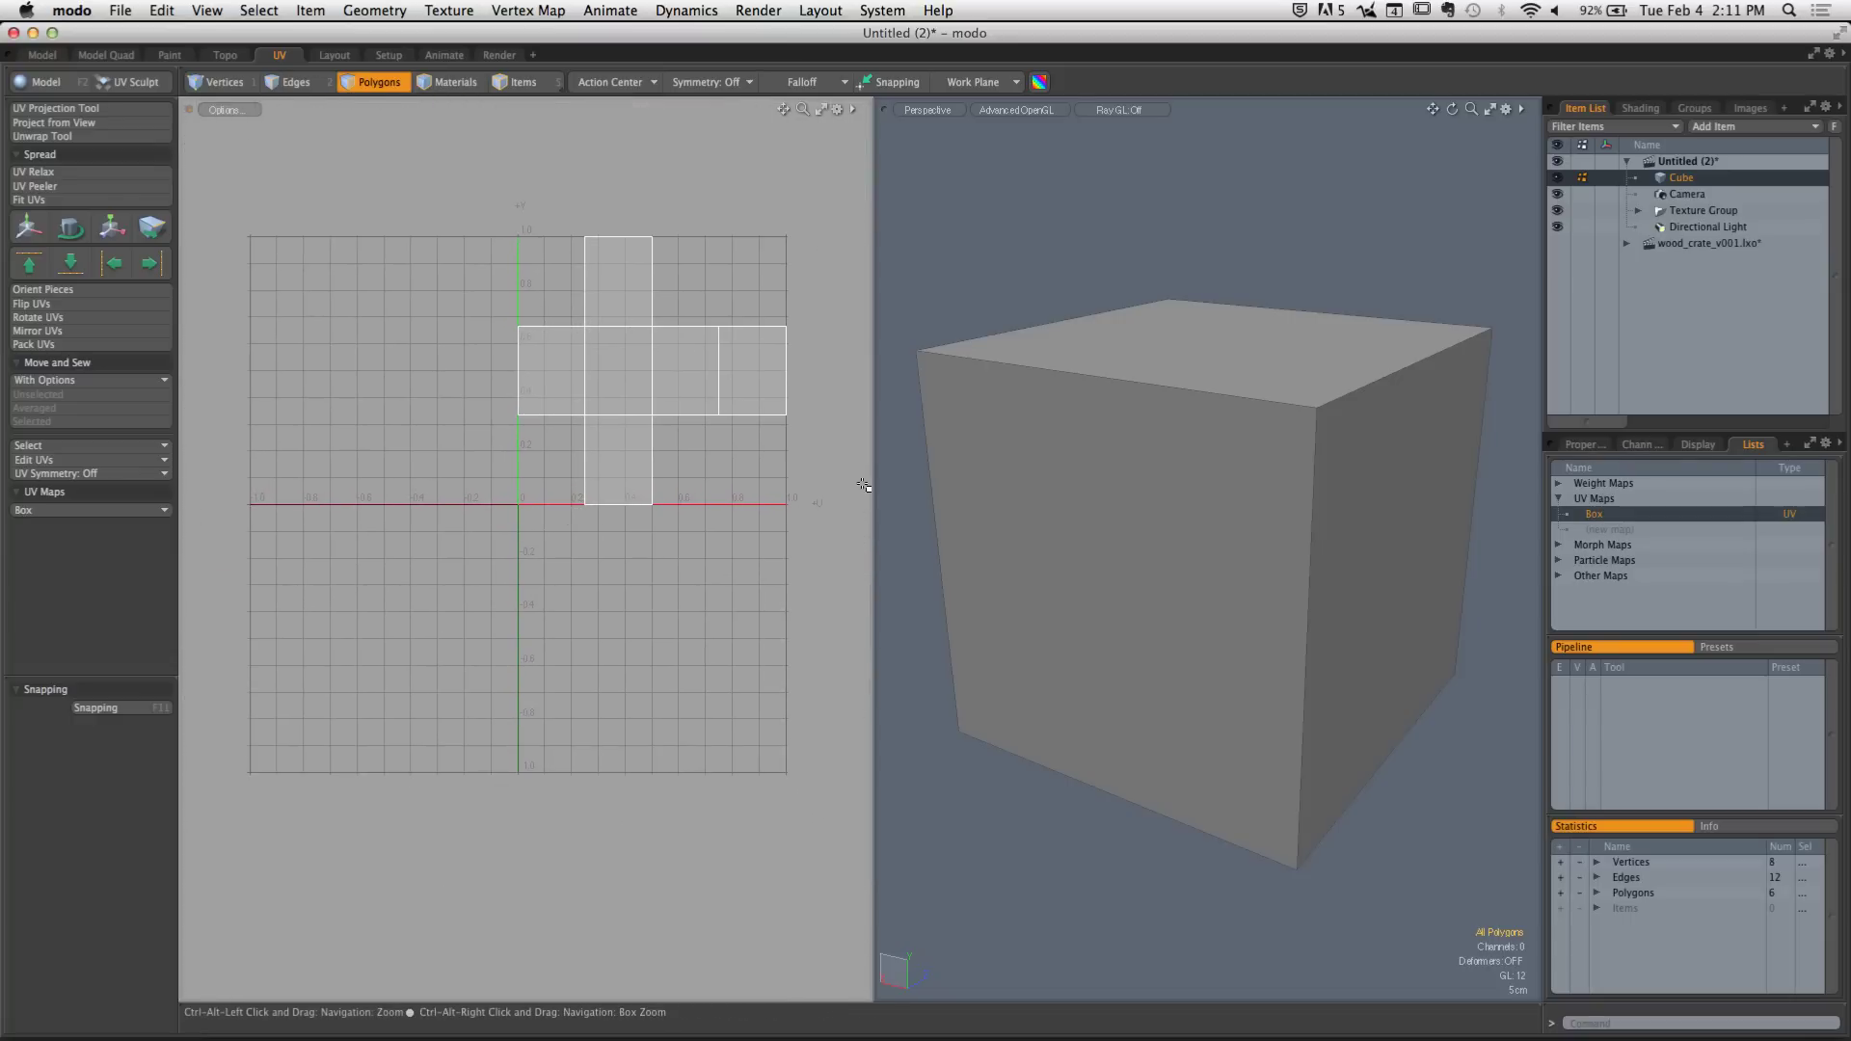
{"action": "left_click_drag", "start_coordinate": [865, 472], "coordinate": [902, 502]}
{"action": "left_click", "coordinate": [959, 448]}
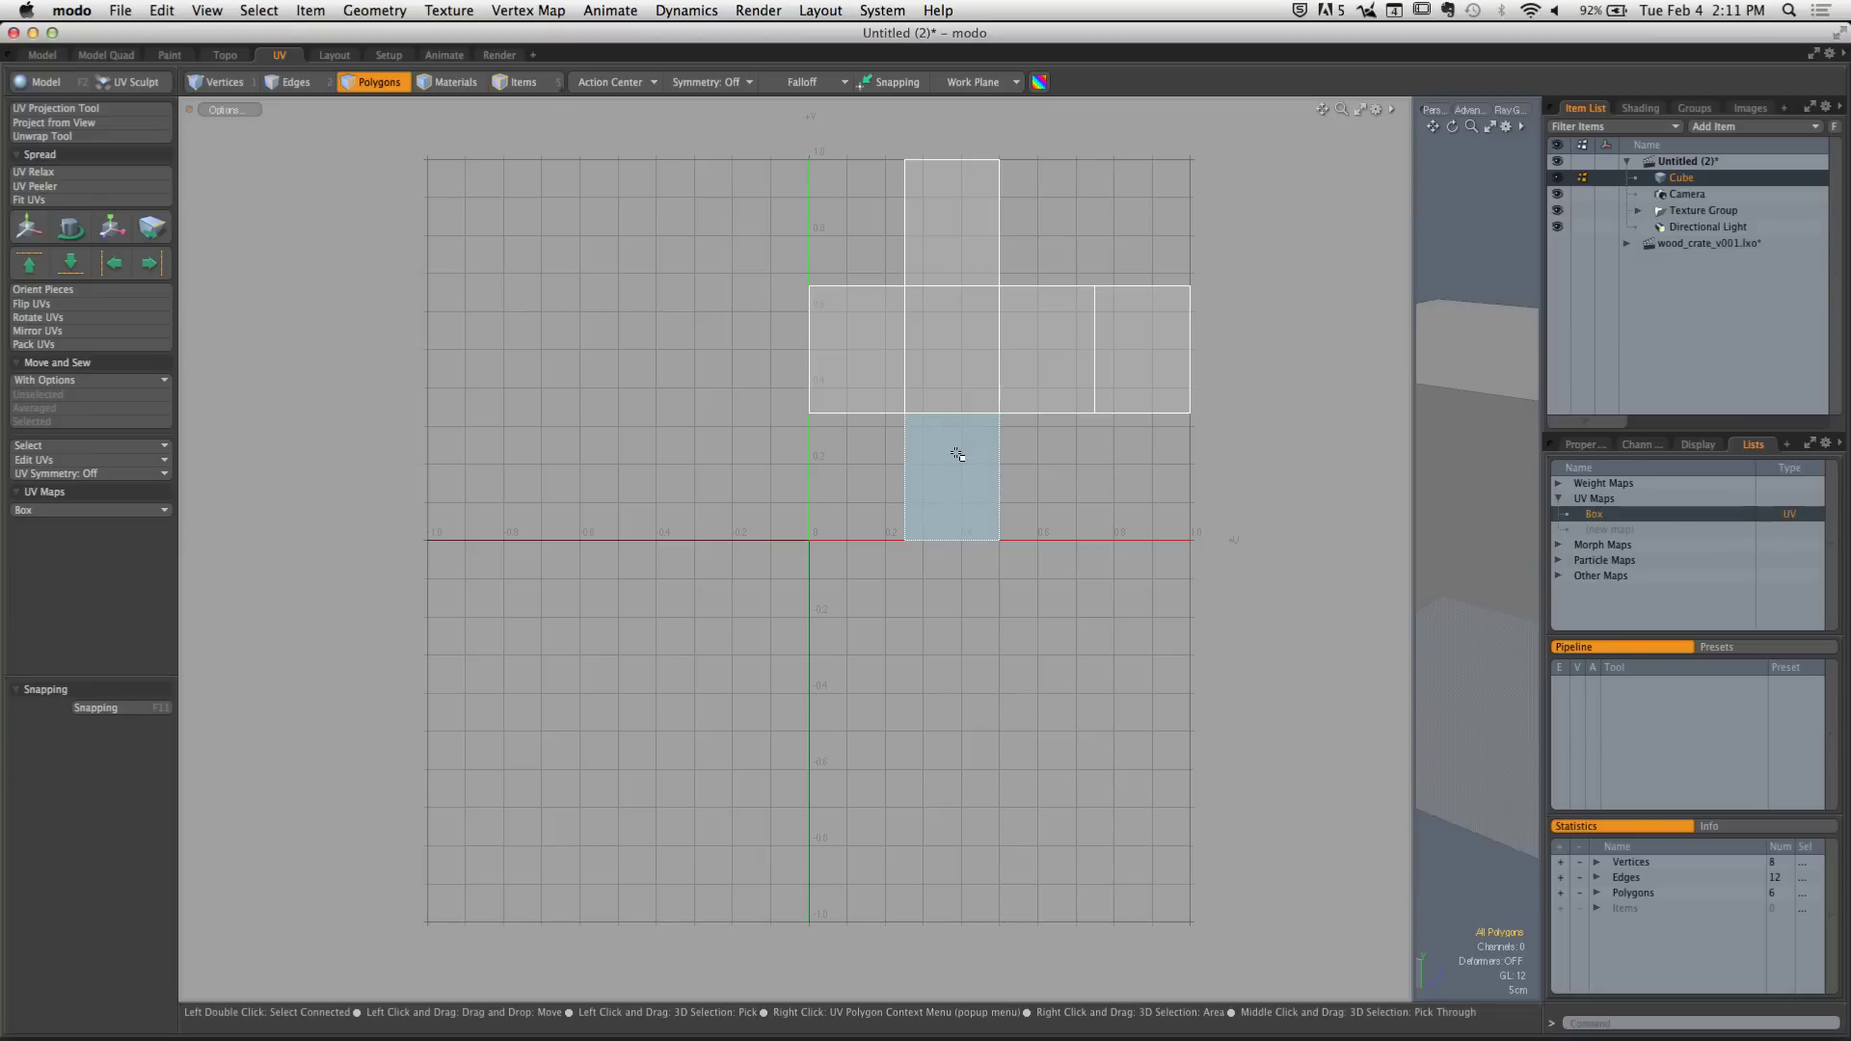
{"action": "mouse_move", "coordinate": [349, 337]}
{"action": "left_mouse_down"}
{"action": "mouse_move", "coordinate": [568, 242]}
{"action": "mouse_move", "coordinate": [650, 365]}
{"action": "mouse_move", "coordinate": [707, 261]}
{"action": "left_mouse_up"}
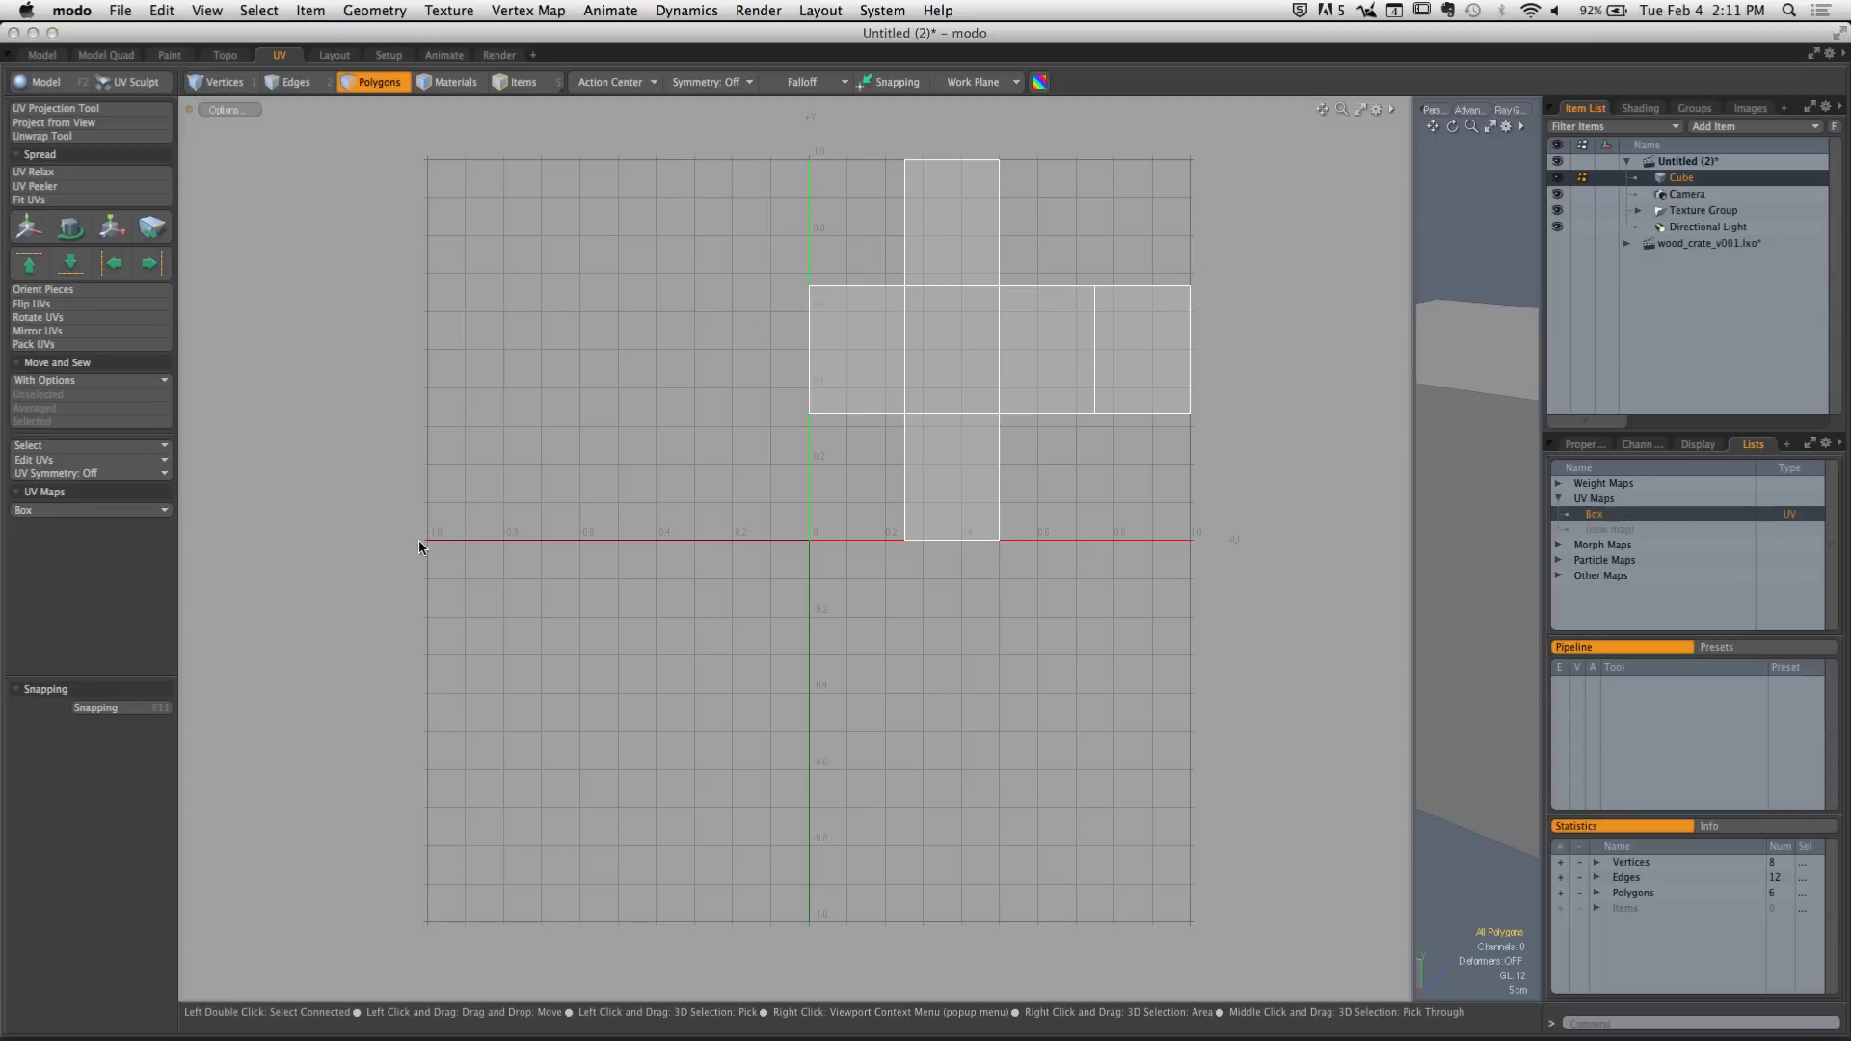
Annotate the UV grid in Highlight with red U and V axis lines, their letters, and an arrow pointing to the origin
{"action": "mouse_move", "coordinate": [418, 540]}
{"action": "left_mouse_down"}
{"action": "mouse_move", "coordinate": [1223, 529]}
{"action": "mouse_move", "coordinate": [1188, 538]}
{"action": "left_mouse_up"}
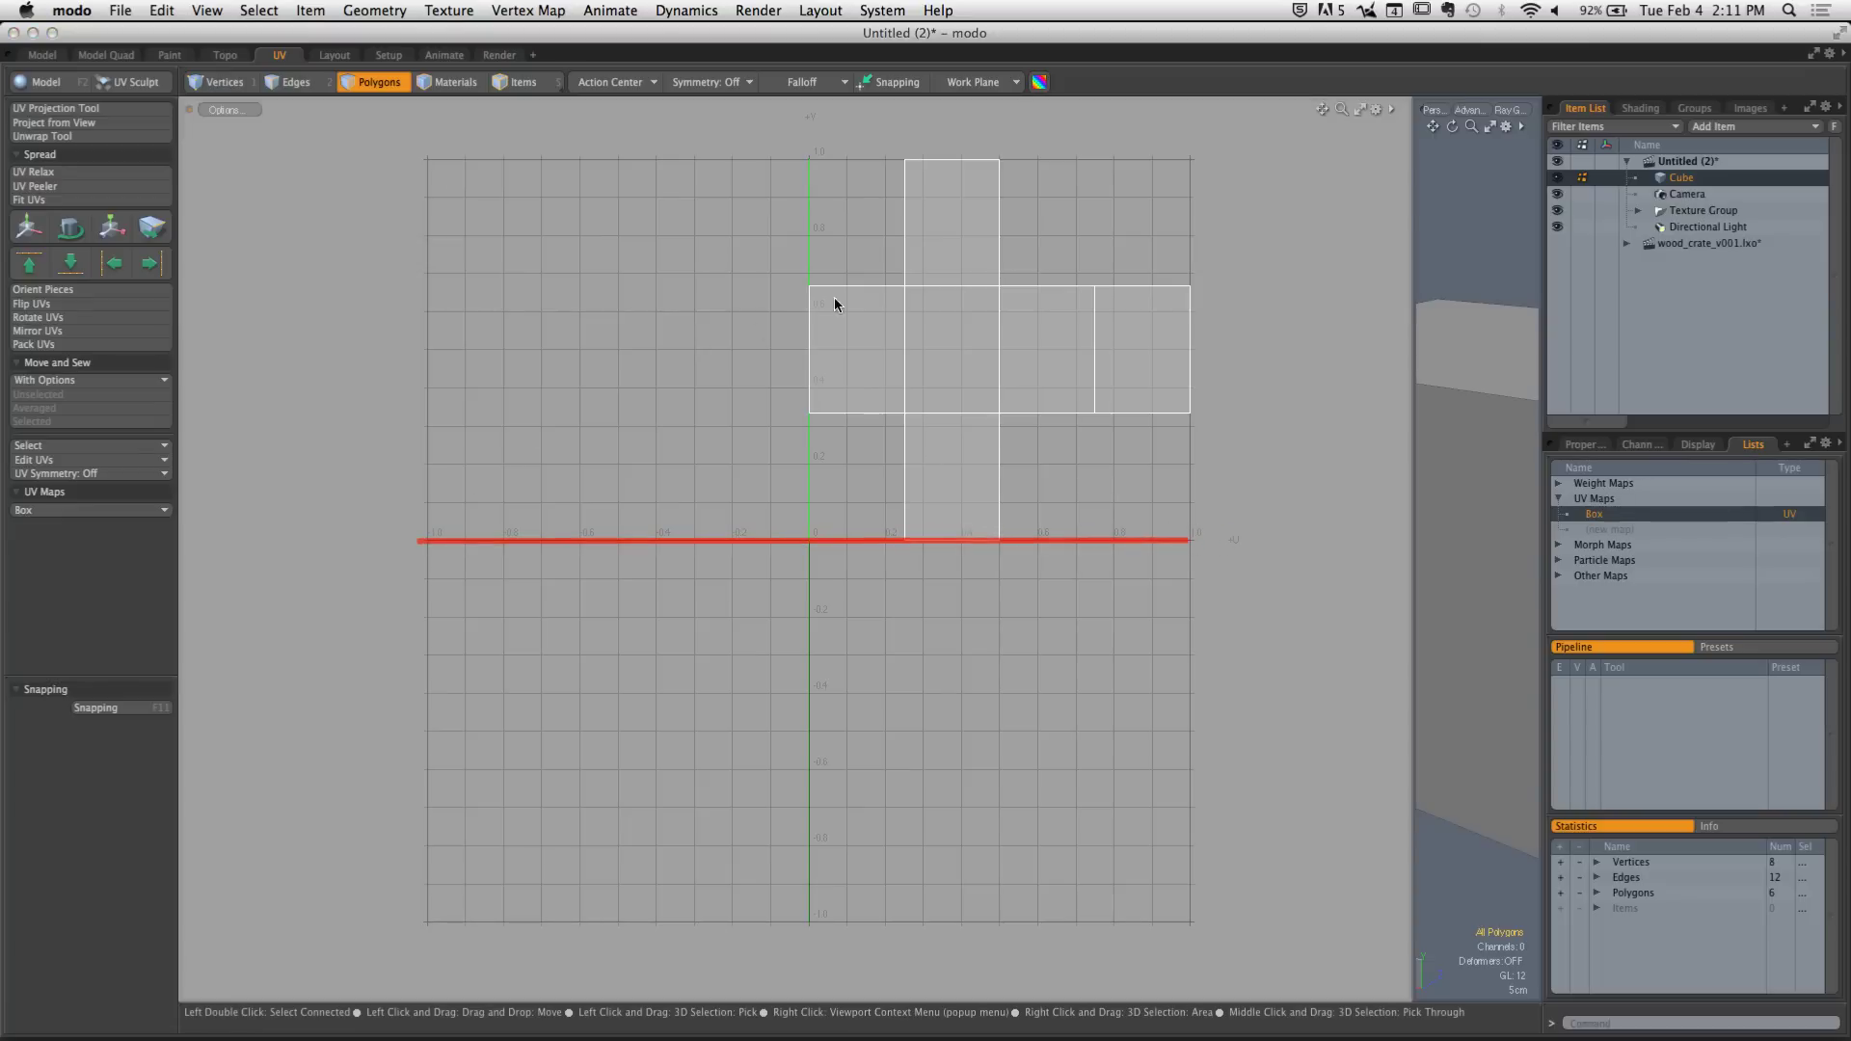
{"action": "mouse_move", "coordinate": [808, 153]}
{"action": "left_mouse_down"}
{"action": "mouse_move", "coordinate": [789, 855]}
{"action": "mouse_move", "coordinate": [808, 935]}
{"action": "left_mouse_up"}
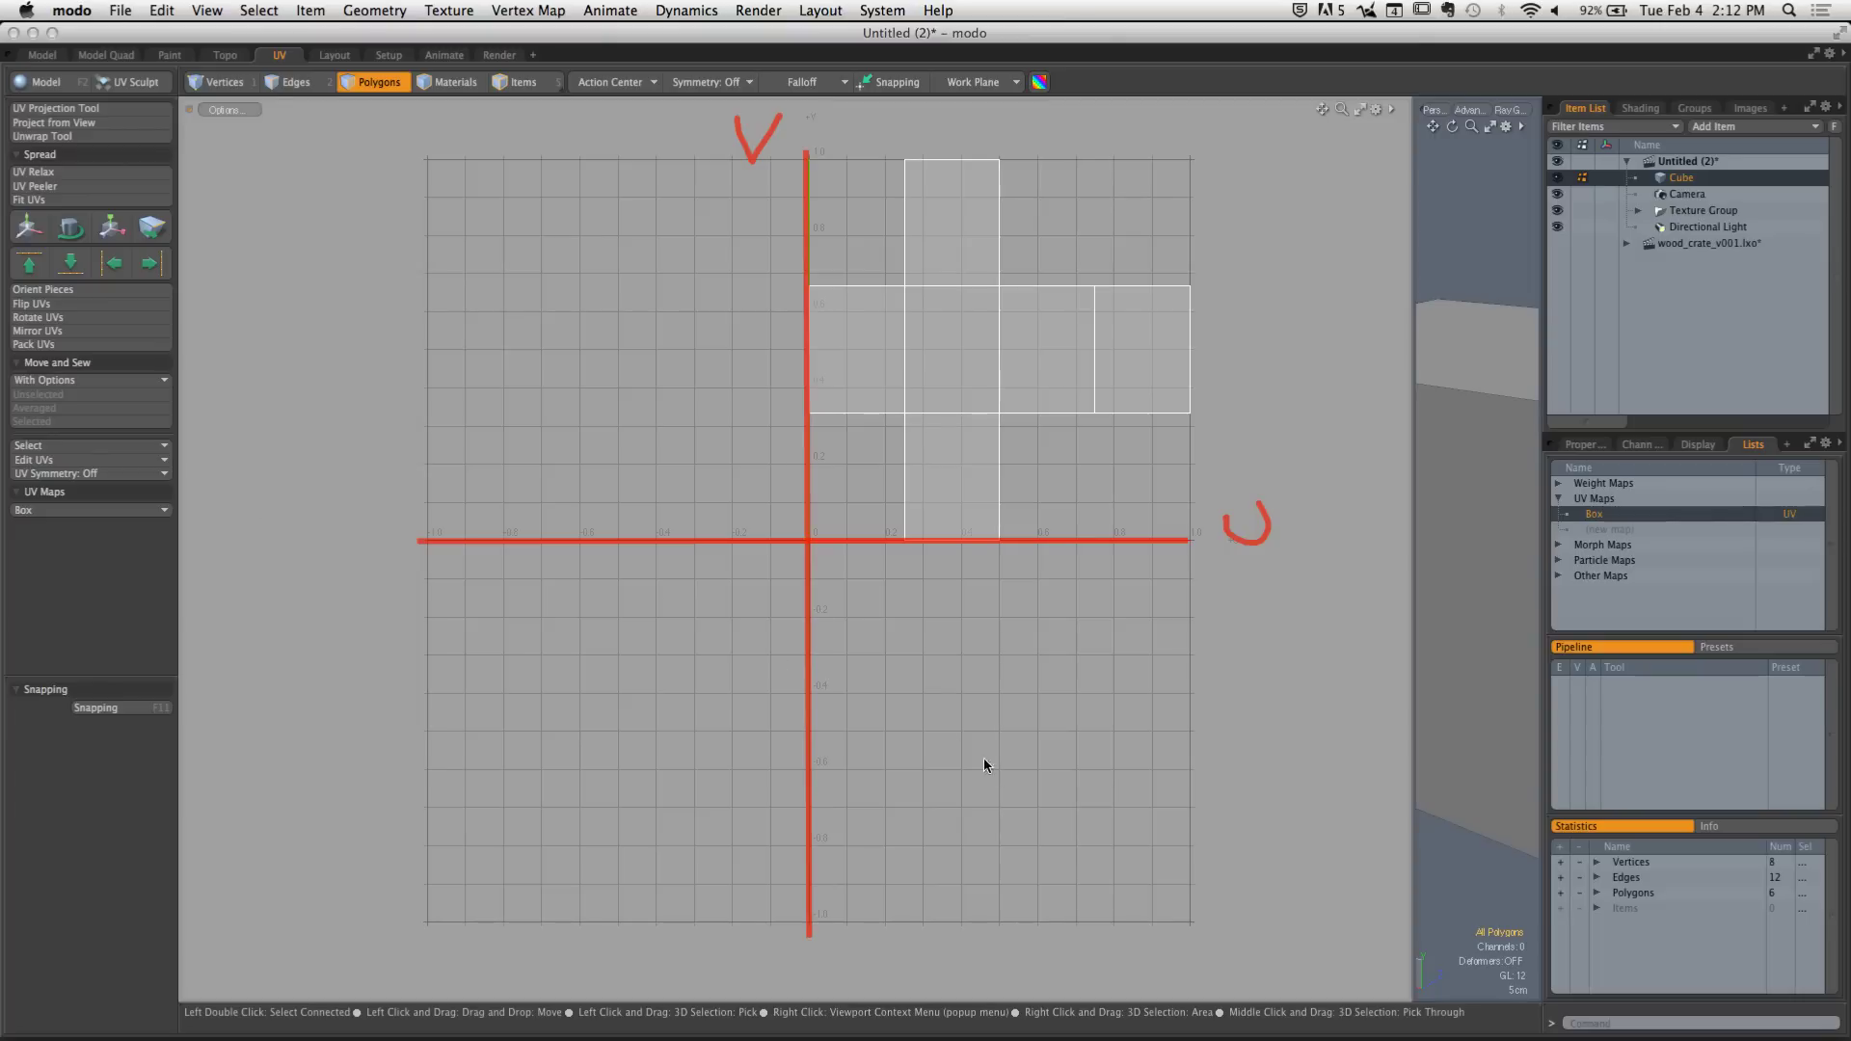
{"action": "mouse_move", "coordinate": [990, 785]}
{"action": "left_mouse_down"}
{"action": "mouse_move", "coordinate": [923, 644]}
{"action": "mouse_move", "coordinate": [806, 539]}
{"action": "mouse_move", "coordinate": [826, 559]}
{"action": "left_mouse_up"}
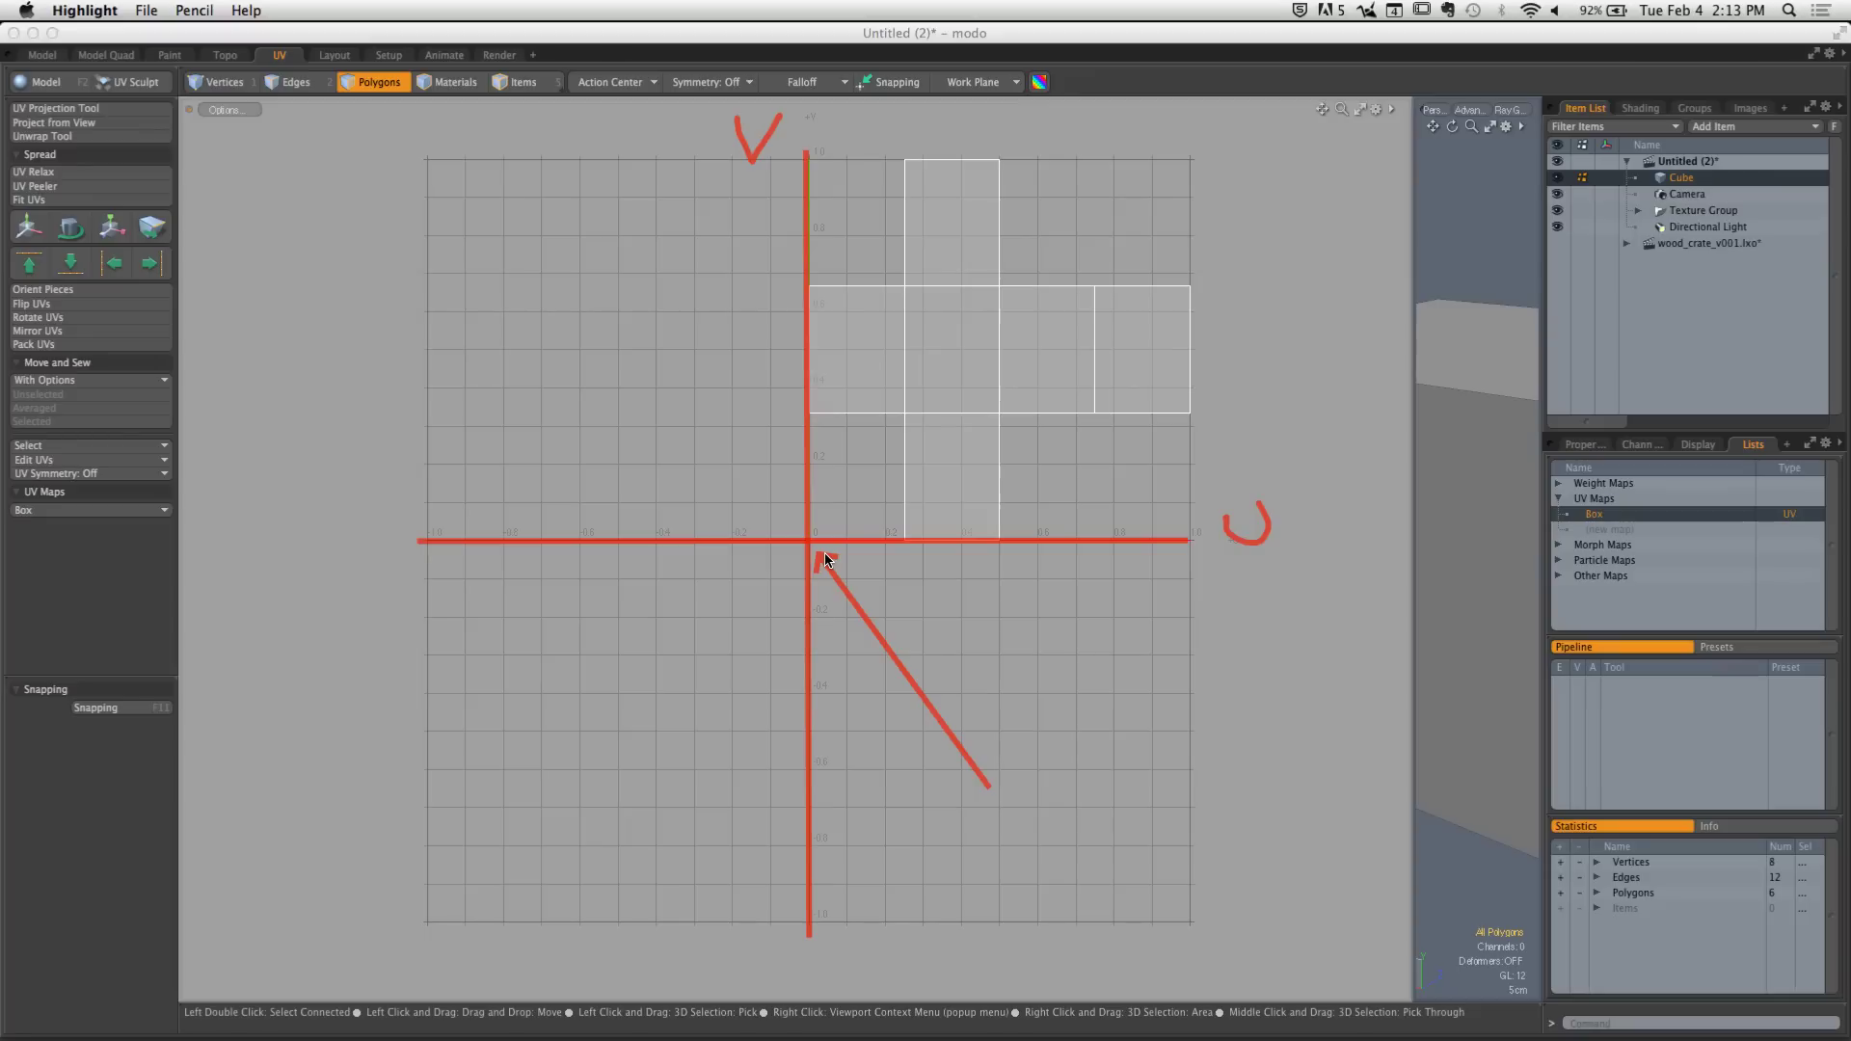
{"action": "left_click_drag", "start_coordinate": [825, 559], "coordinate": [838, 566]}
Number the four quadrants of the annotated UV grid from 1 to 4
{"action": "left_click_drag", "start_coordinate": [1043, 325], "coordinate": [1118, 336]}
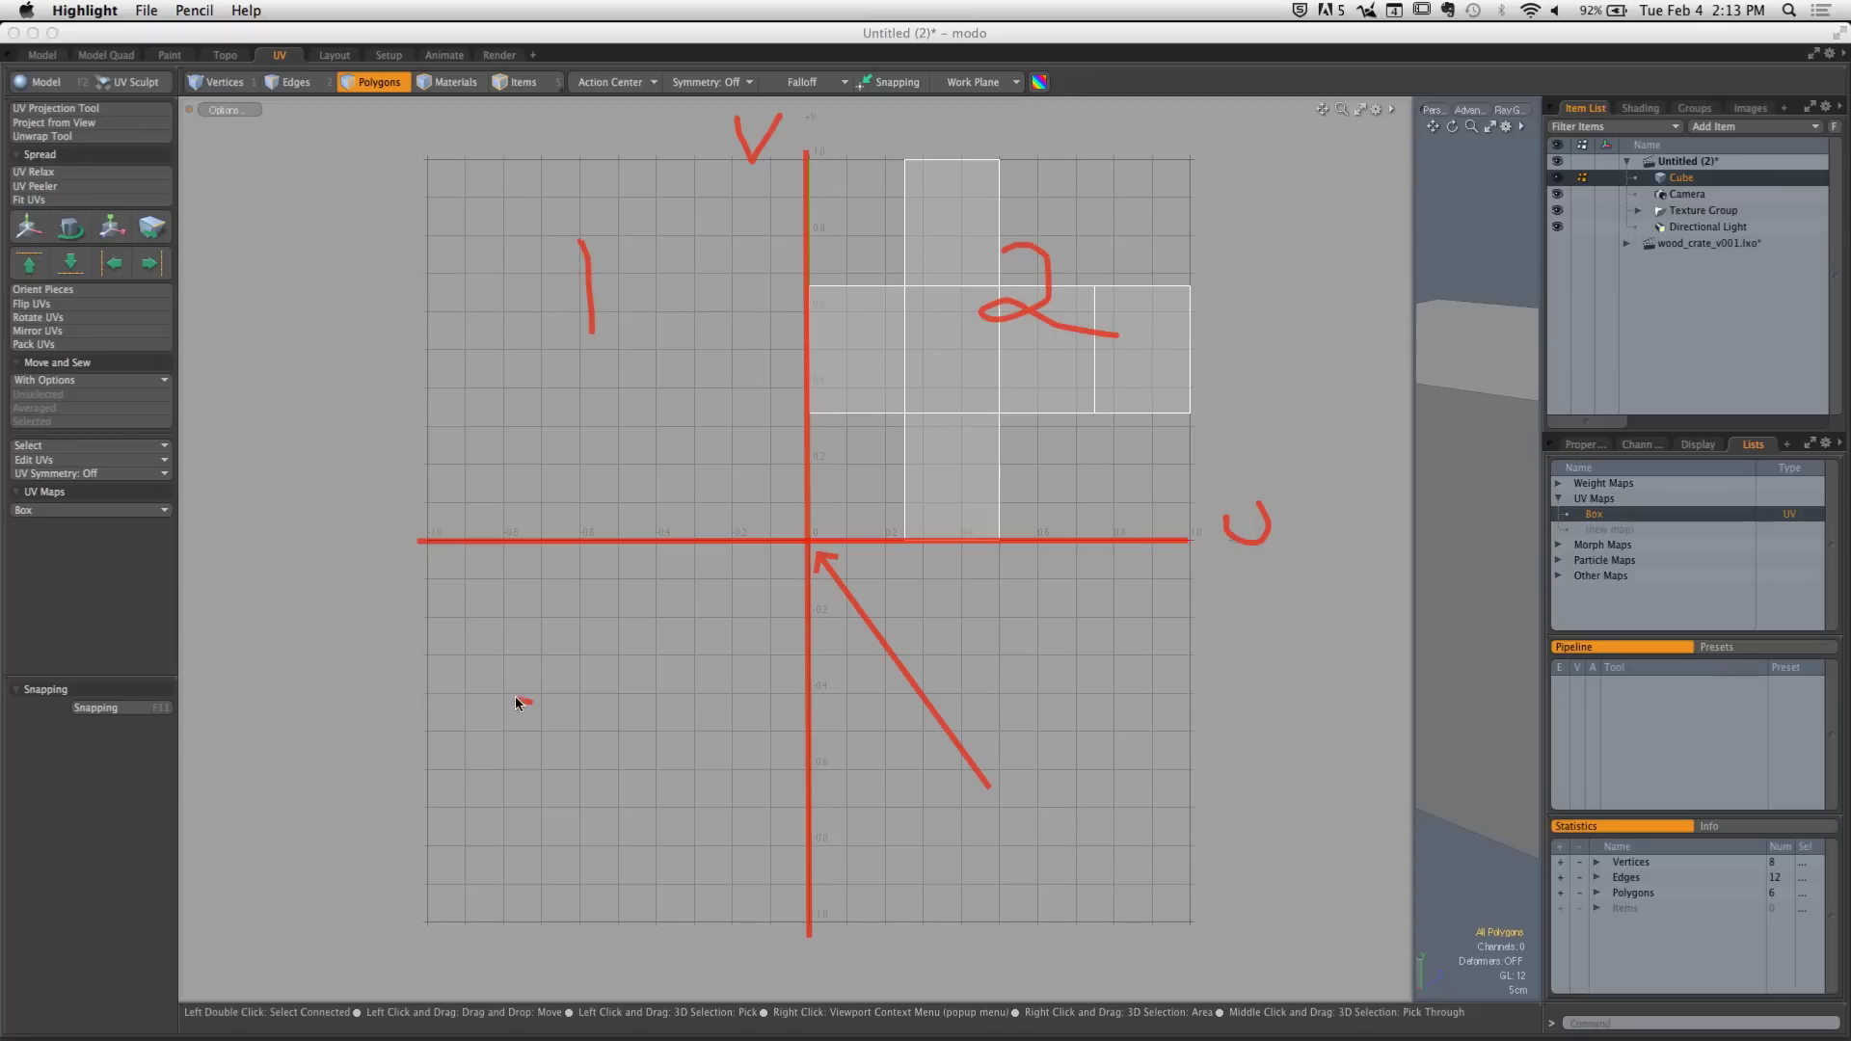
{"action": "left_click_drag", "start_coordinate": [515, 696], "coordinate": [511, 777]}
{"action": "left_click_drag", "start_coordinate": [1014, 636], "coordinate": [1051, 686]}
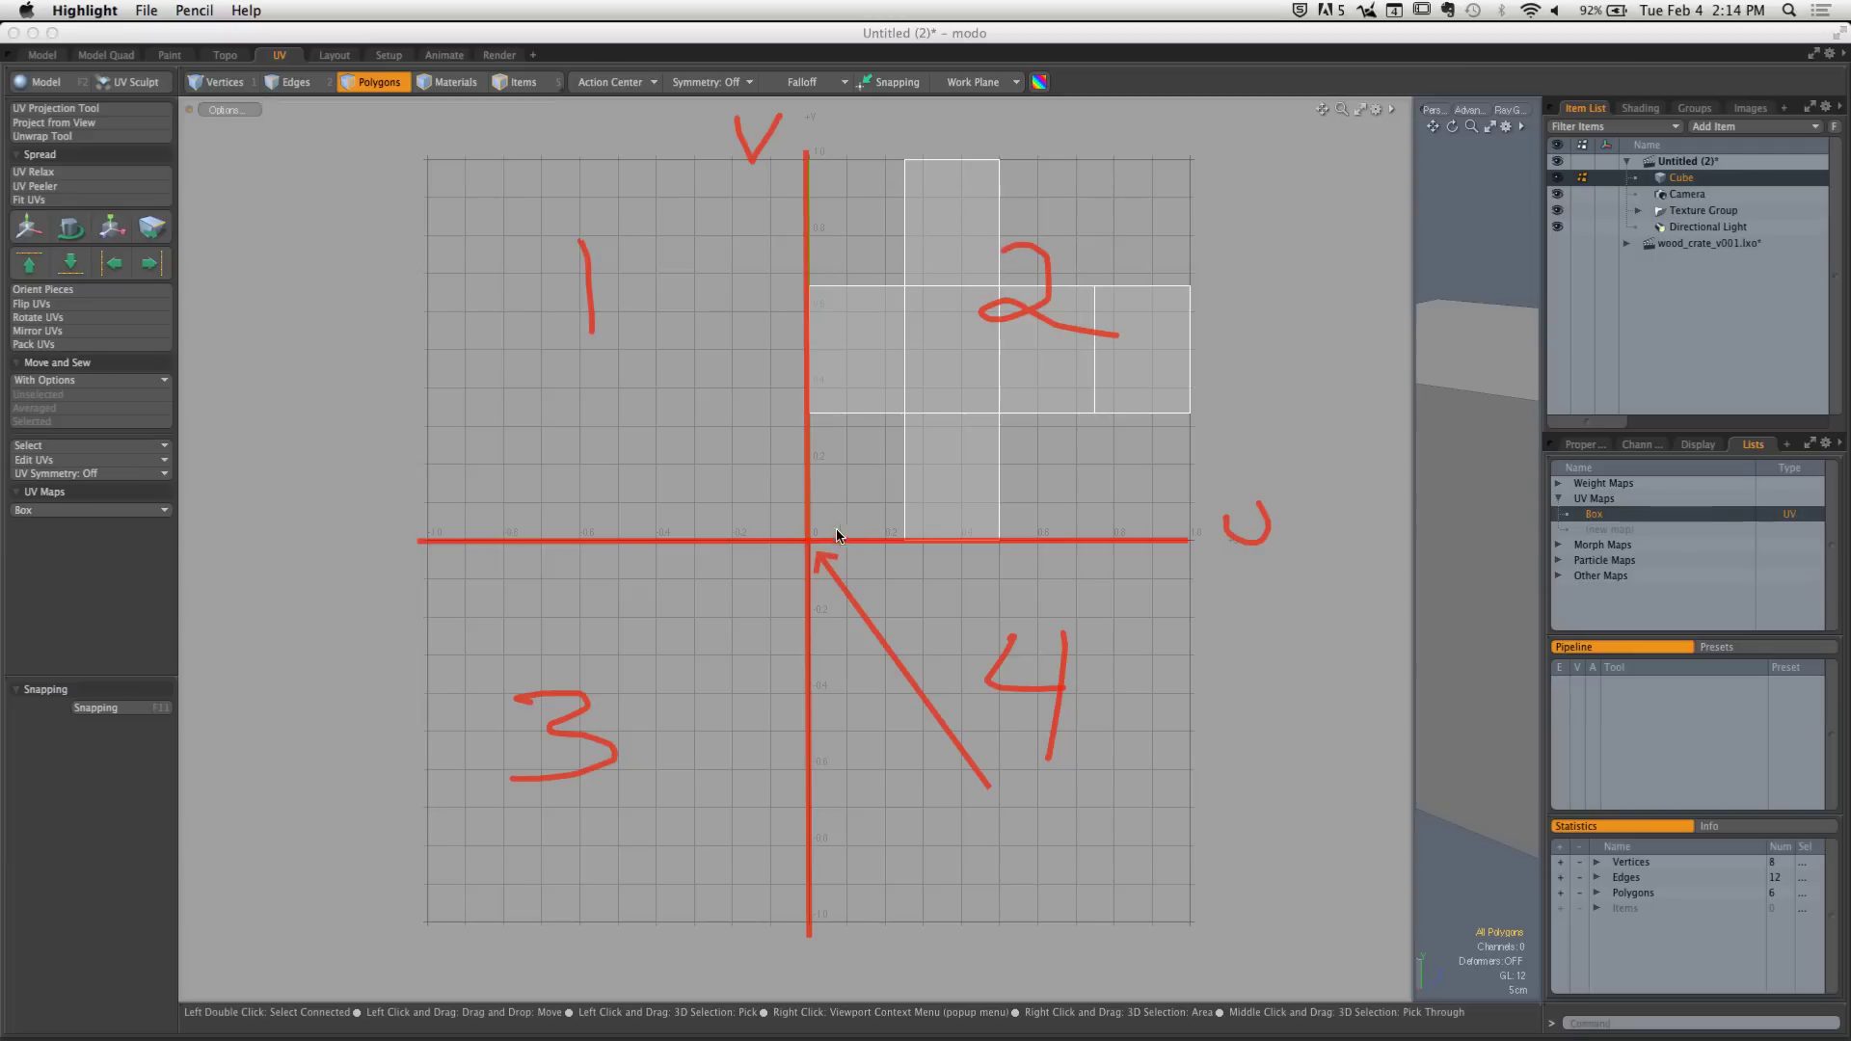
Draw arrows along the U and V directions in quadrant 2 and mark each with a plus sign
{"action": "left_click_drag", "start_coordinate": [844, 484], "coordinate": [844, 169]}
{"action": "left_click_drag", "start_coordinate": [883, 511], "coordinate": [1178, 509]}
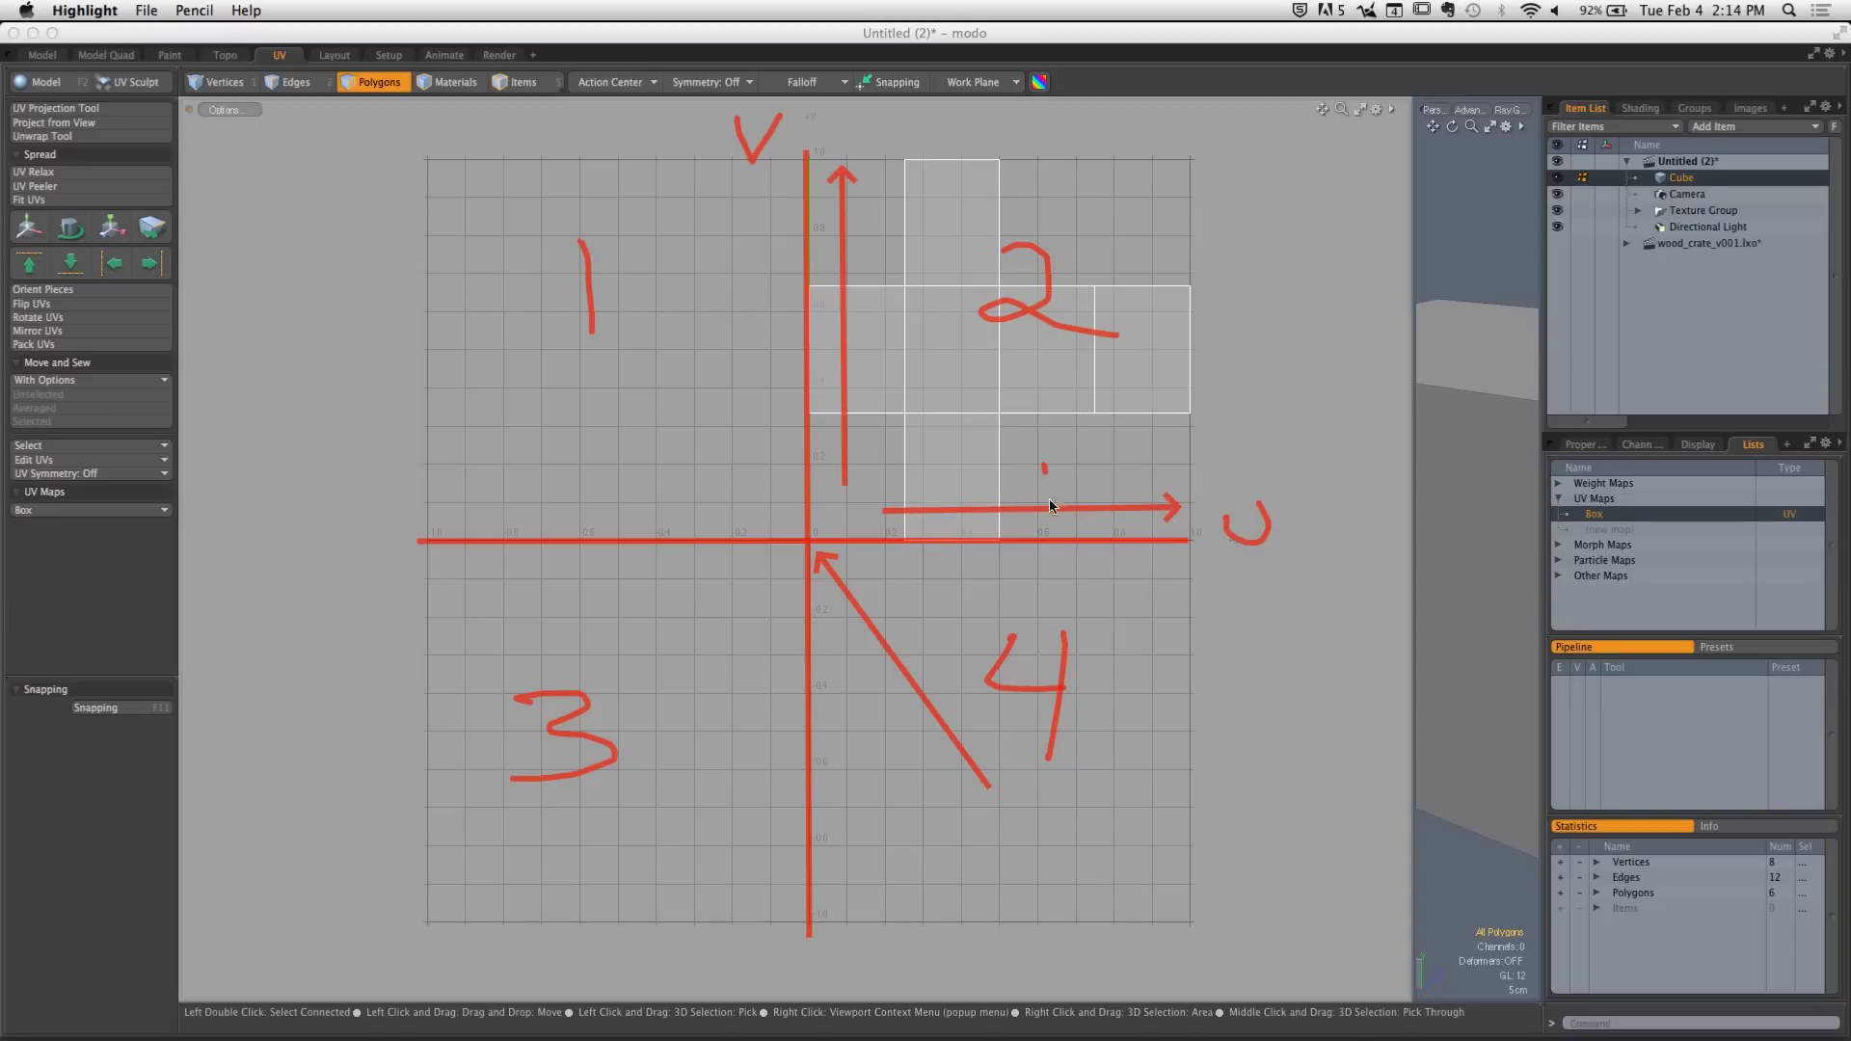
{"action": "left_click_drag", "start_coordinate": [1048, 498], "coordinate": [1044, 465]}
{"action": "left_click", "coordinate": [1012, 484]}
{"action": "left_click_drag", "start_coordinate": [854, 277], "coordinate": [911, 271]}
Label the U and V signs in quadrants 1, 3 and 4, and clear all the annotations from the screen
{"action": "left_click_drag", "start_coordinate": [475, 152], "coordinate": [512, 157]}
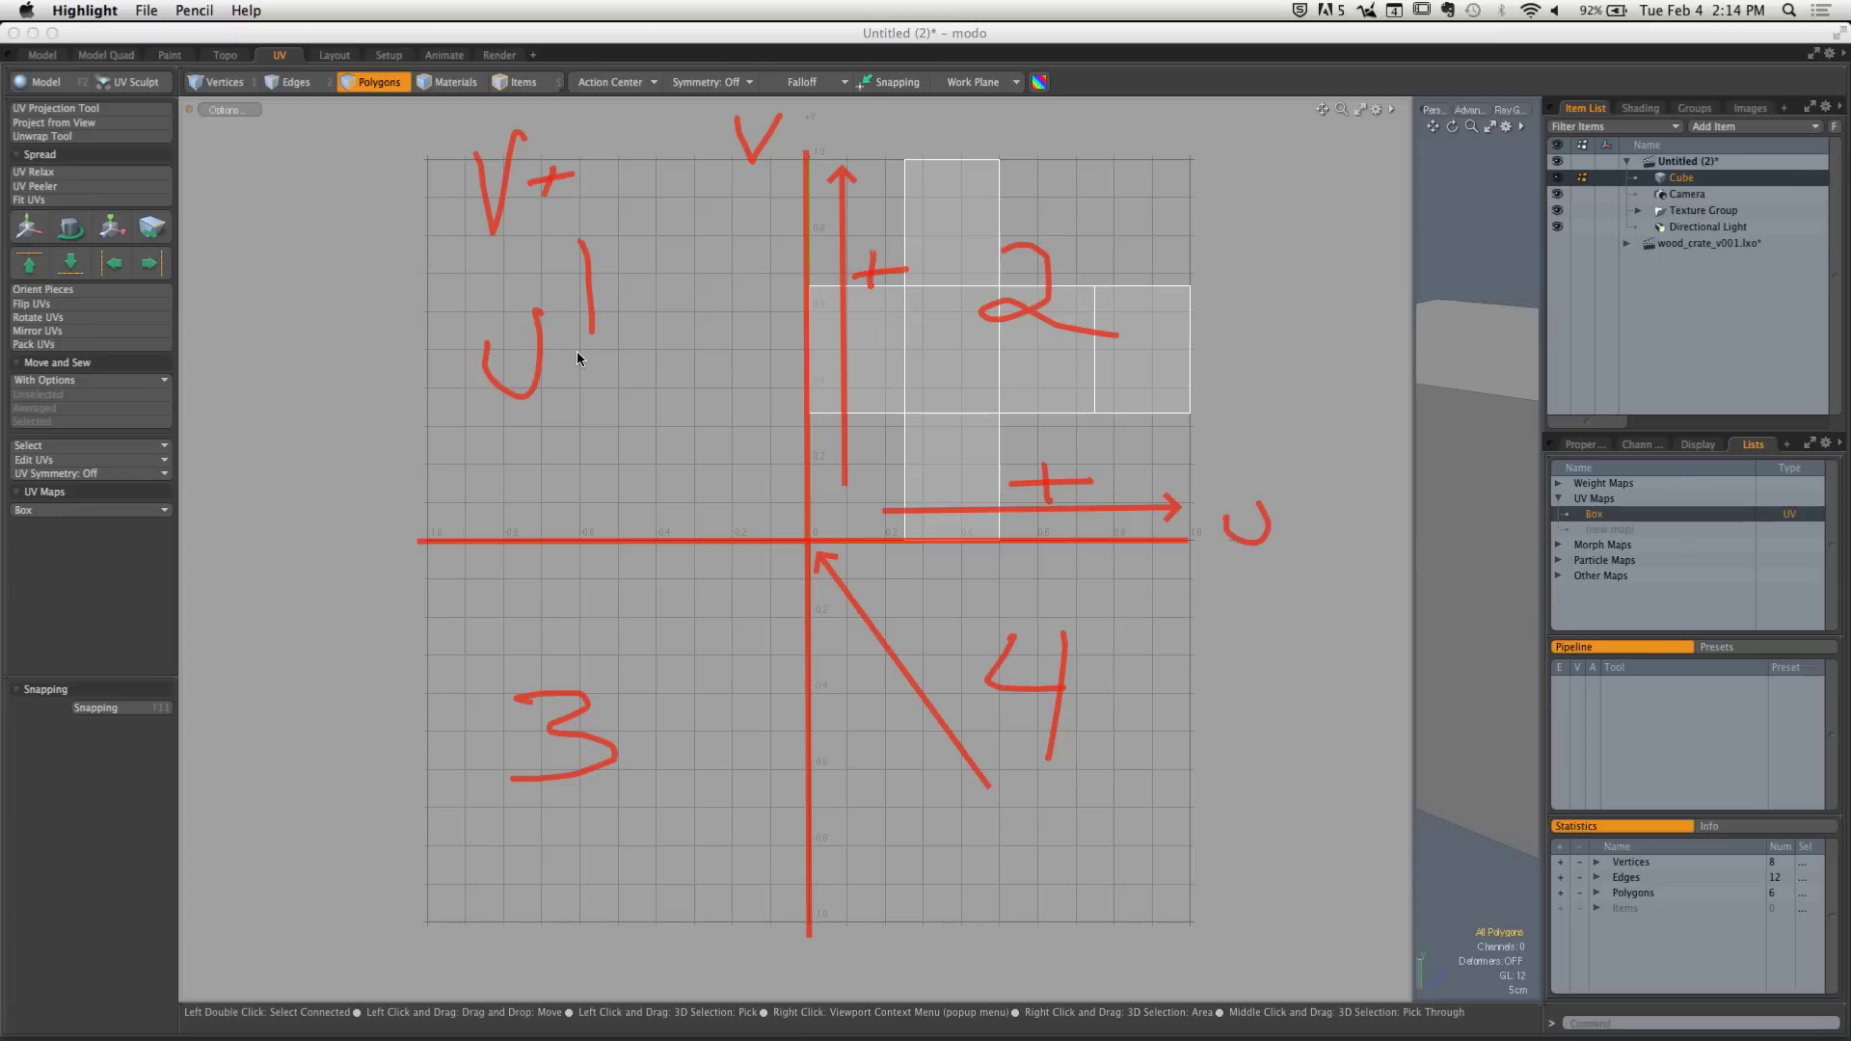
{"action": "left_click_drag", "start_coordinate": [569, 358], "coordinate": [599, 356]}
{"action": "left_click_drag", "start_coordinate": [495, 628], "coordinate": [571, 599]}
{"action": "mouse_move", "coordinate": [515, 757]}
{"action": "left_mouse_down"}
{"action": "mouse_move", "coordinate": [546, 827]}
{"action": "mouse_move", "coordinate": [592, 728]}
{"action": "left_mouse_up"}
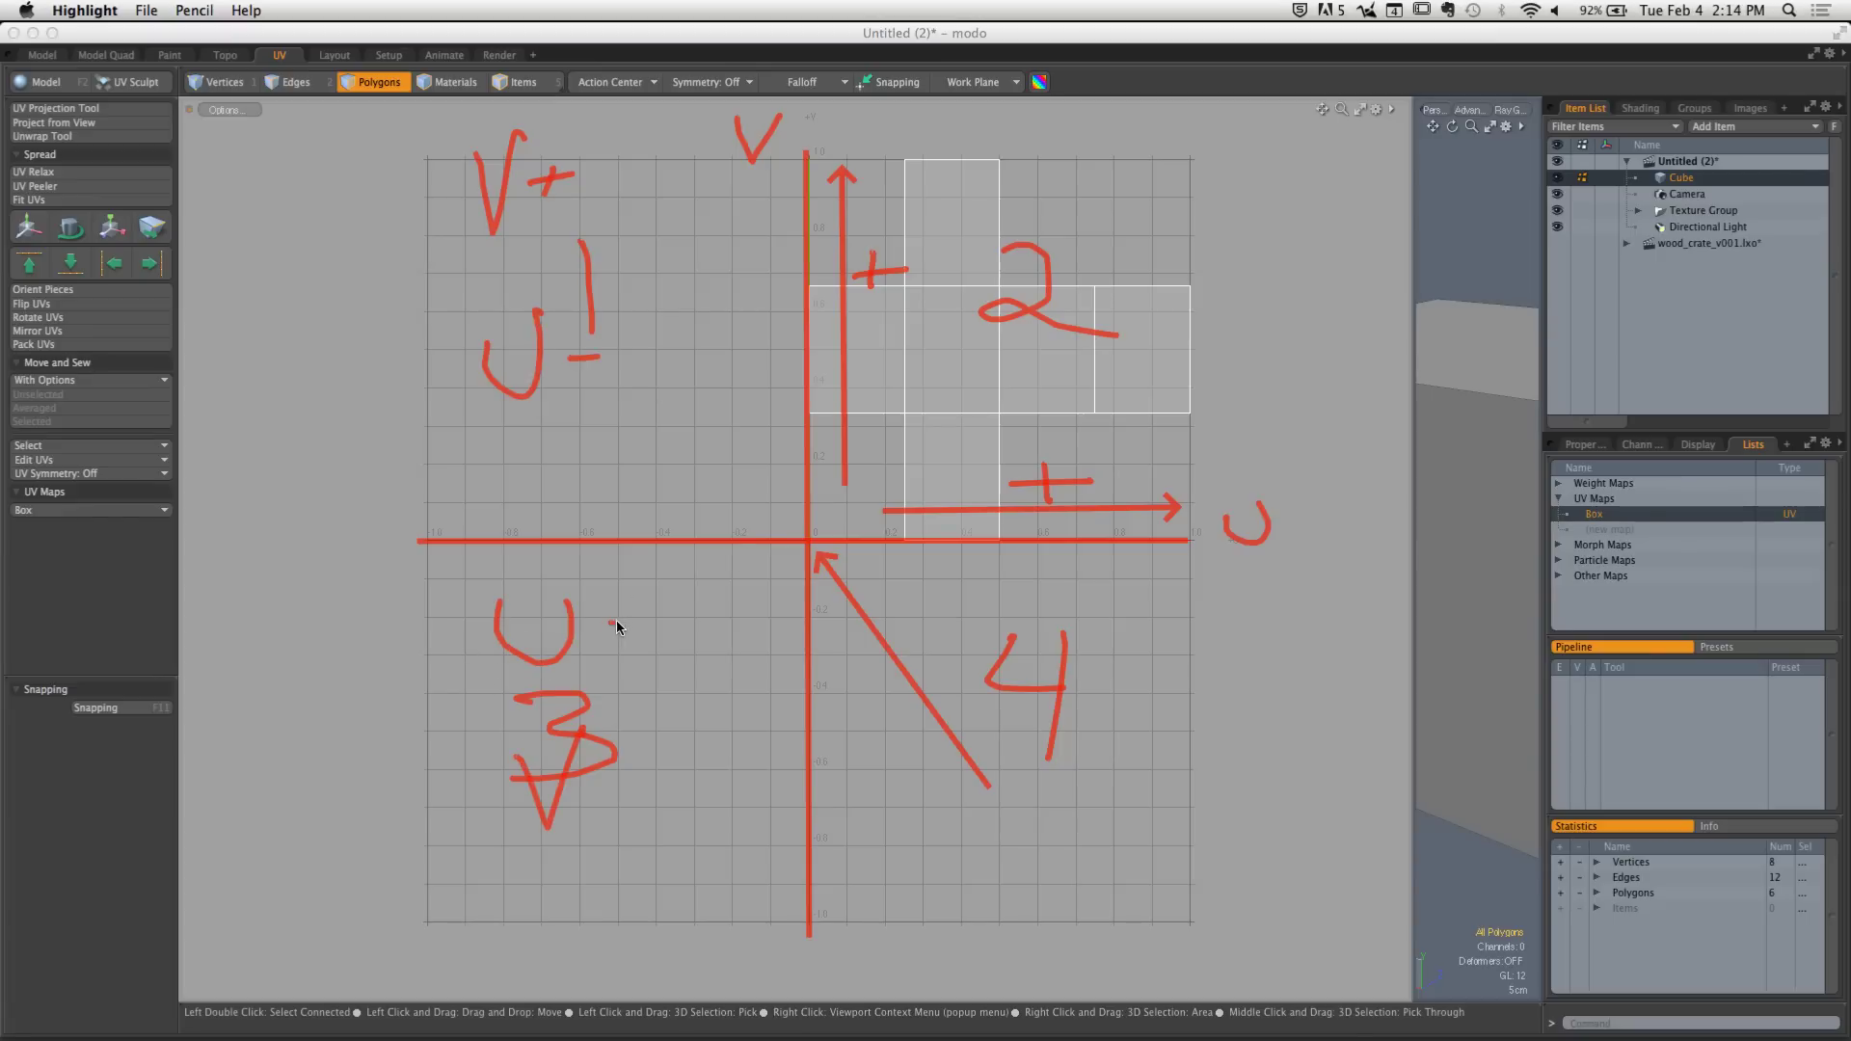
{"action": "left_click_drag", "start_coordinate": [614, 623], "coordinate": [640, 620]}
{"action": "mouse_move", "coordinate": [933, 581]}
{"action": "left_mouse_down"}
{"action": "mouse_move", "coordinate": [1005, 573]}
{"action": "mouse_move", "coordinate": [1087, 596]}
{"action": "left_mouse_up"}
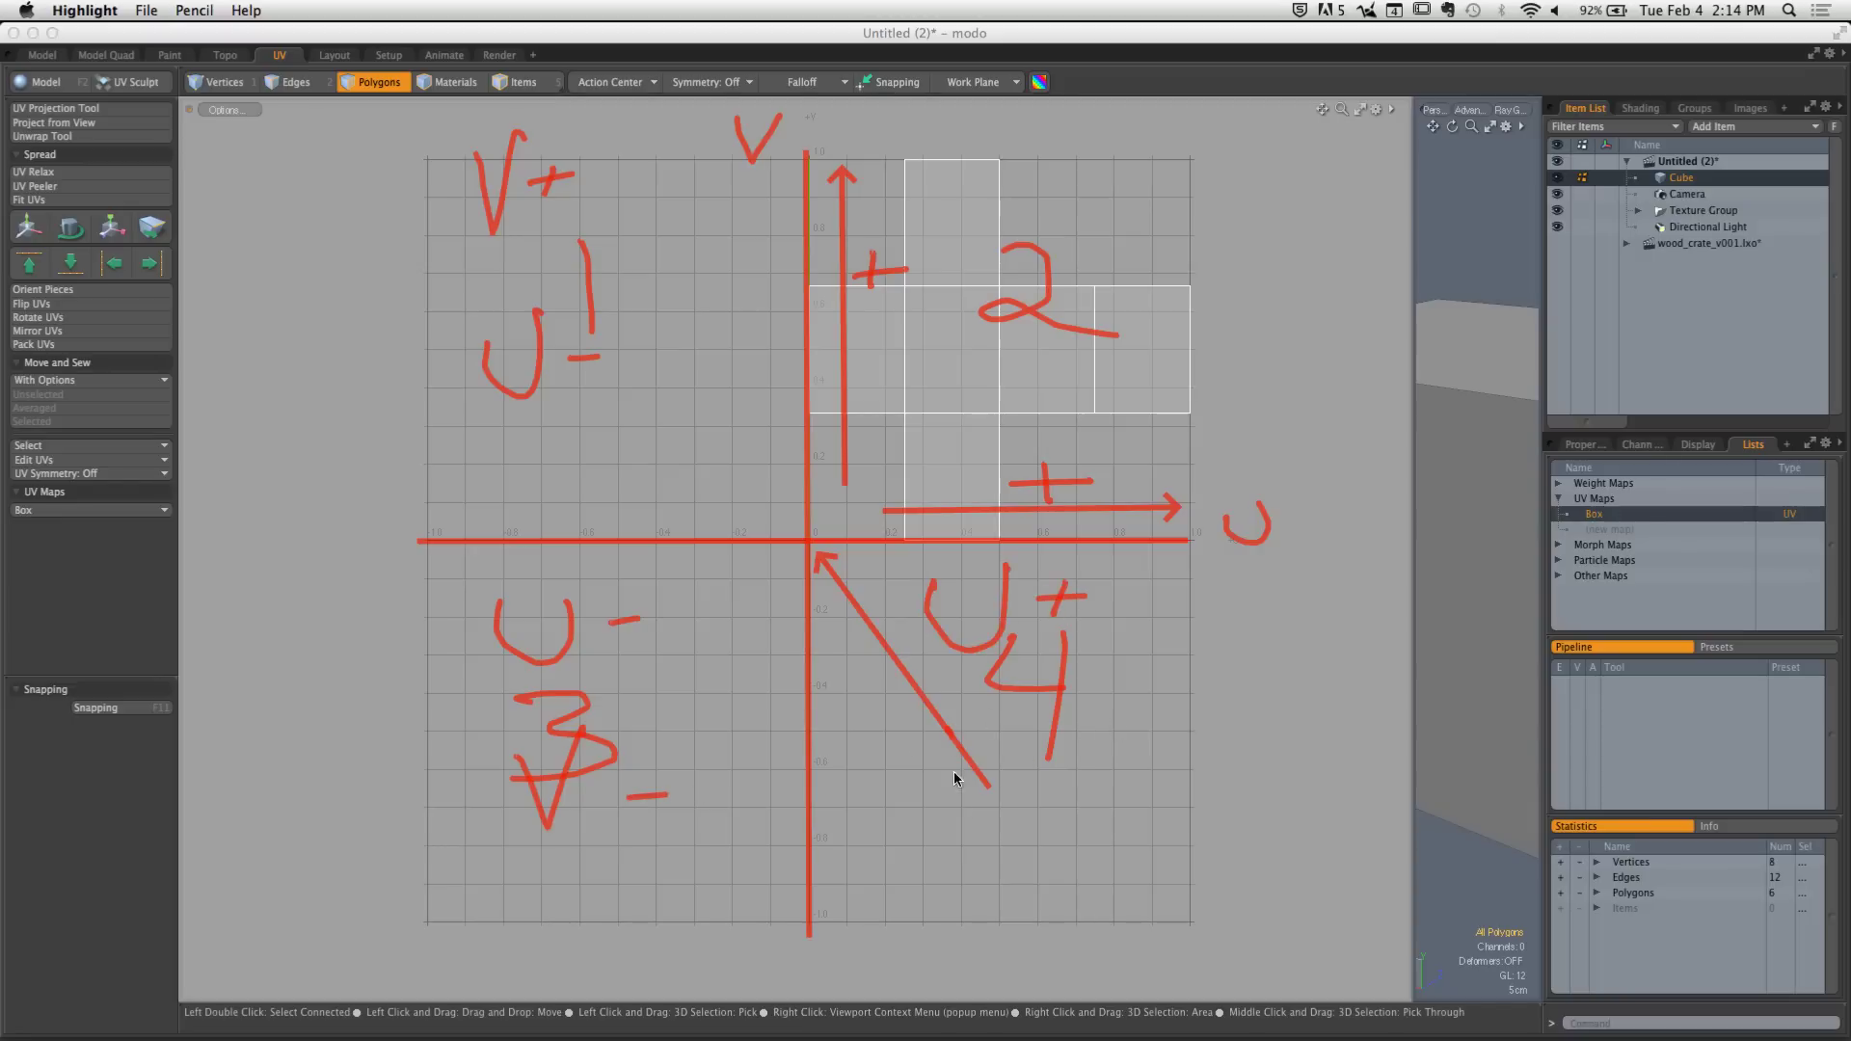
{"action": "left_click_drag", "start_coordinate": [950, 731], "coordinate": [1013, 679]}
{"action": "key", "text": "Escape"}
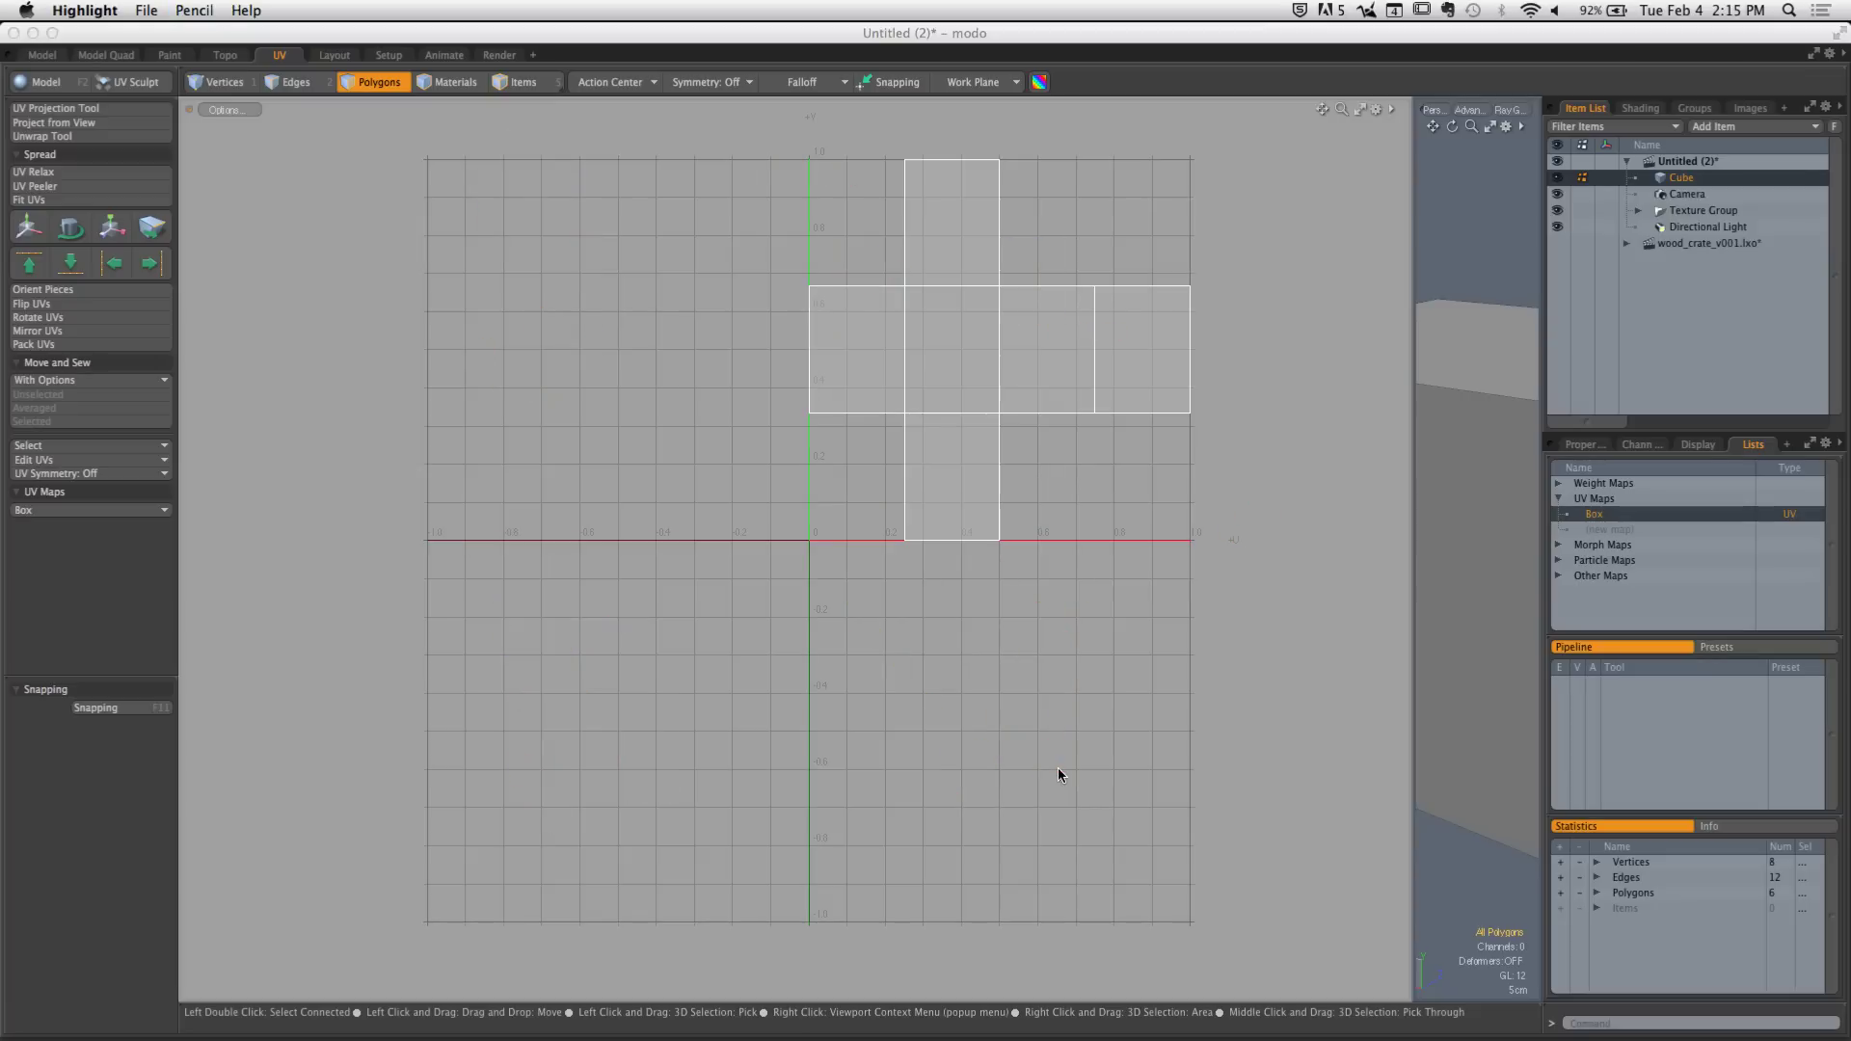
Return to modo and widen the perspective viewport so the whole cube shows beside the framed Box UV map
{"action": "left_click", "coordinate": [1101, 428]}
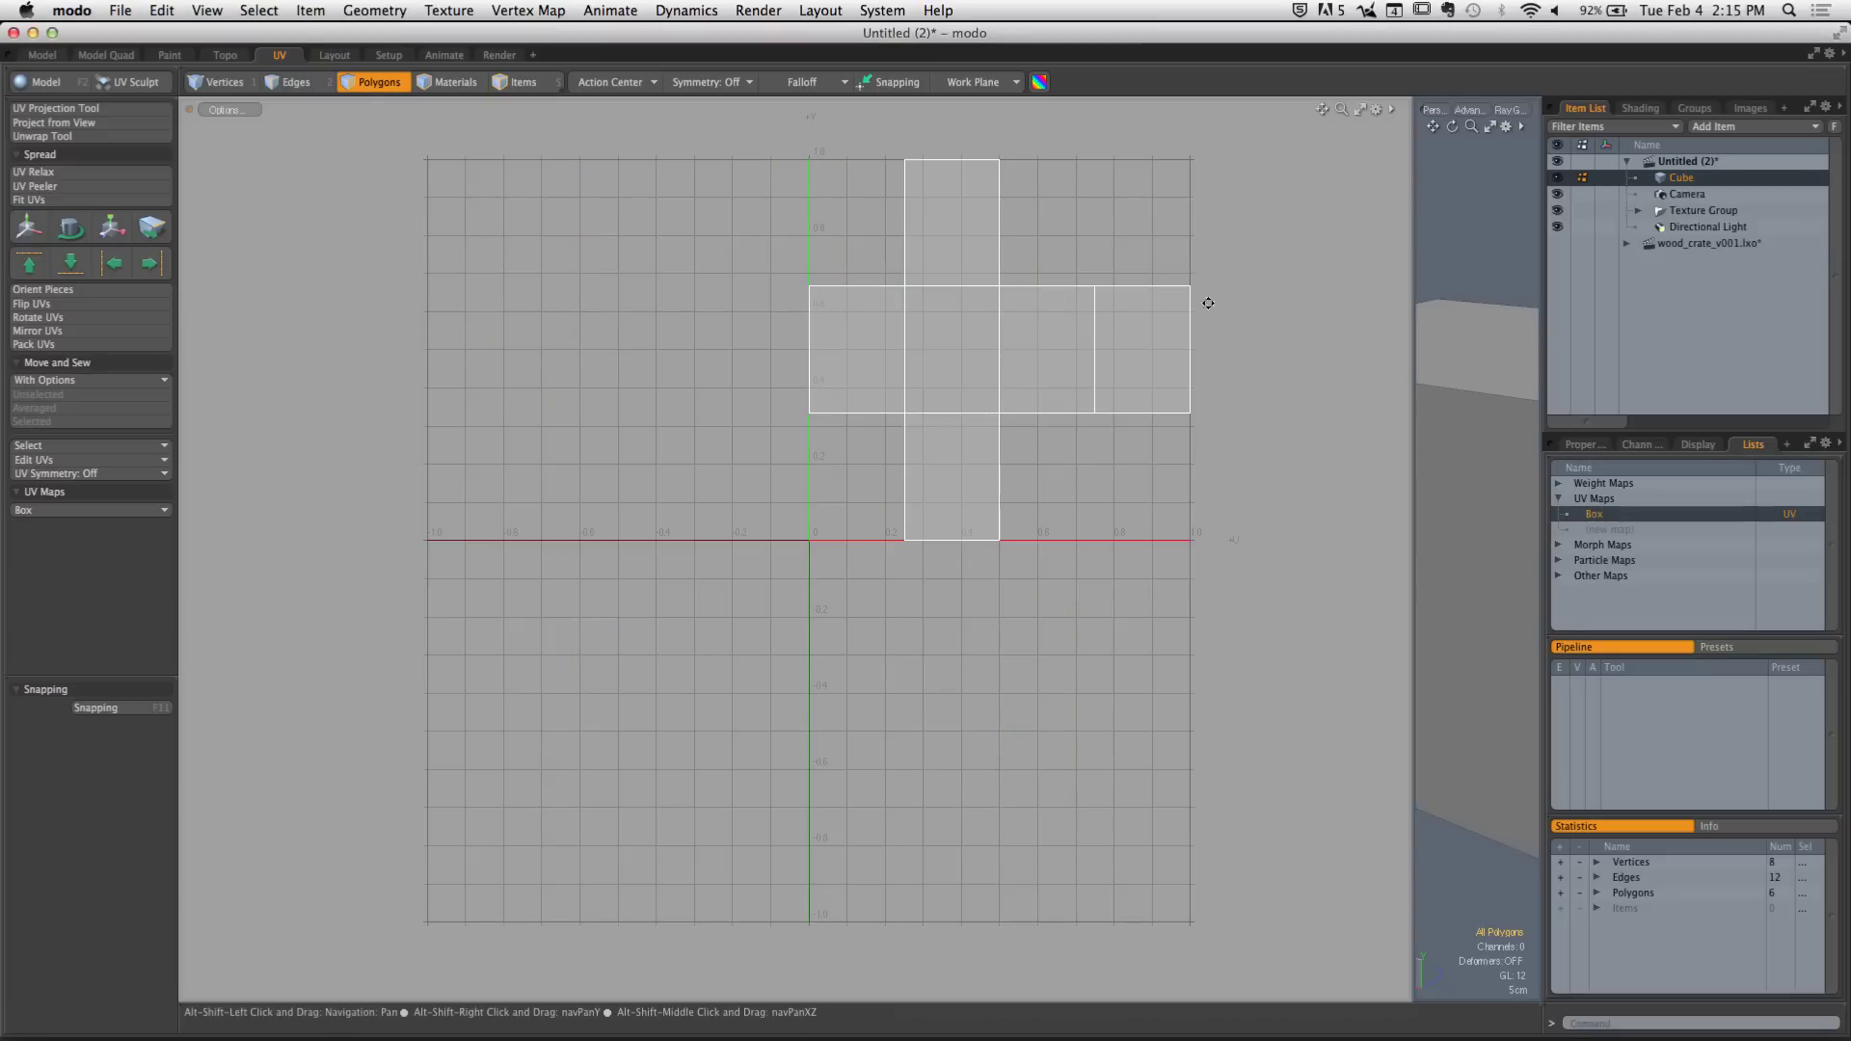
{"action": "left_click_drag", "start_coordinate": [1202, 301], "coordinate": [945, 479], "text": "ctrl+alt"}
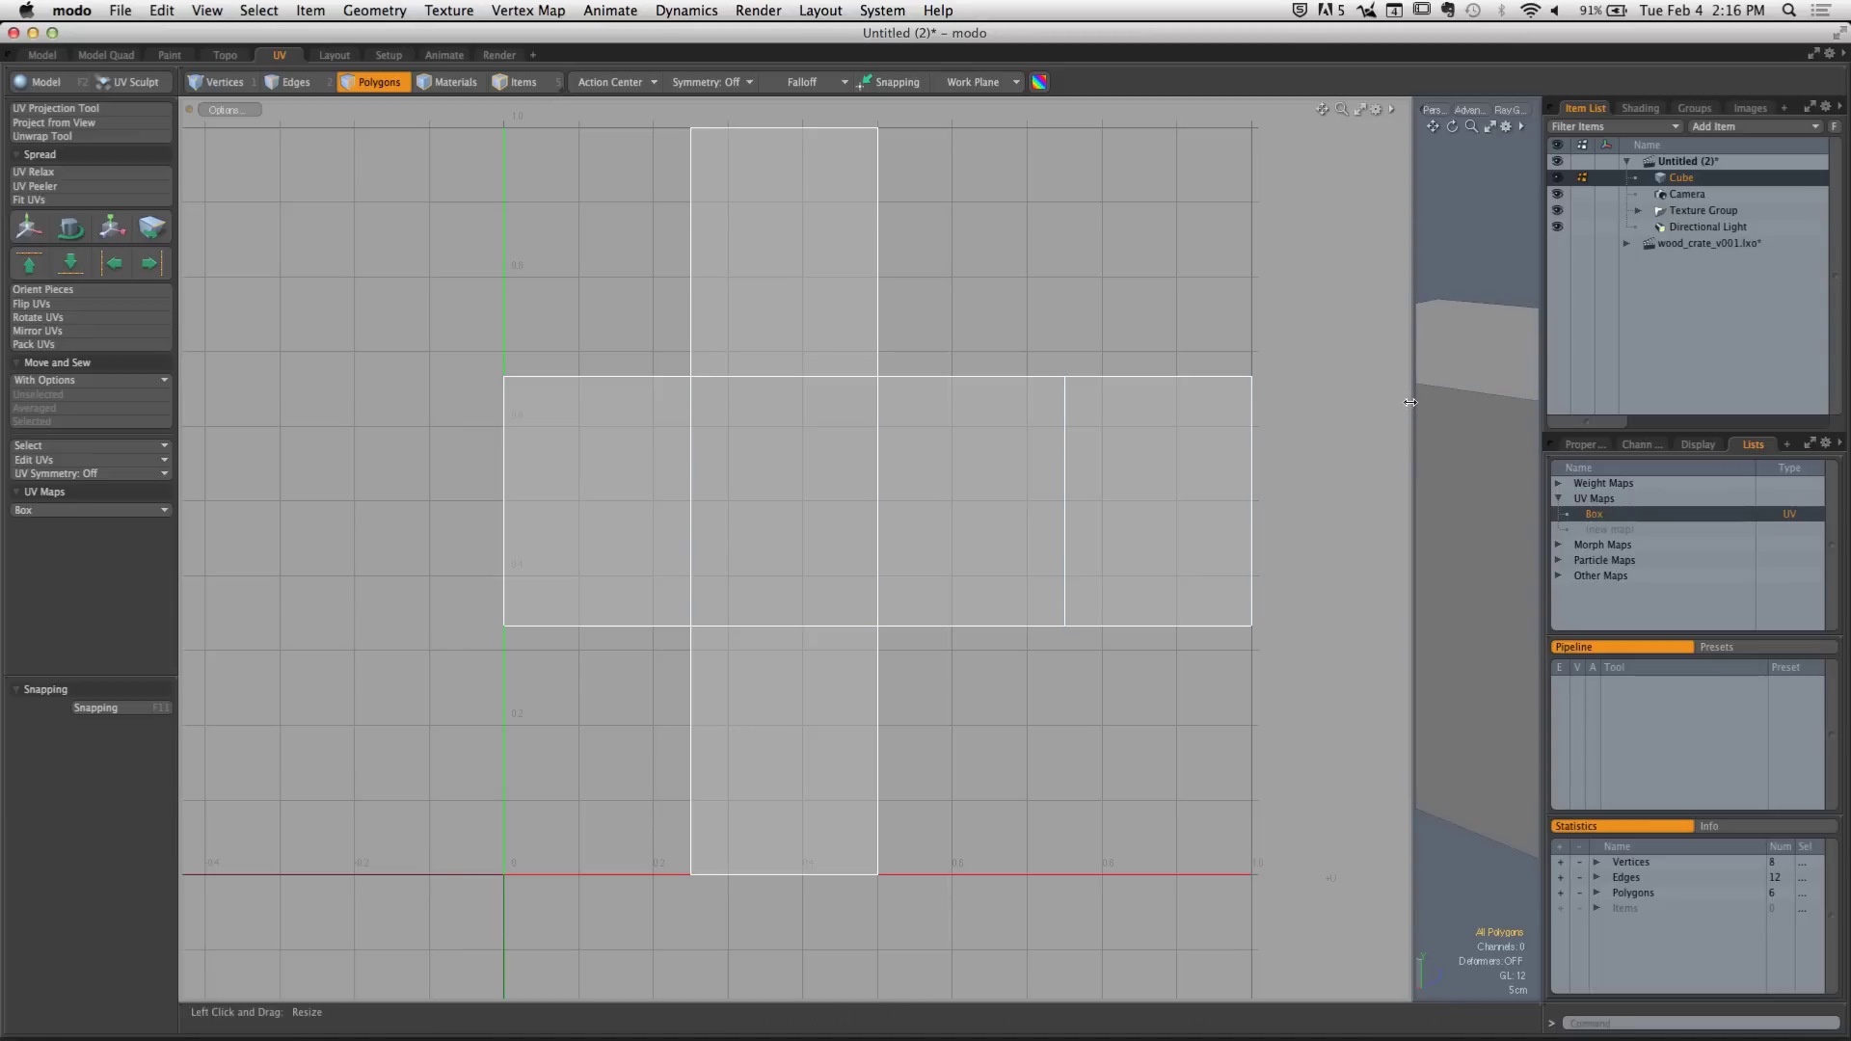
{"action": "left_click_drag", "start_coordinate": [1413, 405], "coordinate": [905, 401]}
{"action": "scroll", "coordinate": [723, 446], "scroll_direction": "down", "scroll_amount": 2}
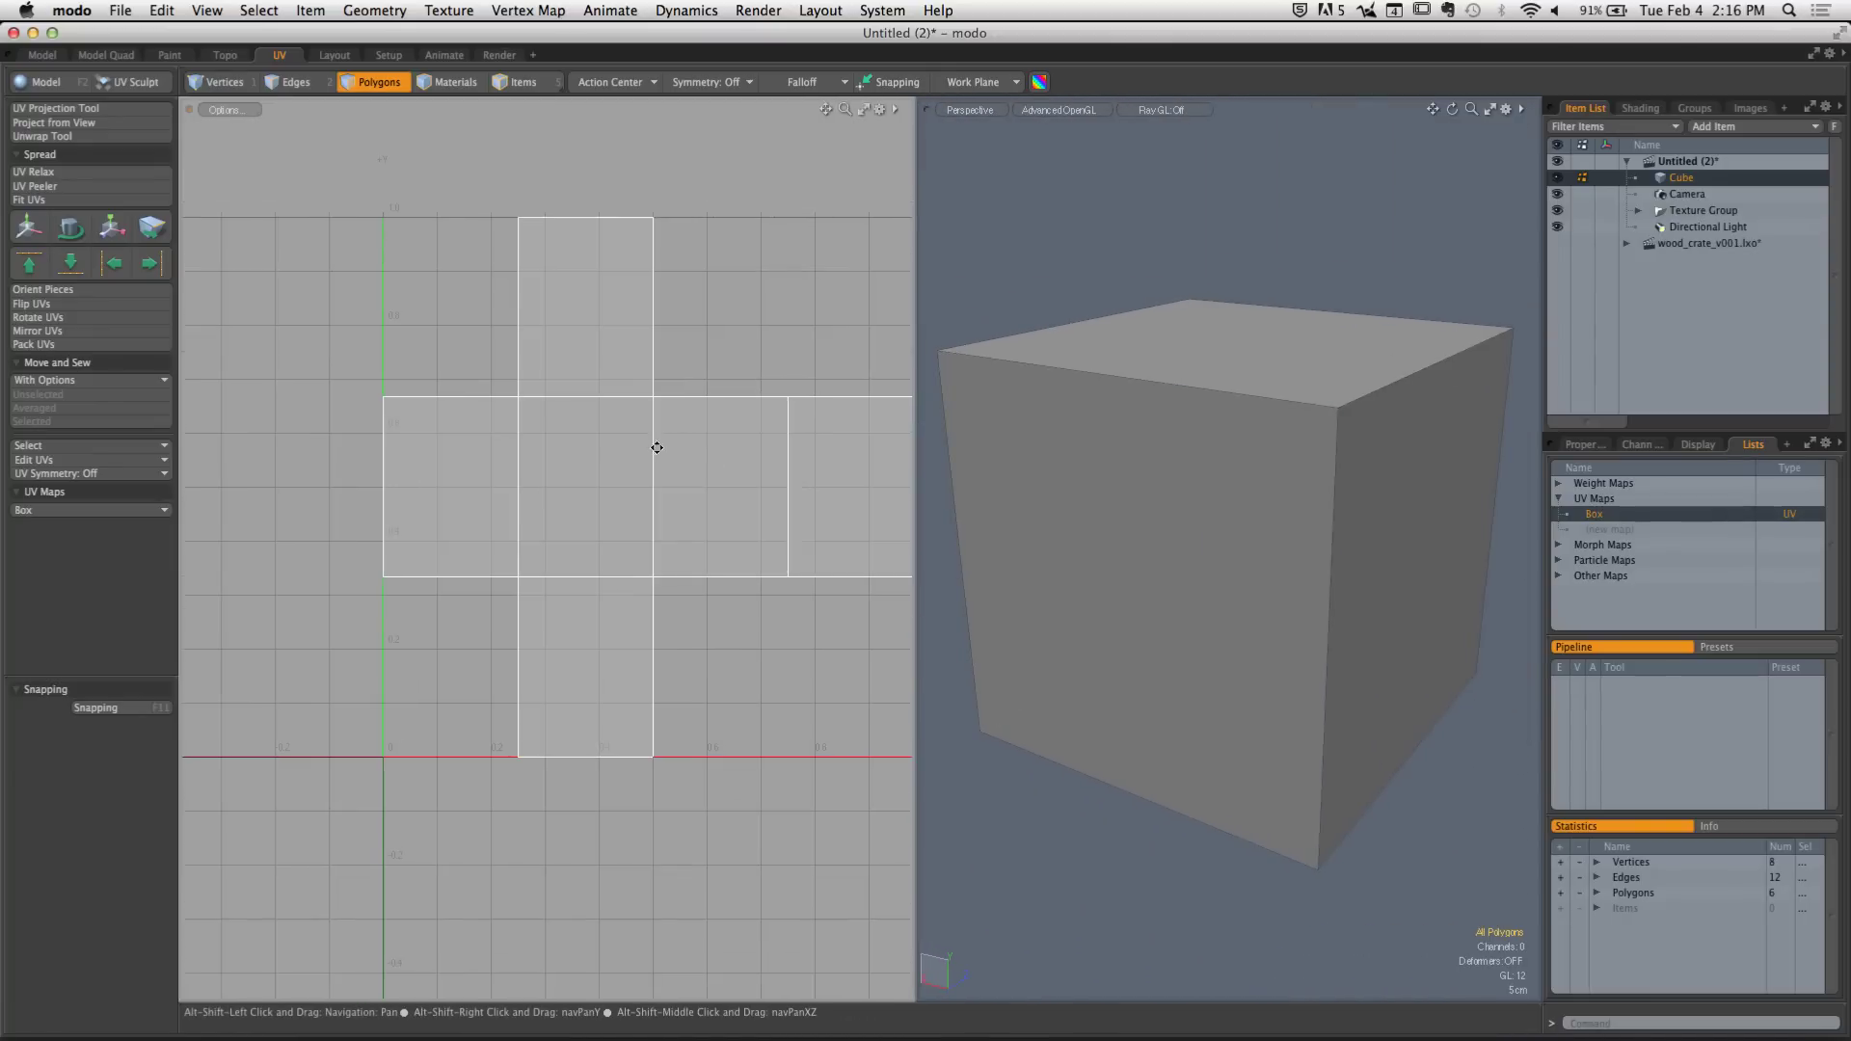
{"action": "left_click_drag", "start_coordinate": [653, 442], "coordinate": [622, 441], "text": "alt+shift"}
Select the end UV face and the three other faces of its row to compare them with the cube's sides, and drop the selection
{"action": "left_click", "coordinate": [819, 528]}
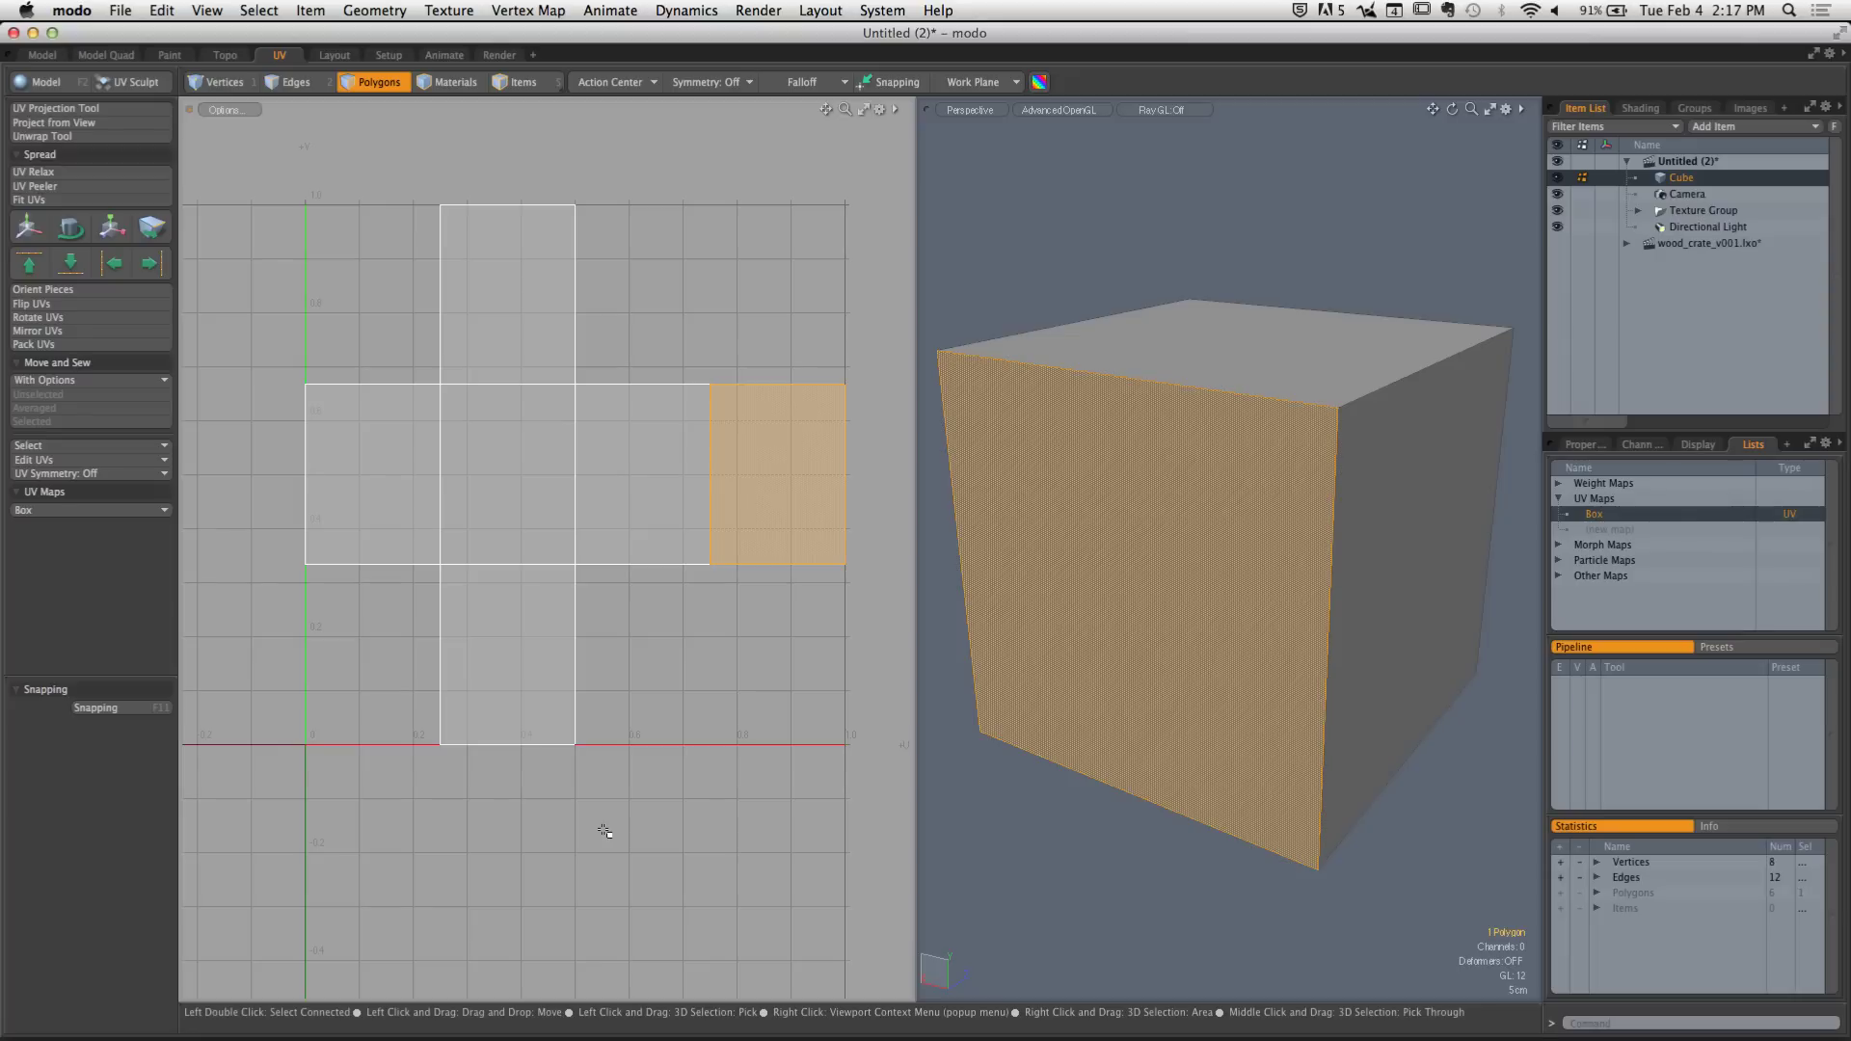
{"action": "left_click_drag", "start_coordinate": [386, 453], "coordinate": [675, 460]}
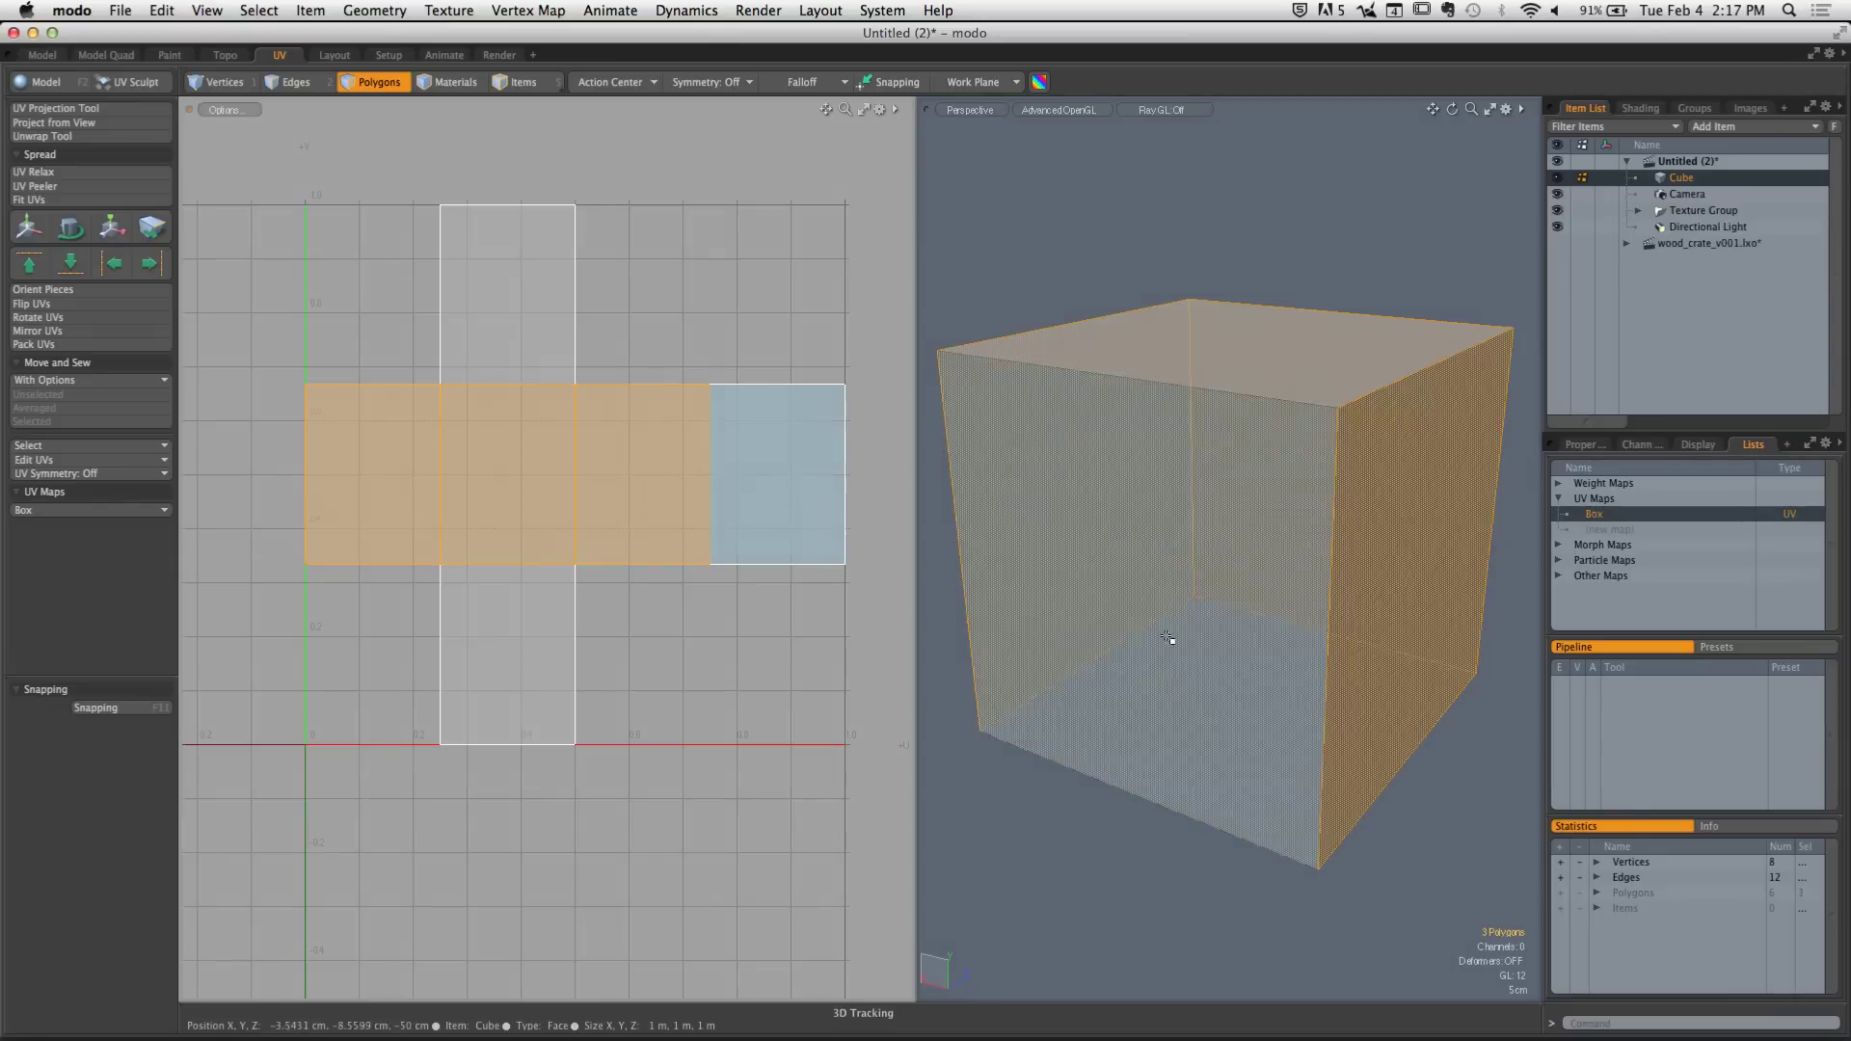
{"action": "left_click_drag", "start_coordinate": [1375, 570], "coordinate": [1205, 578], "text": "alt"}
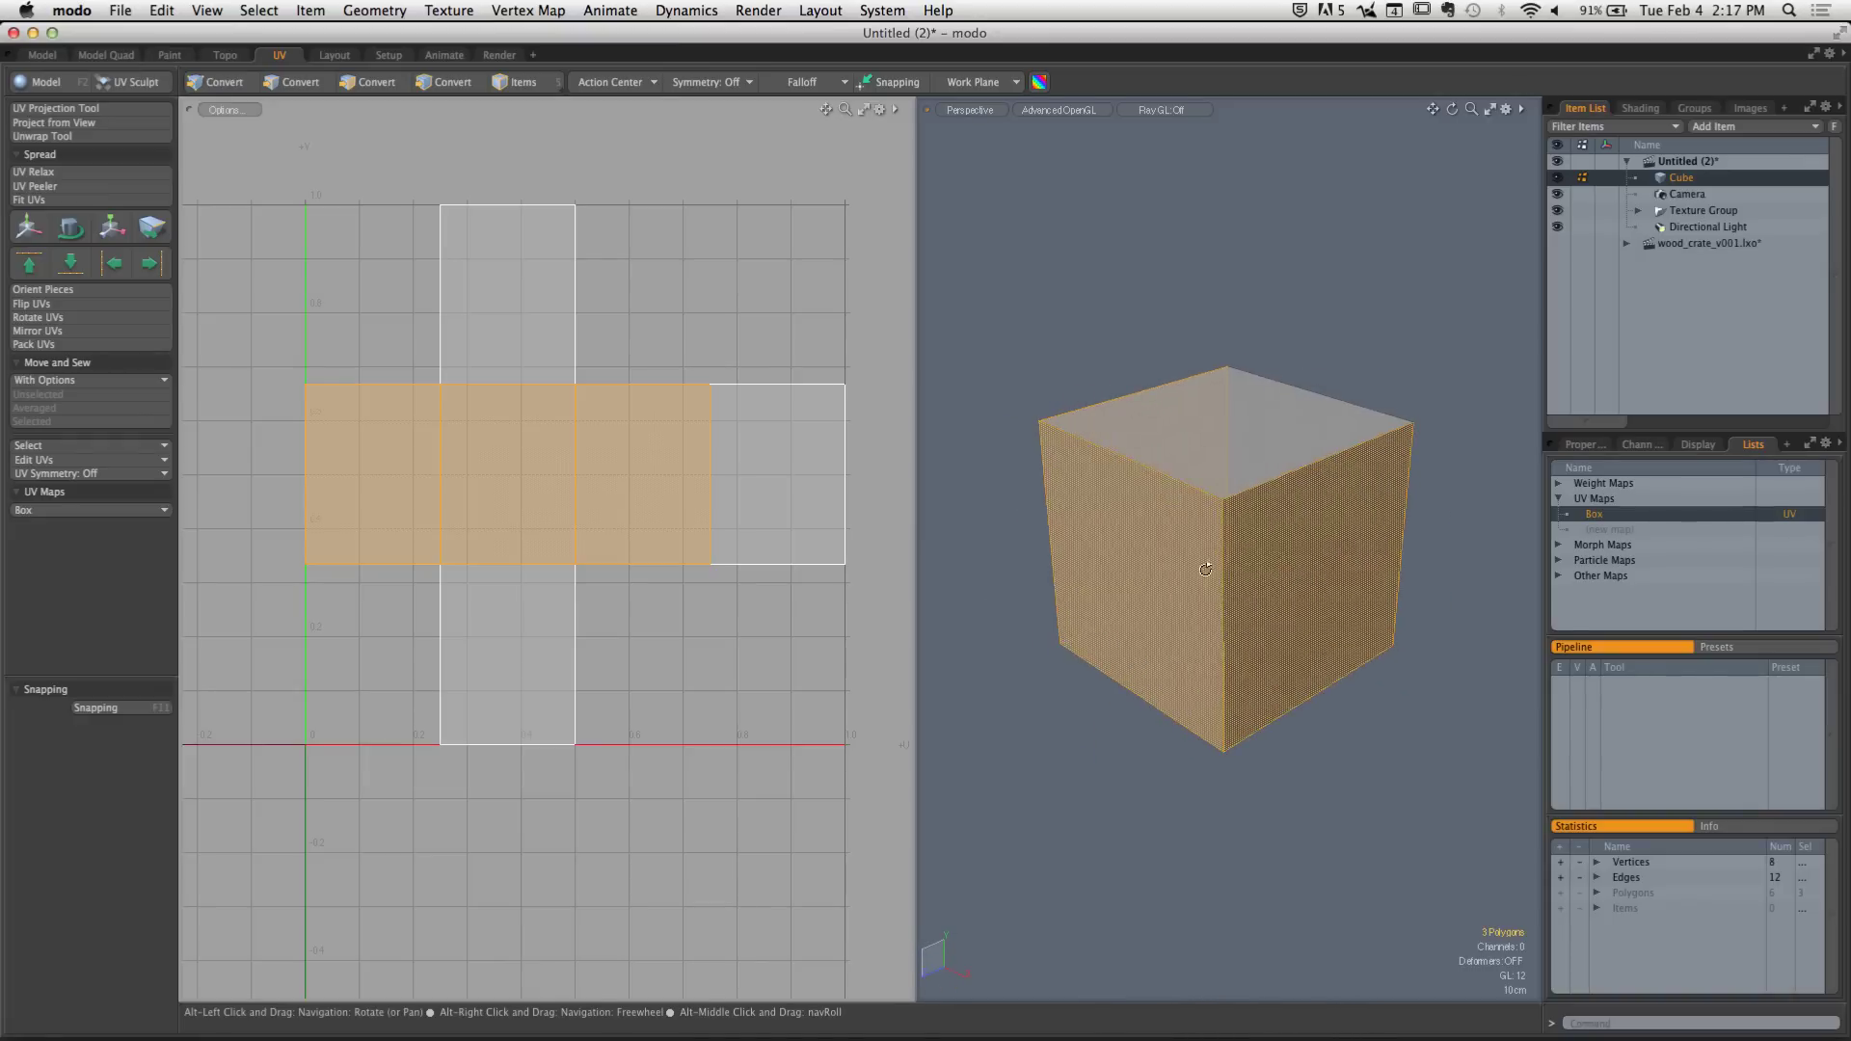
{"action": "left_click", "coordinate": [659, 305]}
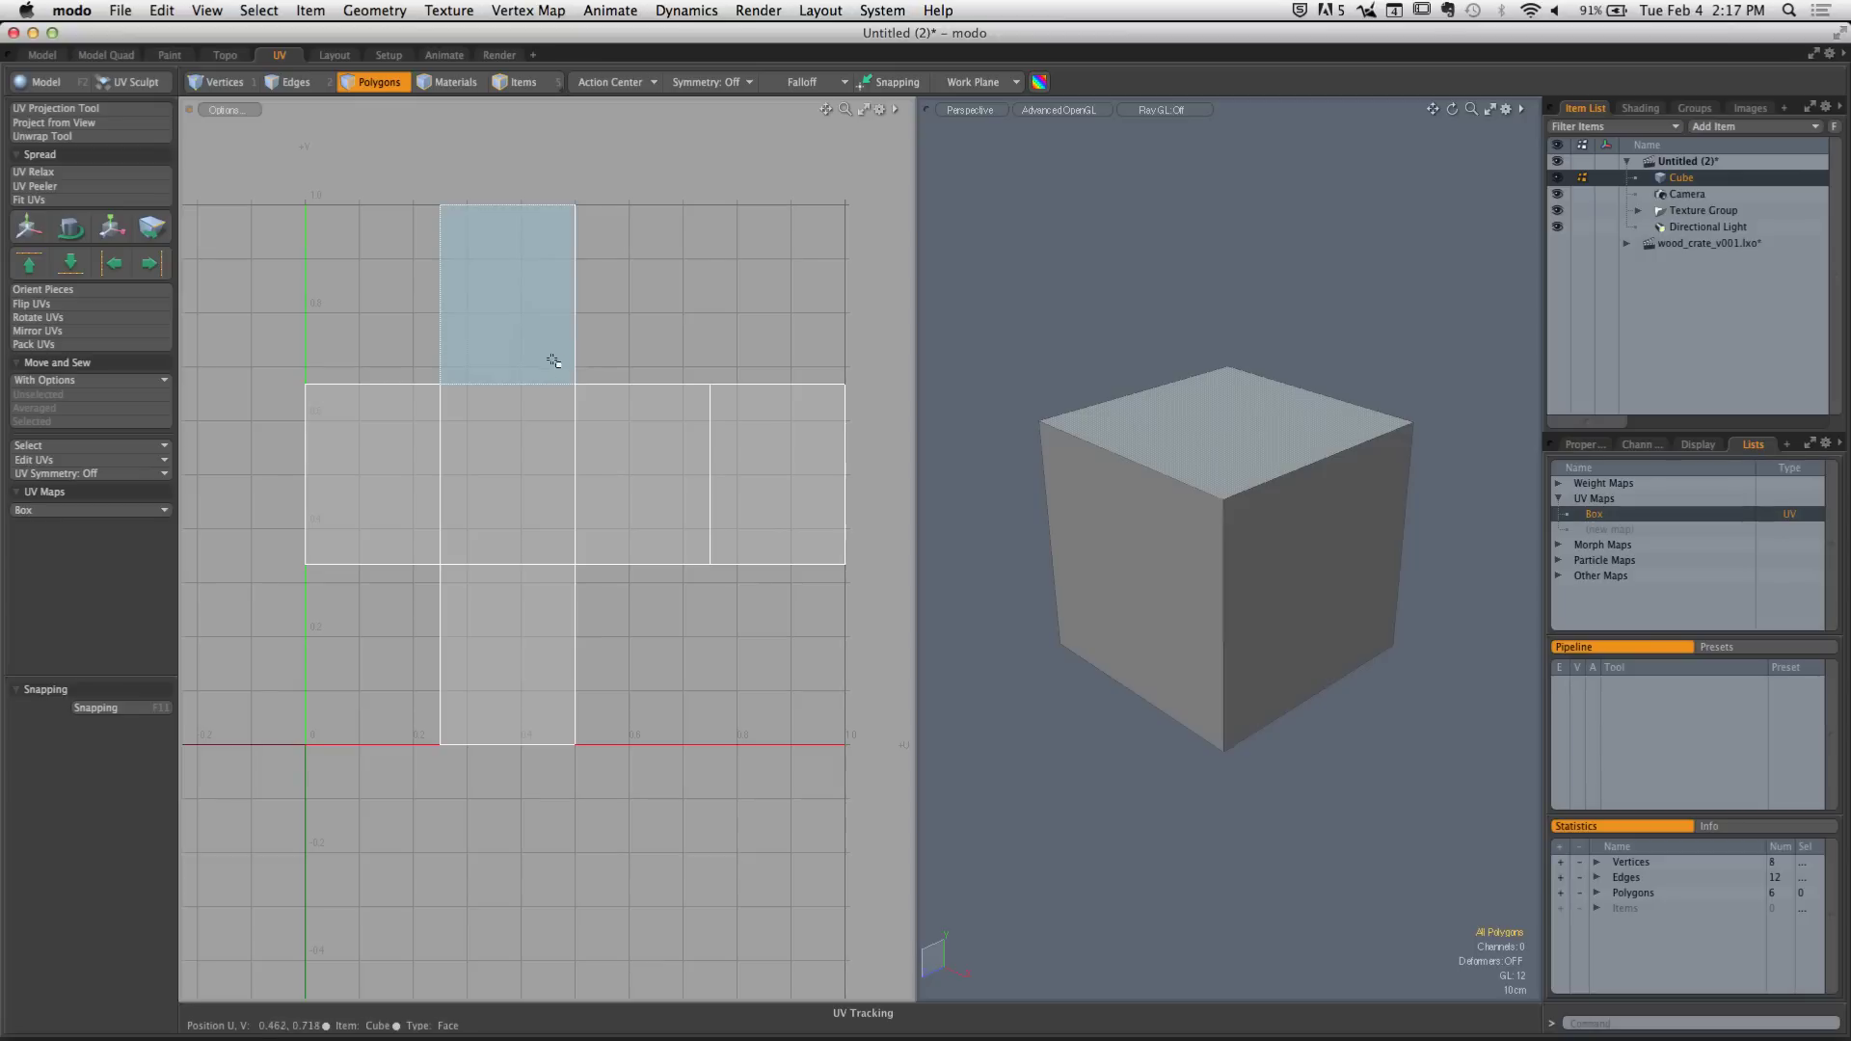
Select all six faces of the Box UV map and move them by 0.18 in V
{"action": "double_click", "coordinate": [509, 372]}
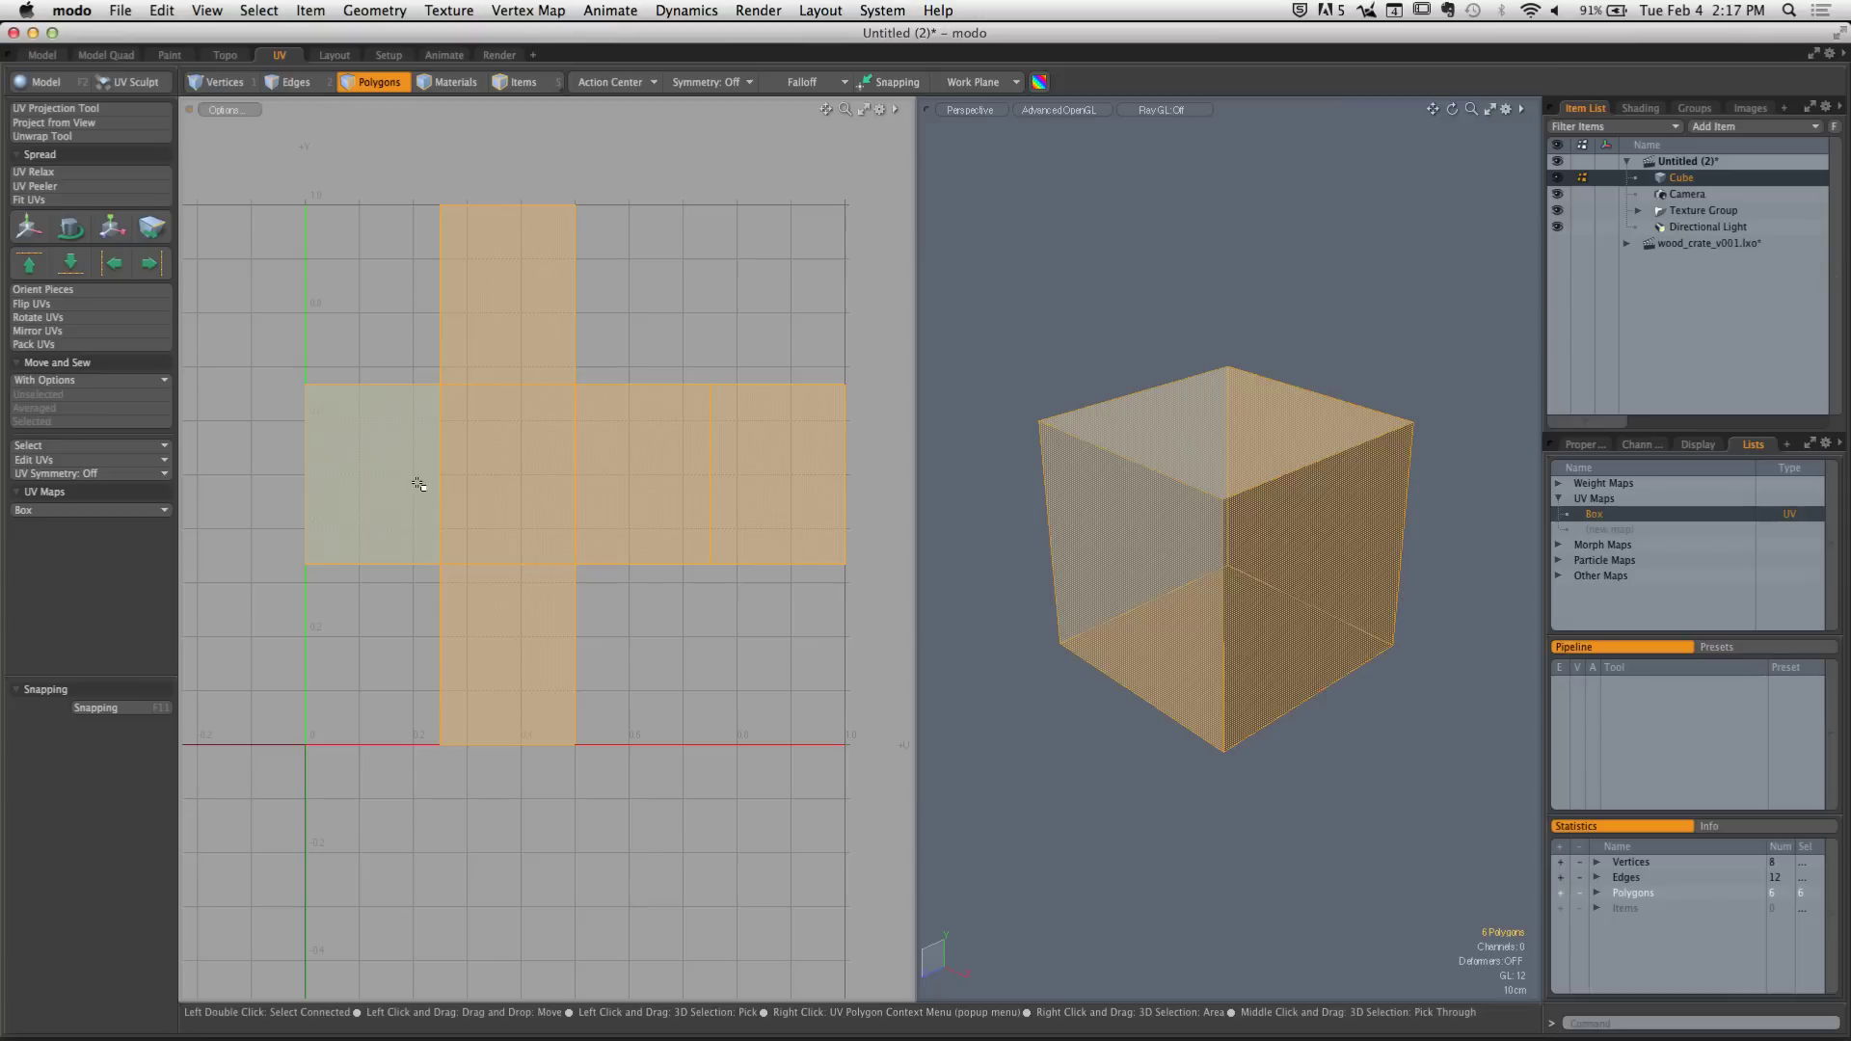
{"action": "key", "text": "w"}
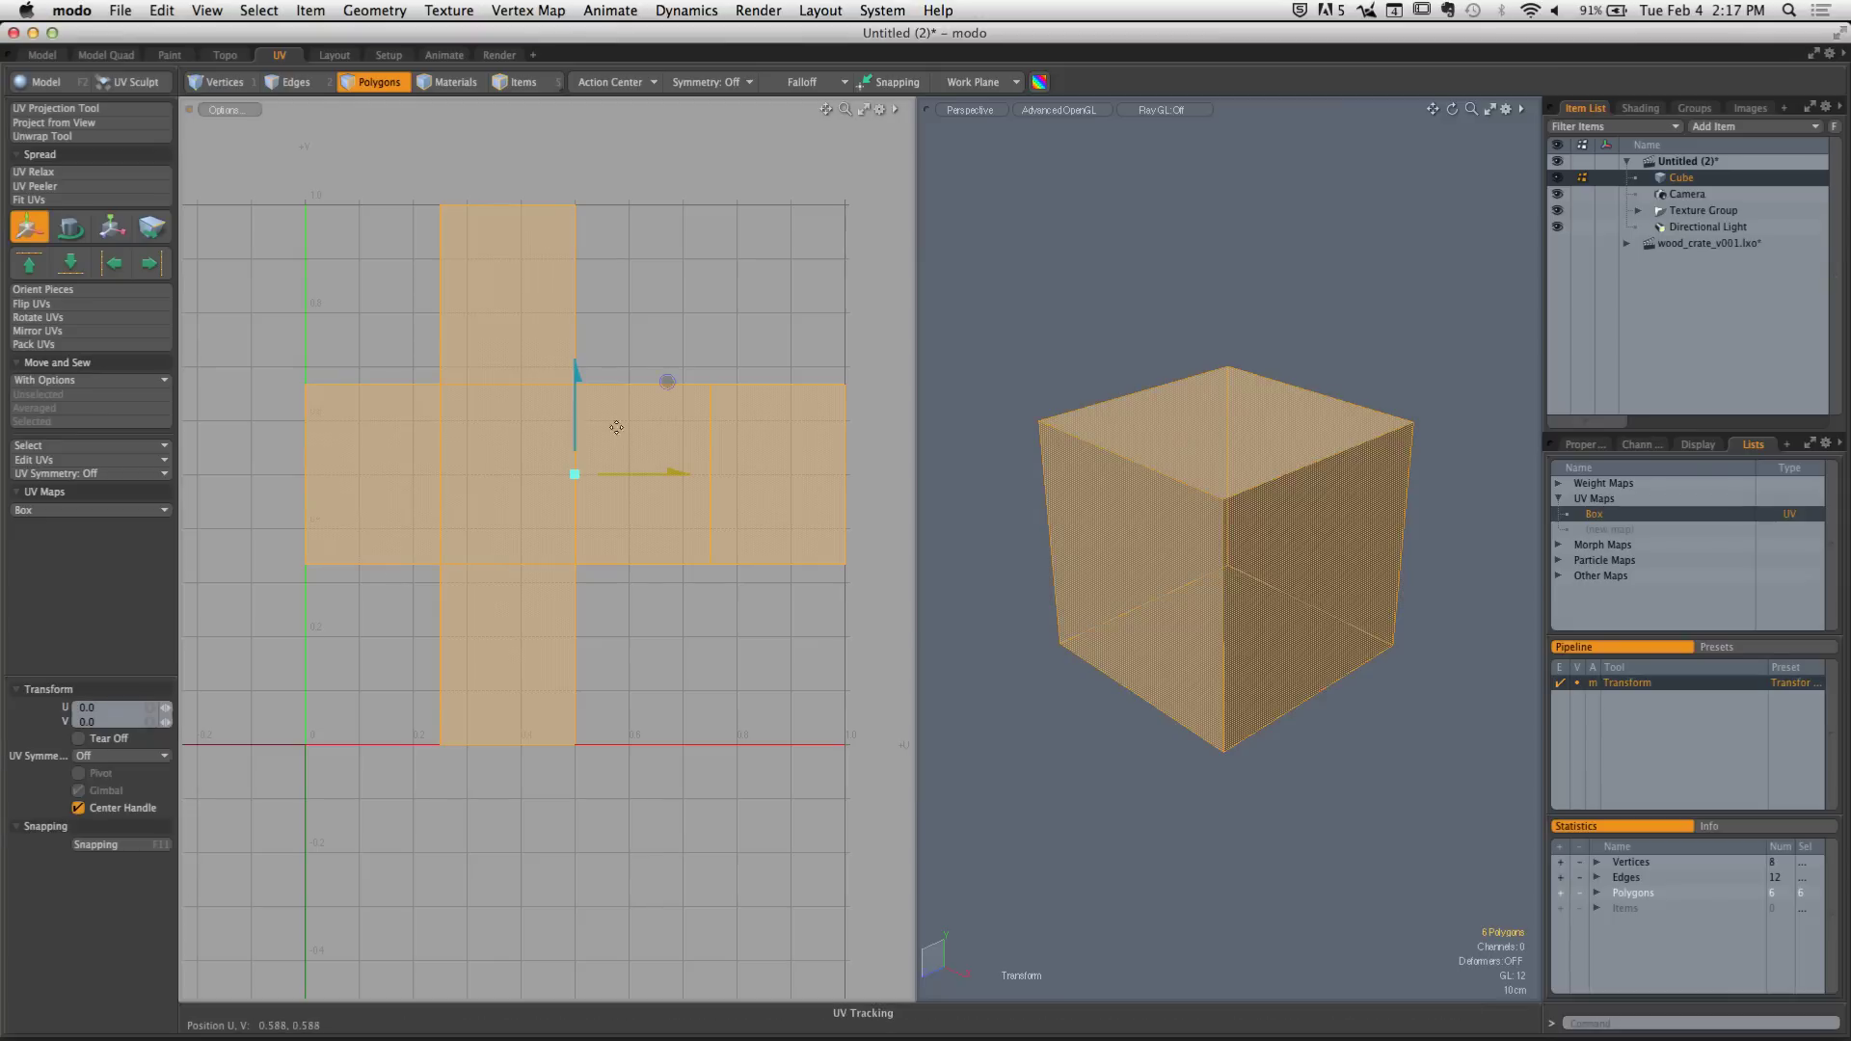
{"action": "left_click_drag", "start_coordinate": [574, 442], "coordinate": [574, 245]}
{"action": "left_click_drag", "start_coordinate": [667, 185], "coordinate": [667, 284]}
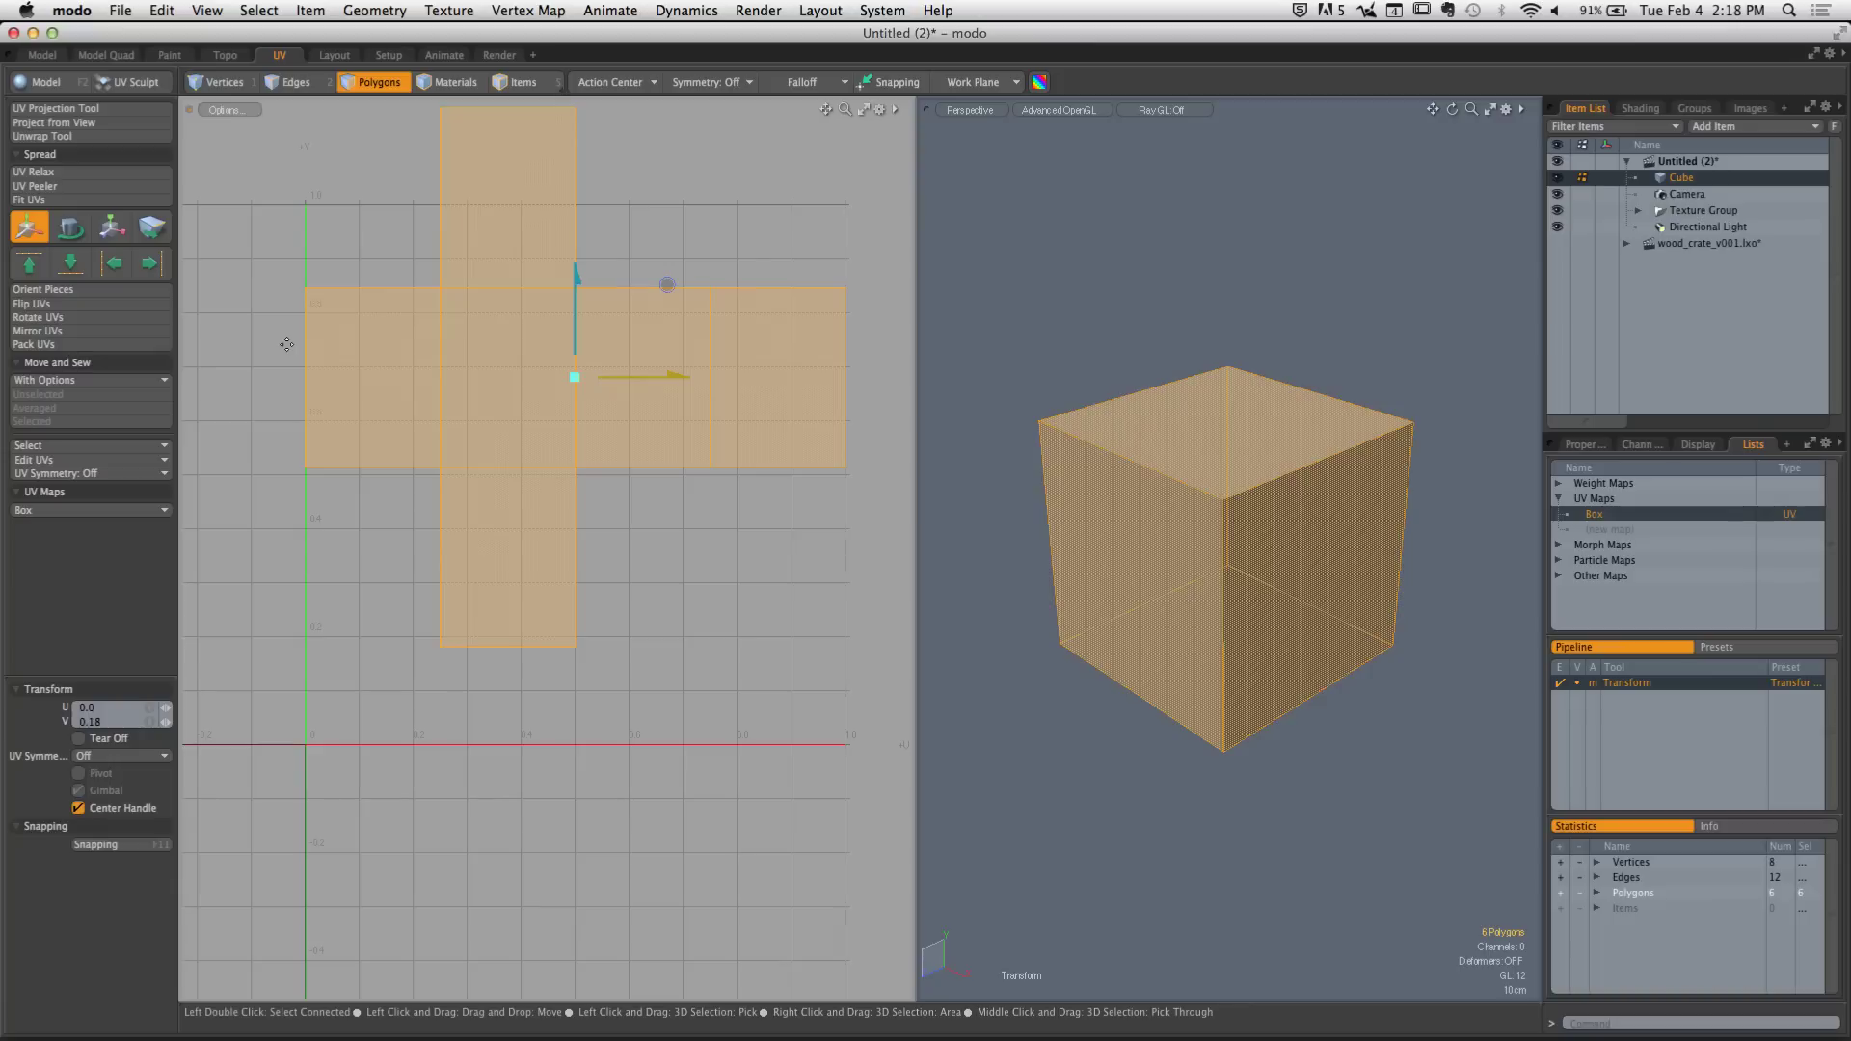
{"action": "key", "text": "space"}
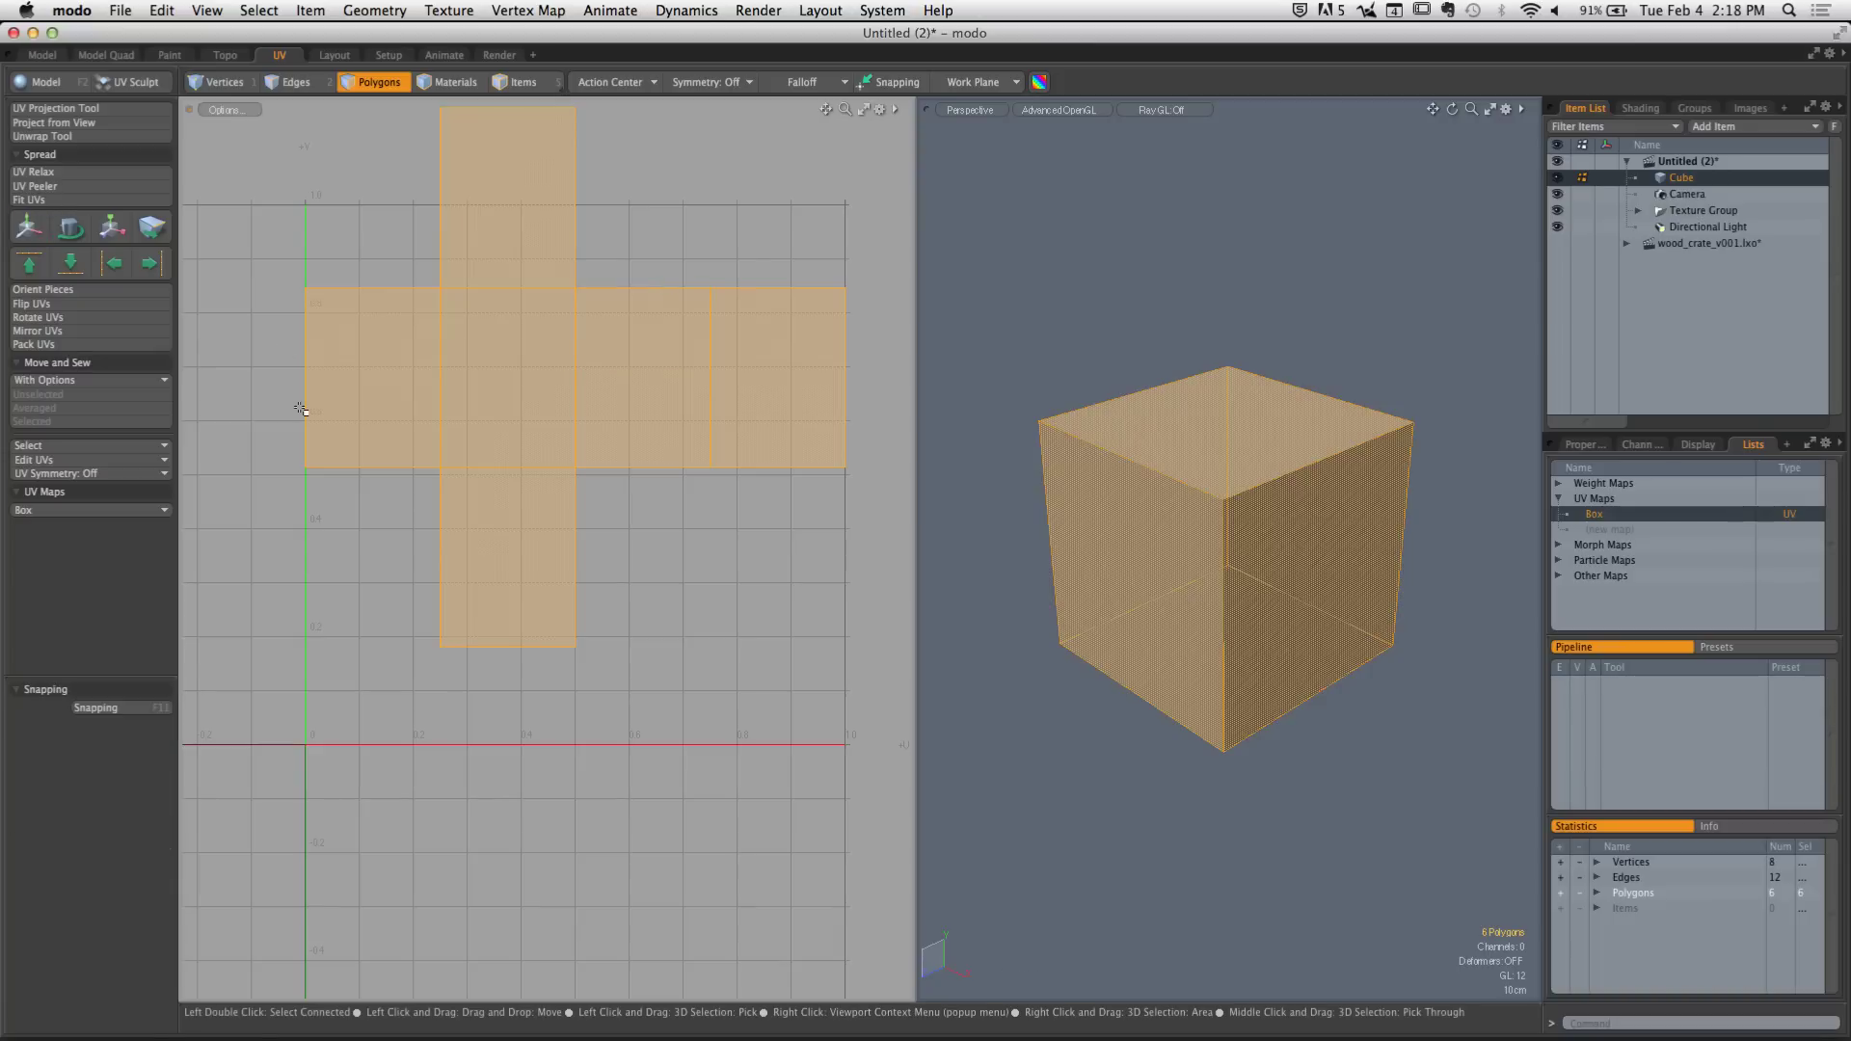
Delete the cube's selected polygons from the UV viewport and undo the deletion
{"action": "key", "text": "BackSpace"}
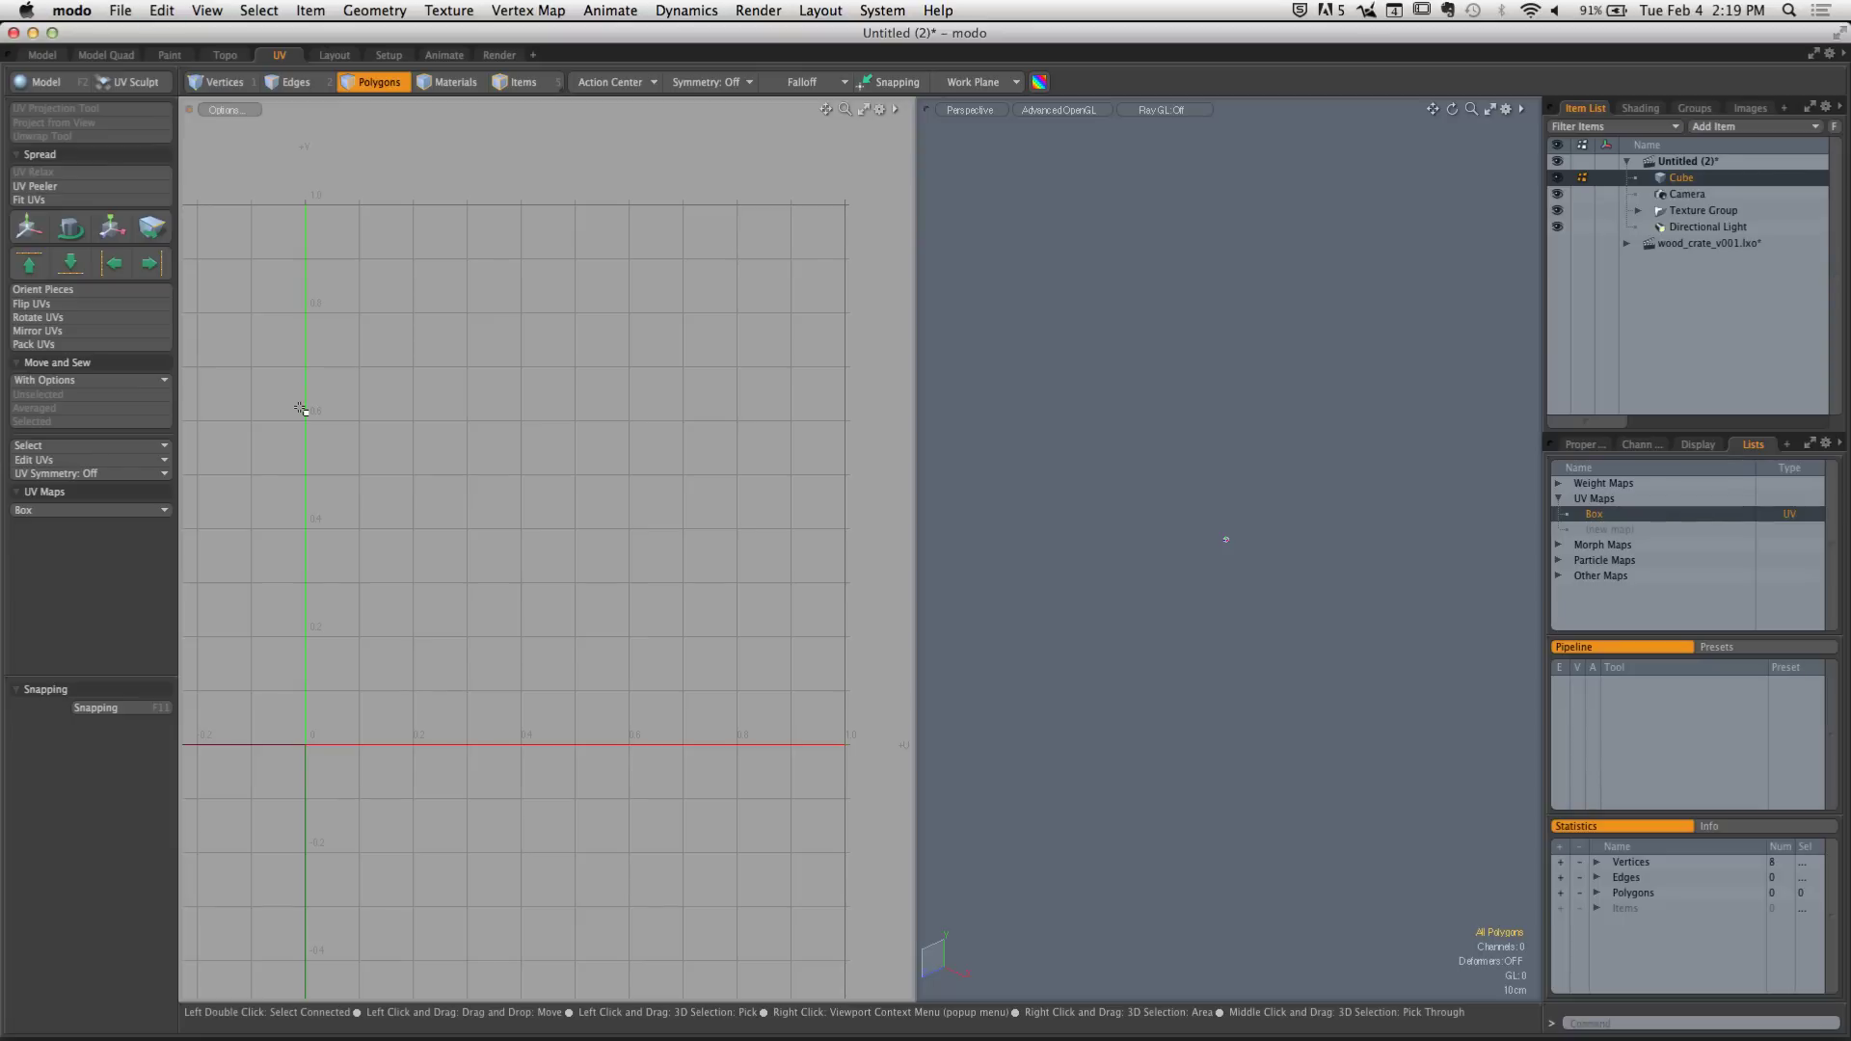
{"action": "key", "text": "super+z"}
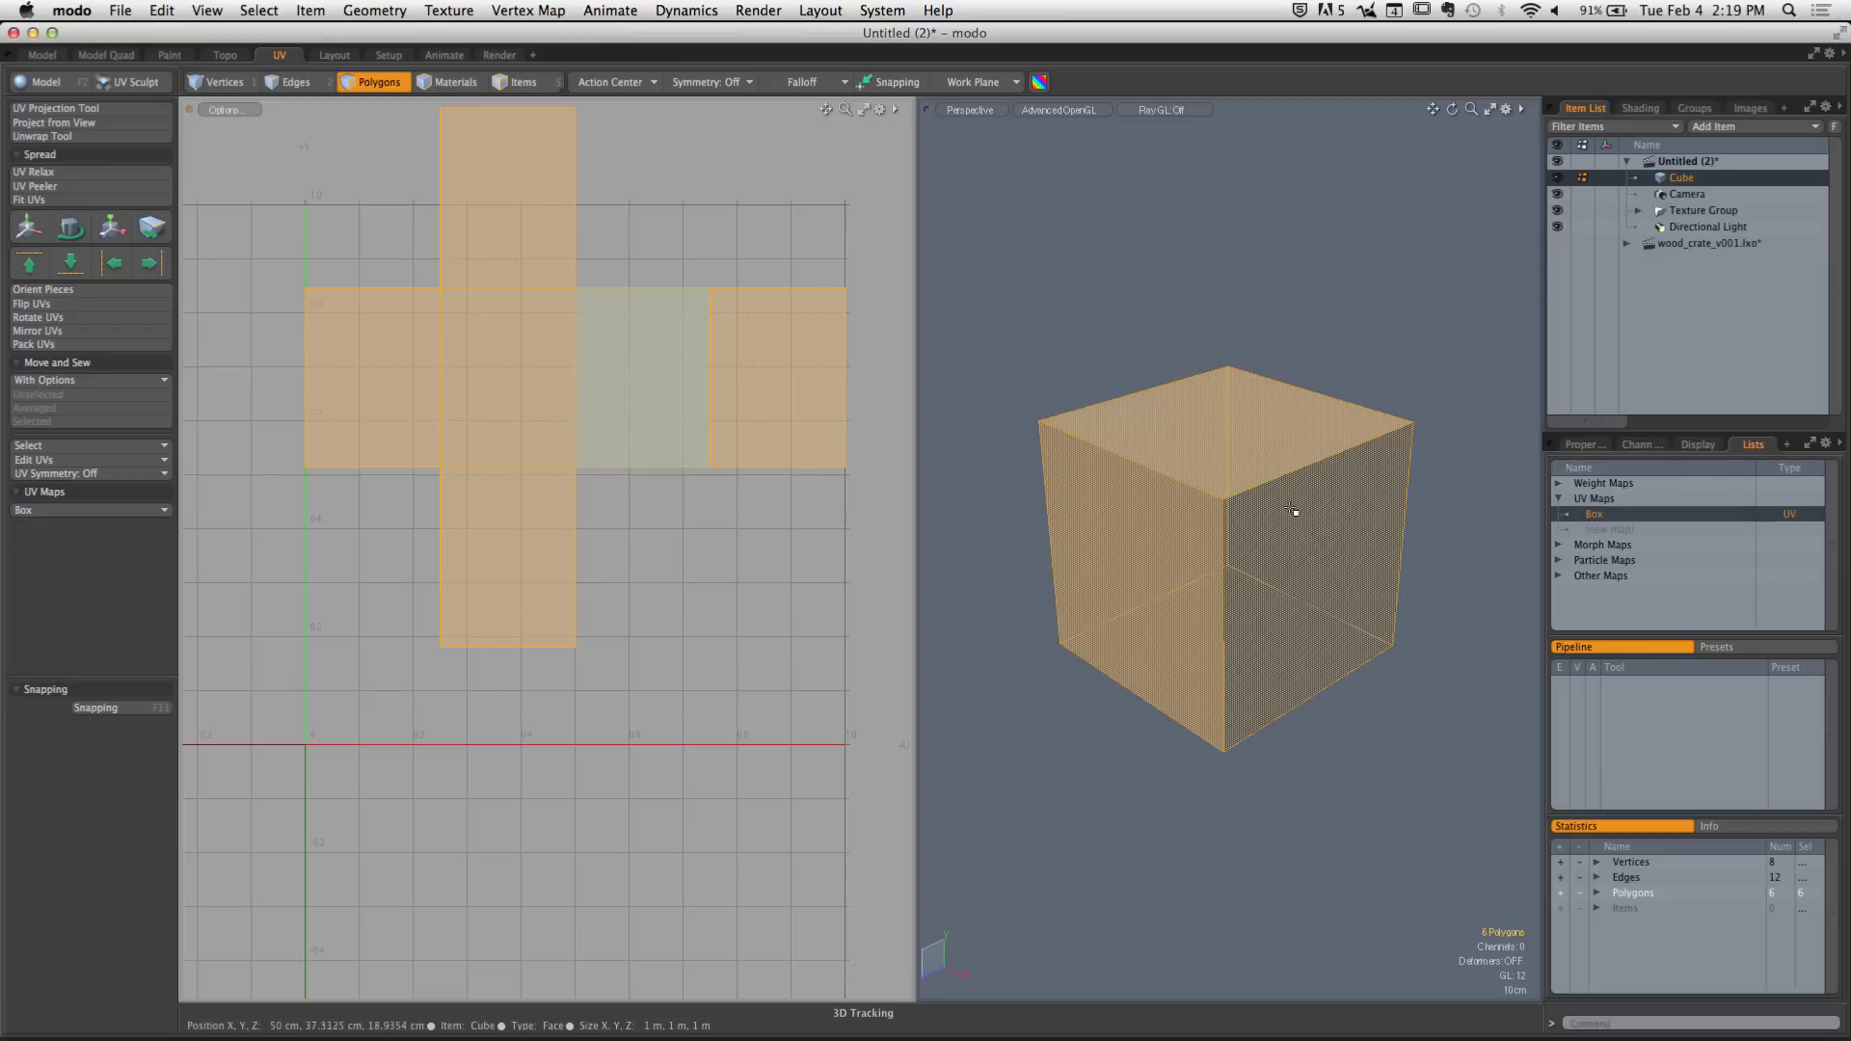
Try deleting the Box UV map from the vertex maps, and also try clearing its UV values
{"action": "right_click", "coordinate": [1603, 515]}
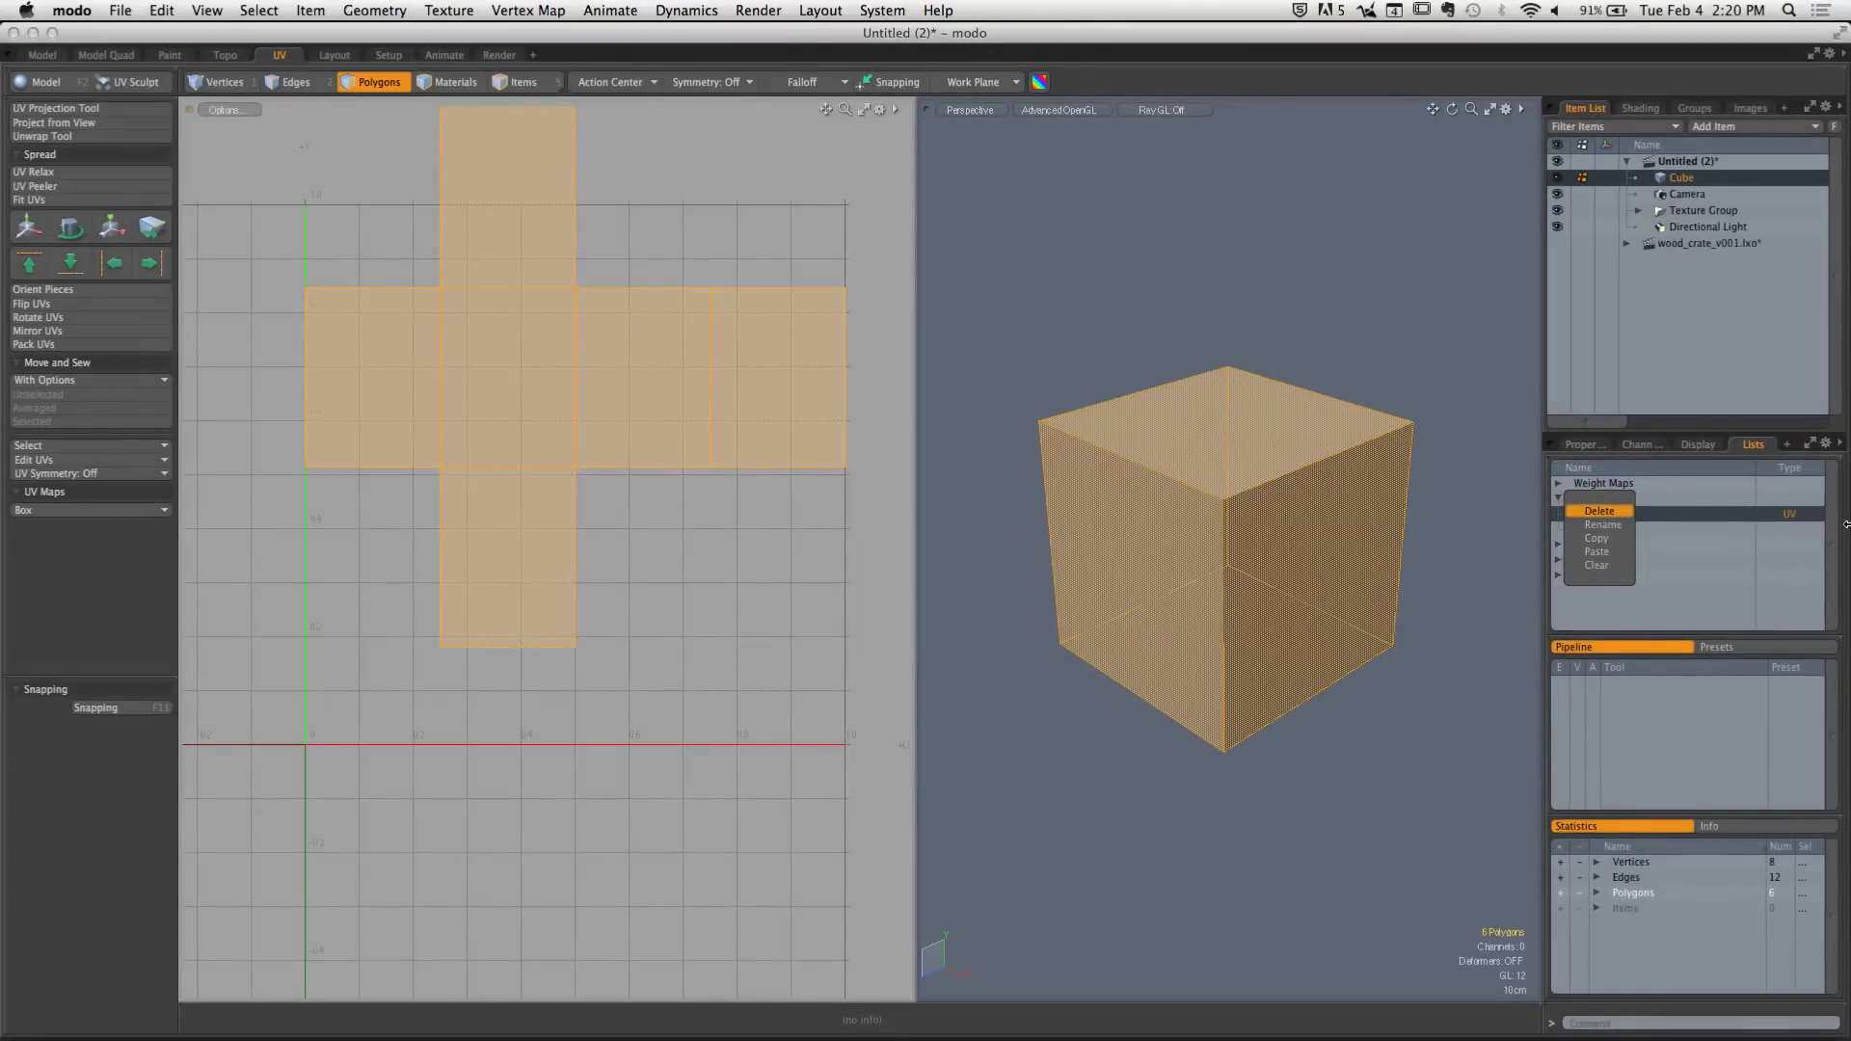
{"action": "left_click", "coordinate": [1602, 511]}
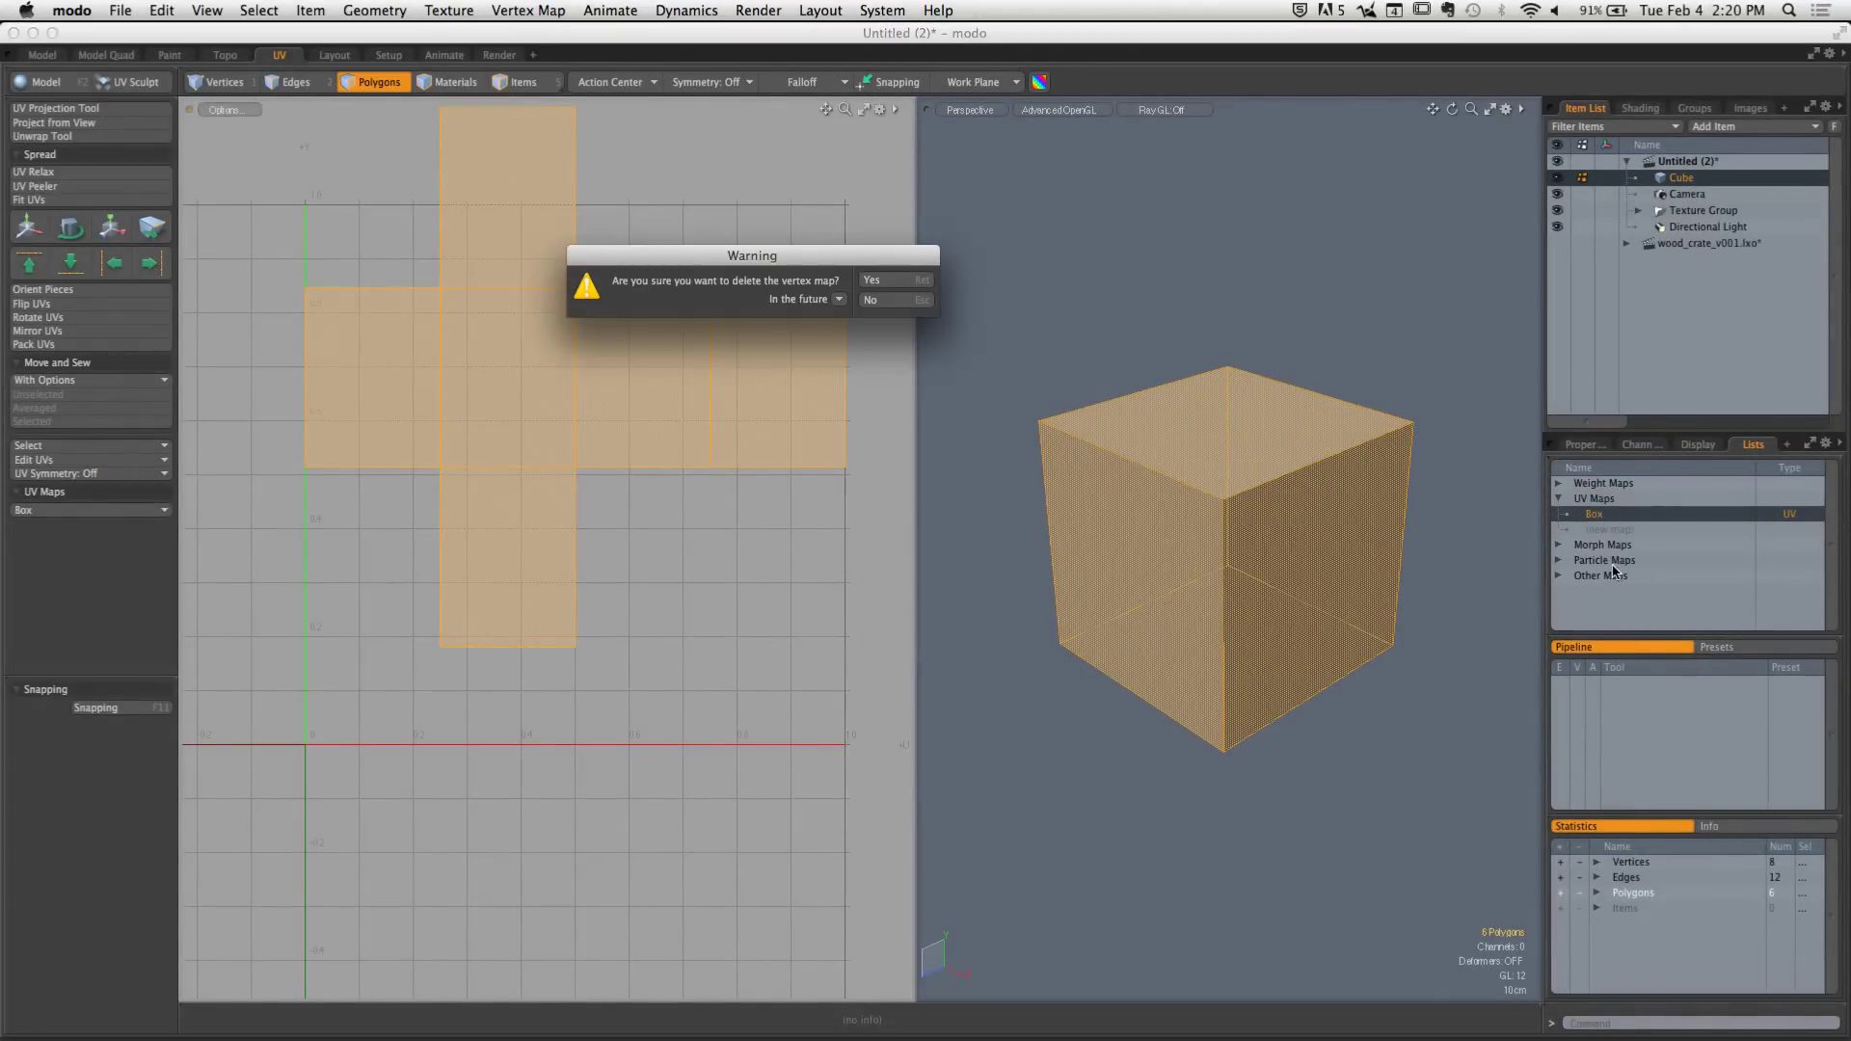
{"action": "left_click", "coordinate": [885, 279]}
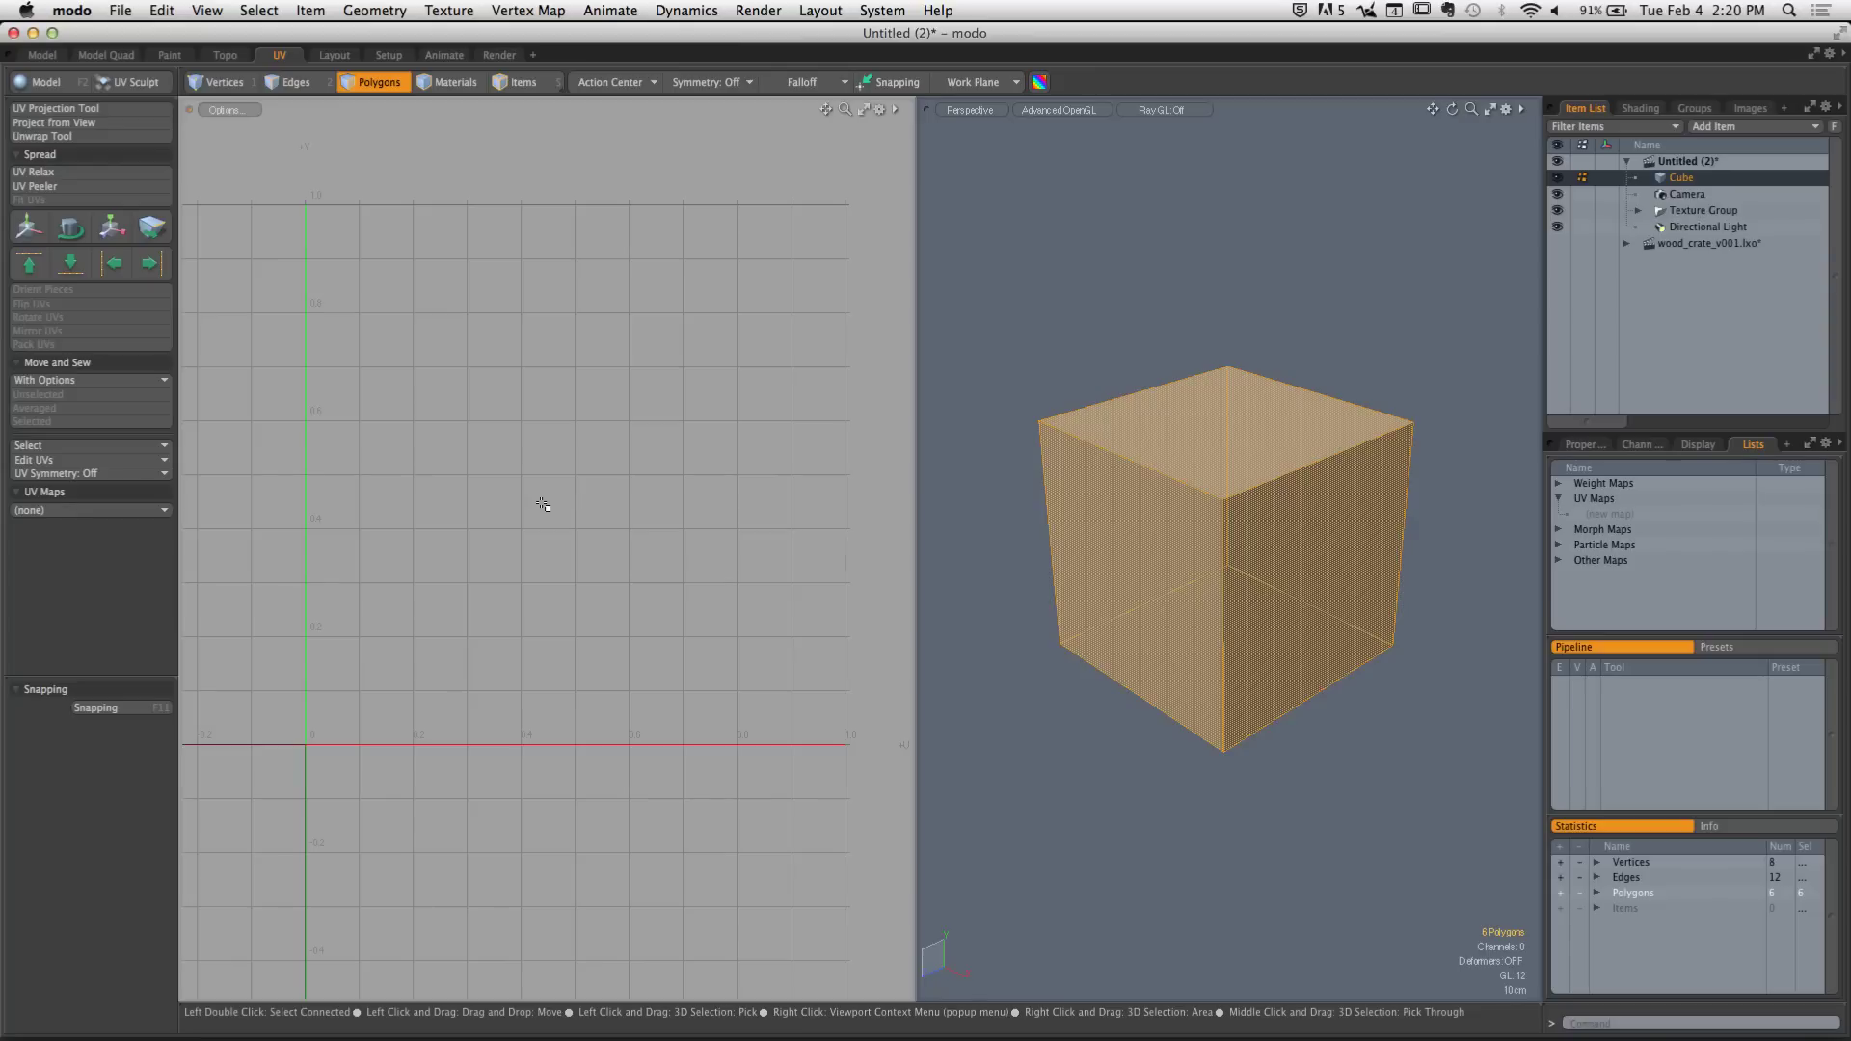
{"action": "left_click", "coordinate": [542, 505]}
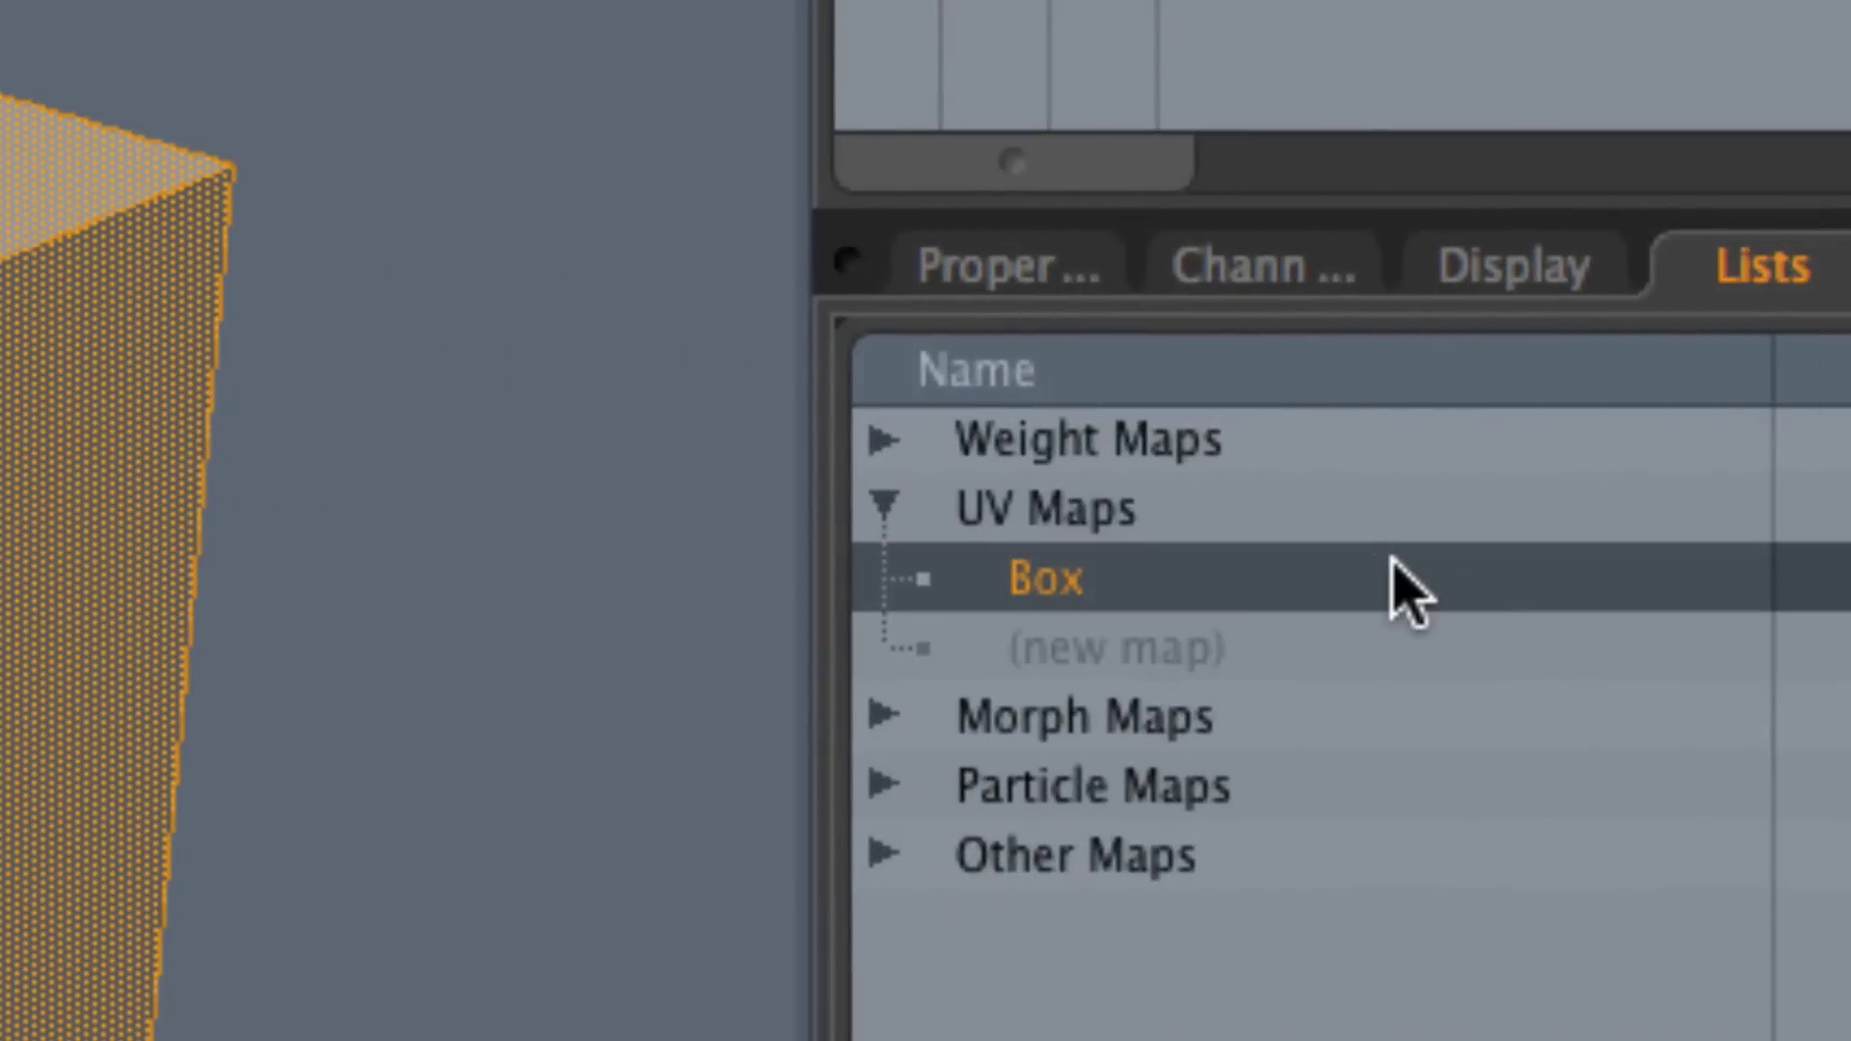
{"action": "right_click", "coordinate": [1174, 578]}
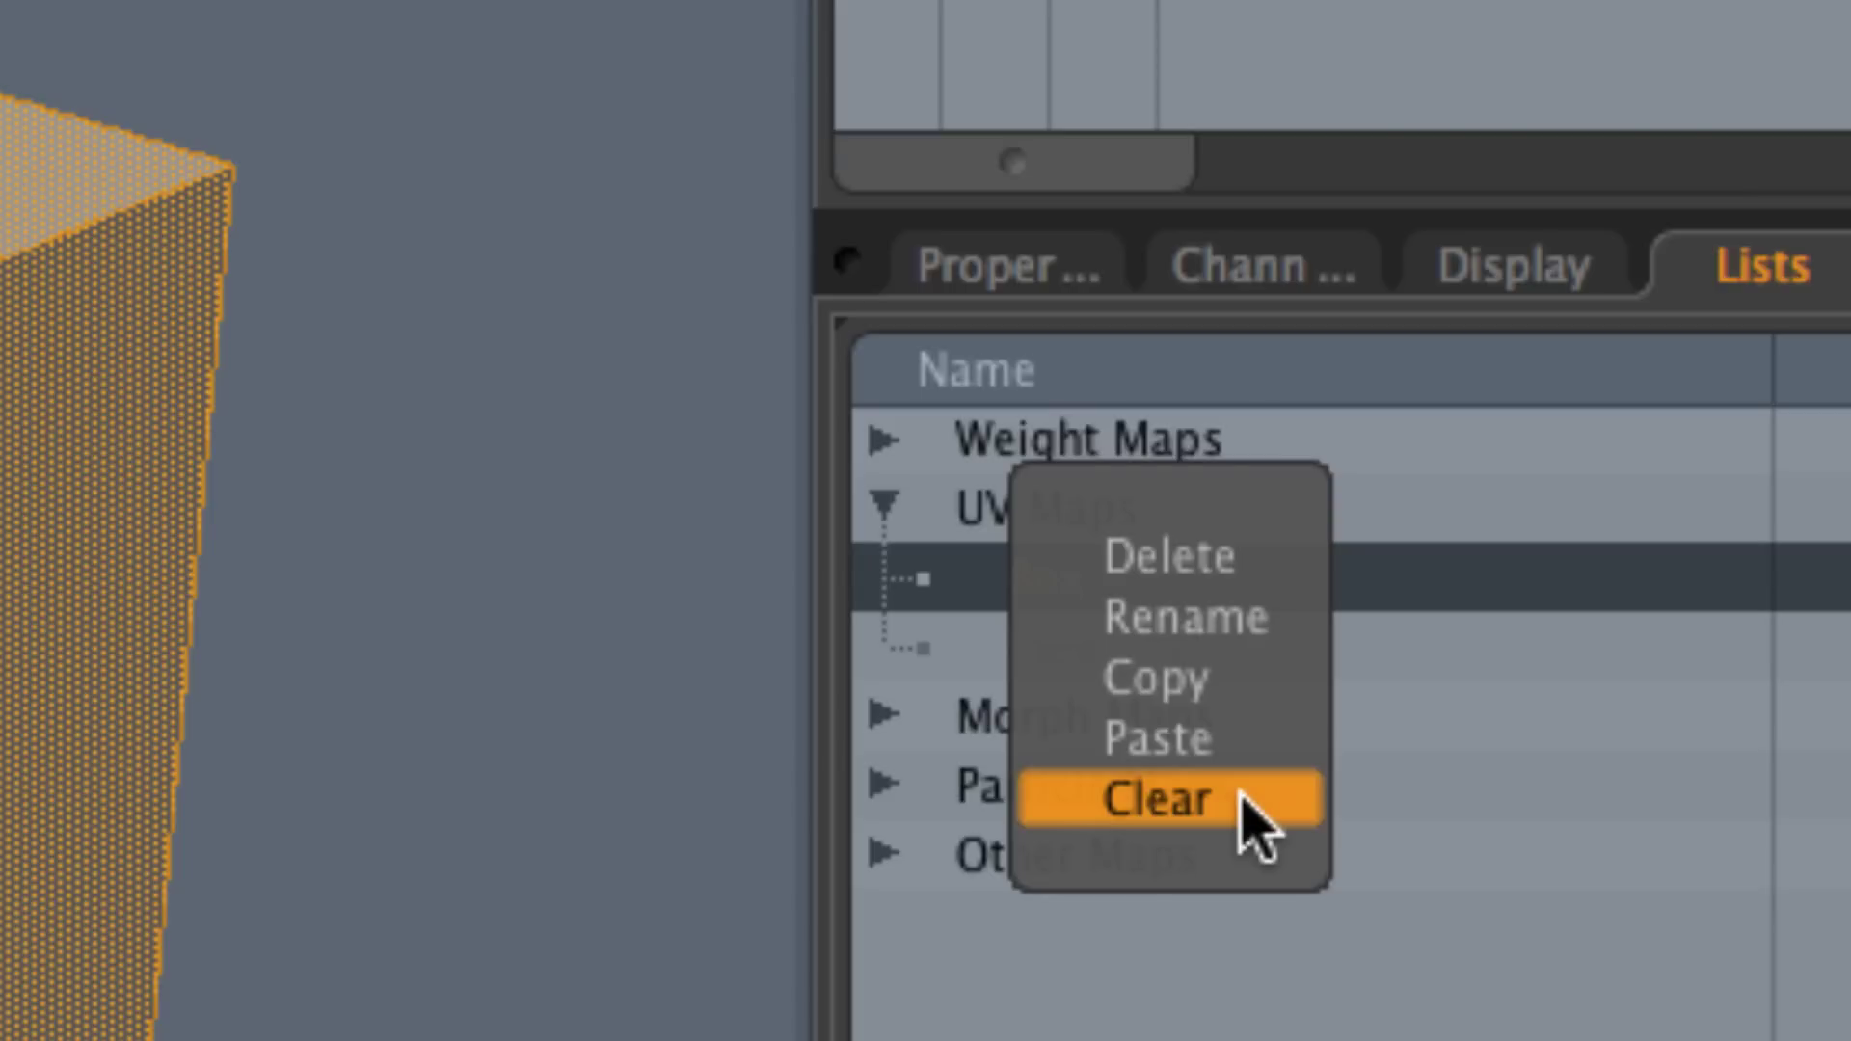
{"action": "left_click", "coordinate": [1242, 794]}
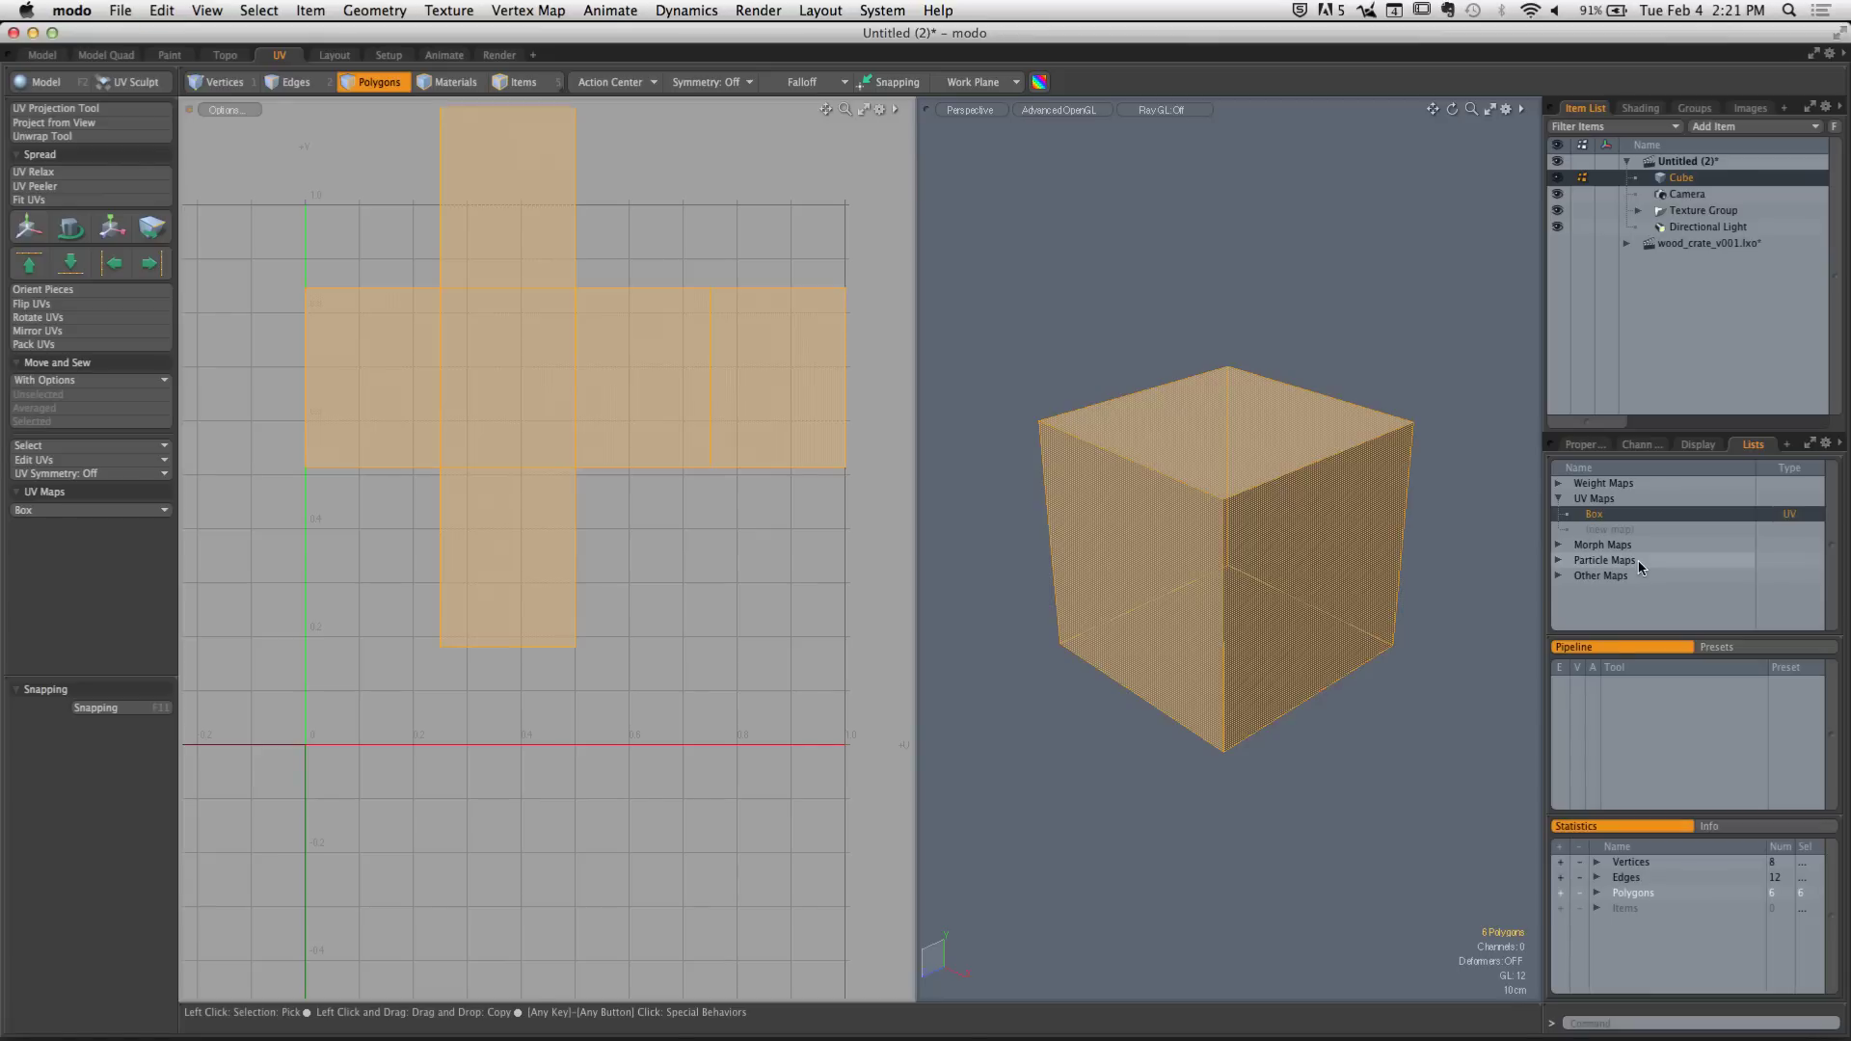
Look through the Edit UVs commands and the UV Operators for cutting, copying and deleting UVs
{"action": "left_click_drag", "start_coordinate": [519, 368], "coordinate": [572, 464], "text": "alt+shift"}
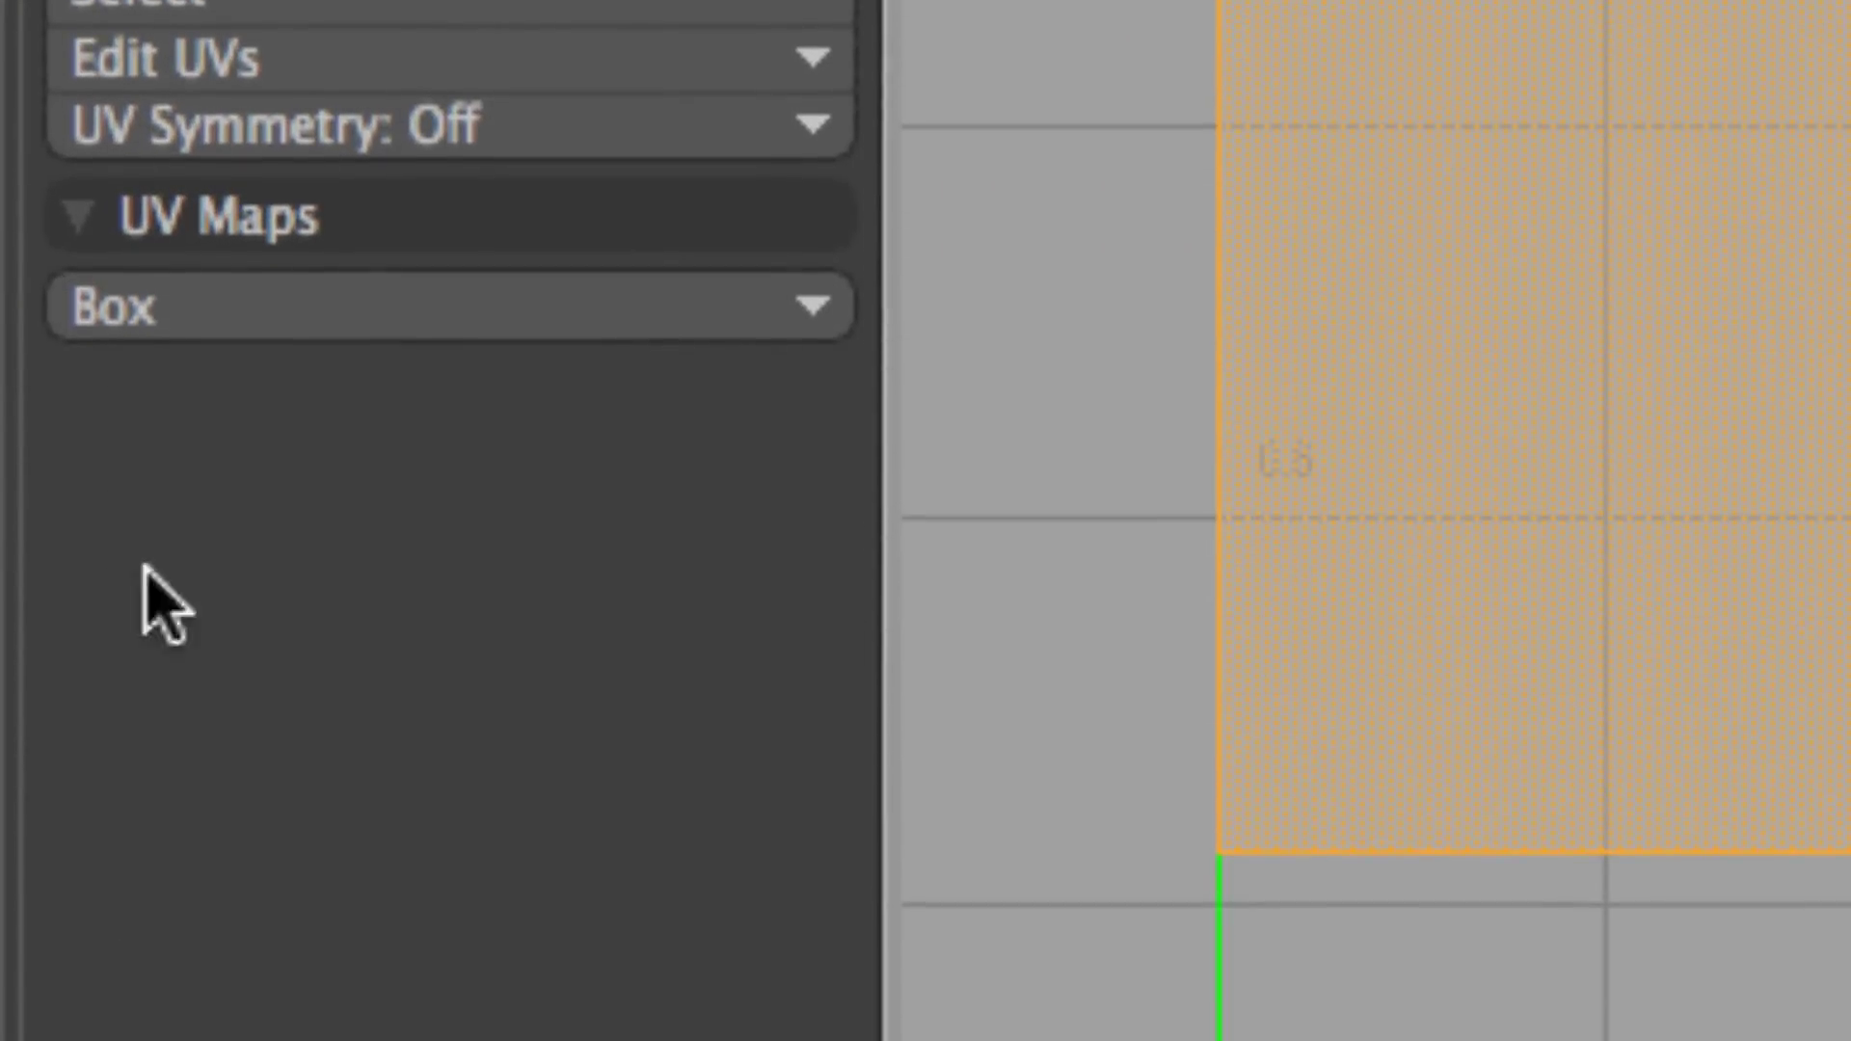
{"action": "left_click", "coordinate": [253, 69]}
{"action": "left_click", "coordinate": [249, 75]}
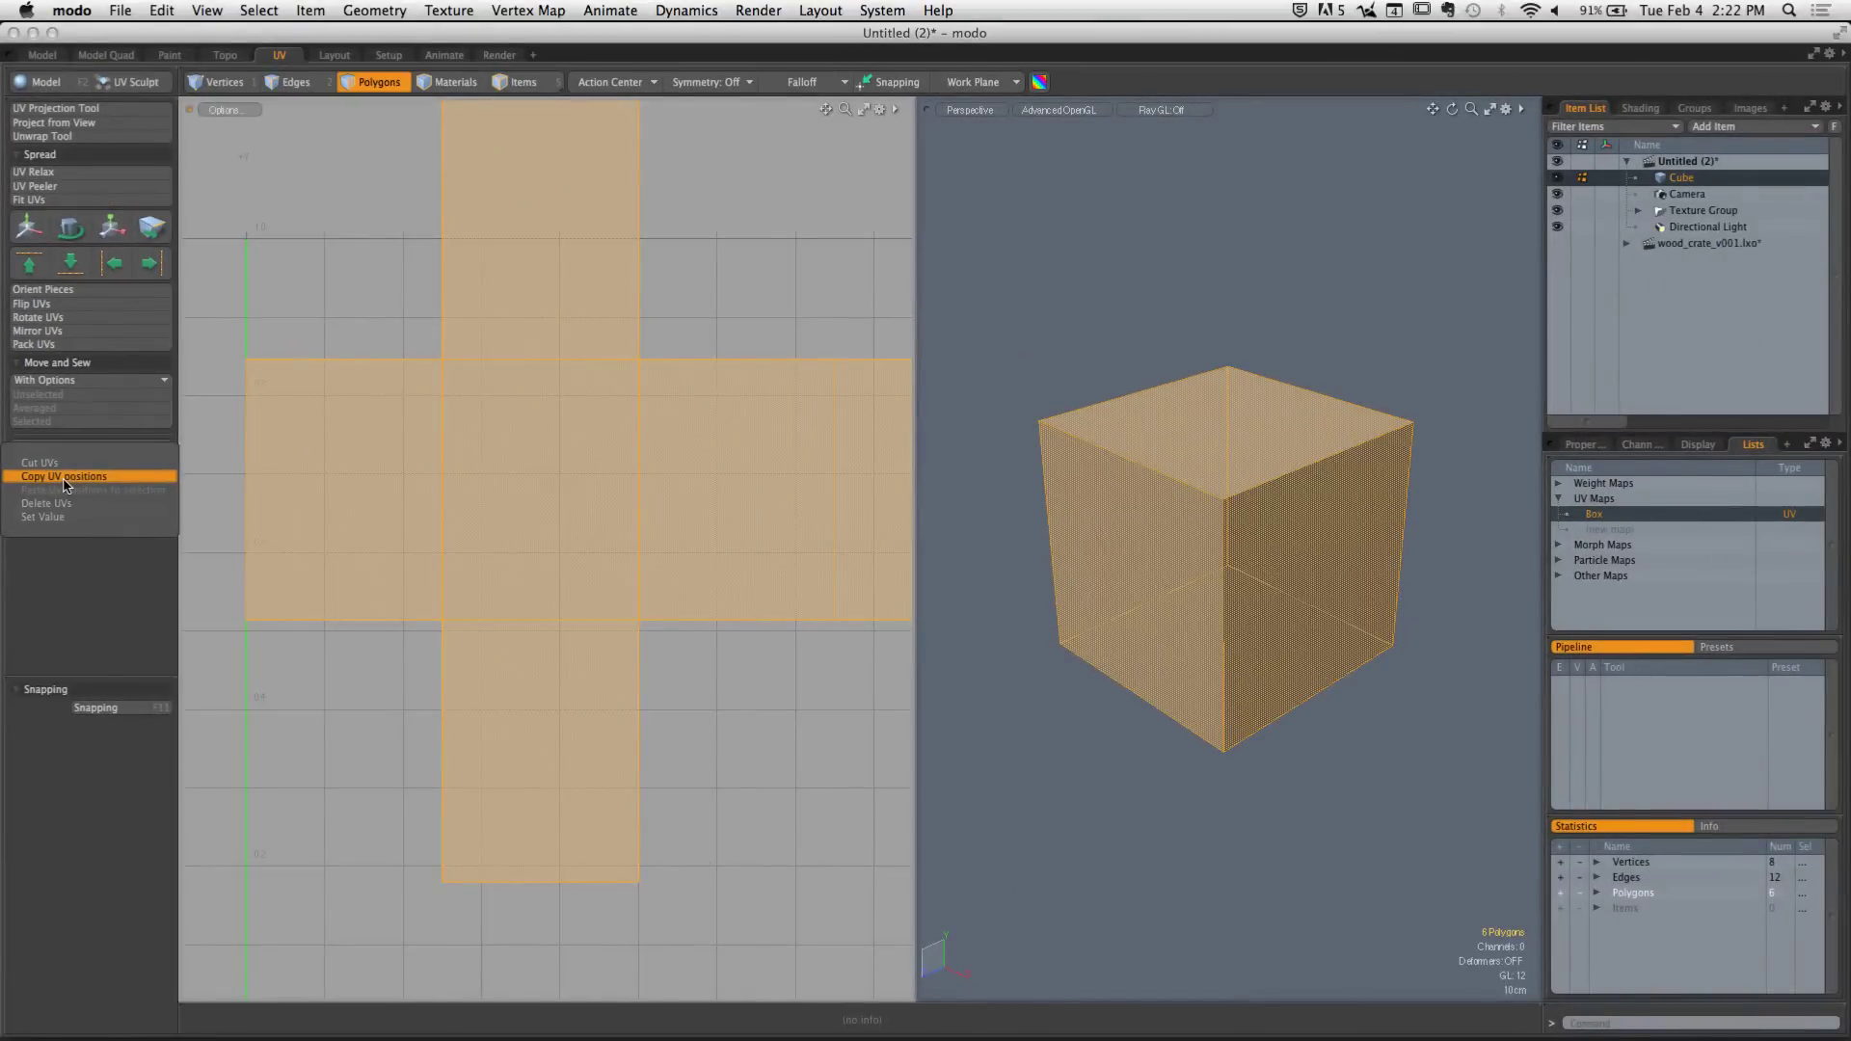
{"action": "left_click", "coordinate": [455, 16]}
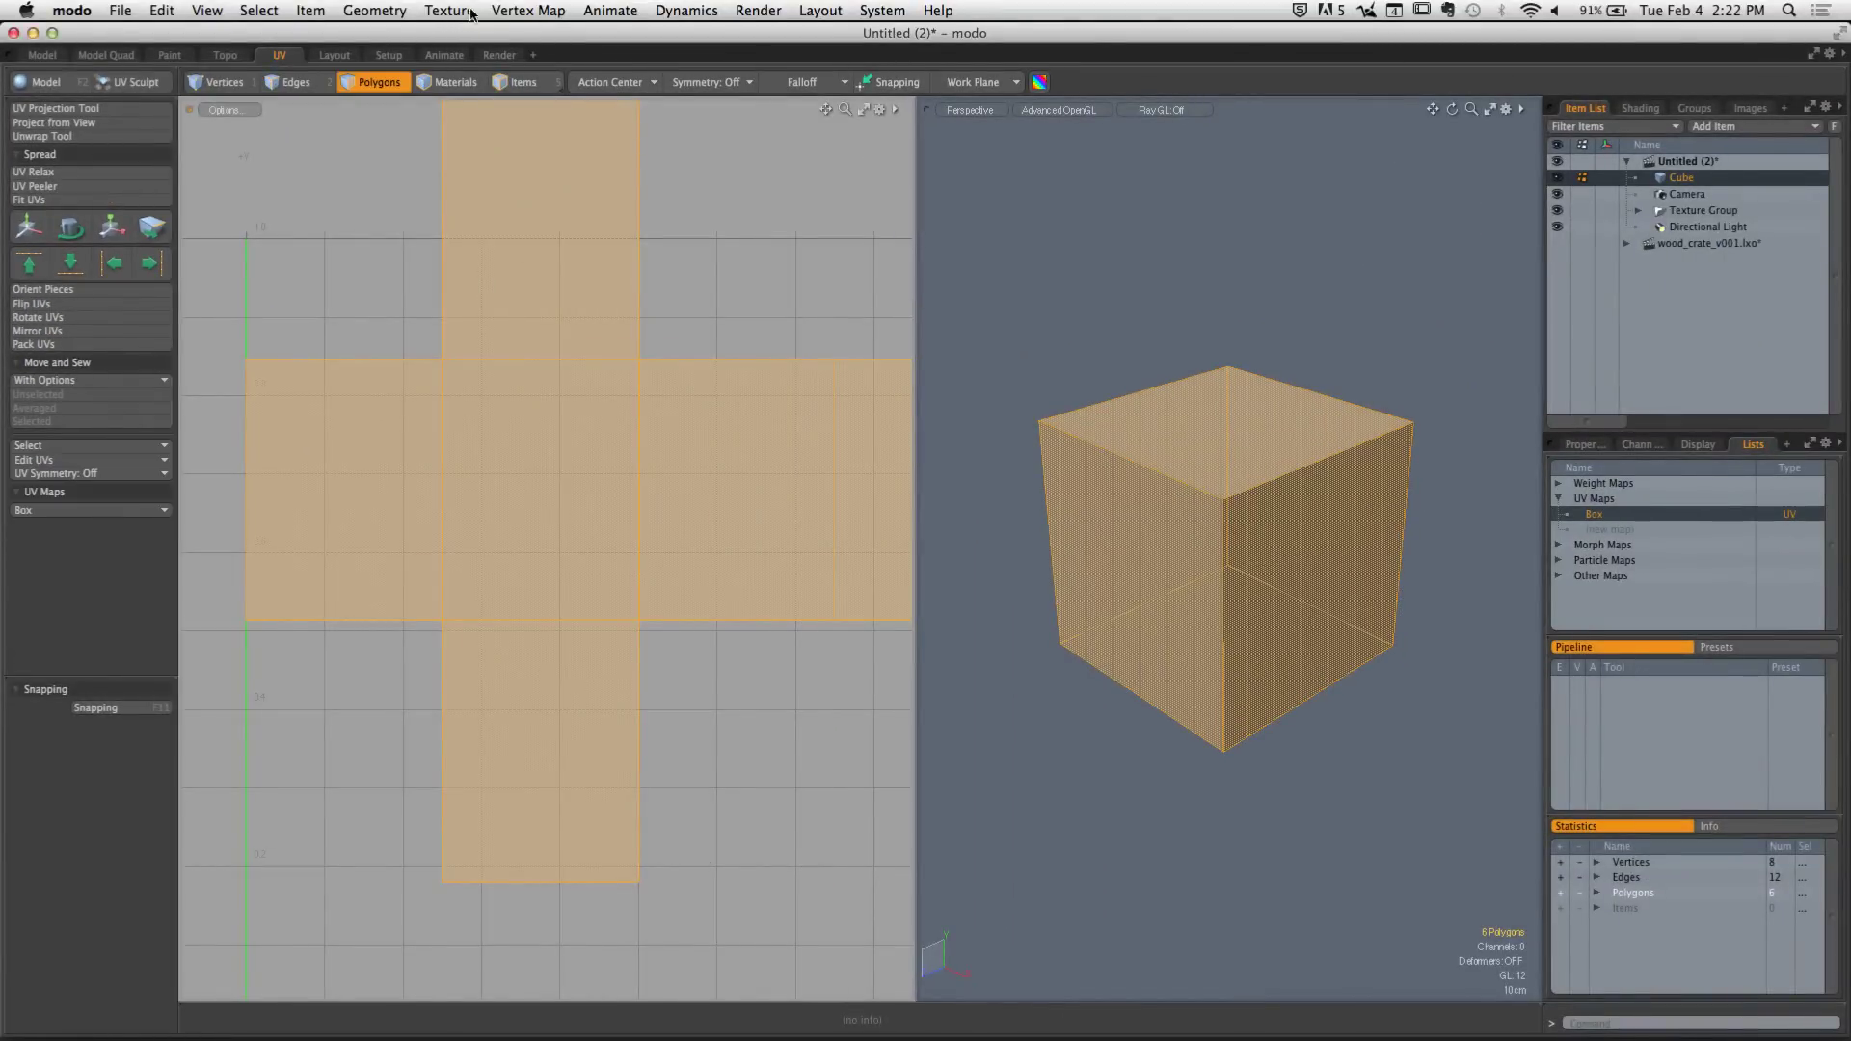
{"action": "left_click", "coordinate": [463, 12]}
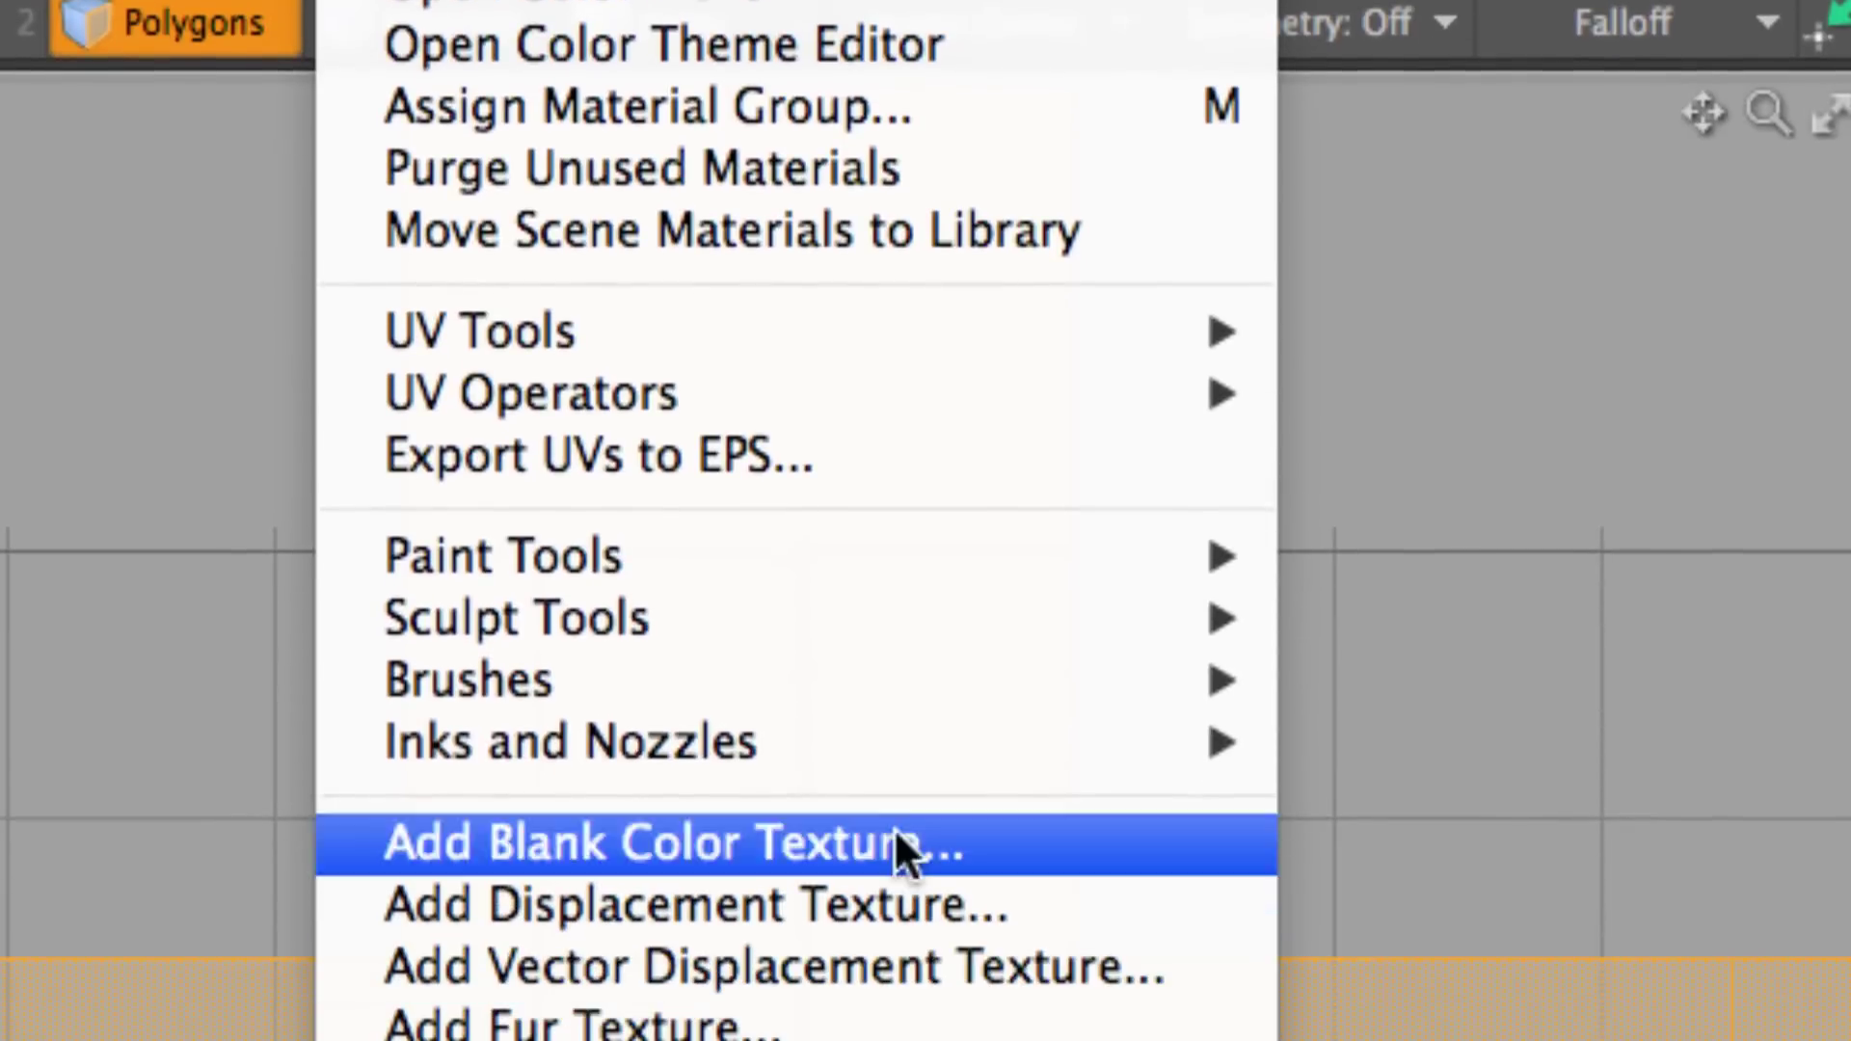
{"action": "mouse_move", "coordinate": [891, 530]}
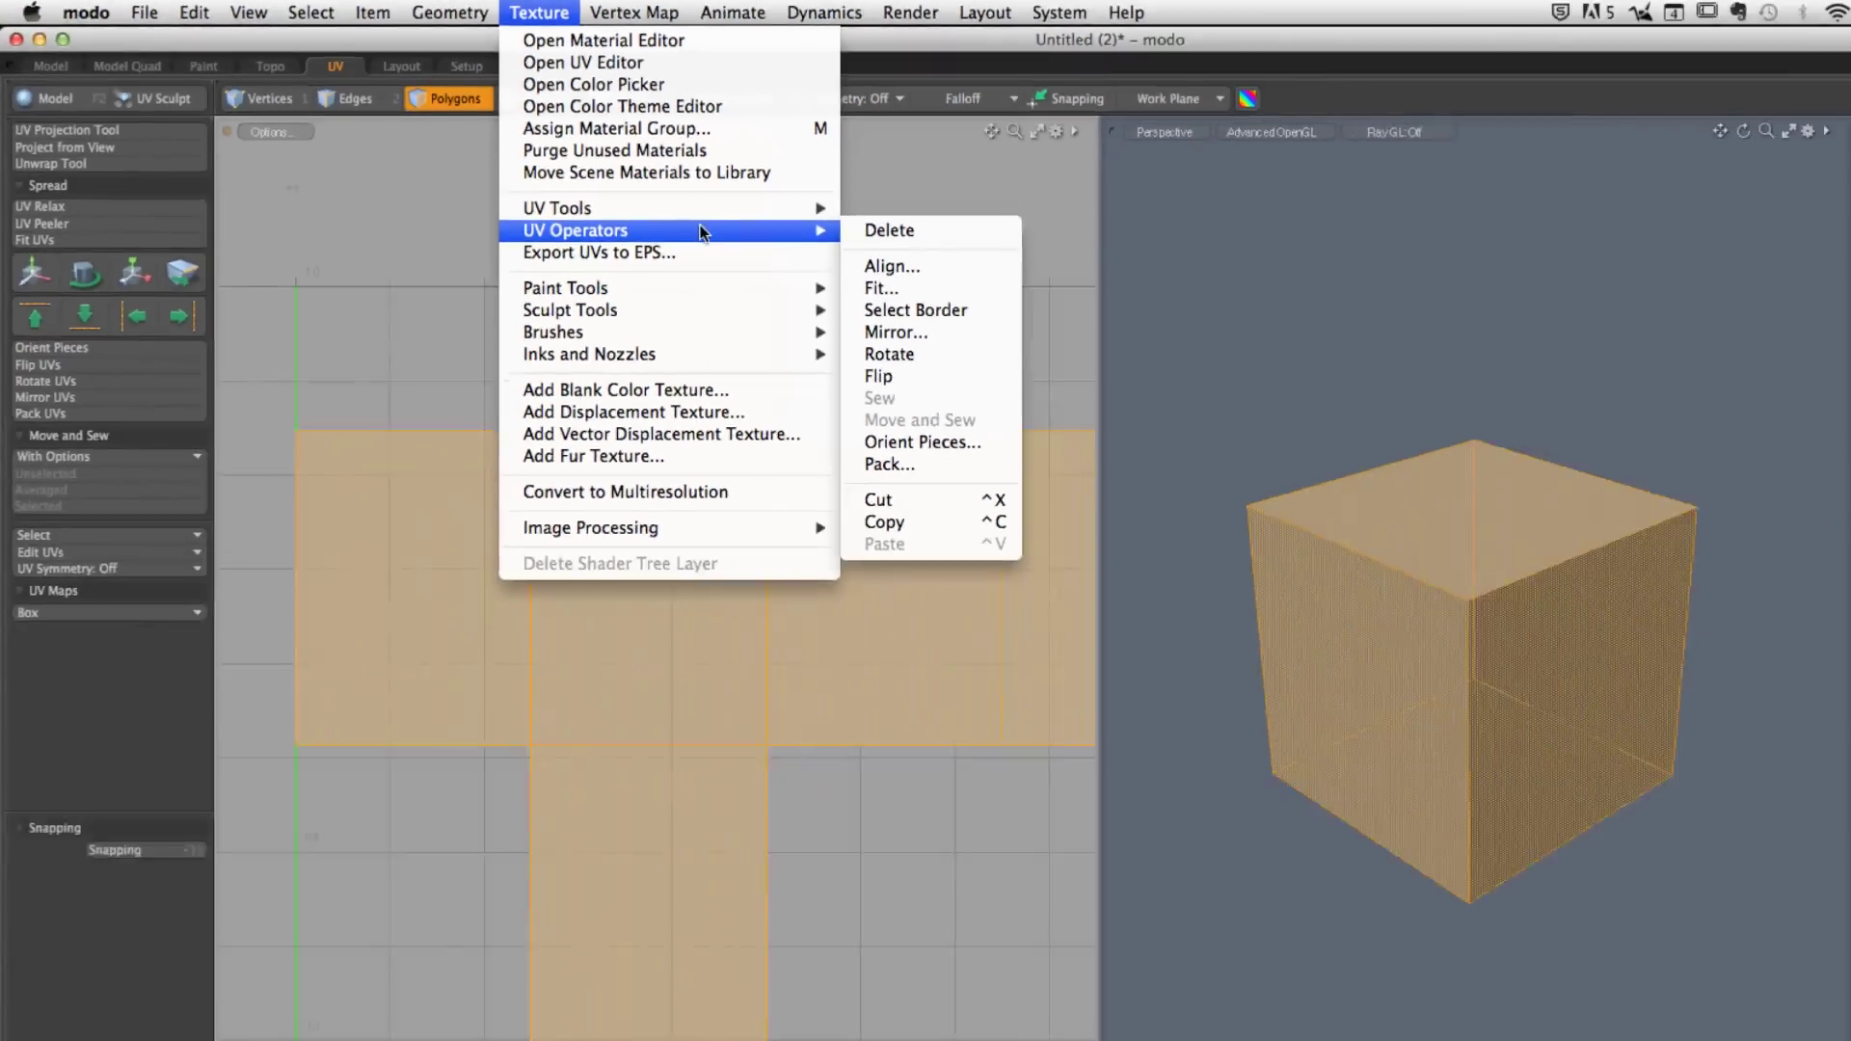
{"action": "left_click", "coordinate": [416, 422]}
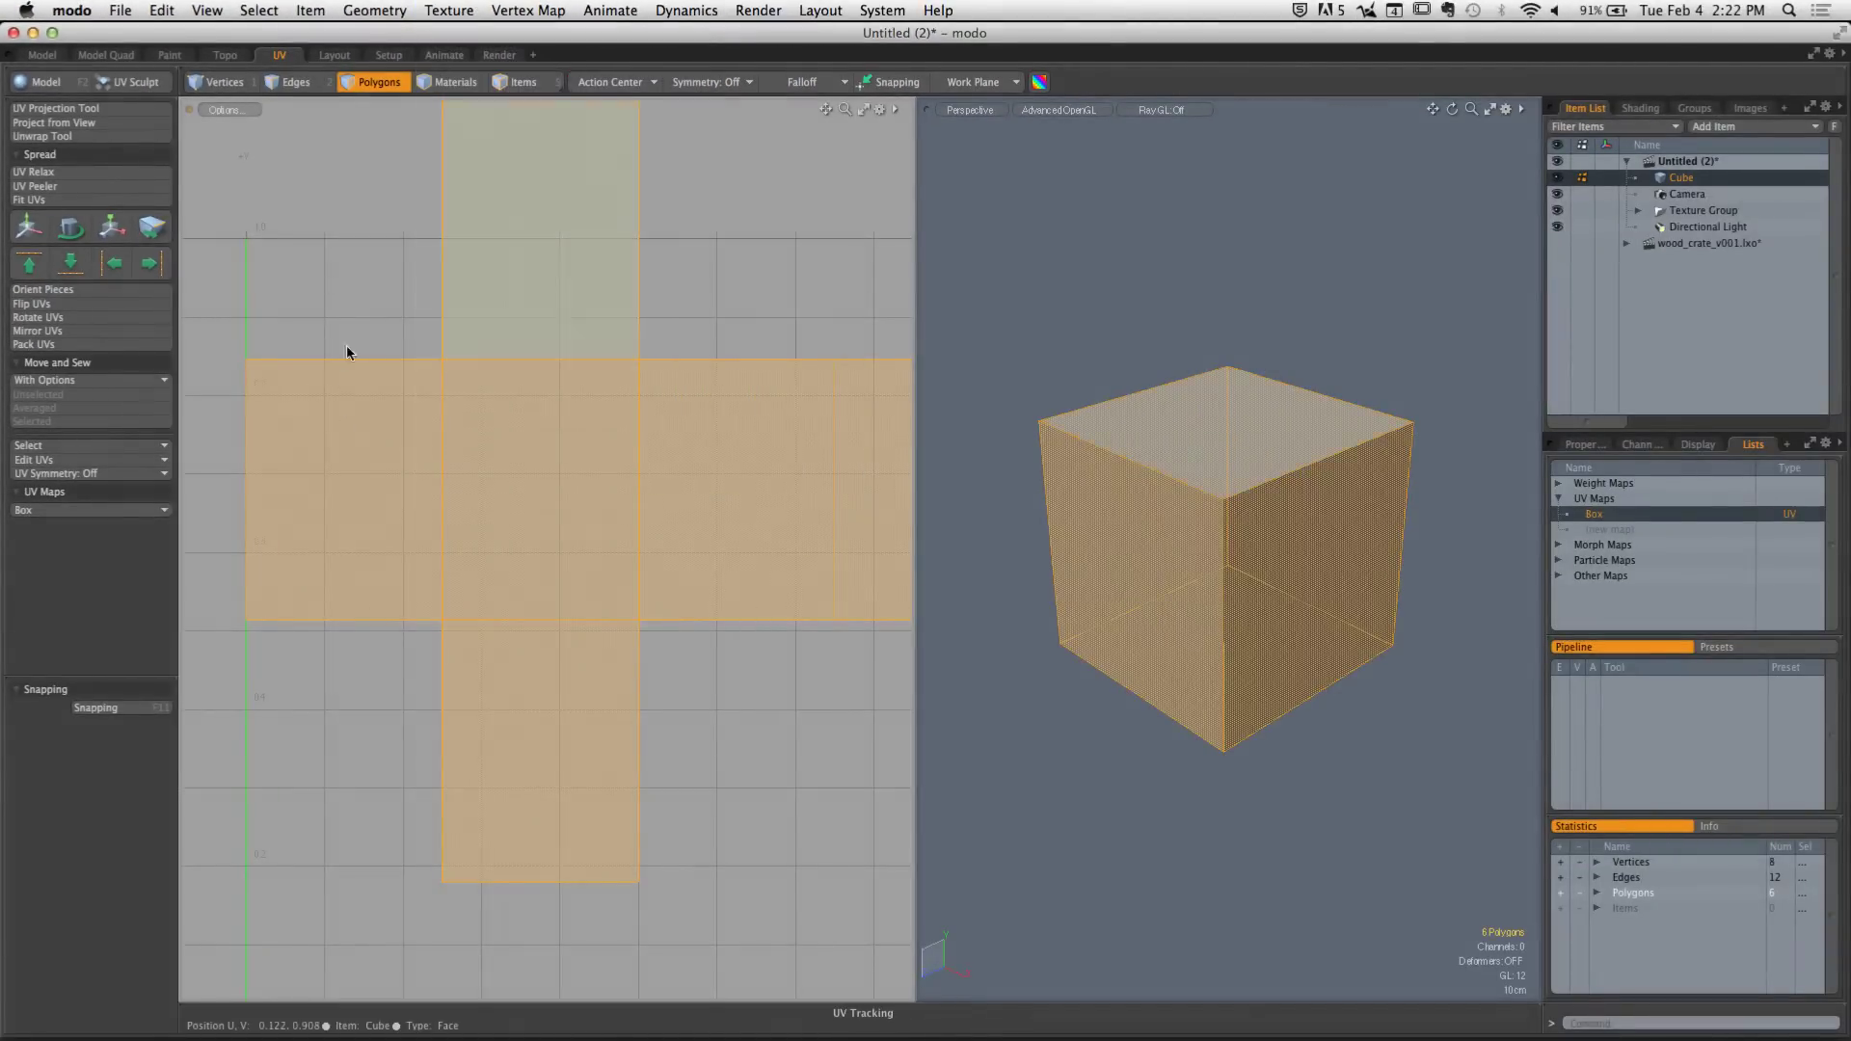
Look at the flip, rotate, mirror, cut, copy and delete commands offered for one UV face and for the whole island
{"action": "left_click", "coordinate": [528, 530]}
{"action": "right_click", "coordinate": [528, 529]}
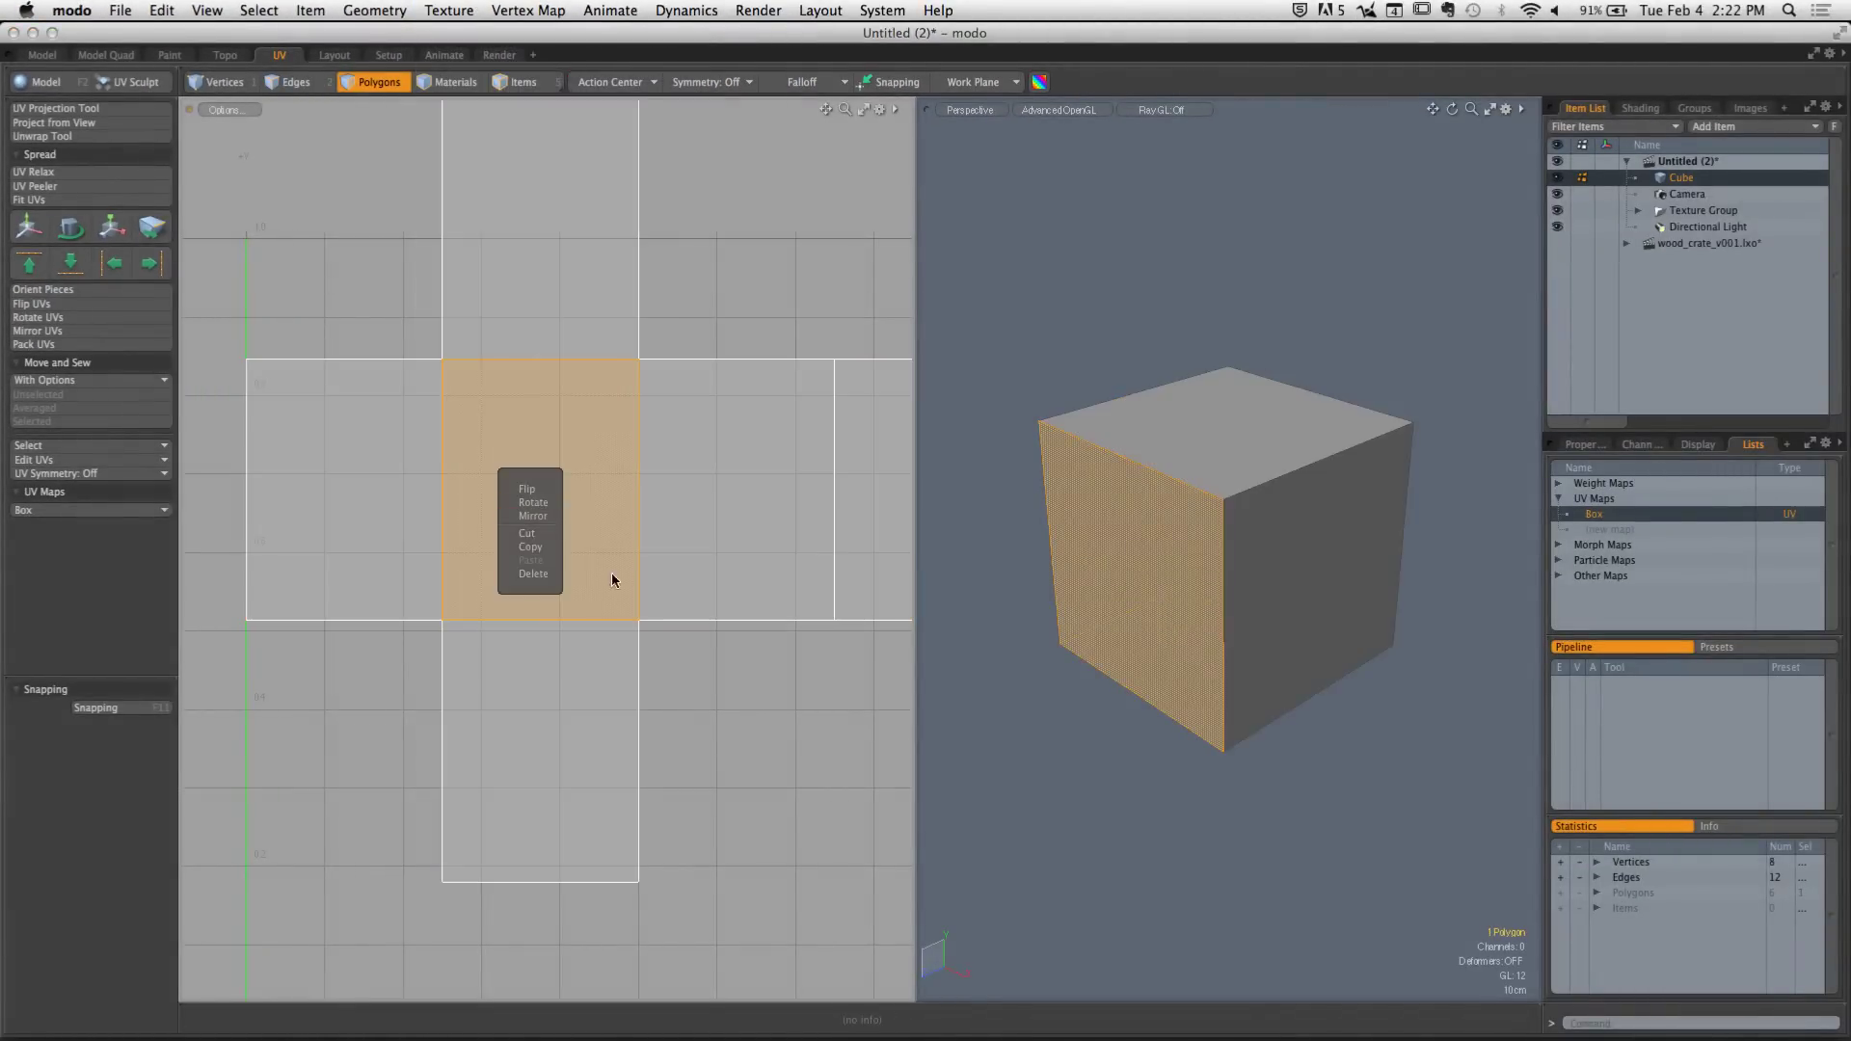
{"action": "left_click", "coordinate": [583, 434]}
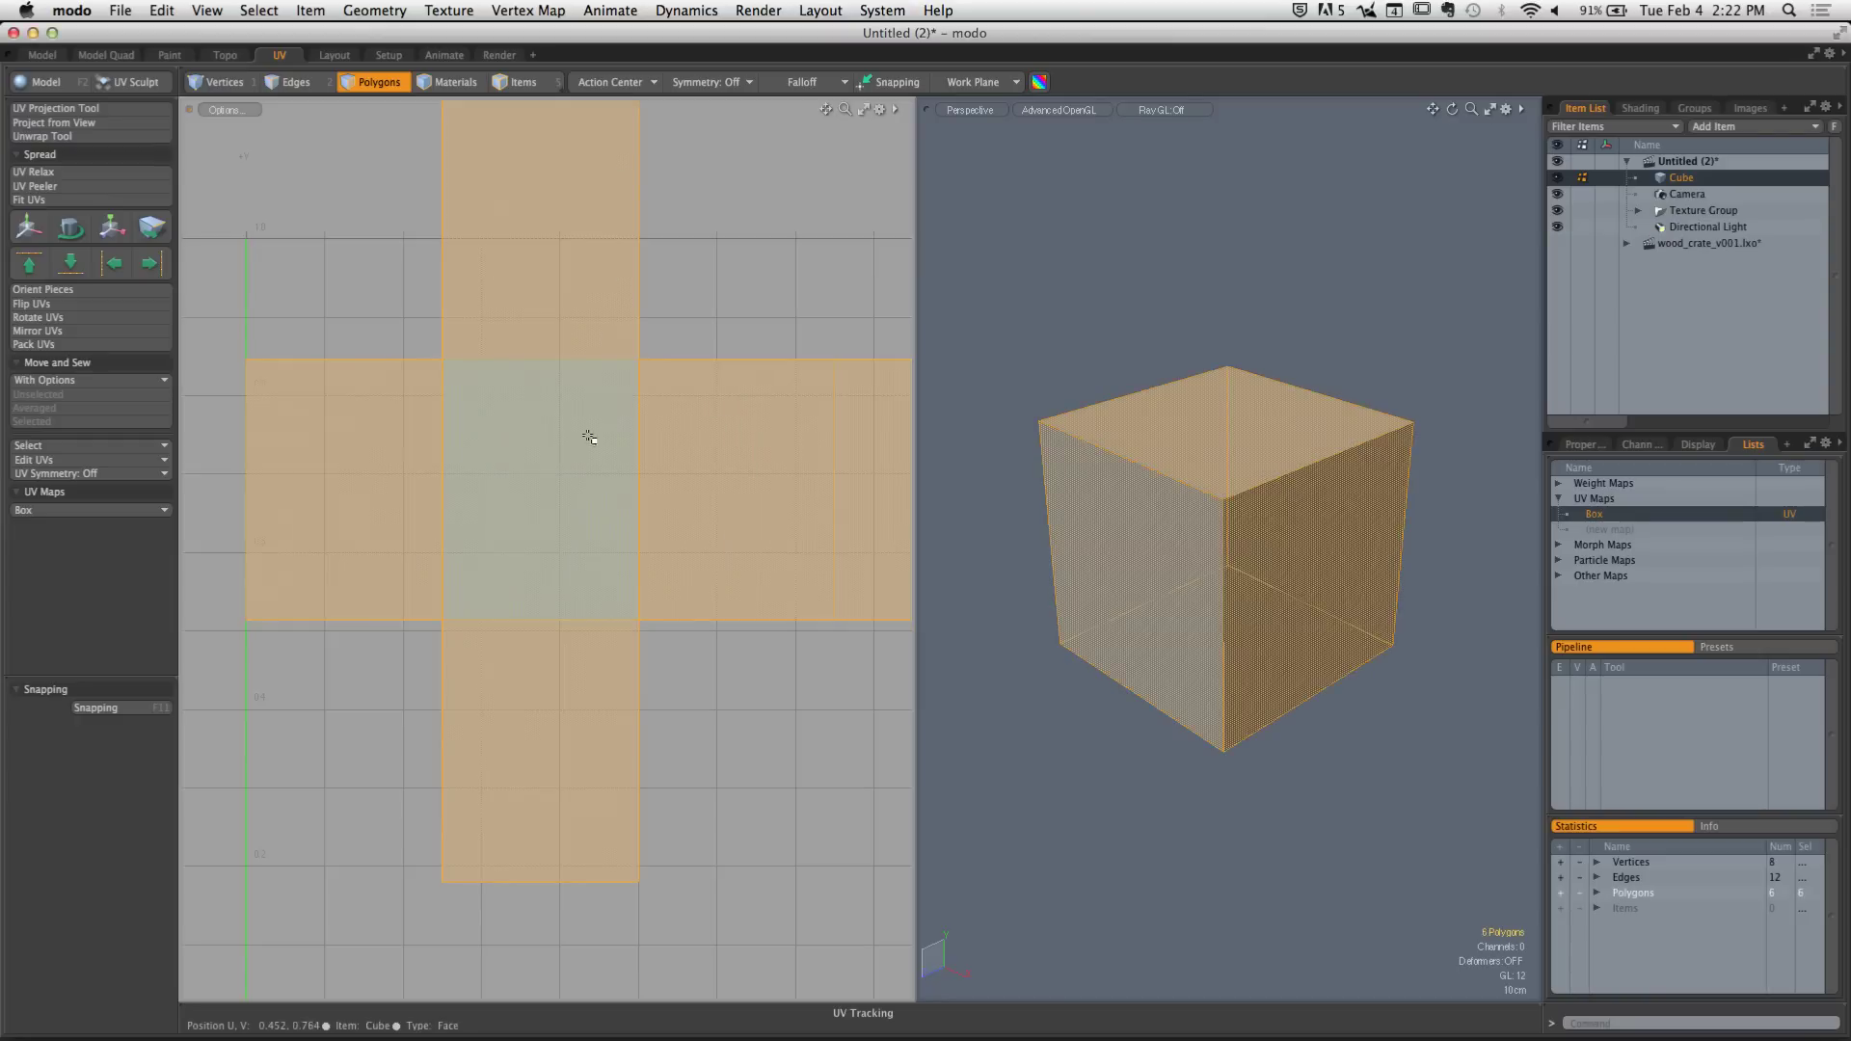
{"action": "right_click", "coordinate": [567, 529]}
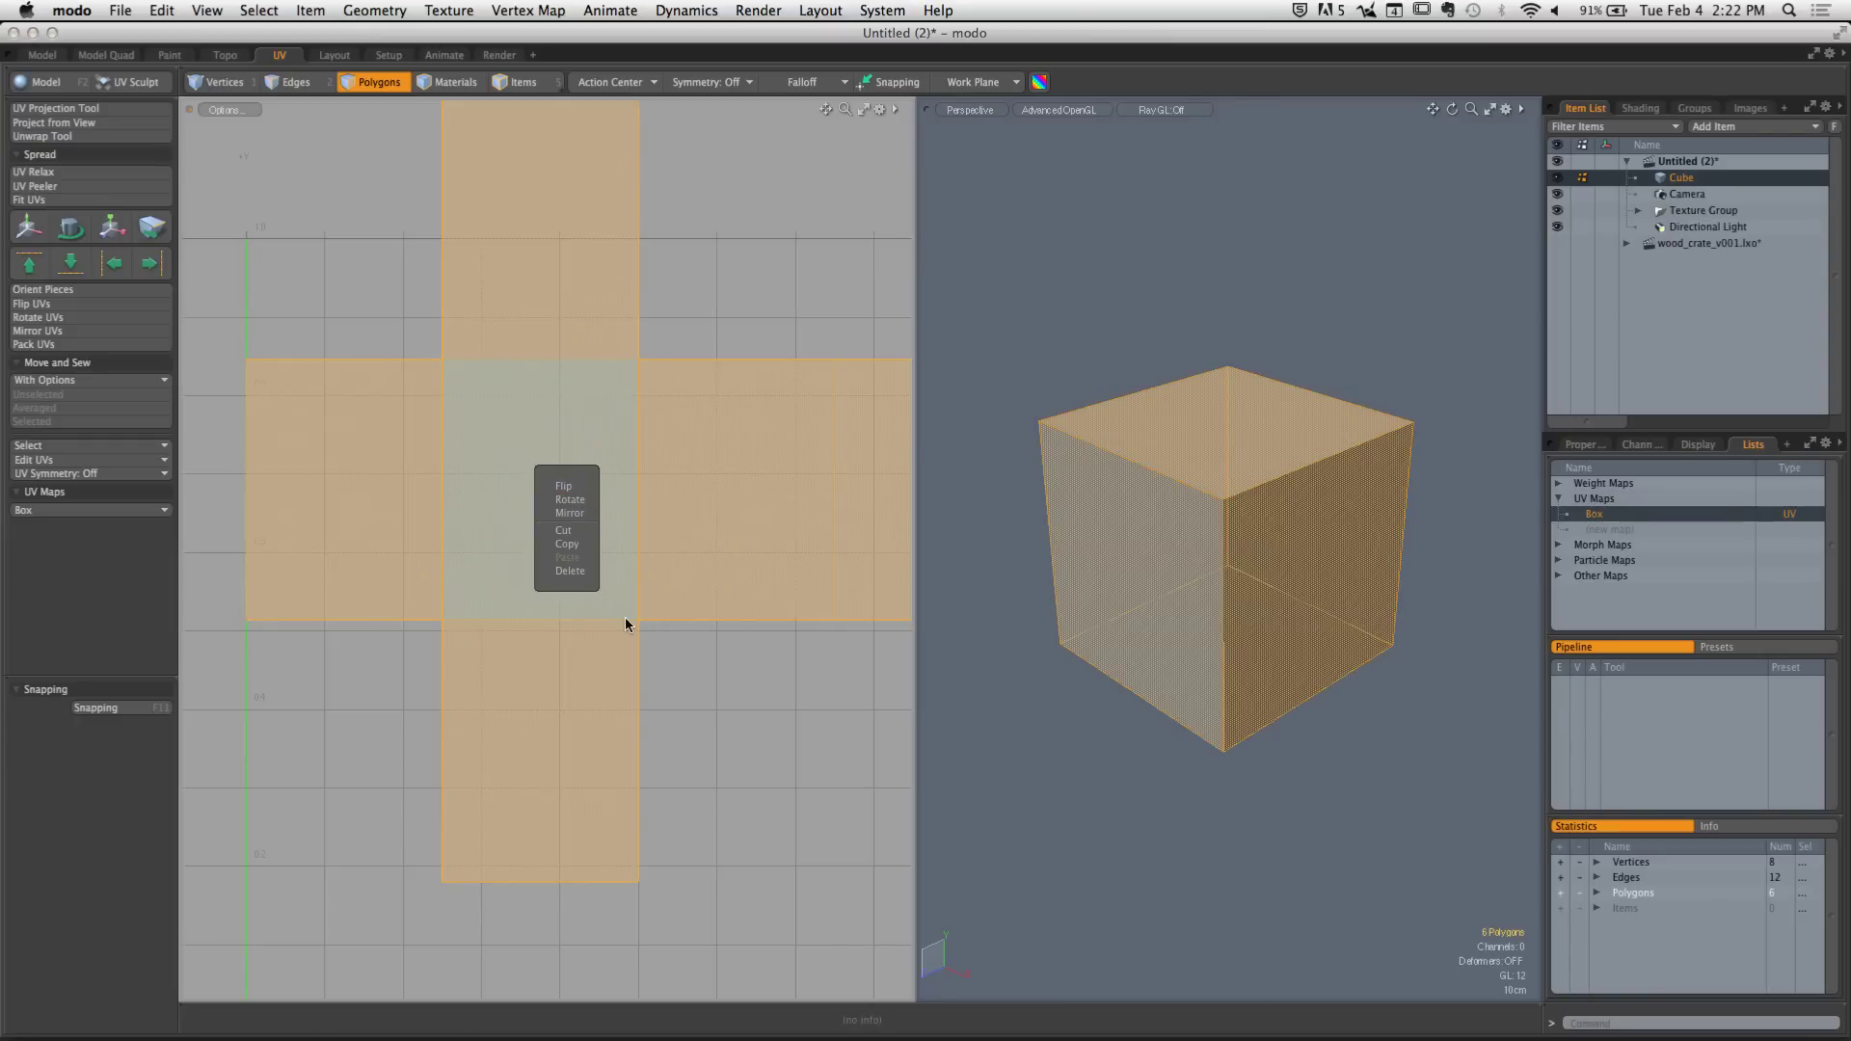
{"action": "left_click", "coordinate": [711, 220]}
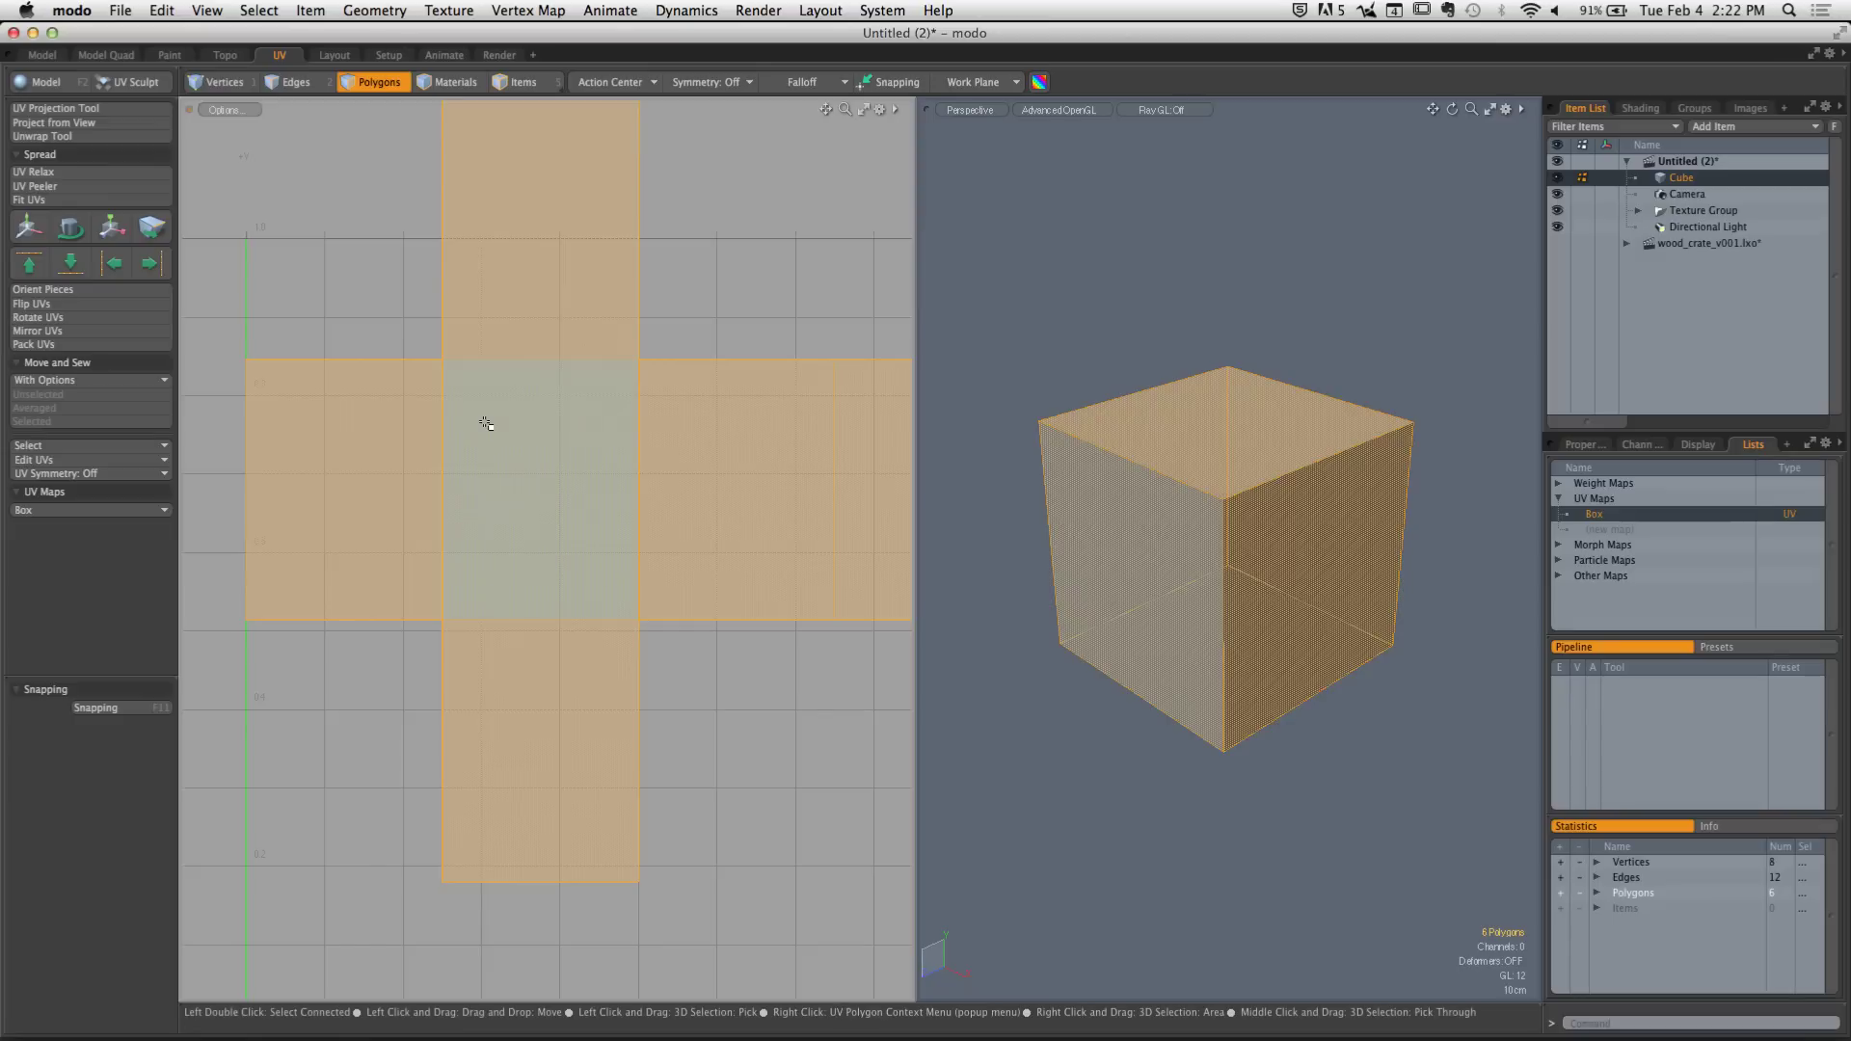
{"action": "left_click", "coordinate": [734, 349]}
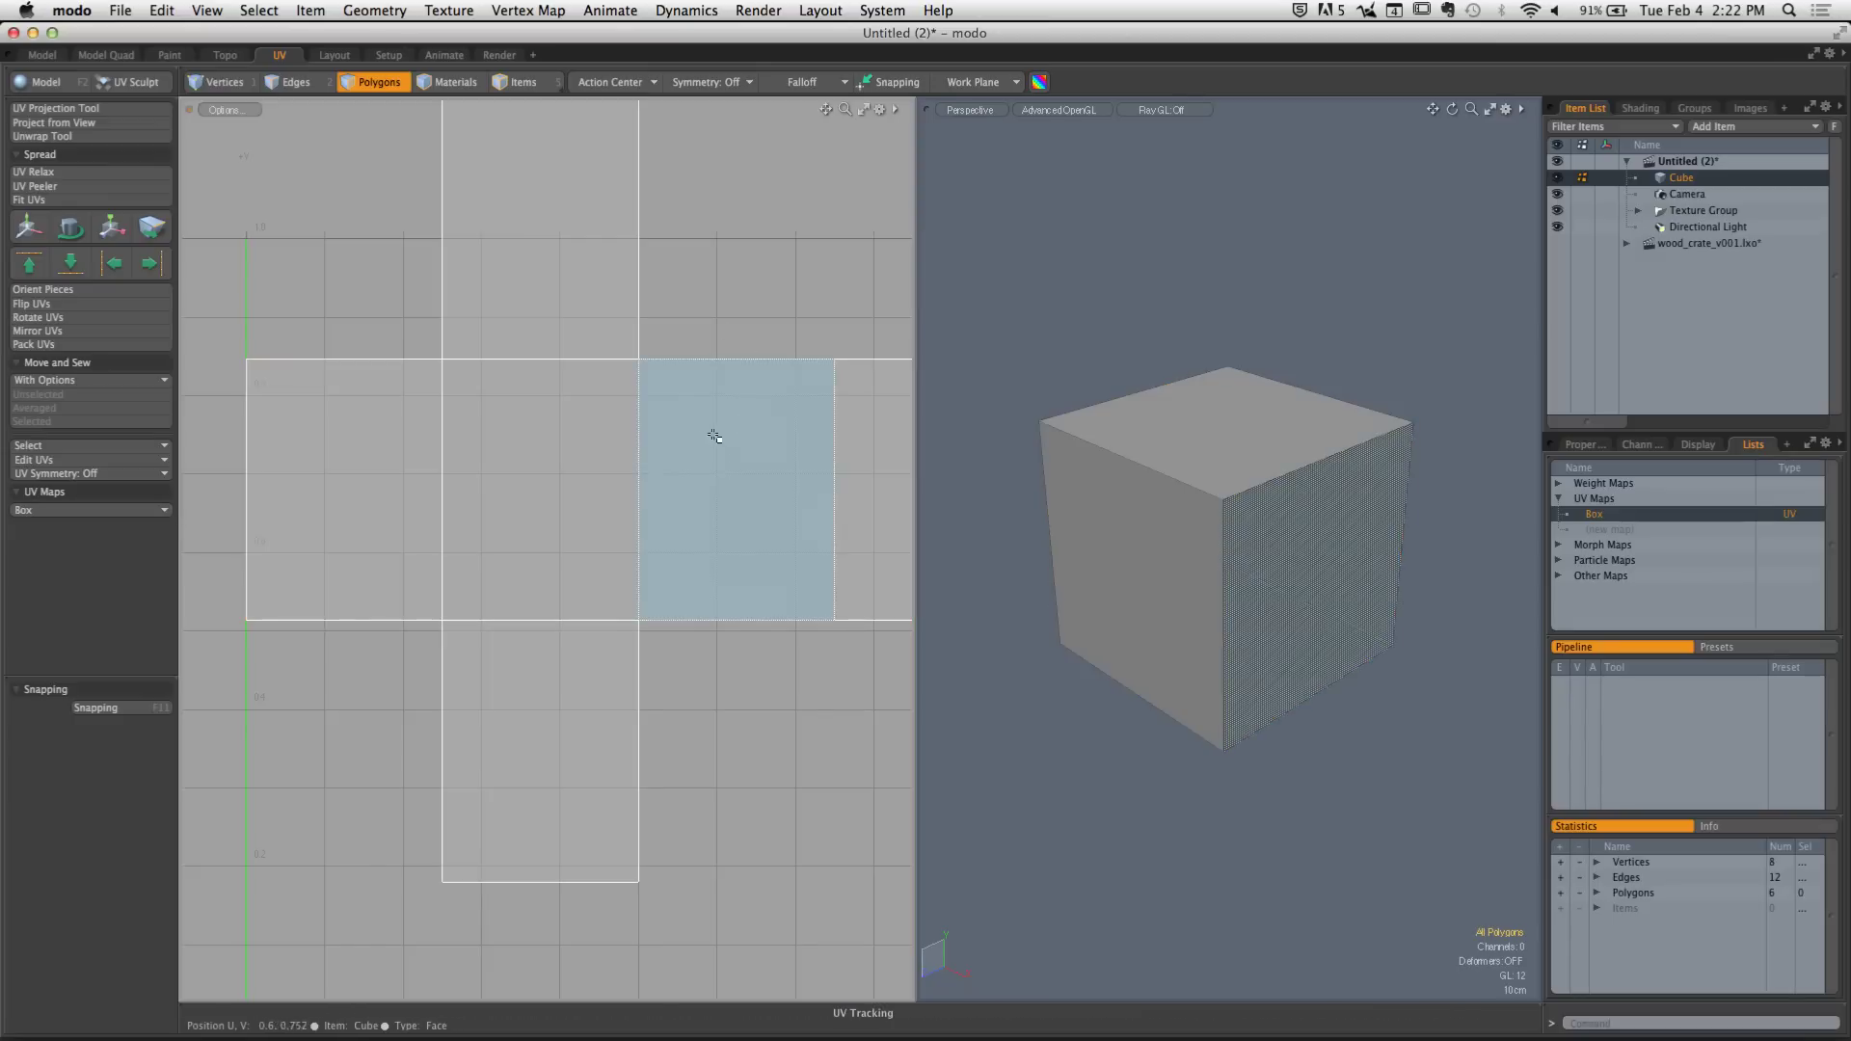
Select the cube's whole UV island, fit it into the 0 to 1 UV space with Fit UVs, and clear the selection
{"action": "scroll", "coordinate": [665, 488], "scroll_direction": "down", "scroll_amount": 3}
{"action": "left_click_drag", "start_coordinate": [648, 488], "coordinate": [567, 492], "text": "alt+shift"}
{"action": "left_click_drag", "start_coordinate": [1157, 583], "coordinate": [1065, 490], "text": "alt+shift"}
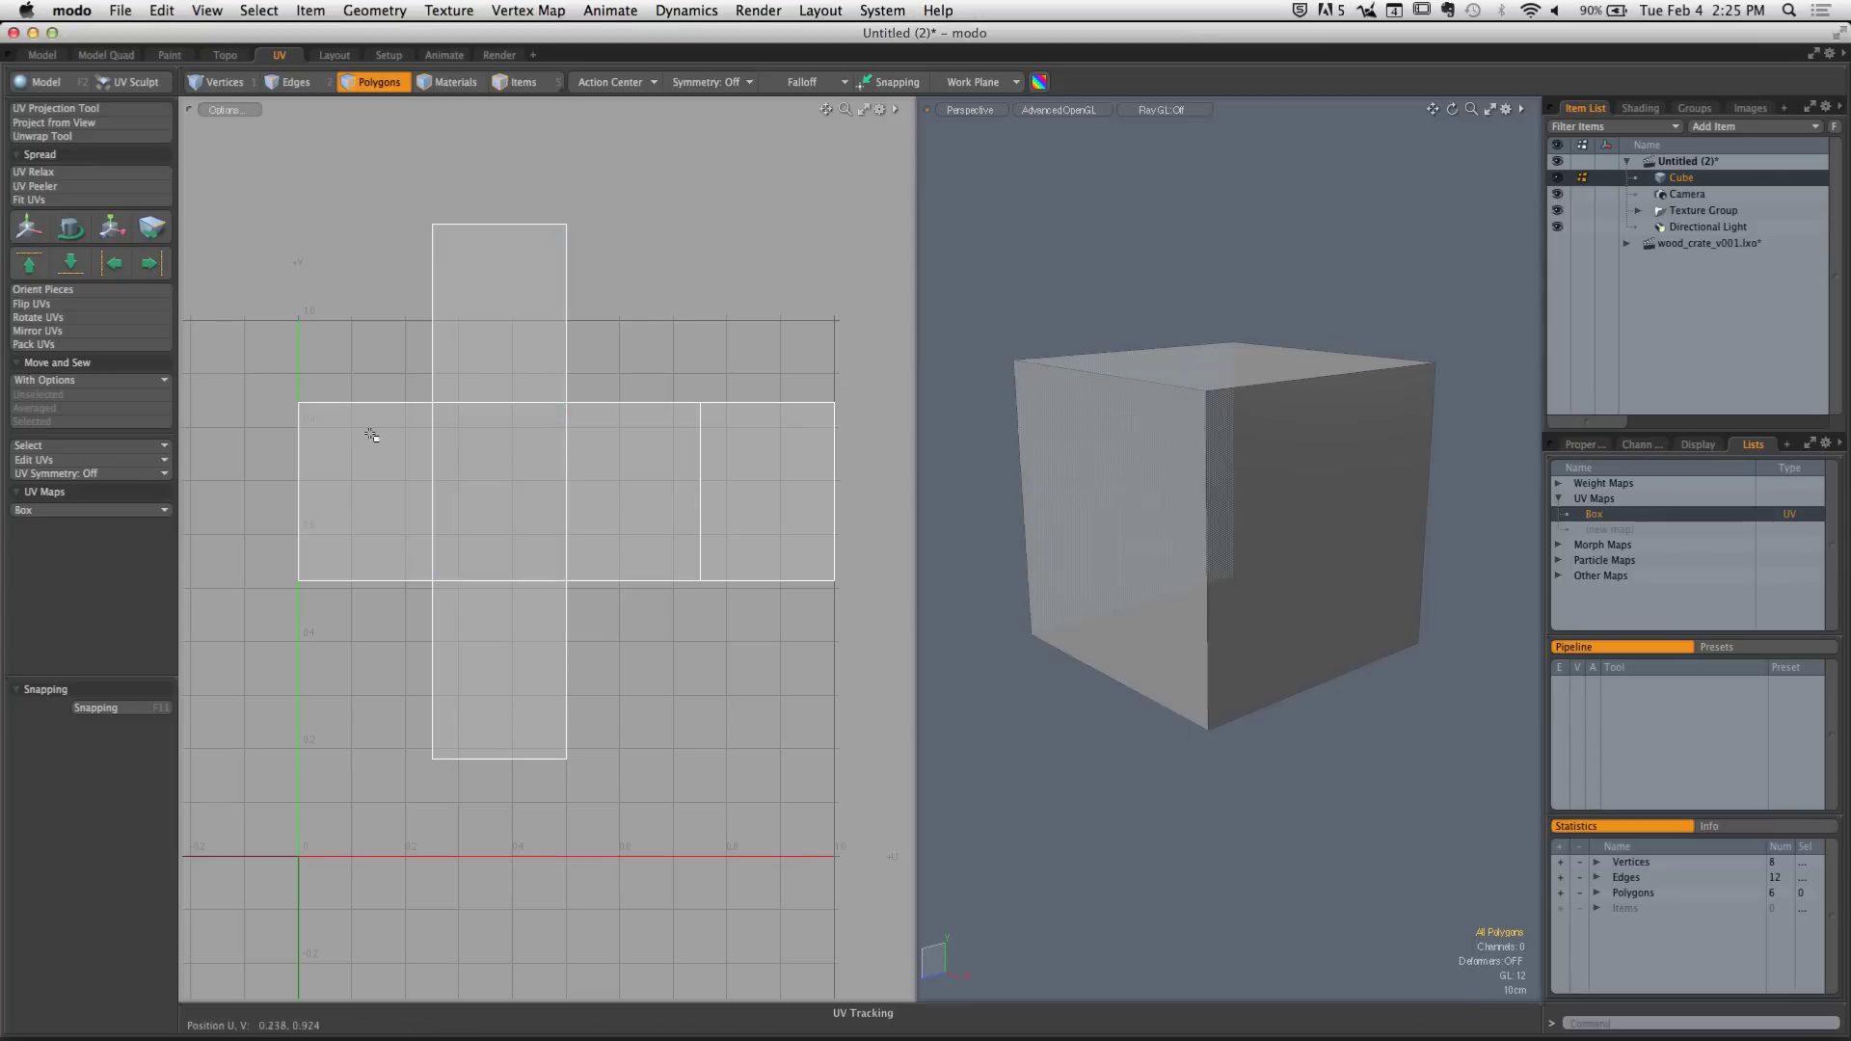
{"action": "double_click", "coordinate": [516, 529]}
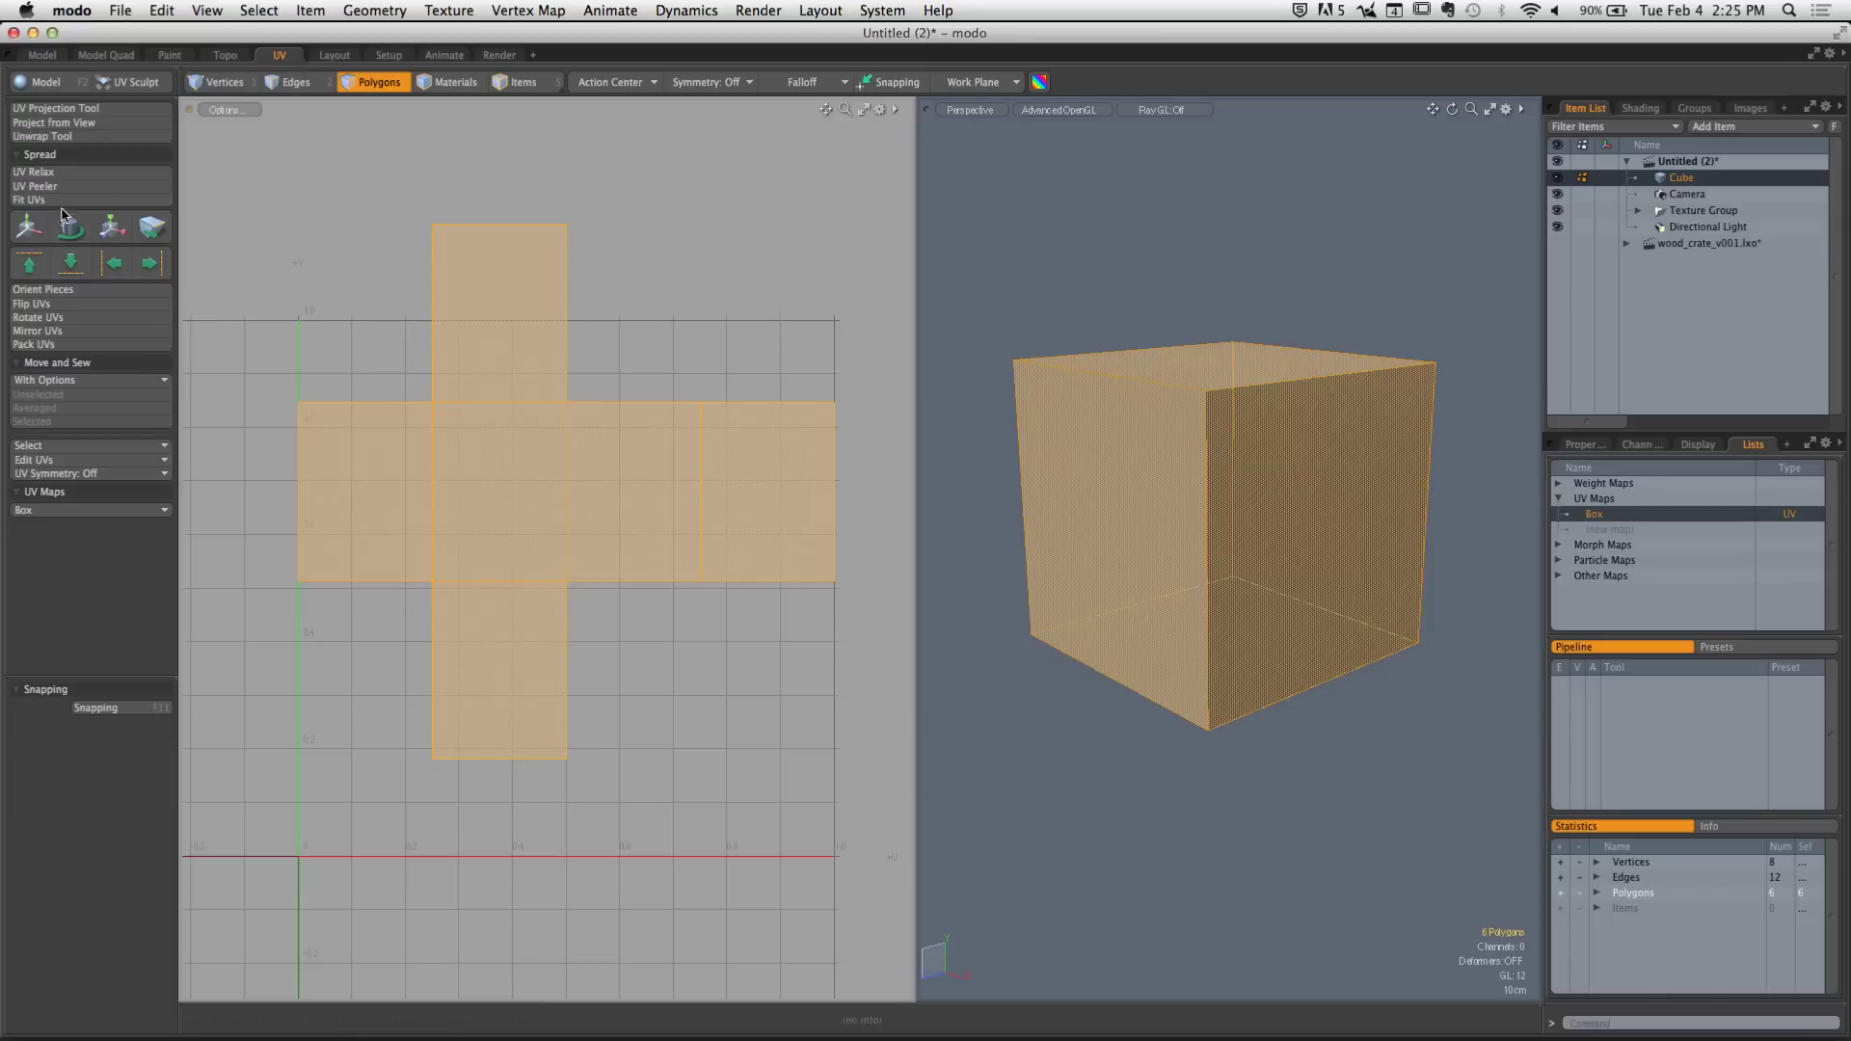
{"action": "left_click", "coordinate": [31, 199]}
{"action": "left_click", "coordinate": [931, 286]}
{"action": "left_click", "coordinate": [844, 303]}
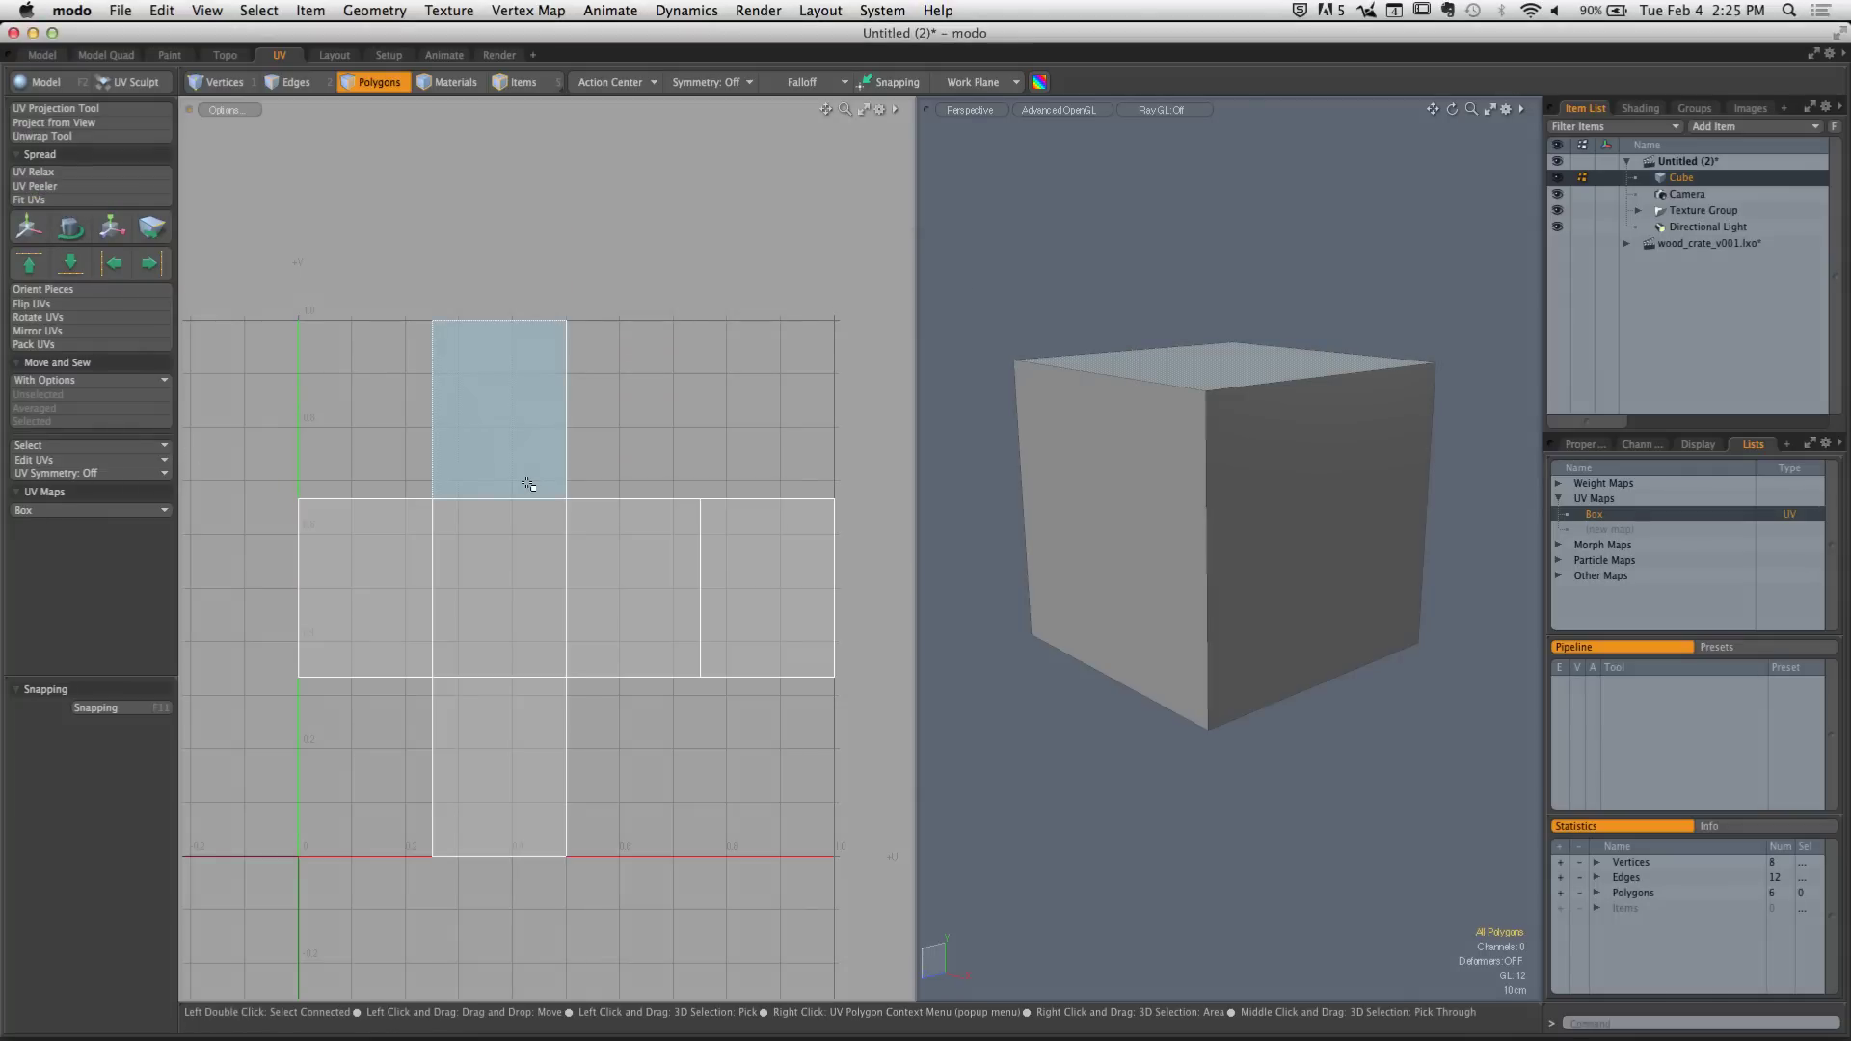
Select all the cube's polygons, assign them a new material named Cube with the default settings, and clear the selection
{"action": "double_click", "coordinate": [1154, 499]}
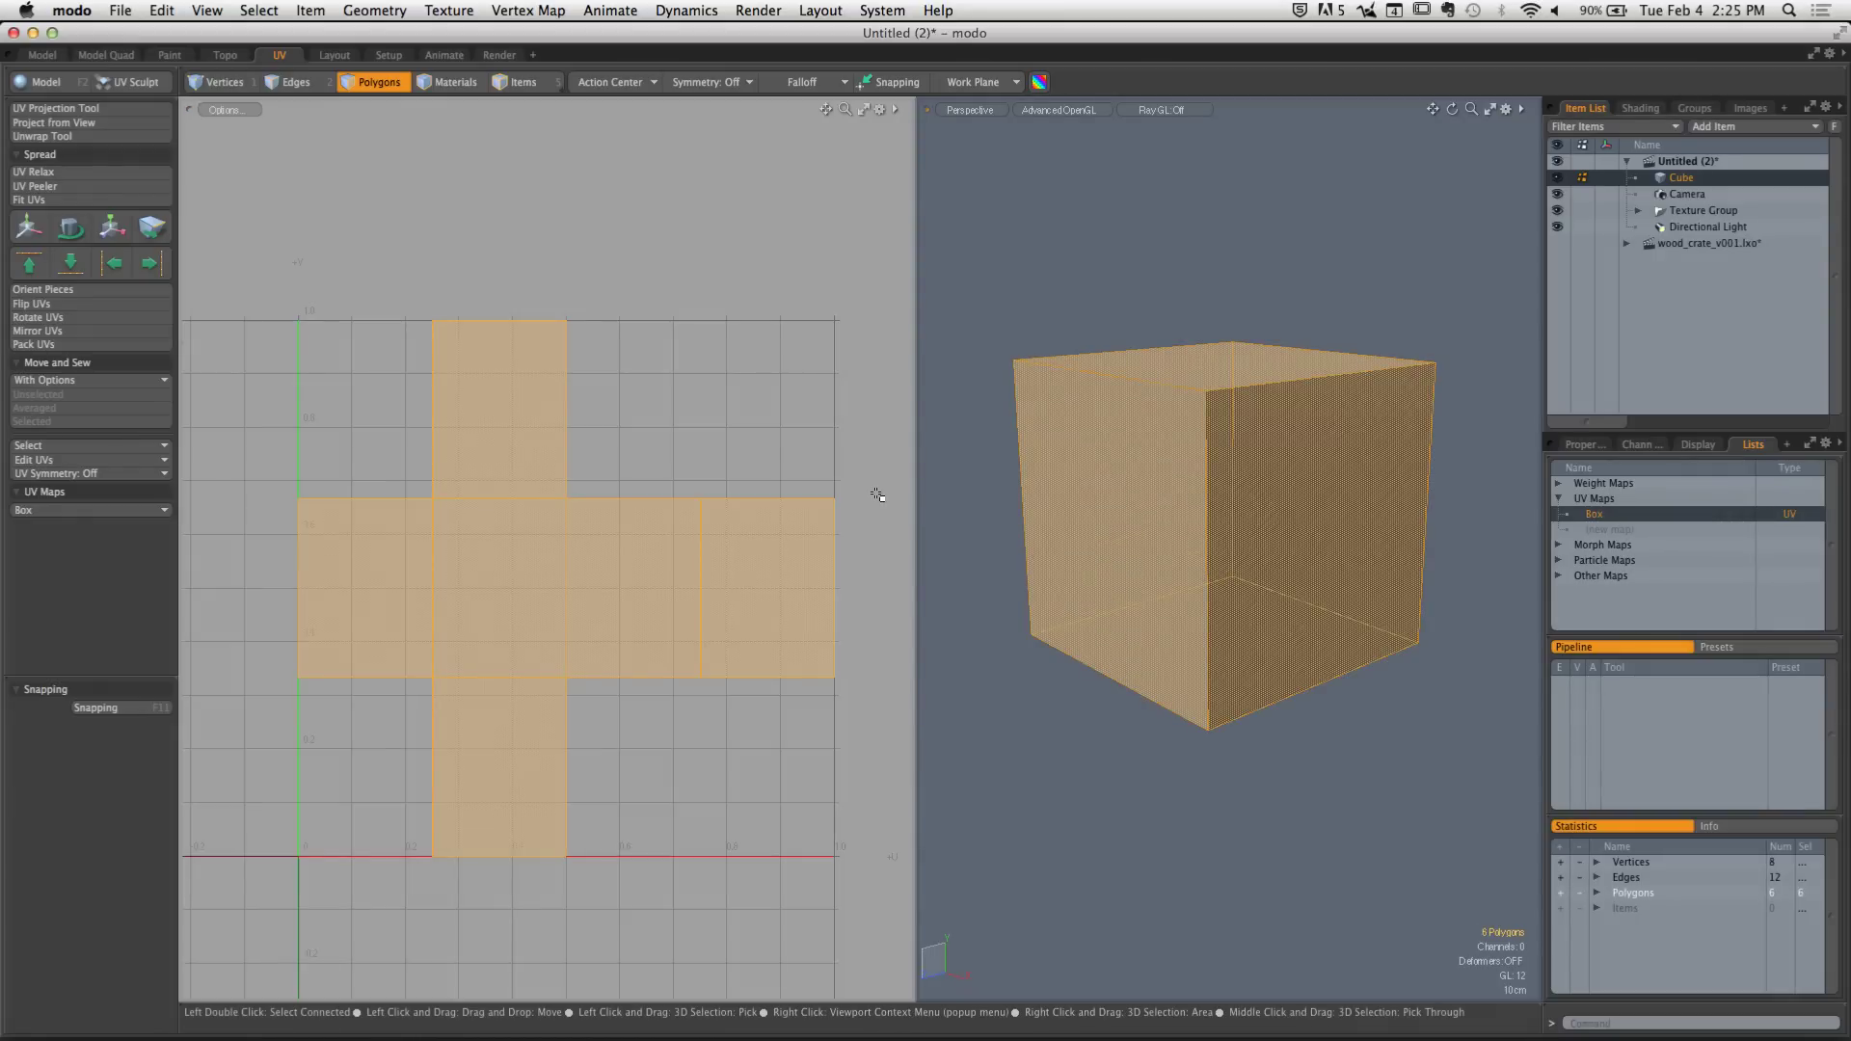
{"action": "key", "text": "m"}
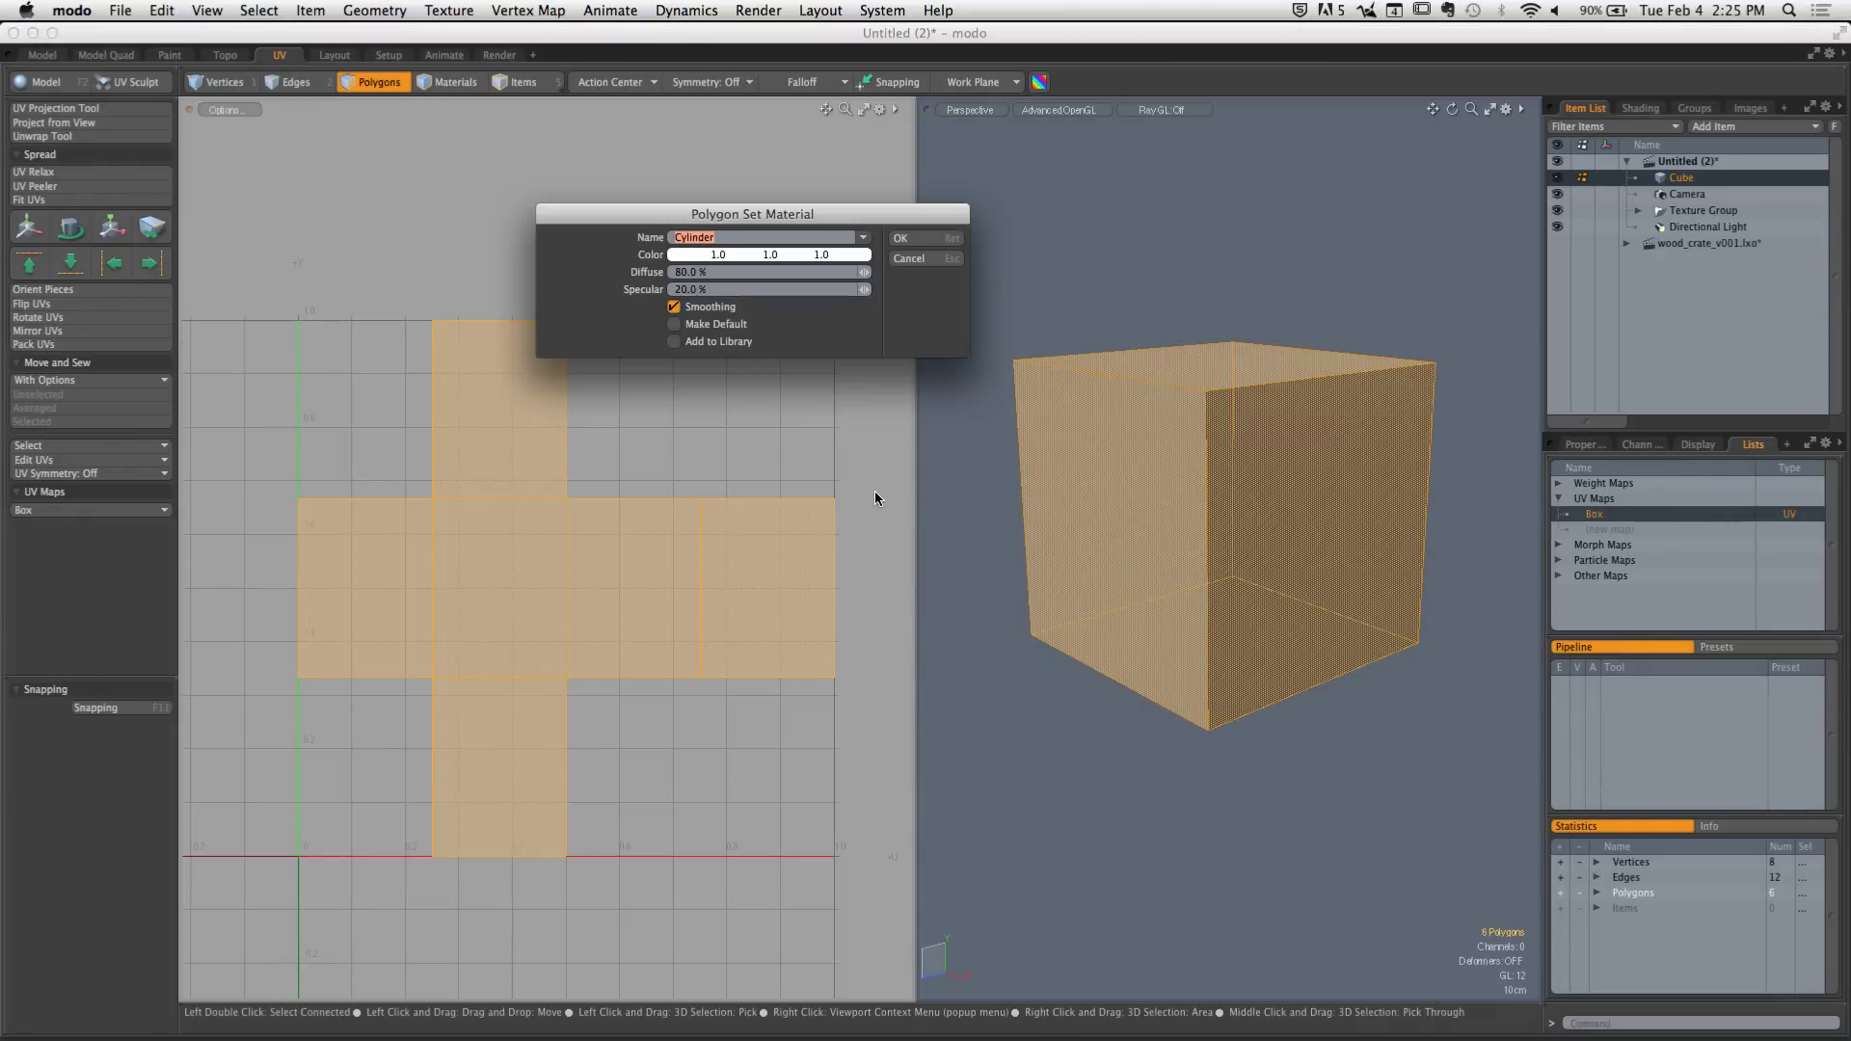
{"action": "key", "text": "BackSpace"}
{"action": "type", "text": "Cube"}
{"action": "left_click", "coordinate": [925, 239]}
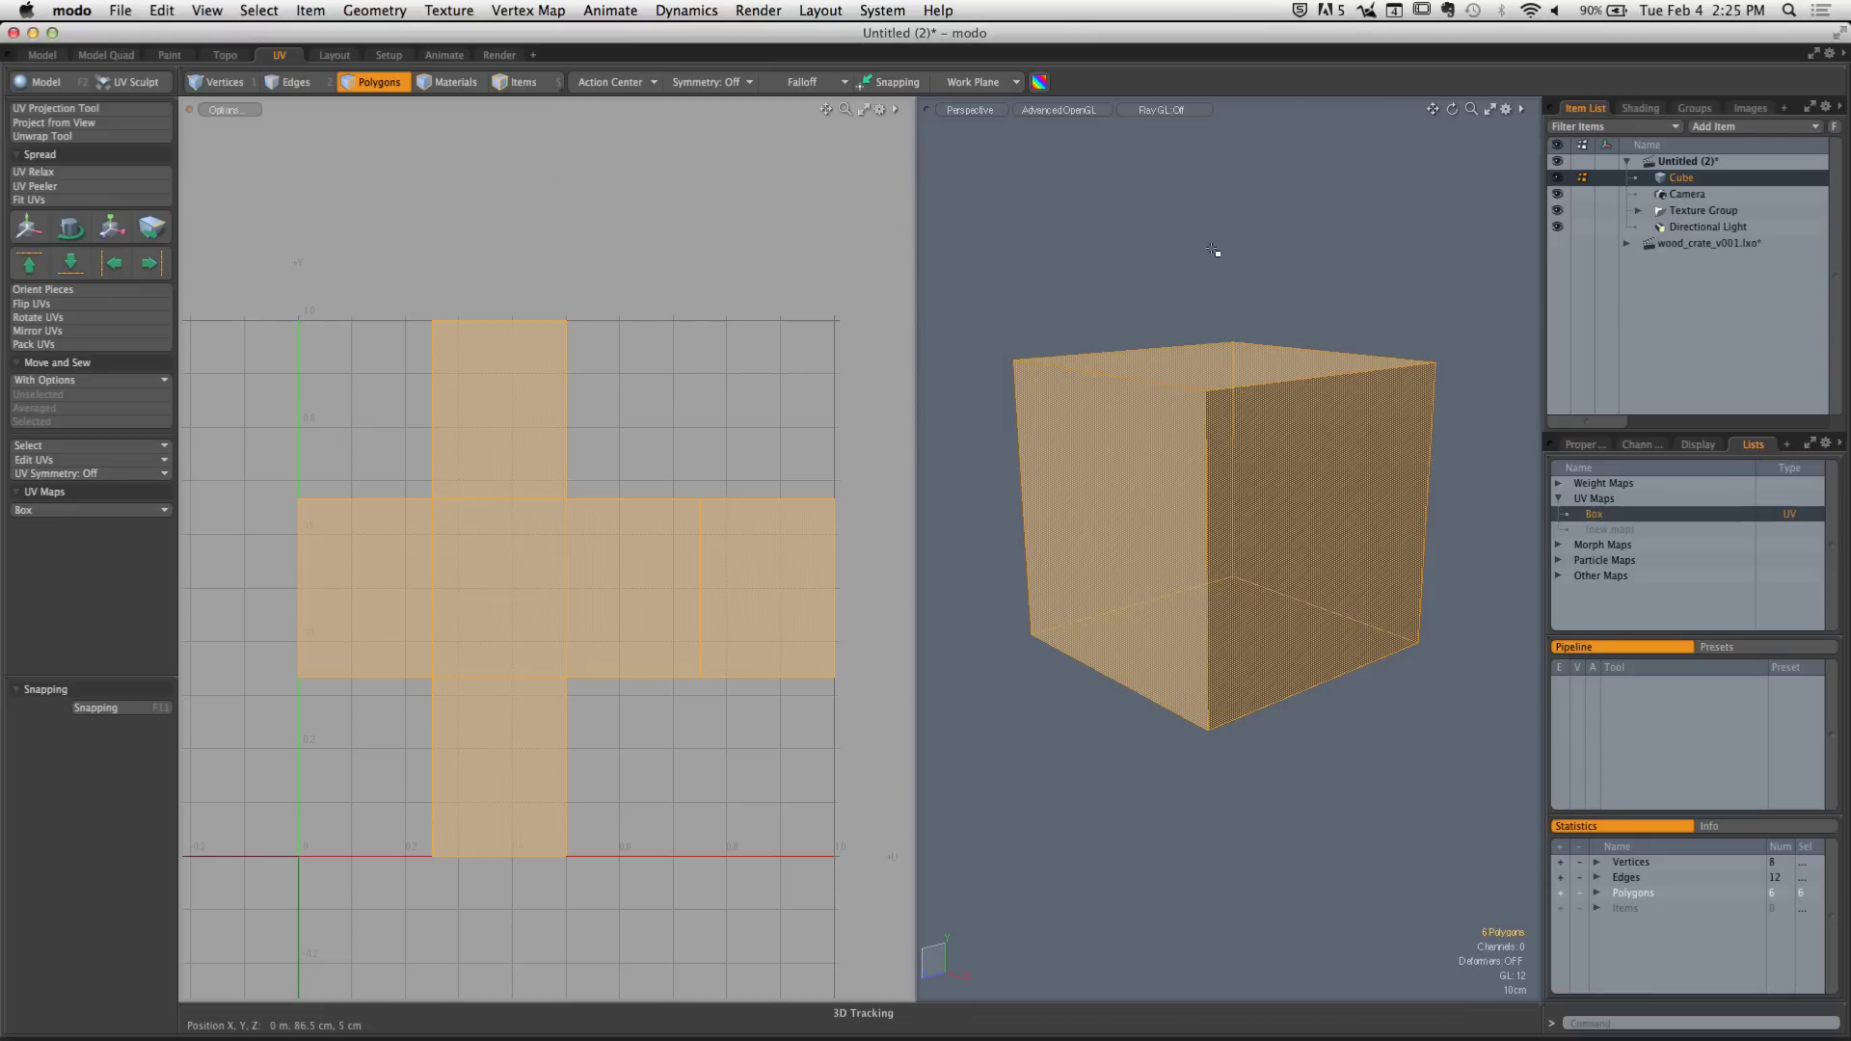
{"action": "left_click", "coordinate": [1212, 251]}
Delete the unused Cylinder material group from the Shader Tree and expand the Cube material group
{"action": "left_click", "coordinate": [1640, 108]}
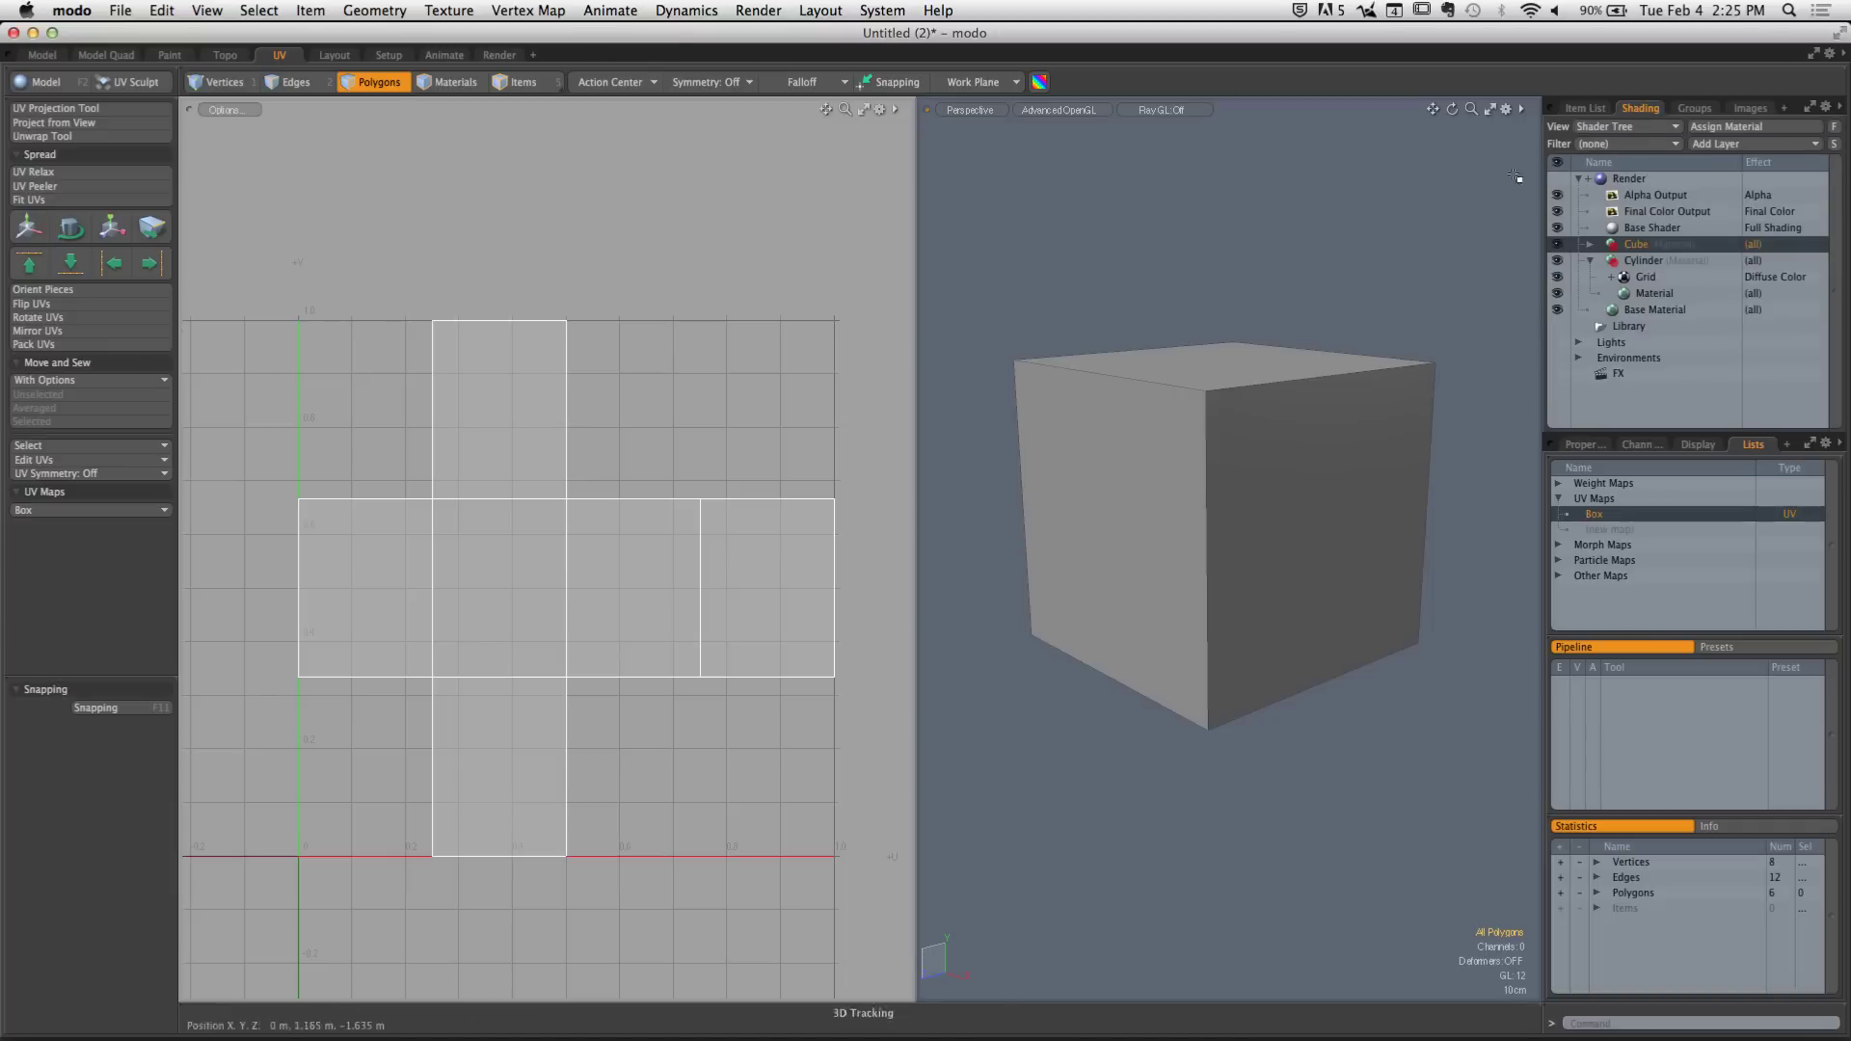
{"action": "left_click", "coordinate": [1590, 260]}
{"action": "left_click", "coordinate": [1622, 260]}
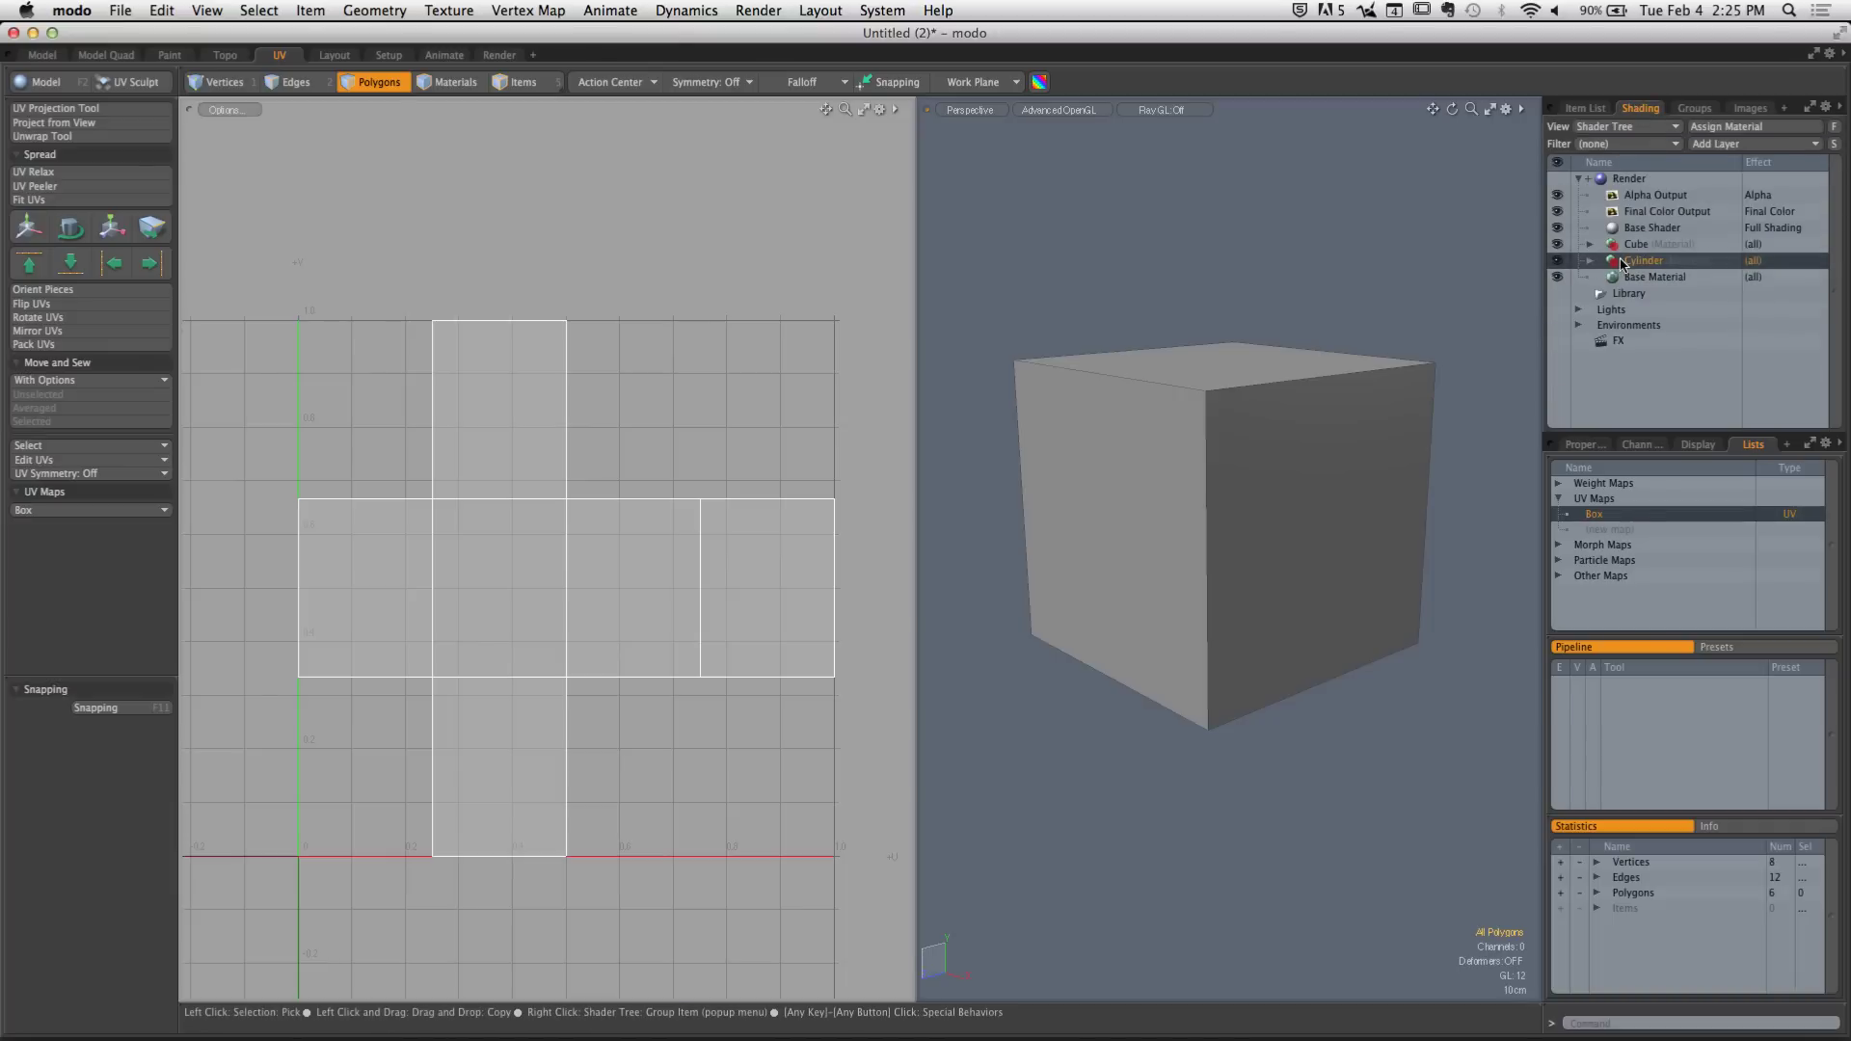
{"action": "right_click", "coordinate": [1623, 261]}
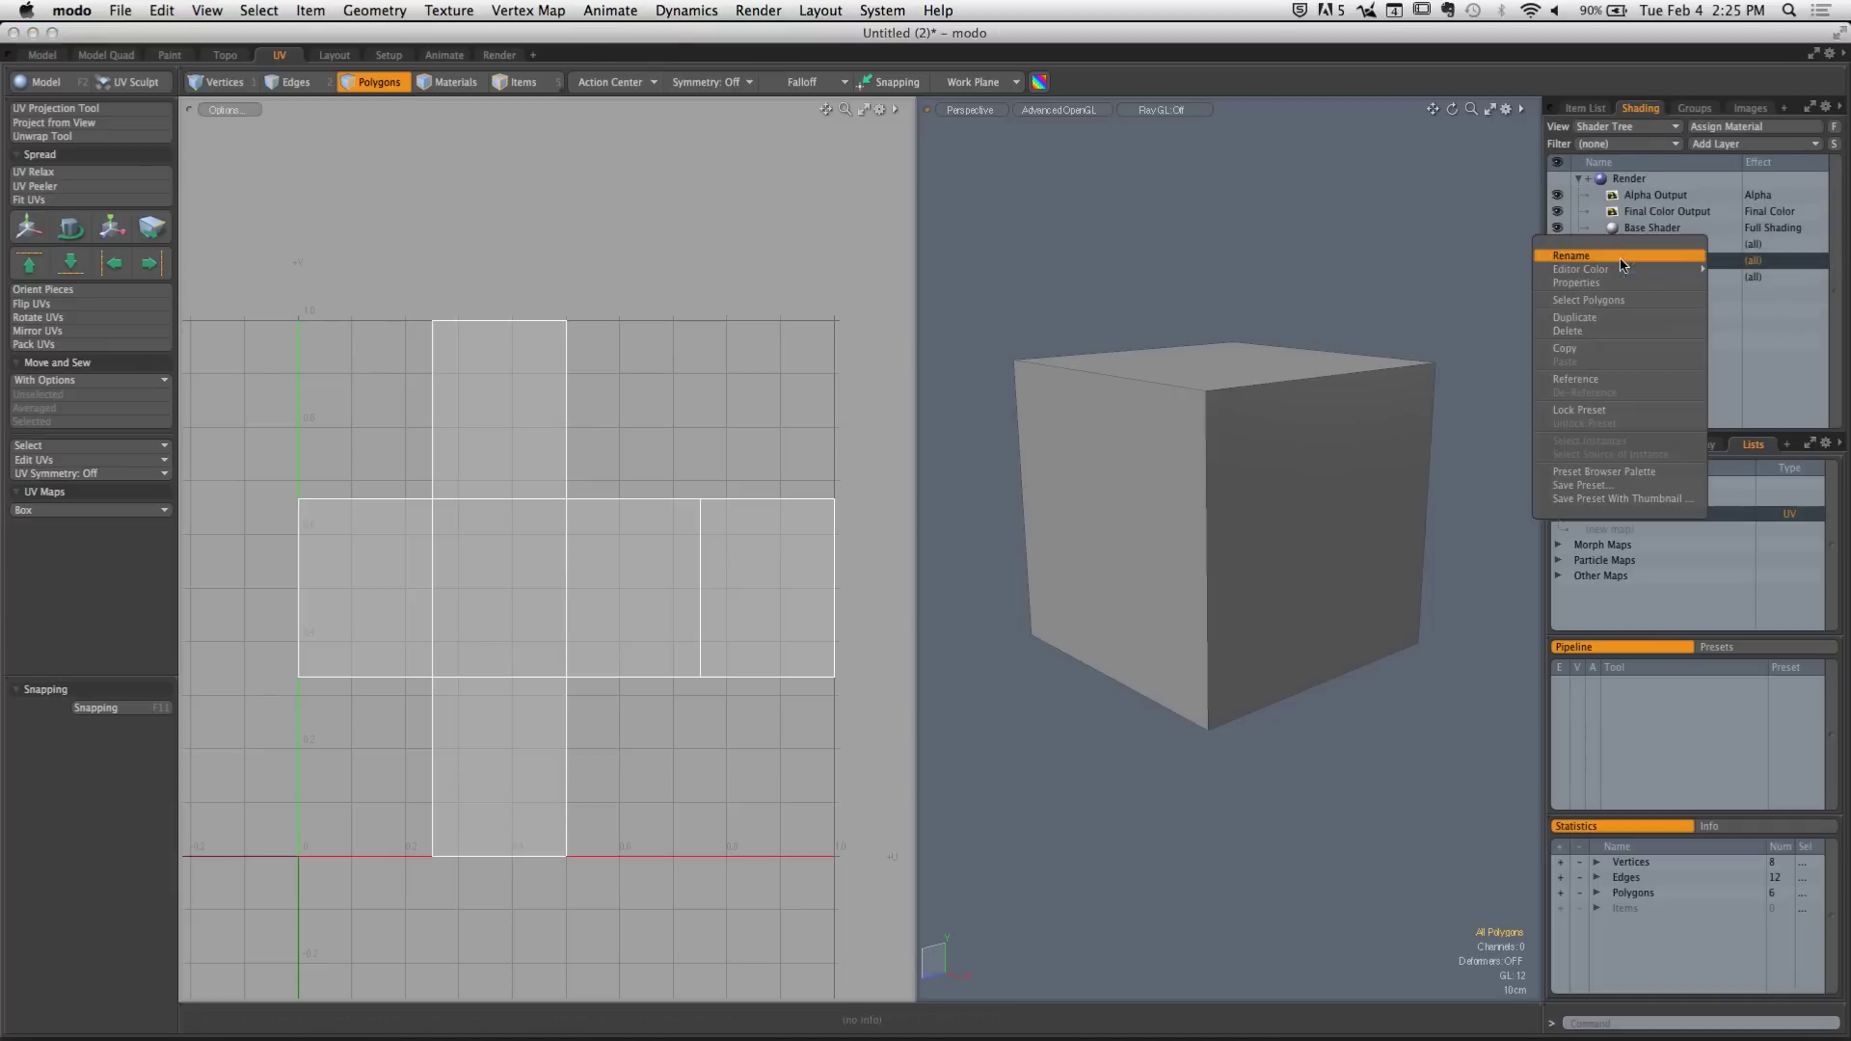
{"action": "left_click", "coordinate": [1595, 332]}
{"action": "left_click", "coordinate": [1600, 247]}
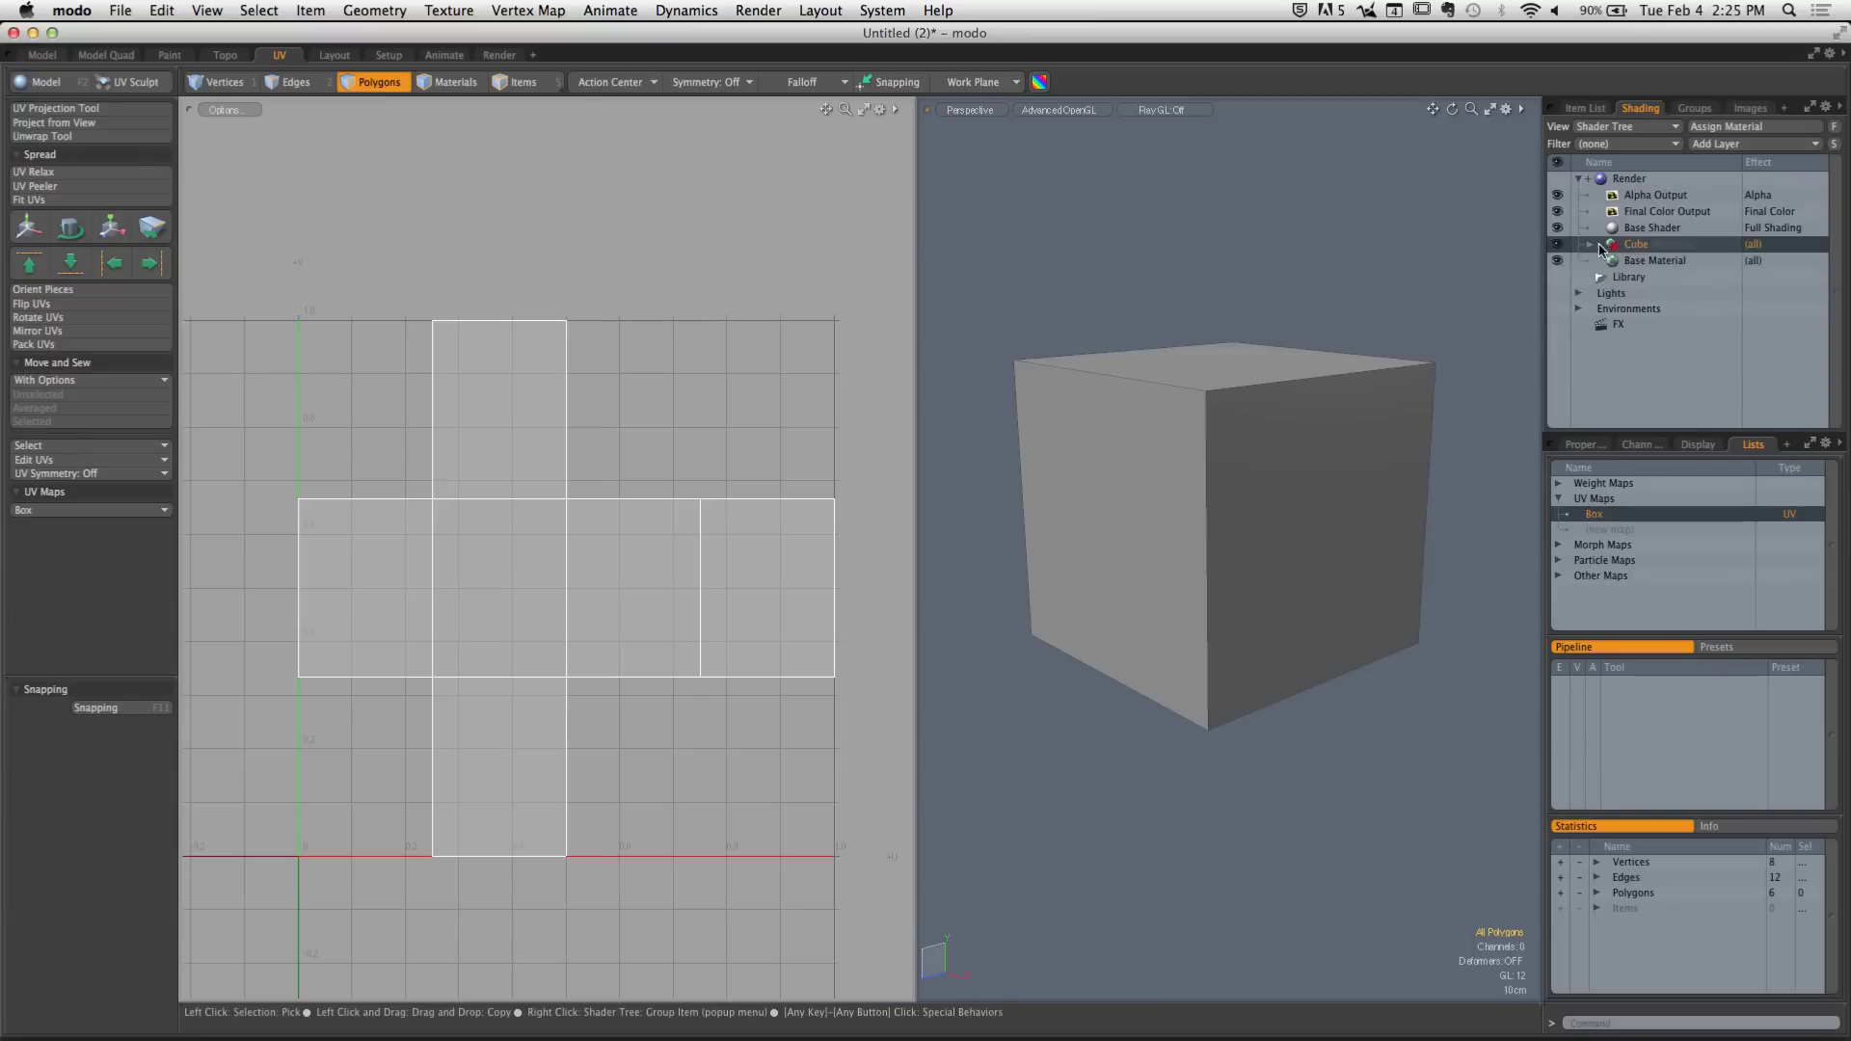
{"action": "left_click", "coordinate": [1590, 245]}
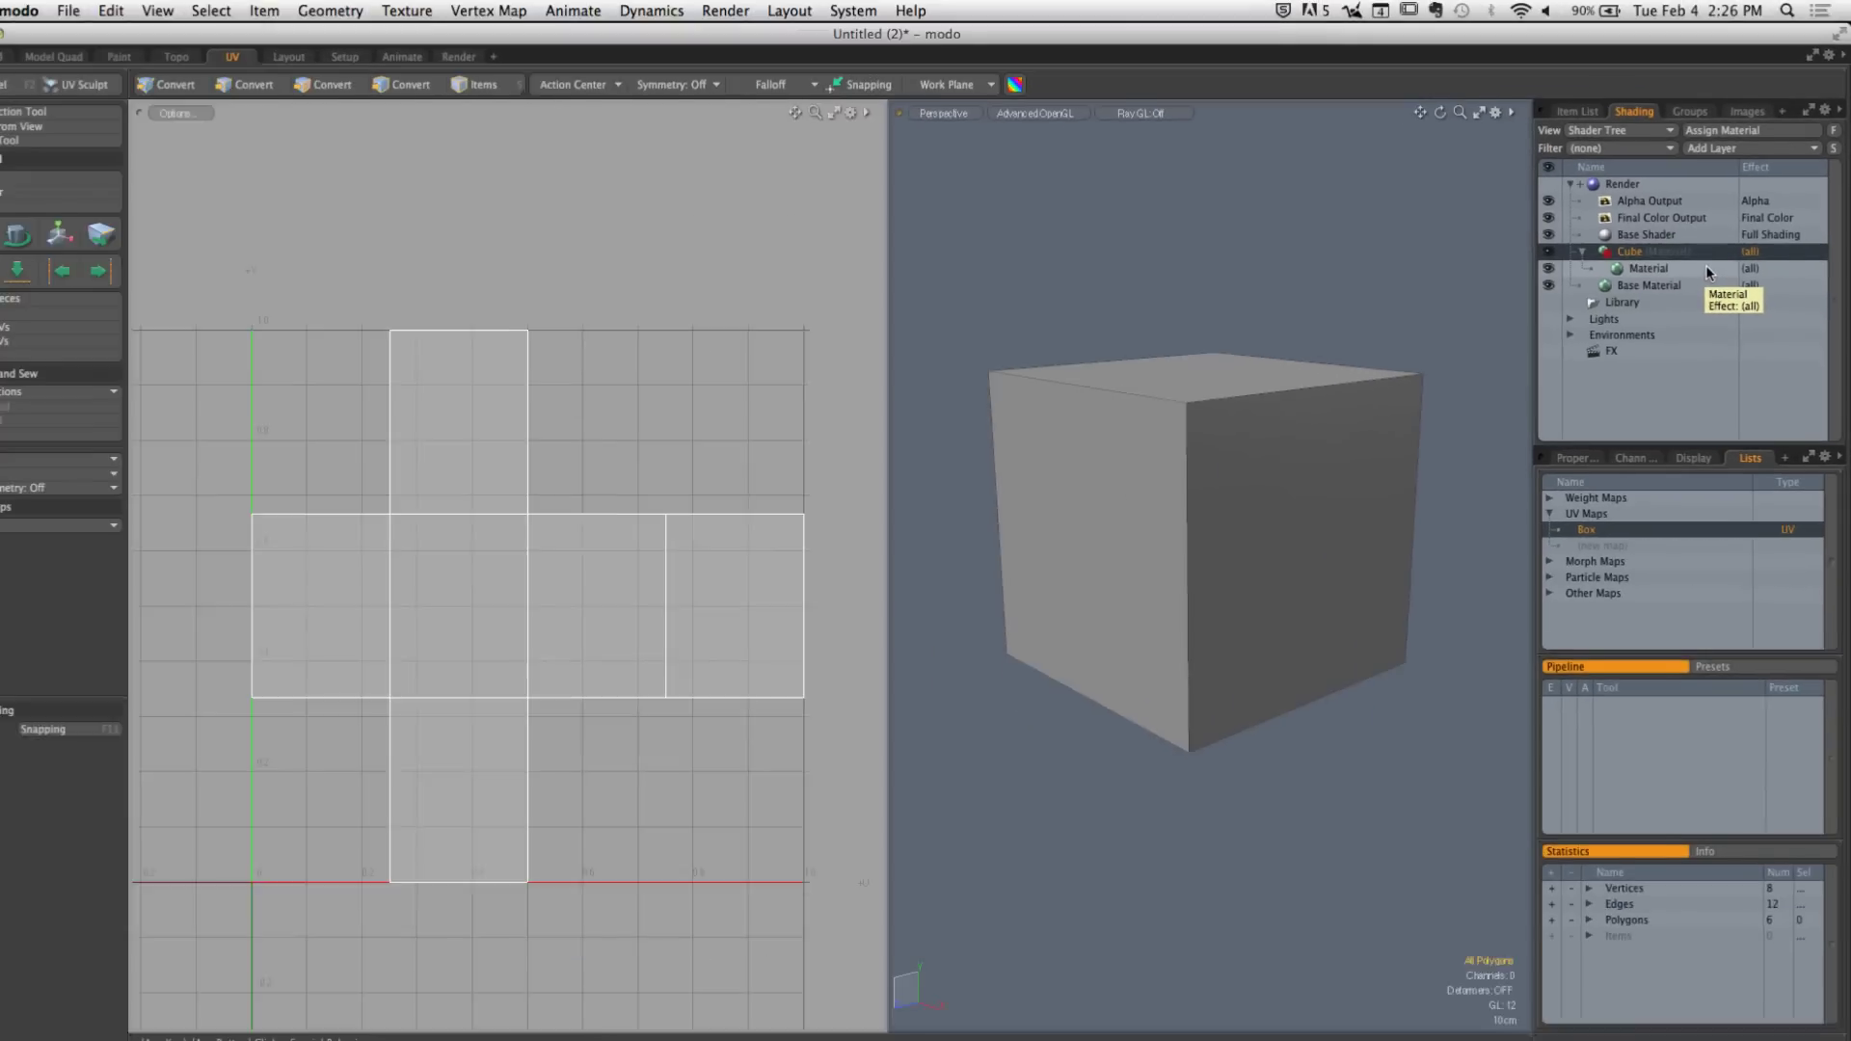
Add the UV Checker 01 preset from the Materials > Miscellaneous > UV Cheker preset directory to the Cube material group, and close the preset browser
{"action": "key", "text": "3"}
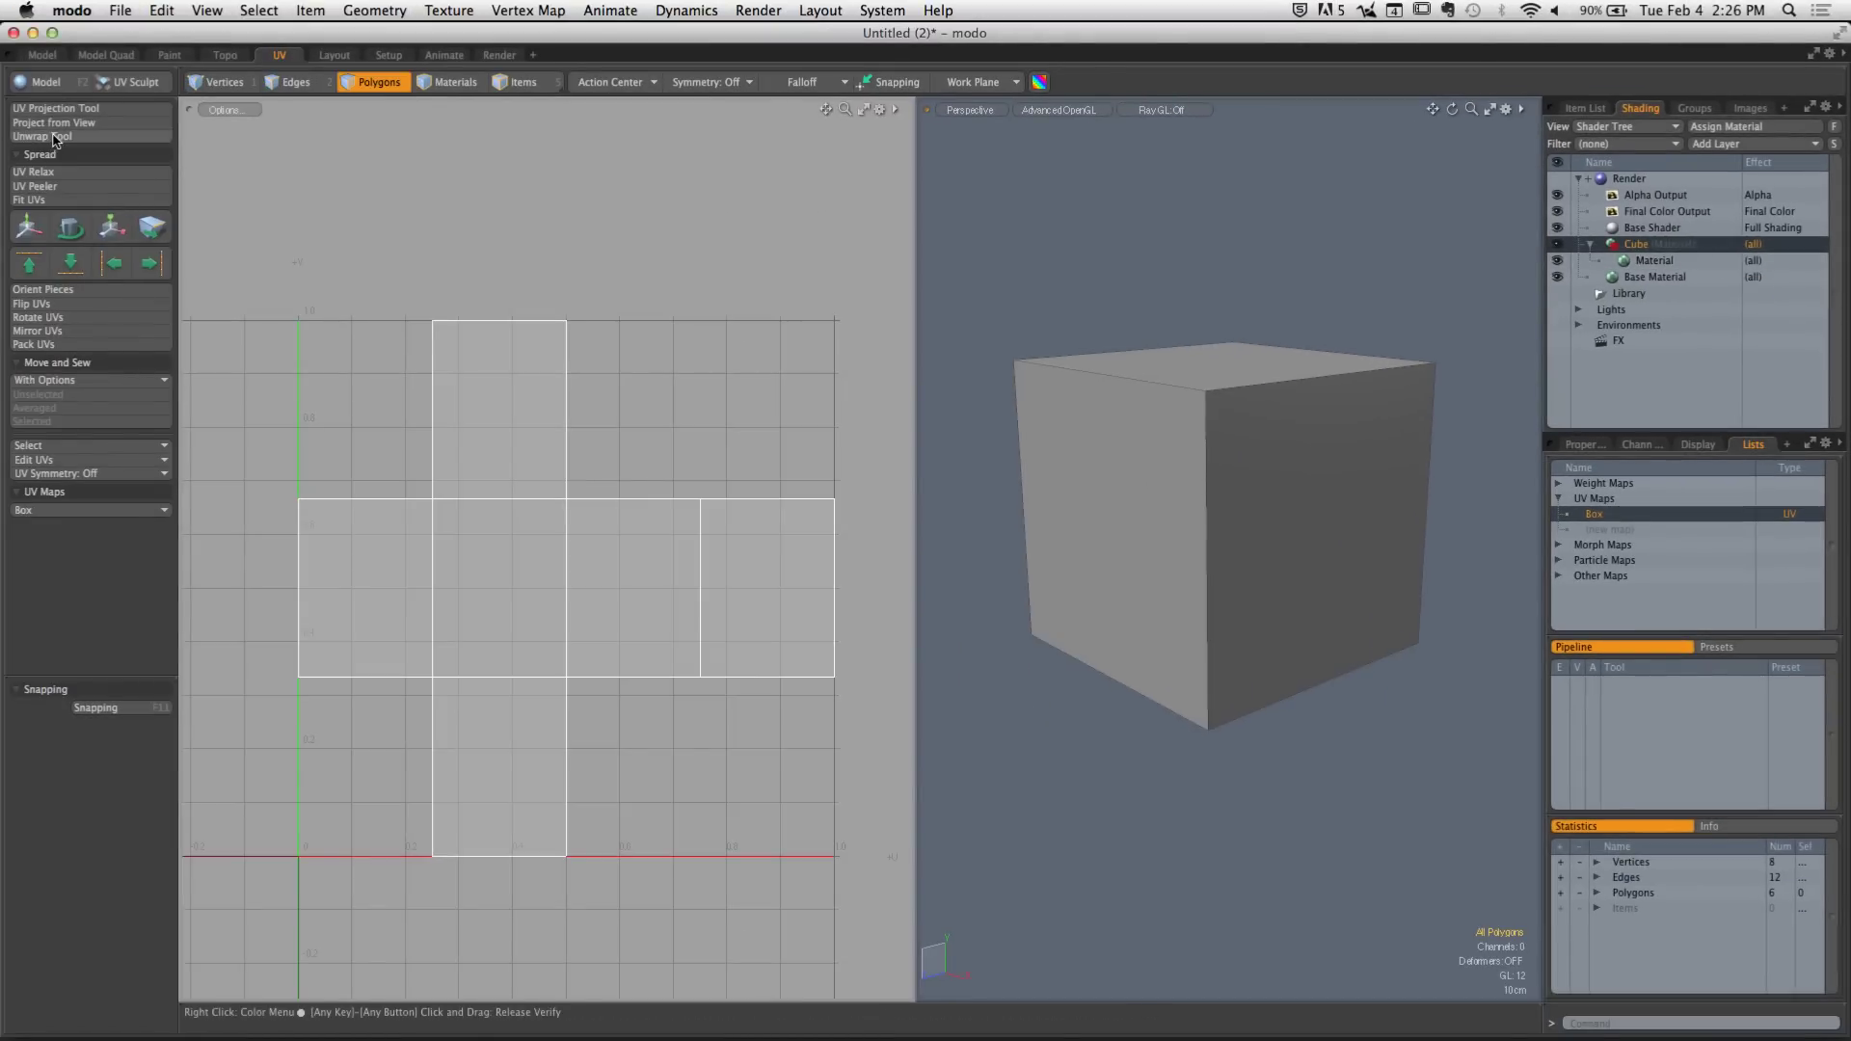
{"action": "key", "text": "F6"}
{"action": "left_click_drag", "start_coordinate": [413, 311], "coordinate": [639, 167]}
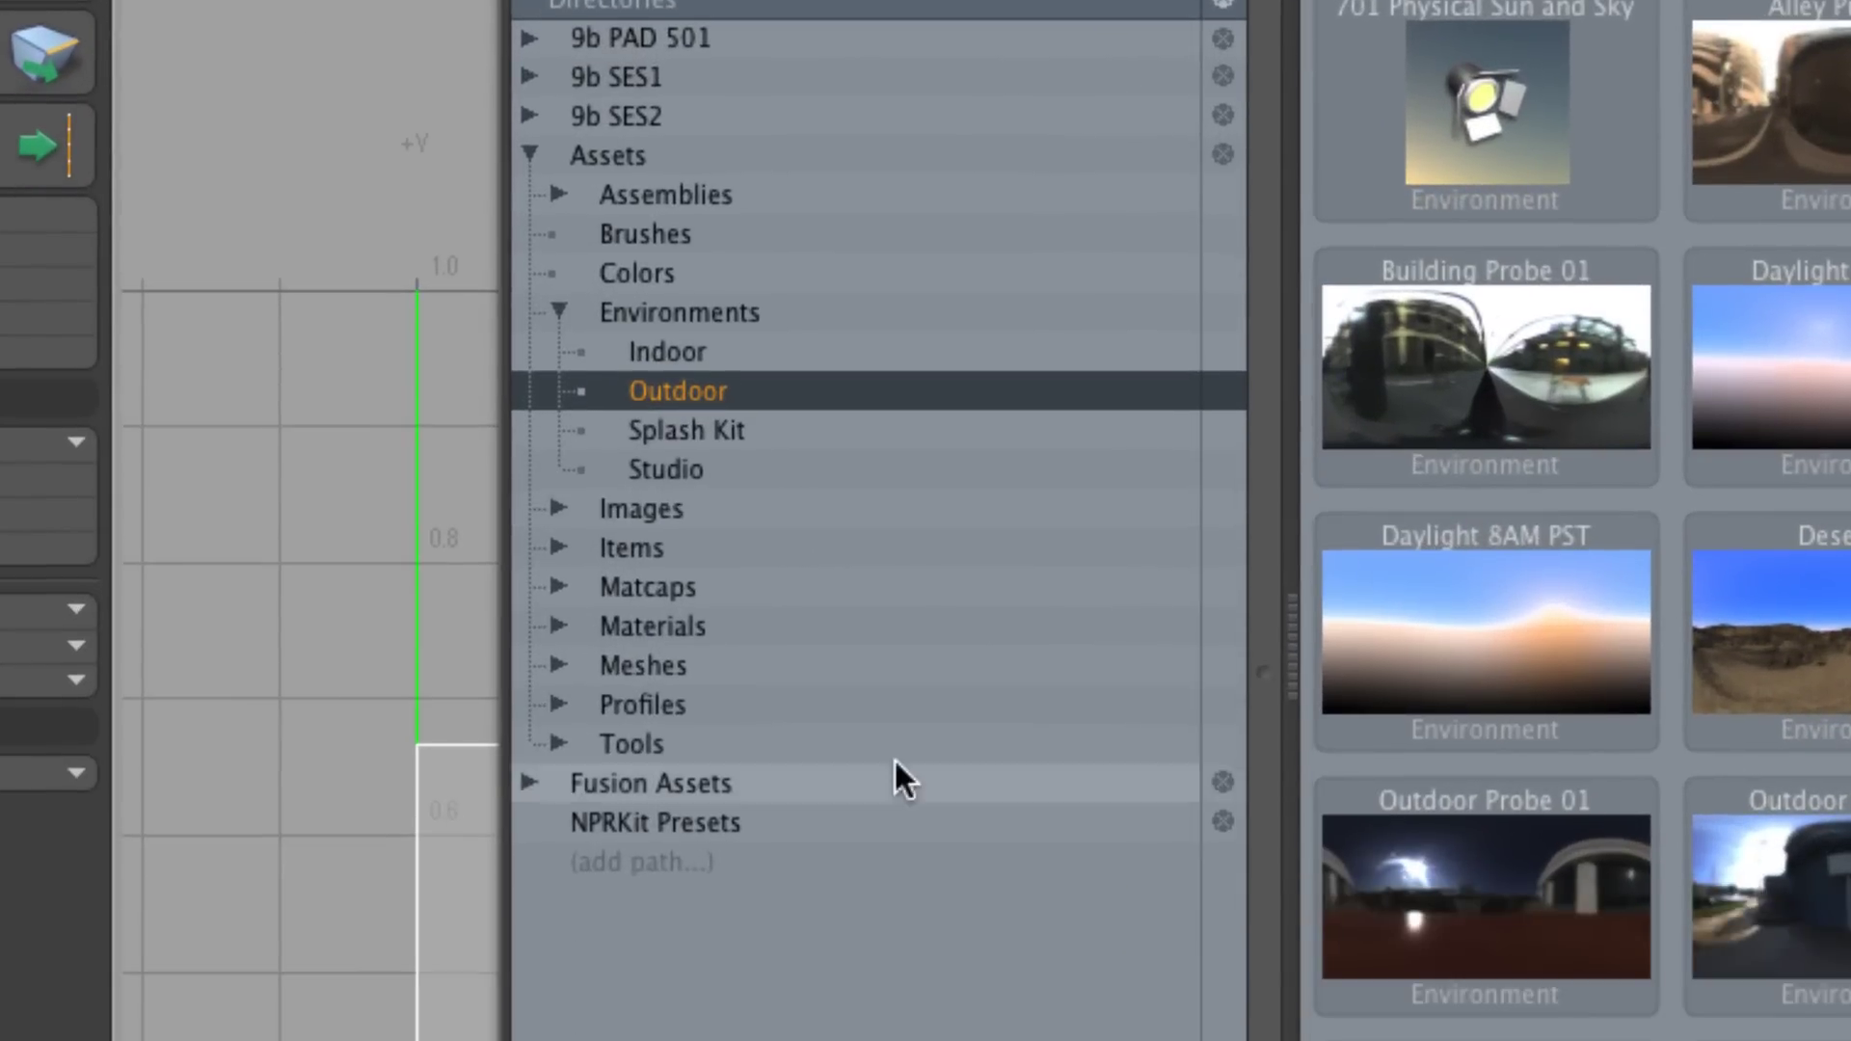
{"action": "left_click", "coordinate": [679, 629]}
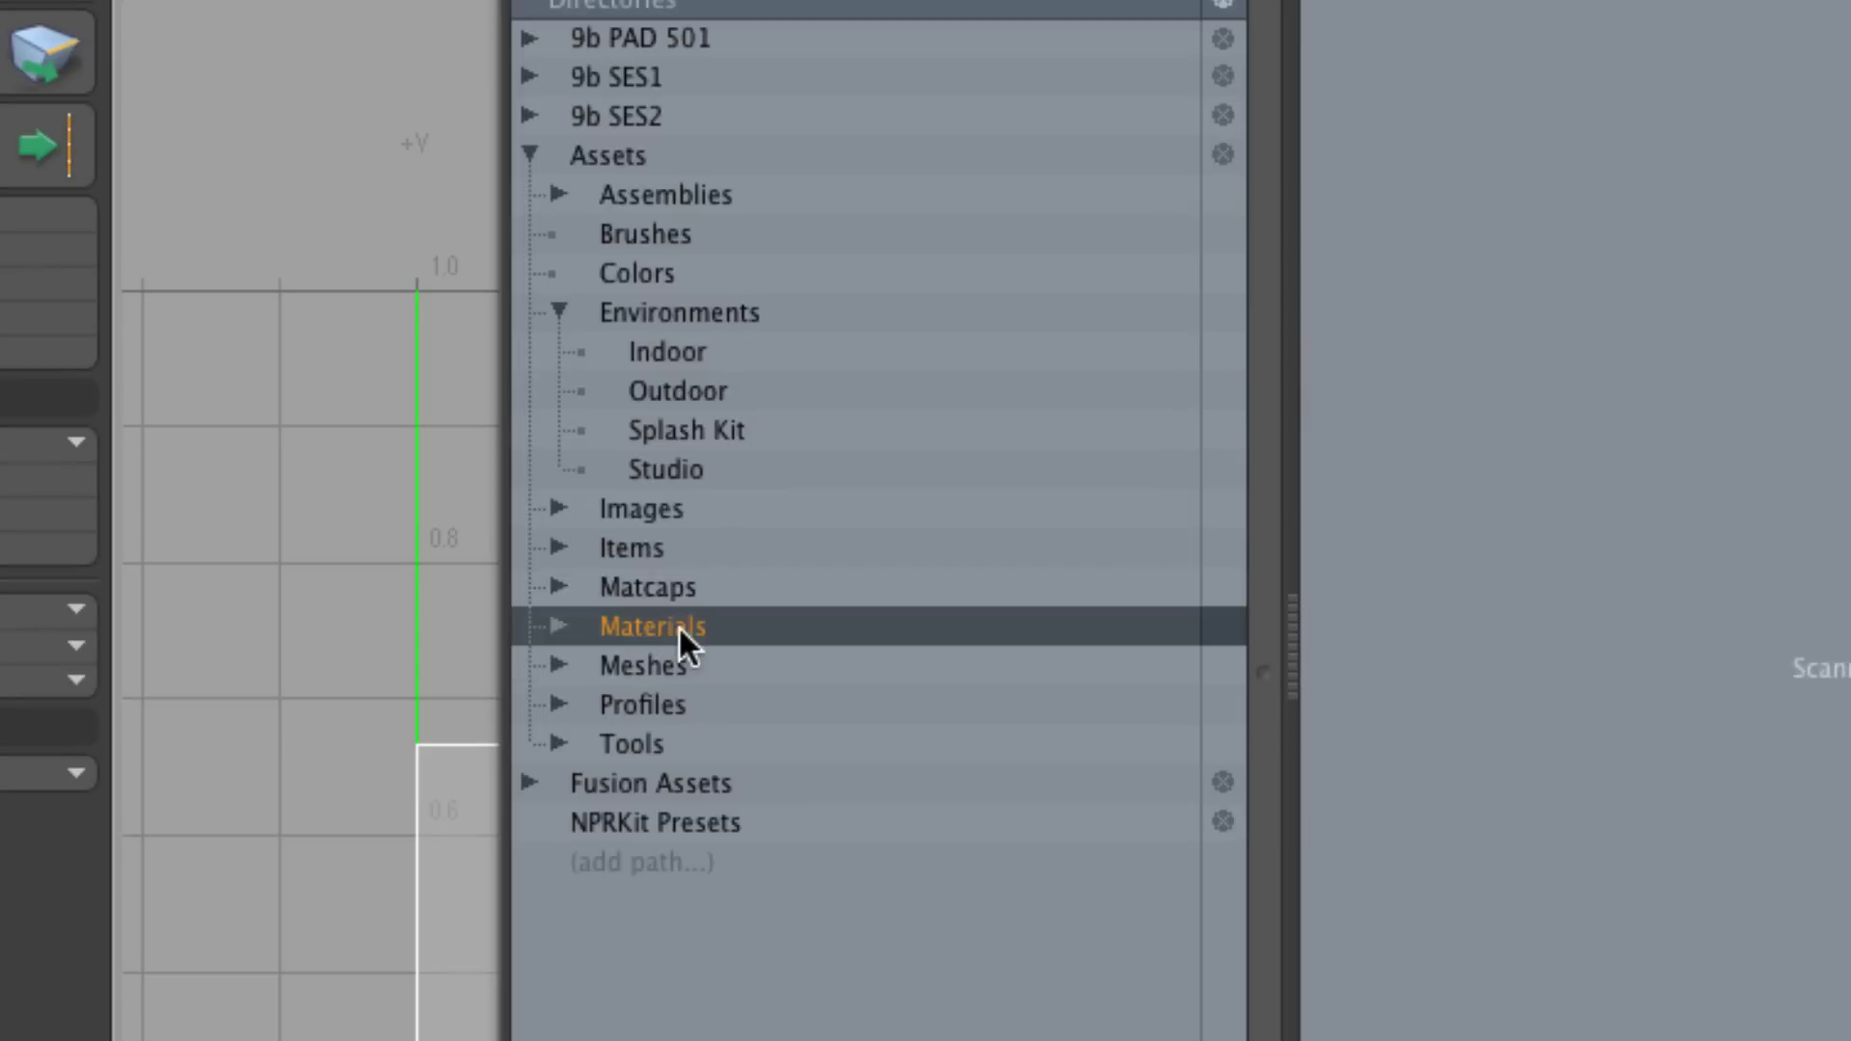
{"action": "left_click", "coordinate": [559, 627]}
{"action": "scroll", "coordinate": [791, 536], "scroll_direction": "down", "scroll_amount": 2}
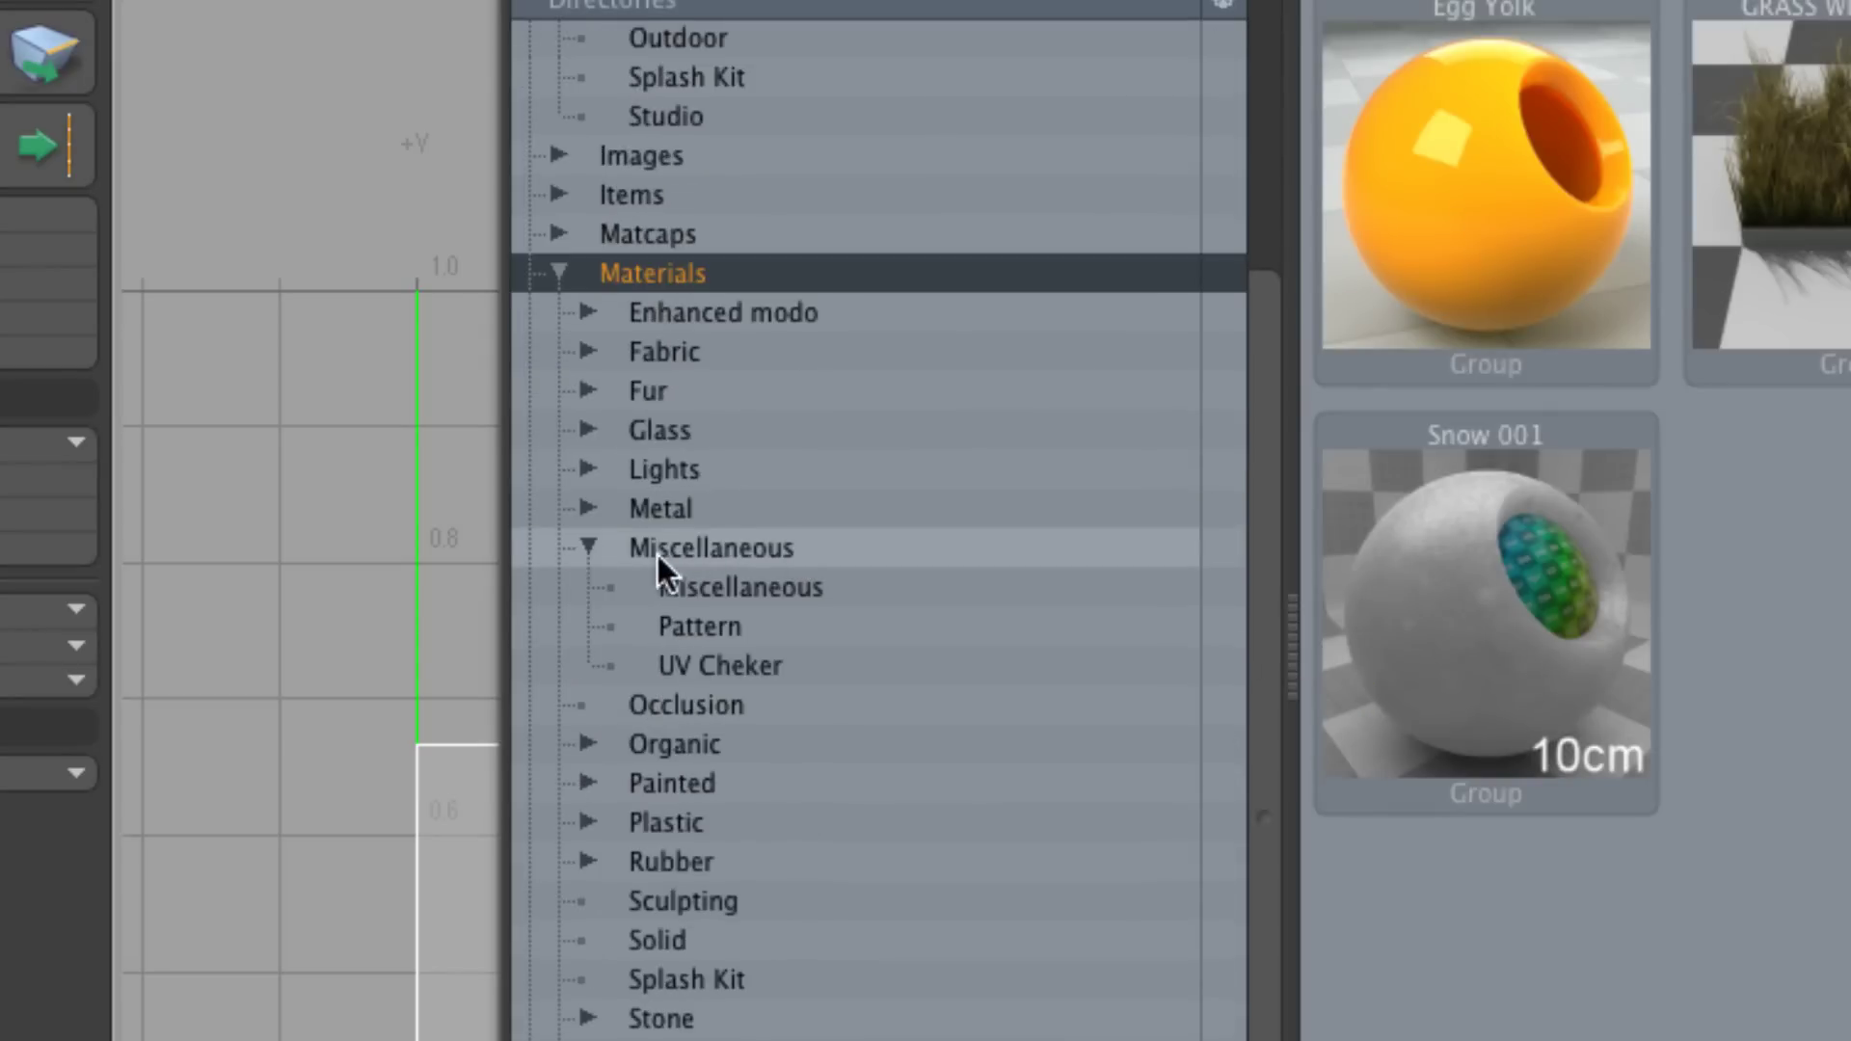
{"action": "left_click", "coordinate": [736, 542]}
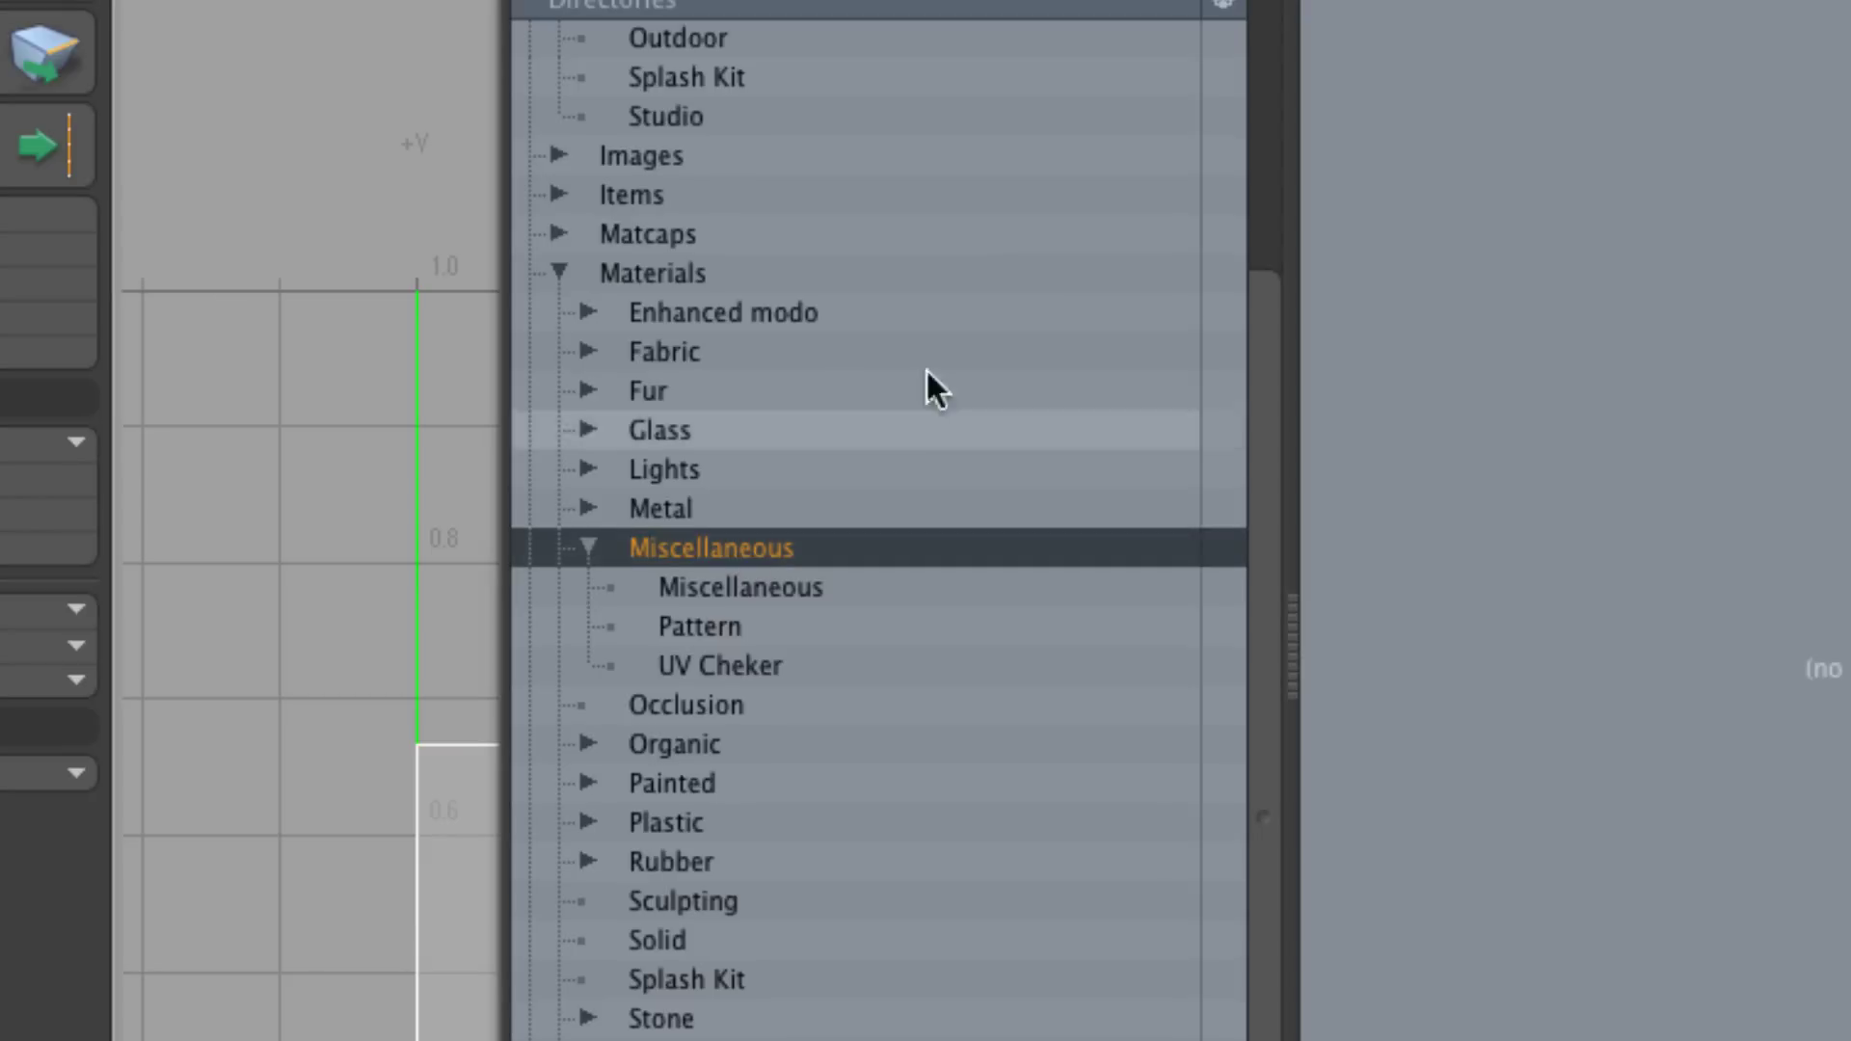
{"action": "left_click", "coordinate": [779, 665]}
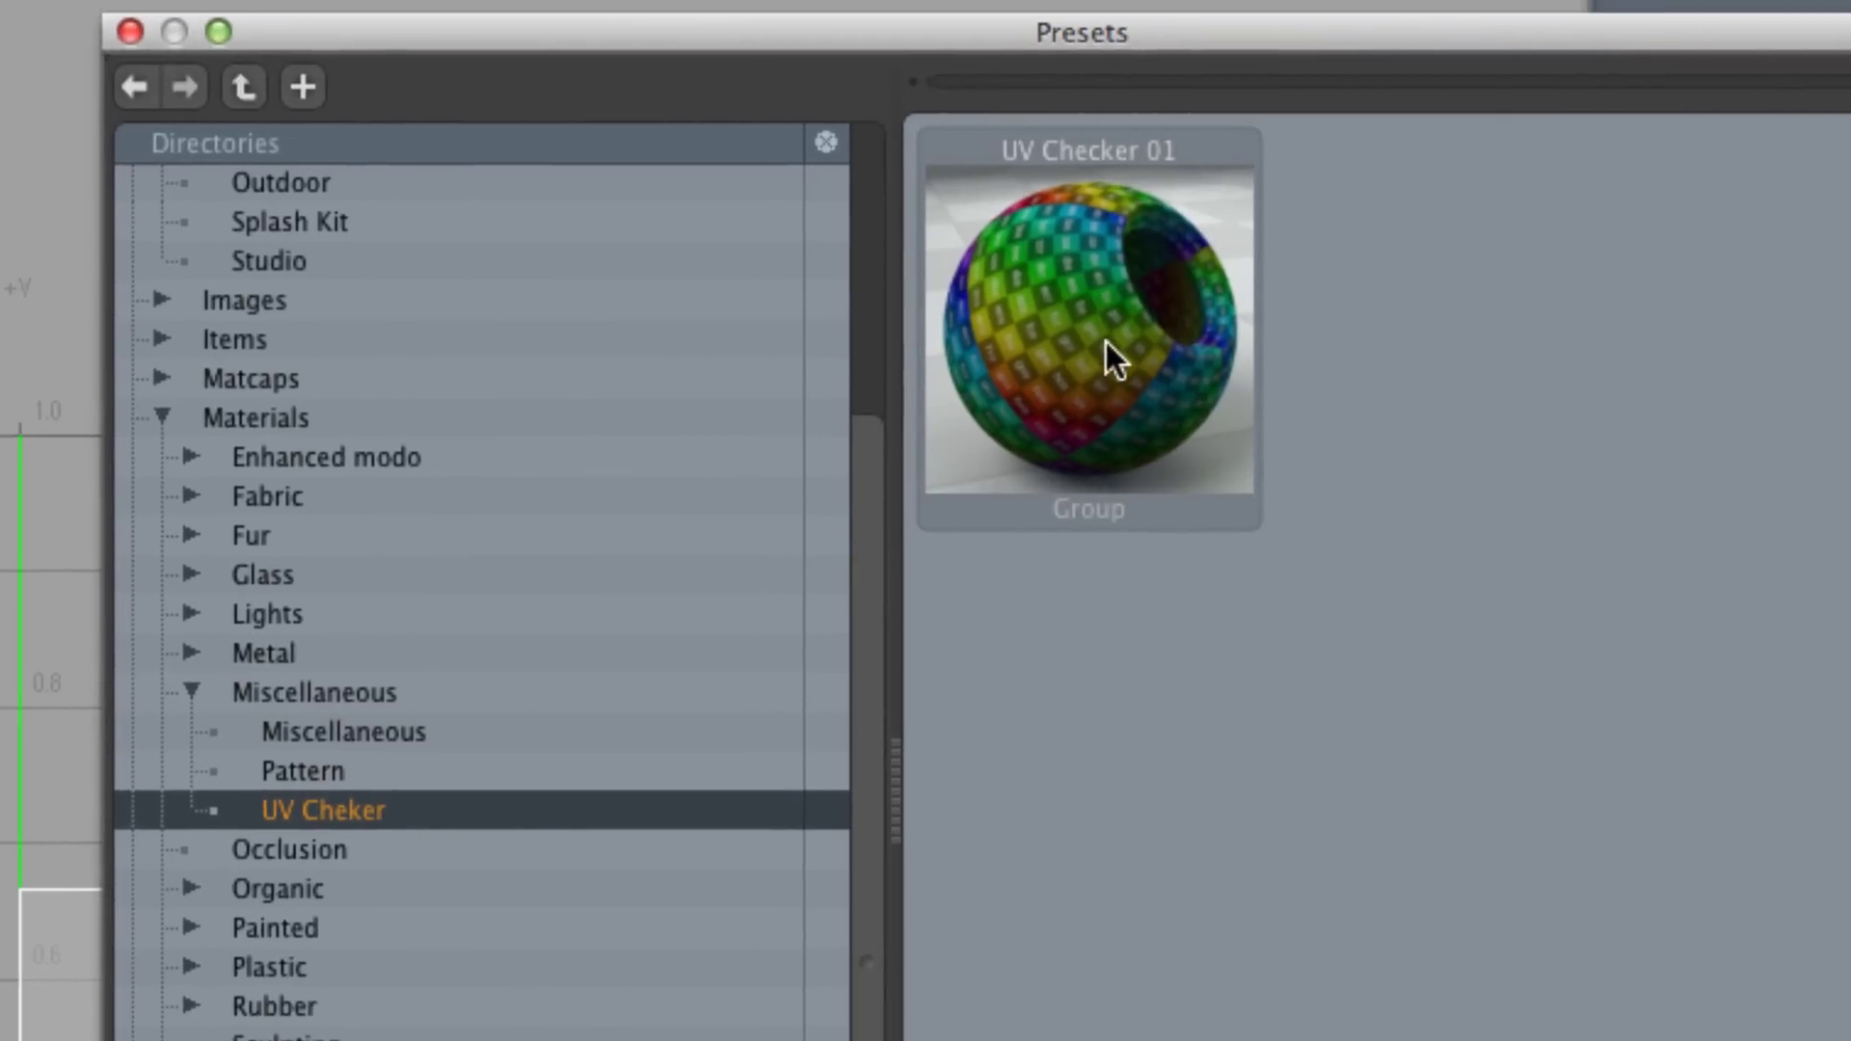
{"action": "left_click", "coordinate": [1190, 347]}
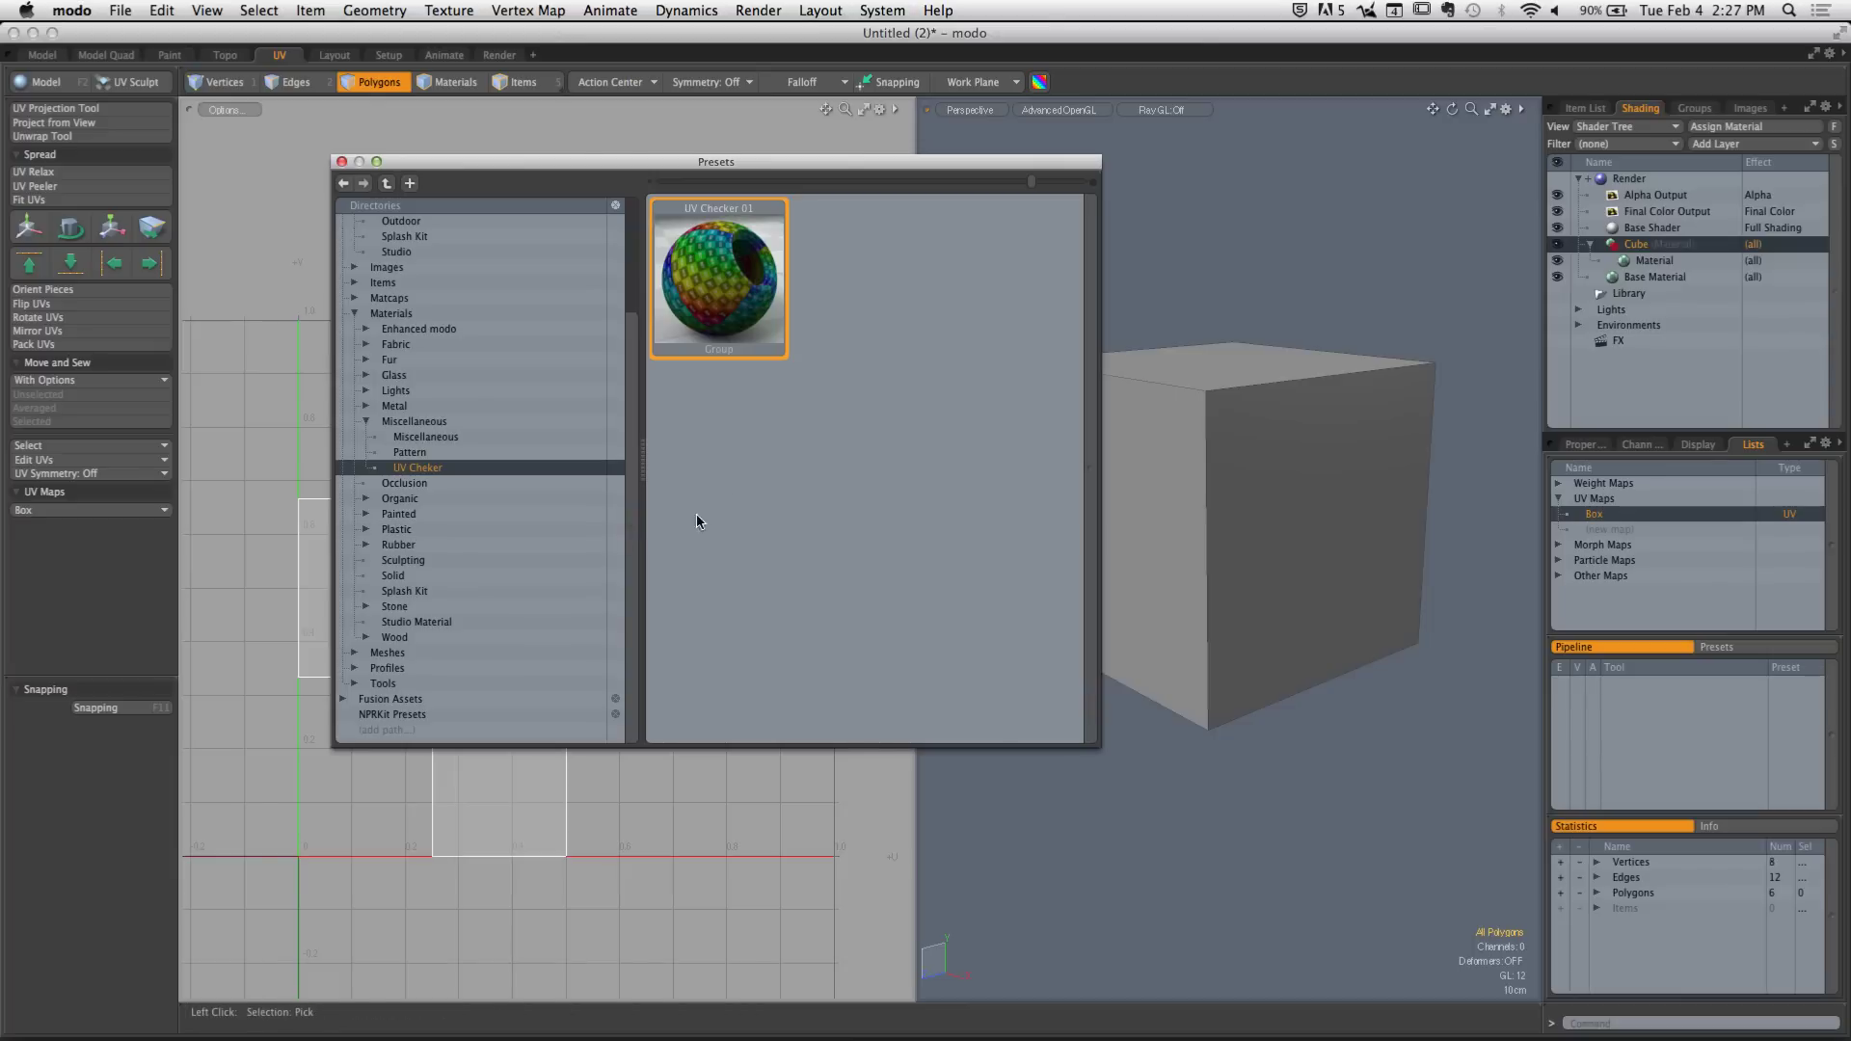
{"action": "double_click", "coordinate": [718, 287]}
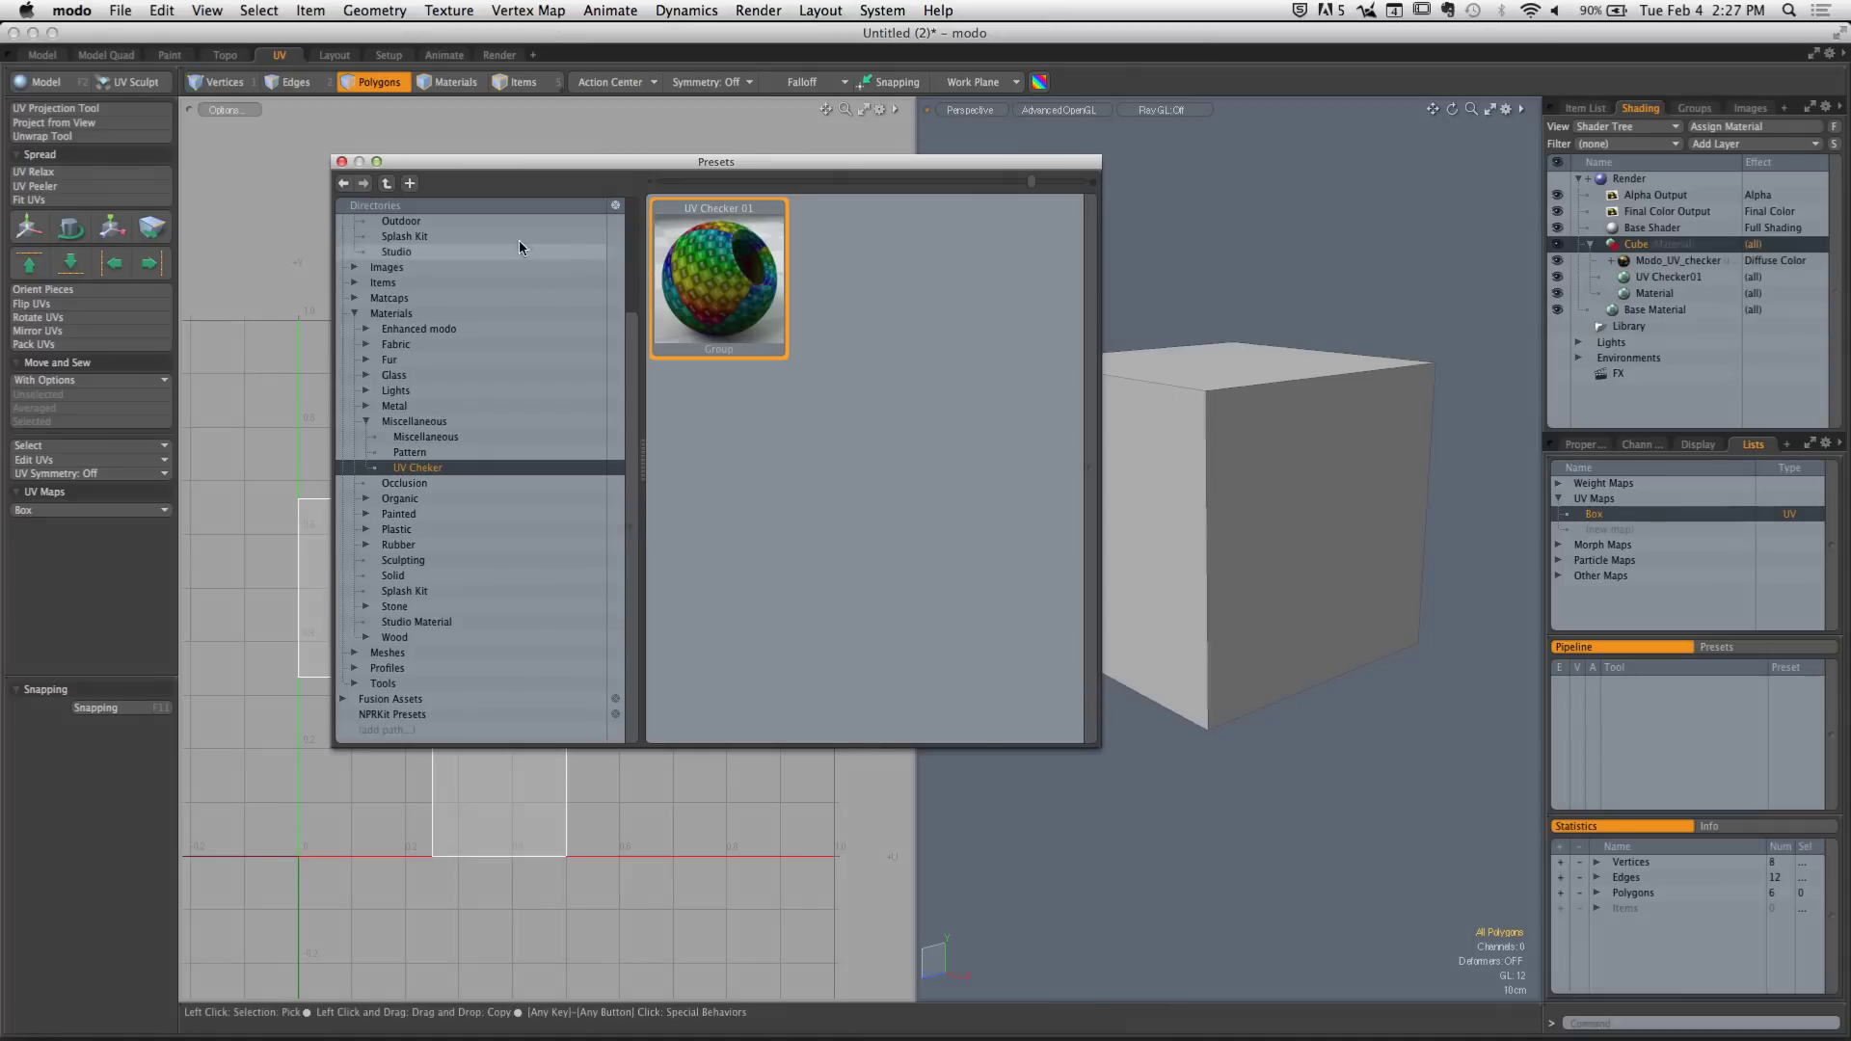
{"action": "left_click", "coordinate": [342, 162]}
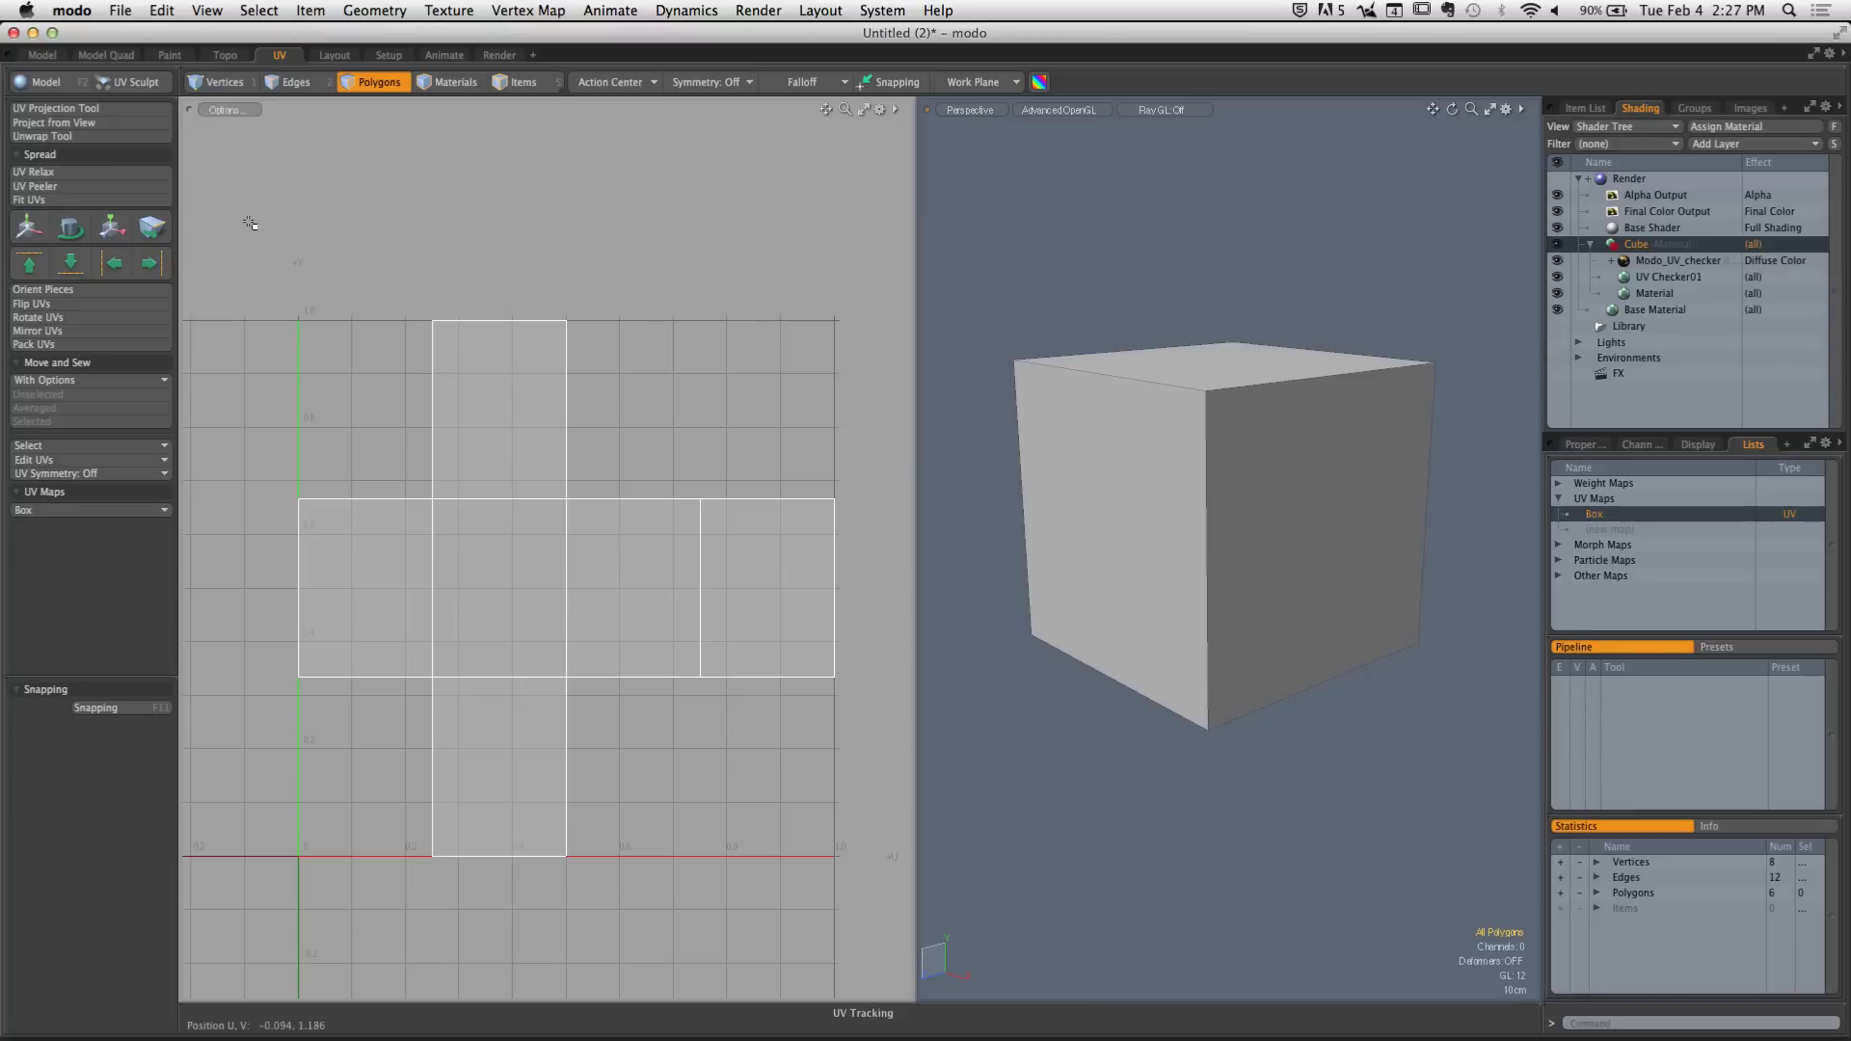
Browse the preset browser's Assets > Images > UV directory to view the available UV checker images, and close the browser
{"action": "key", "text": "F6"}
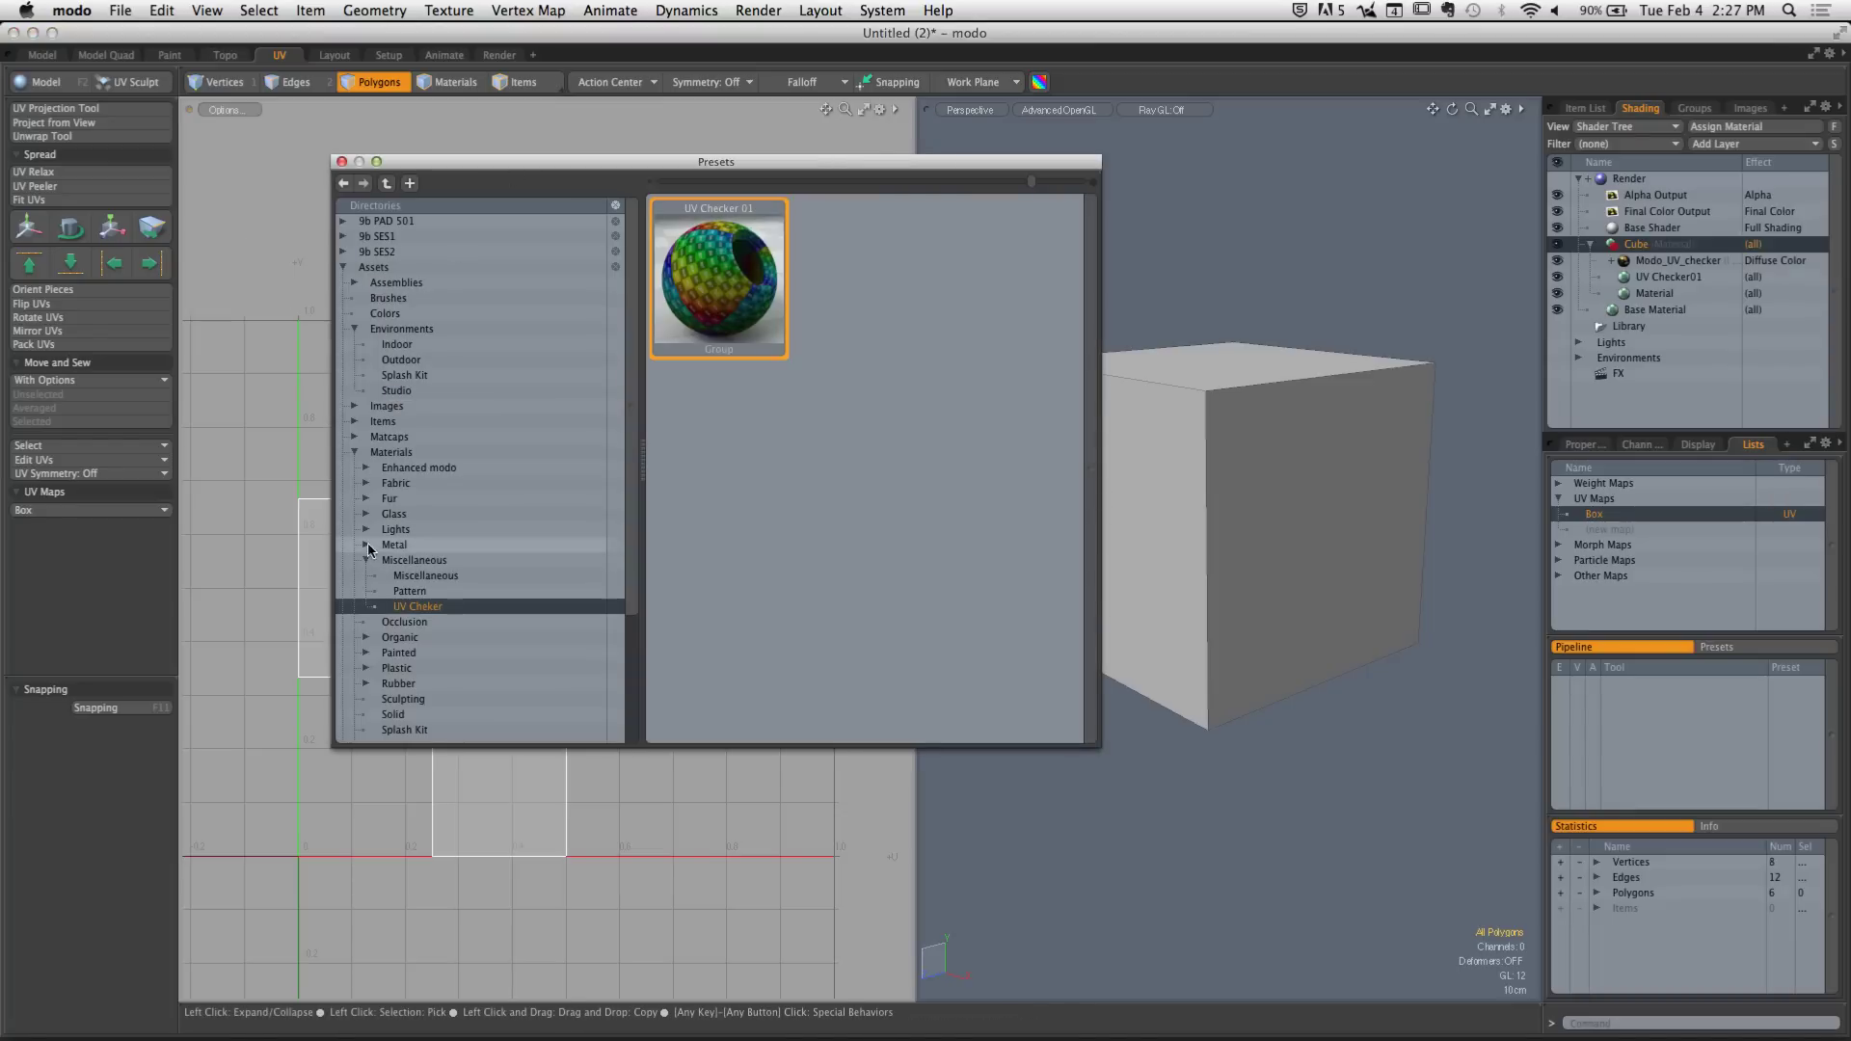
{"action": "left_click", "coordinate": [396, 410]}
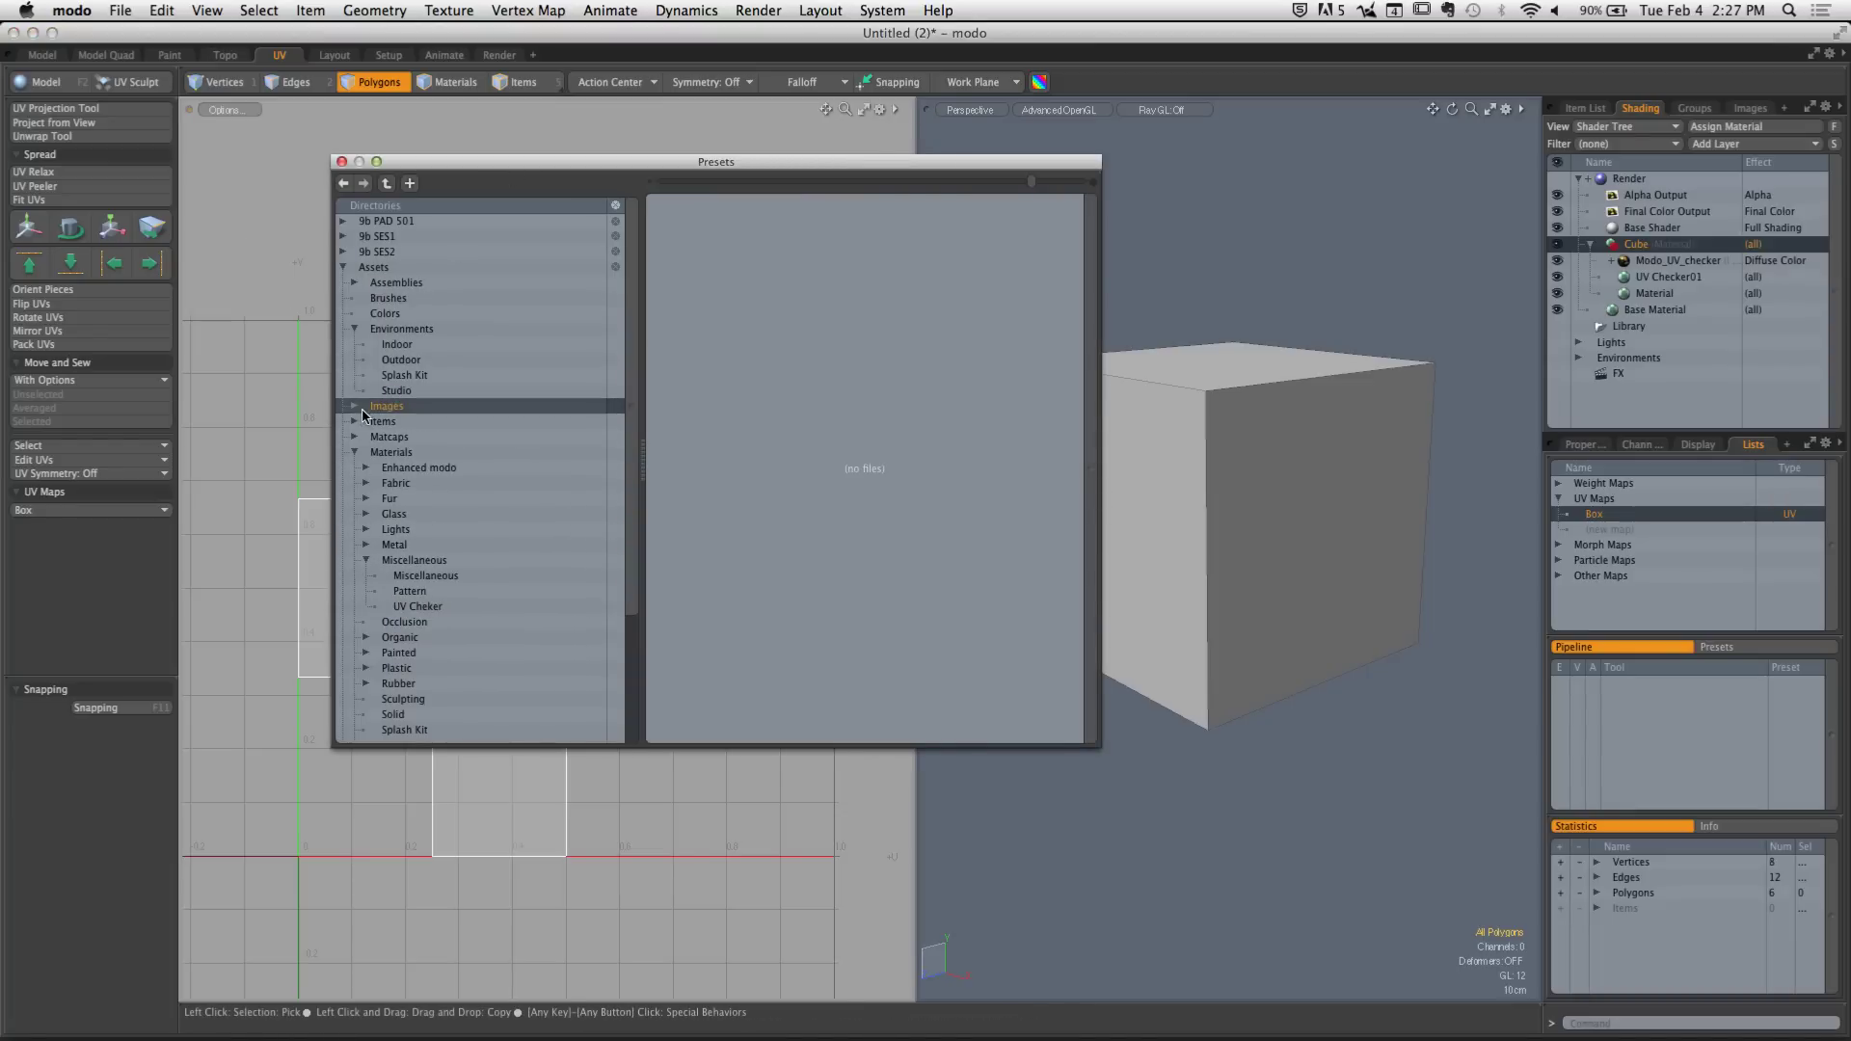
{"action": "left_click", "coordinate": [355, 407]}
{"action": "scroll", "coordinate": [357, 412], "scroll_direction": "down", "scroll_amount": 4}
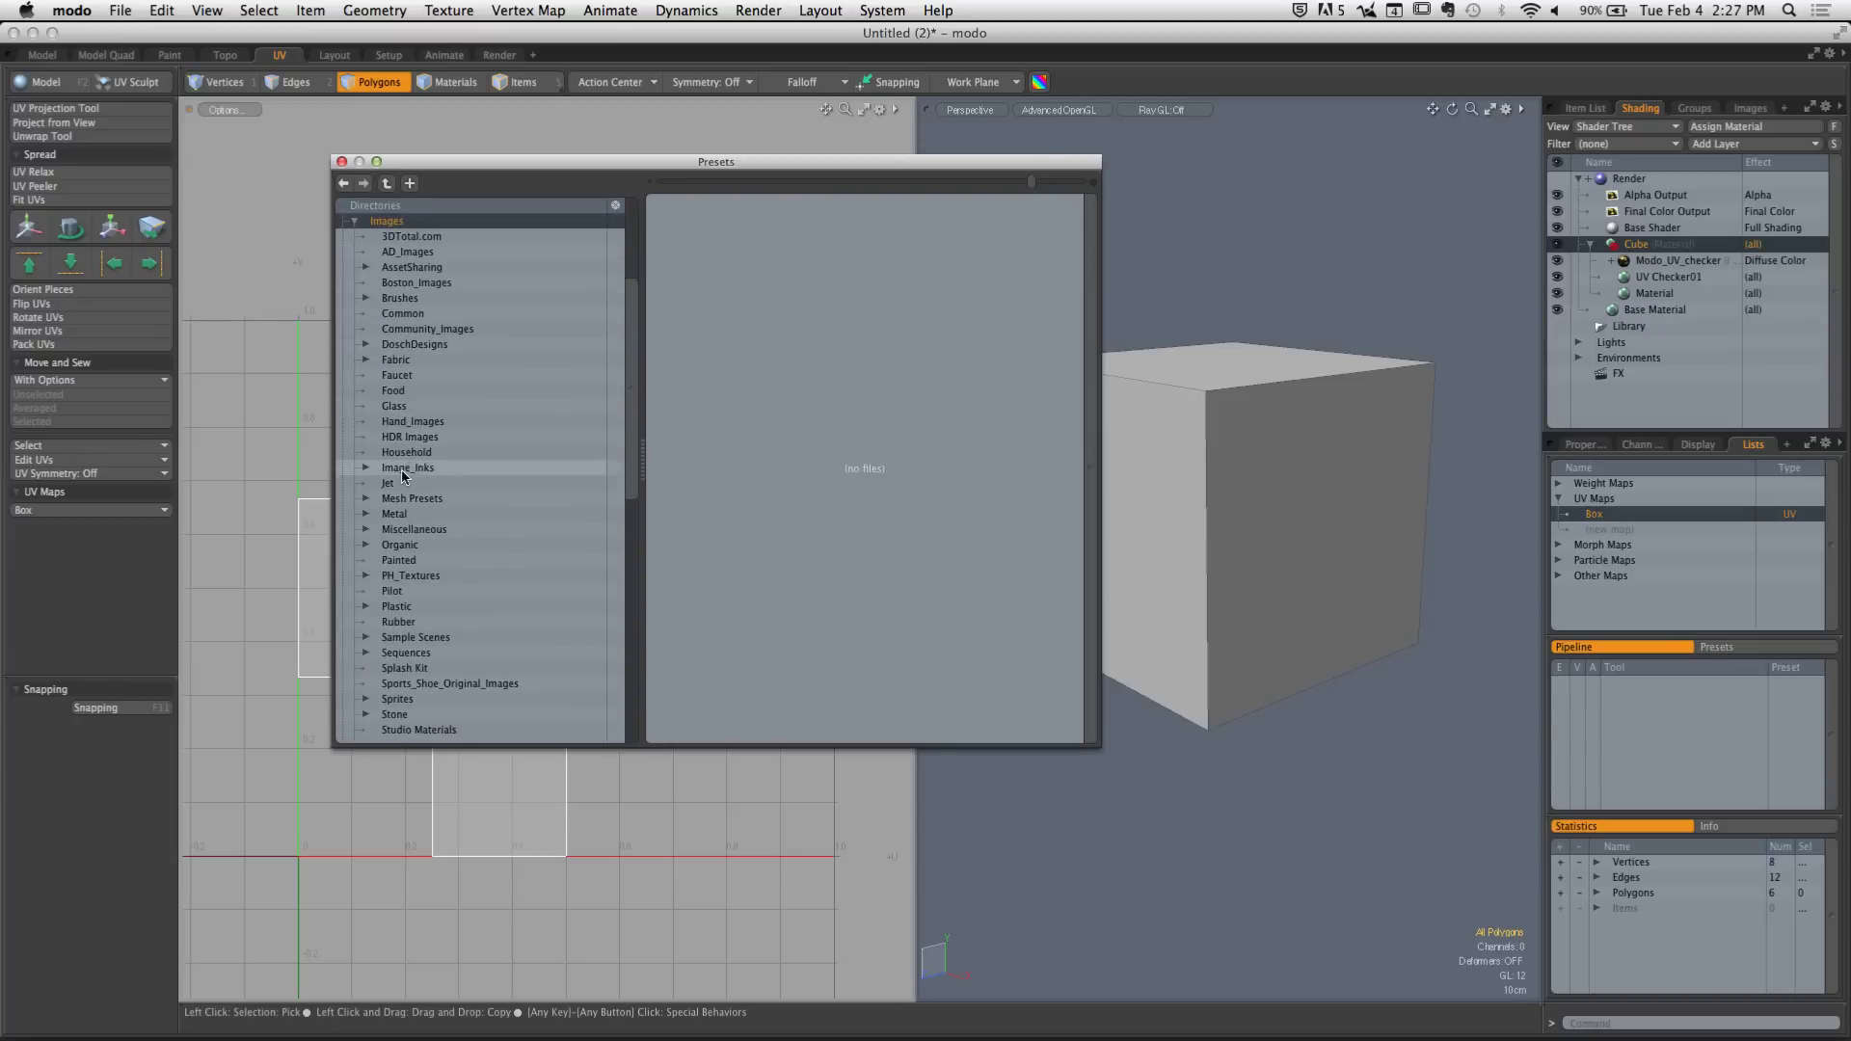
{"action": "left_click", "coordinate": [365, 529]}
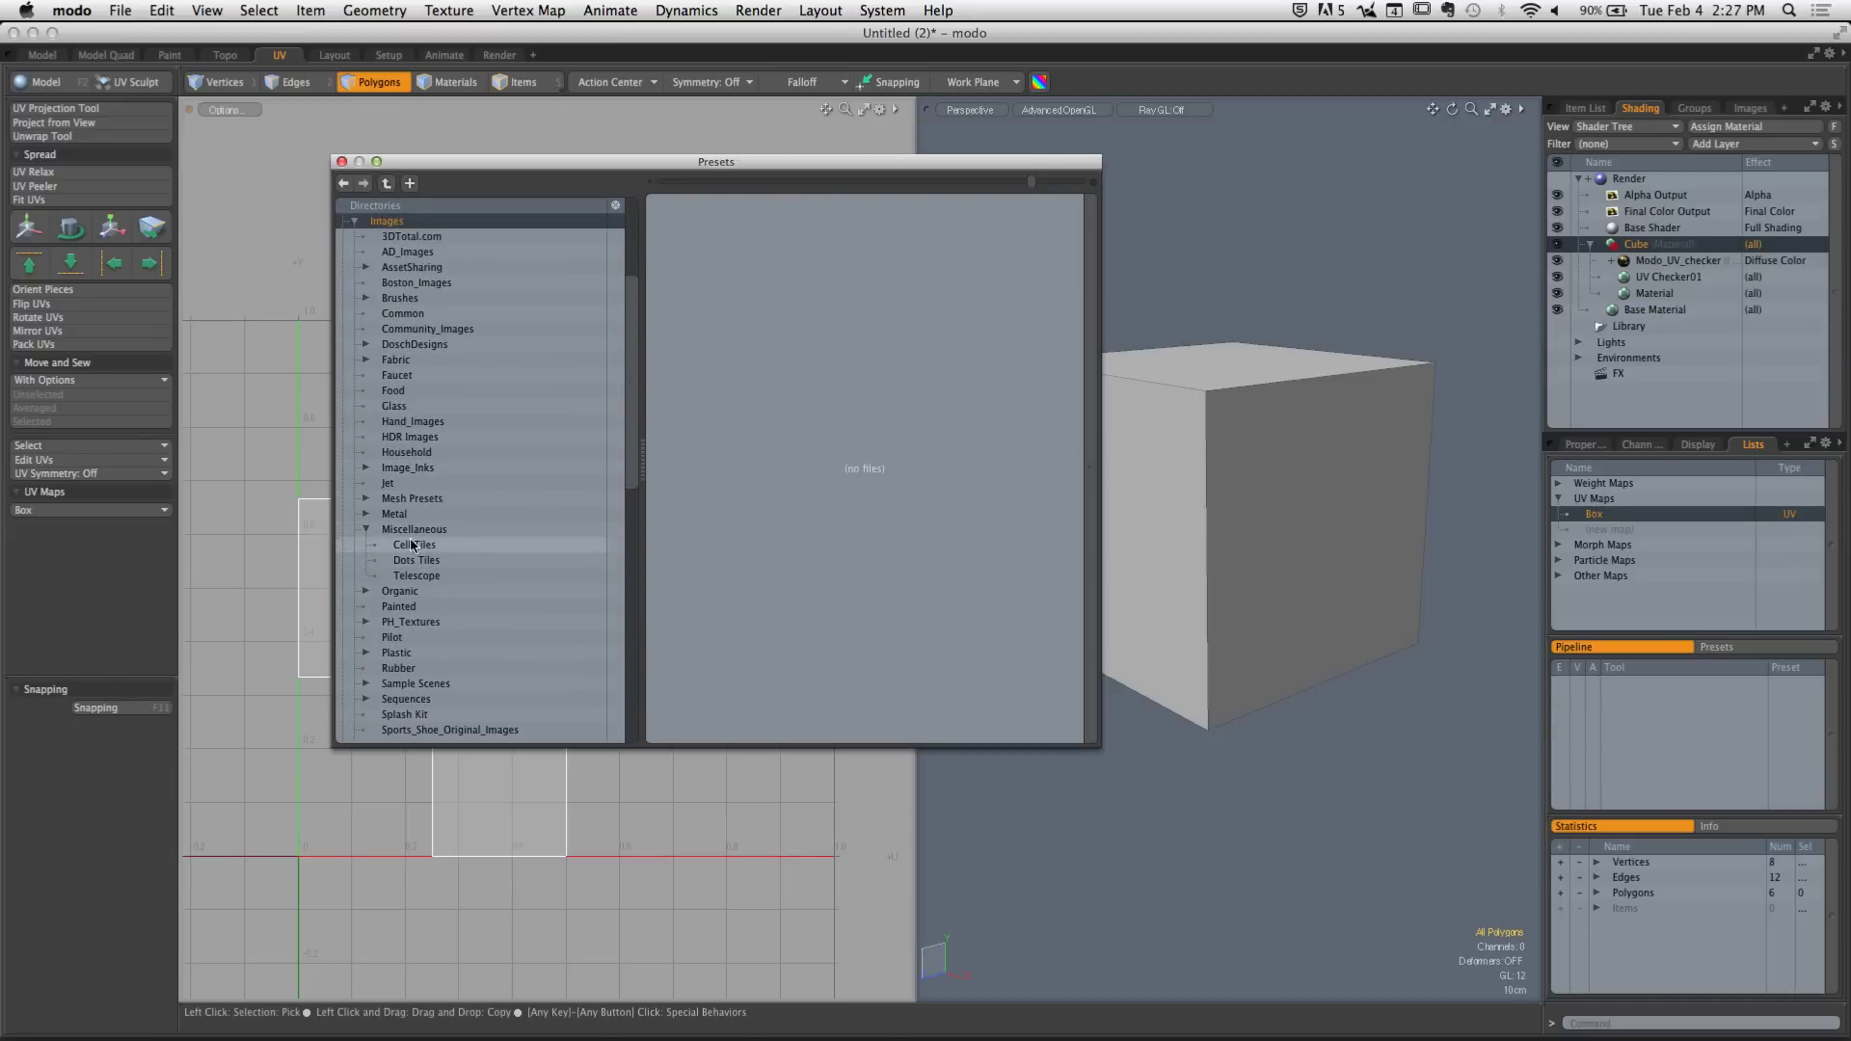
{"action": "left_click", "coordinate": [366, 529]}
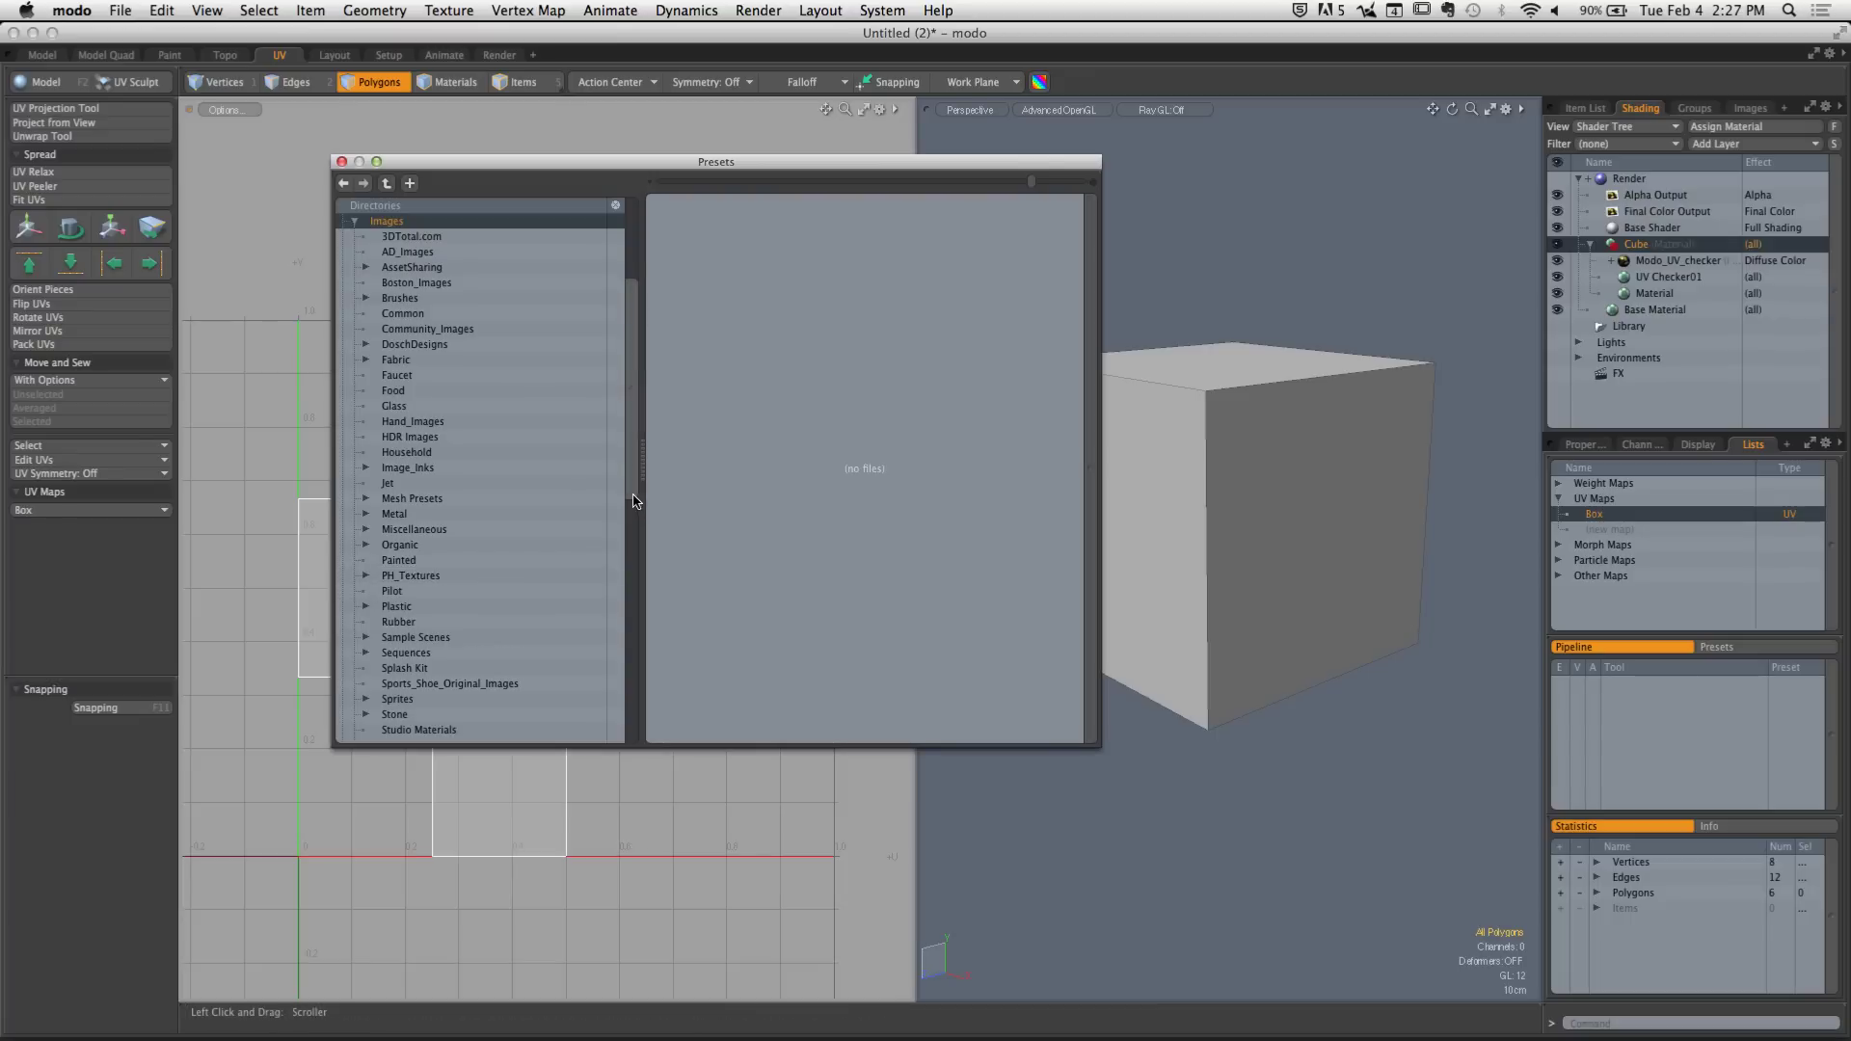
{"action": "scroll", "coordinate": [628, 589], "scroll_direction": "down", "scroll_amount": 5}
{"action": "left_click", "coordinate": [391, 531]}
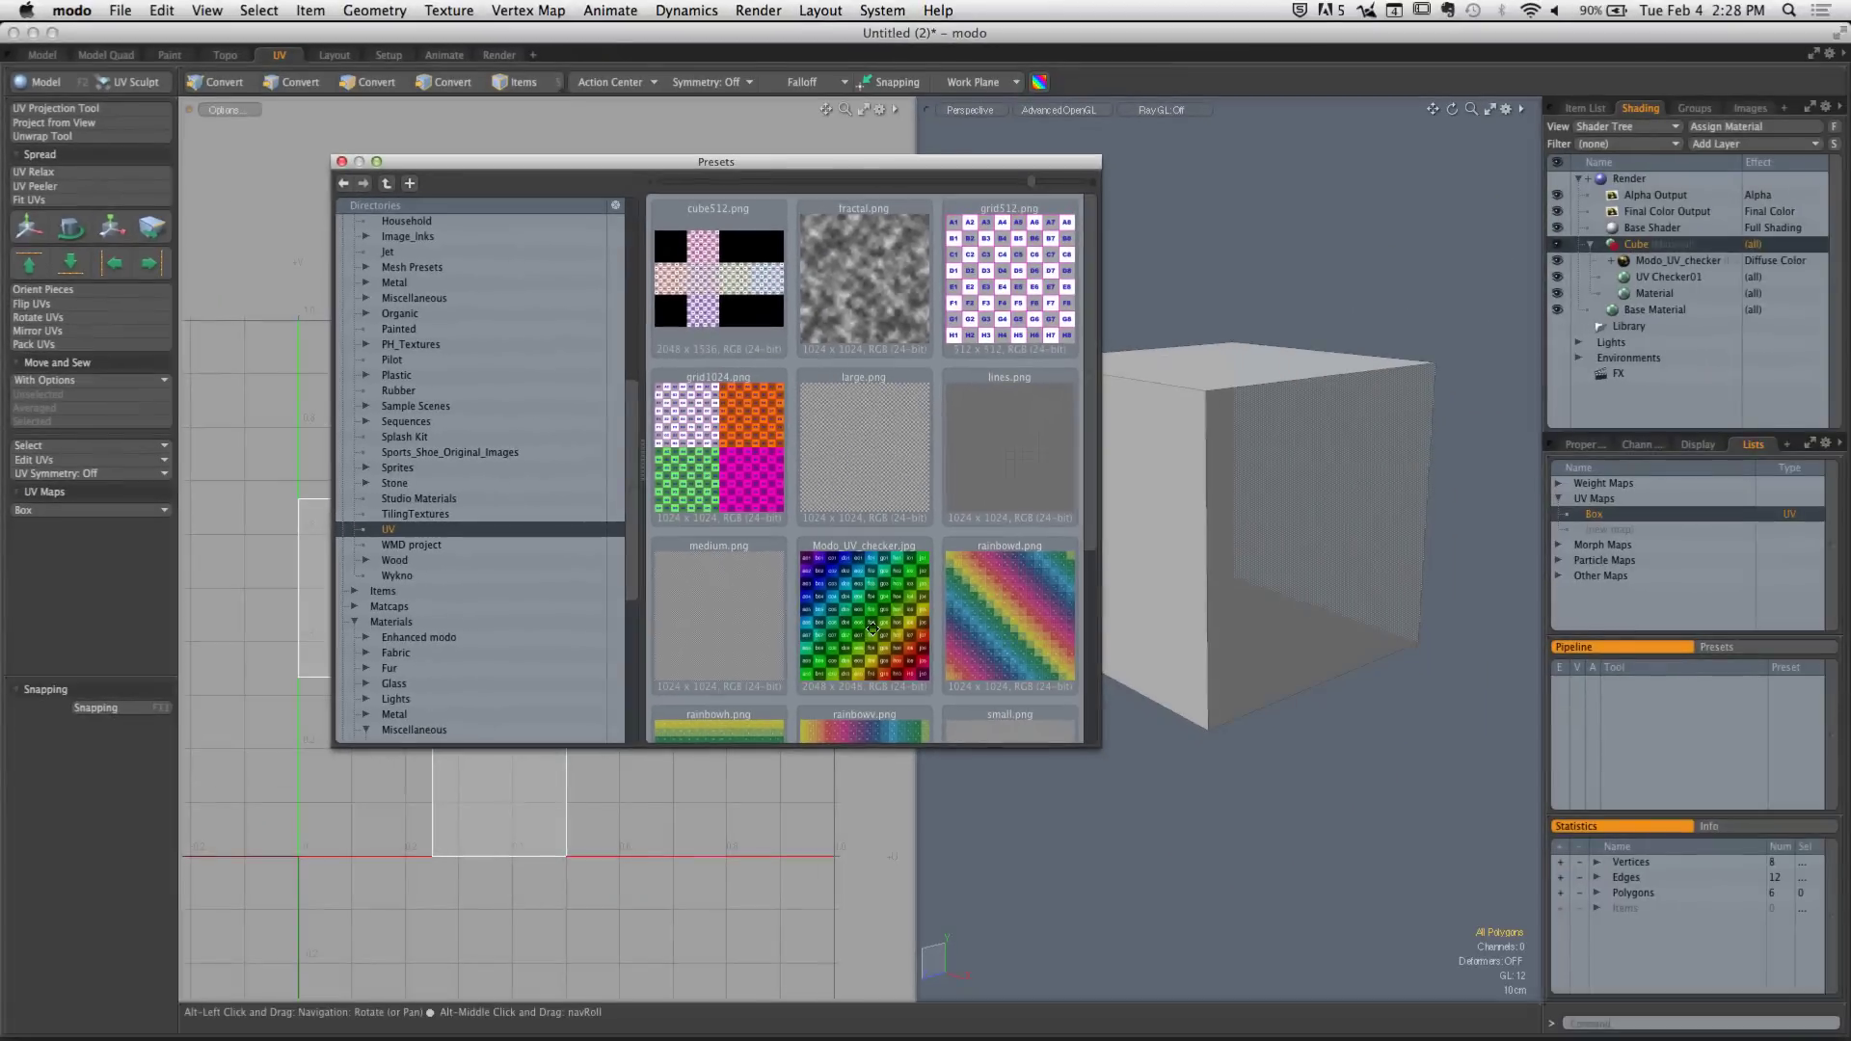
{"action": "key", "text": "3"}
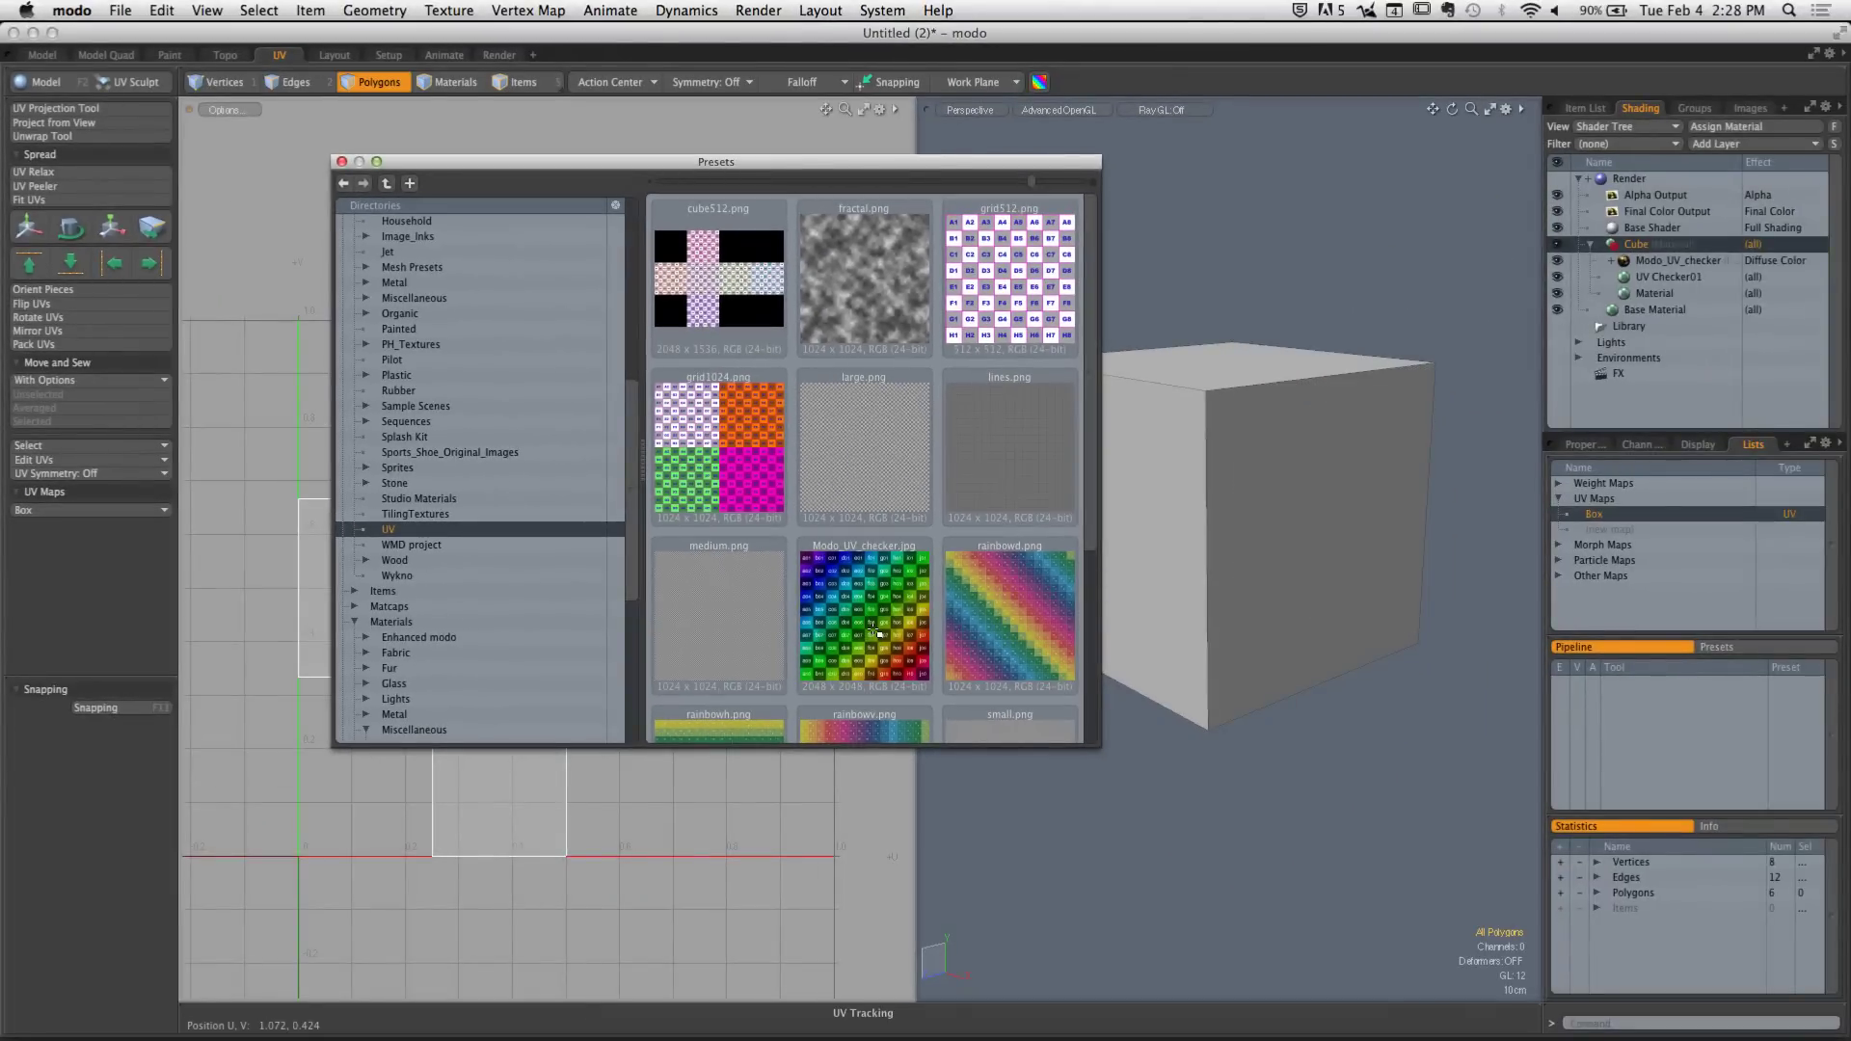
{"action": "left_click", "coordinate": [339, 161]}
Try Texture shading on the cube in the perspective viewport and switch the shading style again to check the checker material
{"action": "left_click", "coordinate": [1067, 112]}
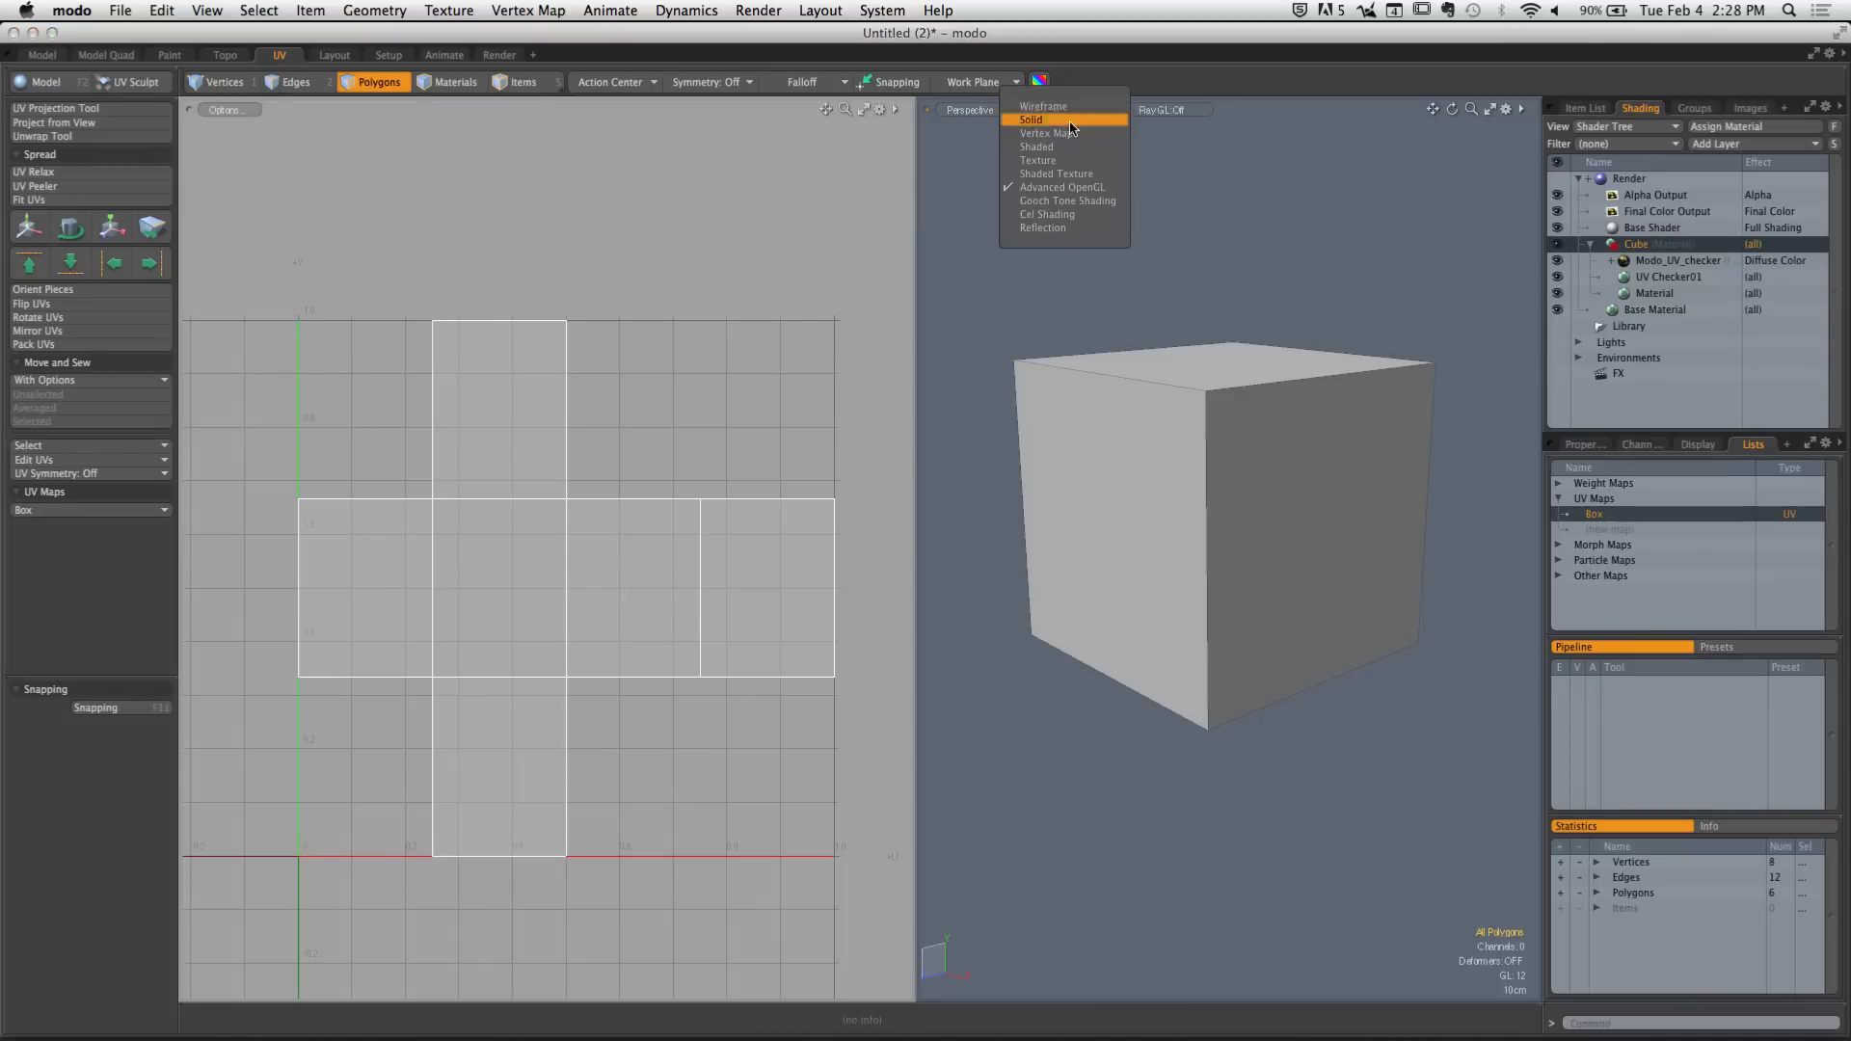
{"action": "left_click", "coordinate": [1054, 163]}
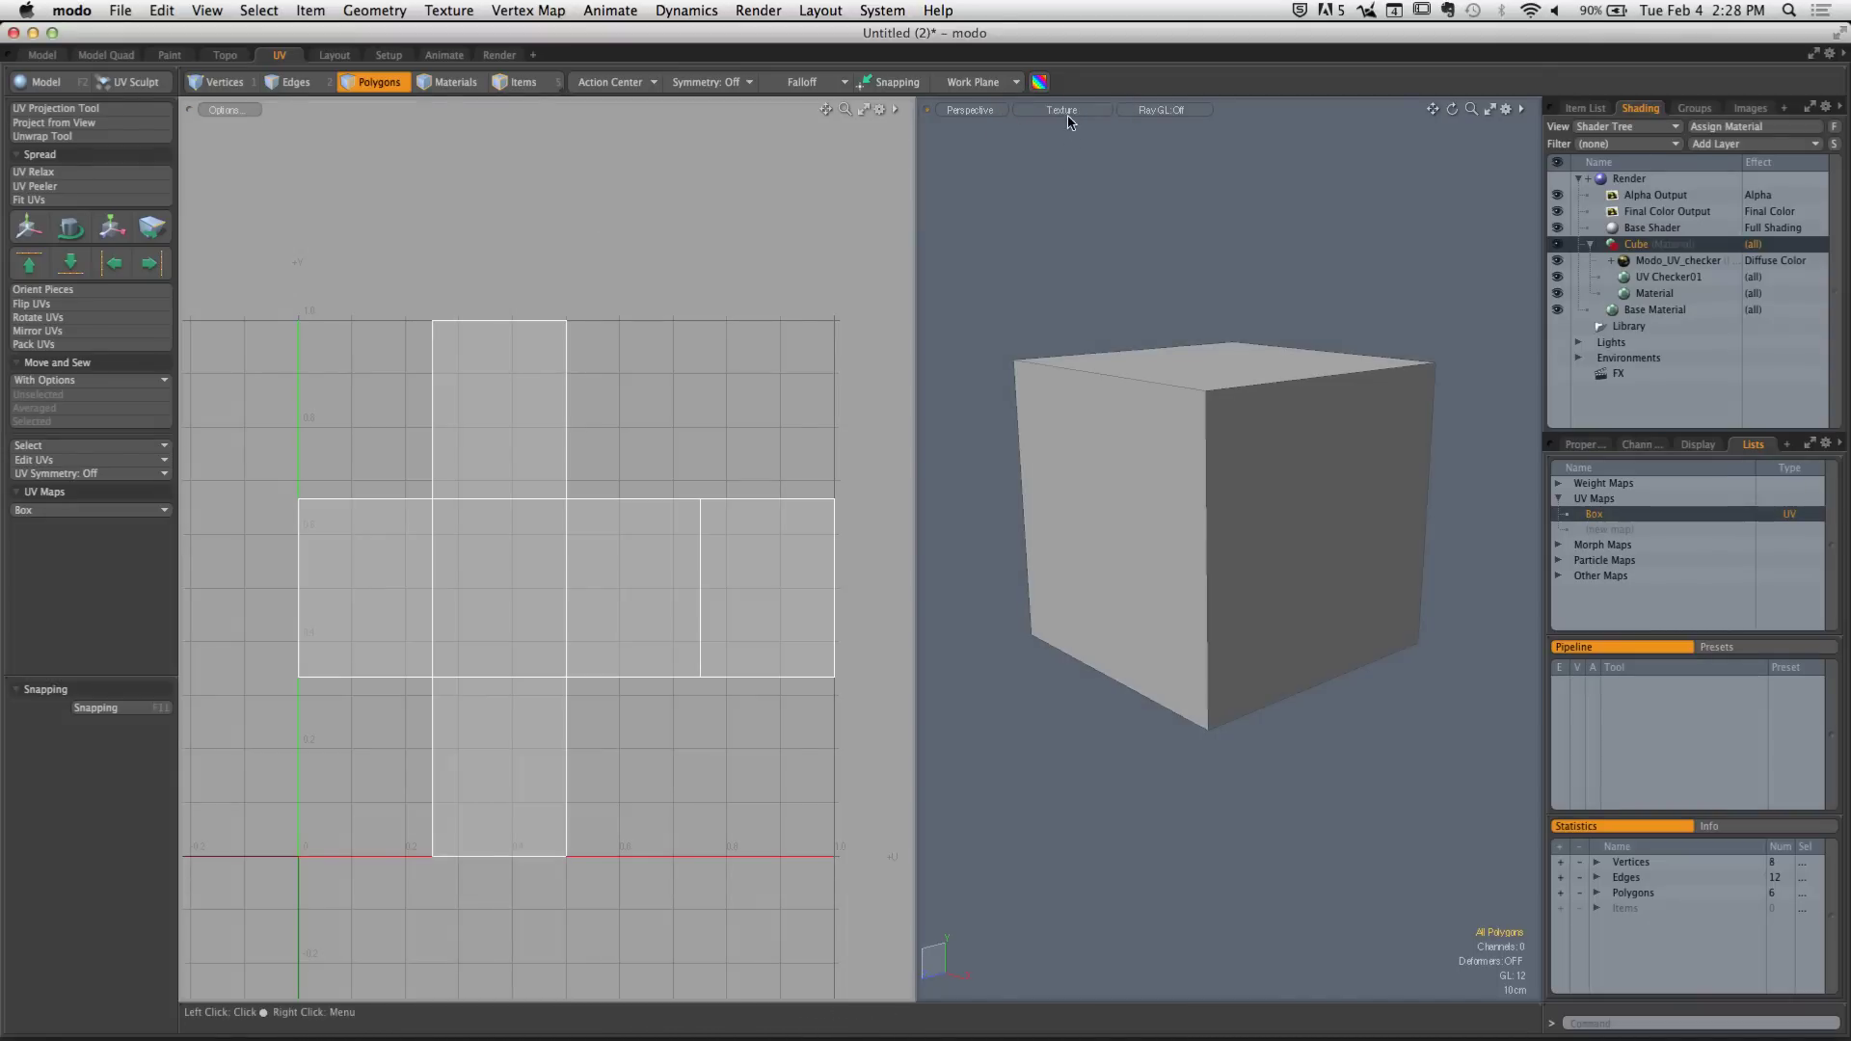
{"action": "left_click", "coordinate": [1060, 110]}
{"action": "left_click", "coordinate": [1070, 198]}
{"action": "left_click_drag", "start_coordinate": [1182, 315], "coordinate": [1223, 405], "text": "alt"}
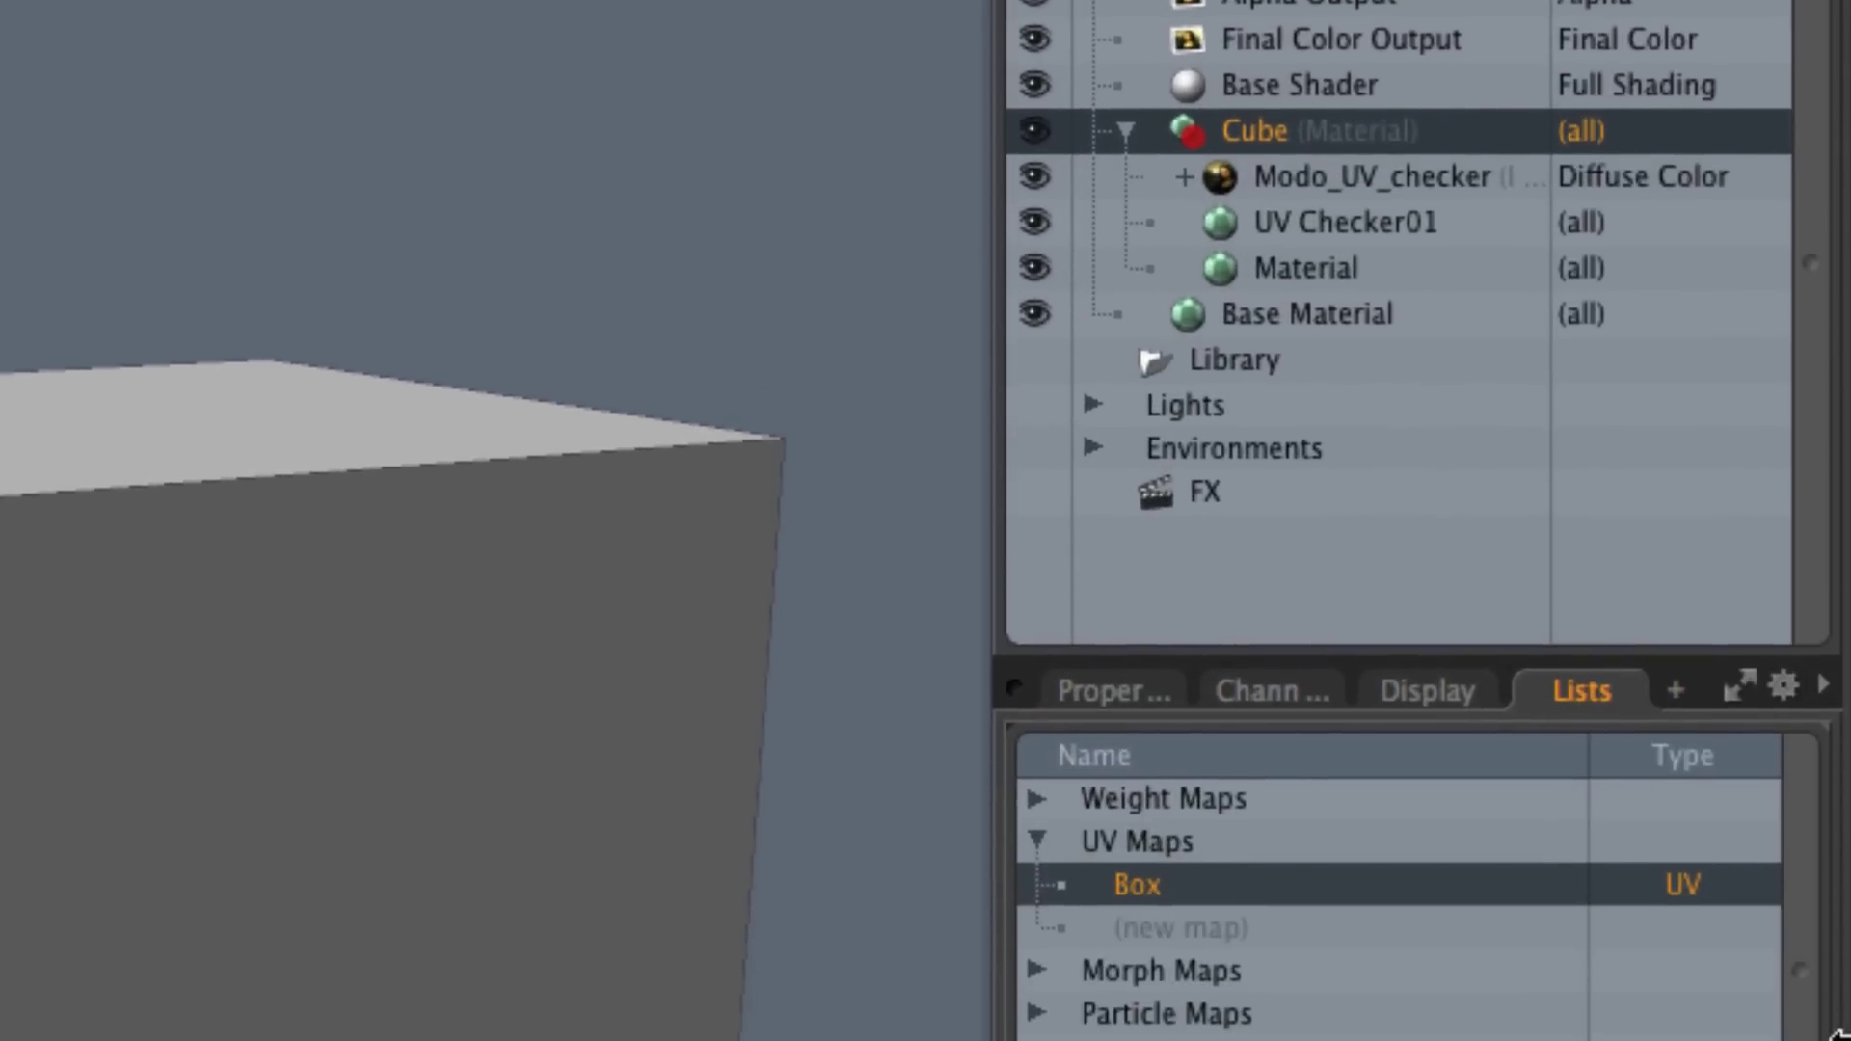
Set the Modo_UV_checker layer's texture locator to UV Map projection with the Box UV map, and inspect the checker on the cube
{"action": "left_click", "coordinate": [1392, 197]}
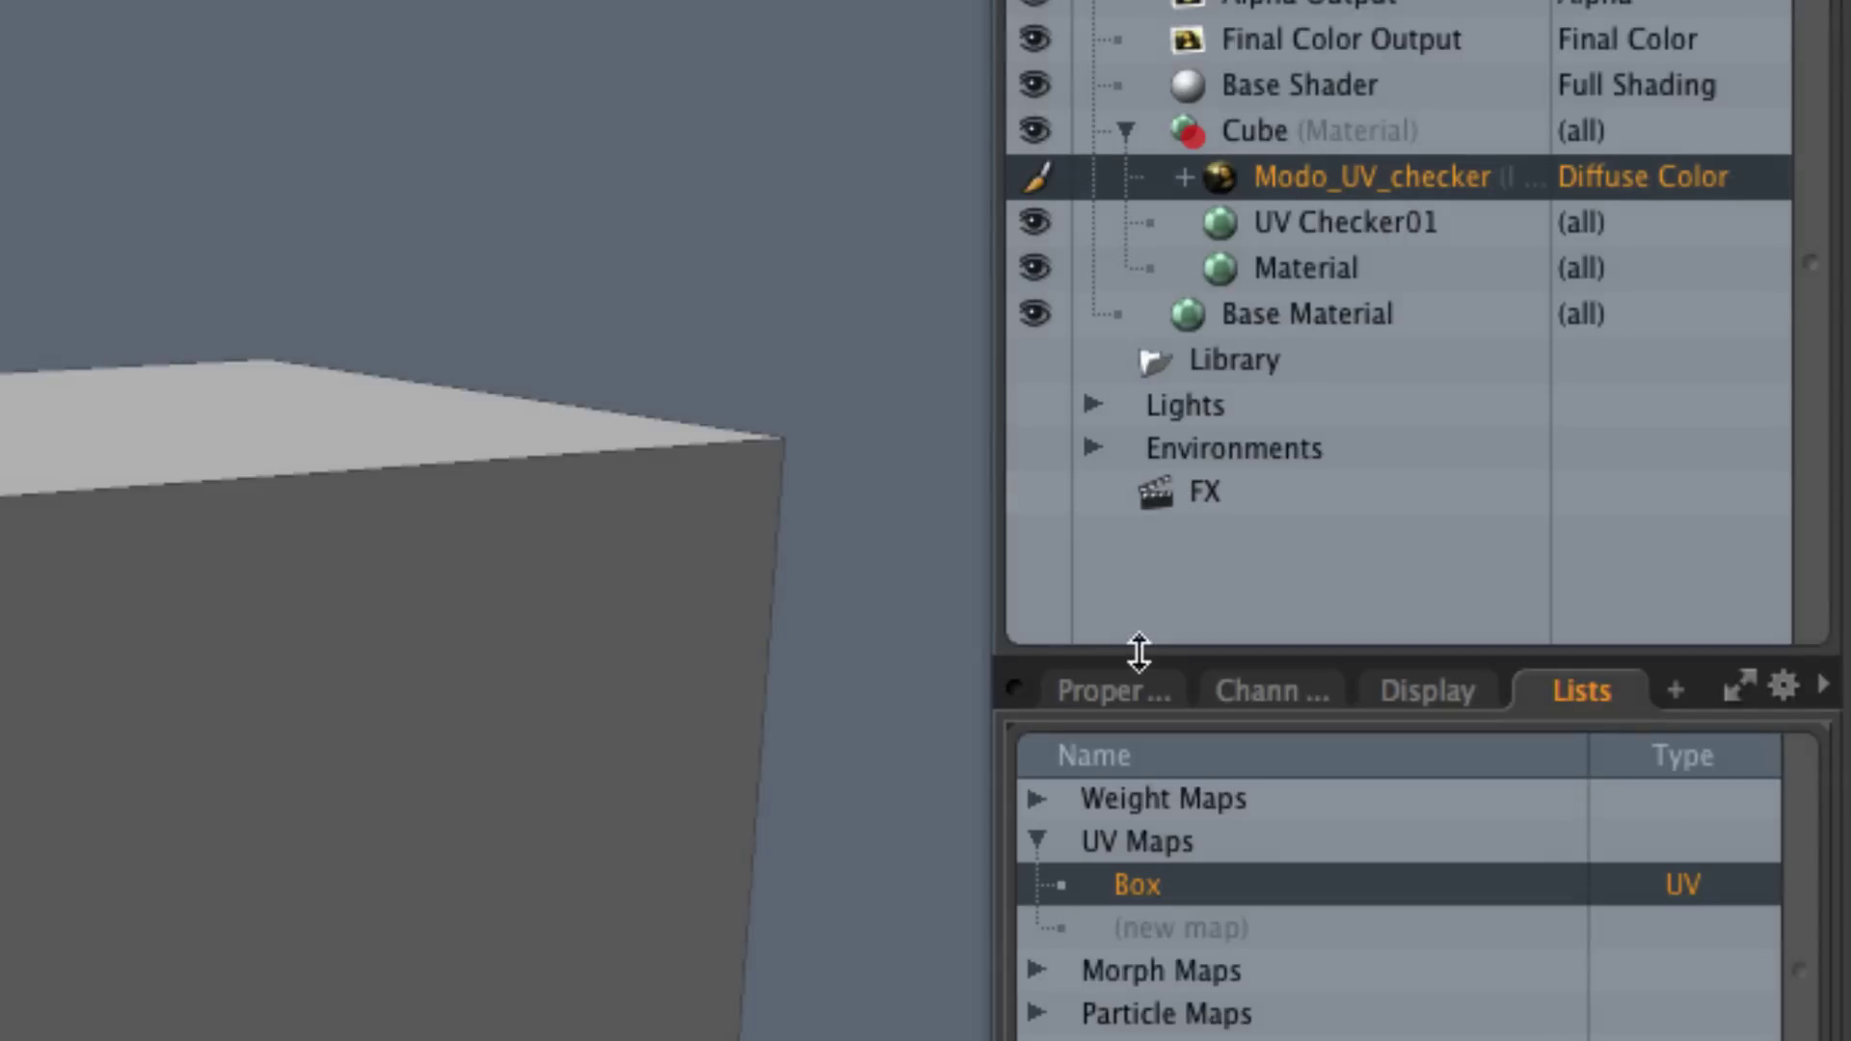
{"action": "left_click", "coordinate": [1137, 694]}
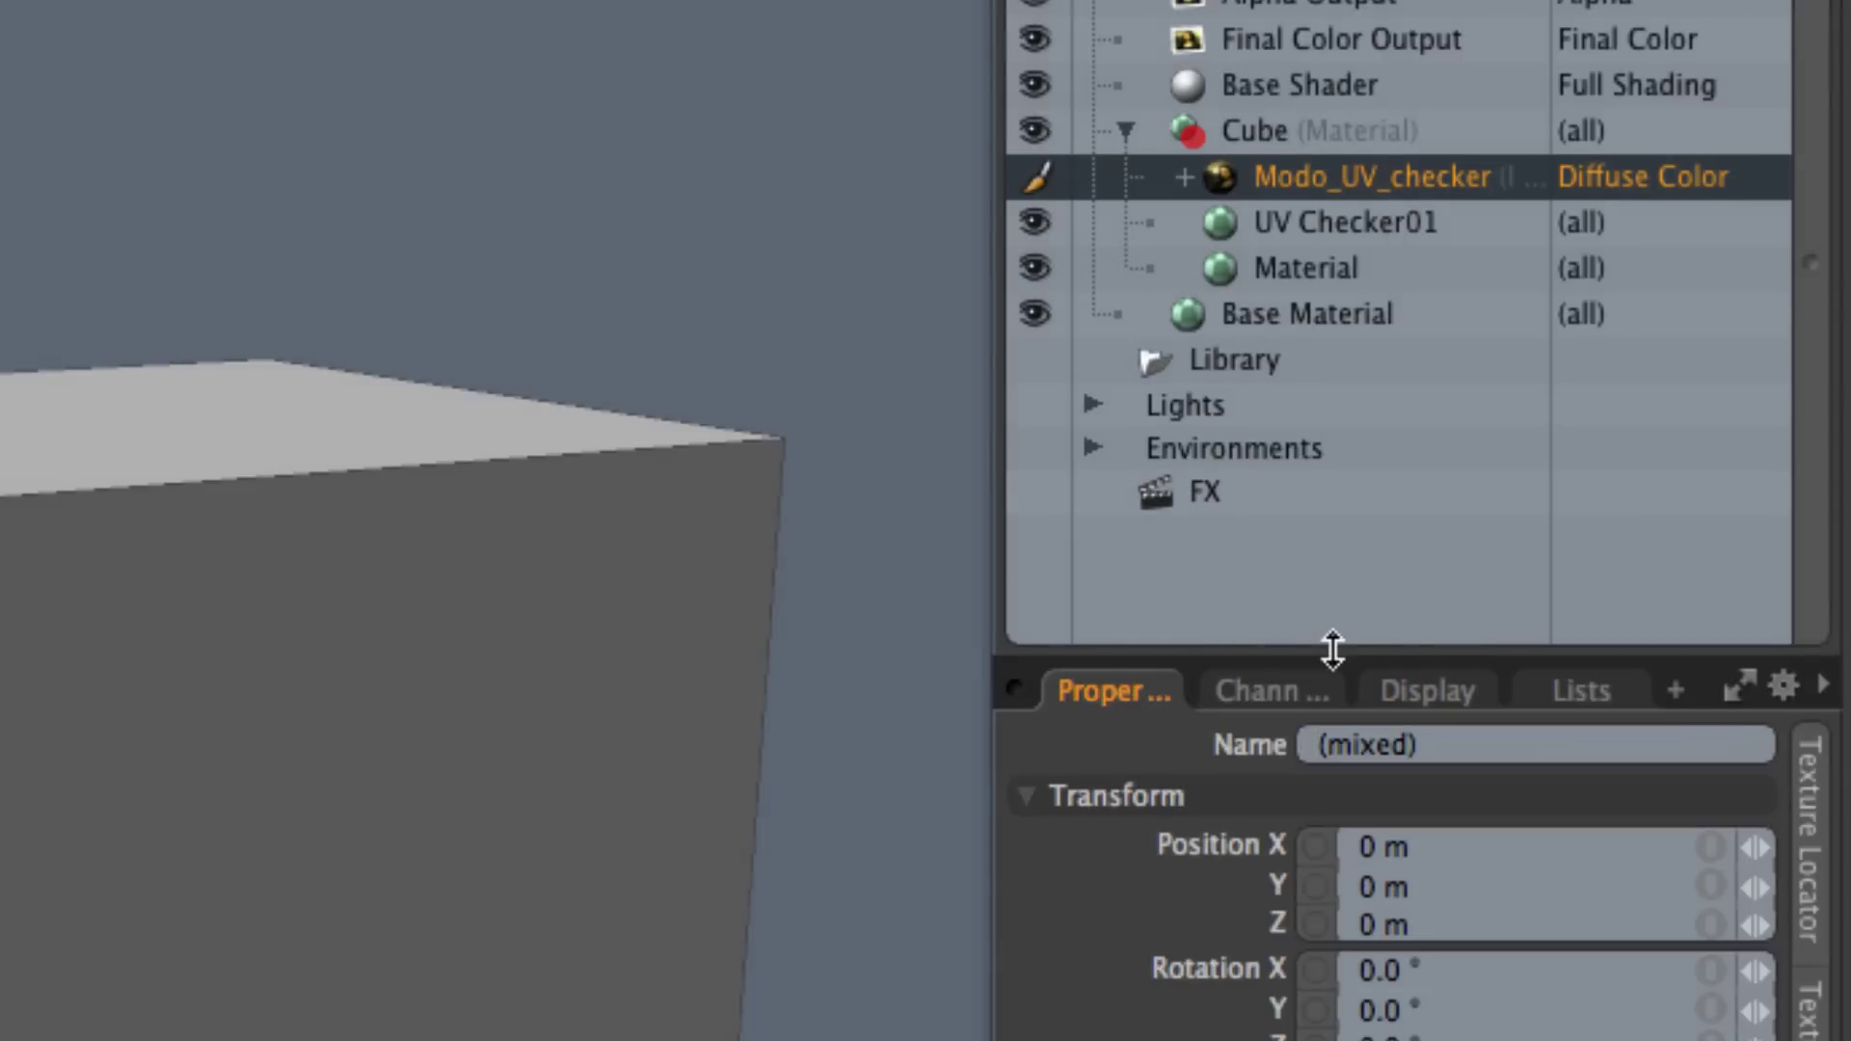
{"action": "left_click_drag", "start_coordinate": [1333, 649], "coordinate": [1346, 236]}
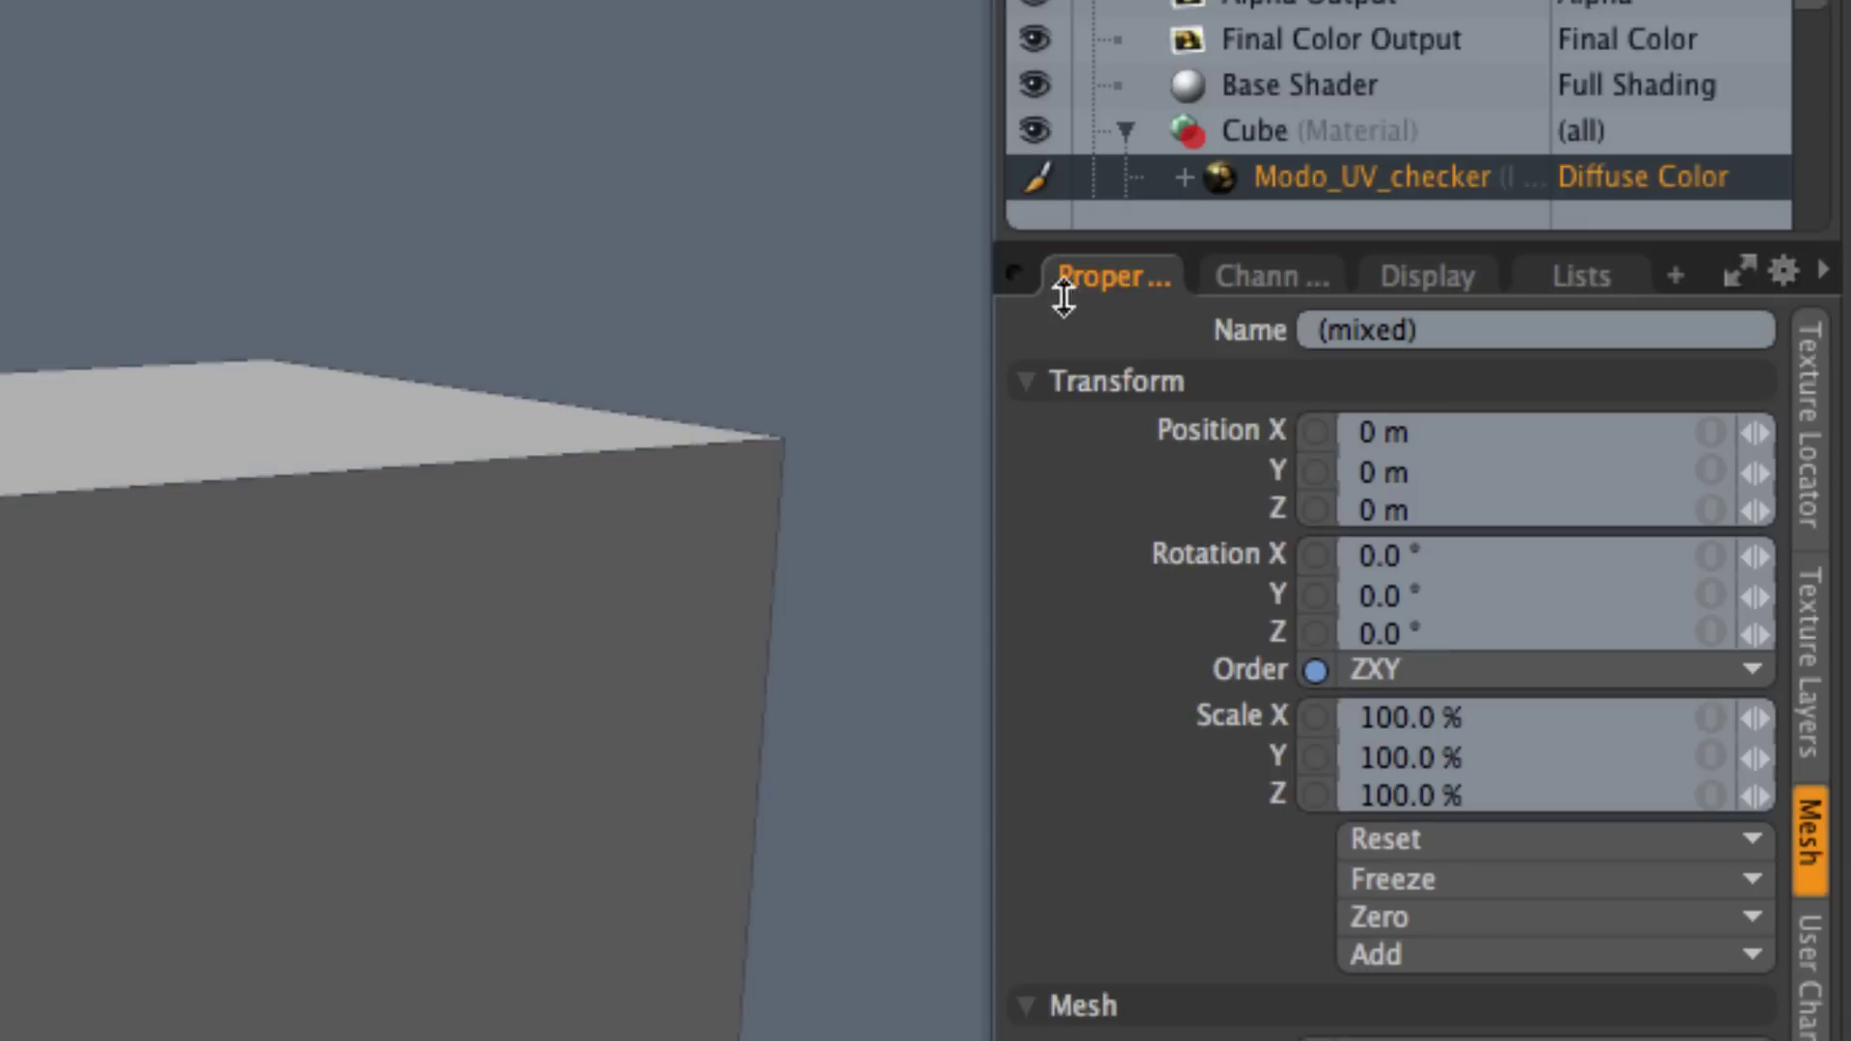
{"action": "left_click", "coordinate": [1802, 447]}
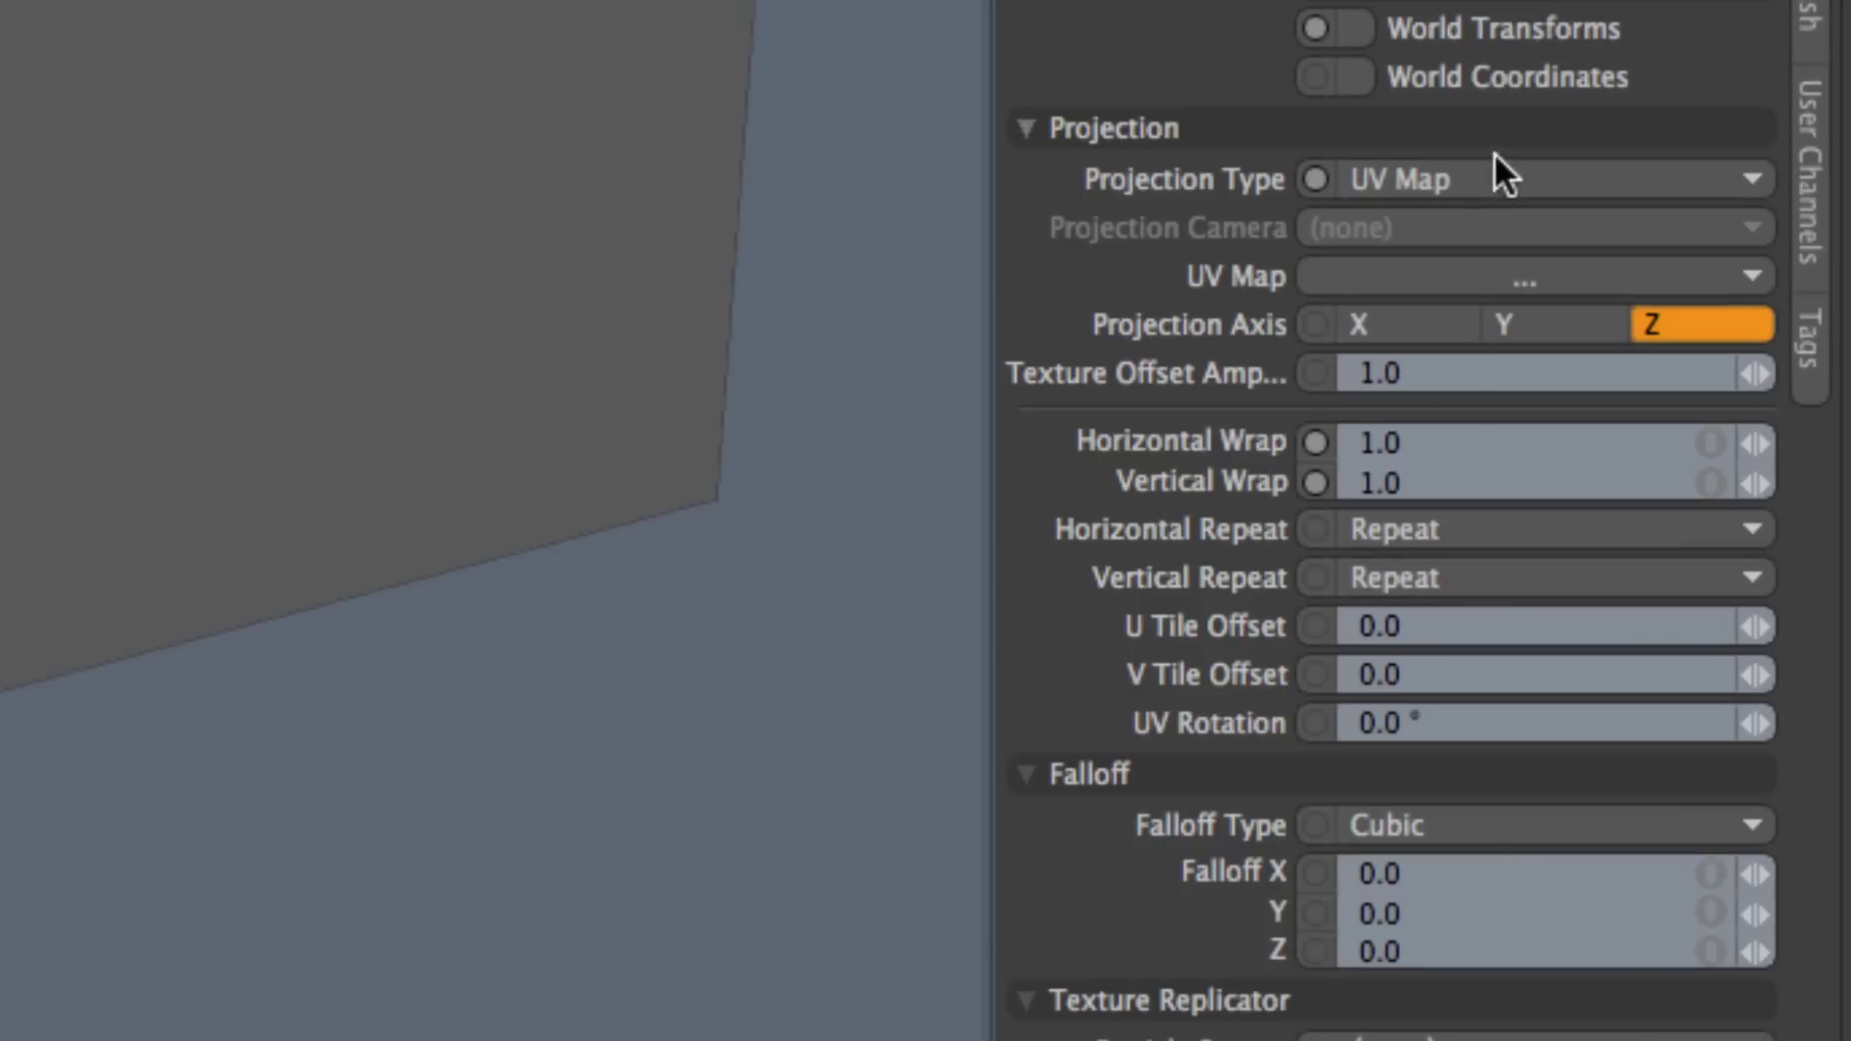
{"action": "left_click", "coordinate": [1437, 178]}
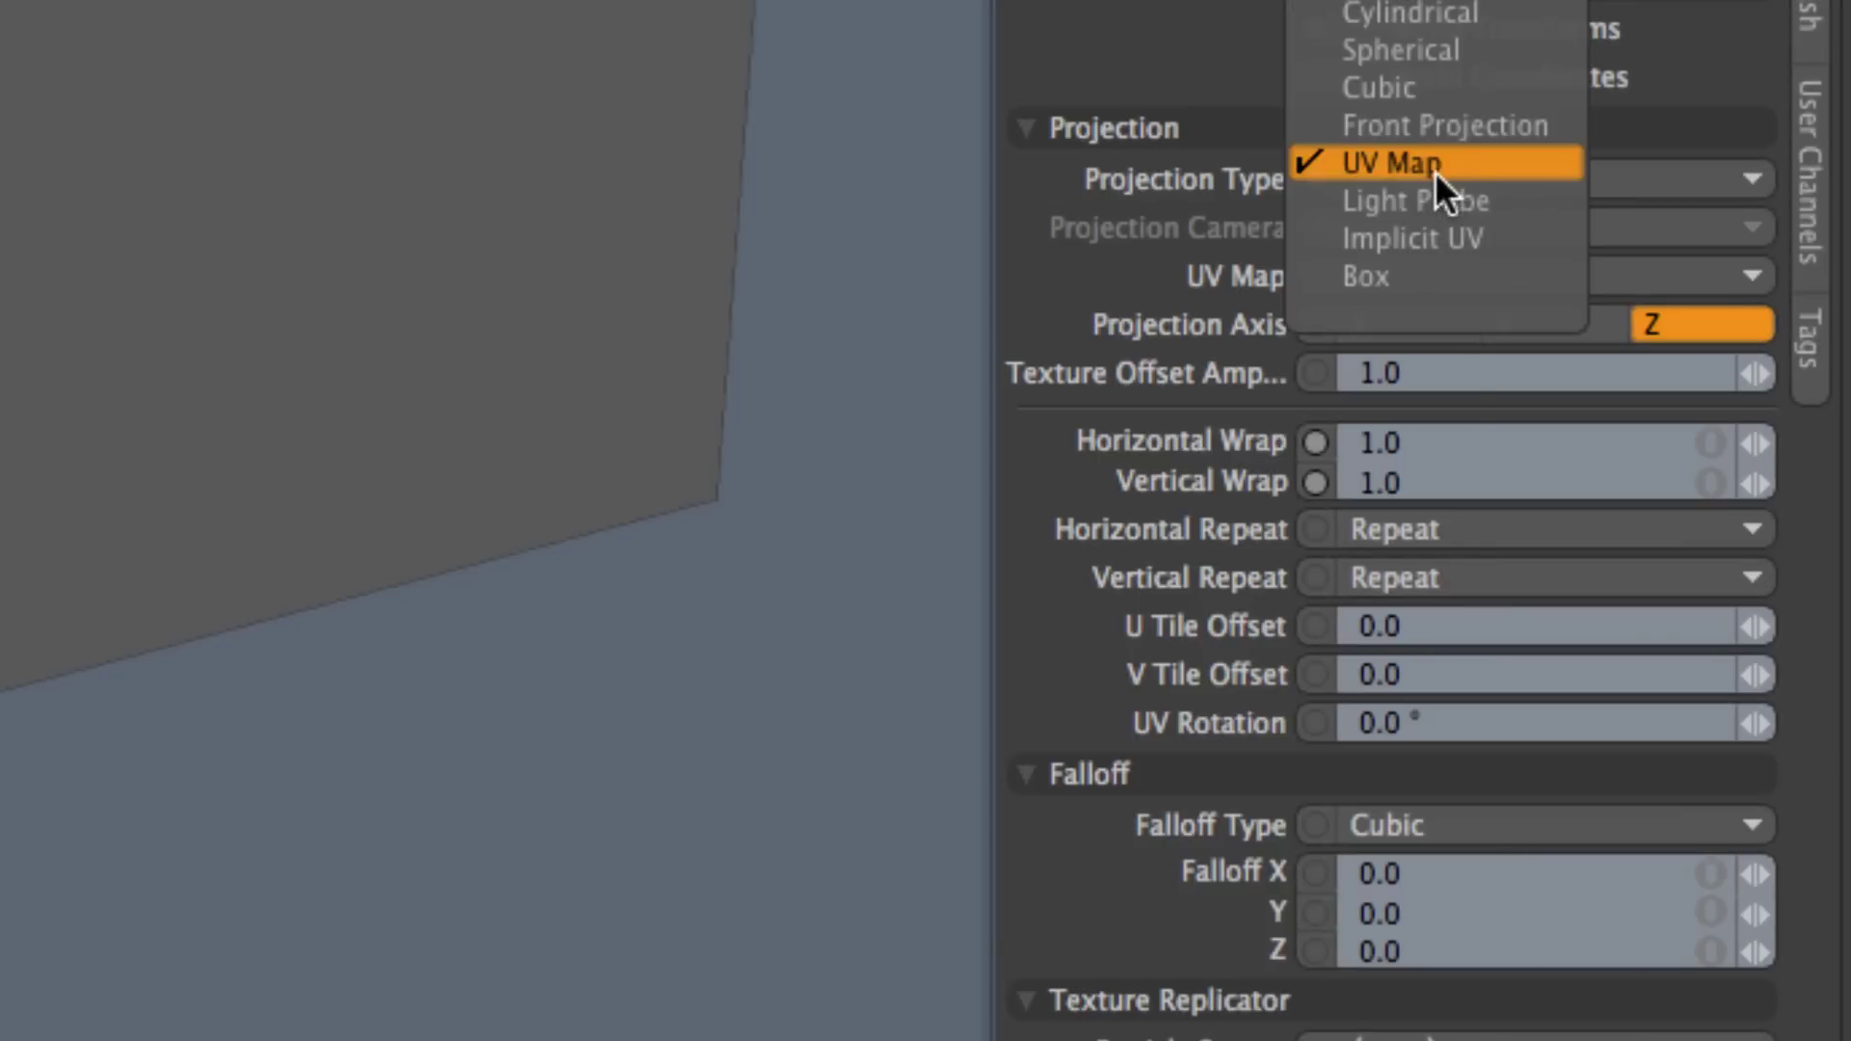
{"action": "left_click", "coordinate": [1437, 166]}
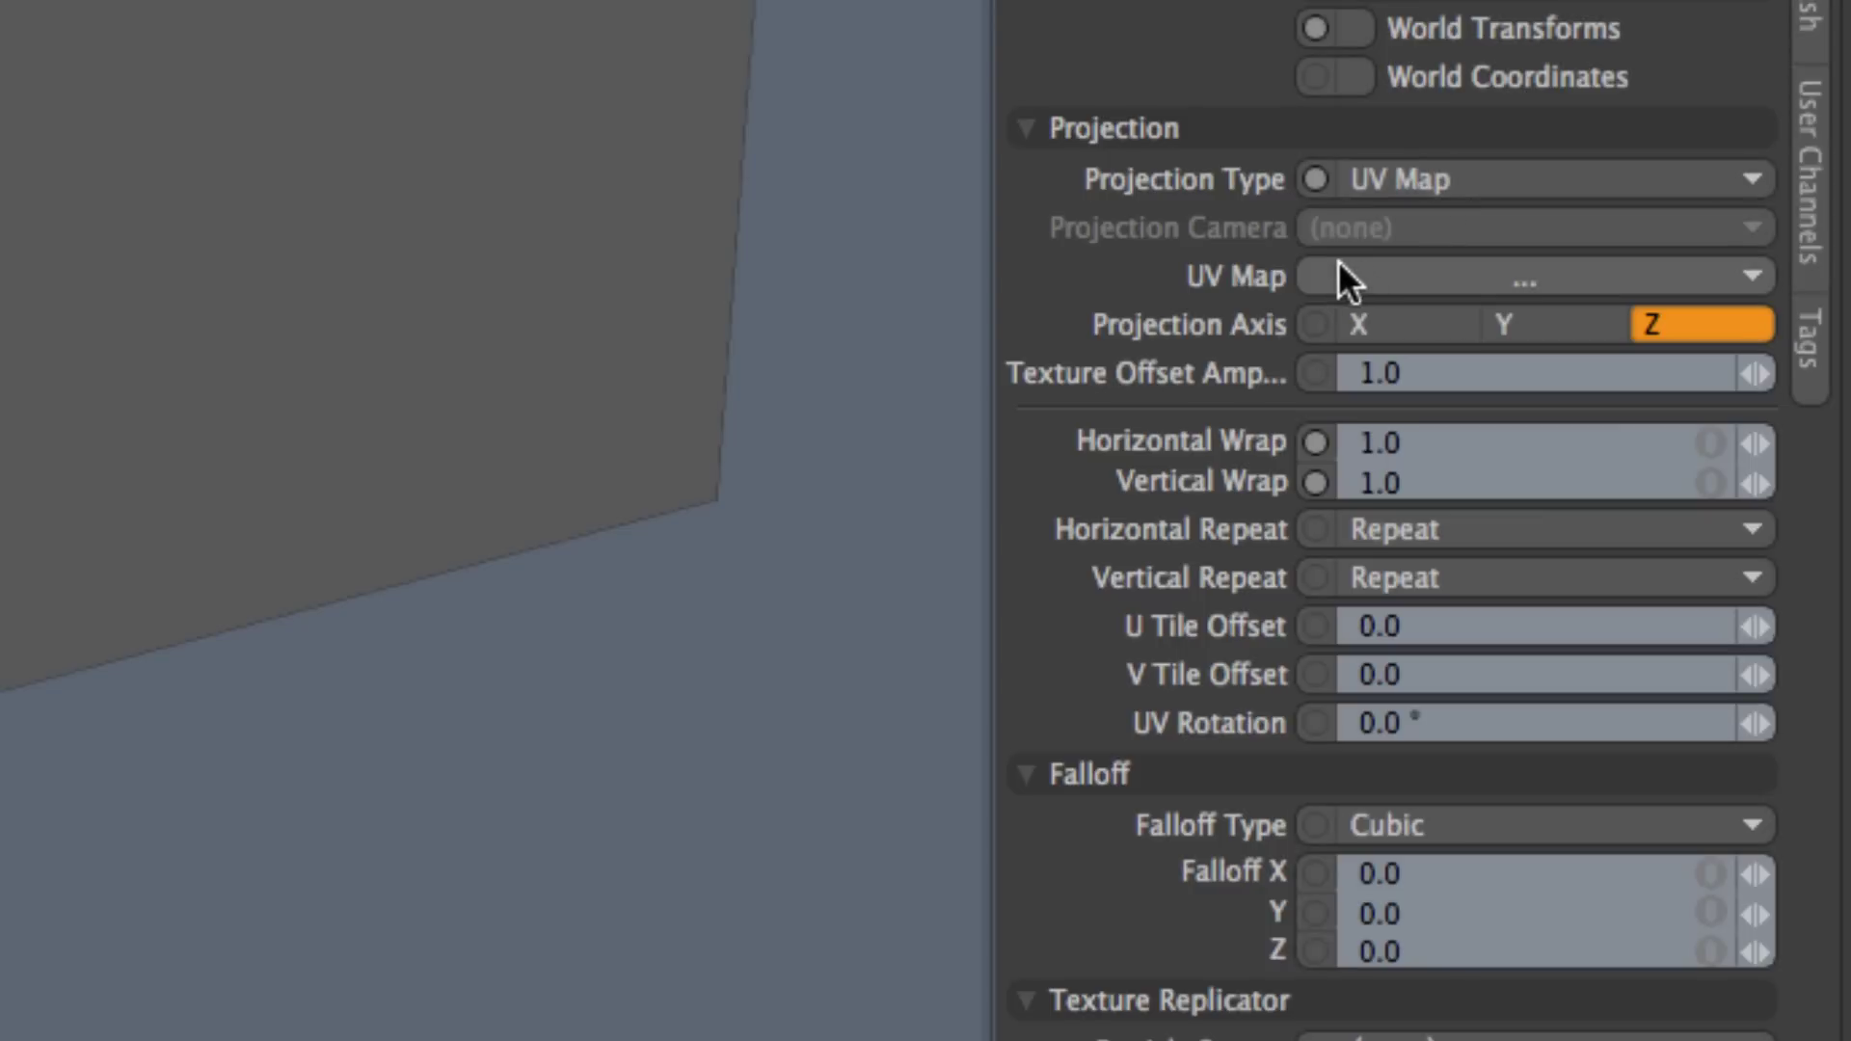
{"action": "left_click", "coordinate": [1437, 281]}
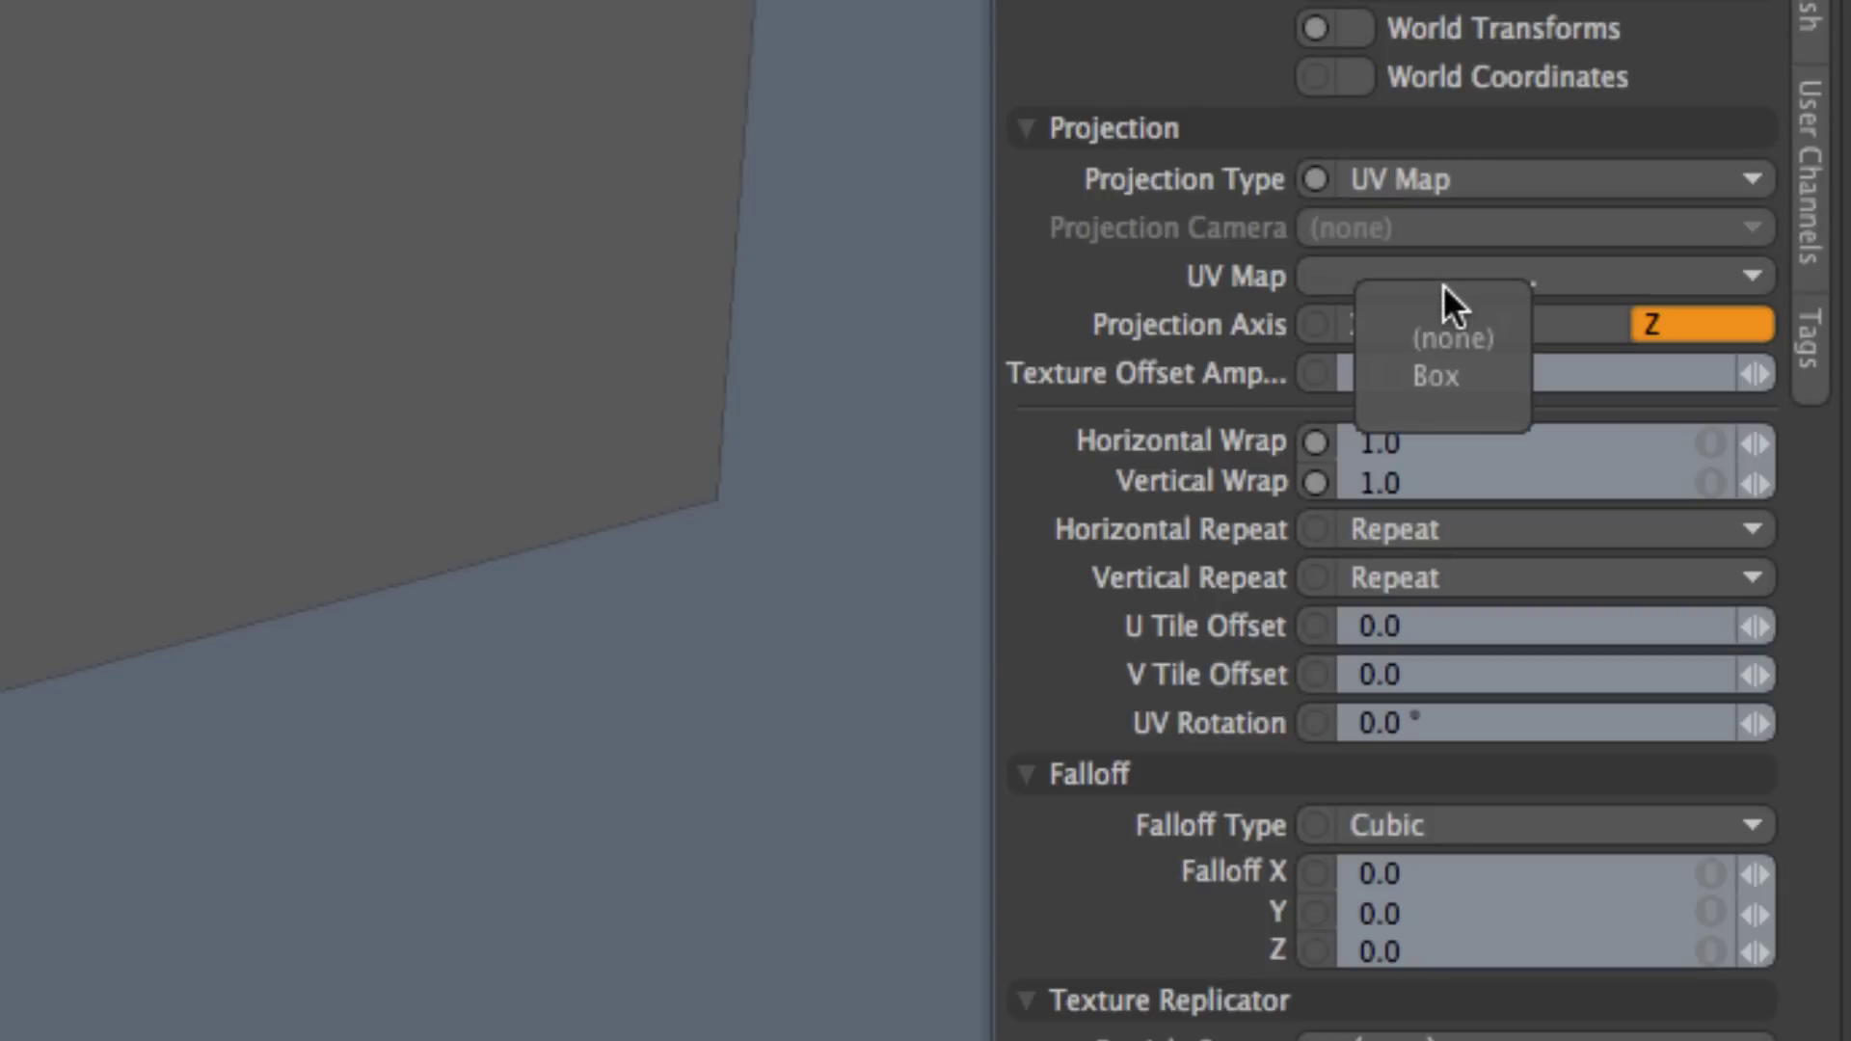
{"action": "left_click", "coordinate": [1467, 380]}
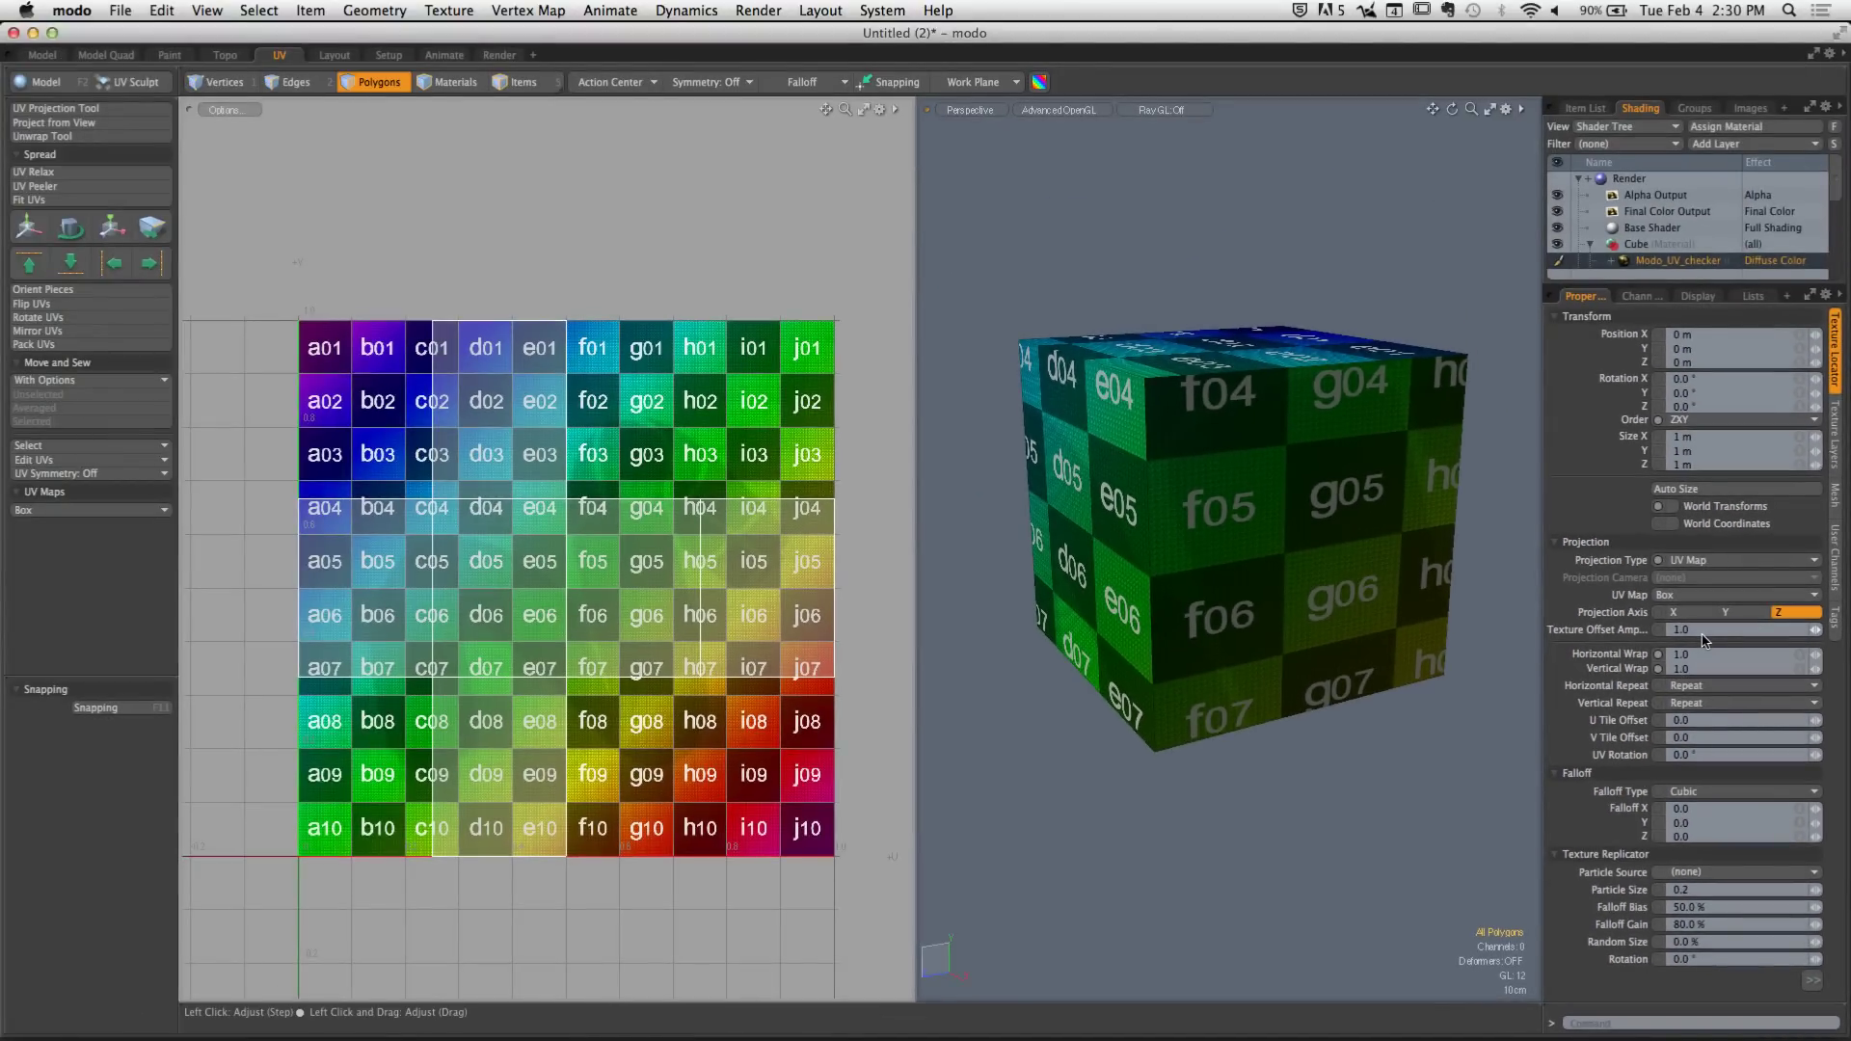
{"action": "left_click_drag", "start_coordinate": [1205, 415], "coordinate": [1212, 538], "text": "alt"}
{"action": "mouse_move", "coordinate": [1211, 538]}
{"action": "left_mouse_down", "text": "alt"}
{"action": "mouse_move", "coordinate": [1173, 533]}
{"action": "mouse_move", "coordinate": [1211, 551]}
{"action": "left_mouse_up", "text": "alt"}
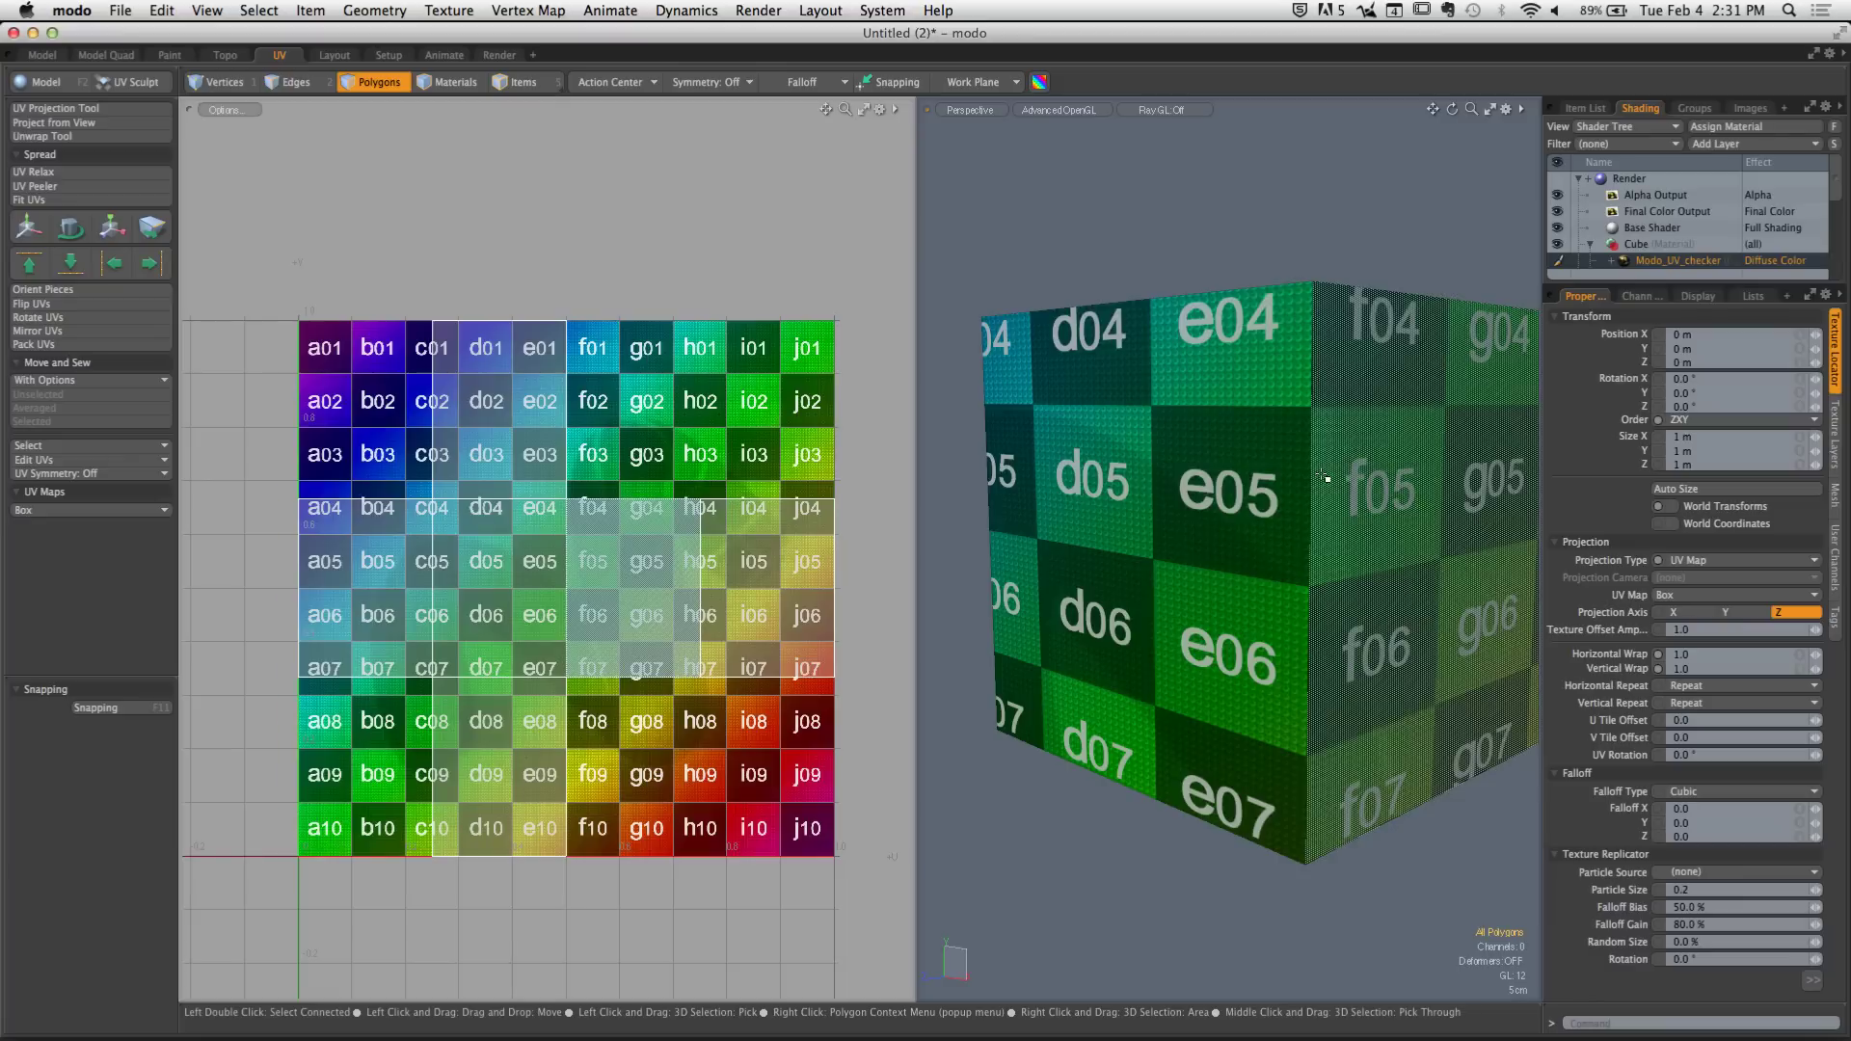
{"action": "left_click_drag", "start_coordinate": [1324, 476], "coordinate": [1204, 459], "text": "alt"}
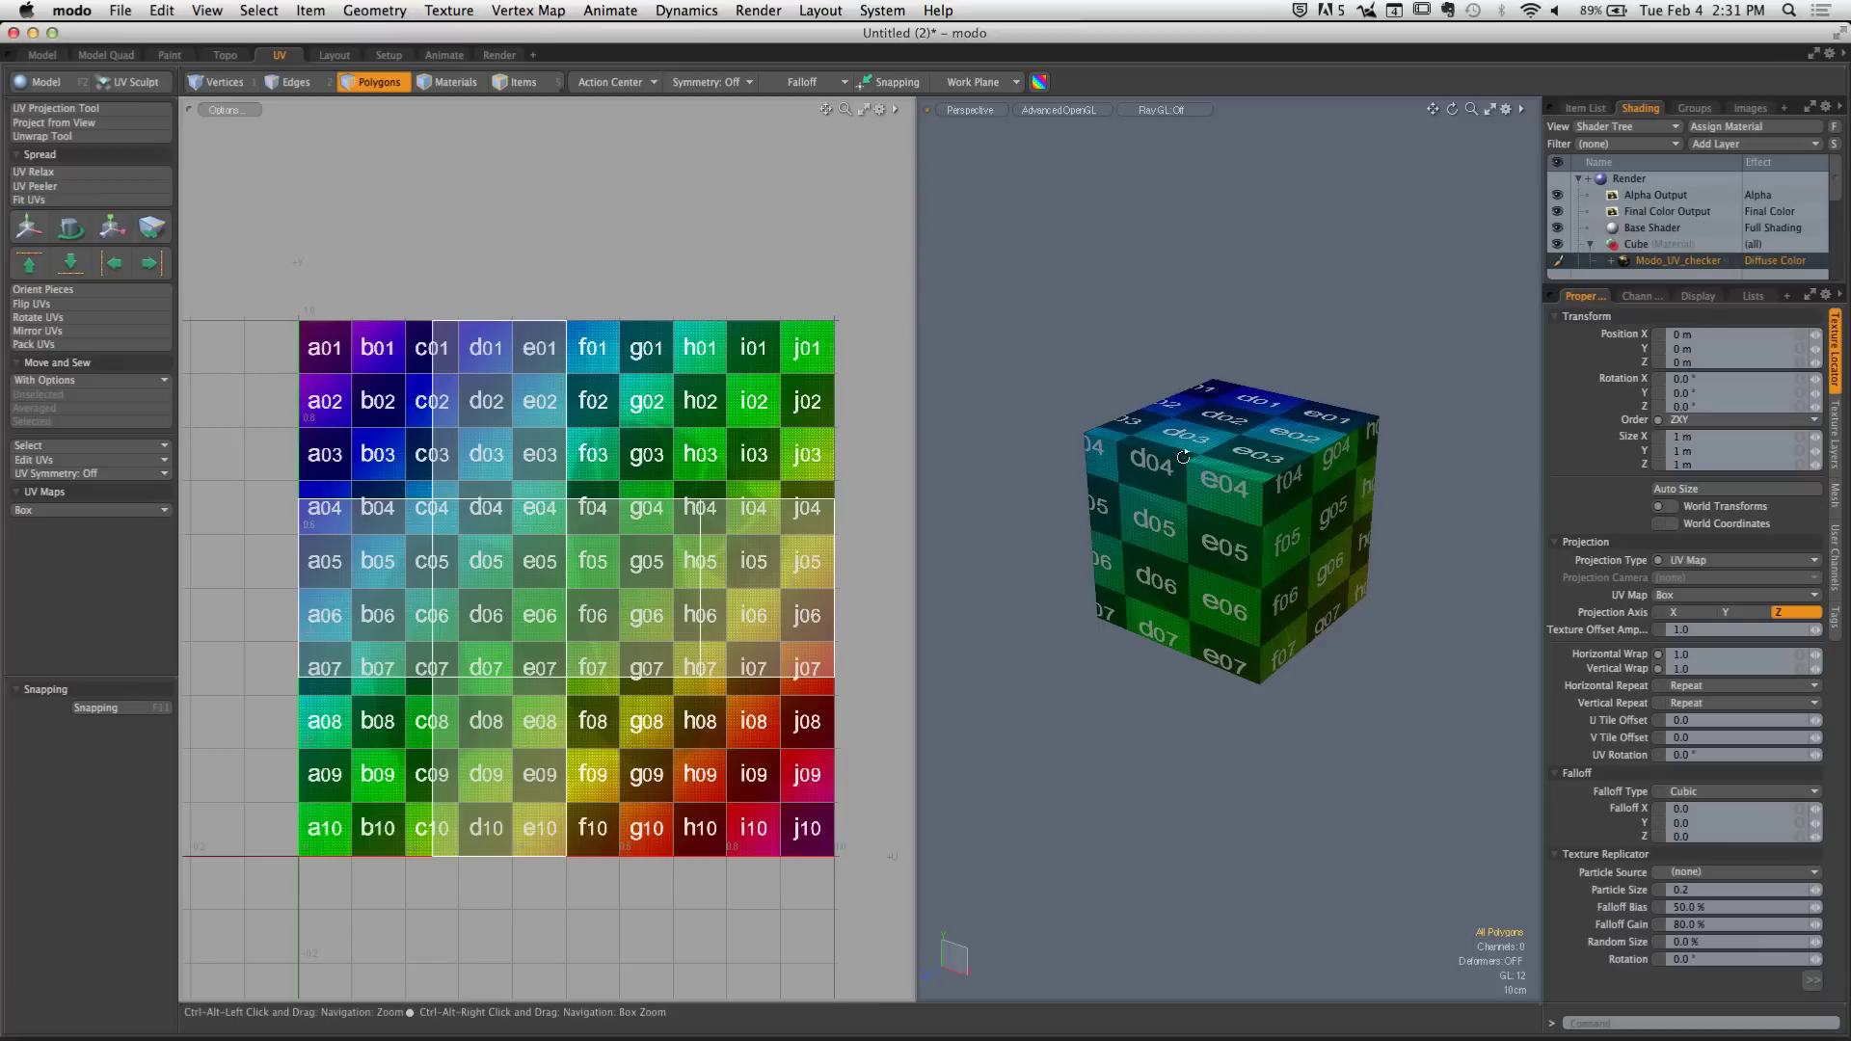
Try adding the Modo_UV_checker.jpg image preset to the Cube material group in the Shader Tree
{"action": "left_click", "coordinate": [279, 55]}
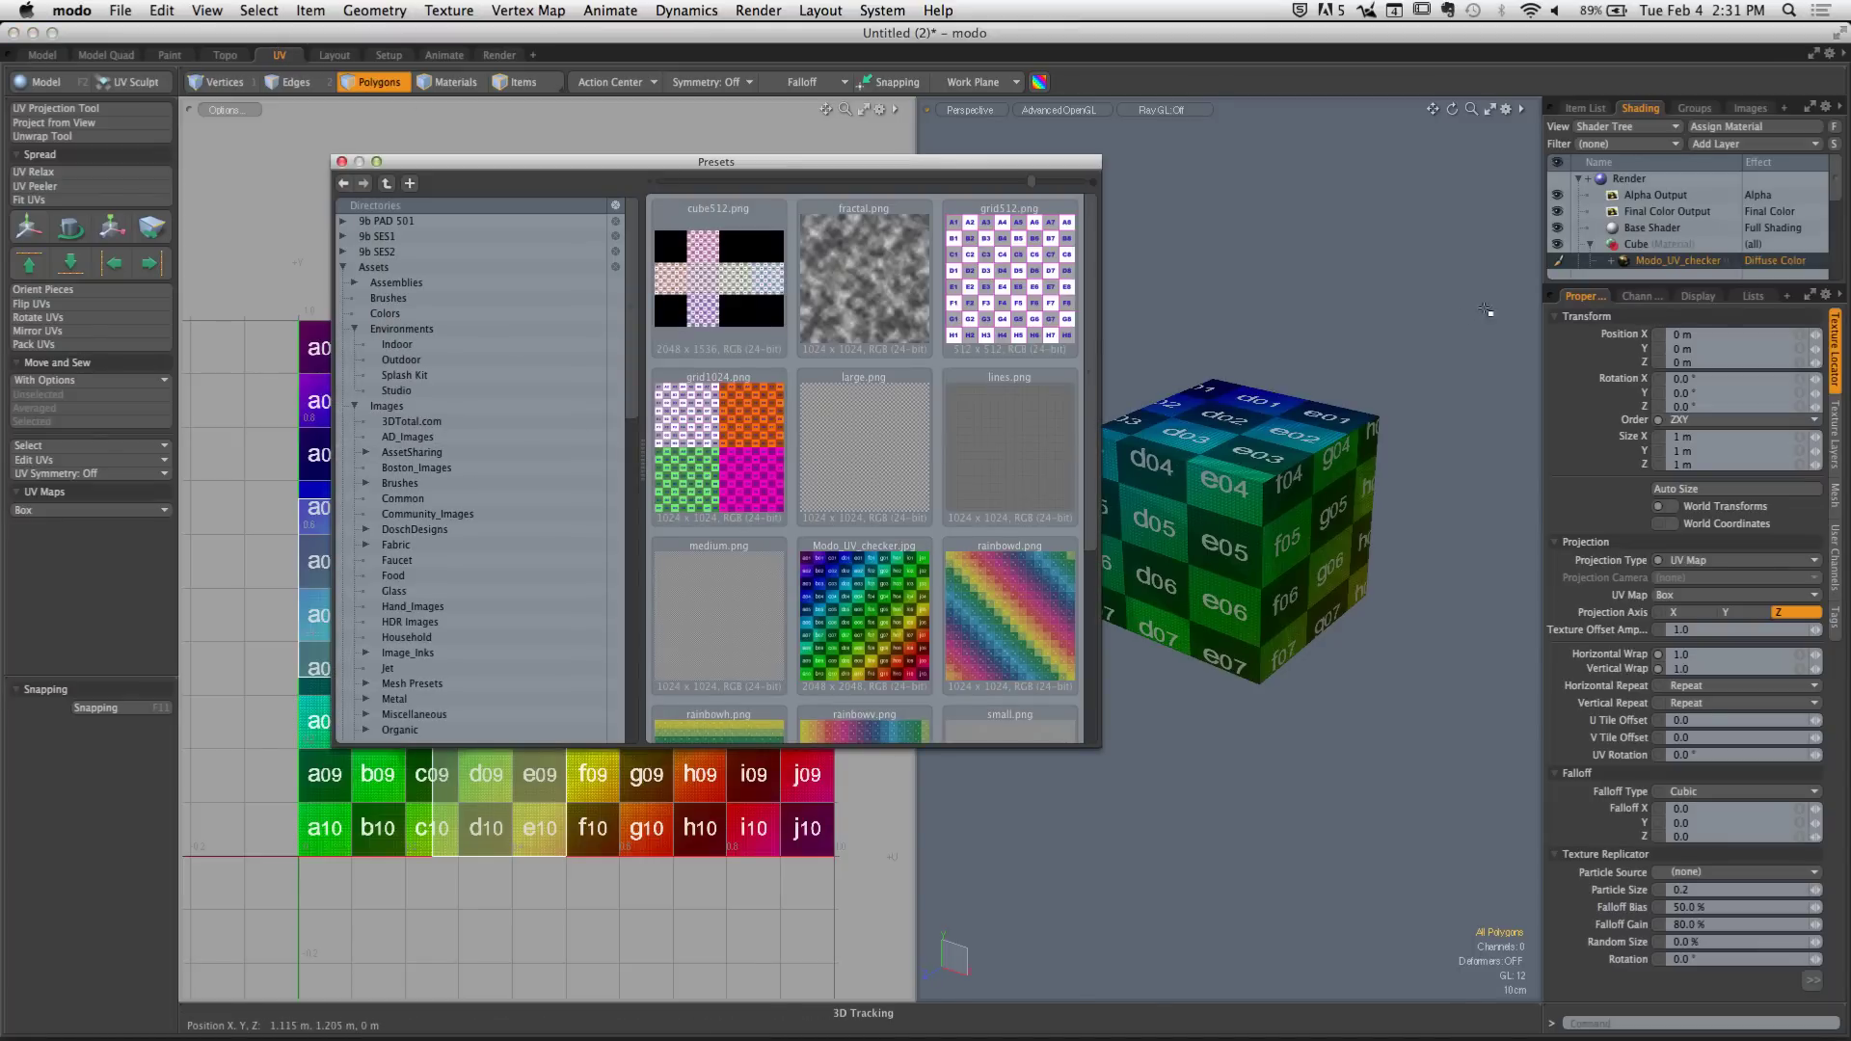
{"action": "left_click_drag", "start_coordinate": [1644, 286], "coordinate": [1645, 483]}
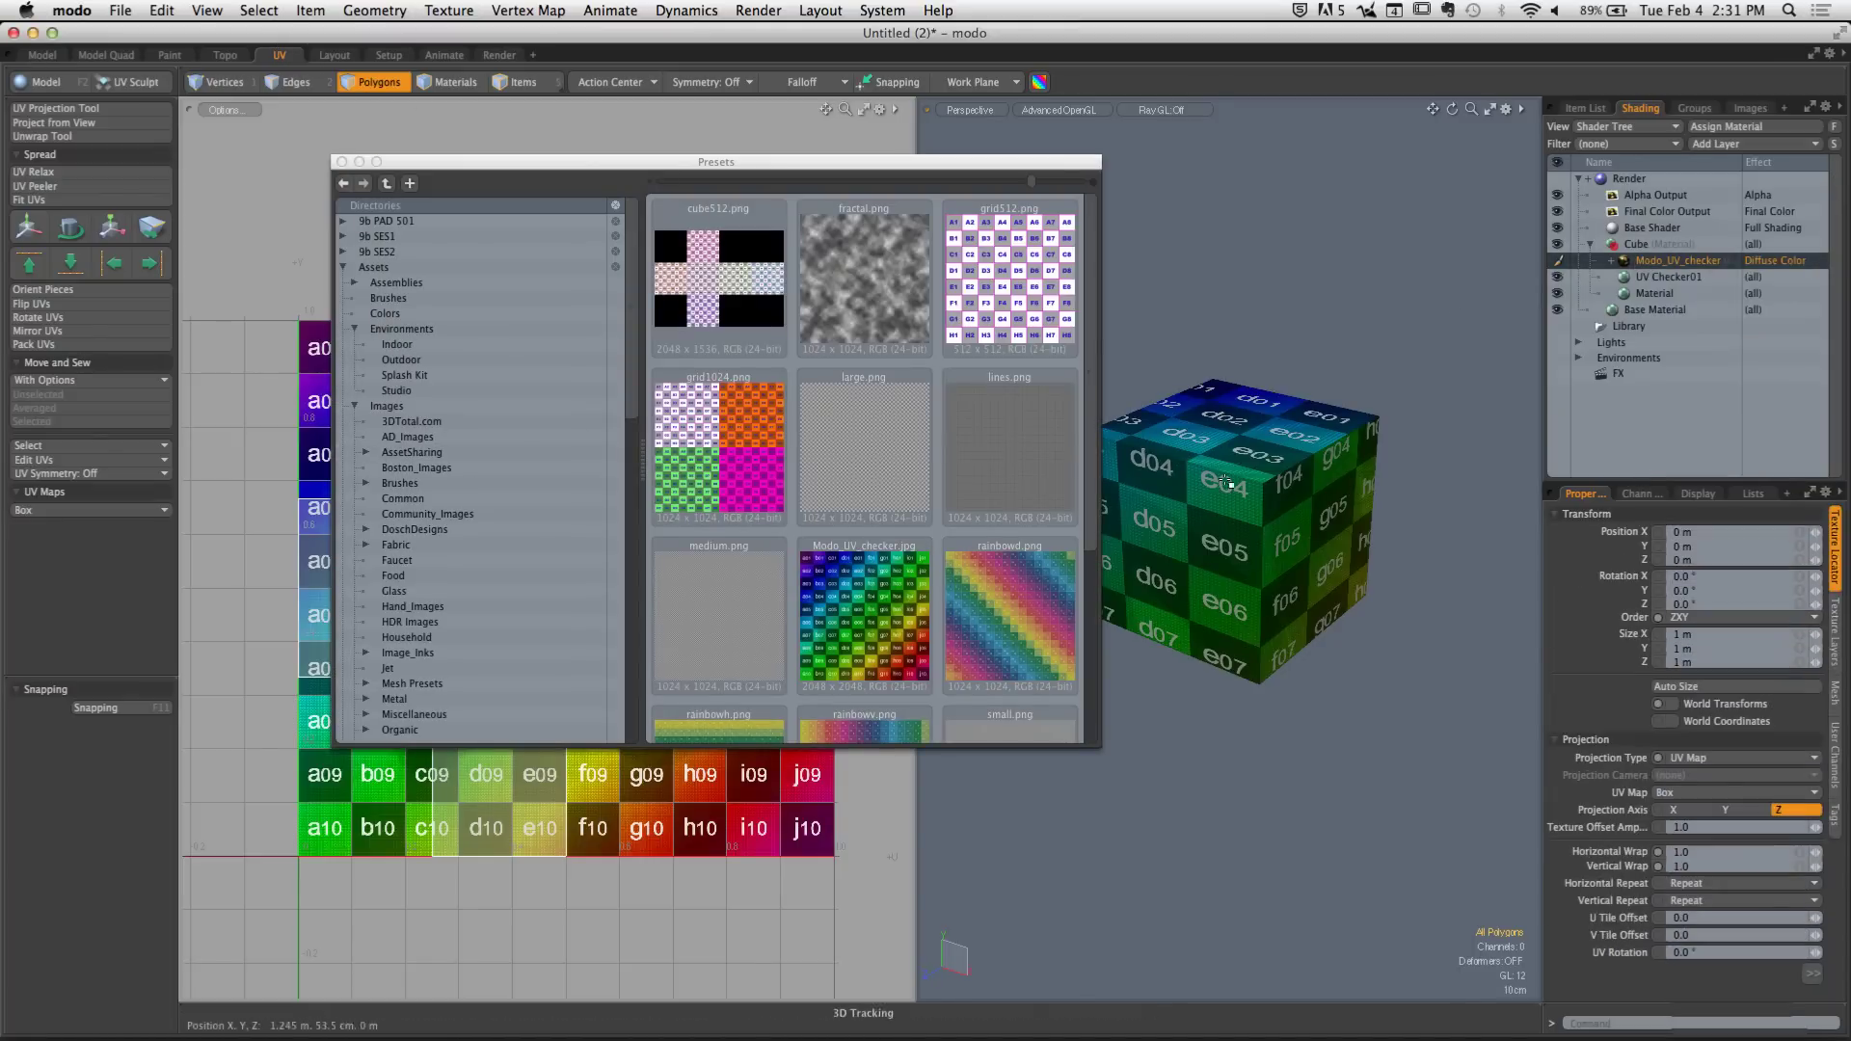
{"action": "left_click_drag", "start_coordinate": [865, 609], "coordinate": [1636, 253]}
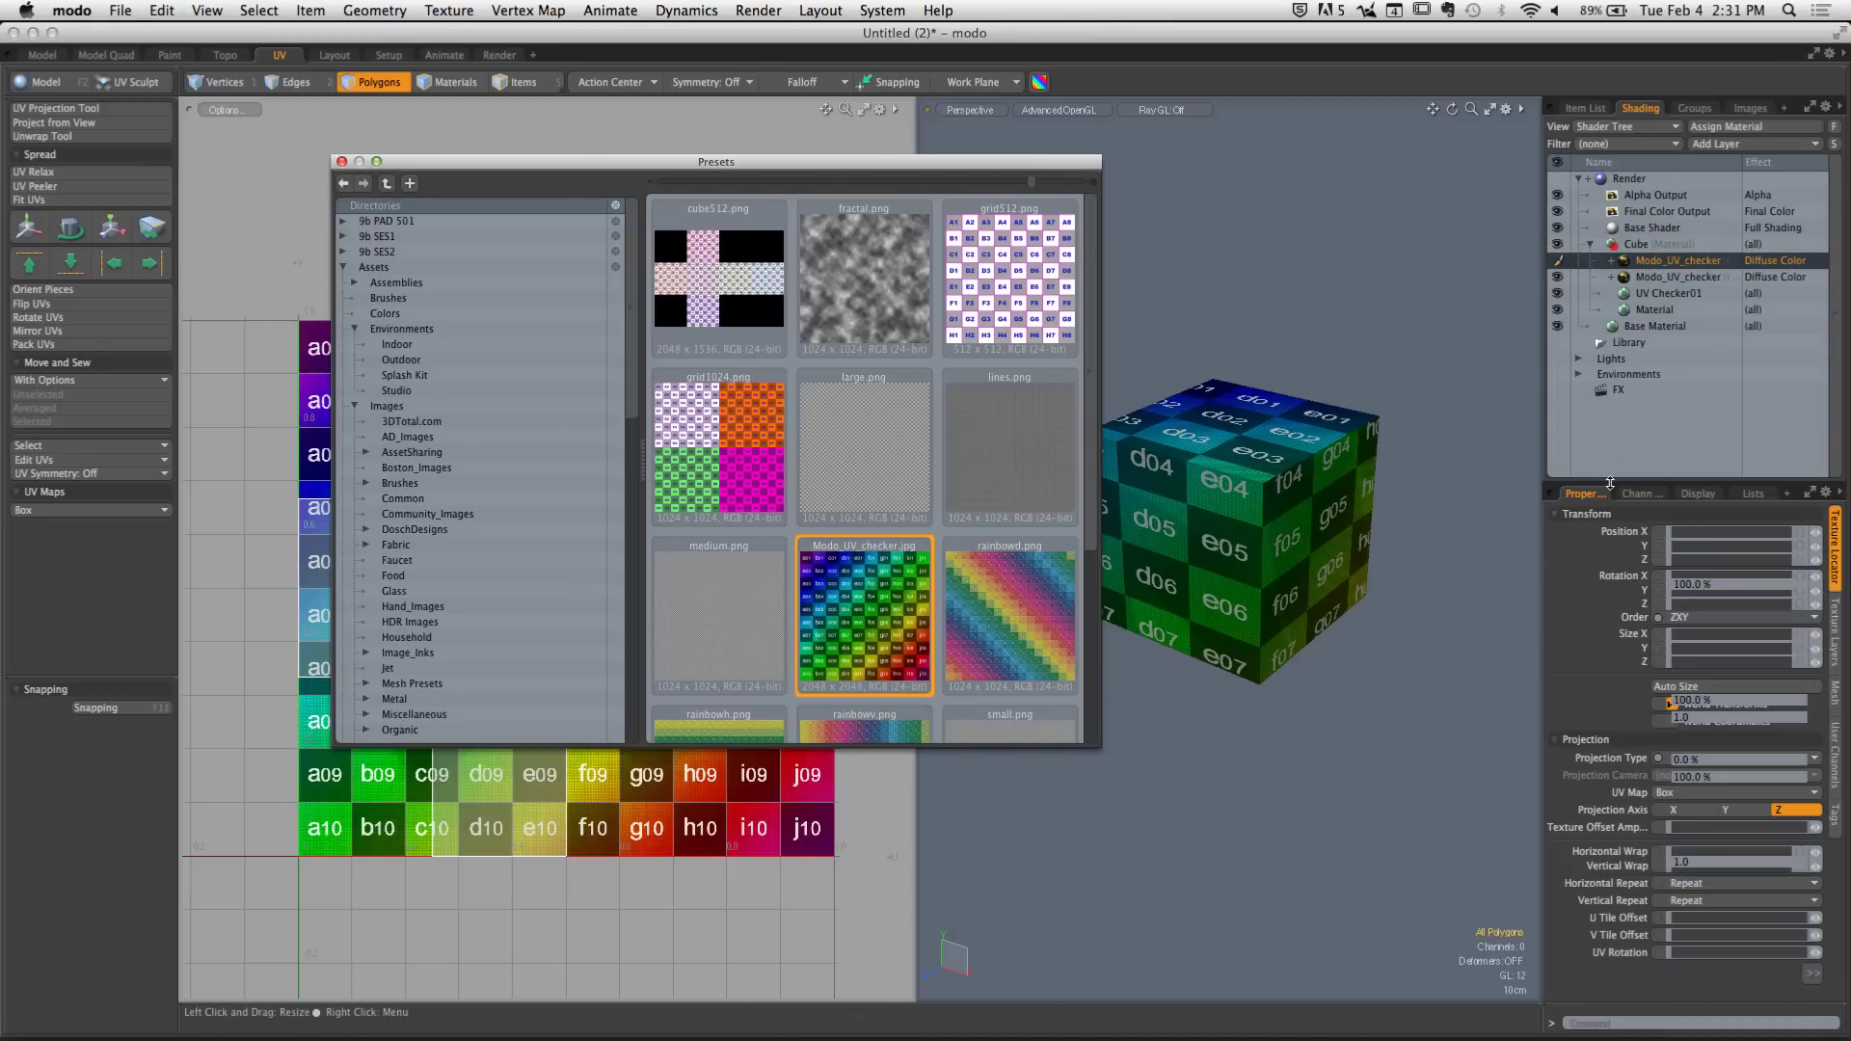
Try placing the Modo_UV_checker.jpg preset in the perspective viewport as a backdrop, and close the preset browser
{"action": "left_click_drag", "start_coordinate": [868, 605], "coordinate": [1367, 311]}
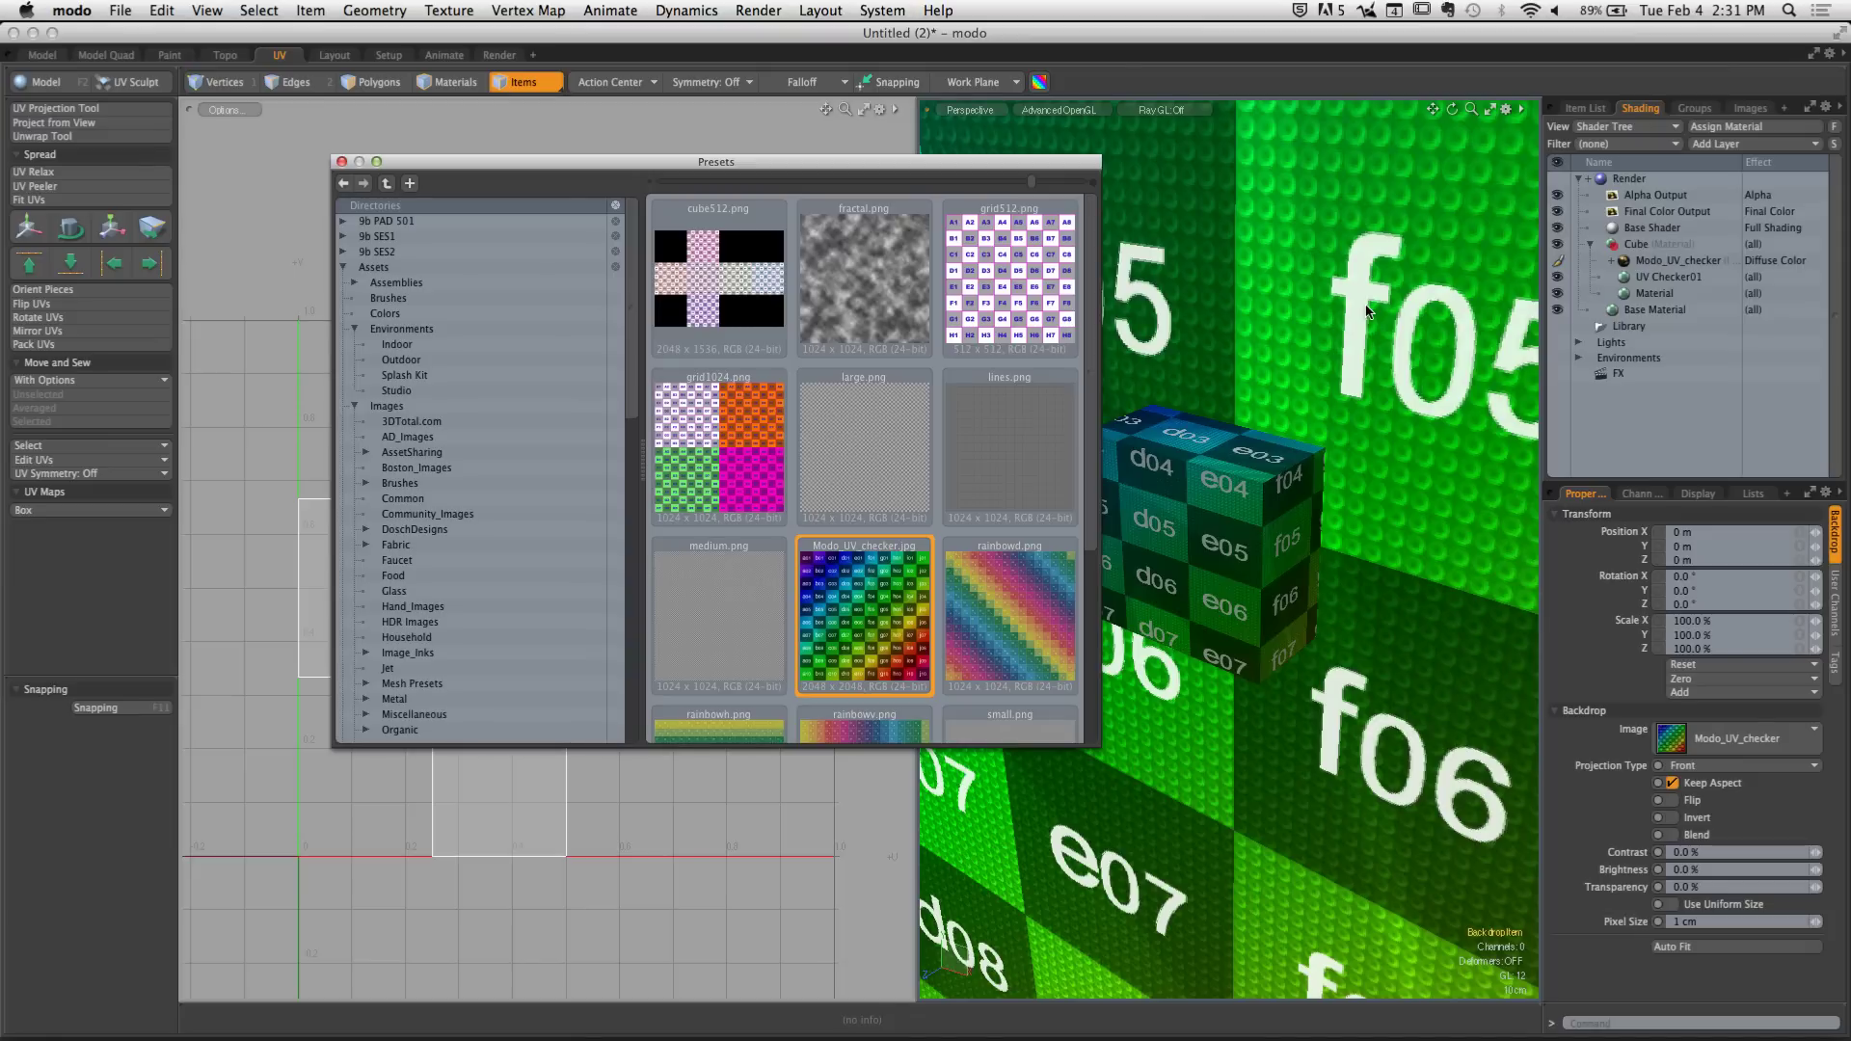
{"action": "left_click", "coordinate": [1253, 434]}
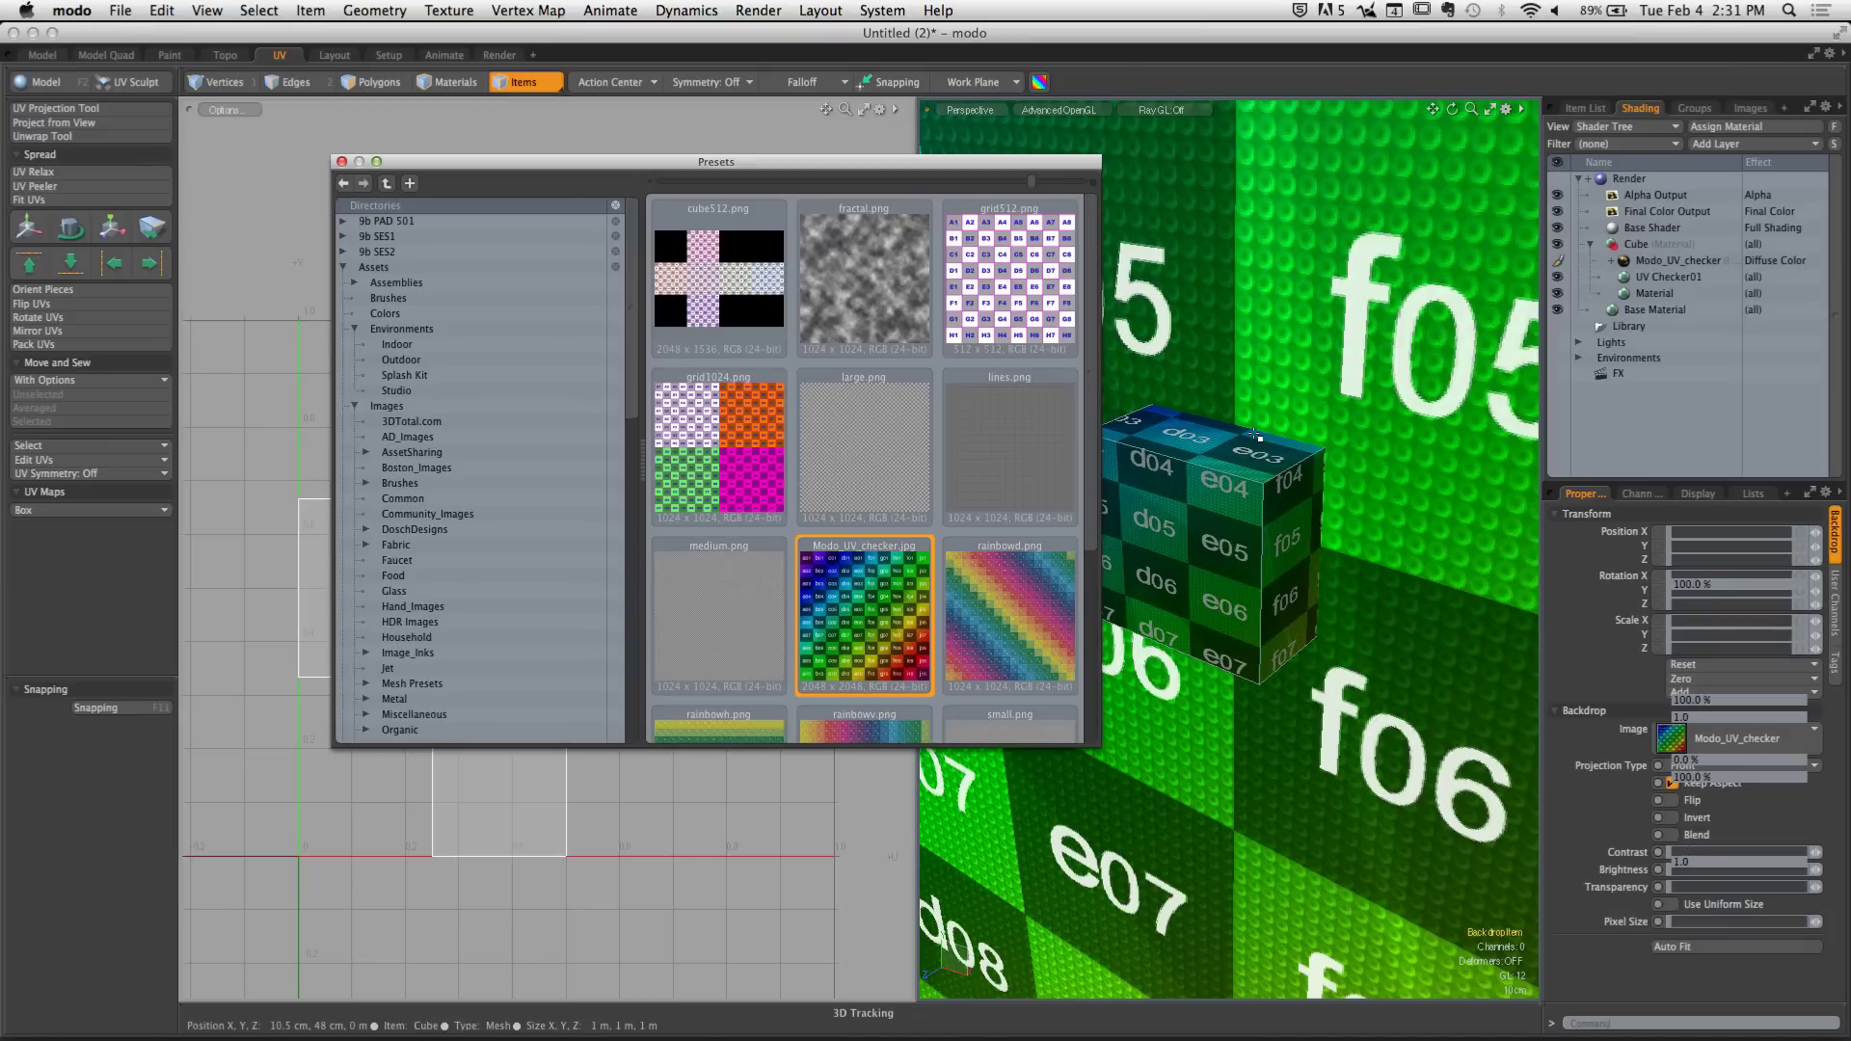
{"action": "left_click", "coordinate": [341, 161]}
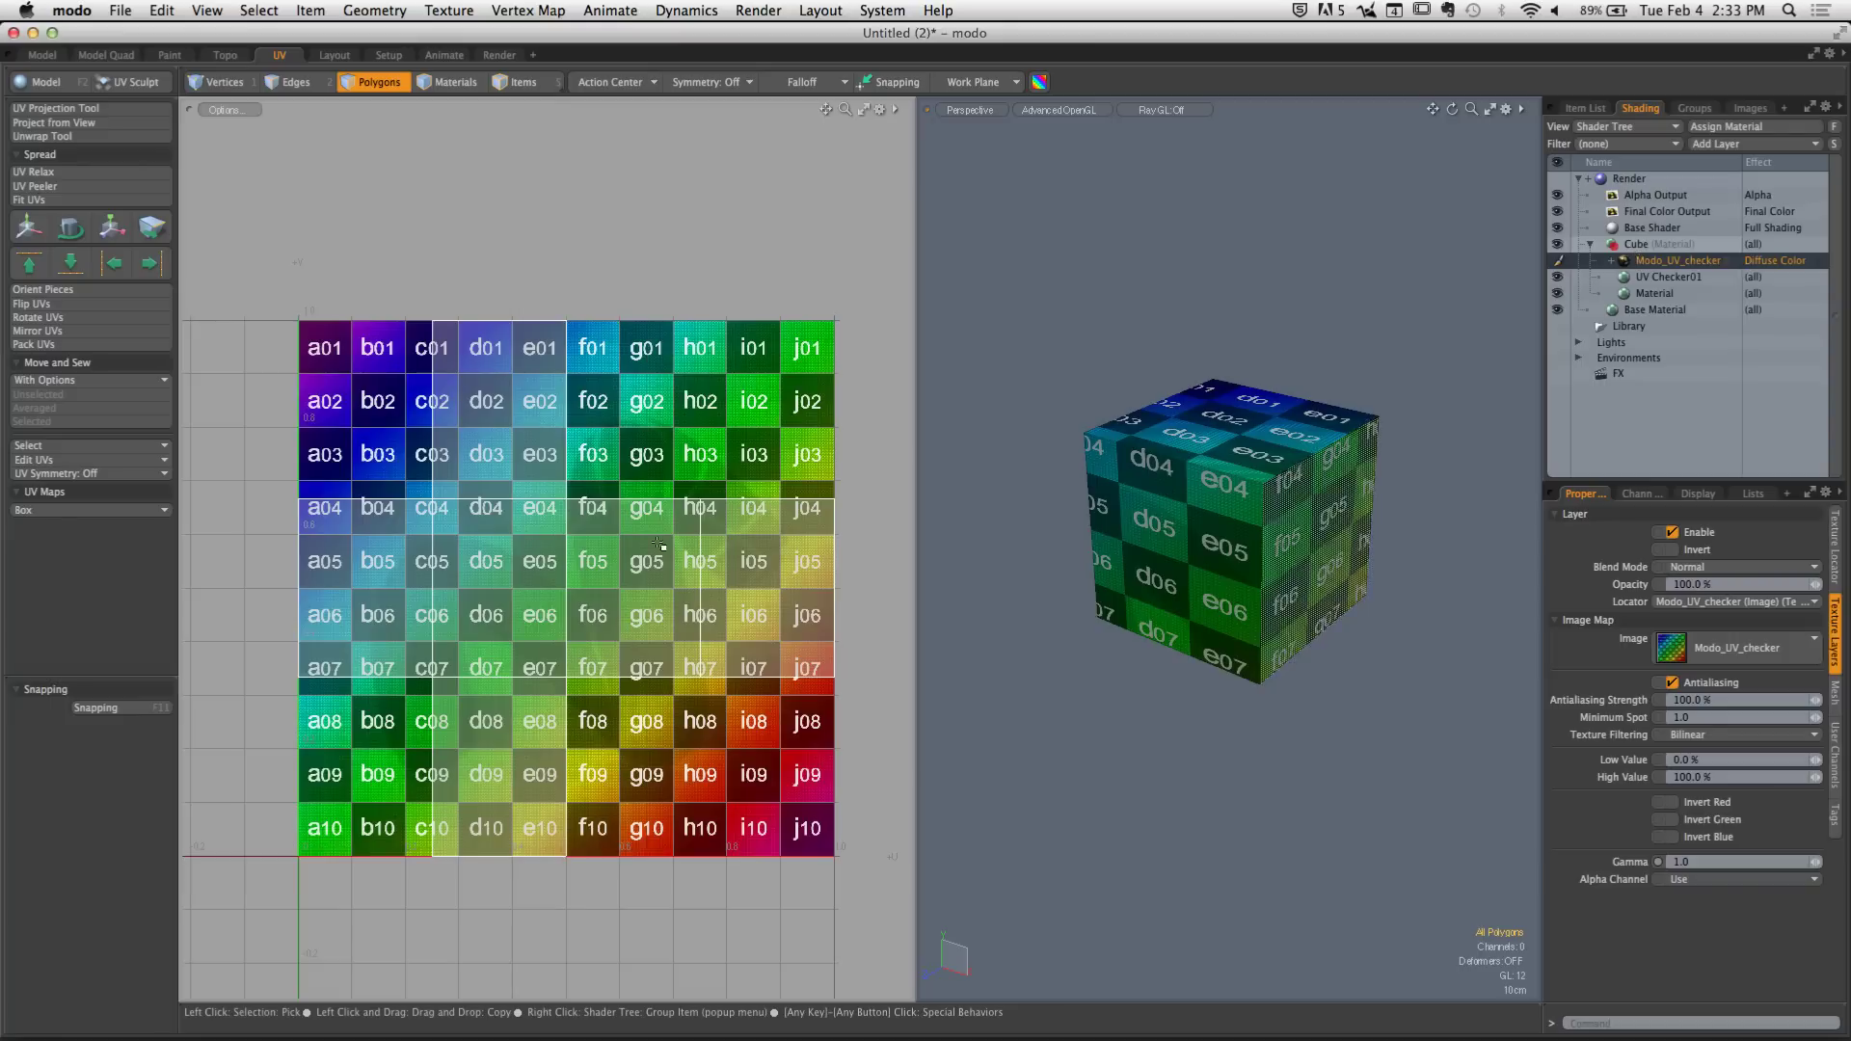
Examine the e05 checker square up close on the cube and in the UV viewport to compare the texture mapping
{"action": "left_click_drag", "start_coordinate": [1265, 606], "coordinate": [1292, 548], "text": "alt"}
{"action": "key", "text": "1"}
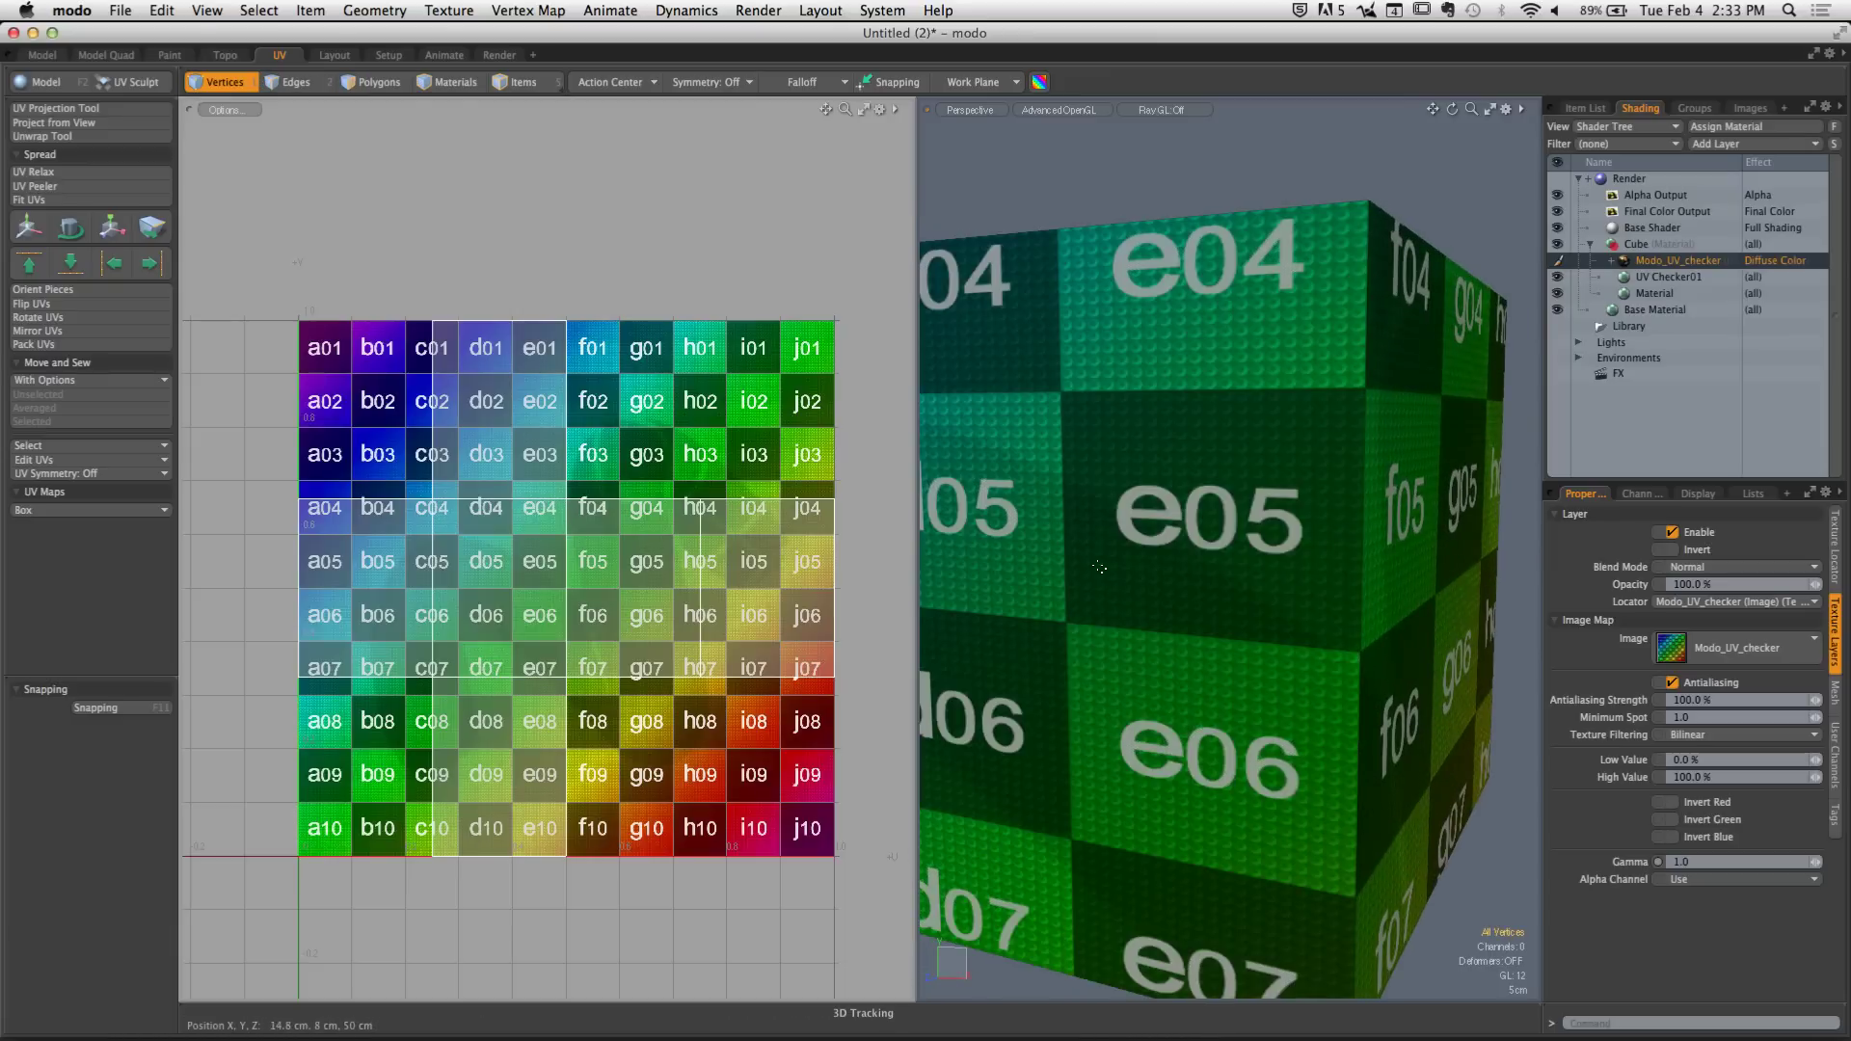
{"action": "left_click_drag", "start_coordinate": [444, 462], "coordinate": [519, 524], "text": "ctrl+alt"}
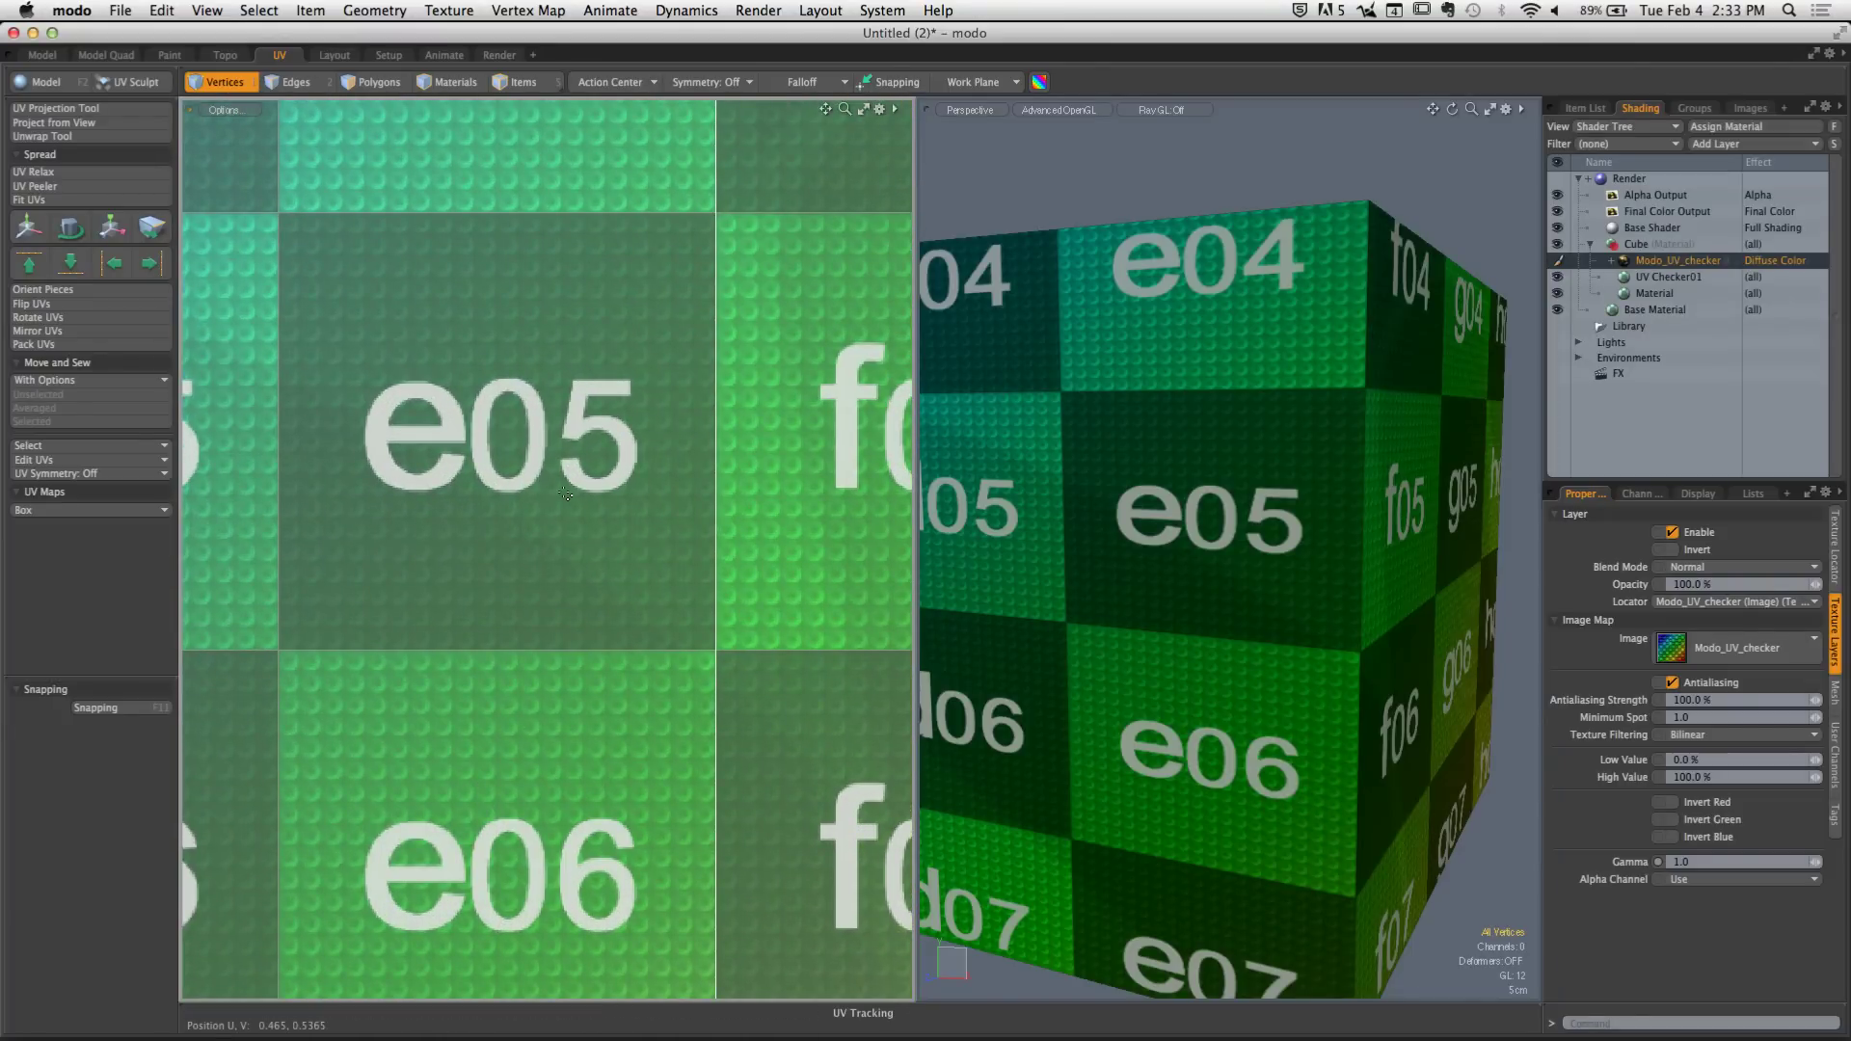
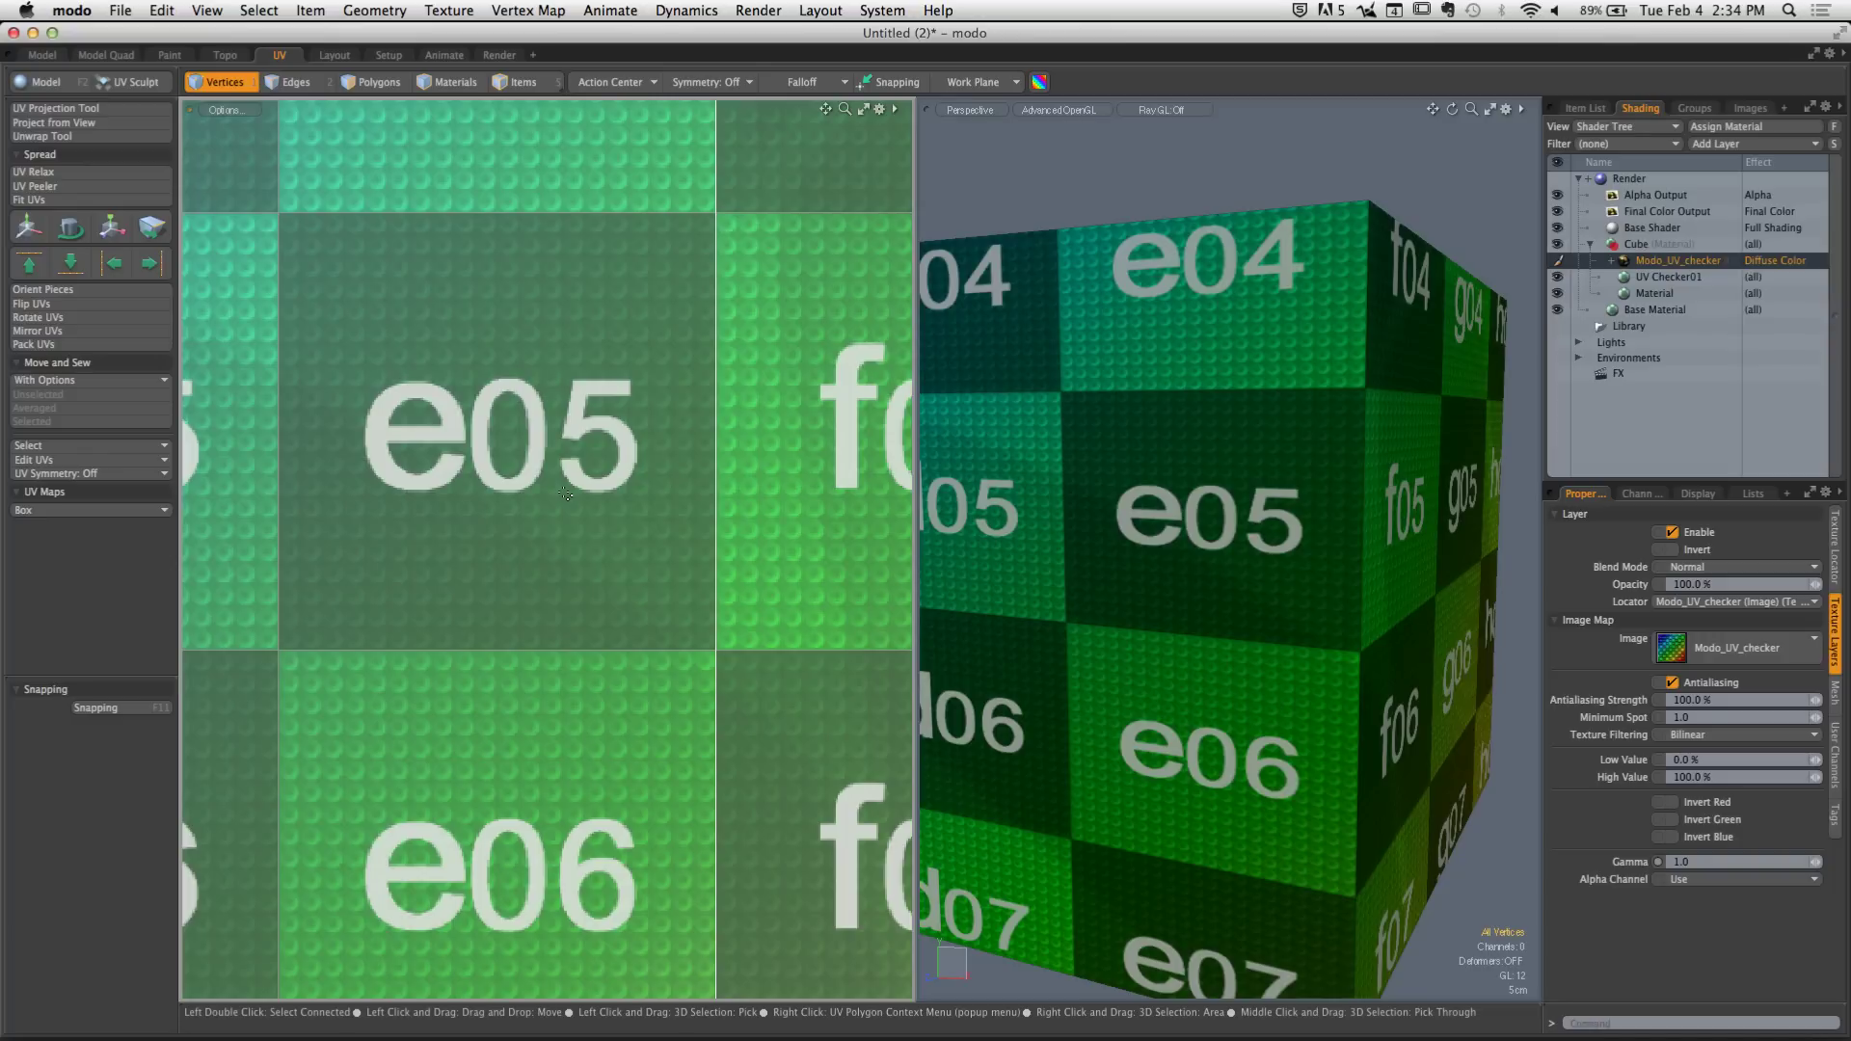
{"action": "key", "text": "a"}
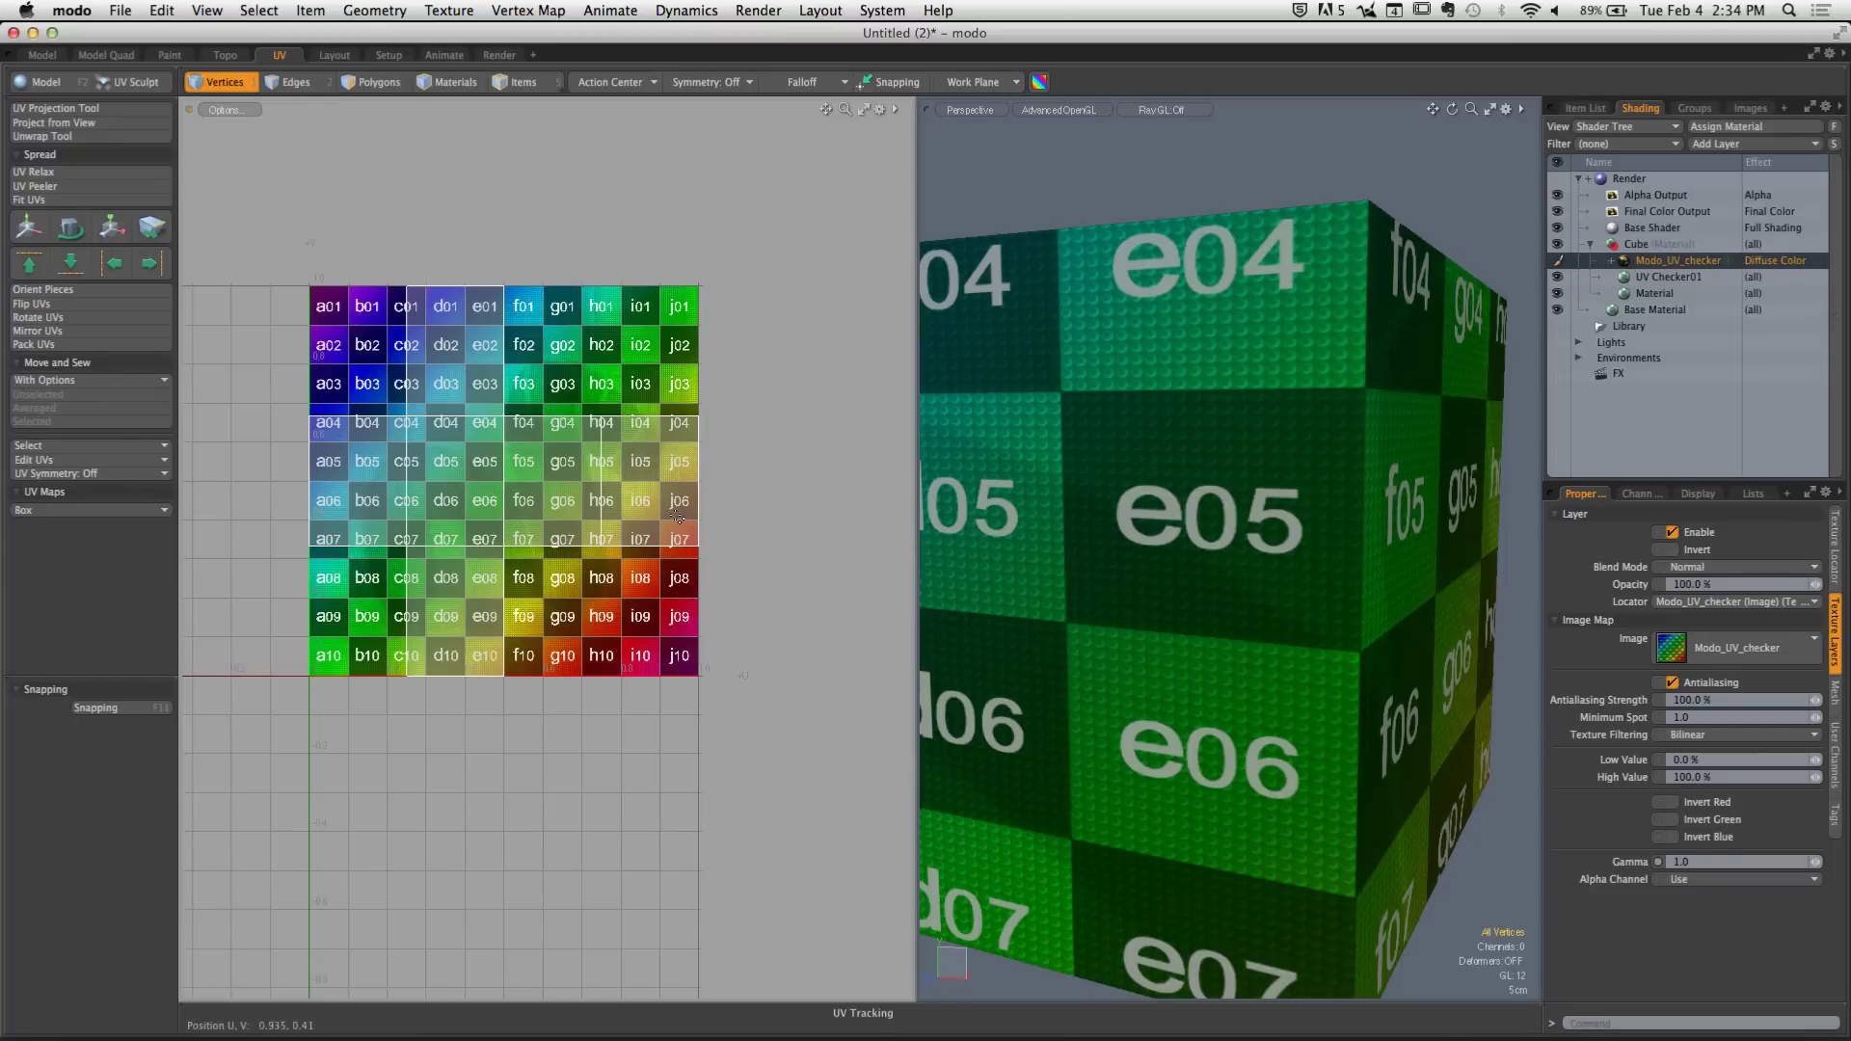
Move the upper edge of the cube's i04–j04 side up to the checker's first row in the UV map
{"action": "key", "text": "2"}
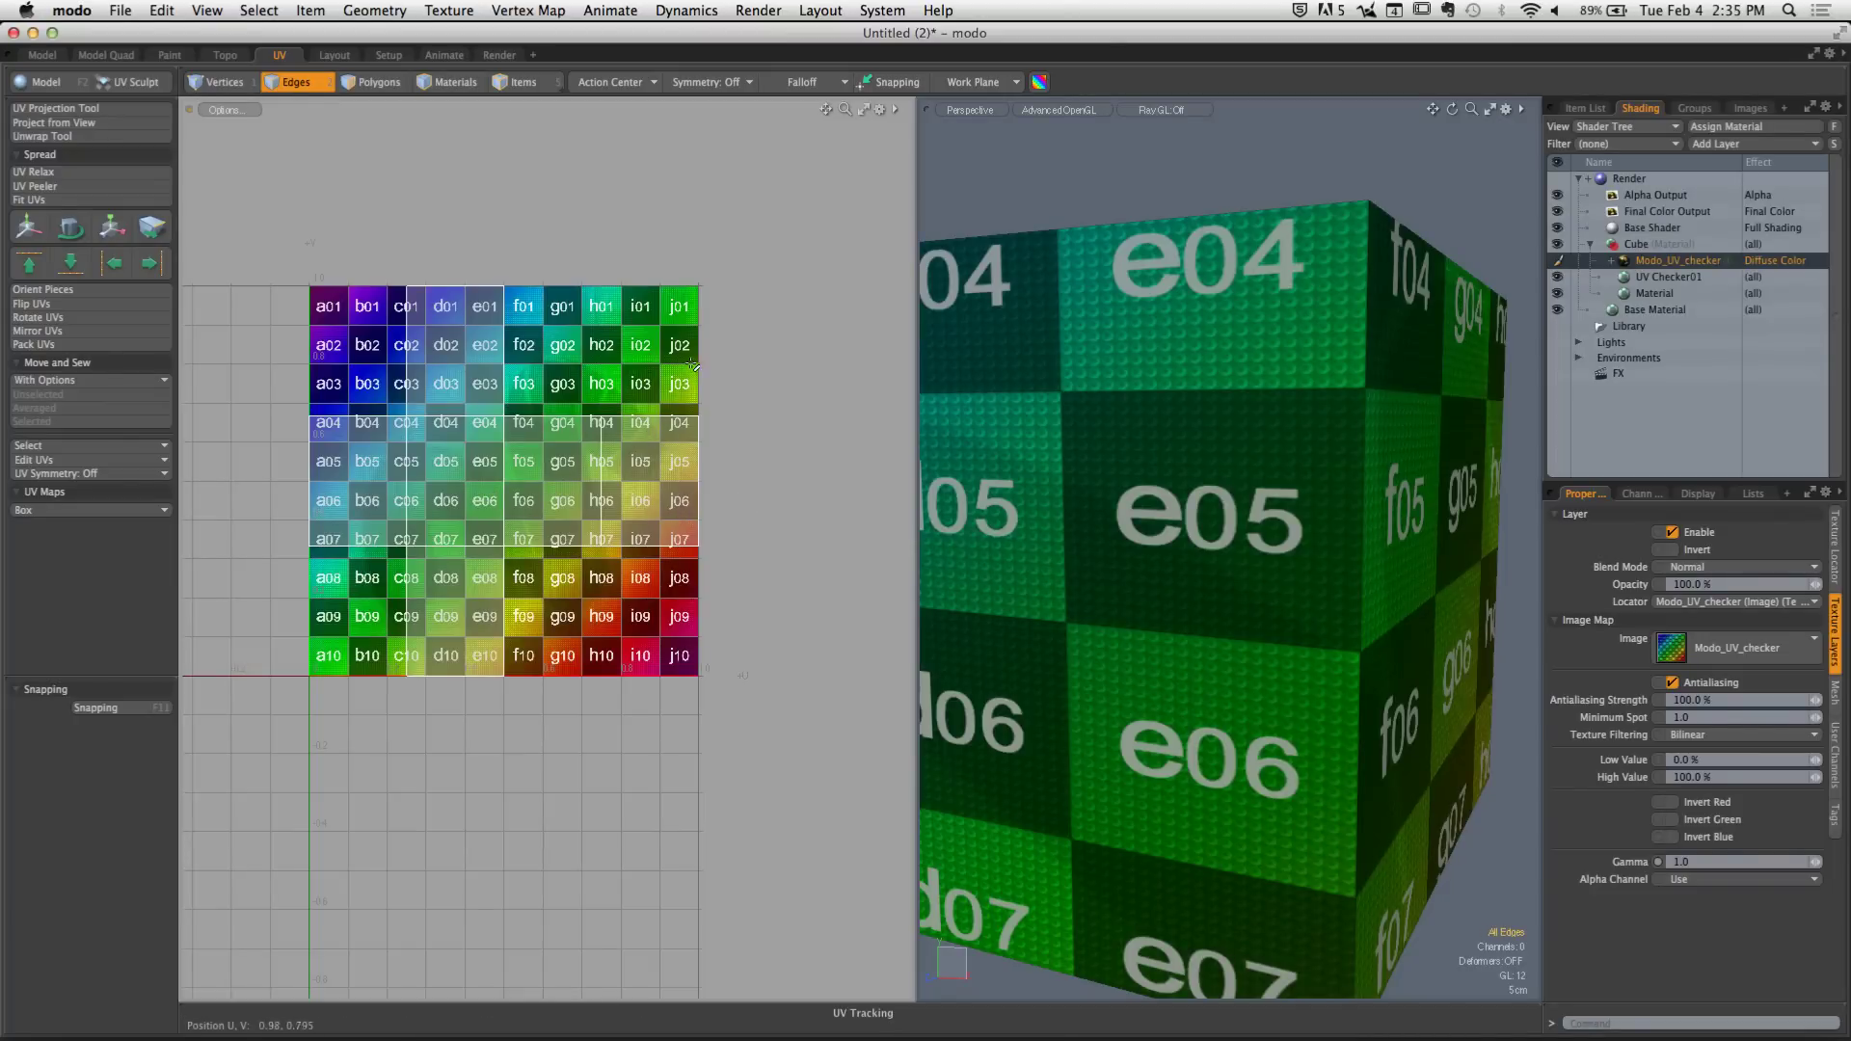
{"action": "left_click_drag", "start_coordinate": [1172, 452], "coordinate": [974, 515], "text": "alt"}
{"action": "left_click_drag", "start_coordinate": [1282, 521], "coordinate": [997, 492], "text": "ctrl+alt"}
{"action": "left_click_drag", "start_coordinate": [998, 492], "coordinate": [1030, 519], "text": "alt+shift"}
{"action": "key", "text": "w"}
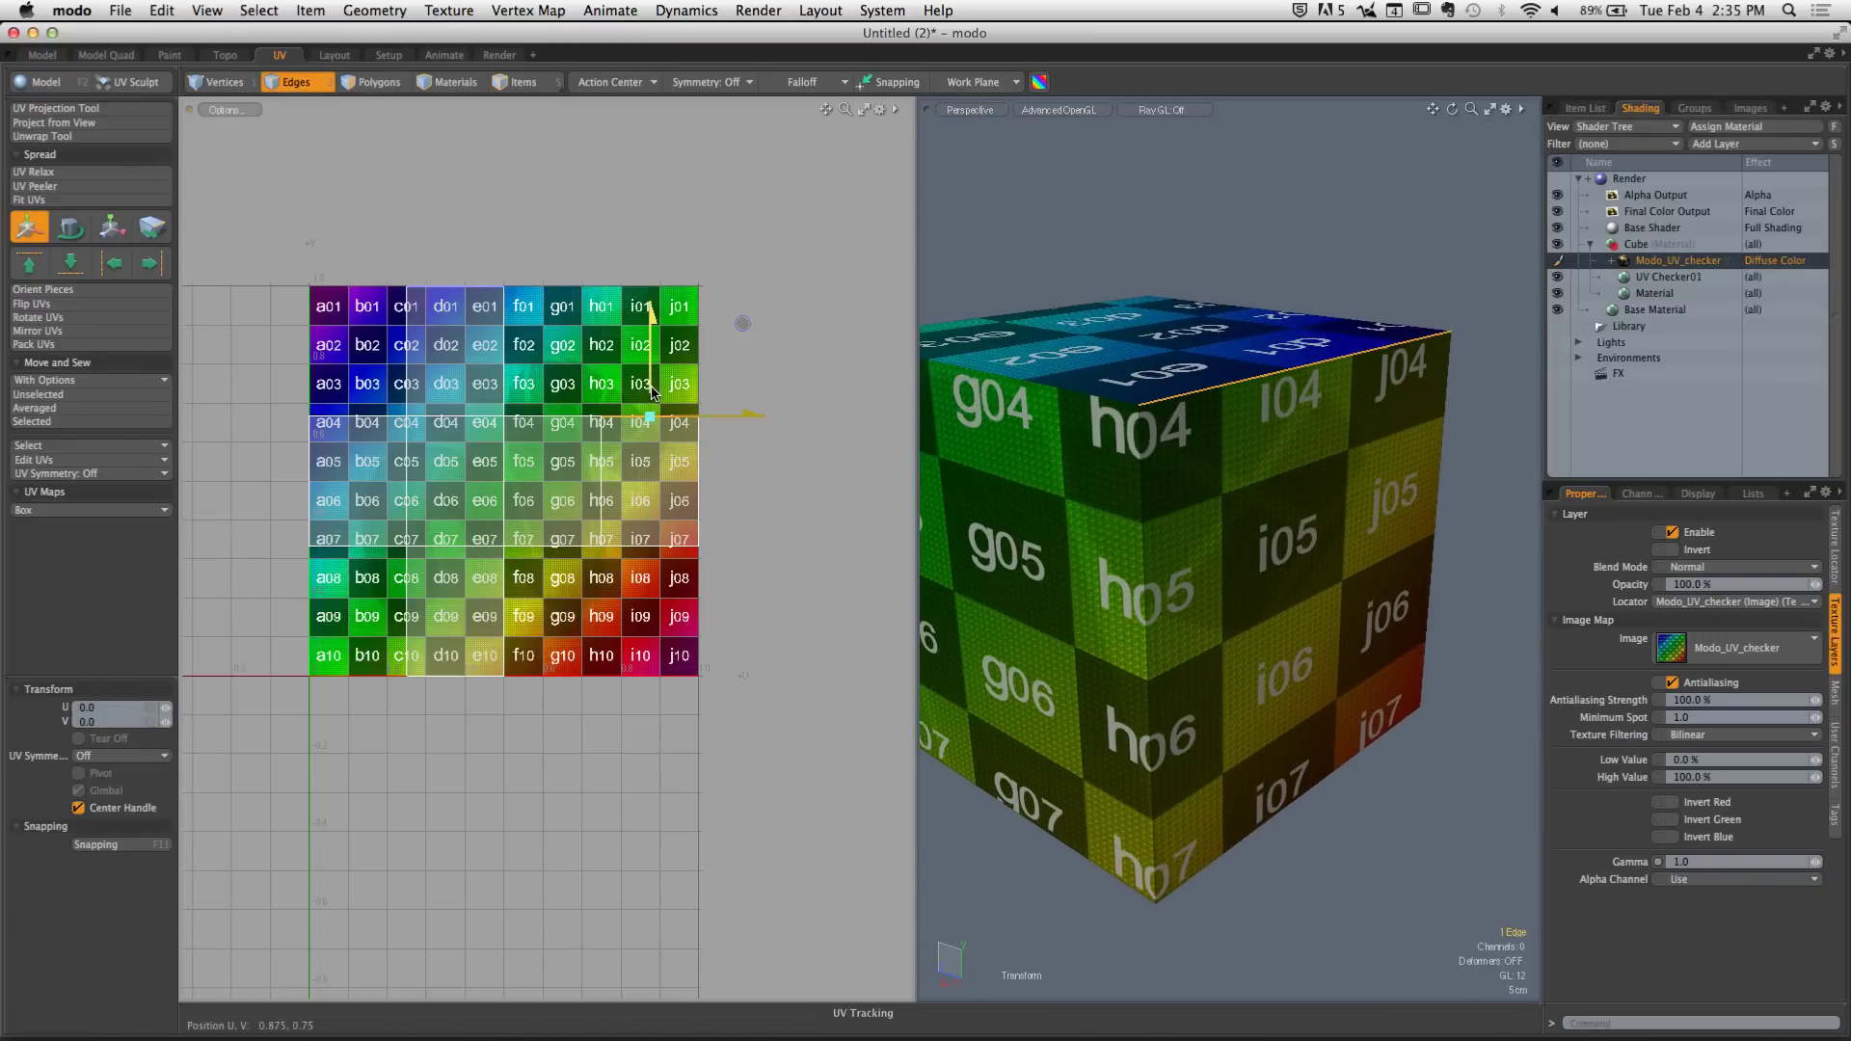
{"action": "left_click_drag", "start_coordinate": [744, 322], "coordinate": [742, 202]}
{"action": "key", "text": "q"}
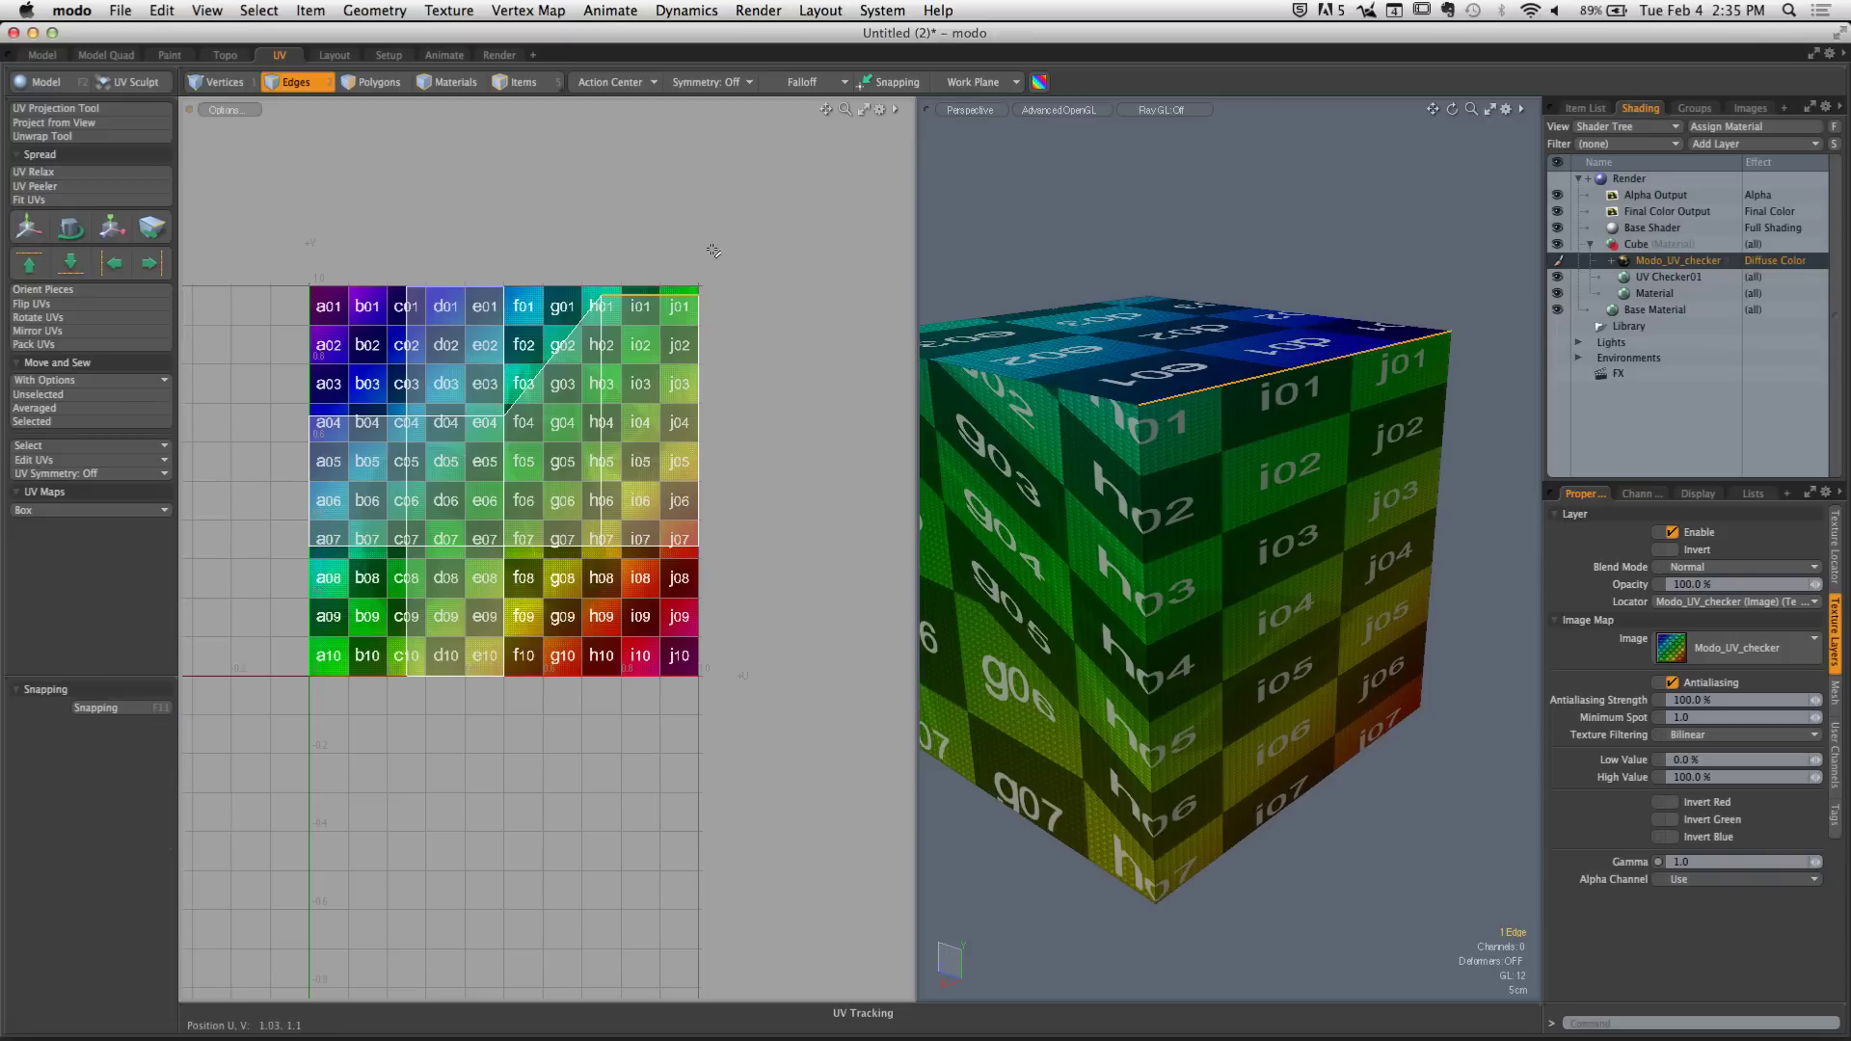
Select the cube face with the slanted UVs to examine its distorted checker, and clear the polygon selection
{"action": "left_click_drag", "start_coordinate": [1148, 564], "coordinate": [1189, 549], "text": "ctrl+alt"}
{"action": "key", "text": "3"}
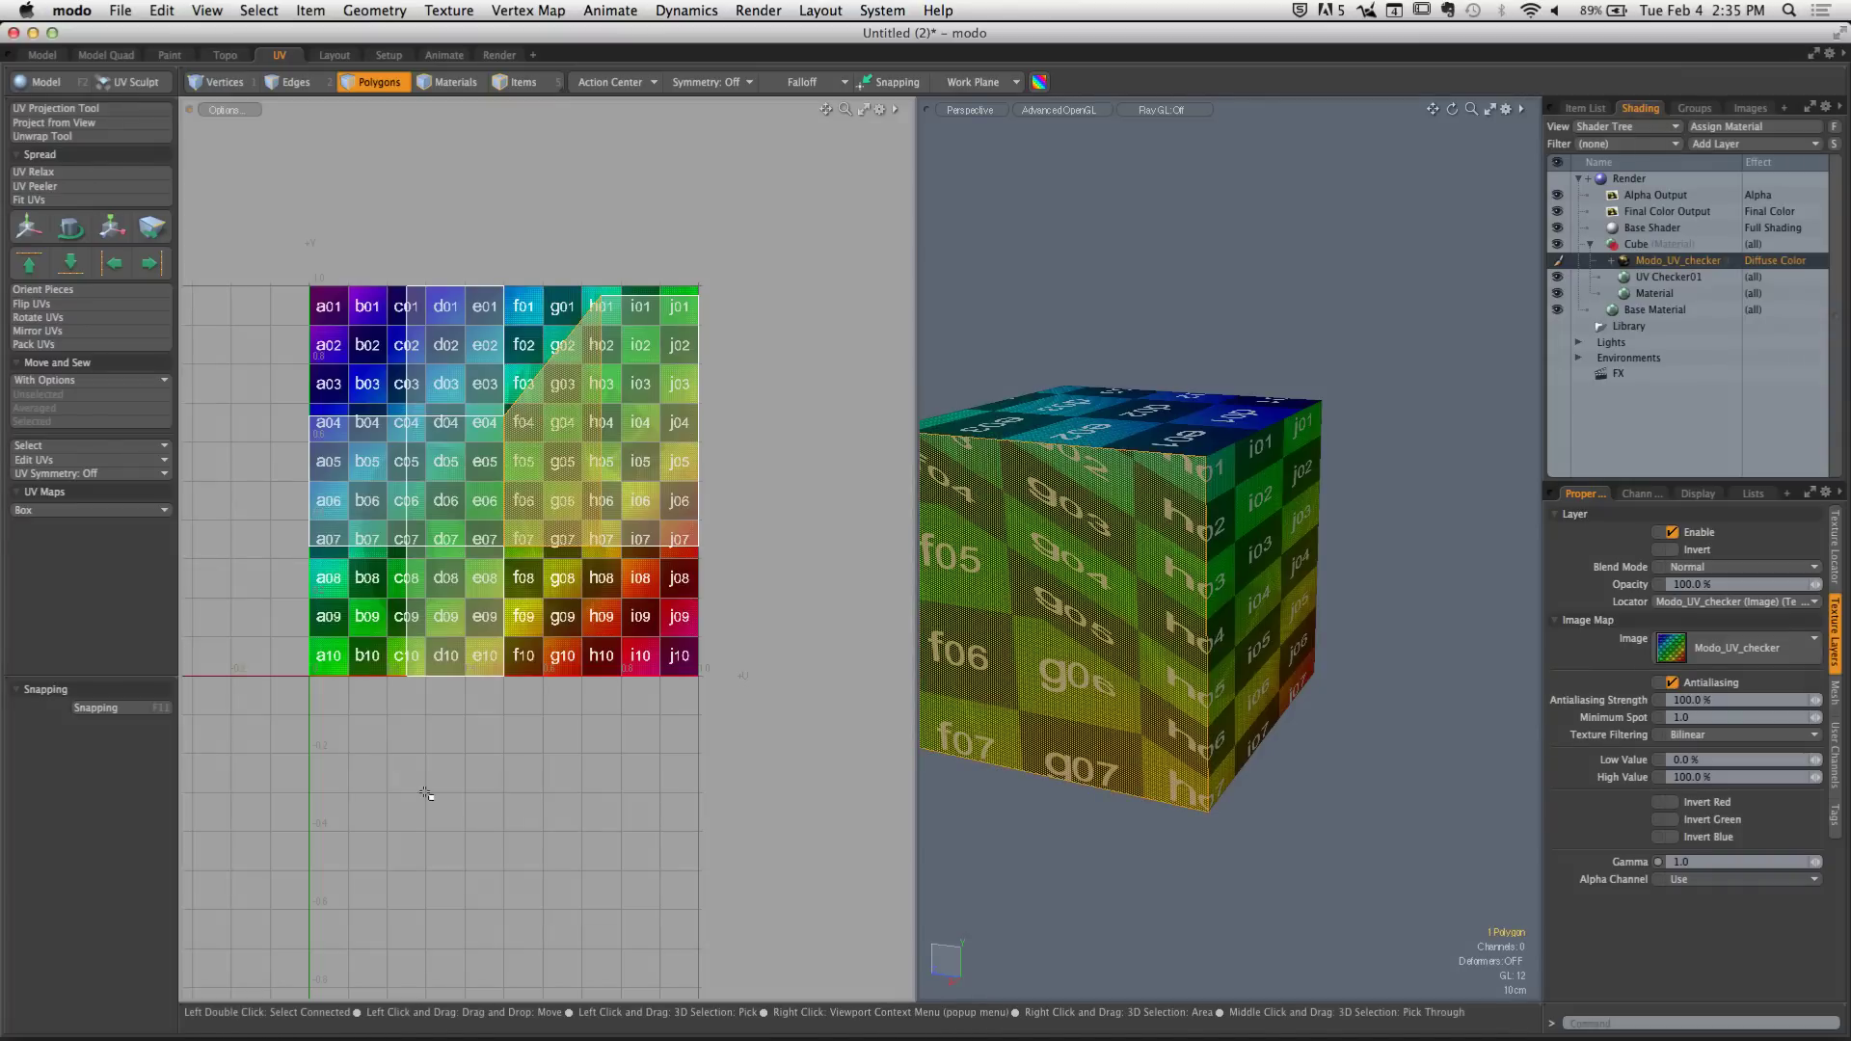
{"action": "key", "text": "1"}
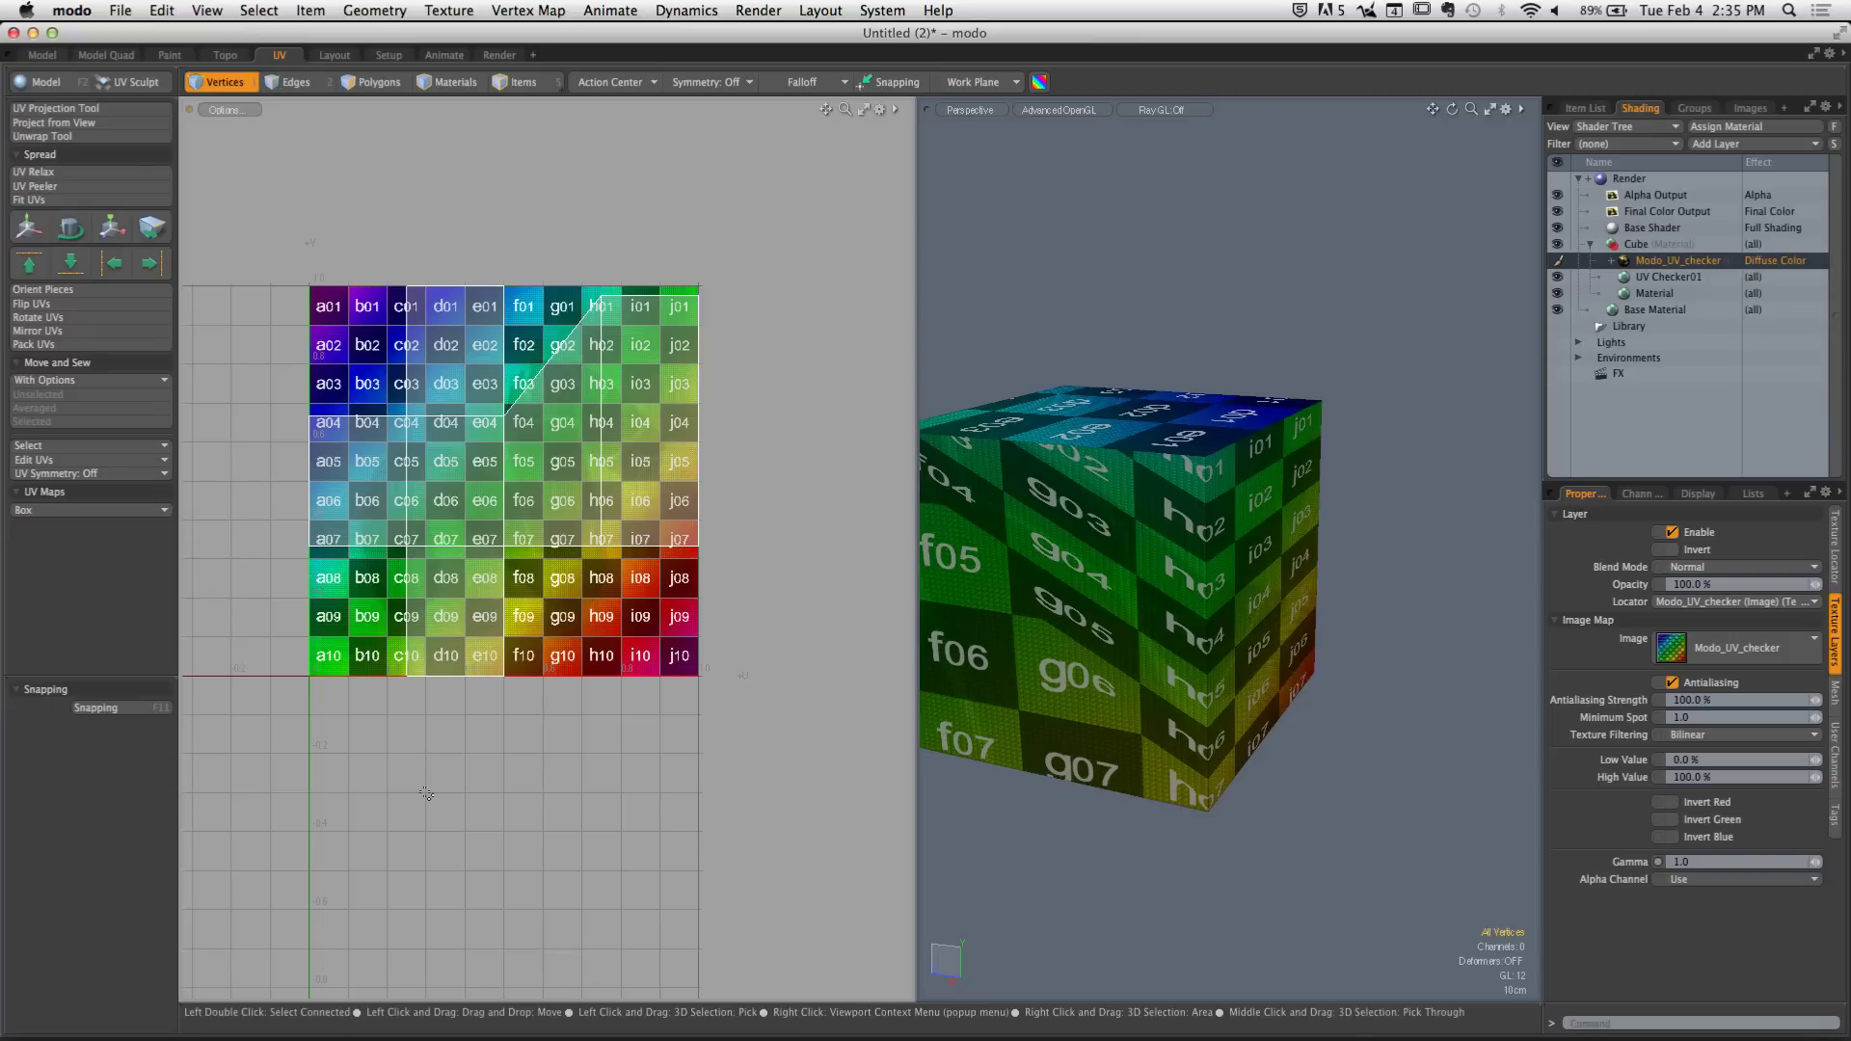
{"action": "left_click", "coordinate": [376, 86]}
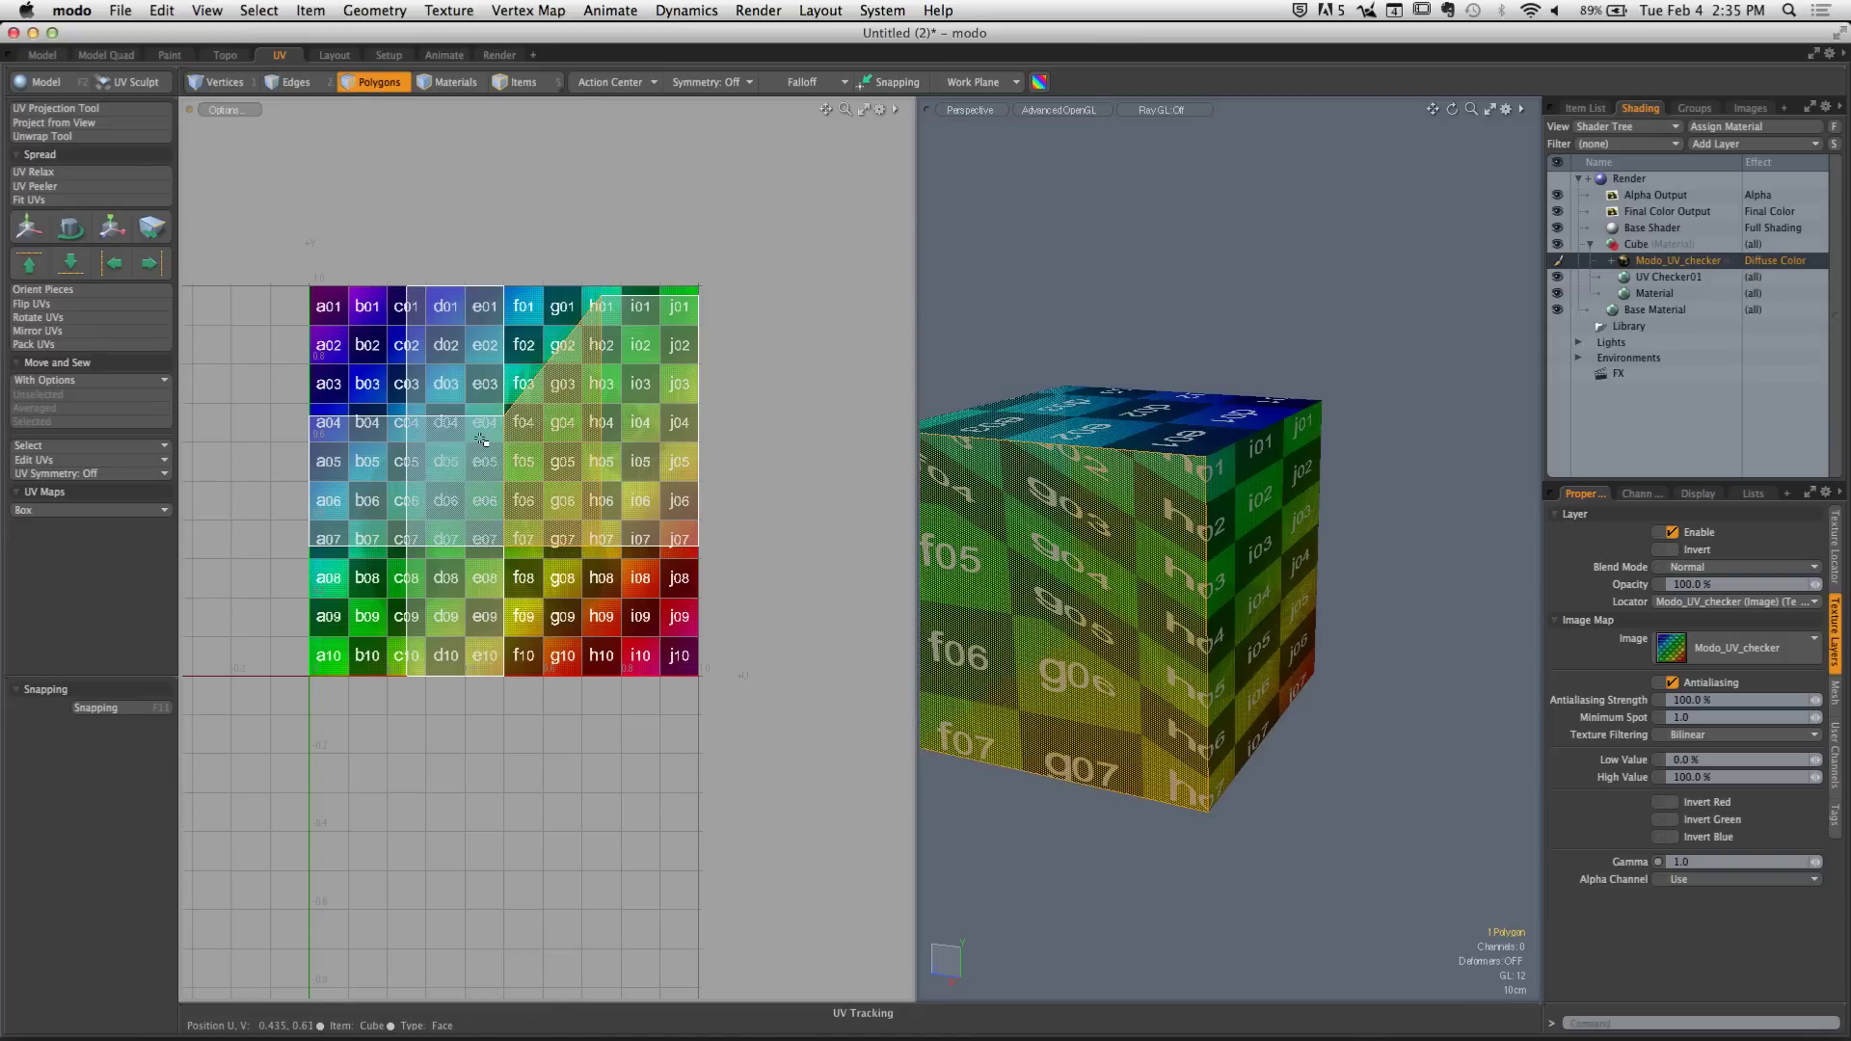
{"action": "left_click", "coordinate": [582, 273]}
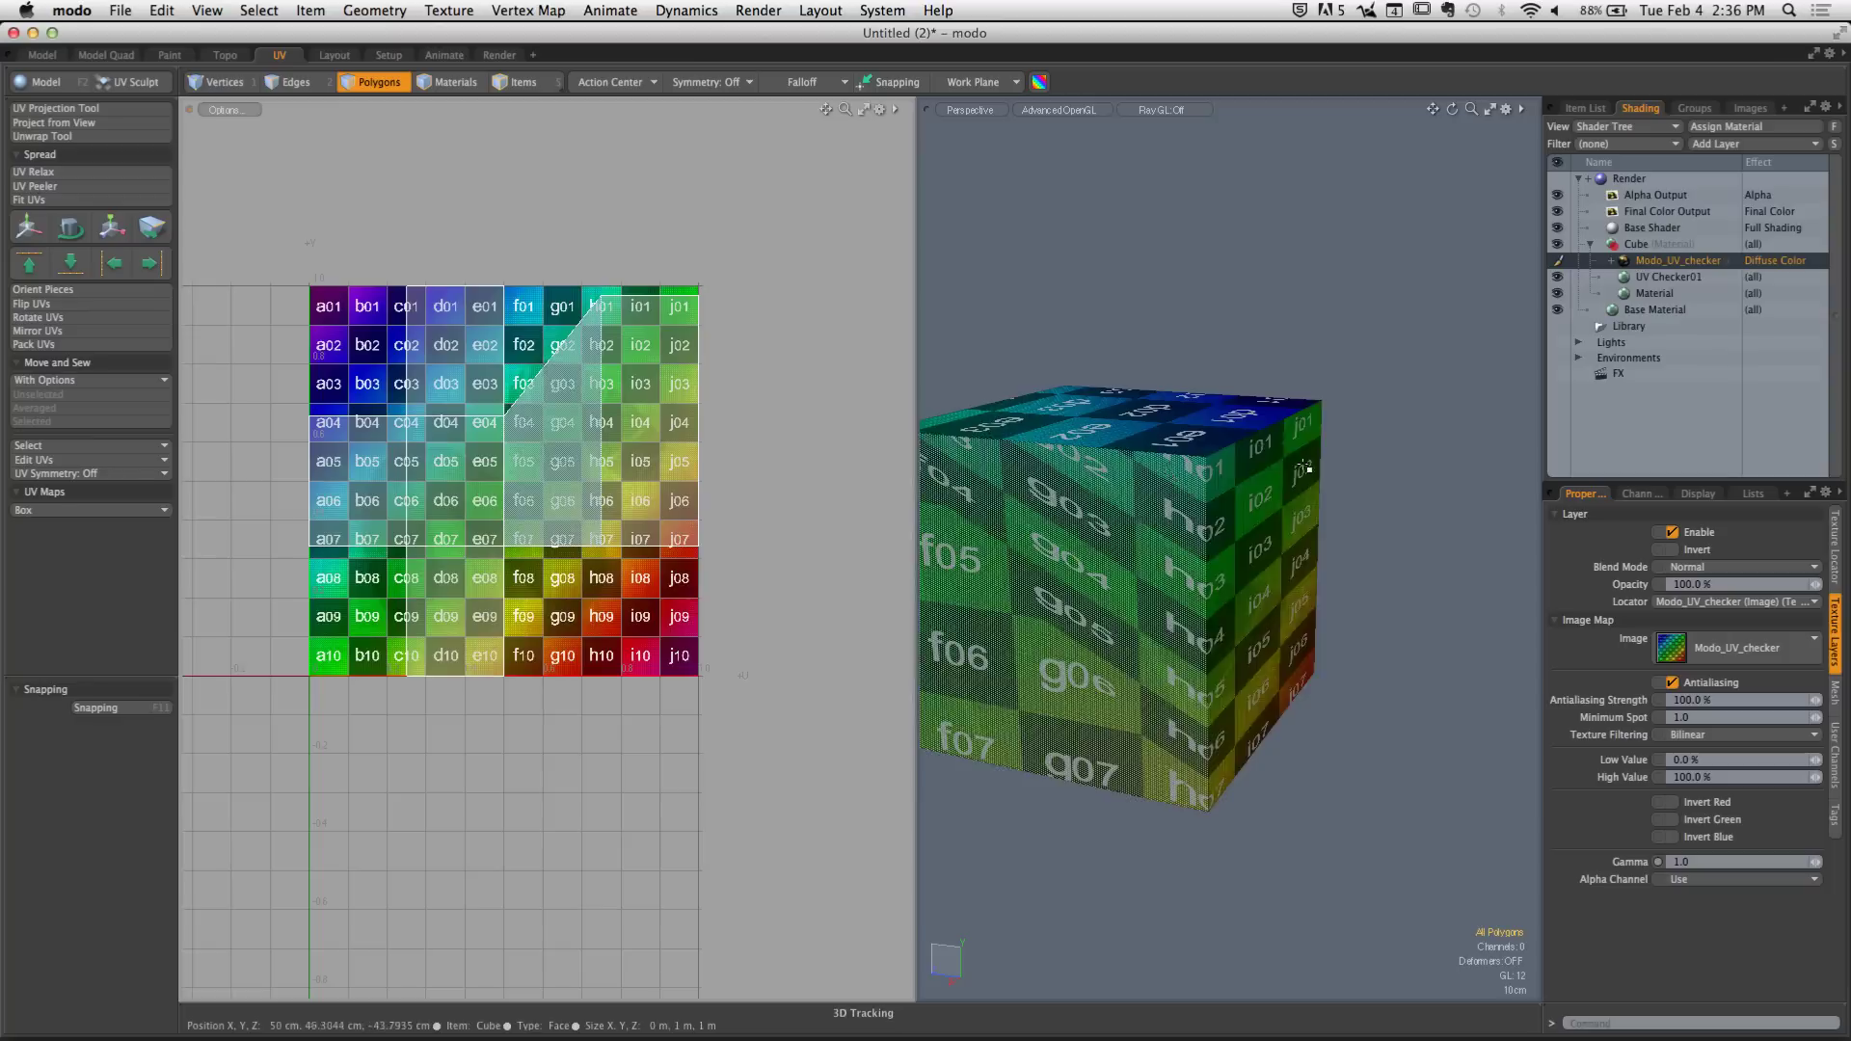
Delete all of the cube's UVs from the Box UV map
{"action": "left_click", "coordinate": [1753, 493]}
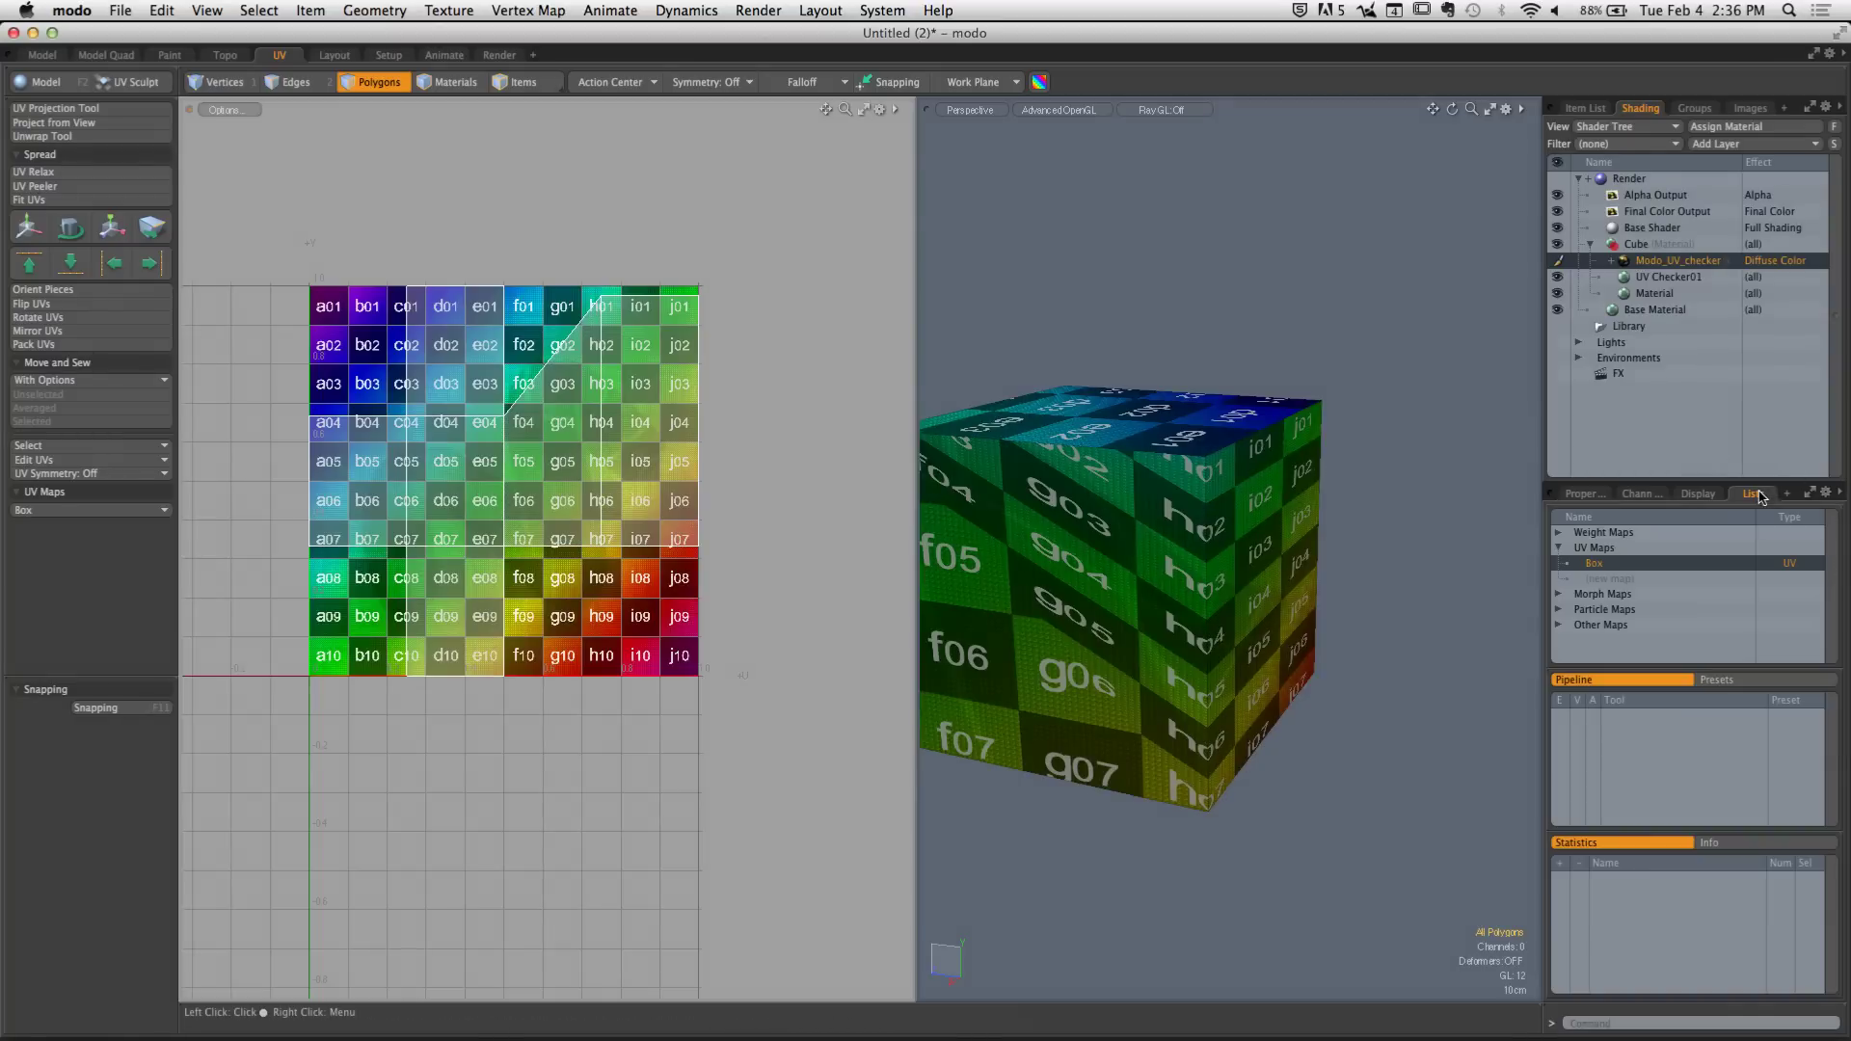
{"action": "right_click", "coordinate": [1605, 566]}
{"action": "left_click", "coordinate": [1605, 617]}
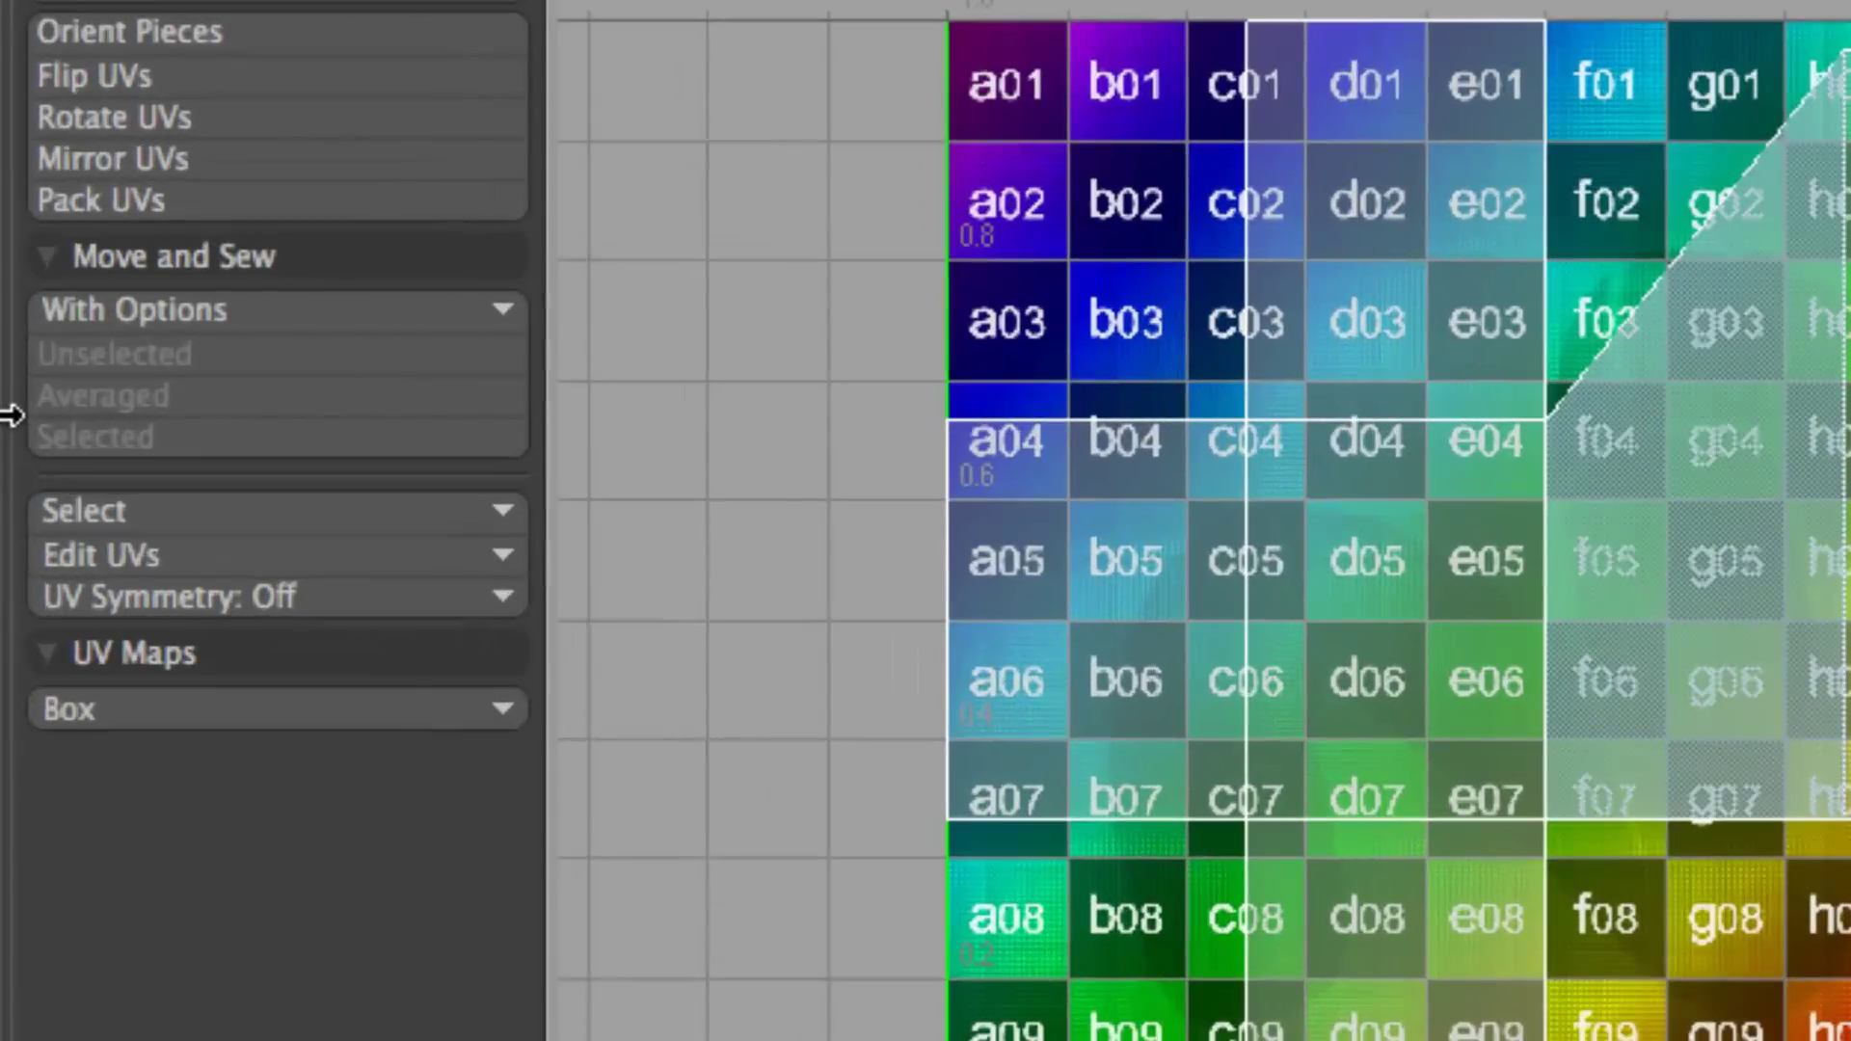
{"action": "left_click", "coordinate": [172, 554]}
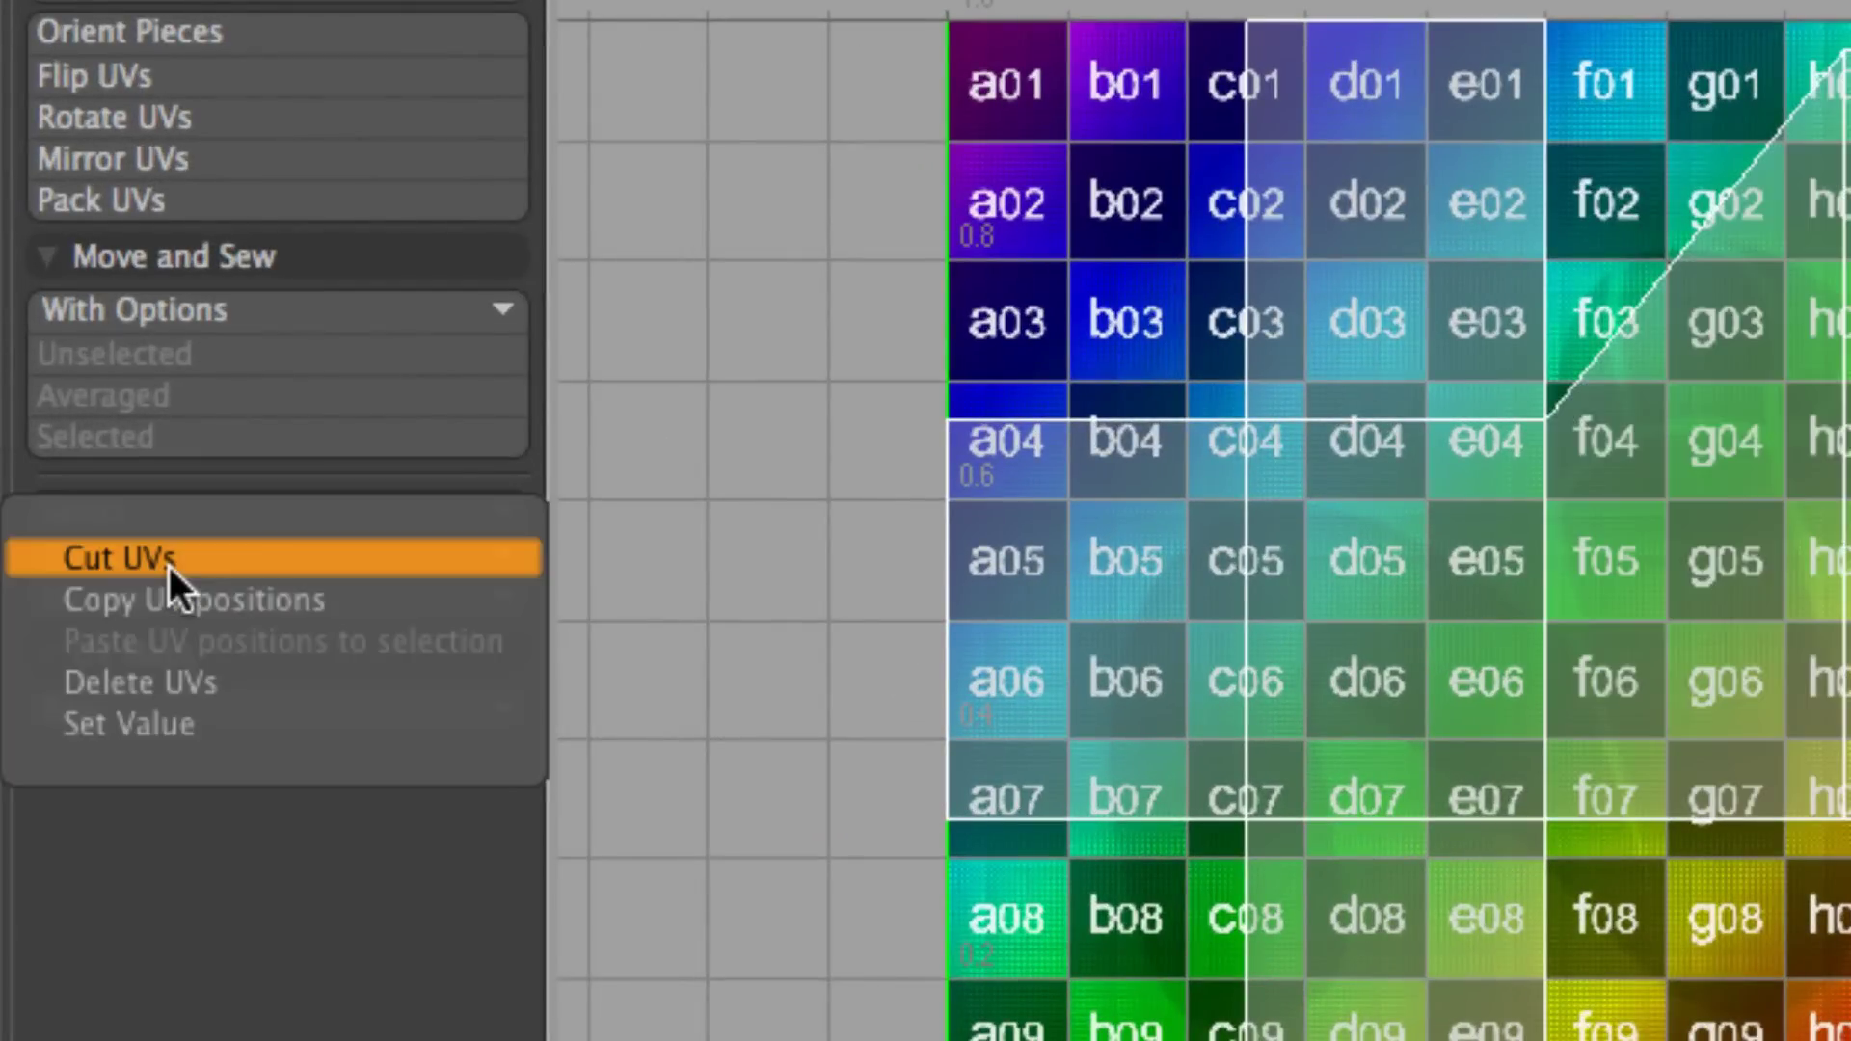
{"action": "left_click", "coordinate": [237, 682]}
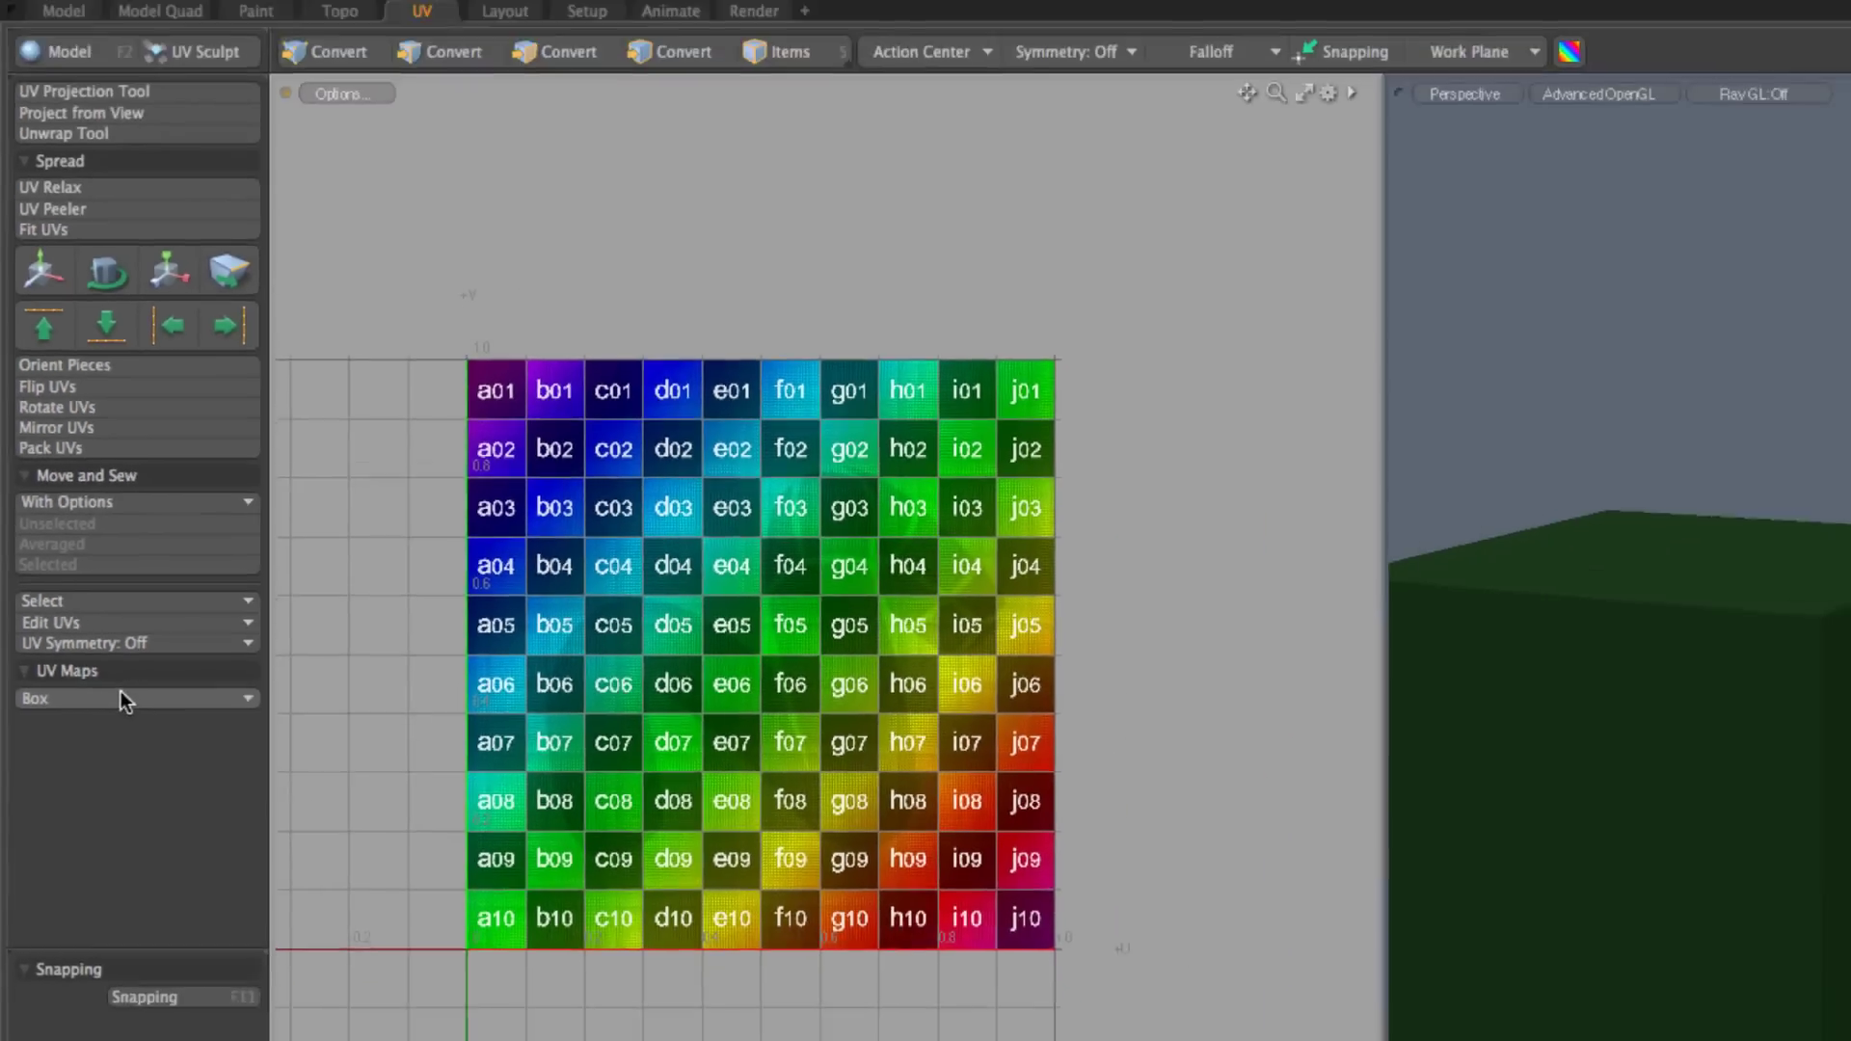
Return to polygon selection and turn off the backdrop image in the UV viewport
{"action": "key", "text": "3"}
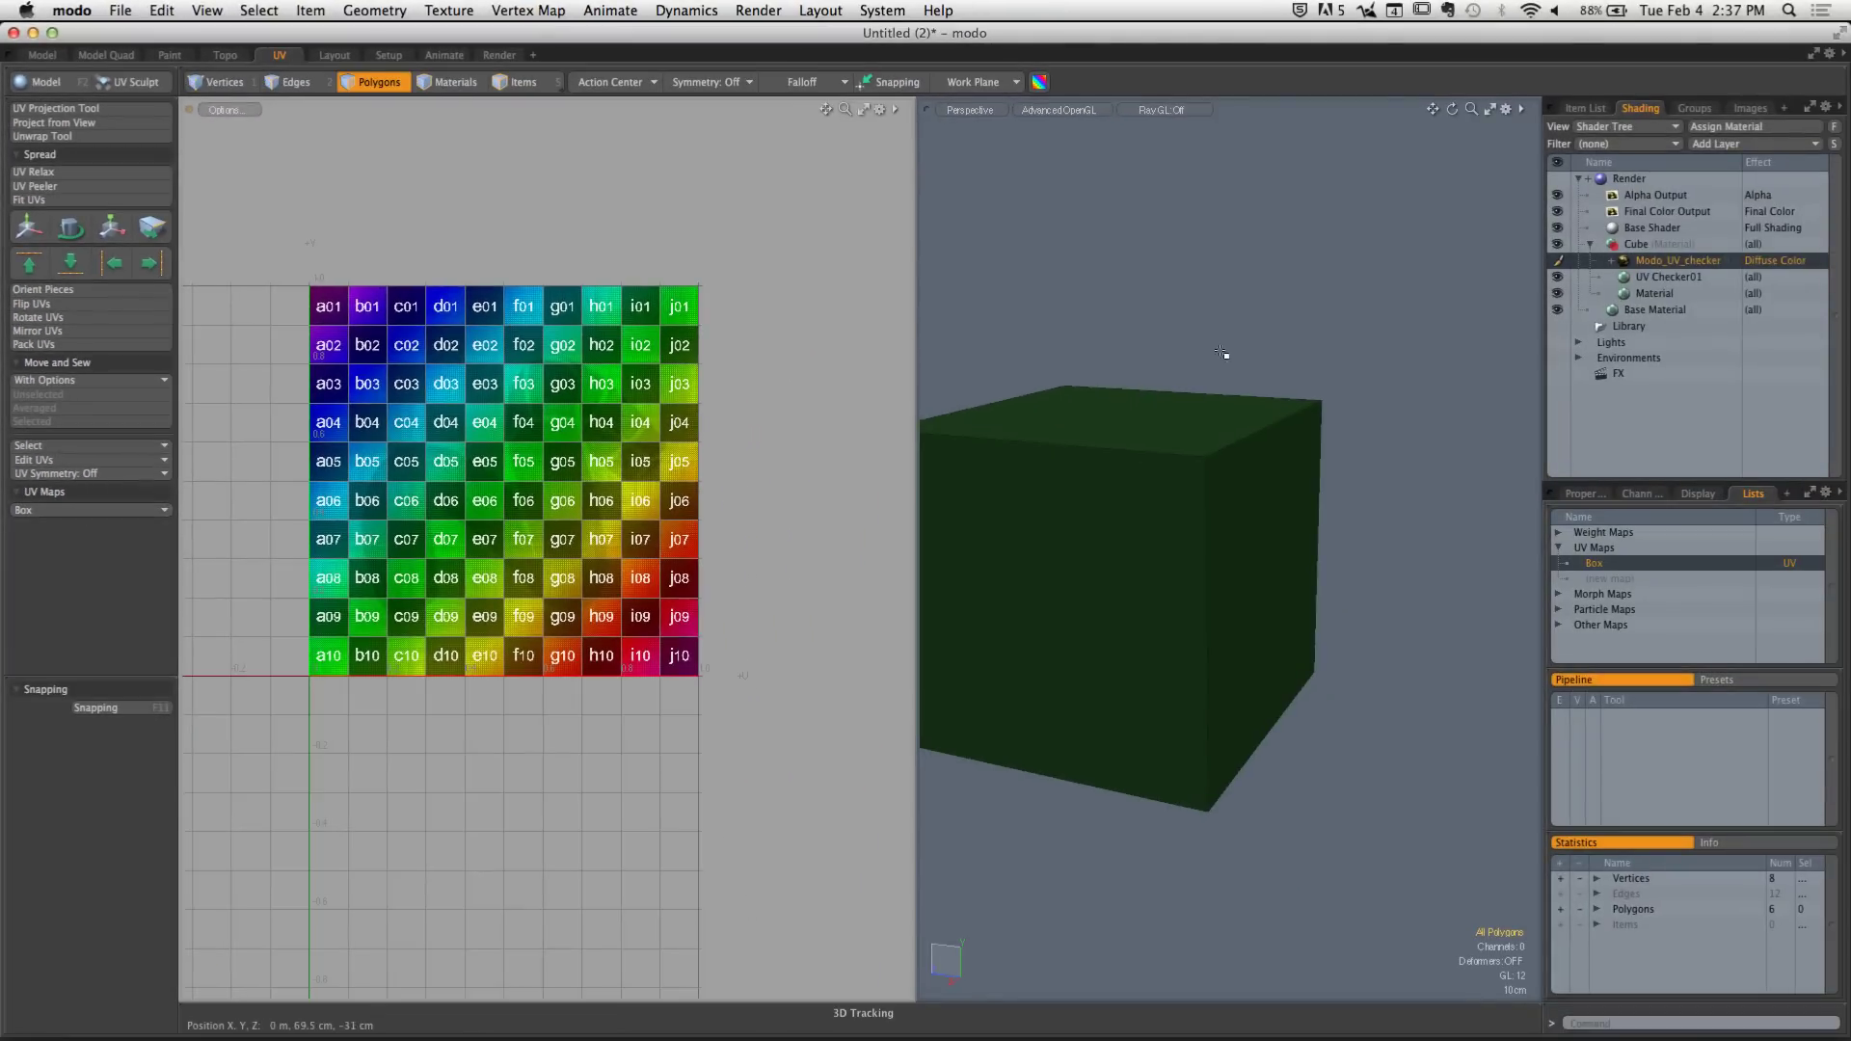
{"action": "left_click_drag", "start_coordinate": [1188, 405], "coordinate": [1218, 430], "text": "alt"}
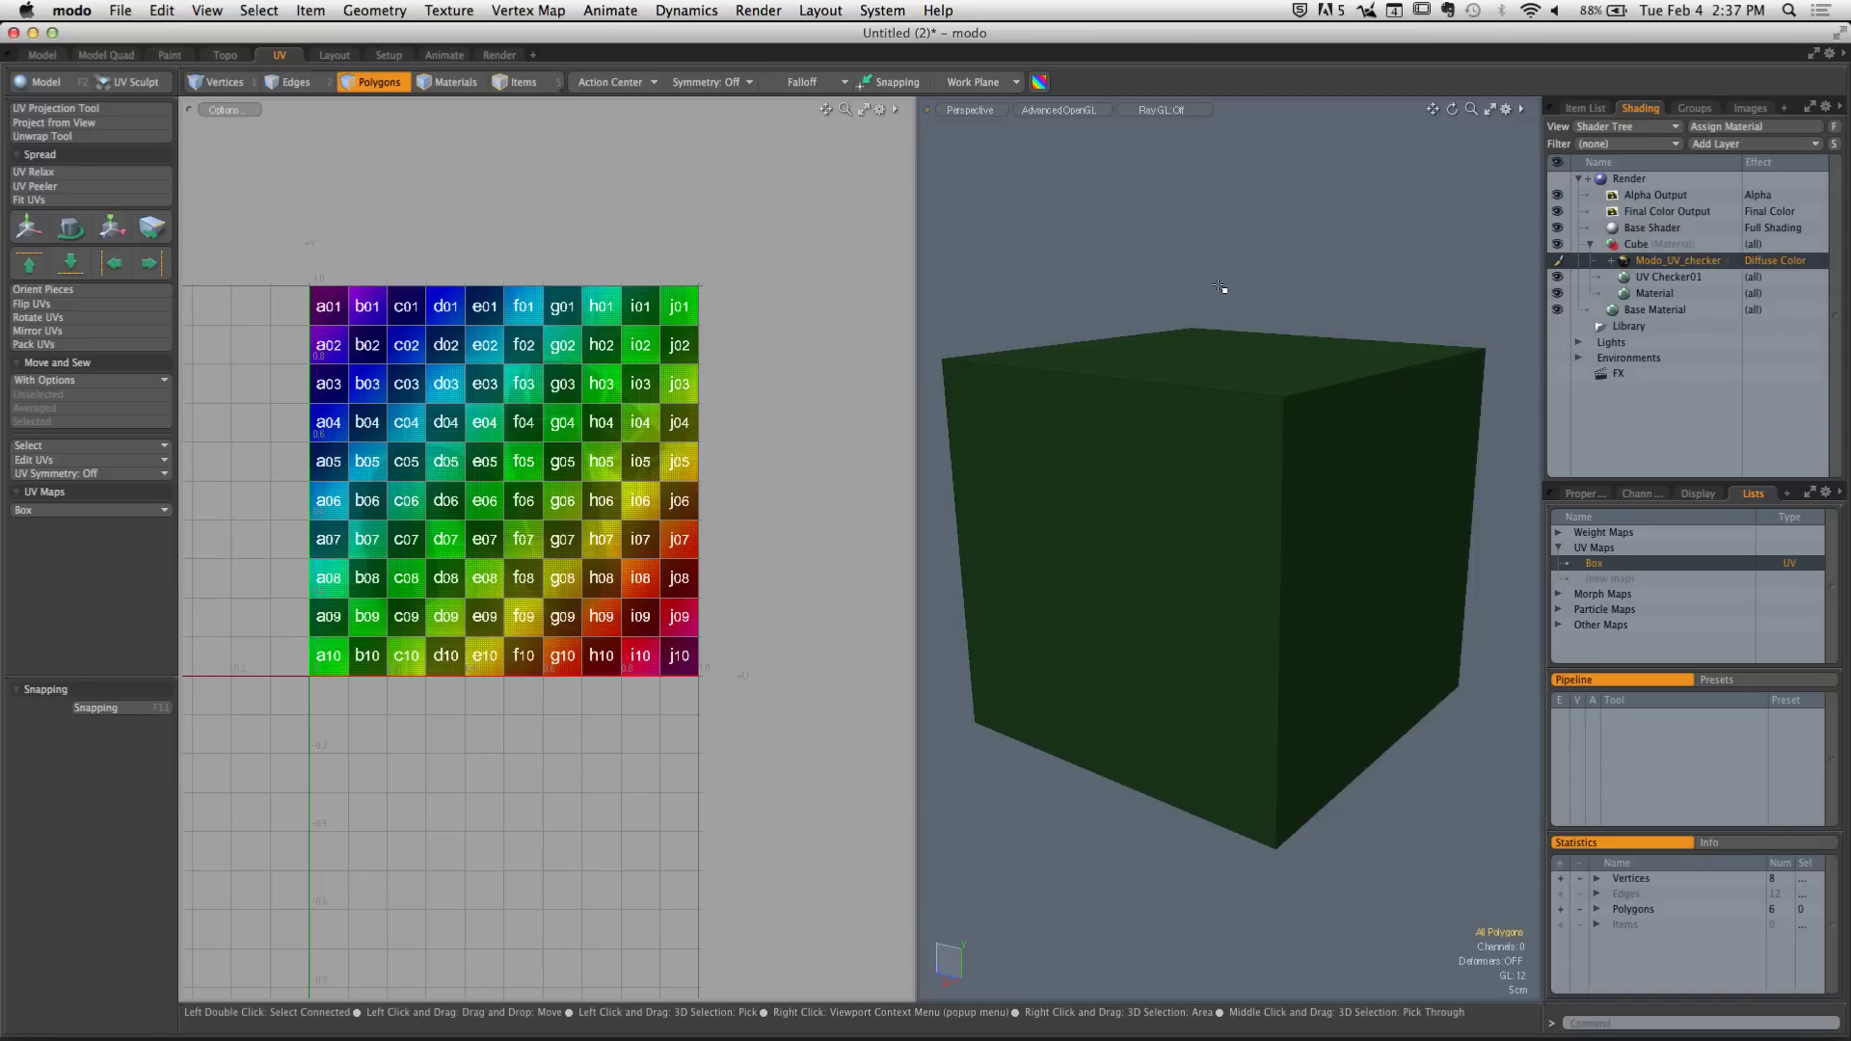
{"action": "left_click", "coordinate": [877, 111]}
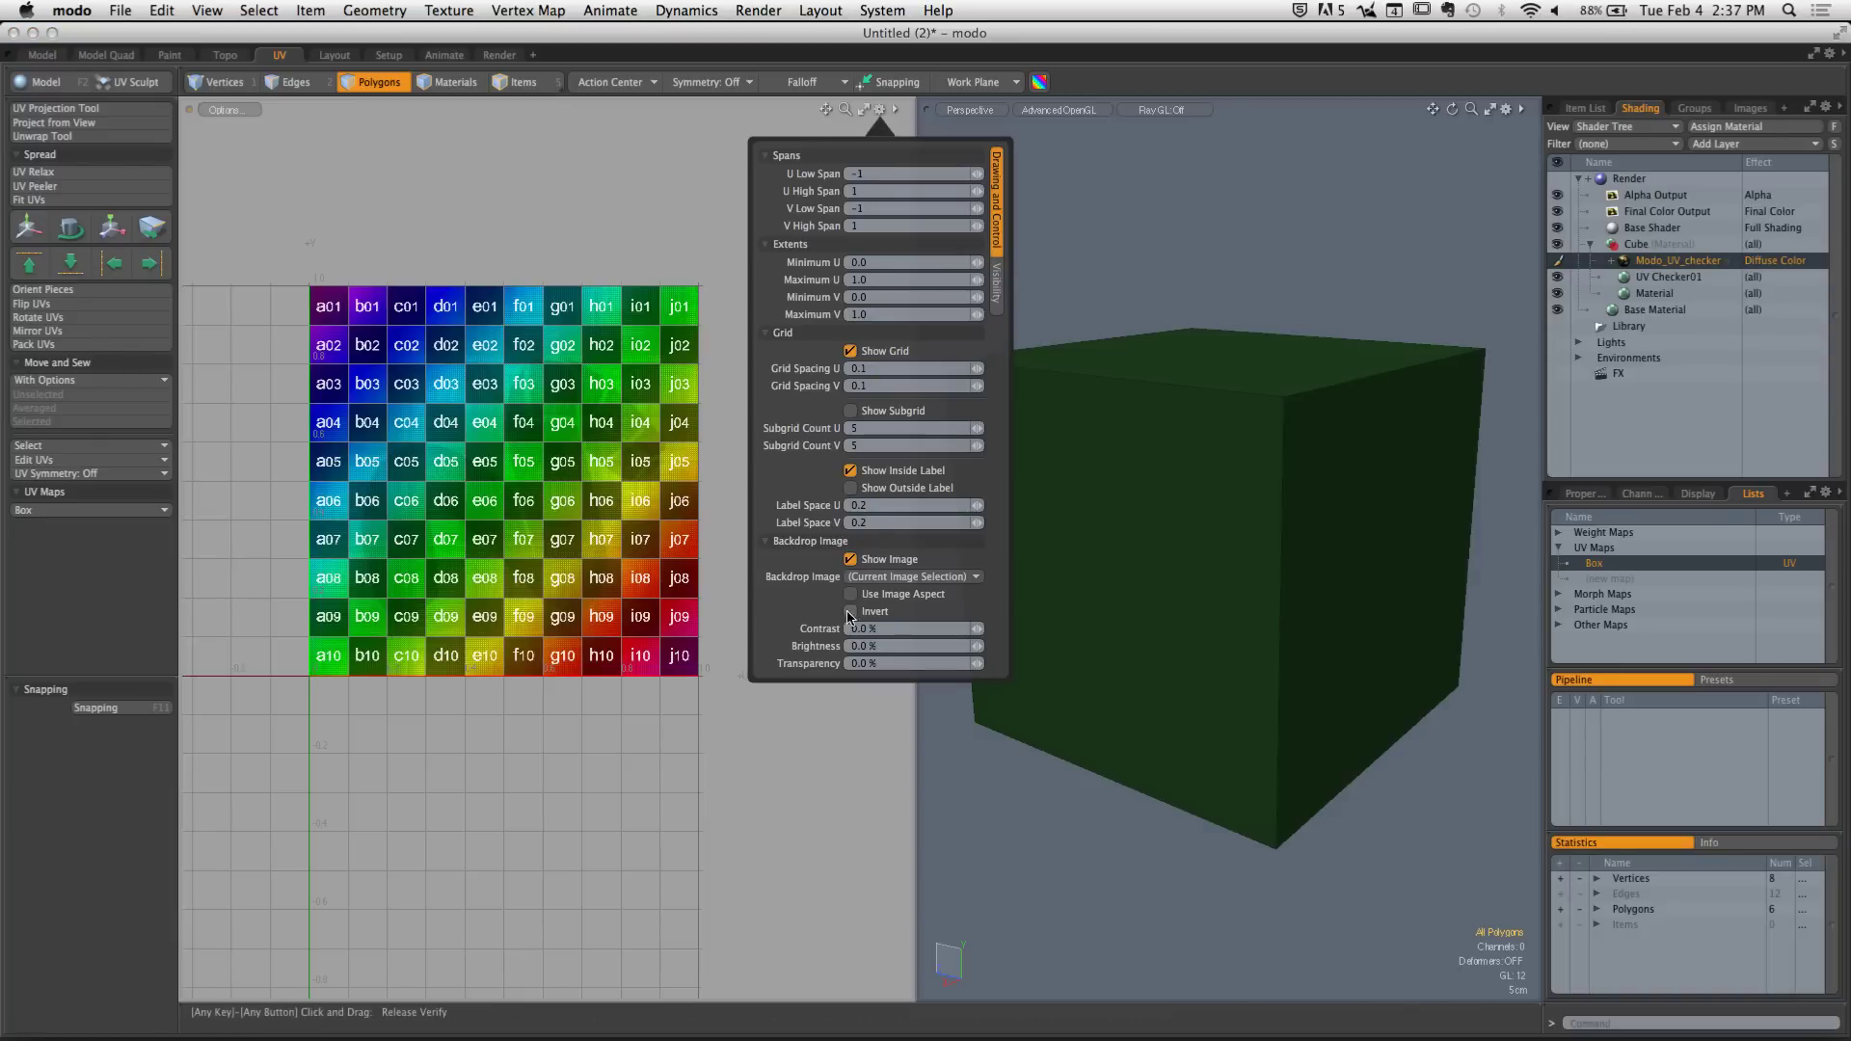
{"action": "left_click", "coordinate": [879, 561]}
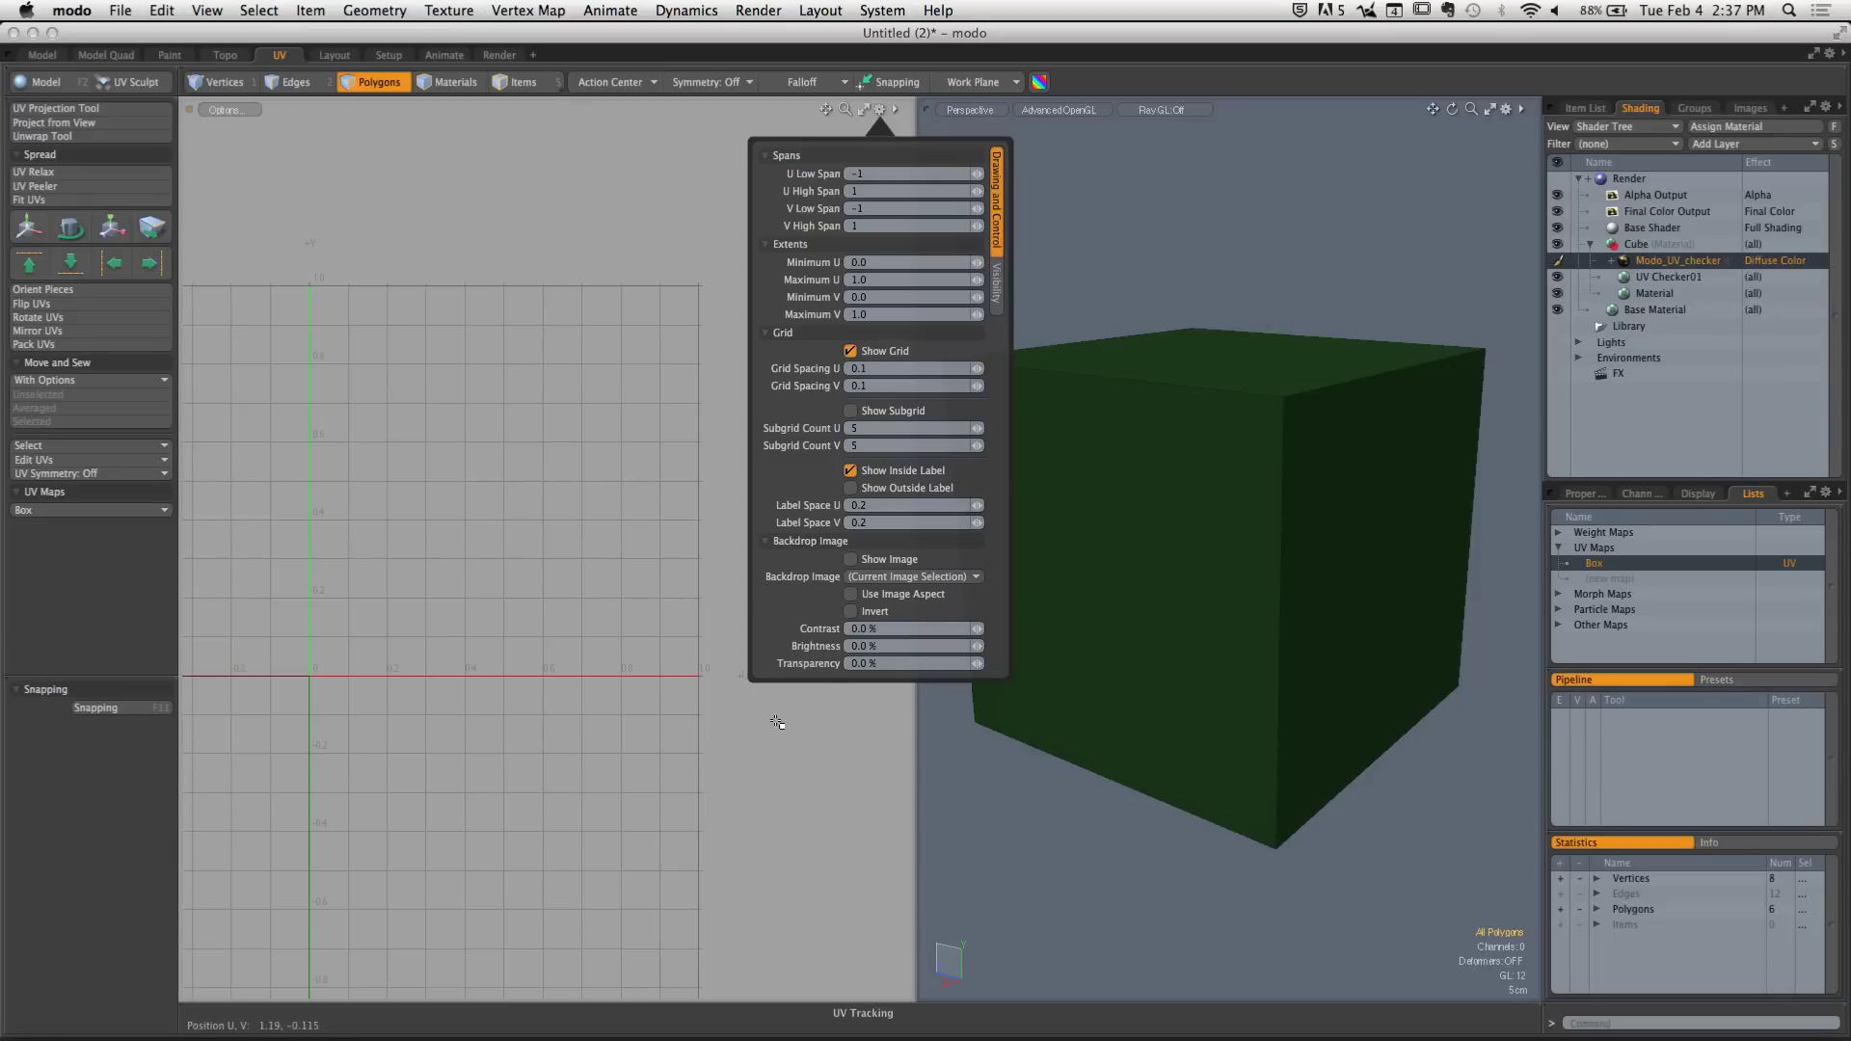
Turn the backdrop image back on in the UV viewport
{"action": "left_click", "coordinate": [850, 559]}
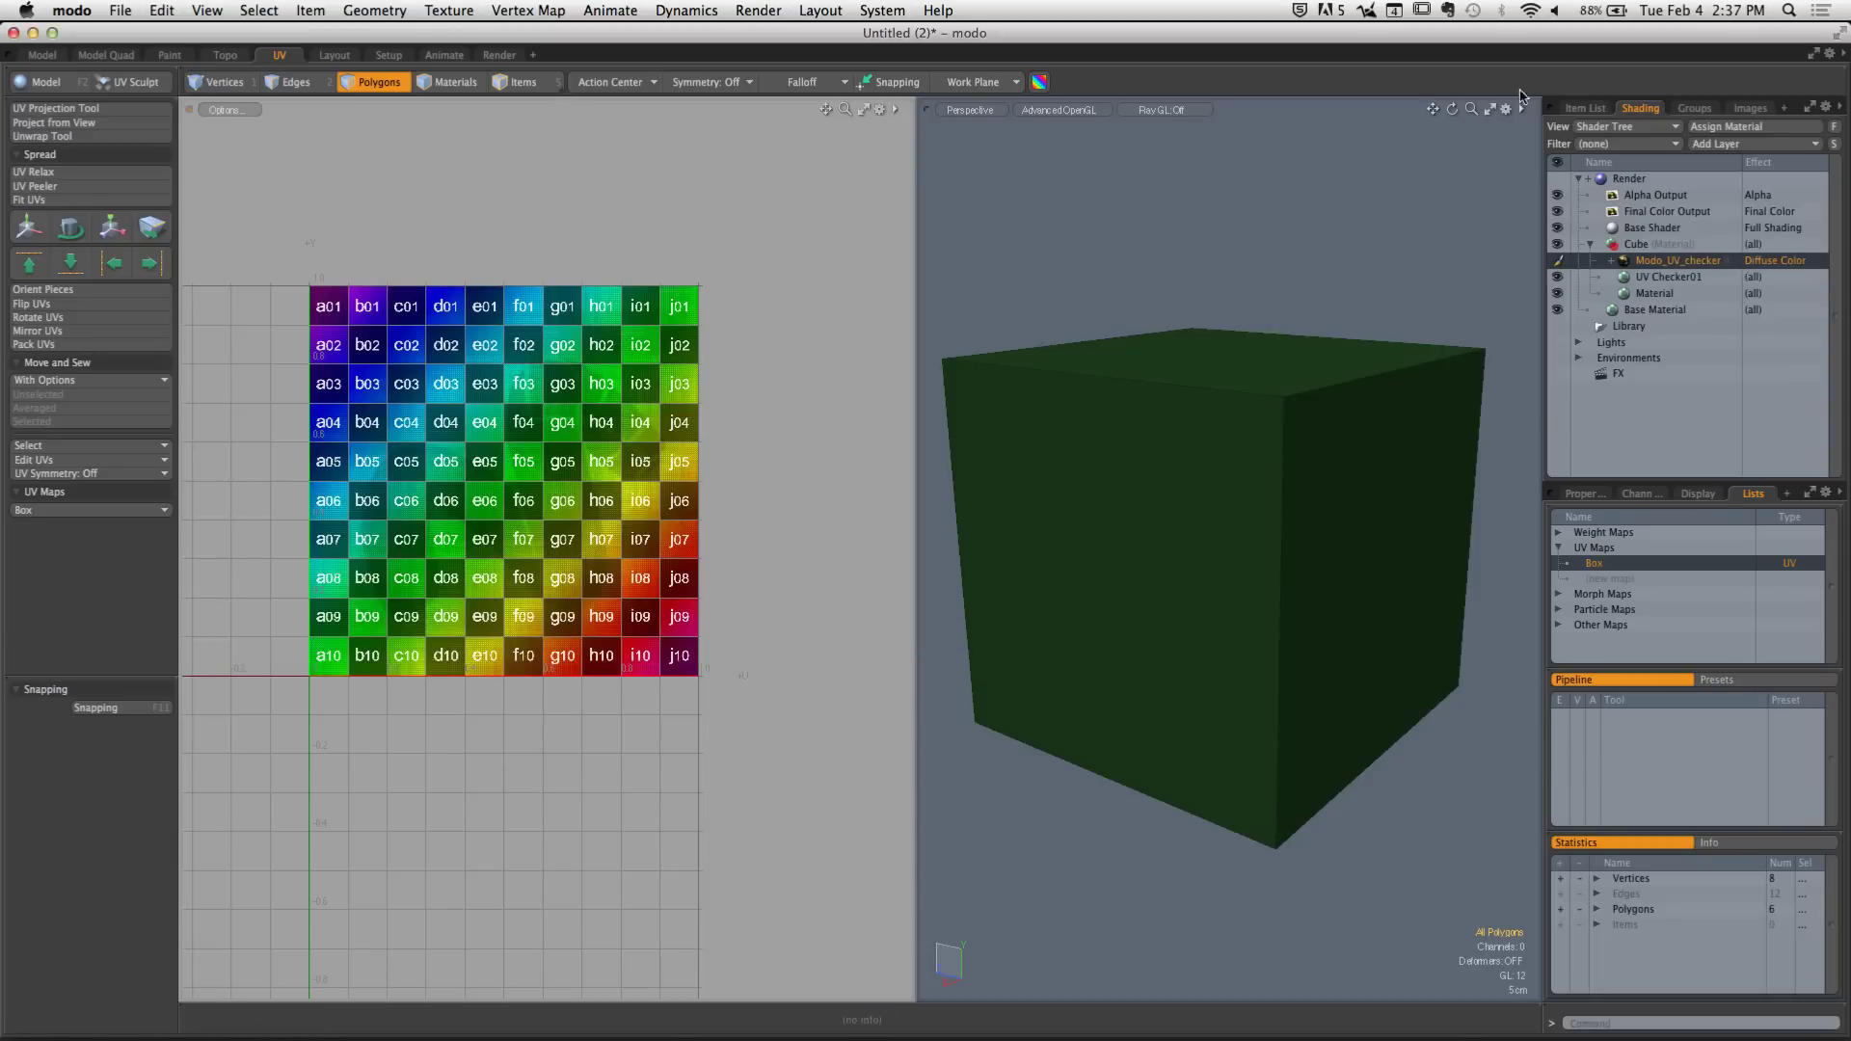
{"action": "left_click", "coordinate": [1637, 144]}
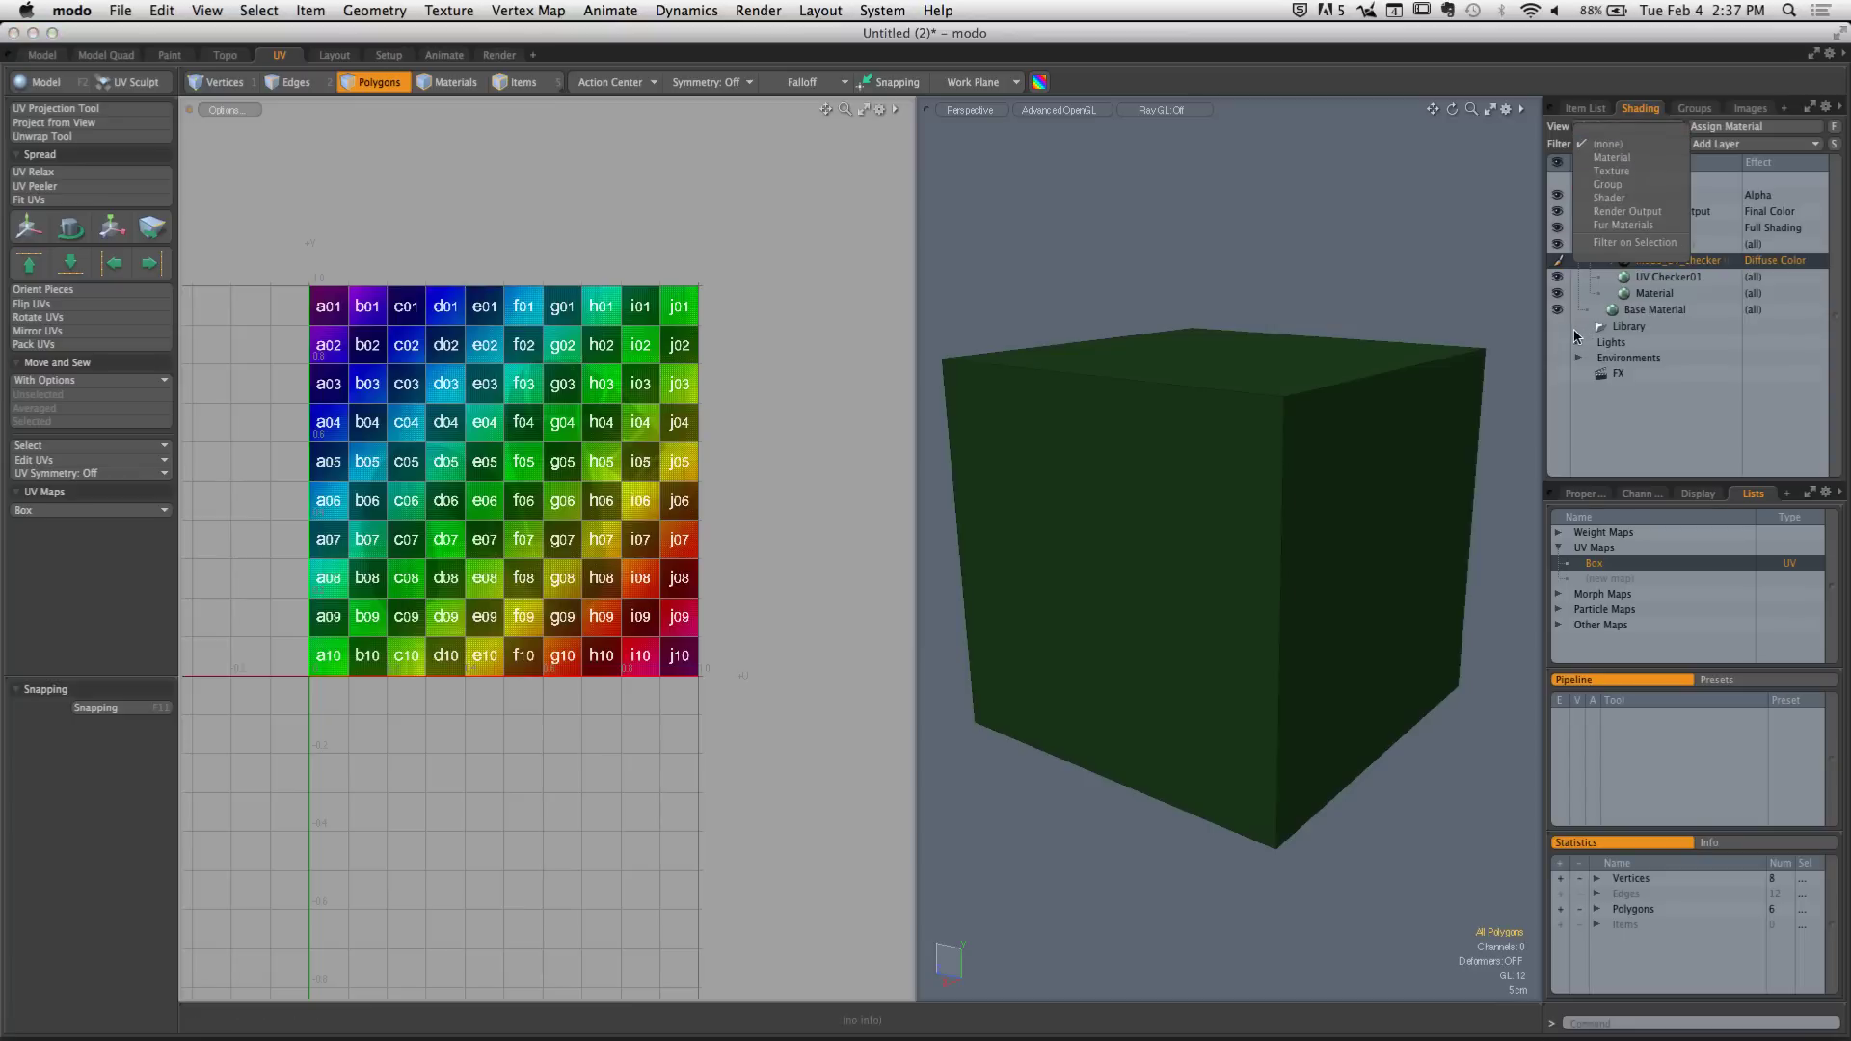
{"action": "left_click", "coordinate": [1265, 221]}
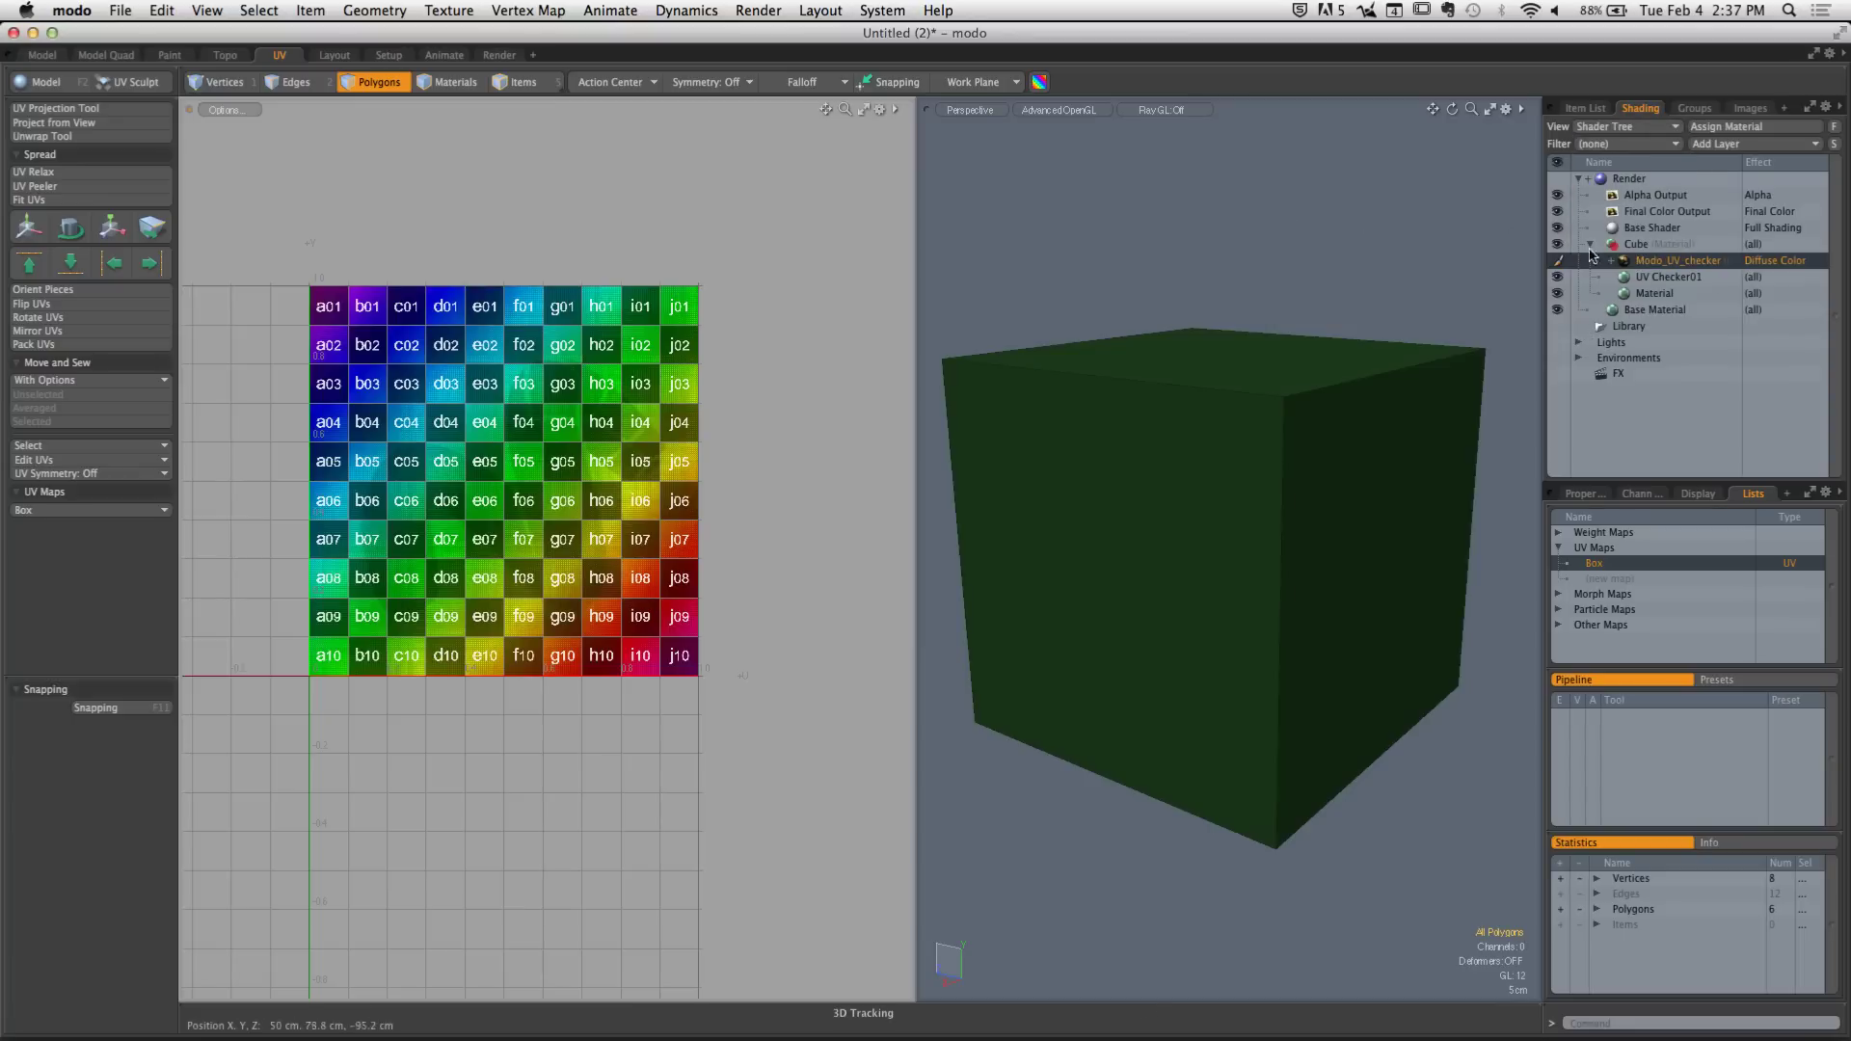
Hide and reshow the Modo_UV_checker layer, and select the Base Shader in its place to clear the UV viewport's backdrop
{"action": "left_click", "coordinate": [1558, 261]}
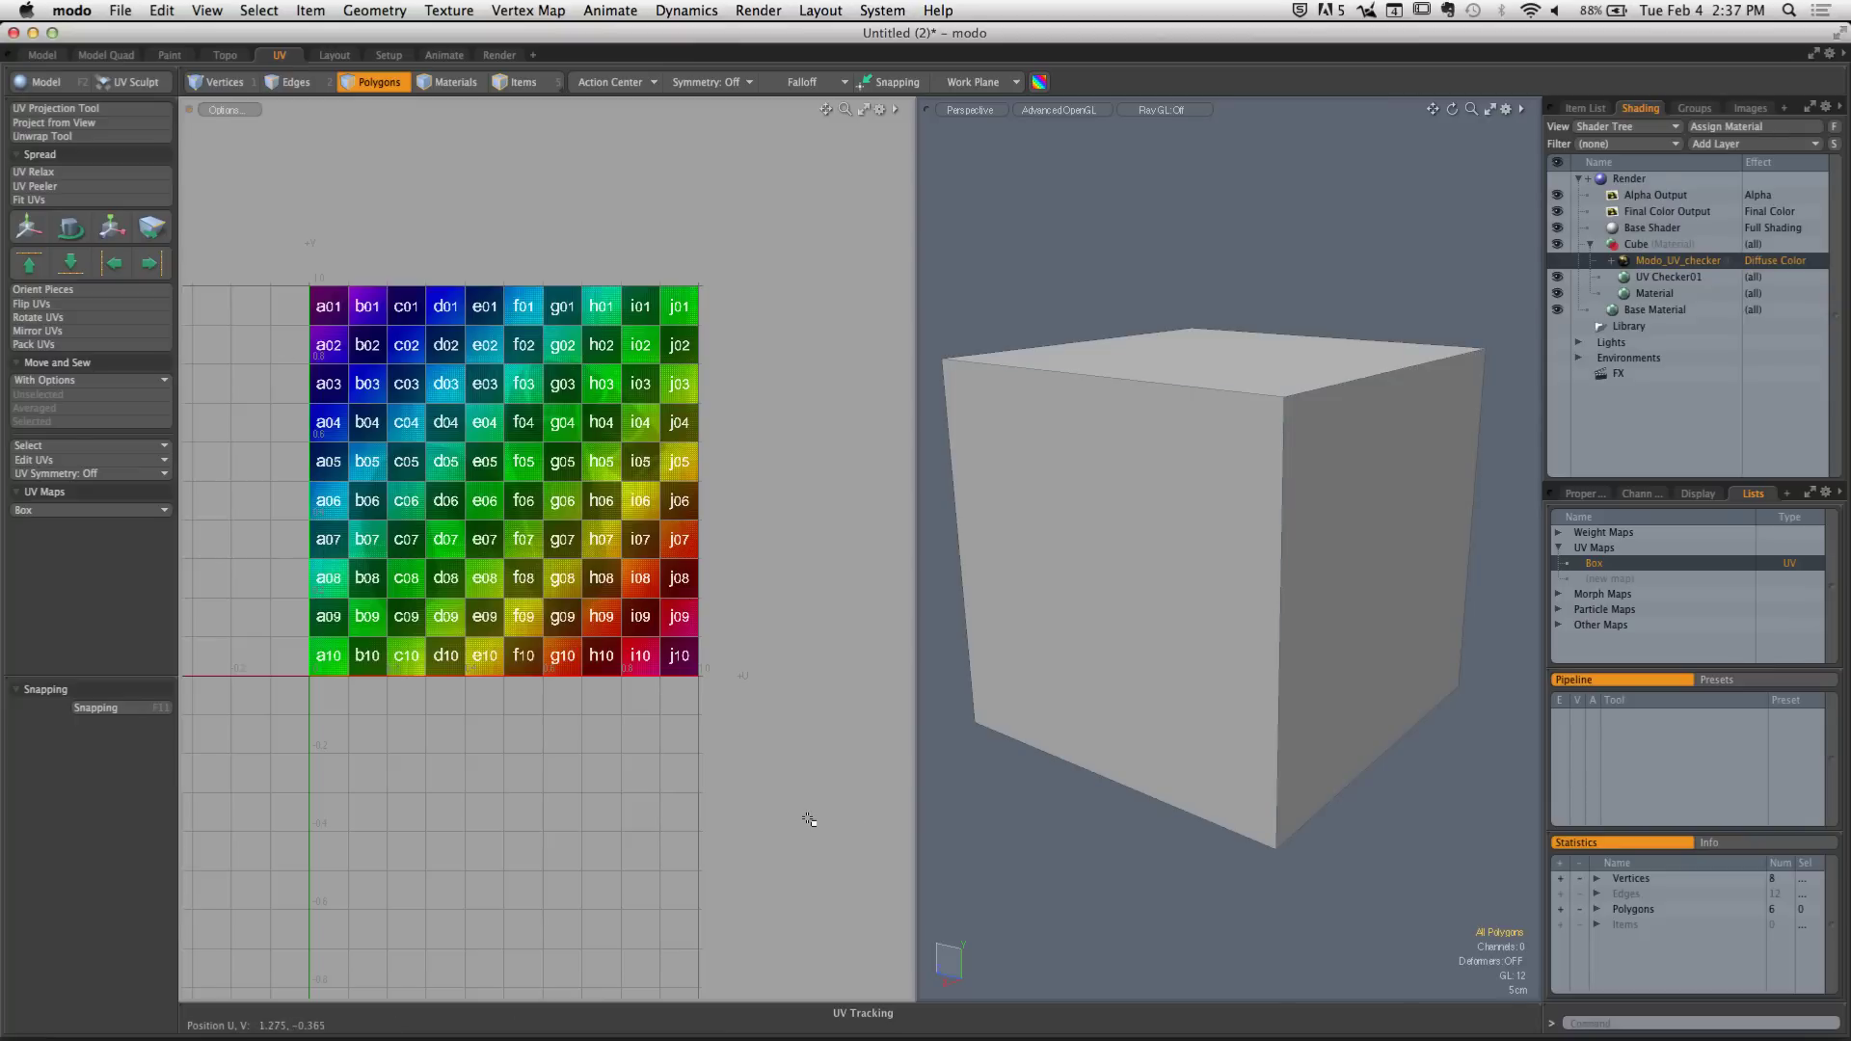
{"action": "left_click", "coordinate": [1558, 262]}
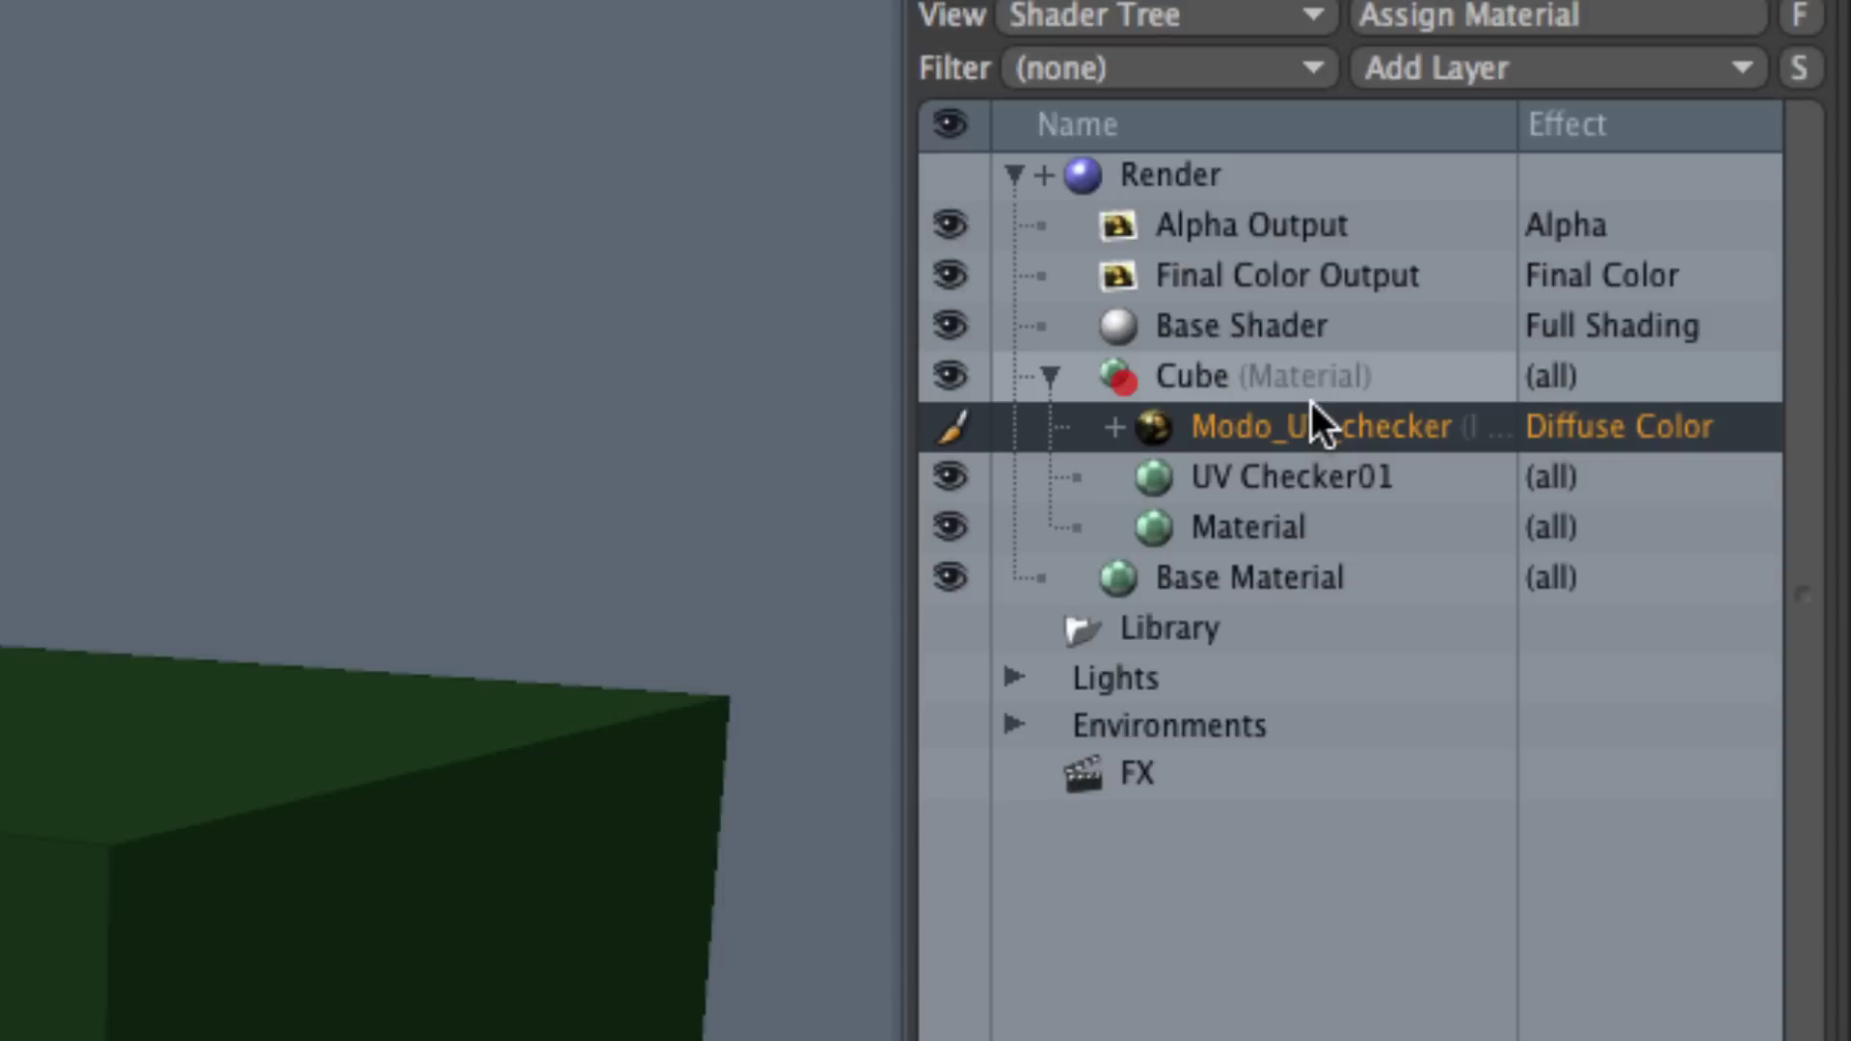
{"action": "left_click", "coordinate": [1310, 331]}
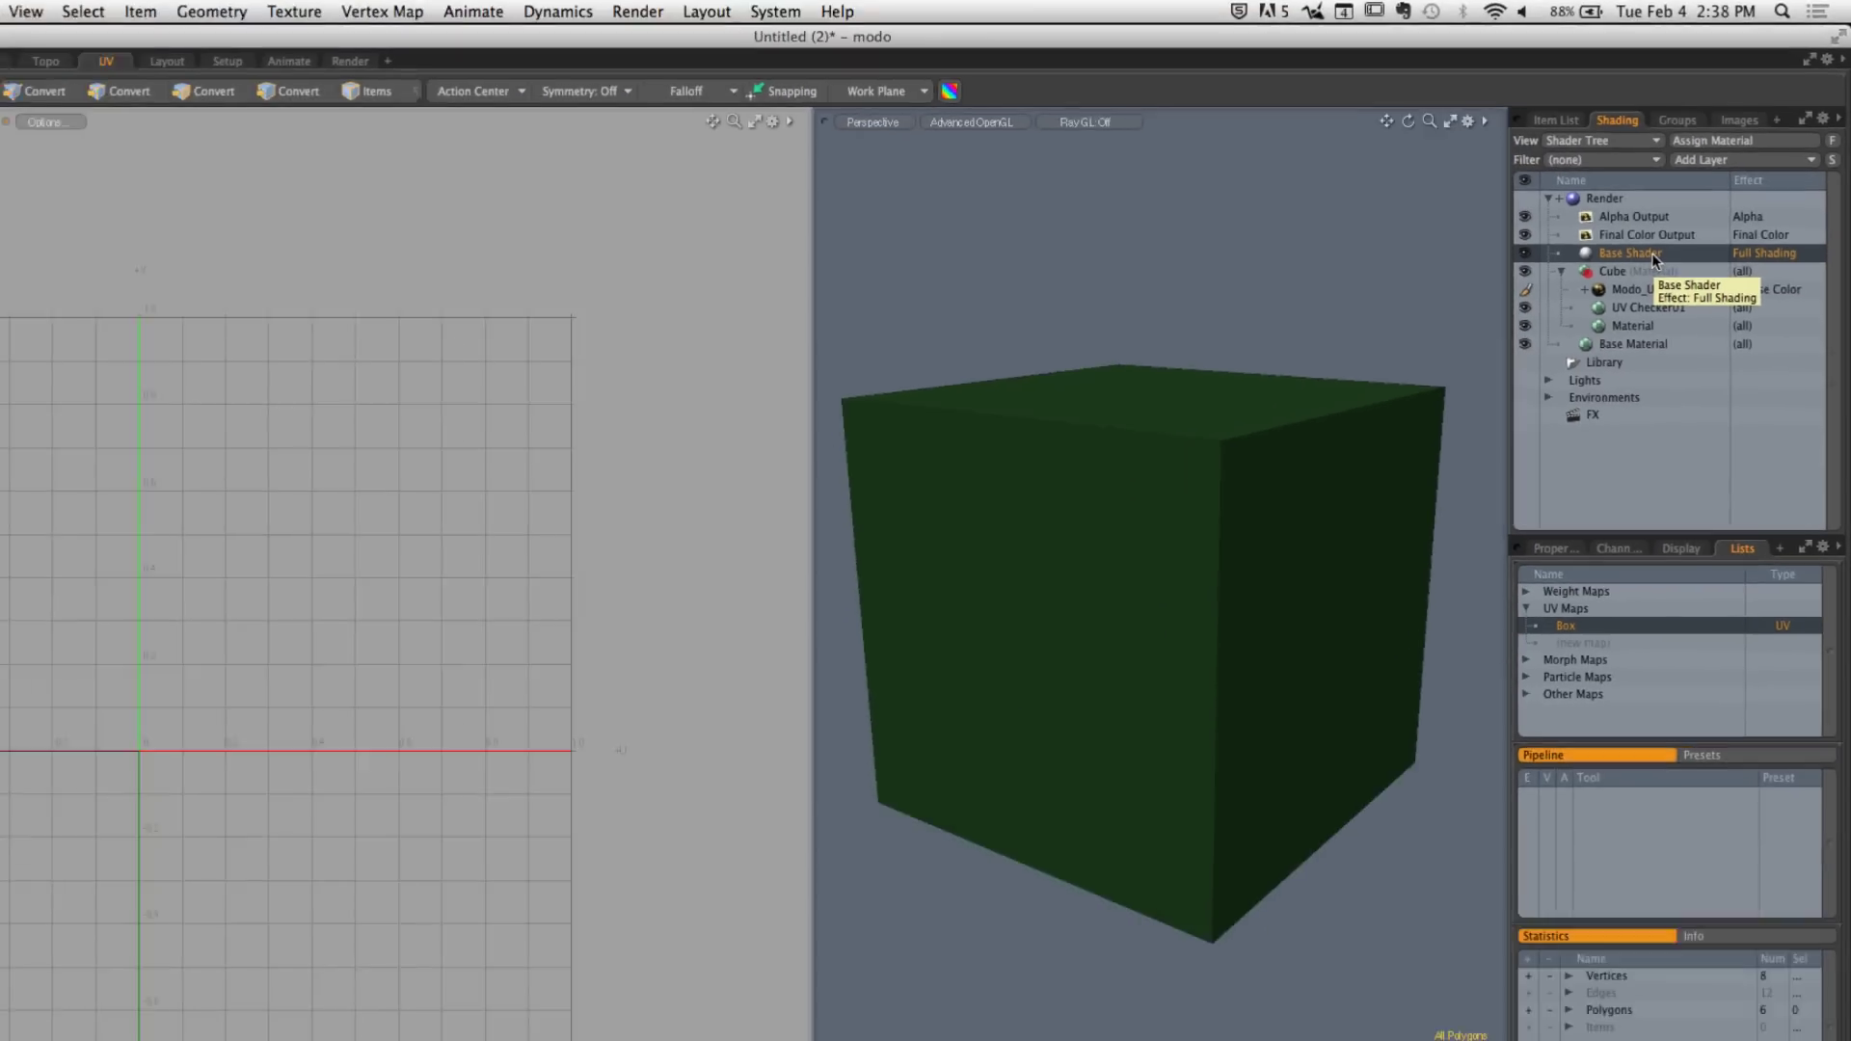
{"action": "key", "text": "3"}
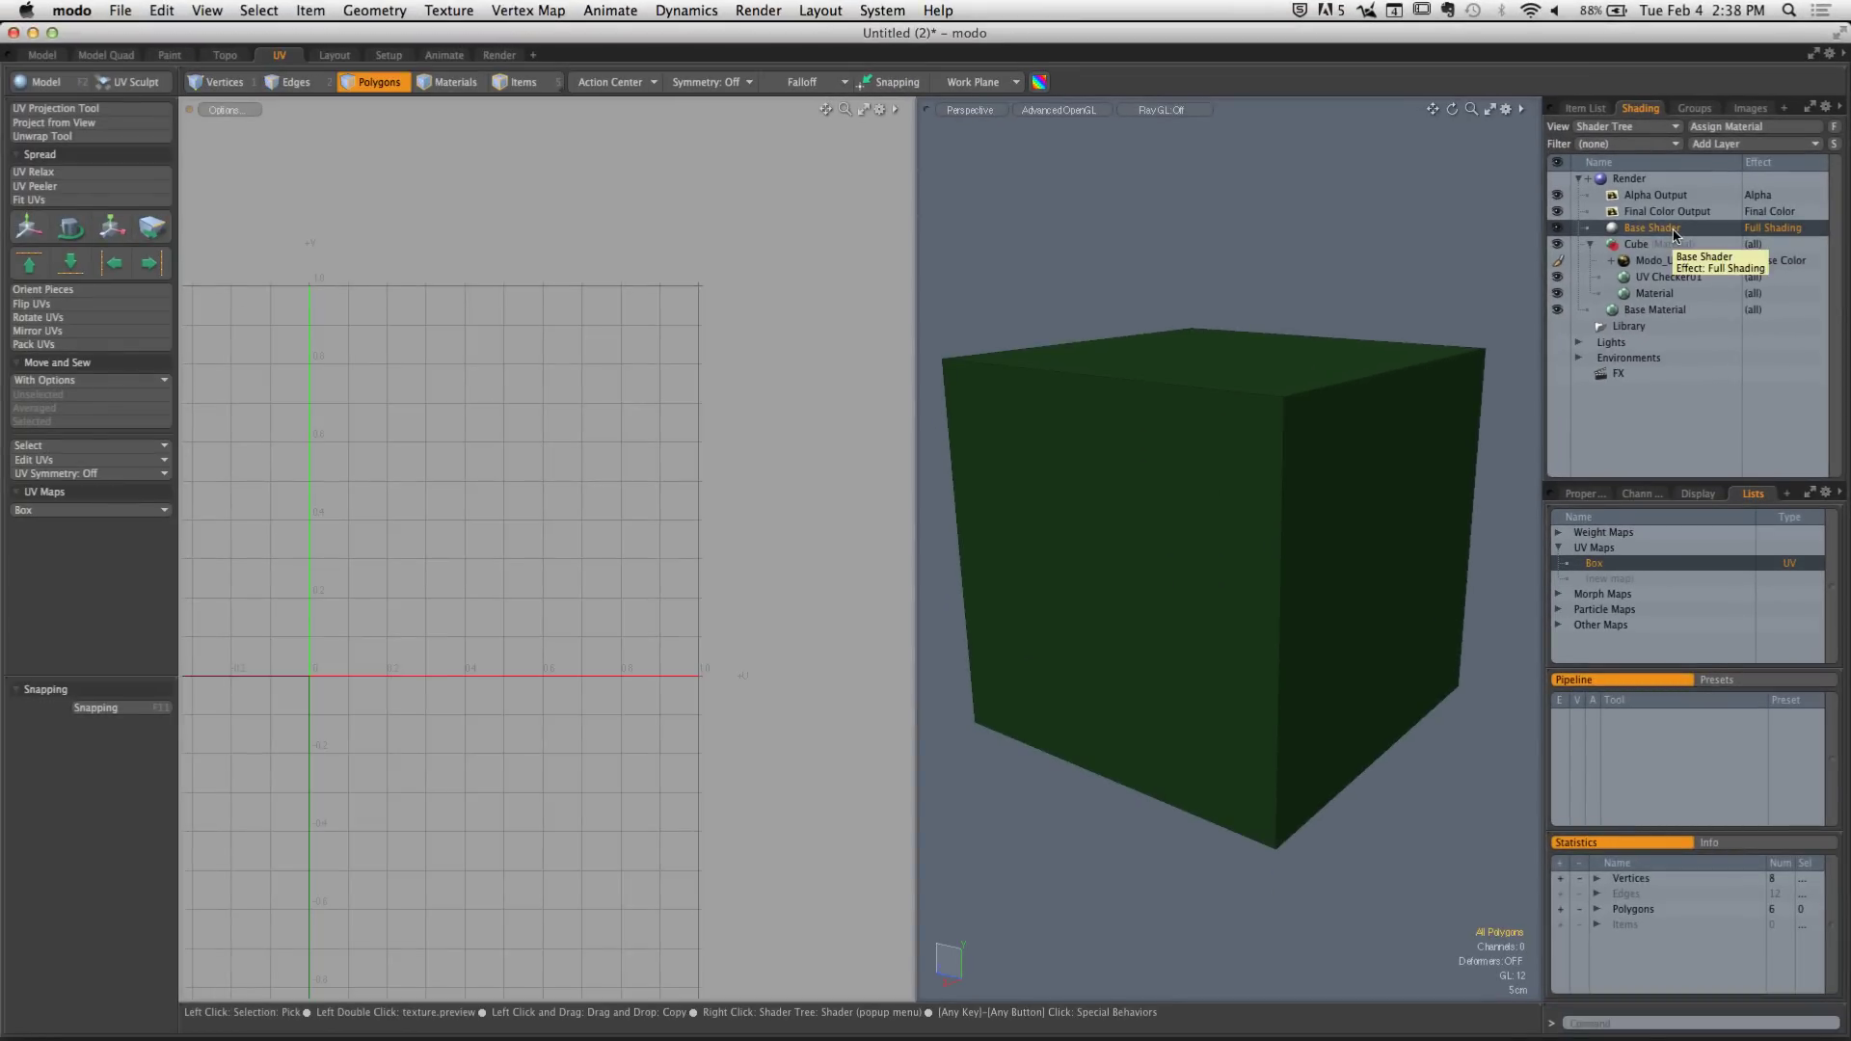
{"action": "left_click", "coordinate": [1660, 260]}
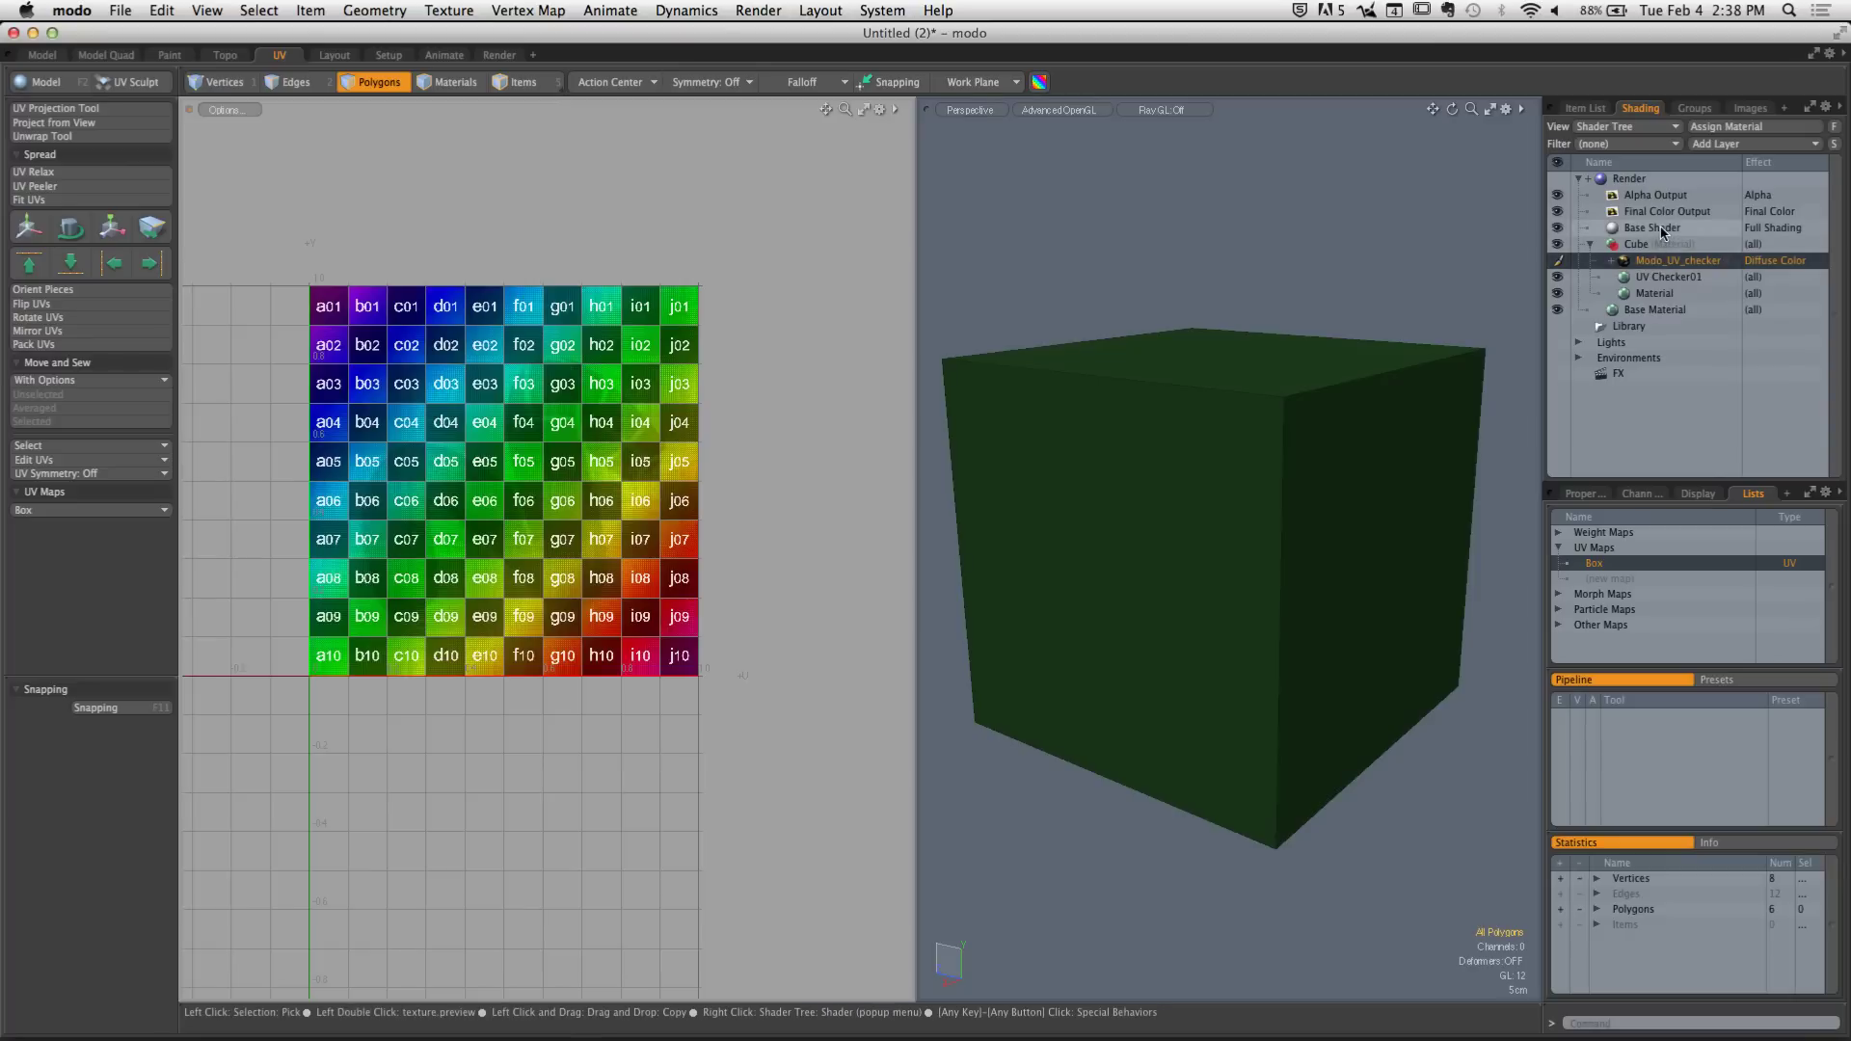
{"action": "left_click", "coordinate": [1660, 232]}
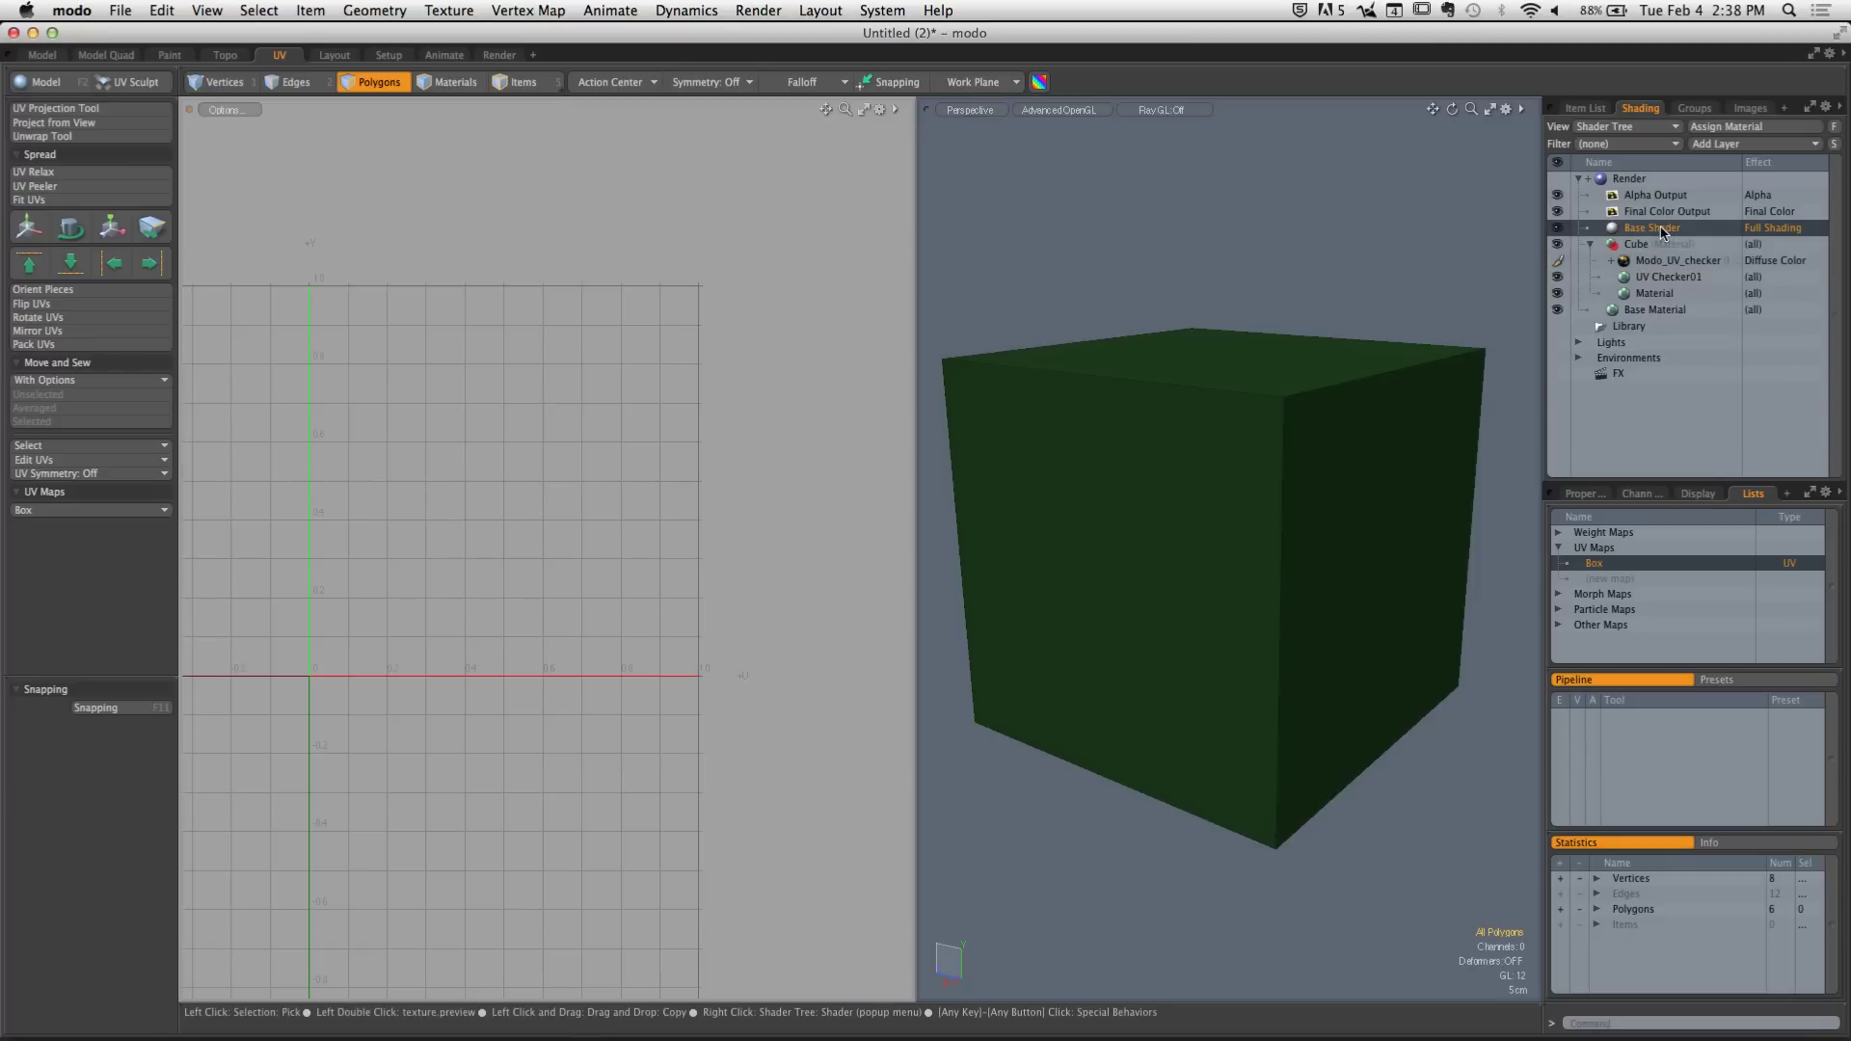
Select all of the cube's polygons to compare them with the Box UV map, and clear the selection
{"action": "double_click", "coordinate": [1199, 515]}
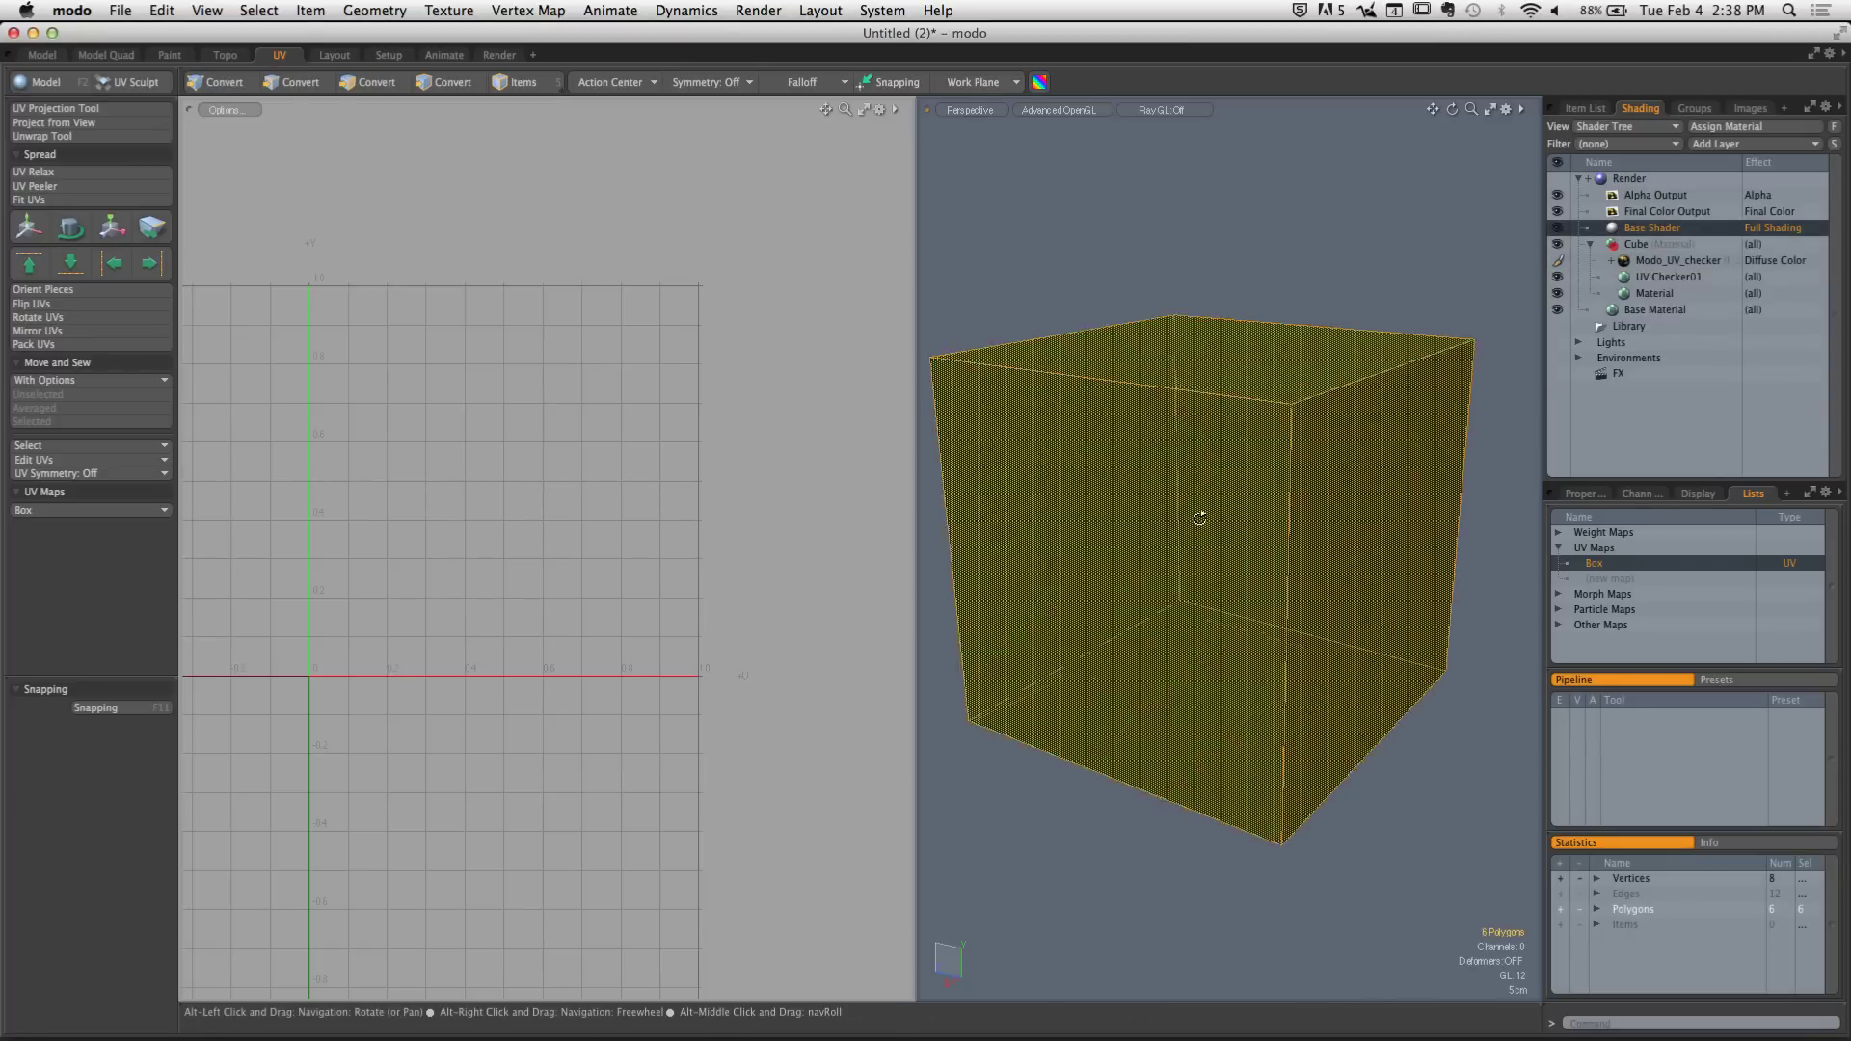
{"action": "mouse_move", "coordinate": [1198, 516]}
{"action": "left_mouse_down", "text": "alt"}
{"action": "mouse_move", "coordinate": [1112, 459]}
{"action": "mouse_move", "coordinate": [1153, 417]}
{"action": "mouse_move", "coordinate": [1215, 496]}
{"action": "left_mouse_up", "text": "alt"}
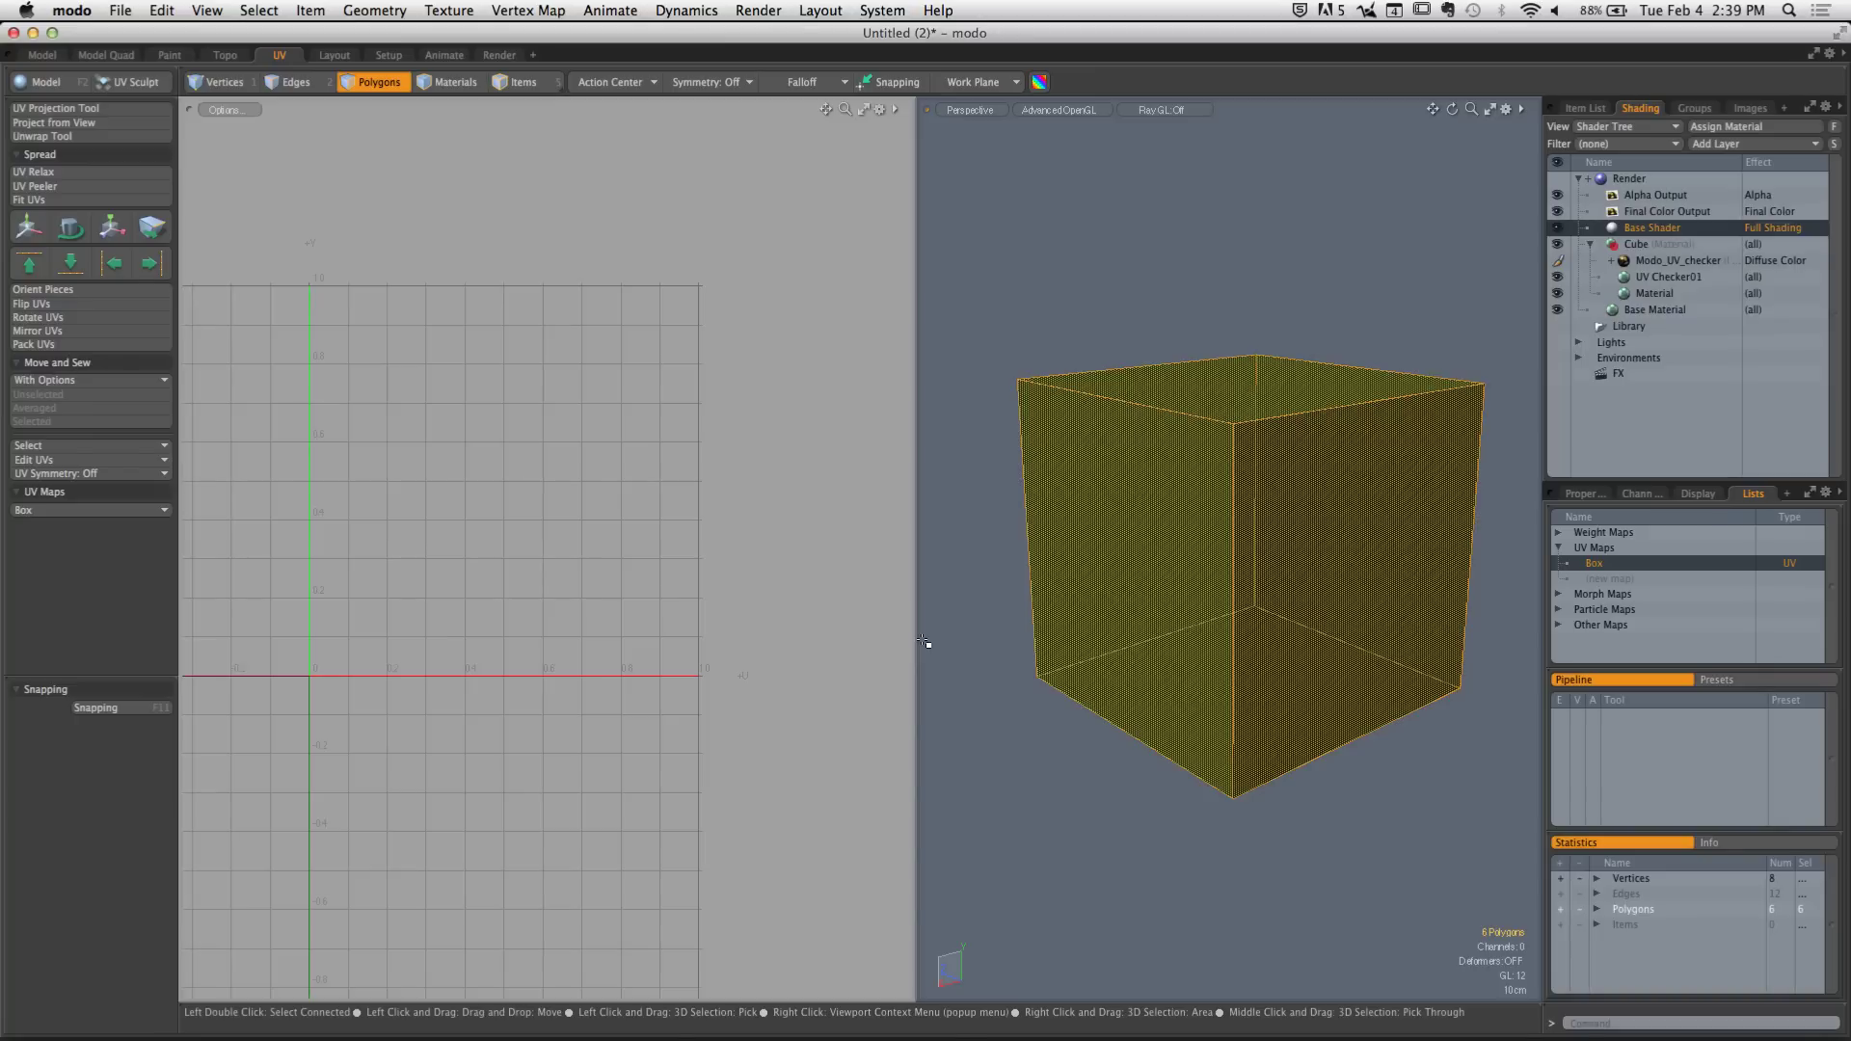
{"action": "left_click", "coordinate": [1153, 300]}
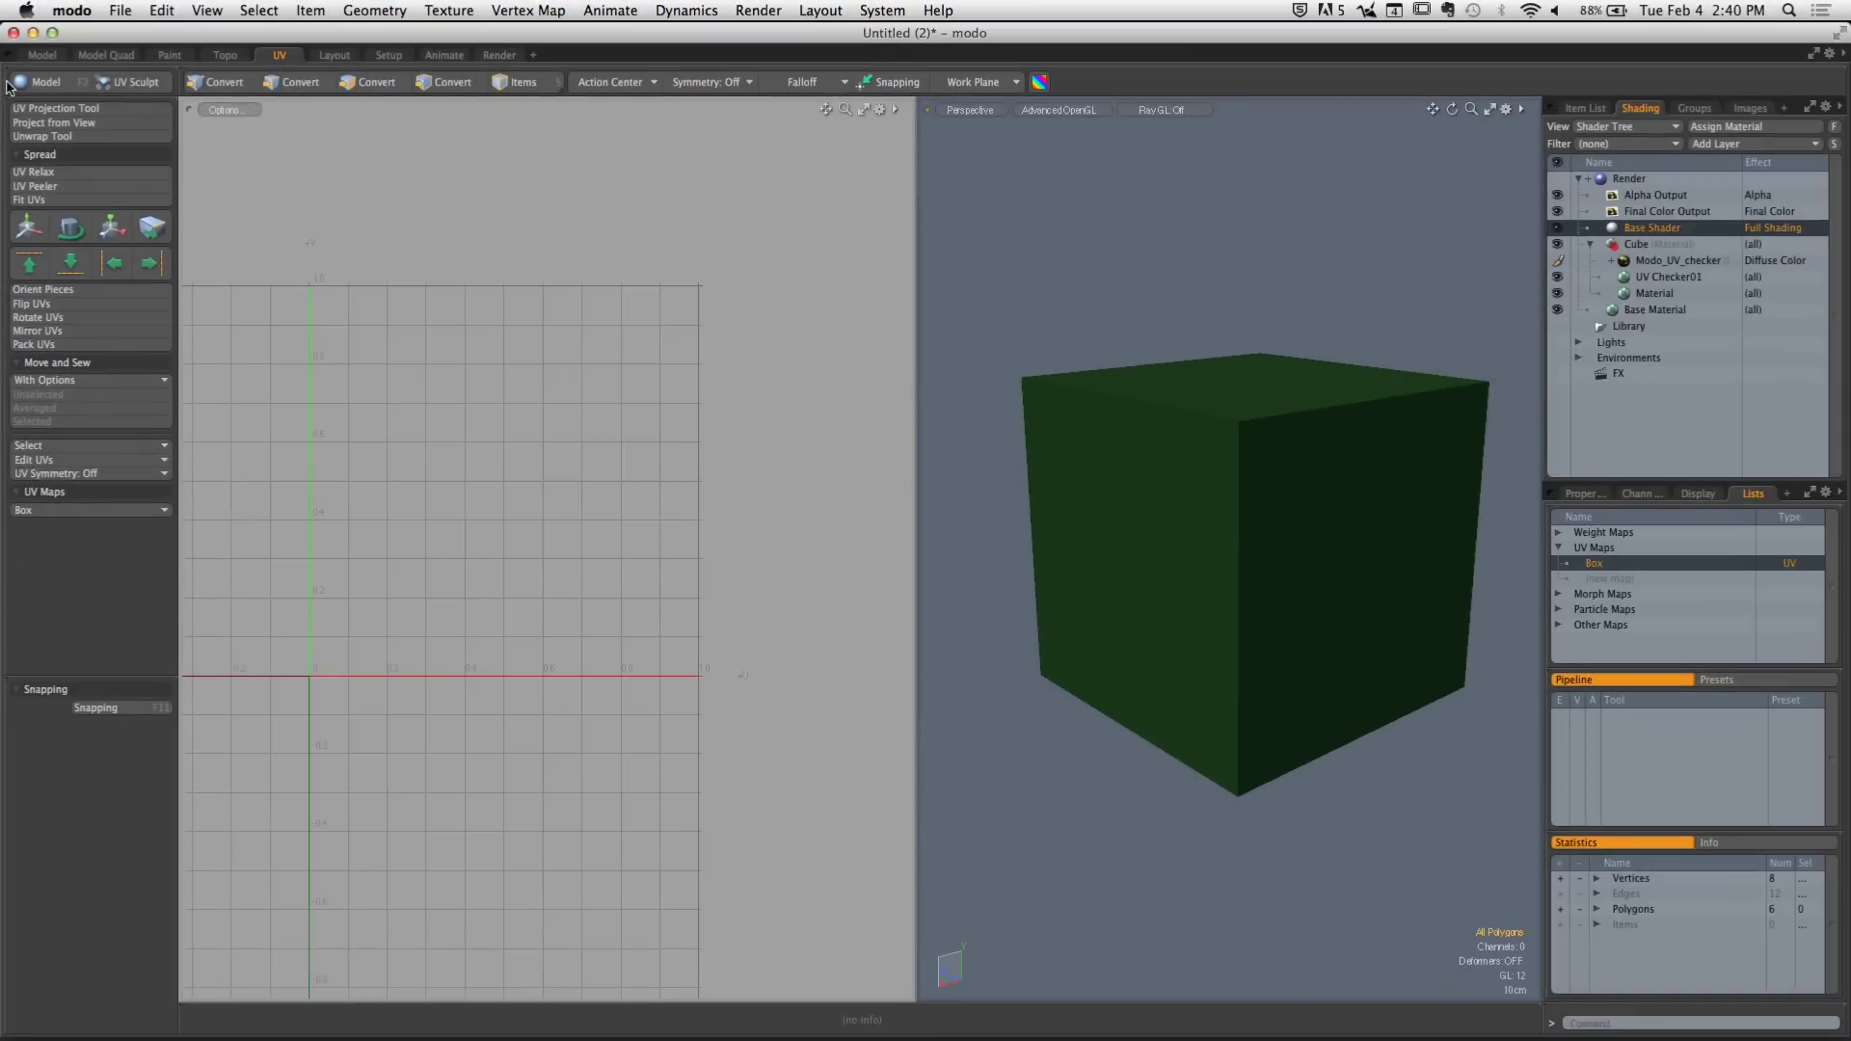
Map one side face of the cube with Project from View while it is seen at an angle in the perspective view
{"action": "key", "text": "3"}
{"action": "left_click", "coordinate": [1190, 524]}
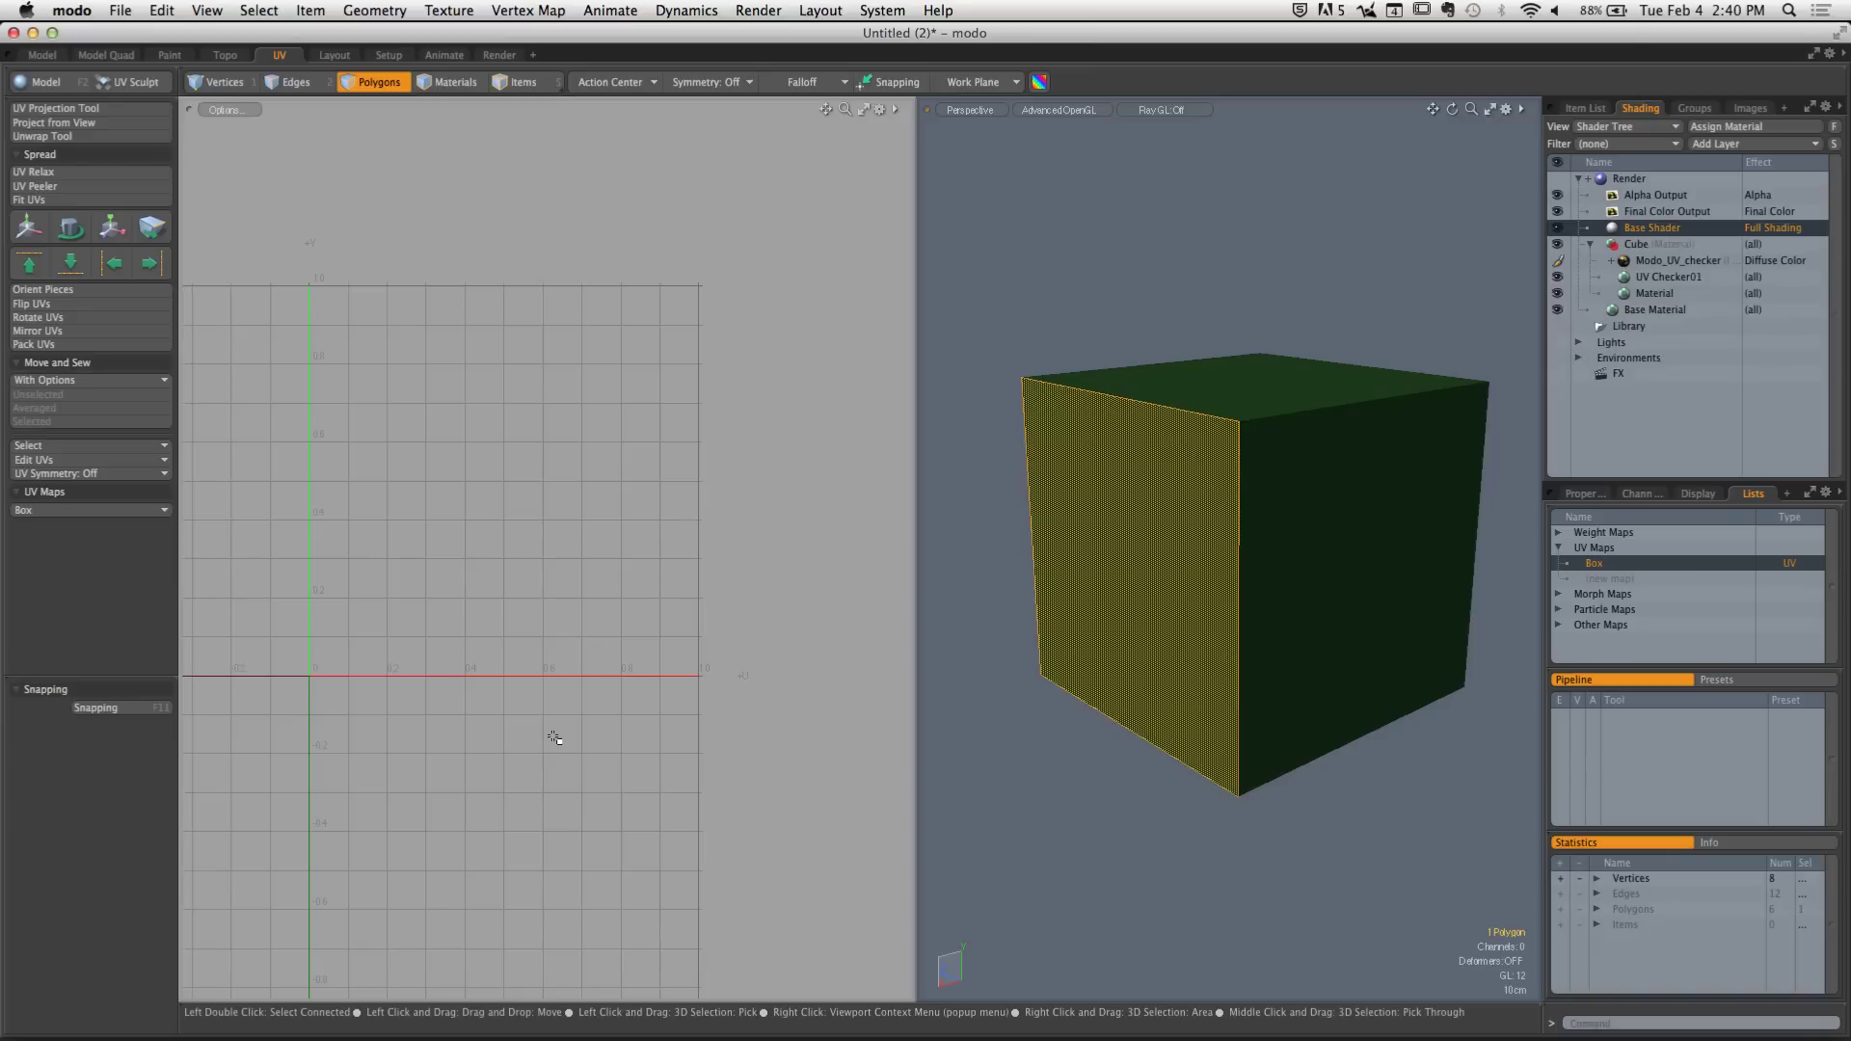
{"action": "left_click", "coordinate": [67, 125]}
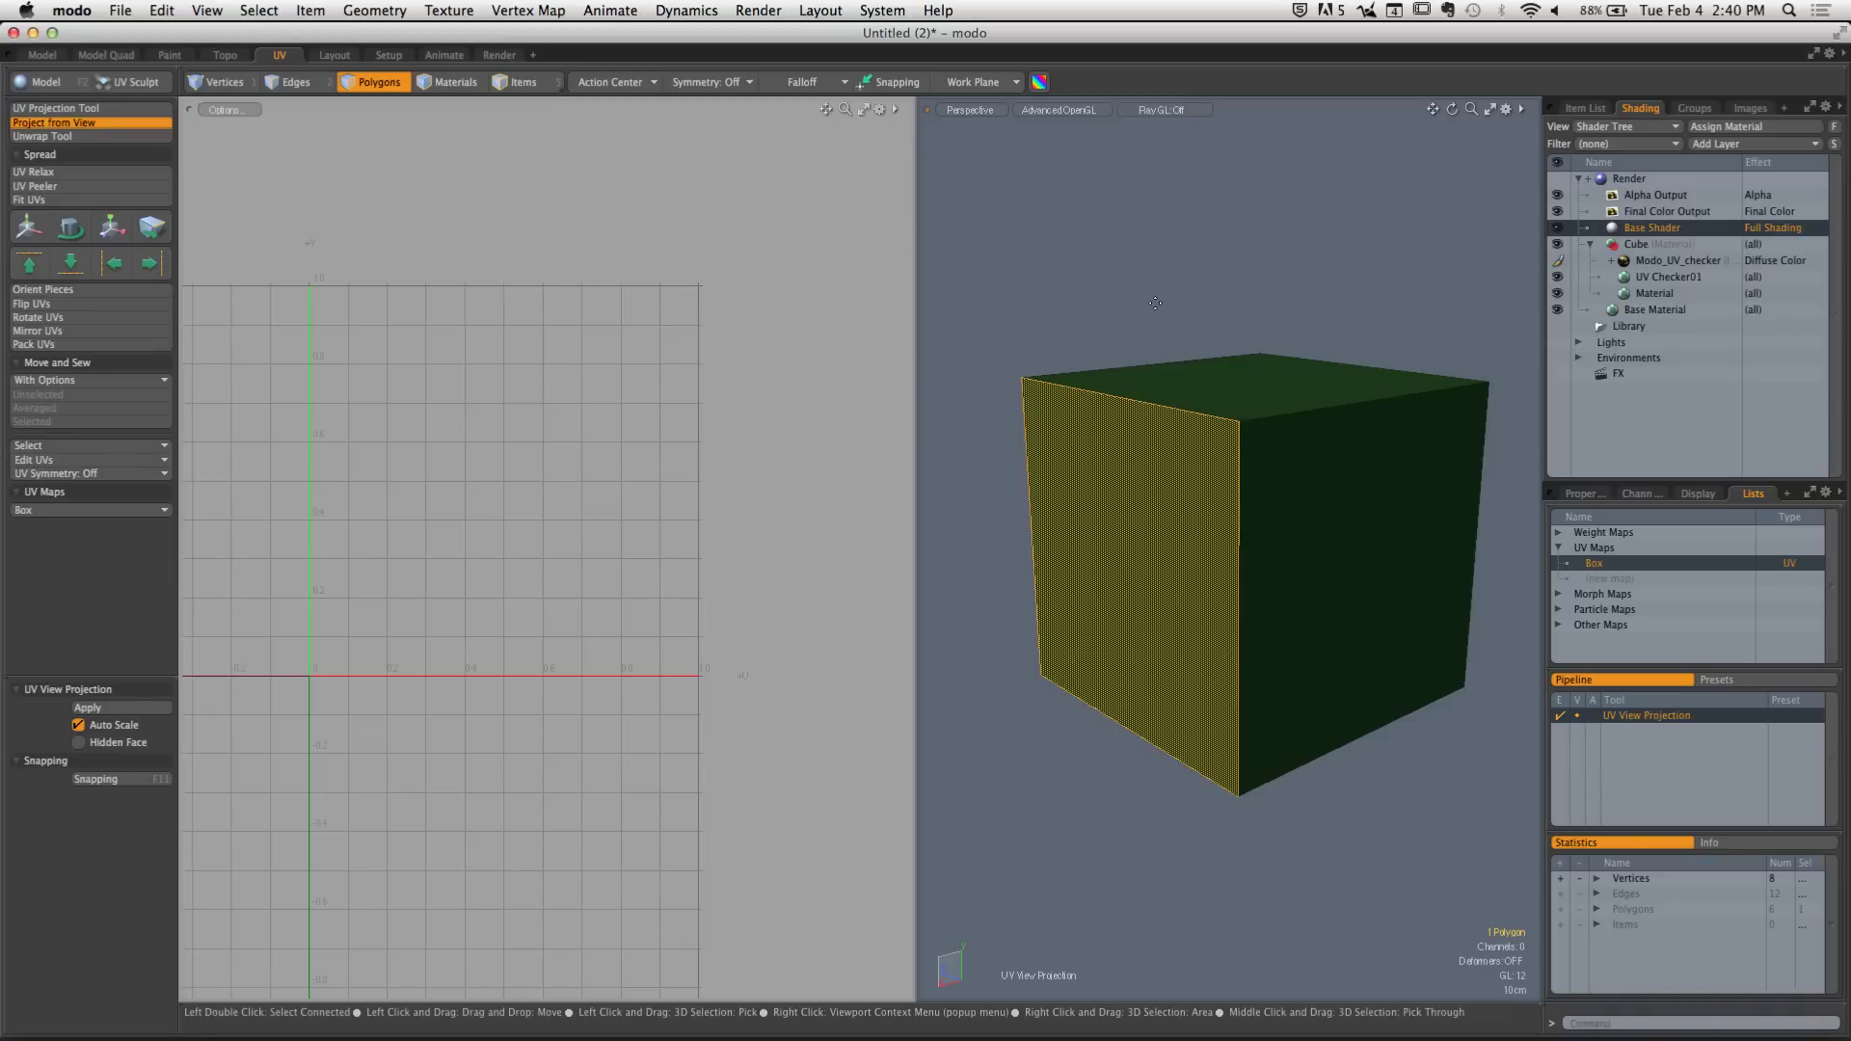
{"action": "left_click", "coordinate": [1230, 252]}
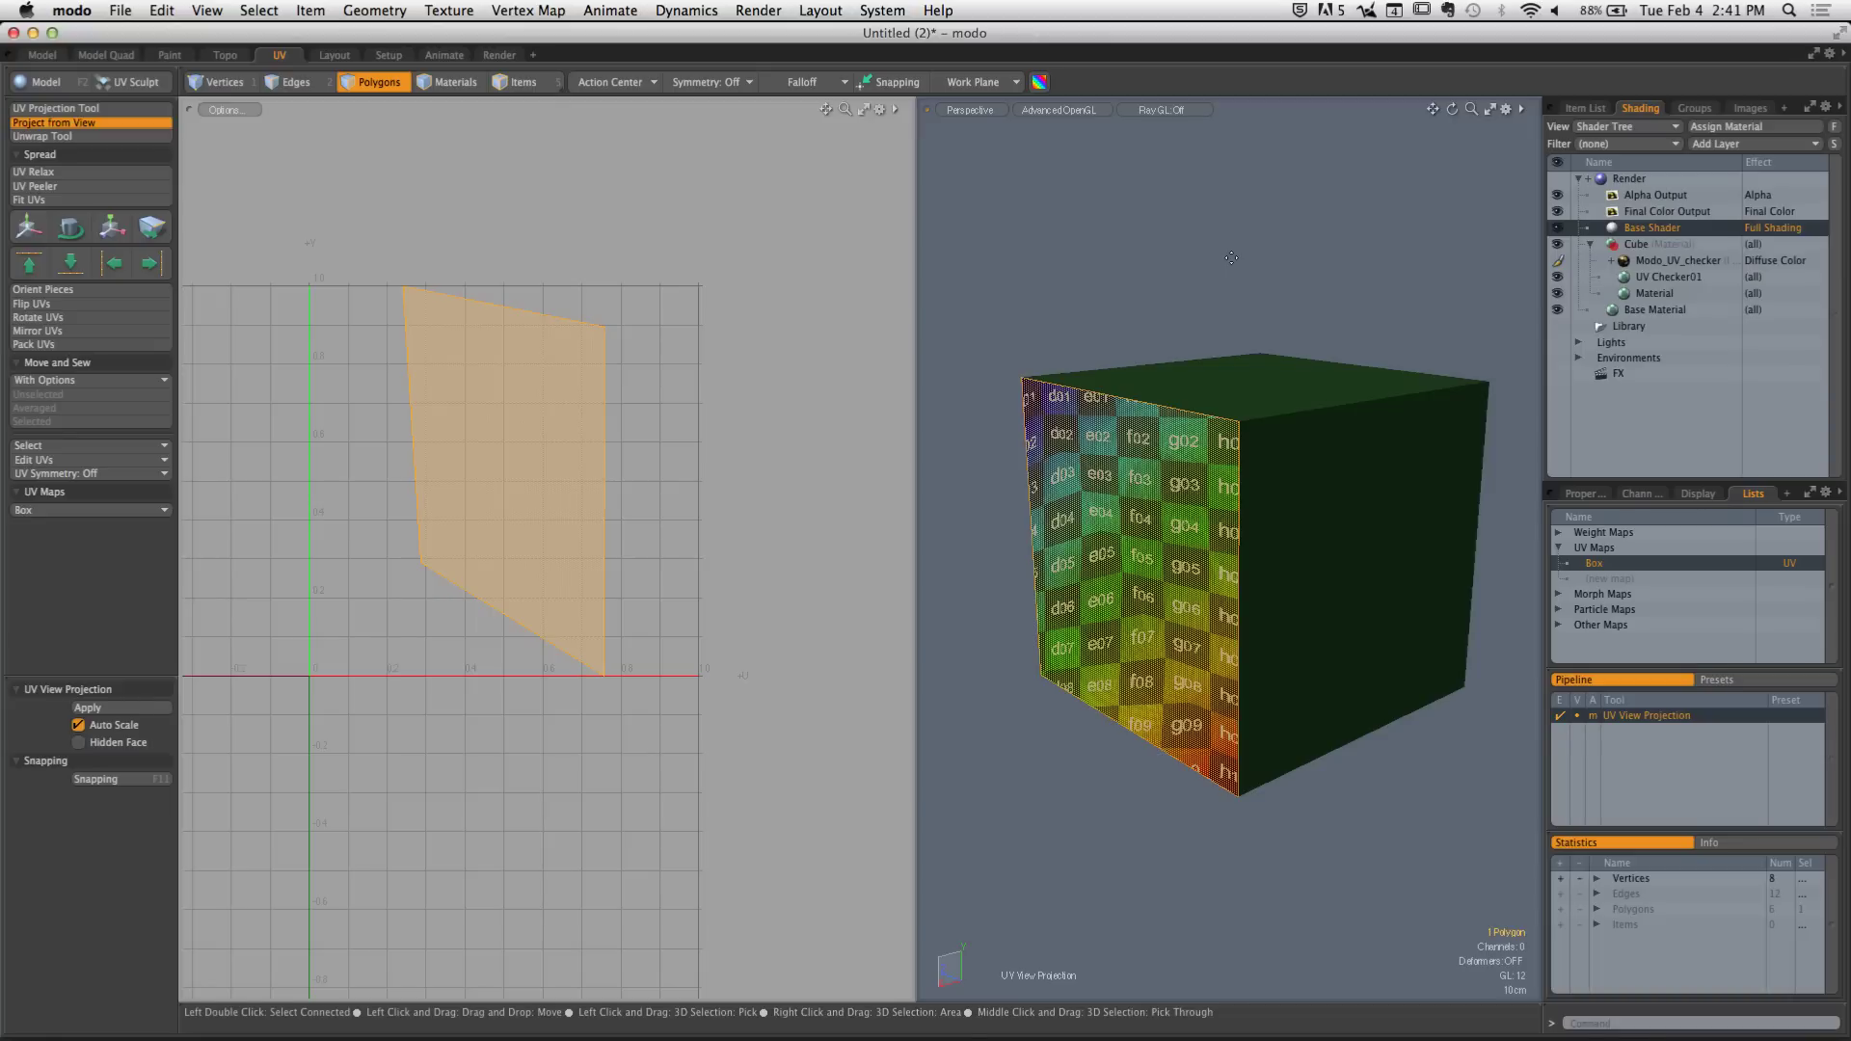
{"action": "key", "text": "space"}
{"action": "key", "text": "space"}
{"action": "left_click_drag", "start_coordinate": [1147, 472], "coordinate": [1210, 663], "text": "alt"}
{"action": "scroll", "coordinate": [1260, 638], "scroll_direction": "down", "scroll_amount": 5}
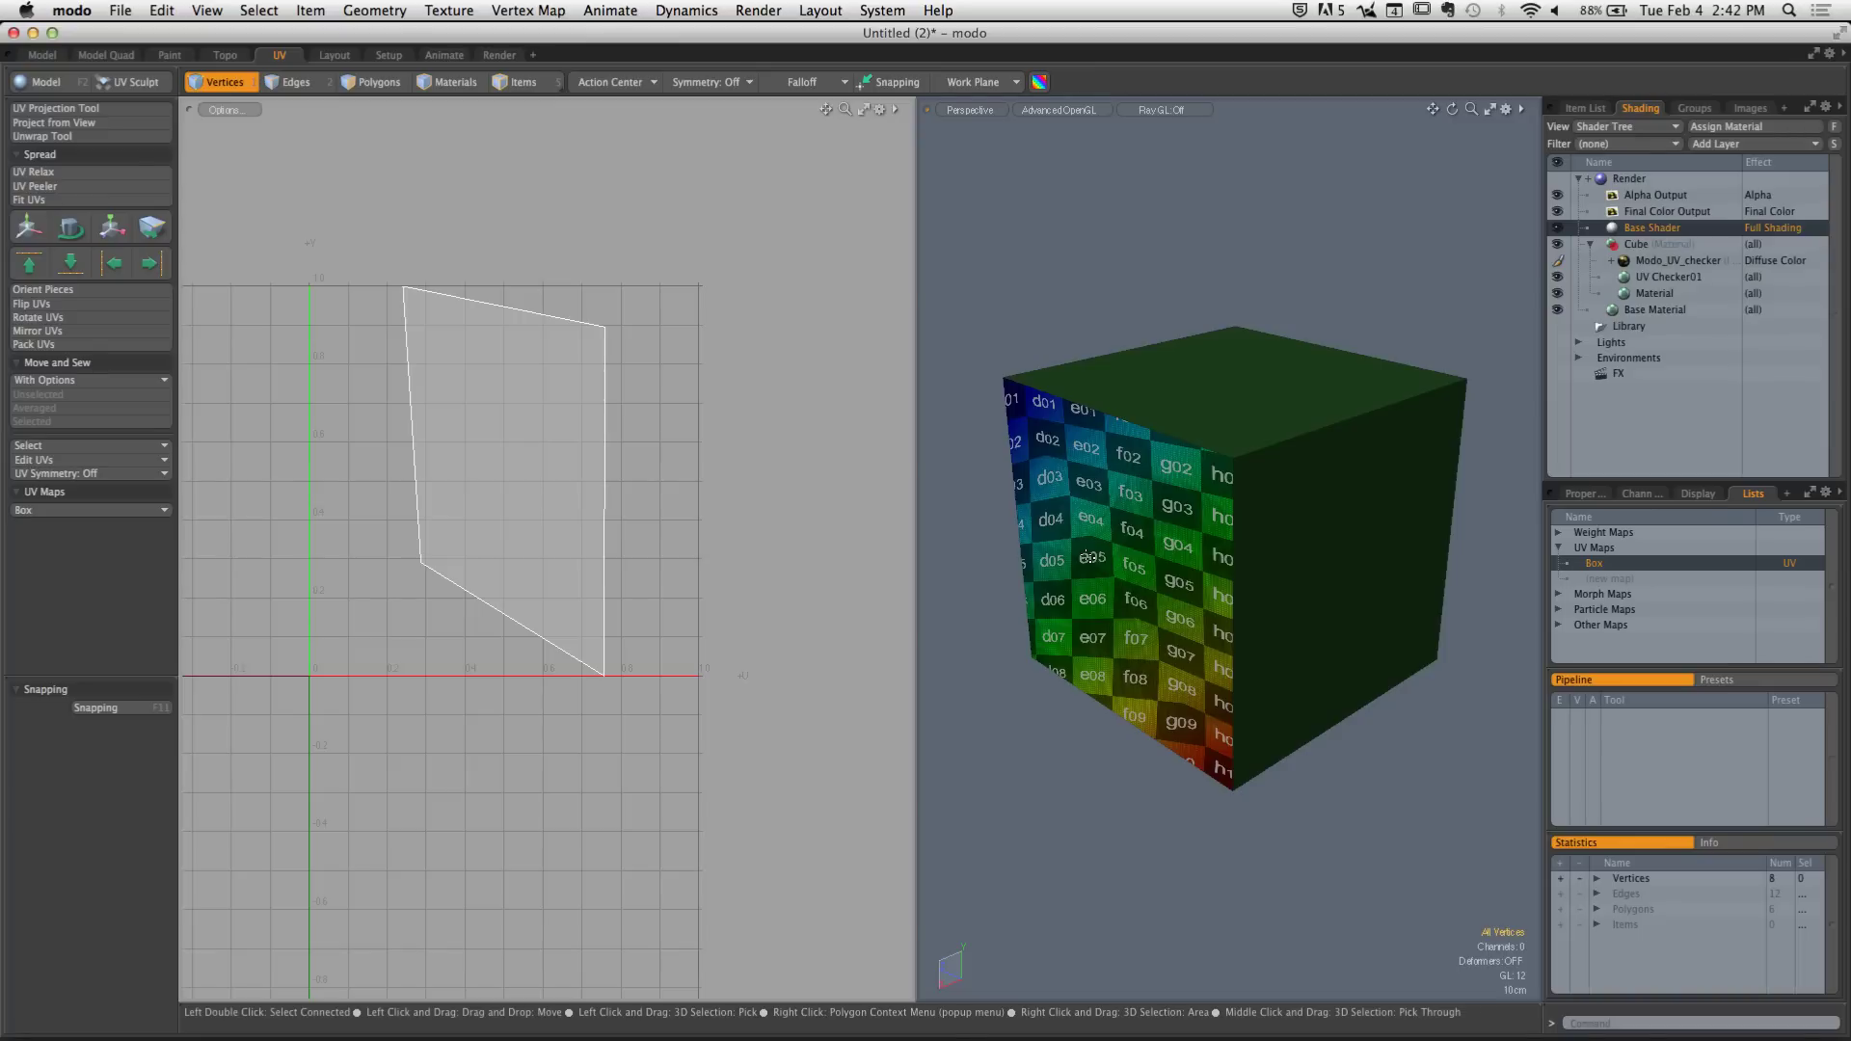
Reselect the distorted side face, frame it straight on, and remap it with Project from View so it fills the 0–1 UV square
{"action": "key", "text": "3"}
{"action": "left_click", "coordinate": [1099, 532]}
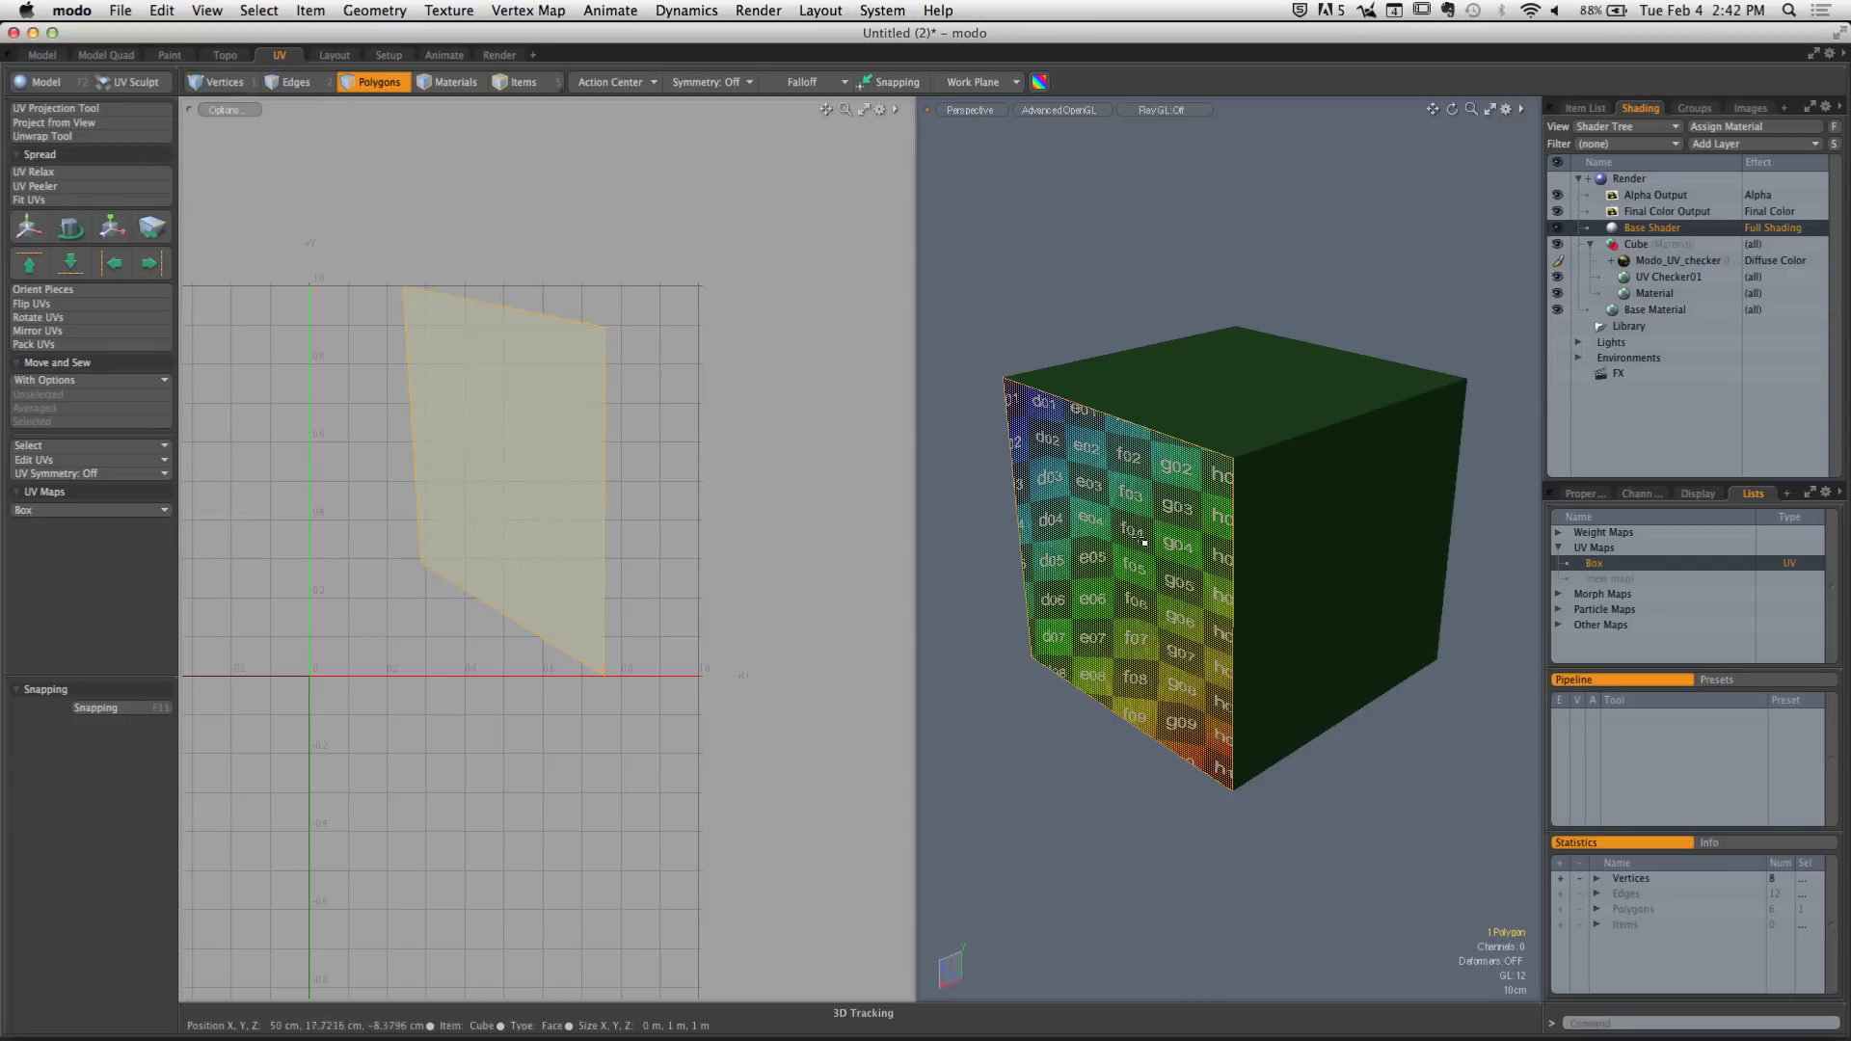
{"action": "left_click_drag", "start_coordinate": [1143, 542], "coordinate": [1155, 536], "text": "alt"}
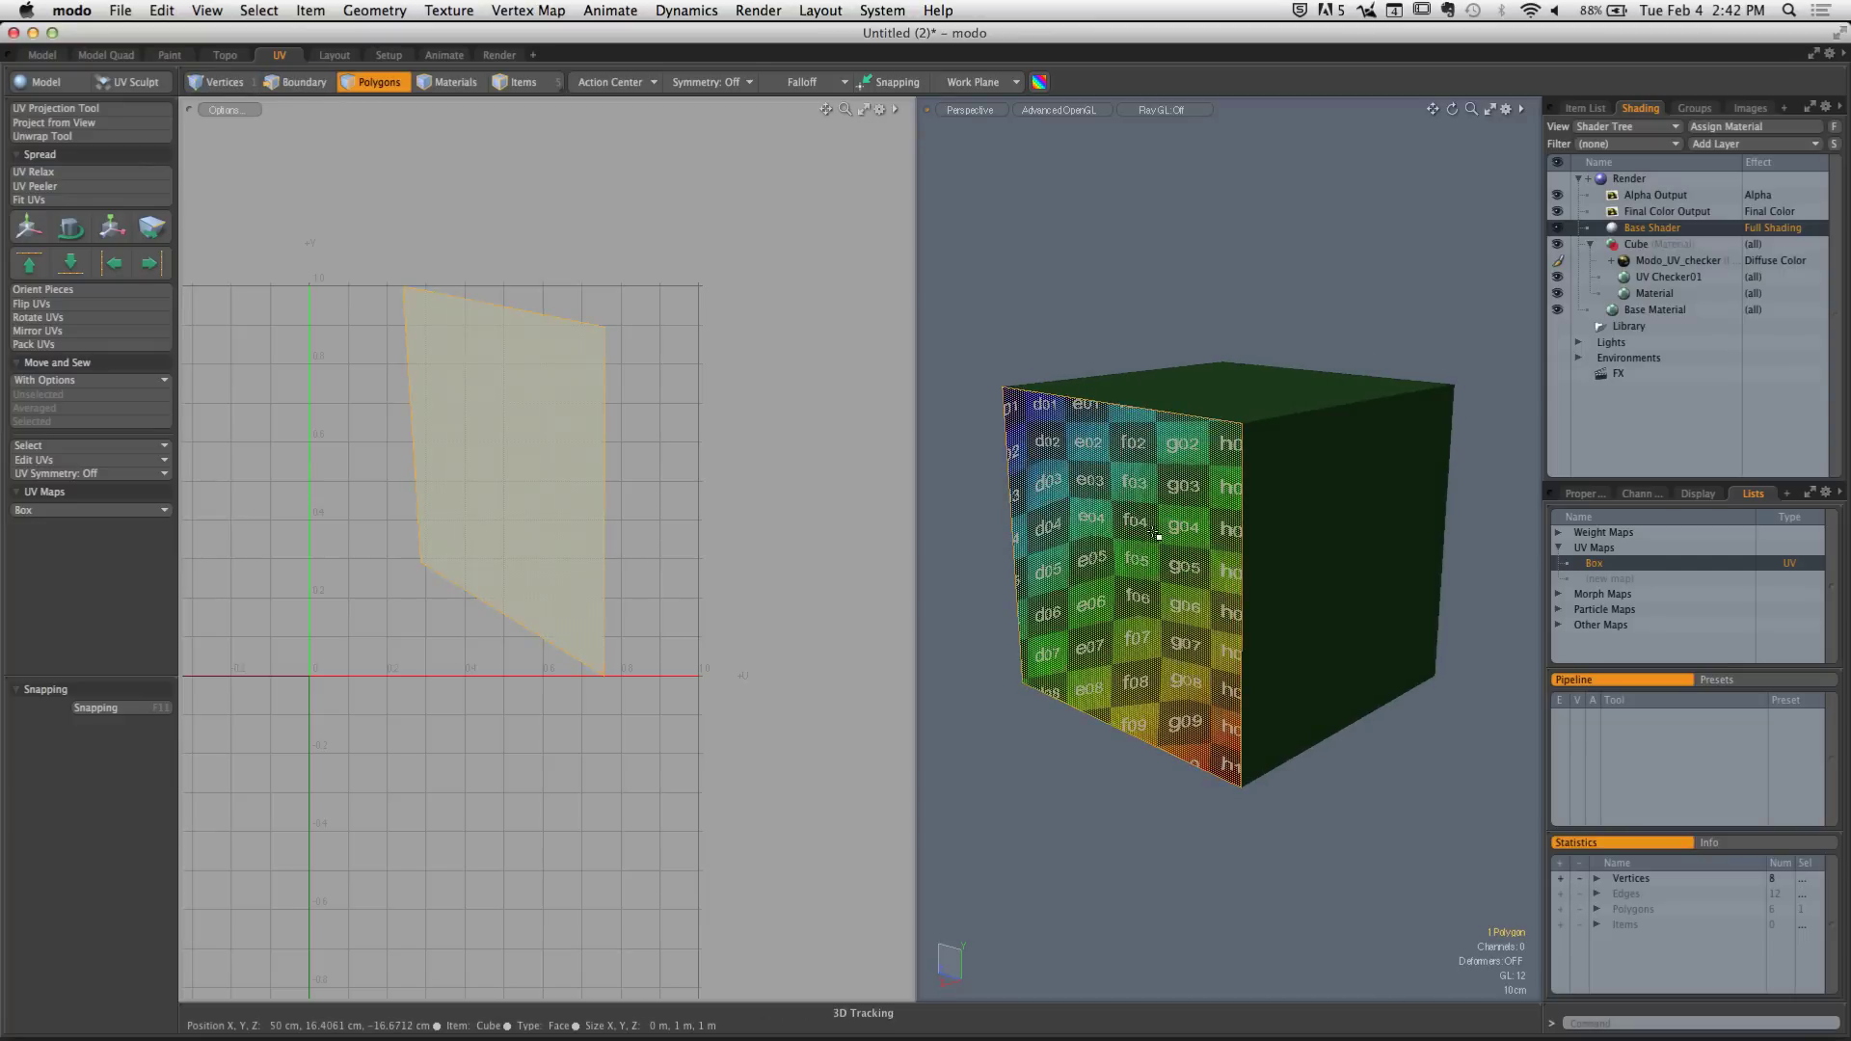
{"action": "key", "text": "shift+a"}
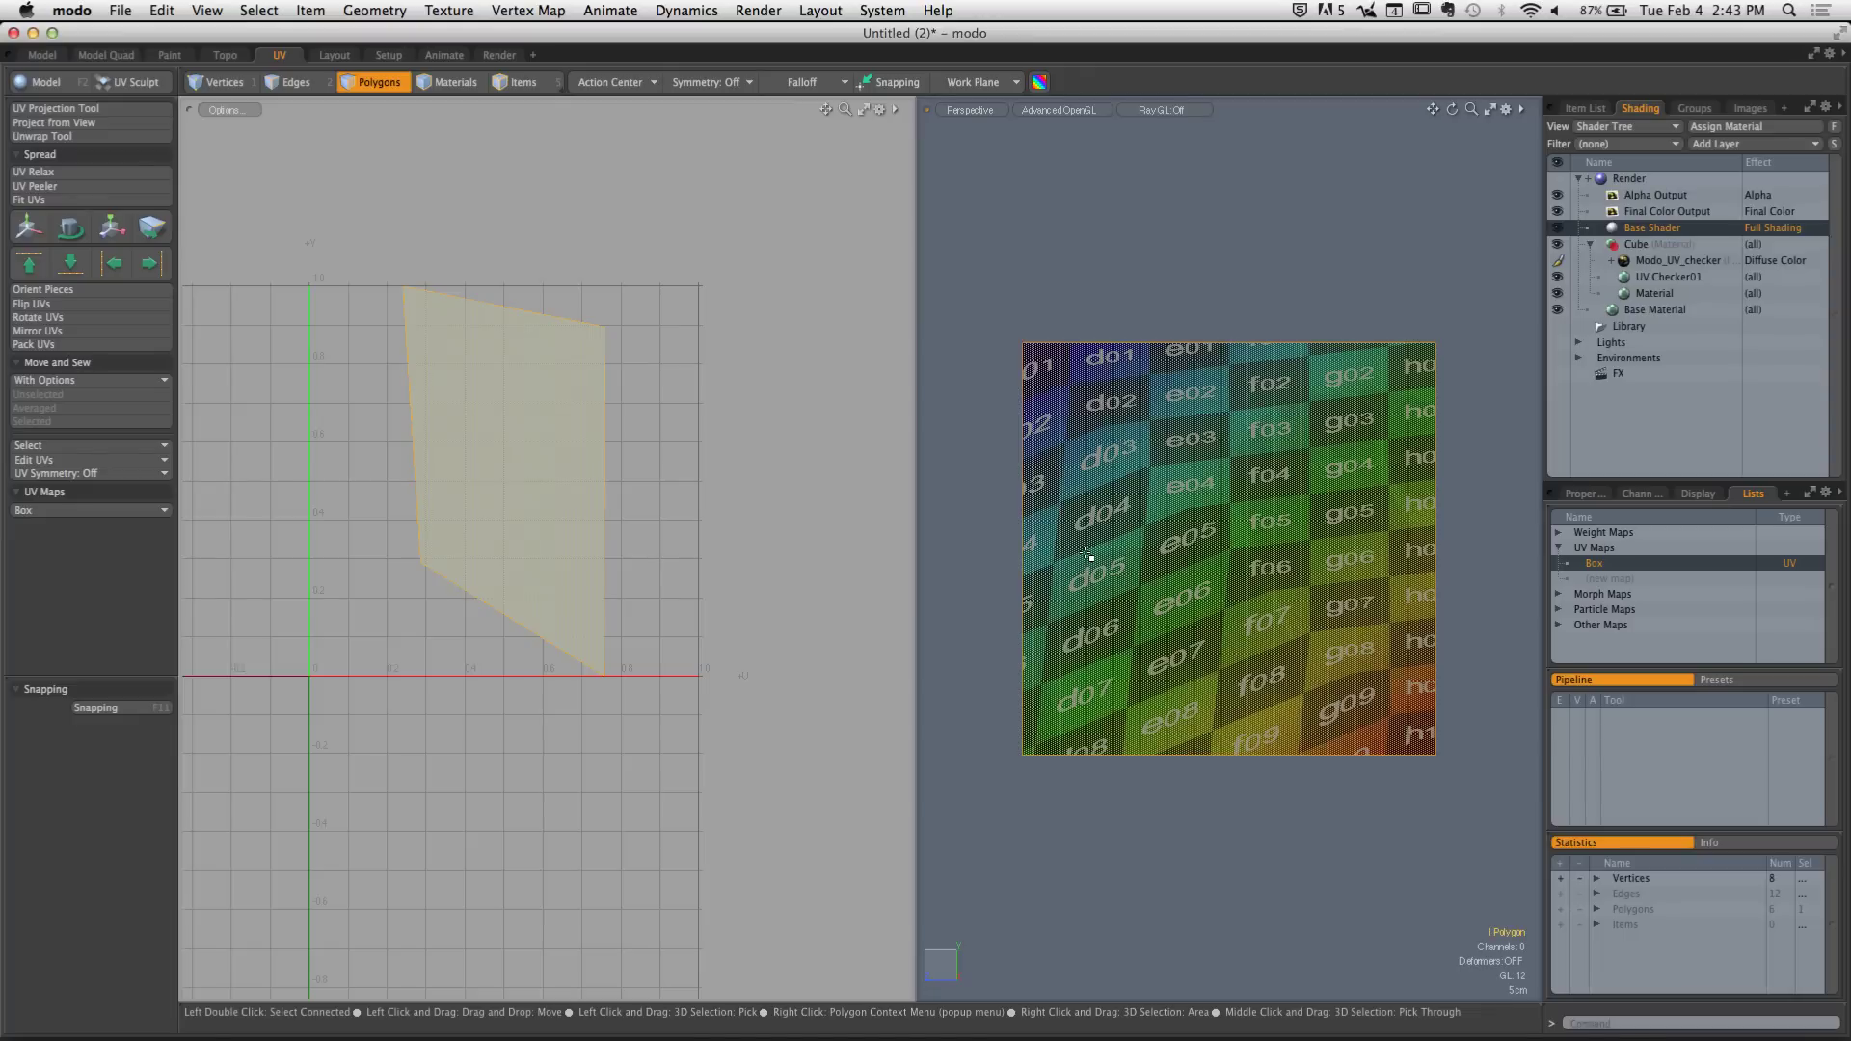
{"action": "left_click", "coordinate": [96, 125]}
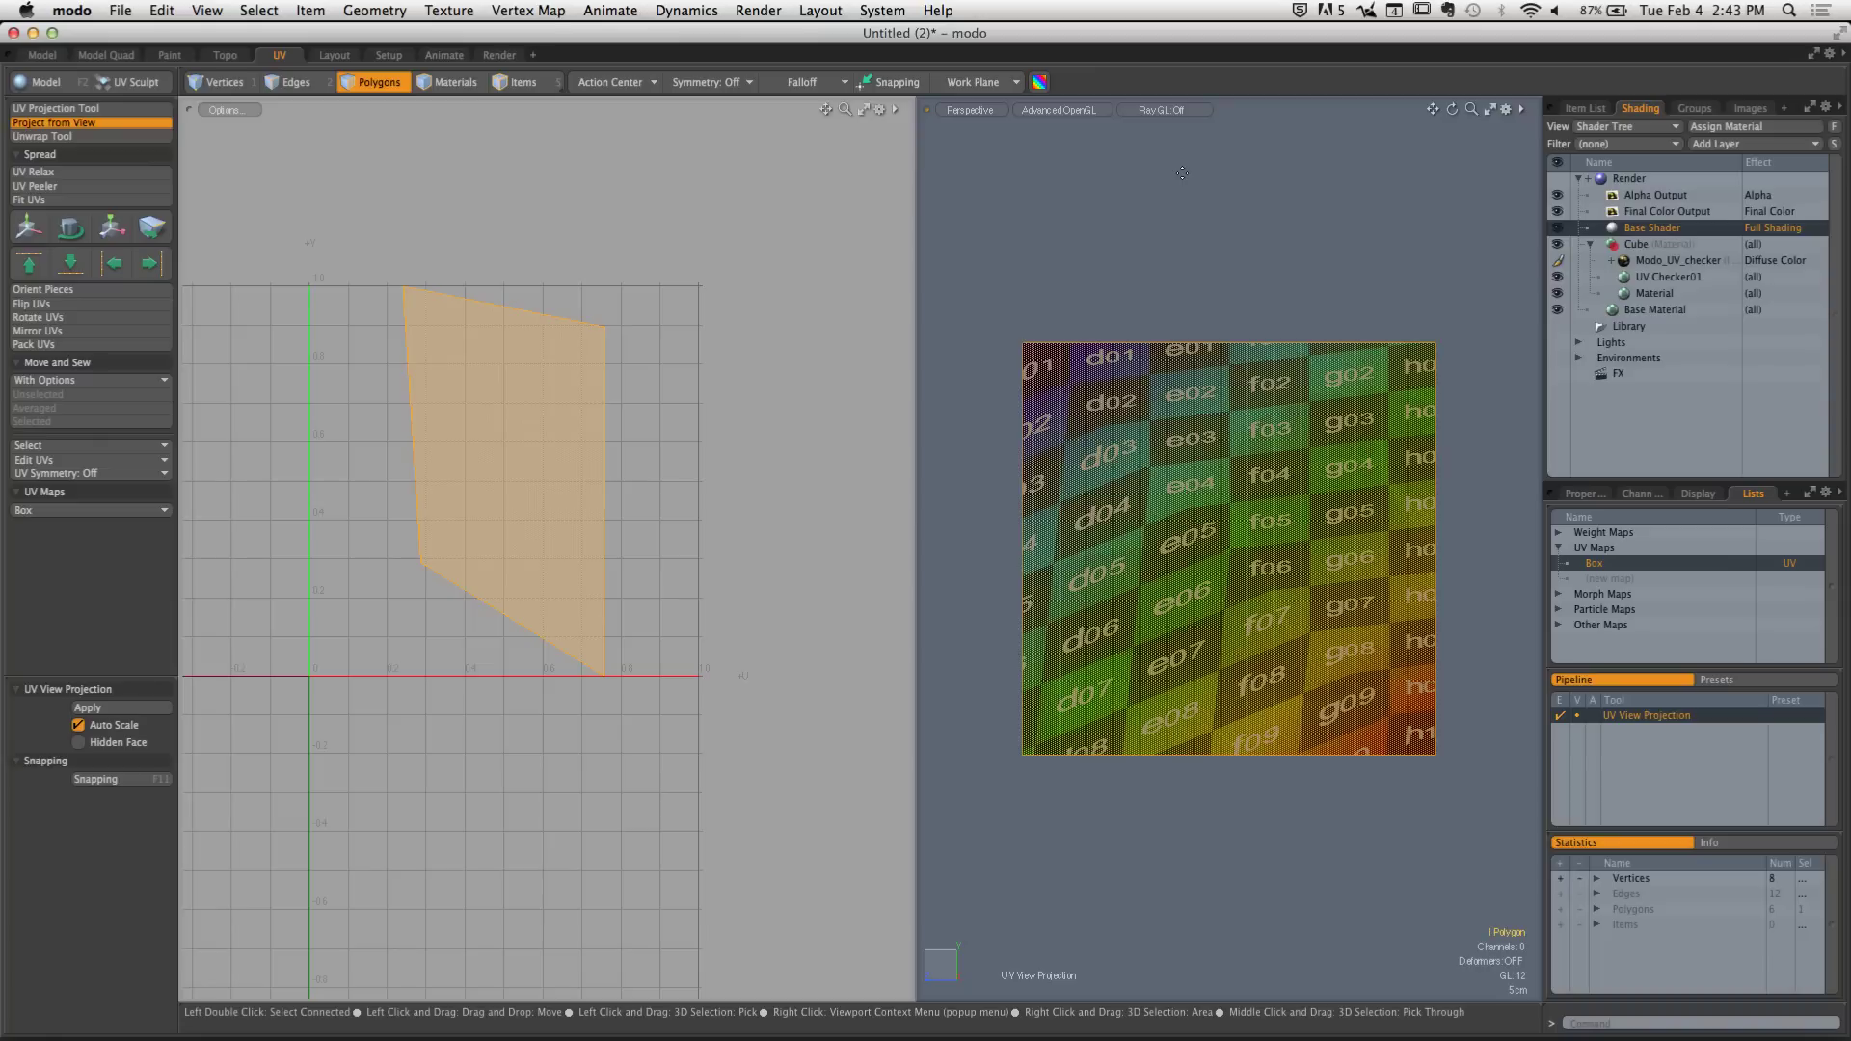
{"action": "left_click", "coordinate": [1178, 227]}
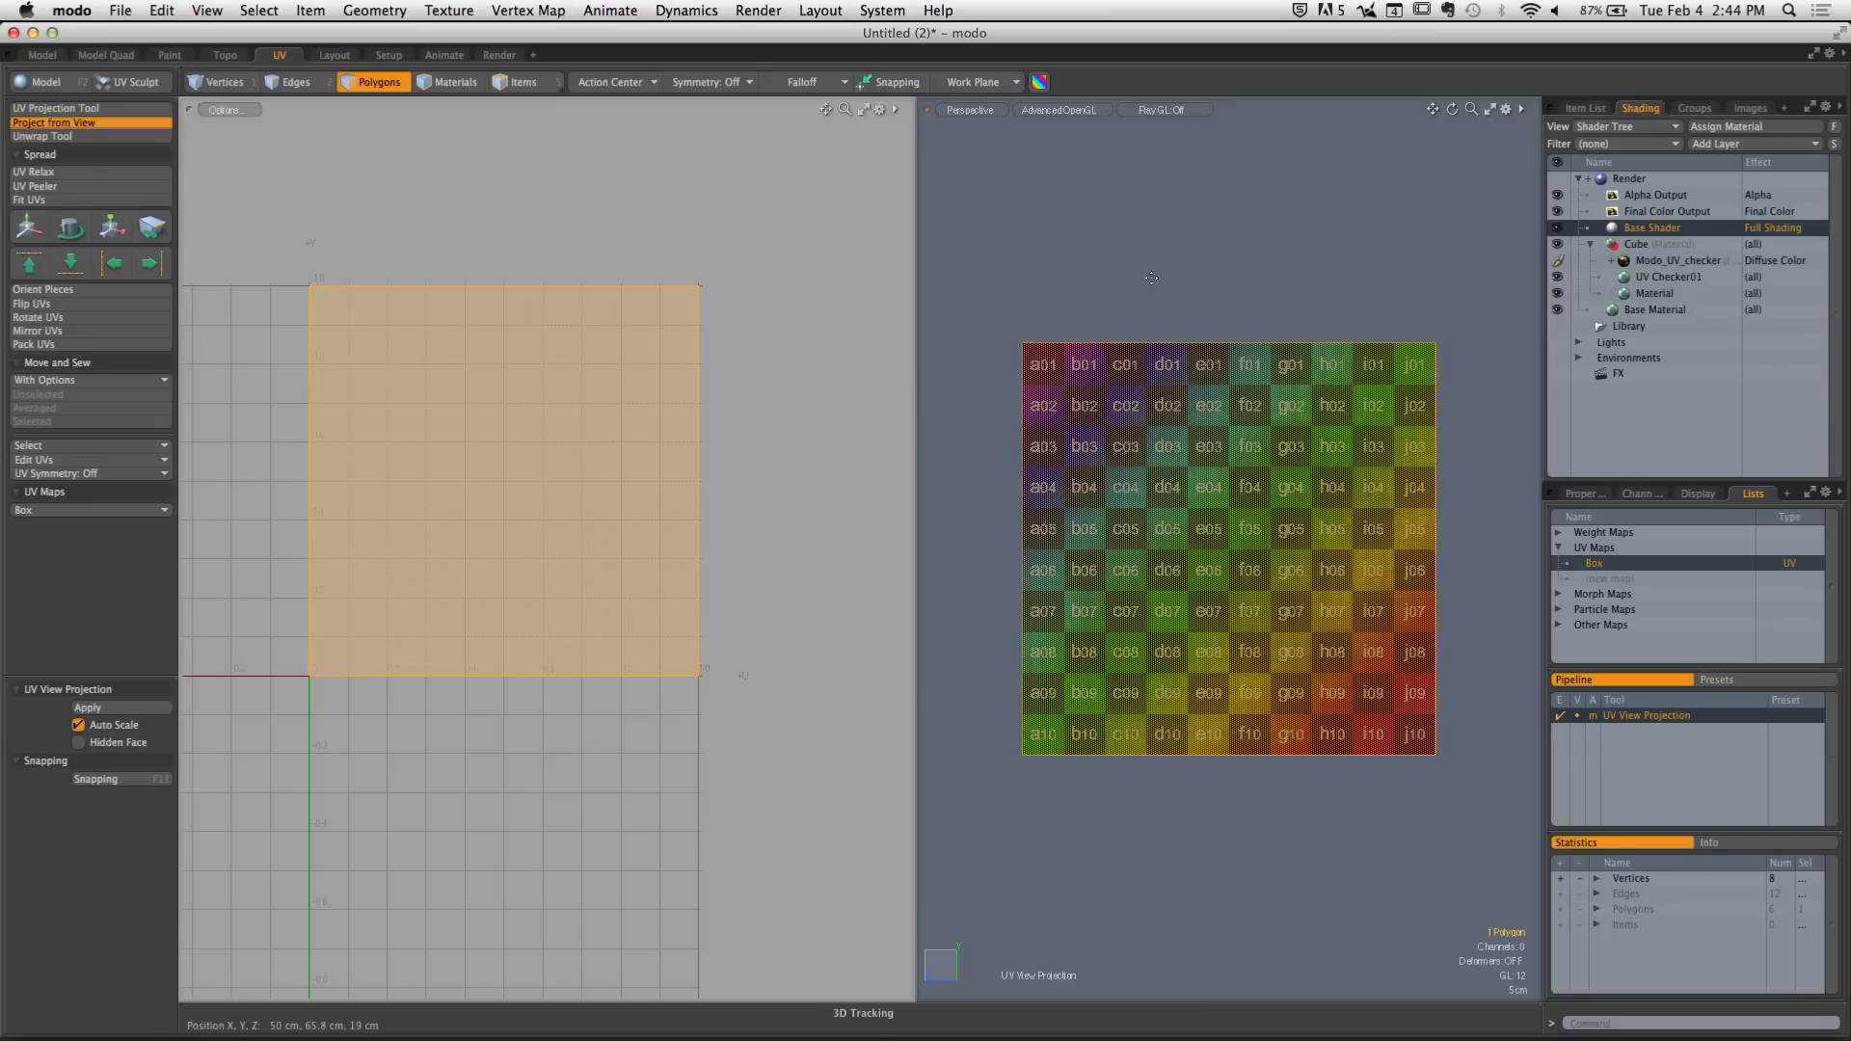
Drop the projection tool, turn the cube to its adjacent unmapped side, and return to polygon selection
{"action": "key", "text": "1"}
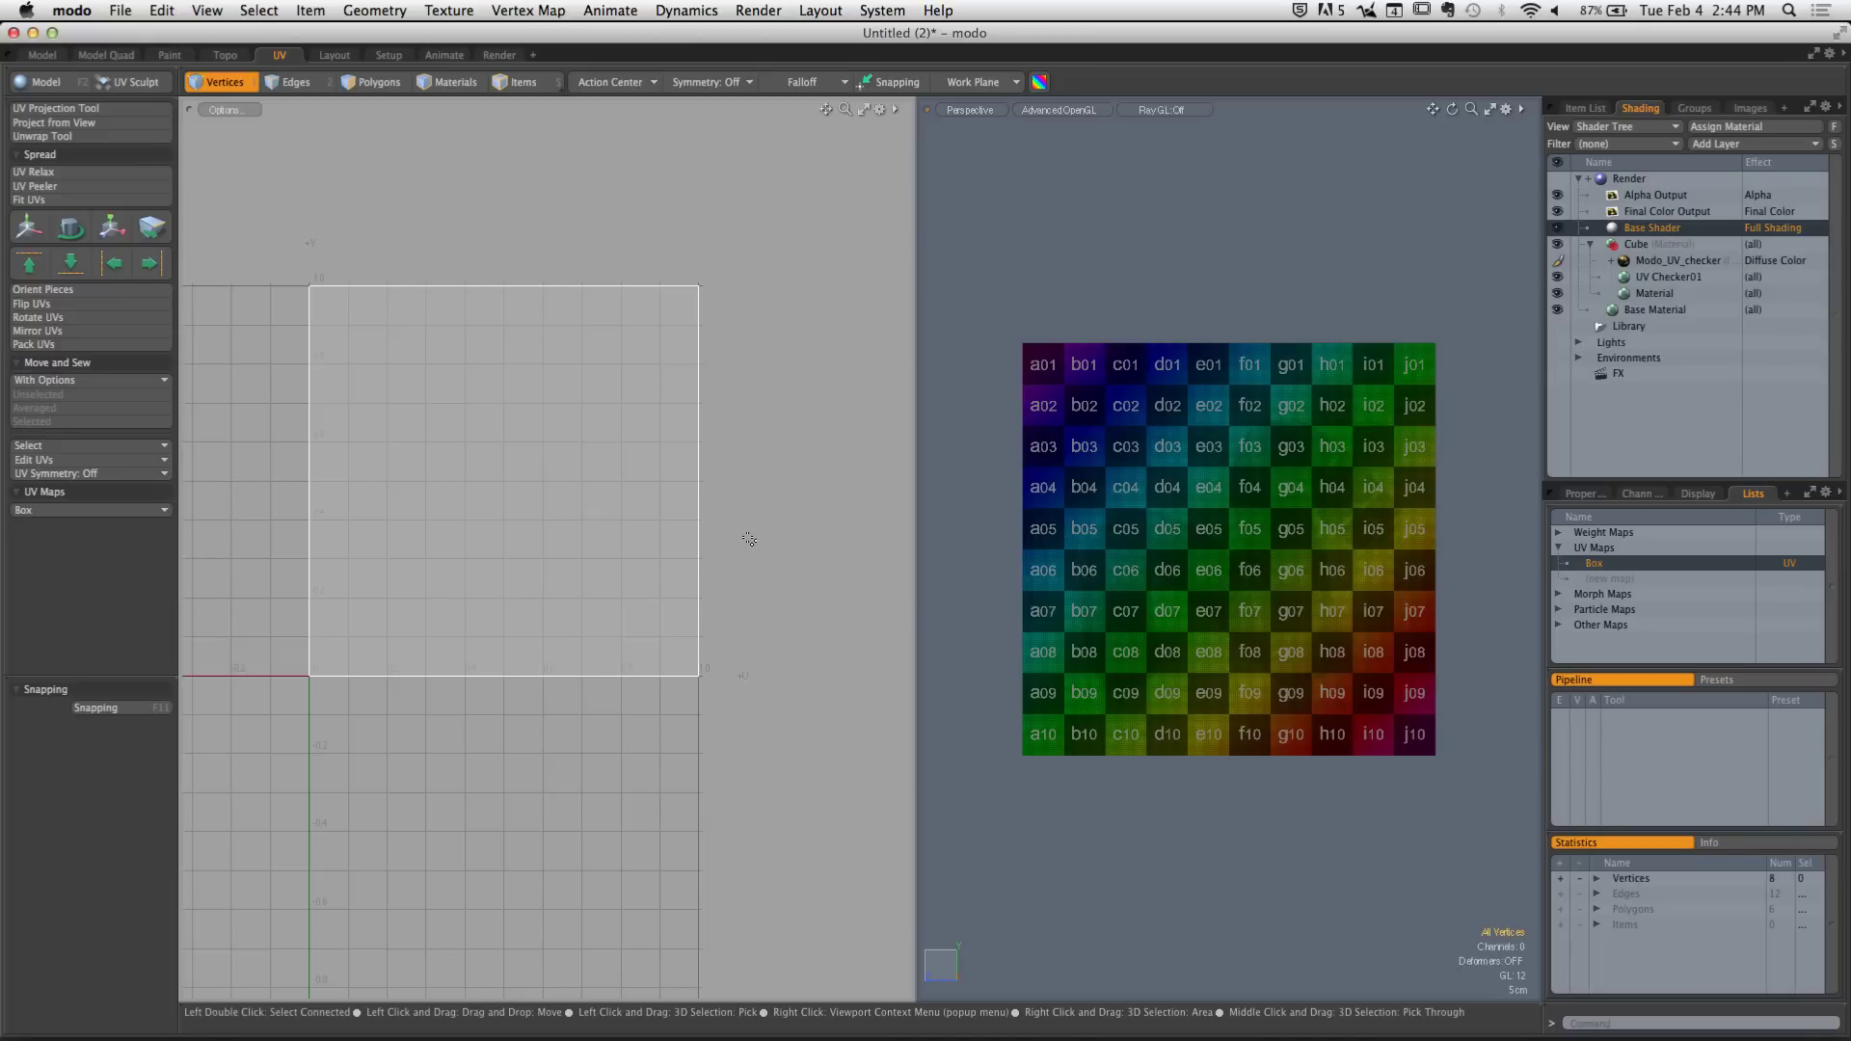
{"action": "left_click_drag", "start_coordinate": [1292, 506], "coordinate": [1136, 498], "text": "alt"}
{"action": "left_click_drag", "start_coordinate": [1136, 497], "coordinate": [1211, 513], "text": "alt"}
{"action": "key", "text": "2"}
{"action": "key", "text": "3"}
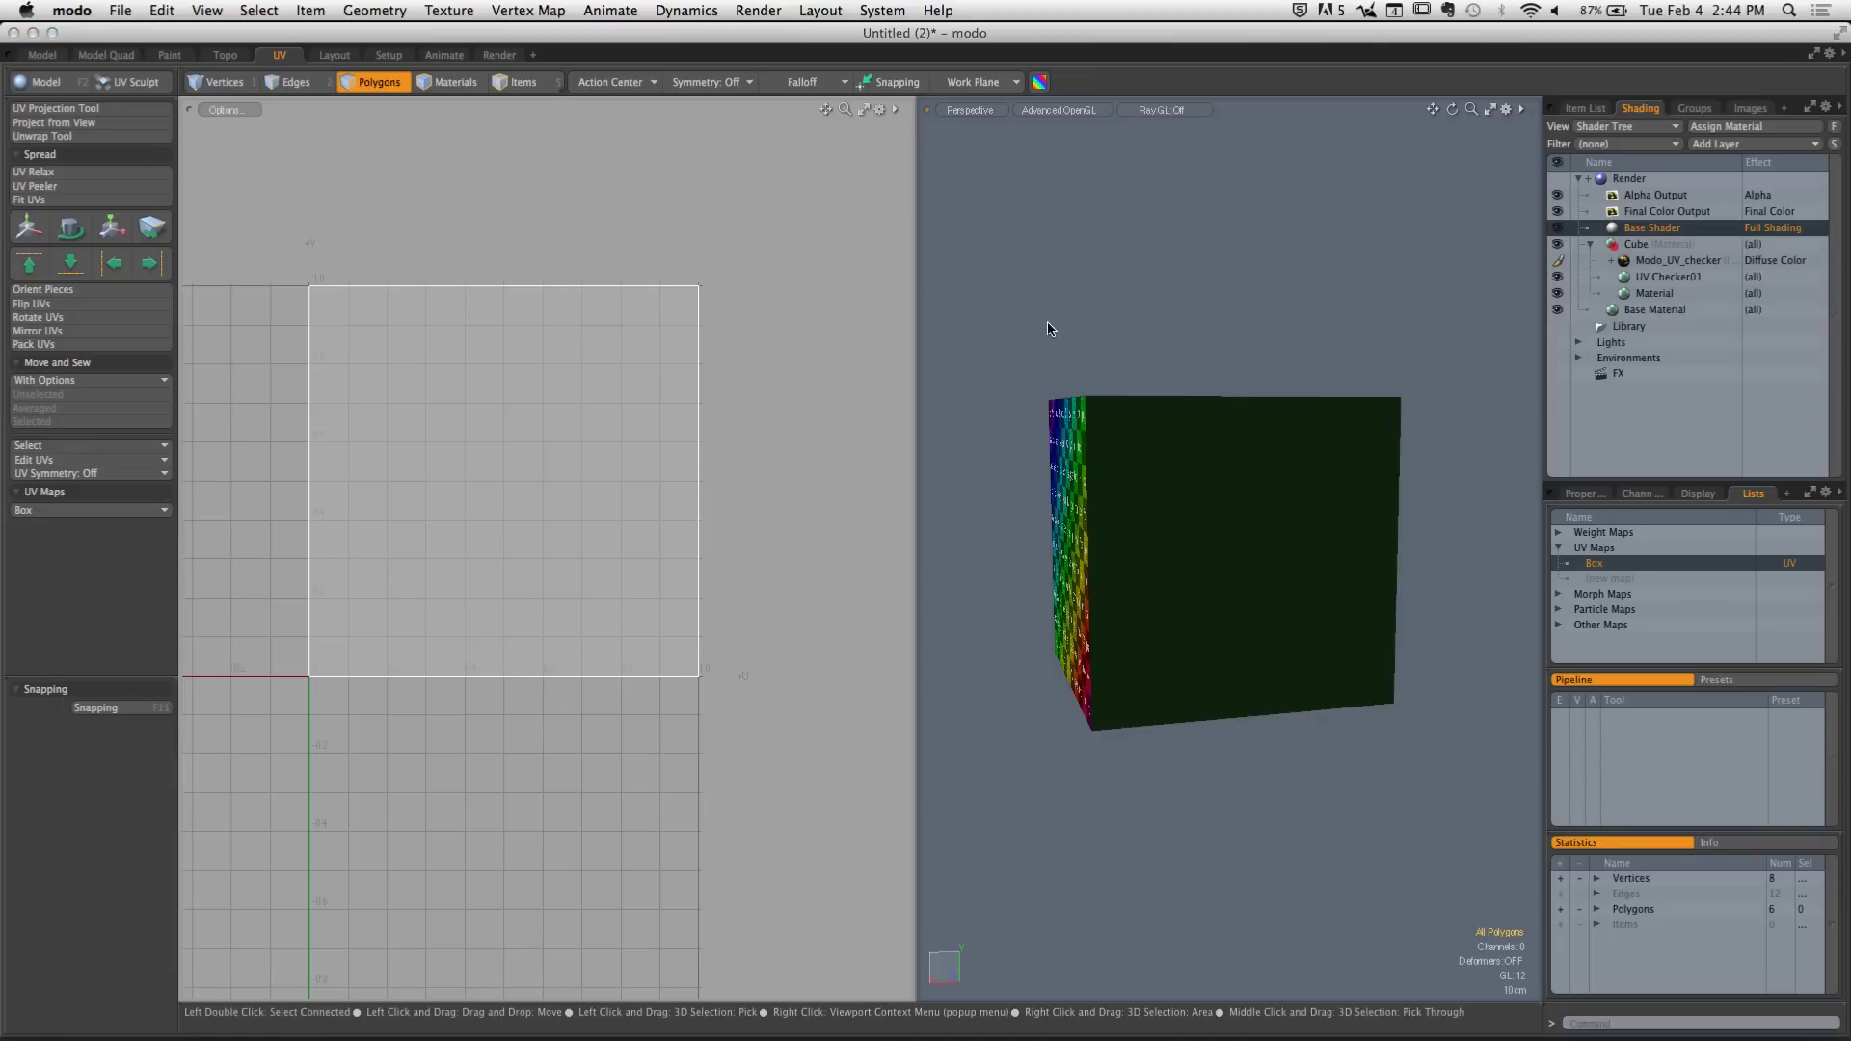
{"action": "left_click_drag", "start_coordinate": [1036, 321], "coordinate": [1492, 849]}
{"action": "left_click_drag", "start_coordinate": [1190, 227], "coordinate": [1186, 366]}
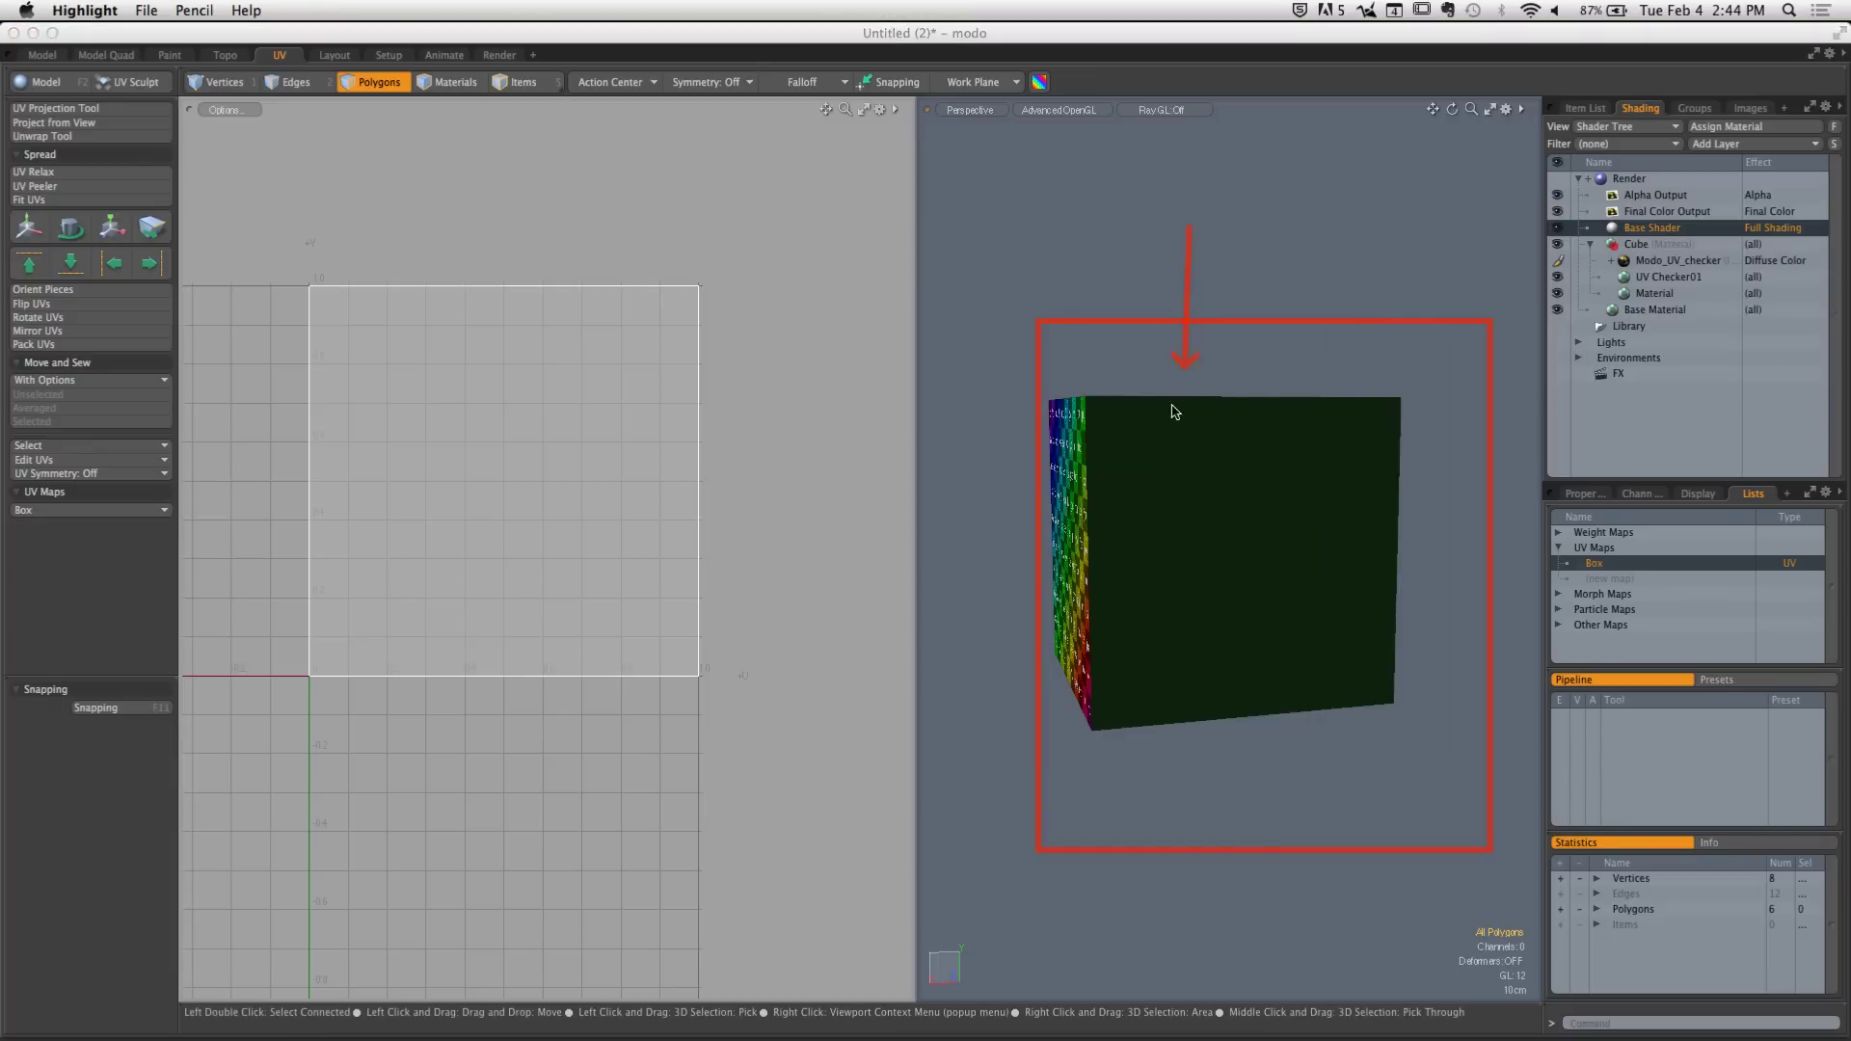
{"action": "left_click_drag", "start_coordinate": [1006, 802], "coordinate": [1126, 709]}
{"action": "left_click_drag", "start_coordinate": [979, 500], "coordinate": [1113, 524]}
{"action": "left_click_drag", "start_coordinate": [1506, 332], "coordinate": [1472, 365]}
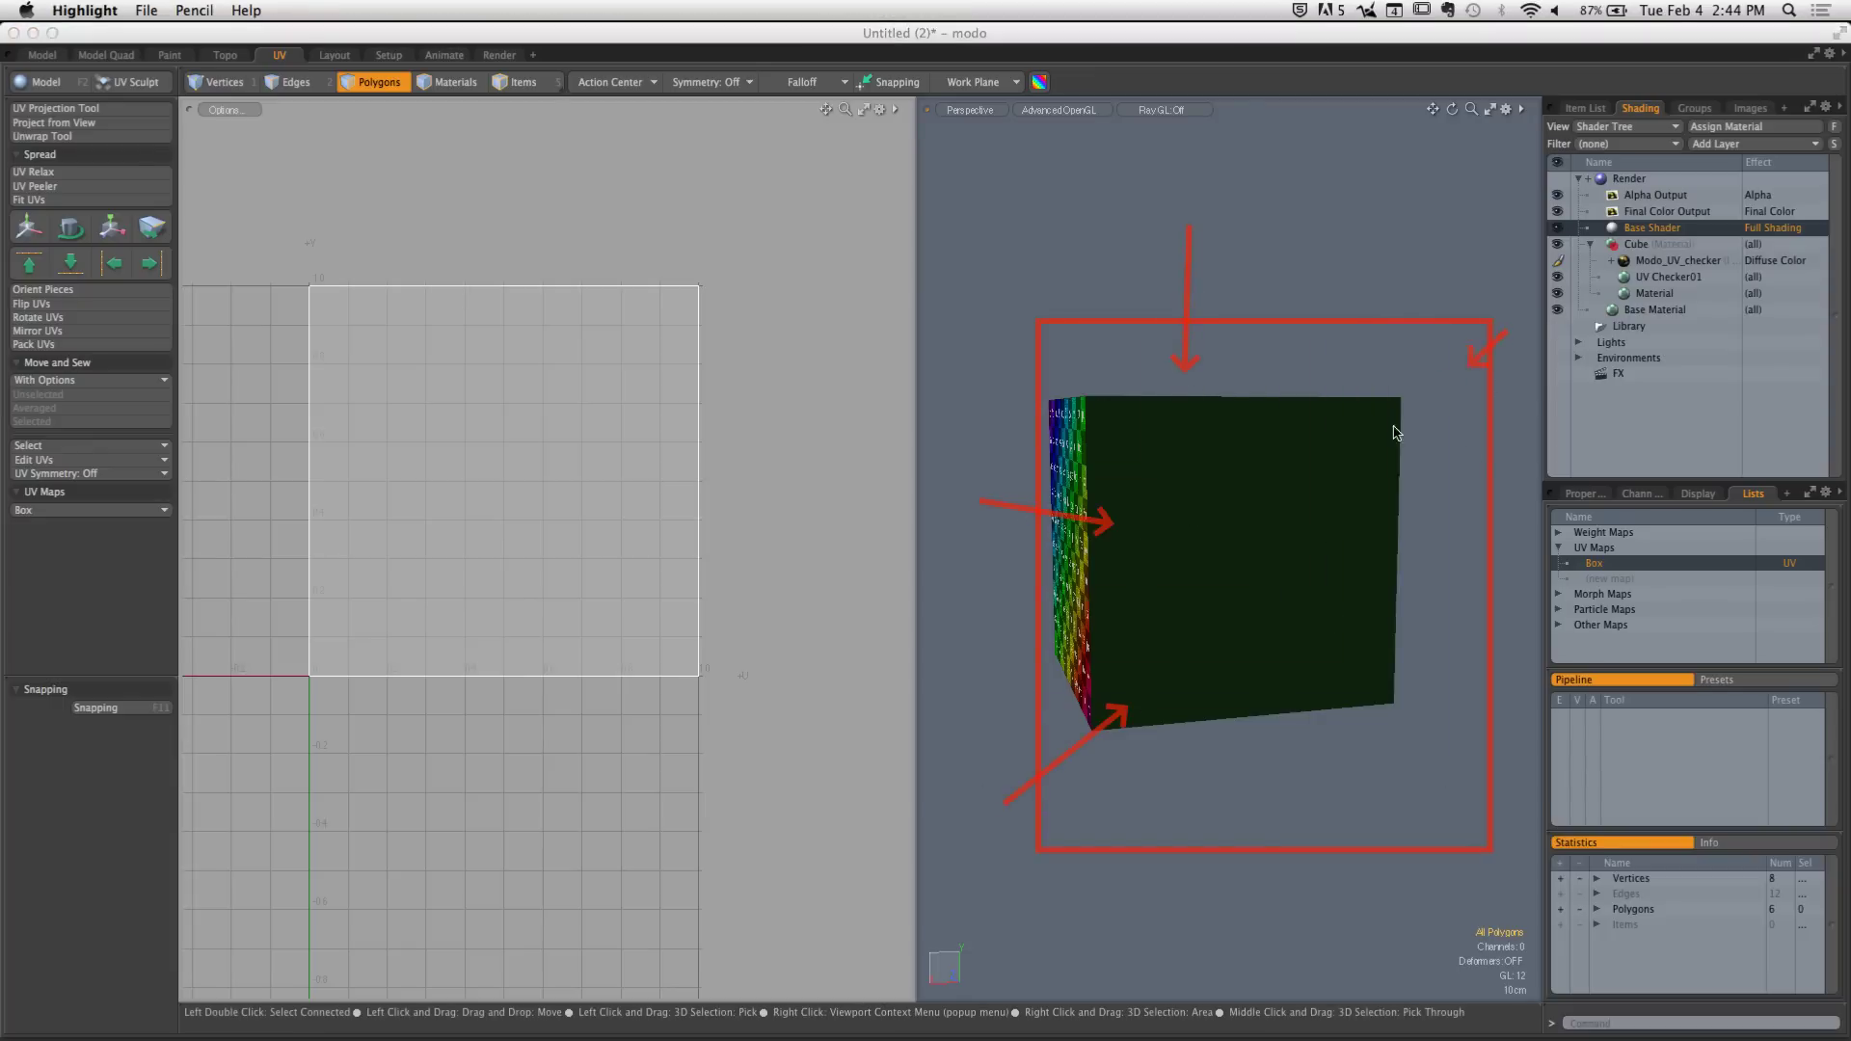
{"action": "left_click_drag", "start_coordinate": [1396, 433], "coordinate": [1340, 482]}
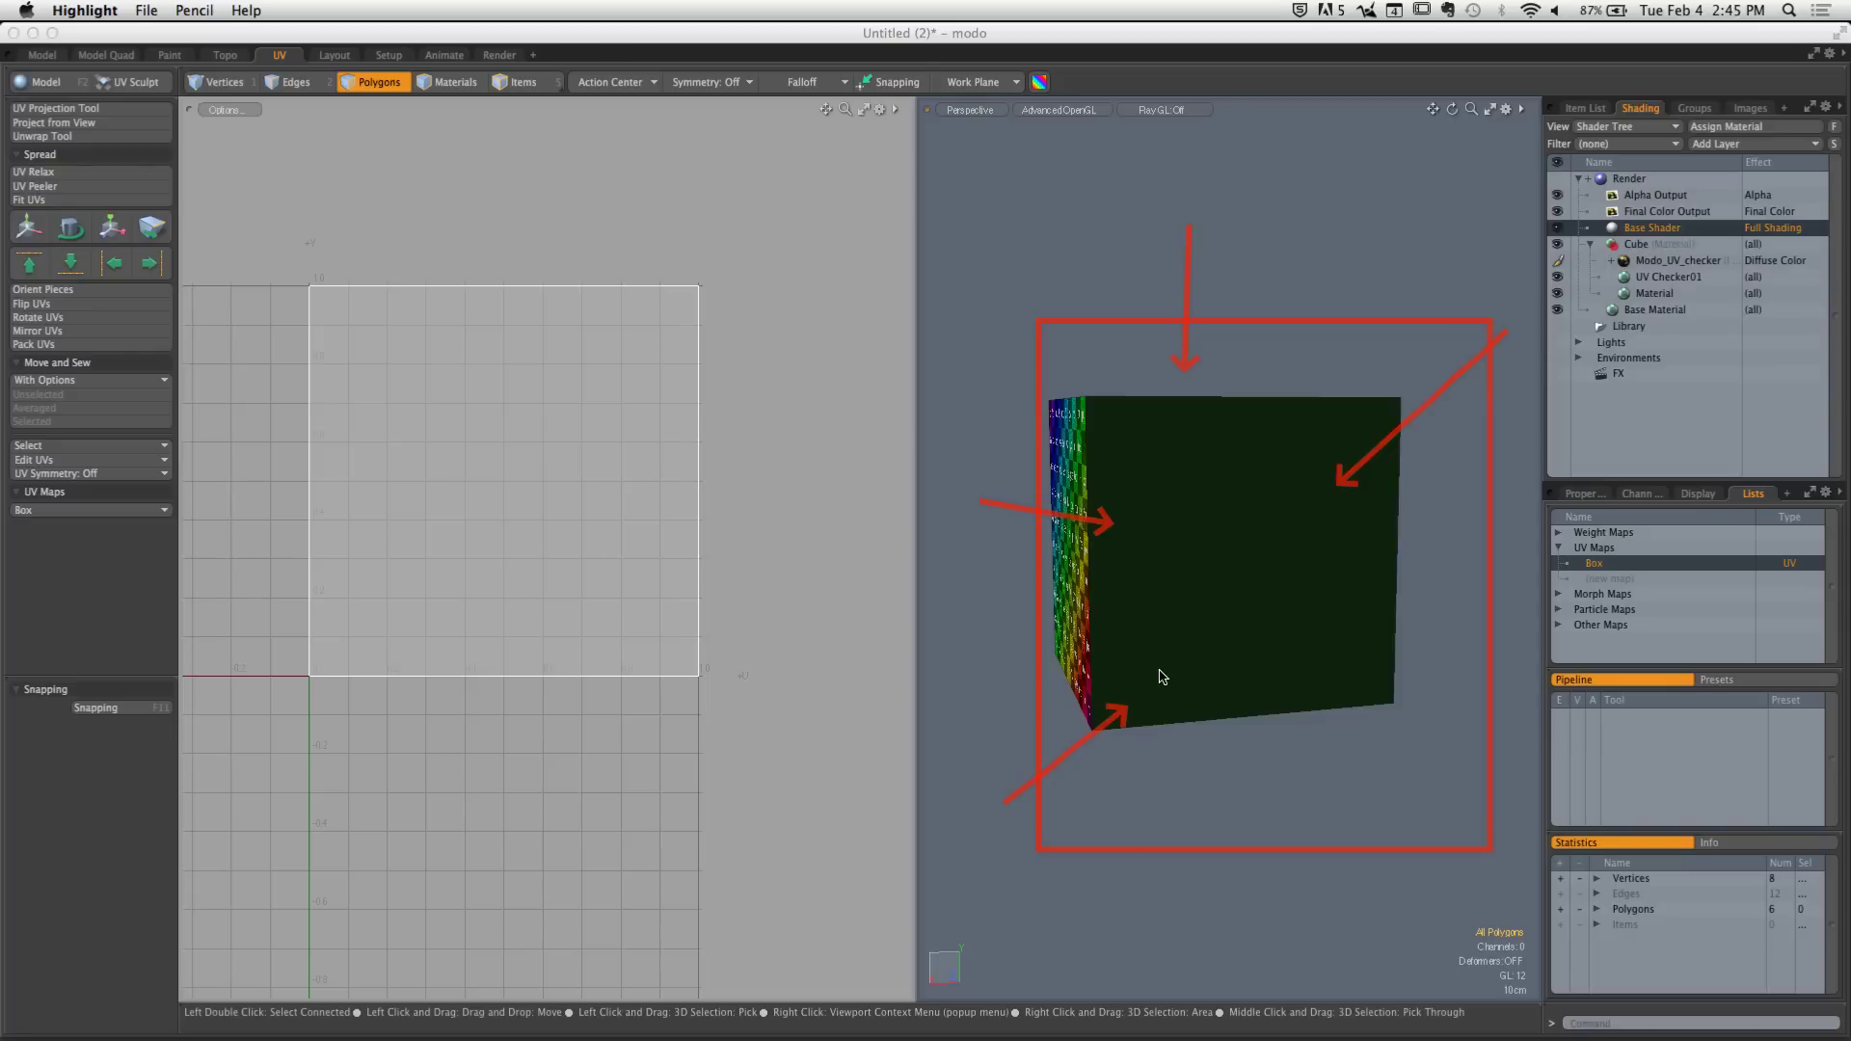
{"action": "key", "text": "Escape"}
Align the view squarely to the adjacent unmapped side, map it with Project from View, and clear the selection
{"action": "left_click", "coordinate": [1210, 452]}
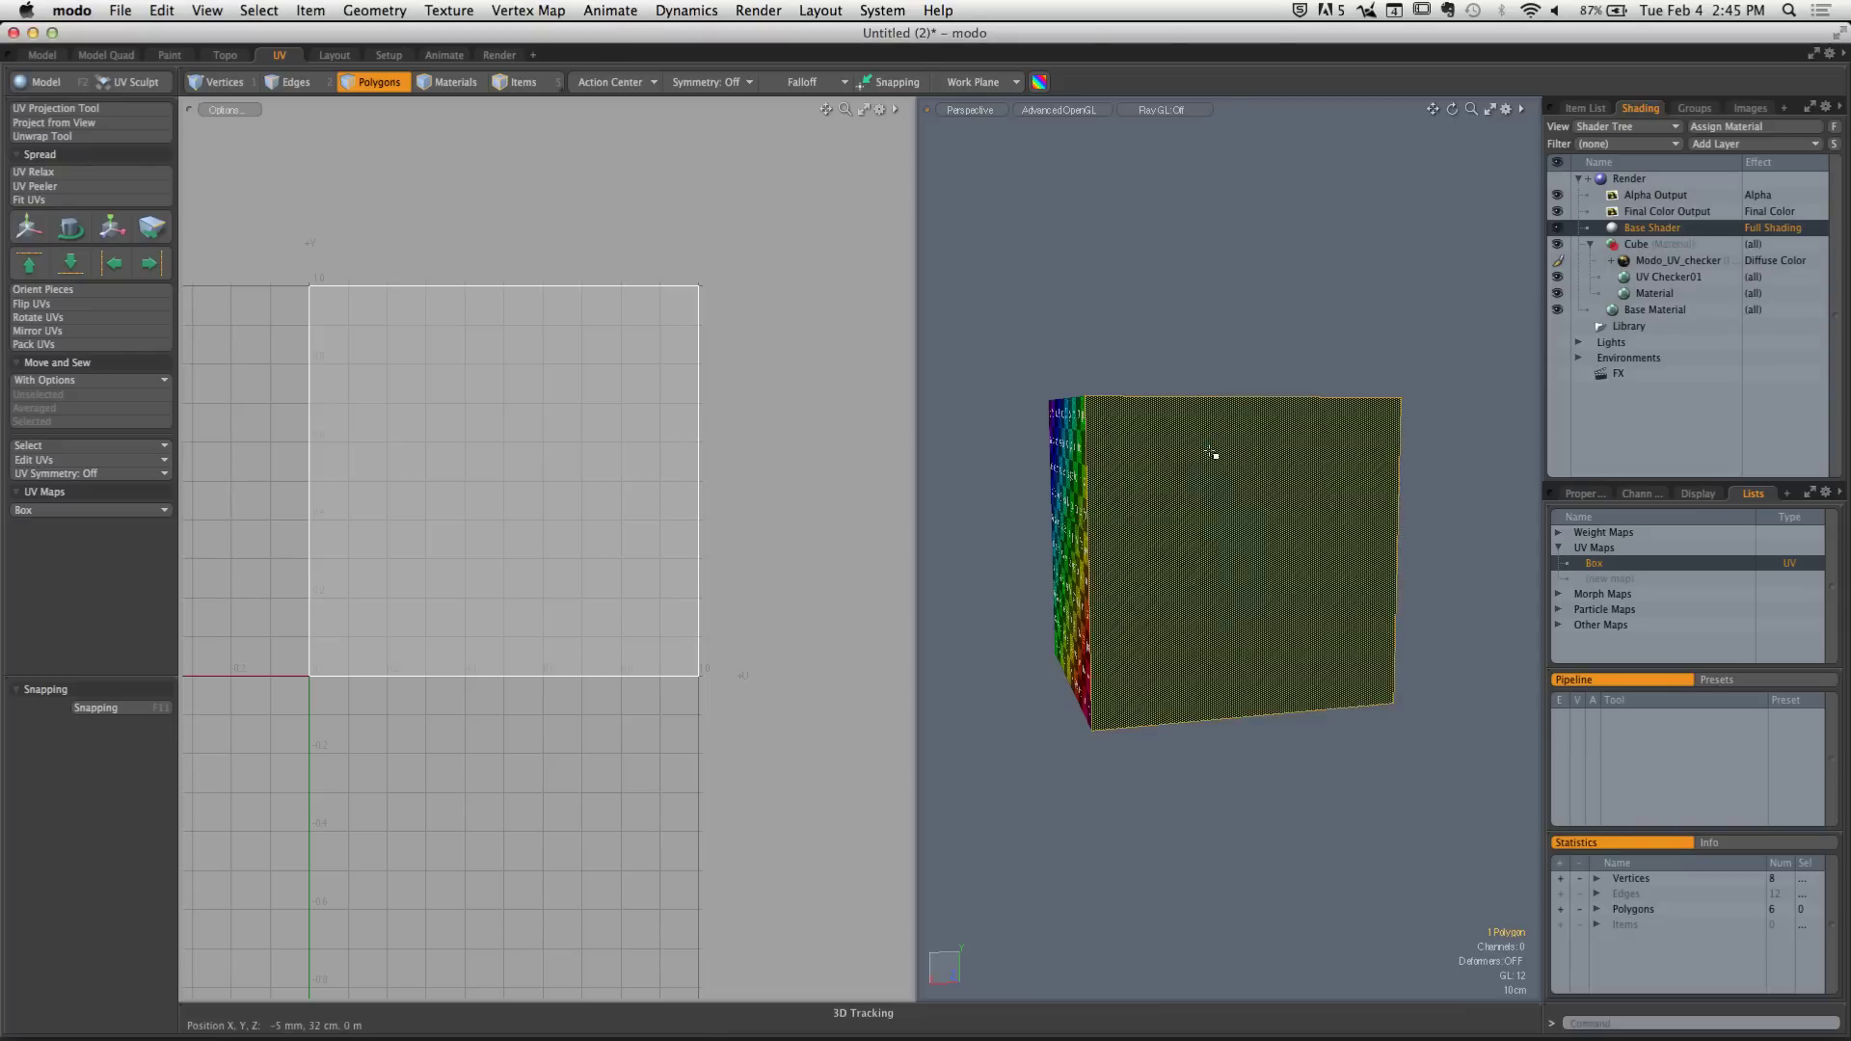
{"action": "key", "text": "alt+shift+a"}
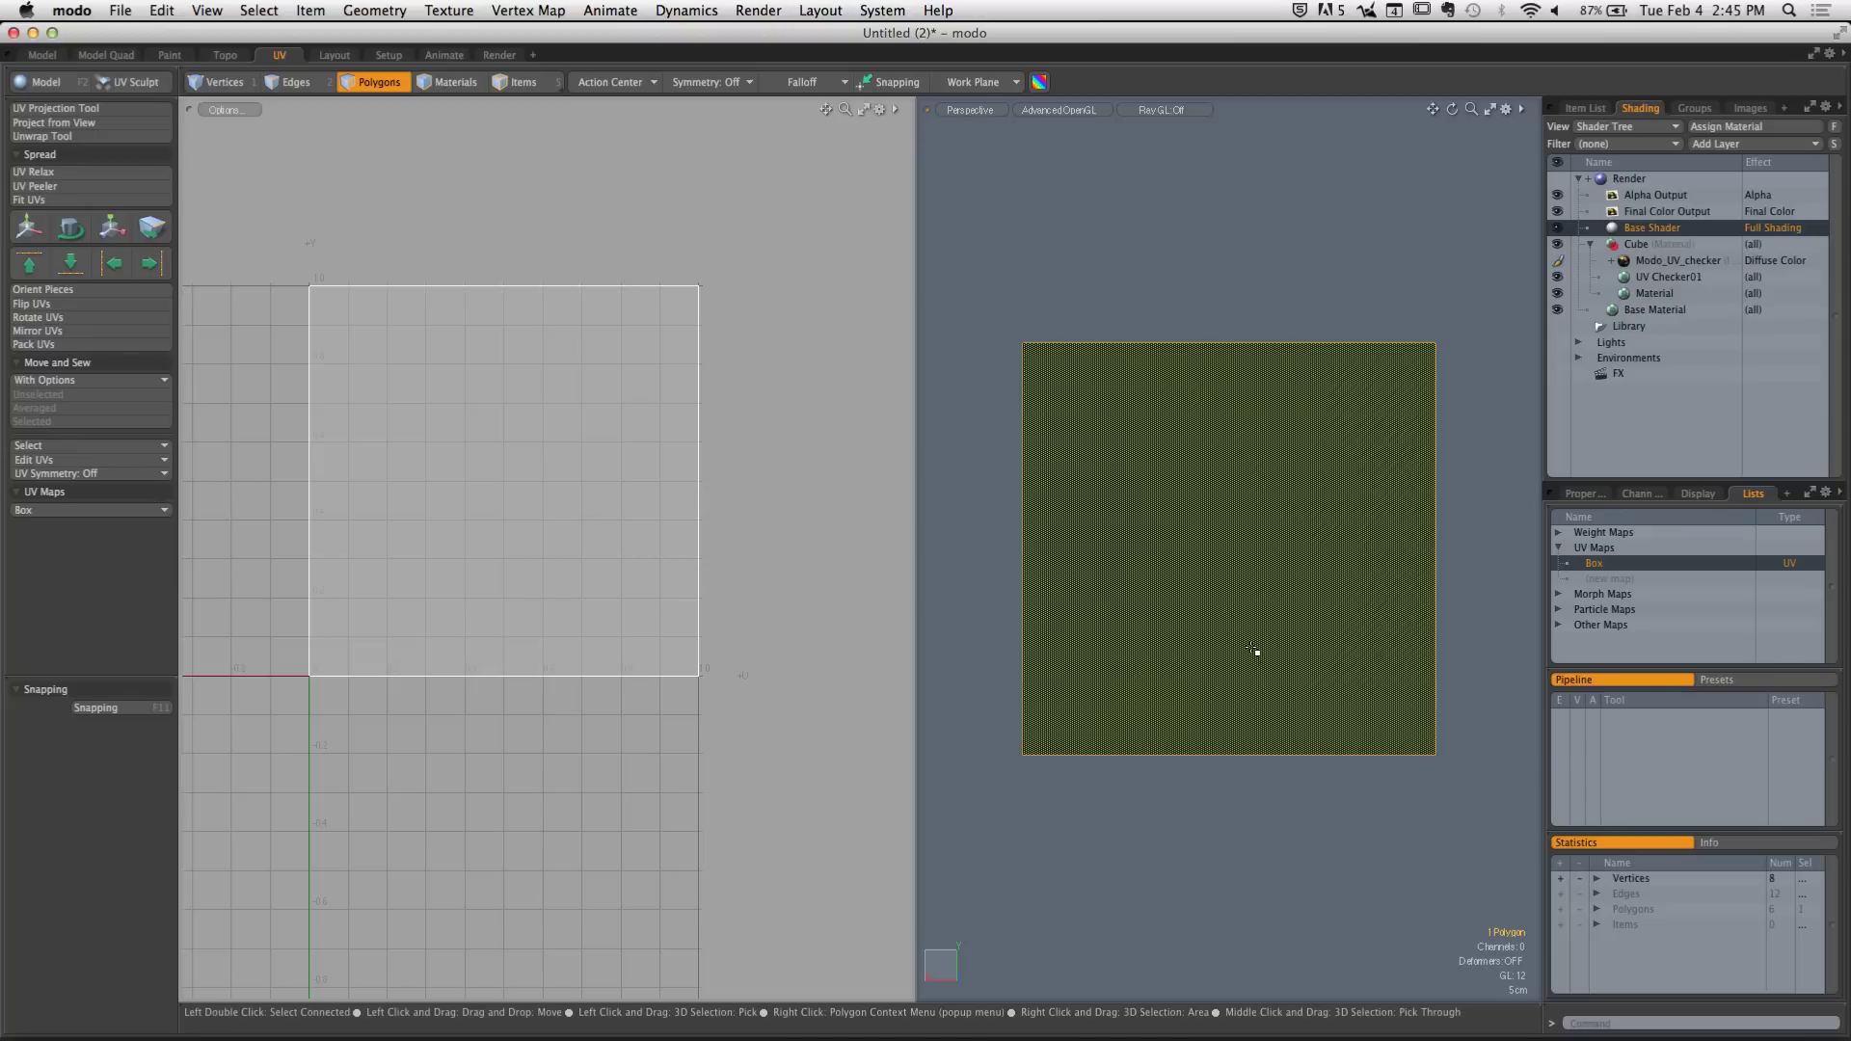
{"action": "left_click", "coordinate": [87, 126]}
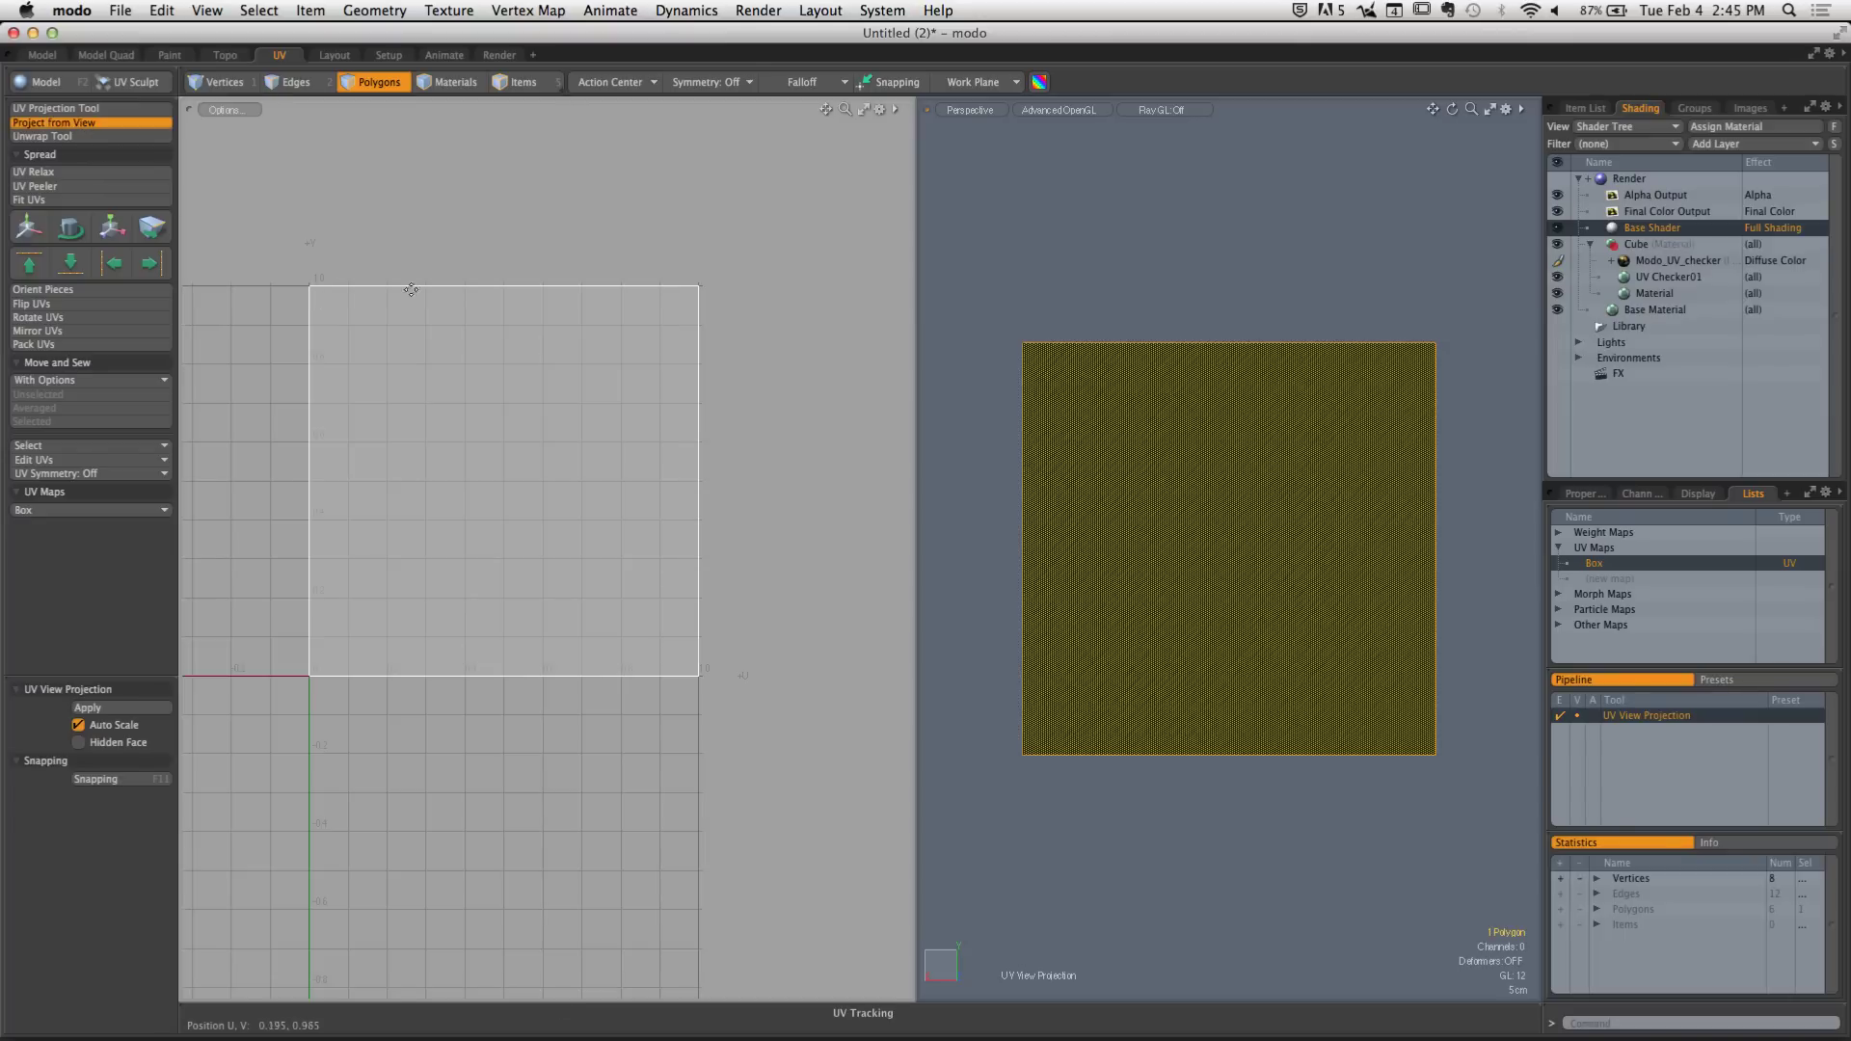
{"action": "left_click", "coordinate": [1195, 231]}
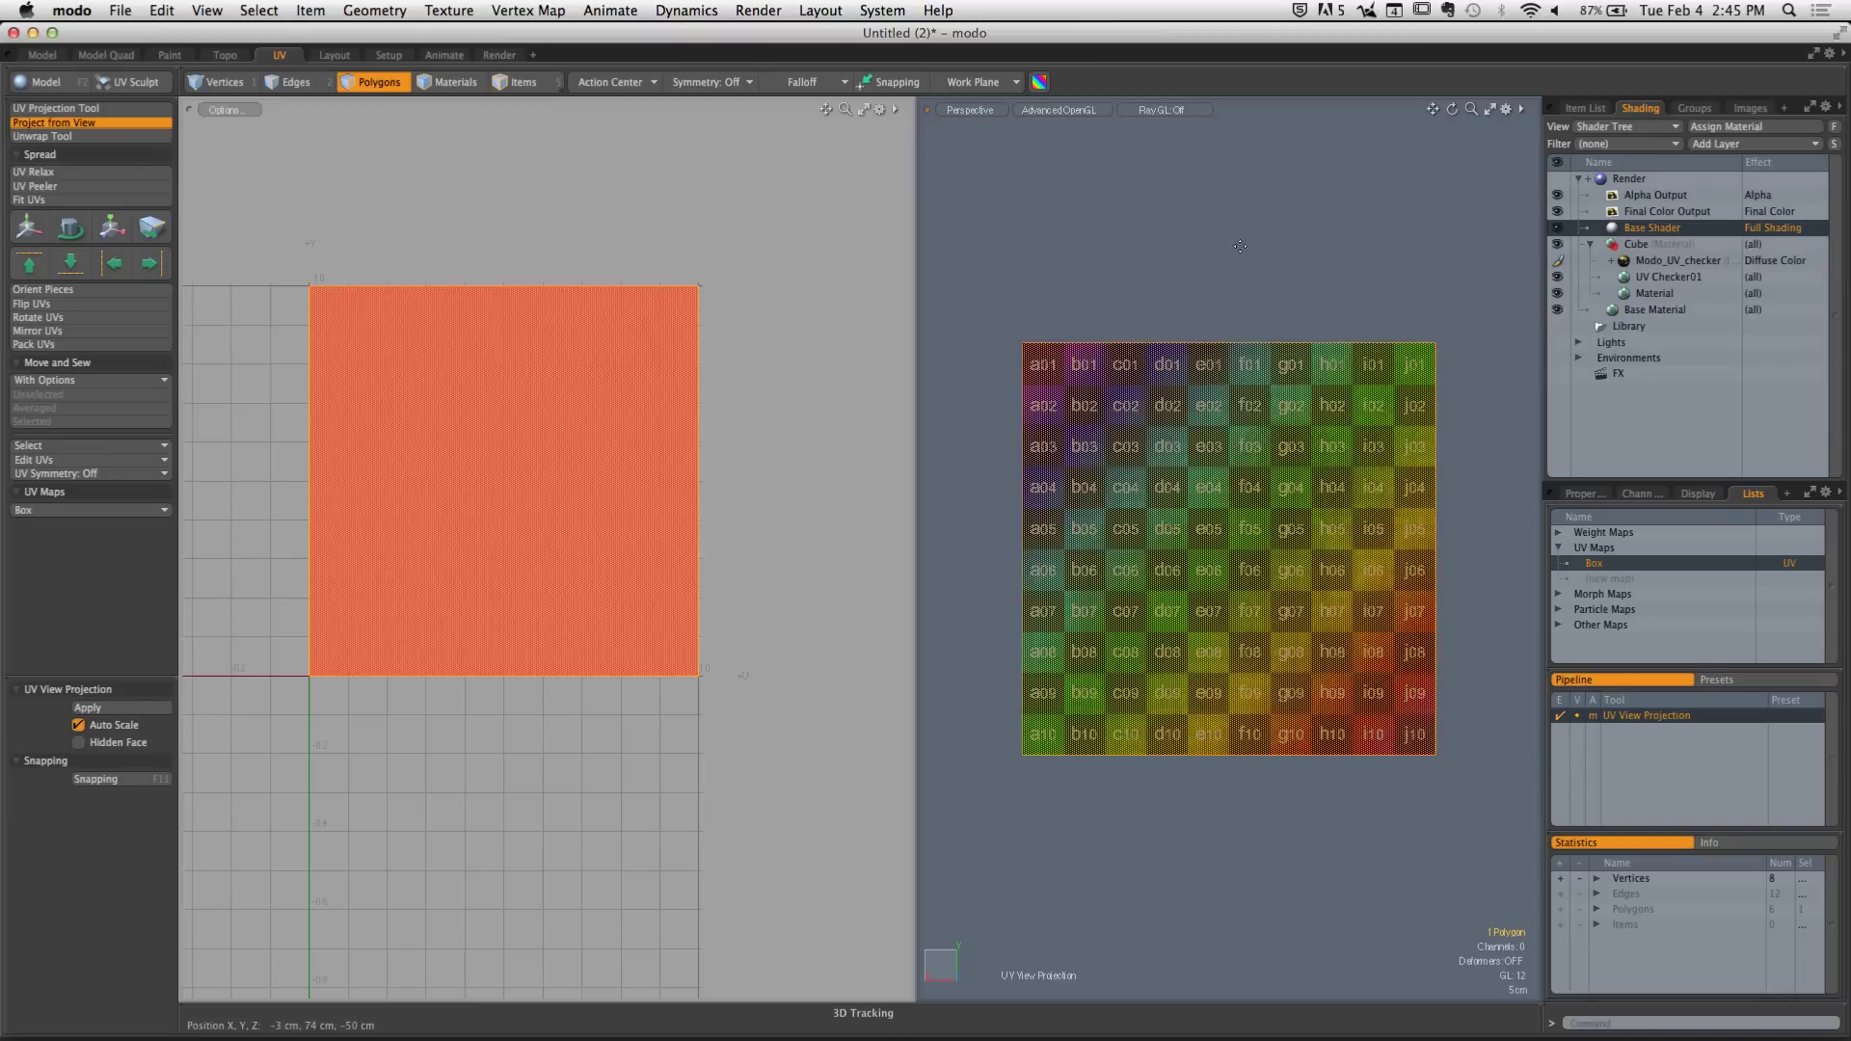
{"action": "key", "text": "space"}
{"action": "left_click", "coordinate": [1167, 278]}
{"action": "left_click_drag", "start_coordinate": [1167, 278], "coordinate": [1126, 509], "text": "alt"}
{"action": "scroll", "coordinate": [1188, 502], "scroll_direction": "down", "scroll_amount": 3}
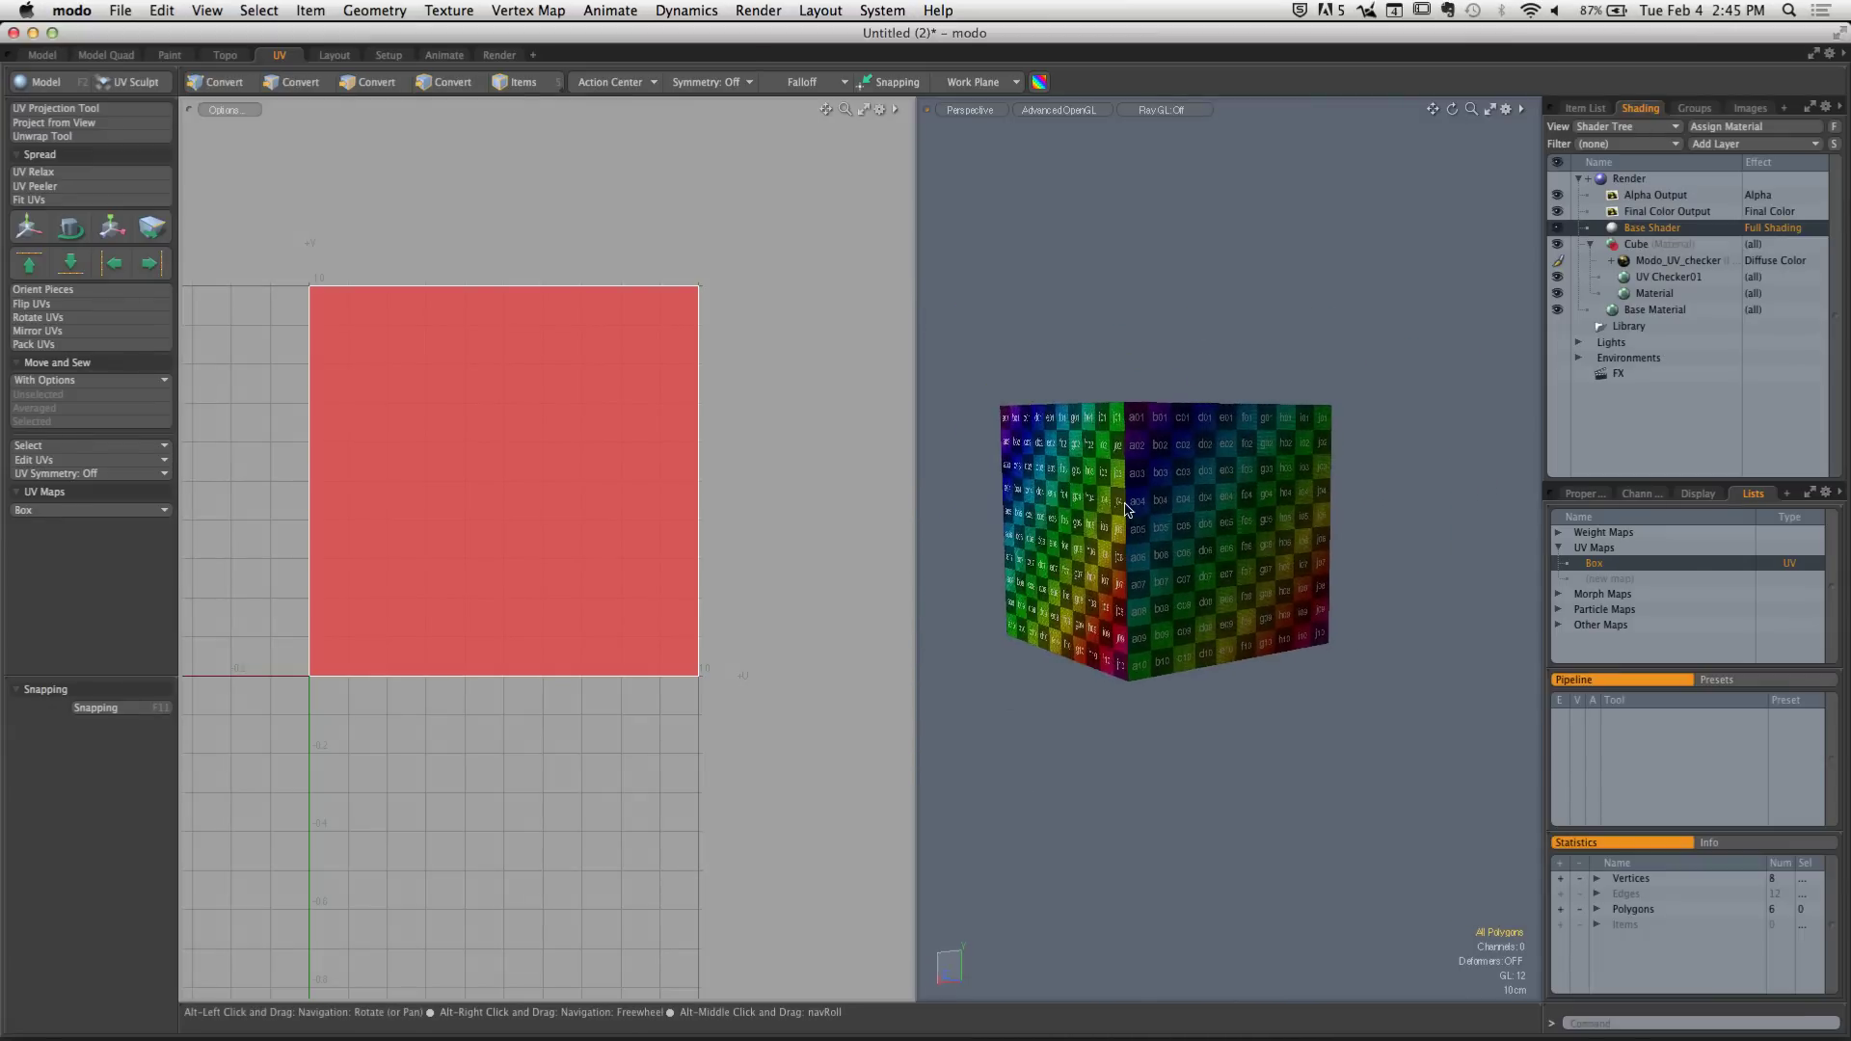
Select both overlapping faces in the UV map, and reduce the selection to the second mapped side of the cube
{"action": "key", "text": "1"}
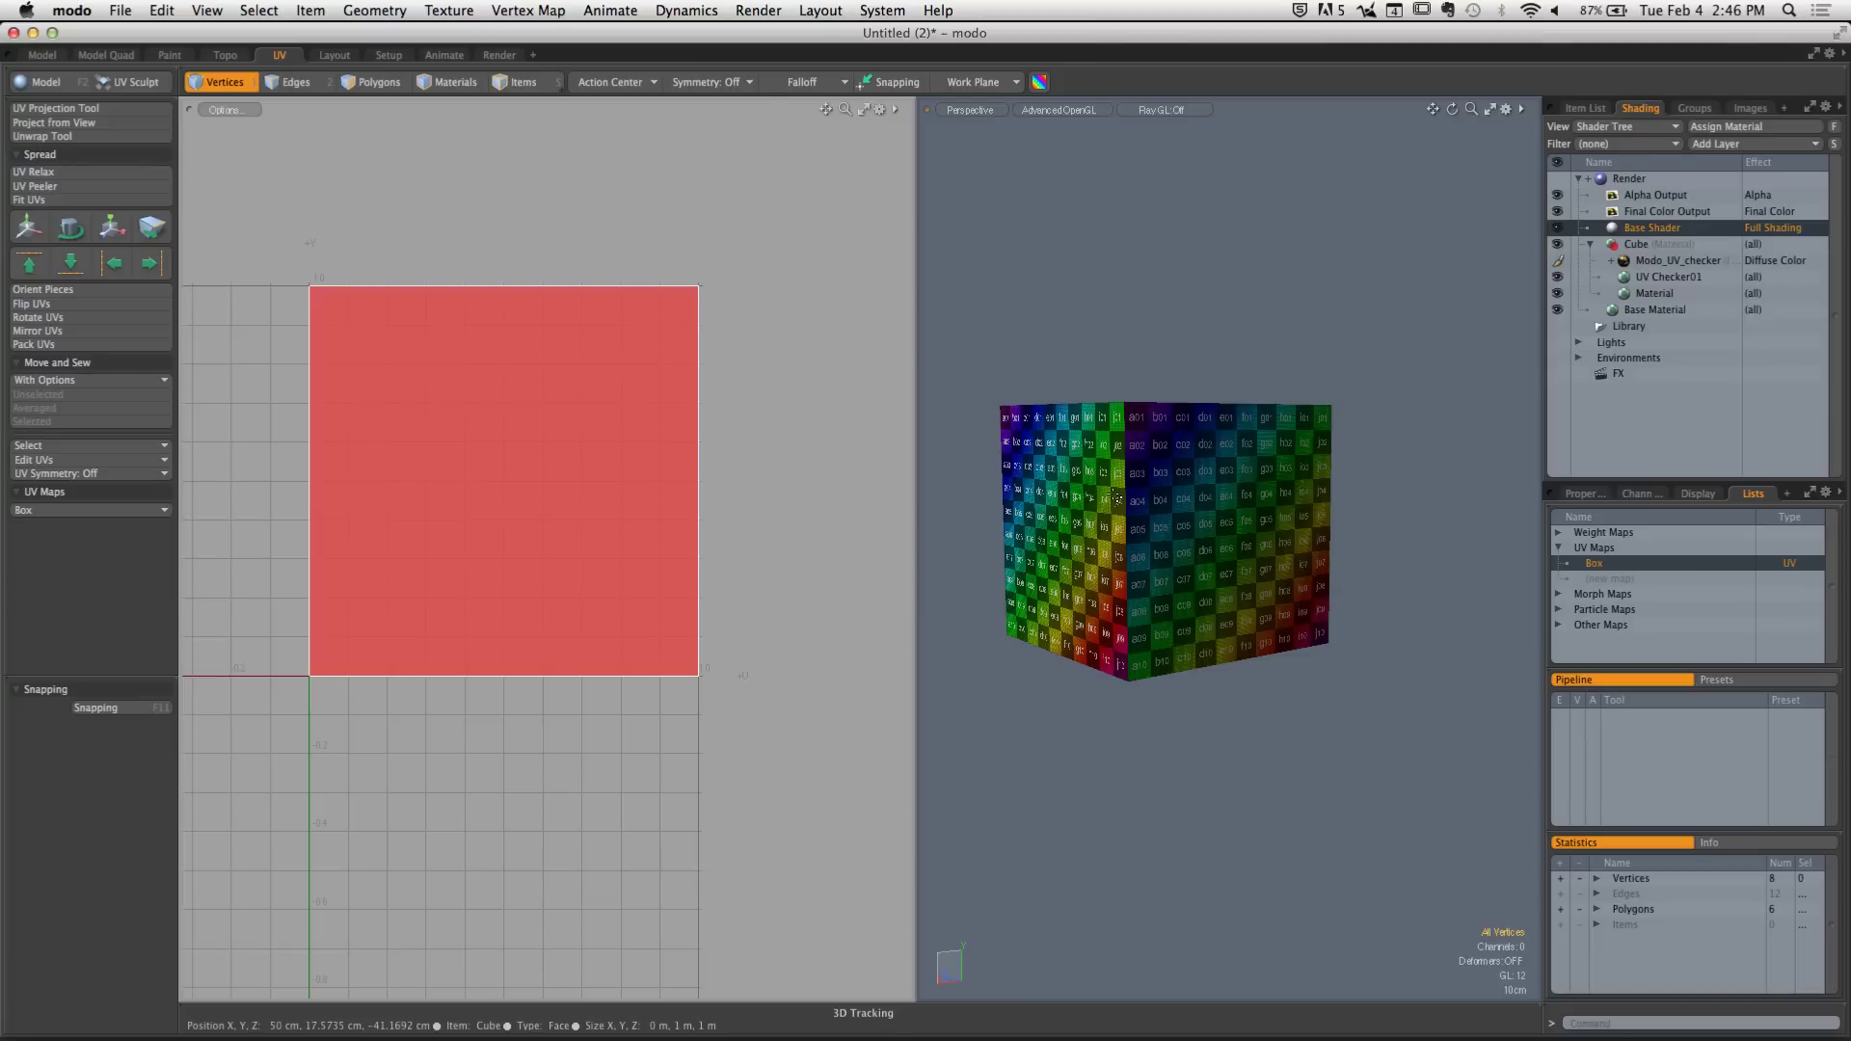
{"action": "left_click_drag", "start_coordinate": [1117, 498], "coordinate": [1350, 465], "text": "alt"}
{"action": "left_click_drag", "start_coordinate": [1236, 462], "coordinate": [1128, 473], "text": "alt"}
{"action": "key", "text": "3"}
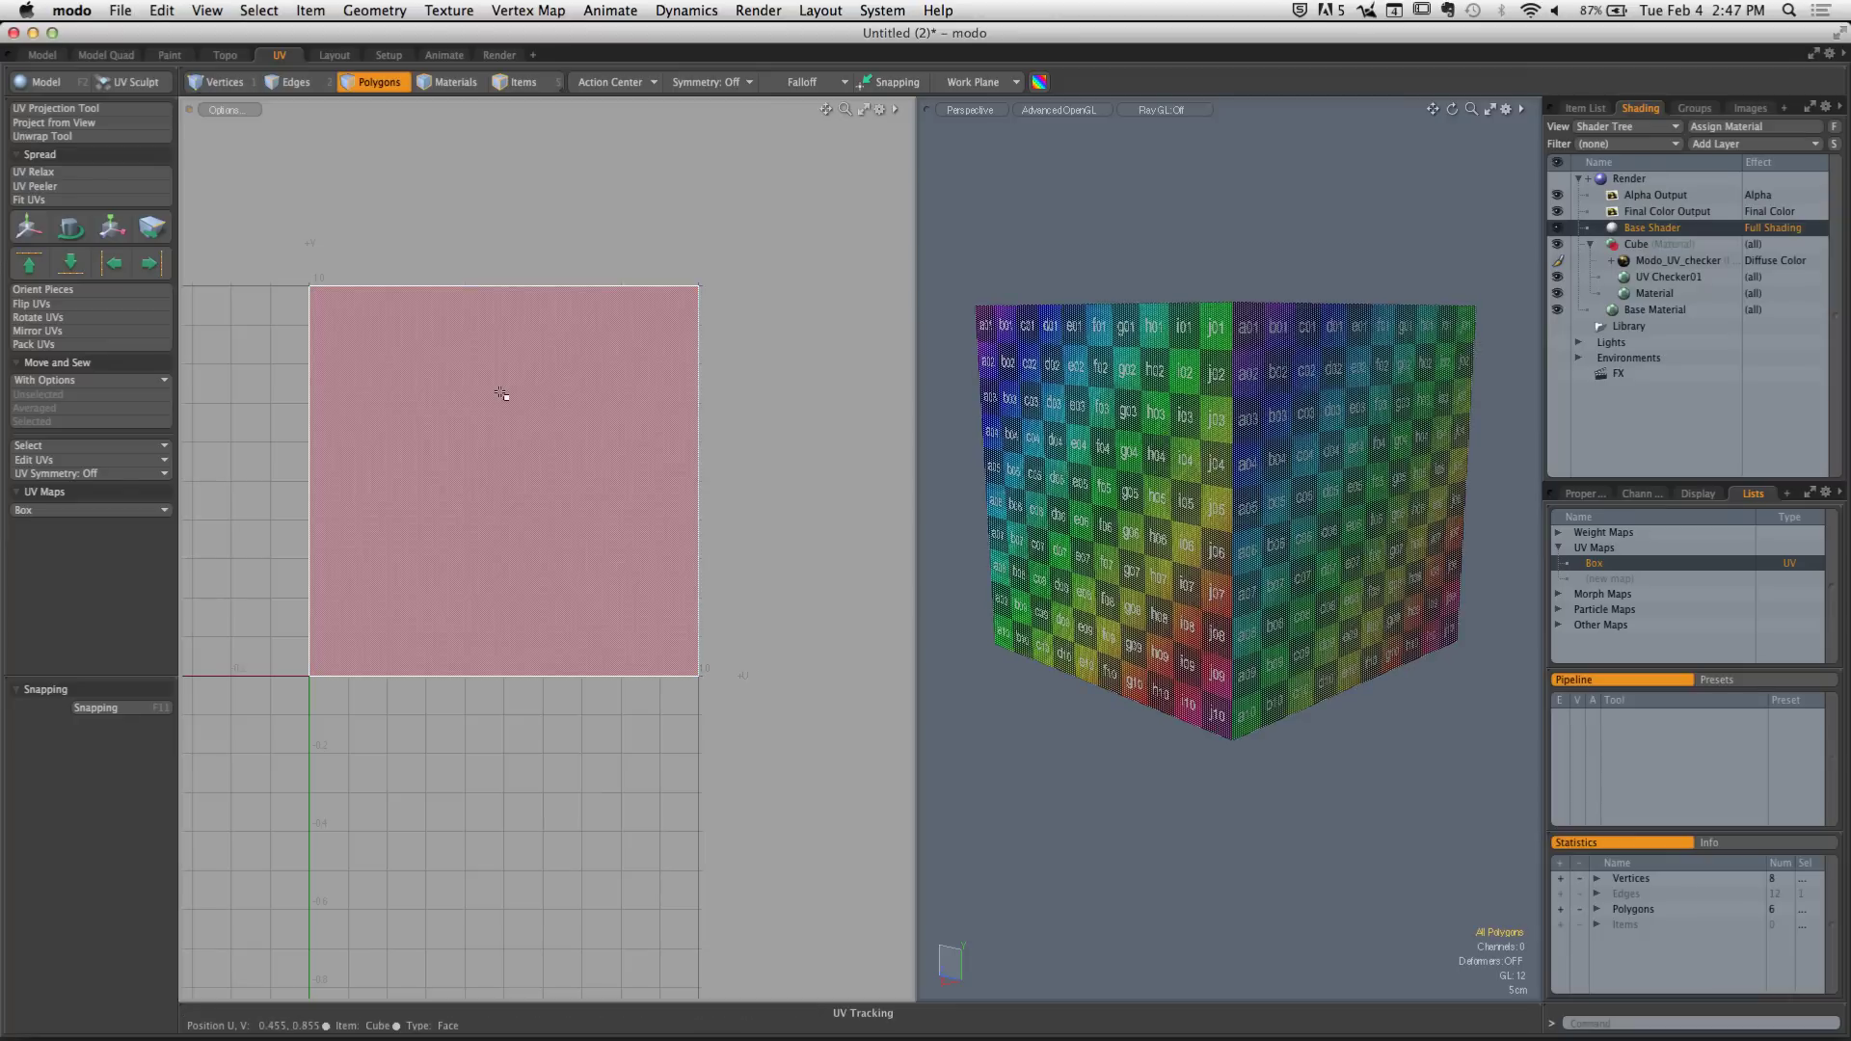
{"action": "left_click", "coordinate": [645, 496]}
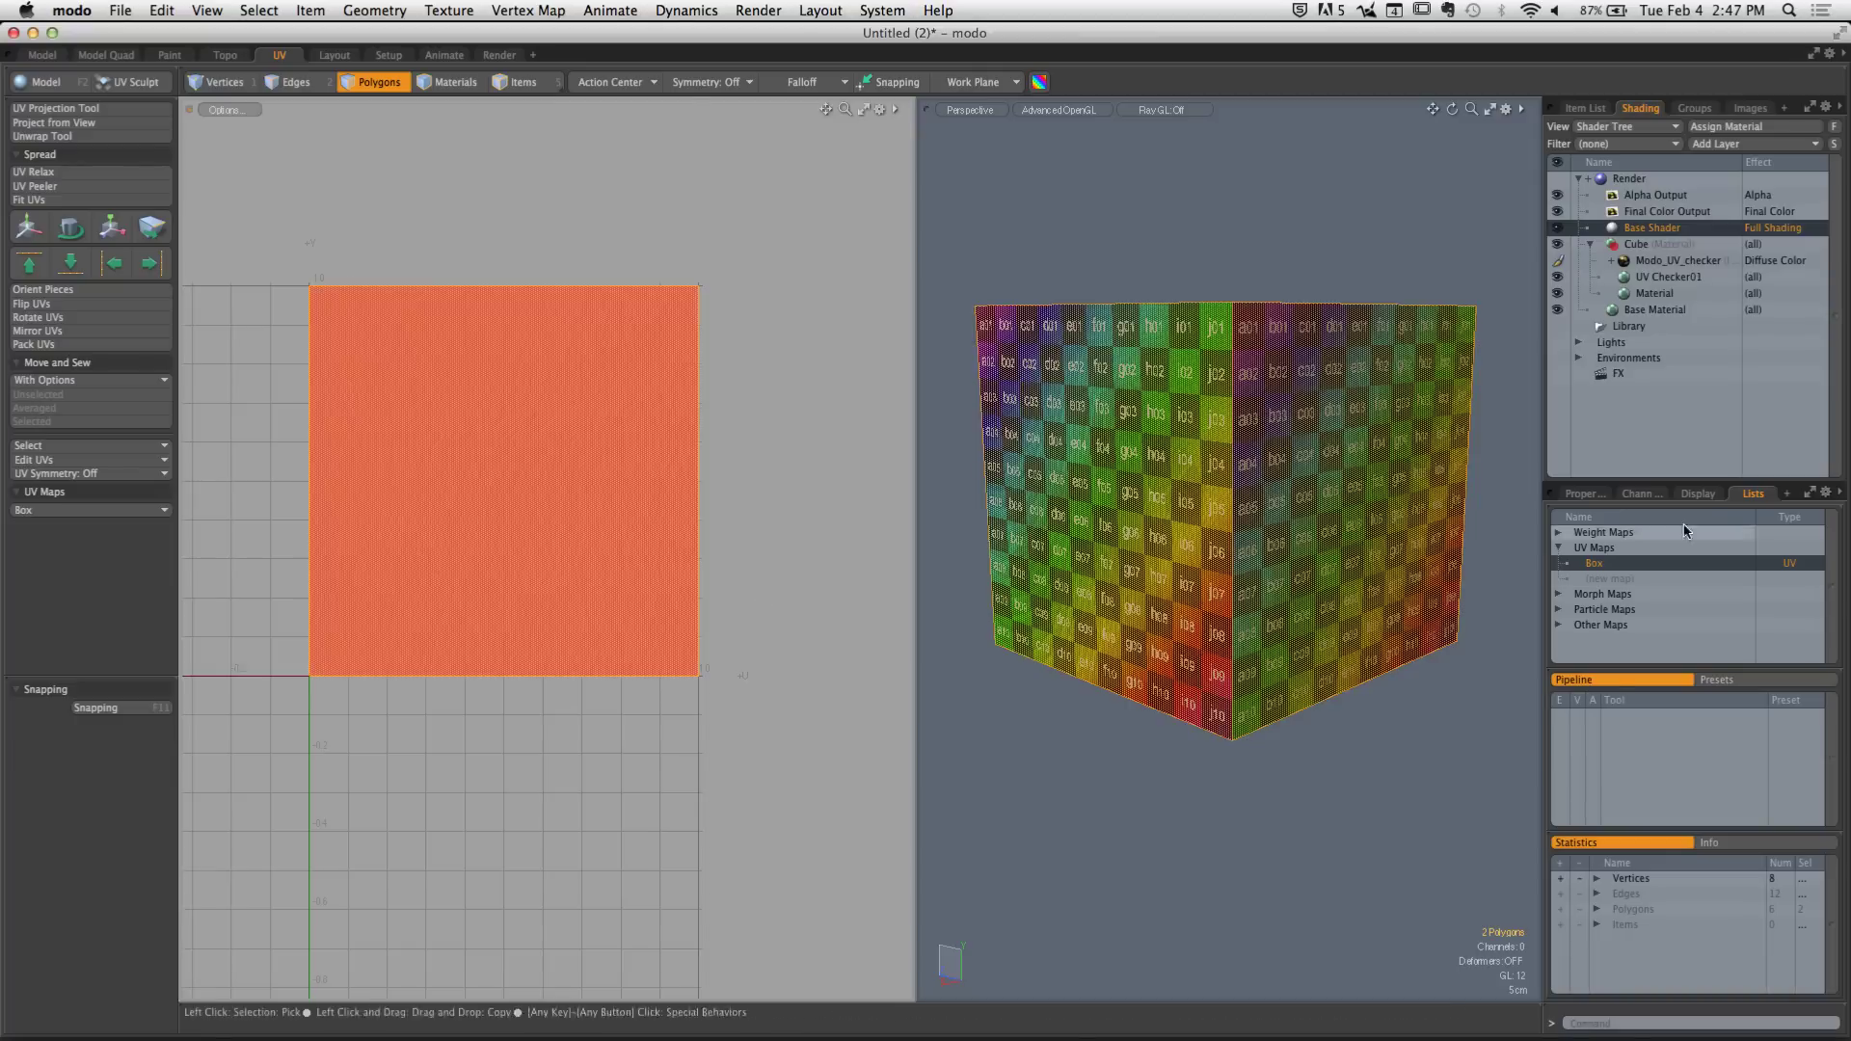
{"action": "left_click", "coordinate": [1405, 542]}
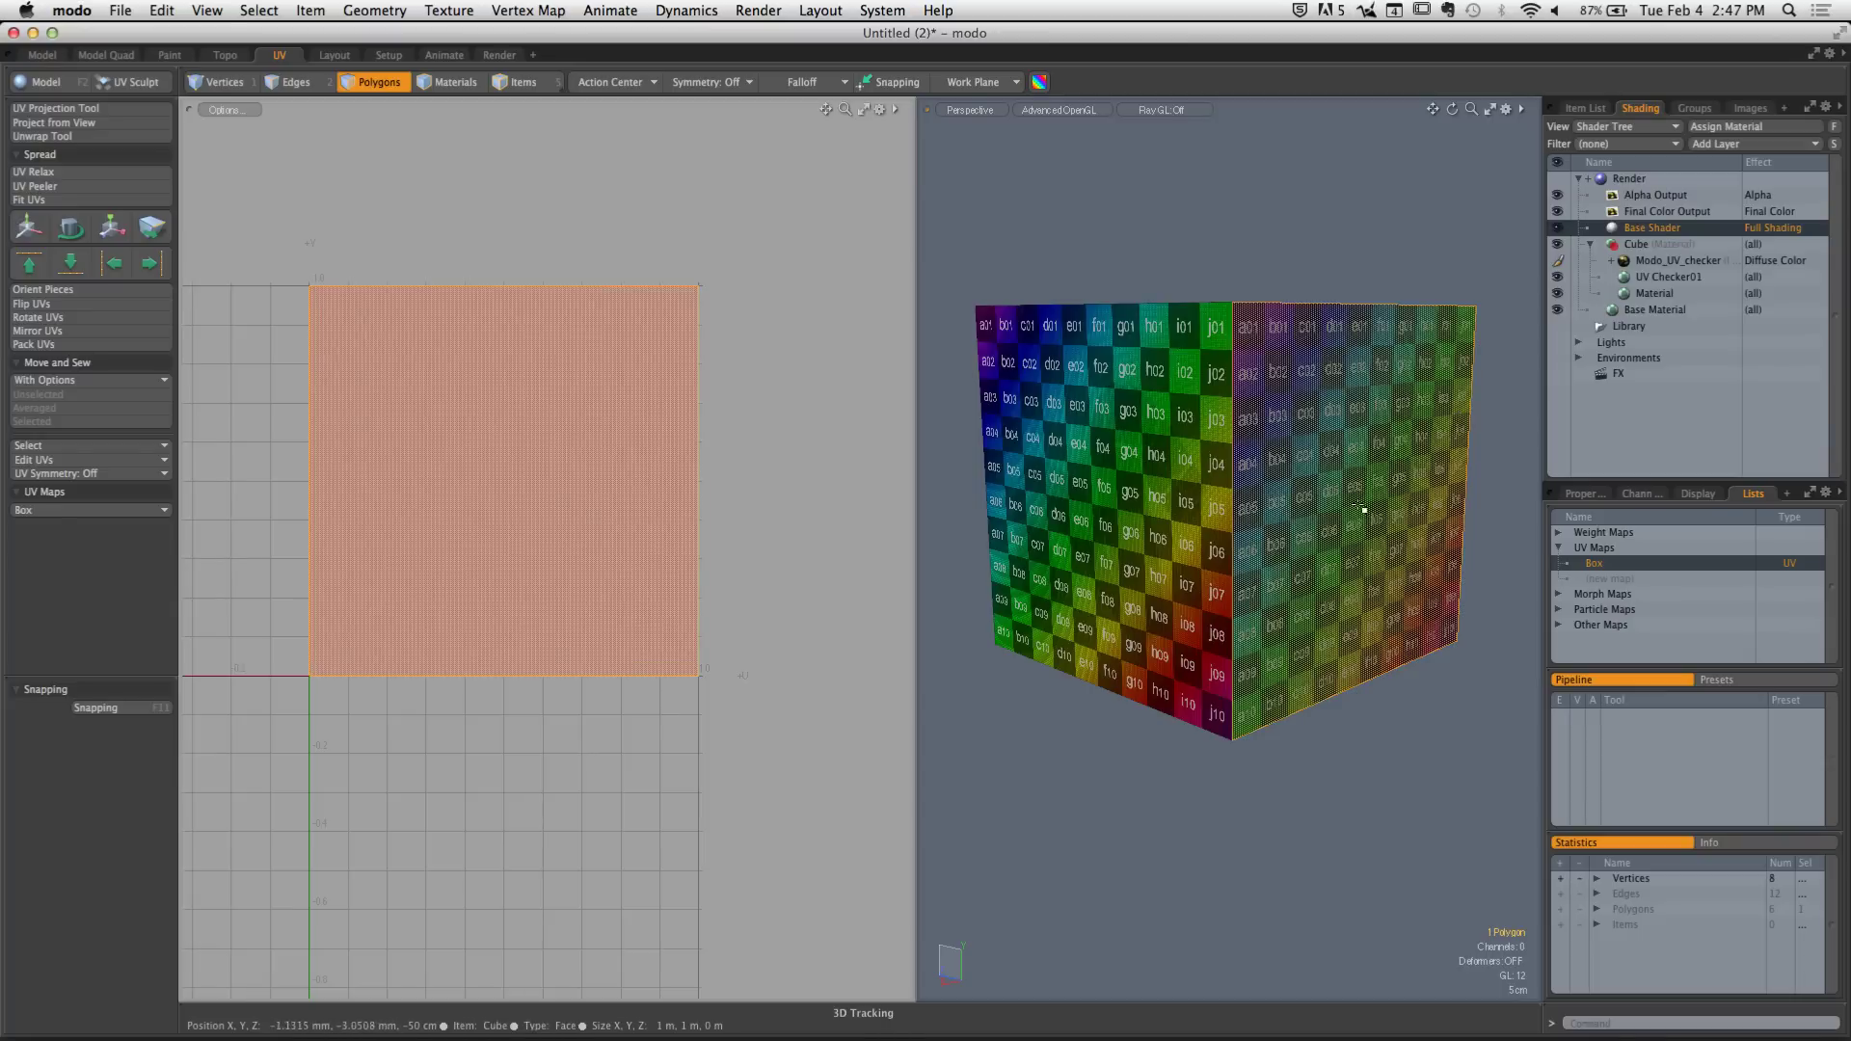
{"action": "key", "text": "y"}
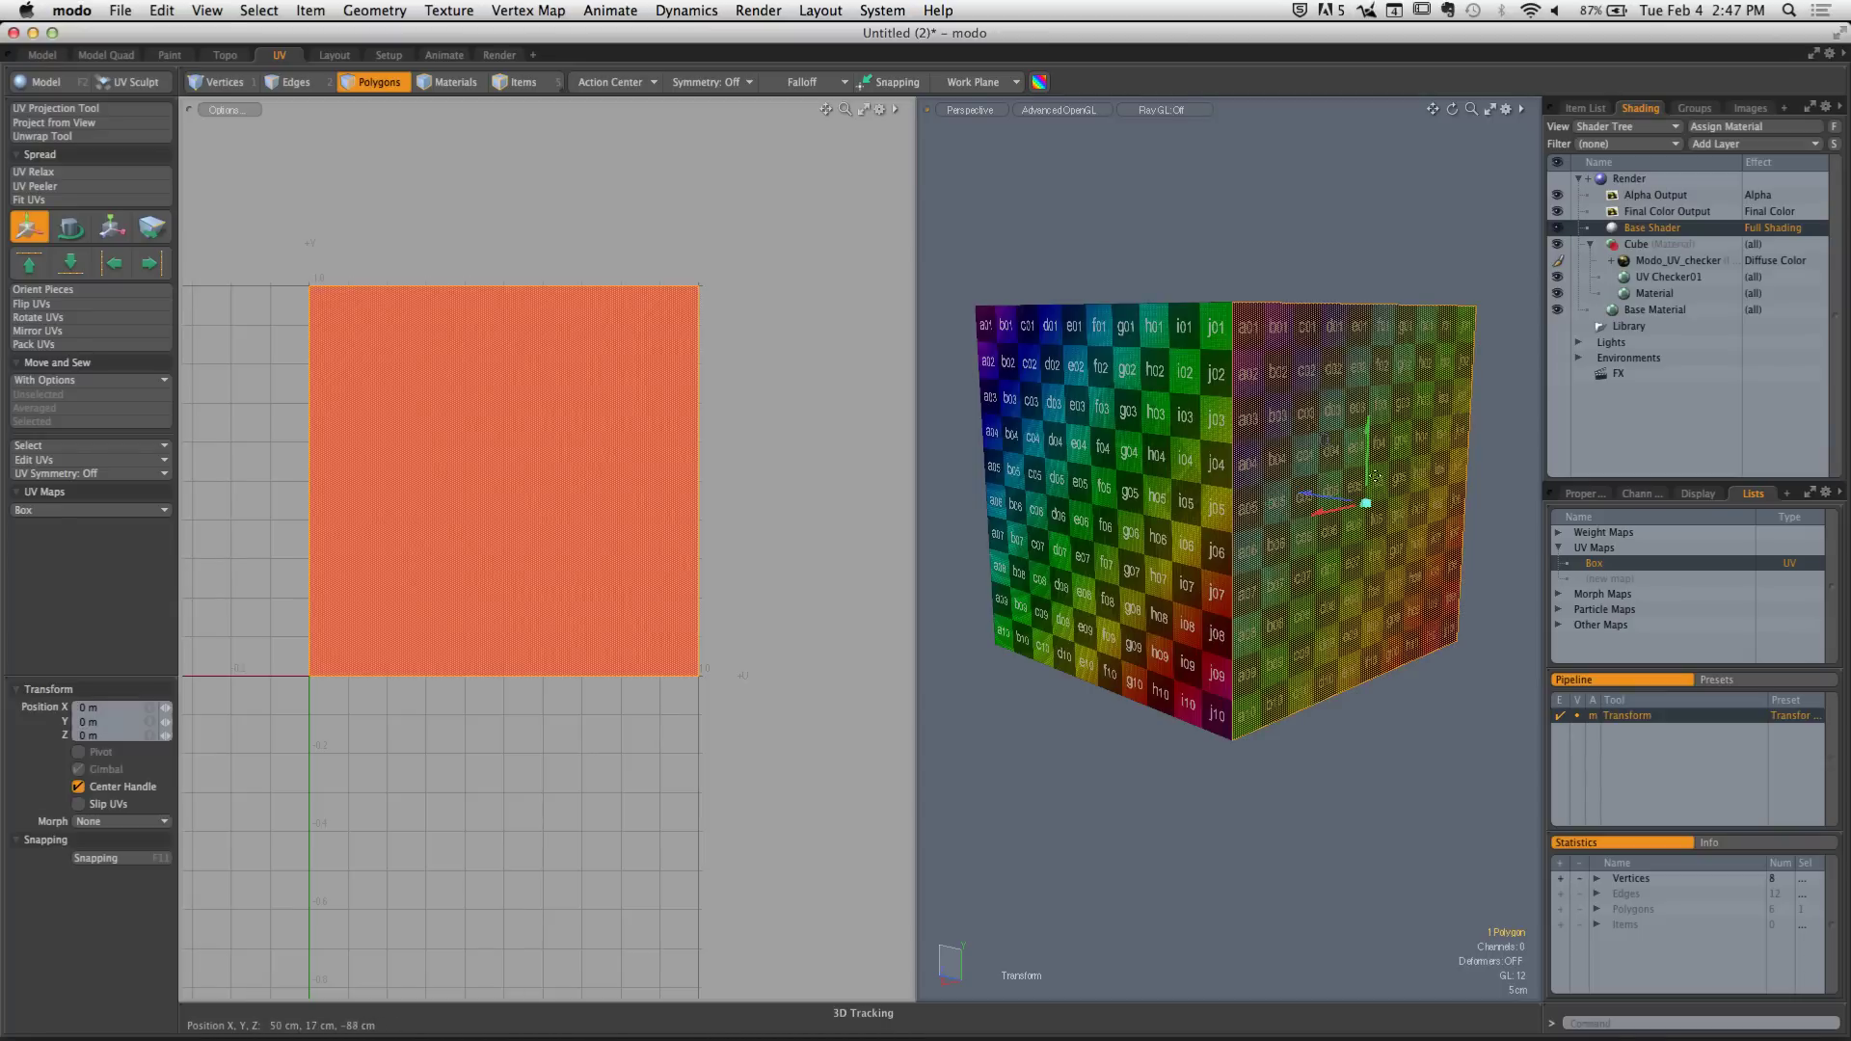
{"action": "key", "text": "y"}
{"action": "key", "text": "y"}
{"action": "key", "text": "y"}
{"action": "key", "text": "y"}
{"action": "key", "text": "y"}
{"action": "key", "text": "y"}
{"action": "left_click_drag", "start_coordinate": [1327, 520], "coordinate": [1205, 576]}
{"action": "key", "text": "y"}
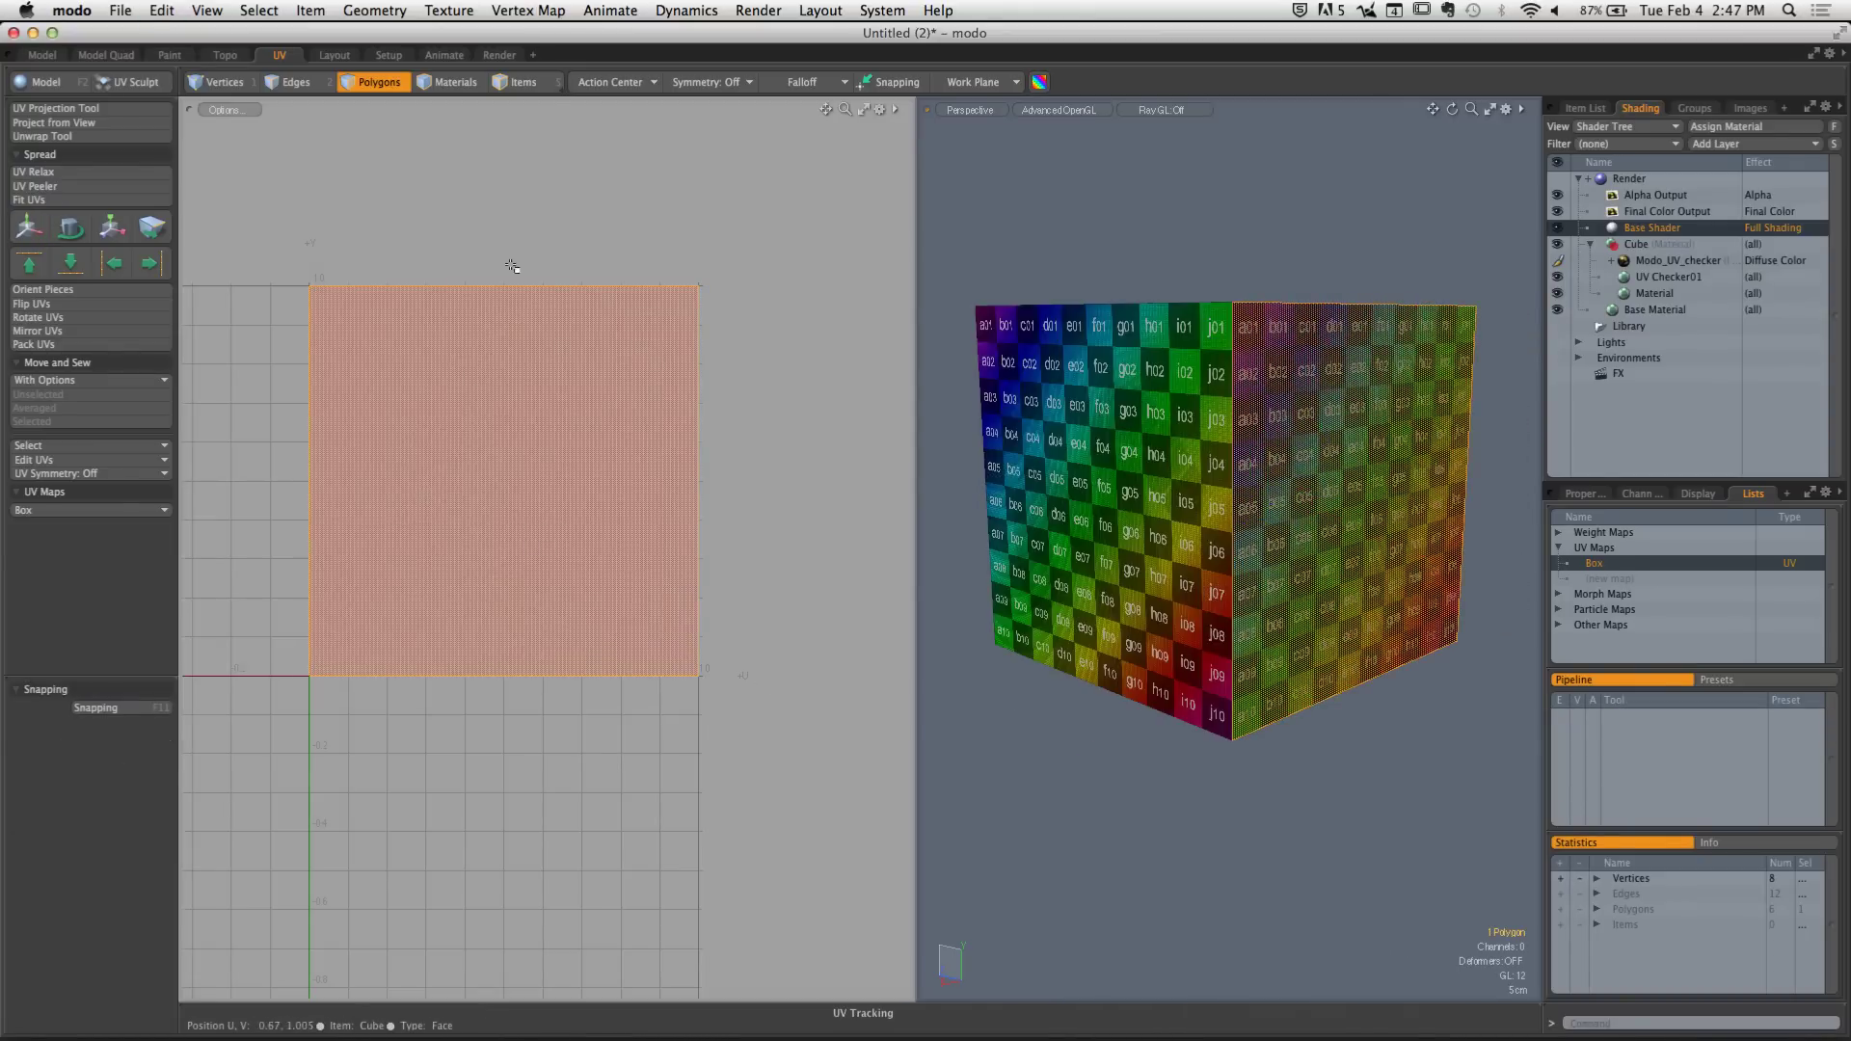
Move the selected face's UVs 1.05 in U, outside the 0–1 square, drop the tool and clear the selection
{"action": "key", "text": "y"}
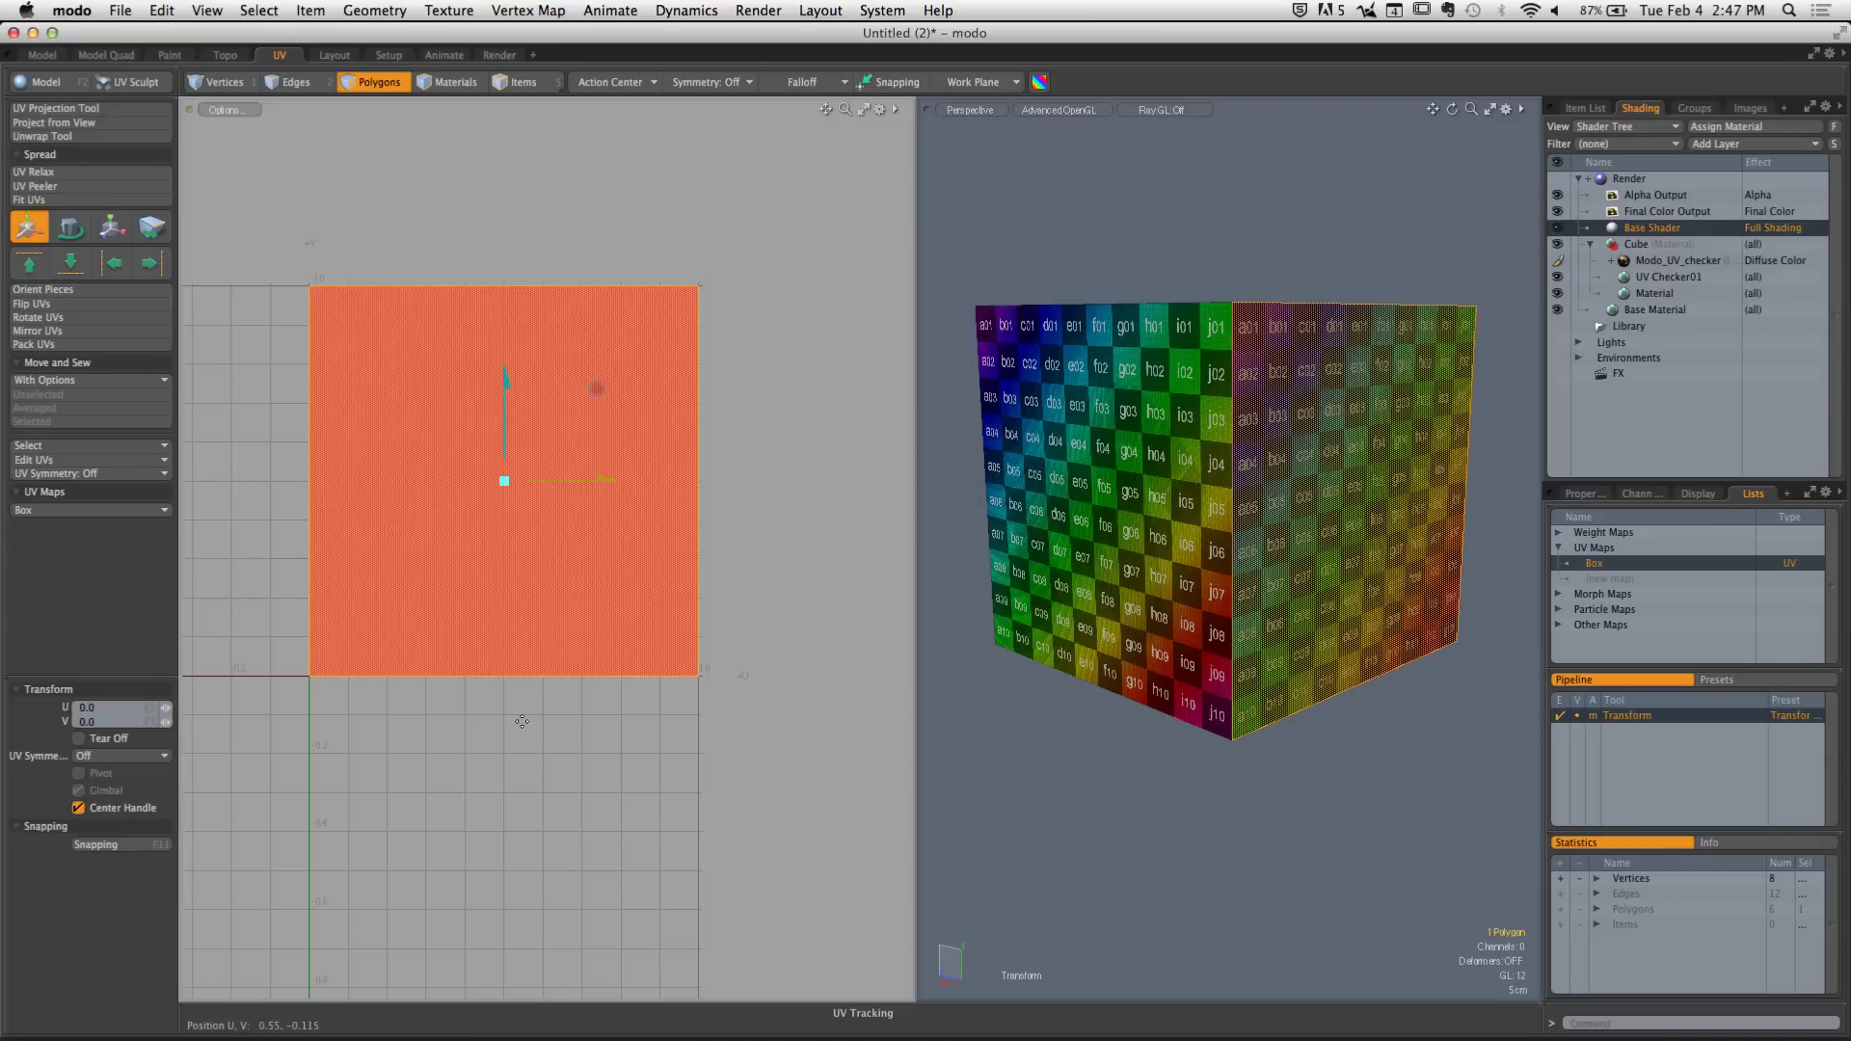
{"action": "left_click_drag", "start_coordinate": [609, 485], "coordinate": [925, 509]}
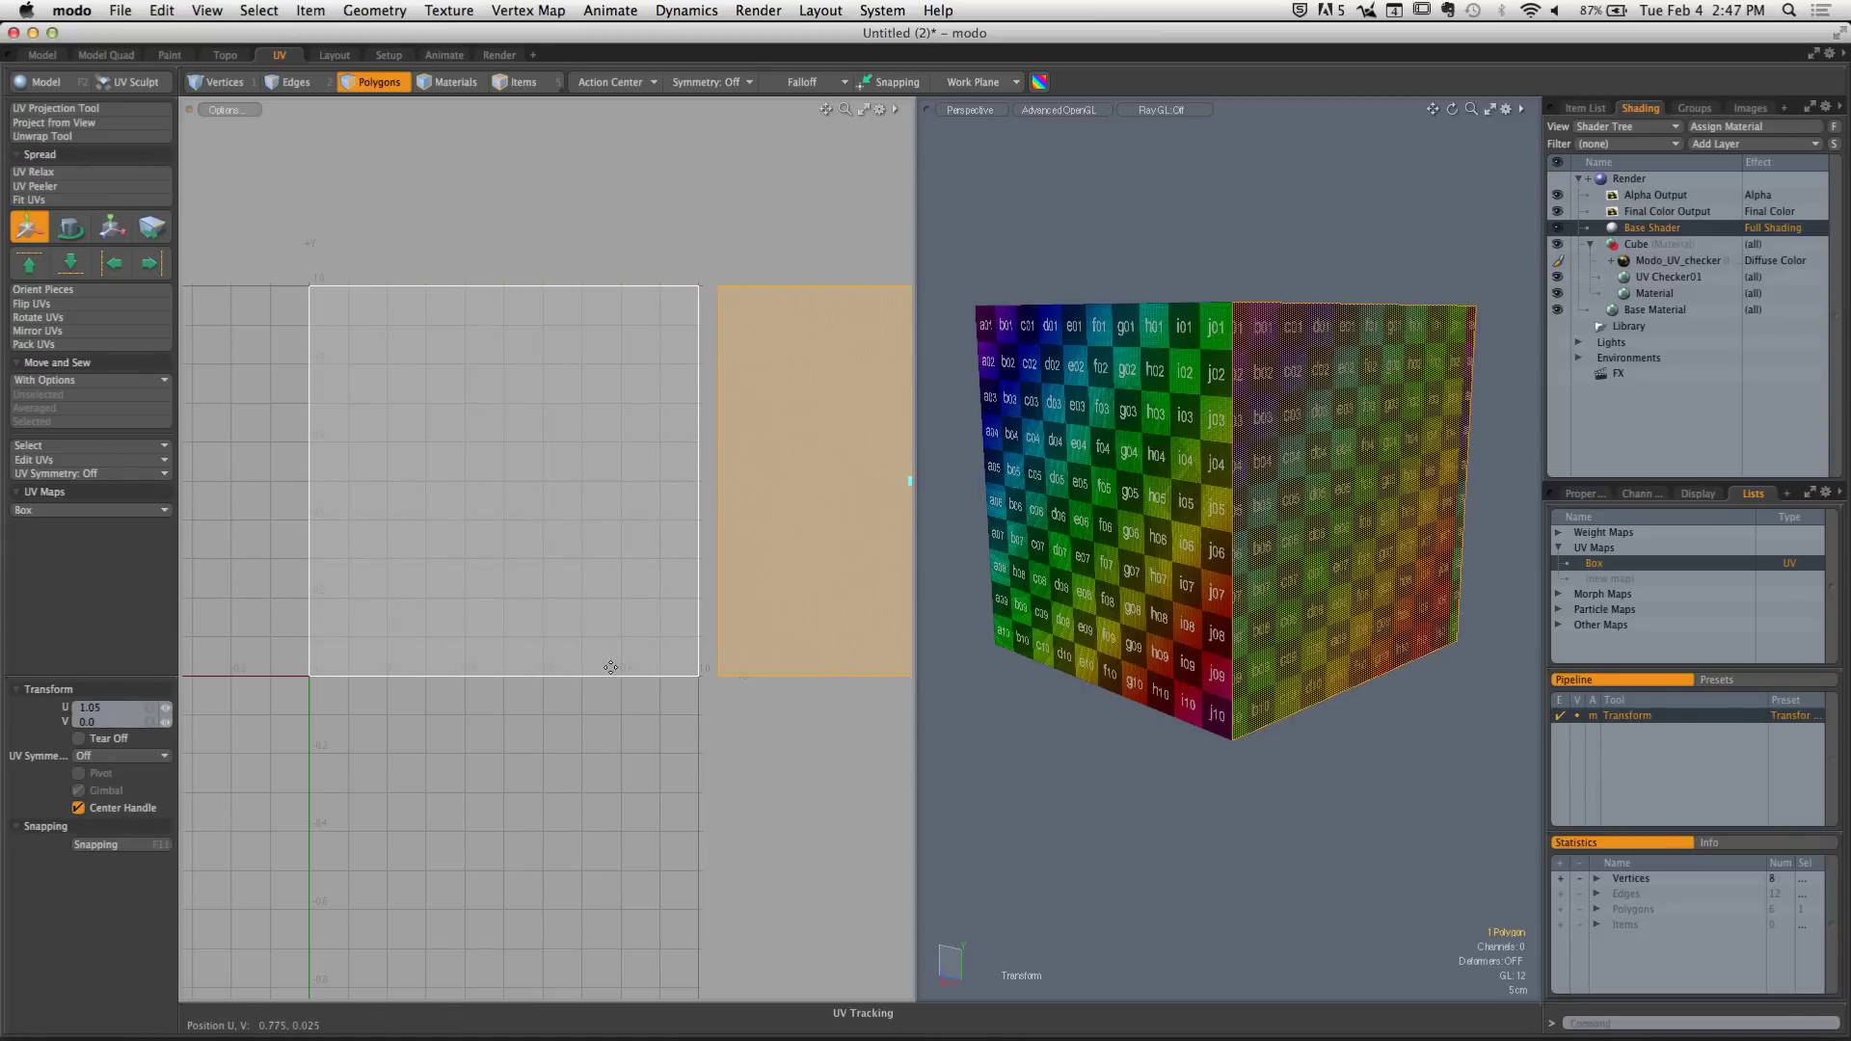
{"action": "left_click_drag", "start_coordinate": [709, 521], "coordinate": [649, 524], "text": "ctrl+alt"}
{"action": "left_click_drag", "start_coordinate": [768, 419], "coordinate": [627, 426], "text": "alt"}
{"action": "key", "text": "Escape"}
{"action": "key", "text": "Escape"}
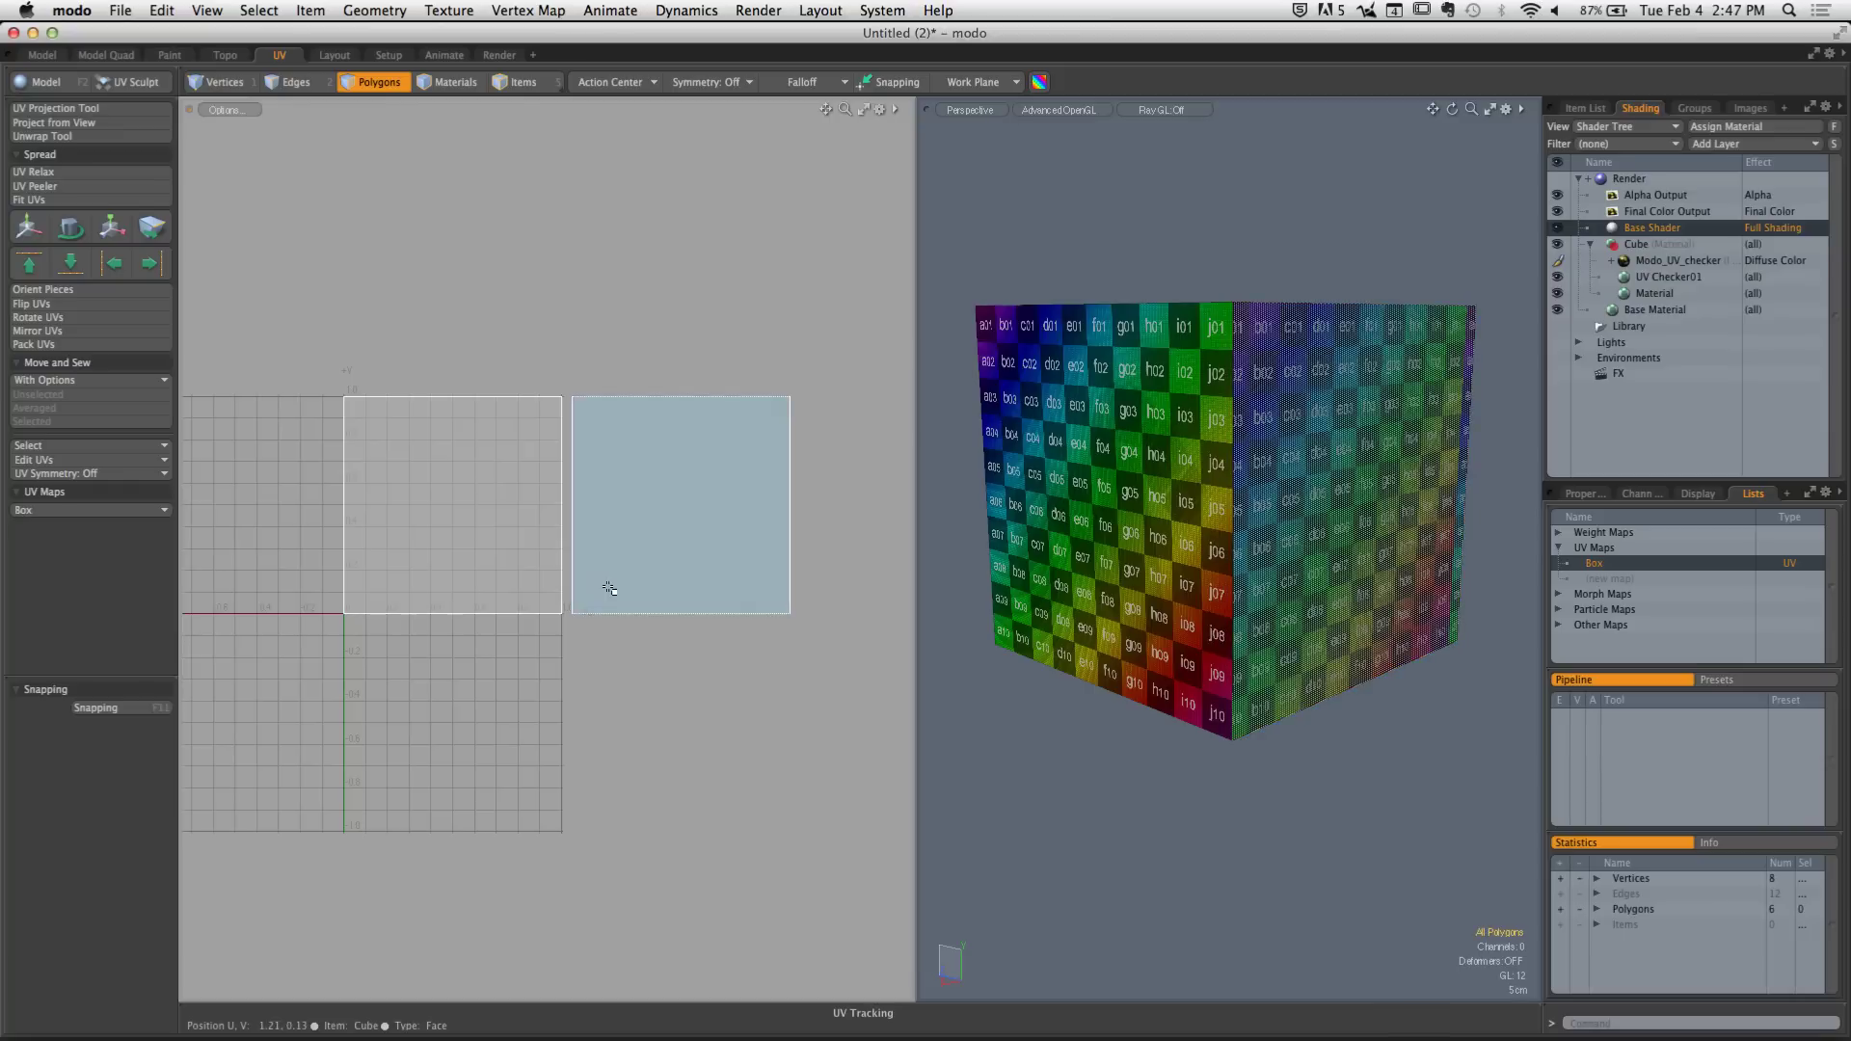
Select both face pieces in the UV map
{"action": "left_click_drag", "start_coordinate": [537, 359], "coordinate": [615, 537]}
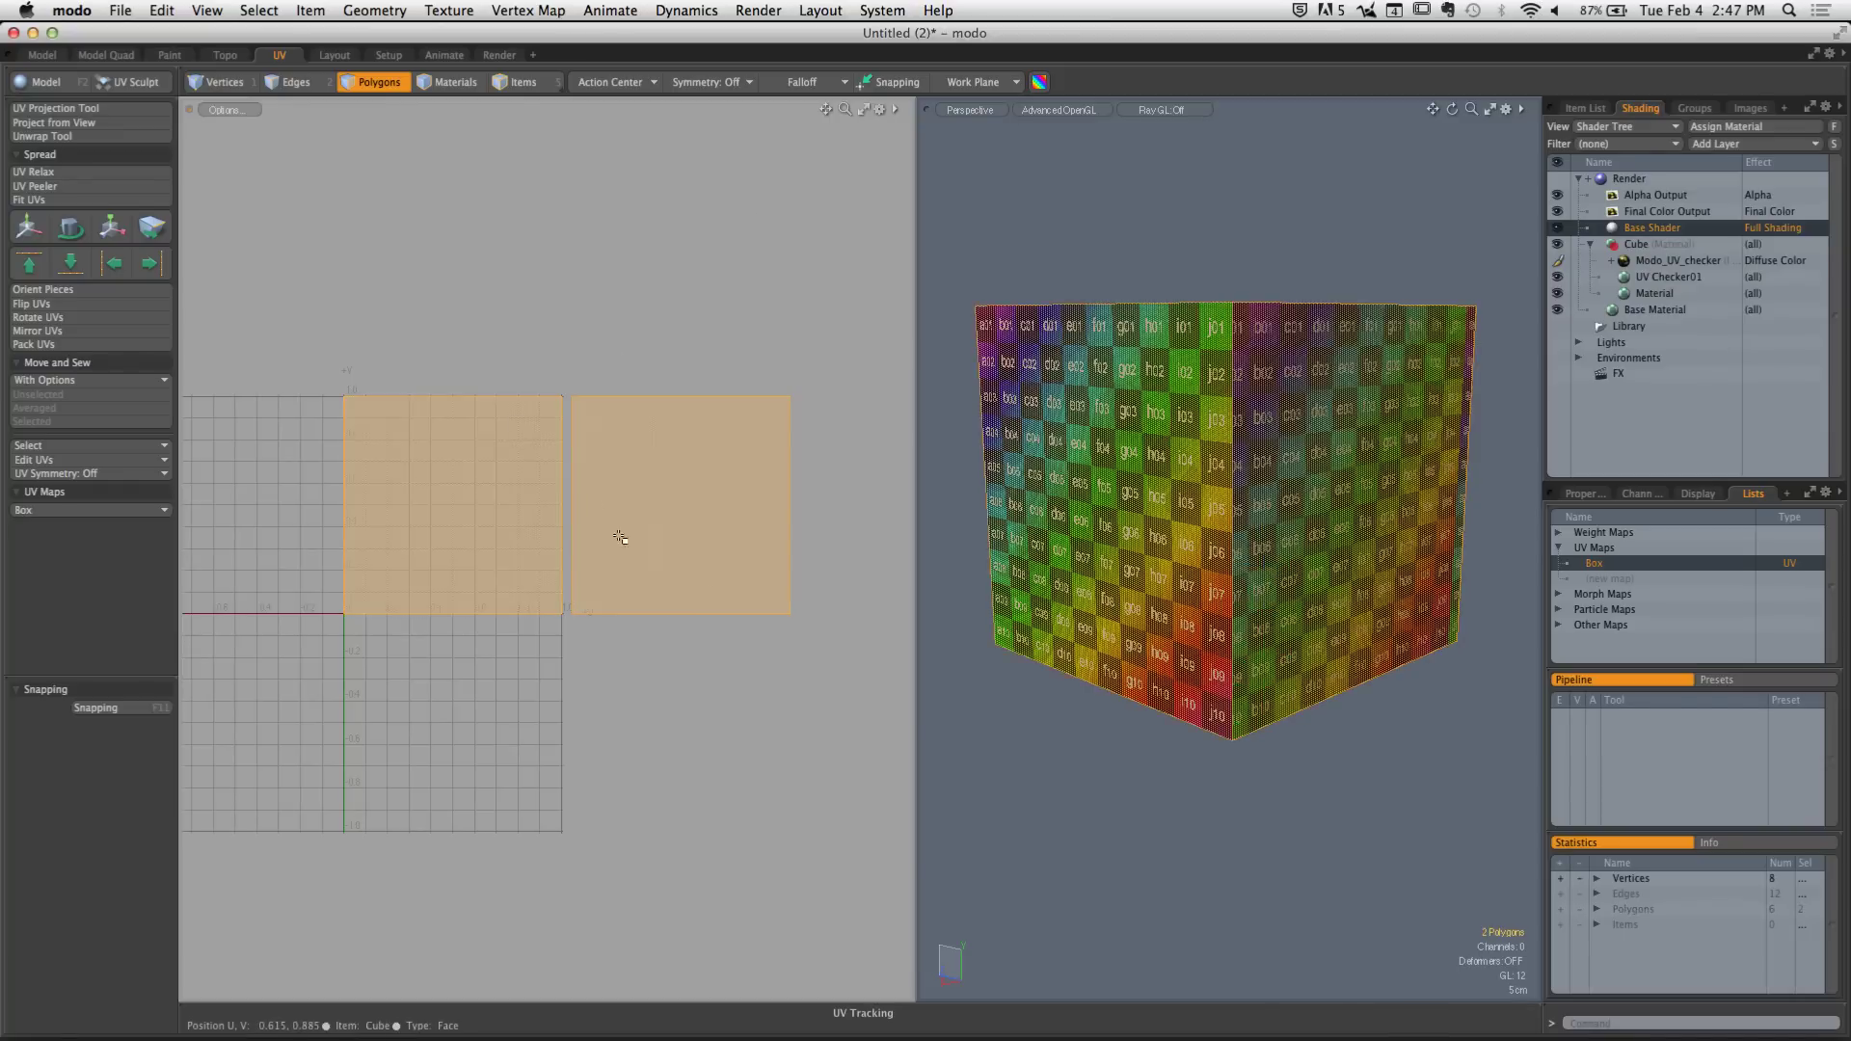
{"action": "left_click", "coordinate": [612, 722]}
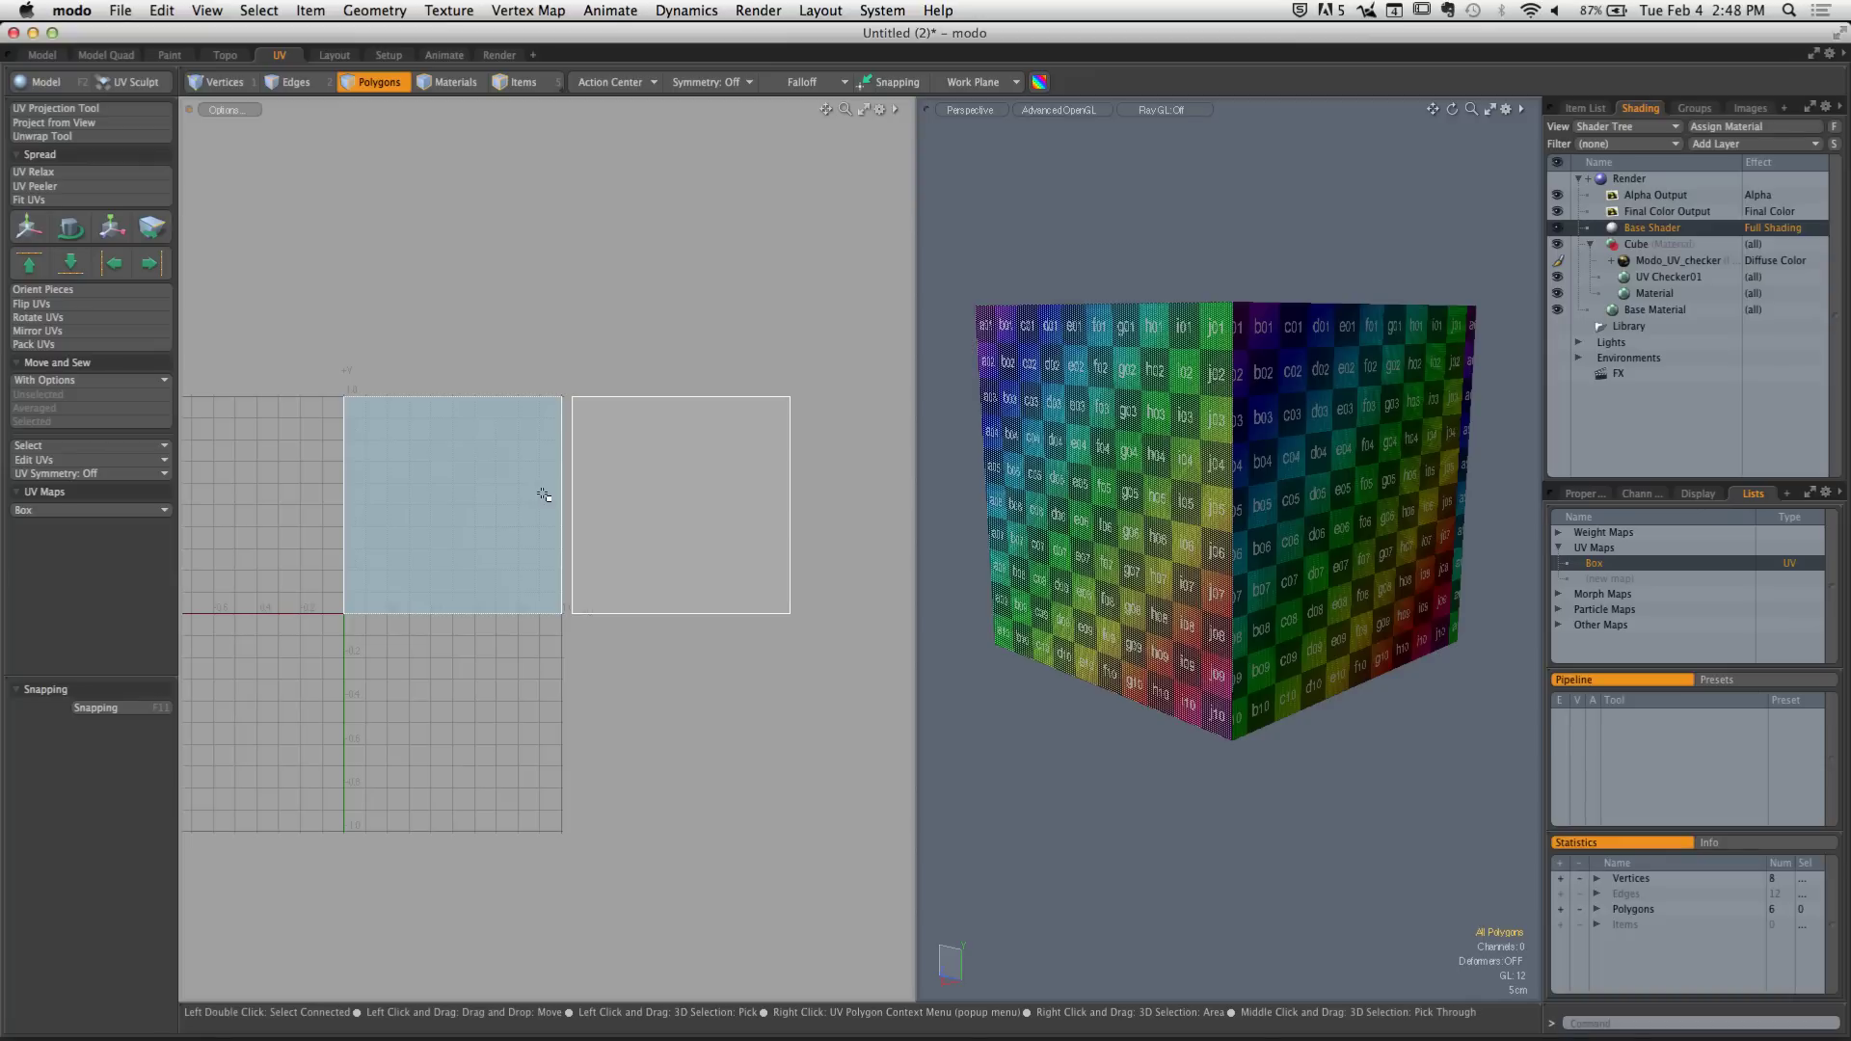
{"action": "left_click_drag", "start_coordinate": [495, 463], "coordinate": [740, 459]}
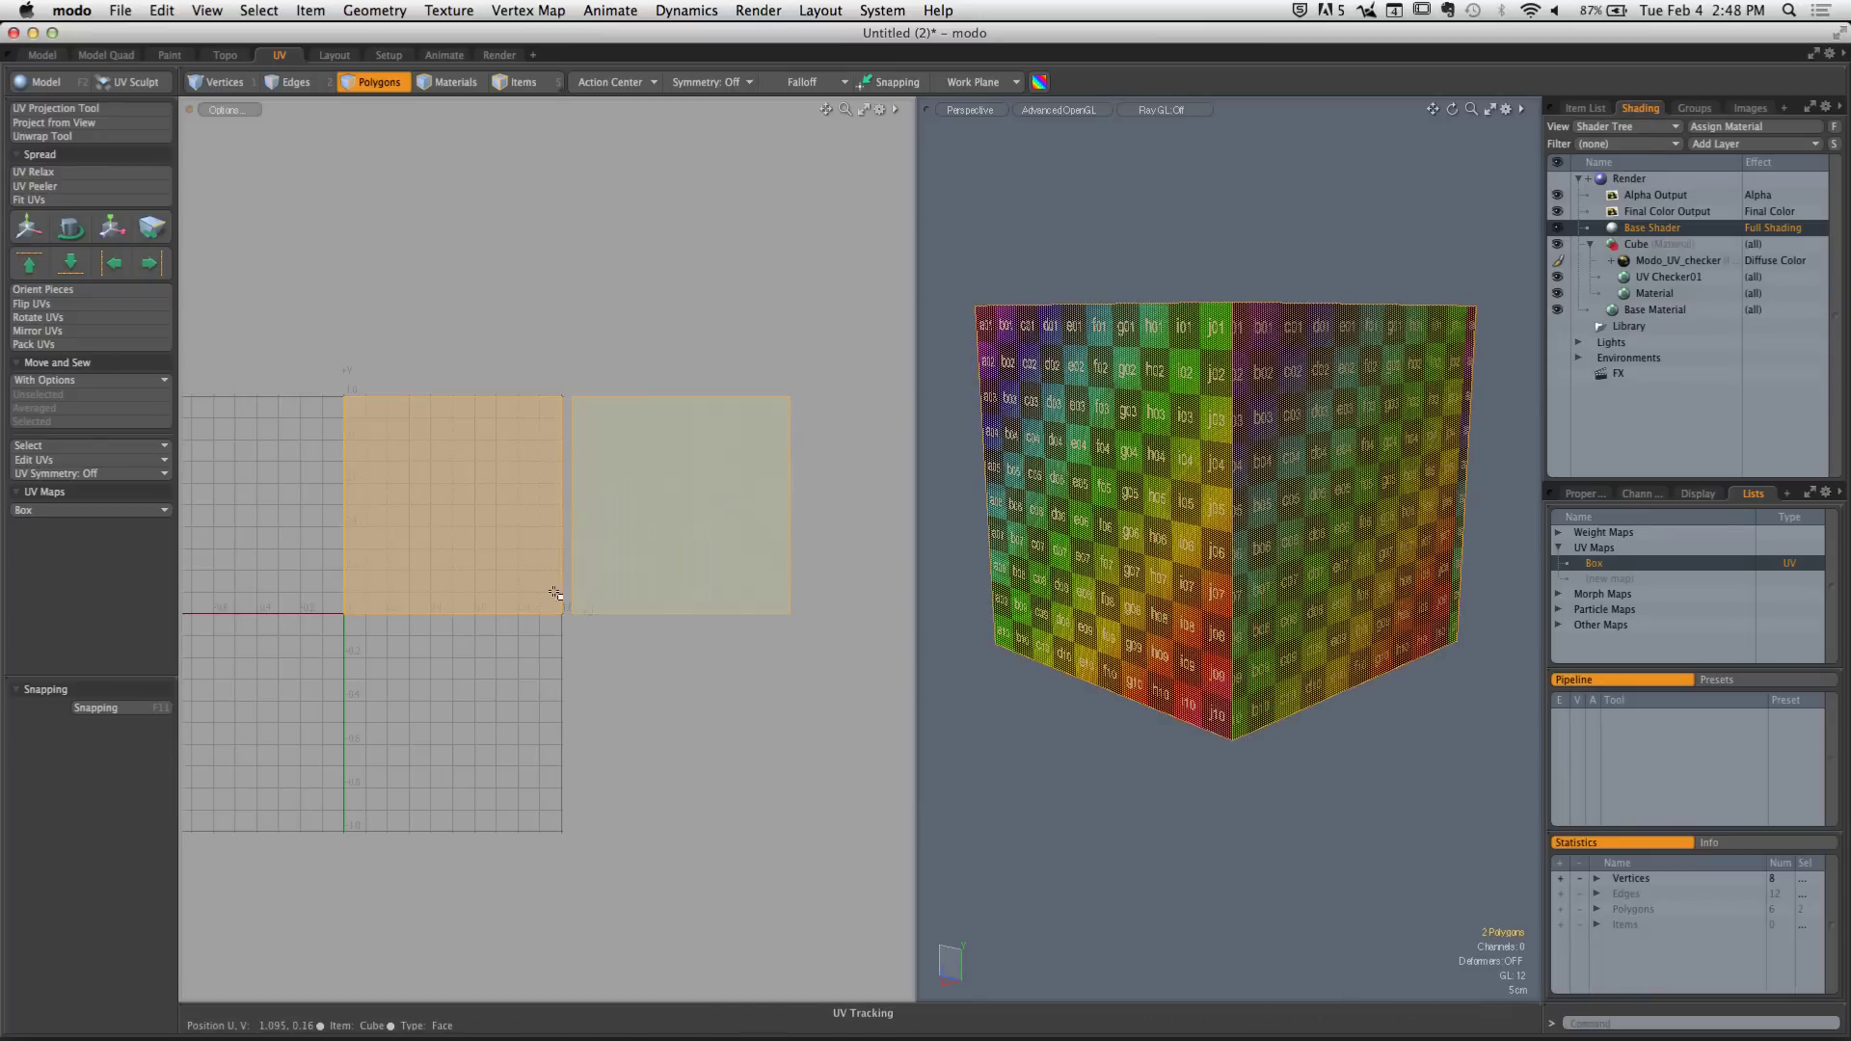
Scale both UV pieces to 43% and move them -0.515 in U to fit the 0–1 square, then clear the selection
{"action": "left_click", "coordinate": [111, 227]}
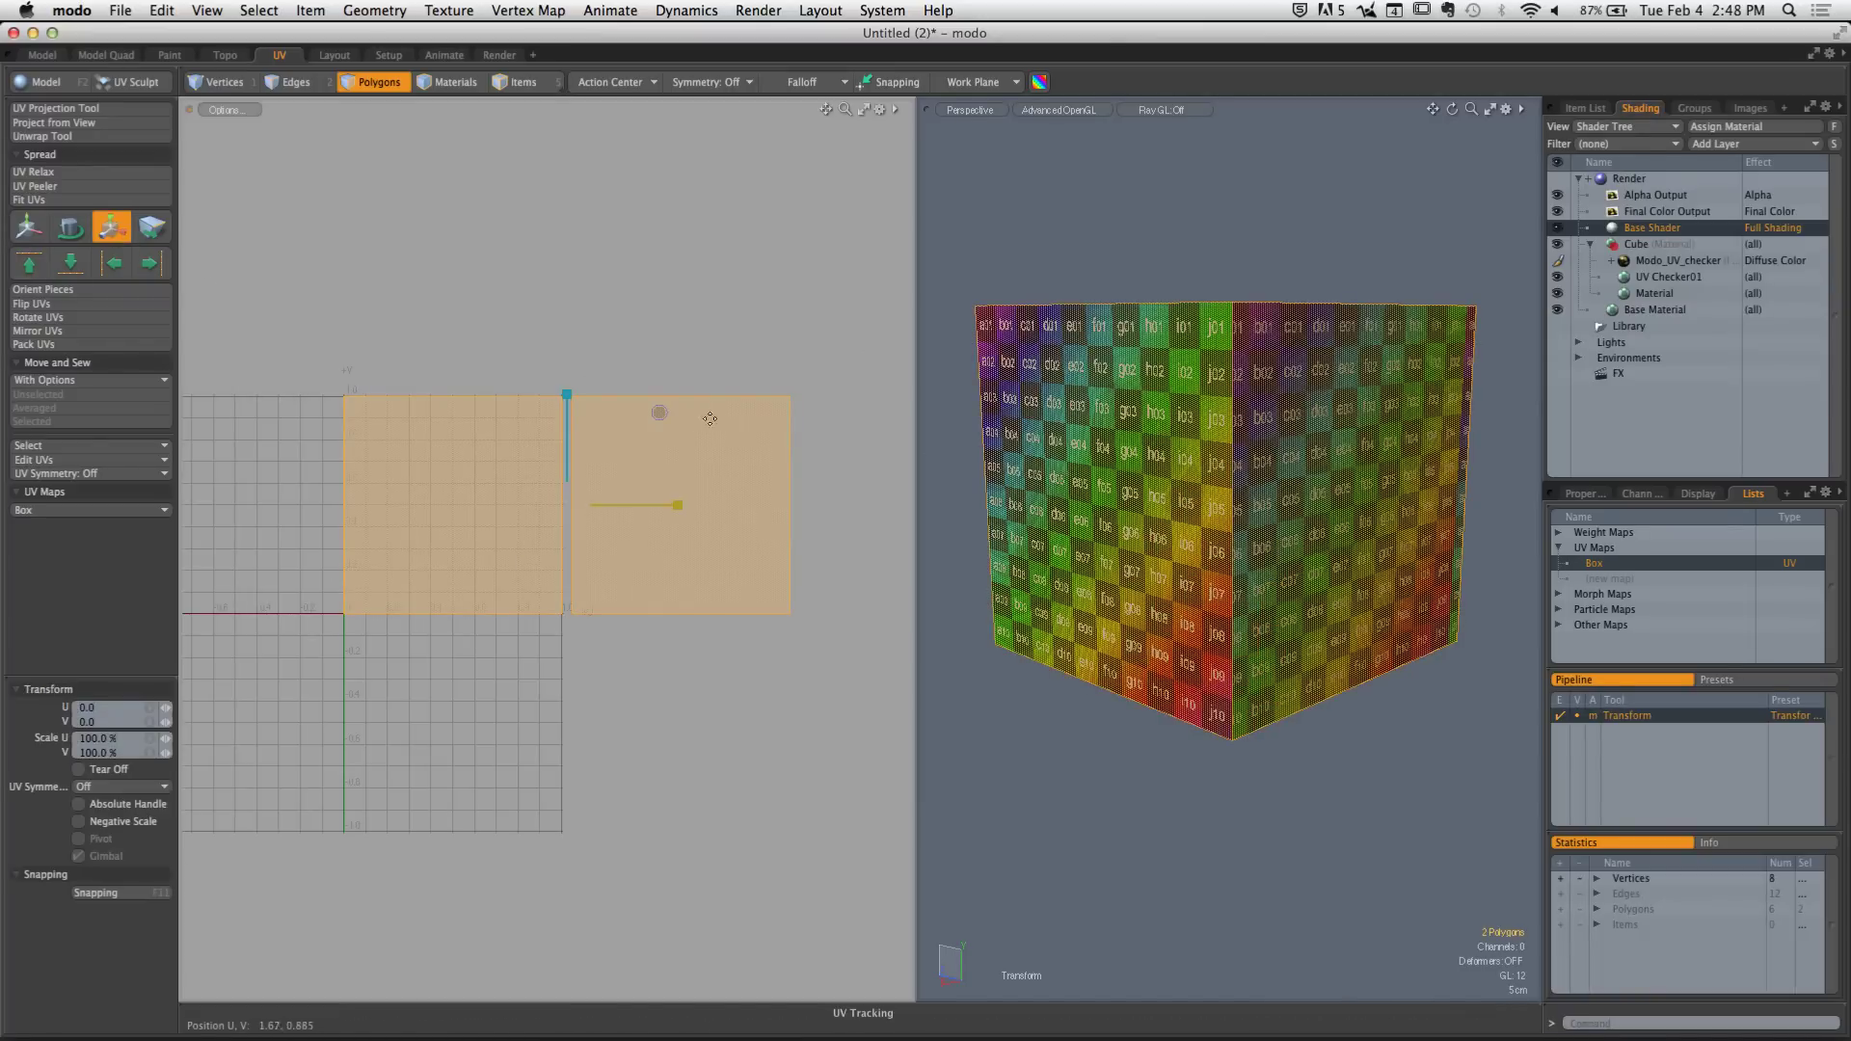
{"action": "left_click_drag", "start_coordinate": [665, 416], "coordinate": [550, 579]}
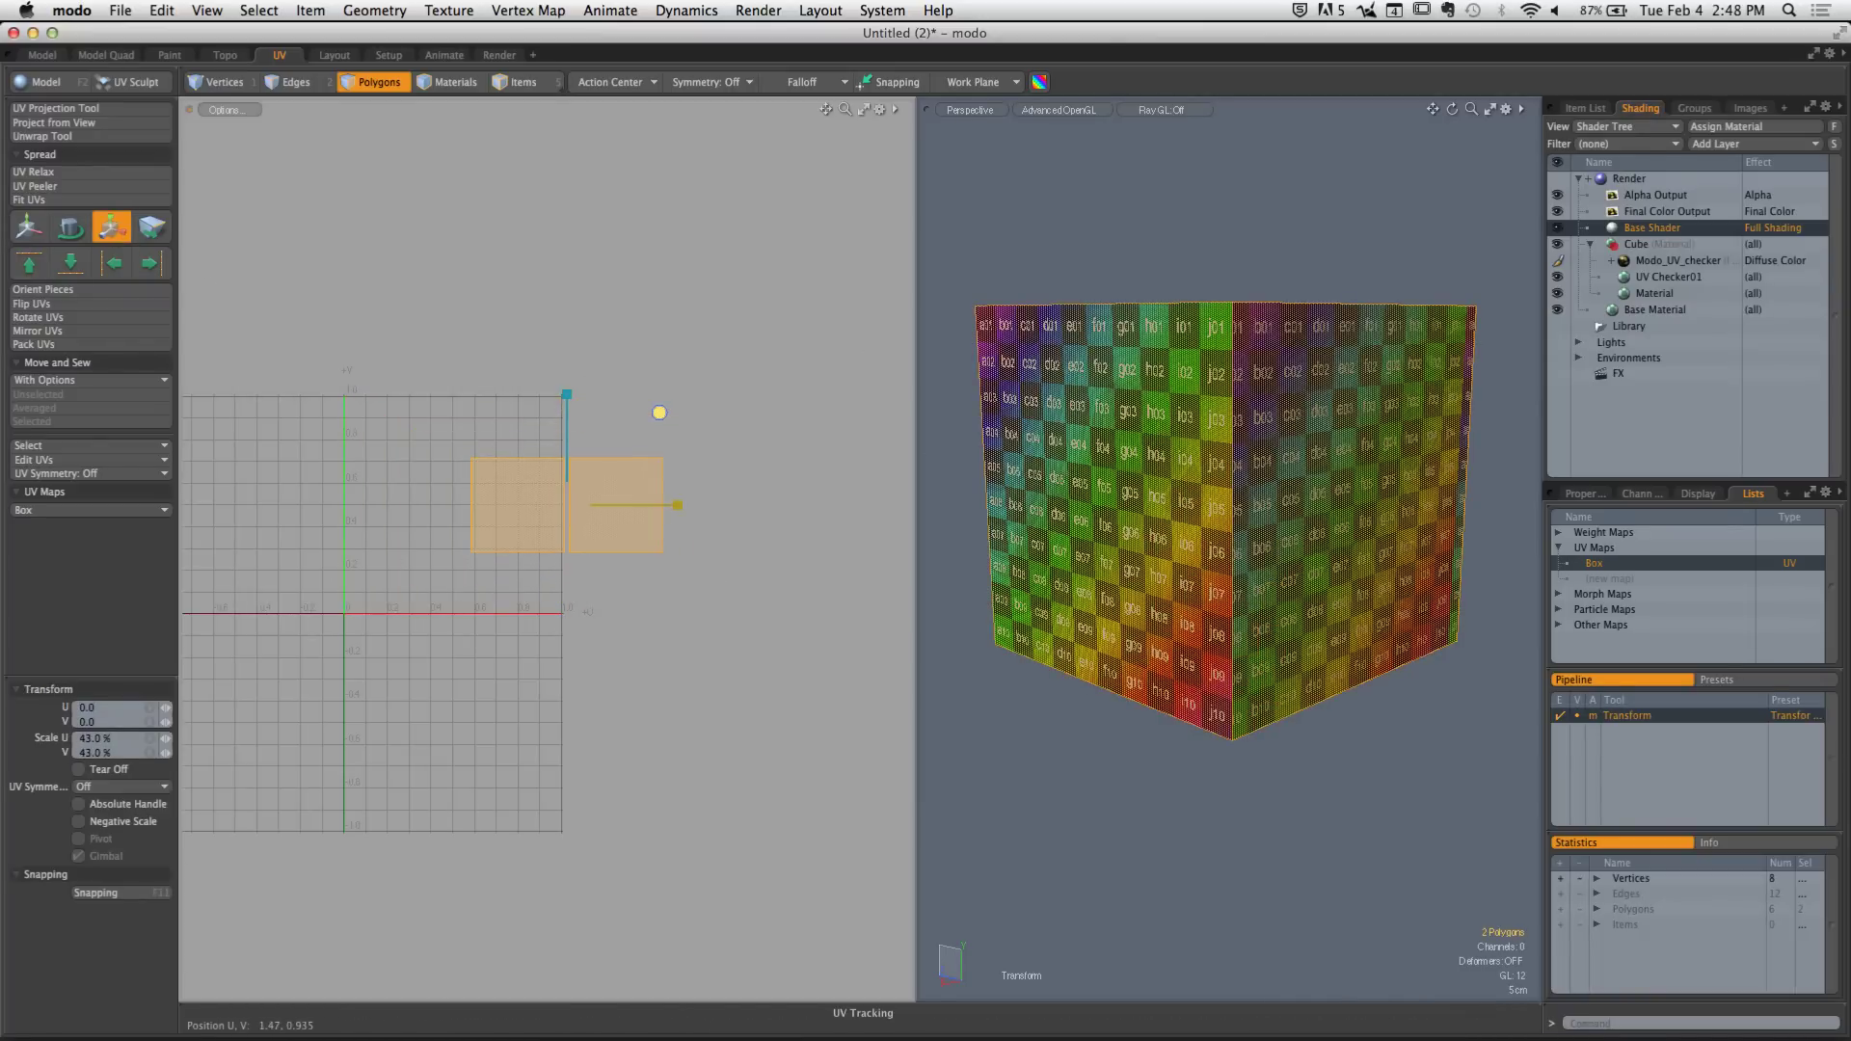
{"action": "key", "text": "w"}
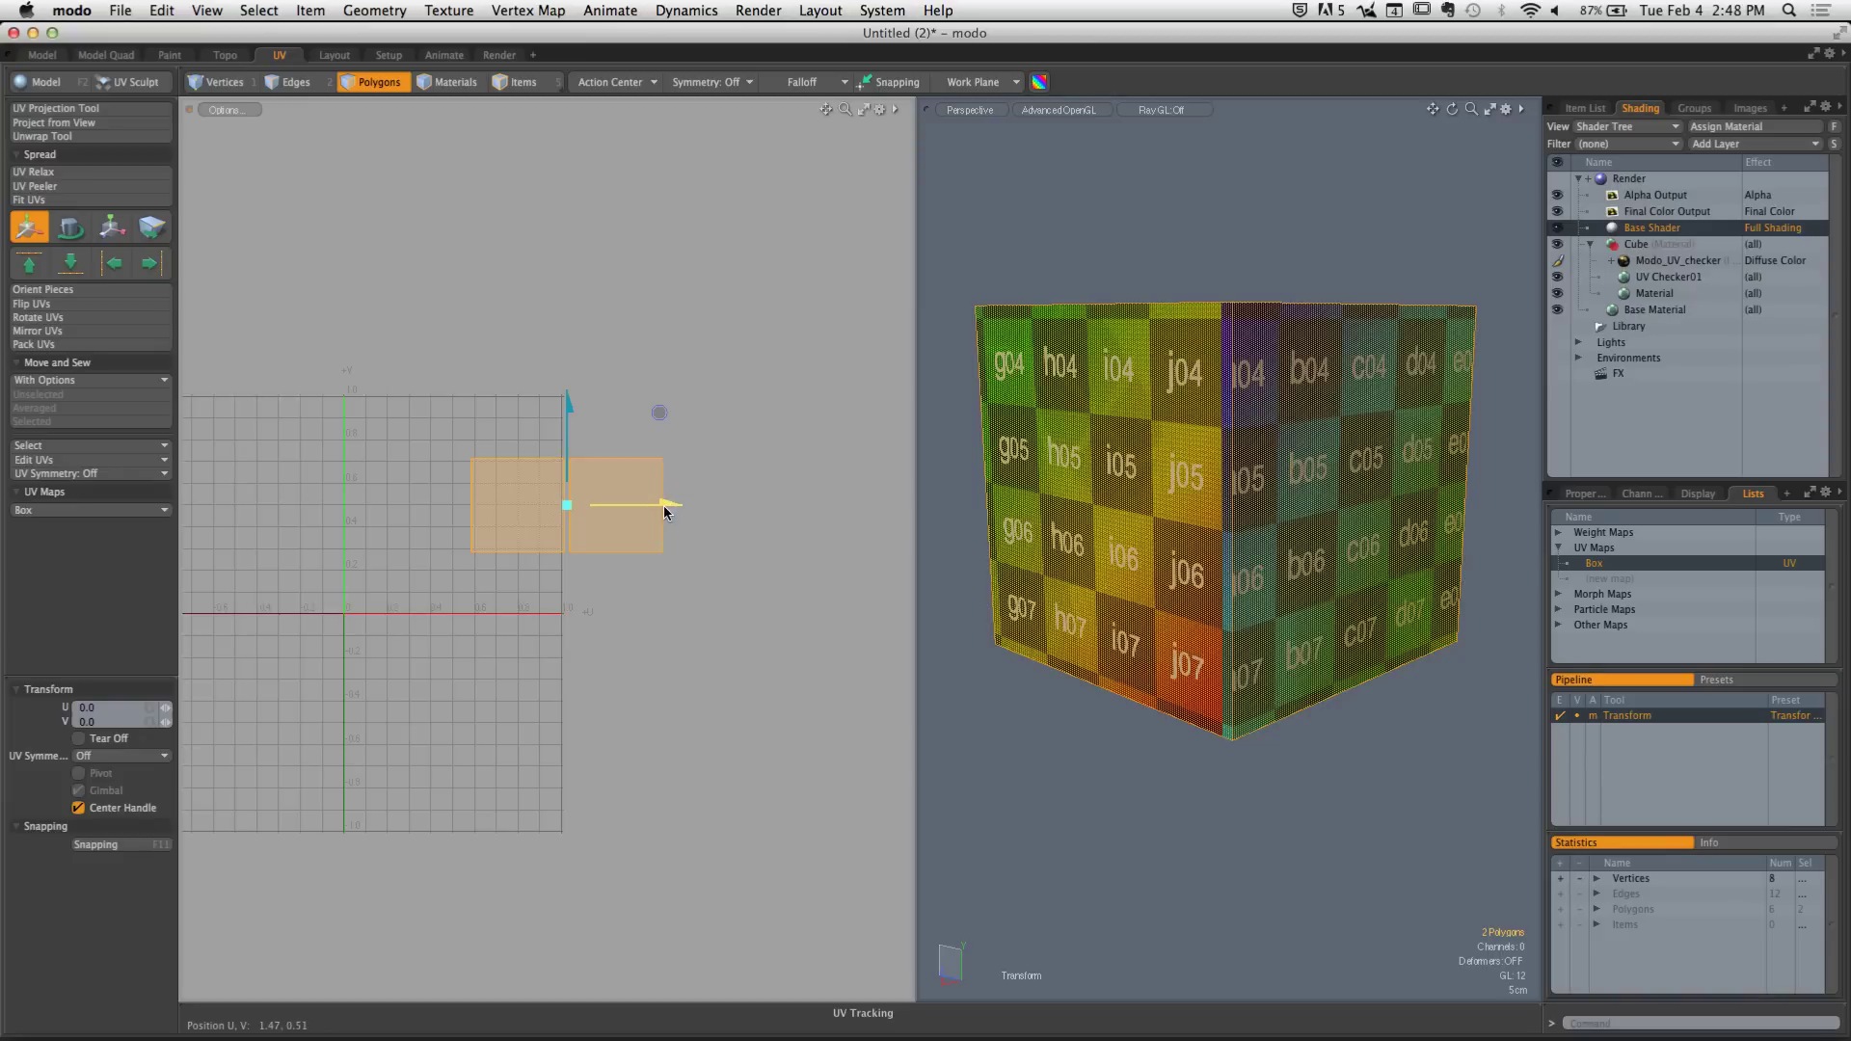
{"action": "left_click_drag", "start_coordinate": [672, 504], "coordinate": [553, 503]}
{"action": "key", "text": "q"}
{"action": "left_click", "coordinate": [633, 504]}
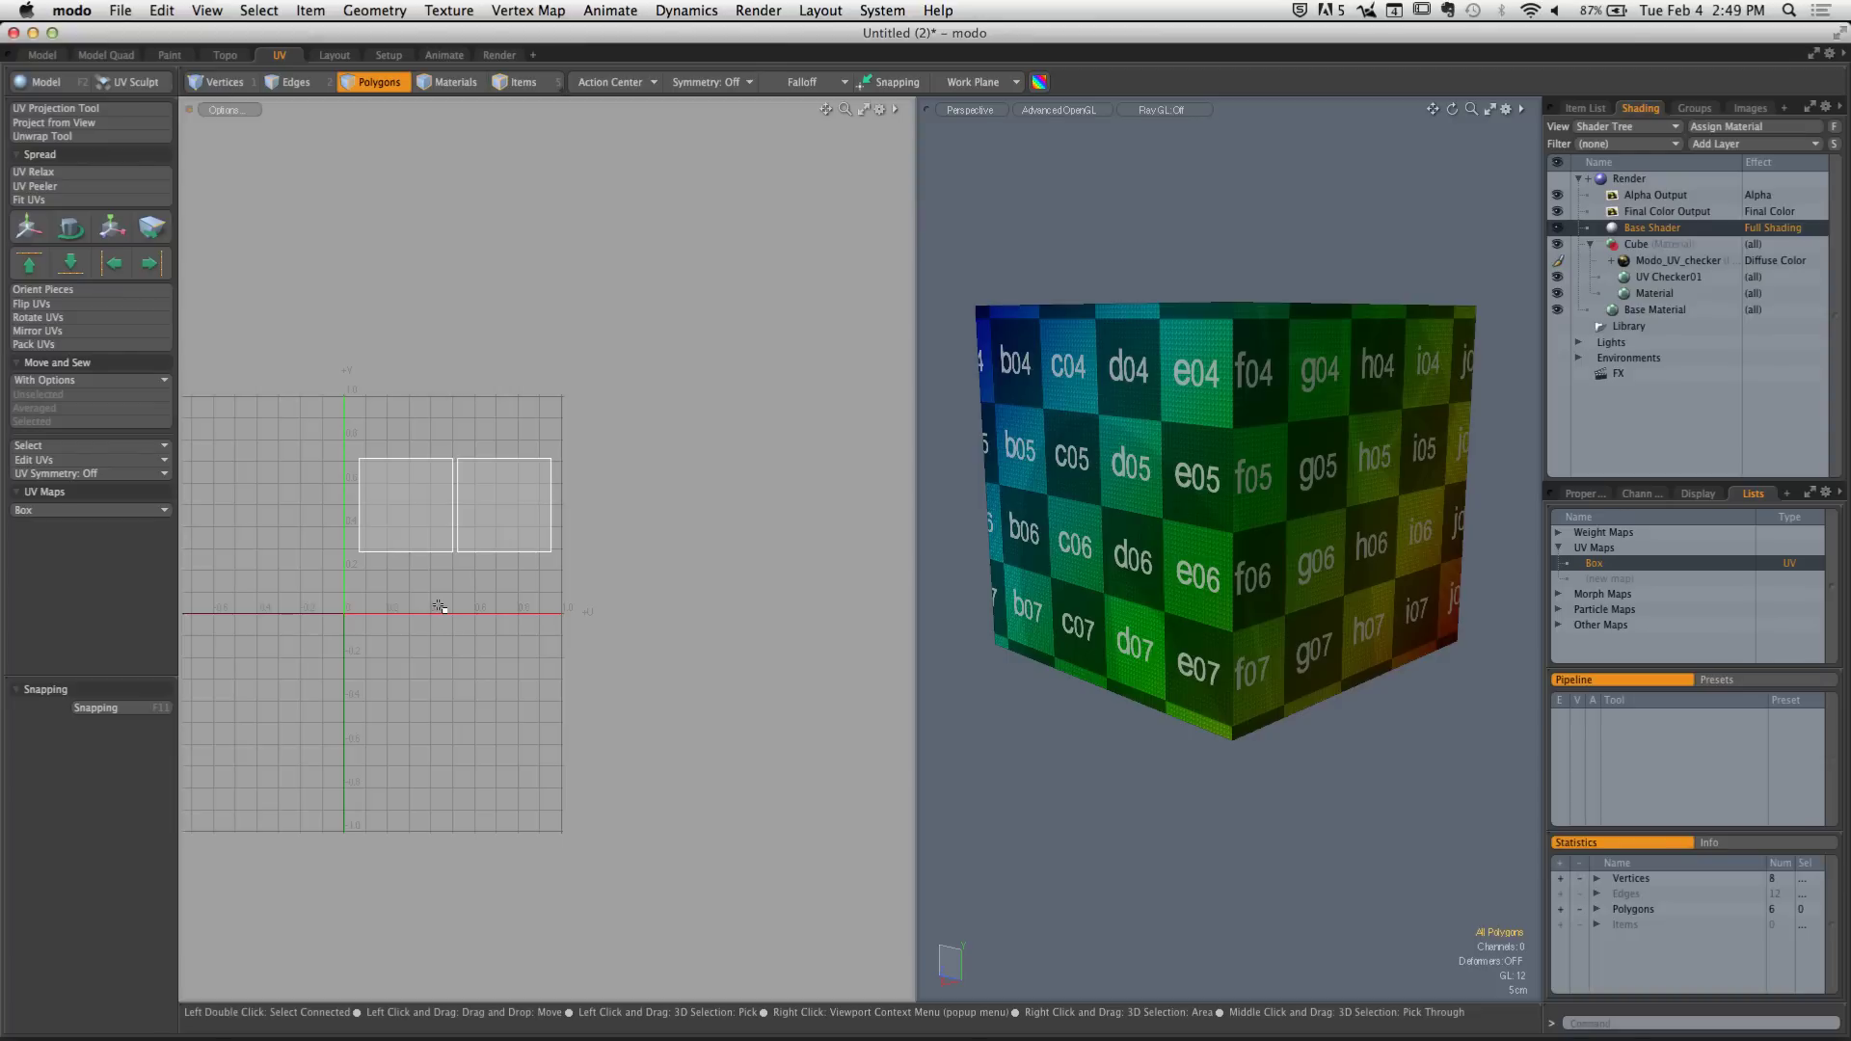
Undo the move and scaling of both UV pieces and drop the transform tool
{"action": "key", "text": "["}
{"action": "key", "text": "w"}
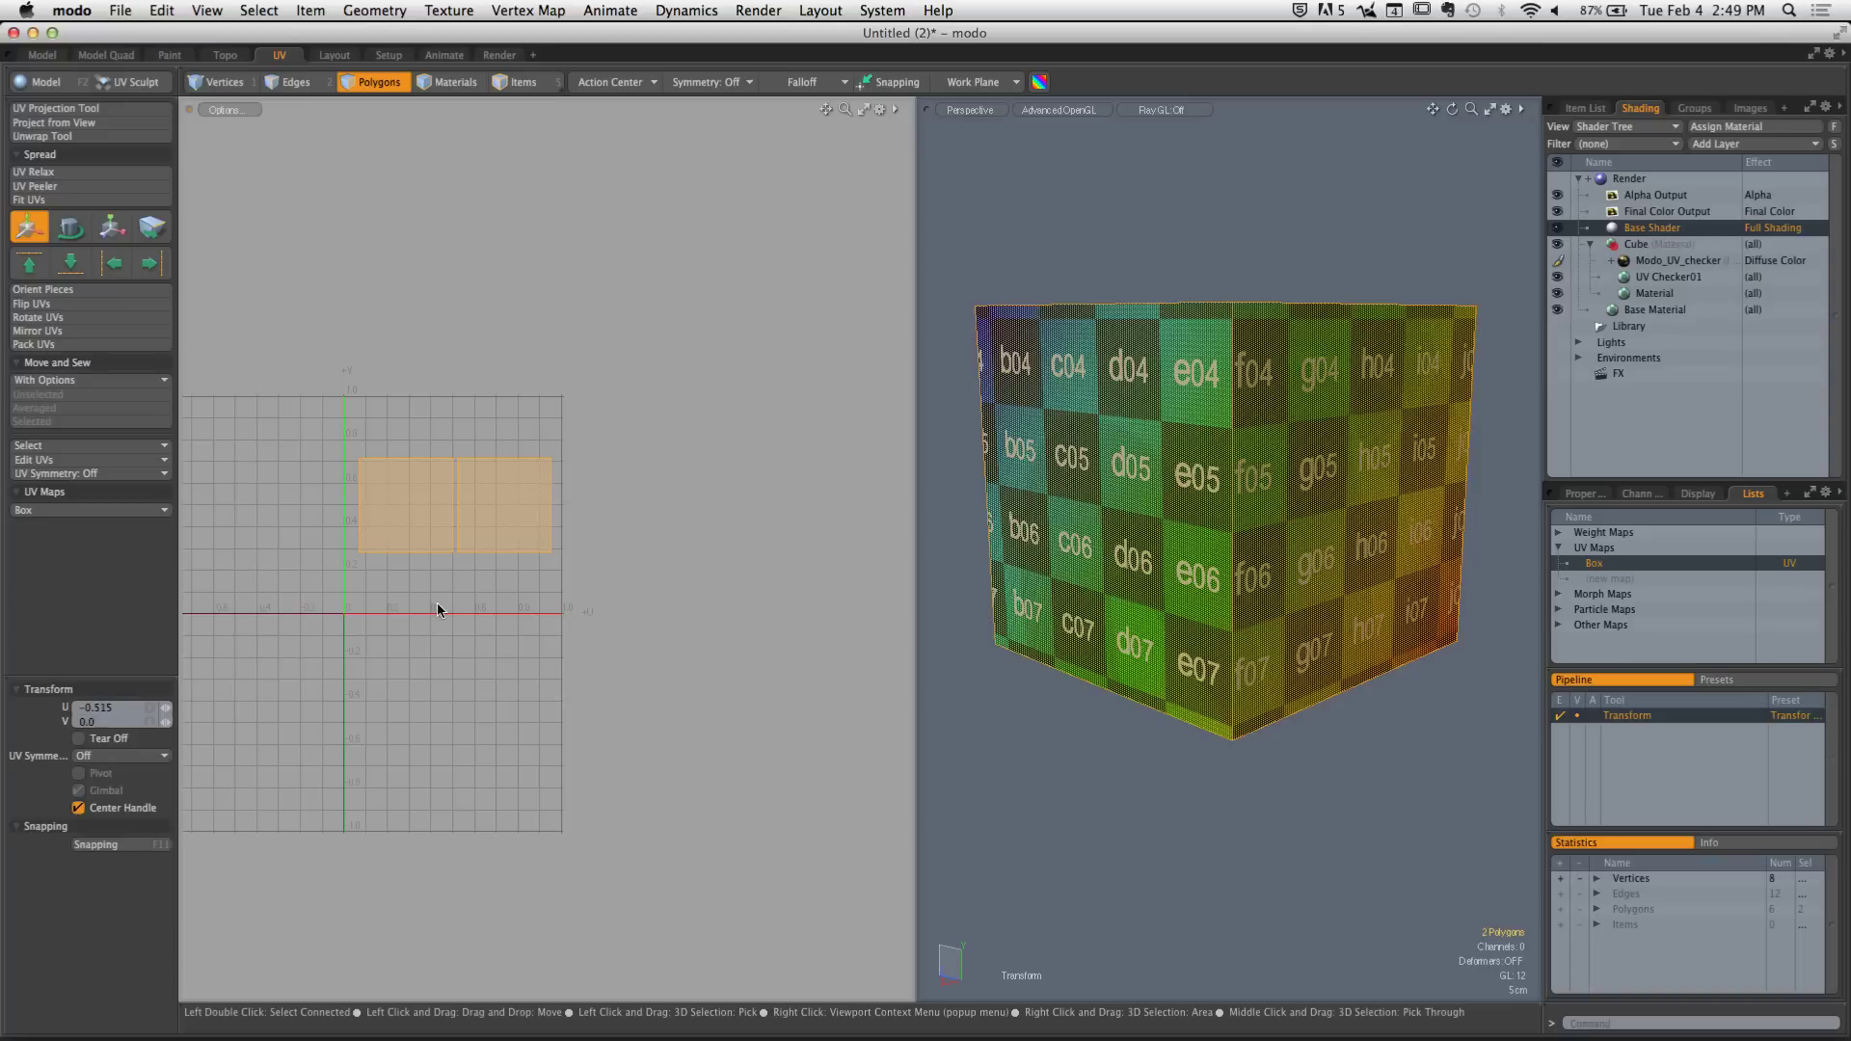
{"action": "key", "text": "Return"}
{"action": "key", "text": "r"}
{"action": "key", "text": "super+z"}
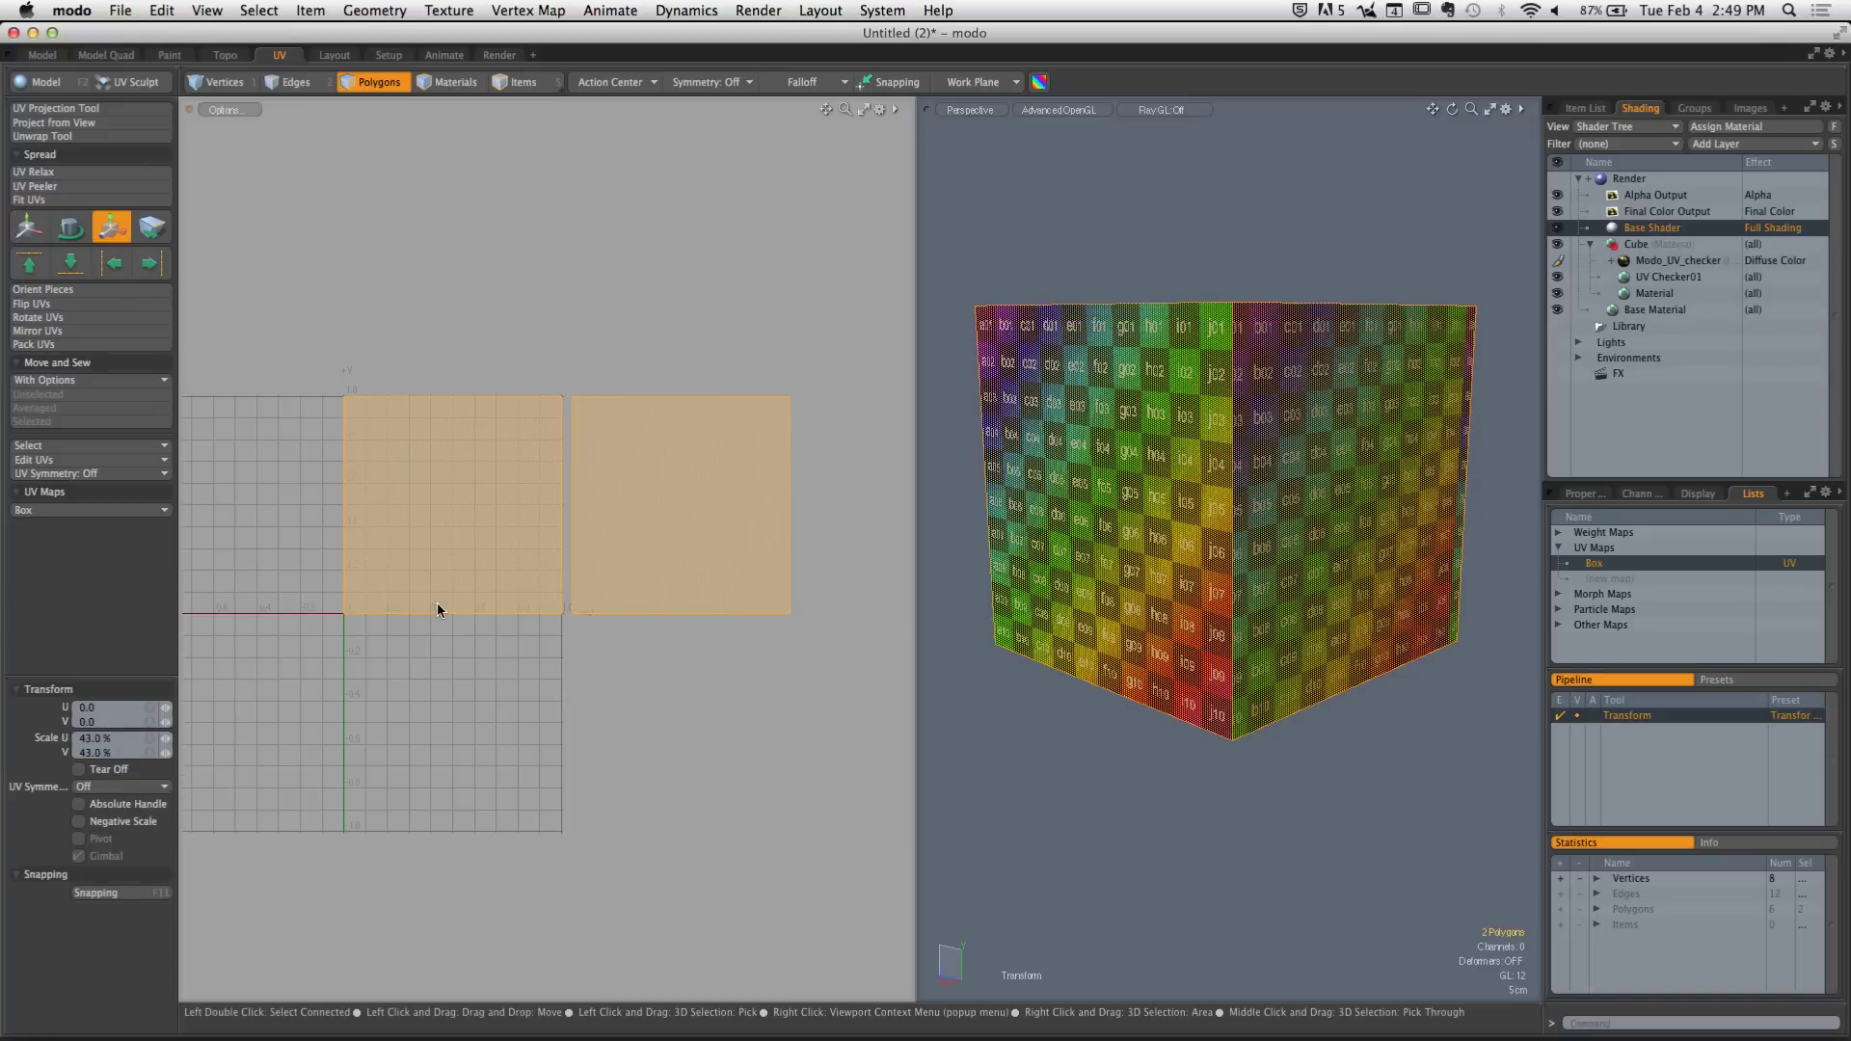
{"action": "key", "text": "space"}
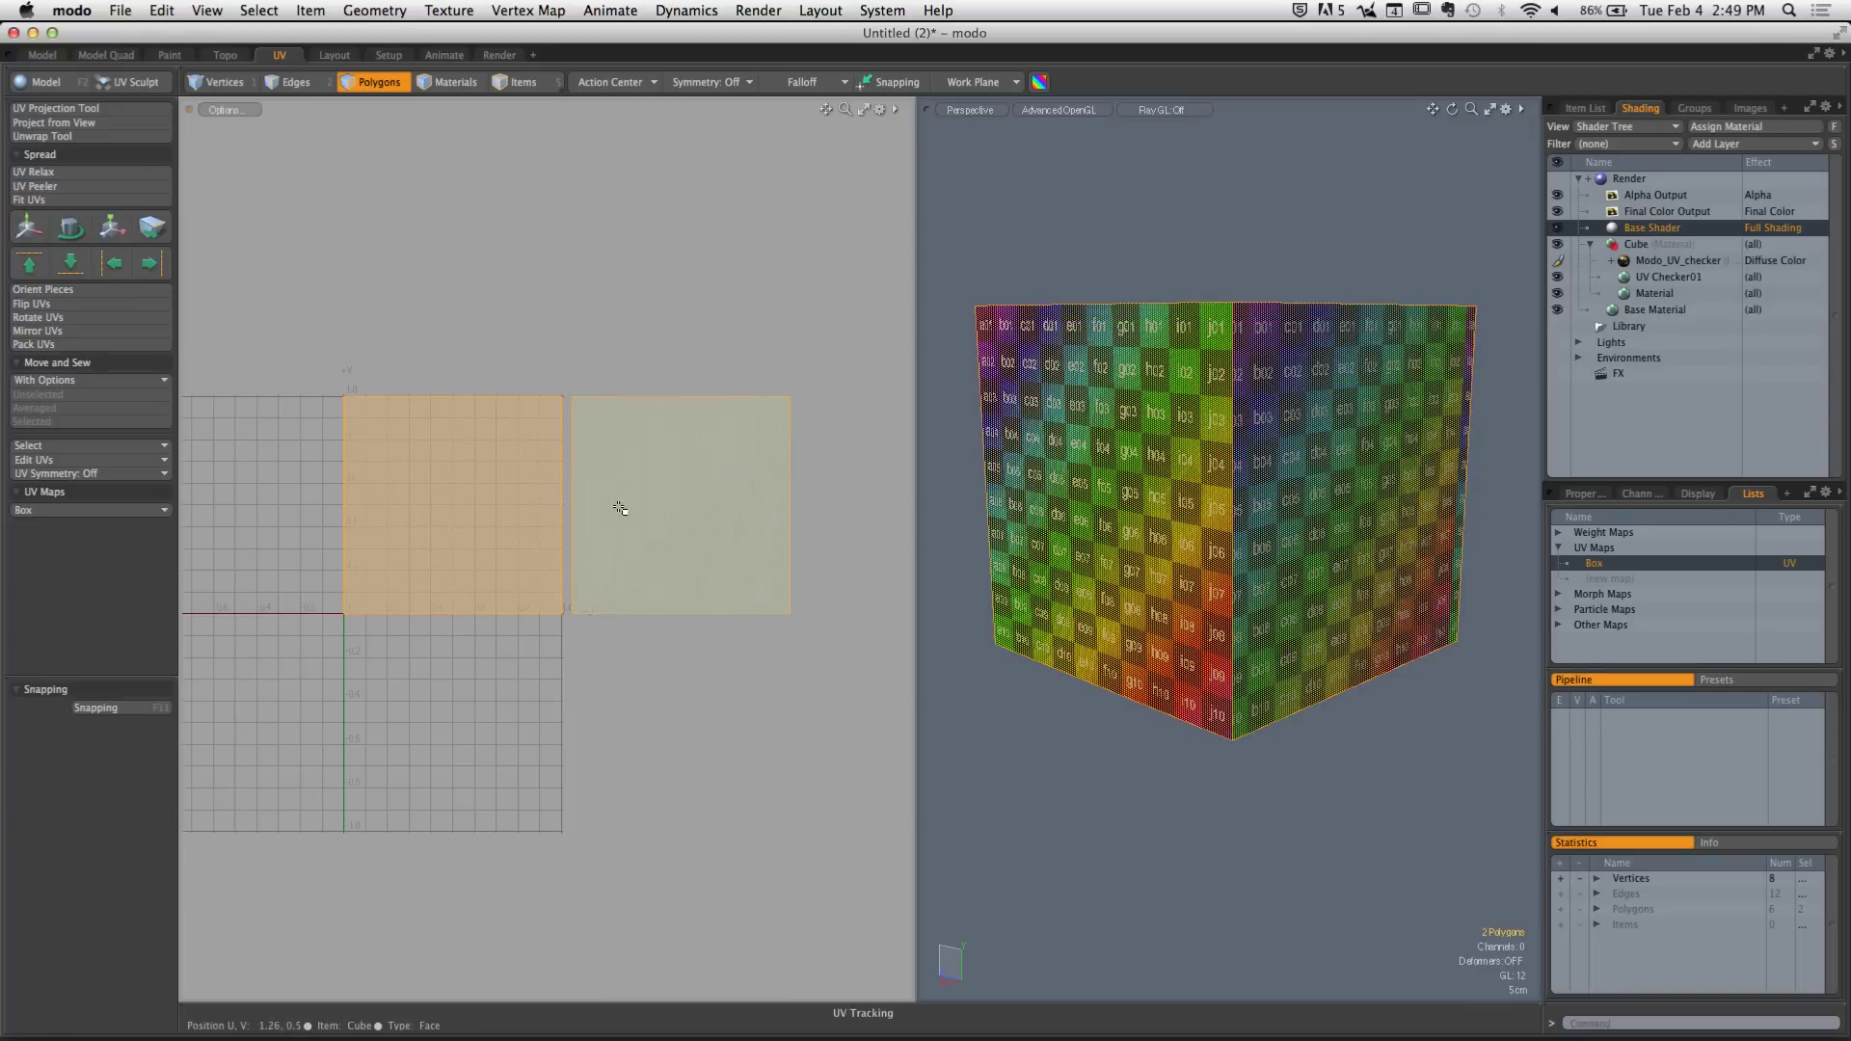
Scale both UV pieces to 36.5% and move them -0.555 in U into the 0–1 square
{"action": "key", "text": "r"}
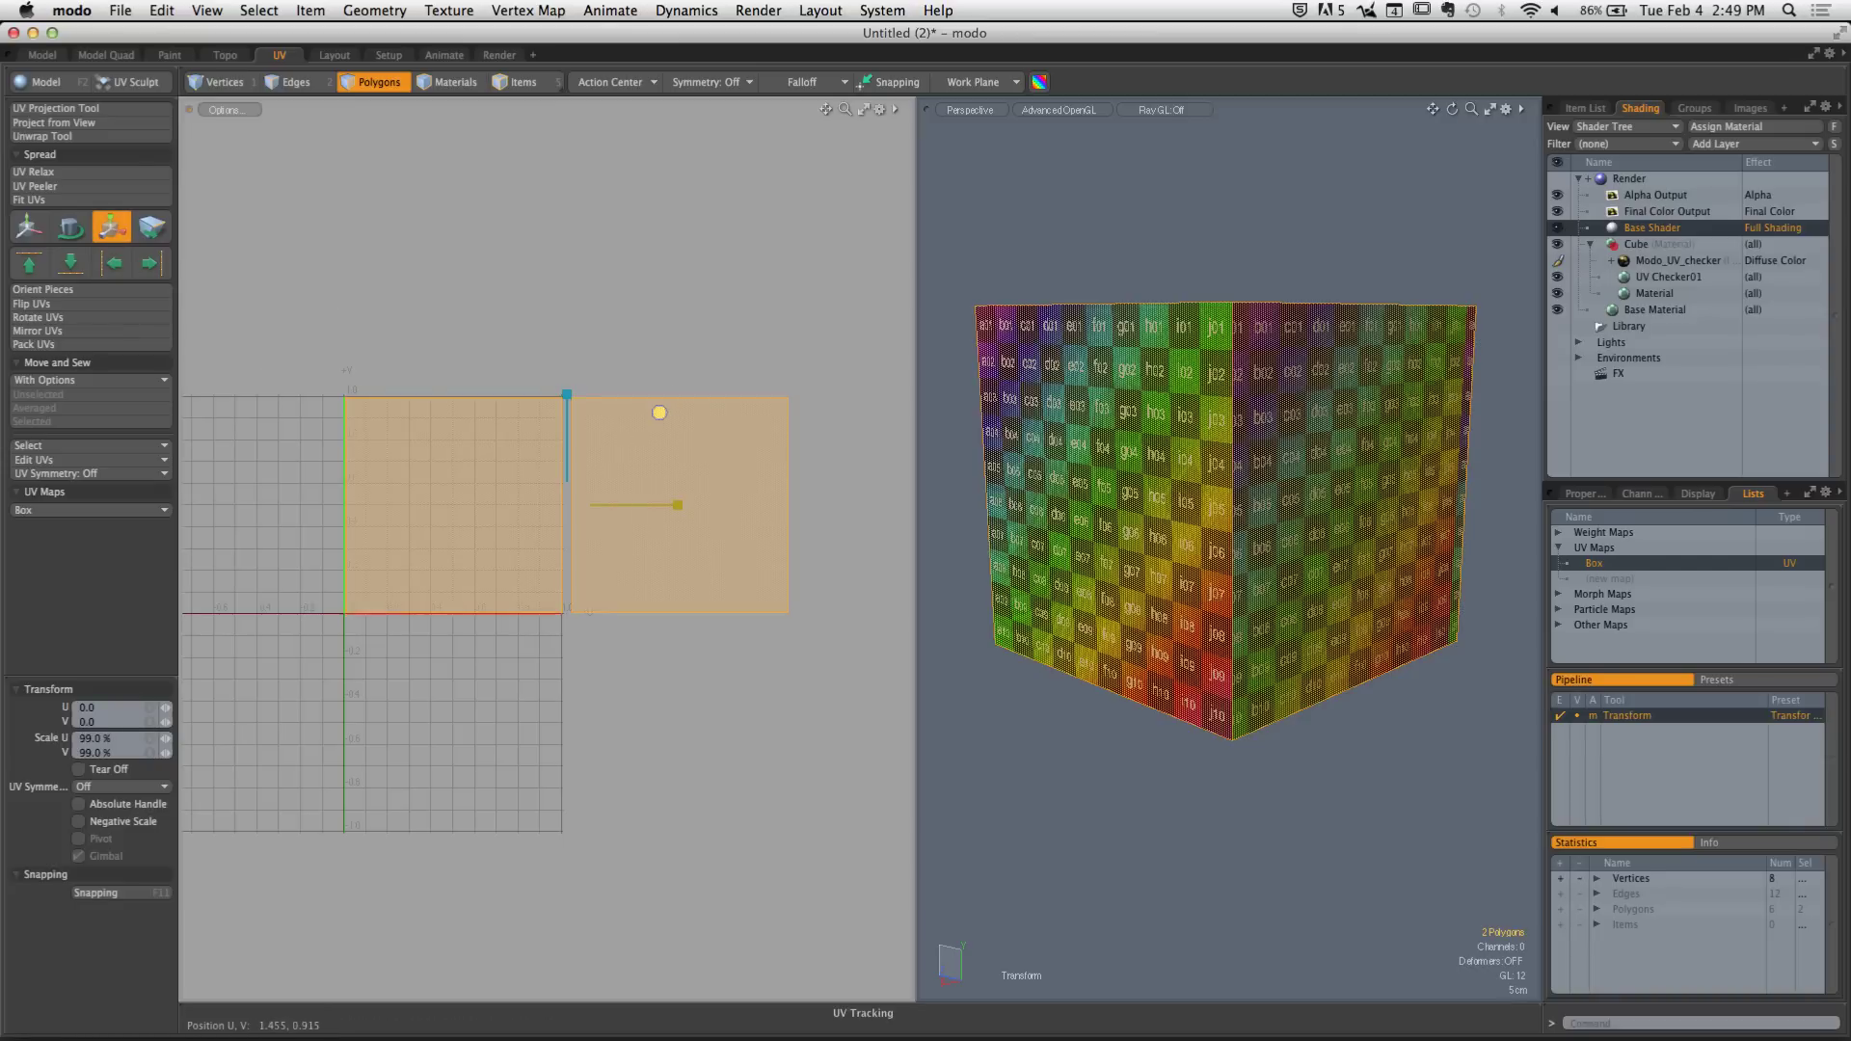
{"action": "left_click_drag", "start_coordinate": [659, 413], "coordinate": [588, 415]}
{"action": "left_click", "coordinate": [29, 226]}
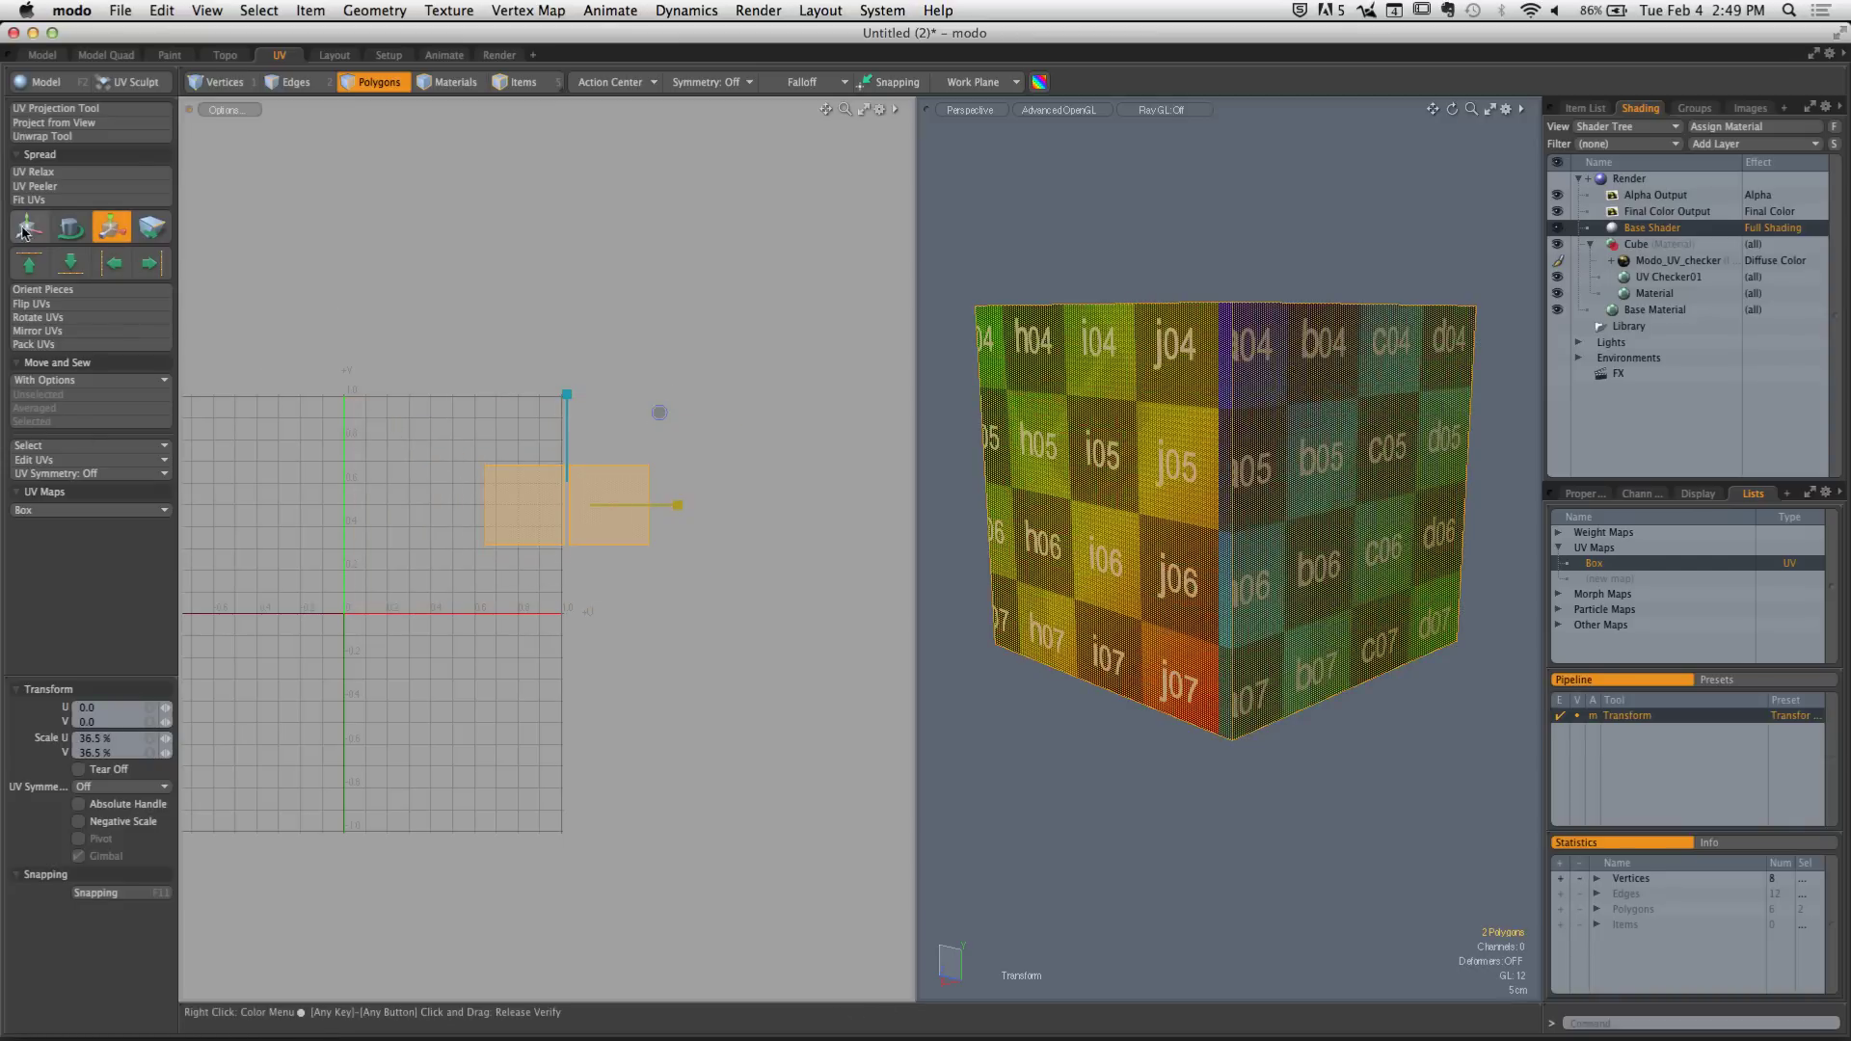
{"action": "left_click_drag", "start_coordinate": [665, 505], "coordinate": [546, 503]}
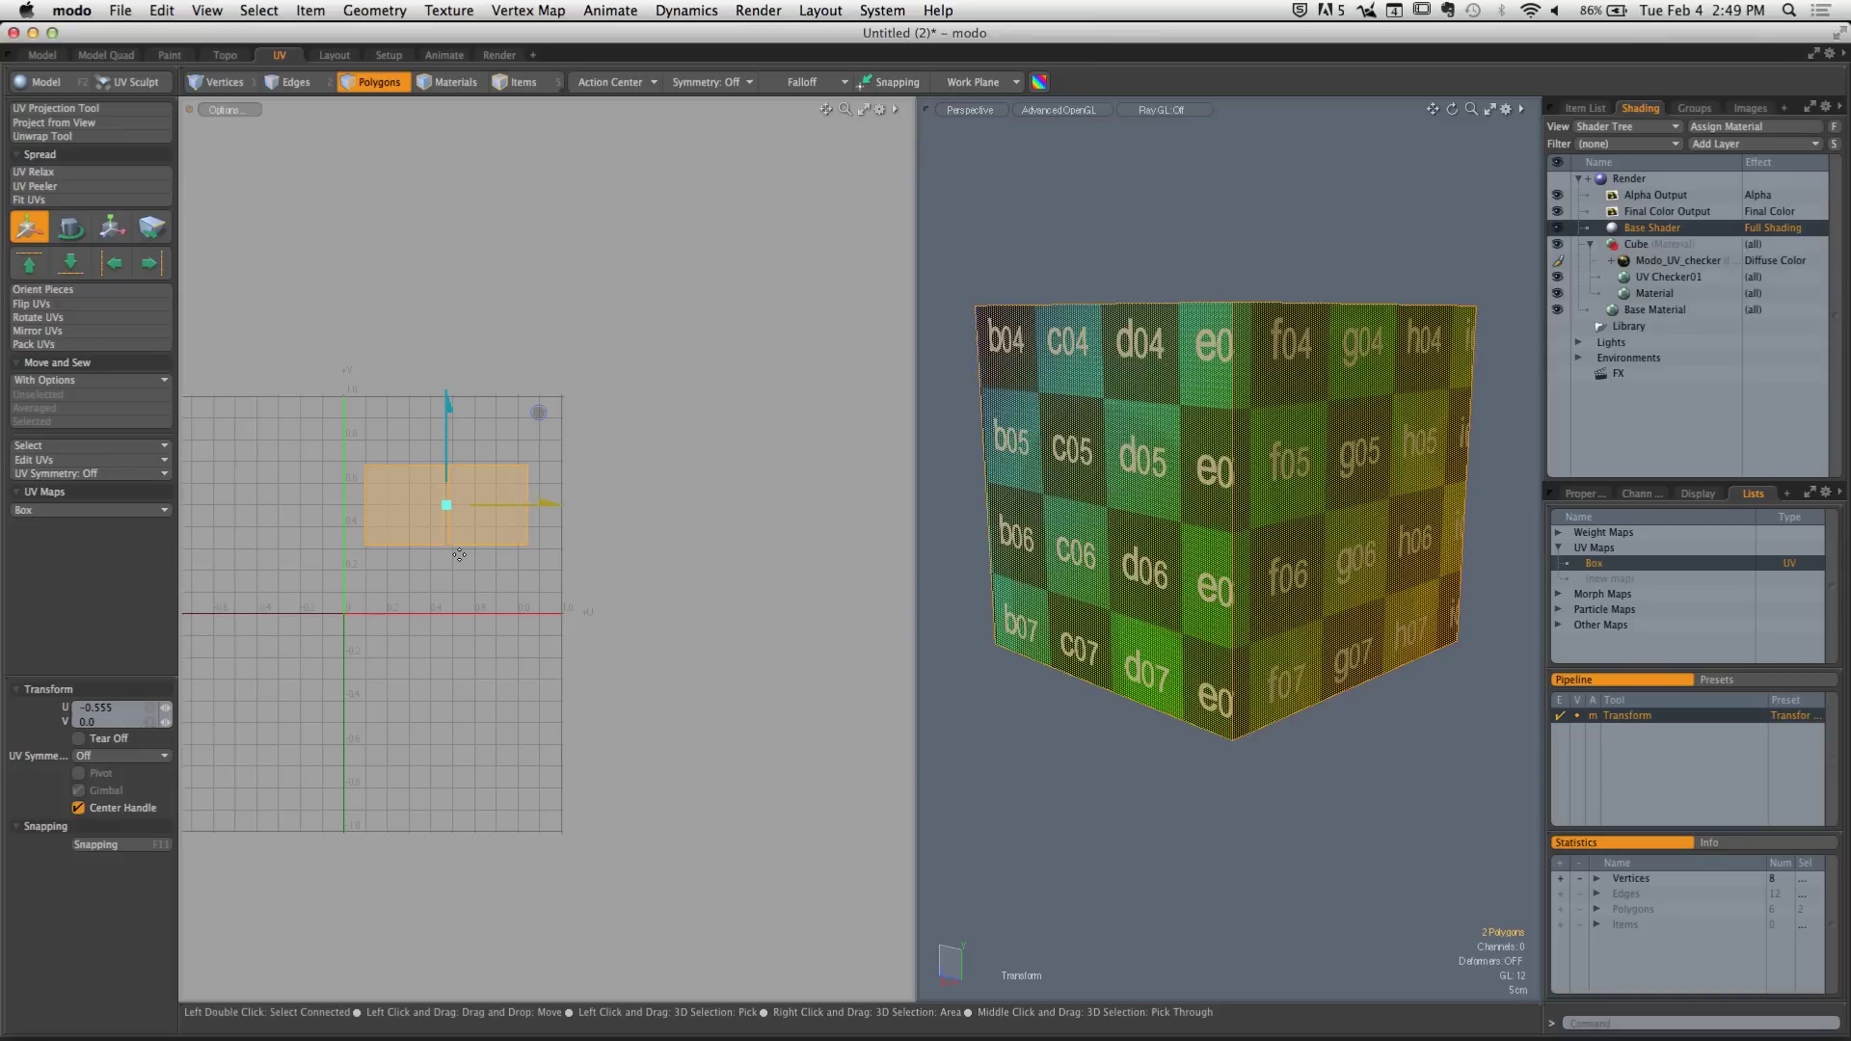
{"action": "key", "text": "space"}
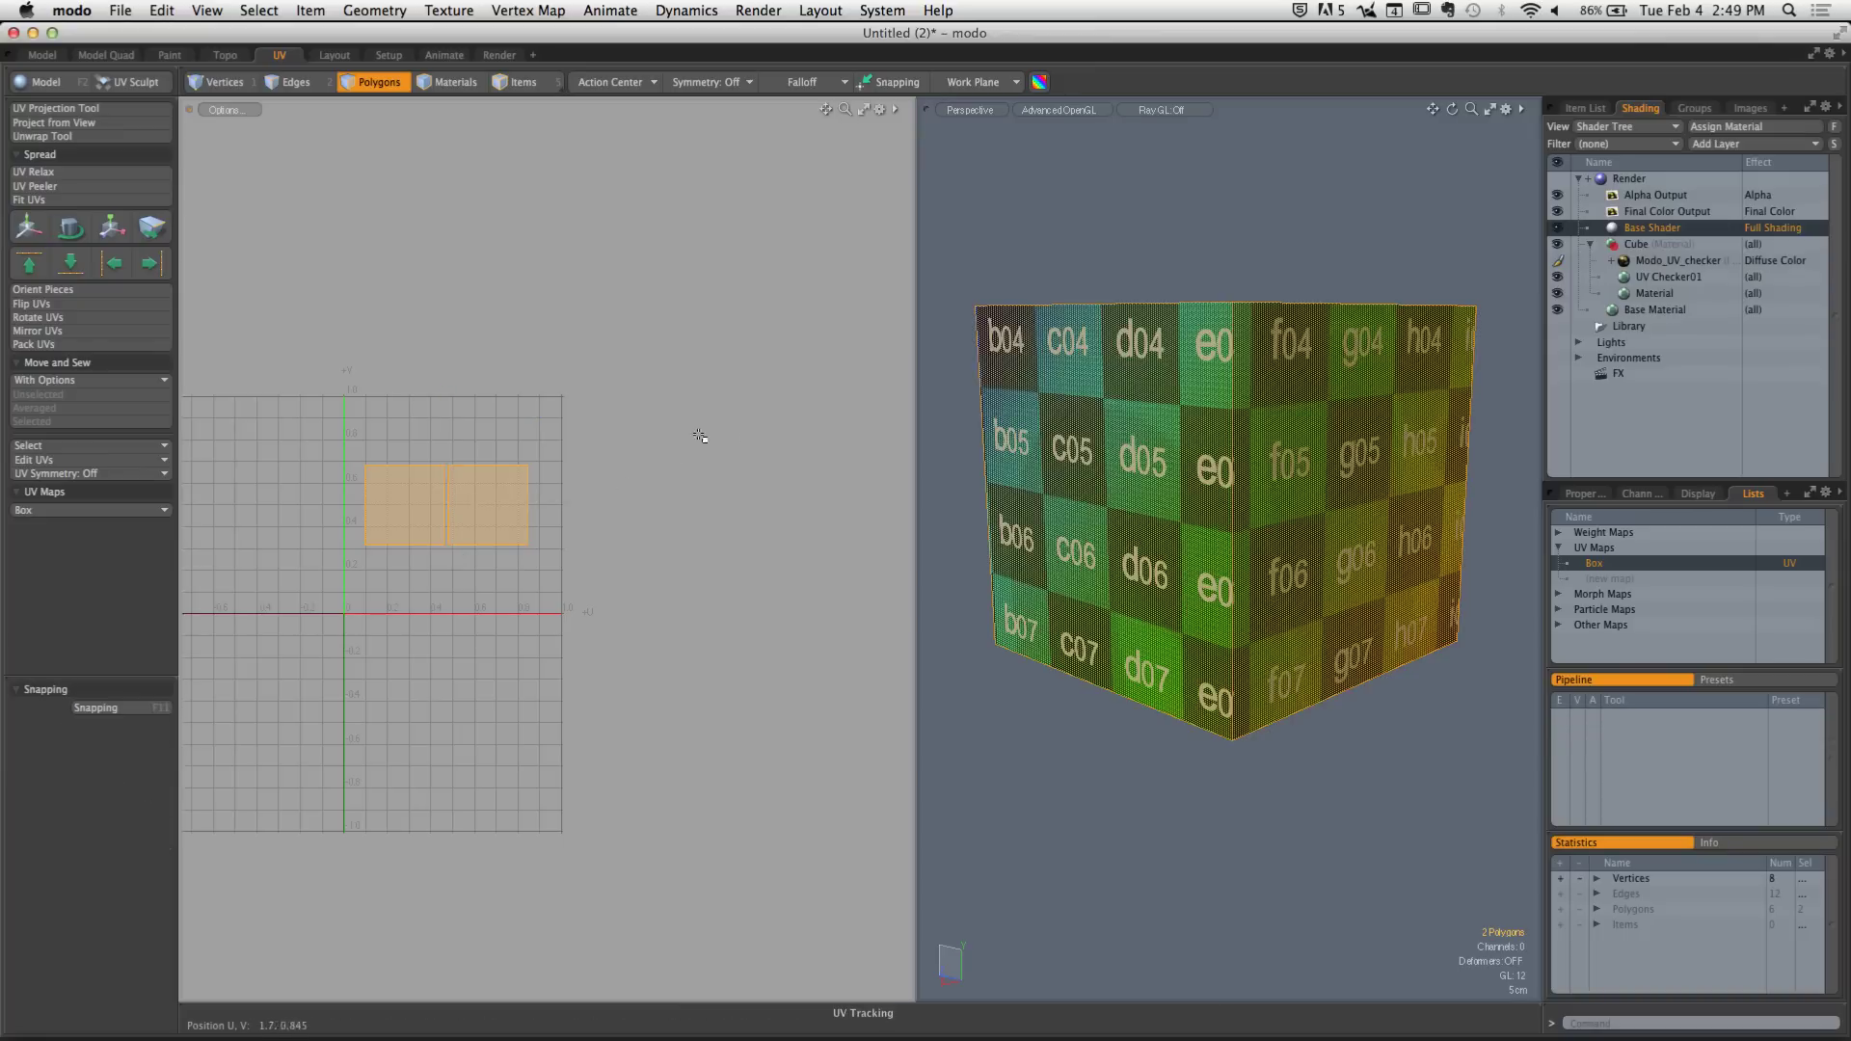
Select only the first face's UV piece, move it up about 0.34 in V, and inspect the checker on the cube
{"action": "key", "text": "space"}
{"action": "left_click_drag", "start_coordinate": [462, 500], "coordinate": [593, 501], "text": "alt+shift"}
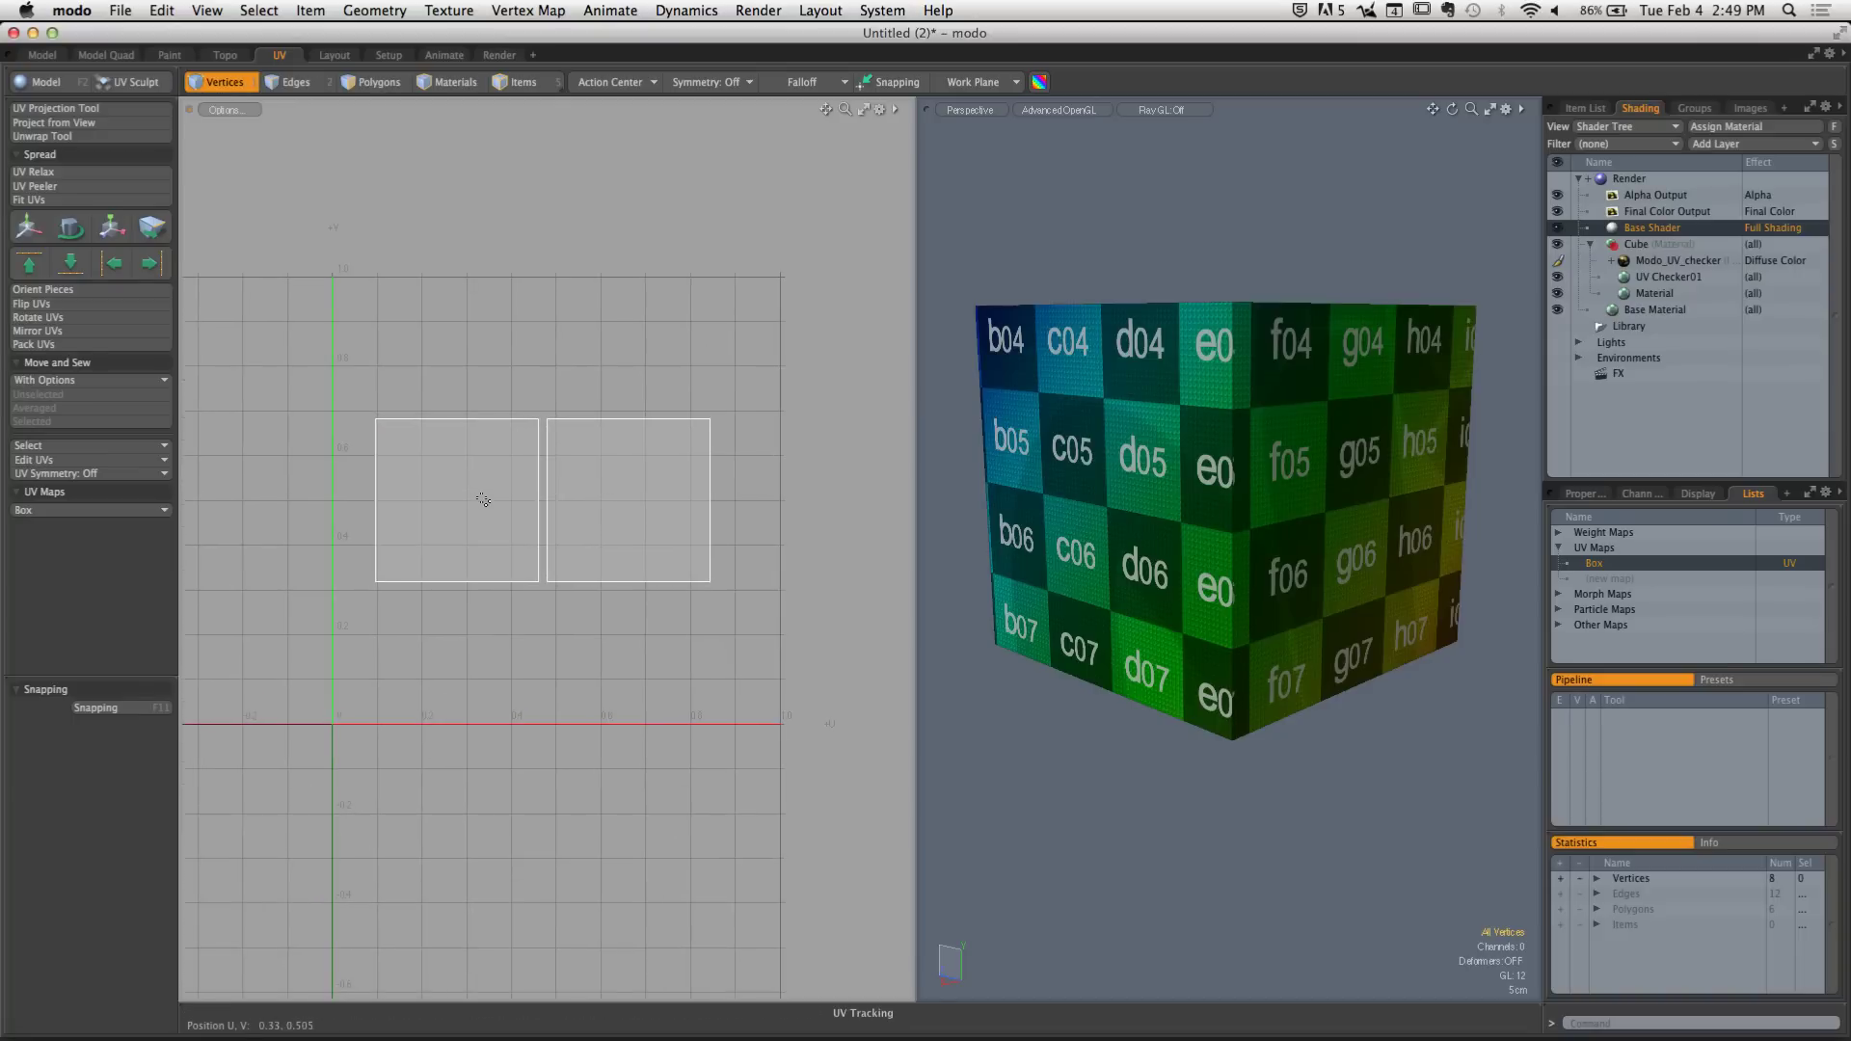
{"action": "key", "text": "3"}
{"action": "left_click", "coordinate": [489, 494]}
{"action": "key", "text": "w"}
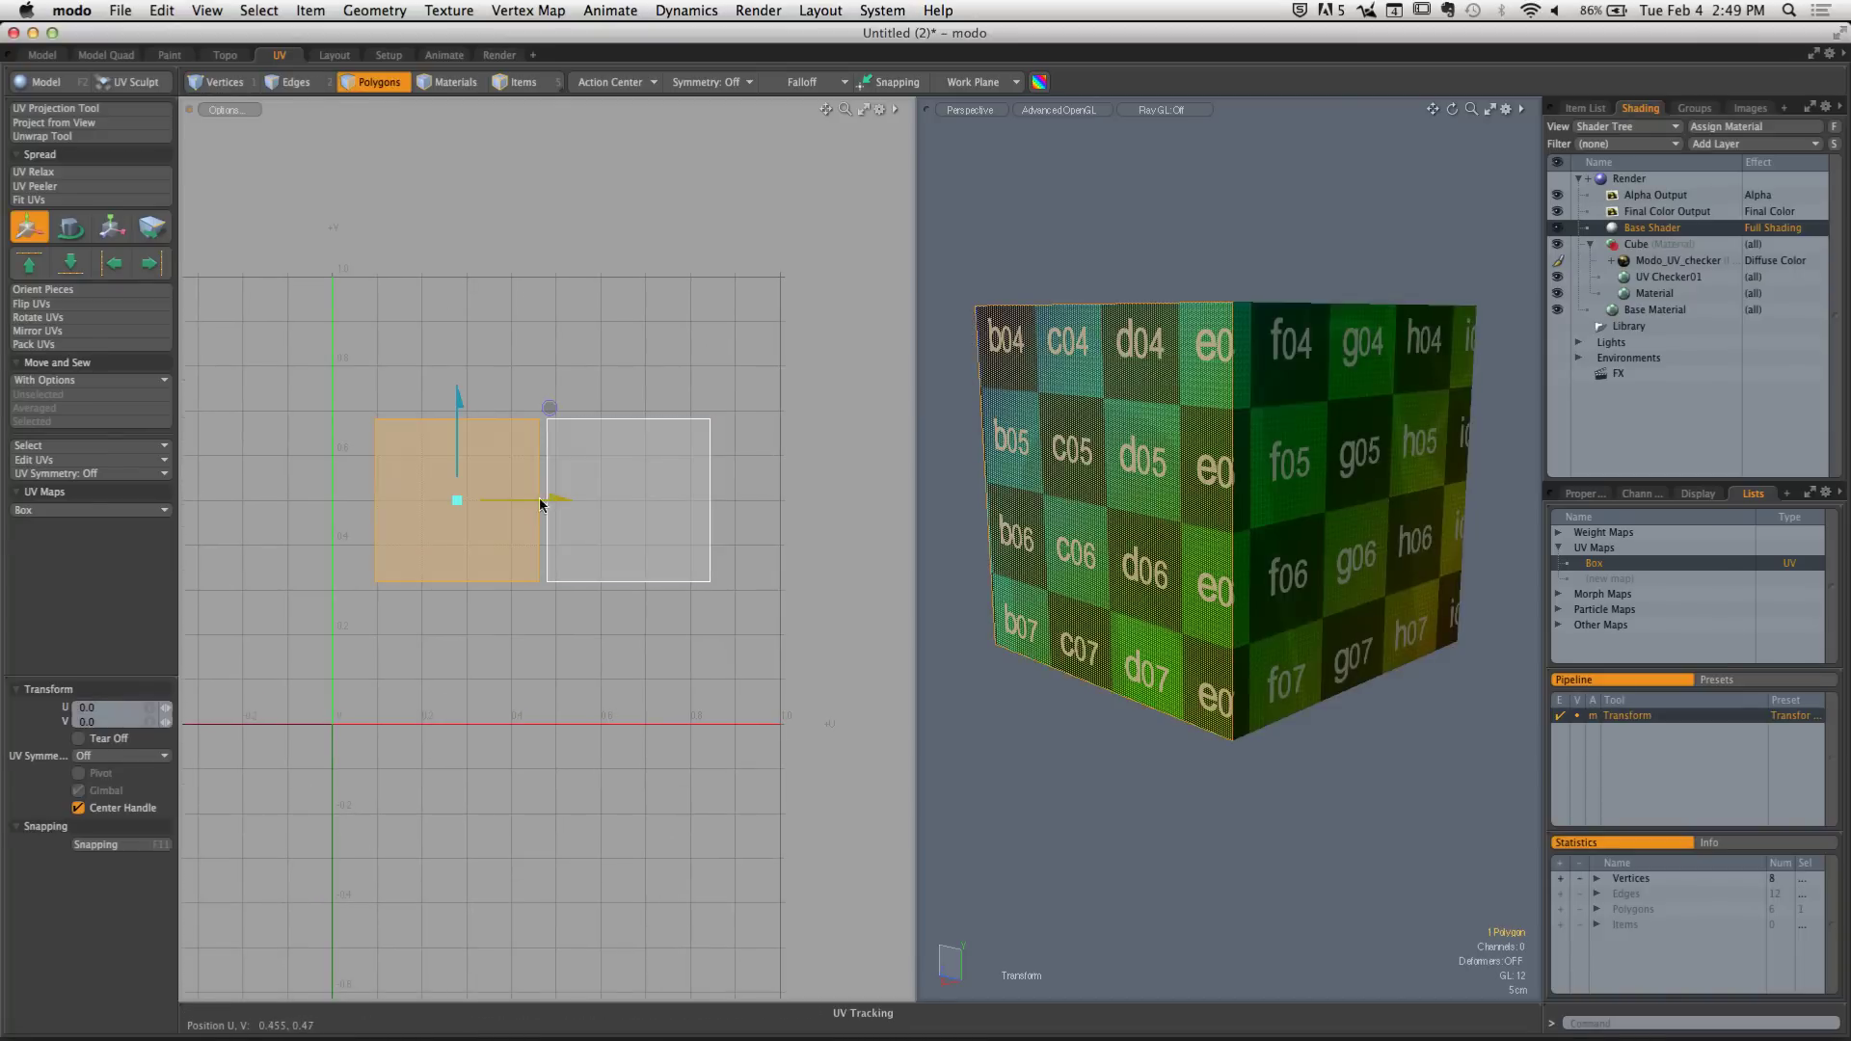
{"action": "left_click_drag", "start_coordinate": [463, 443], "coordinate": [458, 290]}
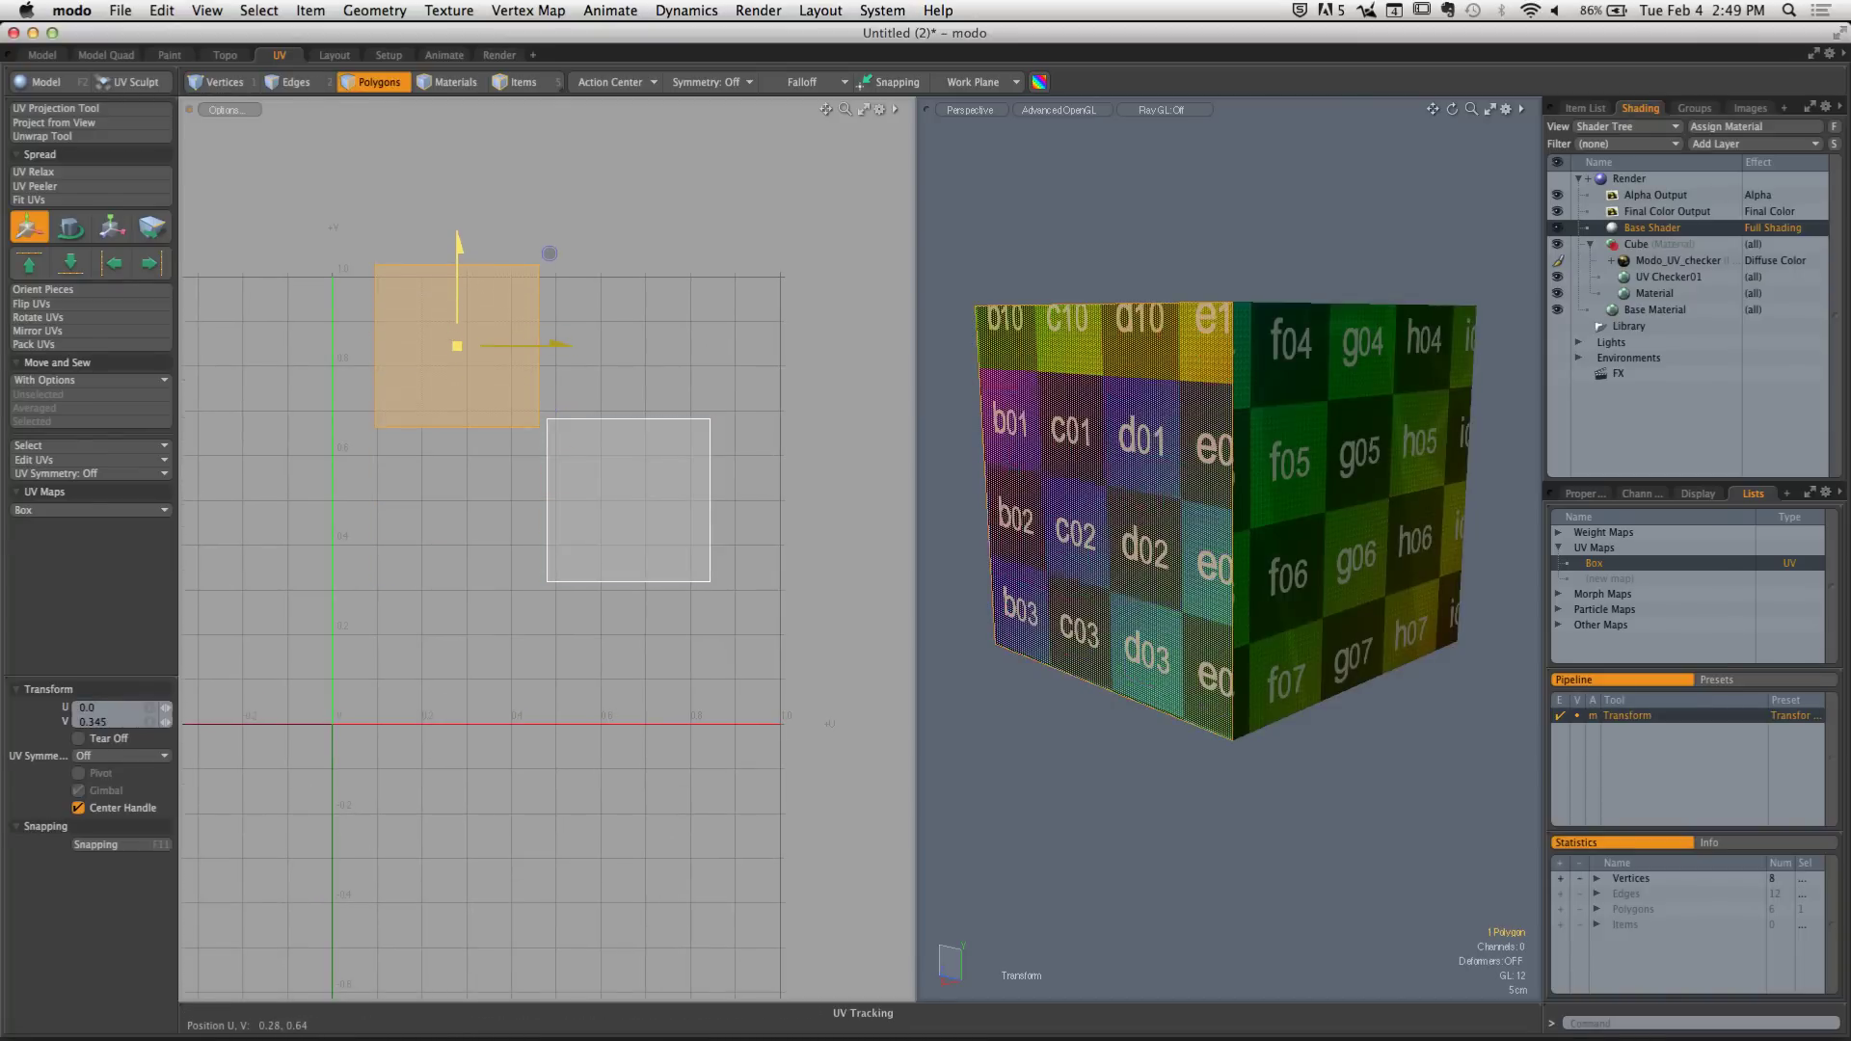
{"action": "left_click_drag", "start_coordinate": [1314, 523], "coordinate": [944, 592], "text": "alt"}
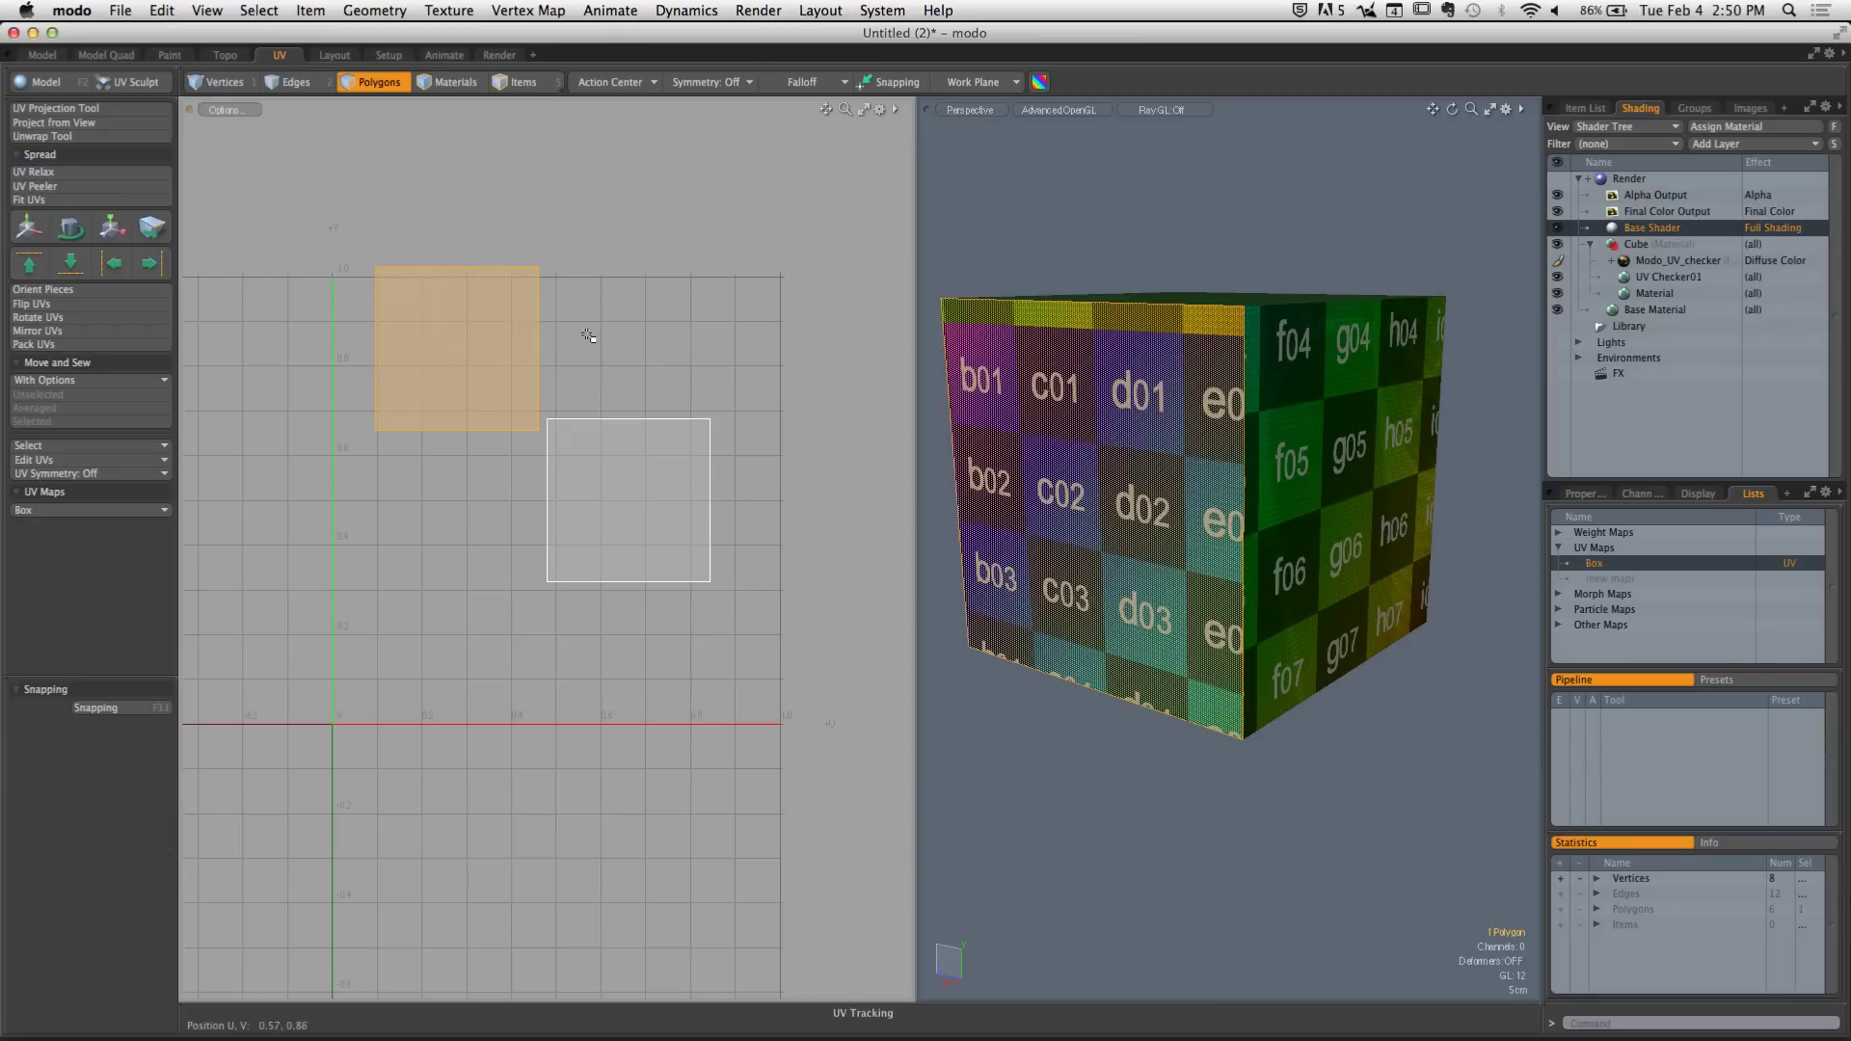
Undo the single piece's move and the scaling and shift of both UV pieces, and drop the transform tool
{"action": "key", "text": "super+z"}
{"action": "key", "text": "super+z"}
{"action": "key", "text": "super+z"}
{"action": "key", "text": "super+z"}
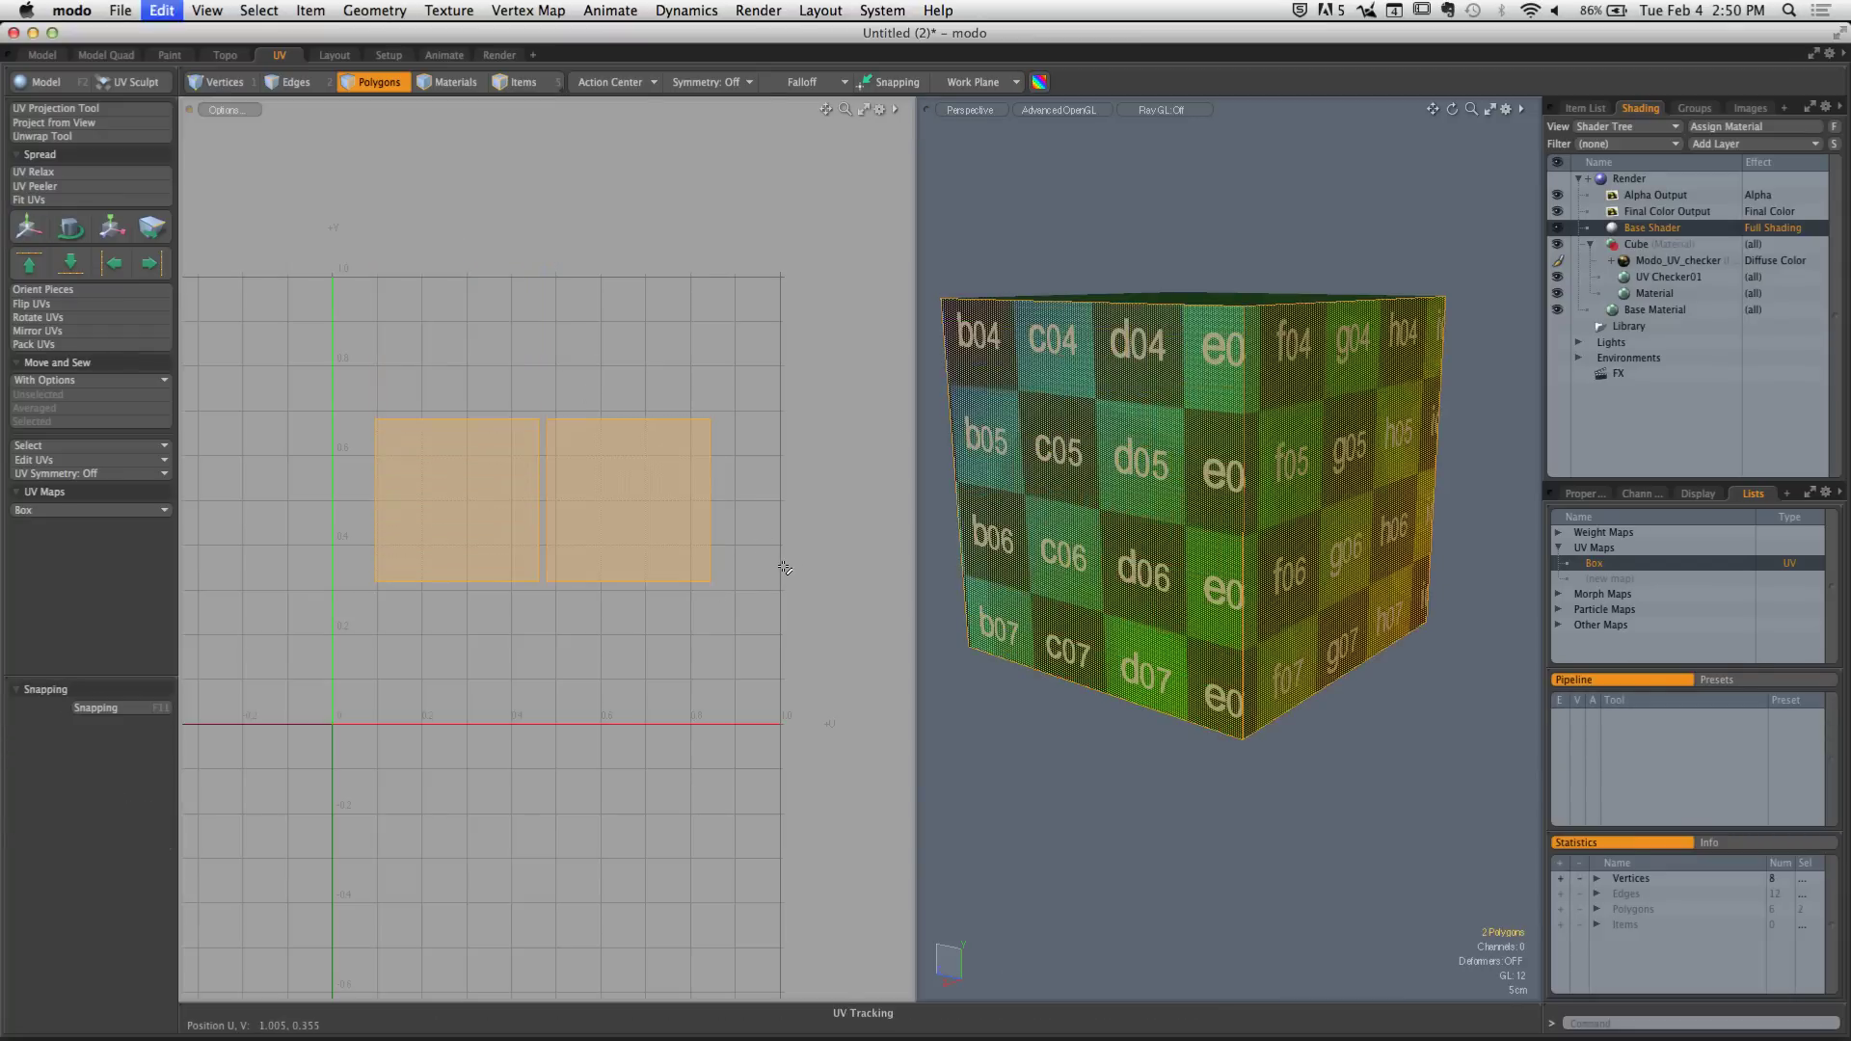
{"action": "key", "text": "shift+super+z"}
{"action": "key", "text": "super+z"}
{"action": "key", "text": "super+z"}
{"action": "key", "text": "super+z"}
{"action": "key", "text": "super+z"}
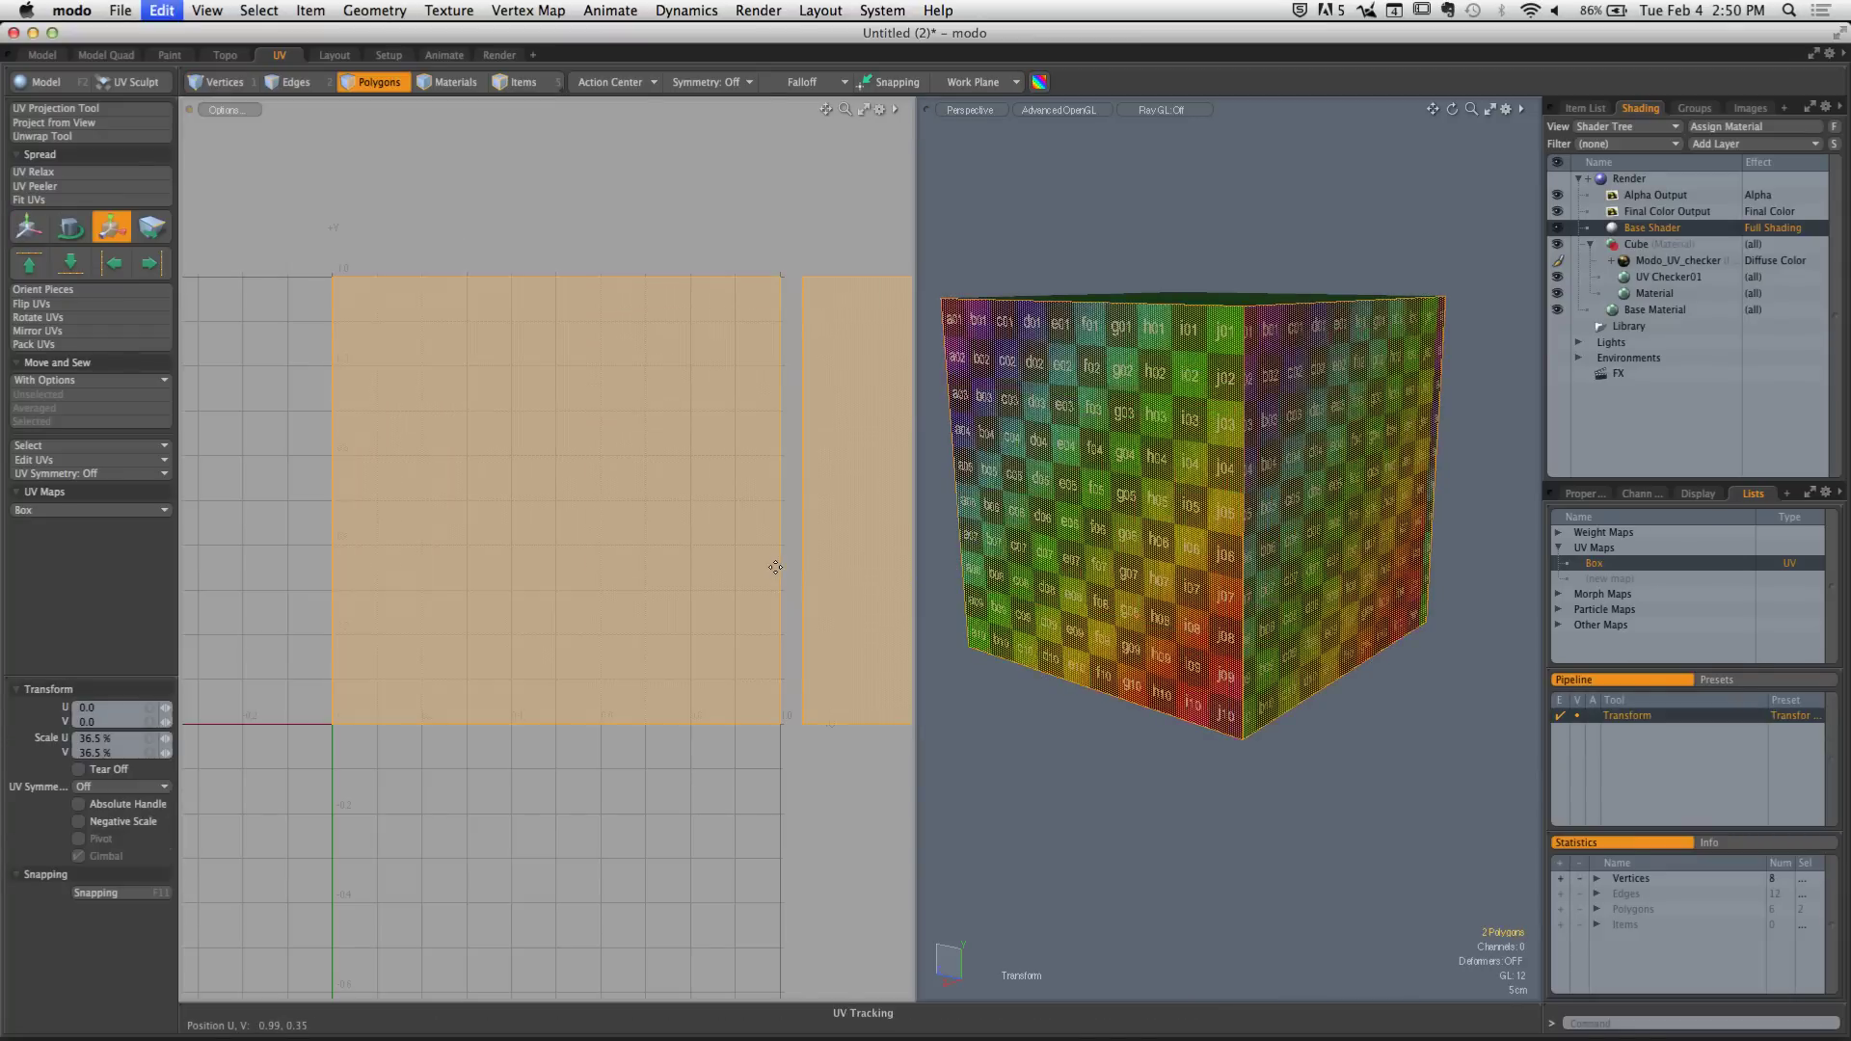
{"action": "left_click_drag", "start_coordinate": [779, 504], "coordinate": [682, 516], "text": "ctrl+alt"}
{"action": "left_click_drag", "start_coordinate": [788, 534], "coordinate": [681, 506], "text": "alt"}
{"action": "key", "text": "space"}
{"action": "key", "text": "space"}
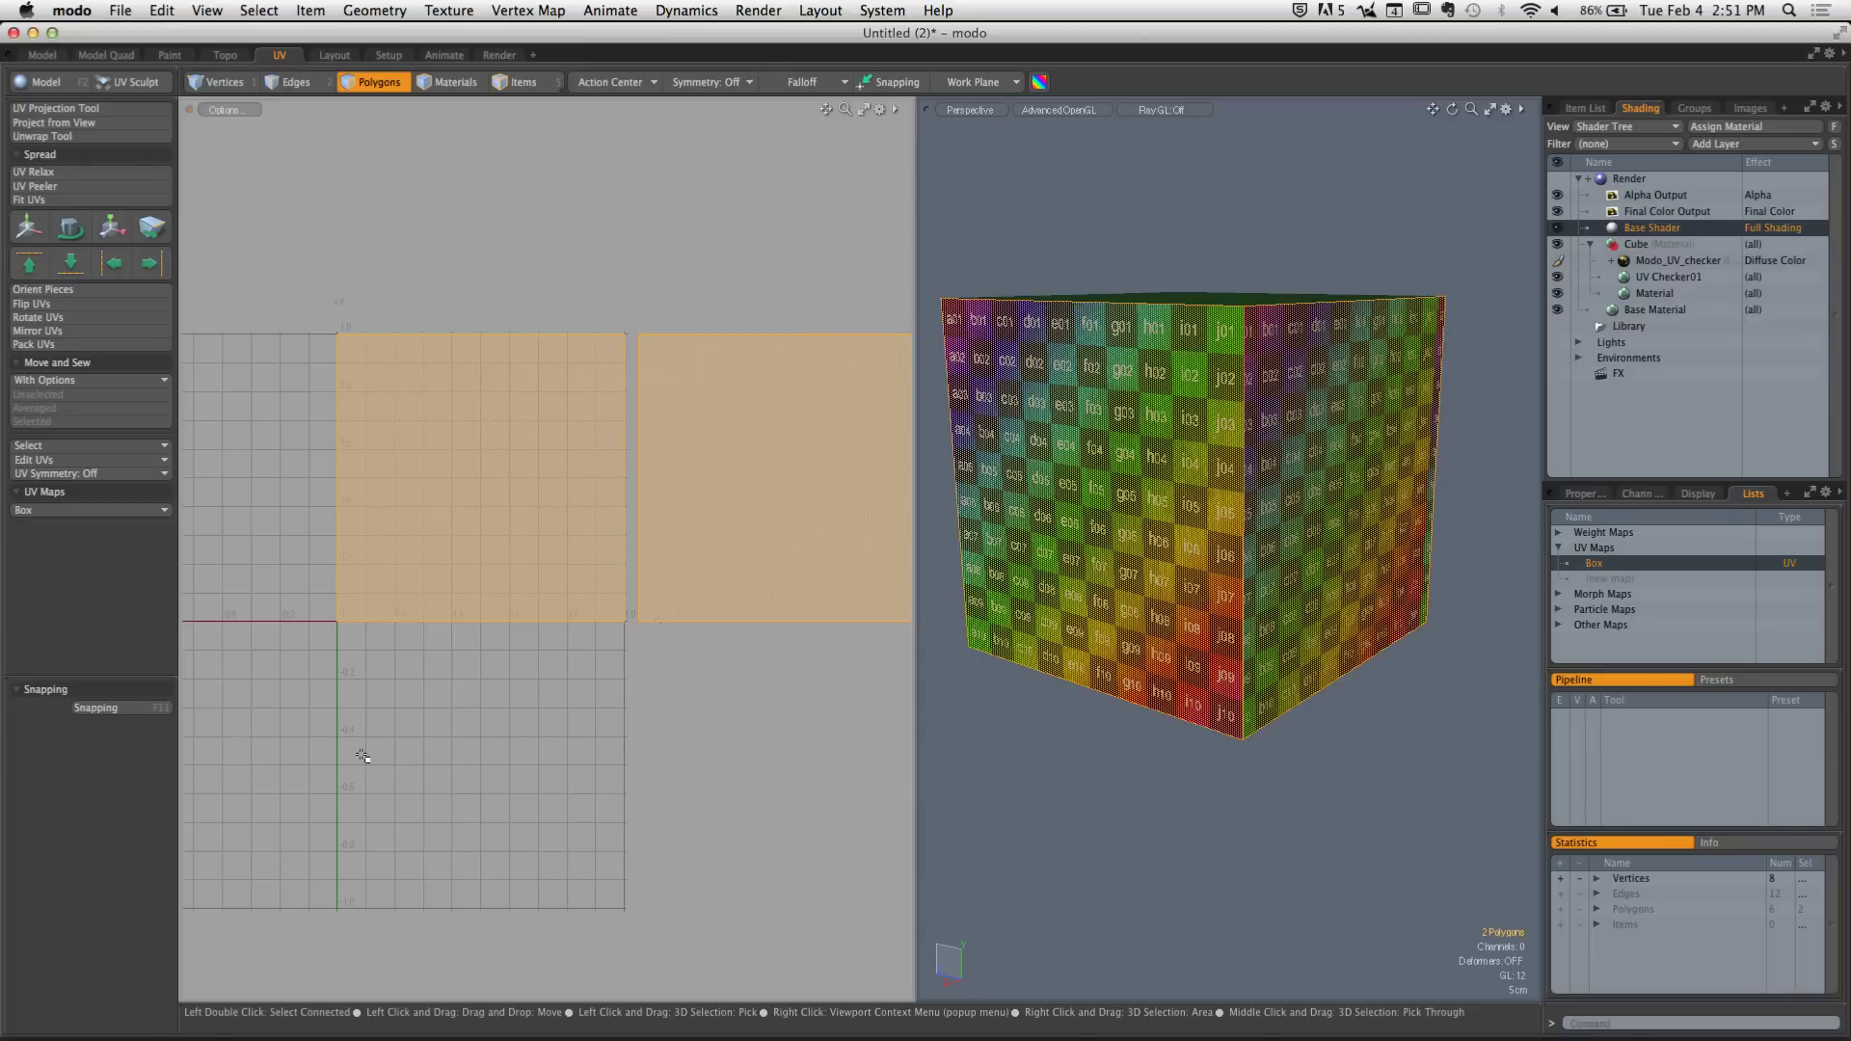
Pack the two selected UV pieces with Pack and Stretch on, Orient off and Gaps at 20%
{"action": "key", "text": "alt"}
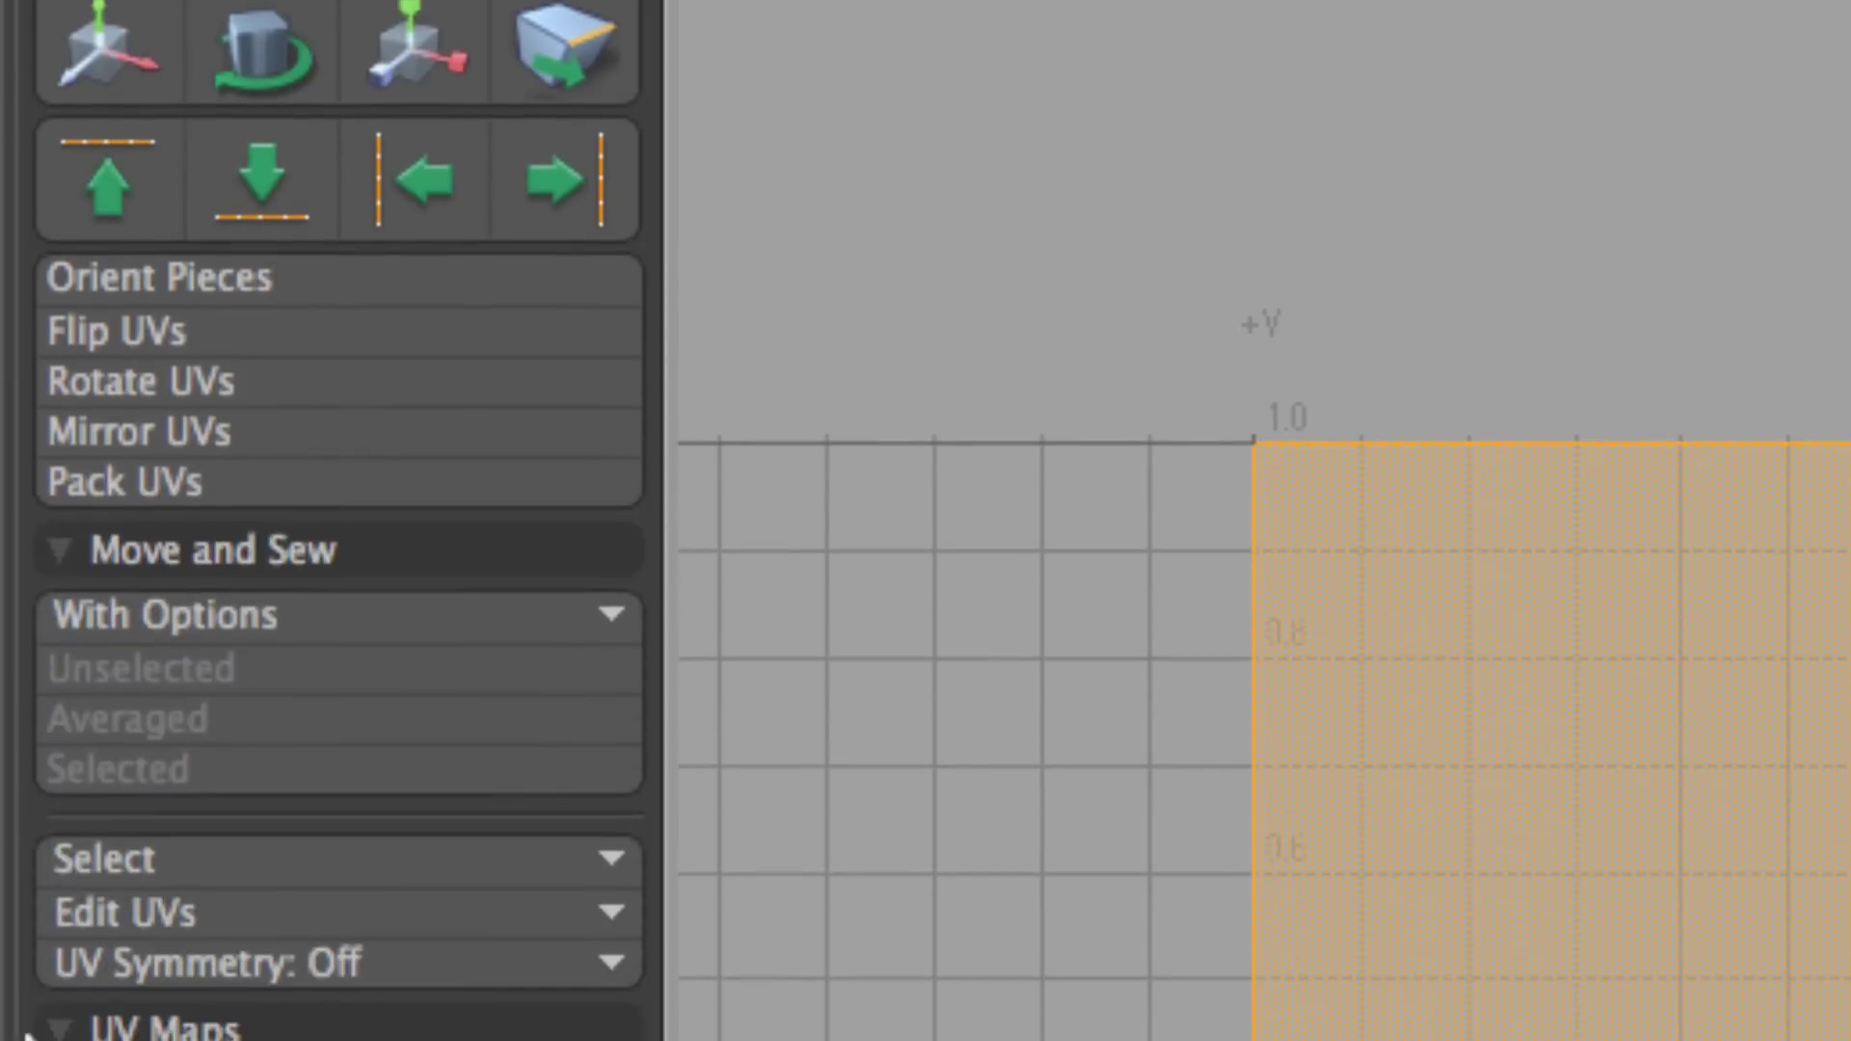
{"action": "left_click", "coordinate": [179, 479]}
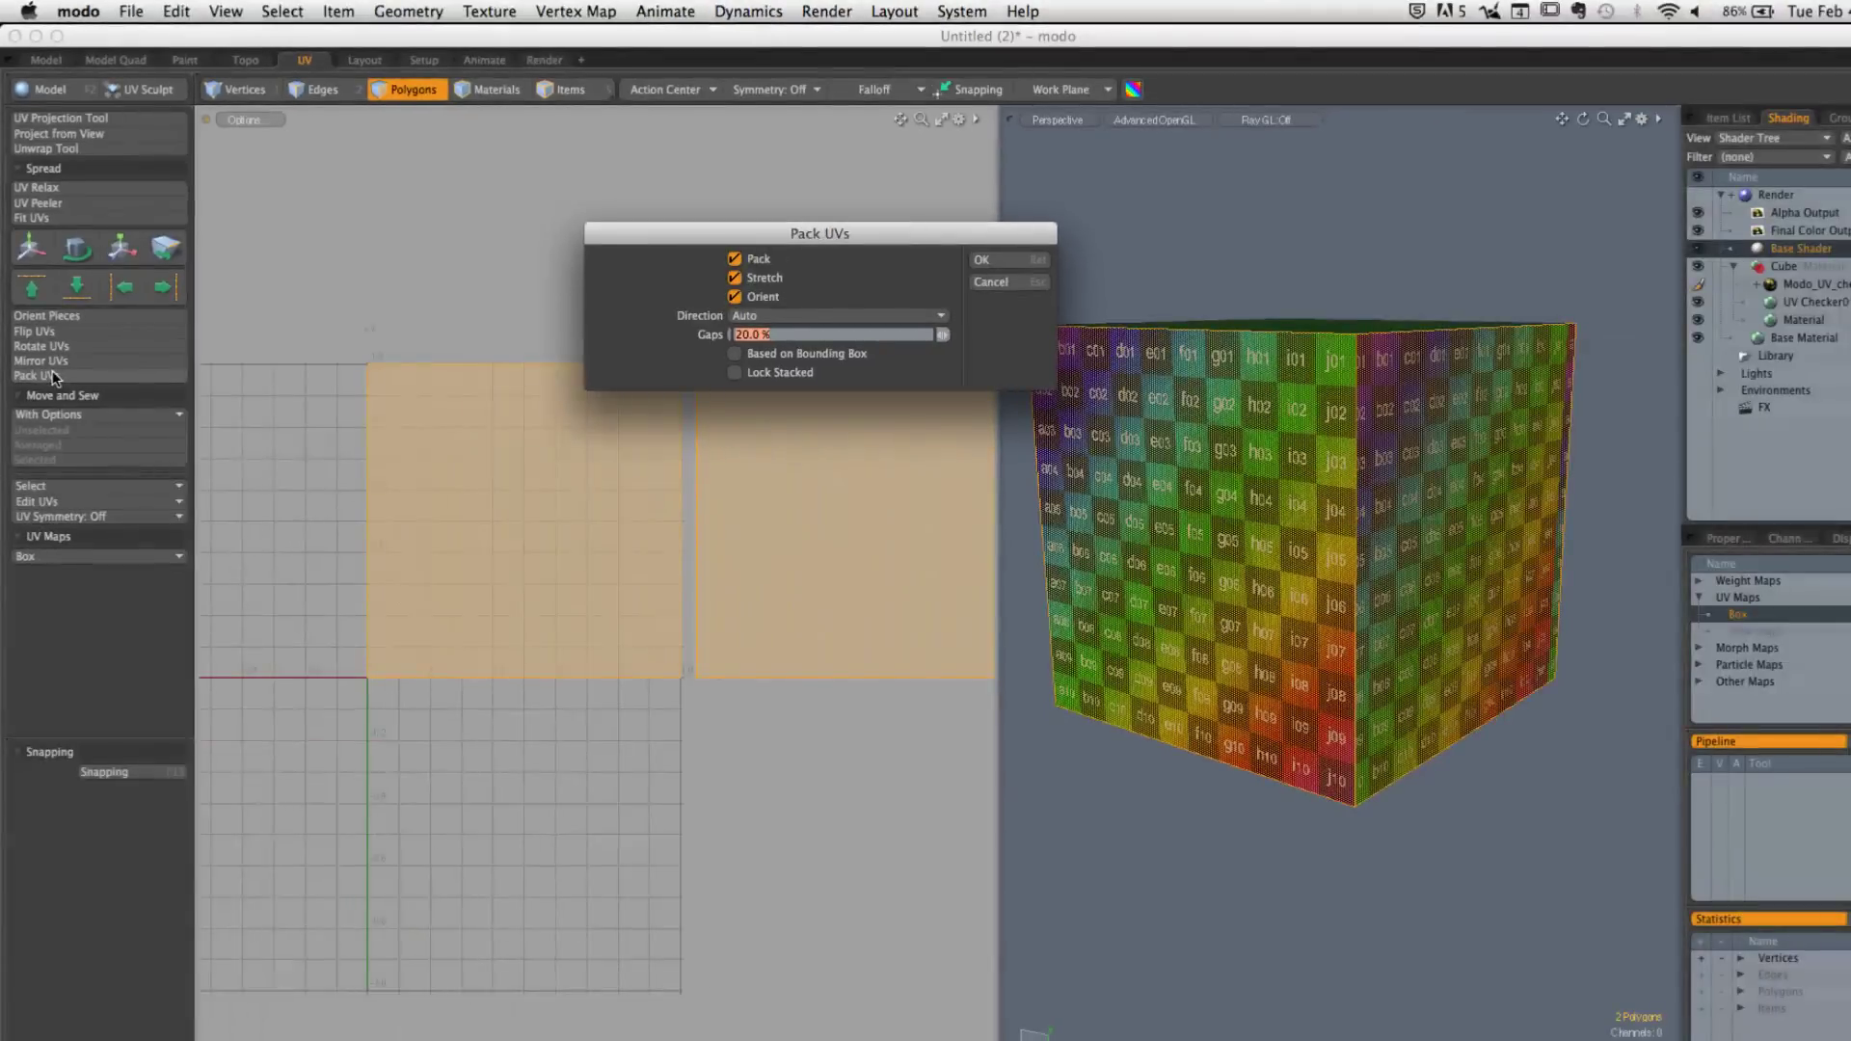
{"action": "left_click_drag", "start_coordinate": [810, 264], "coordinate": [741, 216]}
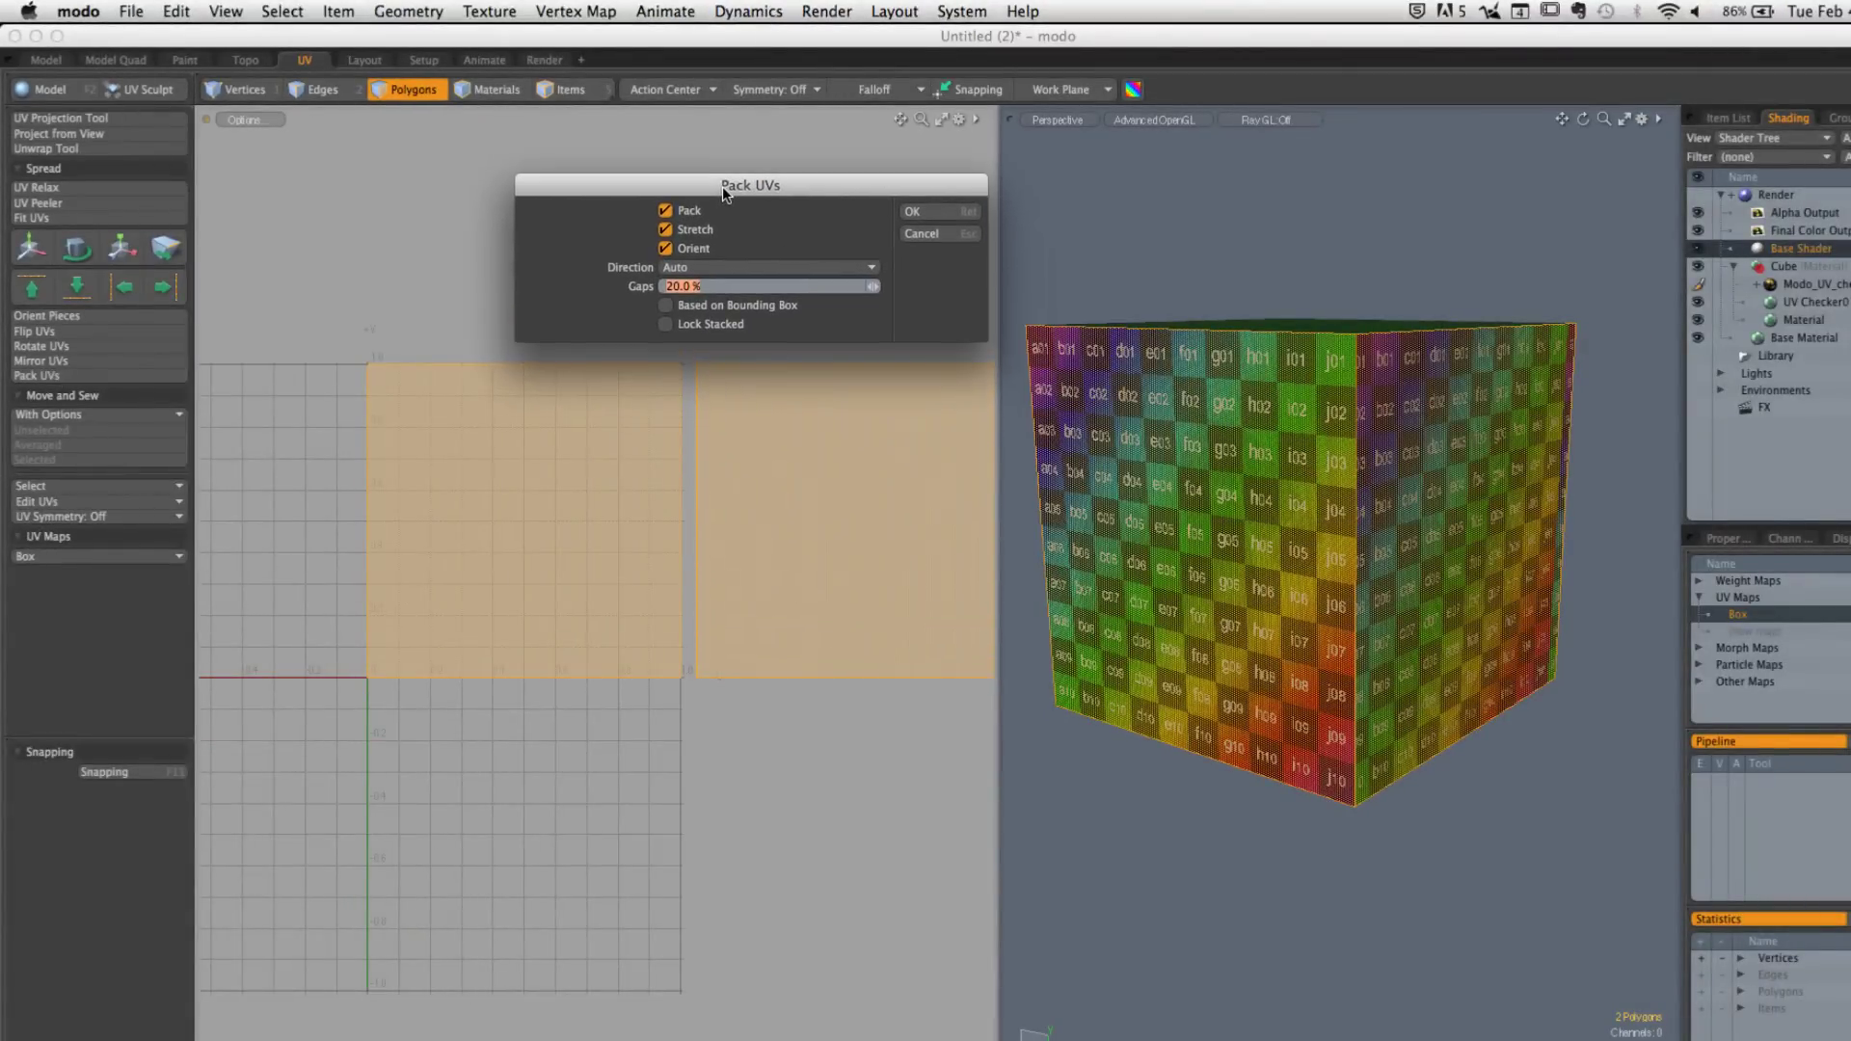
{"action": "left_click", "coordinate": [697, 252]}
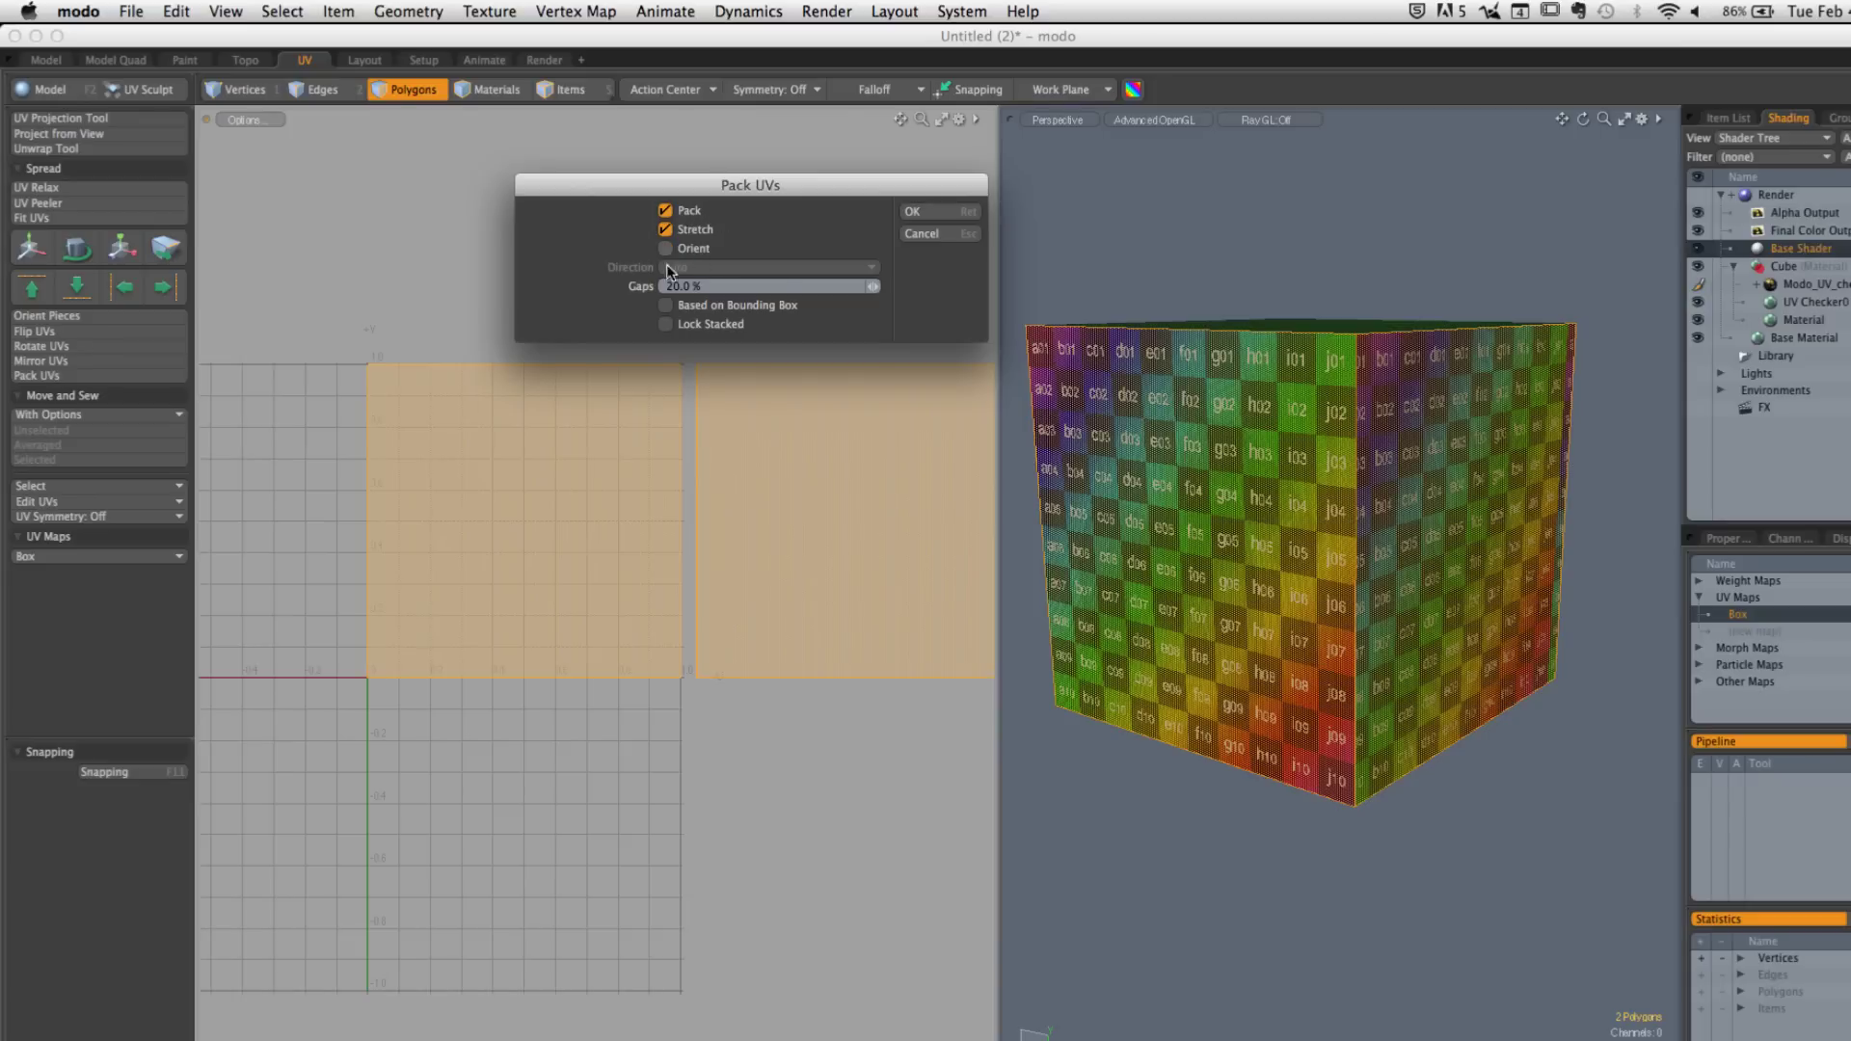
{"action": "left_click", "coordinate": [924, 214]}
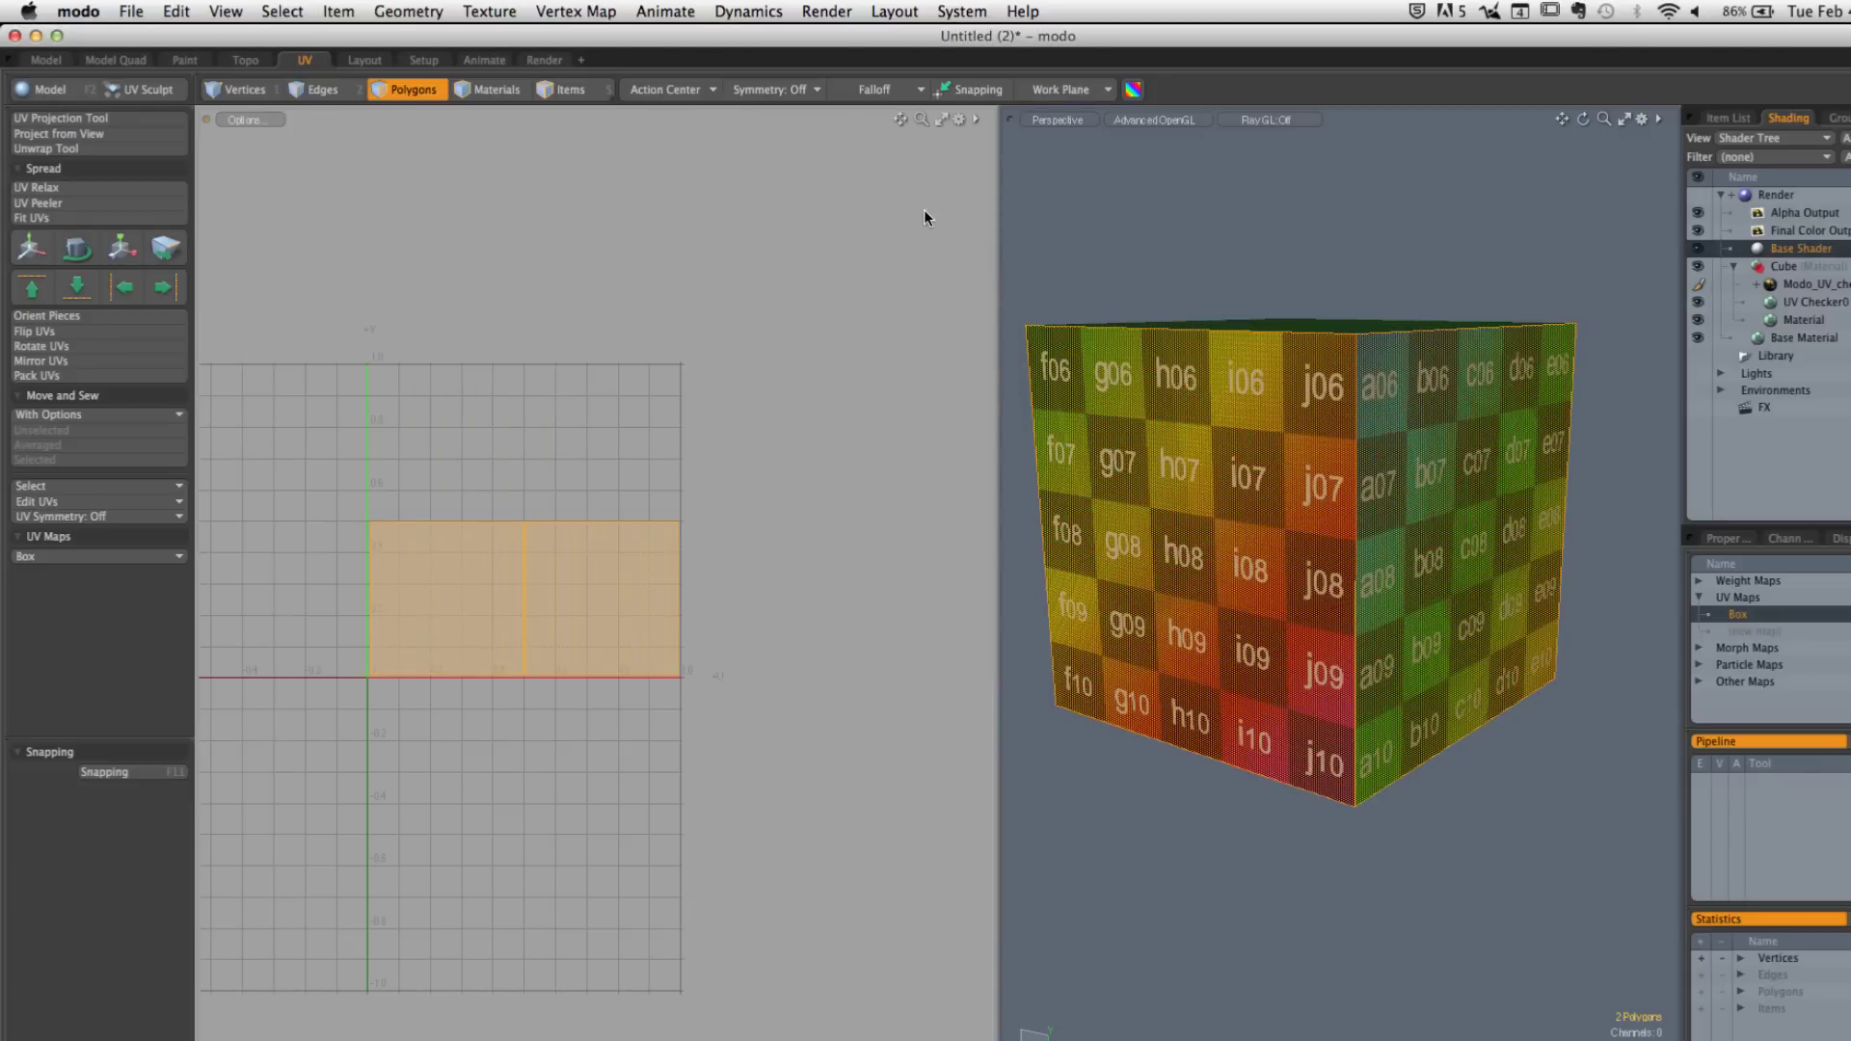
Clear the selection, and undo both that and the UV packing
{"action": "left_click", "coordinate": [592, 468]}
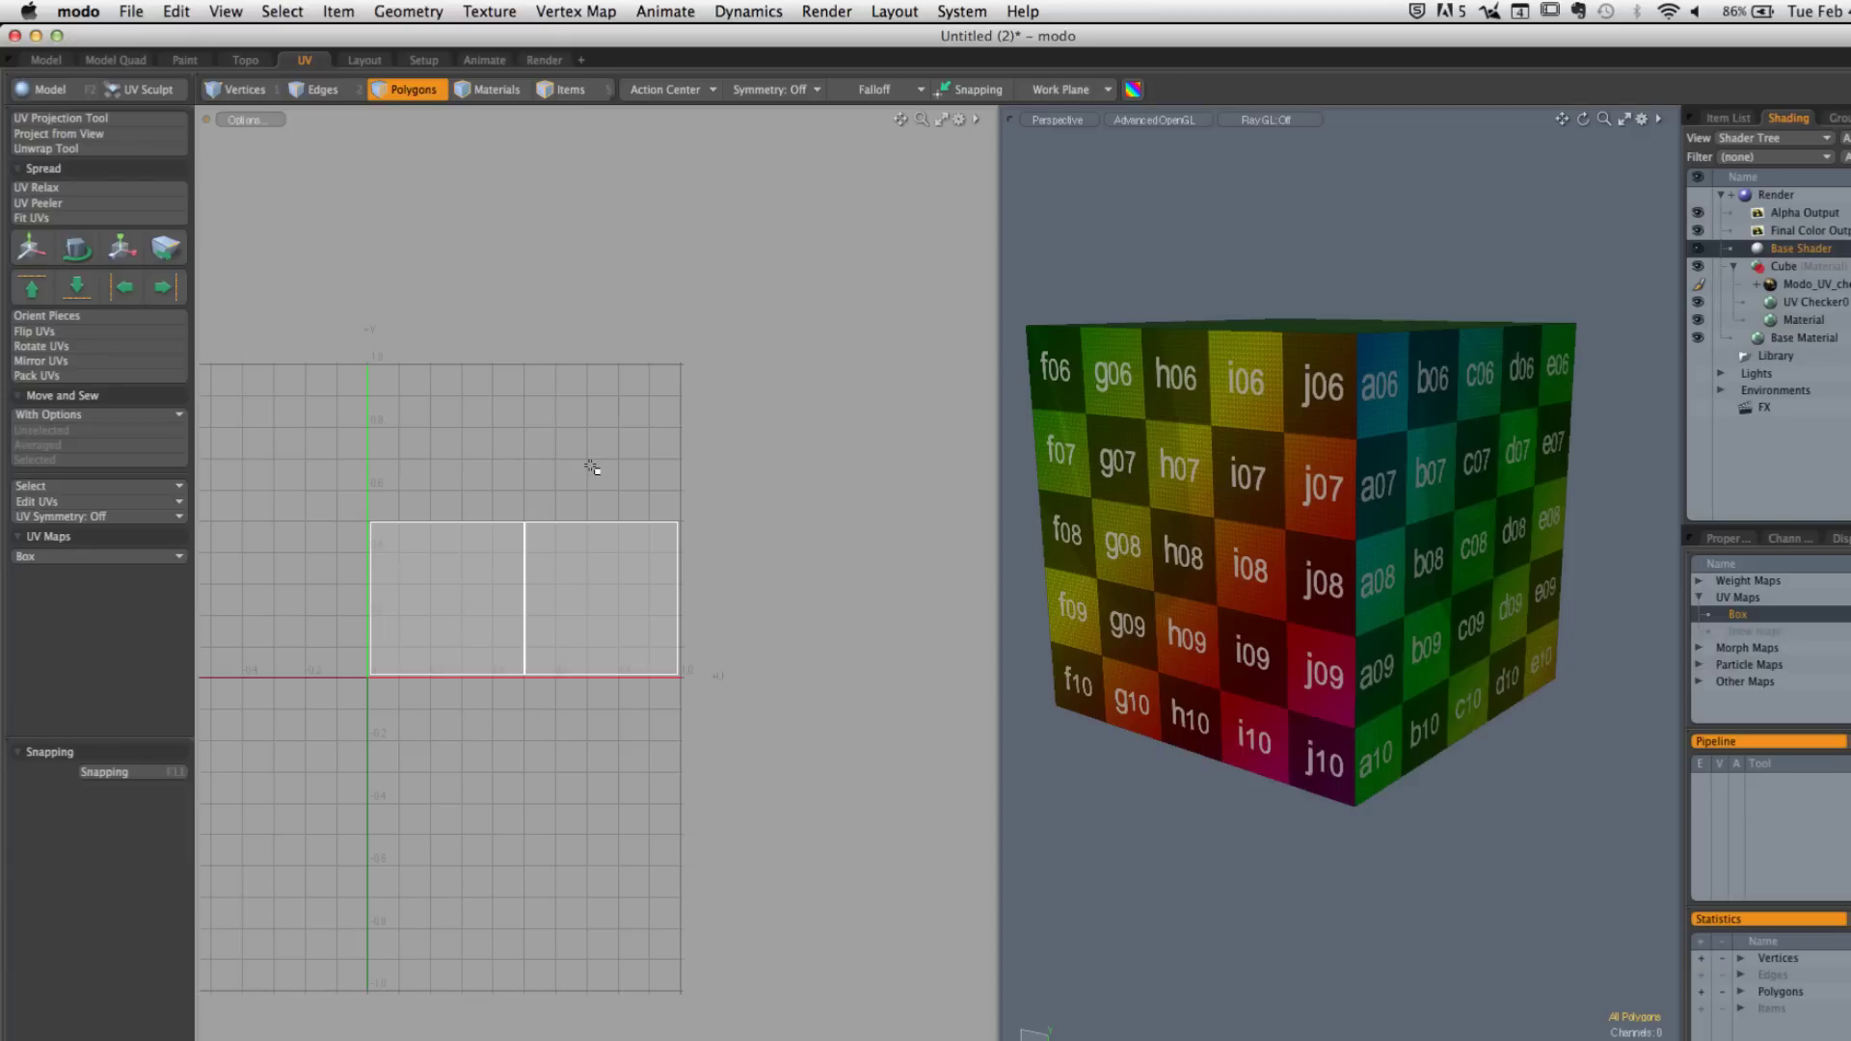
{"action": "key", "text": "super+z"}
{"action": "key", "text": "super+z"}
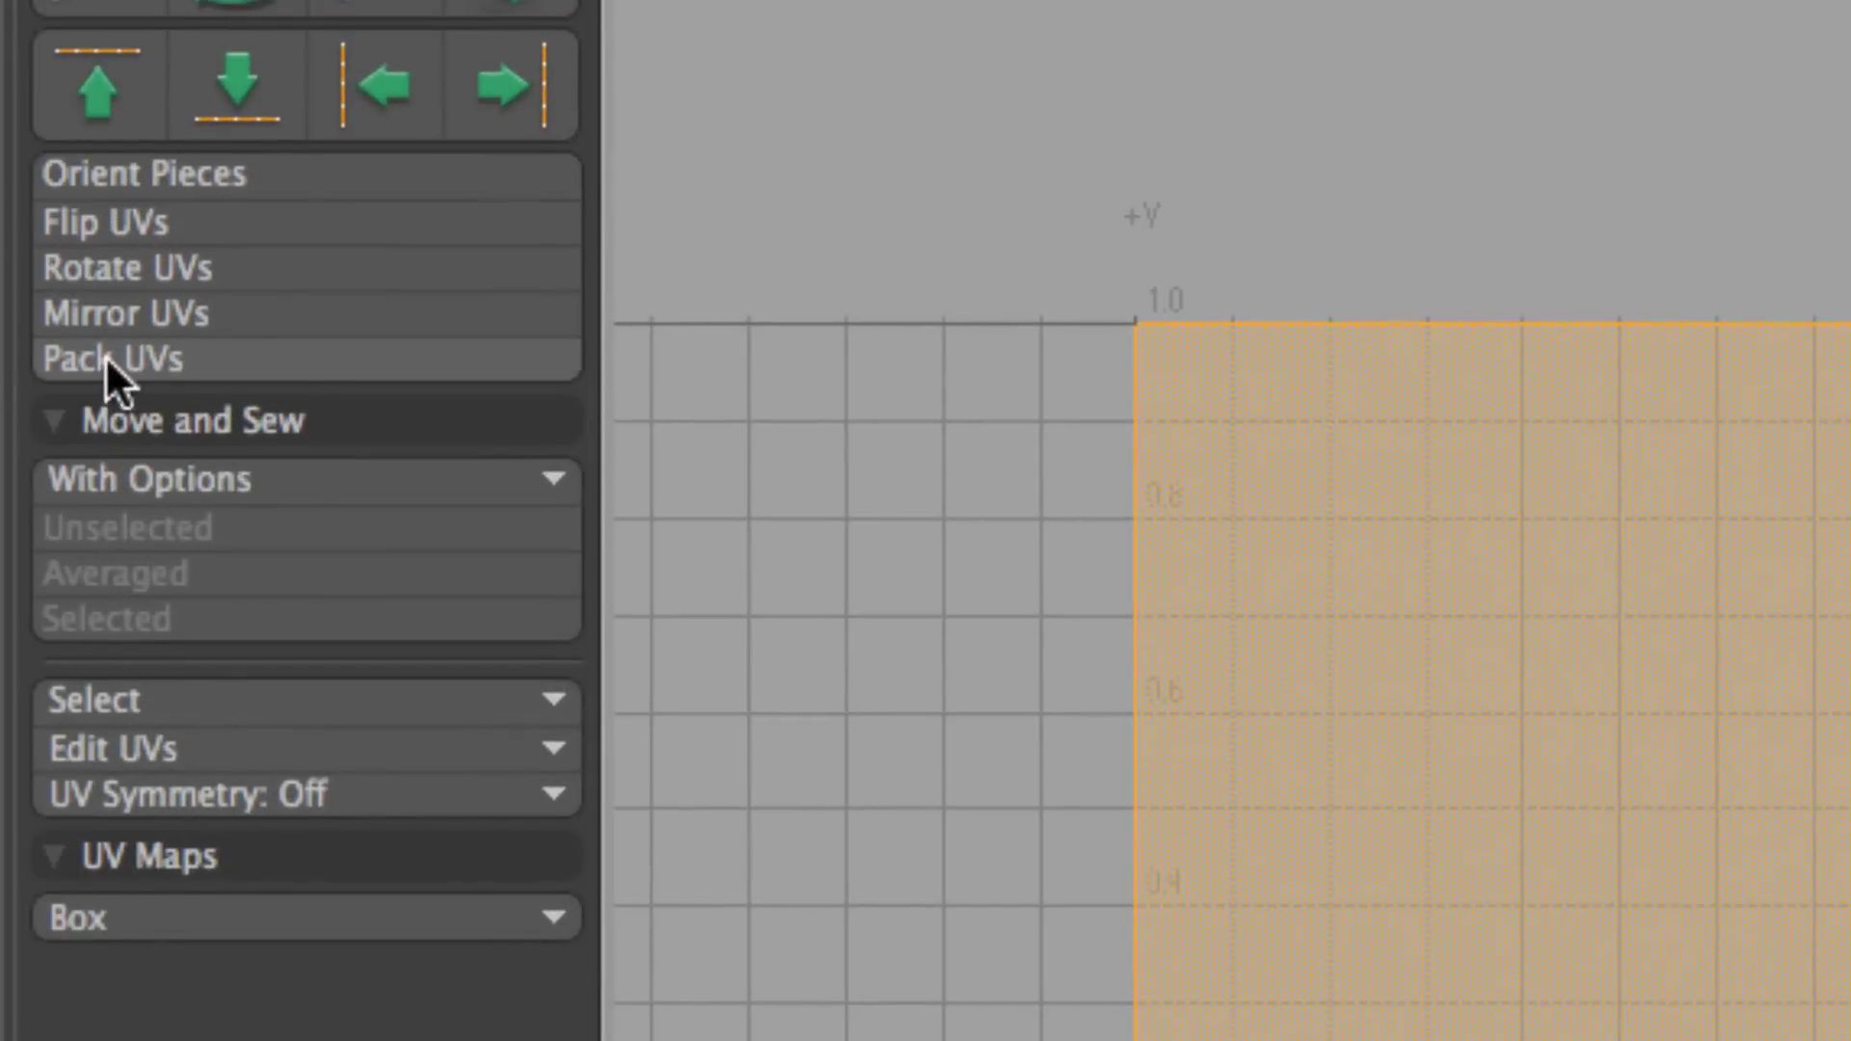
Pack the cube's two selected UV pieces with Pack and Stretch on and Gaps at 20%, clear the selection, and inspect the checker
{"action": "left_click", "coordinate": [199, 355]}
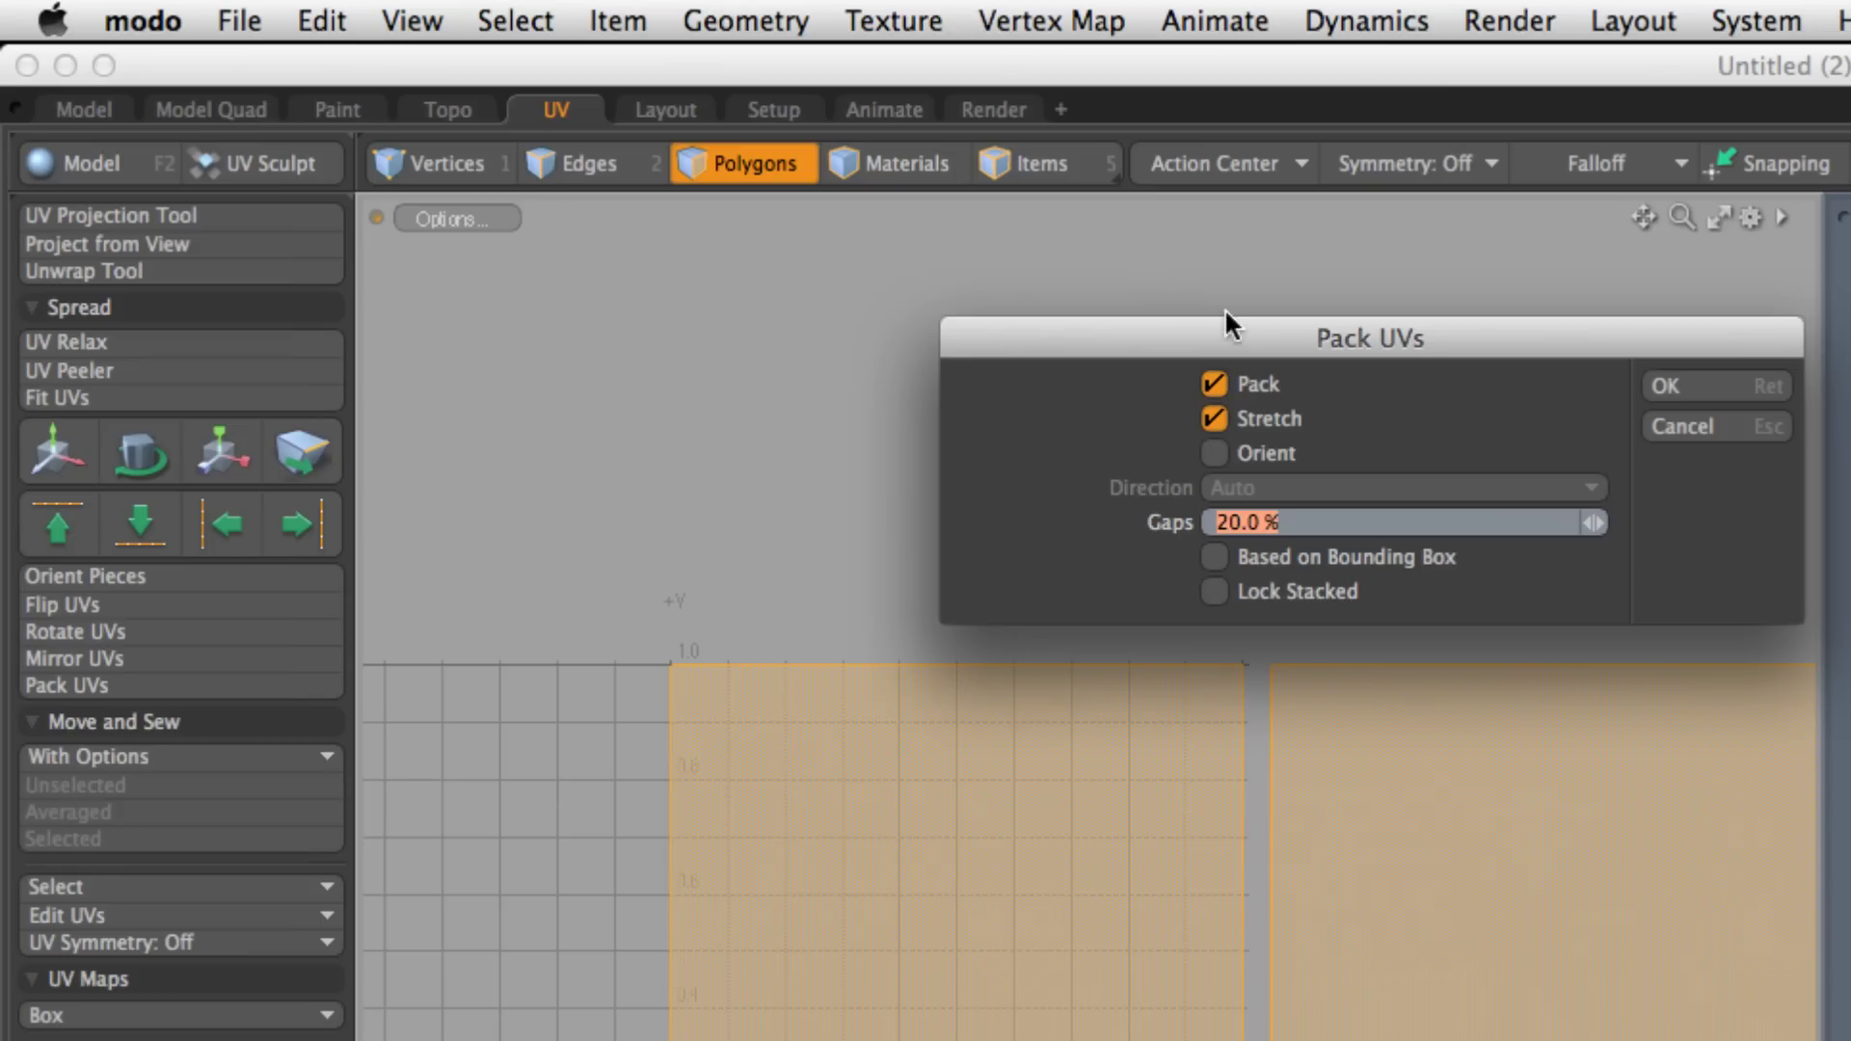
{"action": "left_click_drag", "start_coordinate": [1230, 5], "coordinate": [1168, 5]}
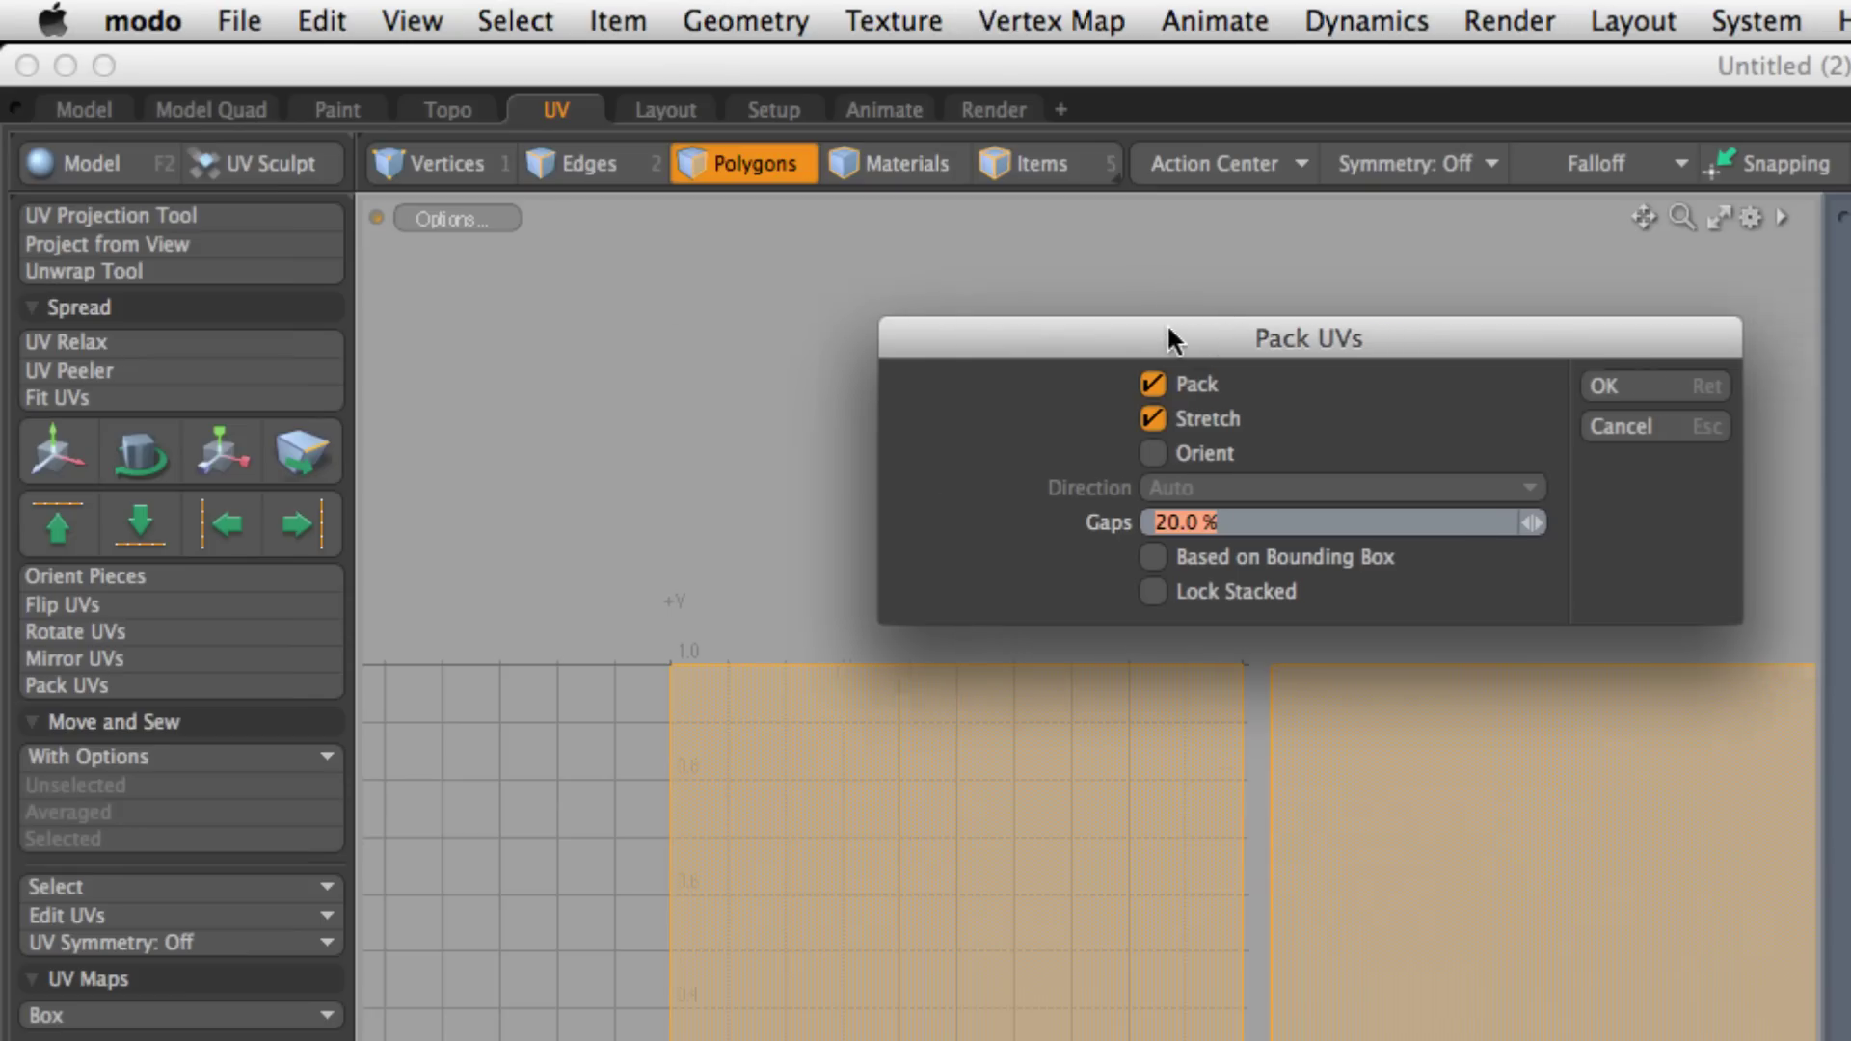
{"action": "left_click_drag", "start_coordinate": [1168, 329], "coordinate": [903, 358]}
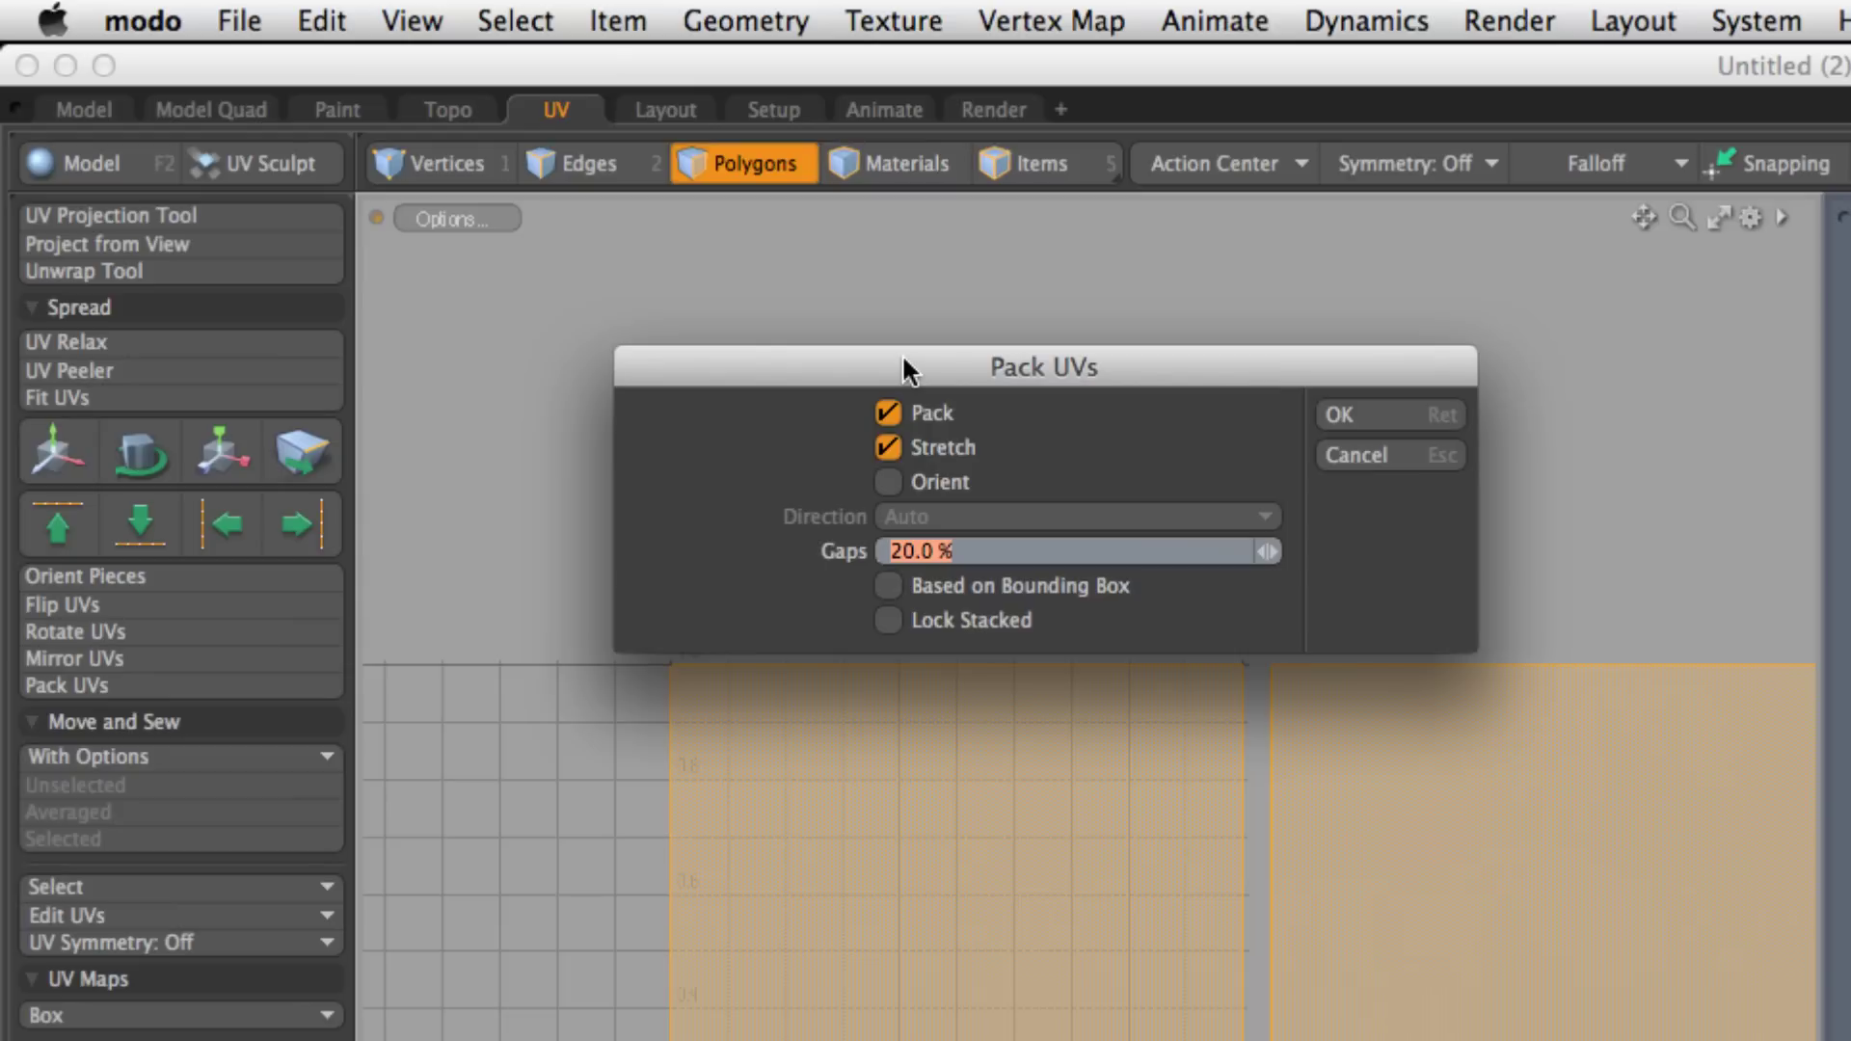
{"action": "left_click", "coordinate": [1357, 410]}
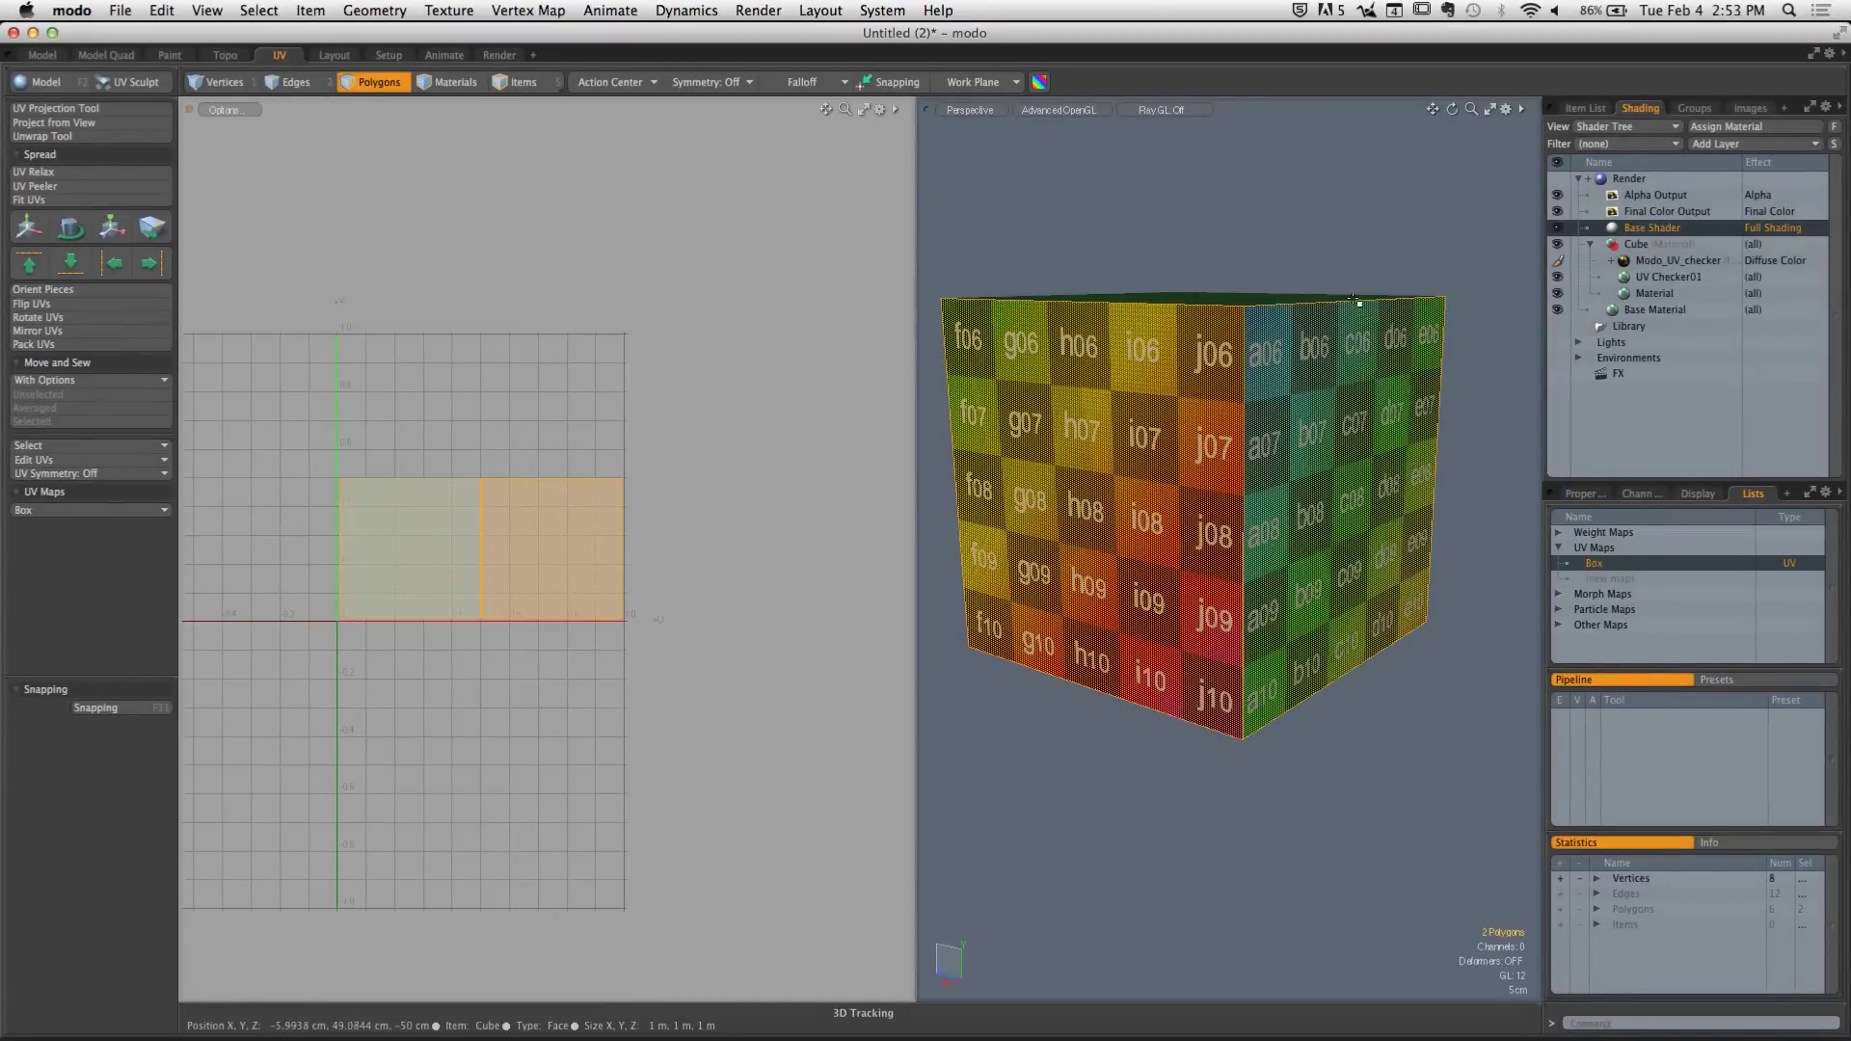
{"action": "key", "text": "space"}
{"action": "left_click_drag", "start_coordinate": [1350, 385], "coordinate": [1210, 468], "text": "alt"}
{"action": "key", "text": "a"}
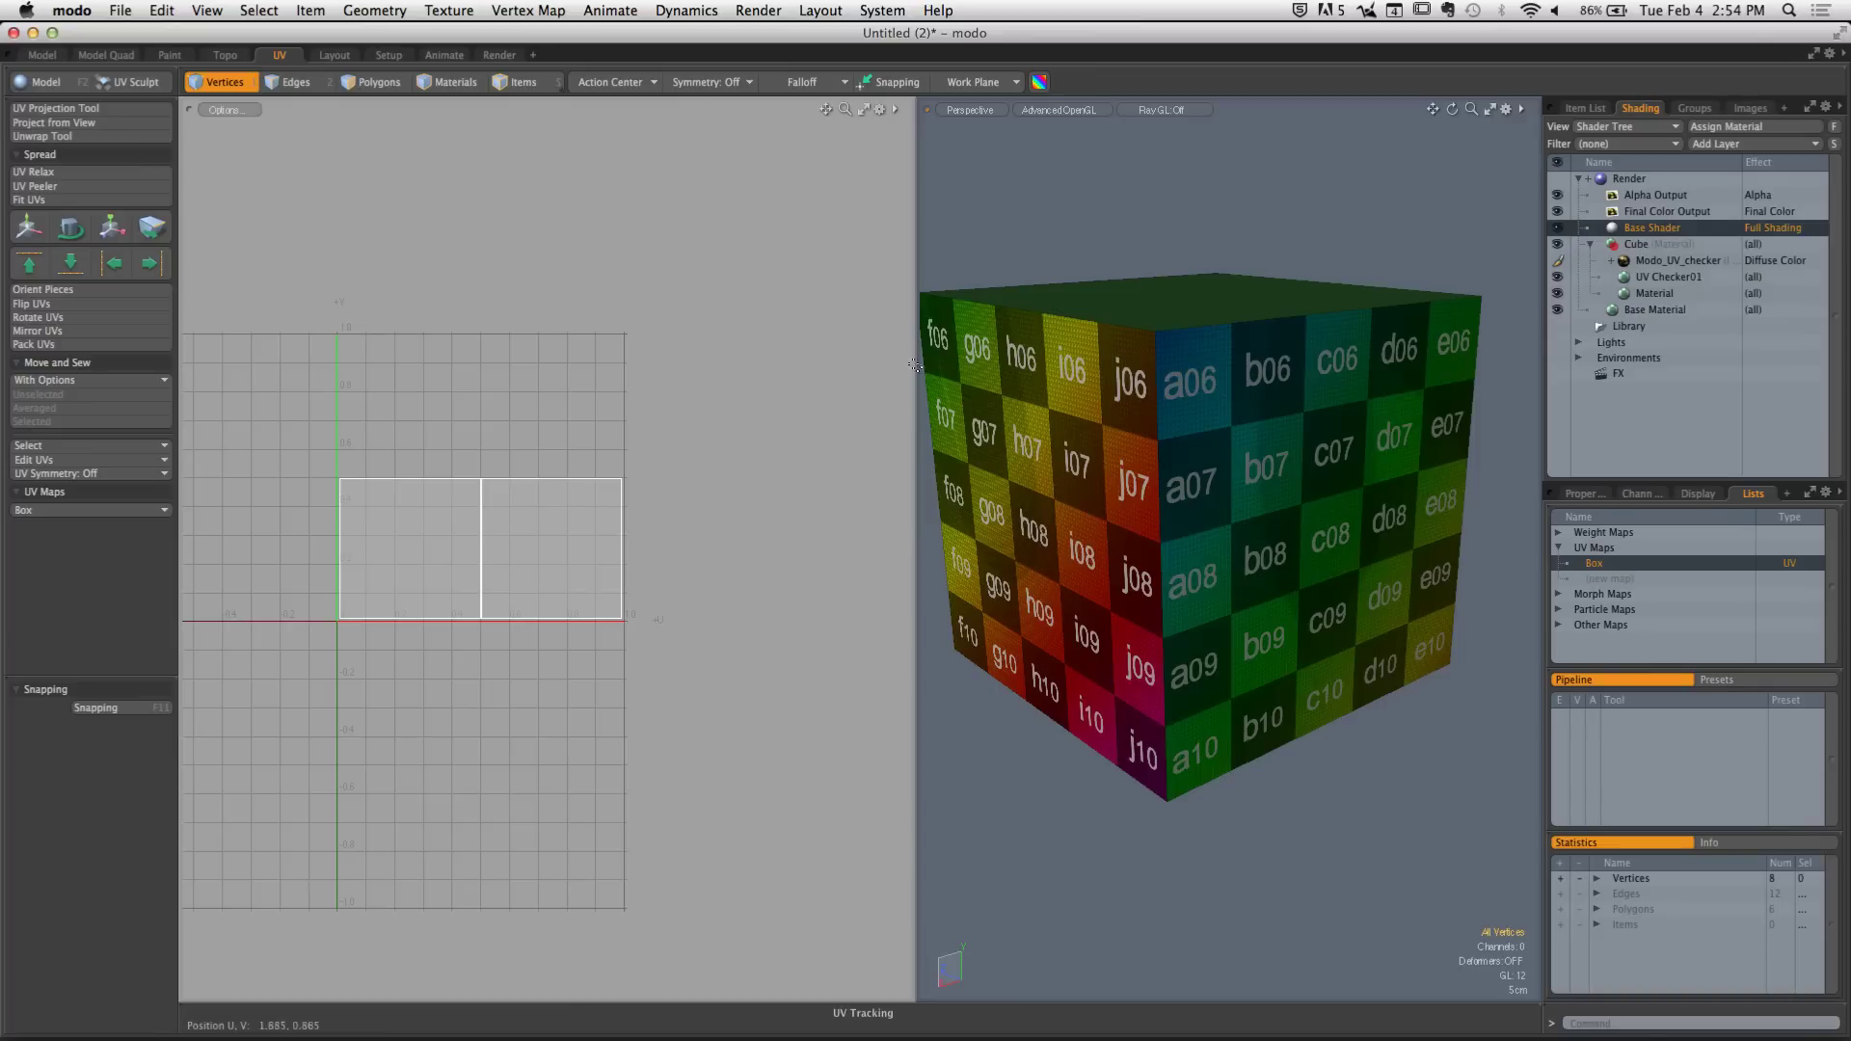
{"action": "scroll", "coordinate": [1220, 406], "scroll_direction": "down", "scroll_amount": 2}
{"action": "left_click_drag", "start_coordinate": [1220, 405], "coordinate": [1214, 377], "text": "alt+shift"}
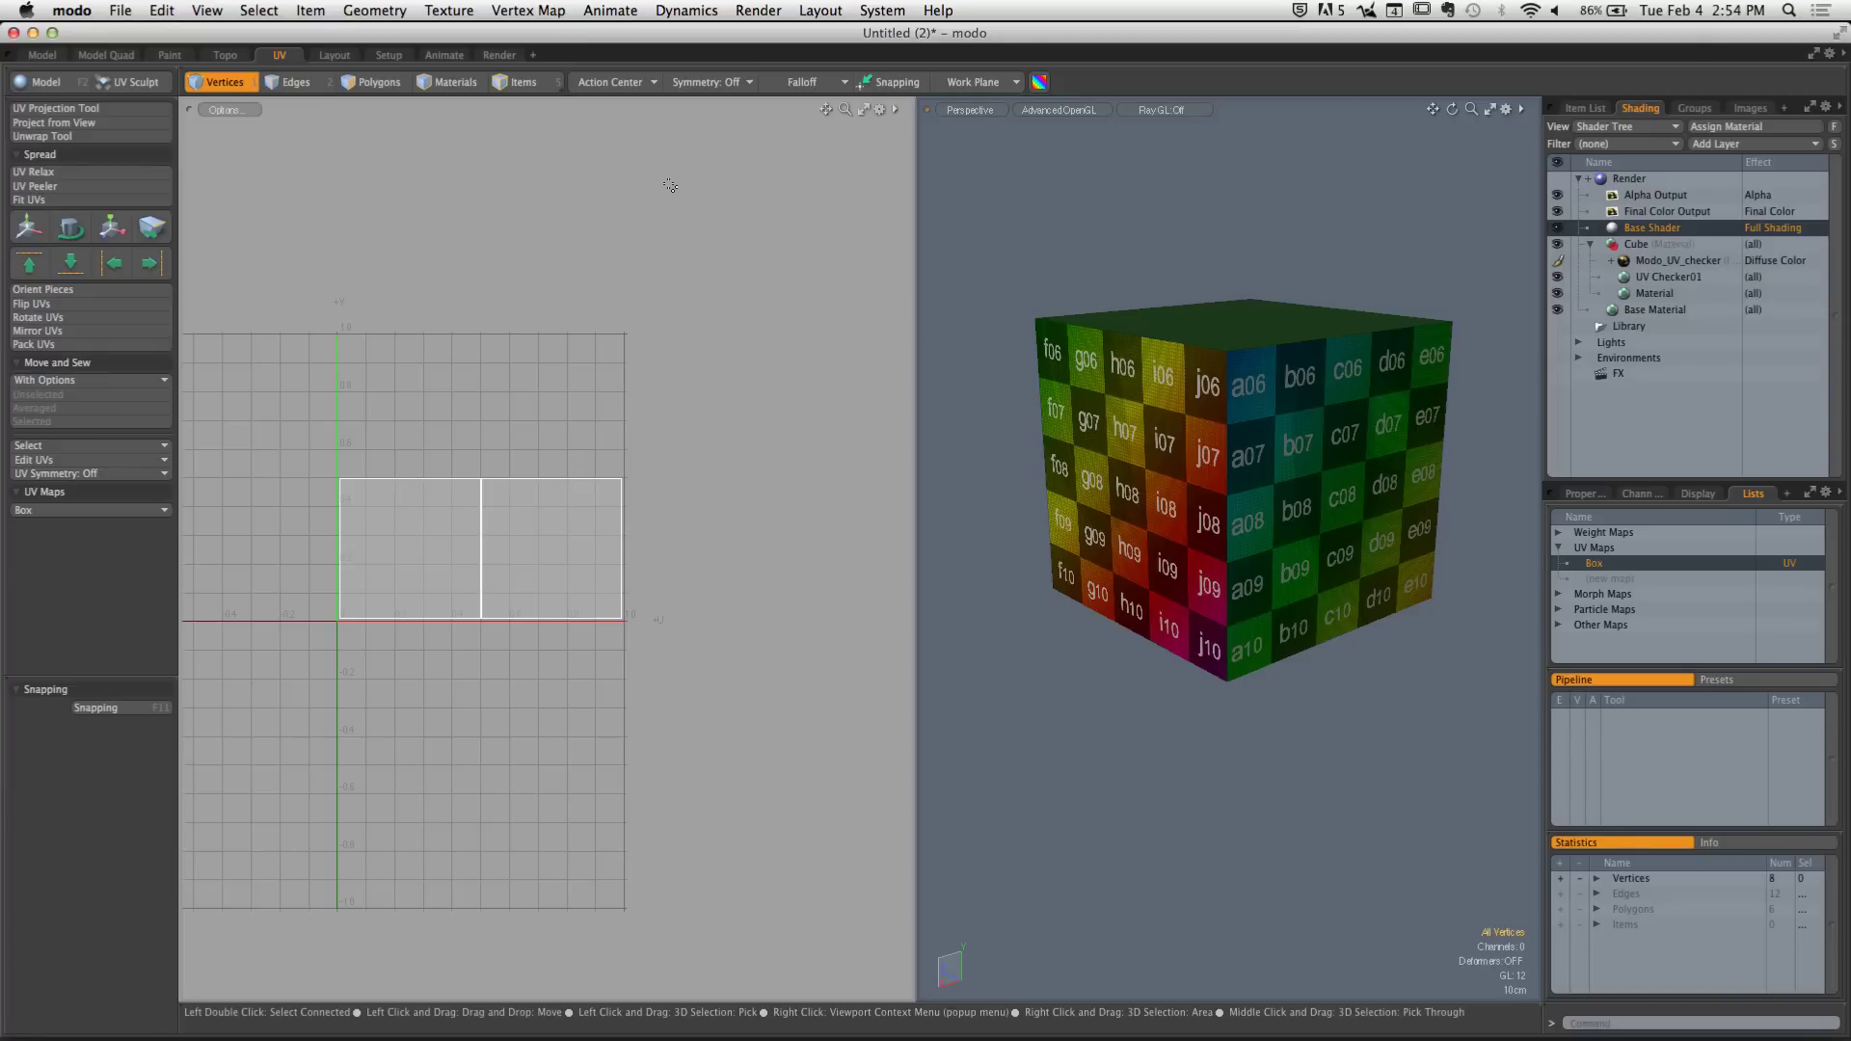
Select all the cube's faces and apply a Planar UV projection along the Y axis with Automatic settings
{"action": "key", "text": "alt"}
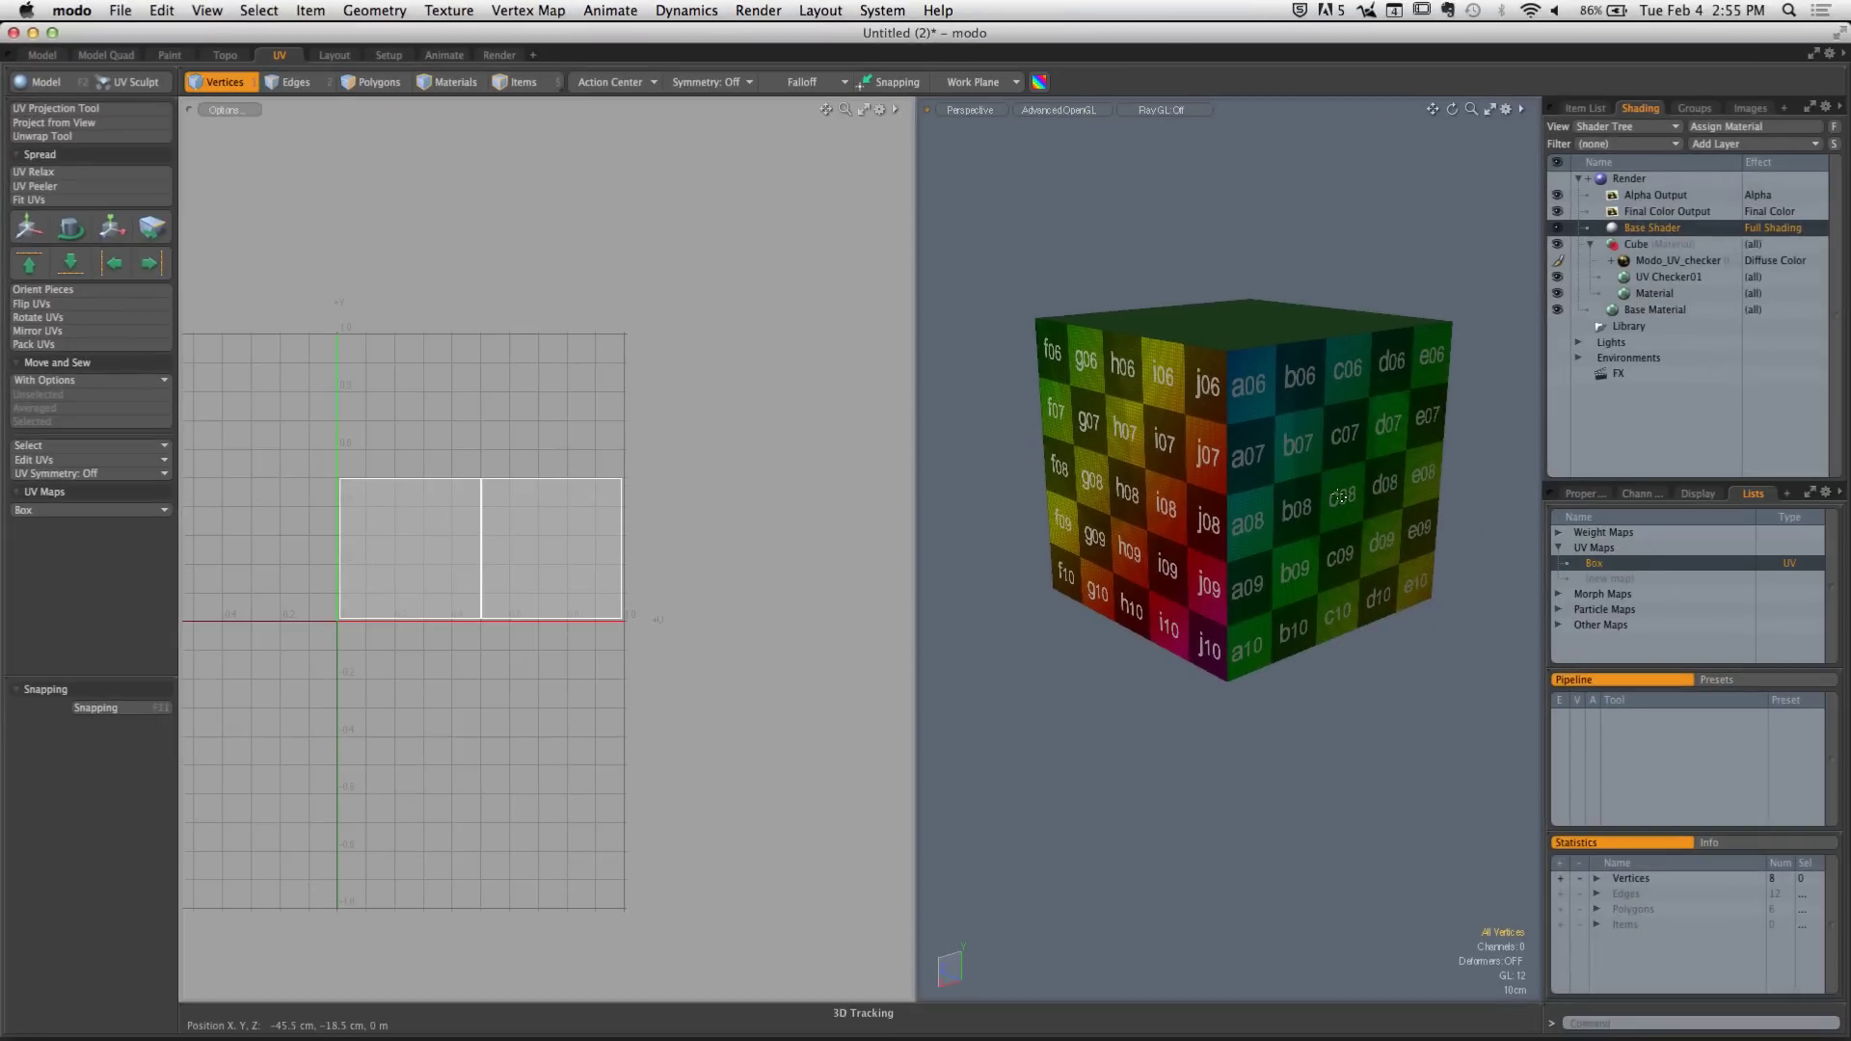
{"action": "left_click", "coordinate": [1303, 504]}
{"action": "double_click", "coordinate": [1304, 503]}
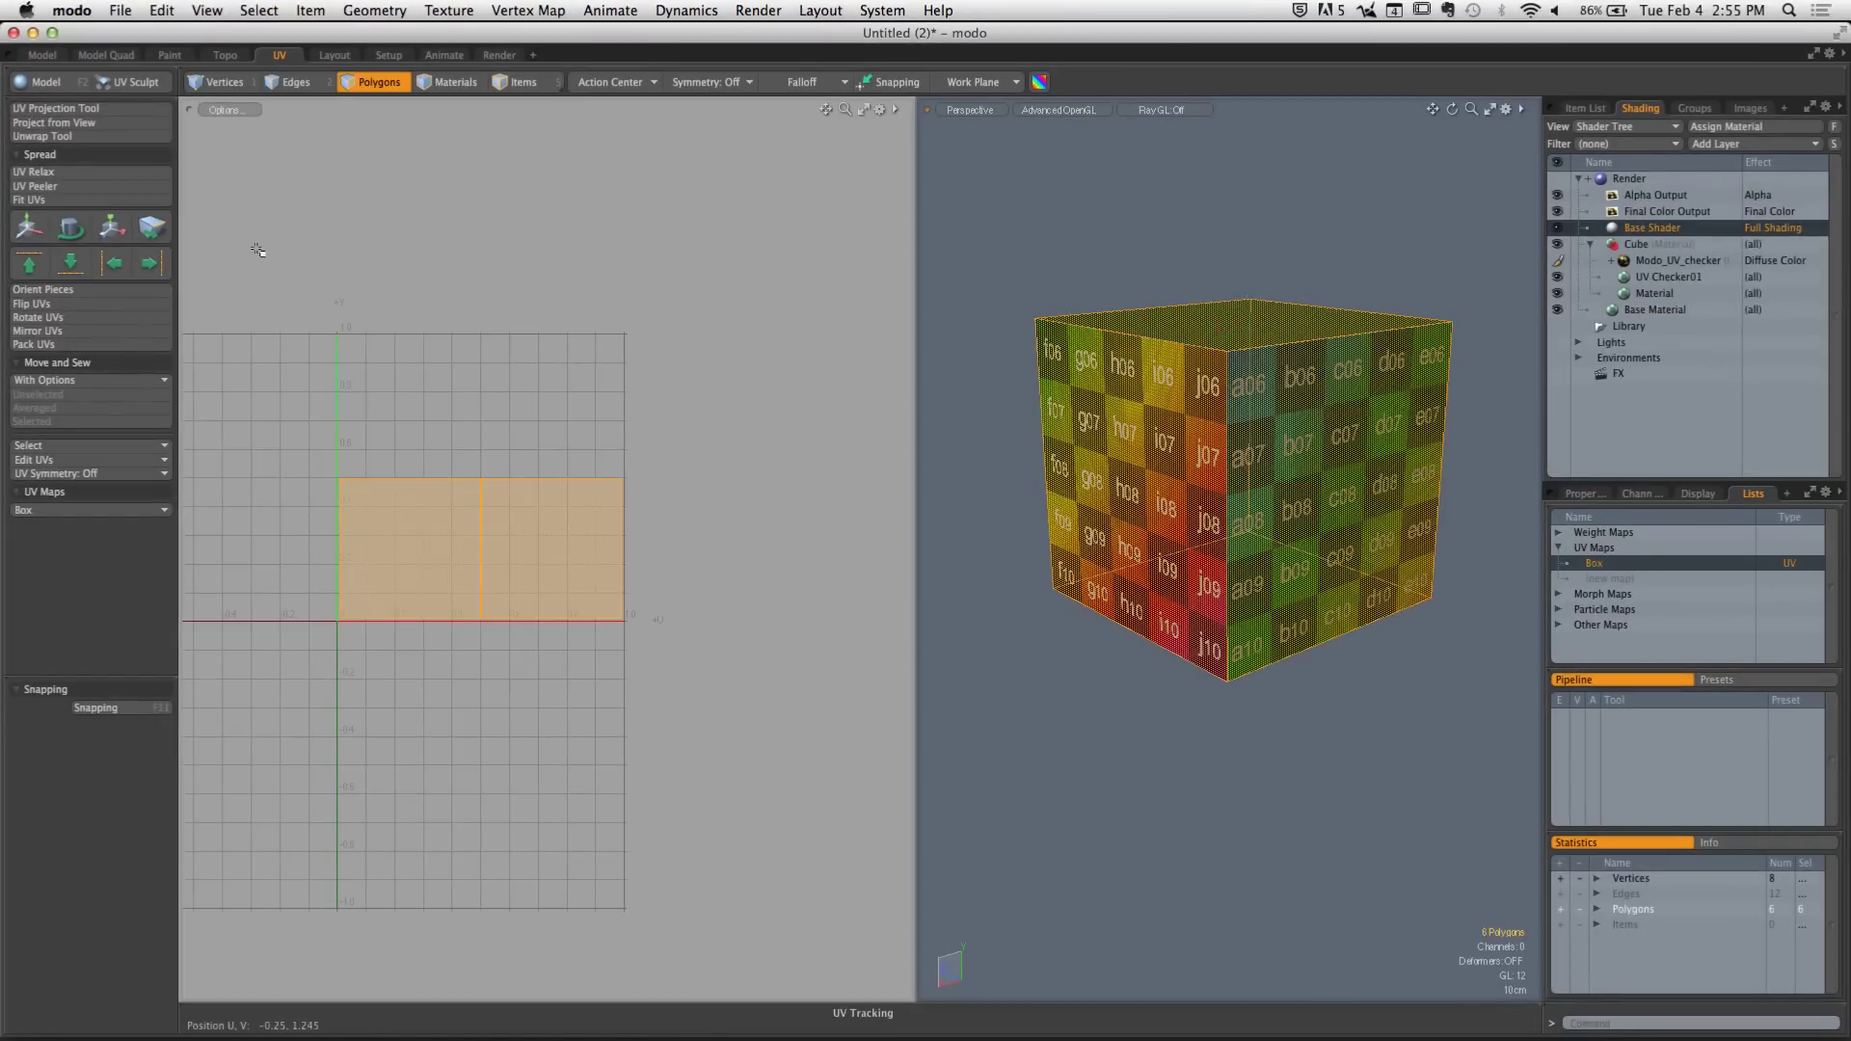
{"action": "left_click", "coordinate": [88, 110]}
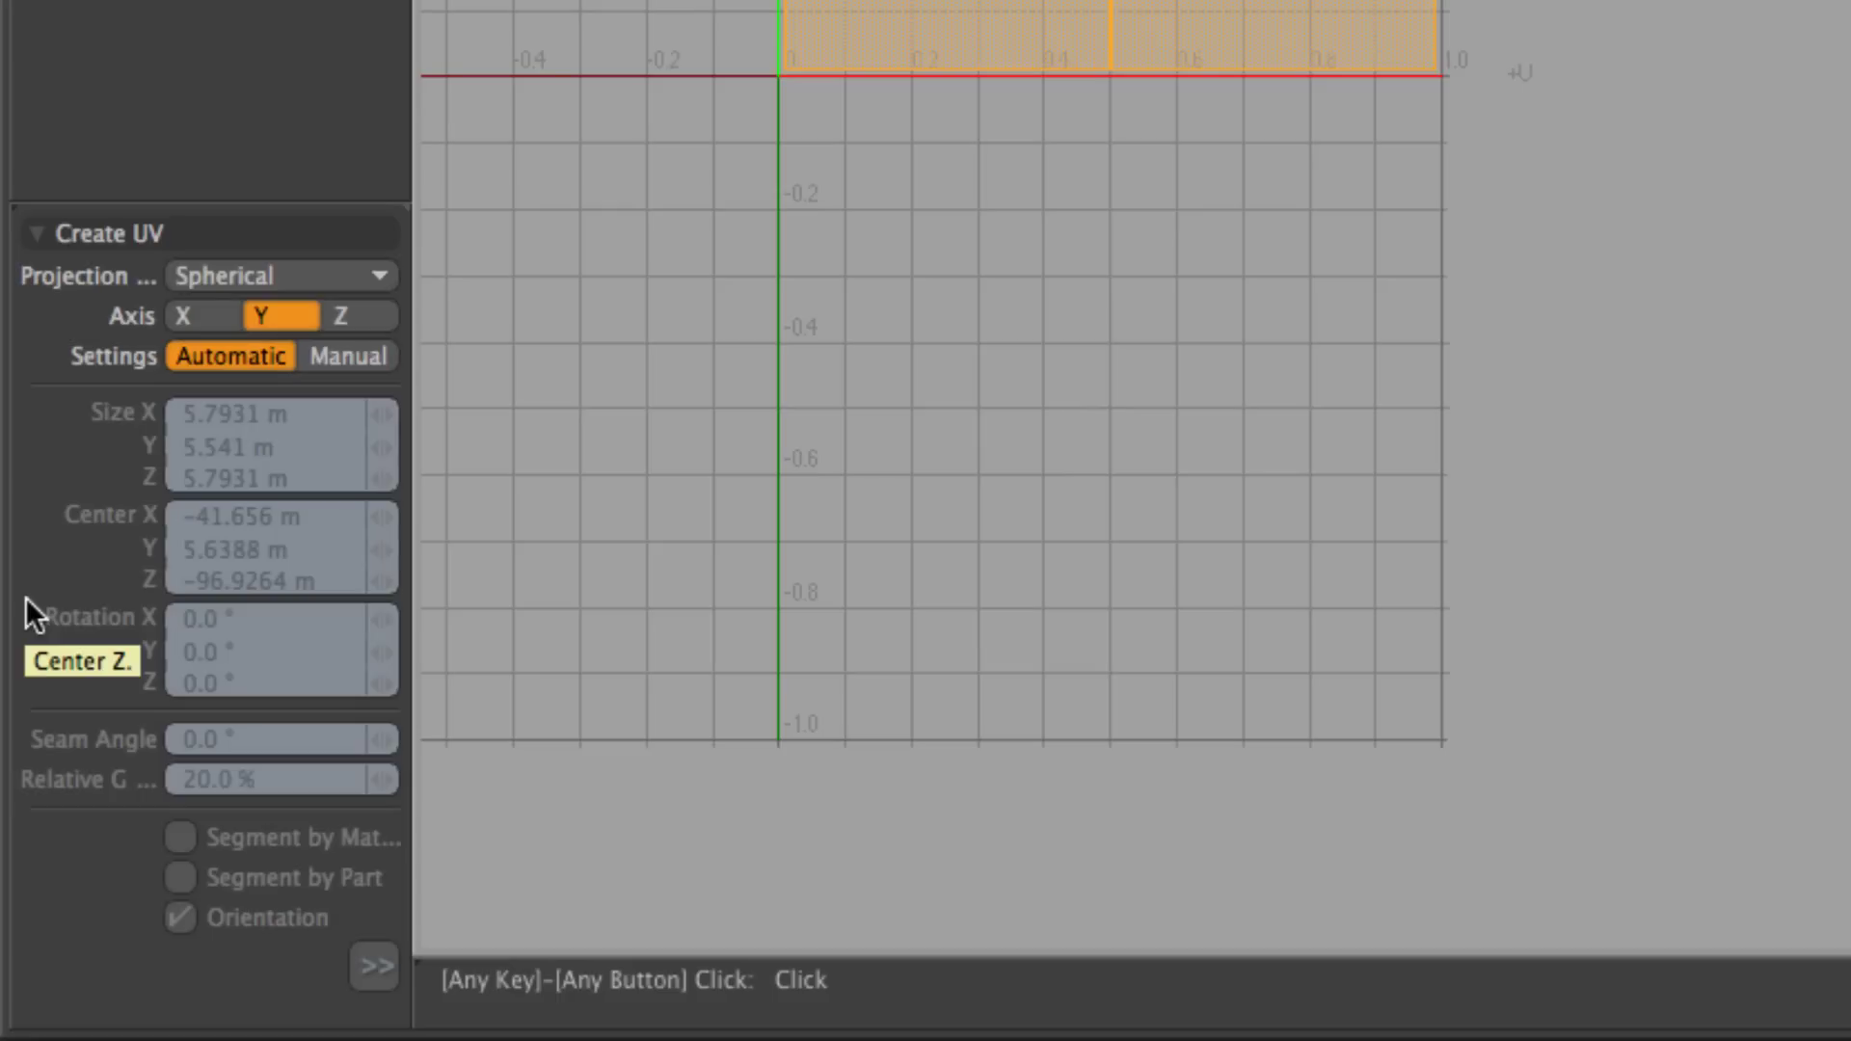
{"action": "left_click_drag", "start_coordinate": [409, 402], "coordinate": [580, 414]}
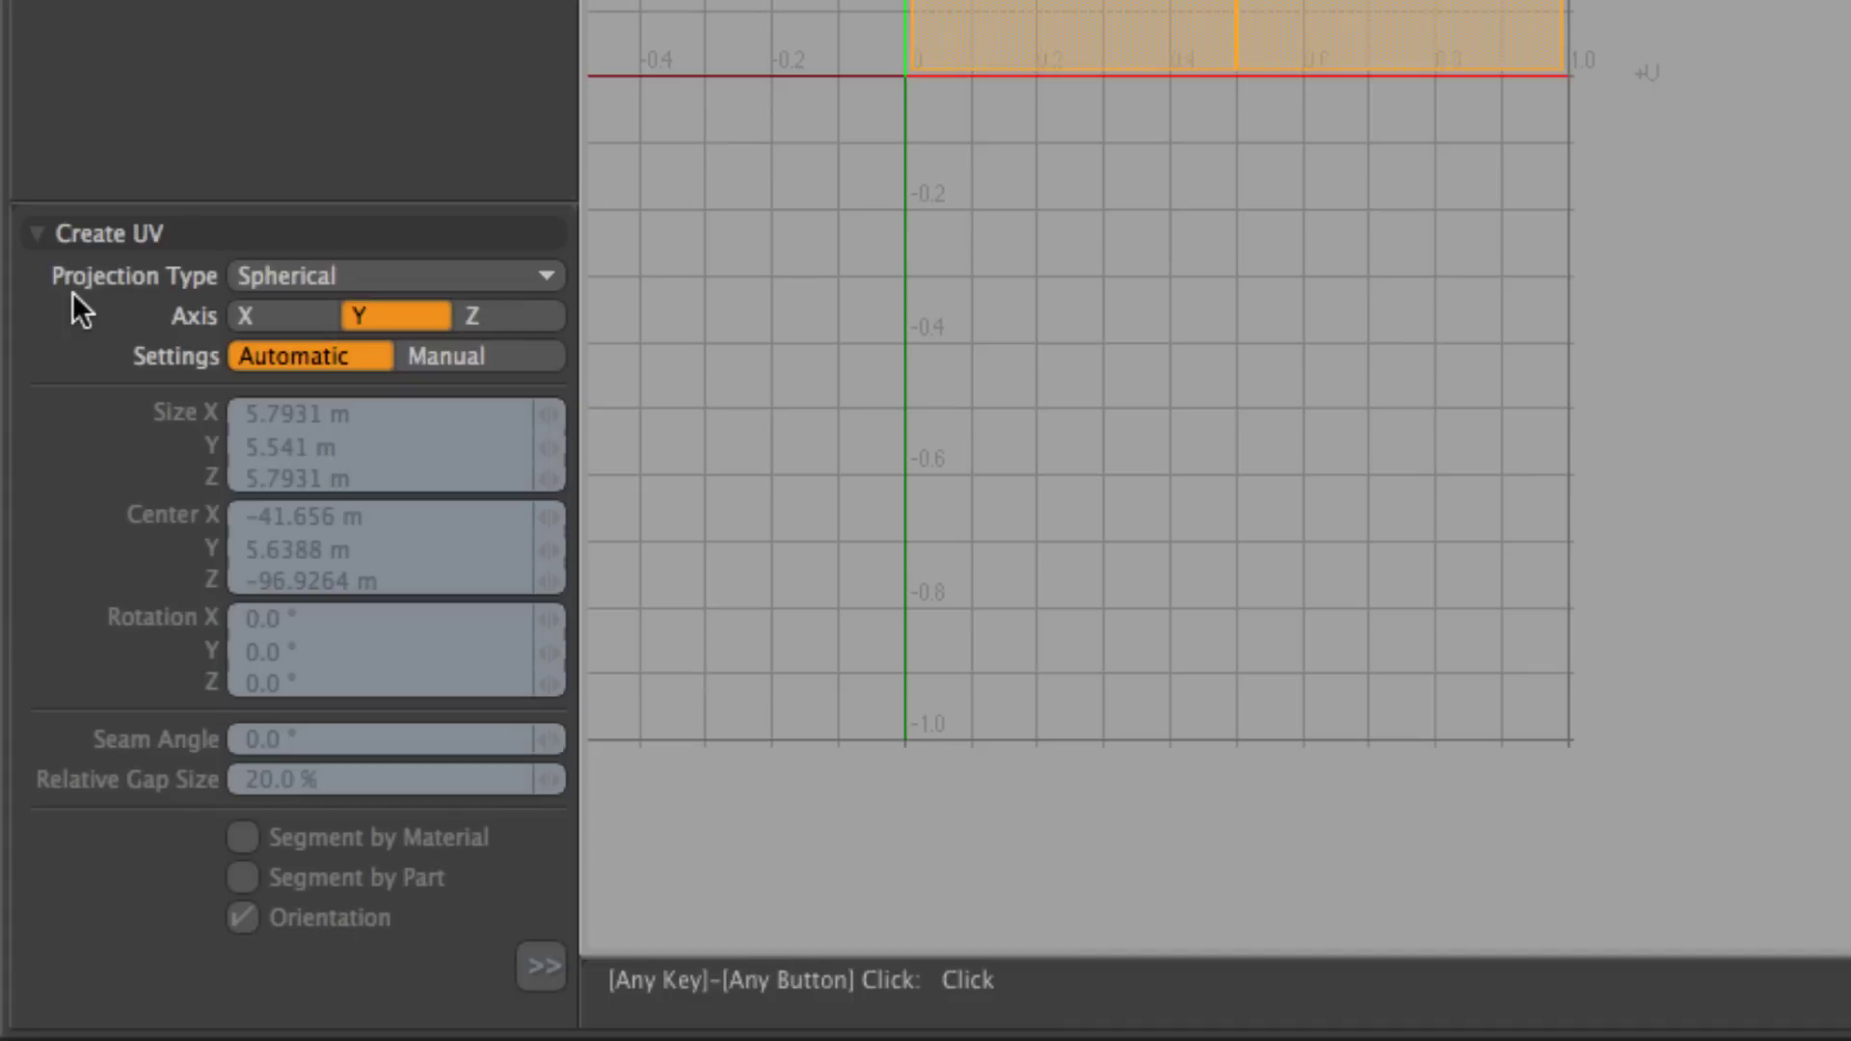
{"action": "left_click", "coordinate": [306, 276]}
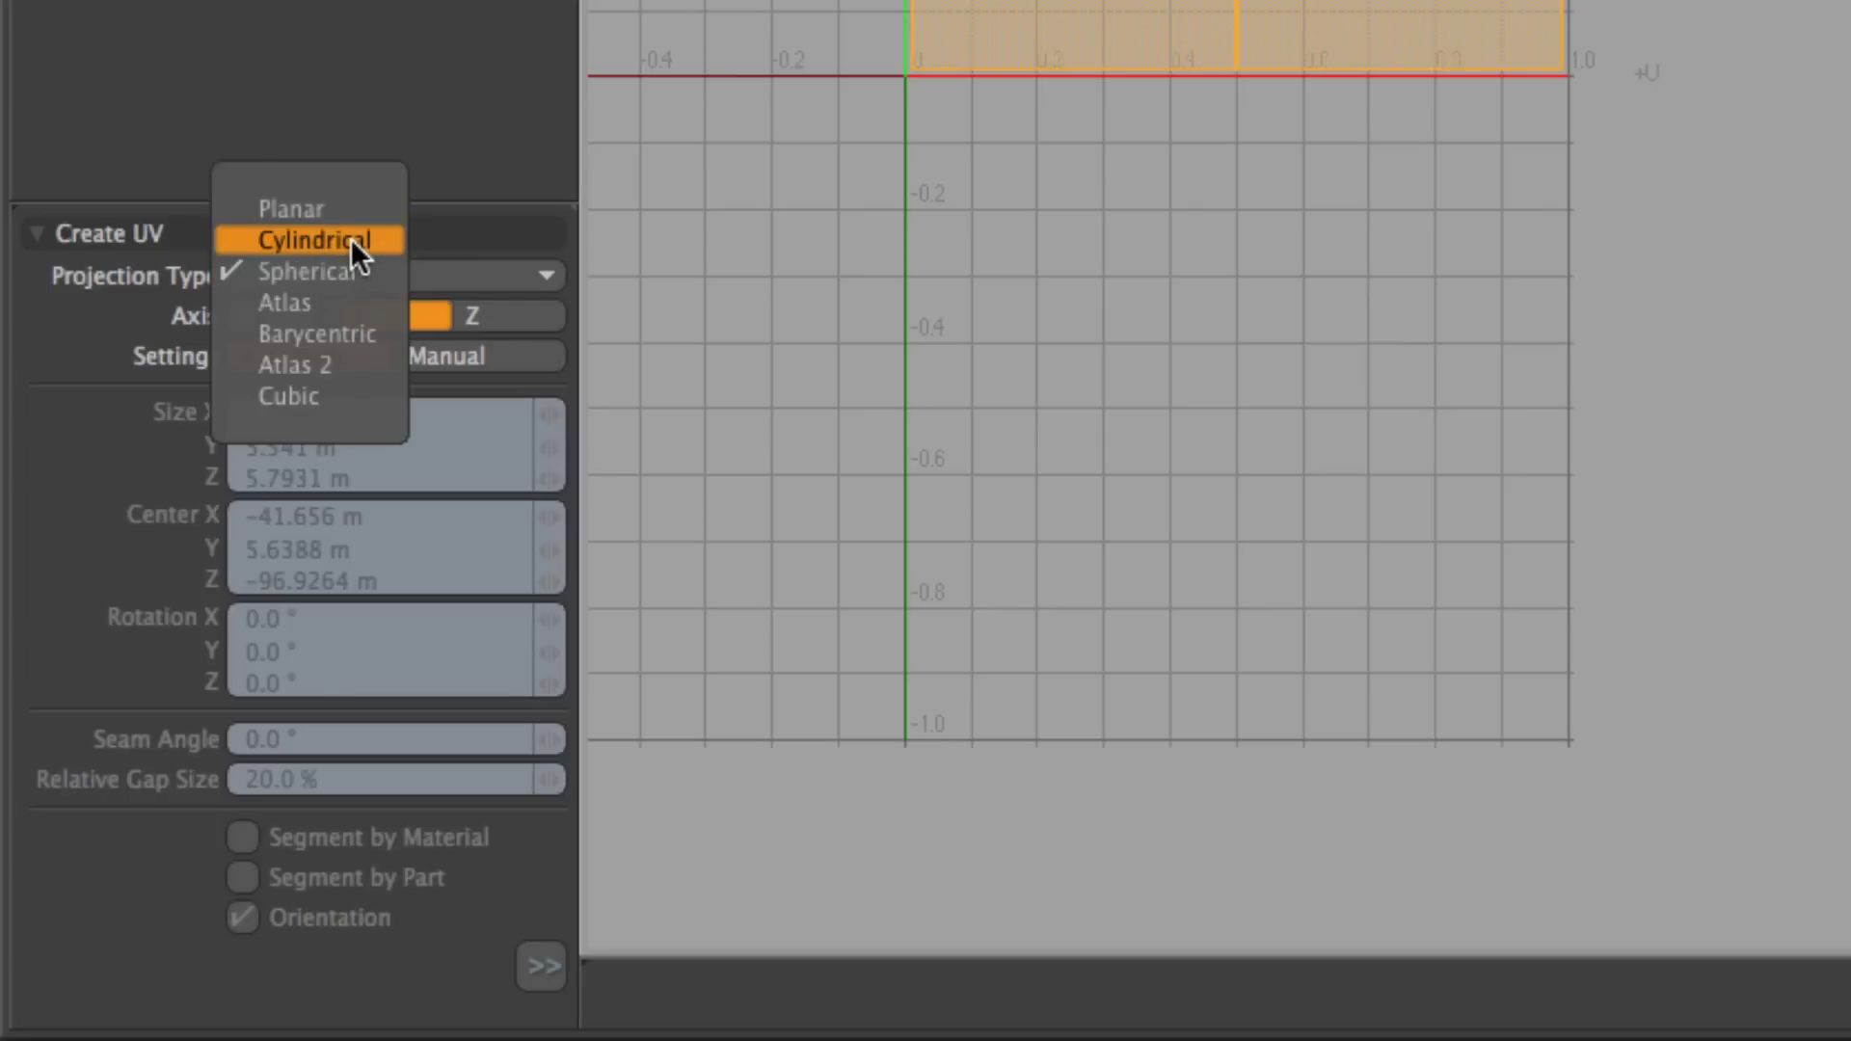
{"action": "left_click", "coordinate": [315, 214]}
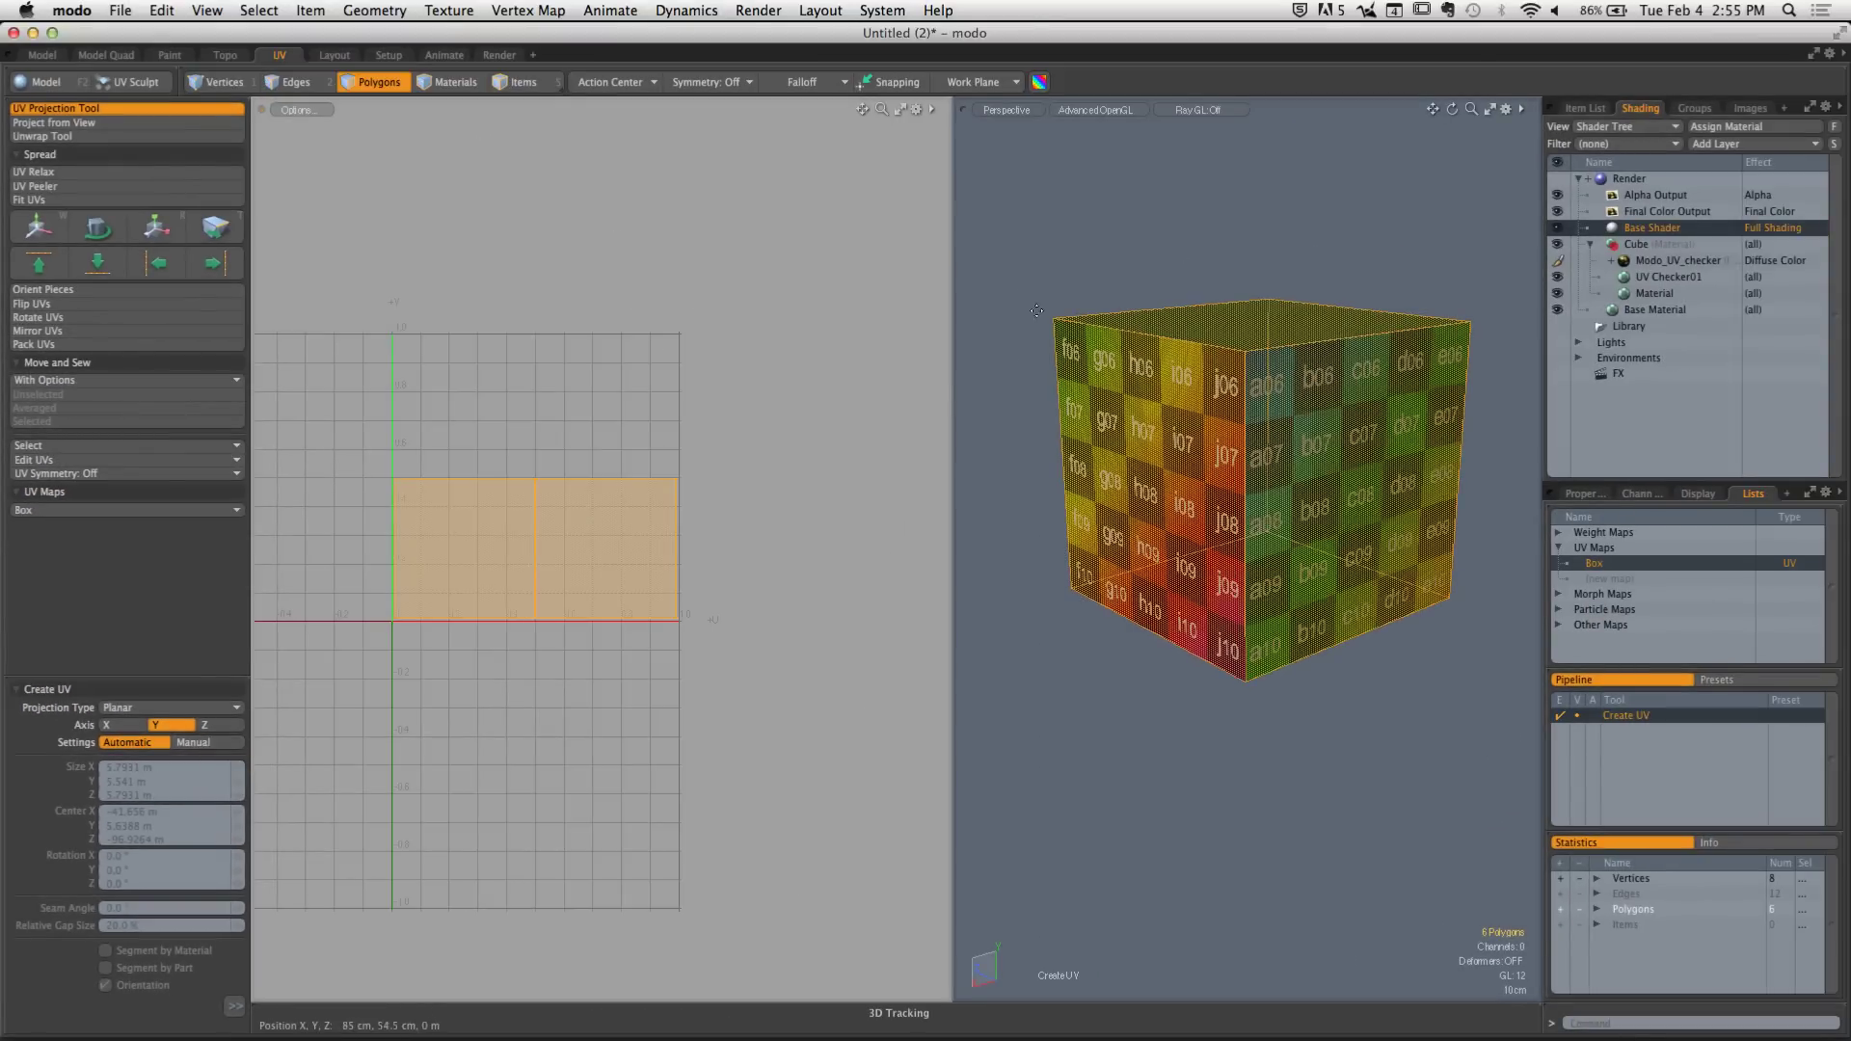
{"action": "left_click", "coordinate": [1037, 311]}
{"action": "left_click_drag", "start_coordinate": [1244, 375], "coordinate": [1287, 429], "text": "alt"}
Try the Atlas and Atlas 2 projections on the cube, and inspect the resulting checker
{"action": "left_click", "coordinate": [169, 707]}
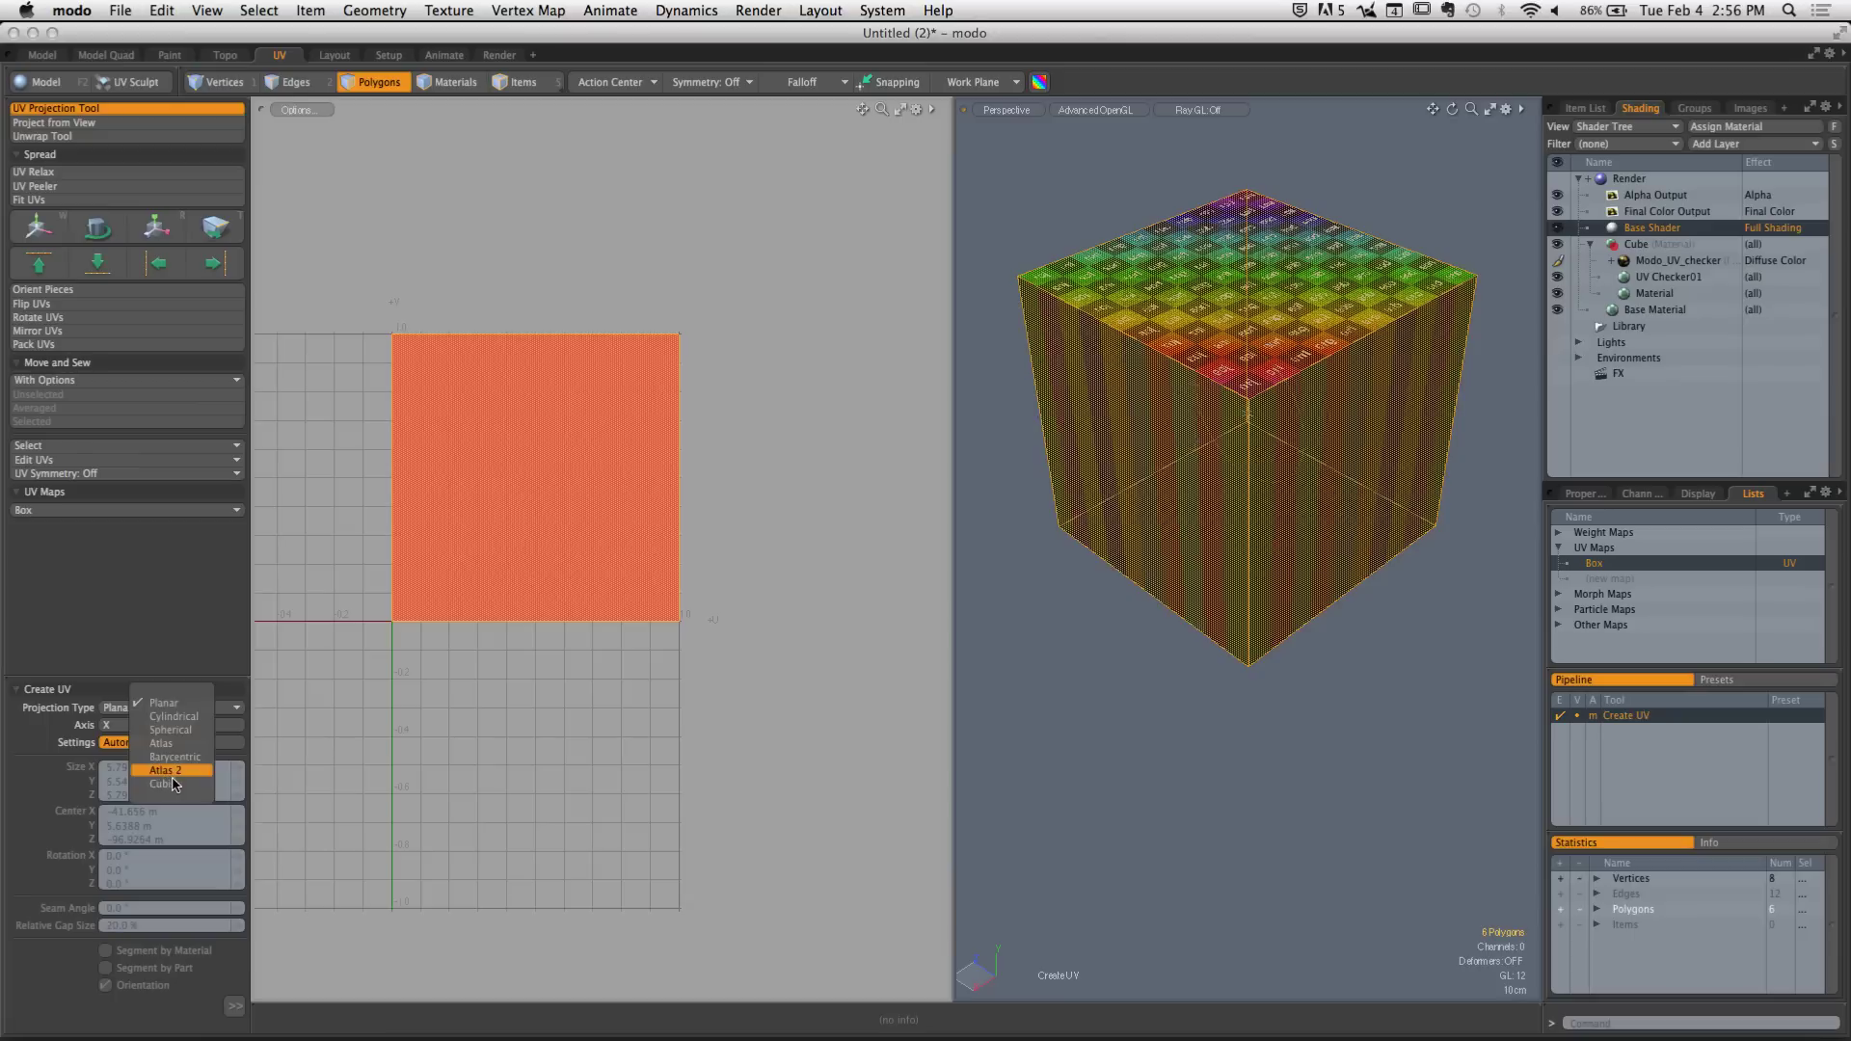
{"action": "left_click", "coordinate": [164, 744]}
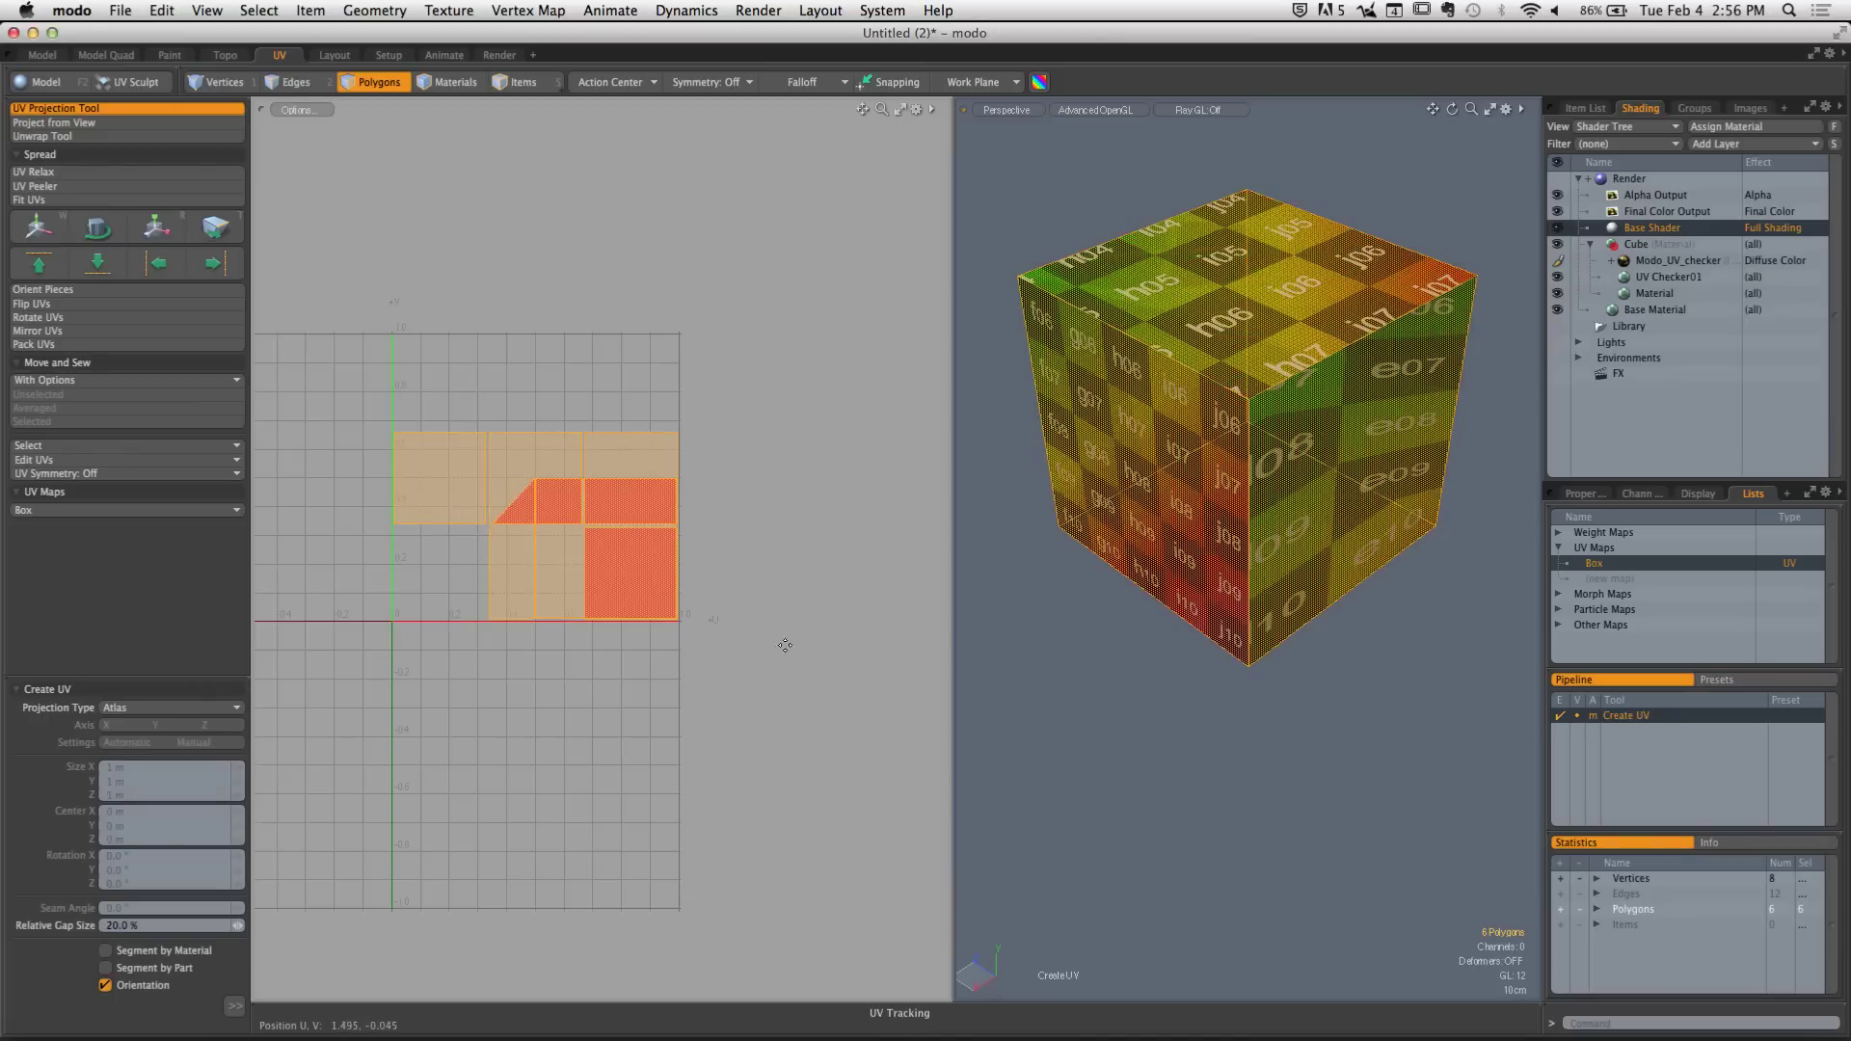
{"action": "left_click", "coordinate": [135, 709]}
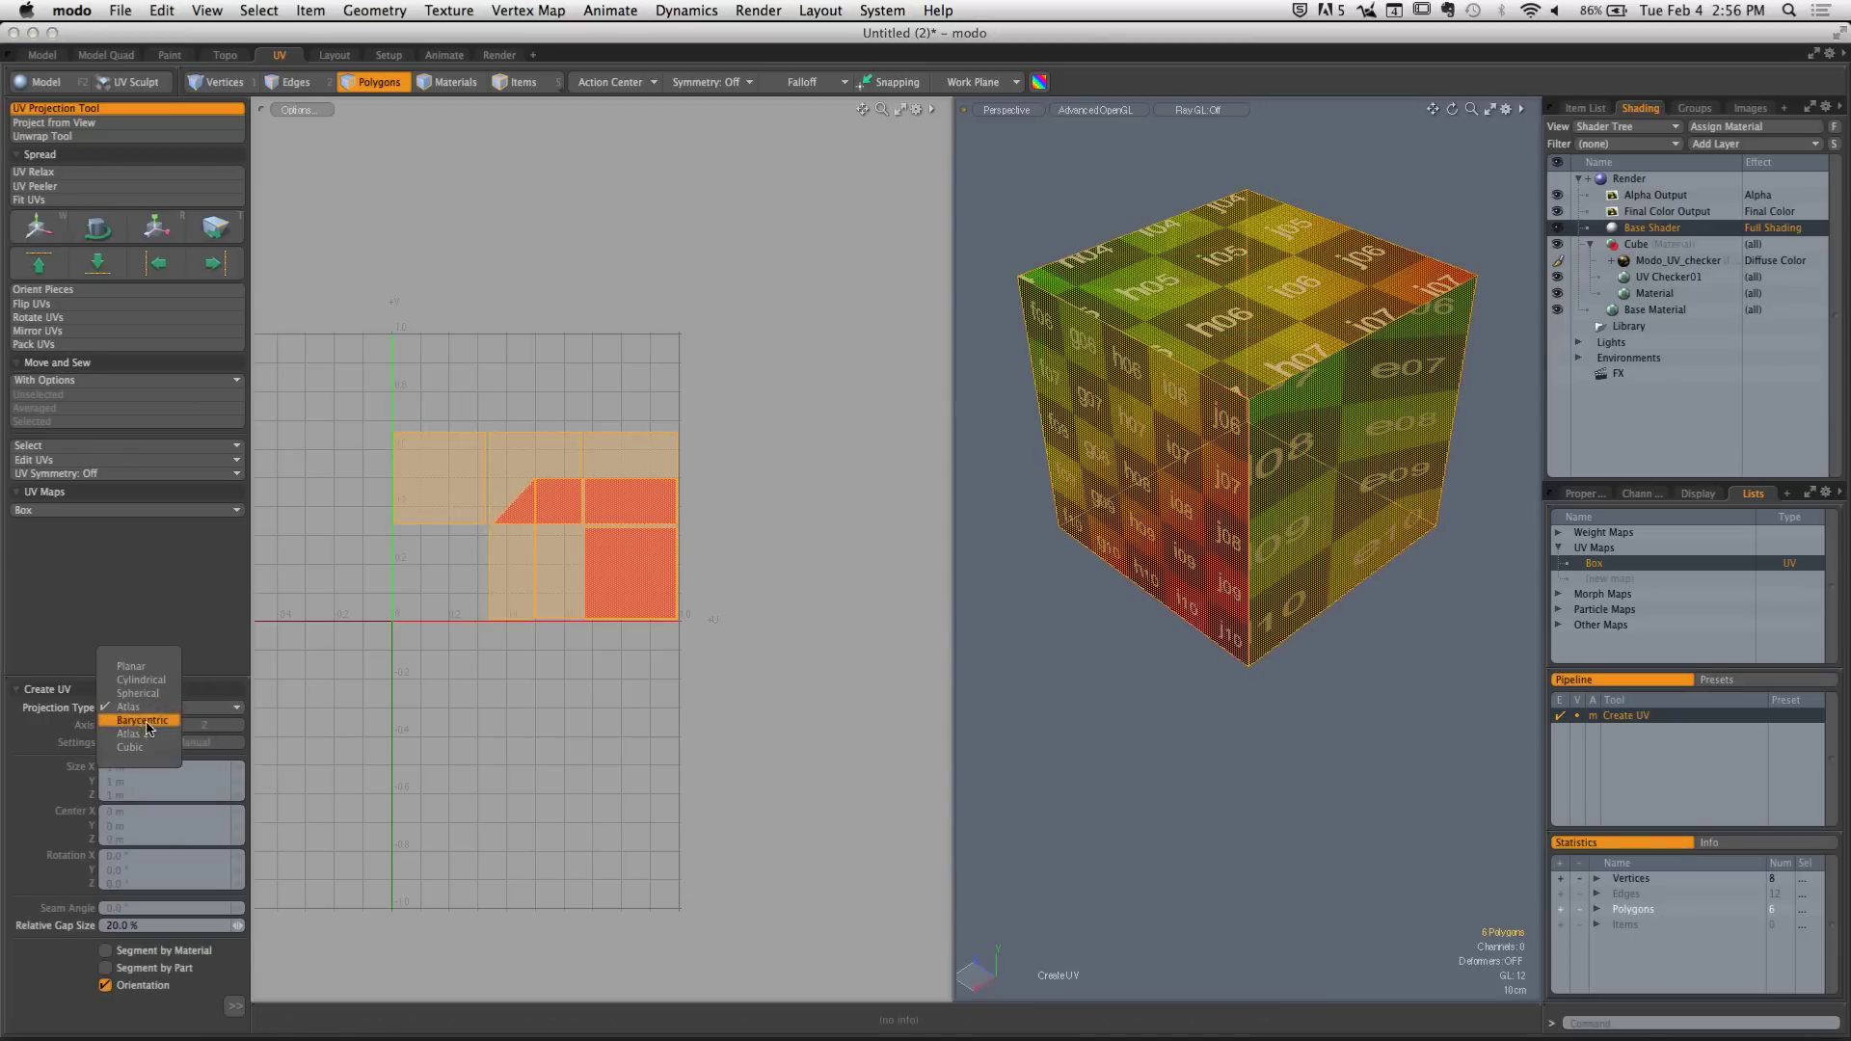
{"action": "left_click", "coordinate": [143, 733]}
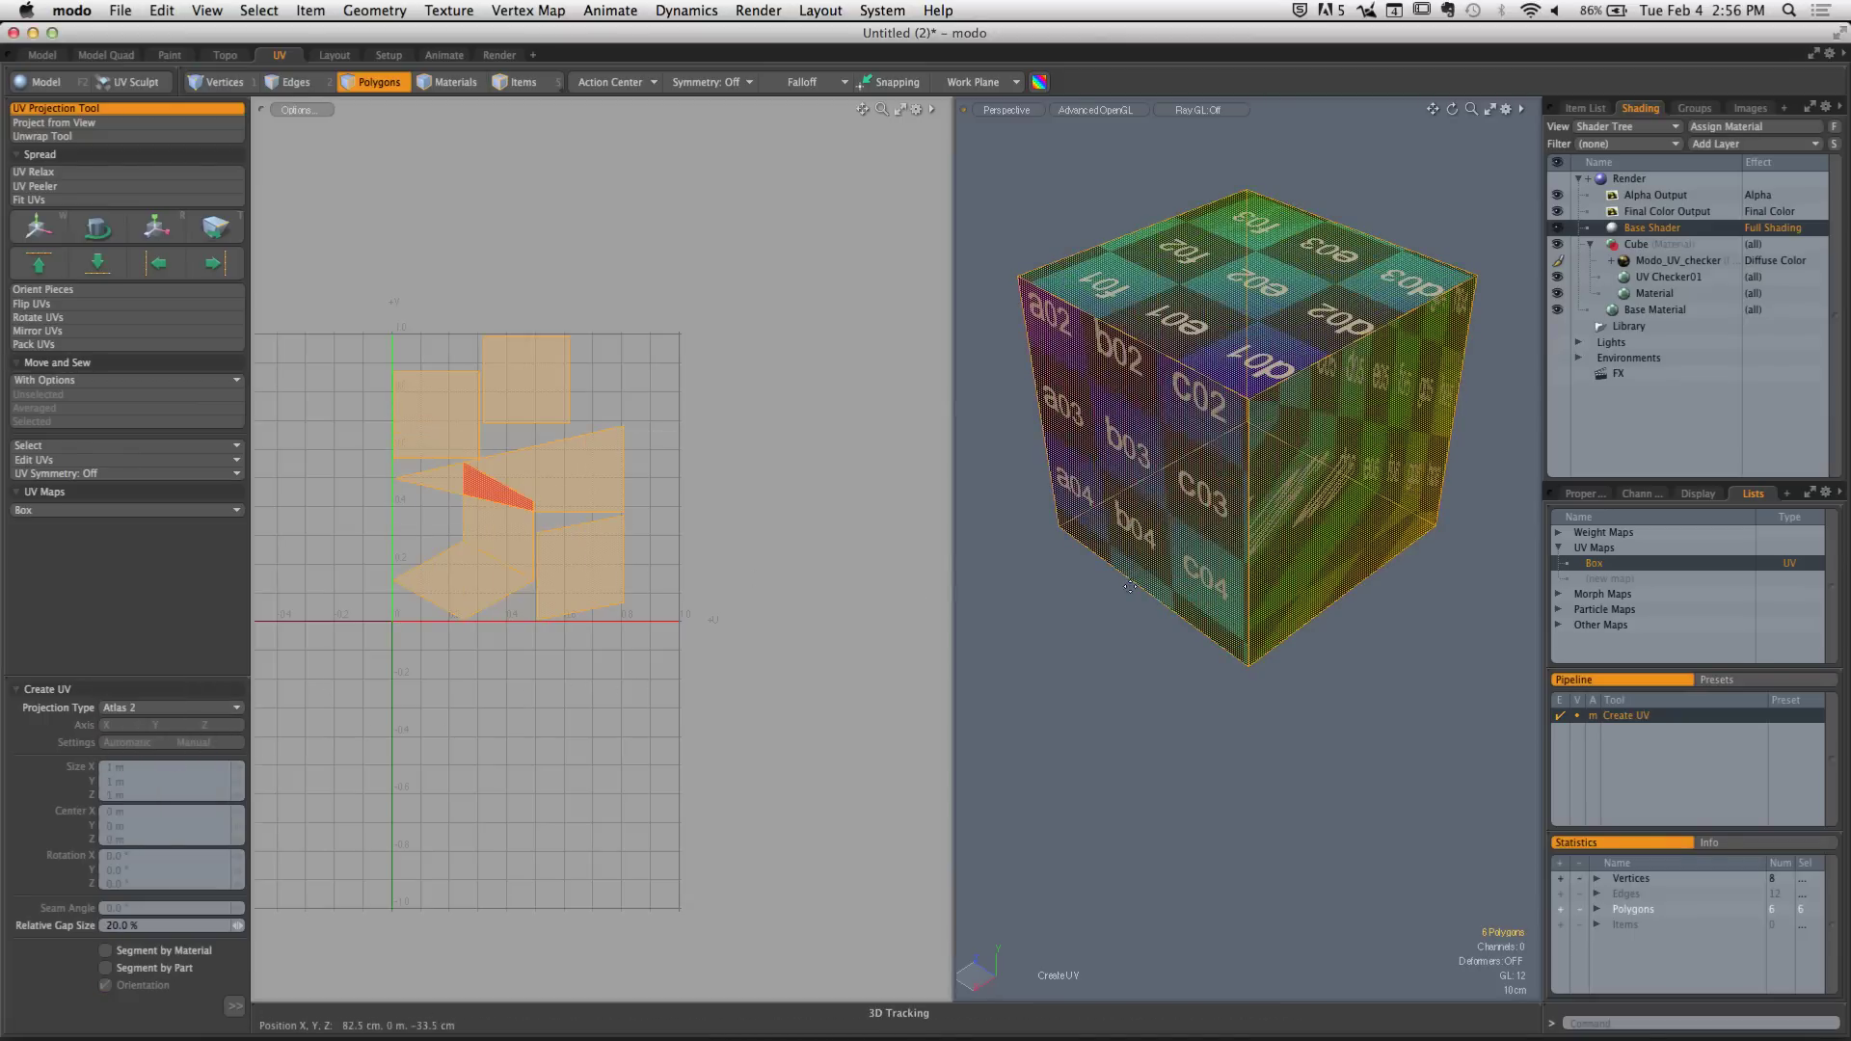
{"action": "left_click_drag", "start_coordinate": [1130, 586], "coordinate": [1164, 490], "text": "alt"}
Switch the cube's UV projection to Cubic, drop the tool and face selection, and inspect the checker on its sides
{"action": "left_click", "coordinate": [225, 711]}
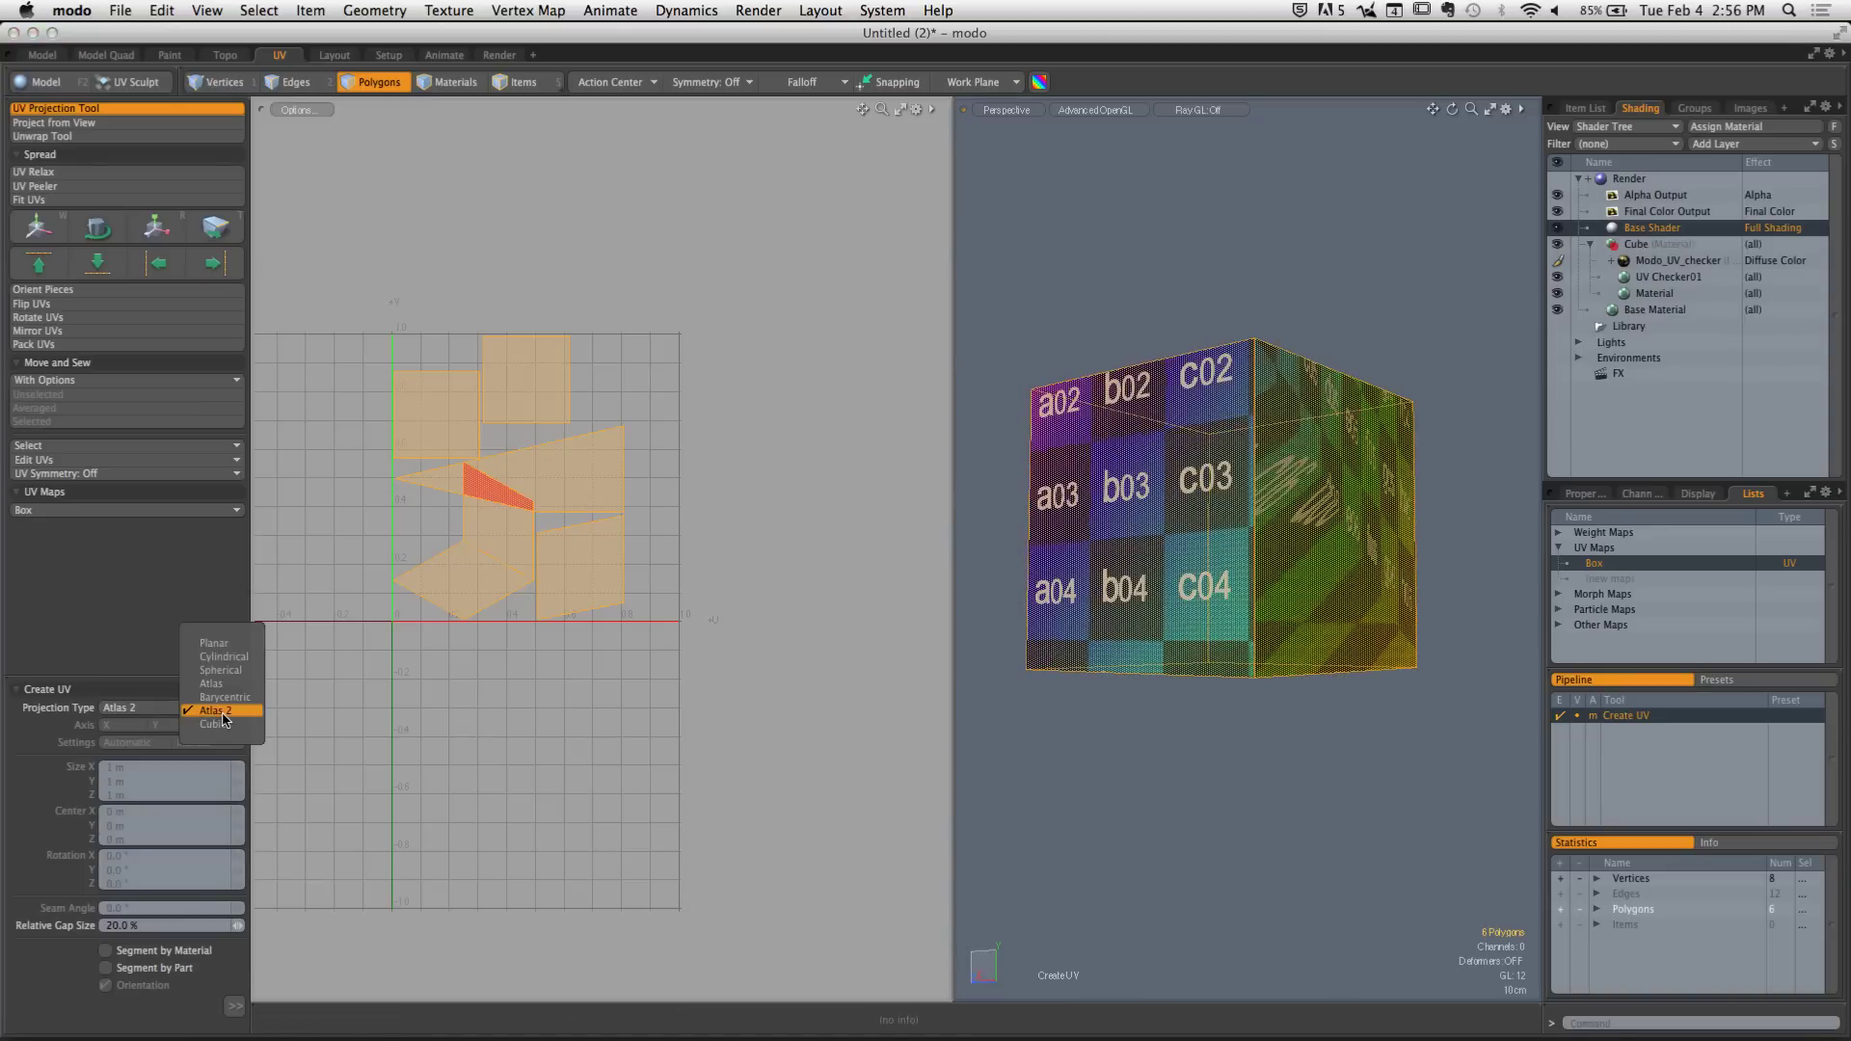
{"action": "left_click", "coordinate": [221, 723]}
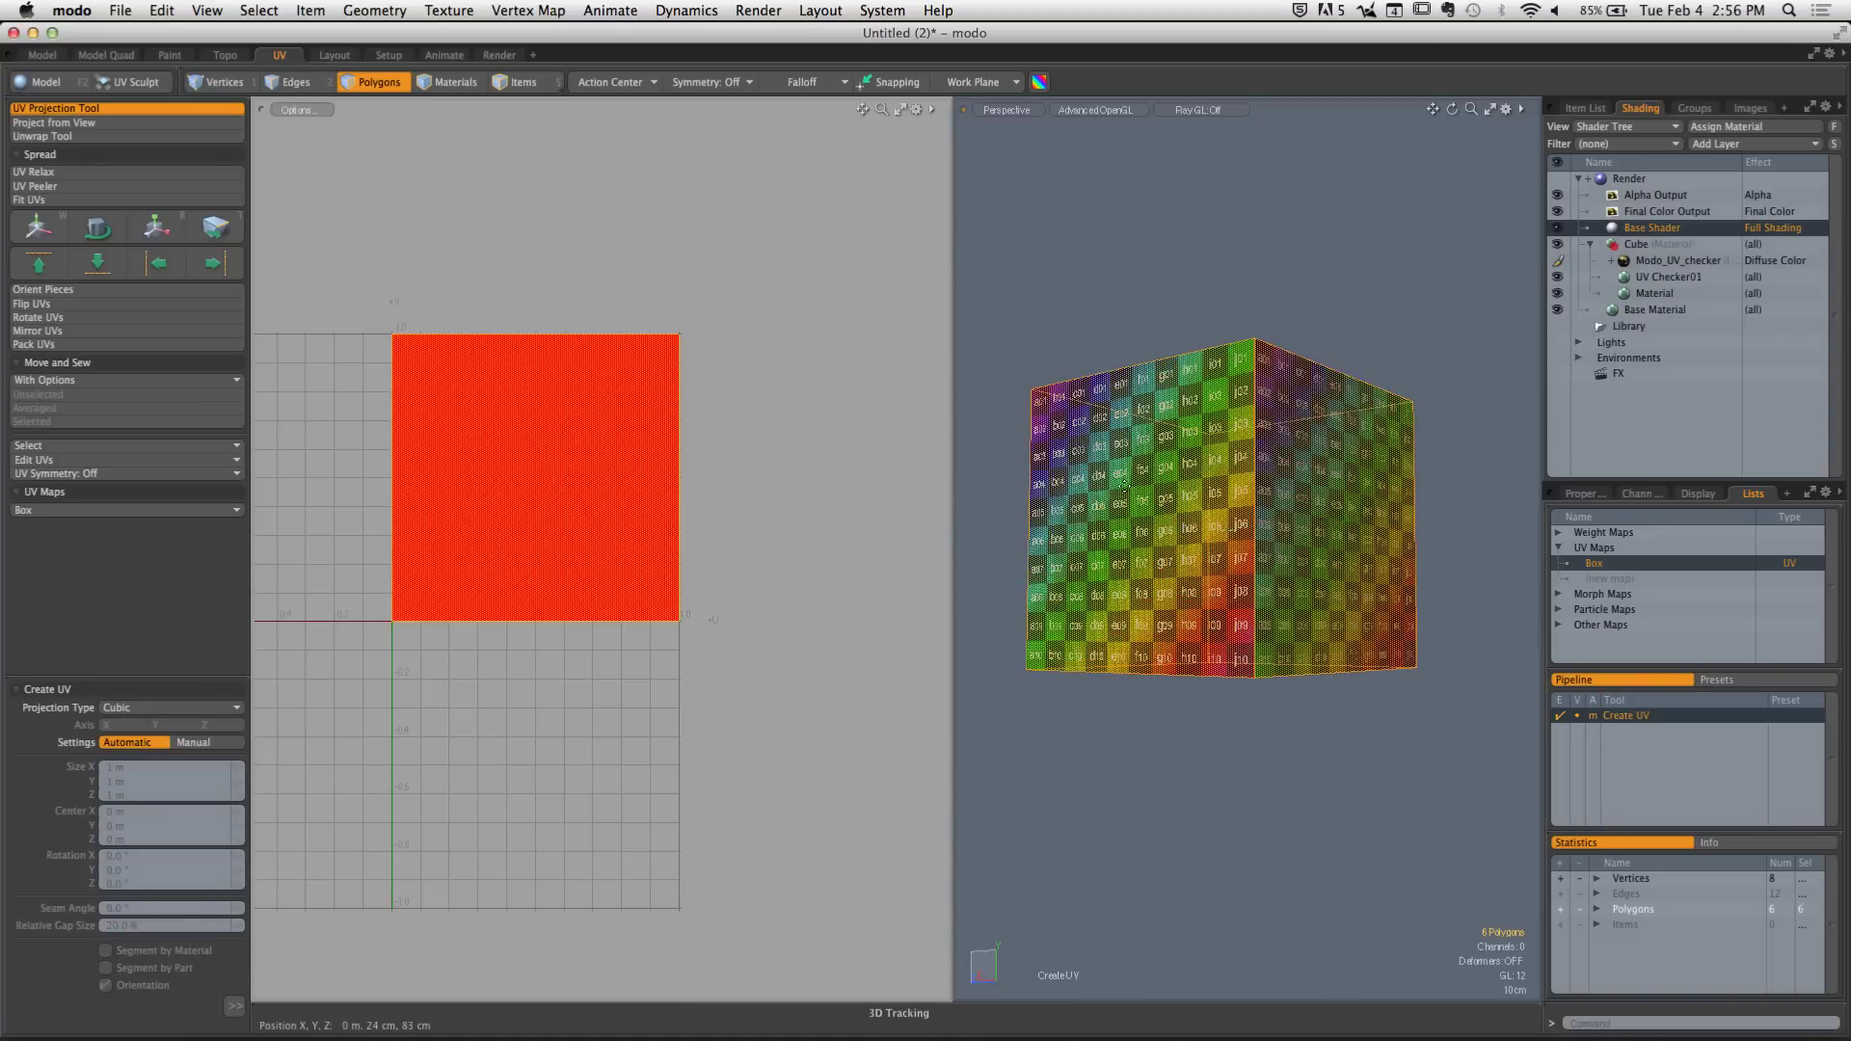
{"action": "left_click_drag", "start_coordinate": [1186, 487], "coordinate": [1138, 569], "text": "alt"}
{"action": "left_click_drag", "start_coordinate": [1137, 569], "coordinate": [1130, 617], "text": "ctrl+alt"}
{"action": "key", "text": "space"}
{"action": "left_click", "coordinate": [1128, 363]}
{"action": "left_click_drag", "start_coordinate": [1060, 554], "coordinate": [1244, 617], "text": "alt"}
{"action": "left_click_drag", "start_coordinate": [1244, 617], "coordinate": [1195, 603], "text": "alt"}
{"action": "left_click_drag", "start_coordinate": [1195, 602], "coordinate": [1161, 545], "text": "ctrl+alt"}
{"action": "key", "text": "3"}
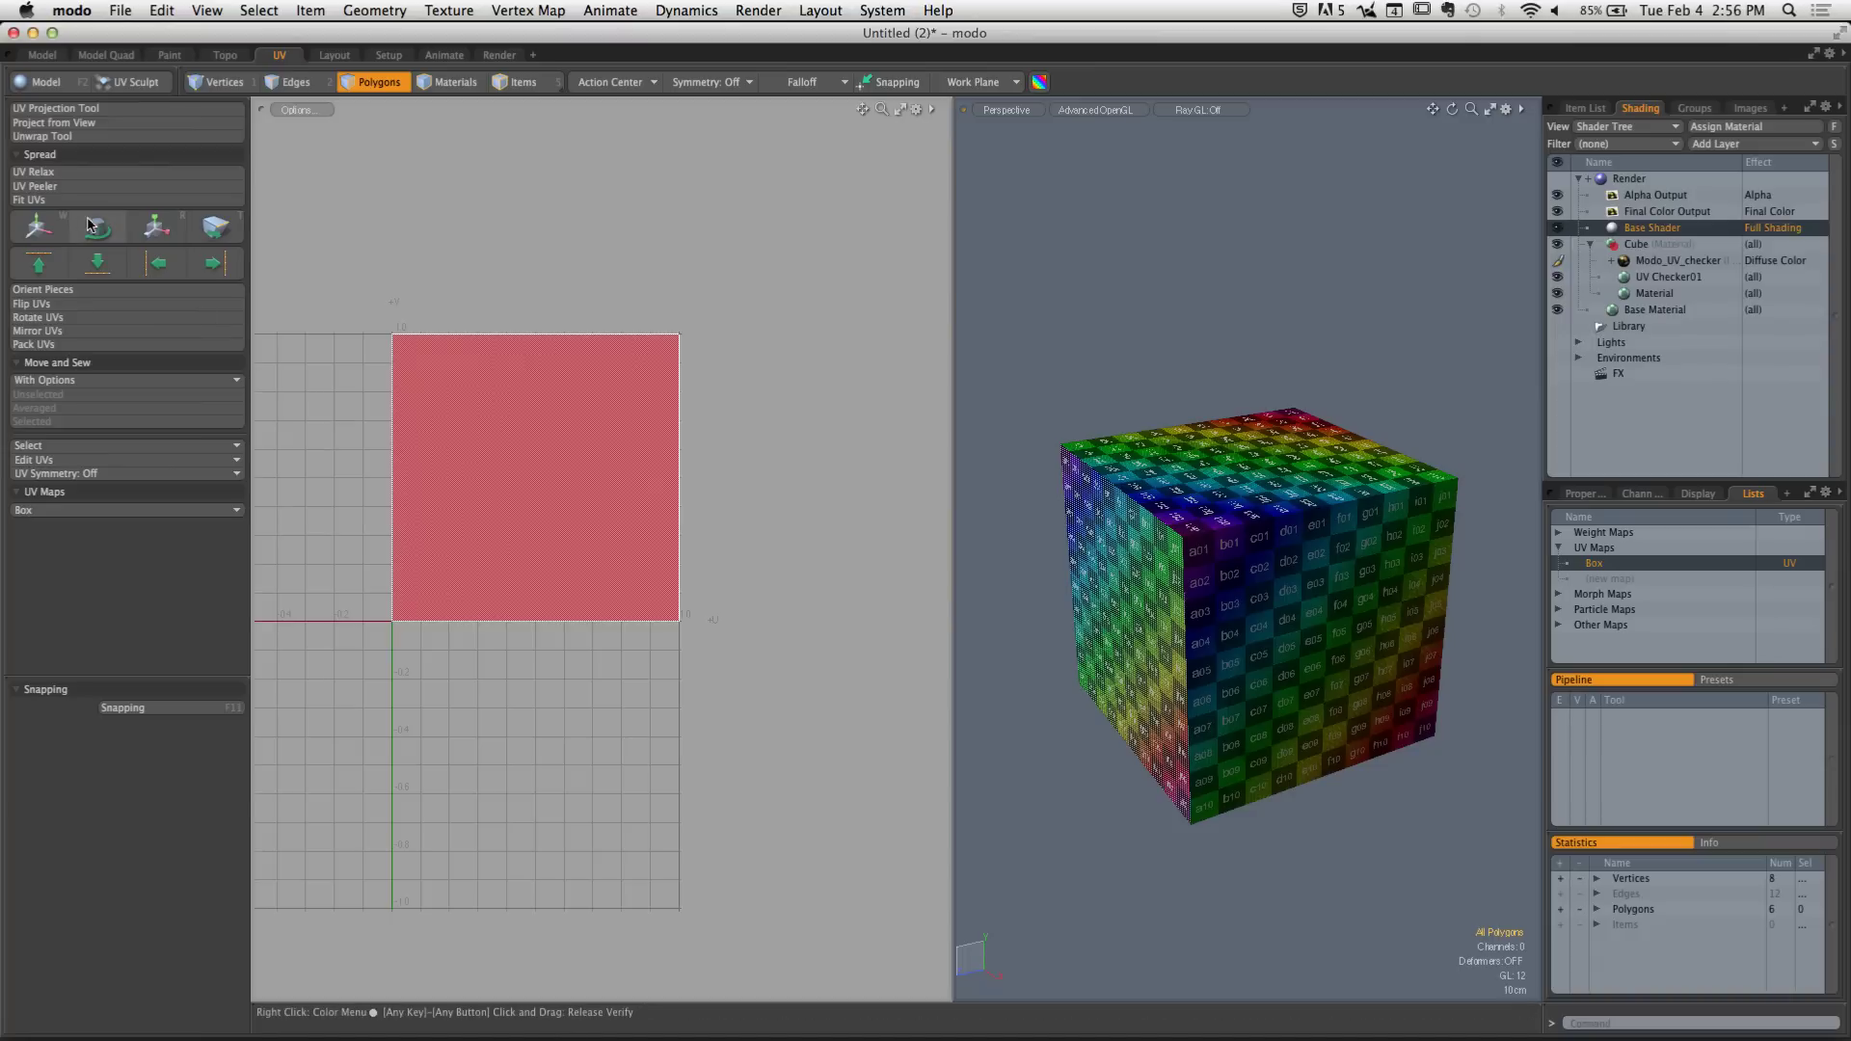
Pack the cube's overlapping UV pieces with Pack and Stretch on, Orient off and Gaps at 20%, and collapse the Cube material group
{"action": "left_click", "coordinate": [61, 347]}
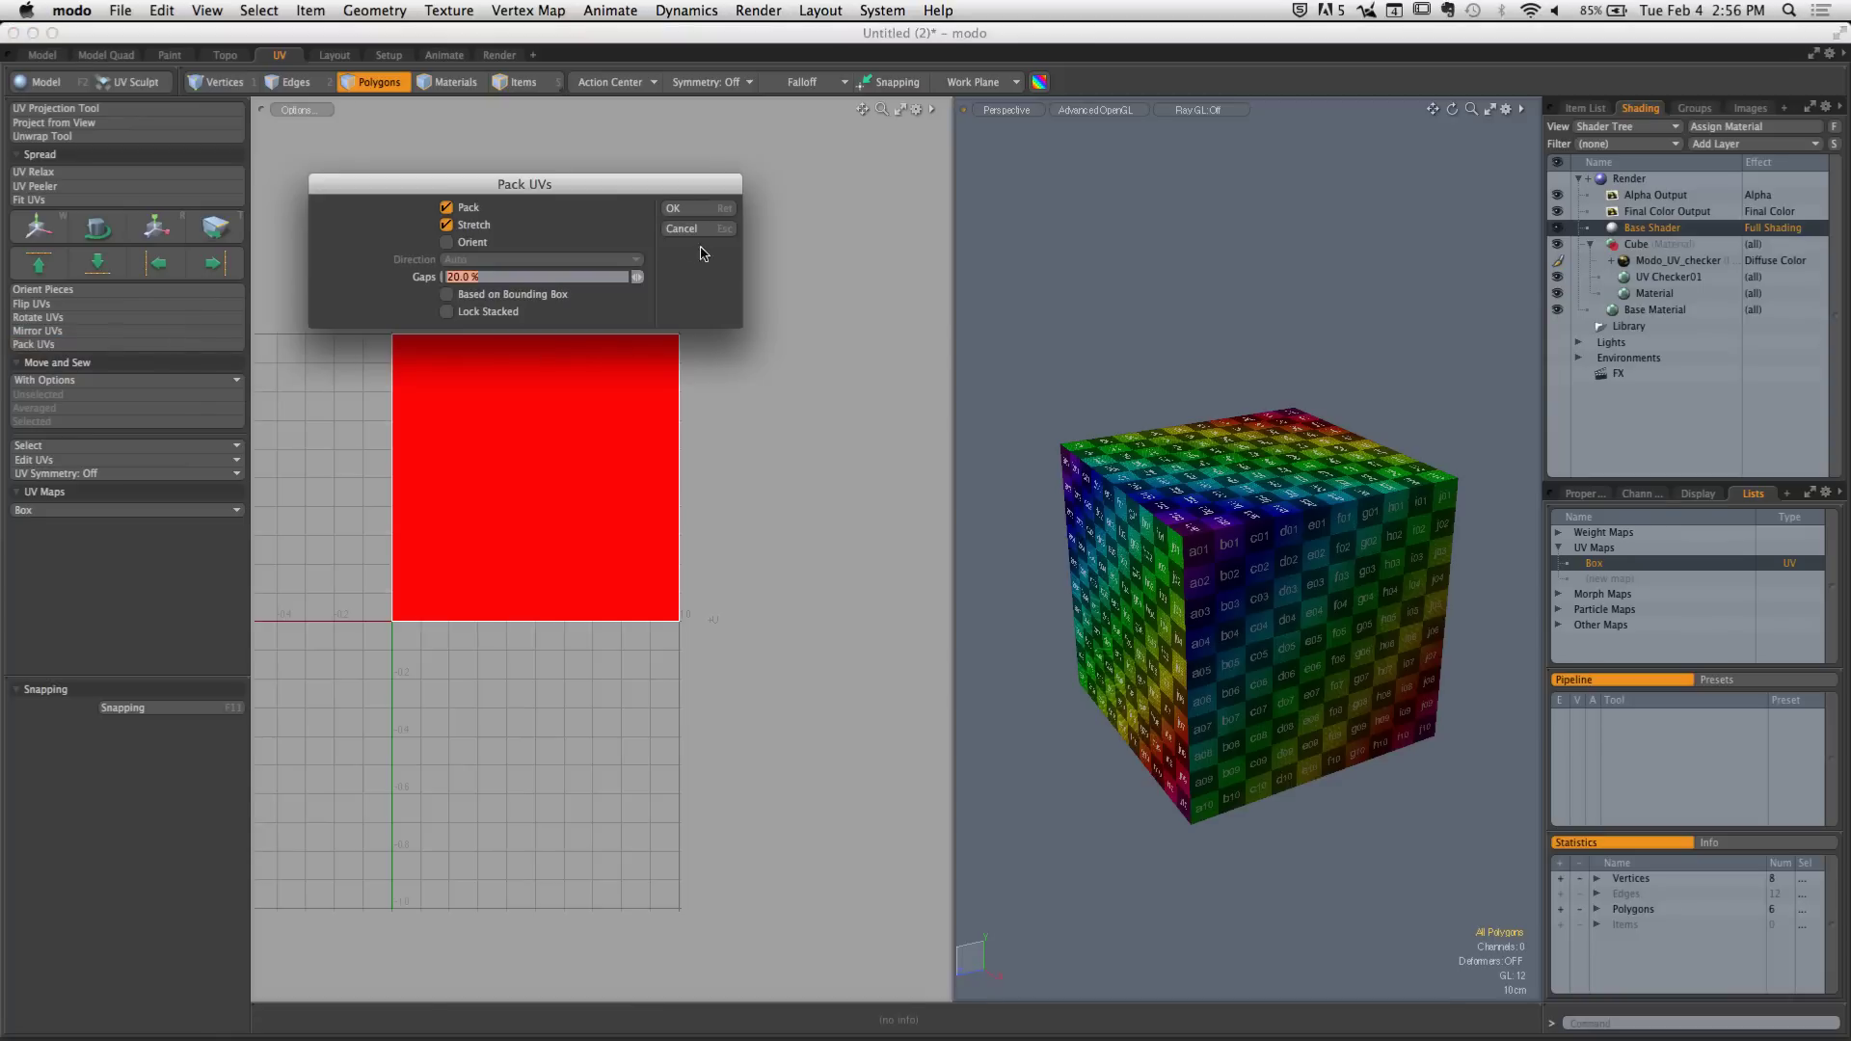
{"action": "left_click", "coordinate": [669, 226]}
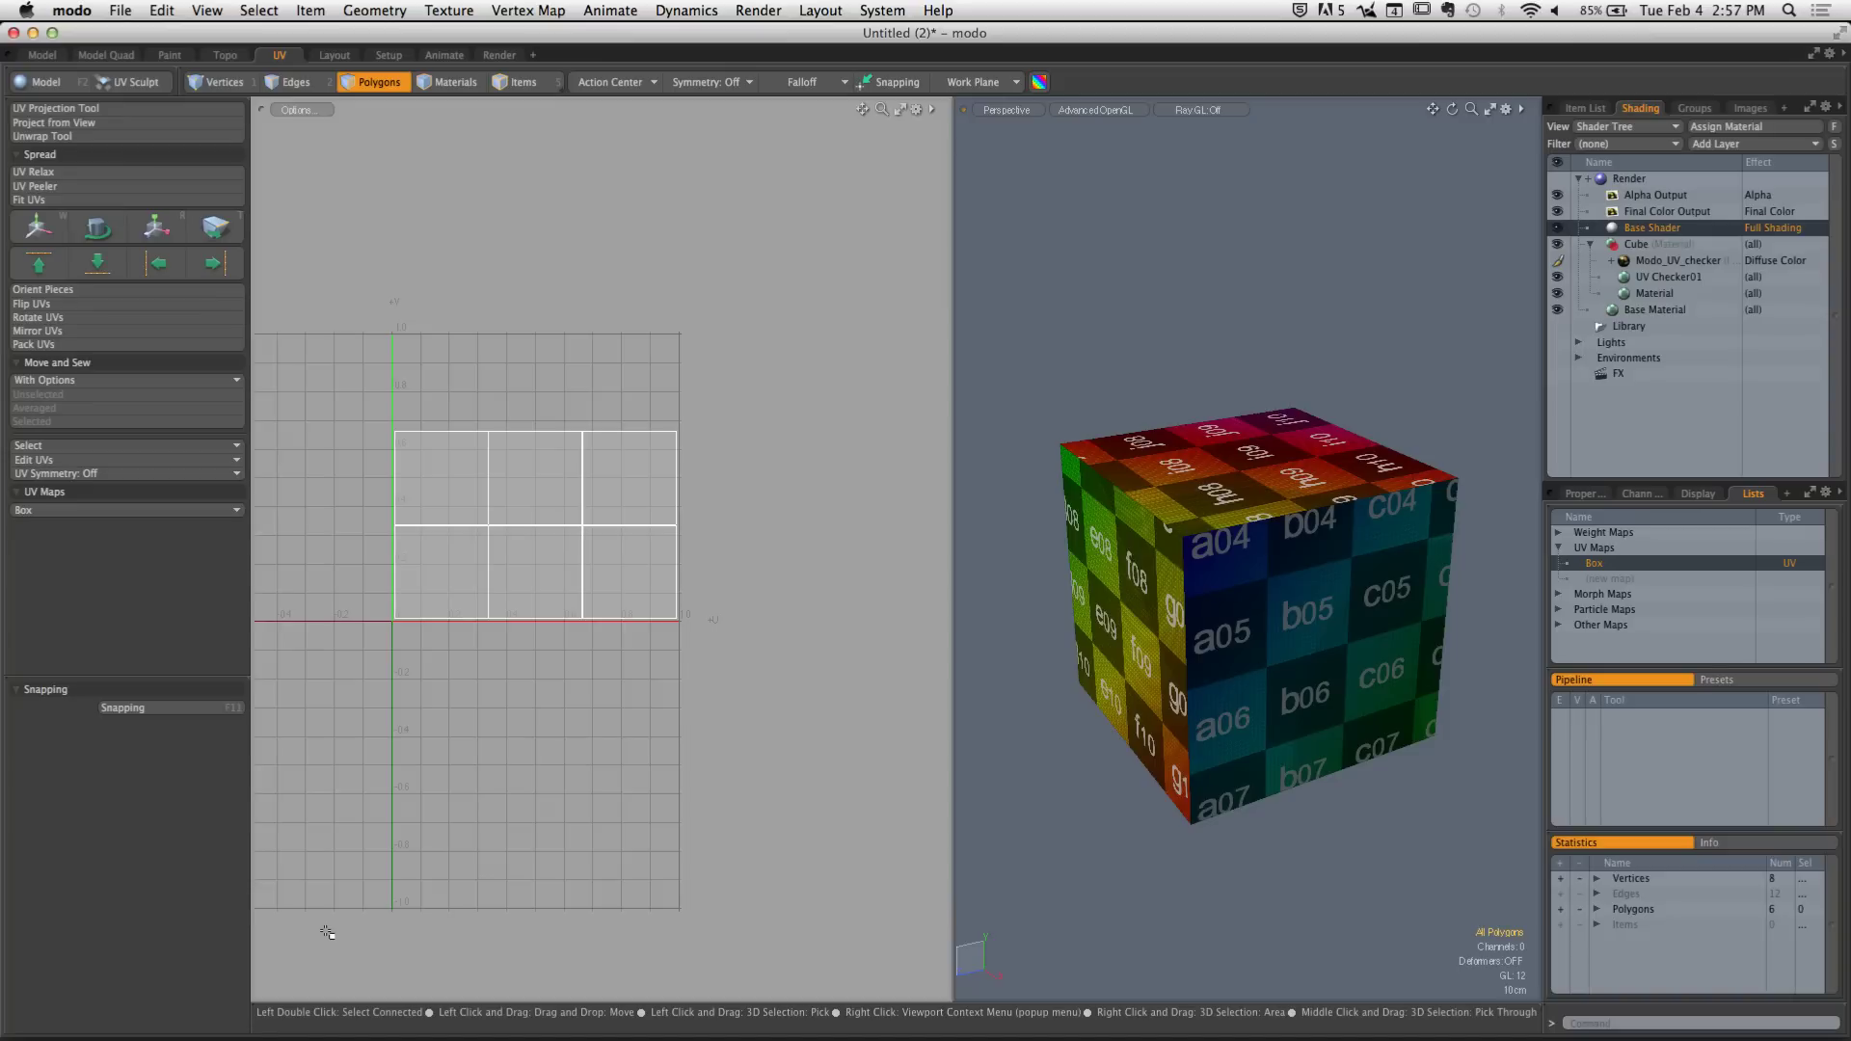
{"action": "left_click", "coordinate": [1590, 244]}
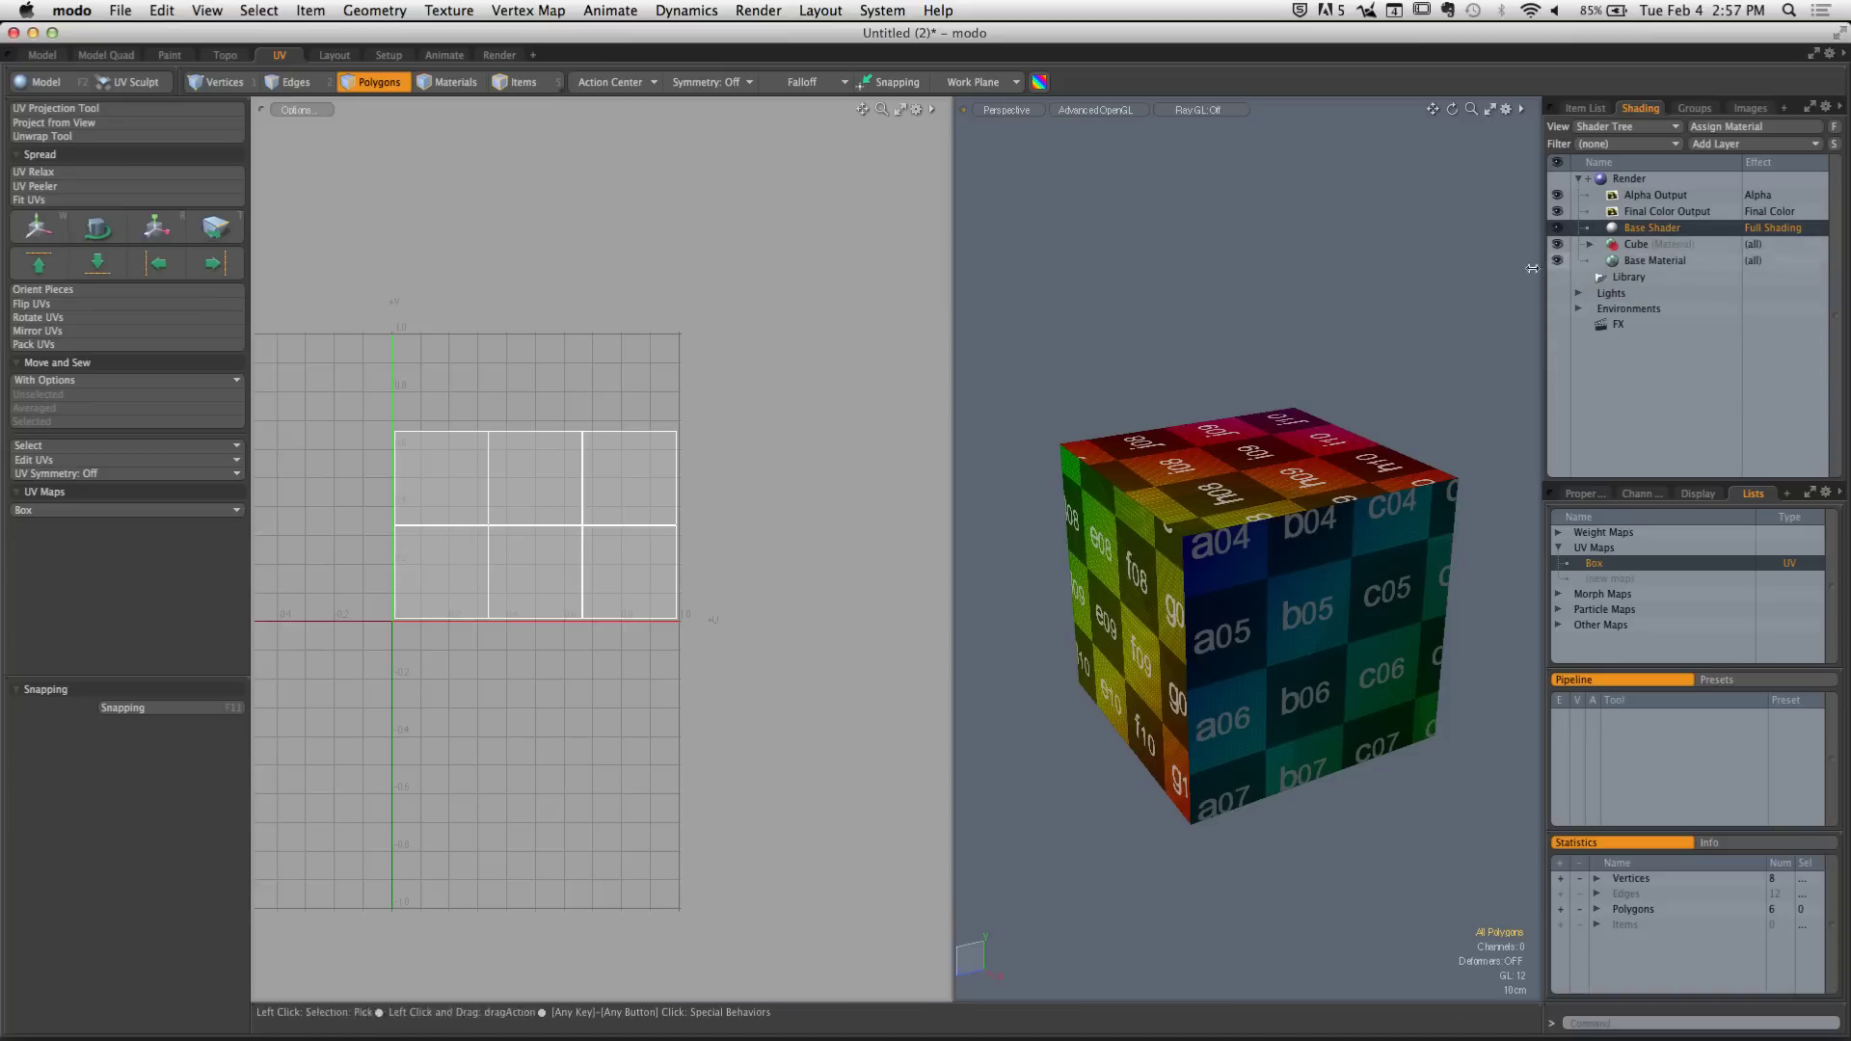
{"action": "left_click_drag", "start_coordinate": [1221, 415], "coordinate": [1220, 362], "text": "alt+shift"}
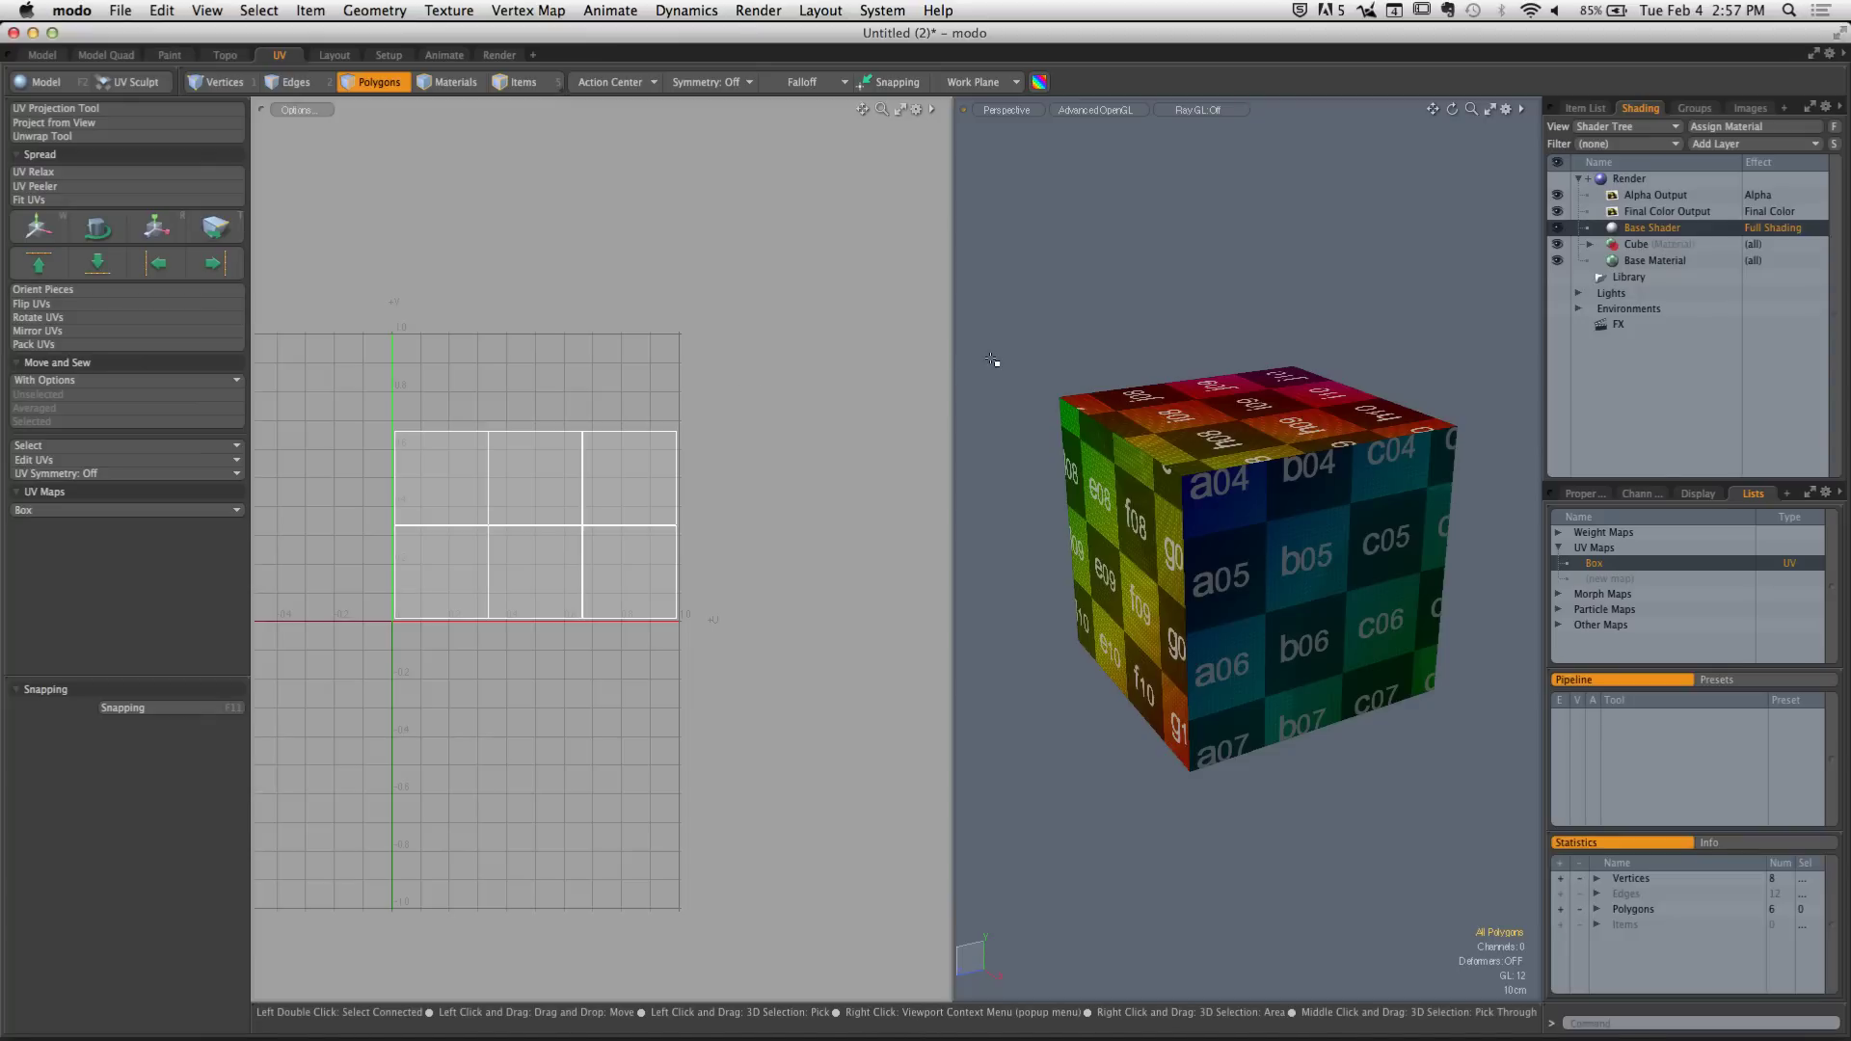
{"action": "mouse_move", "coordinate": [1256, 471]}
{"action": "left_mouse_down", "text": "alt"}
{"action": "mouse_move", "coordinate": [1290, 417]}
{"action": "mouse_move", "coordinate": [1244, 425]}
{"action": "left_mouse_up", "text": "alt"}
Add a unit primitive sphere in a new mesh, and look closer at its UV layout
{"action": "left_click", "coordinate": [1585, 107]}
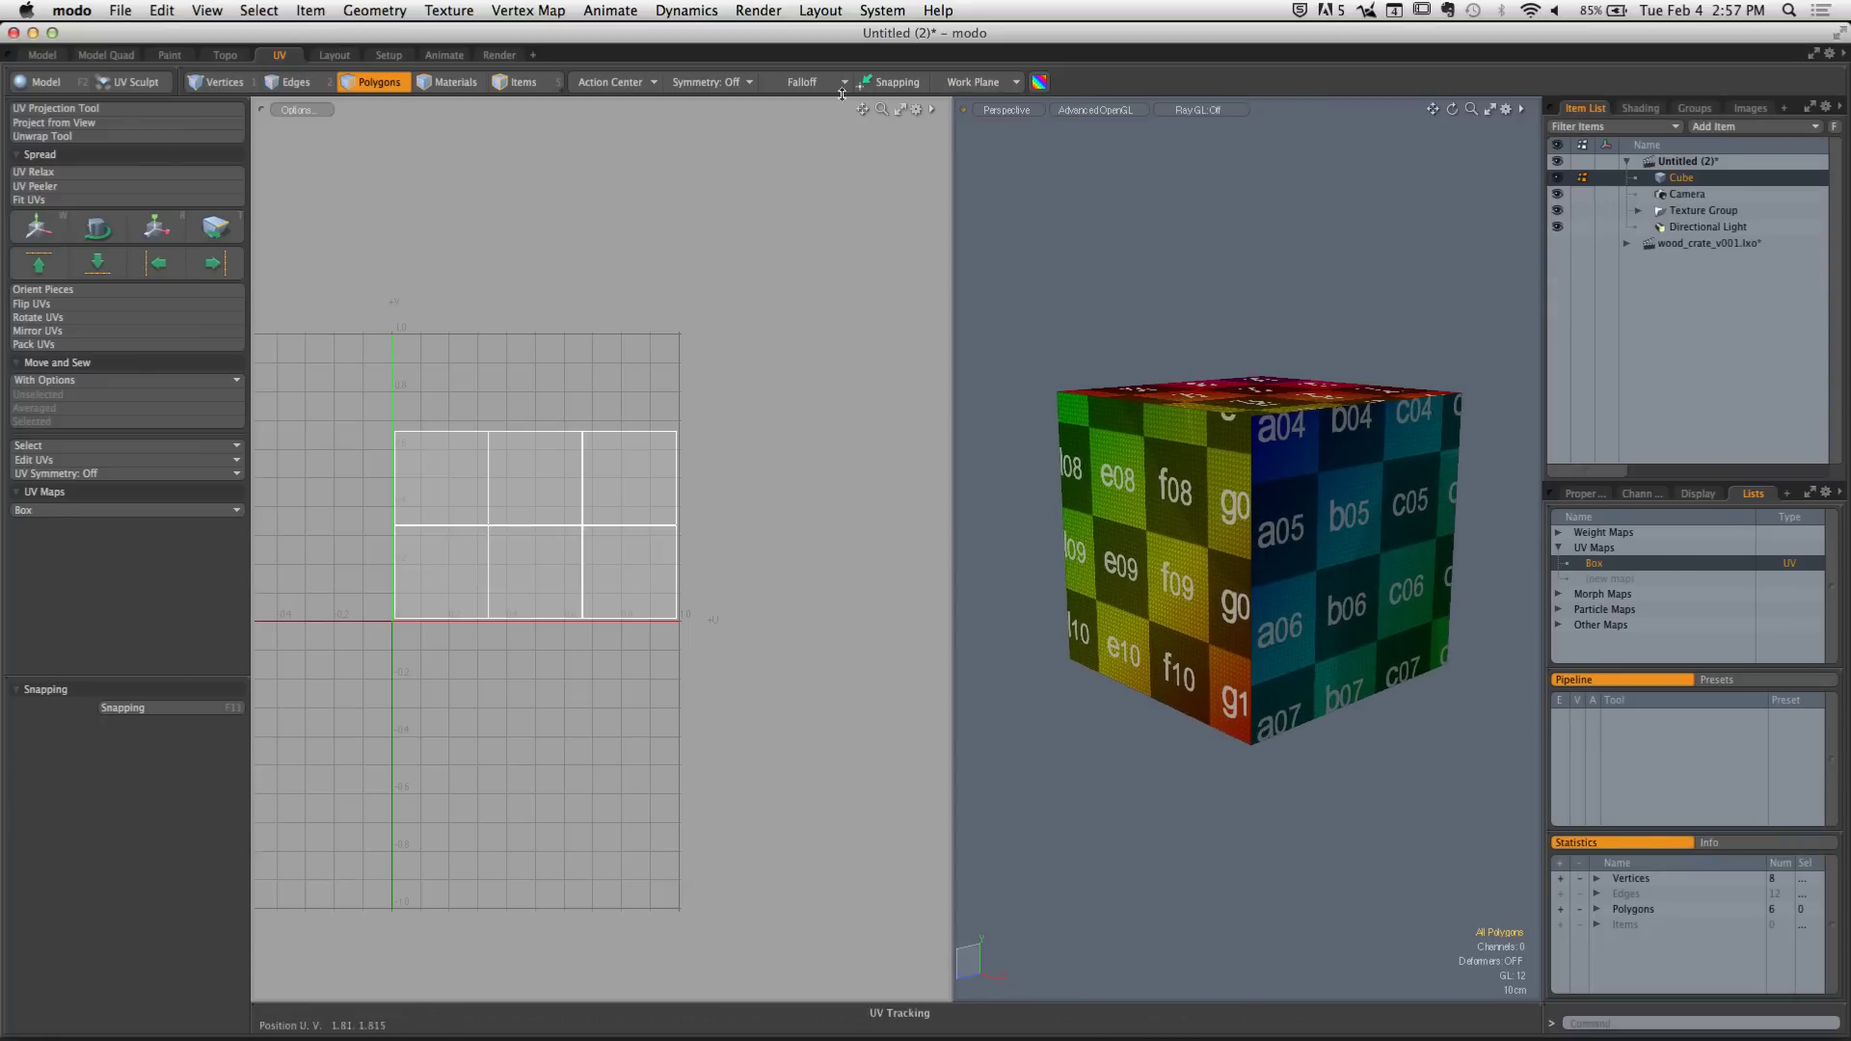
{"action": "left_click", "coordinate": [375, 11]}
{"action": "mouse_move", "coordinate": [439, 83]}
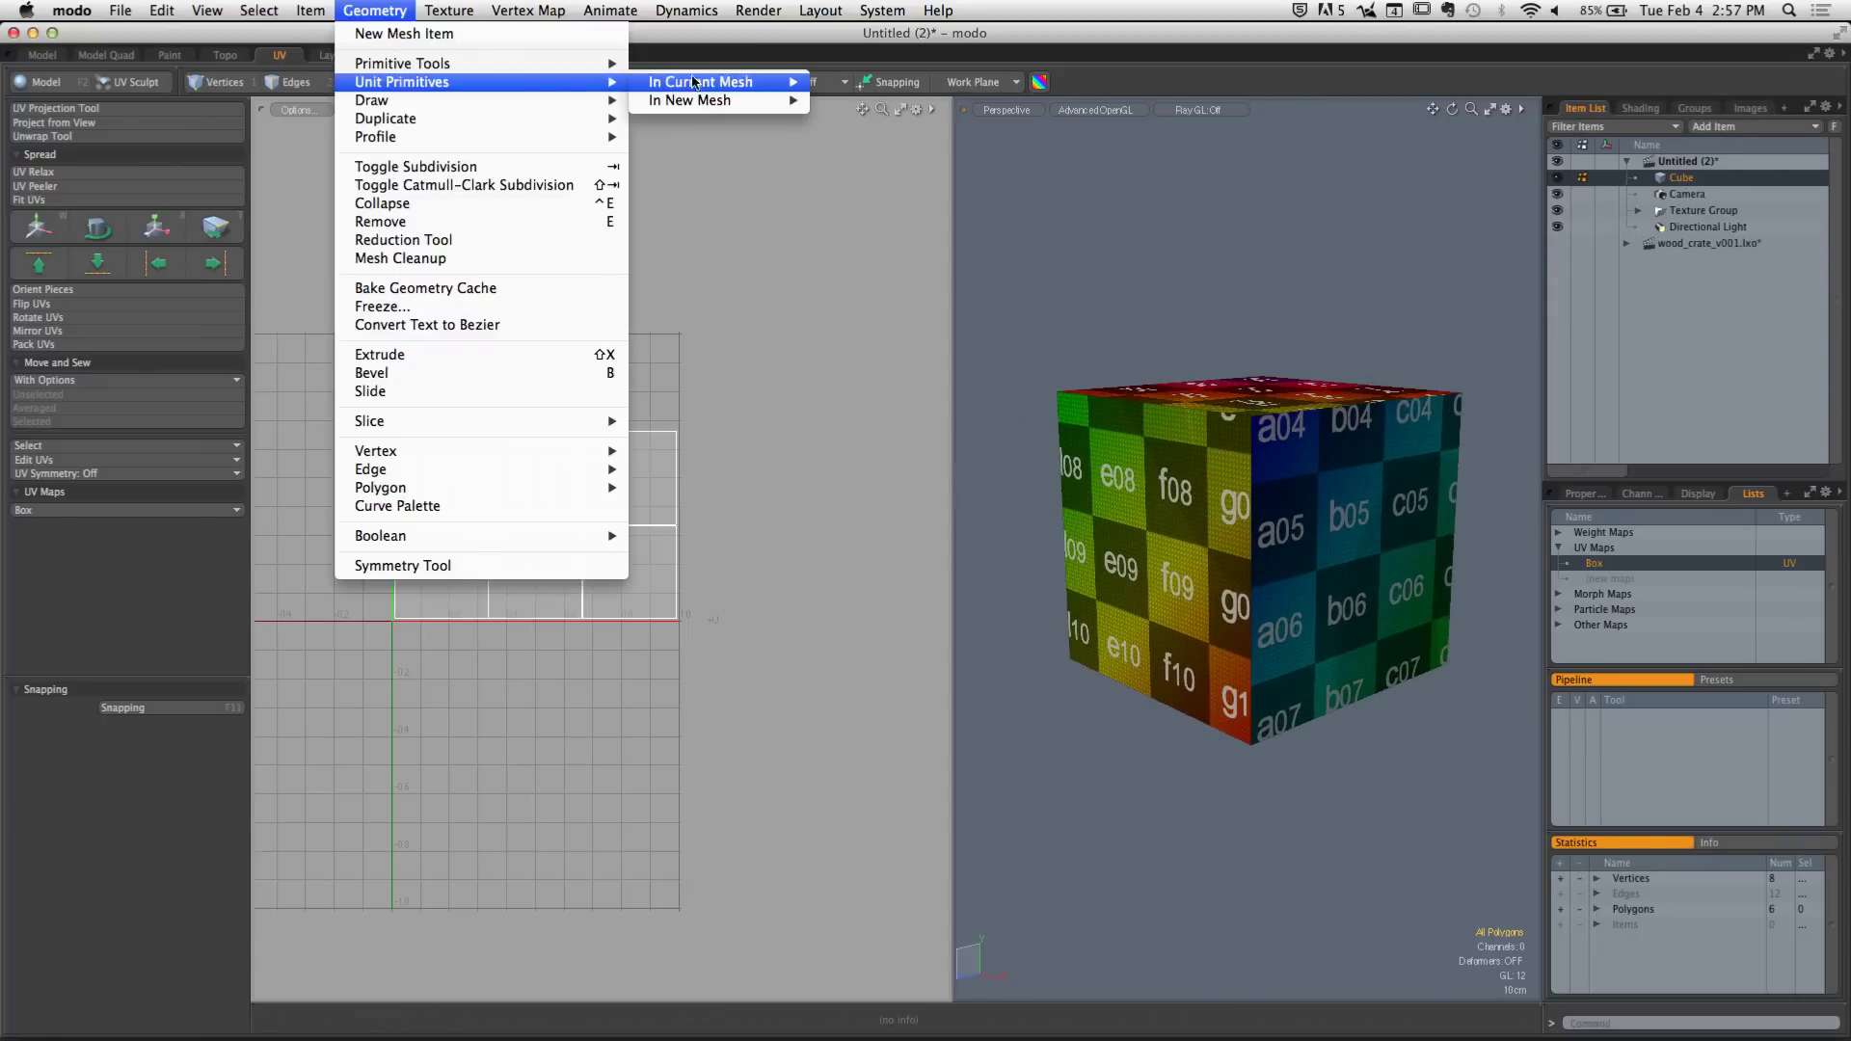
{"action": "mouse_move", "coordinate": [702, 100]}
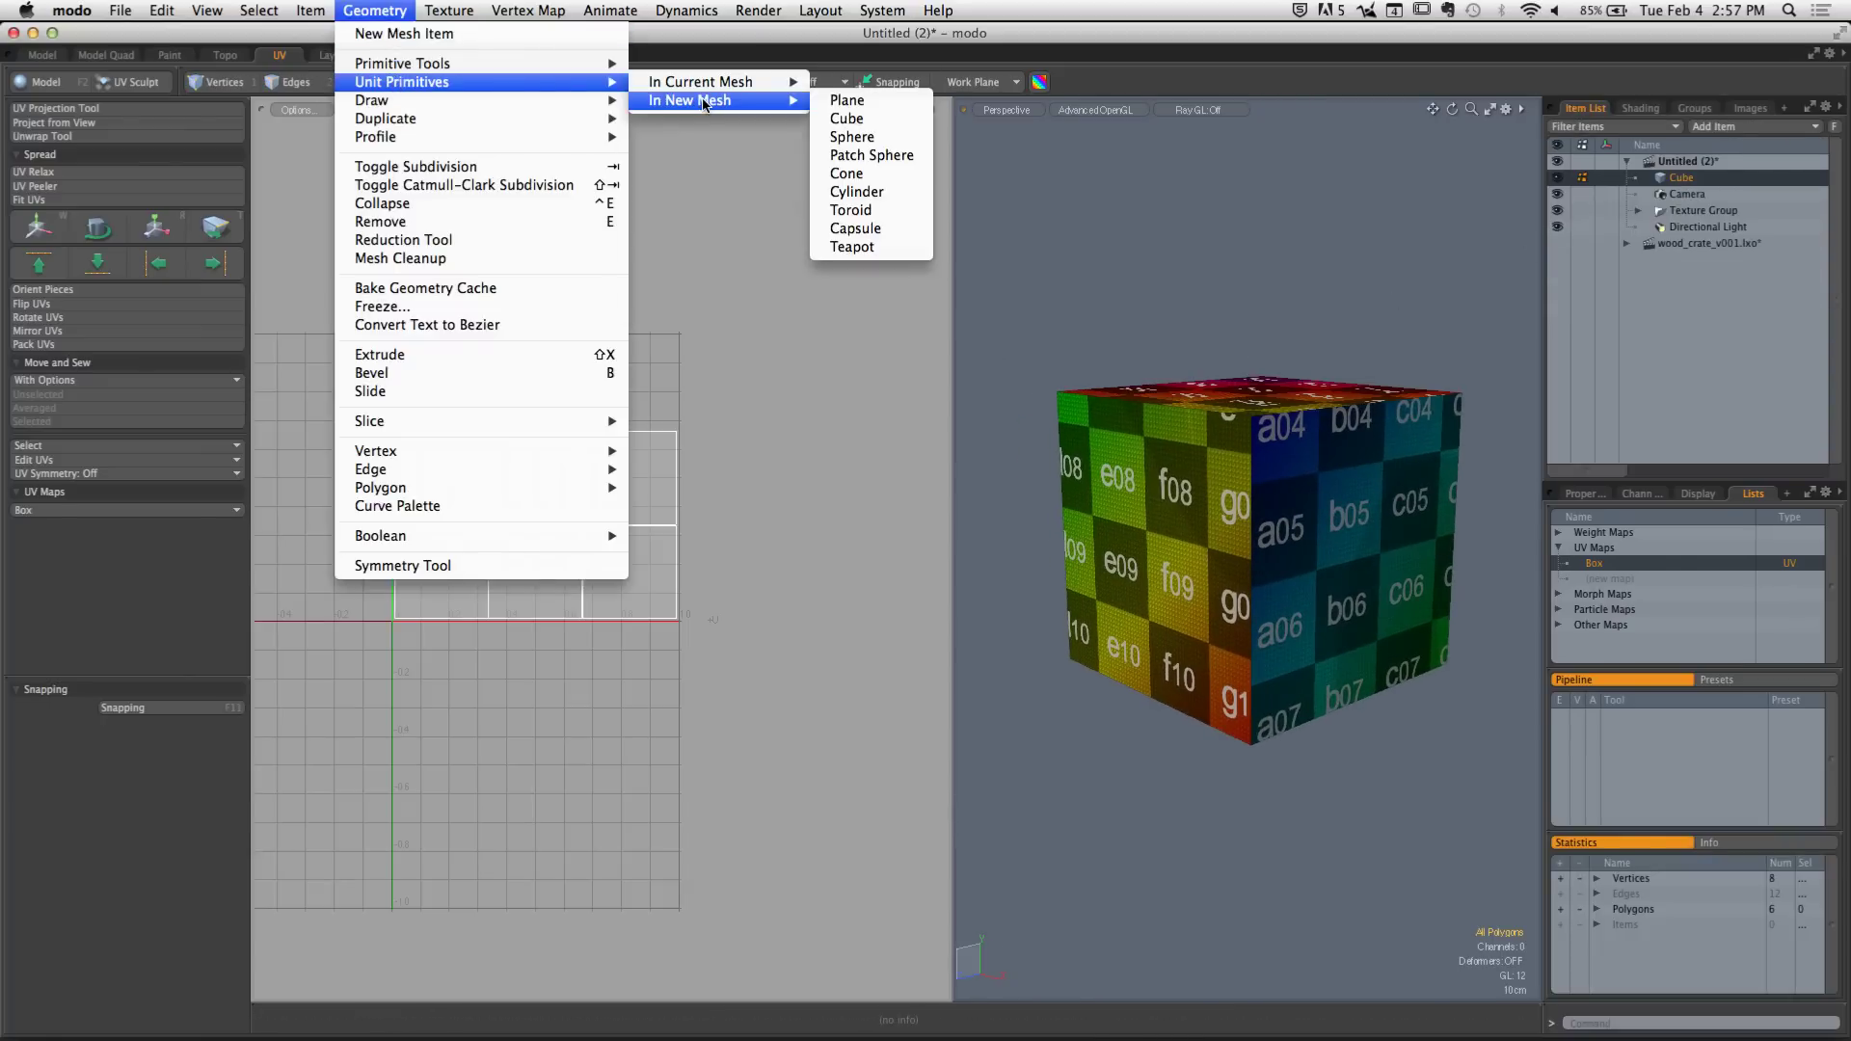
{"action": "left_click", "coordinate": [874, 140]}
{"action": "left_click_drag", "start_coordinate": [1316, 424], "coordinate": [1347, 533], "text": "alt"}
{"action": "left_click_drag", "start_coordinate": [451, 434], "coordinate": [553, 436], "text": "ctrl+alt"}
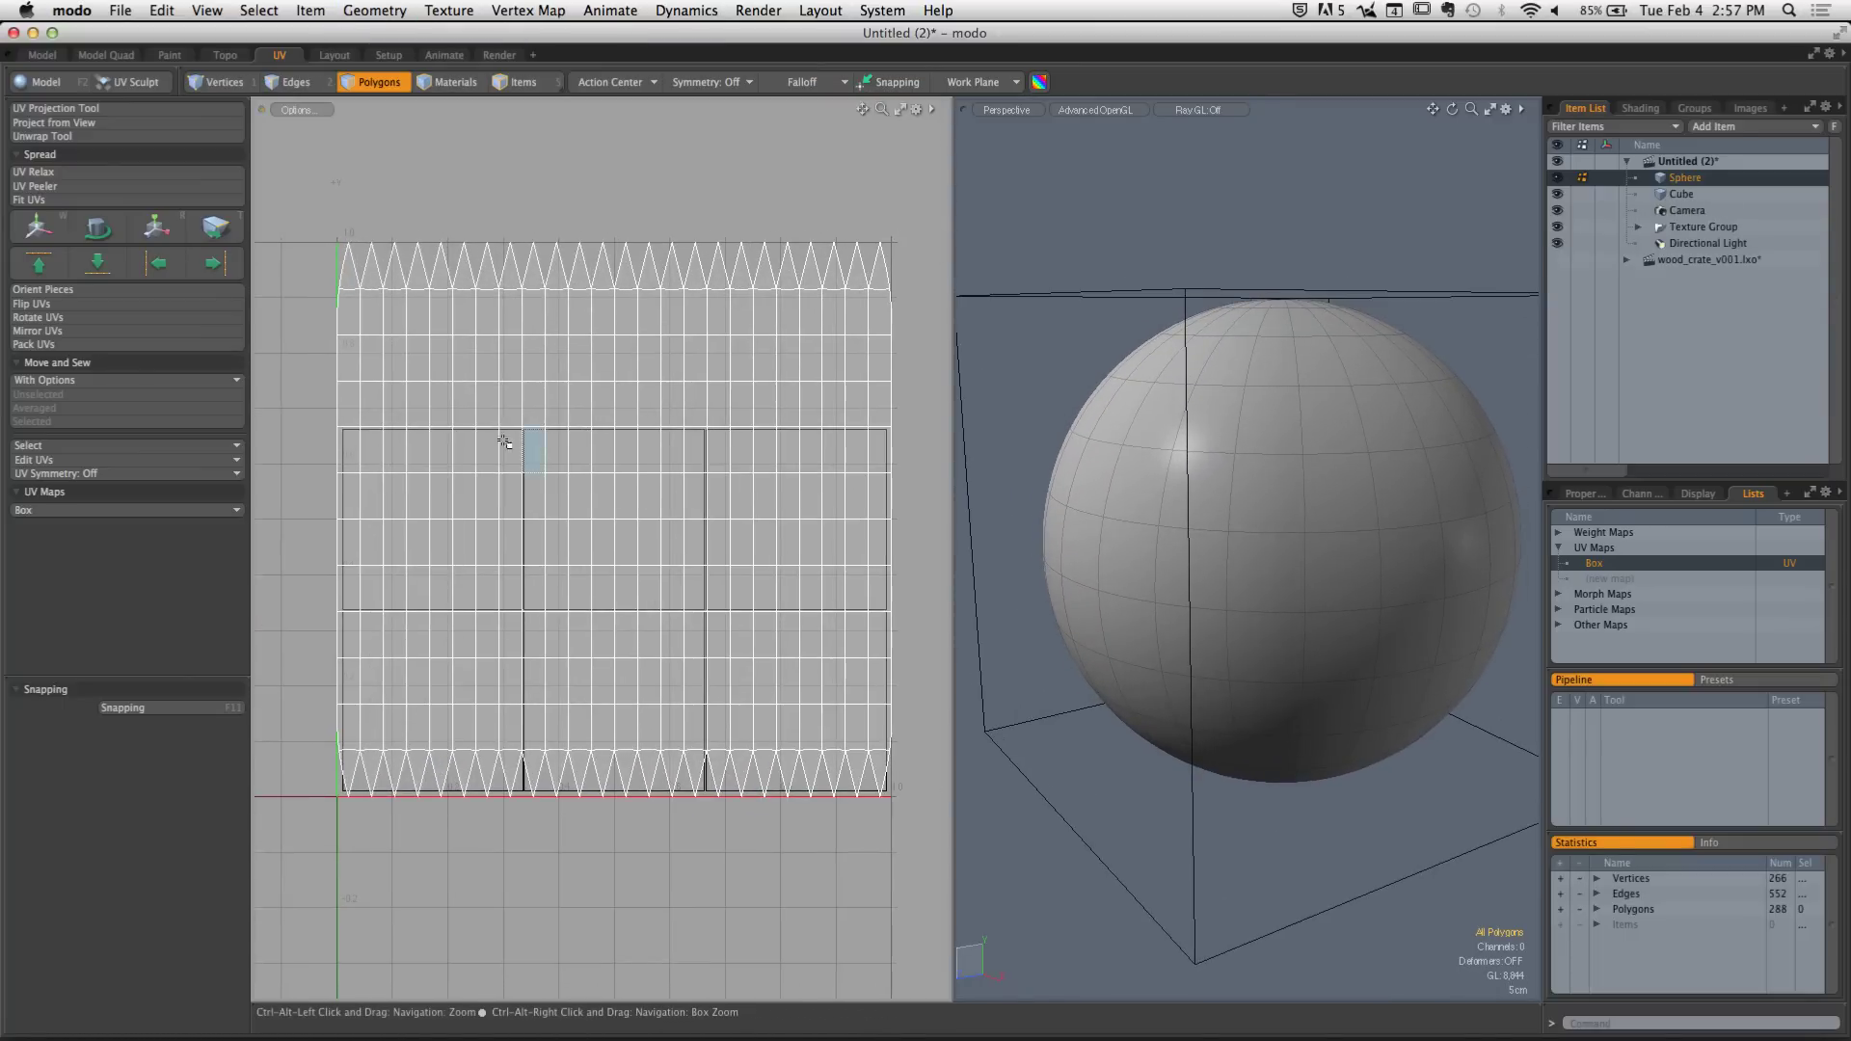
Select all the sphere's polygons and delete their UVs from the Box map
{"action": "double_click", "coordinate": [408, 339]}
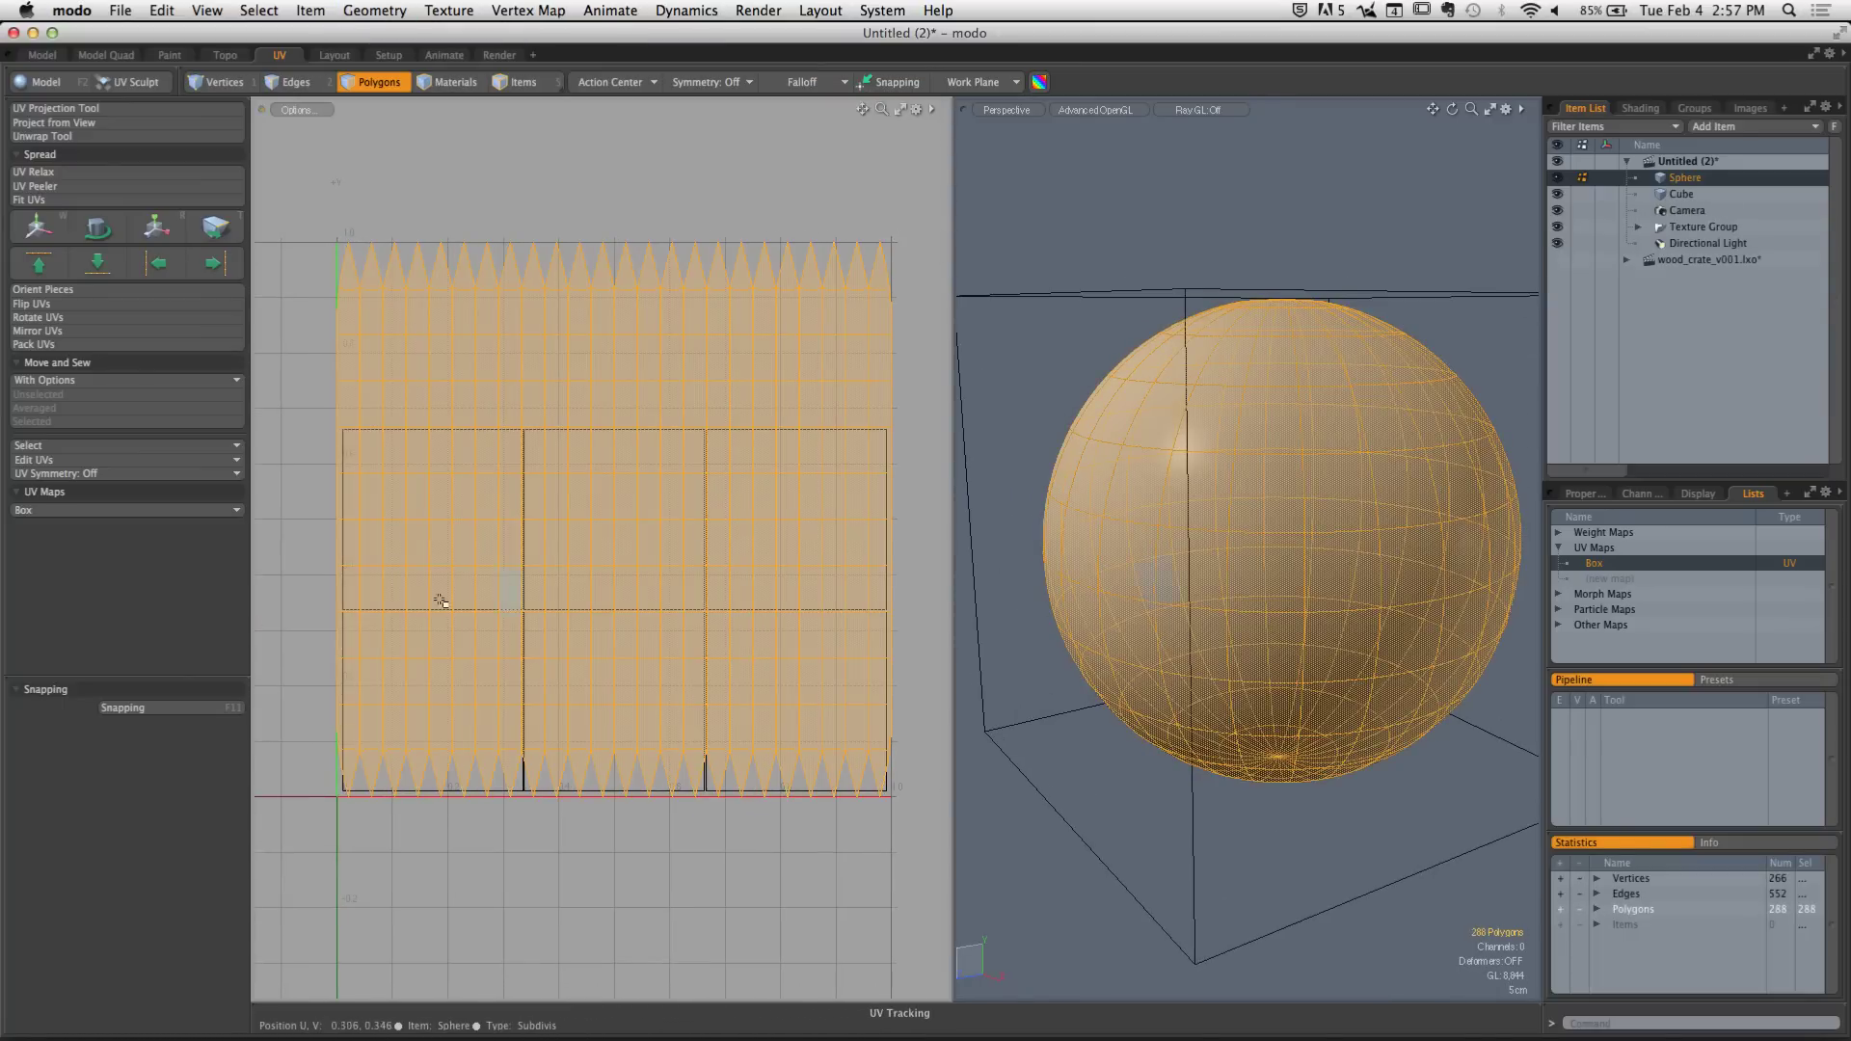
{"action": "left_click", "coordinate": [92, 460]}
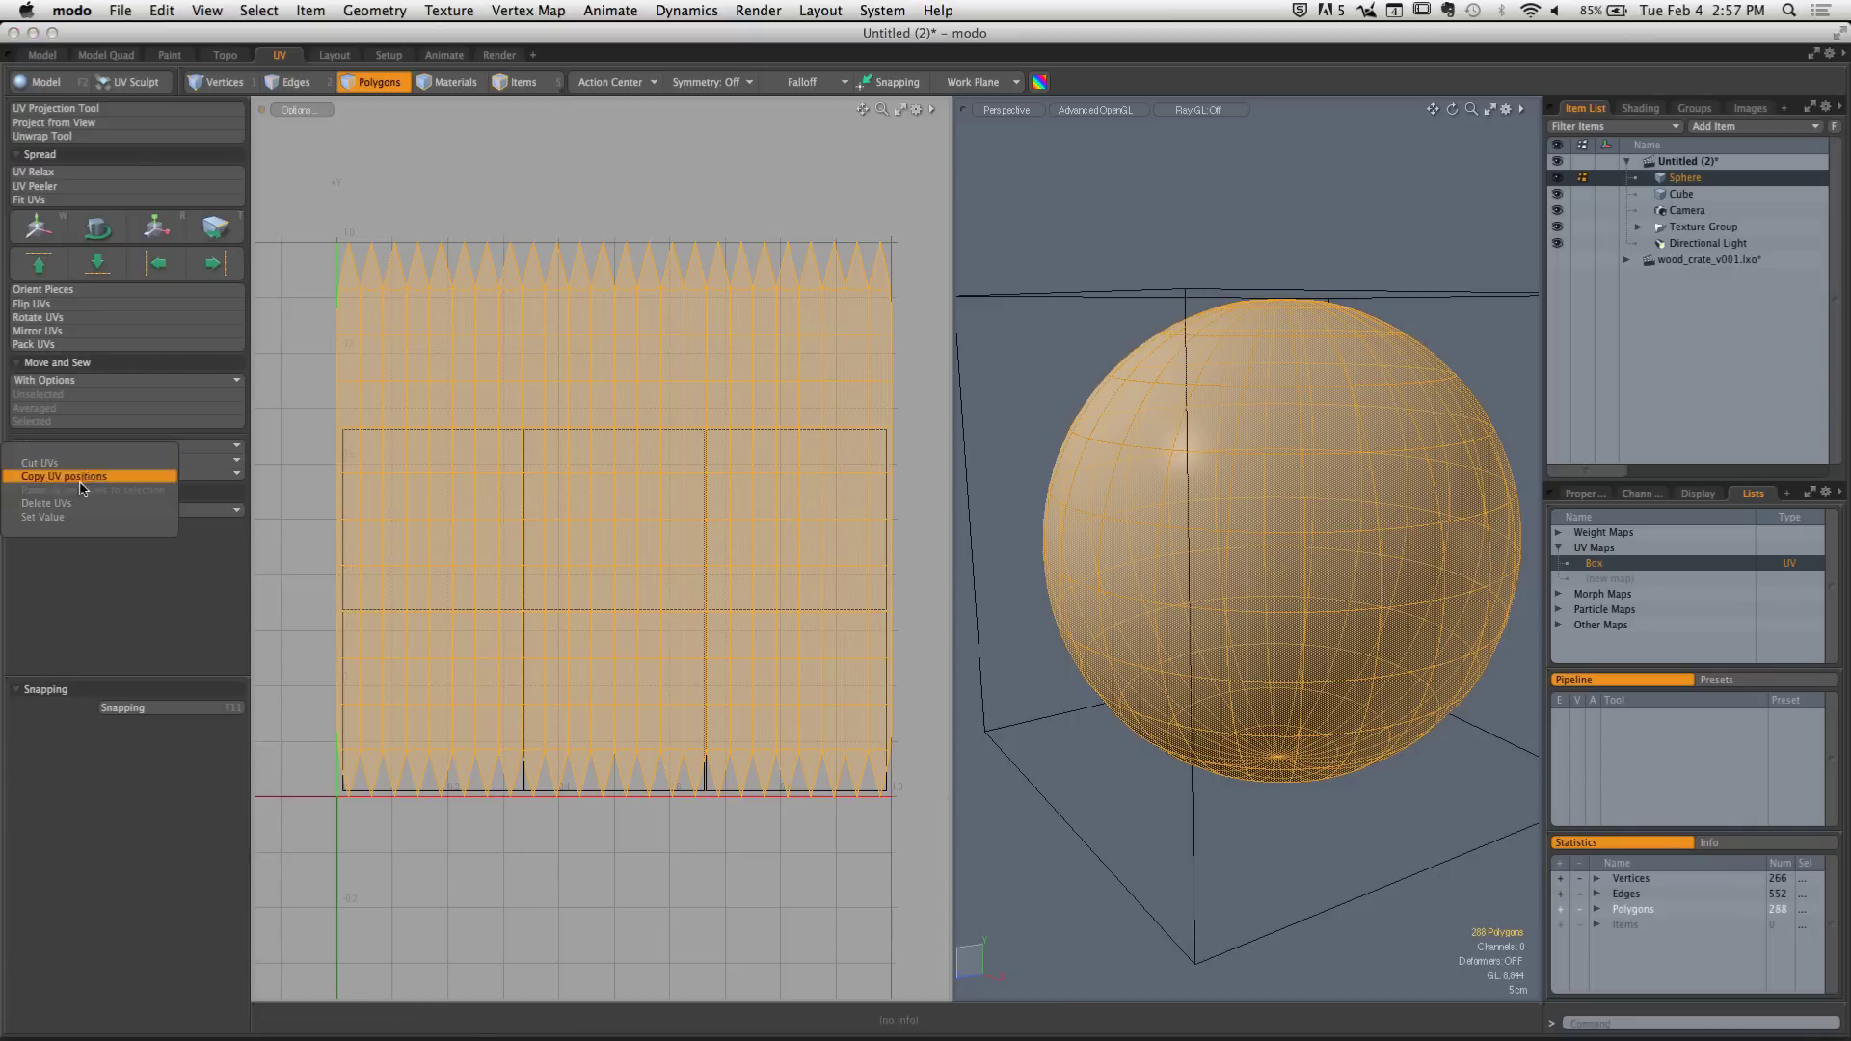
{"action": "left_click", "coordinate": [54, 503]}
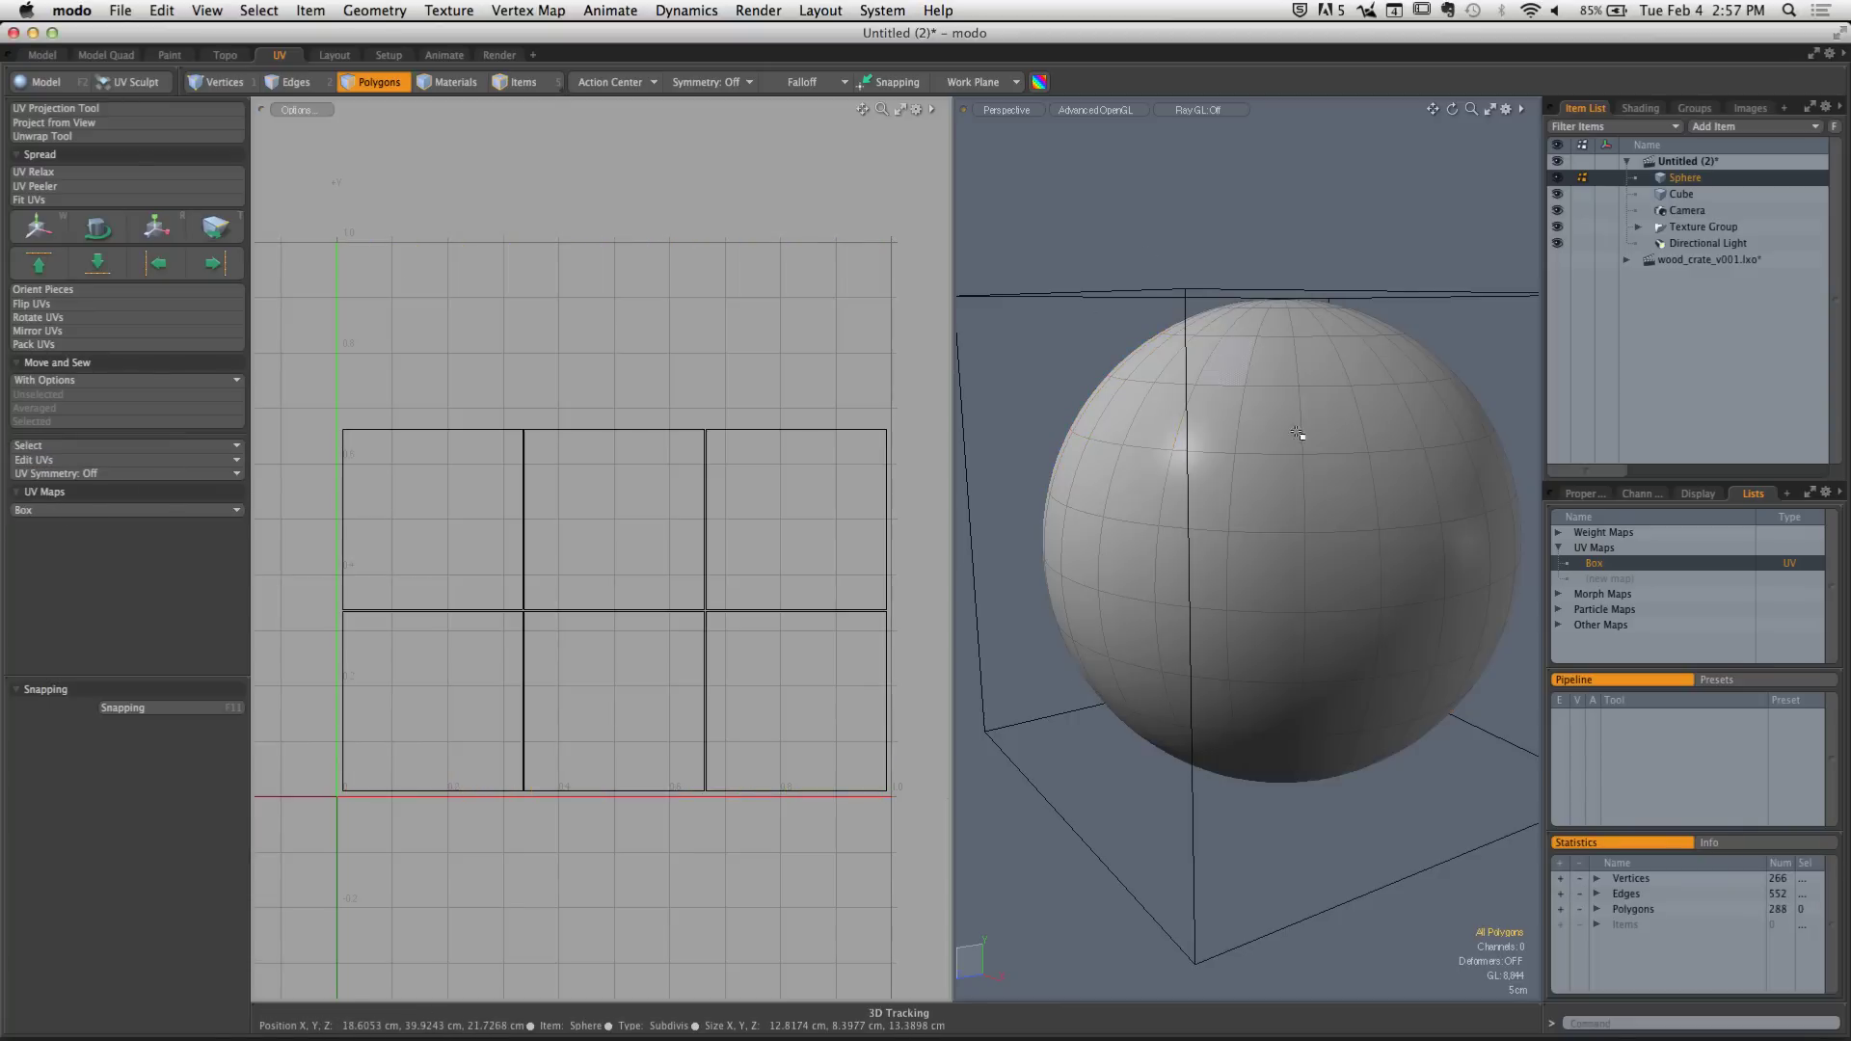
{"action": "left_click_drag", "start_coordinate": [1365, 428], "coordinate": [1500, 385], "text": "alt"}
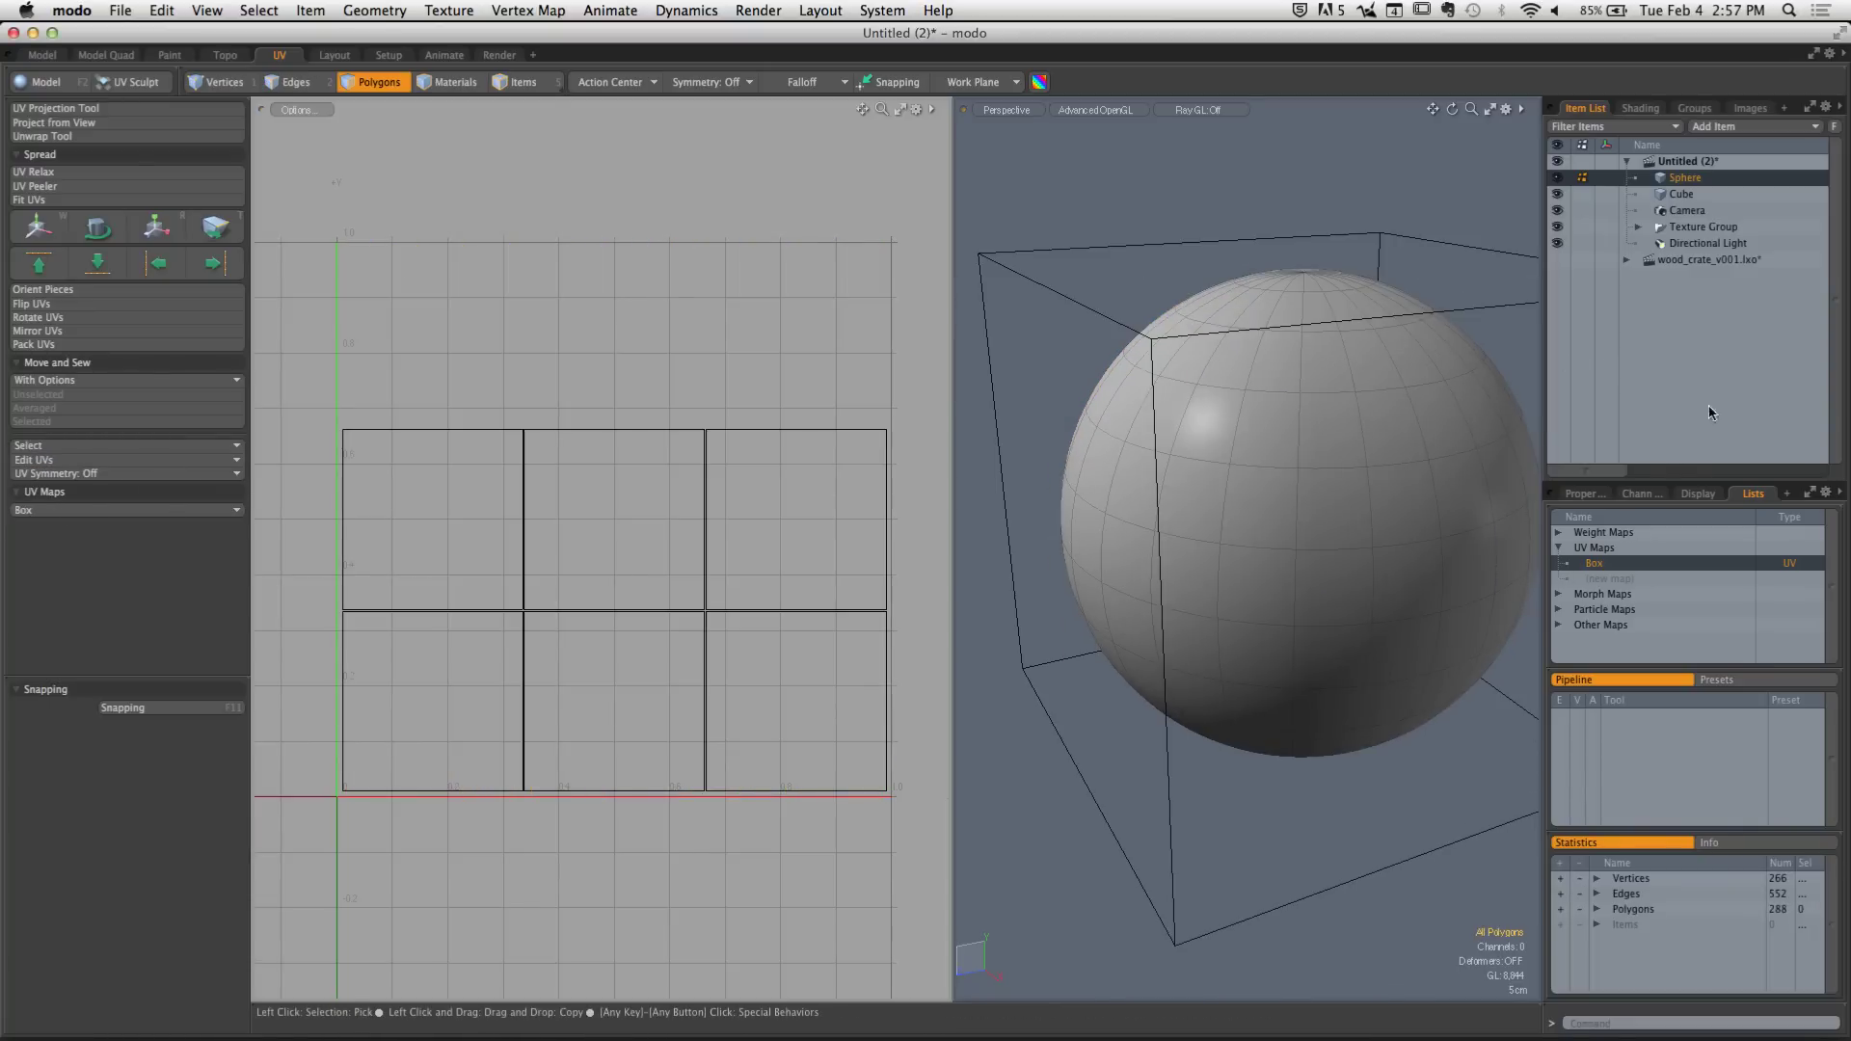
With the sphere mesh selected, rename the Box UV map as Sphere
{"action": "left_click", "coordinate": [1680, 194]}
{"action": "left_click", "coordinate": [1679, 179]}
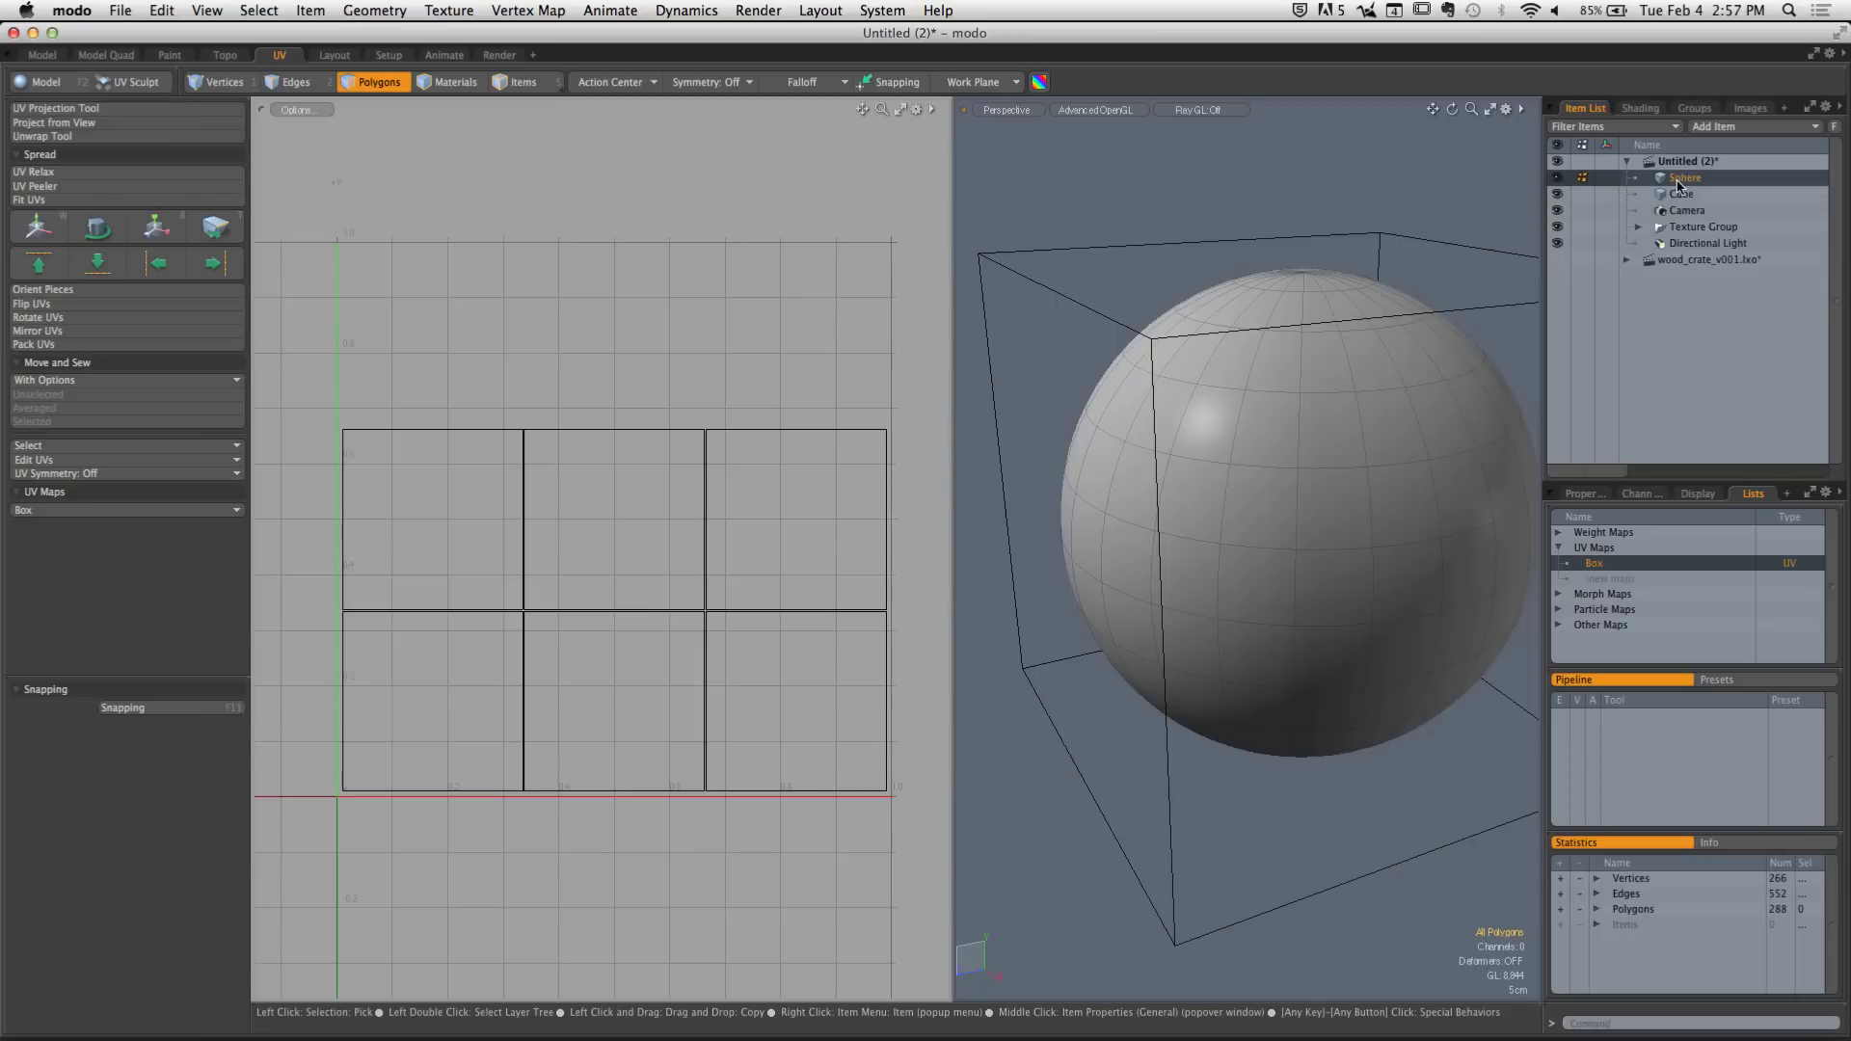
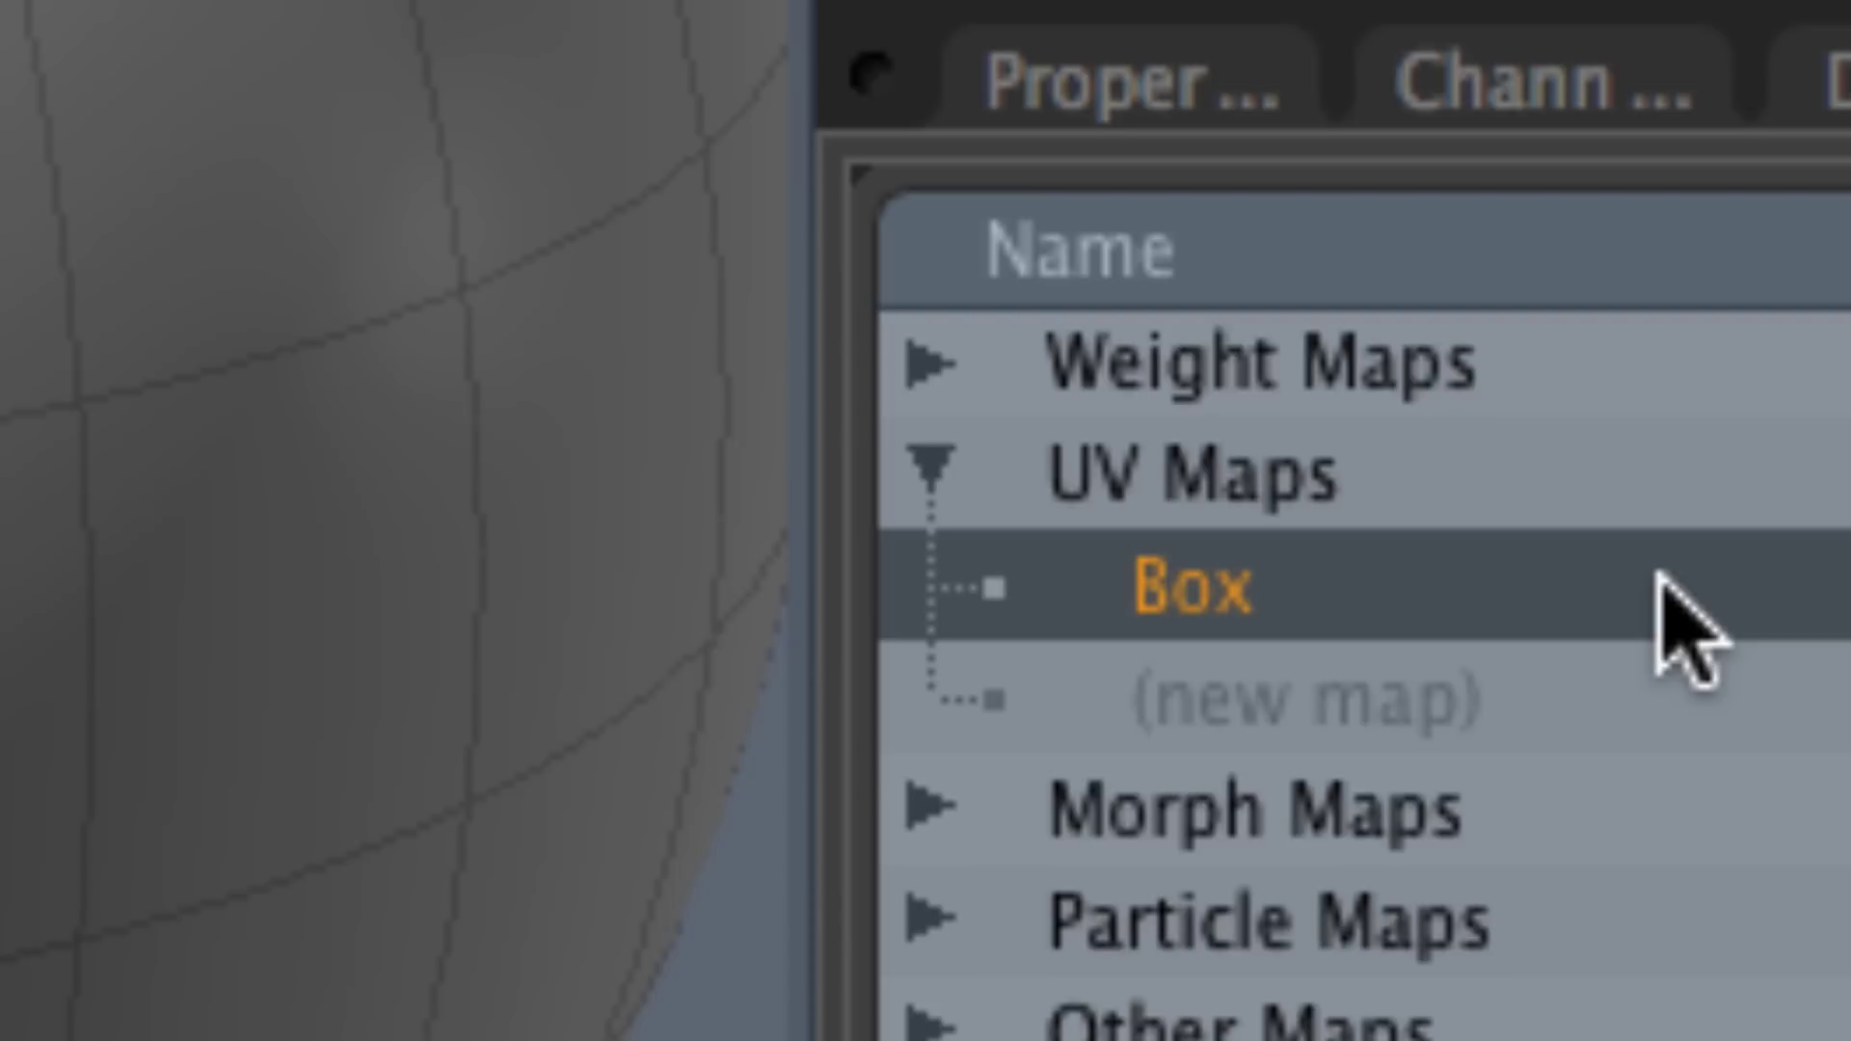
{"action": "double_click", "coordinate": [1184, 615]}
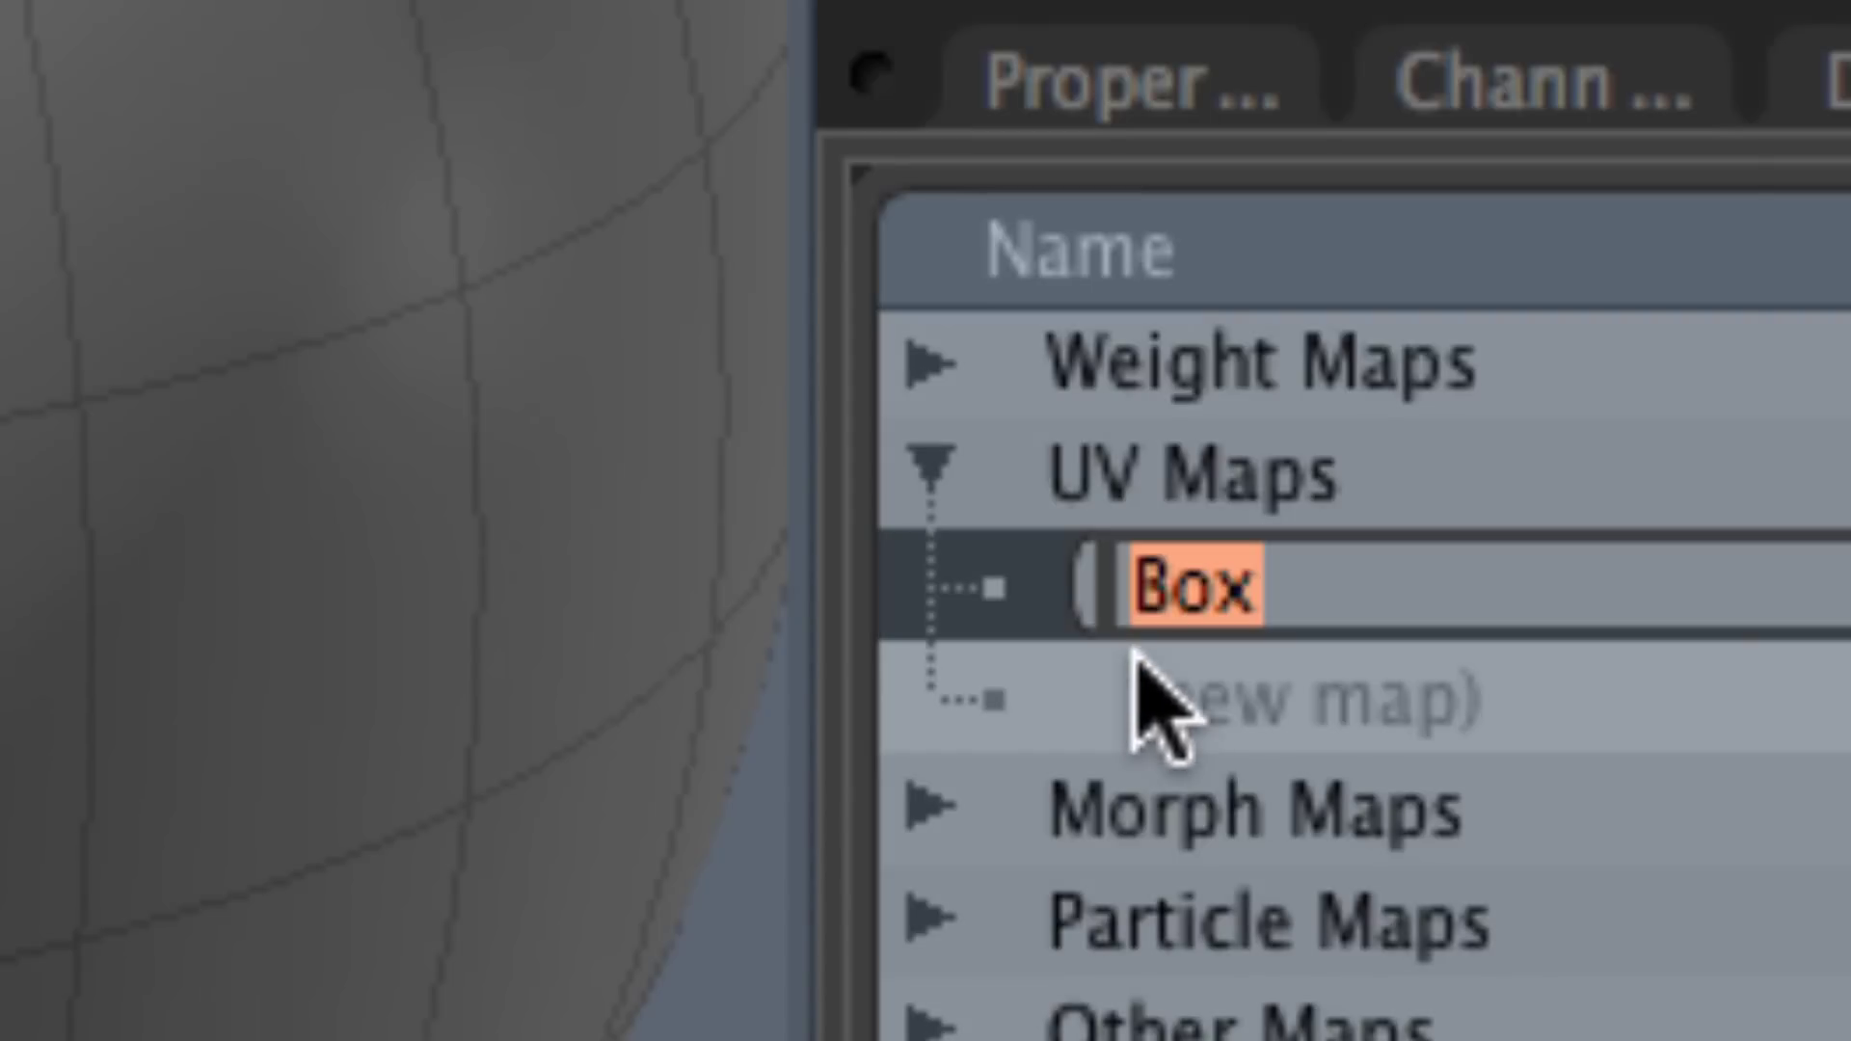
{"action": "type", "text": "Sphere"}
{"action": "key", "text": "Return"}
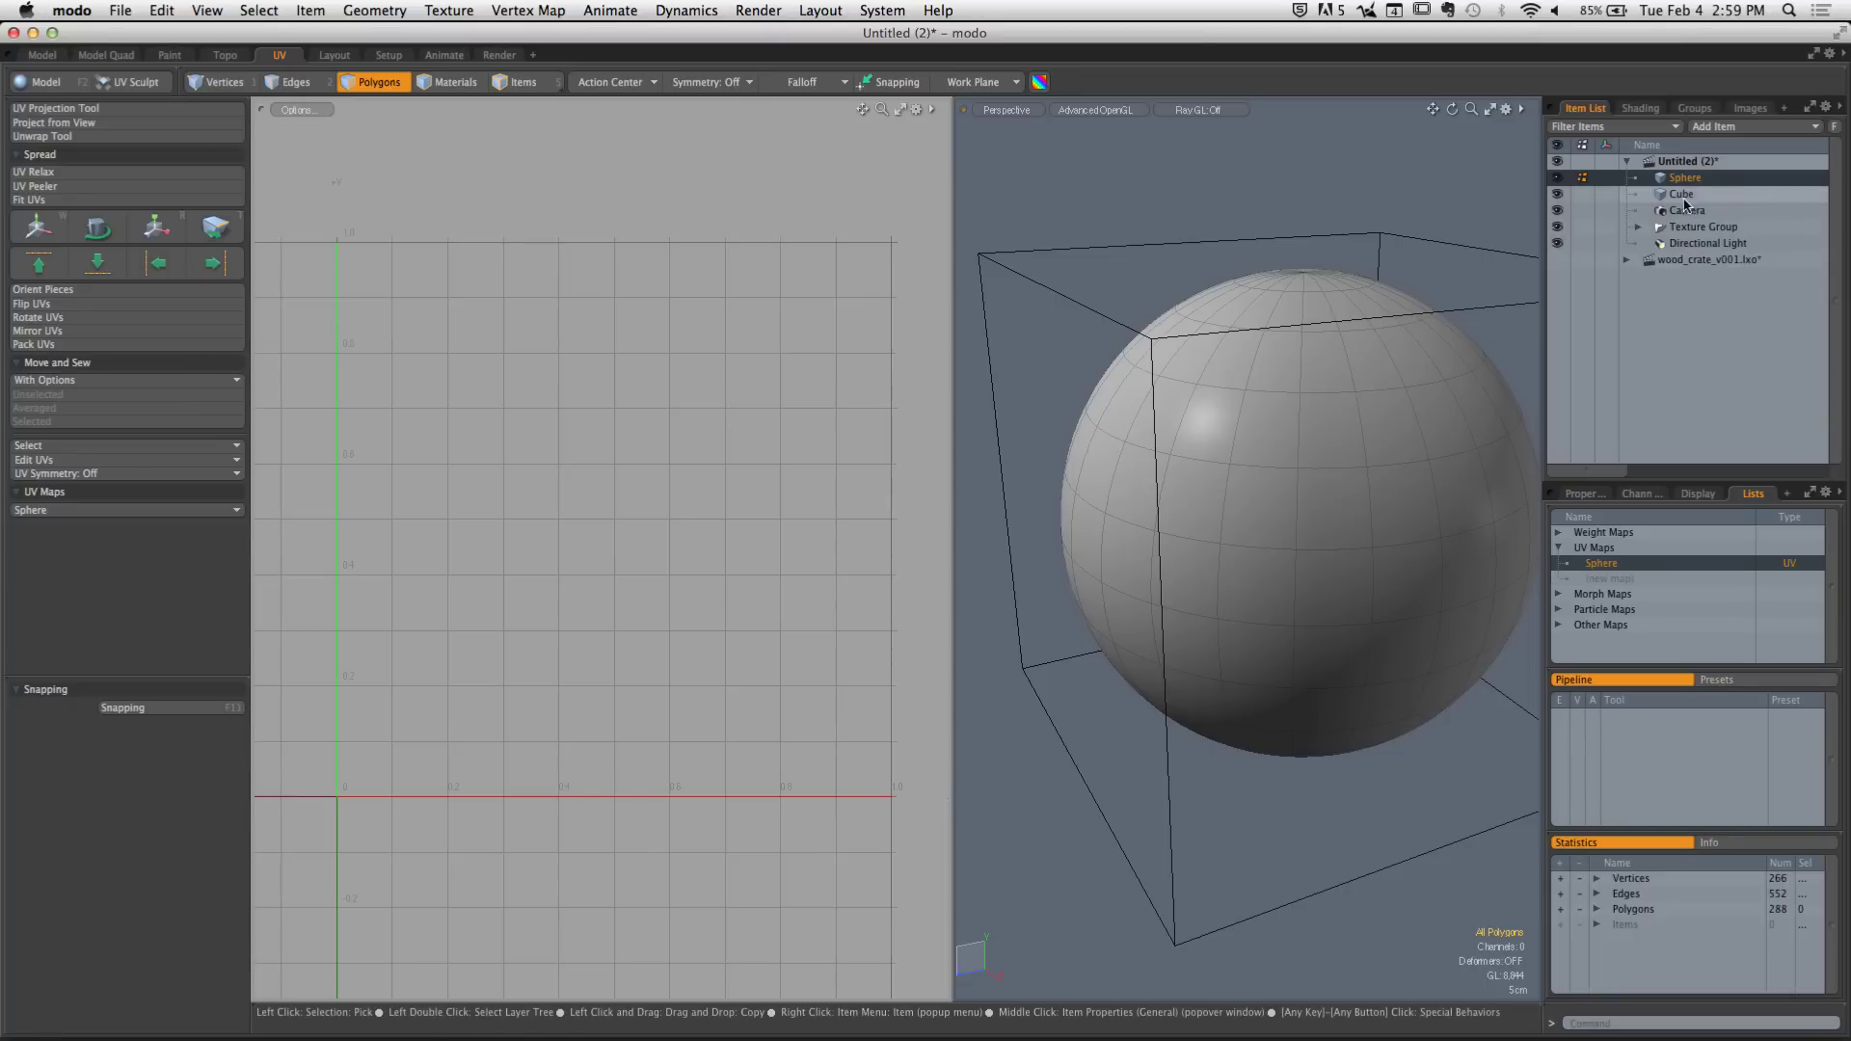
Switch between the Cube and Sphere meshes to compare their UV maps, displaying the cube's Box map
{"action": "left_click", "coordinate": [1685, 195]}
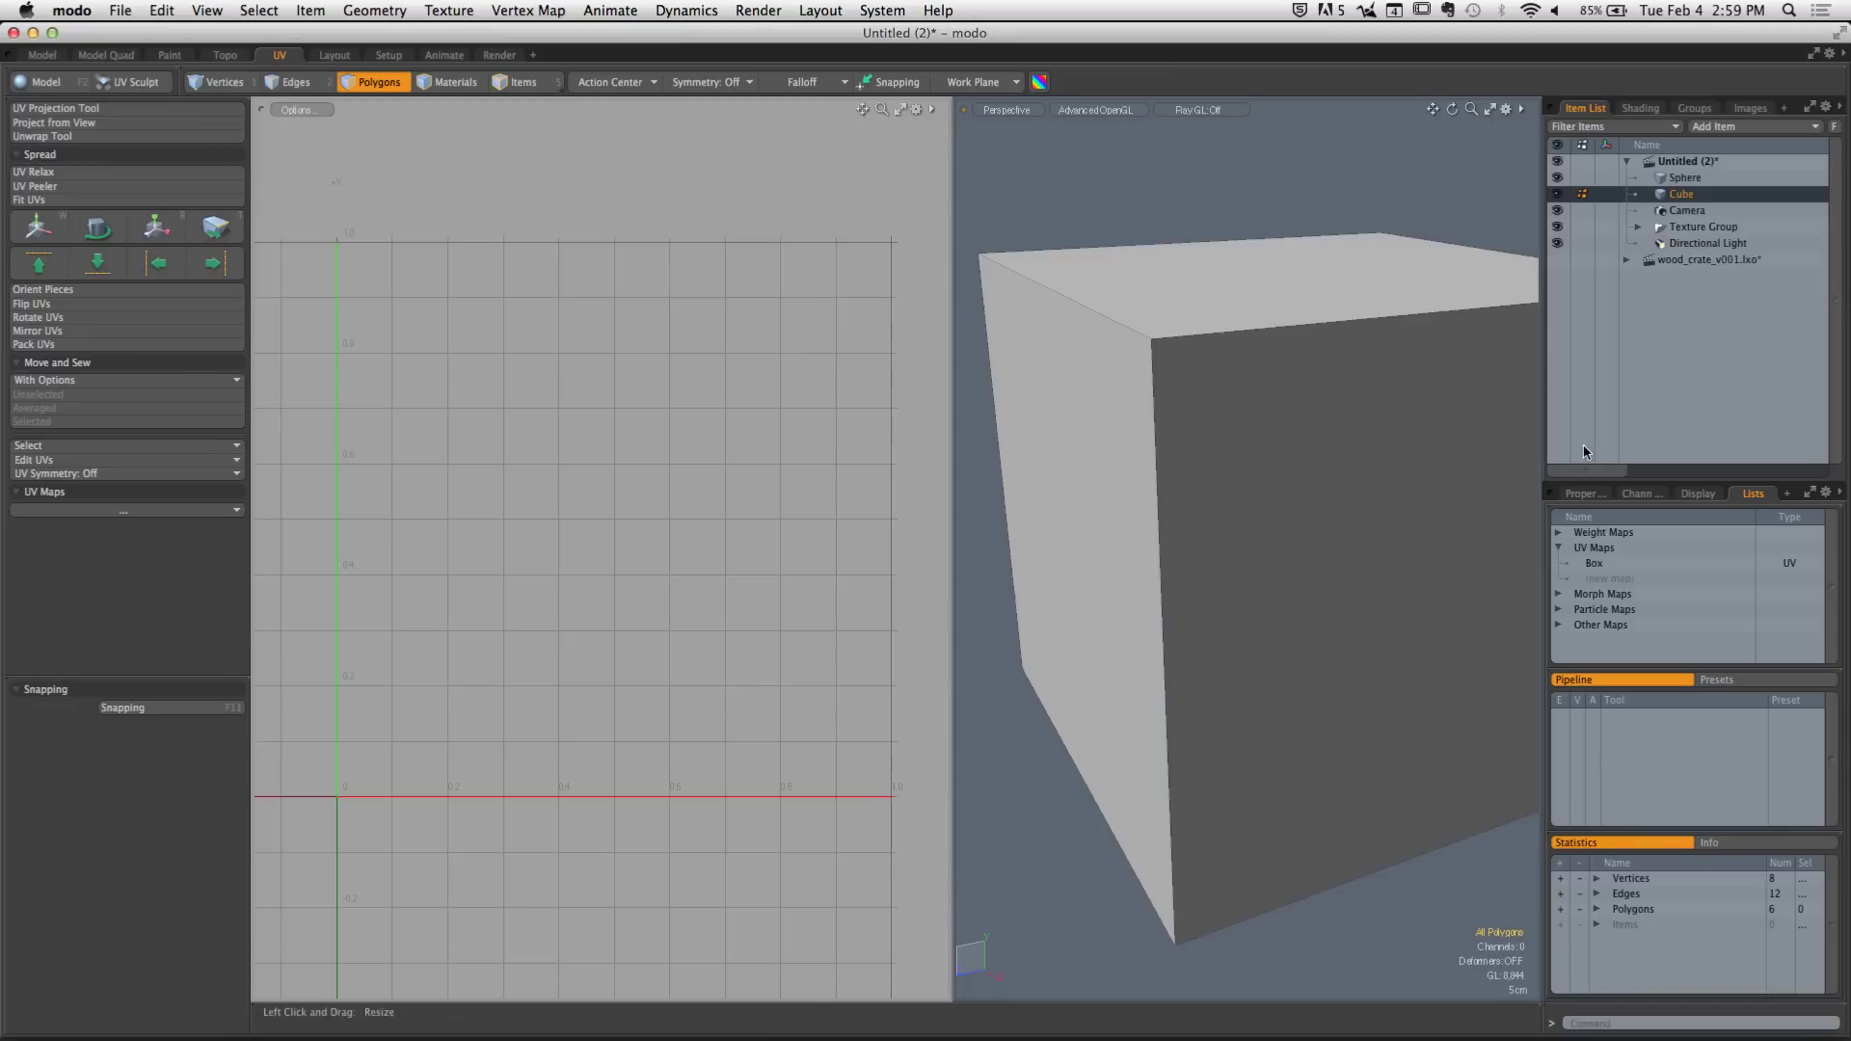
{"action": "left_click_drag", "start_coordinate": [1687, 180], "coordinate": [1695, 183]}
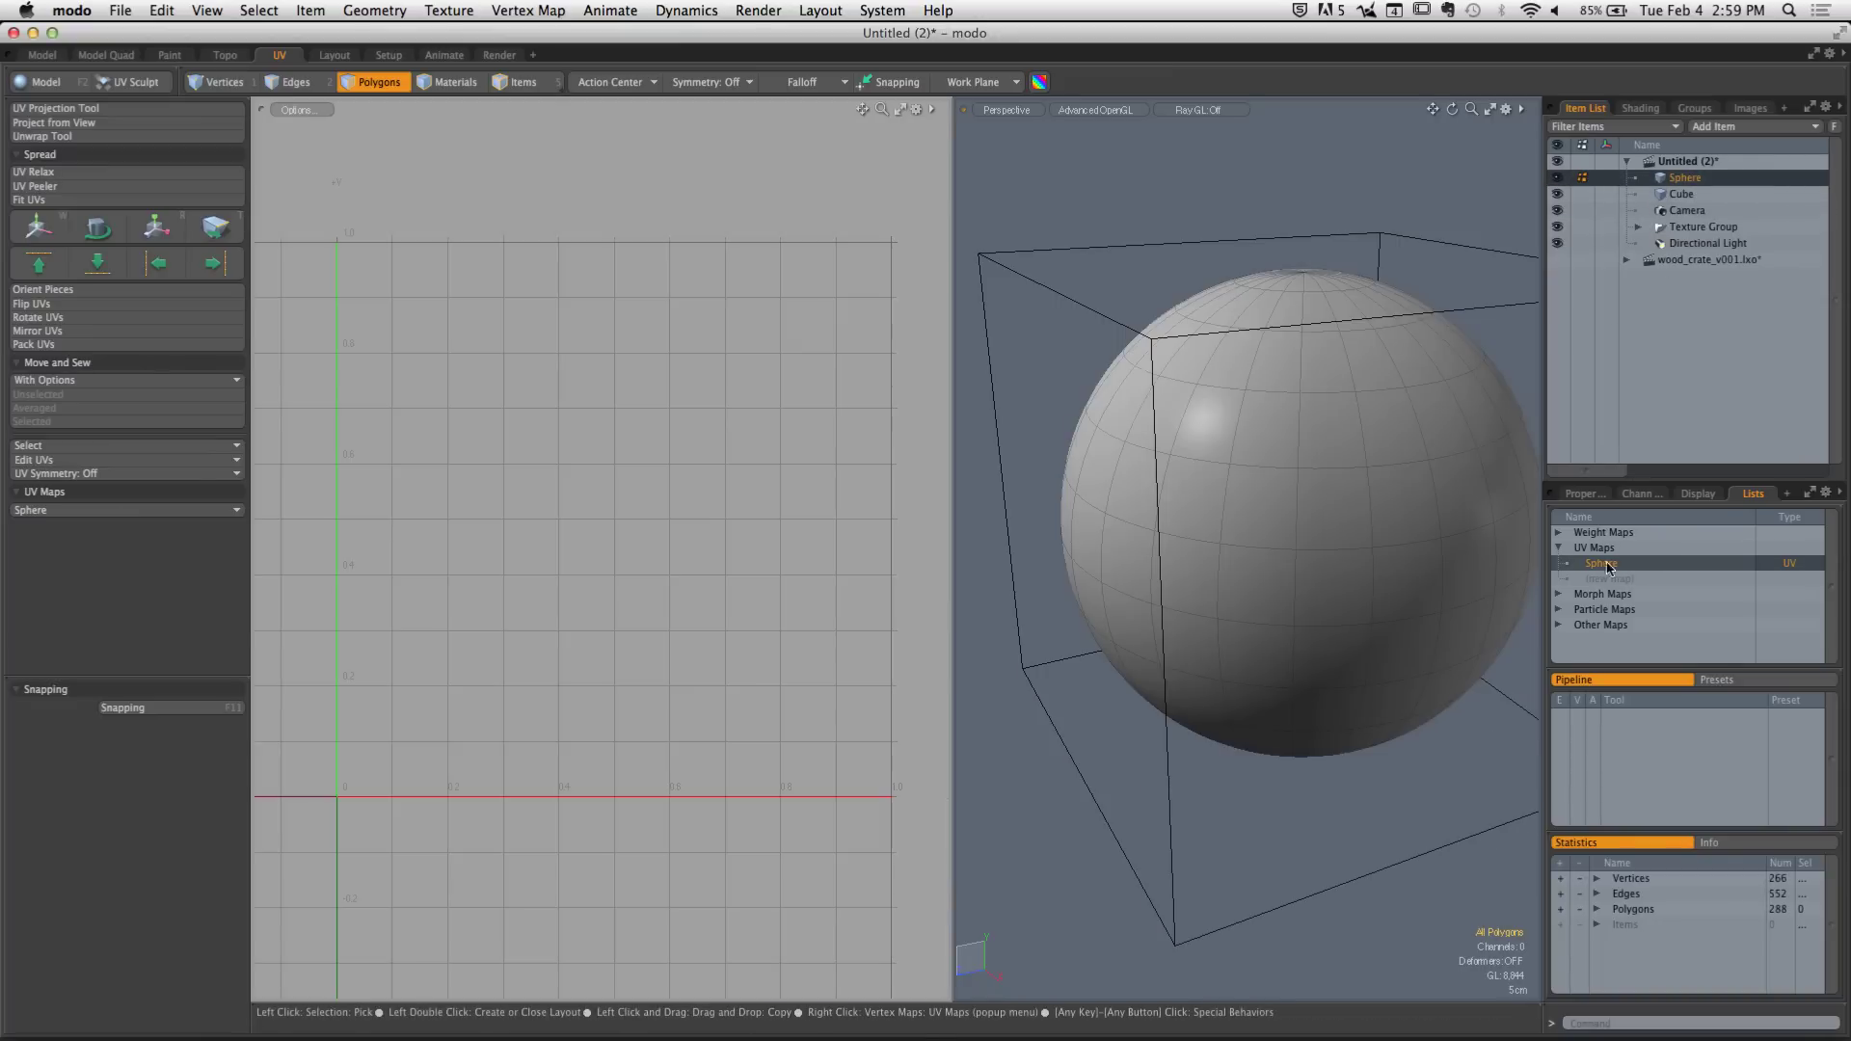
{"action": "left_click", "coordinate": [1678, 195]}
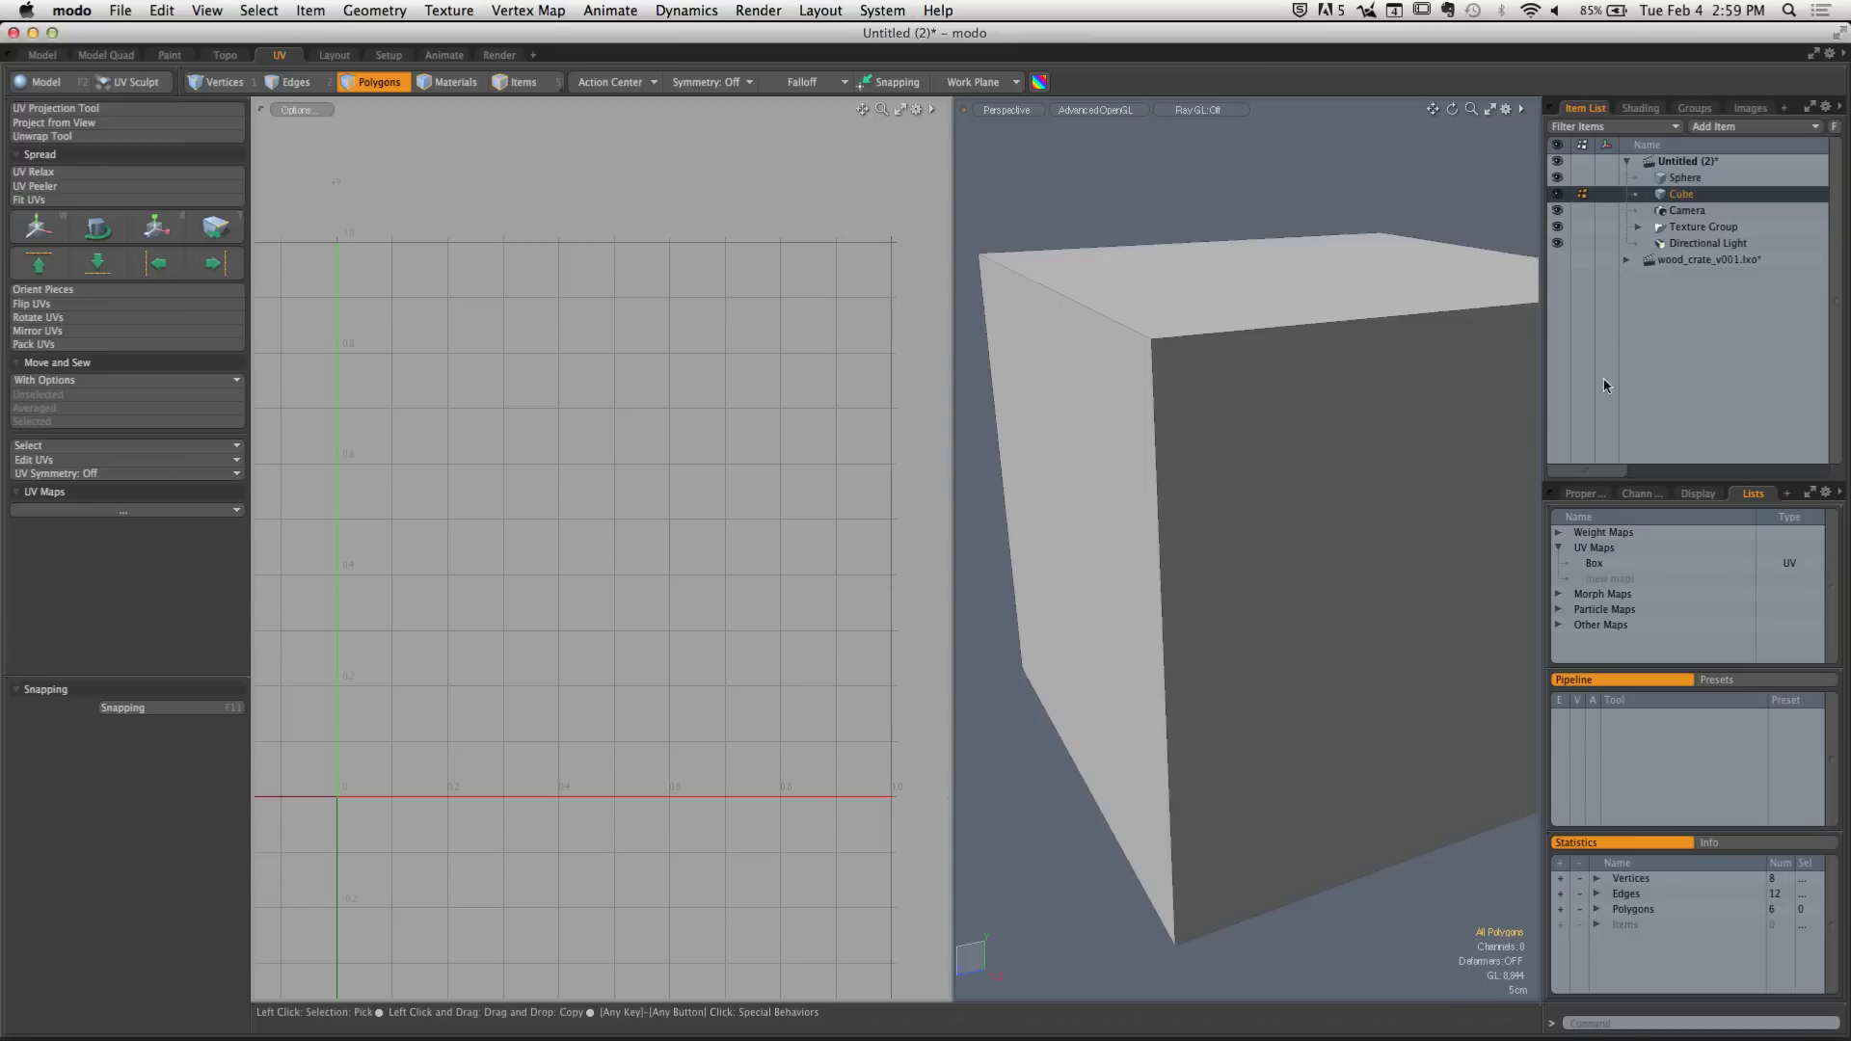
{"action": "left_click", "coordinate": [1602, 565]}
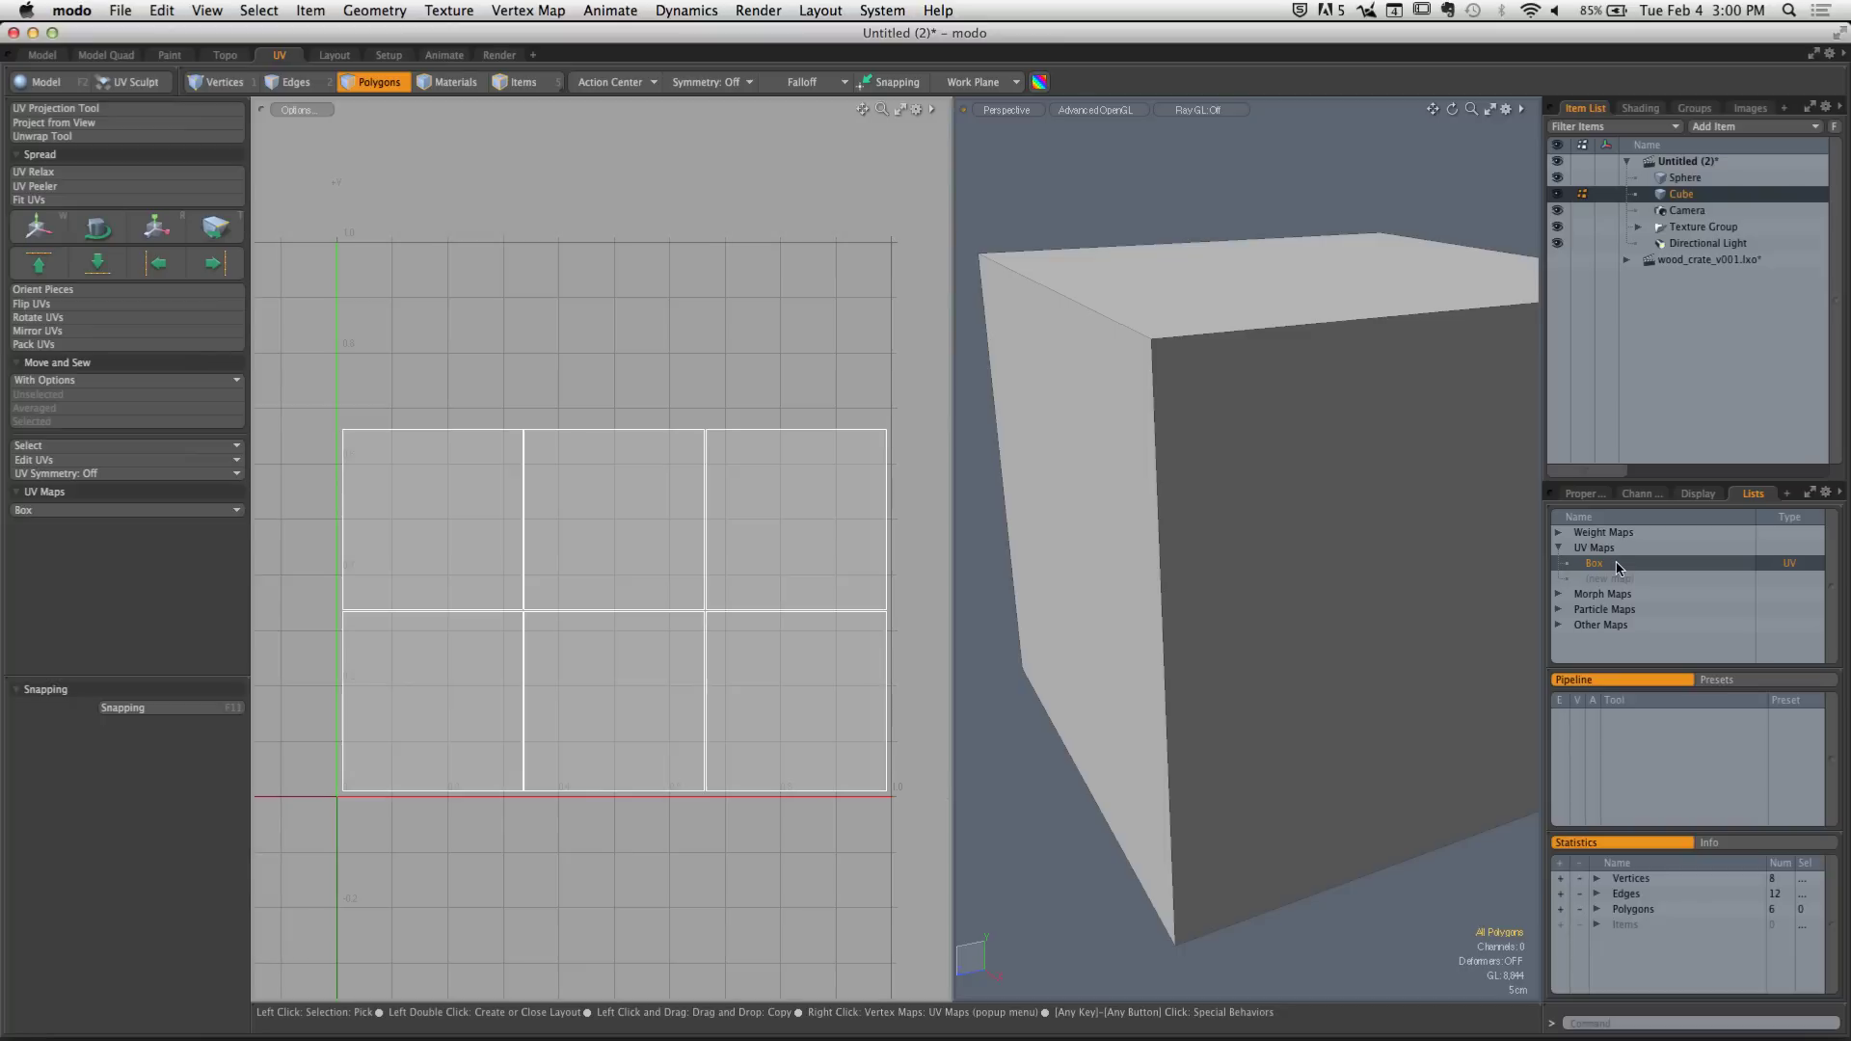
{"action": "left_click", "coordinate": [1685, 177]}
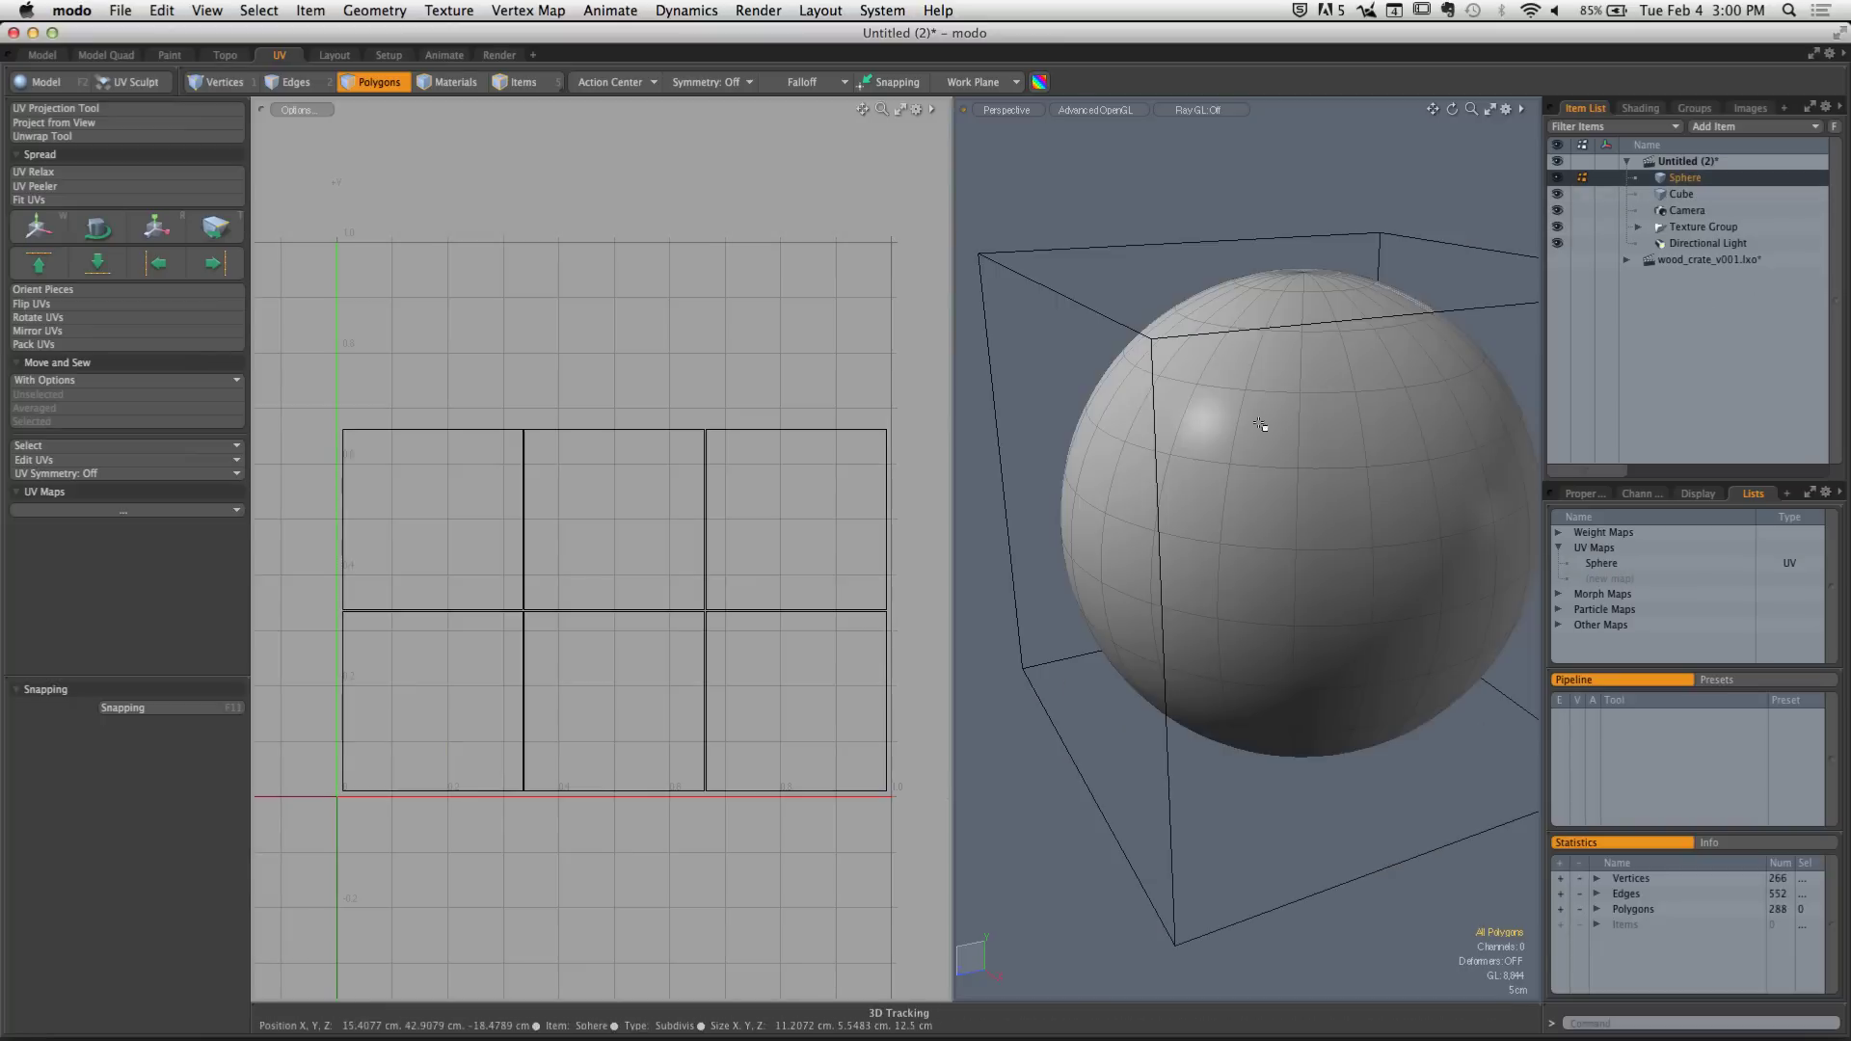
Hide the Cube mesh while keeping the Sphere mesh active in polygon selection mode
{"action": "left_click_drag", "start_coordinate": [1260, 424], "coordinate": [1237, 502], "text": "alt"}
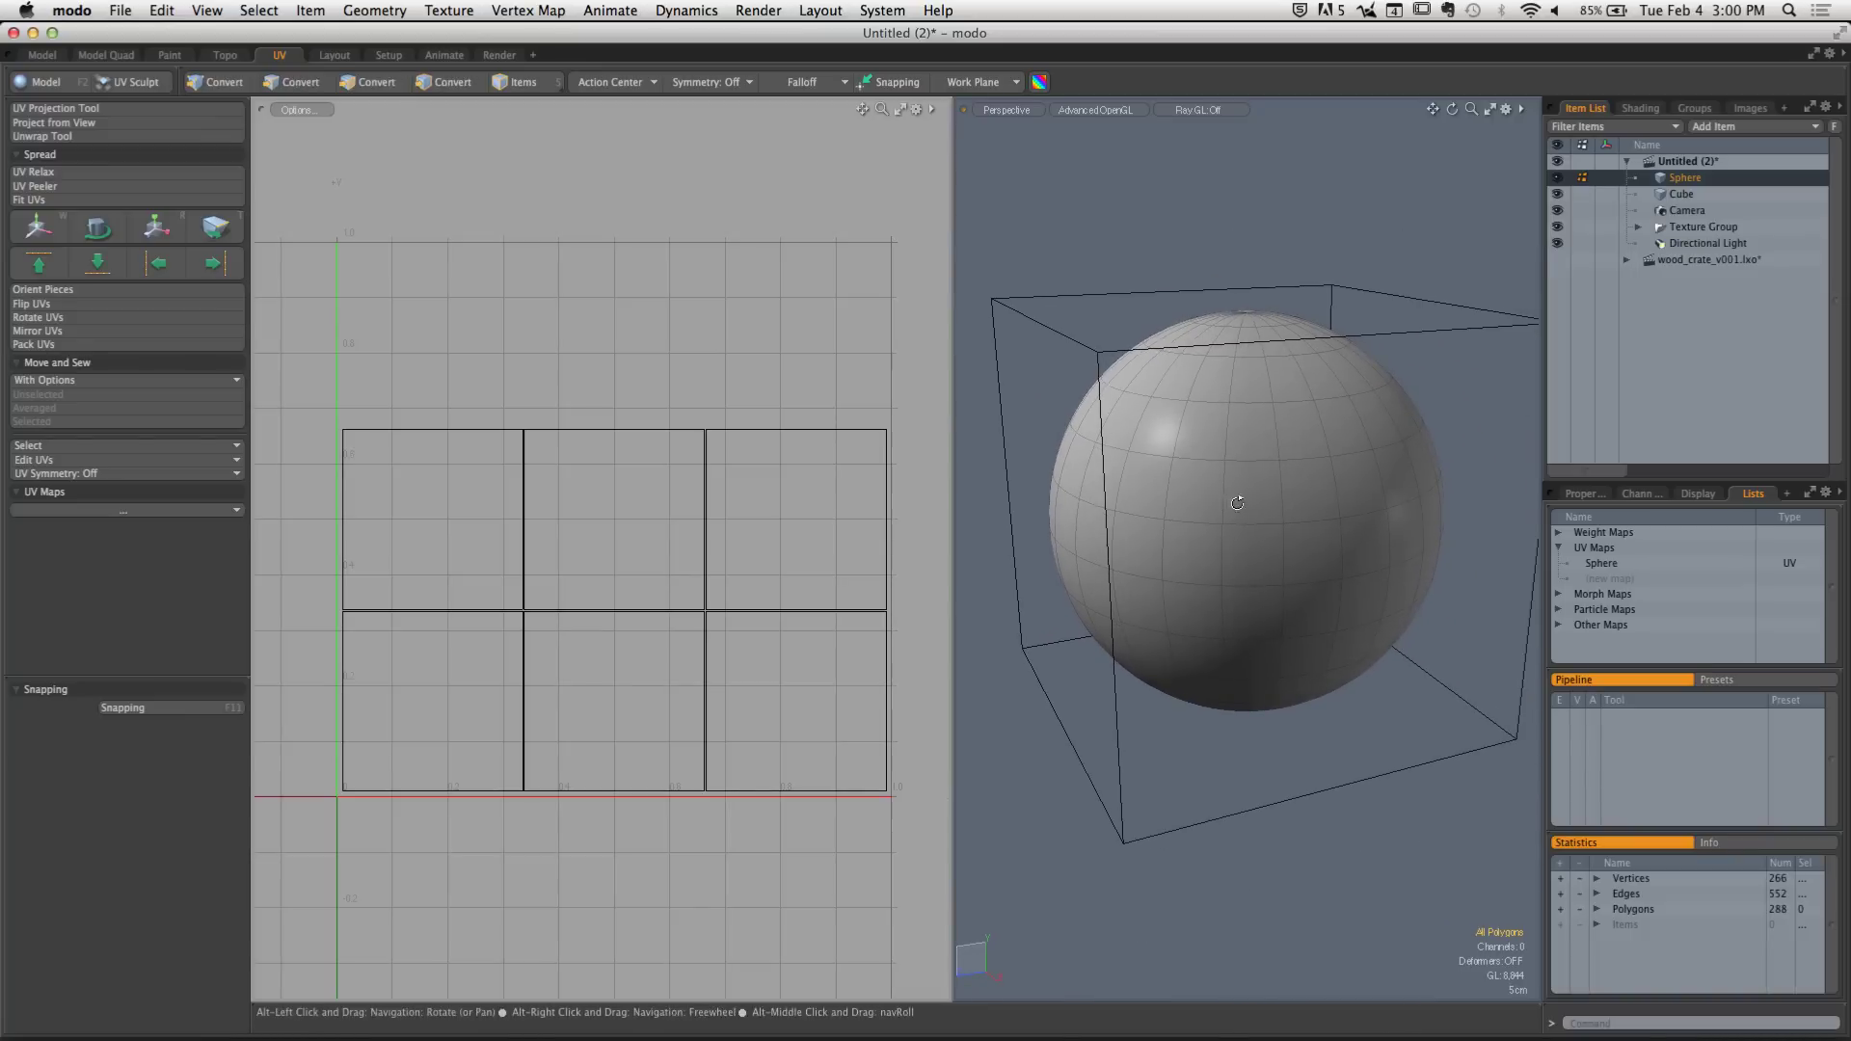
{"action": "key", "text": "3"}
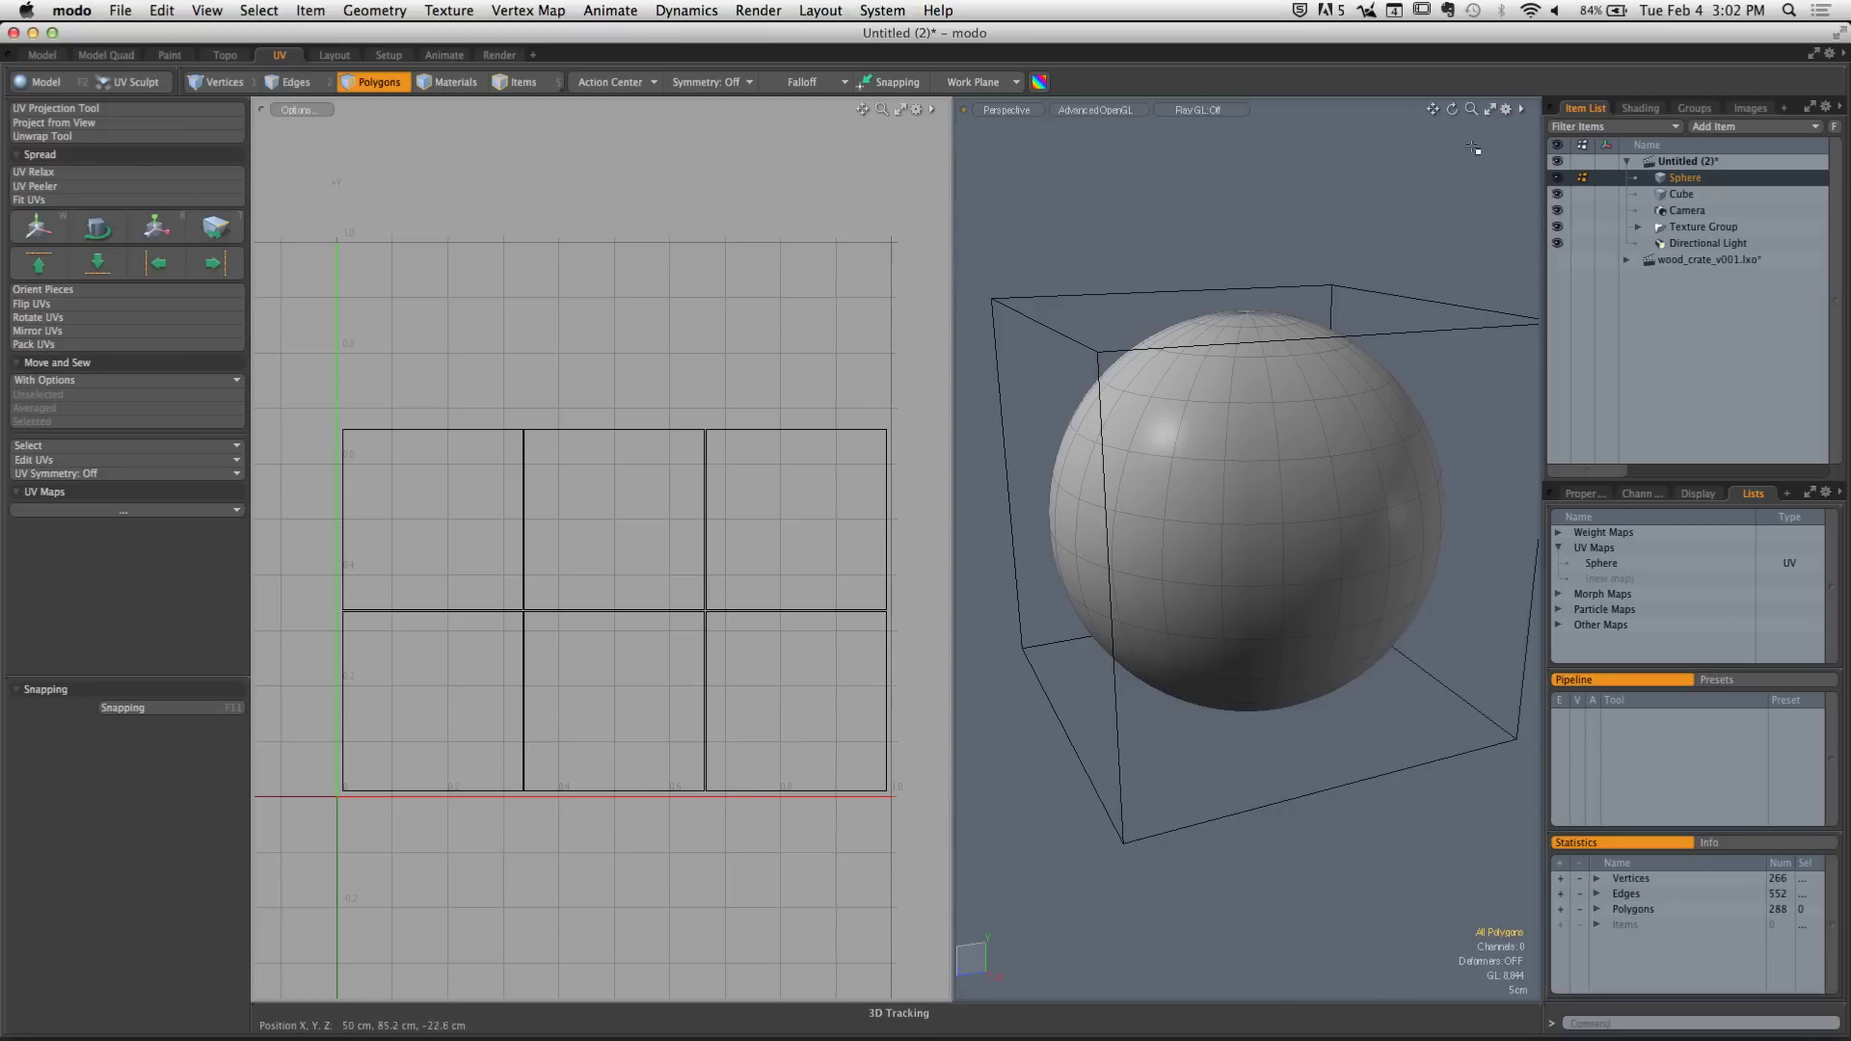
{"action": "left_click", "coordinate": [1556, 194]}
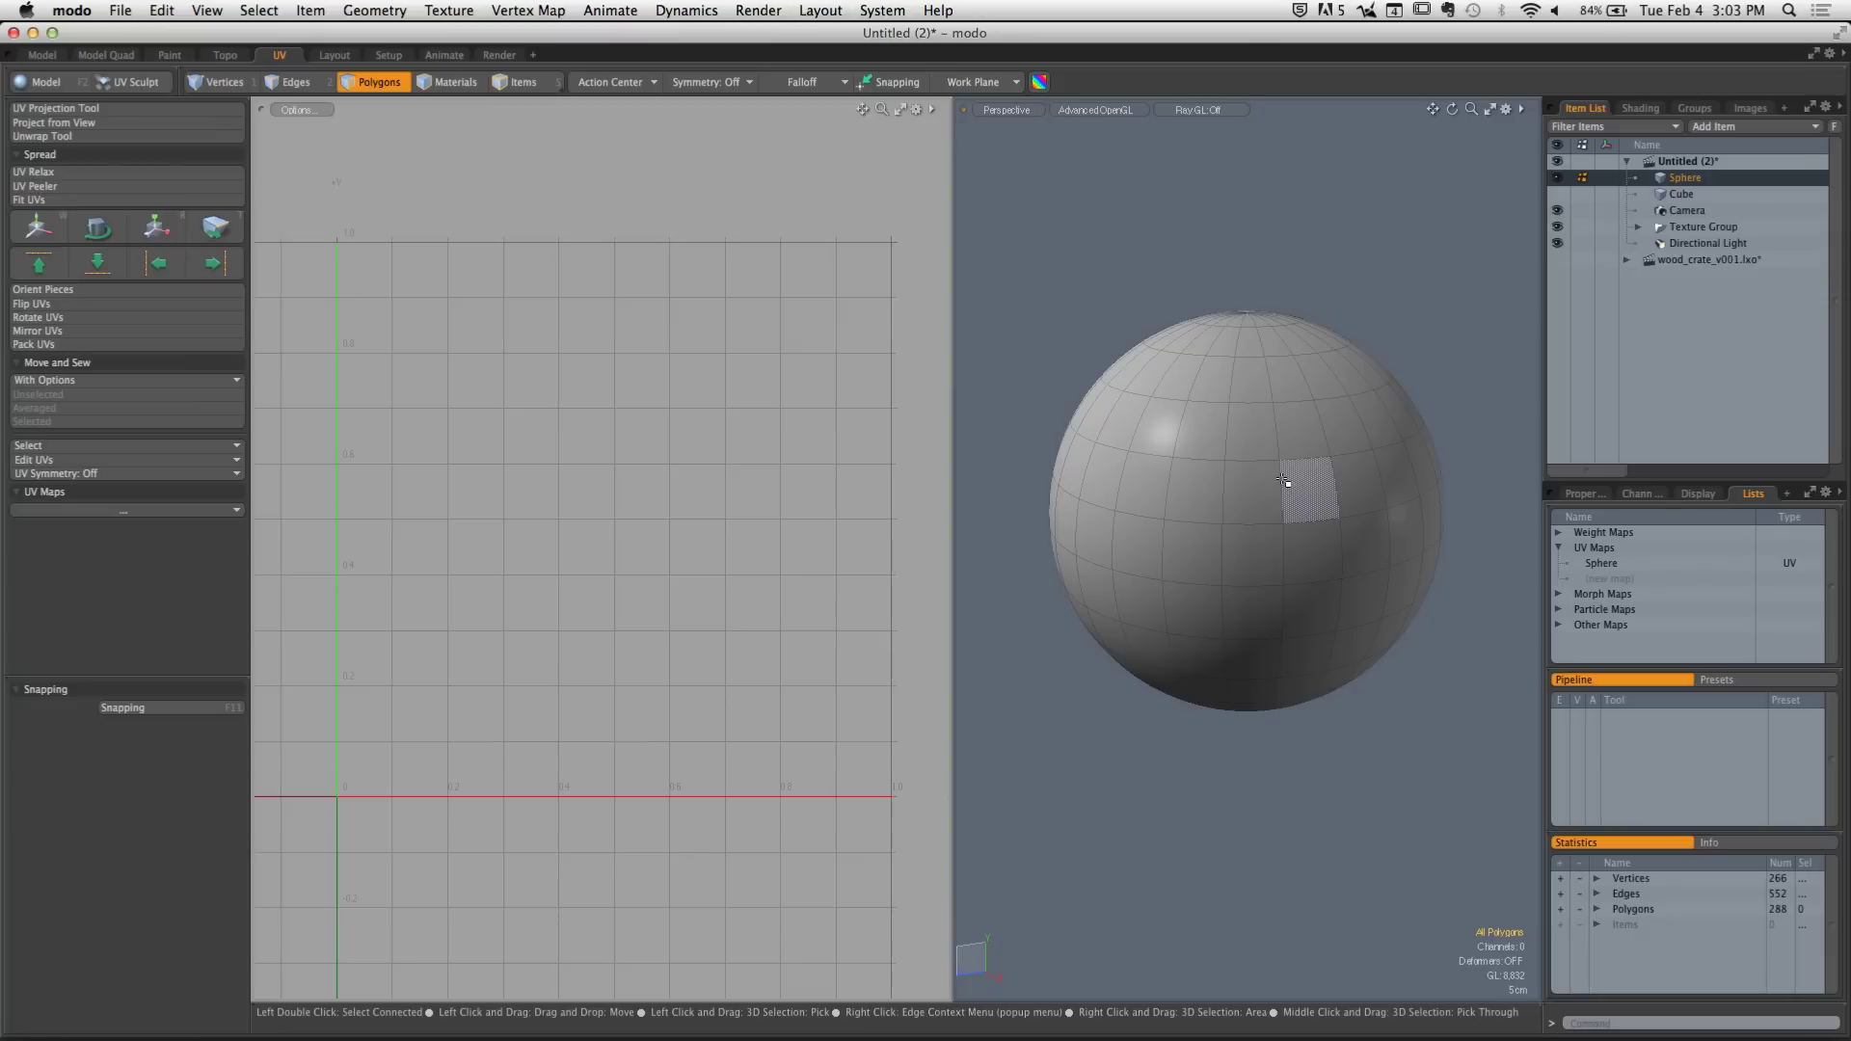
{"action": "left_click", "coordinate": [1012, 508]}
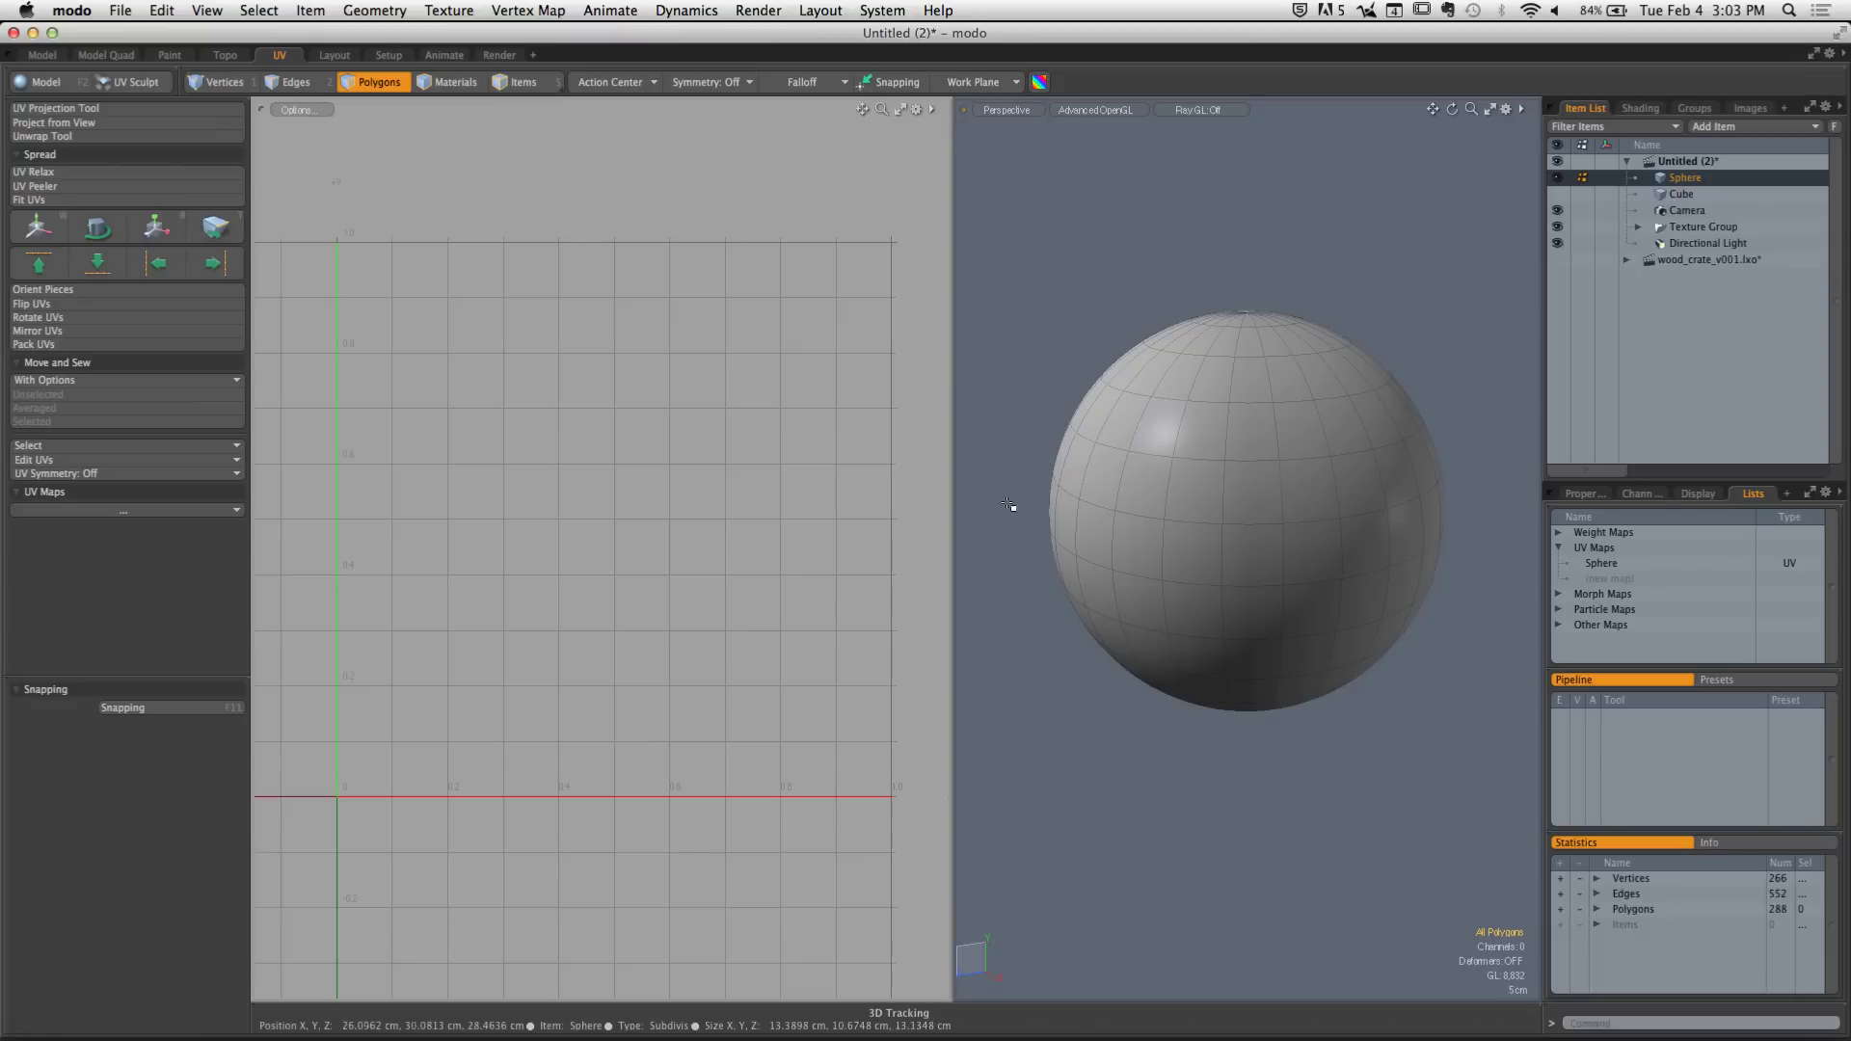
Select all of the sphere's polygons and set up the UV Projection Tool with the Spherical projection type
{"action": "double_click", "coordinate": [1205, 432]}
{"action": "scroll", "coordinate": [1290, 518], "scroll_direction": "up", "scroll_amount": 3}
{"action": "scroll", "coordinate": [1290, 519], "scroll_direction": "down", "scroll_amount": 3}
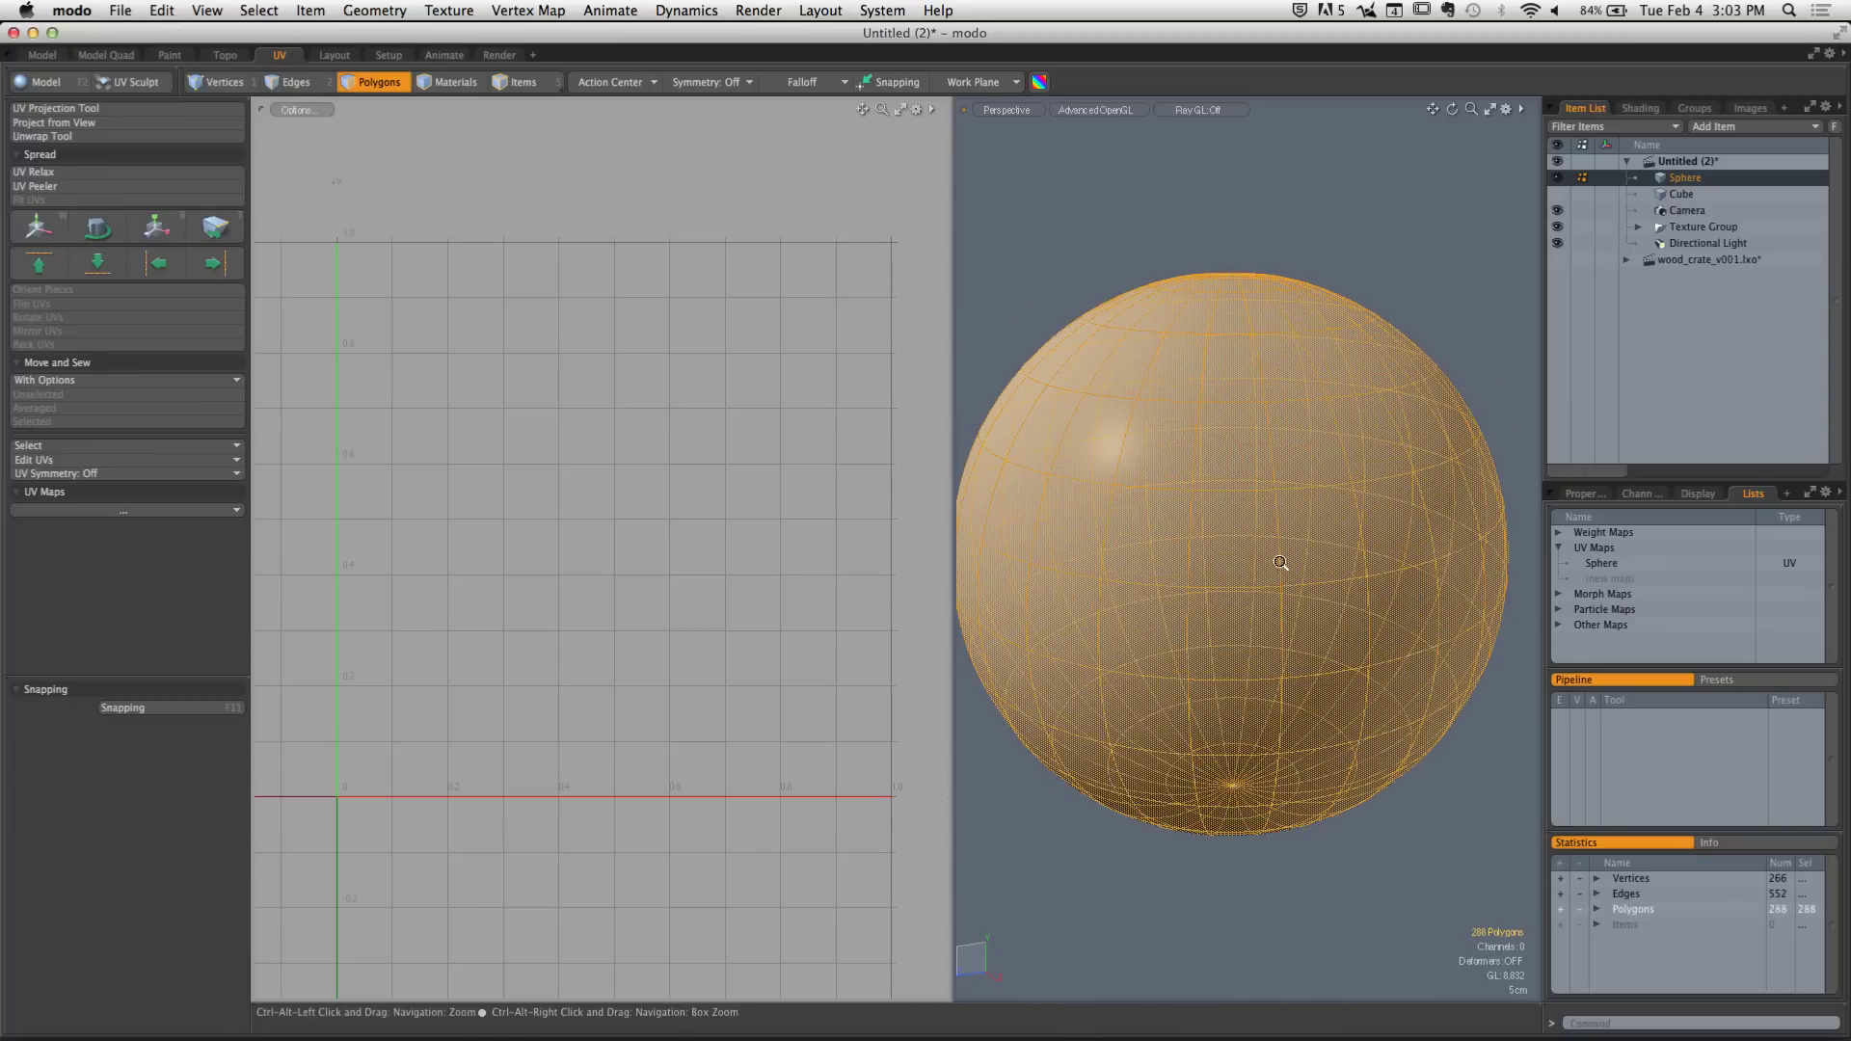
{"action": "left_click", "coordinate": [1140, 309]}
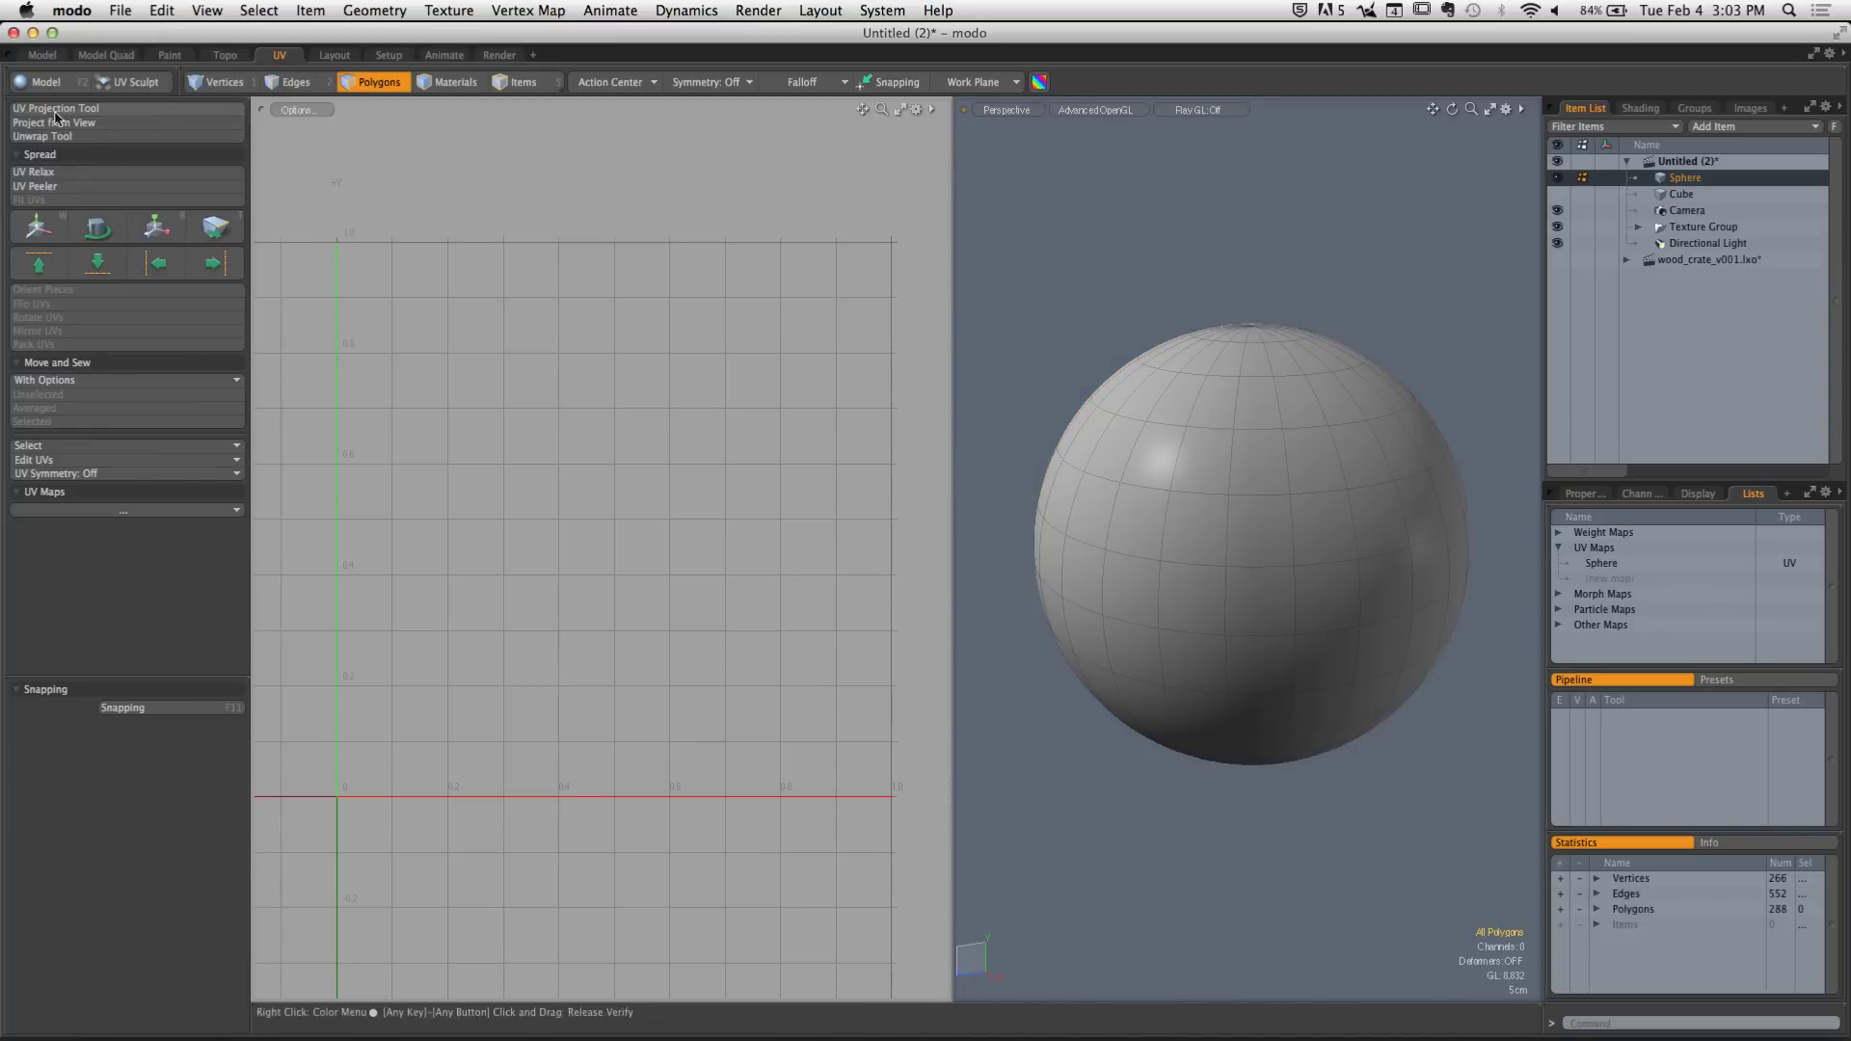
{"action": "double_click", "coordinate": [1205, 468]}
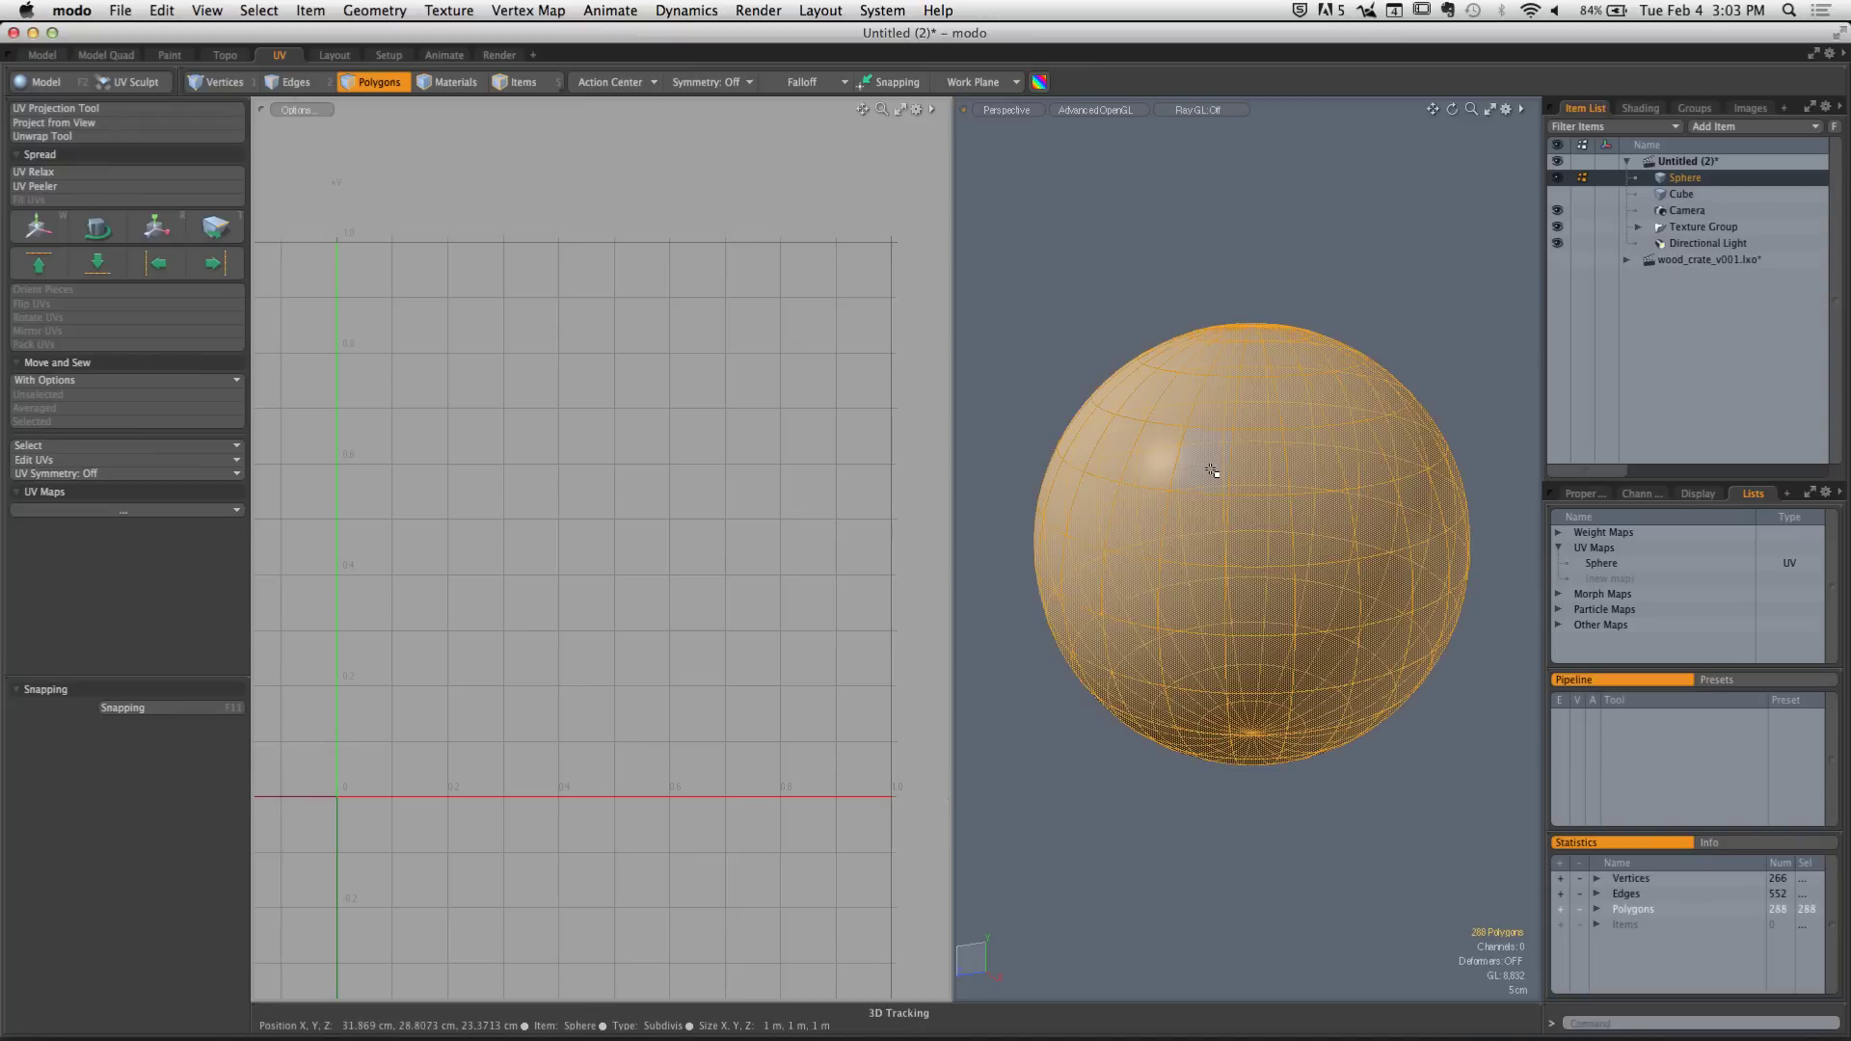
{"action": "left_click", "coordinate": [84, 111]}
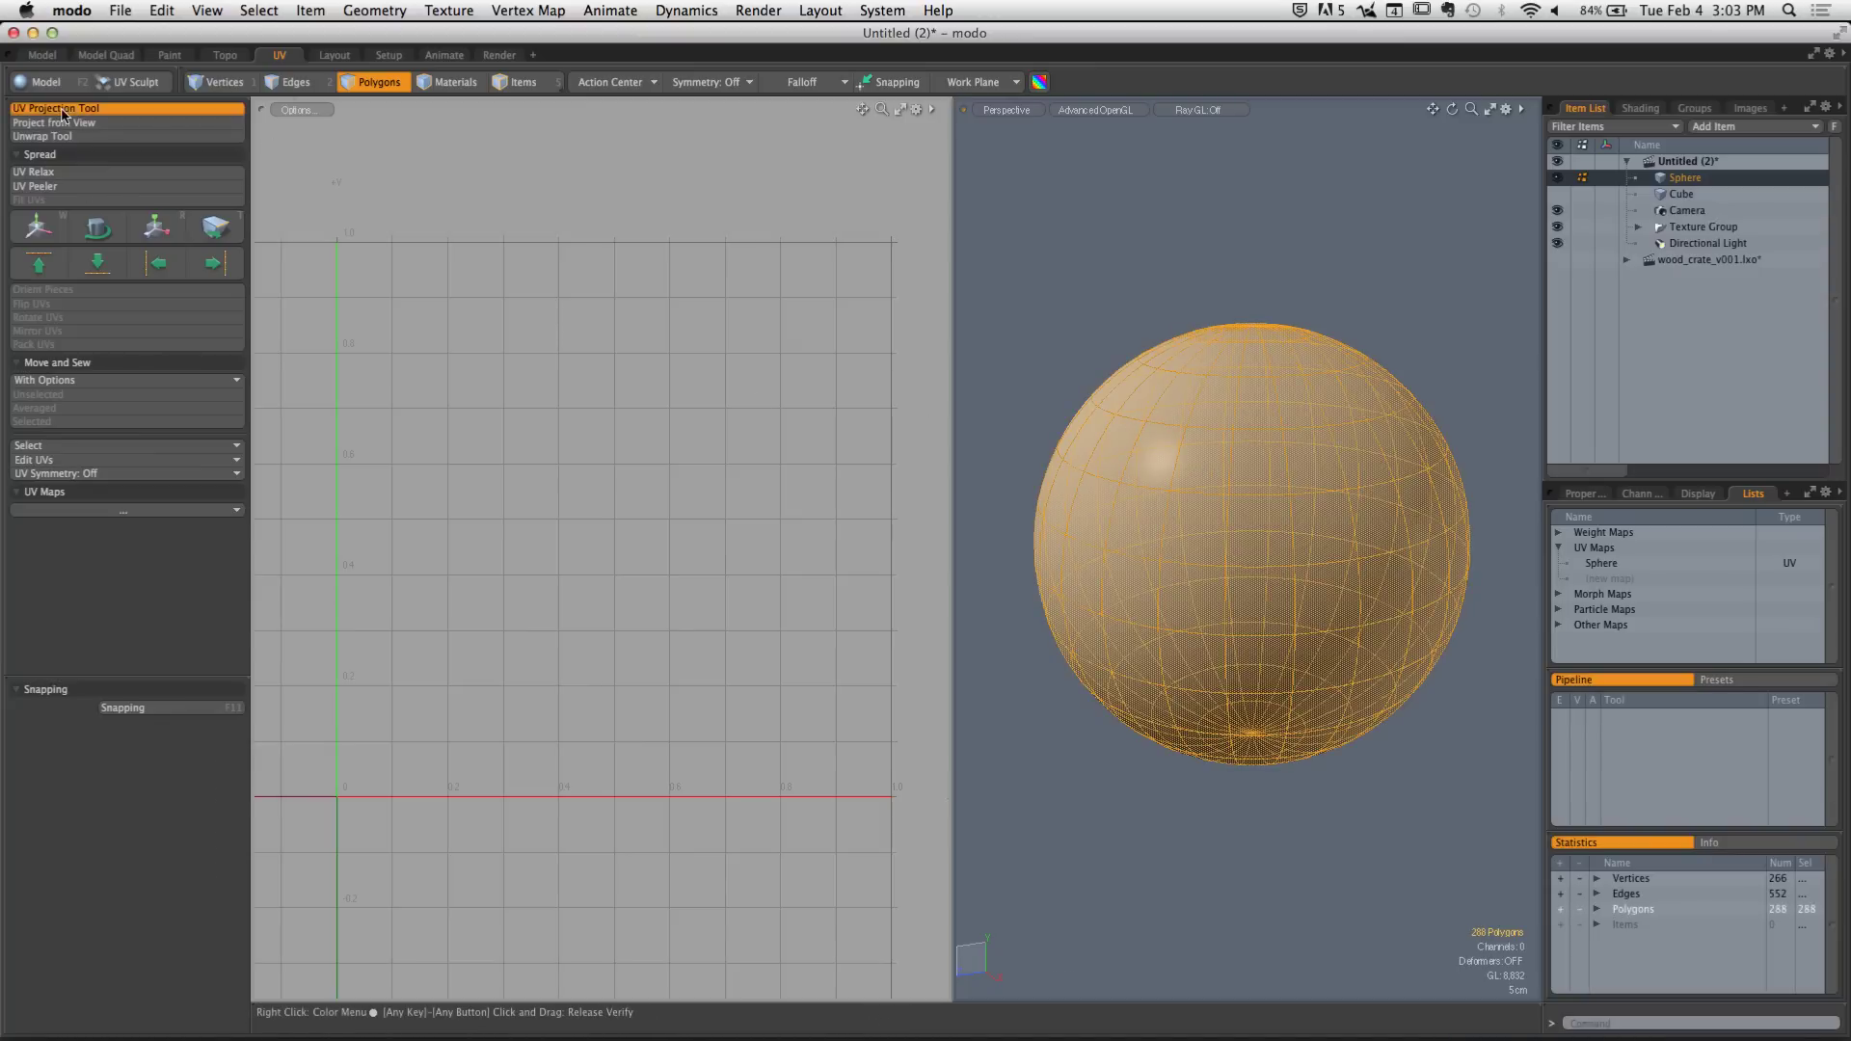
{"action": "left_click_drag", "start_coordinate": [140, 675], "coordinate": [46, 297]}
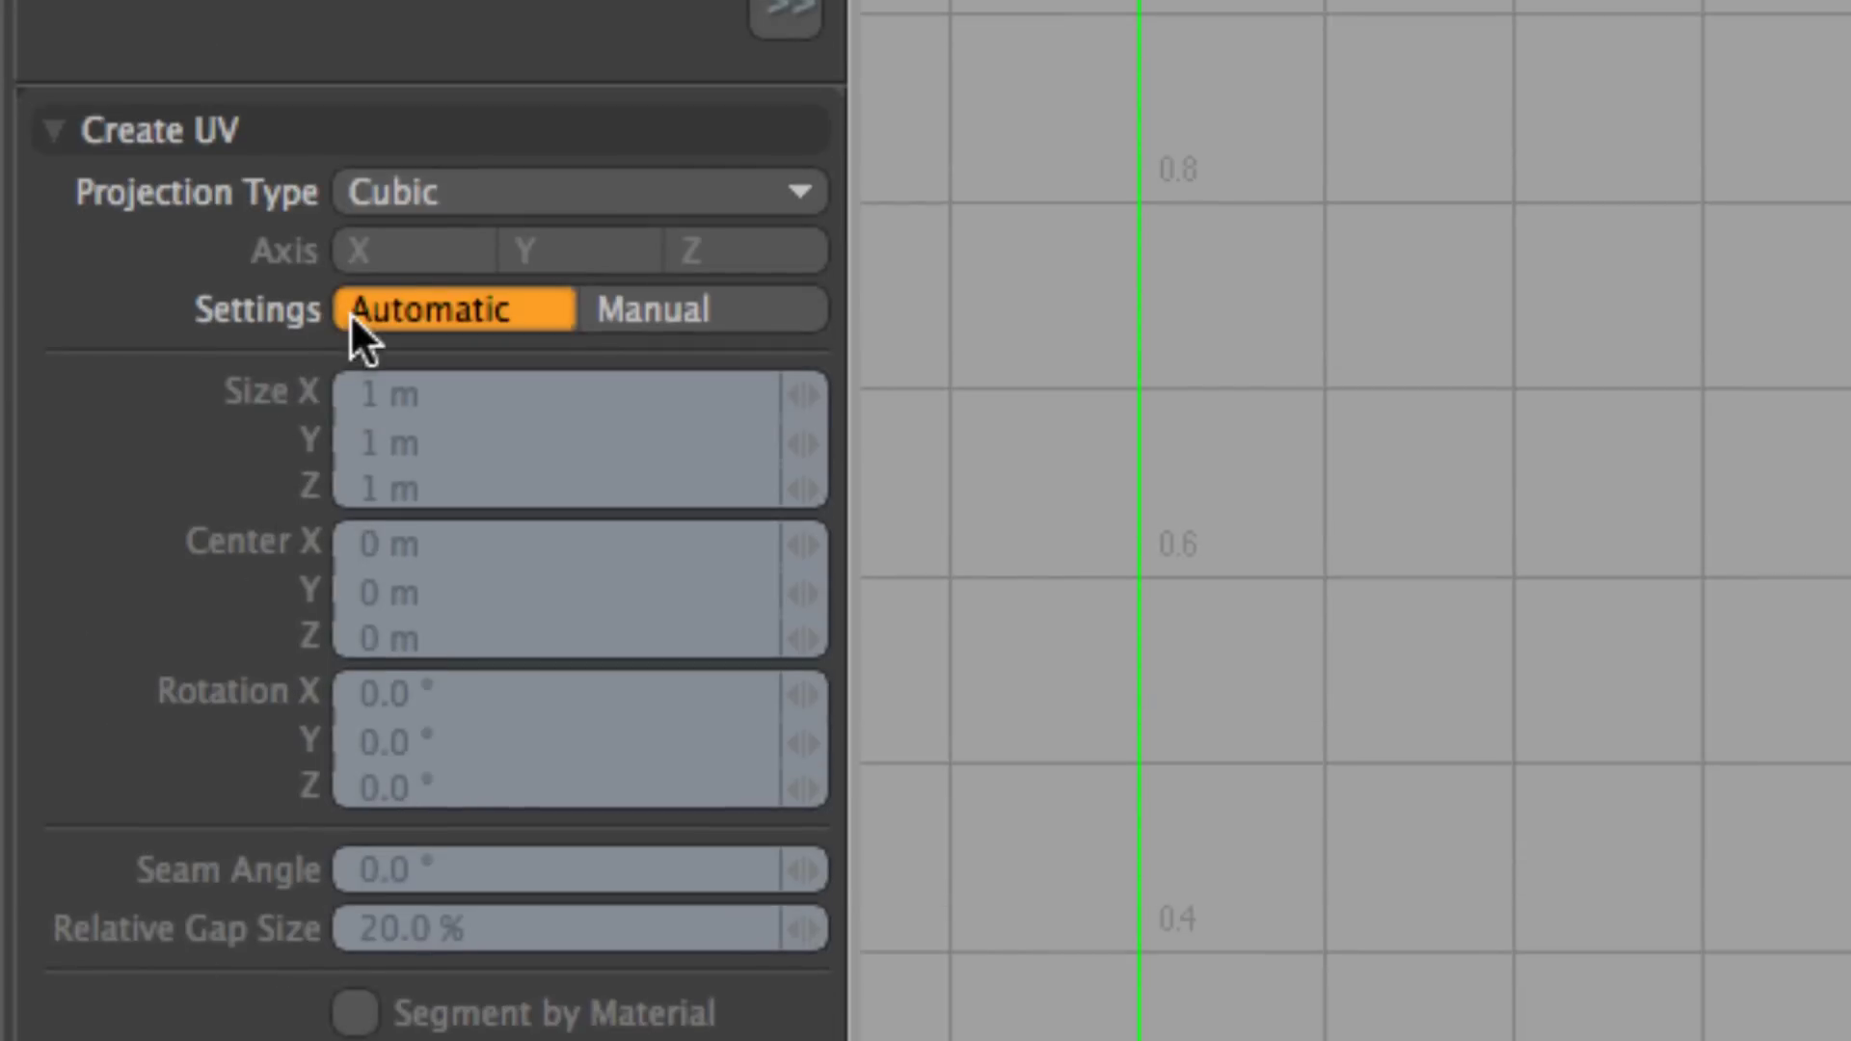
{"action": "left_click", "coordinate": [494, 203]}
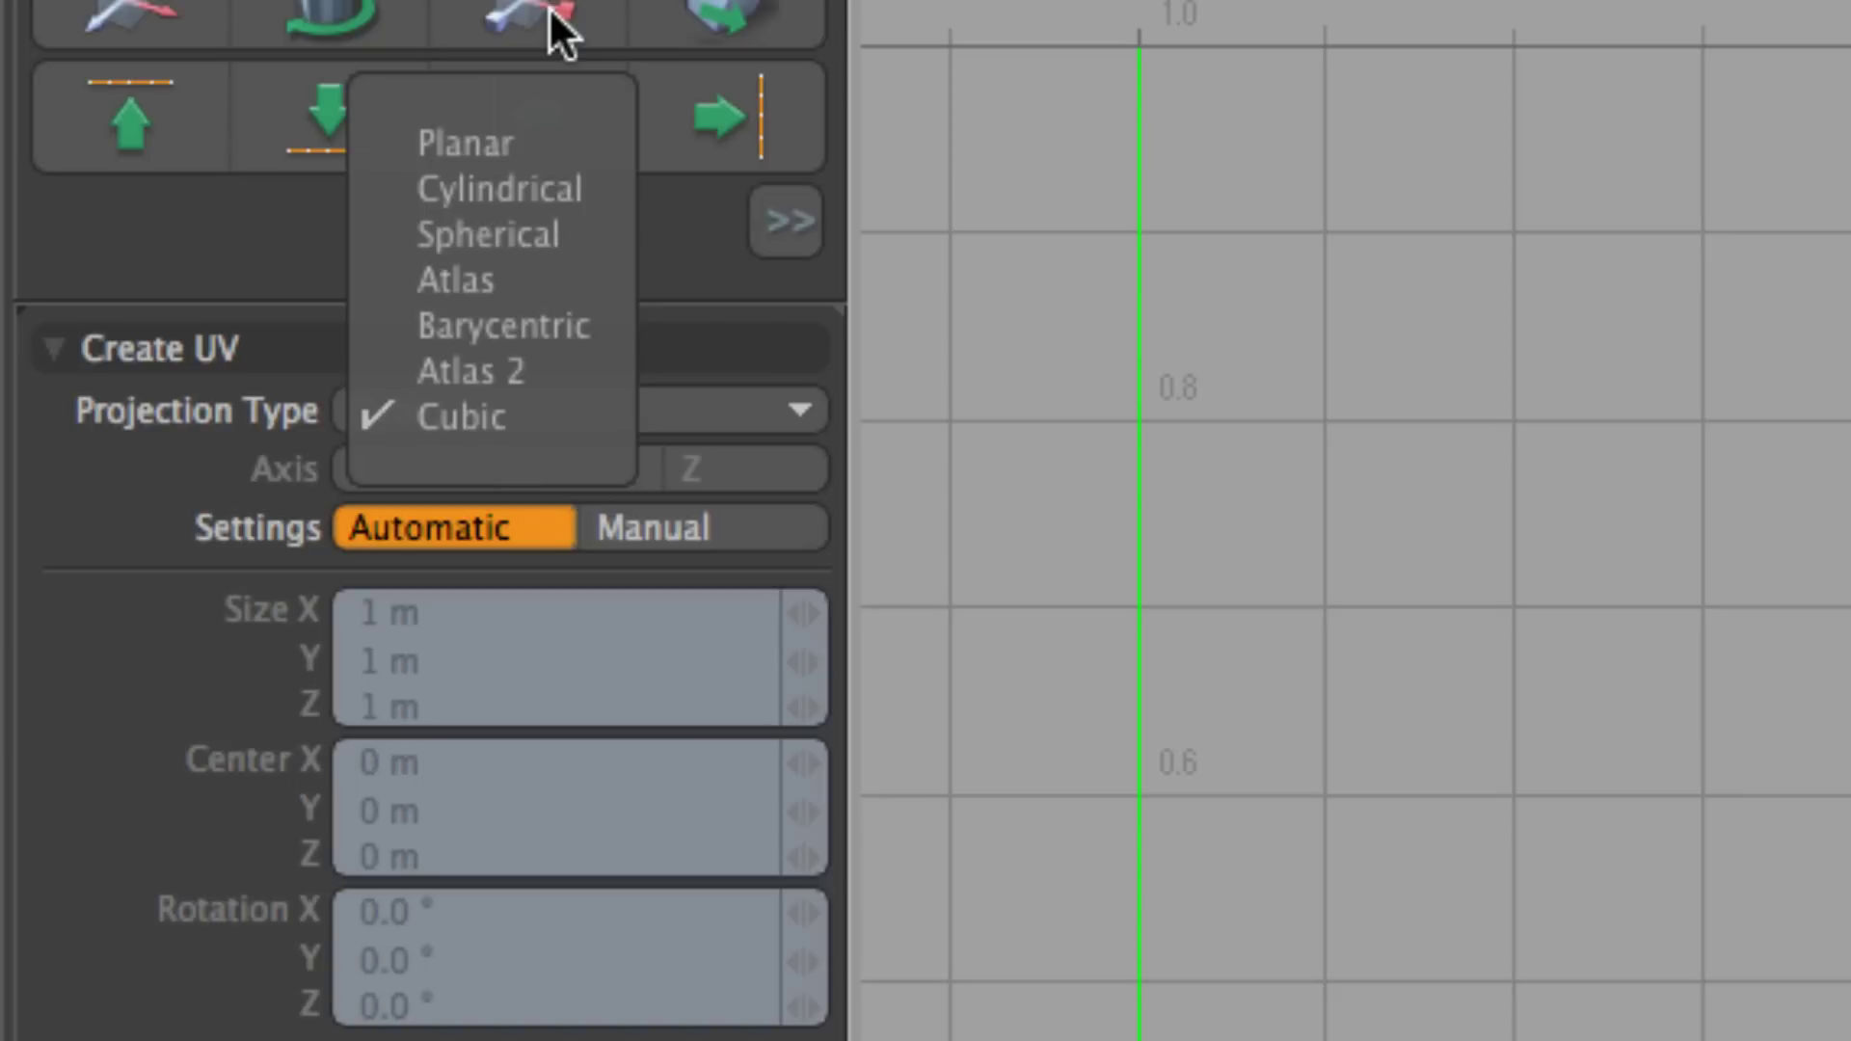
{"action": "left_click", "coordinate": [523, 233]}
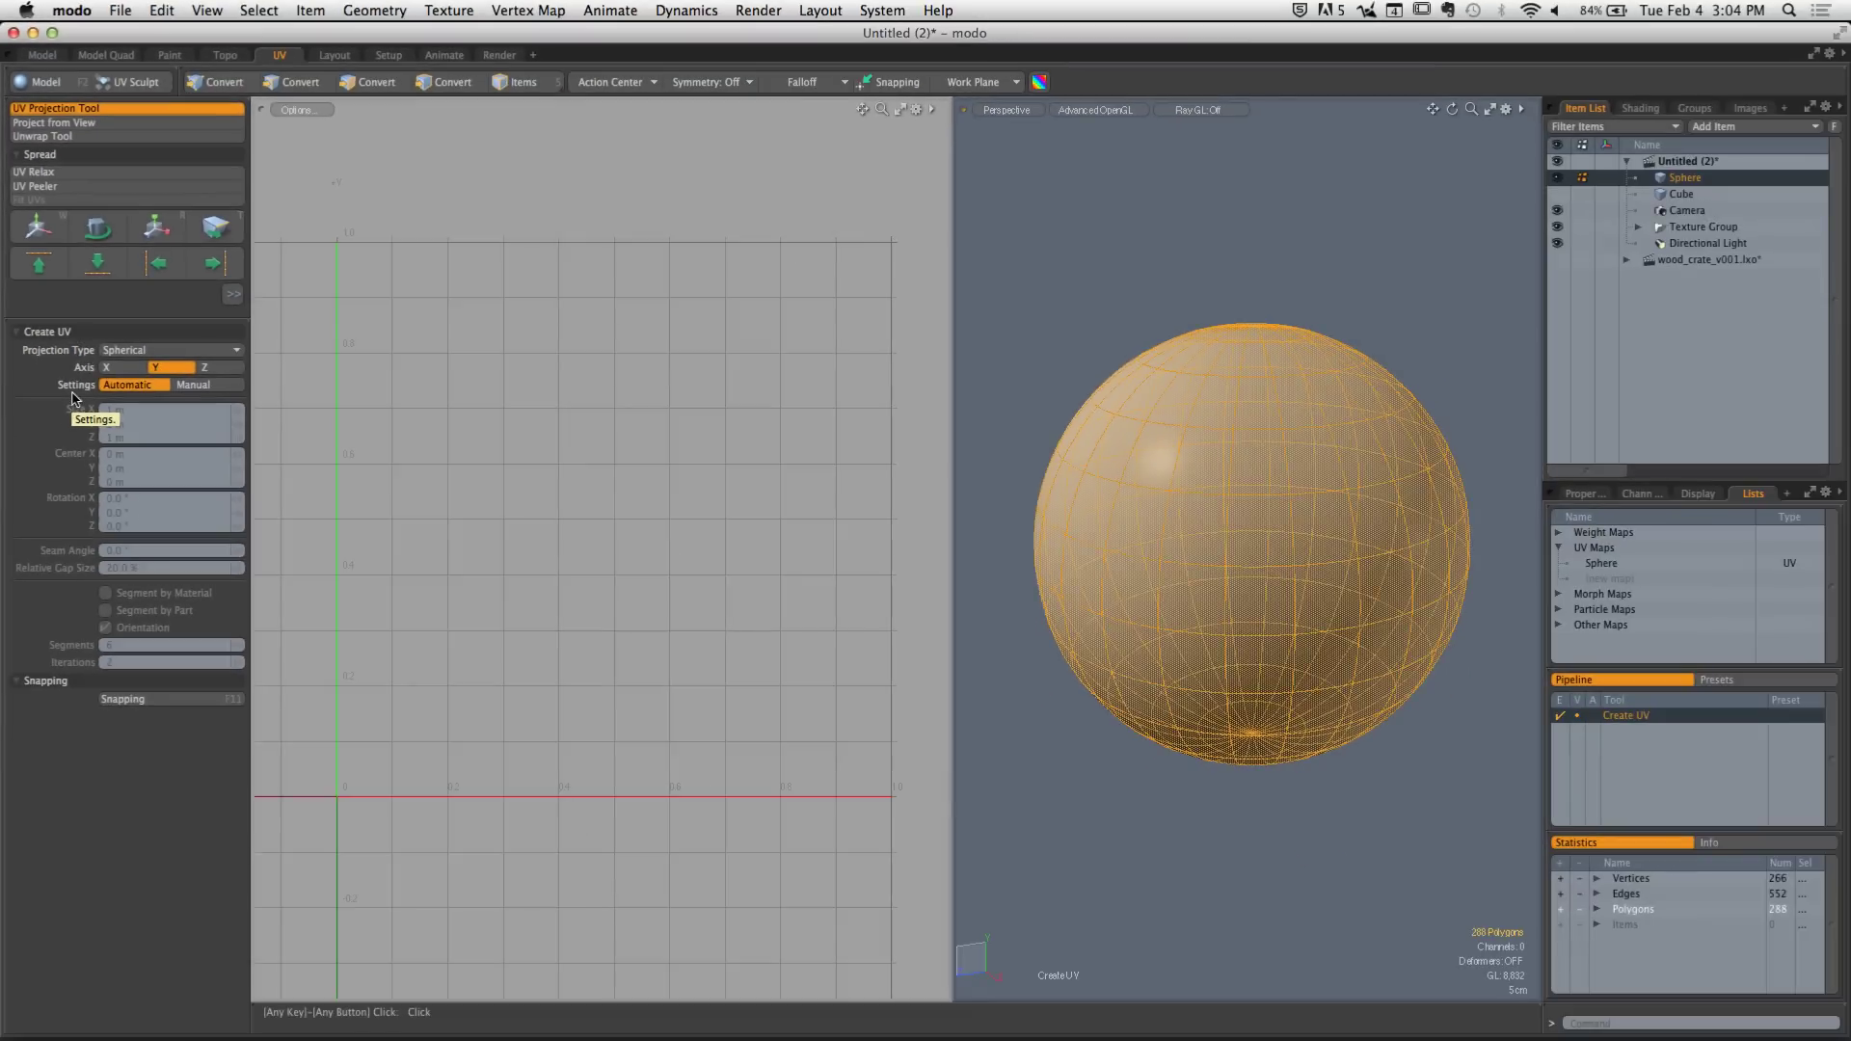
{"action": "key", "text": "3"}
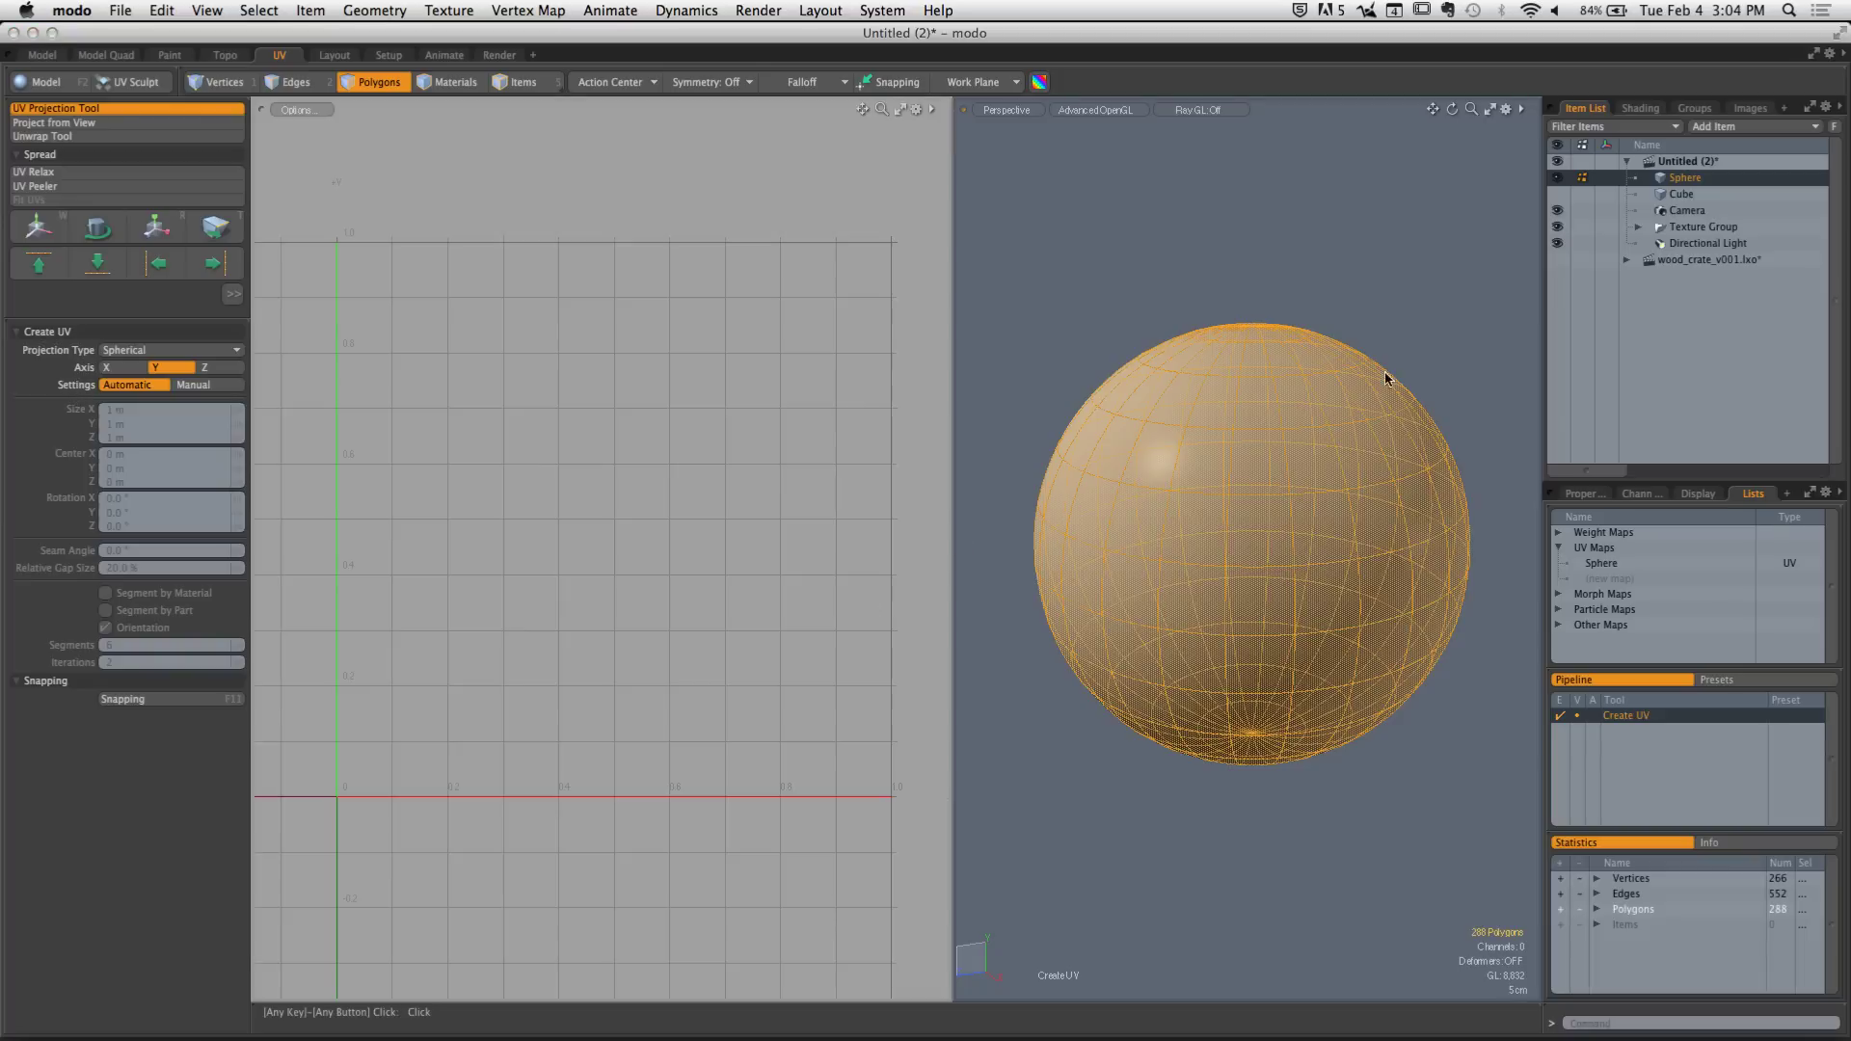
{"action": "left_click_drag", "start_coordinate": [1239, 169], "coordinate": [1242, 310]}
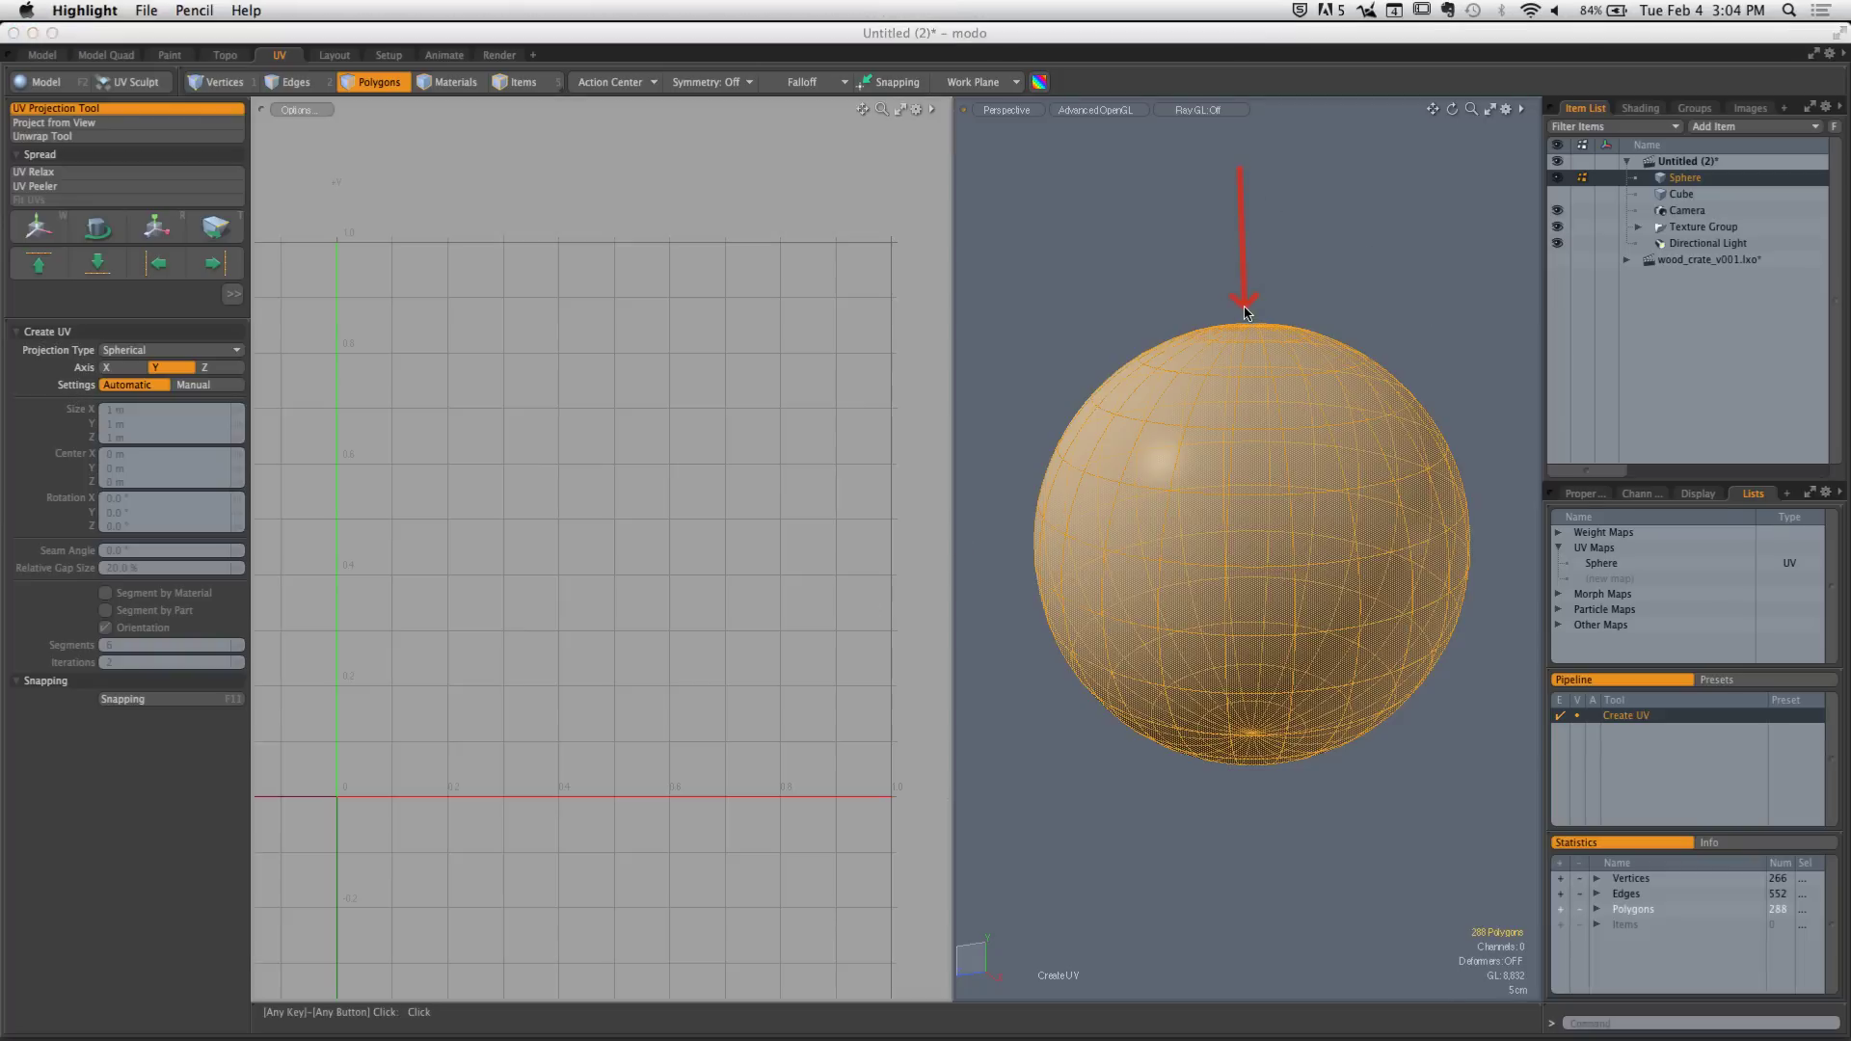
{"action": "left_click_drag", "start_coordinate": [1241, 934], "coordinate": [1249, 744]}
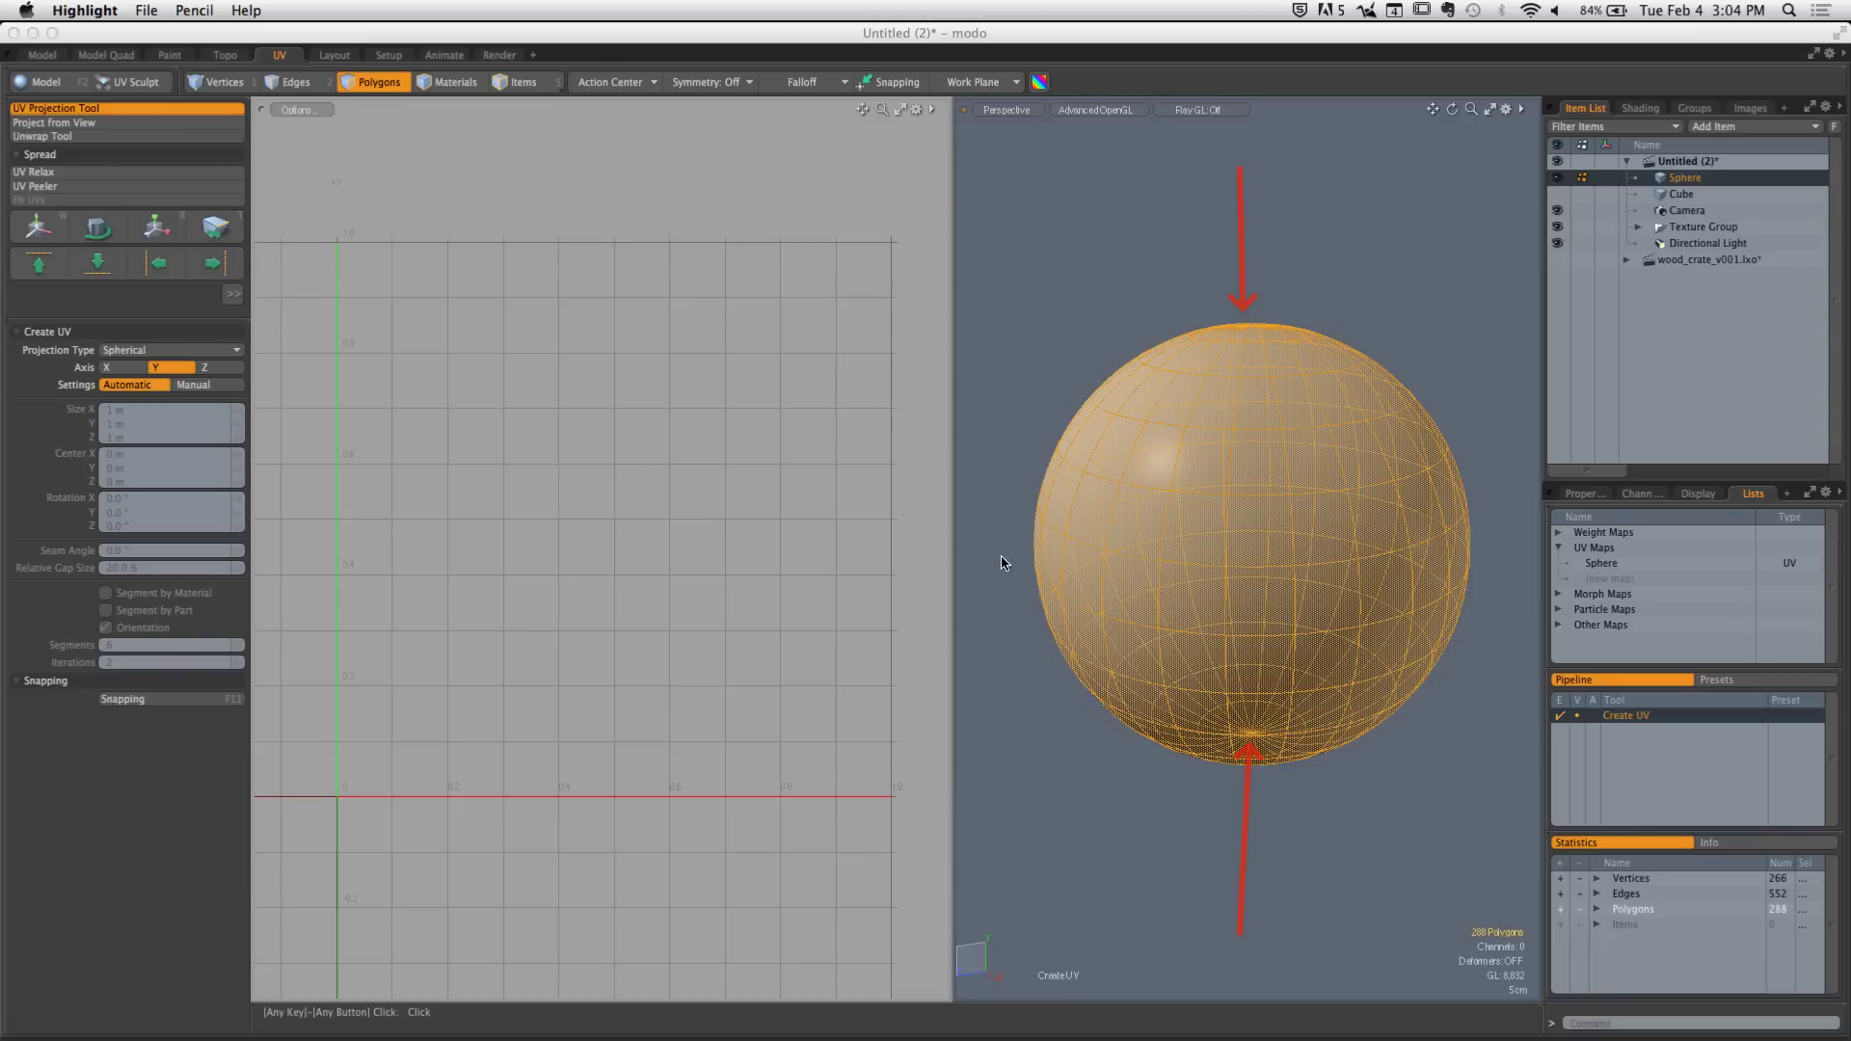
{"action": "left_click_drag", "start_coordinate": [988, 579], "coordinate": [1497, 573]}
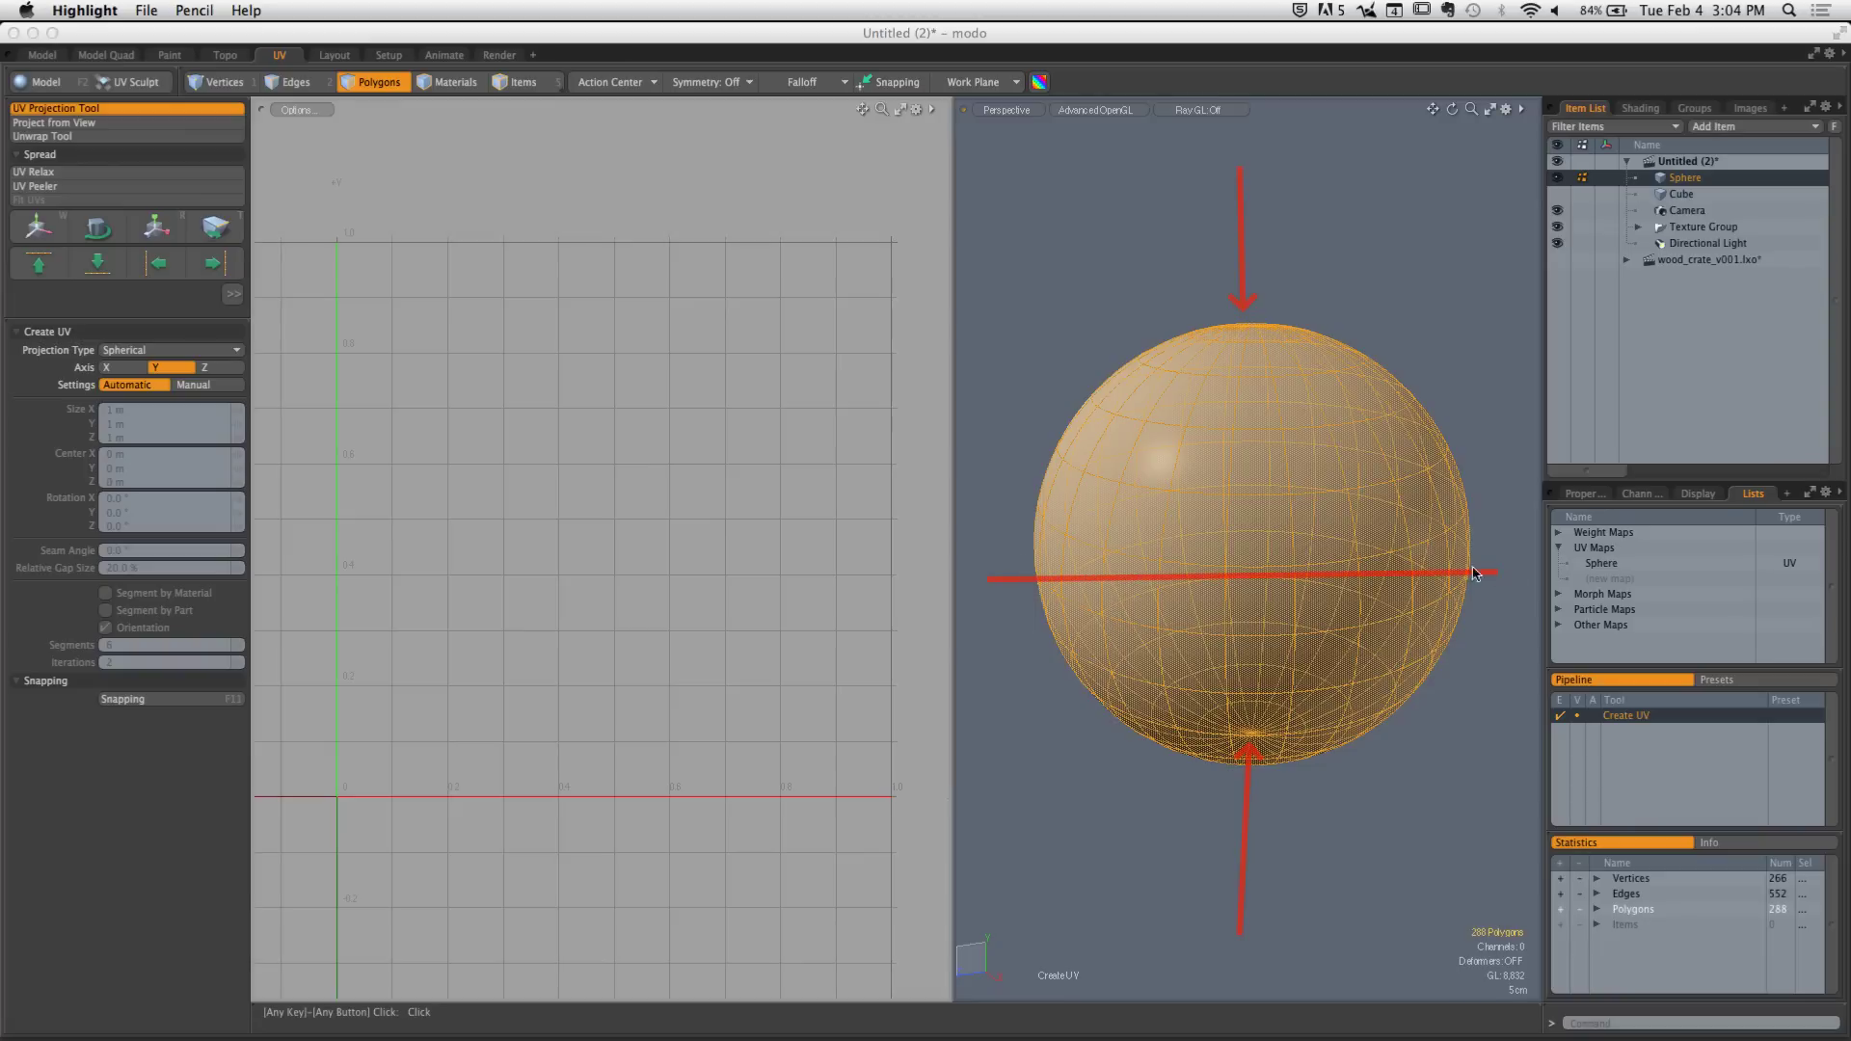
{"action": "mouse_move", "coordinate": [1299, 265]}
{"action": "left_mouse_down"}
{"action": "mouse_move", "coordinate": [1302, 232]}
{"action": "mouse_move", "coordinate": [1334, 214]}
{"action": "mouse_move", "coordinate": [1353, 231]}
{"action": "left_mouse_up"}
{"action": "left_click", "coordinate": [1370, 214]}
{"action": "mouse_move", "coordinate": [1310, 819]}
{"action": "left_mouse_down"}
{"action": "mouse_move", "coordinate": [1272, 856]}
{"action": "mouse_move", "coordinate": [1331, 861]}
{"action": "mouse_move", "coordinate": [1349, 841]}
{"action": "left_mouse_up"}
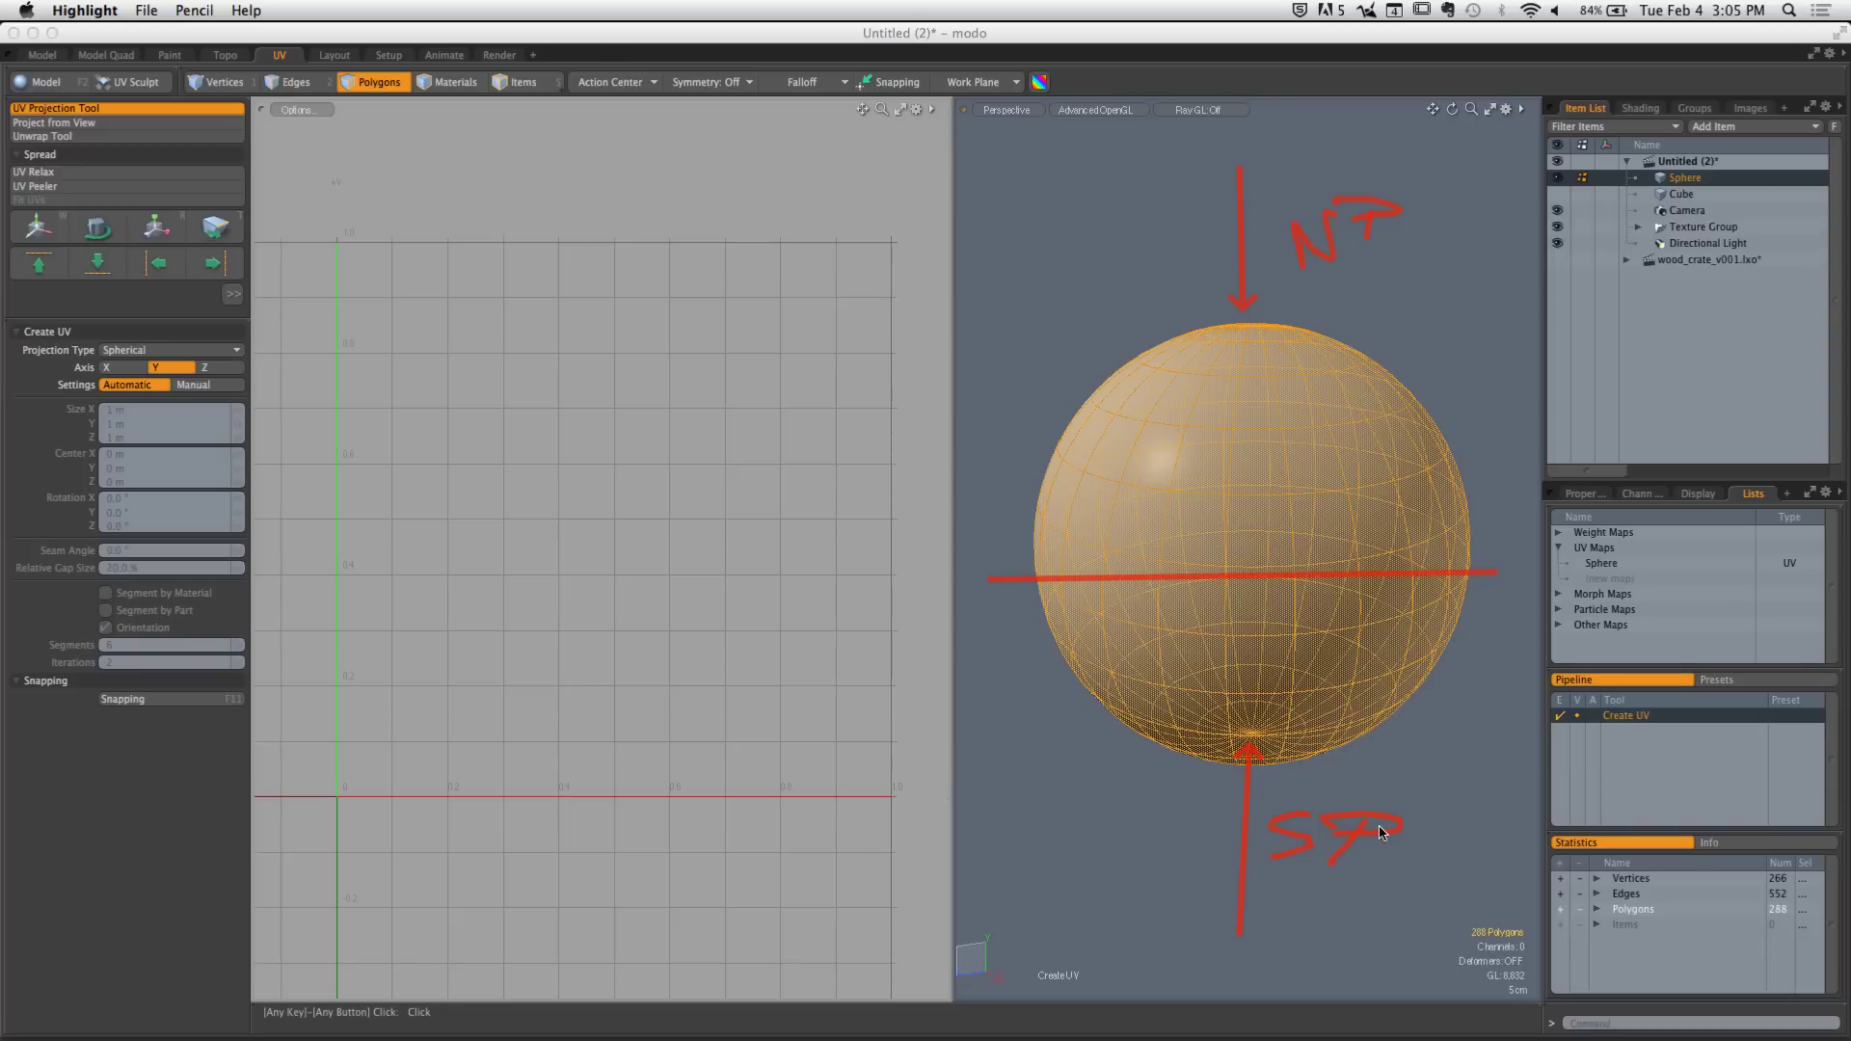
{"action": "key", "text": "Escape"}
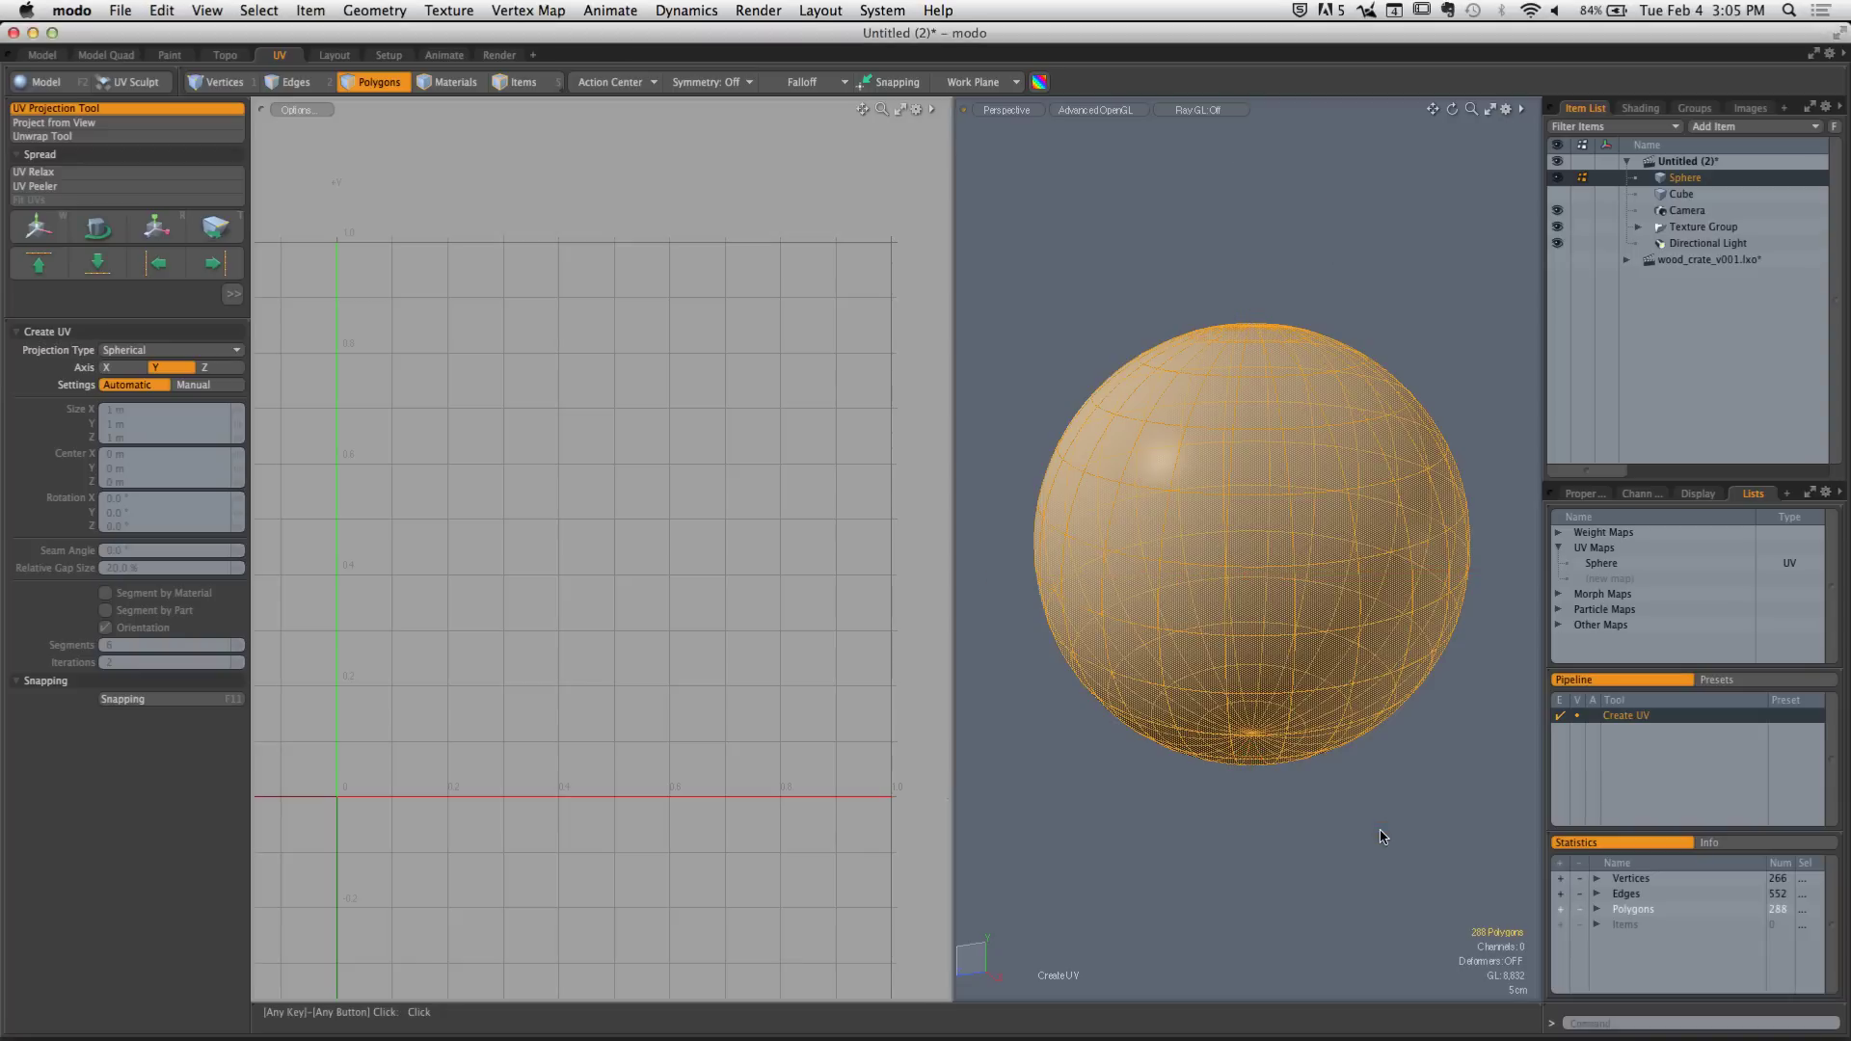
Project spherical UVs onto the sphere along the Y axis with automatic settings, and drop the projection tool
{"action": "left_click", "coordinate": [1138, 247]}
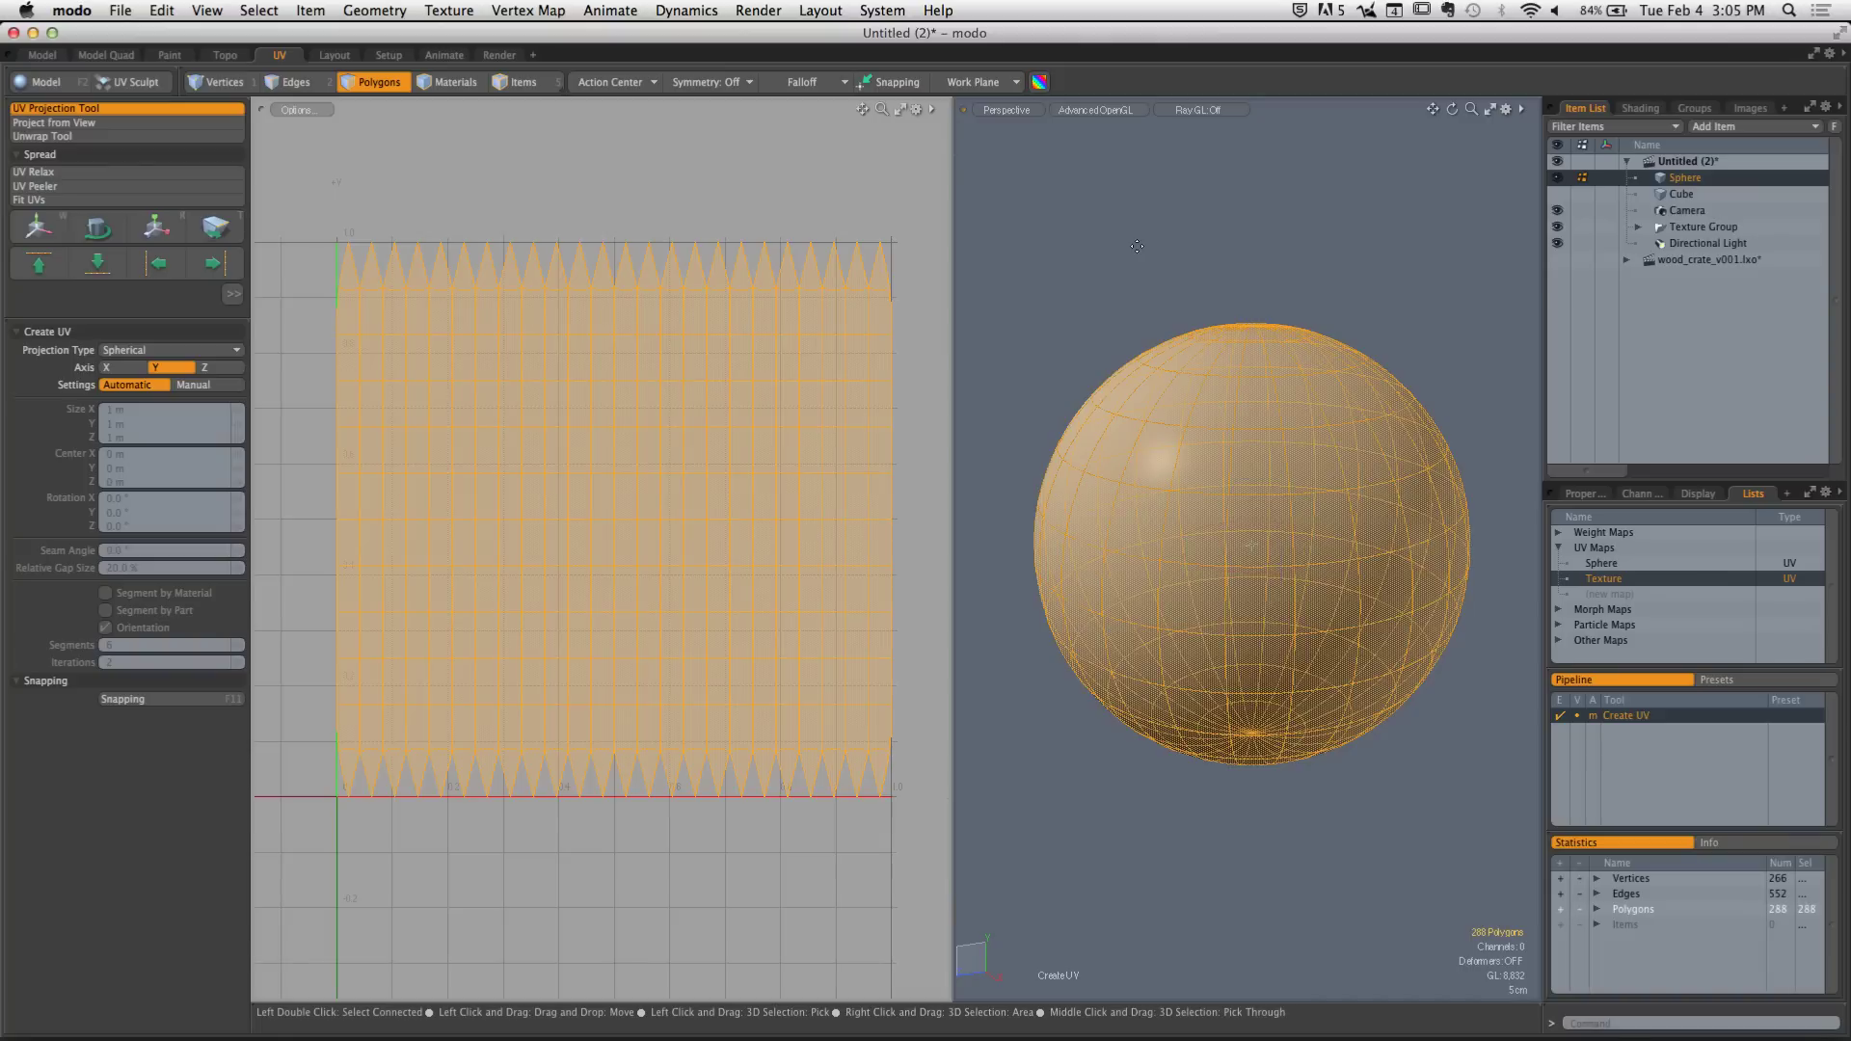
{"action": "left_click", "coordinate": [1137, 245]}
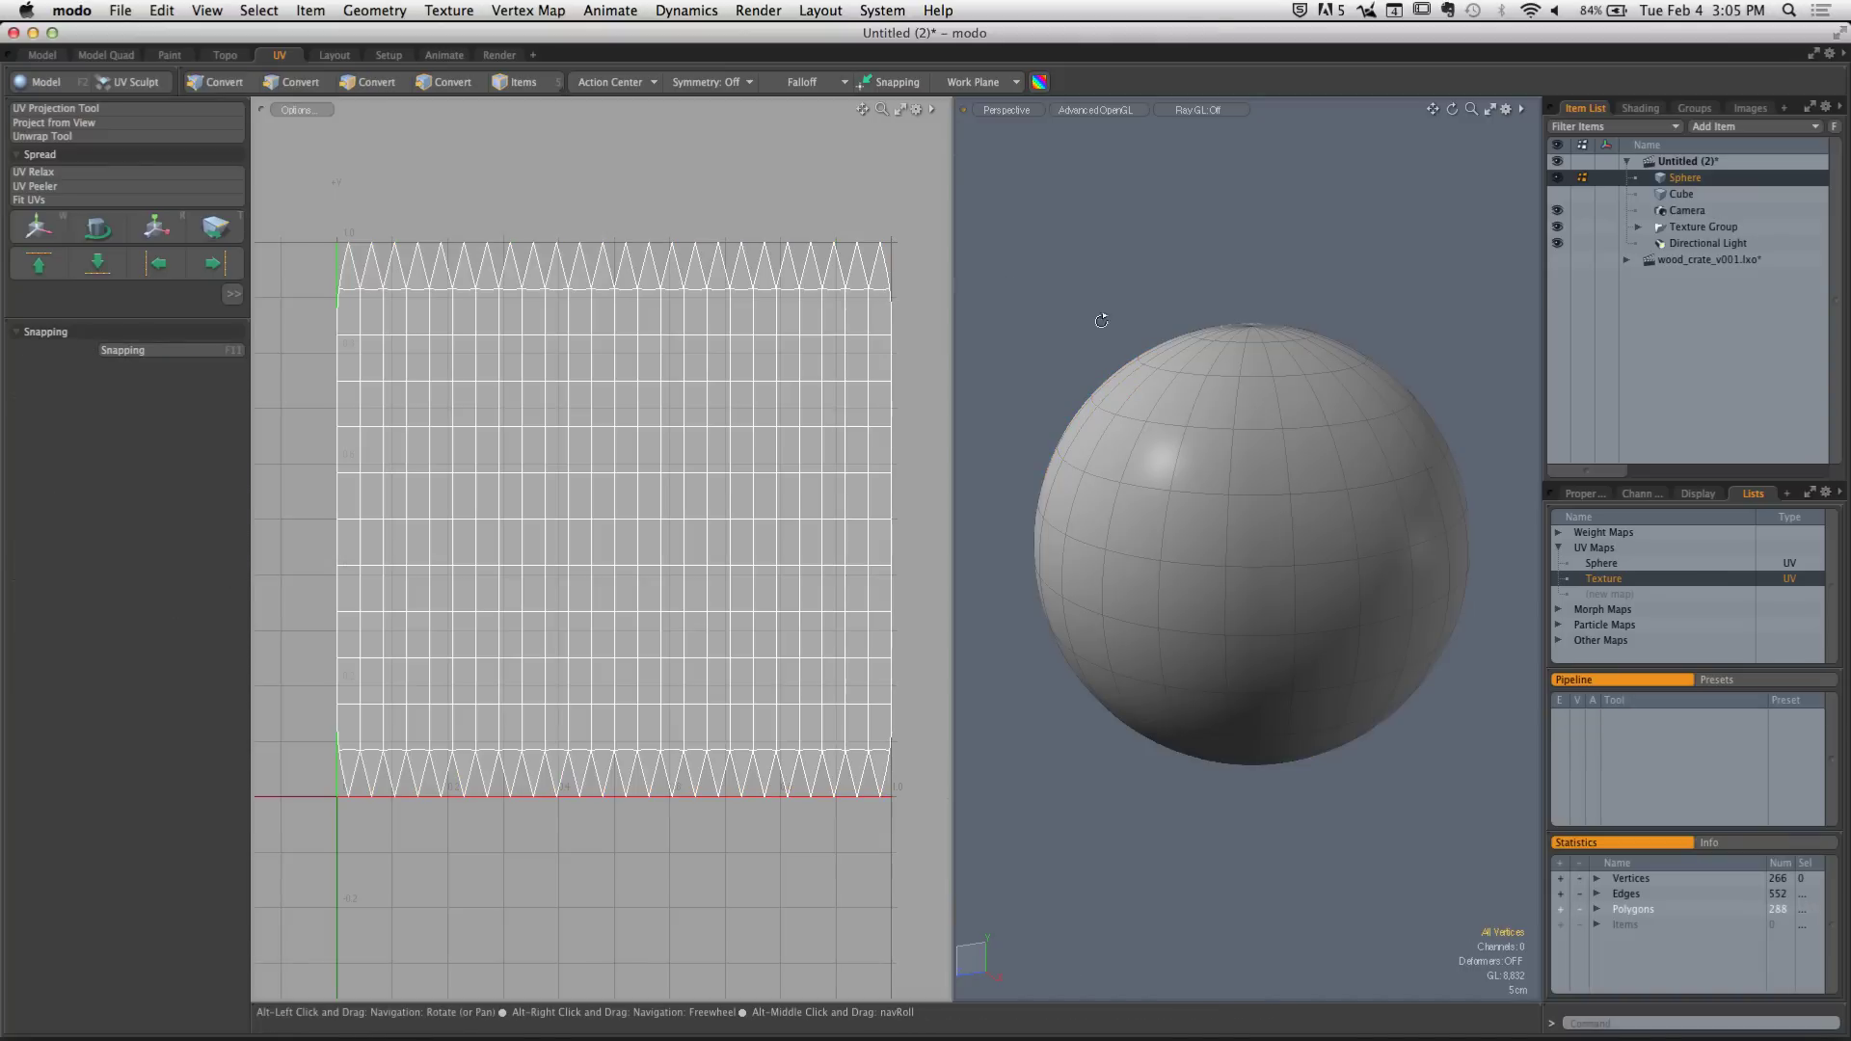
{"action": "left_click_drag", "start_coordinate": [1303, 367], "coordinate": [1304, 471], "text": "alt"}
{"action": "scroll", "coordinate": [1304, 471], "scroll_direction": "up", "scroll_amount": 5}
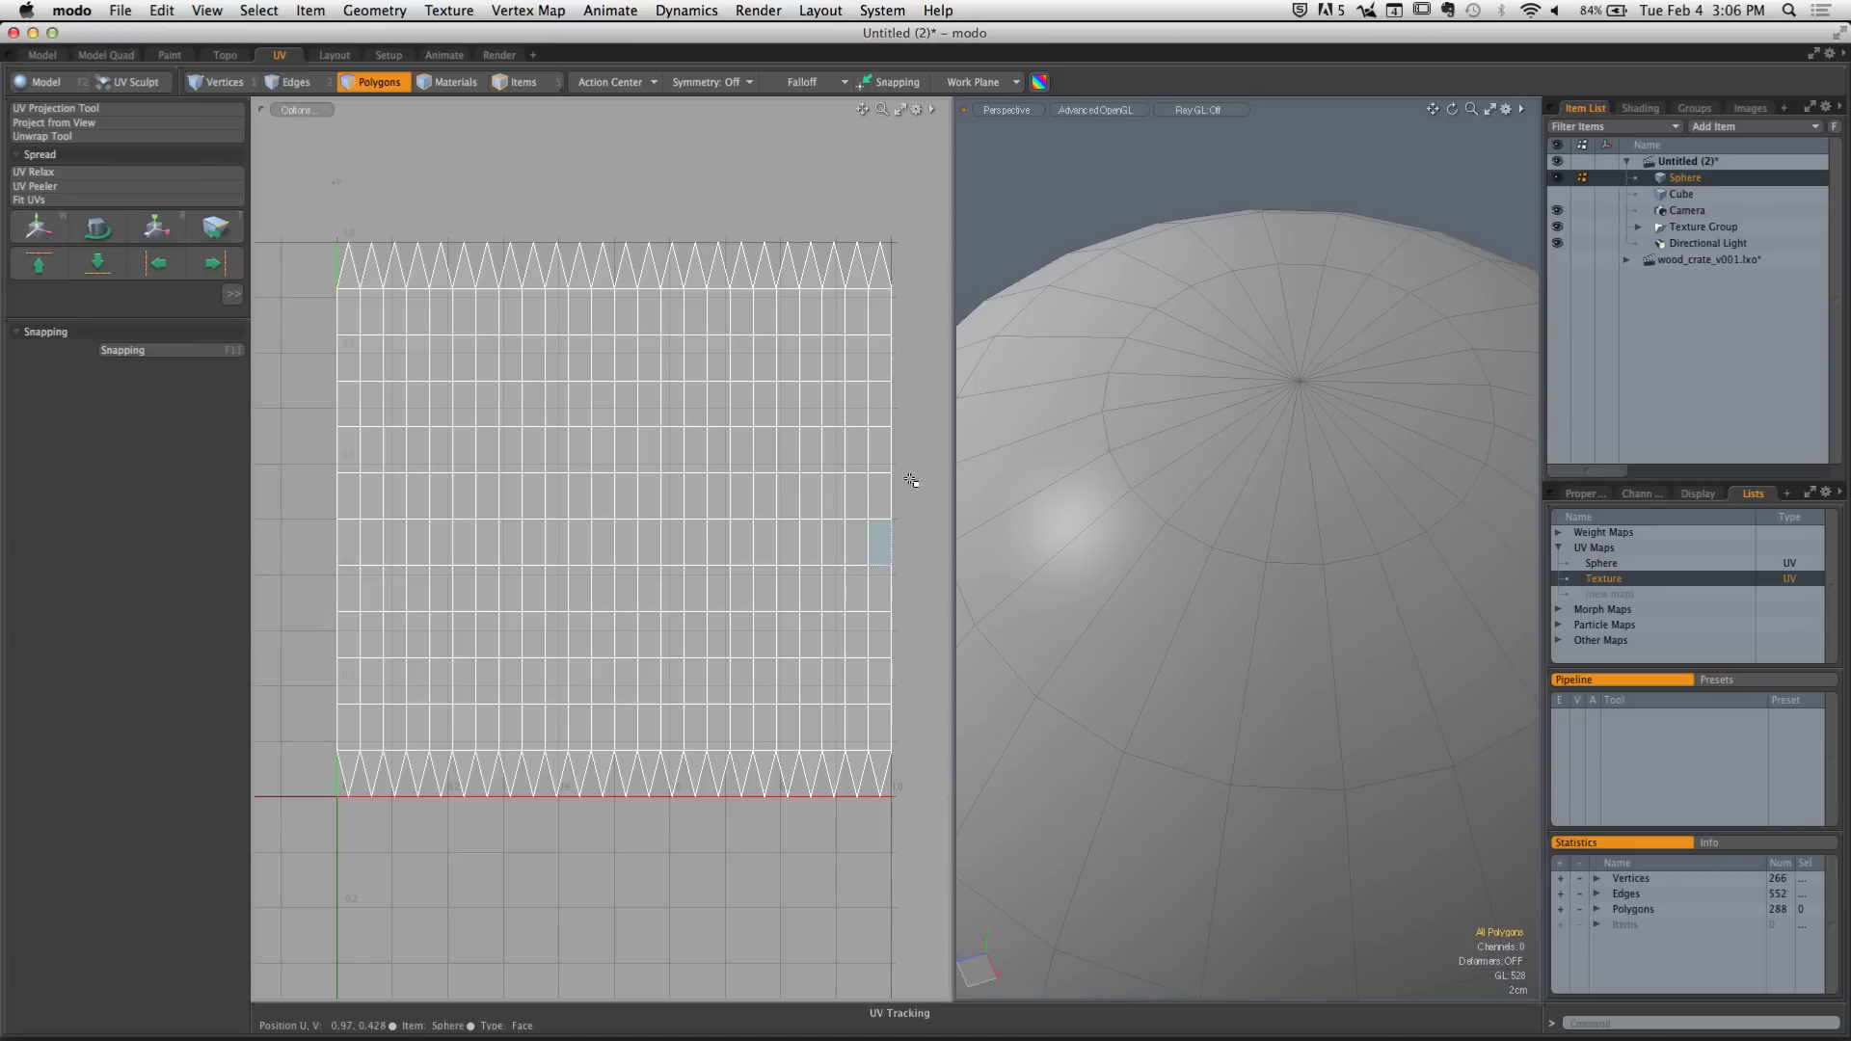
Try a spherical UV projection with manual settings on all of the sphere's polygons
{"action": "left_click", "coordinate": [657, 475]}
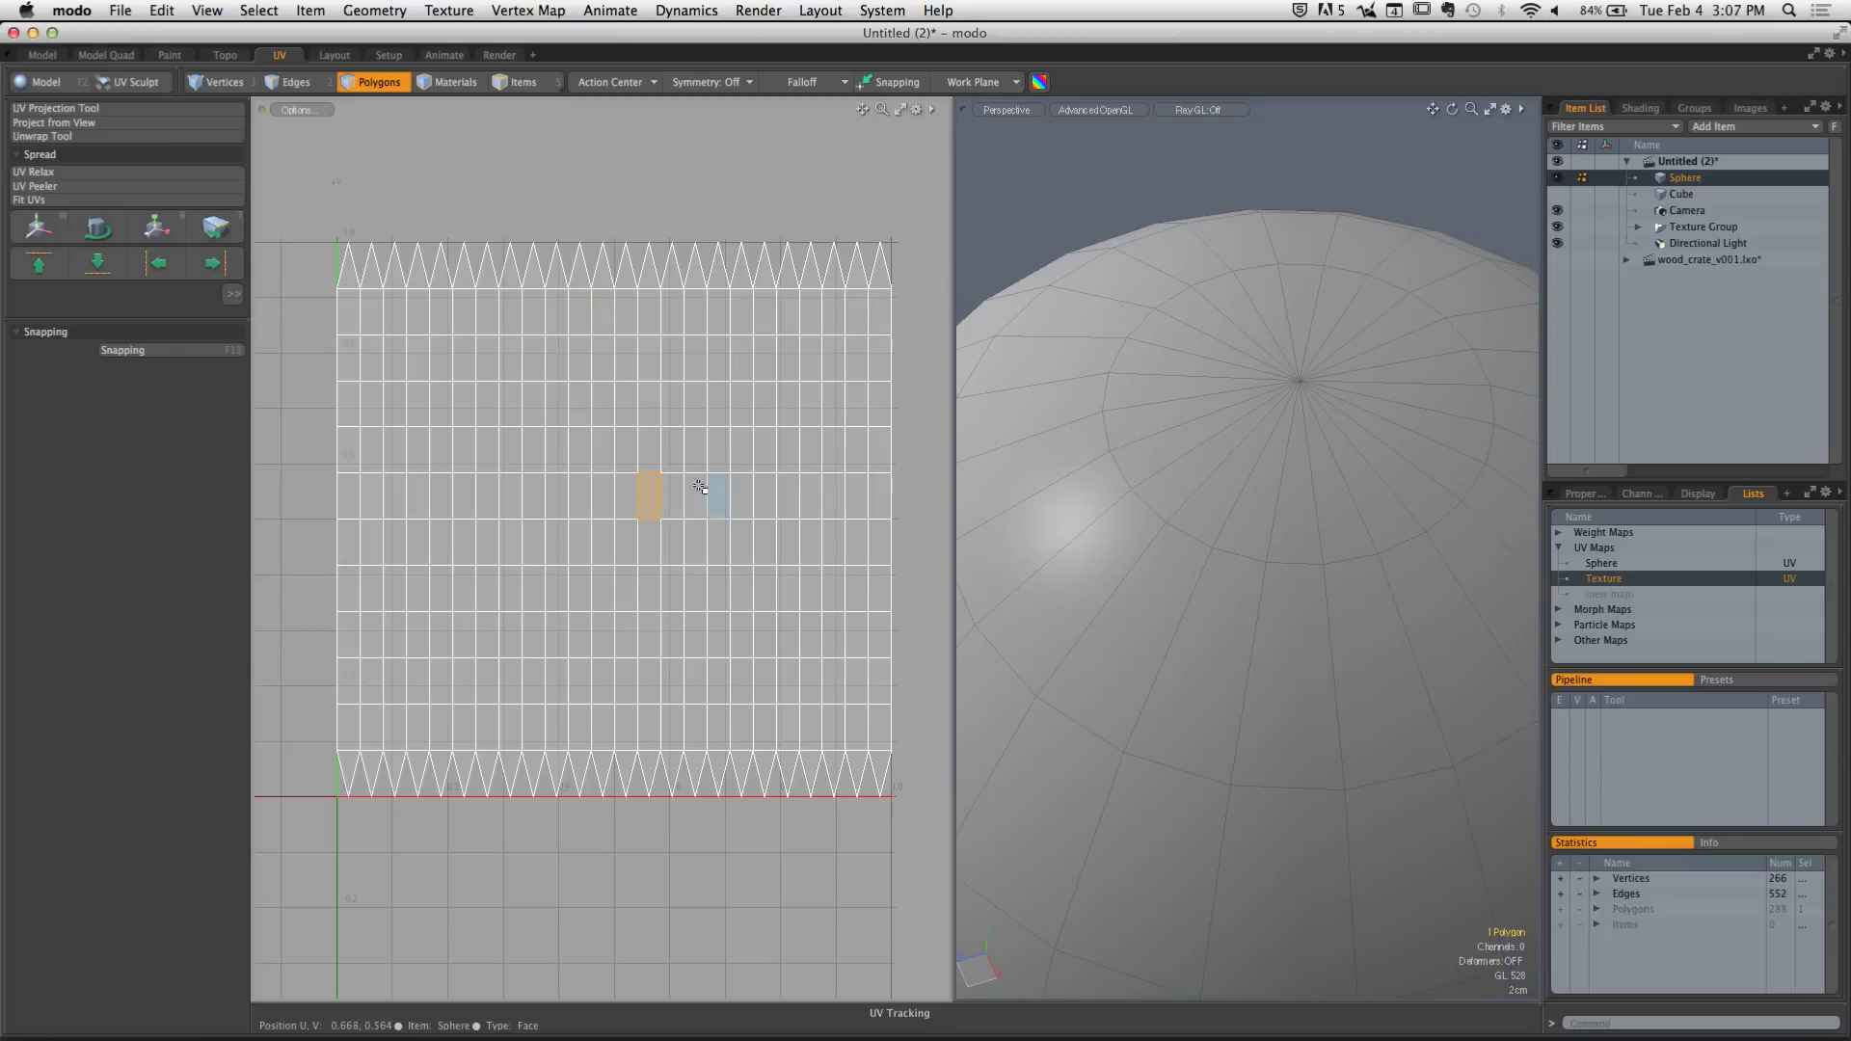
{"action": "double_click", "coordinate": [674, 488]}
{"action": "scroll", "coordinate": [1253, 539], "scroll_direction": "down", "scroll_amount": 5}
{"action": "left_click_drag", "start_coordinate": [1239, 566], "coordinate": [1227, 505], "text": "alt+shift"}
{"action": "left_click_drag", "start_coordinate": [1228, 505], "coordinate": [1216, 433], "text": "alt"}
{"action": "left_click", "coordinate": [114, 110]}
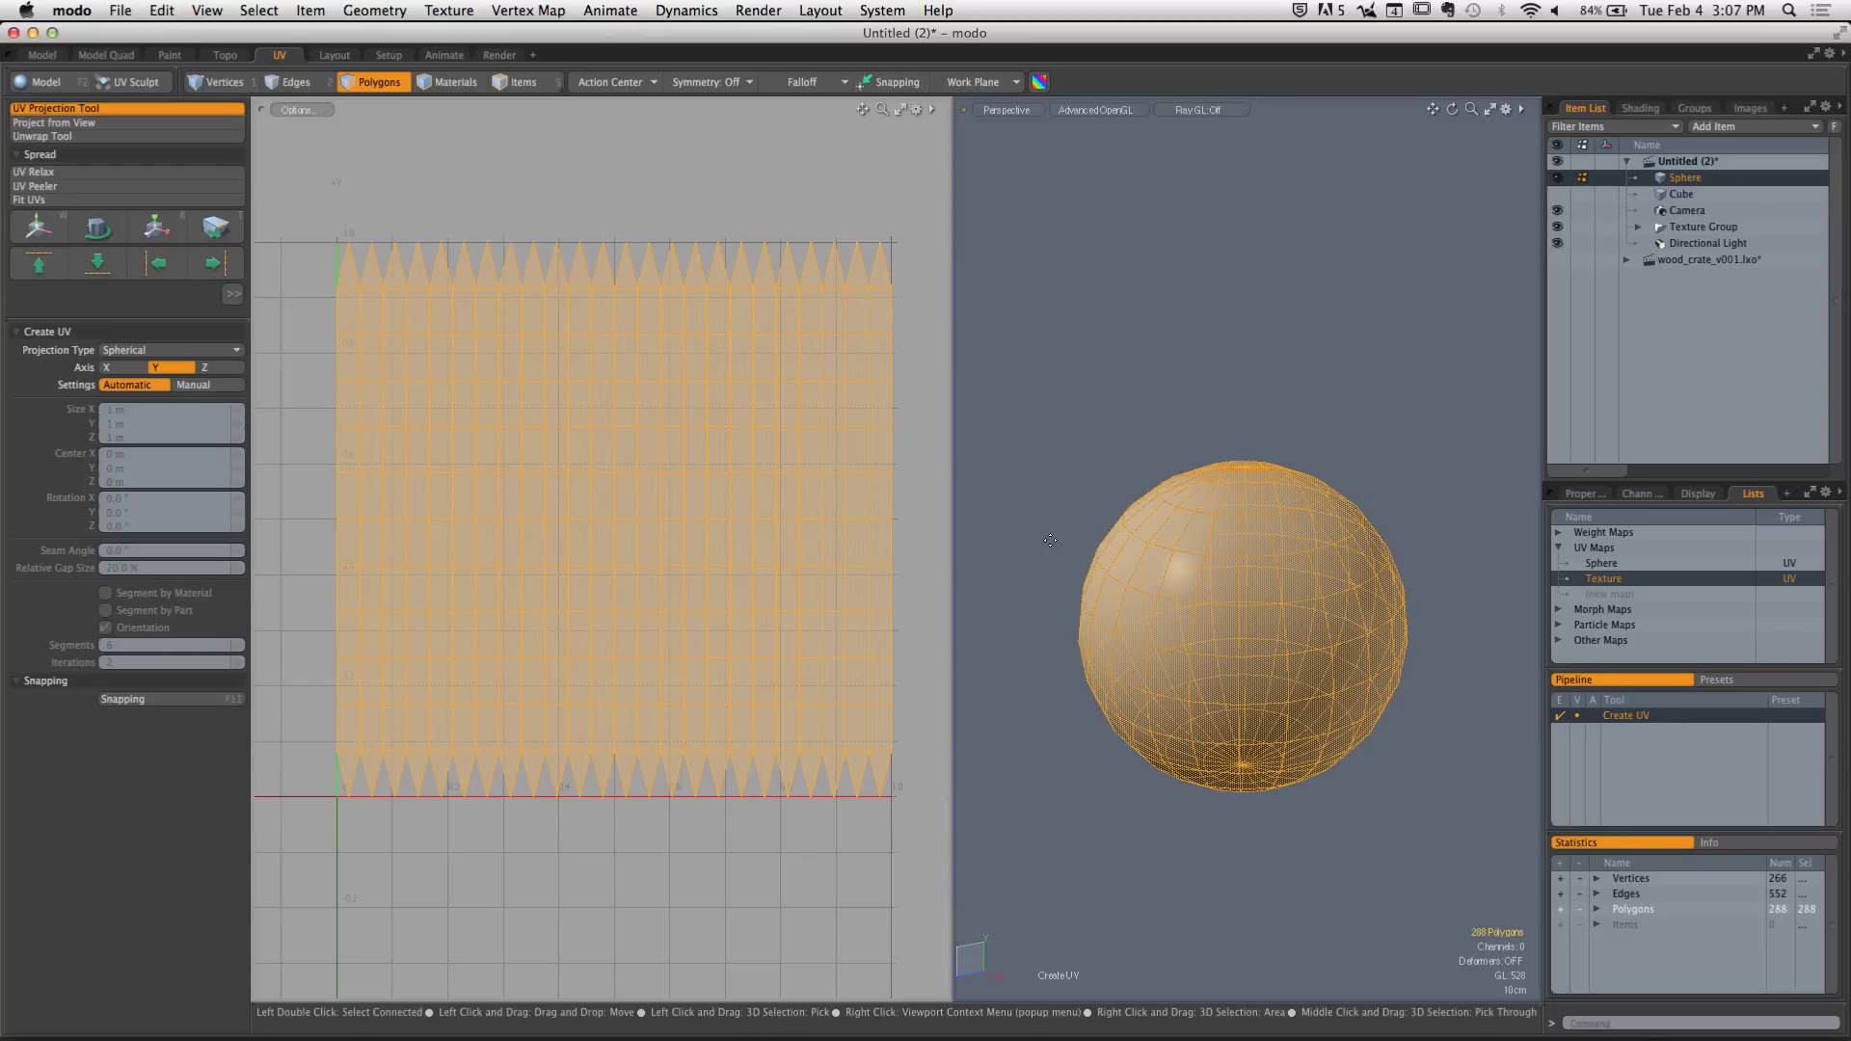
{"action": "mouse_move", "coordinate": [1046, 1039]}
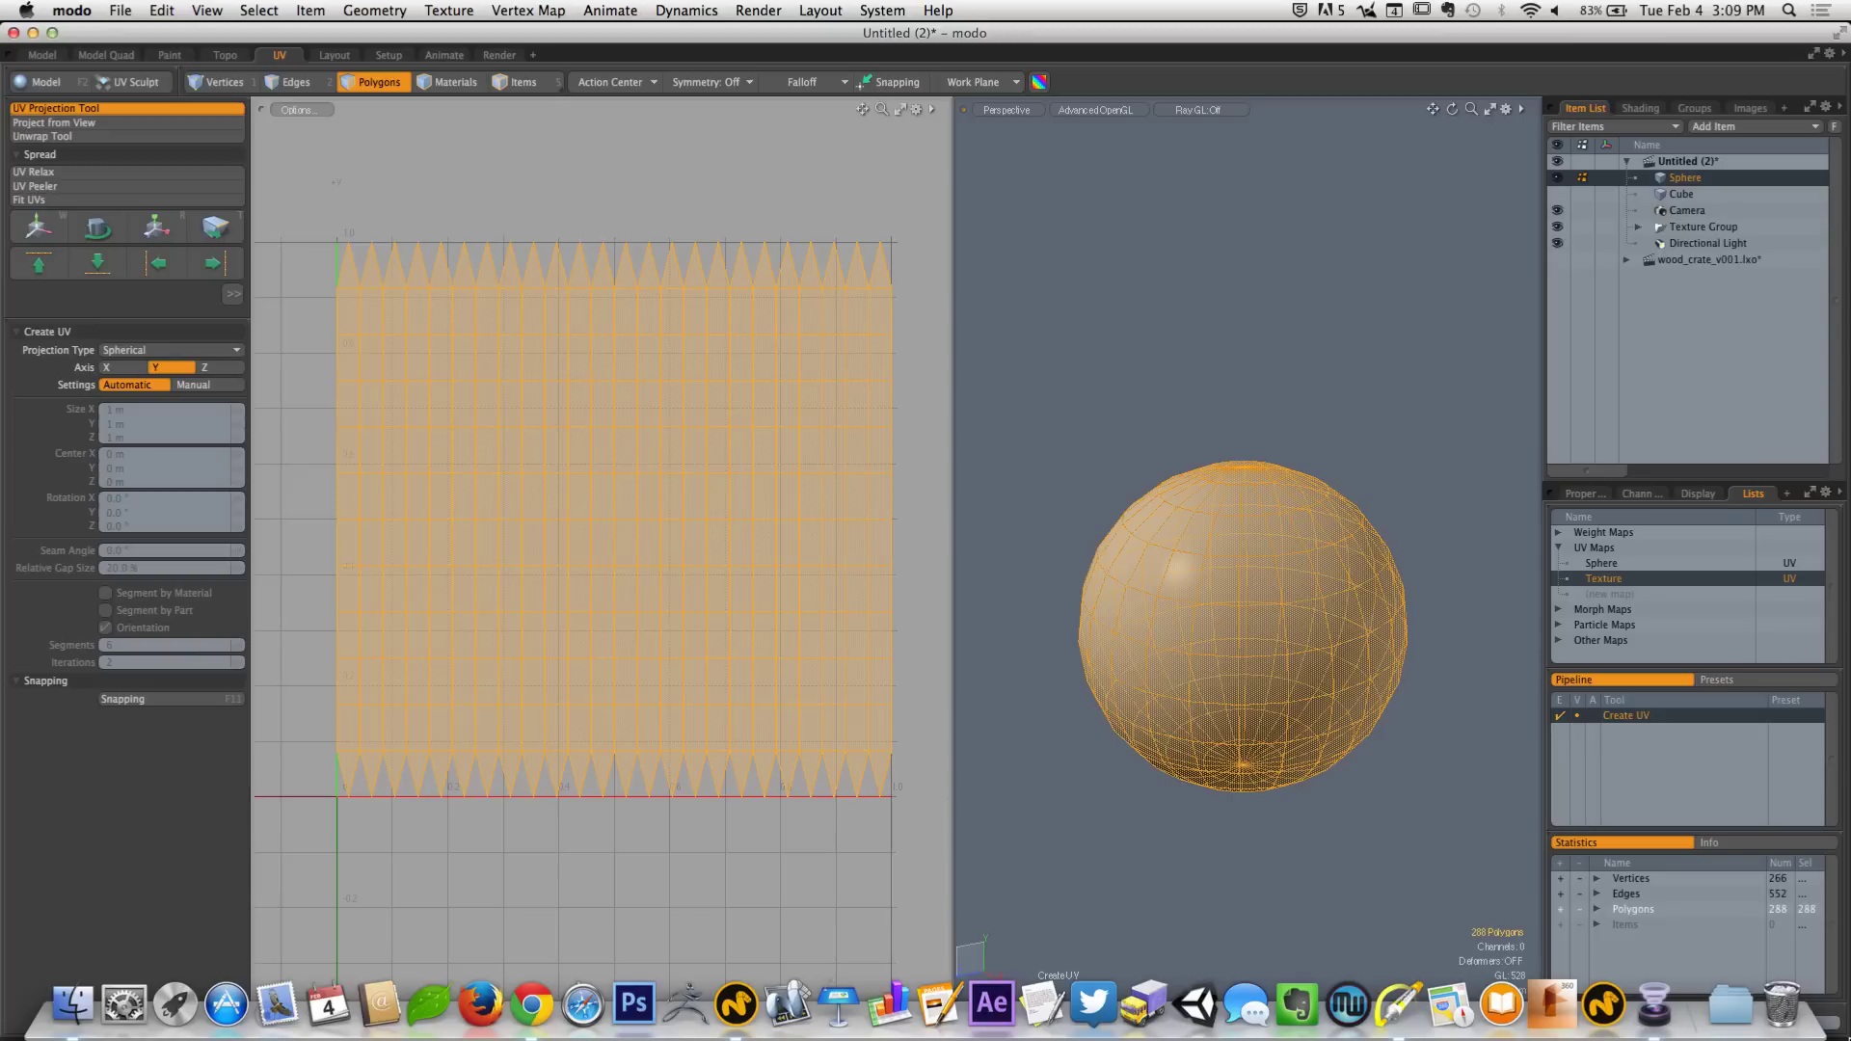
{"action": "left_click", "coordinate": [196, 384]}
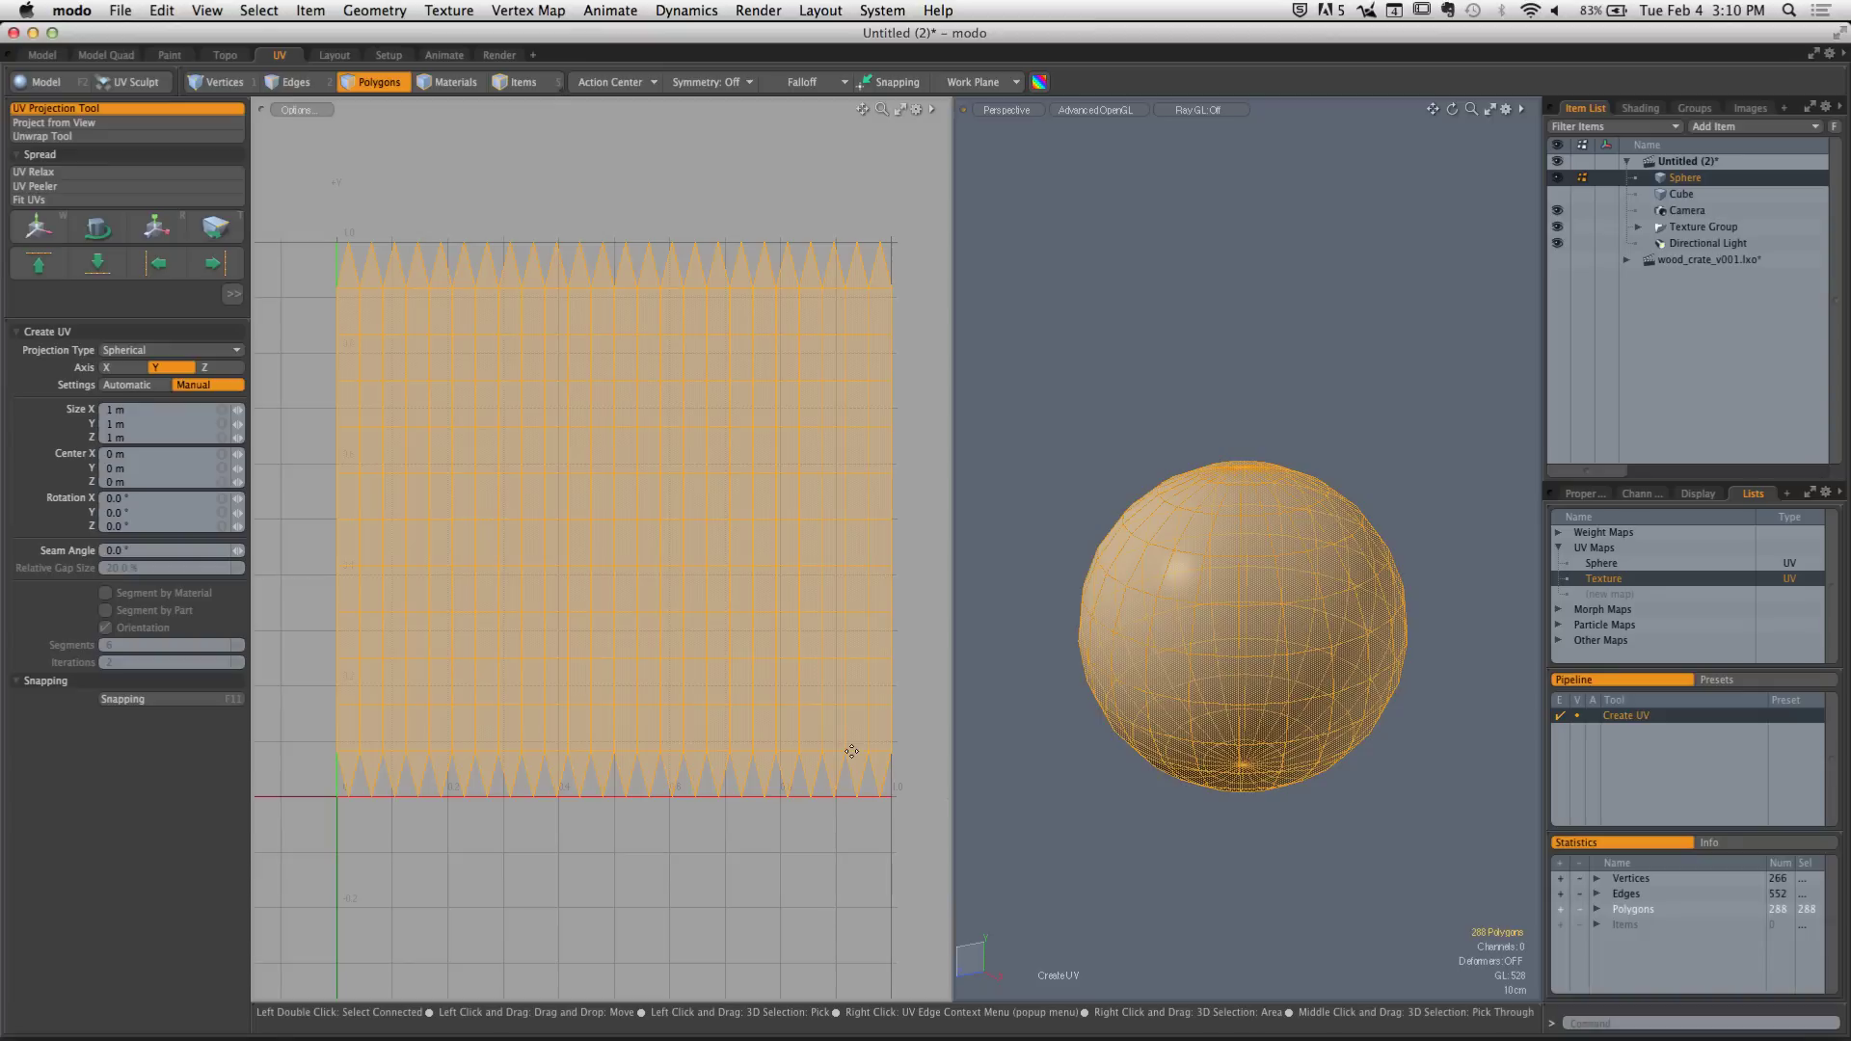
{"action": "left_click", "coordinate": [1089, 361]}
{"action": "key", "text": "super+z"}
{"action": "key", "text": "q"}
{"action": "left_click", "coordinate": [1173, 368]}
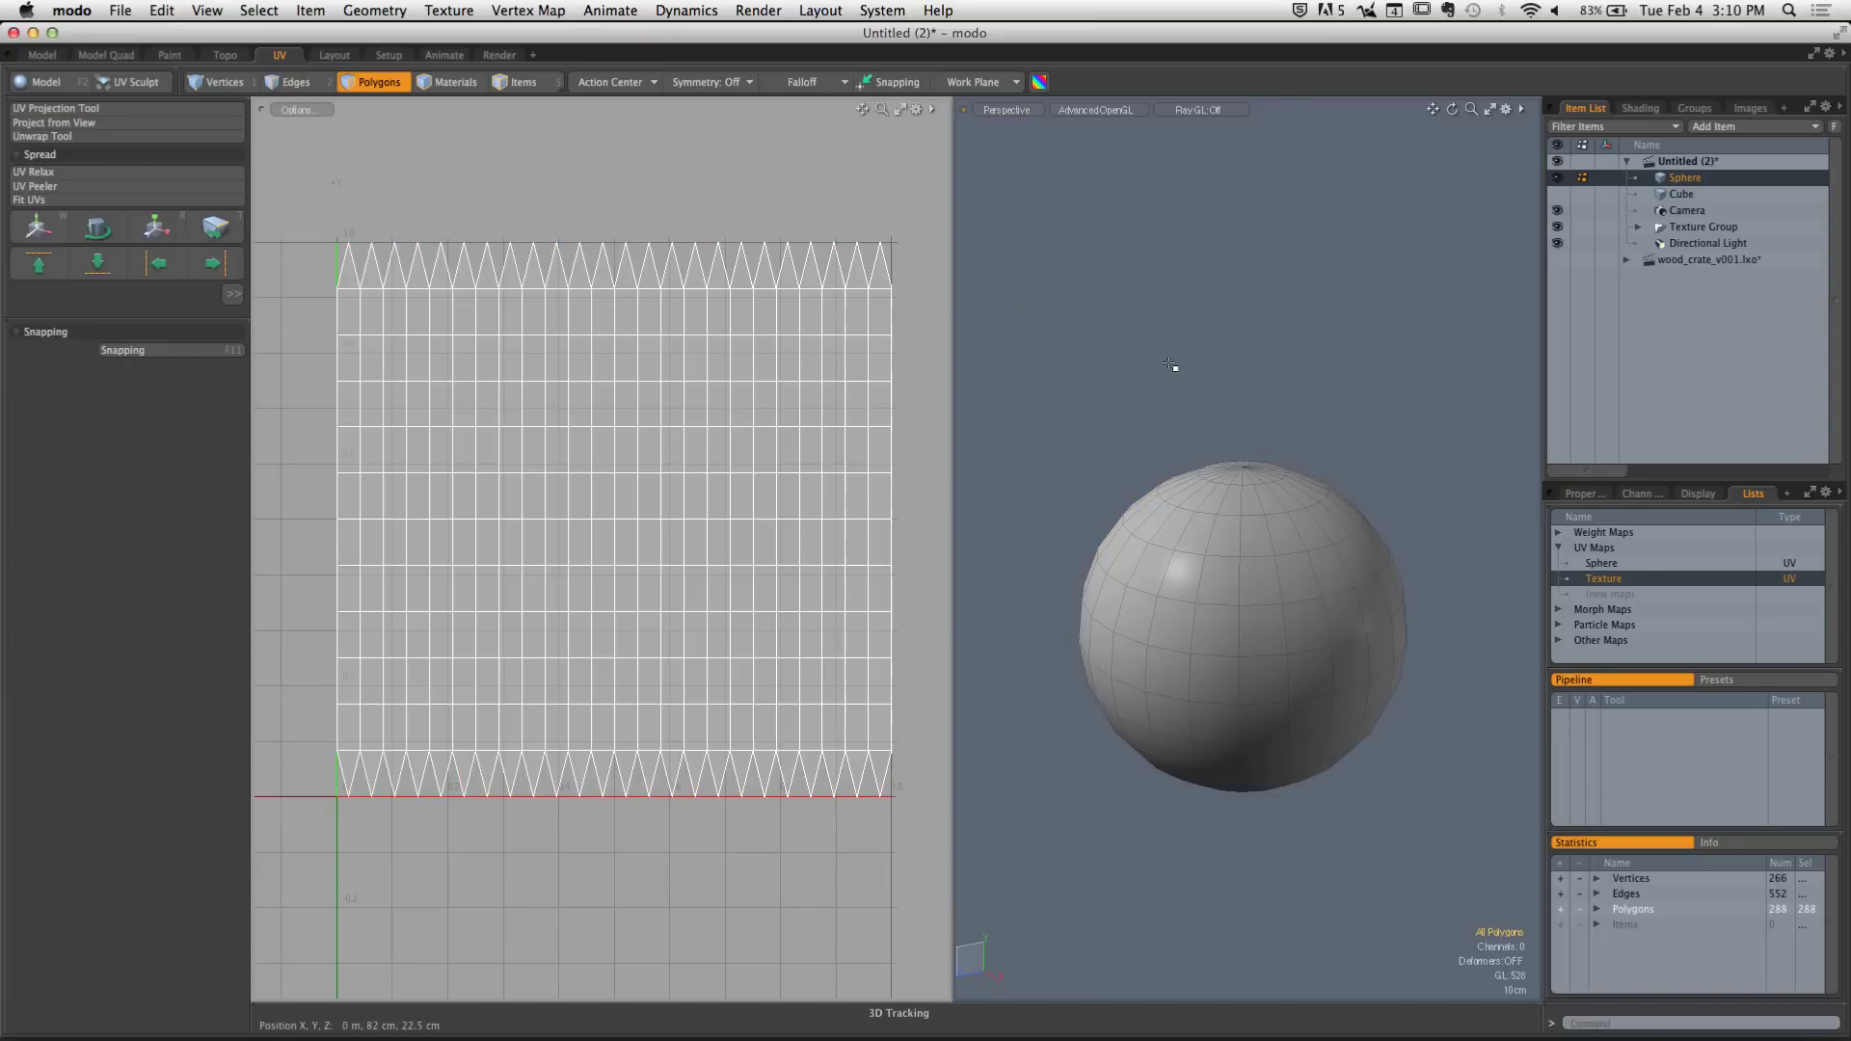
Select all of the sphere's connected polygons and assign them a material named Sphere
{"action": "left_click_drag", "start_coordinate": [1149, 532], "coordinate": [1168, 461], "text": "alt"}
{"action": "key", "text": "3"}
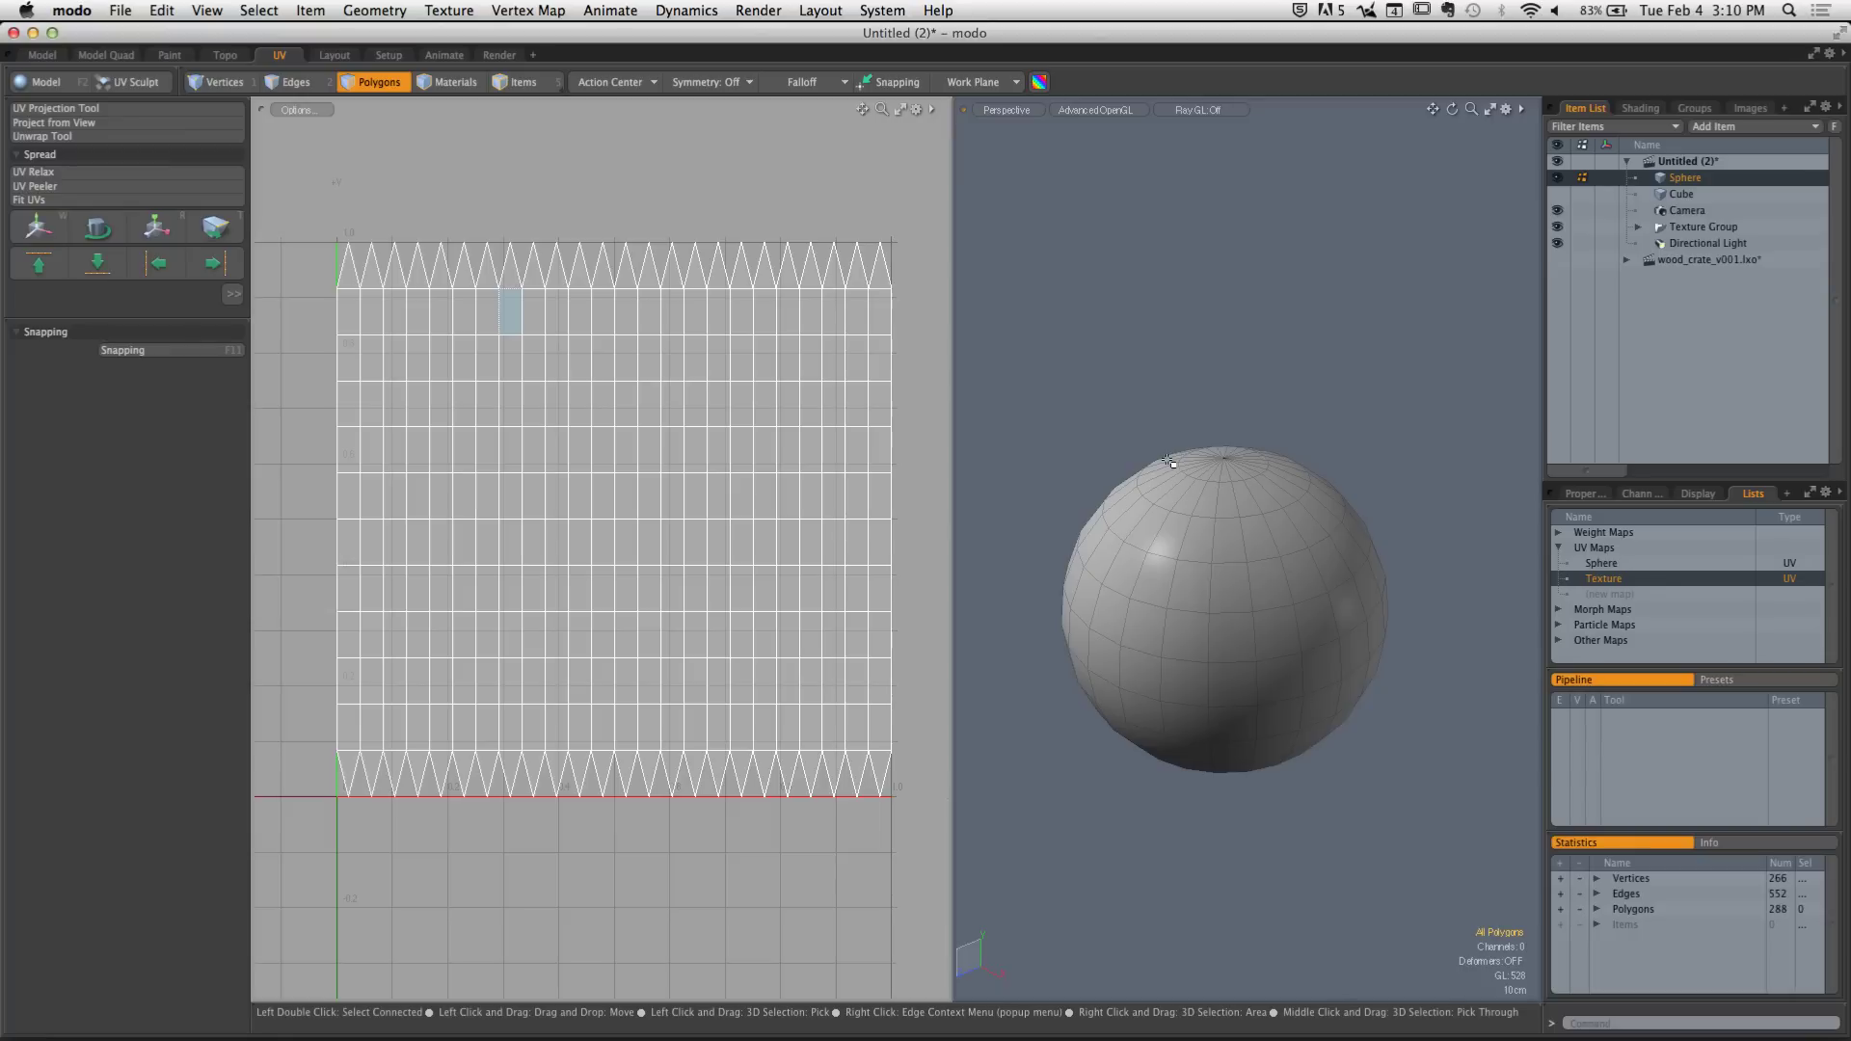
{"action": "double_click", "coordinate": [661, 393]}
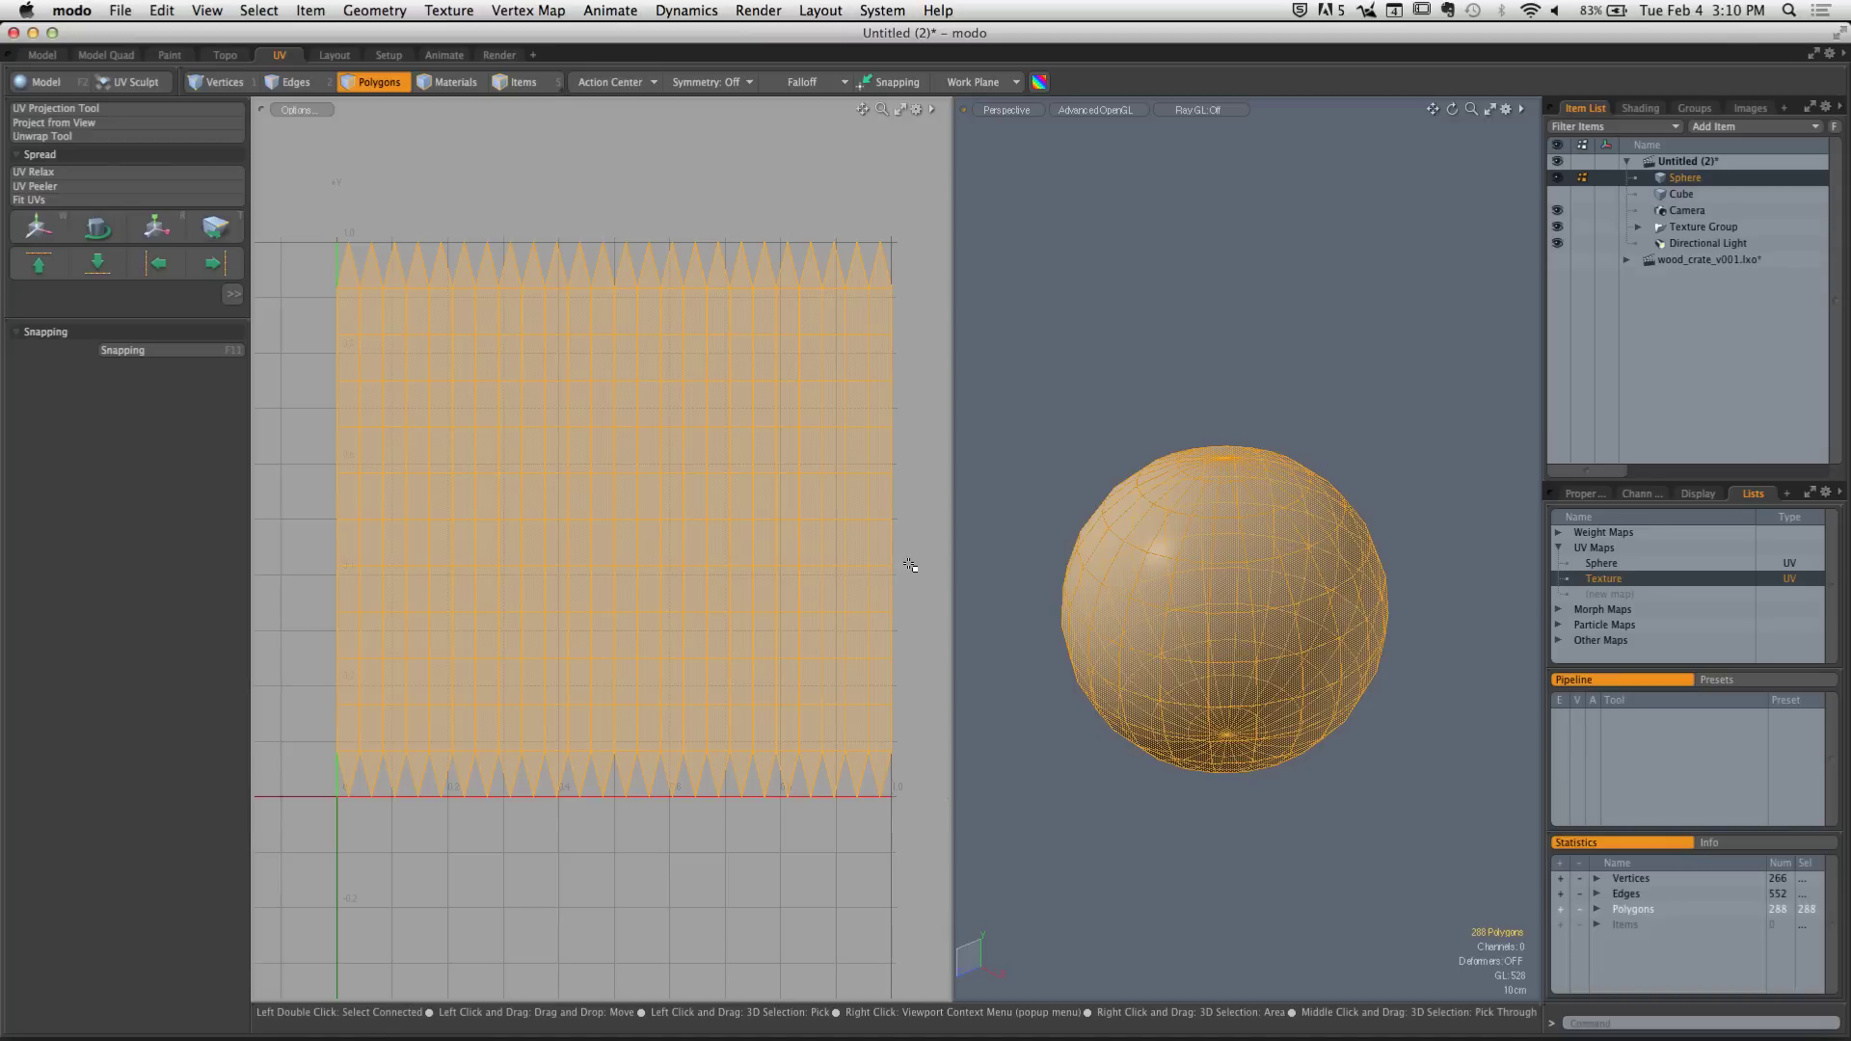
{"action": "type", "text": "m"}
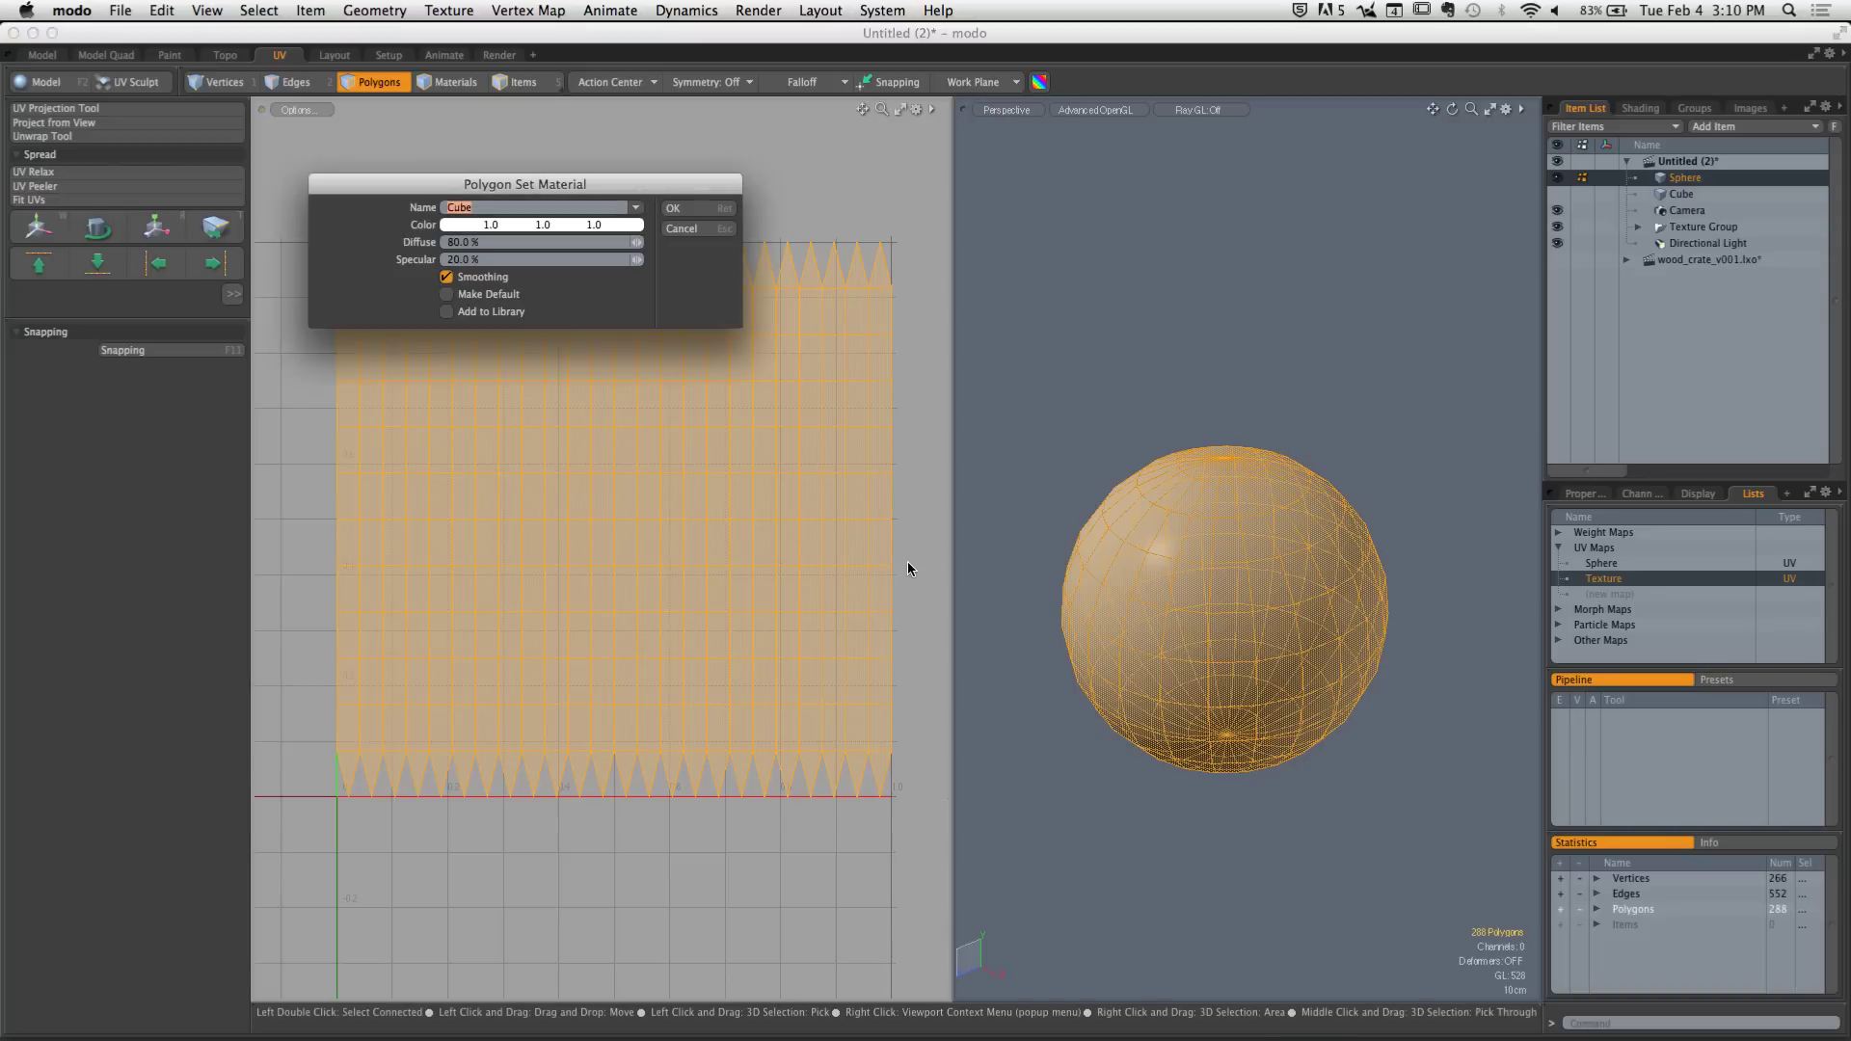
{"action": "type", "text": "SP"}
{"action": "key", "text": "BackSpace"}
{"action": "type", "text": "phere"}
{"action": "key", "text": "Return"}
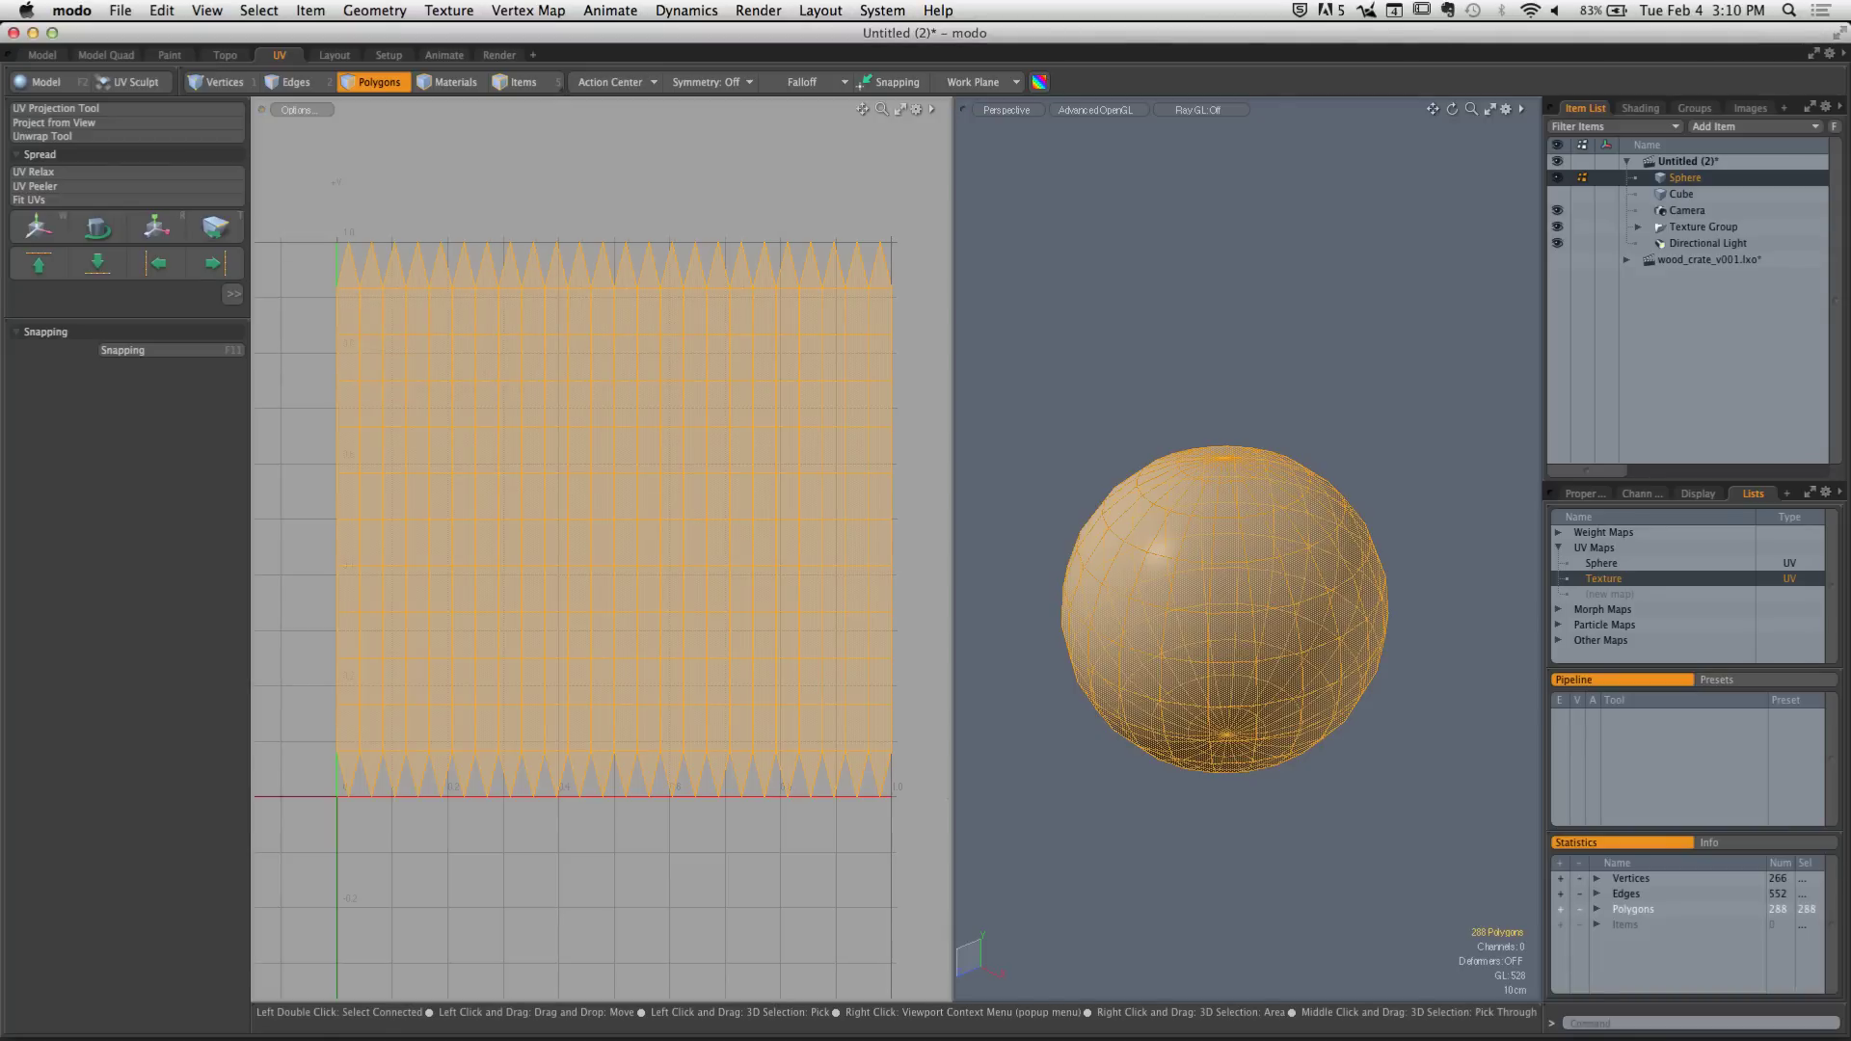
Move the Modo_UV_checker image layer from the Cube material group into the Sphere material group in the Shader Tree
{"action": "left_click", "coordinate": [1640, 107]}
{"action": "left_click", "coordinate": [1590, 244]}
{"action": "left_click", "coordinate": [1590, 276]}
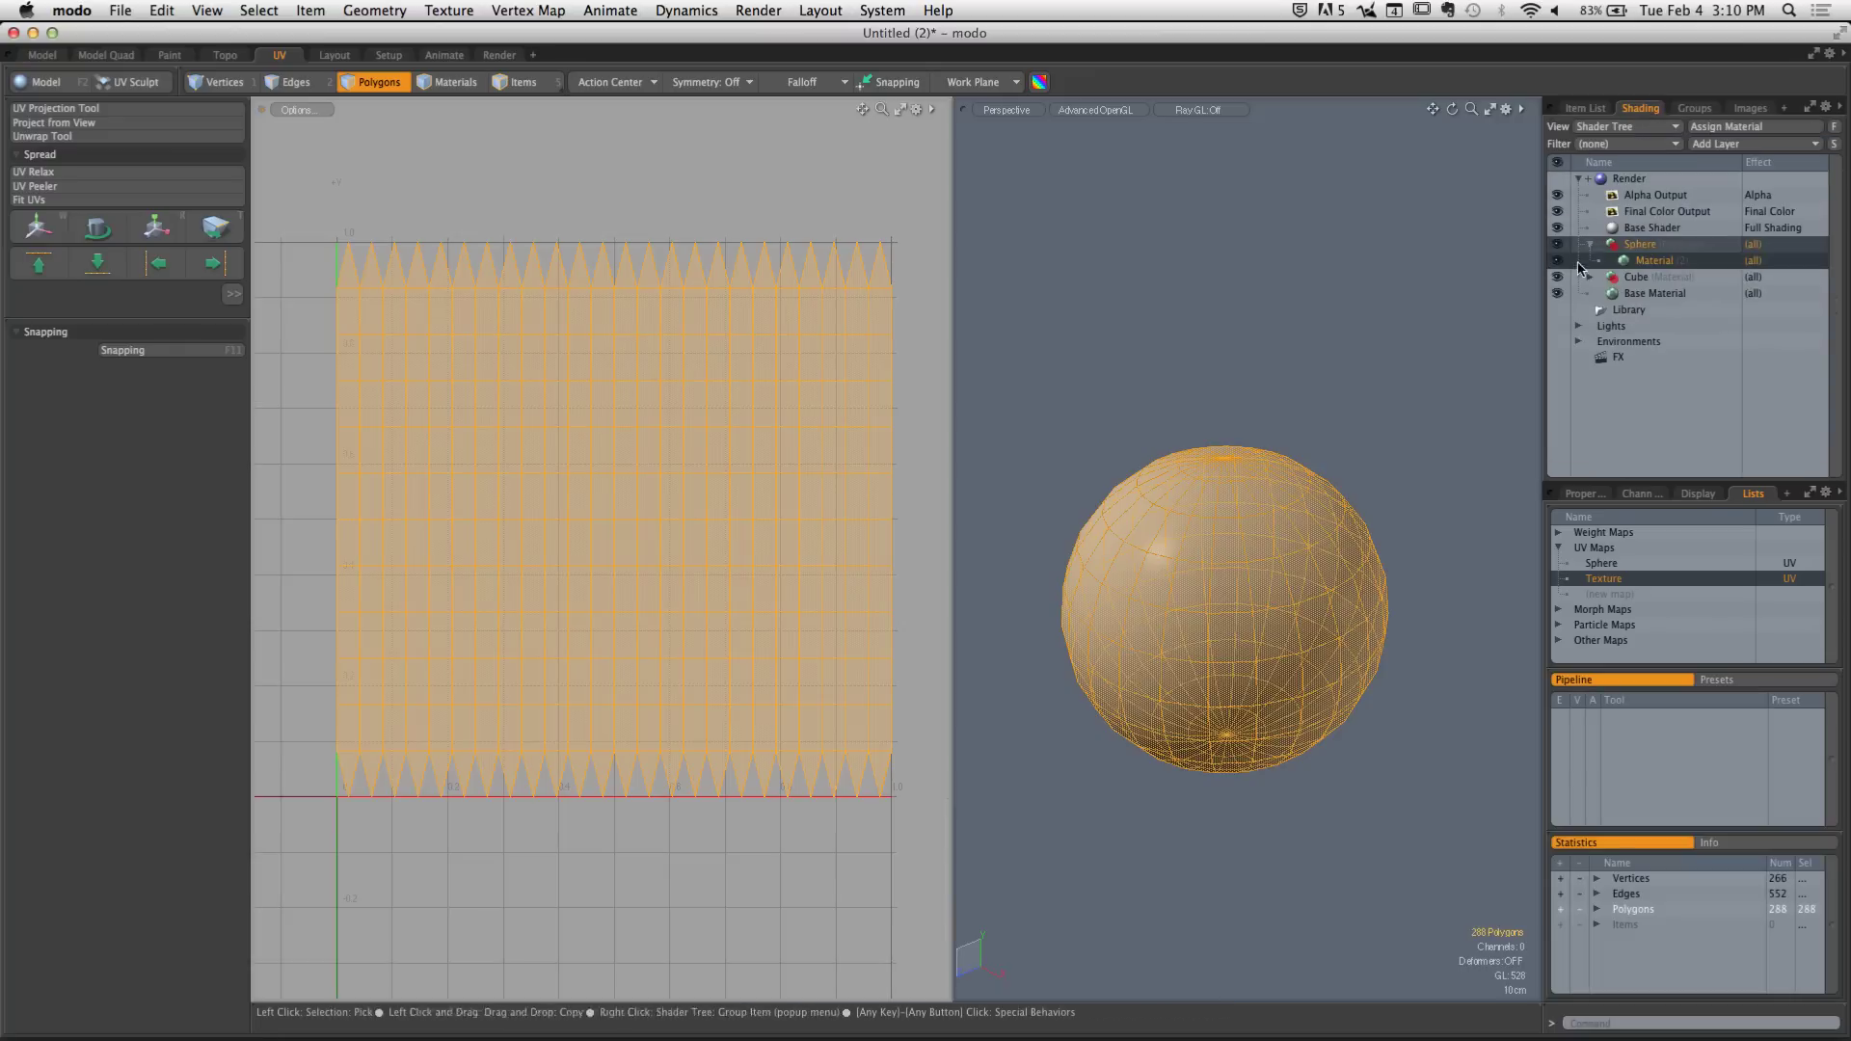
{"action": "left_click", "coordinate": [1684, 295]}
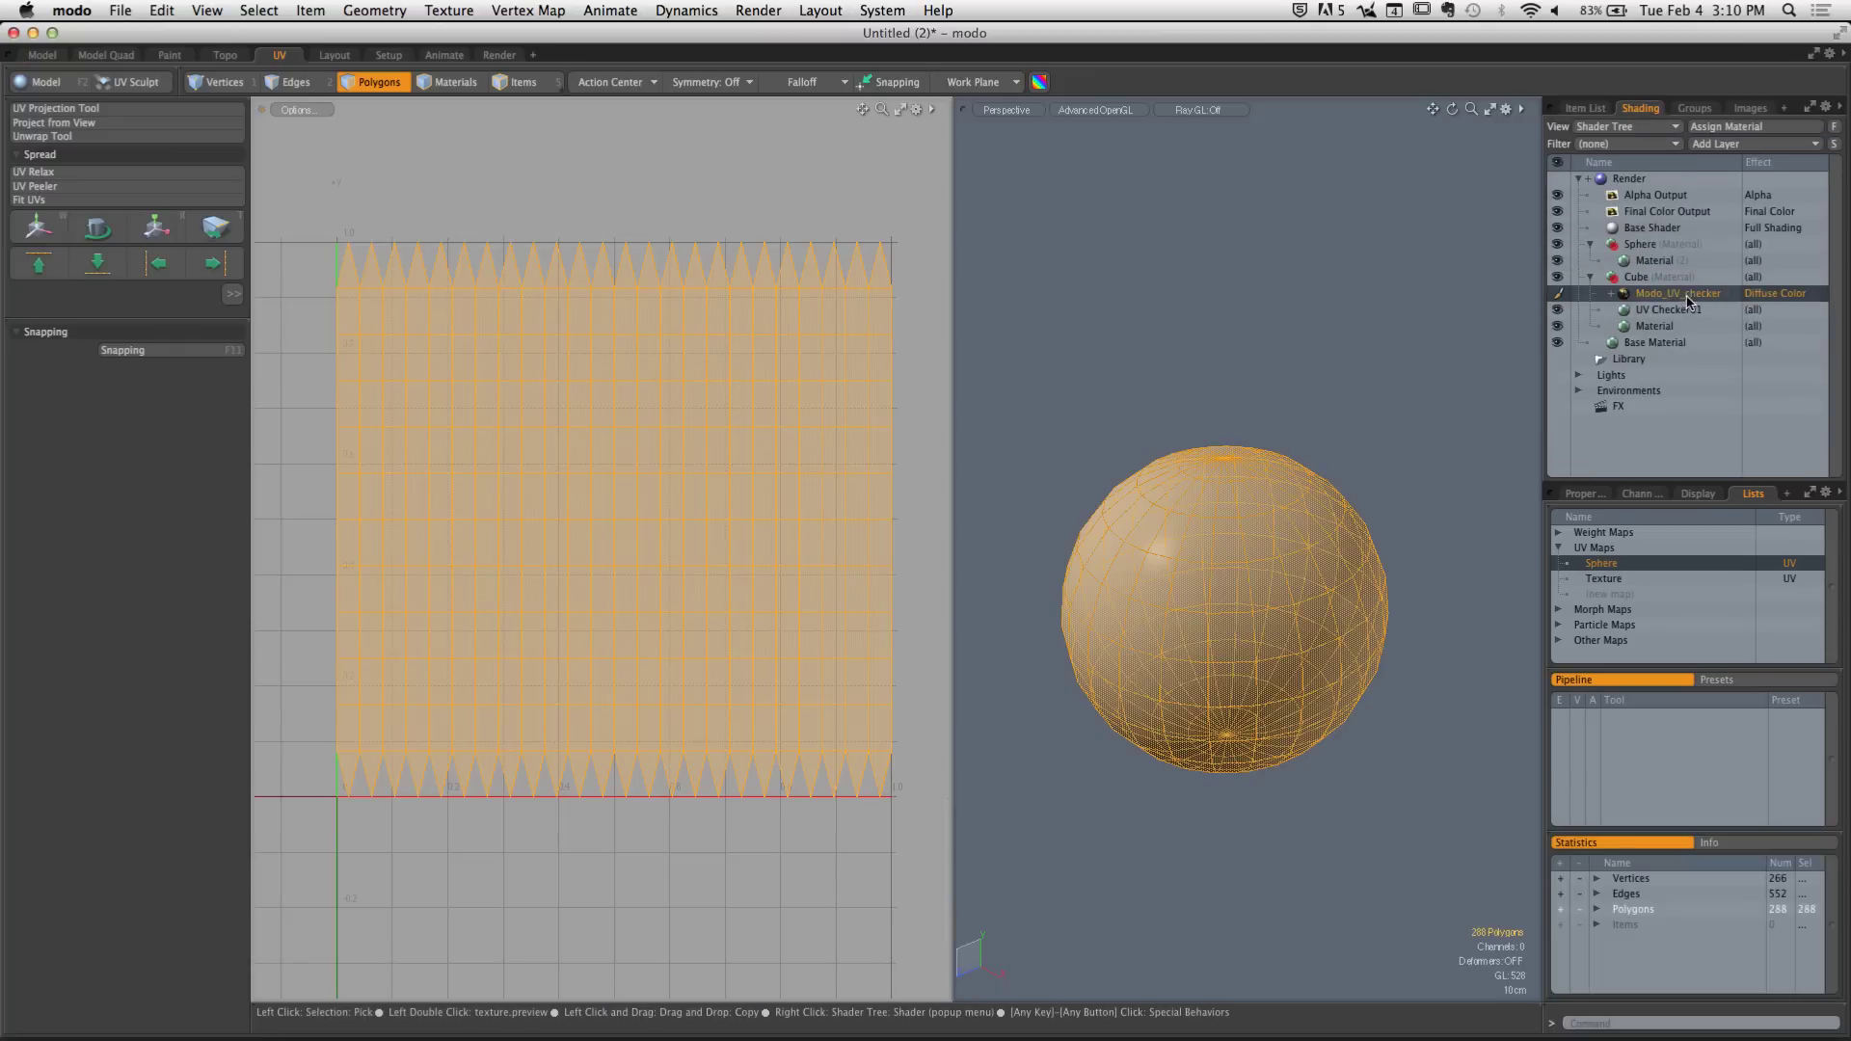
{"action": "left_click_drag", "start_coordinate": [1627, 298], "coordinate": [1634, 277]}
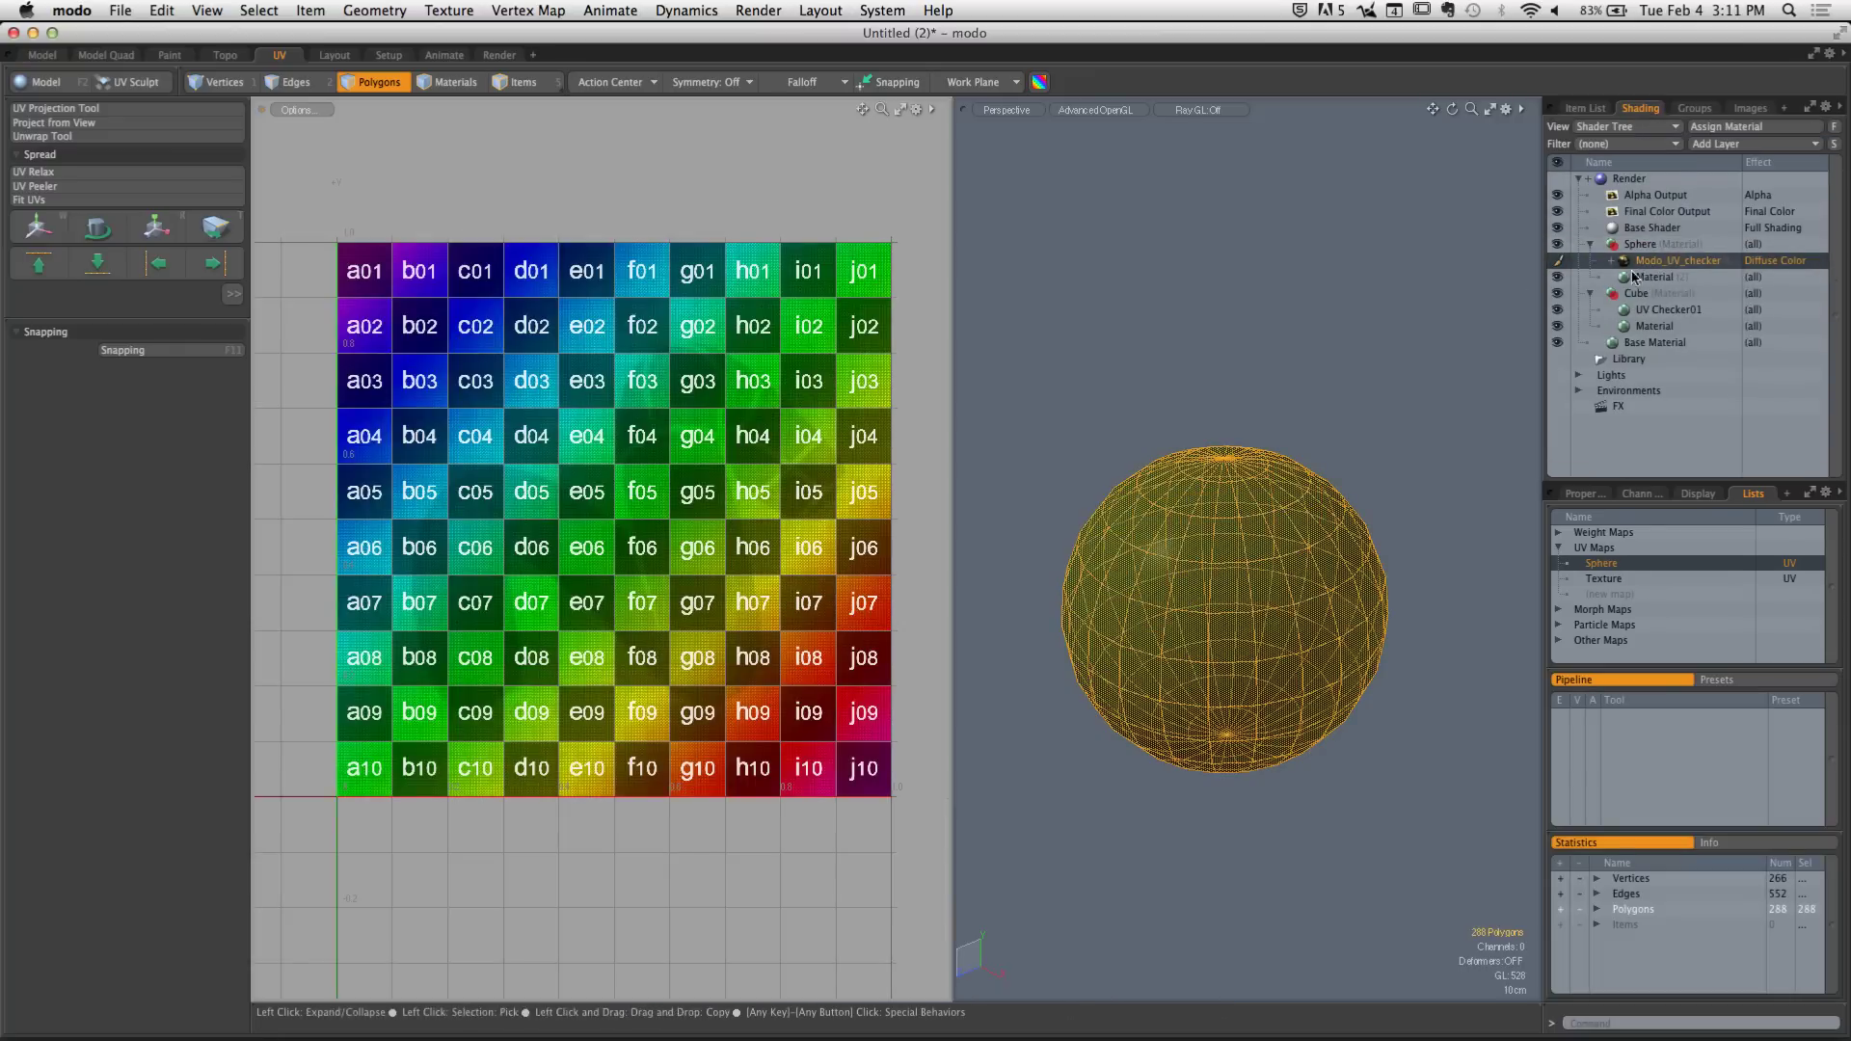
Check which UV map the Modo_UV_checker texture locator uses for its projection on the sphere
{"action": "left_click", "coordinate": [1584, 493]}
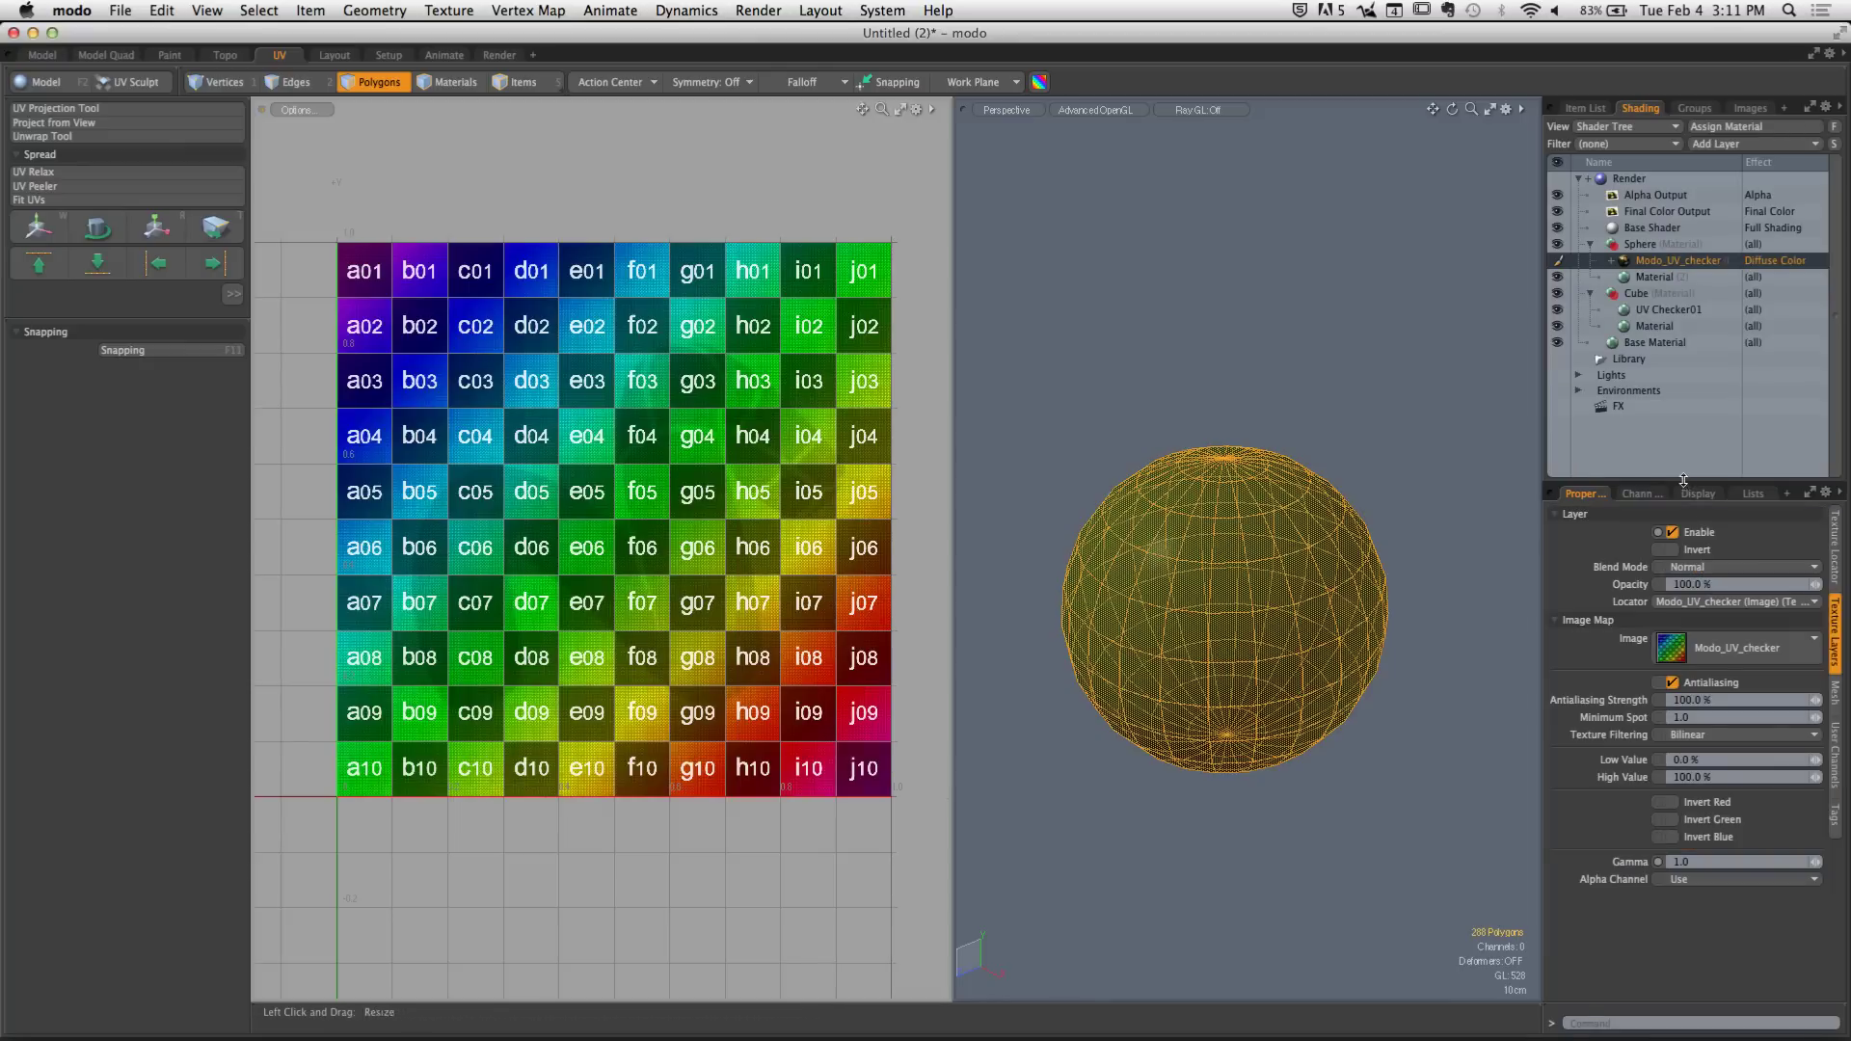
{"action": "left_click_drag", "start_coordinate": [1685, 482], "coordinate": [1683, 359]}
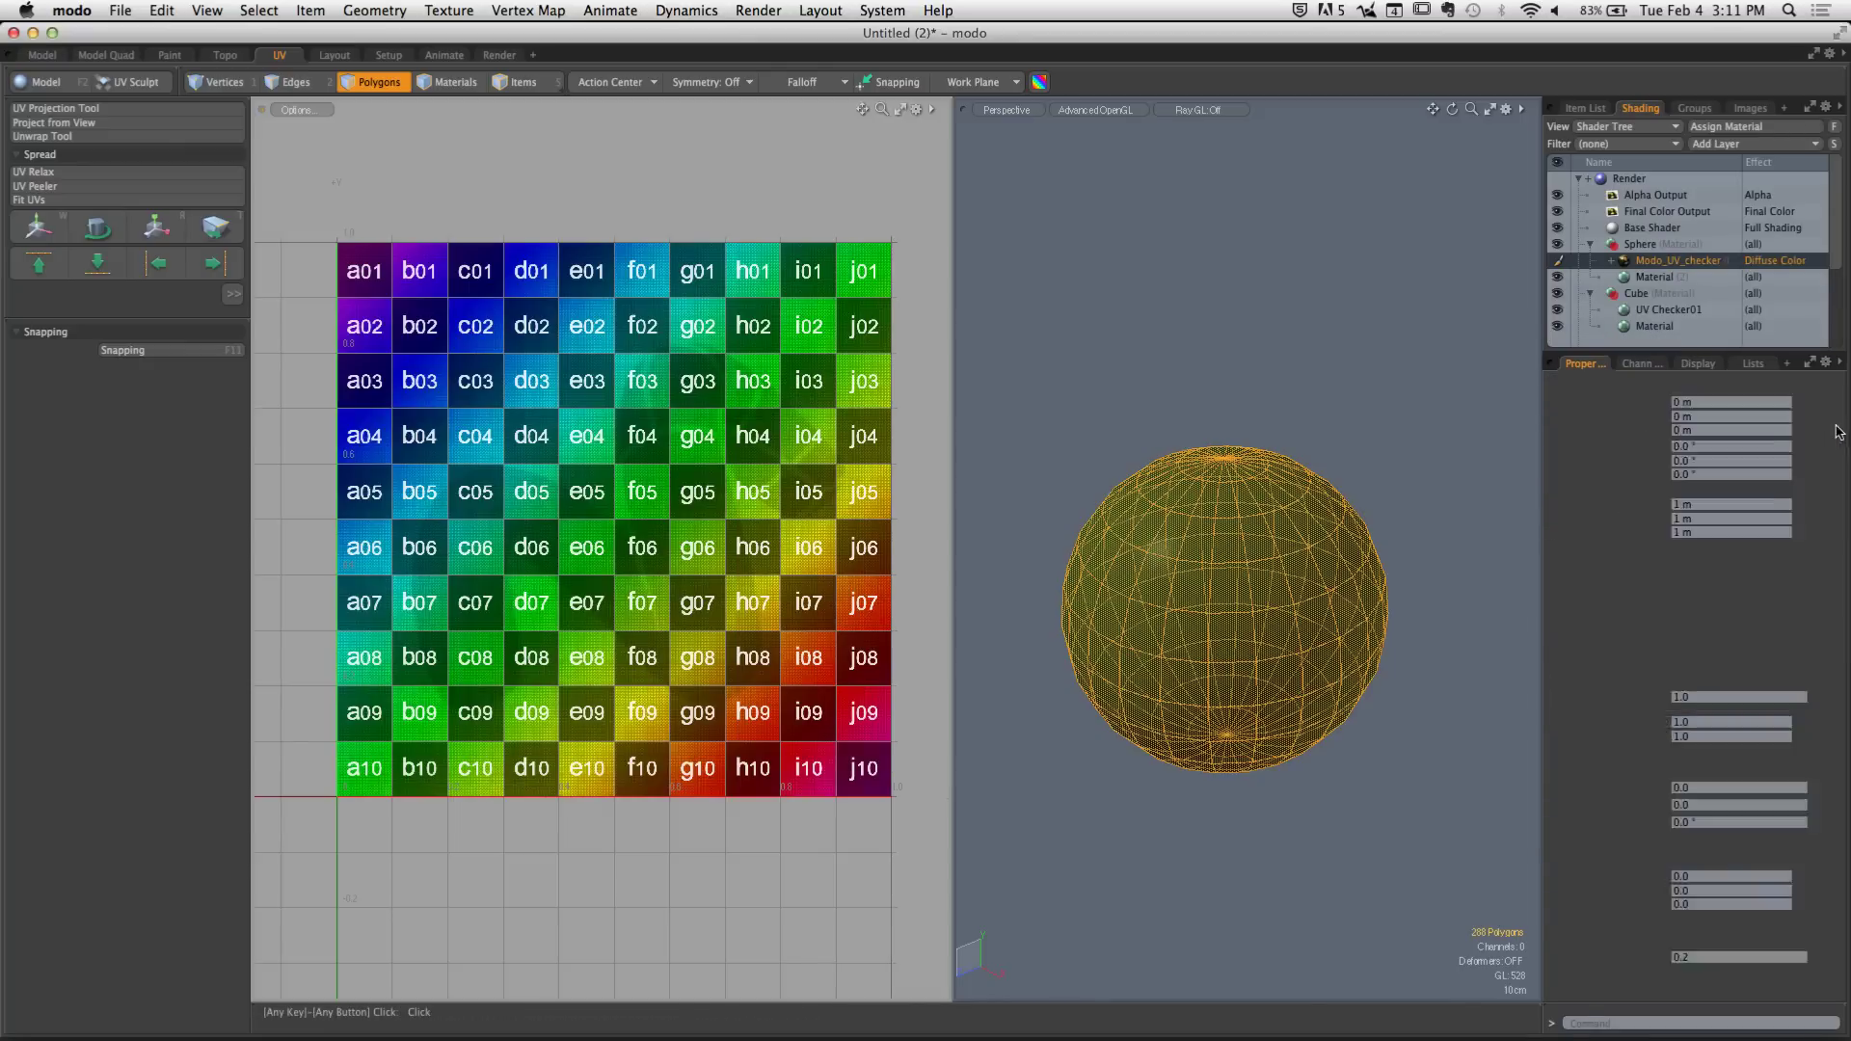
{"action": "left_click", "coordinate": [1834, 414]}
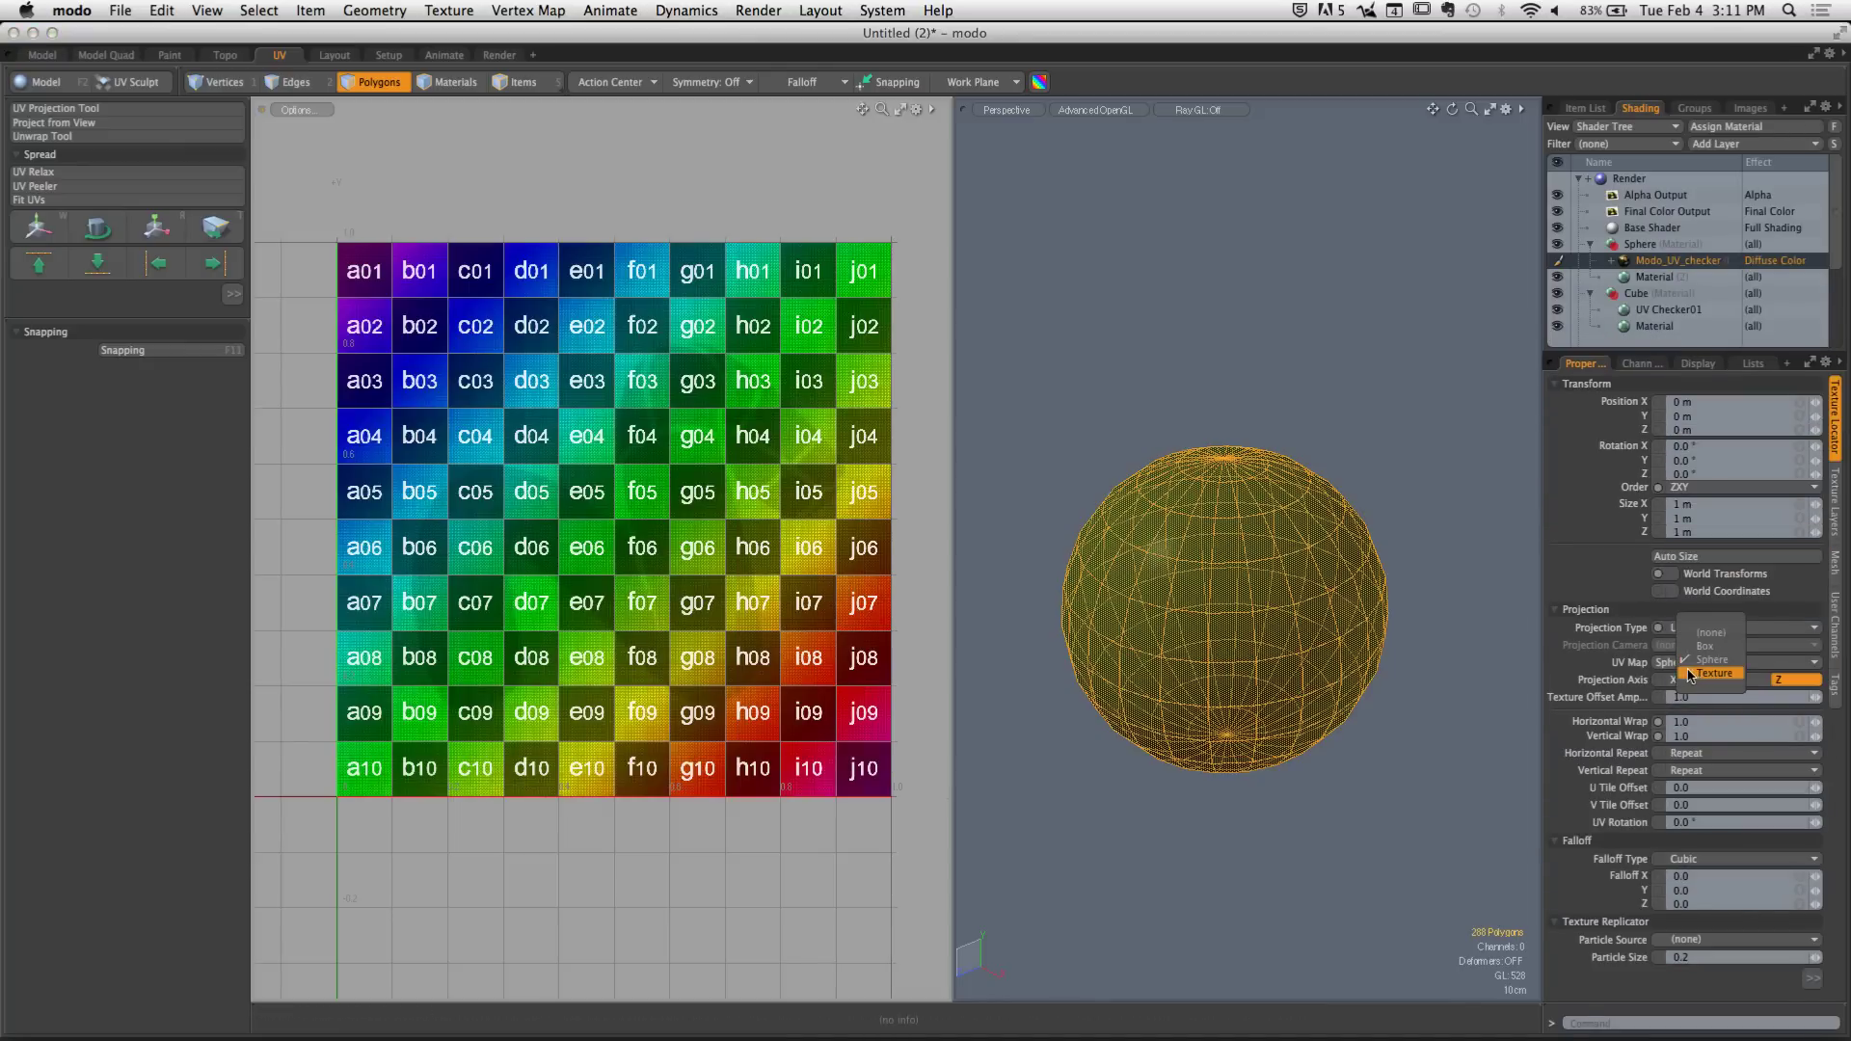
{"action": "left_click", "coordinate": [1459, 468]}
{"action": "mouse_move", "coordinate": [1238, 601]}
{"action": "left_mouse_down", "text": "alt"}
{"action": "mouse_move", "coordinate": [1301, 467]}
{"action": "mouse_move", "coordinate": [1252, 570]}
{"action": "left_mouse_up", "text": "alt"}
{"action": "key", "text": "a"}
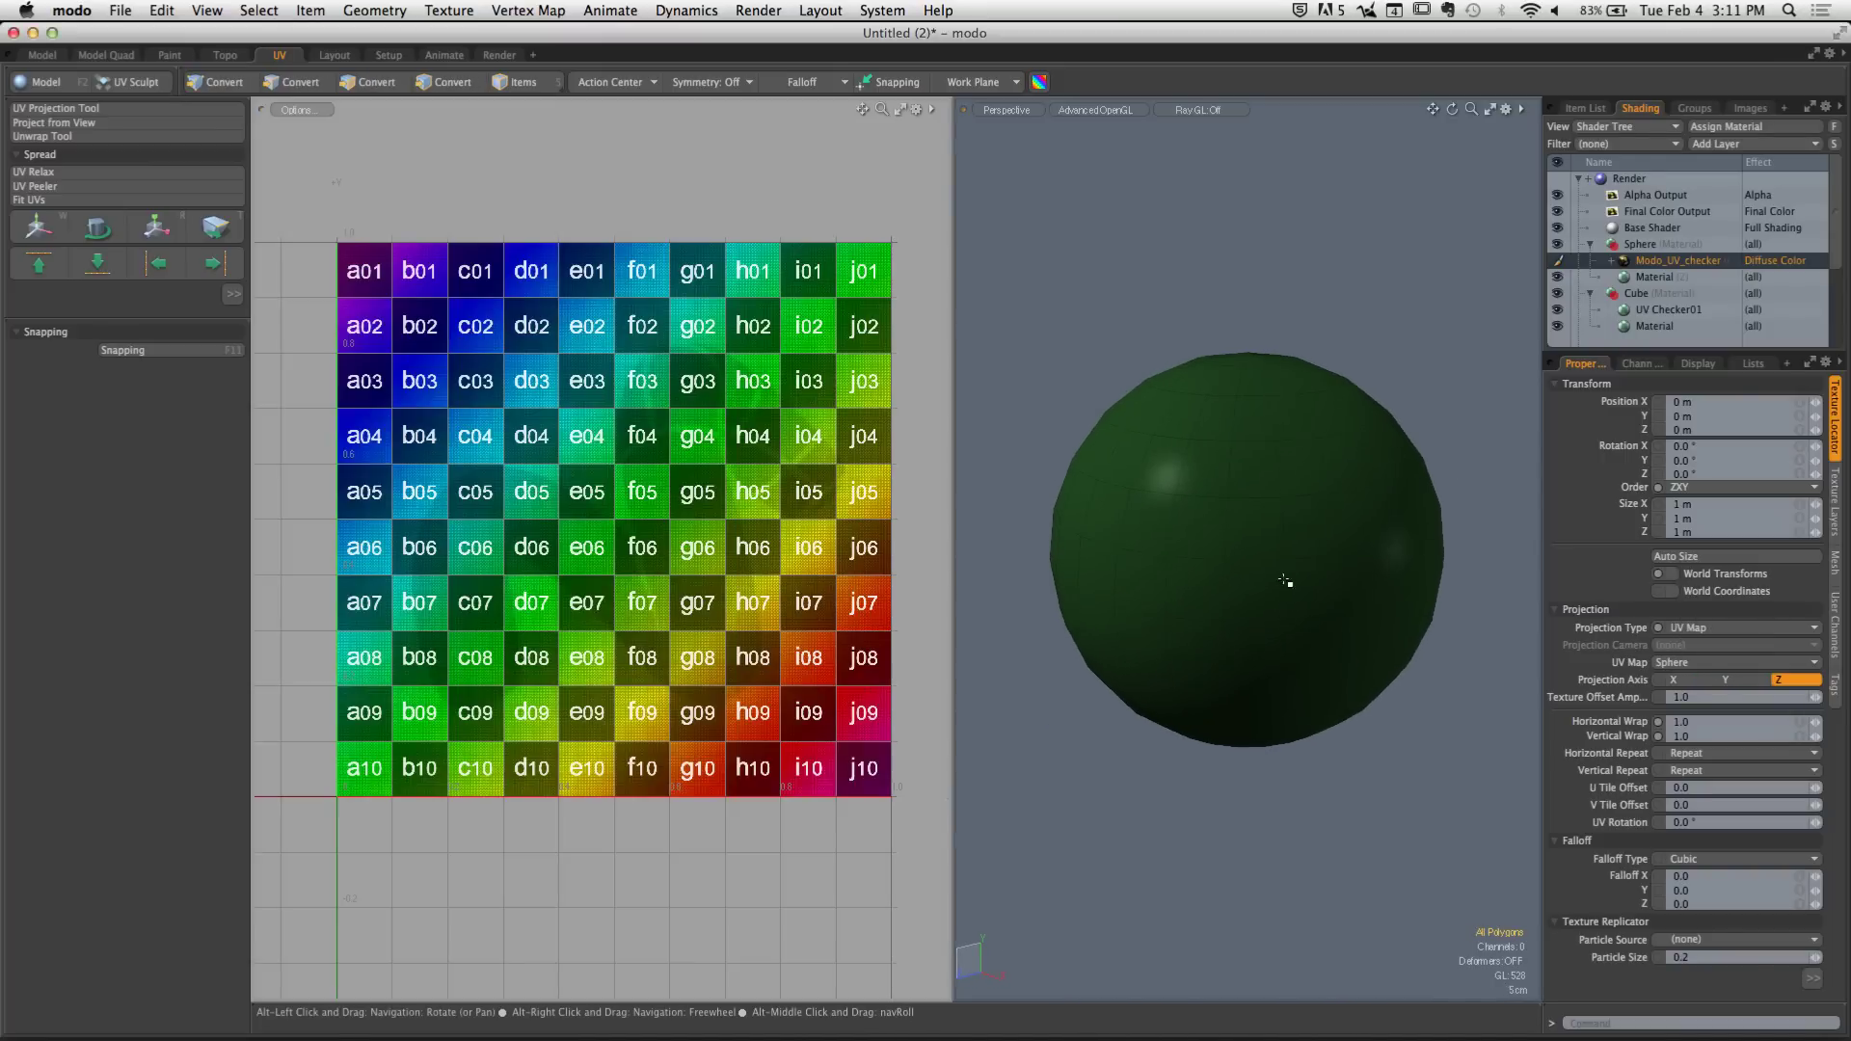
{"action": "key", "text": "3"}
Select the Sphere mesh item and make its UV map named Sphere the active one
{"action": "left_click", "coordinate": [1586, 108]}
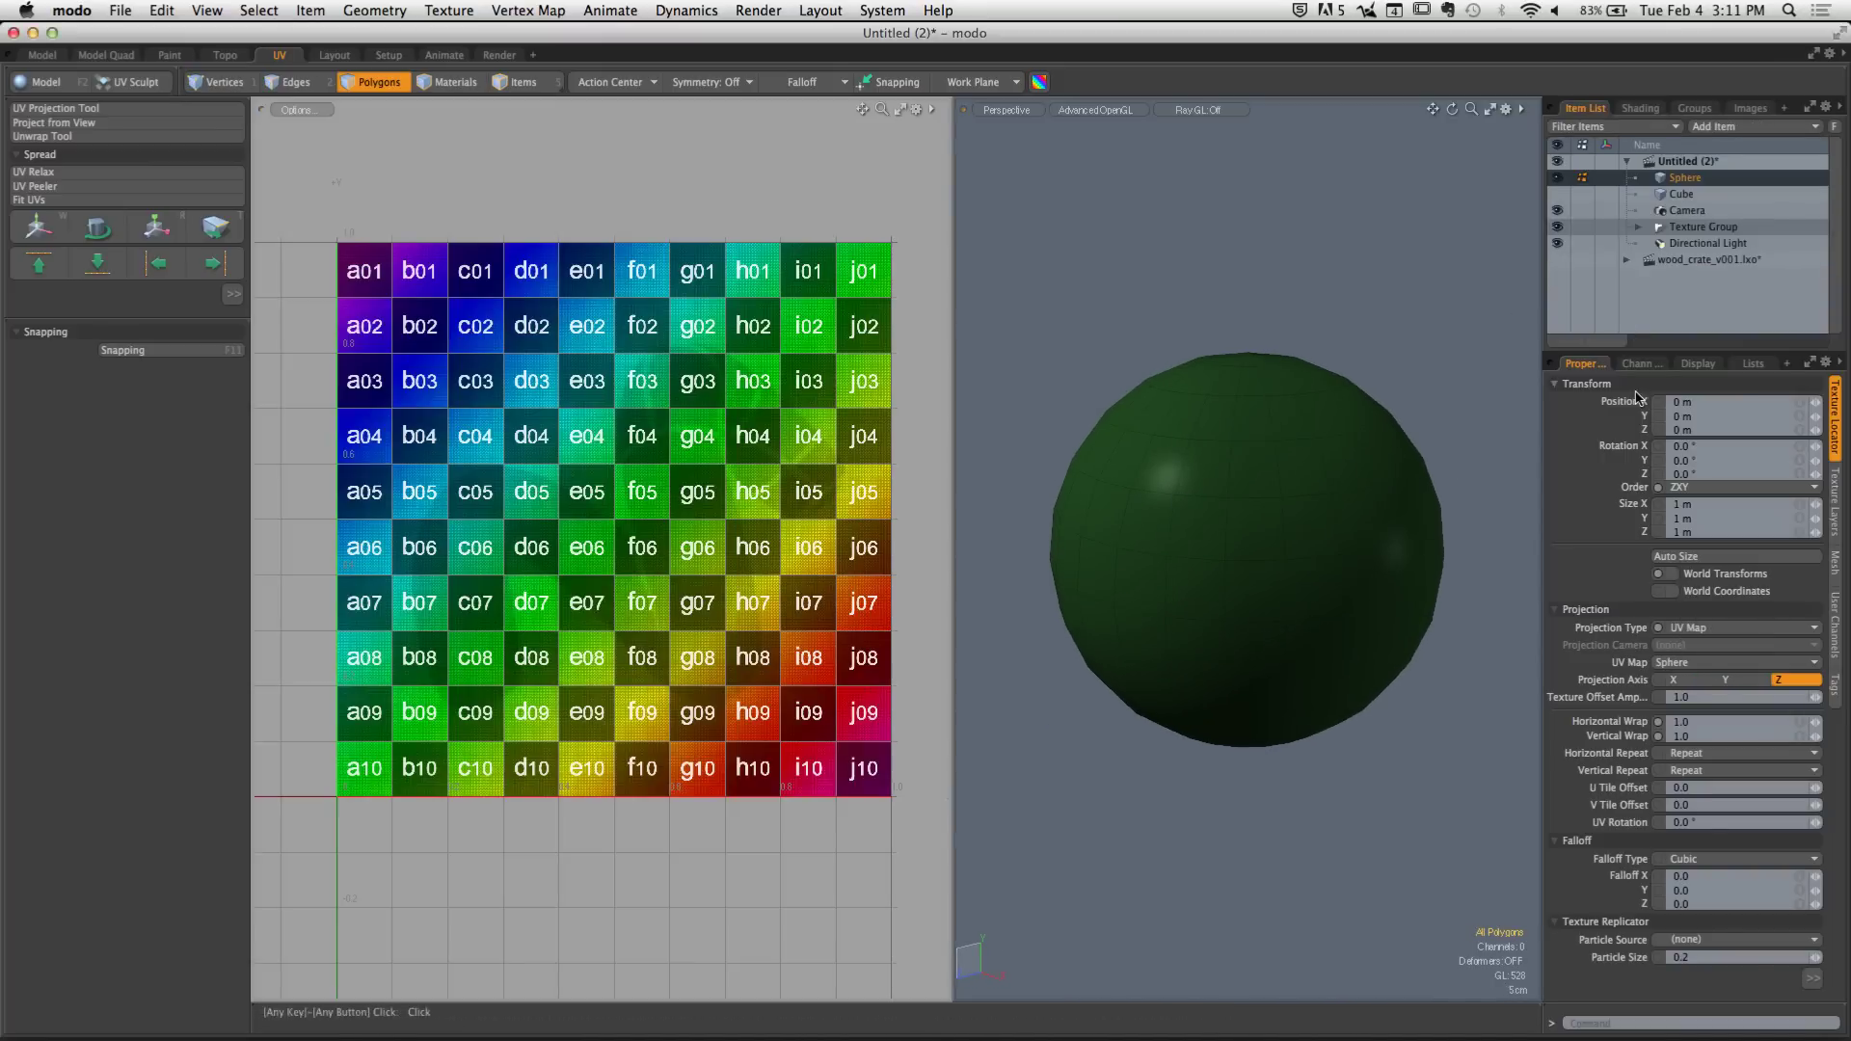
{"action": "left_click", "coordinate": [1682, 193]}
{"action": "left_click", "coordinate": [1685, 178]}
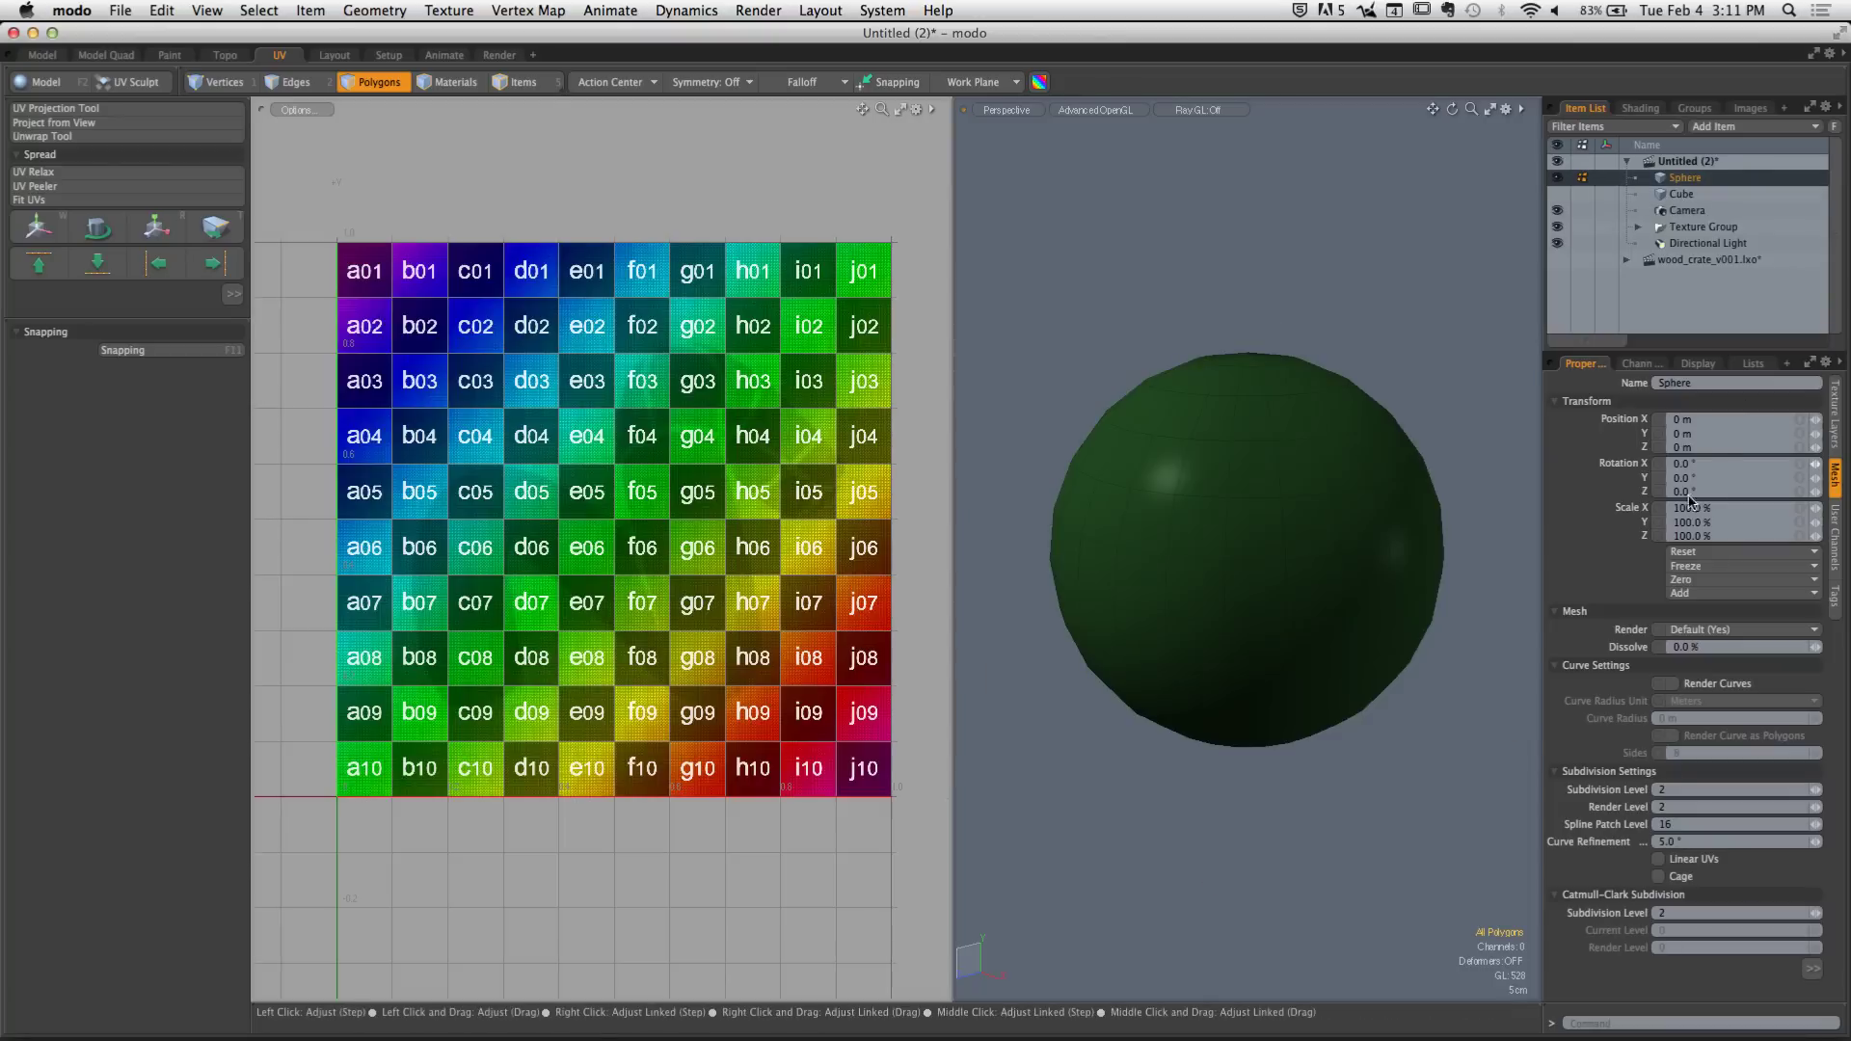
{"action": "left_click", "coordinate": [1753, 363]}
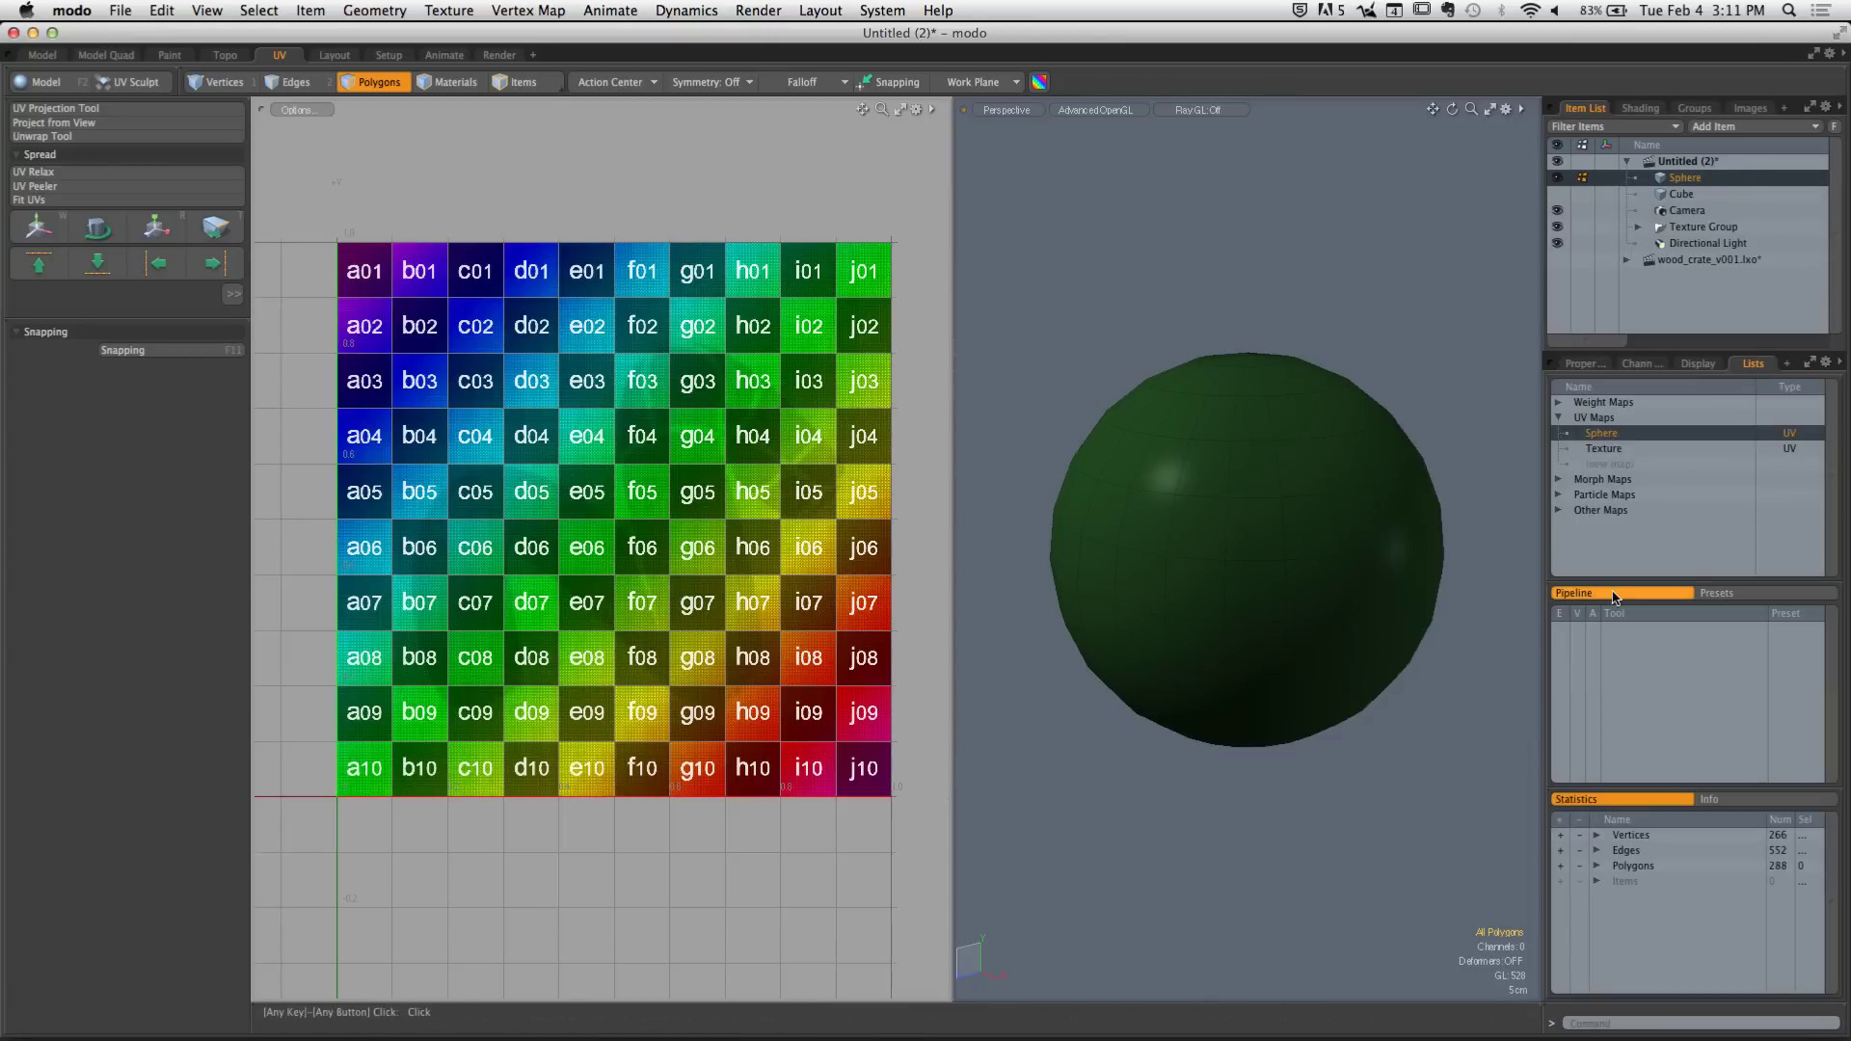
{"action": "left_click", "coordinate": [1605, 448]}
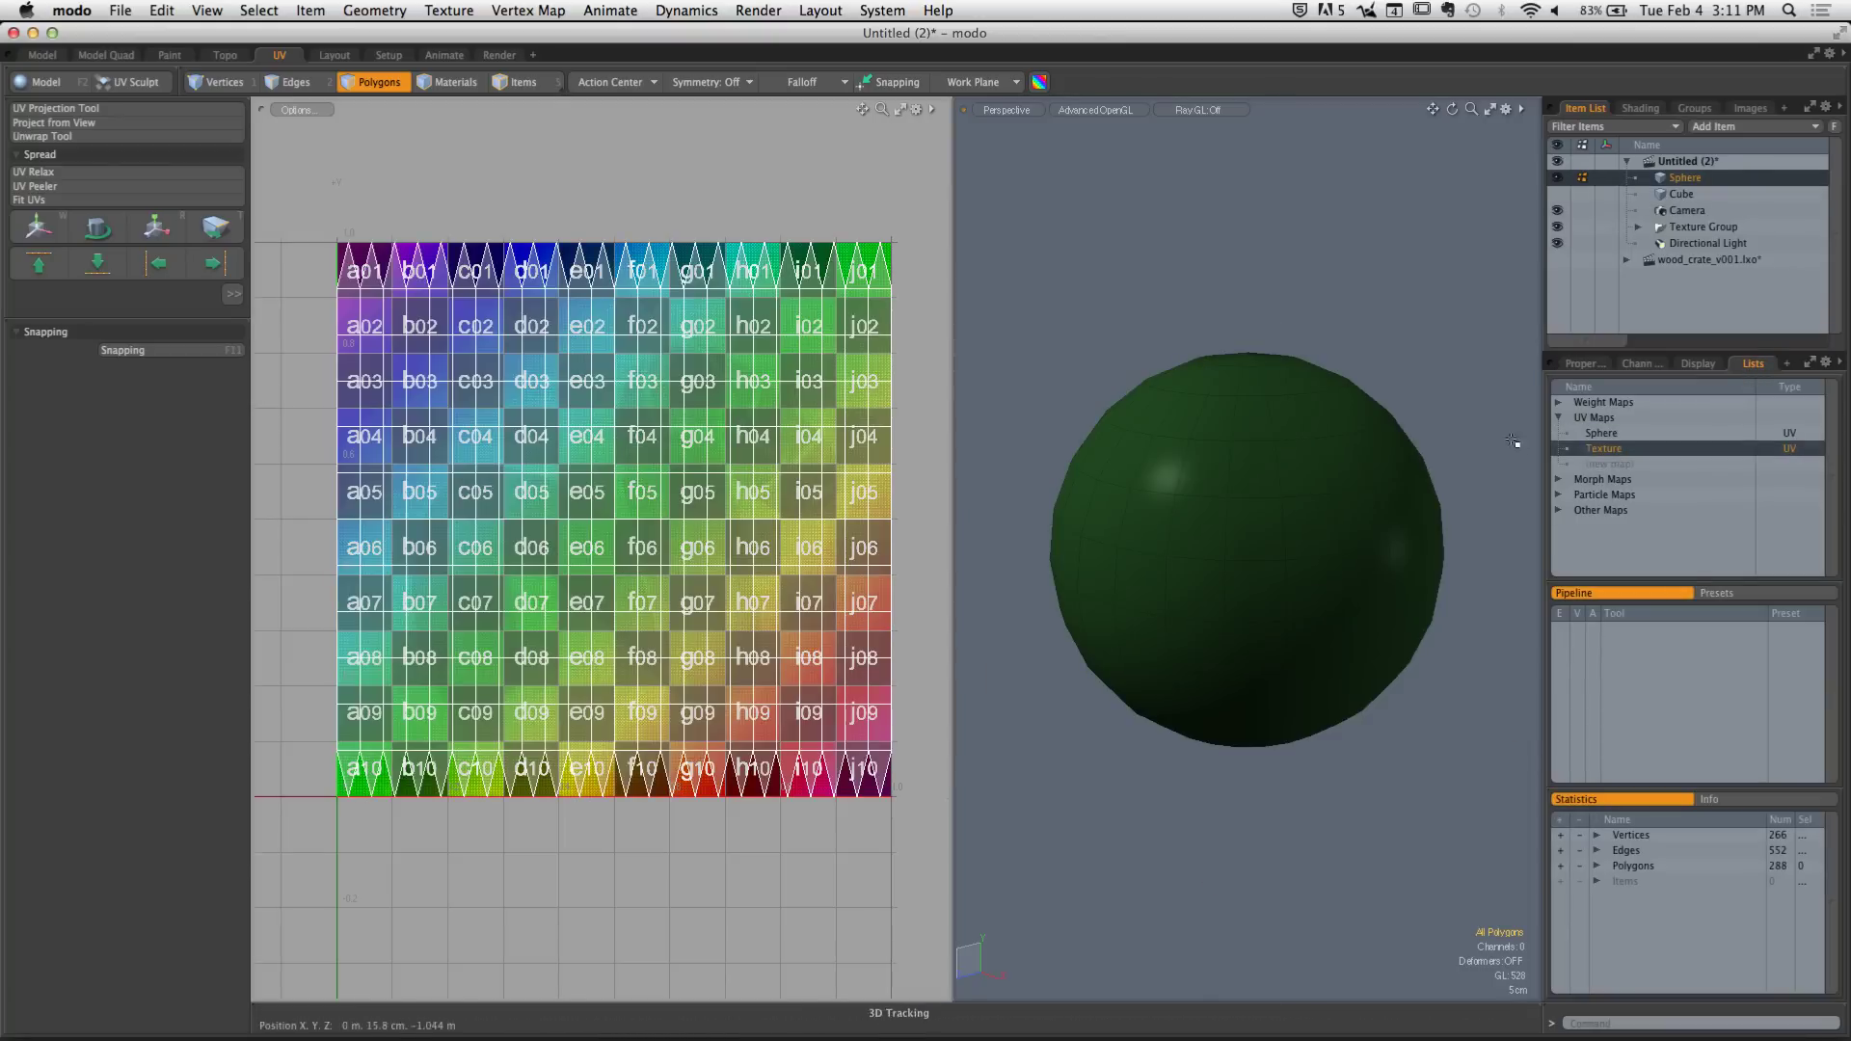
{"action": "left_click", "coordinate": [1602, 433]}
Project spherical UVs along the Y axis with automatic settings for all the sphere's polygons into the Sphere UV map
{"action": "double_click", "coordinate": [1192, 592]}
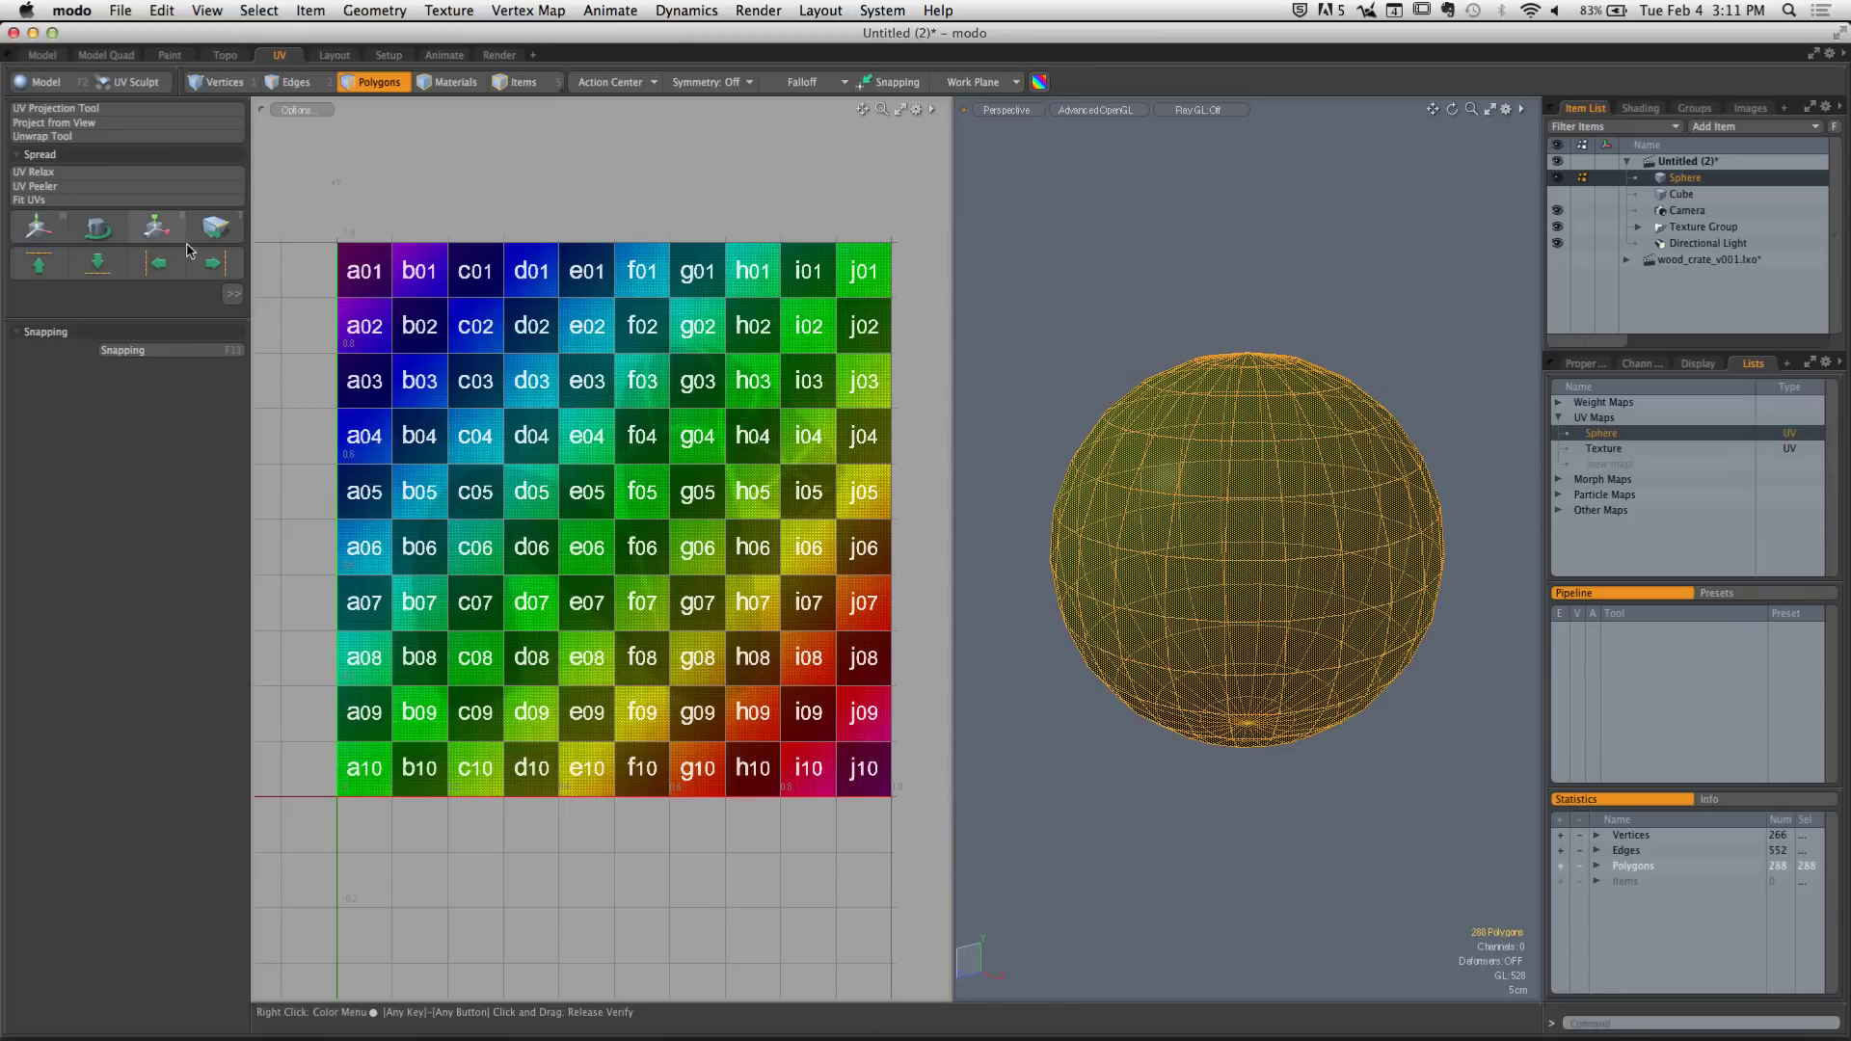
{"action": "left_click", "coordinate": [54, 108]}
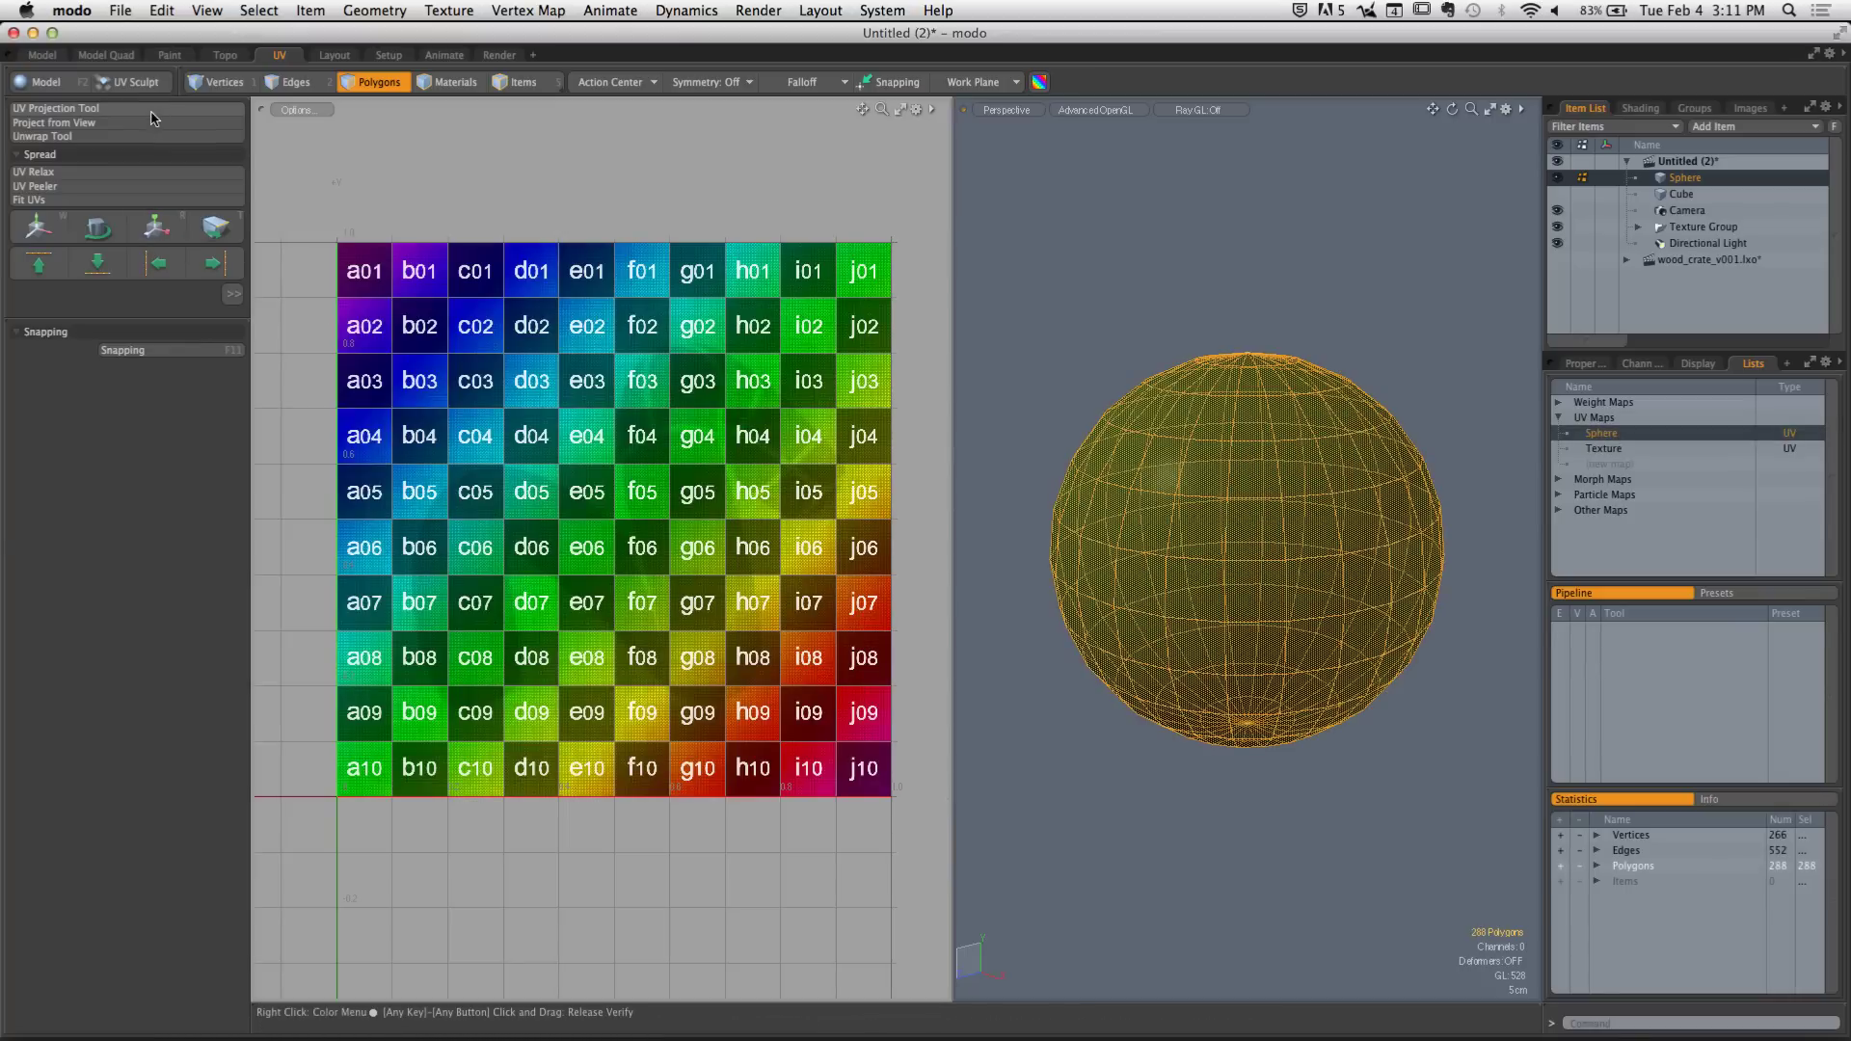
{"action": "left_click", "coordinate": [1075, 275]}
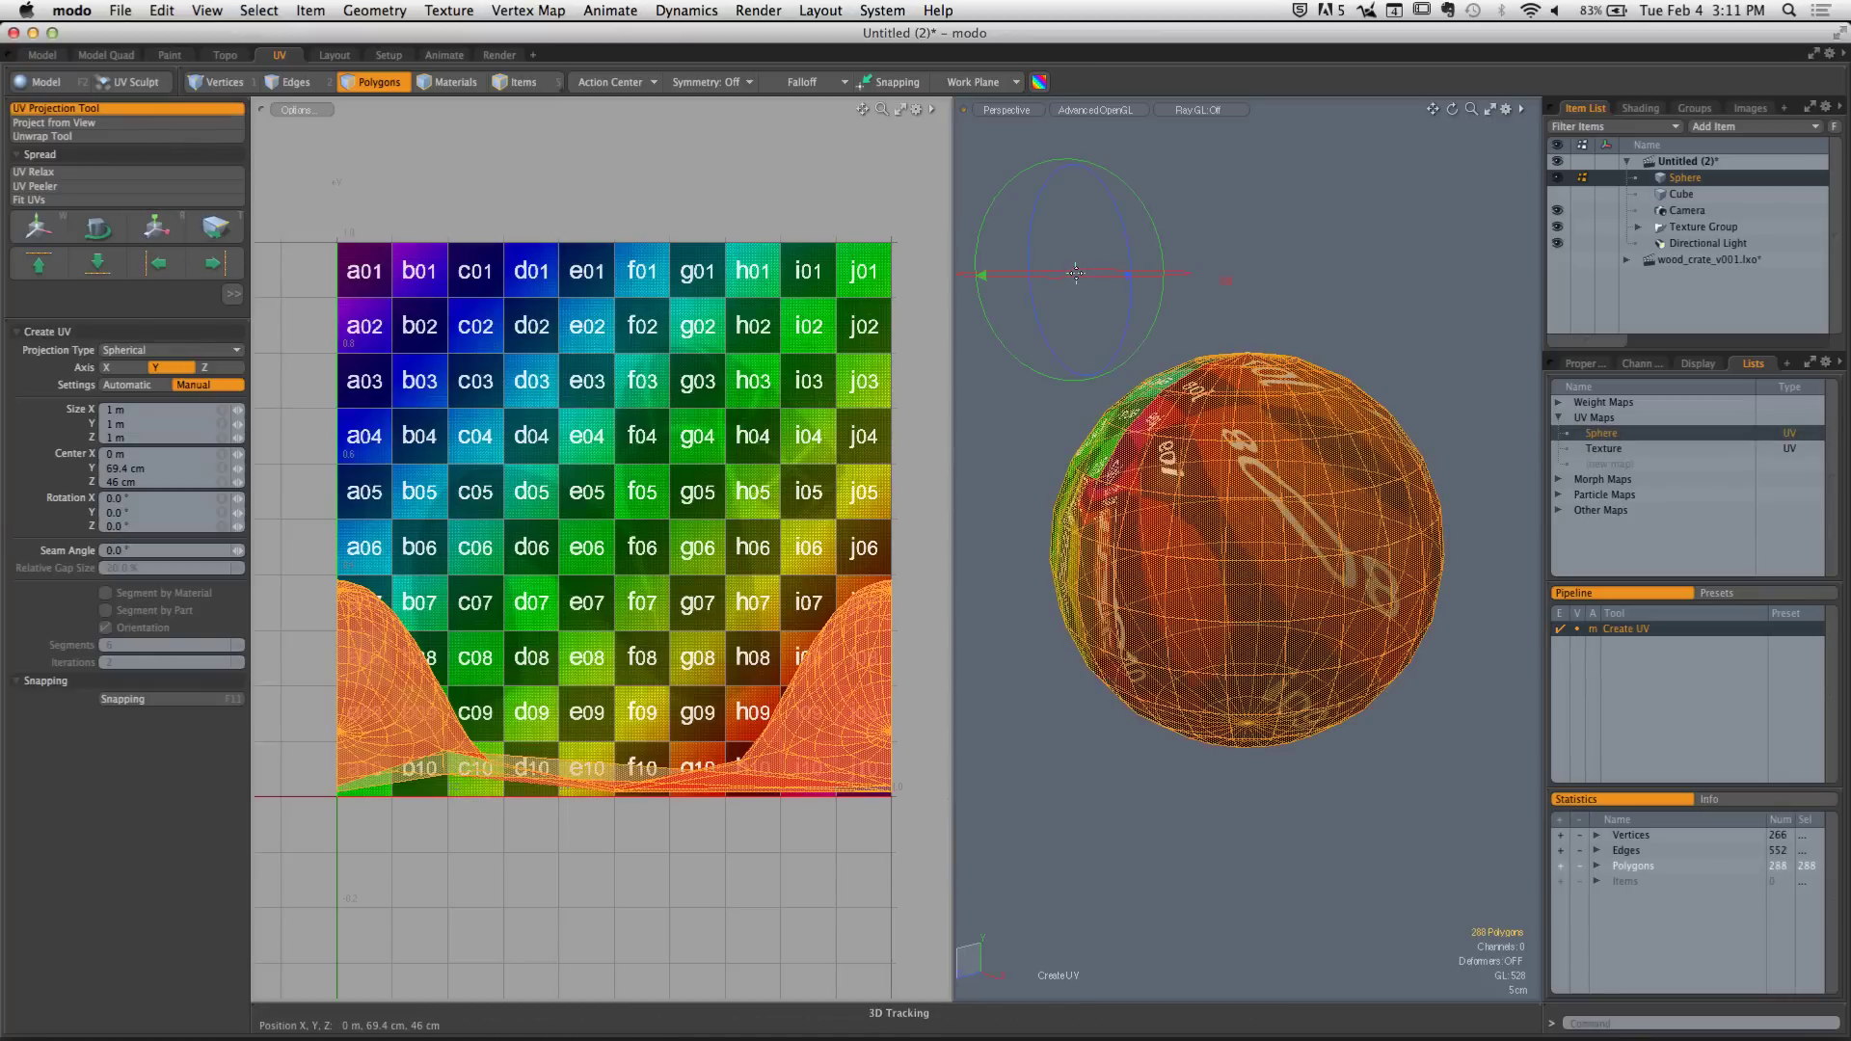
{"action": "left_click", "coordinate": [127, 385]}
{"action": "key", "text": "q"}
{"action": "left_click", "coordinate": [1099, 305]}
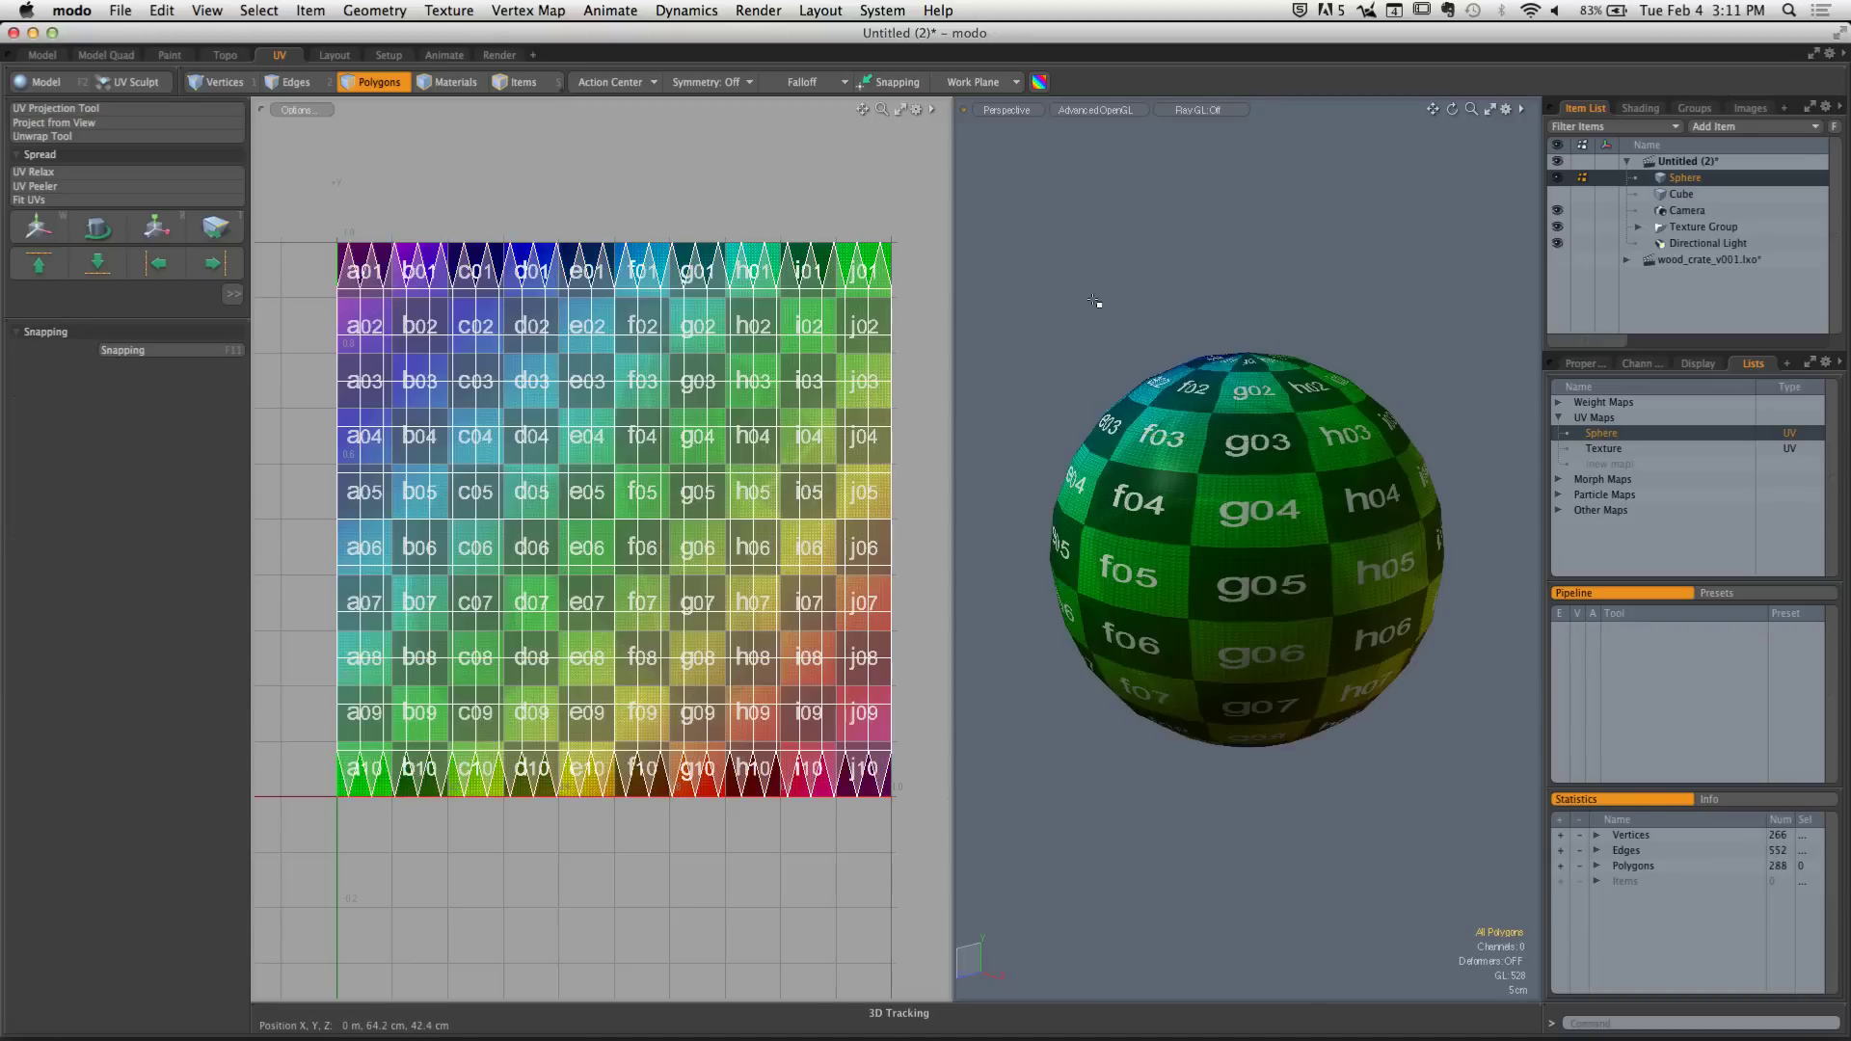
{"action": "mouse_move", "coordinate": [1275, 496]}
{"action": "left_mouse_down", "text": "ctrl+alt"}
{"action": "mouse_move", "coordinate": [1345, 487]}
{"action": "mouse_move", "coordinate": [1331, 647]}
{"action": "mouse_move", "coordinate": [1301, 479]}
{"action": "mouse_move", "coordinate": [1379, 478]}
{"action": "mouse_move", "coordinate": [1277, 474]}
{"action": "left_mouse_up", "text": "ctrl+alt"}
{"action": "left_click_drag", "start_coordinate": [1275, 477], "coordinate": [1245, 496], "text": "alt"}
{"action": "left_click_drag", "start_coordinate": [1196, 643], "coordinate": [1342, 540], "text": "alt"}
{"action": "left_click_drag", "start_coordinate": [1248, 489], "coordinate": [1338, 636], "text": "alt"}
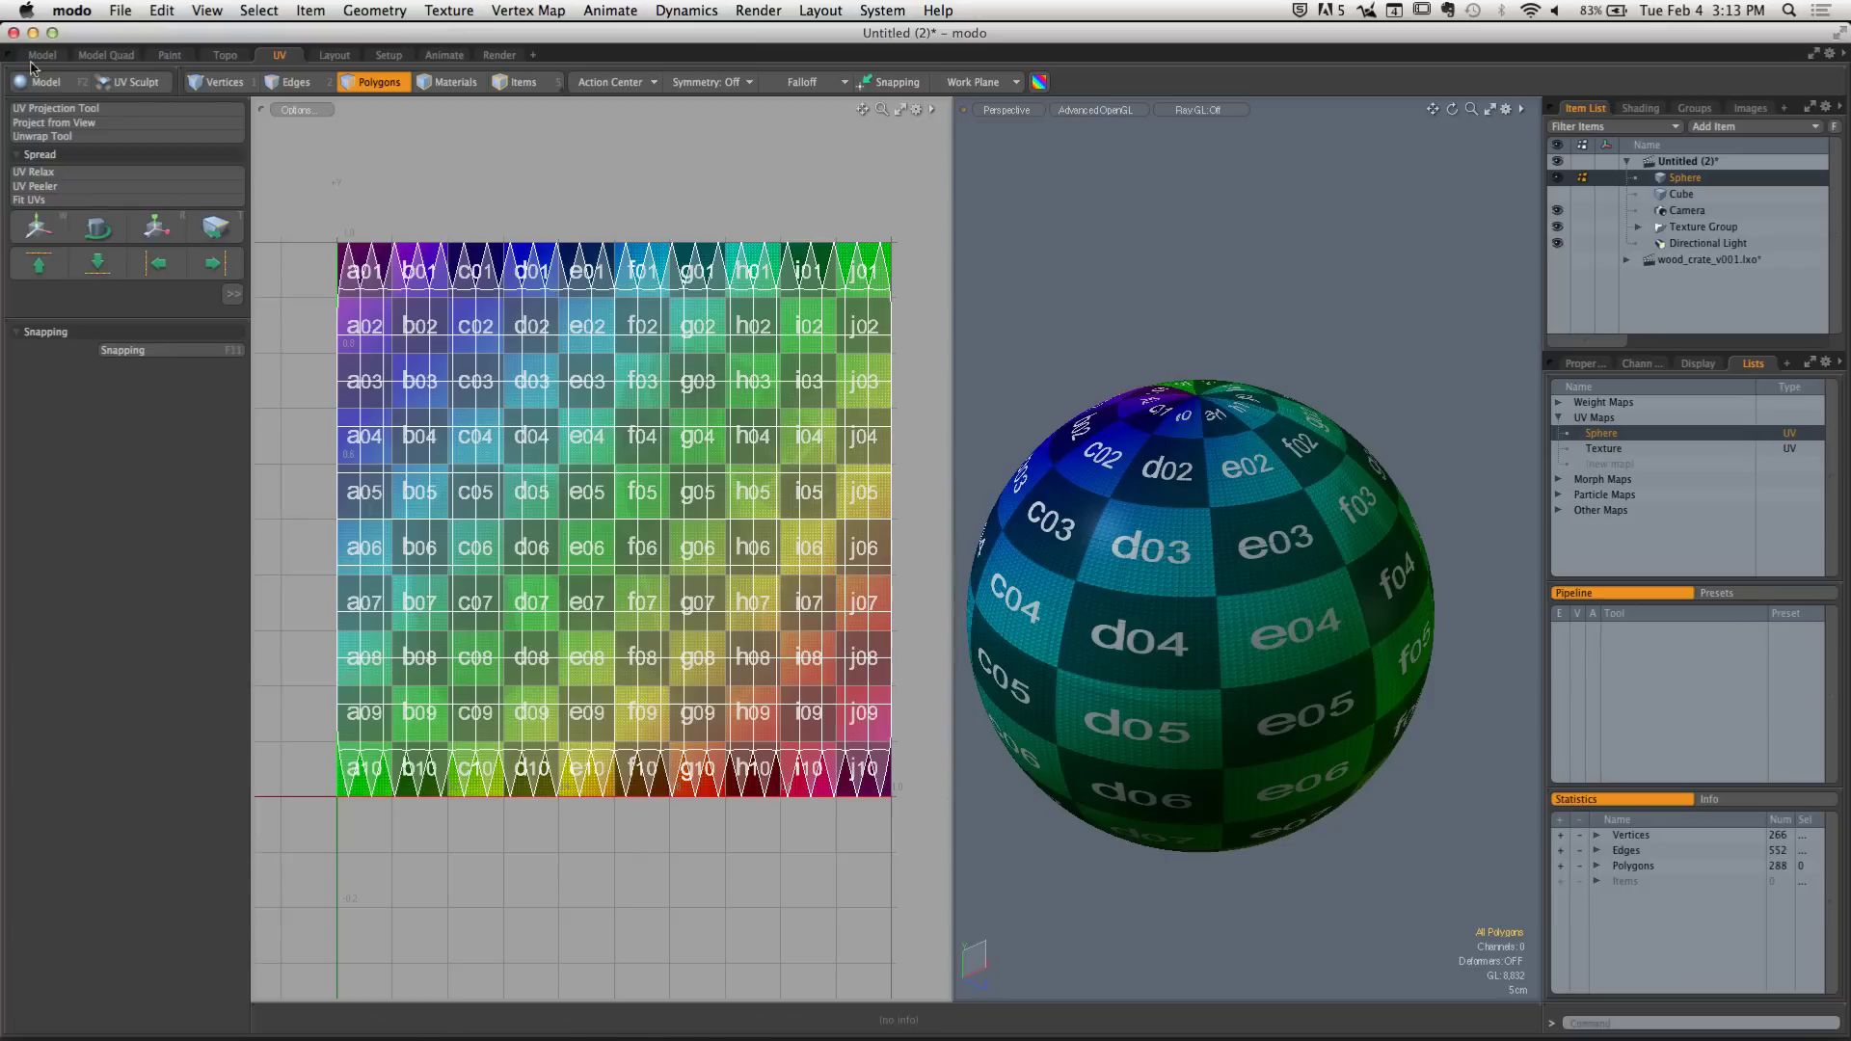
{"action": "left_click", "coordinate": [121, 10]}
{"action": "left_click", "coordinate": [139, 54]}
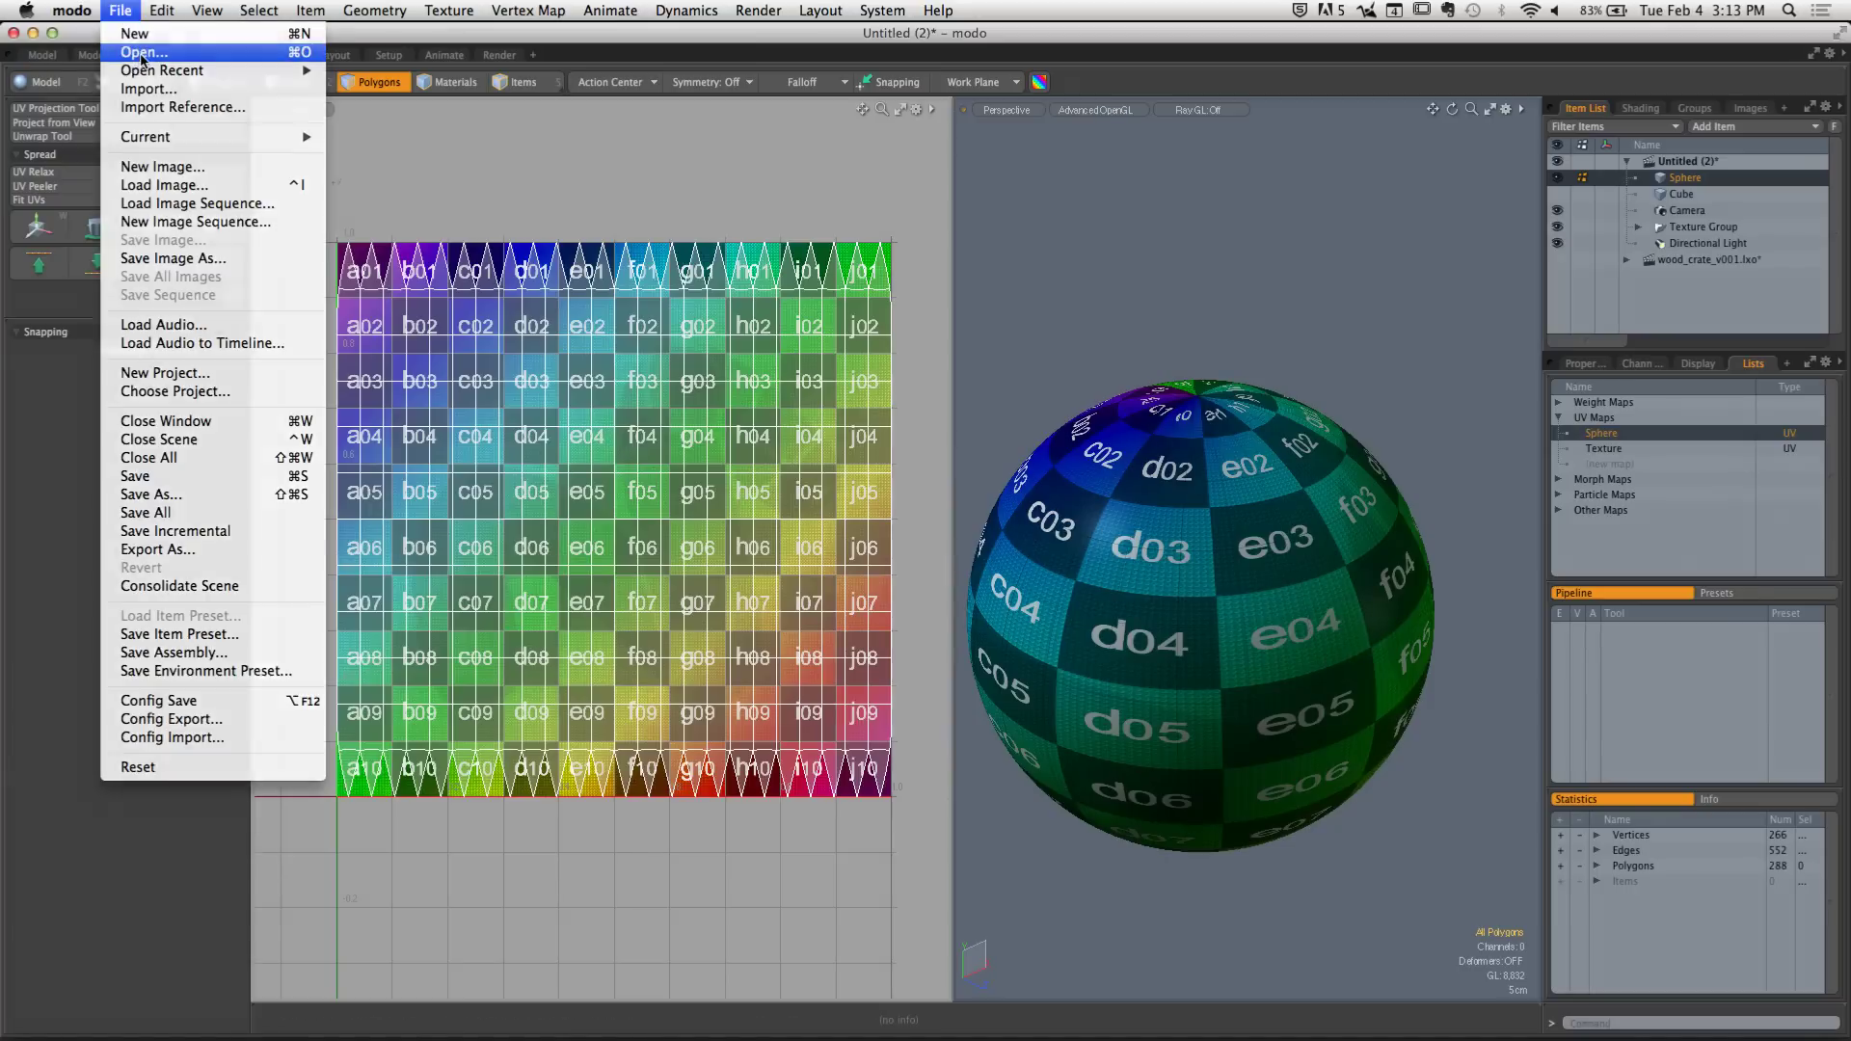
{"action": "left_click_drag", "start_coordinate": [275, 179], "coordinate": [267, 135]}
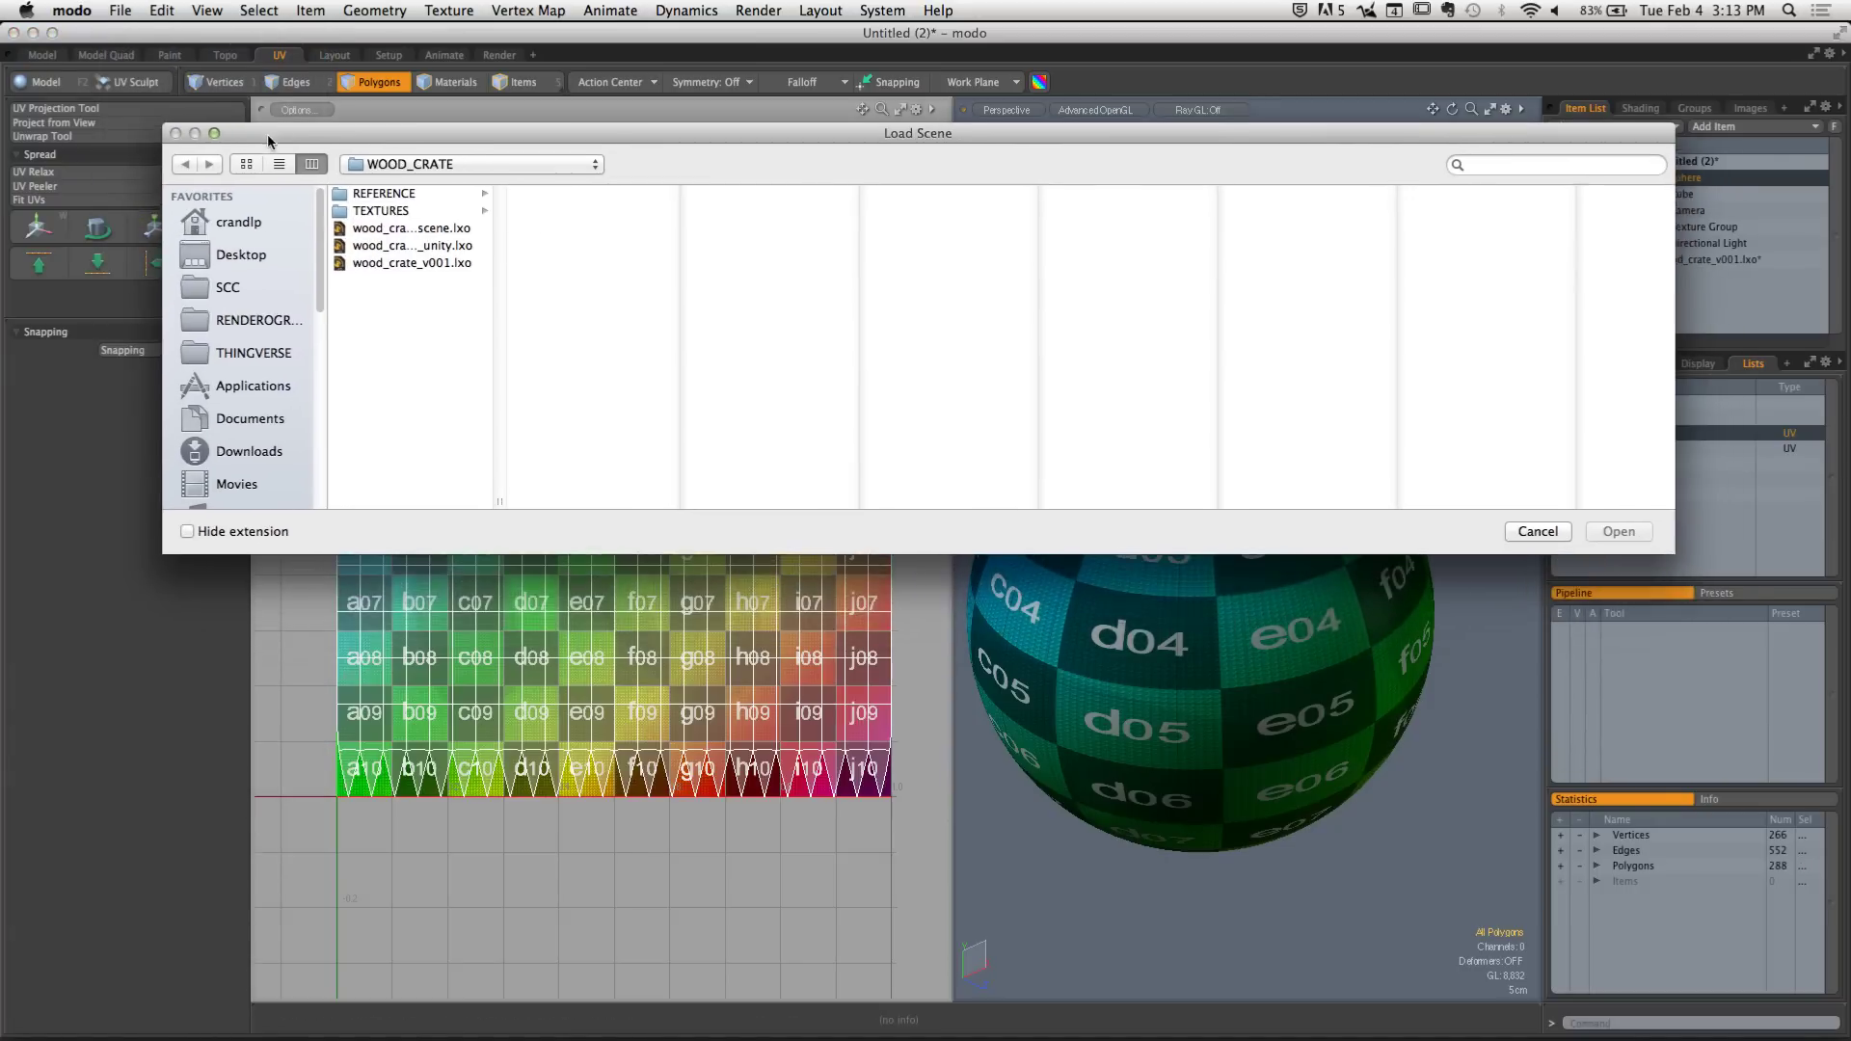
{"action": "scroll", "coordinate": [319, 254], "scroll_direction": "down", "scroll_amount": 1}
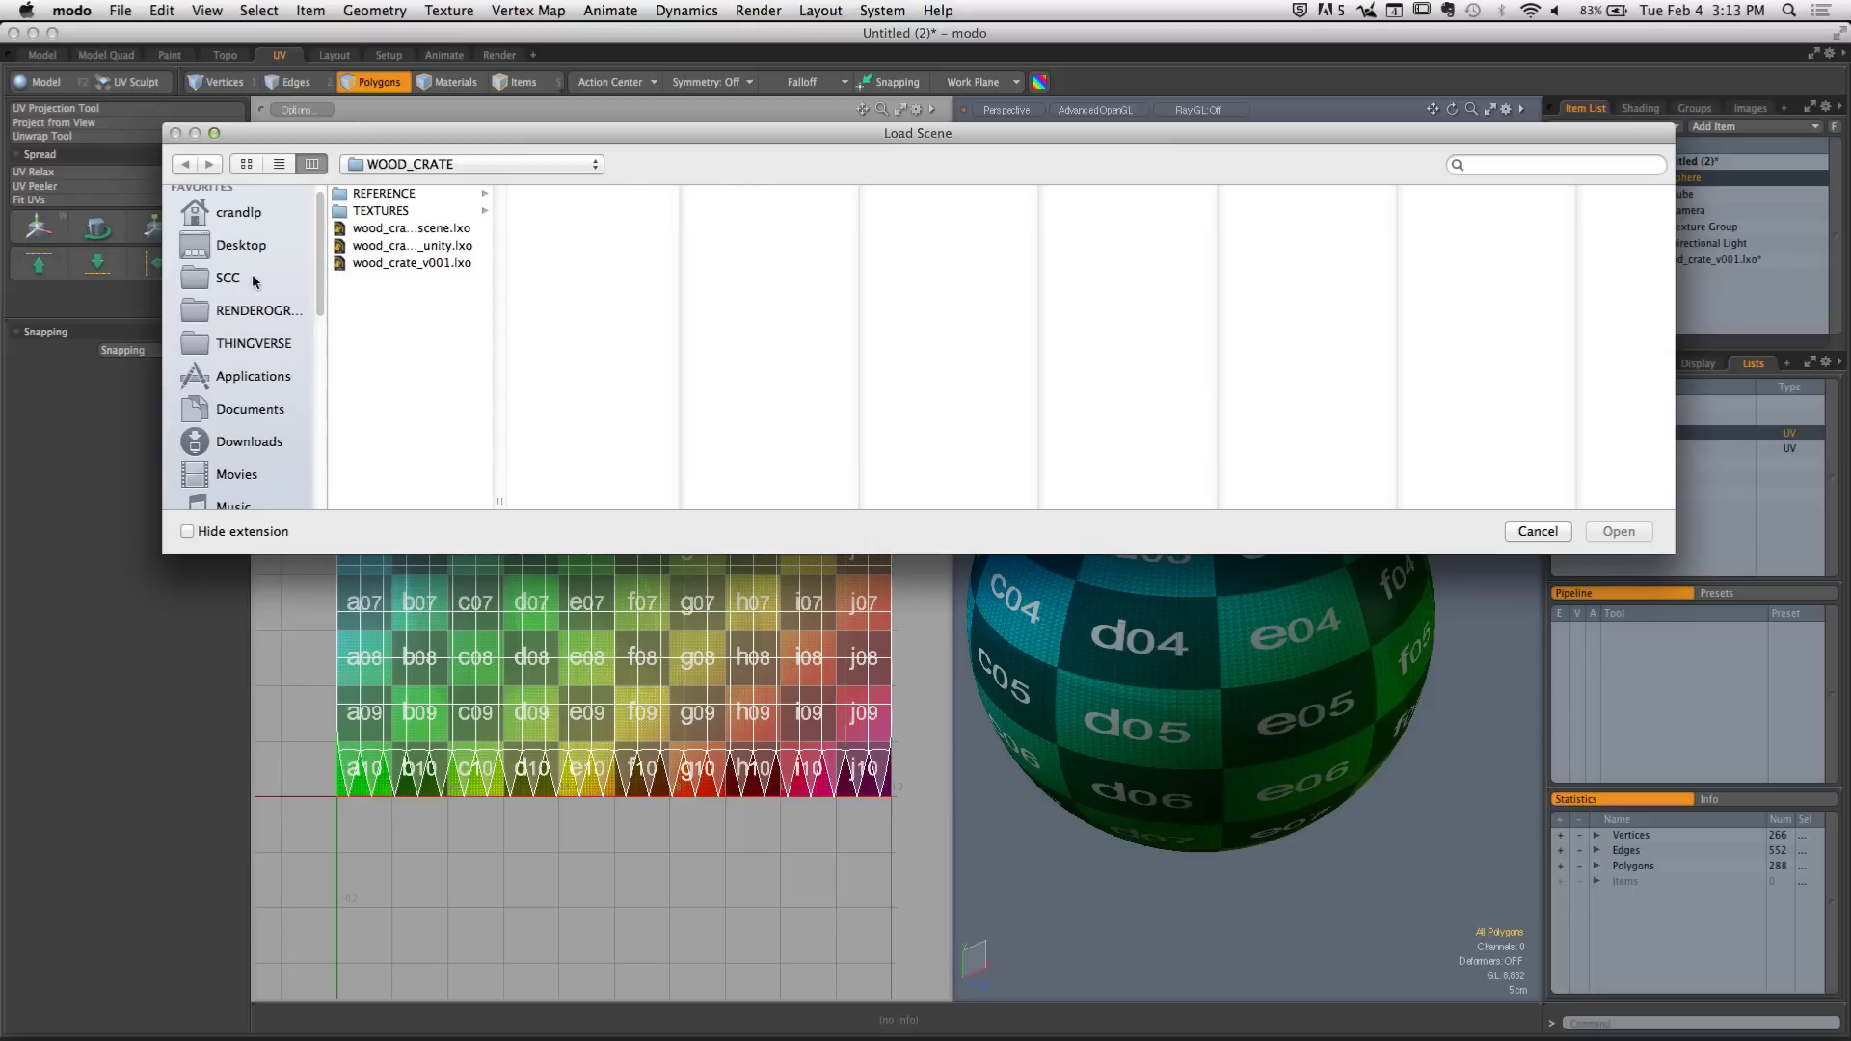
{"action": "left_click", "coordinate": [1530, 540]}
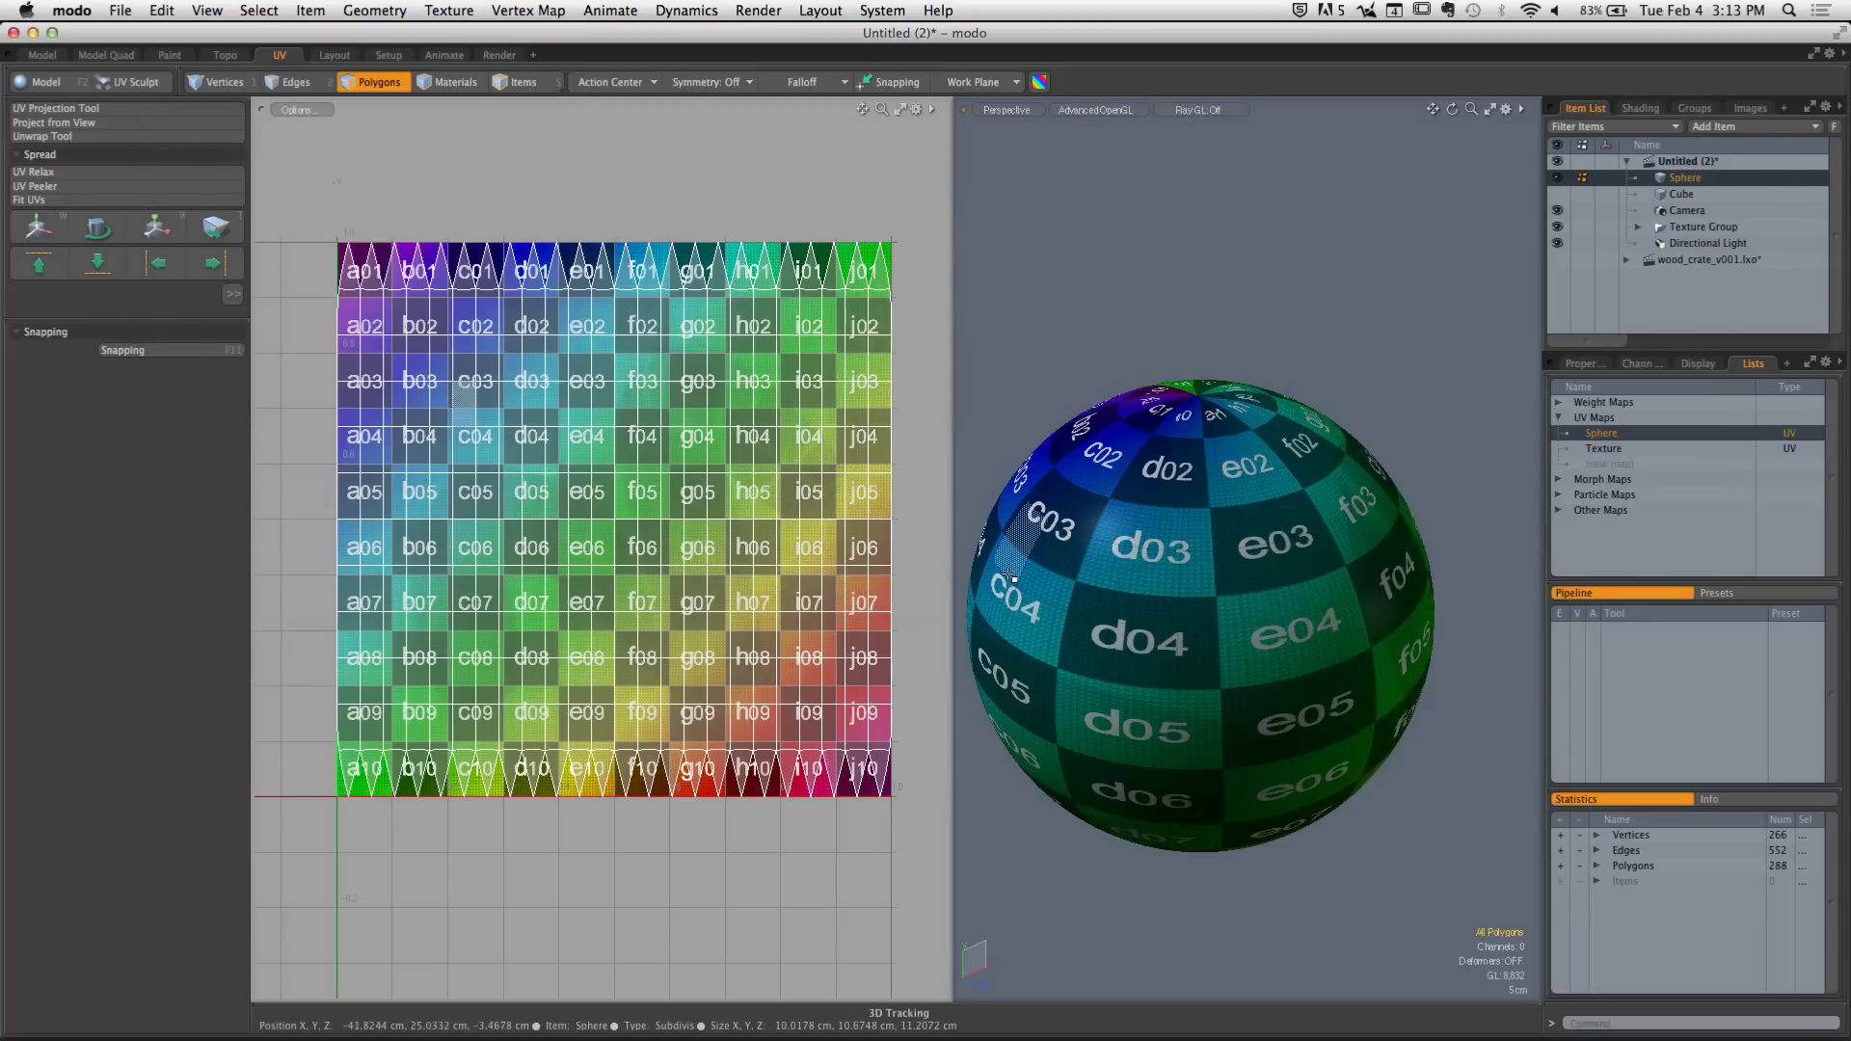
Switch to Finder and open the MODELS folder inside the home folder's 3D STUFF folder in a new window
{"action": "key", "text": "super+Tab"}
{"action": "left_click", "coordinate": [1162, 564]}
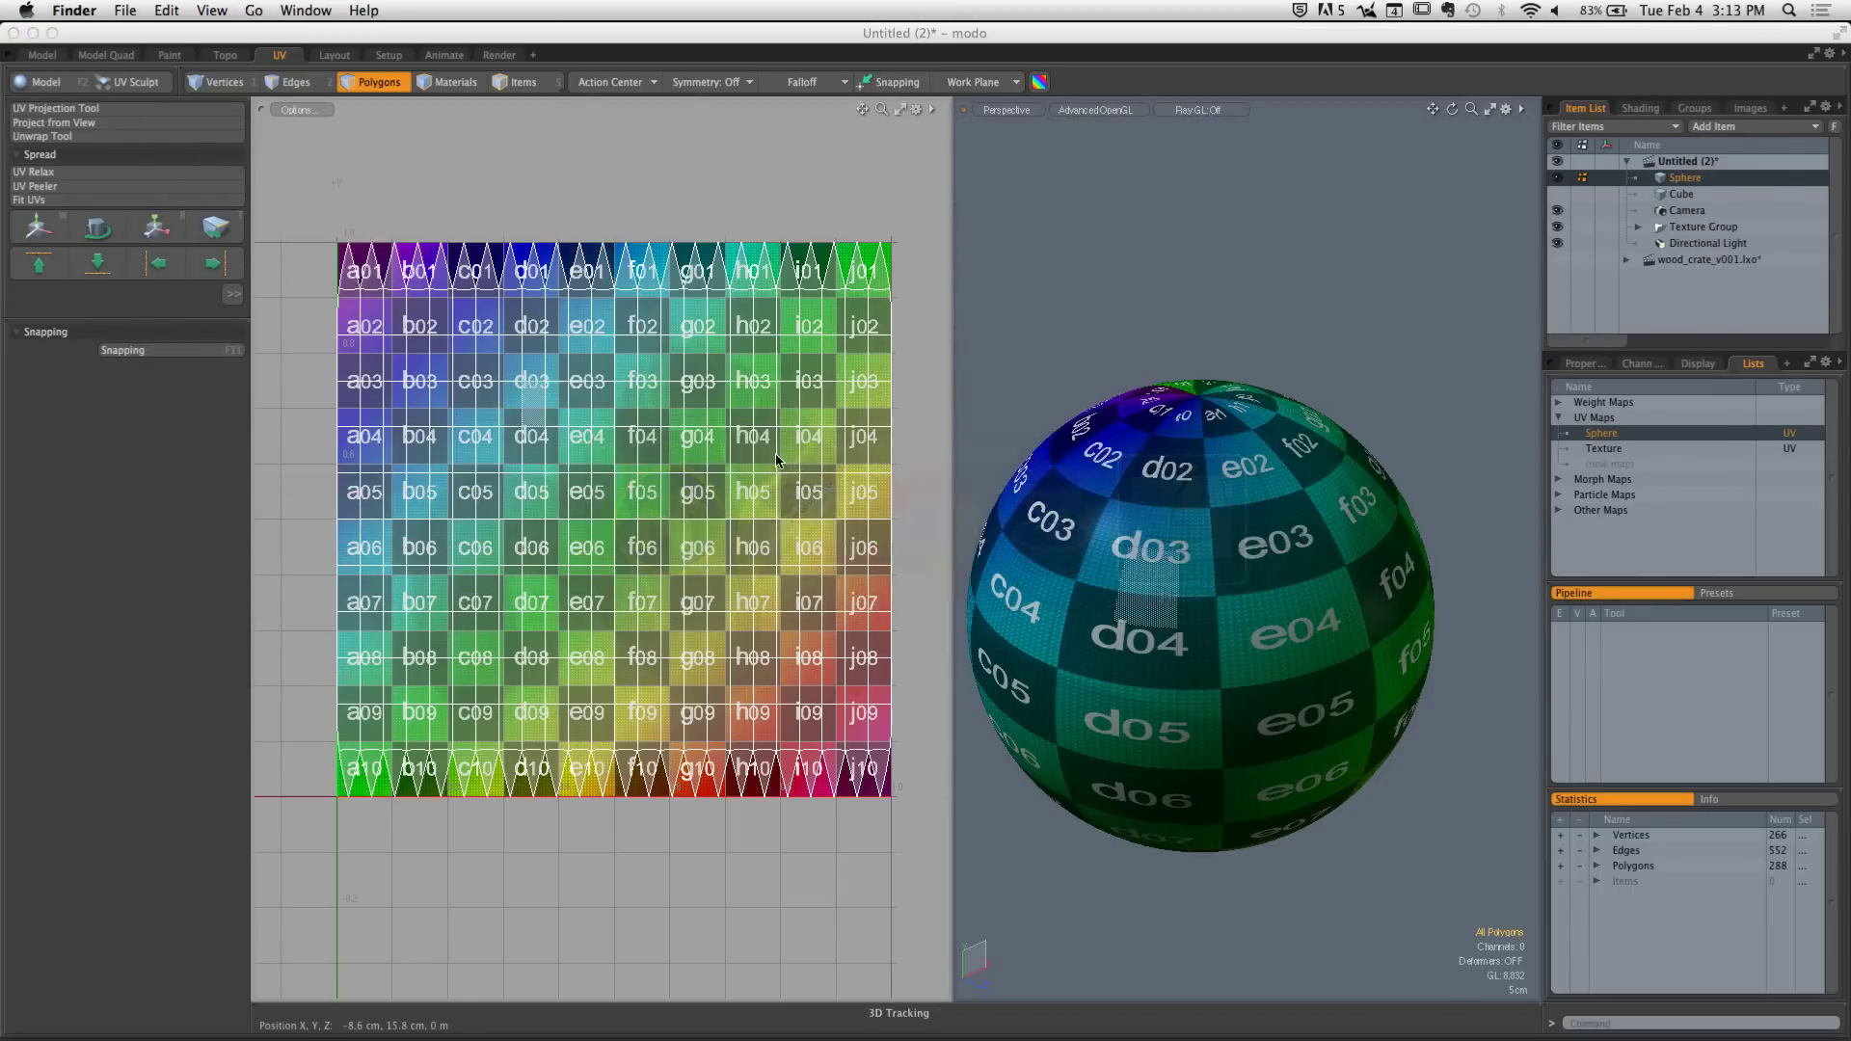
{"action": "key", "text": "super+n"}
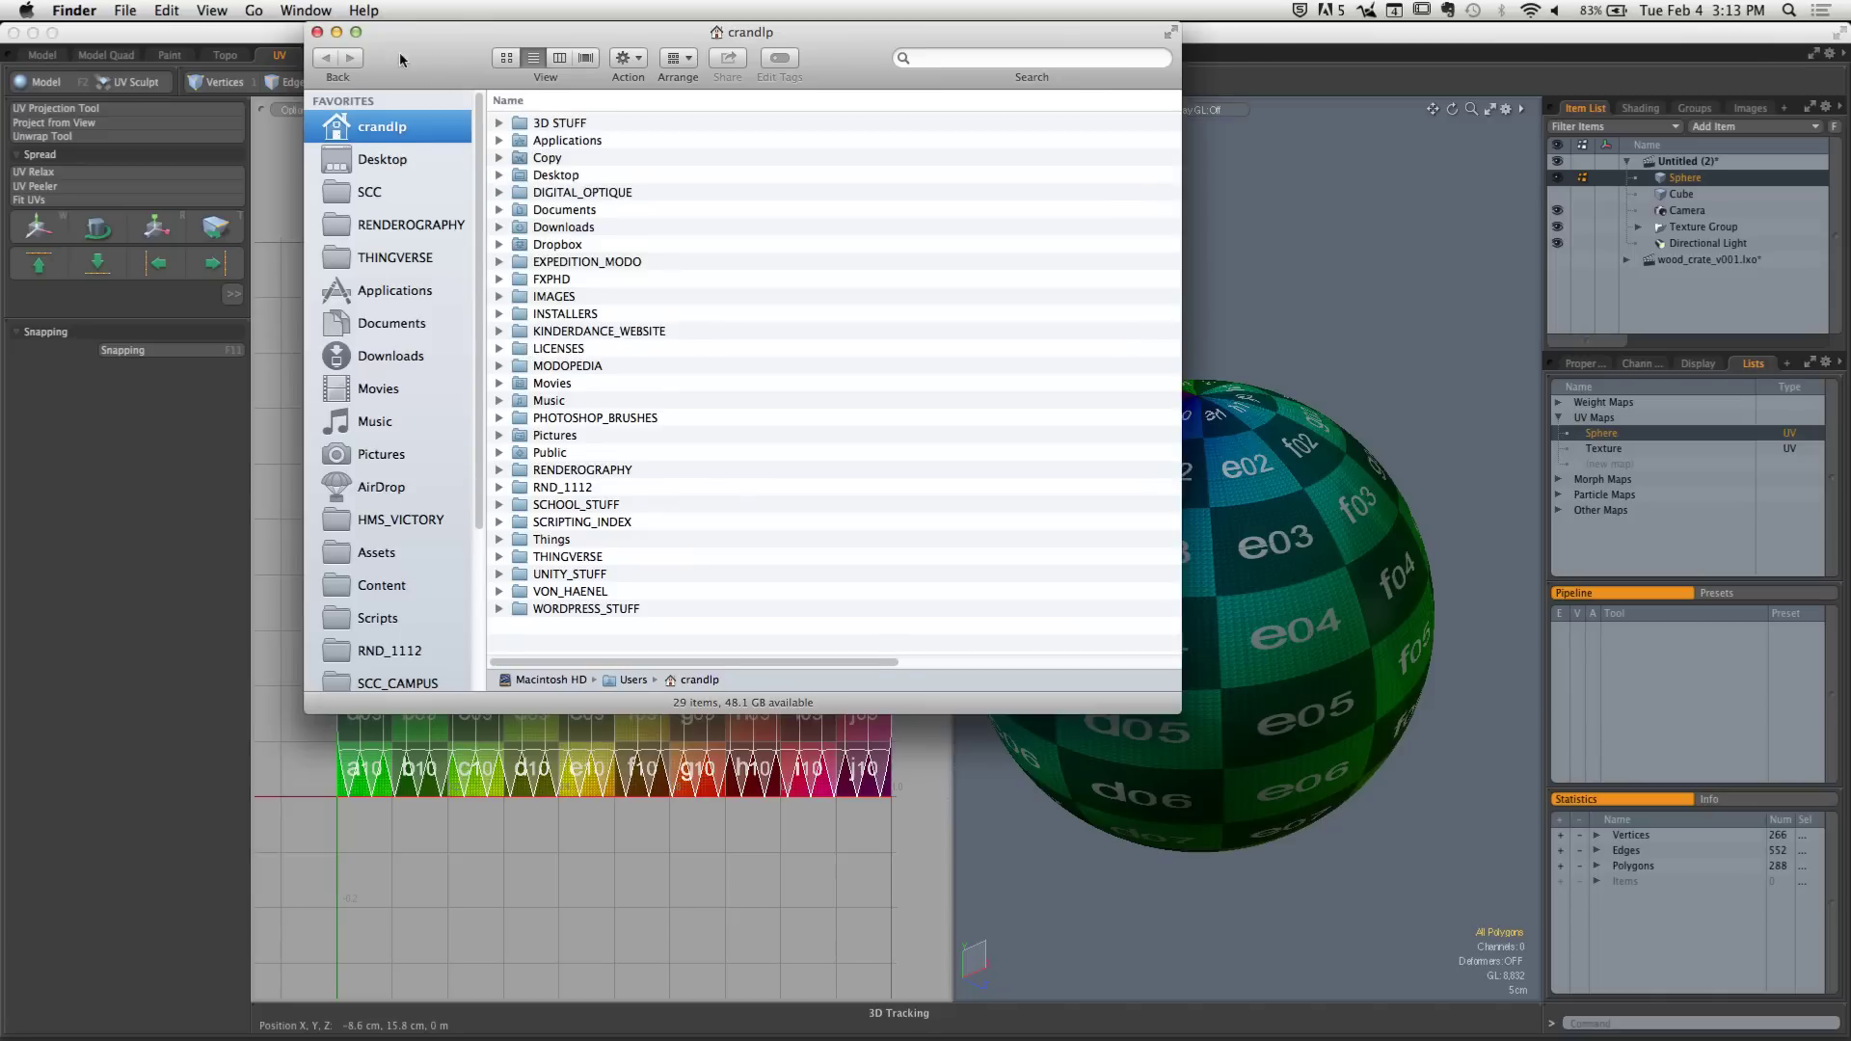
{"action": "left_click_drag", "start_coordinate": [400, 53], "coordinate": [342, 60]}
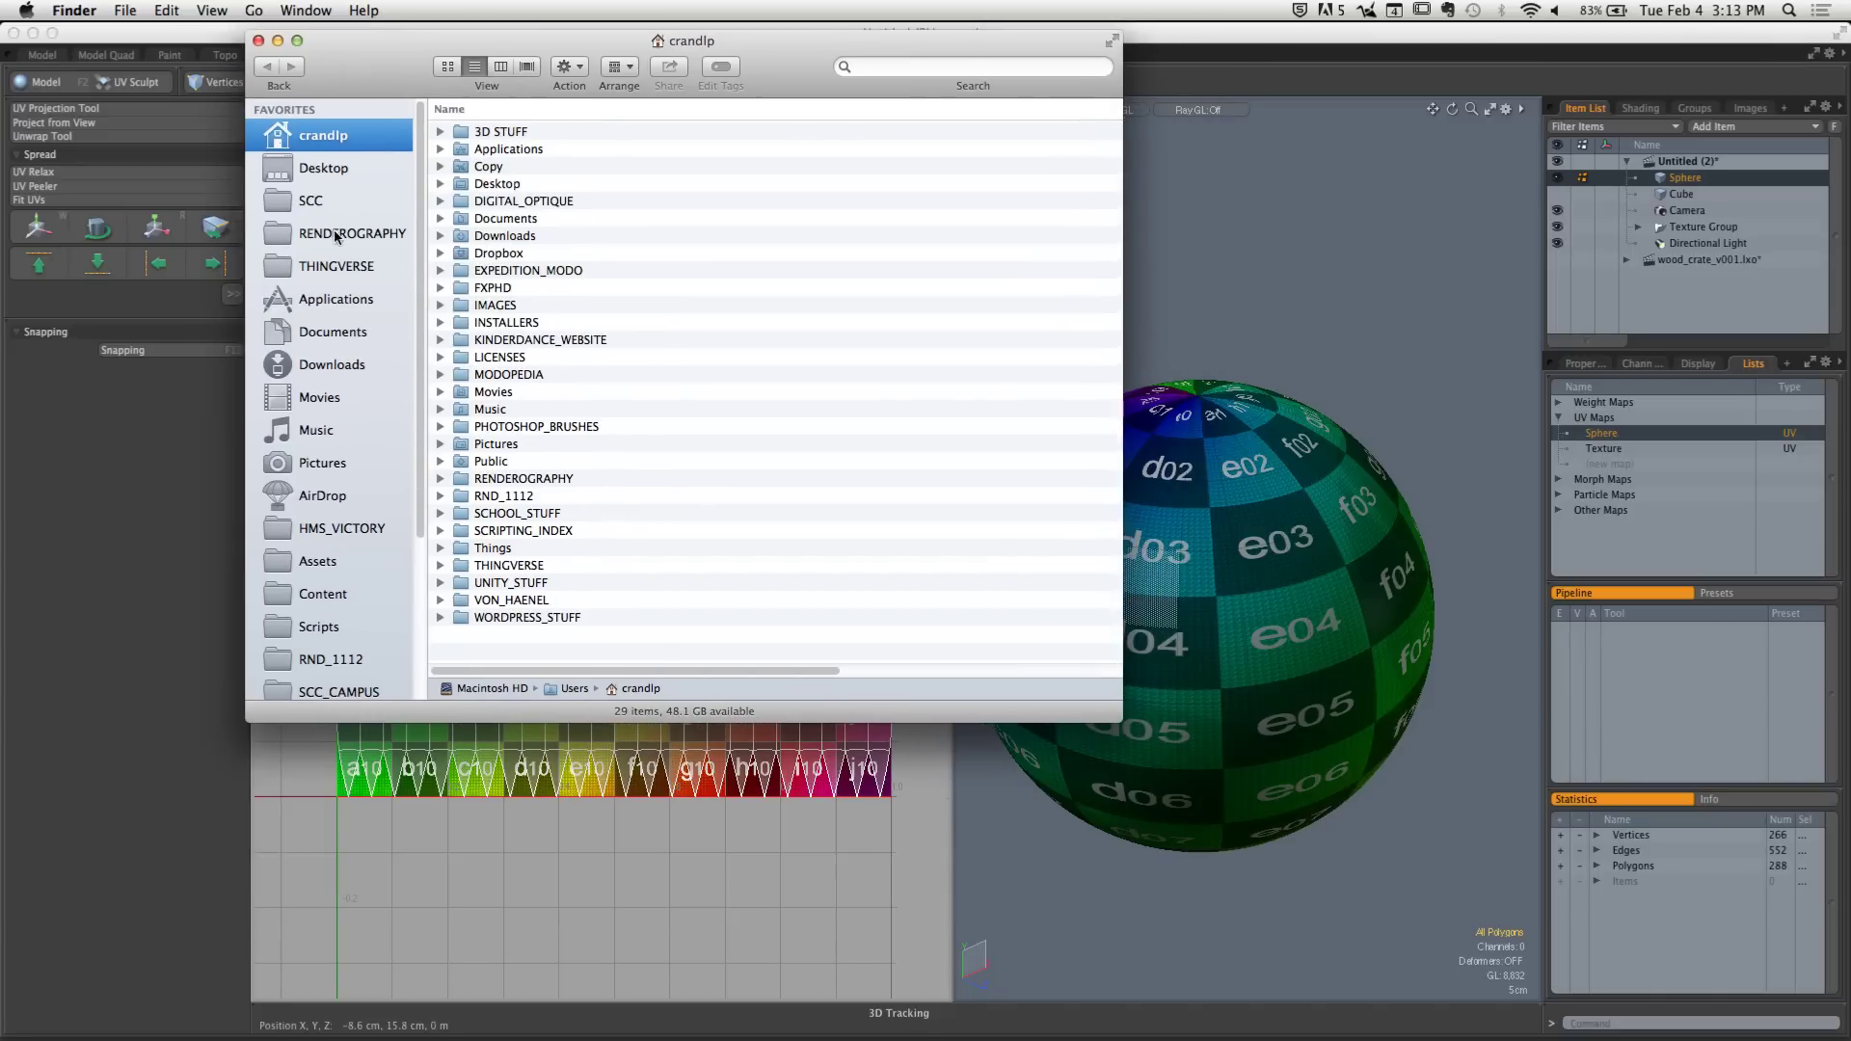
{"action": "double_click", "coordinate": [503, 135]}
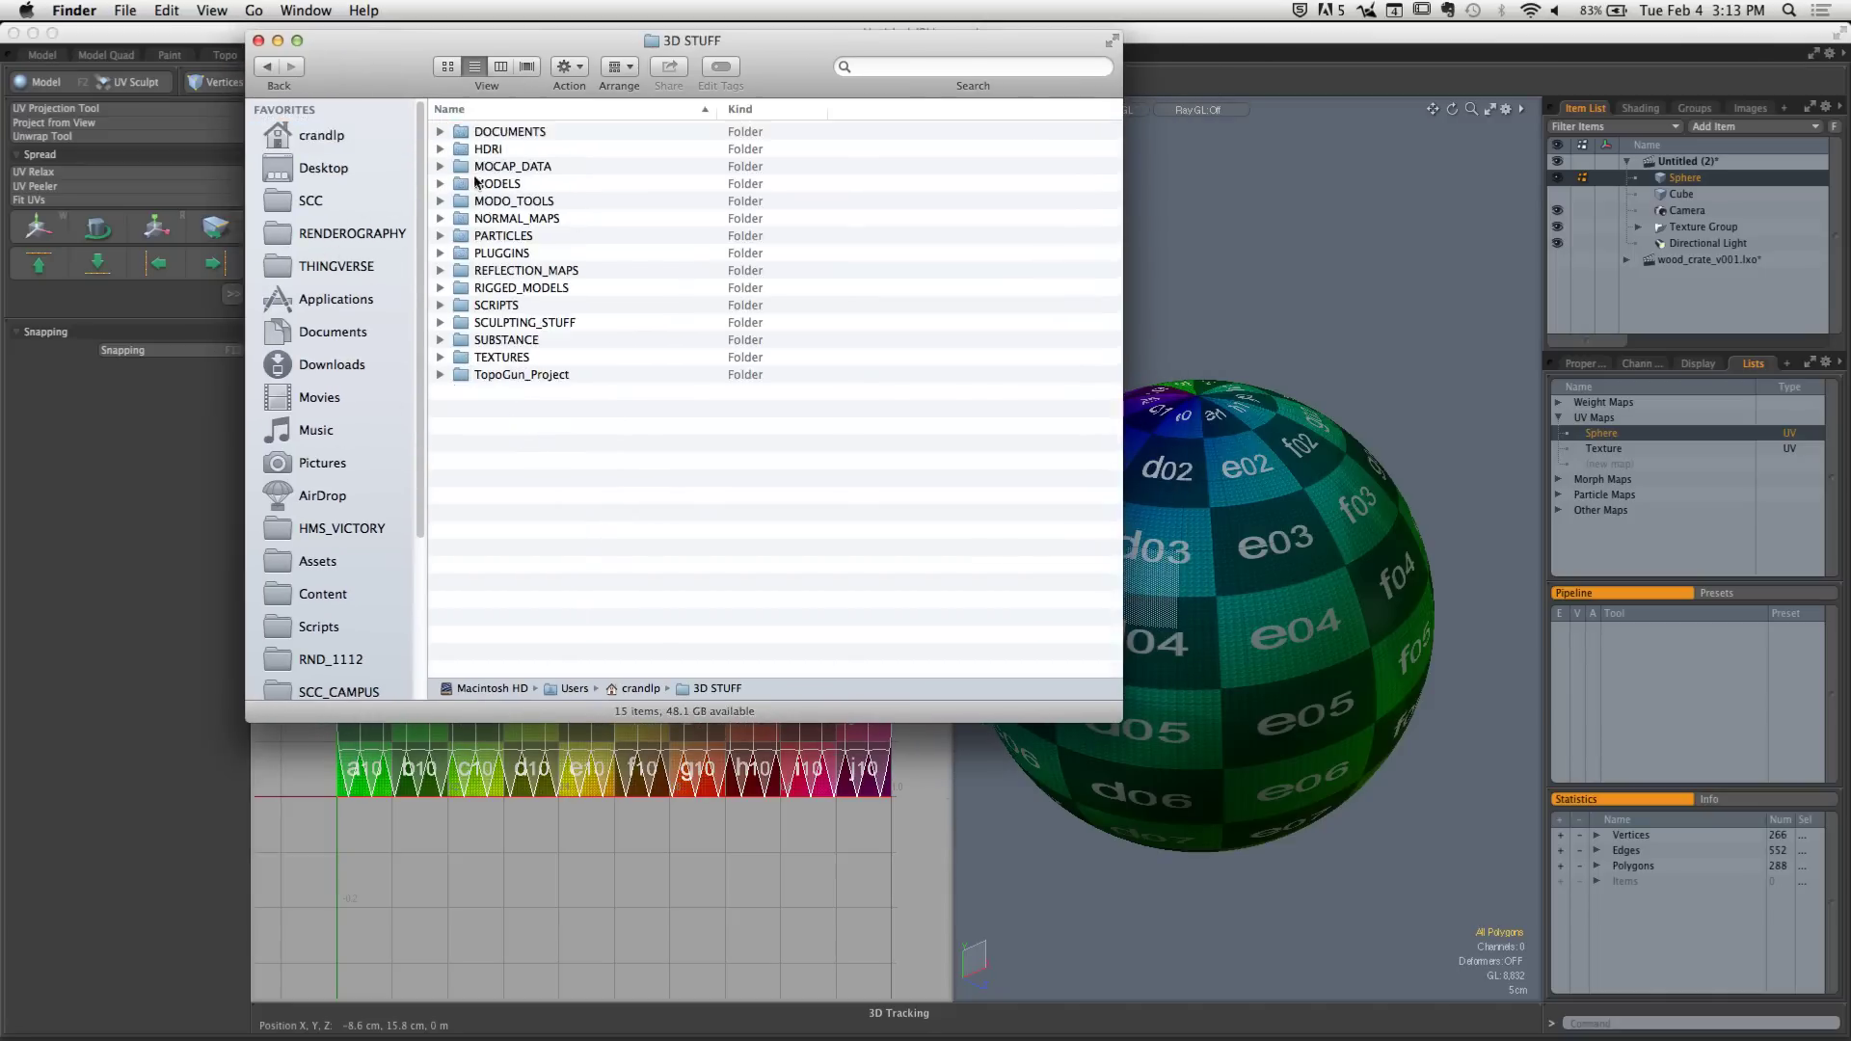
{"action": "double_click", "coordinate": [528, 185]}
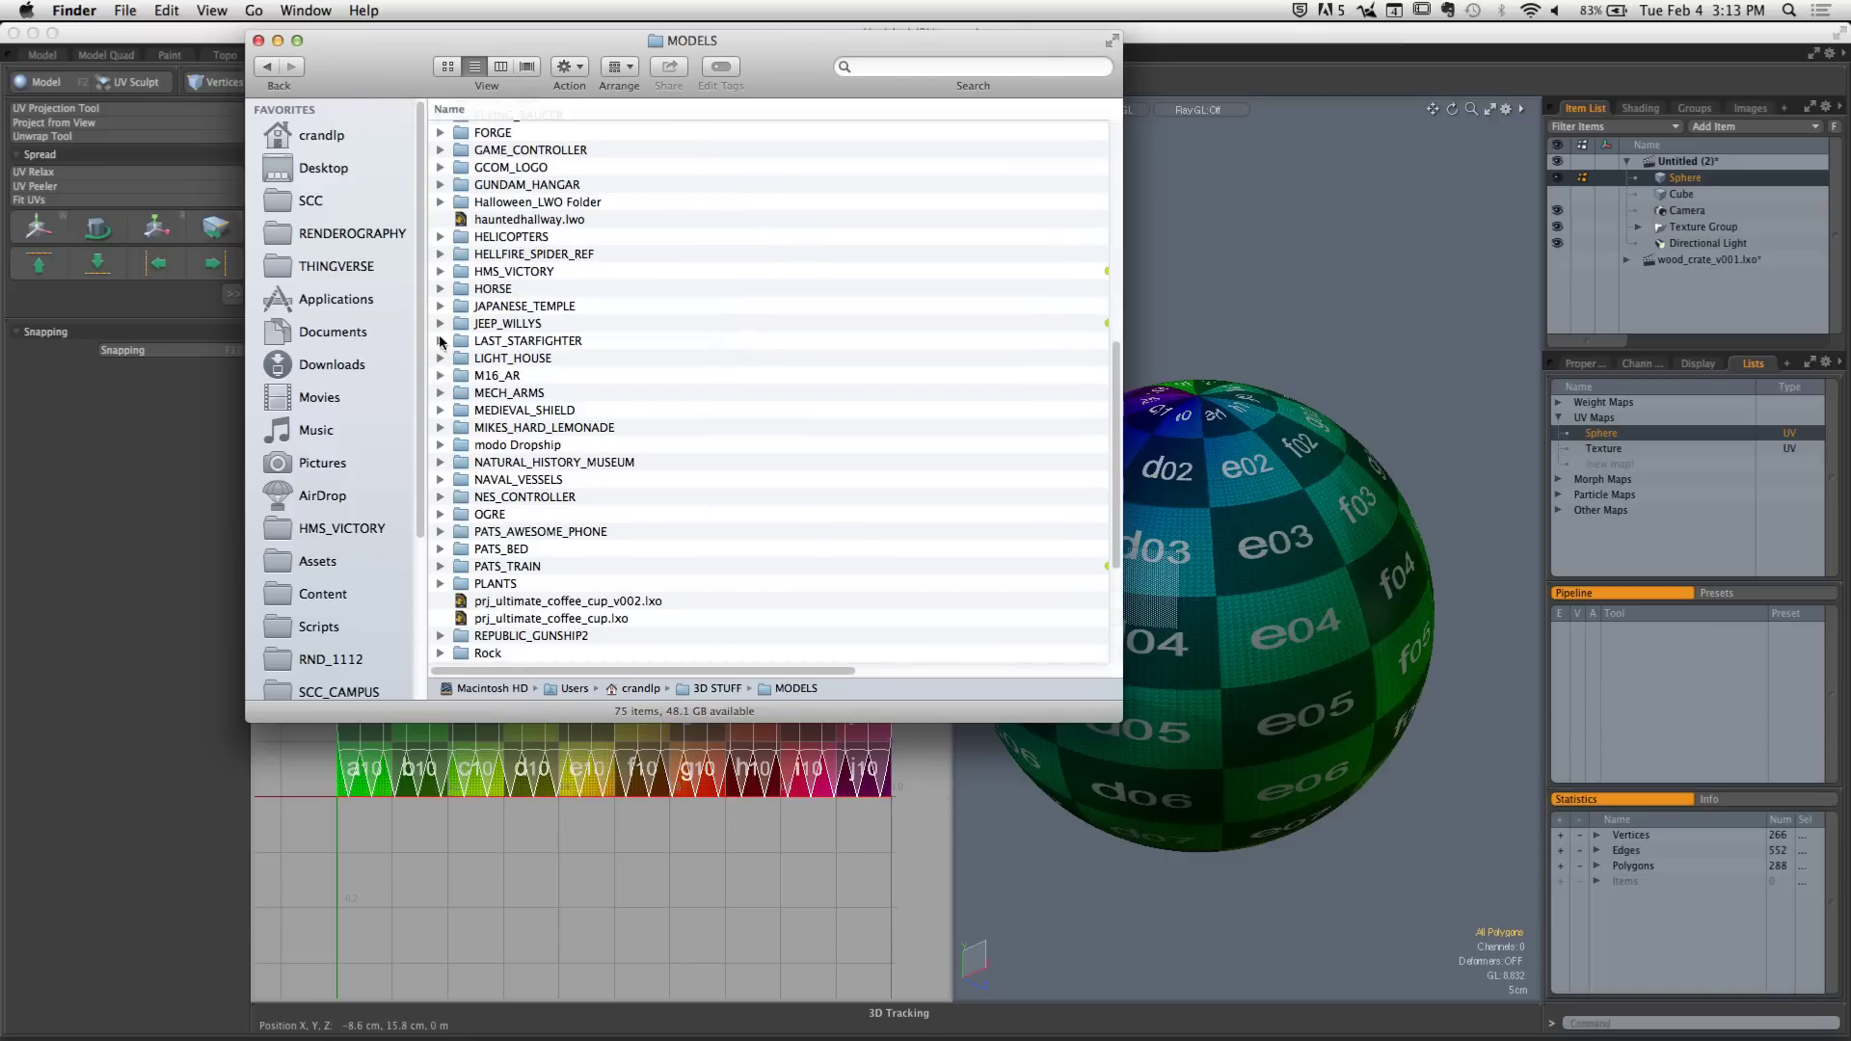
Open the jeep_production_stages.mp4 video from the RENDERS folder of JEEP_WILLYS in QuickTime Player
{"action": "left_click", "coordinate": [500, 328]}
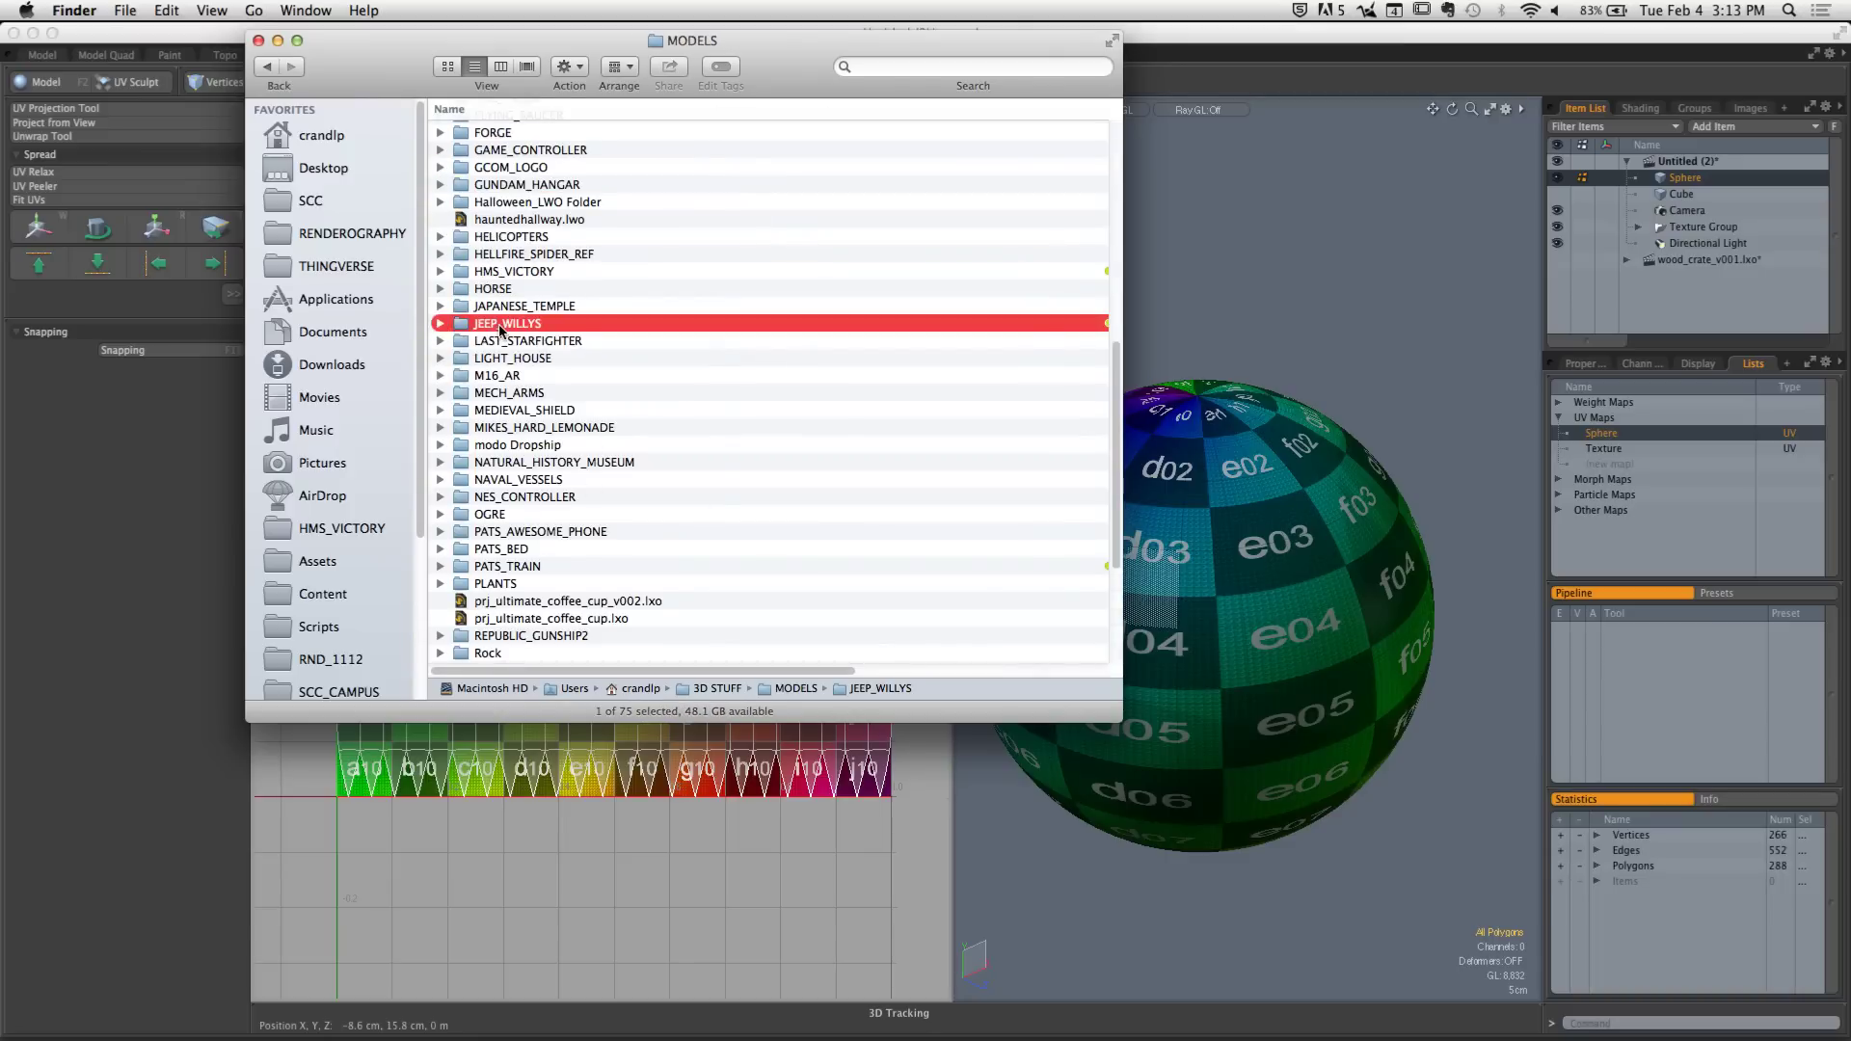
{"action": "double_click", "coordinate": [500, 327]}
{"action": "left_click", "coordinate": [509, 172]}
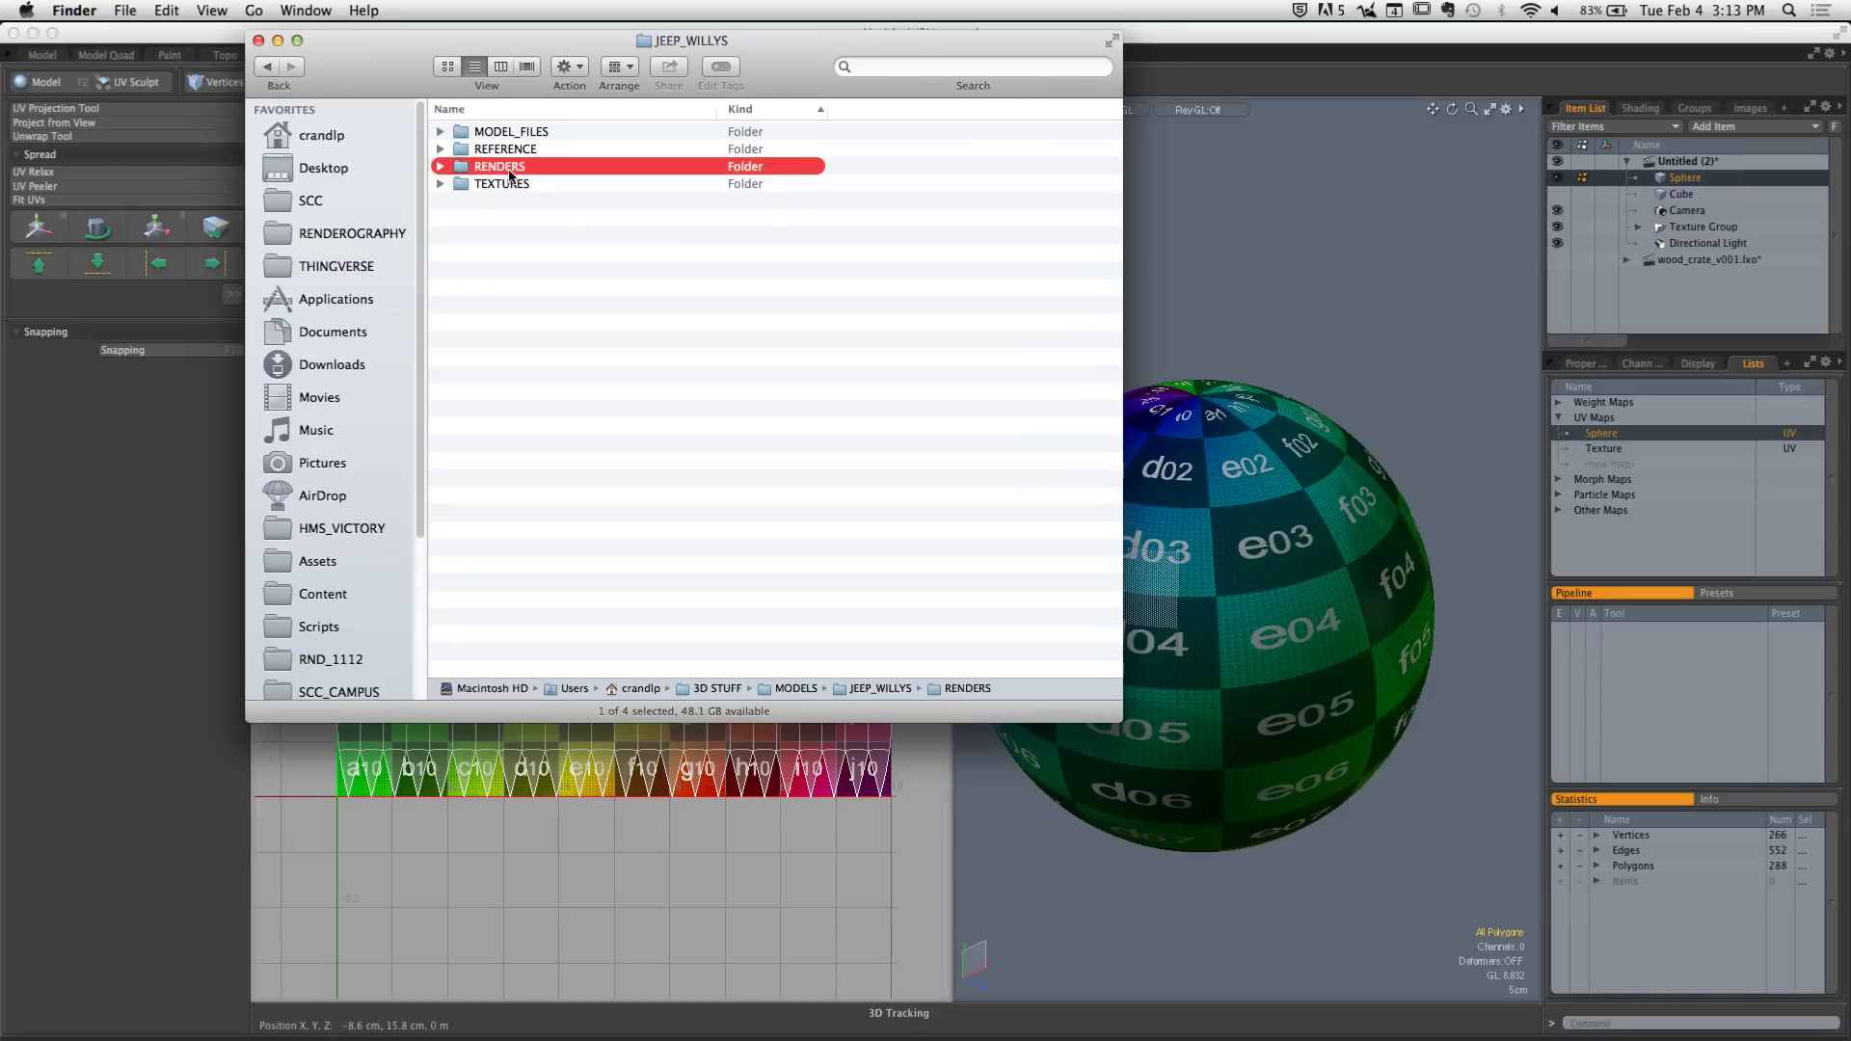
{"action": "double_click", "coordinate": [509, 173]}
{"action": "double_click", "coordinate": [552, 220]}
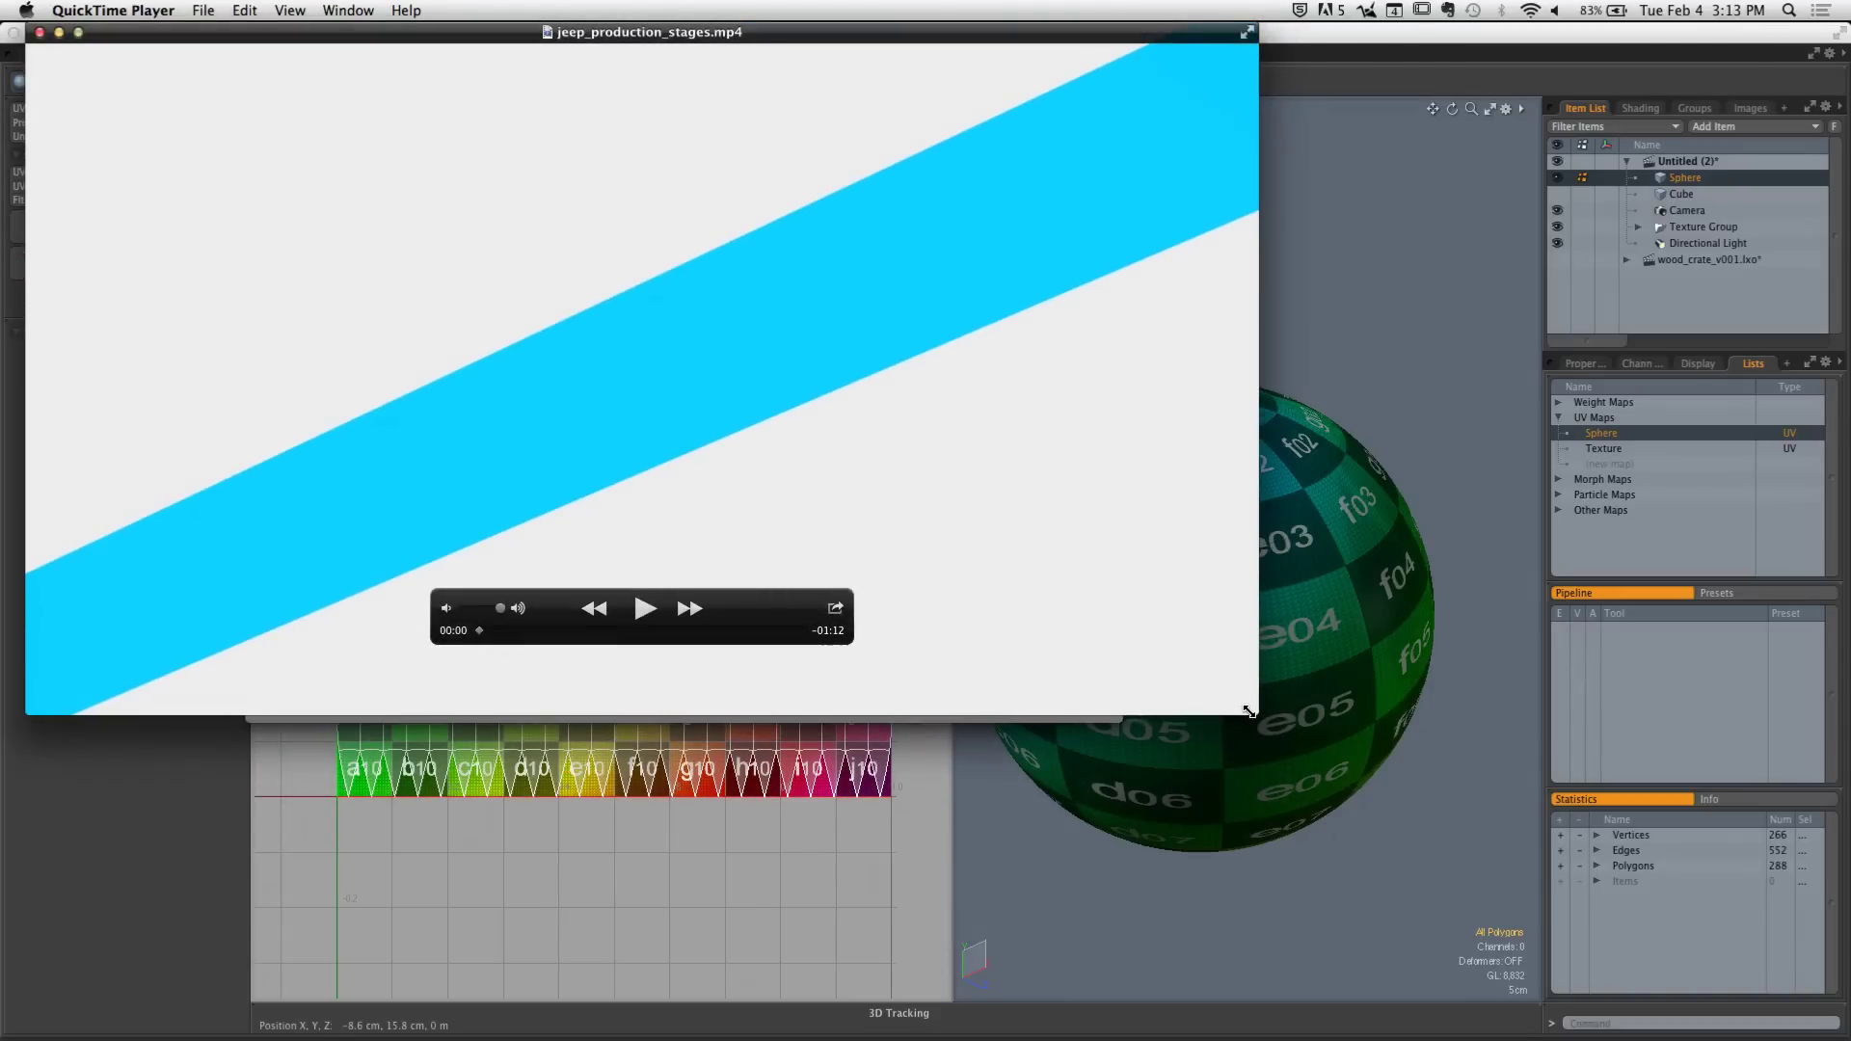
Watch the jeep production stages video in an enlarged player, close it and return to modo
{"action": "left_click_drag", "start_coordinate": [1249, 711], "coordinate": [1740, 989]}
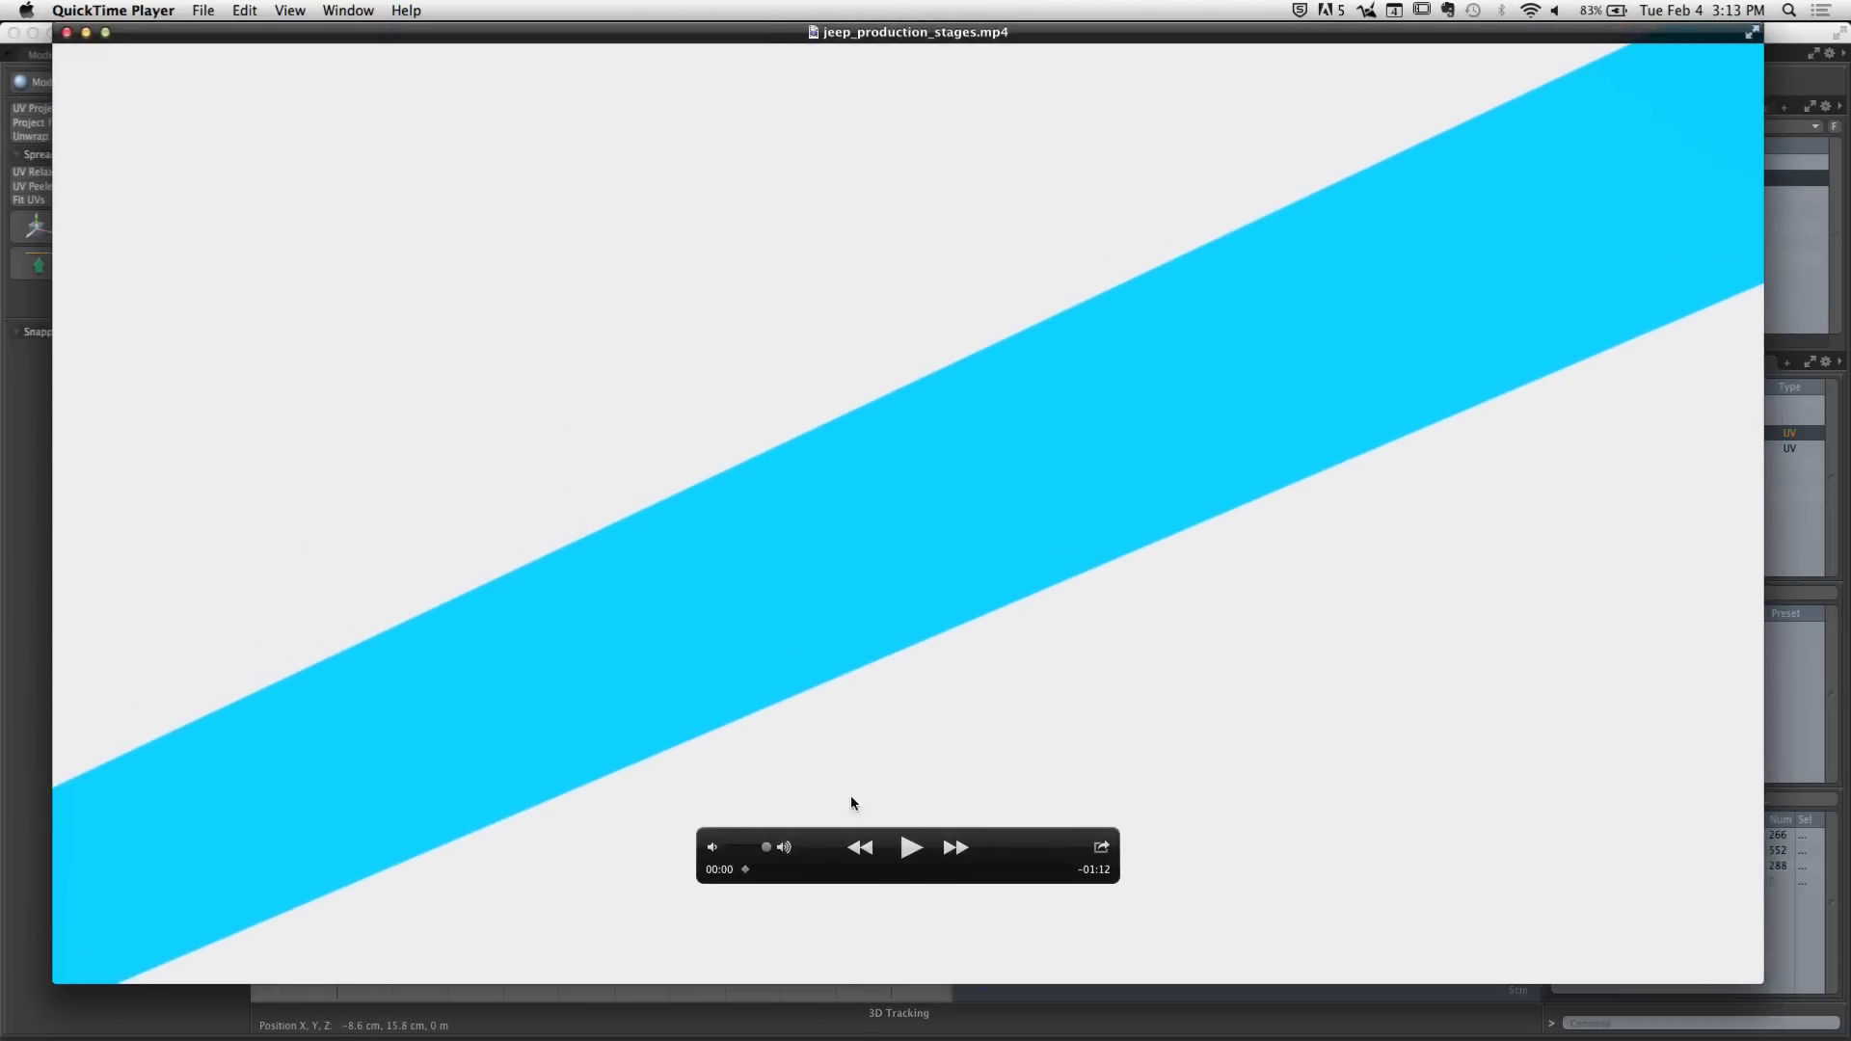
{"action": "left_click_drag", "start_coordinate": [815, 845], "coordinate": [118, 952]}
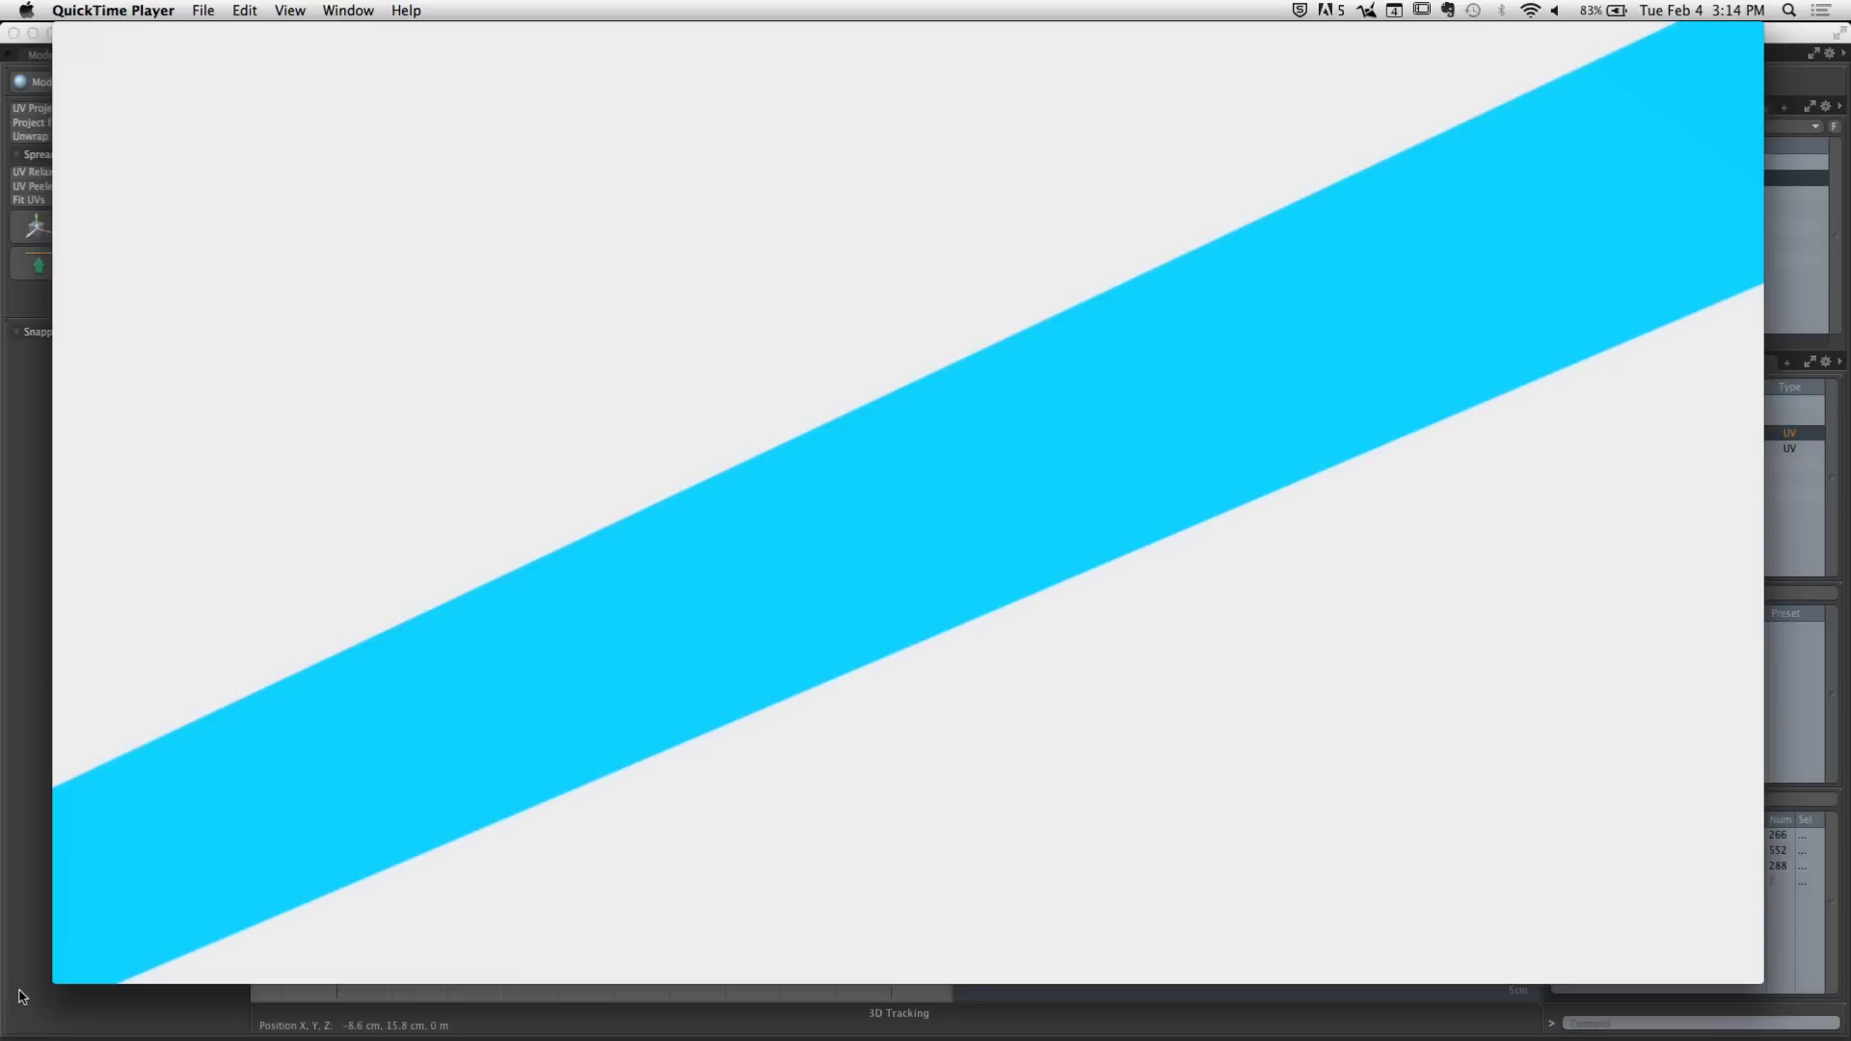
{"action": "key", "text": "XF86AudioRaiseVolume"}
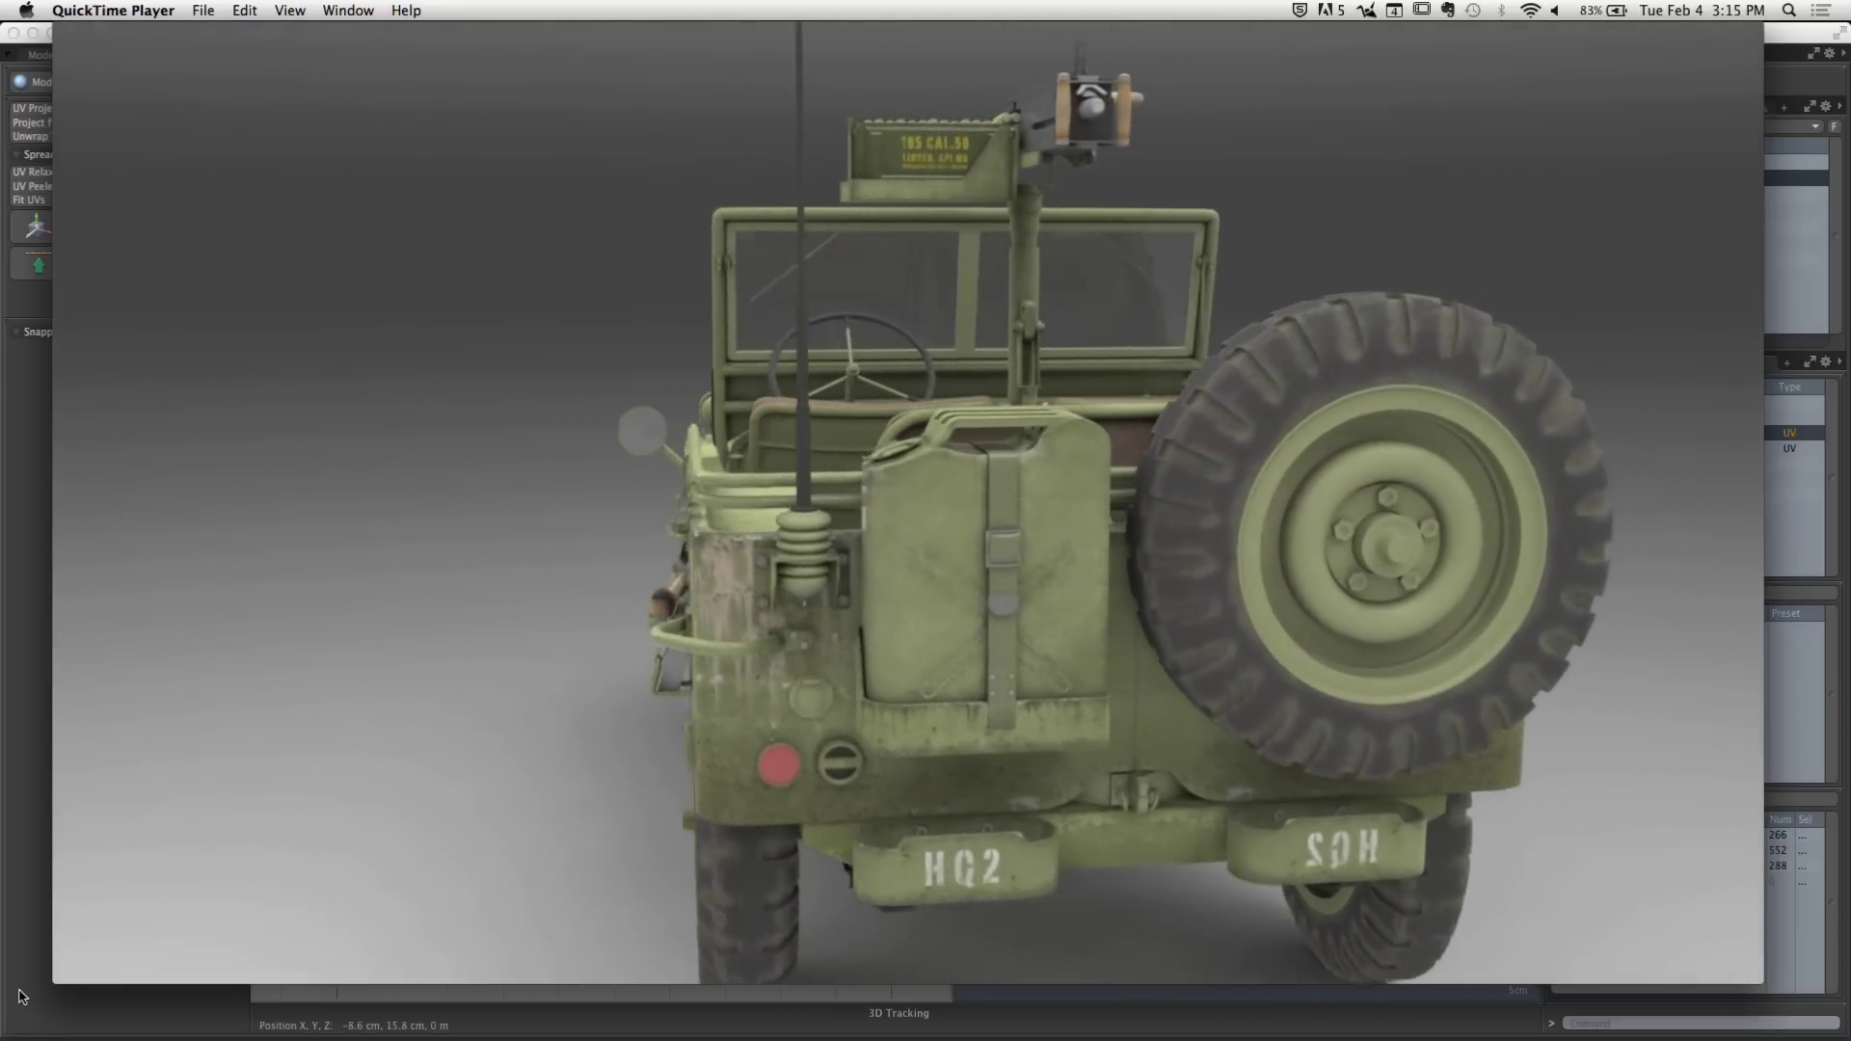
{"action": "mouse_move", "coordinate": [549, 874]}
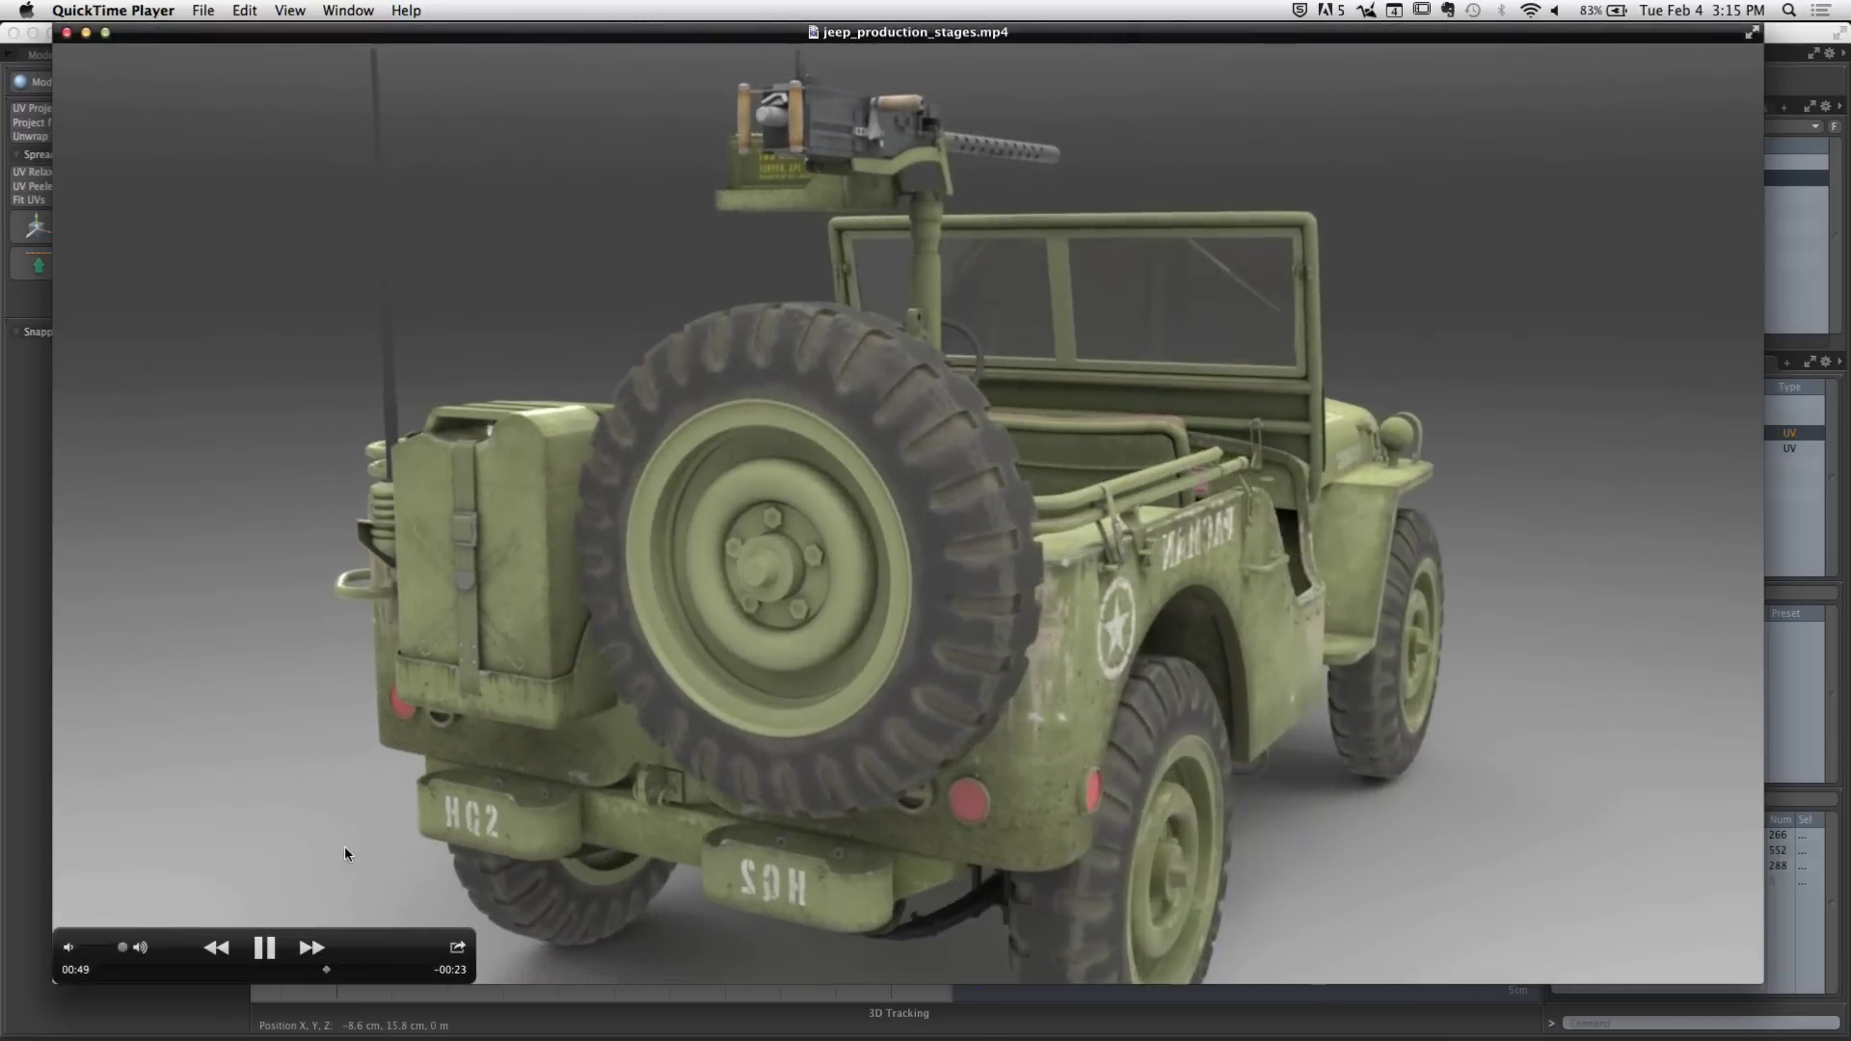
{"action": "left_click", "coordinate": [267, 951]}
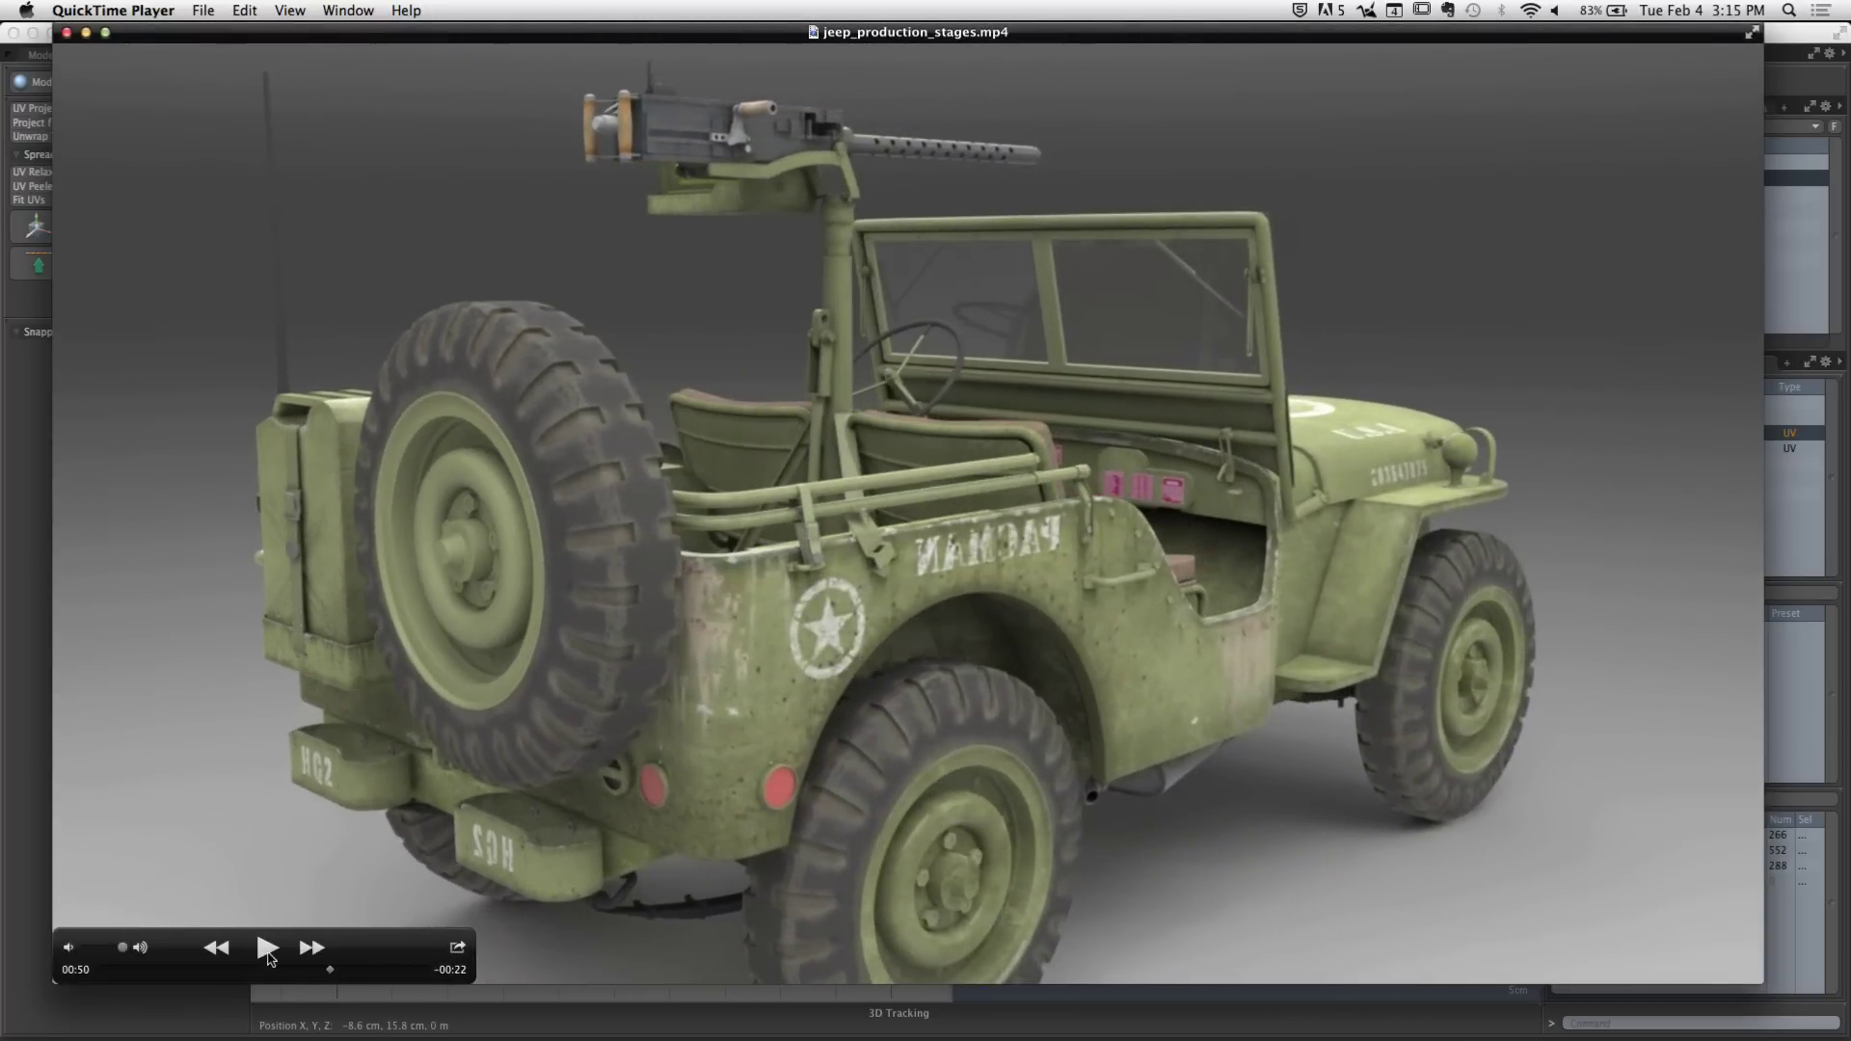
{"action": "left_click", "coordinate": [67, 33]}
{"action": "left_click", "coordinate": [139, 492]}
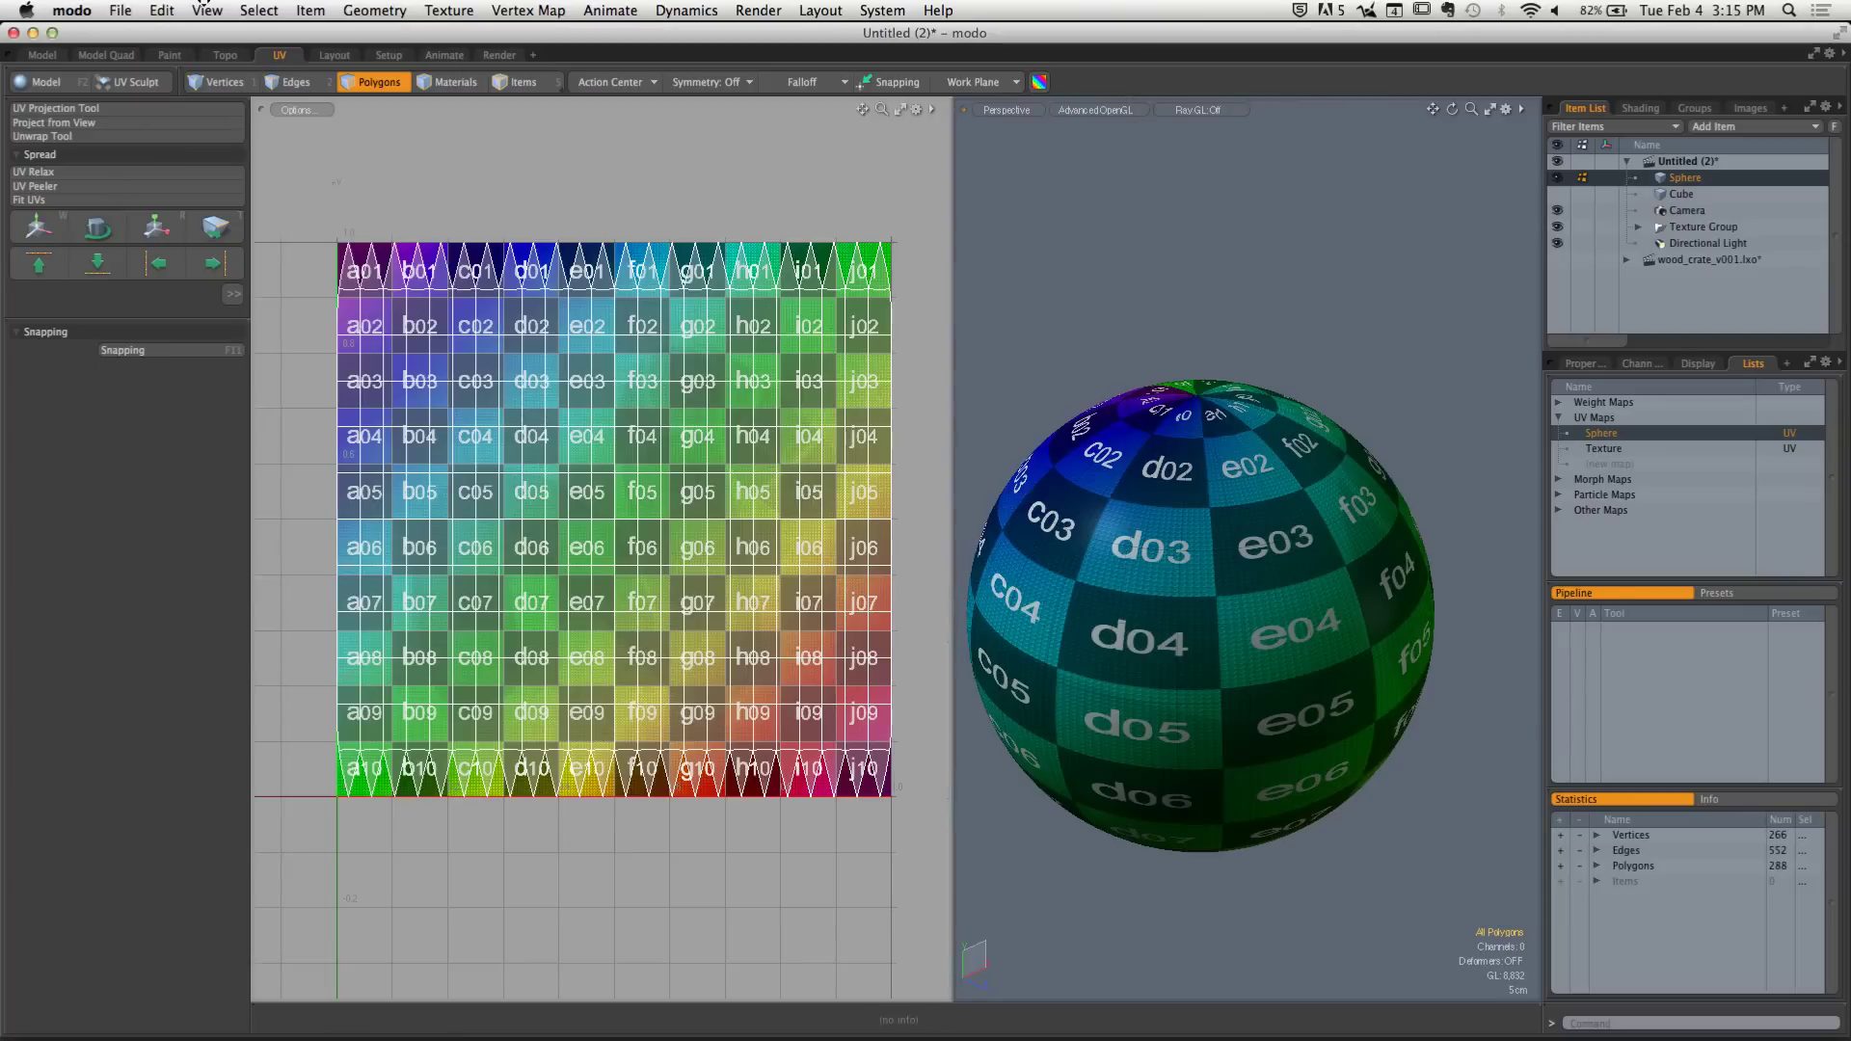
Open the scene jeep_willys_v013_hdr.lxo from 3D STUFF, MODELS, JEEP_WILLYS, MODEL_FILES
{"action": "left_click", "coordinate": [120, 12]}
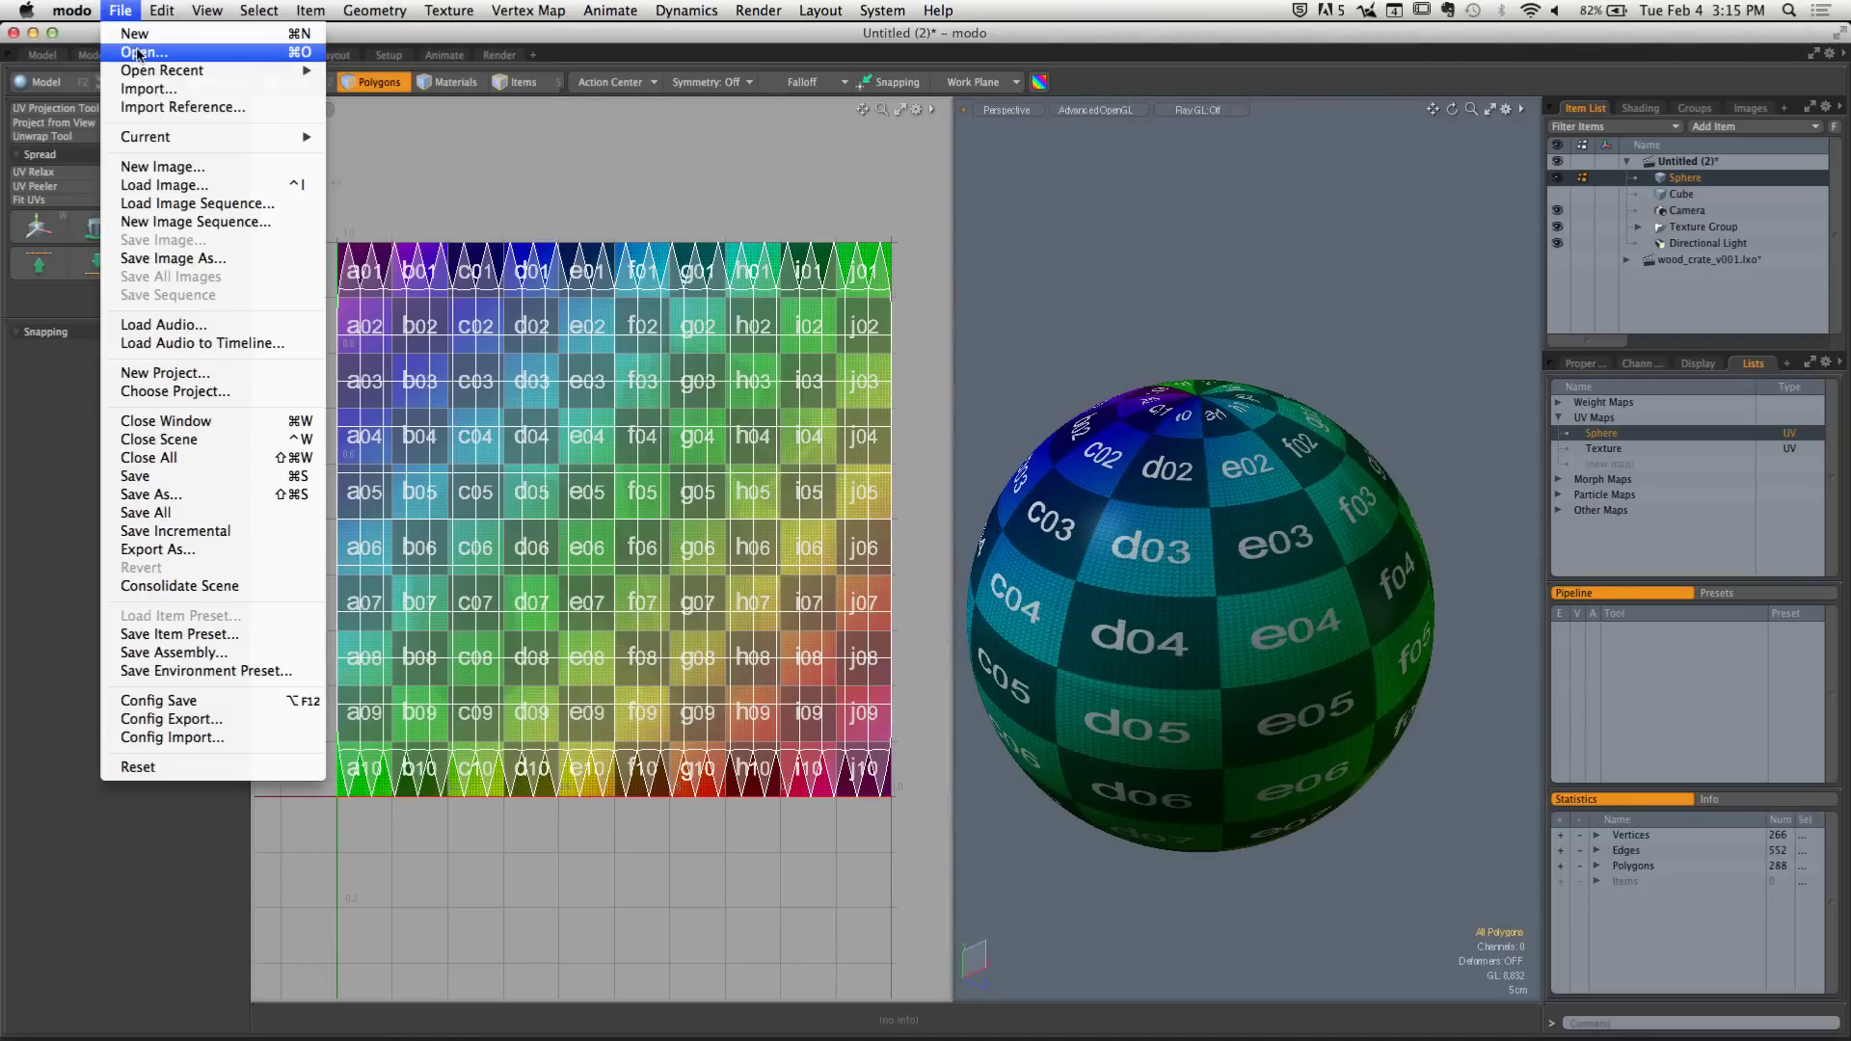
{"action": "left_click", "coordinate": [139, 53]}
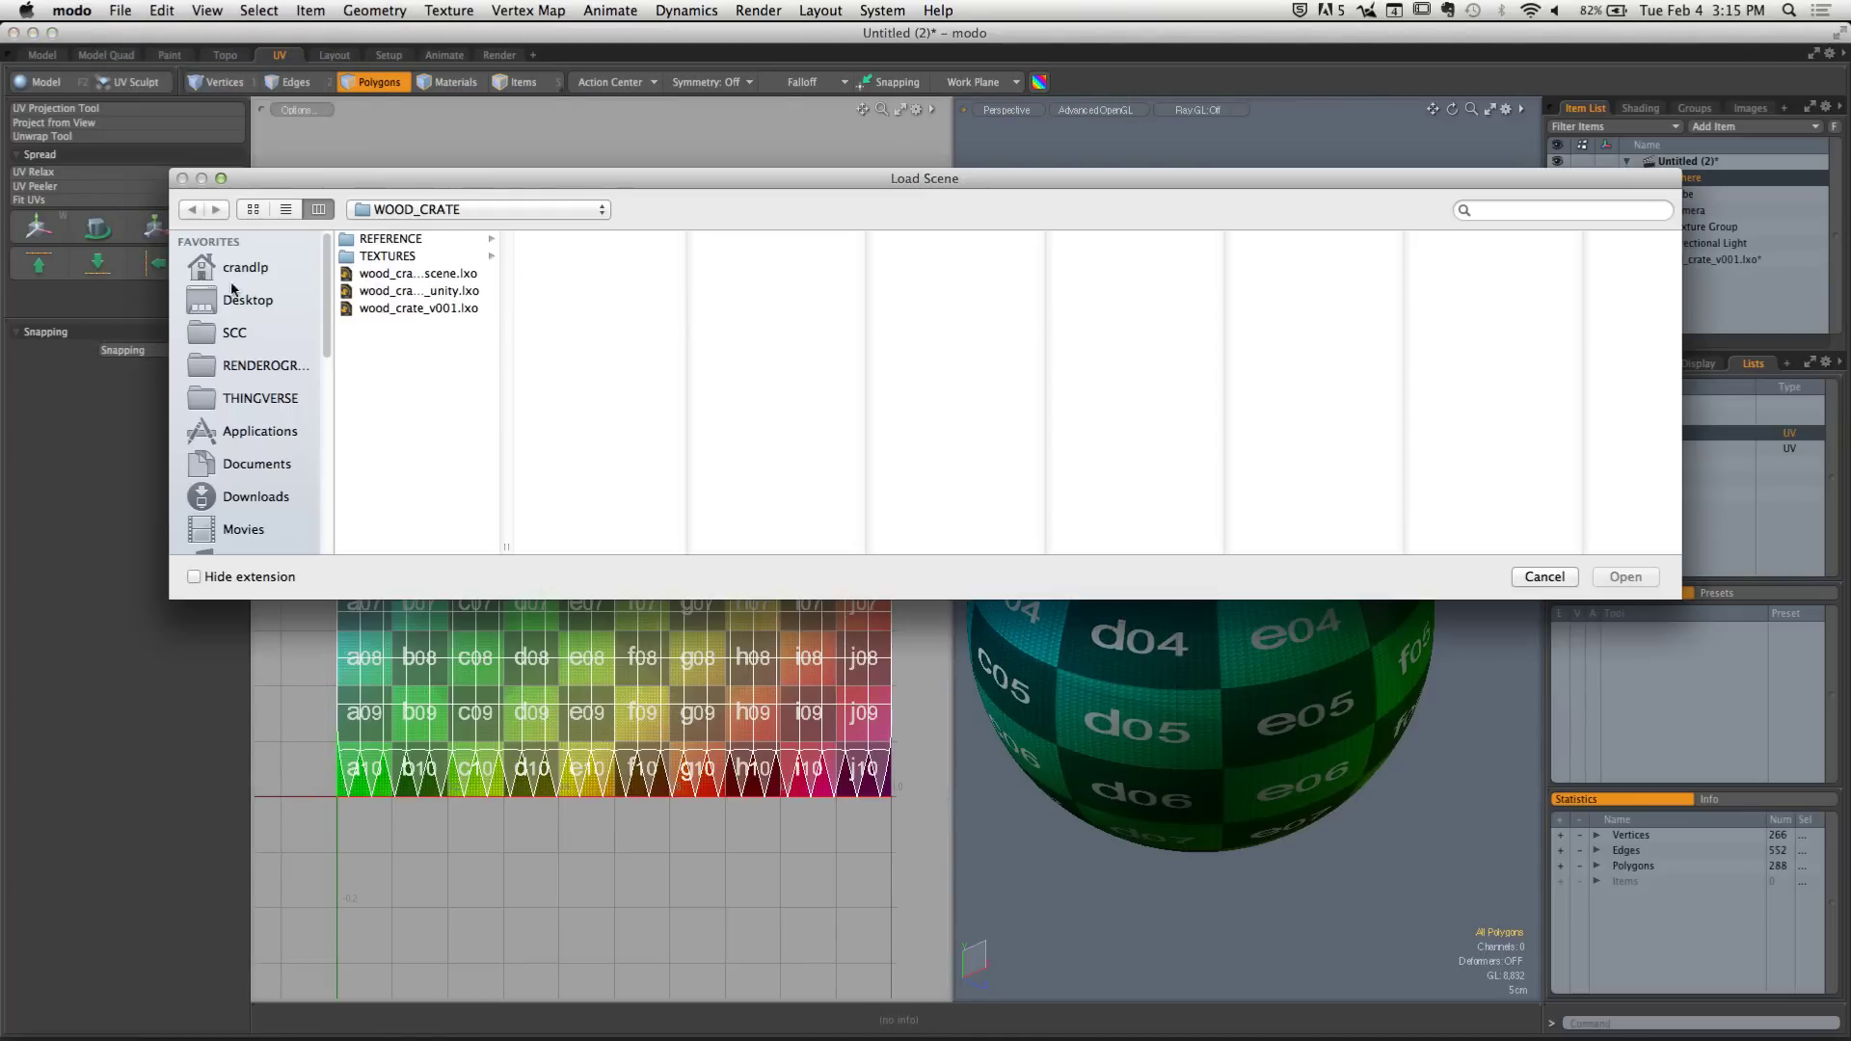
{"action": "left_click", "coordinate": [246, 269]}
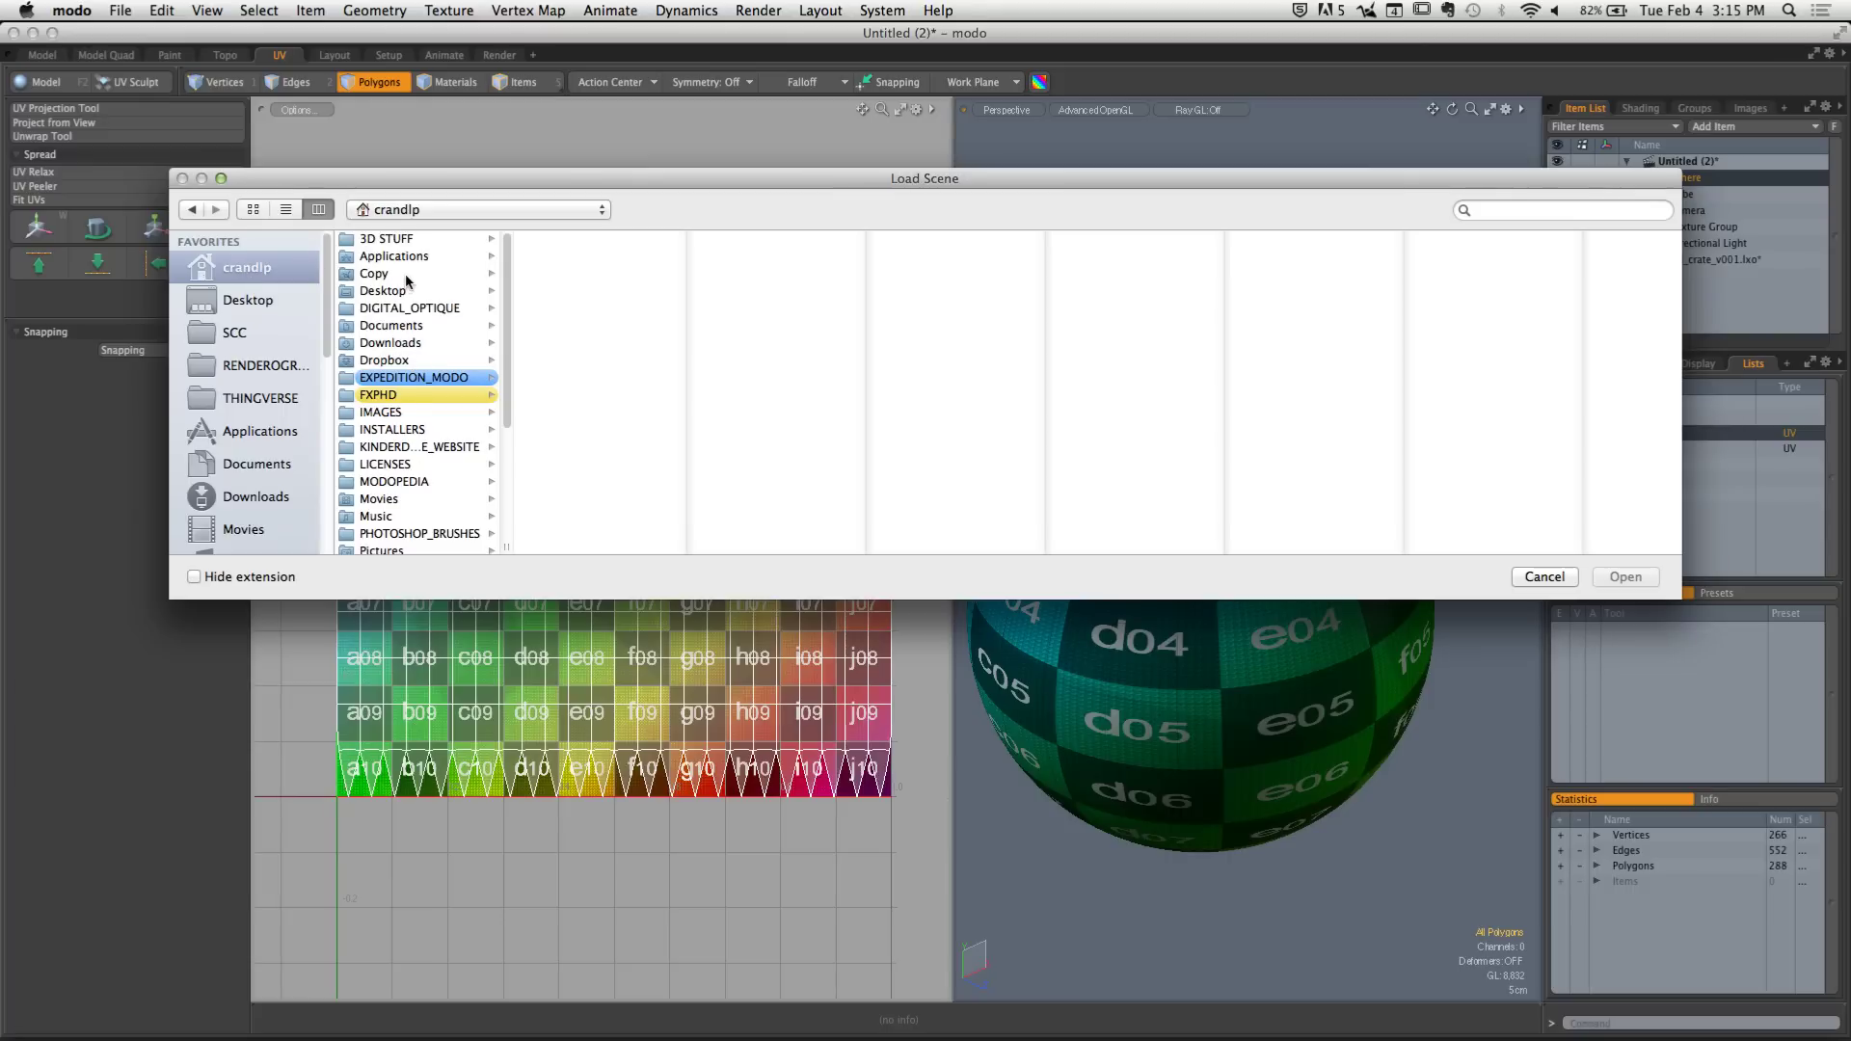
{"action": "left_click", "coordinate": [403, 240]}
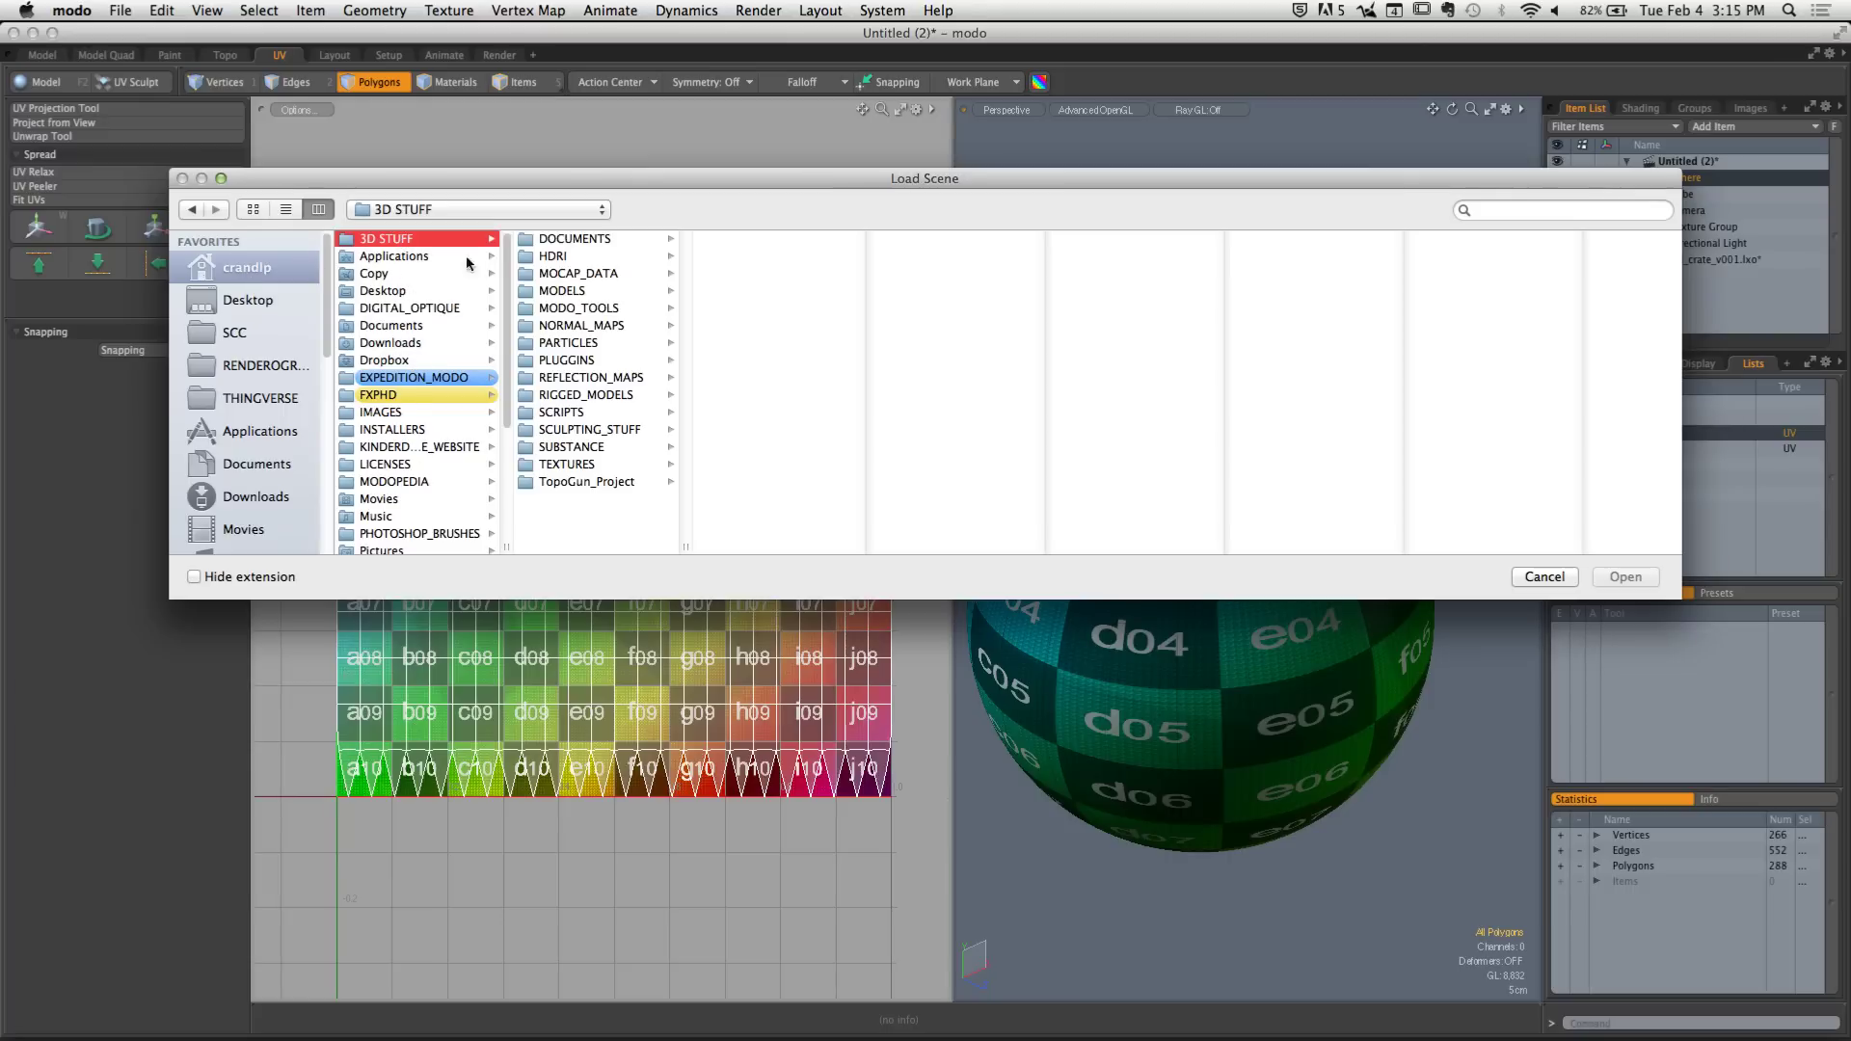
{"action": "left_click", "coordinate": [568, 290]}
{"action": "scroll", "coordinate": [769, 473], "scroll_direction": "down", "scroll_amount": 10}
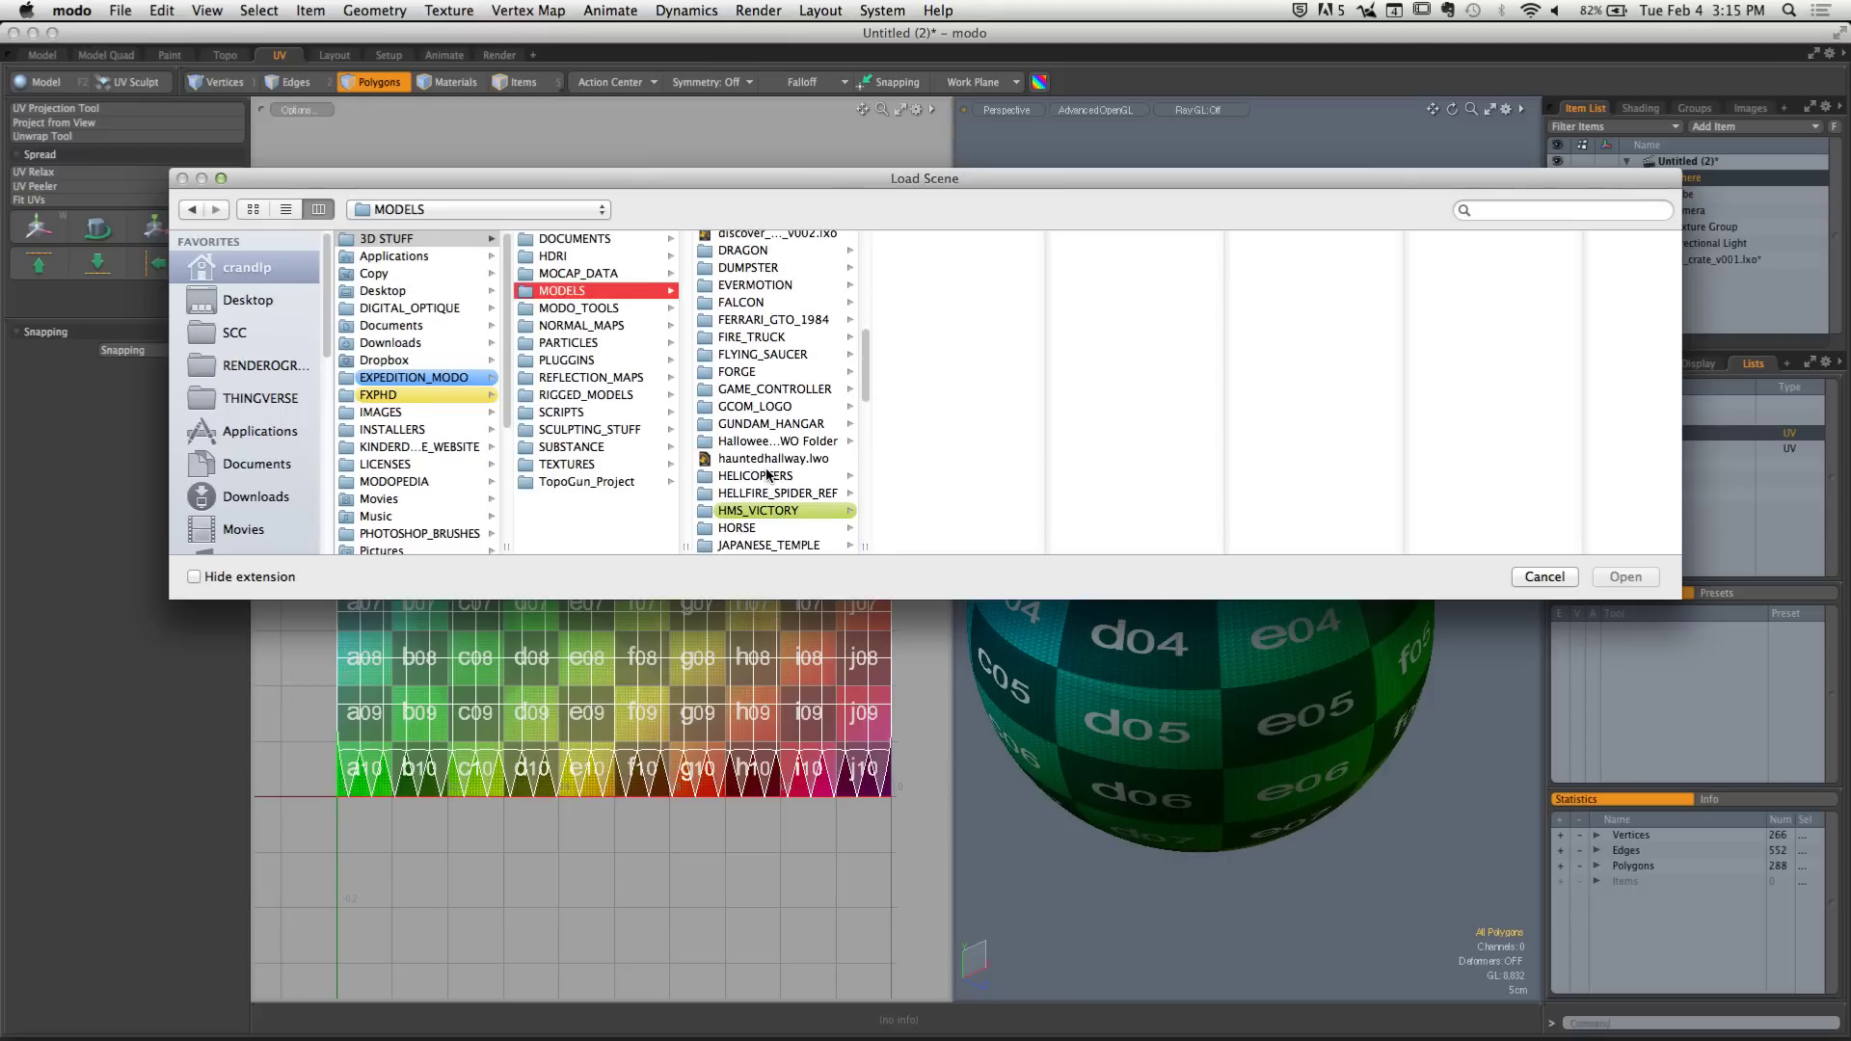
{"action": "scroll", "coordinate": [771, 438], "scroll_direction": "down", "scroll_amount": 4}
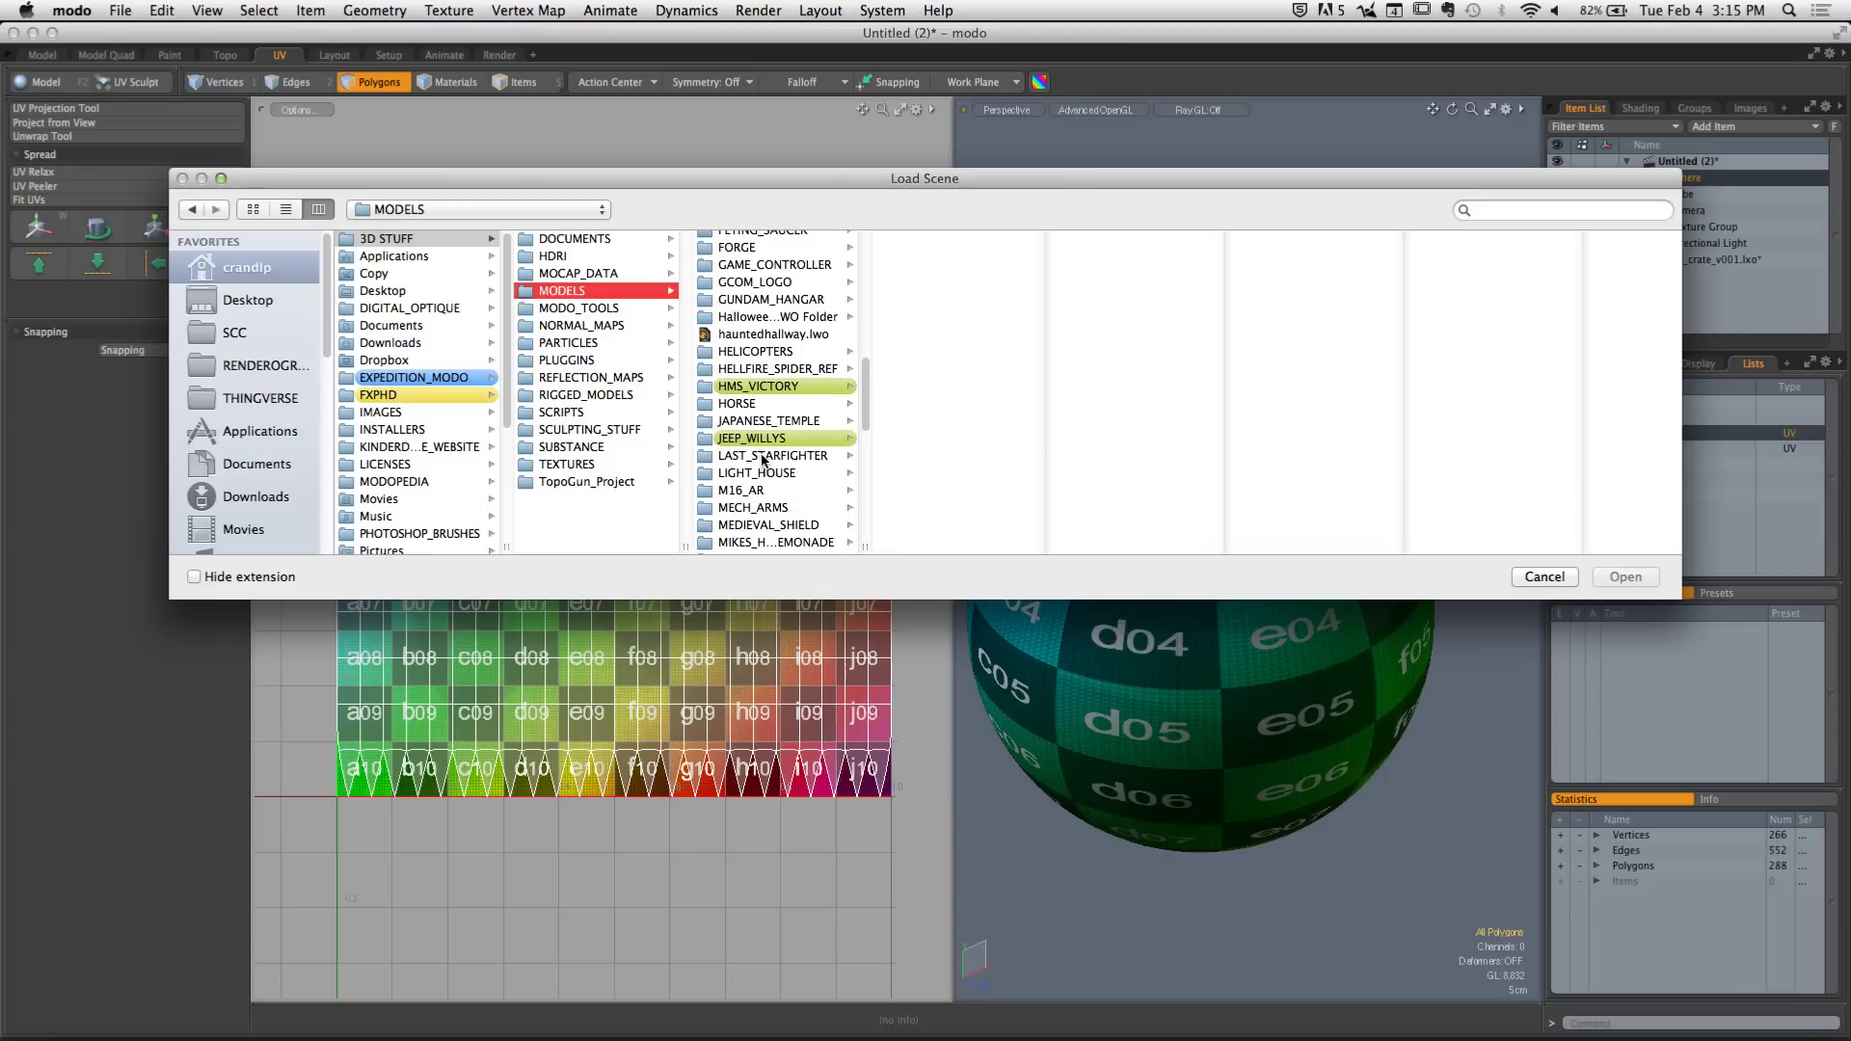
{"action": "left_click", "coordinate": [801, 435]}
{"action": "left_click", "coordinate": [933, 239]}
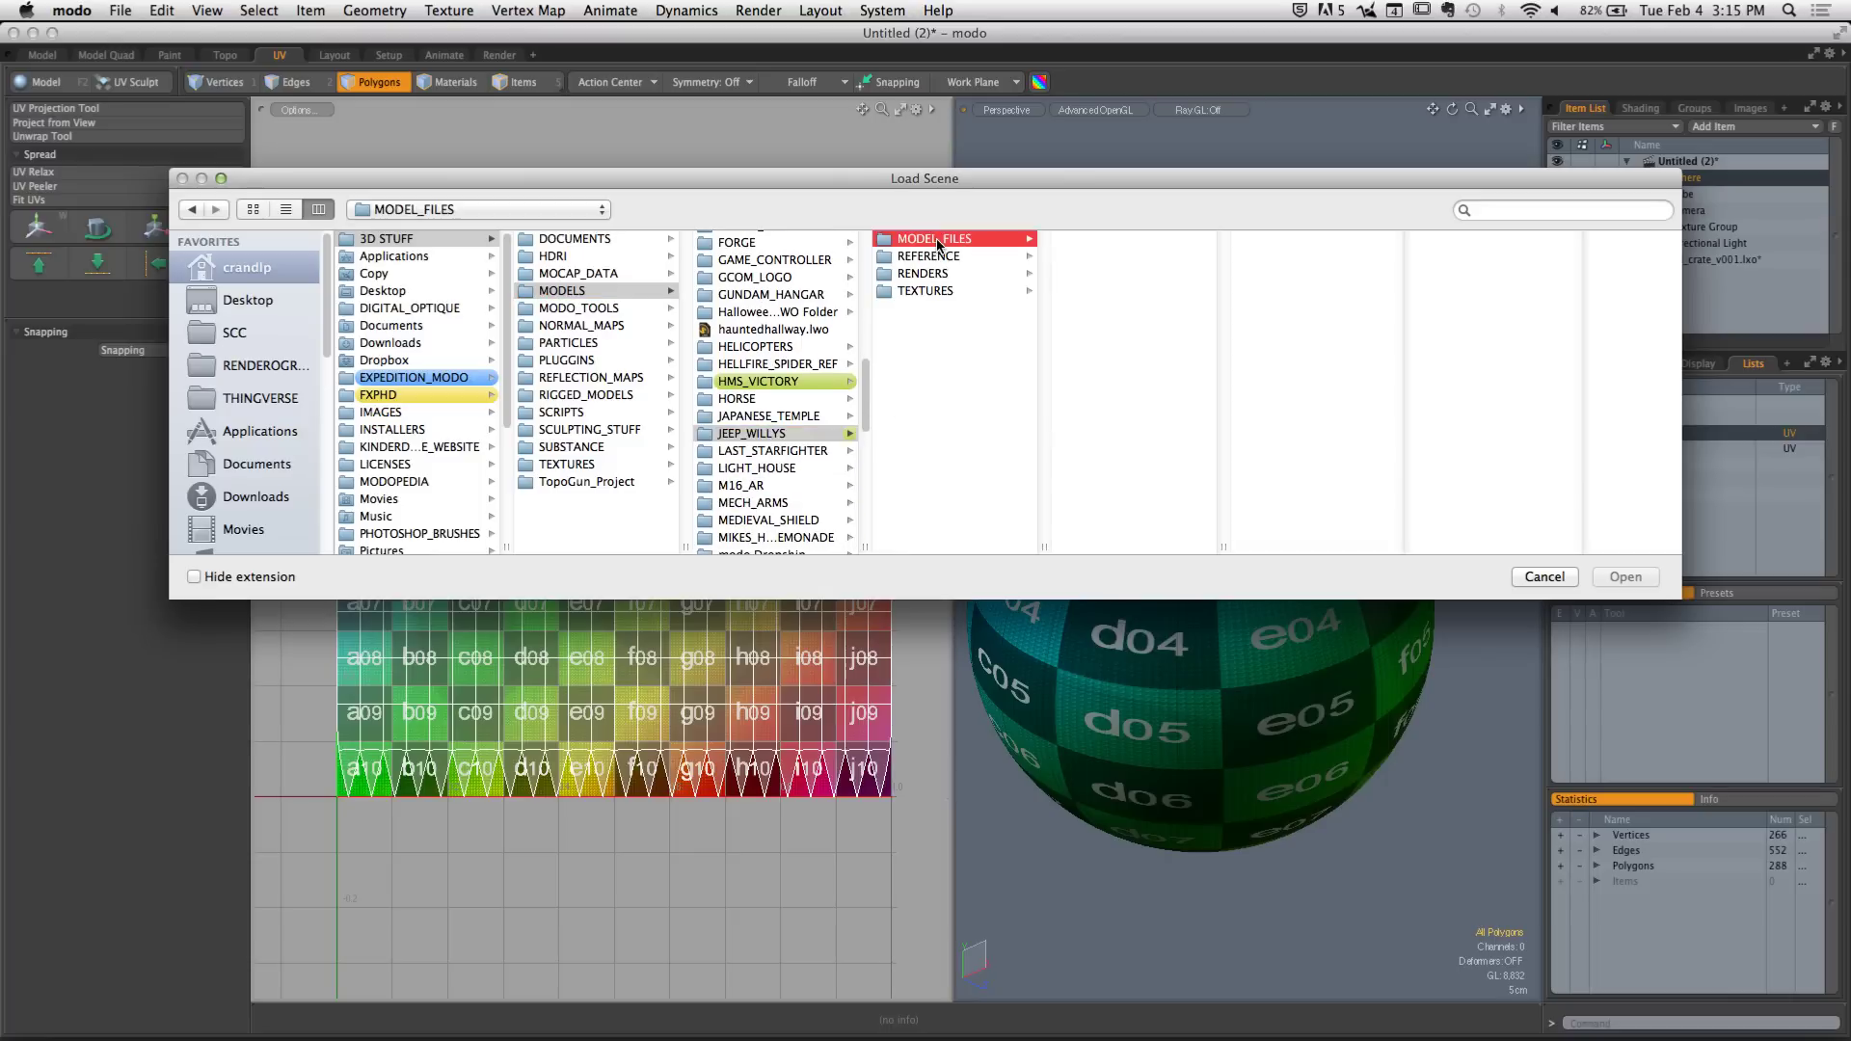
{"action": "left_click", "coordinate": [1173, 430]}
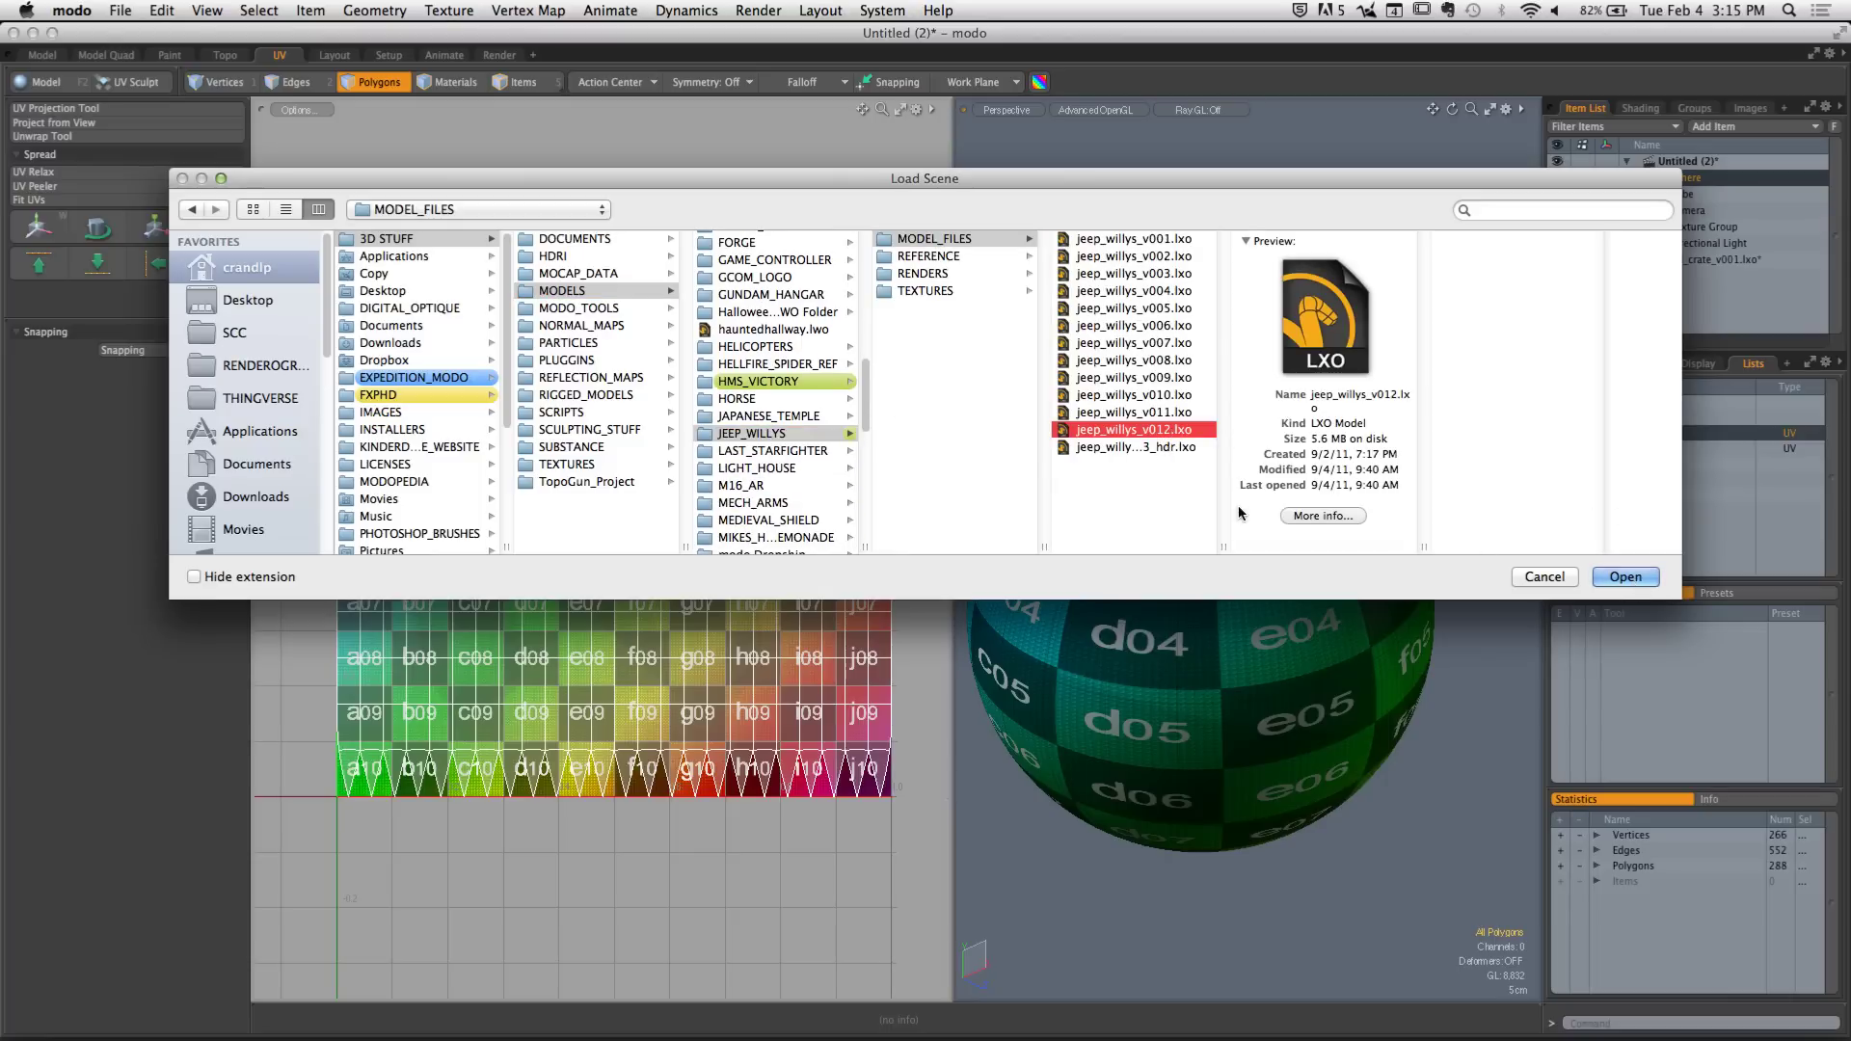
{"action": "left_click", "coordinate": [1166, 447]}
{"action": "left_click", "coordinate": [1608, 582]}
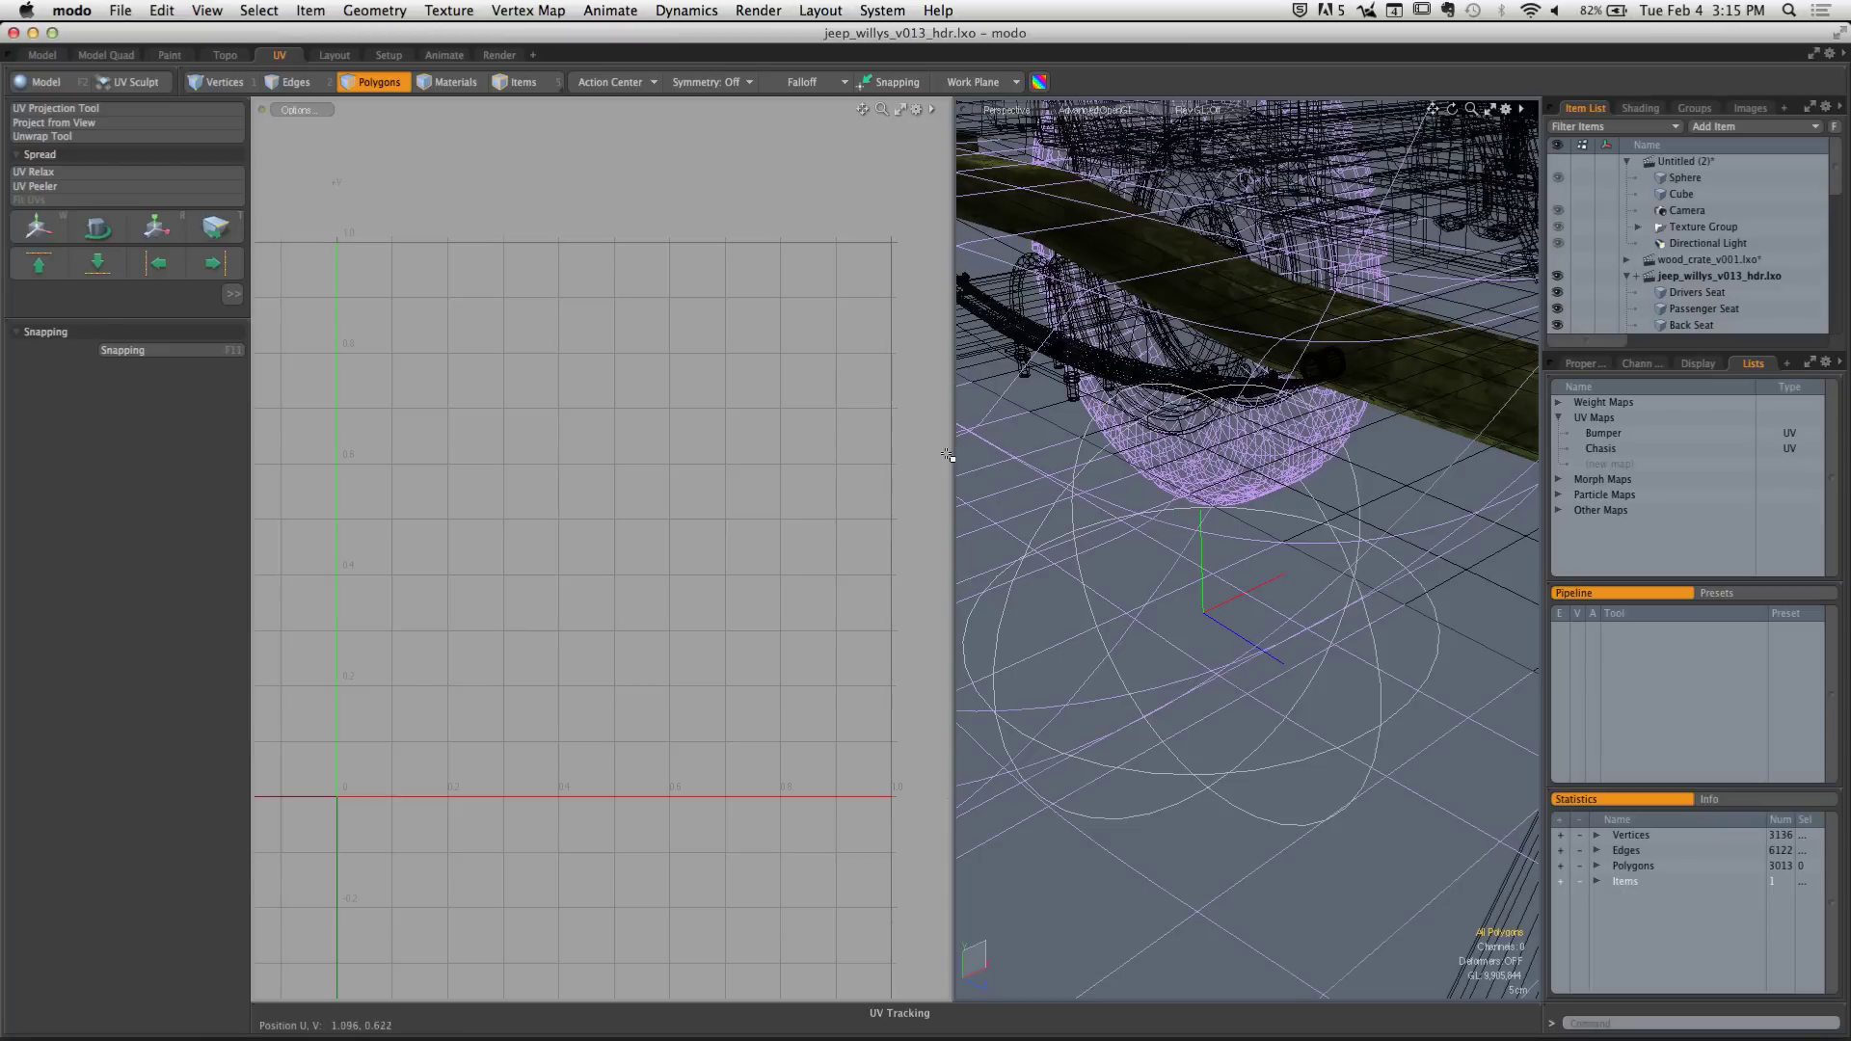
Widen the 3D viewport, frame the whole jeep and look through the jeep scene's mesh items
{"action": "left_click_drag", "start_coordinate": [948, 455], "coordinate": [352, 461]}
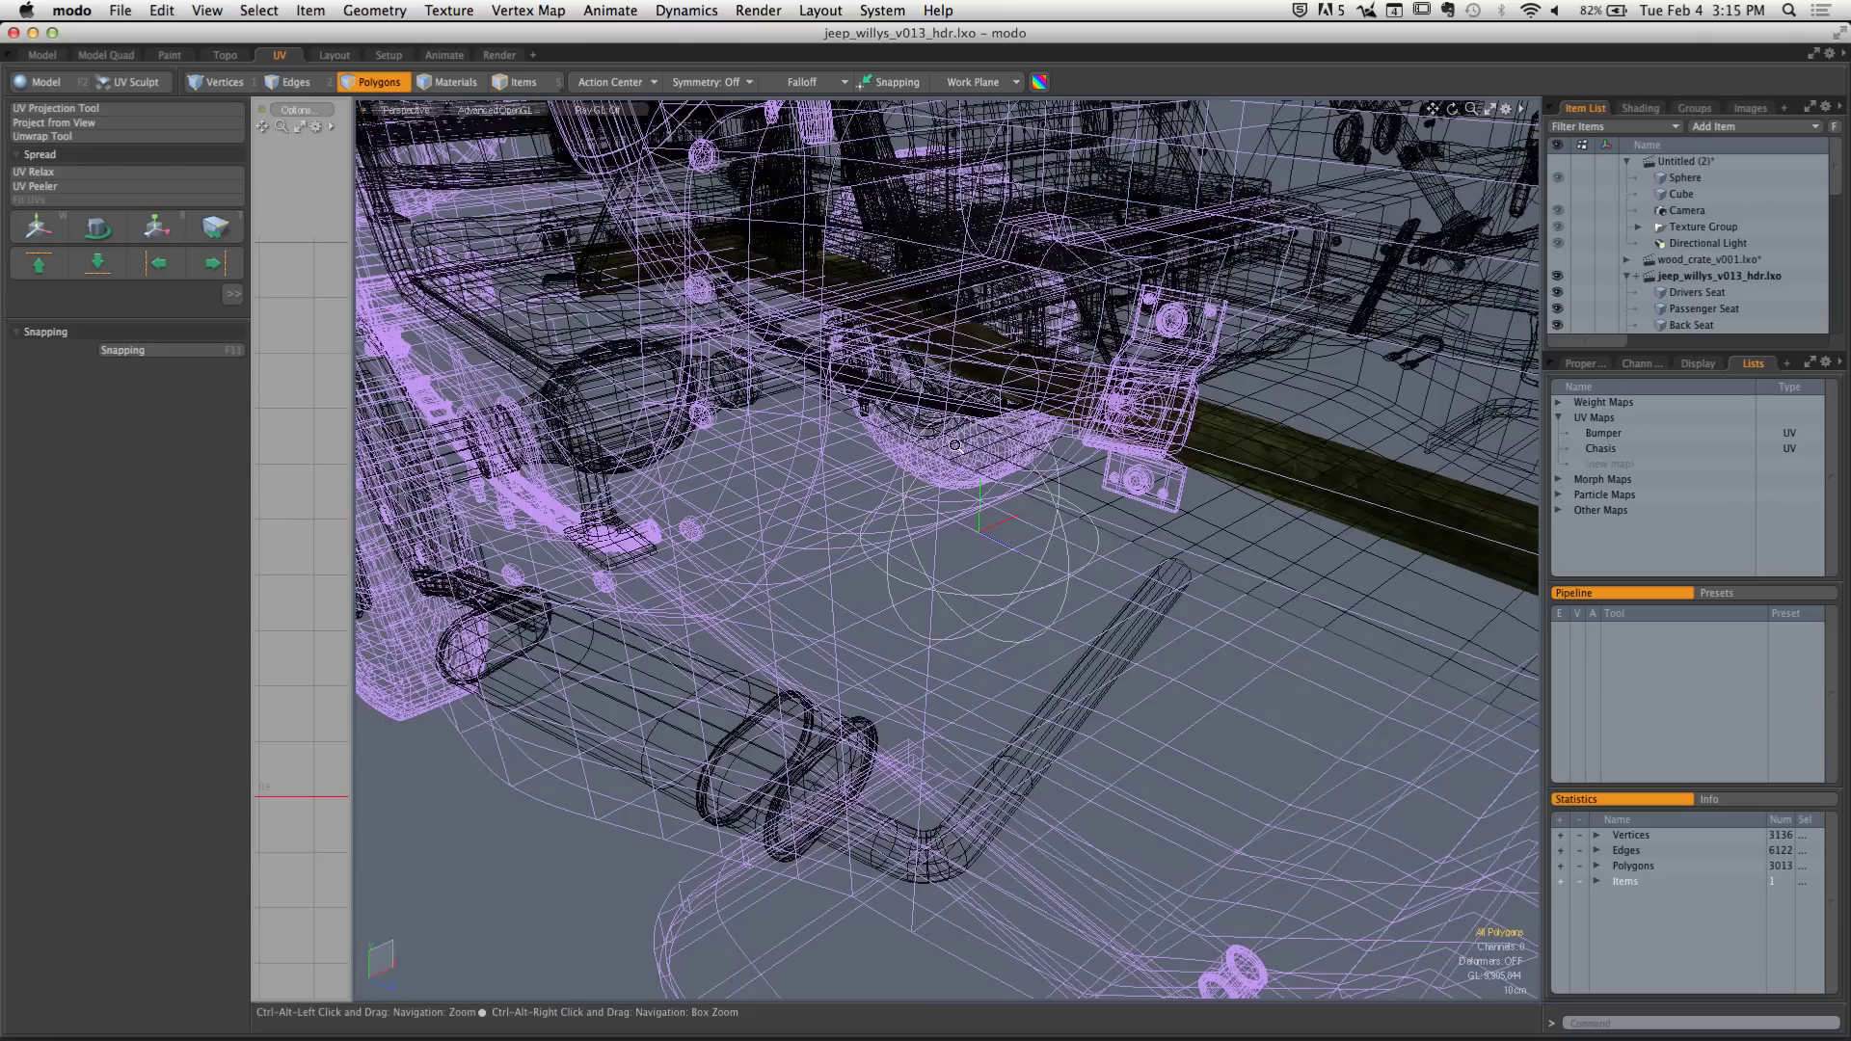
{"action": "left_click_drag", "start_coordinate": [955, 445], "coordinate": [849, 449], "text": "ctrl+alt"}
{"action": "left_click_drag", "start_coordinate": [1412, 480], "coordinate": [1084, 549], "text": "alt"}
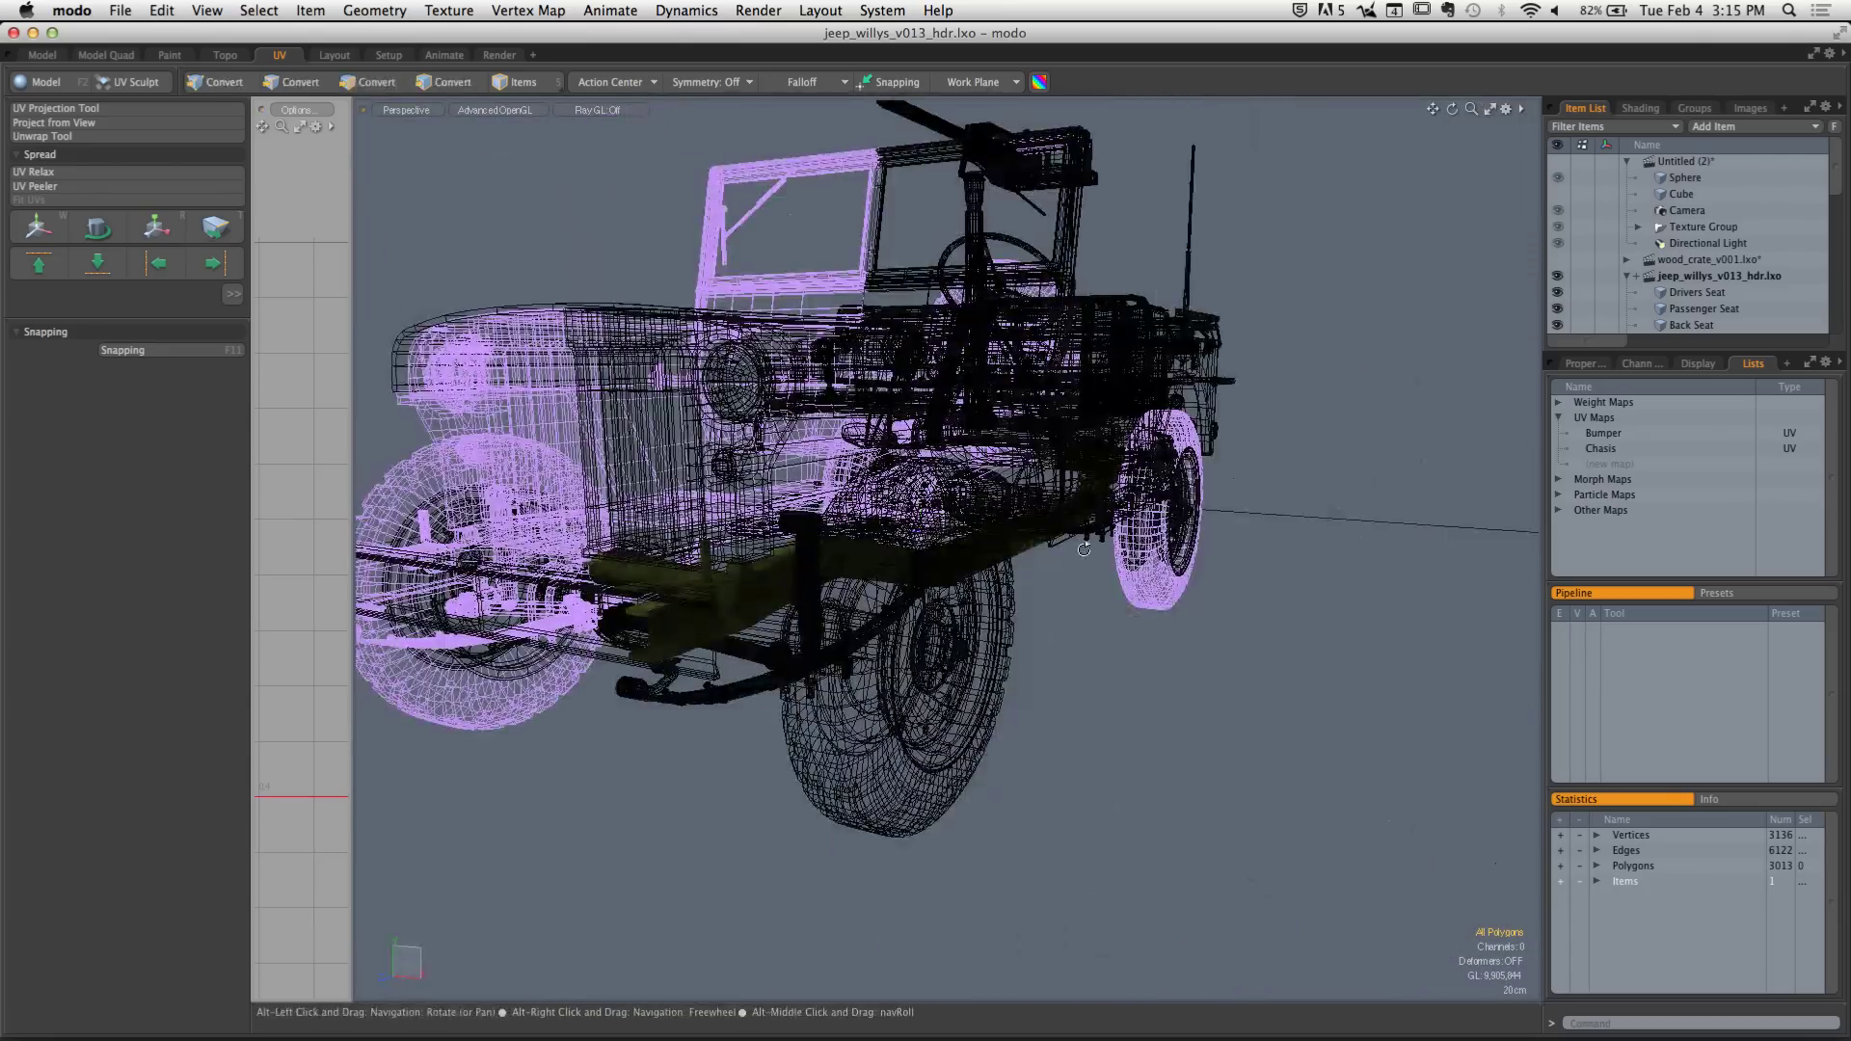
{"action": "left_click_drag", "start_coordinate": [879, 493], "coordinate": [1012, 584], "text": "alt"}
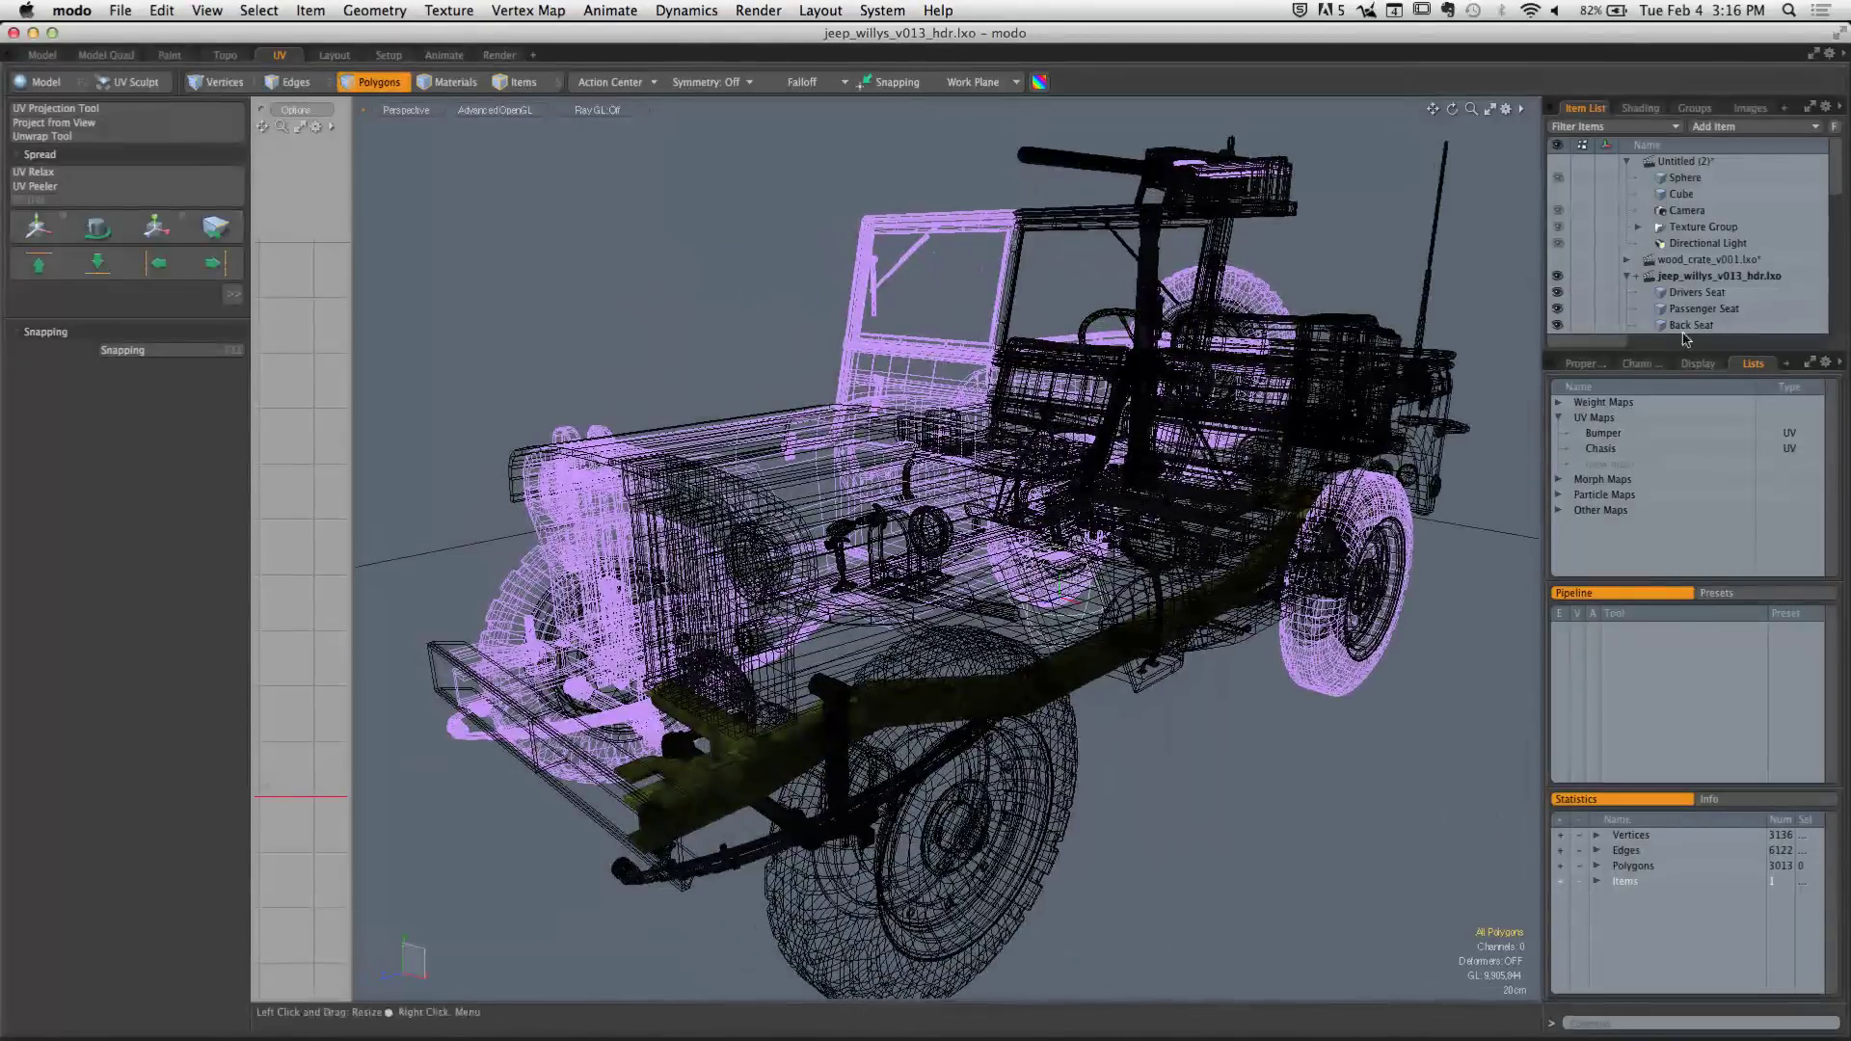
{"action": "left_click_drag", "start_coordinate": [1840, 196], "coordinate": [1840, 226]}
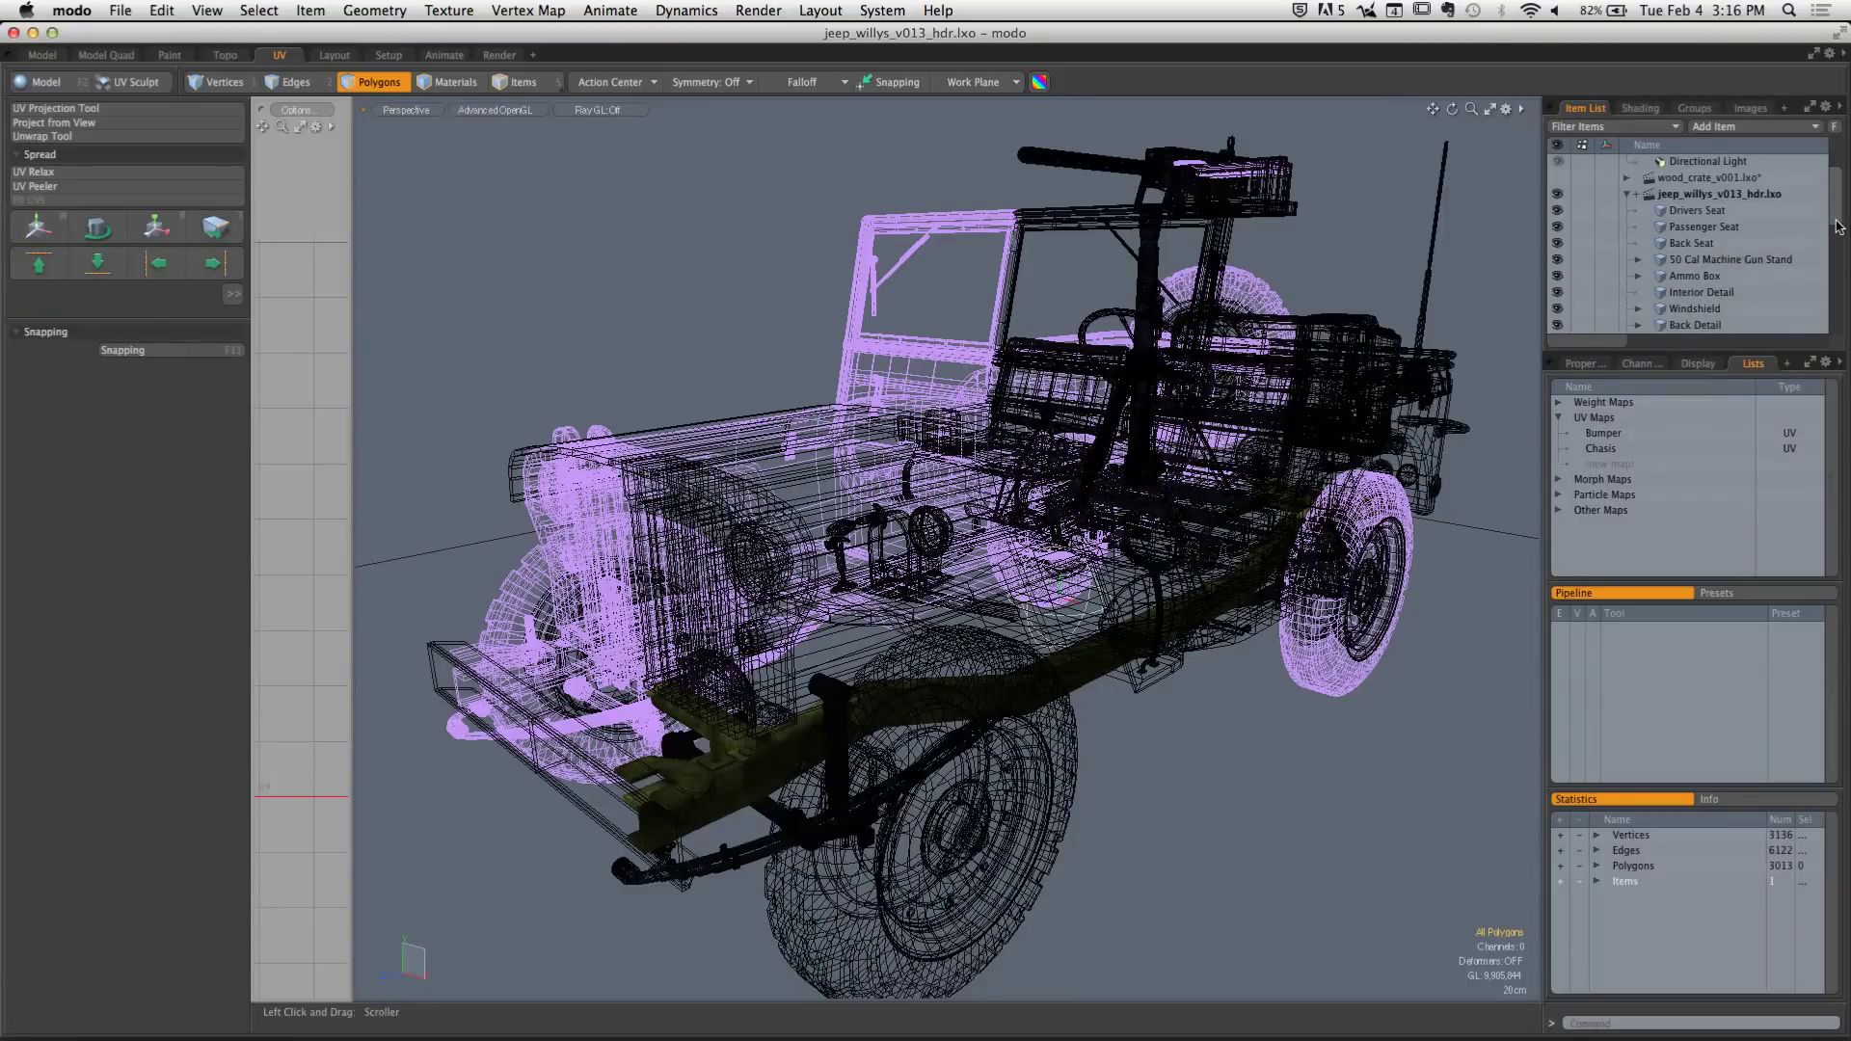
Select the Gas Tank item at the back of the jeep, frame it up close and switch to vertex selection mode
{"action": "key", "text": "5"}
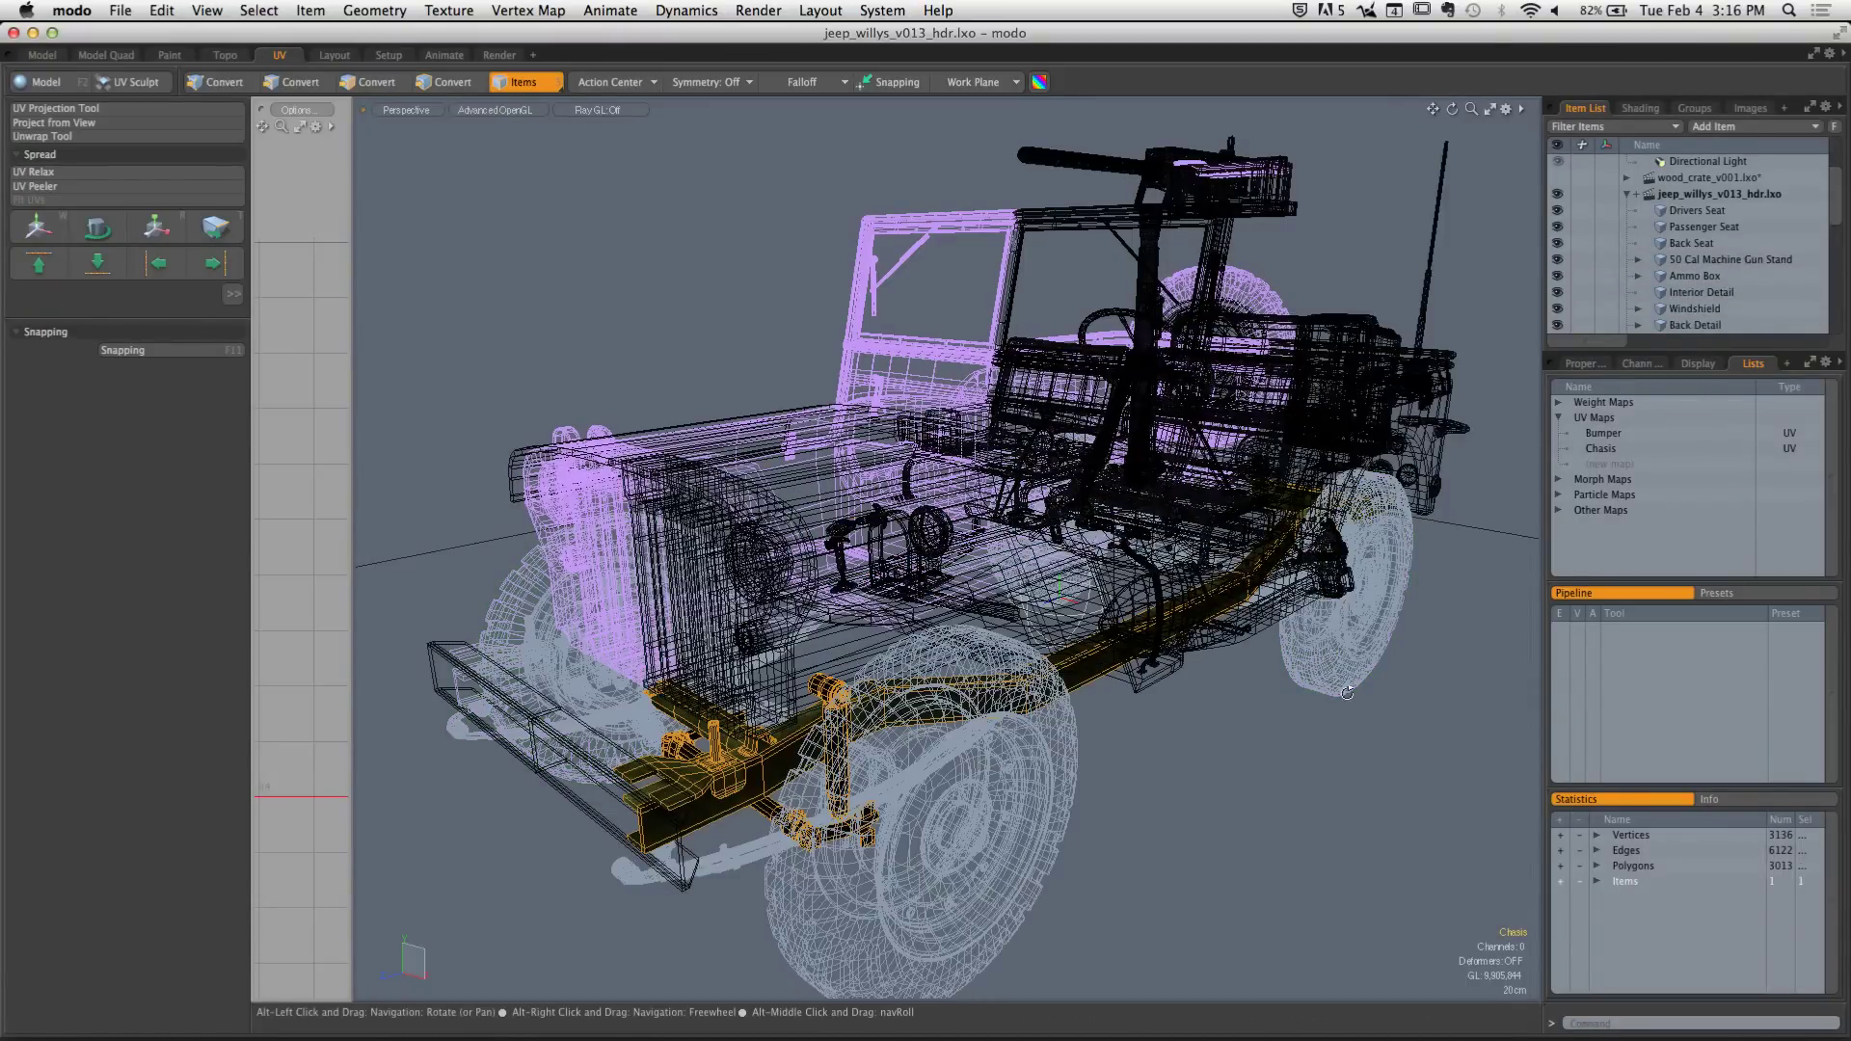
{"action": "left_click_drag", "start_coordinate": [1239, 590], "coordinate": [735, 373], "text": "alt"}
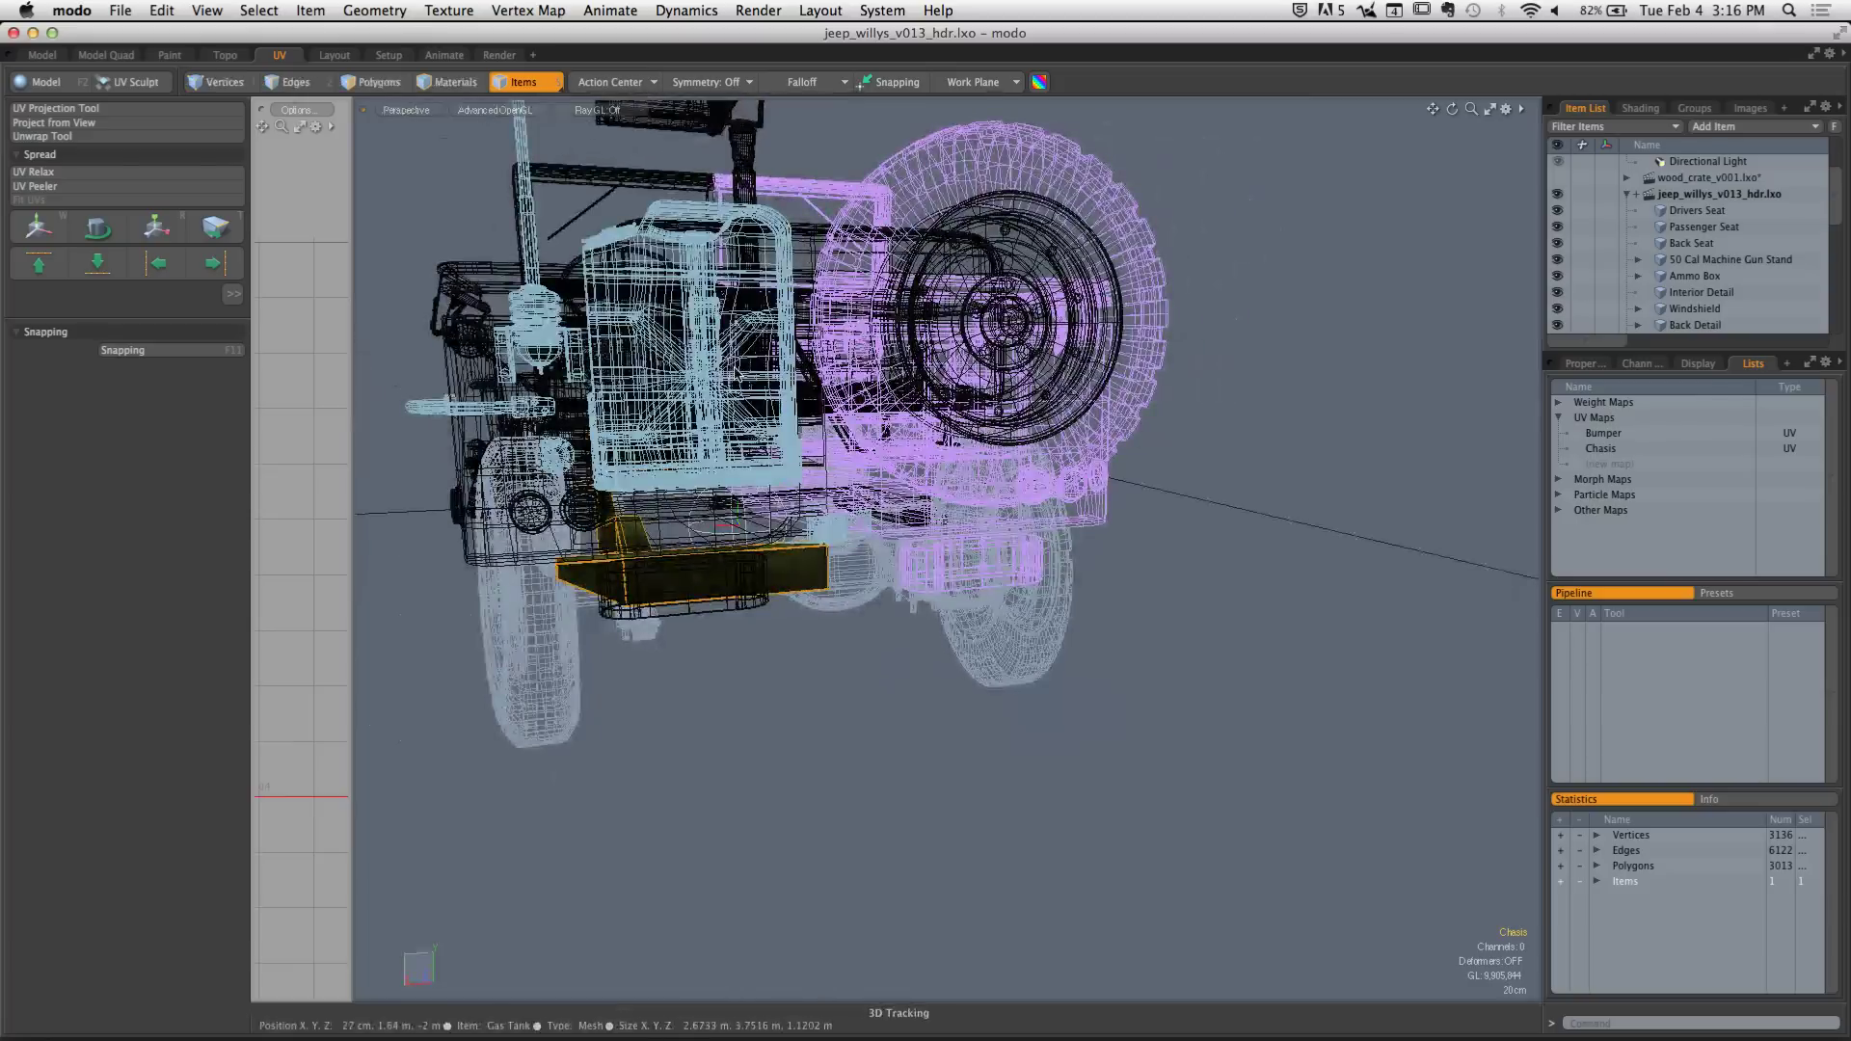
{"action": "left_click", "coordinate": [932, 580]}
{"action": "key", "text": "shift+a"}
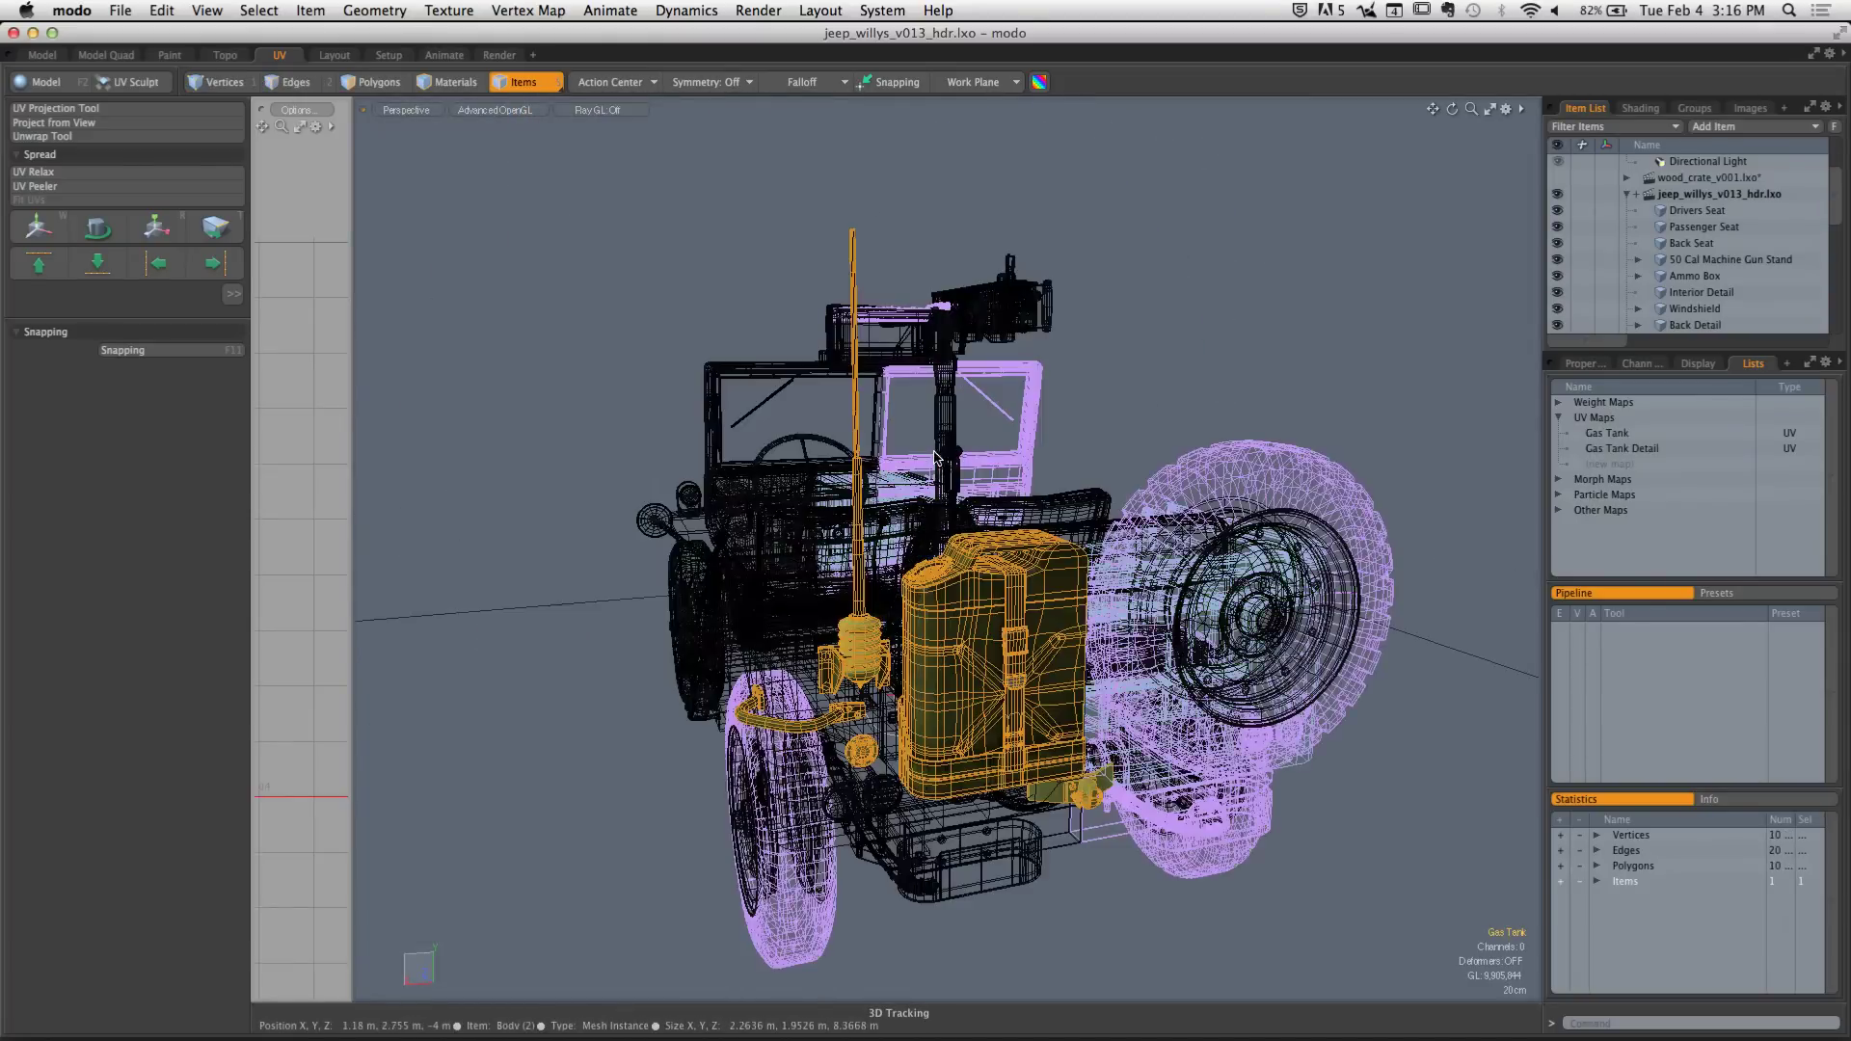
{"action": "left_click_drag", "start_coordinate": [933, 579], "coordinate": [1202, 562], "text": "ctrl+alt"}
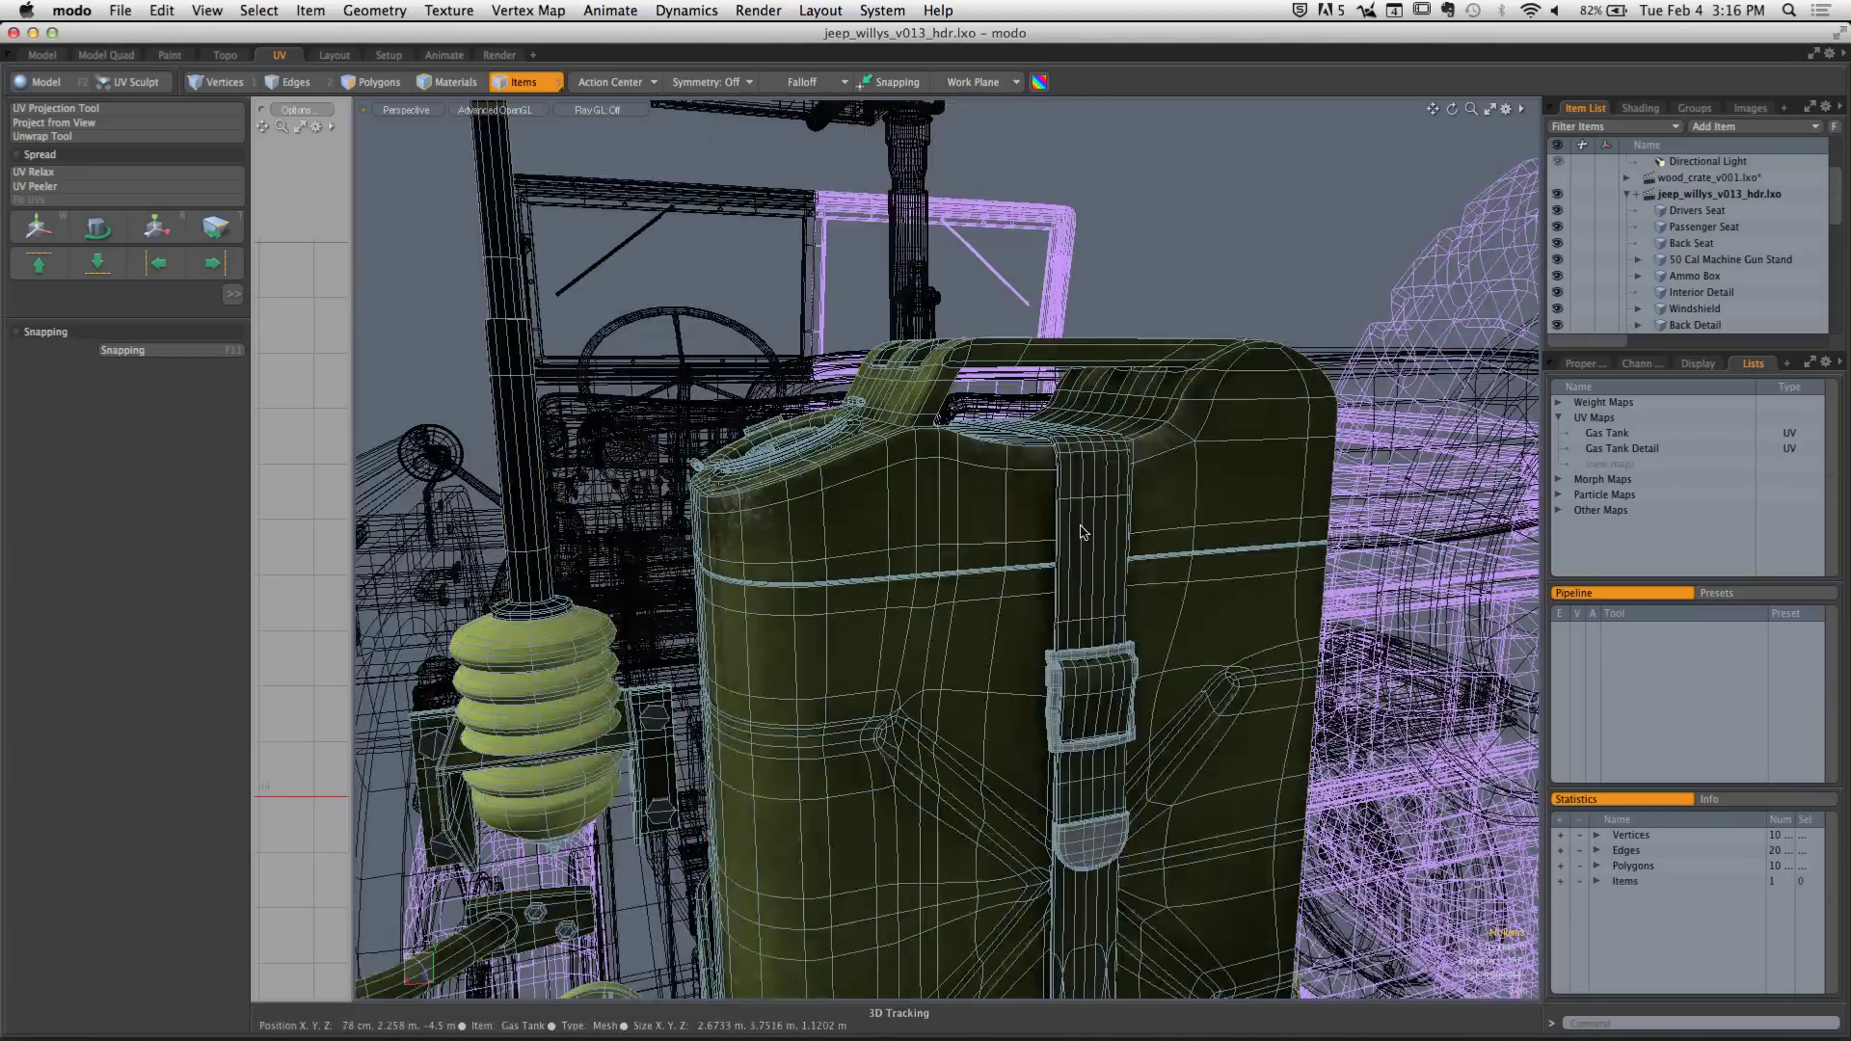
{"action": "key", "text": "1"}
Activate the Gas Tank UV map and widen the UV view to show its full layout beside the textured gas tank
{"action": "left_click_drag", "start_coordinate": [1092, 606], "coordinate": [1030, 440], "text": "alt+shift"}
{"action": "left_click_drag", "start_coordinate": [887, 279], "coordinate": [1090, 294], "text": "ctrl+alt"}
{"action": "left_click_drag", "start_coordinate": [1015, 388], "coordinate": [898, 515], "text": "alt+shift"}
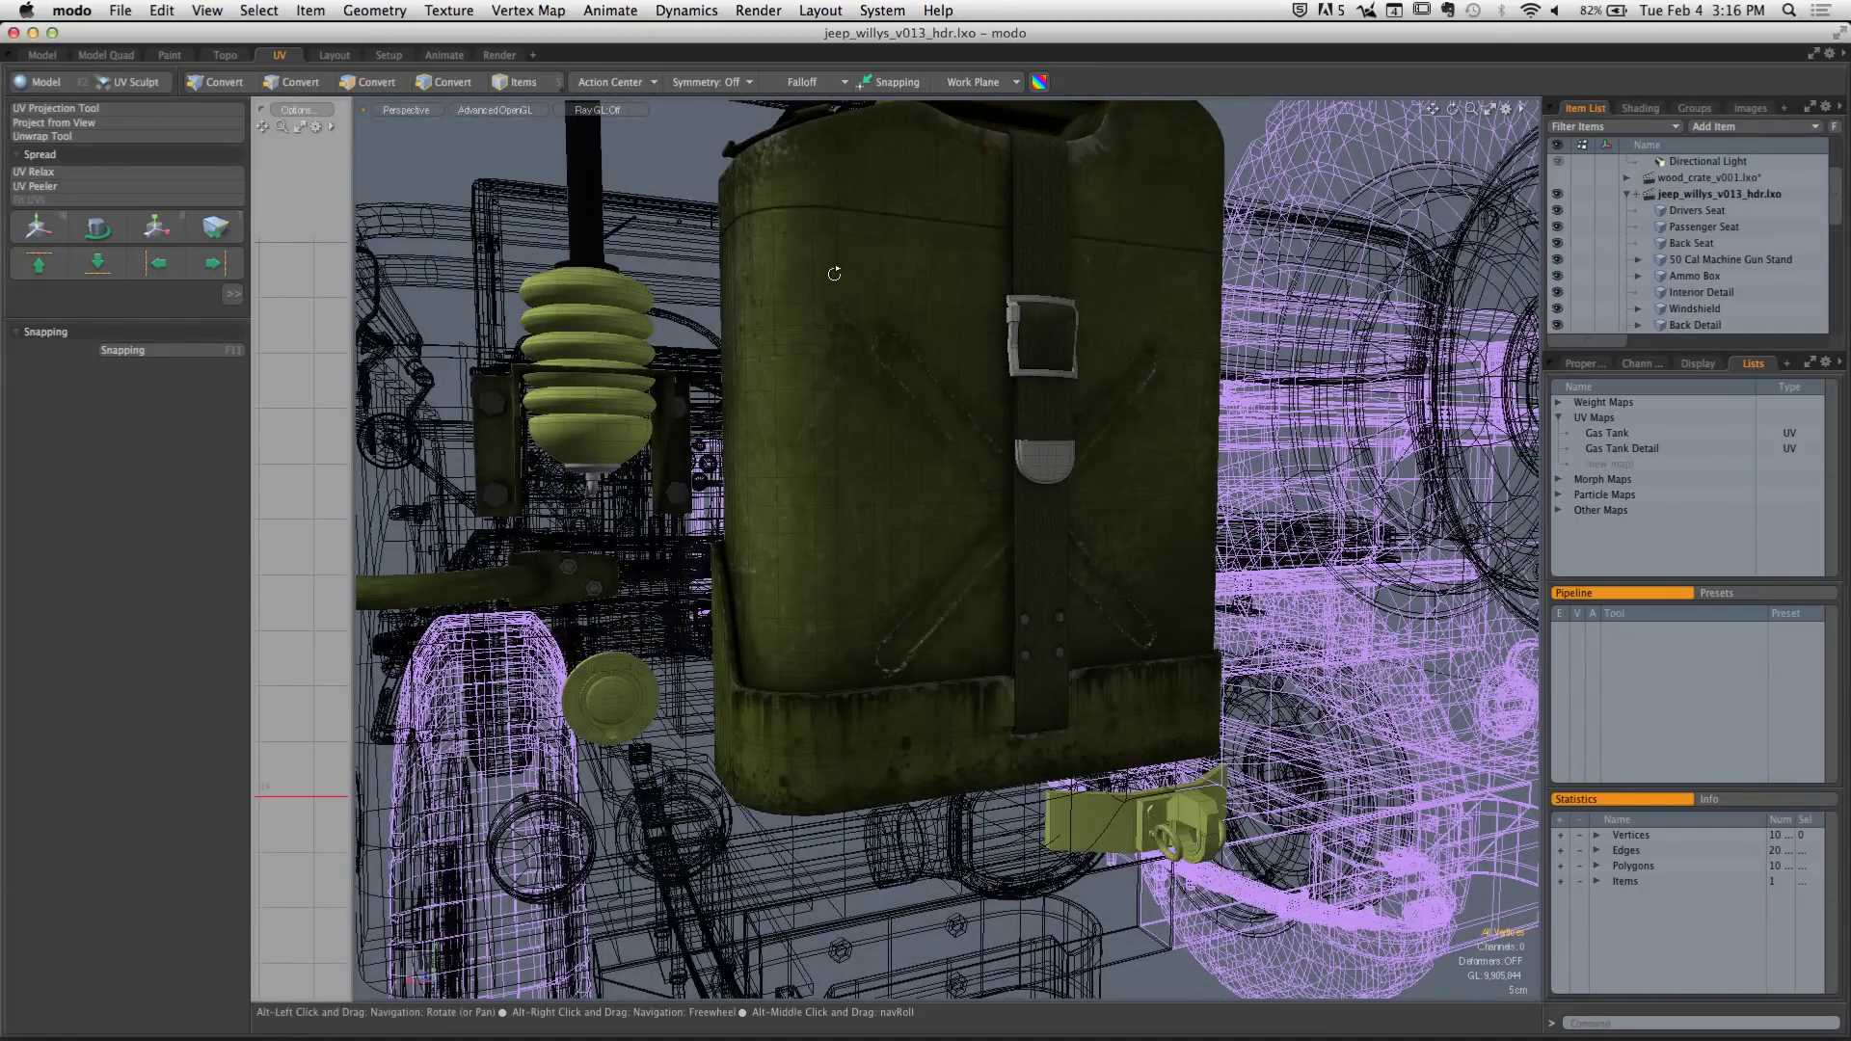
{"action": "left_click_drag", "start_coordinate": [959, 461], "coordinate": [763, 380], "text": "alt"}
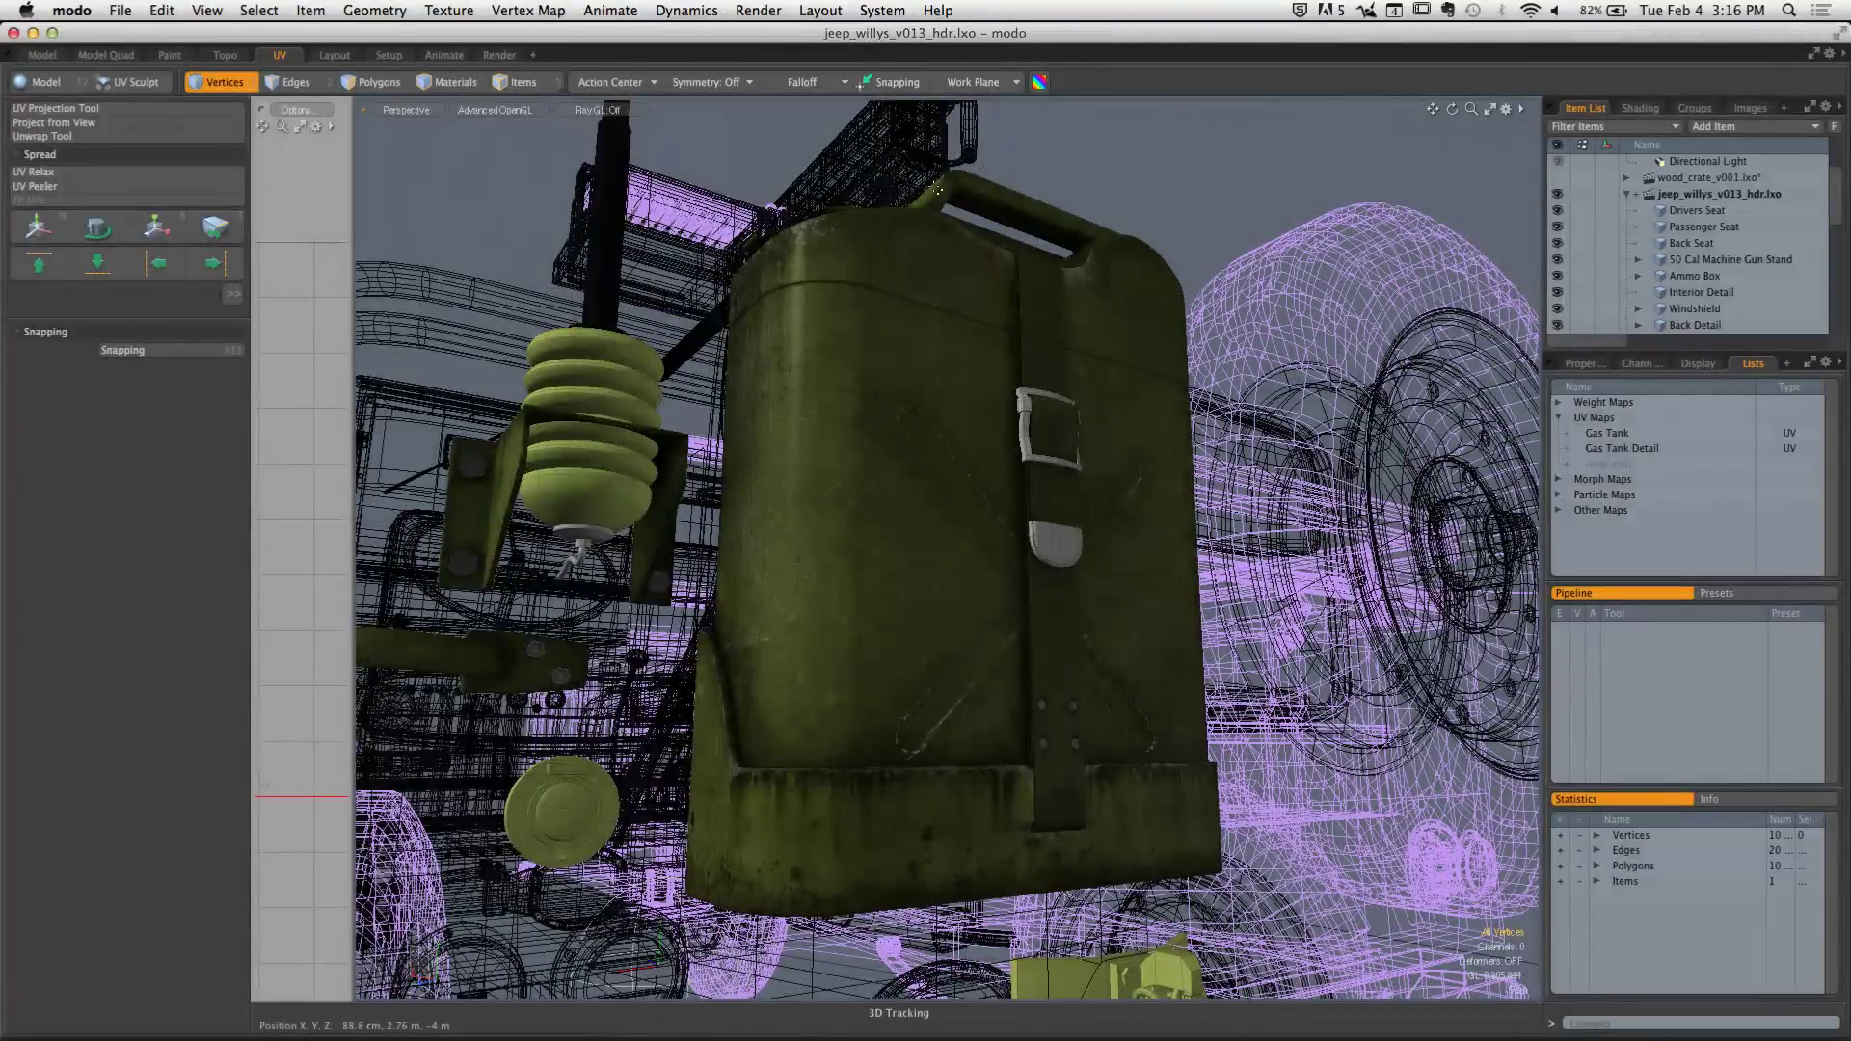
{"action": "left_click", "coordinate": [1606, 433]}
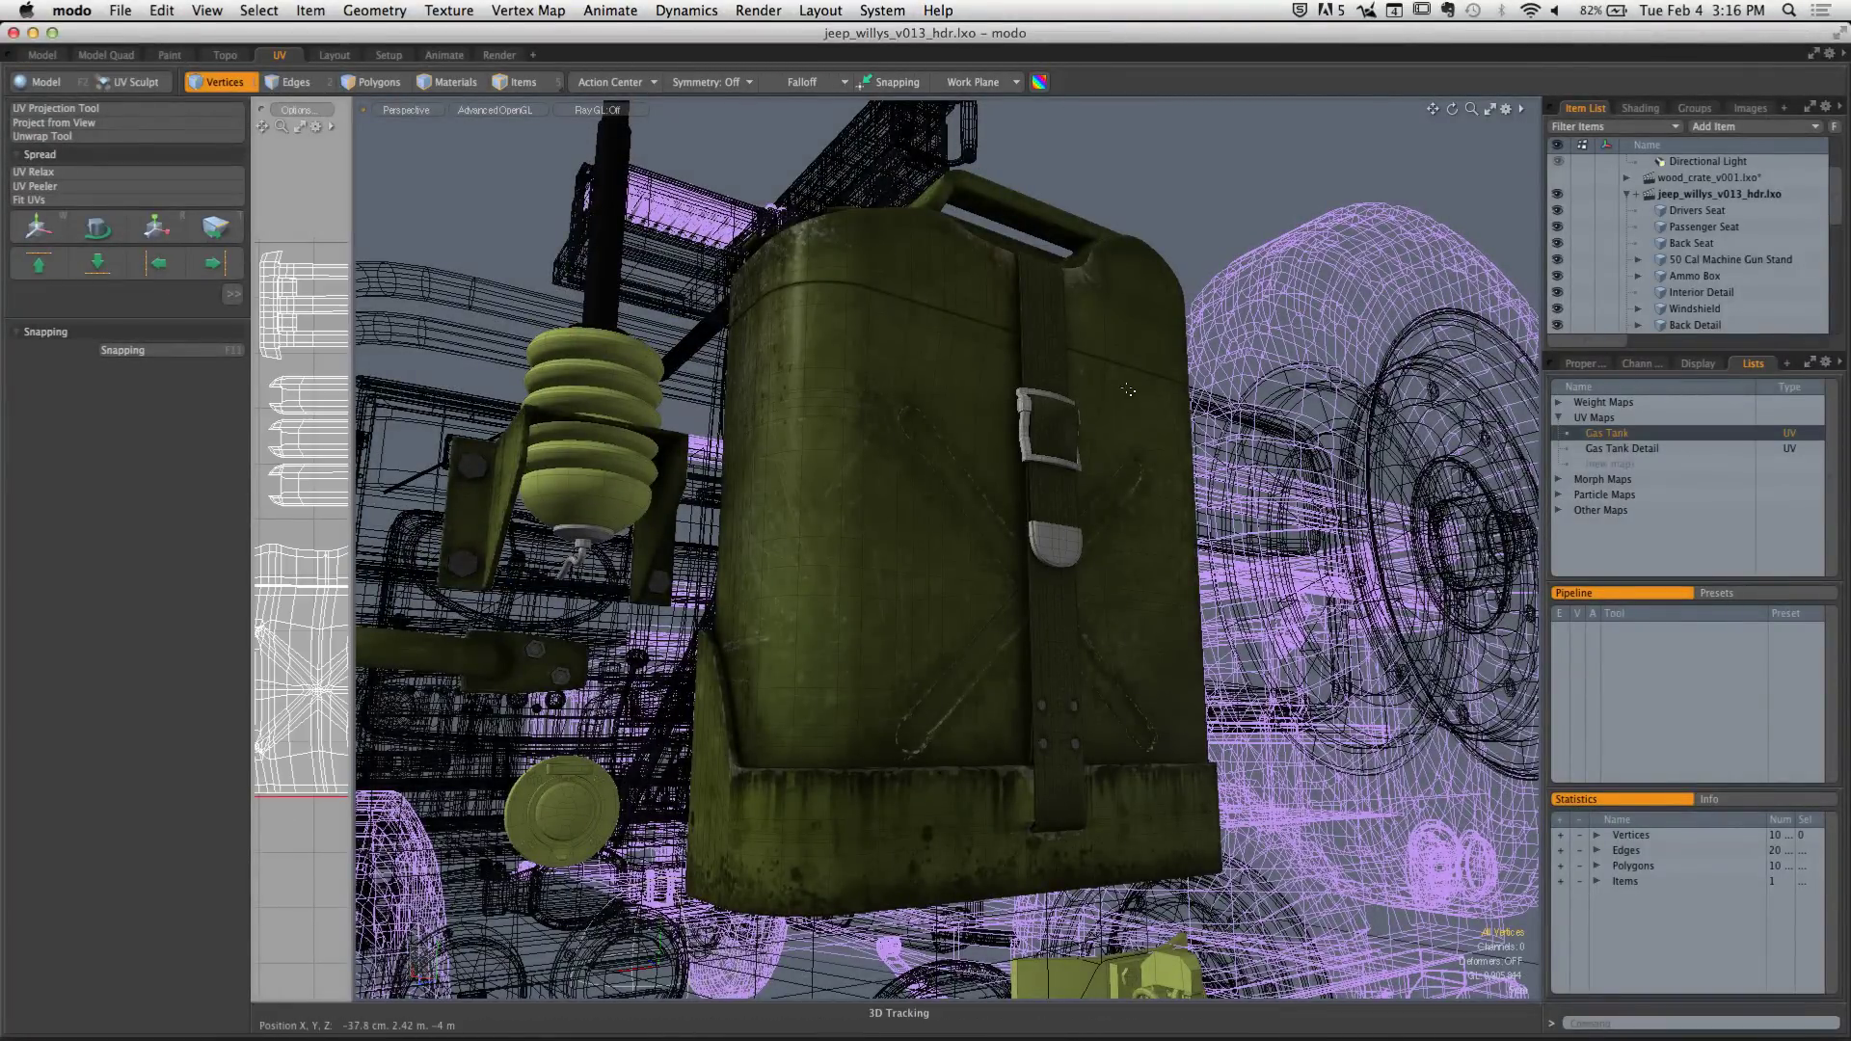
{"action": "left_click_drag", "start_coordinate": [352, 423], "coordinate": [1108, 402]}
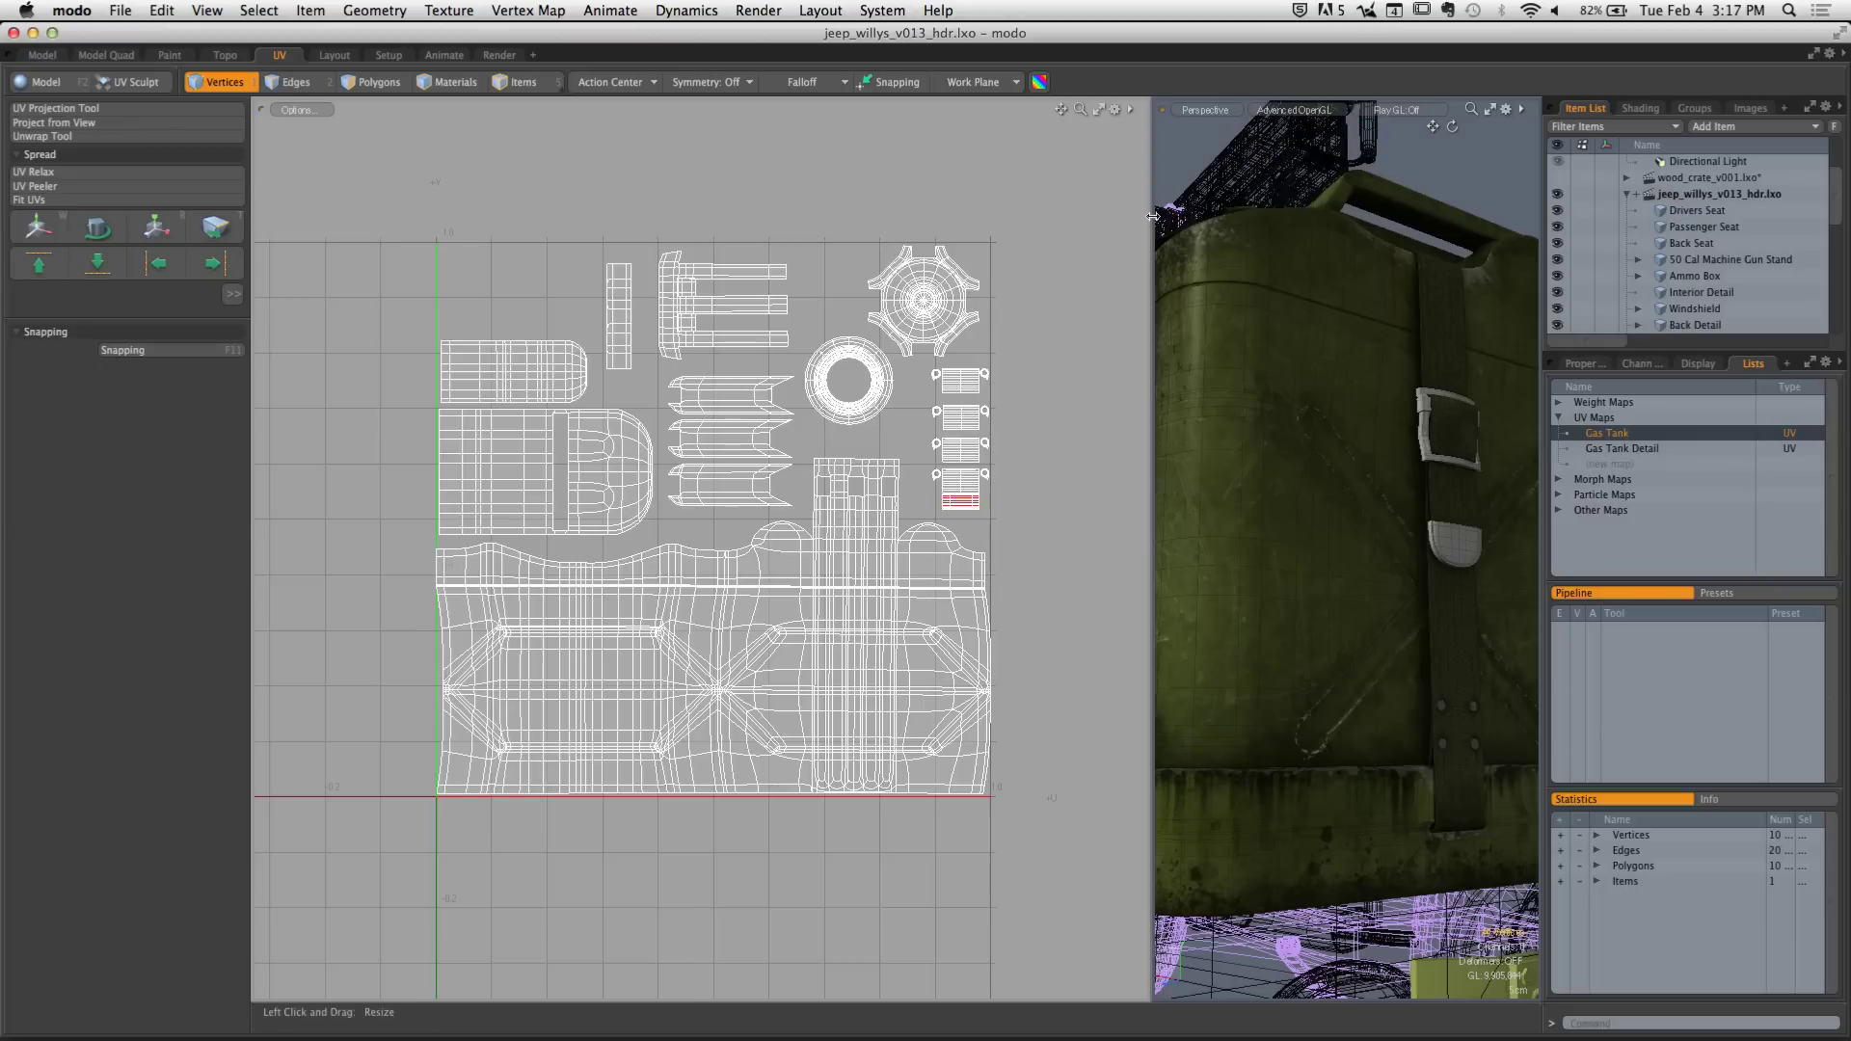
Widen the 3D viewport, switch to item selection and pick the 50 Cal Machine Gun to show its textured surface
{"action": "left_click_drag", "start_coordinate": [1153, 216], "coordinate": [526, 241]}
{"action": "left_click_drag", "start_coordinate": [950, 381], "coordinate": [1186, 448], "text": "alt"}
{"action": "left_click_drag", "start_coordinate": [1186, 448], "coordinate": [964, 305], "text": "ctrl+alt"}
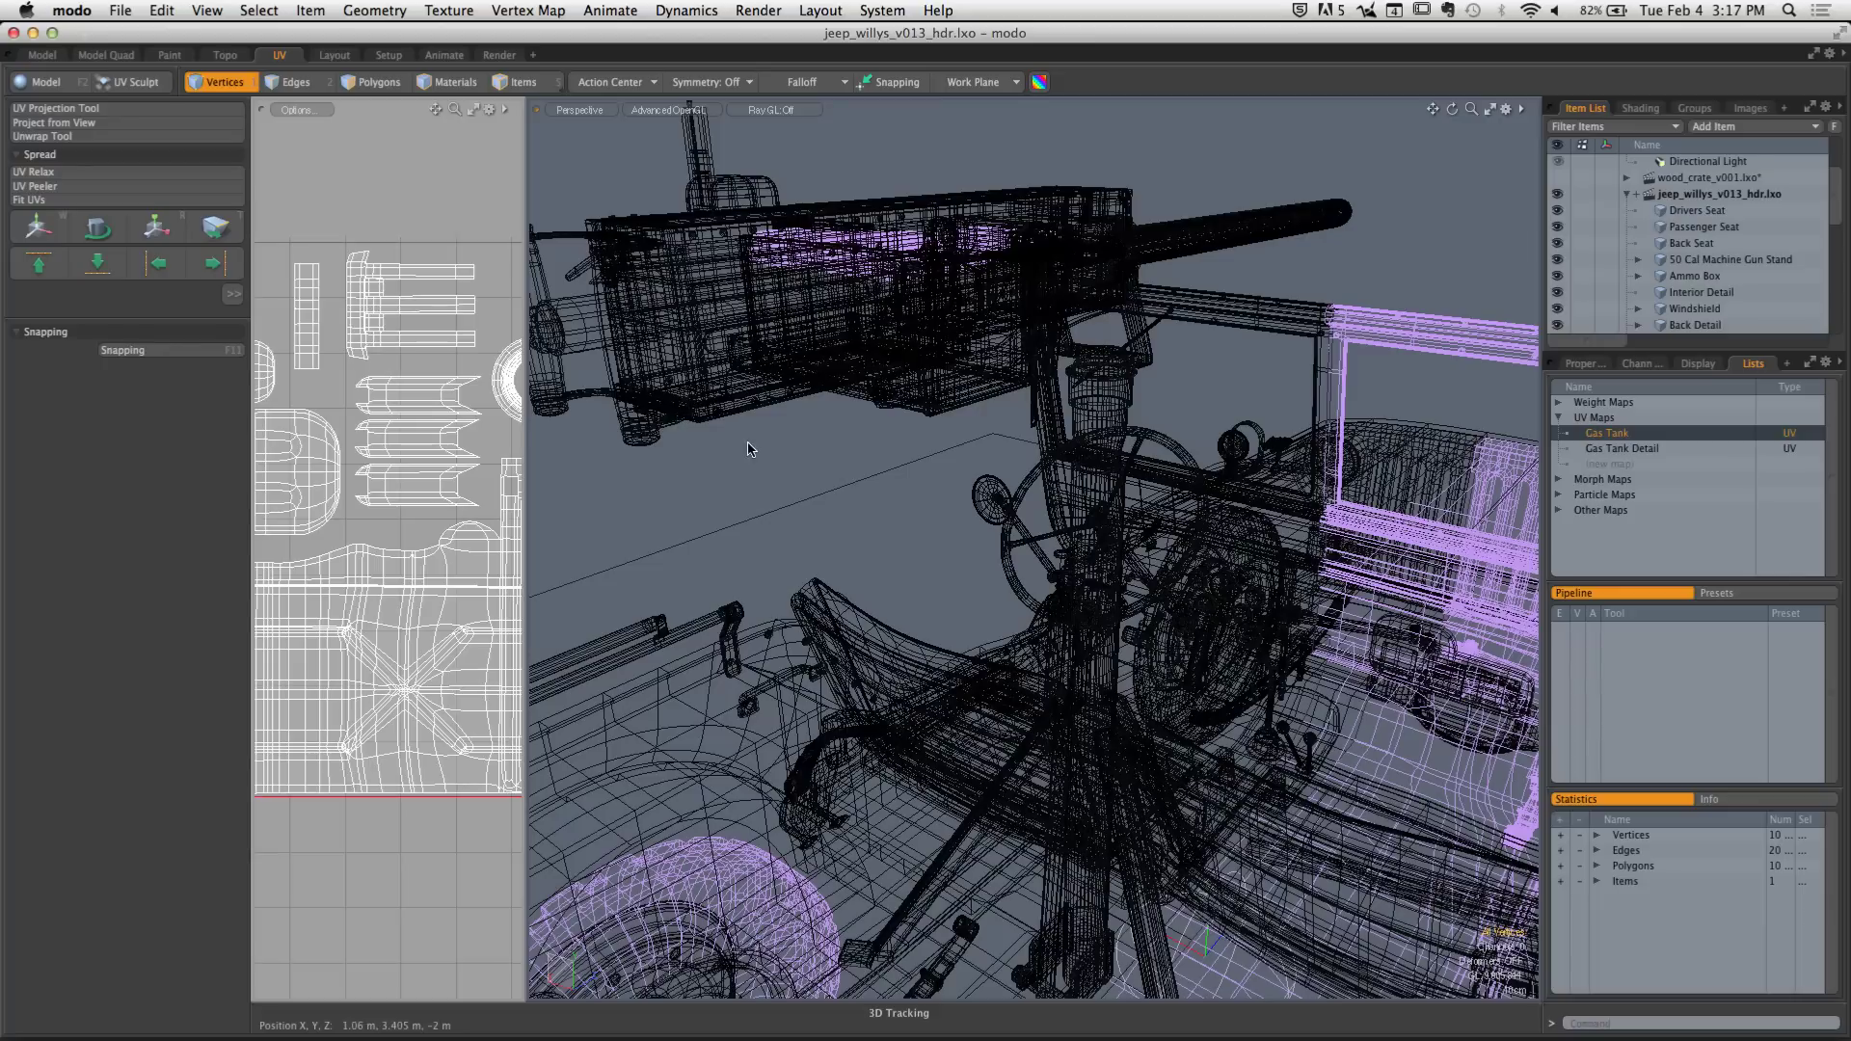
{"action": "key", "text": "5"}
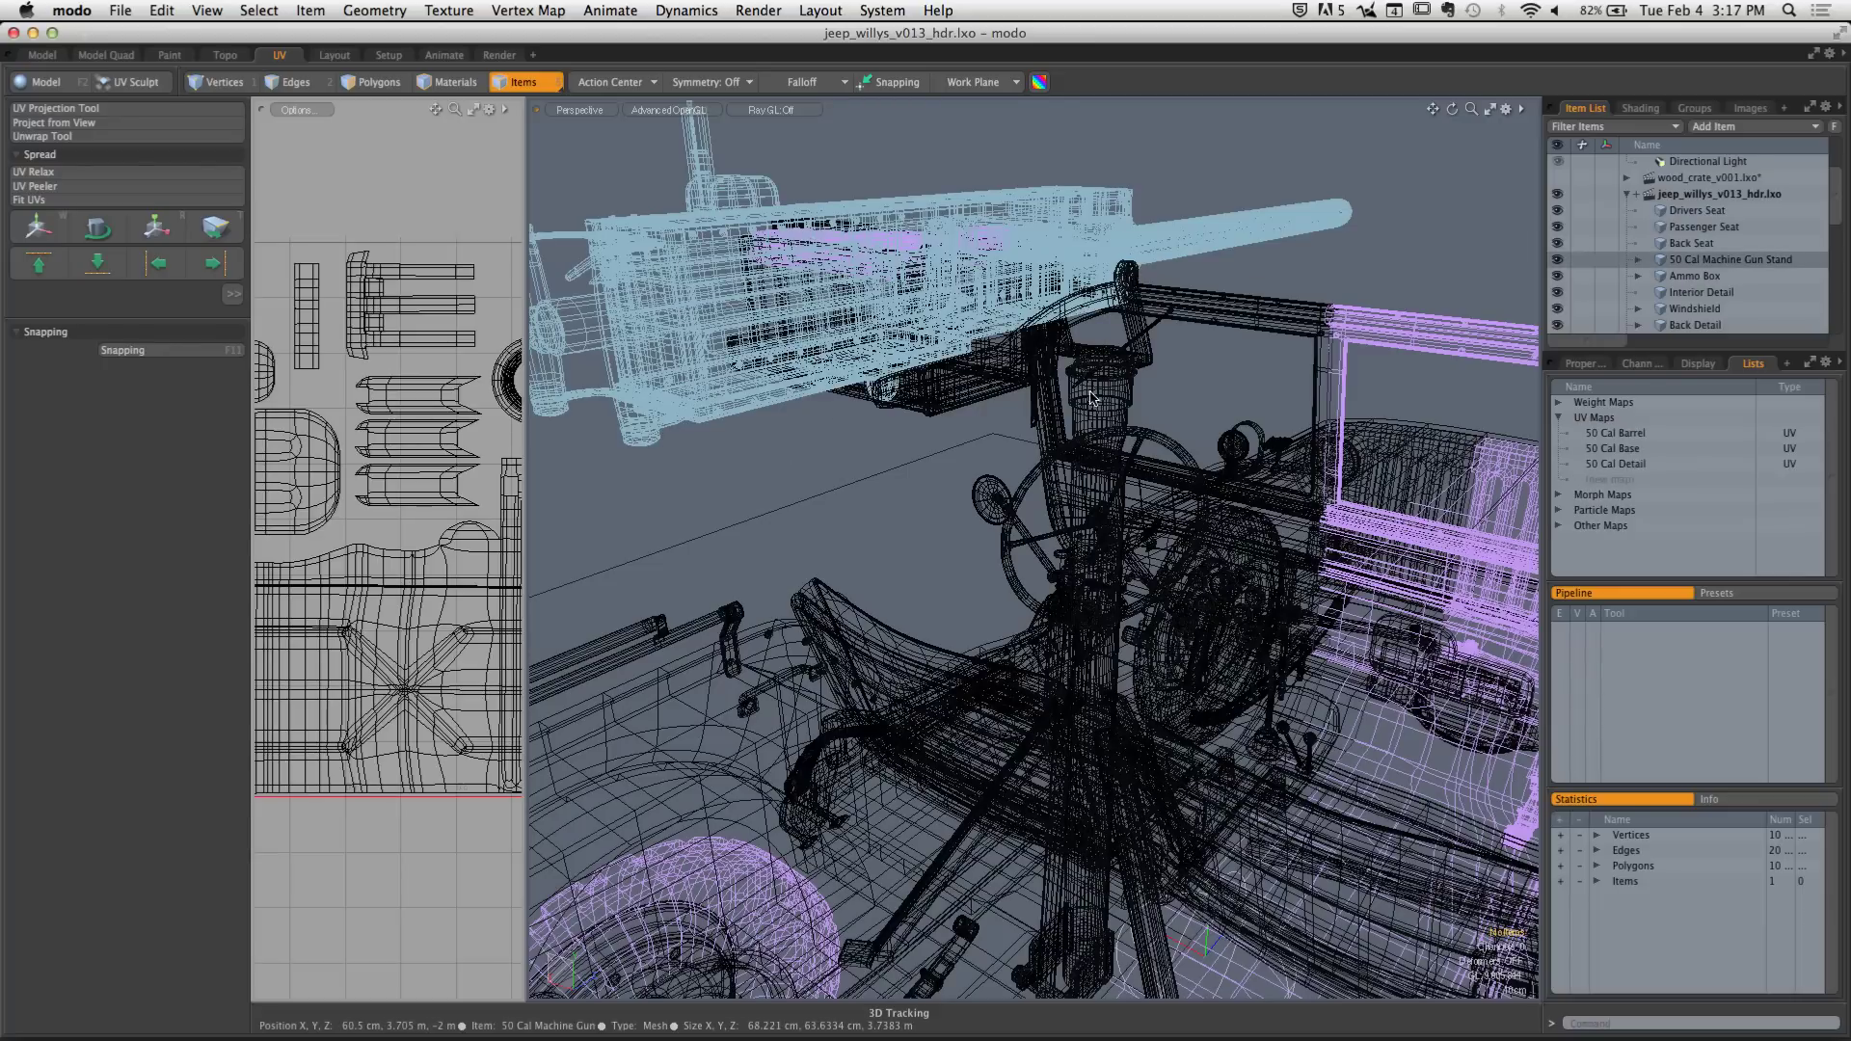
{"action": "left_click", "coordinate": [1090, 396]}
{"action": "left_click", "coordinate": [843, 190]}
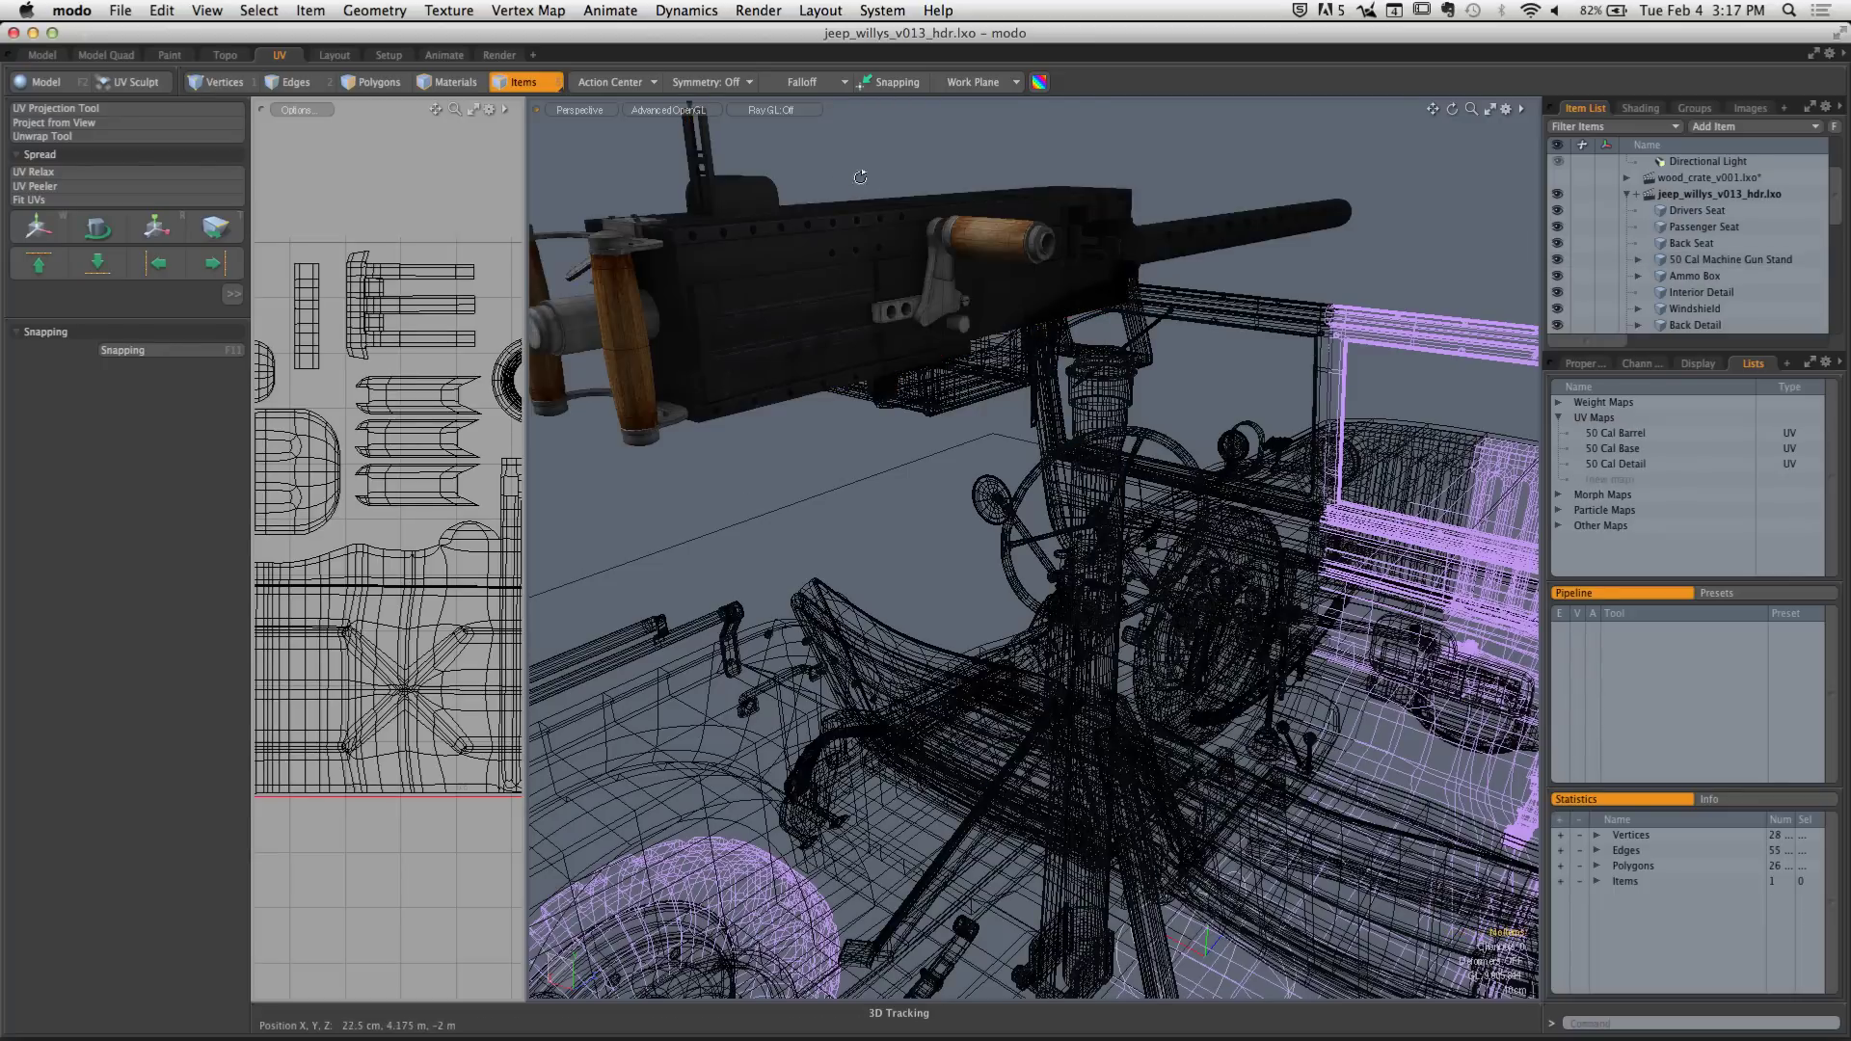
{"action": "left_click_drag", "start_coordinate": [858, 299], "coordinate": [696, 399], "text": "alt+shift"}
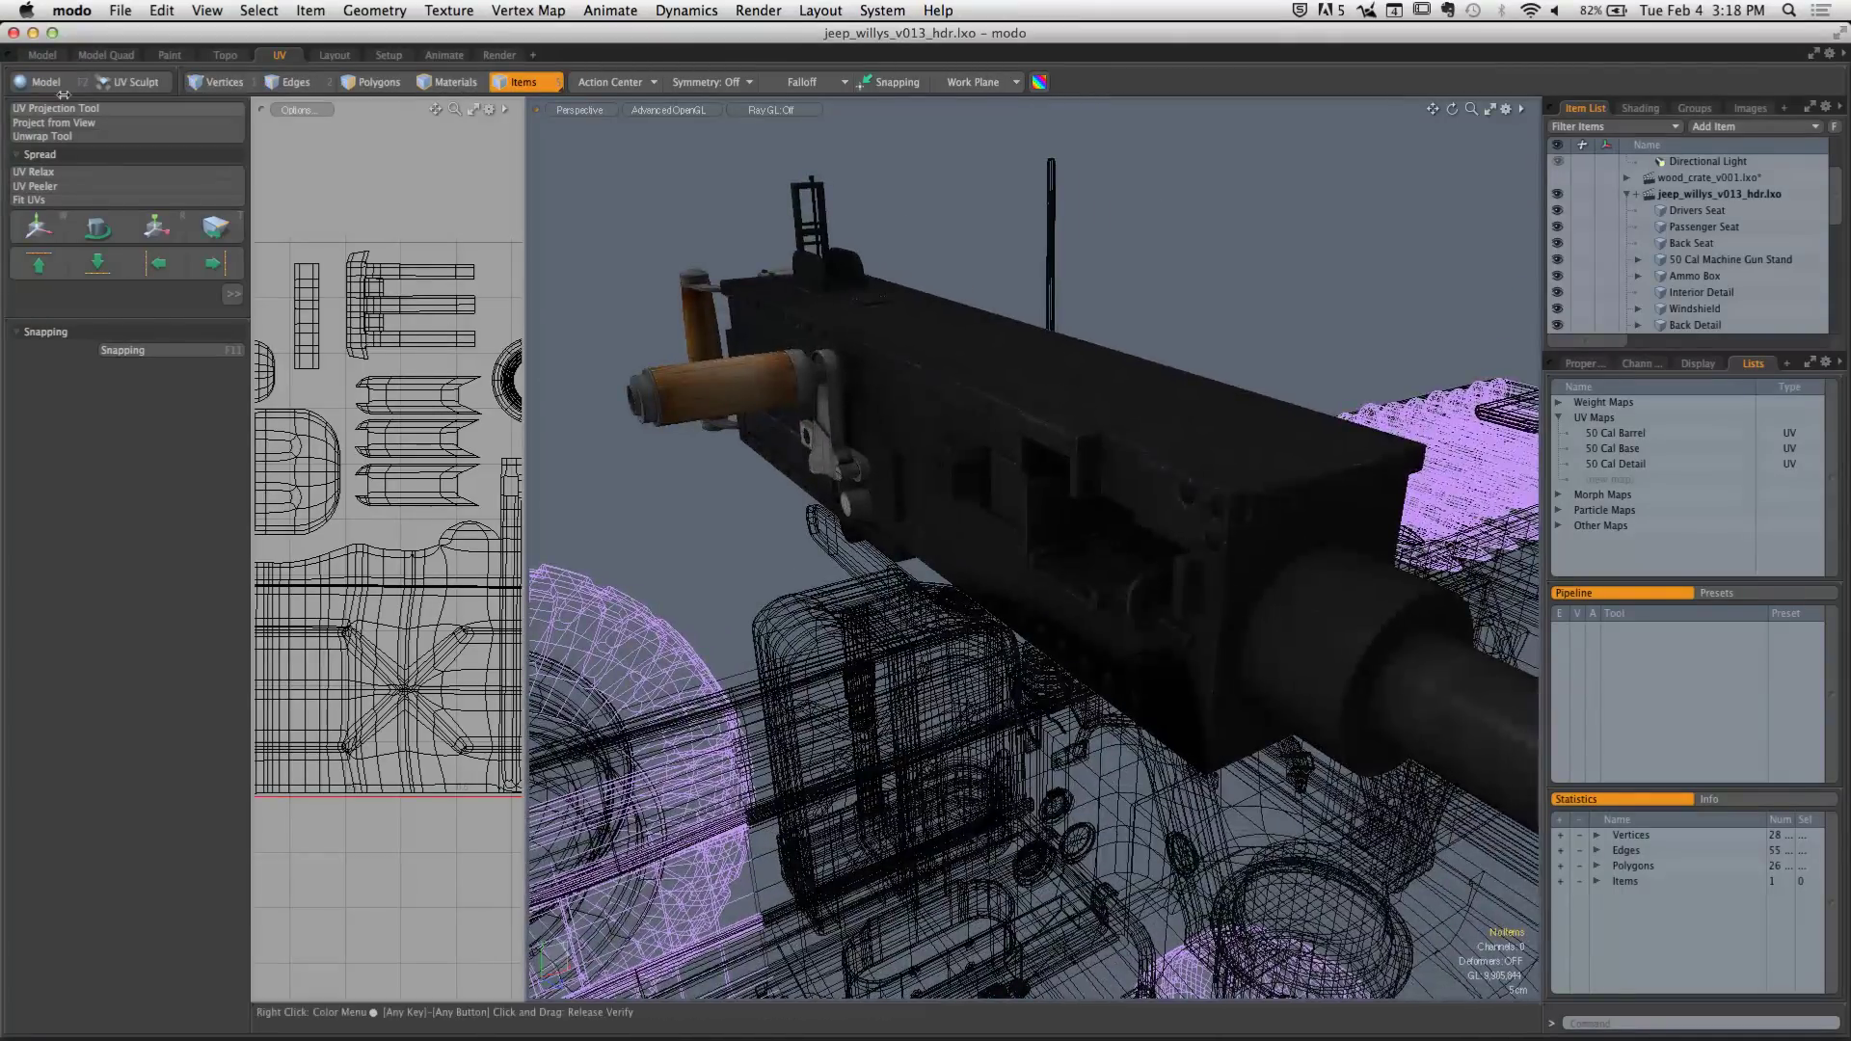
Switch to the Model layout, enlarge the item list and hide the jeep meshes except the 50 Cal Machine Gun Stand
{"action": "left_click", "coordinate": [50, 59]}
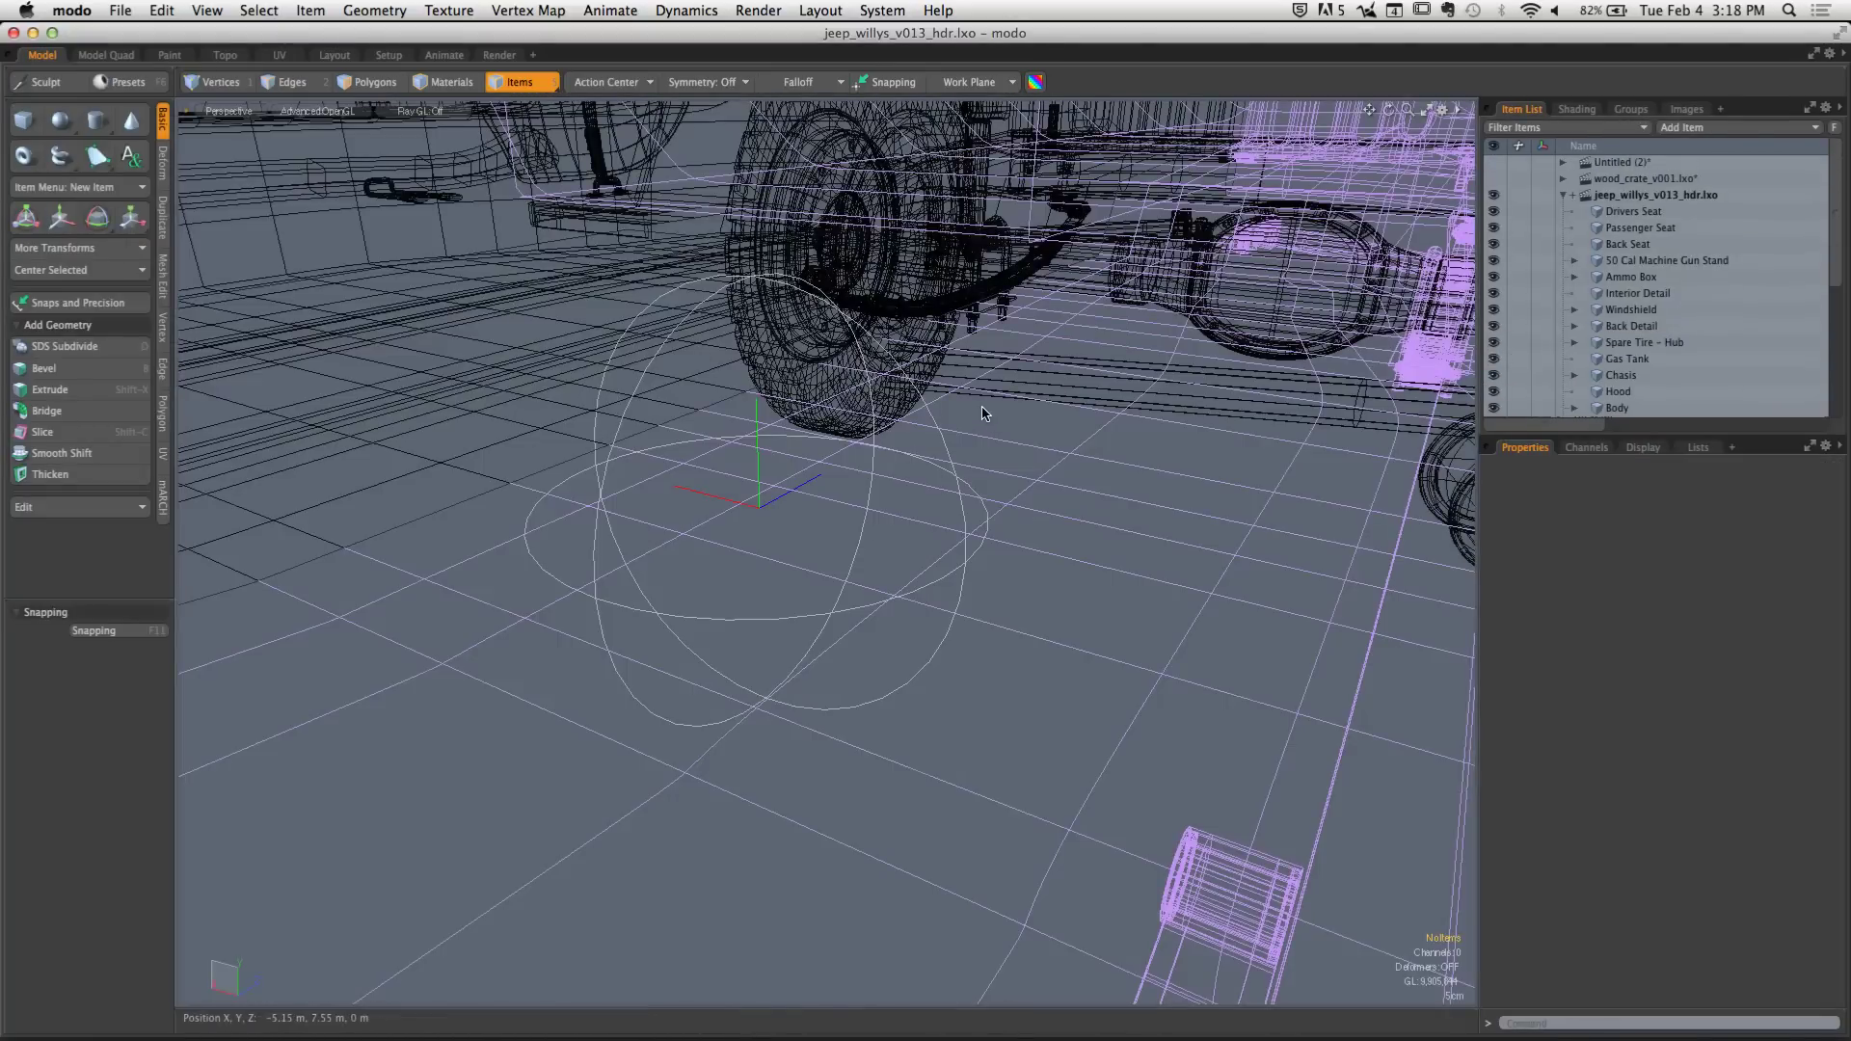
{"action": "key", "text": "a"}
{"action": "left_click_drag", "start_coordinate": [830, 382], "coordinate": [1022, 382], "text": "ctrl+alt"}
{"action": "left_click_drag", "start_coordinate": [511, 261], "coordinate": [774, 364], "text": "alt+shift"}
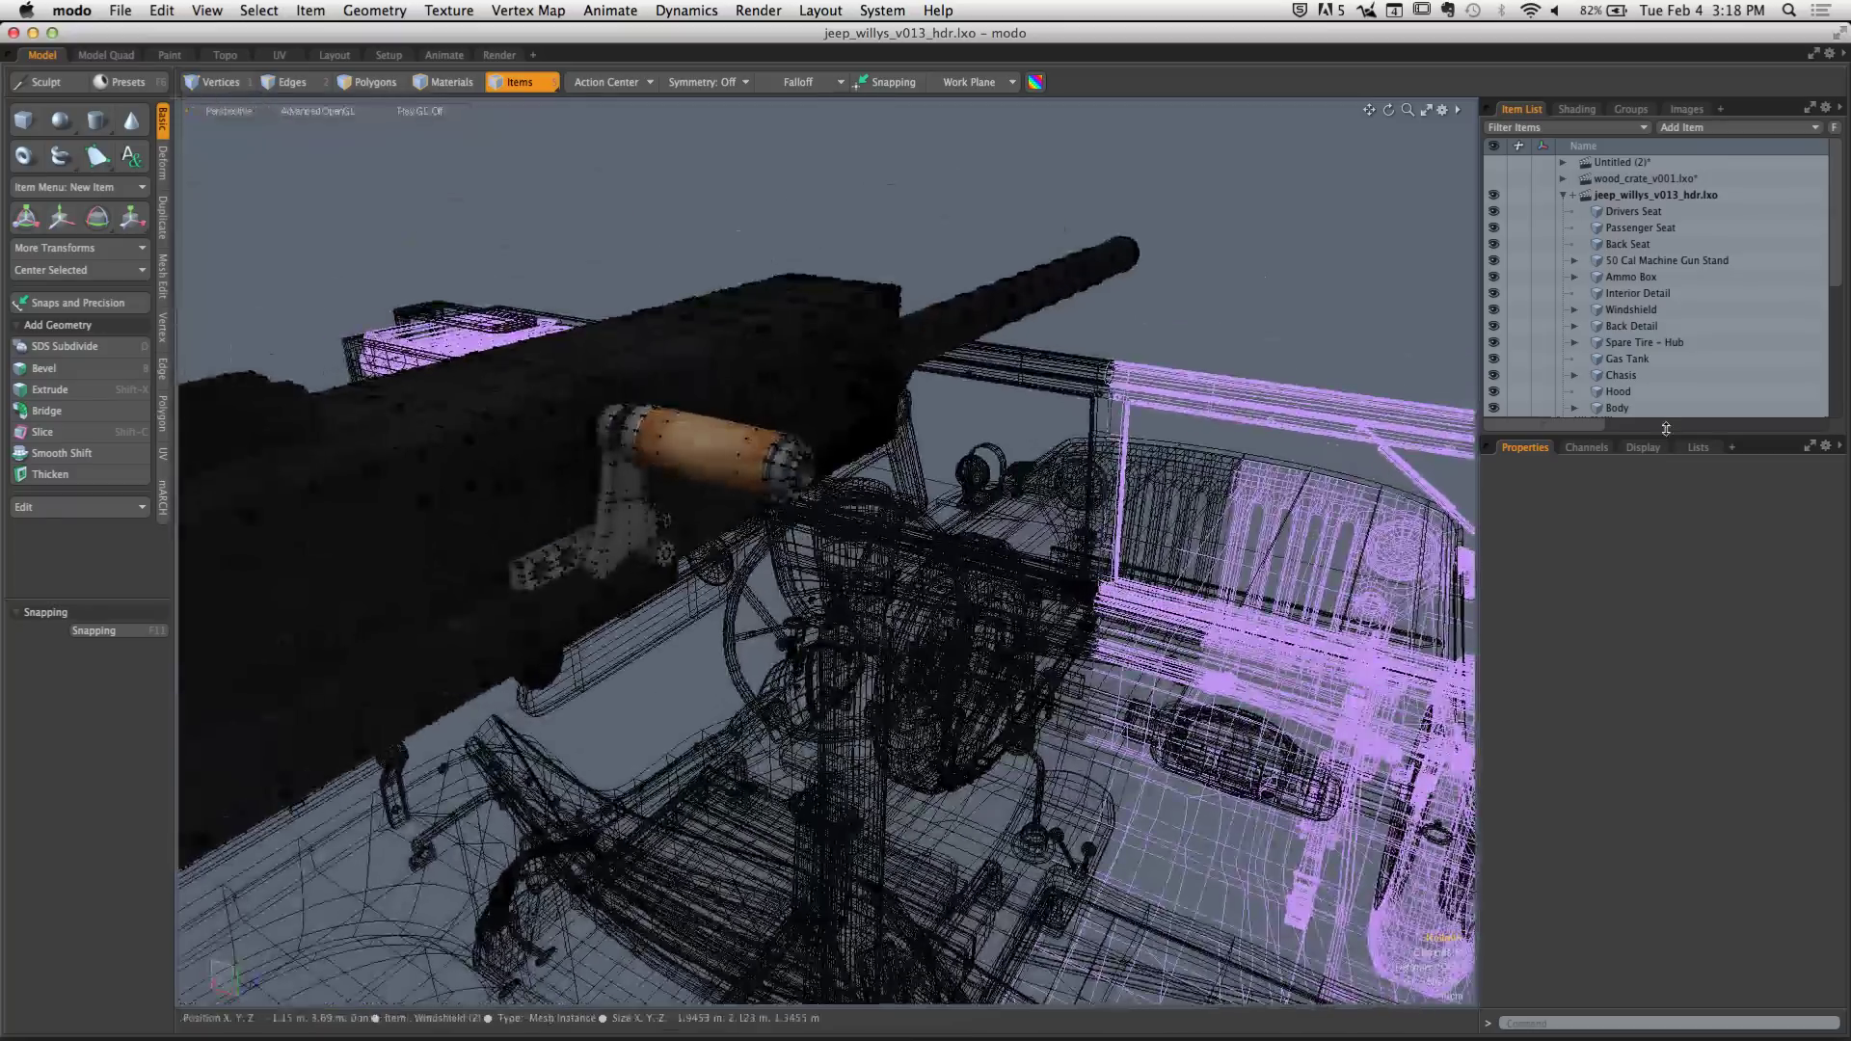
{"action": "left_click_drag", "start_coordinate": [1649, 436], "coordinate": [1650, 741]}
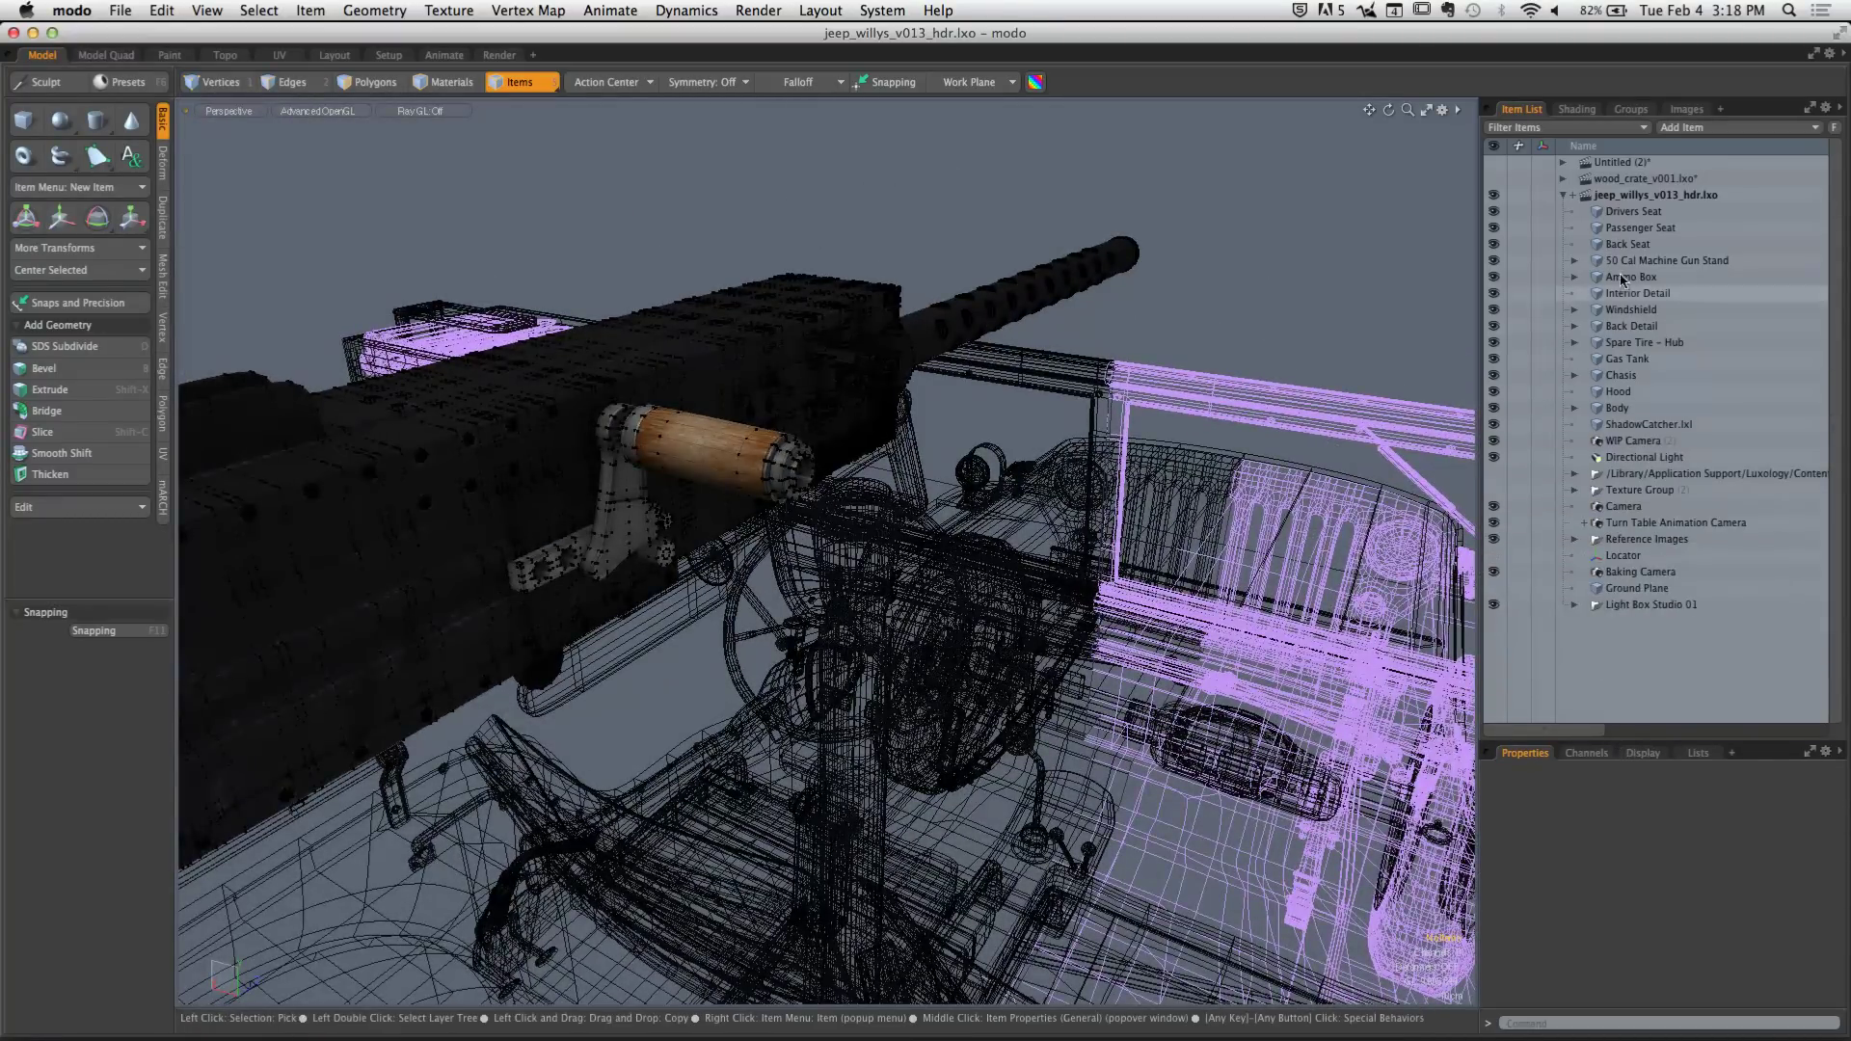
{"action": "left_click_drag", "start_coordinate": [1493, 211], "coordinate": [1493, 469]}
{"action": "left_click", "coordinate": [1495, 262]}
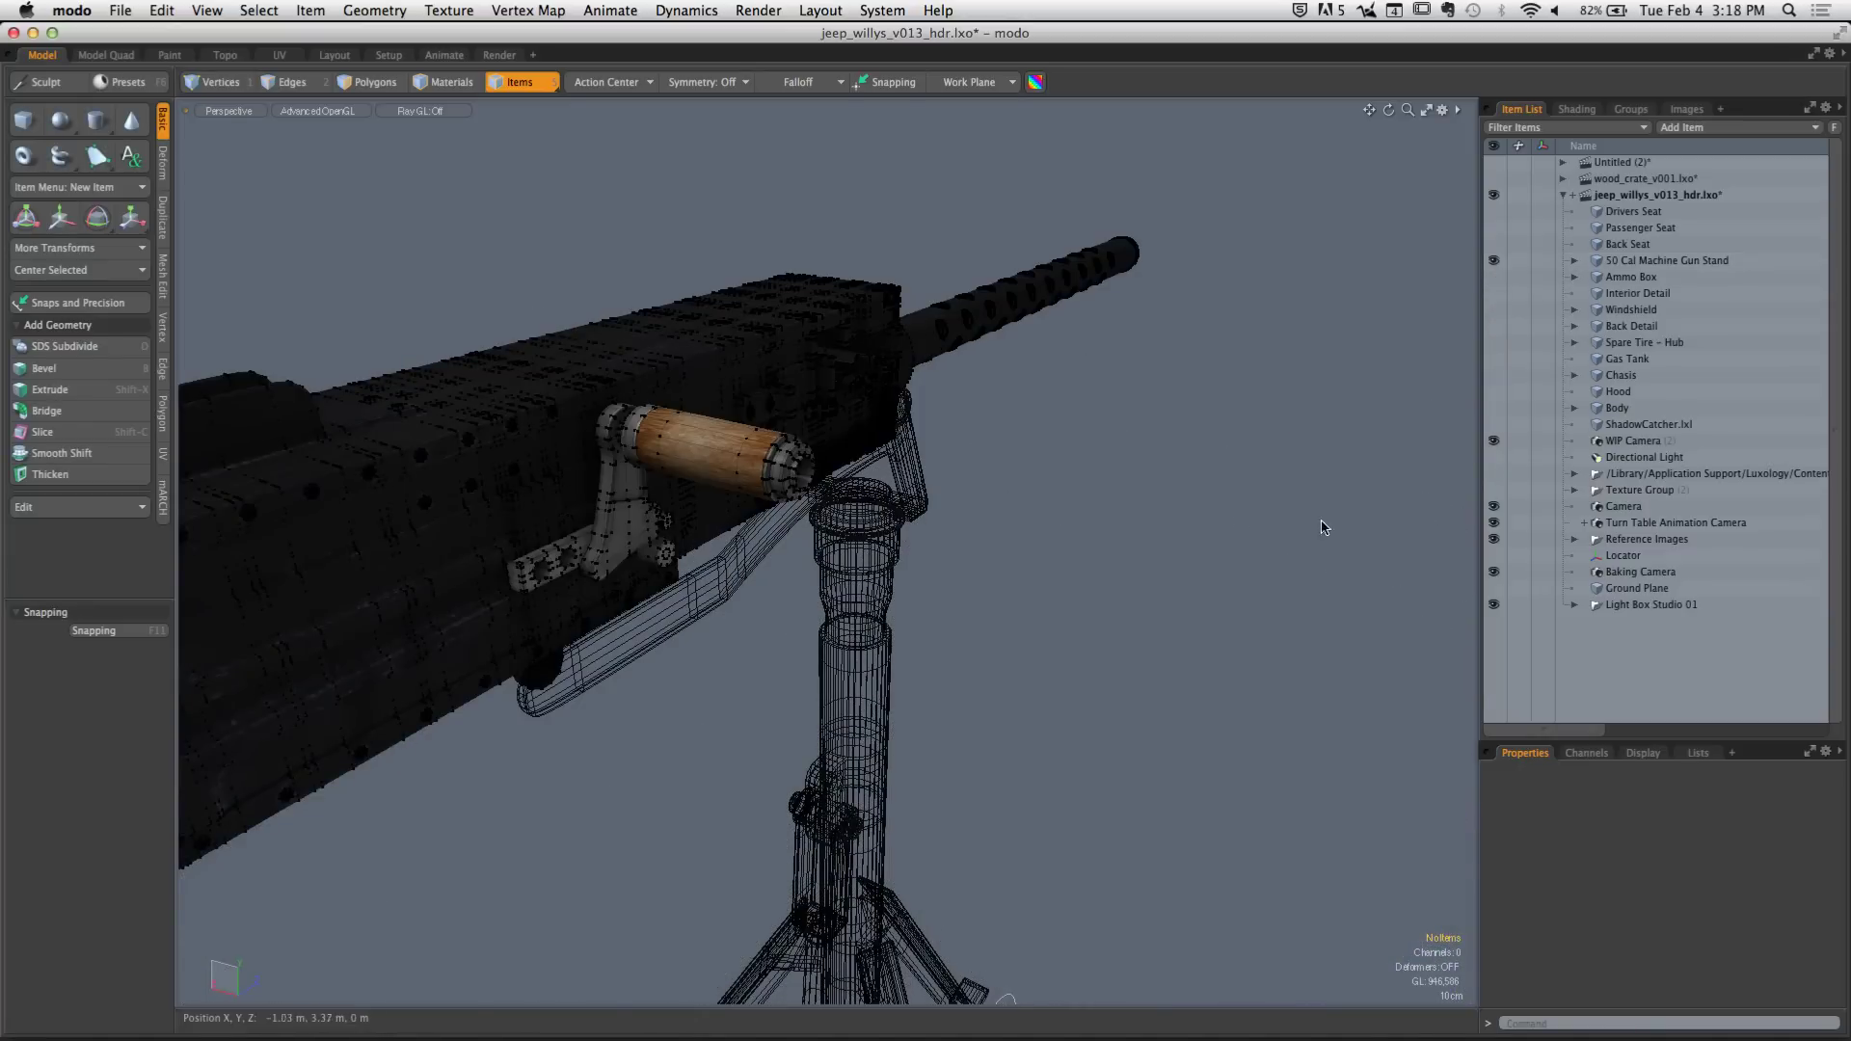
Examine the machine gun's receiver, wooden grips and rivet detail up close in polygon selection mode
{"action": "left_click_drag", "start_coordinate": [1322, 525], "coordinate": [1272, 431], "text": "alt"}
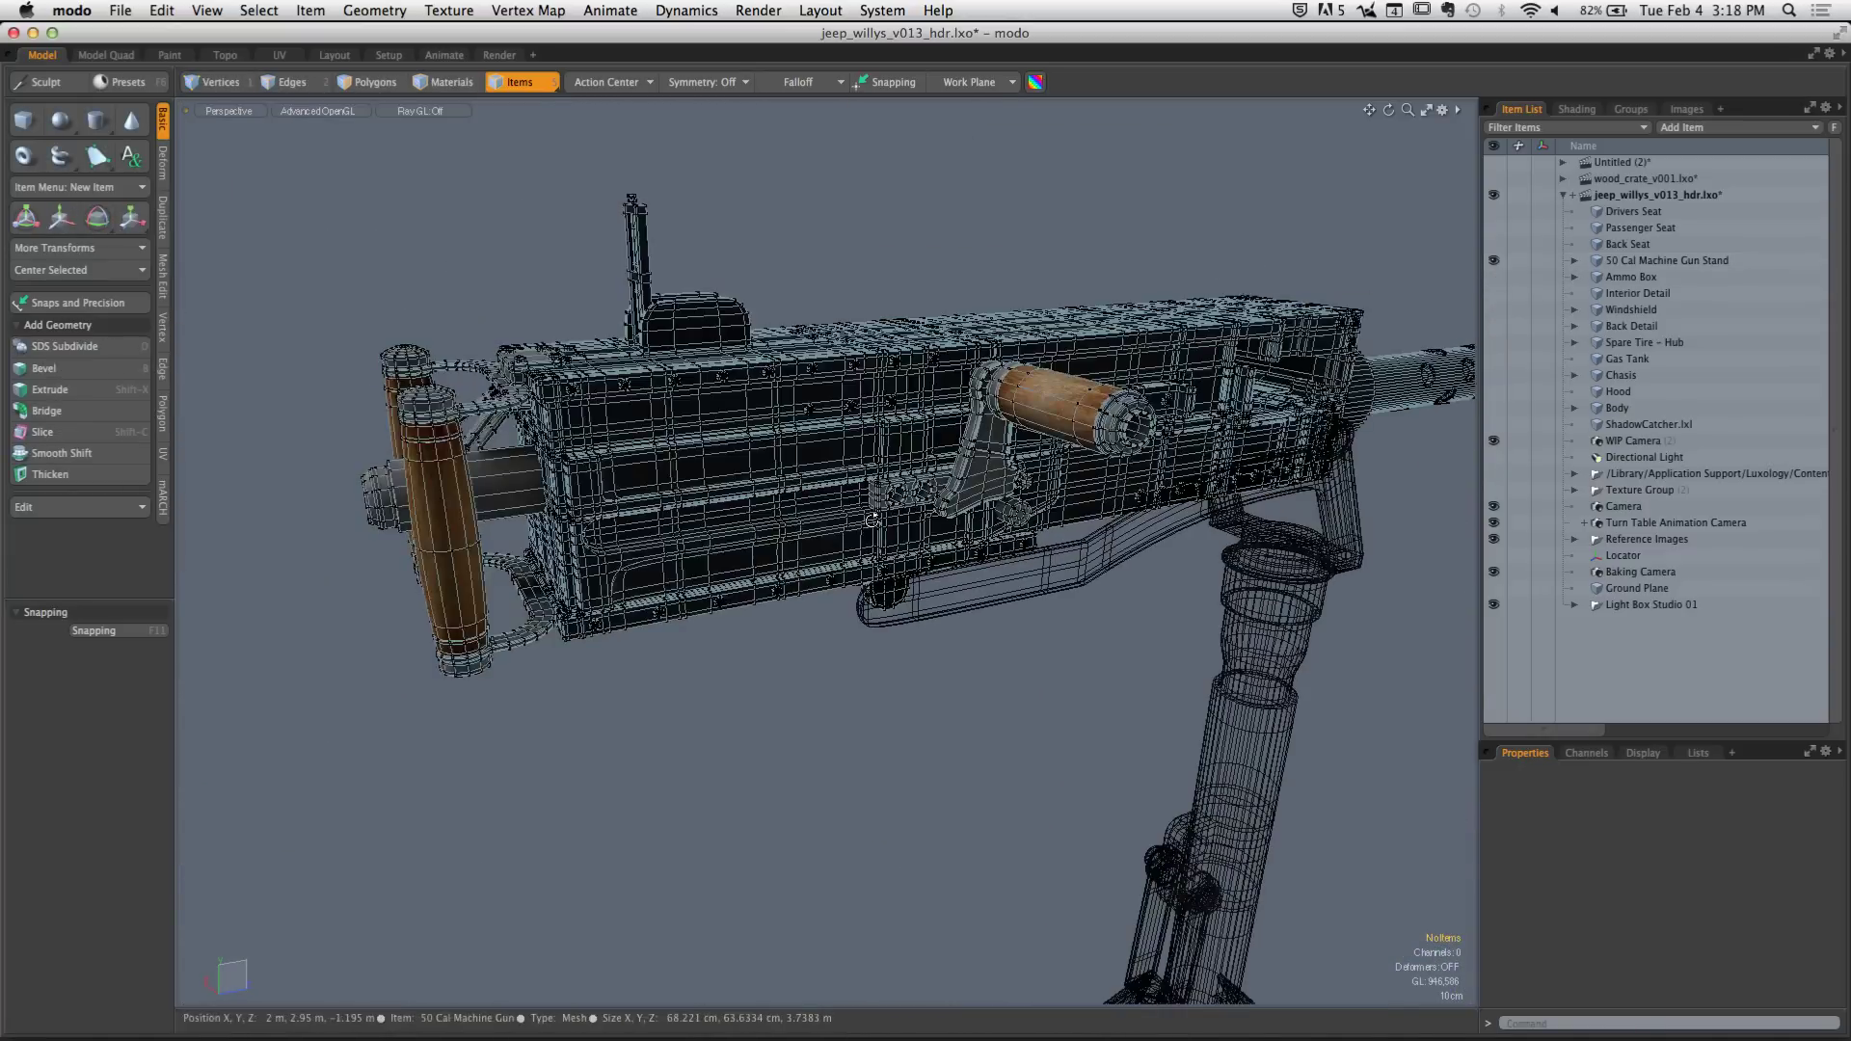
{"action": "left_click_drag", "start_coordinate": [896, 502], "coordinate": [983, 505], "text": "ctrl+alt"}
{"action": "left_click_drag", "start_coordinate": [694, 490], "coordinate": [965, 502], "text": "alt"}
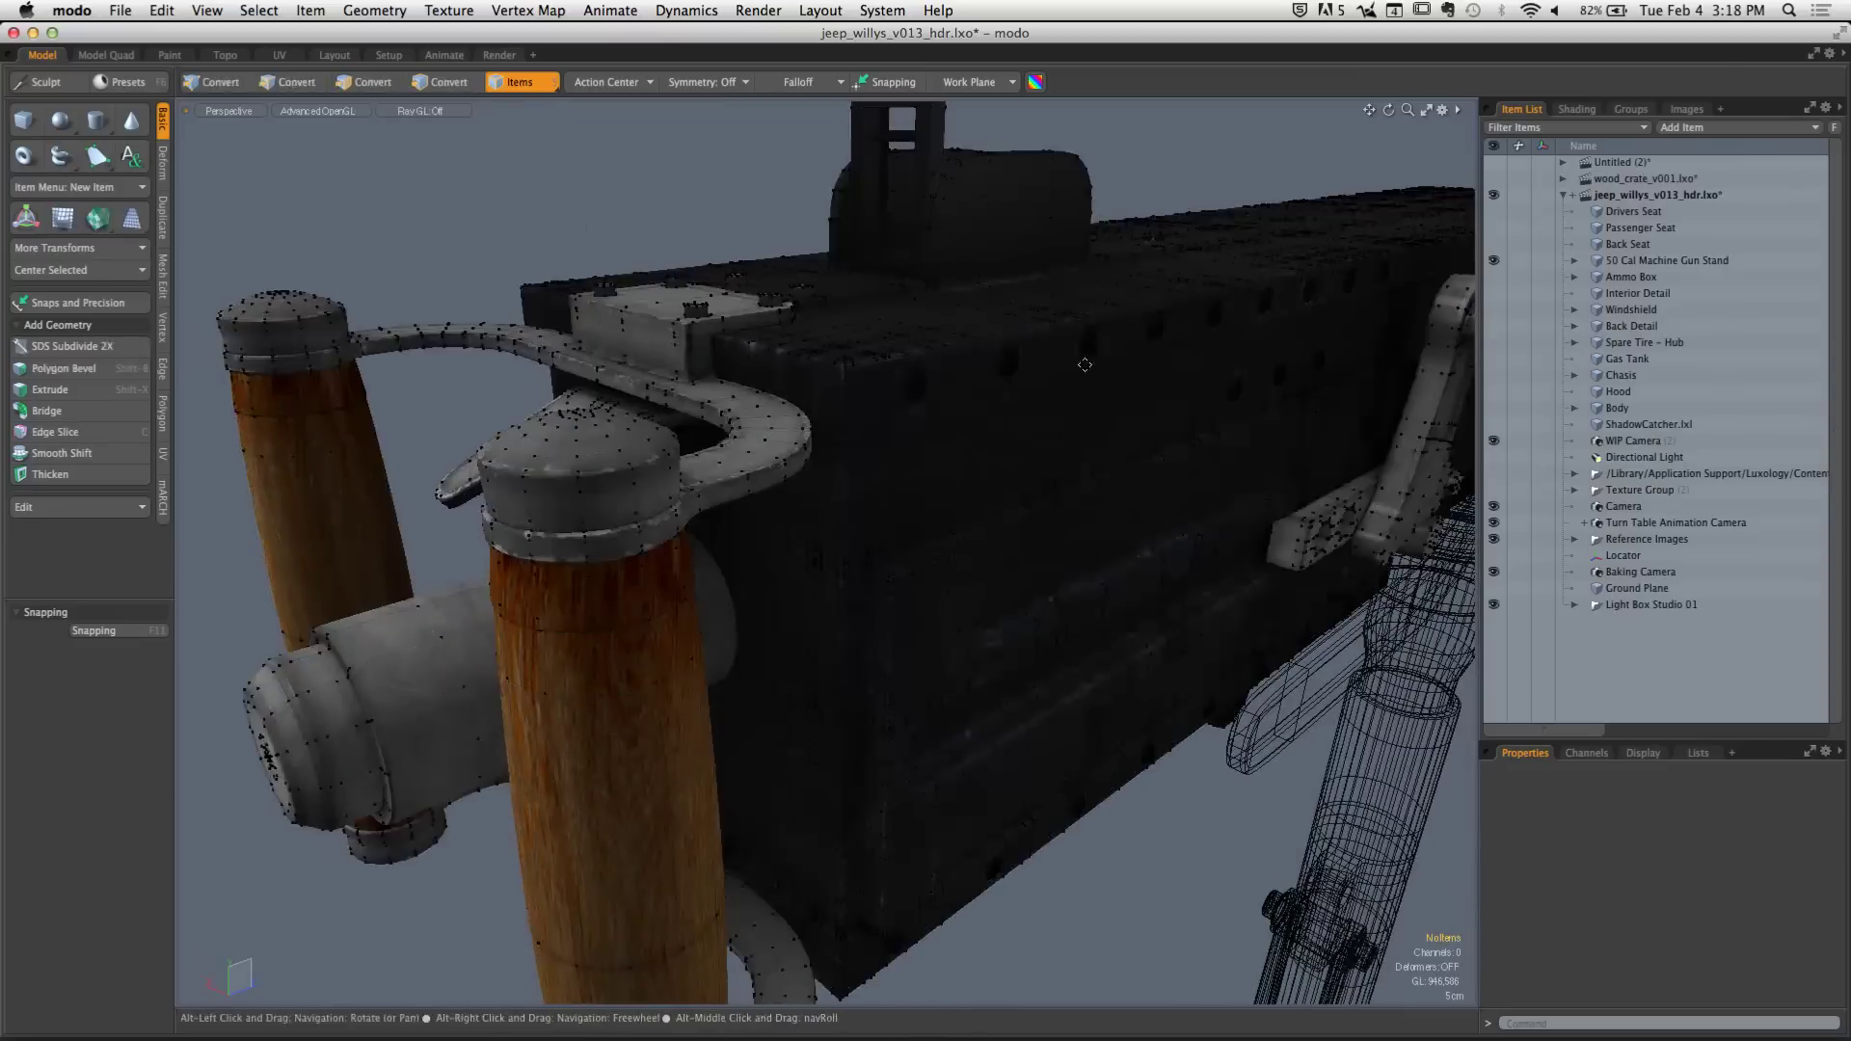
{"action": "left_click_drag", "start_coordinate": [1088, 417], "coordinate": [1004, 395], "text": "alt+shift"}
{"action": "key", "text": "3"}
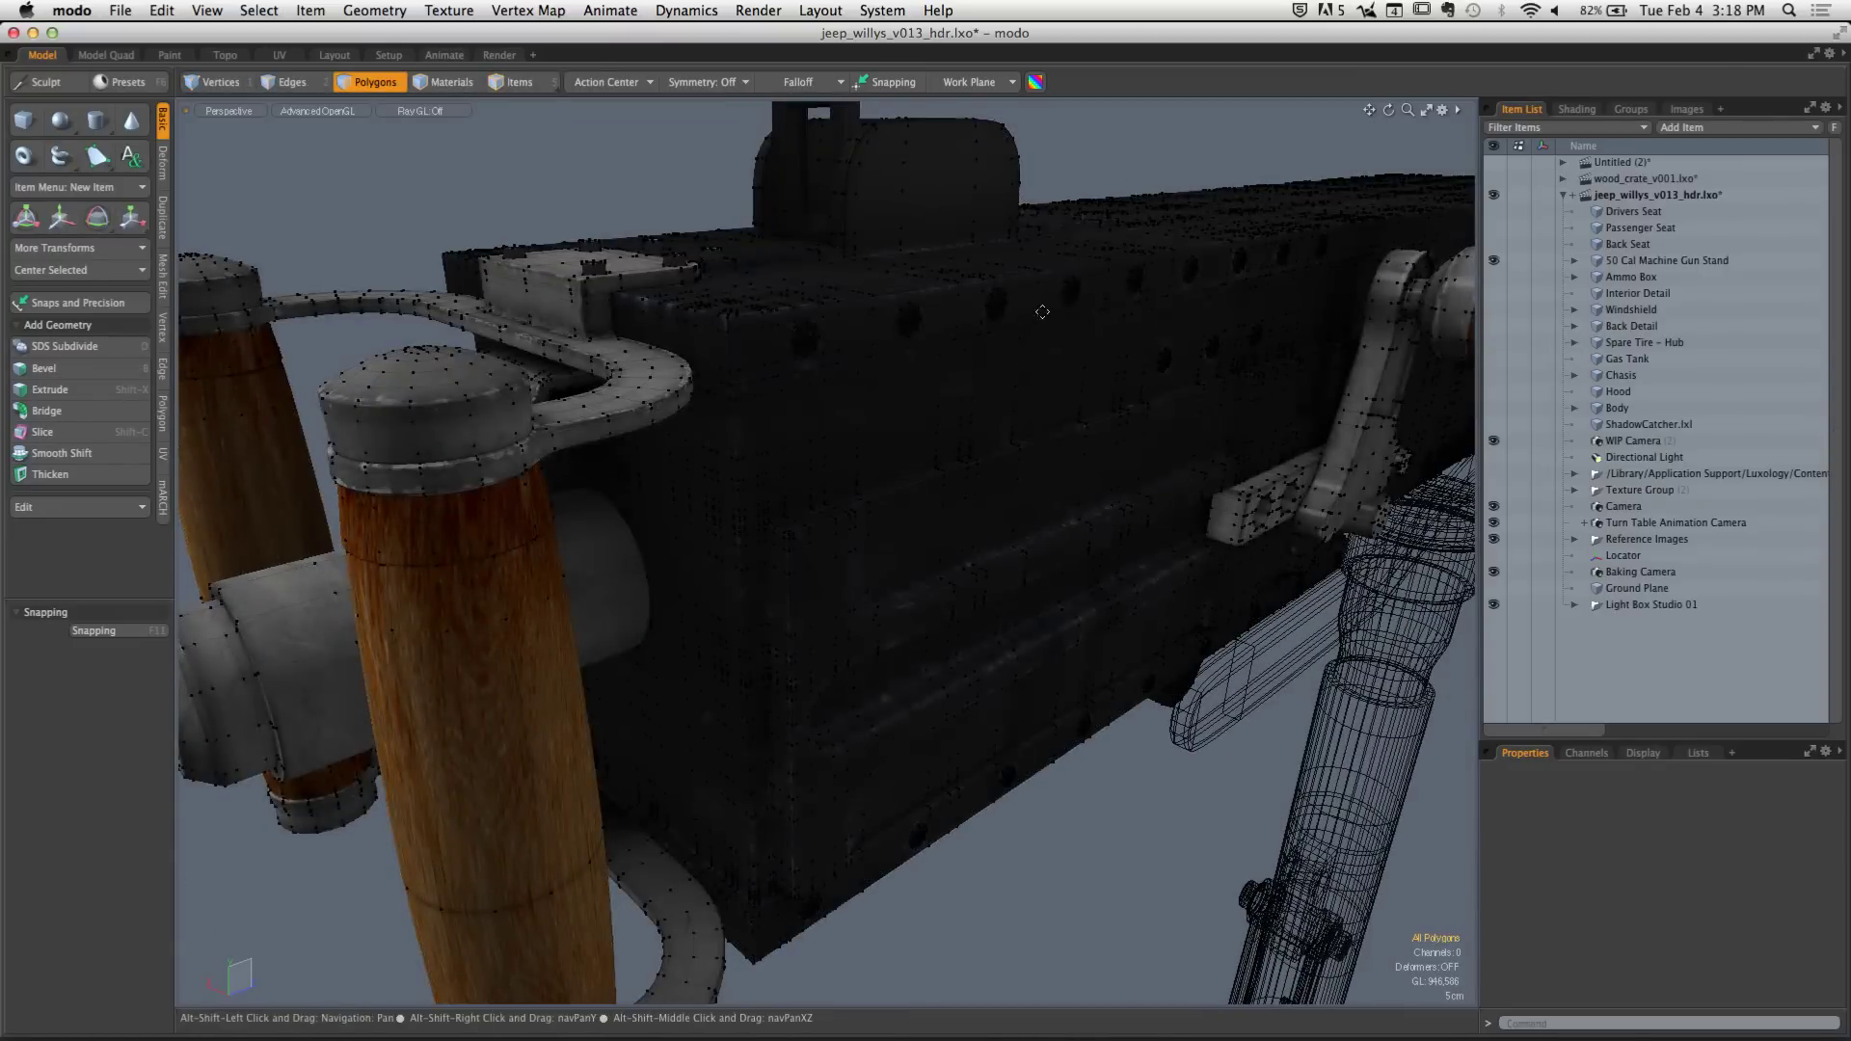
{"action": "left_click_drag", "start_coordinate": [1335, 246], "coordinate": [916, 408], "text": "alt+shift"}
{"action": "left_click", "coordinate": [807, 477]}
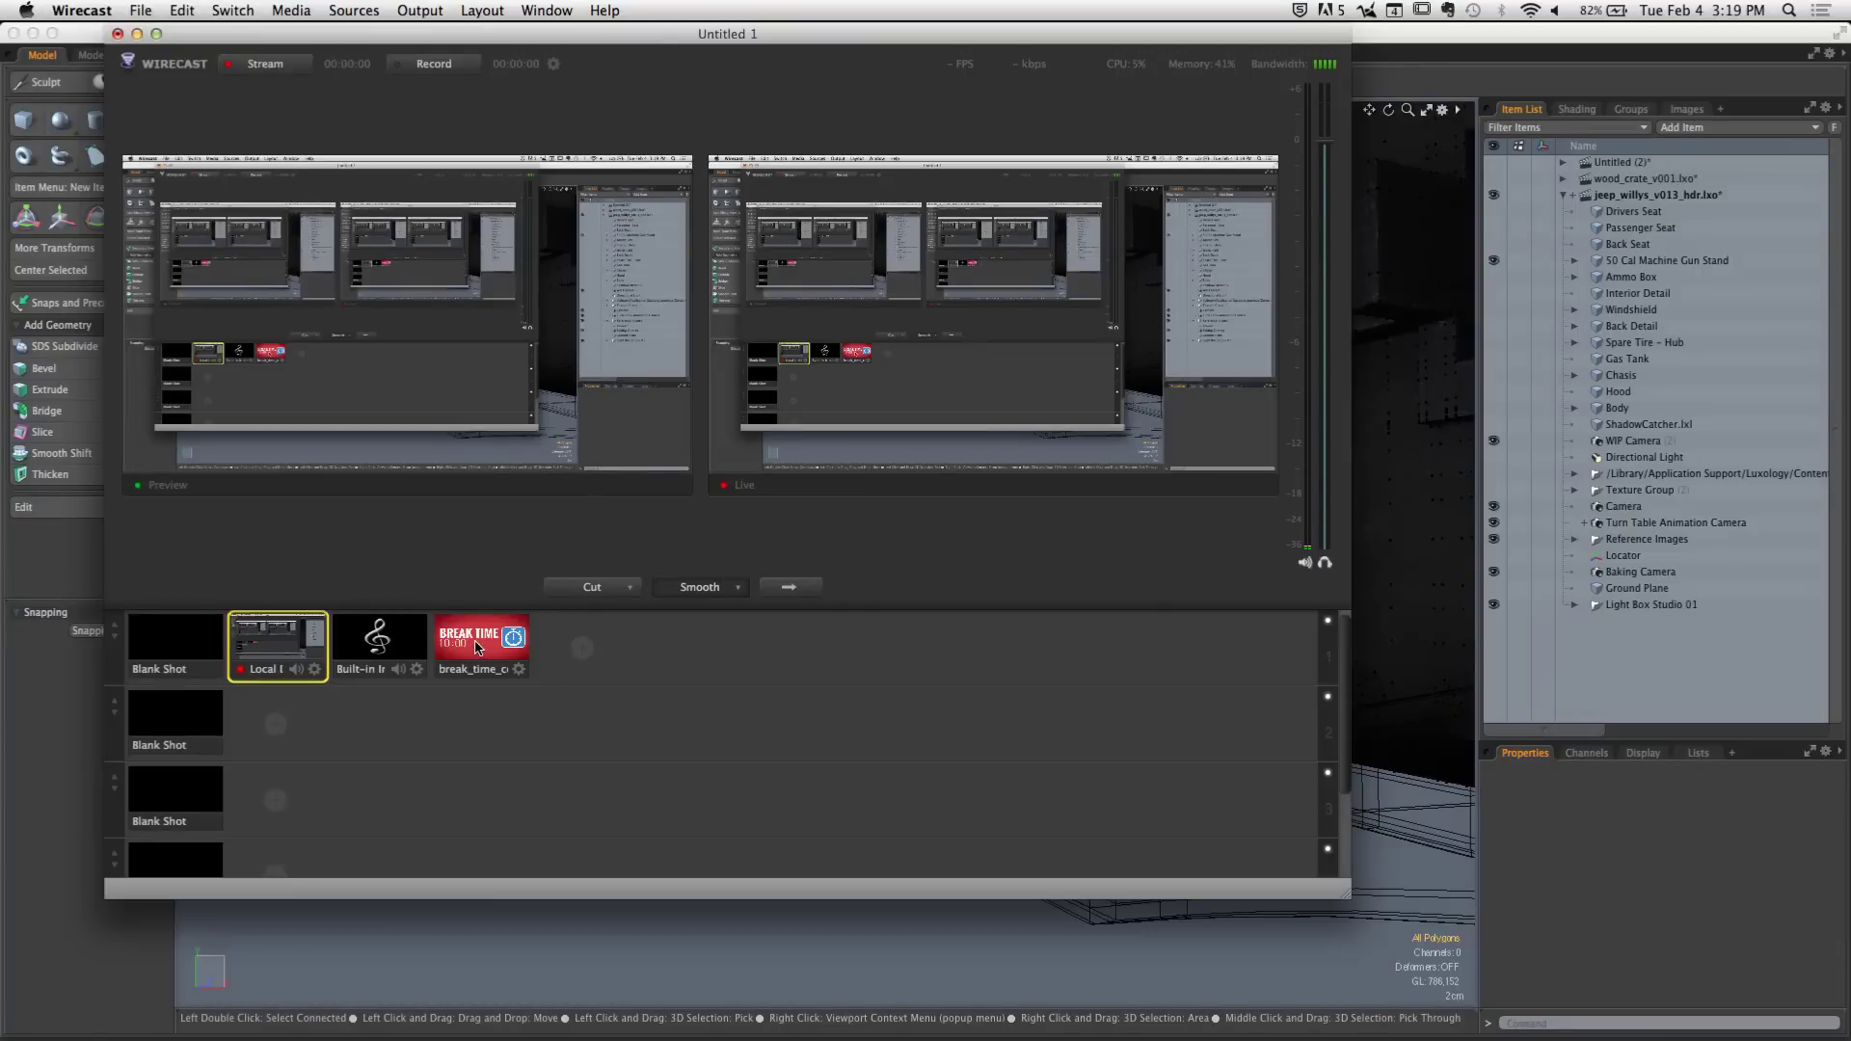
Put the break_time countdown shot live in Wirecast with the Smooth transition
{"action": "left_click", "coordinate": [476, 647]}
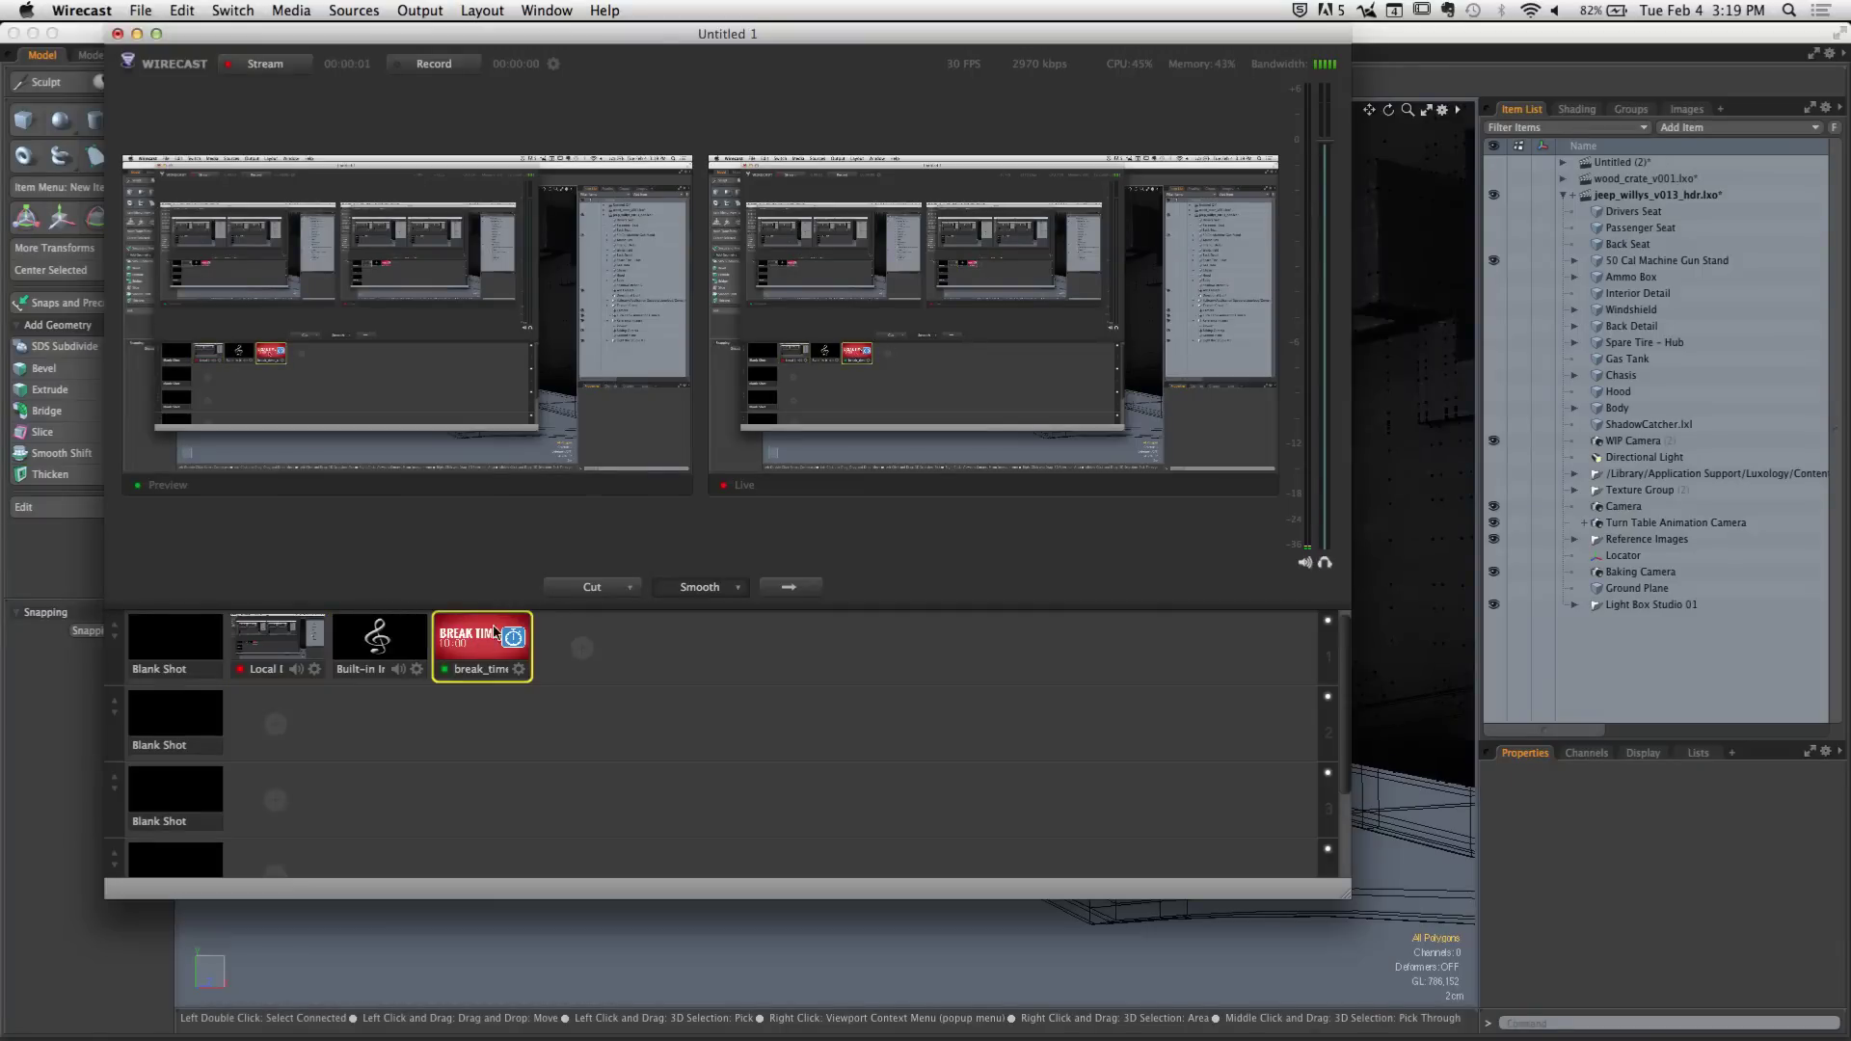
{"action": "left_click", "coordinate": [788, 589]}
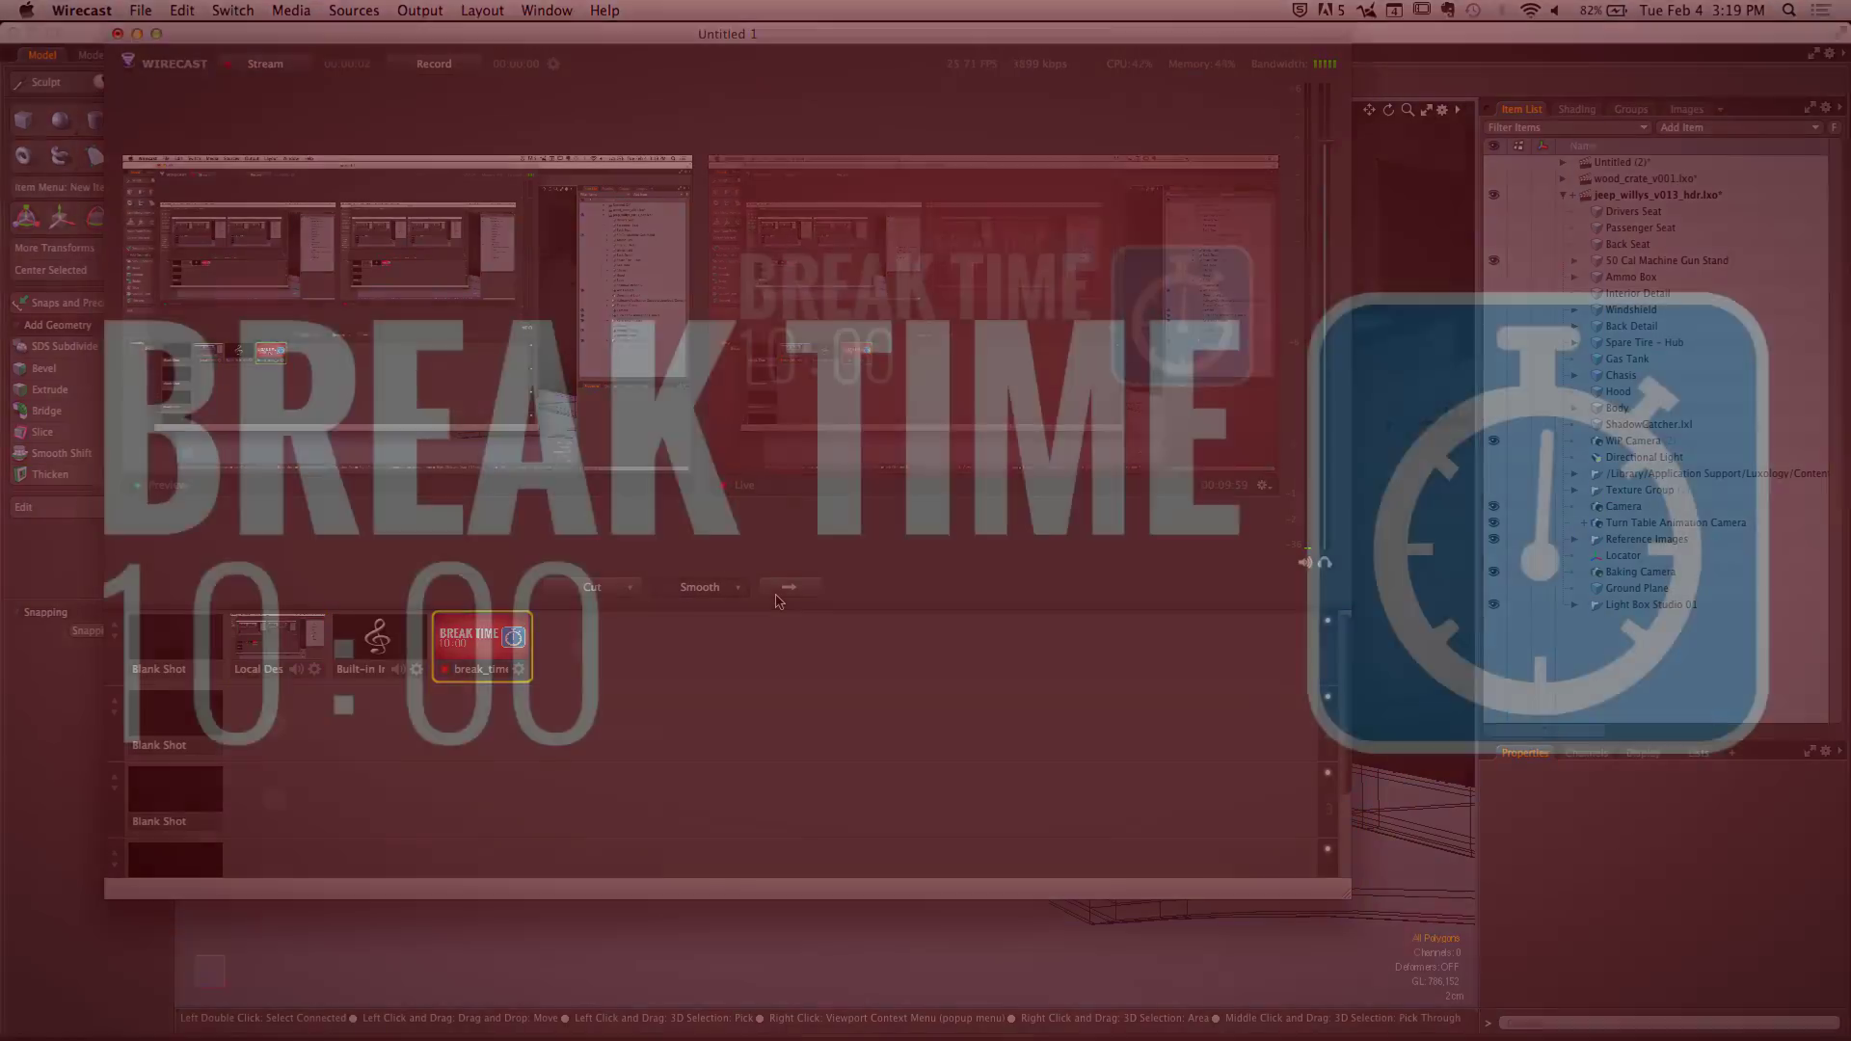
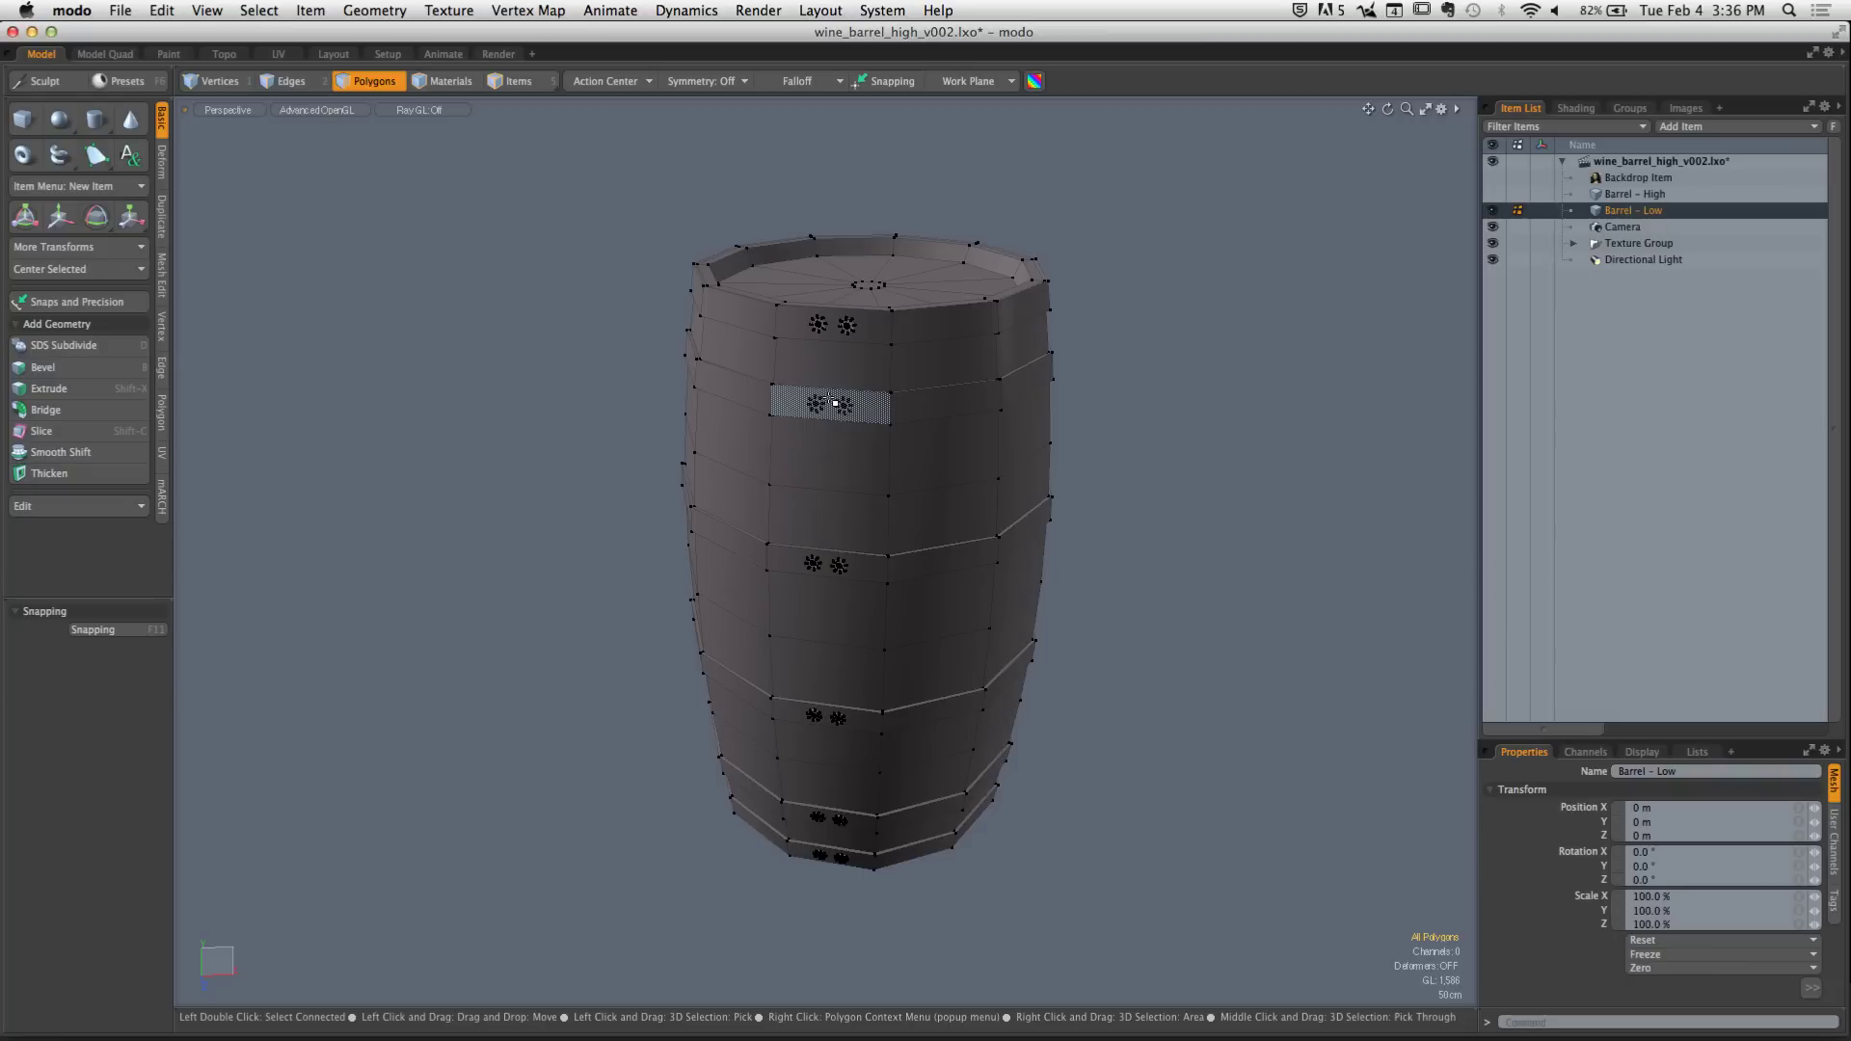
Select the loop of band polygons around the upper rim of the Barrel - Low mesh
{"action": "left_click", "coordinate": [834, 403], "text": "ctrl"}
{"action": "mouse_move", "coordinate": [640, 383]}
{"action": "left_mouse_down", "text": "ctrl+alt"}
{"action": "mouse_move", "coordinate": [821, 425]}
{"action": "mouse_move", "coordinate": [840, 464]}
{"action": "left_mouse_up", "text": "ctrl+alt"}
{"action": "left_click_drag", "start_coordinate": [758, 493], "coordinate": [760, 463], "text": "alt+shift"}
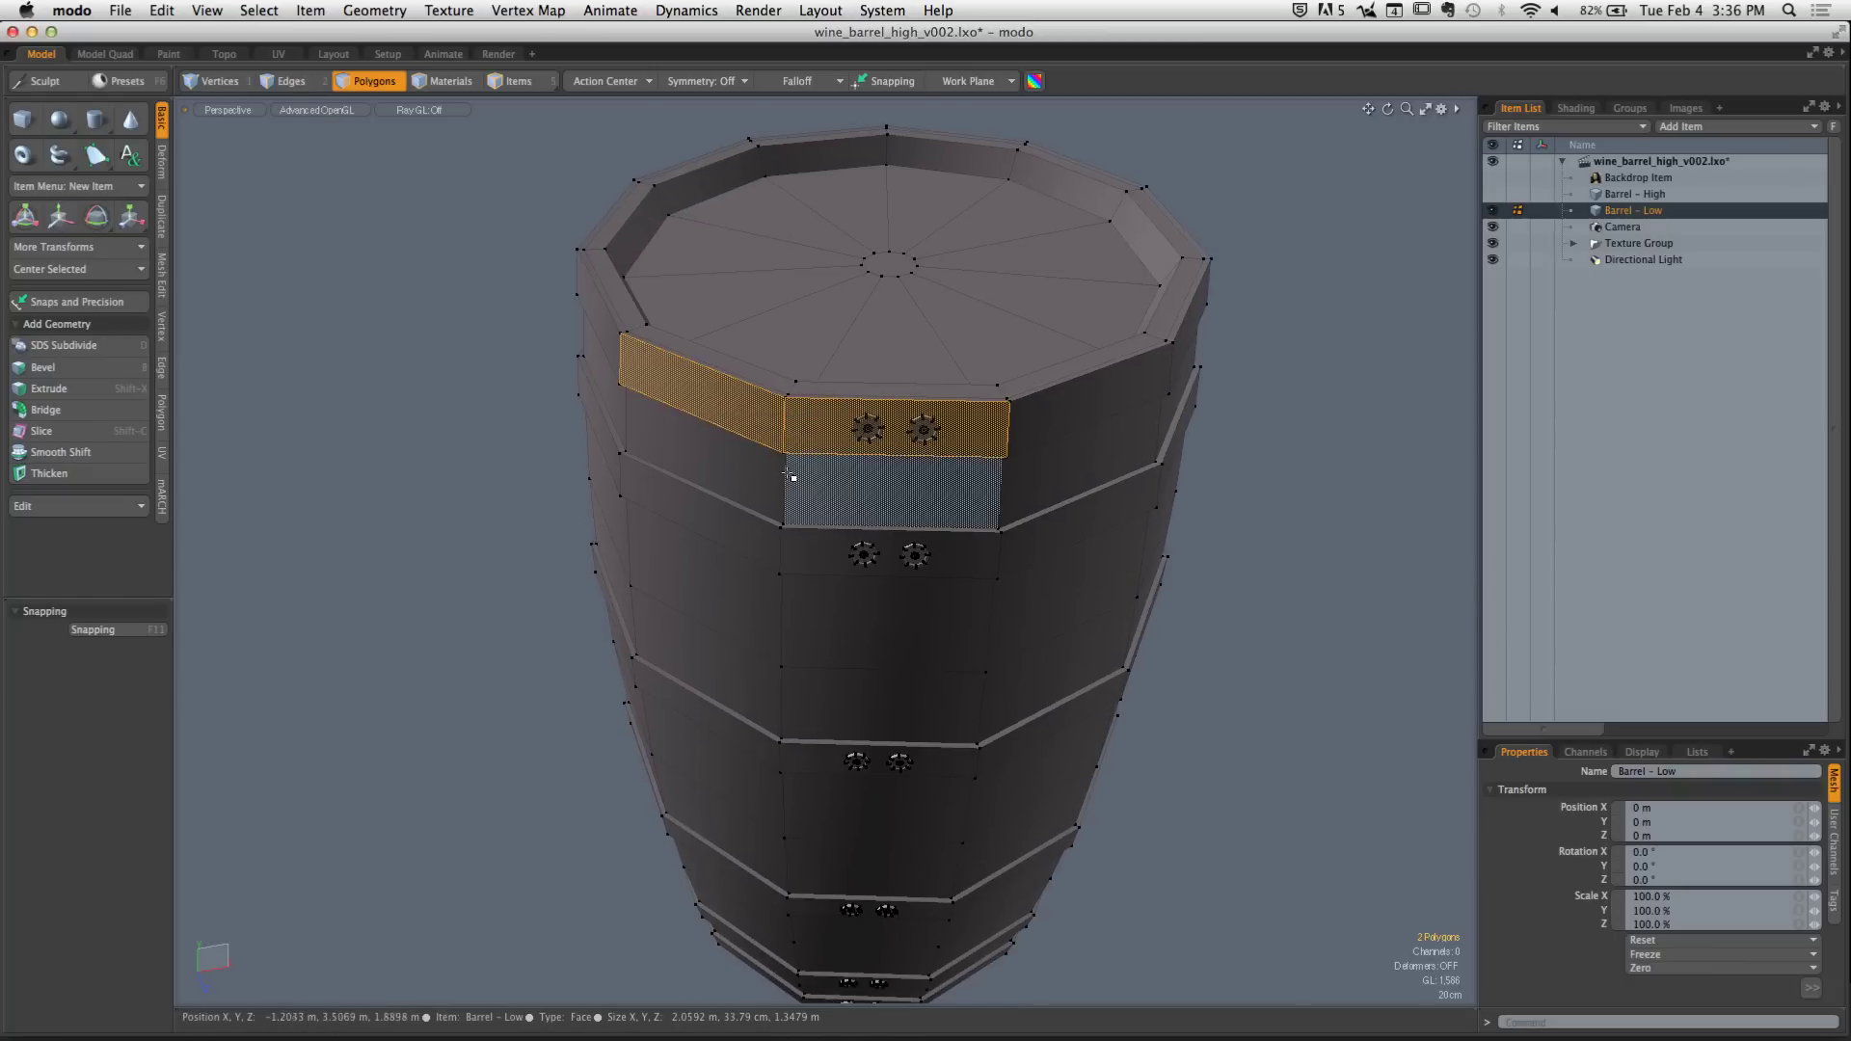
{"action": "key", "text": "l"}
{"action": "left_click_drag", "start_coordinate": [1293, 529], "coordinate": [1205, 511], "text": "alt"}
{"action": "left_click_drag", "start_coordinate": [1205, 511], "coordinate": [1118, 463], "text": "ctrl+alt"}
{"action": "left_click_drag", "start_coordinate": [1118, 386], "coordinate": [976, 532], "text": "alt+shift"}
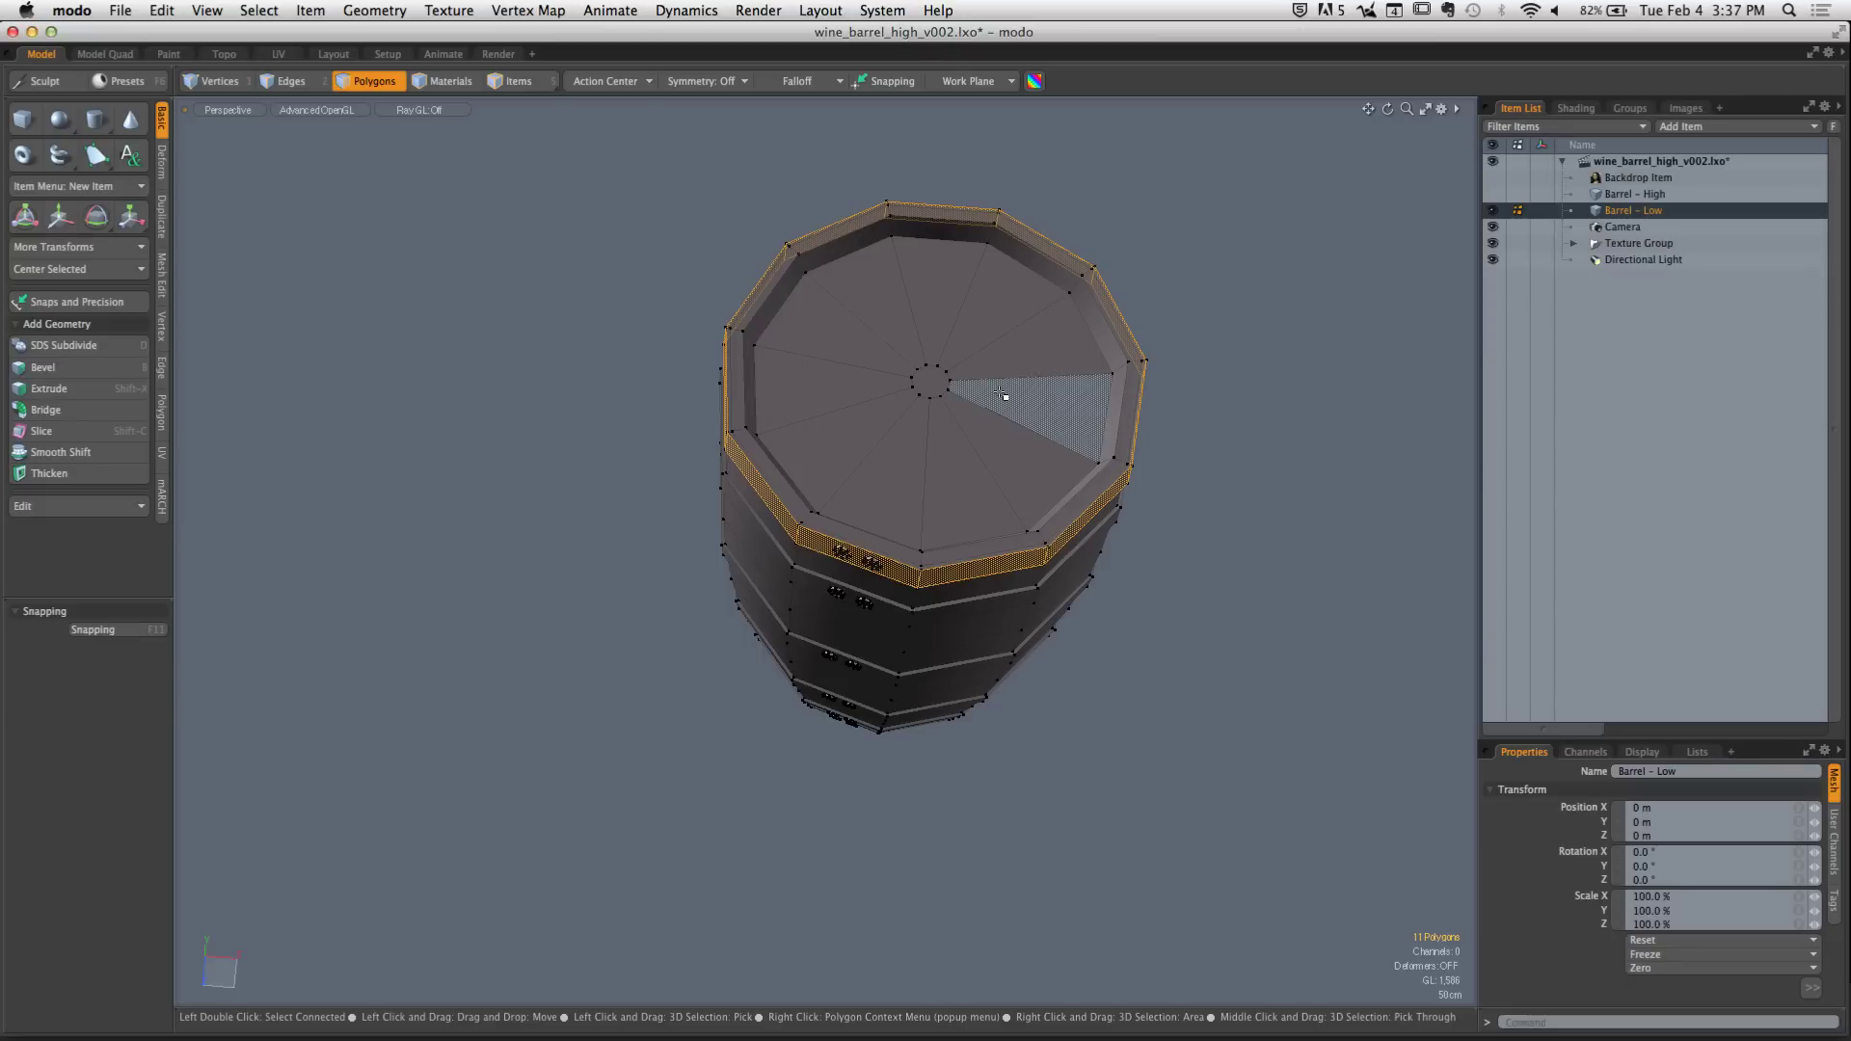
Select the small central polygon of the barrel's top cap and frame it in the Top view
{"action": "key", "text": "1"}
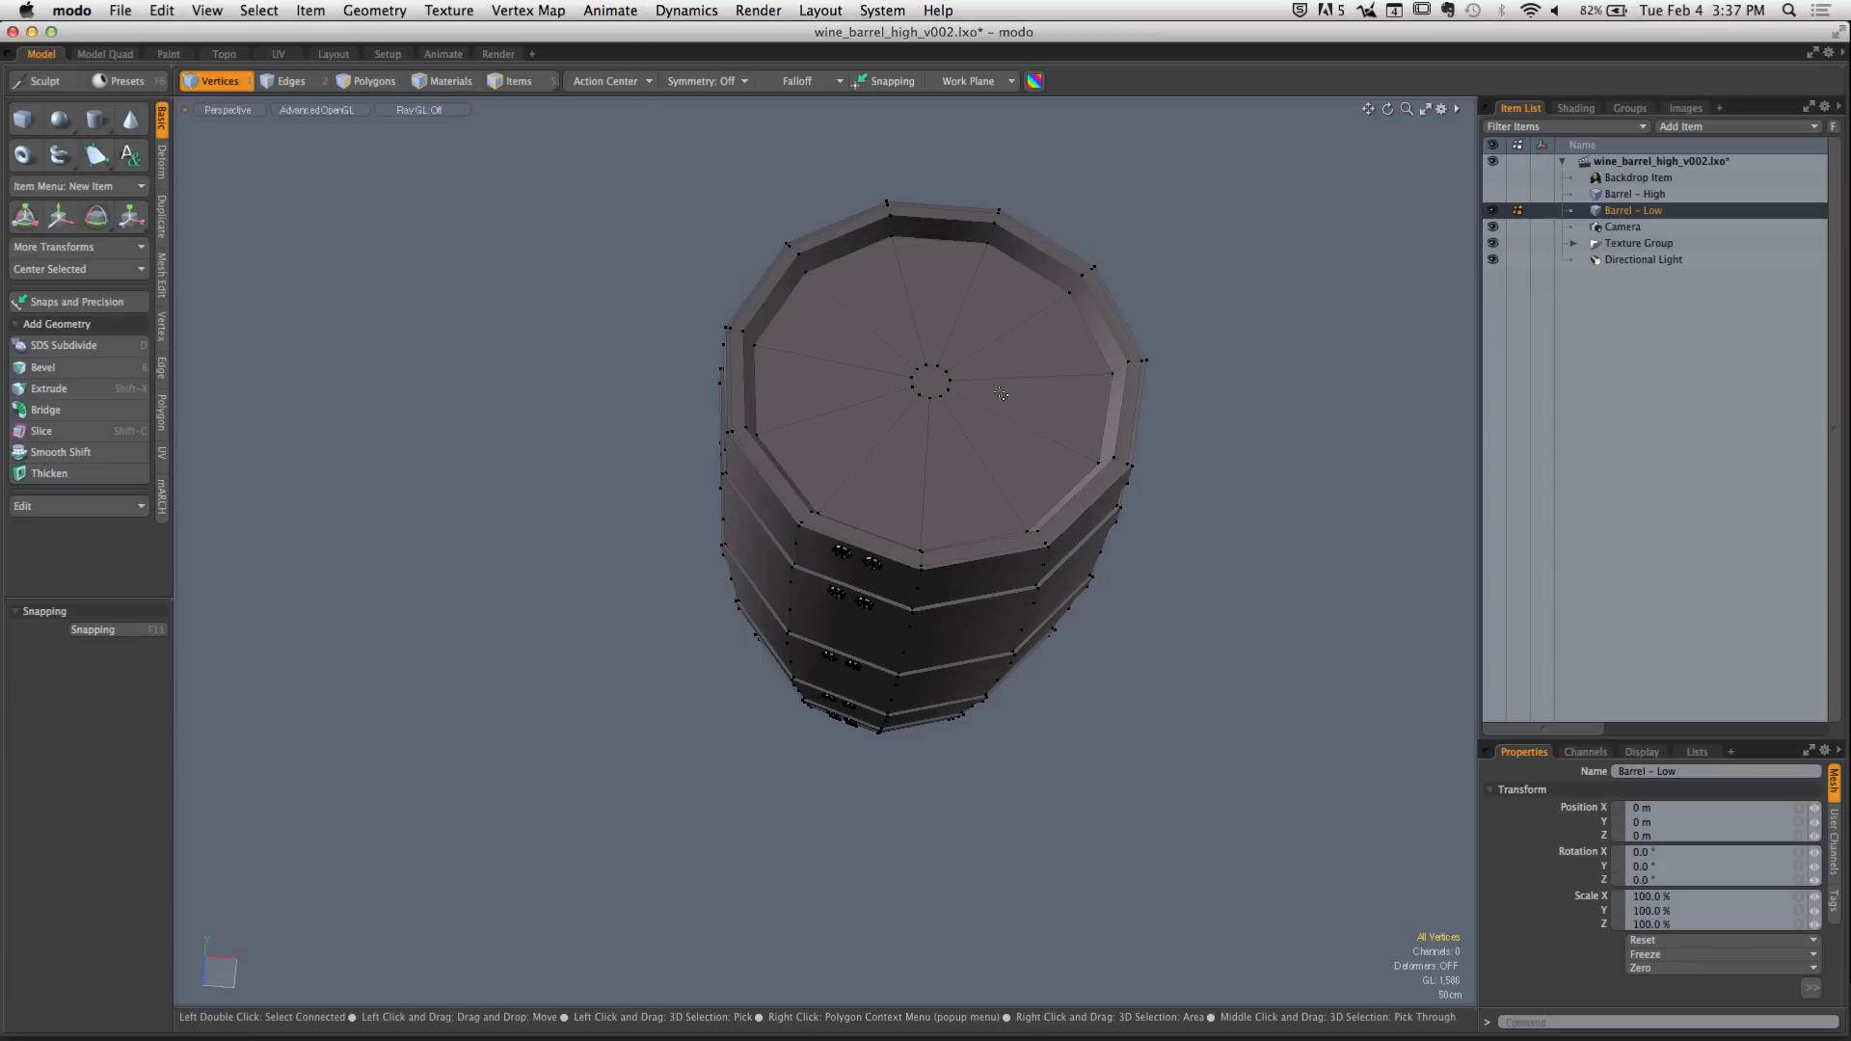
{"action": "left_click_drag", "start_coordinate": [975, 372], "coordinate": [1080, 390], "text": "ctrl+alt"}
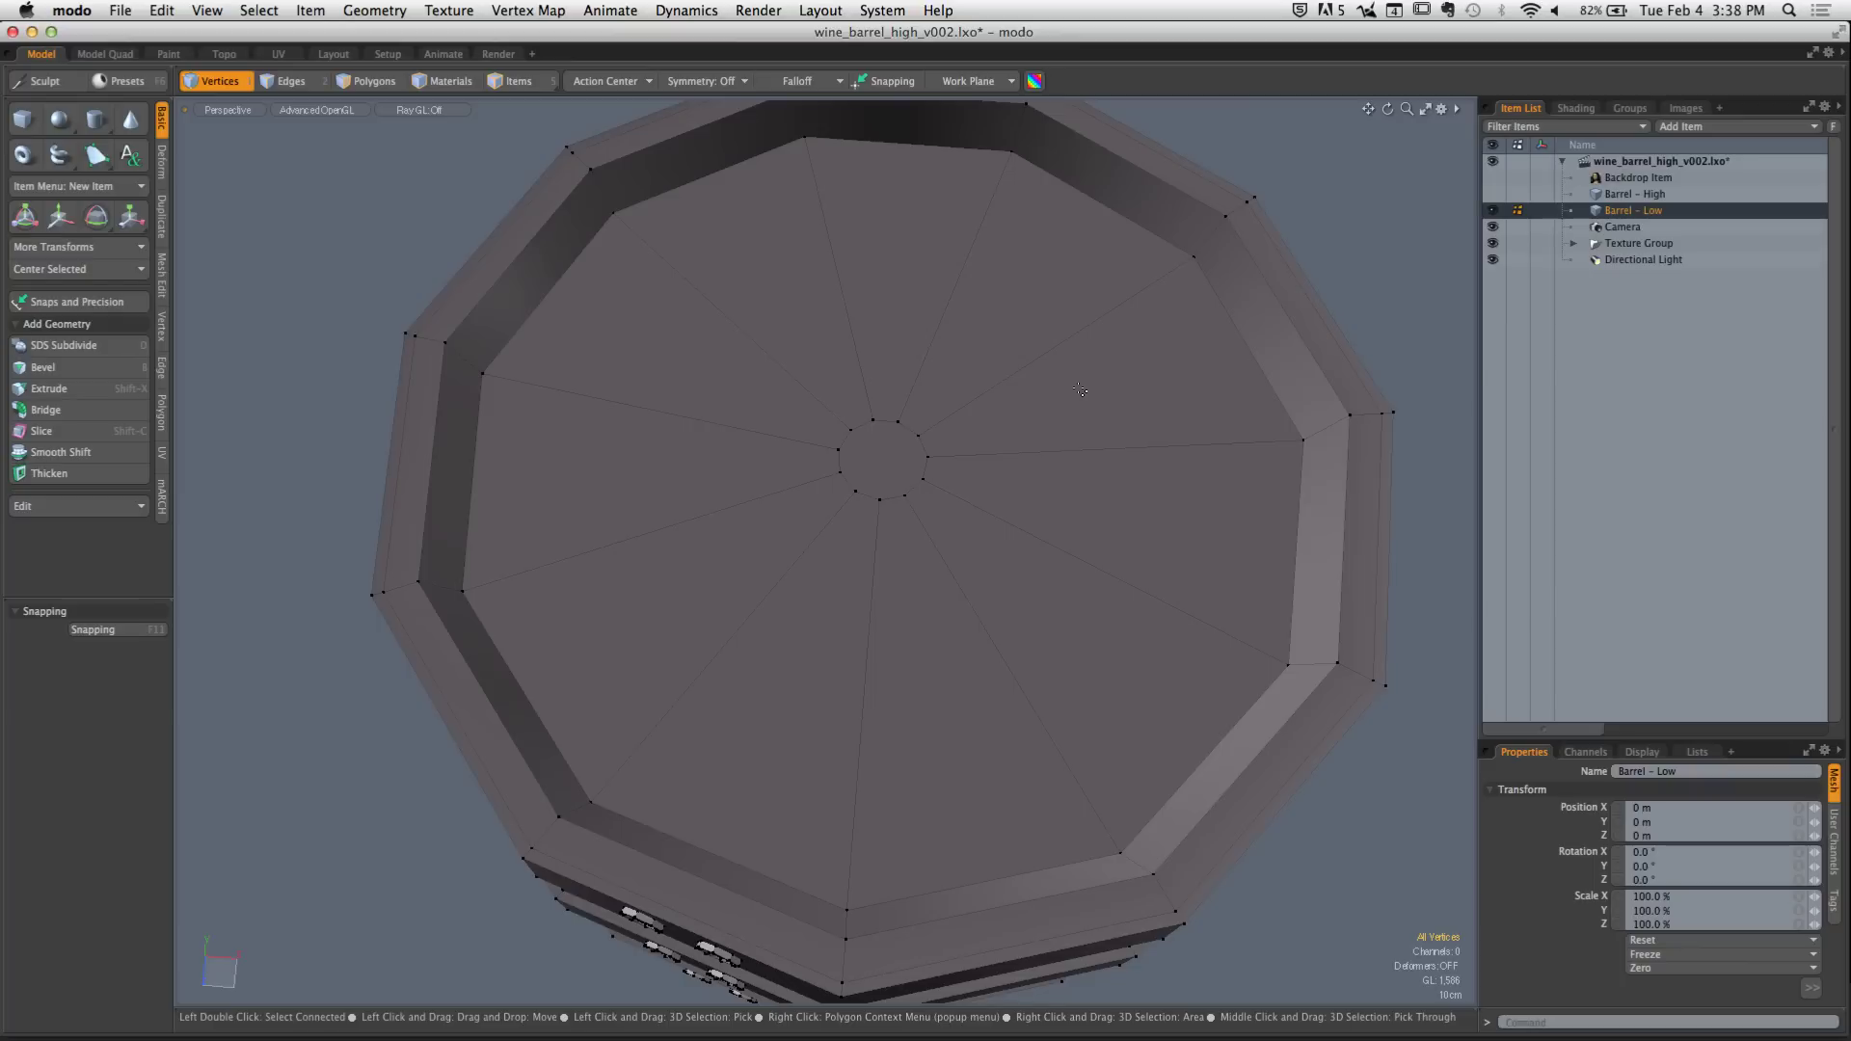
{"action": "key", "text": "3"}
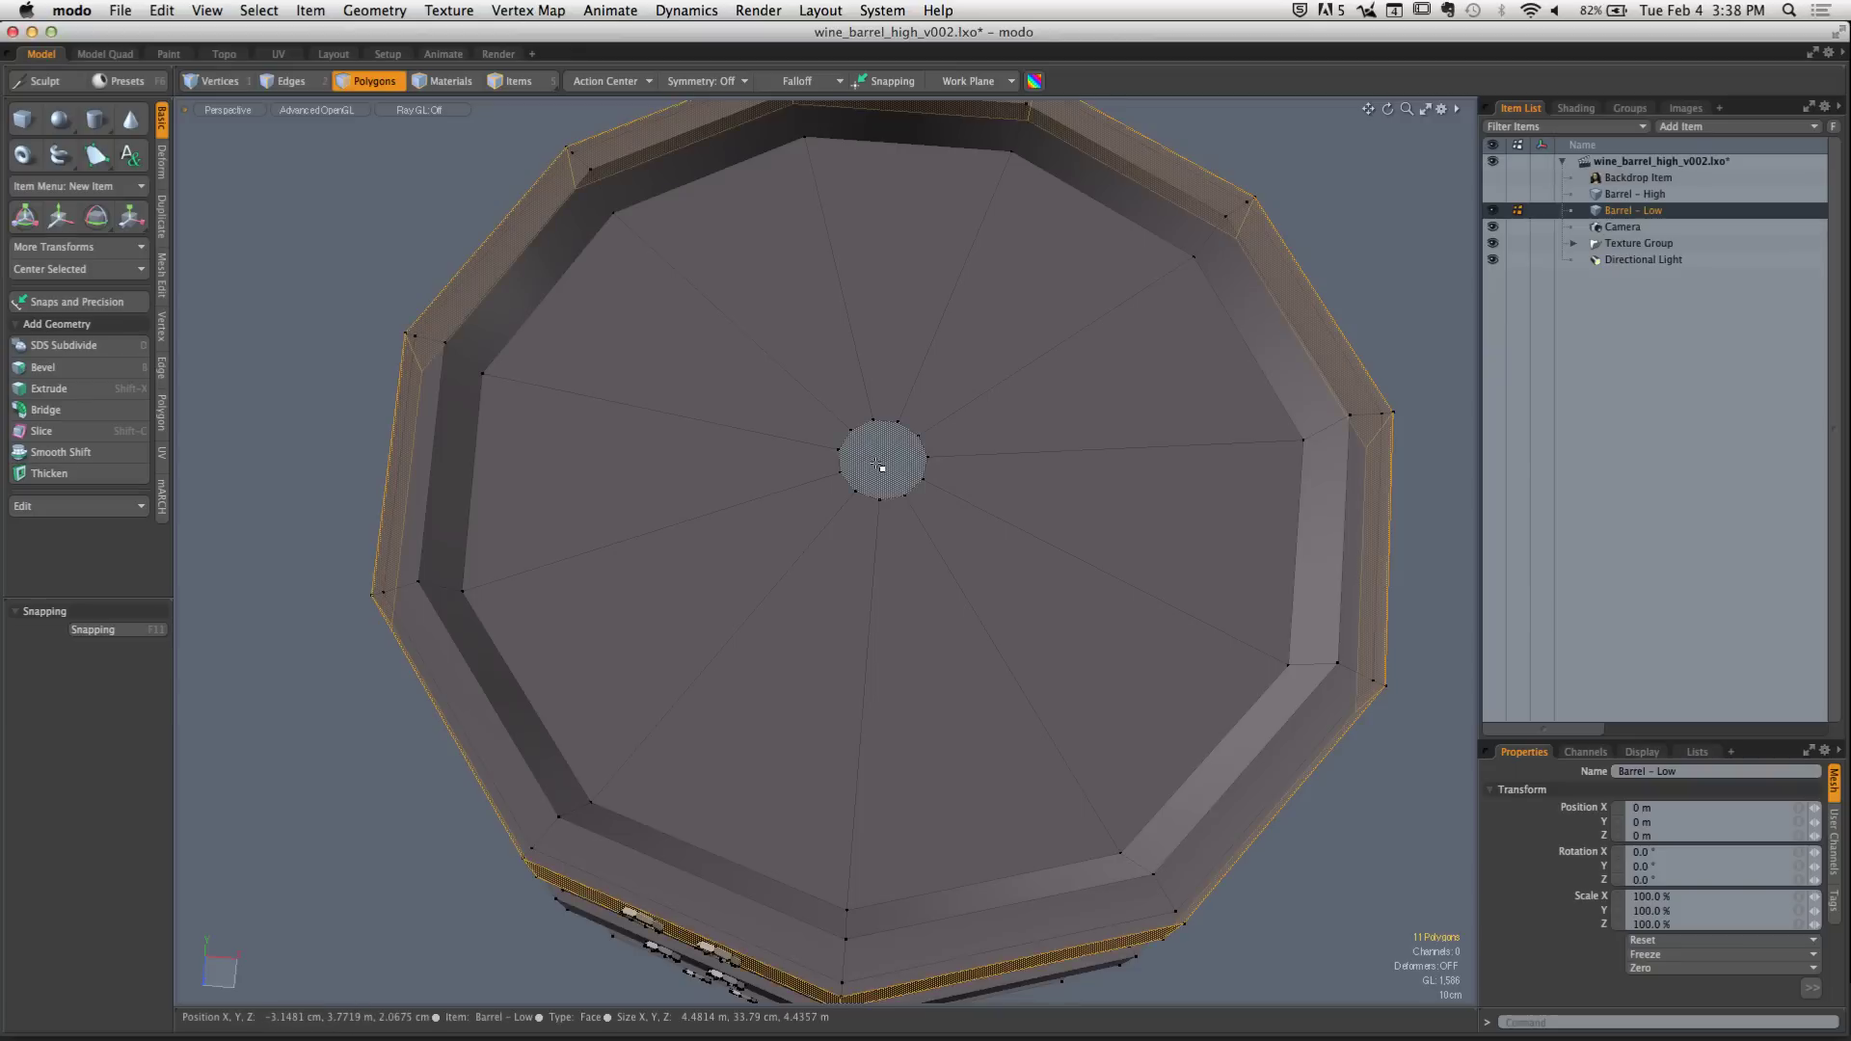
{"action": "left_click", "coordinate": [880, 464]}
{"action": "key", "text": "shift+a"}
{"action": "left_click_drag", "start_coordinate": [843, 495], "coordinate": [830, 533], "text": "alt"}
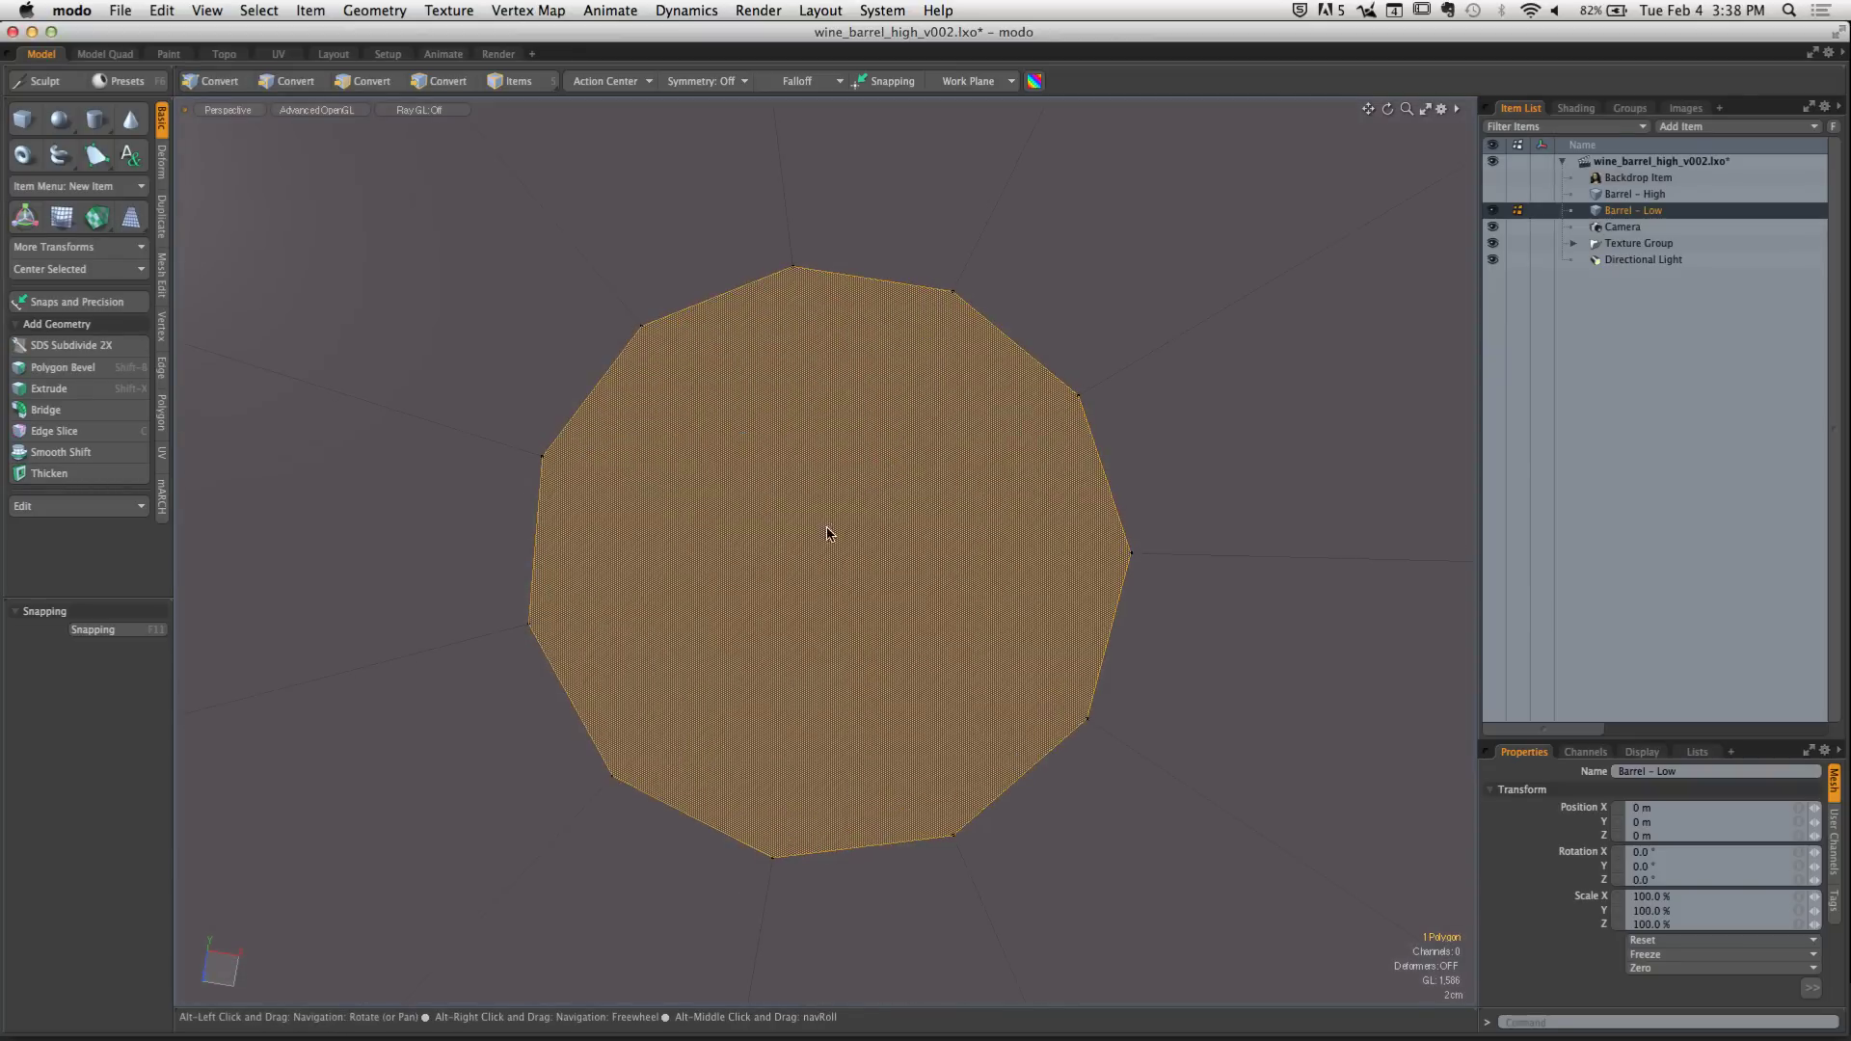
{"action": "scroll", "coordinate": [846, 563], "scroll_direction": "down", "scroll_amount": 3}
{"action": "key", "text": "KP_1"}
{"action": "scroll", "coordinate": [801, 557], "scroll_direction": "down", "scroll_amount": 3}
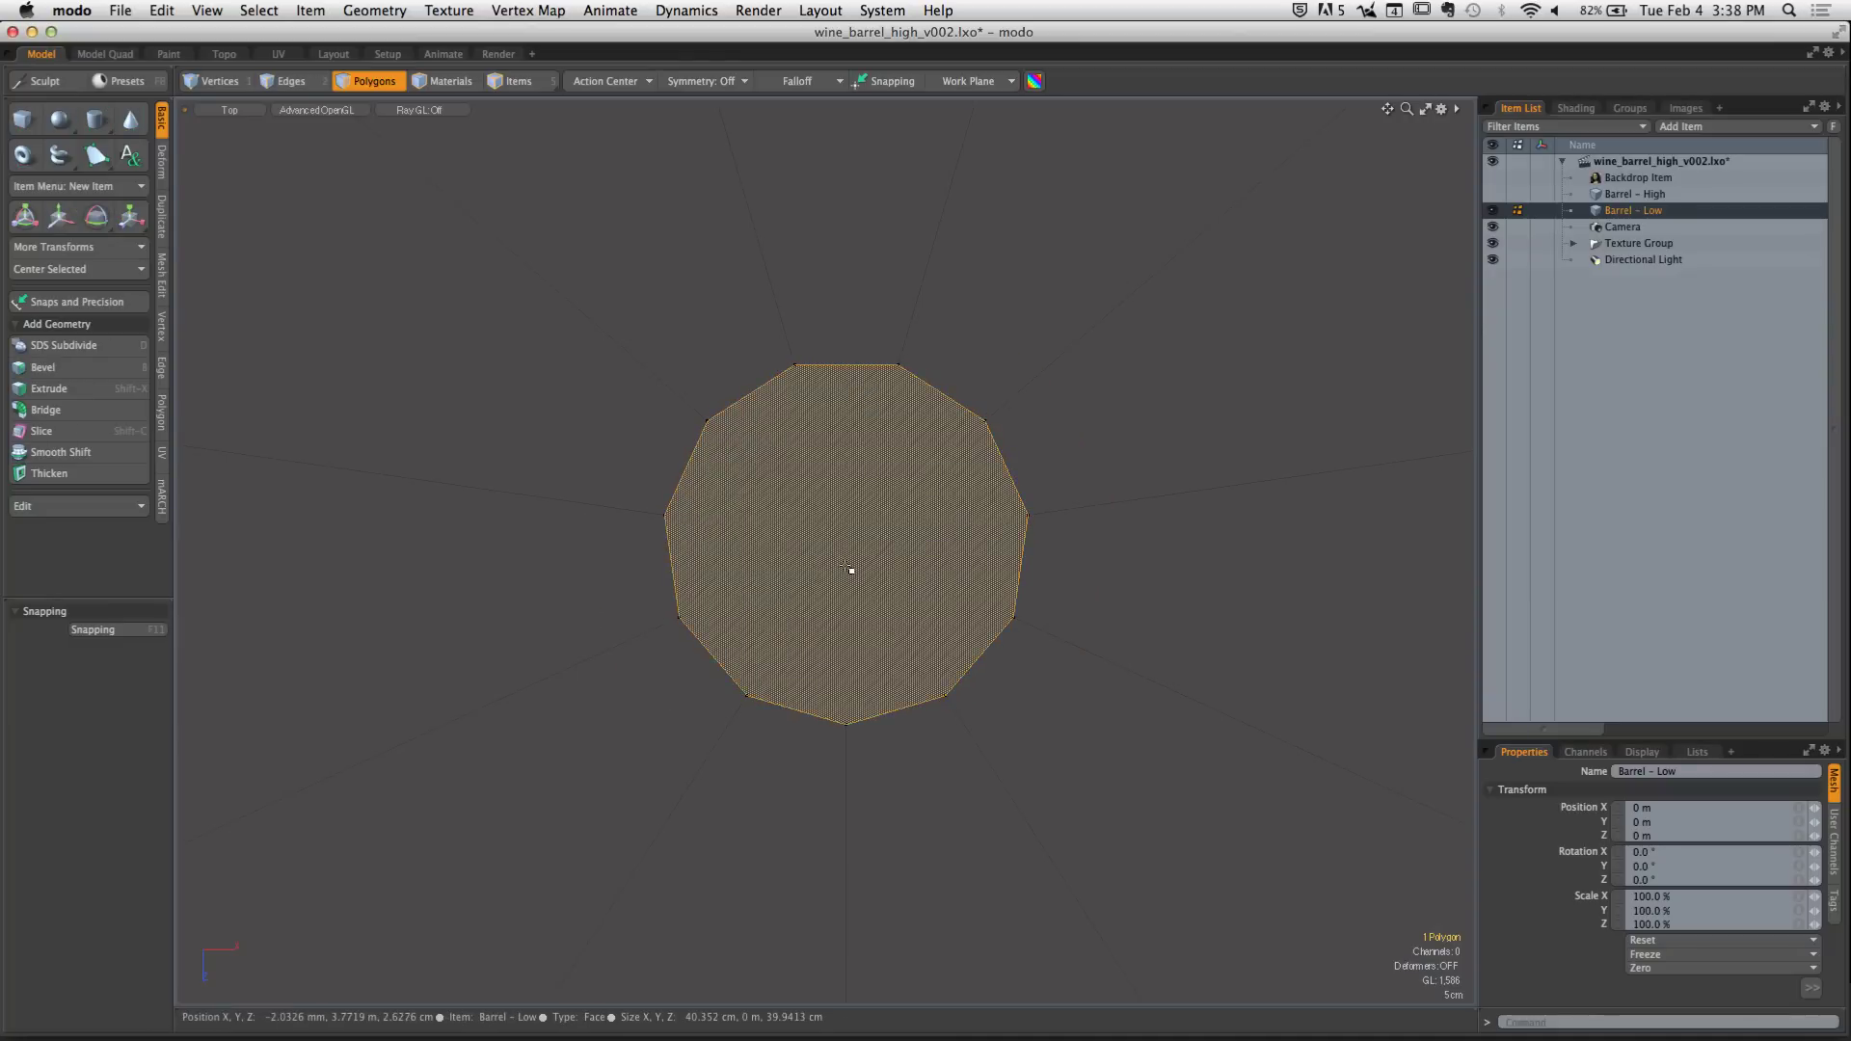
Switch to vertex selection and enlarge the displayed vertices with an independent point size for active meshes
{"action": "key", "text": "1"}
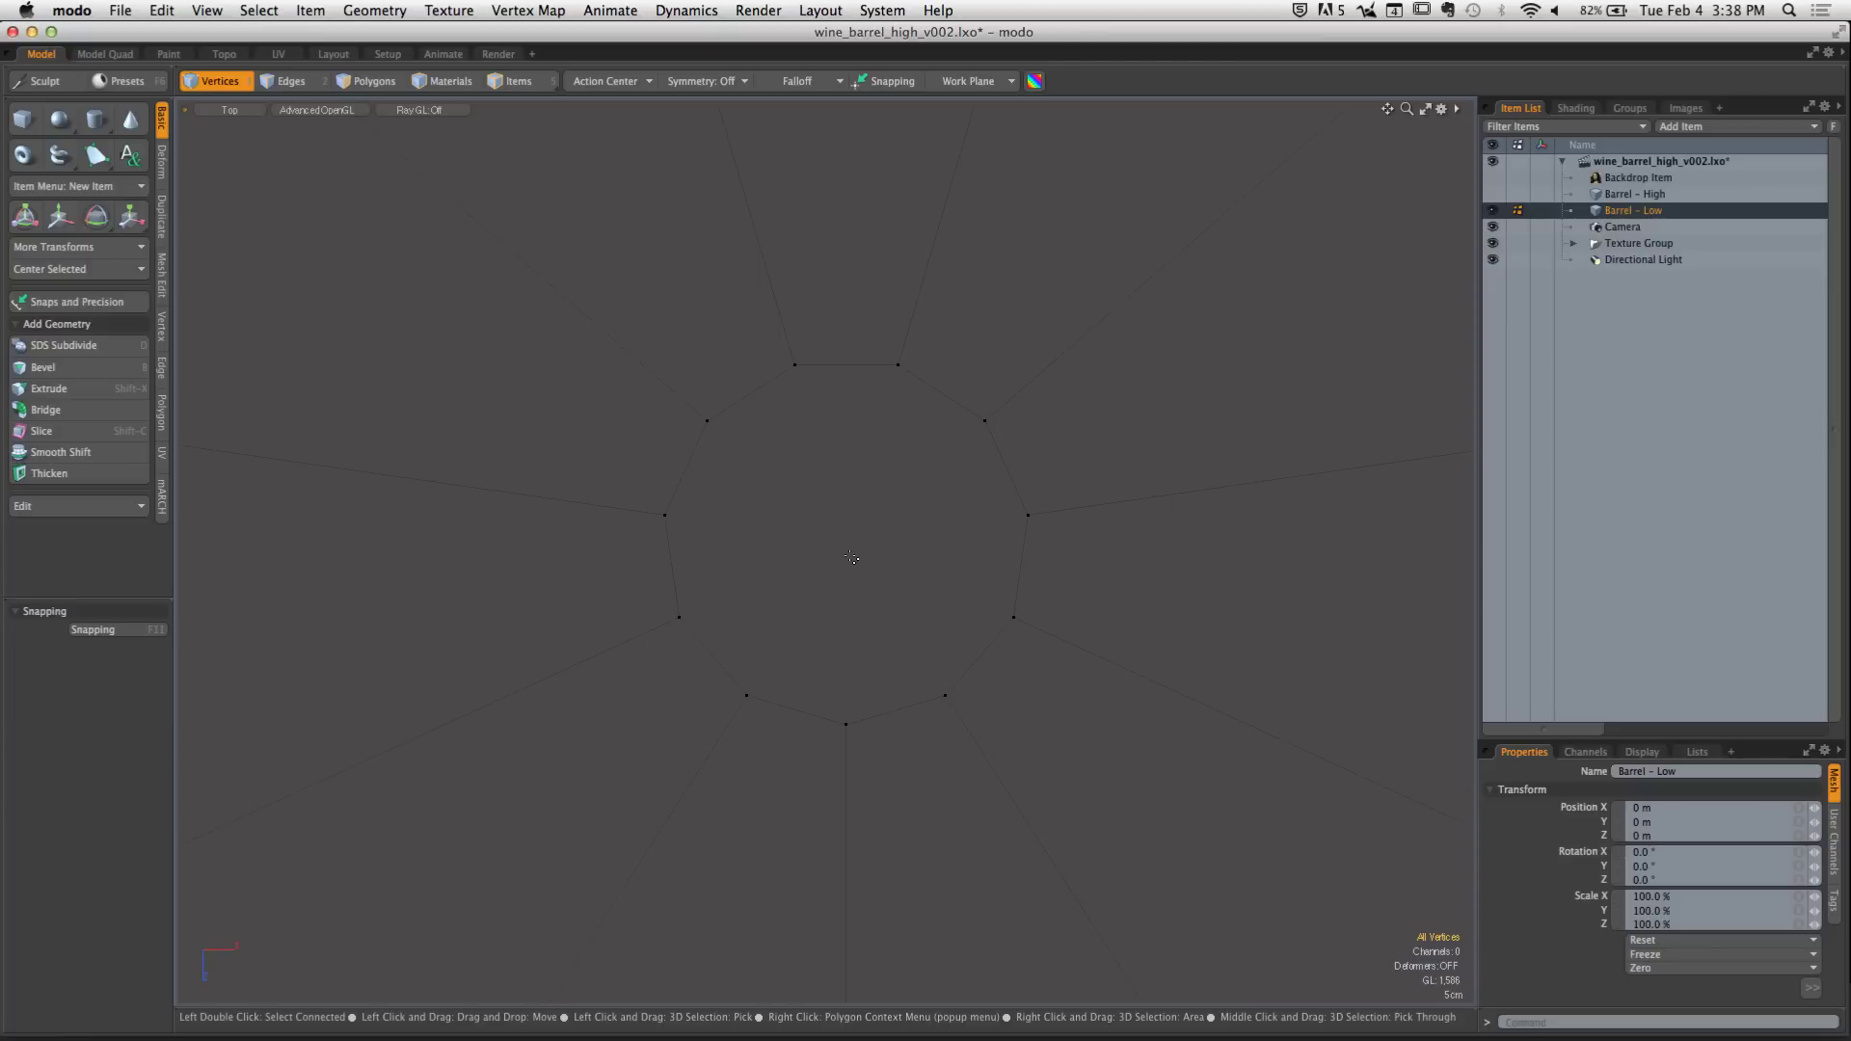
{"action": "key", "text": "o"}
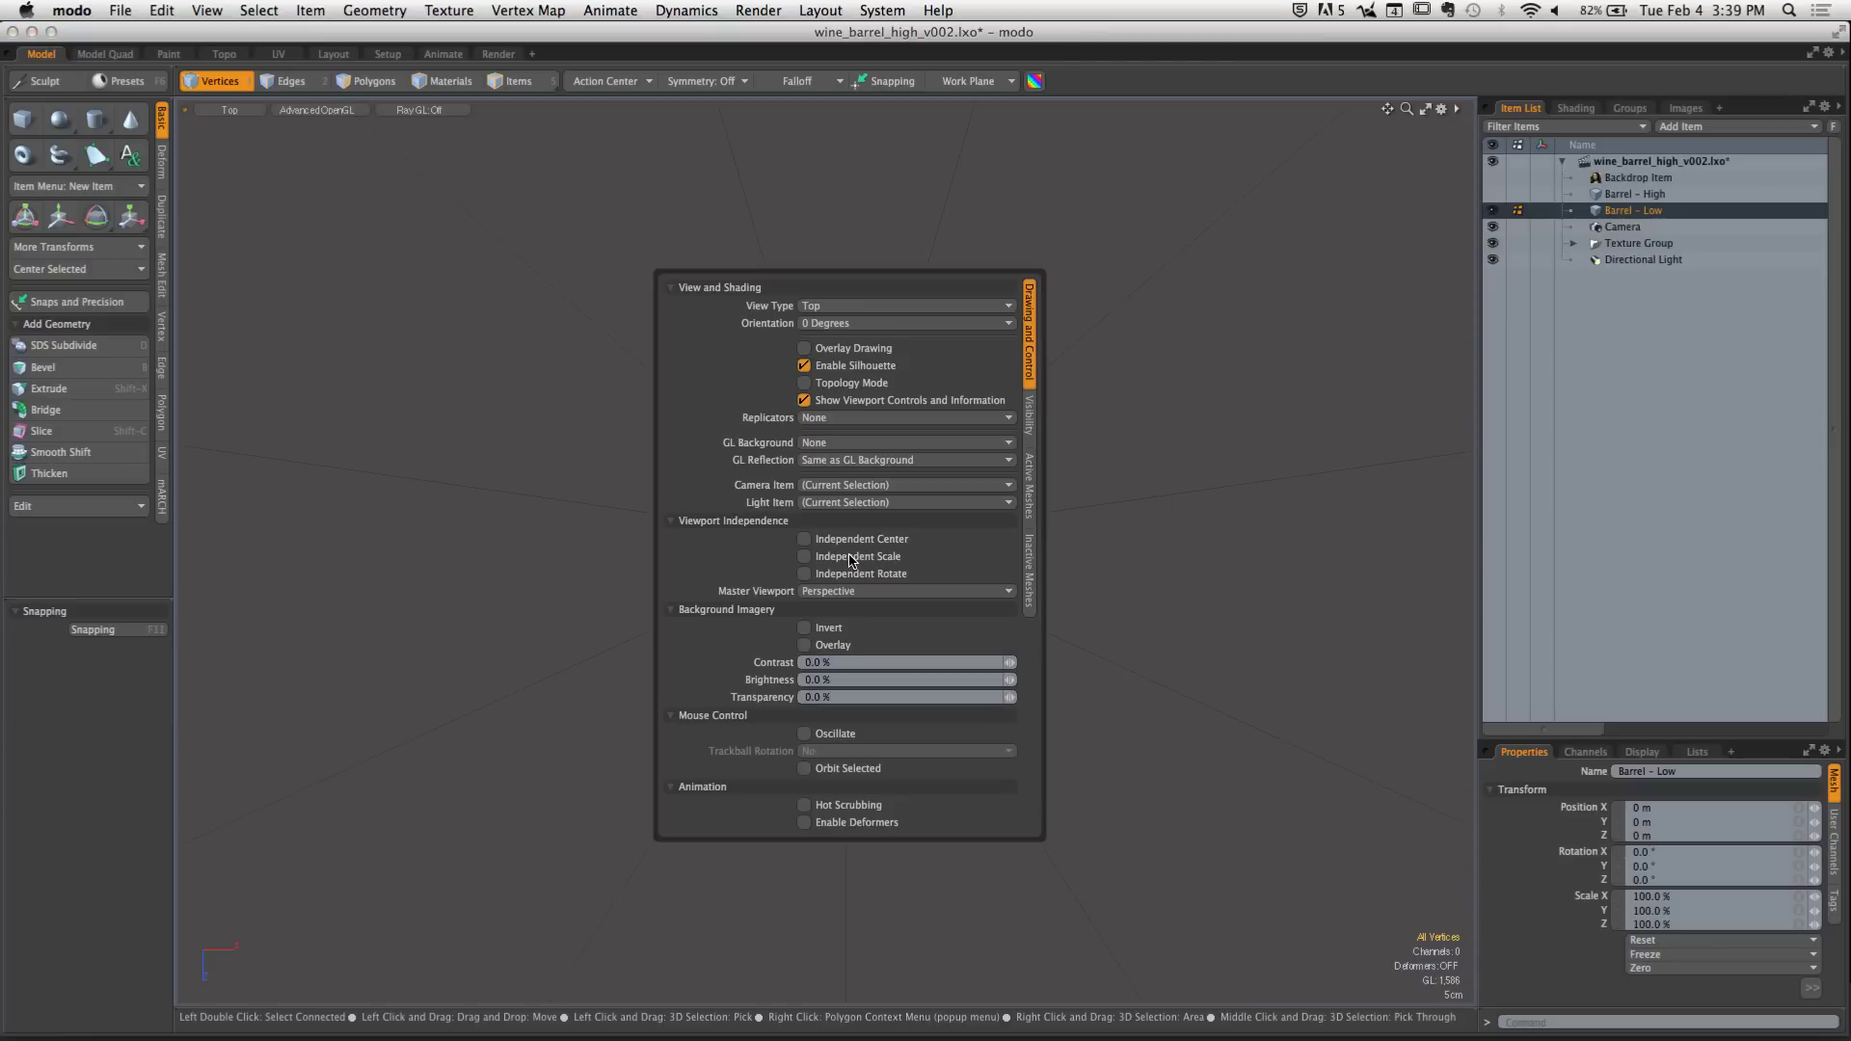
{"action": "left_click", "coordinate": [1028, 512]}
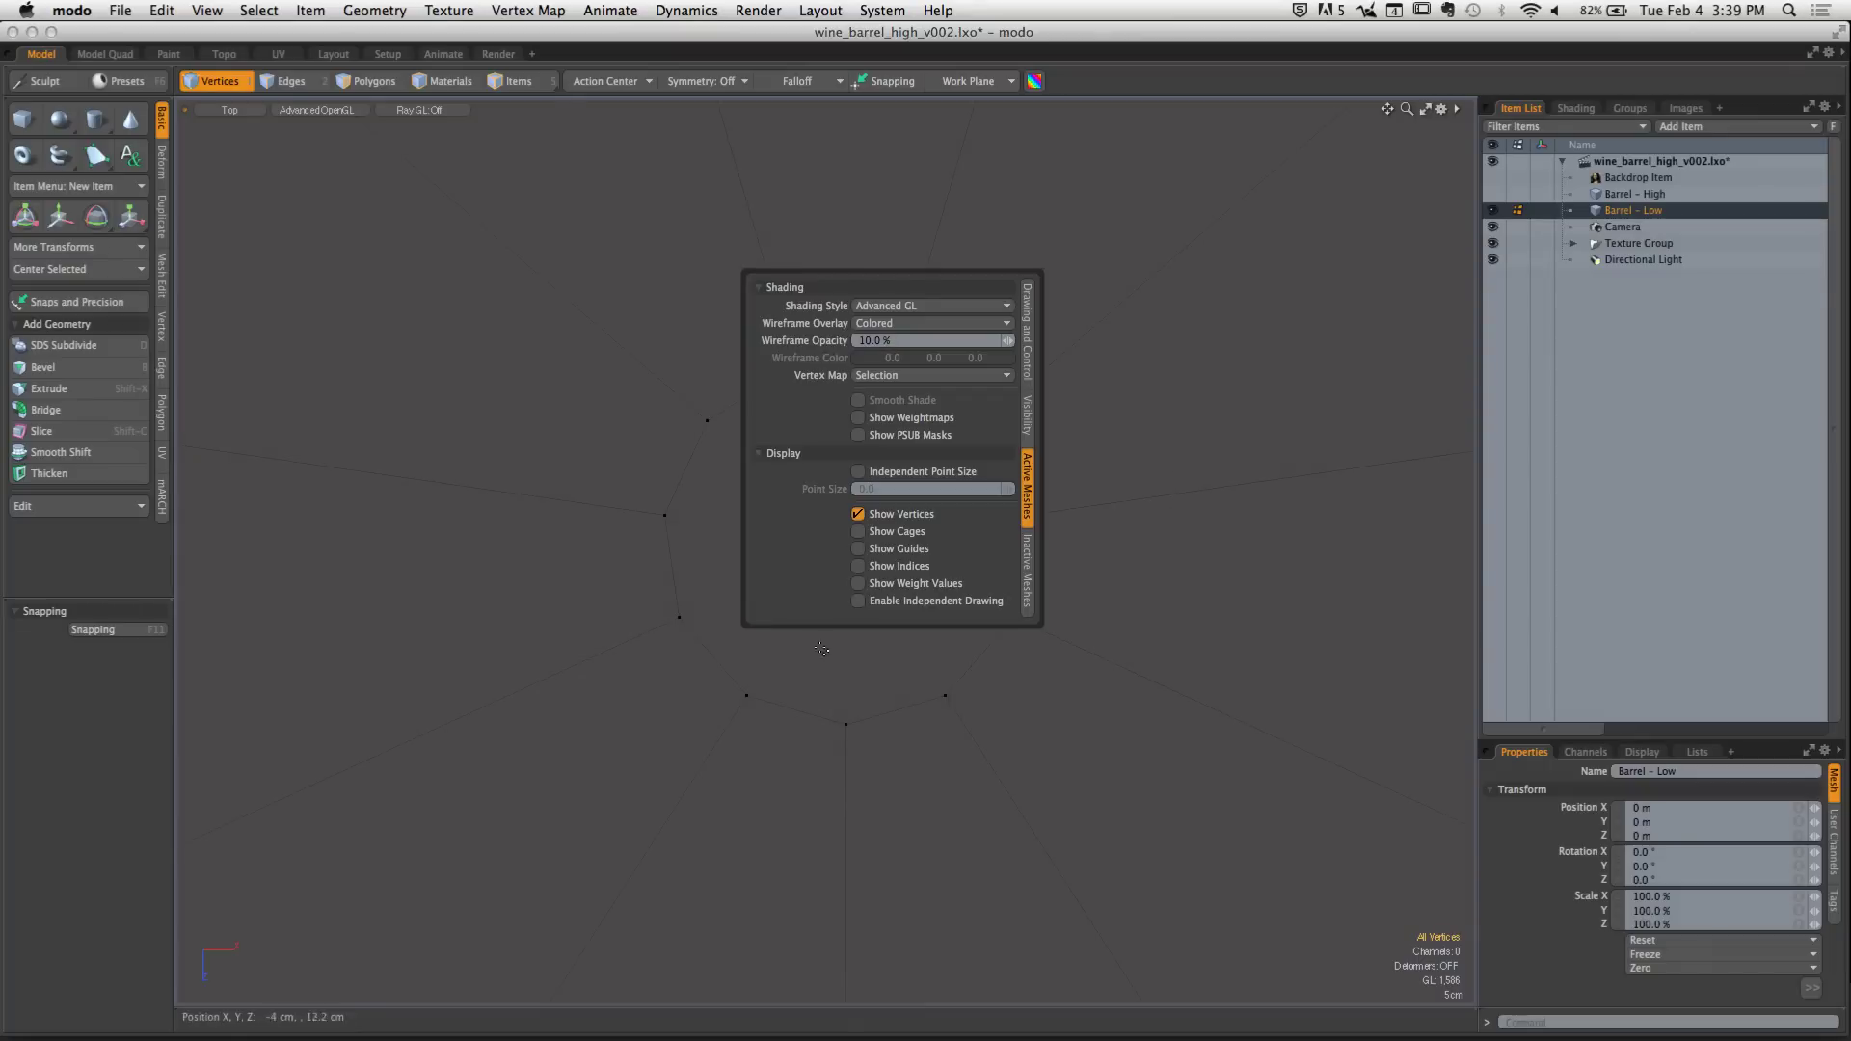
{"action": "left_click", "coordinate": [914, 471]}
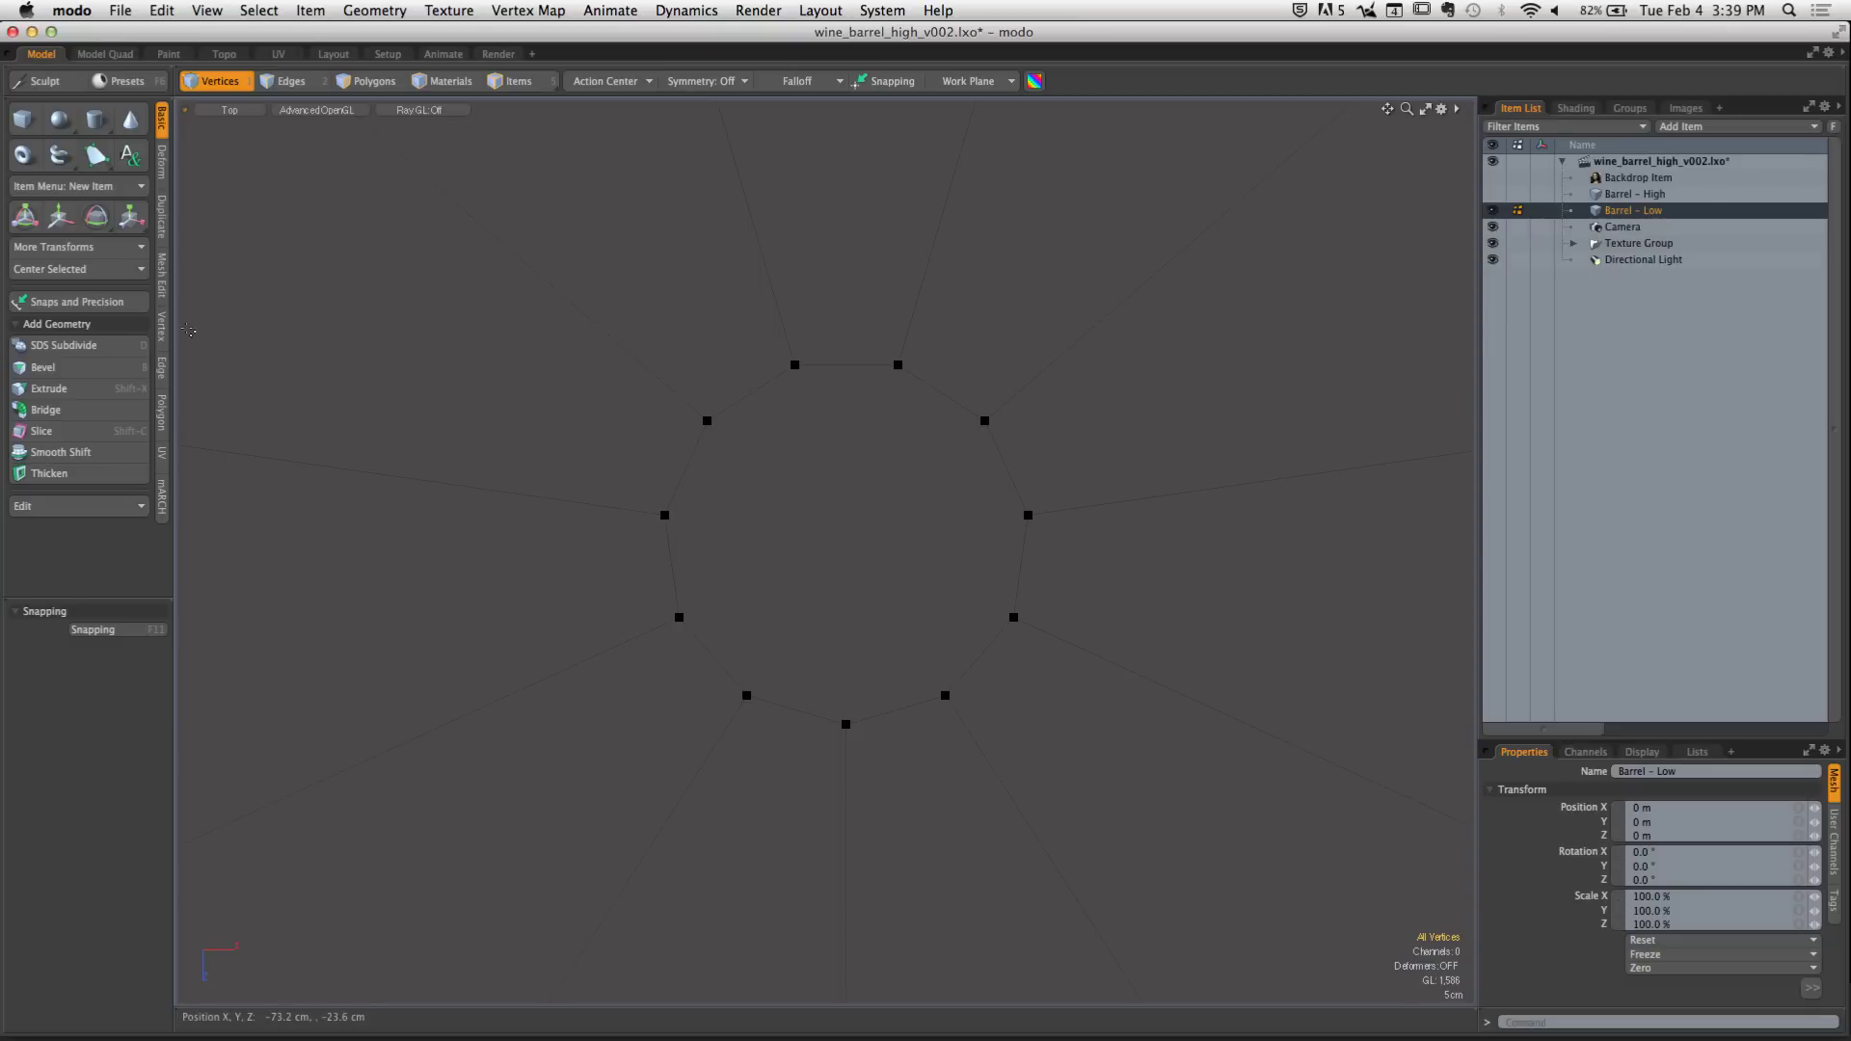
Cut the central cap polygon lengthwise with Edge Slice from its upper-left vertex to its bottom vertex
{"action": "left_click", "coordinate": [162, 288]}
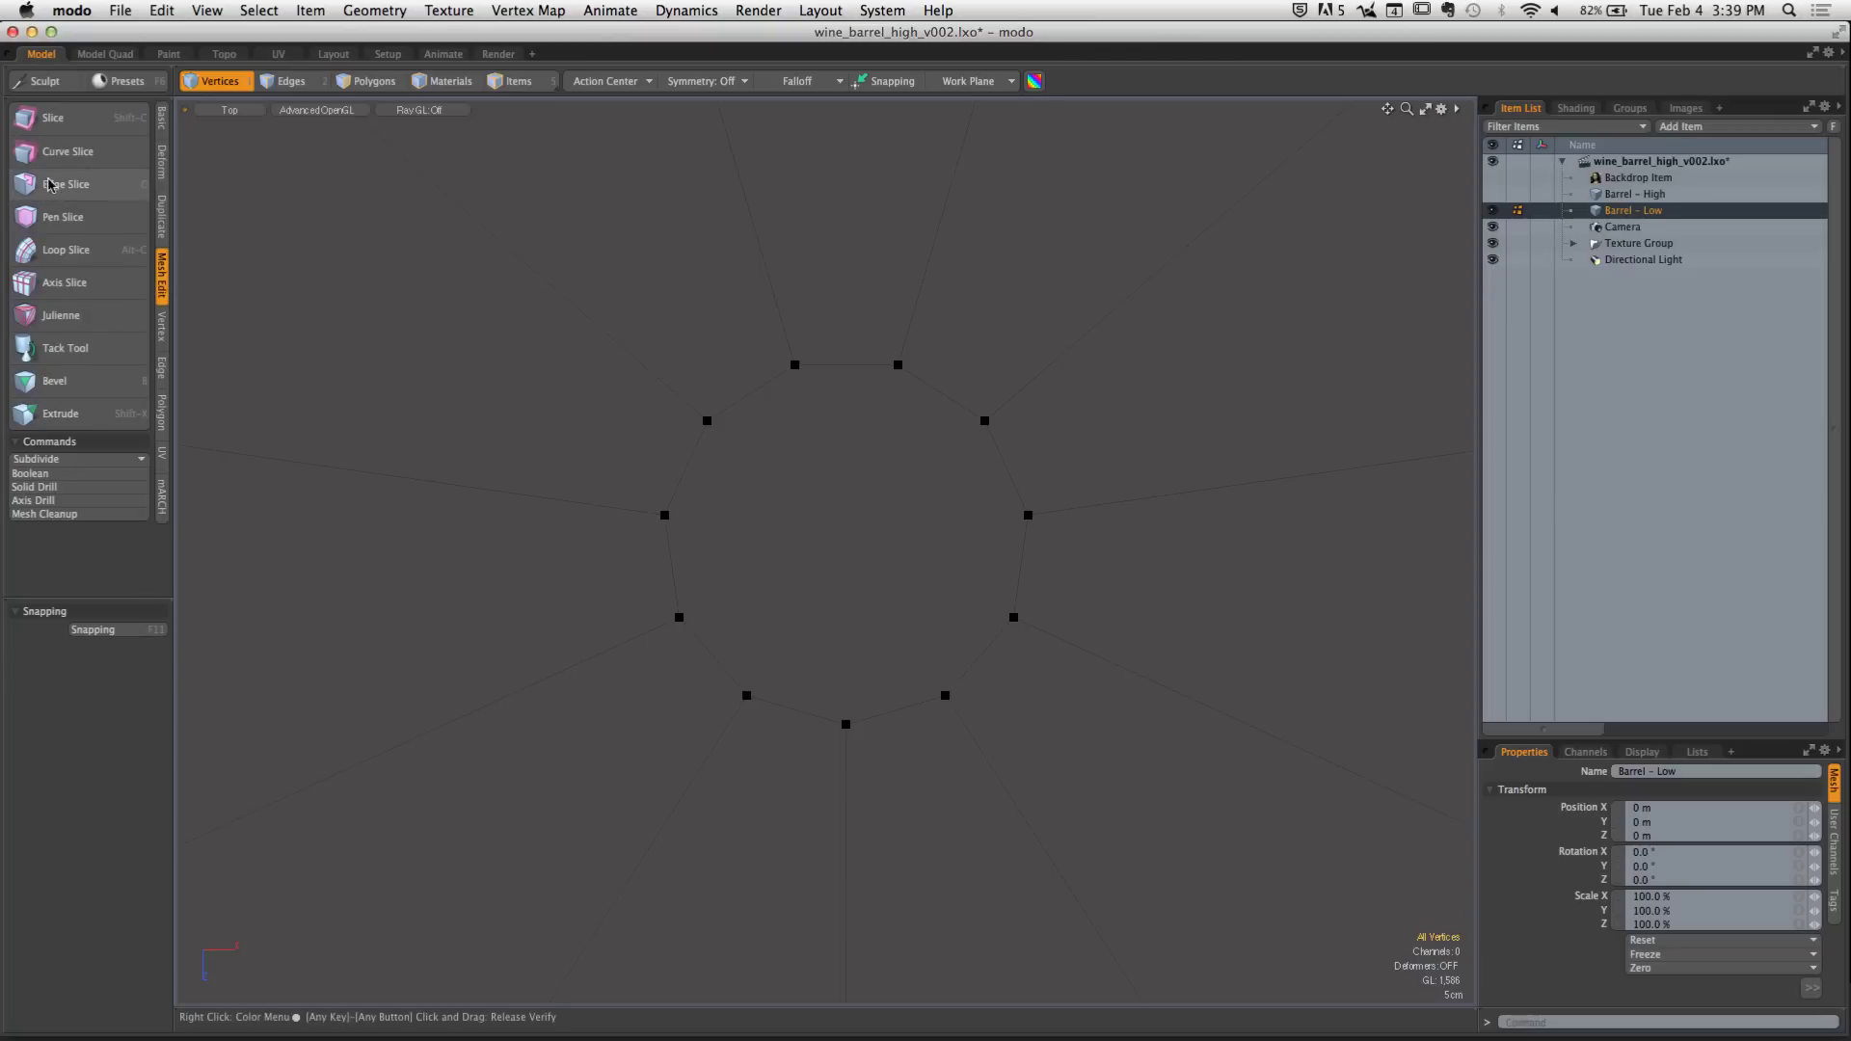
{"action": "left_click", "coordinate": [87, 189]}
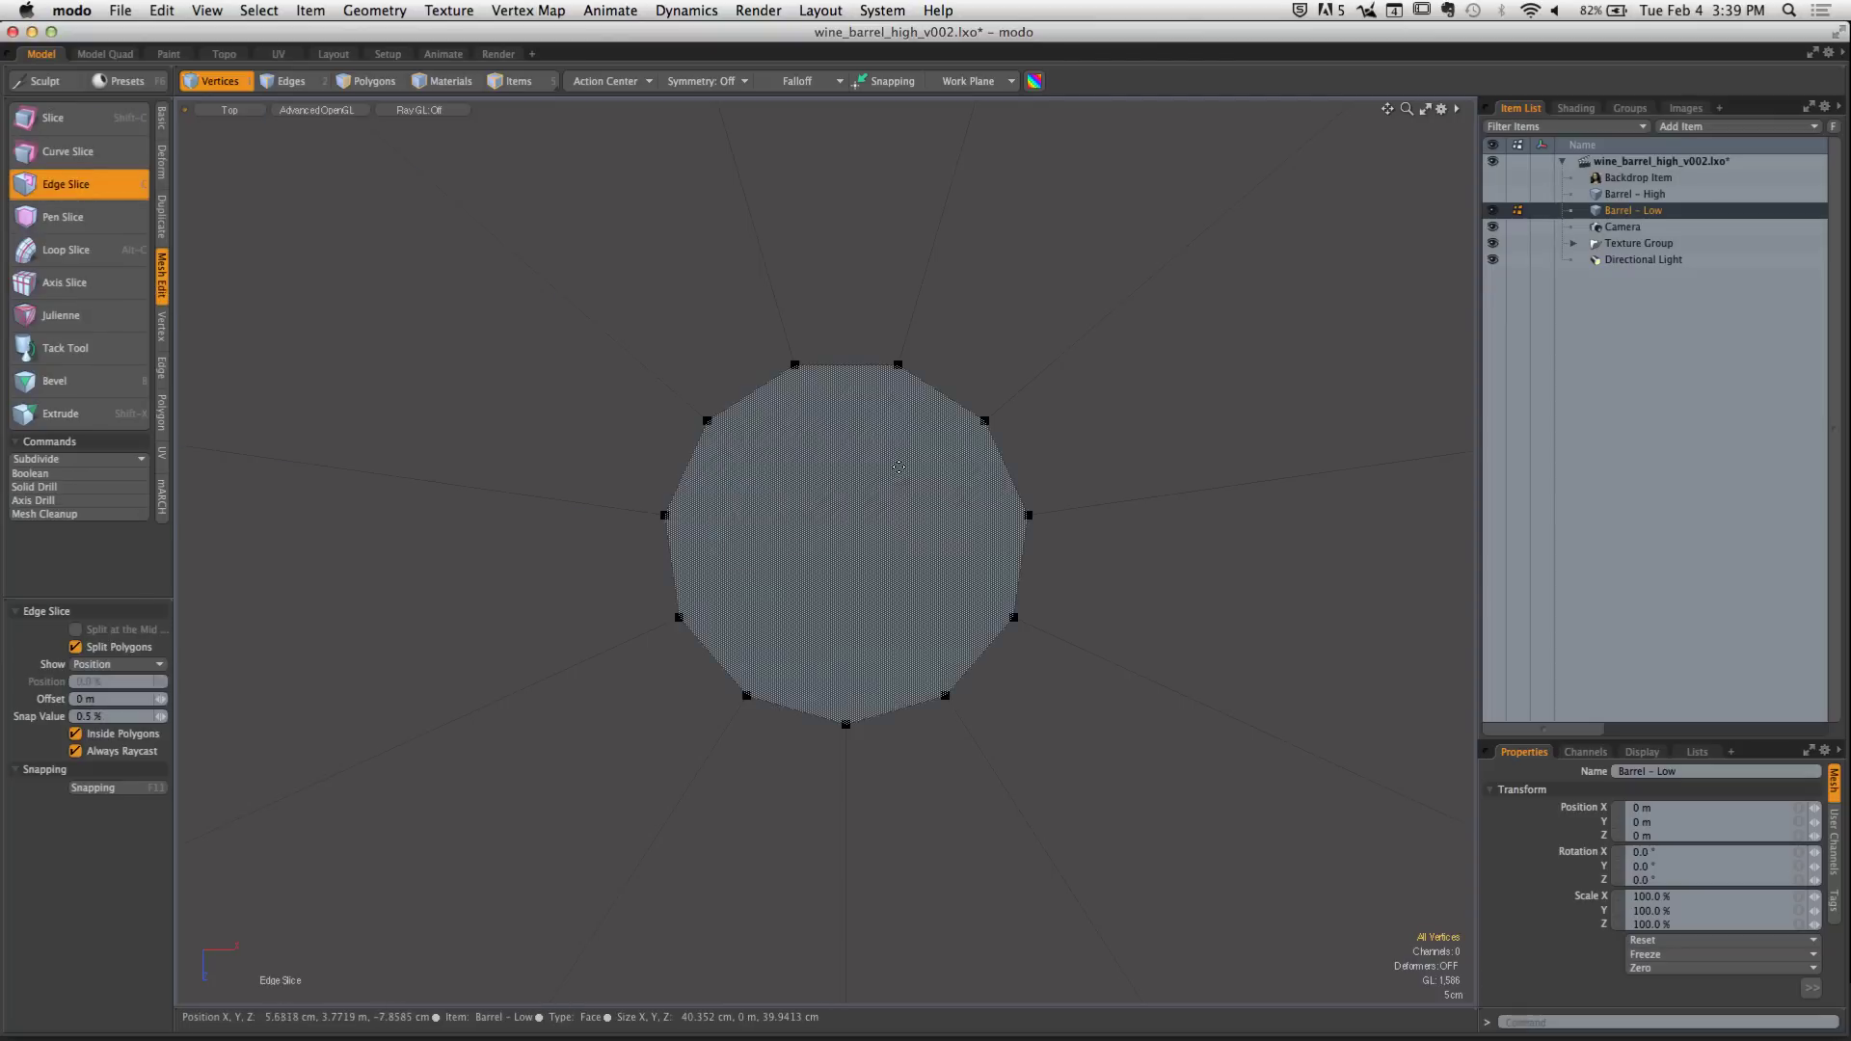
{"action": "left_click", "coordinate": [843, 365]}
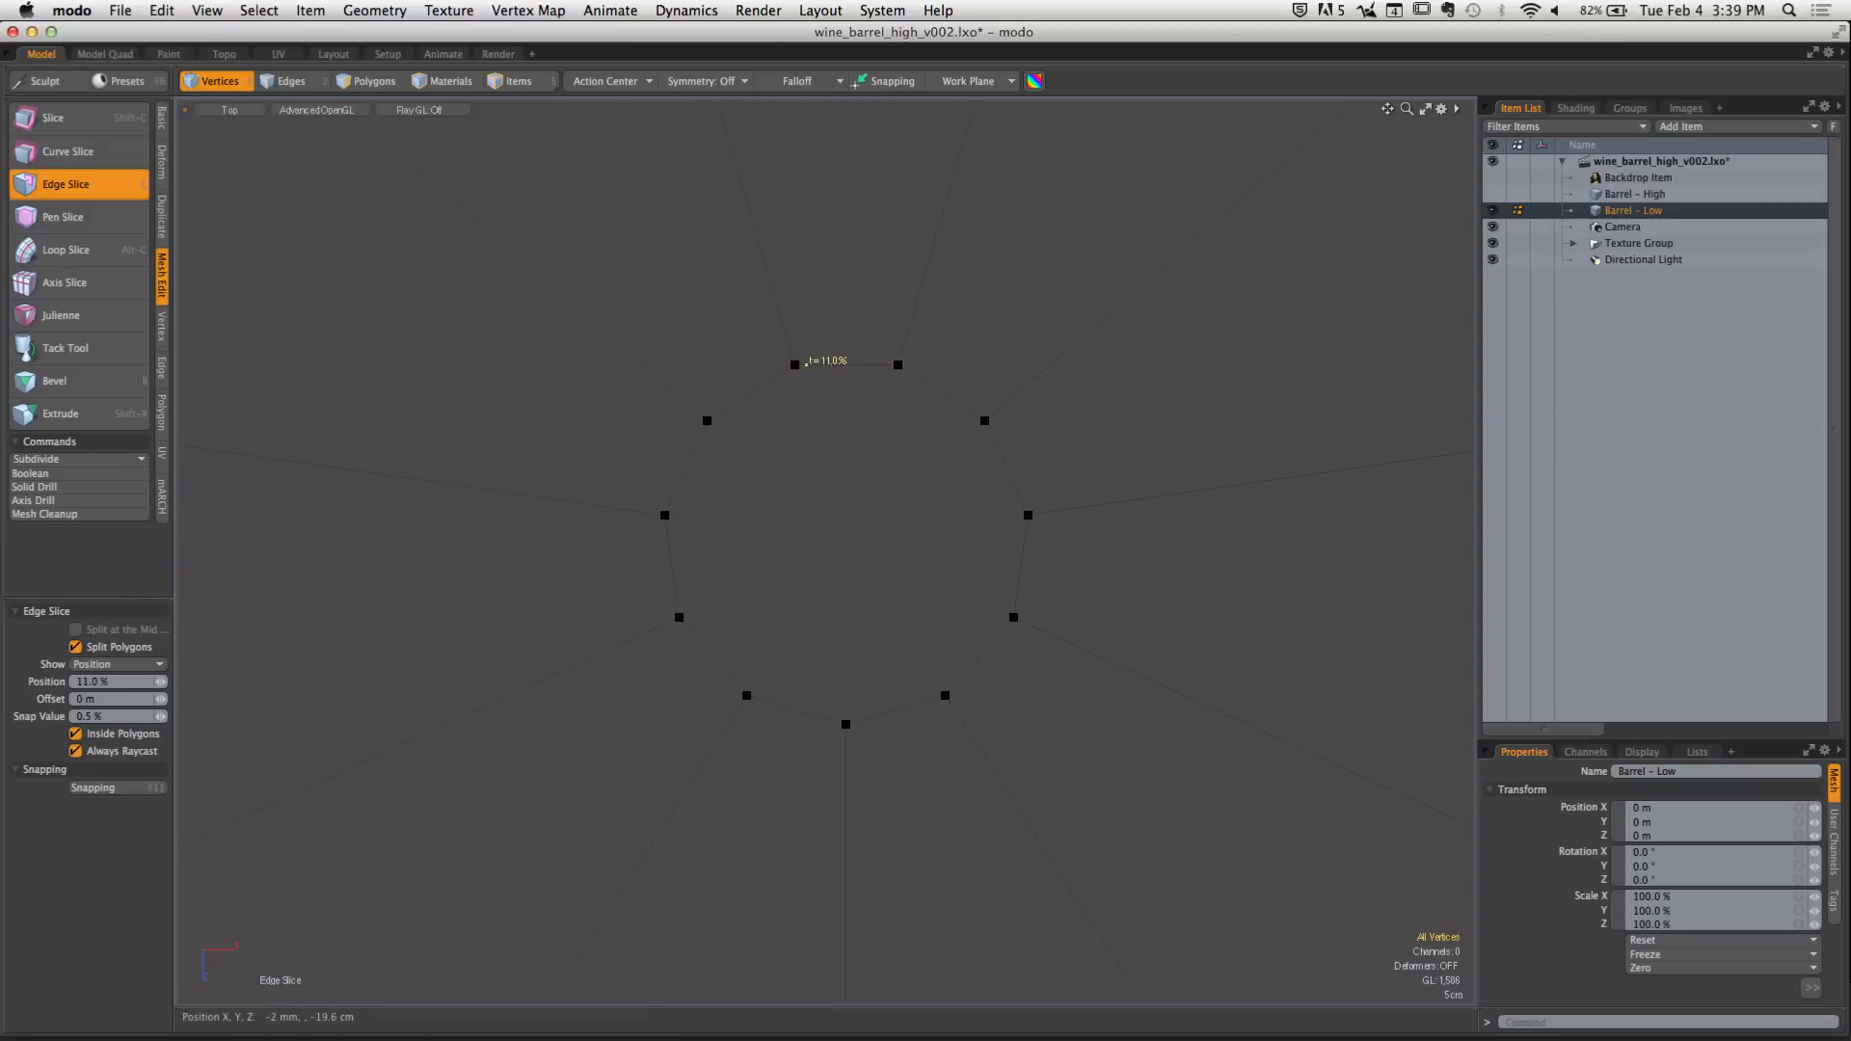
{"action": "left_click", "coordinate": [867, 717]}
{"action": "left_click_drag", "start_coordinate": [866, 717], "coordinate": [846, 724]}
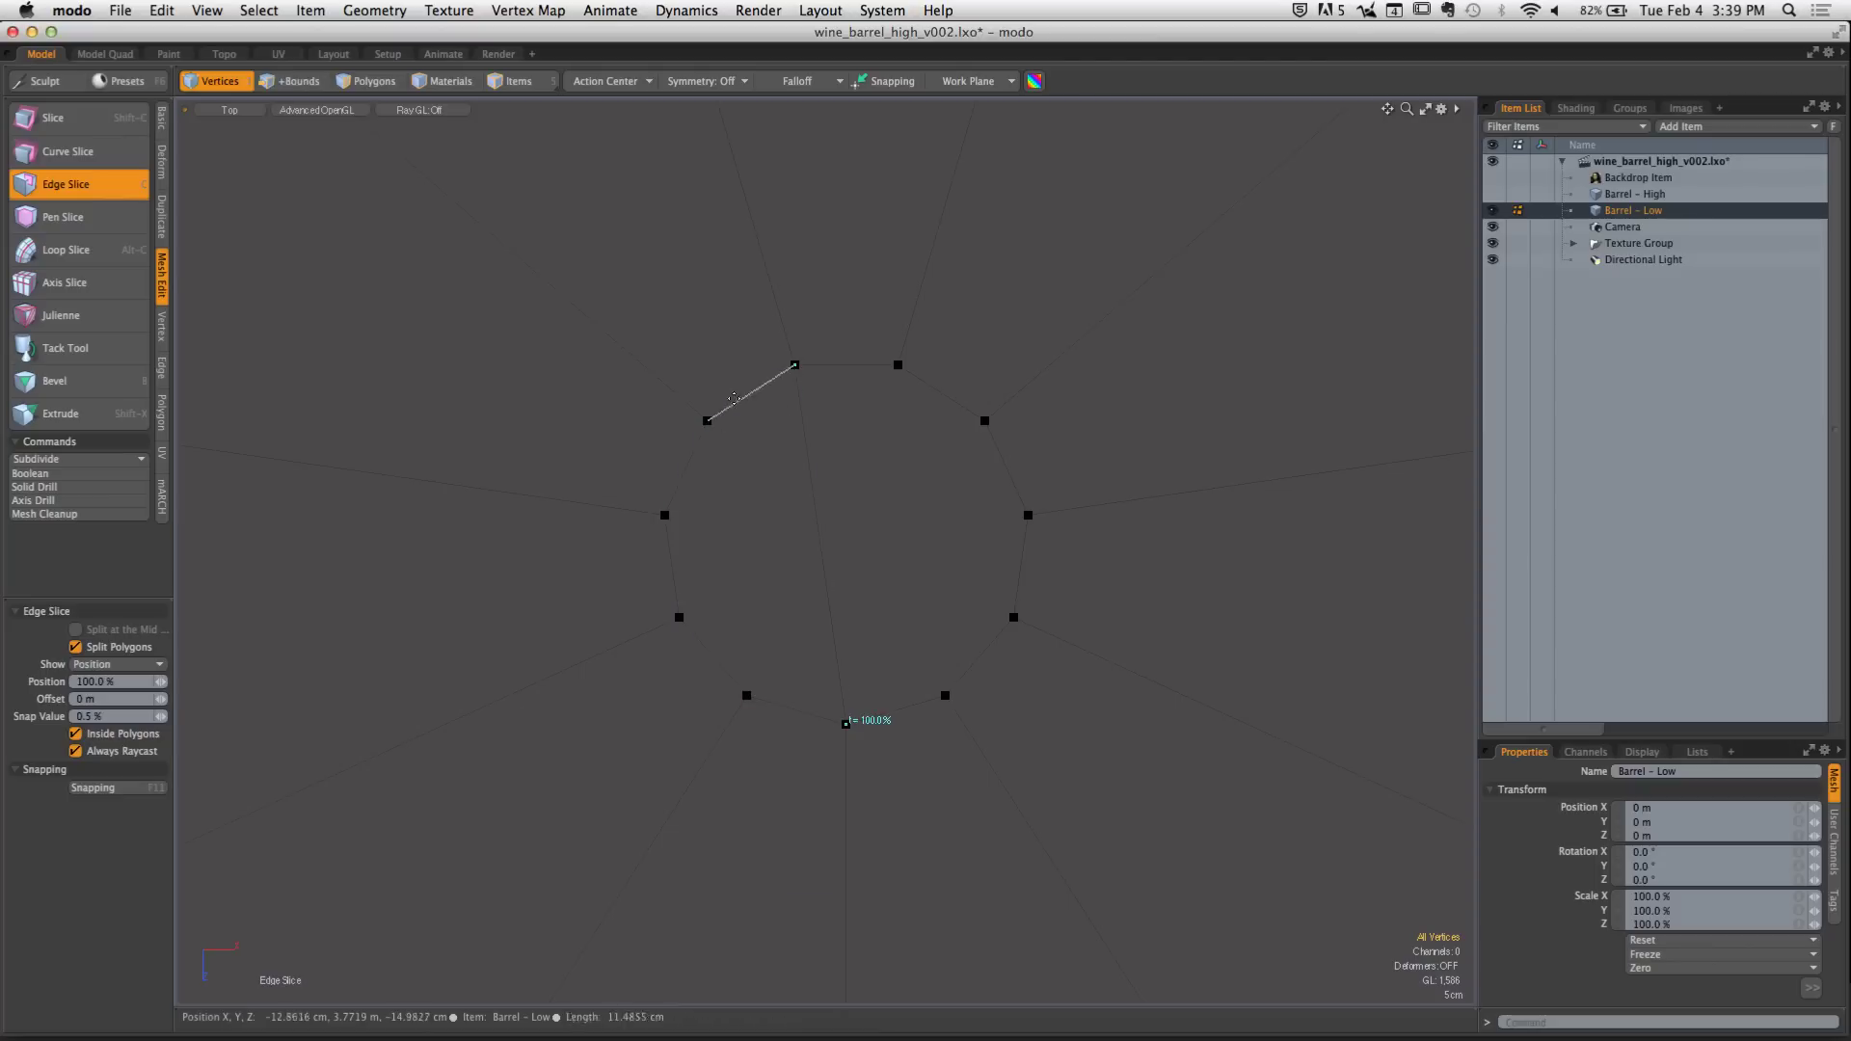
Add a lengthwise Edge Slice cut on each side of the central one, joining opposite vertices of the cap polygon
{"action": "left_click_drag", "start_coordinate": [751, 395], "coordinate": [708, 421]}
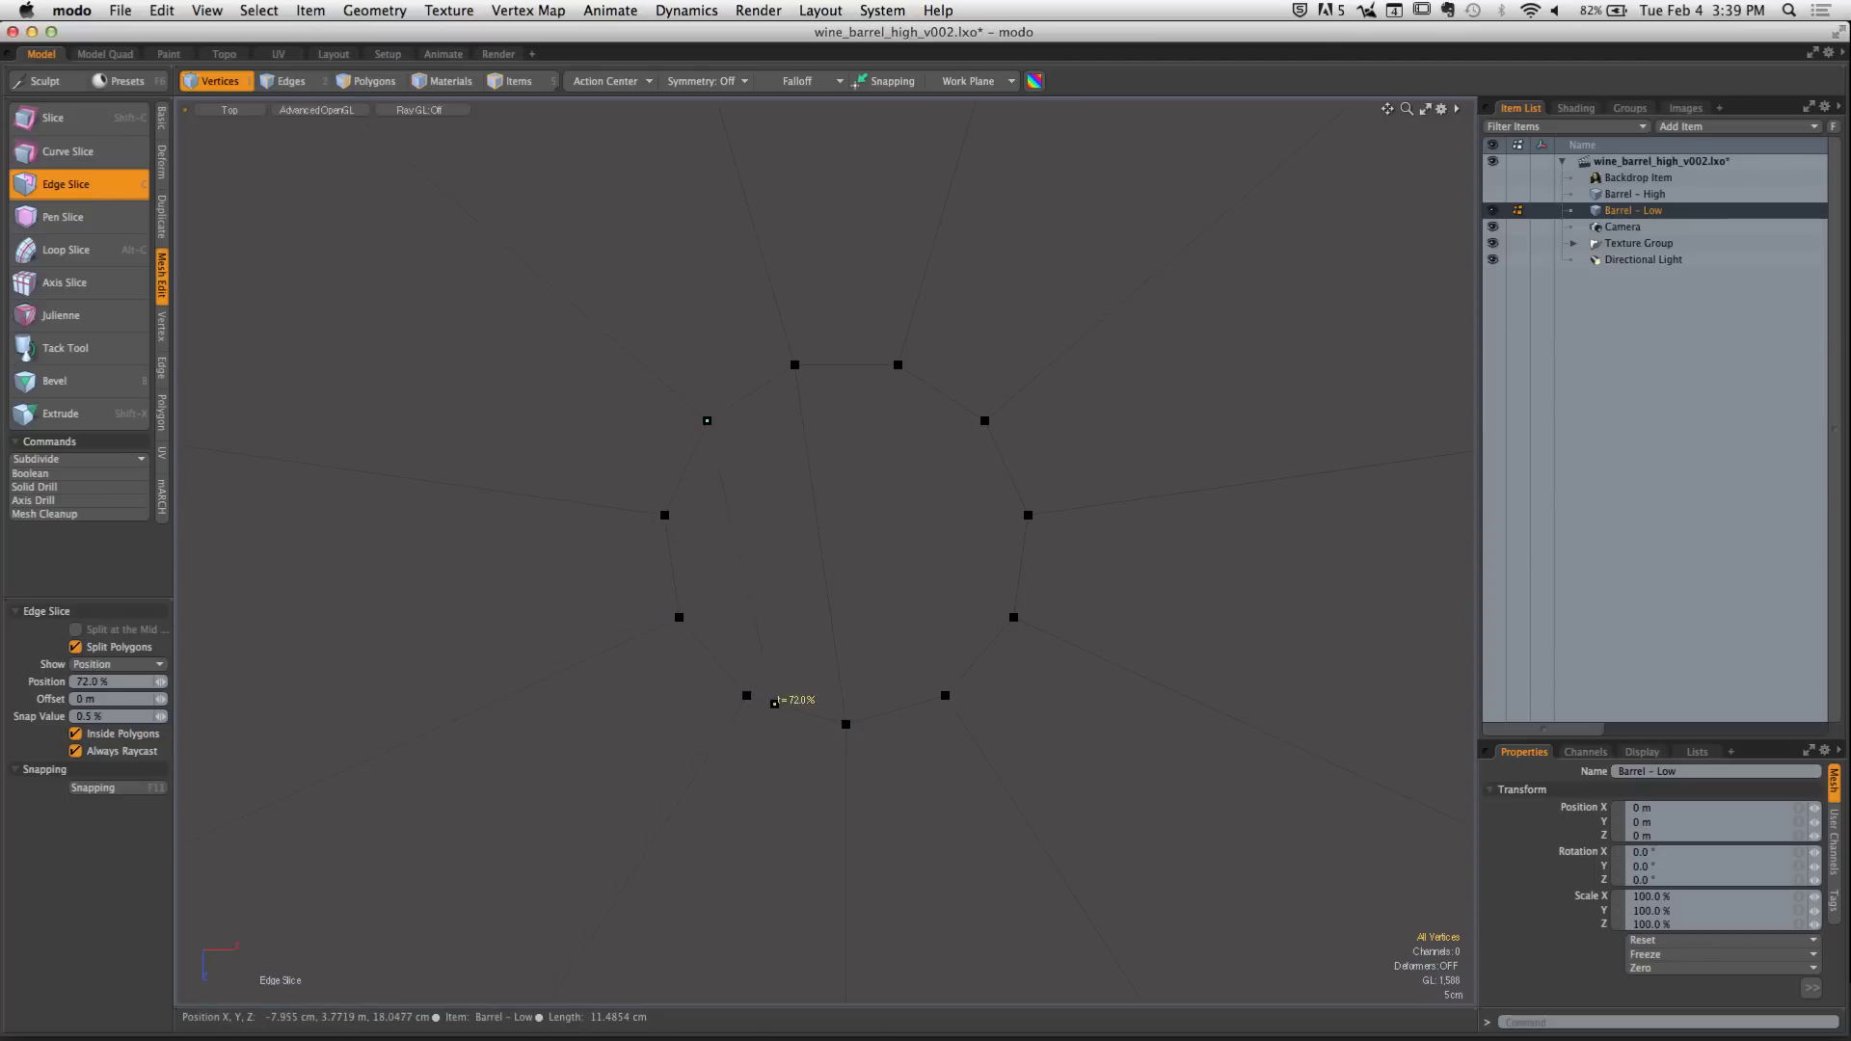
{"action": "left_click", "coordinate": [857, 363]}
{"action": "left_click_drag", "start_coordinate": [857, 363], "coordinate": [897, 365]}
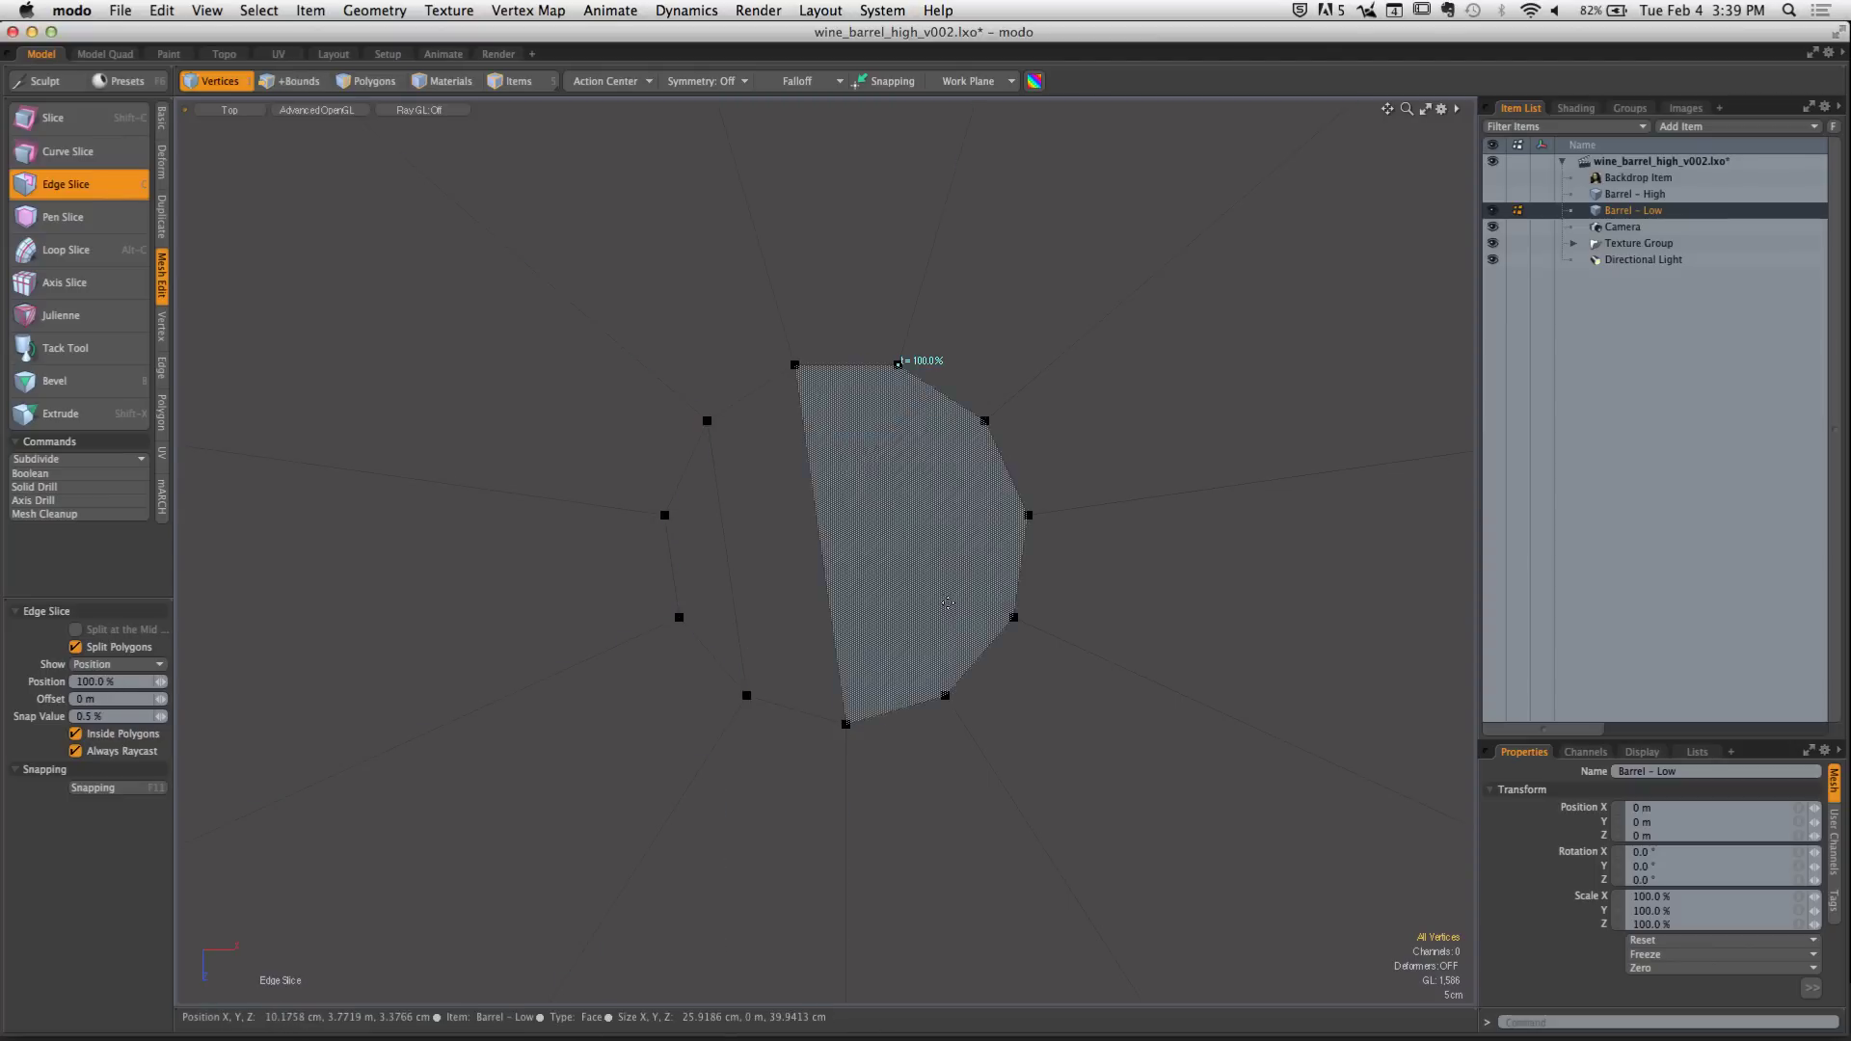
{"action": "left_click_drag", "start_coordinate": [914, 705], "coordinate": [944, 695]}
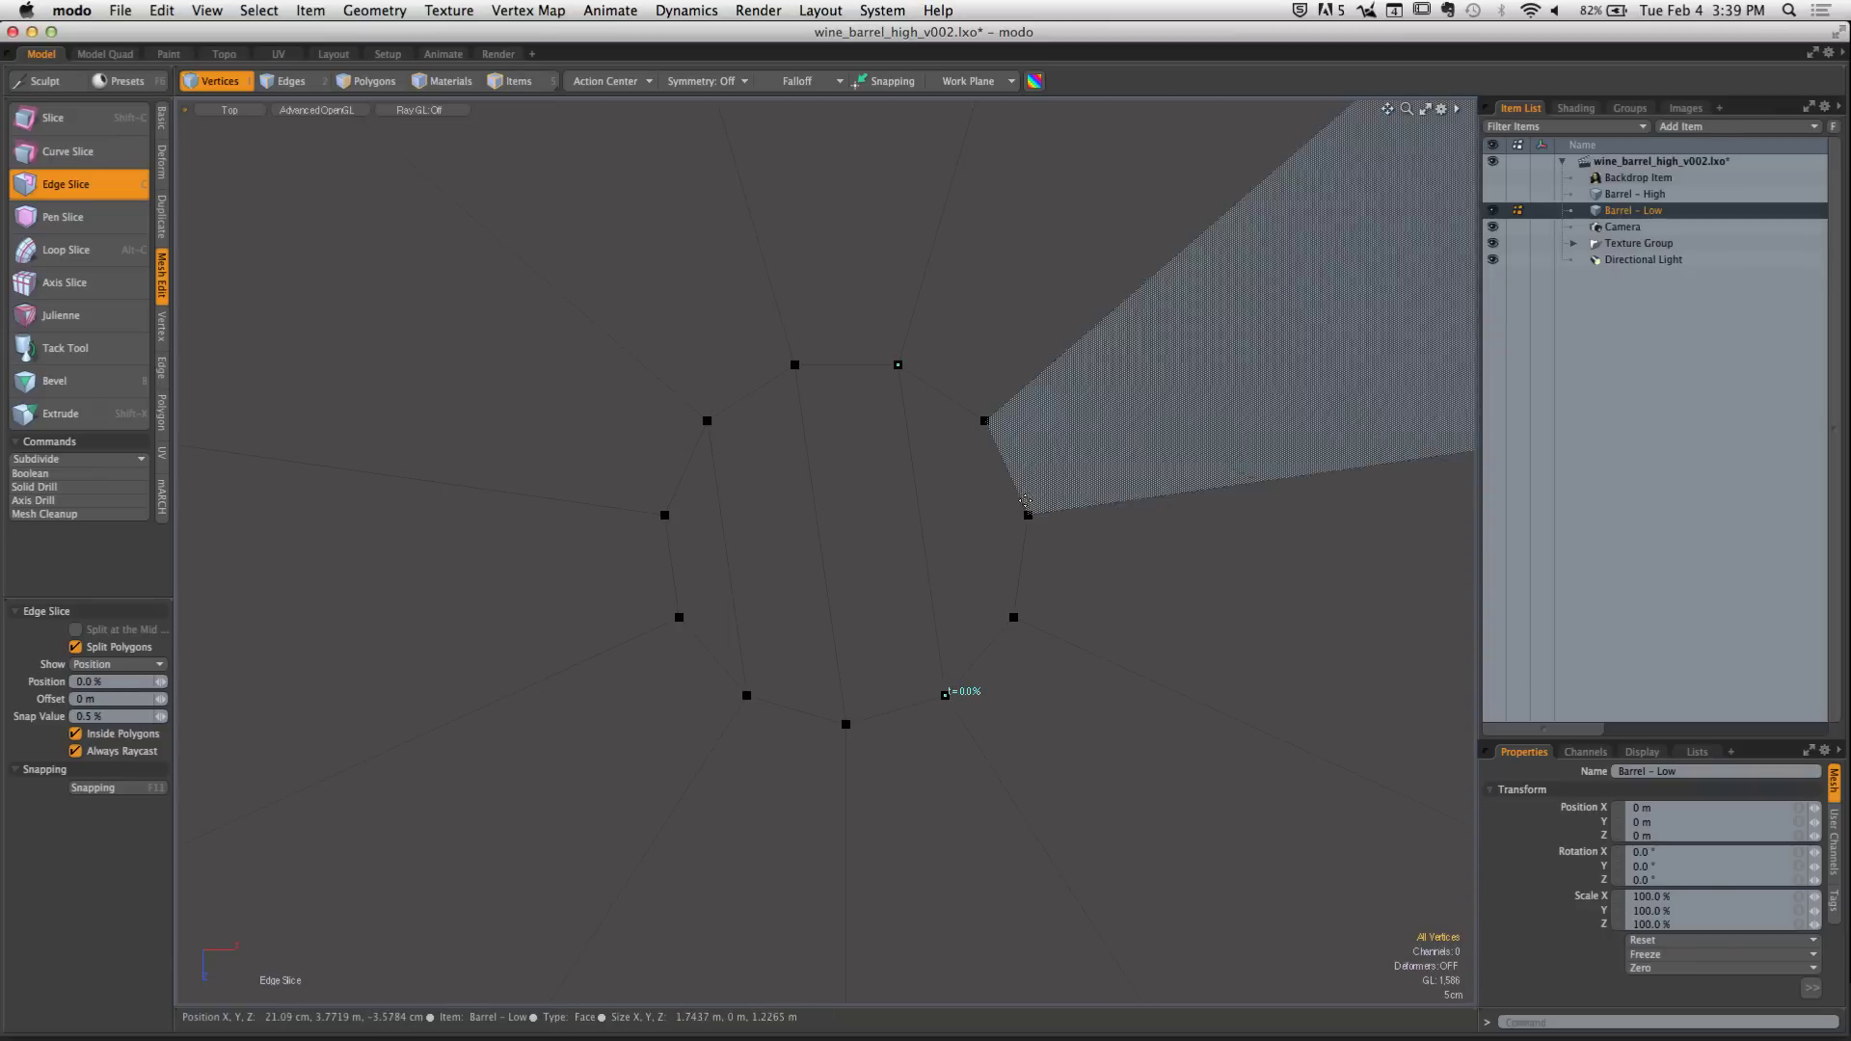
Cut crosswise through the lengthwise cuts of the central cap polygon with Edge Slice, starting from its right-hand vertex
{"action": "left_click_drag", "start_coordinate": [1021, 489], "coordinate": [1028, 515]}
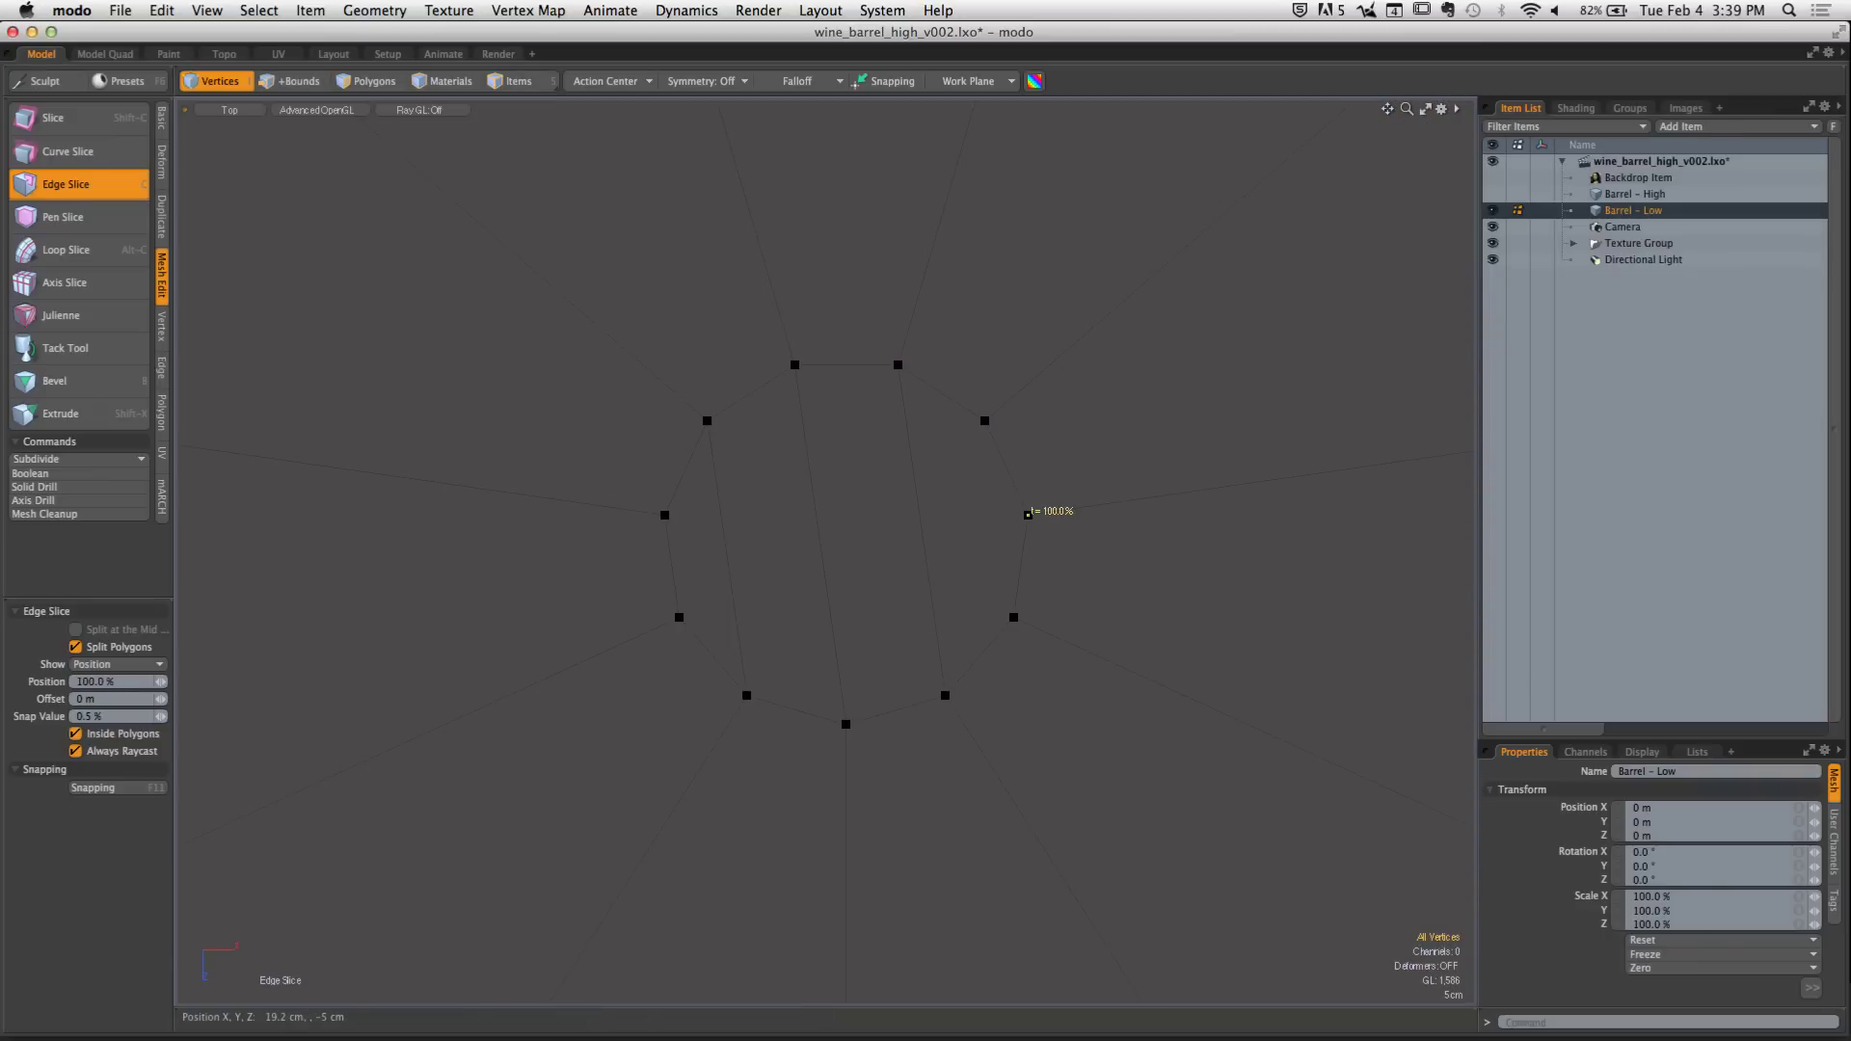
{"action": "left_click", "coordinate": [918, 533]}
{"action": "key", "text": "super+z"}
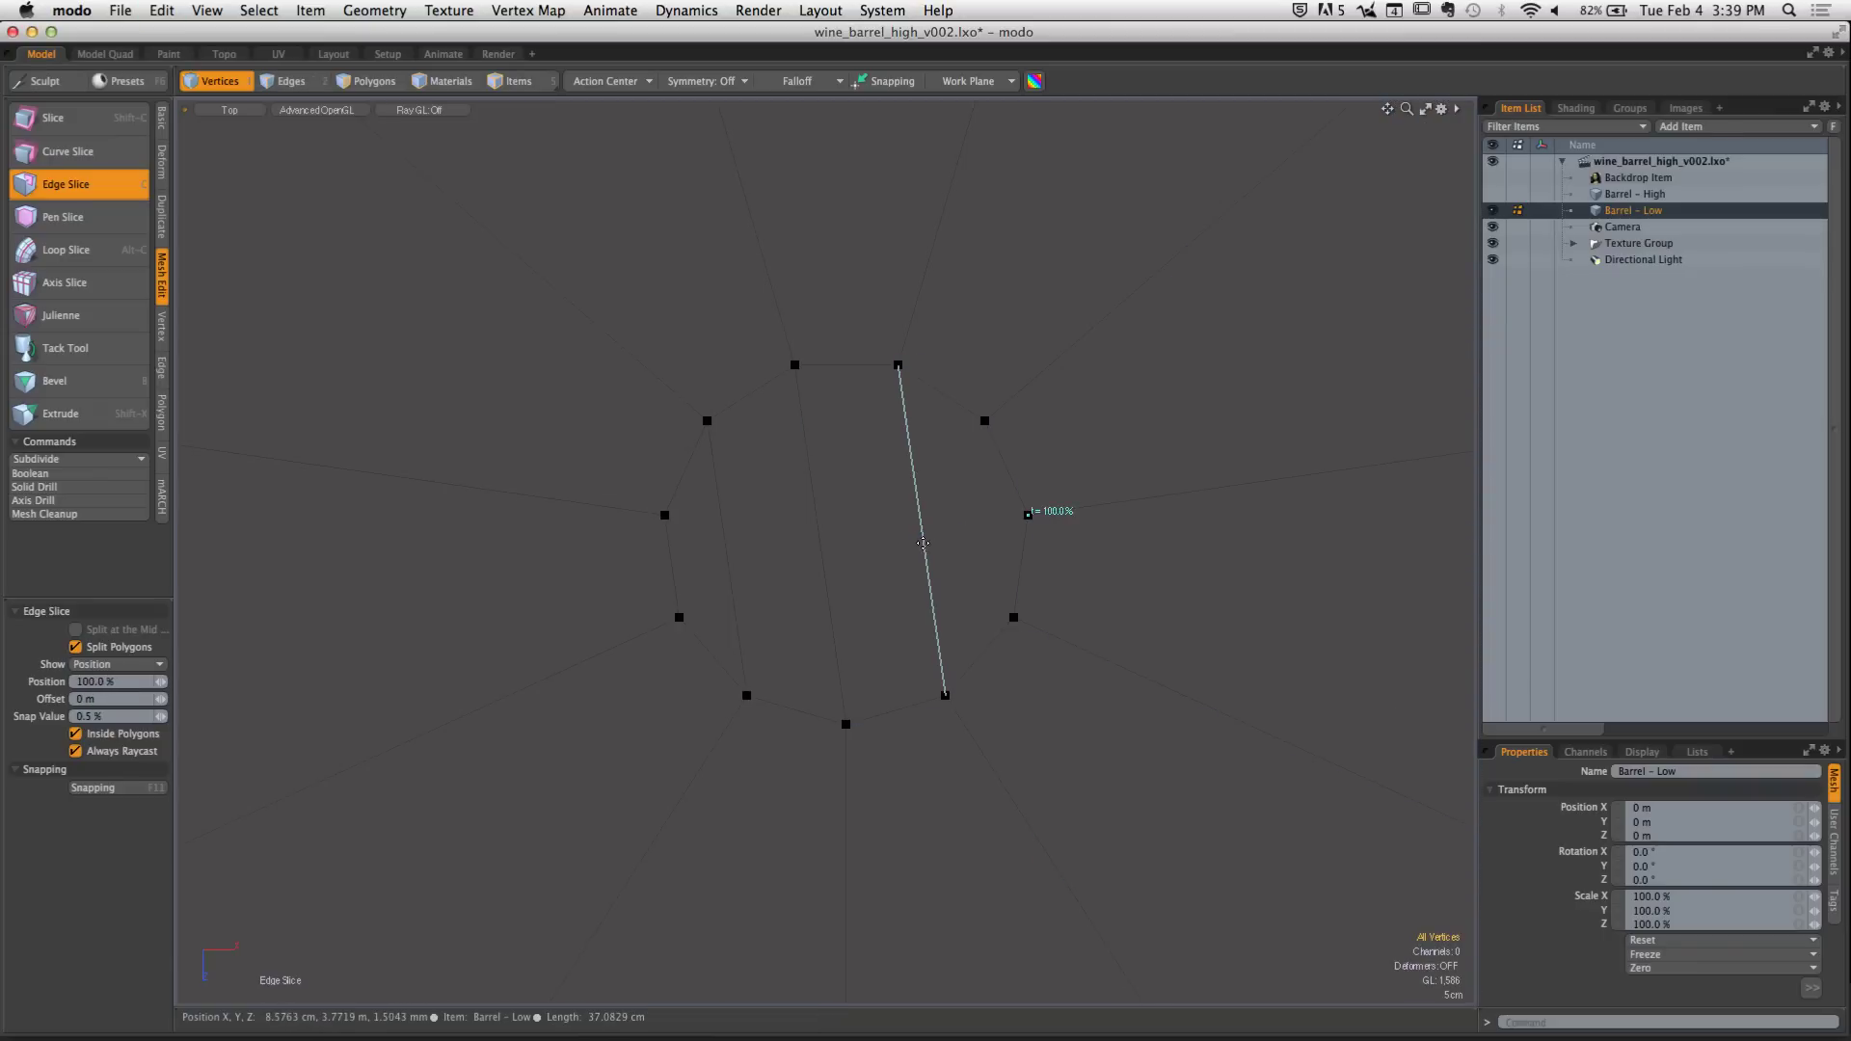
{"action": "left_click", "coordinate": [923, 533]}
{"action": "left_click", "coordinate": [822, 554]}
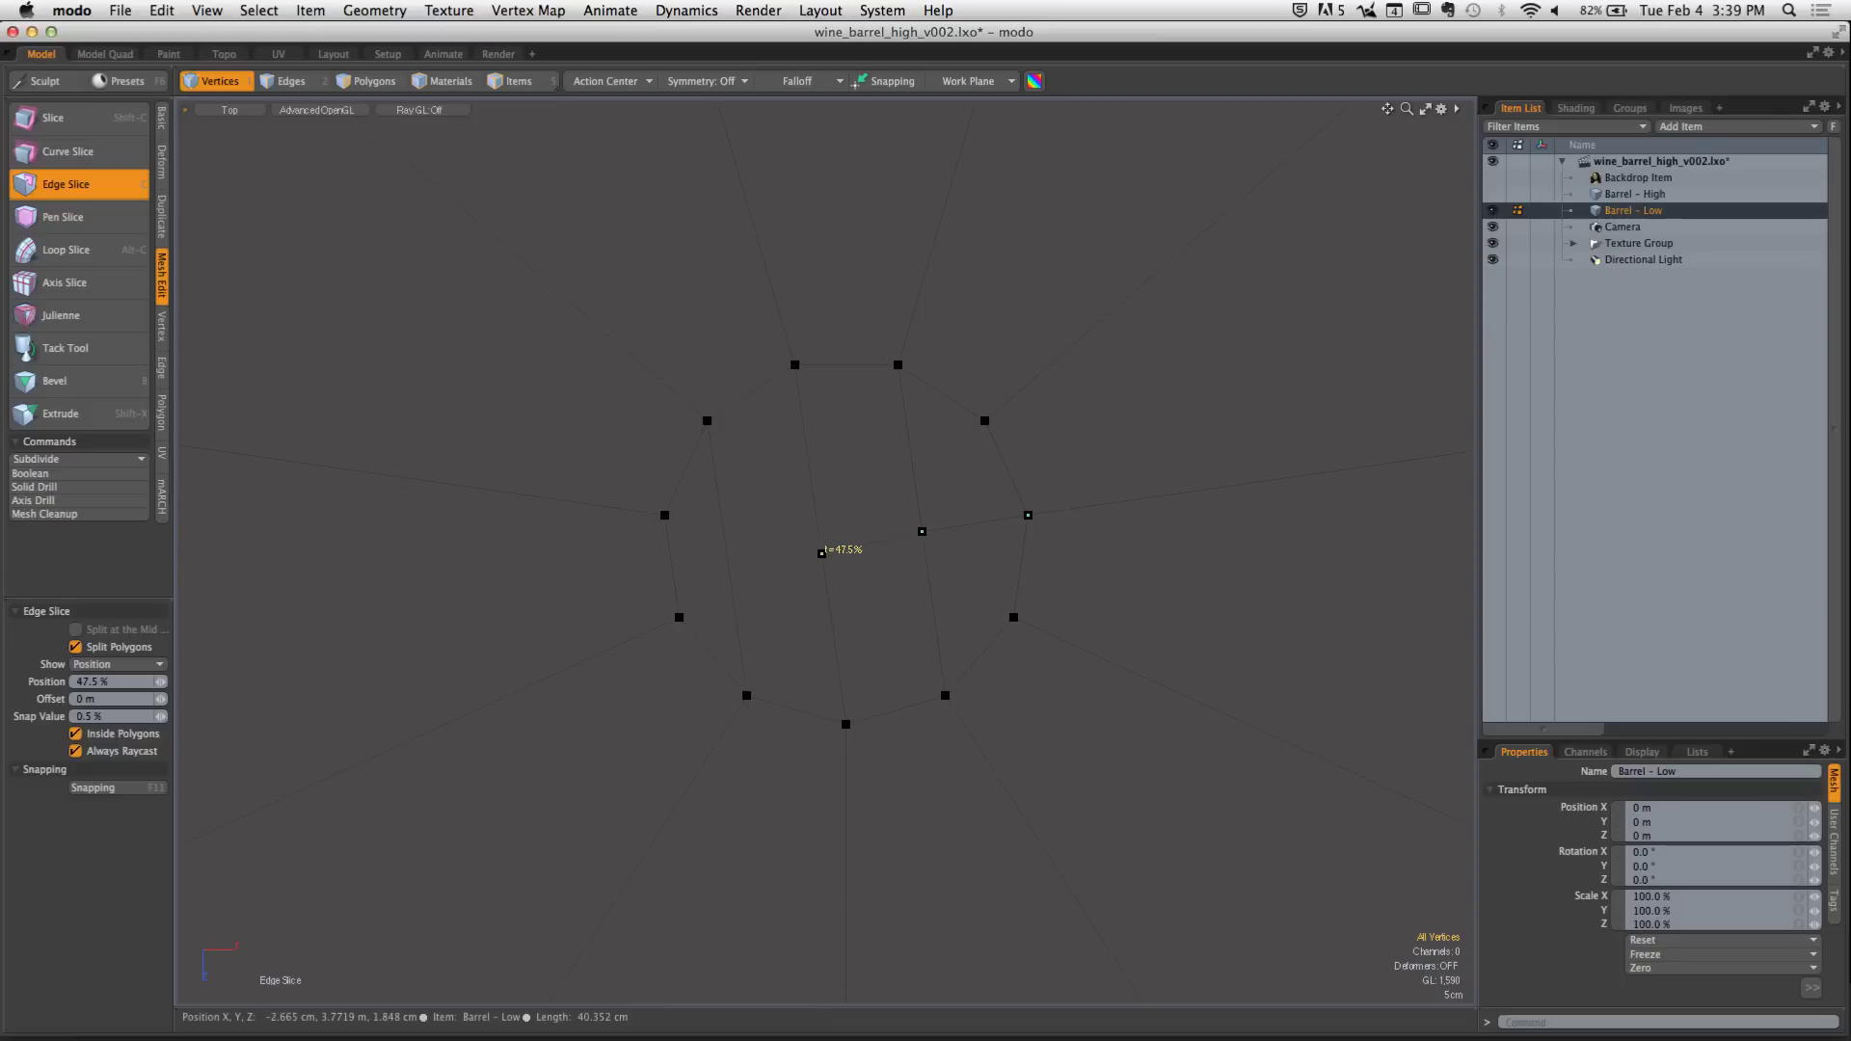
{"action": "left_click", "coordinate": [729, 569]}
{"action": "left_click_drag", "start_coordinate": [729, 569], "coordinate": [727, 565]}
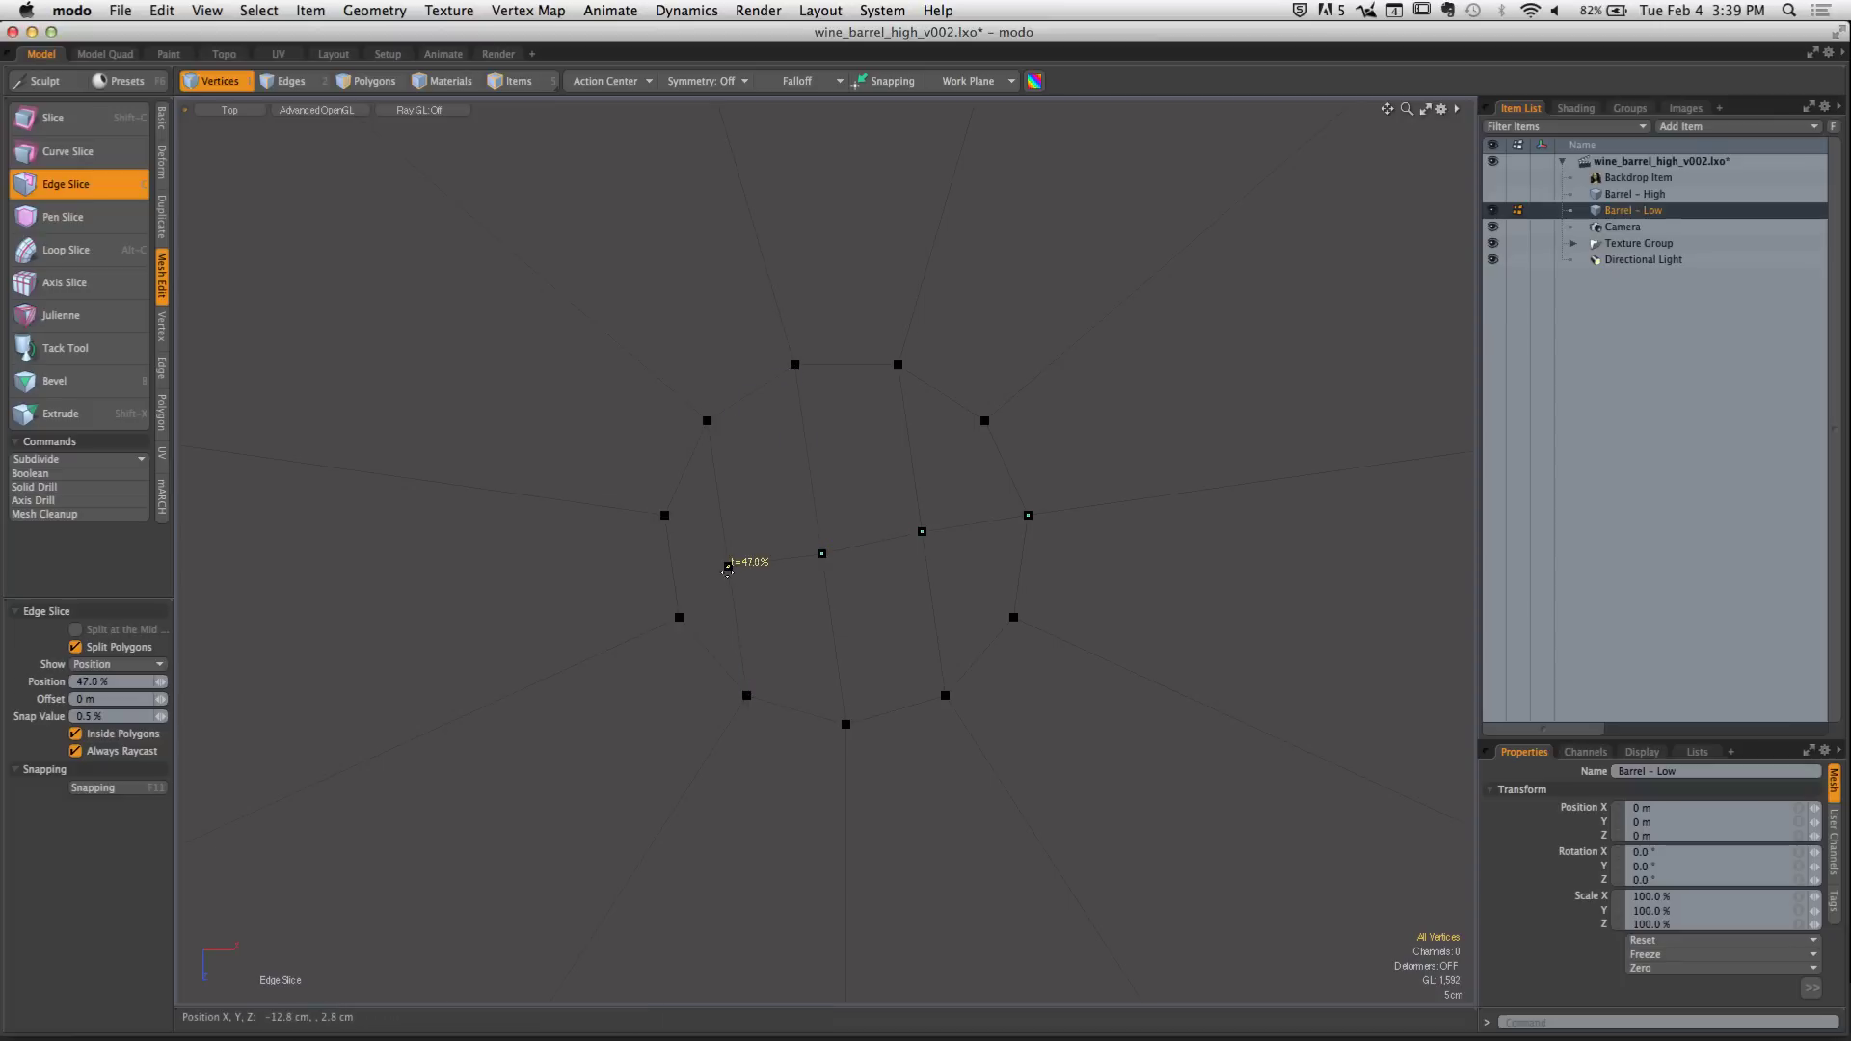
{"action": "key", "text": "space"}
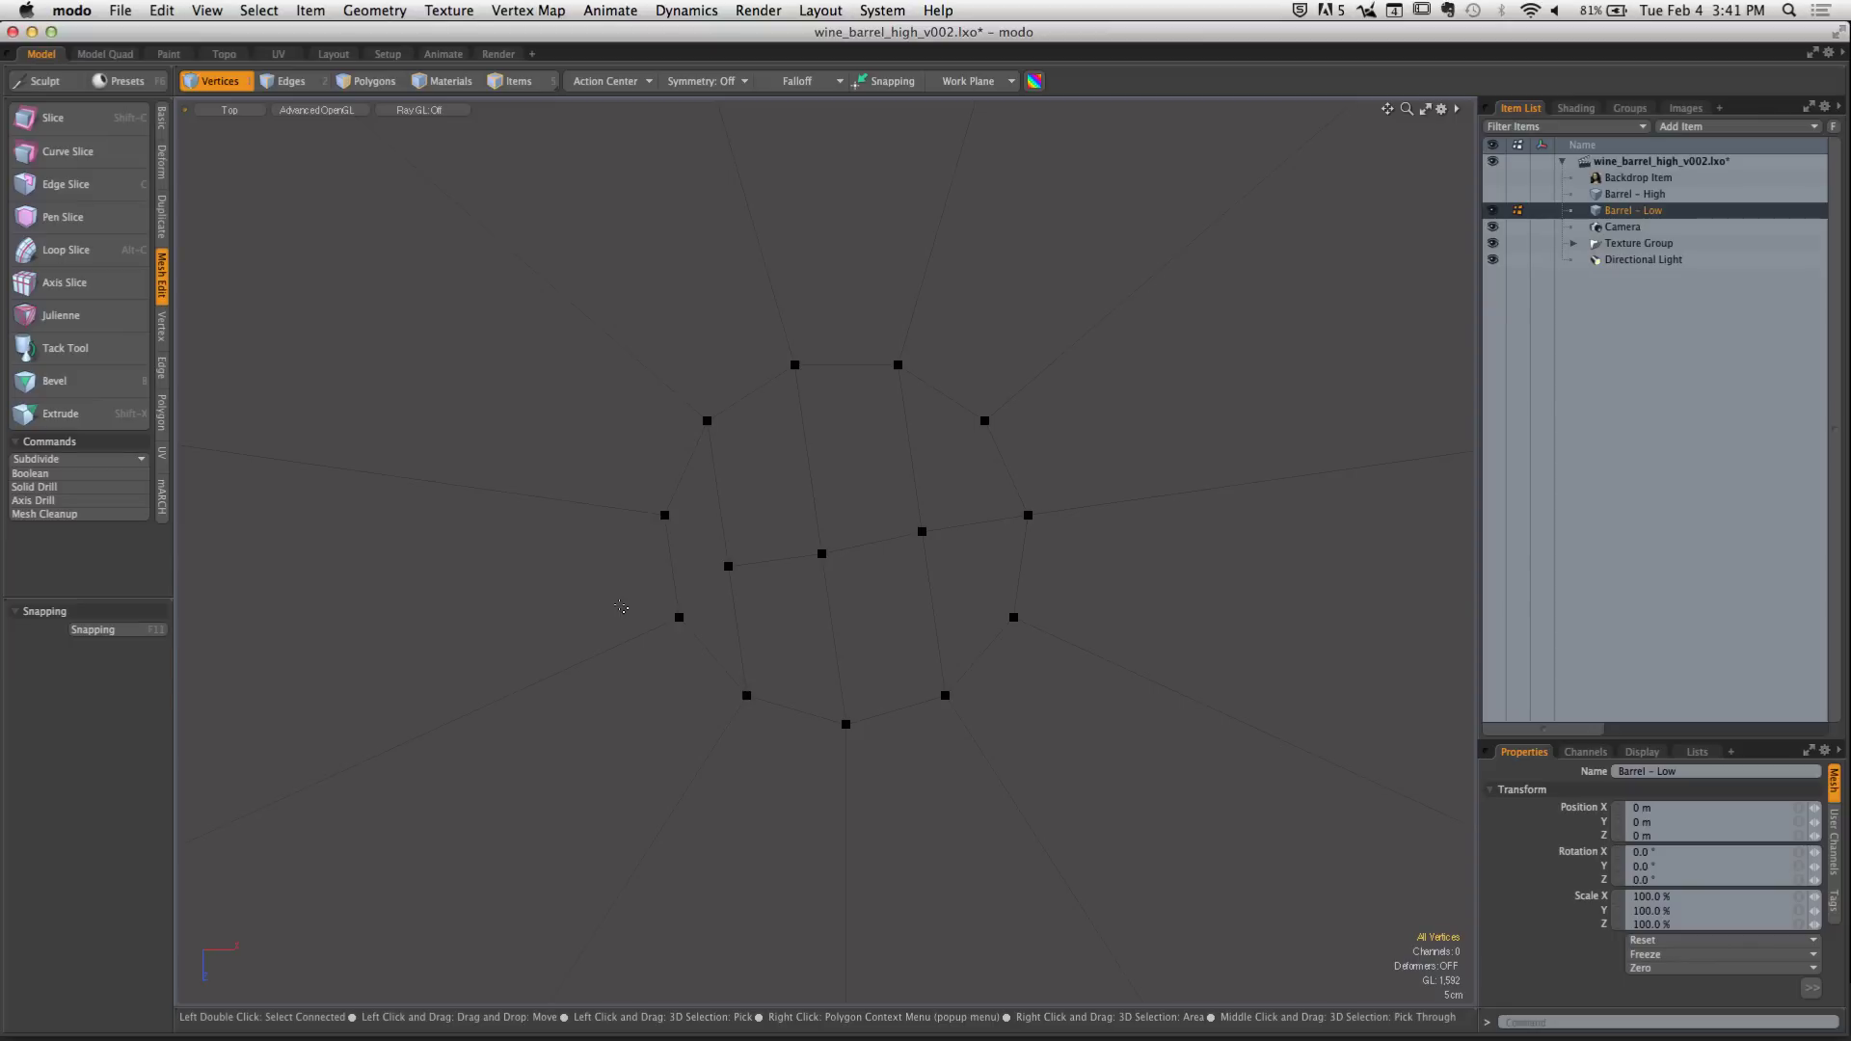
Select all polygons of the barrel's top cap, including the sliced centre, and delete them
{"action": "key", "text": "a"}
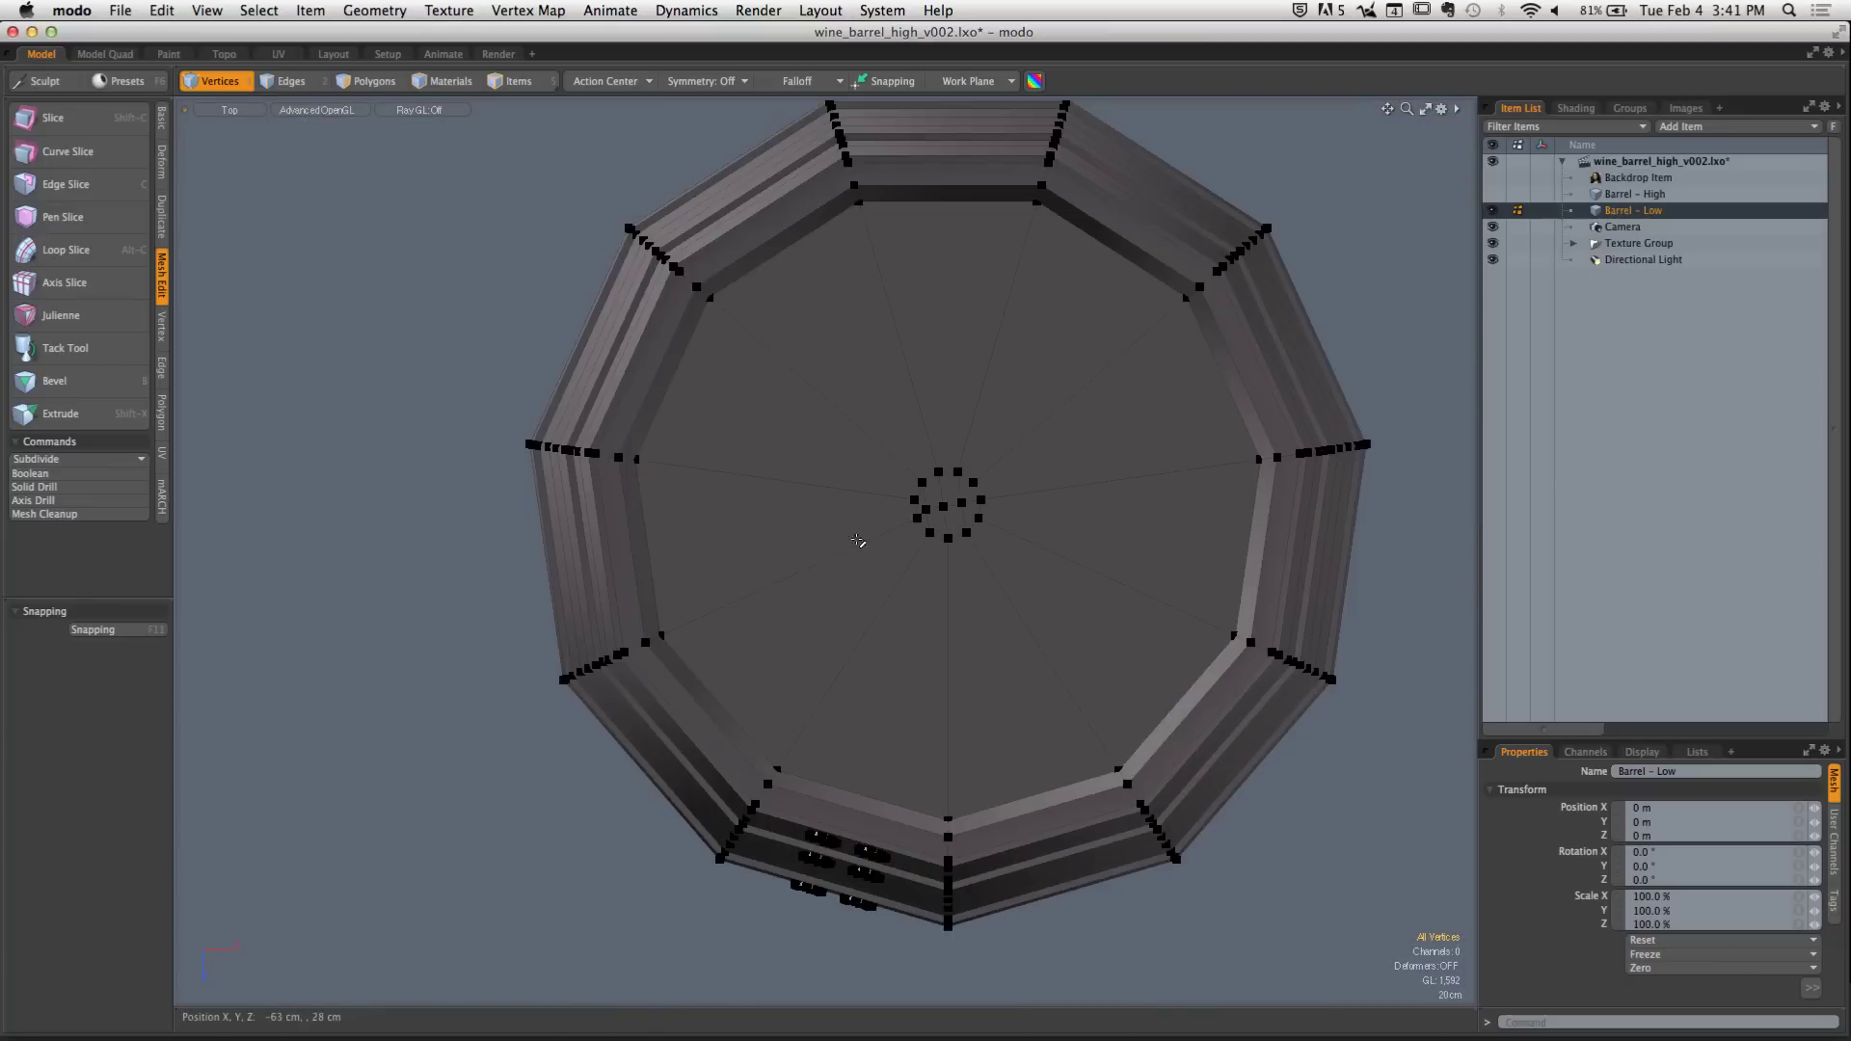
{"action": "key", "text": "2"}
{"action": "left_click_drag", "start_coordinate": [921, 572], "coordinate": [1121, 569], "text": "alt"}
{"action": "key", "text": "3"}
{"action": "mouse_move", "coordinate": [1012, 477]}
{"action": "left_mouse_down"}
{"action": "mouse_move", "coordinate": [969, 502]}
{"action": "mouse_move", "coordinate": [993, 498]}
{"action": "mouse_move", "coordinate": [975, 483]}
{"action": "mouse_move", "coordinate": [851, 595]}
{"action": "mouse_move", "coordinate": [974, 636]}
{"action": "mouse_move", "coordinate": [1030, 576]}
{"action": "mouse_move", "coordinate": [889, 572]}
{"action": "left_mouse_up"}
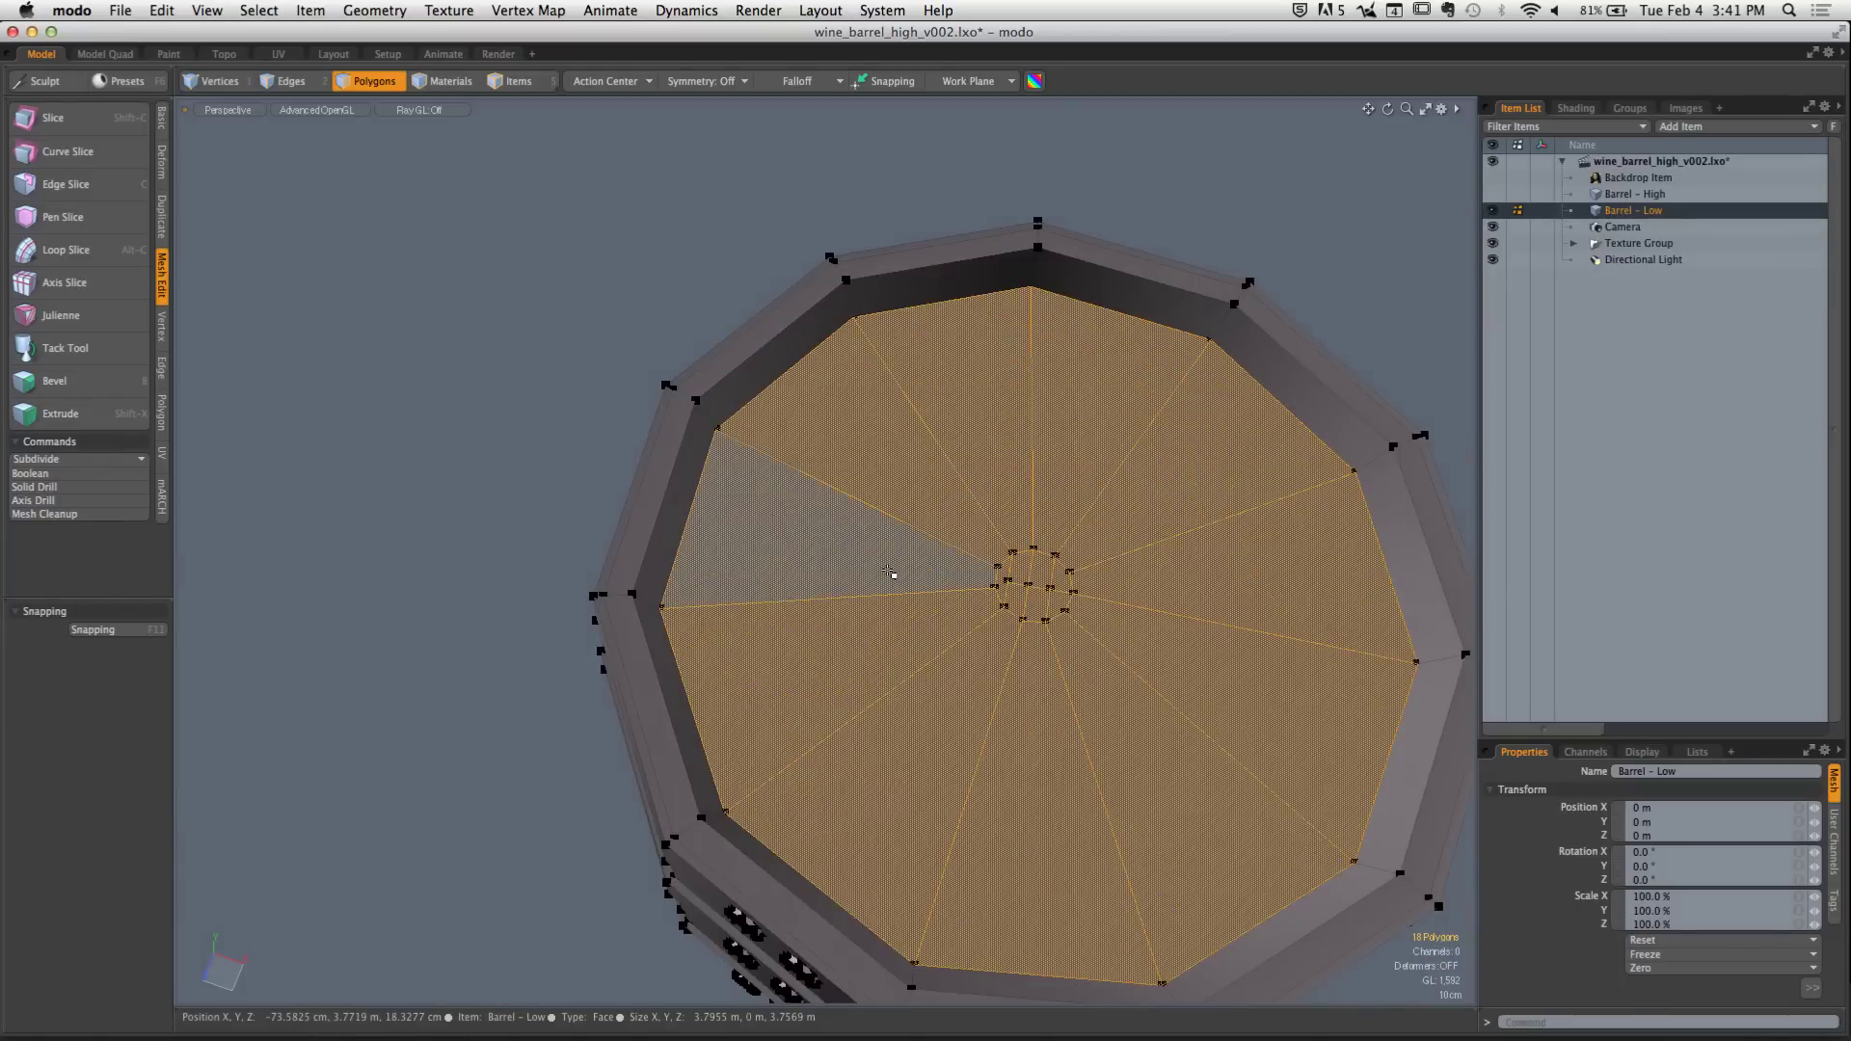
{"action": "key", "text": "Delete"}
Select the open edge loop inside the barrel's top rim and fill it with a single polygon
{"action": "left_click_drag", "start_coordinate": [893, 574], "coordinate": [784, 372], "text": "ctrl+alt"}
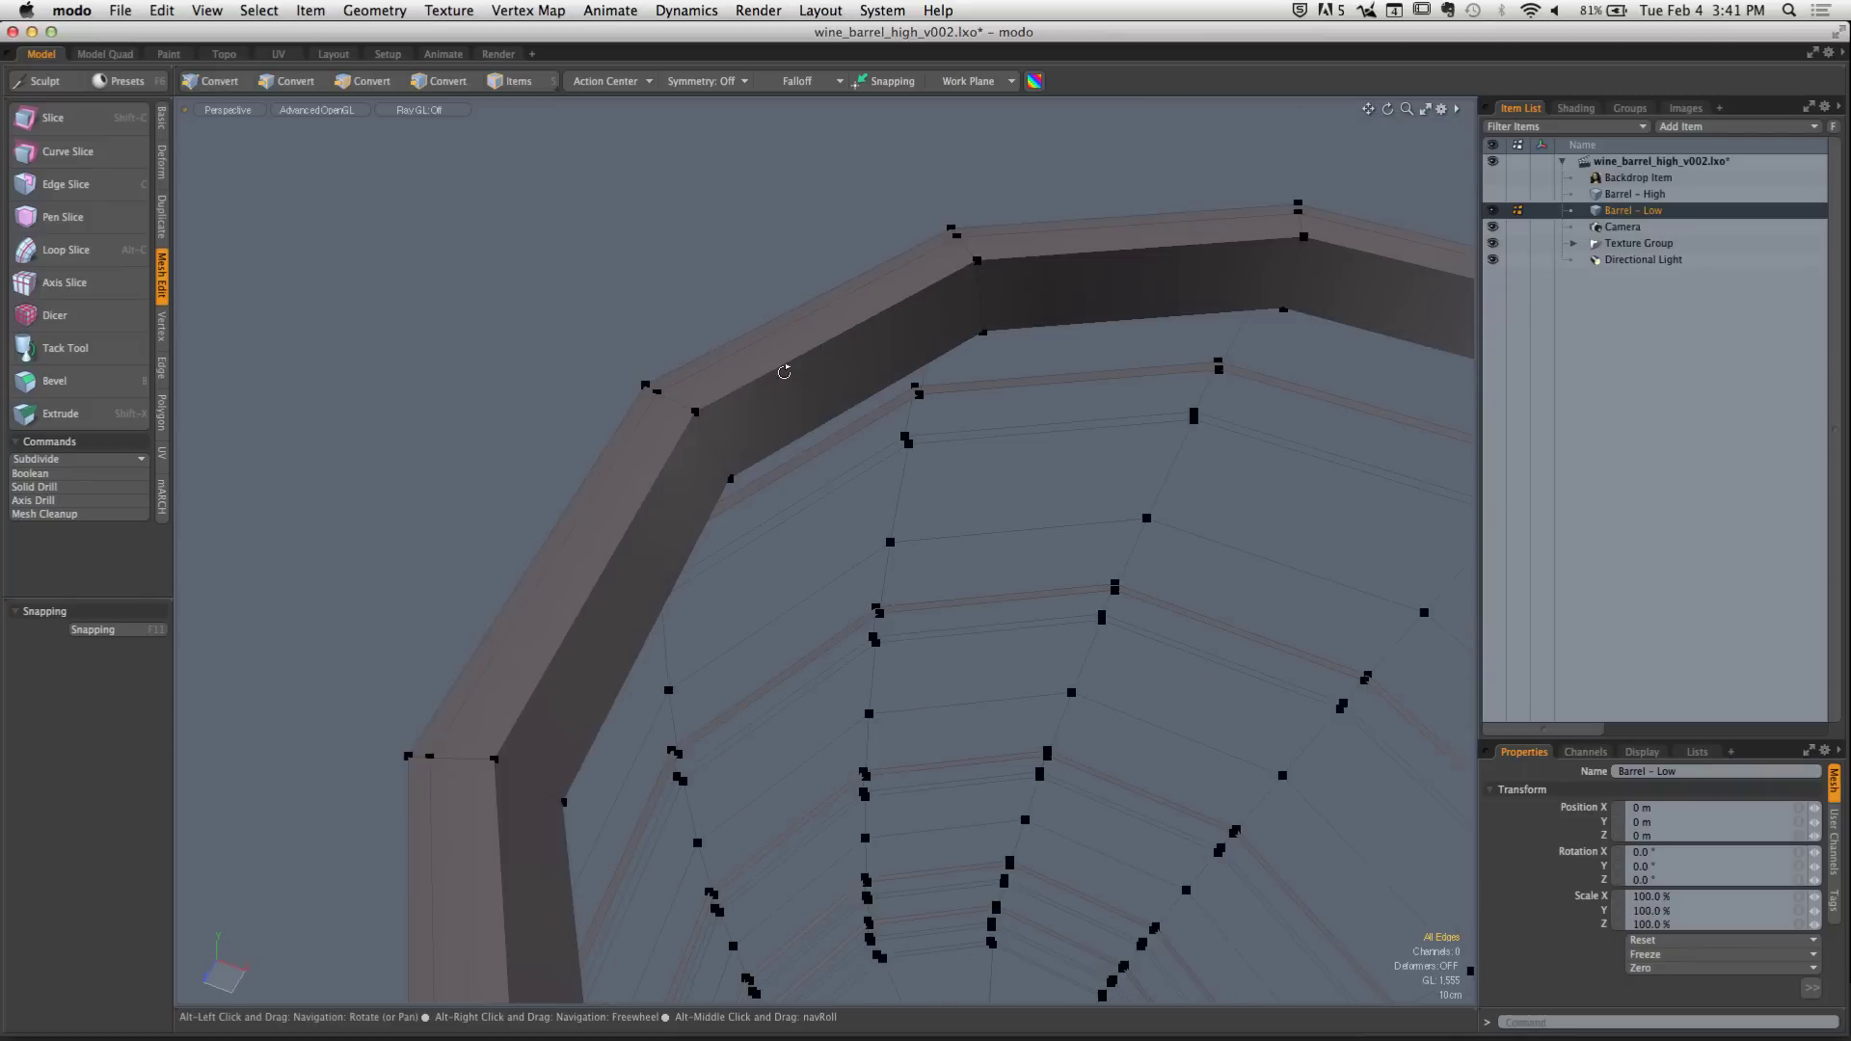
{"action": "double_click", "coordinate": [758, 465]}
{"action": "key", "text": "p"}
{"action": "key", "text": "3"}
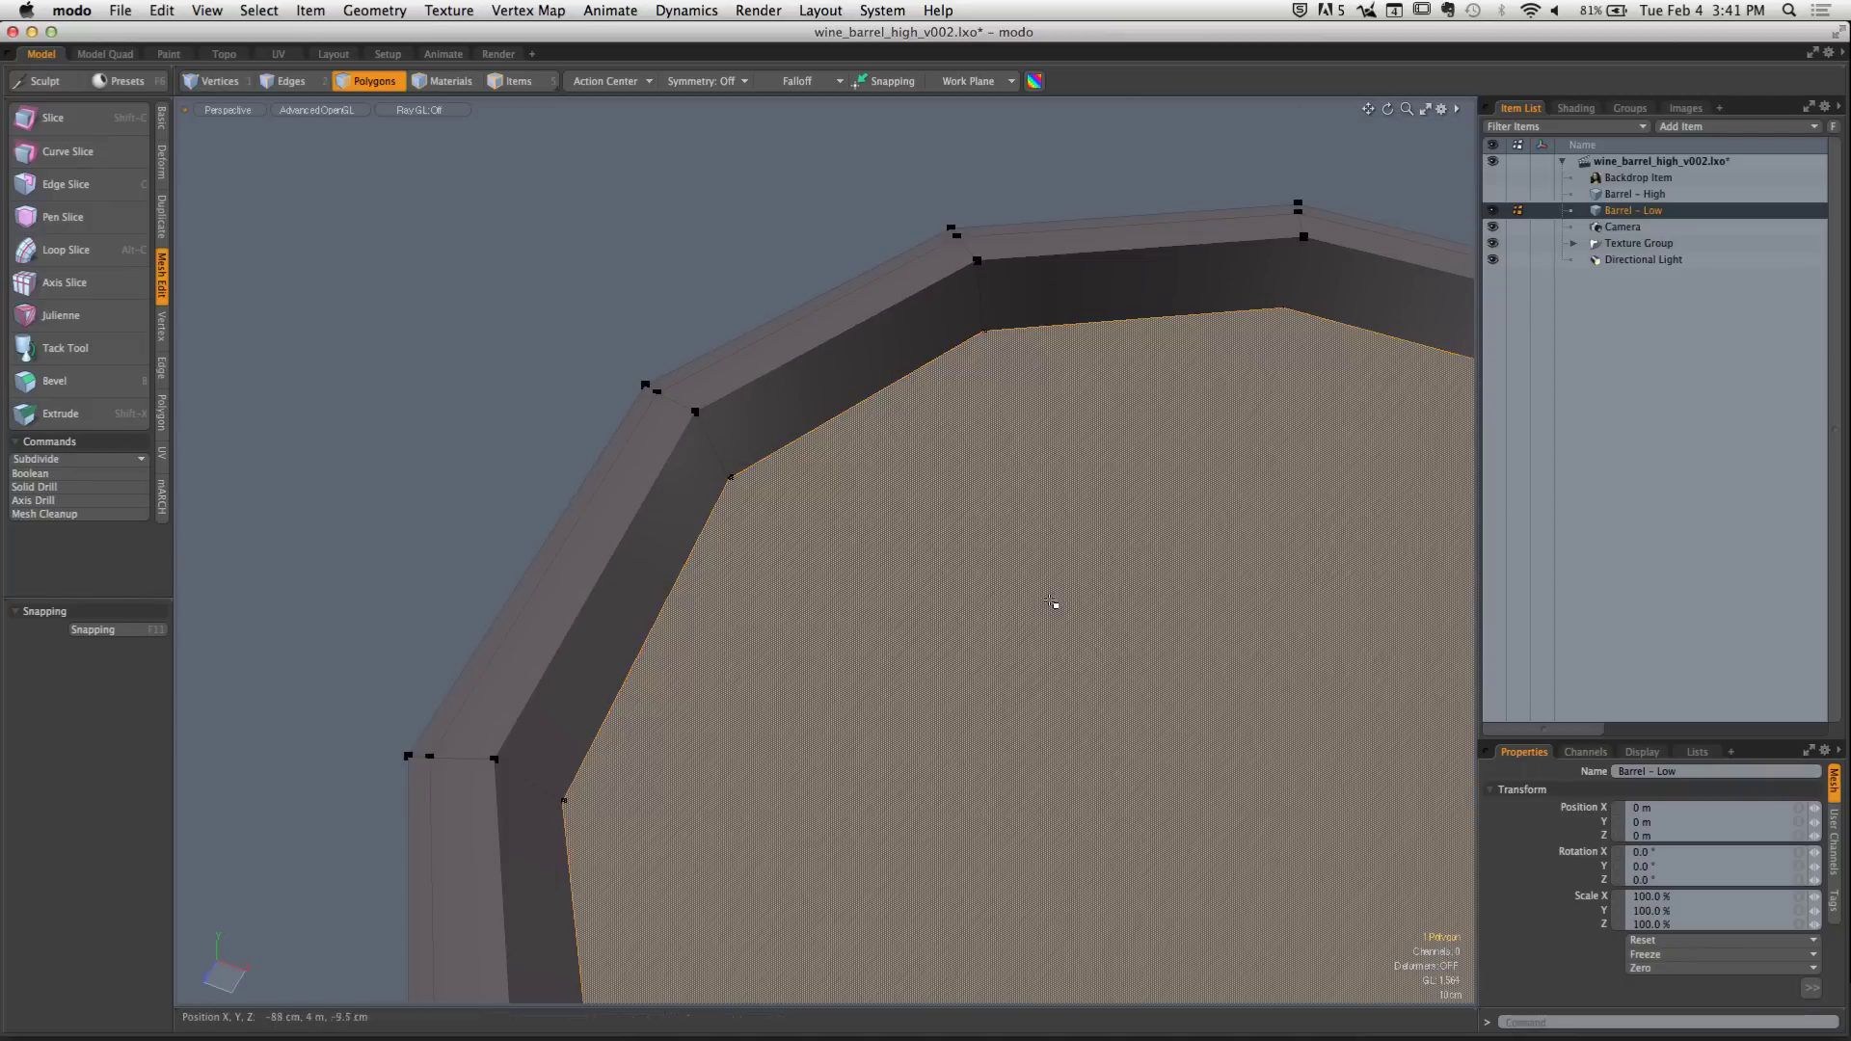
Divide the cap polygon into flat triangles around a central vertex with Spikey, and select one of the triangles
{"action": "left_click_drag", "start_coordinate": [1051, 601], "coordinate": [866, 557], "text": "ctrl+alt"}
{"action": "left_click", "coordinate": [162, 413]}
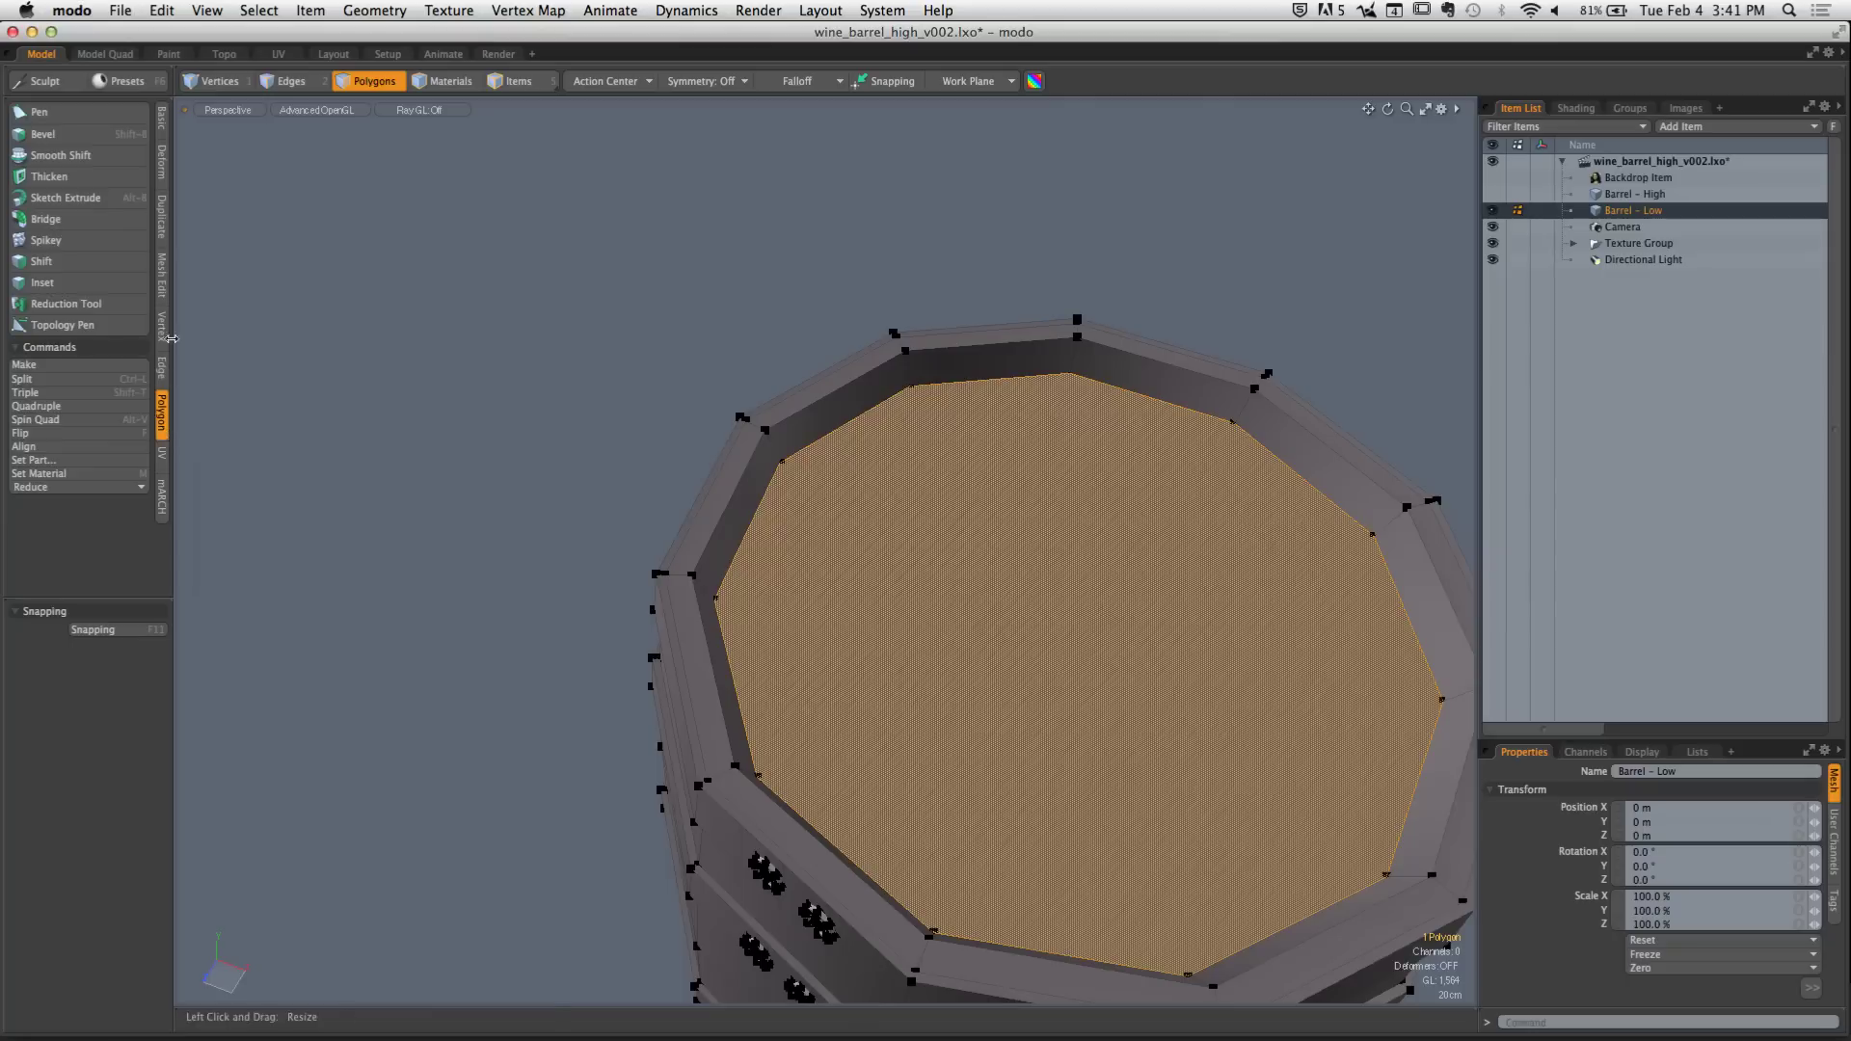
{"action": "left_click", "coordinate": [93, 245]}
{"action": "left_click", "coordinate": [540, 376]}
{"action": "key", "text": "space"}
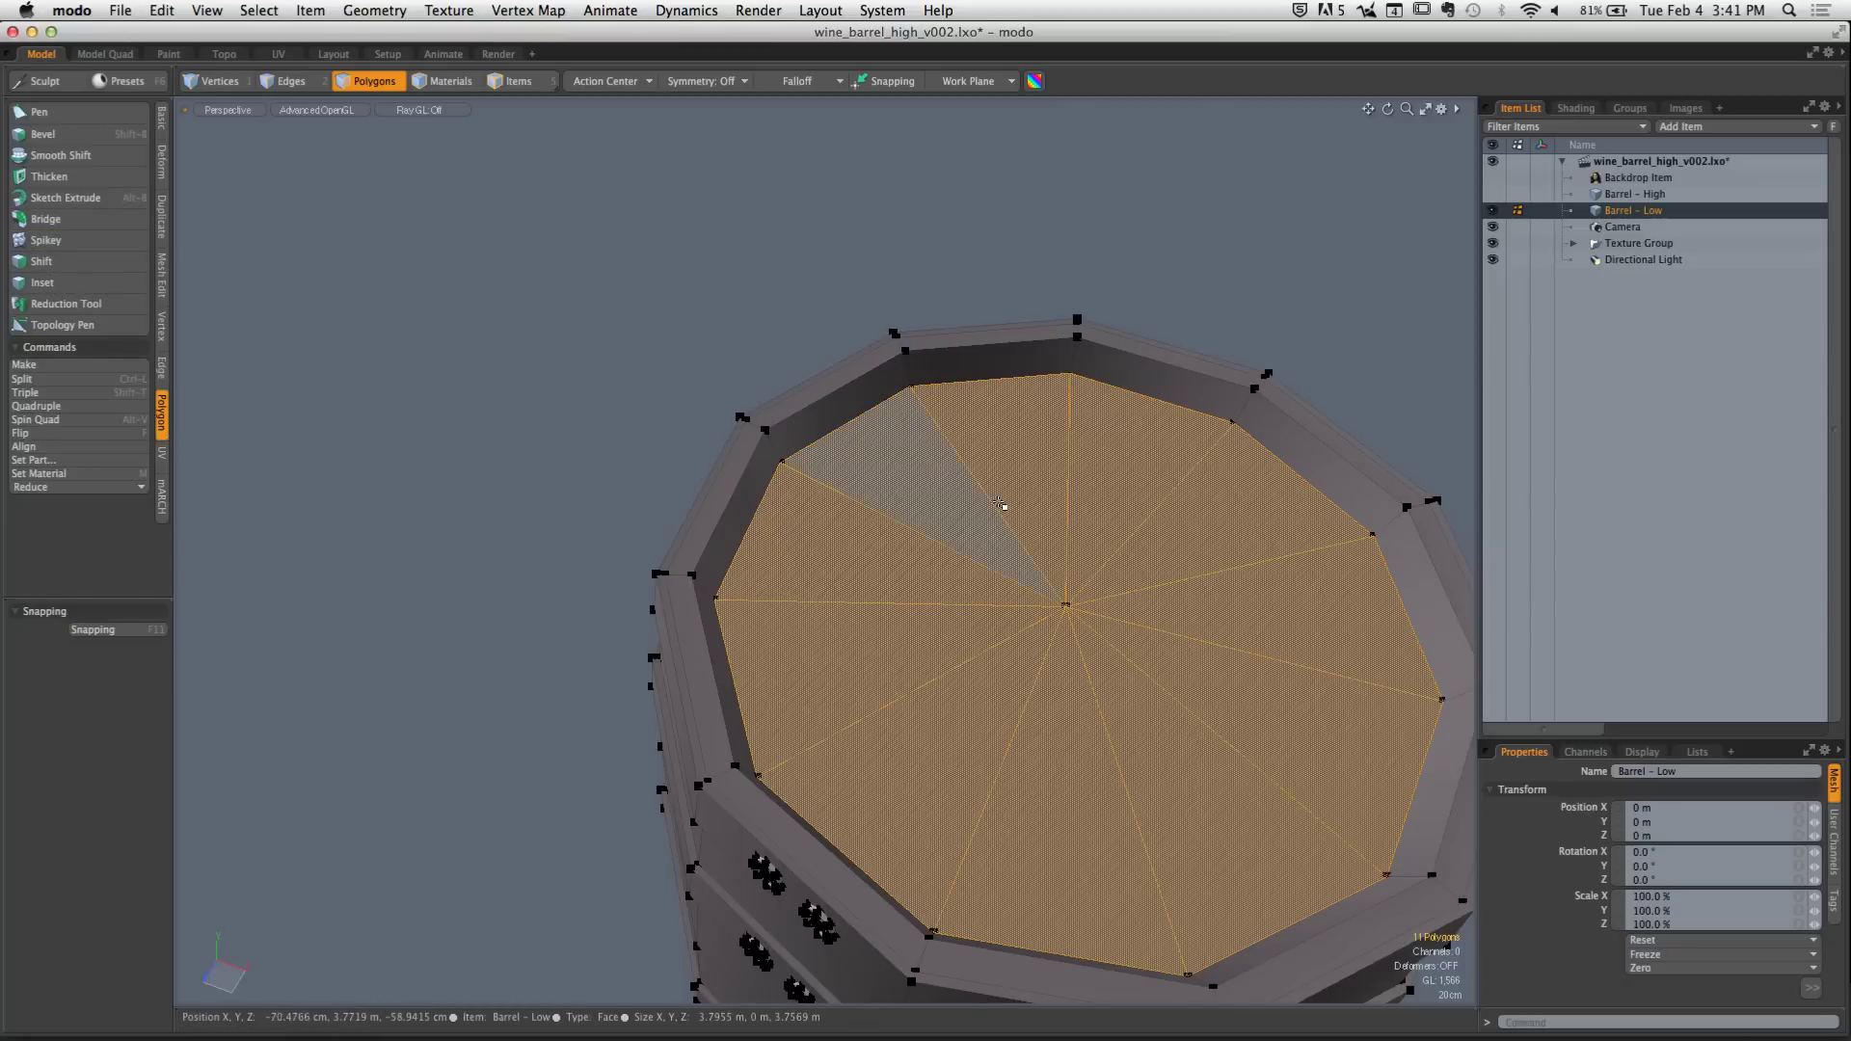
{"action": "left_click", "coordinate": [1000, 503]}
{"action": "left_click_drag", "start_coordinate": [999, 503], "coordinate": [955, 564], "text": "alt"}
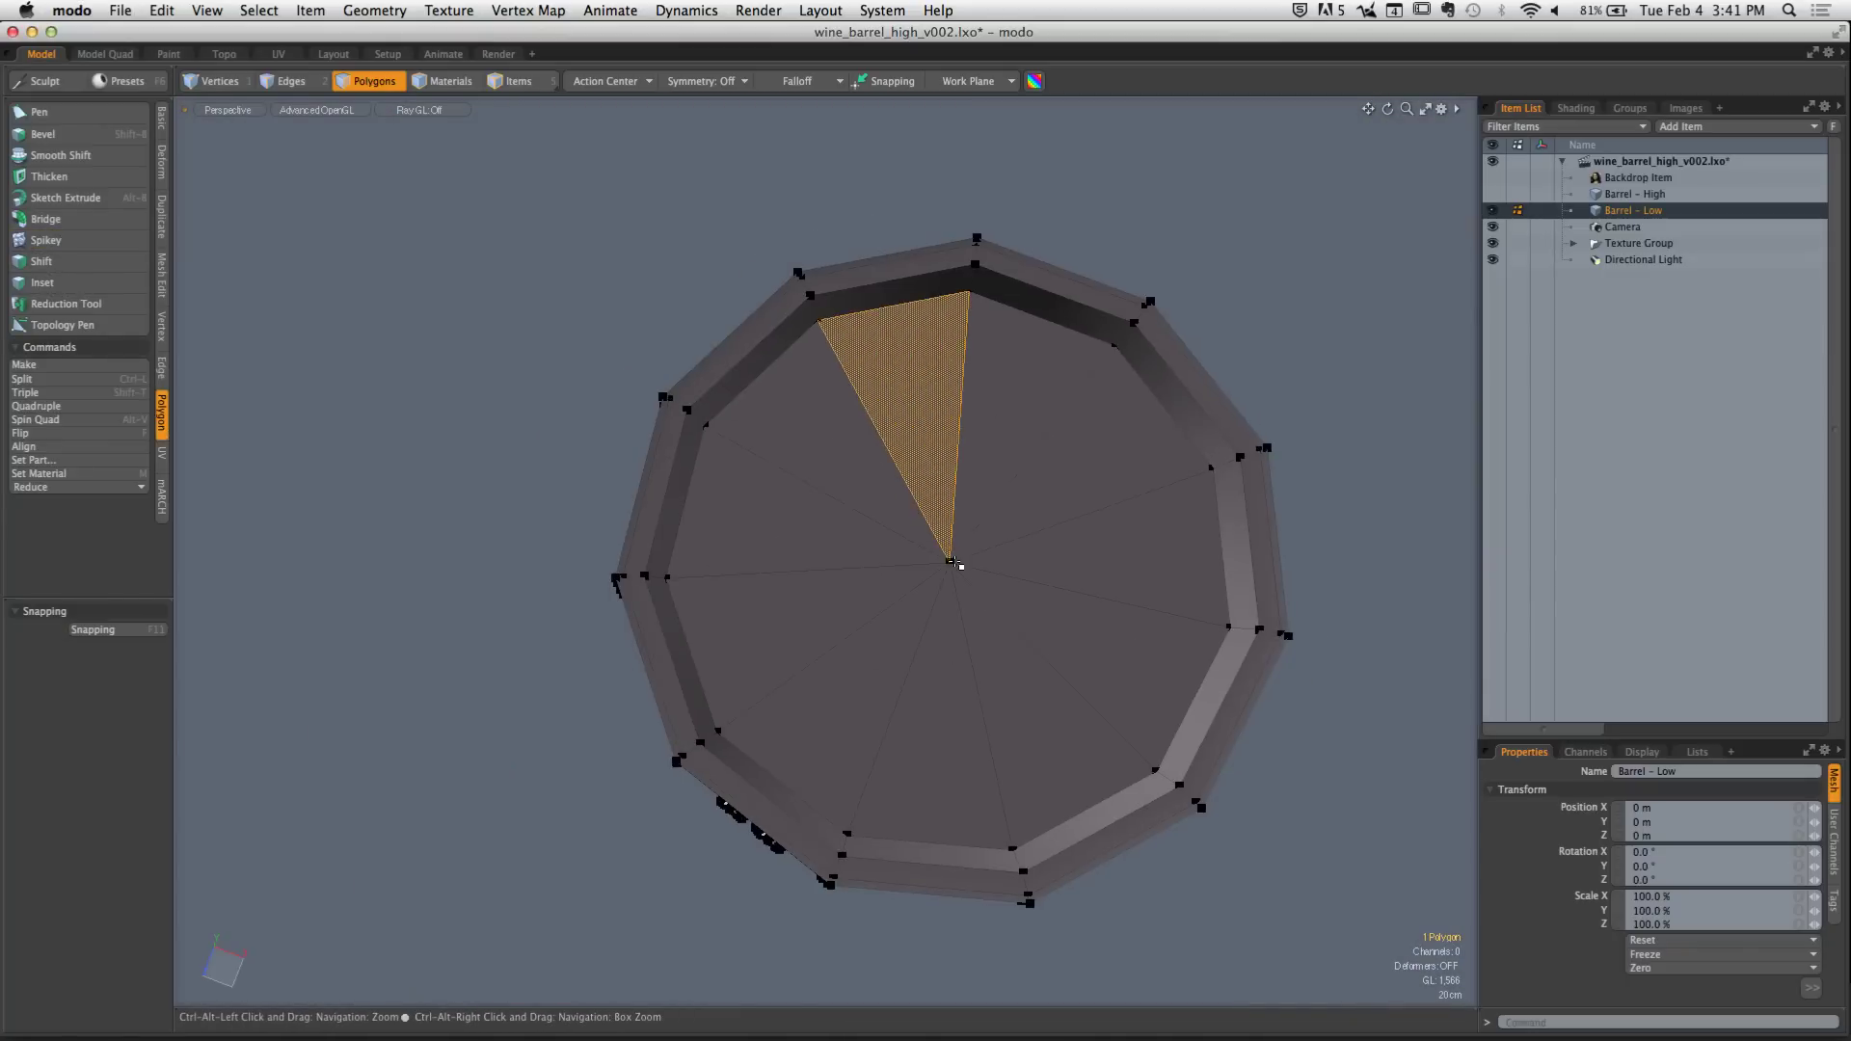
Select the four-sided polygon on the barrel's side directly above a pair of rivets
{"action": "key", "text": "1"}
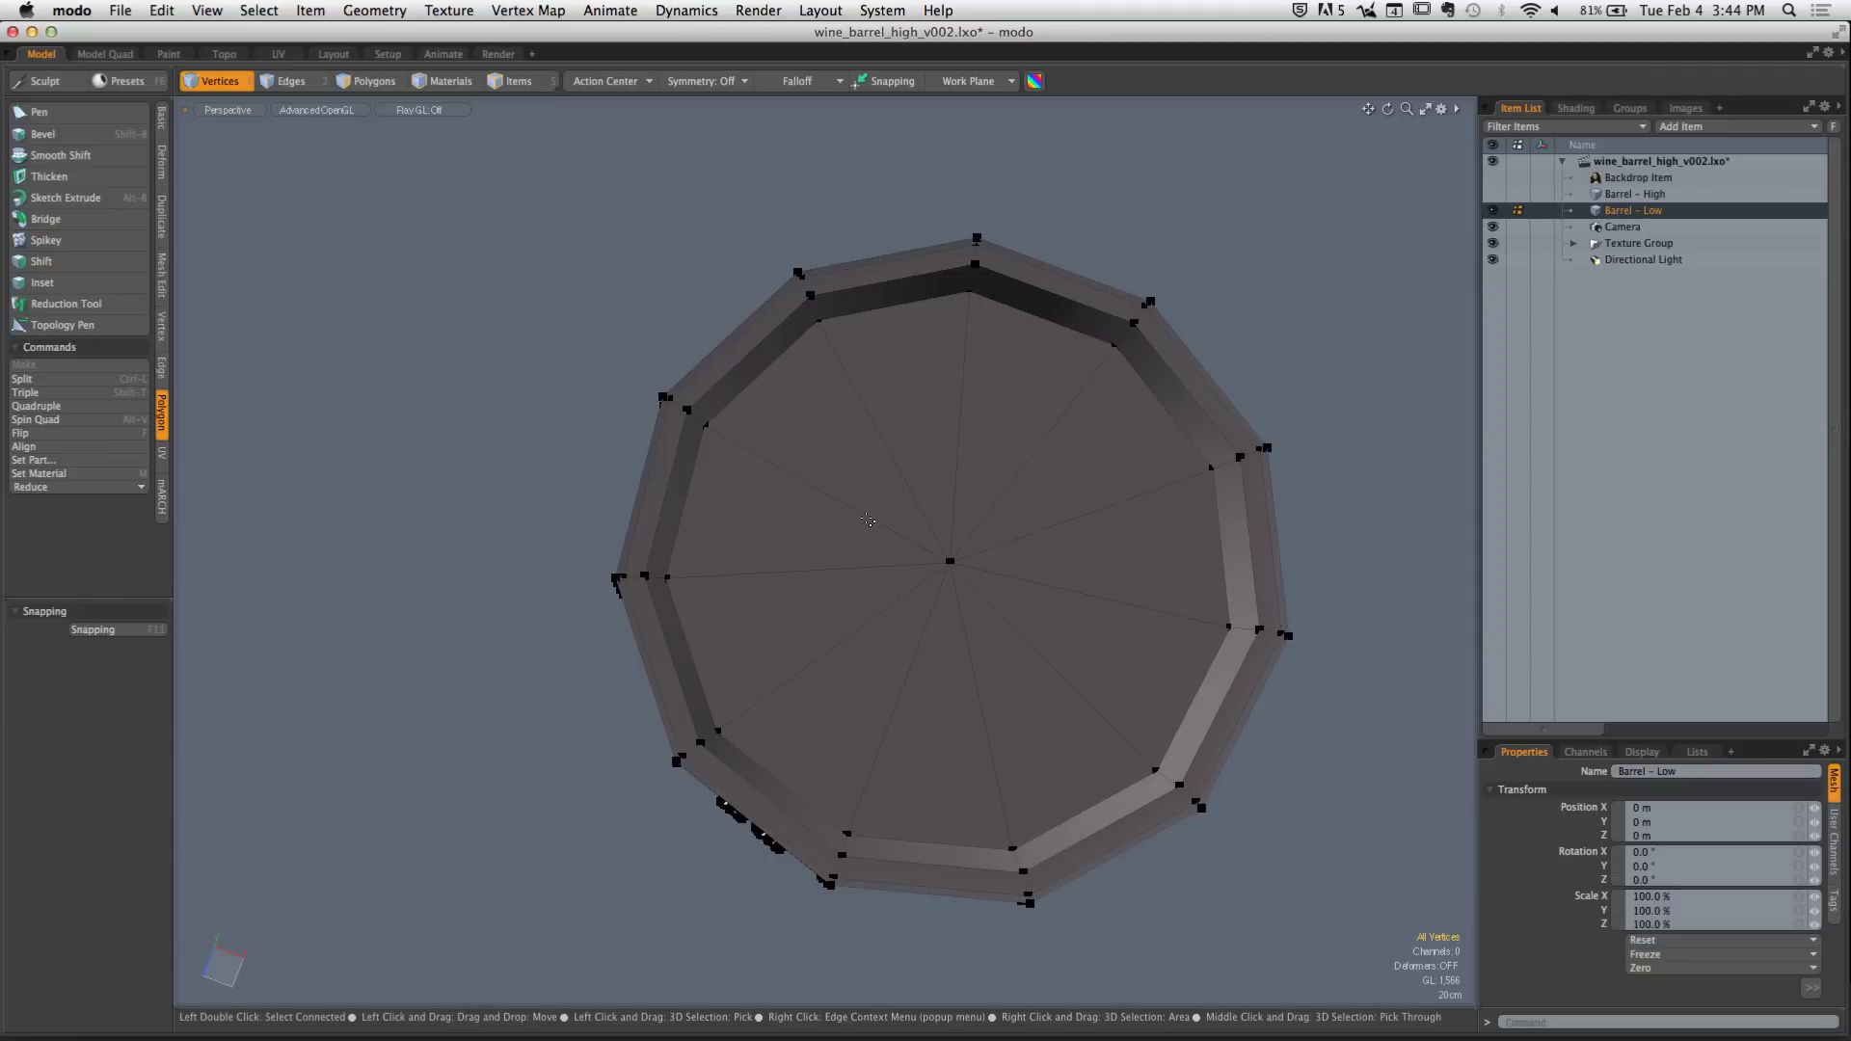
{"action": "key", "text": "super+z"}
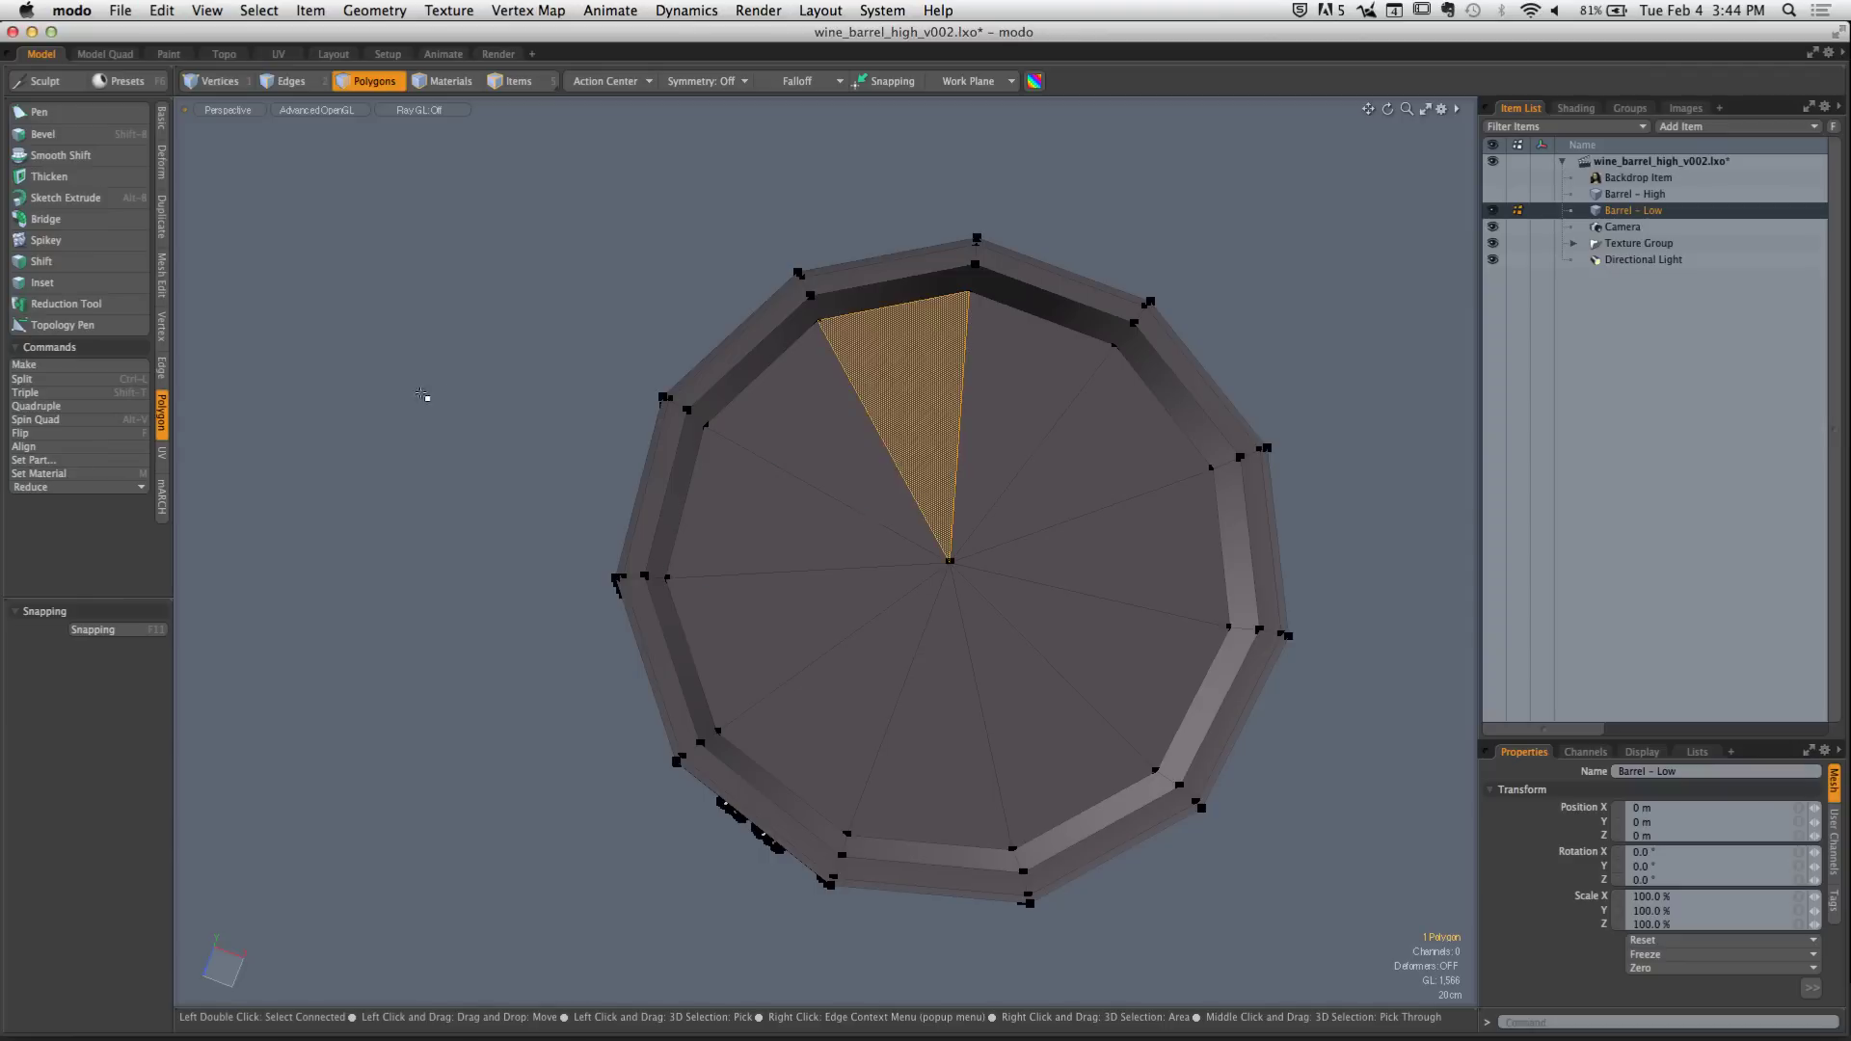
{"action": "left_click_drag", "start_coordinate": [859, 434], "coordinate": [896, 378], "text": "alt"}
{"action": "left_click_drag", "start_coordinate": [897, 378], "coordinate": [914, 365], "text": "alt+shift"}
{"action": "scroll", "coordinate": [914, 366], "scroll_direction": "up", "scroll_amount": 6}
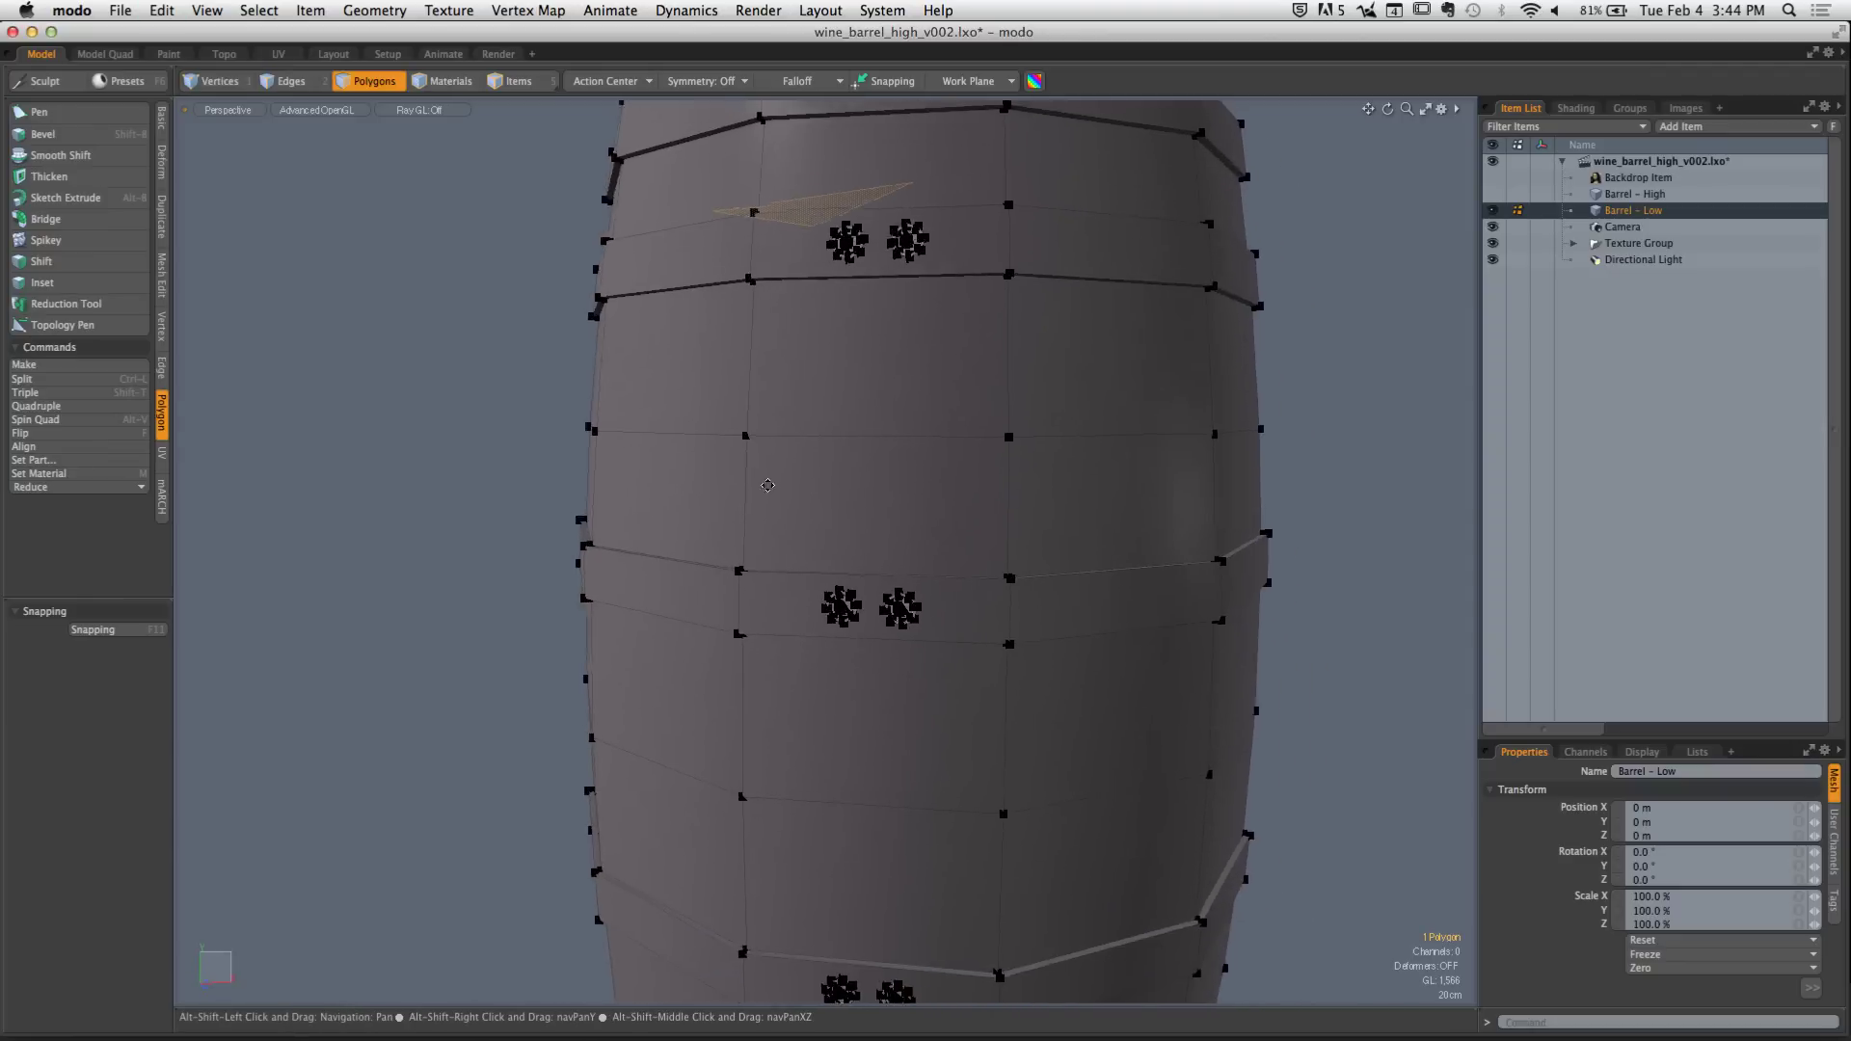
{"action": "left_click", "coordinate": [880, 434]}
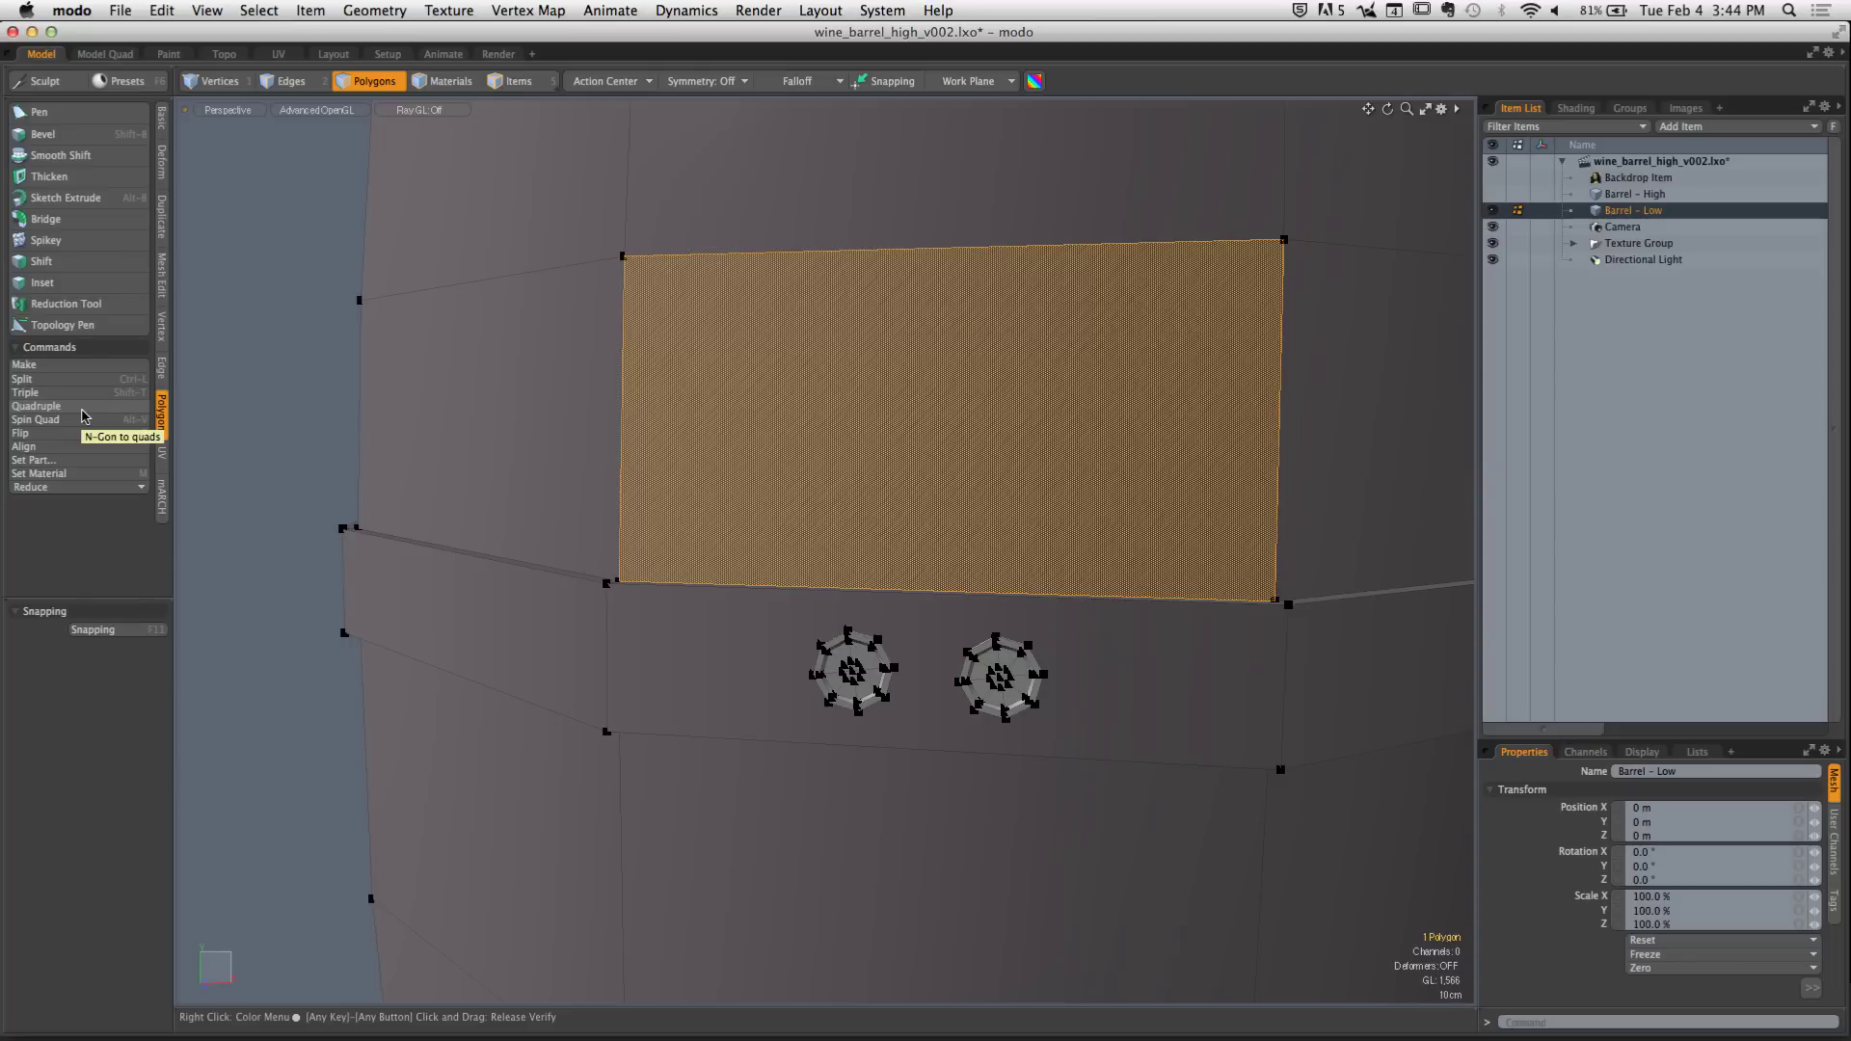
Cut the side polygon above the rivets diagonally with Edge Slice, from its upper-right vertex to its lower-left vertex
{"action": "key", "text": "1"}
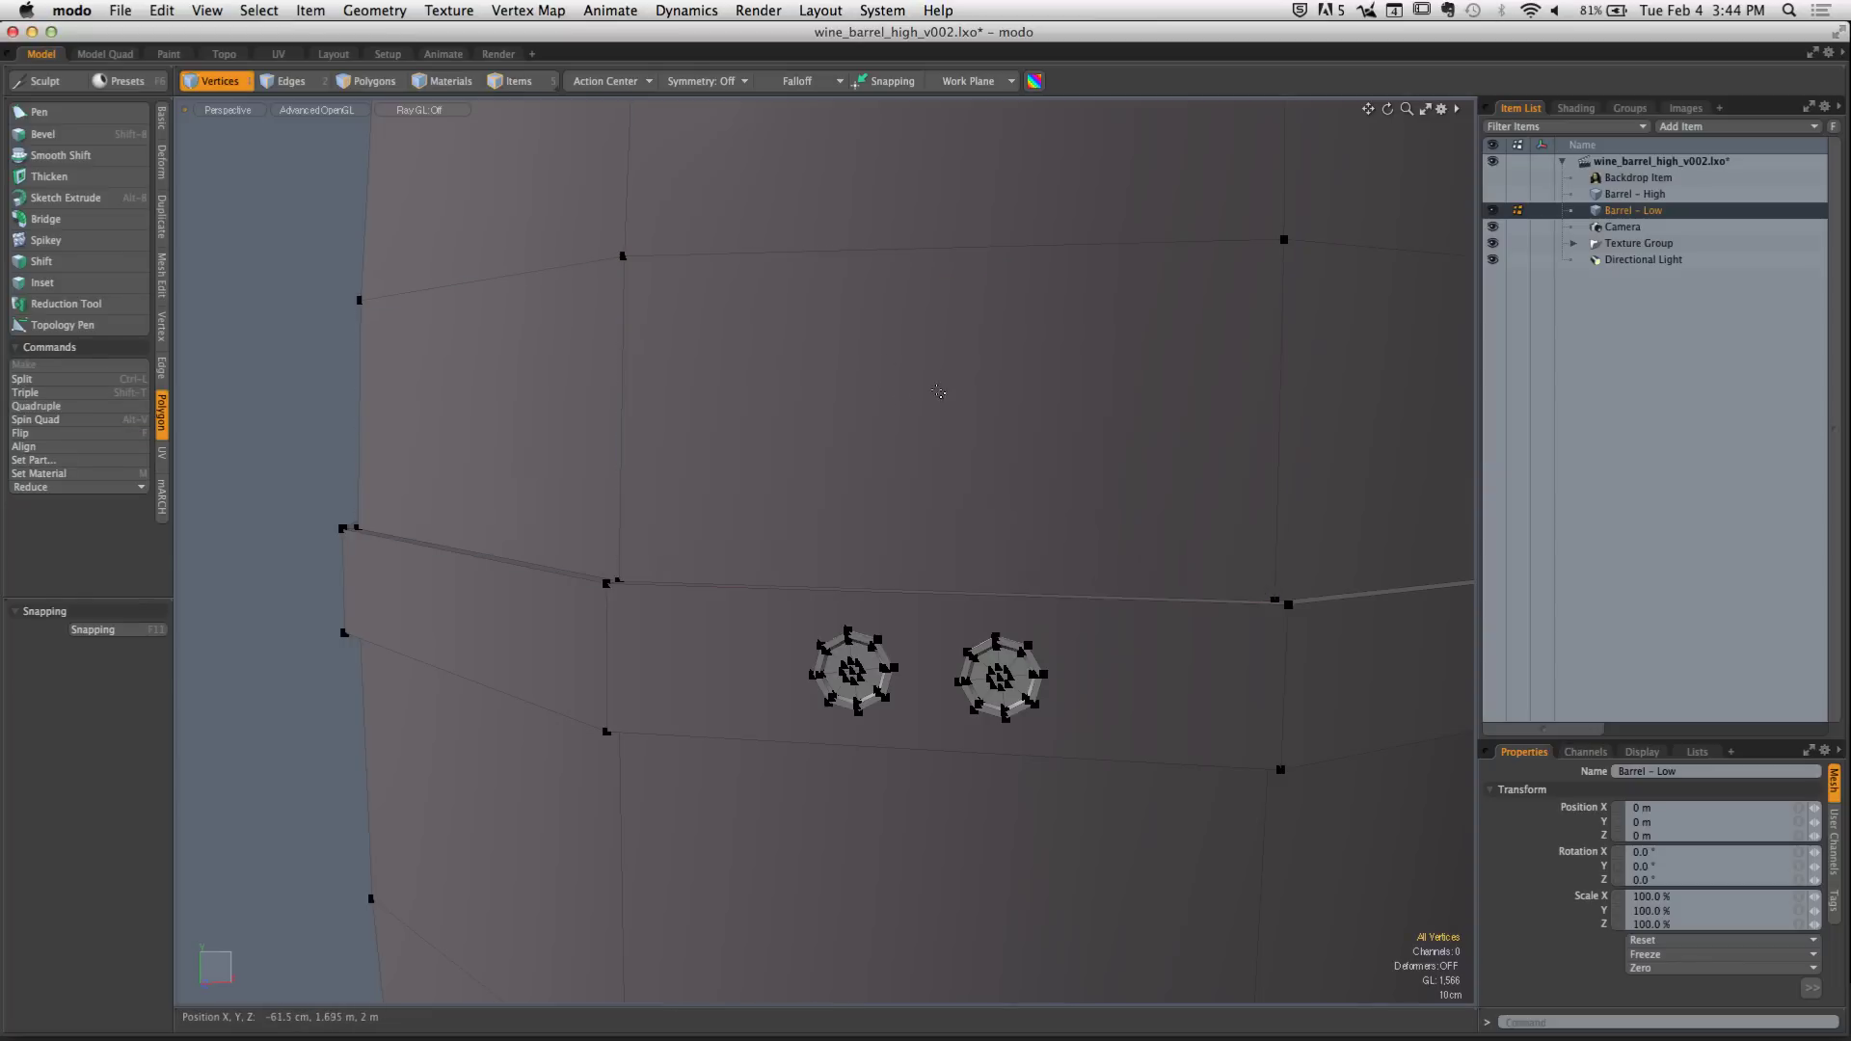
{"action": "key", "text": "c"}
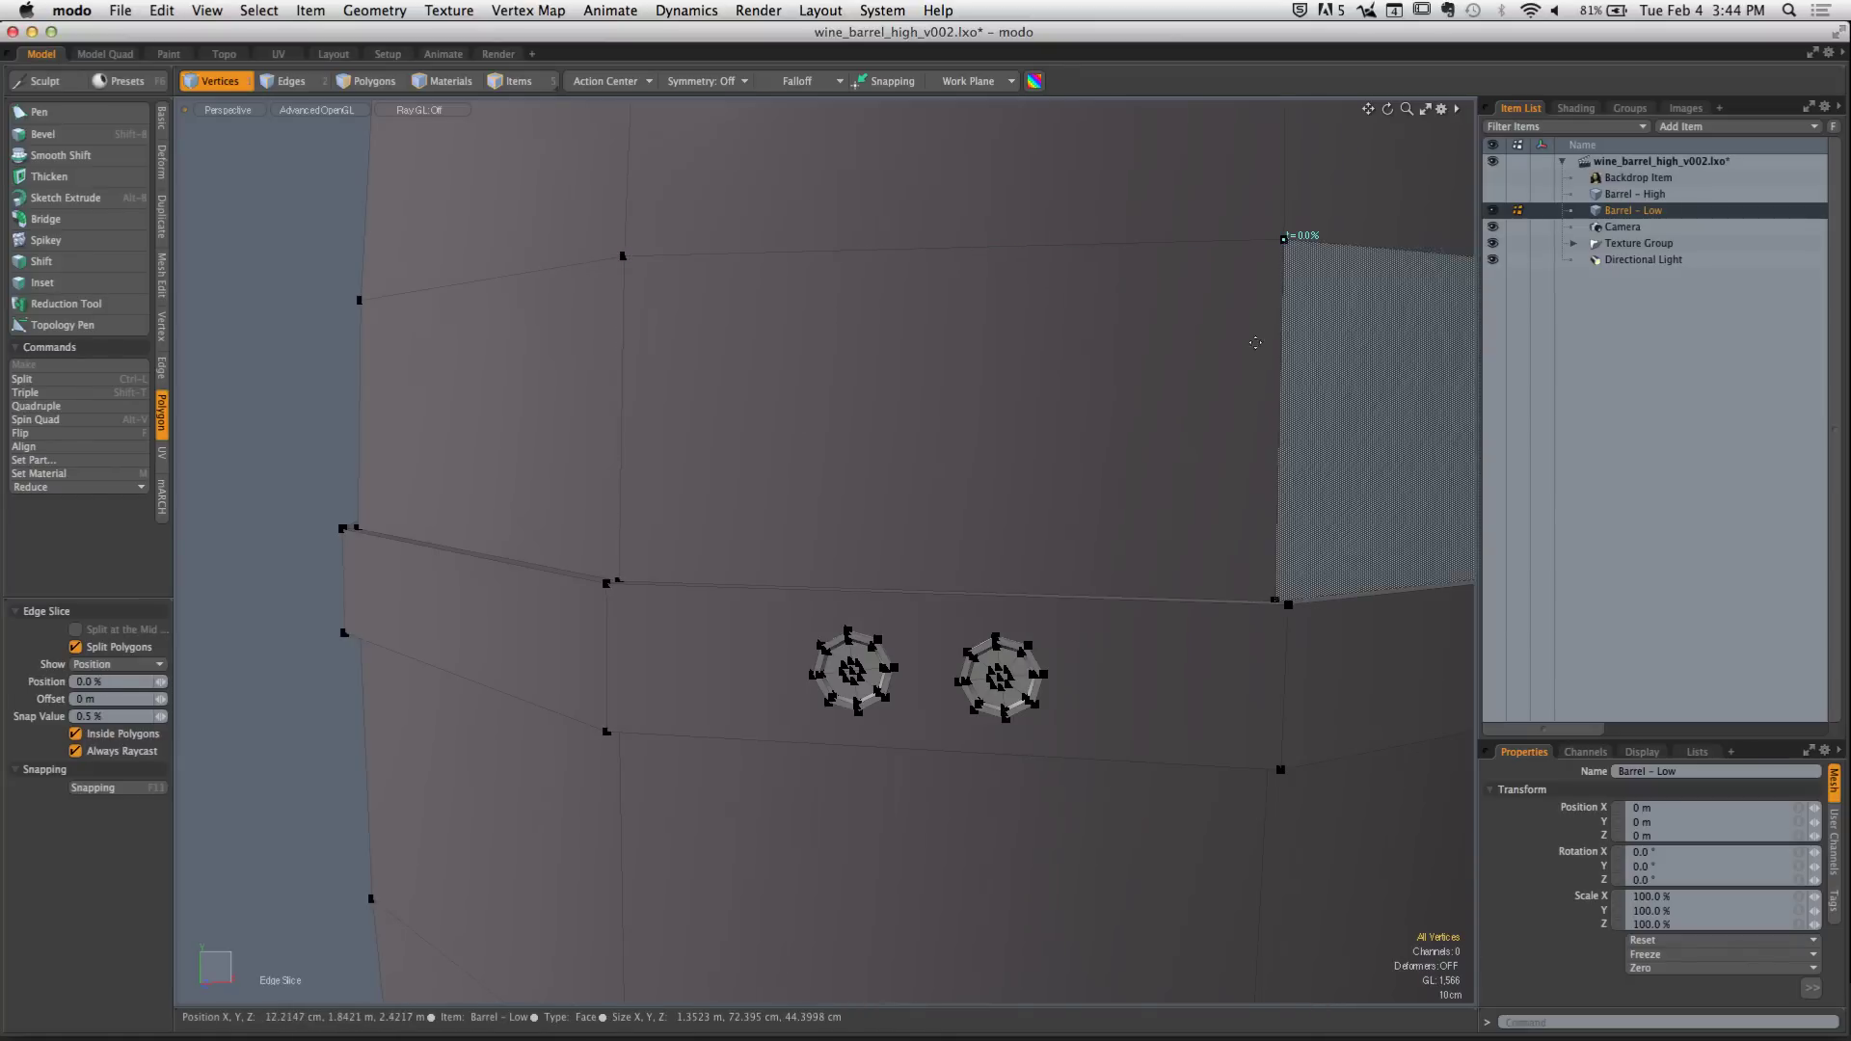
{"action": "left_click_drag", "start_coordinate": [993, 511], "coordinate": [640, 667], "text": "alt"}
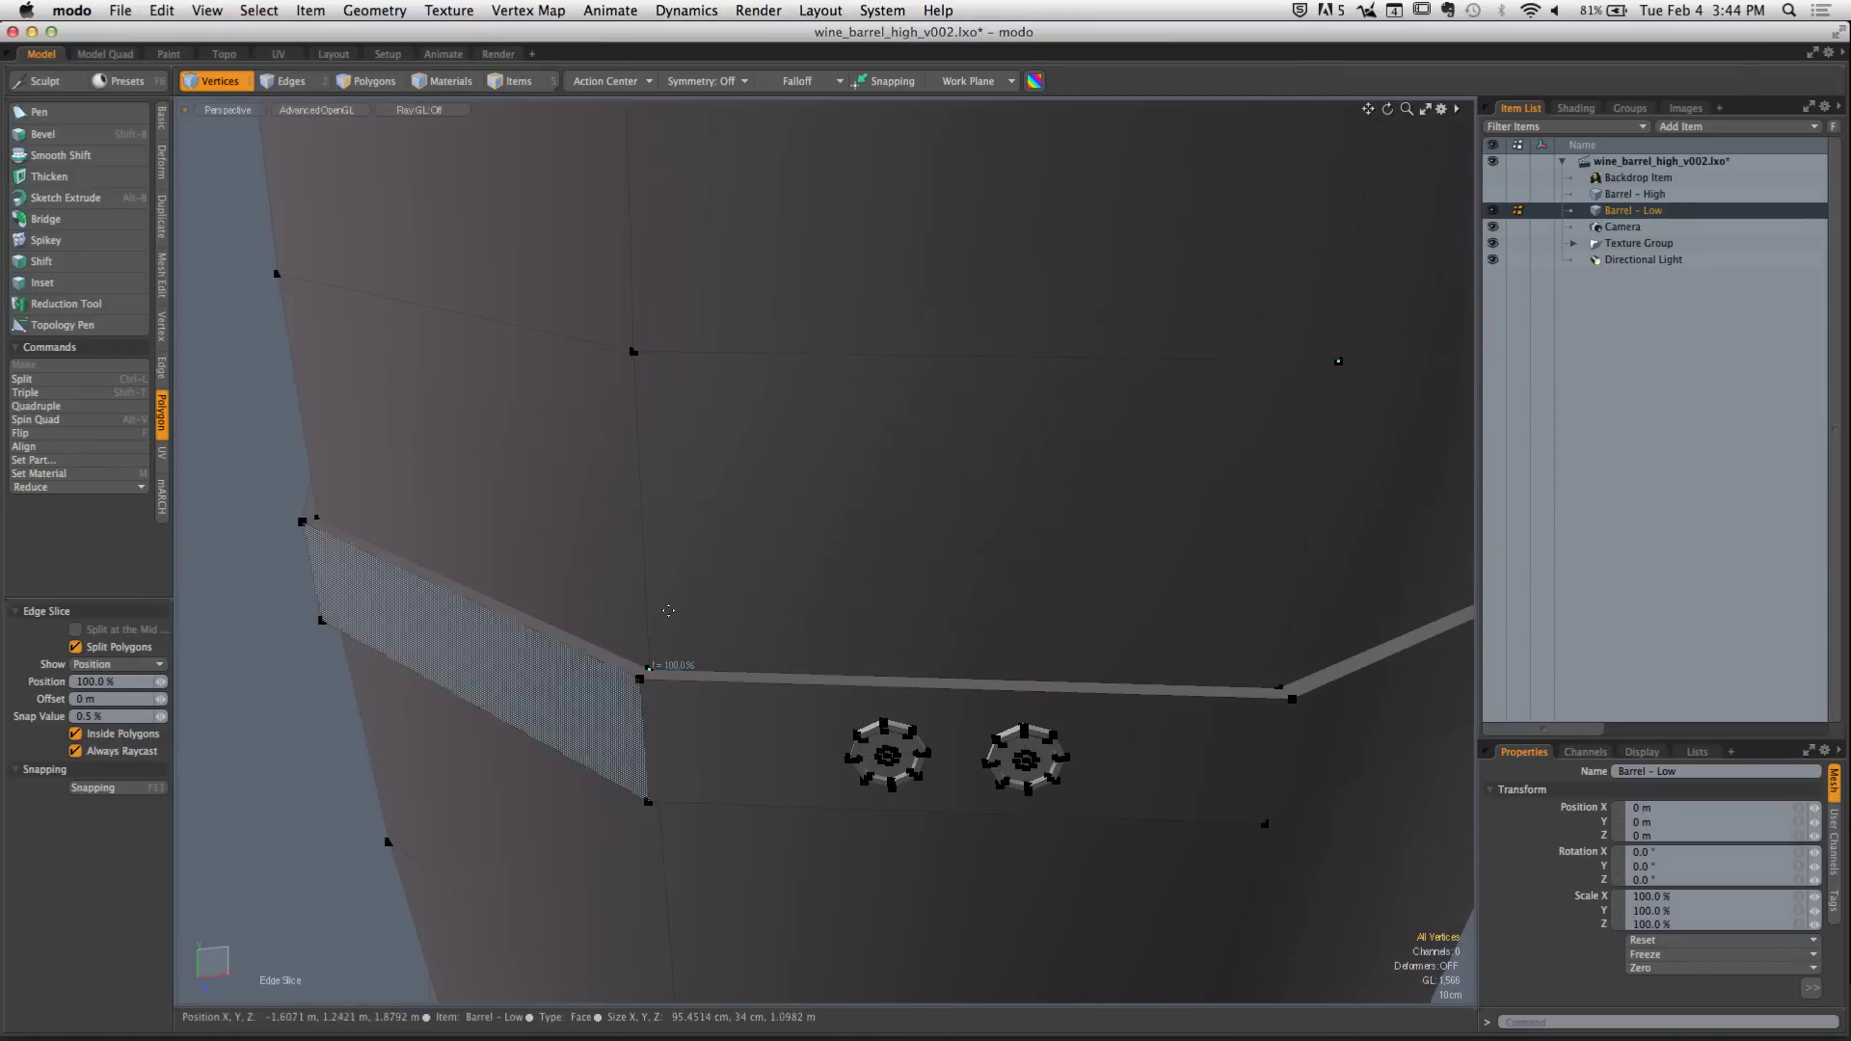
{"action": "key", "text": "space"}
{"action": "left_click_drag", "start_coordinate": [864, 541], "coordinate": [971, 430], "text": "alt"}
{"action": "key", "text": "space"}
{"action": "key", "text": "space"}
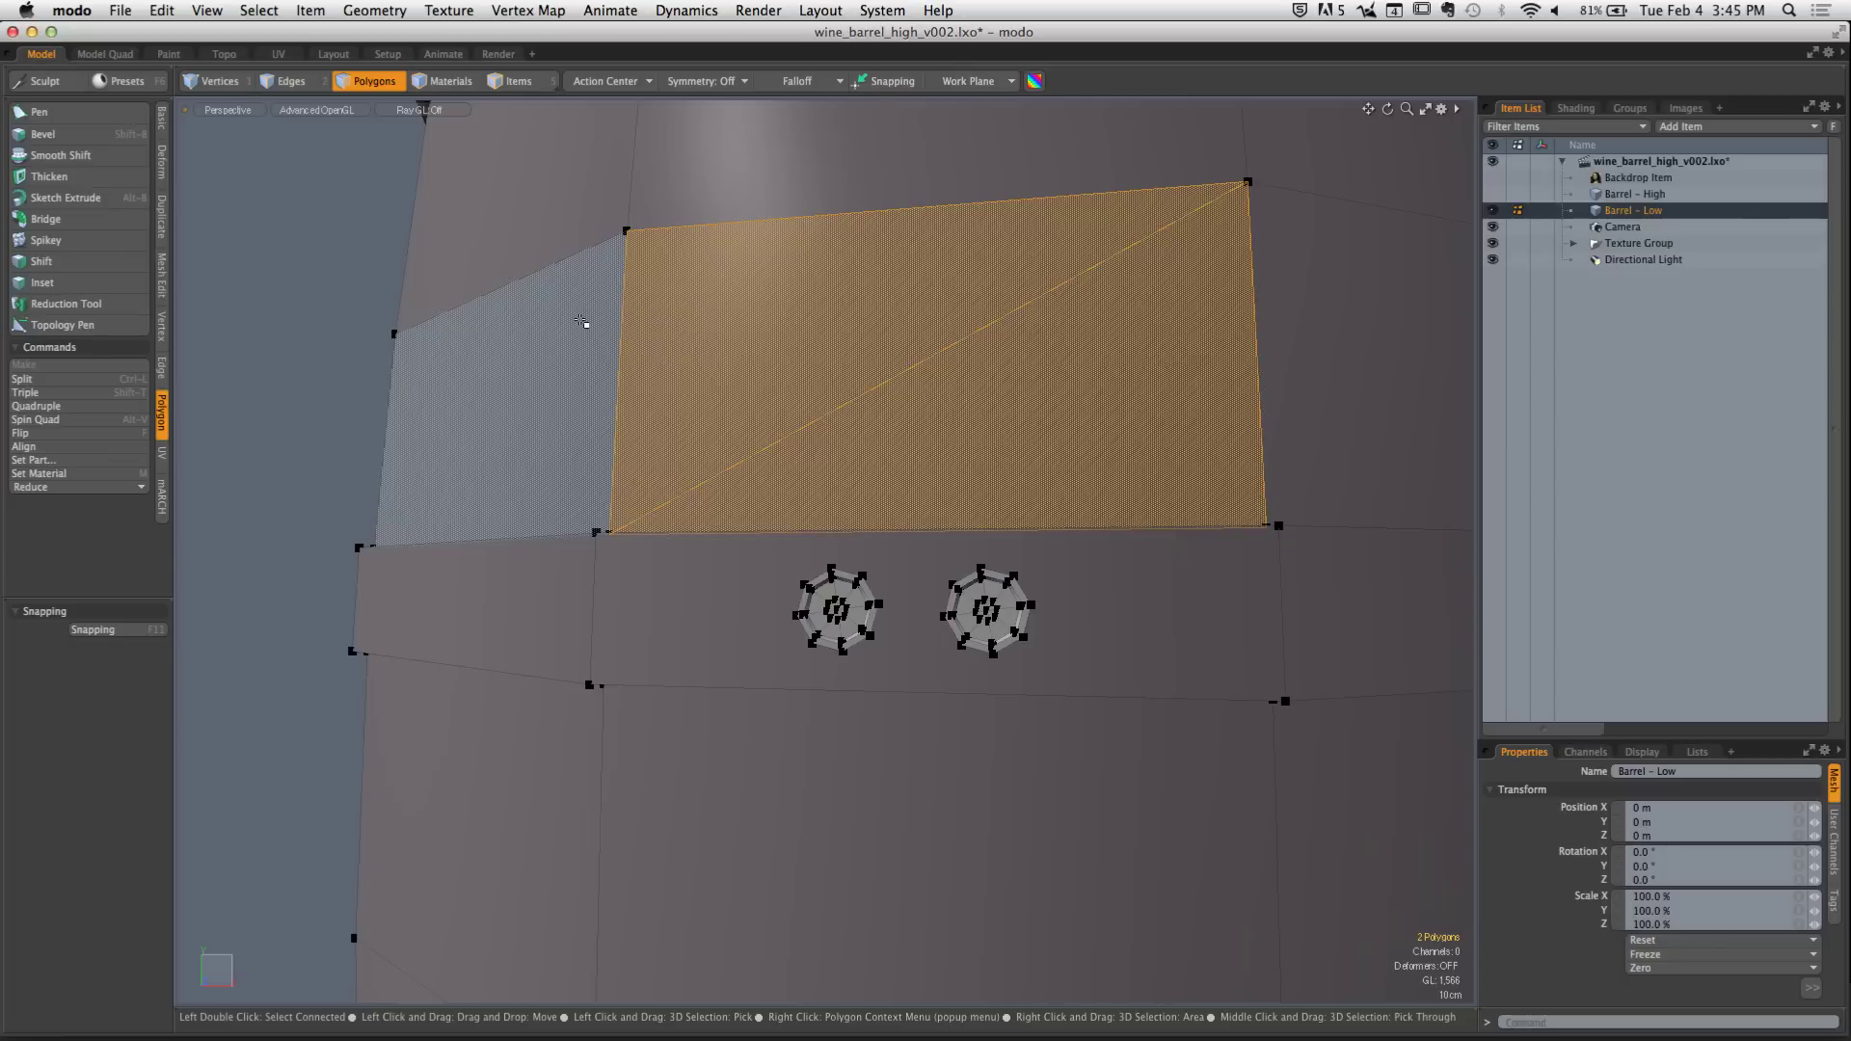
{"action": "key", "text": "1"}
{"action": "left_click_drag", "start_coordinate": [581, 321], "coordinate": [905, 397], "text": "alt"}
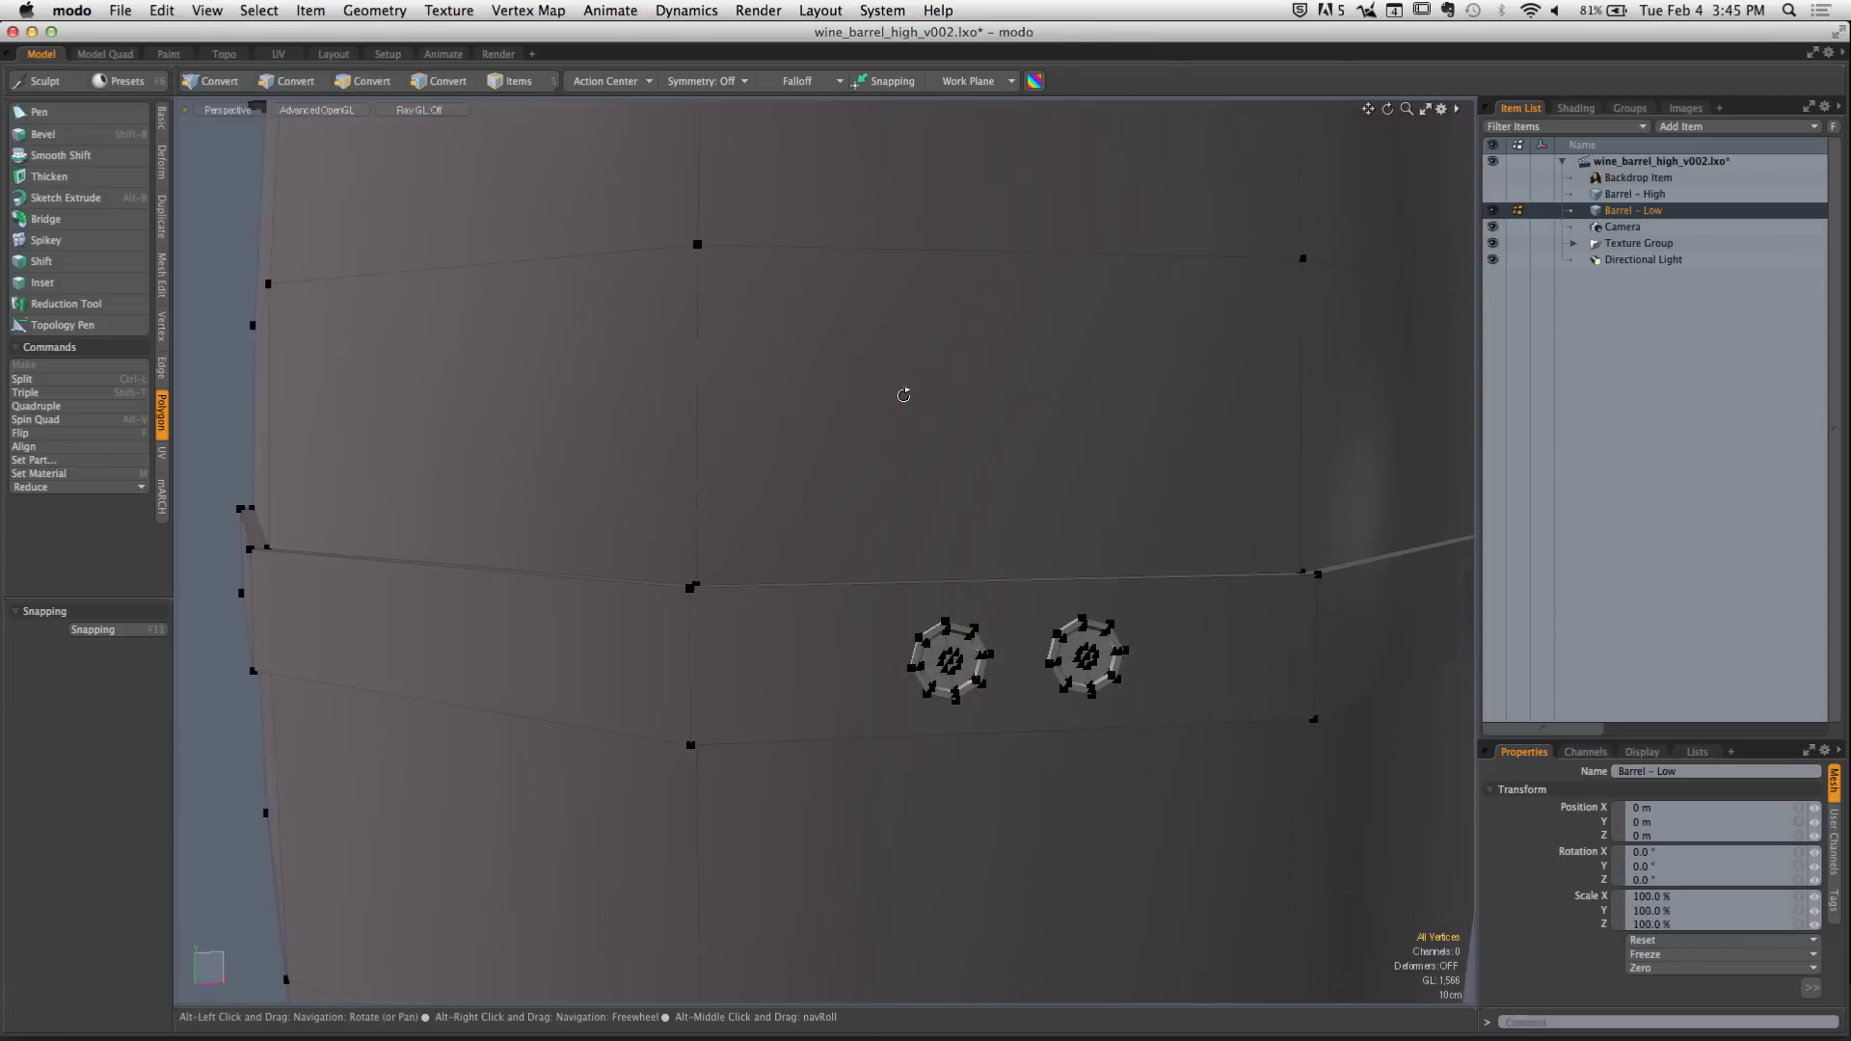
{"action": "key", "text": "space"}
{"action": "key", "text": "space"}
{"action": "mouse_move", "coordinate": [553, 372]}
{"action": "left_mouse_down"}
{"action": "mouse_move", "coordinate": [1022, 395]}
{"action": "mouse_move", "coordinate": [787, 432]}
{"action": "mouse_move", "coordinate": [764, 416]}
{"action": "mouse_move", "coordinate": [853, 425]}
{"action": "left_mouse_up"}
{"action": "scroll", "coordinate": [1041, 398], "scroll_direction": "down", "scroll_amount": 5}
{"action": "left_click", "coordinate": [764, 416]}
{"action": "key", "text": "super+z"}
{"action": "key", "text": "super+z"}
Select two adjacent side polygons in the row containing the diagonal cut and expand them to a polygon loop selection
{"action": "left_click", "coordinate": [749, 416], "text": "shift"}
{"action": "left_click", "coordinate": [622, 425]}
{"action": "left_click", "coordinate": [815, 419], "text": "shift"}
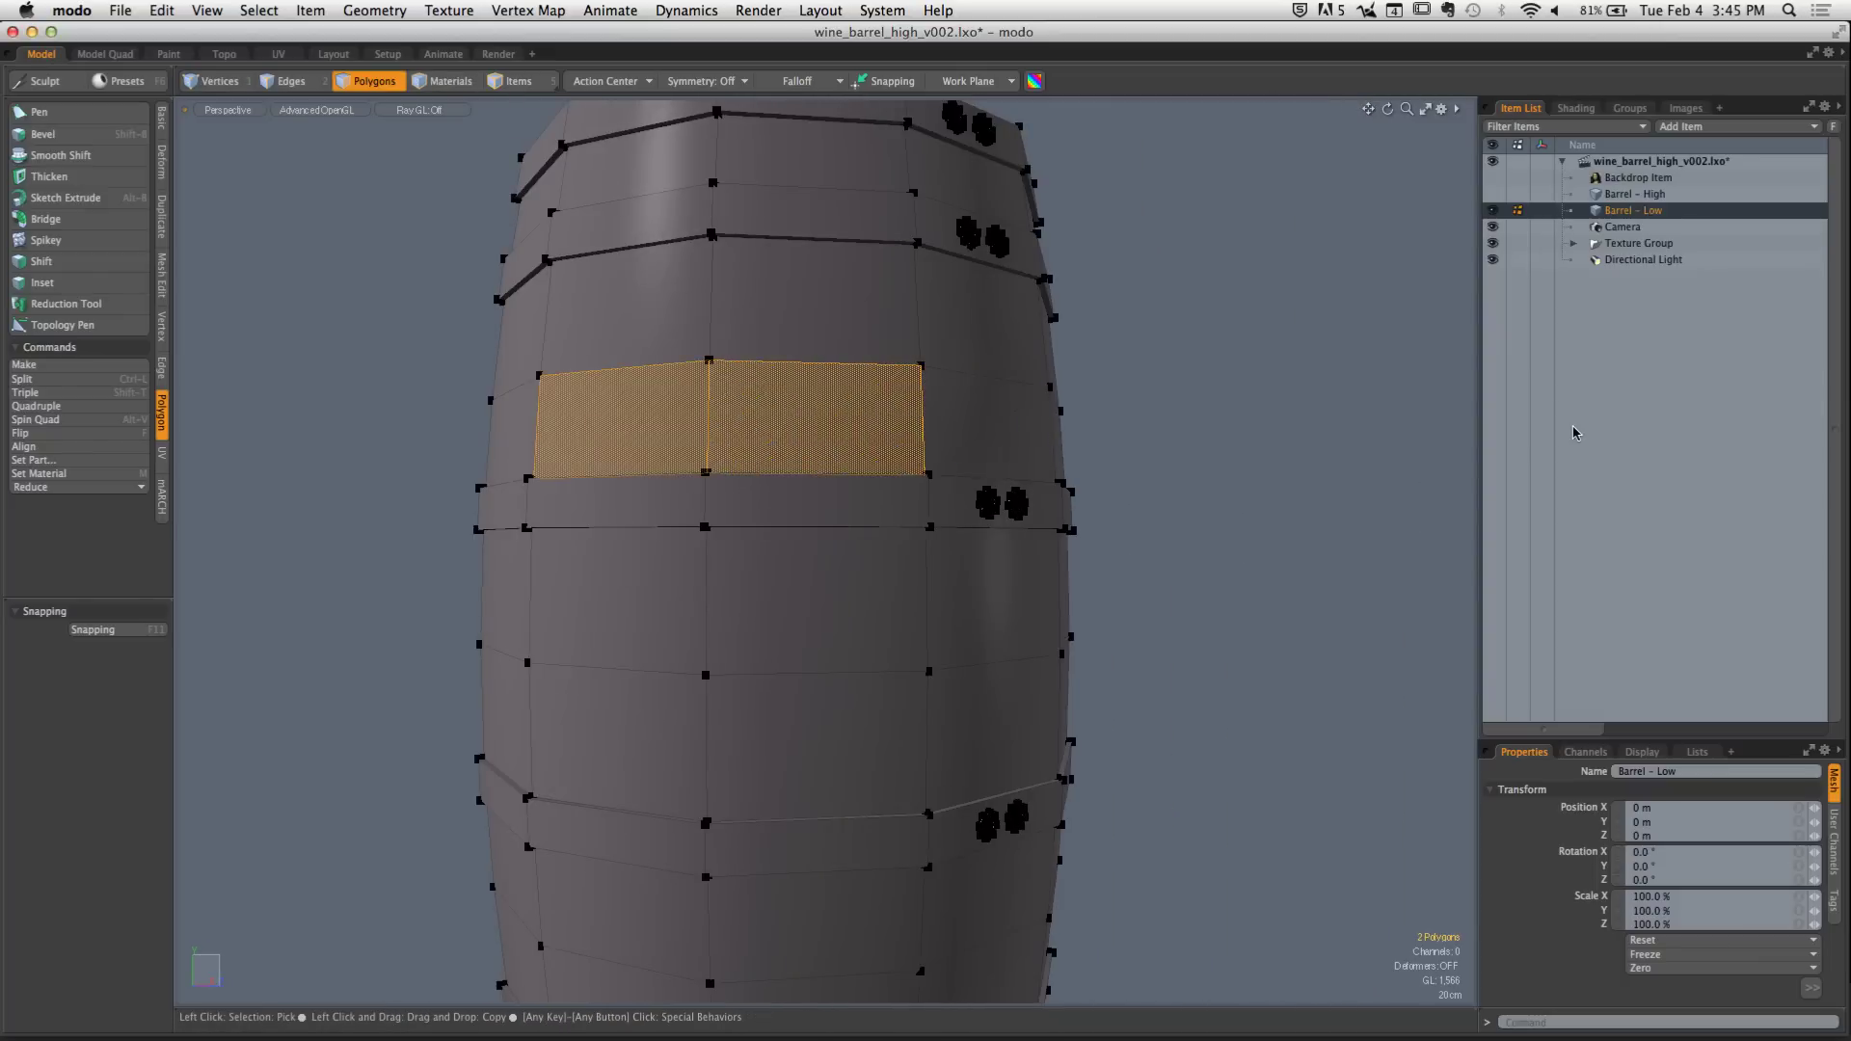
{"action": "key", "text": "l"}
{"action": "left_click_drag", "start_coordinate": [1062, 409], "coordinate": [801, 545], "text": "alt"}
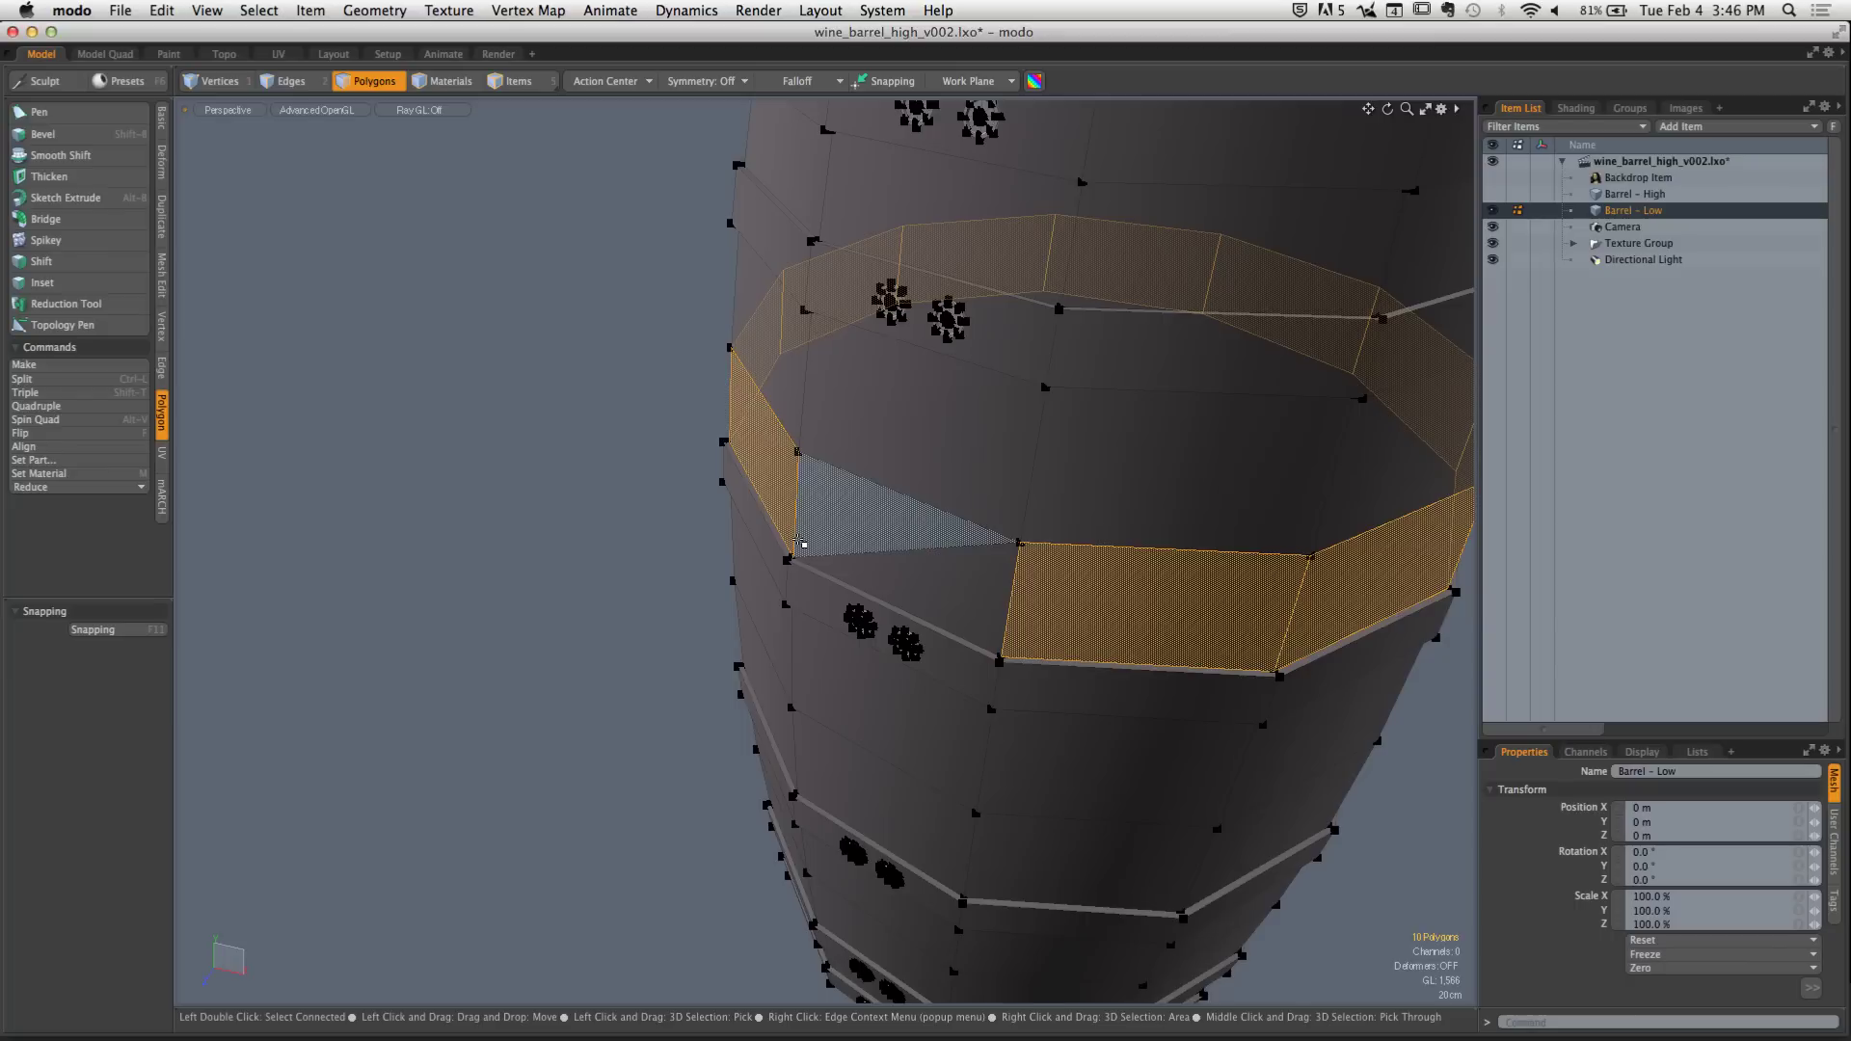
Undo the loop selection and the diagonal Edge Slice on the barrel's side
{"action": "key", "text": "super+z"}
{"action": "key", "text": "super+z"}
{"action": "key", "text": "super+z"}
{"action": "key", "text": "super+z"}
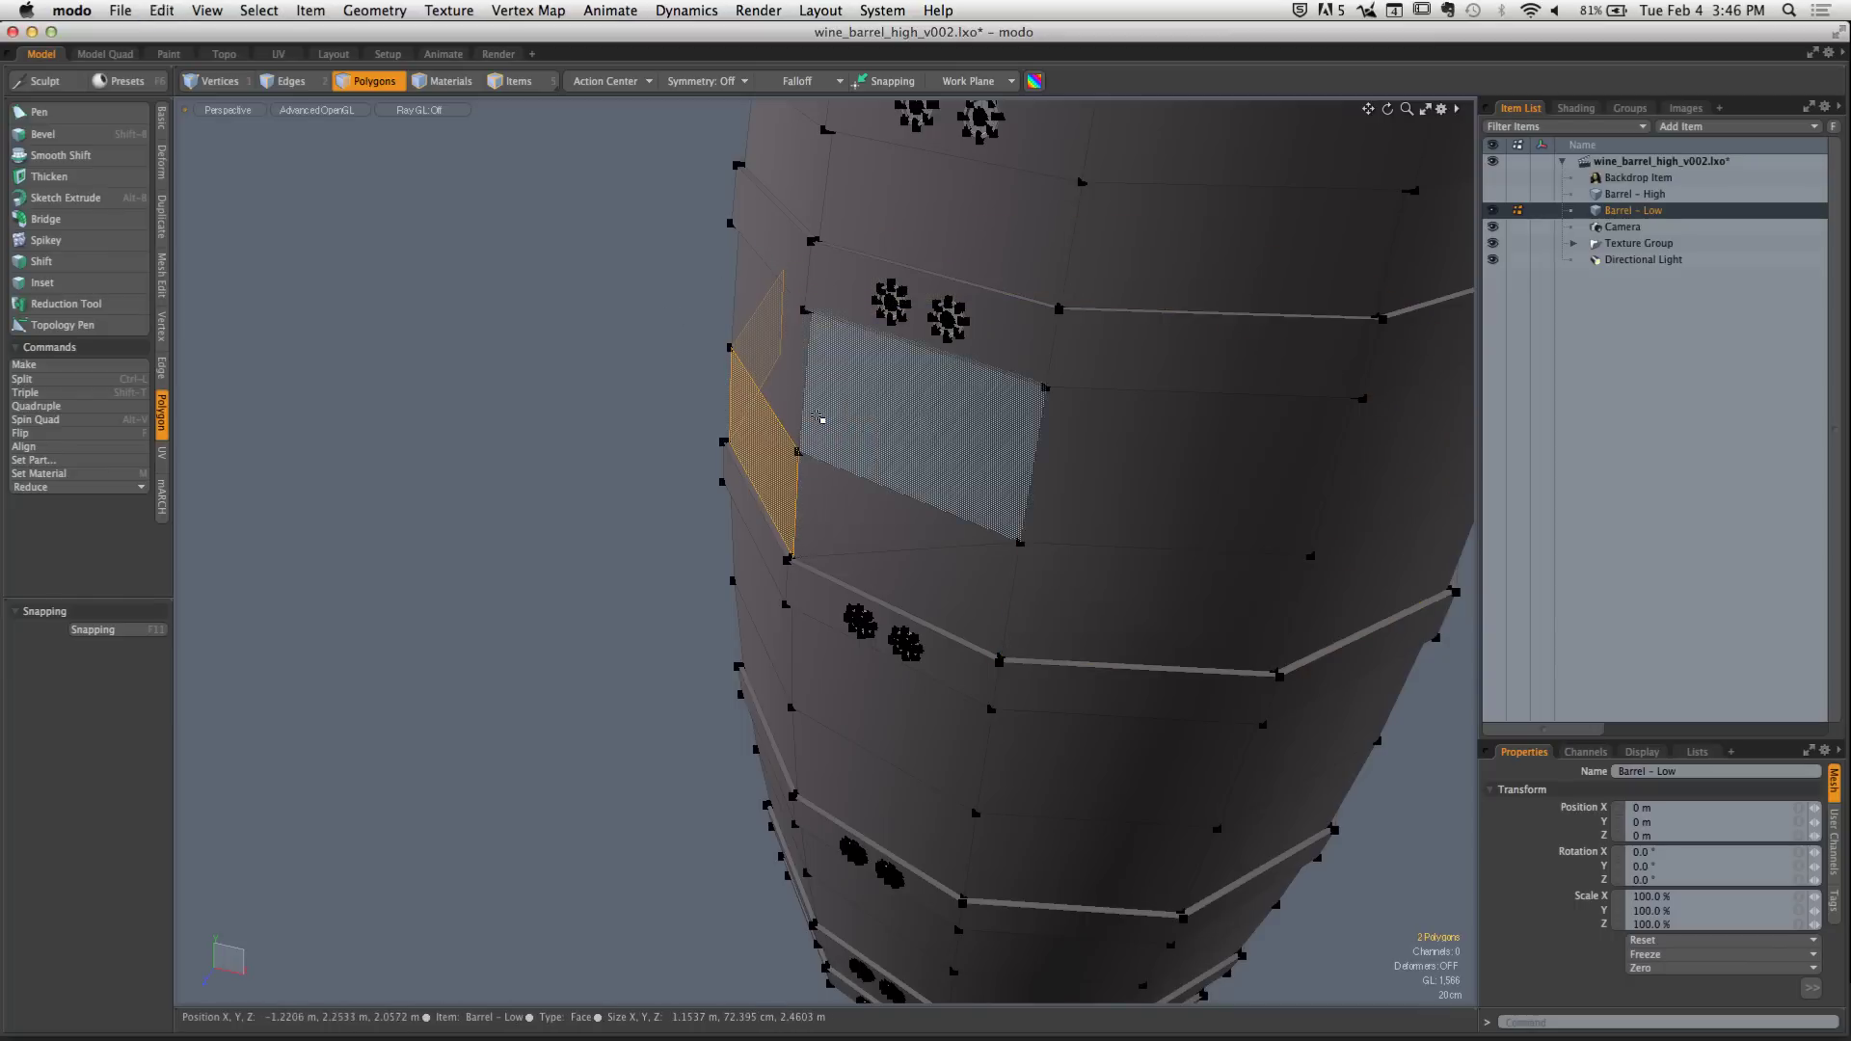
{"action": "key", "text": "super+z"}
{"action": "key", "text": "super+z"}
{"action": "key", "text": "super+z"}
{"action": "key", "text": "super+z"}
{"action": "key", "text": "super+z"}
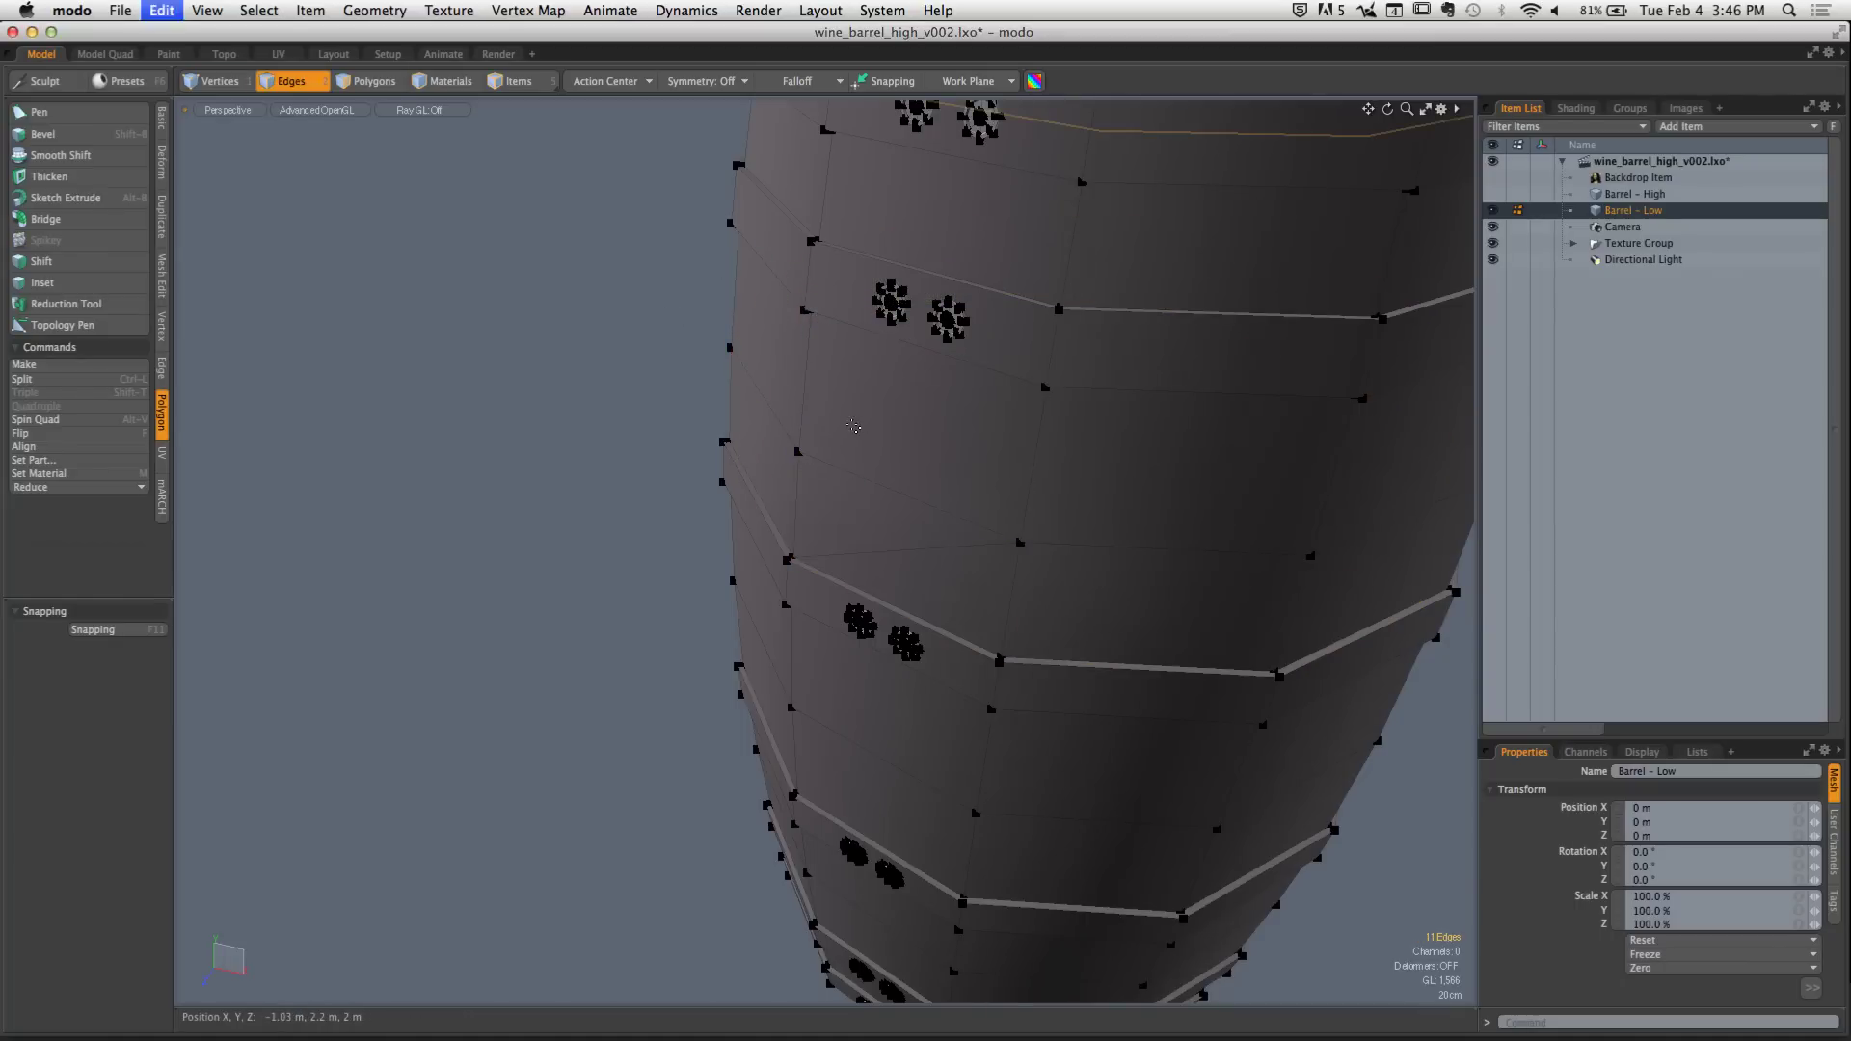
{"action": "key", "text": "super+z"}
{"action": "key", "text": "super+z"}
{"action": "key", "text": "super+z"}
{"action": "key", "text": "super+z"}
{"action": "key", "text": "super+z"}
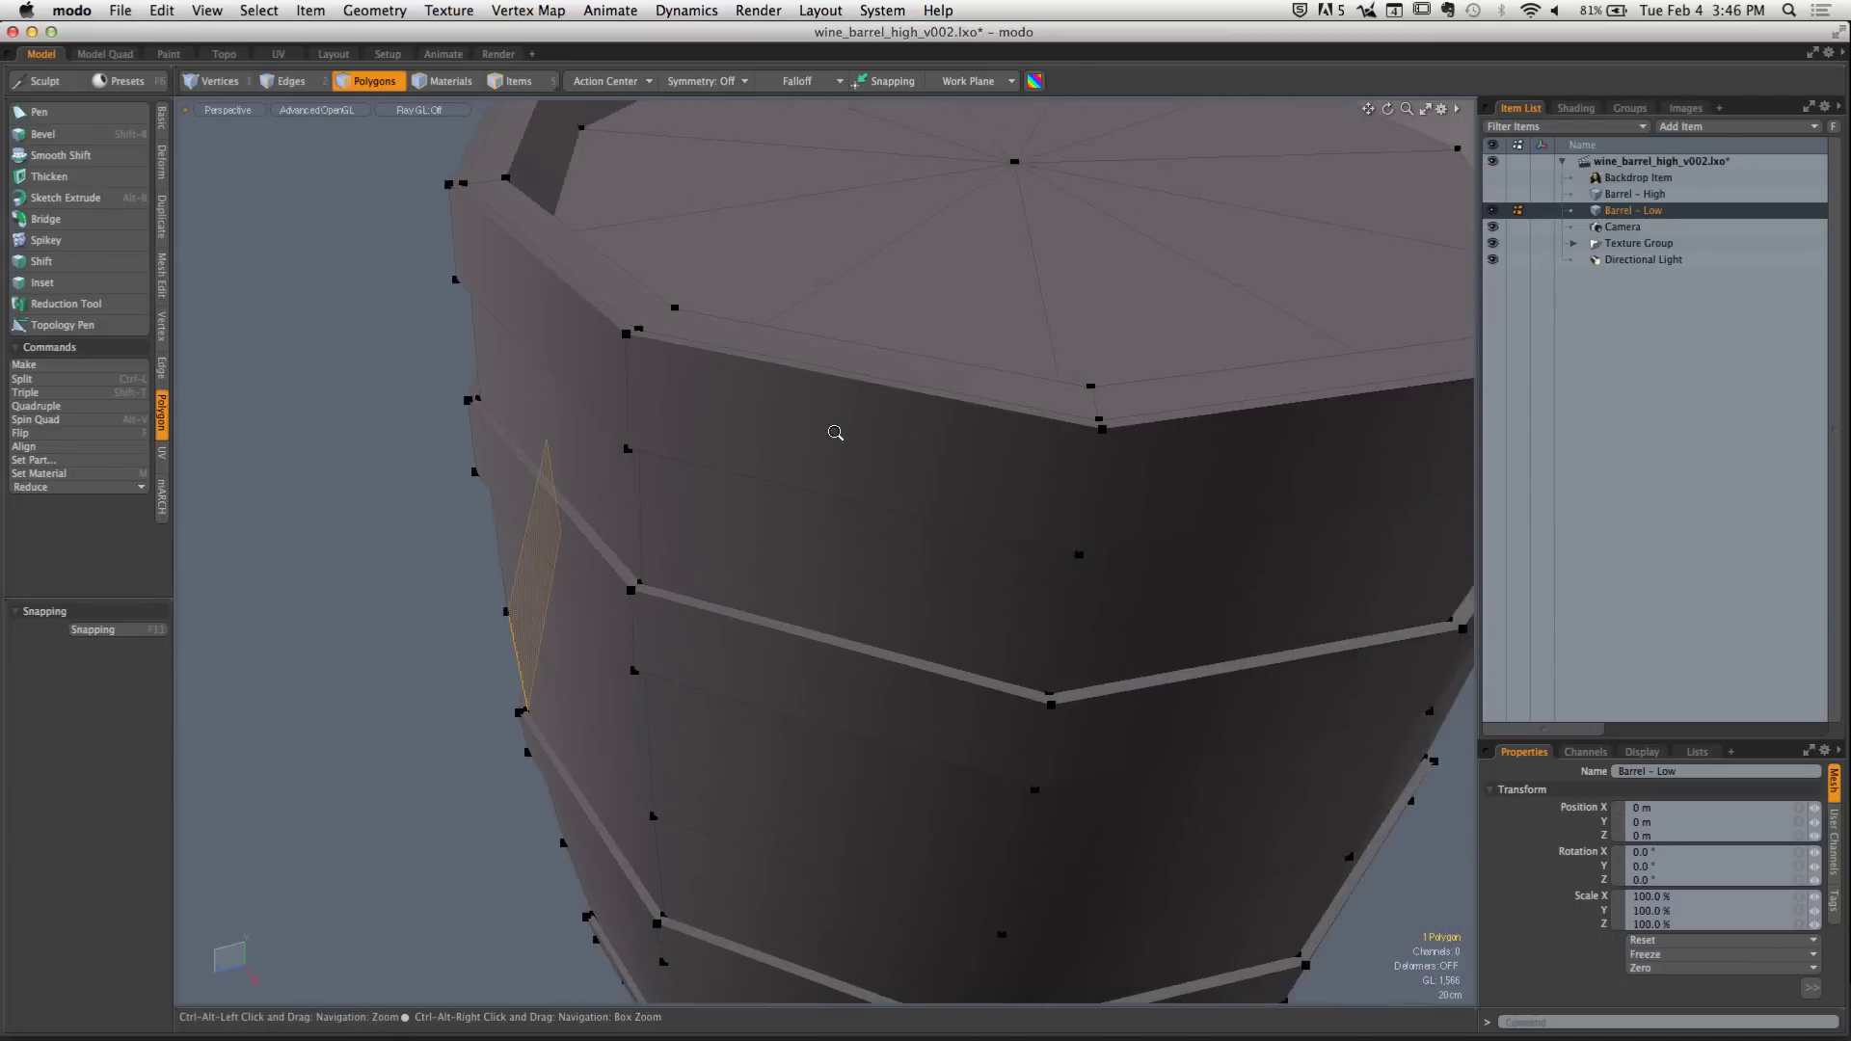
{"action": "key", "text": "super+z"}
{"action": "key", "text": "super+z"}
{"action": "key", "text": "super+z"}
{"action": "key", "text": "super+z"}
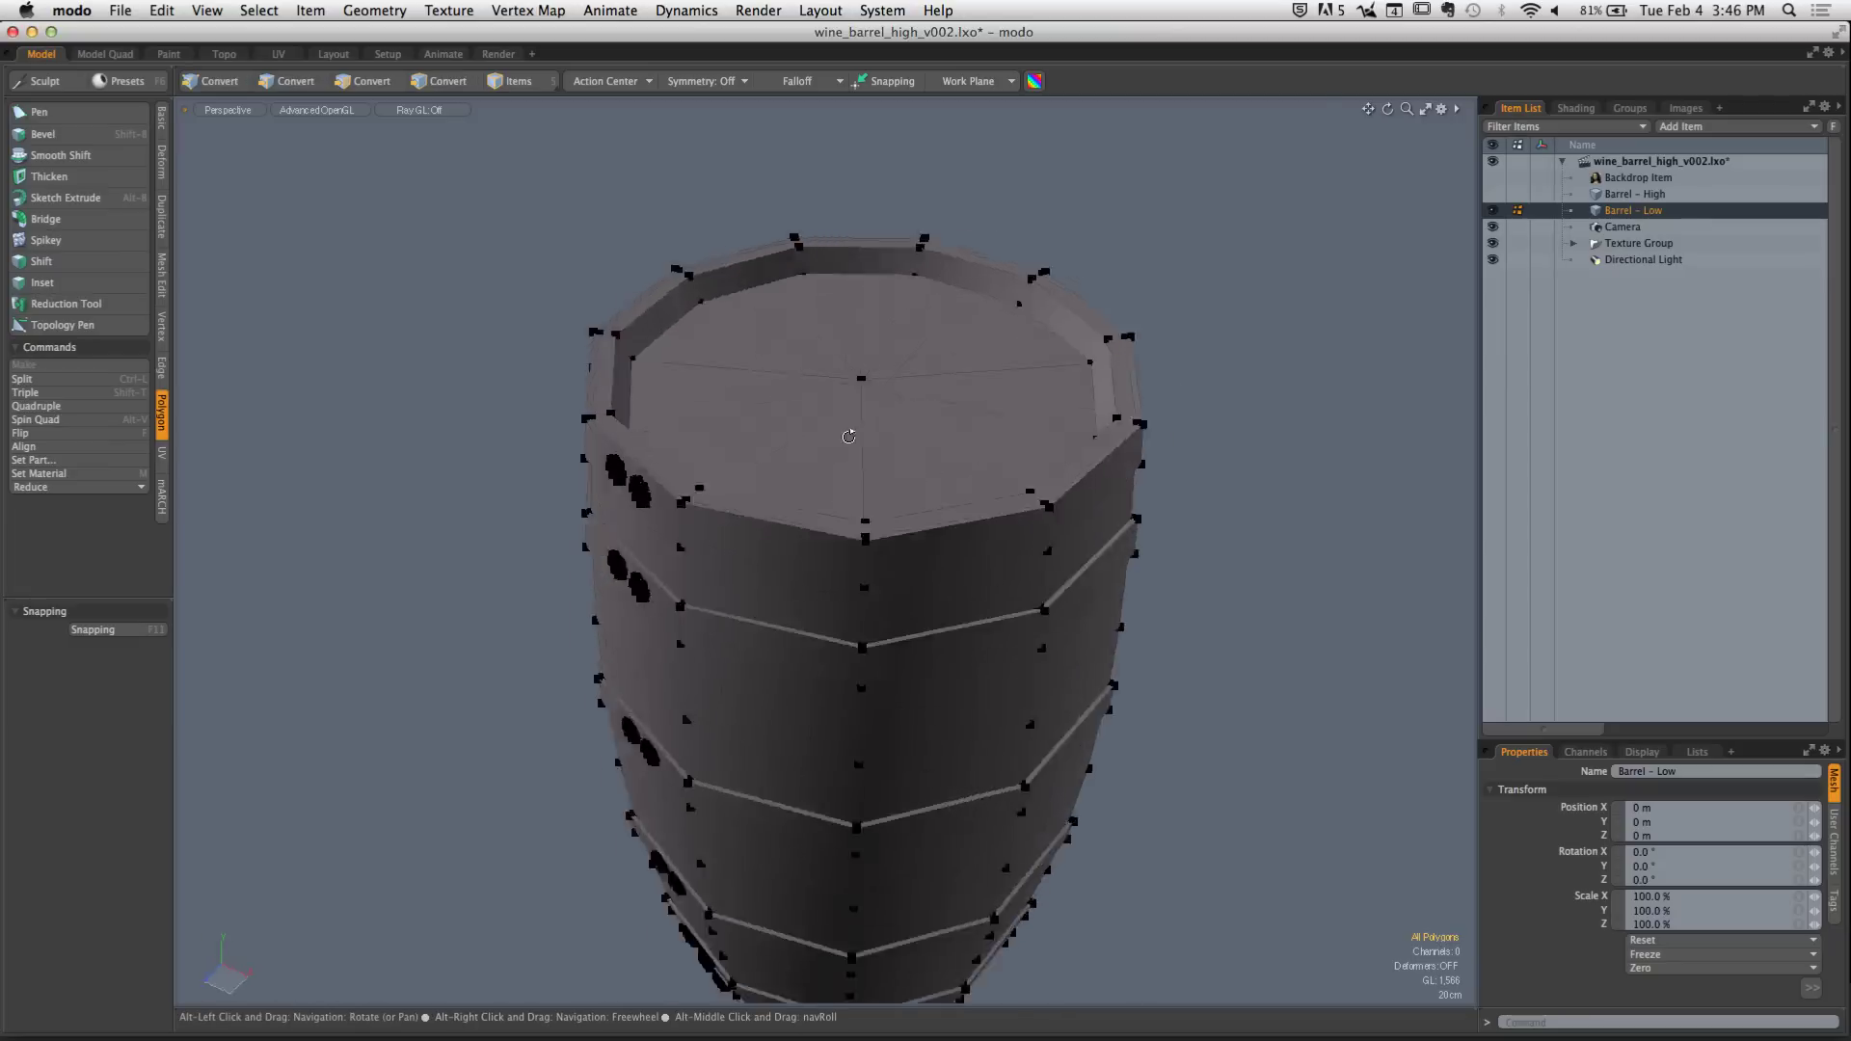
Turn off the vertex display for active meshes and clear the polygon selection
{"action": "key", "text": "o"}
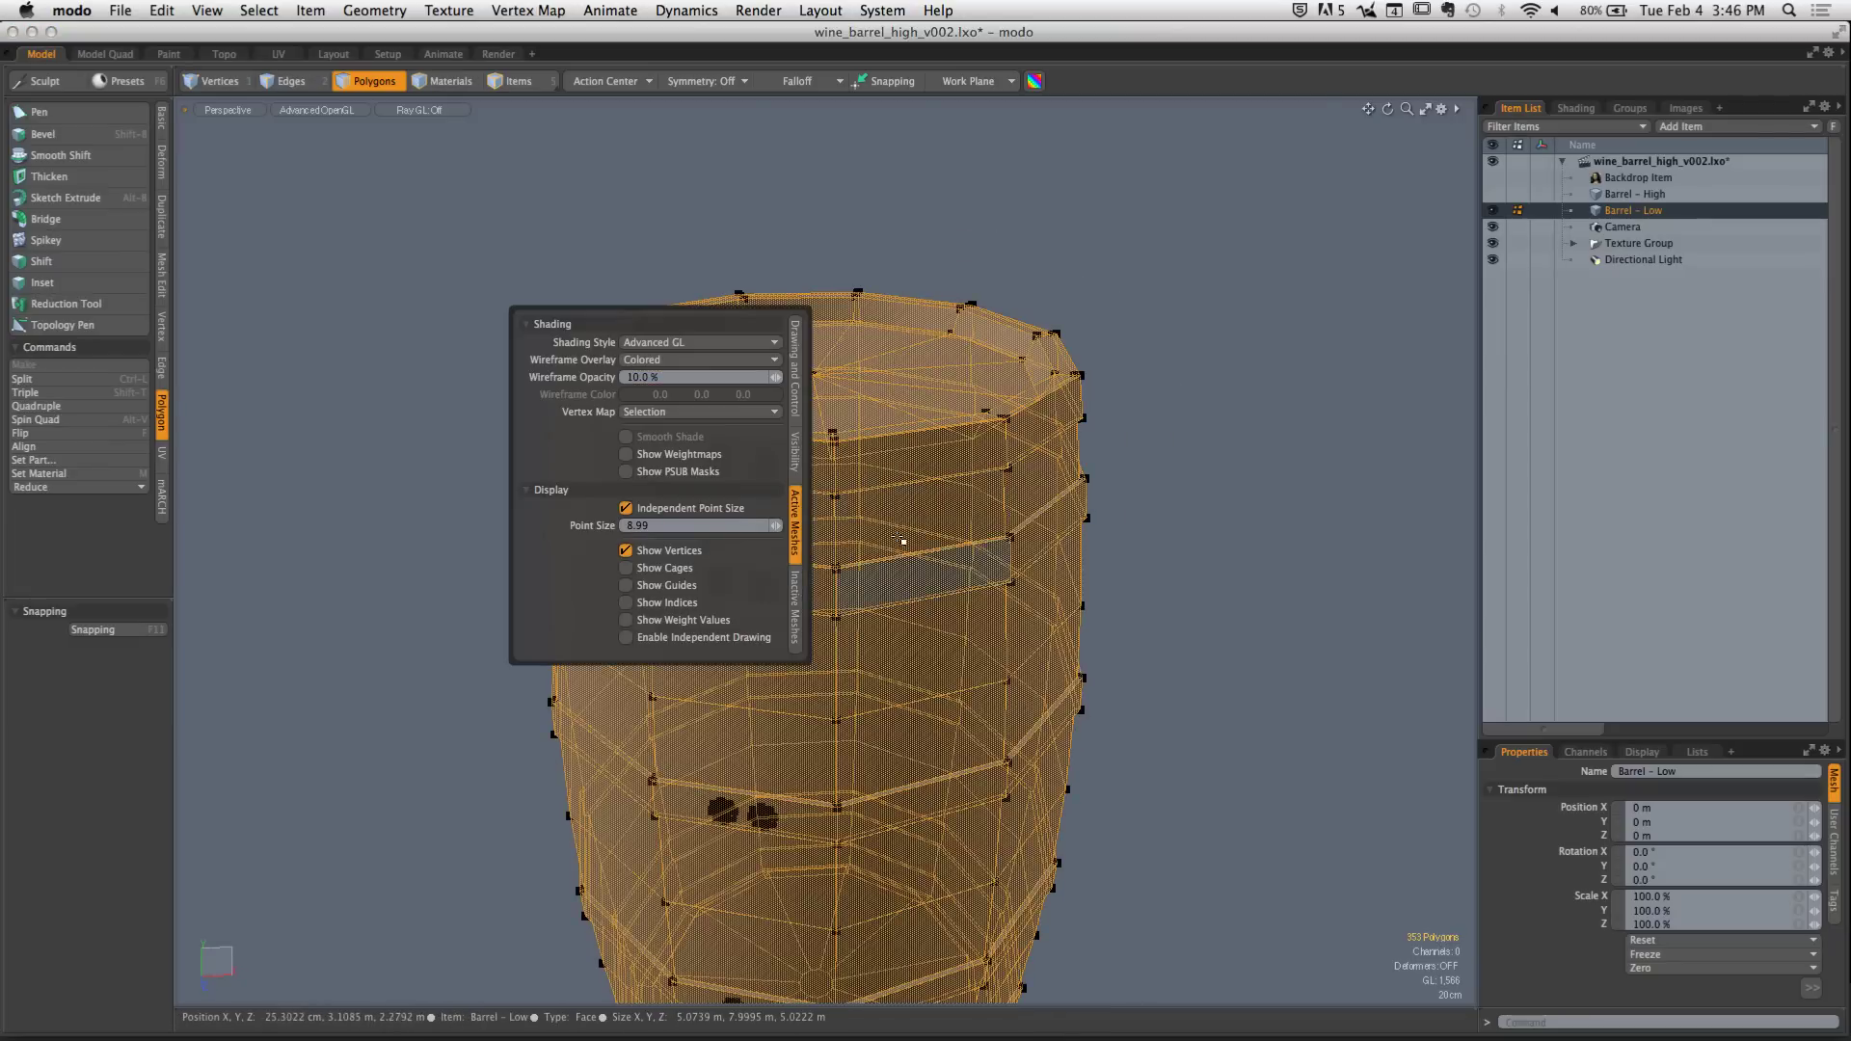
{"action": "left_click", "coordinate": [1136, 462]}
{"action": "left_click_drag", "start_coordinate": [1137, 462], "coordinate": [955, 511], "text": "alt"}
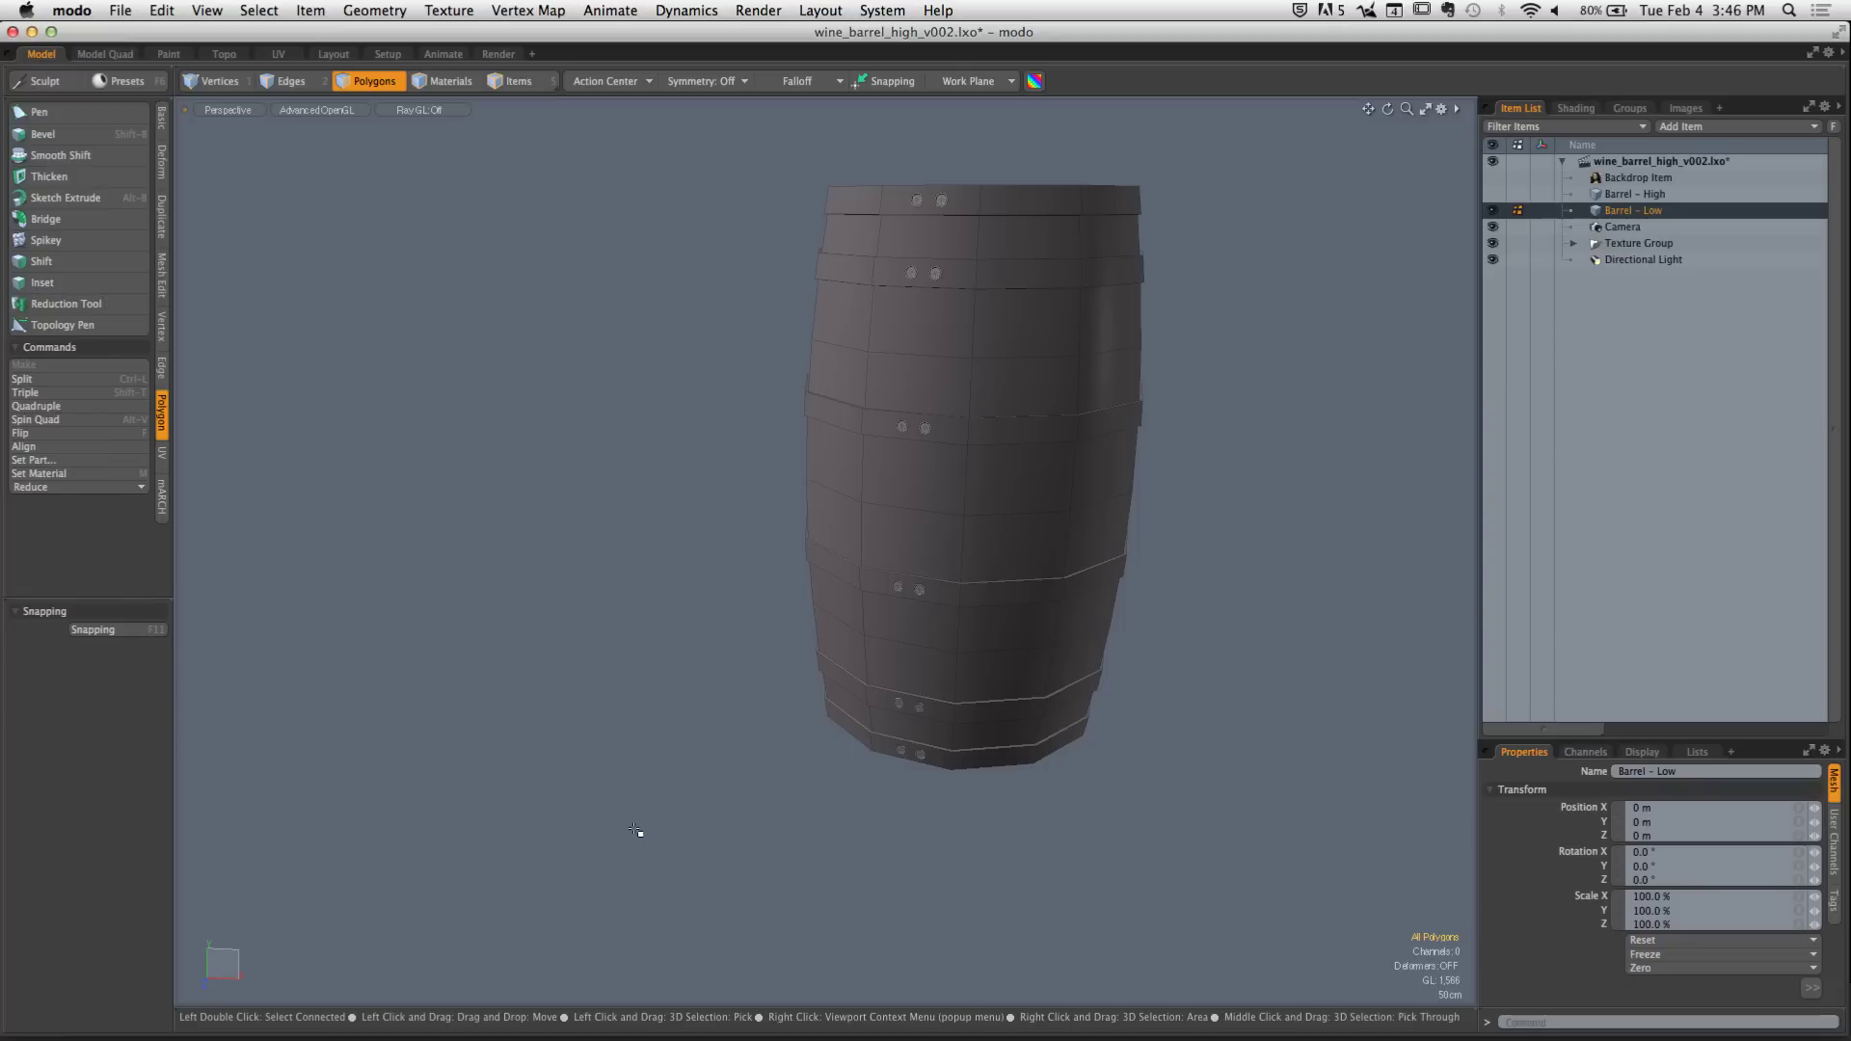
Switch to the UV layout, show the Barrel - Low UV map and widen the UV view
{"action": "left_click", "coordinate": [279, 54]}
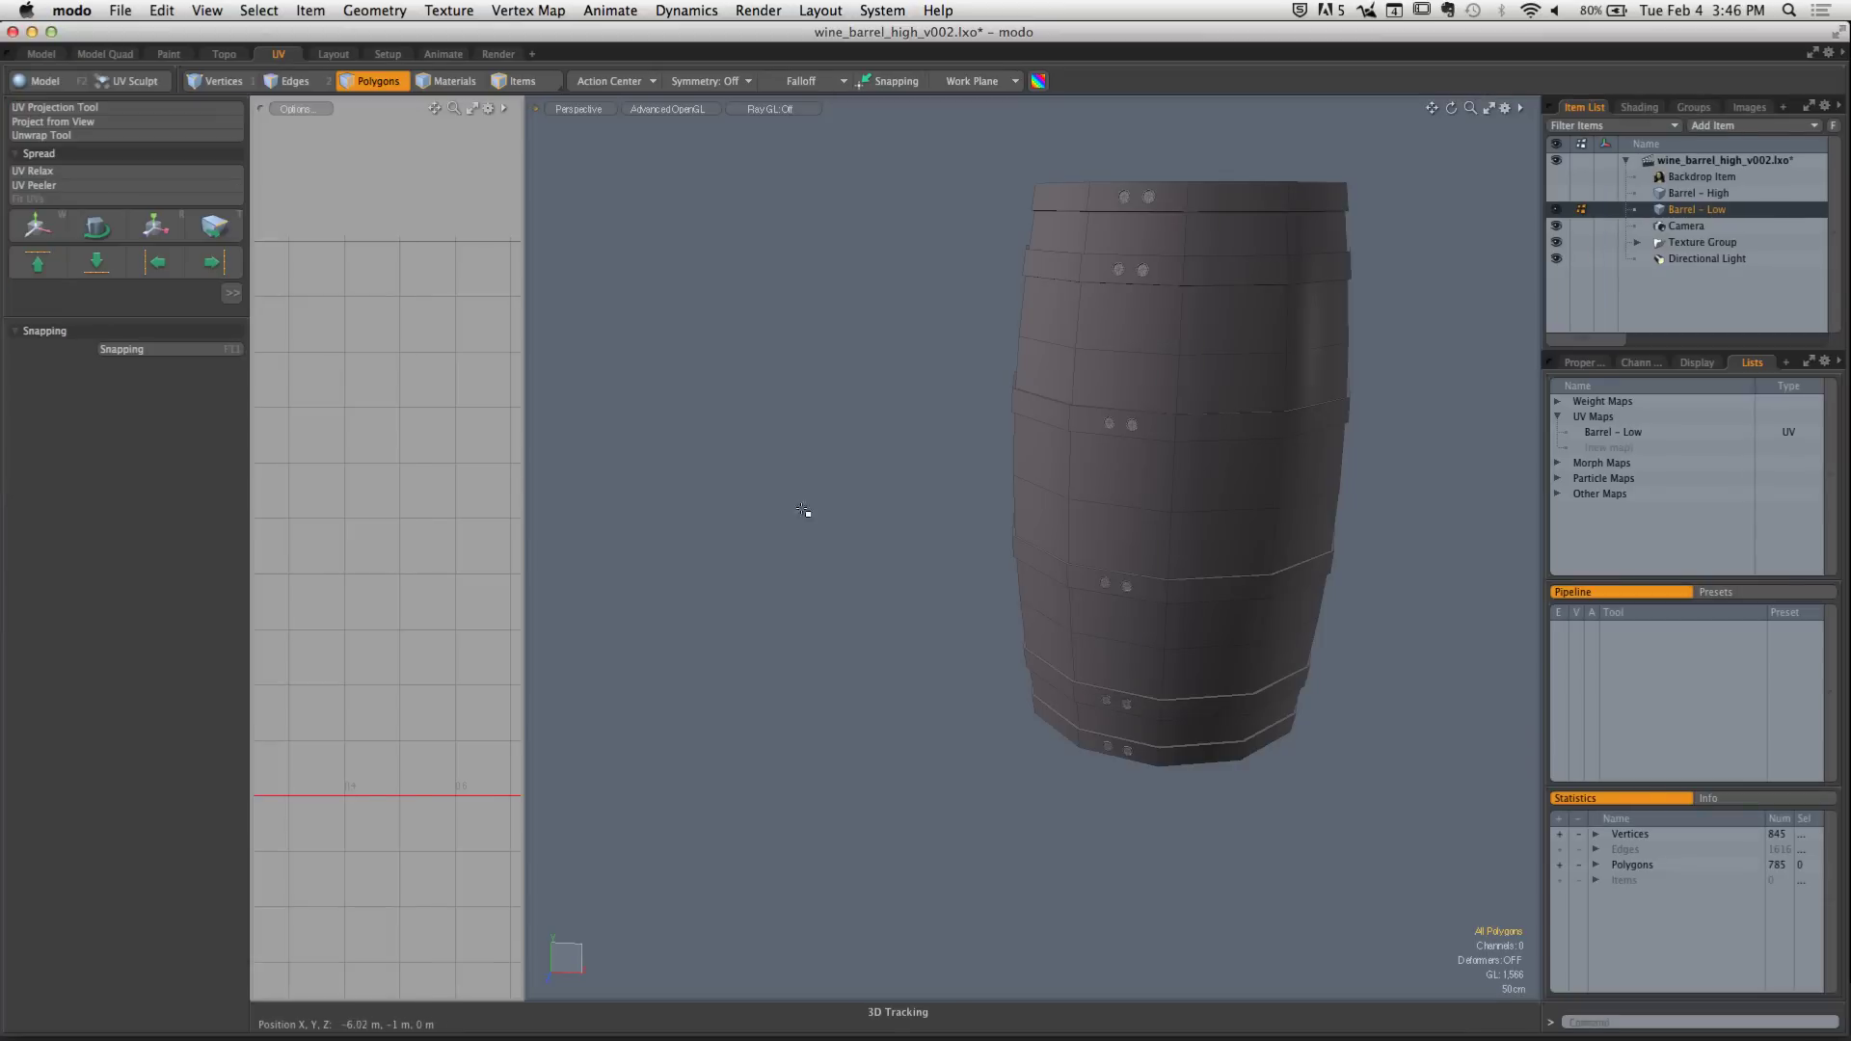
{"action": "left_click", "coordinate": [1600, 431]}
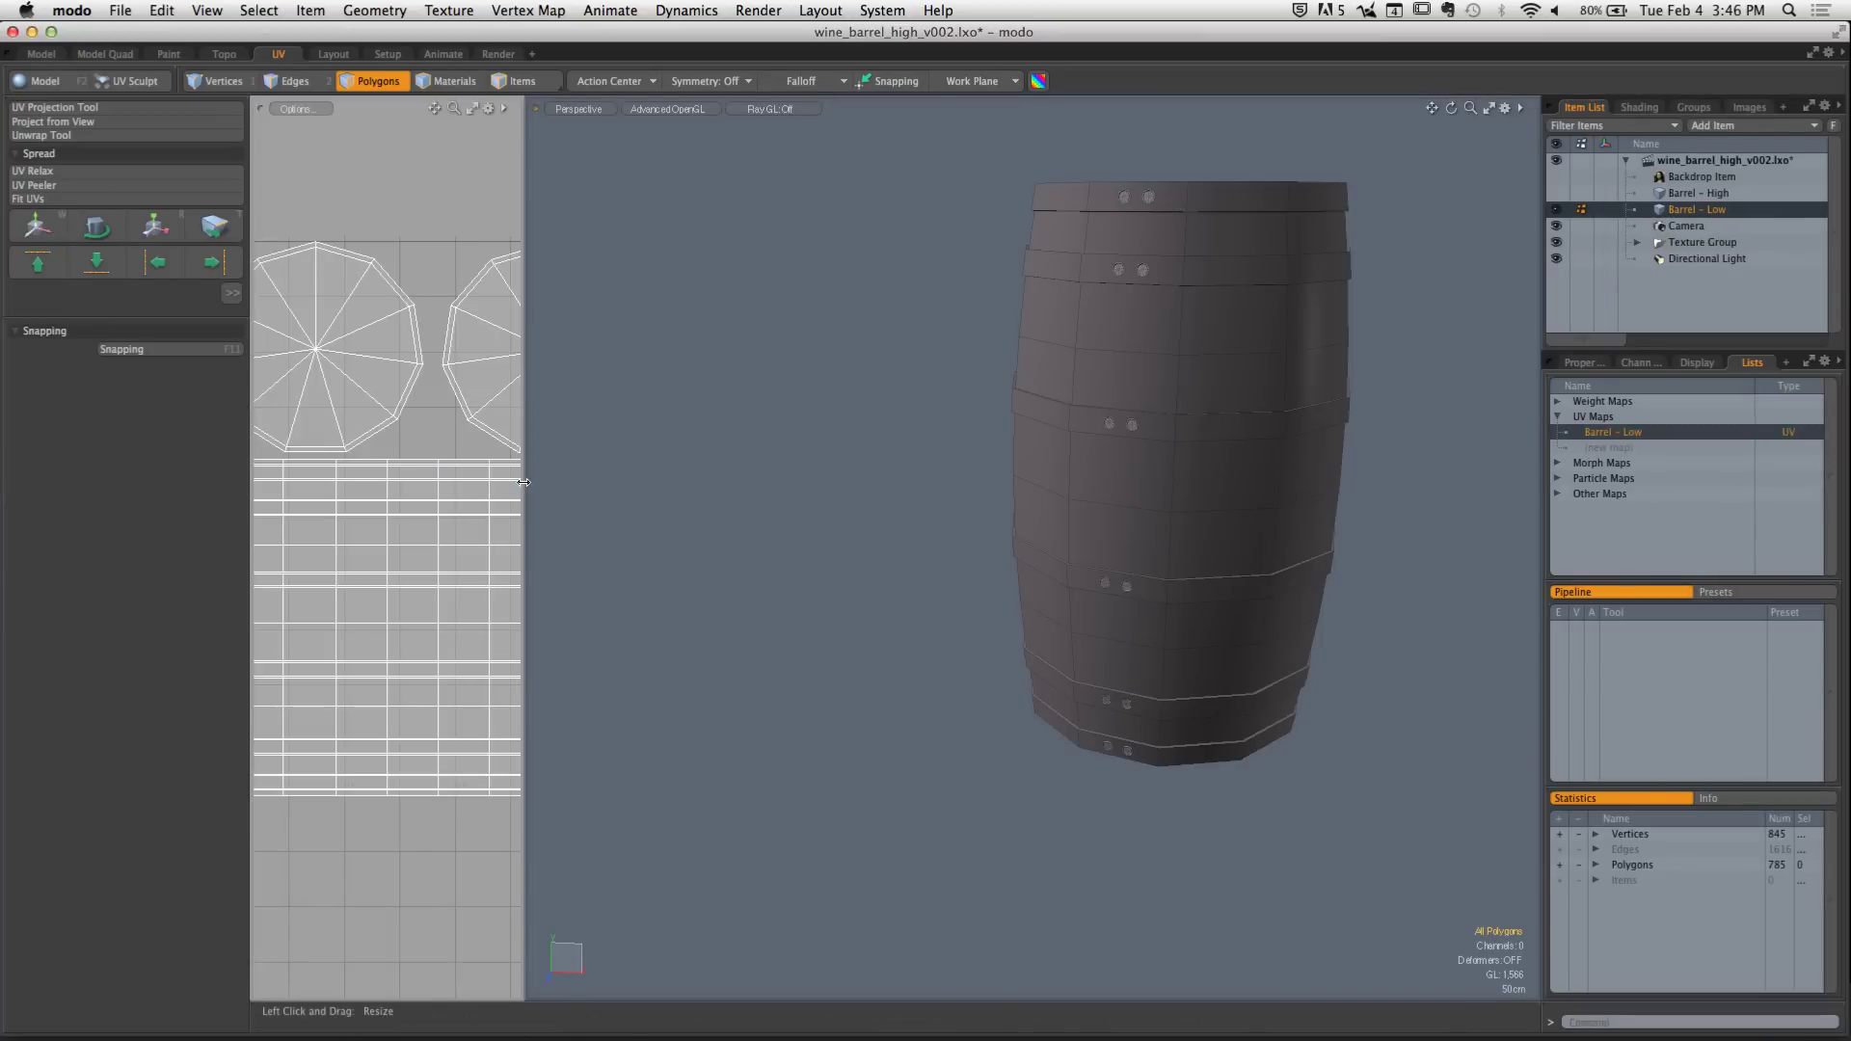
{"action": "left_click_drag", "start_coordinate": [525, 483], "coordinate": [1142, 511]}
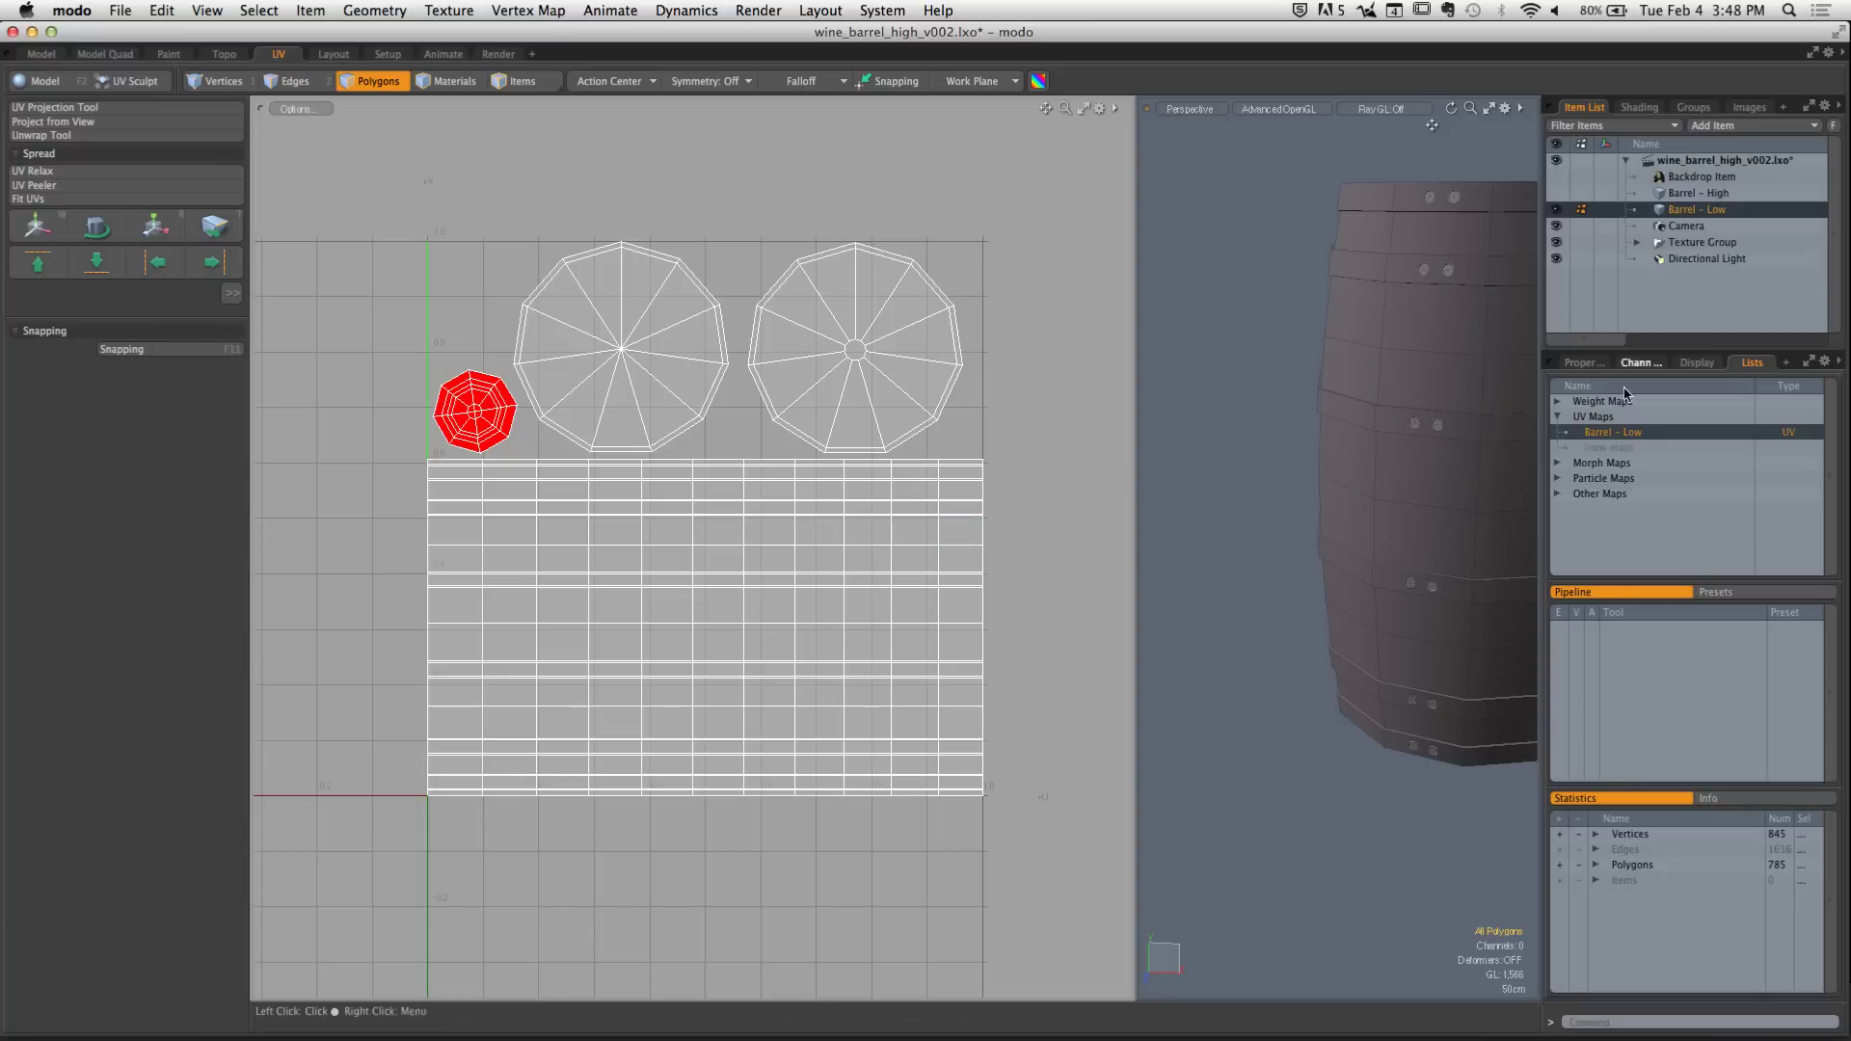
Create a new UV map named Test
{"action": "left_click", "coordinate": [1608, 447]}
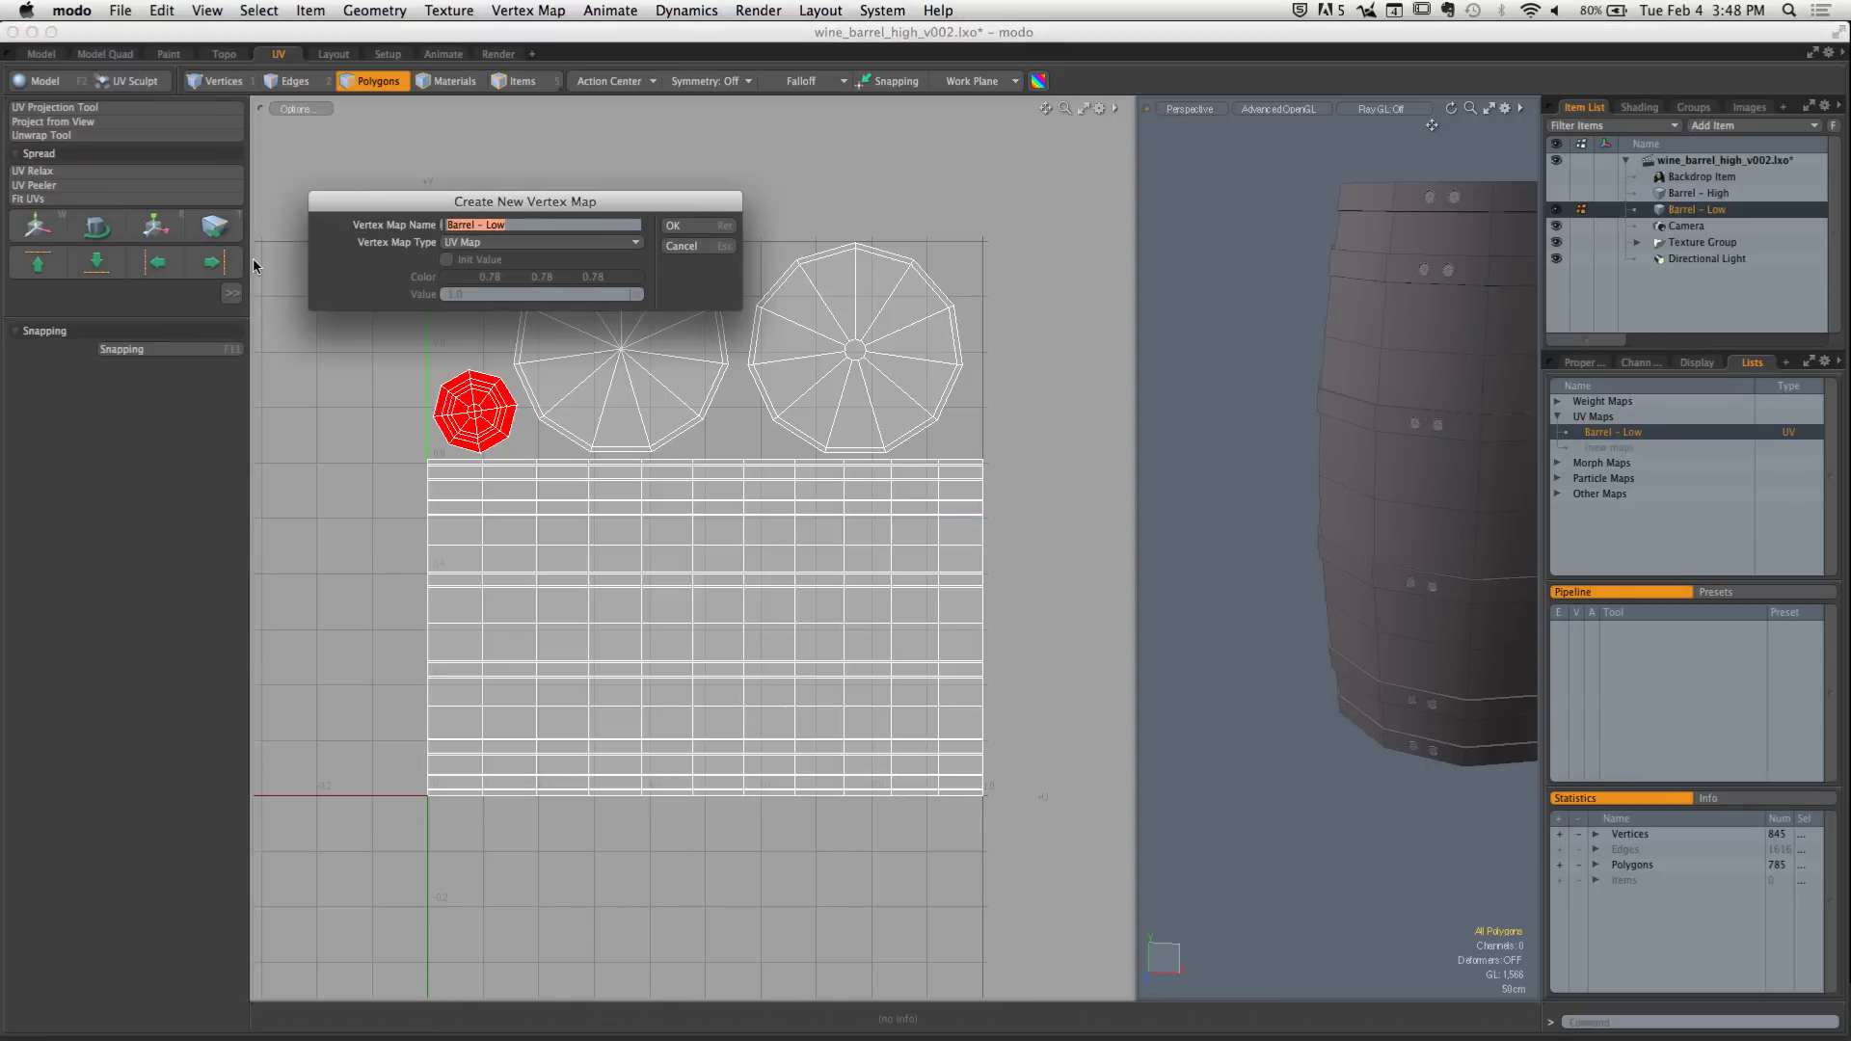
{"action": "type", "text": "Test"}
{"action": "left_click", "coordinate": [684, 227]}
Select all the triangles of the barrel's top cap
{"action": "left_click_drag", "start_coordinate": [1482, 463], "coordinate": [1404, 537], "text": "alt"}
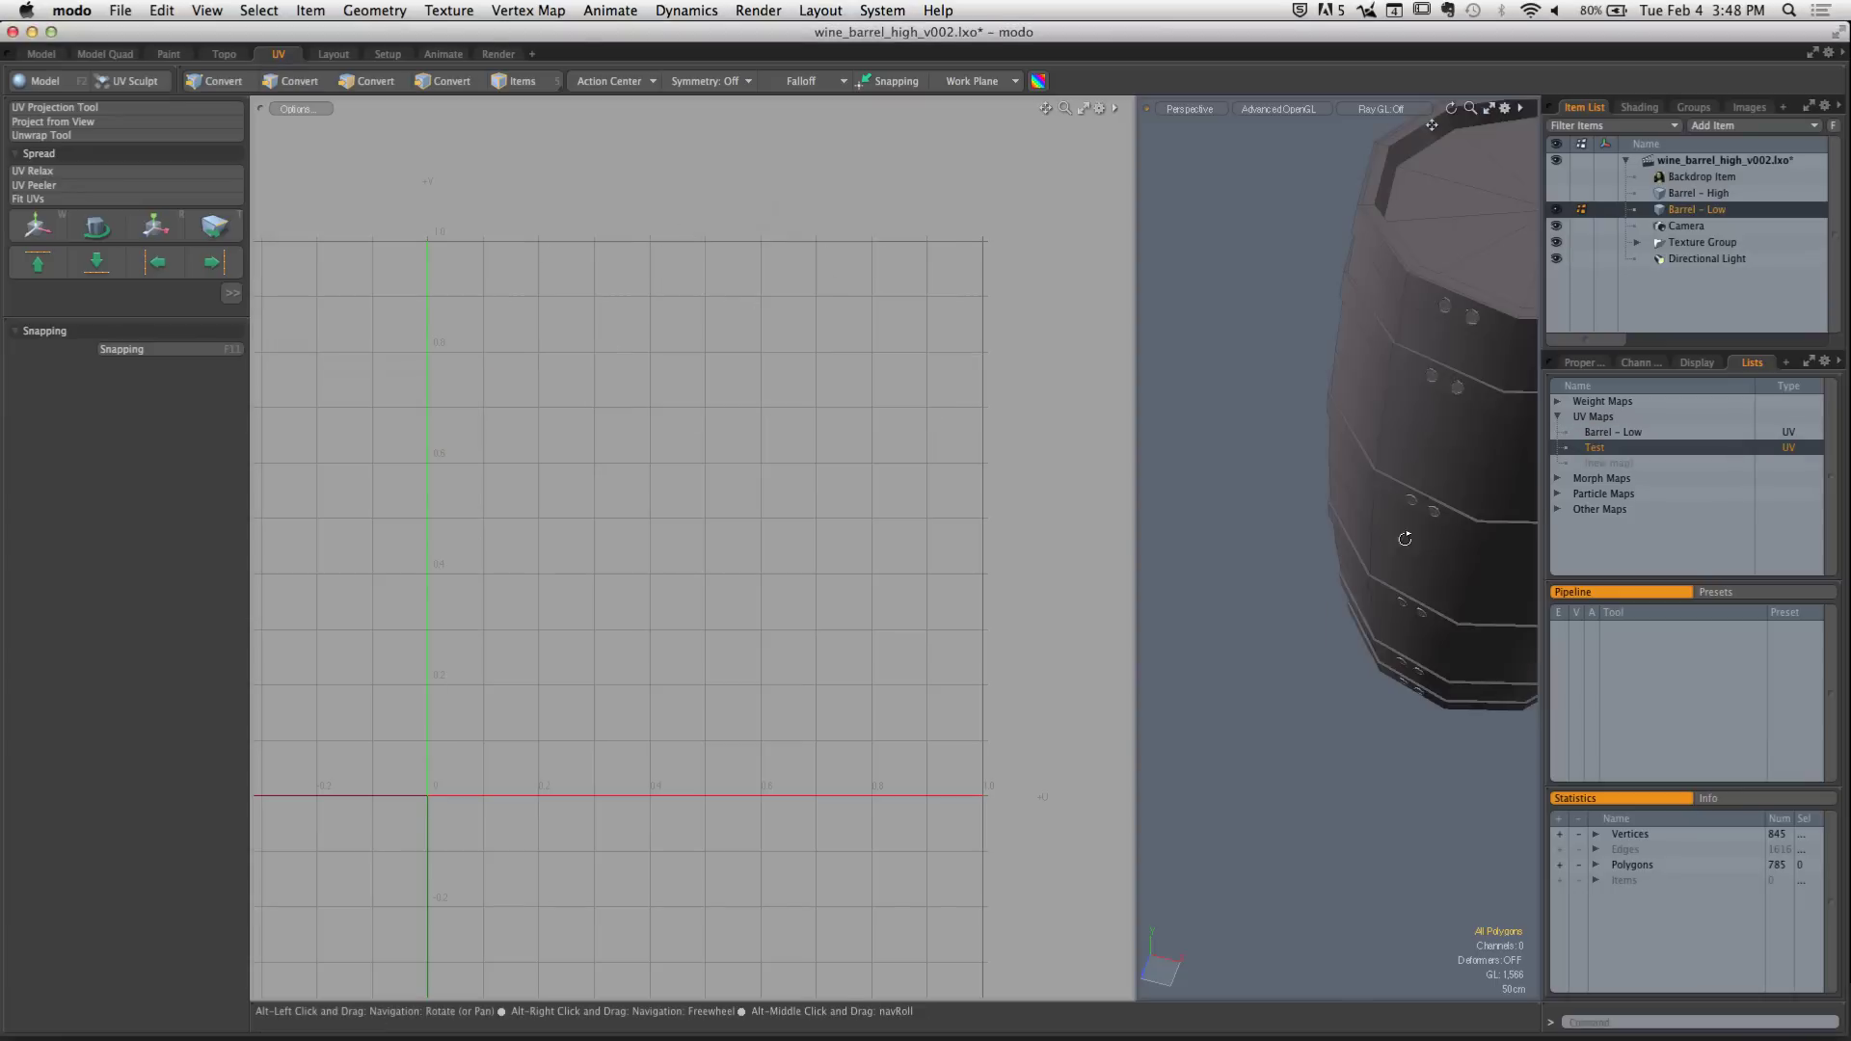
{"action": "left_click_drag", "start_coordinate": [1465, 424], "coordinate": [1298, 562], "text": "alt+shift"}
{"action": "mouse_move", "coordinate": [1375, 450]}
{"action": "left_mouse_down", "text": "alt"}
{"action": "mouse_move", "coordinate": [1215, 441]}
{"action": "mouse_move", "coordinate": [1239, 454]}
{"action": "mouse_move", "coordinate": [1313, 410]}
{"action": "mouse_move", "coordinate": [1409, 412]}
{"action": "left_mouse_up", "text": "alt"}
{"action": "mouse_move", "coordinate": [1294, 464]}
{"action": "left_mouse_down"}
{"action": "mouse_move", "coordinate": [1401, 497]}
{"action": "mouse_move", "coordinate": [1368, 509]}
{"action": "mouse_move", "coordinate": [1294, 489]}
{"action": "mouse_move", "coordinate": [1295, 465]}
{"action": "left_mouse_up"}
{"action": "left_click_drag", "start_coordinate": [1294, 567], "coordinate": [1337, 523], "text": "alt"}
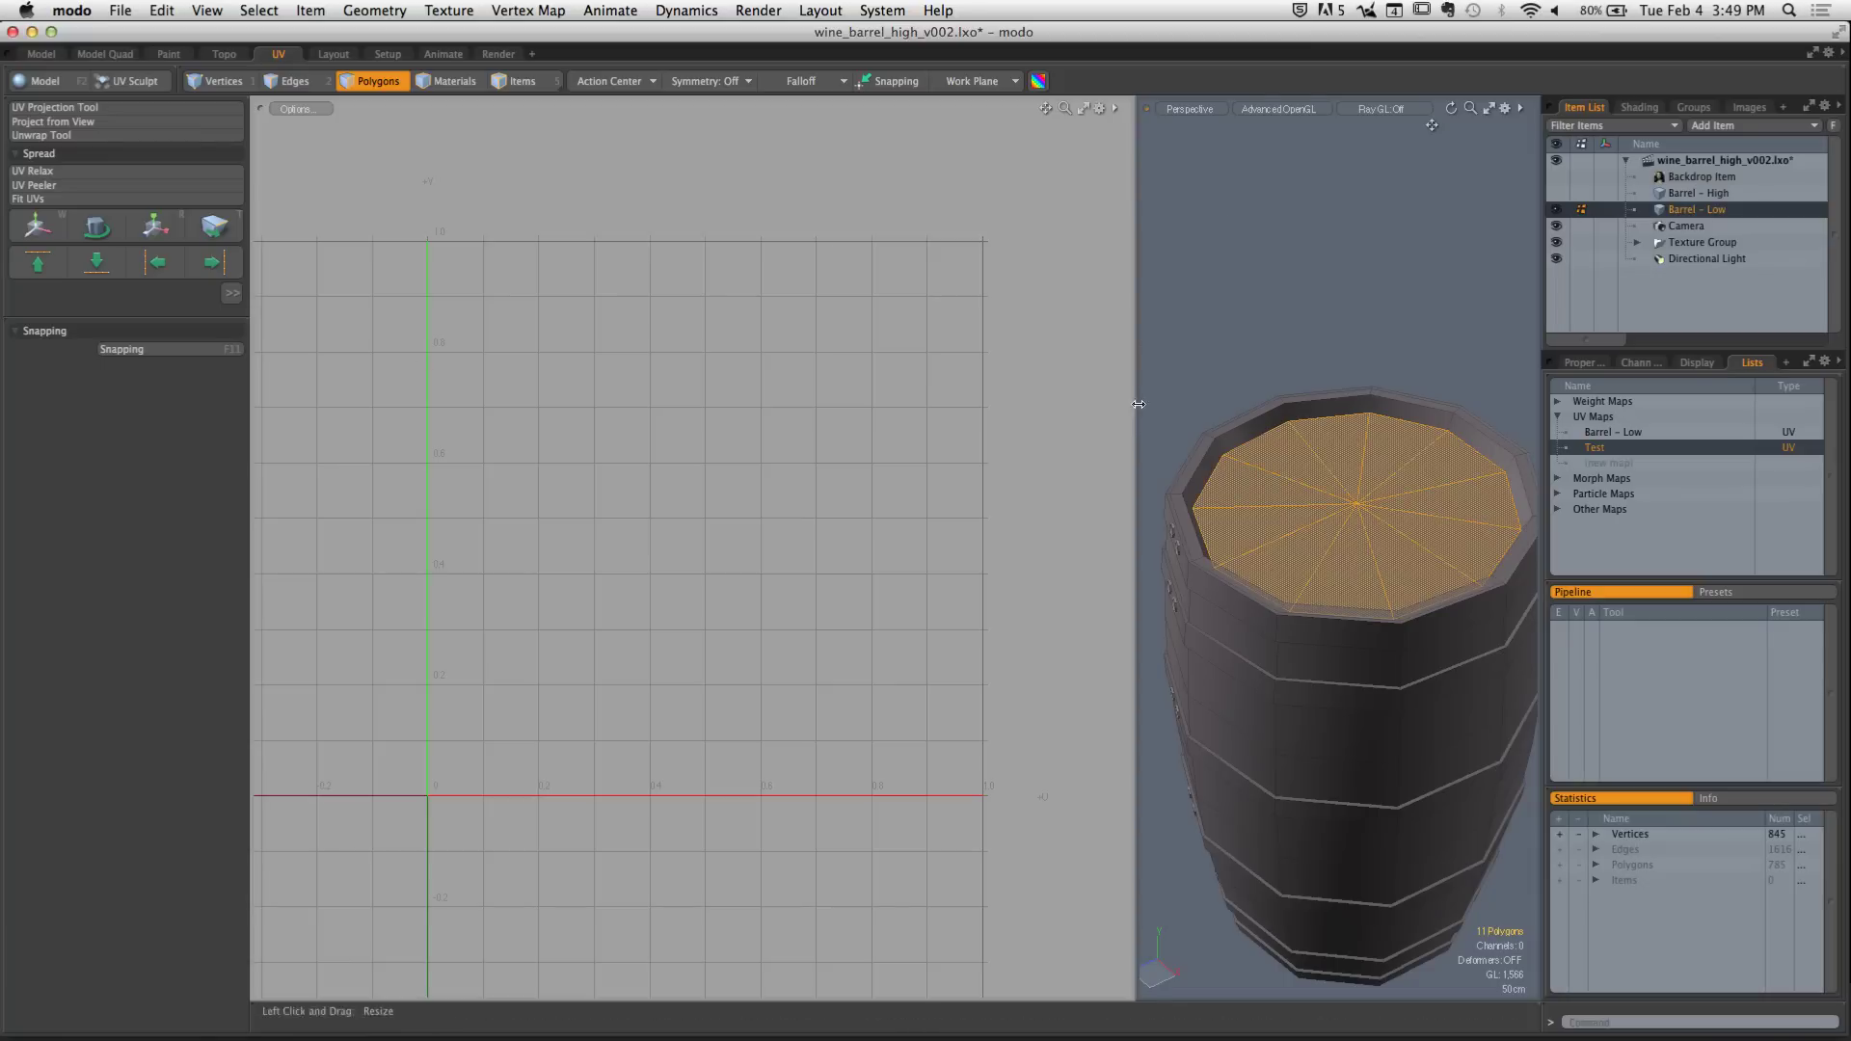
Project the selected top cap triangles into the Test UV map from a straight-down view of the barrel
{"action": "key", "text": "alt+shift+a"}
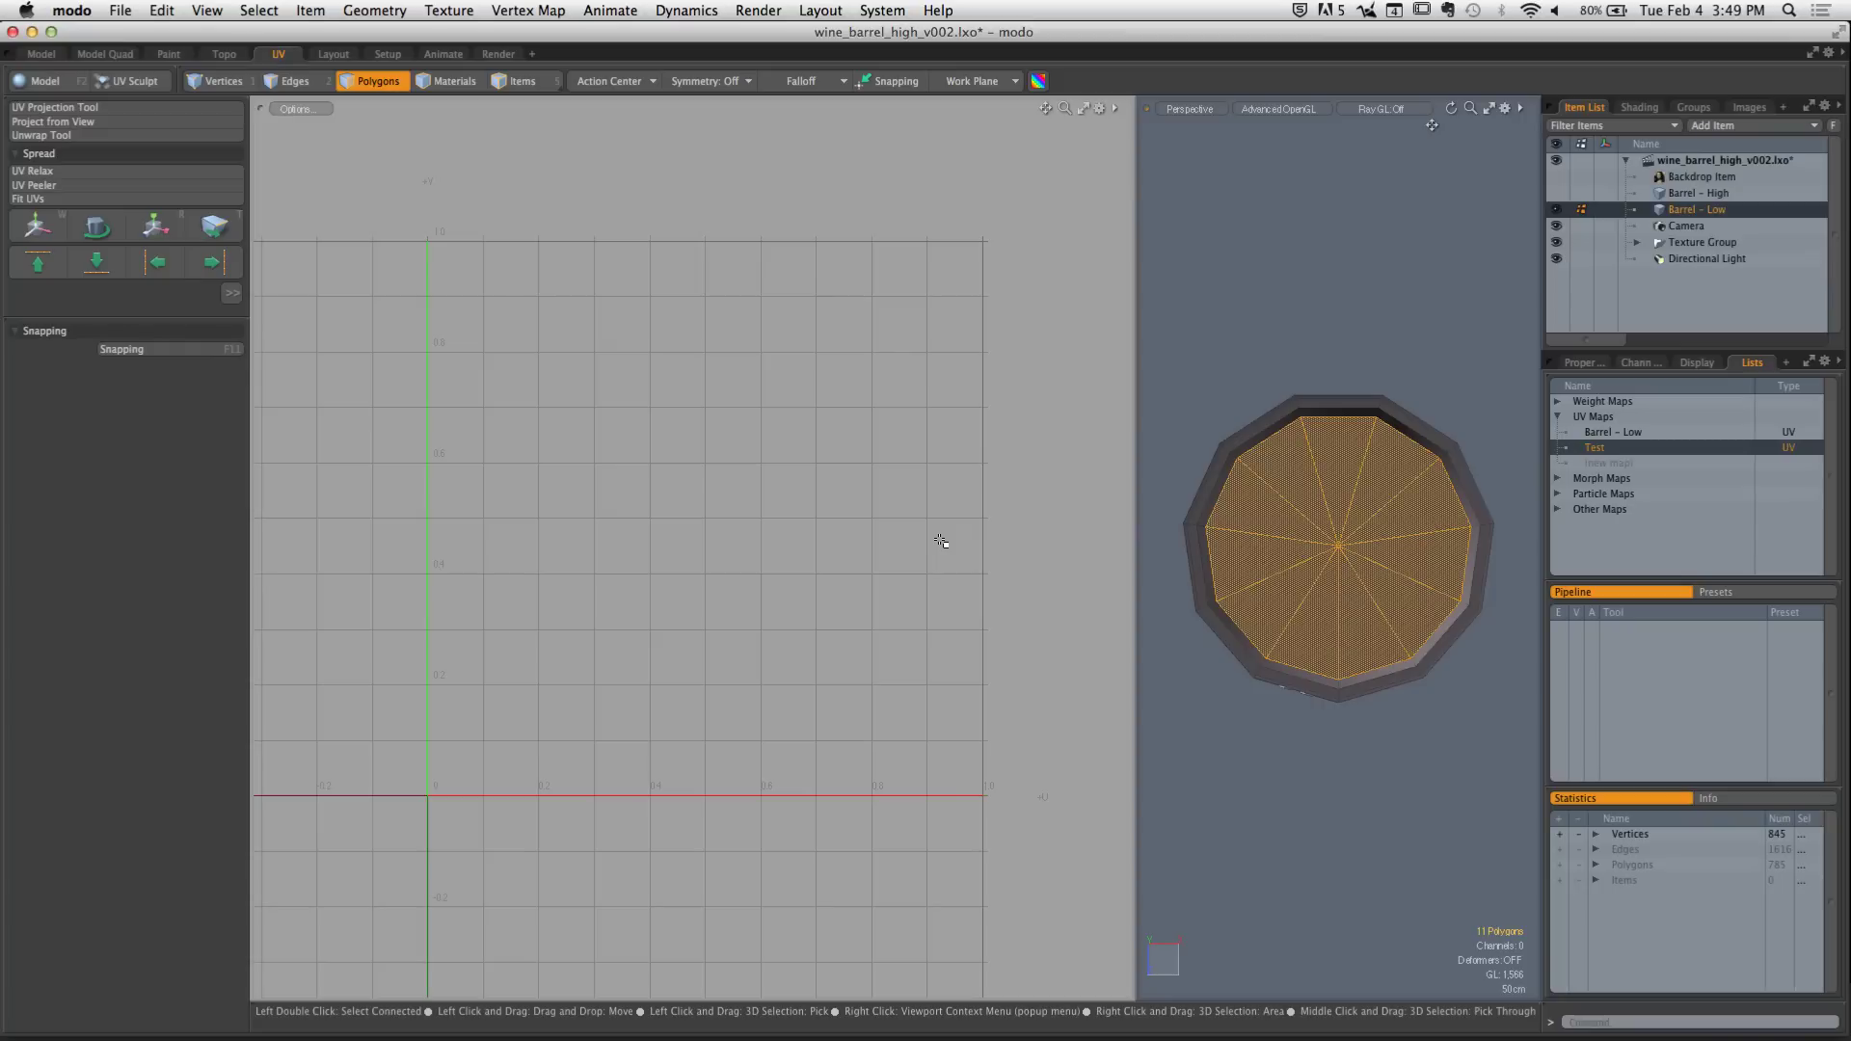
{"action": "left_click", "coordinate": [47, 122]}
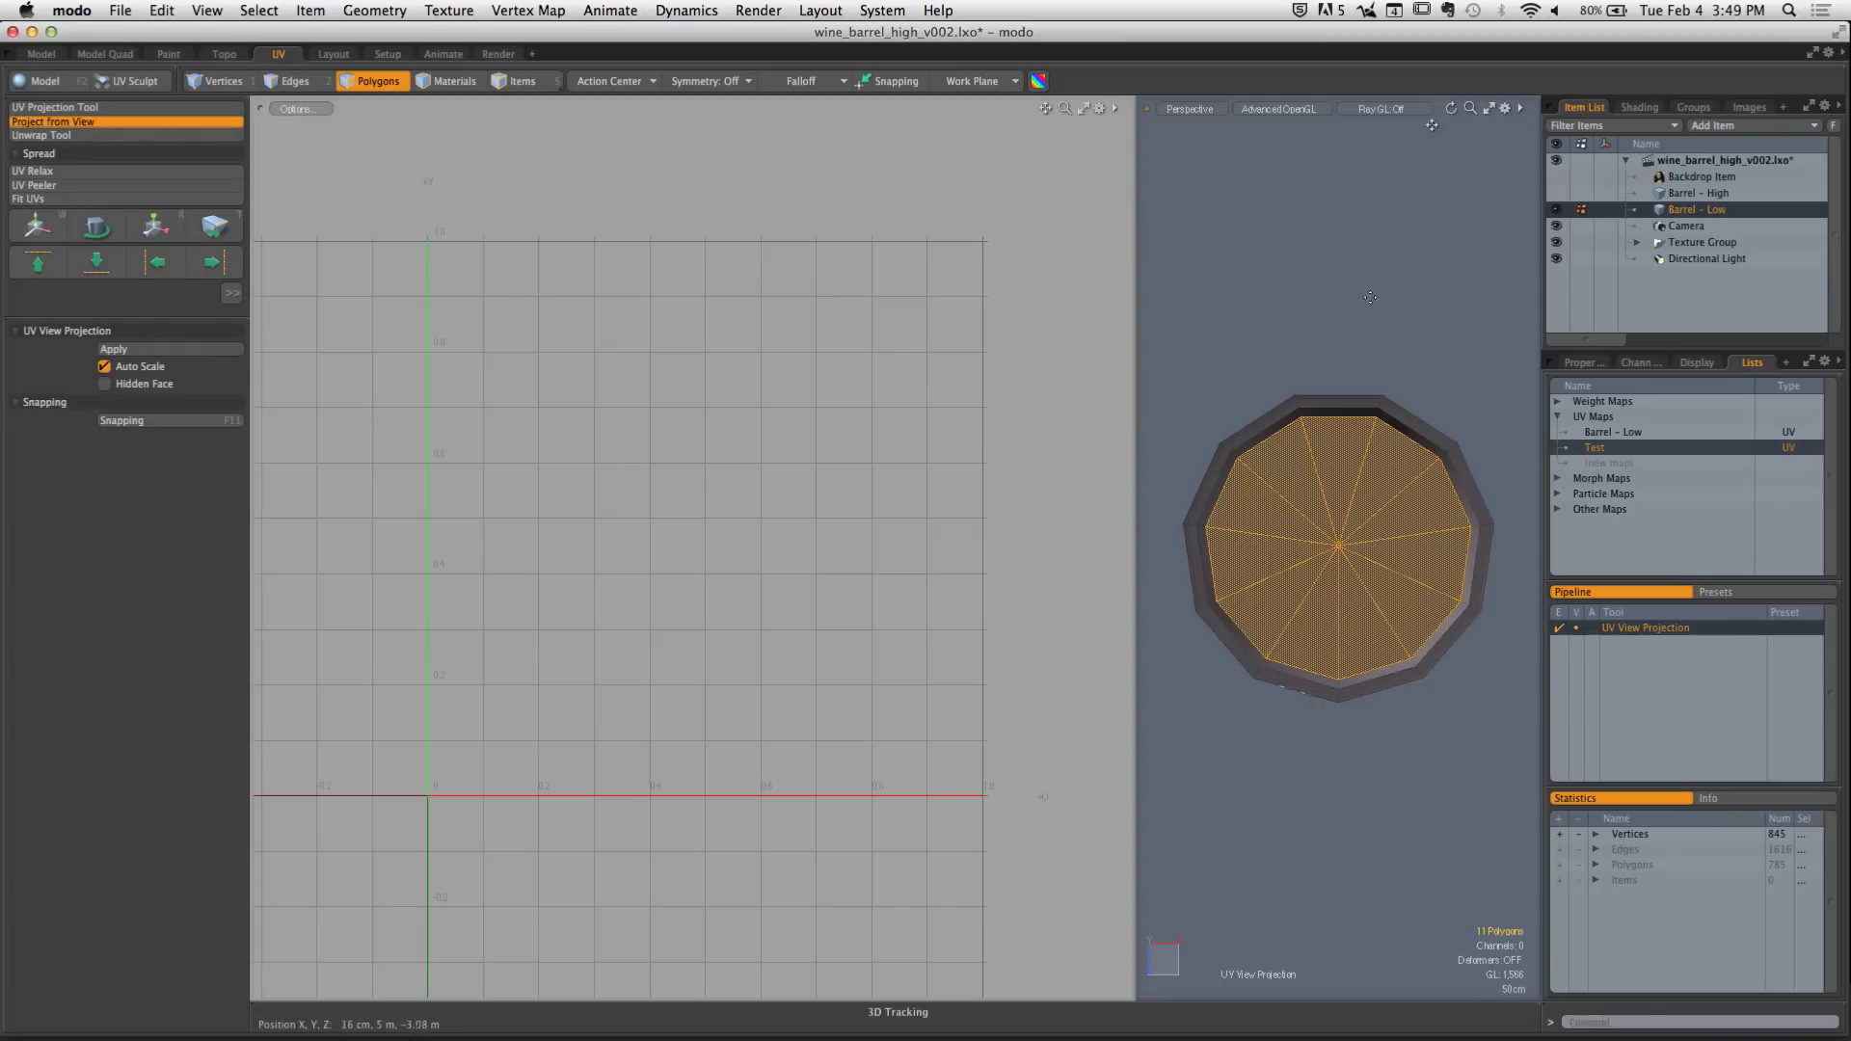
{"action": "left_click", "coordinate": [1335, 310]}
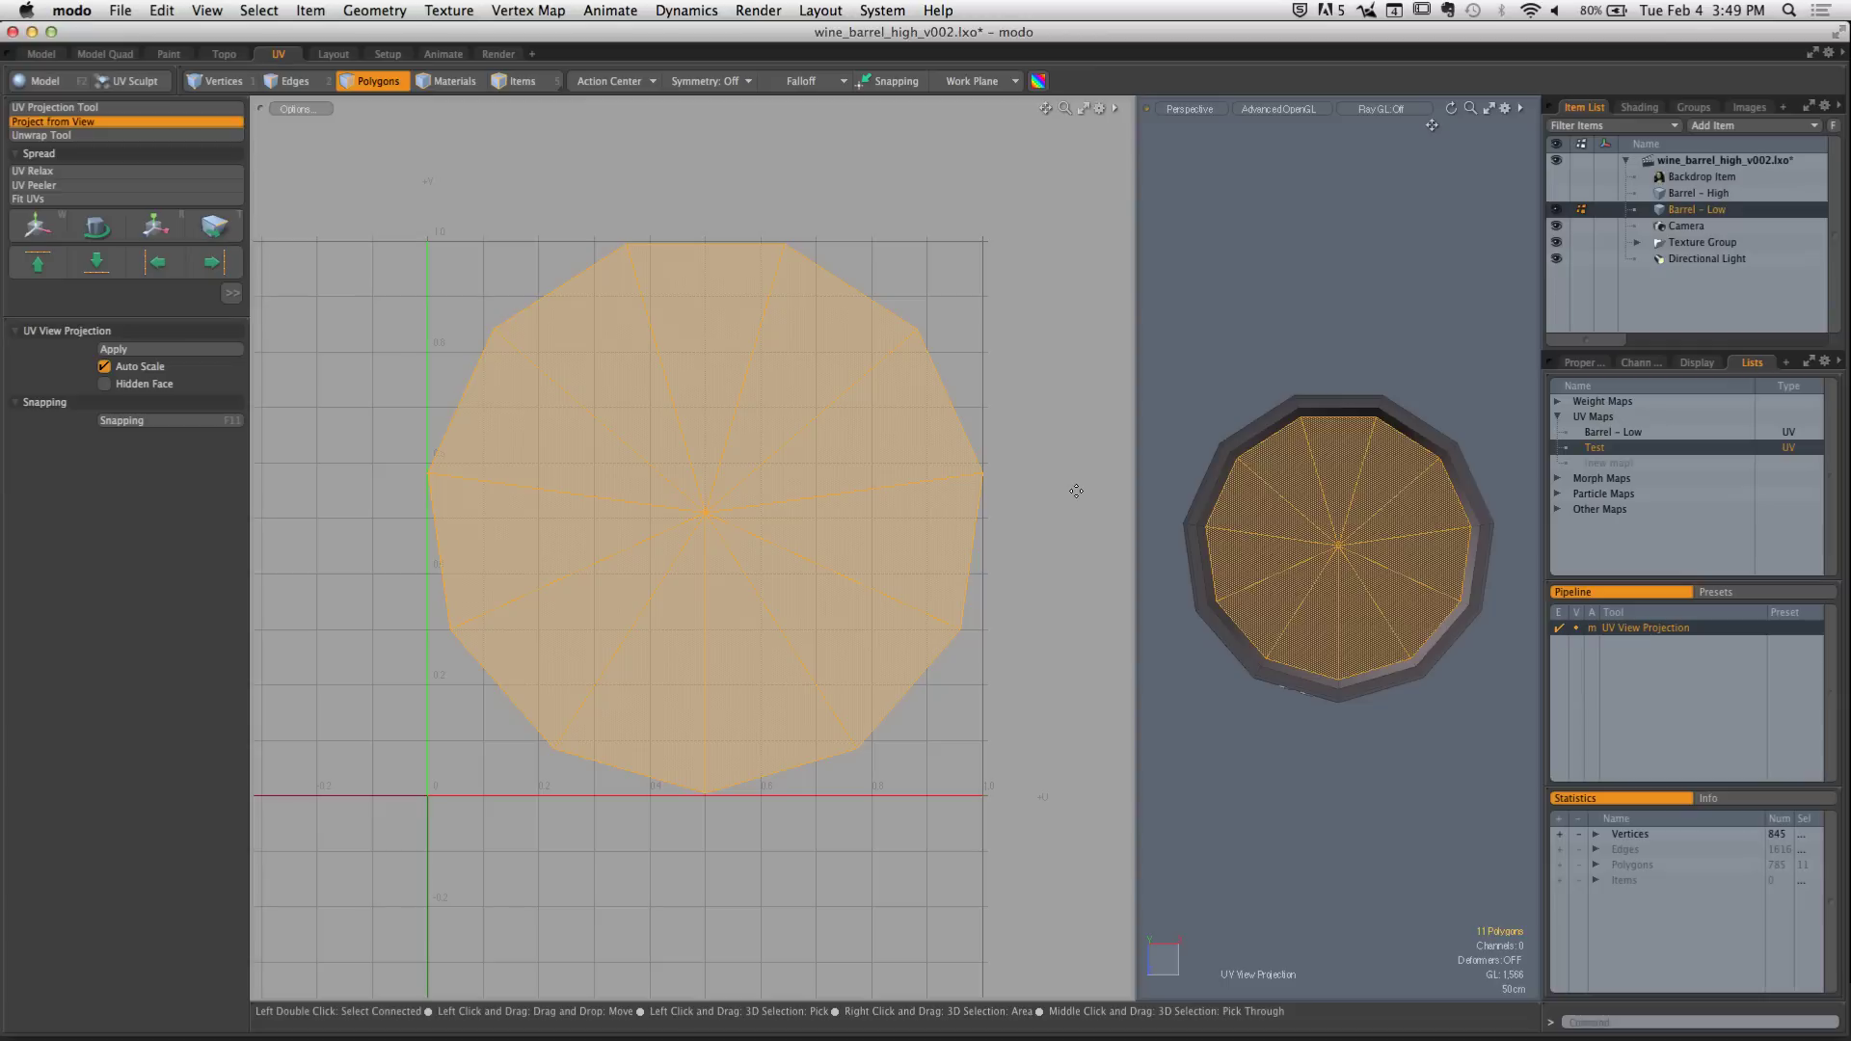
{"action": "key", "text": "q"}
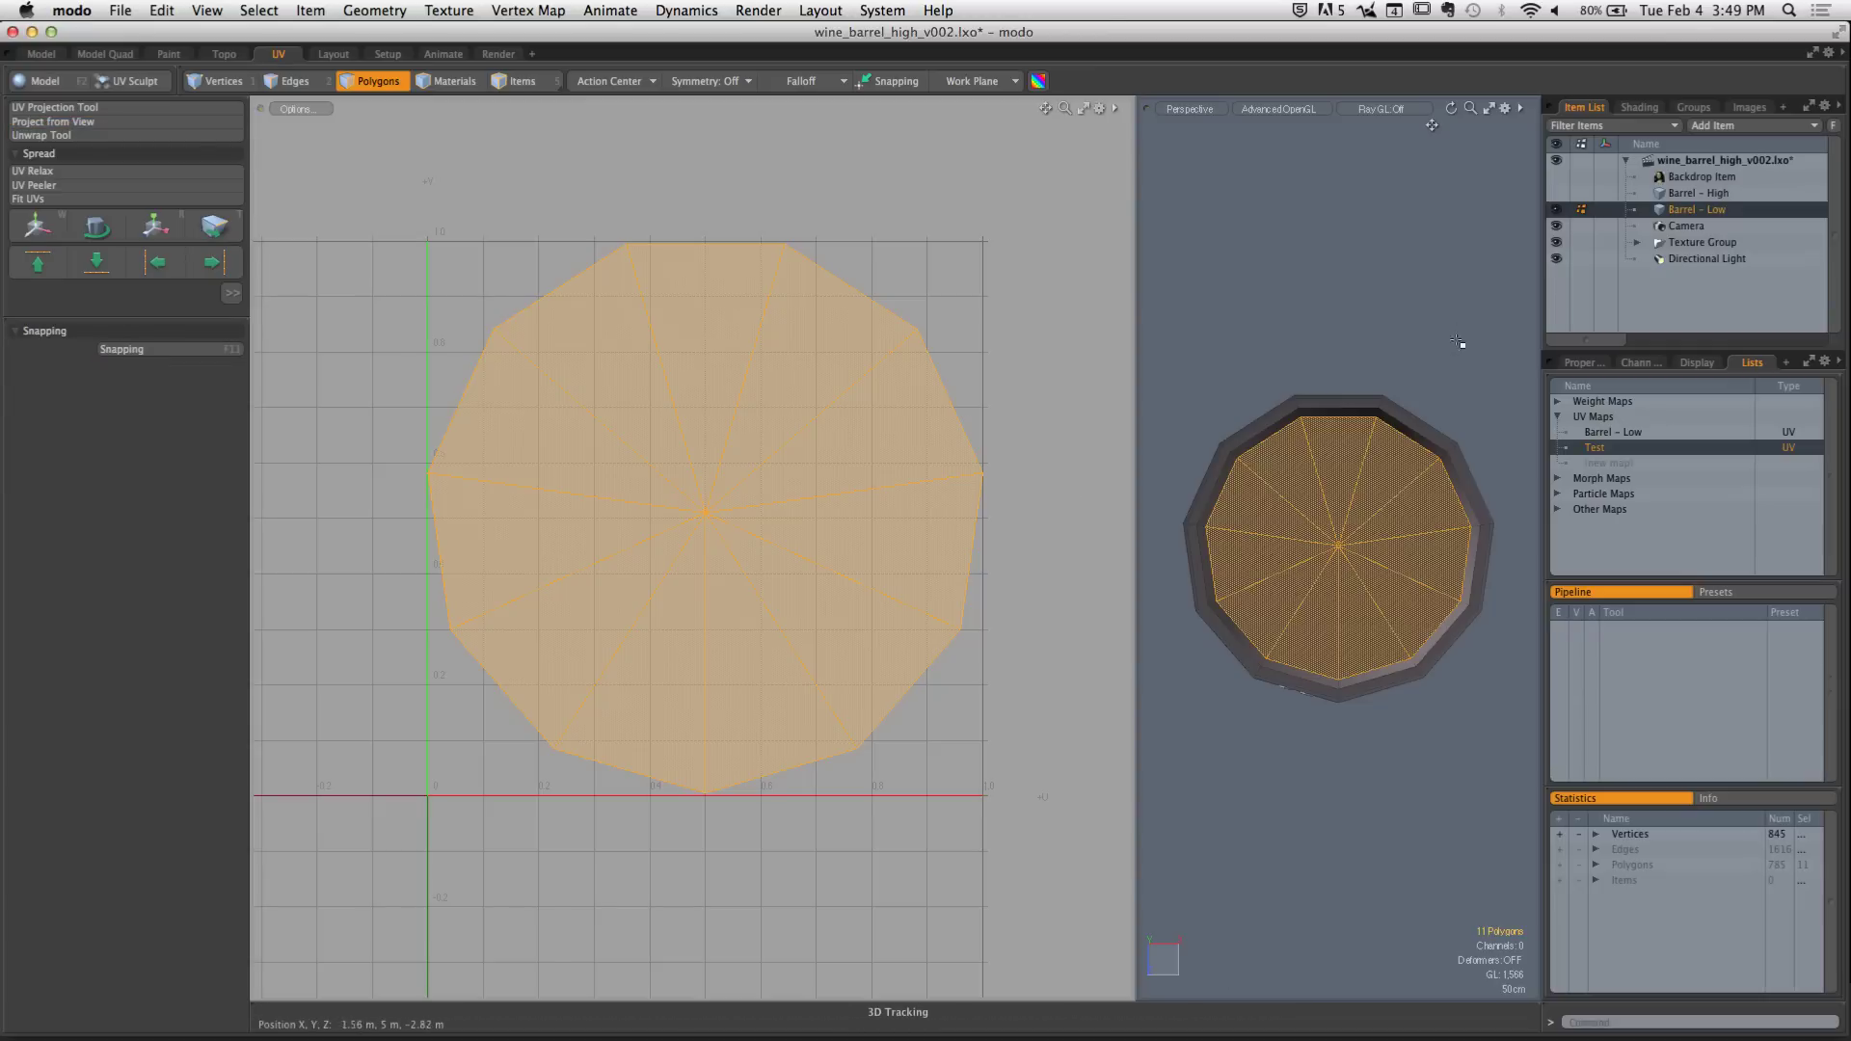
Cut the top cap triangles out of the barrel and select all polygons of the bottom cap
{"action": "left_click_drag", "start_coordinate": [1378, 554], "coordinate": [1341, 363], "text": "alt"}
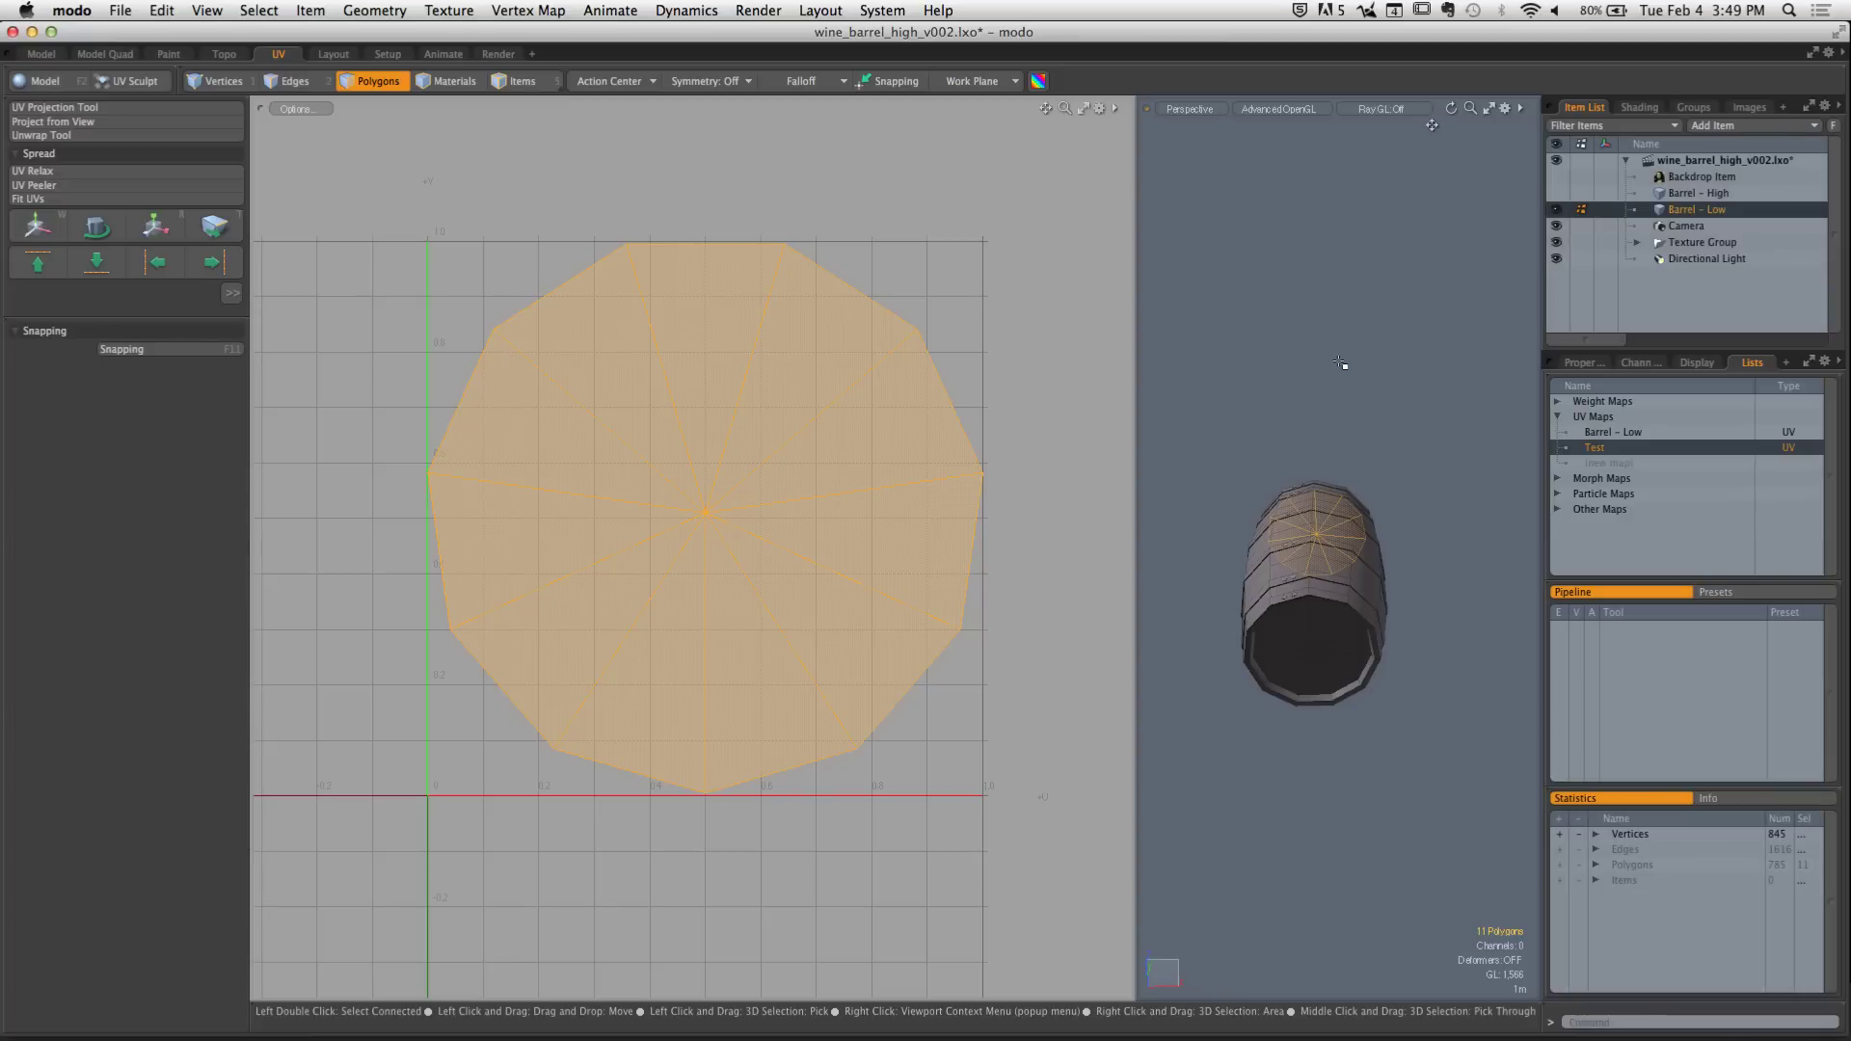
{"action": "key", "text": "Delete"}
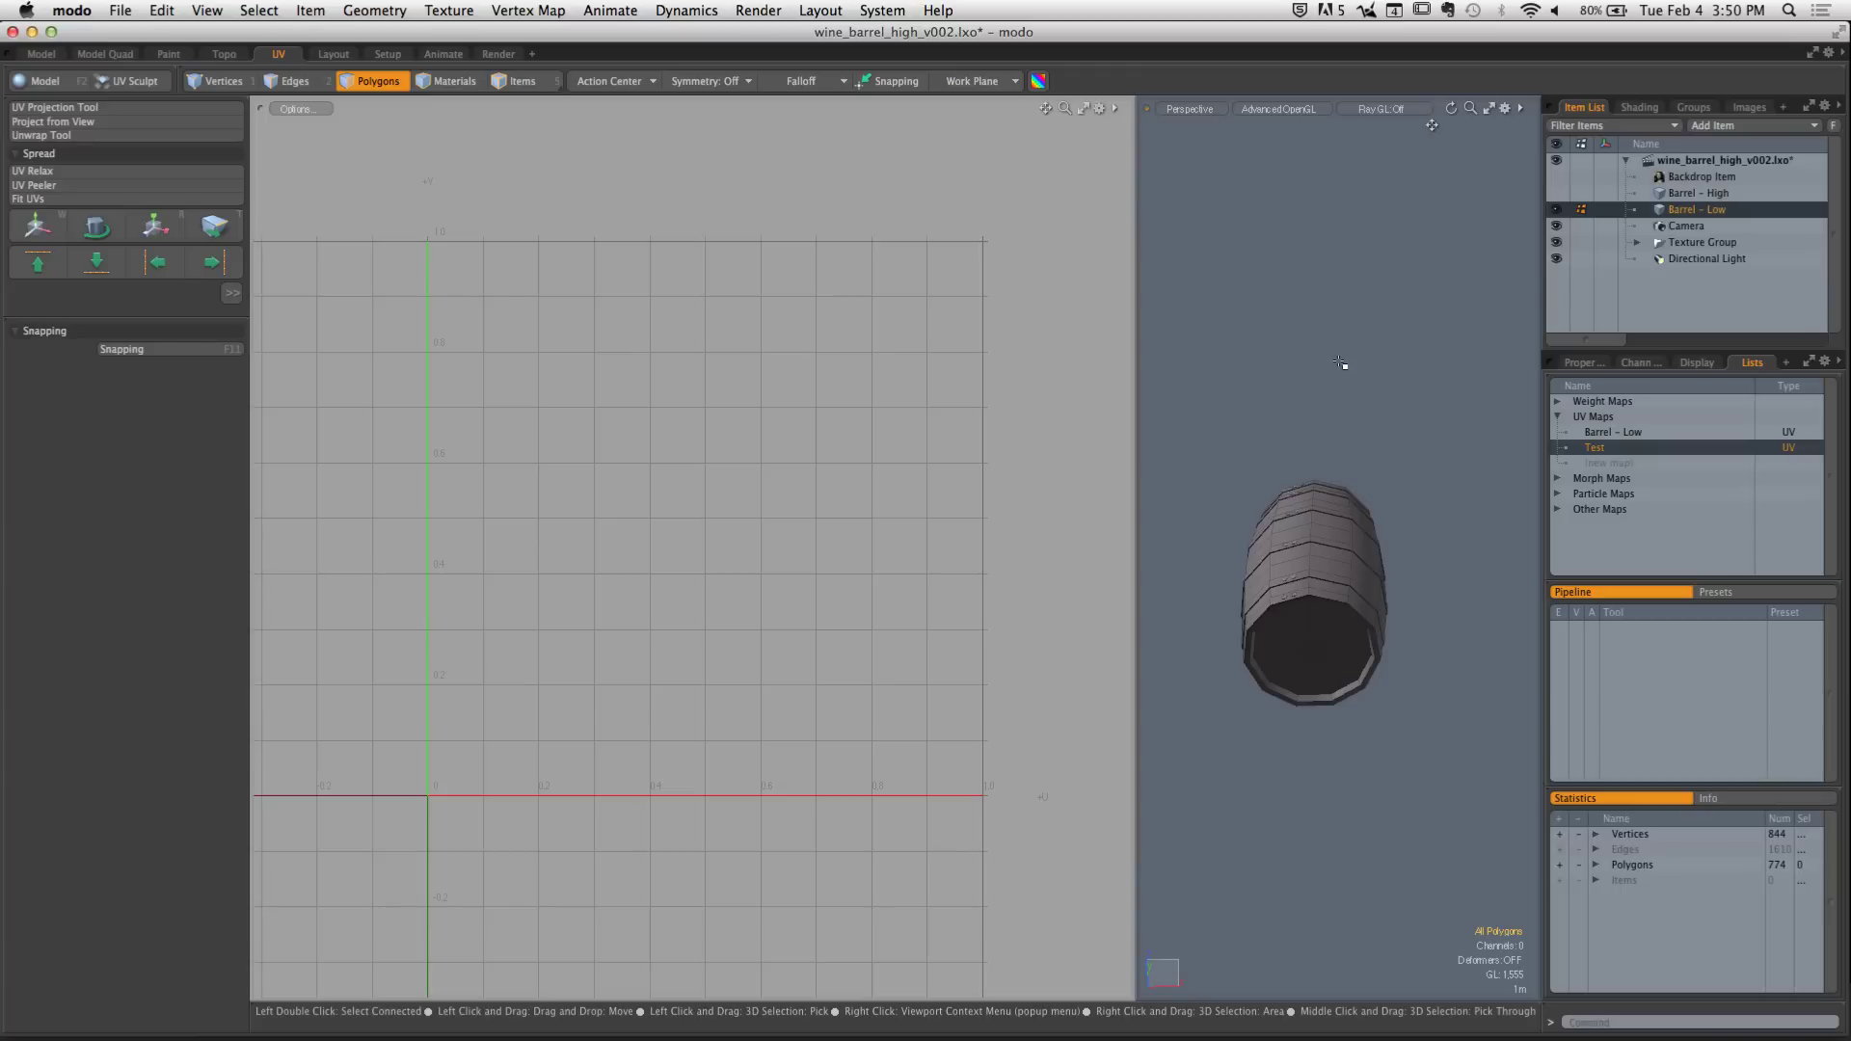
{"action": "left_click_drag", "start_coordinate": [855, 554], "coordinate": [931, 556], "text": "alt"}
{"action": "mouse_move", "coordinate": [1330, 636]}
{"action": "left_mouse_down", "text": "alt"}
{"action": "mouse_move", "coordinate": [1290, 591]}
{"action": "mouse_move", "coordinate": [1389, 587]}
{"action": "mouse_move", "coordinate": [1326, 620]}
{"action": "mouse_move", "coordinate": [1348, 613]}
{"action": "left_mouse_up", "text": "alt"}
{"action": "scroll", "coordinate": [1292, 590], "scroll_direction": "up", "scroll_amount": 5}
{"action": "key", "text": "3"}
{"action": "key", "text": "alt+a"}
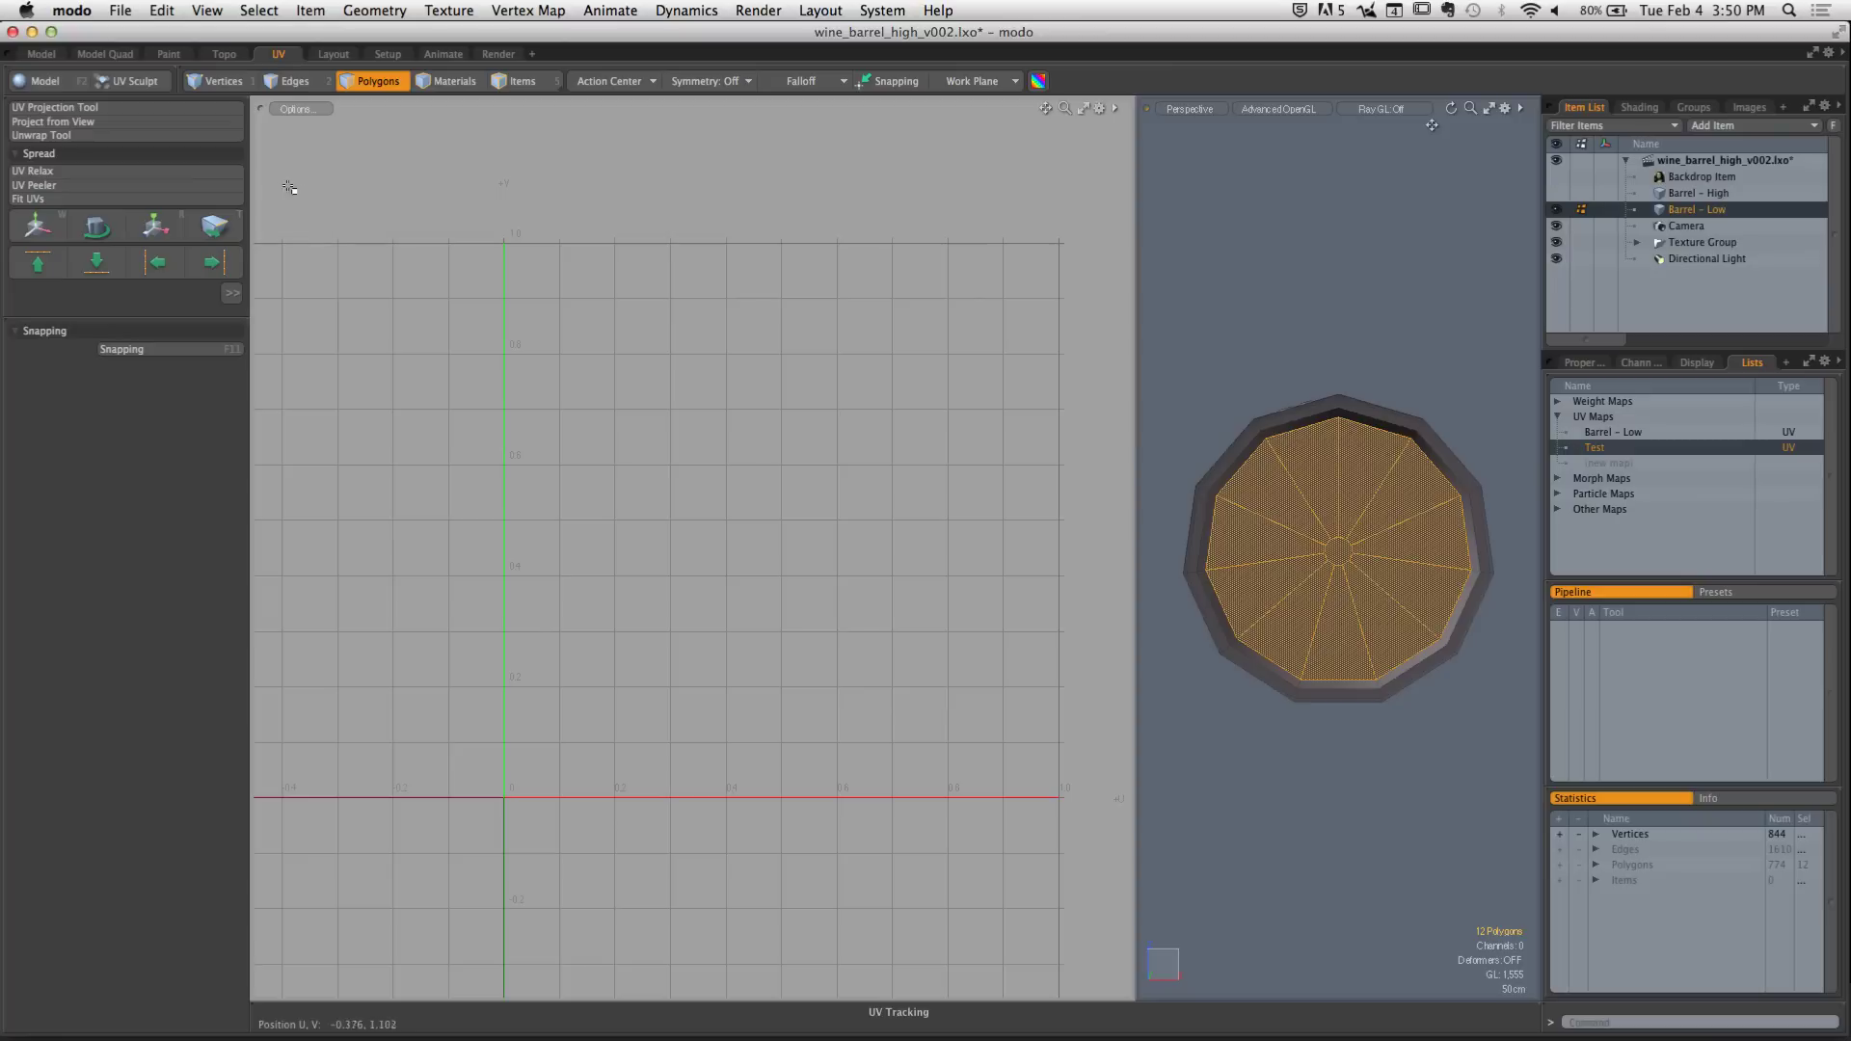
Project the bottom cap polygons into the Test UV map from the current view with Auto Scale on
{"action": "left_click", "coordinate": [104, 124]}
{"action": "left_click", "coordinate": [932, 593]}
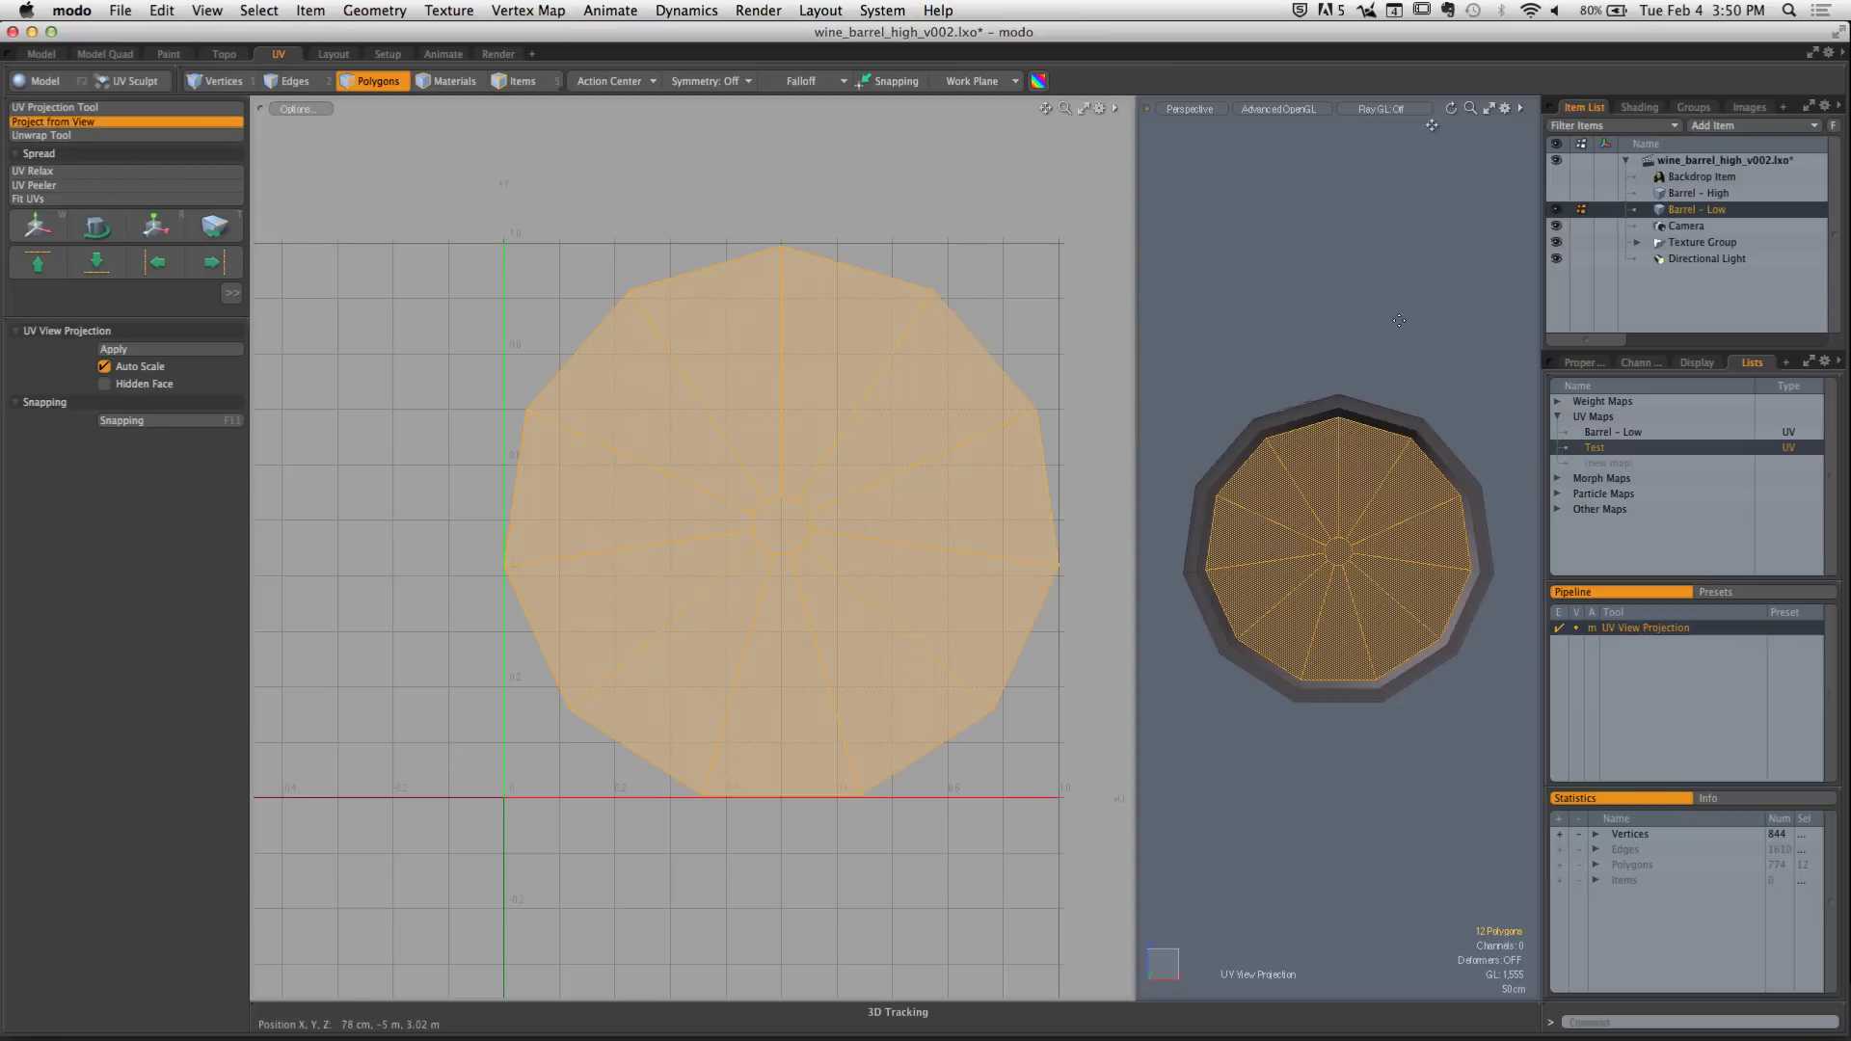
{"action": "key", "text": "space"}
{"action": "scroll", "coordinate": [930, 583], "scroll_direction": "down", "scroll_amount": 5}
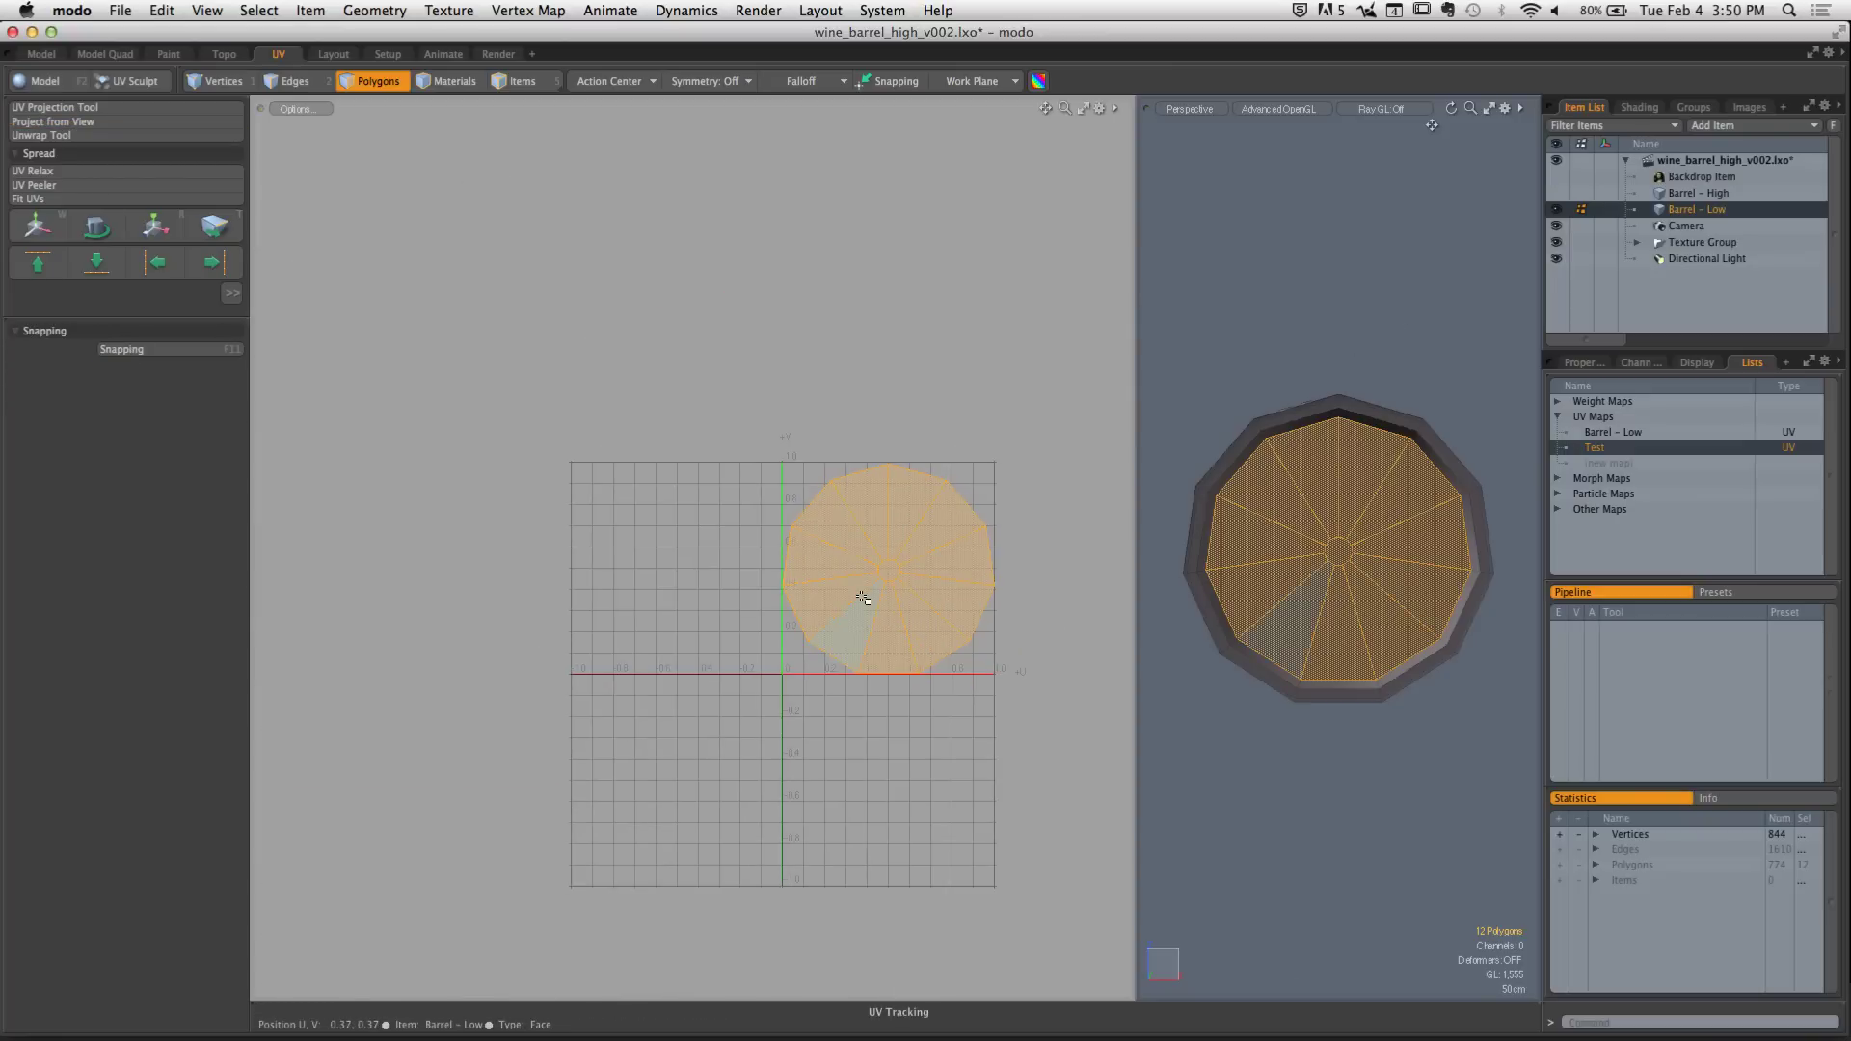
Restore the top cap triangles to the barrel and clear the polygon selection to examine the overlapping cap UVs
{"action": "left_click_drag", "start_coordinate": [1397, 477], "coordinate": [1338, 708], "text": "alt"}
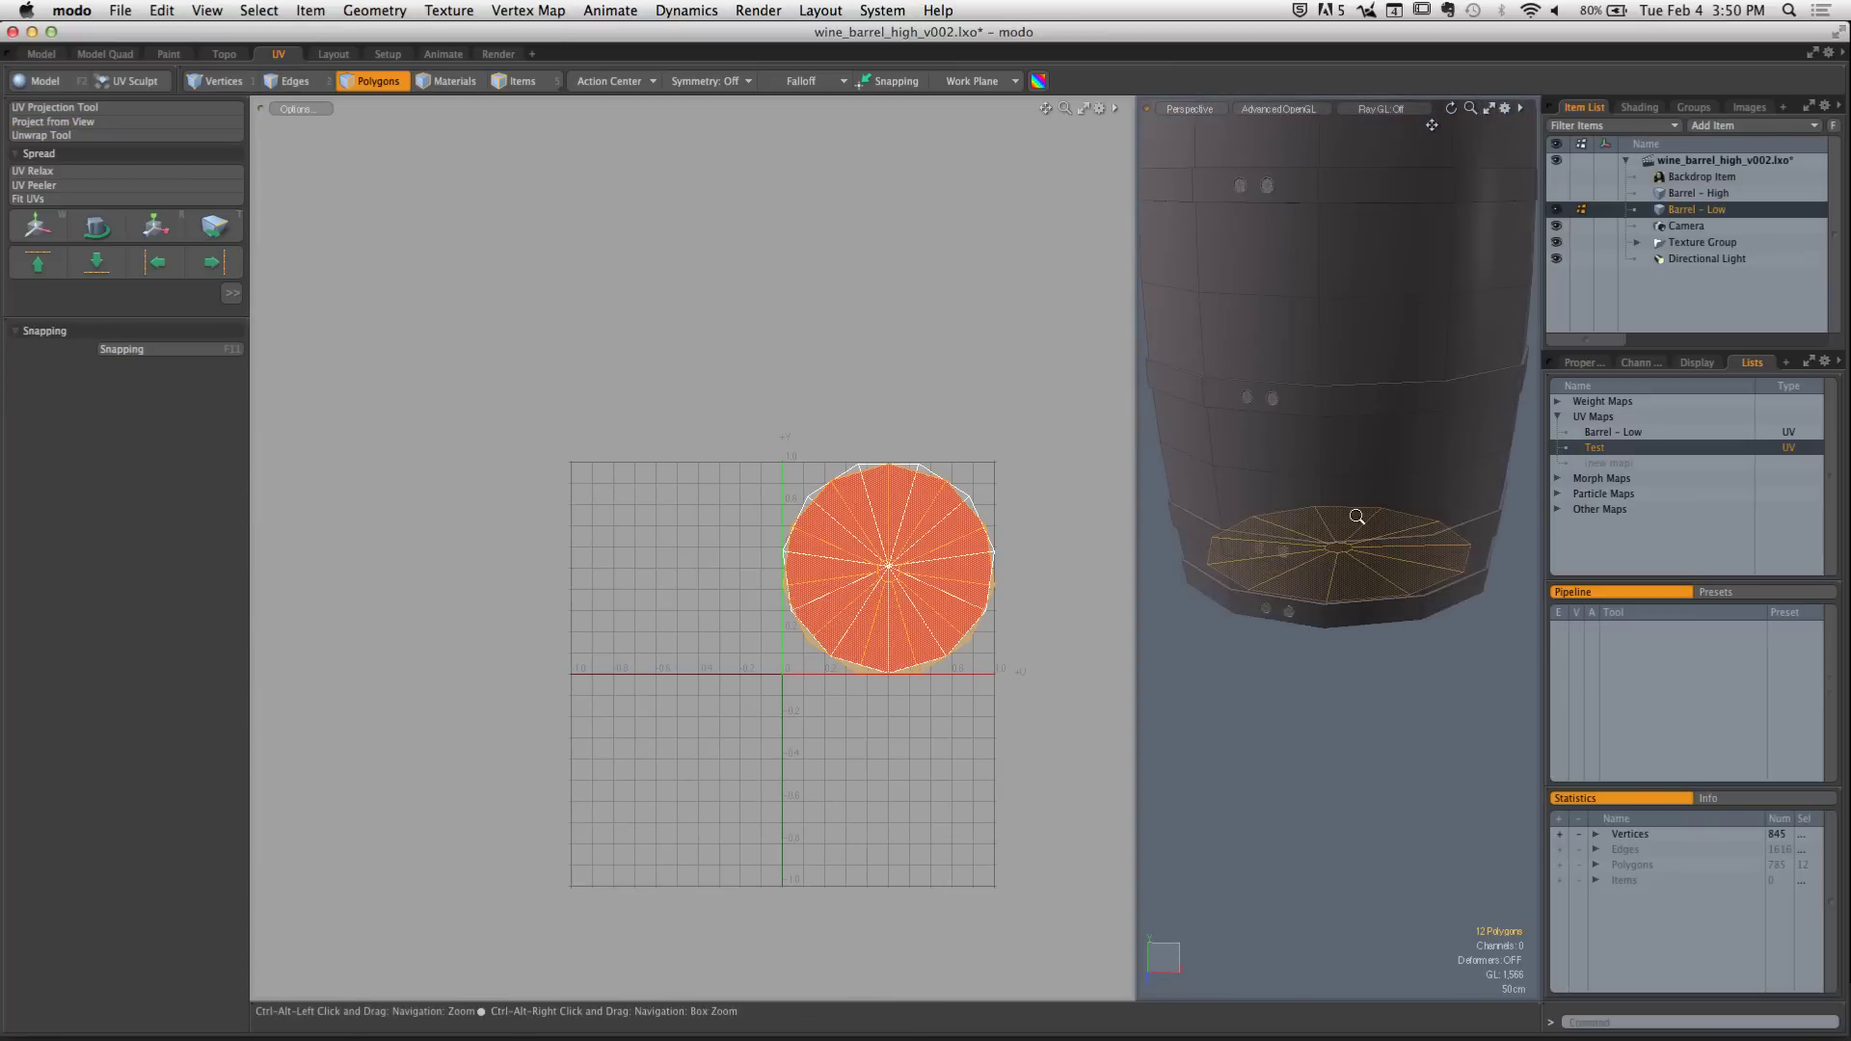
{"action": "scroll", "coordinate": [1359, 517], "scroll_direction": "down", "scroll_amount": 5}
{"action": "left_click_drag", "start_coordinate": [1322, 413], "coordinate": [1313, 617], "text": "alt+shift"}
{"action": "scroll", "coordinate": [964, 431], "scroll_direction": "up", "scroll_amount": 5}
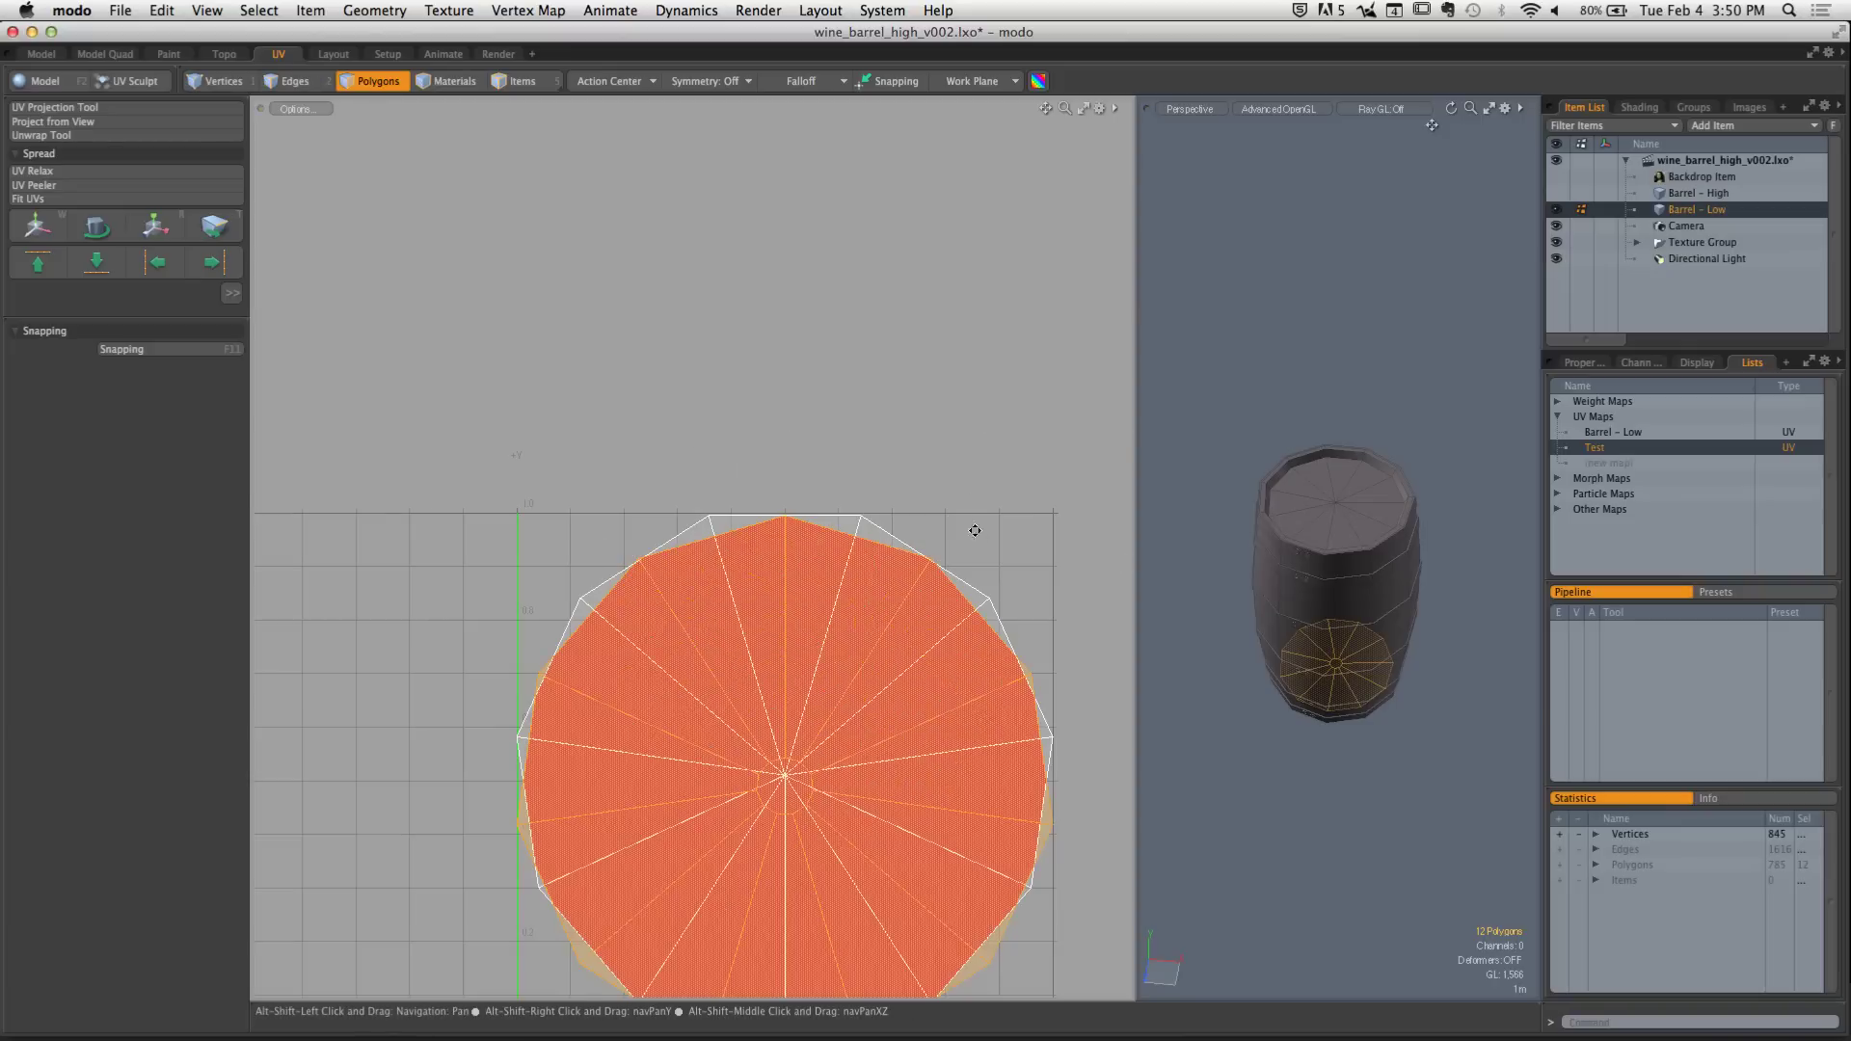
{"action": "left_click_drag", "start_coordinate": [975, 529], "coordinate": [975, 447], "text": "alt"}
{"action": "left_click", "coordinate": [986, 459]}
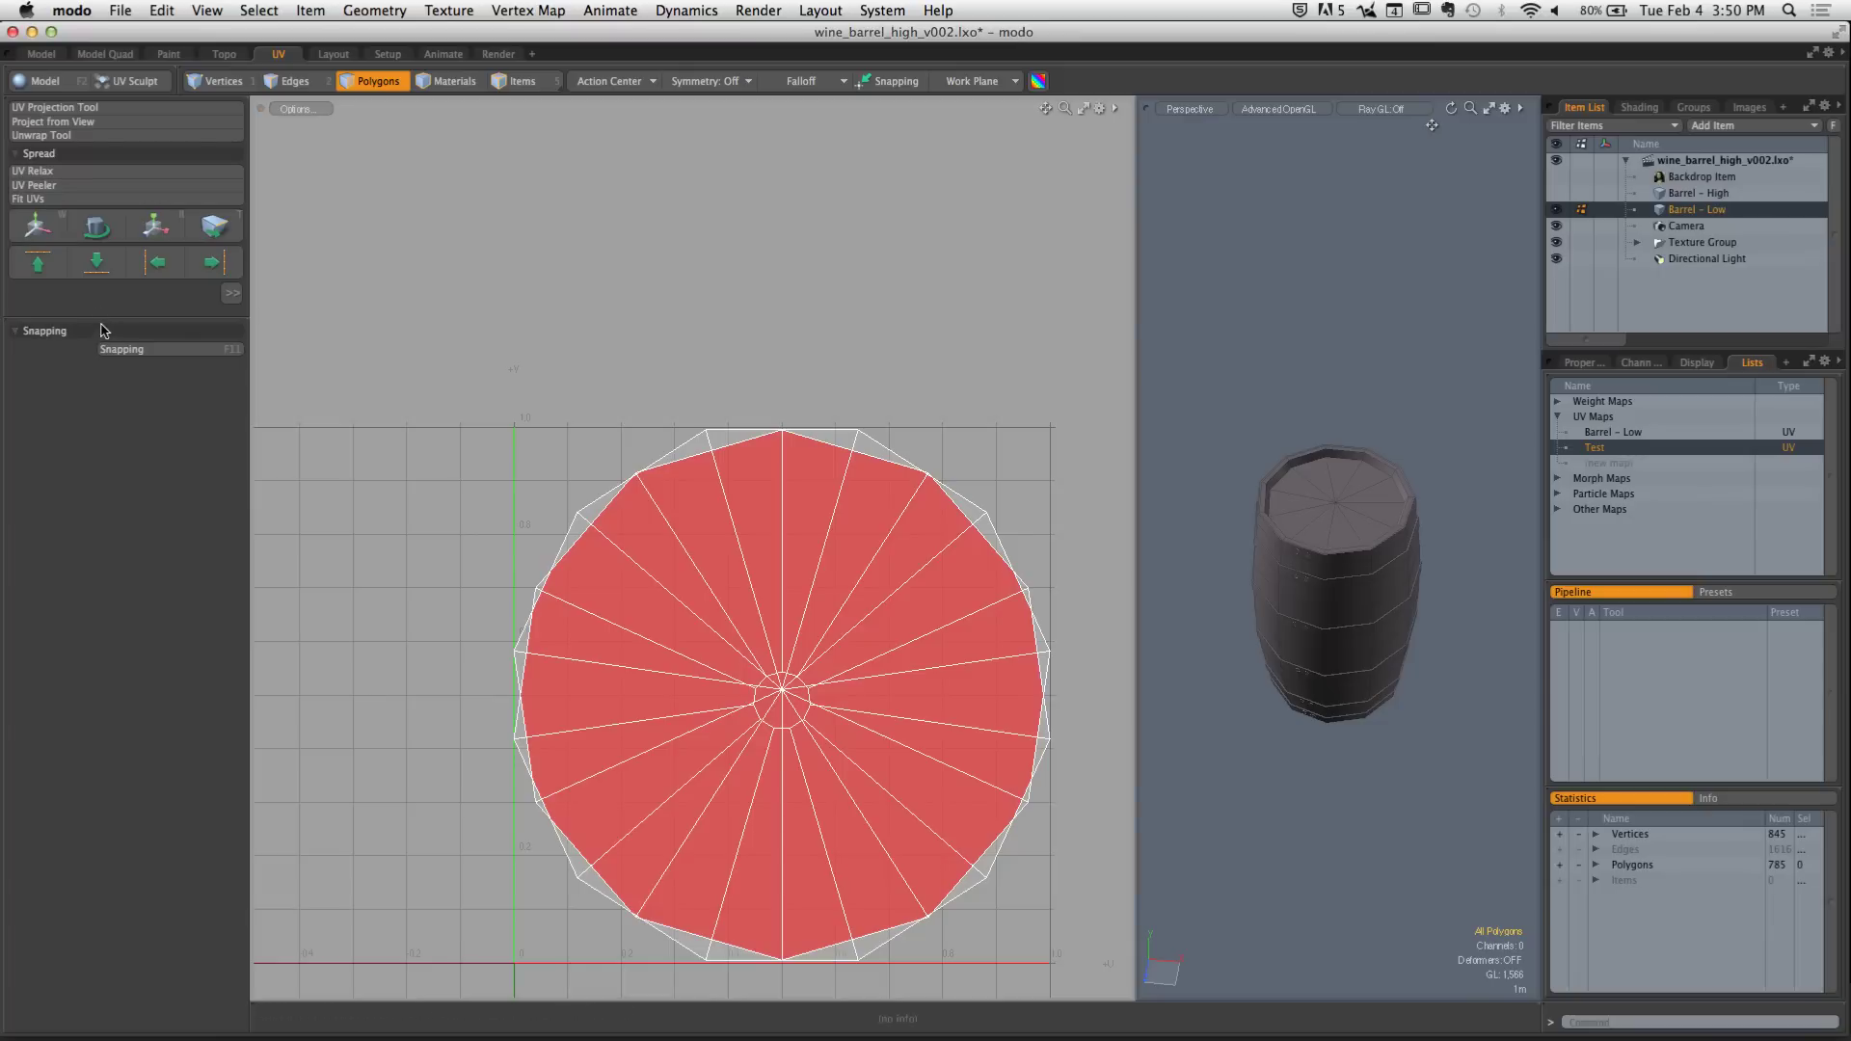
Select both overlapping cap islands and pack their UVs with Pack and Stretch on and 20% gaps
{"action": "left_click_drag", "start_coordinate": [102, 324], "coordinate": [151, 590]}
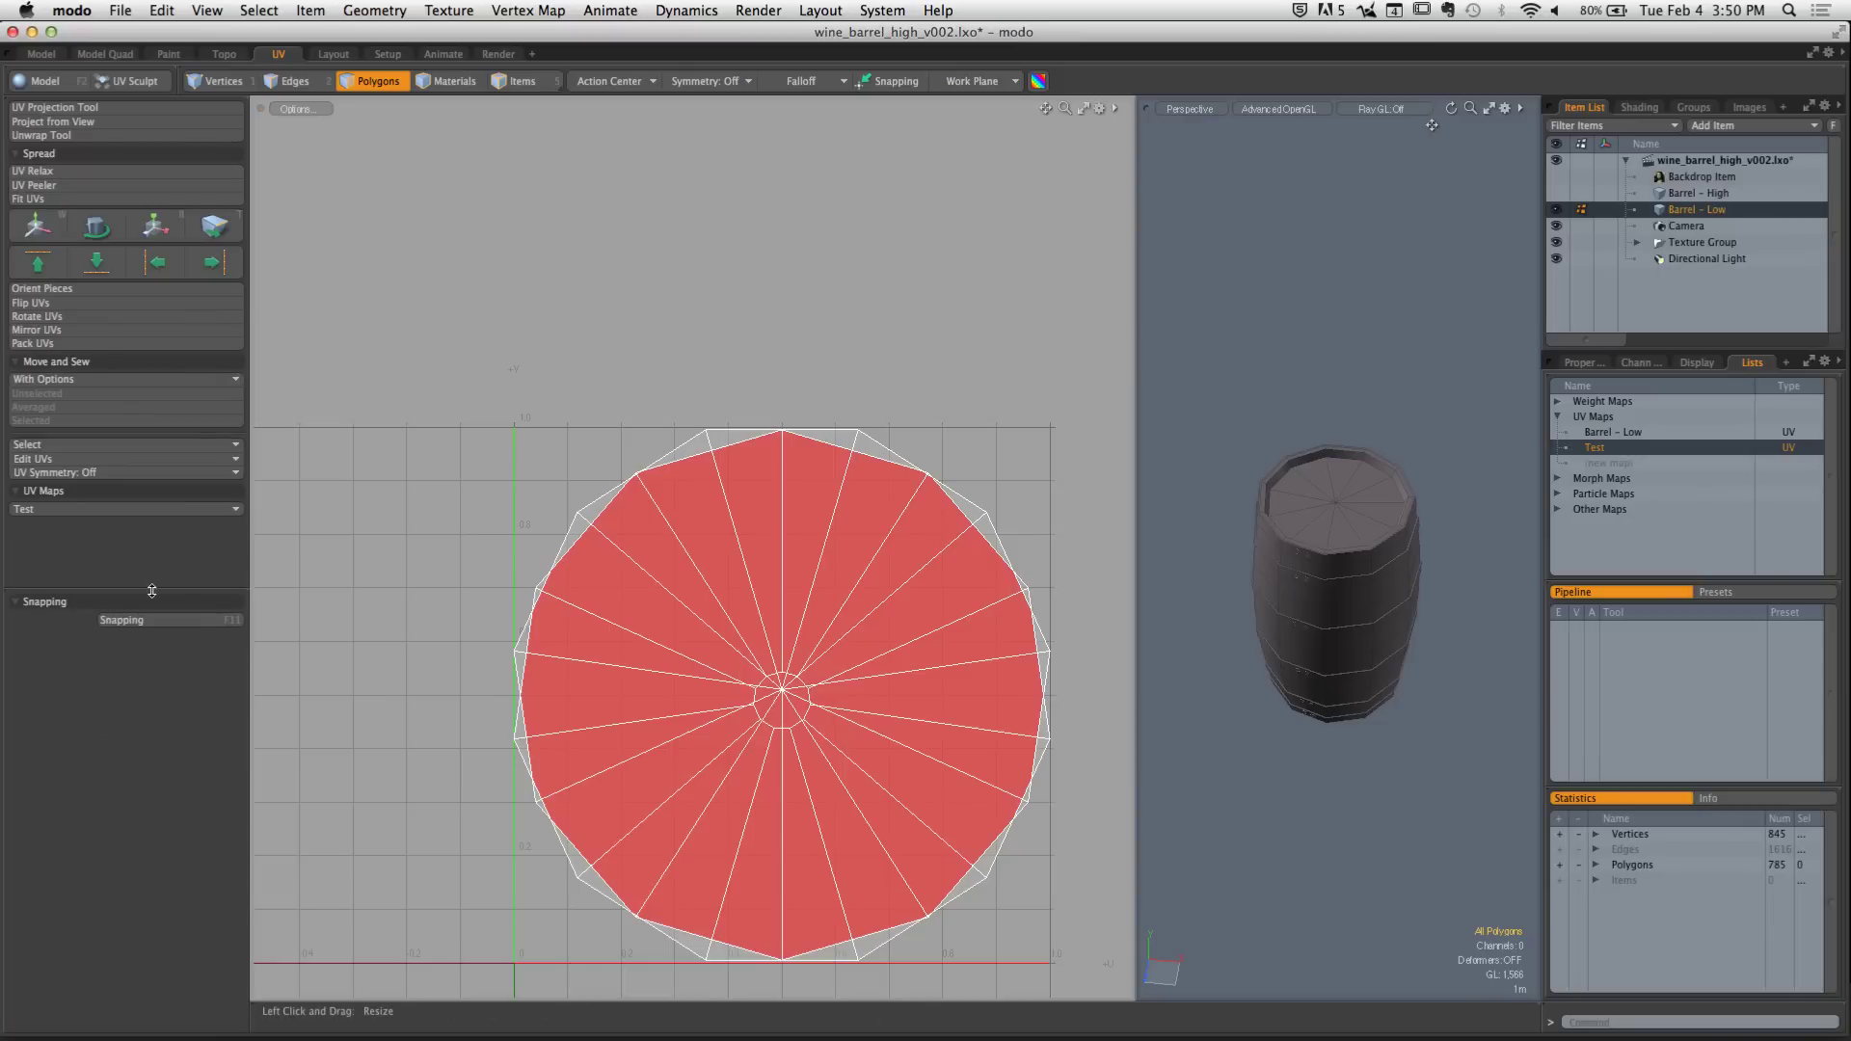
{"action": "double_click", "coordinate": [671, 526]}
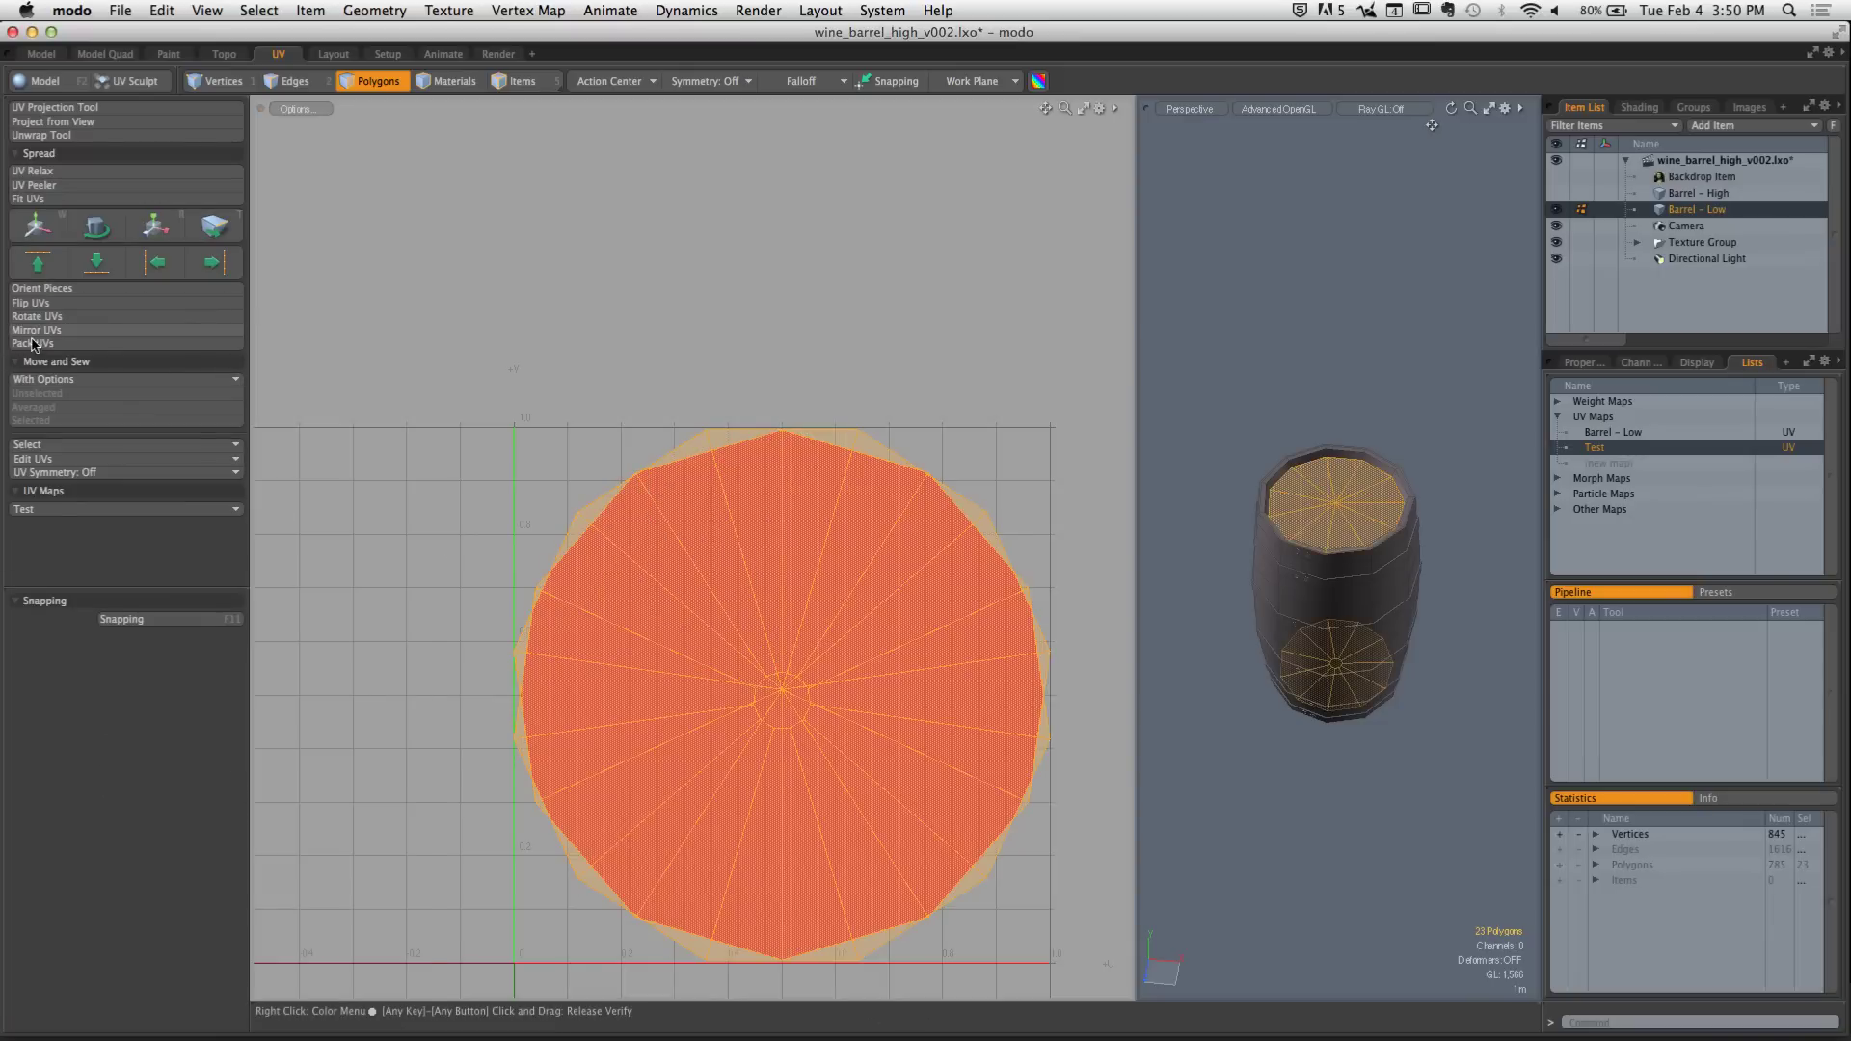
{"action": "left_click", "coordinate": [65, 344]}
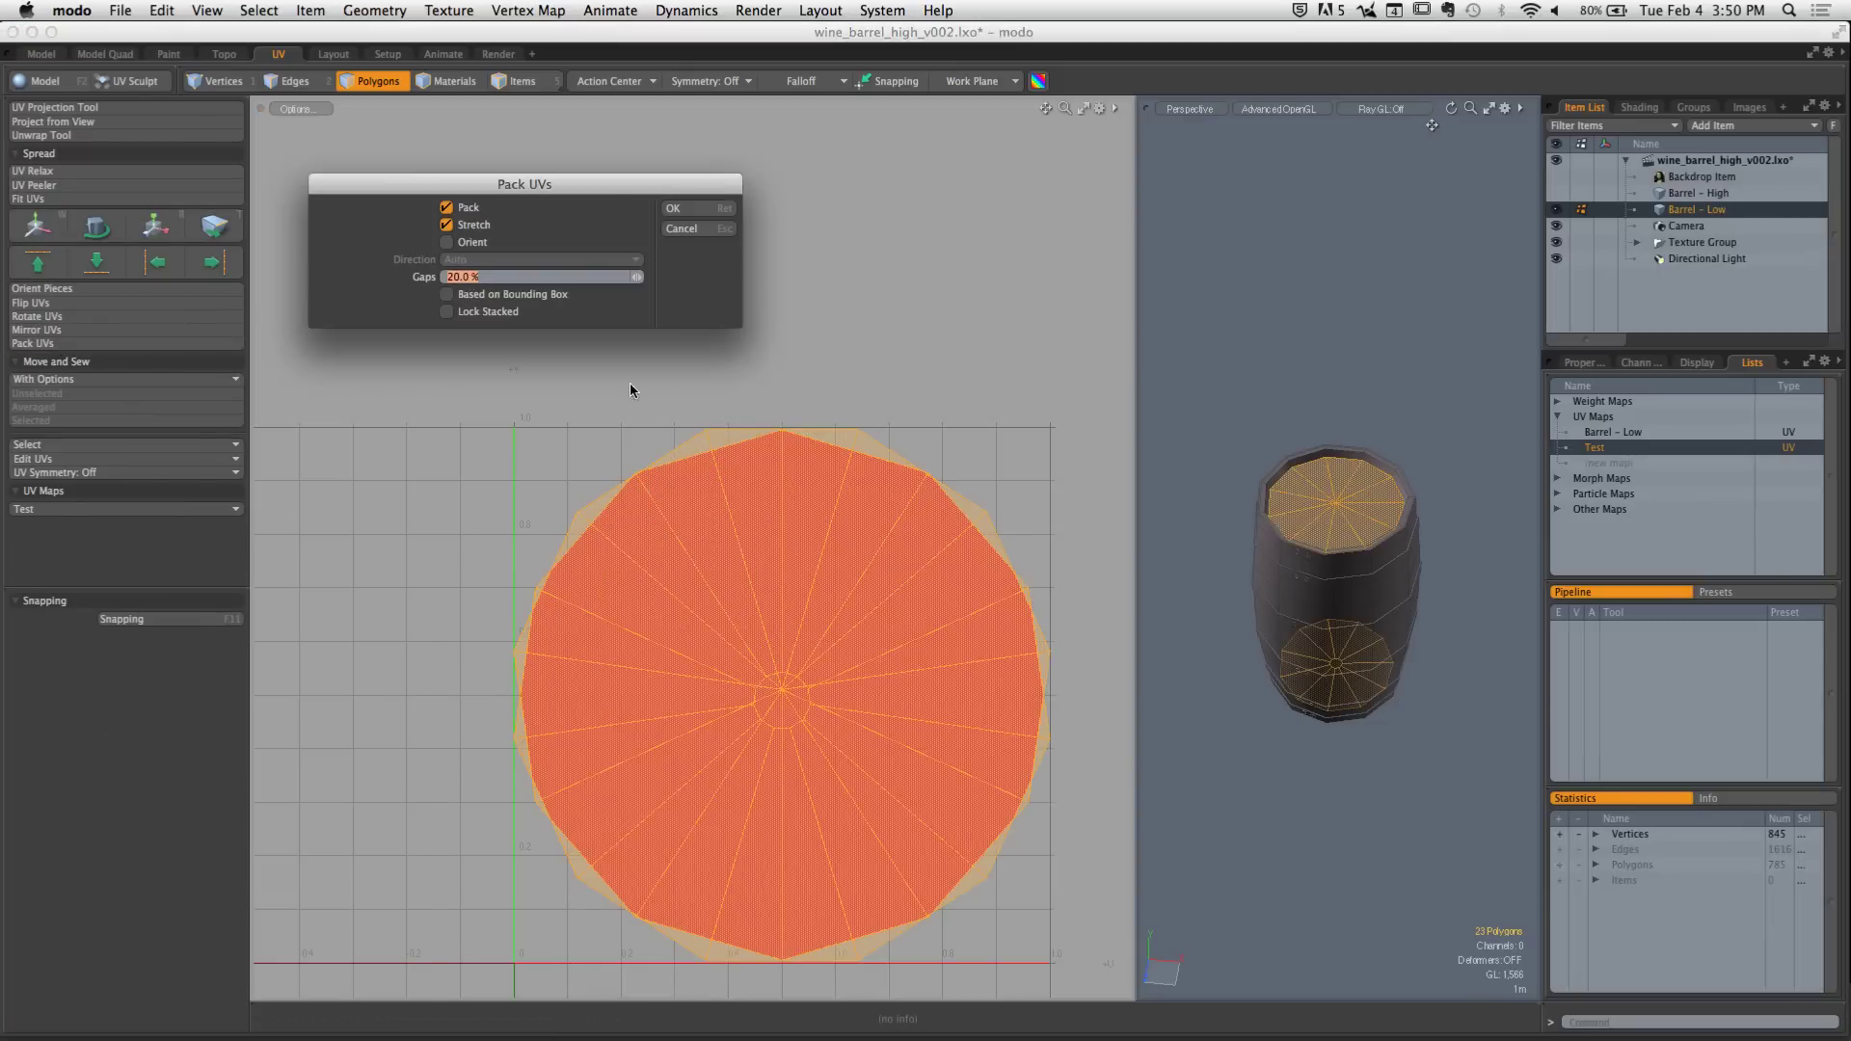
{"action": "left_click", "coordinate": [668, 207]}
{"action": "left_click", "coordinate": [604, 488]}
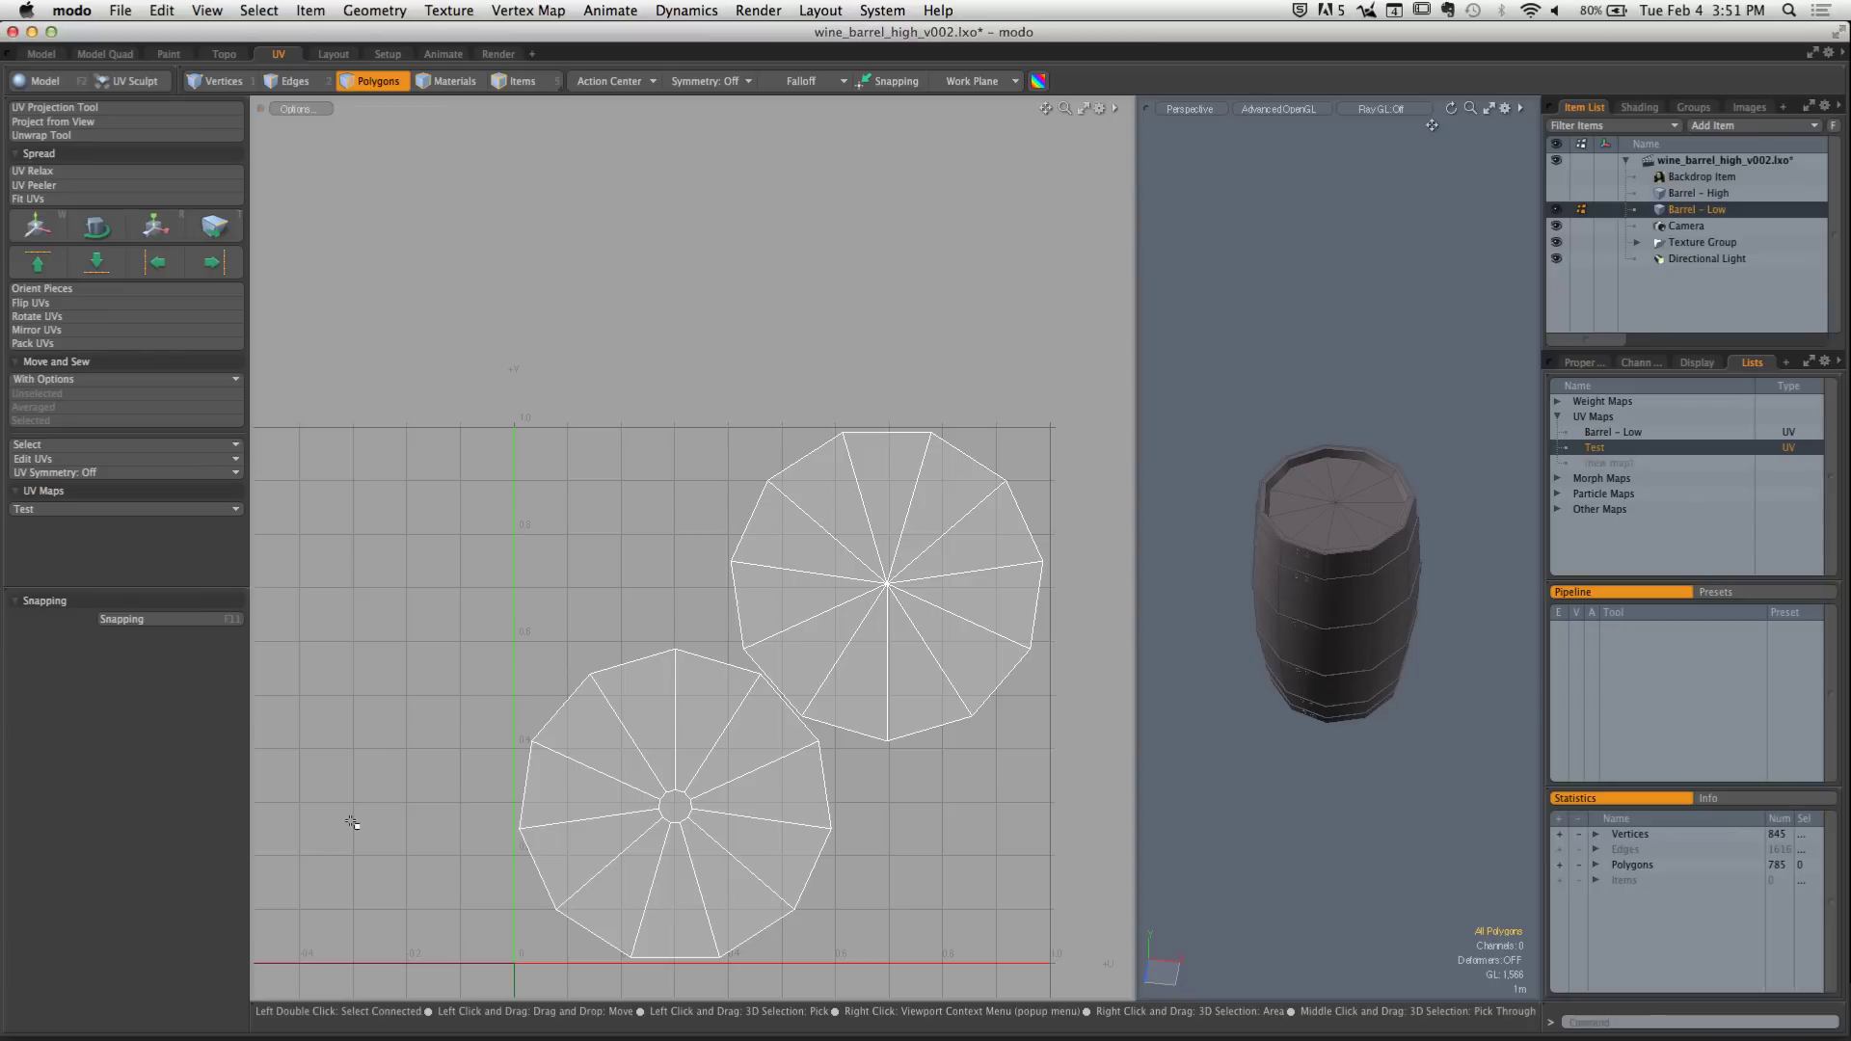
Select both cap islands and move them above the 0–1 UV square
{"action": "double_click", "coordinate": [693, 708]}
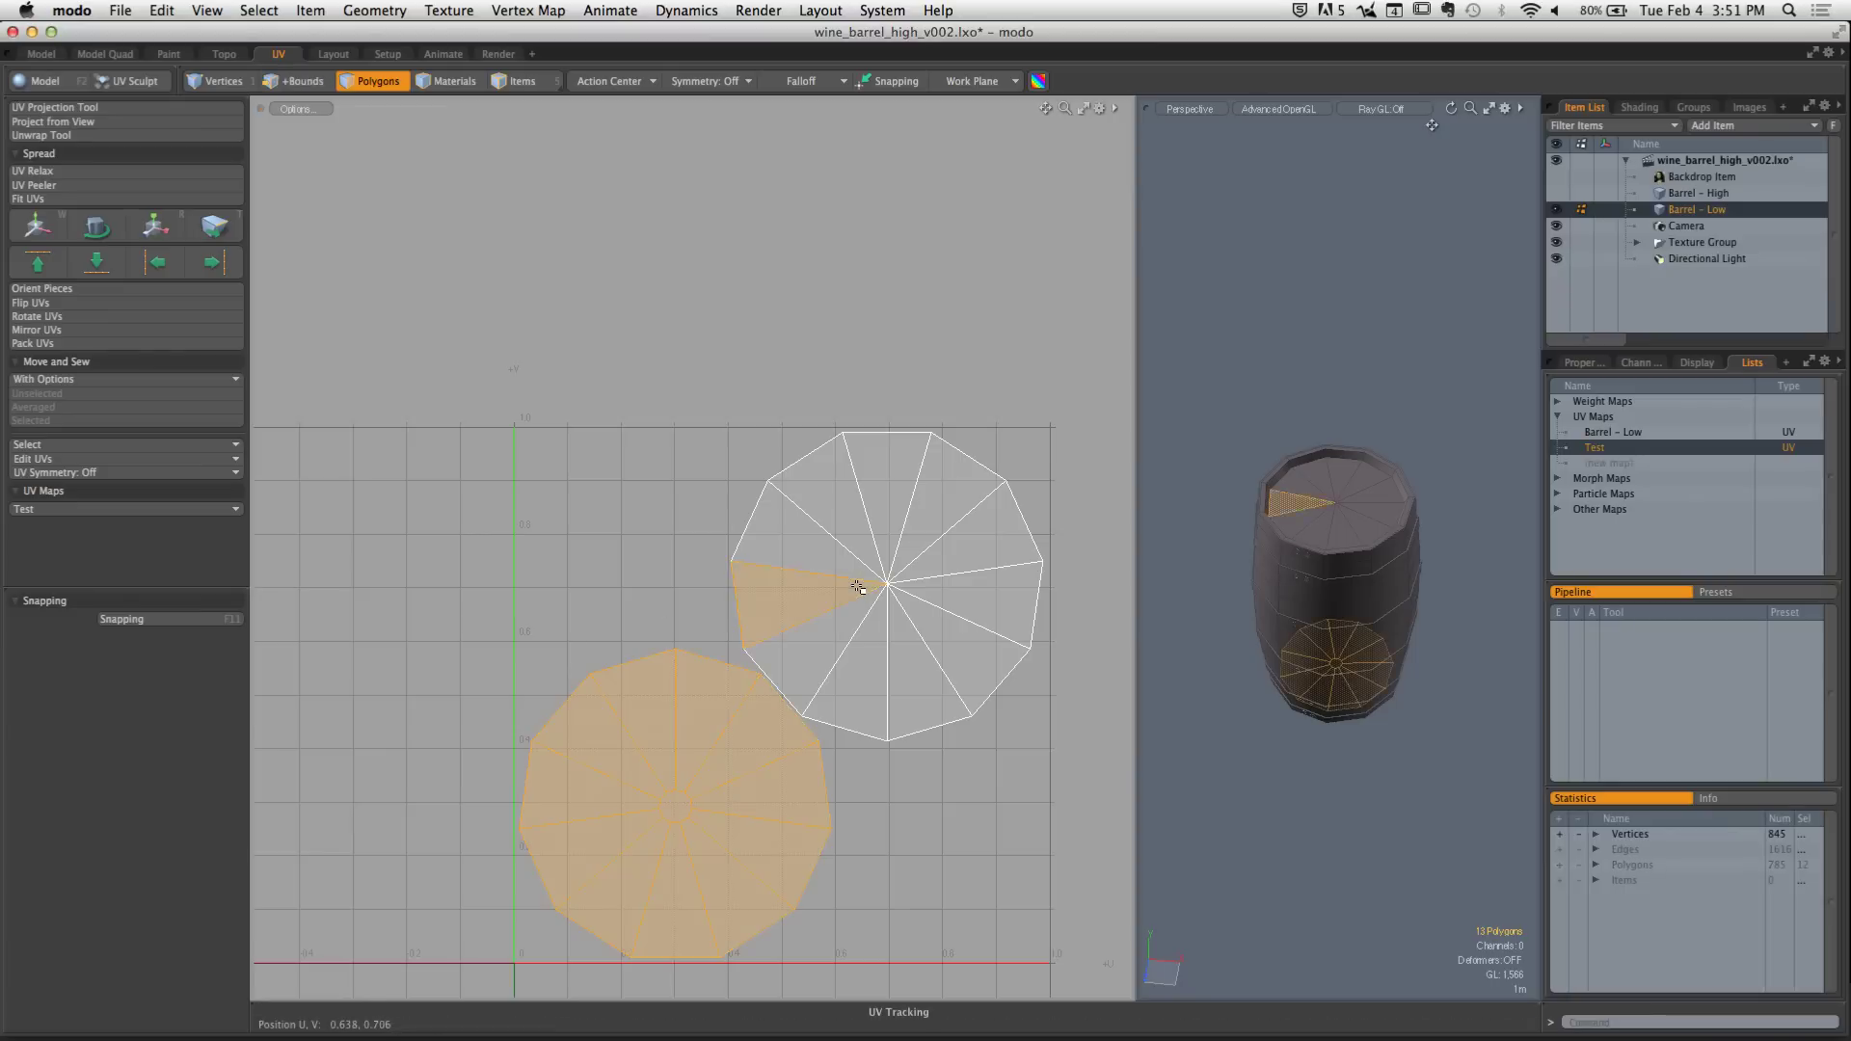
{"action": "double_click", "coordinate": [870, 584], "text": "shift"}
{"action": "left_click_drag", "start_coordinate": [848, 607], "coordinate": [785, 221], "text": "ctrl+alt"}
{"action": "key", "text": "w"}
{"action": "key", "text": "q"}
{"action": "left_click", "coordinate": [996, 645]}
{"action": "left_click_drag", "start_coordinate": [861, 509], "coordinate": [734, 536], "text": "alt"}
{"action": "key", "text": "3"}
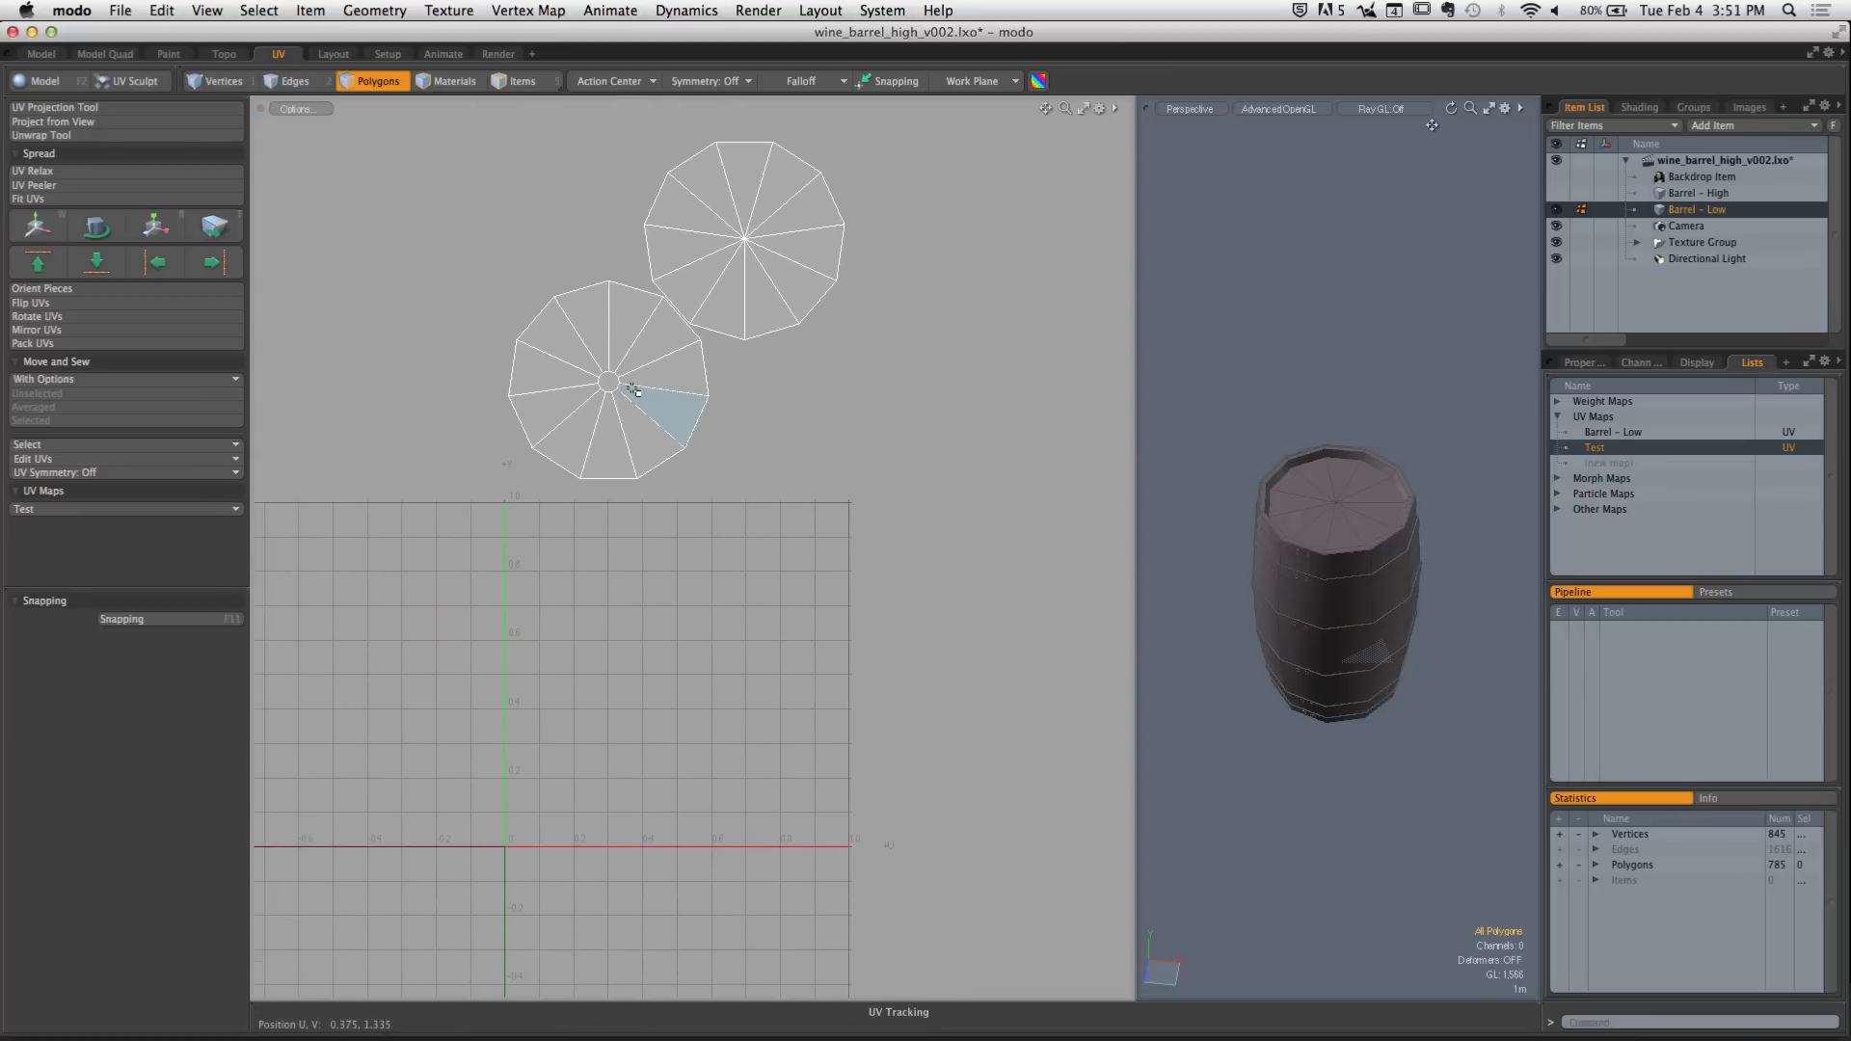
Select the two cap islands and remove their polygons from the barrel
{"action": "double_click", "coordinate": [663, 395]}
{"action": "double_click", "coordinate": [744, 310], "text": "shift"}
{"action": "key", "text": "Delete"}
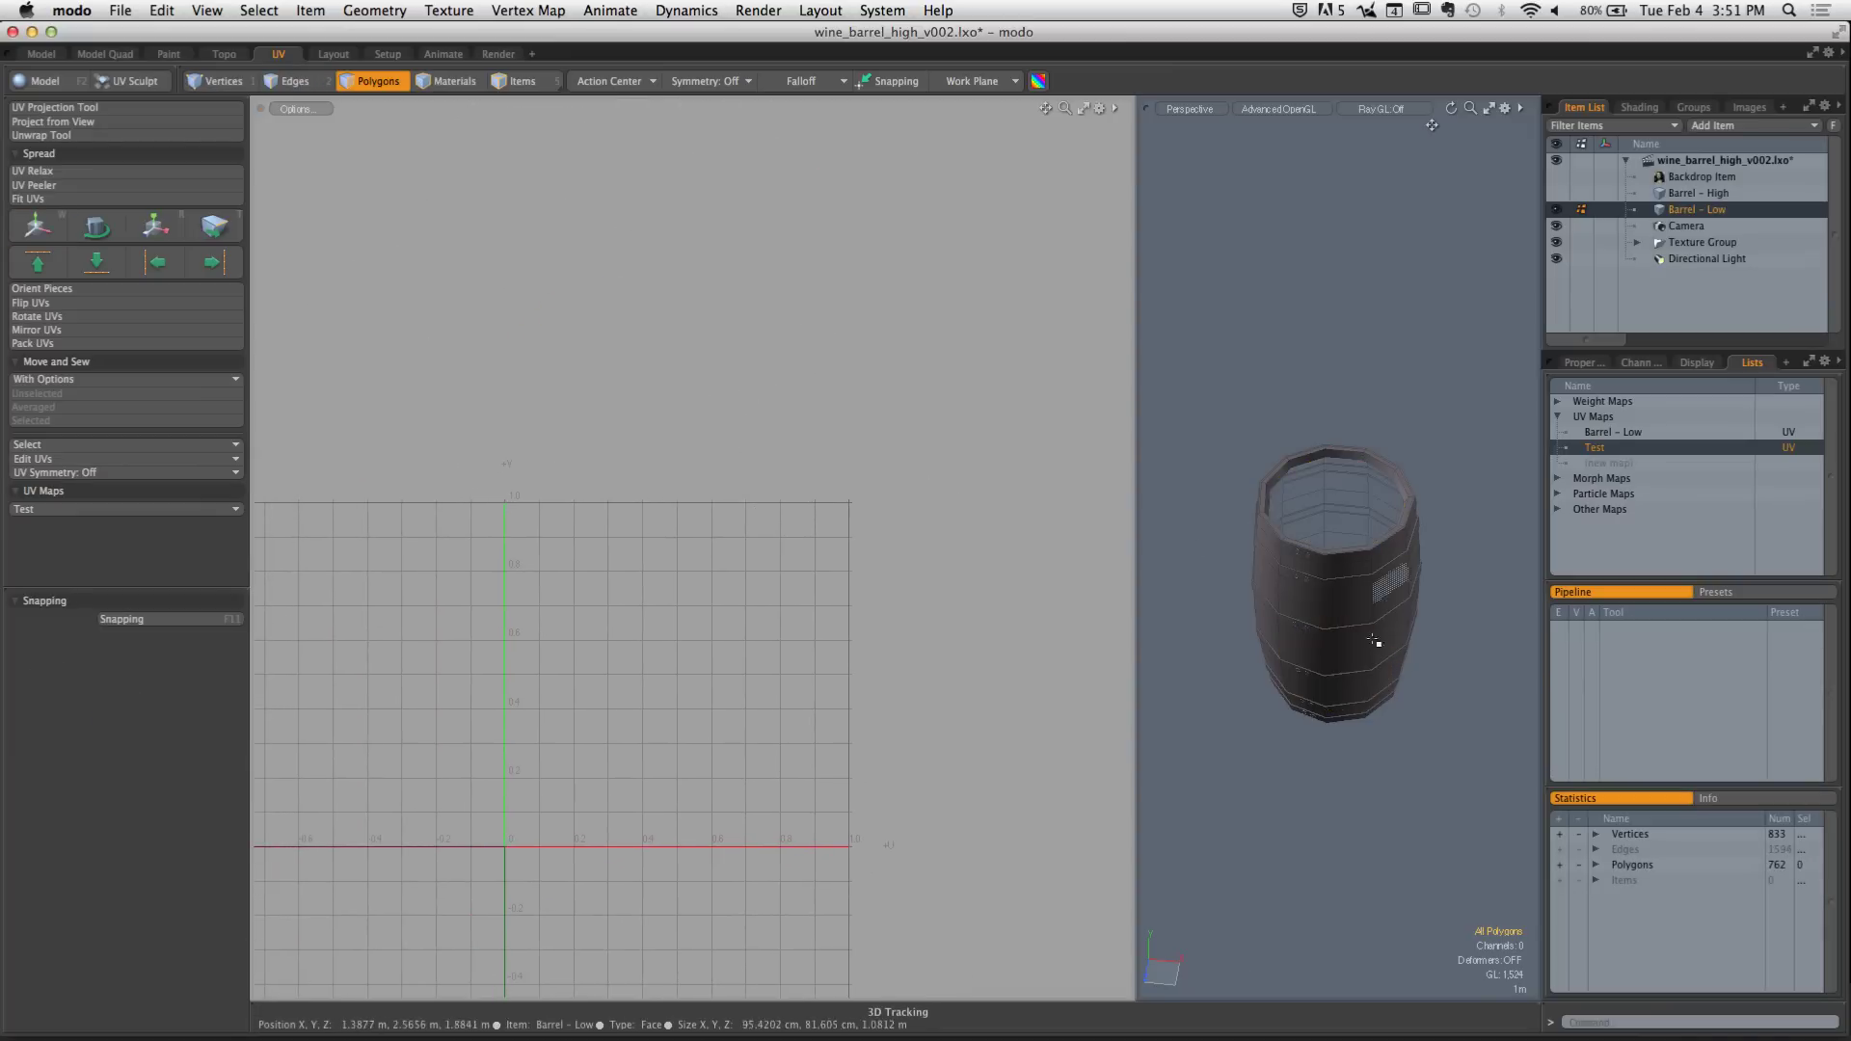
Isolate the barrel's connected body by removing the bolts from the mesh, and clear the selection
{"action": "left_click_drag", "start_coordinate": [1379, 642], "coordinate": [1330, 603], "text": "alt"}
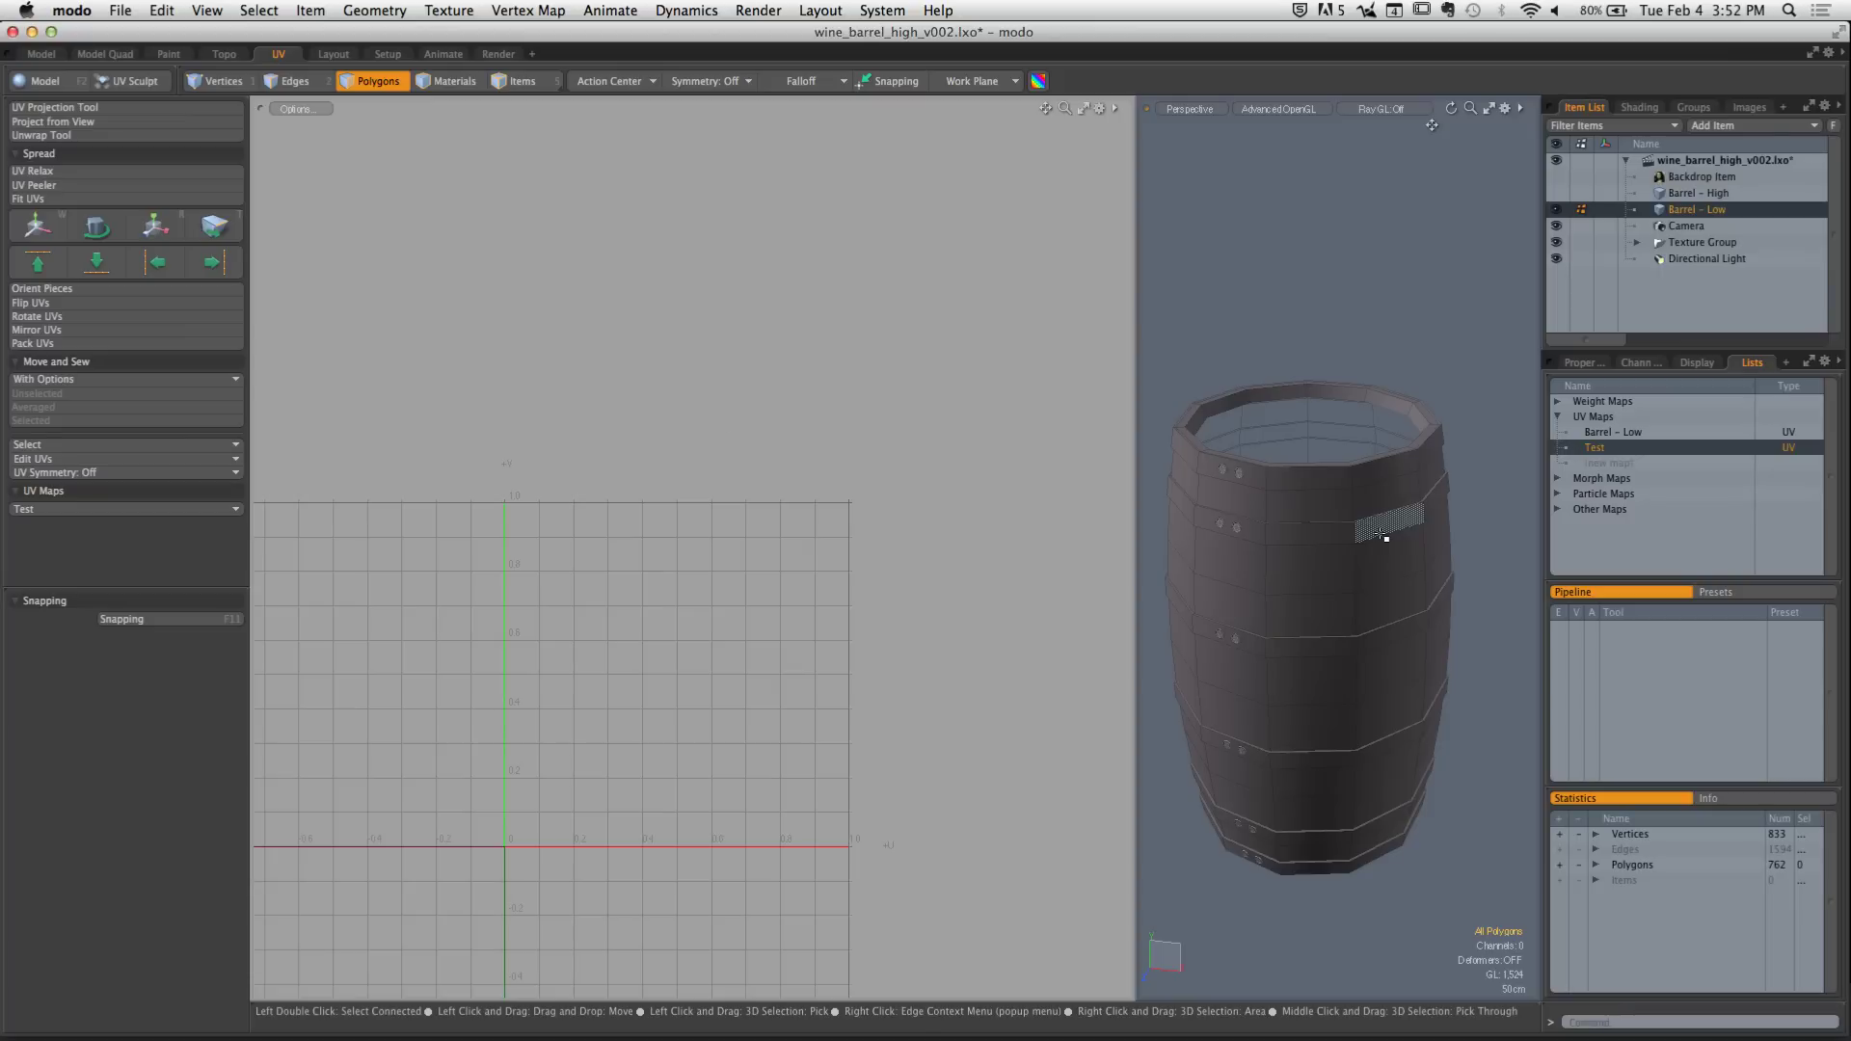
{"action": "left_click", "coordinate": [1304, 534]}
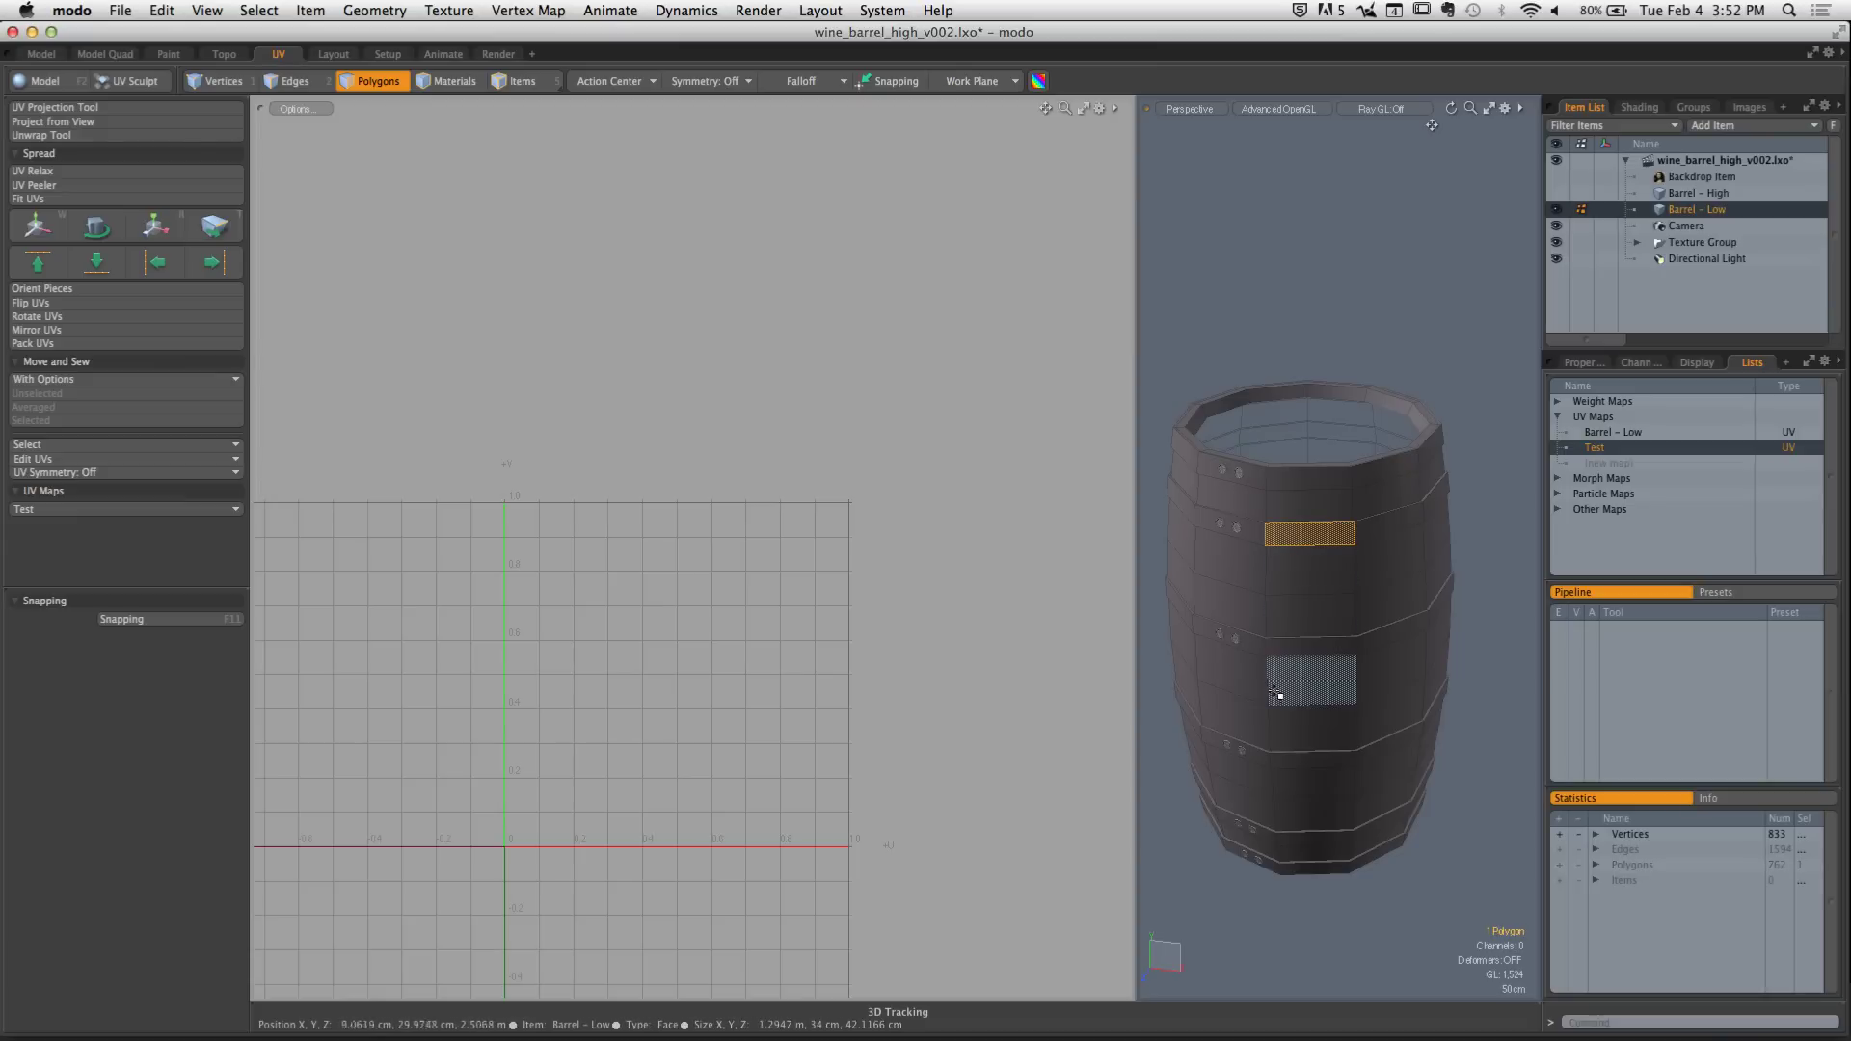
{"action": "double_click", "coordinate": [1322, 575]}
{"action": "left_click", "coordinate": [1178, 408]}
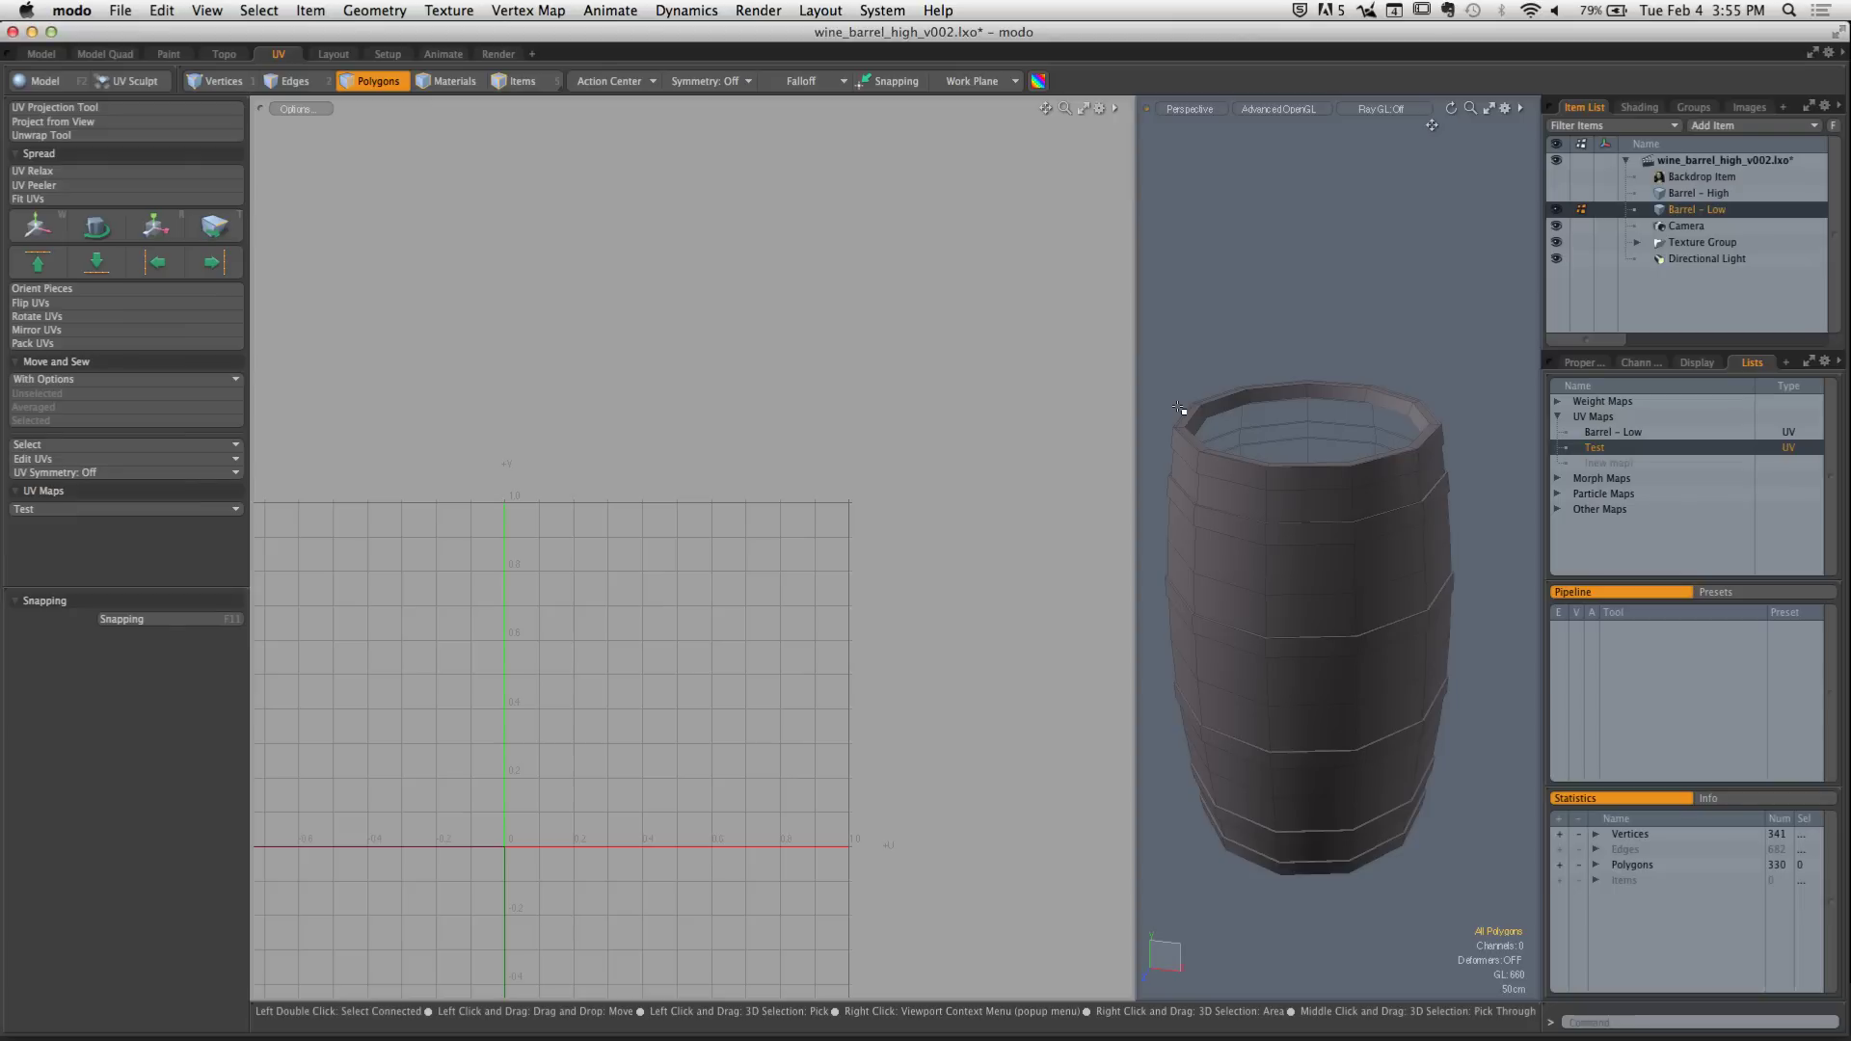
Apply an automatic cylindrical UV projection along the Y axis to the barrel body and undo the stray mesh change
{"action": "mouse_move", "coordinate": [1253, 530]}
{"action": "left_mouse_down", "text": "alt"}
{"action": "mouse_move", "coordinate": [1347, 574]}
{"action": "mouse_move", "coordinate": [1447, 193]}
{"action": "mouse_move", "coordinate": [1330, 545]}
{"action": "mouse_move", "coordinate": [1263, 540]}
{"action": "left_mouse_up", "text": "alt"}
{"action": "left_click", "coordinate": [1258, 540]}
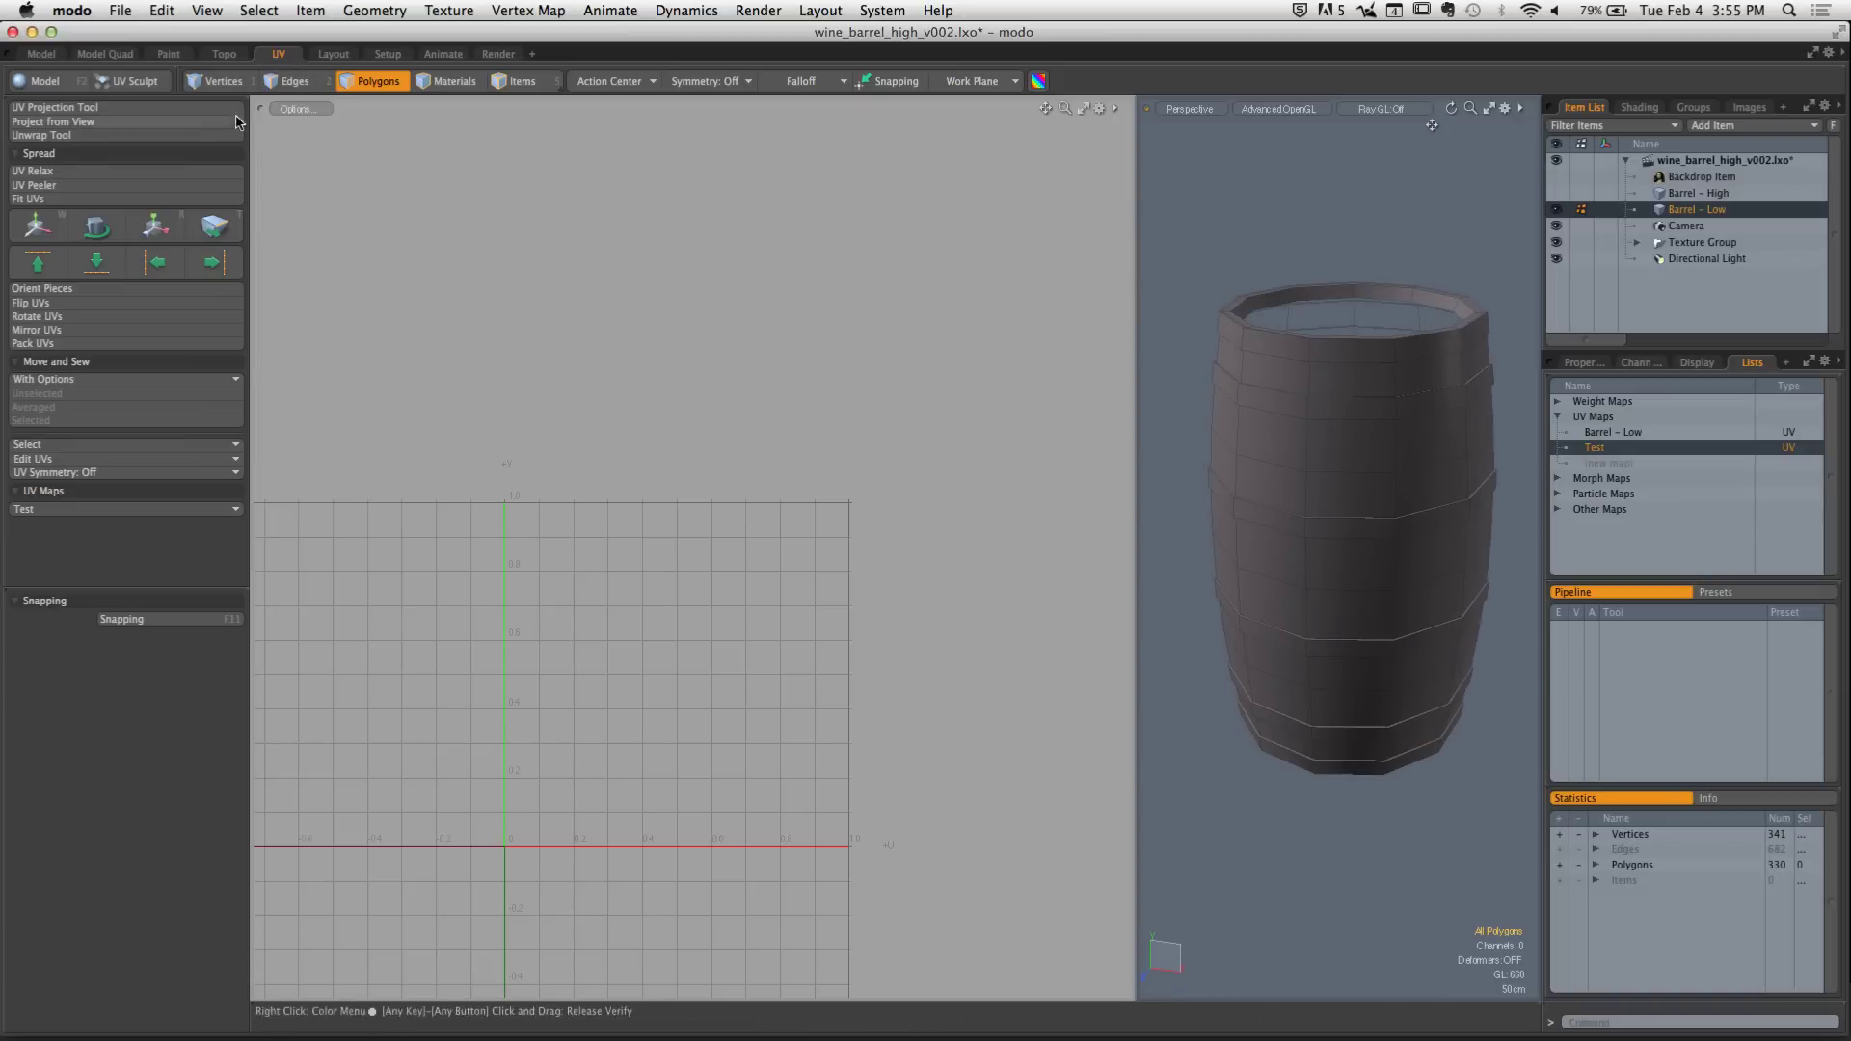
{"action": "left_click", "coordinate": [91, 109]}
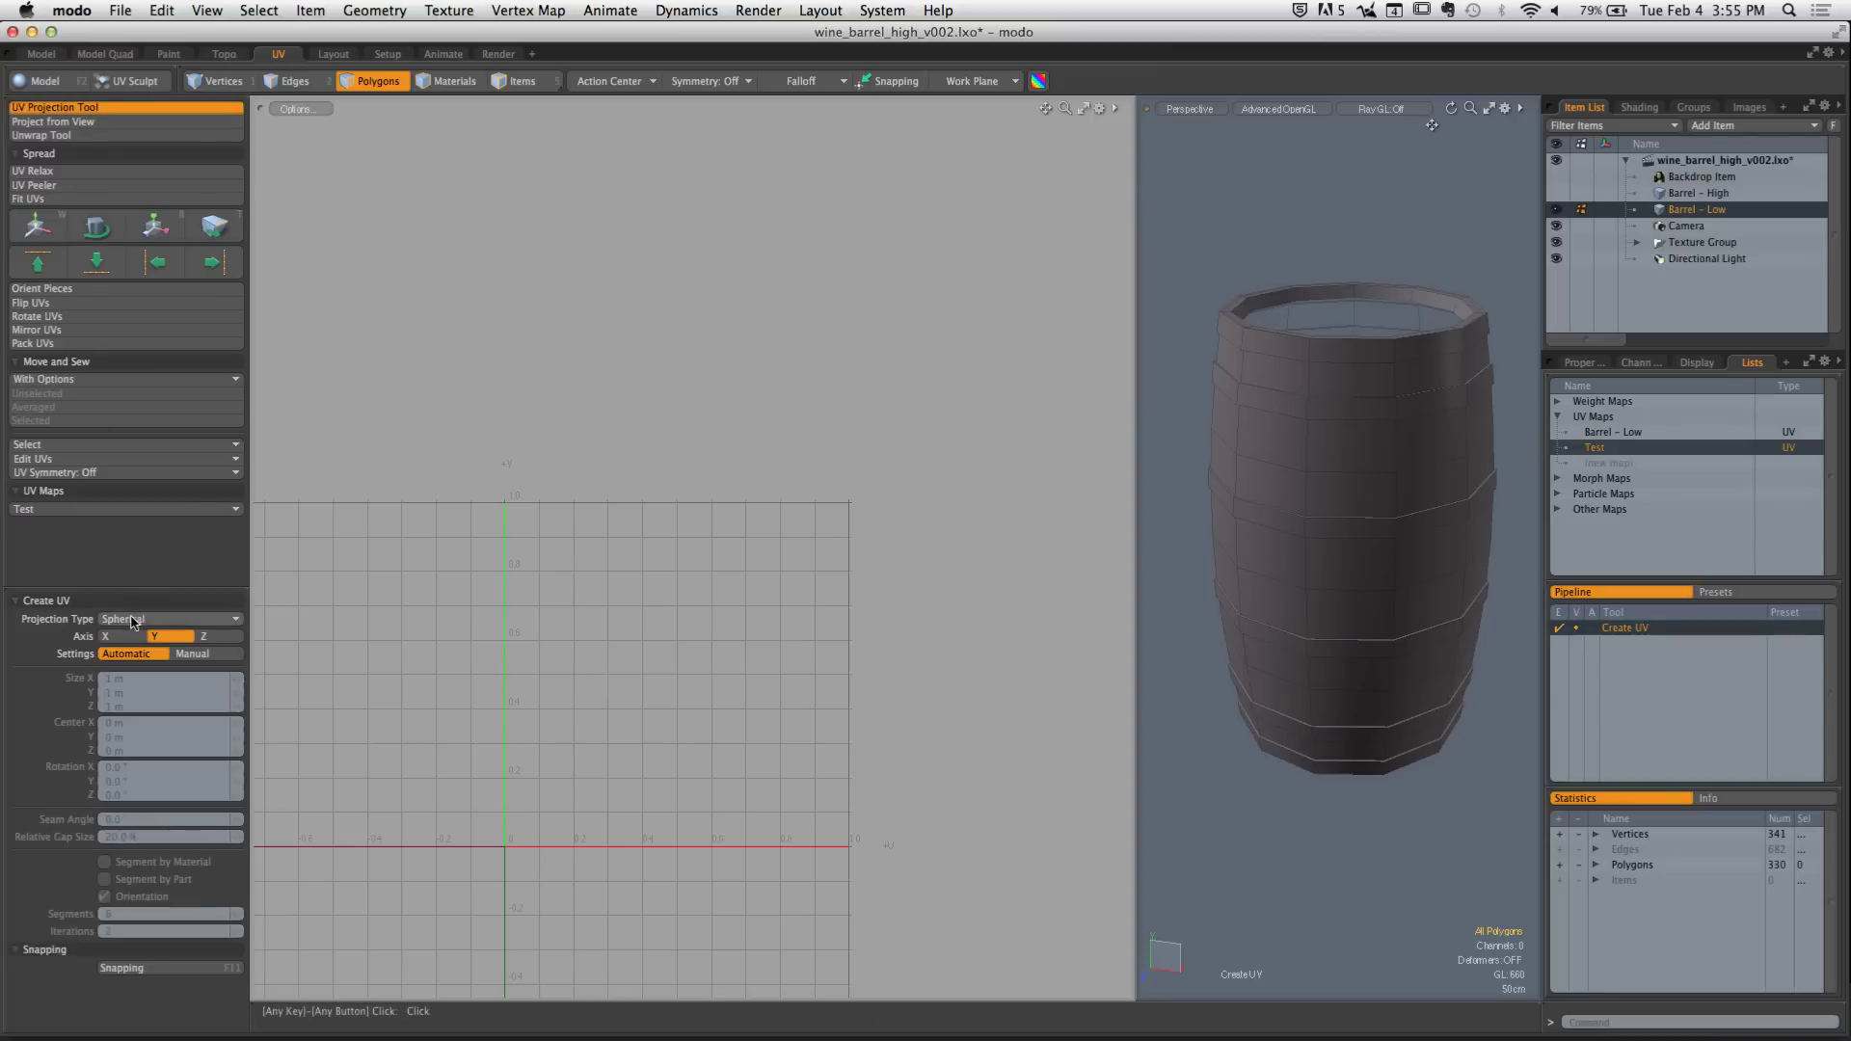
{"action": "left_click", "coordinate": [134, 618]}
{"action": "left_click", "coordinate": [134, 603]}
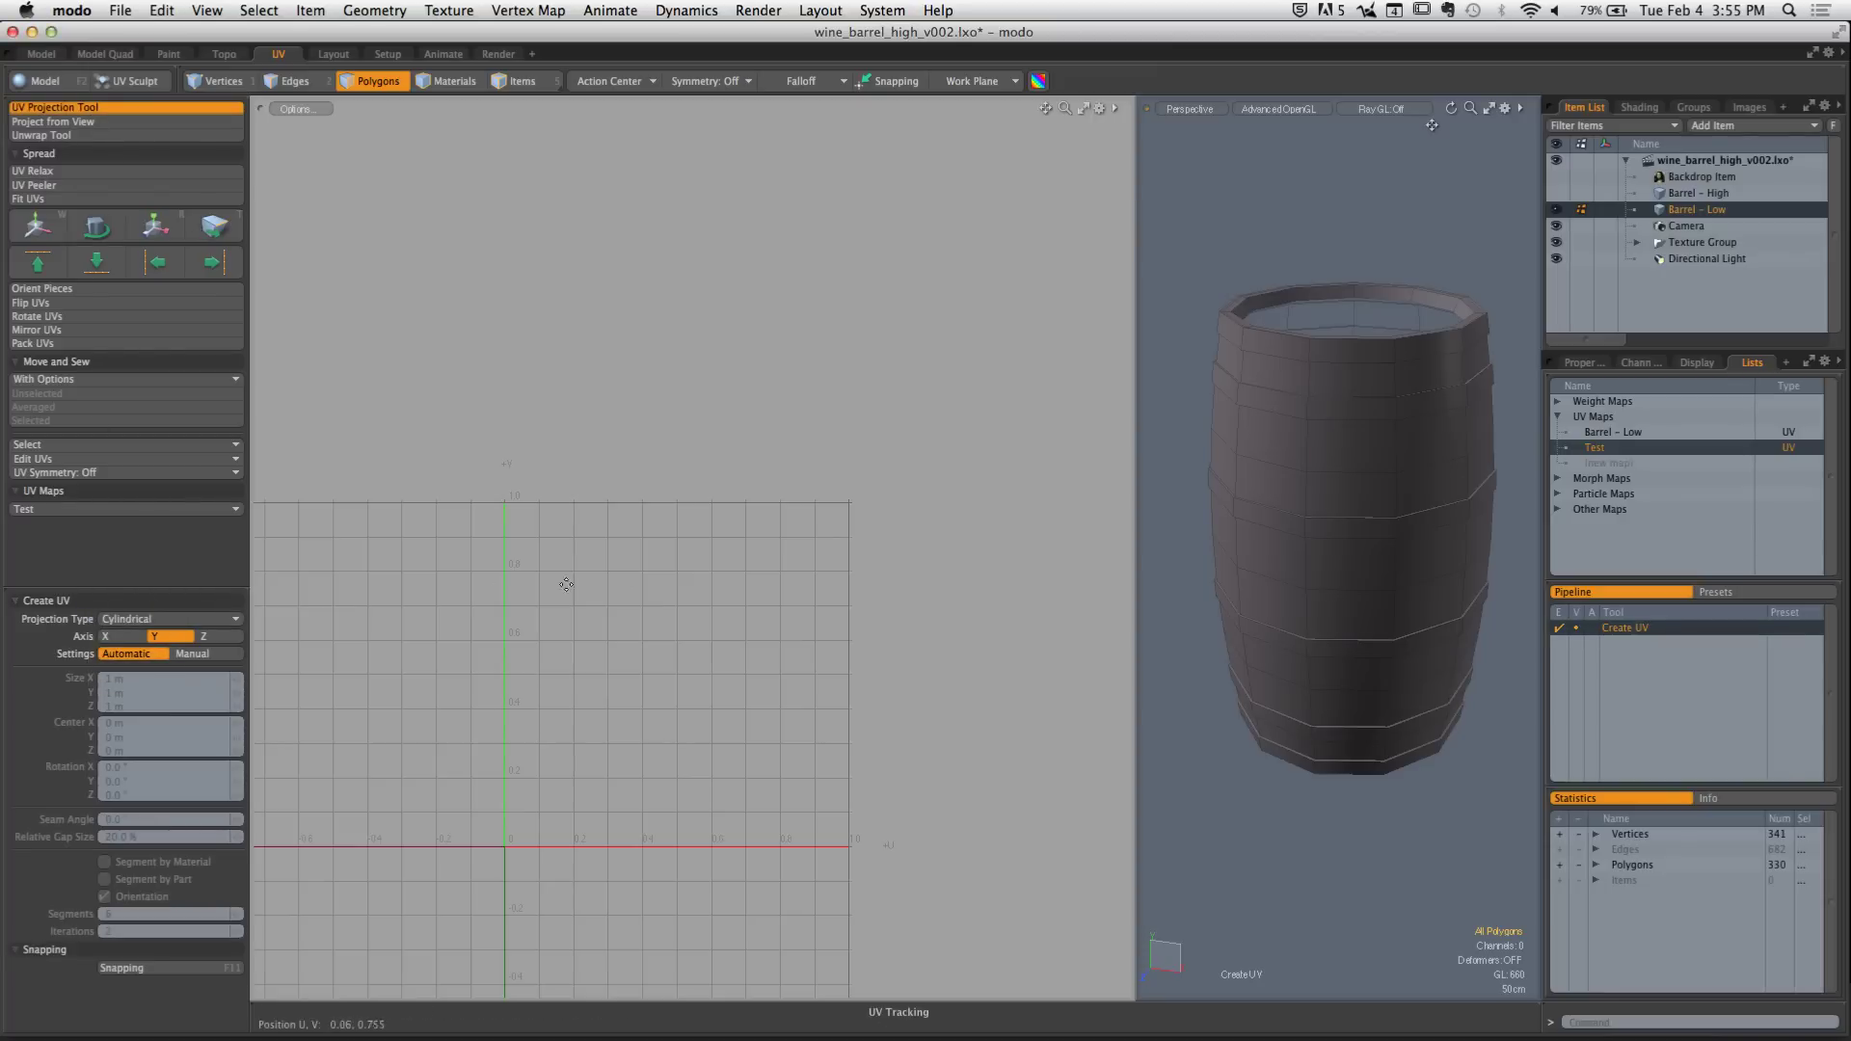
{"action": "left_click", "coordinate": [713, 588]}
{"action": "left_click_drag", "start_coordinate": [922, 662], "coordinate": [1006, 559], "text": "alt"}
{"action": "key", "text": "q"}
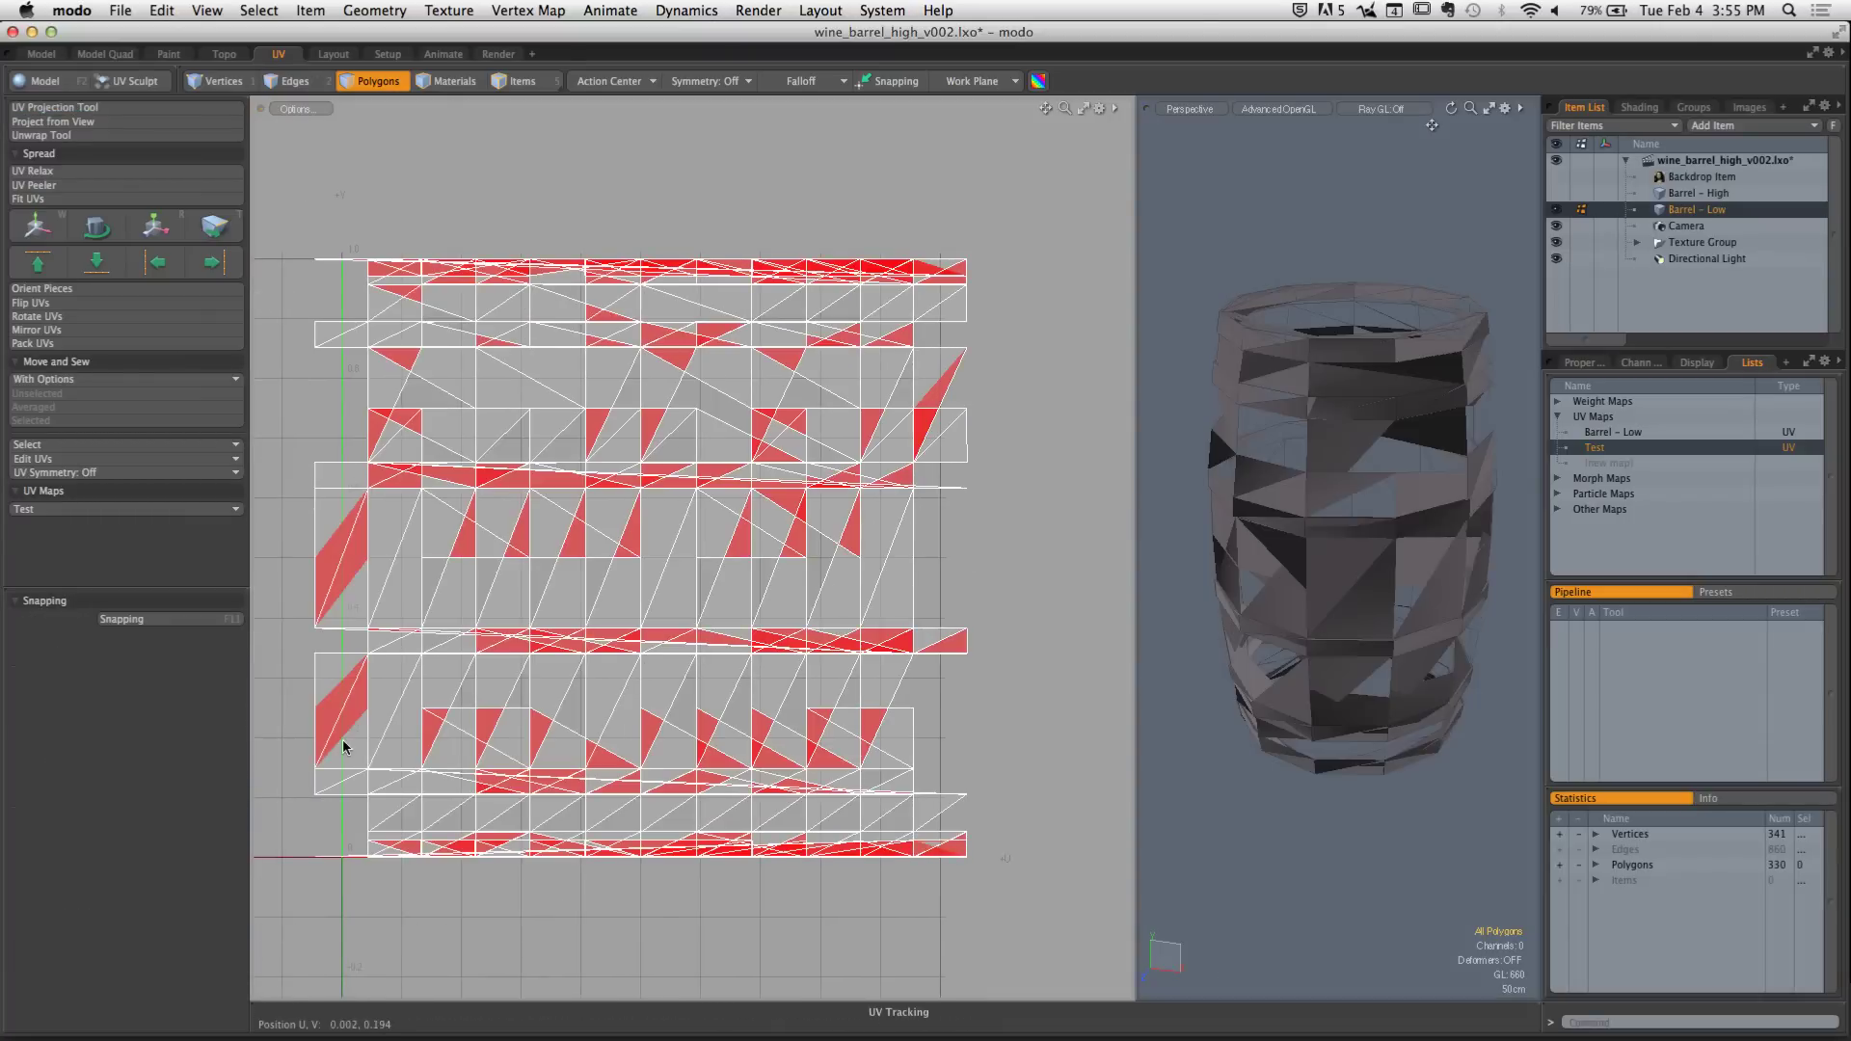
{"action": "key", "text": "super+z"}
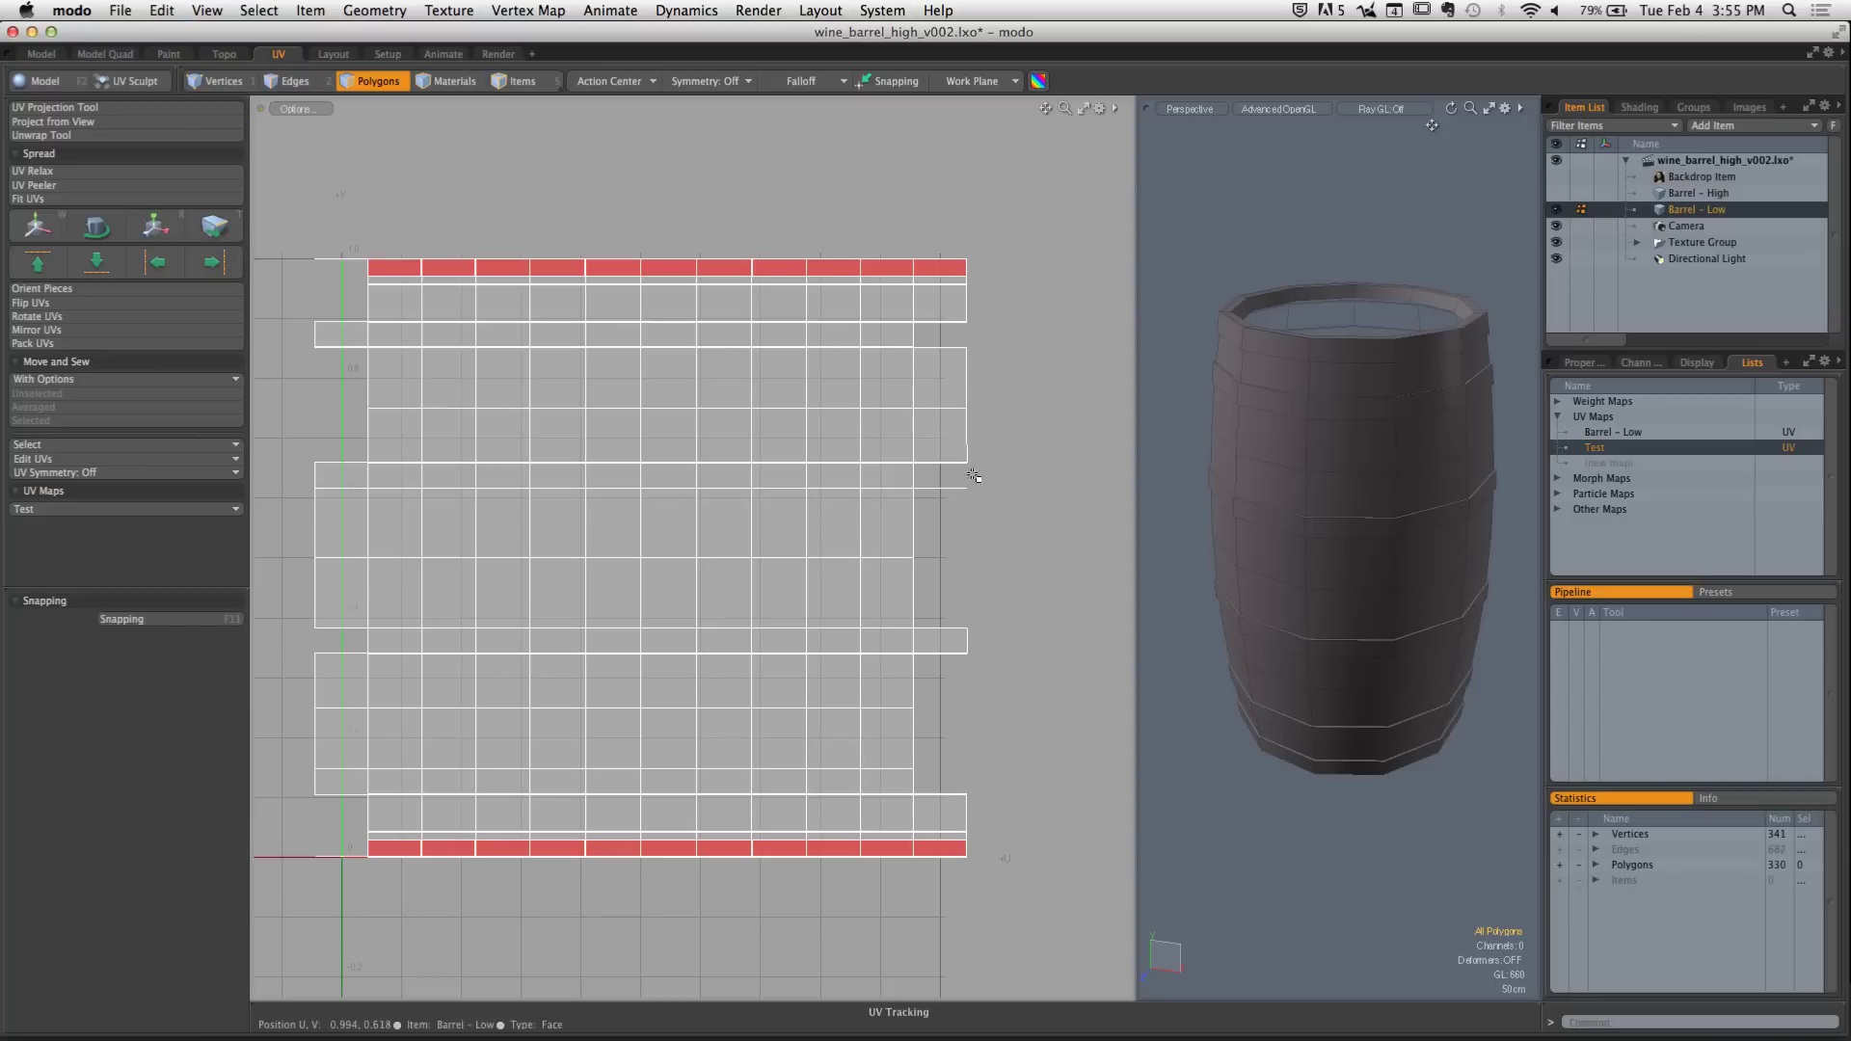
Select all polygons of the barrel body and assign them a new material named Test
{"action": "key", "text": "1"}
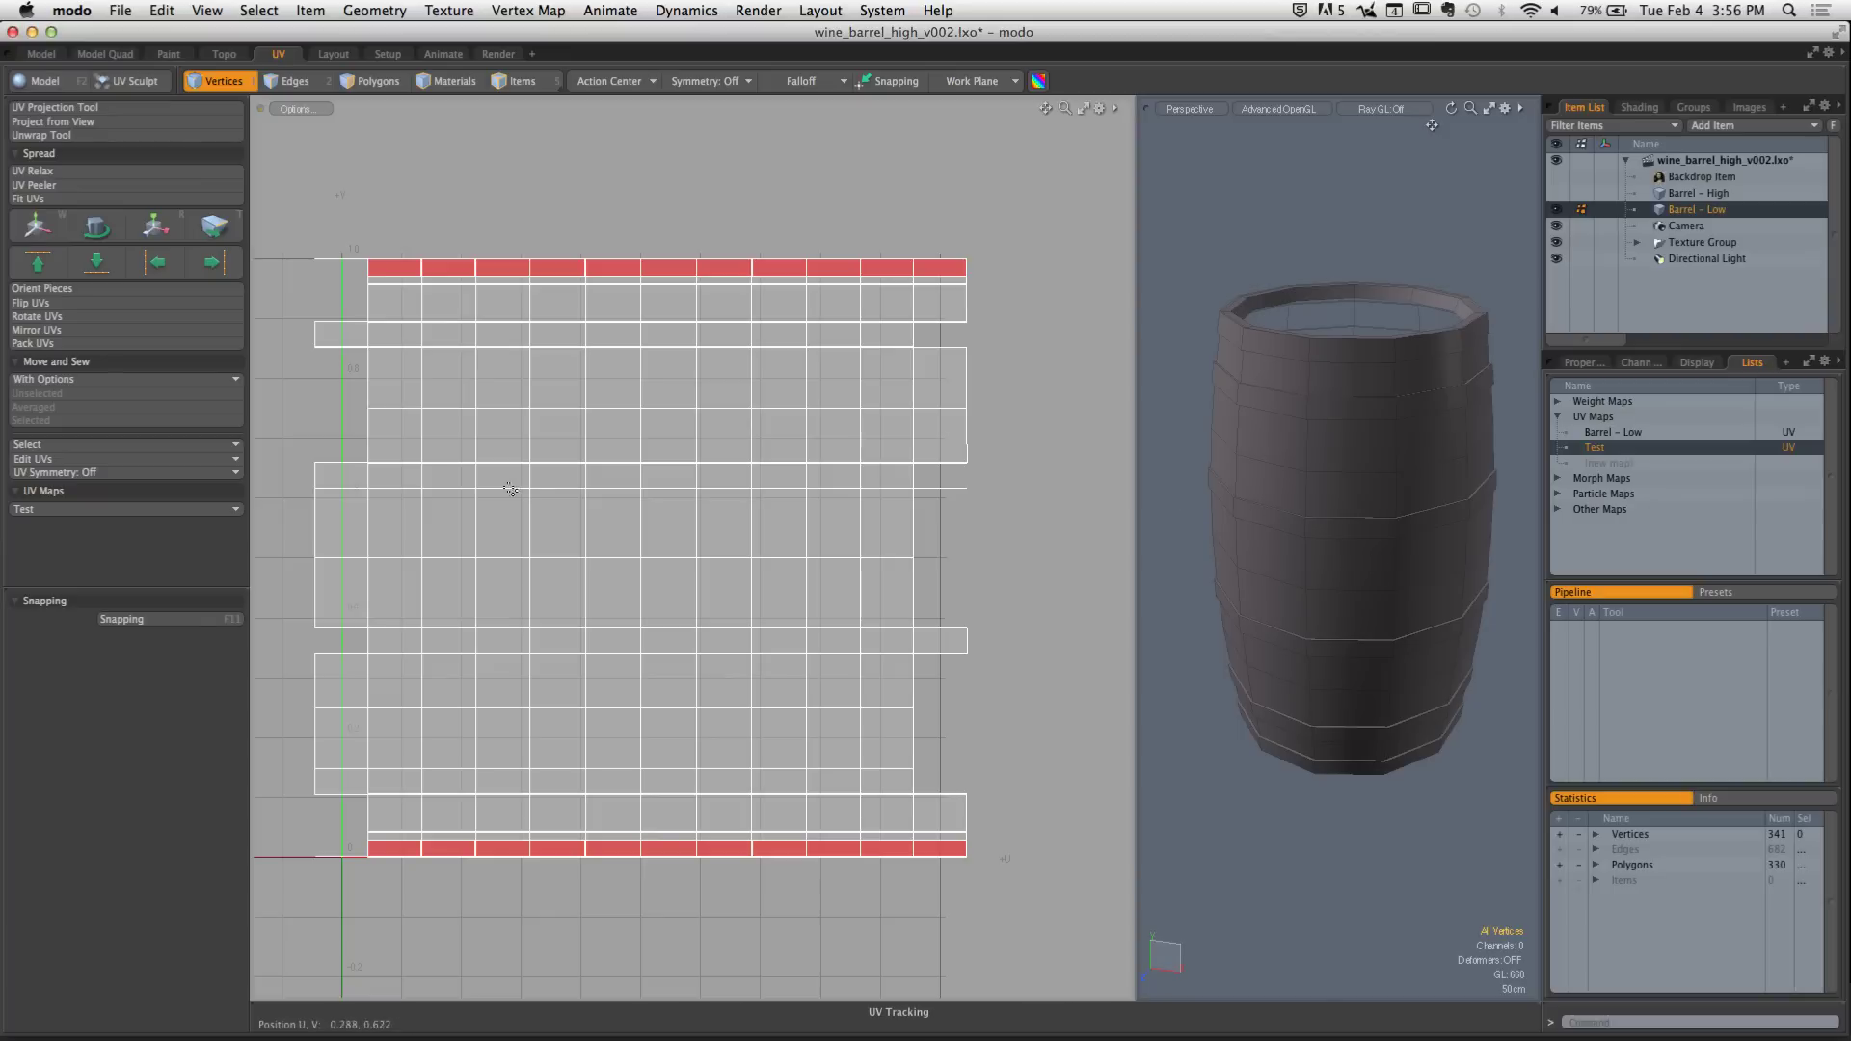
{"action": "key", "text": "3"}
{"action": "key", "text": "ctrl+a"}
{"action": "type", "text": "mTest"}
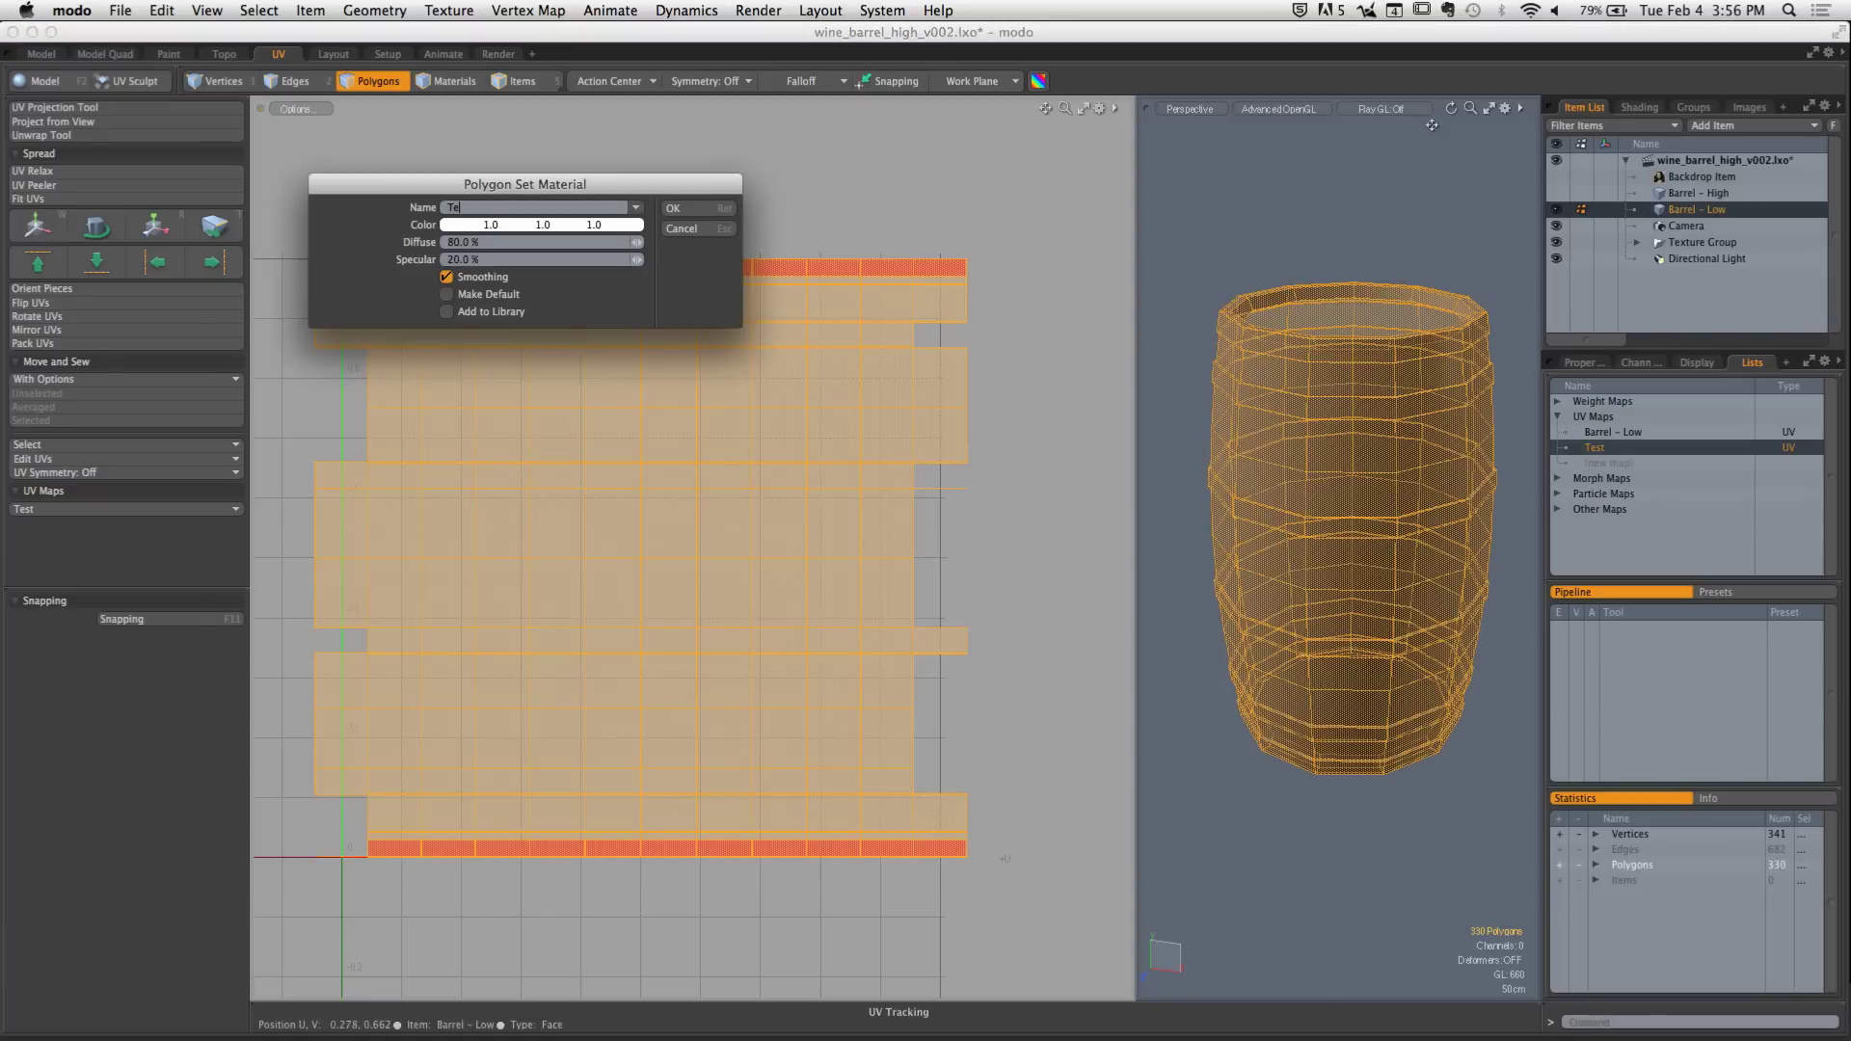
{"action": "key", "text": "Return"}
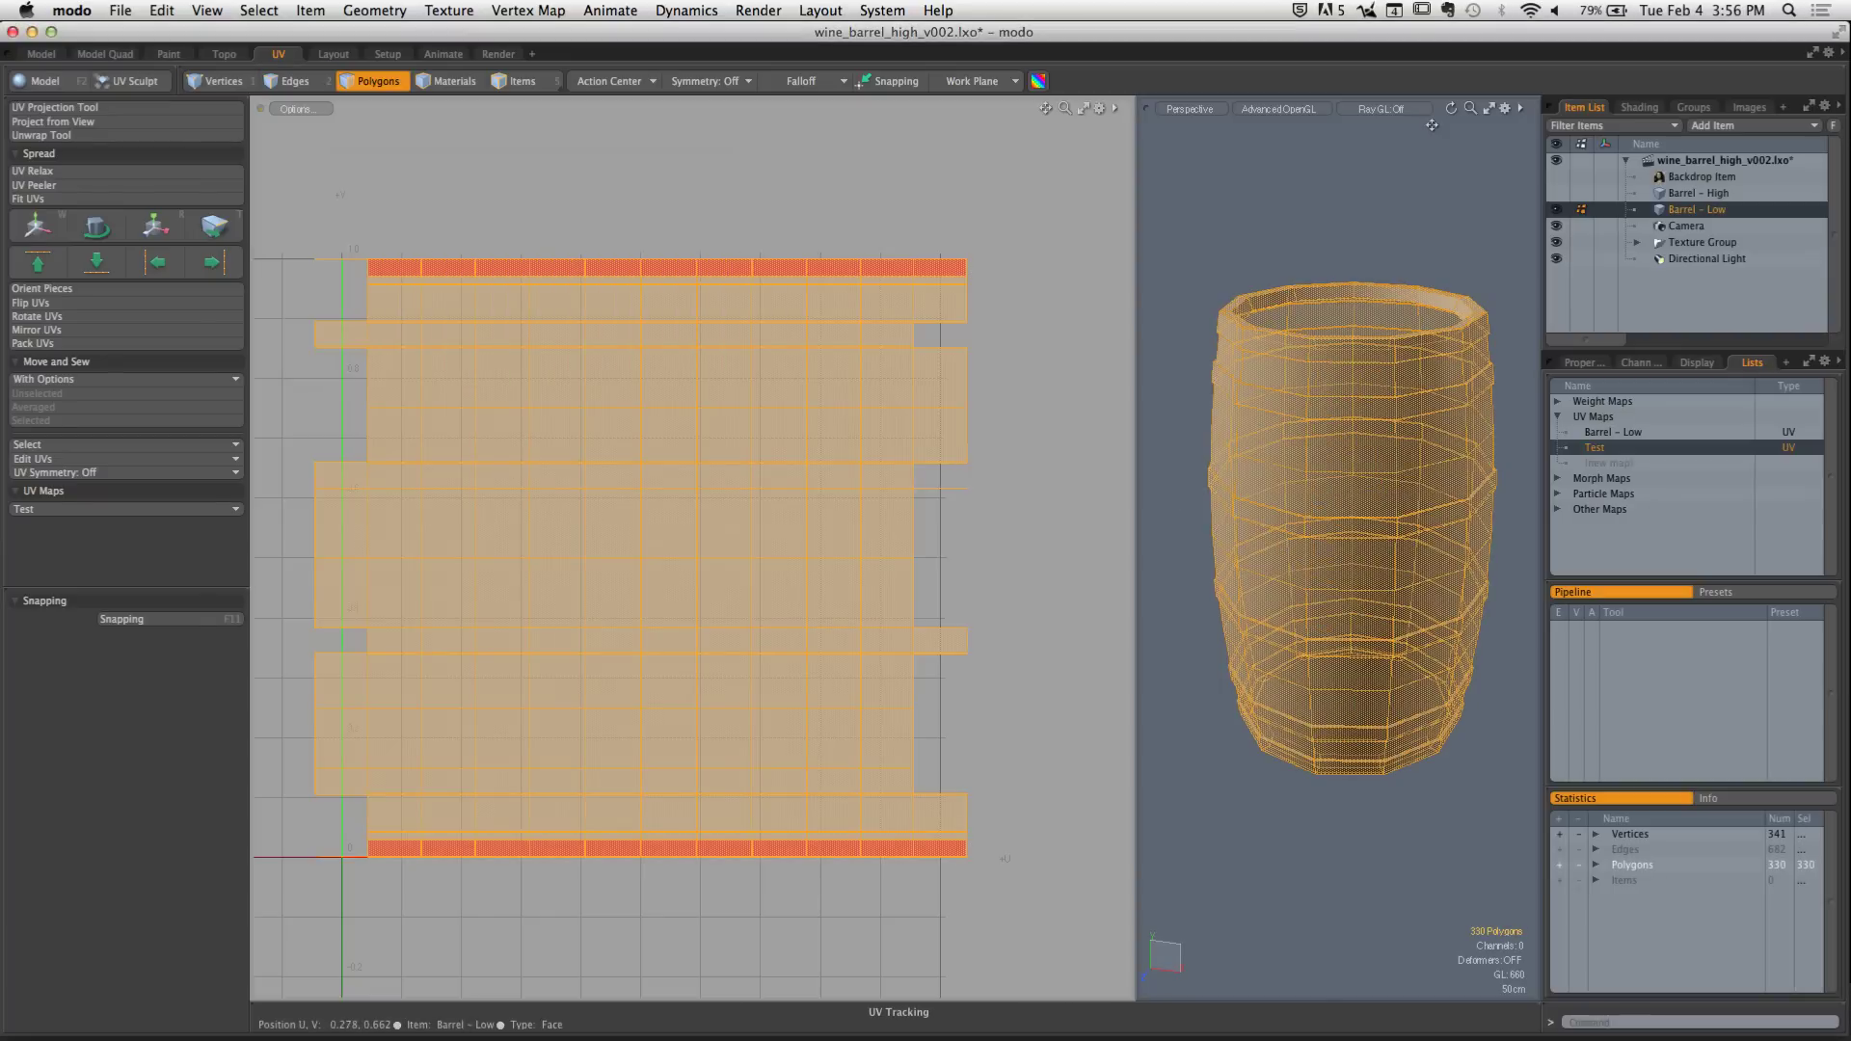
Apply the UV Checker 01 preset from the Materials > Miscellaneous > UV Cheker folder to the barrel body with the Test material selected
{"action": "left_click", "coordinate": [1635, 107]}
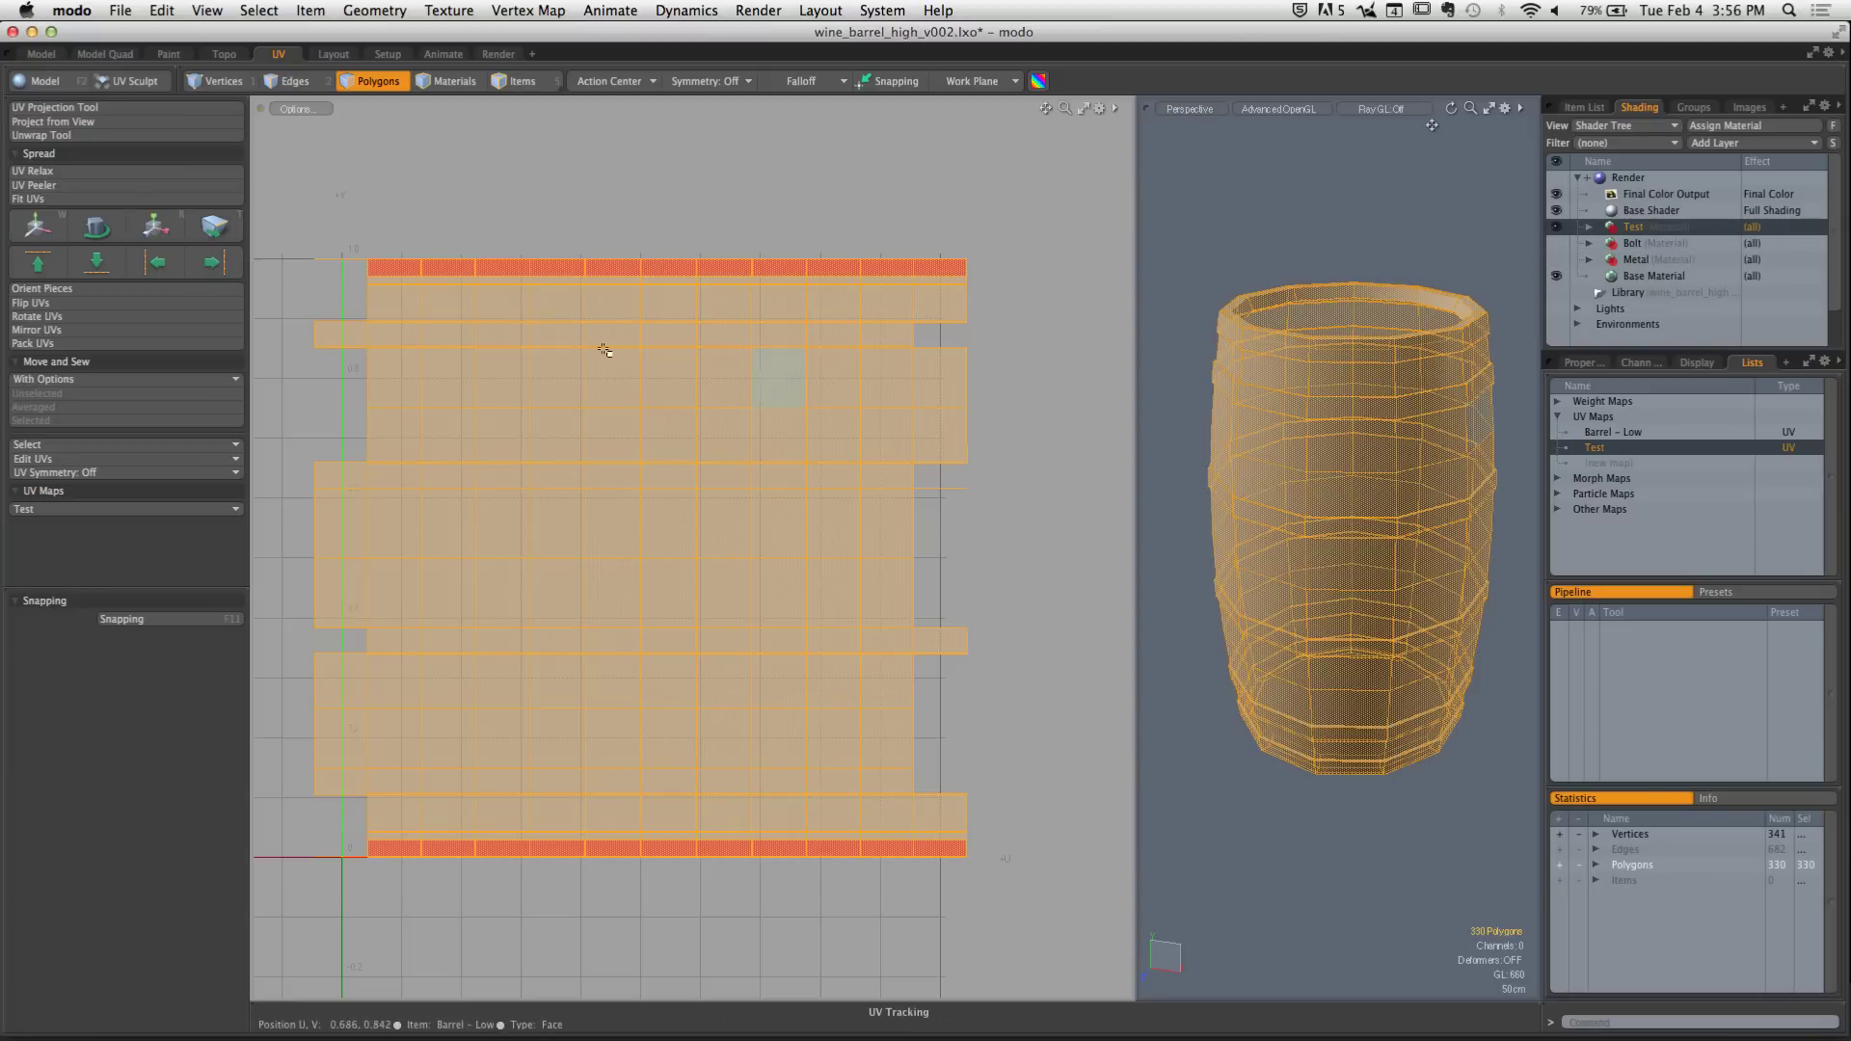
{"action": "key", "text": "F6"}
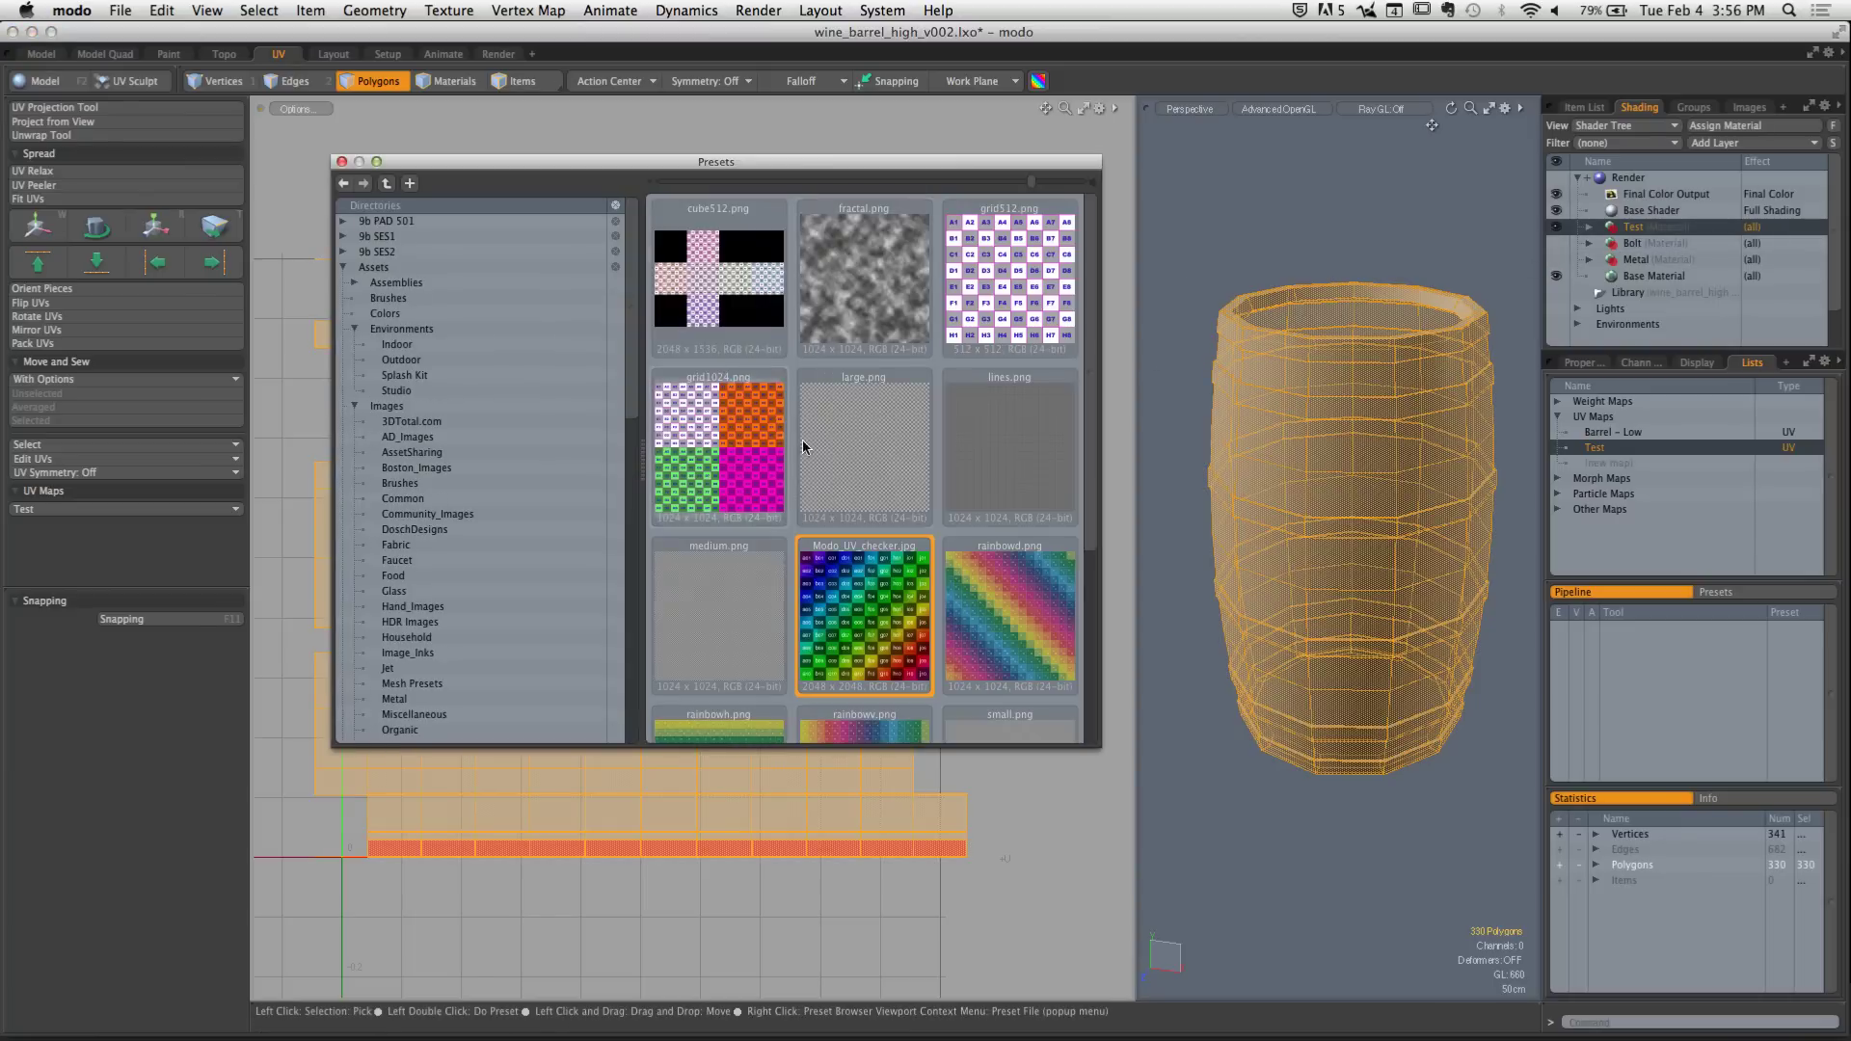
{"action": "left_click", "coordinate": [355, 406]}
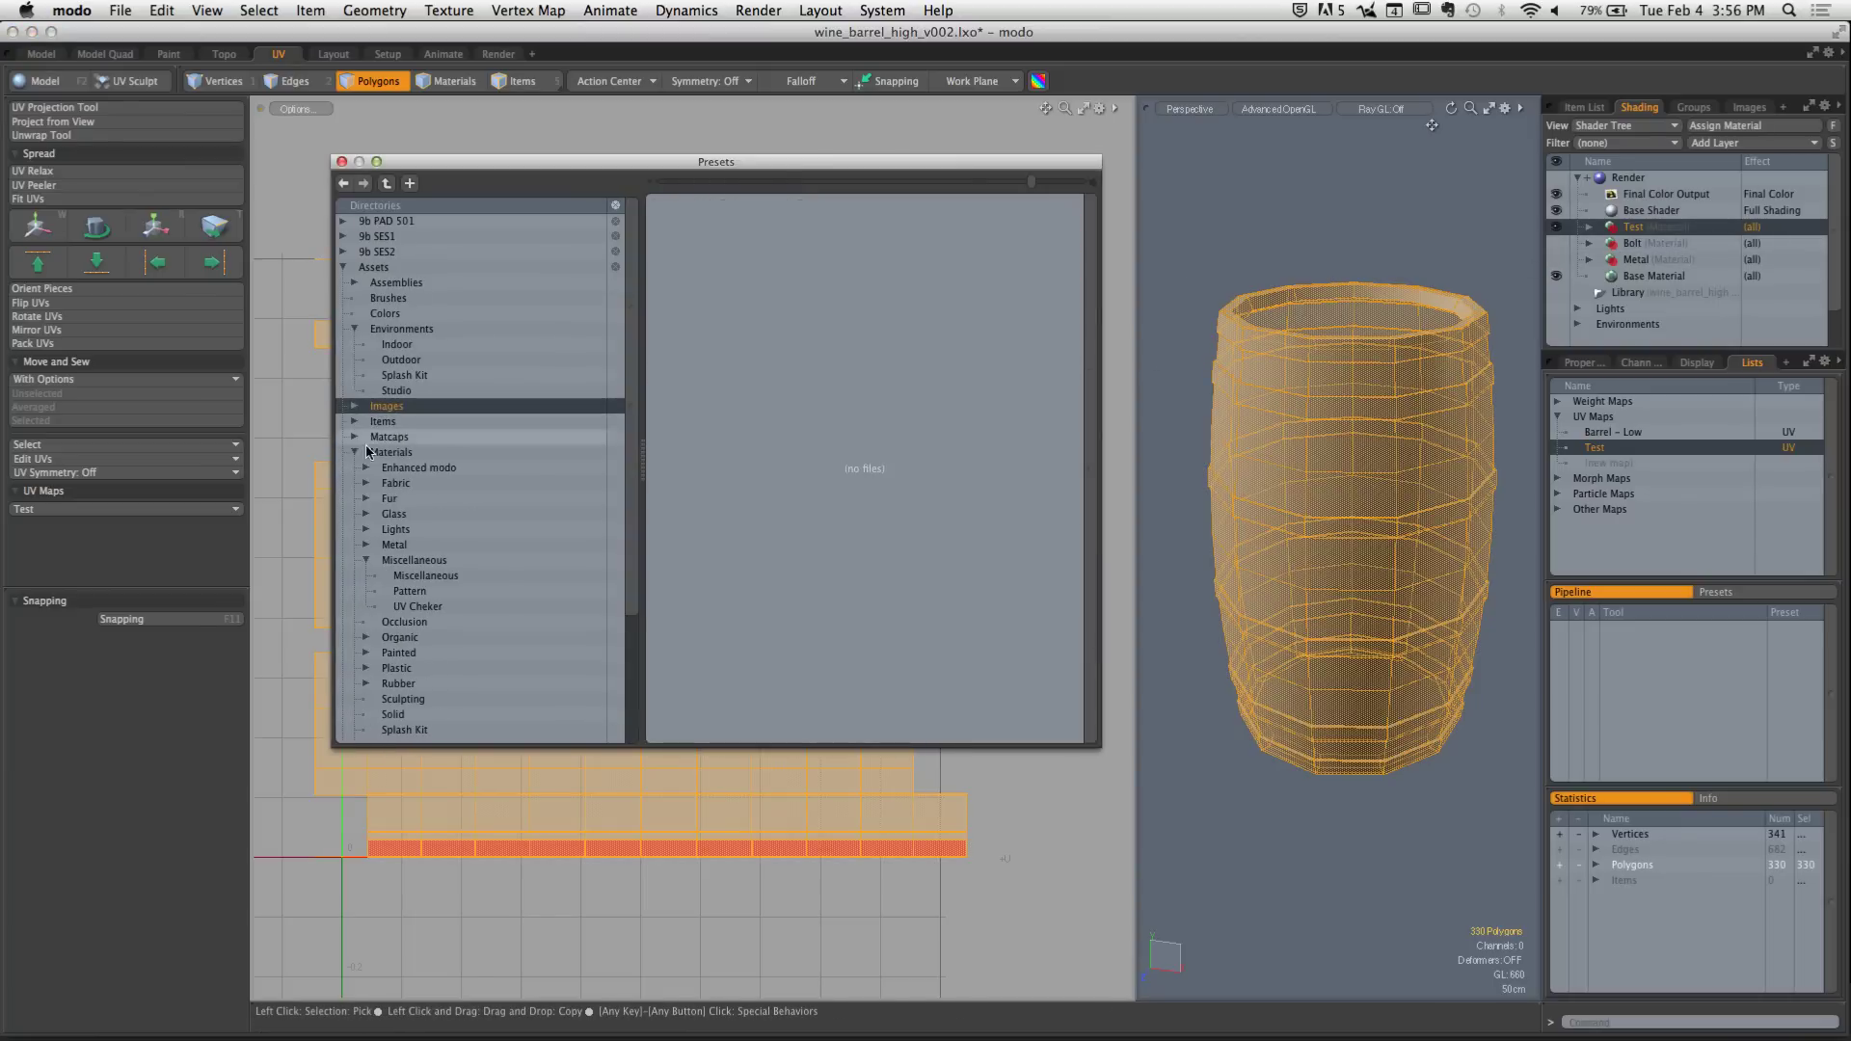
{"action": "left_click", "coordinate": [433, 607]}
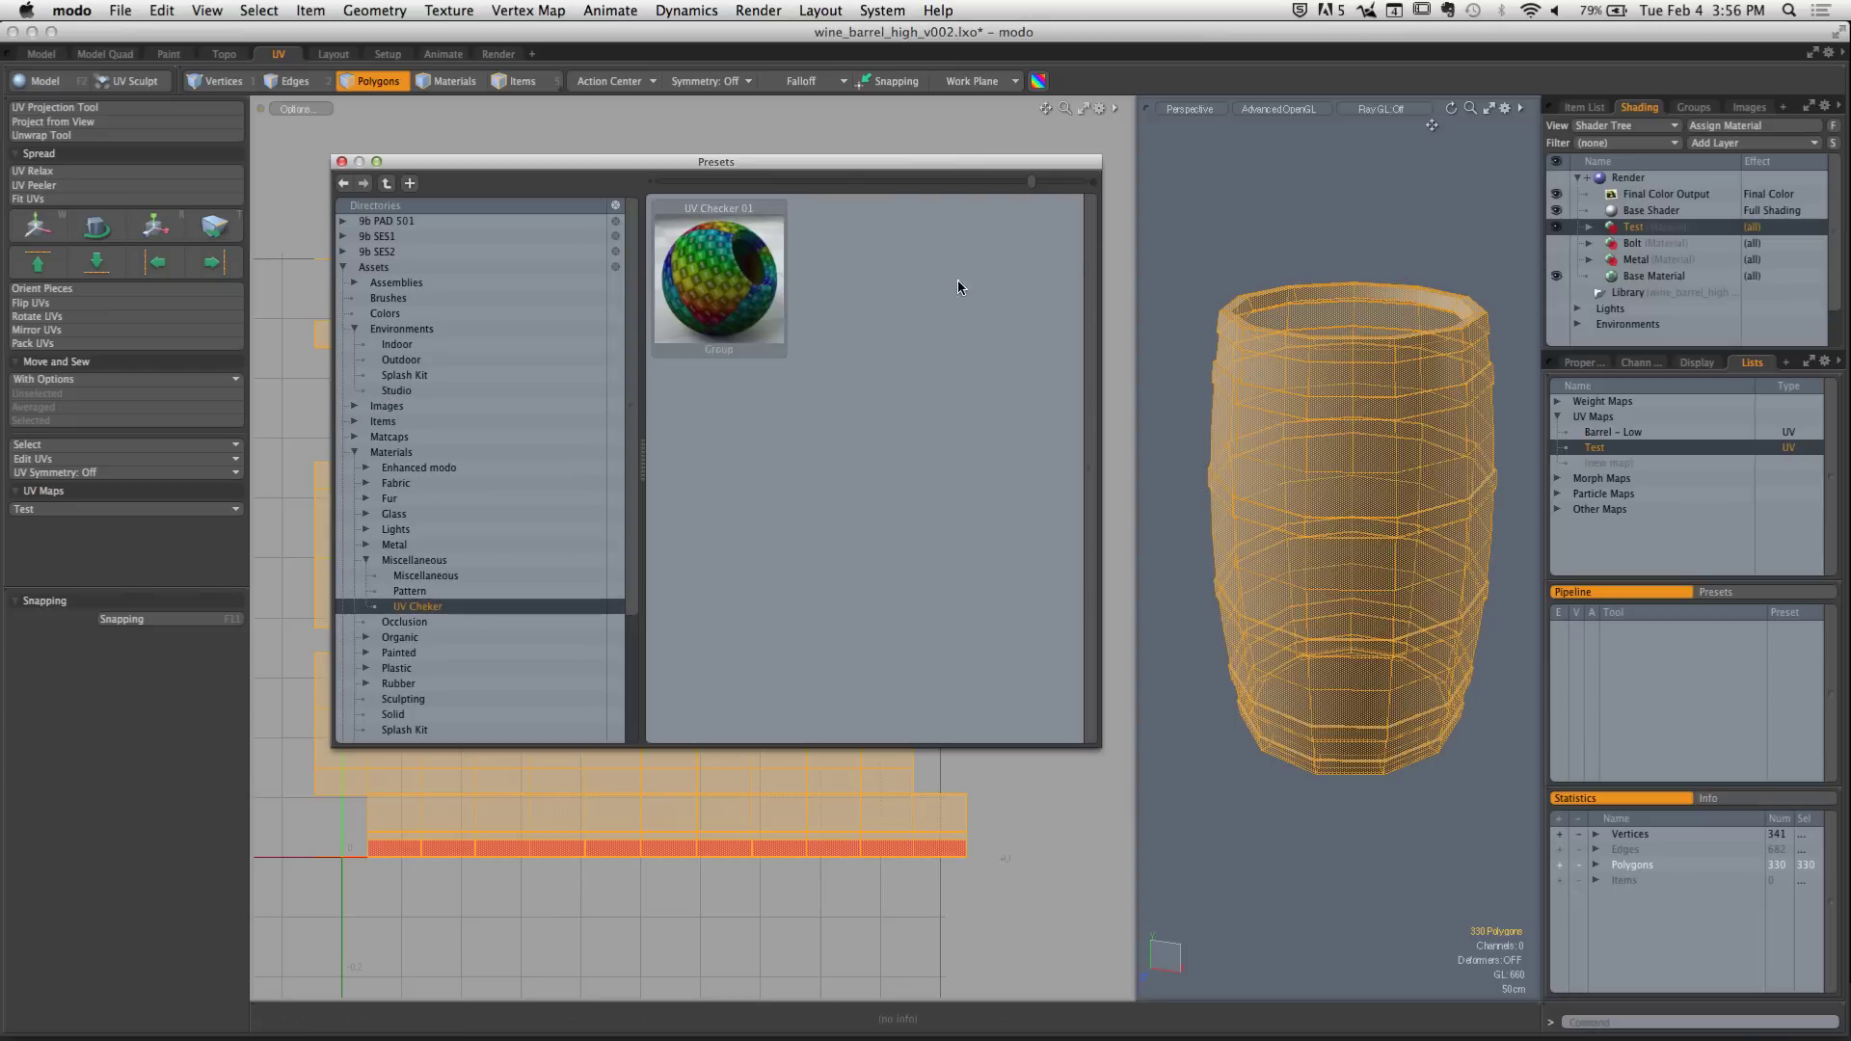
{"action": "left_click", "coordinate": [386, 282]}
{"action": "left_click", "coordinate": [353, 251]}
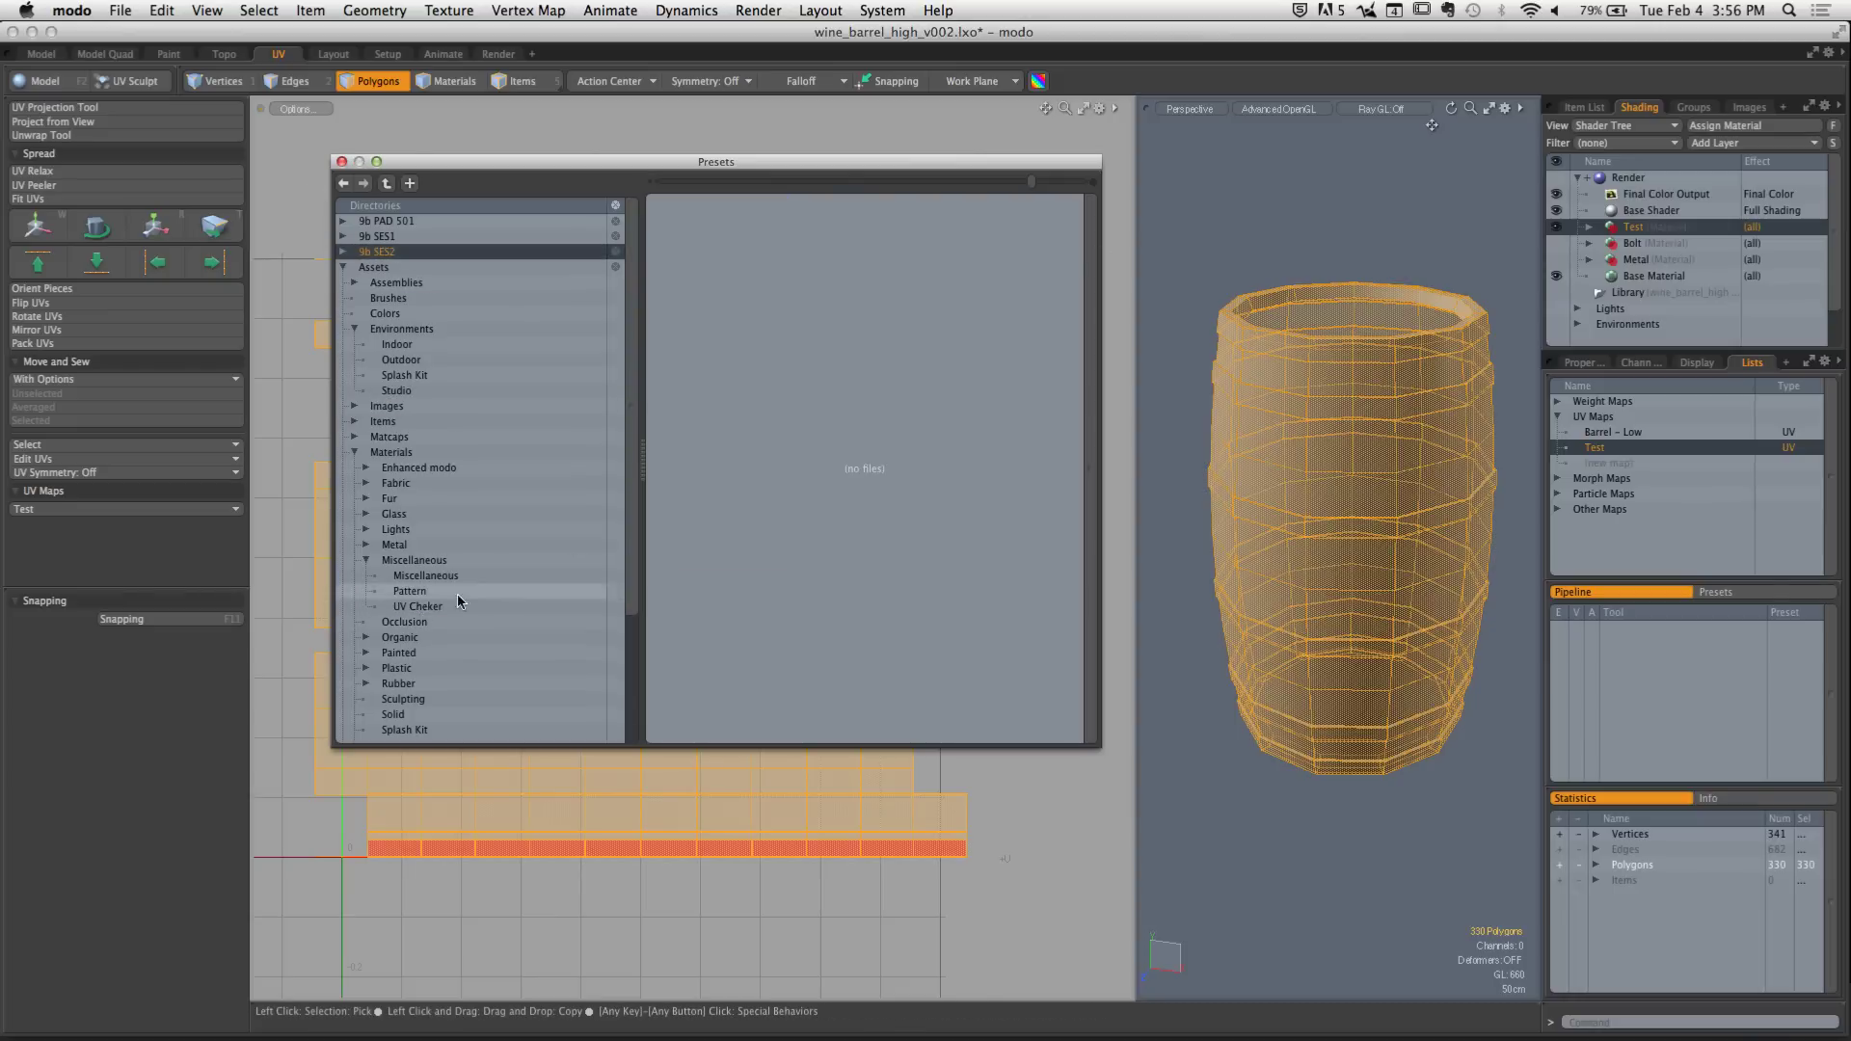
{"action": "left_click", "coordinate": [429, 606]}
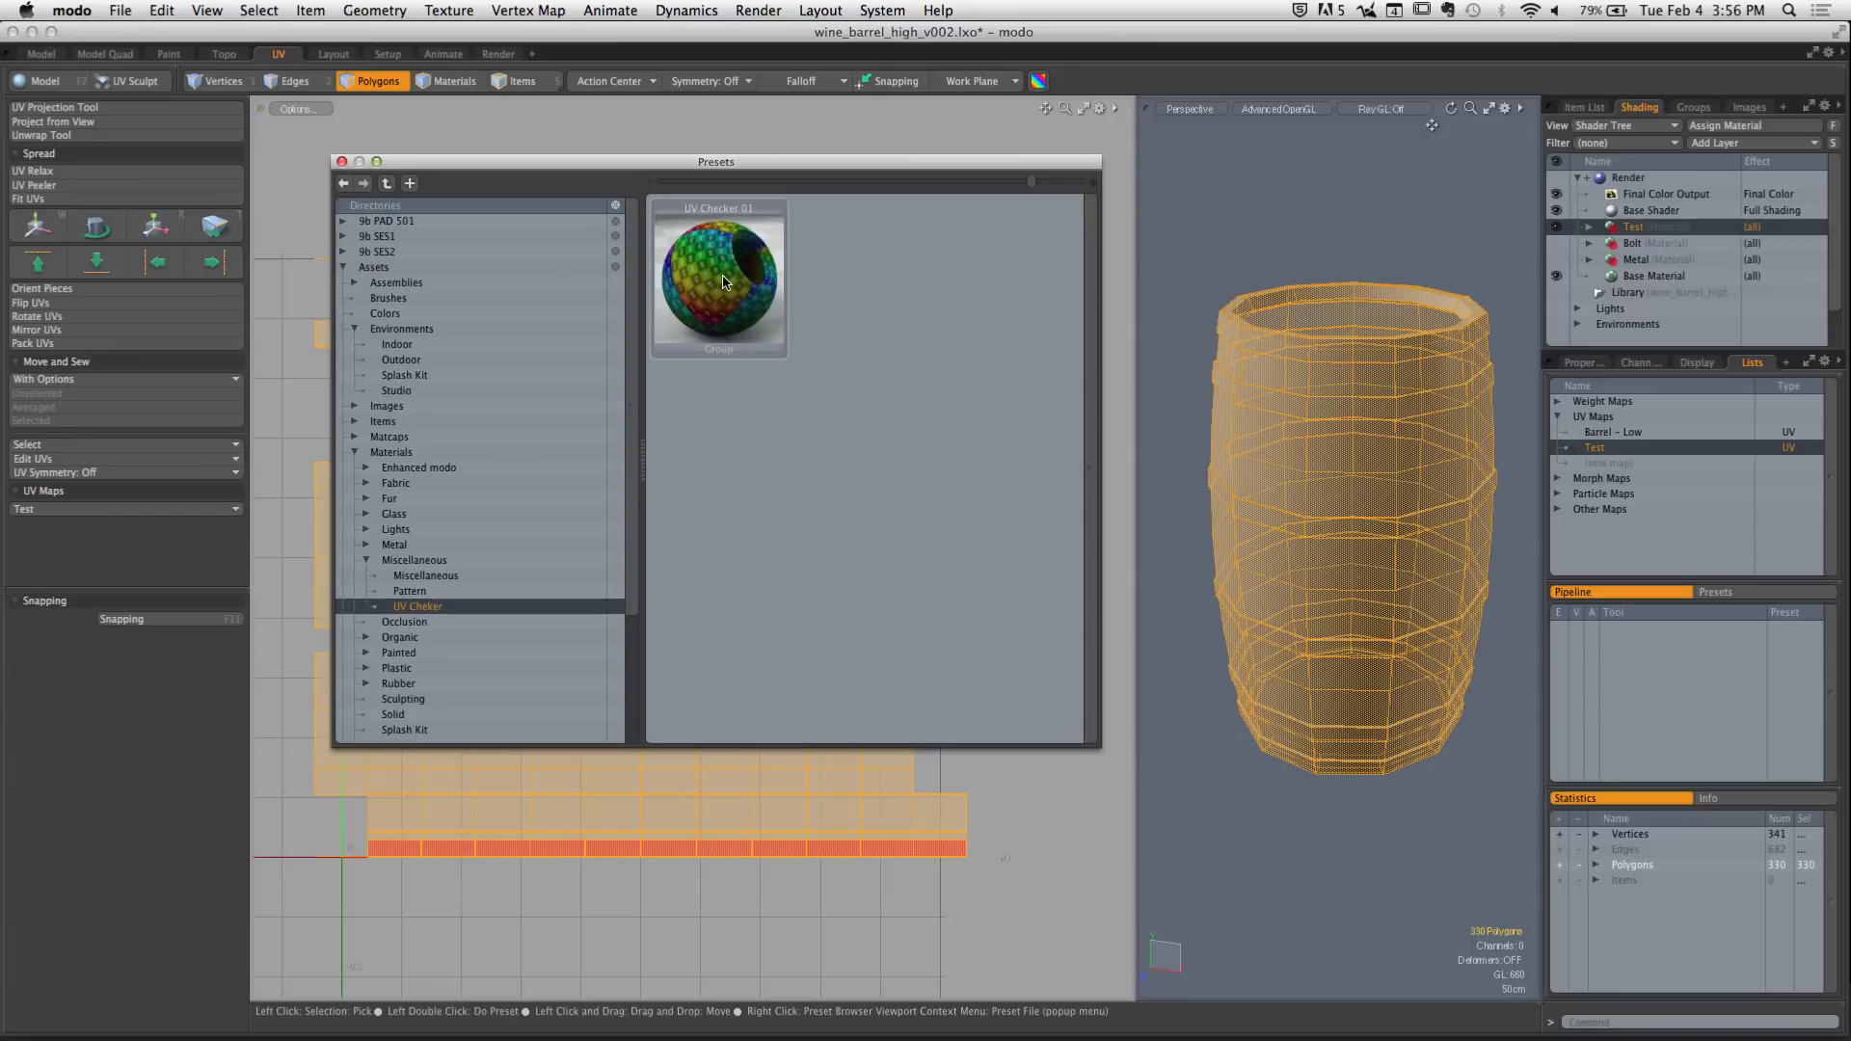
{"action": "left_click", "coordinate": [726, 280]}
{"action": "left_click", "coordinate": [342, 161]}
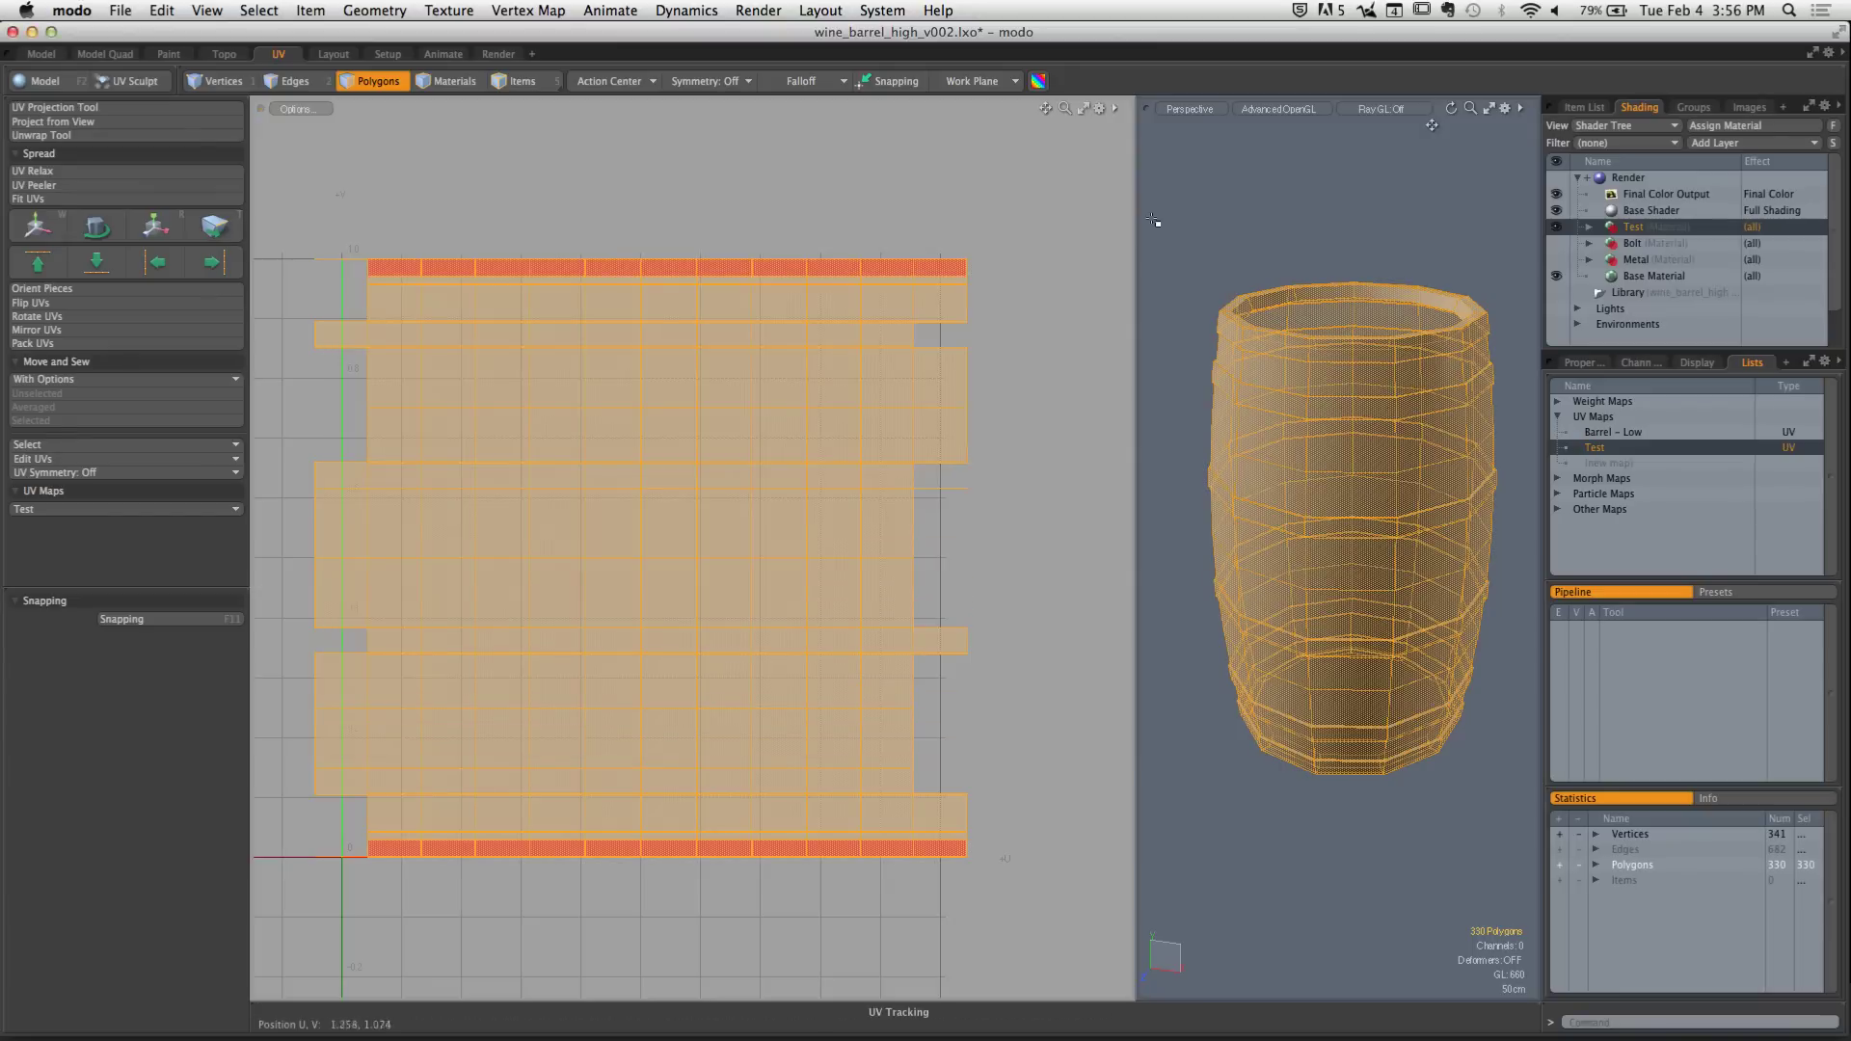
Deselect the barrel's polygons and apply the UV Checker 01 preset to the Test material group itself
{"action": "left_click", "coordinate": [1589, 227]}
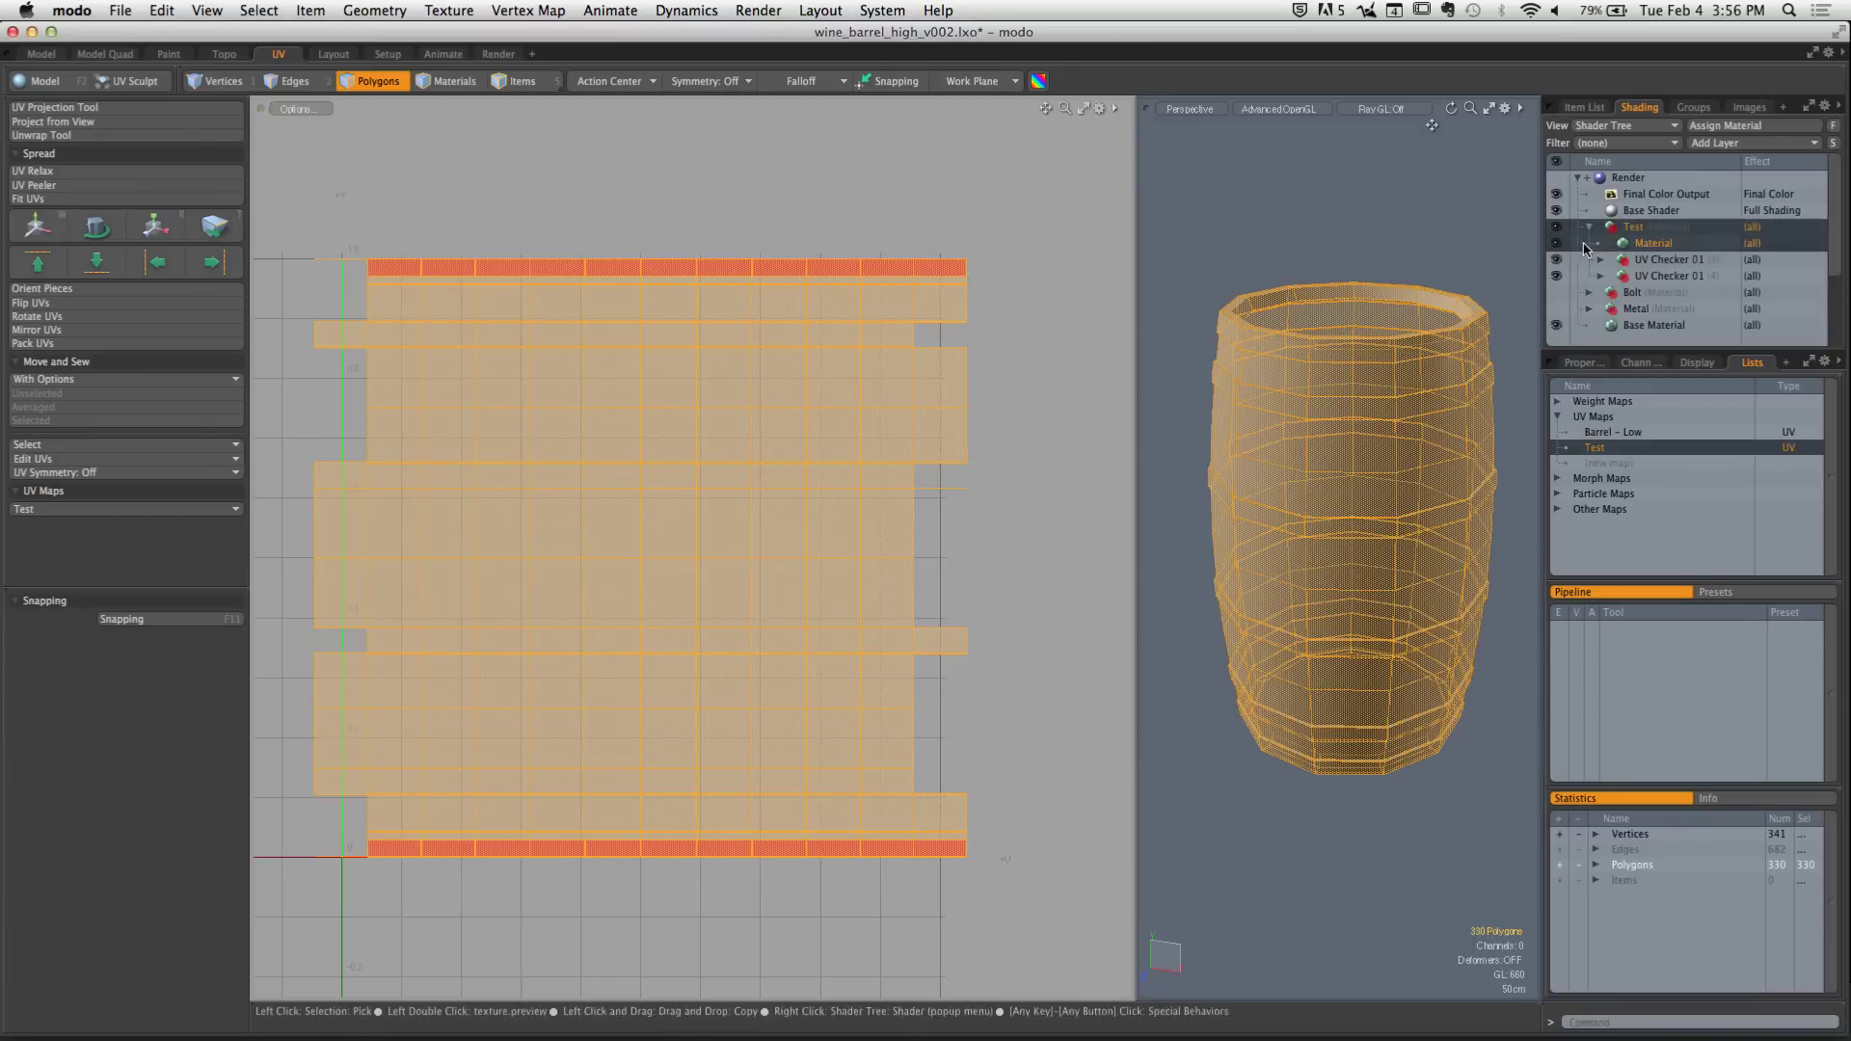
{"action": "left_click", "coordinate": [1381, 253]}
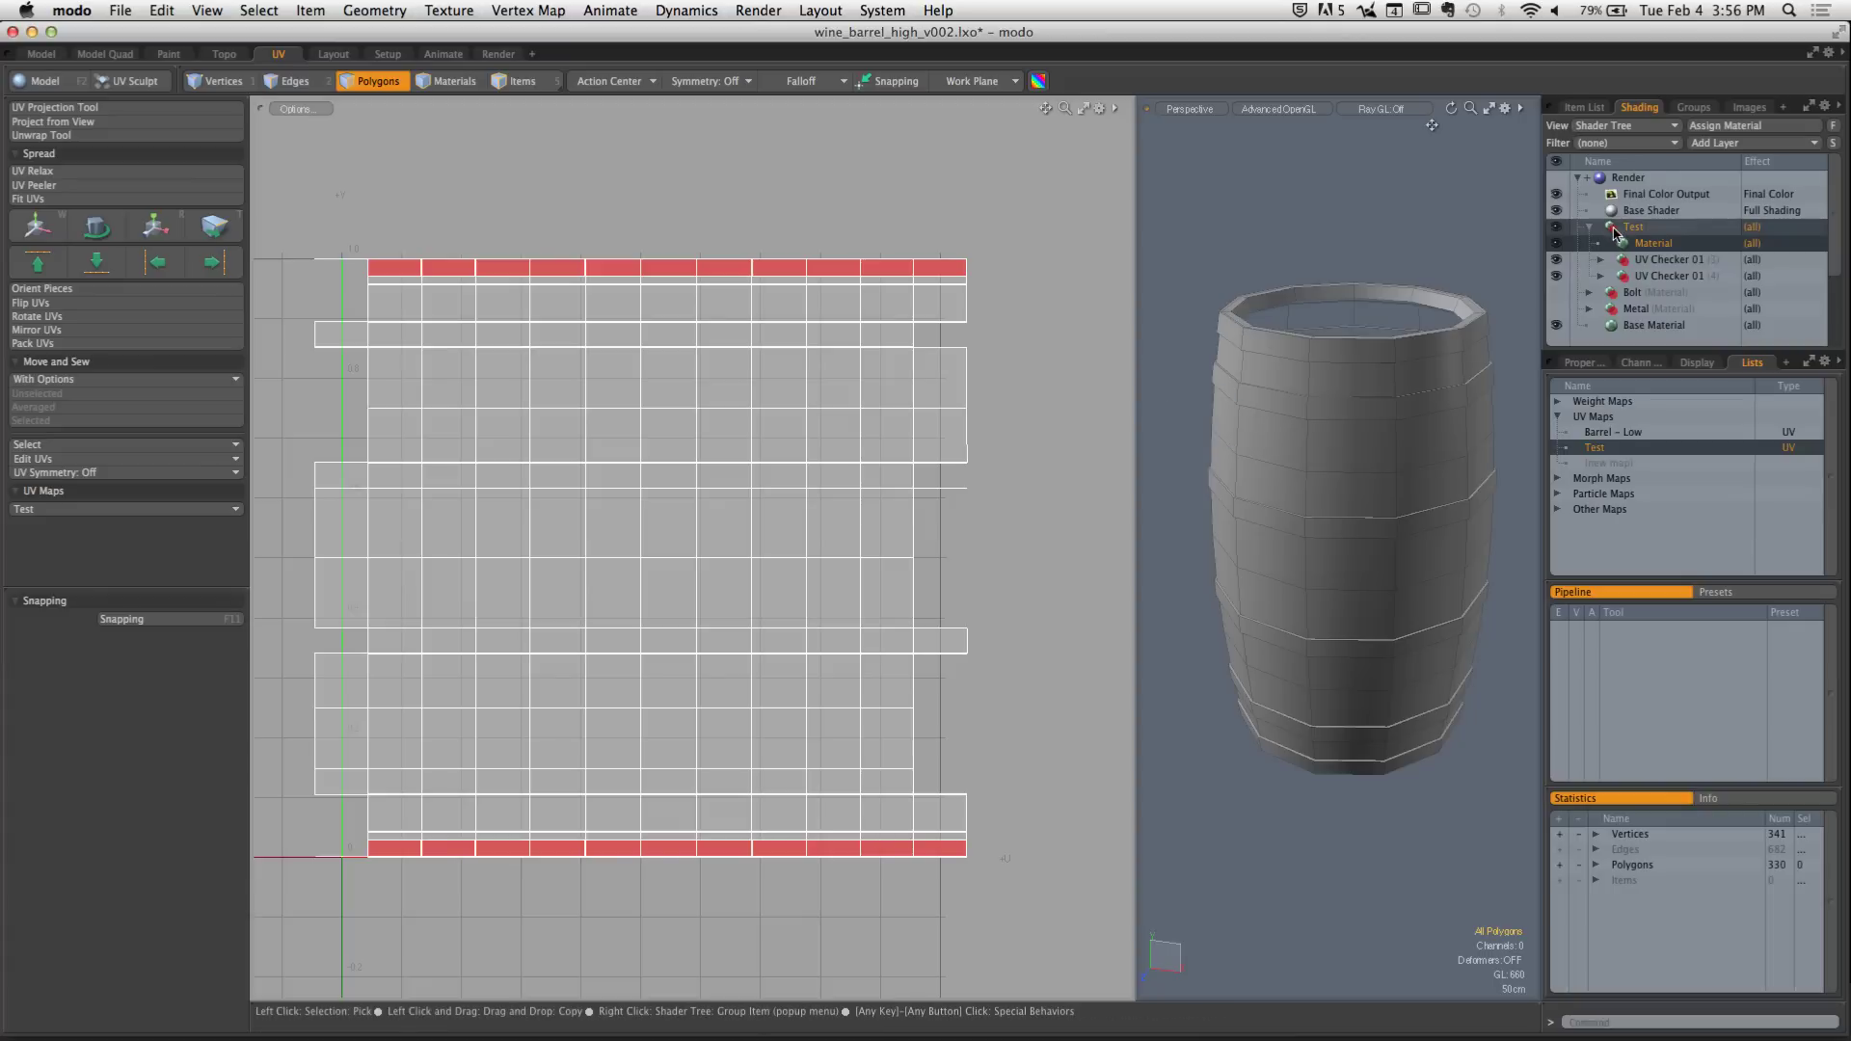
{"action": "left_click", "coordinate": [1622, 232]}
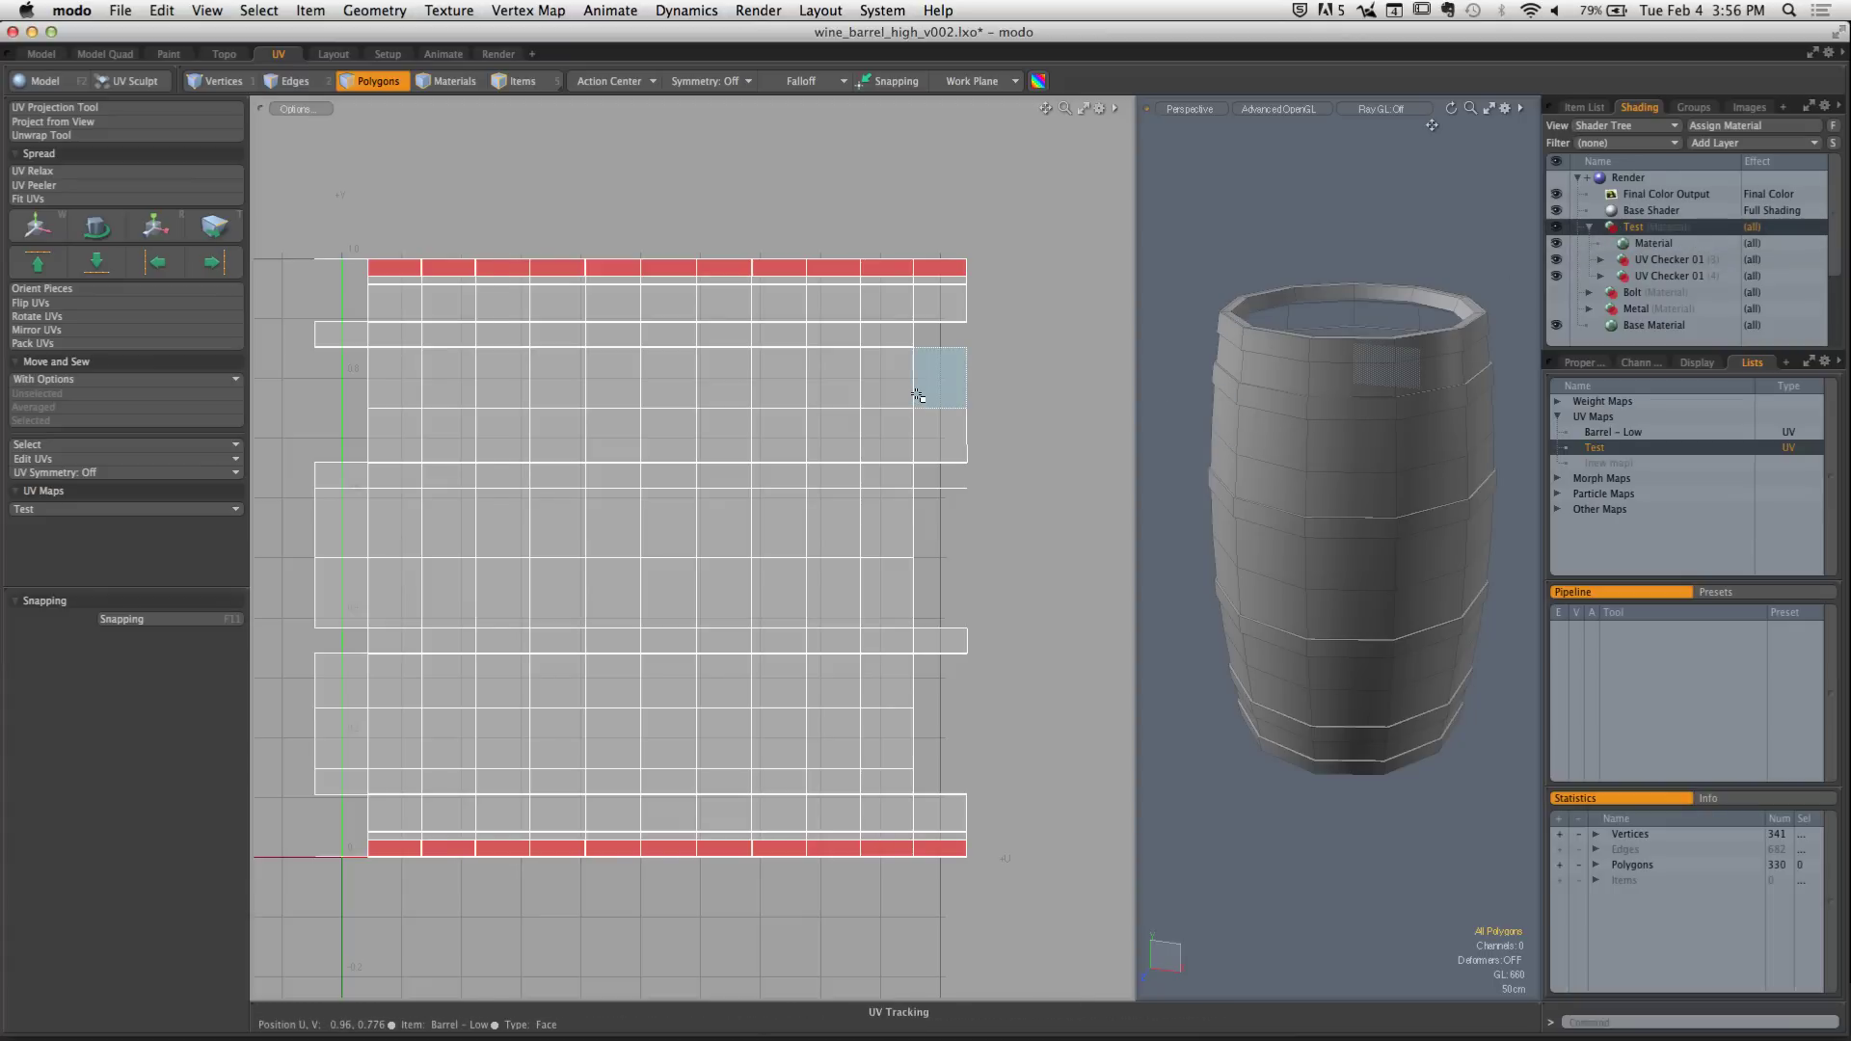
{"action": "key", "text": "F6"}
{"action": "double_click", "coordinate": [730, 259]}
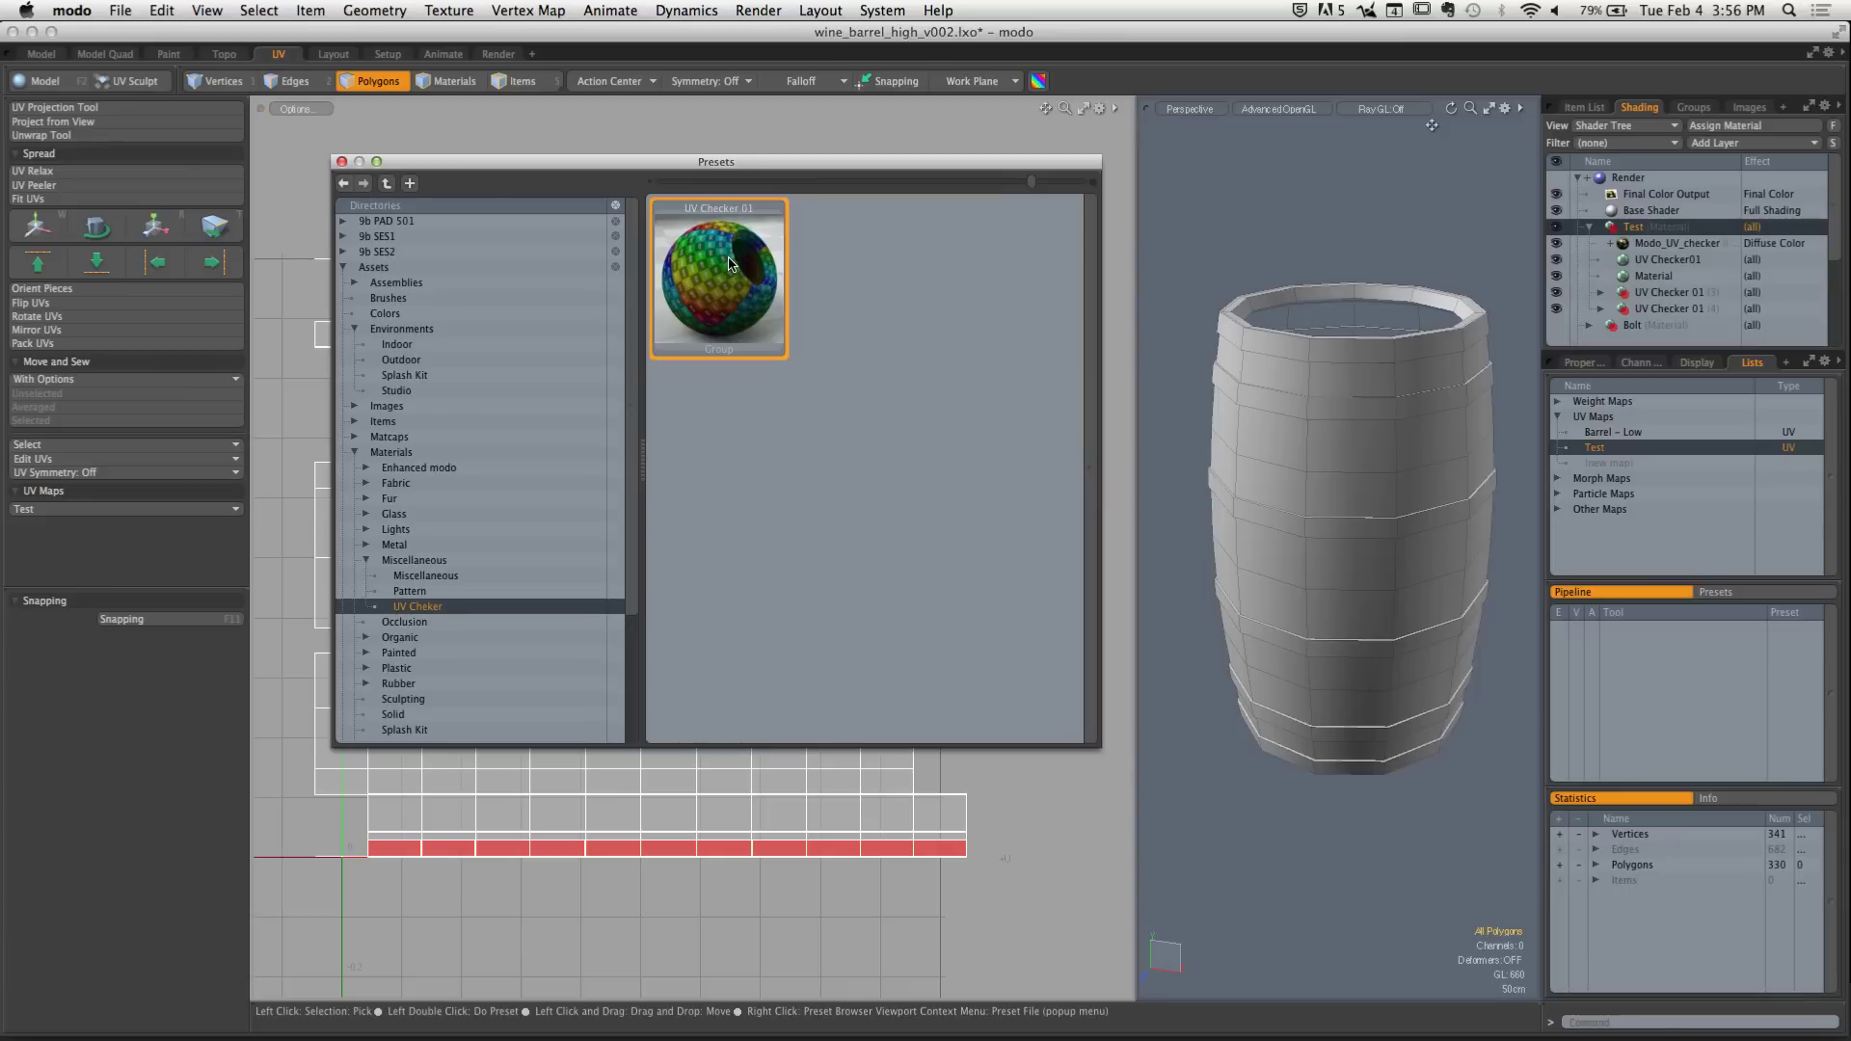
{"action": "left_click", "coordinate": [342, 161]}
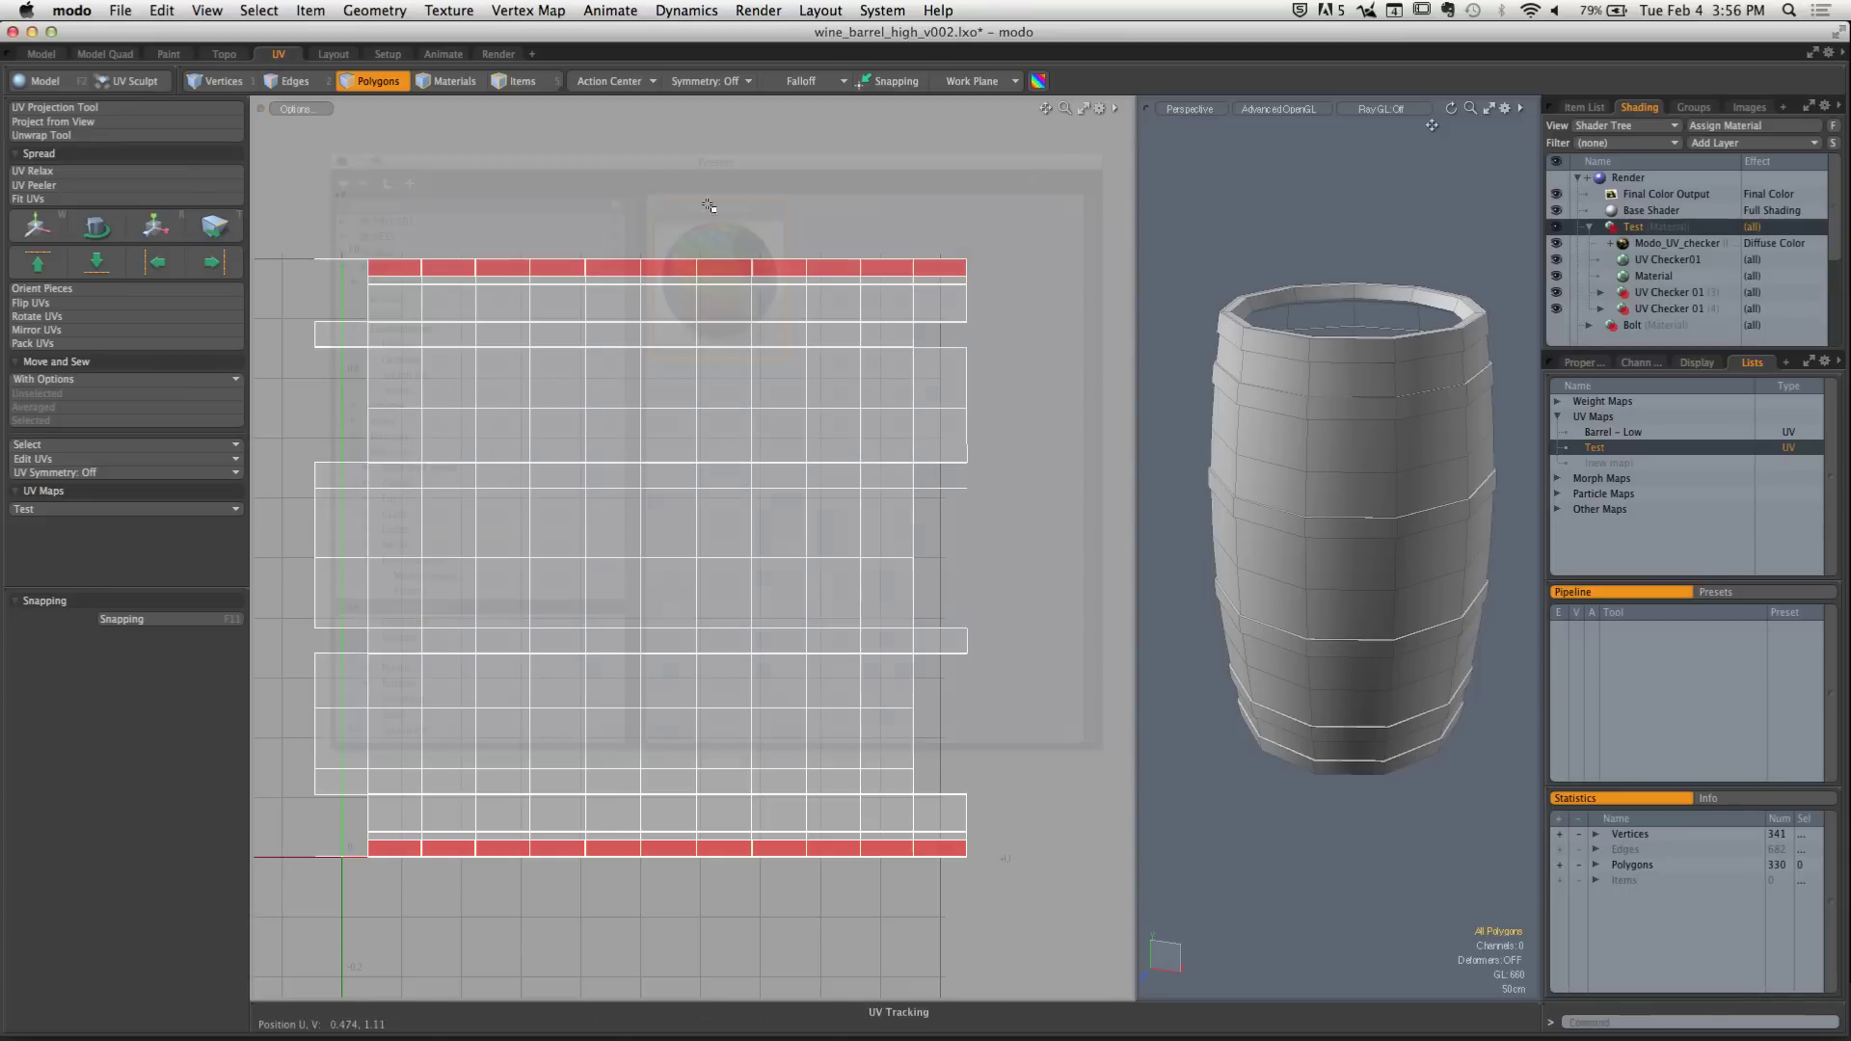
Assign the Test UV map to the Modo_UV_checker image layer so the checker follows the barrel's projection
{"action": "left_click", "coordinate": [1586, 363]}
{"action": "left_click", "coordinate": [1654, 243]}
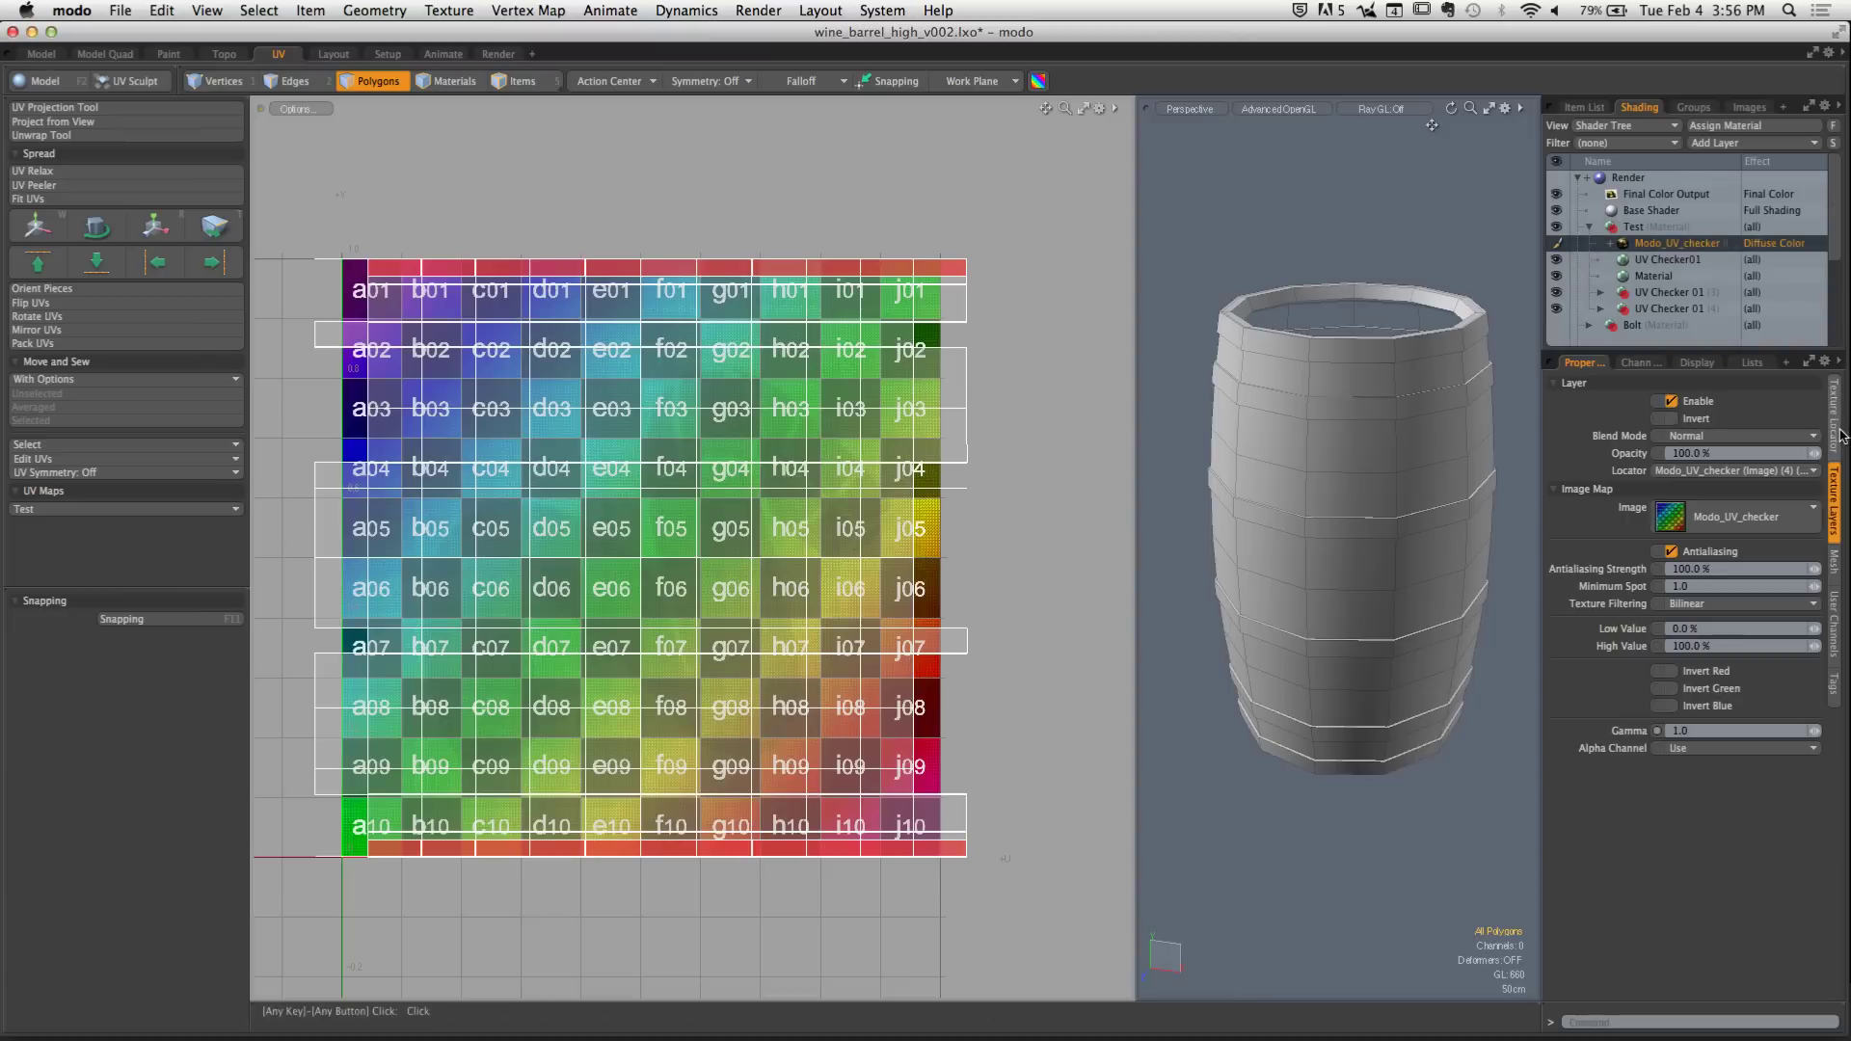
{"action": "left_click", "coordinate": [1710, 662]}
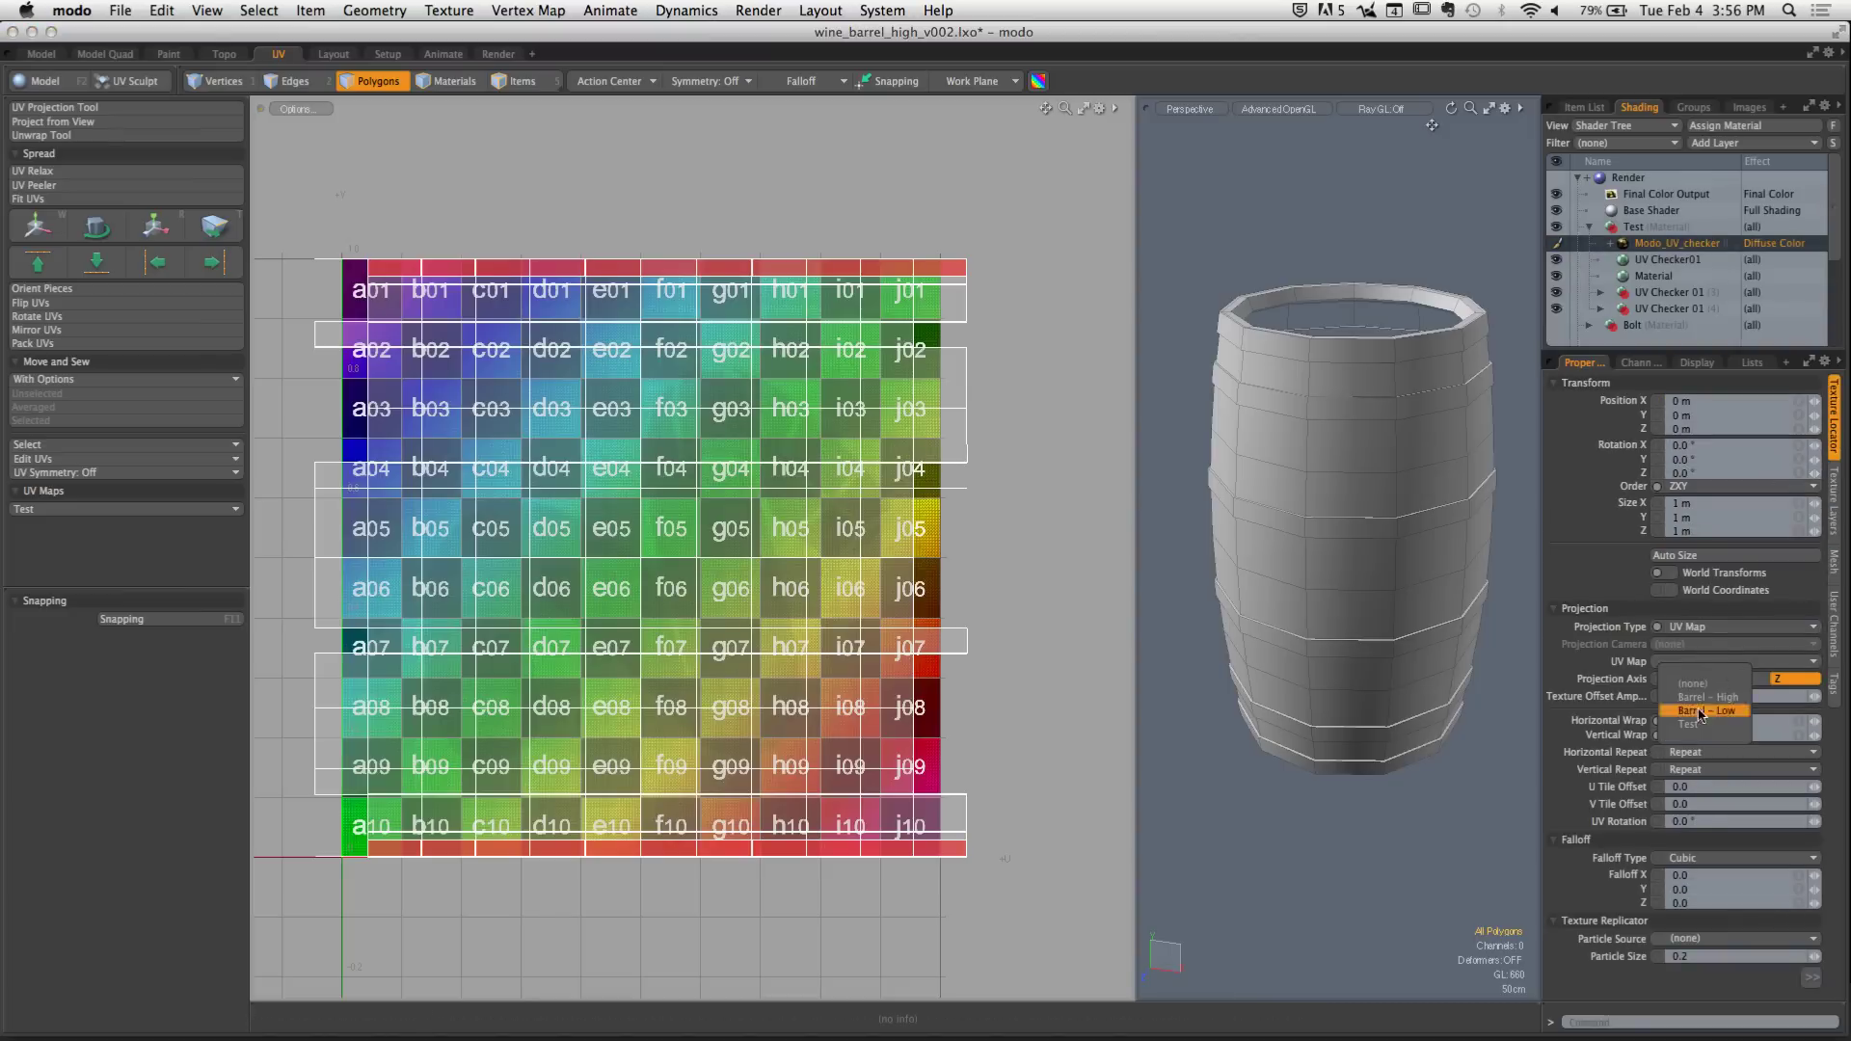
{"action": "left_click", "coordinate": [1693, 726]}
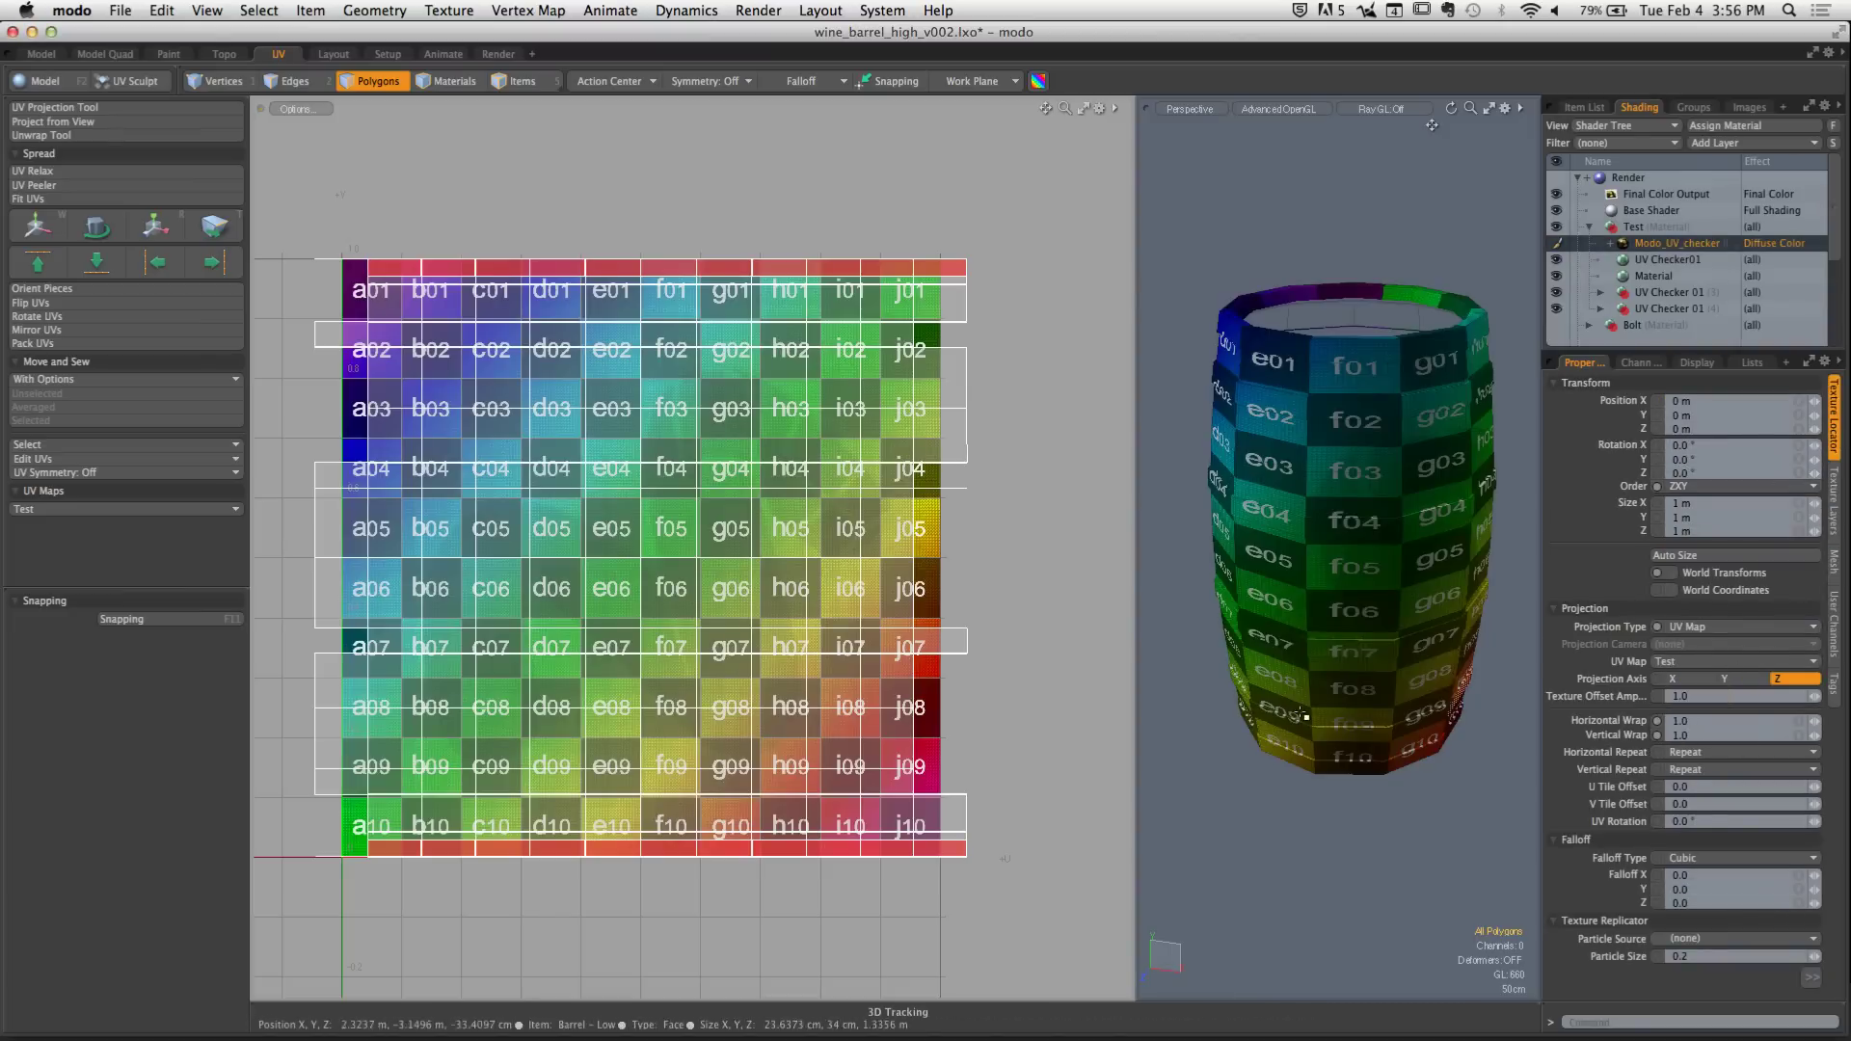
{"action": "mouse_move", "coordinate": [1347, 550]}
{"action": "left_mouse_down", "text": "alt"}
{"action": "mouse_move", "coordinate": [1381, 545]}
{"action": "mouse_move", "coordinate": [1306, 451]}
{"action": "mouse_move", "coordinate": [1474, 504]}
{"action": "mouse_move", "coordinate": [1379, 509]}
{"action": "mouse_move", "coordinate": [1352, 539]}
{"action": "mouse_move", "coordinate": [1352, 357]}
{"action": "mouse_move", "coordinate": [1359, 549]}
{"action": "left_mouse_up", "text": "alt"}
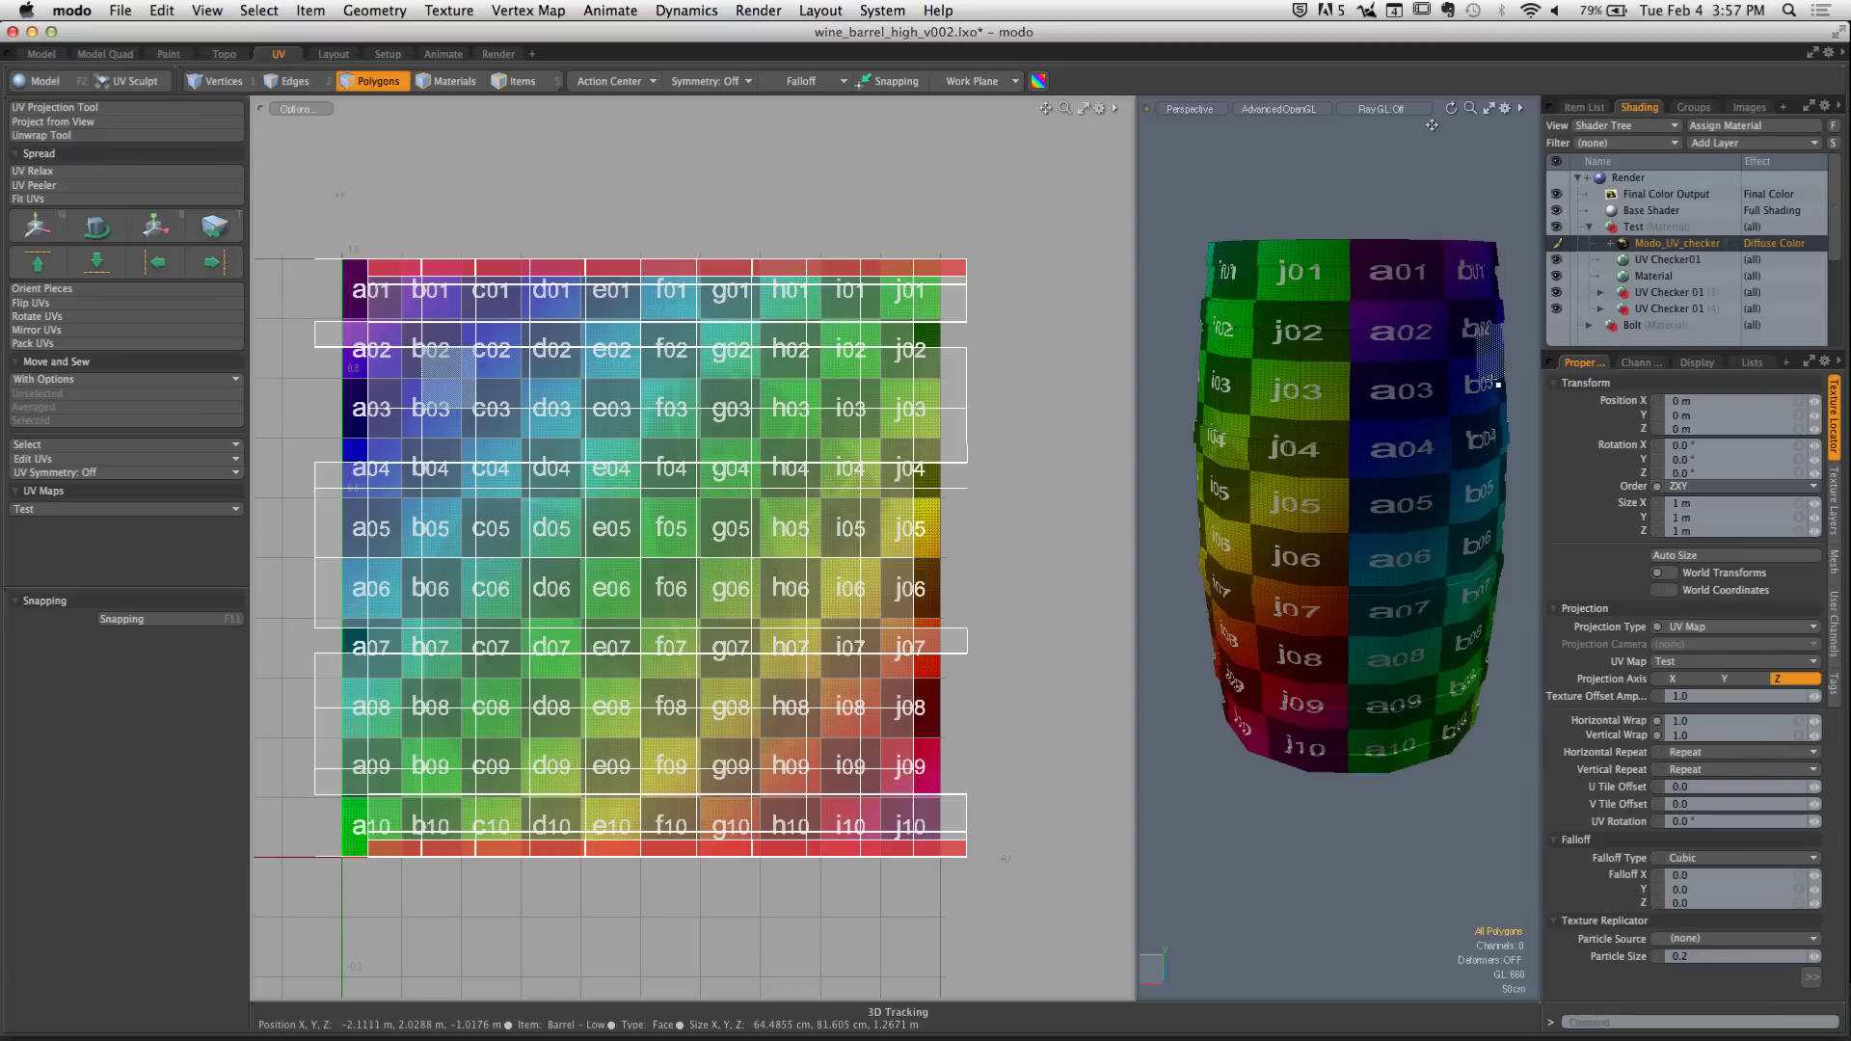
Select the Test group and pick the thin UV faces straddling U 0 at the layout's upper edge to examine their location on the barrel's rim
{"action": "left_click", "coordinate": [1639, 229]}
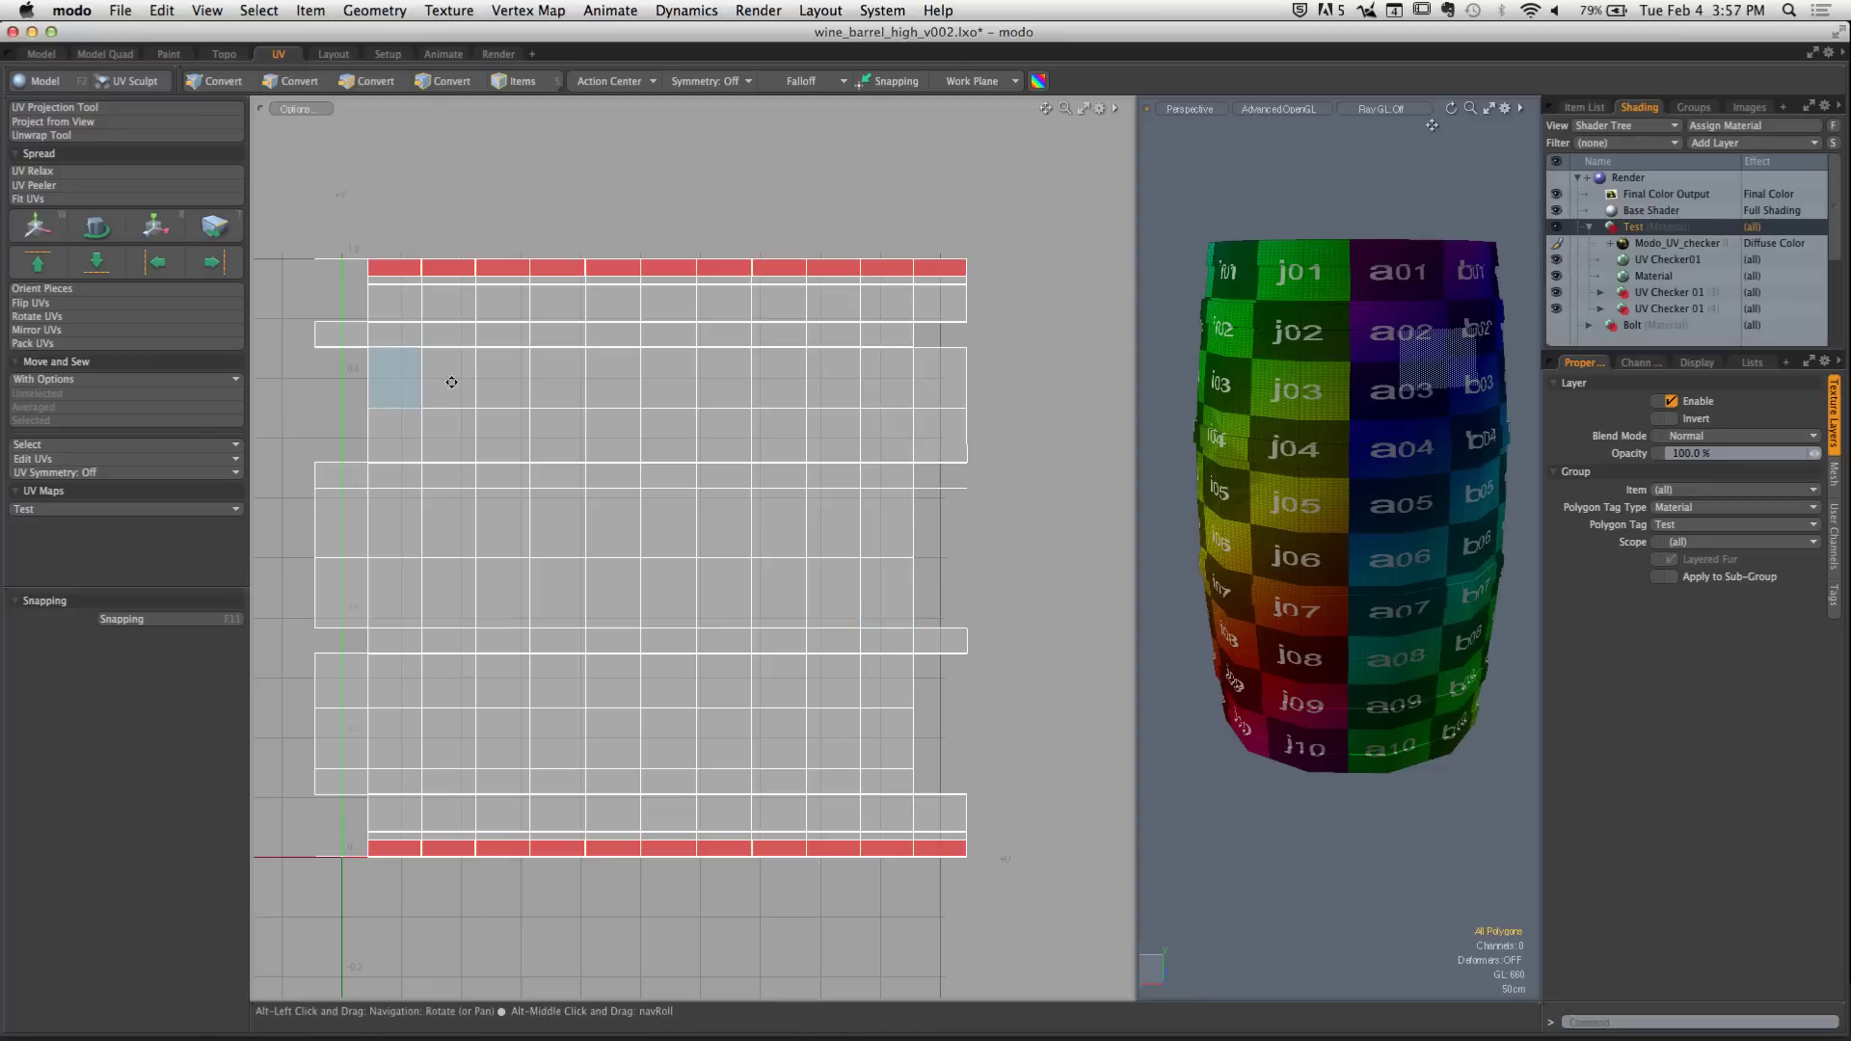
{"action": "left_click_drag", "start_coordinate": [392, 276], "coordinate": [624, 461], "text": "alt"}
{"action": "left_click_drag", "start_coordinate": [624, 461], "coordinate": [727, 549], "text": "ctrl+alt"}
{"action": "left_click", "coordinate": [668, 570]}
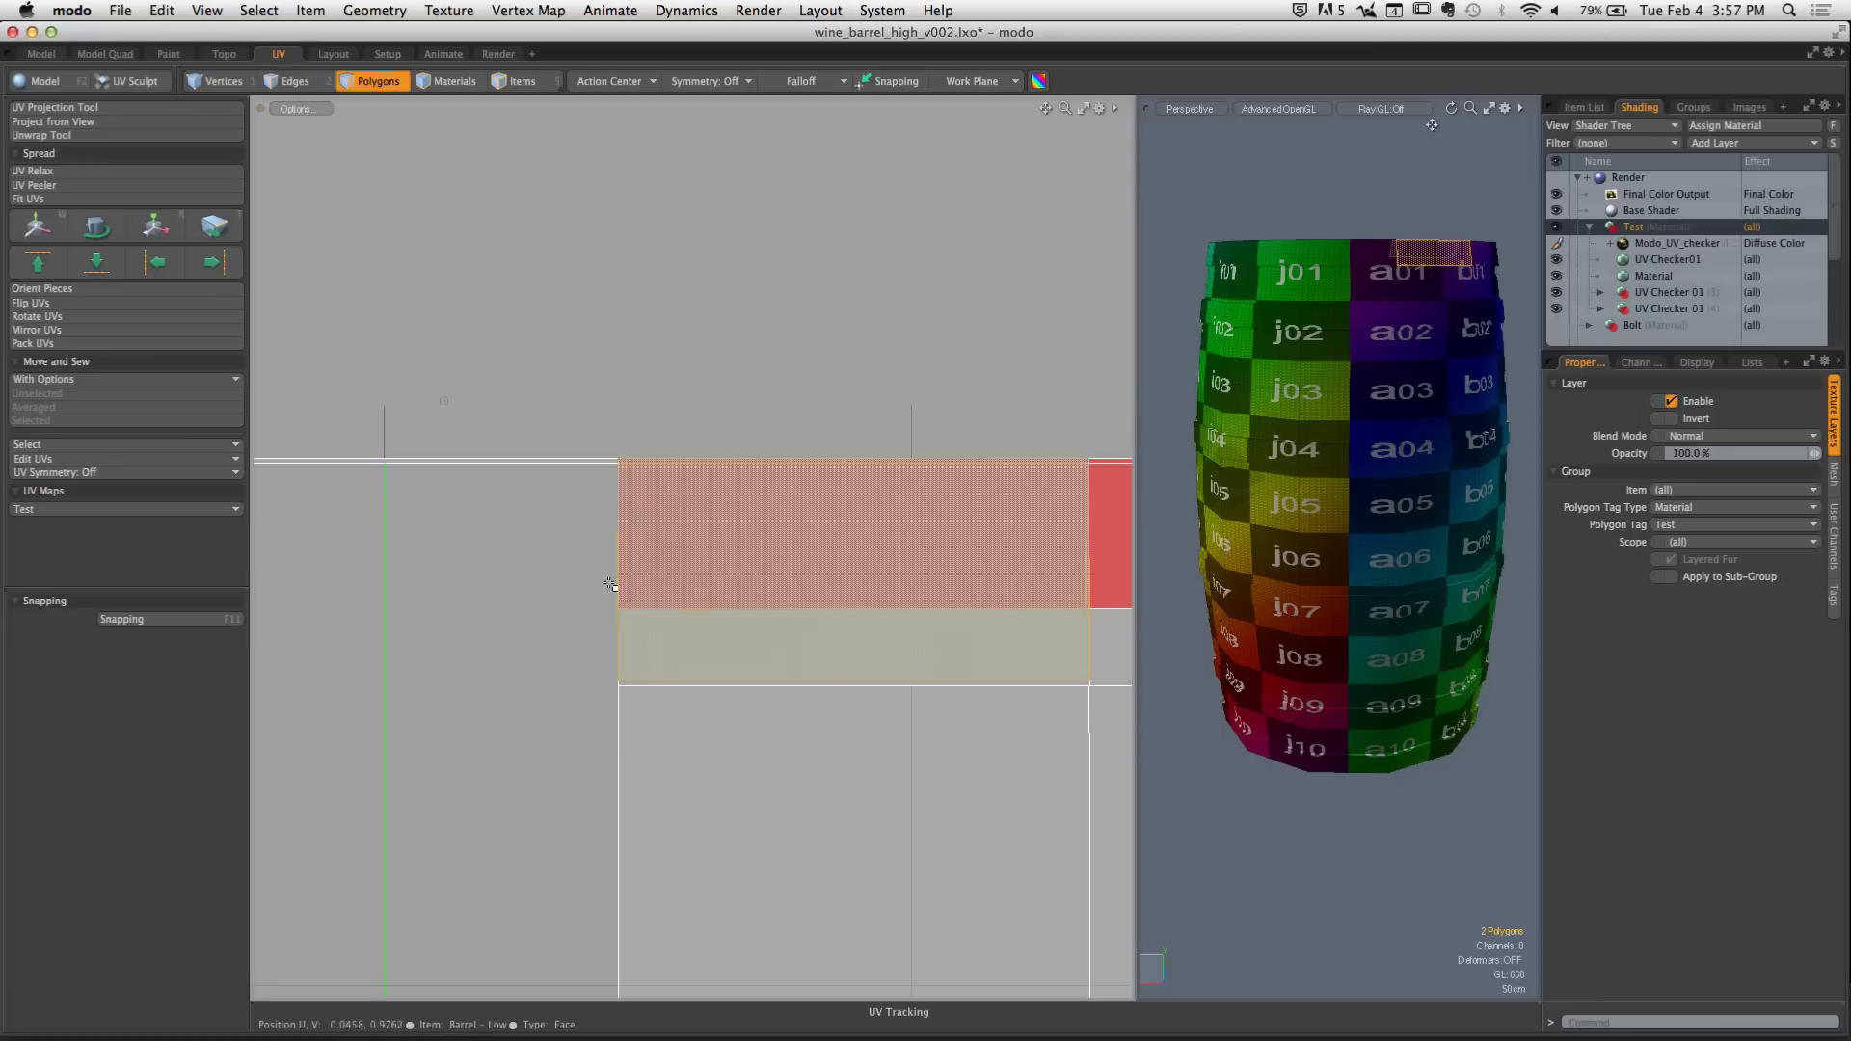
{"action": "left_click_drag", "start_coordinate": [430, 500], "coordinate": [654, 485], "text": "alt"}
{"action": "left_click", "coordinate": [543, 447]}
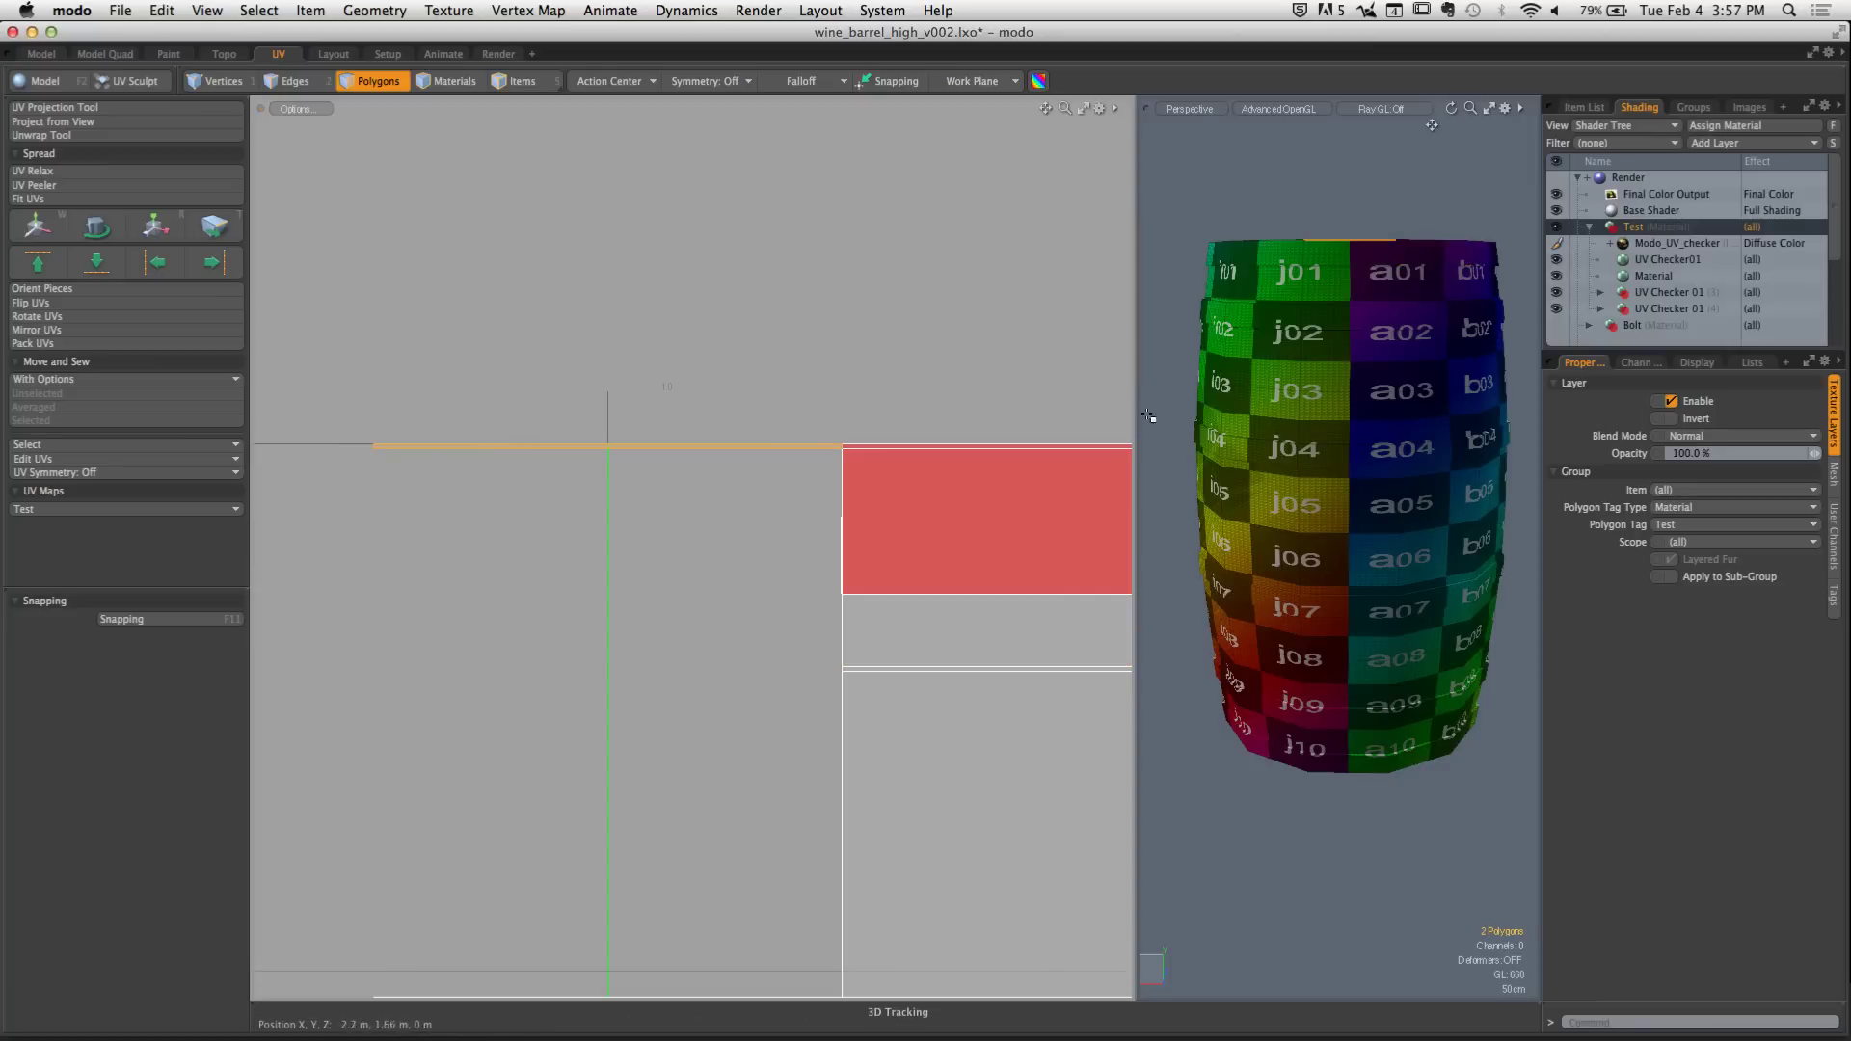
{"action": "key", "text": "shift+a"}
{"action": "left_click_drag", "start_coordinate": [1287, 617], "coordinate": [1349, 606], "text": "alt"}
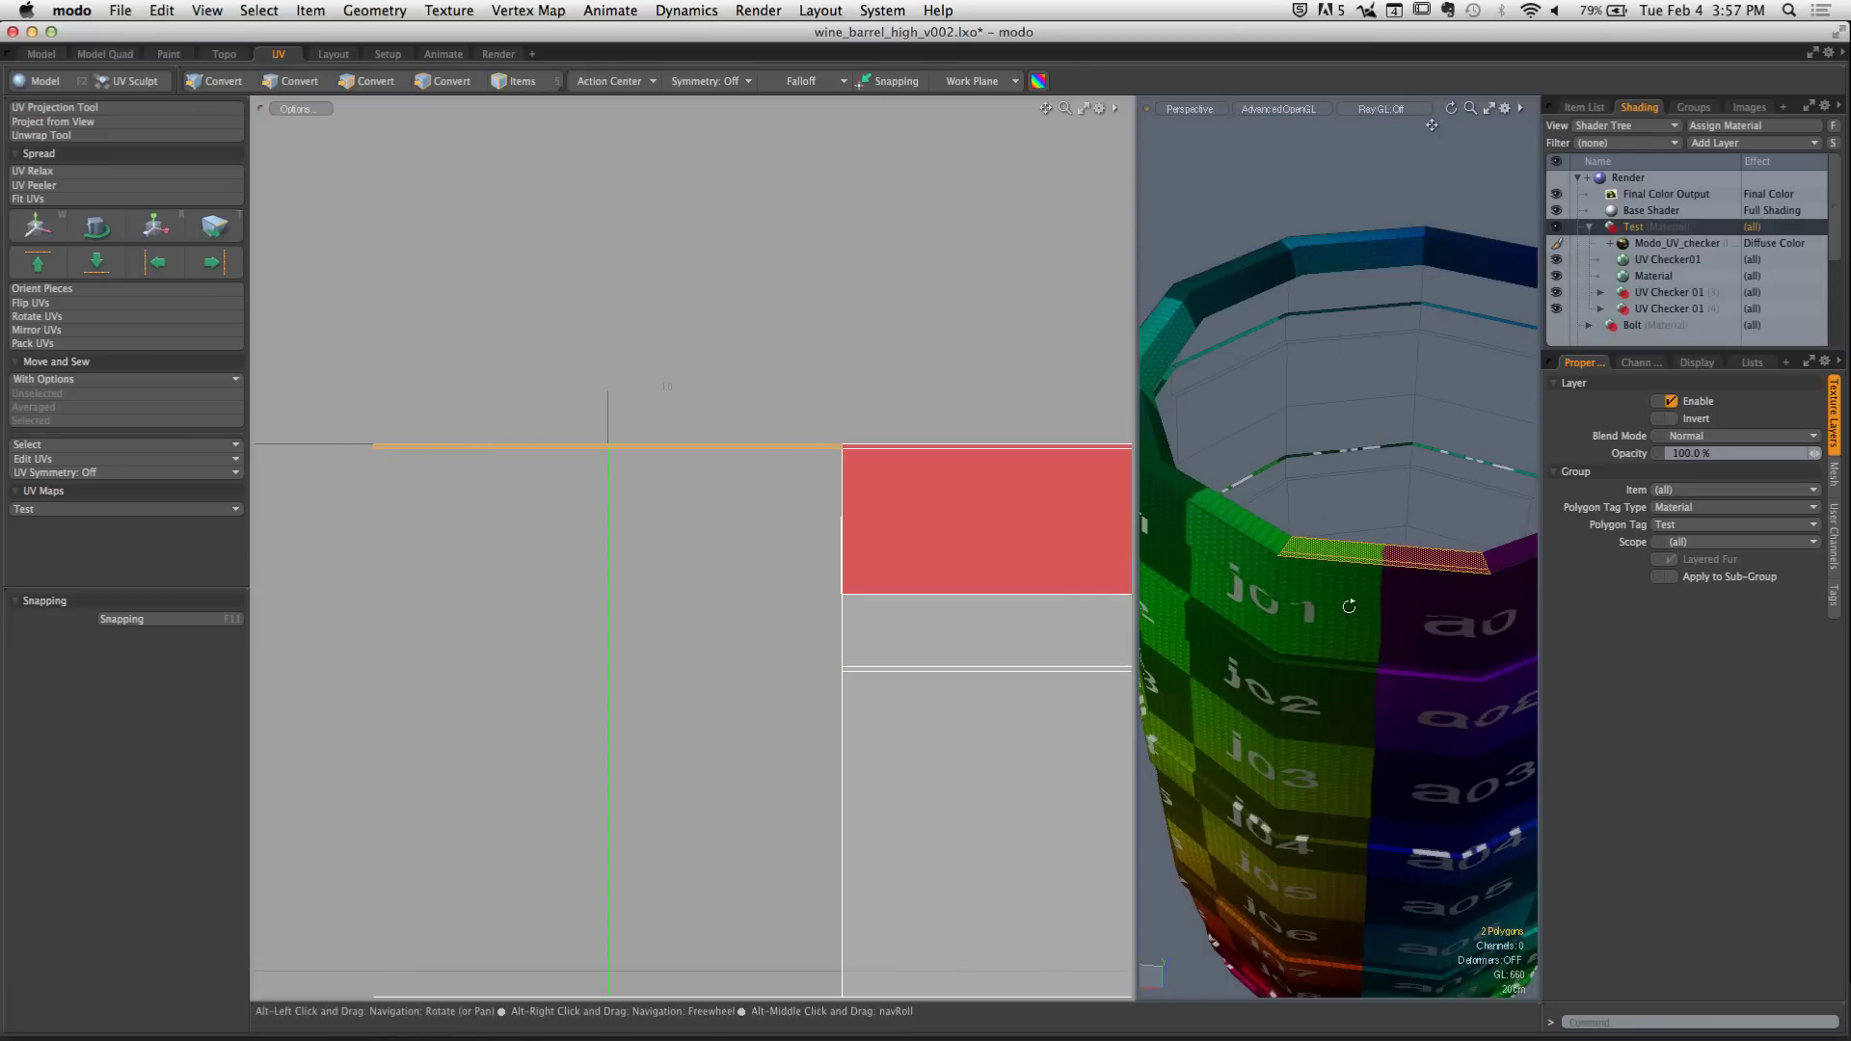
{"action": "left_click_drag", "start_coordinate": [639, 457], "coordinate": [647, 444]}
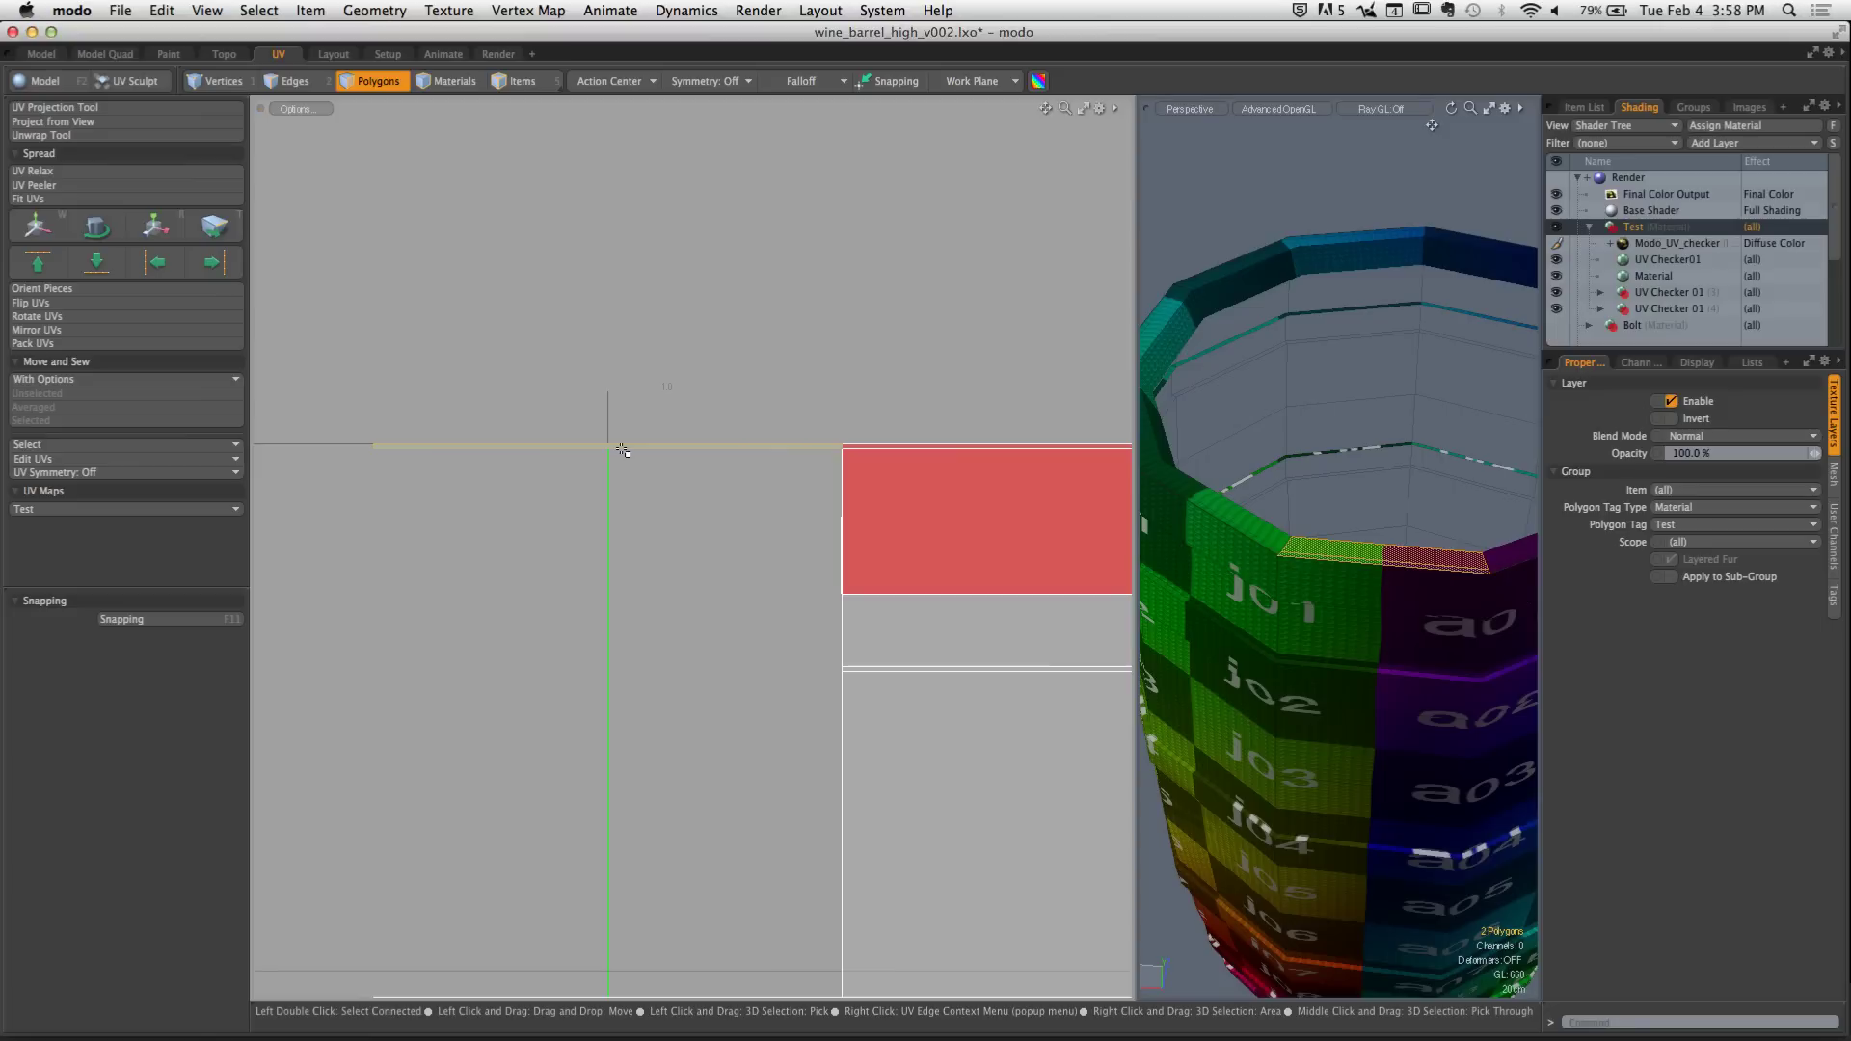
Select the column of UV polygons crossing the U 0 edge and examine where the checker's seam runs through them on the barrel
{"action": "scroll", "coordinate": [790, 524], "scroll_direction": "down", "scroll_amount": 5}
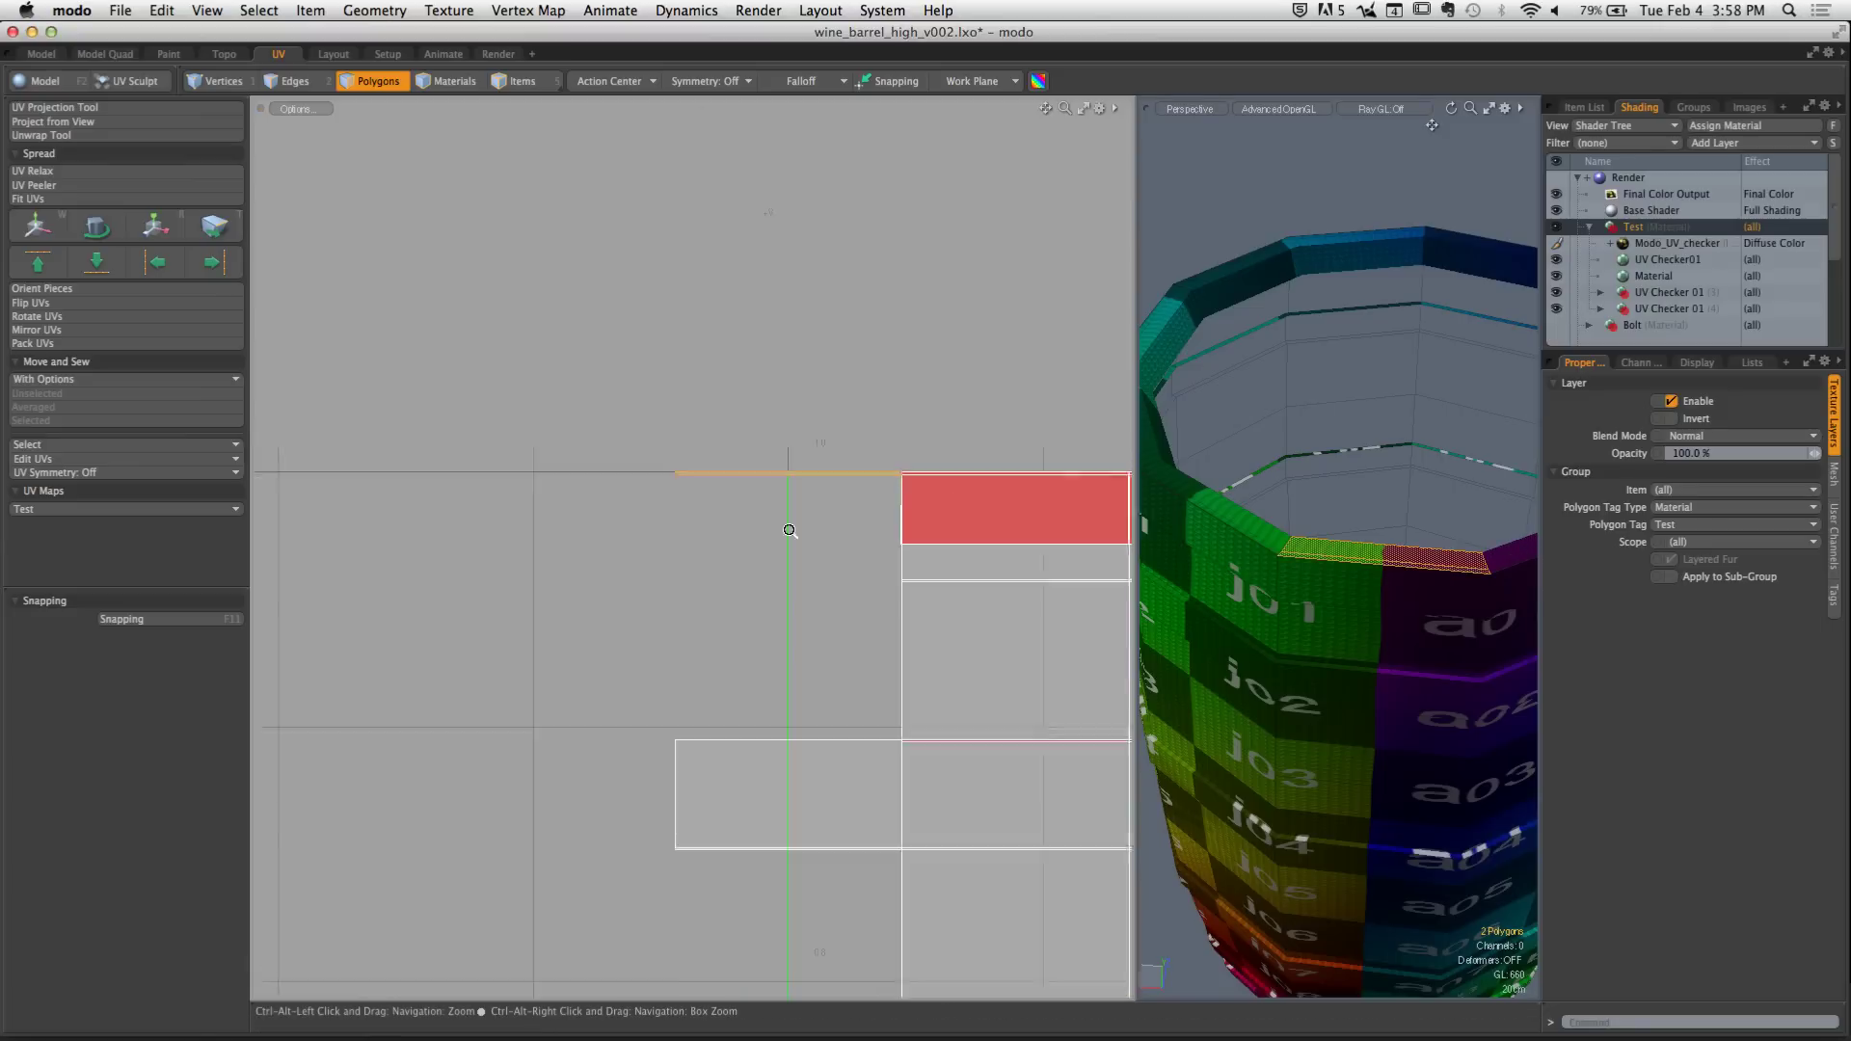
{"action": "left_click_drag", "start_coordinate": [790, 525], "coordinate": [494, 171], "text": "alt+shift"}
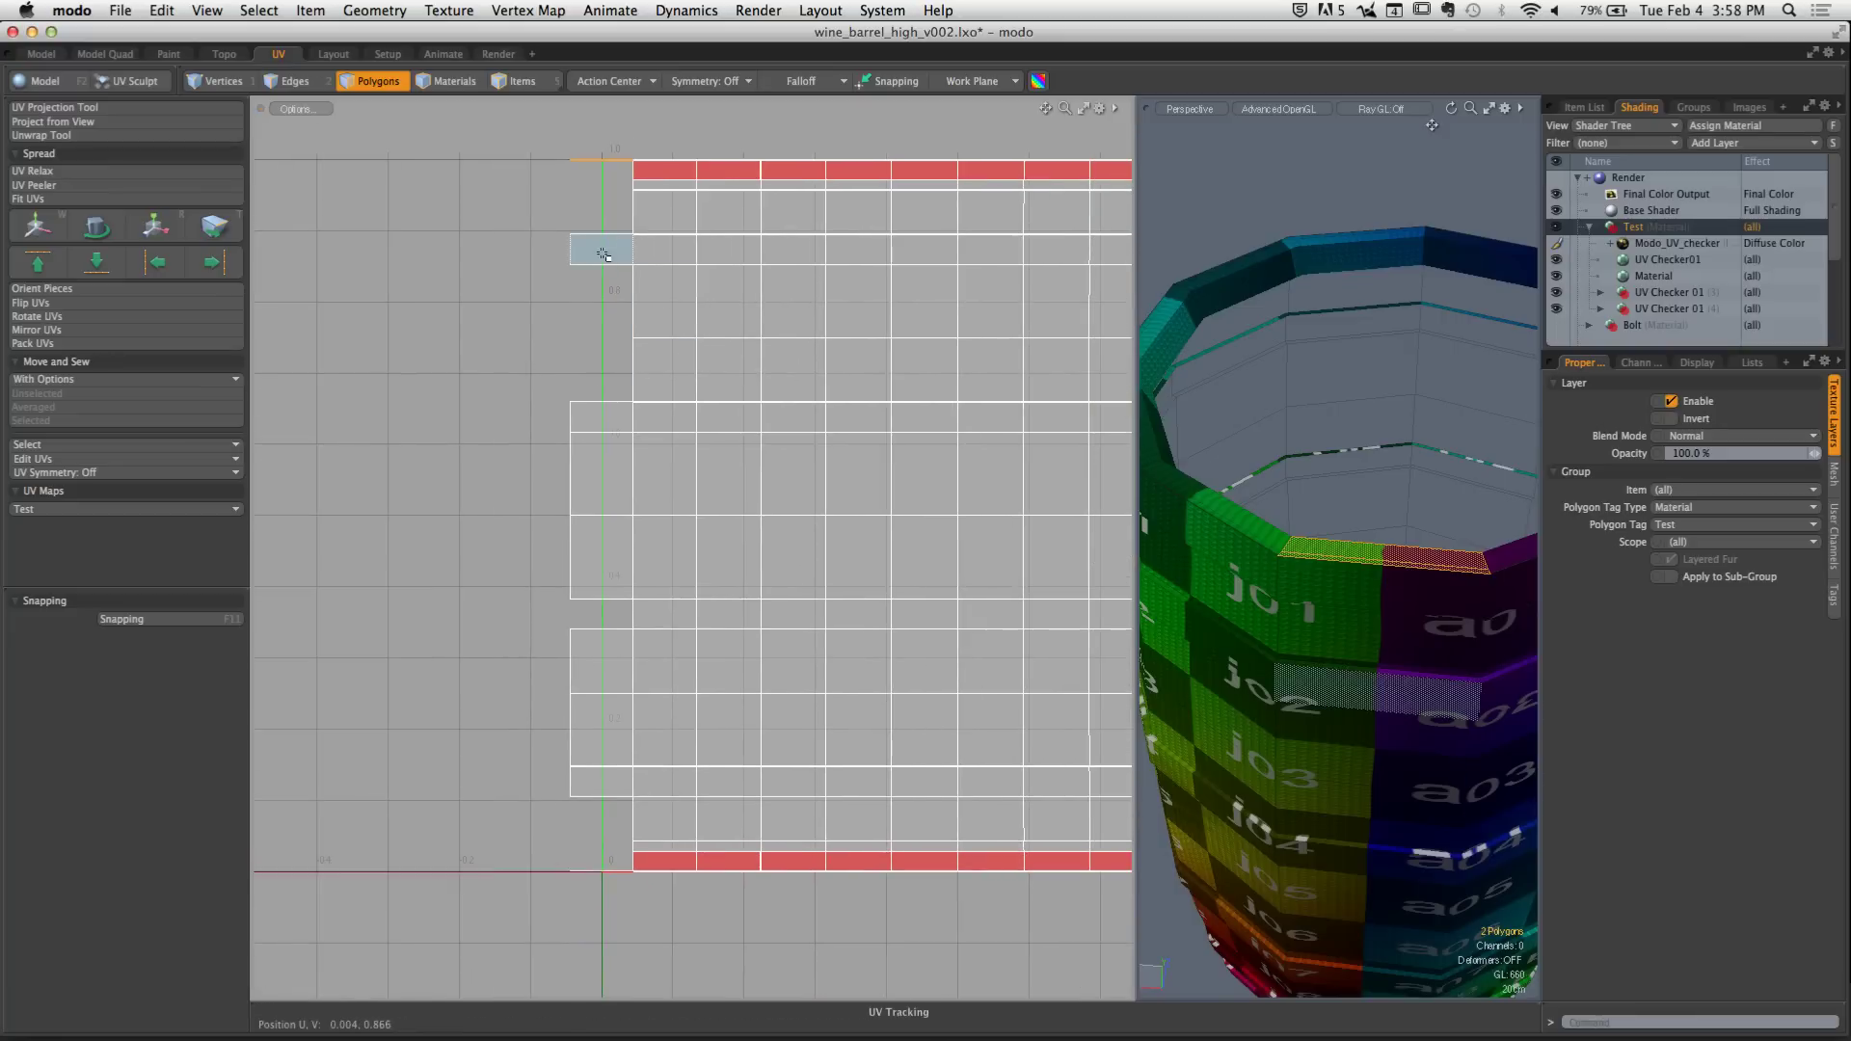
{"action": "left_click", "coordinate": [600, 249]}
{"action": "left_click_drag", "start_coordinate": [1385, 587], "coordinate": [1265, 548], "text": "alt"}
{"action": "key", "text": "1"}
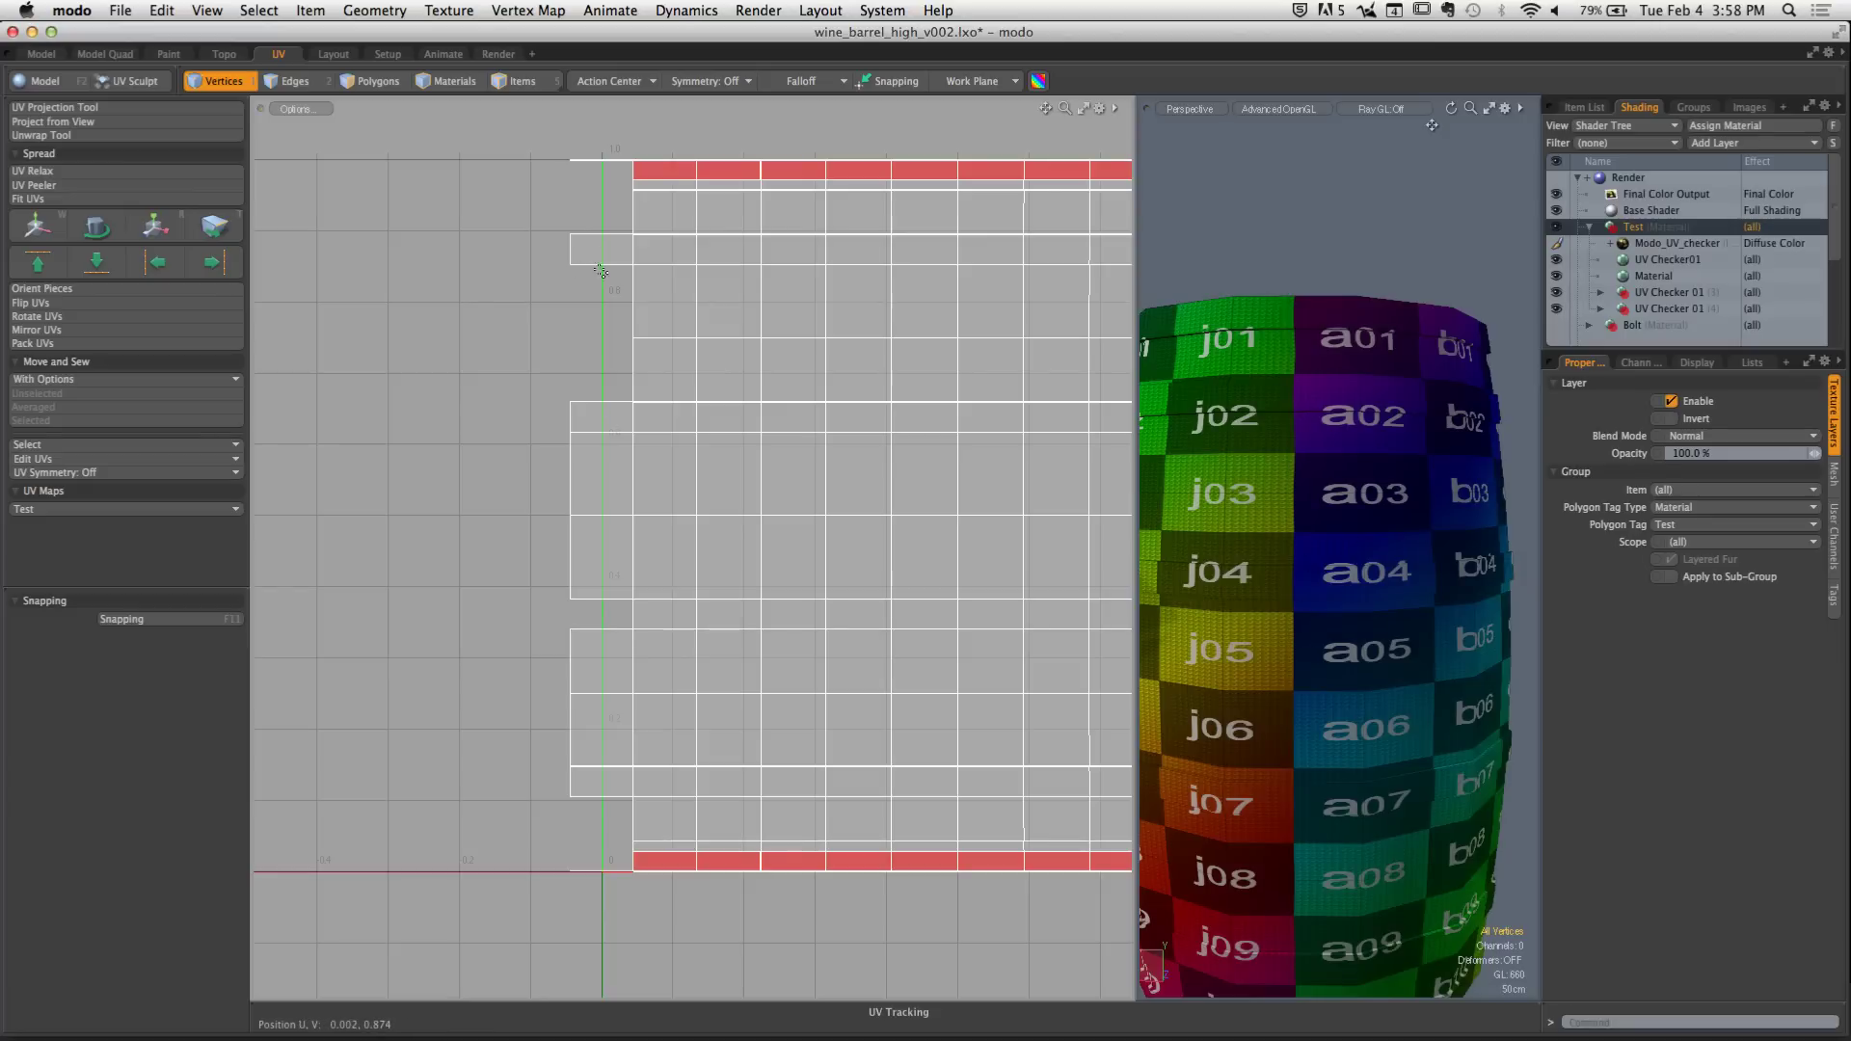
{"action": "key", "text": "2"}
{"action": "key", "text": "3"}
{"action": "mouse_move", "coordinate": [600, 249]}
{"action": "left_mouse_down"}
{"action": "mouse_move", "coordinate": [601, 761]}
{"action": "mouse_move", "coordinate": [626, 927]}
{"action": "left_mouse_up"}
{"action": "key", "text": "shift+a"}
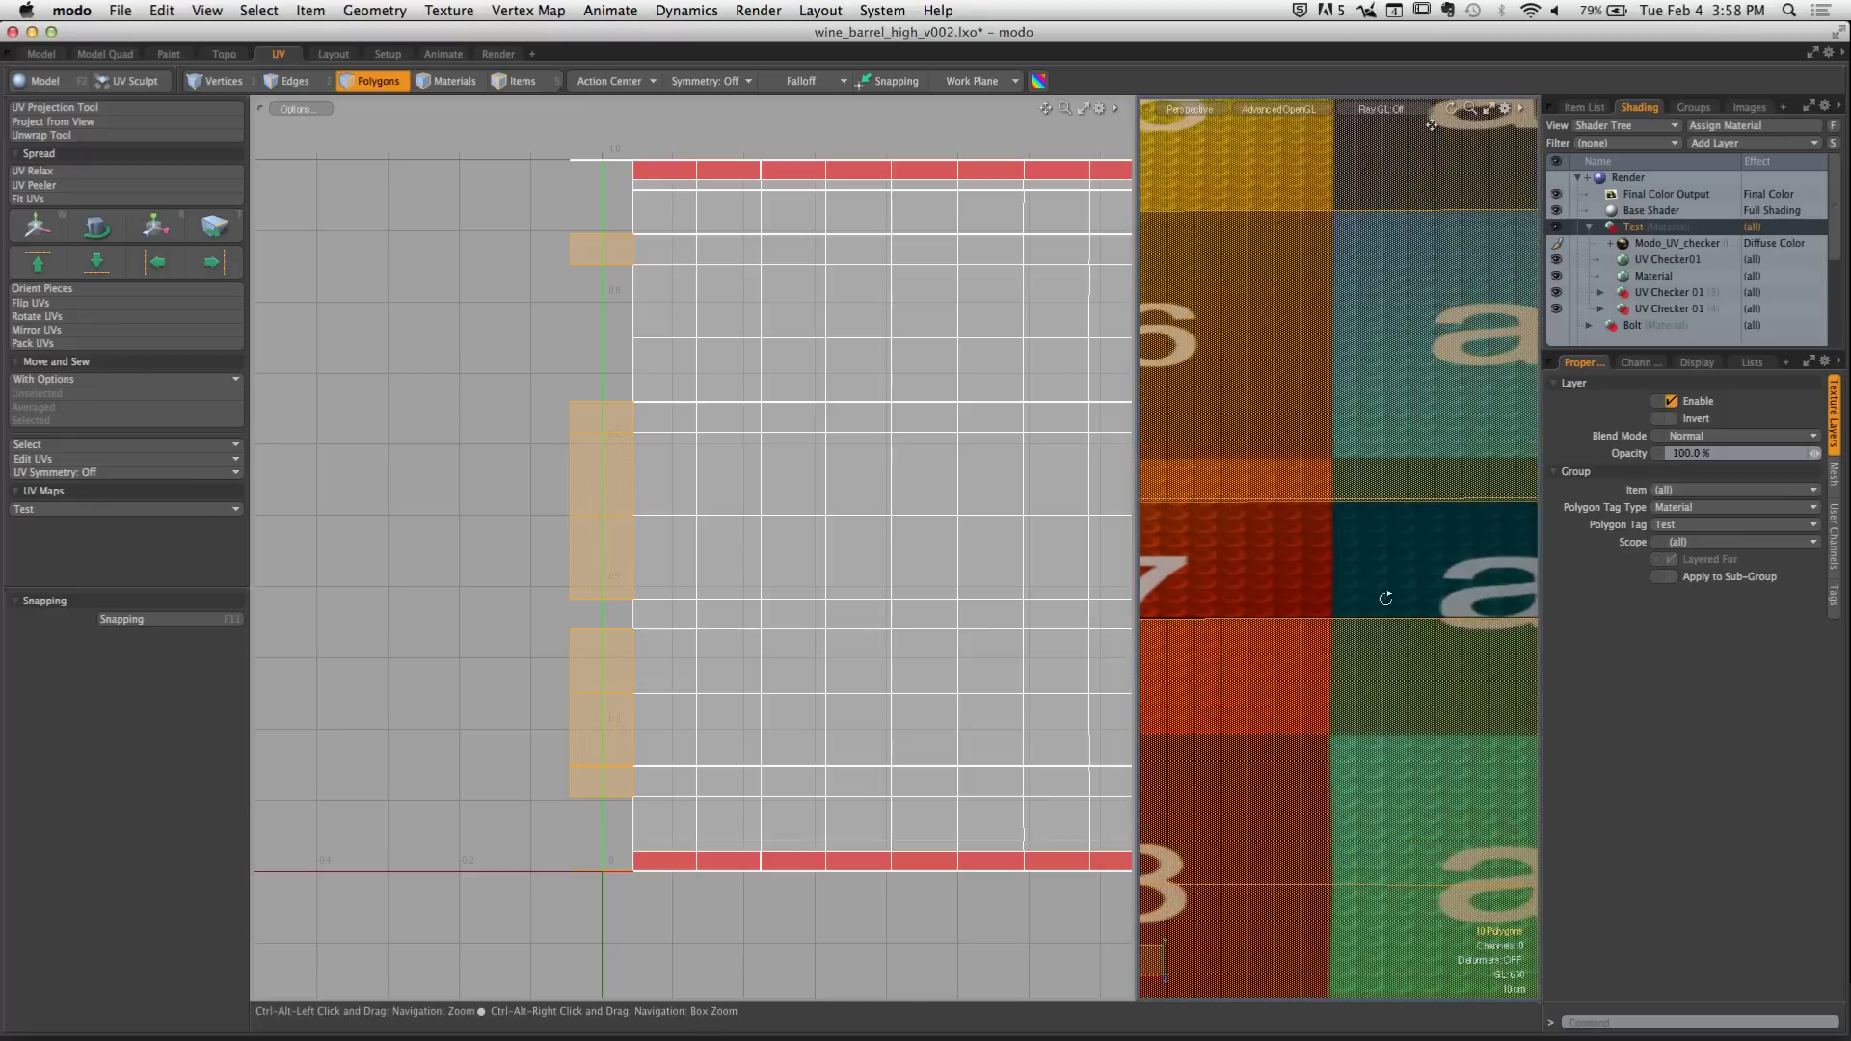
{"action": "left_click_drag", "start_coordinate": [1406, 659], "coordinate": [900, 574], "text": "alt"}
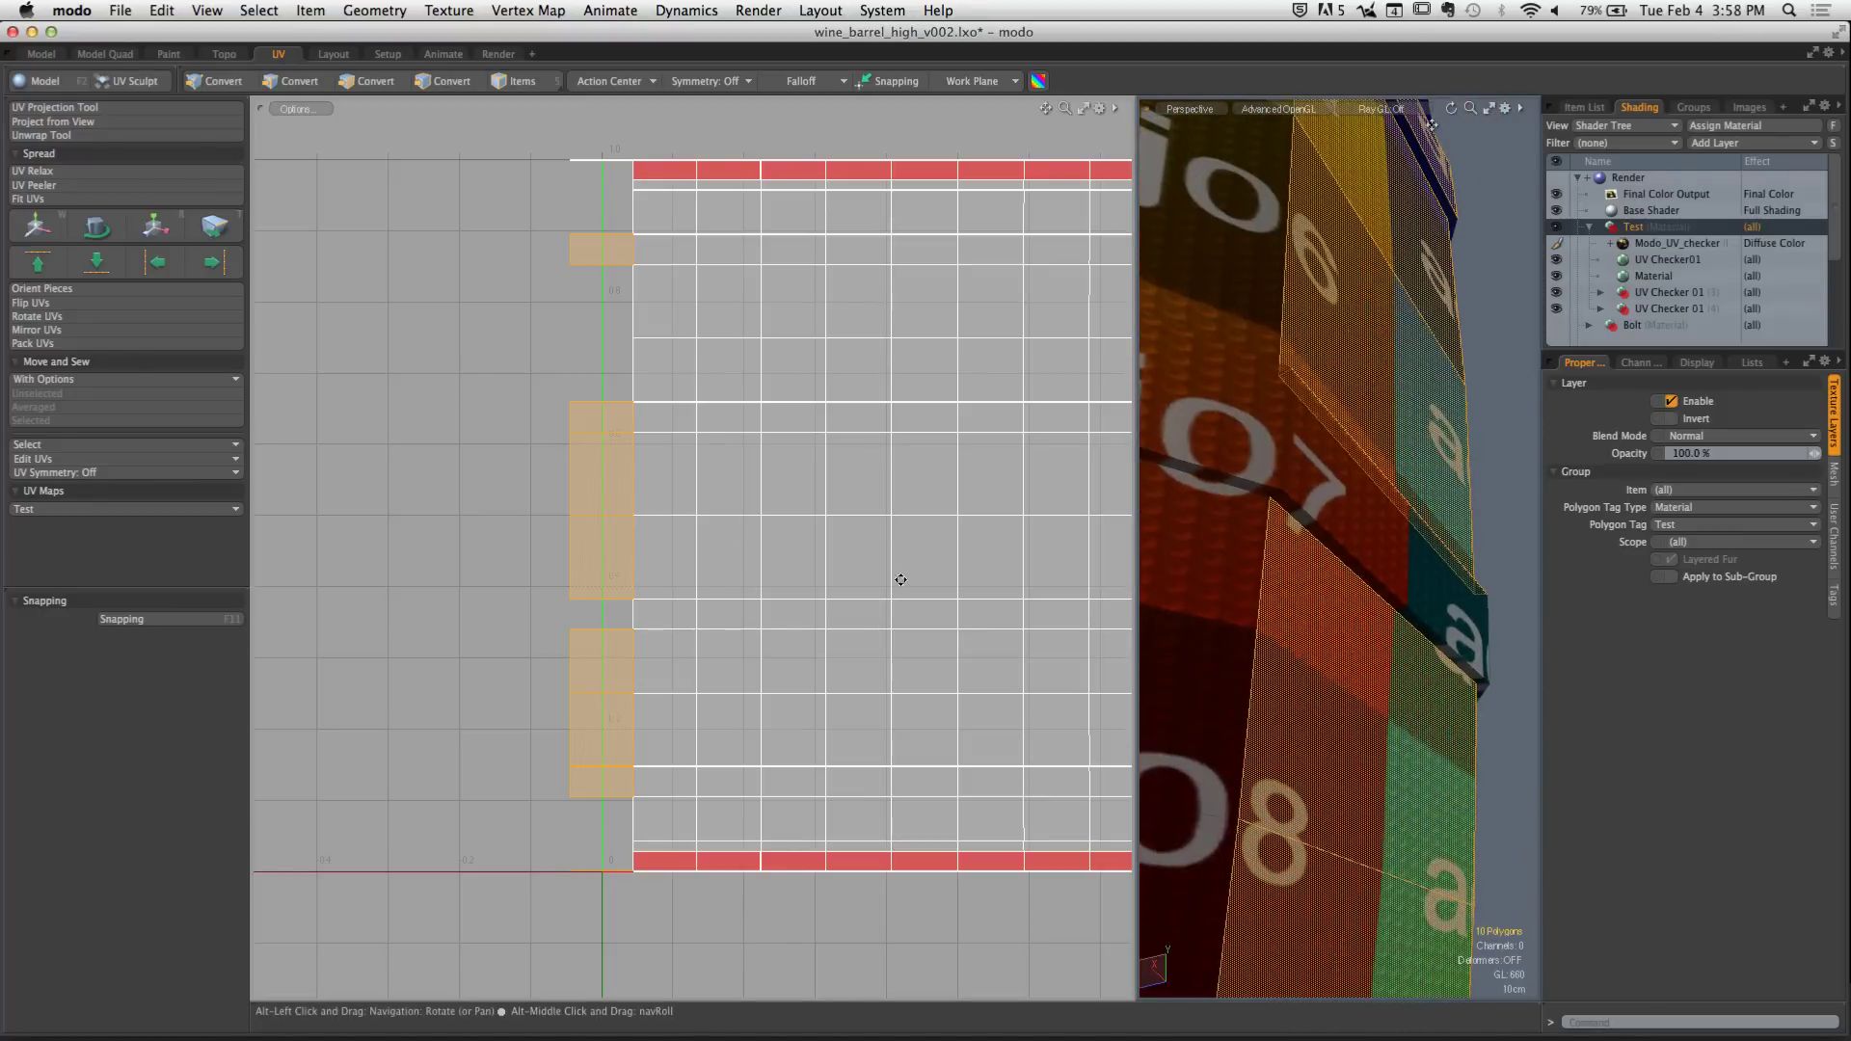
Select the whole barrel body and fit its UVs inside the 0–1 UV space, clear the selection and check the checker along the seam
{"action": "left_click_drag", "start_coordinate": [599, 564], "coordinate": [534, 550], "text": "alt+shift"}
{"action": "scroll", "coordinate": [622, 556], "scroll_direction": "down", "scroll_amount": 5}
{"action": "left_click", "coordinate": [397, 463]}
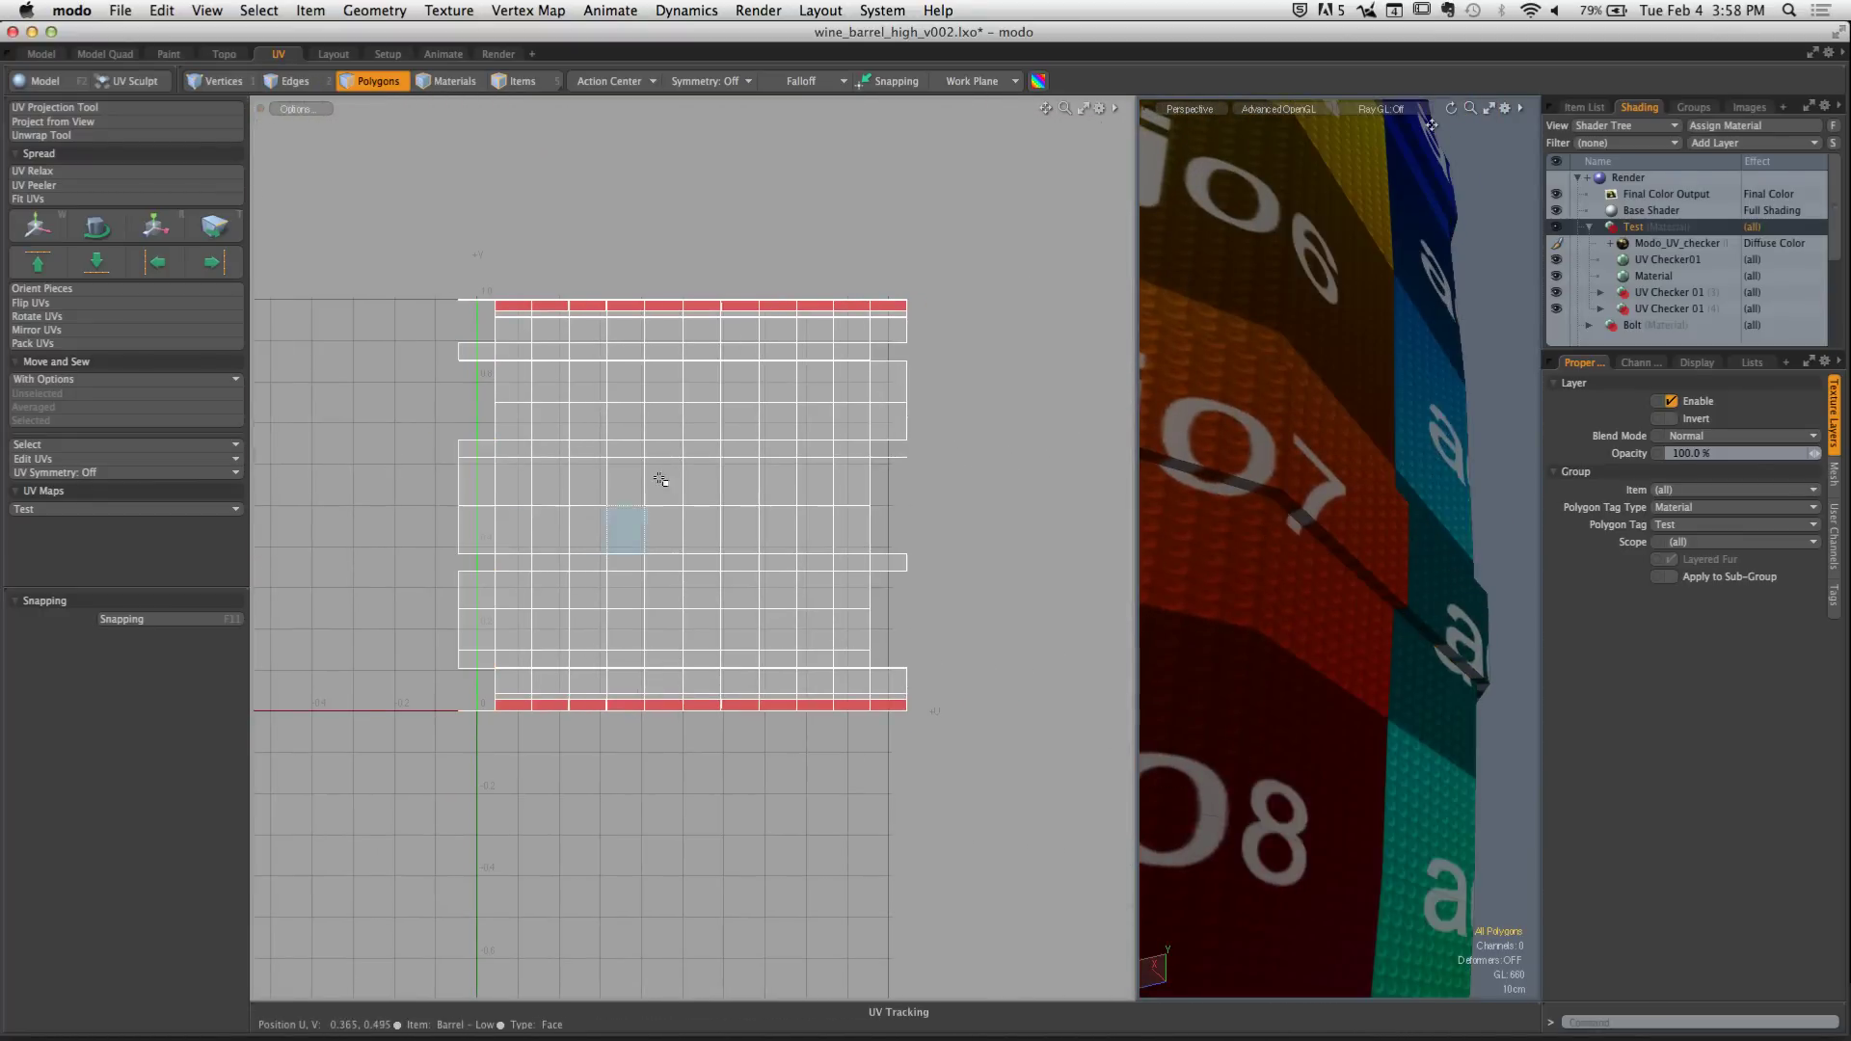
{"action": "double_click", "coordinate": [601, 493]}
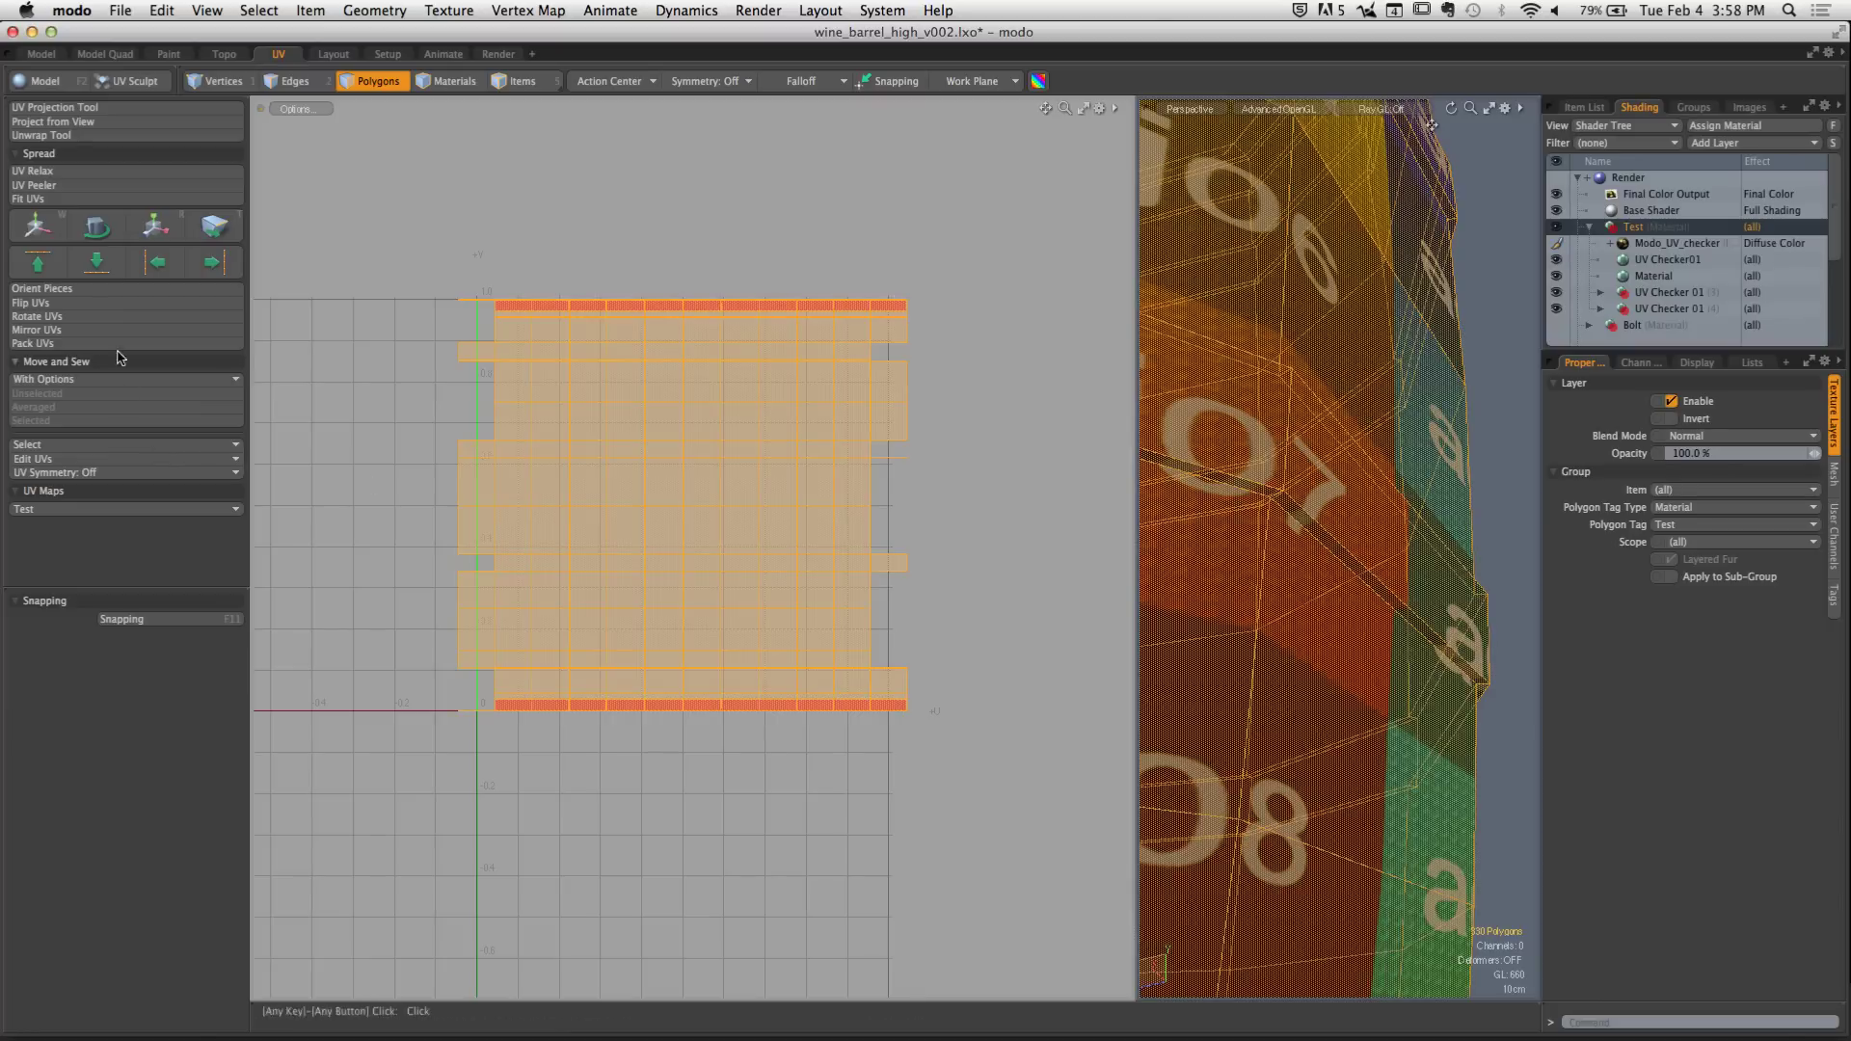
{"action": "left_click", "coordinate": [55, 203]}
{"action": "left_click", "coordinate": [675, 249]}
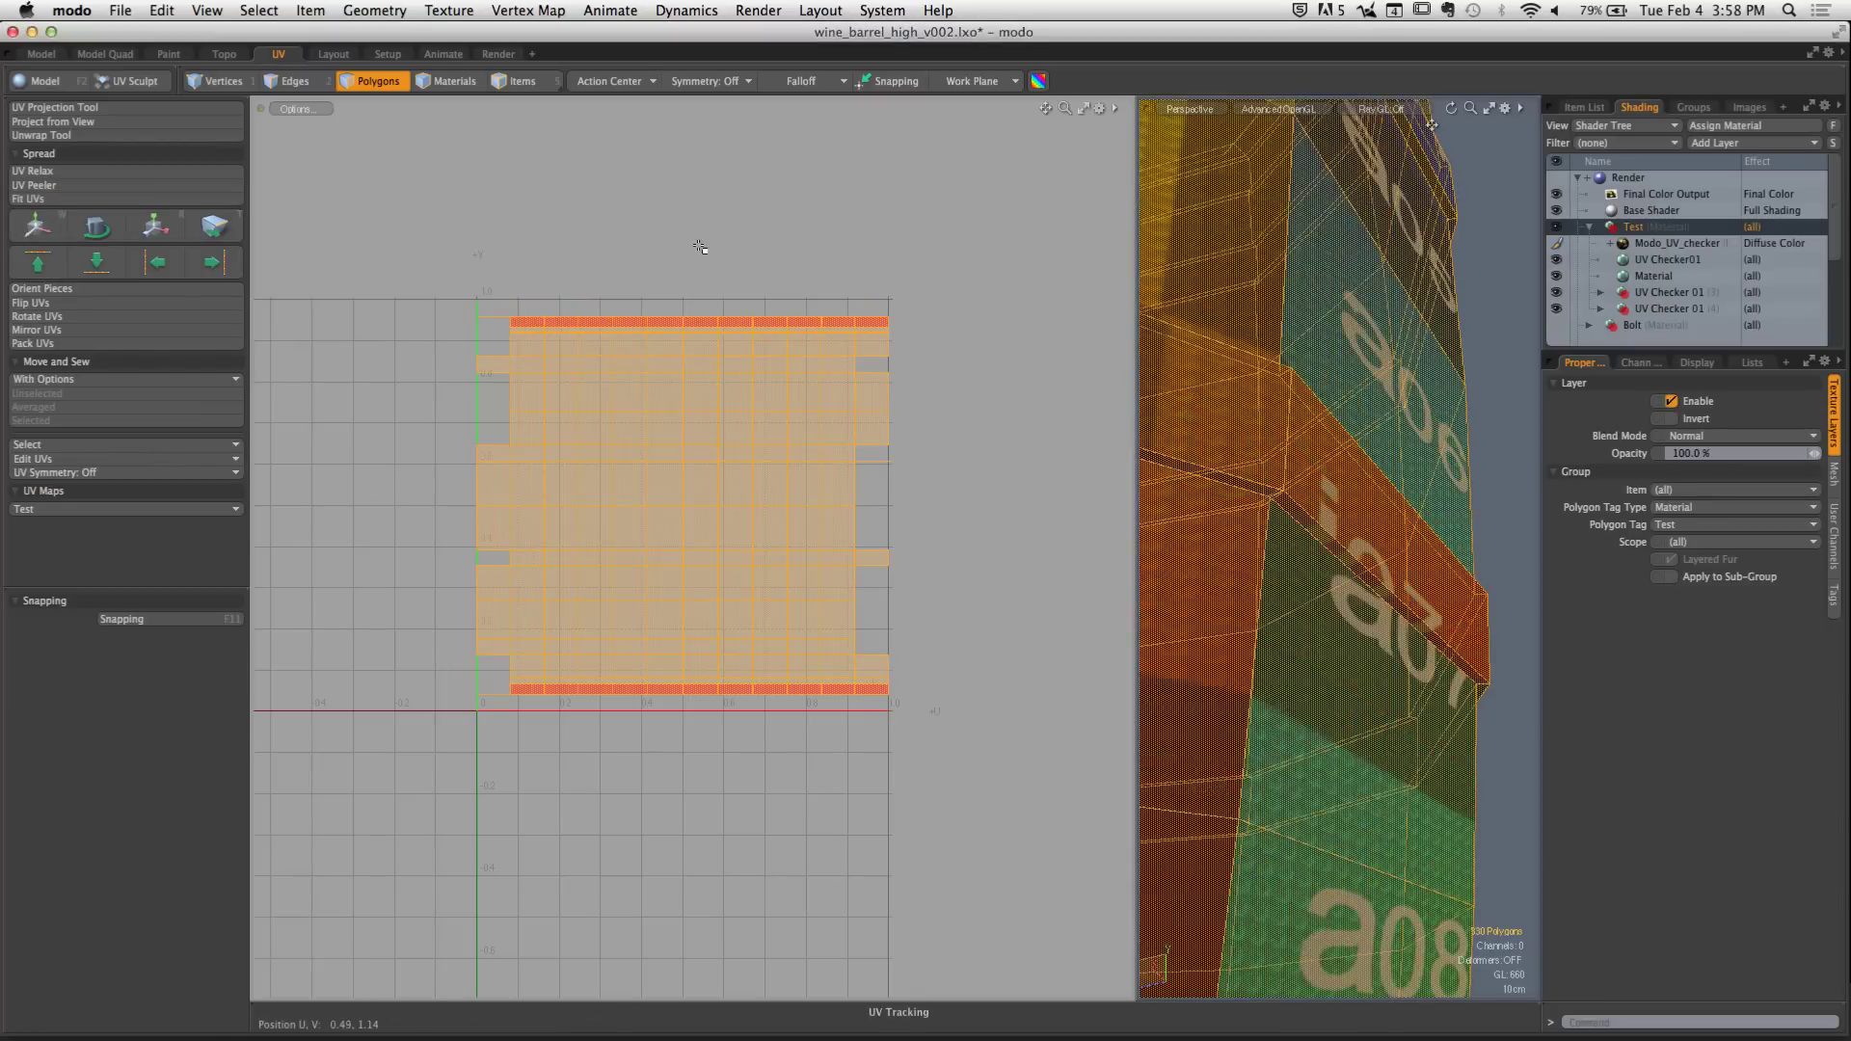
{"action": "left_click", "coordinate": [994, 338]}
{"action": "left_click_drag", "start_coordinate": [1392, 549], "coordinate": [1168, 588], "text": "ctrl+alt"}
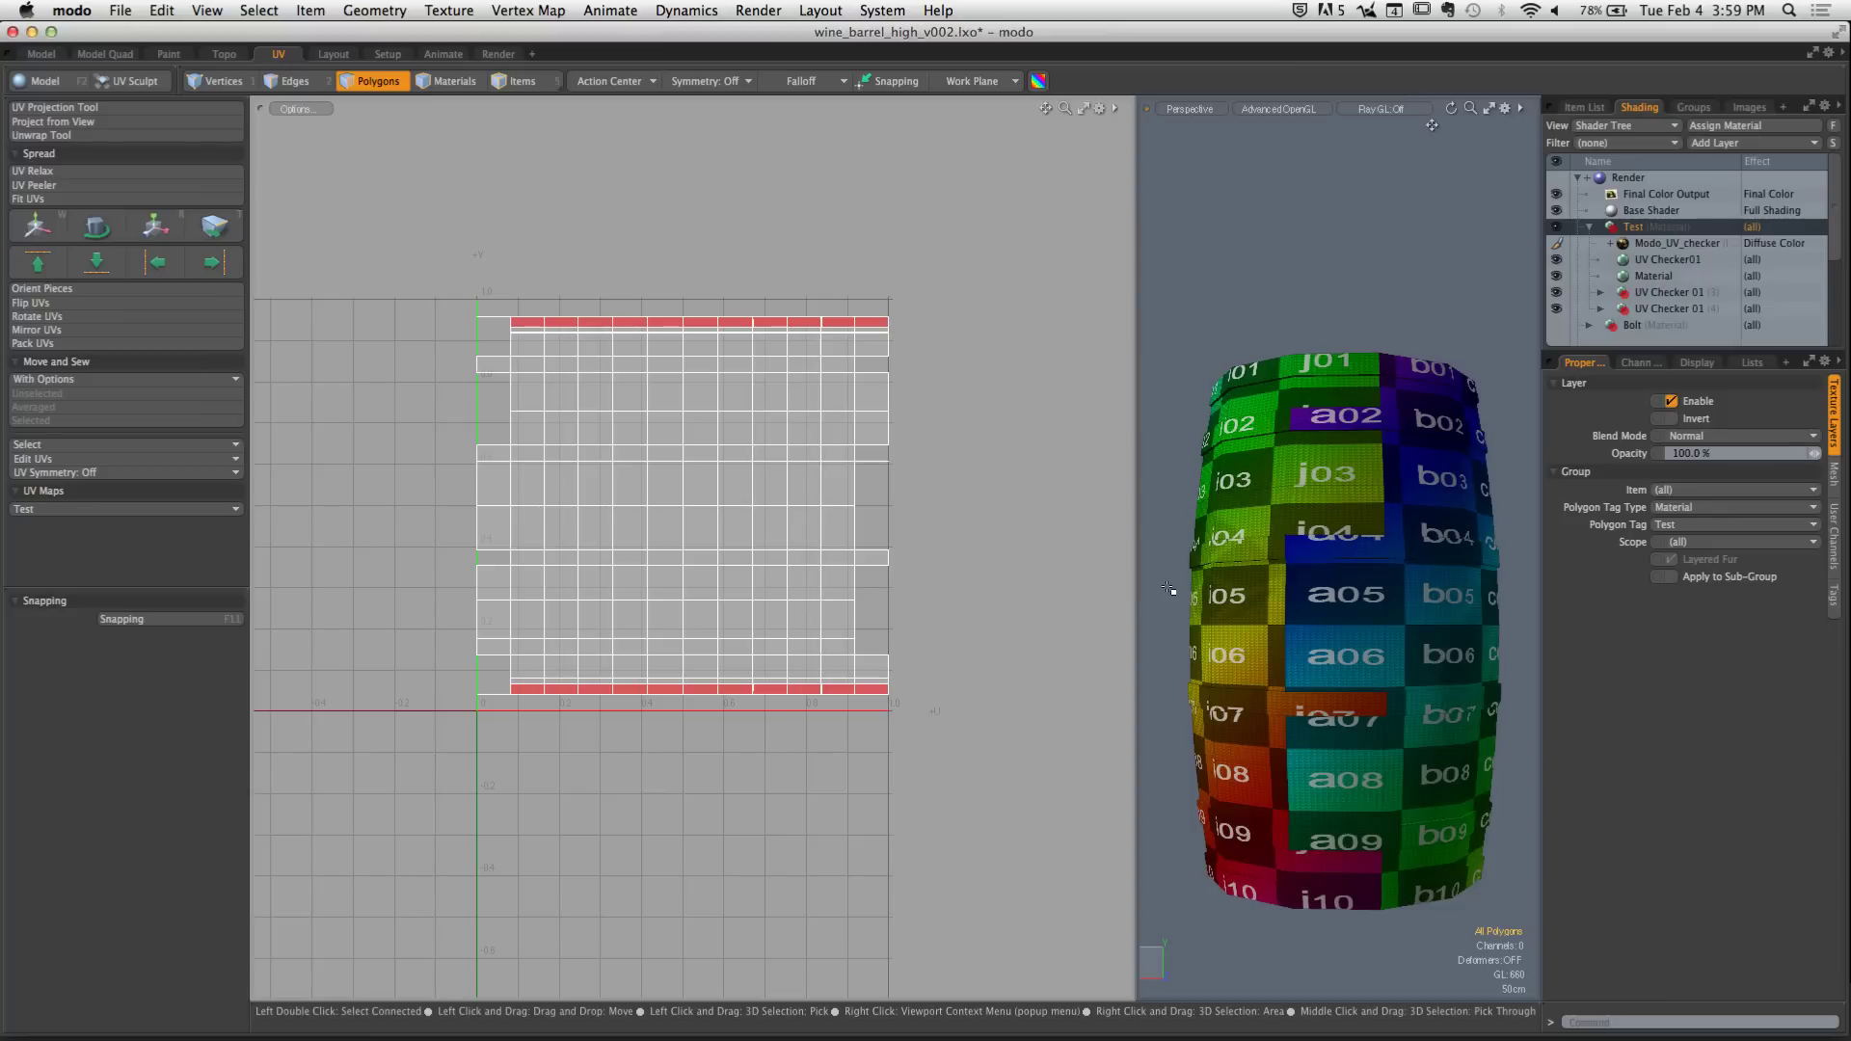
{"action": "left_click_drag", "start_coordinate": [1168, 588], "coordinate": [1293, 376], "text": "alt"}
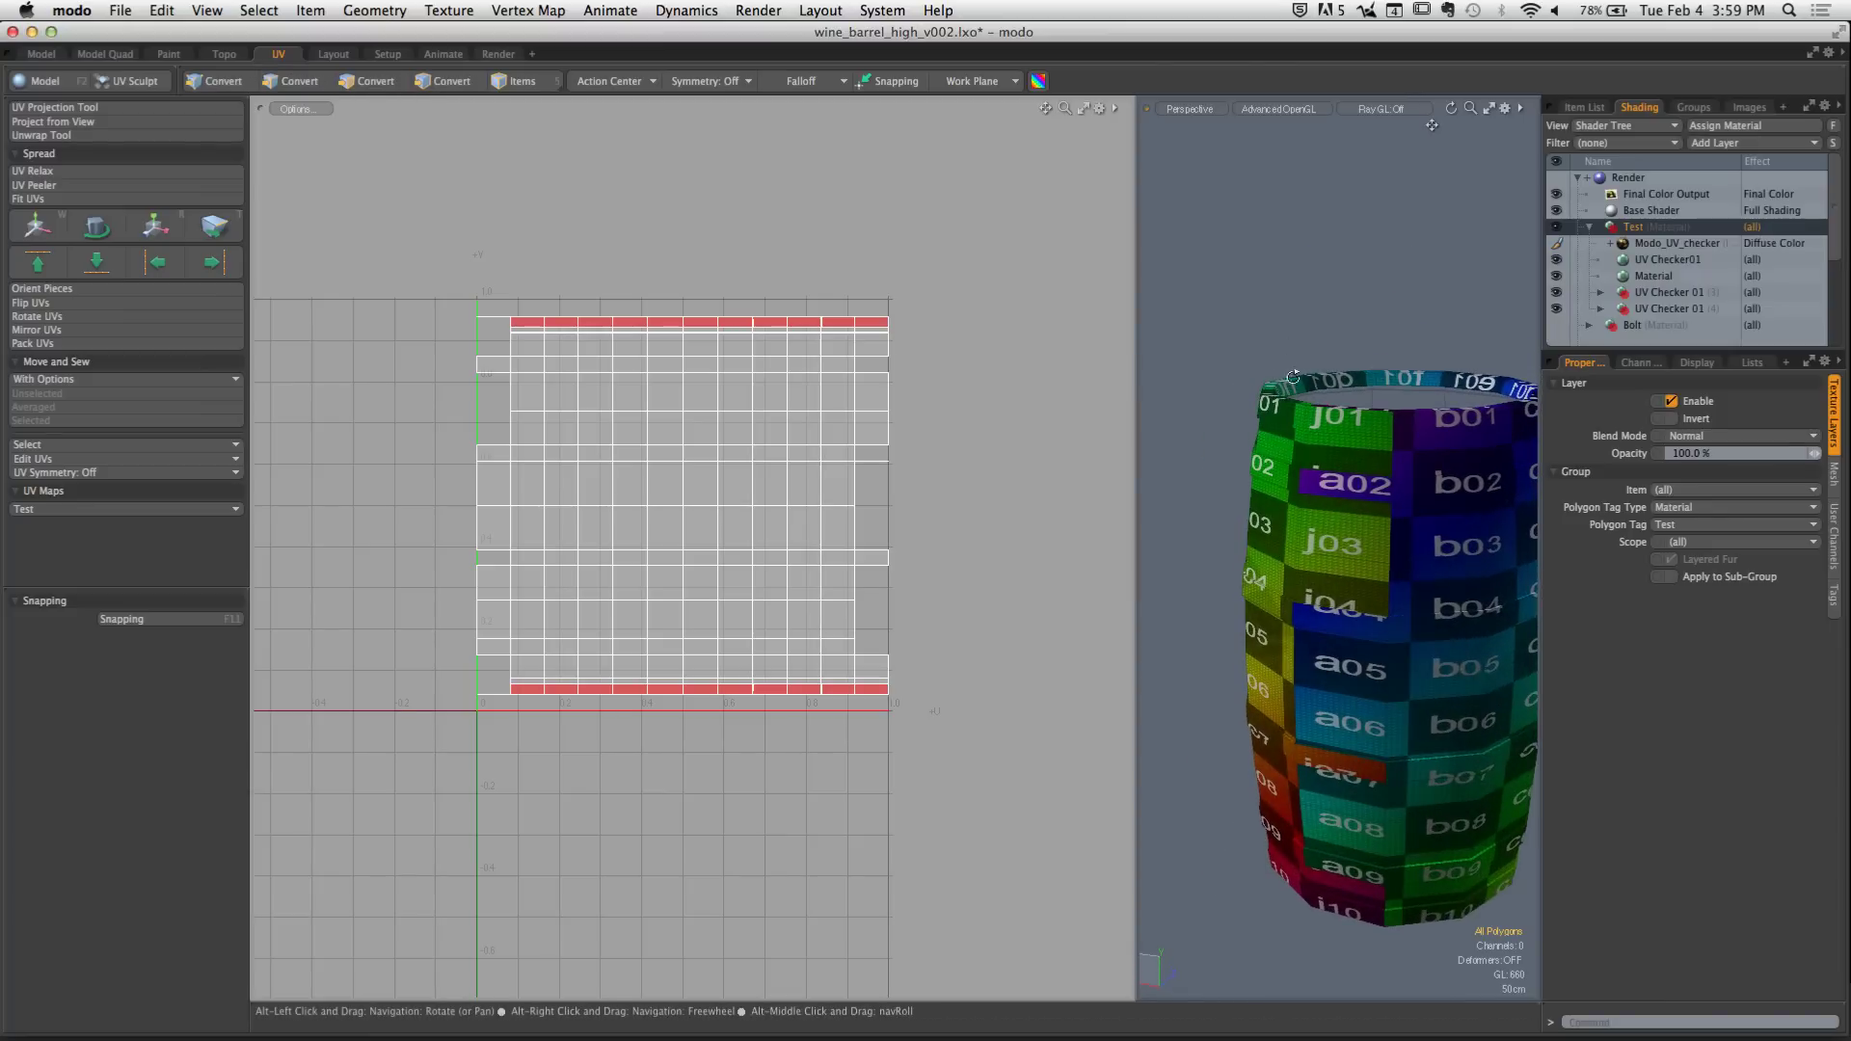
Select all of the barrel body's connected UV polygons and delete their UVs from the Test map
{"action": "double_click", "coordinate": [713, 426]}
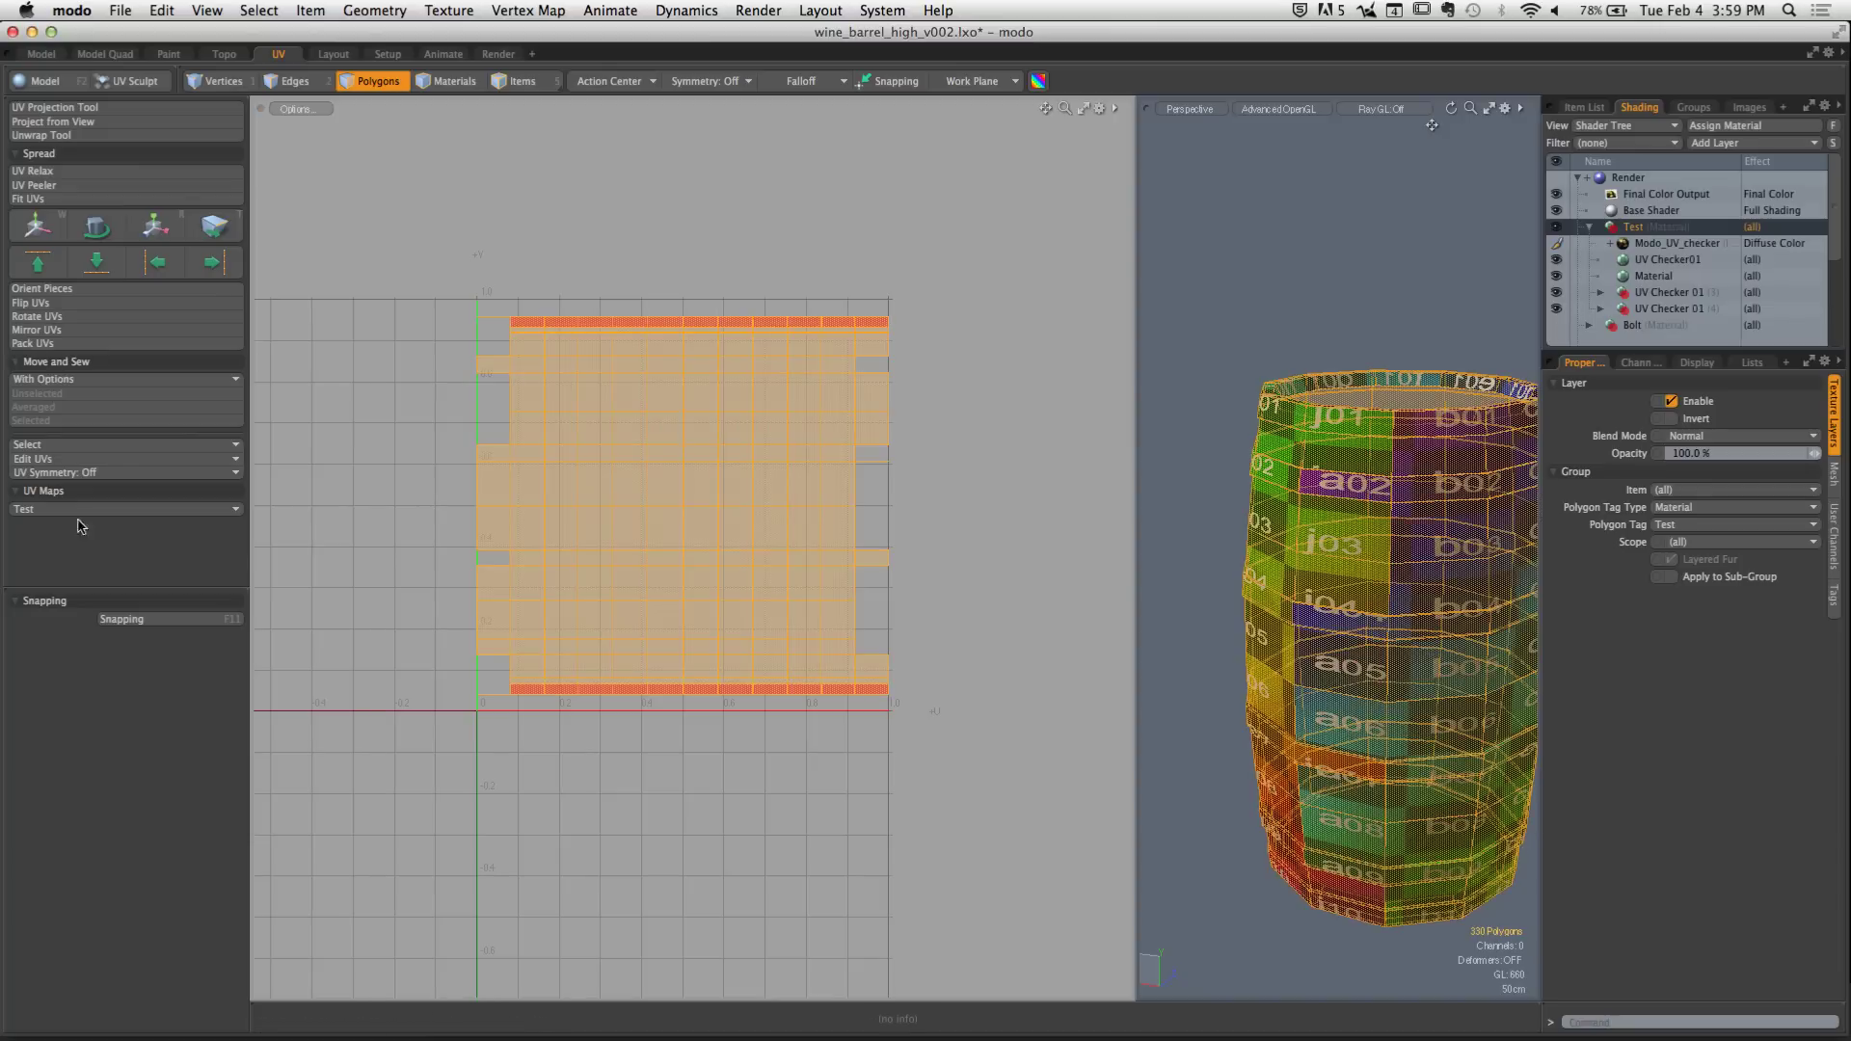
{"action": "left_click", "coordinate": [58, 459]}
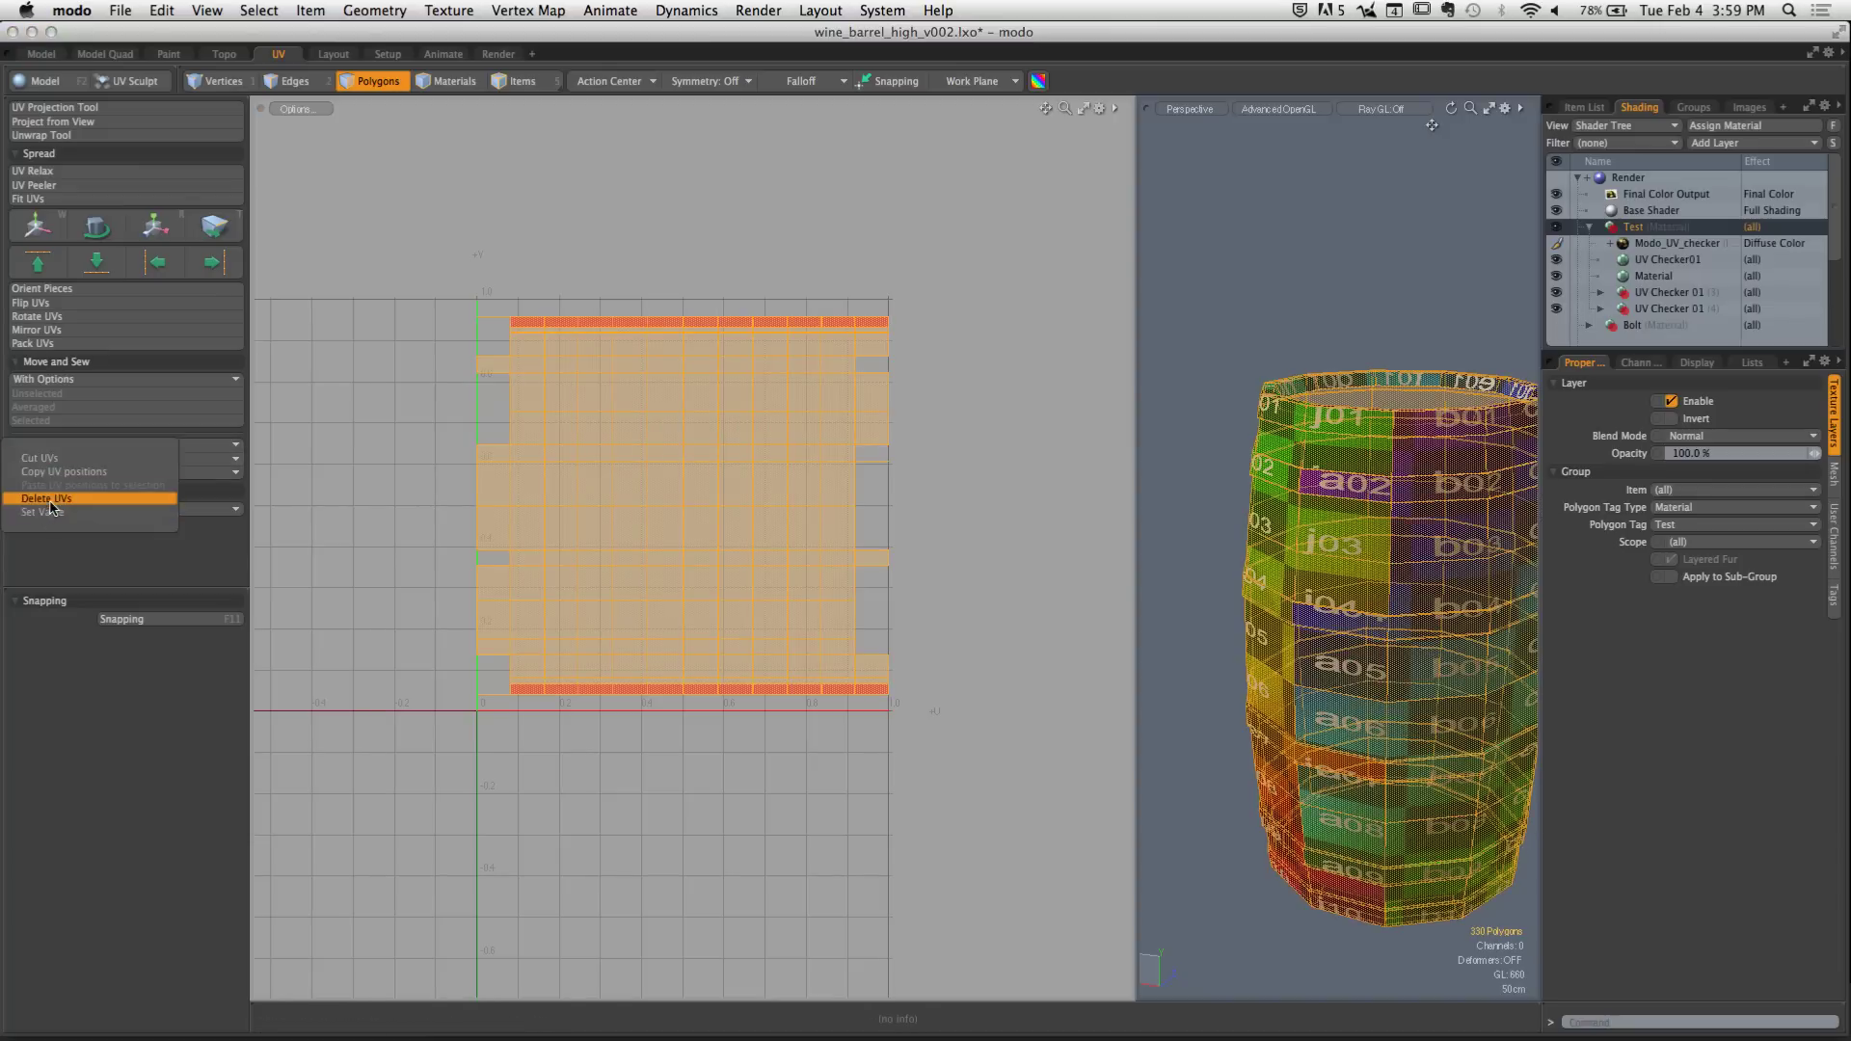
{"action": "left_click", "coordinate": [46, 498]}
{"action": "left_click", "coordinate": [966, 413]}
{"action": "left_click_drag", "start_coordinate": [1277, 426], "coordinate": [1322, 442], "text": "alt"}
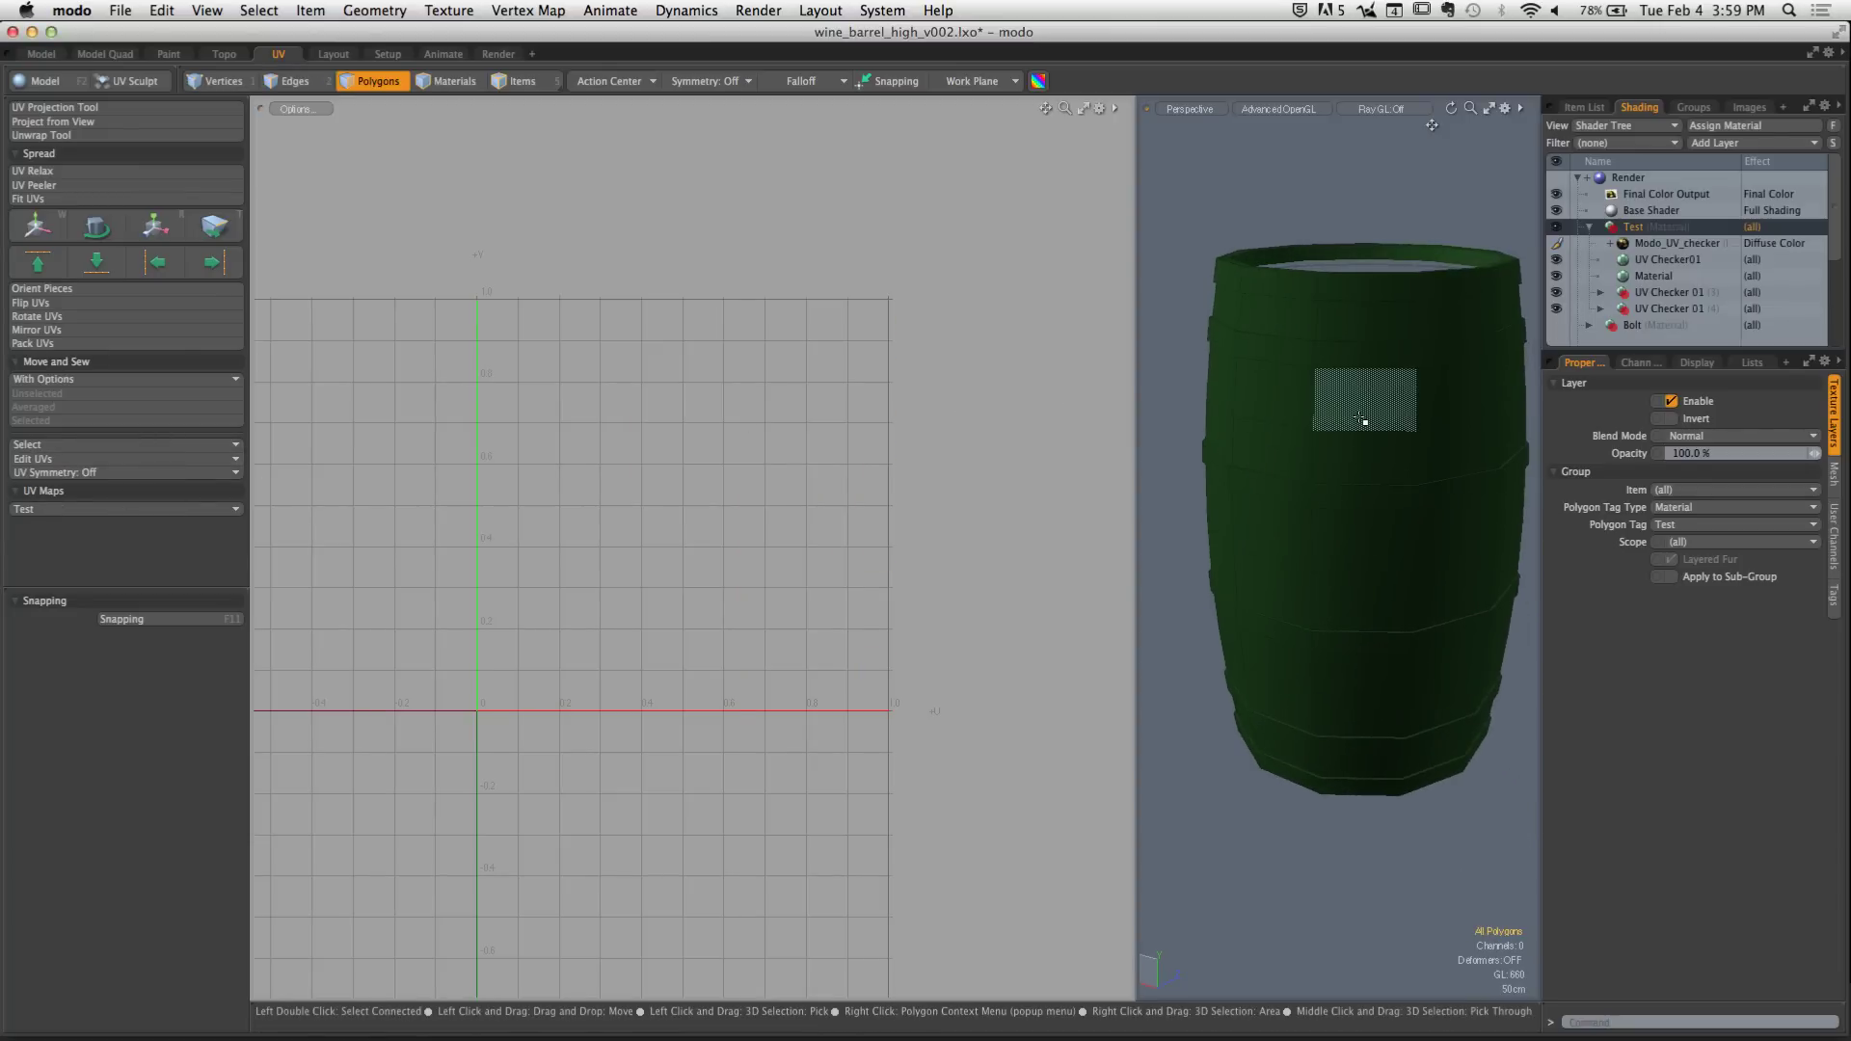
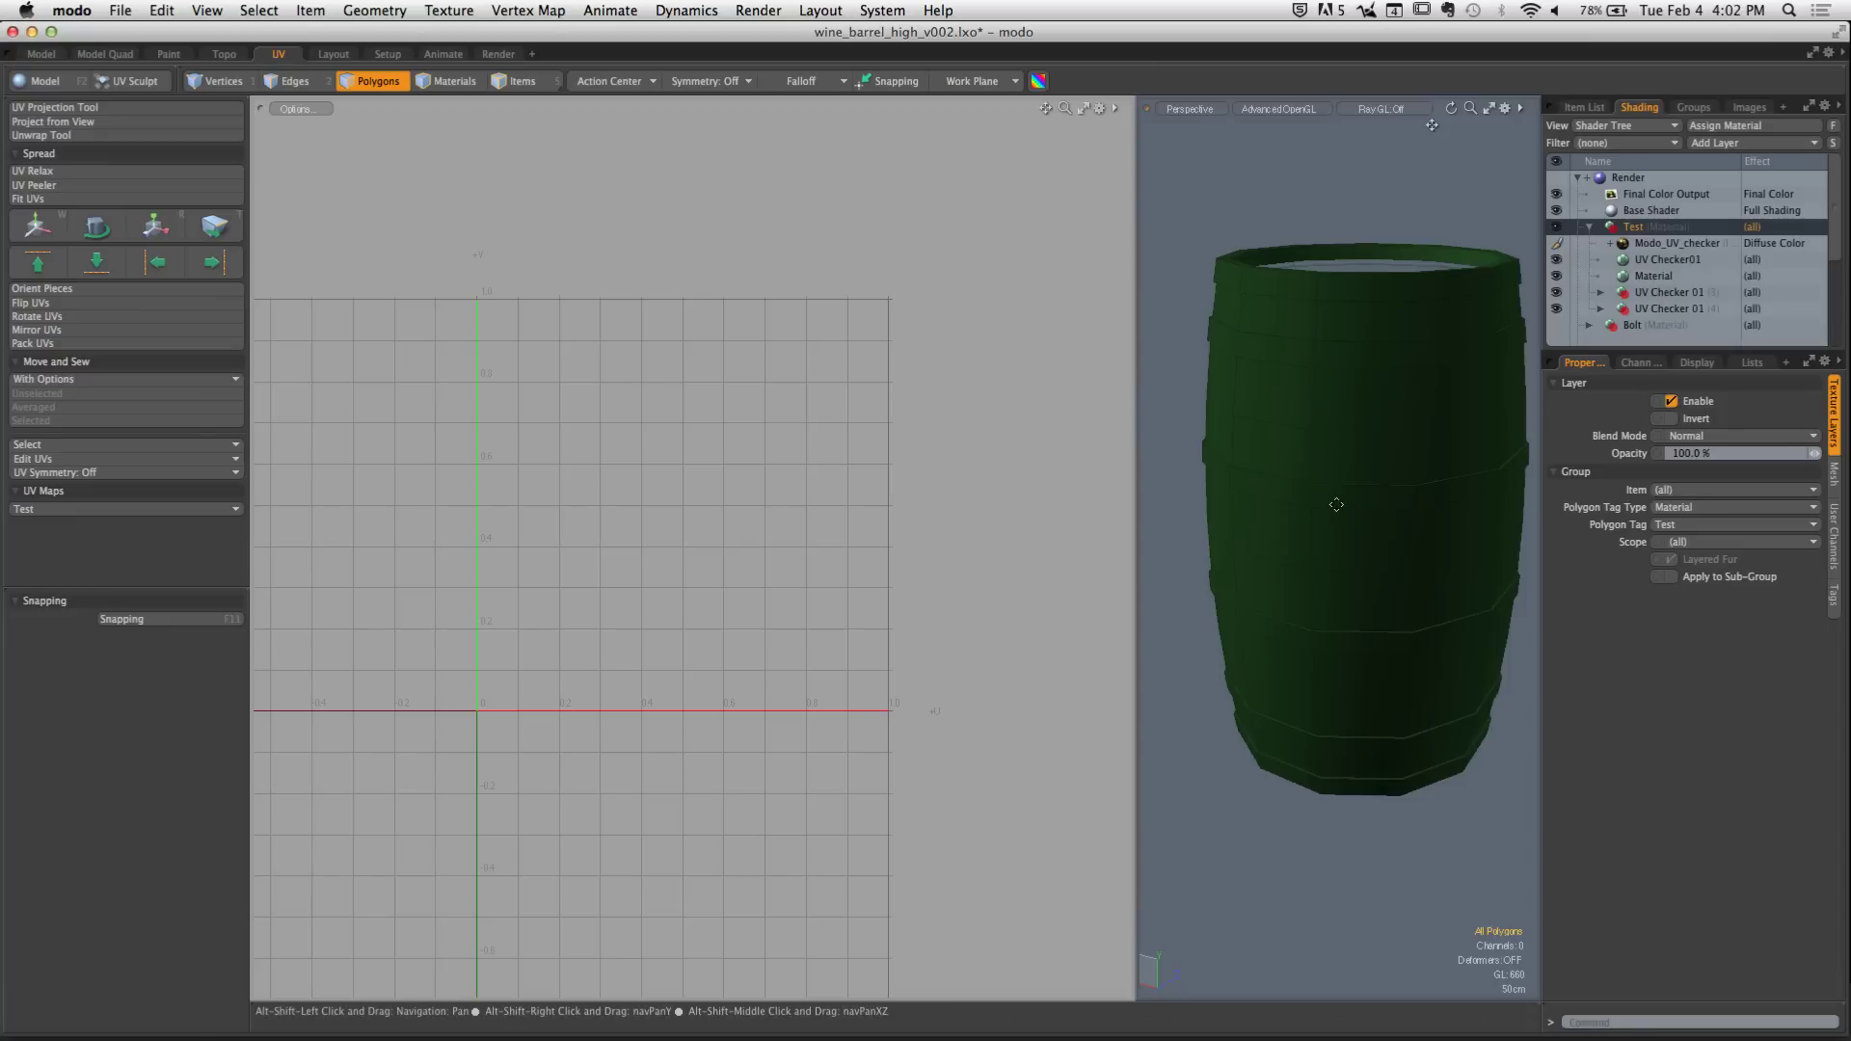
Widen the 3D view and select the vertical edge loop running down the side of the barrel body
{"action": "left_click_drag", "start_coordinate": [1141, 440], "coordinate": [841, 440]}
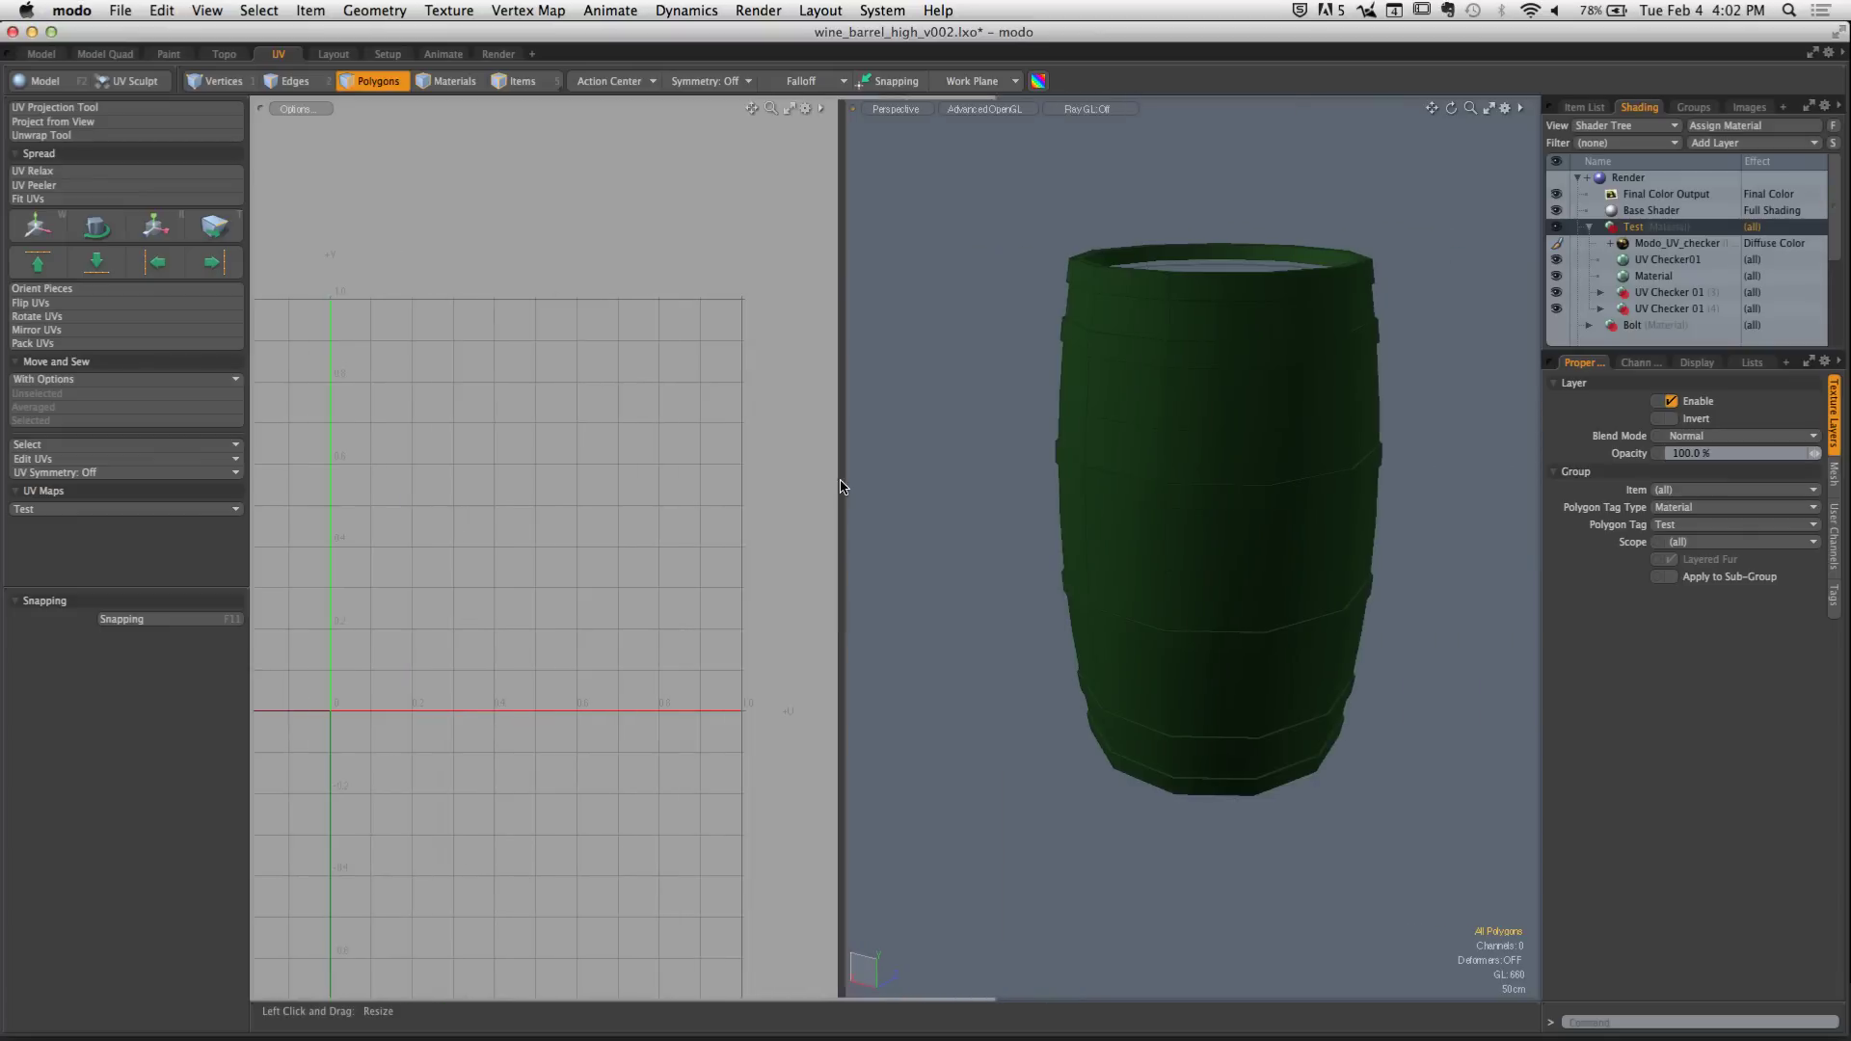
{"action": "left_click_drag", "start_coordinate": [1185, 521], "coordinate": [1238, 559], "text": "alt"}
{"action": "key", "text": "2"}
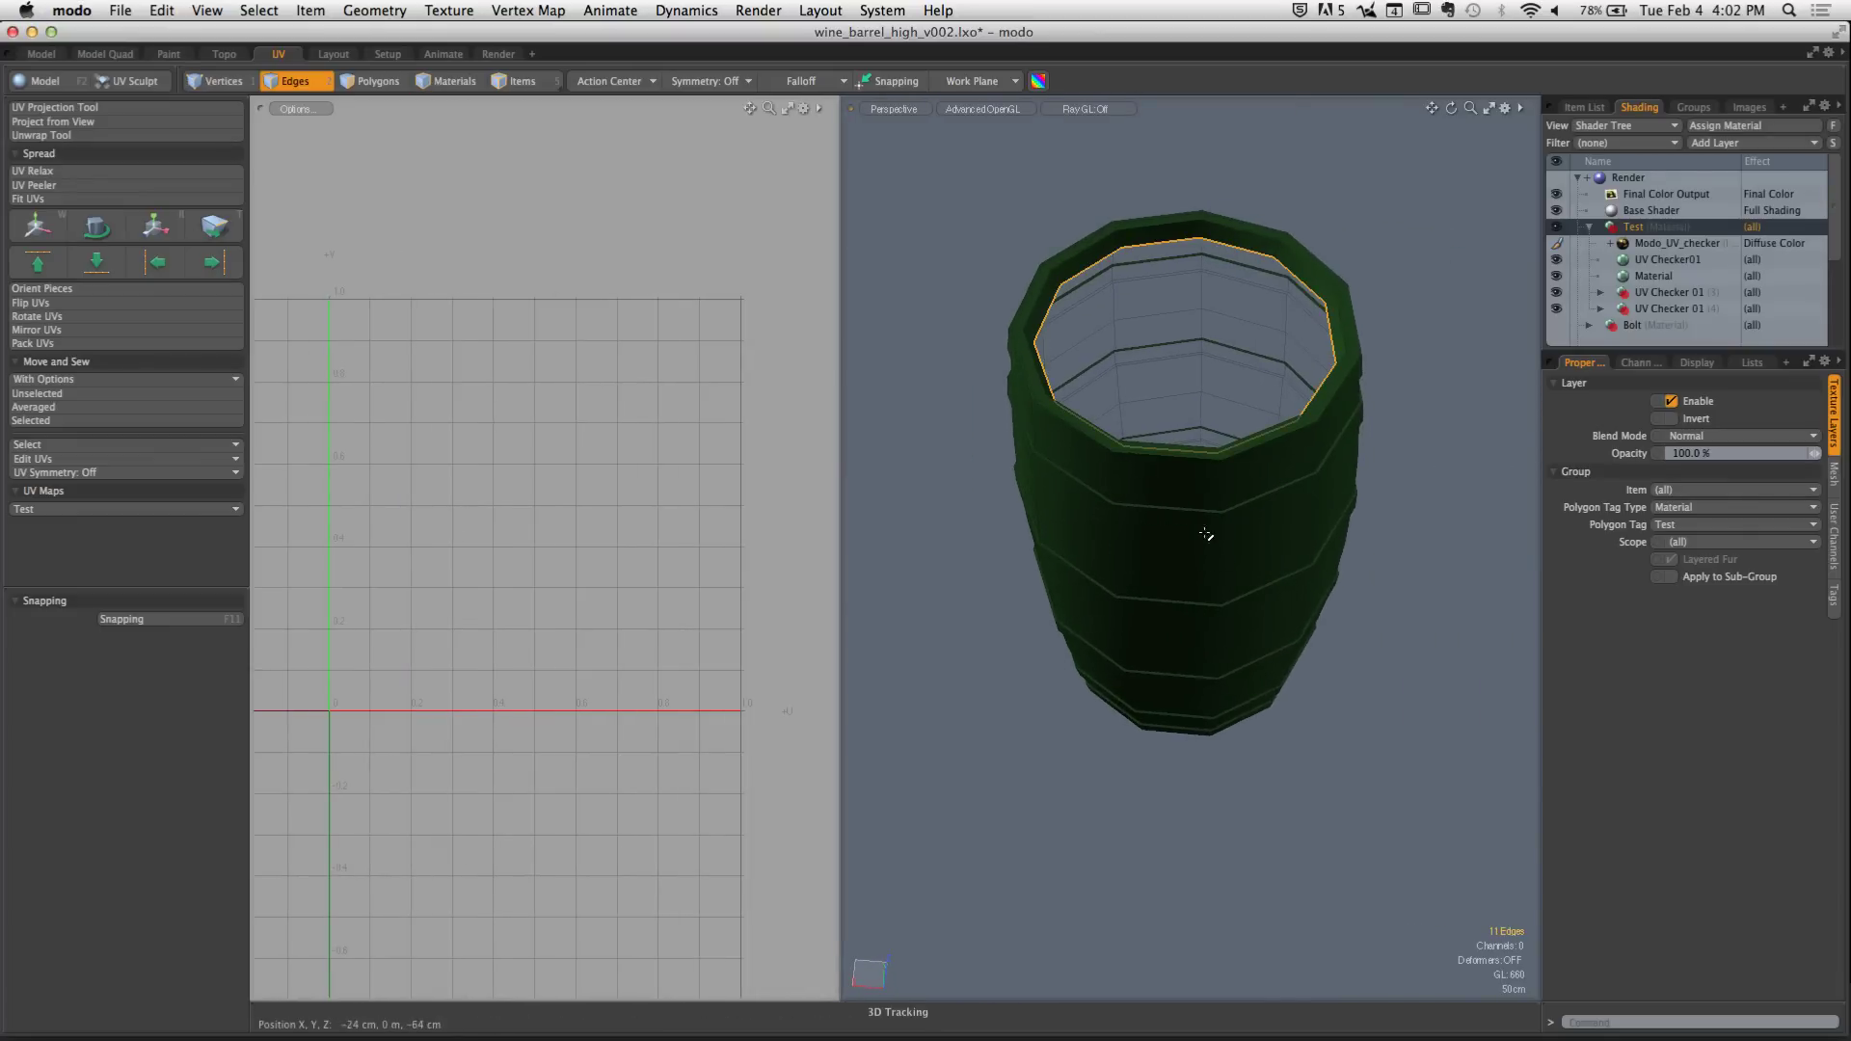
{"action": "double_click", "coordinate": [1220, 482]}
{"action": "double_click", "coordinate": [1221, 496]}
{"action": "left_click_drag", "start_coordinate": [1220, 495], "coordinate": [1276, 569], "text": "alt"}
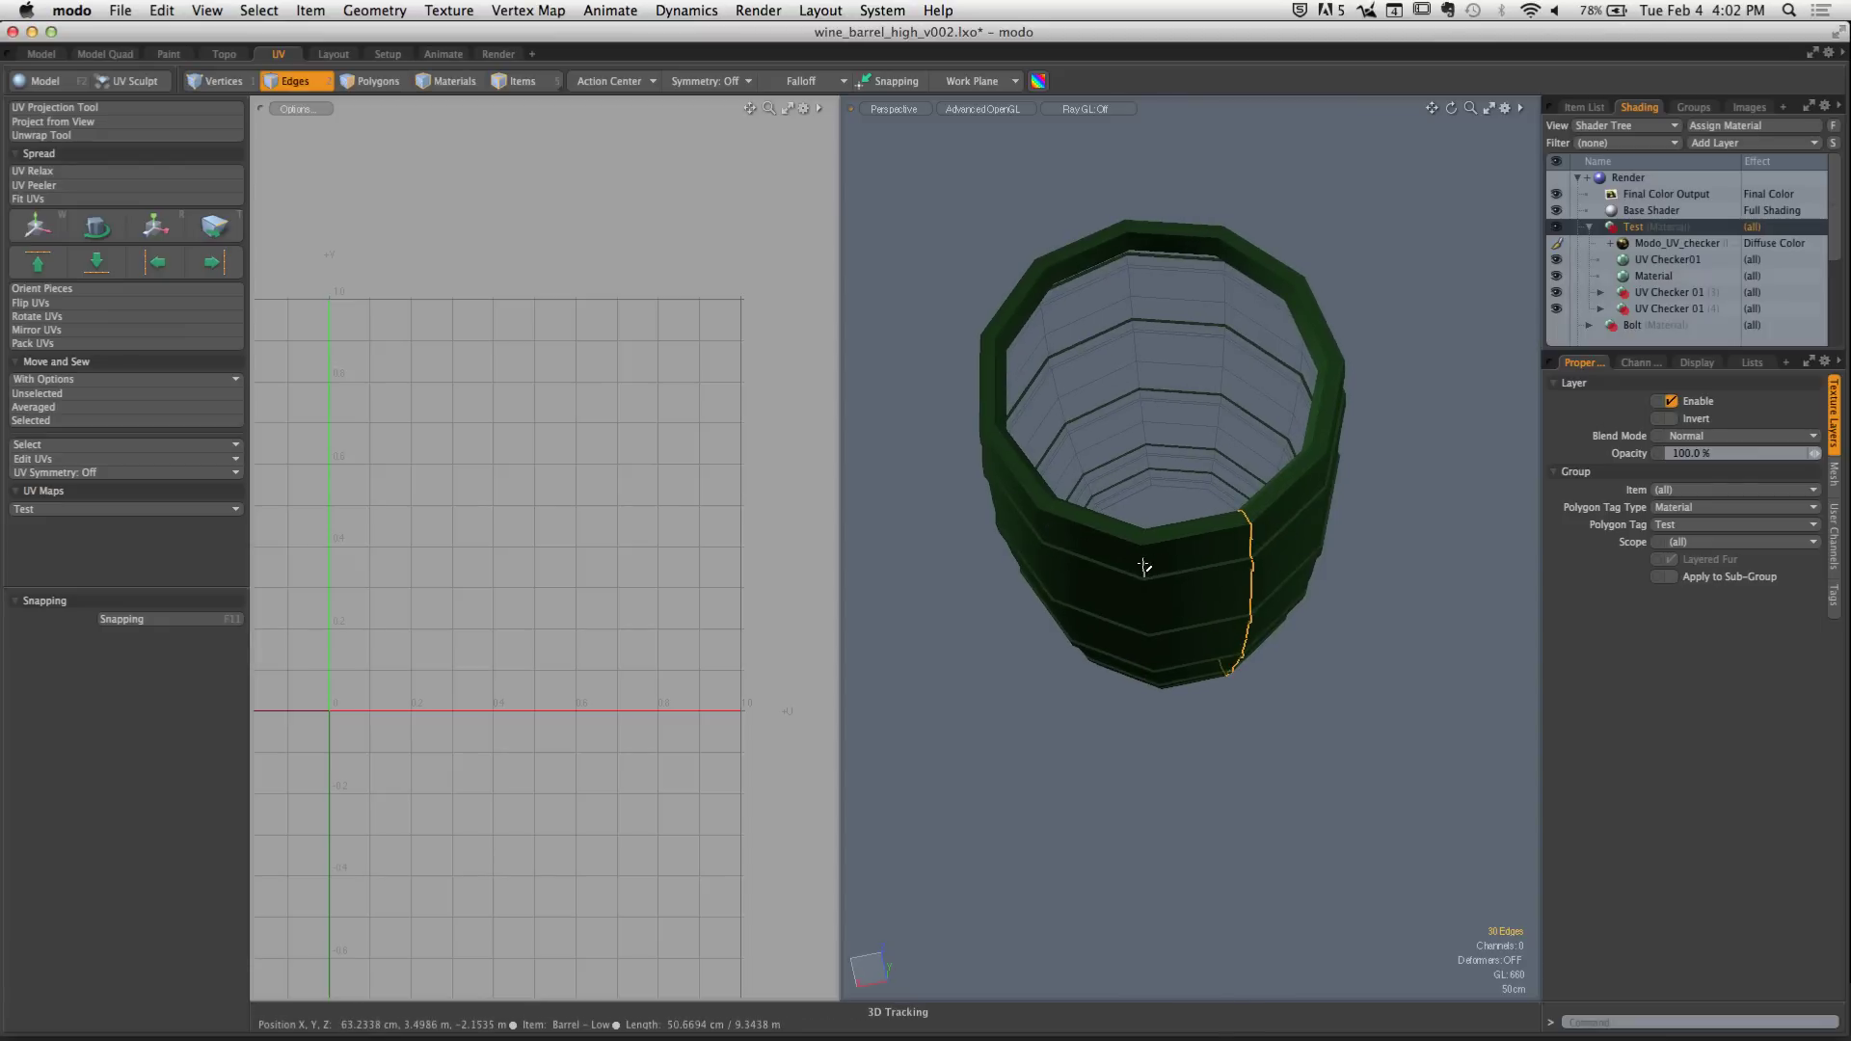
{"action": "left_click_drag", "start_coordinate": [1143, 558], "coordinate": [1340, 477], "text": "alt"}
{"action": "left_click_drag", "start_coordinate": [1340, 477], "coordinate": [1128, 439], "text": "alt"}
{"action": "left_click_drag", "start_coordinate": [1128, 439], "coordinate": [1161, 529], "text": "alt+shift"}
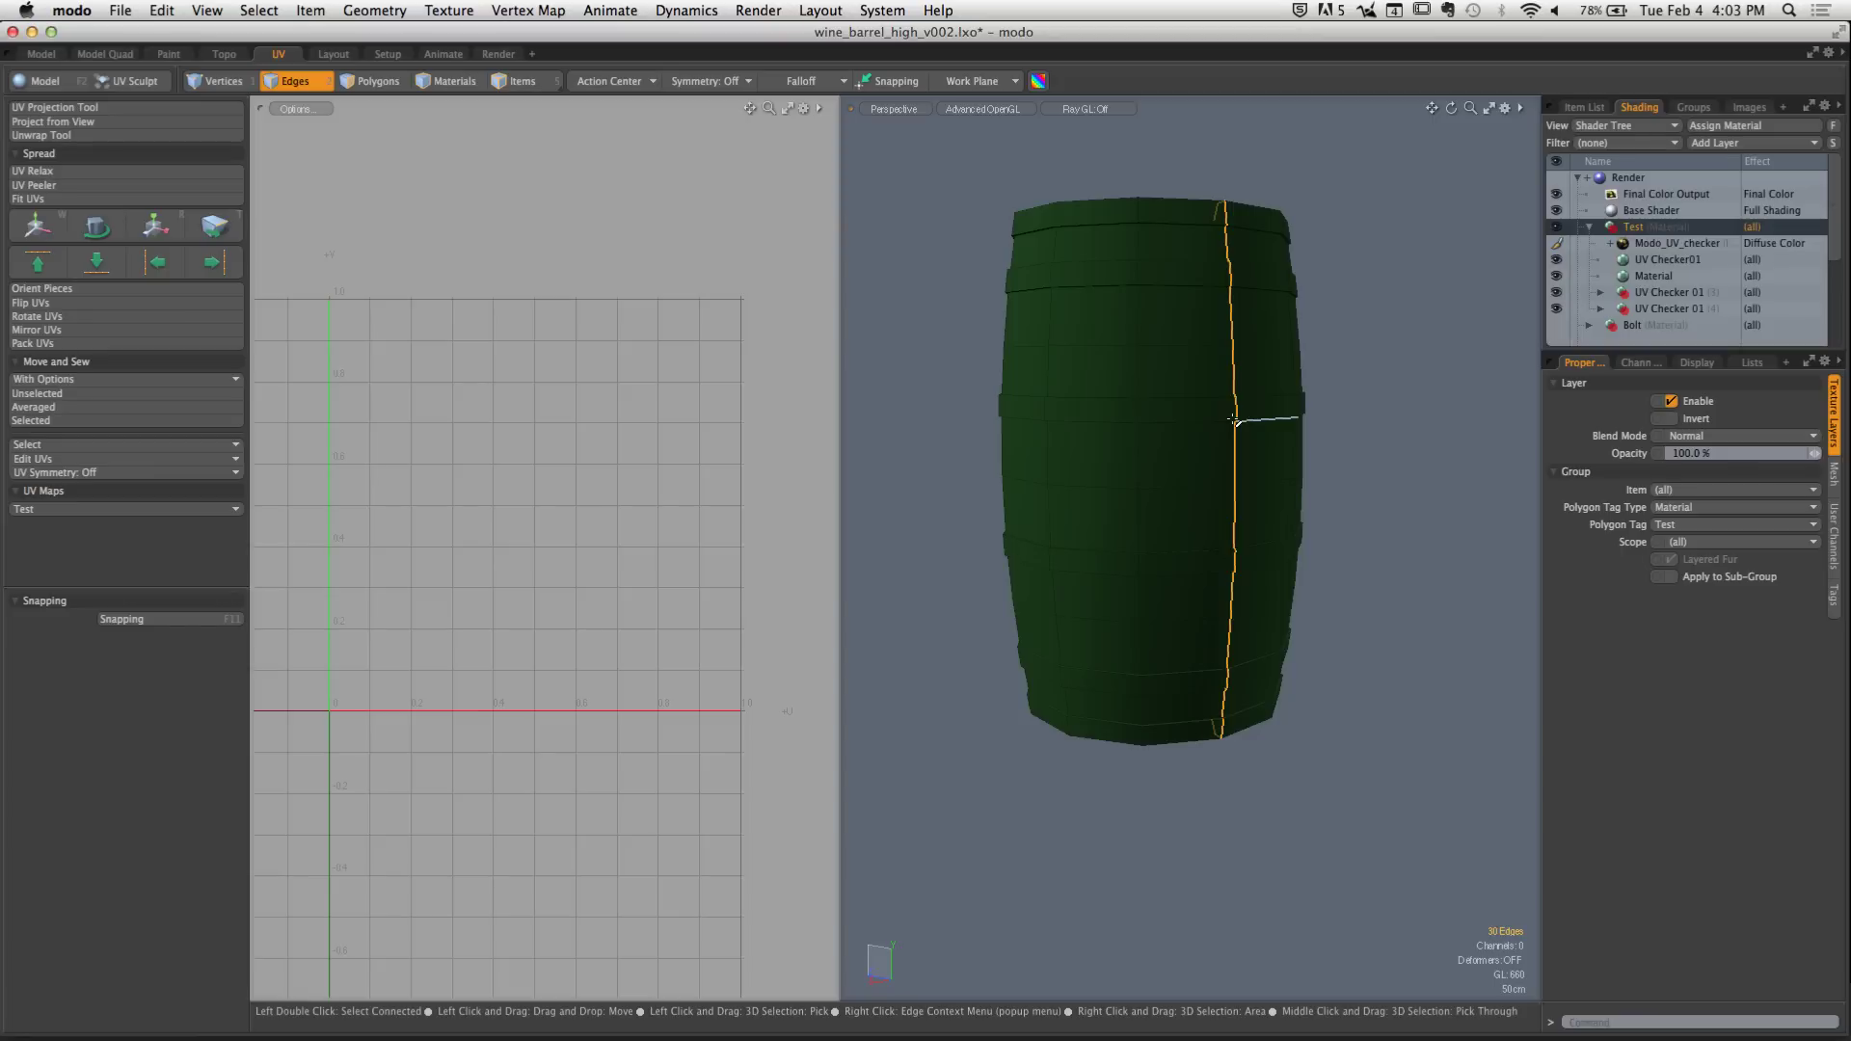
Add the inner rim edge loops at both open ends of the barrel to the seam selection
{"action": "left_click_drag", "start_coordinate": [1148, 236], "coordinate": [908, 445], "text": "alt"}
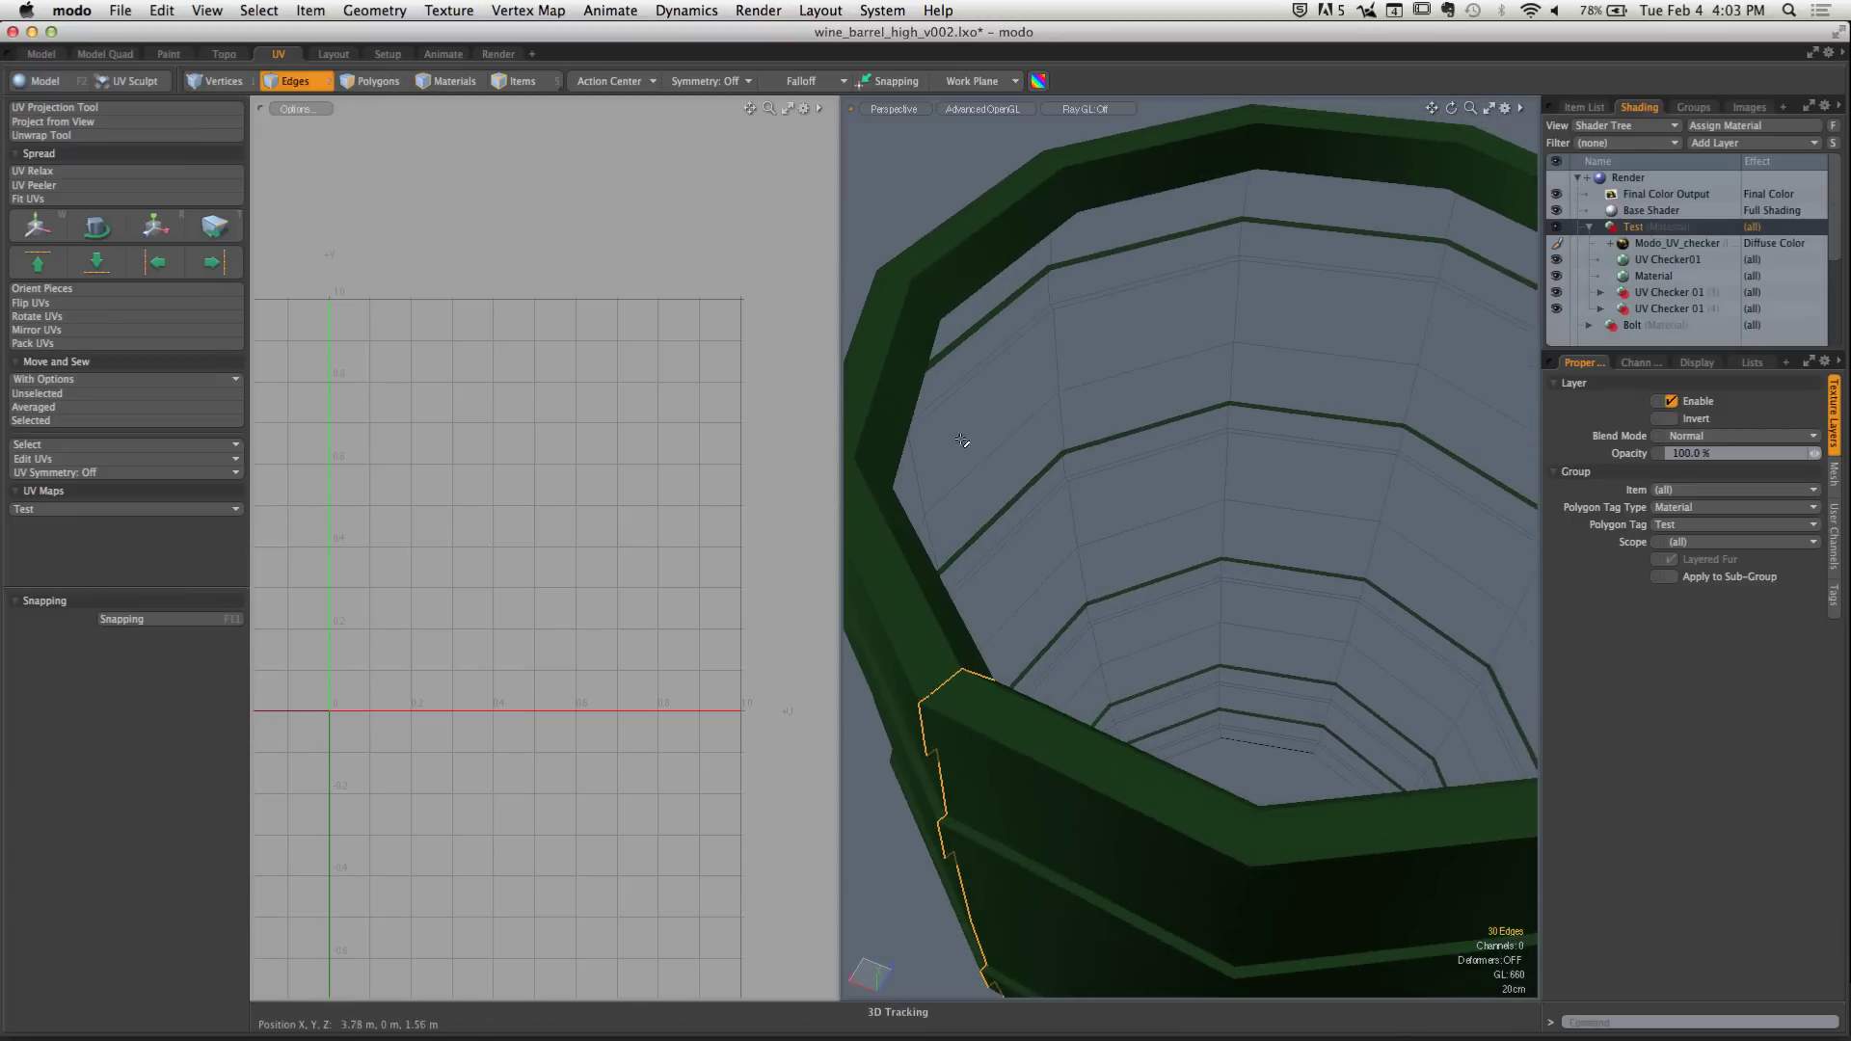
{"action": "double_click", "coordinate": [908, 445], "text": "shift"}
{"action": "left_click_drag", "start_coordinate": [993, 520], "coordinate": [887, 546], "text": "ctrl+alt"}
{"action": "left_click_drag", "start_coordinate": [887, 546], "coordinate": [1102, 260], "text": "alt"}
{"action": "left_click_drag", "start_coordinate": [1106, 632], "coordinate": [1099, 419], "text": "alt+shift"}
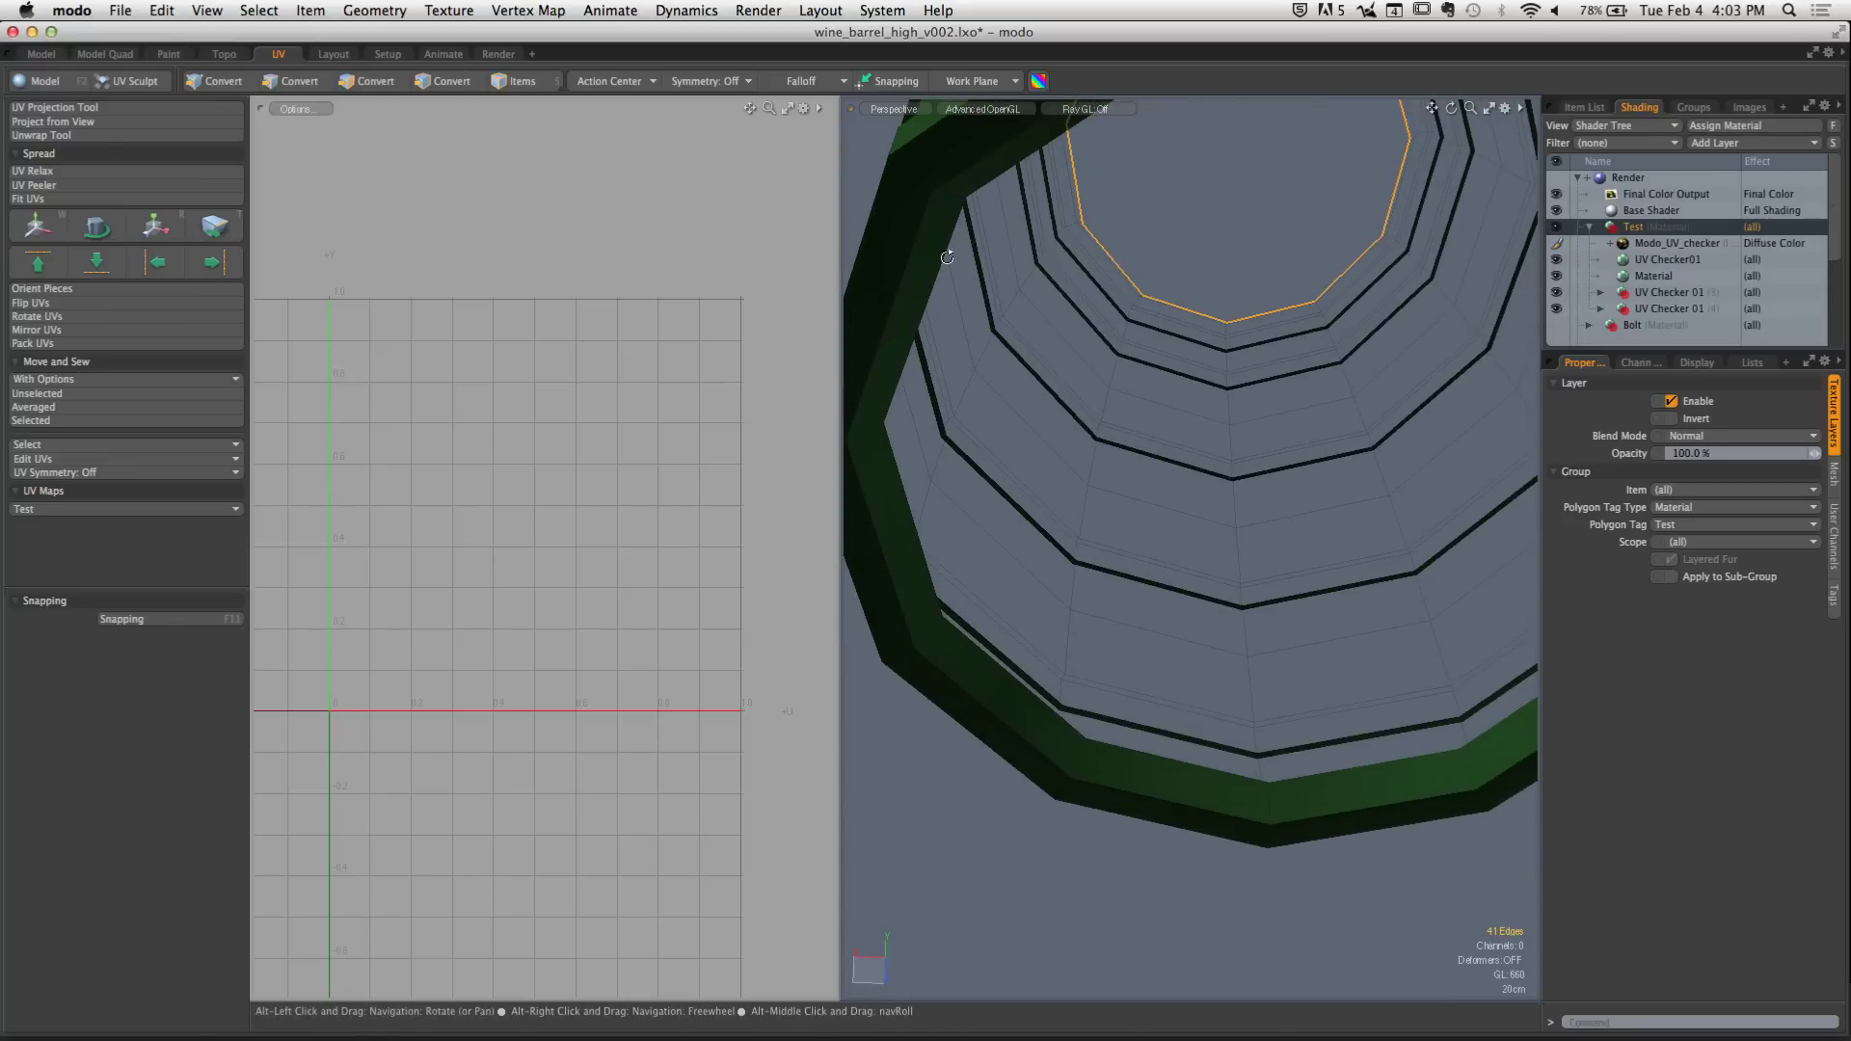
{"action": "double_click", "coordinate": [924, 366], "text": "shift"}
{"action": "left_click_drag", "start_coordinate": [1137, 482], "coordinate": [1179, 512], "text": "ctrl+alt"}
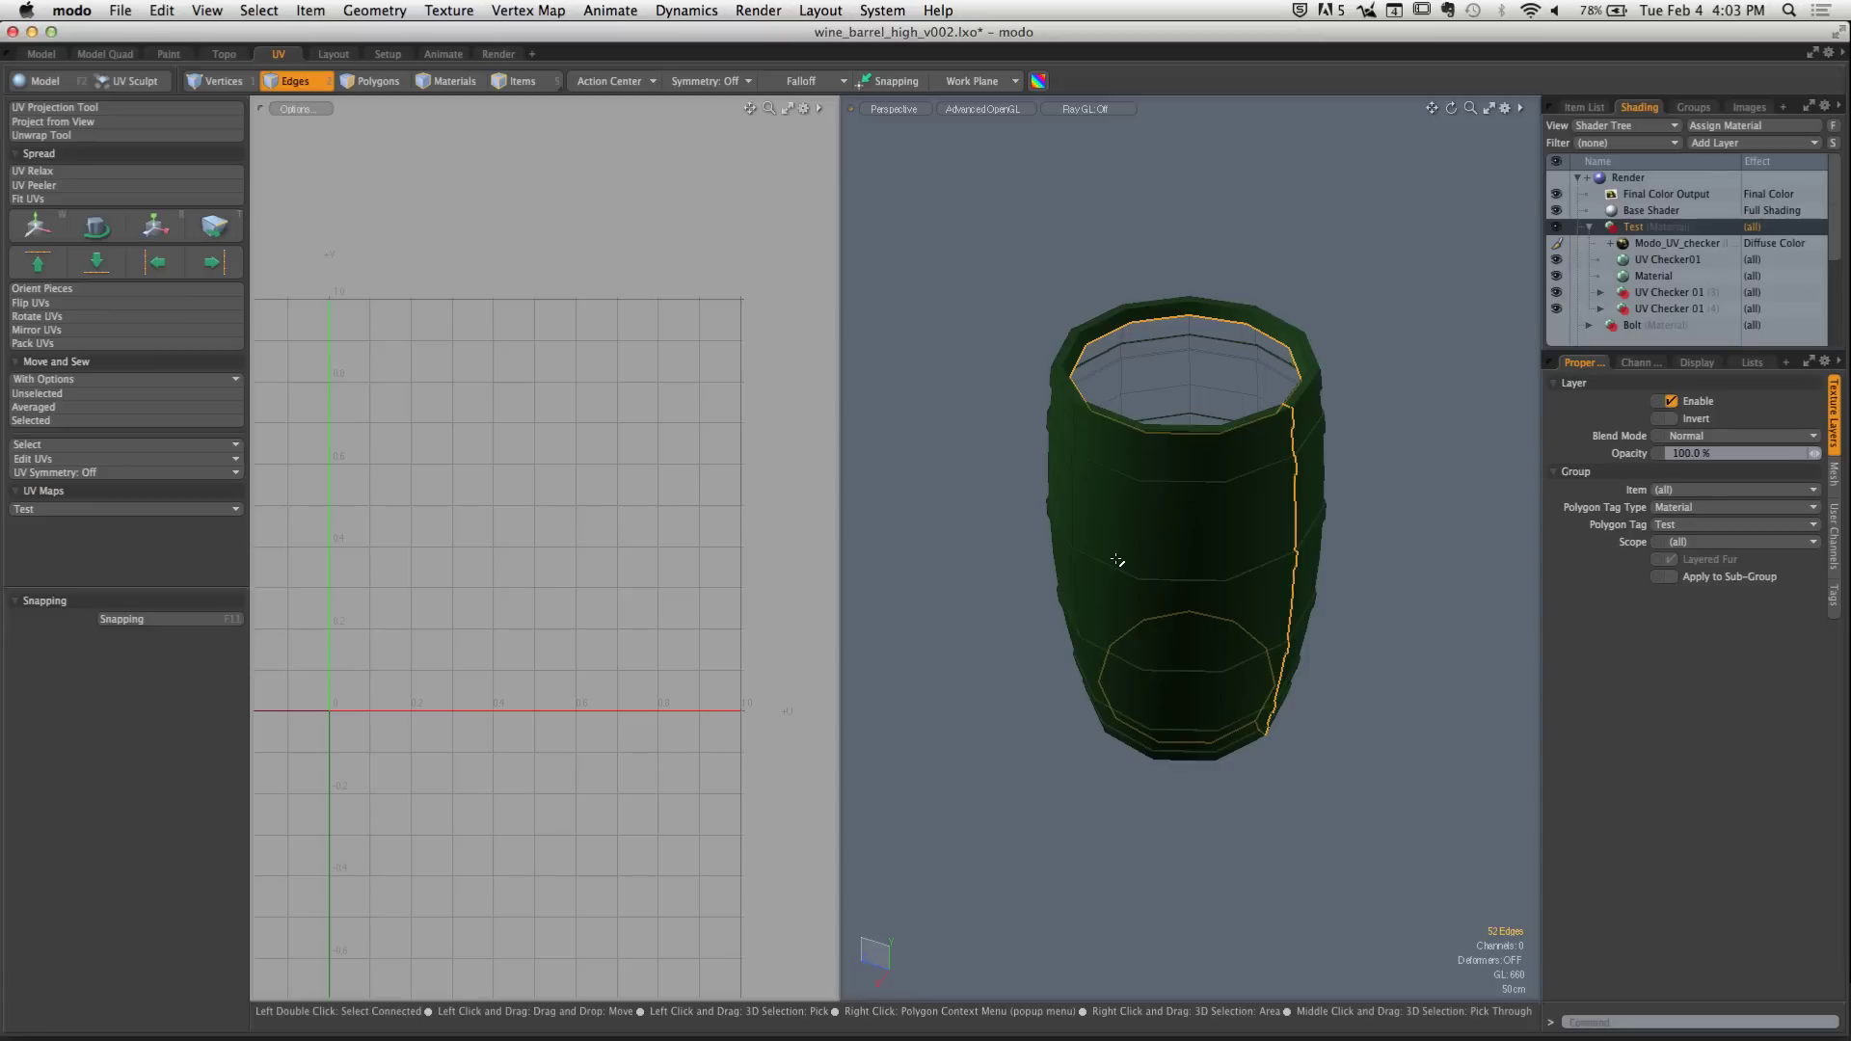
Unwrap the barrel along the selected seams with a Planar projection on Z, reset Iterations to 0 and run the unwrap again
{"action": "left_click", "coordinate": [42, 135]}
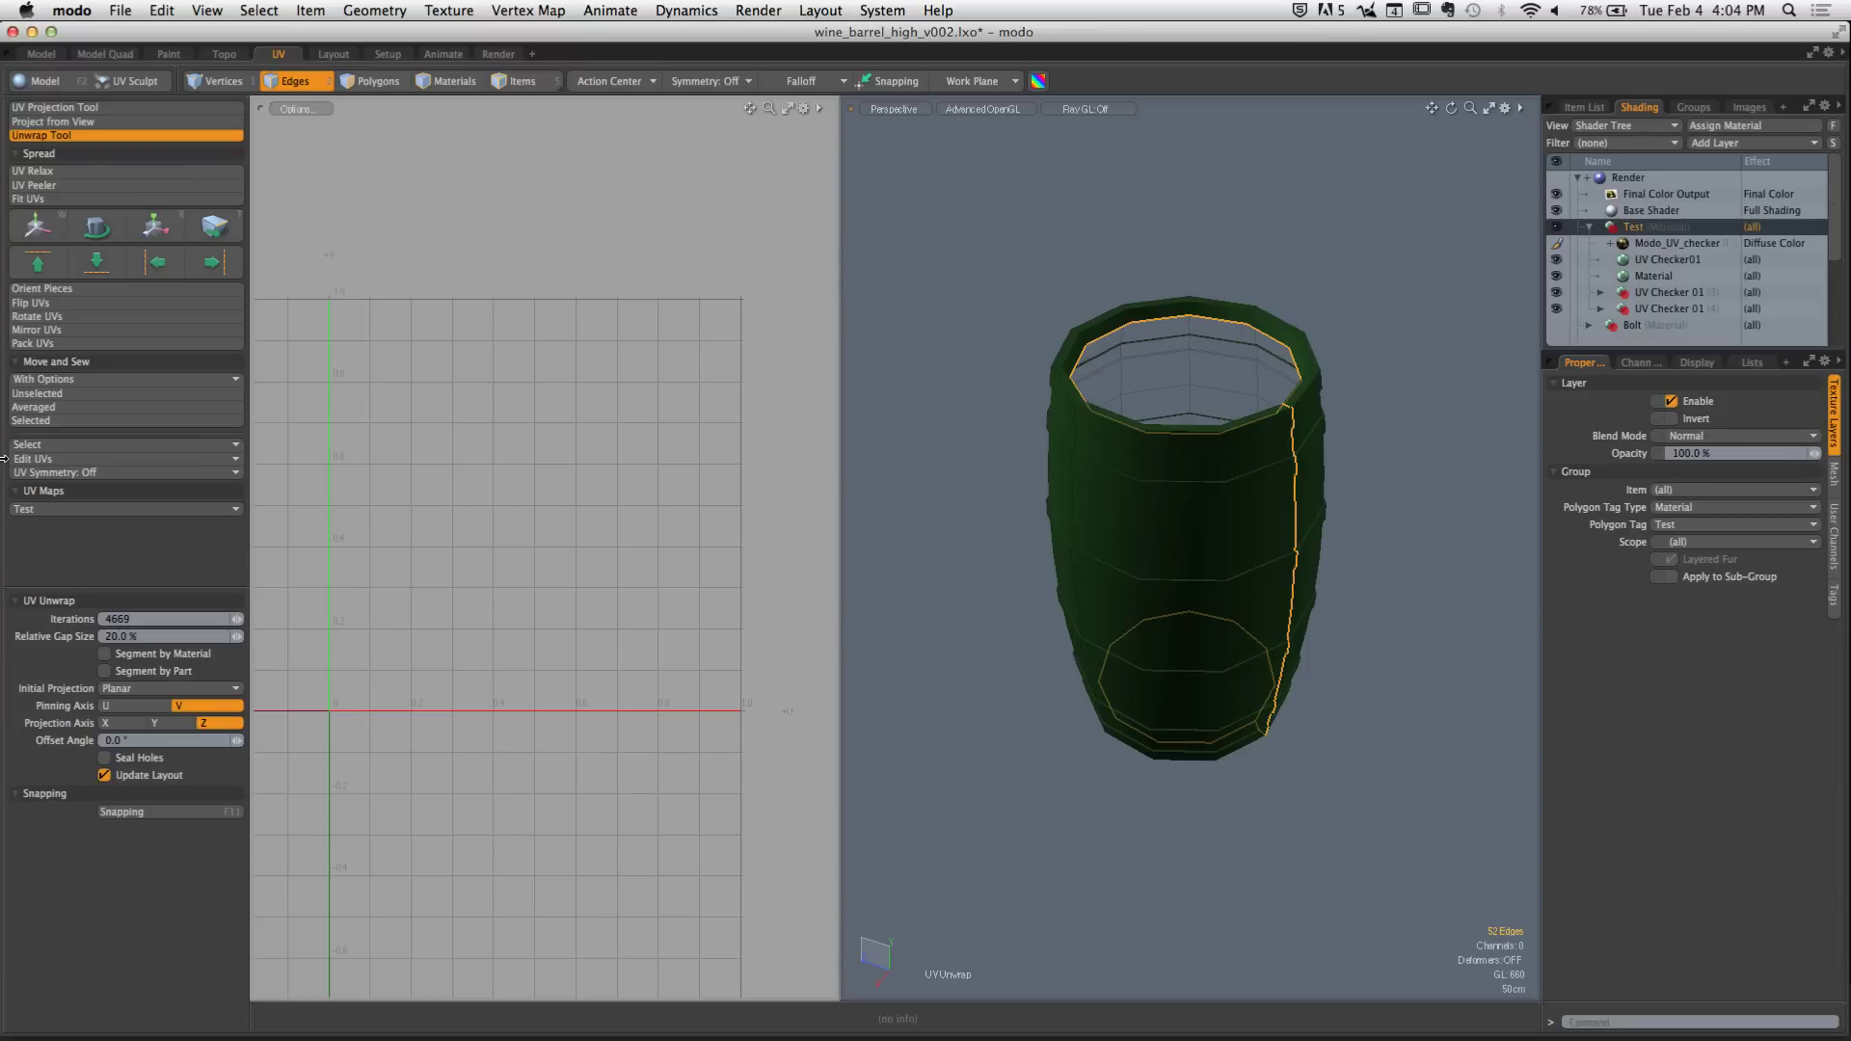
{"action": "left_click", "coordinate": [489, 579]}
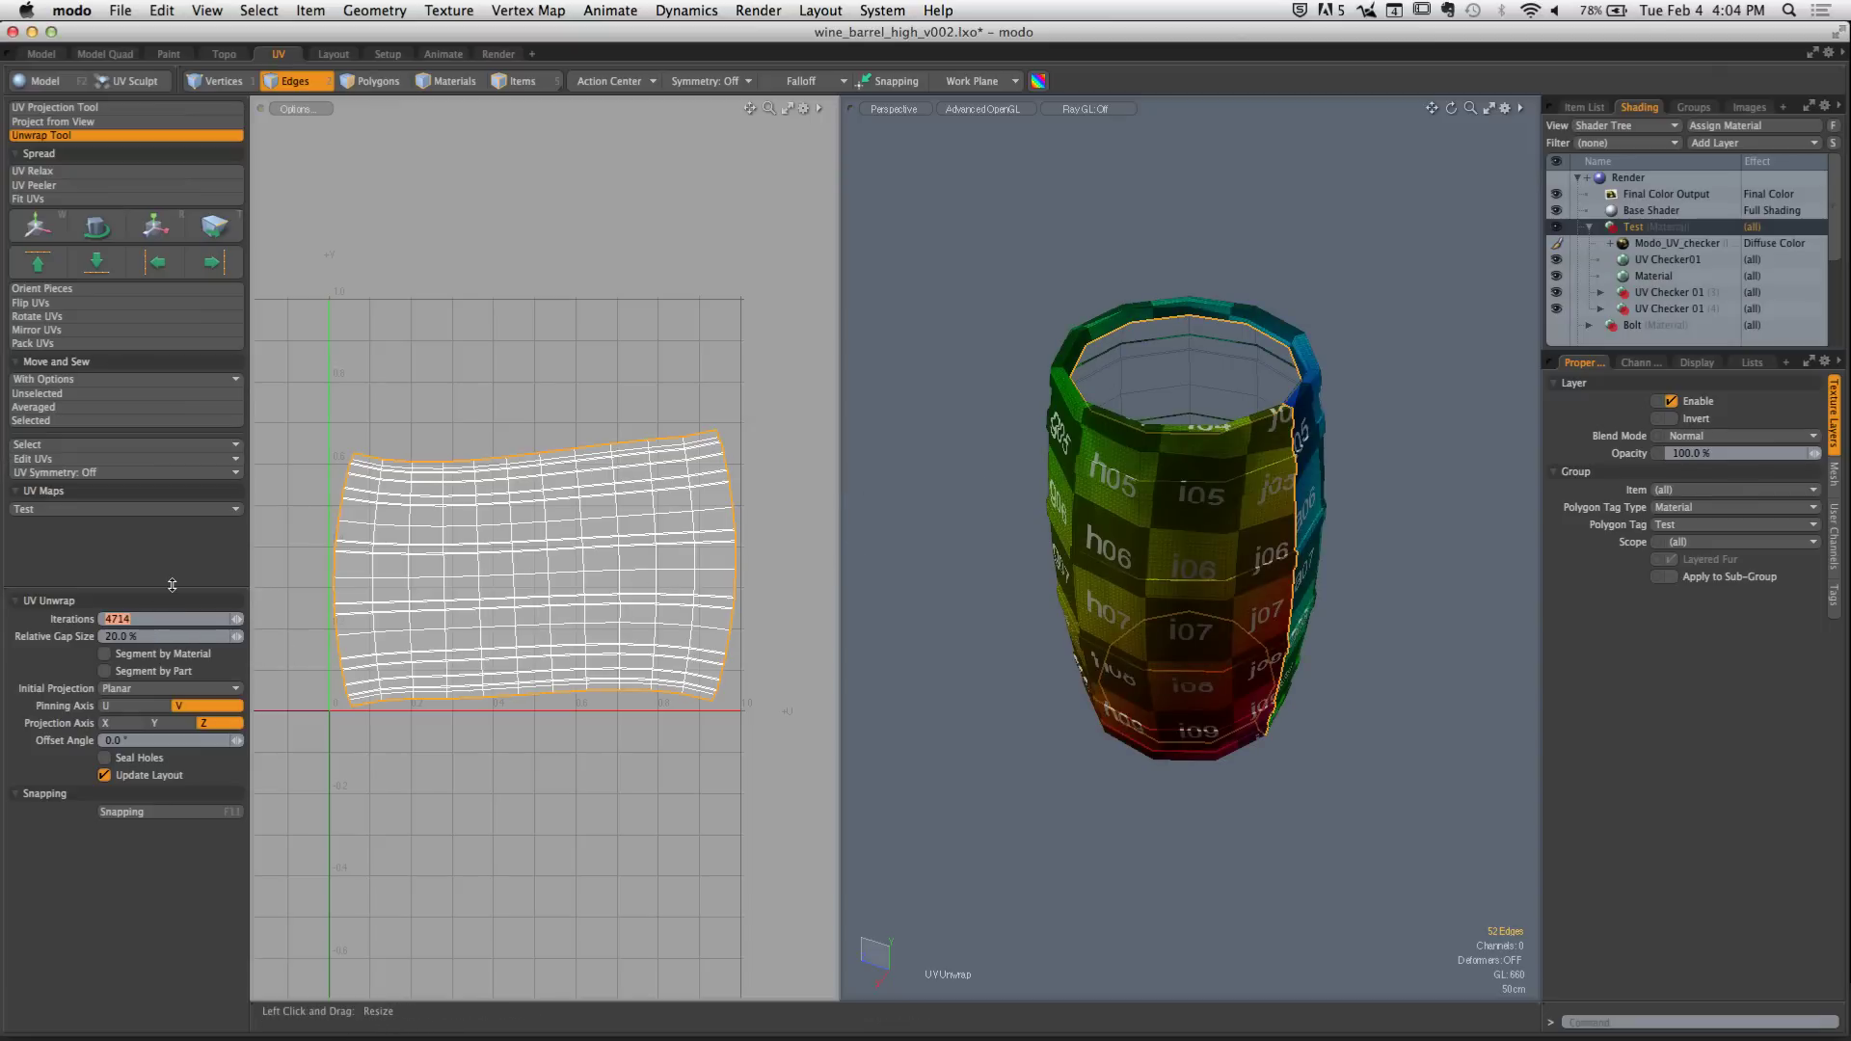
{"action": "type", "text": "0"}
{"action": "key", "text": "Return"}
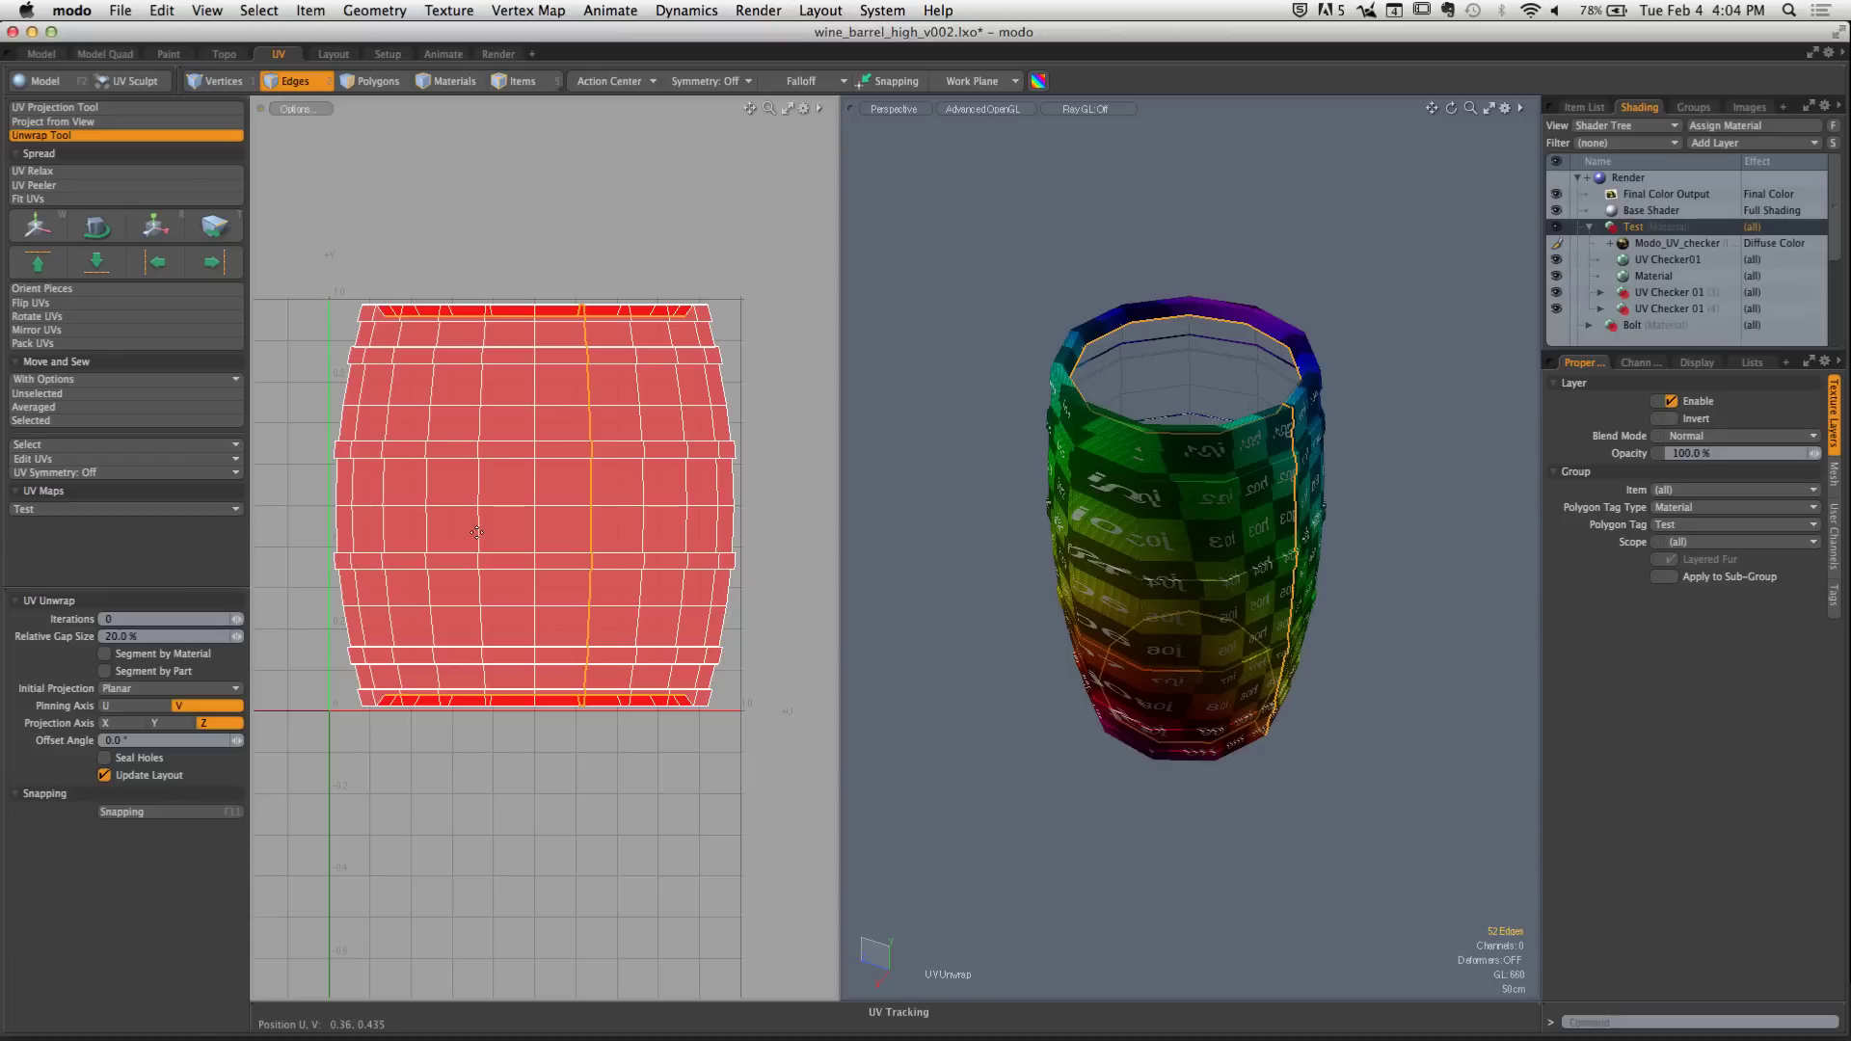
{"action": "left_click", "coordinate": [389, 528]}
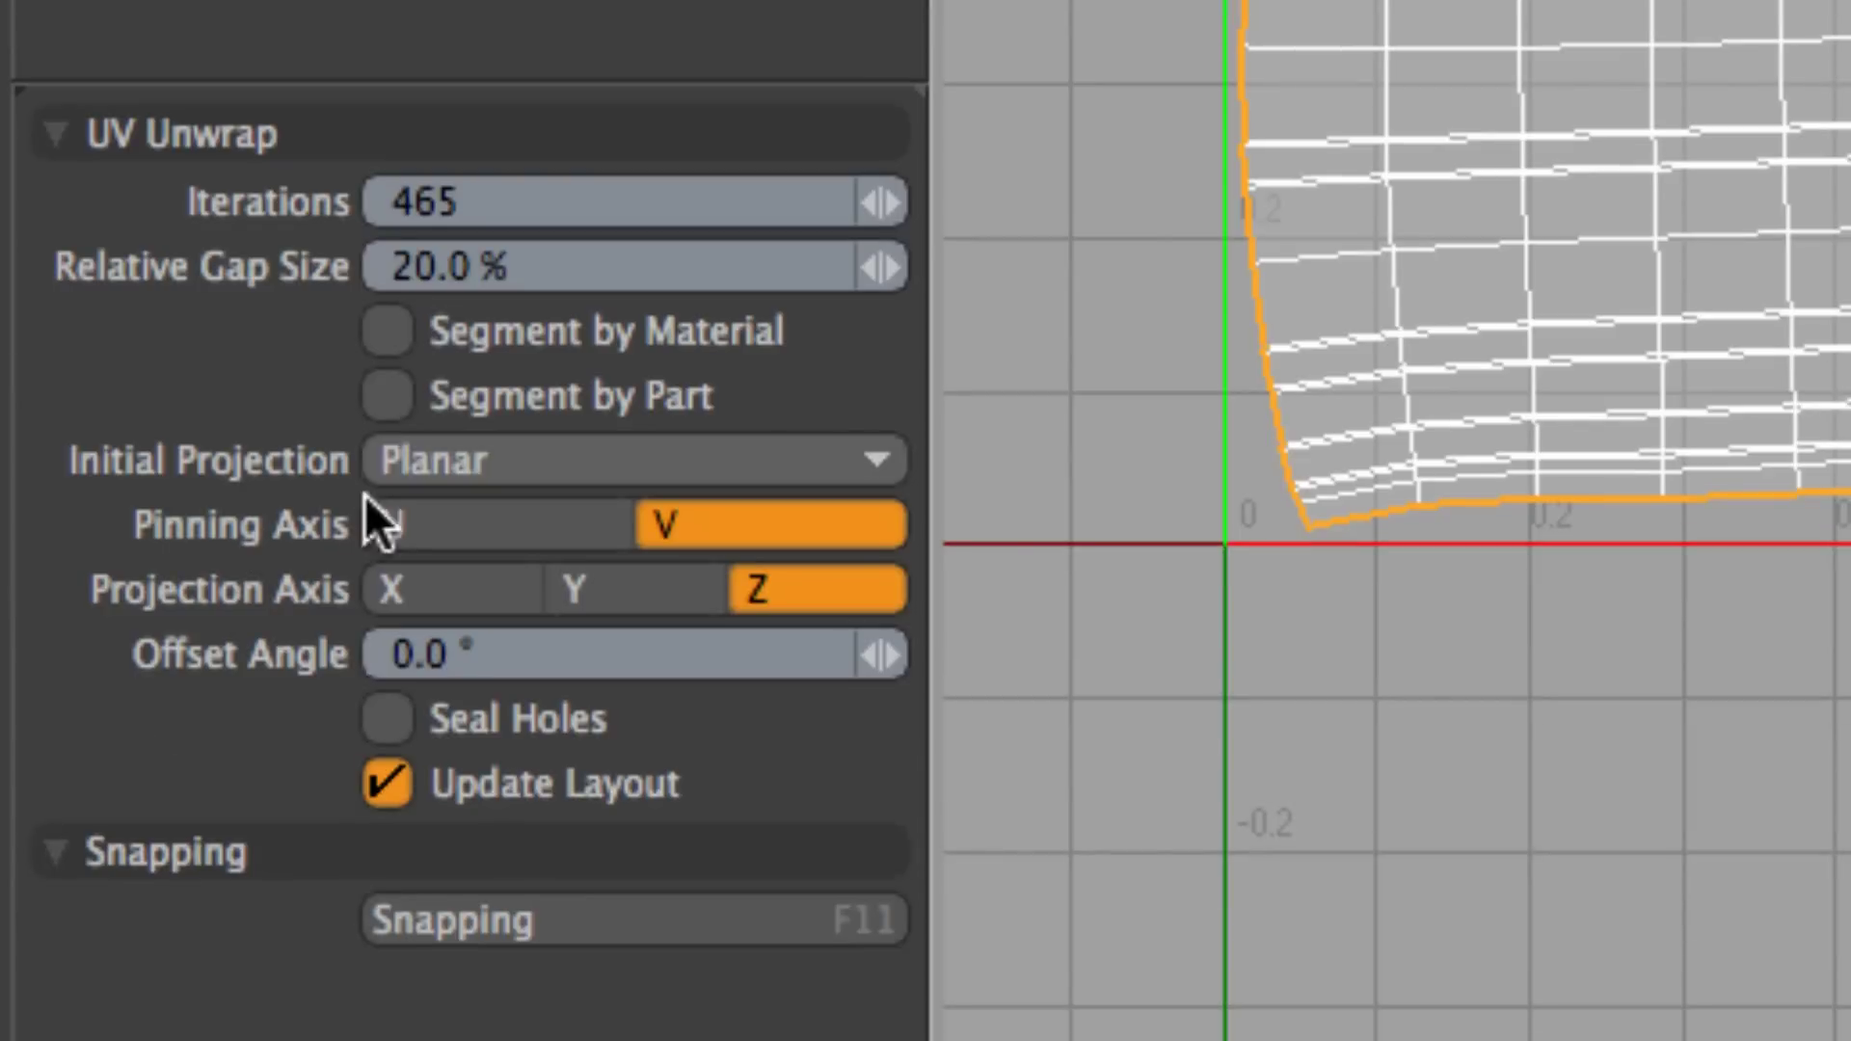
Switch the unwrap's initial projection to Cylindrical on the Y axis, rerun it to about 516 iterations and clear the selection
{"action": "left_click", "coordinate": [508, 465]}
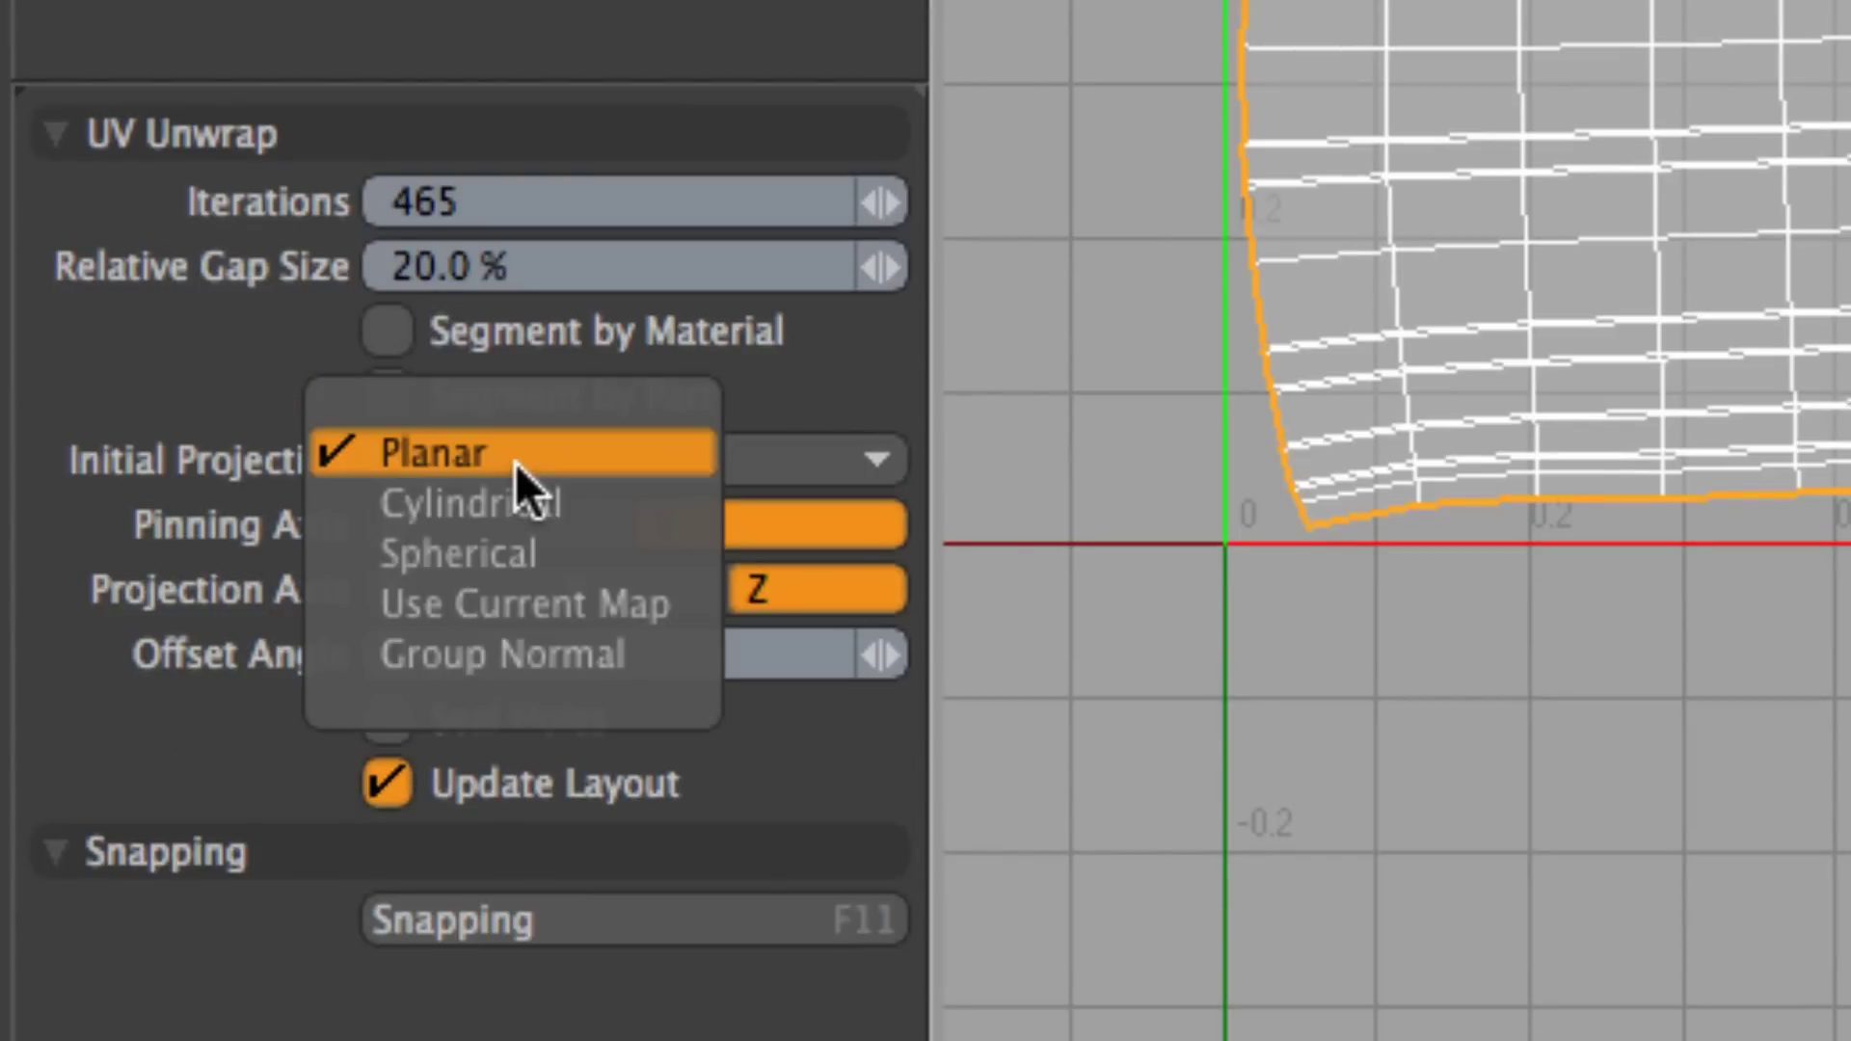
{"action": "left_click", "coordinate": [509, 503]}
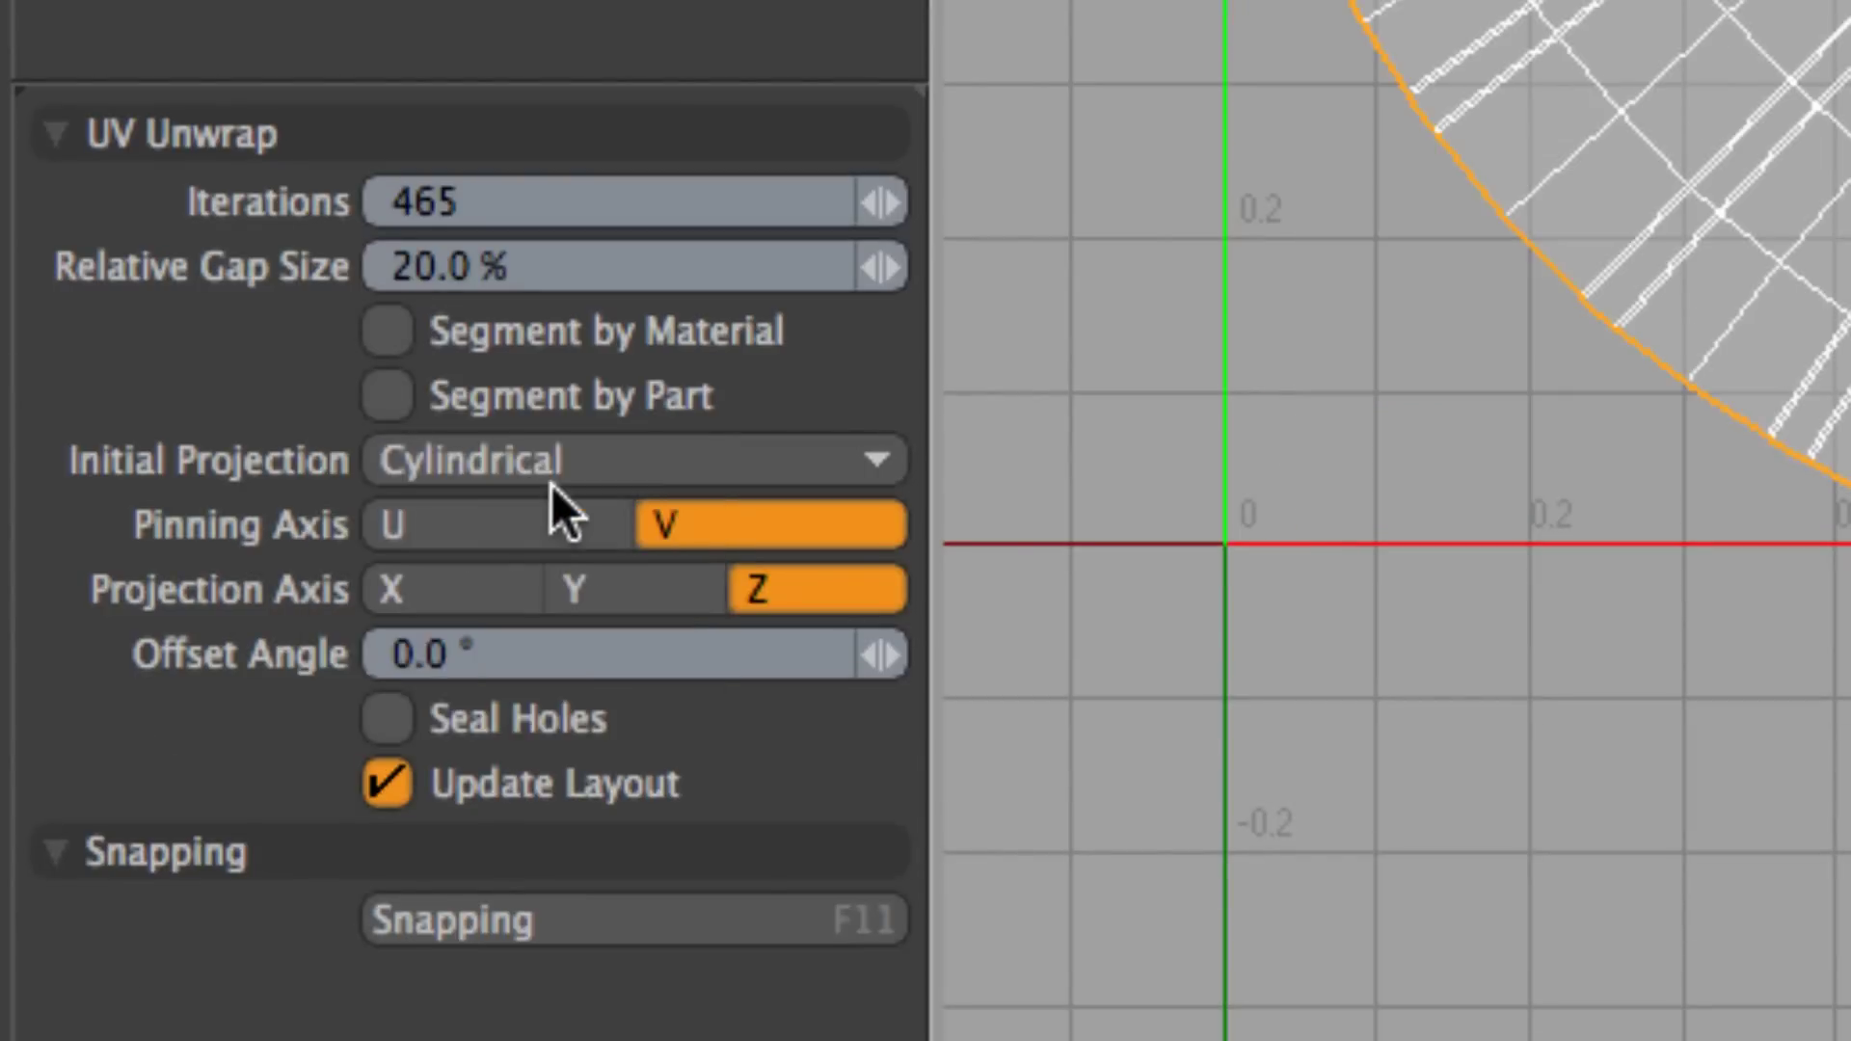
{"action": "left_click", "coordinate": [638, 597]}
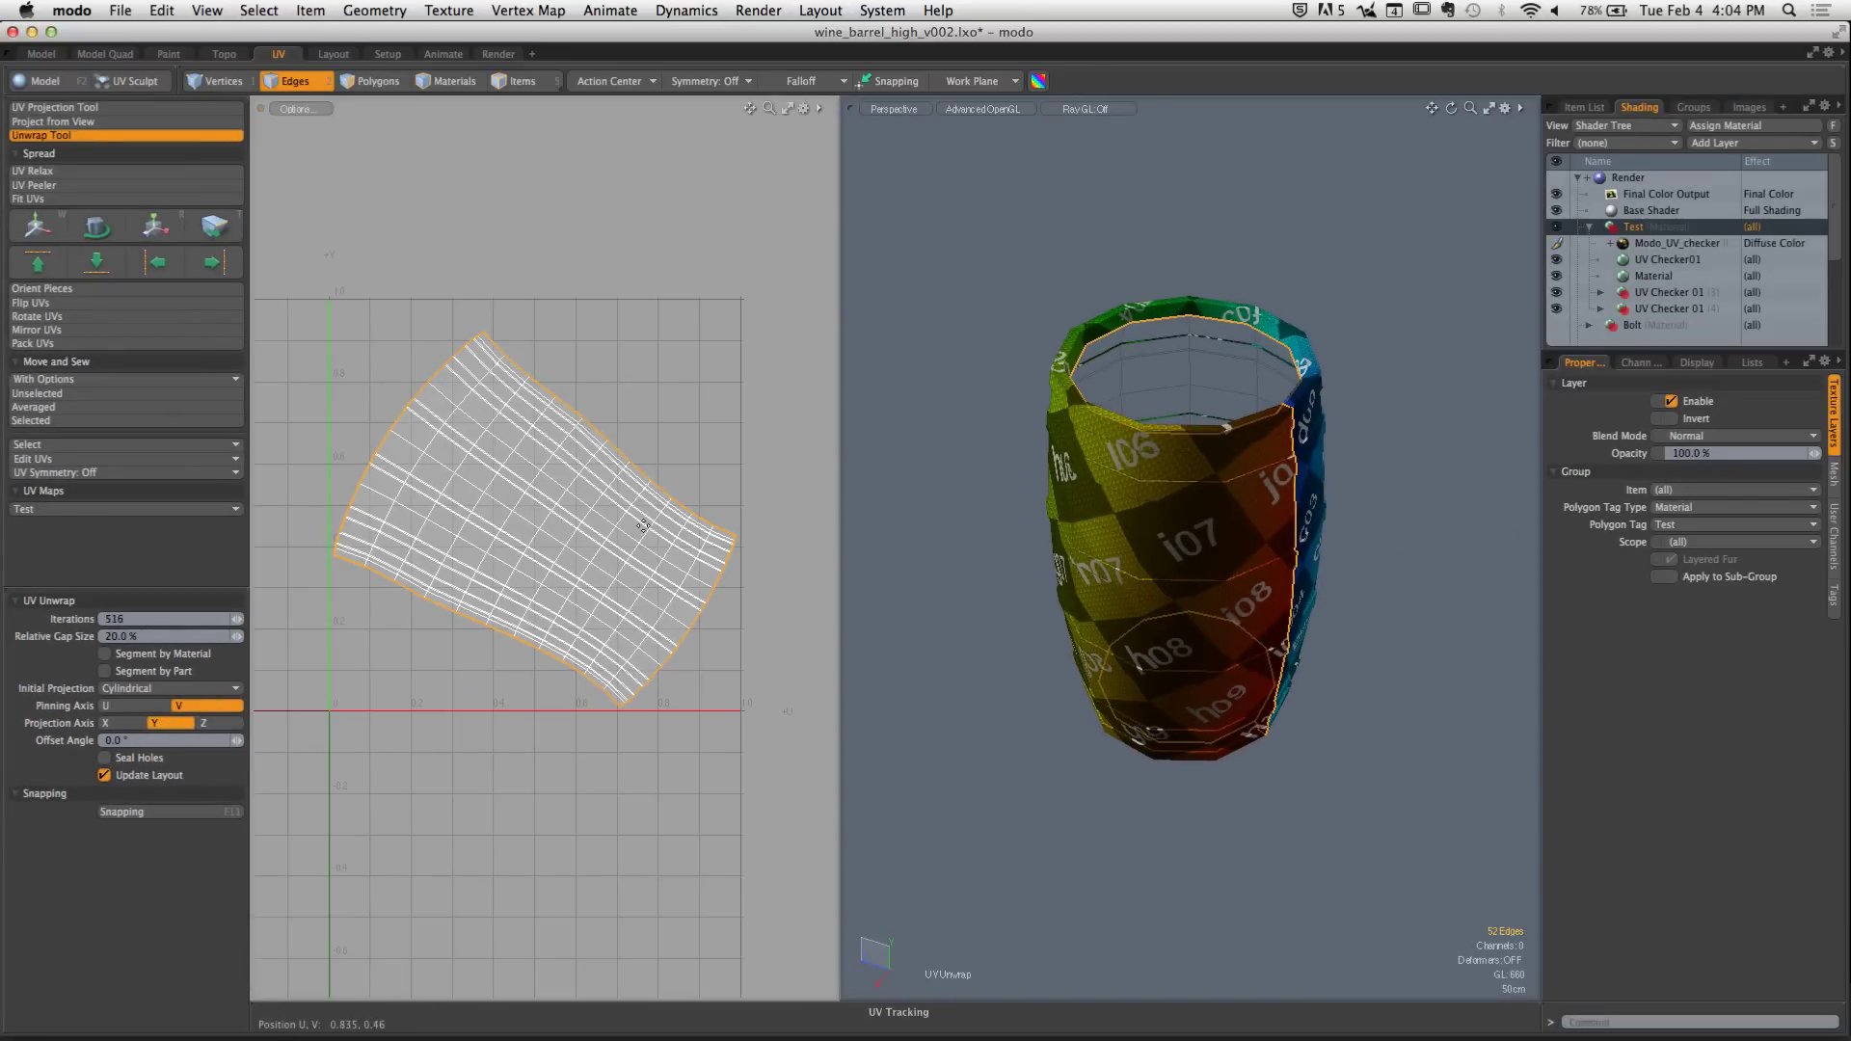
{"action": "left_click", "coordinate": [586, 542]}
{"action": "key", "text": "space"}
{"action": "left_click", "coordinate": [658, 361]}
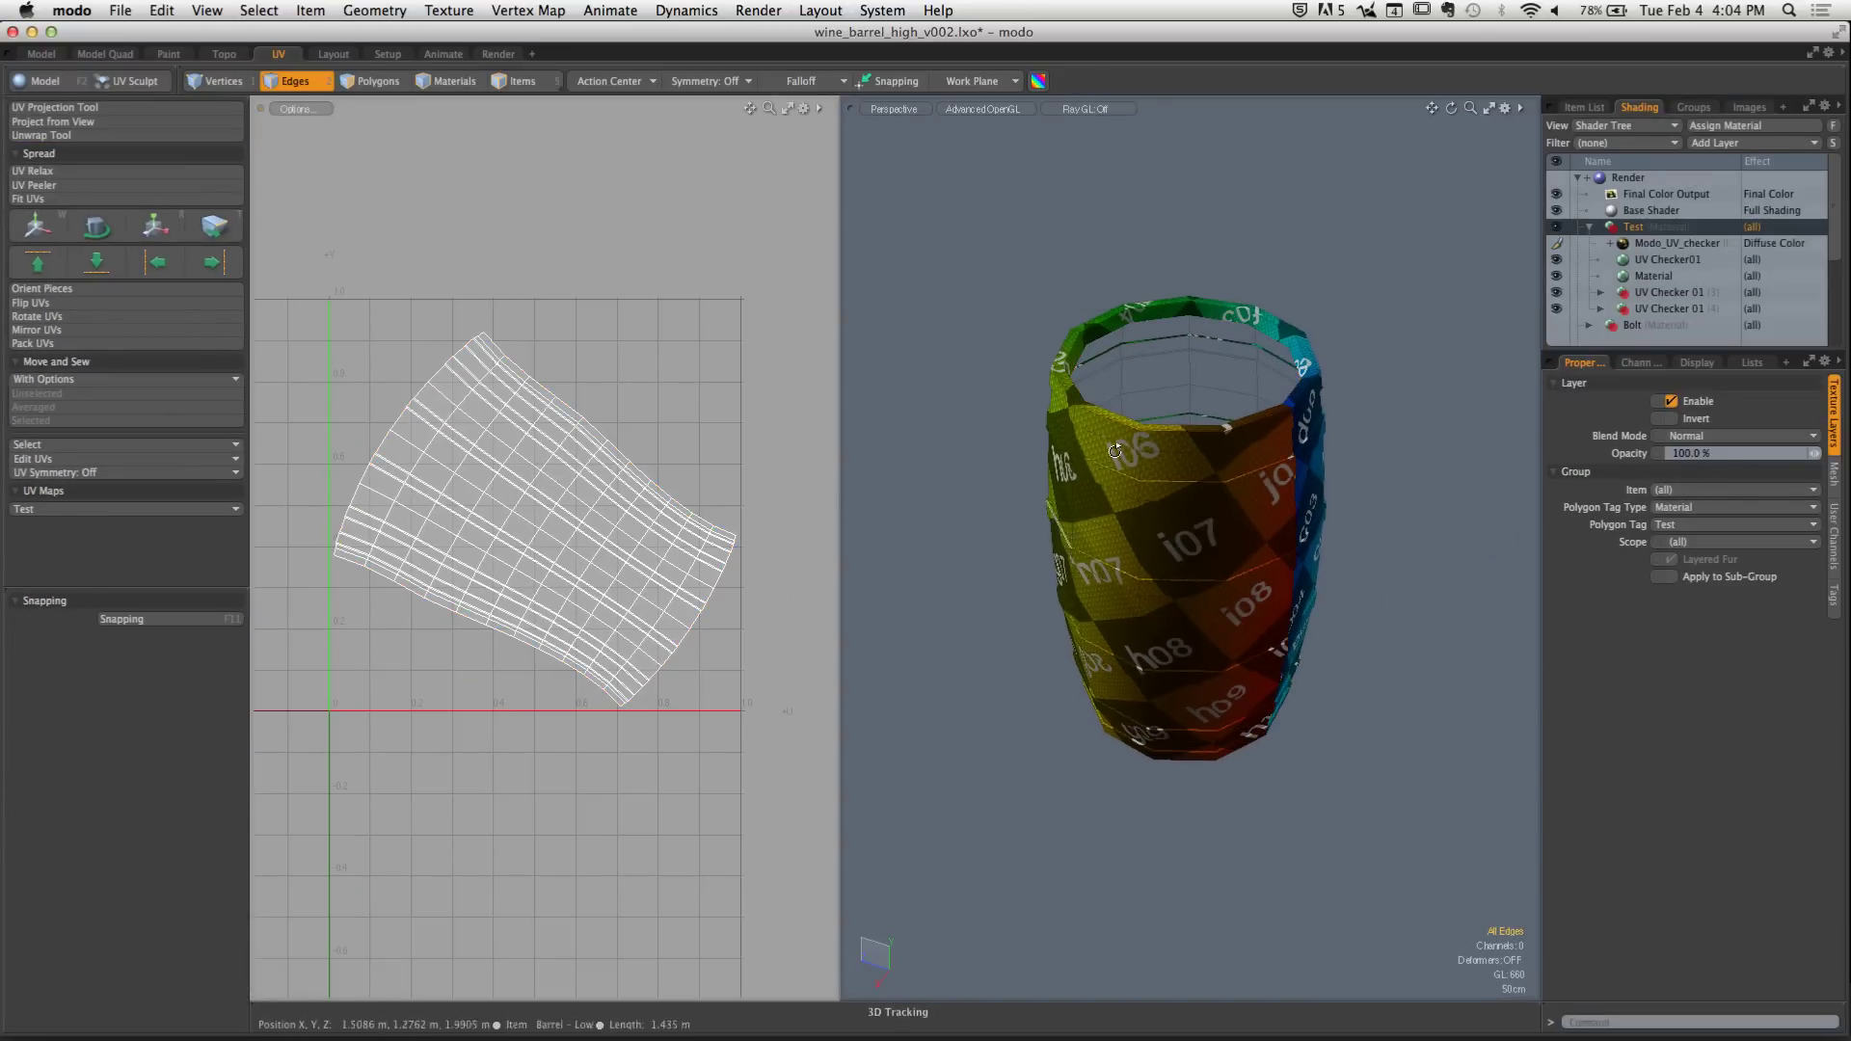
Select the whole barrel UV shell, rotate it about 38° to level it in UV space and clear the selection
{"action": "left_click_drag", "start_coordinate": [1089, 492], "coordinate": [1105, 528], "text": "alt"}
{"action": "left_click_drag", "start_coordinate": [1104, 529], "coordinate": [1209, 424], "text": "alt+shift"}
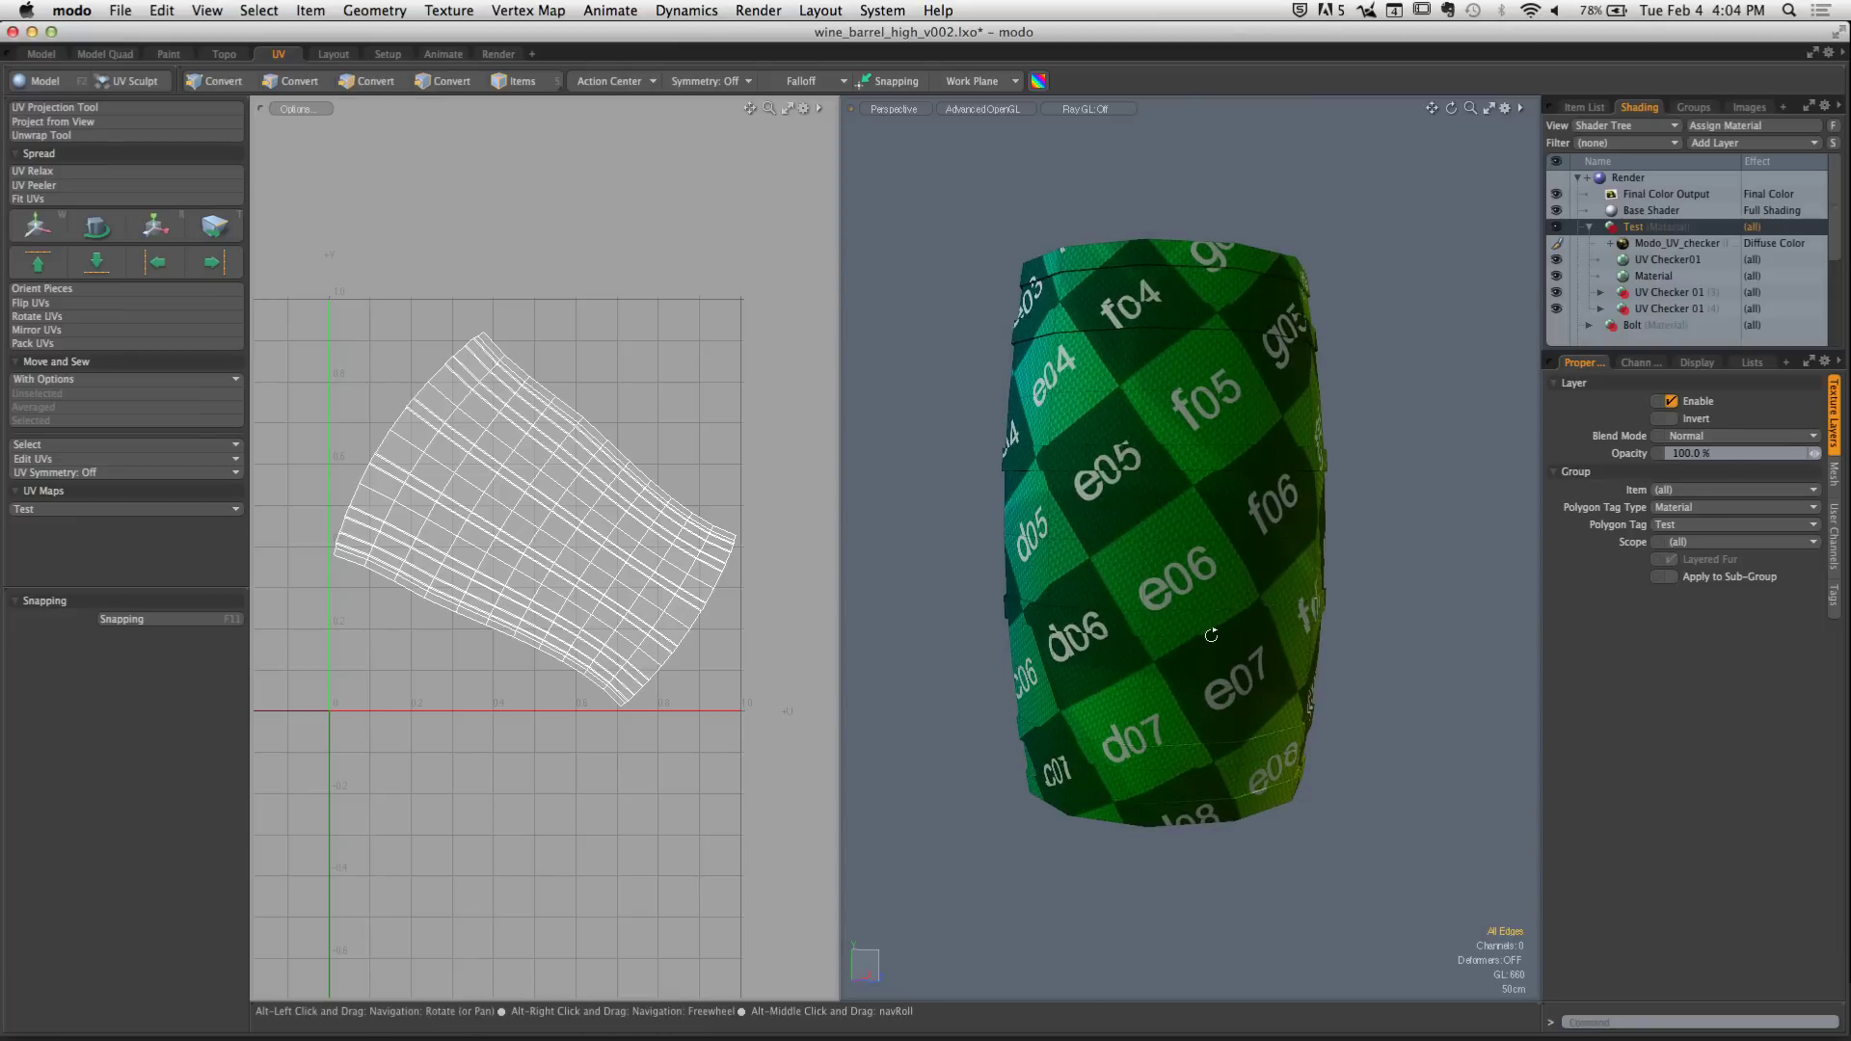
{"action": "left_click_drag", "start_coordinate": [1193, 629], "coordinate": [987, 607], "text": "alt"}
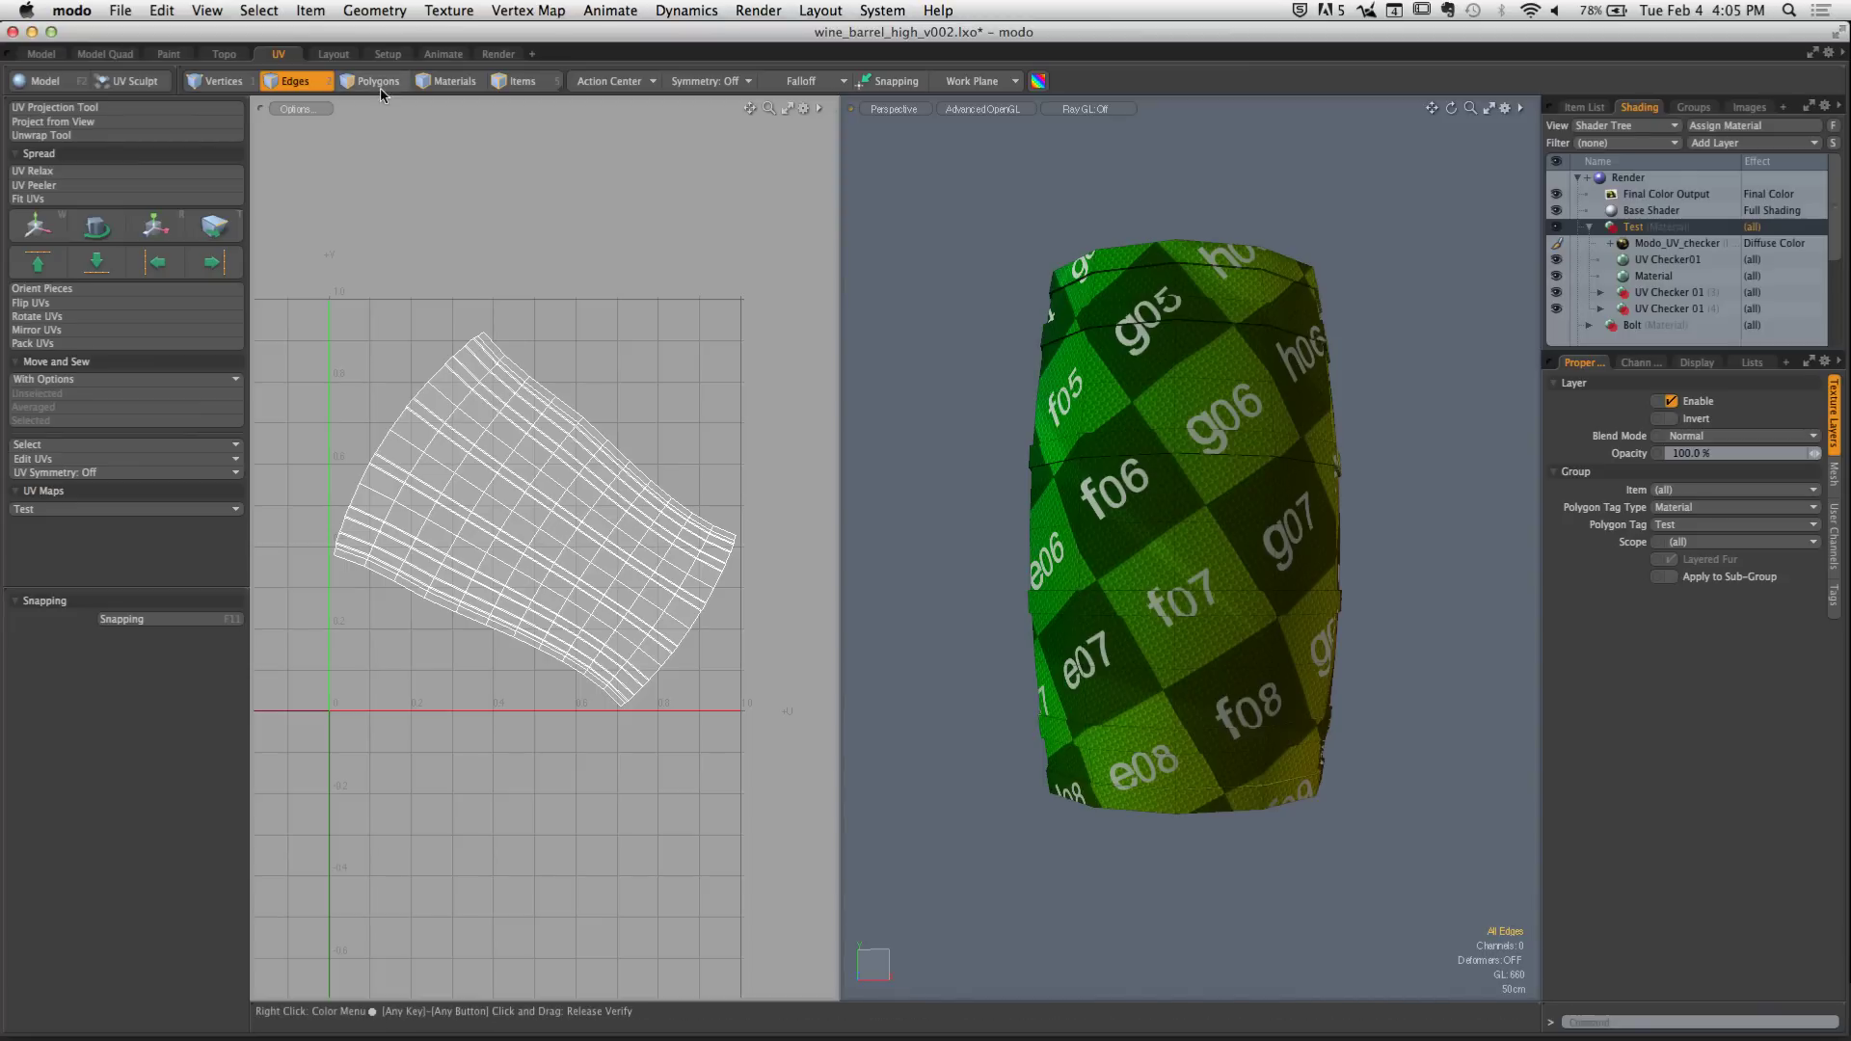
{"action": "key", "text": "3"}
{"action": "double_click", "coordinate": [493, 435]}
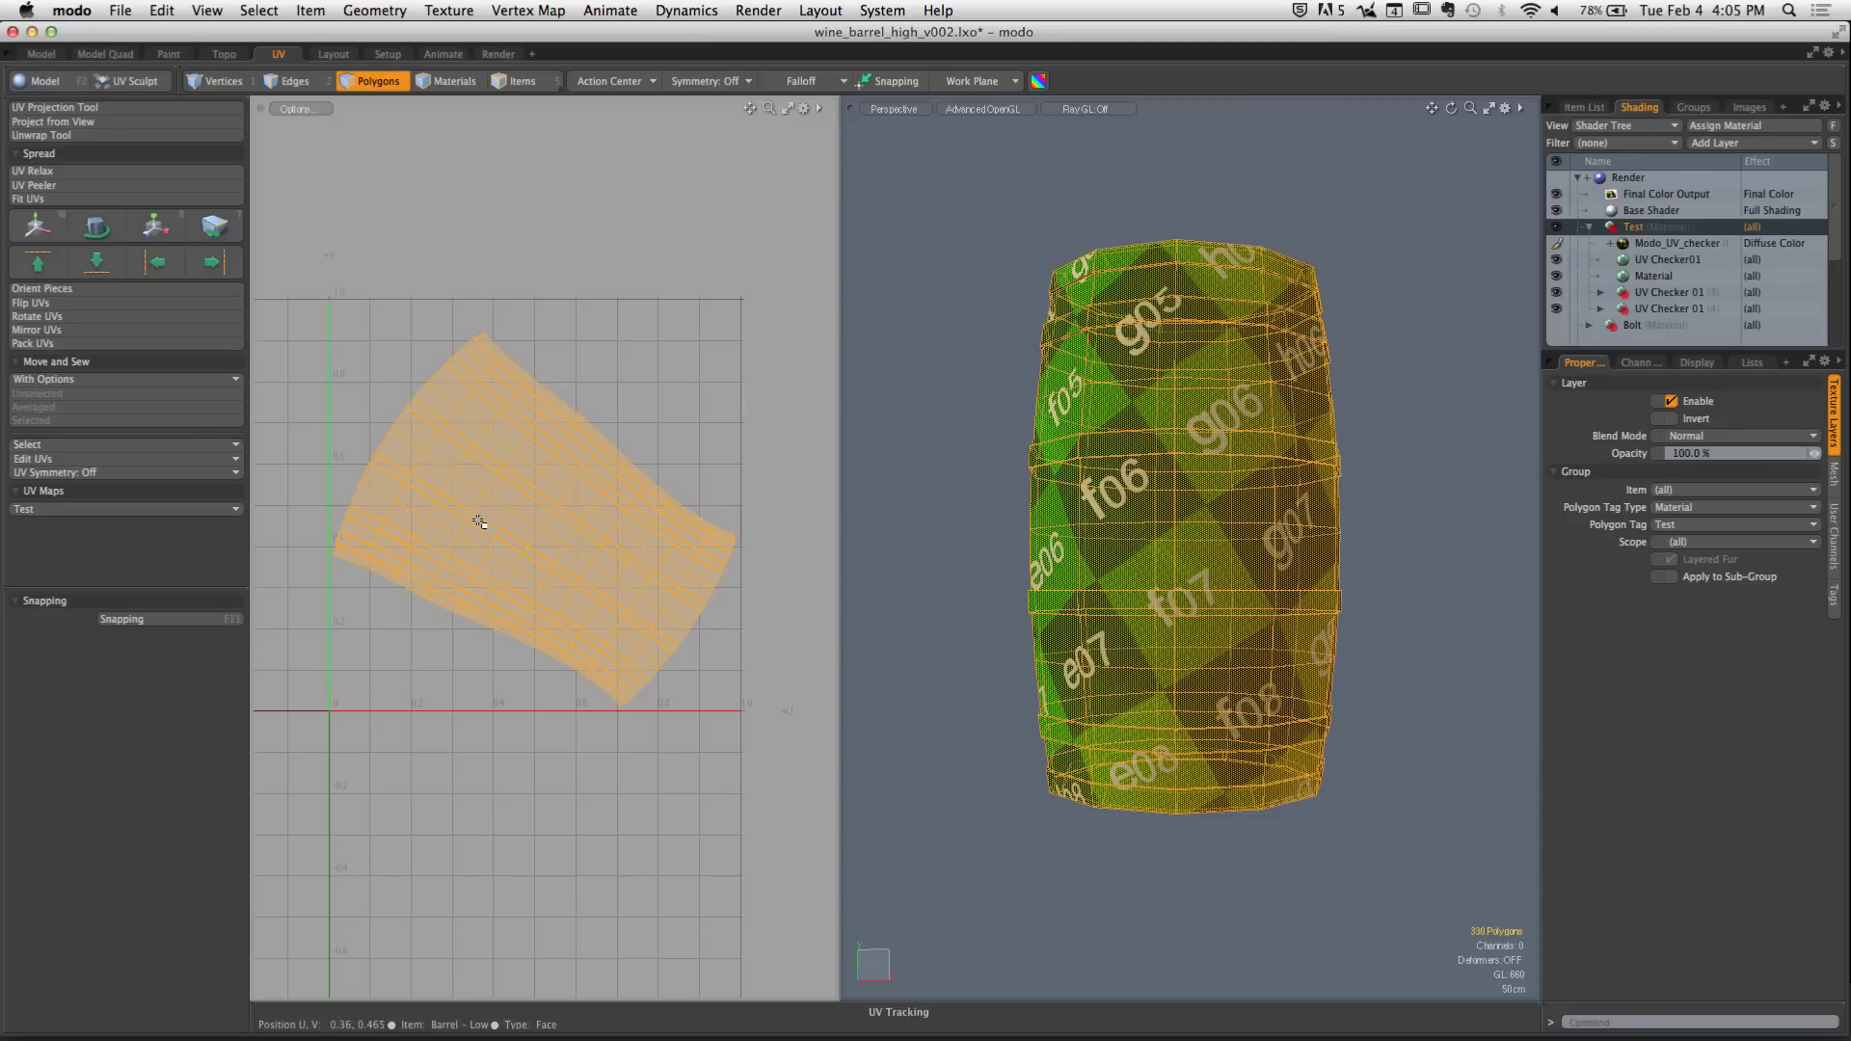
{"action": "key", "text": "y"}
{"action": "left_click_drag", "start_coordinate": [646, 522], "coordinate": [626, 447]}
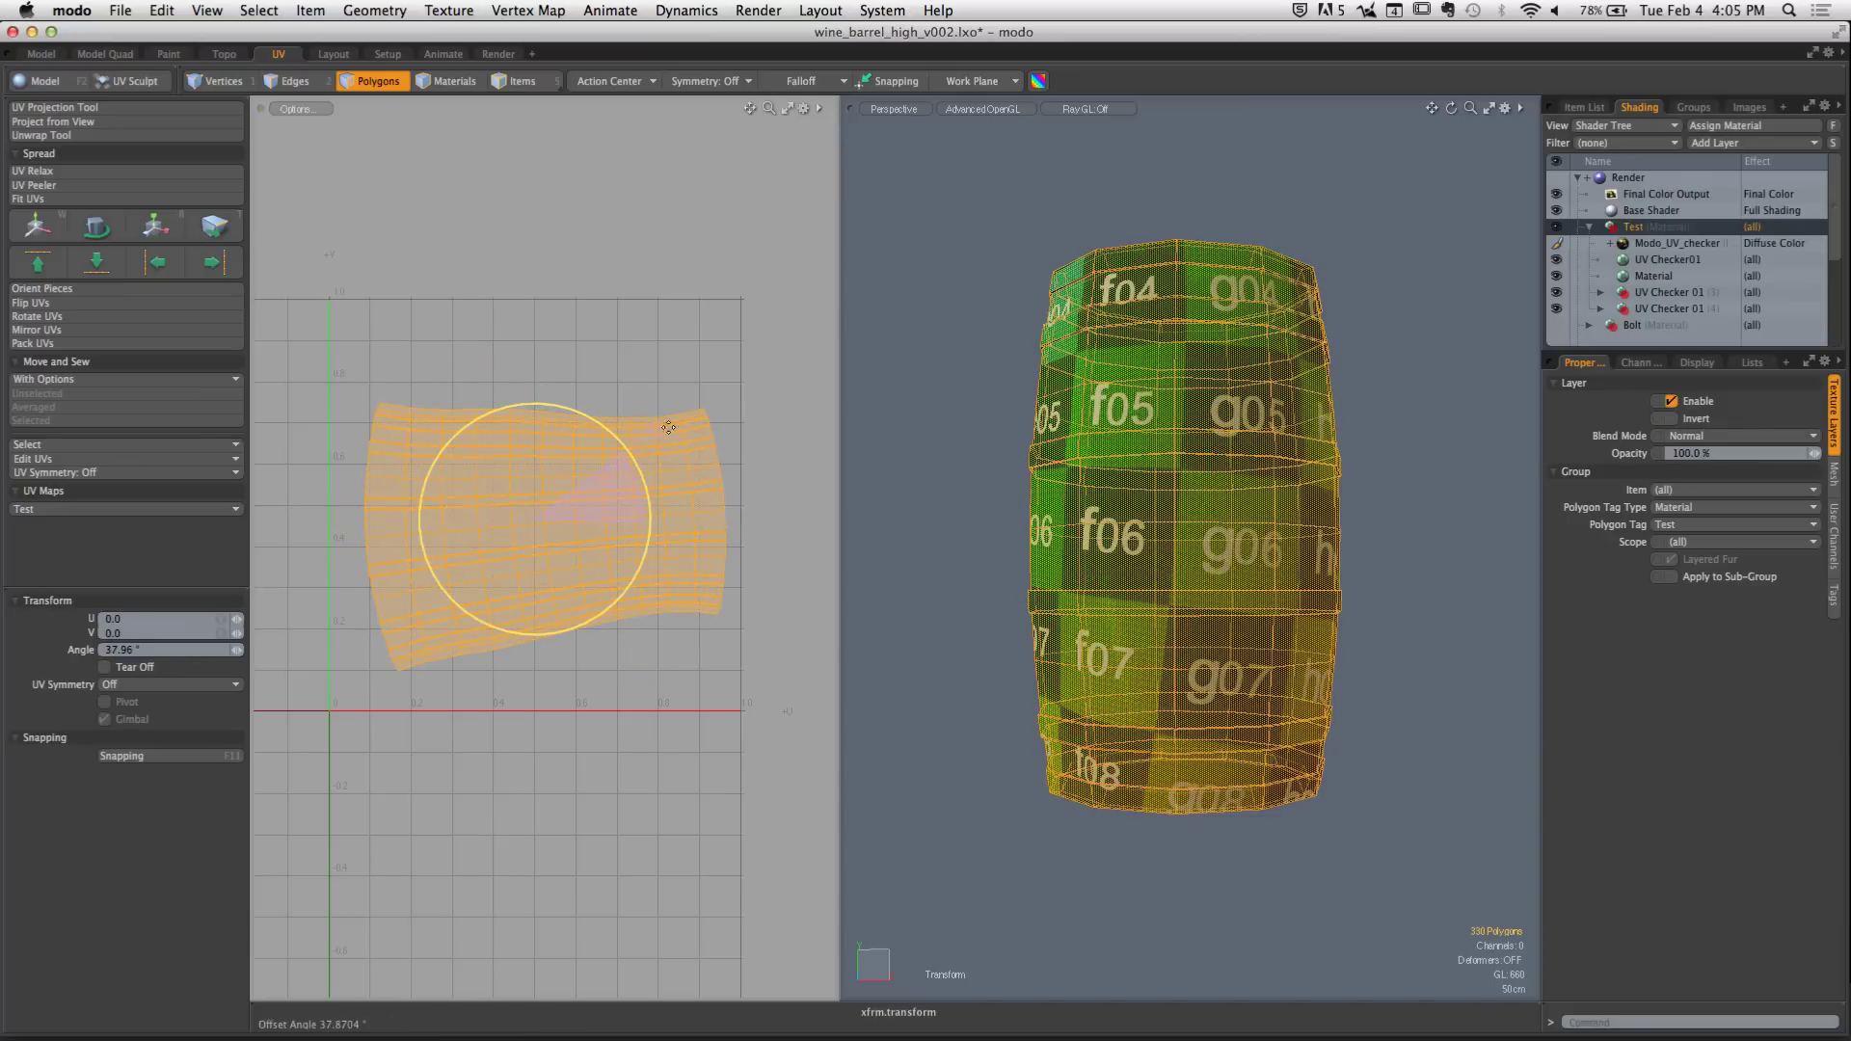
{"action": "key", "text": "space"}
{"action": "left_click", "coordinate": [711, 333]}
Check the checker along the barrel's seam, widen the UV view and examine the shell's distortion up close
{"action": "left_click_drag", "start_coordinate": [1166, 485], "coordinate": [1200, 525], "text": "alt"}
{"action": "left_click_drag", "start_coordinate": [1200, 525], "coordinate": [1089, 612], "text": "ctrl+alt"}
{"action": "left_click_drag", "start_coordinate": [1089, 613], "coordinate": [1120, 574], "text": "alt"}
{"action": "left_click_drag", "start_coordinate": [1120, 670], "coordinate": [1135, 552], "text": "alt+shift"}
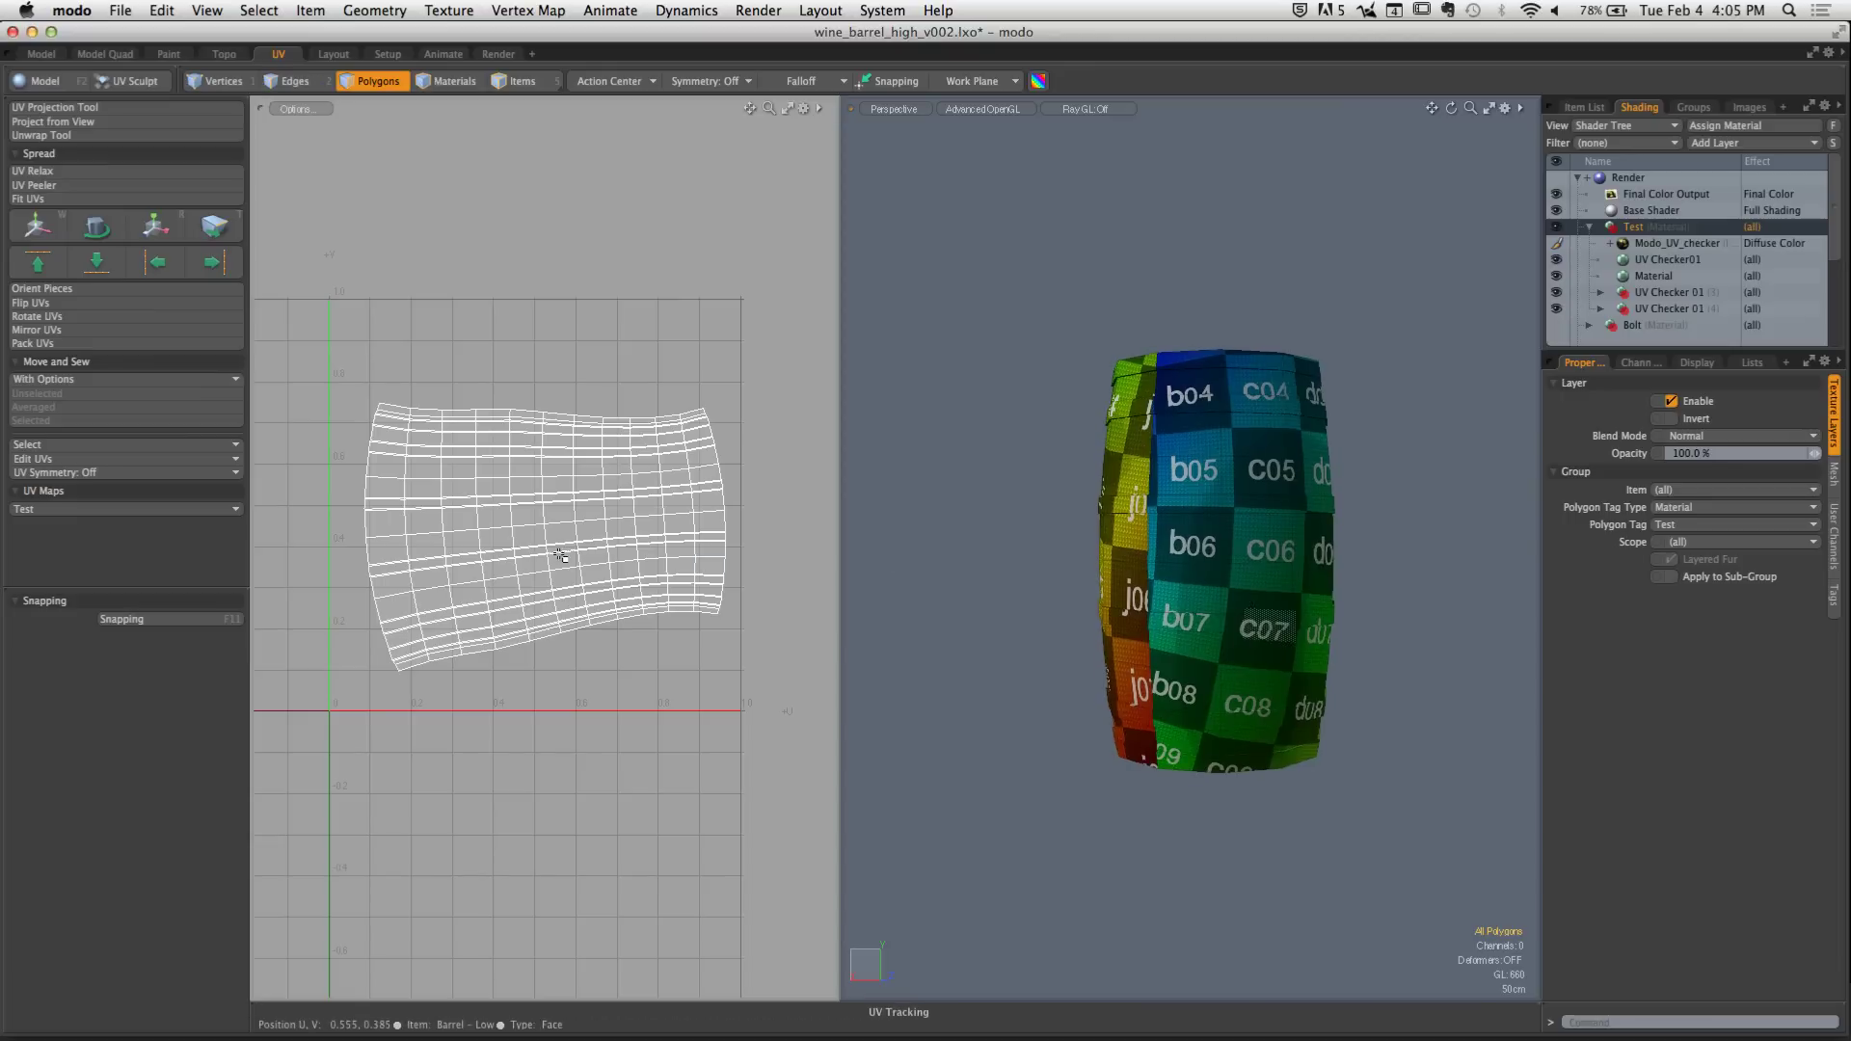
{"action": "double_click", "coordinate": [1269, 625]}
{"action": "left_click_drag", "start_coordinate": [840, 555], "coordinate": [1224, 559]}
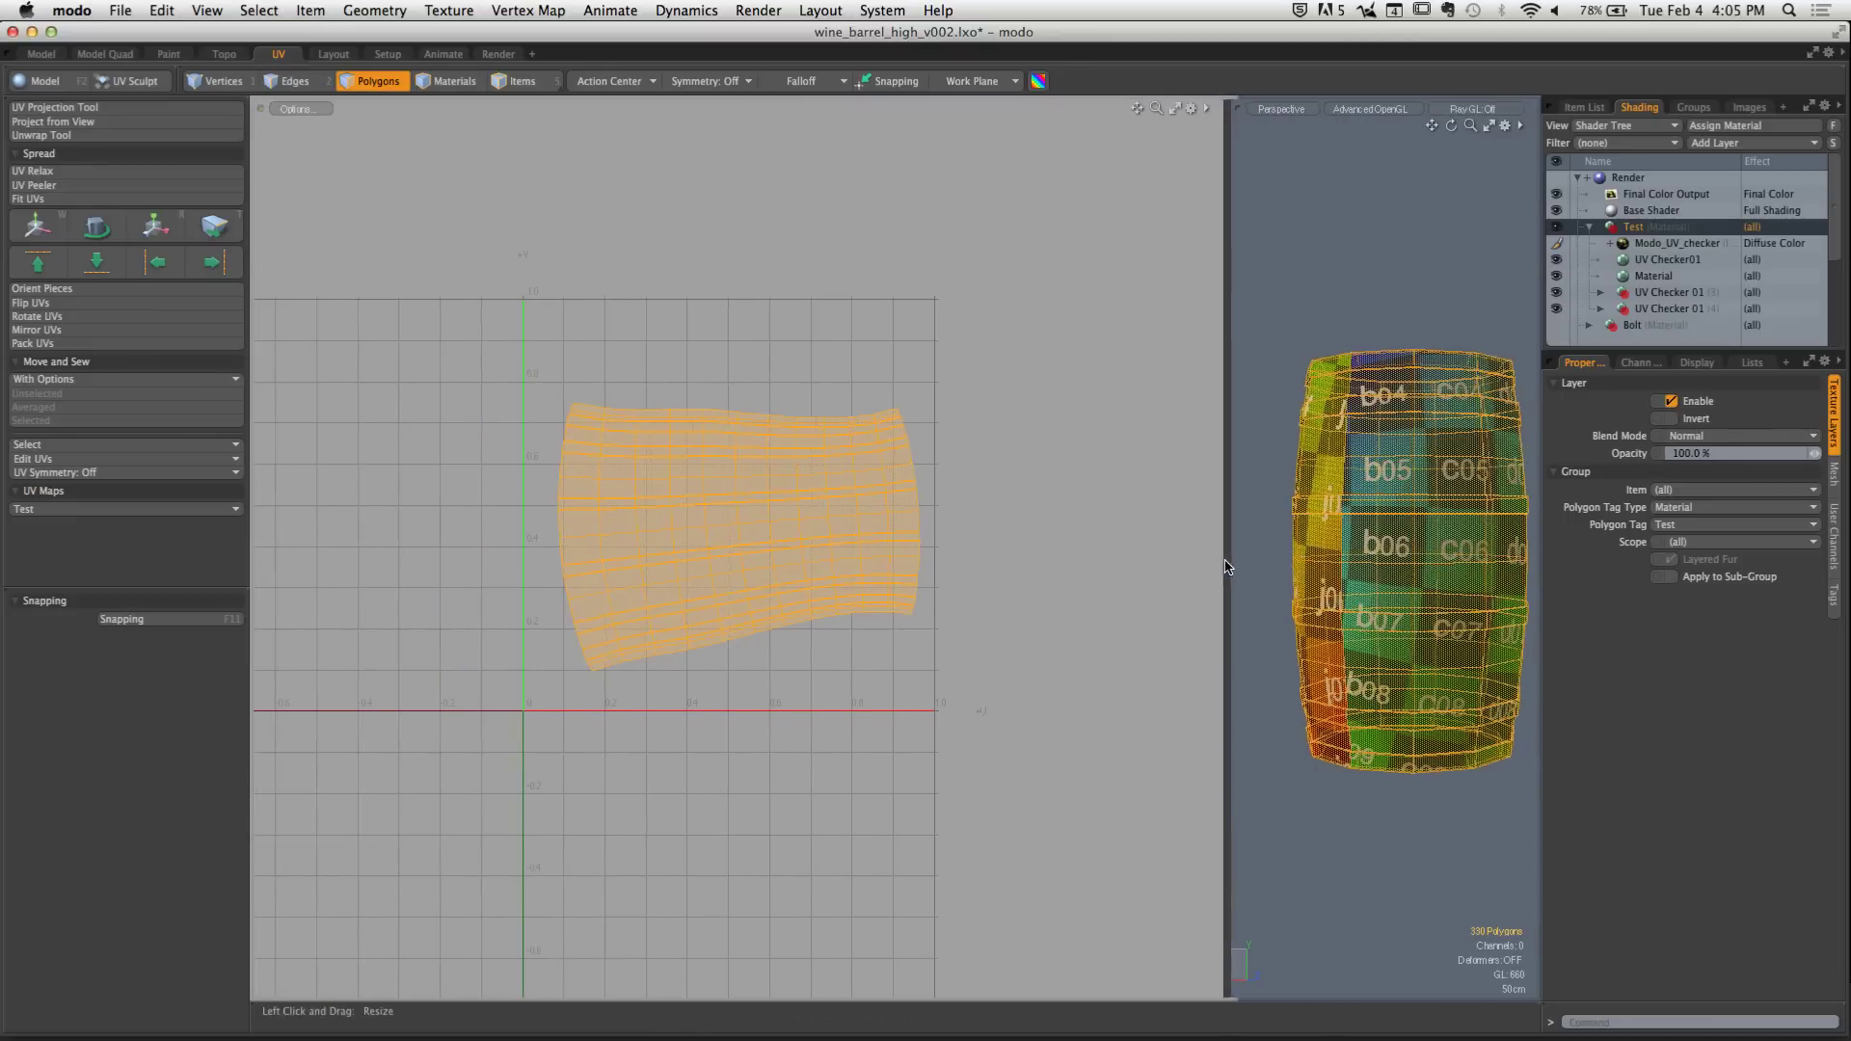
{"action": "left_click_drag", "start_coordinate": [731, 549], "coordinate": [826, 549], "text": "ctrl+alt"}
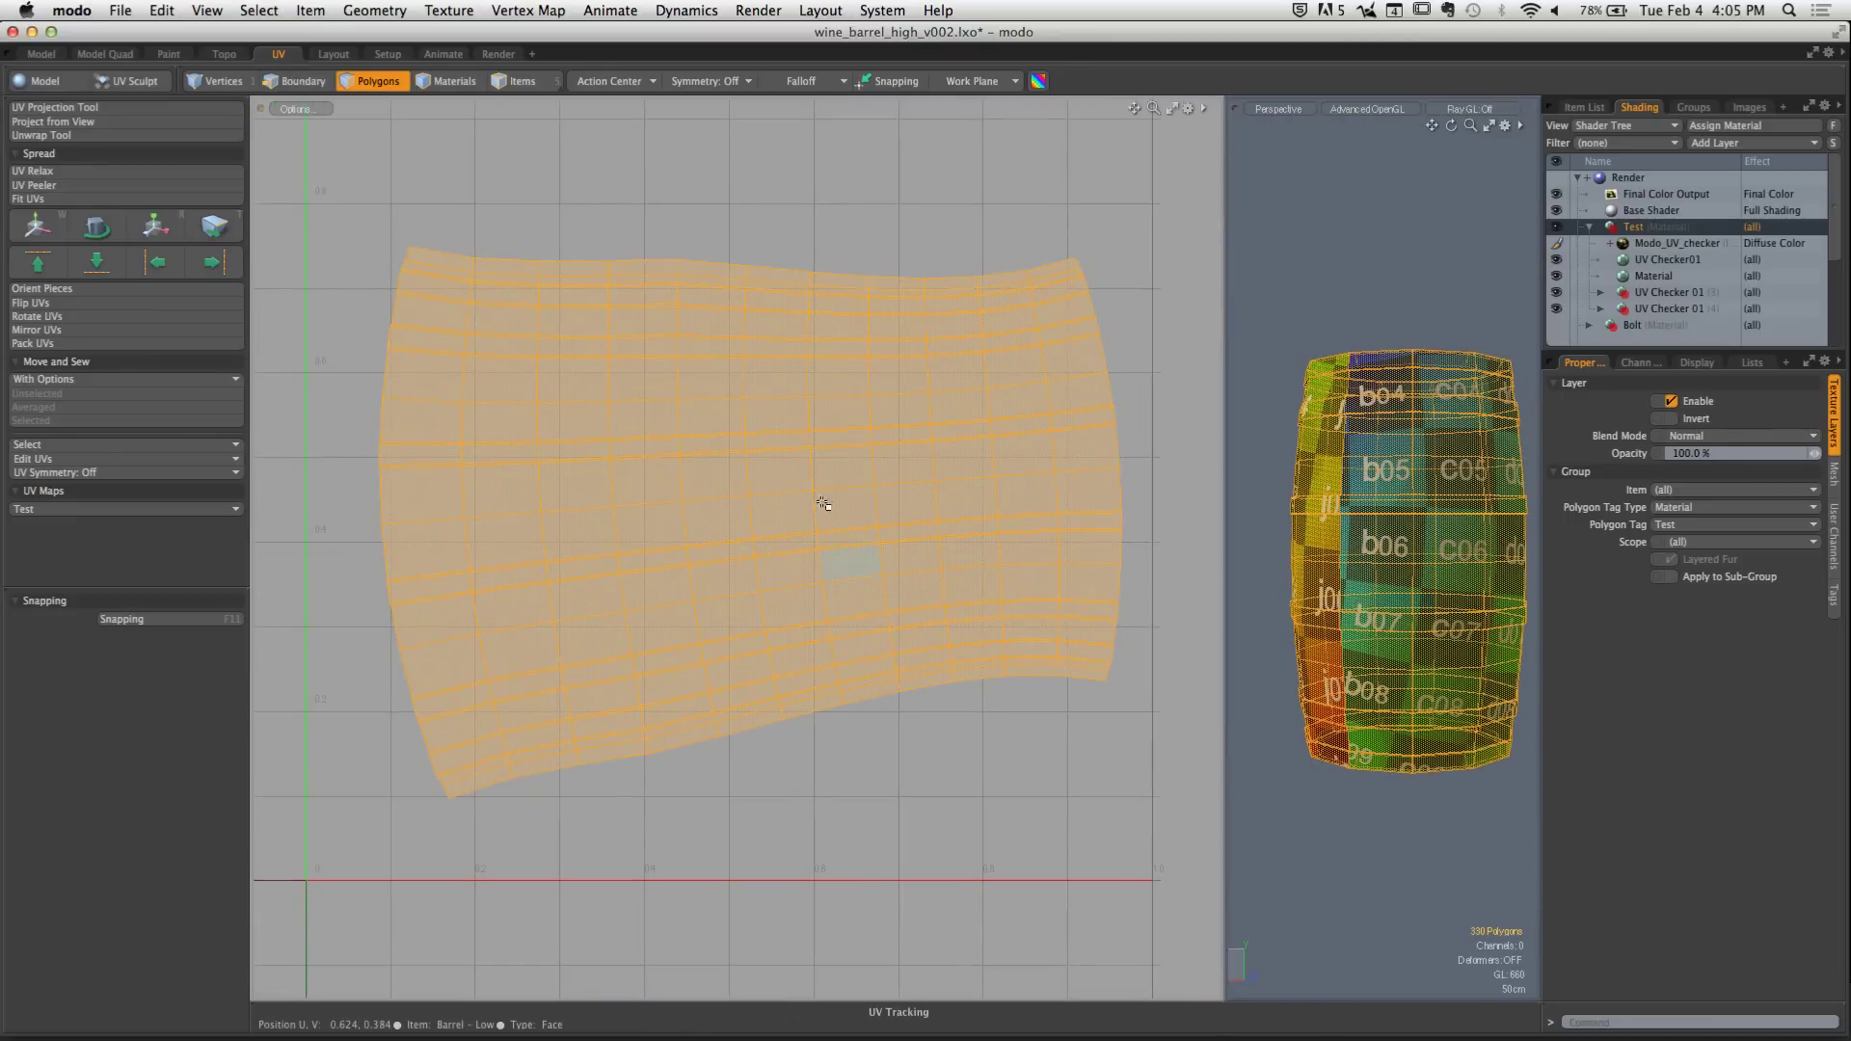
{"action": "key", "text": "1"}
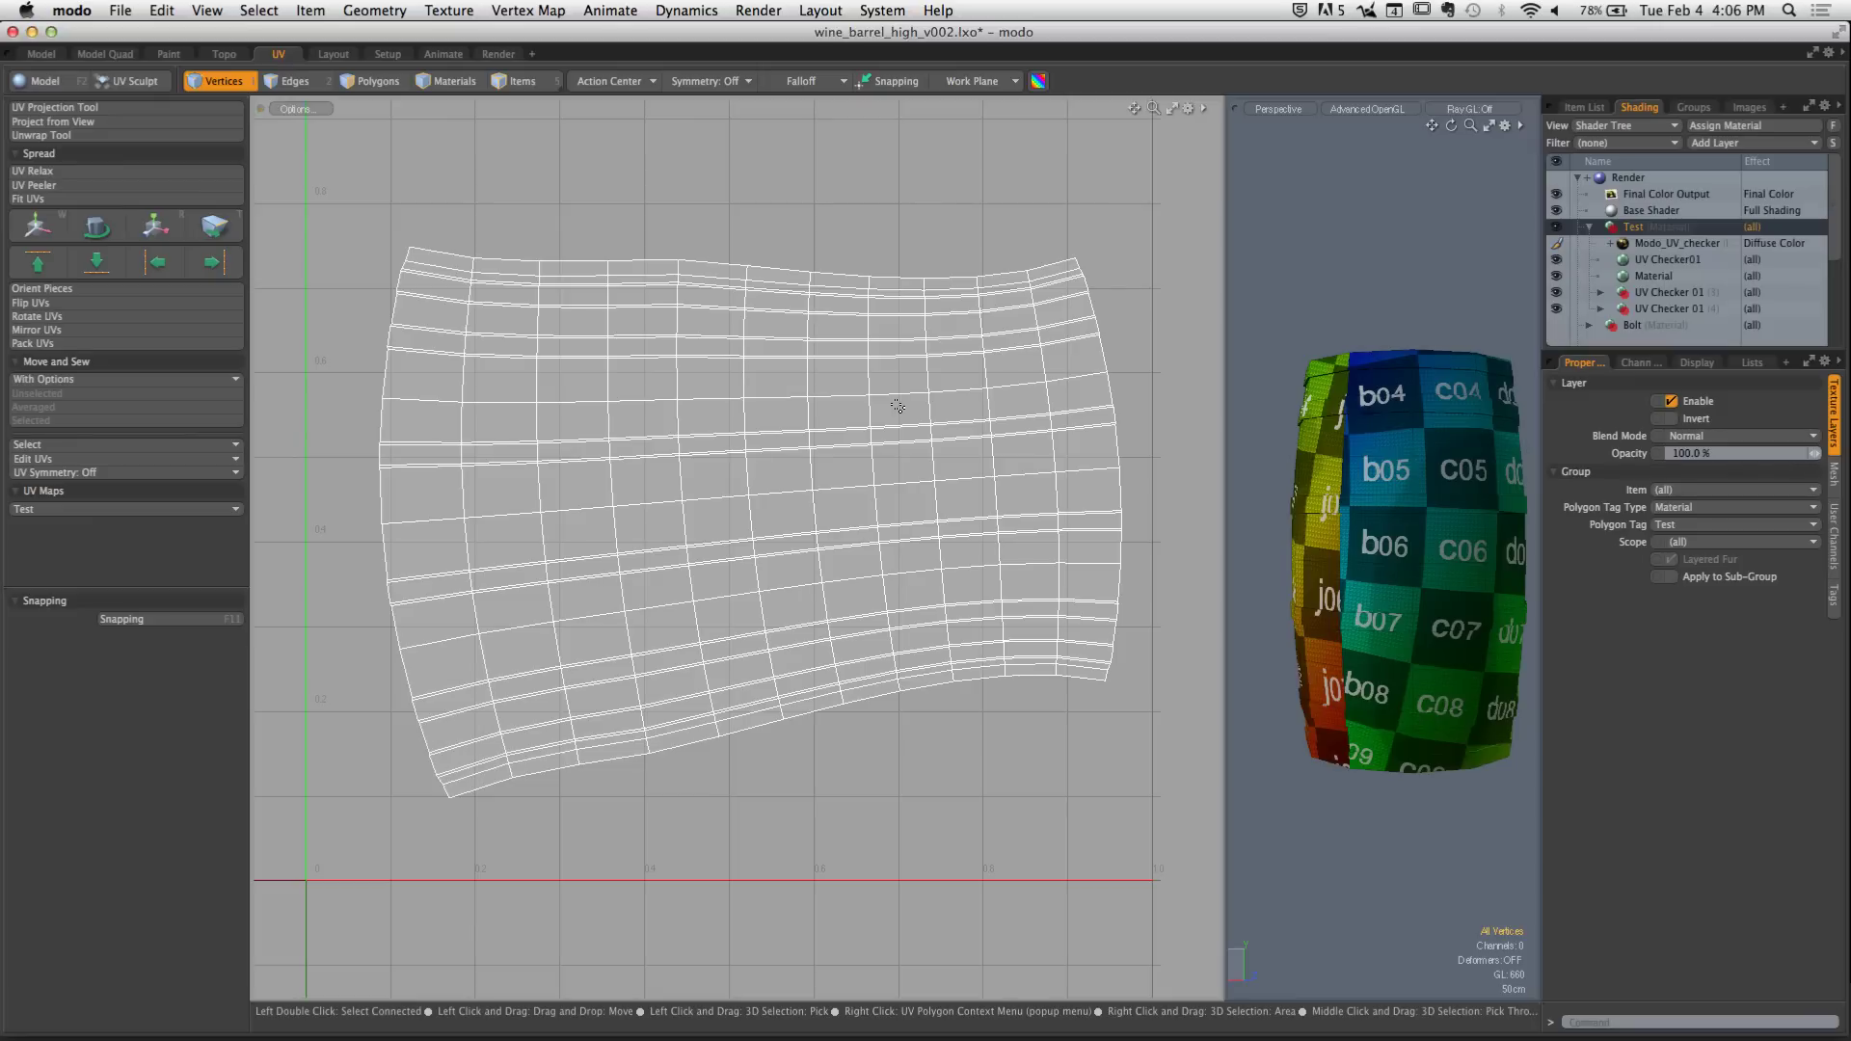
Relax the whole barrel UV shell with UV Relax in Unwrap mode, setting Iterations to 0 and running it to about 184
{"action": "left_click", "coordinate": [371, 81]}
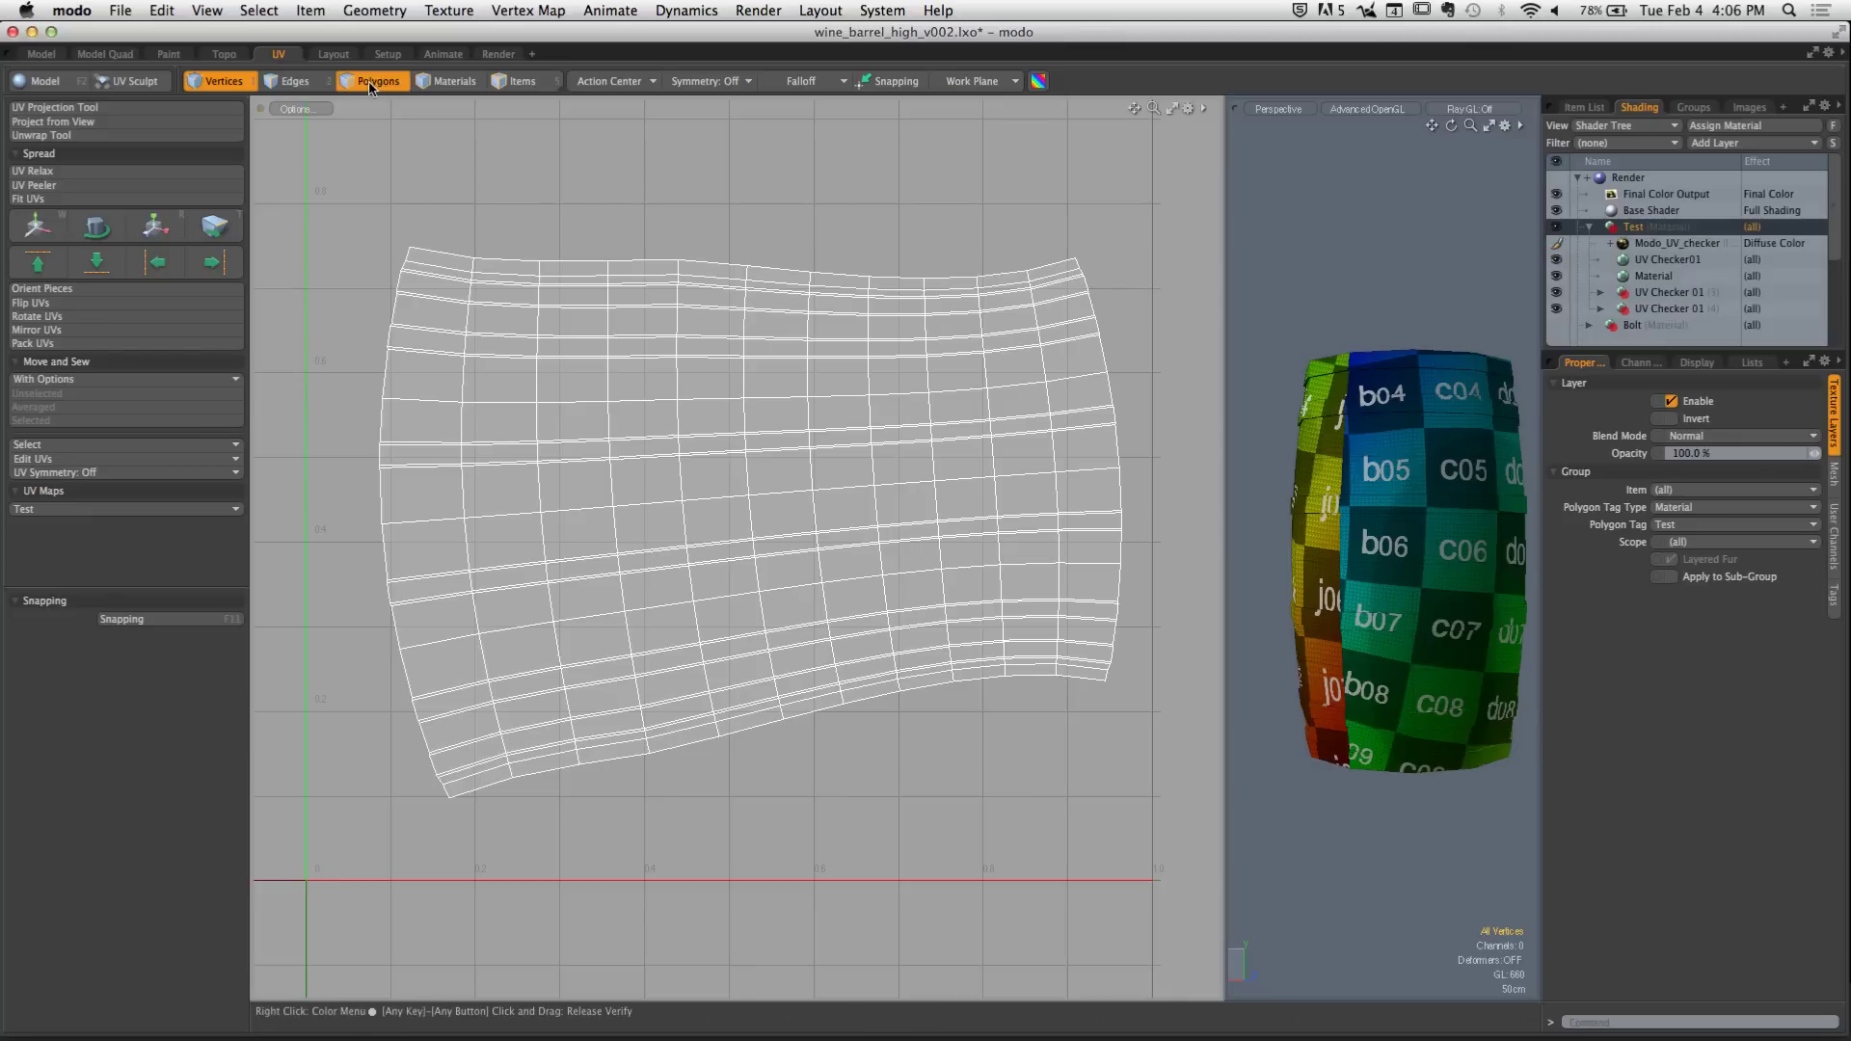
{"action": "double_click", "coordinate": [413, 446]}
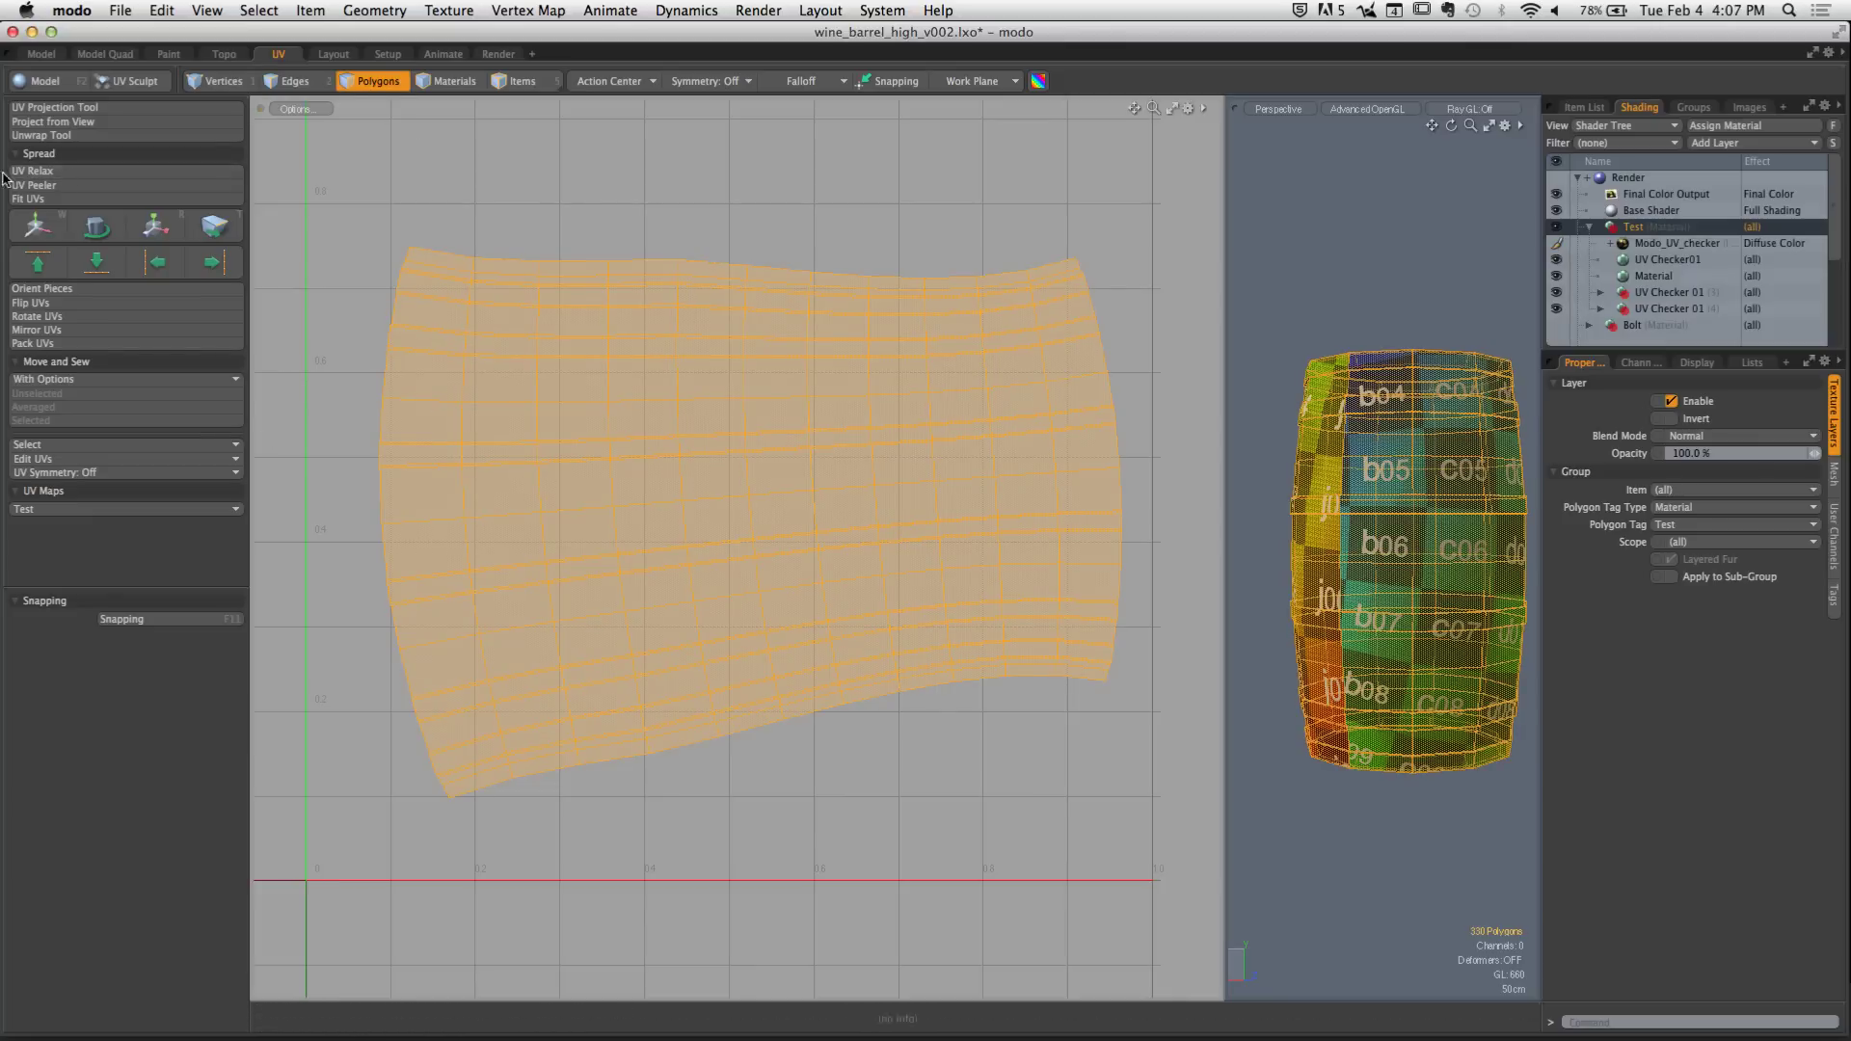
{"action": "left_click", "coordinate": [47, 175]}
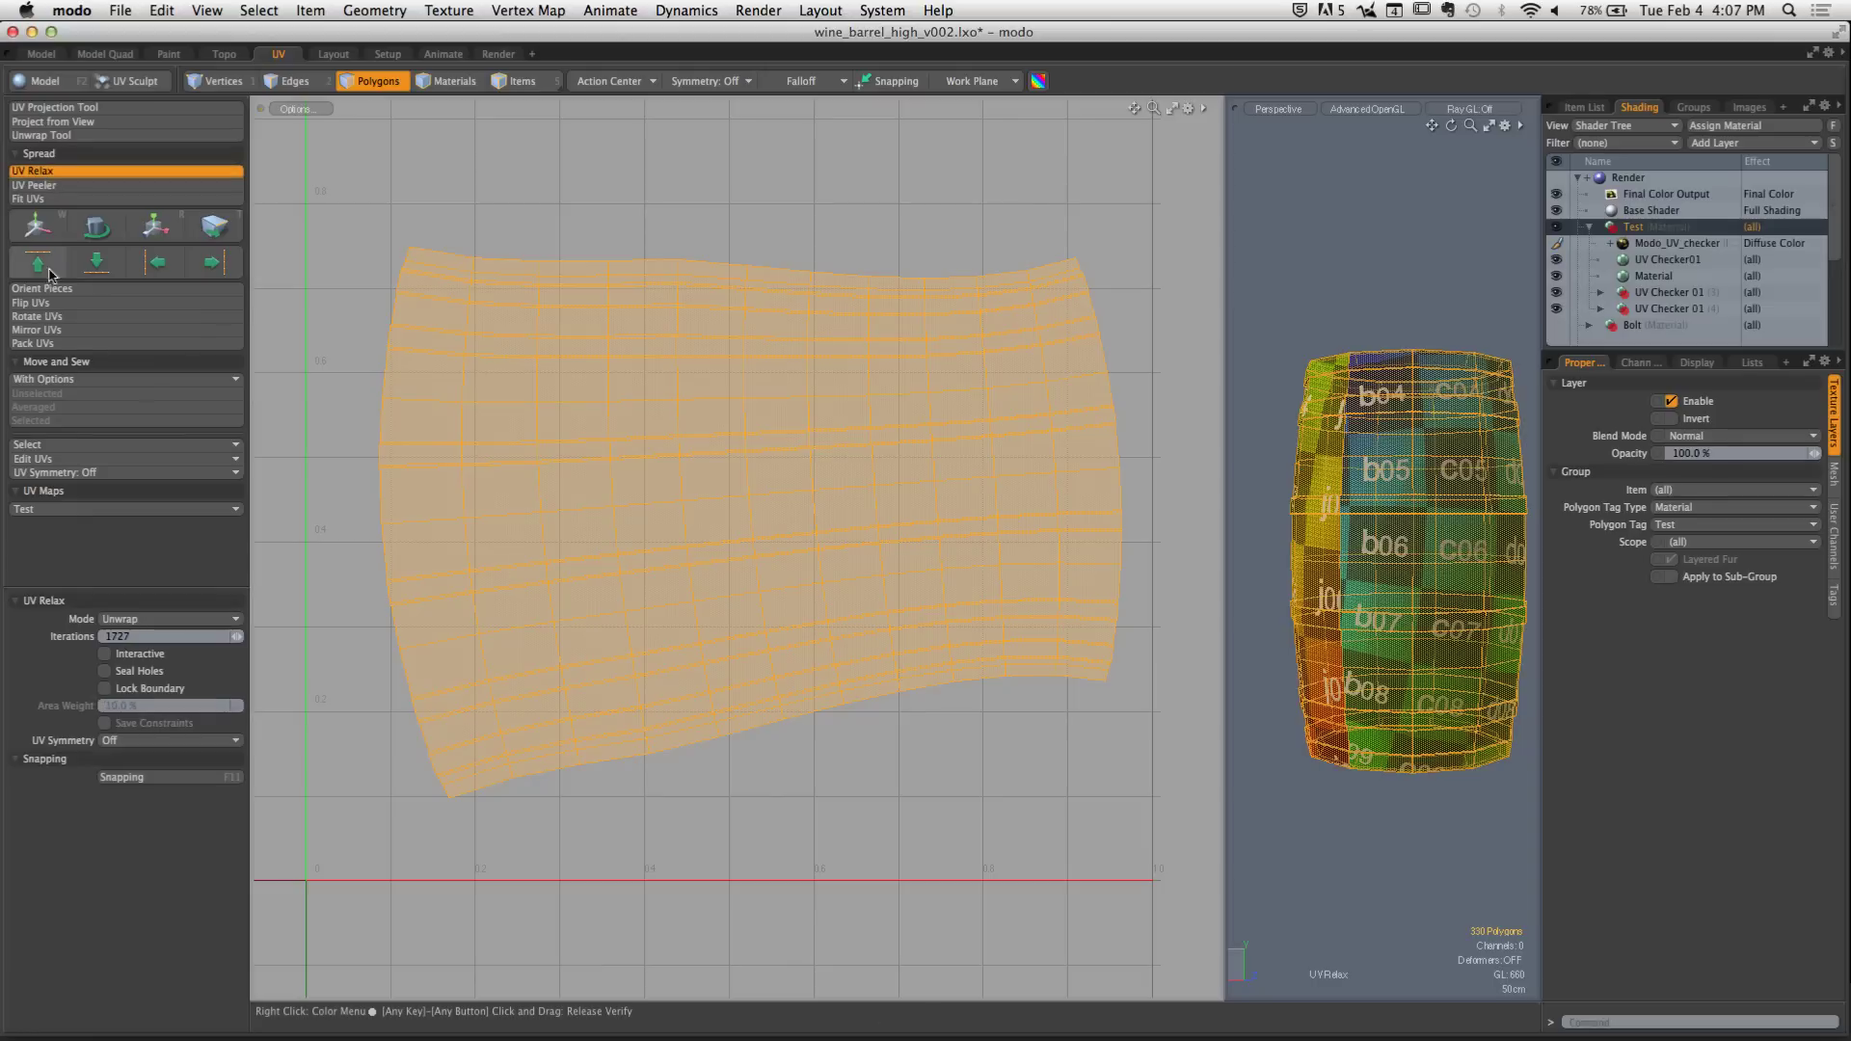
{"action": "left_click", "coordinate": [151, 641]}
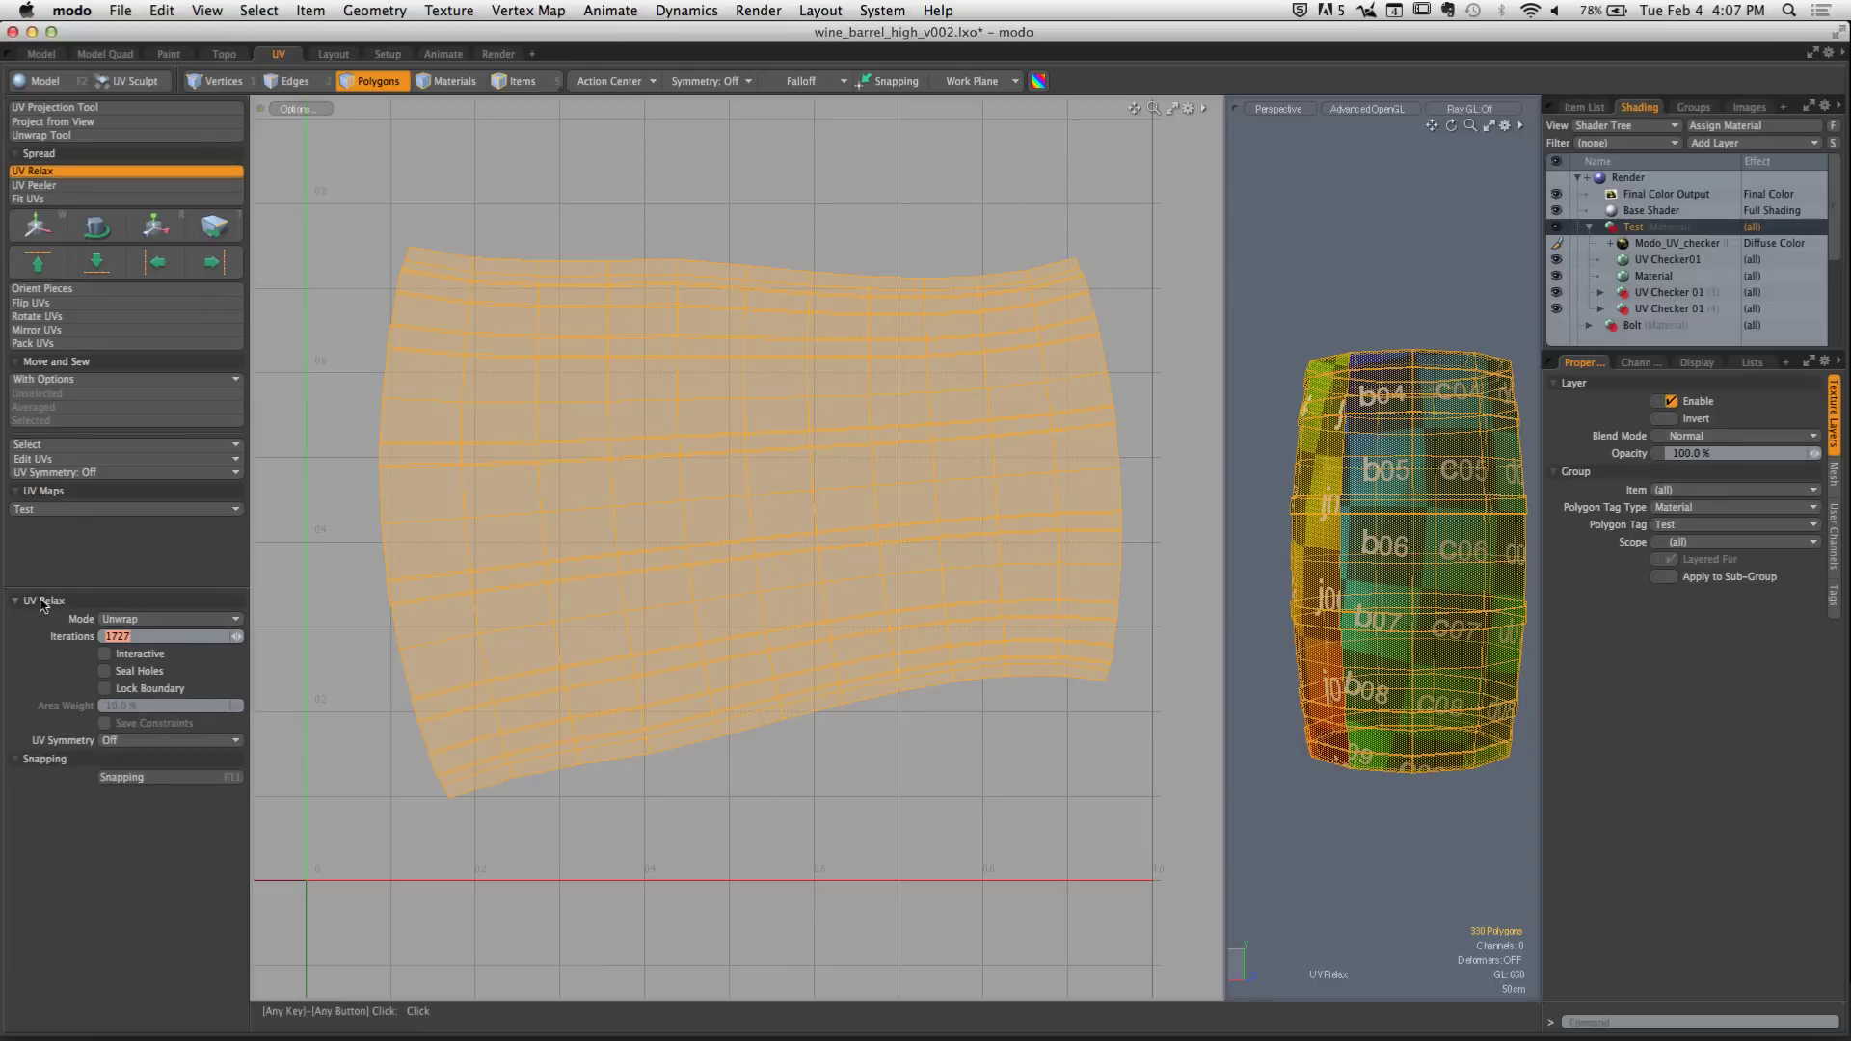
{"action": "type", "text": "0"}
{"action": "left_click_drag", "start_coordinate": [380, 192], "coordinate": [1088, 314]}
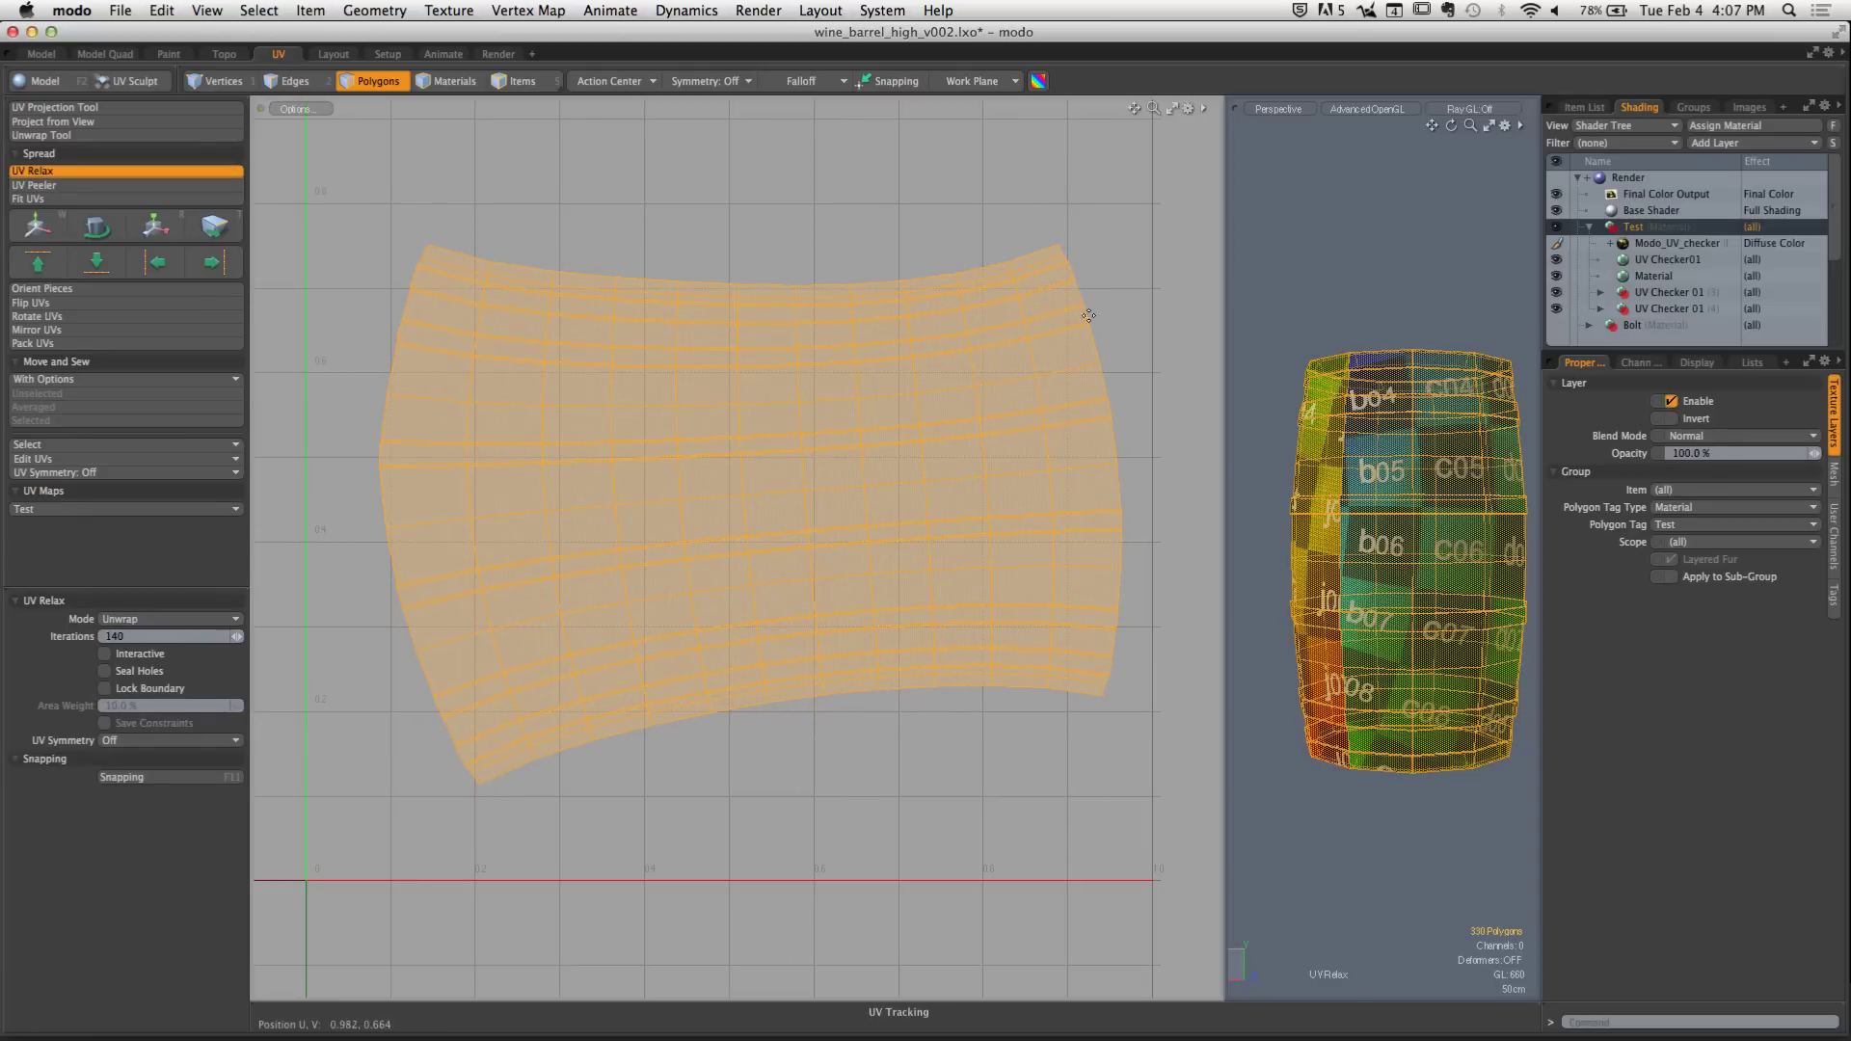
{"action": "left_click_drag", "start_coordinate": [403, 190], "coordinate": [657, 240]}
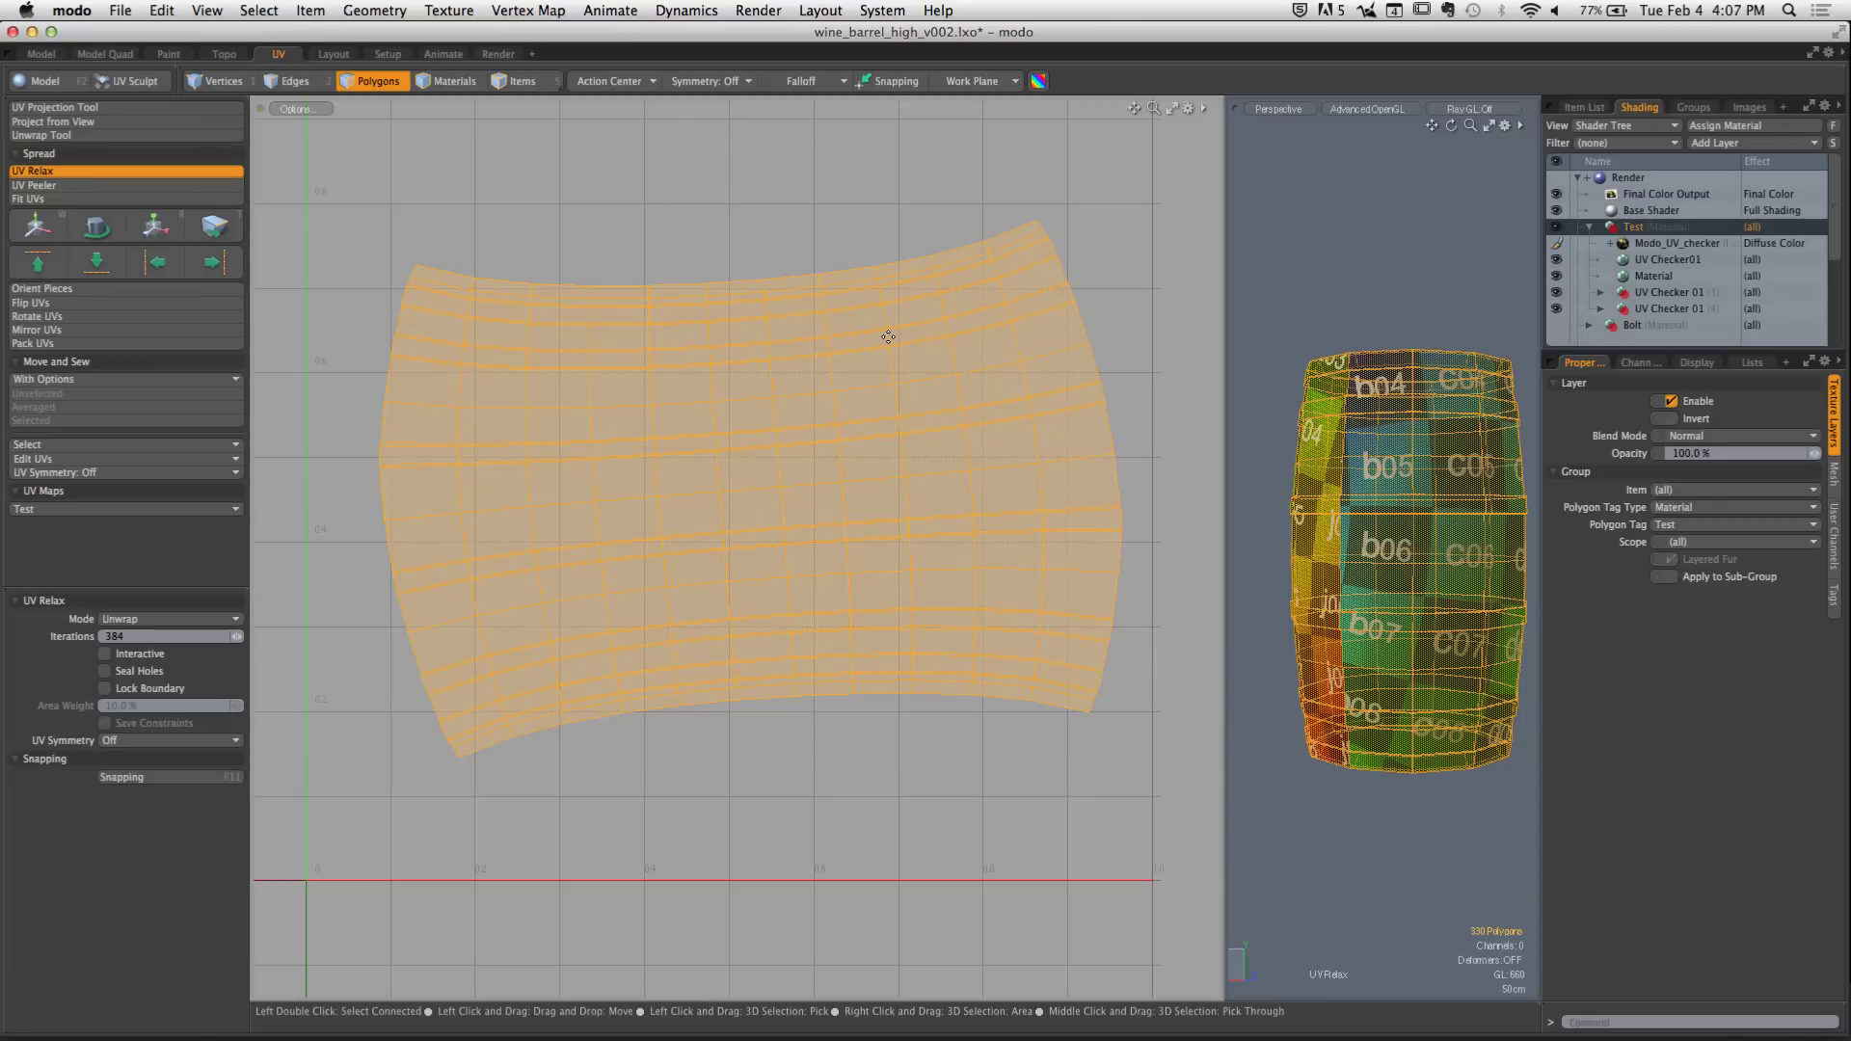
{"action": "key", "text": "space"}
{"action": "left_click", "coordinate": [683, 205]}
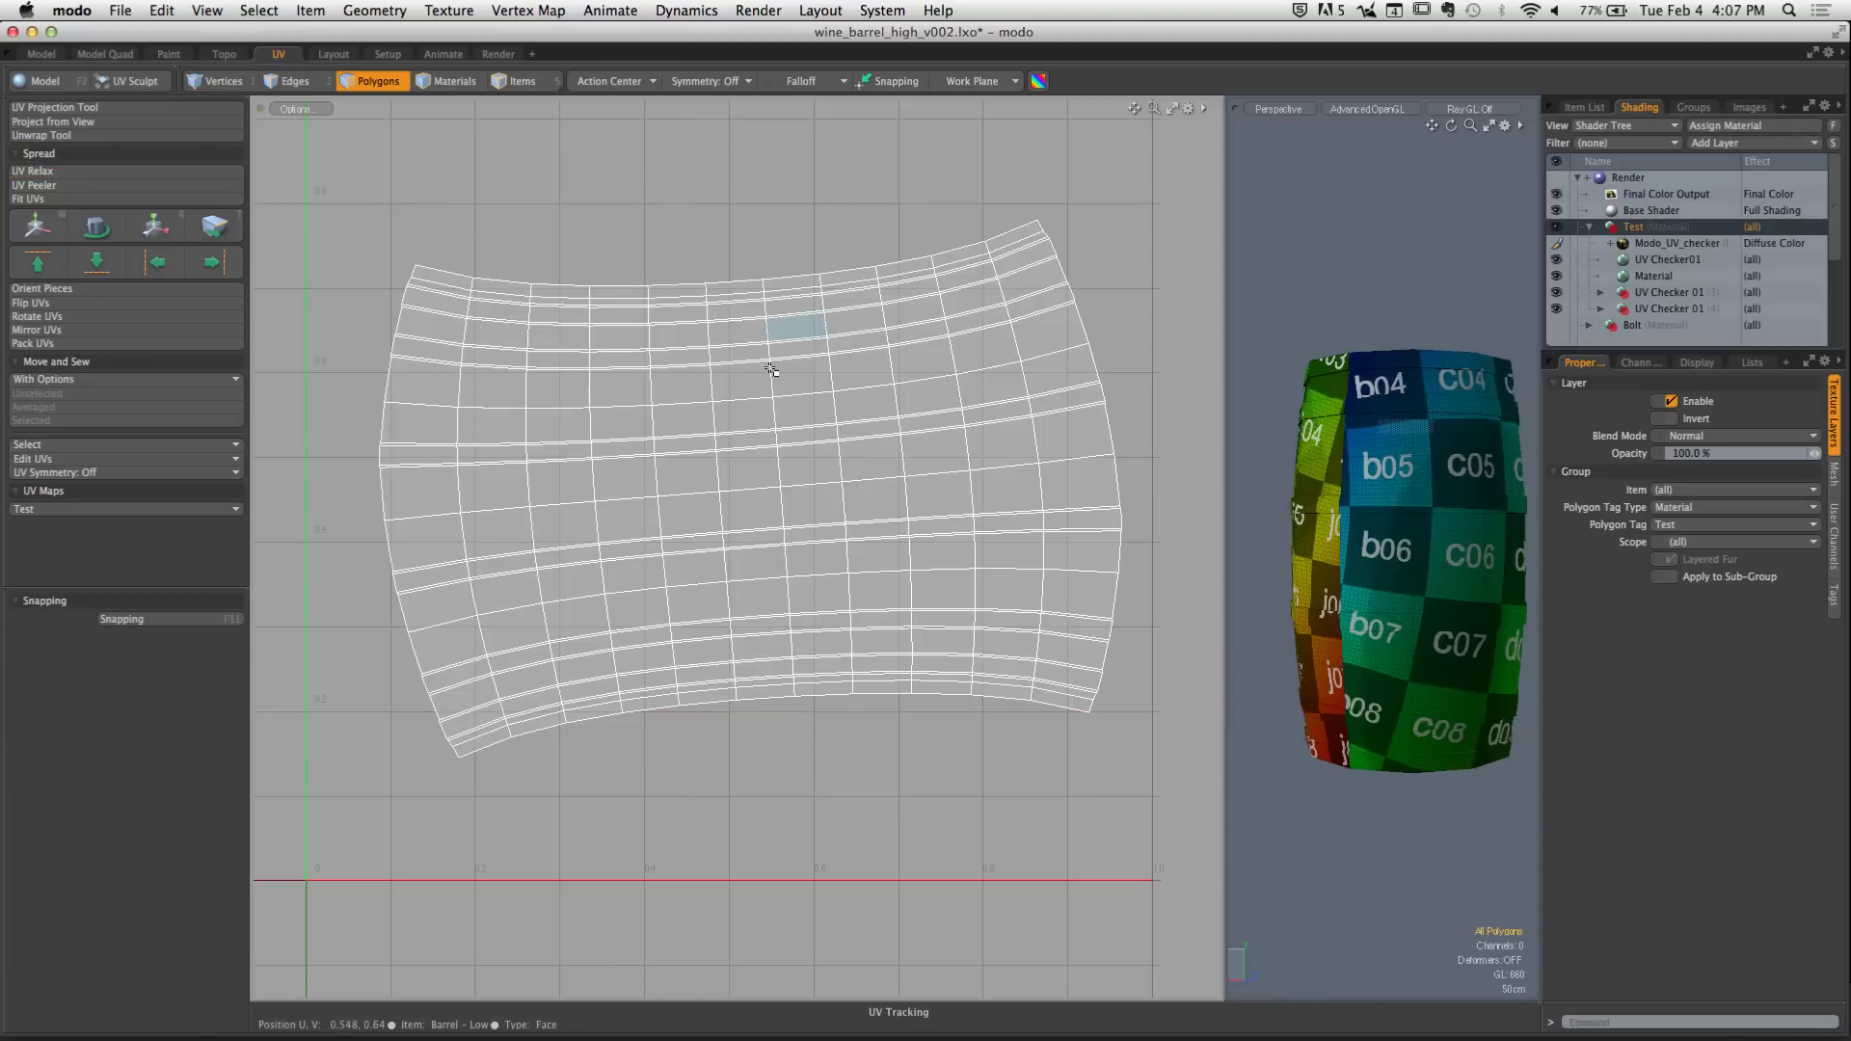
Rotate the whole relaxed UV shell by about -4.8° to straighten it, clear the selection and check the checker at the seam
{"action": "double_click", "coordinate": [757, 384]}
{"action": "key", "text": "e"}
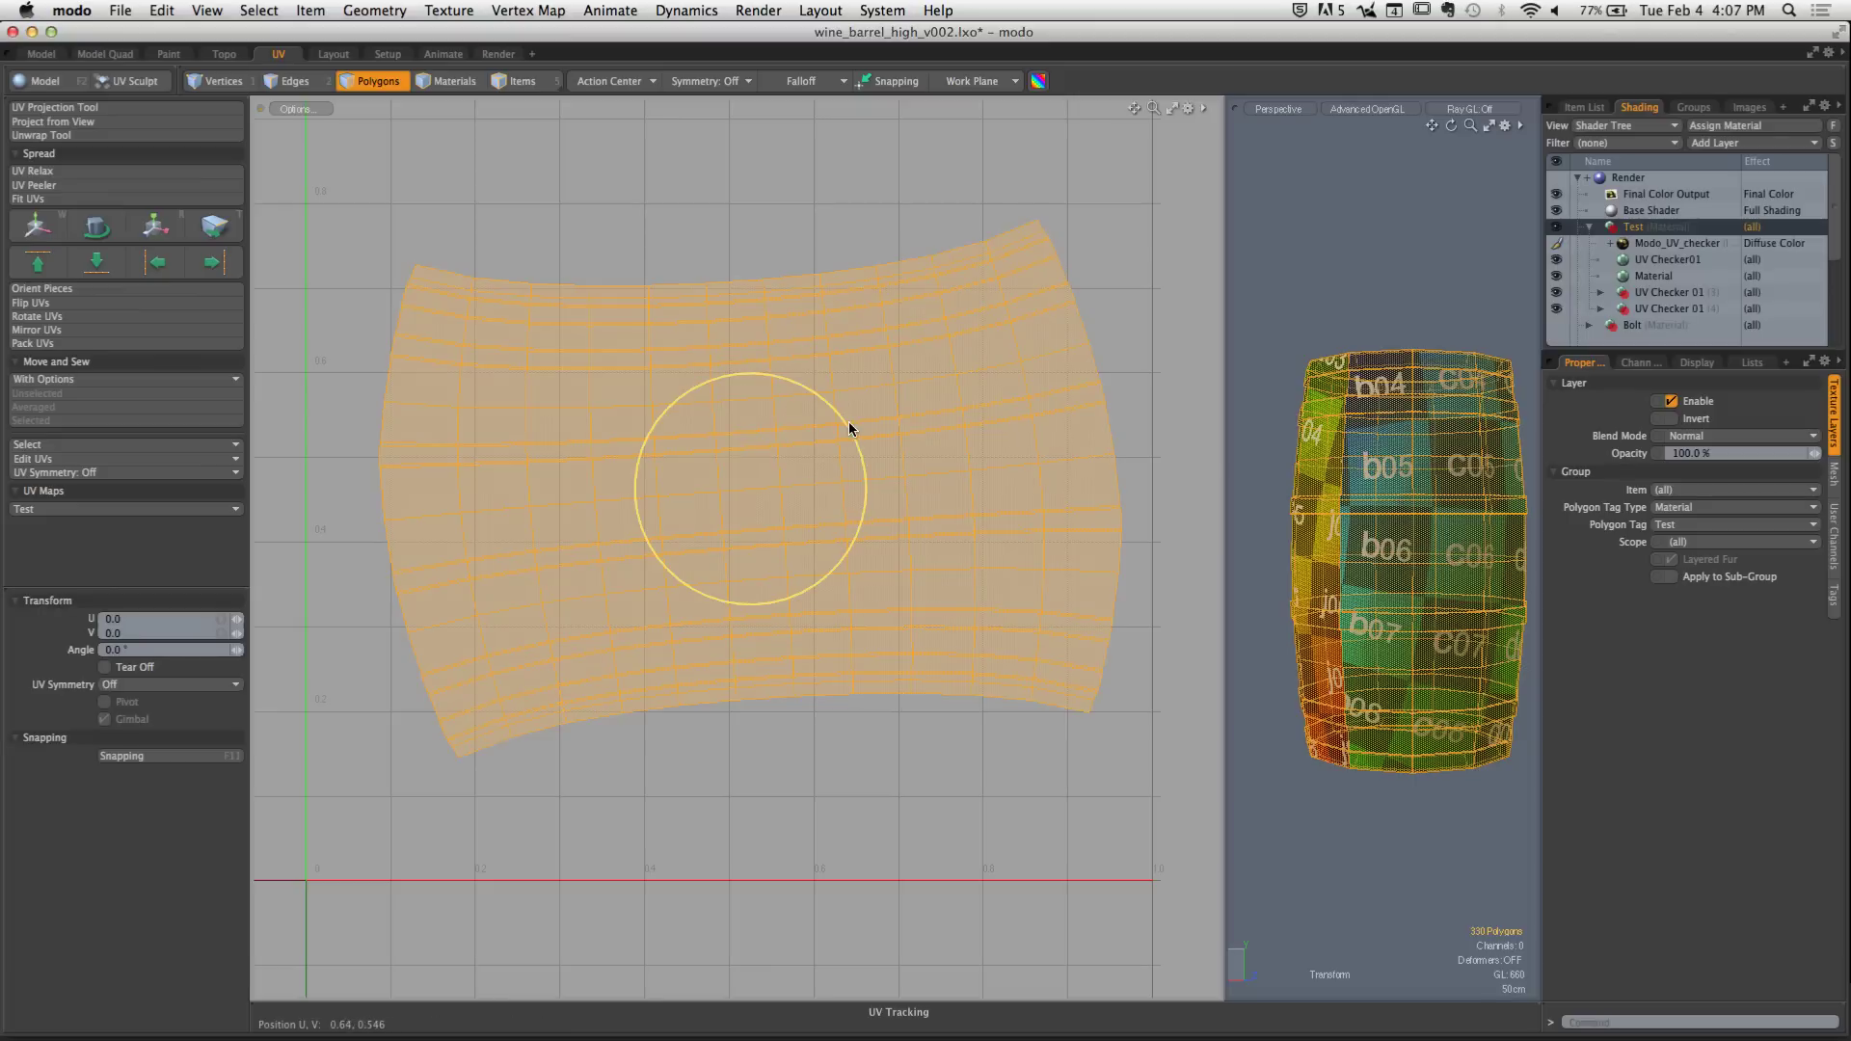
{"action": "mouse_move", "coordinate": [847, 425]}
{"action": "left_mouse_down"}
{"action": "mouse_move", "coordinate": [860, 462]}
{"action": "mouse_move", "coordinate": [849, 432]}
{"action": "left_mouse_up"}
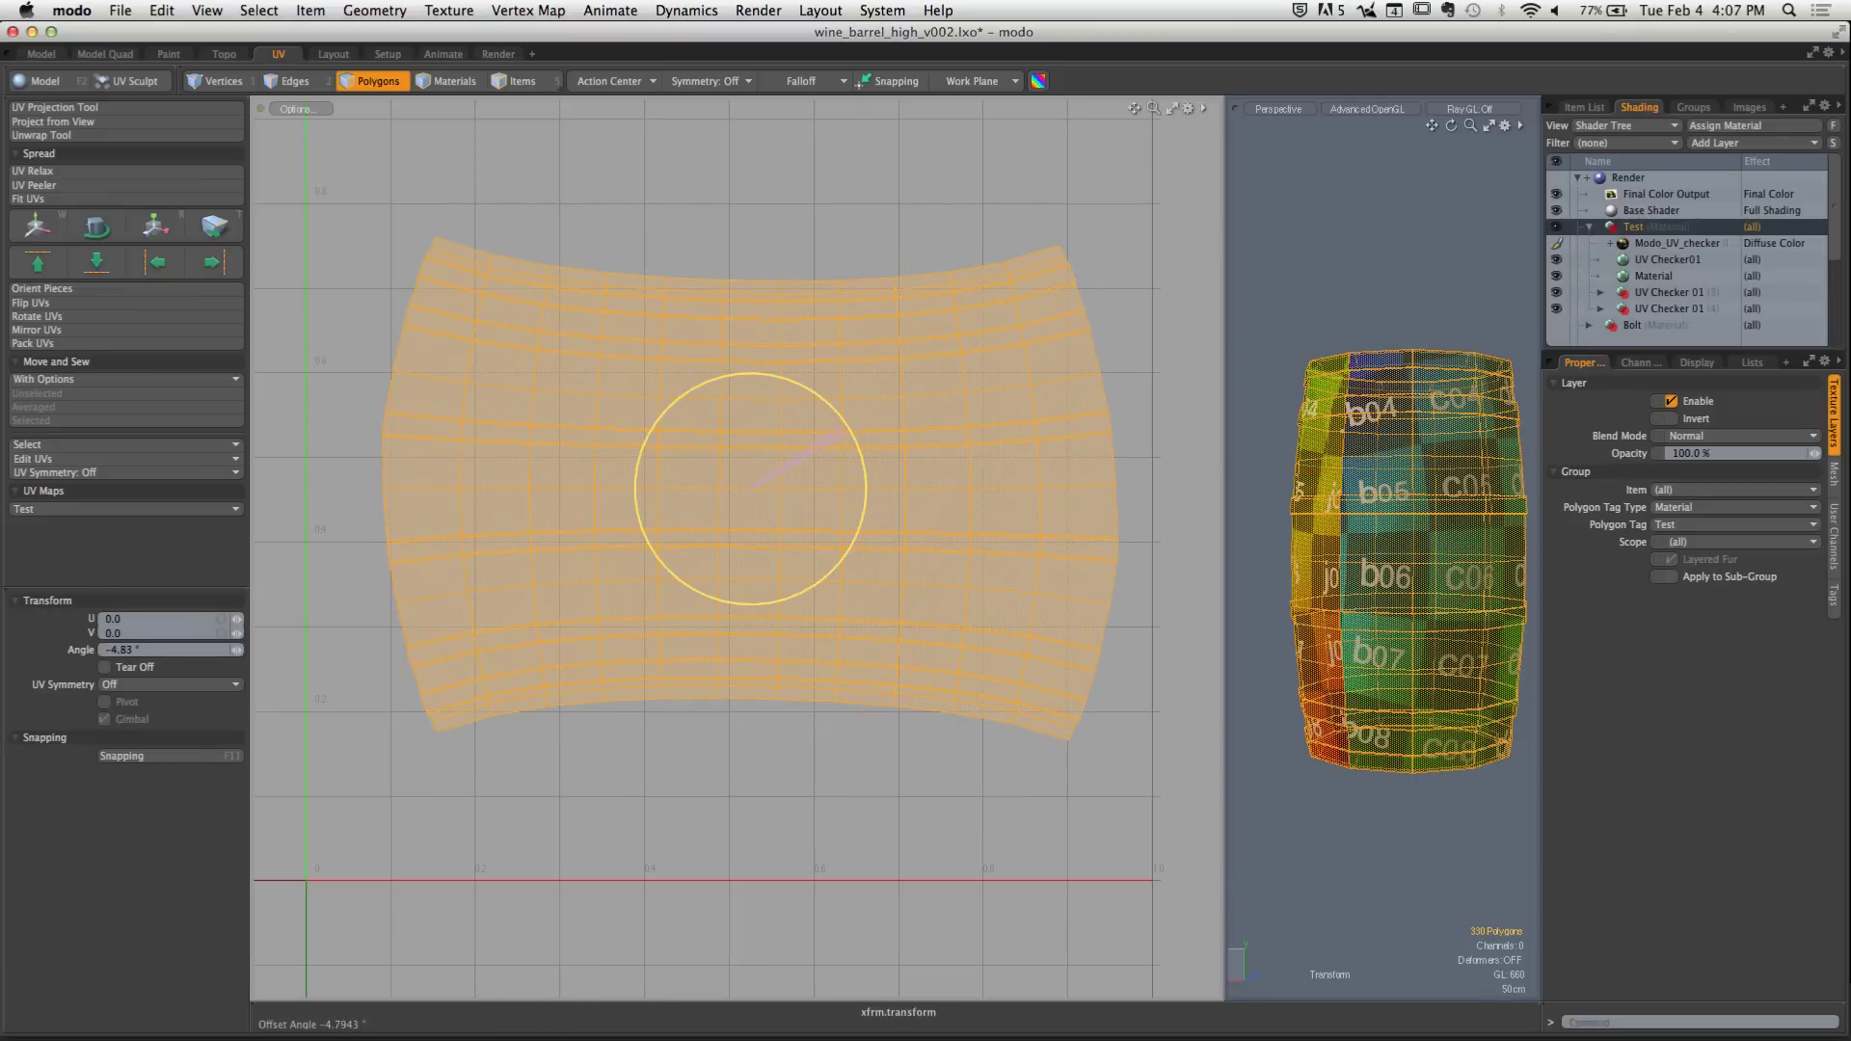
{"action": "key", "text": "space"}
{"action": "left_click", "coordinate": [1413, 301]}
{"action": "left_click_drag", "start_coordinate": [1437, 484], "coordinate": [1347, 541], "text": "alt"}
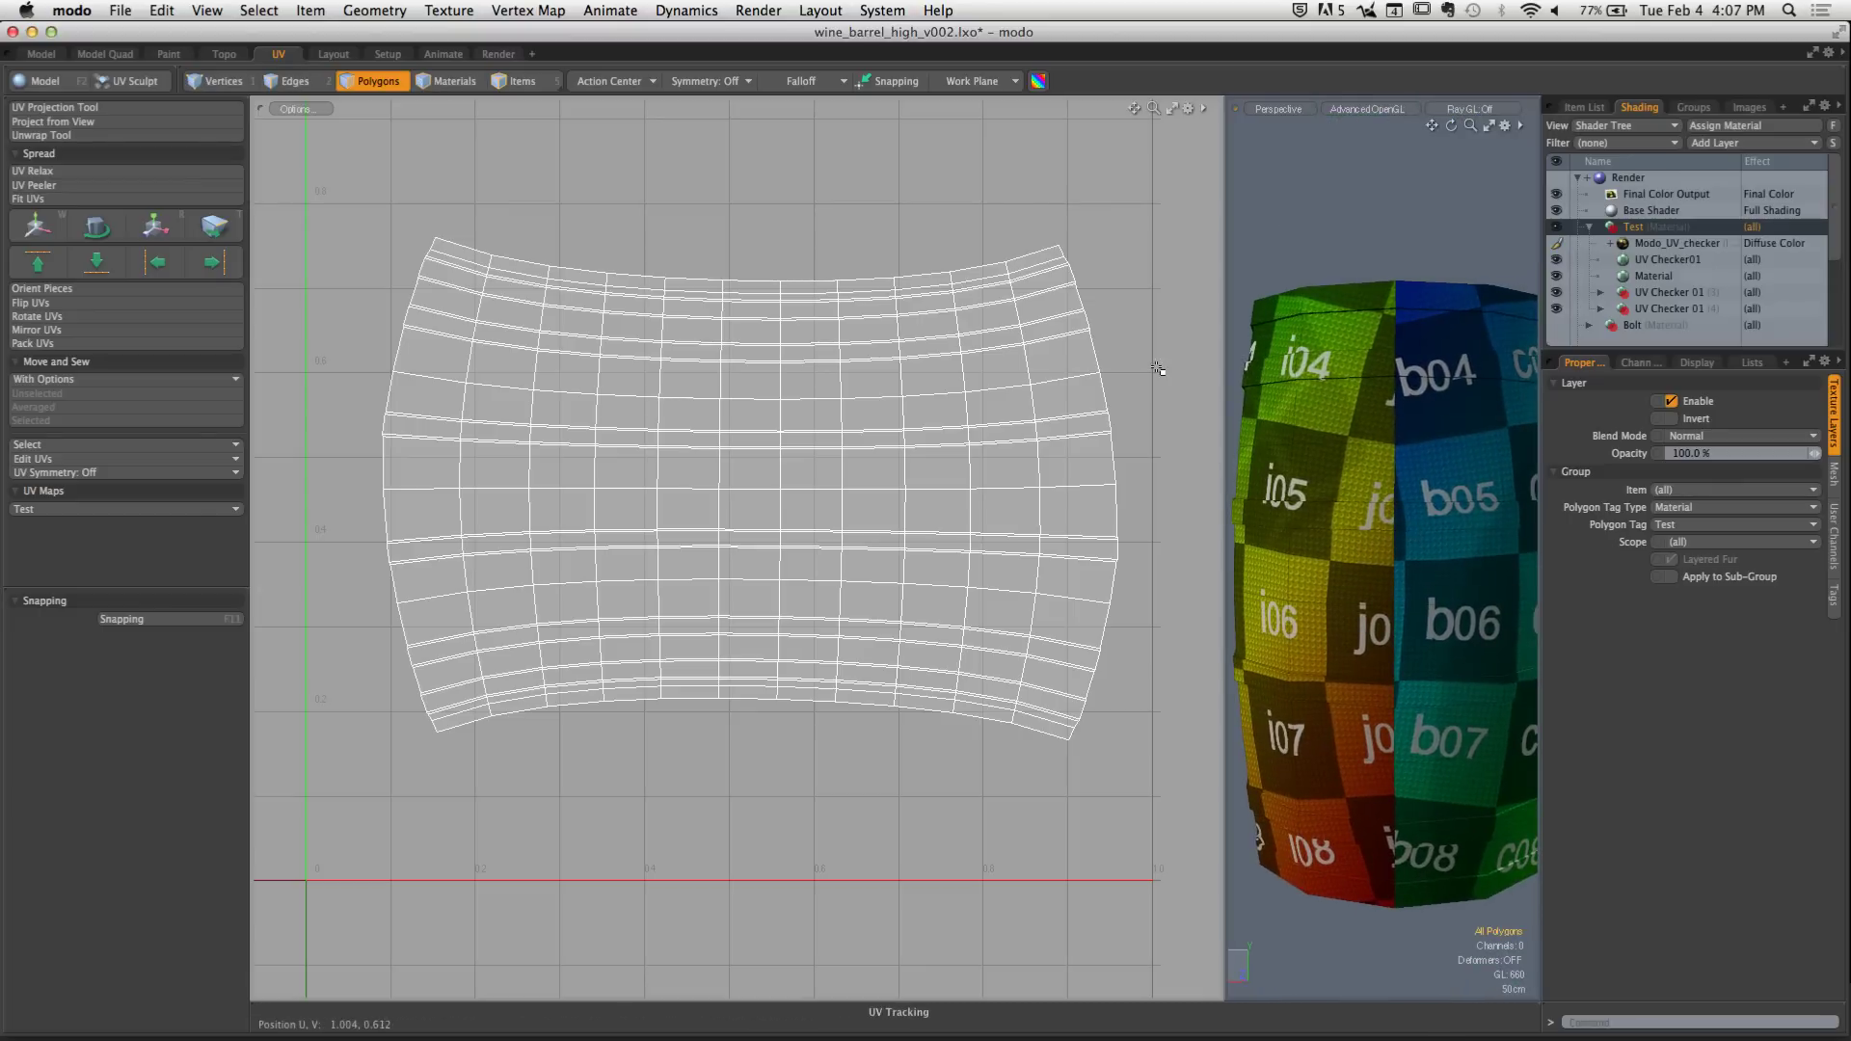
Select the two uppermost edges on the right border of the Test UV shell
{"action": "key", "text": "2"}
{"action": "mouse_move", "coordinate": [1069, 249]}
{"action": "left_mouse_down"}
{"action": "mouse_move", "coordinate": [1085, 314]}
{"action": "mouse_move", "coordinate": [1068, 219]}
{"action": "left_mouse_up"}
{"action": "scroll", "coordinate": [1068, 219], "scroll_direction": "up", "scroll_amount": 5}
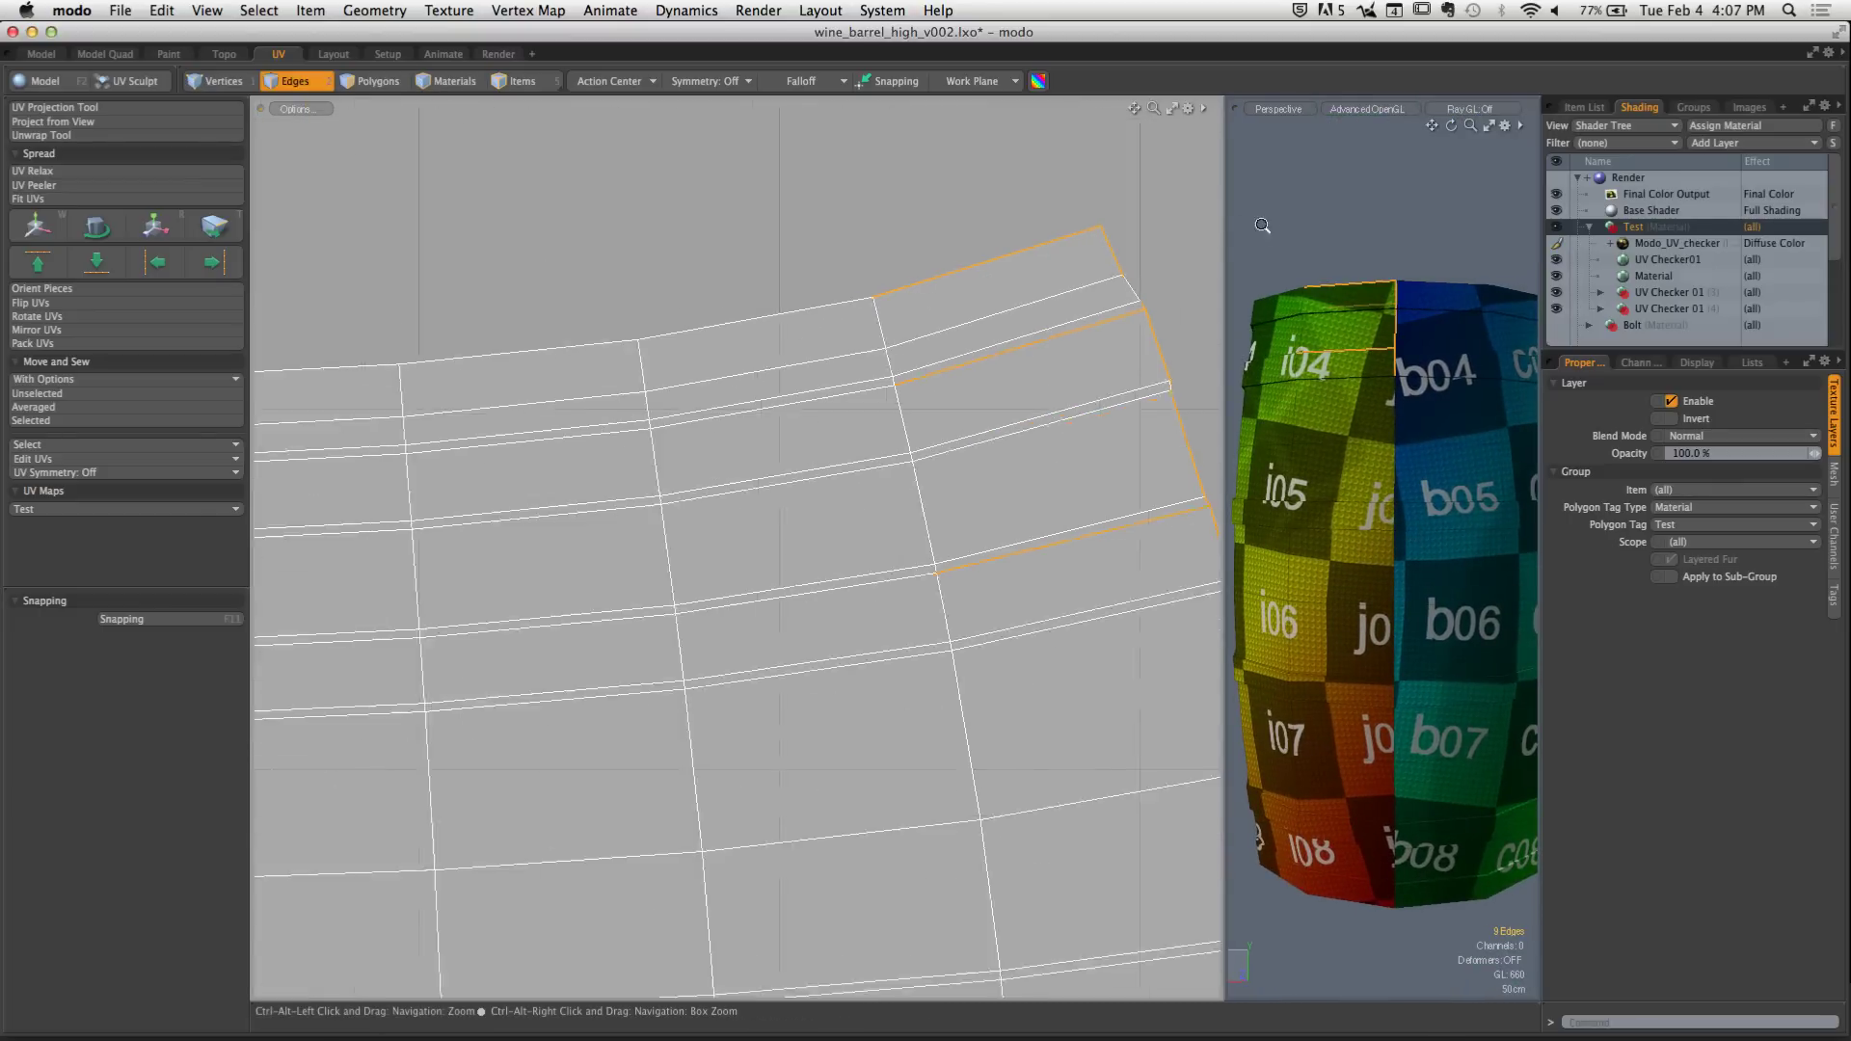
{"action": "left_click", "coordinate": [1118, 253]}
{"action": "left_click", "coordinate": [1143, 297], "text": "shift"}
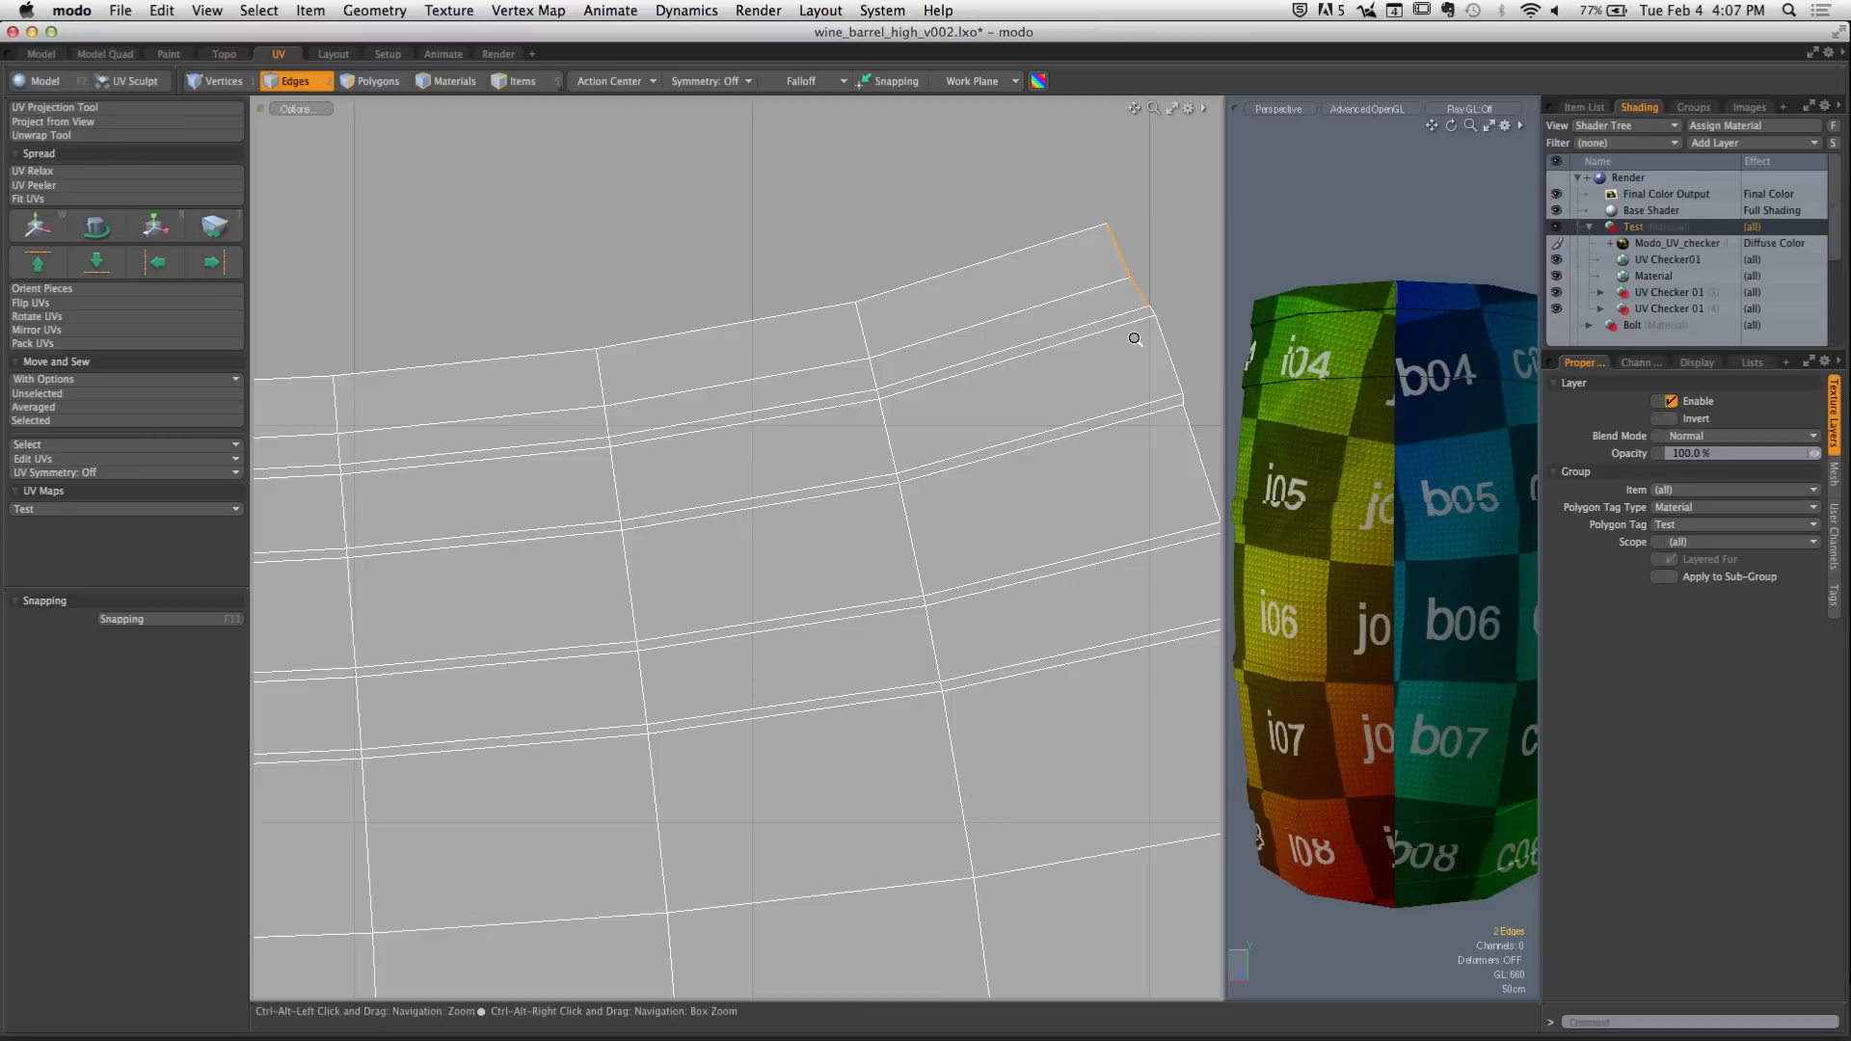
Extend the edge selection down the shell's entire right border and check the matching seam on the 3D barrel
{"action": "scroll", "coordinate": [1130, 331], "scroll_direction": "down", "scroll_amount": 6}
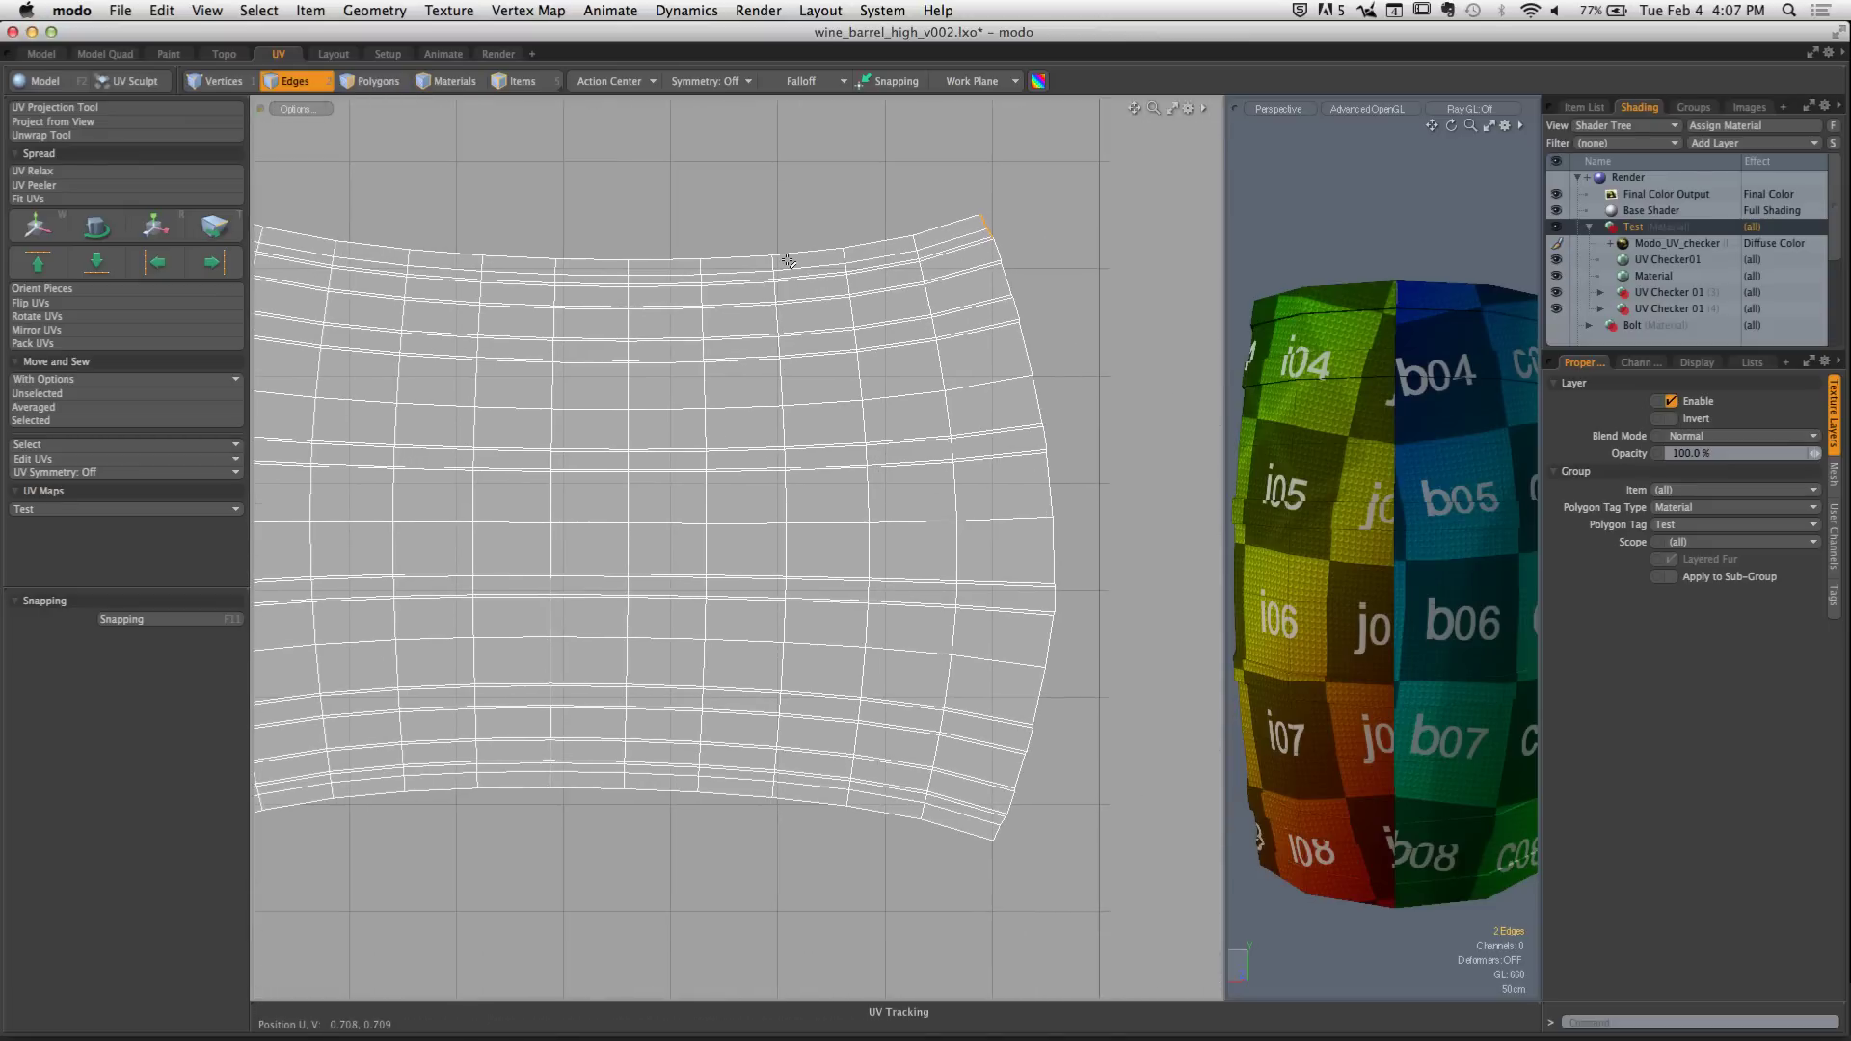
{"action": "key", "text": "Up"}
{"action": "key", "text": "Up"}
{"action": "key", "text": "Up"}
{"action": "key", "text": "Up"}
{"action": "key", "text": "Up"}
{"action": "key", "text": "Up"}
{"action": "key", "text": "Up"}
{"action": "key", "text": "Up"}
{"action": "key", "text": "Up"}
{"action": "key", "text": "Up"}
{"action": "key", "text": "Up"}
{"action": "key", "text": "Up"}
{"action": "key", "text": "Up"}
{"action": "key", "text": "Up"}
{"action": "key", "text": "Up"}
{"action": "key", "text": "Up"}
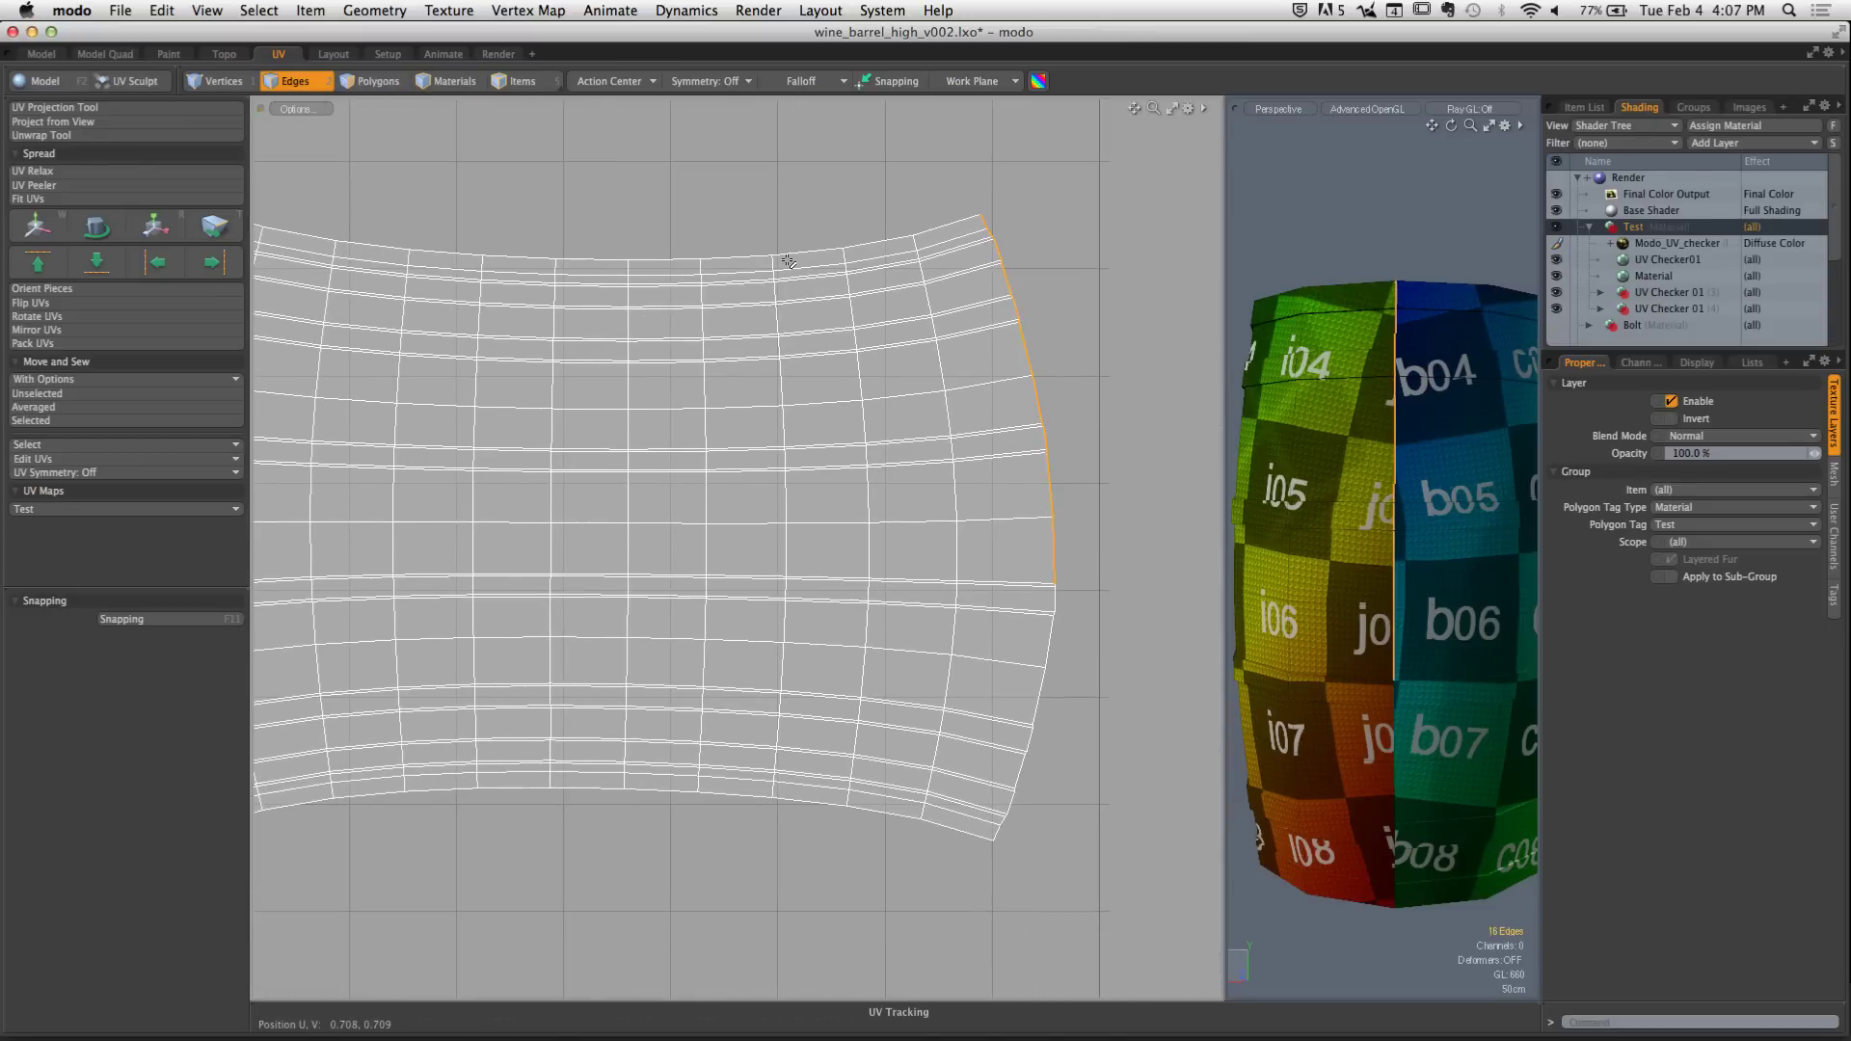
{"action": "key", "text": "Up"}
{"action": "key", "text": "Up"}
{"action": "key", "text": "Up"}
{"action": "left_click_drag", "start_coordinate": [1399, 386], "coordinate": [1490, 411], "text": "alt"}
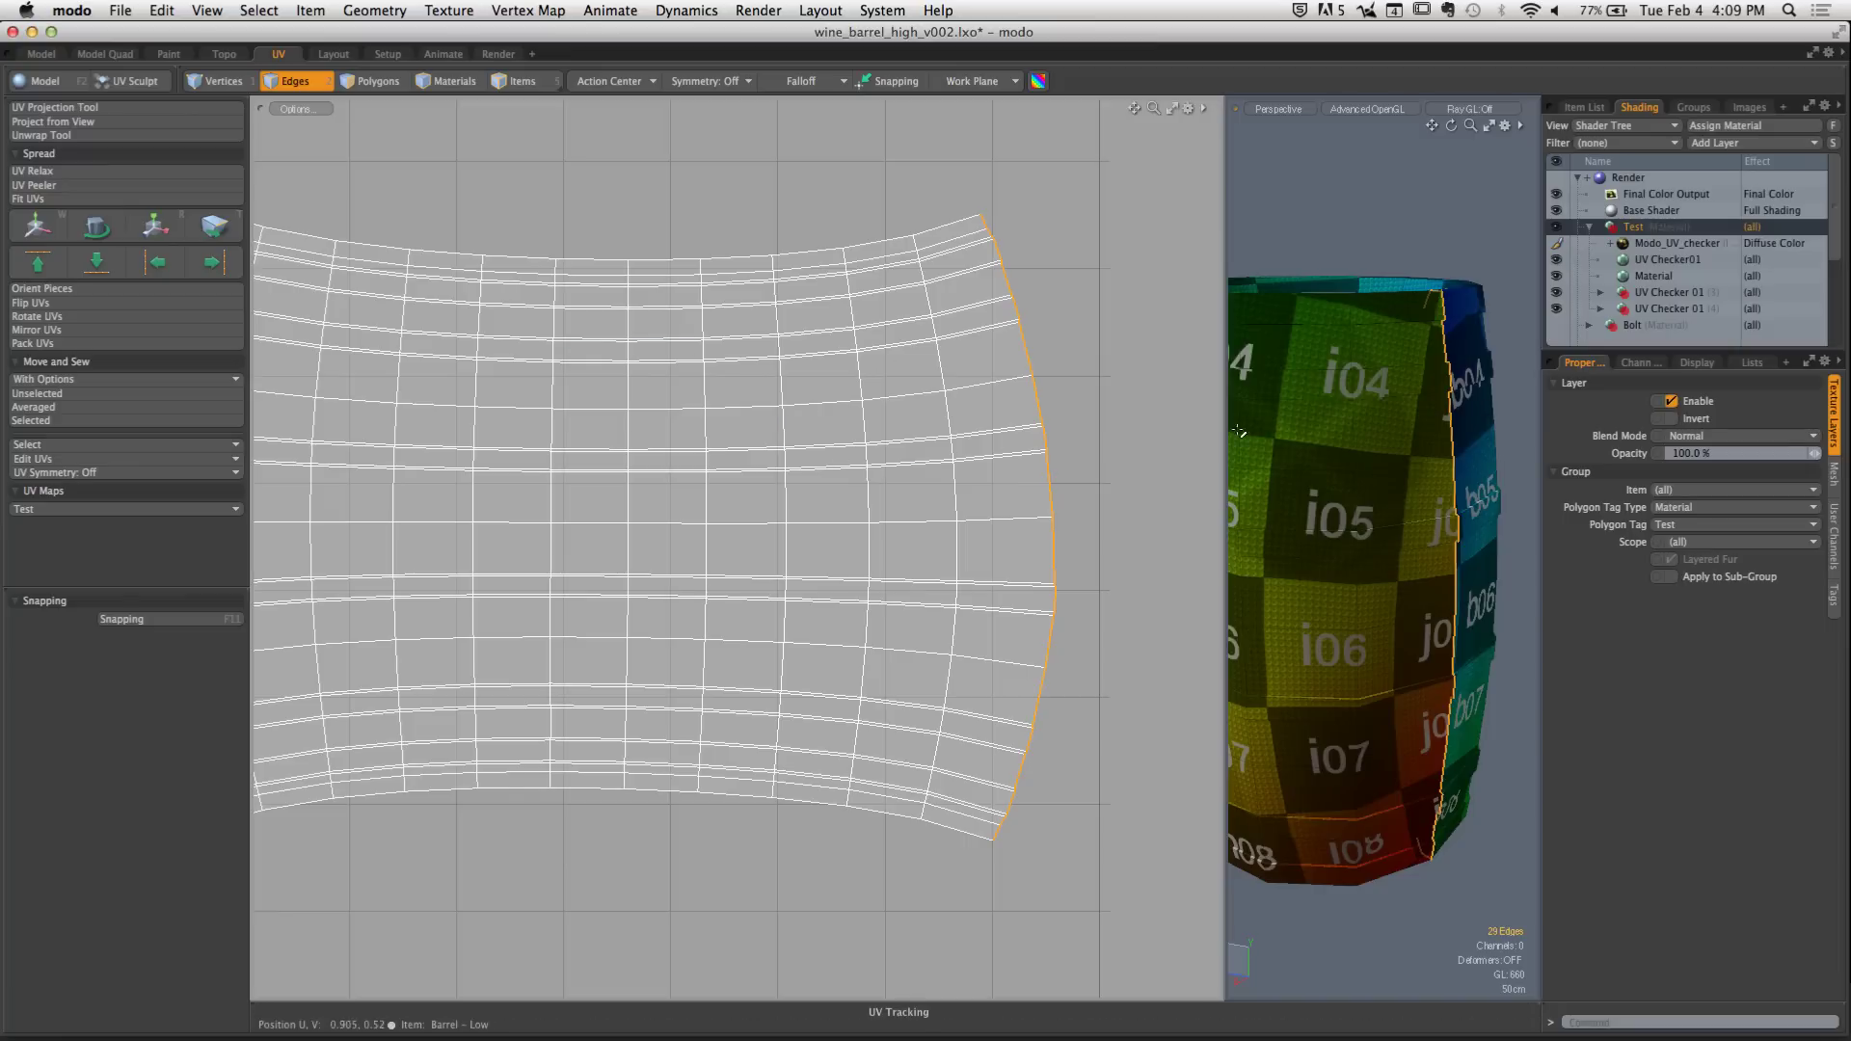
Examine the straightened barrel shell in the Barrel - Low UV map, clear the polygon selection and return to the Test map
{"action": "left_click", "coordinate": [1585, 107]}
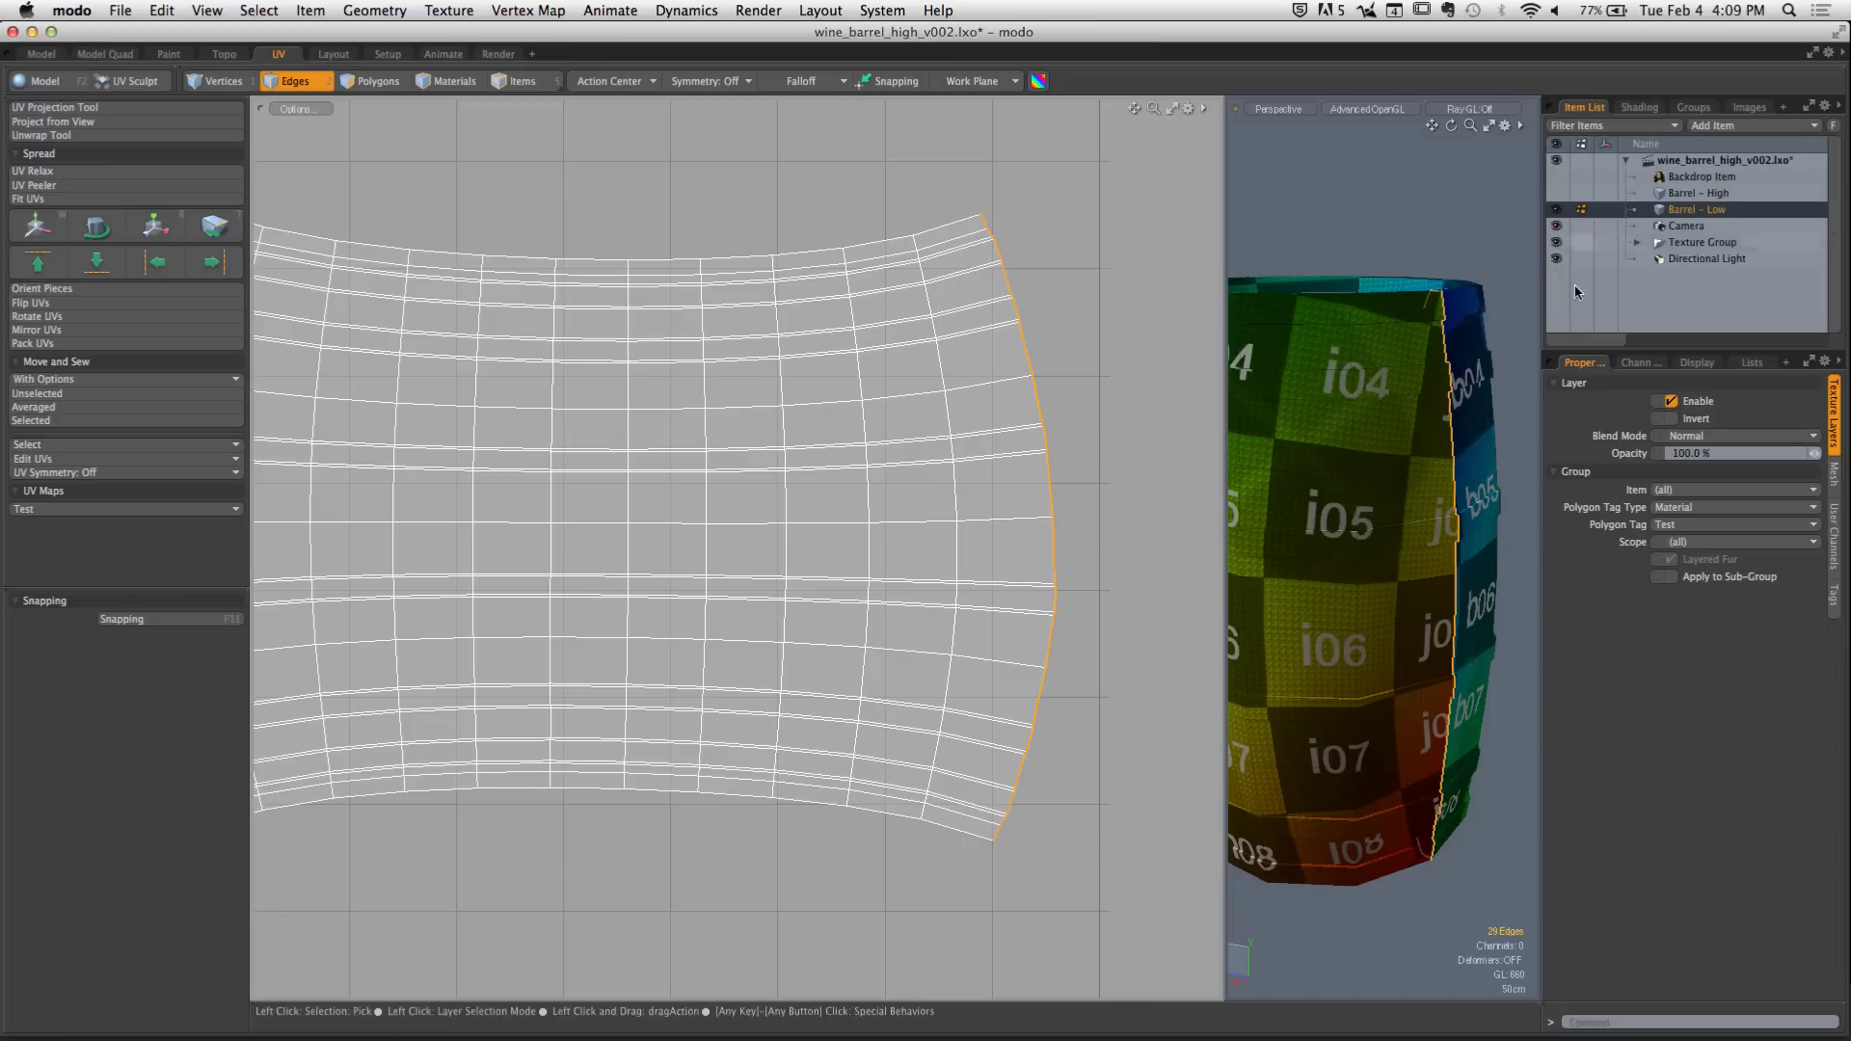
{"action": "left_click", "coordinate": [1751, 362]}
{"action": "left_click", "coordinate": [1613, 432]}
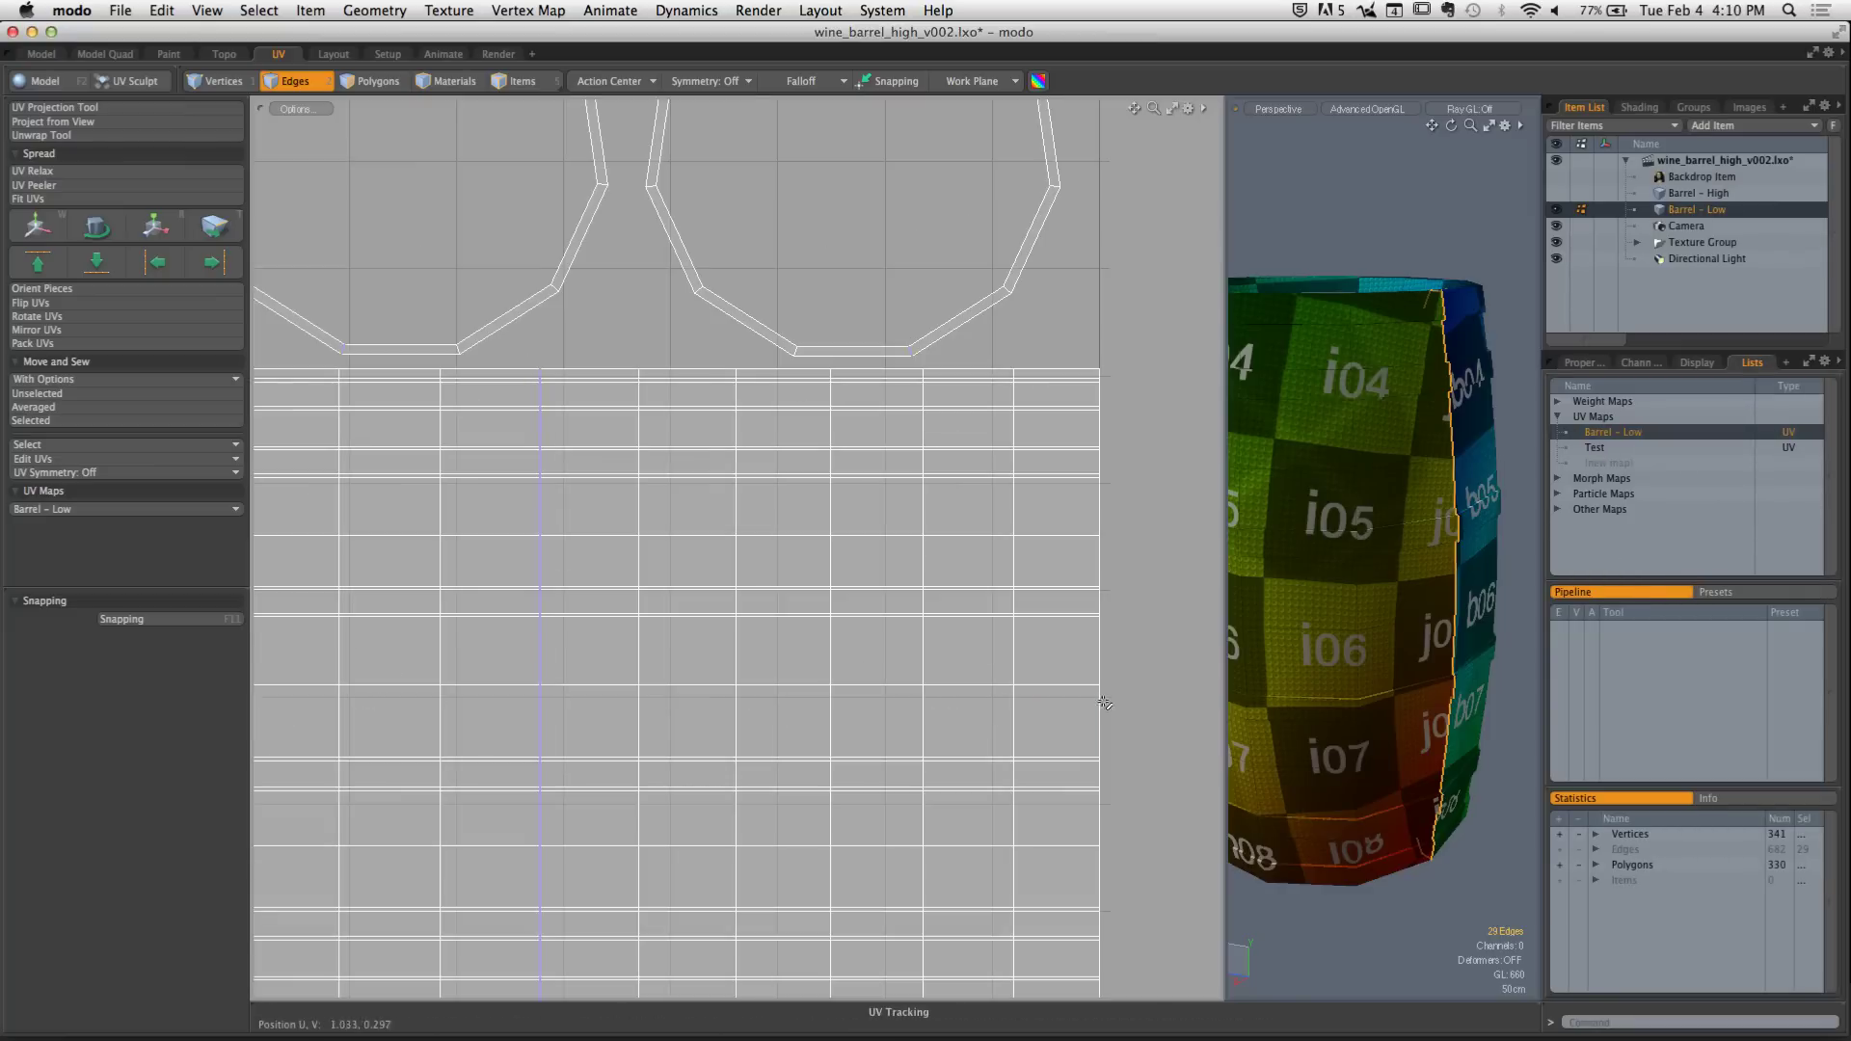
{"action": "key", "text": "a"}
{"action": "key", "text": "3"}
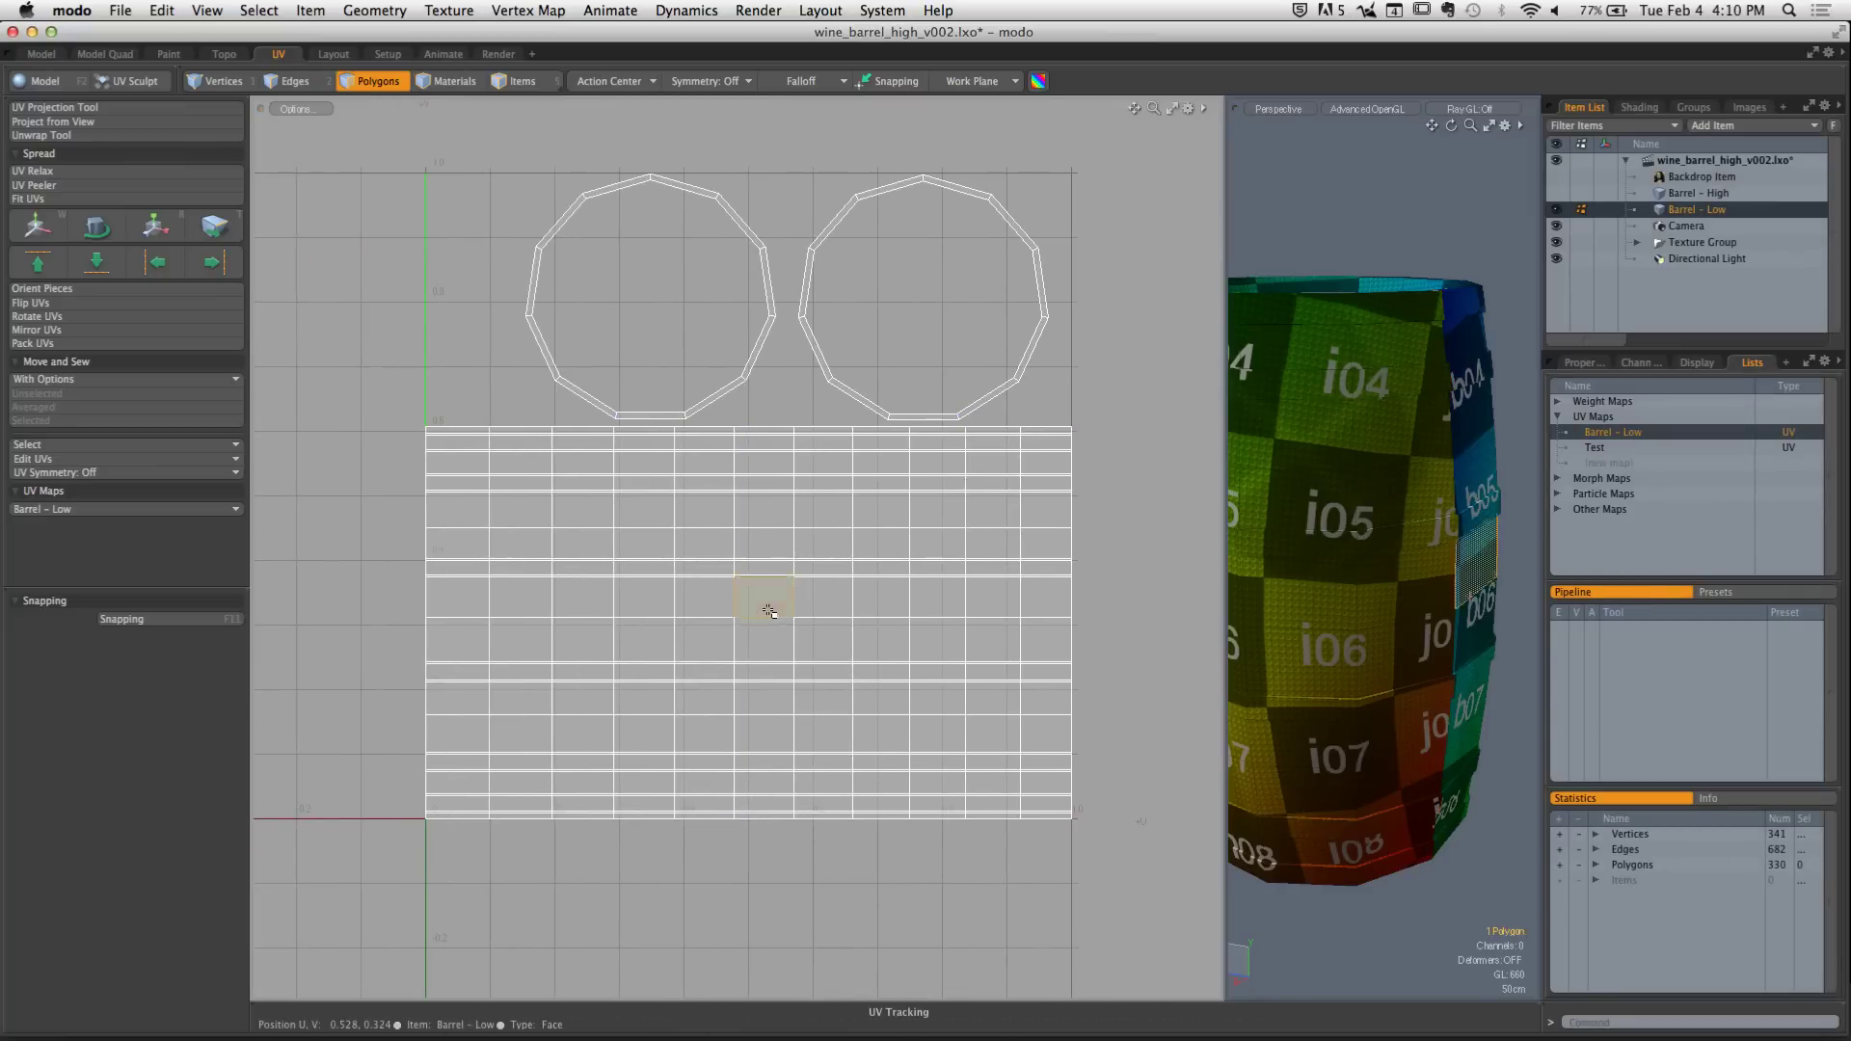
{"action": "double_click", "coordinate": [819, 615]}
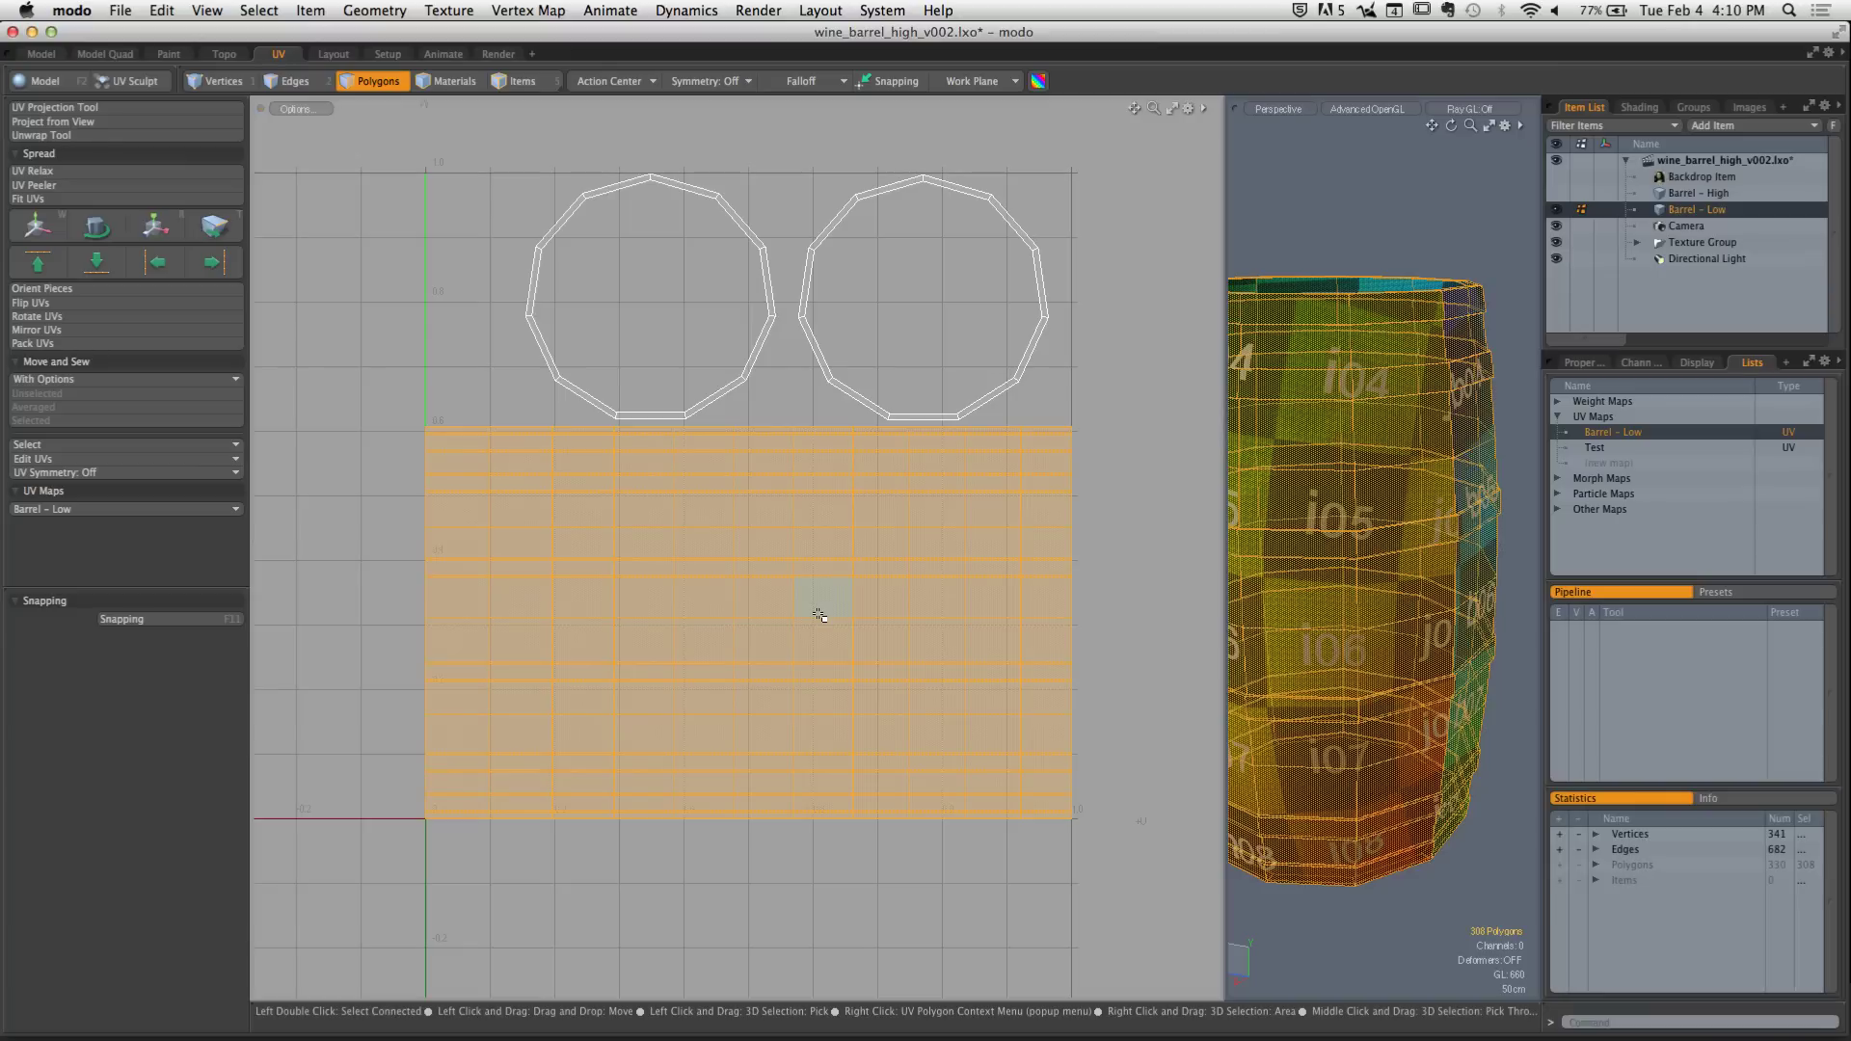
{"action": "left_click", "coordinate": [453, 420]}
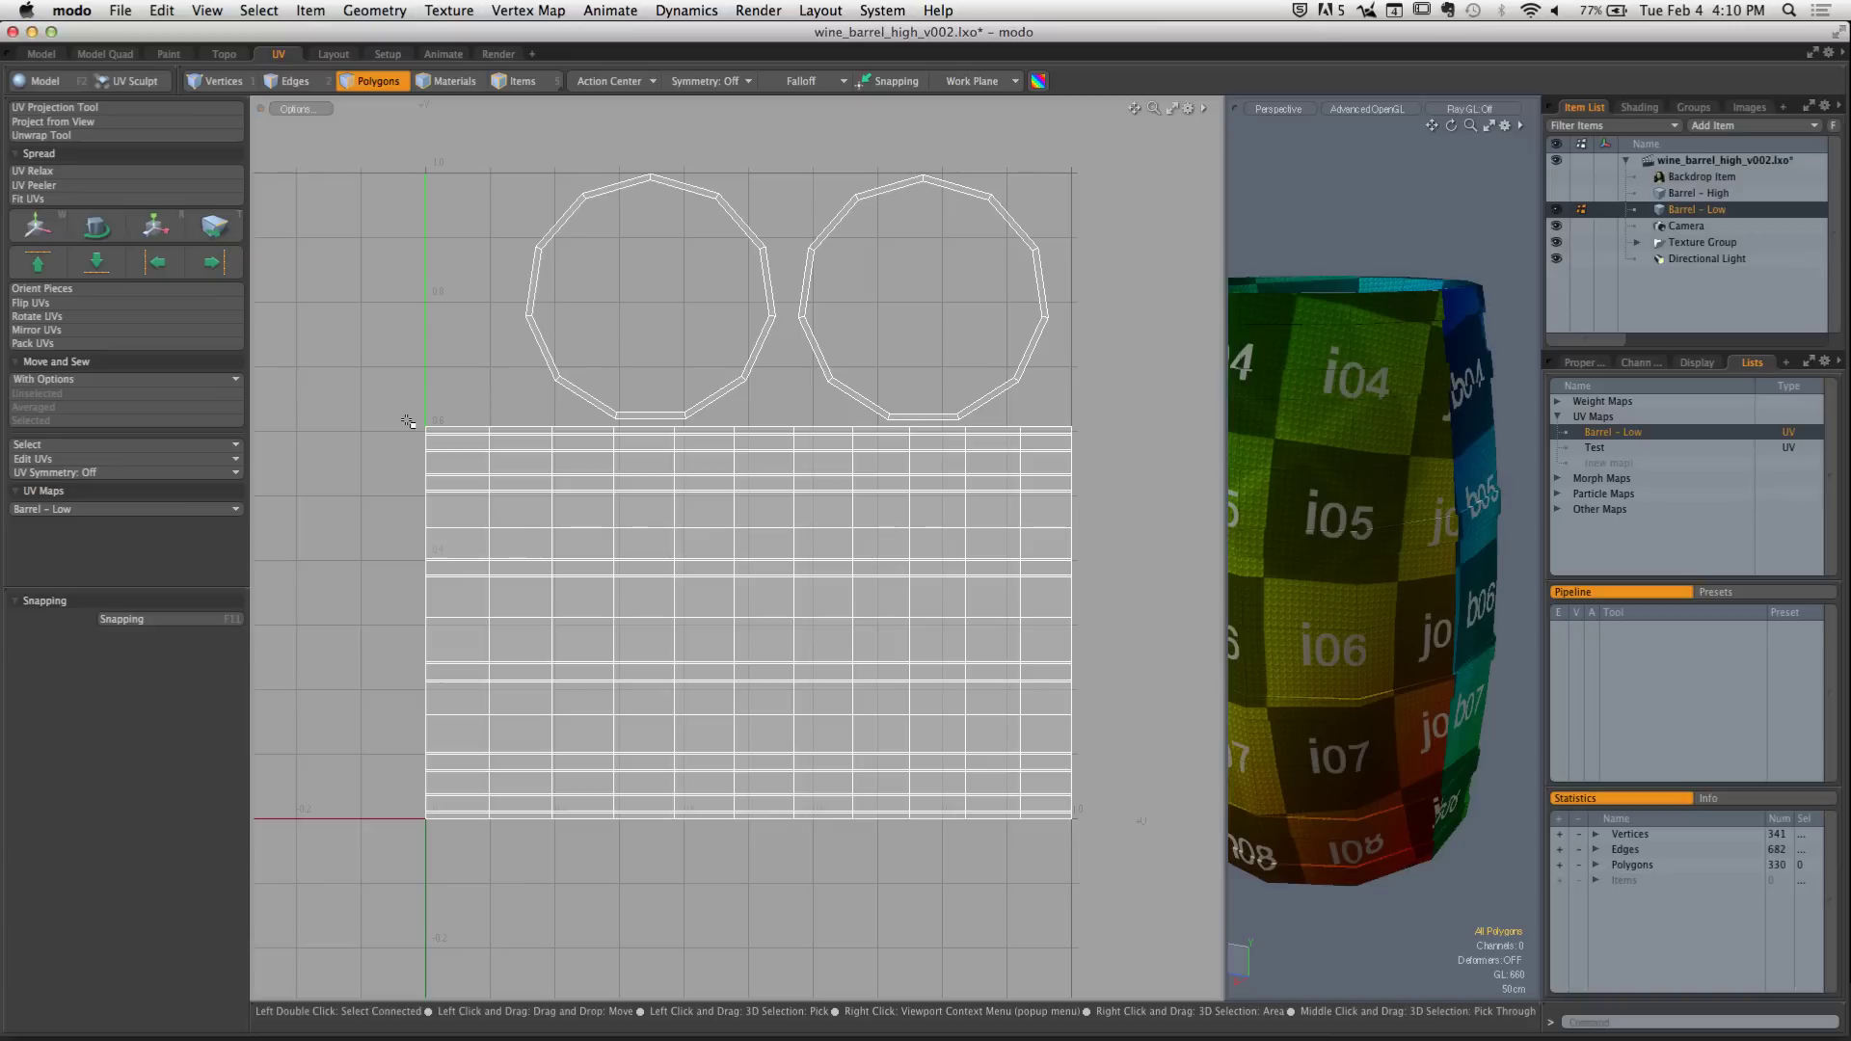
{"action": "left_click", "coordinate": [1594, 448]}
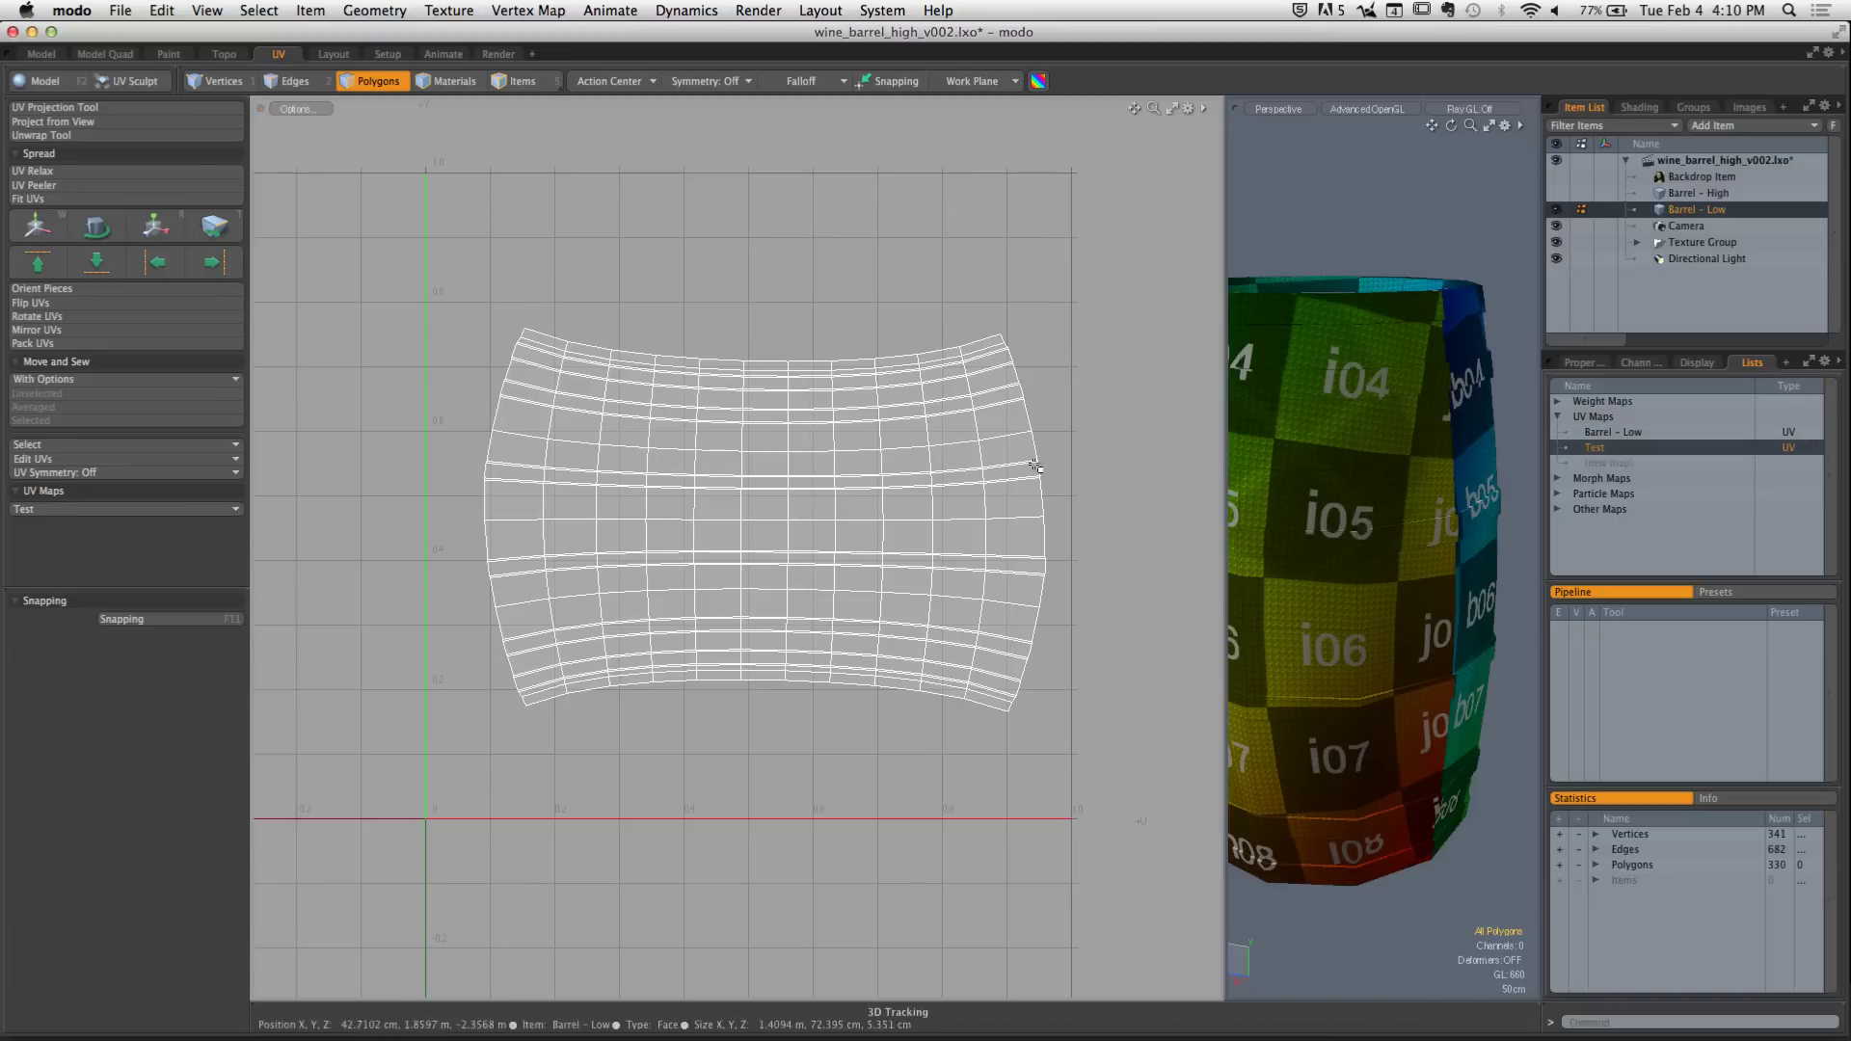
Select the uppermost edges along the left border of the Test UV shell
{"action": "scroll", "coordinate": [649, 430], "scroll_direction": "up", "scroll_amount": 8}
{"action": "key", "text": "1"}
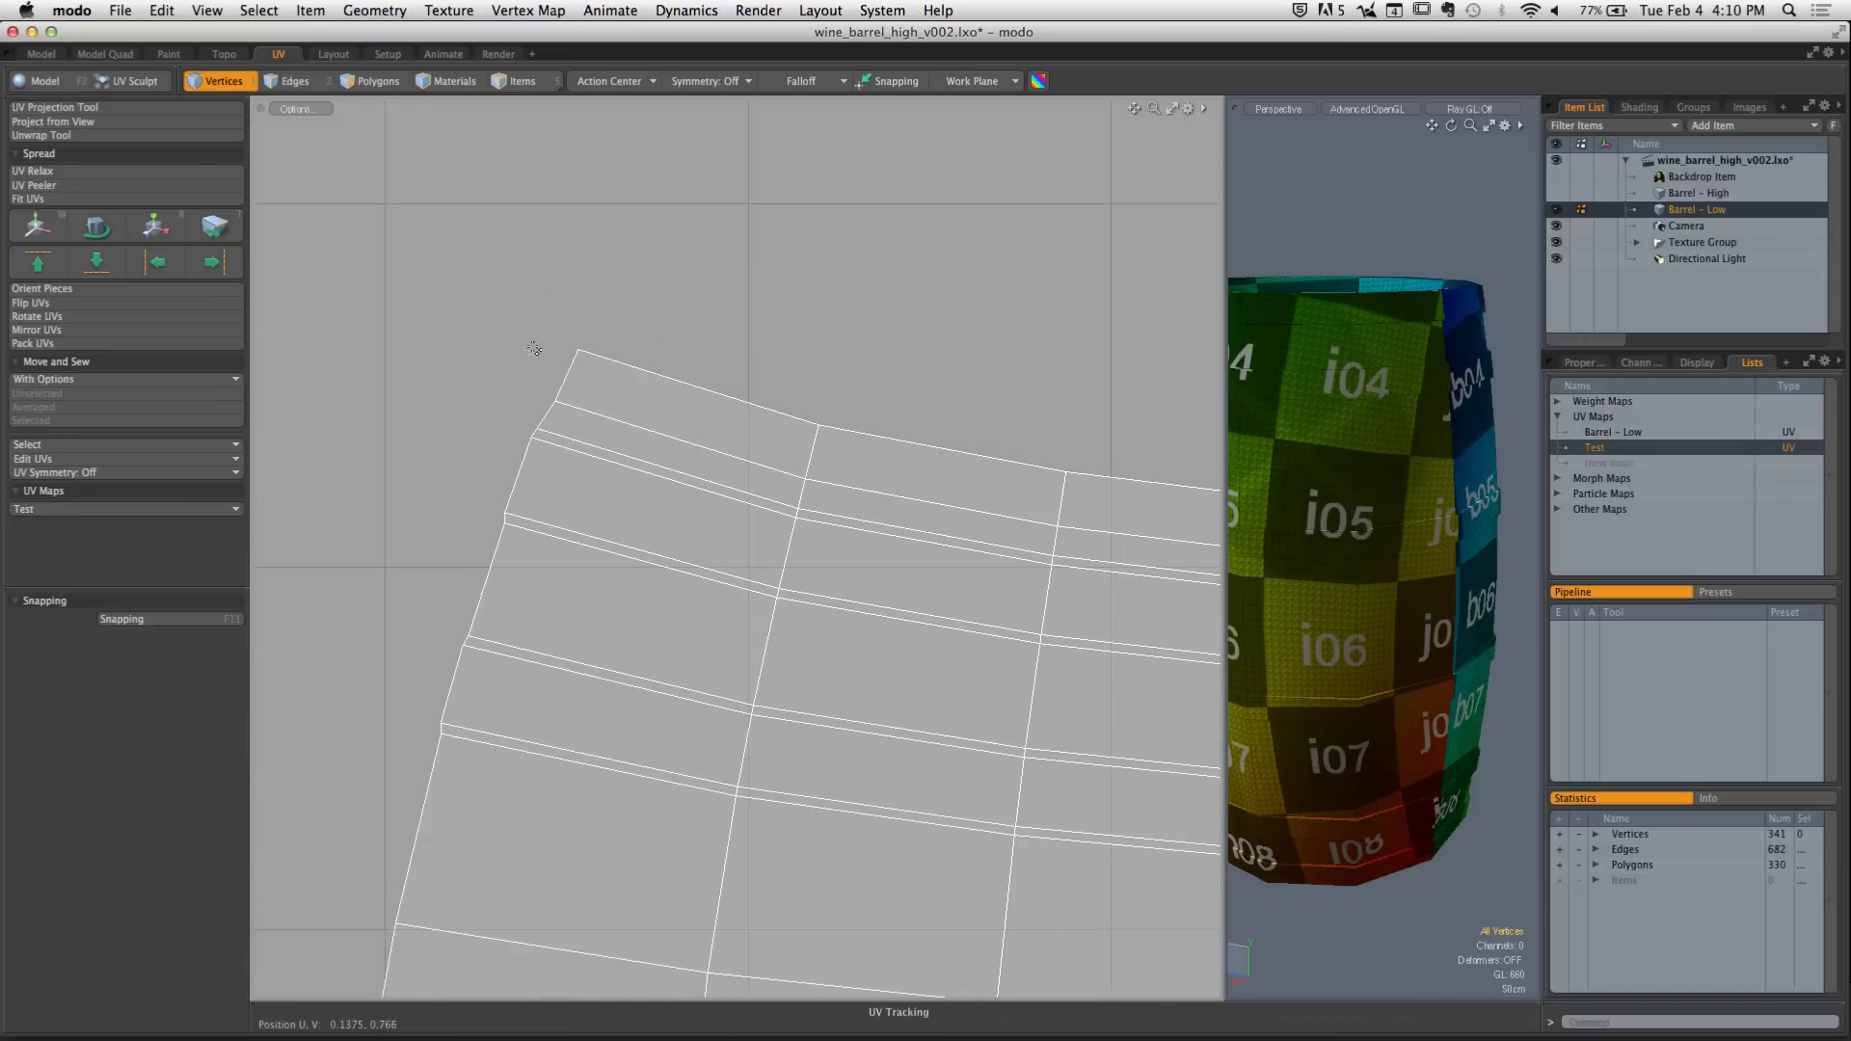
{"action": "key", "text": "2"}
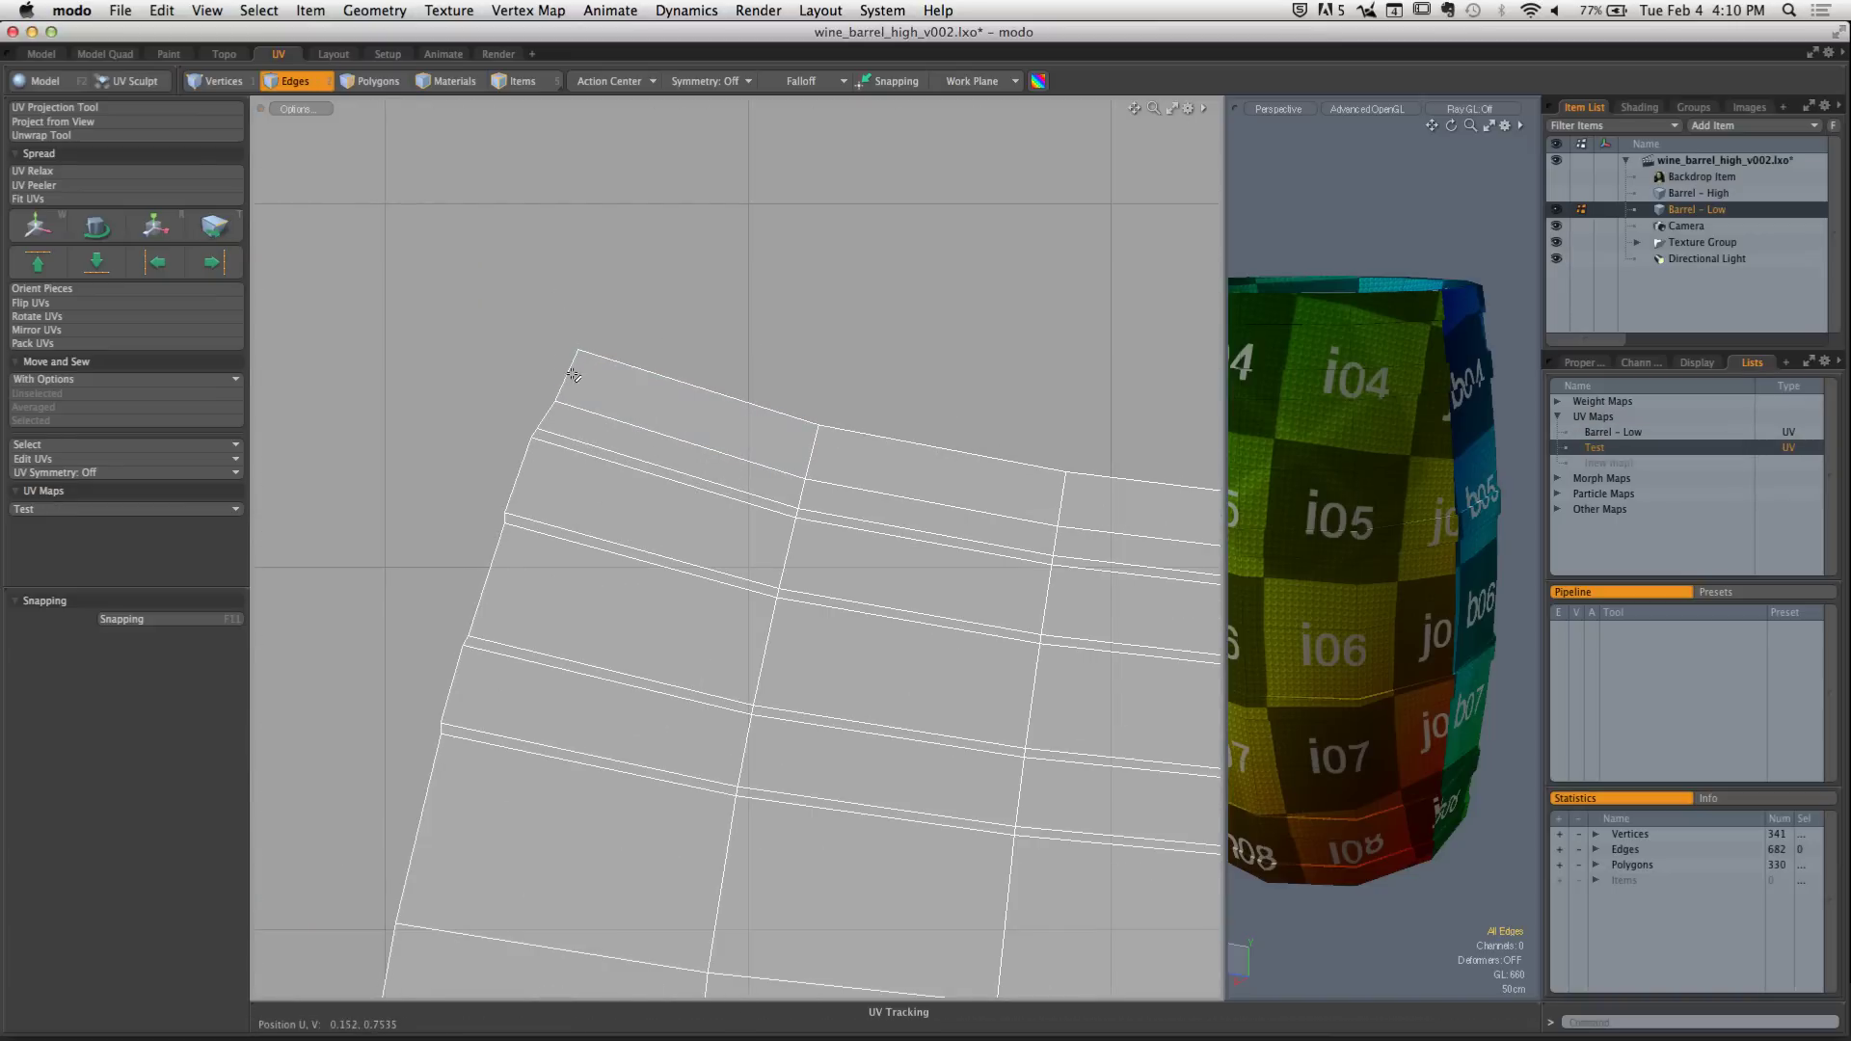
{"action": "left_click", "coordinate": [573, 375]}
{"action": "left_click", "coordinate": [548, 416], "text": "shift"}
{"action": "scroll", "coordinate": [703, 442], "scroll_direction": "up", "scroll_amount": 6}
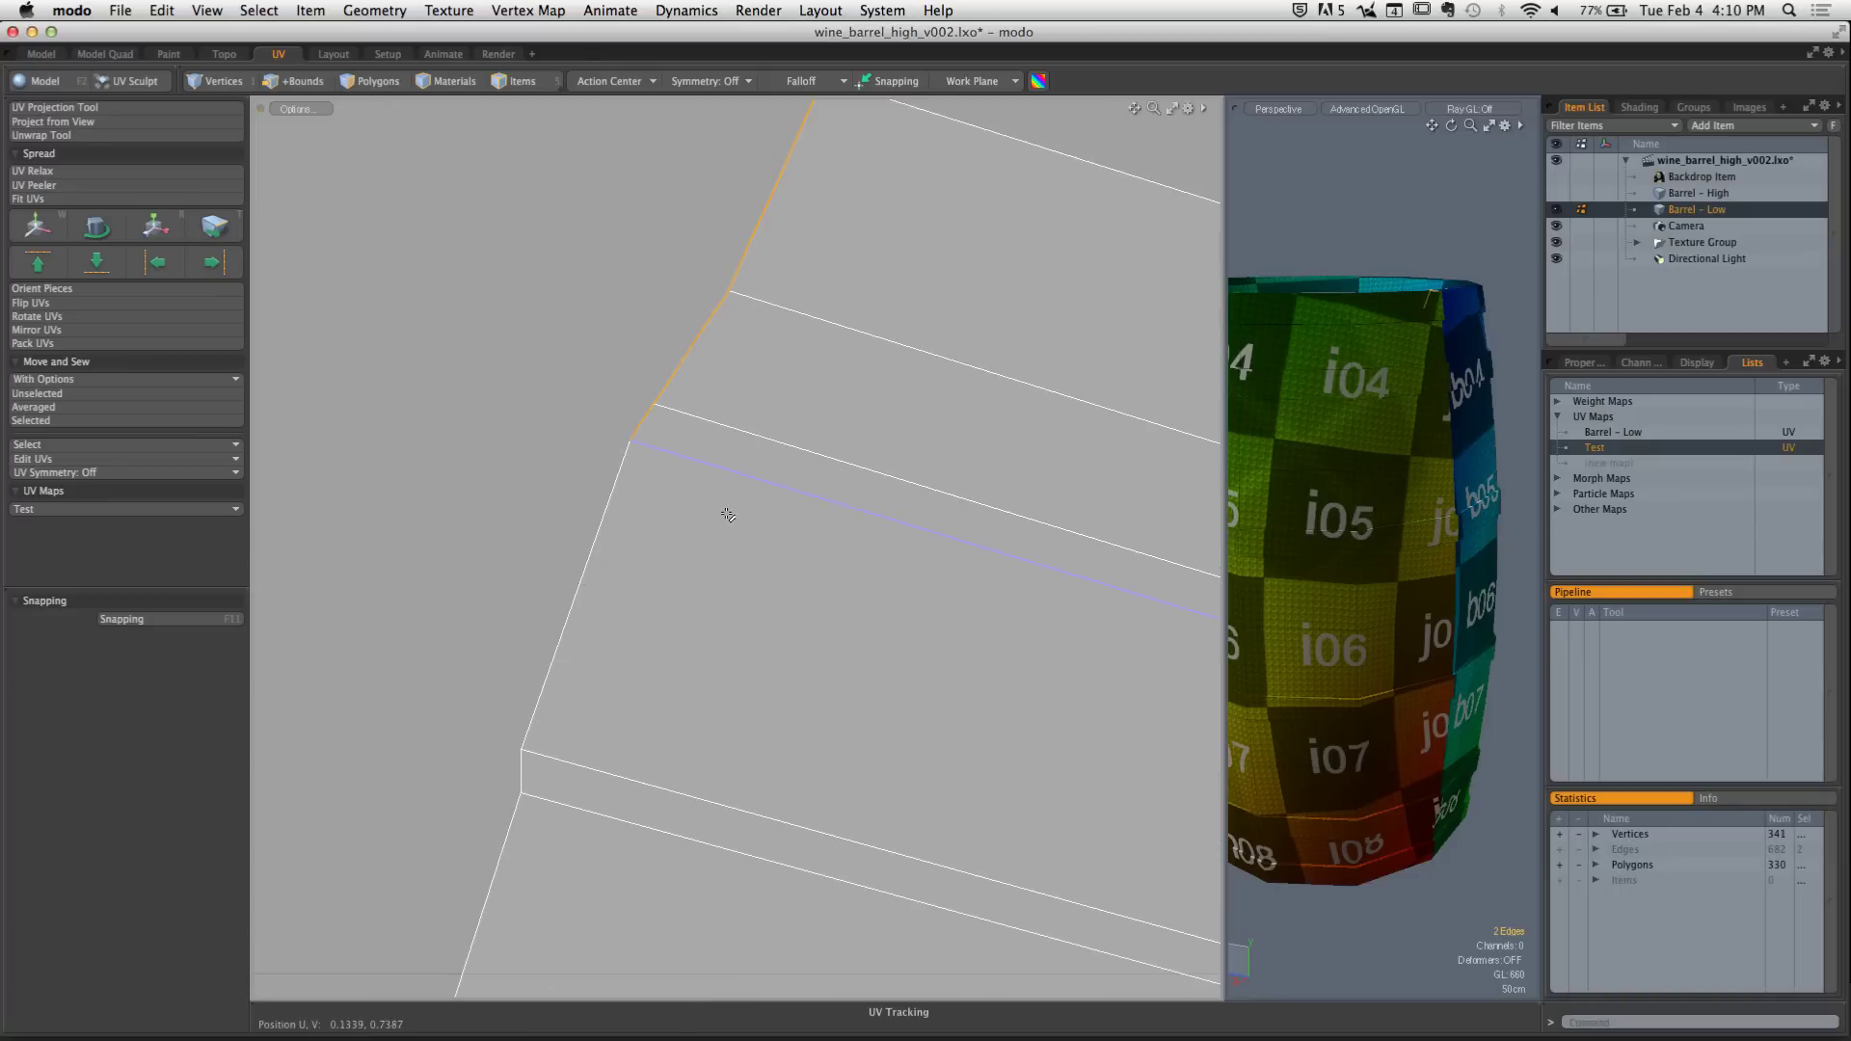
{"action": "left_click_drag", "start_coordinate": [660, 461], "coordinate": [557, 491], "text": "shift"}
{"action": "scroll", "coordinate": [591, 562], "scroll_direction": "down", "scroll_amount": 4}
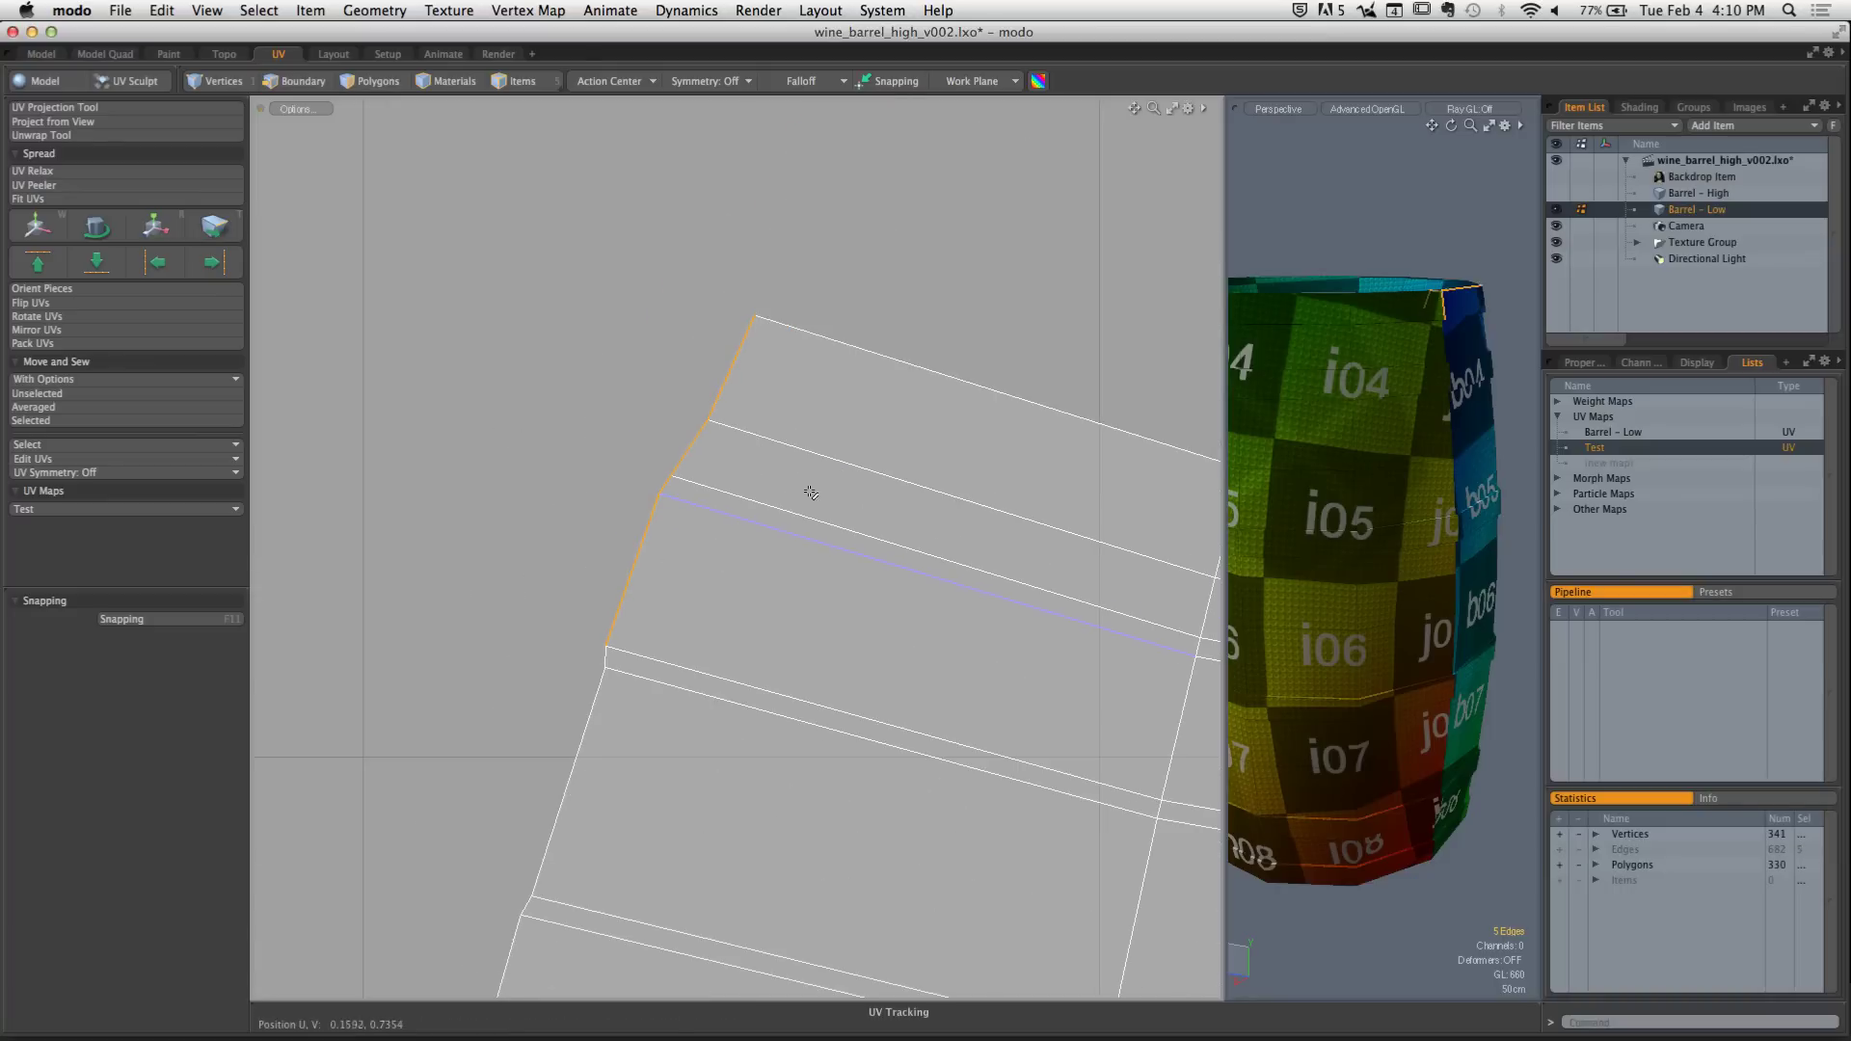
{"action": "scroll", "coordinate": [623, 627], "scroll_direction": "down", "scroll_amount": 4}
Extend the selection along the barrel's whole vertical seam by adding its edge loop on the 3D model
{"action": "left_click_drag", "start_coordinate": [1350, 415], "coordinate": [1338, 494], "text": "alt"}
{"action": "left_click_drag", "start_coordinate": [1425, 407], "coordinate": [1417, 496], "text": "alt+shift"}
{"action": "scroll", "coordinate": [1323, 520], "scroll_direction": "up", "scroll_amount": 4}
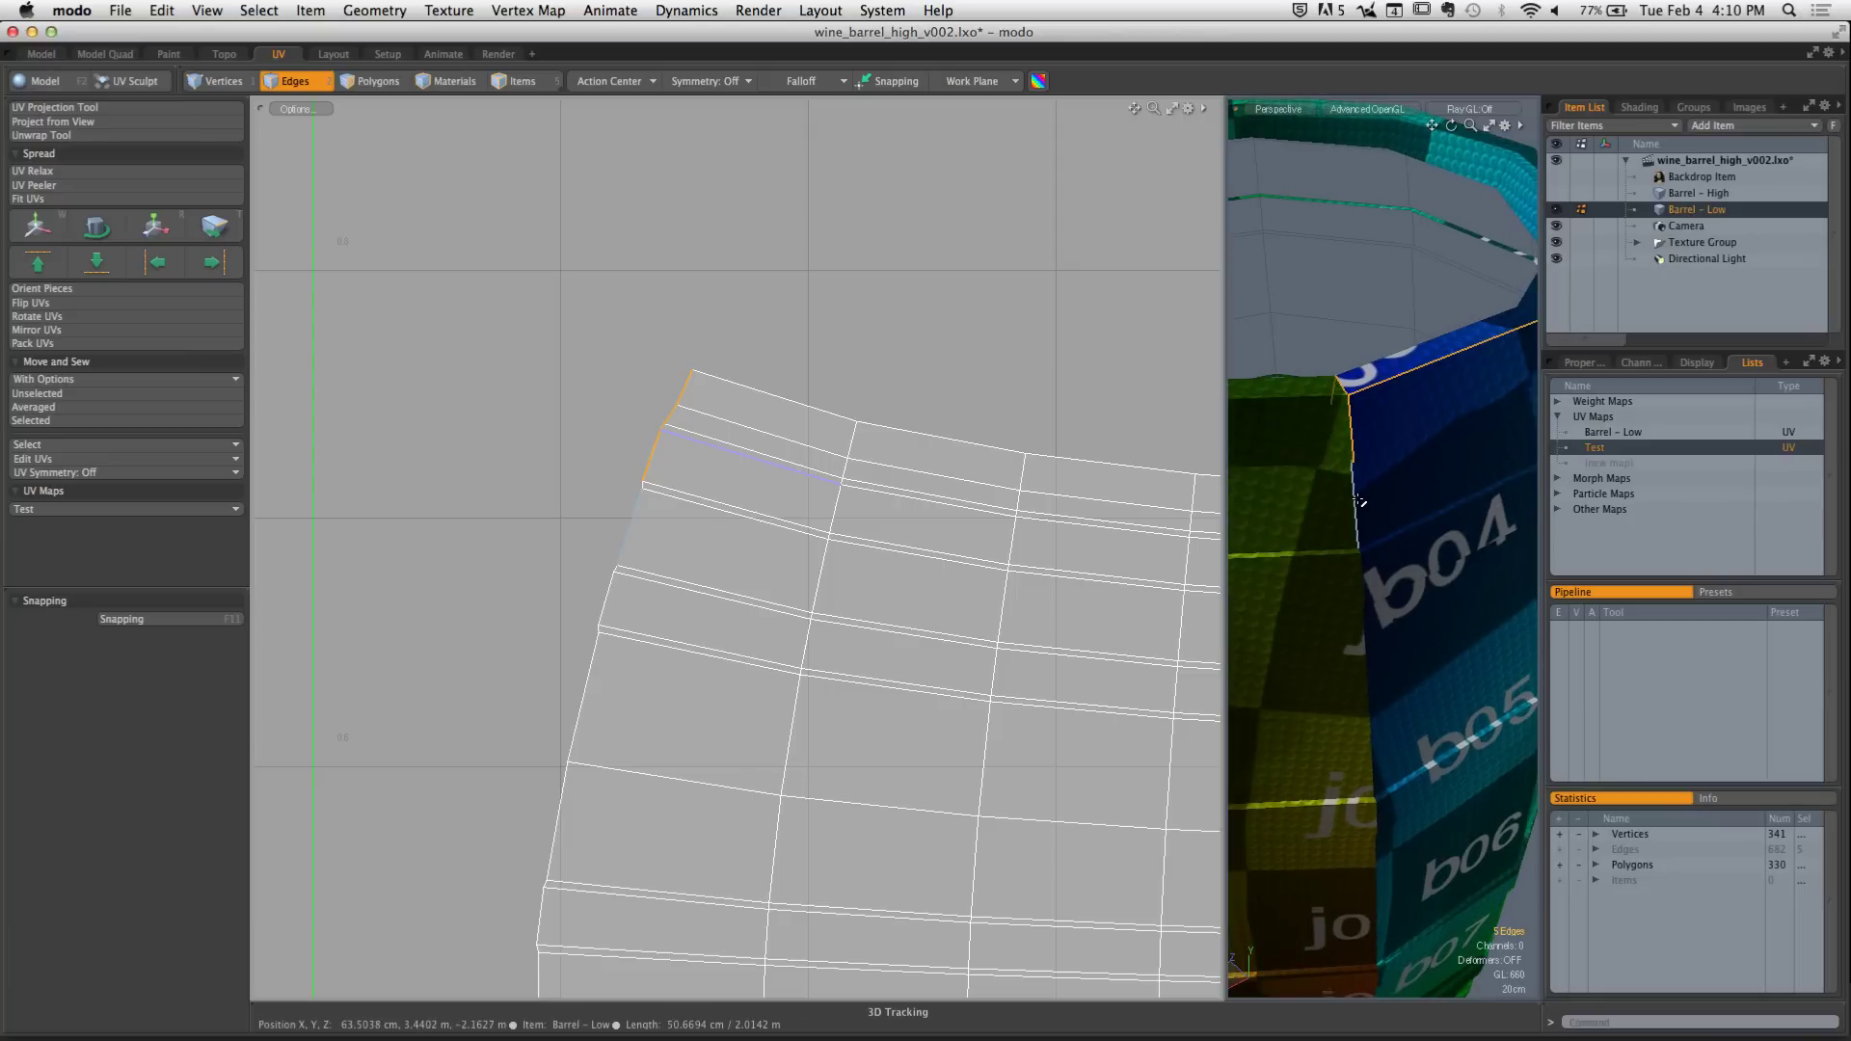
{"action": "double_click", "coordinate": [1353, 452], "text": "shift"}
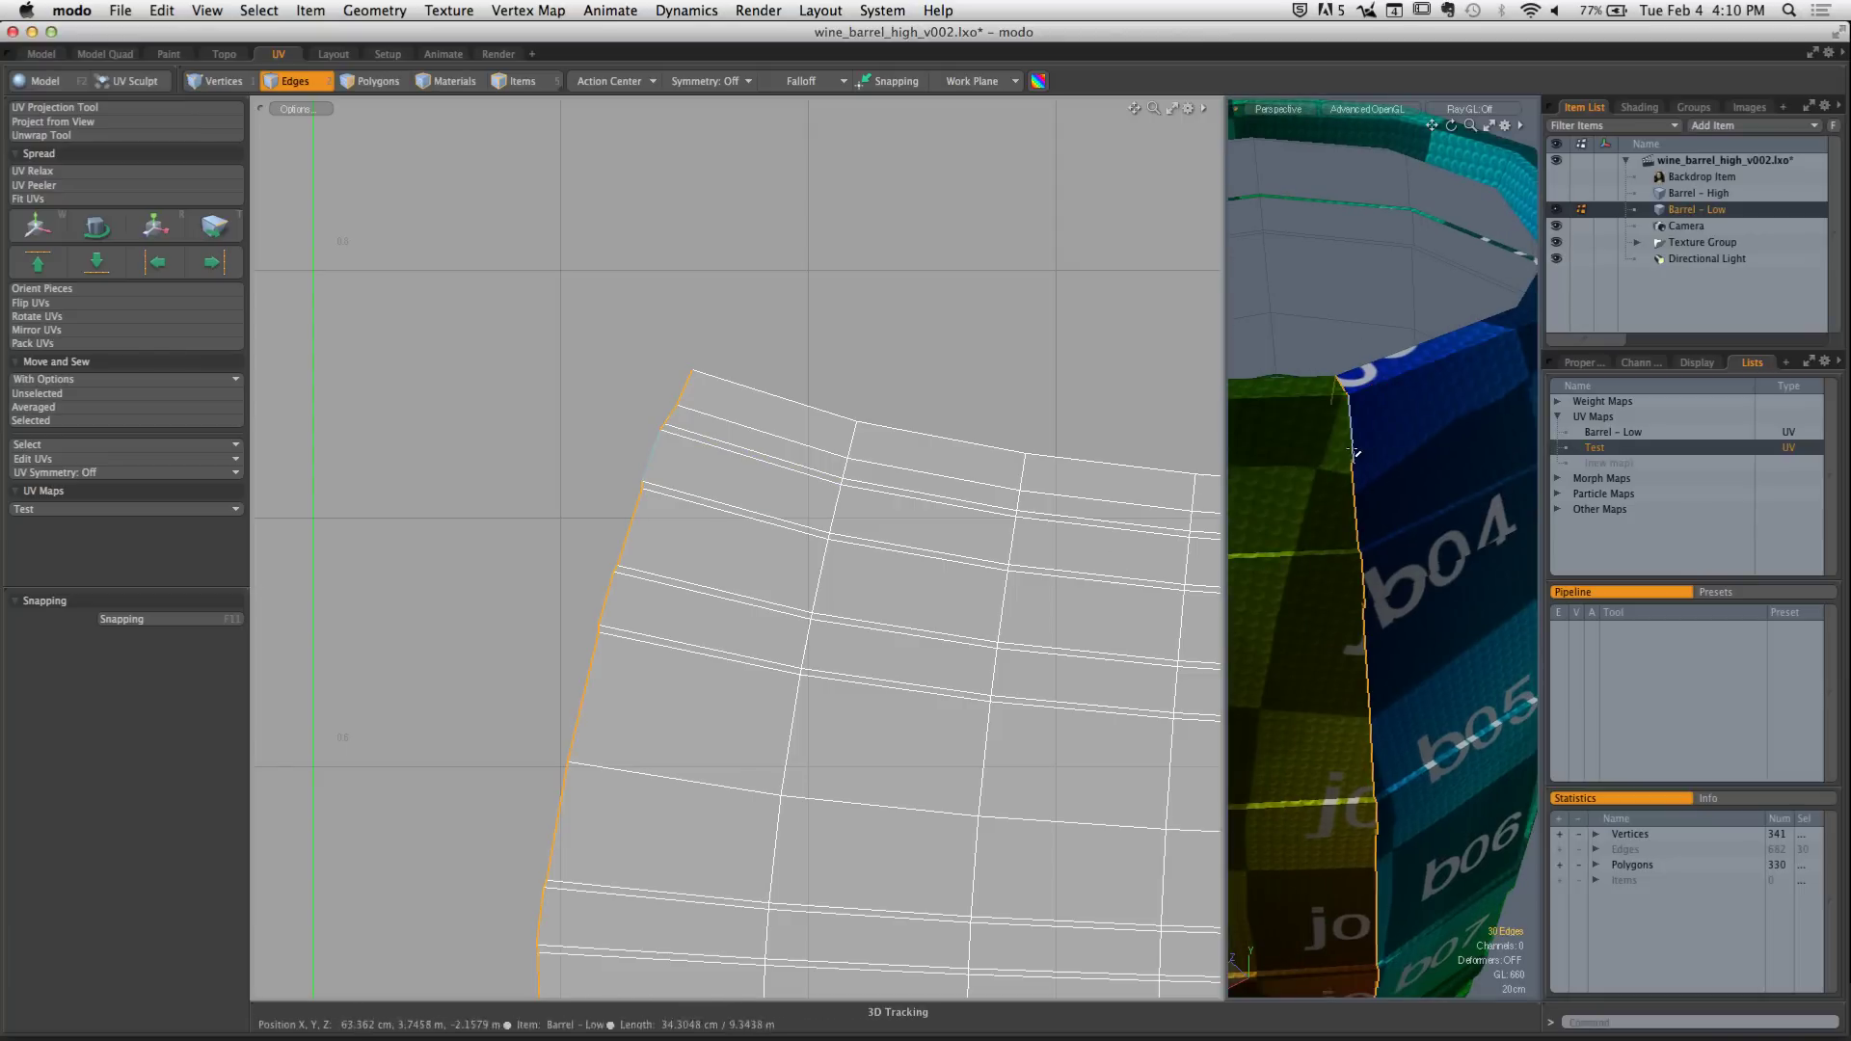
Inspect the shell's right border and deselect the stray edge there, keeping only the left border edges selected
{"action": "scroll", "coordinate": [819, 617], "scroll_direction": "down", "scroll_amount": 6}
{"action": "left_click_drag", "start_coordinate": [819, 642], "coordinate": [472, 421], "text": "alt+shift"}
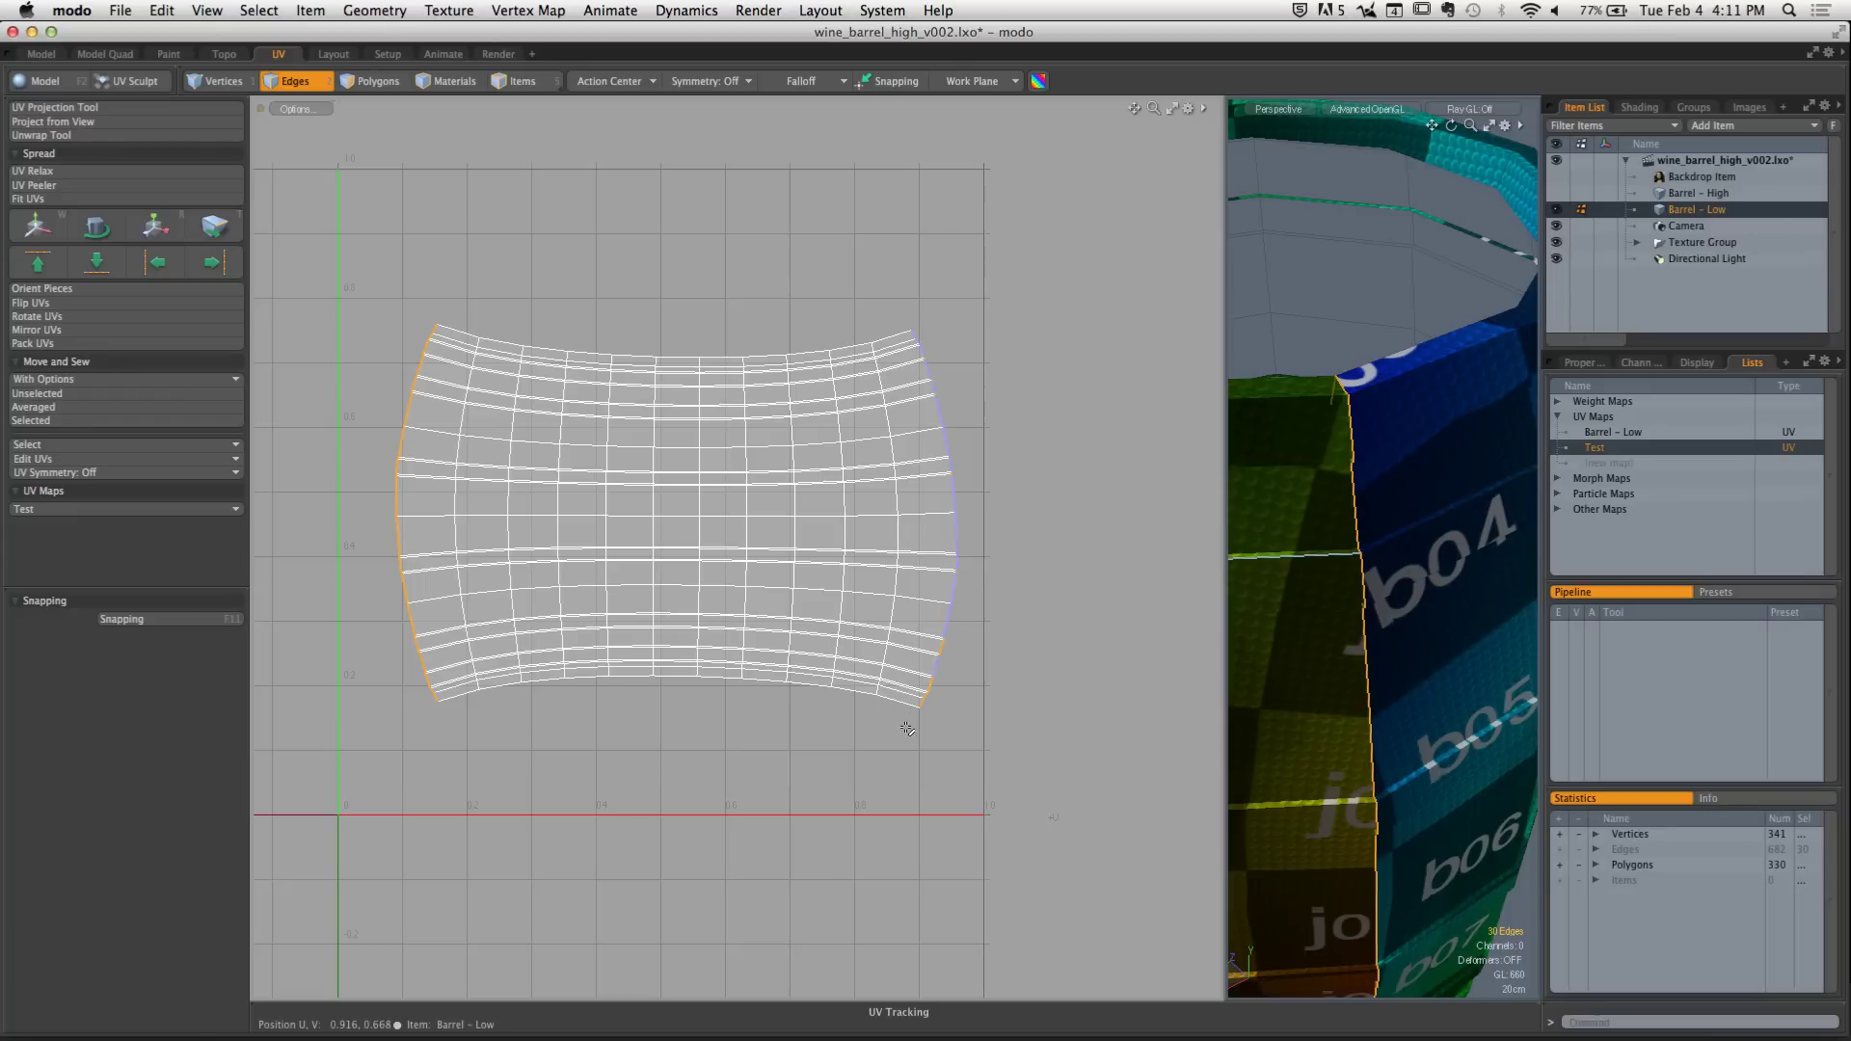
{"action": "scroll", "coordinate": [931, 699], "scroll_direction": "up", "scroll_amount": 5}
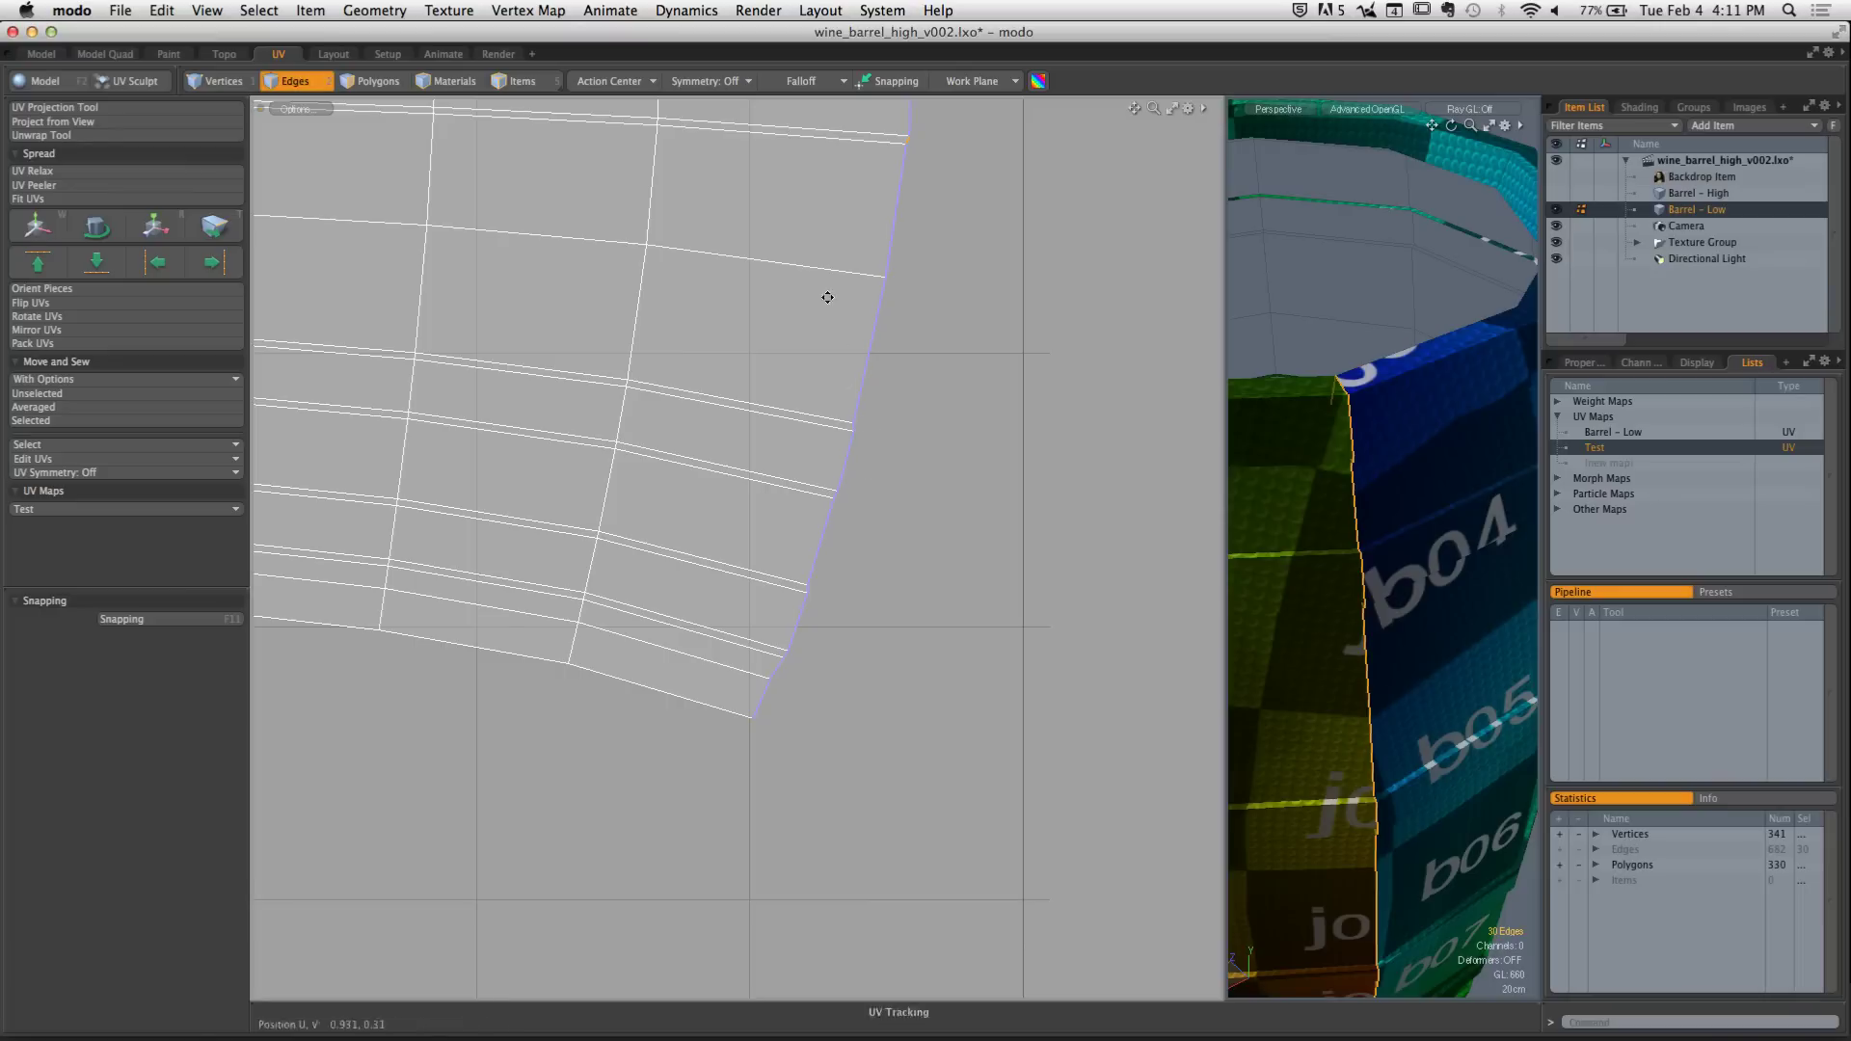
{"action": "left_click_drag", "start_coordinate": [826, 293], "coordinate": [736, 564], "text": "alt+shift"}
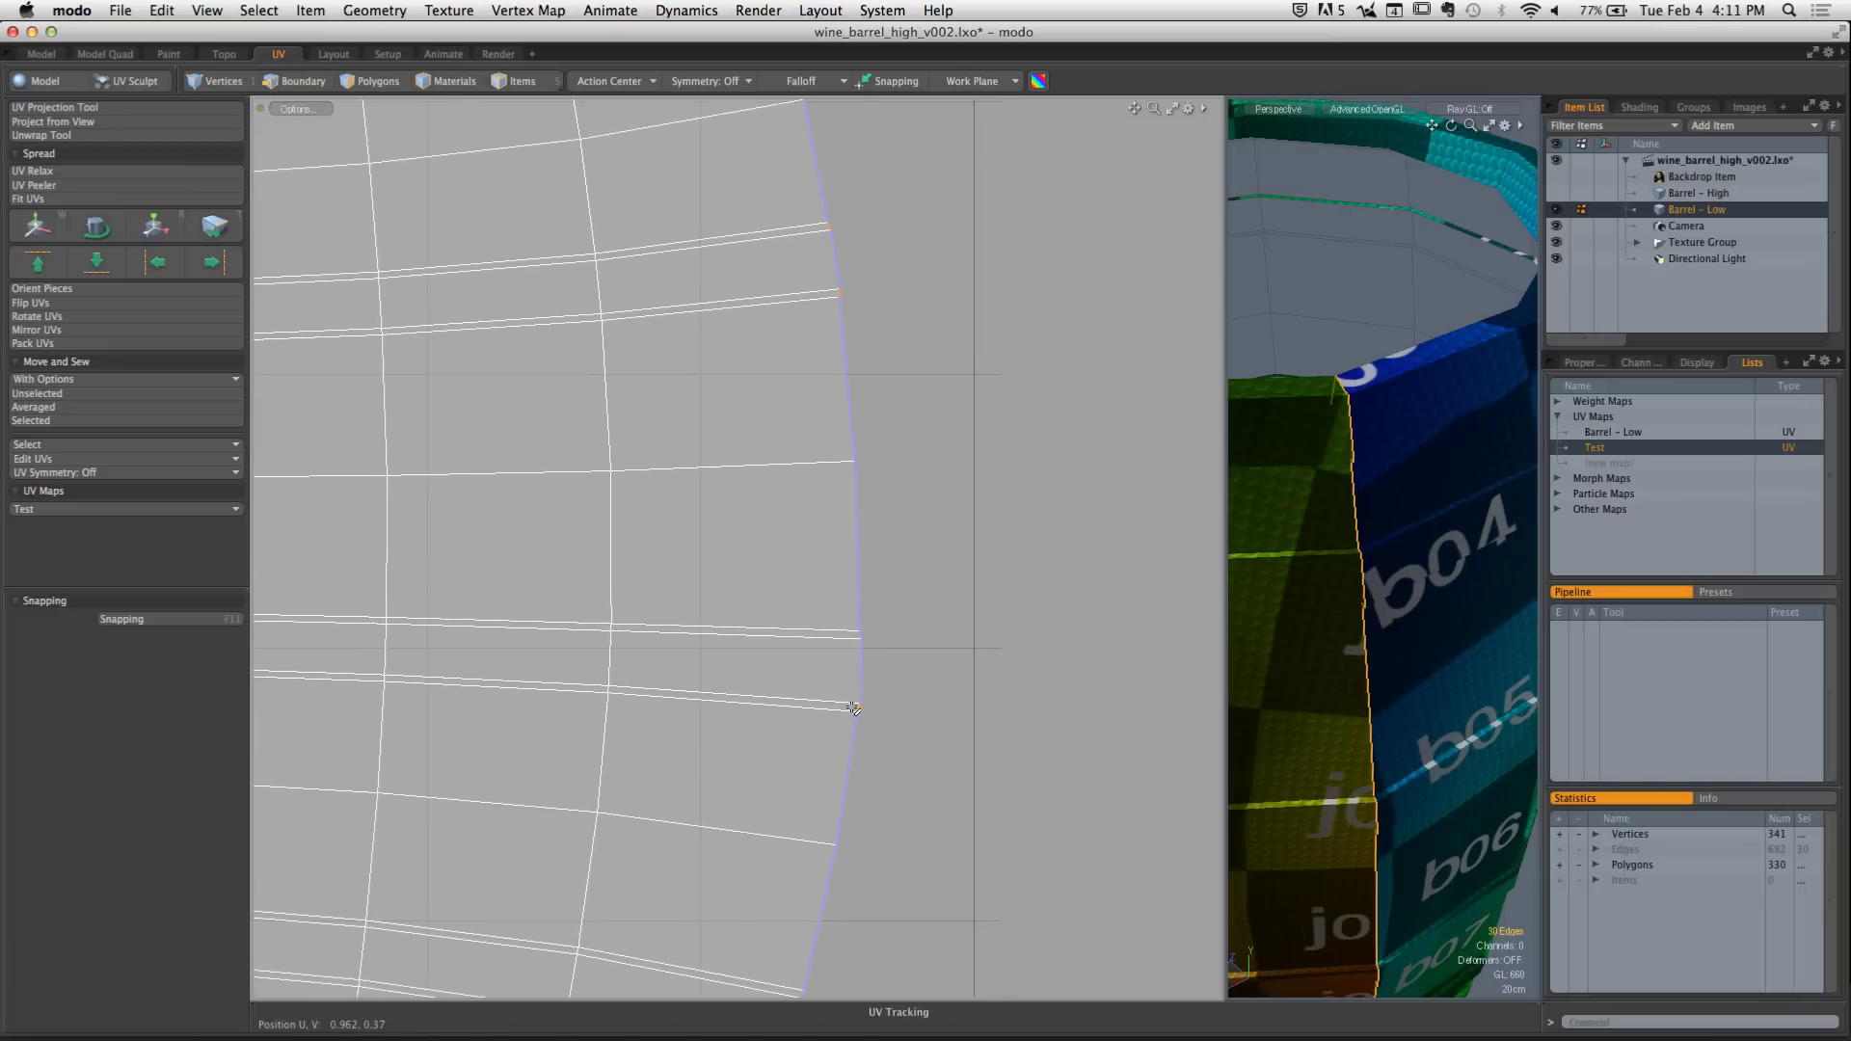
{"action": "left_click_drag", "start_coordinate": [854, 708], "coordinate": [877, 709], "text": "ctrl"}
{"action": "left_click_drag", "start_coordinate": [744, 395], "coordinate": [807, 746], "text": "alt+shift"}
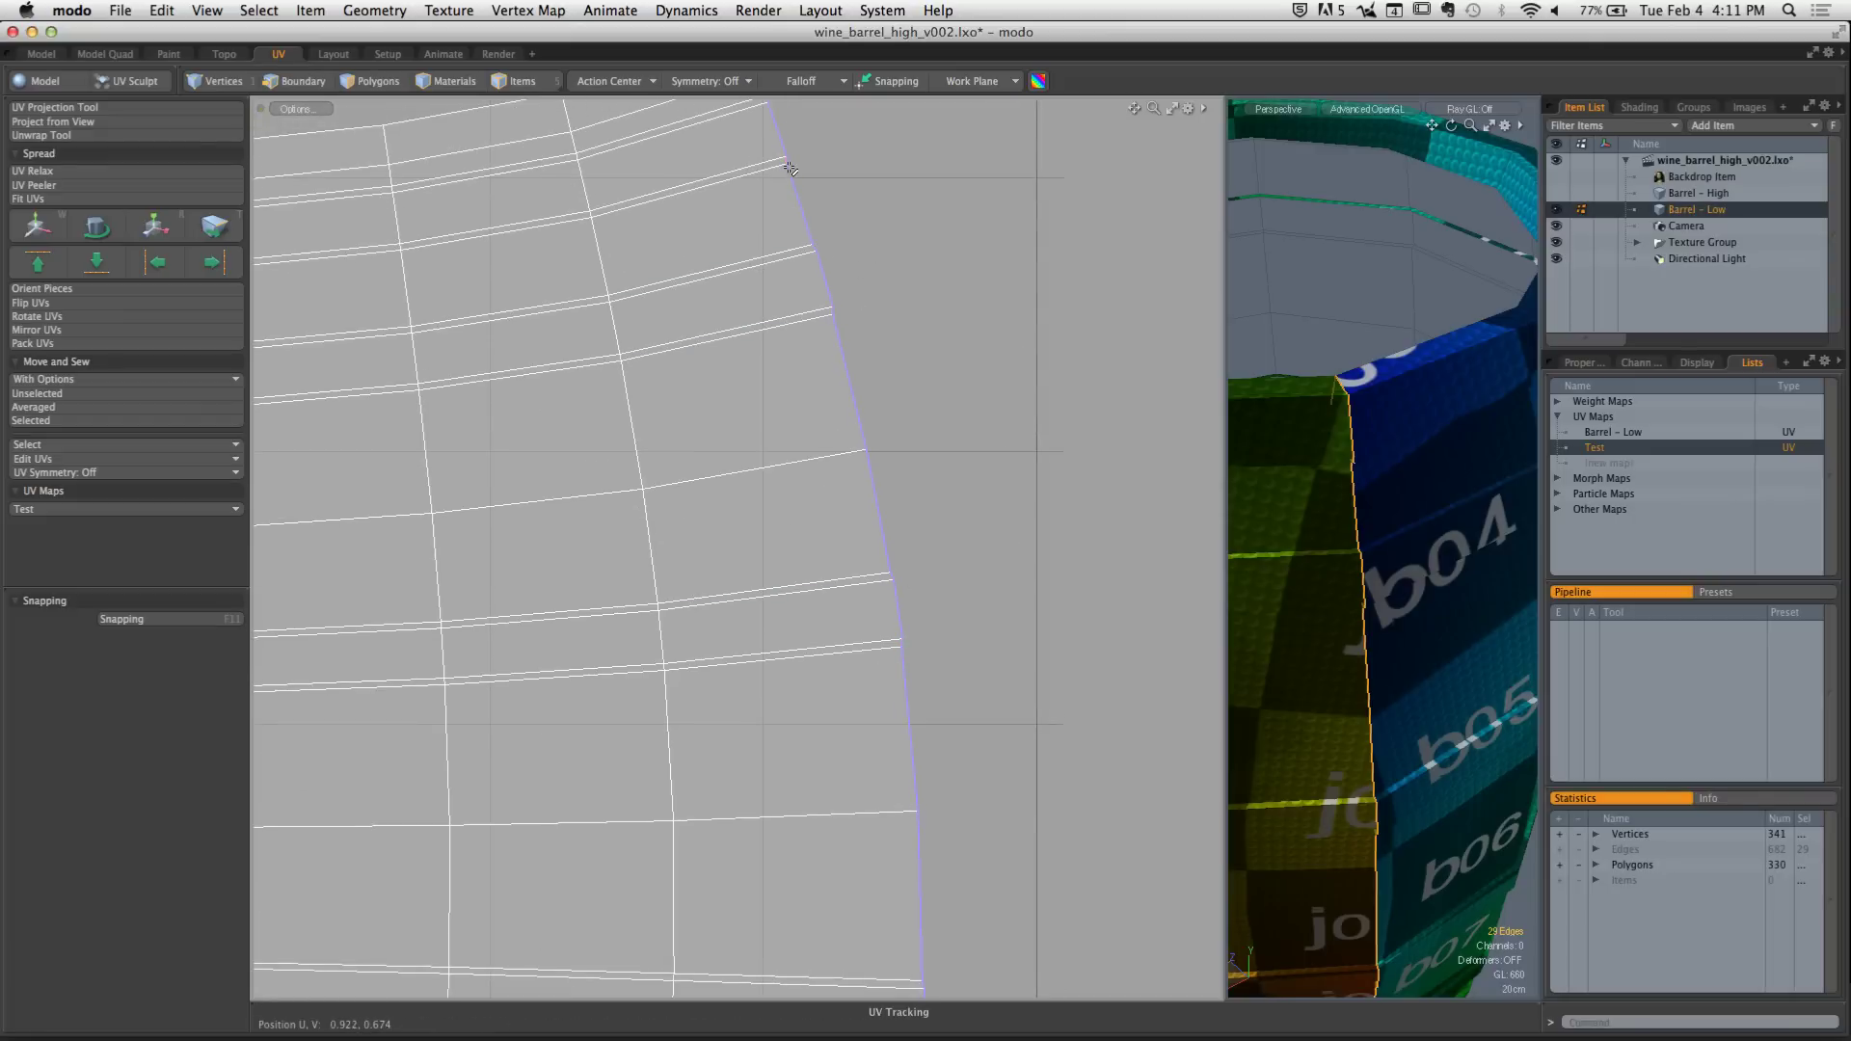
Straighten the shell's left border by aligning its selected edges to their leftmost U position
{"action": "key", "text": "2"}
{"action": "left_click_drag", "start_coordinate": [797, 372], "coordinate": [517, 717], "text": "alt+shift"}
{"action": "left_click_drag", "start_coordinate": [517, 716], "coordinate": [436, 631], "text": "alt+shift"}
{"action": "left_click_drag", "start_coordinate": [436, 631], "coordinate": [1002, 540], "text": "alt+shift"}
{"action": "left_click_drag", "start_coordinate": [598, 522], "coordinate": [669, 566], "text": "alt+shift"}
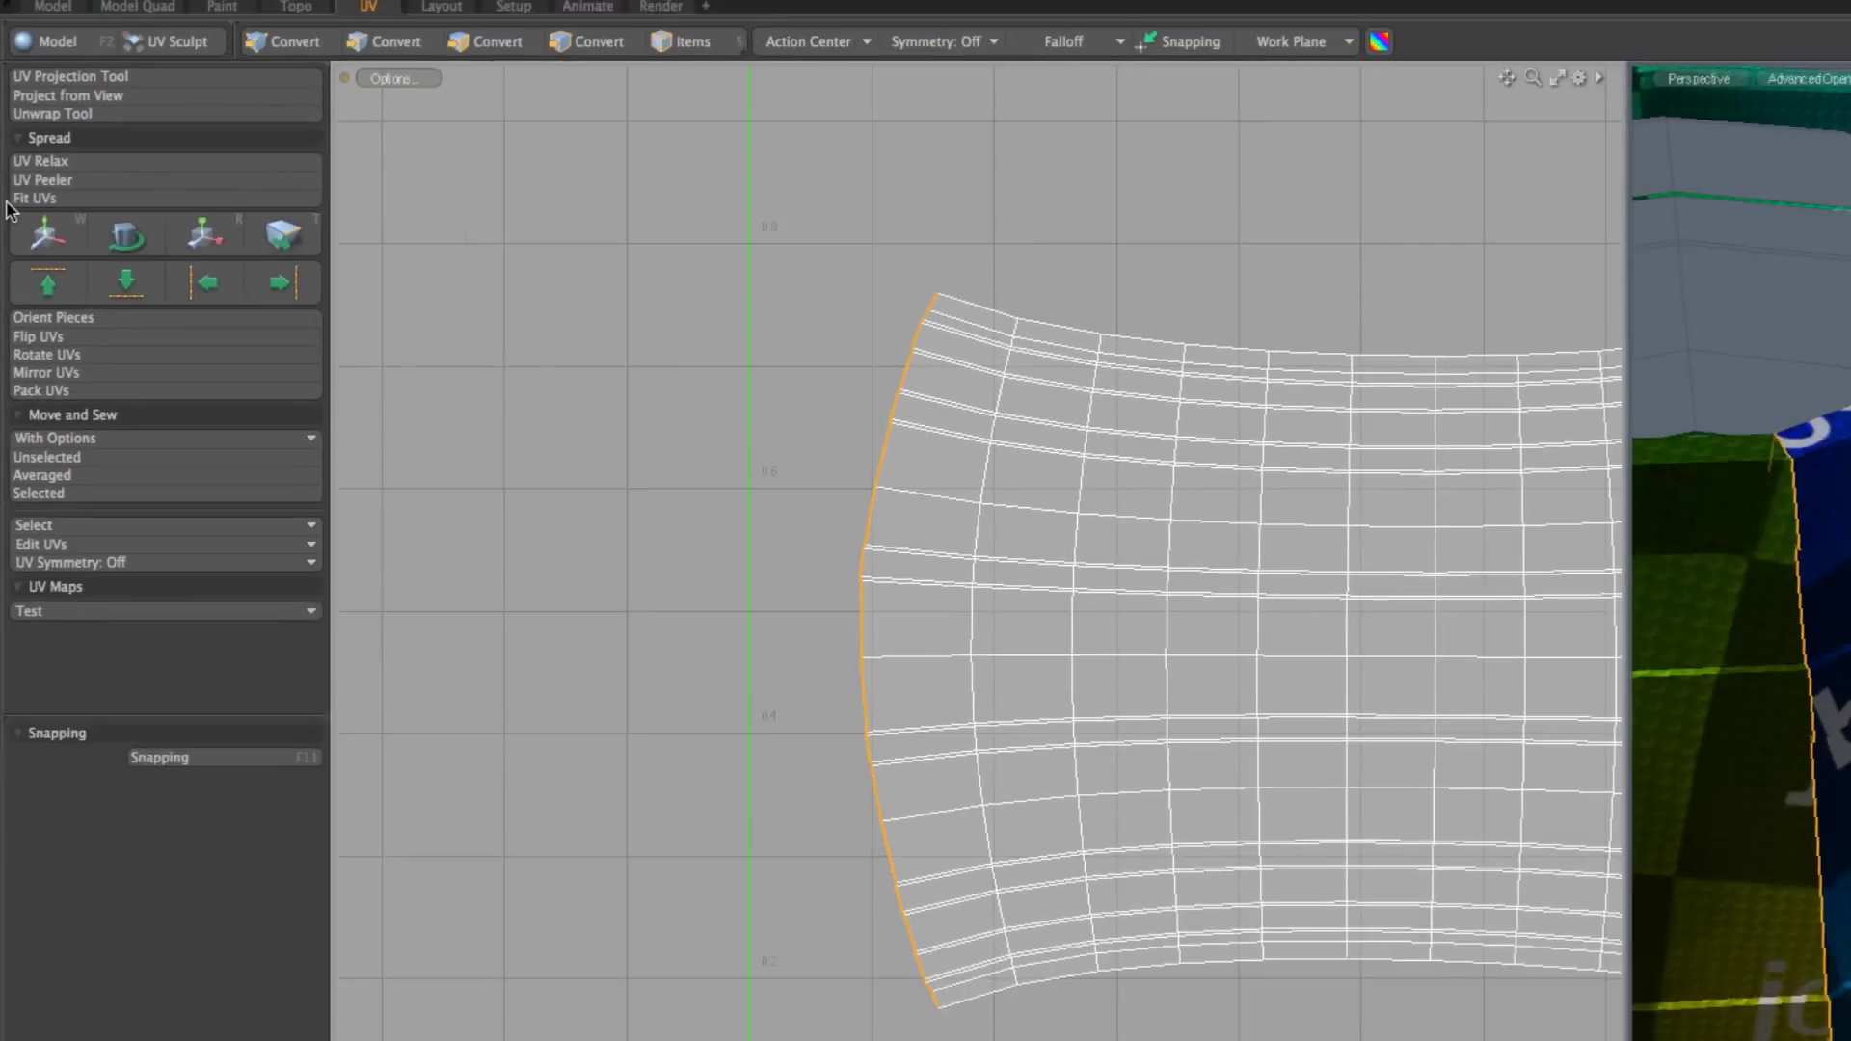
{"action": "key", "text": "2"}
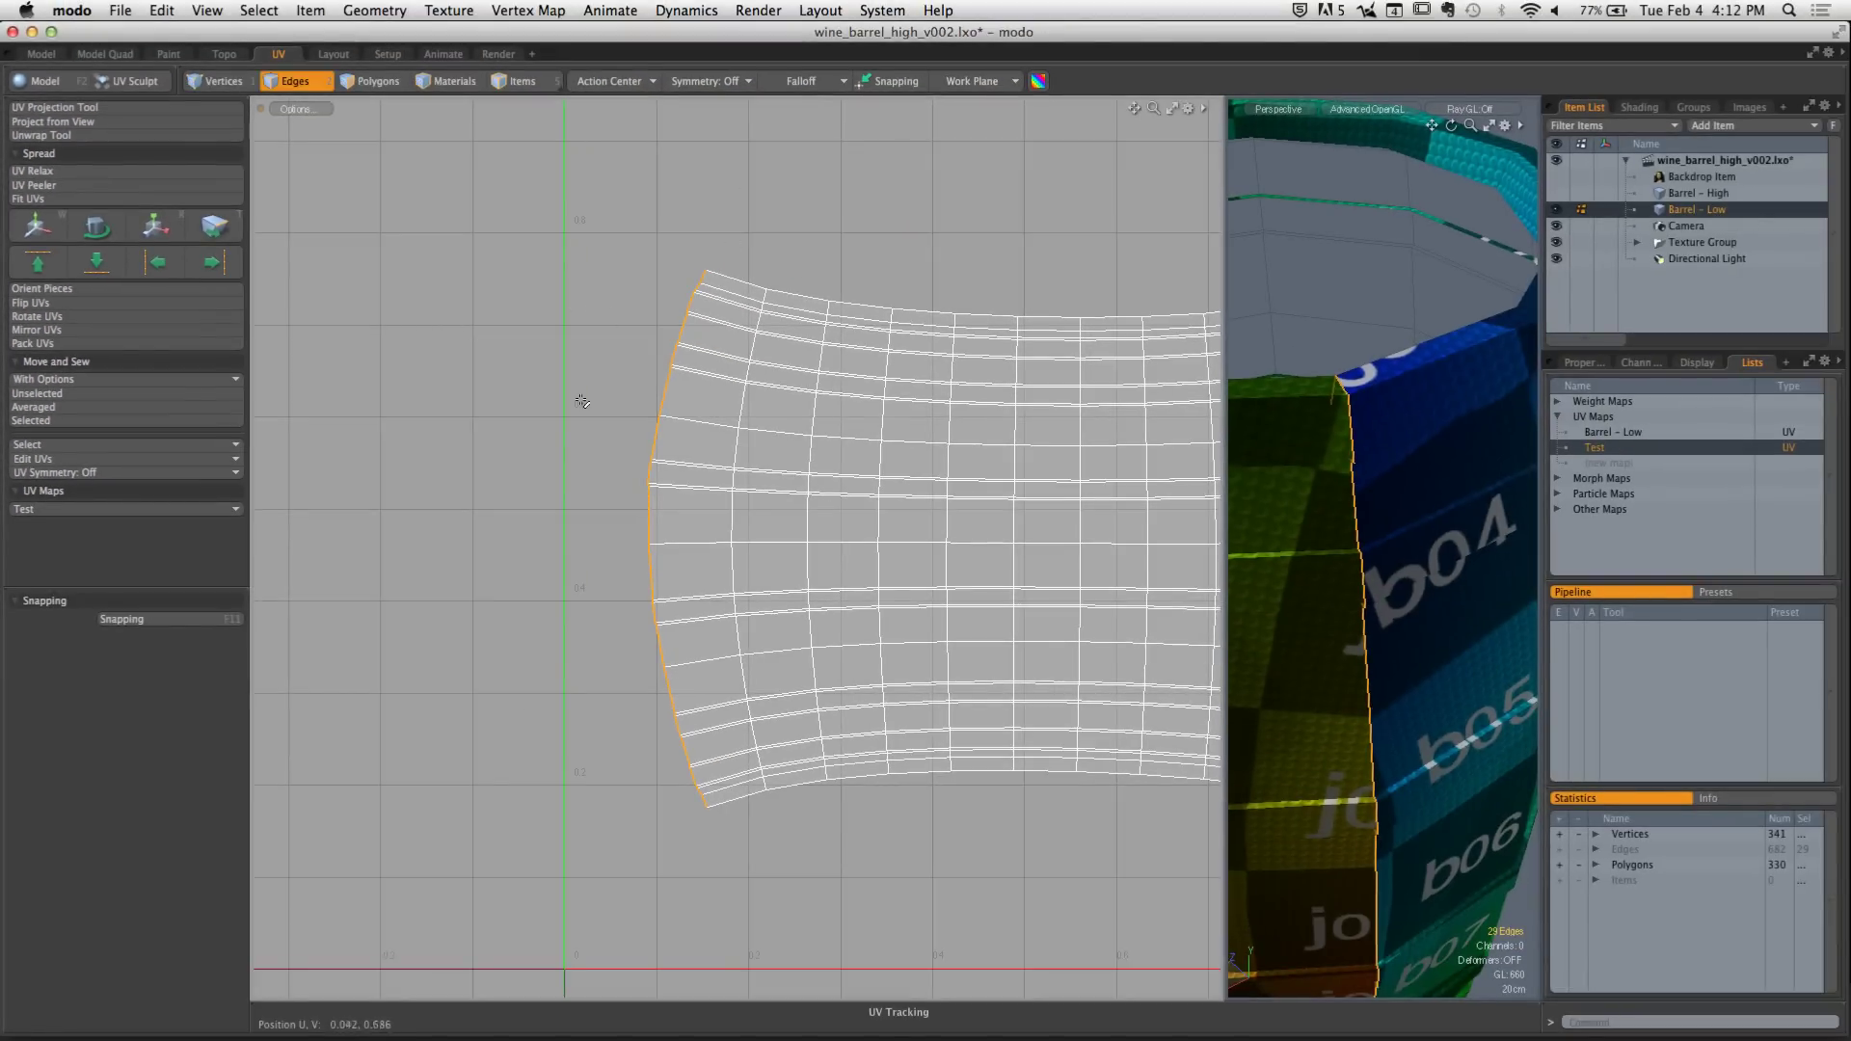
{"action": "left_click", "coordinate": [157, 261]}
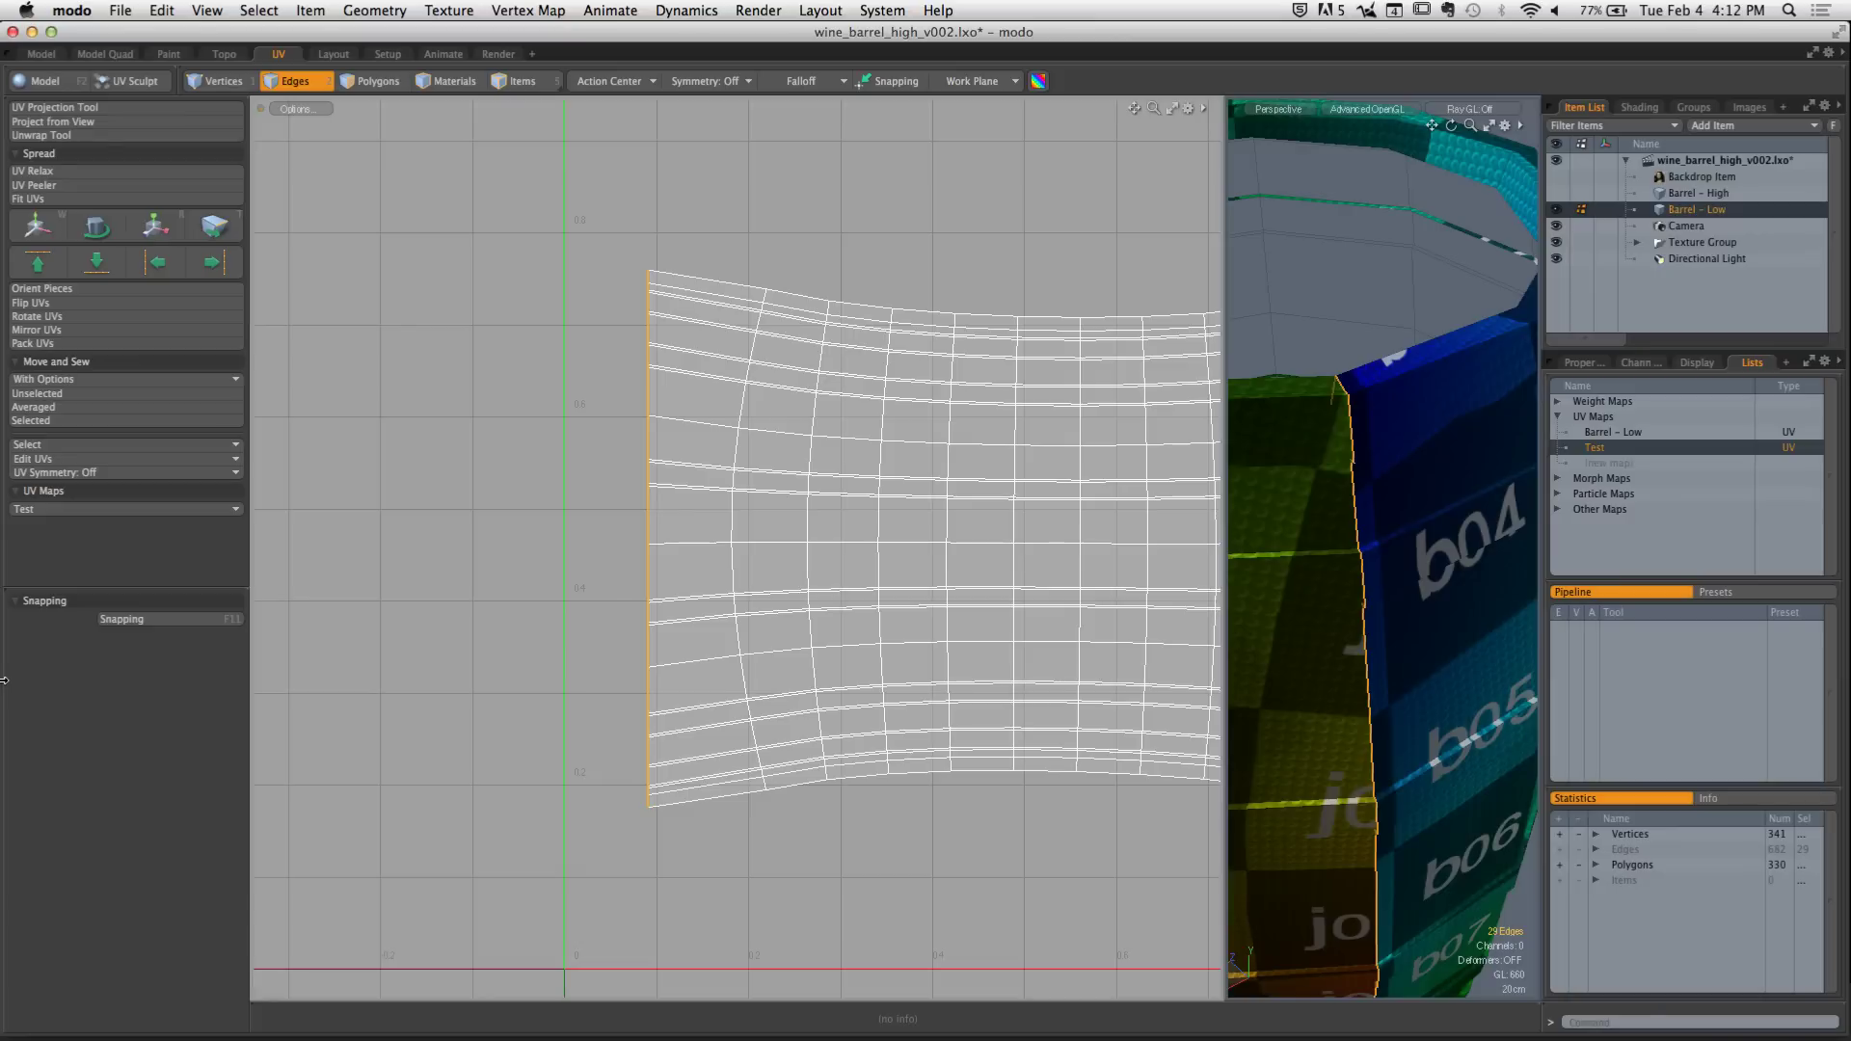
Straighten the next five vertical edge loops inward from the shell's left border by aligning each one left
{"action": "double_click", "coordinate": [738, 410]}
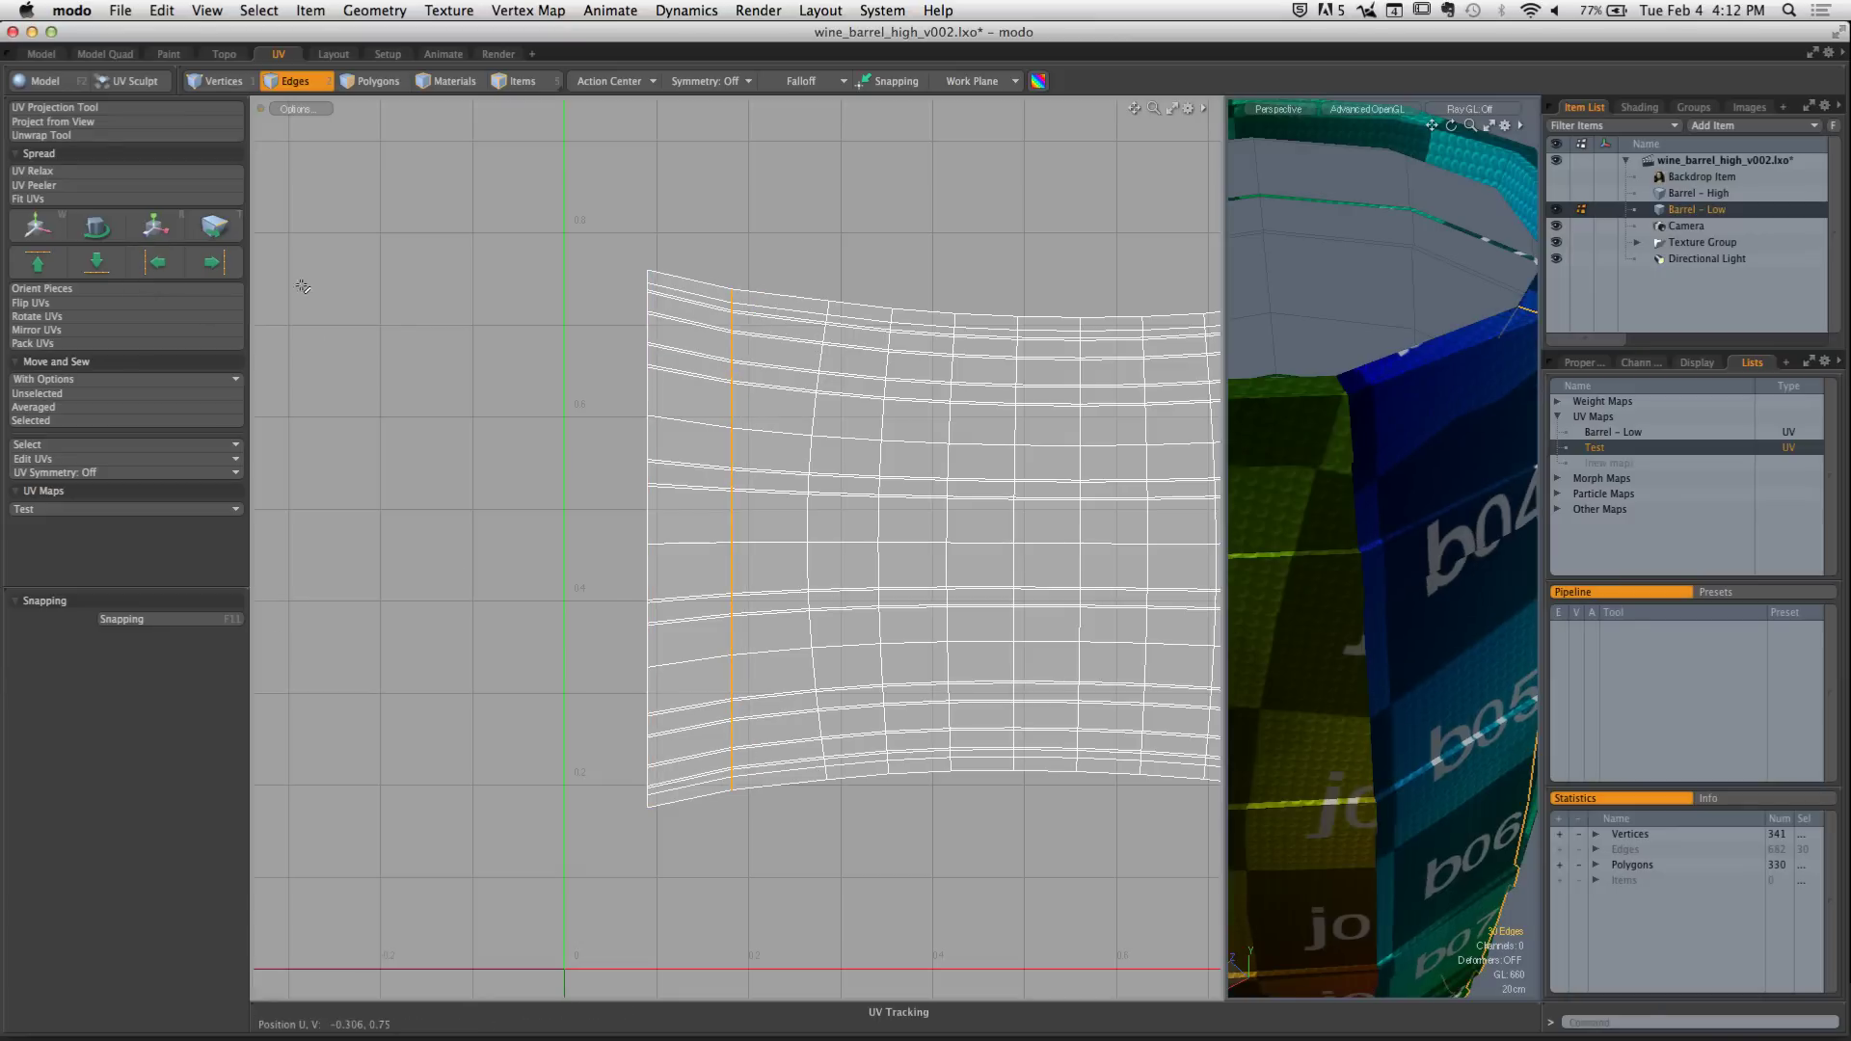
{"action": "double_click", "coordinate": [813, 426]}
{"action": "left_click", "coordinate": [157, 261]}
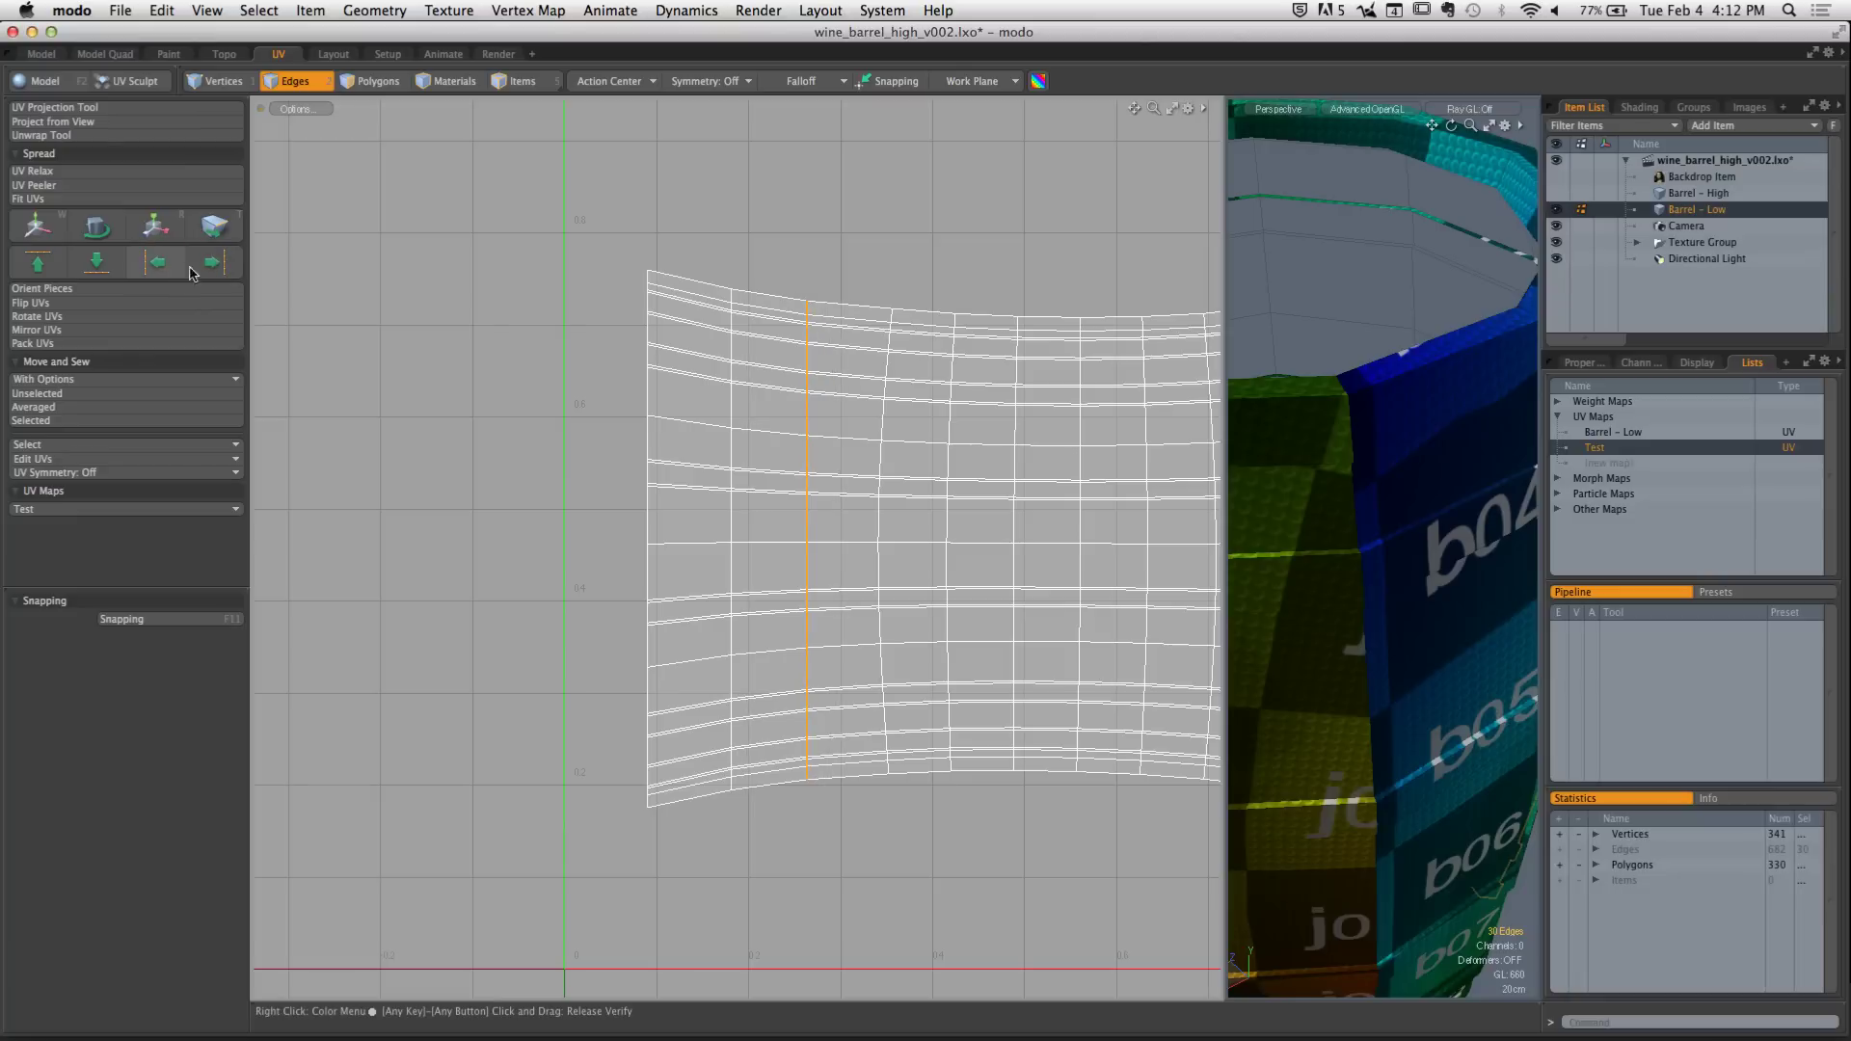
{"action": "double_click", "coordinate": [877, 415]}
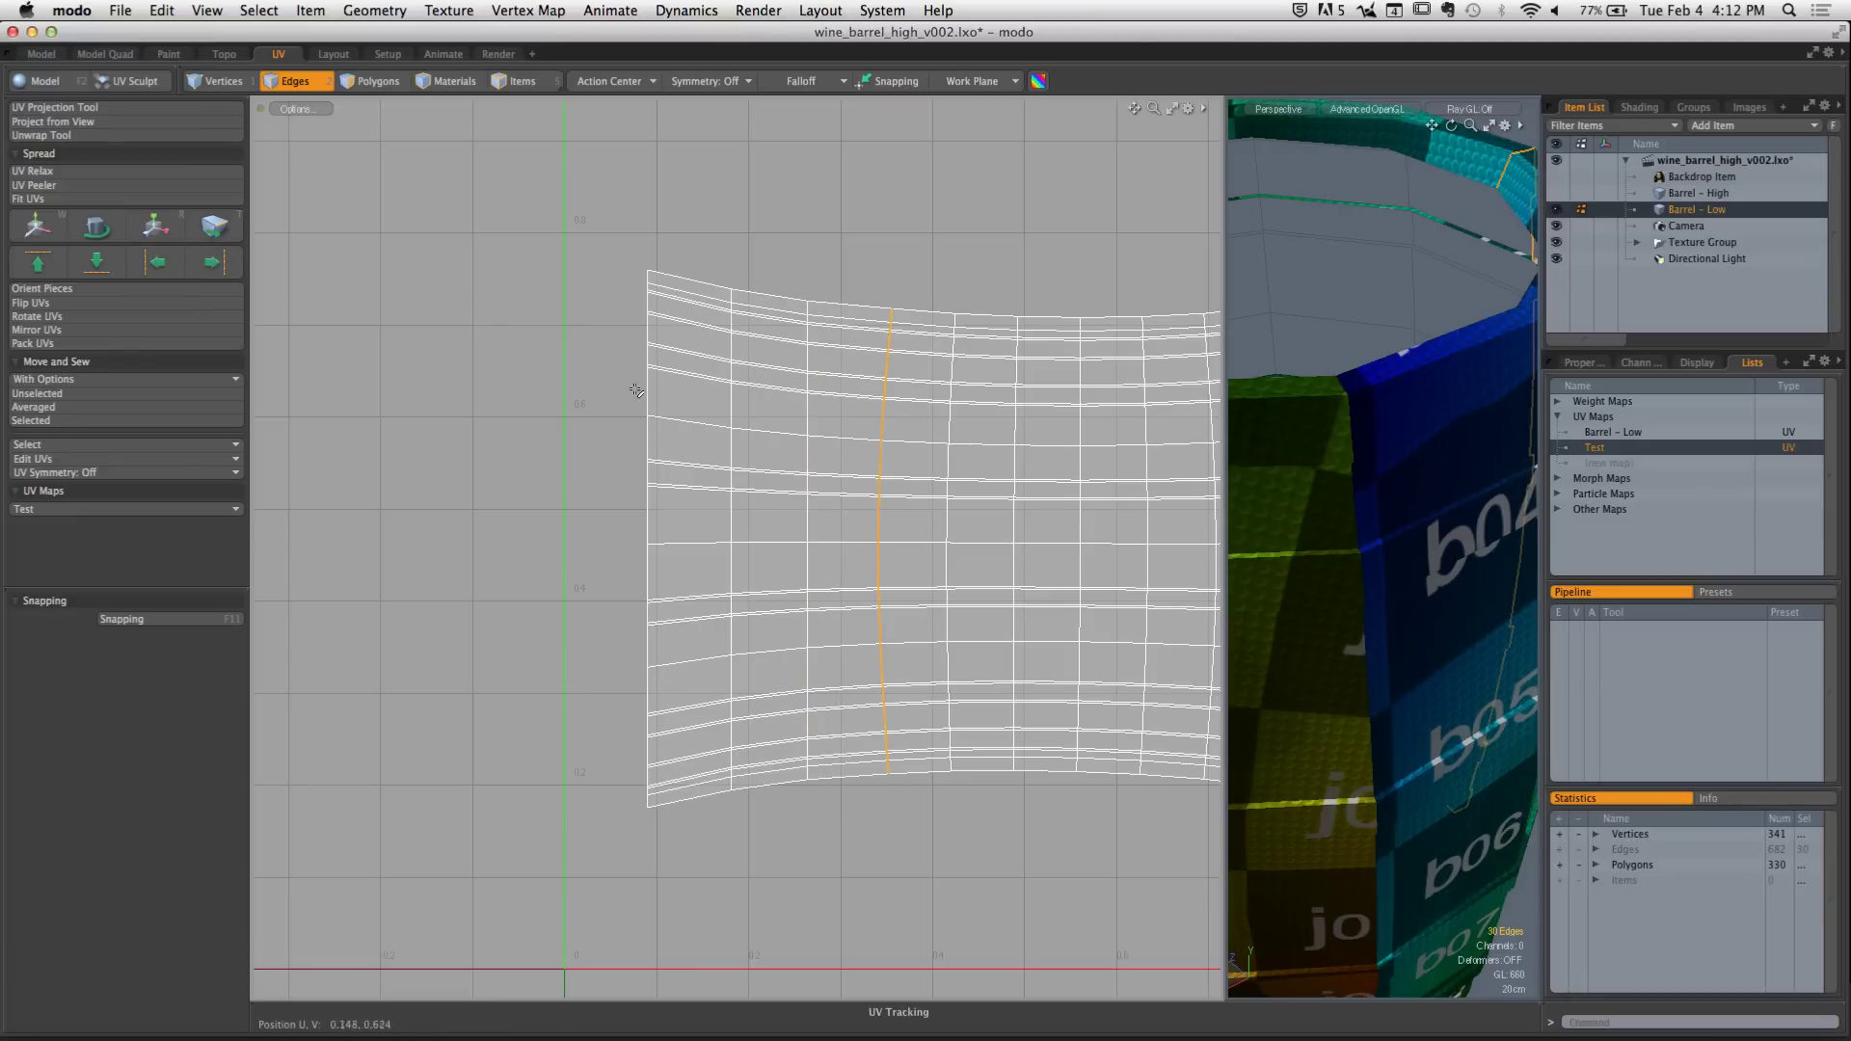
{"action": "left_click", "coordinate": [157, 261]}
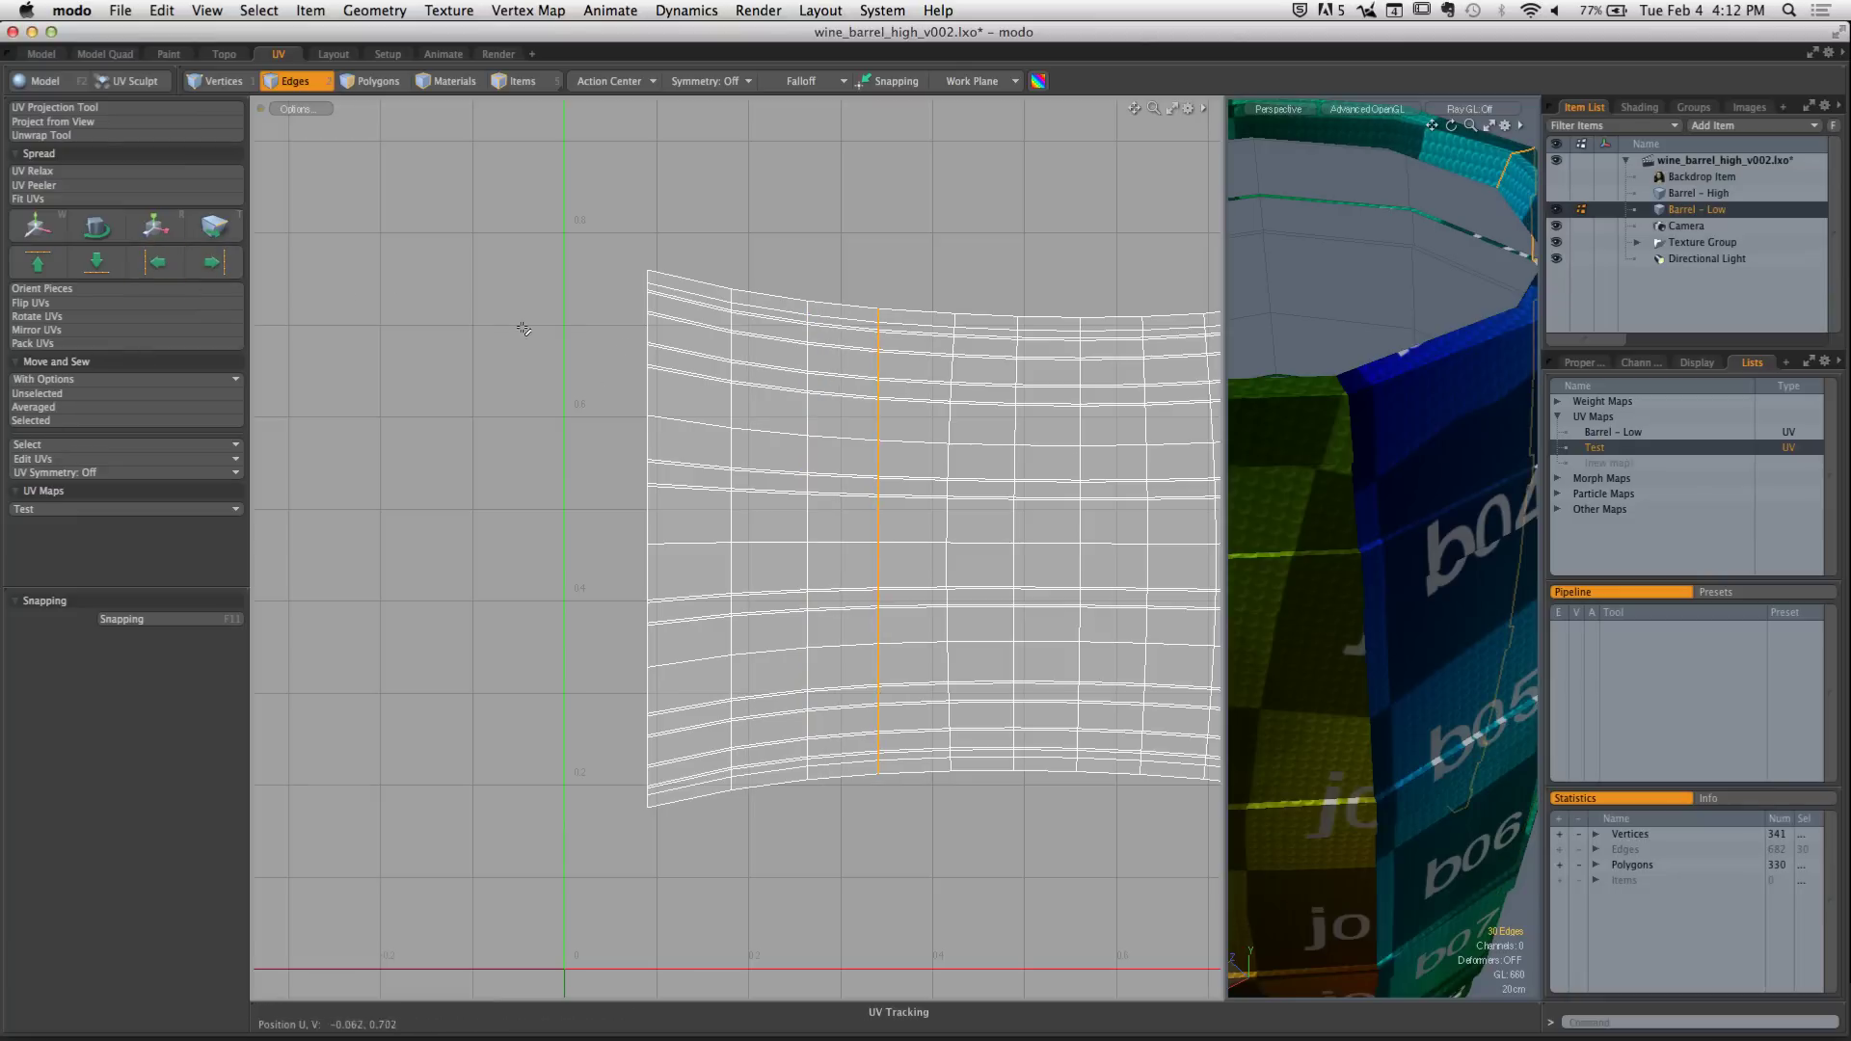
{"action": "double_click", "coordinate": [948, 424]}
{"action": "left_click", "coordinate": [158, 261]}
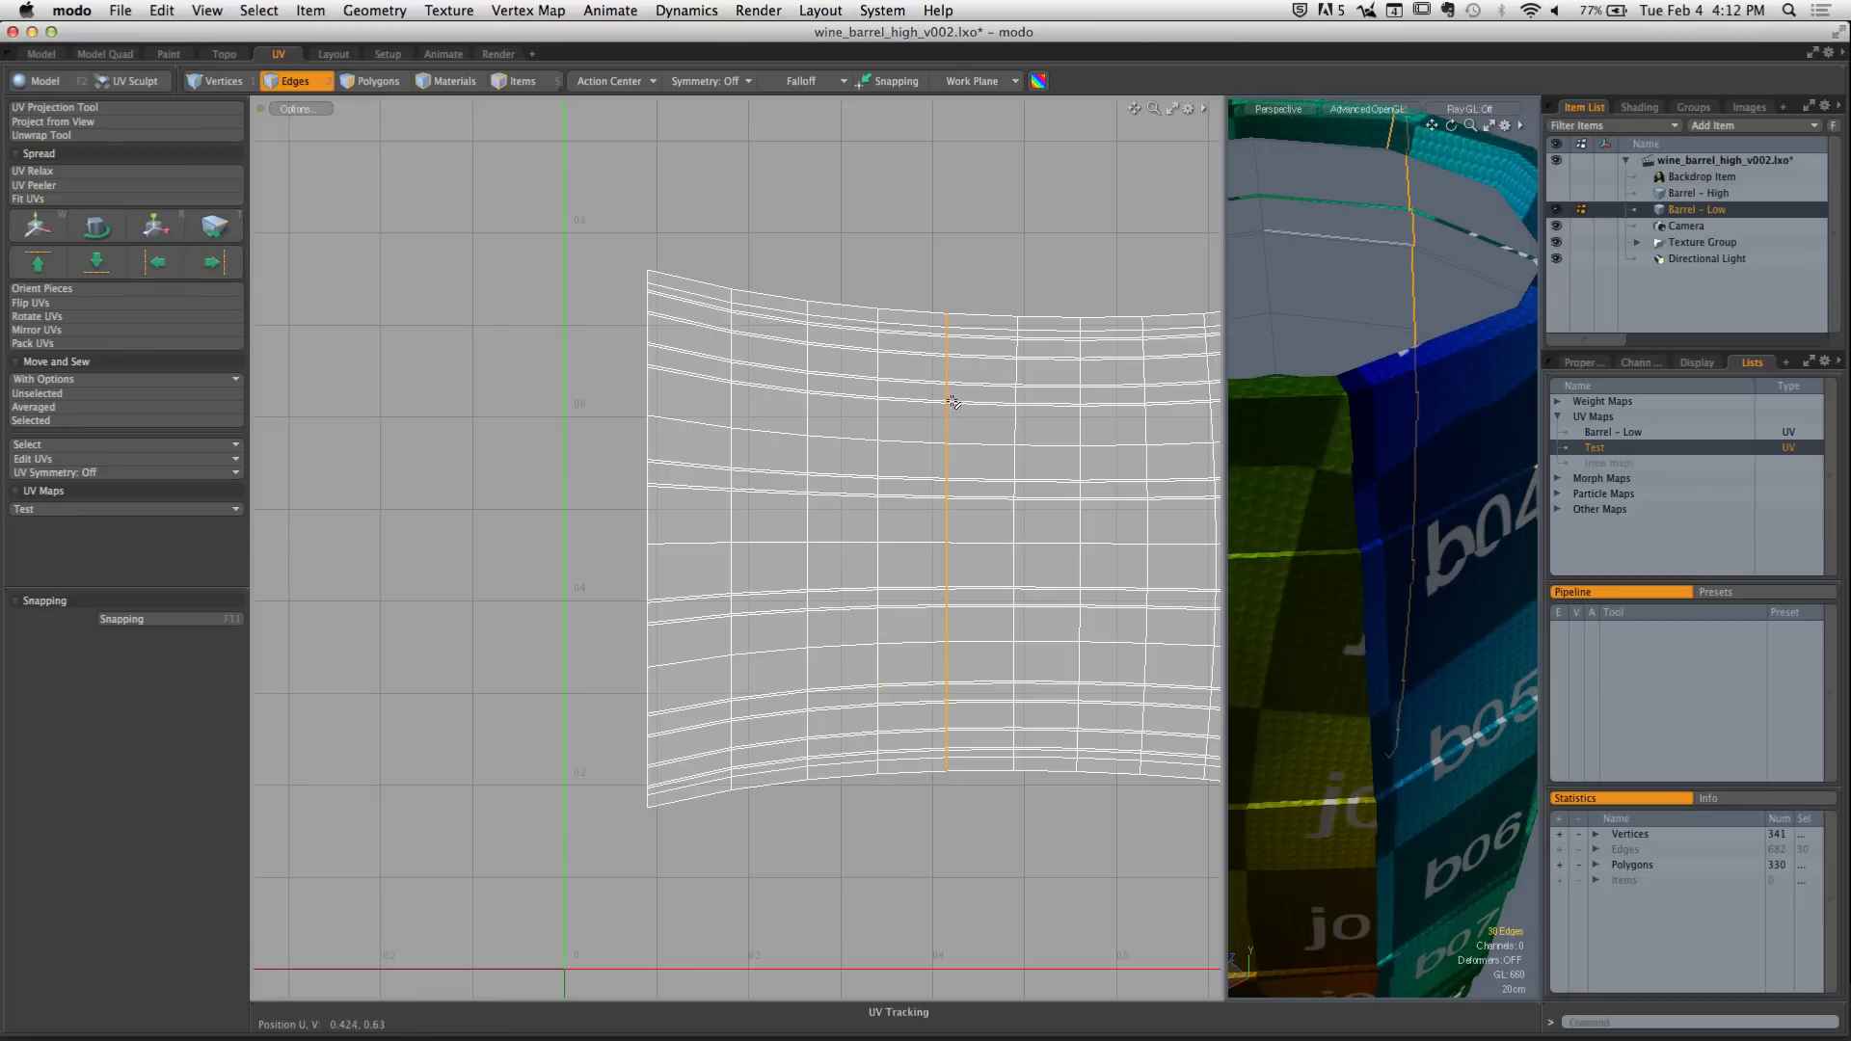
{"action": "left_click", "coordinate": [1023, 421]}
{"action": "double_click", "coordinate": [1019, 428]}
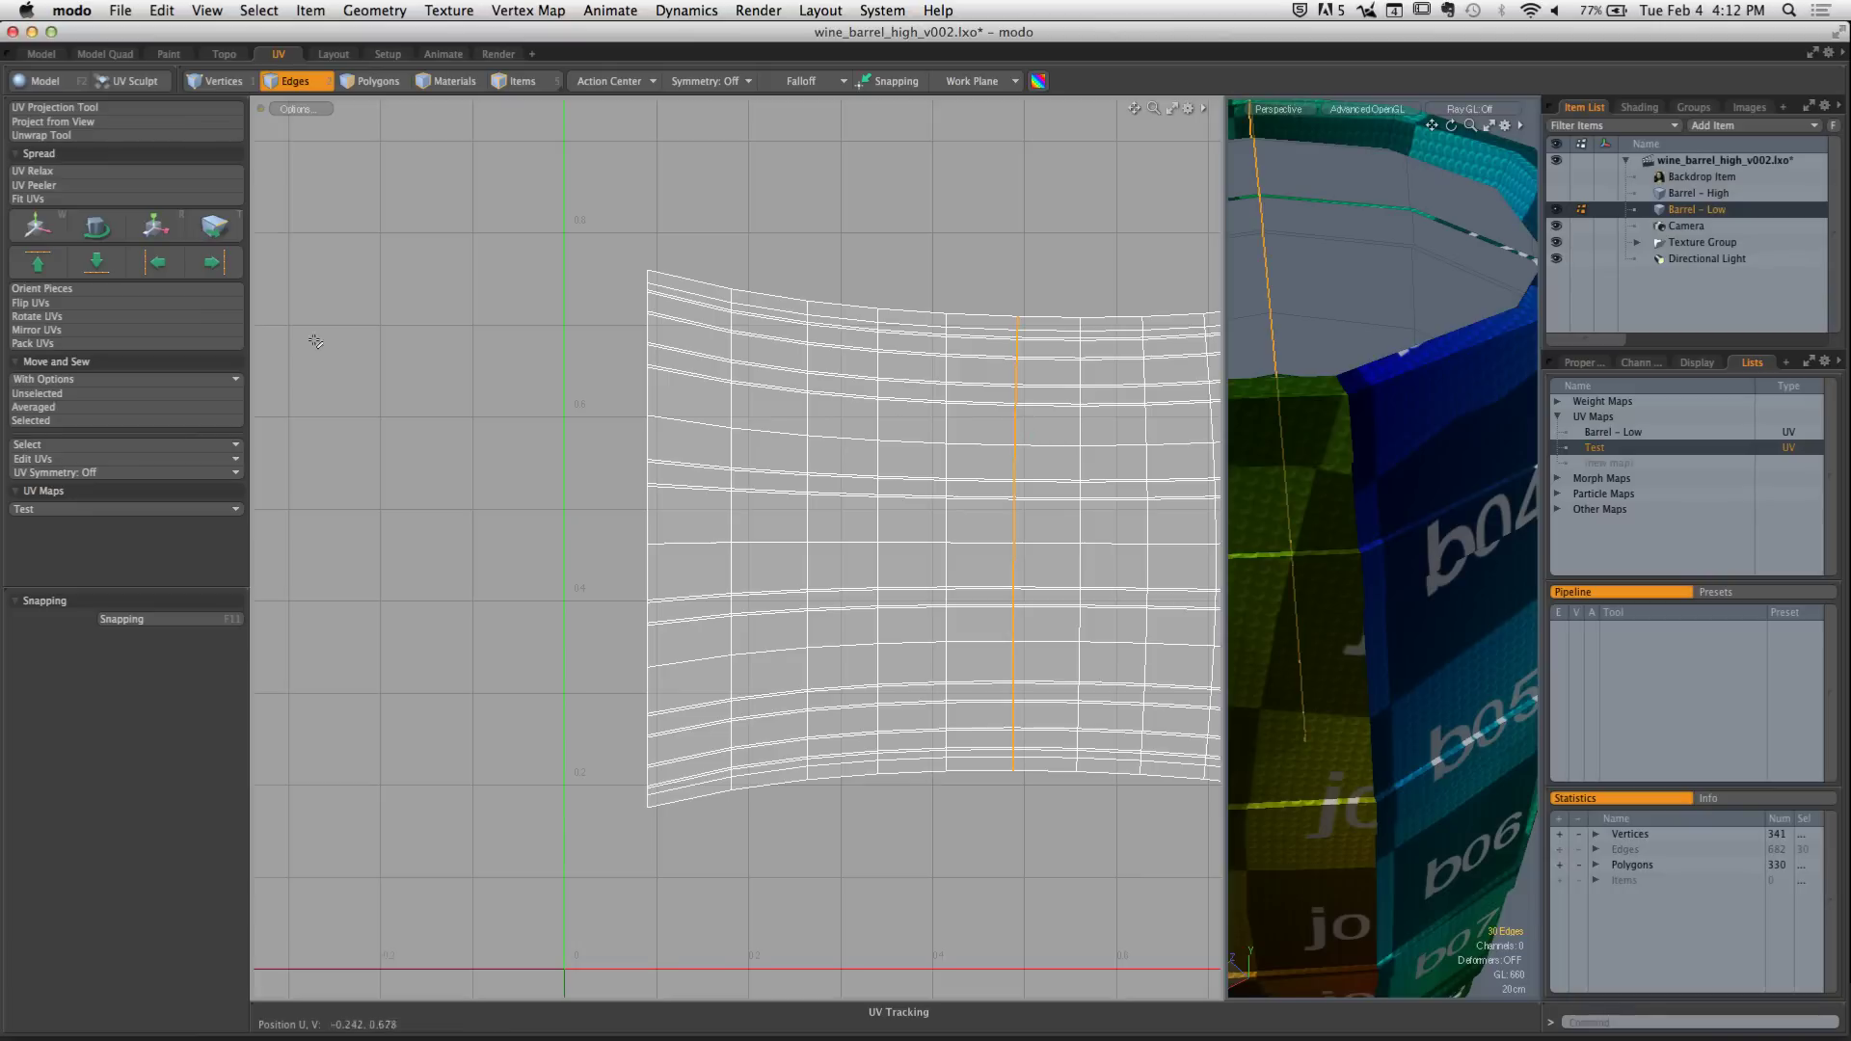
{"action": "left_click", "coordinate": [157, 261]}
Straighten the four inner vertical edge loops in the shell's right half by aligning each one right
{"action": "left_click_drag", "start_coordinate": [1080, 429], "coordinate": [620, 360], "text": "alt"}
{"action": "double_click", "coordinate": [655, 310]}
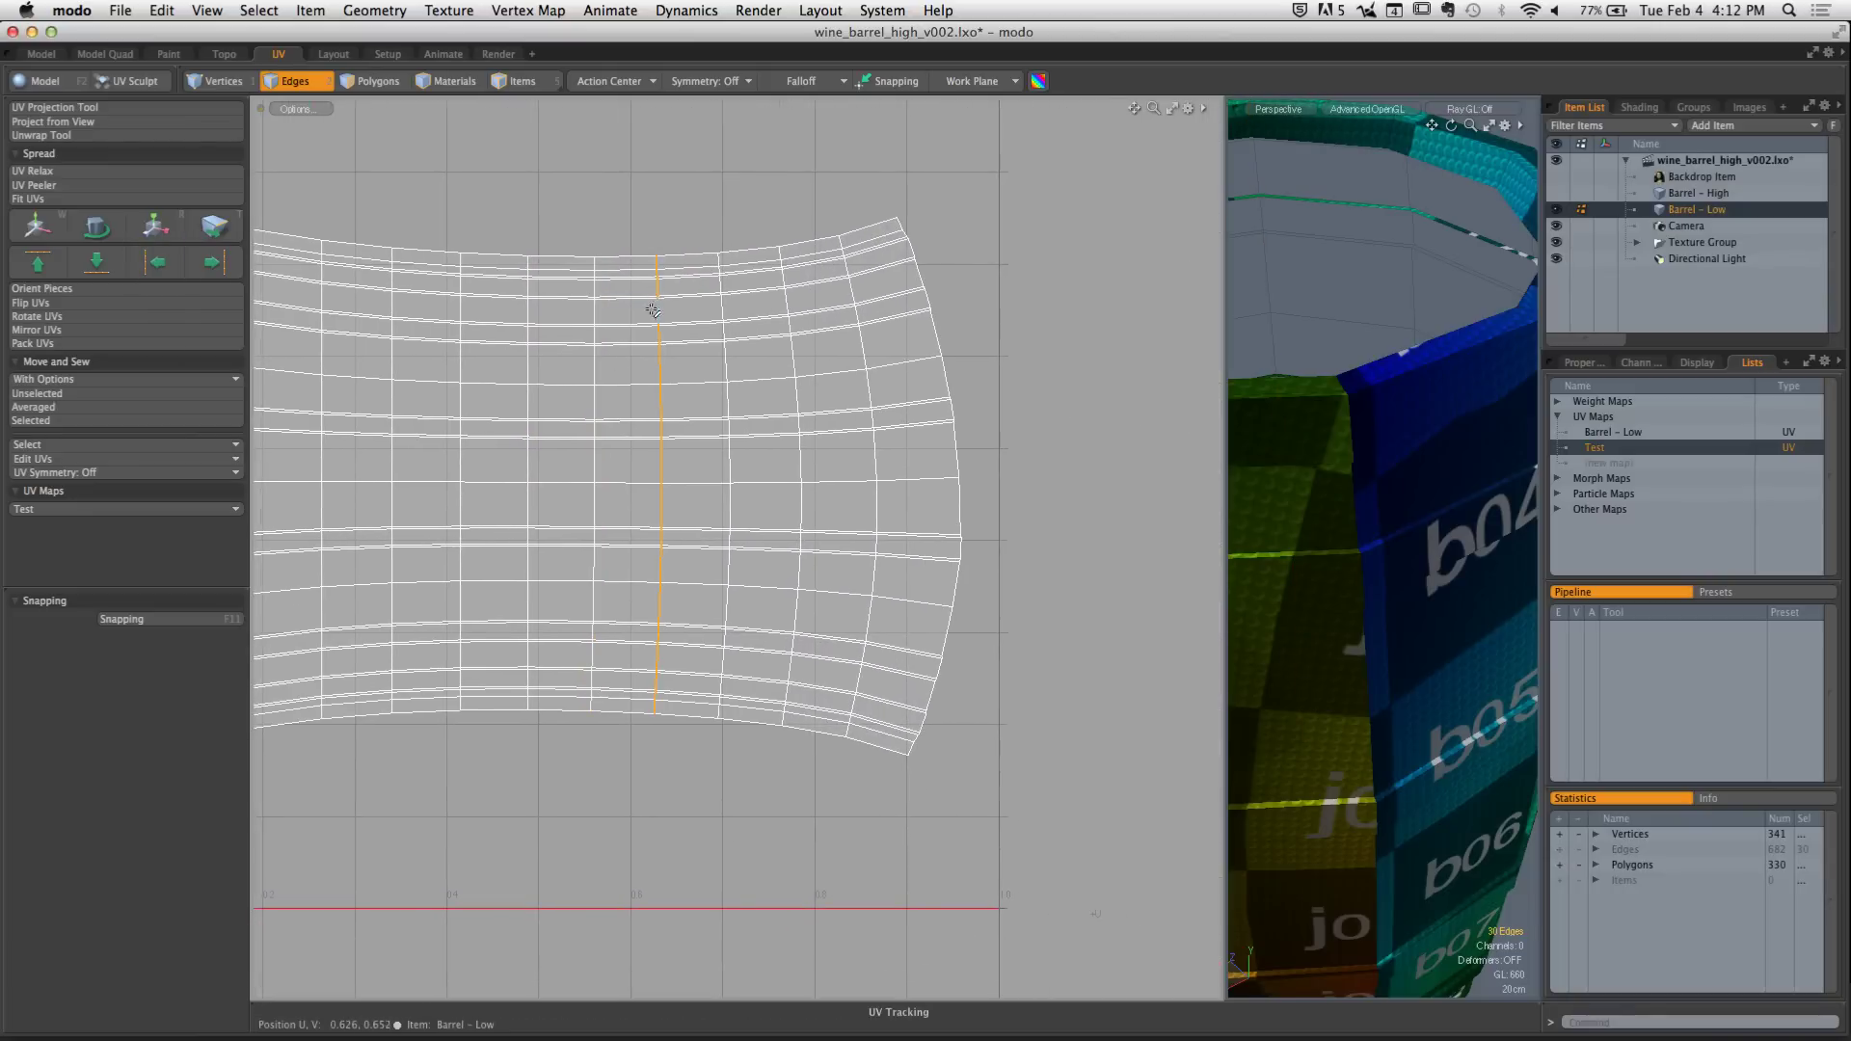
{"action": "left_click", "coordinate": [212, 261]}
{"action": "double_click", "coordinate": [730, 369]}
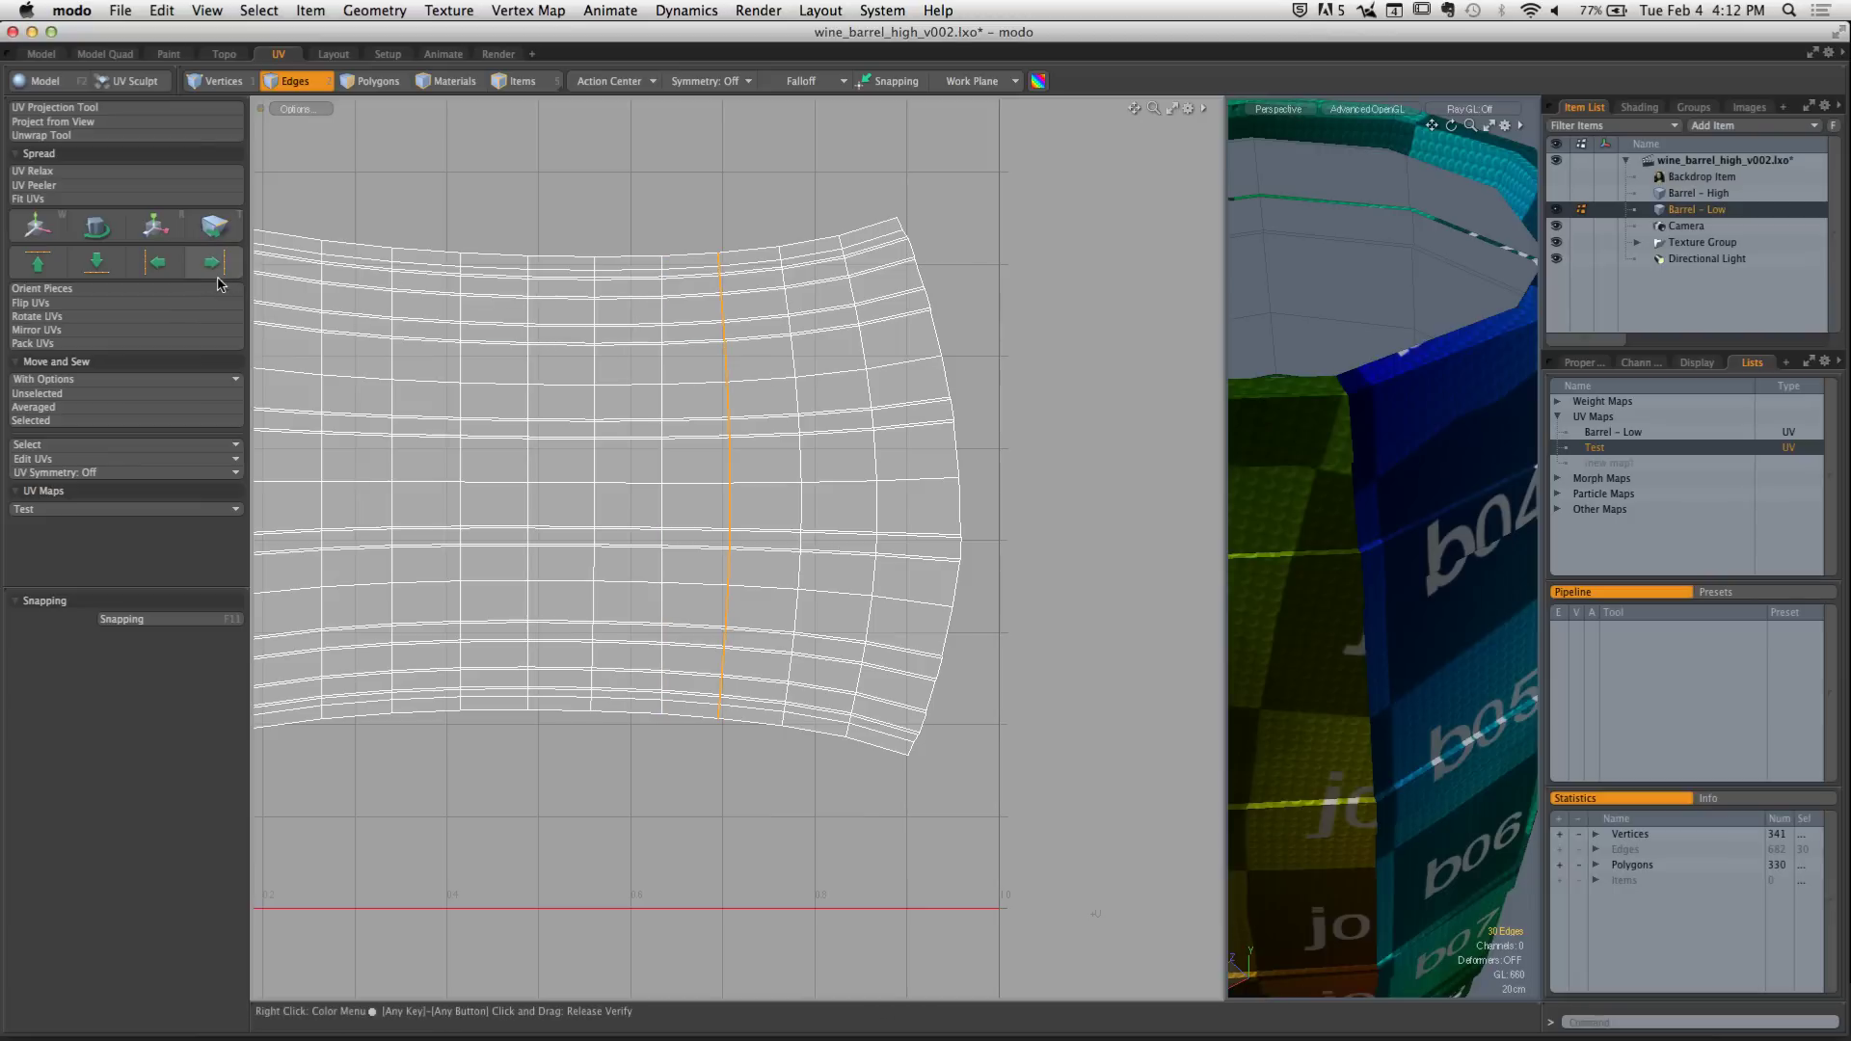
{"action": "double_click", "coordinate": [792, 360]}
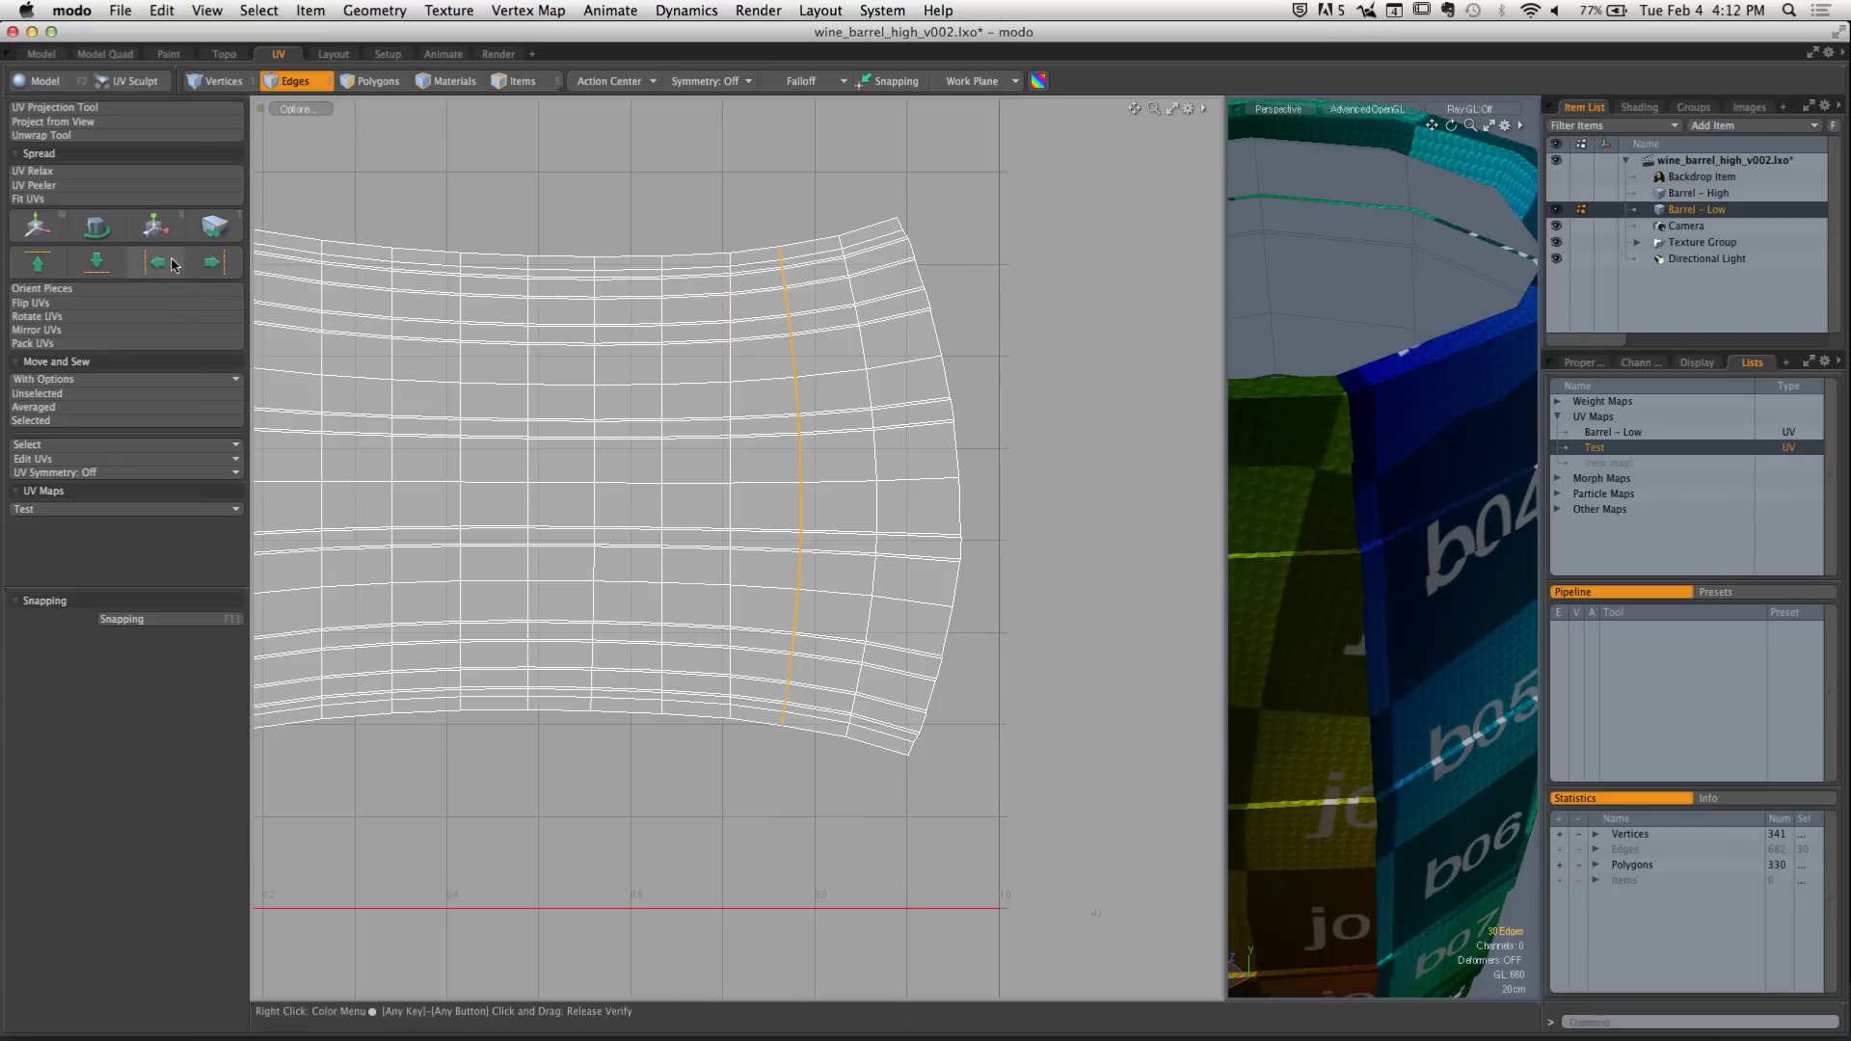
{"action": "left_click", "coordinate": [212, 262]}
{"action": "double_click", "coordinate": [867, 340]}
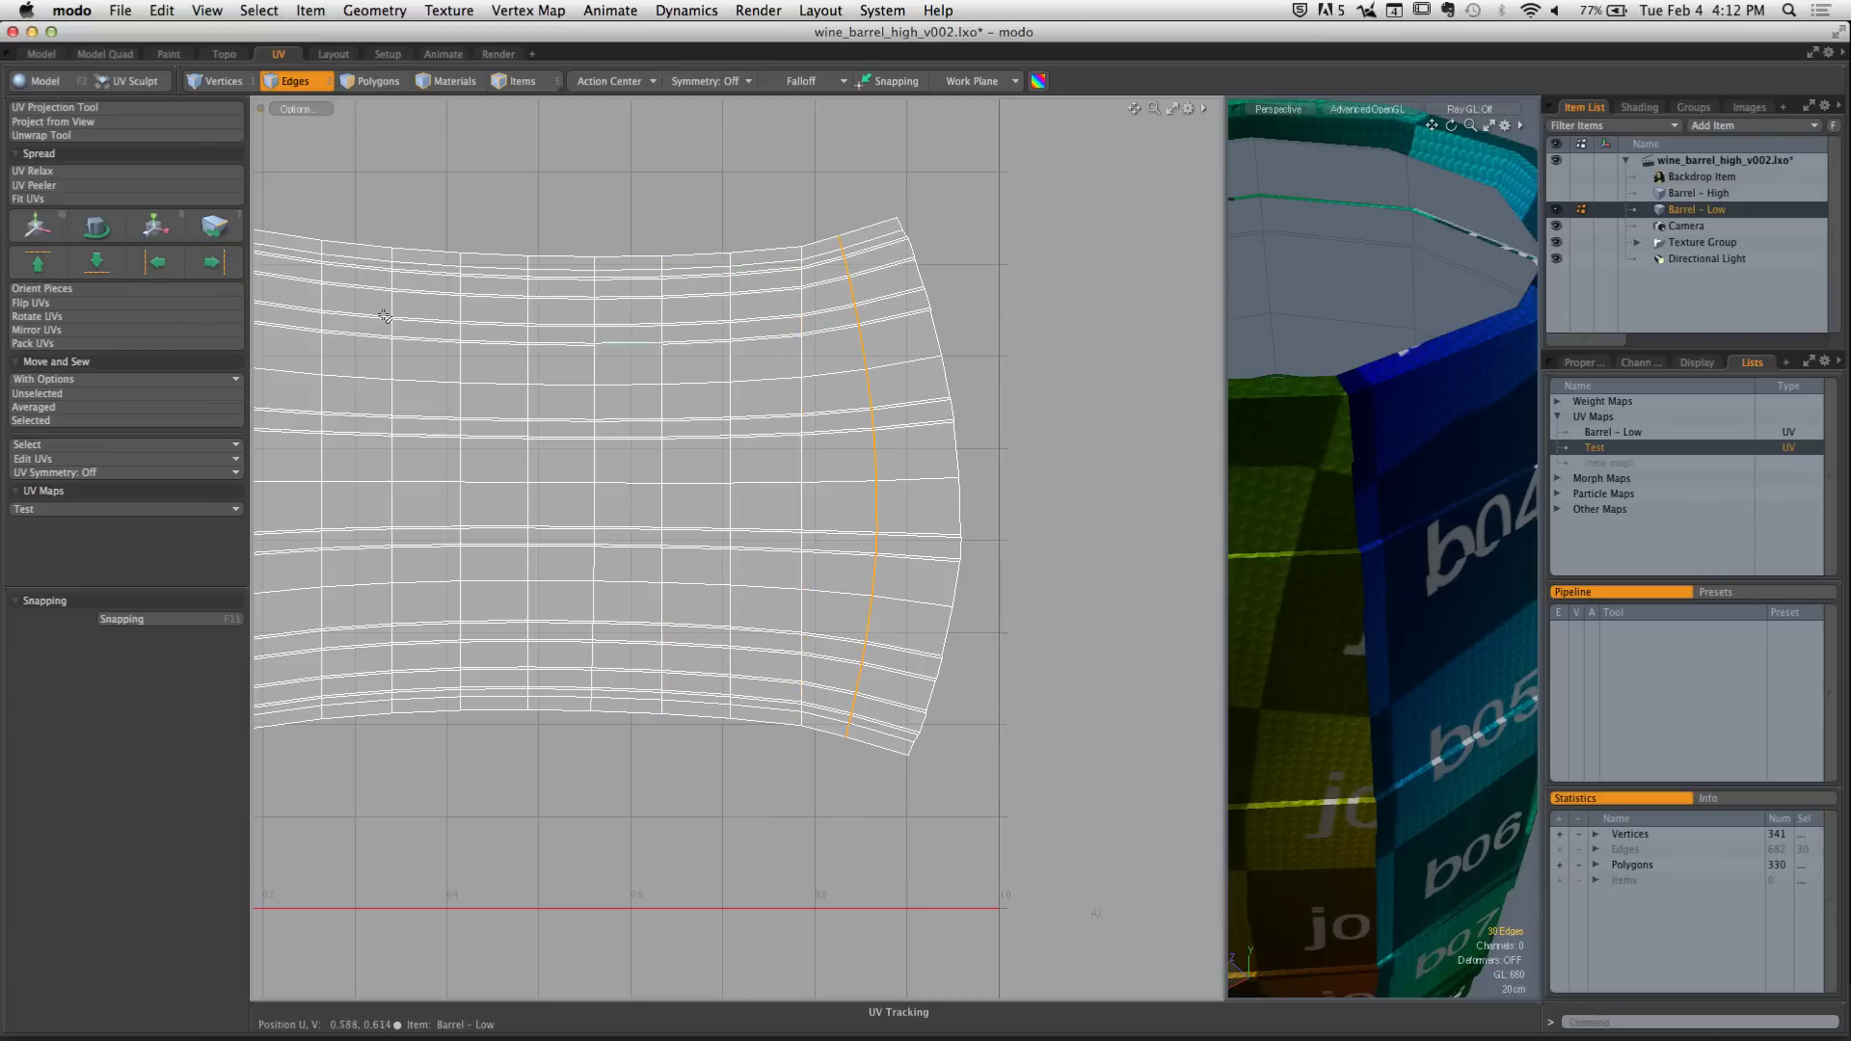
{"action": "left_click", "coordinate": [212, 261]}
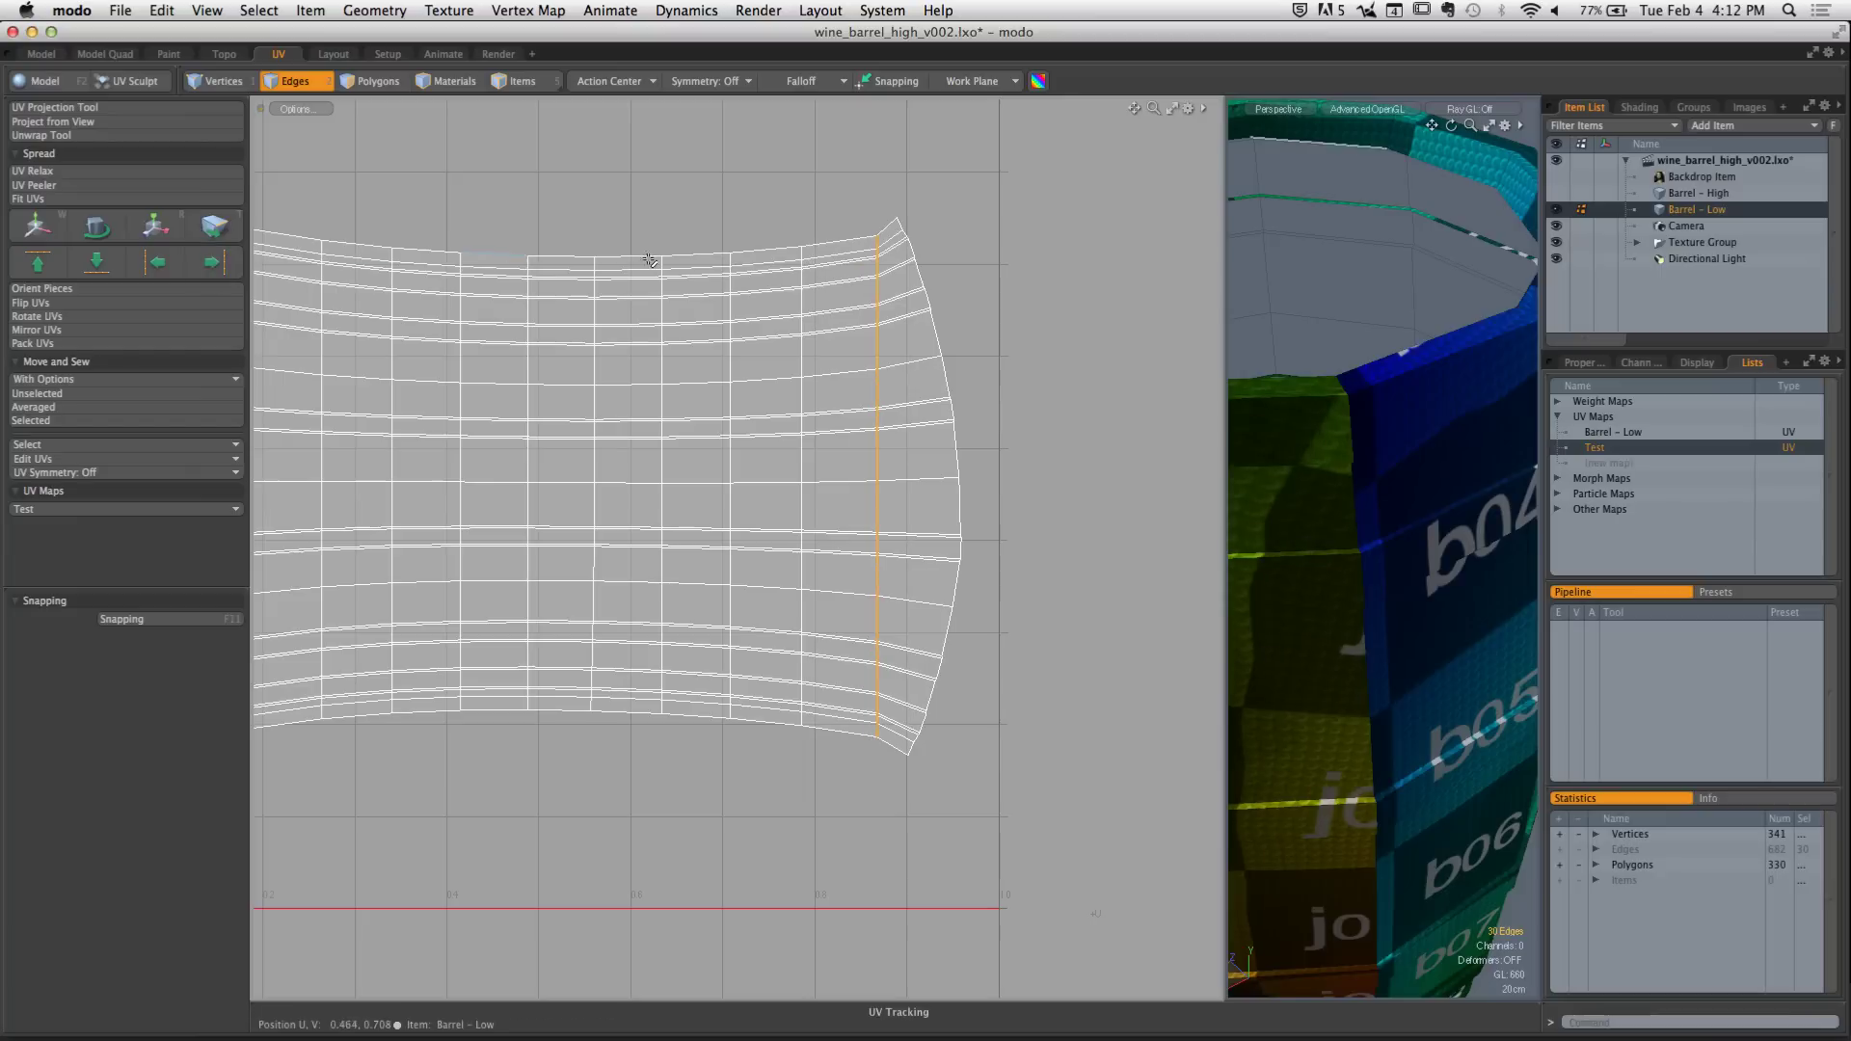
Select the full chain of edges along the shell's right border and straighten it by aligning it right
{"action": "left_click", "coordinate": [906, 223]}
{"action": "scroll", "coordinate": [911, 226], "scroll_direction": "up", "scroll_amount": 5}
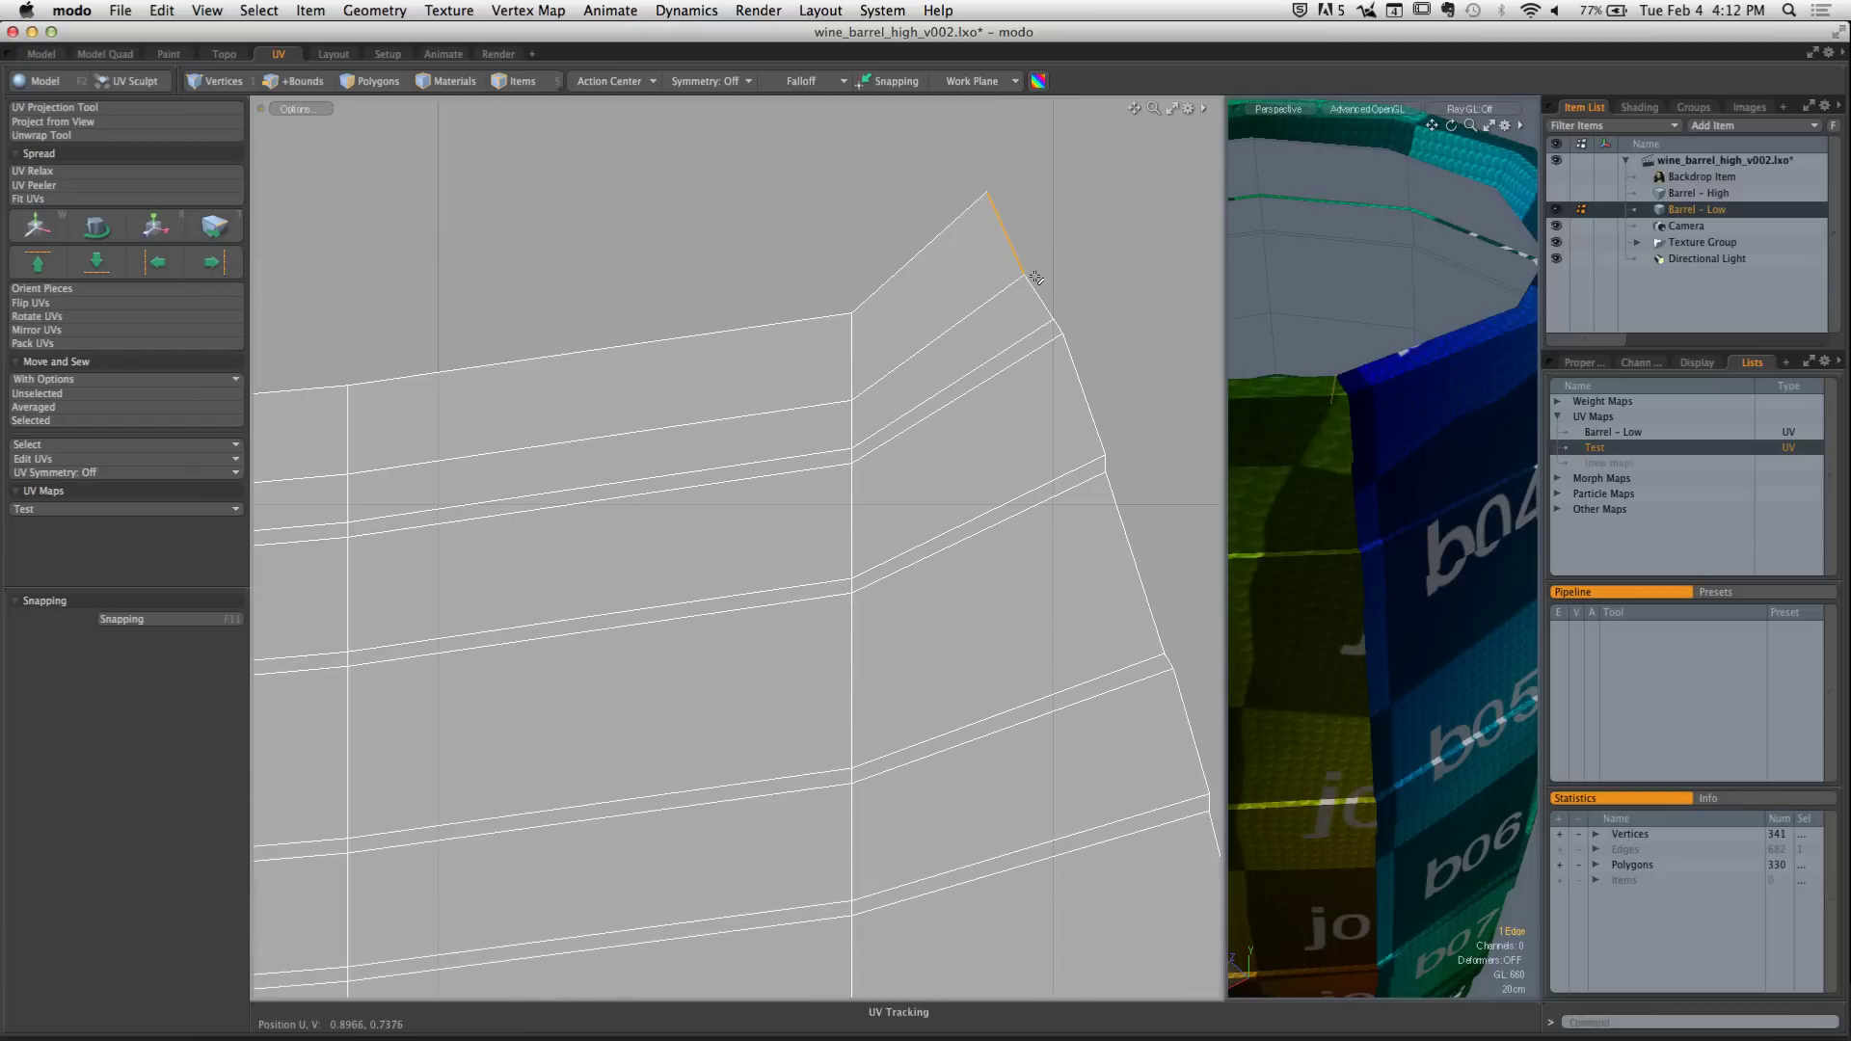
{"action": "left_click", "coordinate": [1024, 292], "text": "shift"}
{"action": "scroll", "coordinate": [992, 396], "scroll_direction": "down", "scroll_amount": 8}
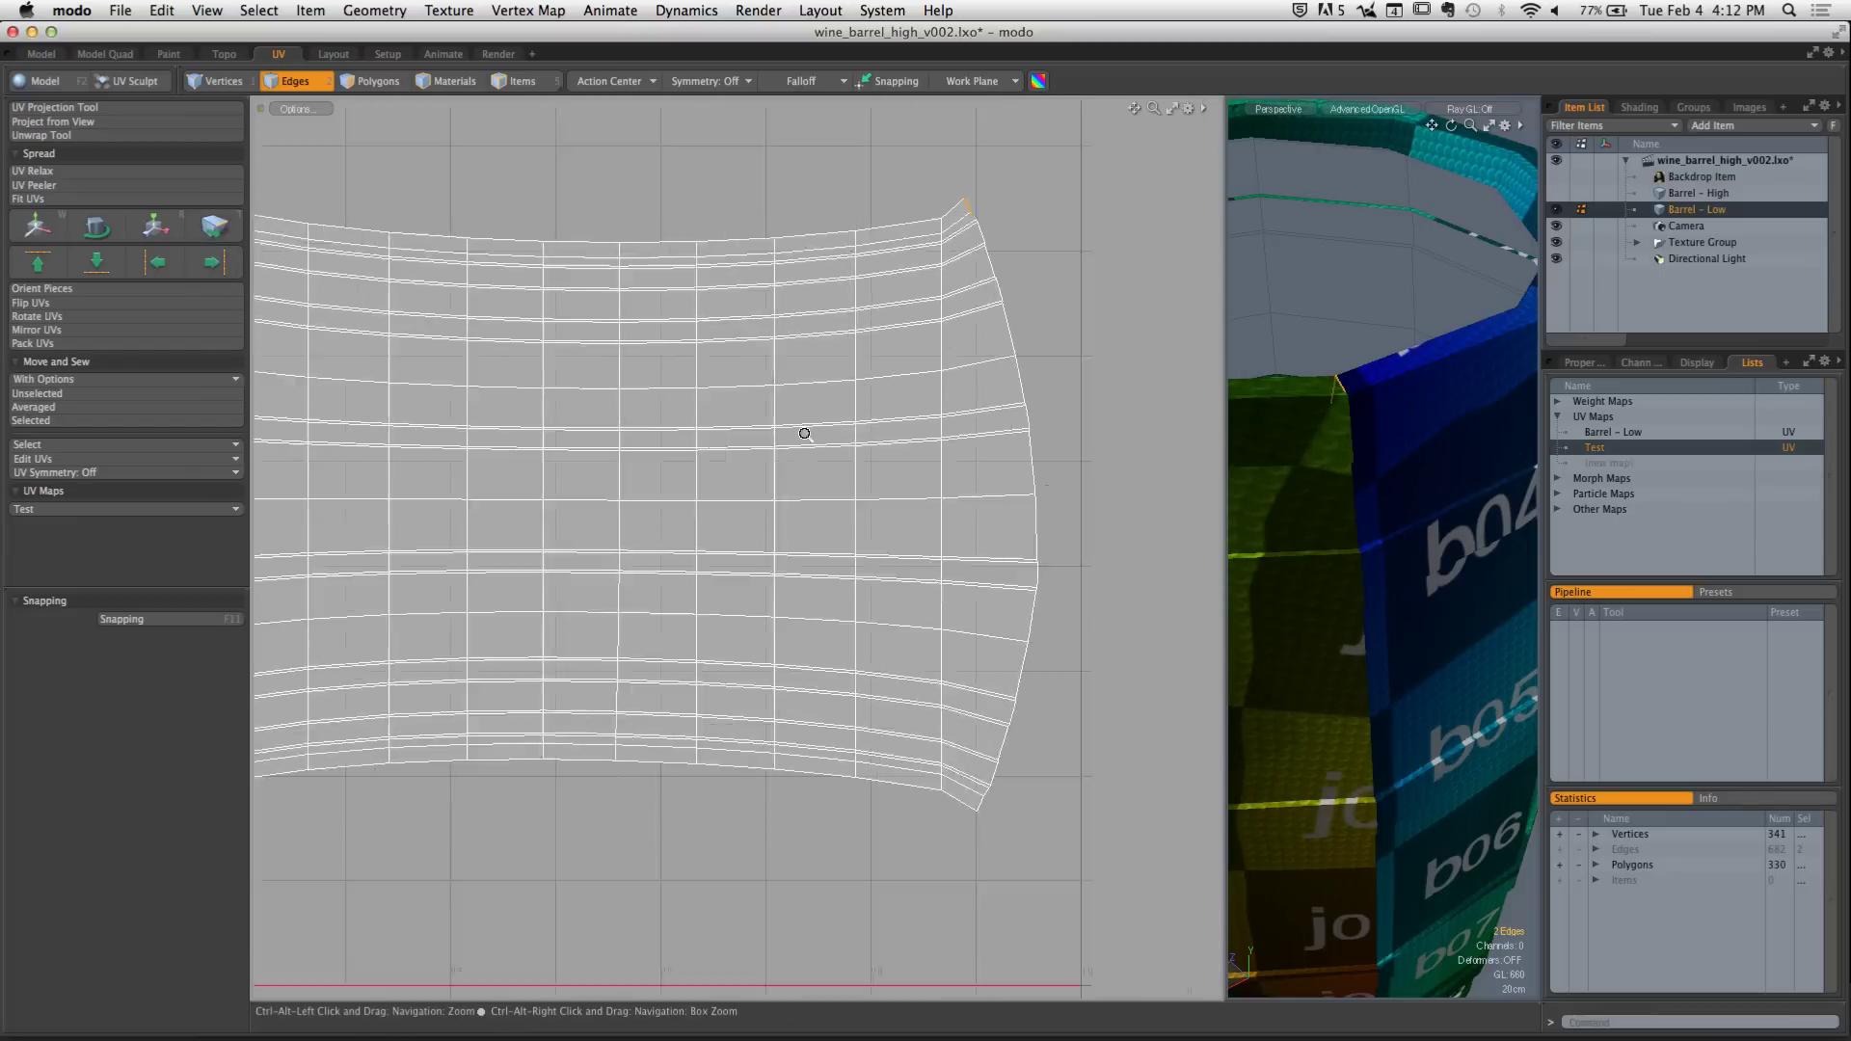
{"action": "key", "text": "Up"}
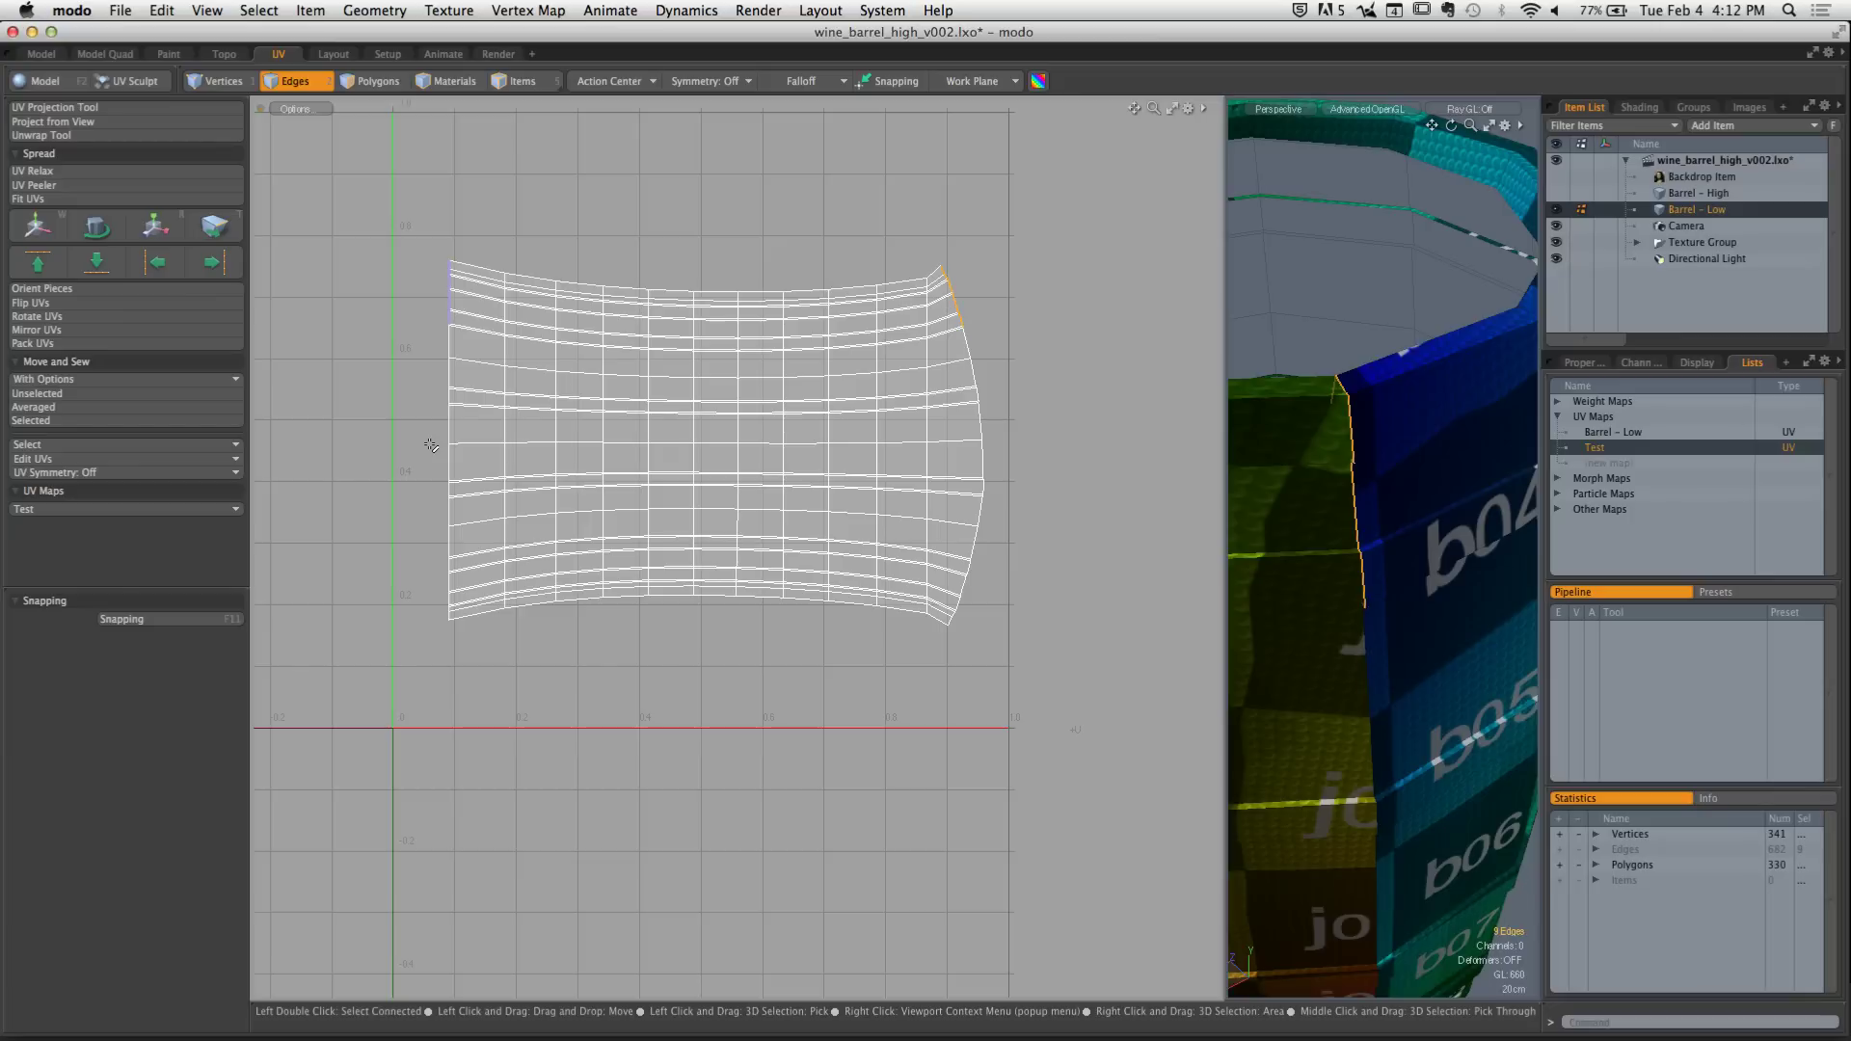
{"action": "key", "text": "Up"}
{"action": "key", "text": "Up"}
{"action": "key", "text": "Up"}
{"action": "key", "text": "Up"}
{"action": "key", "text": "Up"}
{"action": "key", "text": "Up"}
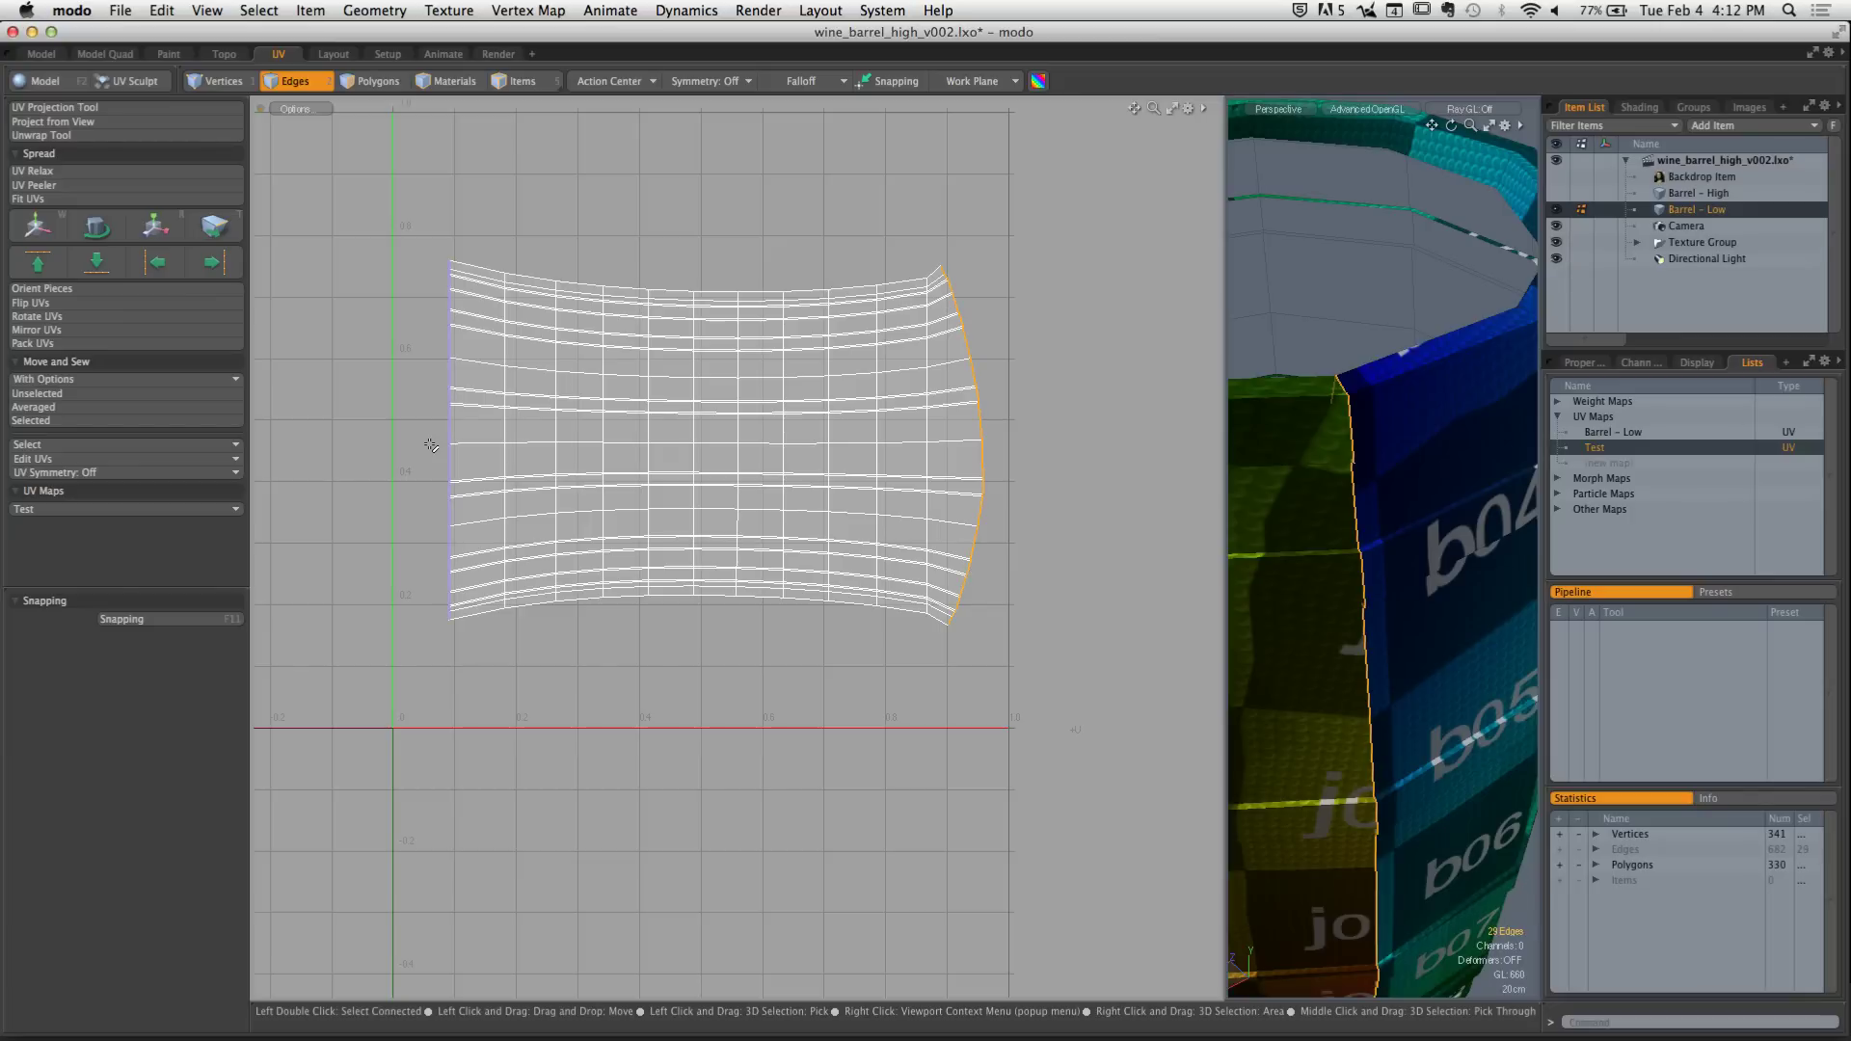
{"action": "left_click_drag", "start_coordinate": [927, 577], "coordinate": [863, 509], "text": "alt+shift"}
{"action": "left_click_drag", "start_coordinate": [862, 509], "coordinate": [752, 497], "text": "ctrl+alt"}
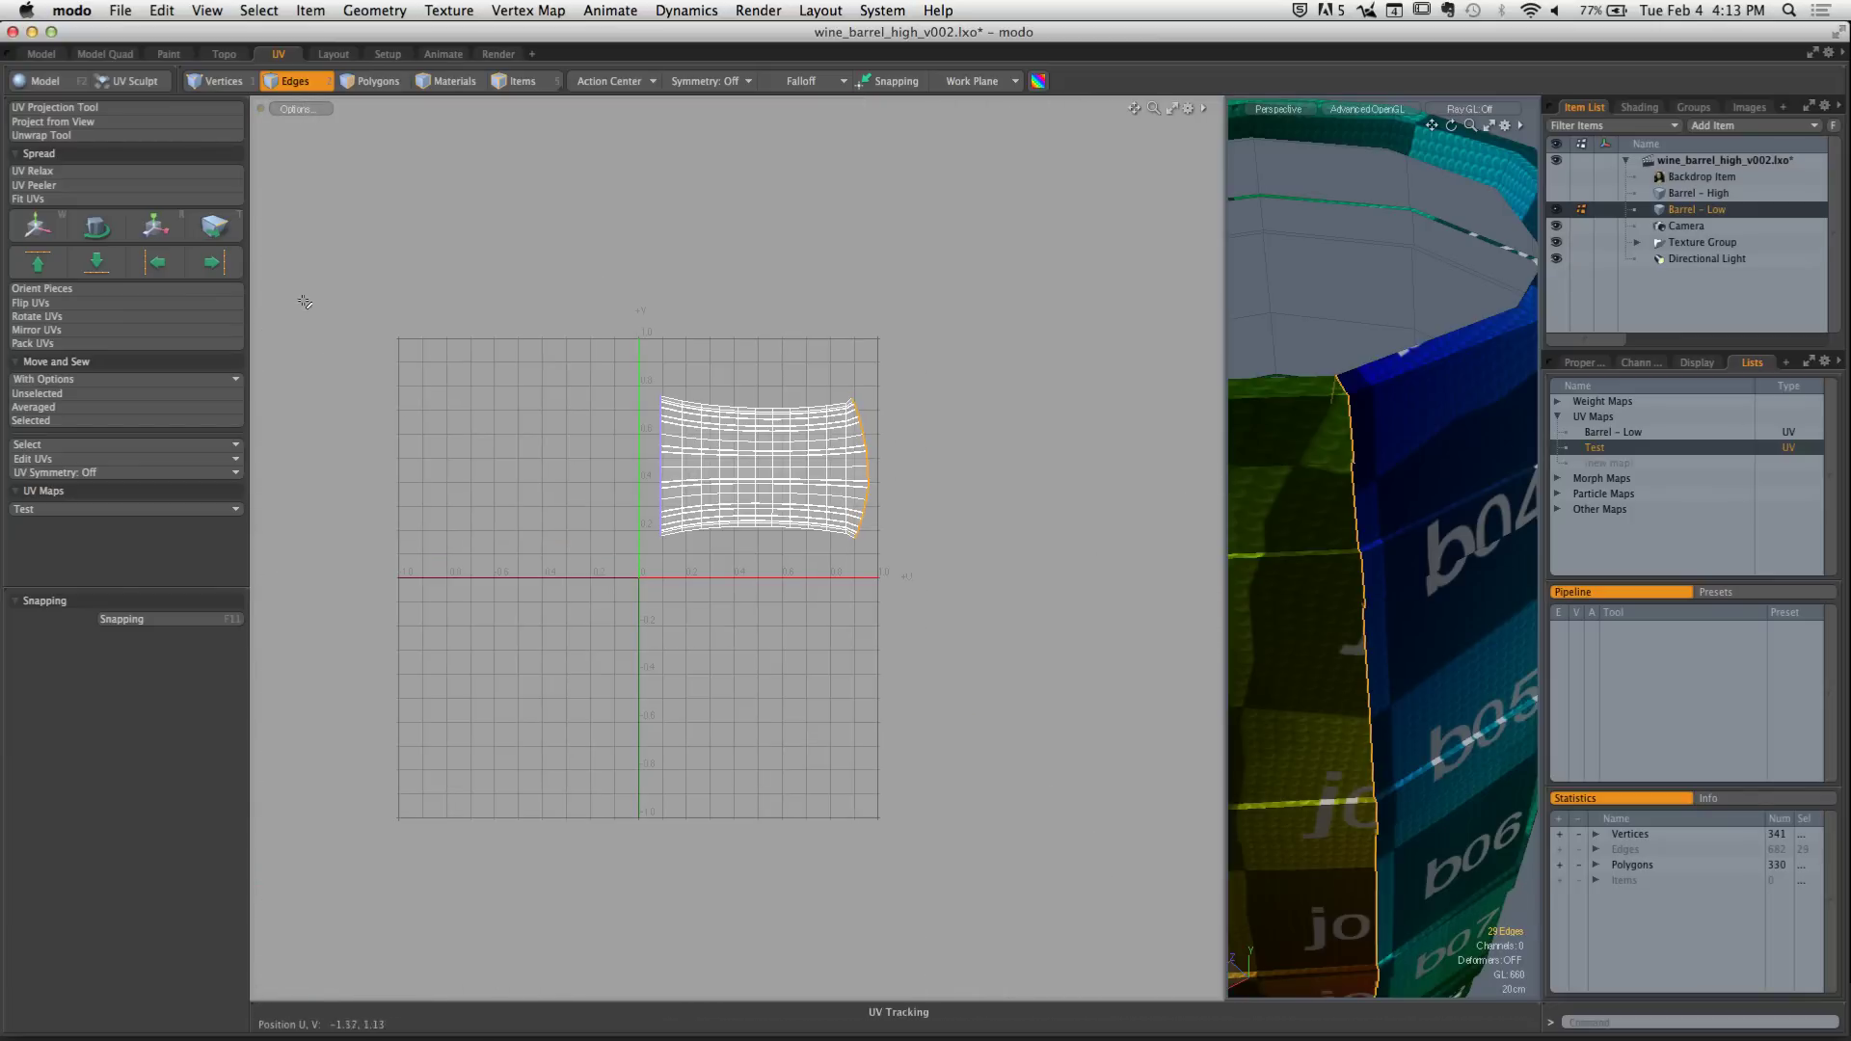
{"action": "left_click", "coordinate": [214, 264]}
Select the full chain of edges along the shell's top border and straighten it by aligning it up
{"action": "left_click_drag", "start_coordinate": [1139, 514], "coordinate": [1014, 455], "text": "alt+shift"}
{"action": "left_click_drag", "start_coordinate": [1379, 546], "coordinate": [1156, 632], "text": "ctrl+alt"}
{"action": "left_click_drag", "start_coordinate": [1304, 648], "coordinate": [1503, 613], "text": "alt"}
{"action": "left_click_drag", "start_coordinate": [1379, 622], "coordinate": [1500, 603], "text": "alt"}
{"action": "left_click_drag", "start_coordinate": [1316, 605], "coordinate": [1408, 588], "text": "alt"}
{"action": "left_click_drag", "start_coordinate": [607, 391], "coordinate": [1022, 381], "text": "ctrl+alt"}
{"action": "left_click_drag", "start_coordinate": [762, 396], "coordinate": [1031, 564], "text": "alt+shift"}
{"action": "left_click_drag", "start_coordinate": [578, 376], "coordinate": [848, 472], "text": "alt+shift"}
{"action": "left_click_drag", "start_coordinate": [652, 399], "coordinate": [665, 495], "text": "alt+shift"}
{"action": "left_click_drag", "start_coordinate": [659, 364], "coordinate": [815, 361], "text": "ctrl+alt"}
{"action": "left_click", "coordinate": [650, 298]}
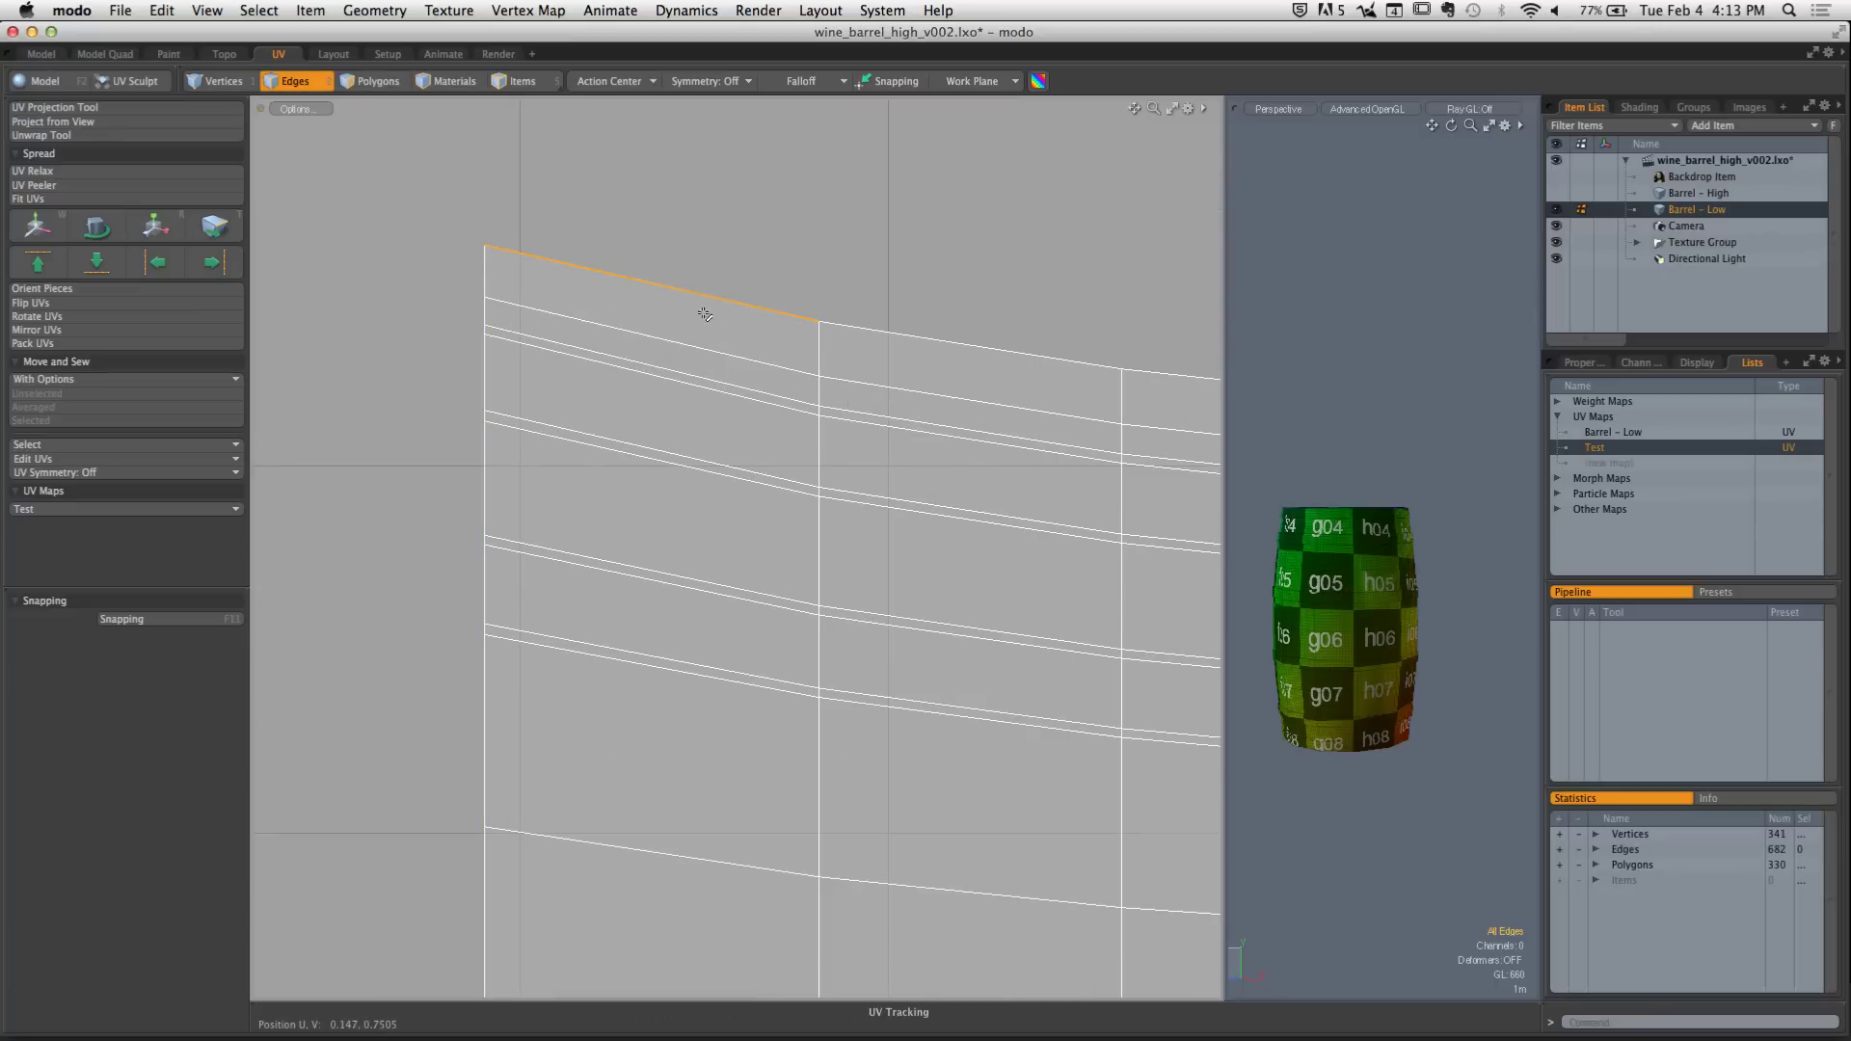
{"action": "left_click", "coordinate": [705, 314]}
{"action": "left_click", "coordinate": [964, 347], "text": "shift"}
{"action": "left_click_drag", "start_coordinate": [1025, 363], "coordinate": [426, 366], "text": "ctrl+alt"}
{"action": "key", "text": "Up"}
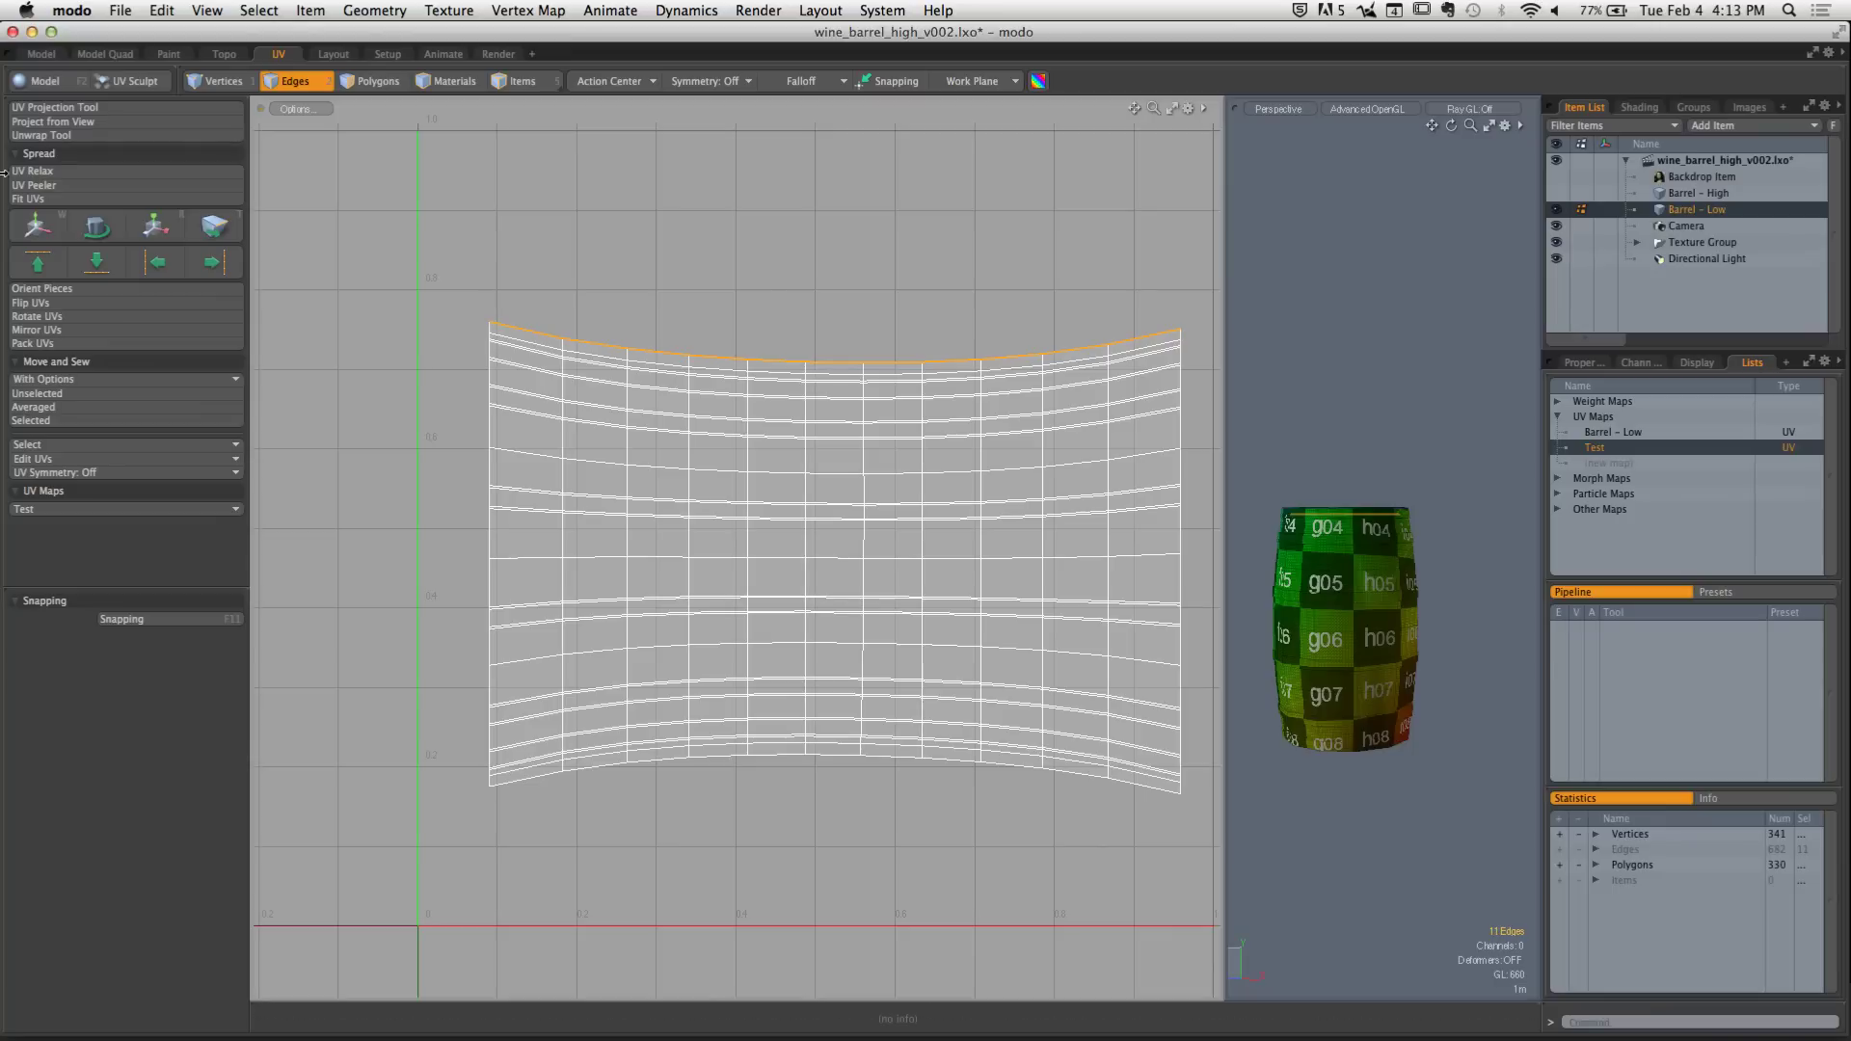
{"action": "left_click", "coordinate": [38, 261]}
Straighten the single horizontal edge loop and the close pair directly below the top border by aligning each one up
{"action": "left_click_drag", "start_coordinate": [498, 345], "coordinate": [750, 334], "text": "ctrl+alt"}
{"action": "double_click", "coordinate": [599, 311]}
{"action": "left_click", "coordinate": [61, 268]}
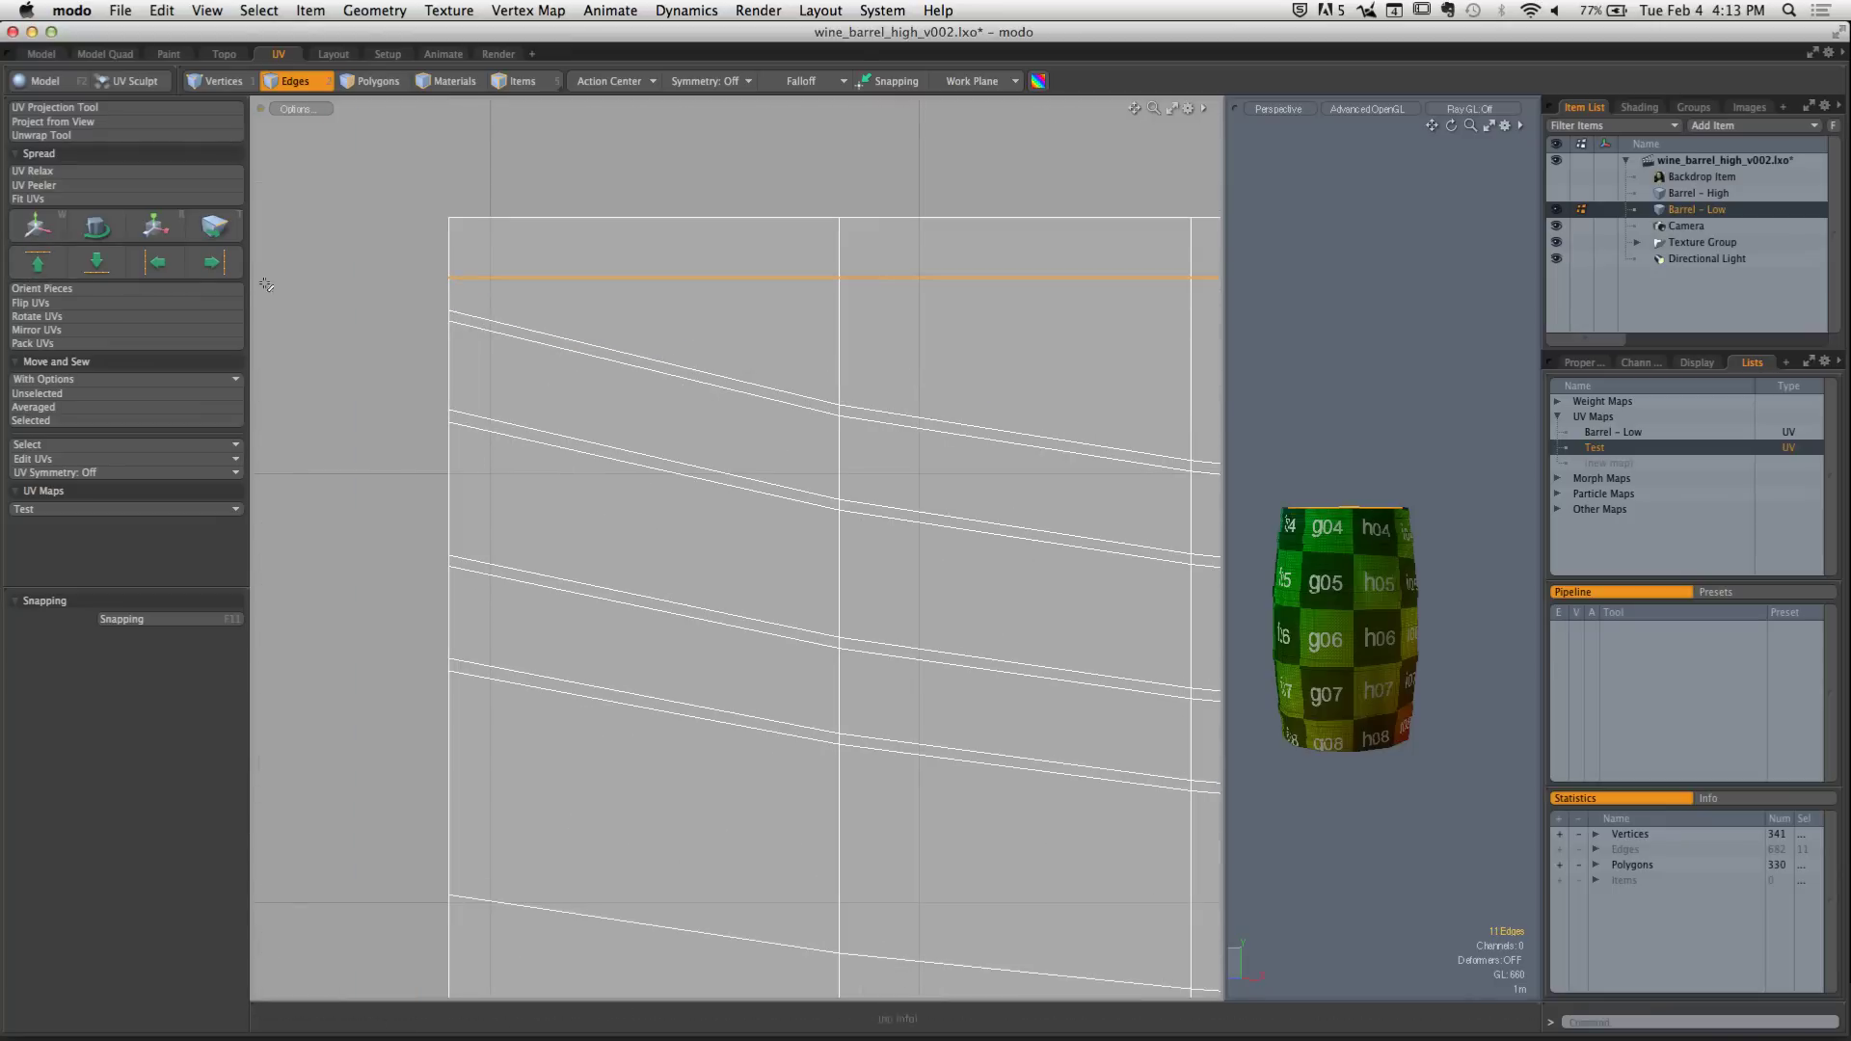
{"action": "left_click", "coordinate": [559, 339]}
{"action": "double_click", "coordinate": [559, 339]}
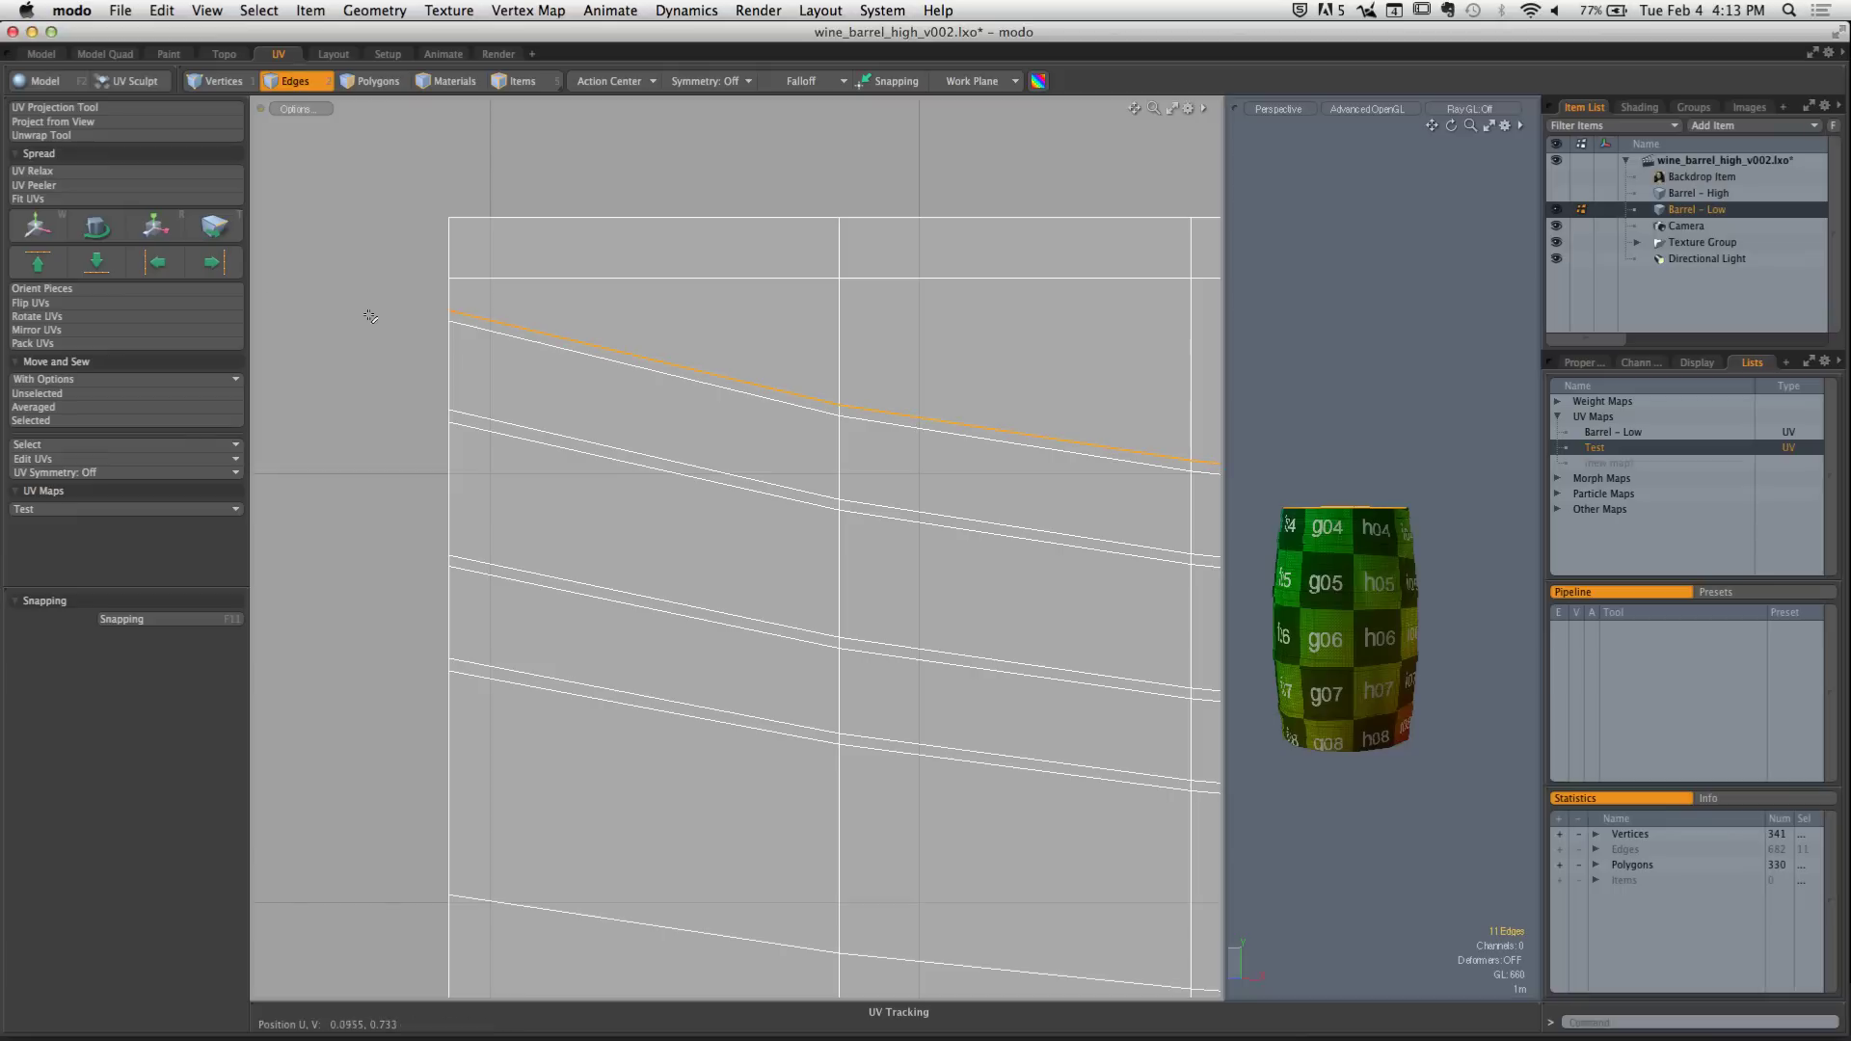
{"action": "left_click", "coordinate": [37, 261]}
{"action": "double_click", "coordinate": [579, 355]}
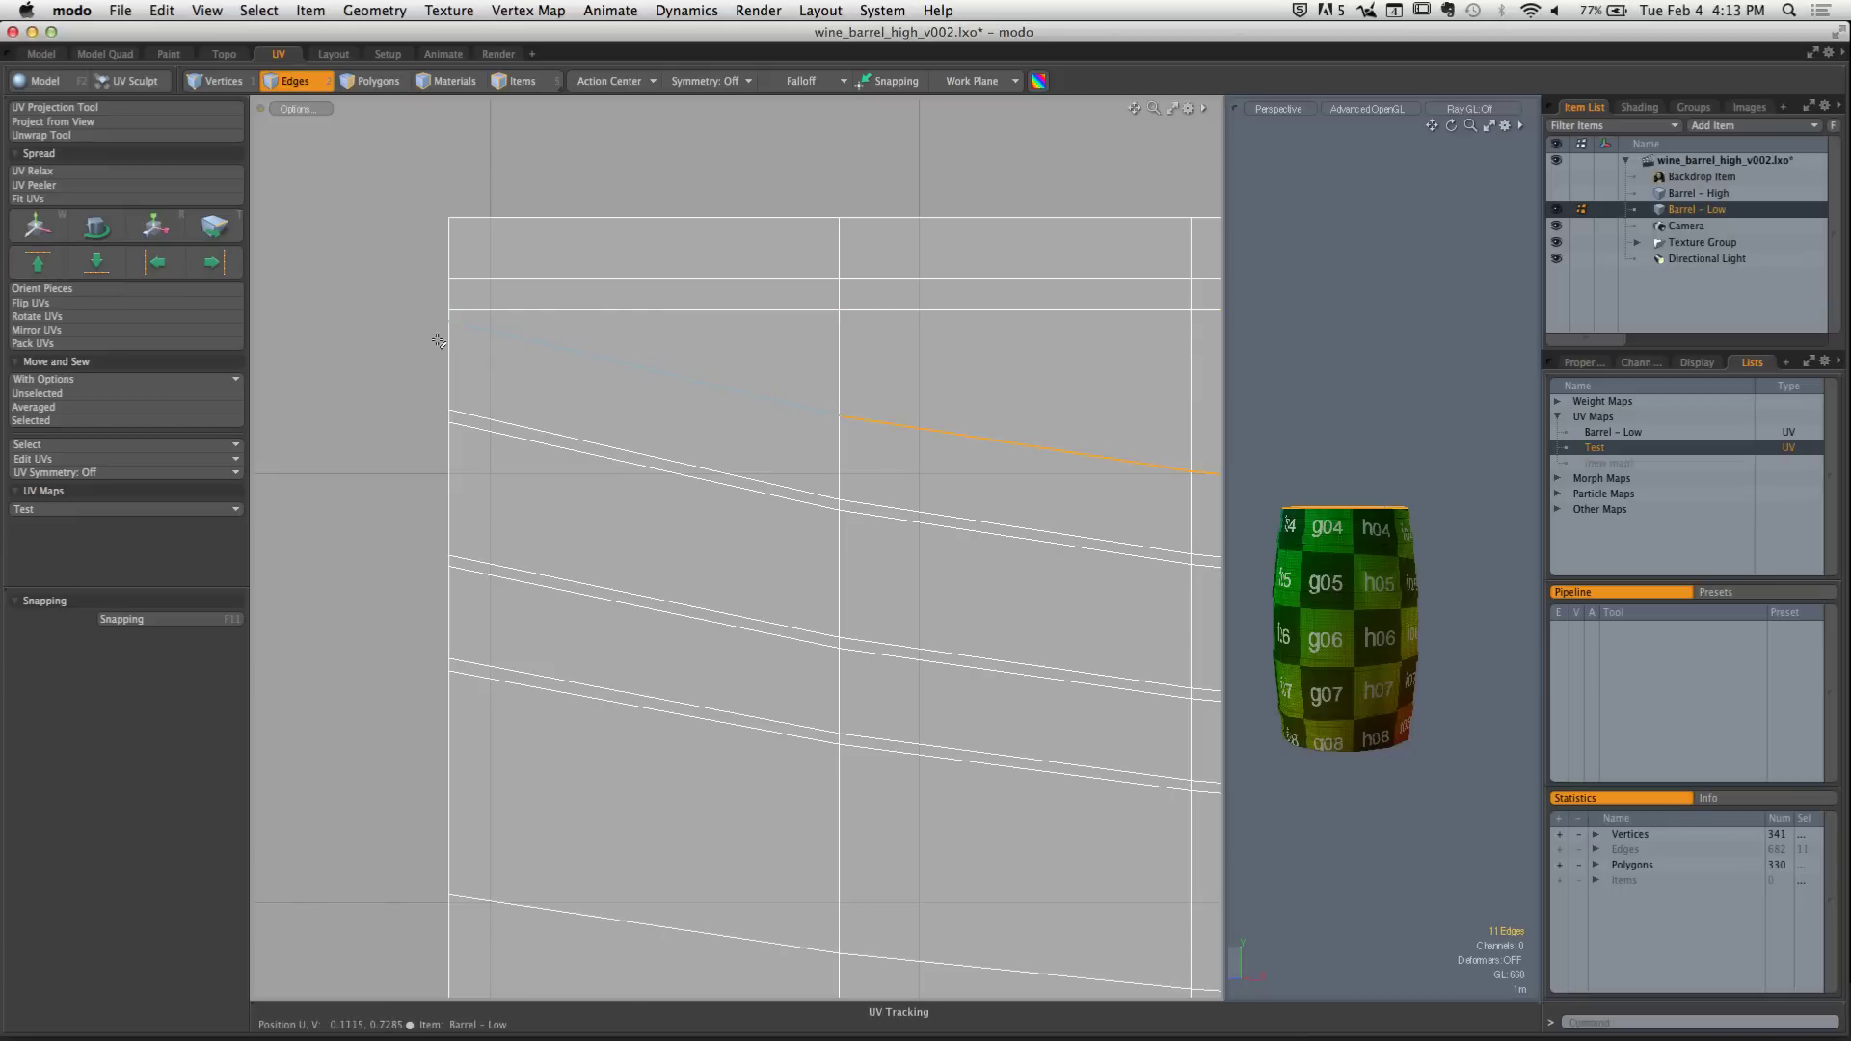
{"action": "left_click", "coordinate": [46, 263]}
Straighten the second and third close pairs of horizontal edge loops below the top border by aligning each loop up
{"action": "double_click", "coordinate": [525, 416]}
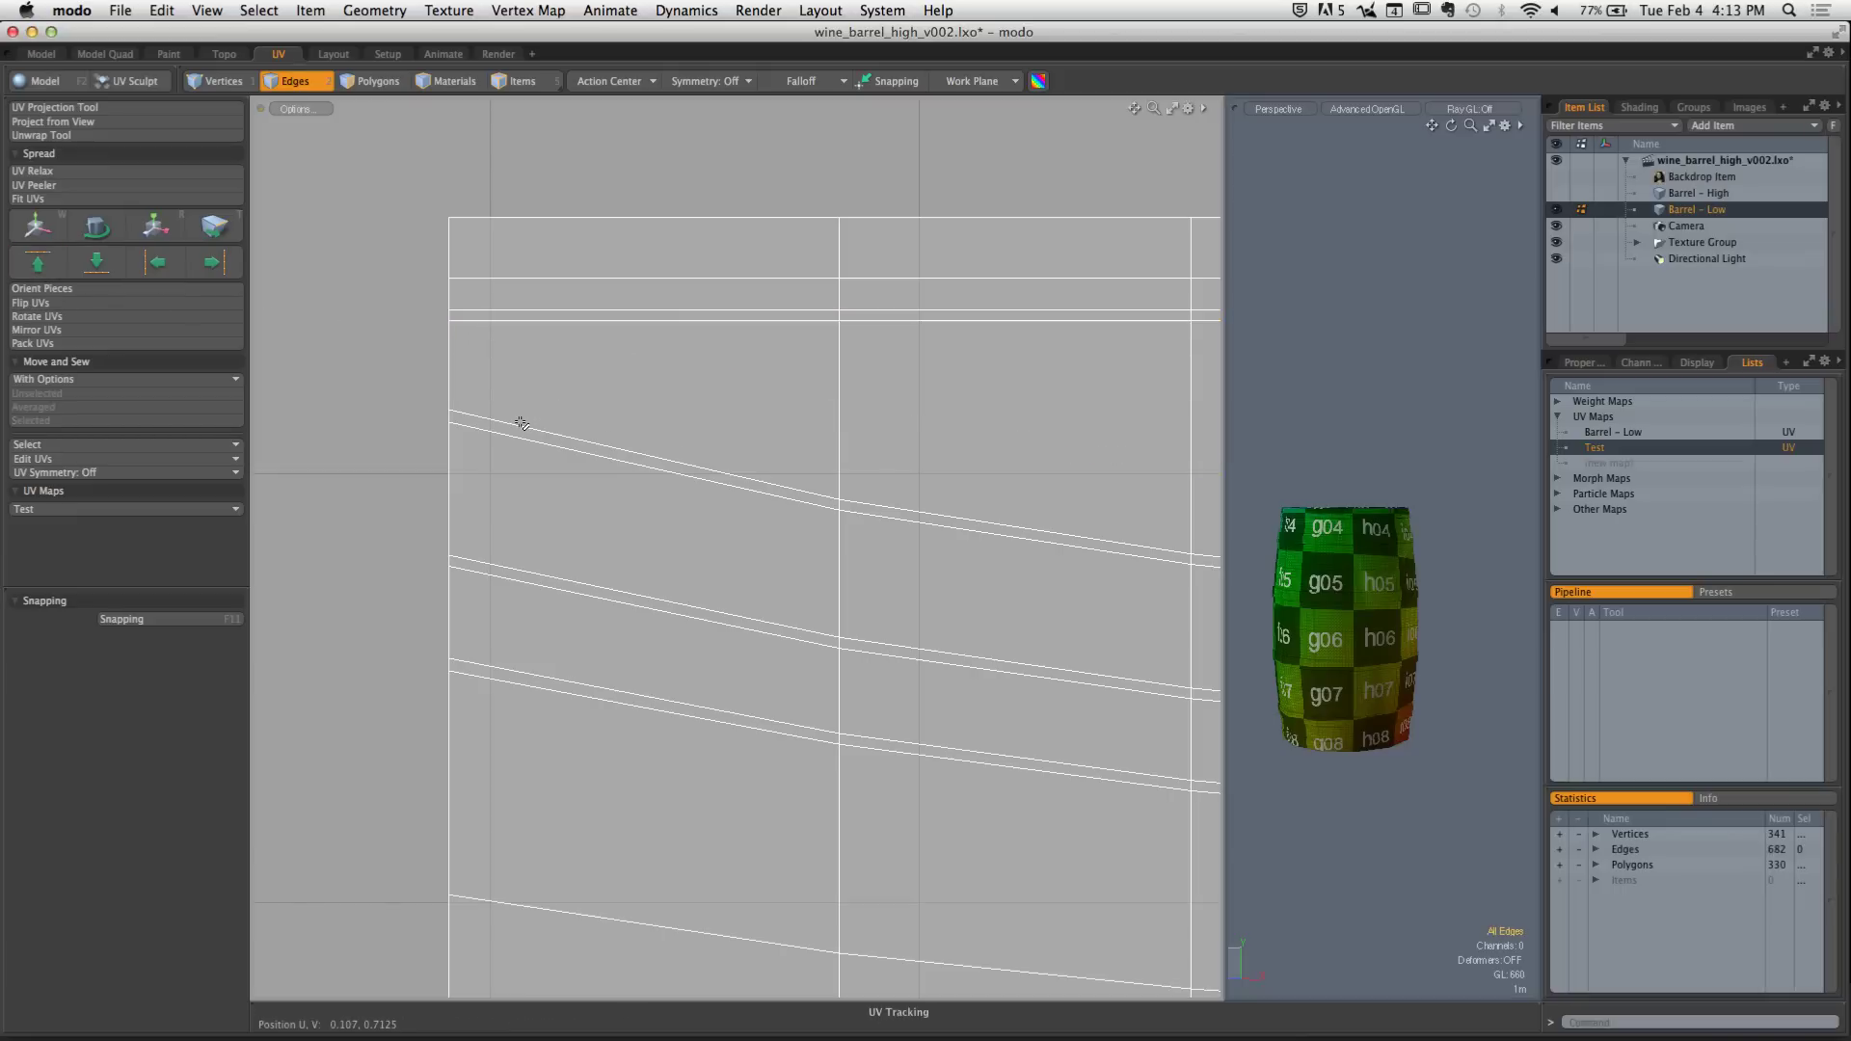
{"action": "left_click", "coordinate": [46, 264]}
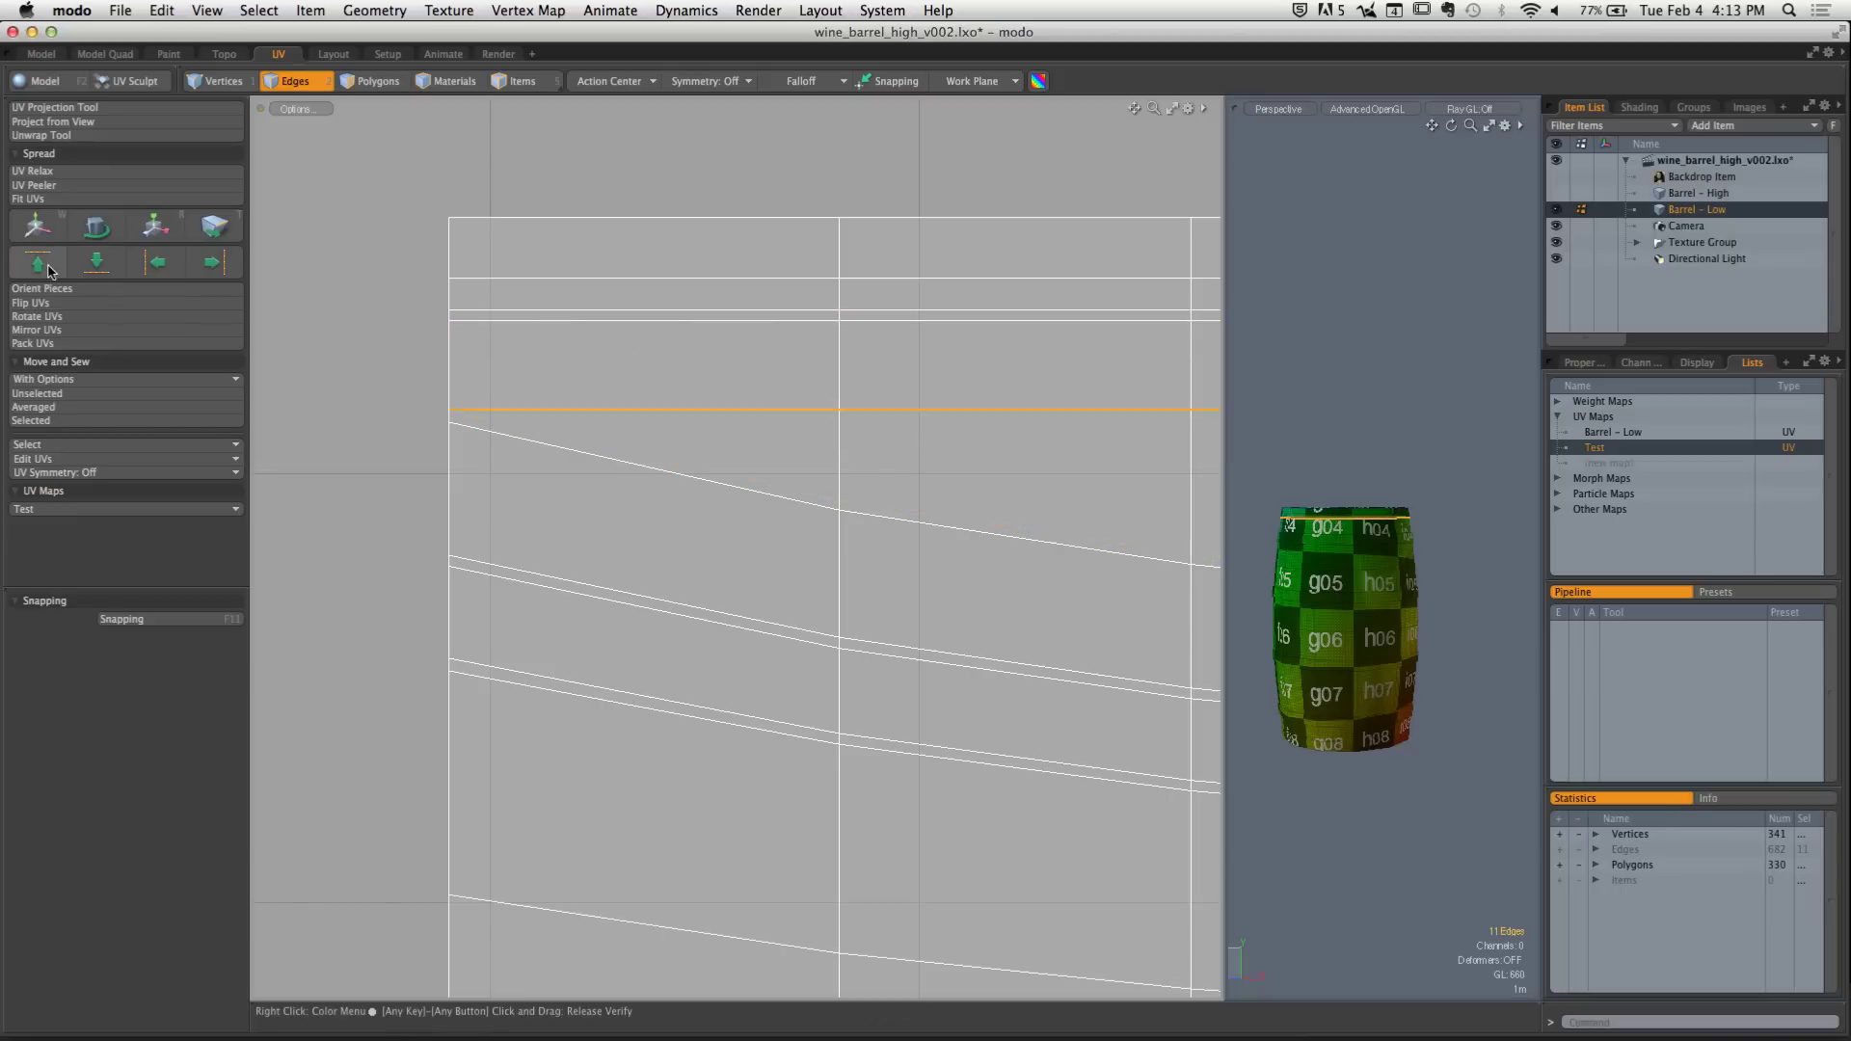
{"action": "double_click", "coordinate": [493, 432]}
{"action": "left_click", "coordinate": [39, 263]}
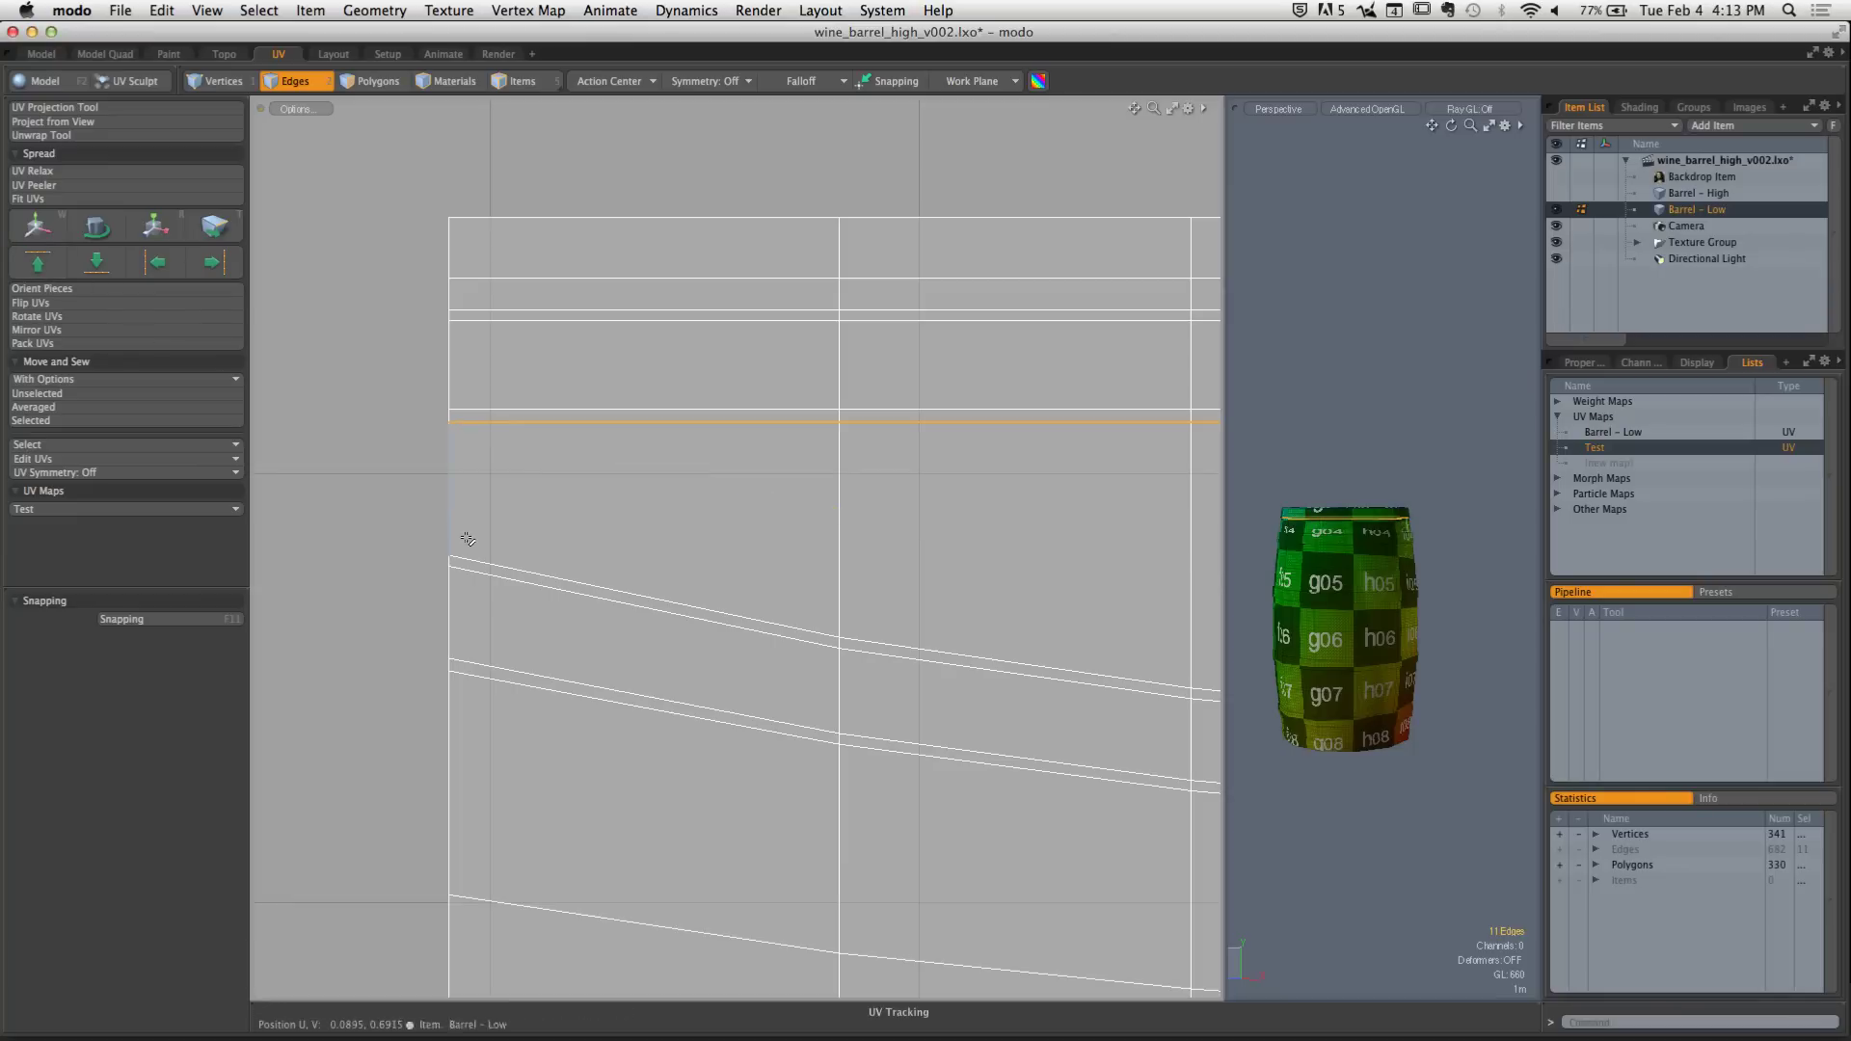
{"action": "double_click", "coordinate": [493, 560]}
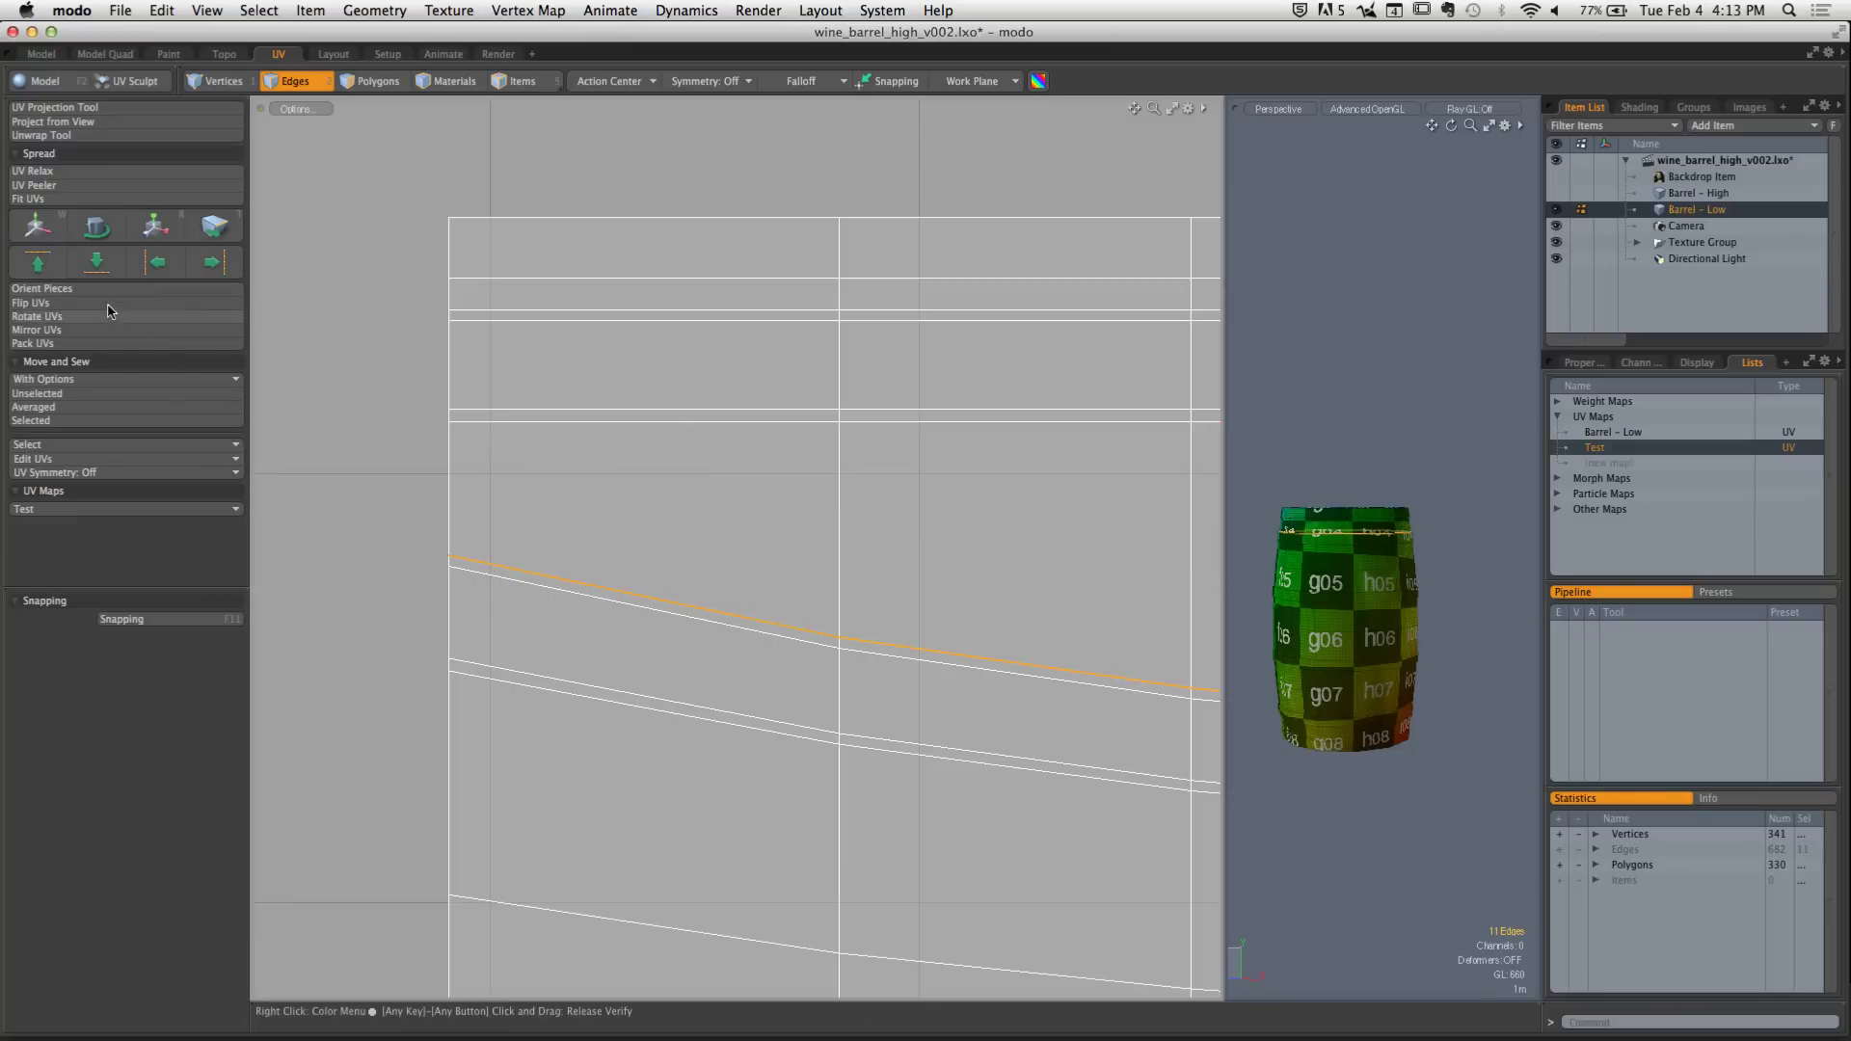
{"action": "left_click", "coordinate": [58, 270]}
{"action": "double_click", "coordinate": [455, 569]}
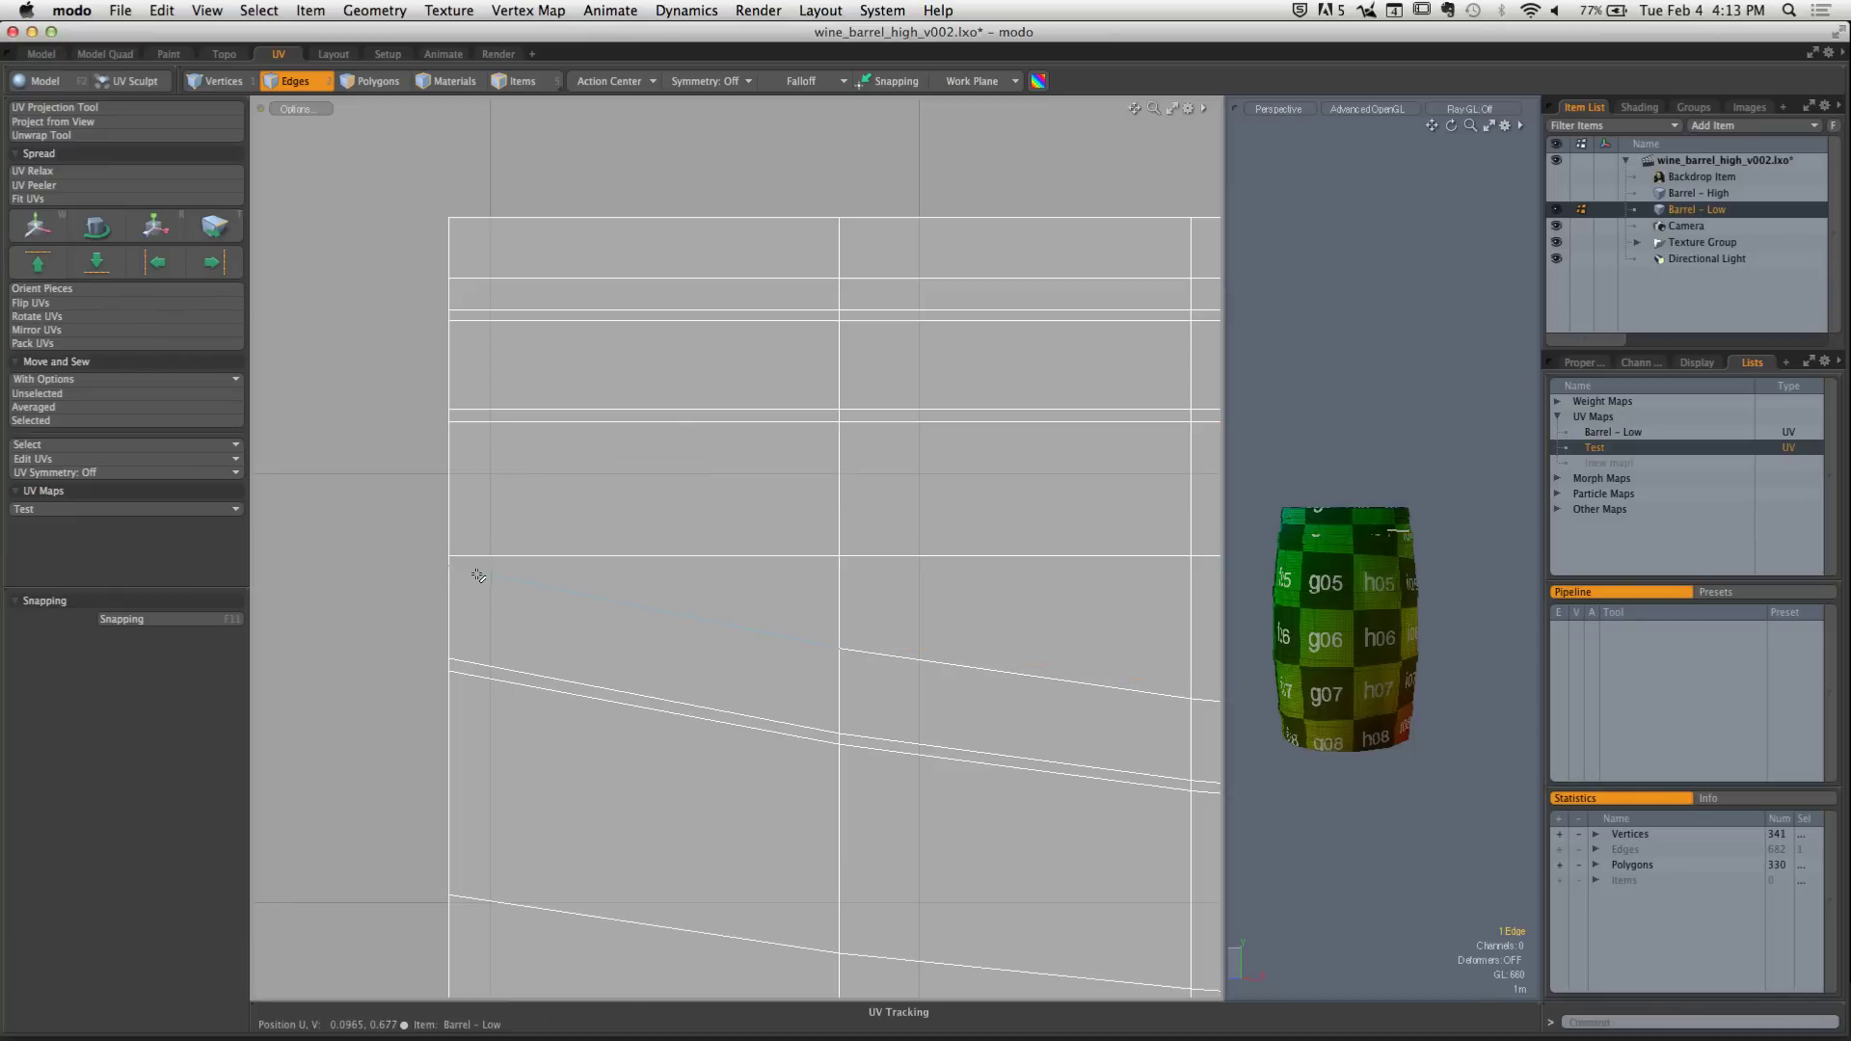
{"action": "left_click", "coordinate": [39, 265]}
Straighten the fourth close pair of horizontal loops from the top and the single loop beneath it by aligning each up
{"action": "double_click", "coordinate": [495, 666]}
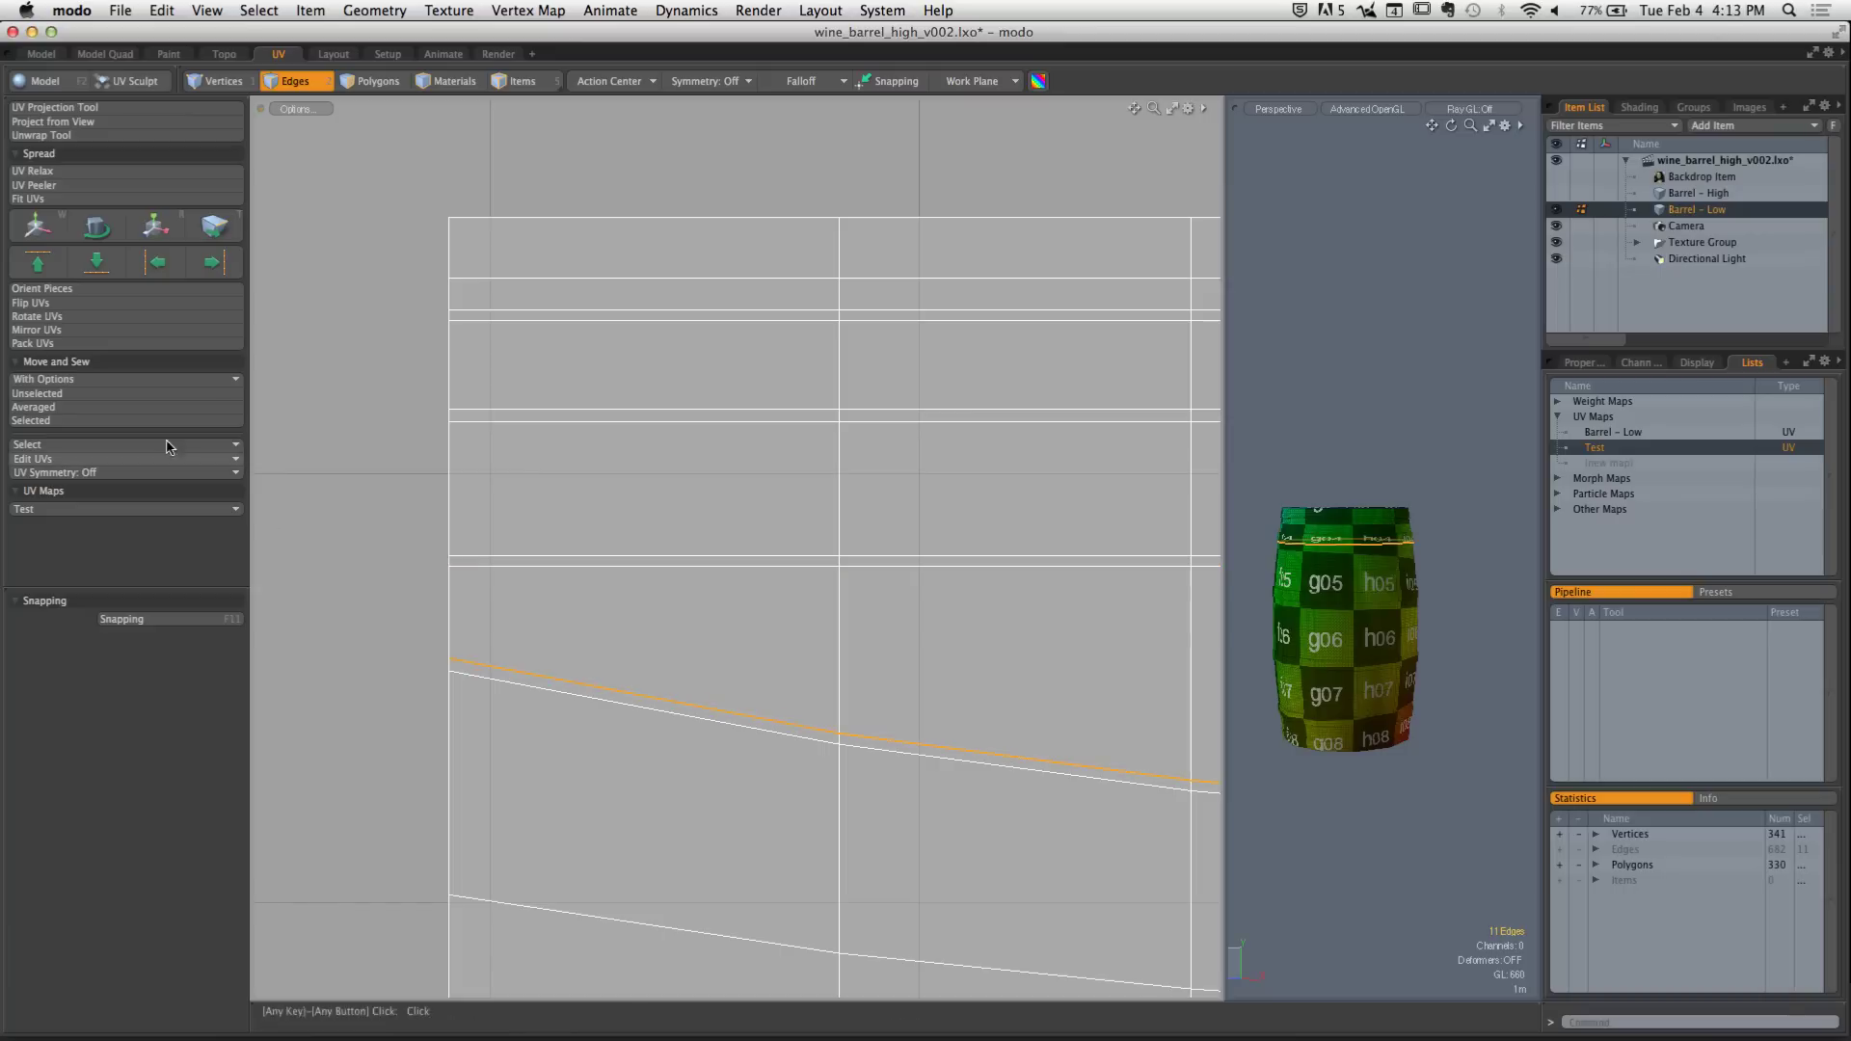
{"action": "left_click", "coordinate": [43, 268]}
{"action": "middle_click_drag", "start_coordinate": [496, 694], "coordinate": [570, 385]}
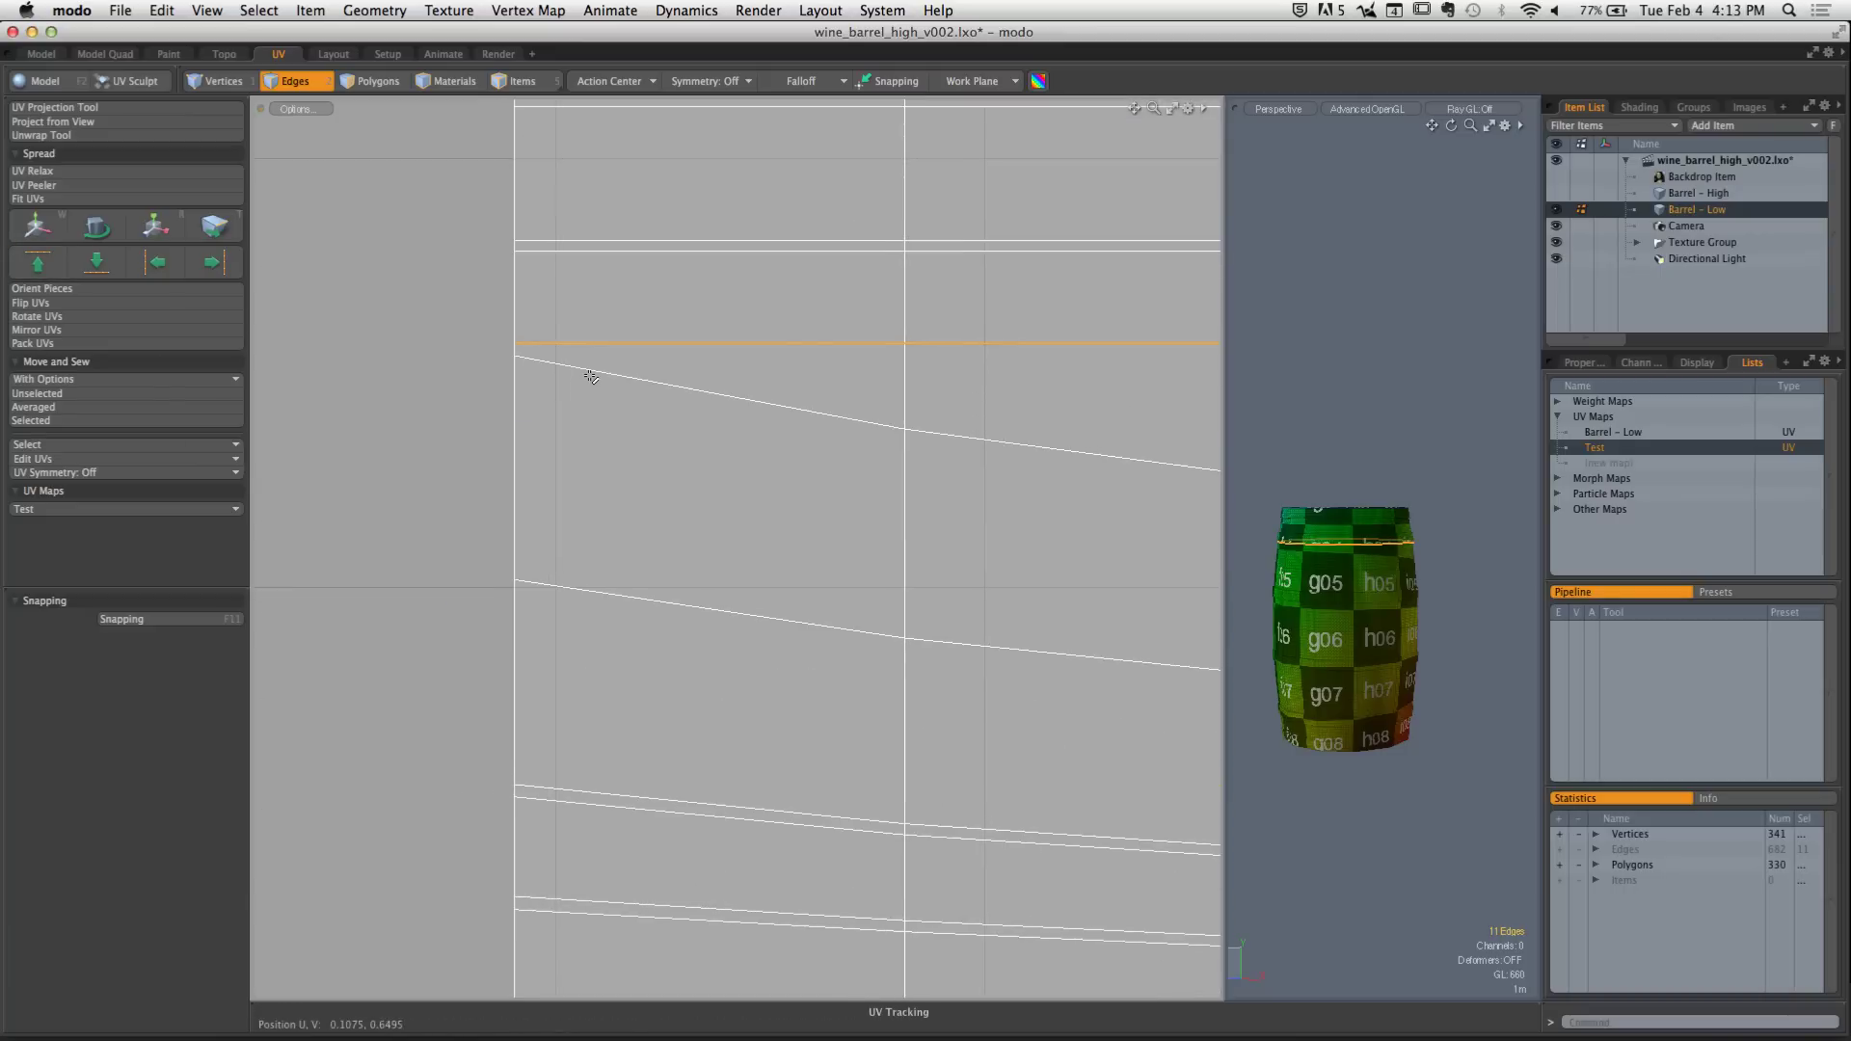
{"action": "left_click", "coordinate": [595, 376]}
{"action": "double_click", "coordinate": [596, 376]}
{"action": "left_click", "coordinate": [38, 262]}
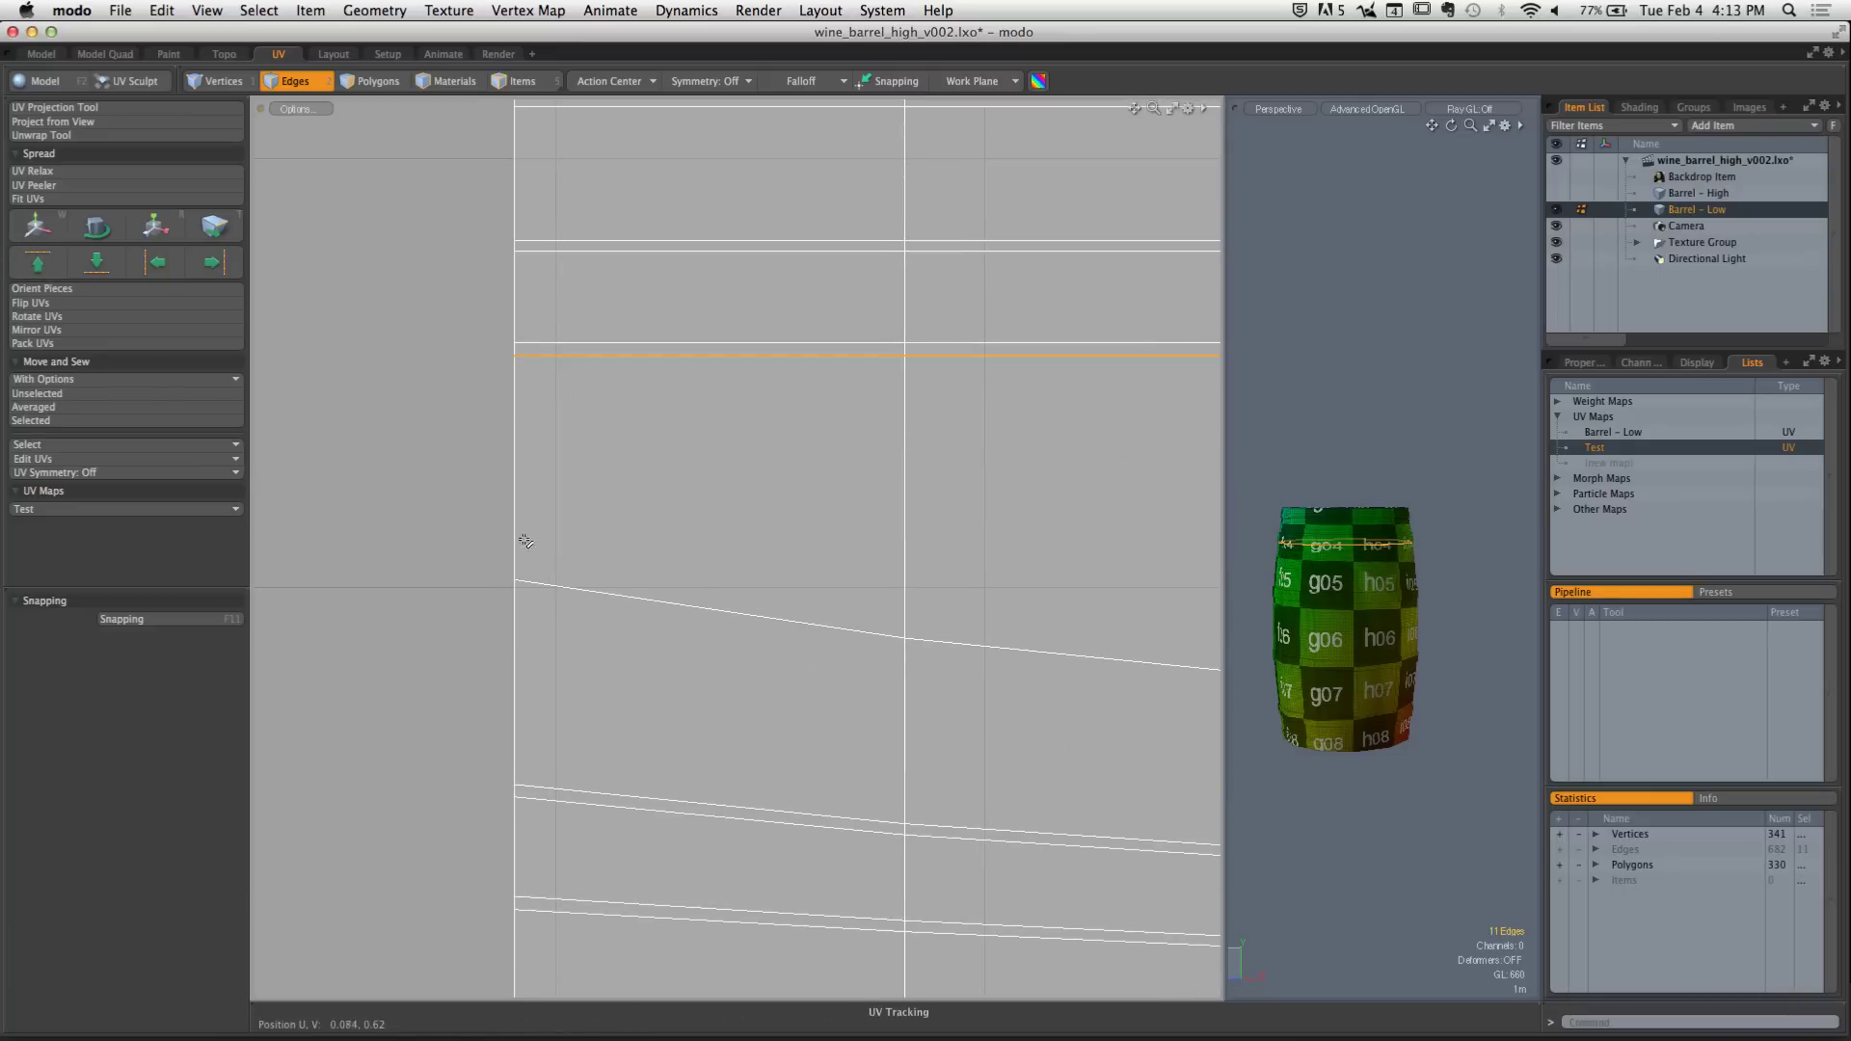
{"action": "double_click", "coordinate": [563, 590]}
{"action": "left_click", "coordinate": [39, 262]}
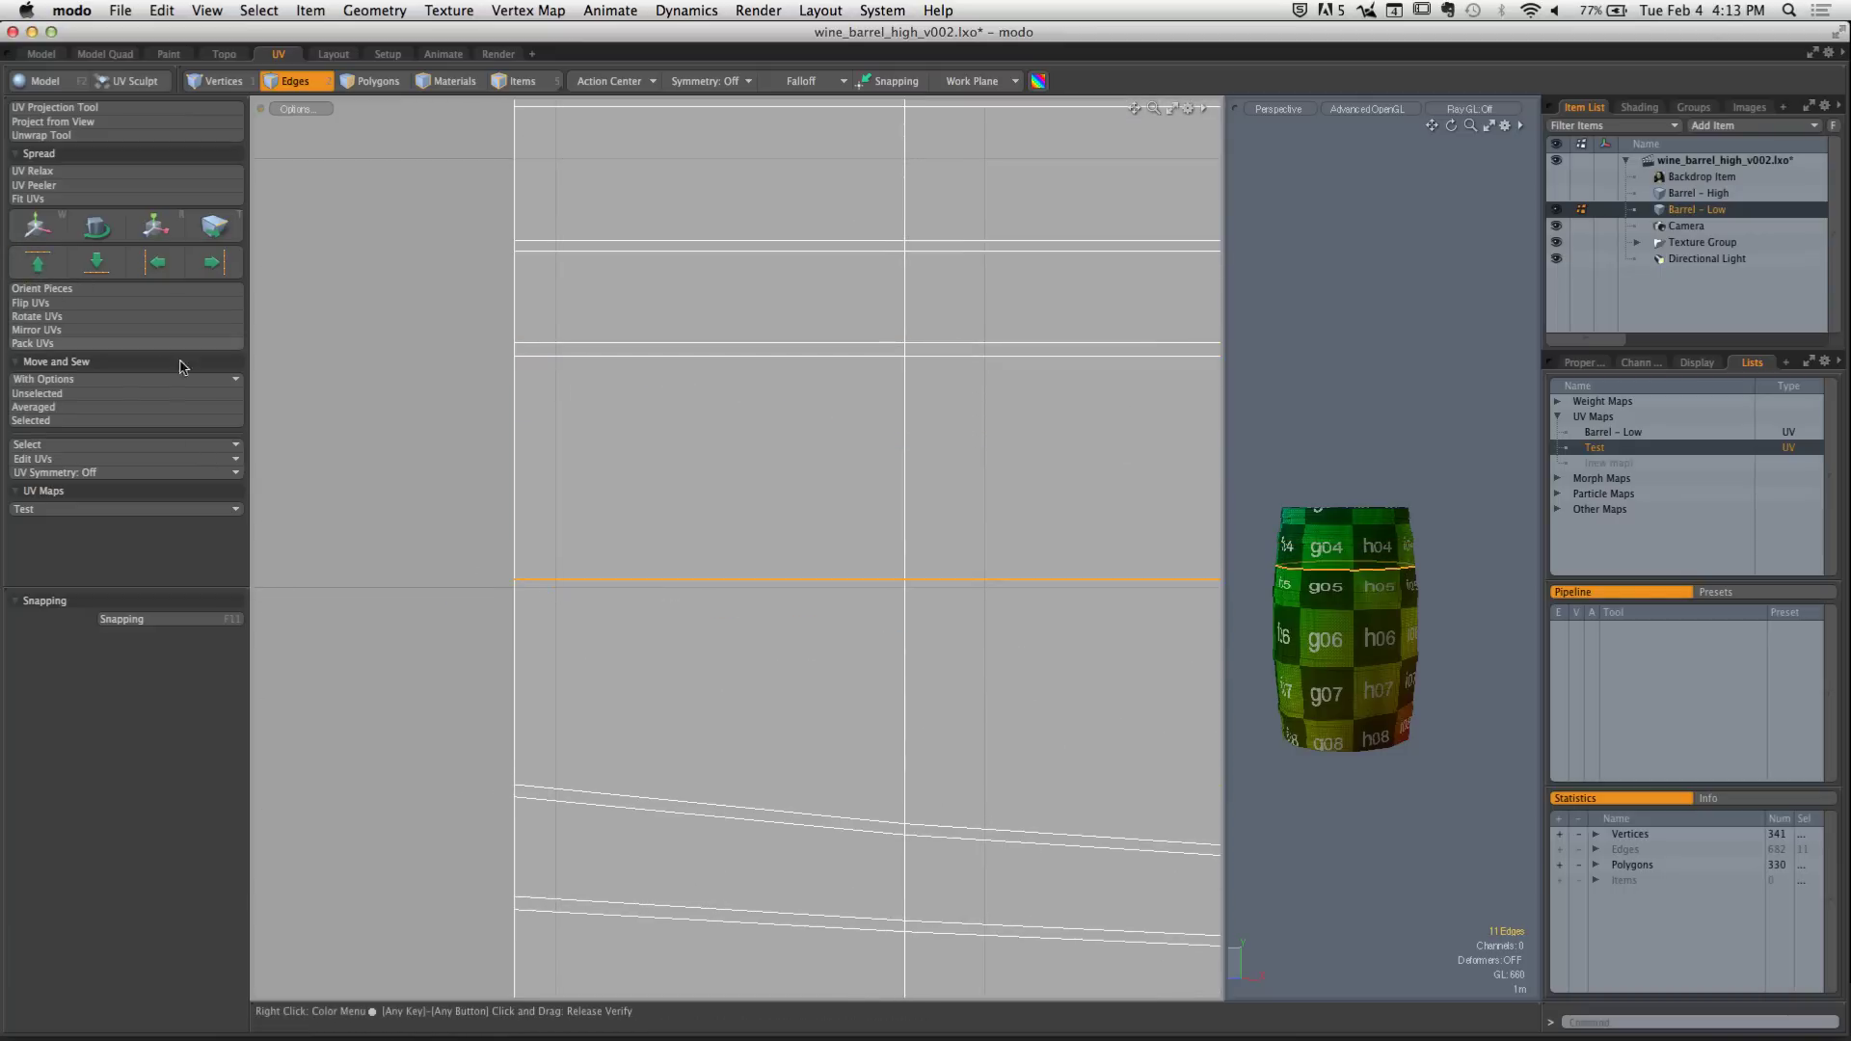
Straighten the two close pairs of horizontal edge loops above the shell's nearly flat middle loop by aligning each one up
{"action": "double_click", "coordinate": [544, 788]}
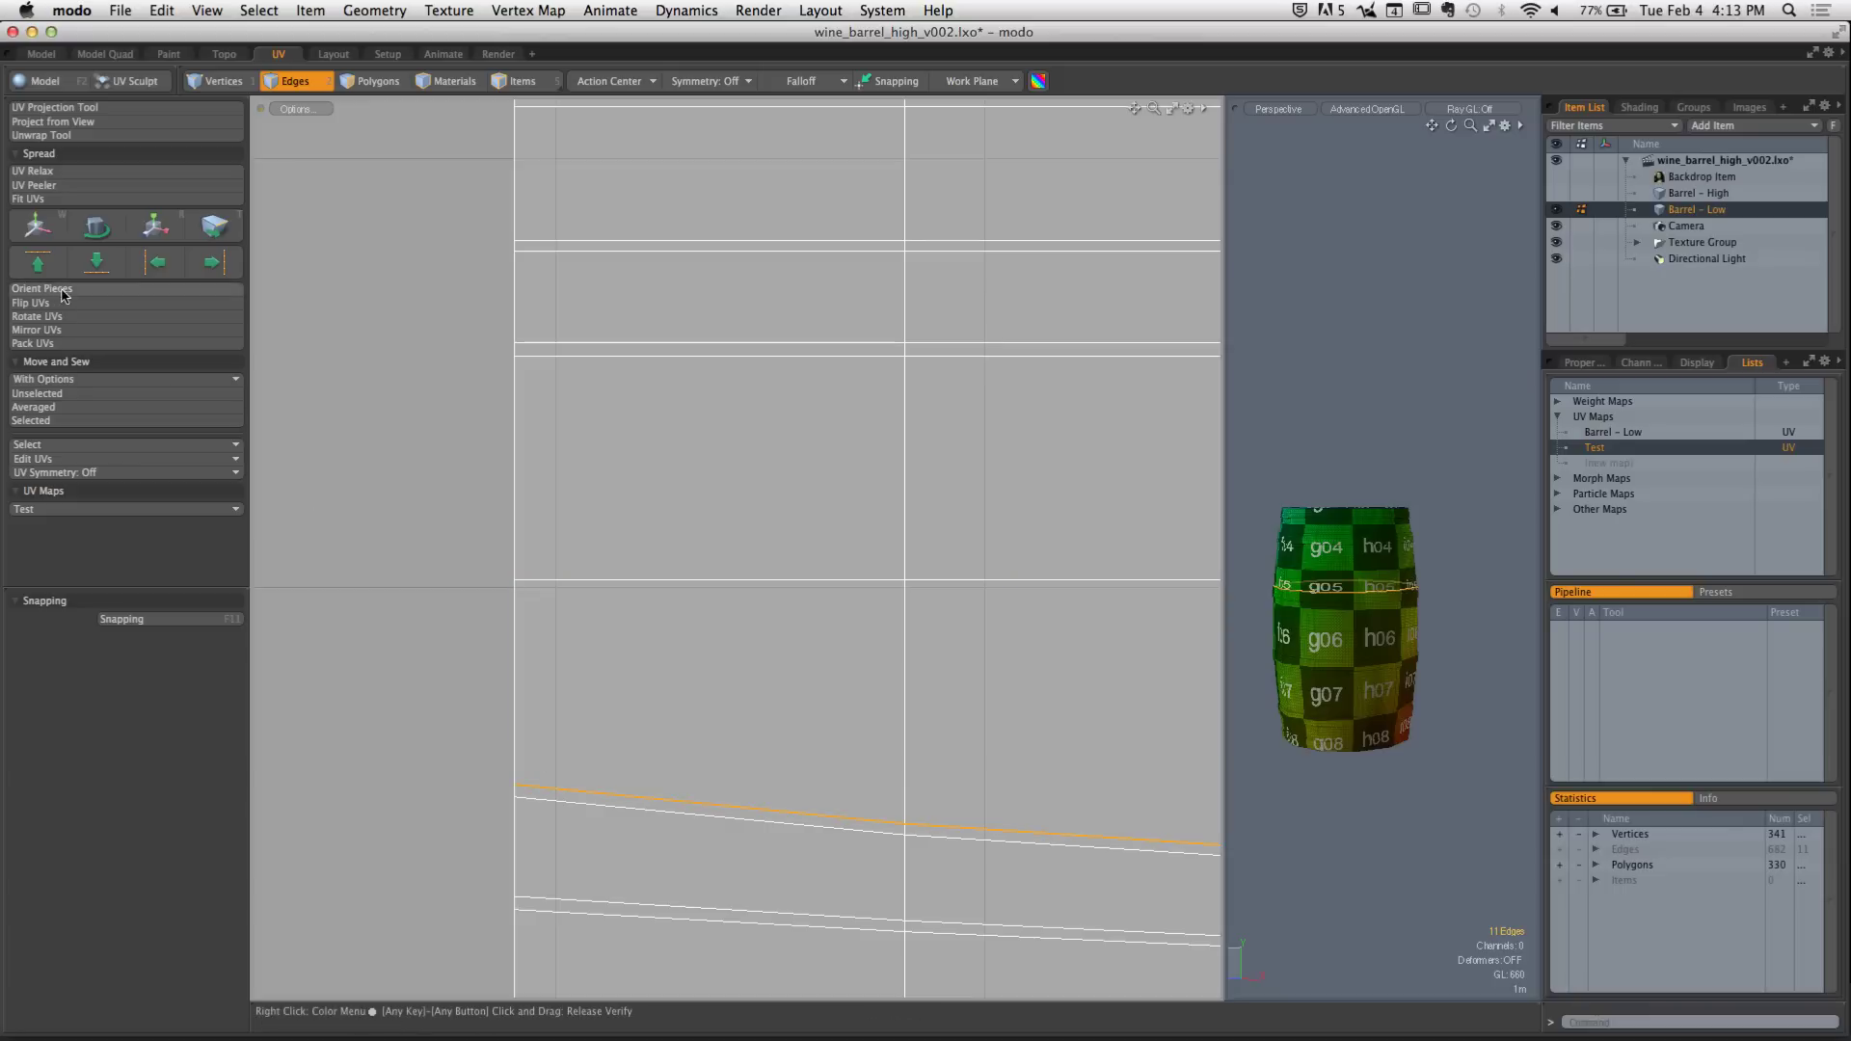
{"action": "left_click", "coordinate": [38, 262]}
{"action": "scroll", "coordinate": [624, 566], "scroll_direction": "down", "scroll_amount": 6}
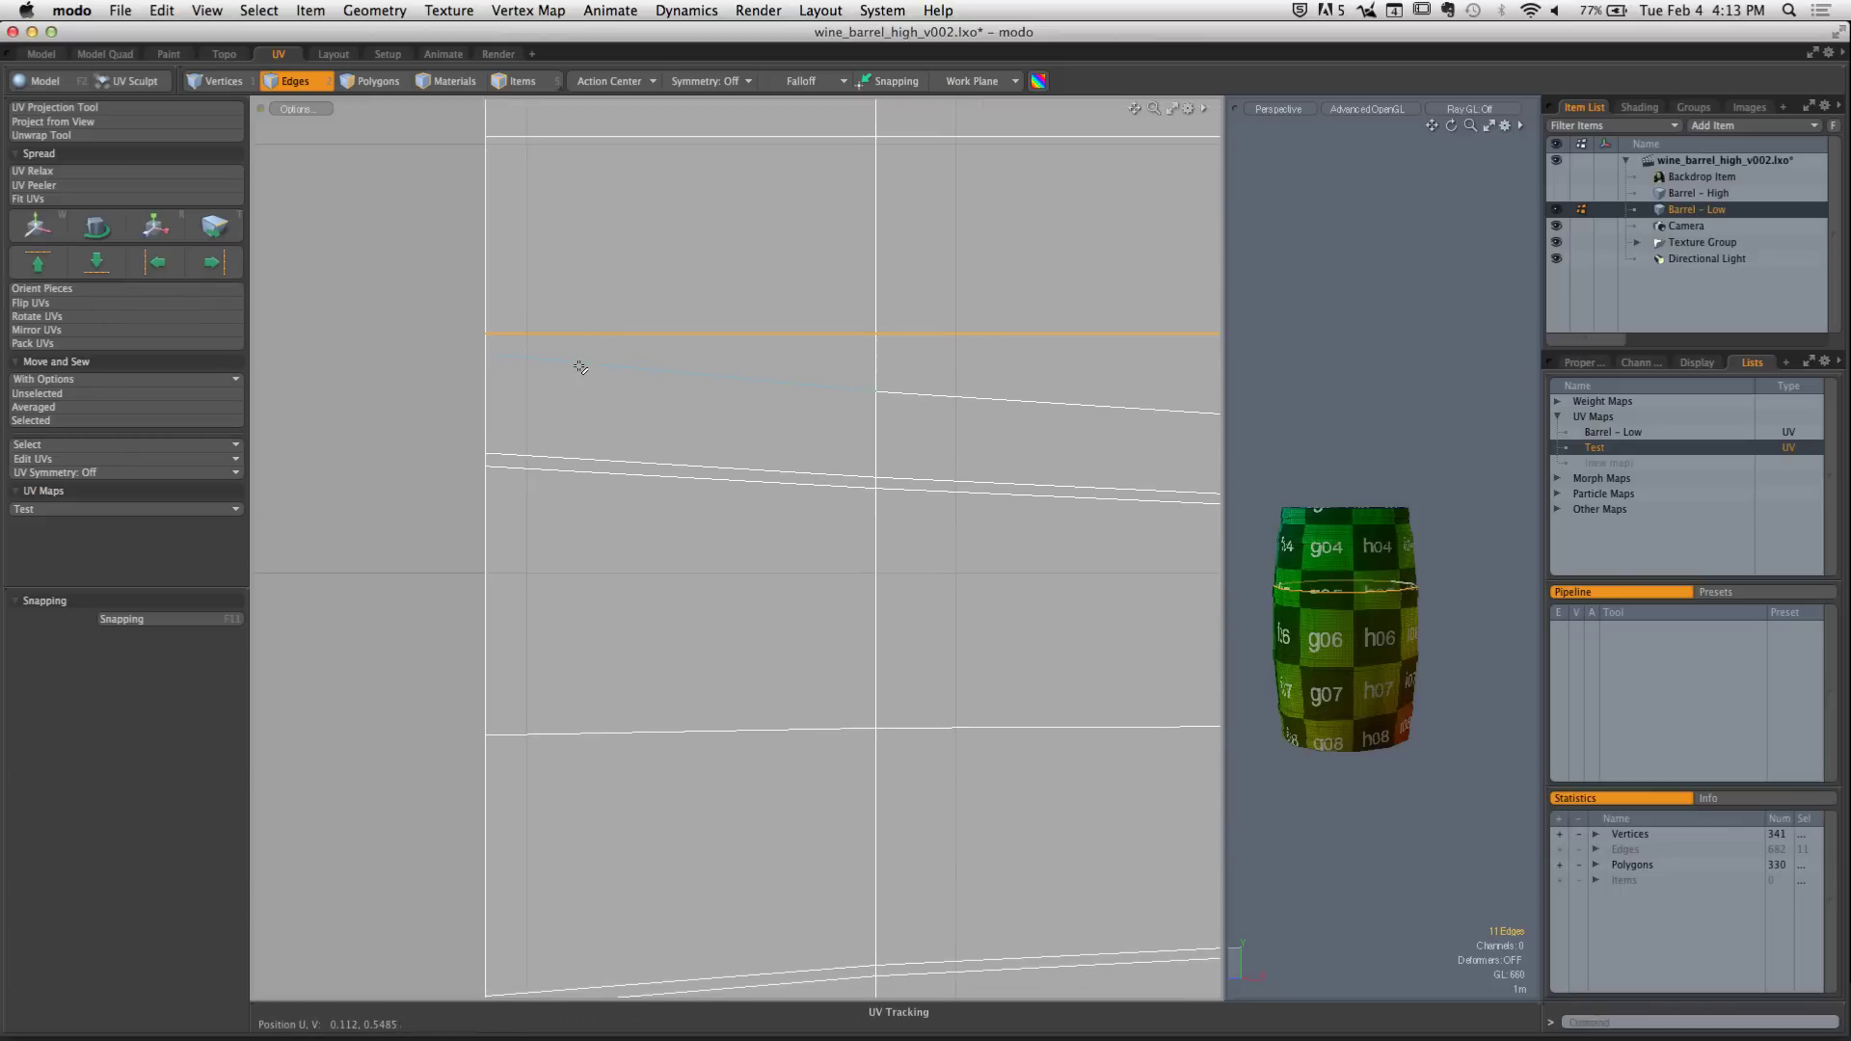
{"action": "double_click", "coordinate": [574, 363]}
{"action": "left_click", "coordinate": [39, 262]}
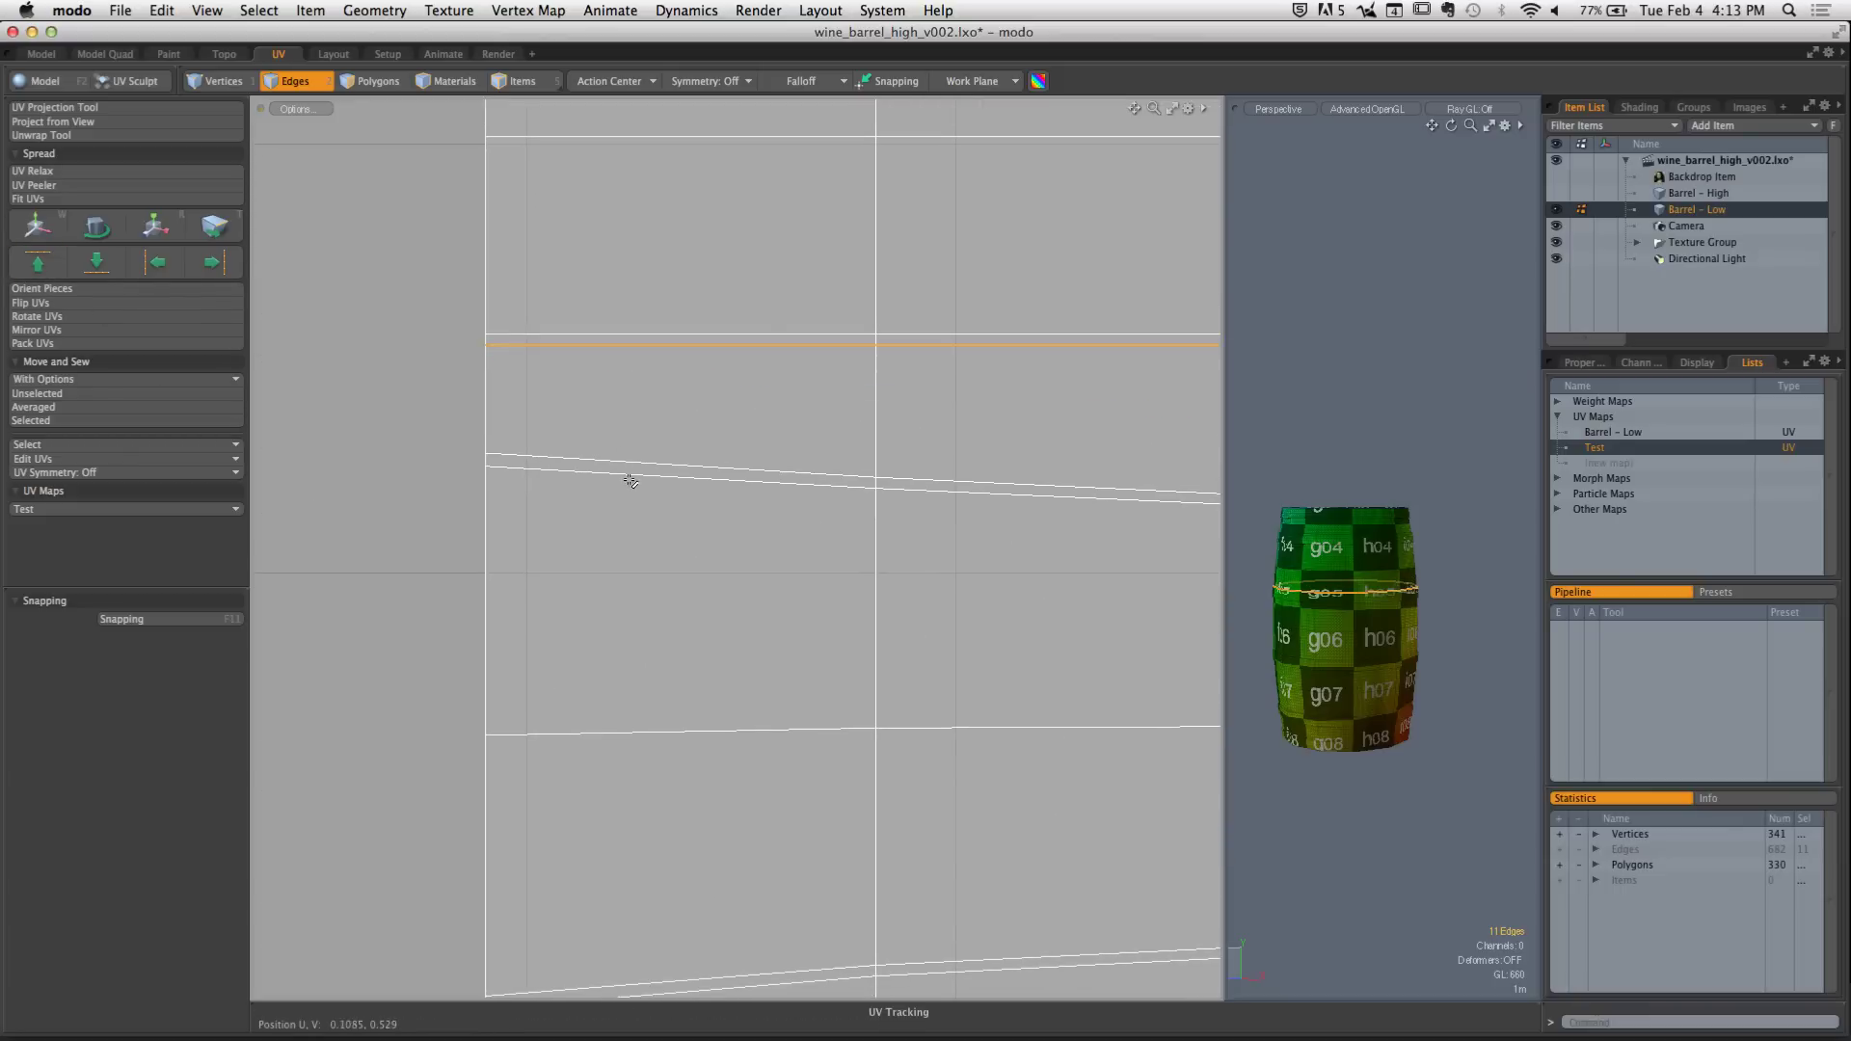
{"action": "double_click", "coordinate": [579, 465]}
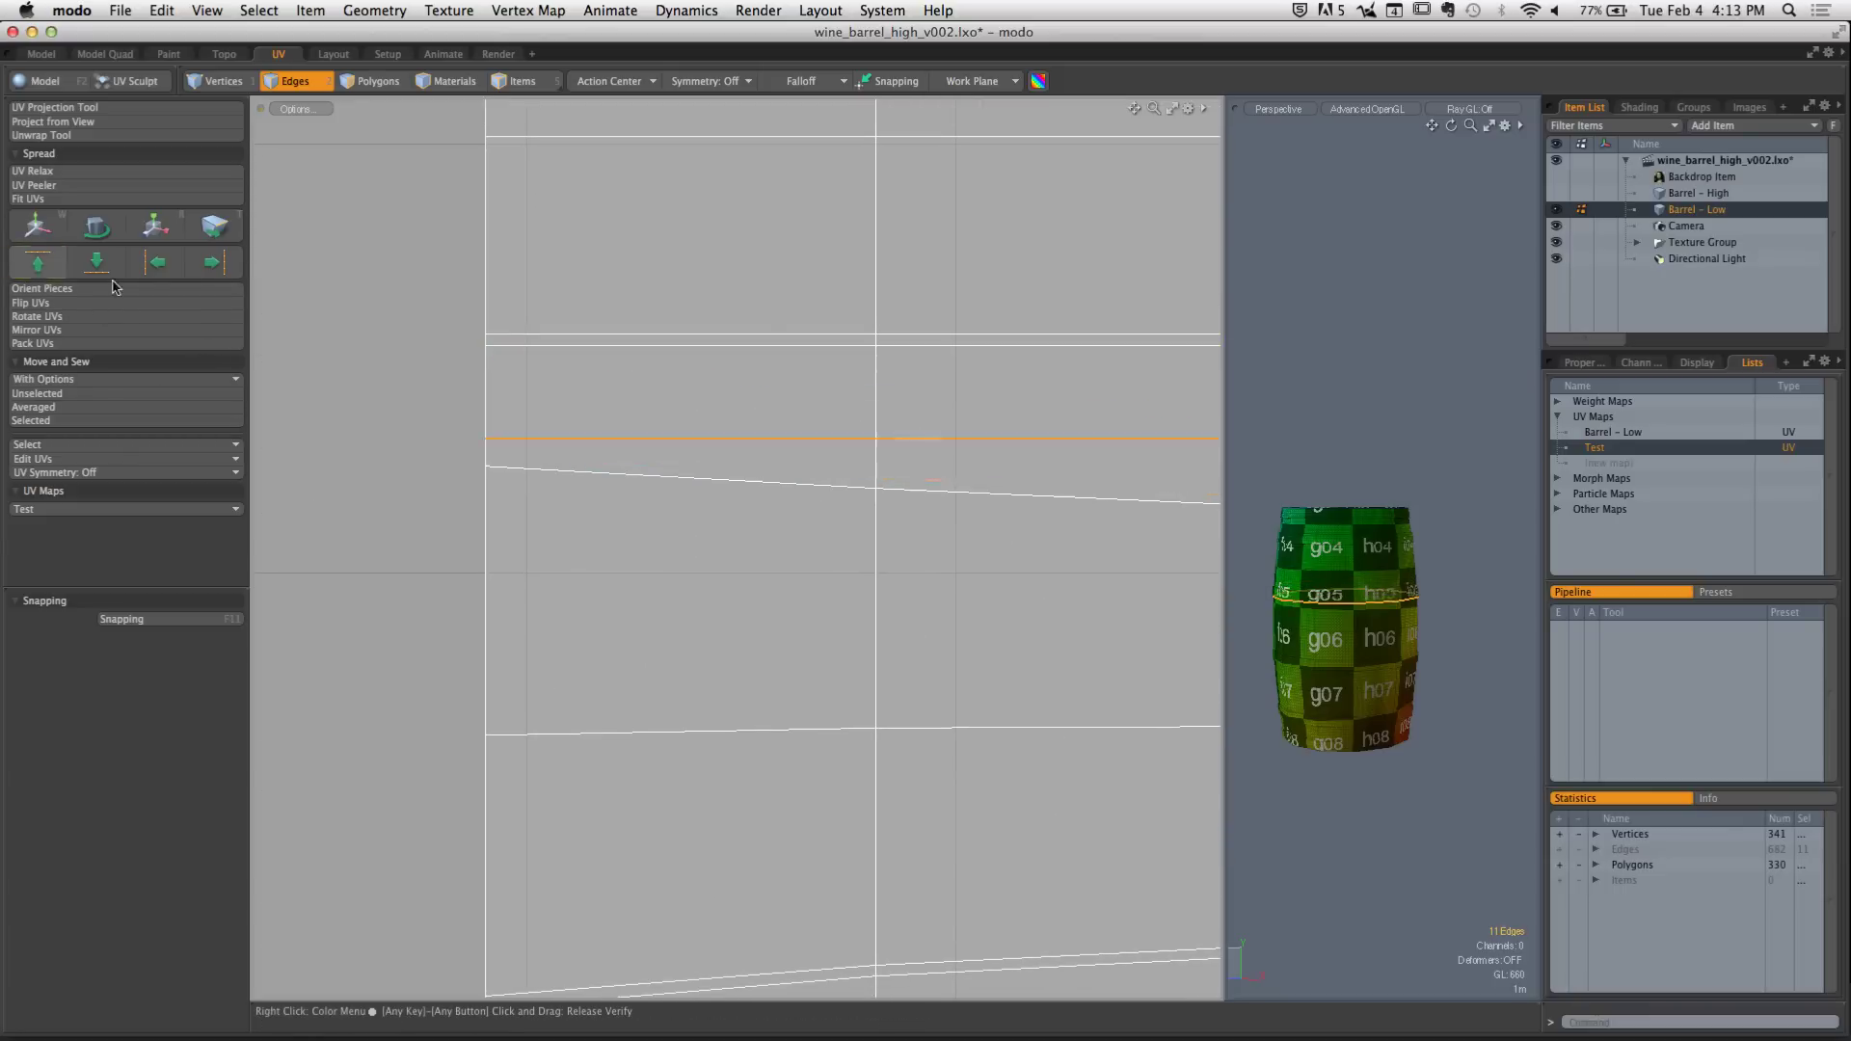
{"action": "double_click", "coordinate": [573, 471]}
{"action": "left_click", "coordinate": [38, 262]}
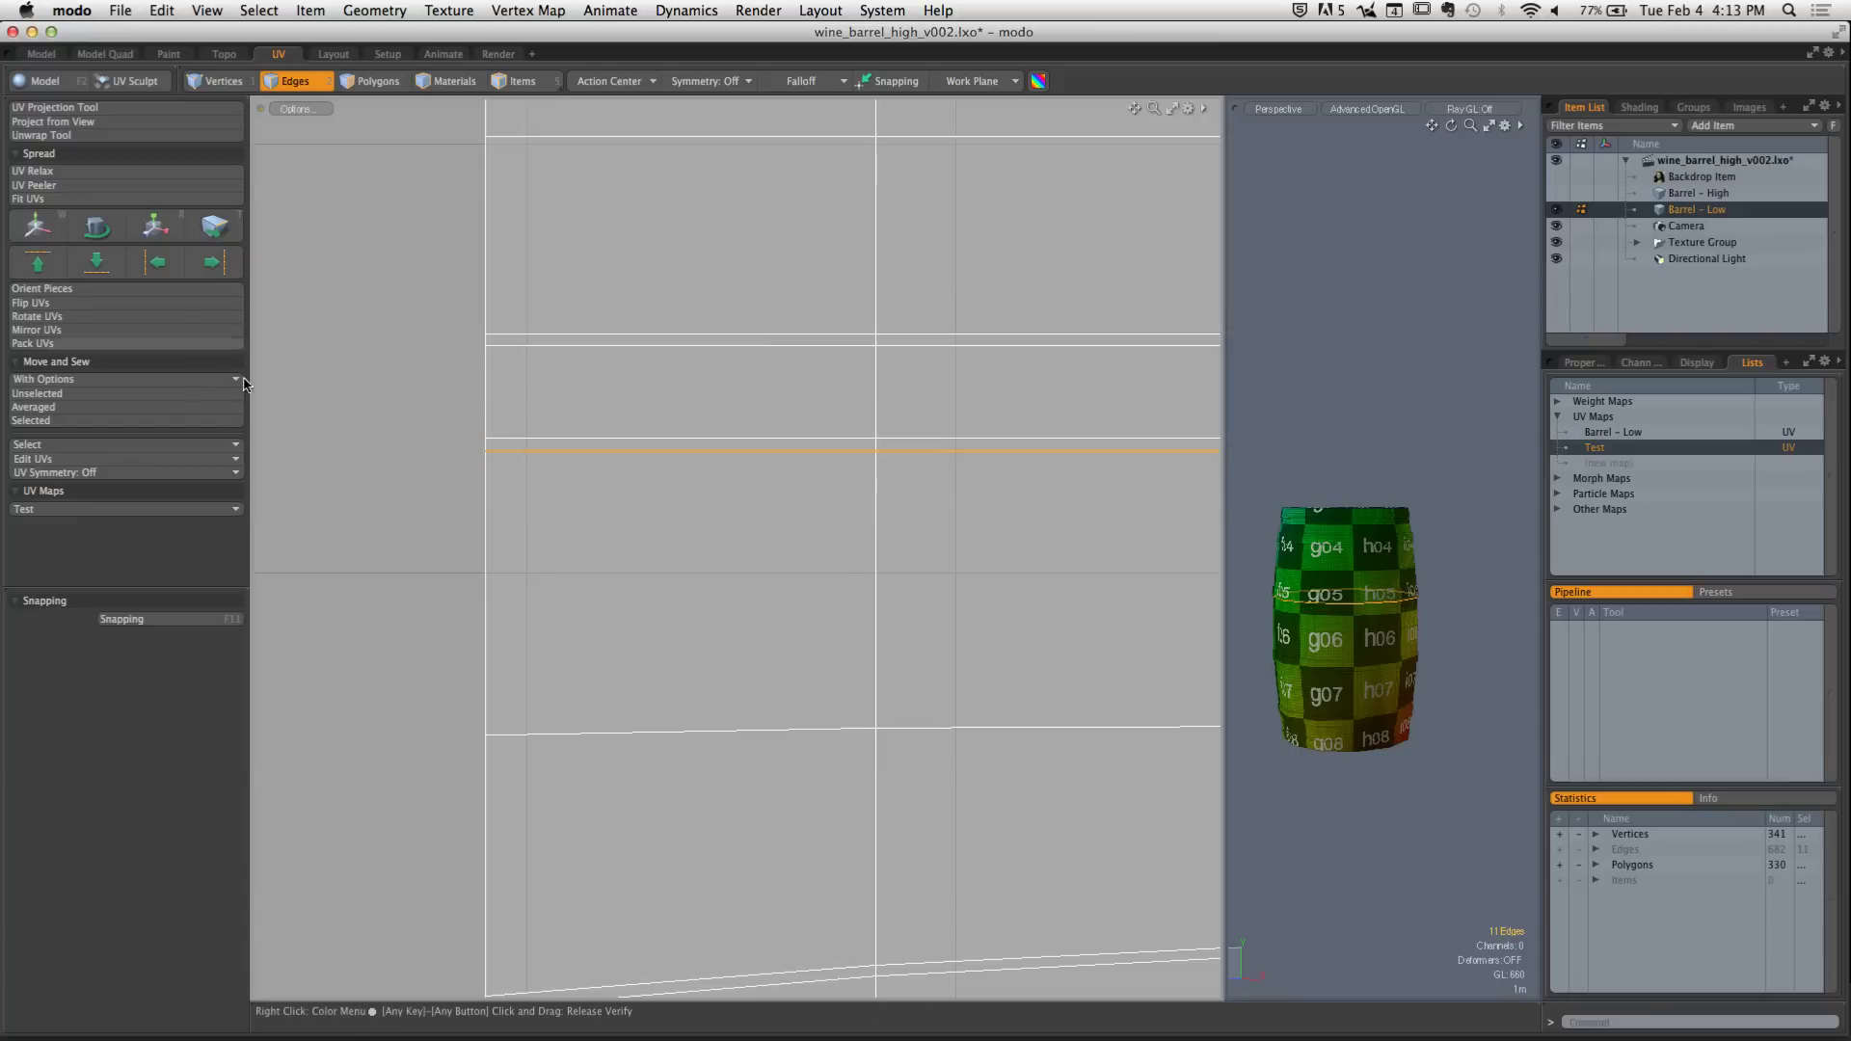
Straighten the single, nearly flat horizontal edge loop beneath the flattened upper pairs
{"action": "left_click", "coordinate": [501, 595]}
{"action": "scroll", "coordinate": [549, 608], "scroll_direction": "down", "scroll_amount": 5}
{"action": "left_click_drag", "start_coordinate": [435, 351], "coordinate": [417, 334], "text": "alt+shift"}
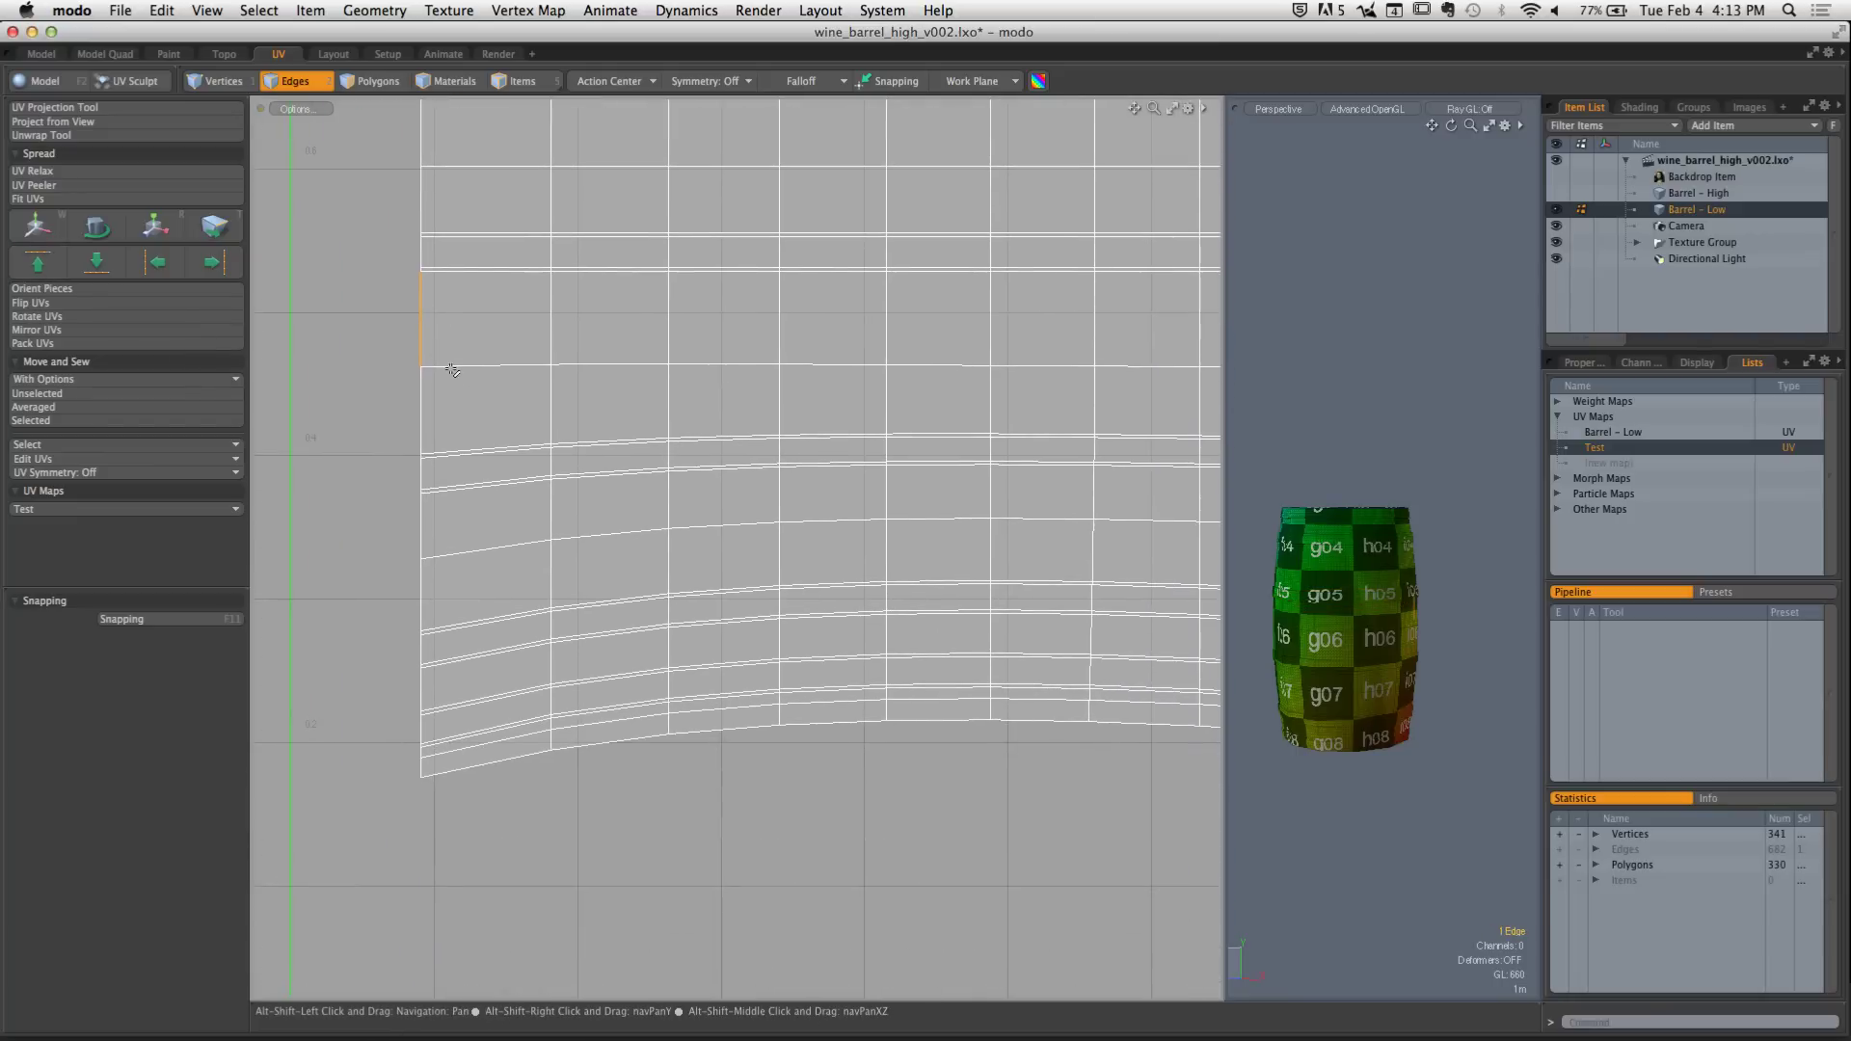
{"action": "double_click", "coordinate": [466, 368]}
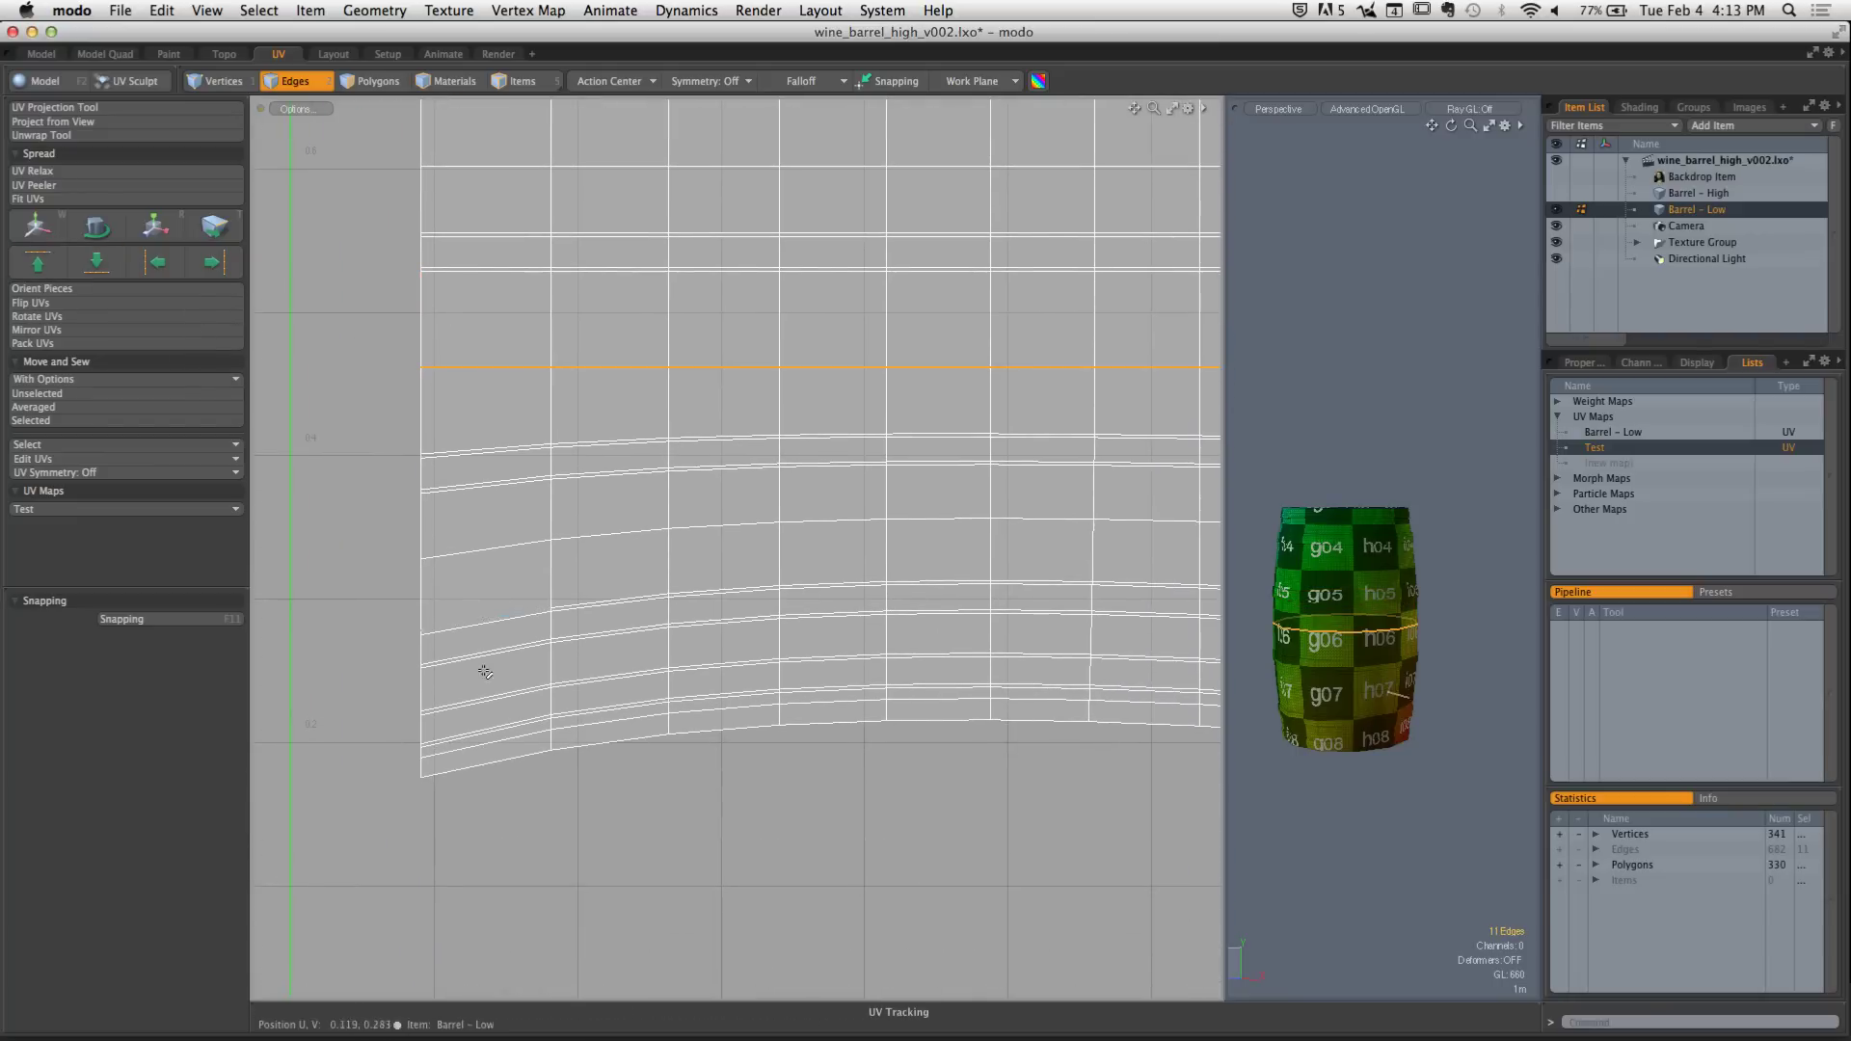
Select the full chain of edges along the shell's bottom border and straighten it by aligning it down
{"action": "left_click_drag", "start_coordinate": [467, 760], "coordinate": [459, 641], "text": "alt+shift"}
{"action": "left_click", "coordinate": [499, 637]}
{"action": "left_click", "coordinate": [617, 624], "text": "shift"}
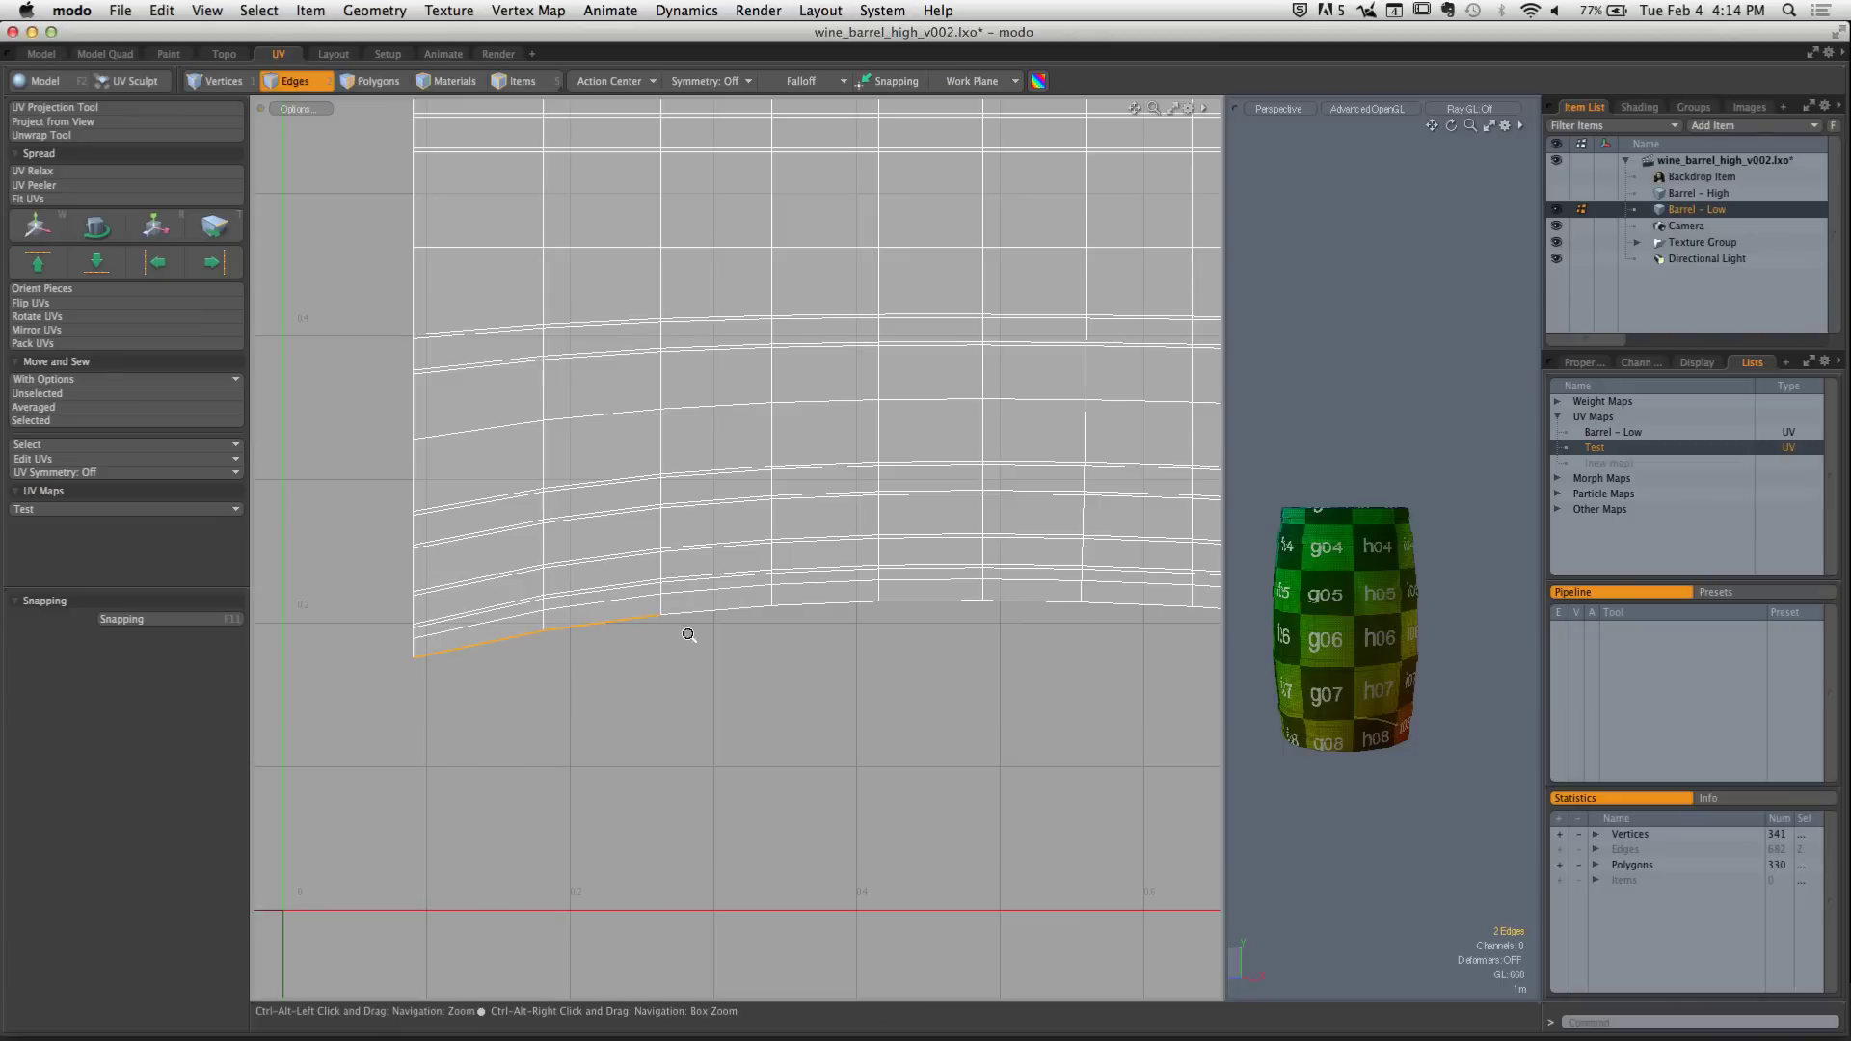
{"action": "scroll", "coordinate": [569, 602], "scroll_direction": "down", "scroll_amount": 5}
{"action": "key", "text": "Up"}
{"action": "key", "text": "Up"}
{"action": "key", "text": "Up"}
{"action": "key", "text": "Up"}
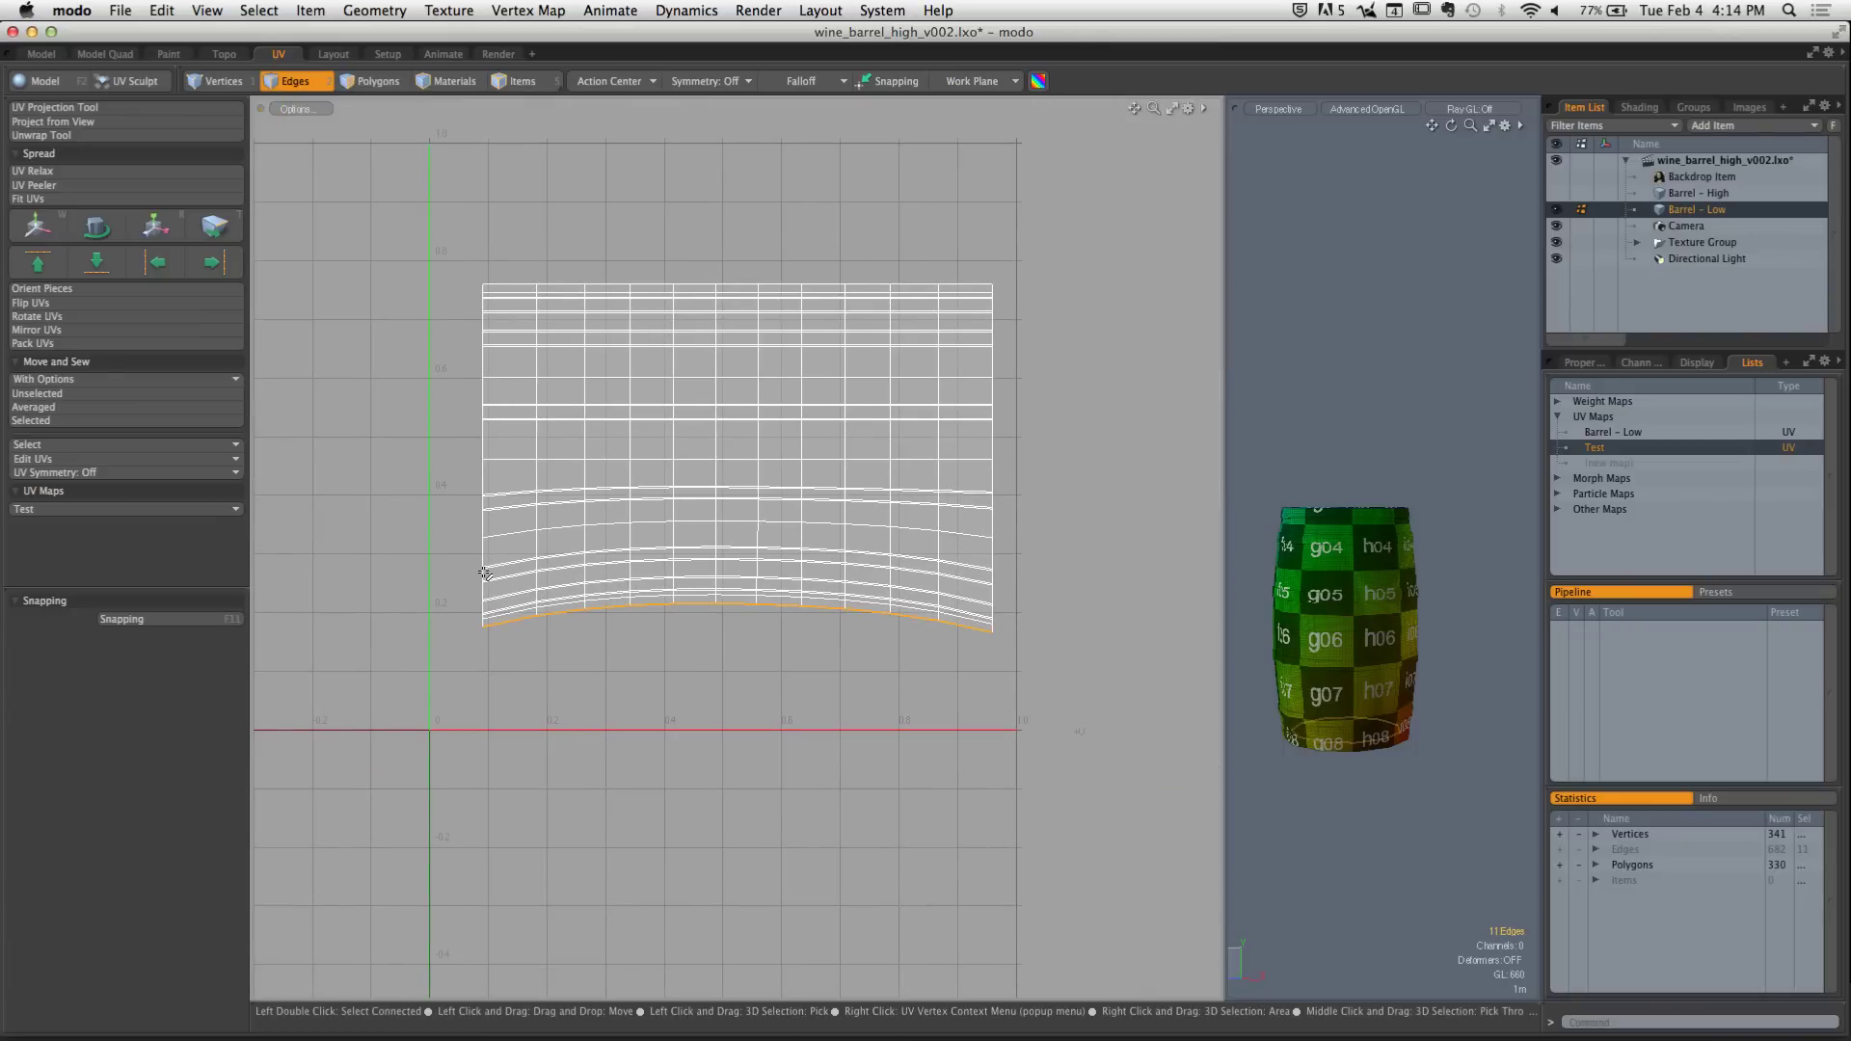
{"action": "left_click", "coordinate": [97, 262]}
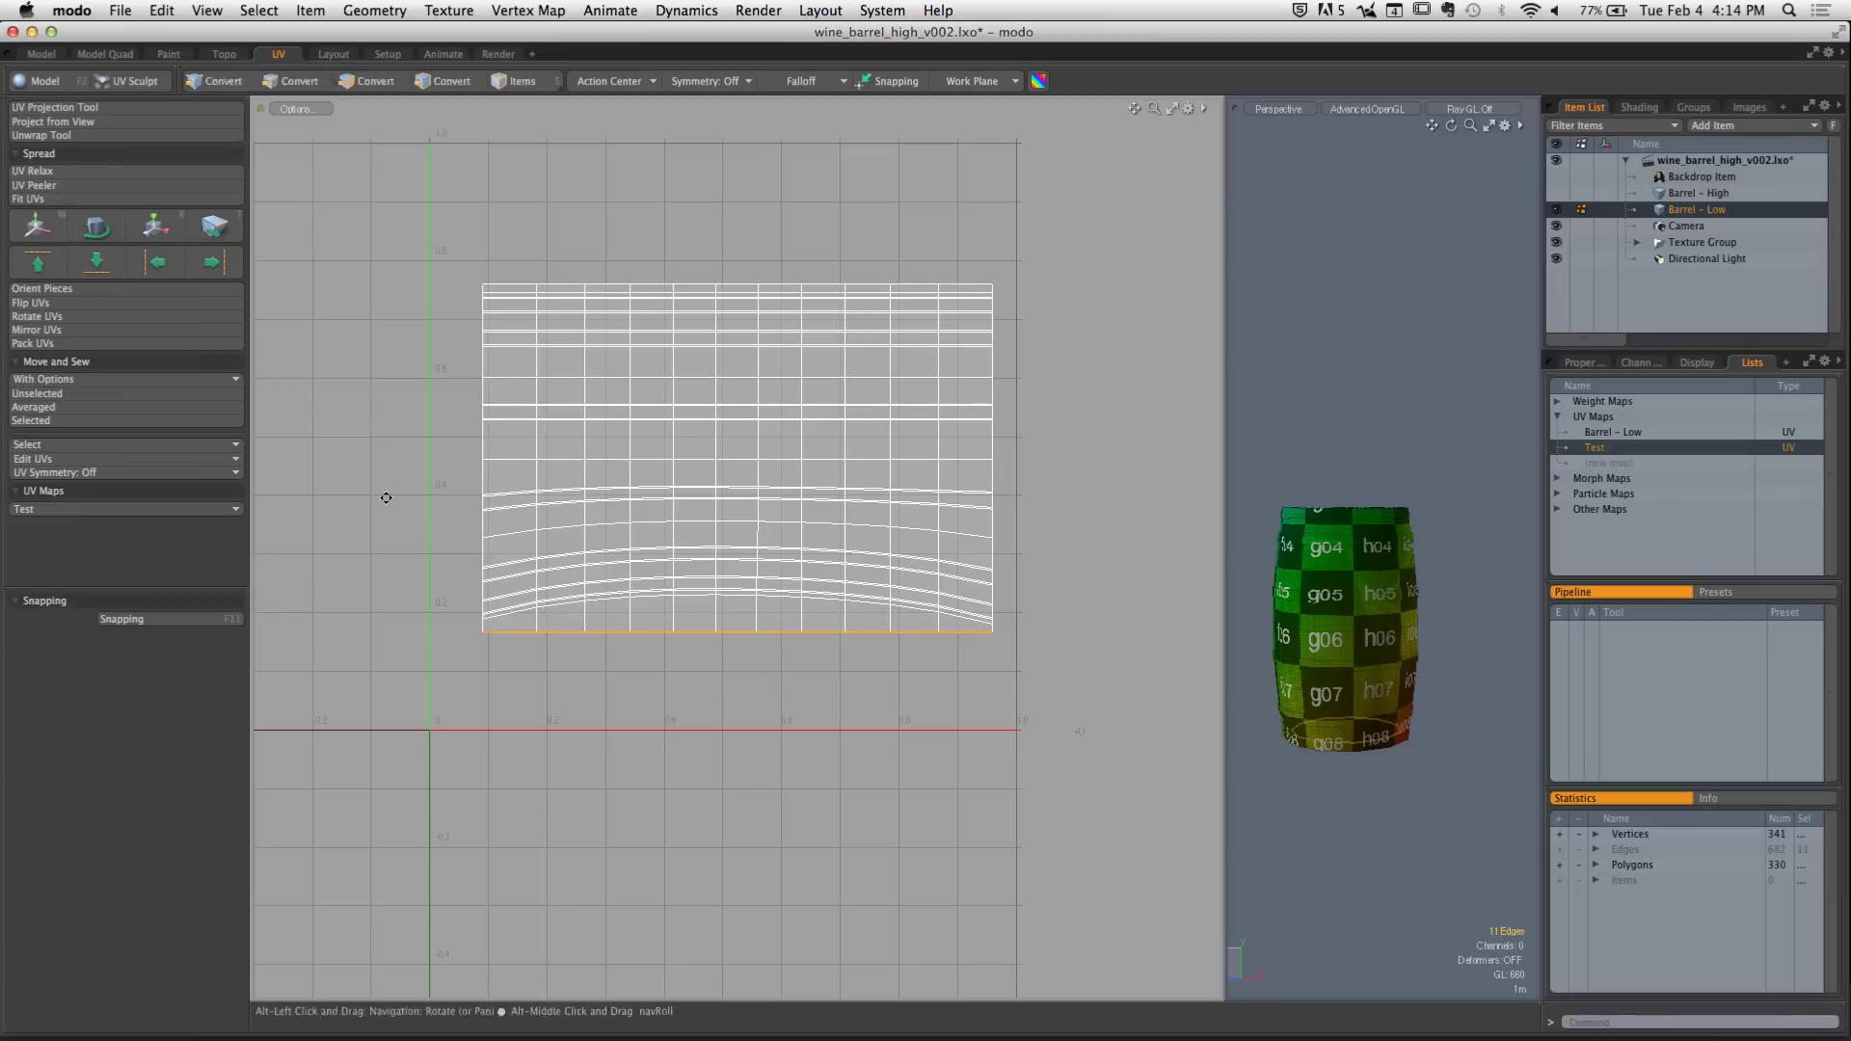
Straighten the four horizontal edge loops directly above the bottom border by aligning each one down
{"action": "scroll", "coordinate": [703, 556], "scroll_direction": "up", "scroll_amount": 10}
{"action": "double_click", "coordinate": [703, 551]}
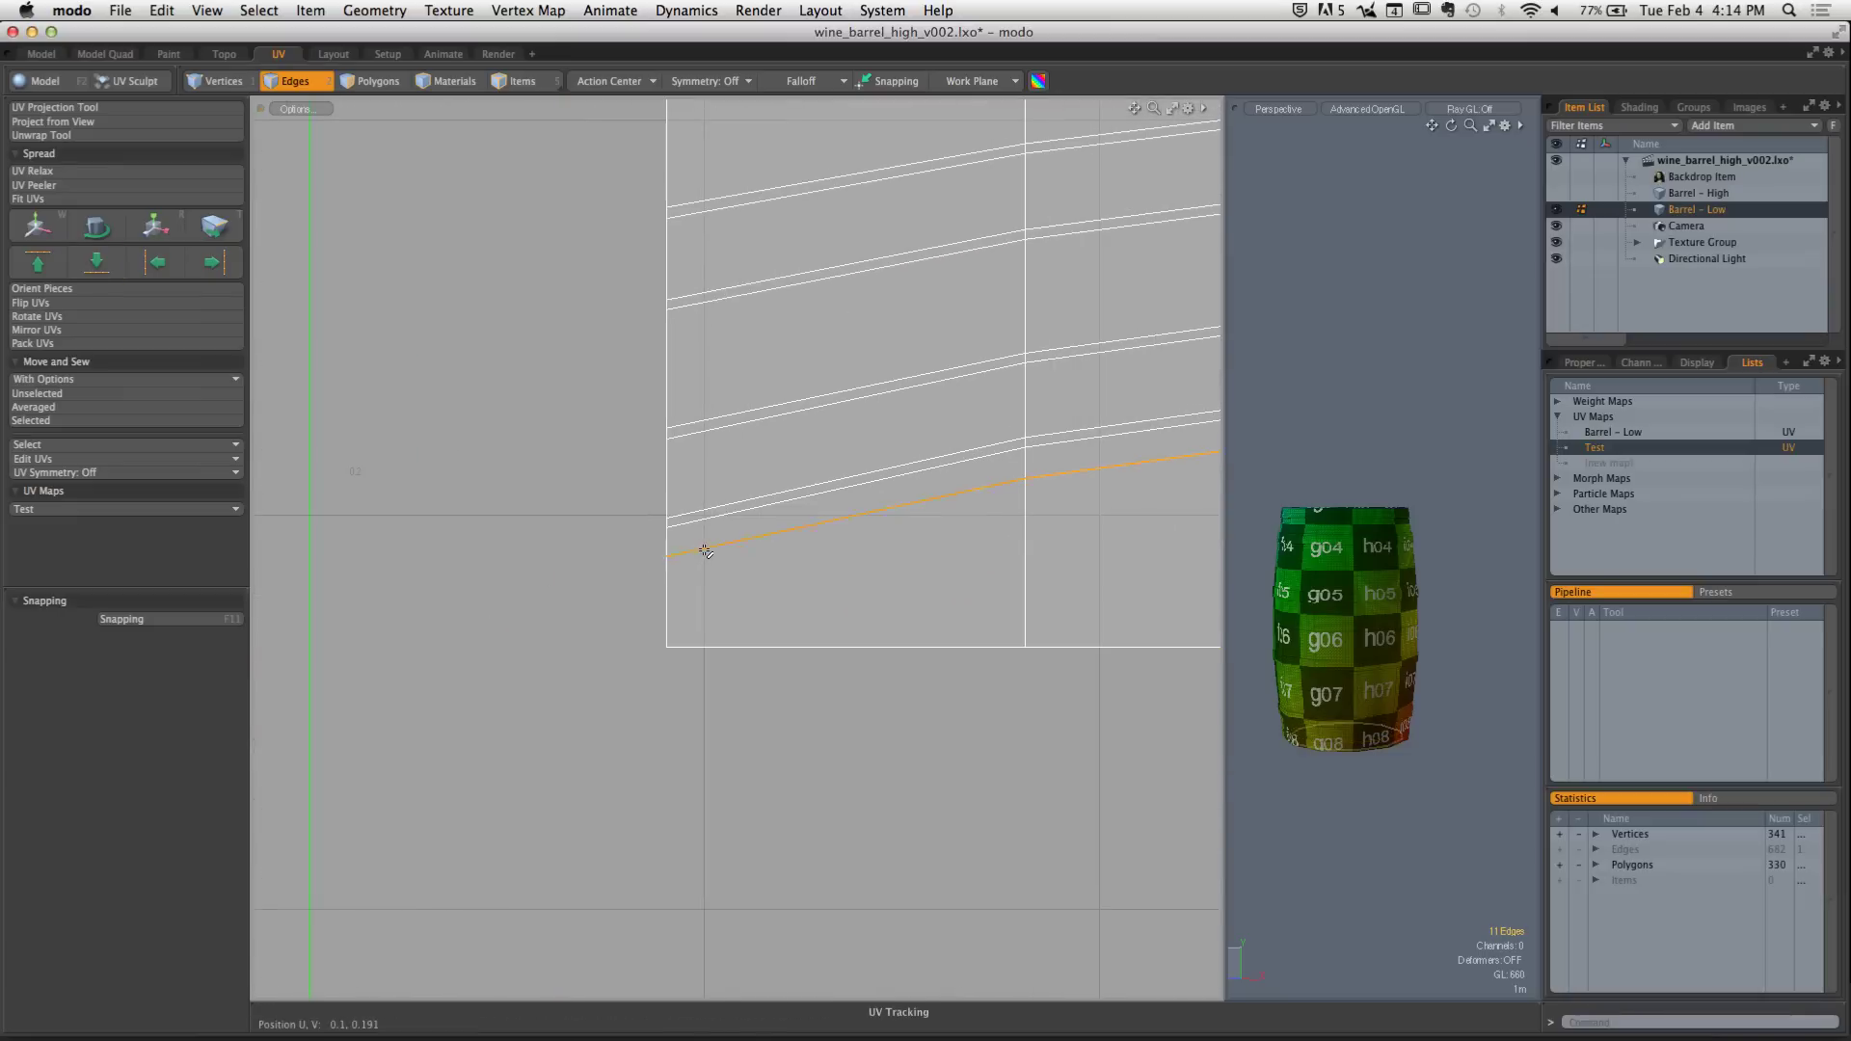
{"action": "left_click", "coordinate": [96, 263]}
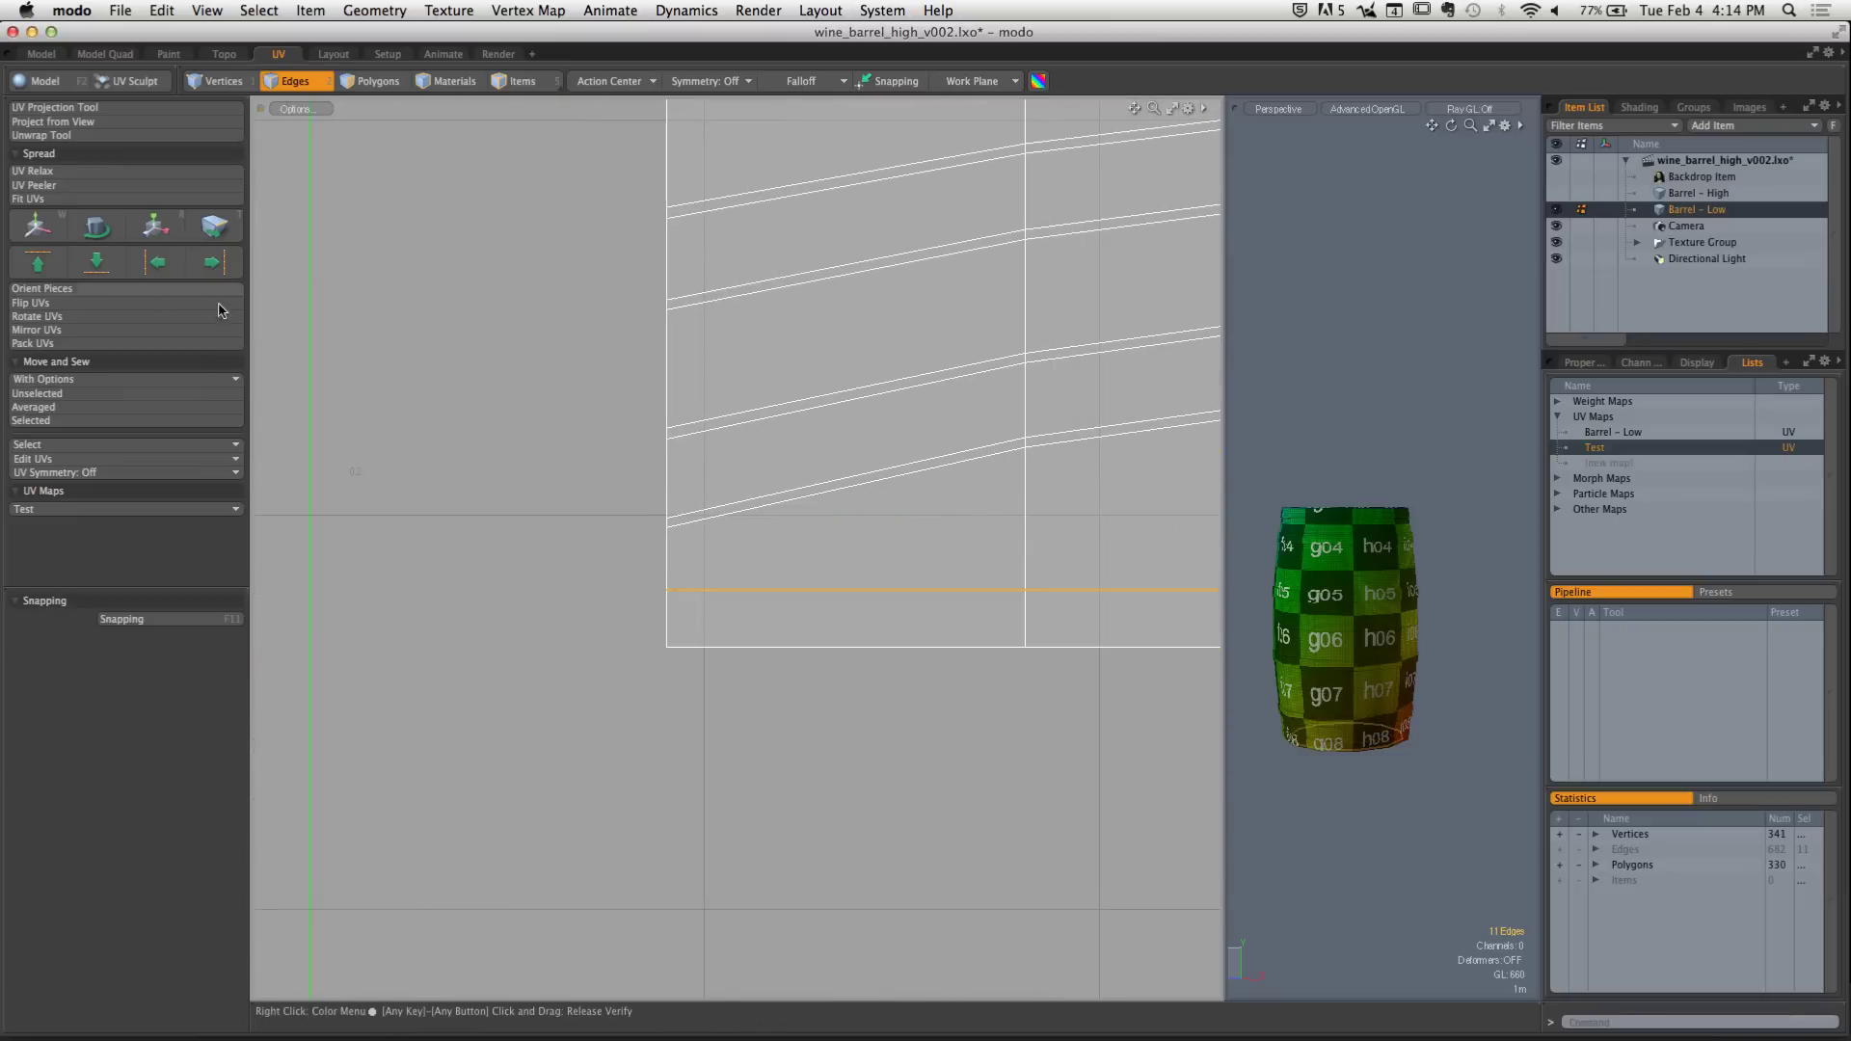
{"action": "left_click", "coordinate": [743, 517]}
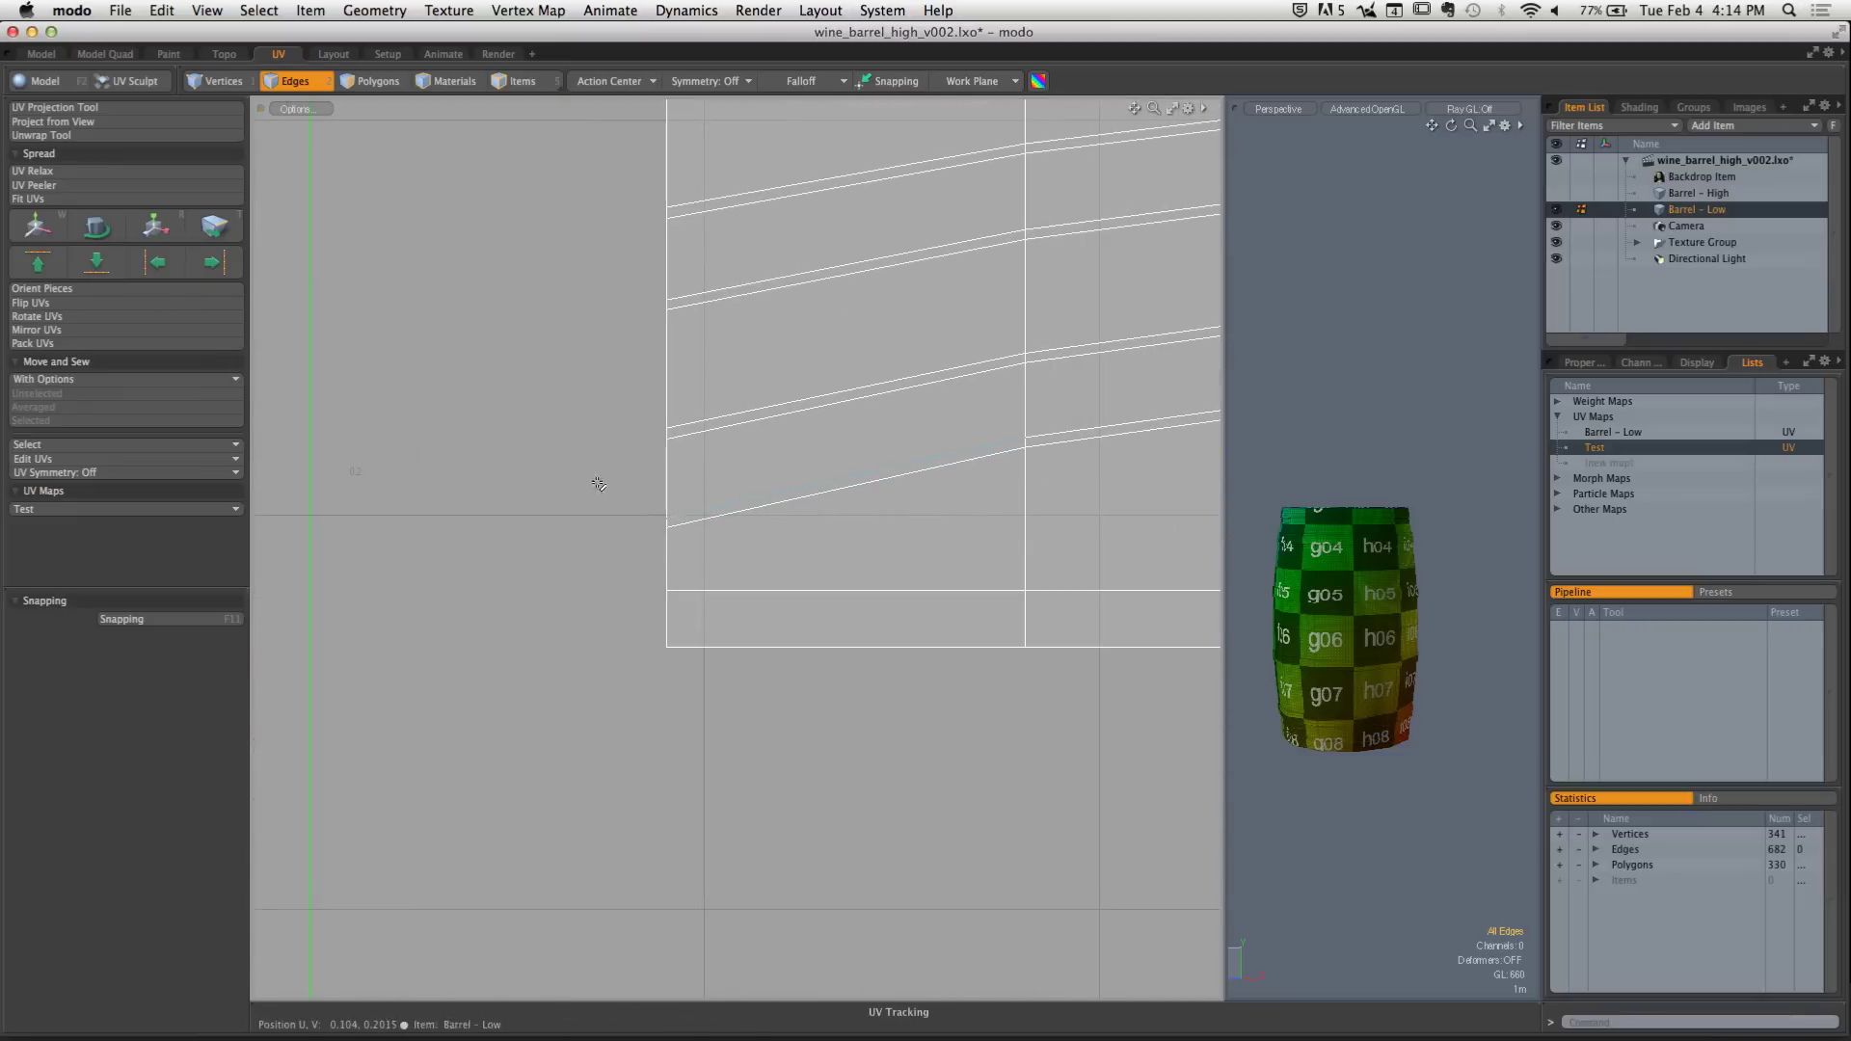
{"action": "double_click", "coordinate": [756, 513]}
{"action": "left_click", "coordinate": [97, 262]}
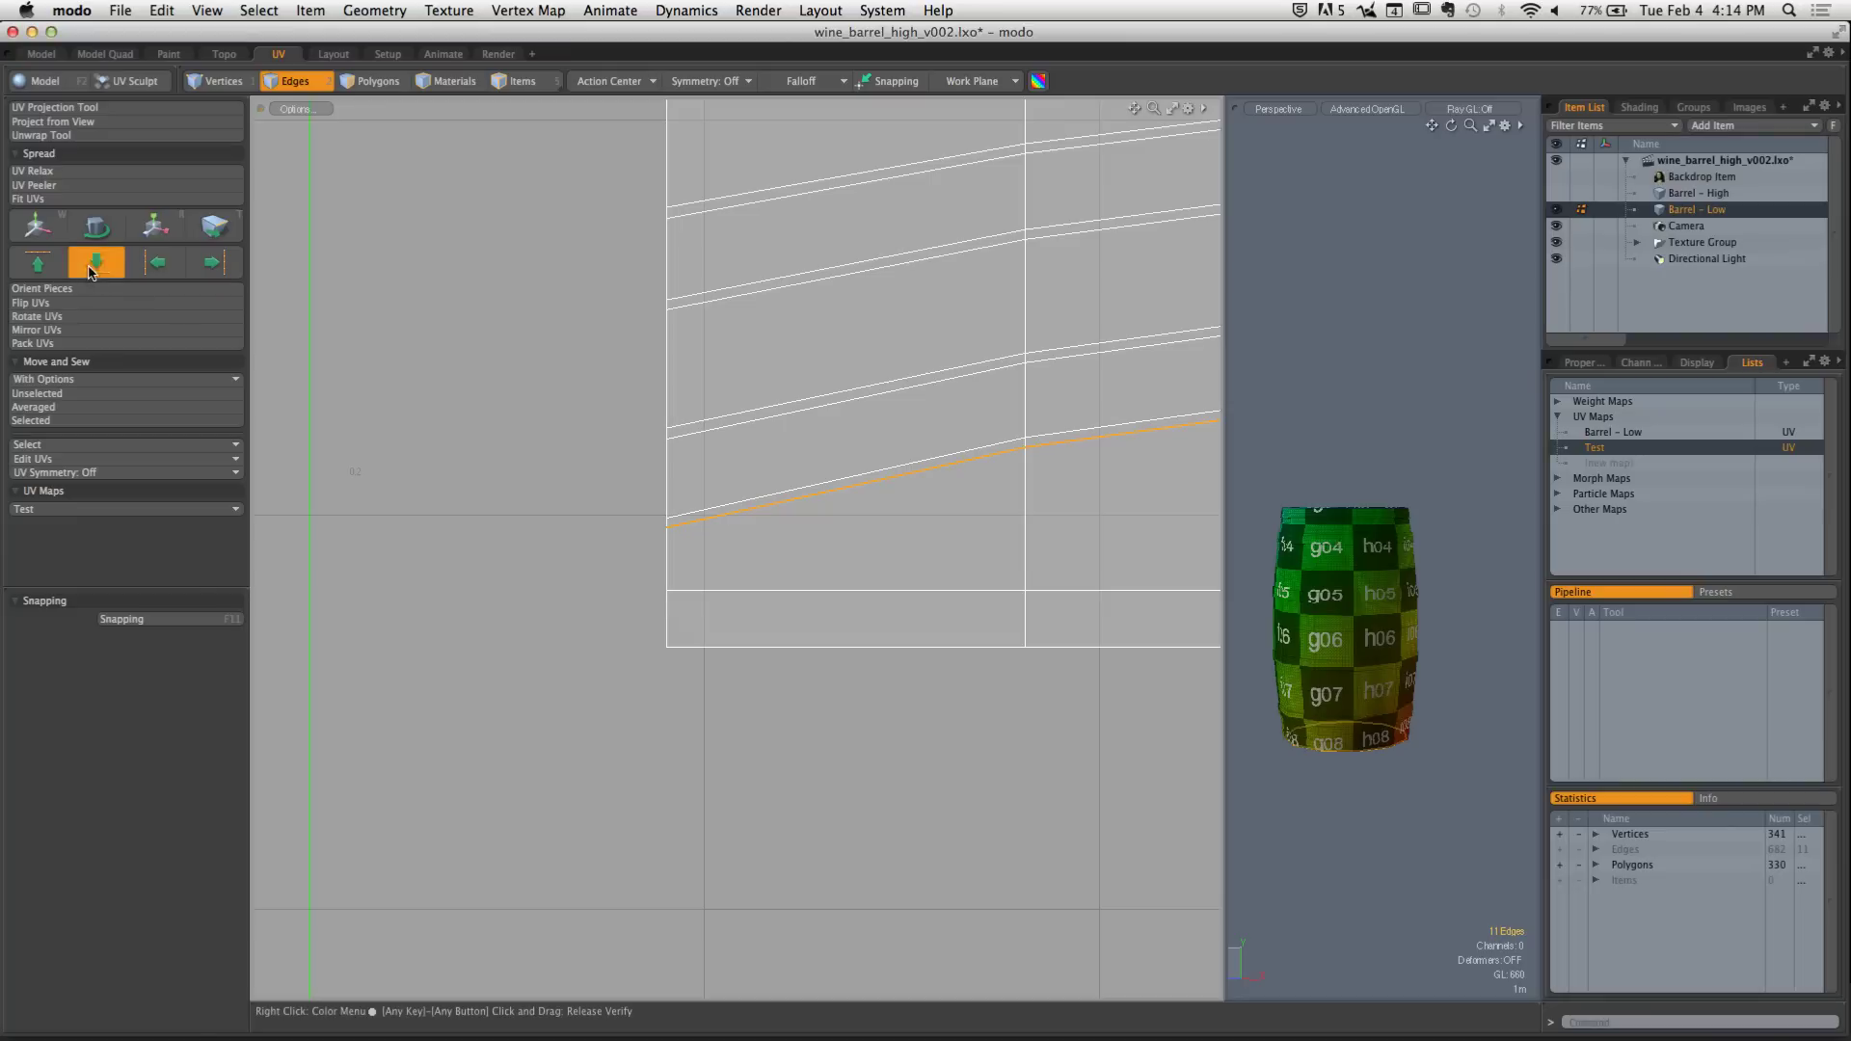
{"action": "double_click", "coordinate": [728, 508]}
{"action": "left_click", "coordinate": [96, 262]}
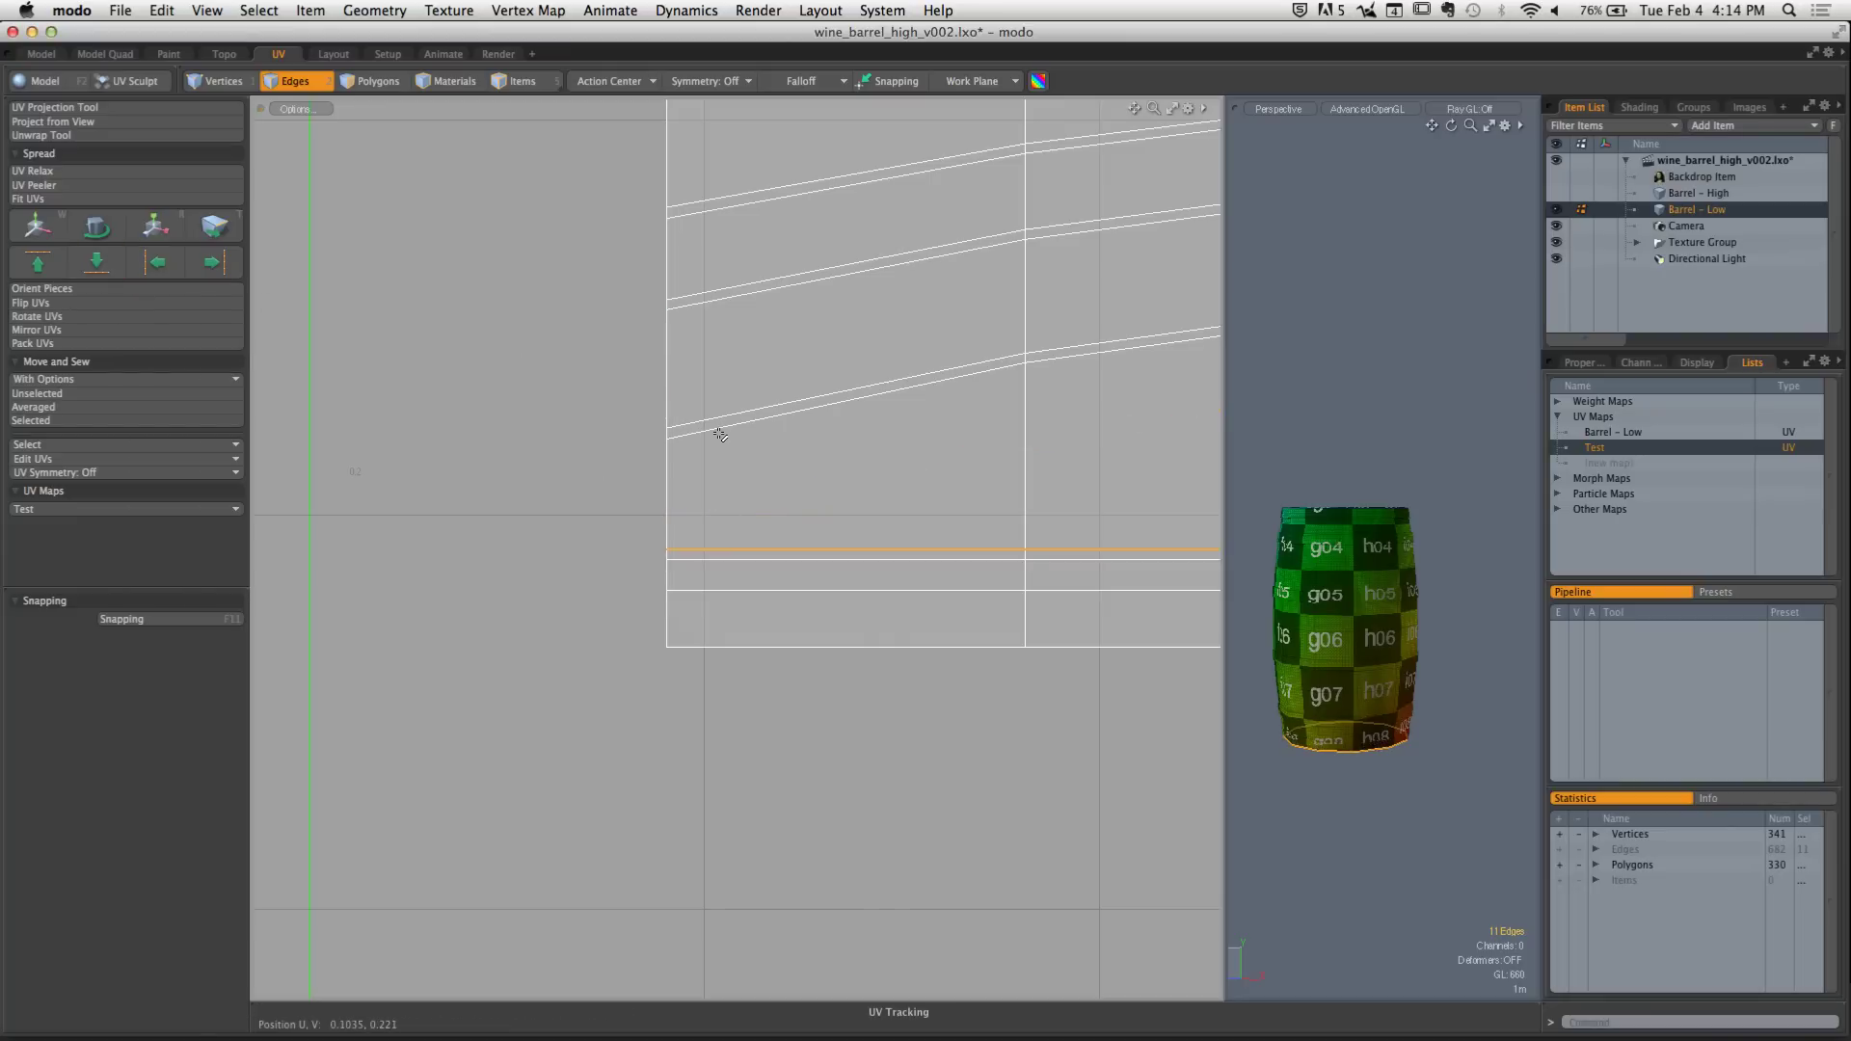
{"action": "double_click", "coordinate": [721, 434]}
{"action": "left_click", "coordinate": [96, 262]}
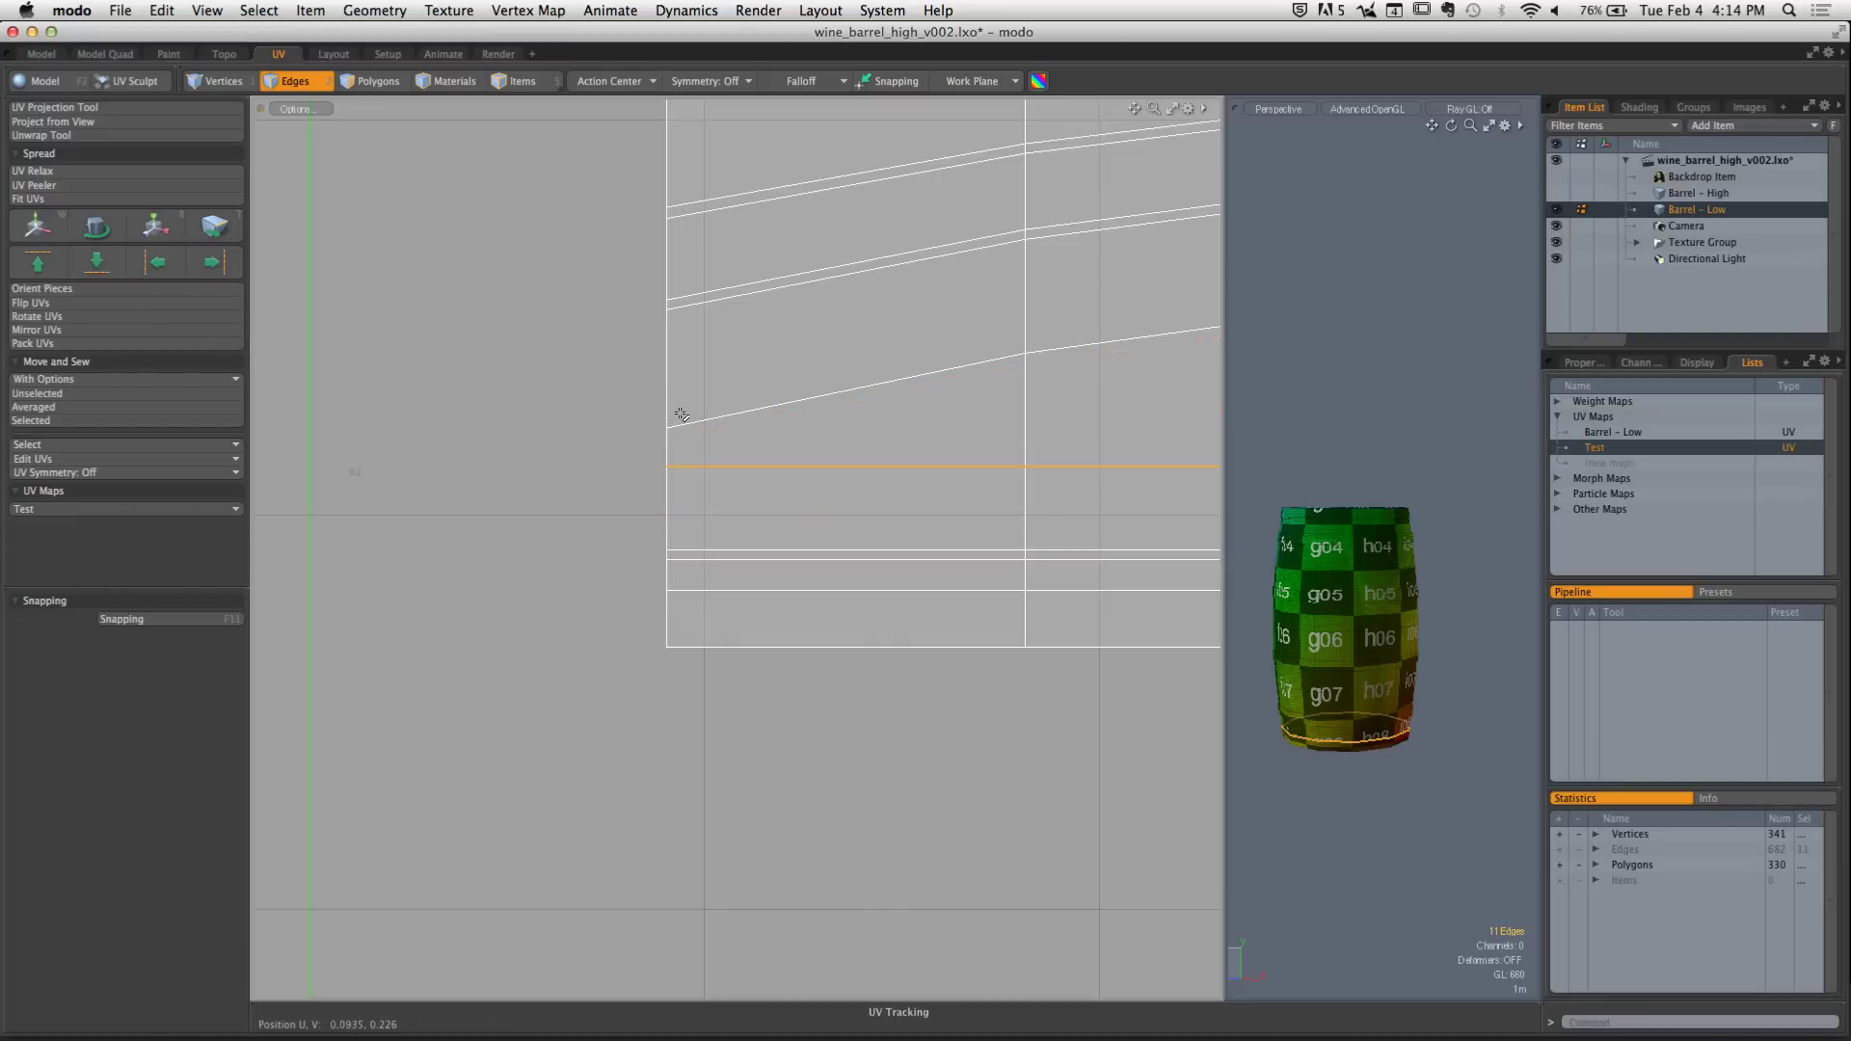
Straighten the next three slanted horizontal edge loops above the flattened lower rows by aligning each one down
{"action": "double_click", "coordinate": [690, 422]}
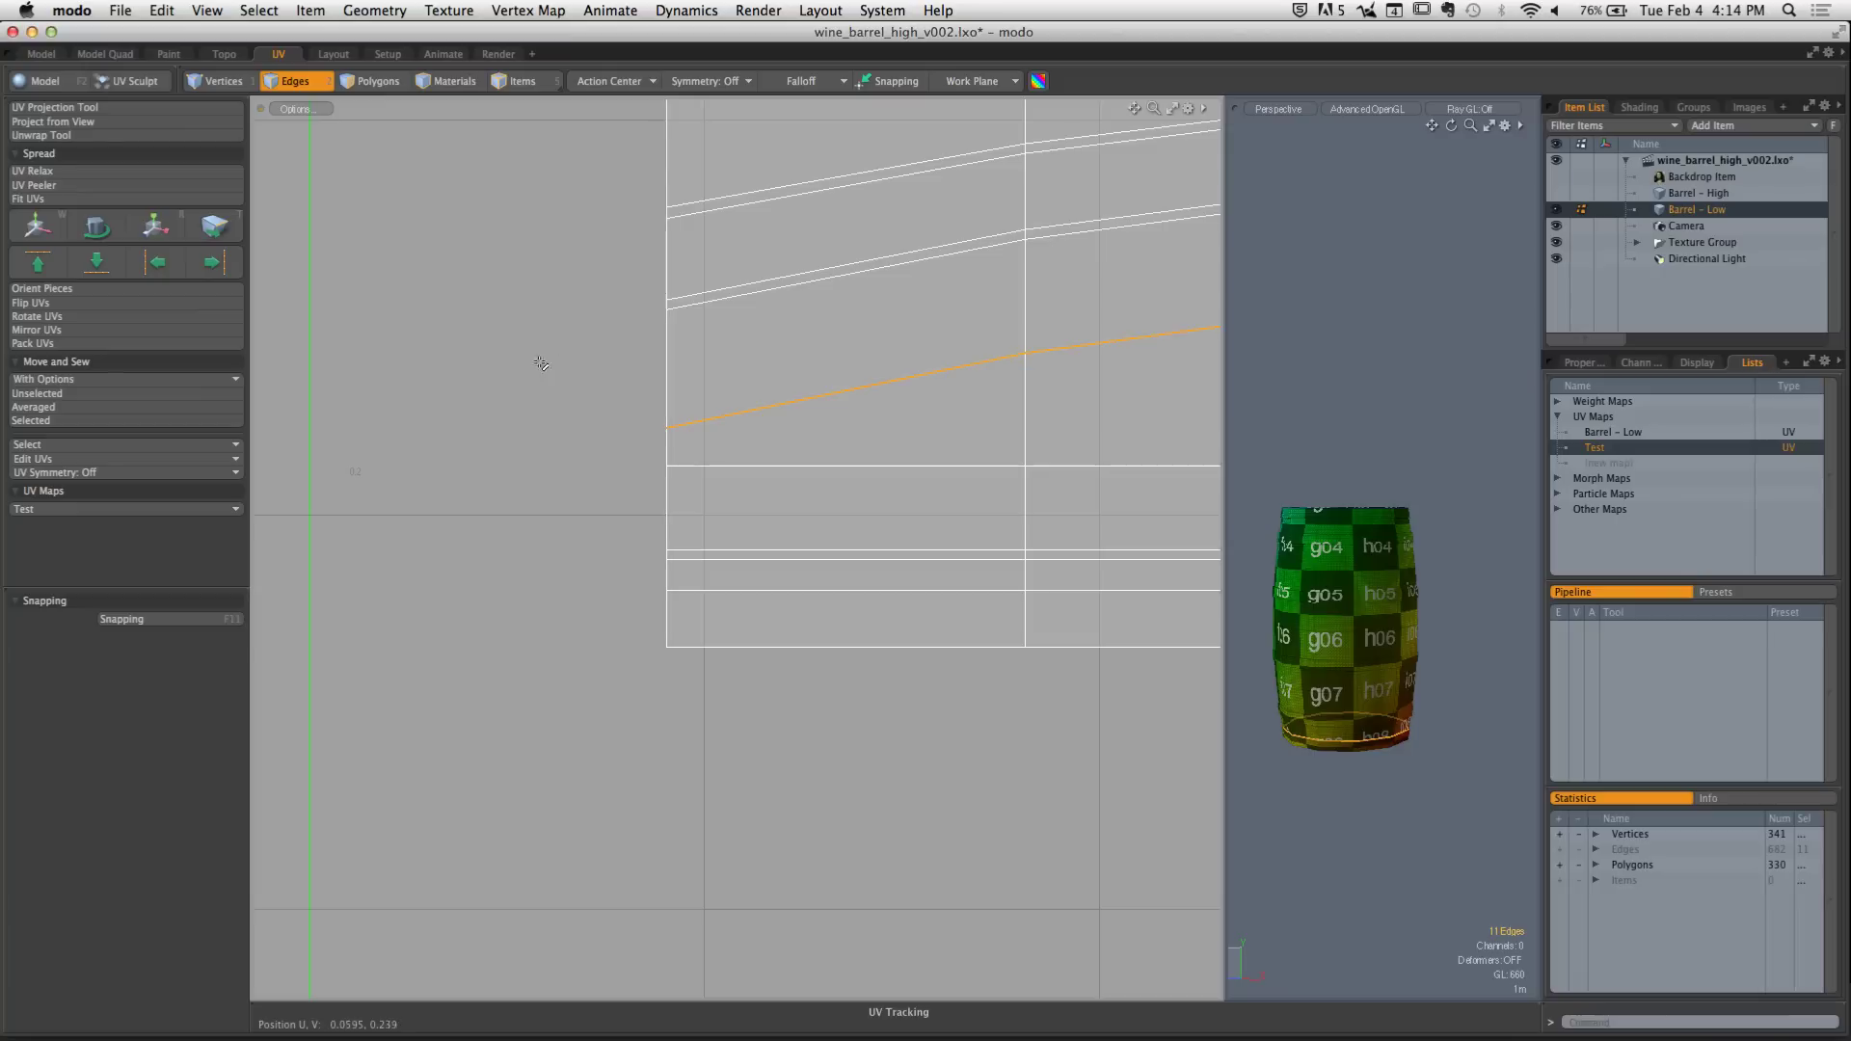
{"action": "left_click", "coordinate": [96, 263]}
{"action": "double_click", "coordinate": [681, 310]}
{"action": "left_click", "coordinate": [96, 262]}
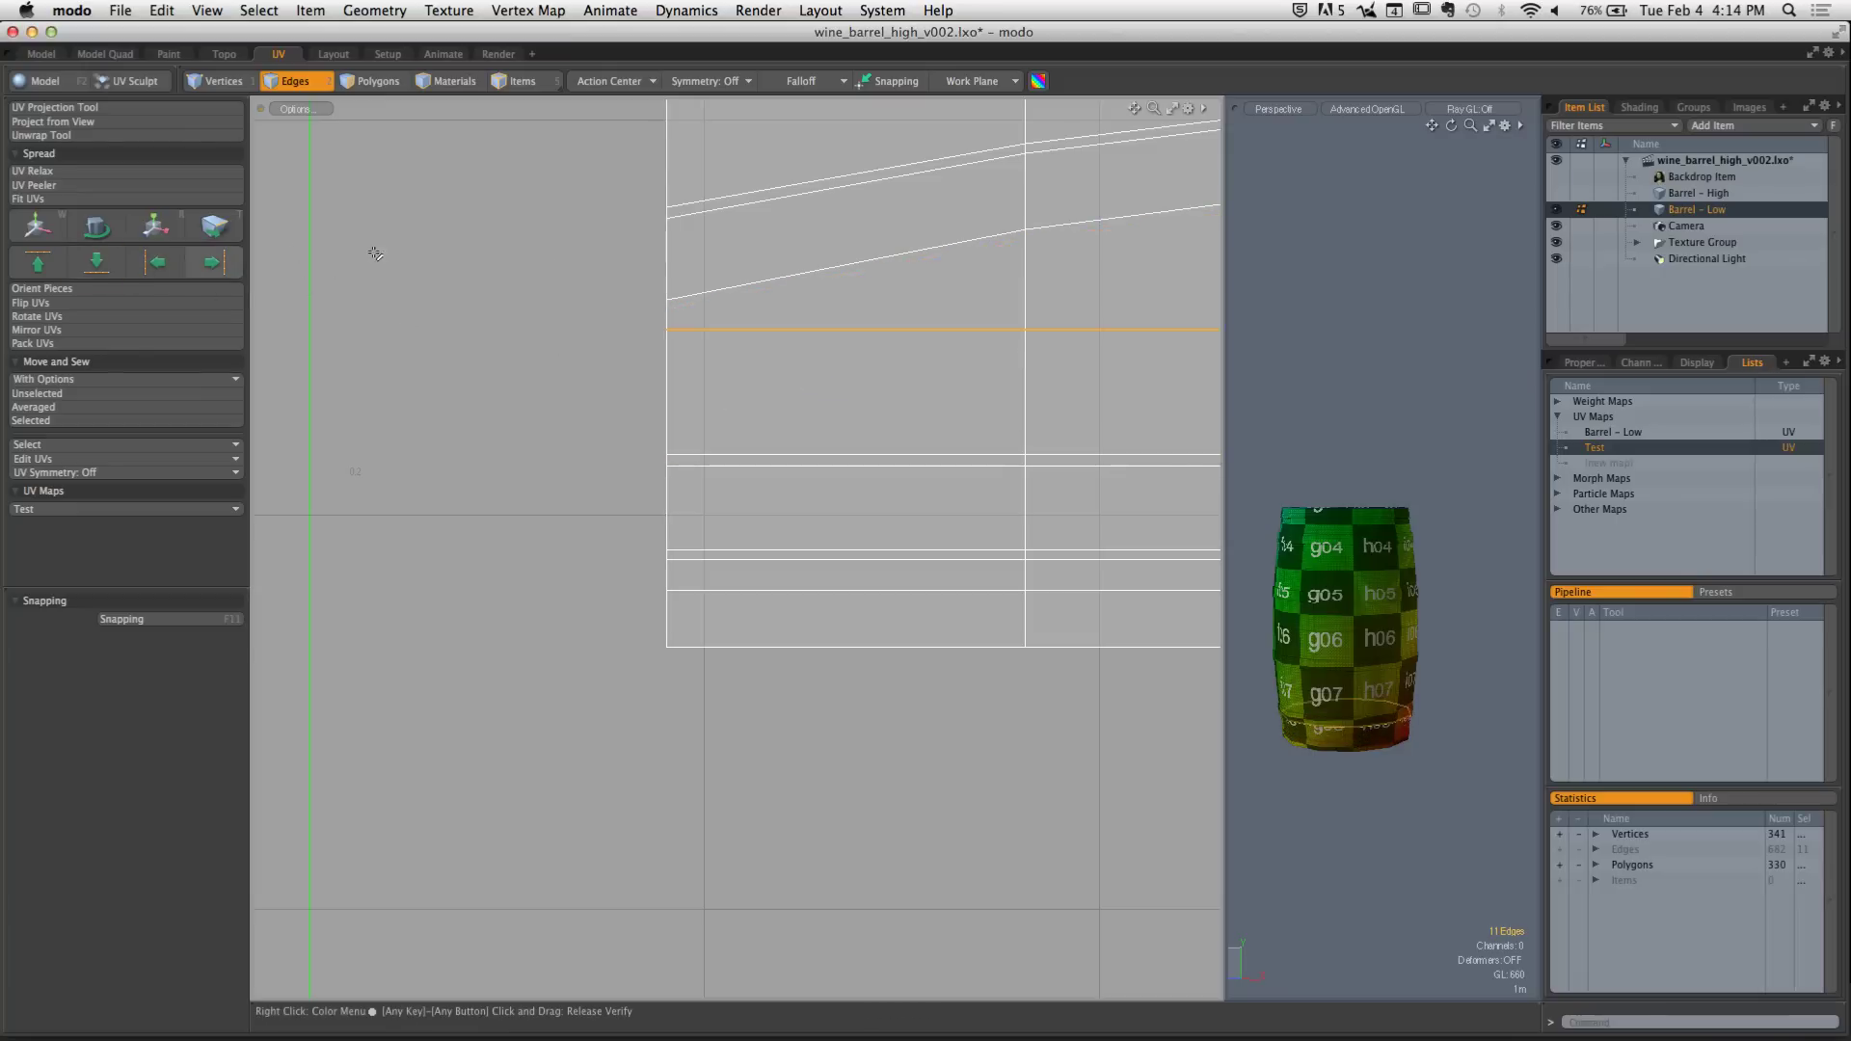
{"action": "double_click", "coordinate": [750, 286]}
{"action": "left_click", "coordinate": [97, 262]}
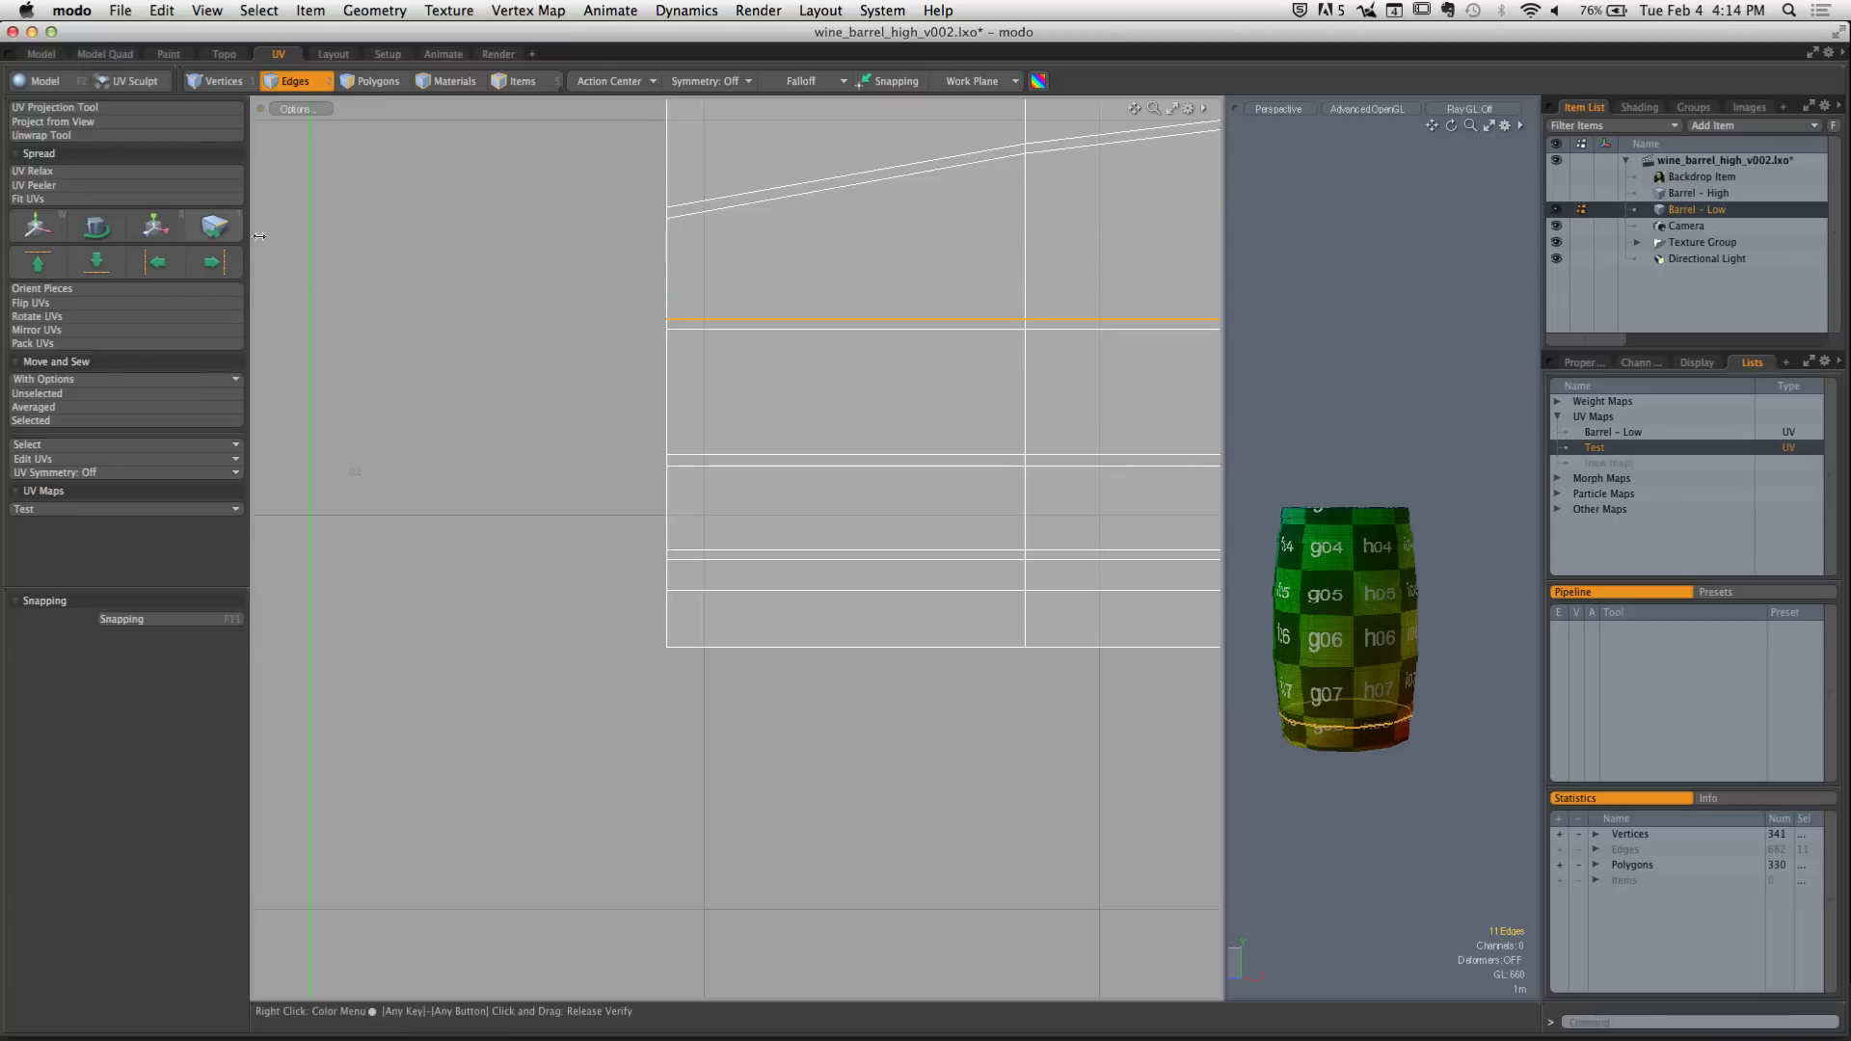
Straighten both loops of the slanted close pair directly above the flattened rows by aligning each one down
{"action": "double_click", "coordinate": [737, 196]}
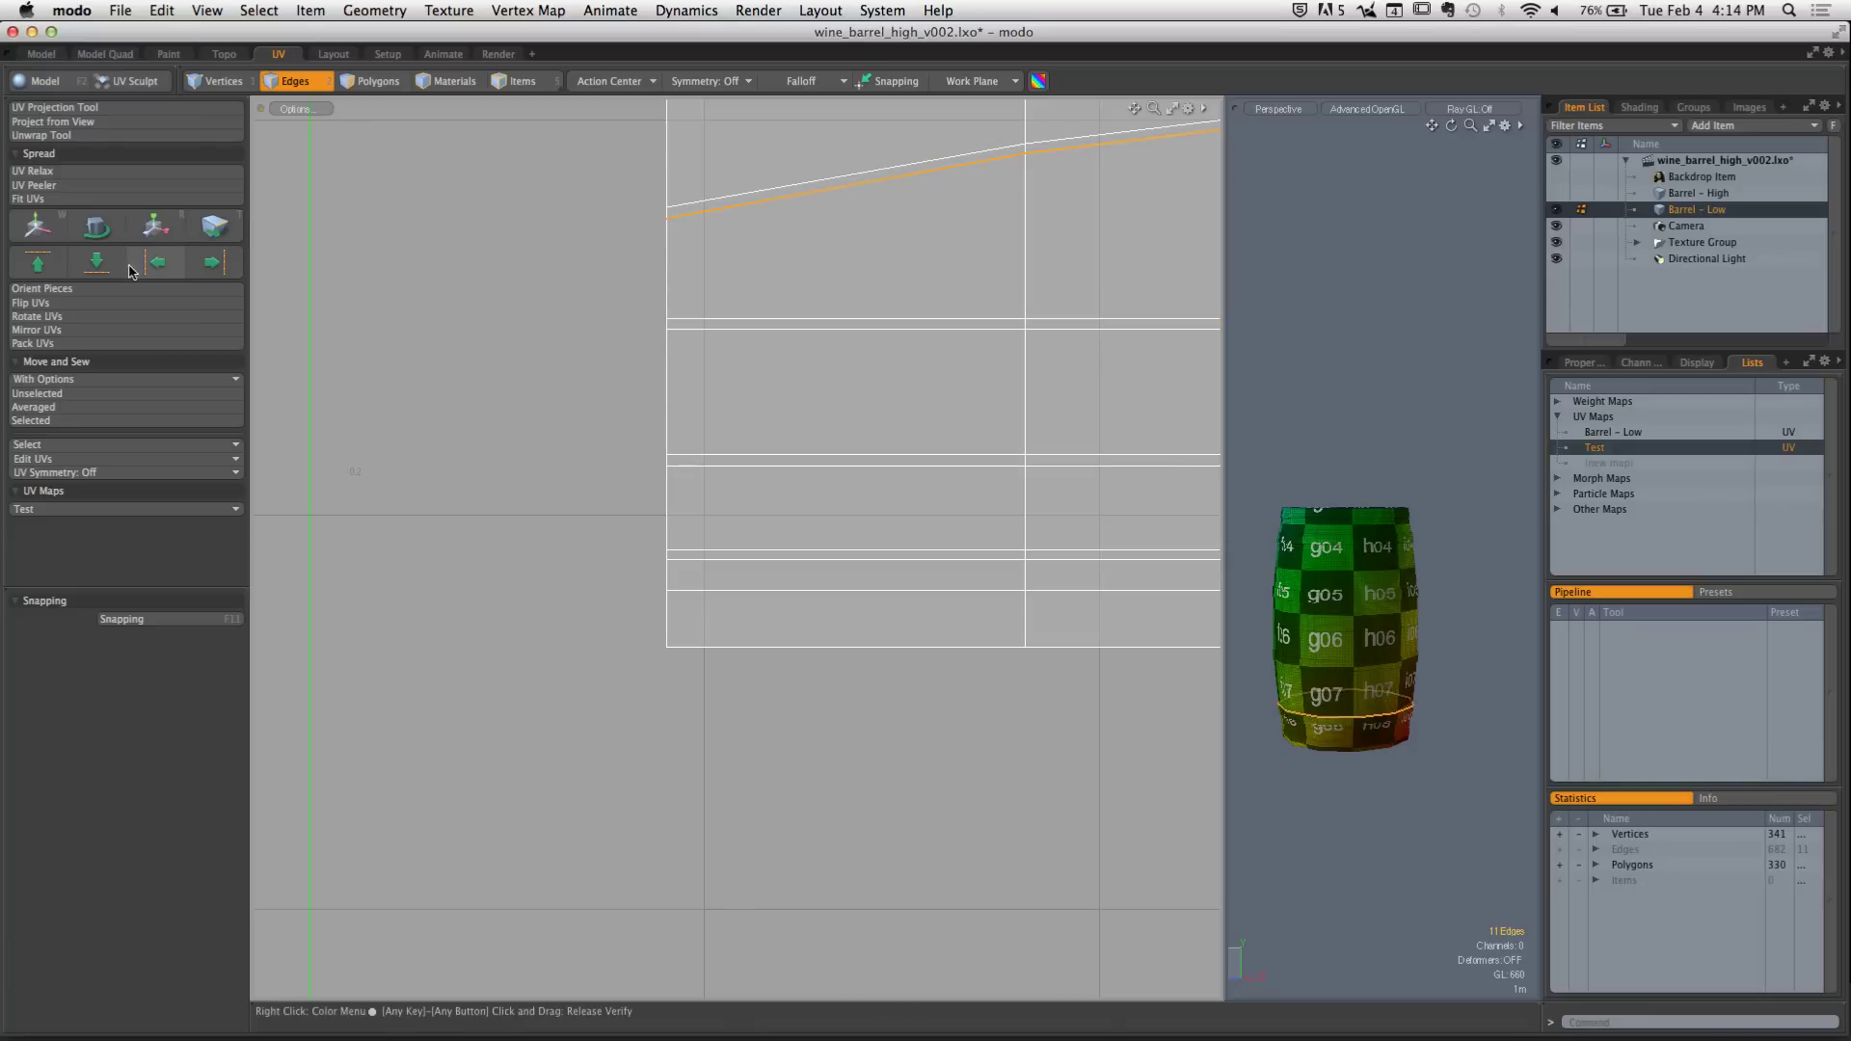
{"action": "left_click", "coordinate": [97, 262]}
{"action": "double_click", "coordinate": [756, 192]}
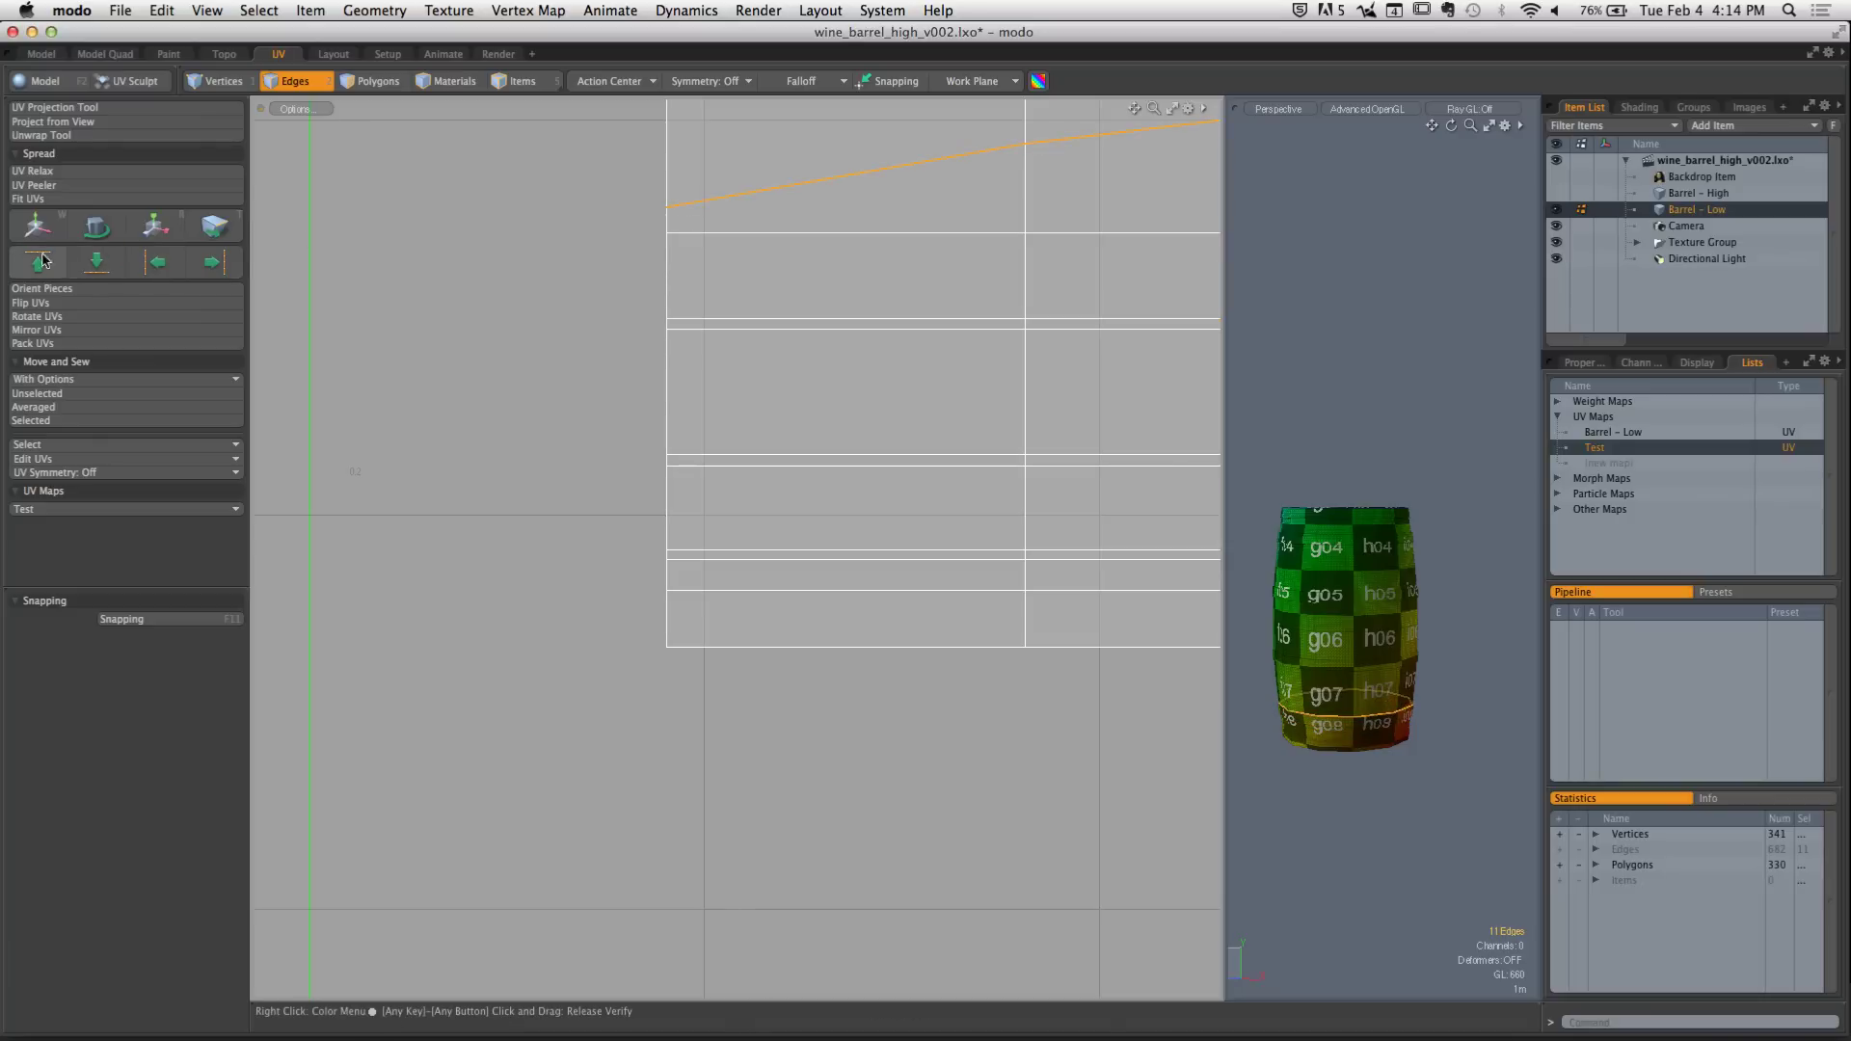
{"action": "left_click", "coordinate": [97, 262]}
Straighten the single slanted edge loop farther up the shell and the close pair above it by aligning each down
{"action": "scroll", "coordinate": [793, 454], "scroll_direction": "up", "scroll_amount": 5}
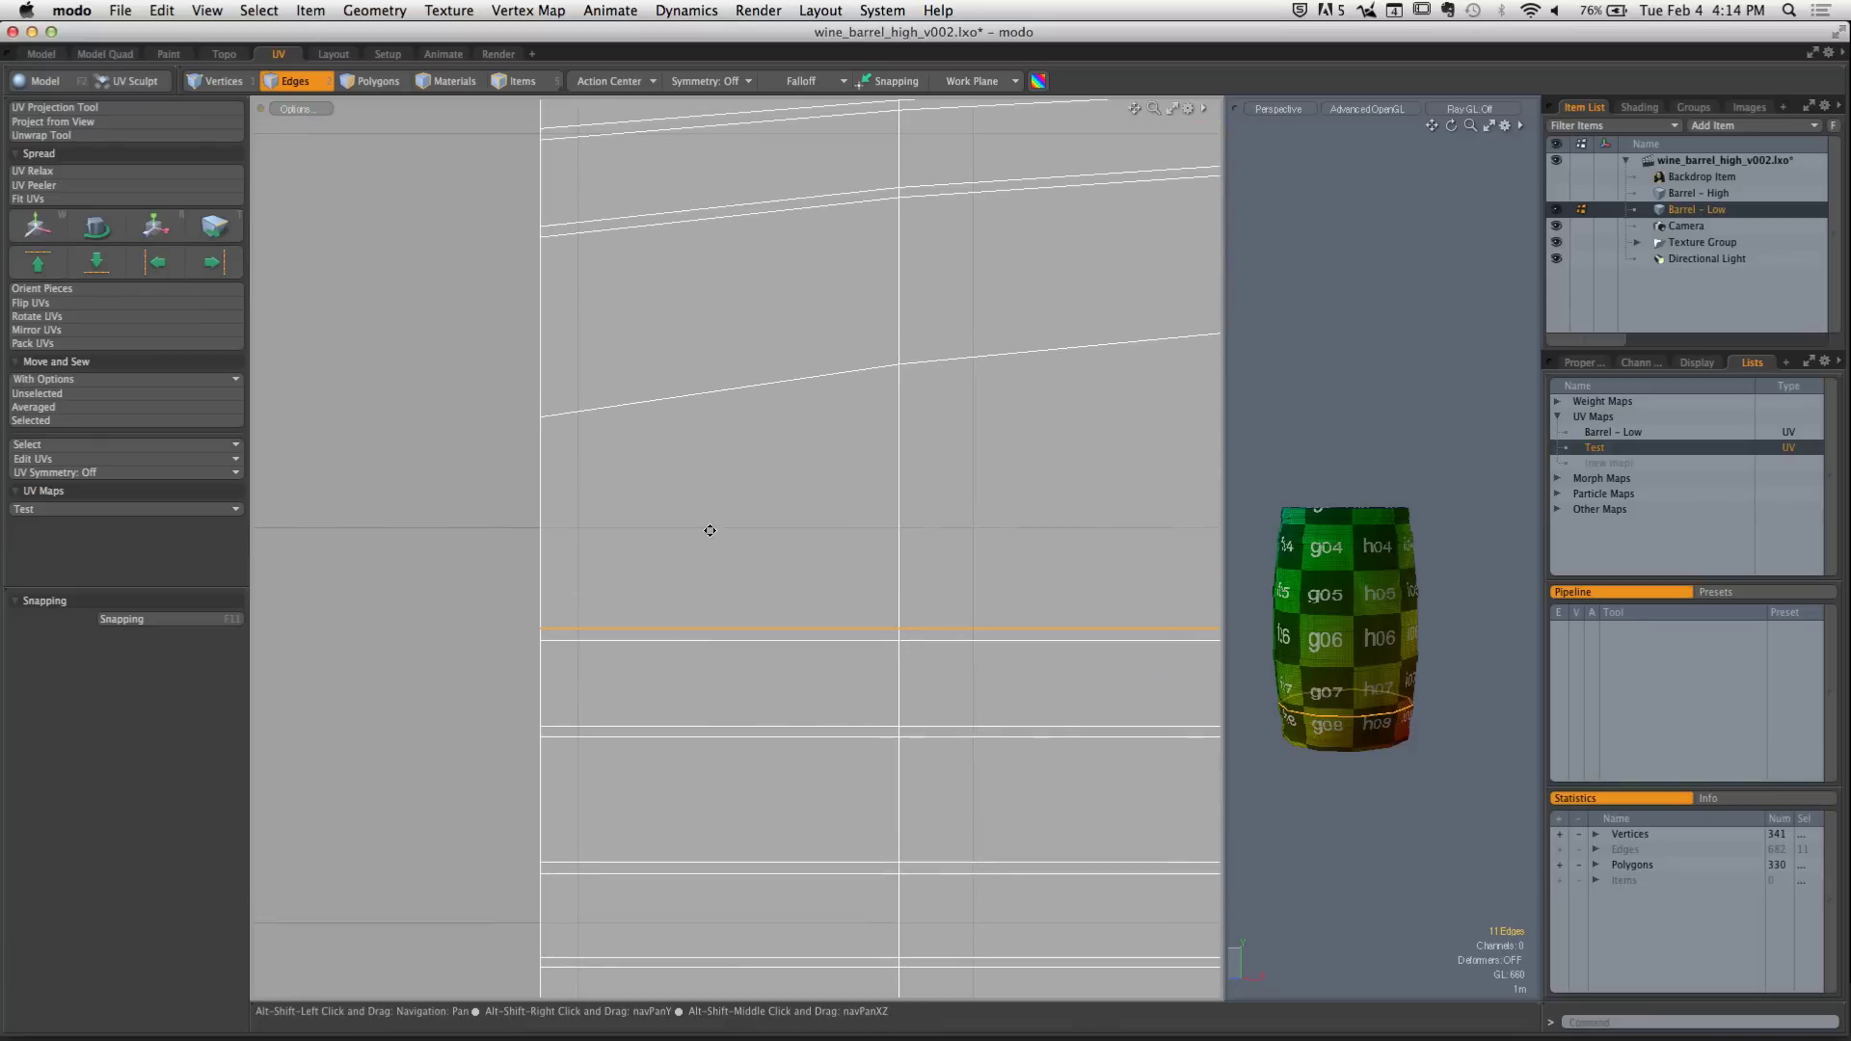
{"action": "double_click", "coordinate": [644, 404]}
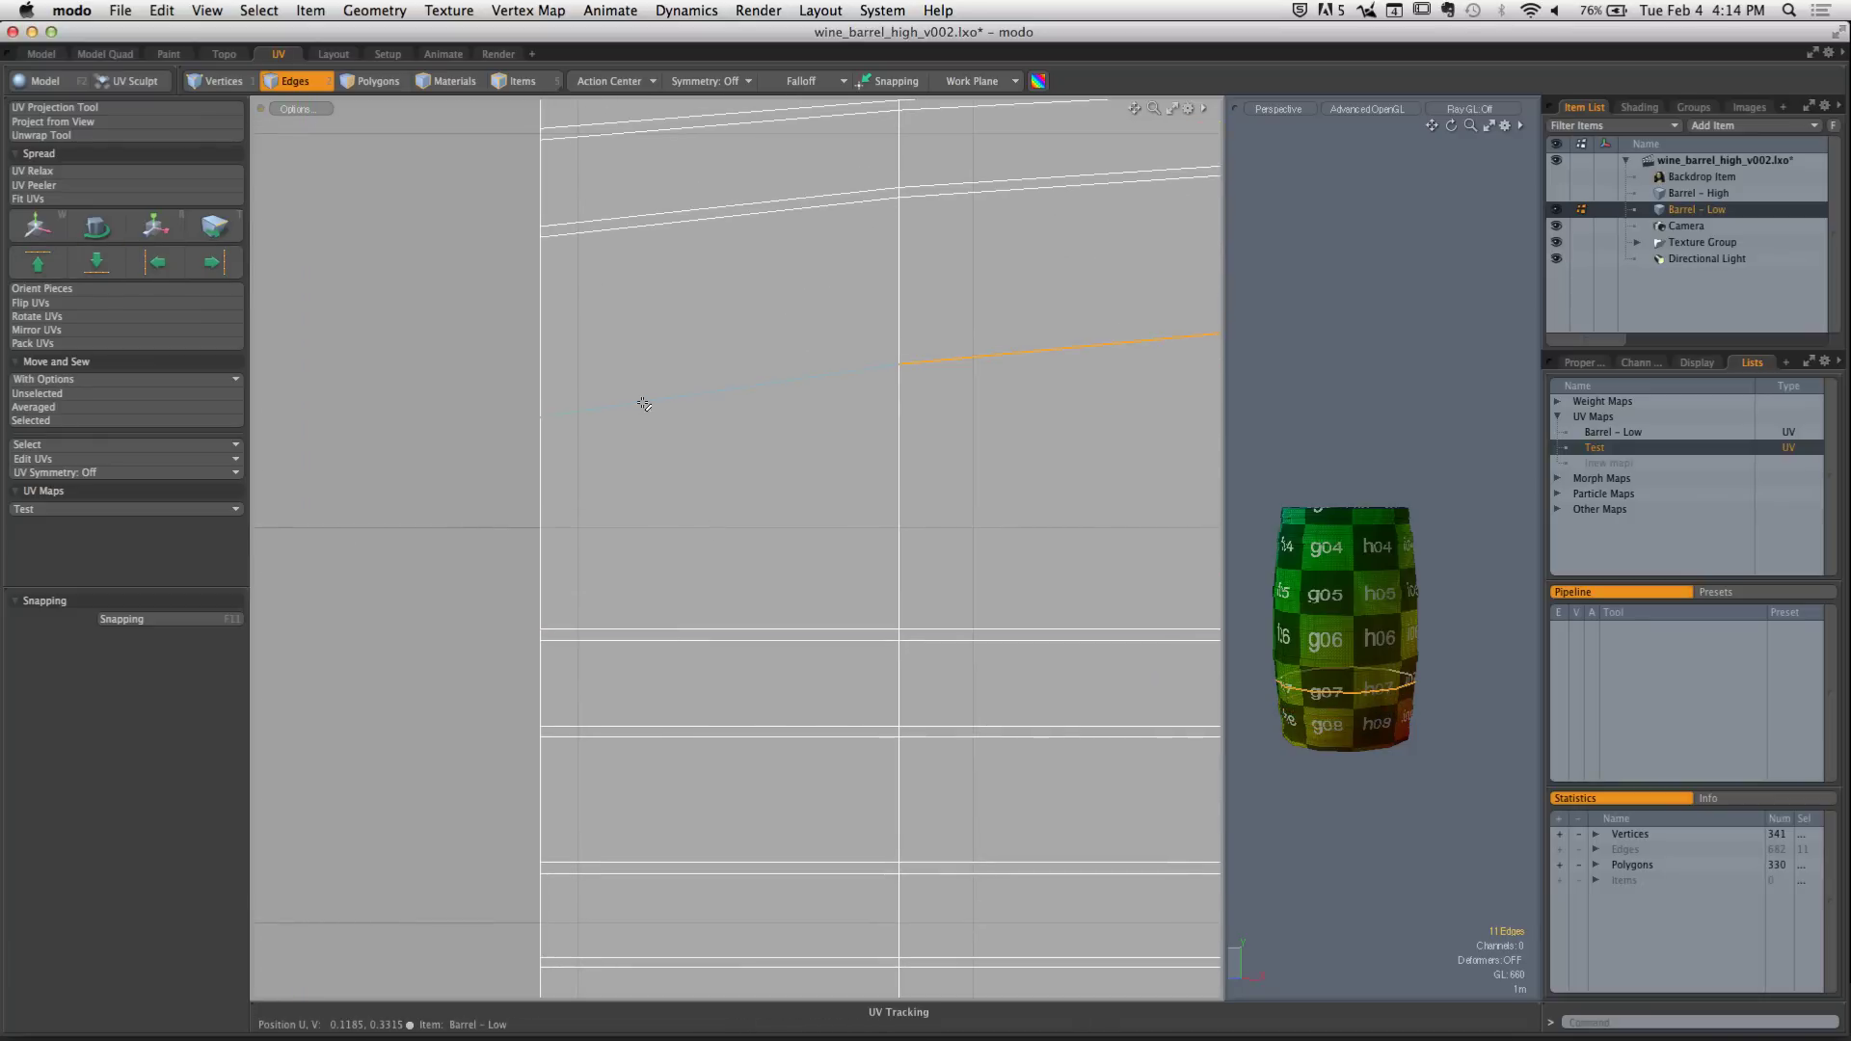
{"action": "left_click", "coordinate": [96, 261]}
{"action": "left_click", "coordinate": [96, 263]}
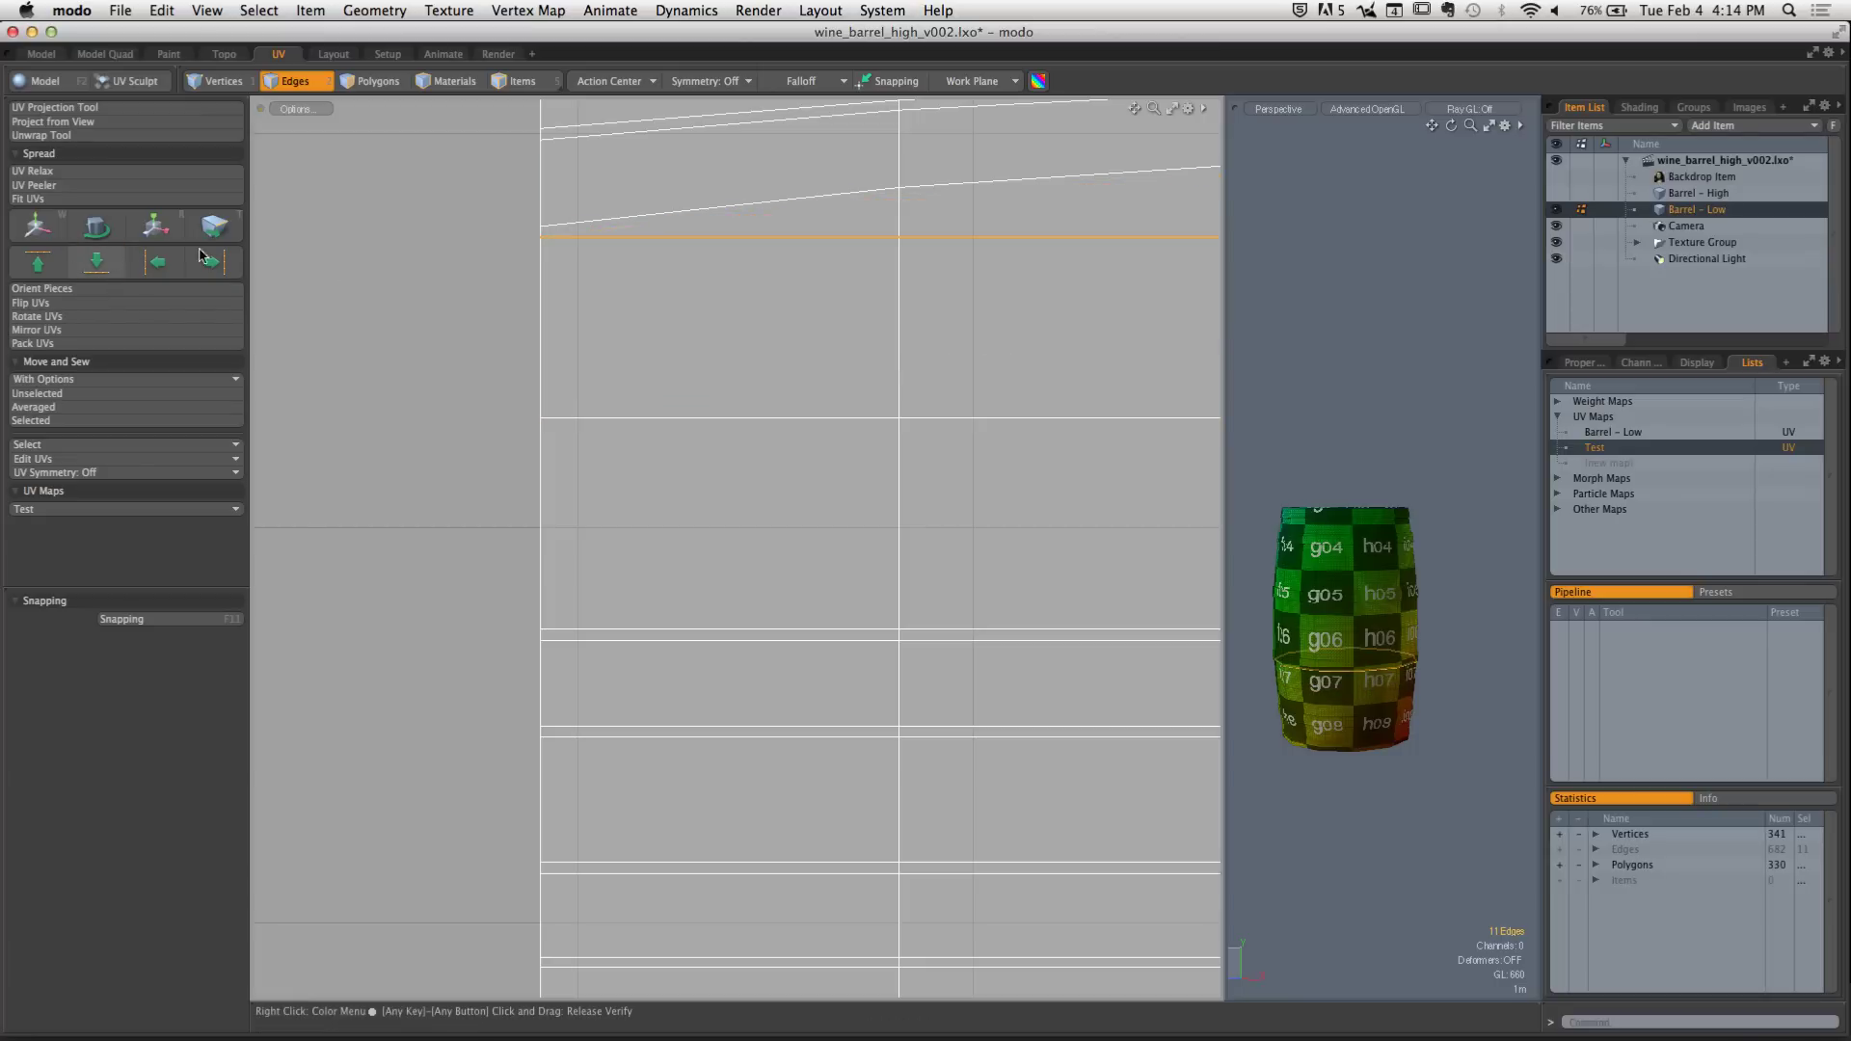
{"action": "left_click_drag", "start_coordinate": [613, 284], "coordinate": [612, 597], "text": "alt"}
{"action": "left_click", "coordinate": [656, 528]}
{"action": "double_click", "coordinate": [656, 529]}
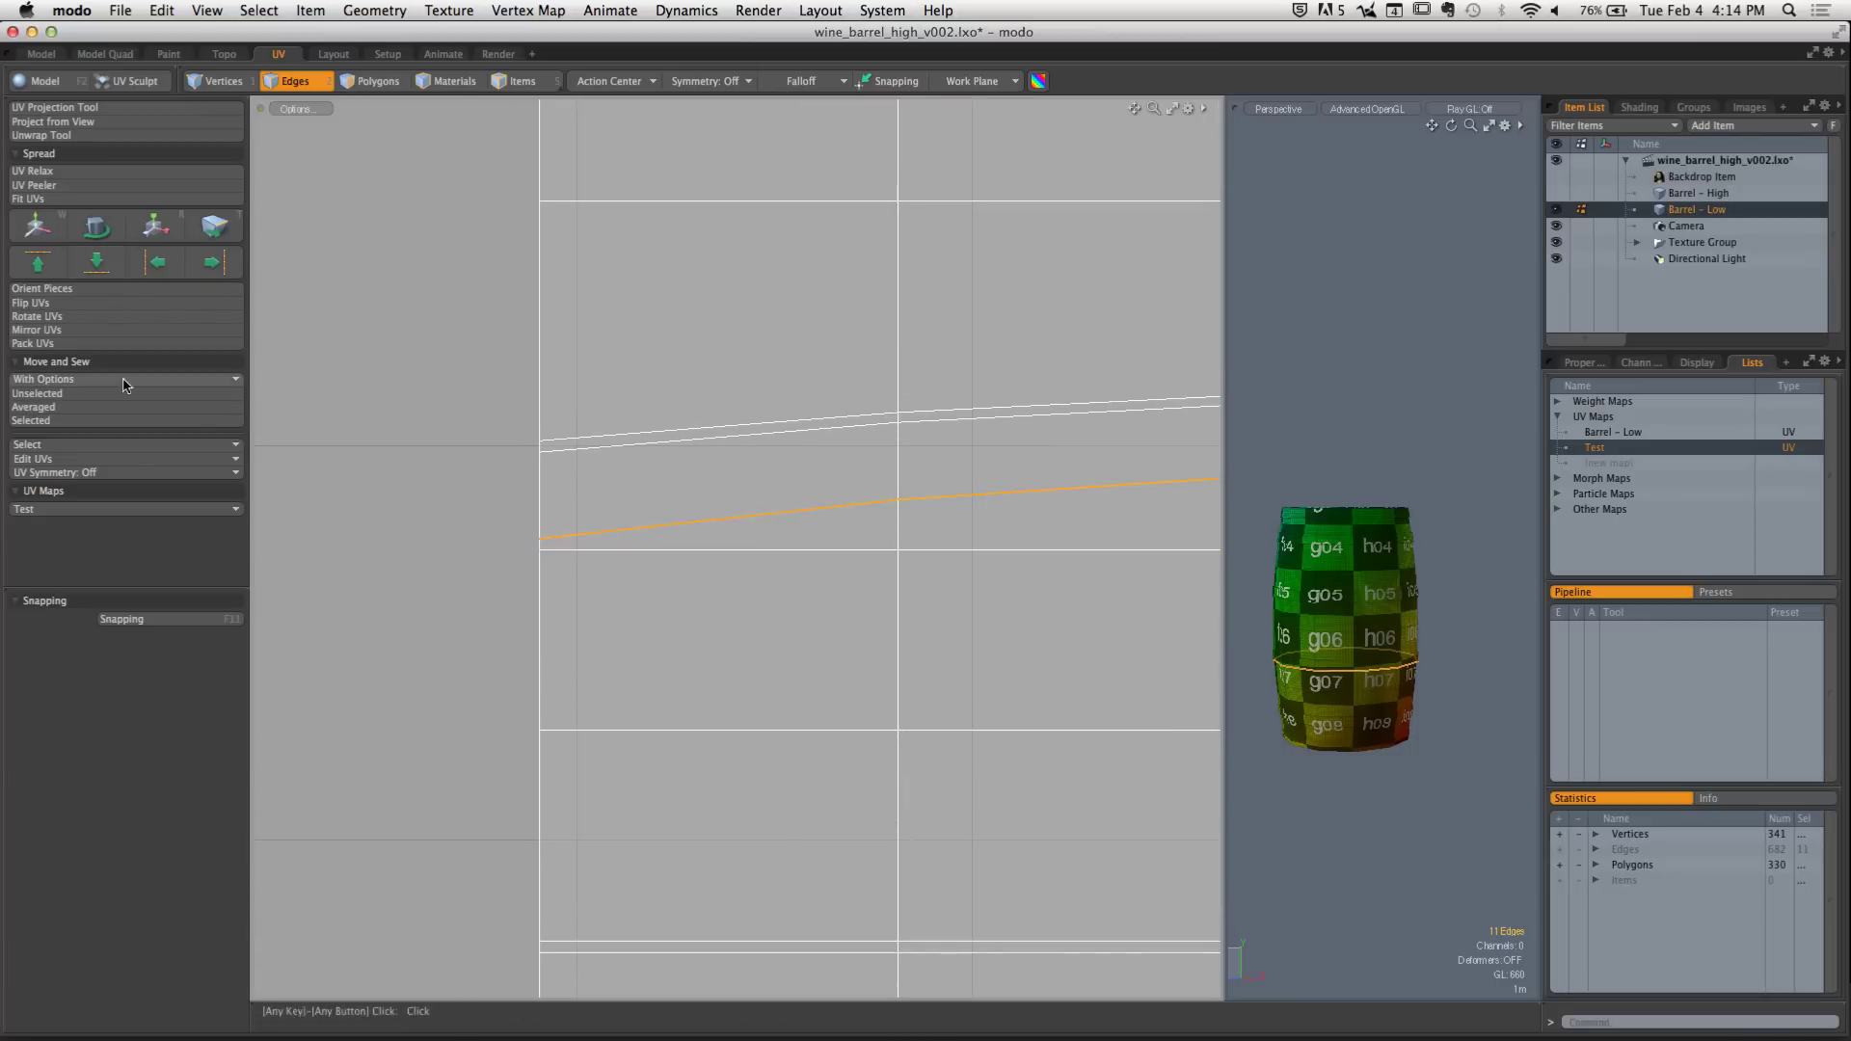
{"action": "left_click", "coordinate": [97, 261]}
Straighten the last slanted close pair of horizontal edge loops by aligning each down, and clear the edge selection
{"action": "double_click", "coordinate": [620, 446]}
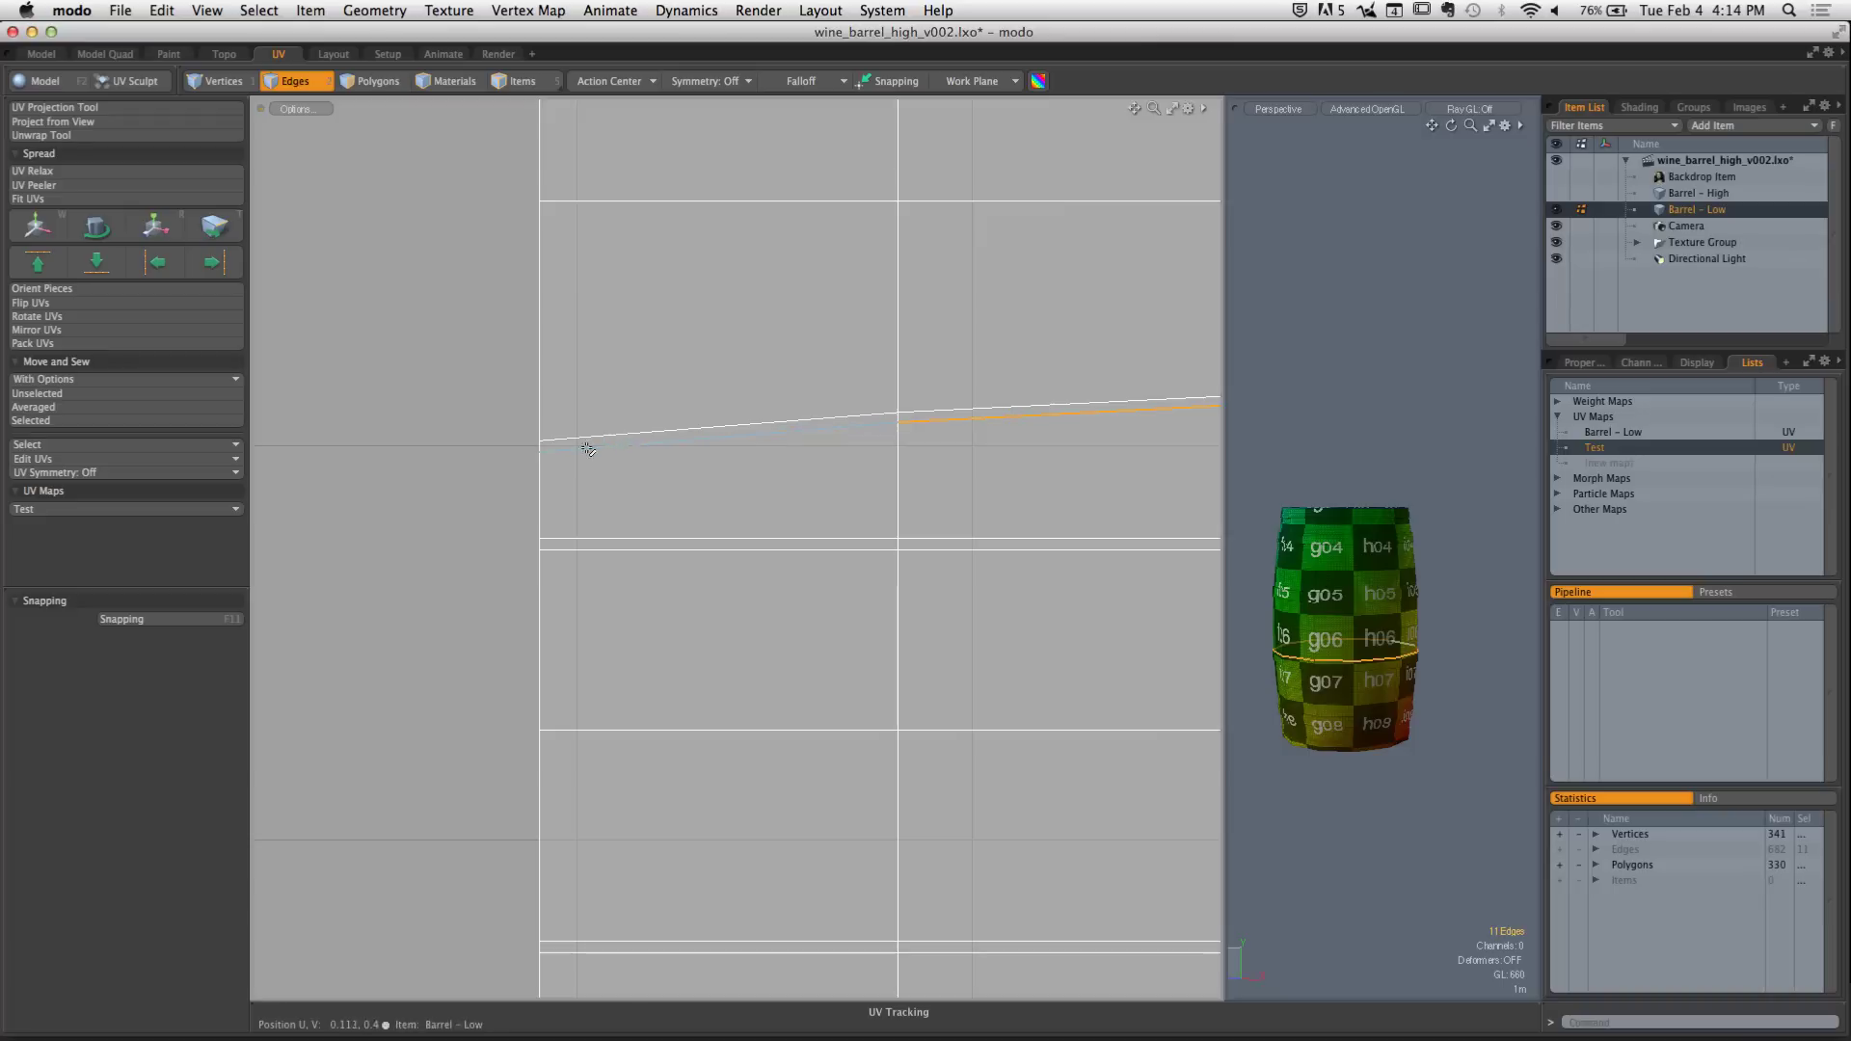
{"action": "left_click", "coordinate": [96, 261]}
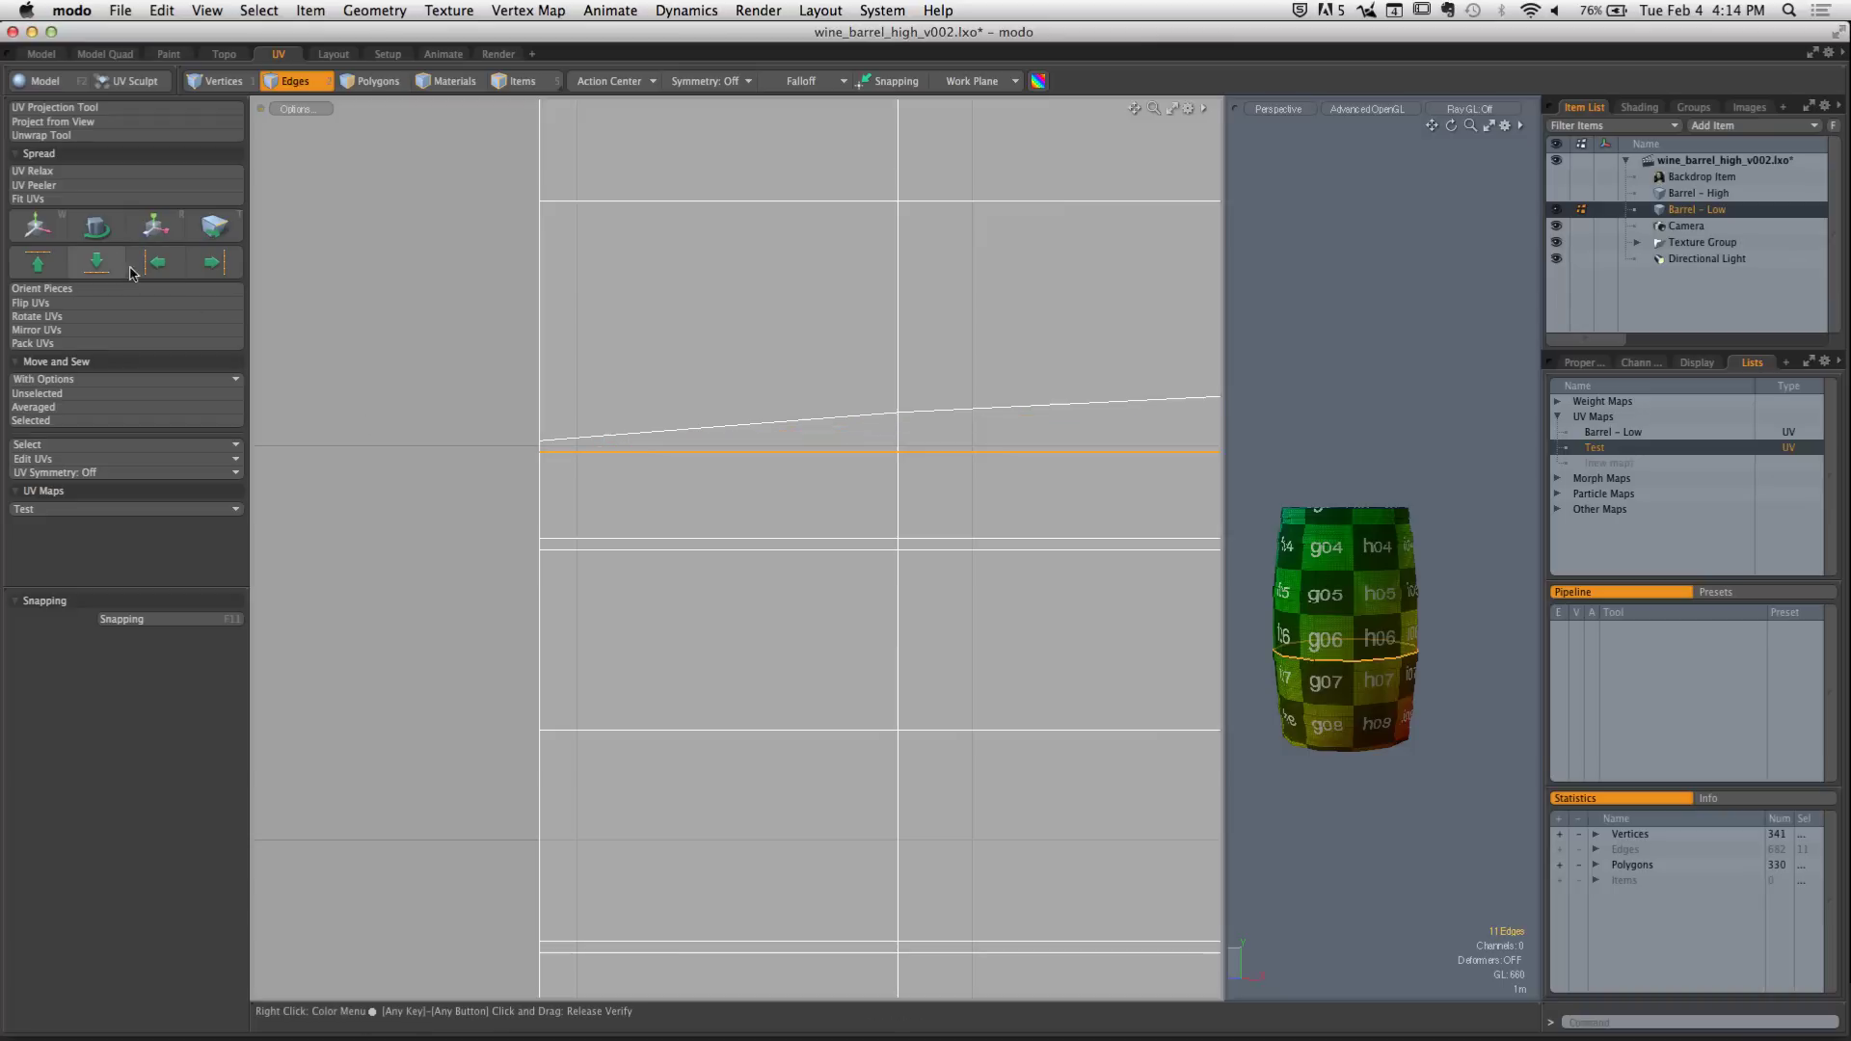
{"action": "double_click", "coordinate": [620, 438]}
{"action": "left_click", "coordinate": [96, 261]}
{"action": "left_click", "coordinate": [341, 302]}
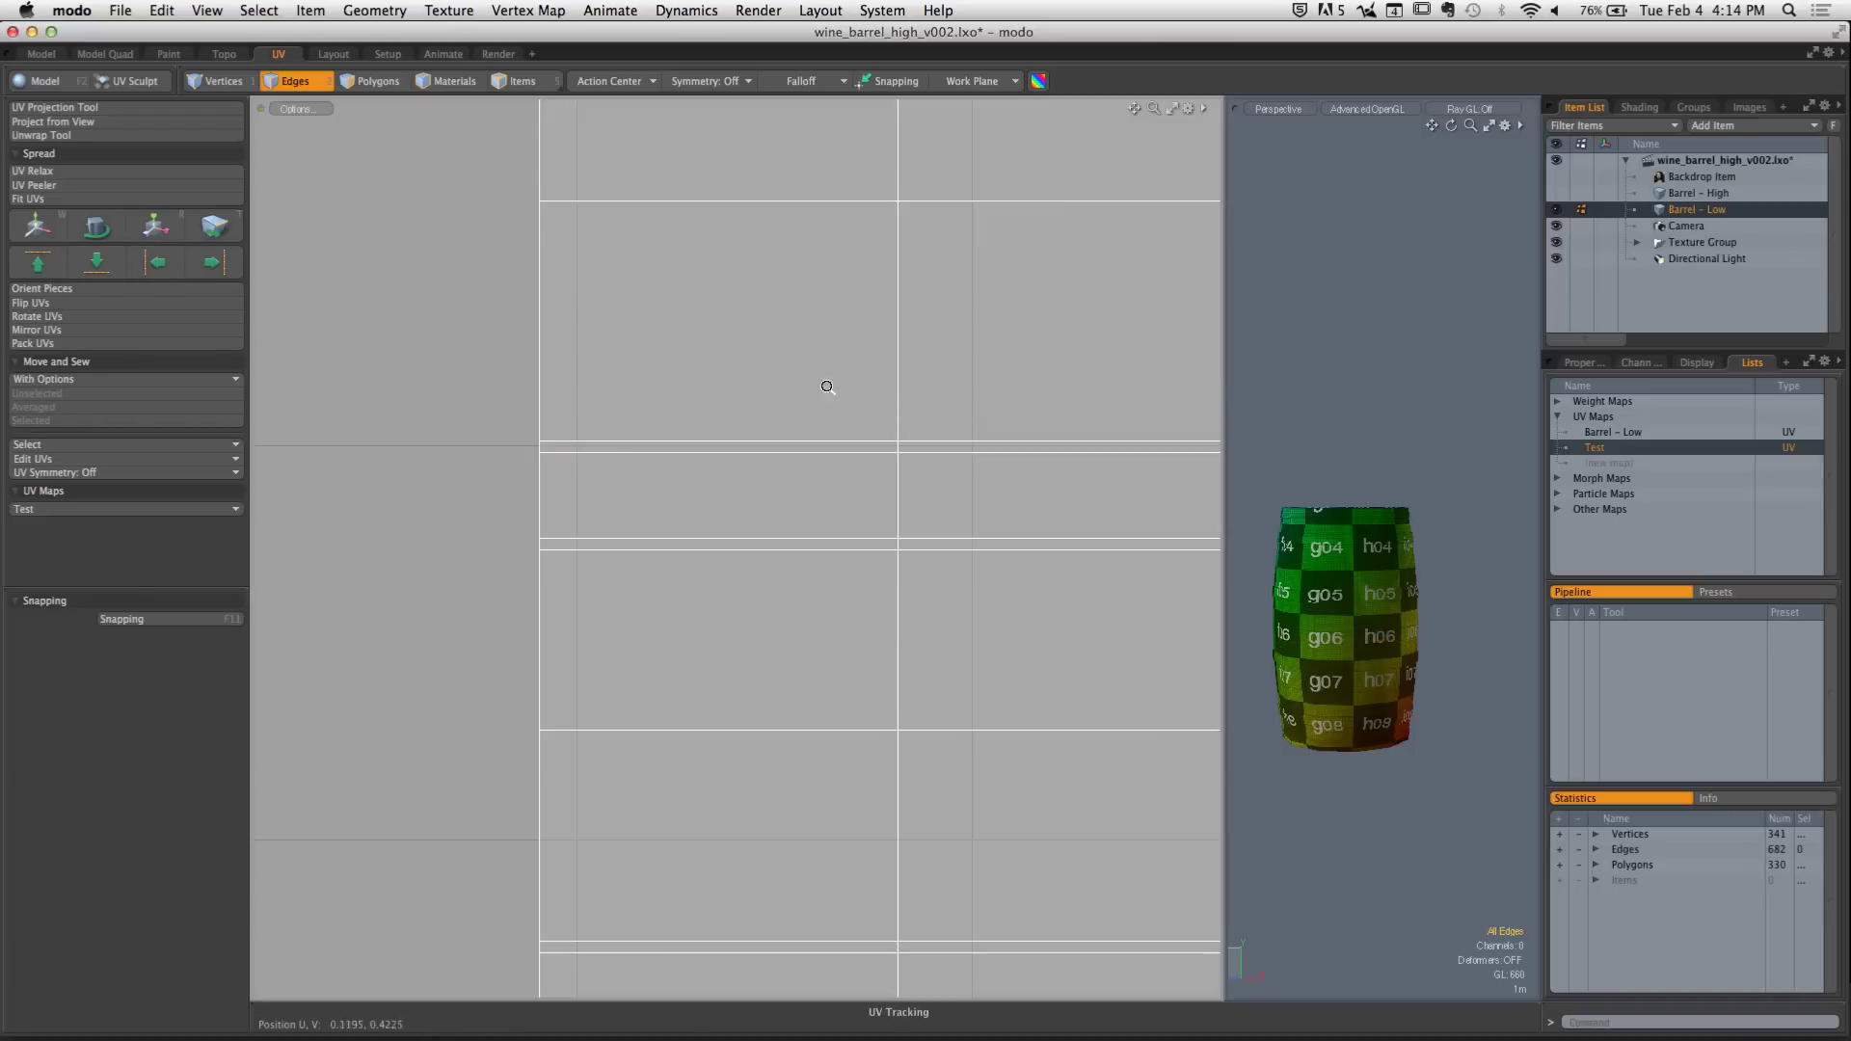
Examine the whole straightened UV grid and the checker pattern around the barrel from several angles
{"action": "left_click_drag", "start_coordinate": [826, 388], "coordinate": [614, 480], "text": "ctrl+alt"}
{"action": "left_click_drag", "start_coordinate": [1339, 541], "coordinate": [1353, 432], "text": "alt+shift"}
{"action": "left_click_drag", "start_coordinate": [1426, 511], "coordinate": [1523, 537], "text": "ctrl+alt"}
{"action": "left_click_drag", "start_coordinate": [1446, 540], "coordinate": [1517, 550], "text": "alt"}
{"action": "mouse_move", "coordinate": [1350, 549]}
{"action": "left_mouse_down", "text": "ctrl+alt"}
{"action": "mouse_move", "coordinate": [1433, 550]}
{"action": "mouse_move", "coordinate": [1350, 555]}
{"action": "left_mouse_up", "text": "ctrl+alt"}
{"action": "left_click_drag", "start_coordinate": [1340, 556], "coordinate": [1494, 567], "text": "alt"}
{"action": "left_click_drag", "start_coordinate": [1349, 569], "coordinate": [1479, 541], "text": "alt"}
{"action": "left_click_drag", "start_coordinate": [1292, 545], "coordinate": [1491, 541], "text": "alt"}
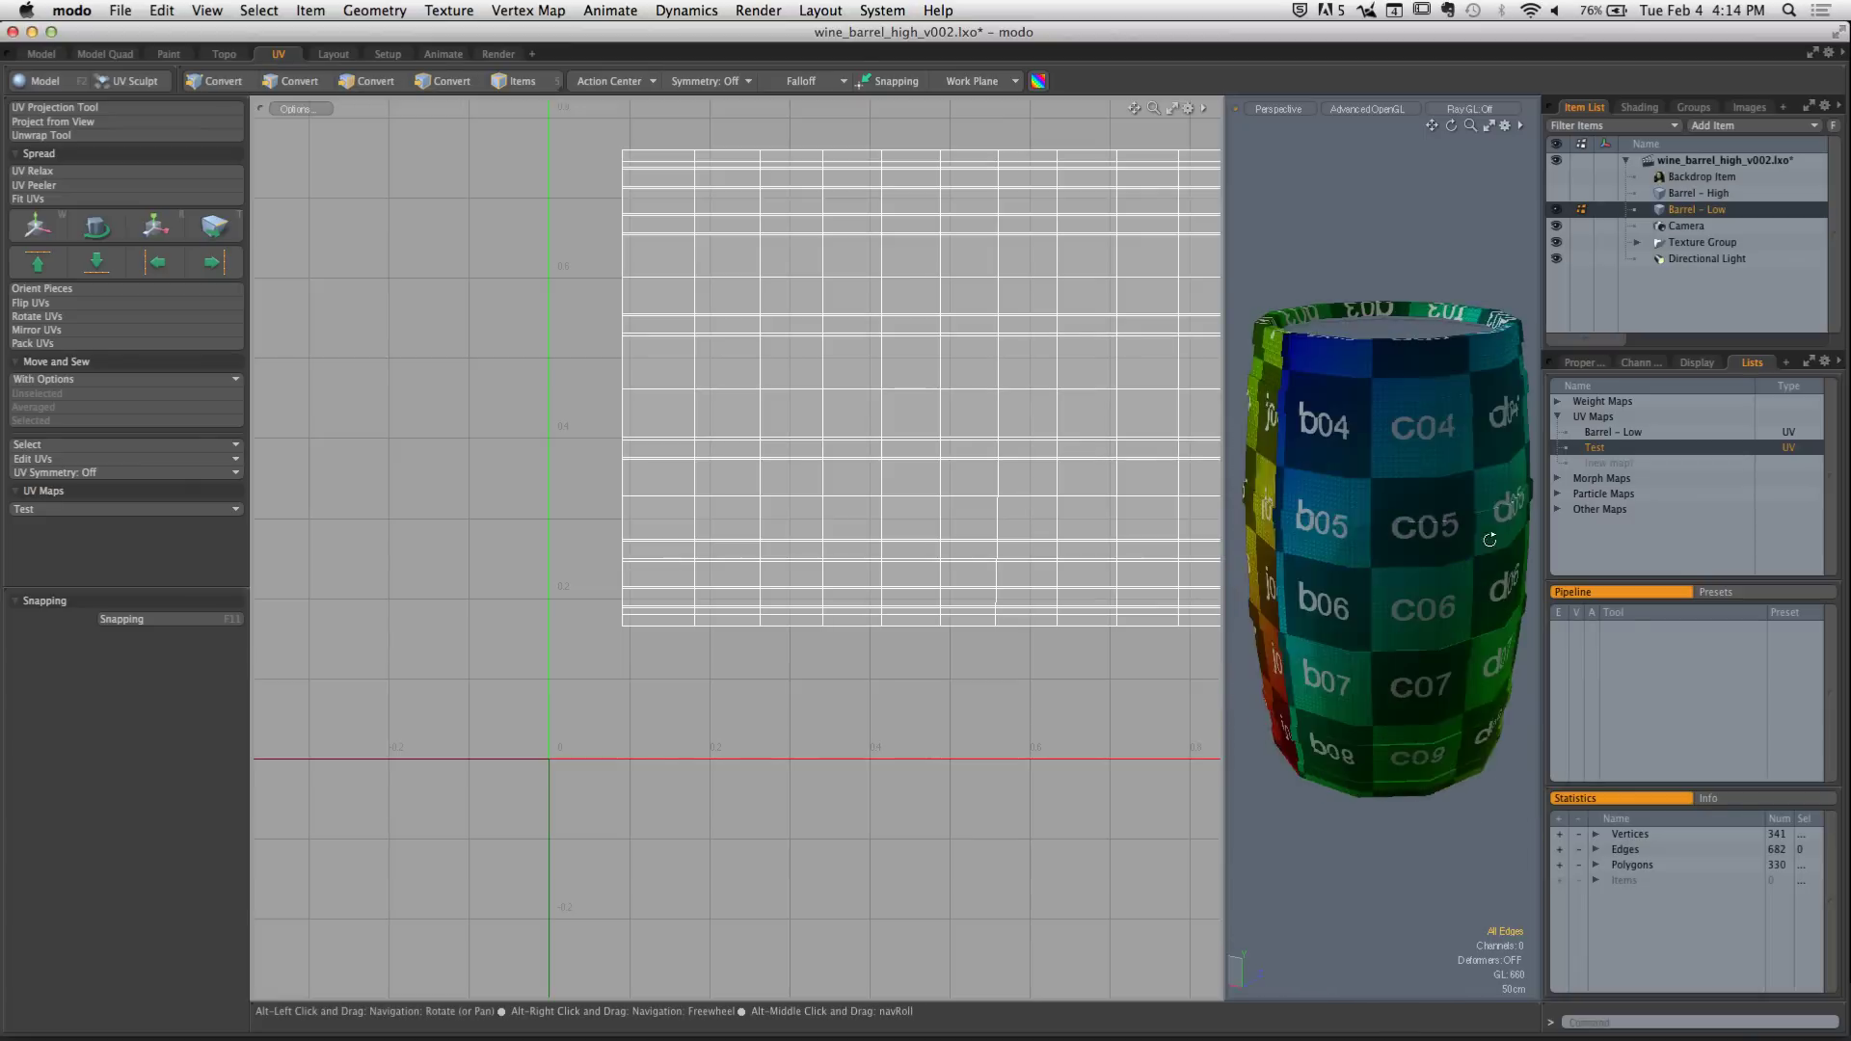
{"action": "left_click_drag", "start_coordinate": [1355, 530], "coordinate": [1343, 449], "text": "alt"}
{"action": "left_click_drag", "start_coordinate": [1396, 551], "coordinate": [1228, 551], "text": "alt"}
{"action": "left_click_drag", "start_coordinate": [1072, 458], "coordinate": [903, 495], "text": "alt+shift"}
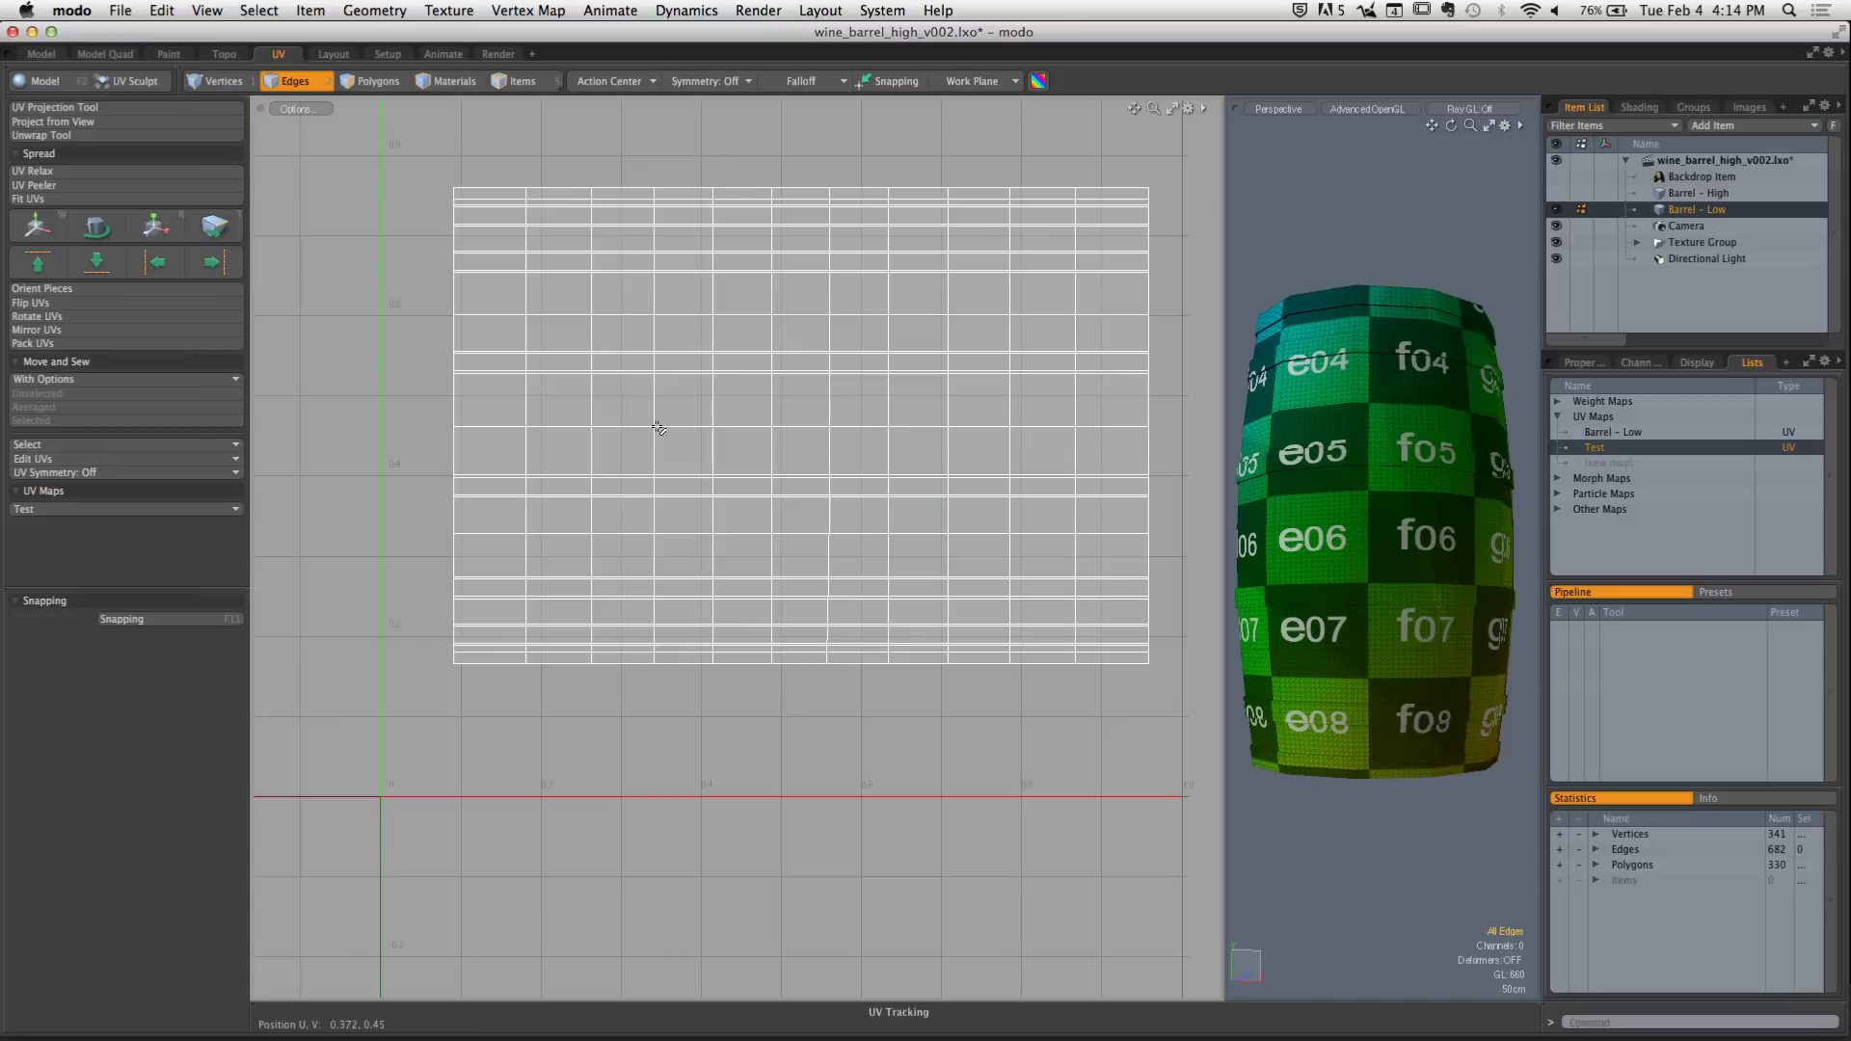
Turn on subdivision surfaces for the barrel shell's polygons and clear the polygon selection
{"action": "key", "text": "3"}
{"action": "double_click", "coordinate": [576, 402]}
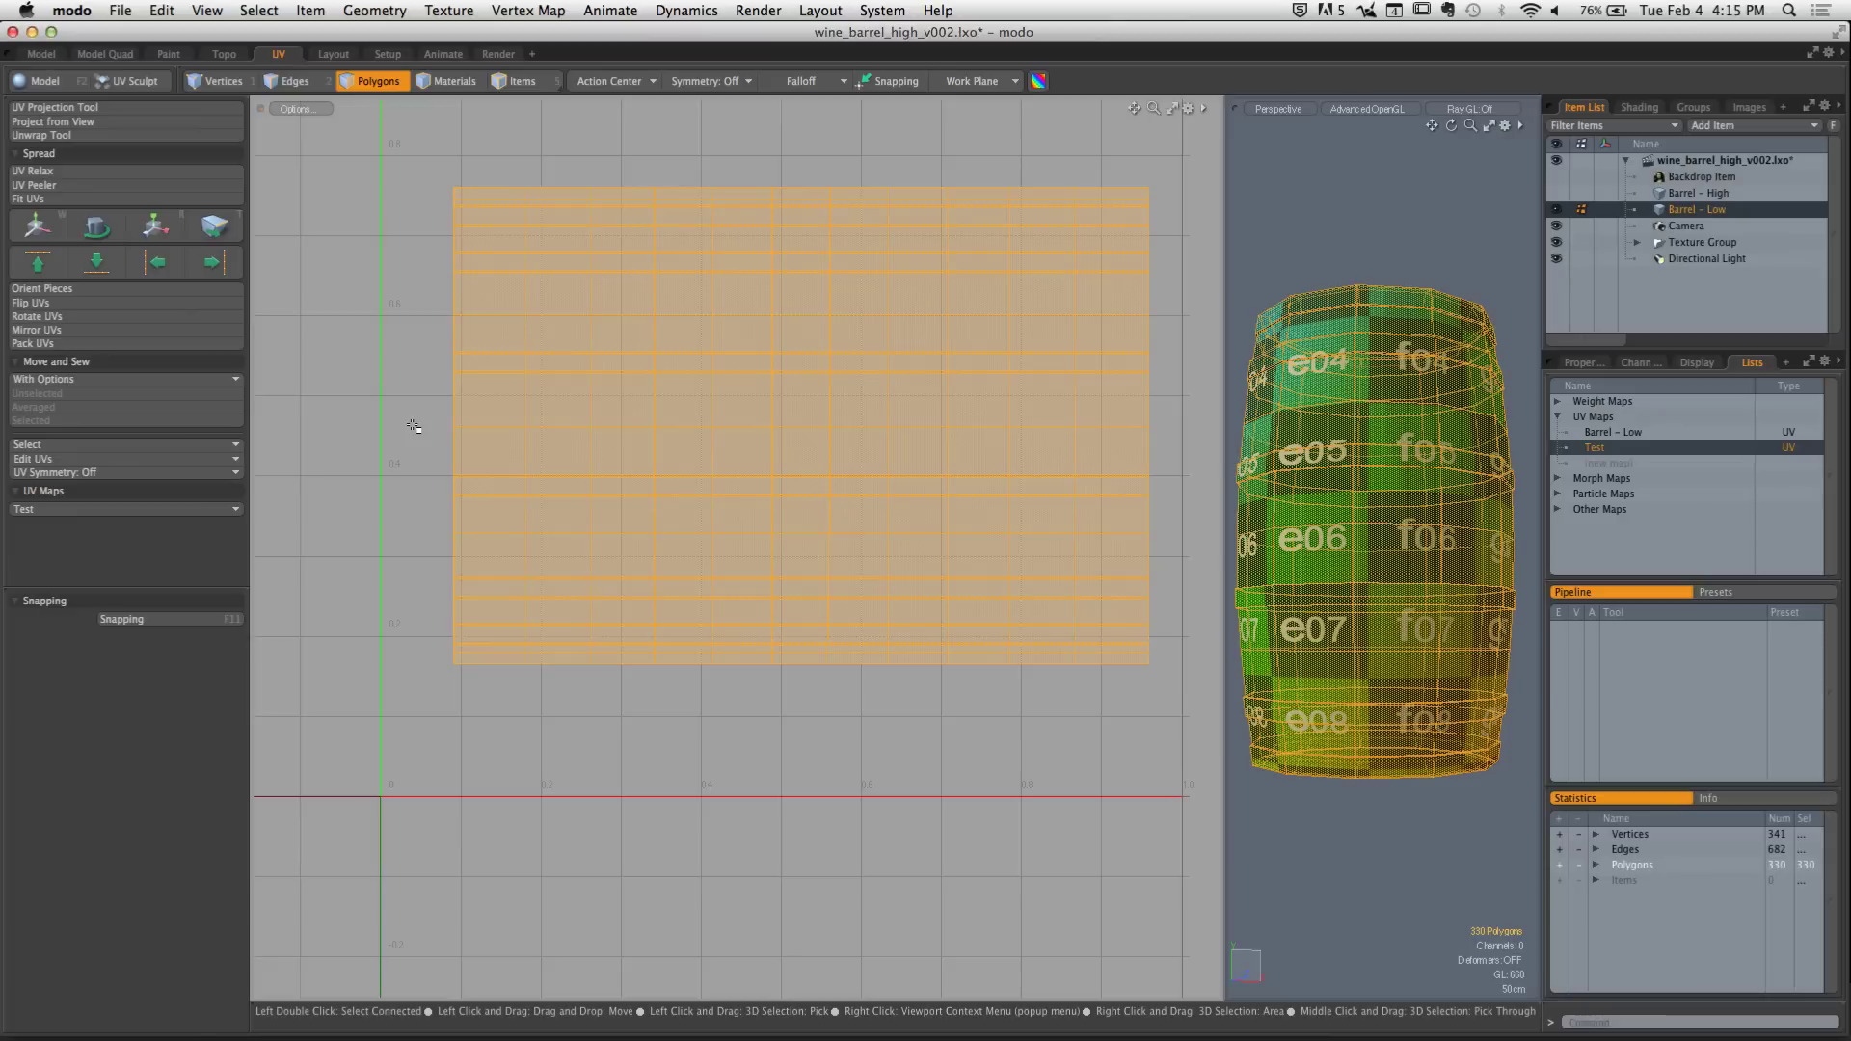
{"action": "left_click", "coordinate": [410, 421]}
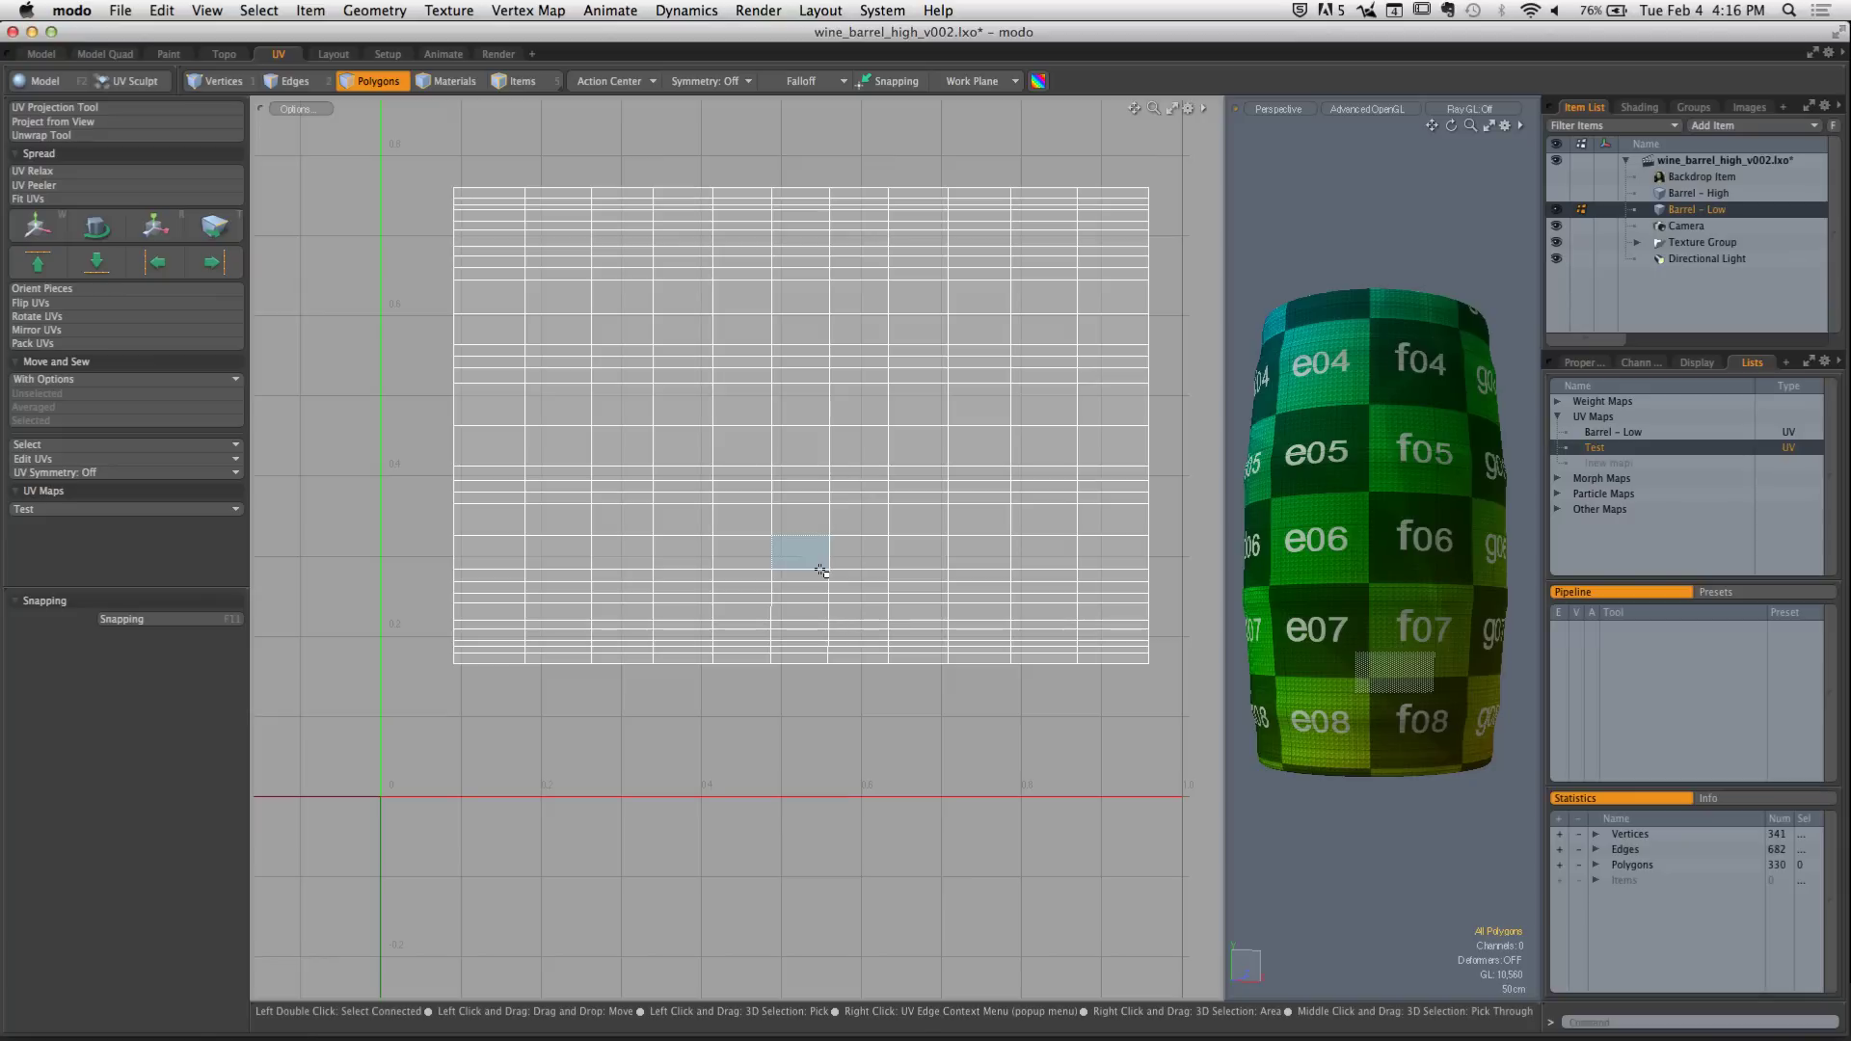
Unhide all barrel geometry and select the two circular cap shells together with the rectangular body shell in the UV view
{"action": "left_click_drag", "start_coordinate": [865, 353], "coordinate": [762, 466], "text": "ctrl+alt"}
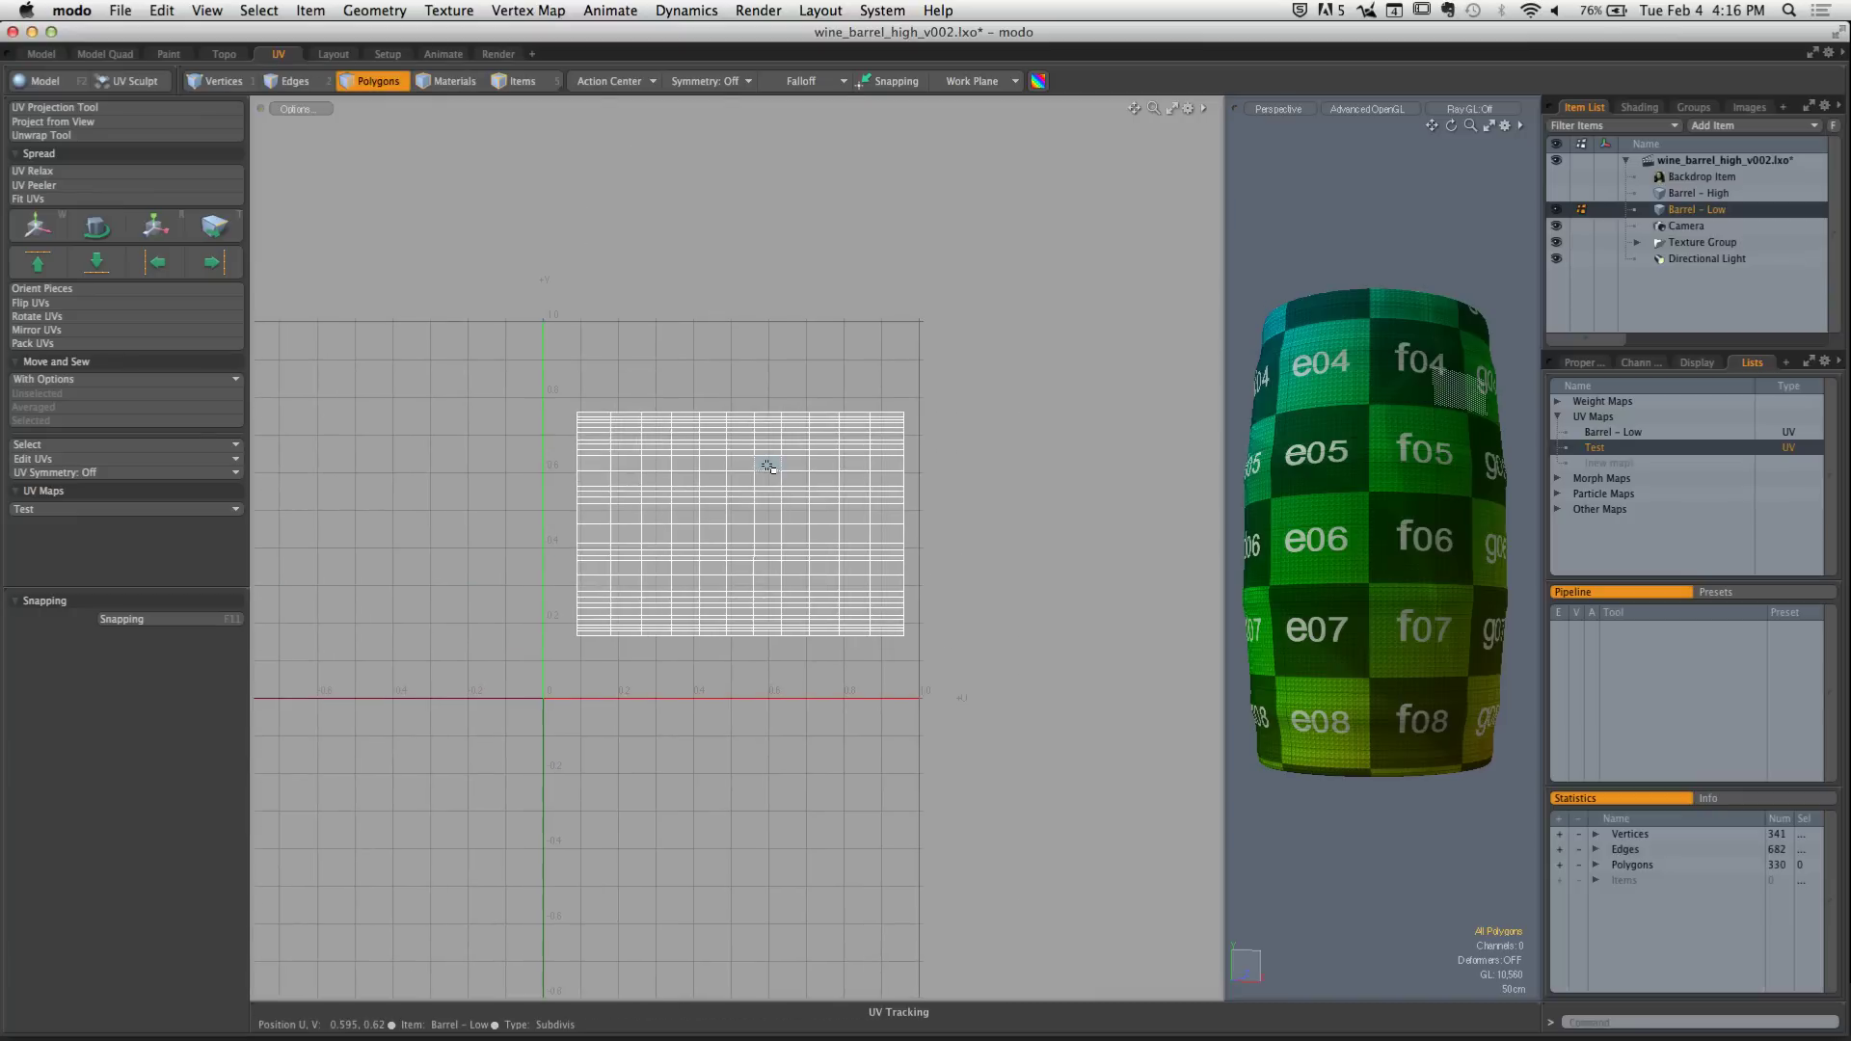
{"action": "key", "text": "u"}
{"action": "left_click_drag", "start_coordinate": [1320, 424], "coordinate": [1378, 424], "text": "alt"}
{"action": "double_click", "coordinate": [703, 322]}
{"action": "double_click", "coordinate": [813, 228], "text": "shift"}
{"action": "scroll", "coordinate": [1407, 439], "scroll_direction": "up", "scroll_amount": 5}
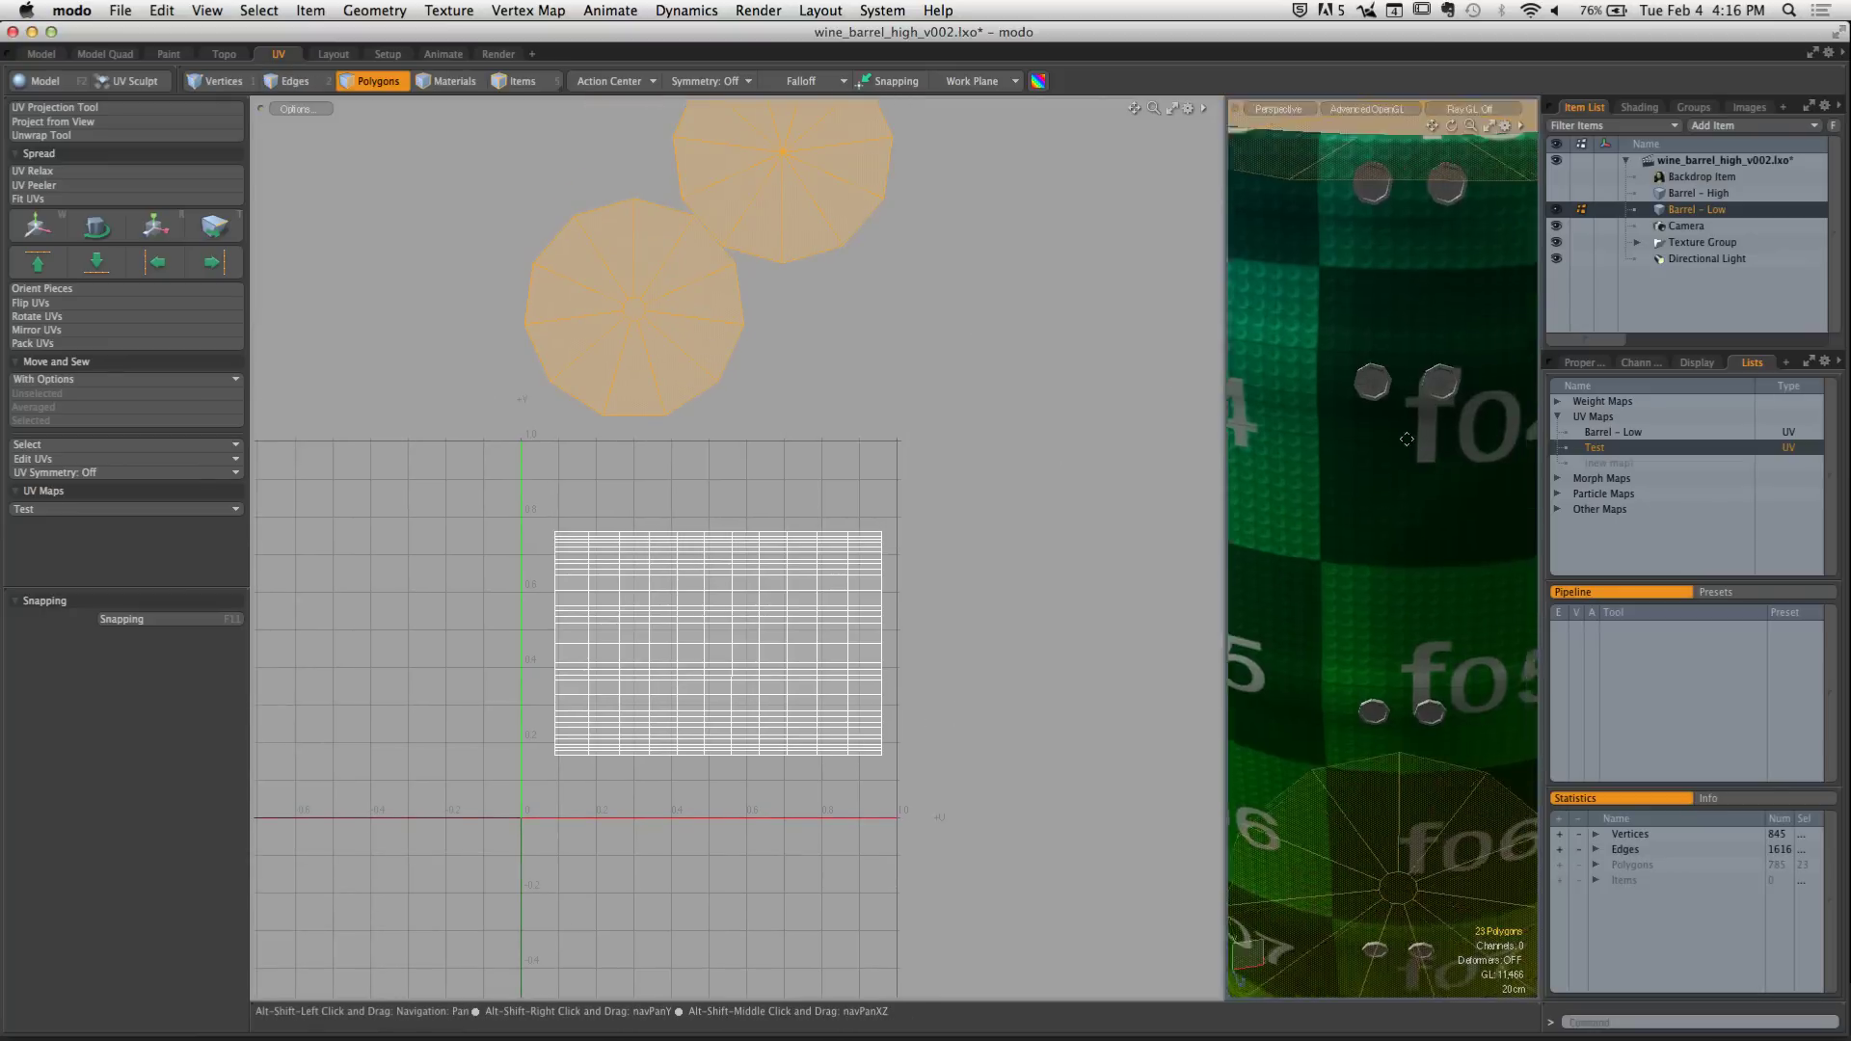
{"action": "scroll", "coordinate": [1407, 438], "scroll_direction": "down", "scroll_amount": 3}
{"action": "scroll", "coordinate": [1406, 439], "scroll_direction": "up", "scroll_amount": 4}
{"action": "double_click", "coordinate": [839, 550], "text": "shift"}
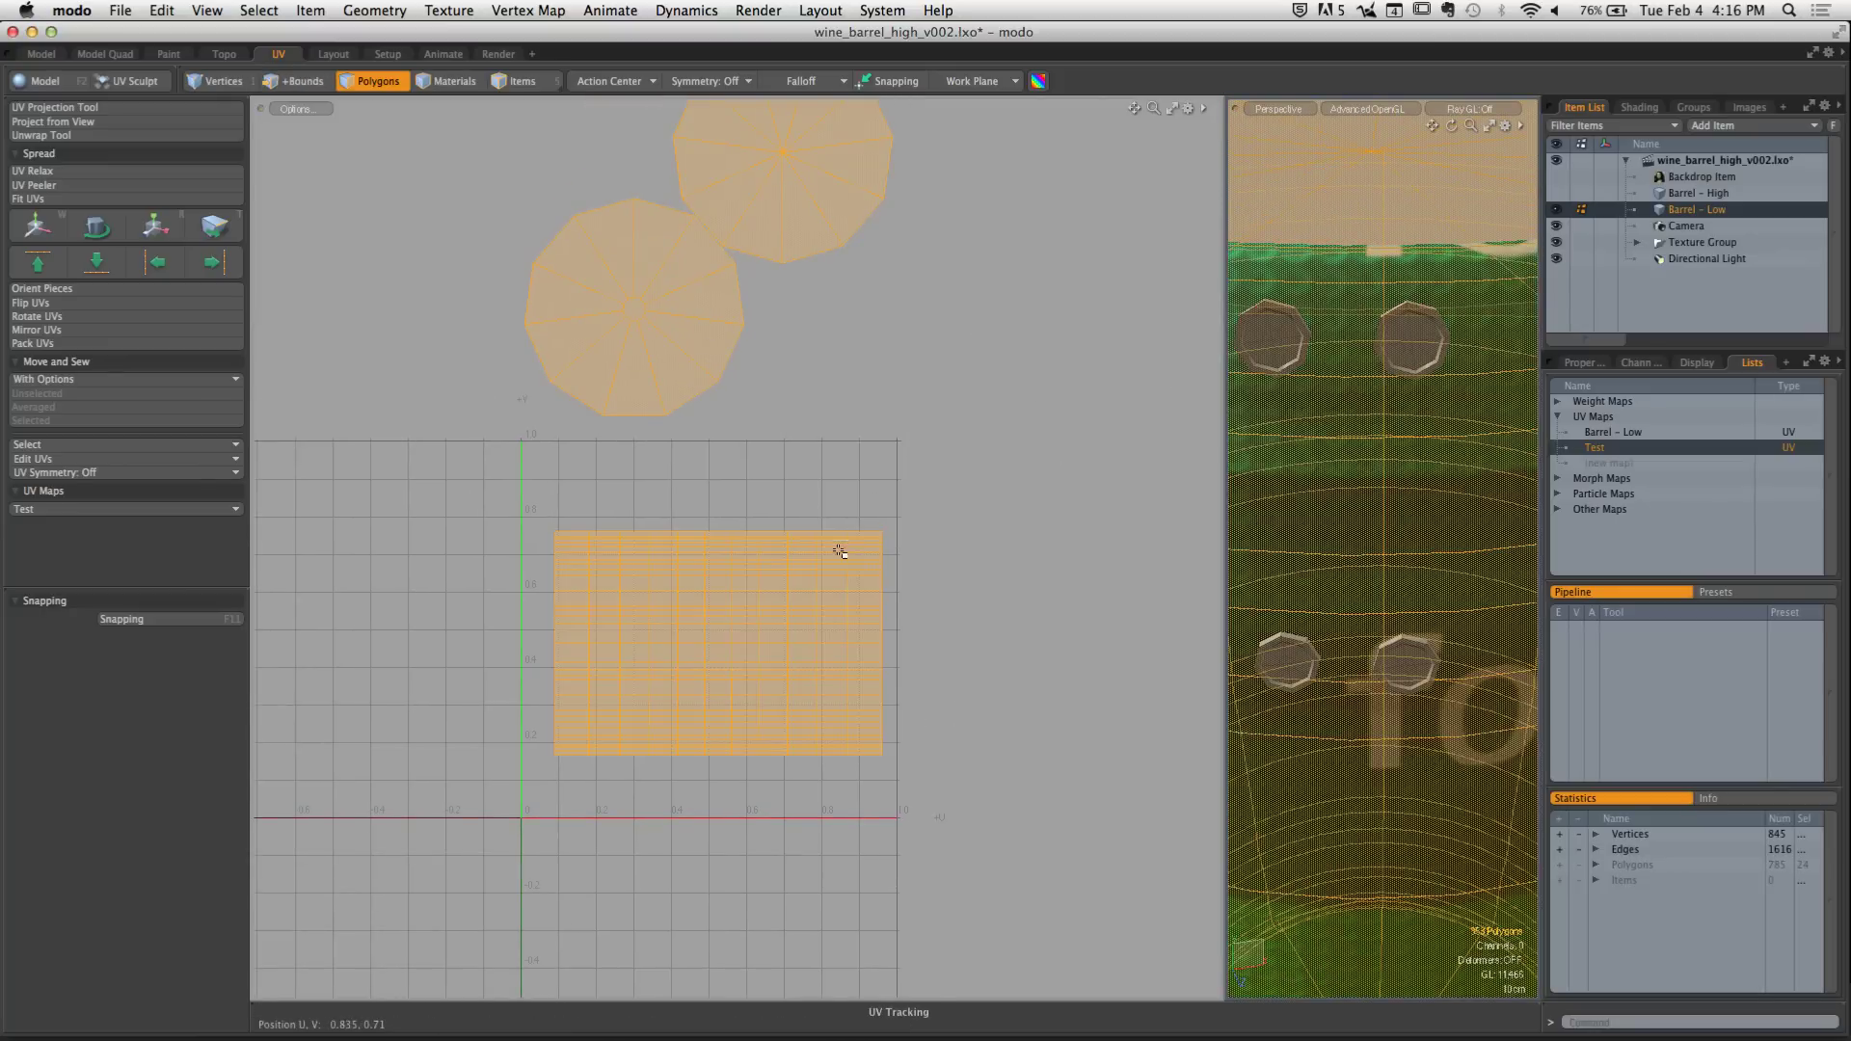
Hide the selected barrel body and caps so that only the rivets are isolated
{"action": "key", "text": "shift+h"}
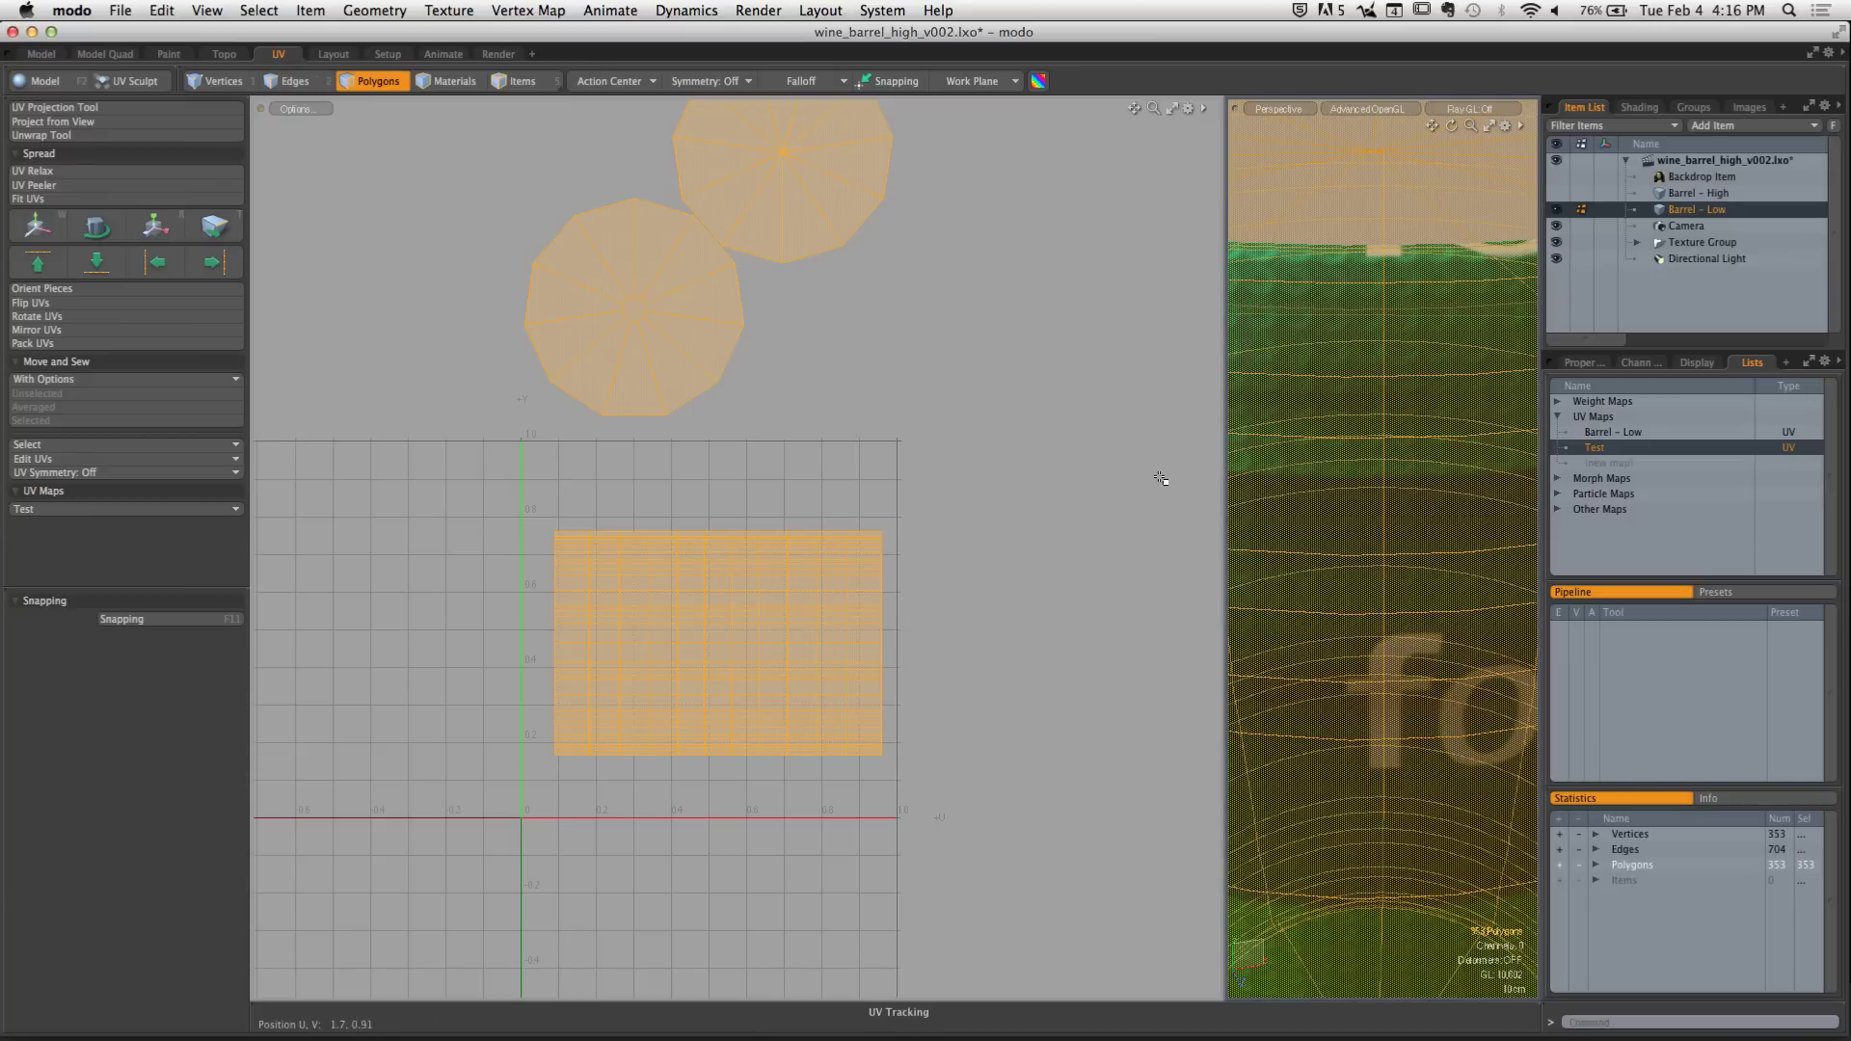
{"action": "key", "text": "u"}
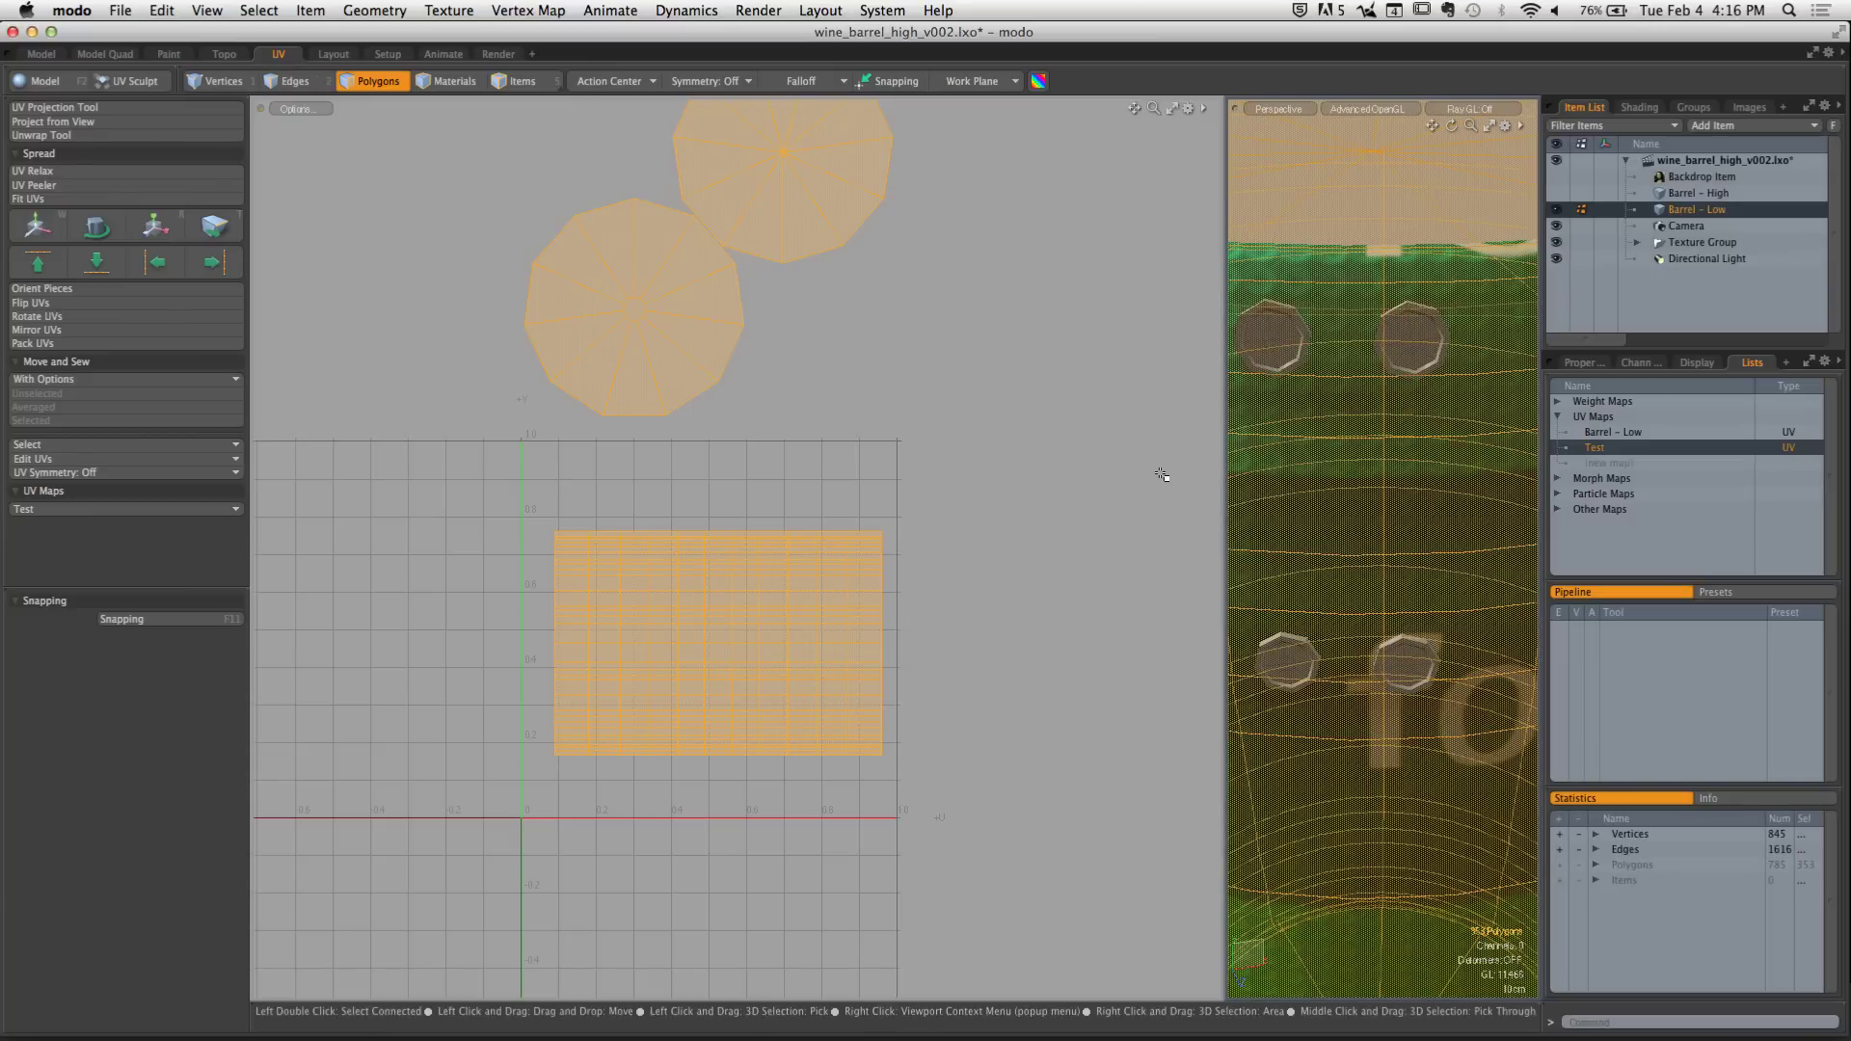
{"action": "key", "text": "h"}
Select all connected polygons of one rivet and frame it closely in the 3D view
{"action": "left_click_drag", "start_coordinate": [1362, 409], "coordinate": [1440, 495], "text": "alt+shift"}
{"action": "double_click", "coordinate": [1357, 420]}
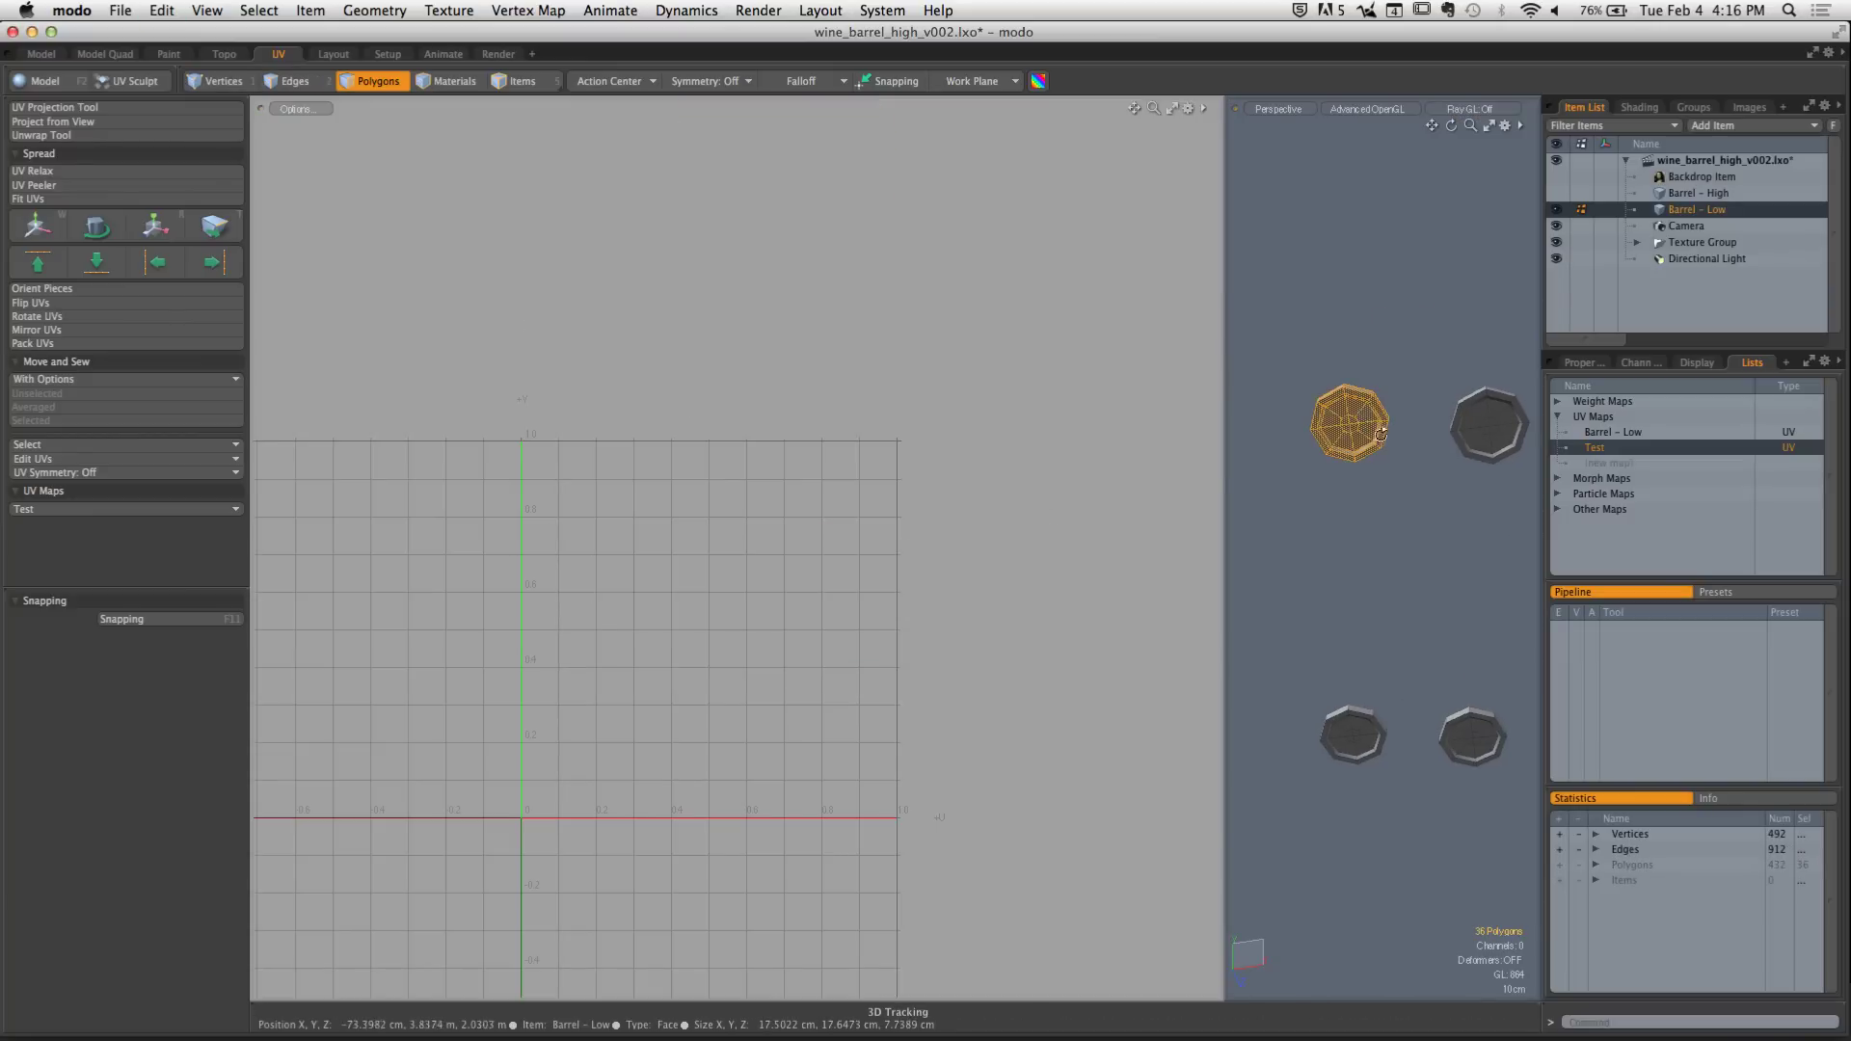
{"action": "left_click_drag", "start_coordinate": [1381, 434], "coordinate": [1498, 449], "text": "ctrl+alt"}
{"action": "key", "text": "shift+a"}
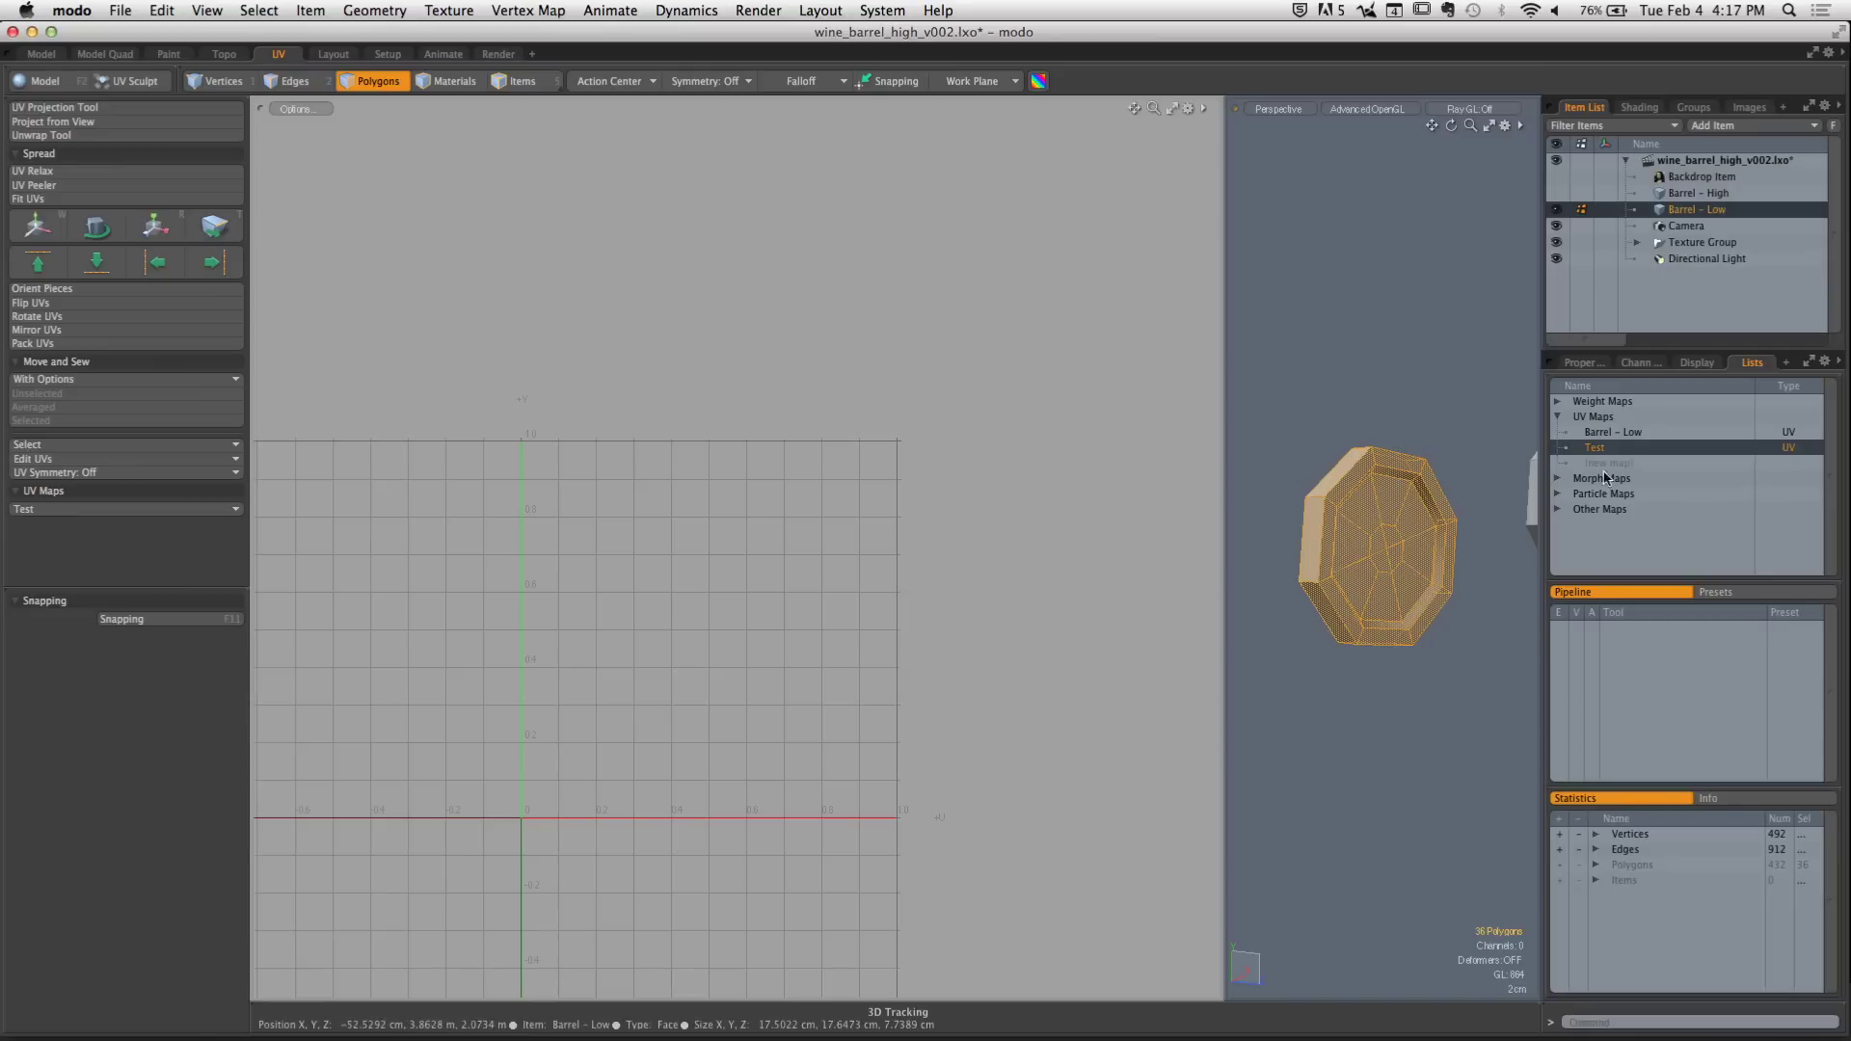
Display the rivets' layout in the Barrel - Low UV map and unhide the rest of the barrel
{"action": "left_click", "coordinate": [1611, 432]}
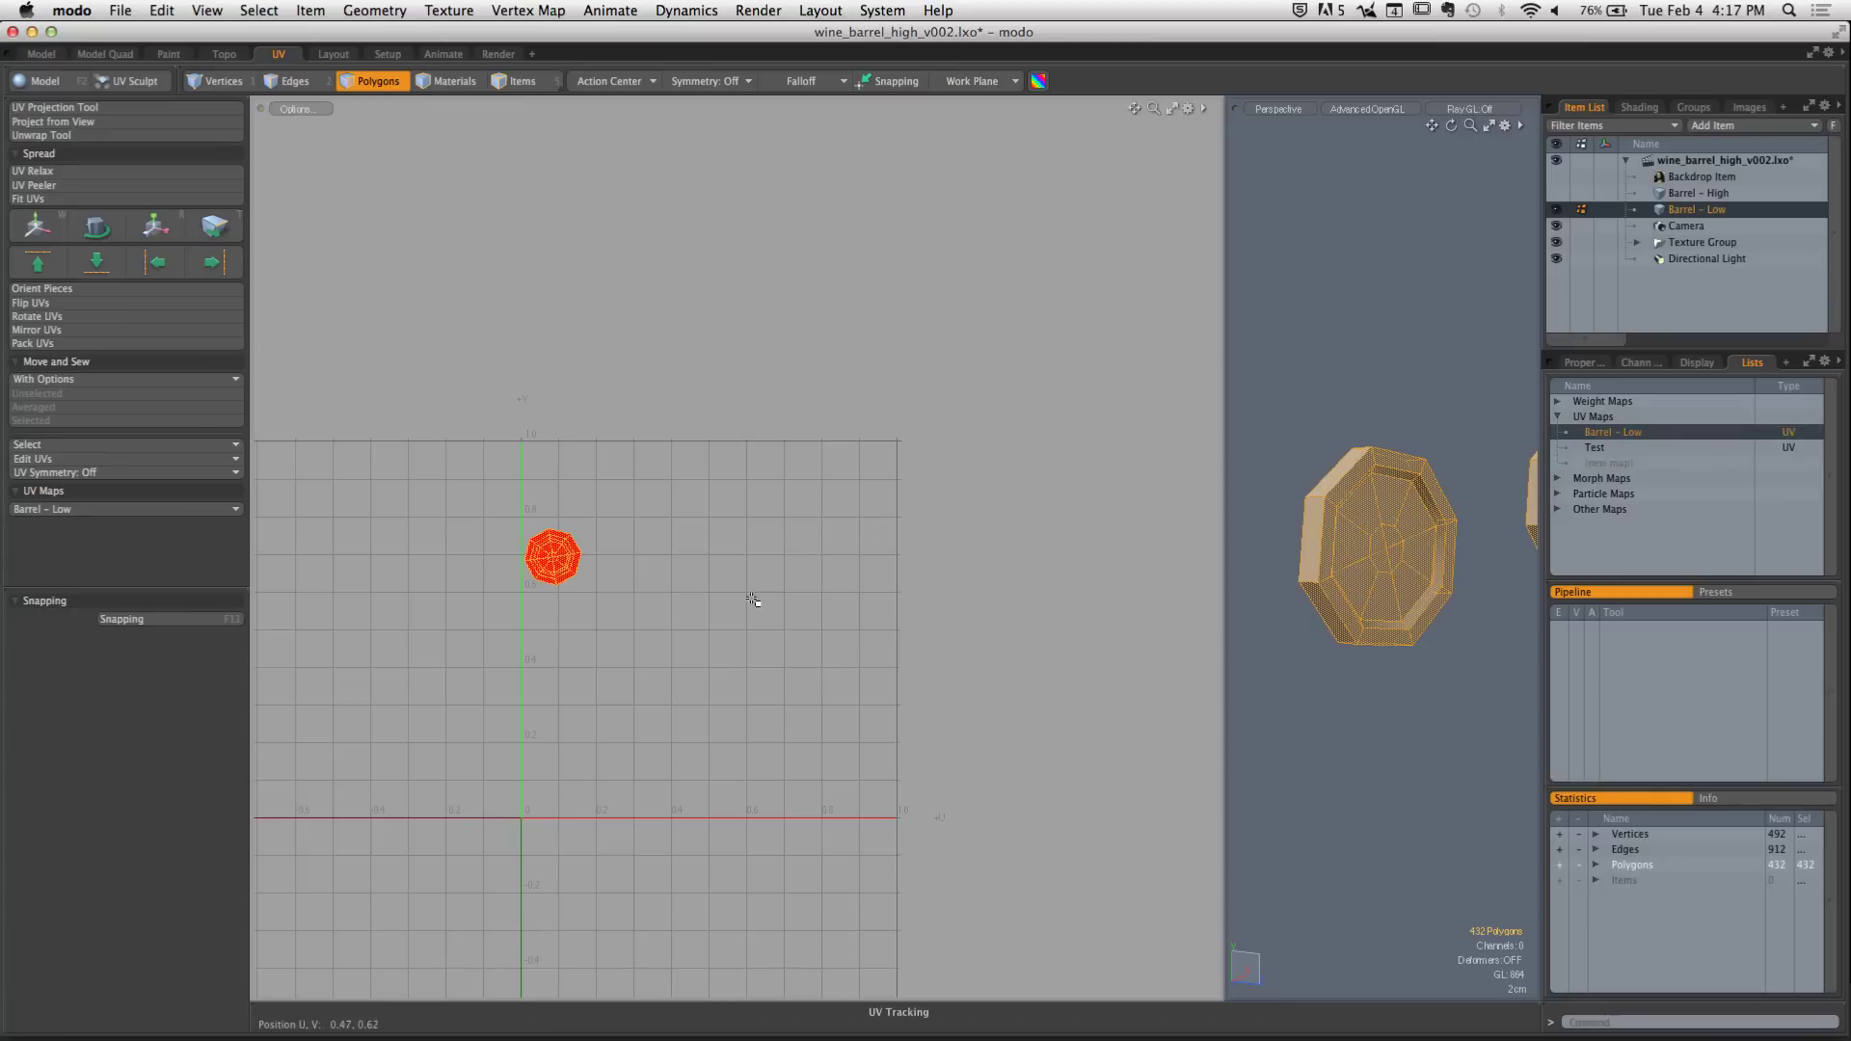
{"action": "key", "text": "u"}
{"action": "scroll", "coordinate": [578, 578], "scroll_direction": "up", "scroll_amount": 8}
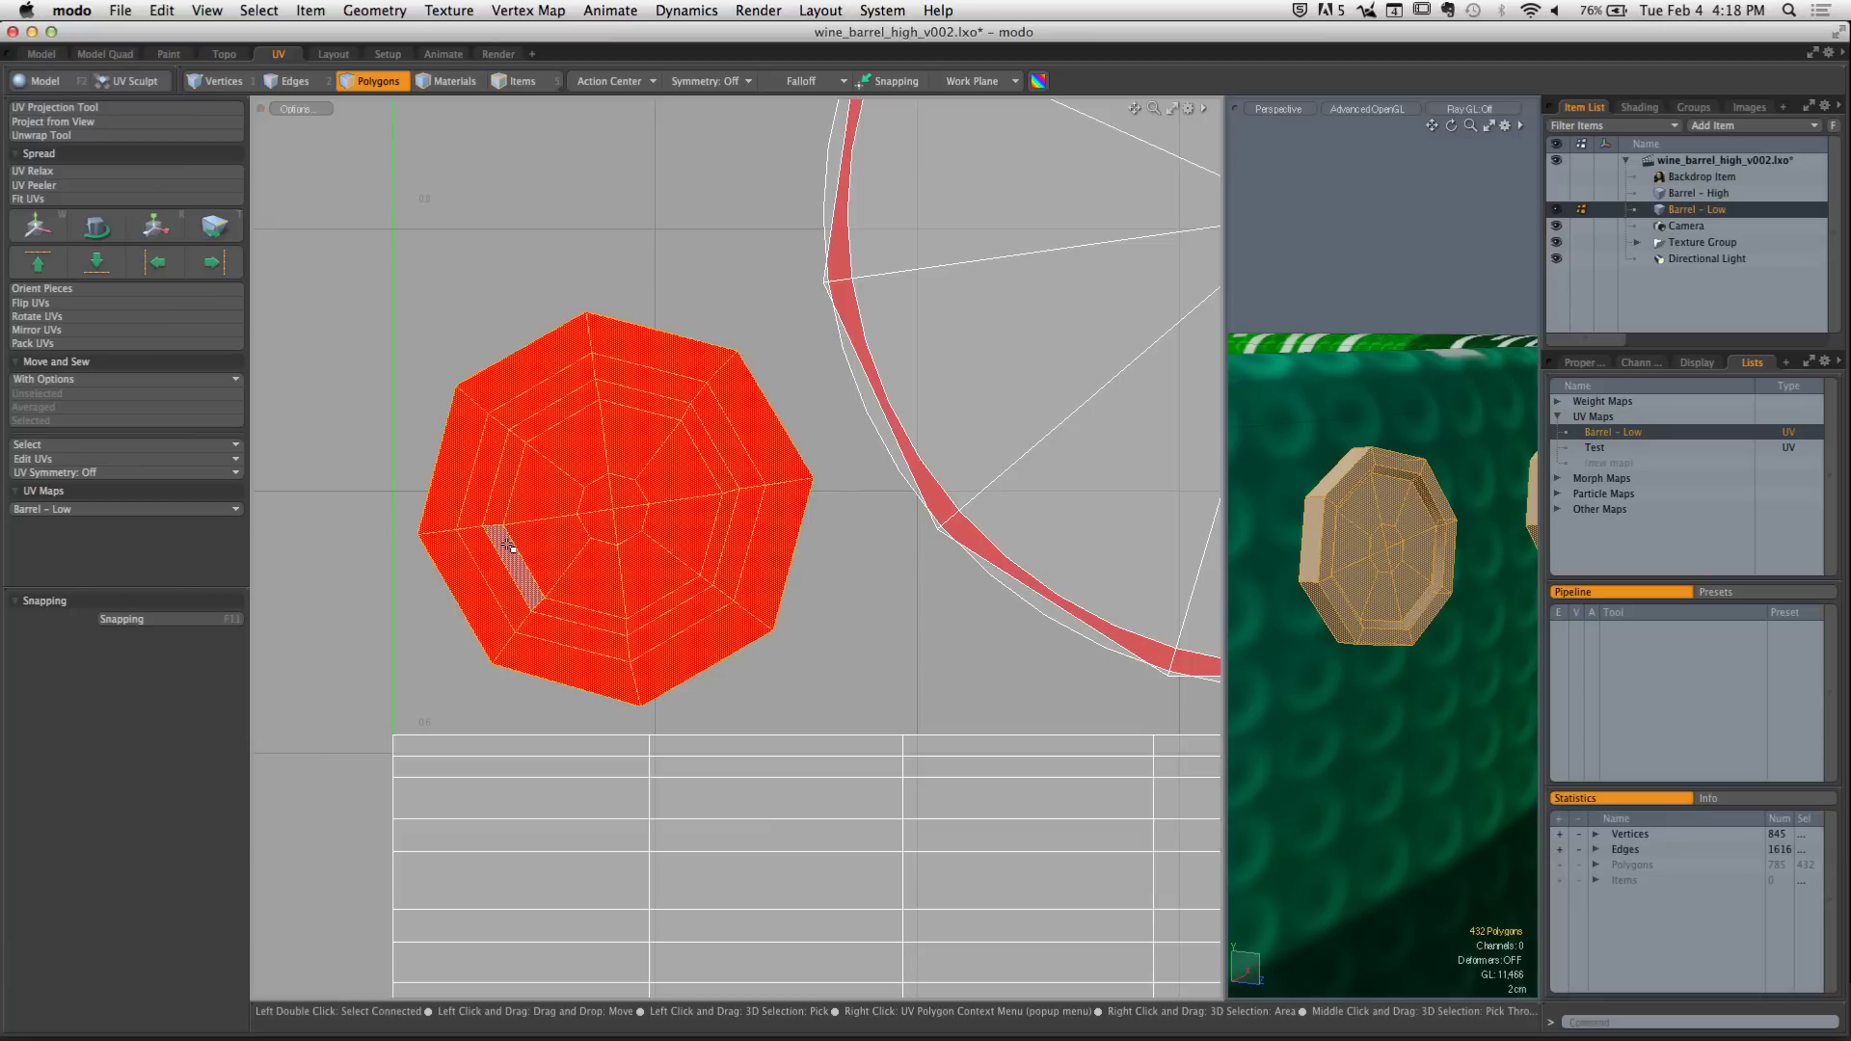
Switch to Chrome and review the list of required project elements on the Understanding UV Maps assignment page
{"action": "key", "text": "super+Tab"}
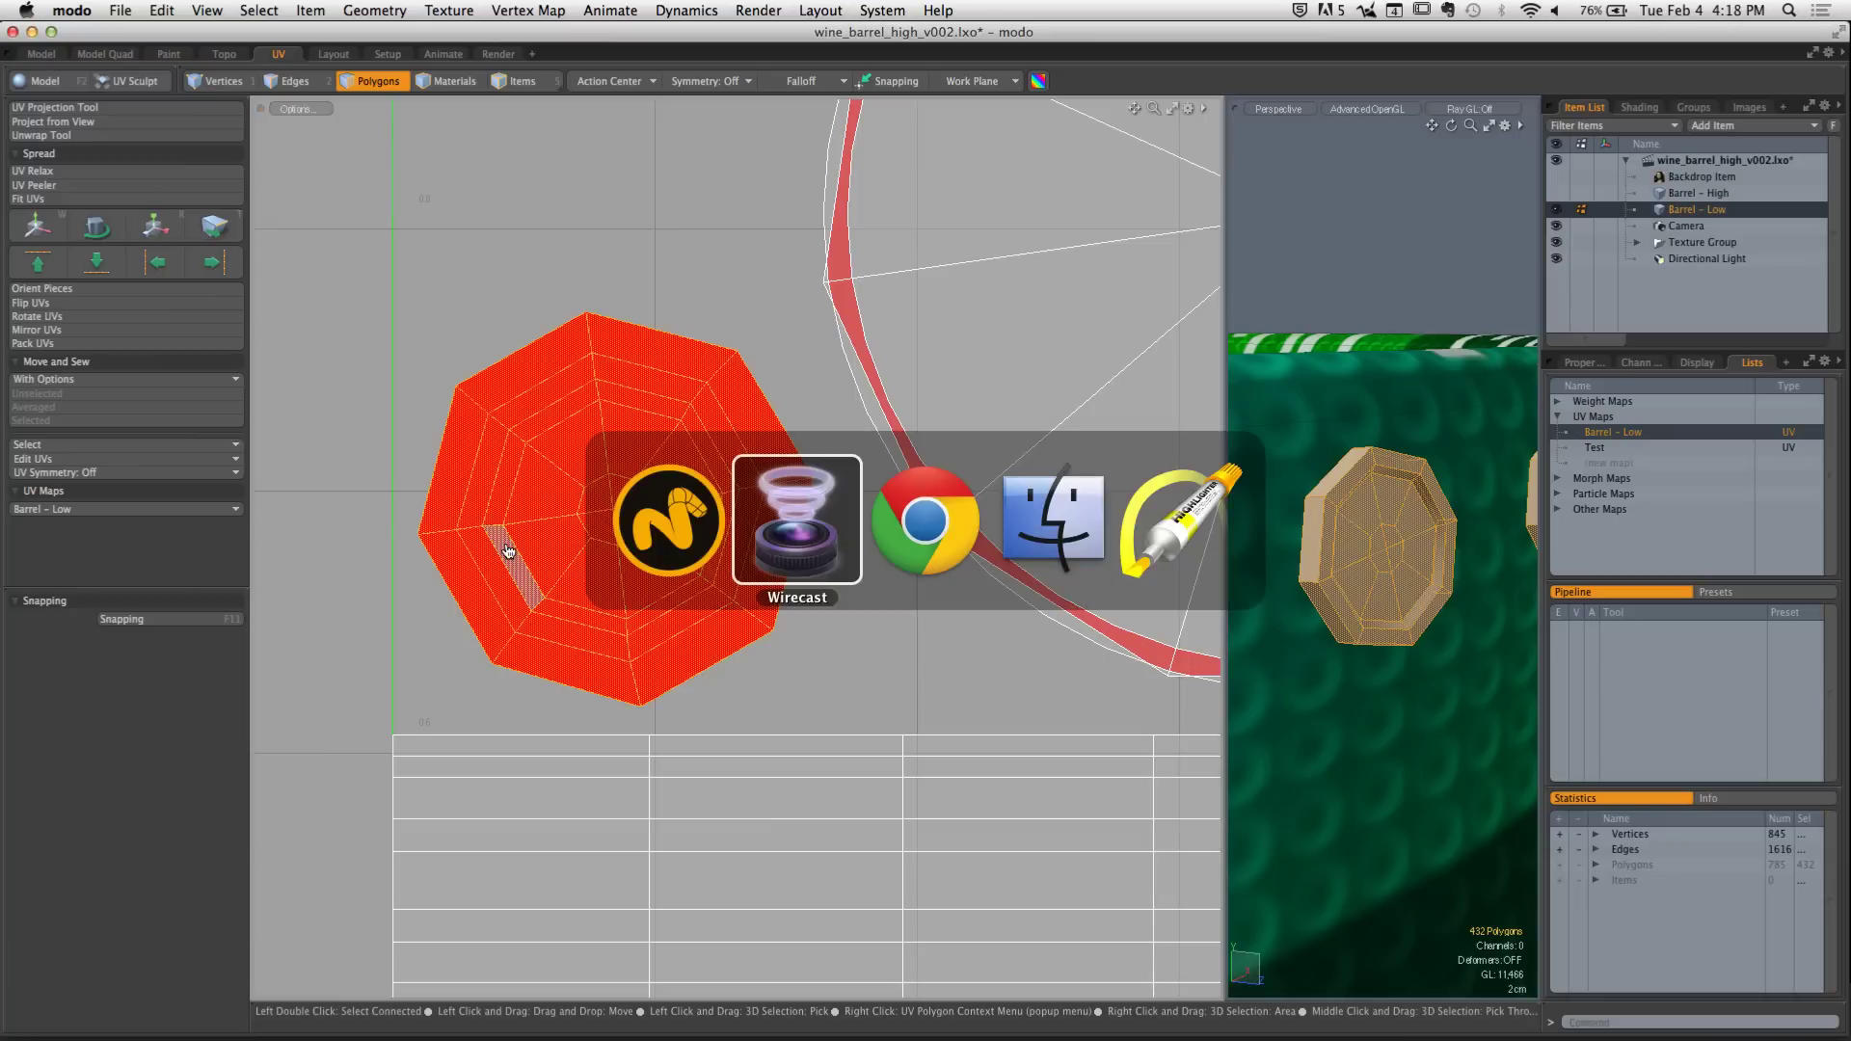
{"action": "key", "text": "super+Tab"}
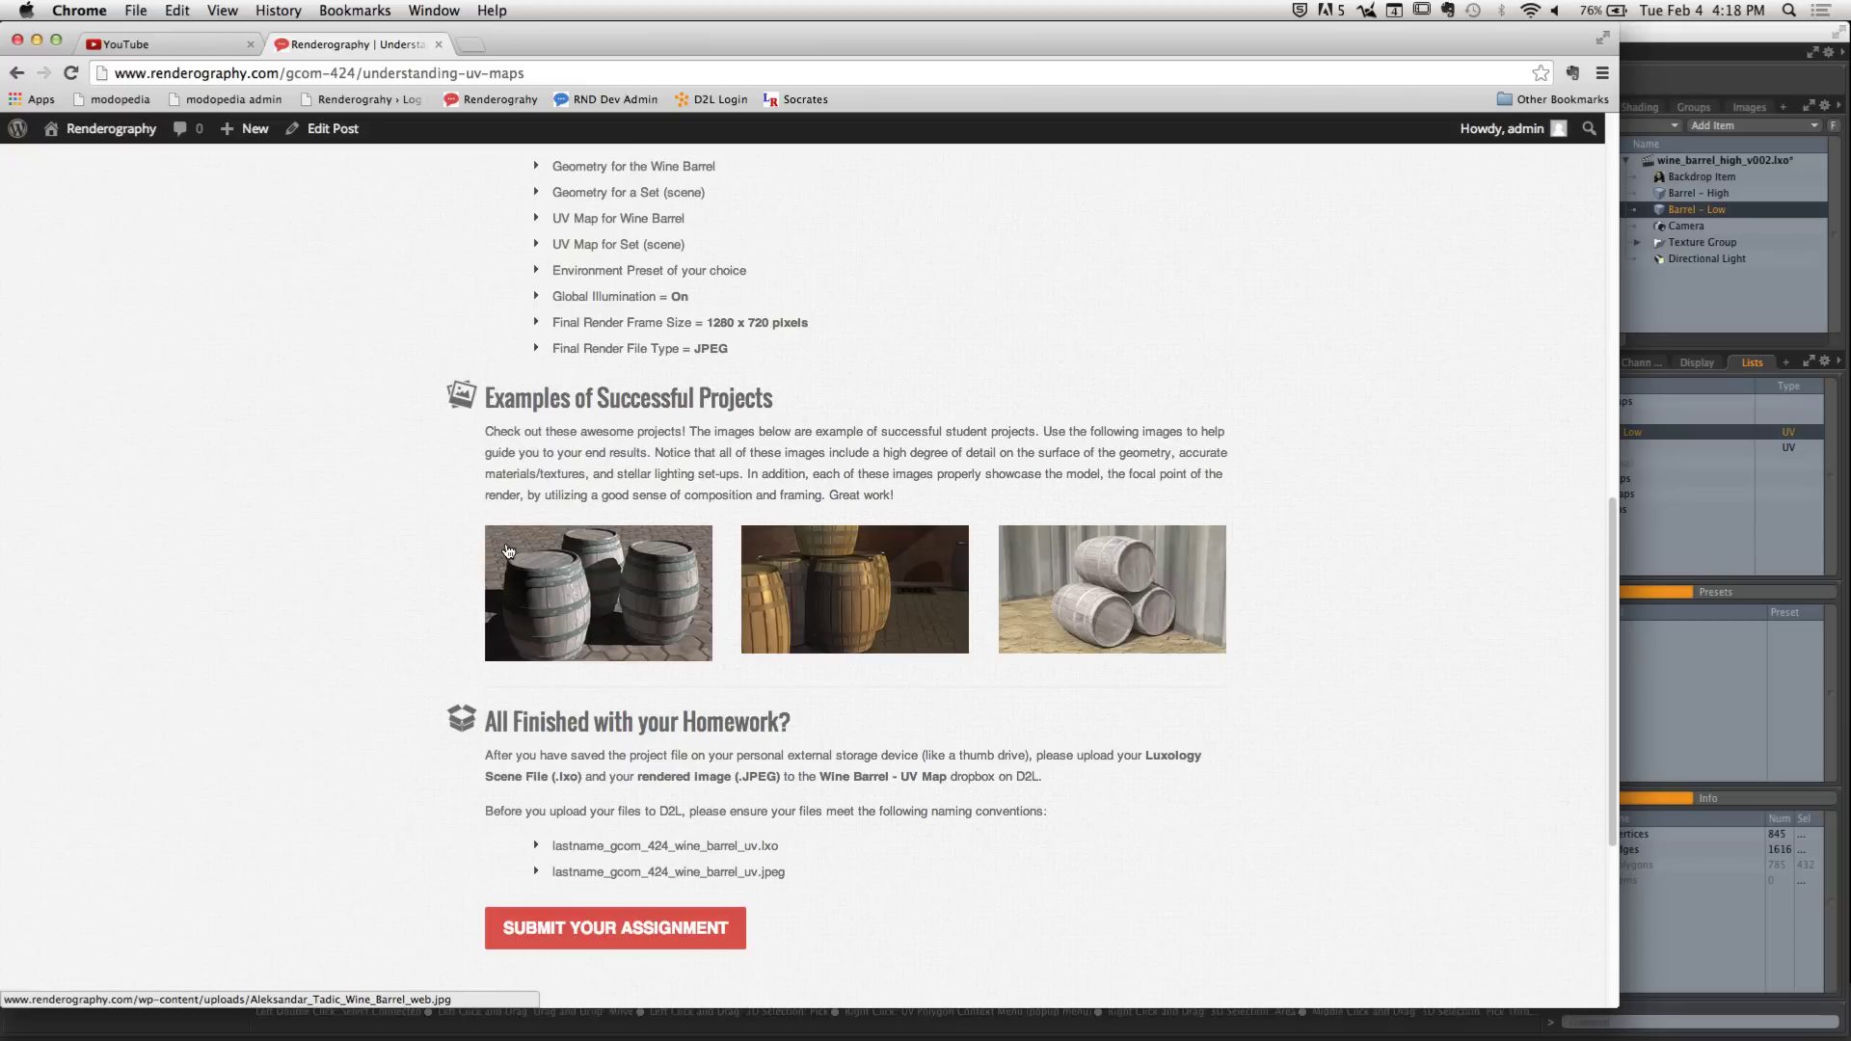
{"action": "scroll", "coordinate": [508, 552], "scroll_direction": "up", "scroll_amount": 2}
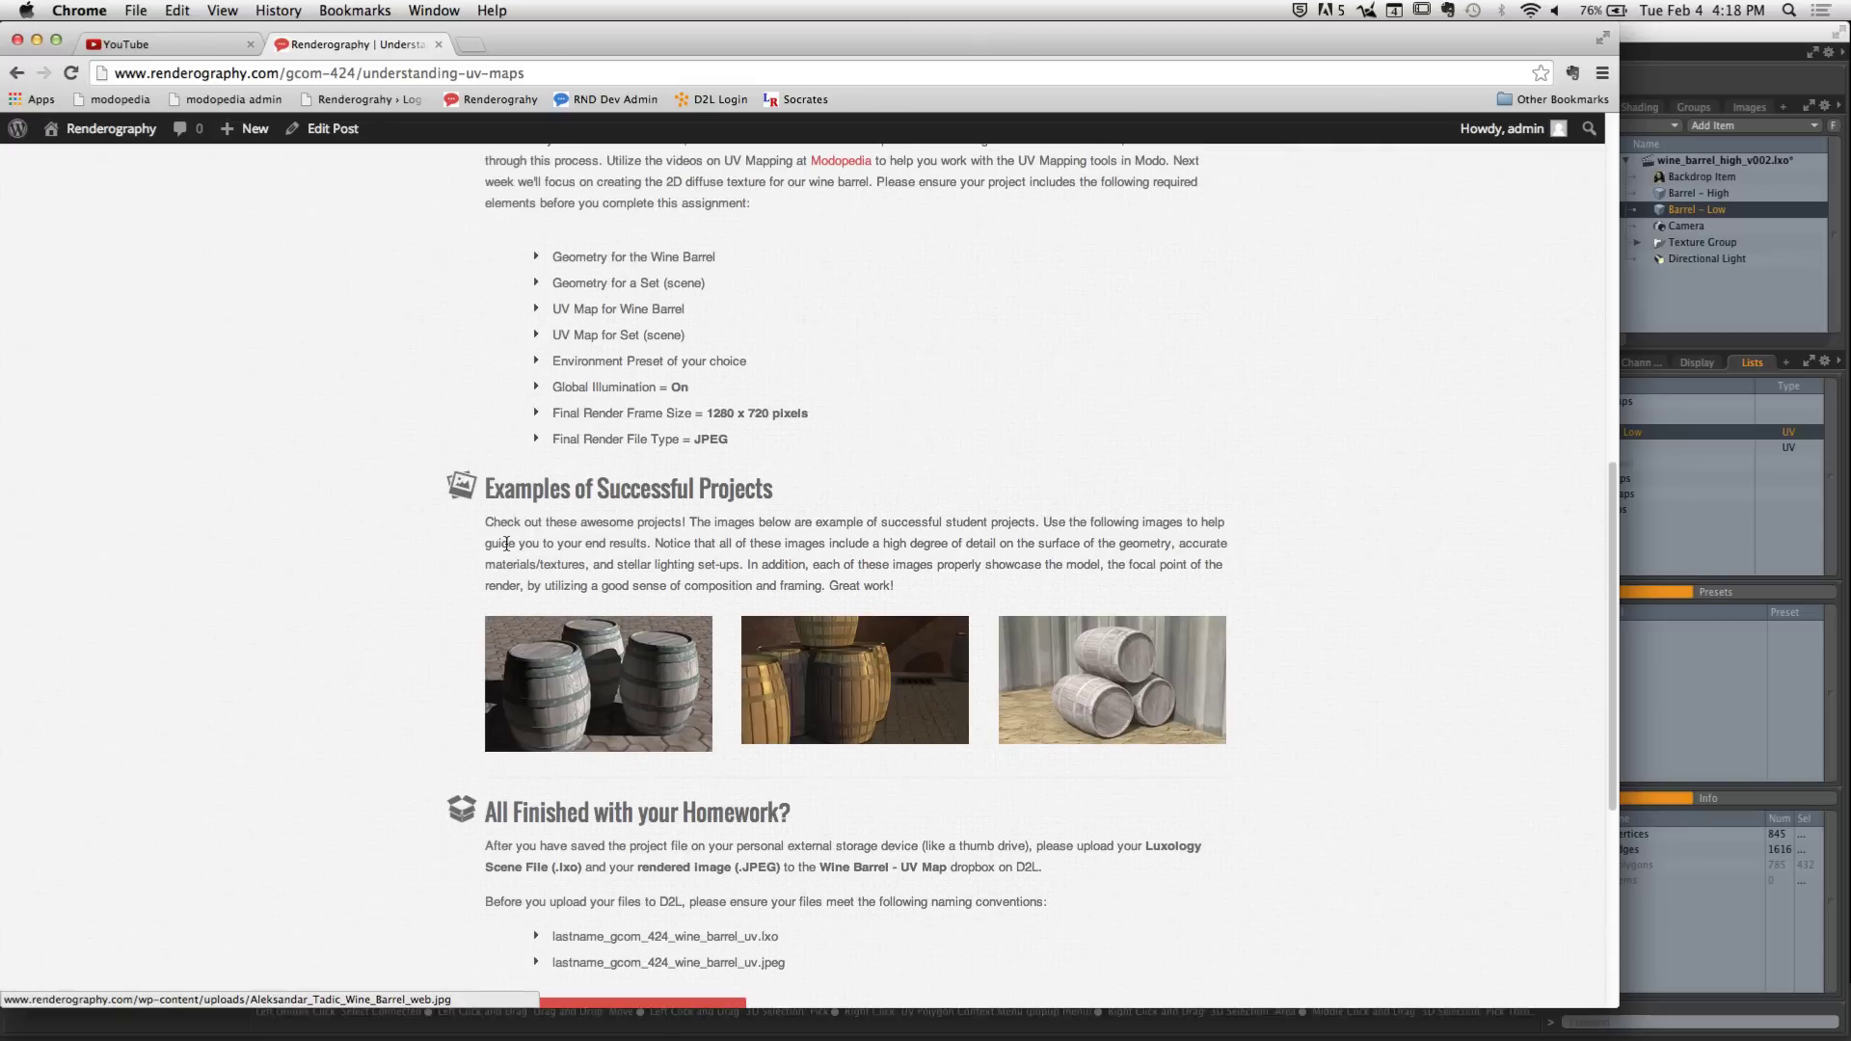
{"action": "triple_click", "coordinate": [657, 257]}
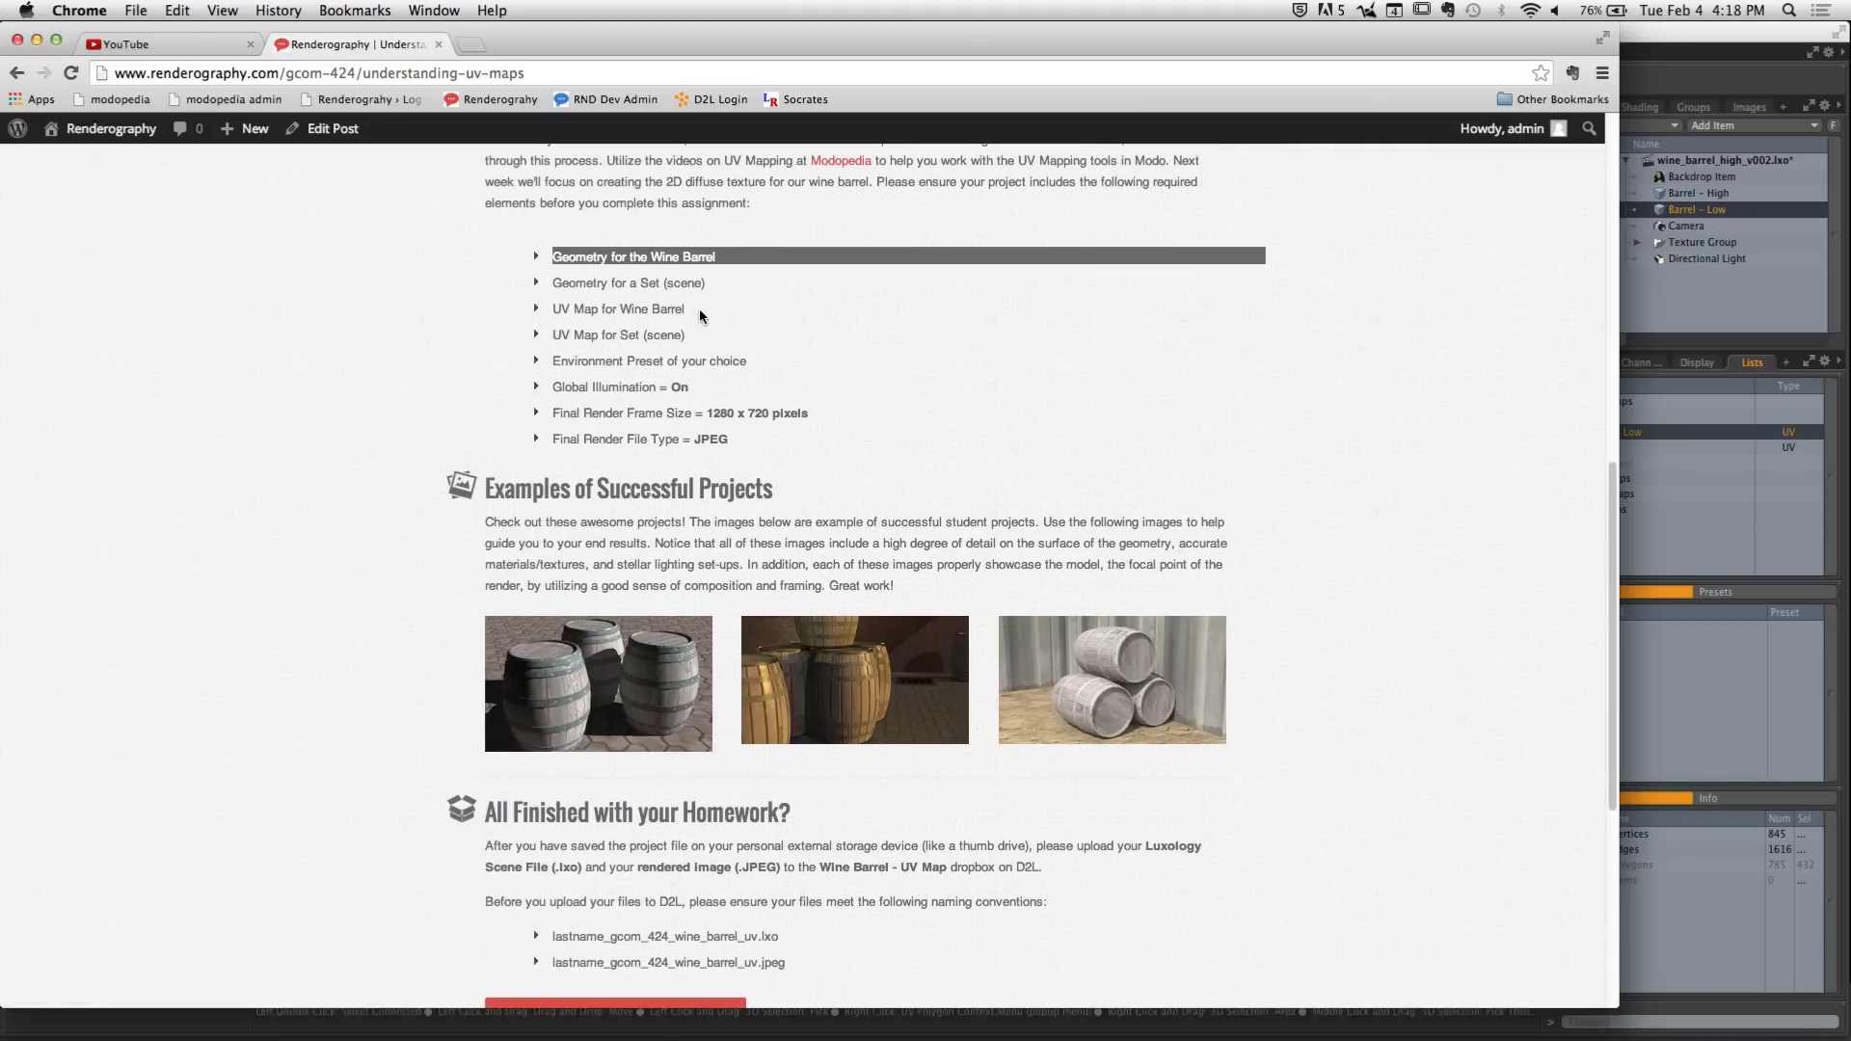
{"action": "left_click", "coordinate": [660, 280]}
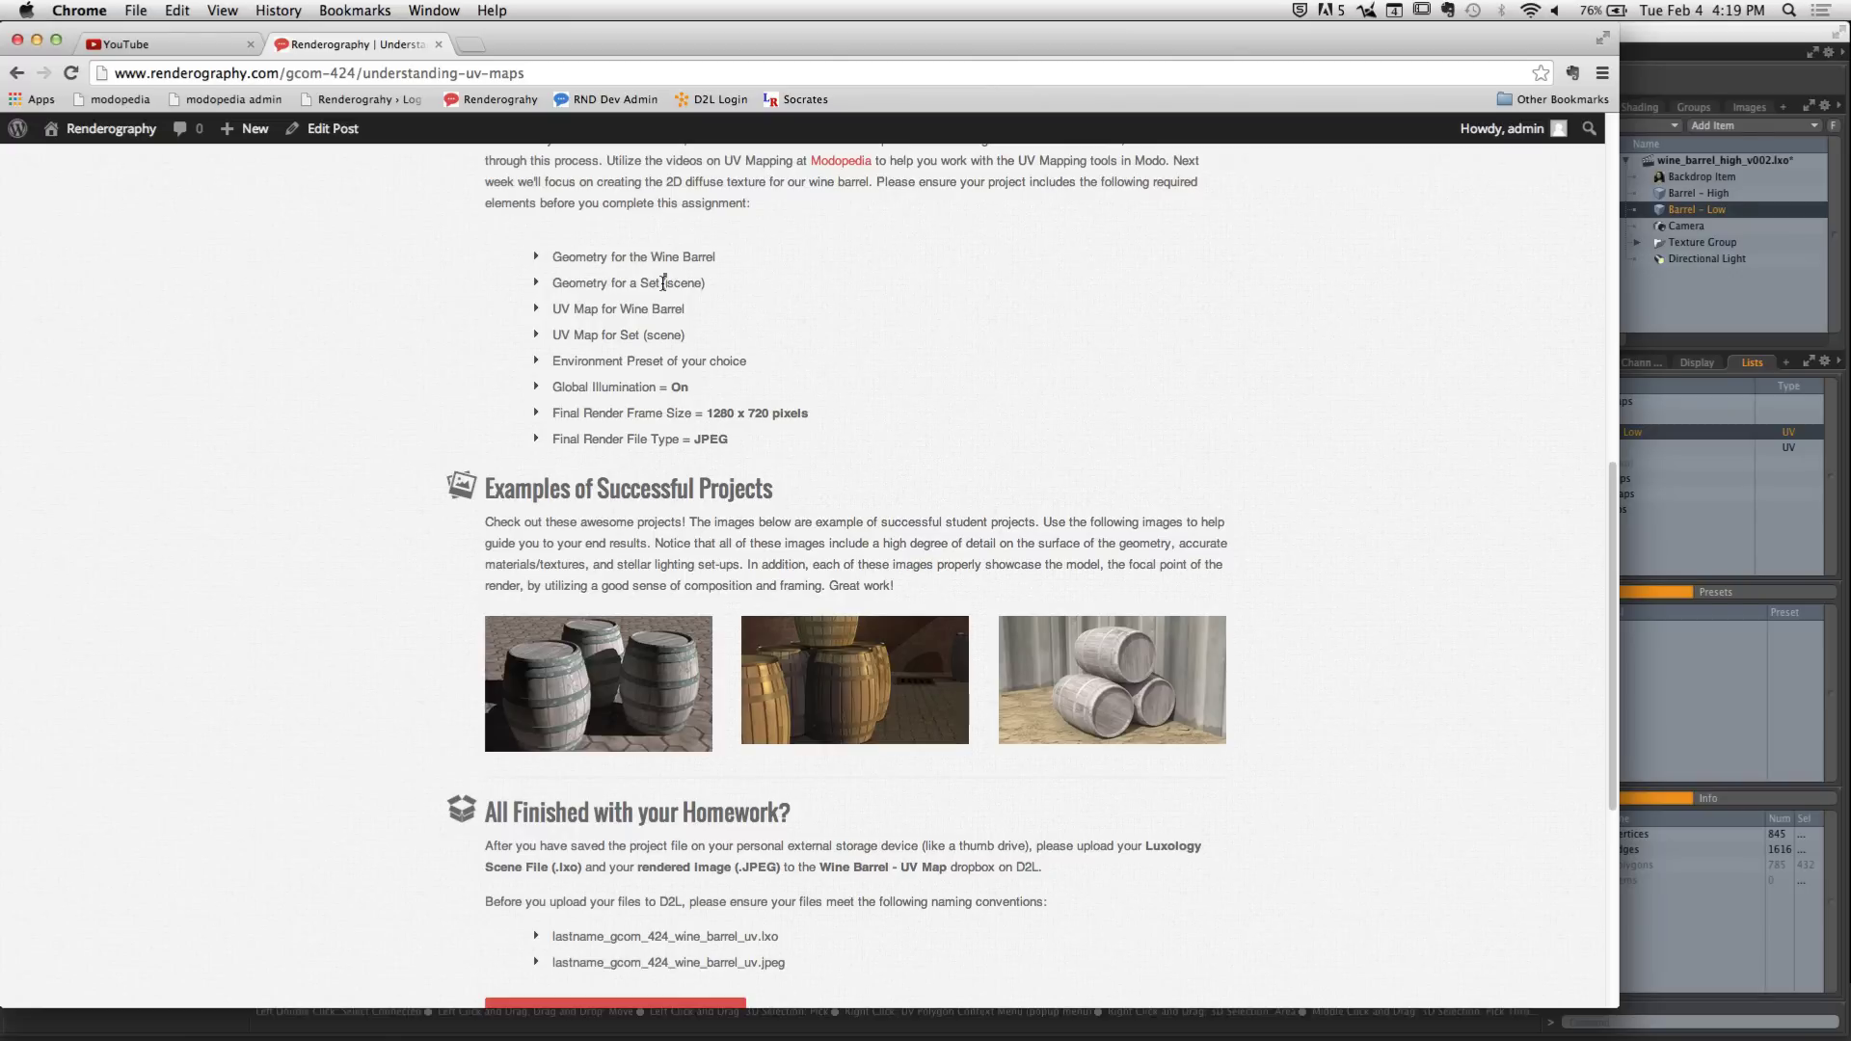
View the second and first example student barrel renders enlarged, and close the image viewer
{"action": "left_click", "coordinate": [852, 693]}
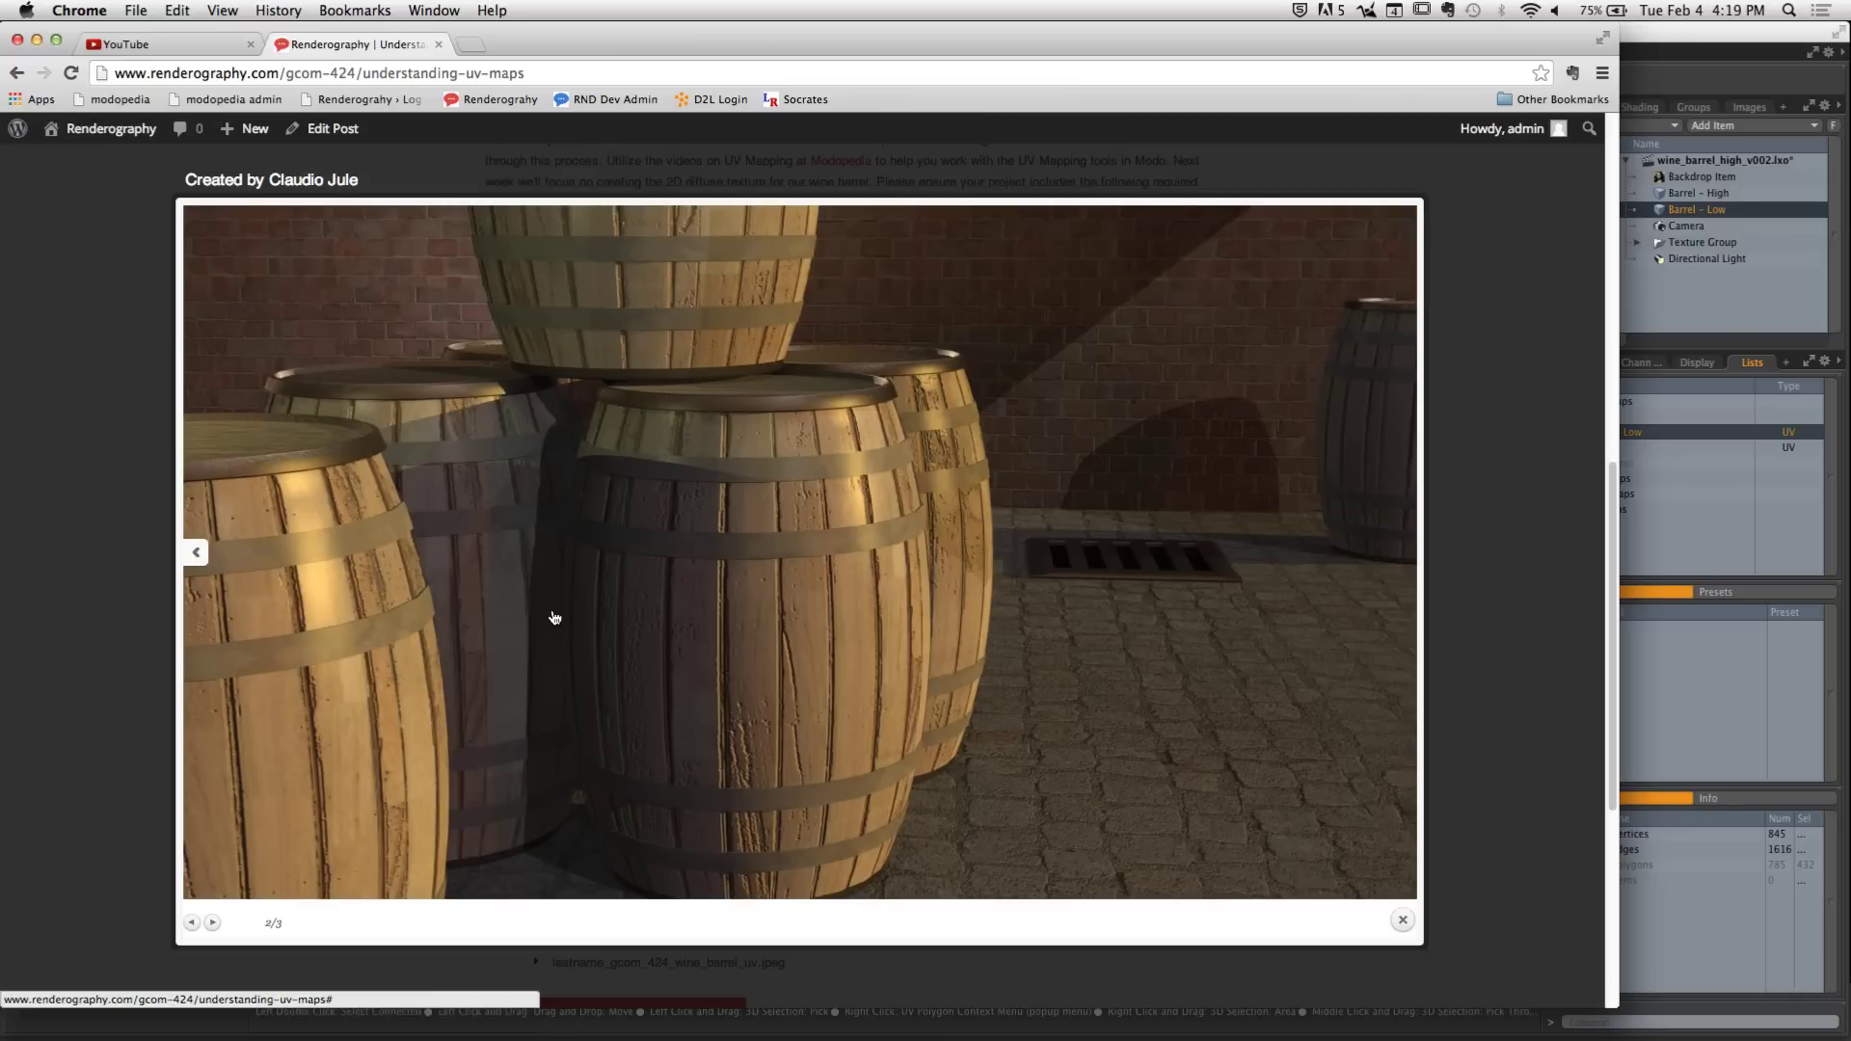
{"action": "left_click", "coordinate": [196, 551]}
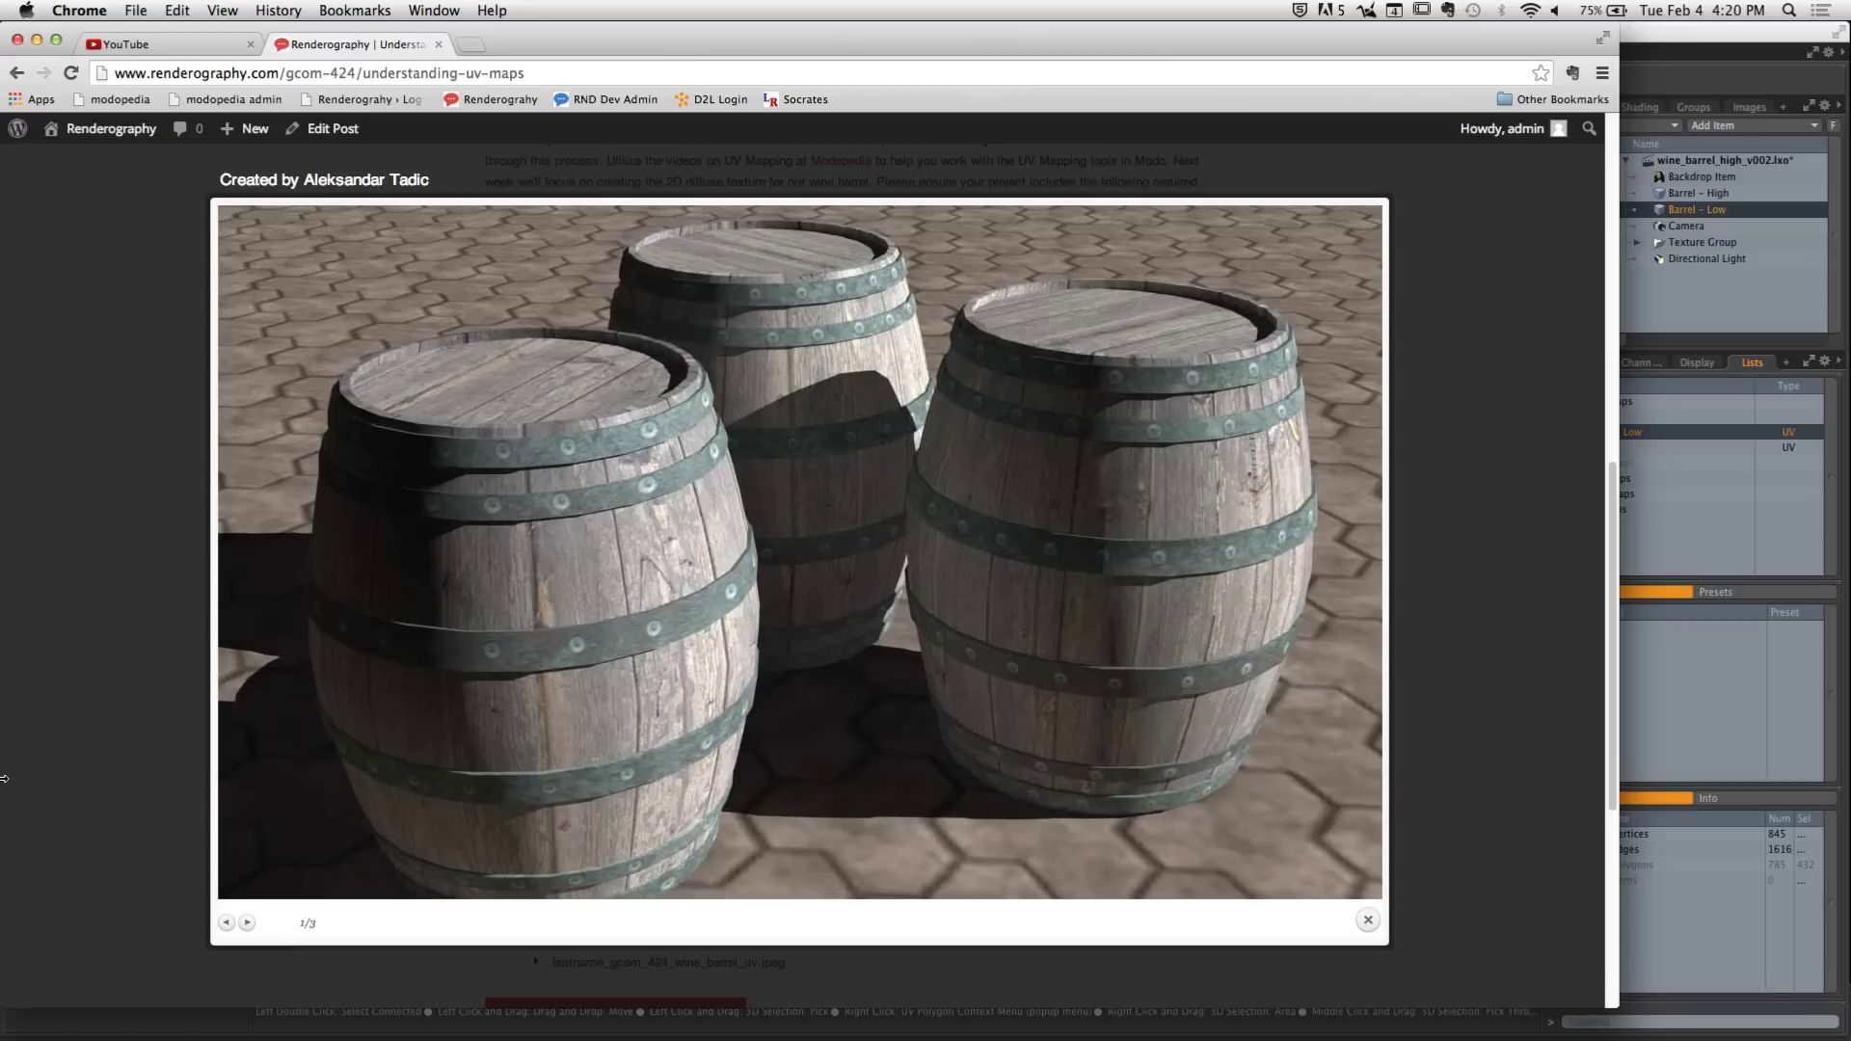
{"action": "left_click", "coordinate": [67, 315]}
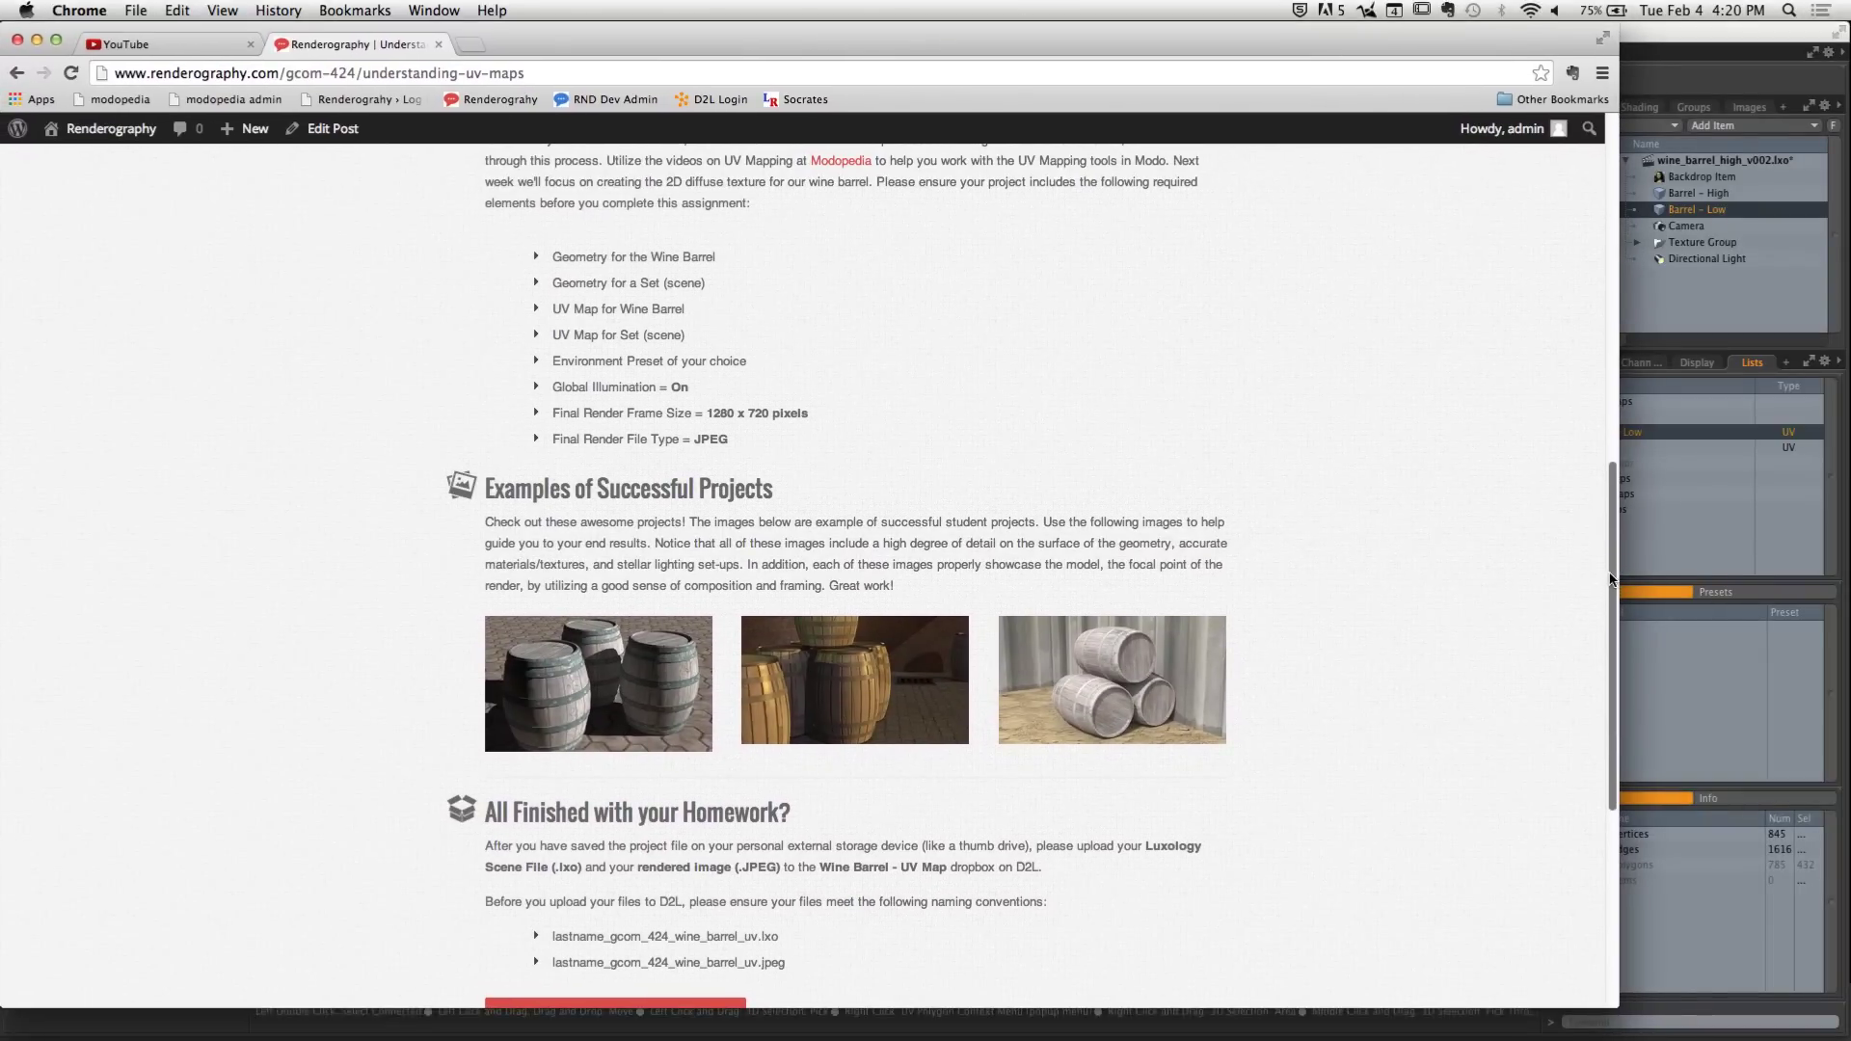
Review the homework submission and file naming instructions, and switch back to modo
{"action": "scroll", "coordinate": [1610, 578], "scroll_direction": "down", "scroll_amount": 3}
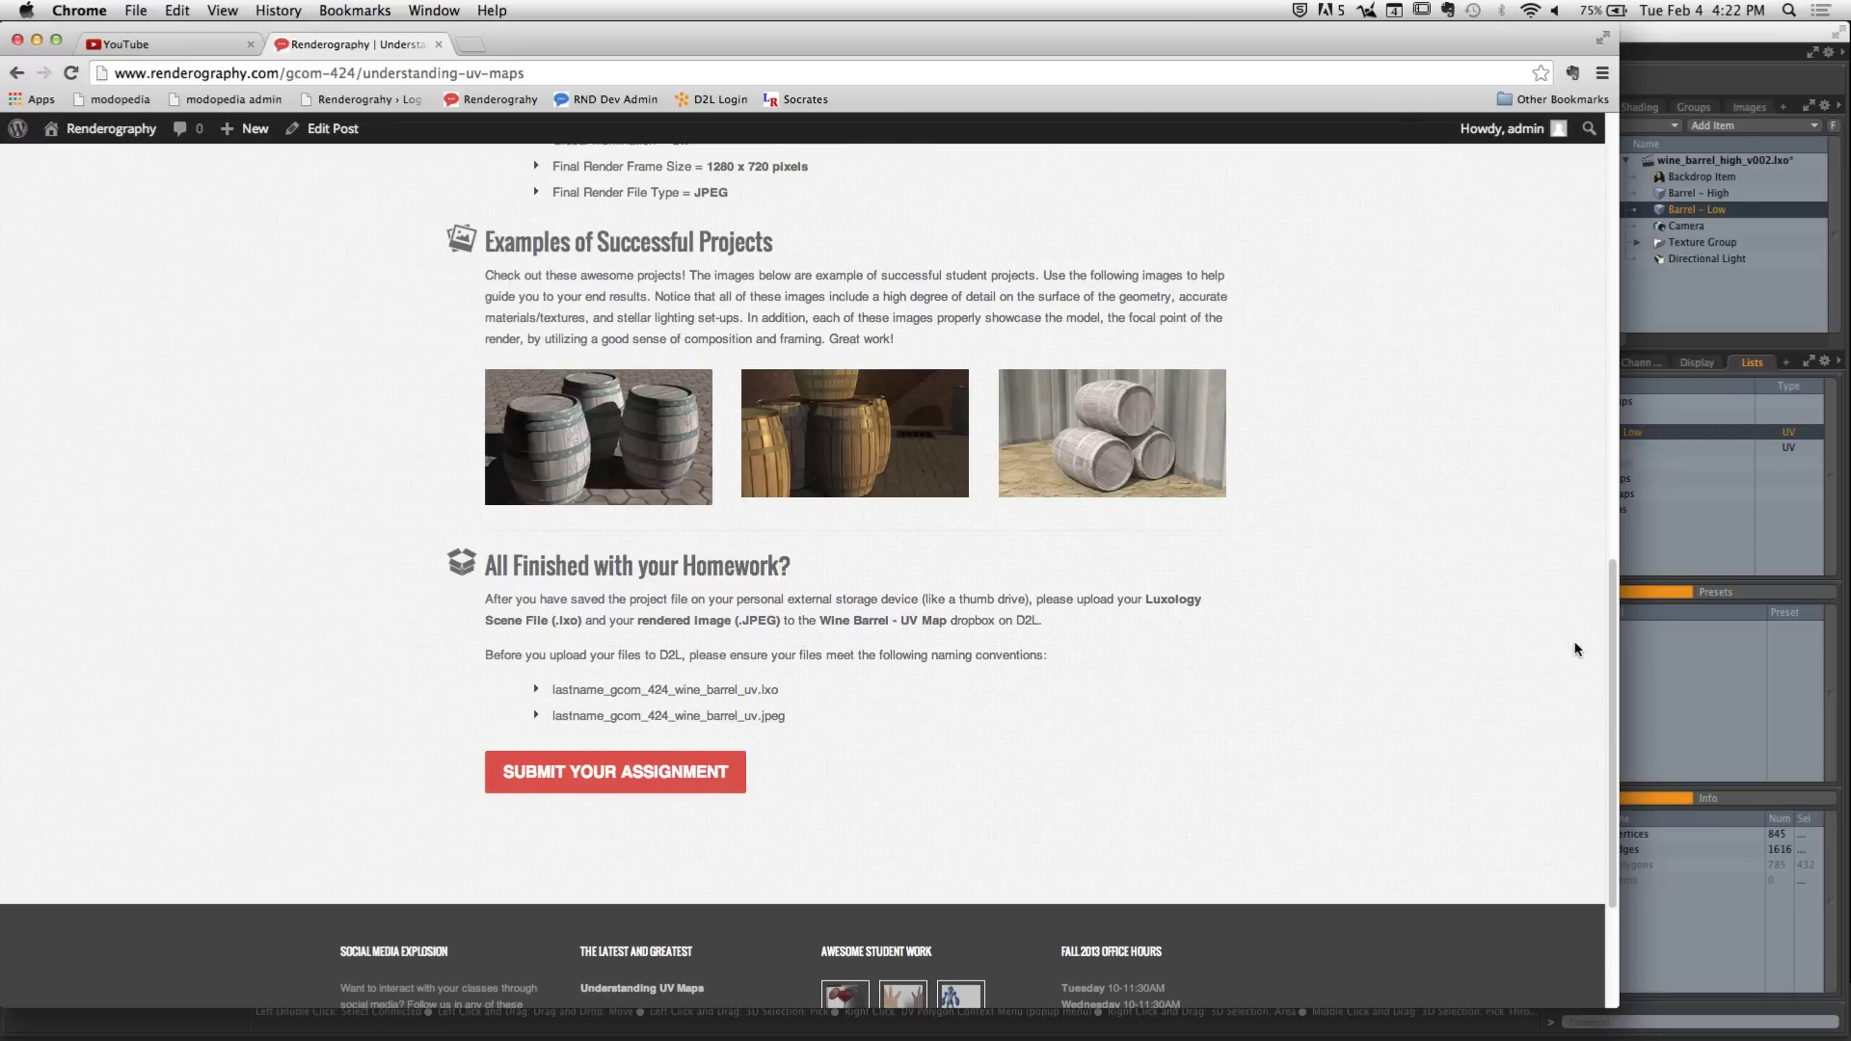
{"action": "key", "text": "super+Tab"}
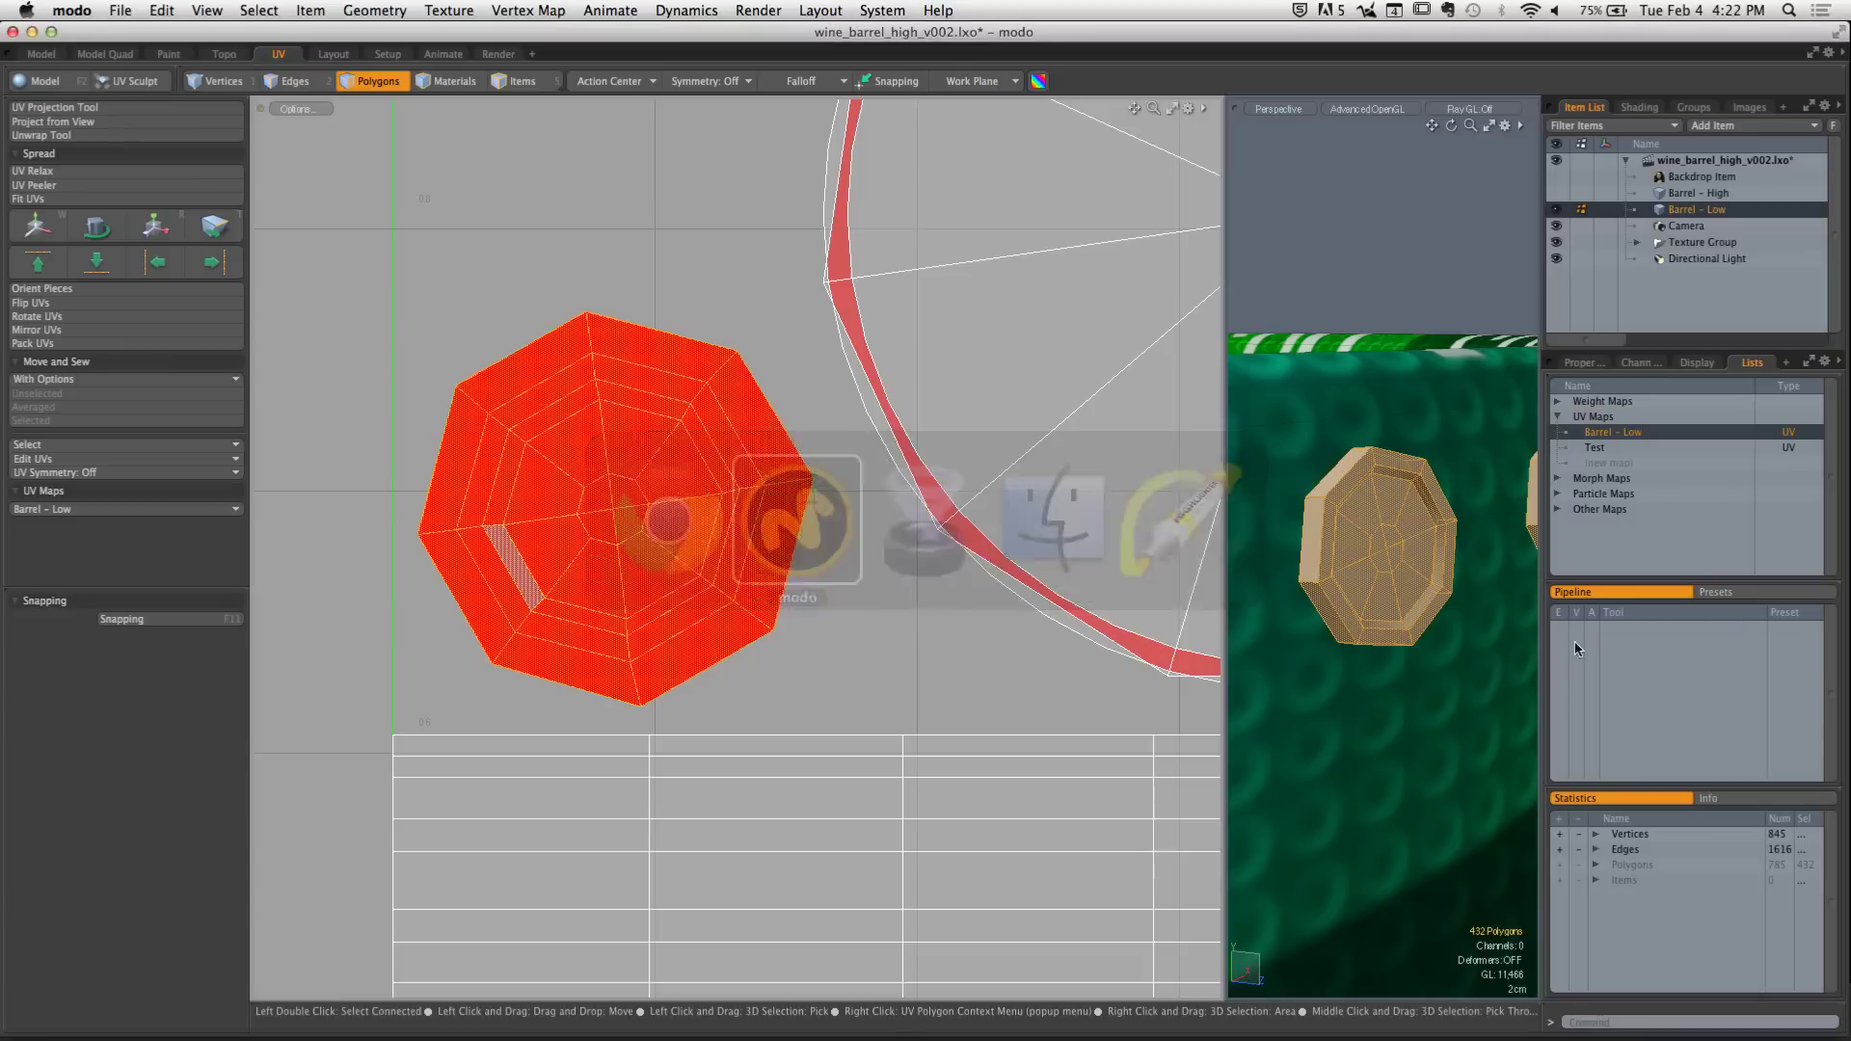
Create a new scene and add a cube to it
{"action": "left_click", "coordinate": [119, 10]}
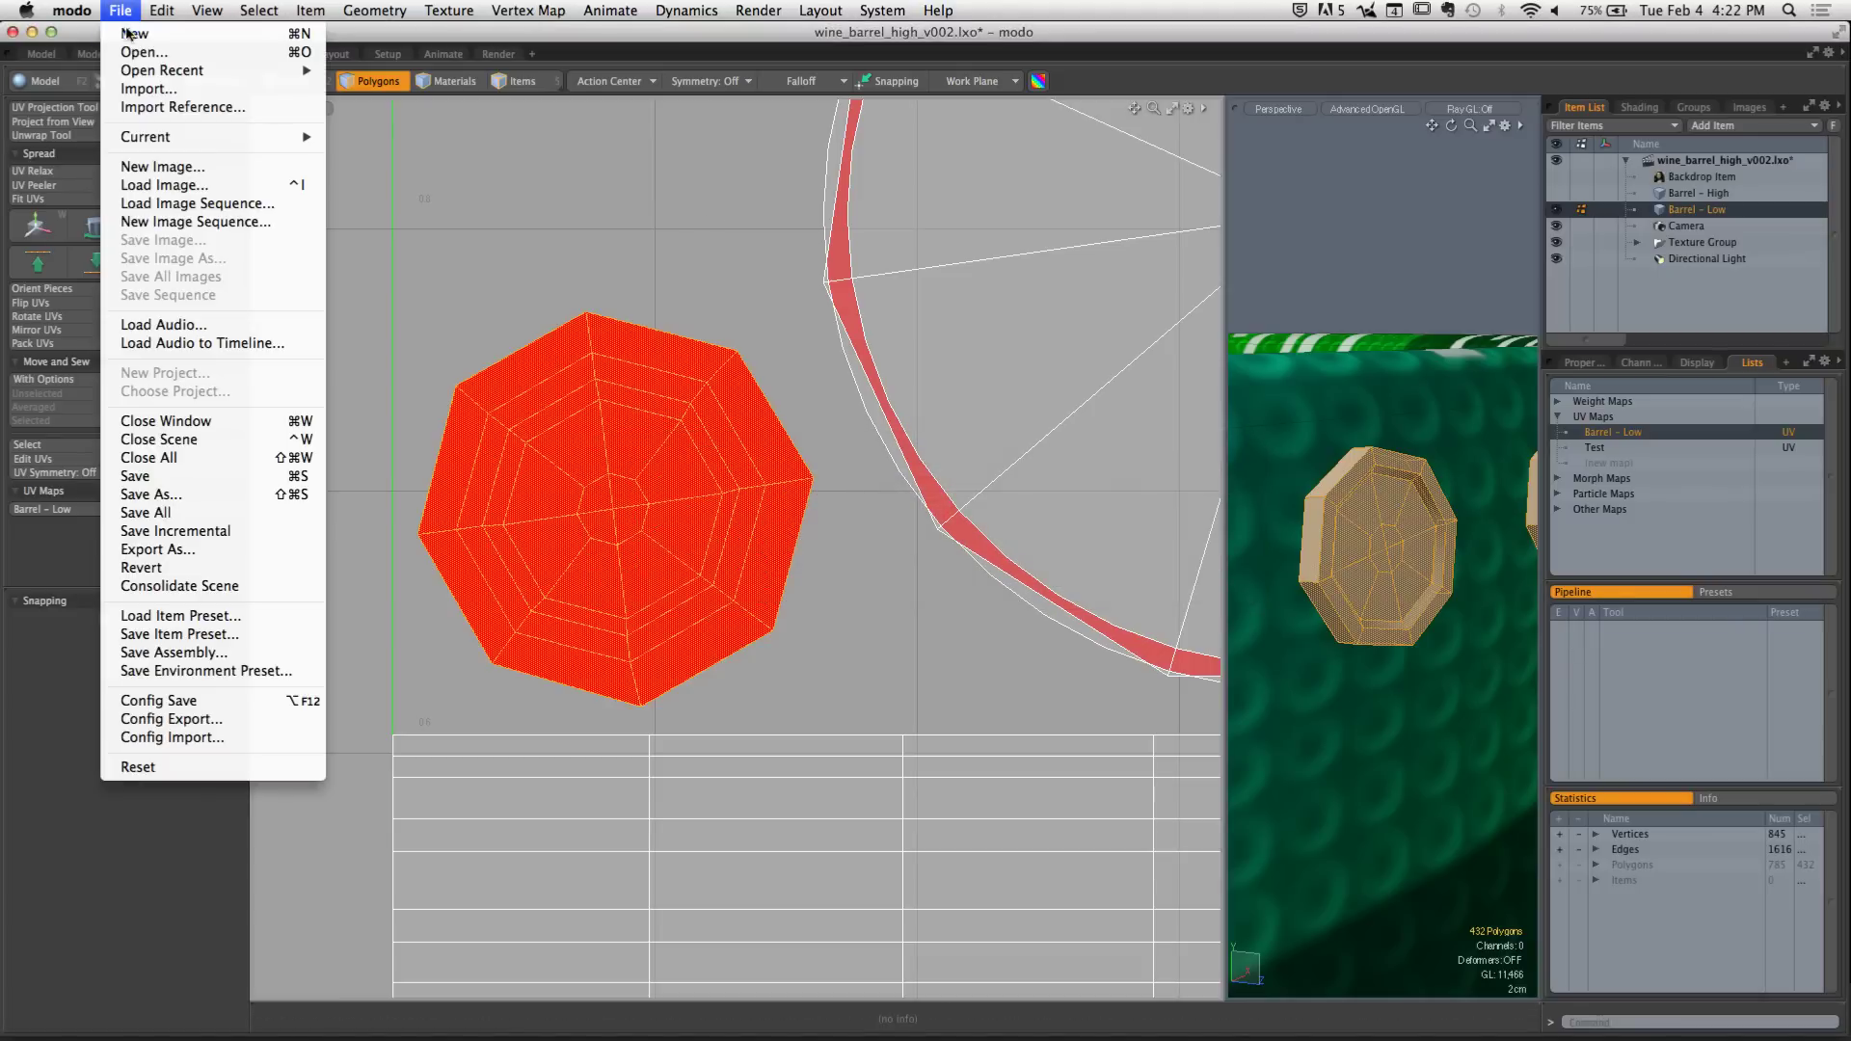
{"action": "left_click", "coordinate": [130, 32]}
{"action": "left_click", "coordinate": [41, 54]}
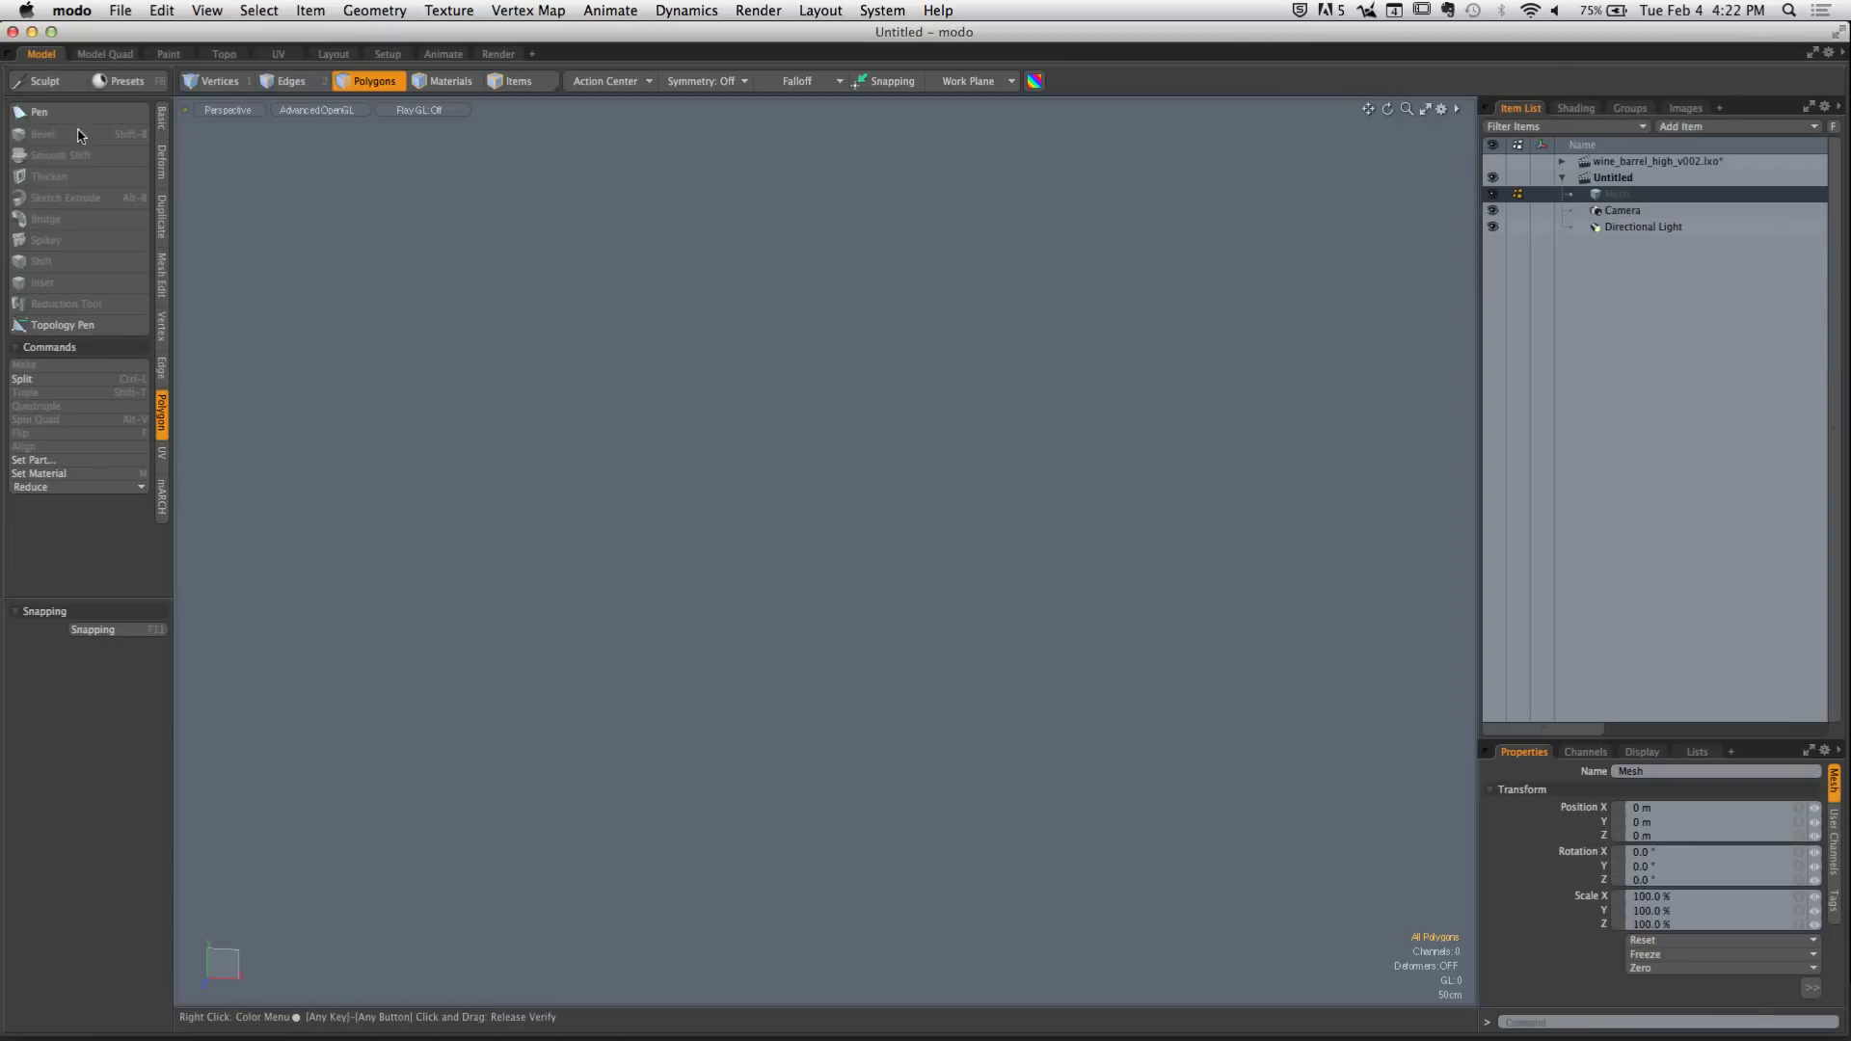
{"action": "left_click", "coordinate": [23, 130], "text": "ctrl"}
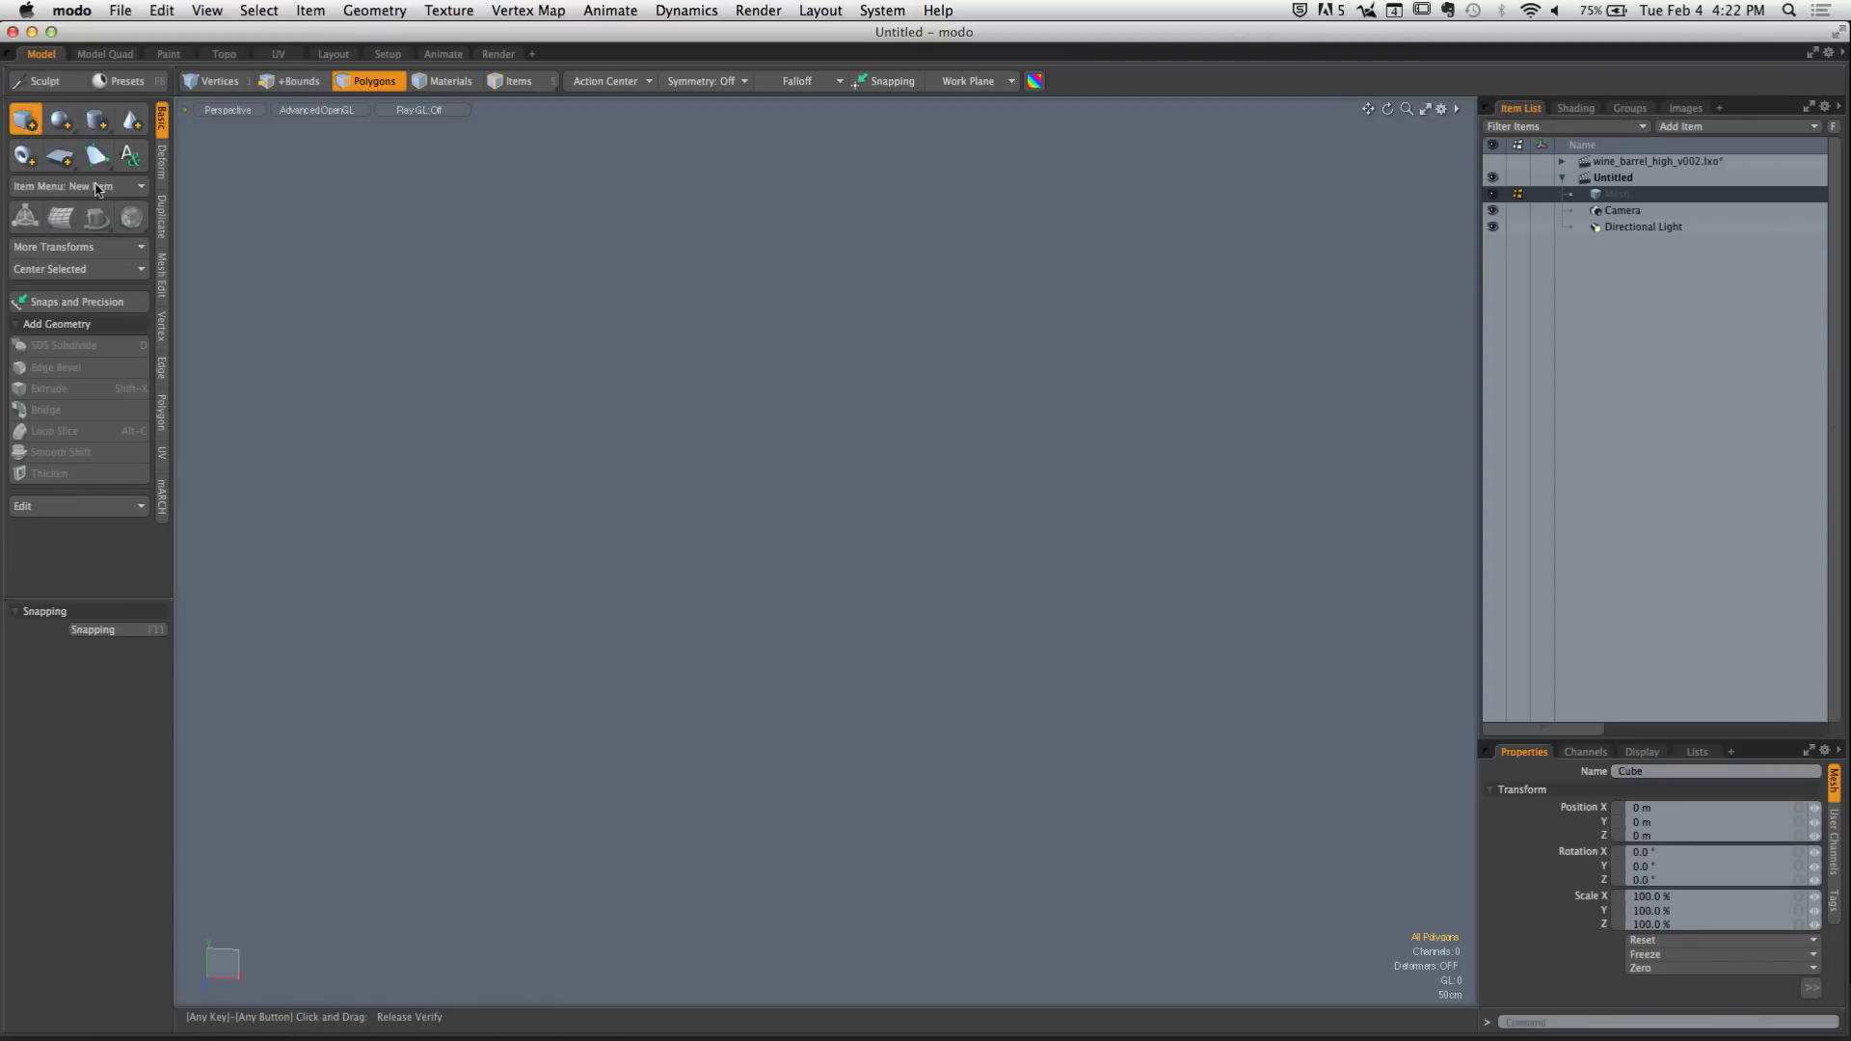
{"action": "left_click_drag", "start_coordinate": [1058, 454], "coordinate": [872, 501], "text": "alt"}
{"action": "scroll", "coordinate": [897, 482], "scroll_direction": "down", "scroll_amount": 5}
Select all of the cube's polygons and convert the selection to edges
{"action": "key", "text": "1"}
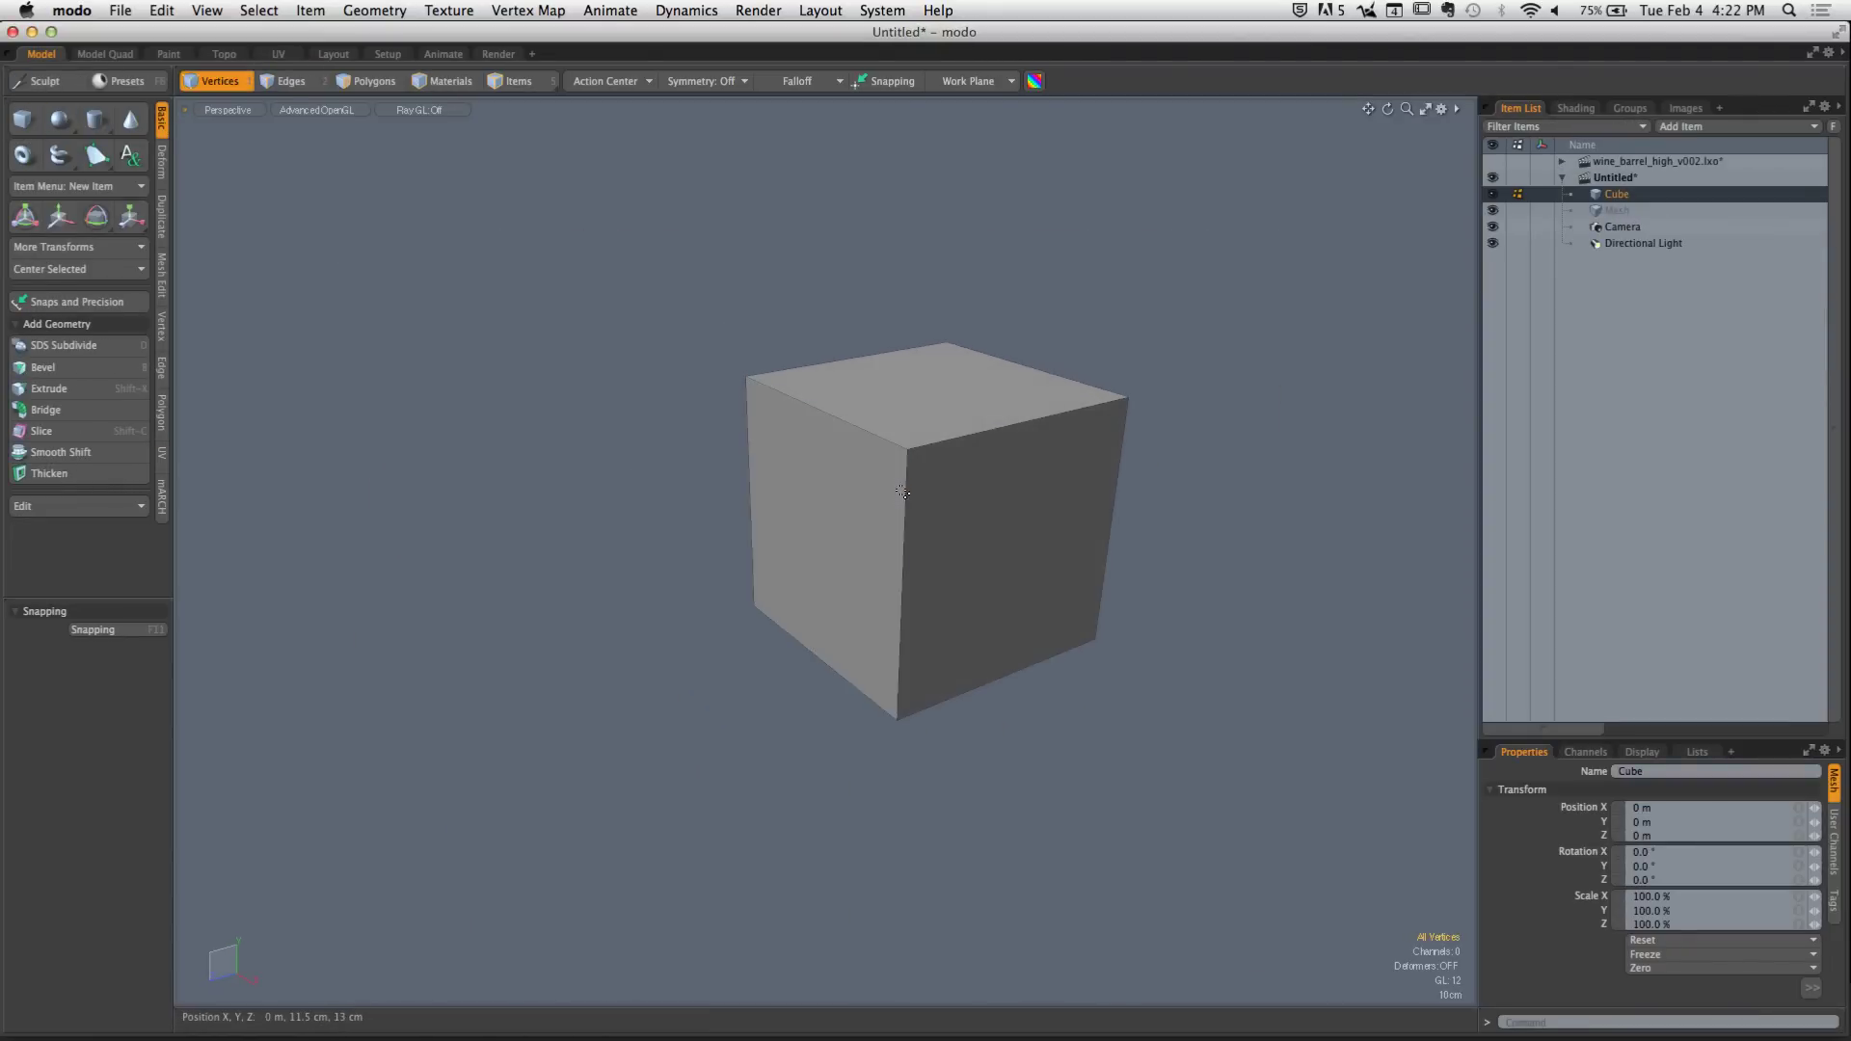
{"action": "key", "text": "3"}
{"action": "double_click", "coordinate": [907, 499]}
{"action": "left_click", "coordinate": [292, 81]}
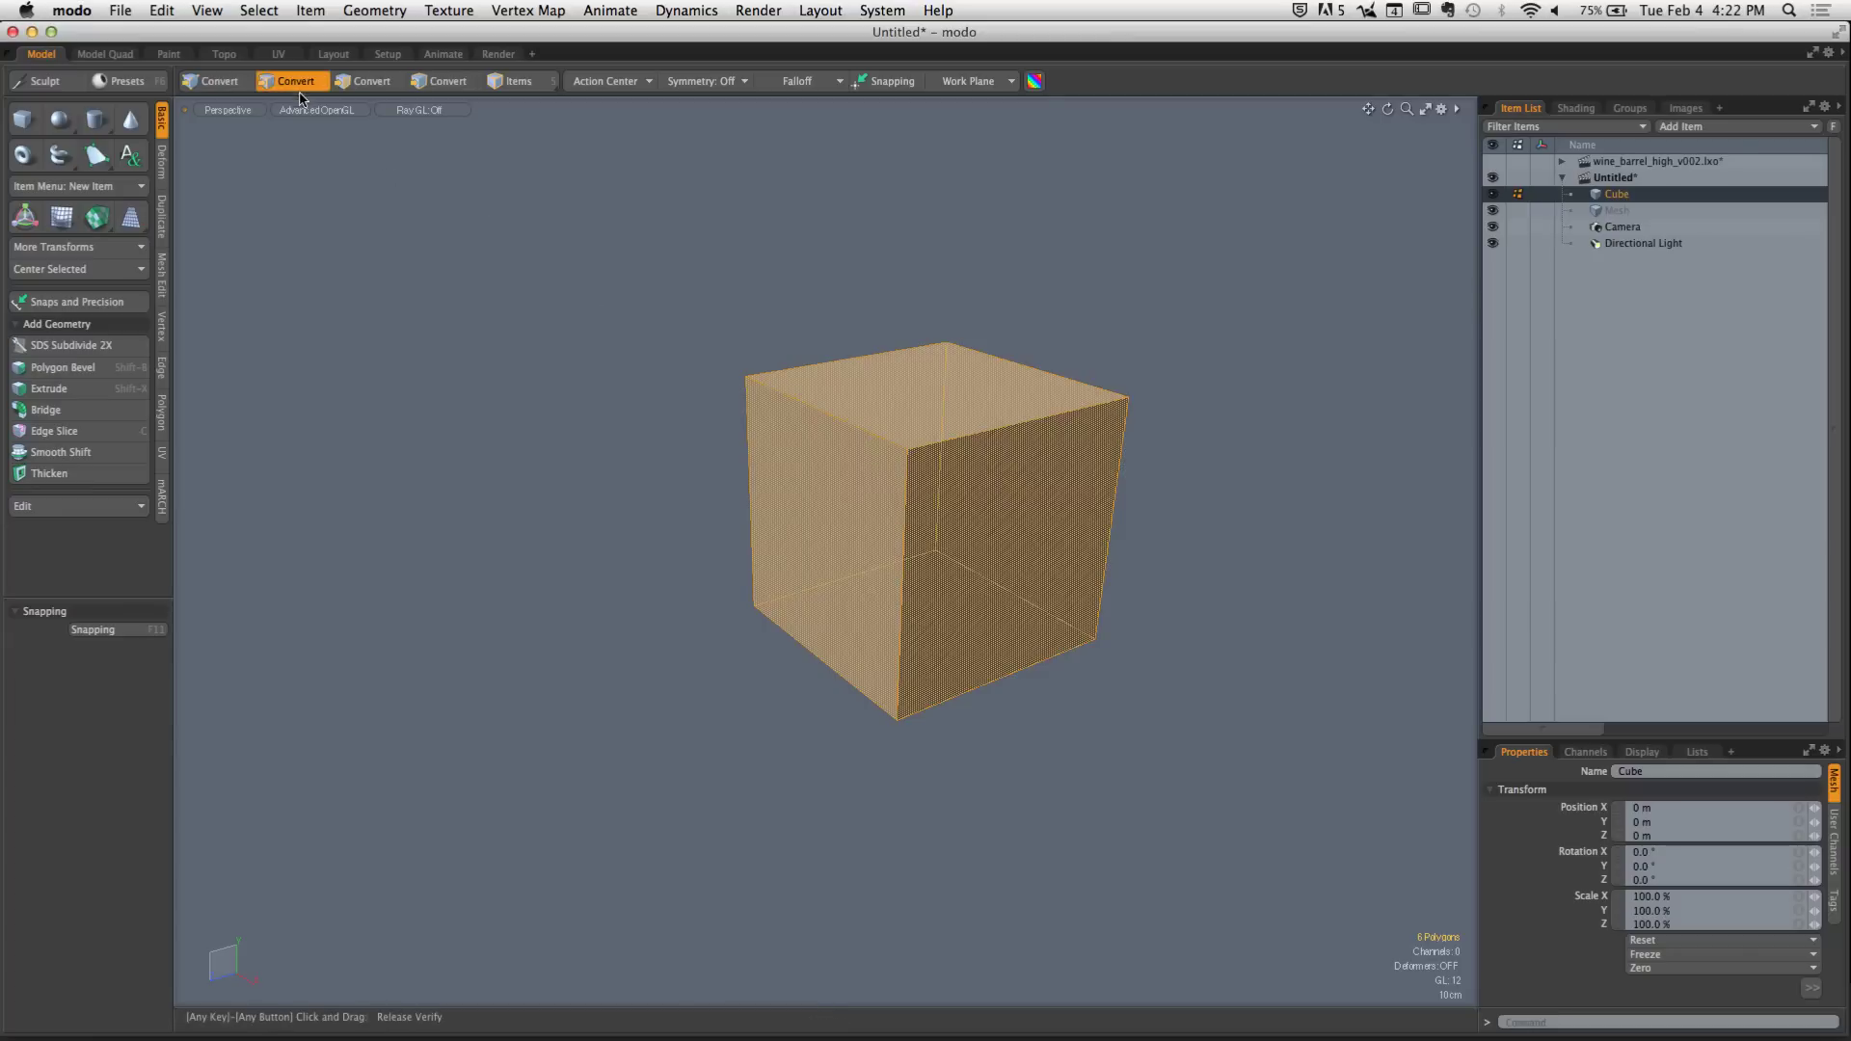
{"action": "left_click_drag", "start_coordinate": [971, 454], "coordinate": [963, 512], "text": "ctrl+alt"}
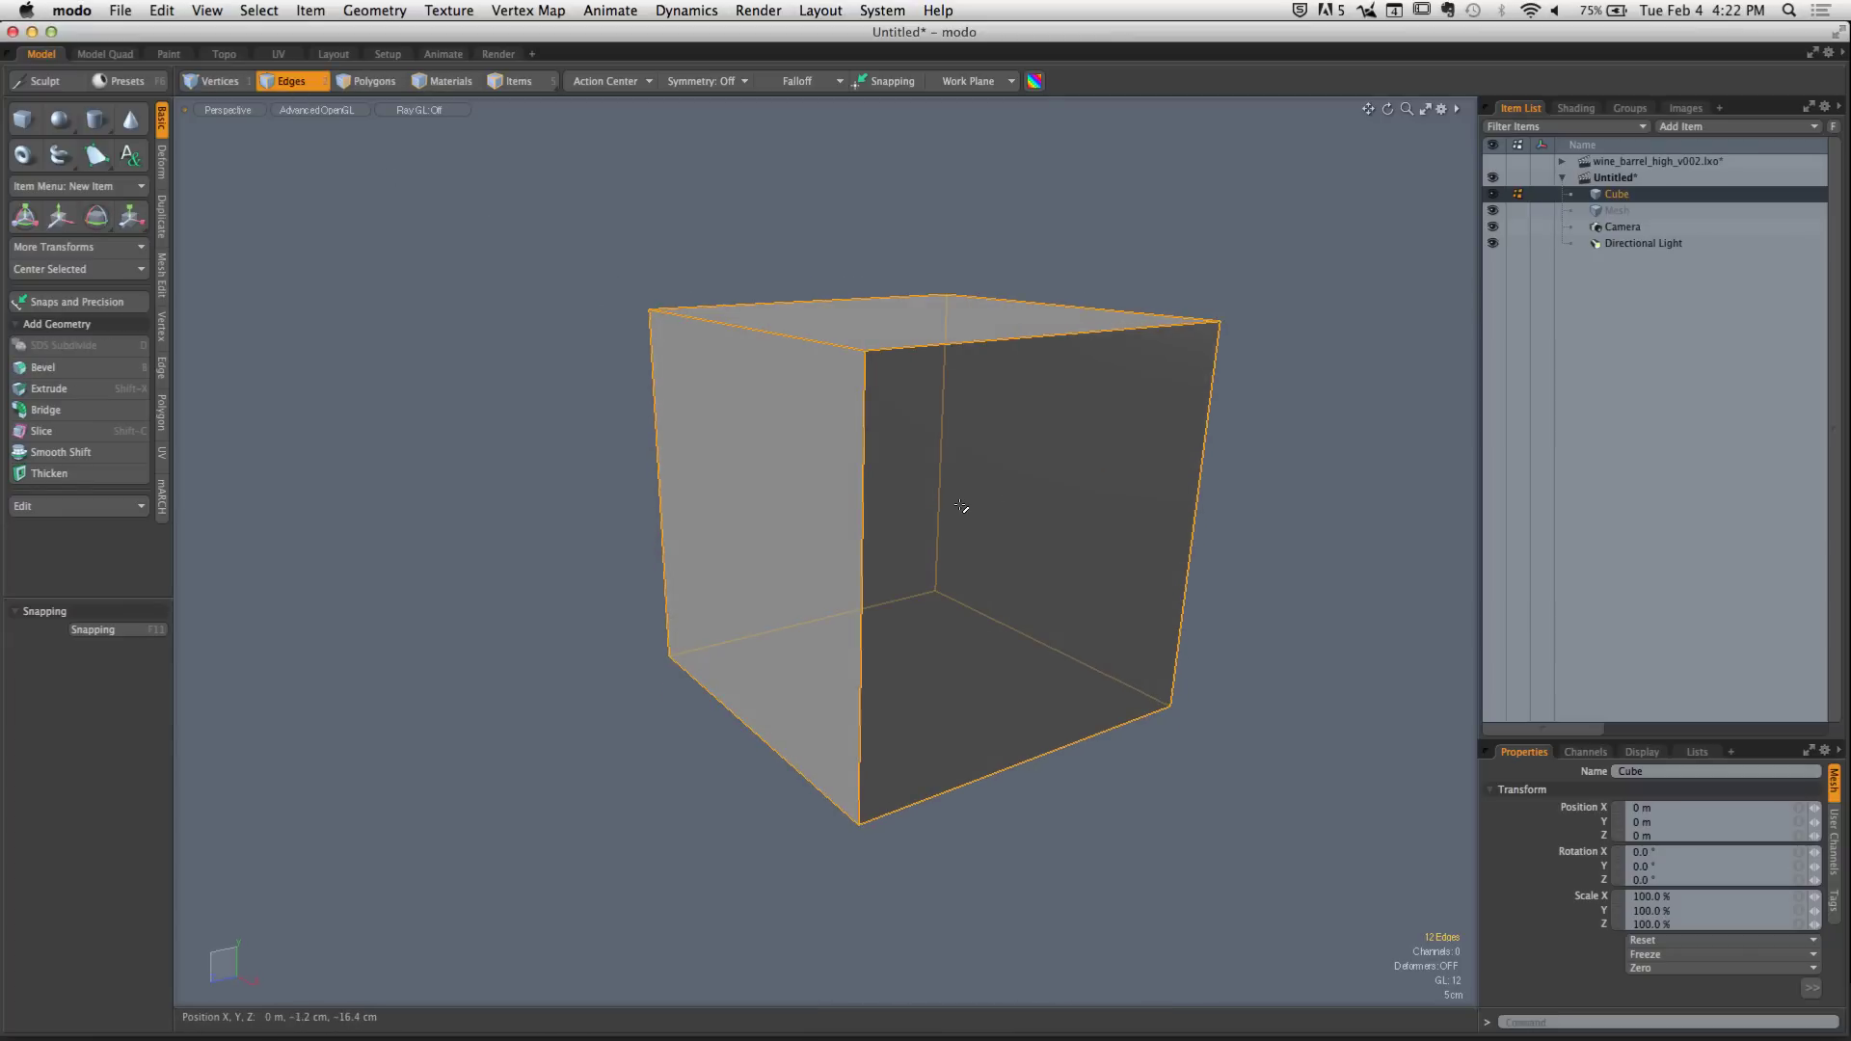
Bevel all of the cube's edges about 4.55 cm wide with a Round edge shape and round level 2
{"action": "key", "text": "b"}
{"action": "mouse_move", "coordinate": [876, 434]}
{"action": "left_mouse_down"}
{"action": "mouse_move", "coordinate": [919, 436]}
{"action": "mouse_move", "coordinate": [902, 436]}
{"action": "left_mouse_up"}
{"action": "left_click", "coordinate": [115, 734]}
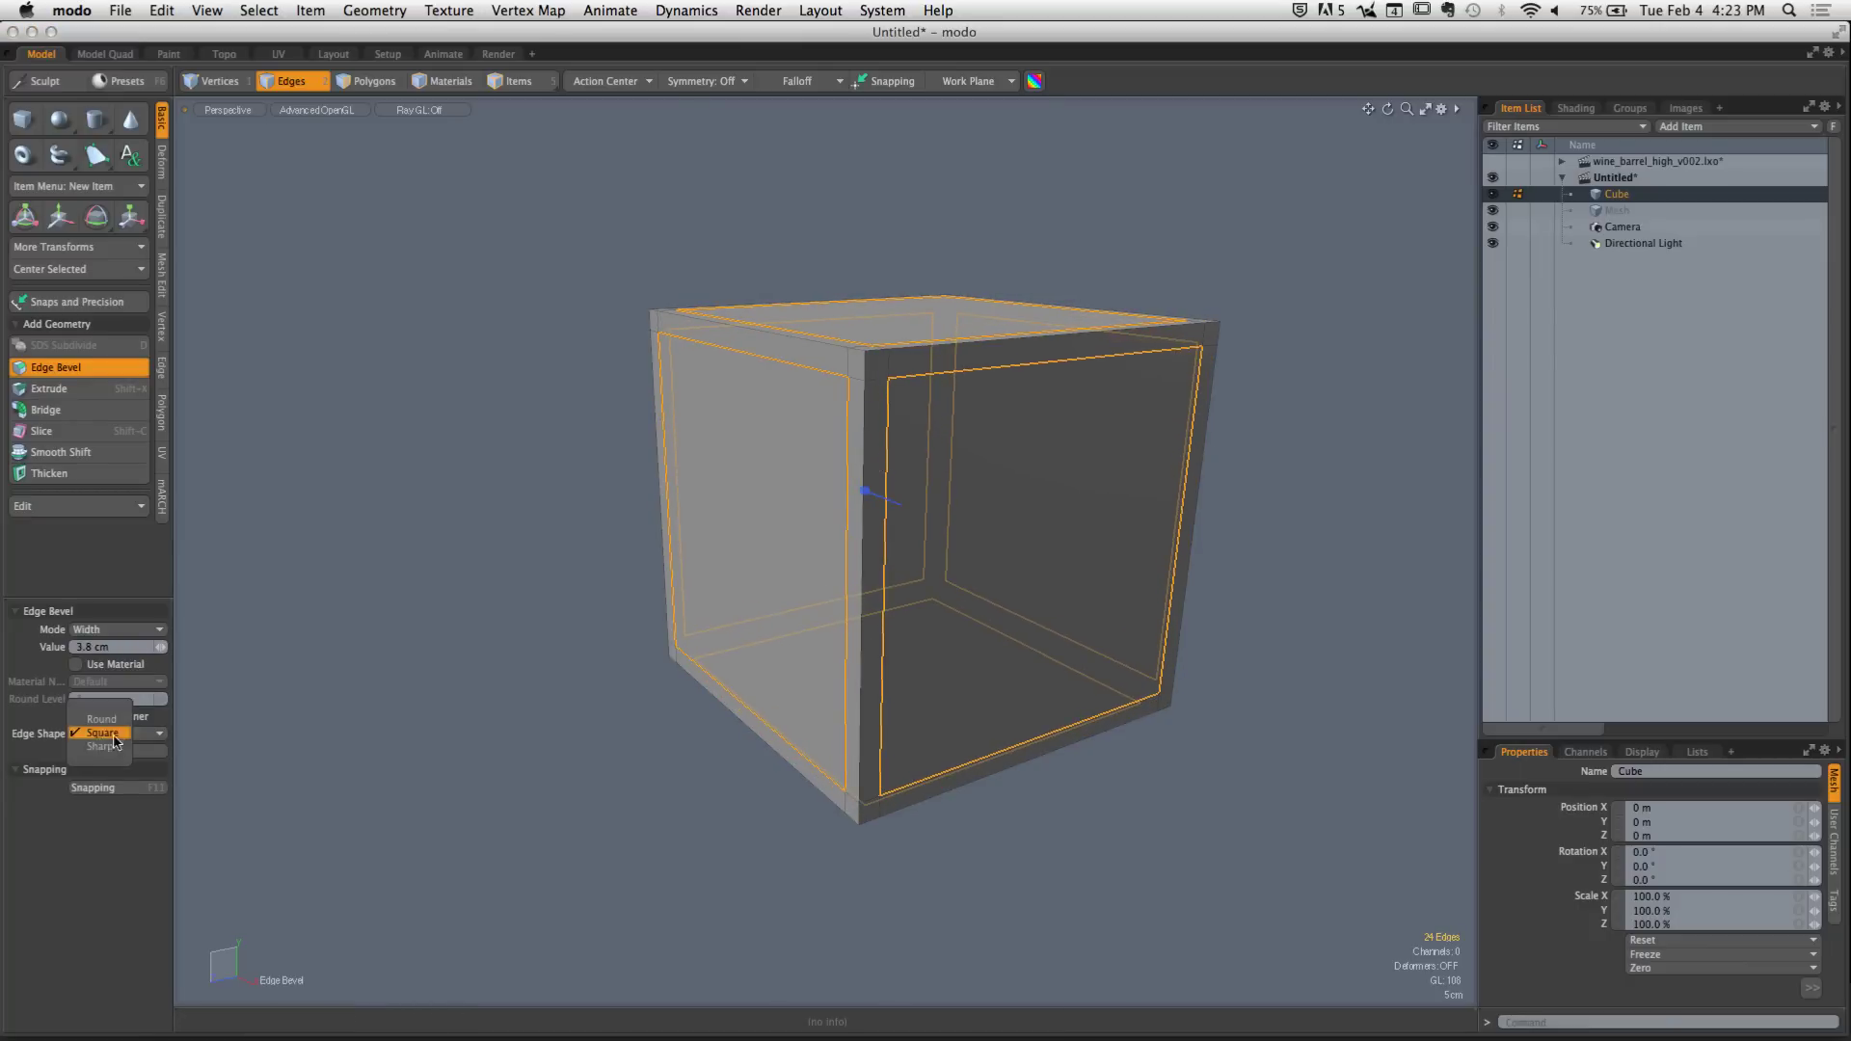
{"action": "left_click", "coordinate": [96, 751]}
{"action": "left_click_drag", "start_coordinate": [967, 382], "coordinate": [938, 313]}
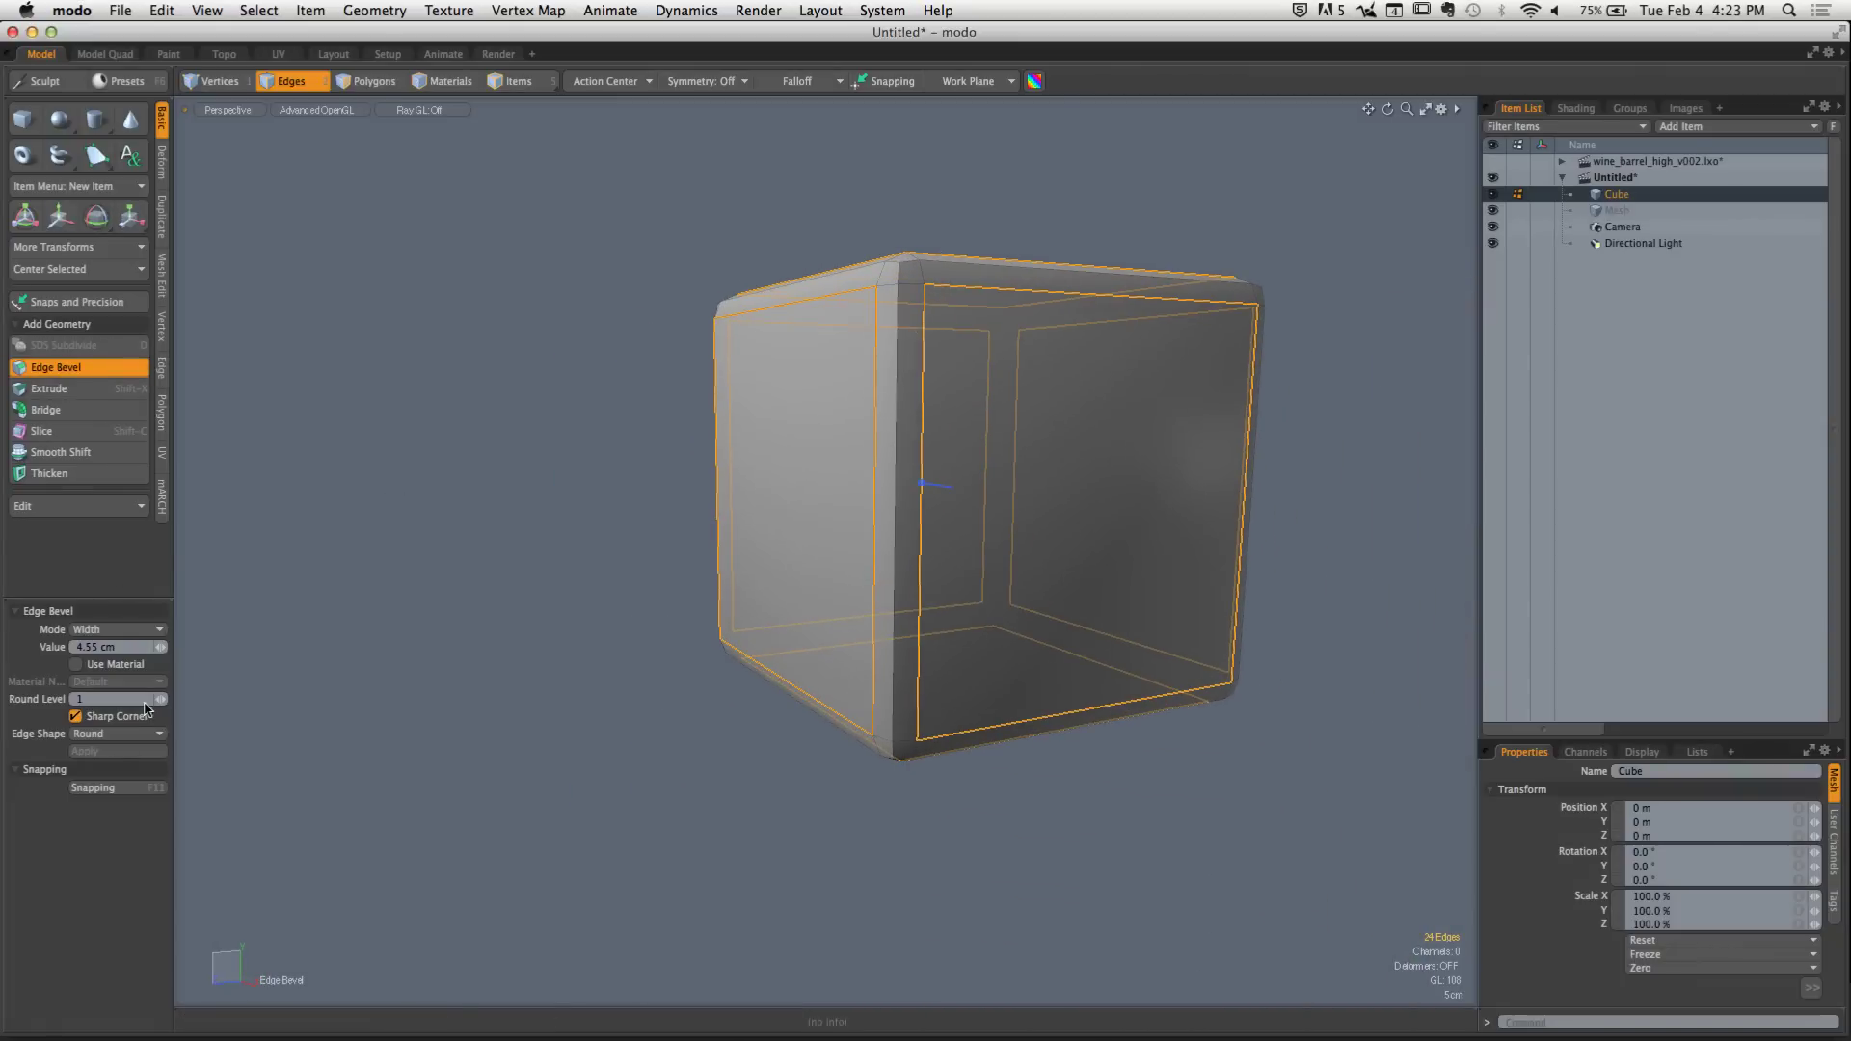
{"action": "left_click_drag", "start_coordinate": [159, 700], "coordinate": [173, 698]}
{"action": "left_click_drag", "start_coordinate": [1118, 314], "coordinate": [1080, 384], "text": "alt+shift"}
{"action": "left_click_drag", "start_coordinate": [1080, 385], "coordinate": [950, 385], "text": "ctrl+alt"}
{"action": "left_click_drag", "start_coordinate": [950, 386], "coordinate": [963, 431], "text": "alt"}
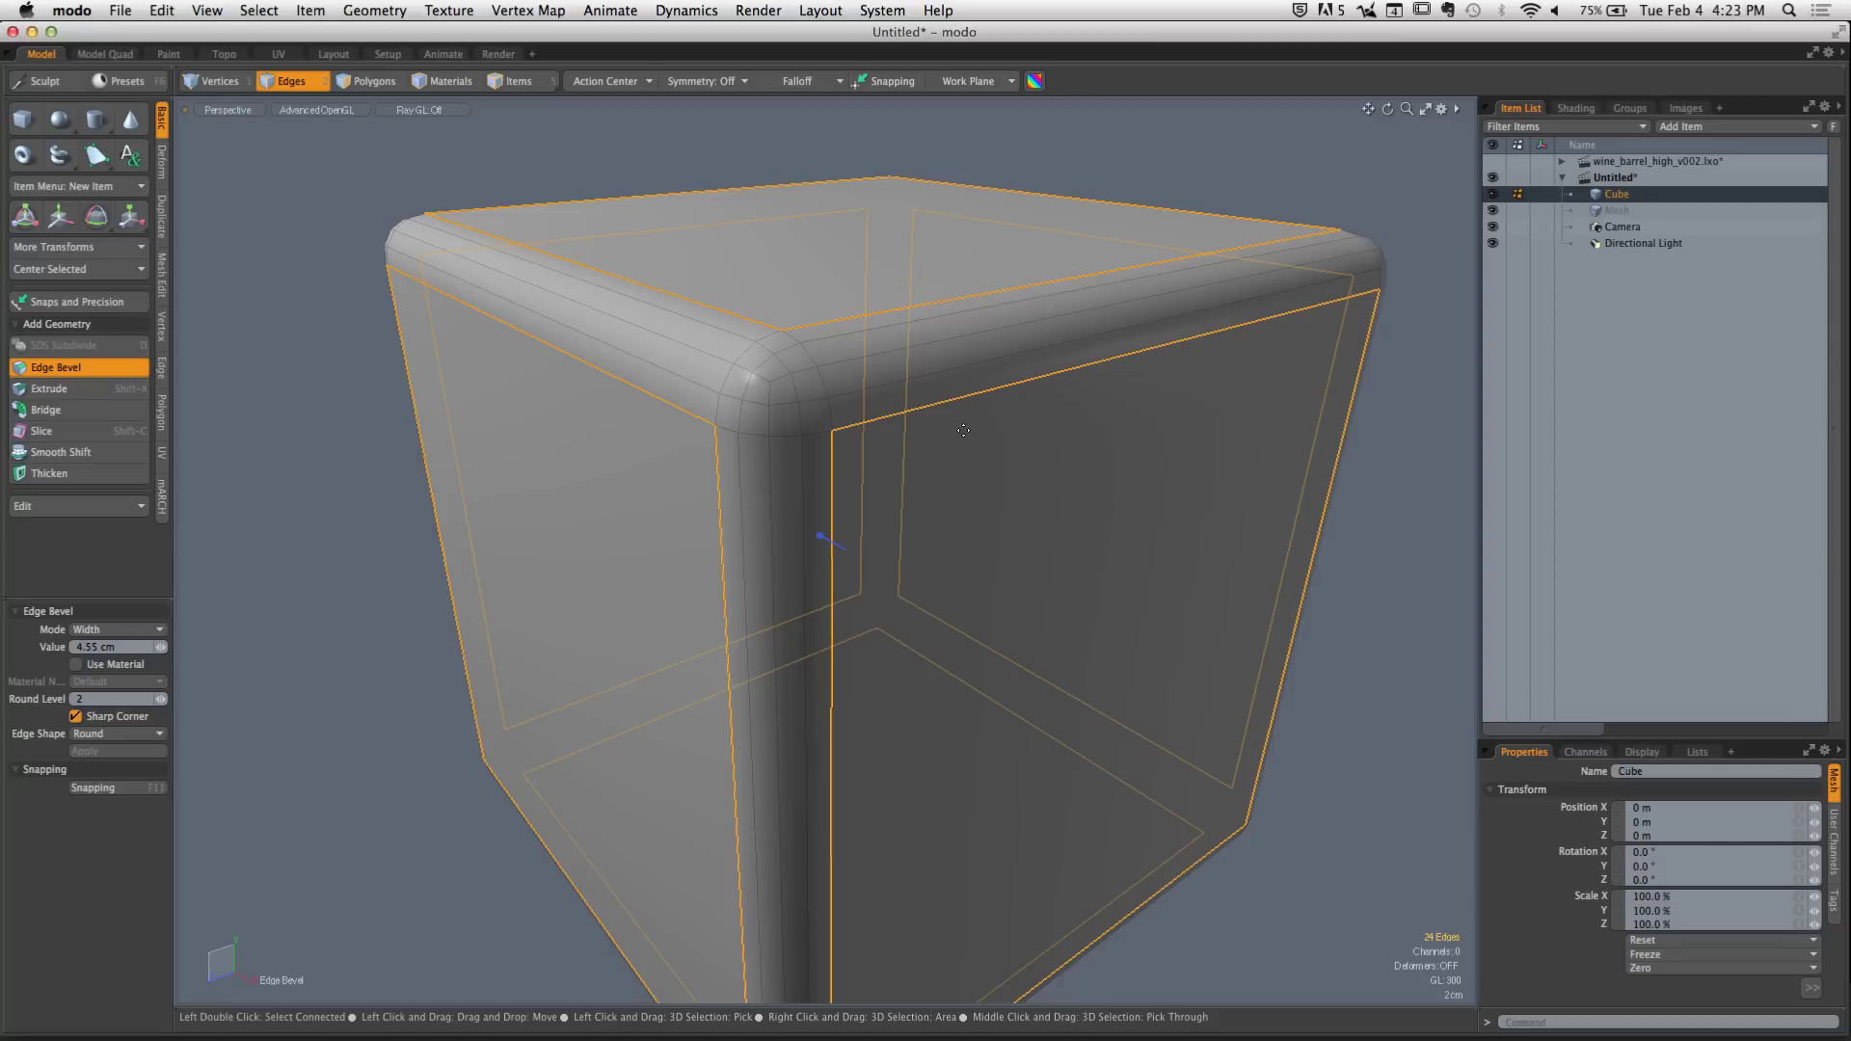
Finish the edge bevel and select all polygons of the rounded cube
{"action": "left_click", "coordinate": [121, 367]}
{"action": "left_click_drag", "start_coordinate": [694, 494], "coordinate": [617, 487], "text": "ctrl+alt"}
{"action": "left_click_drag", "start_coordinate": [708, 467], "coordinate": [622, 441], "text": "alt"}
{"action": "key", "text": "space"}
{"action": "key", "text": "space"}
{"action": "key", "text": "space"}
{"action": "key", "text": "space"}
{"action": "double_click", "coordinate": [832, 544]}
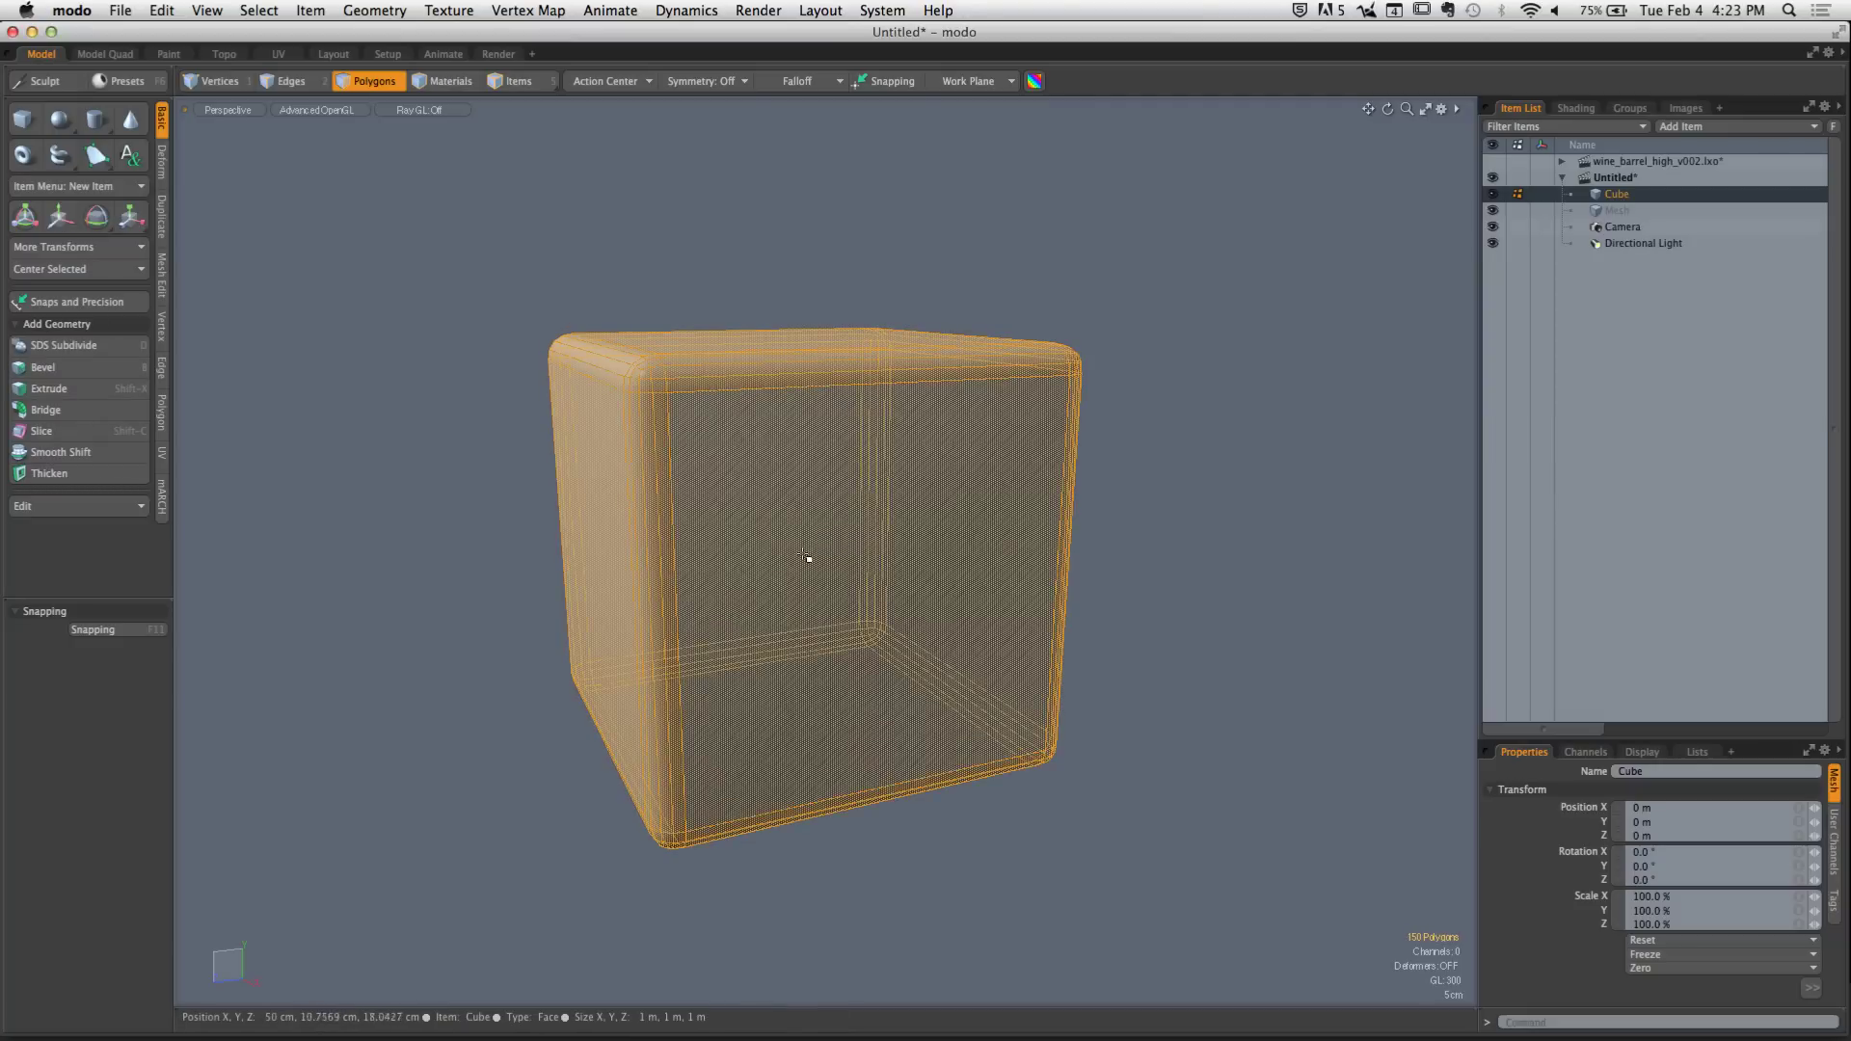
Bevel the cube's large front polygon with an inset of about 10.7 cm
{"action": "left_click", "coordinate": [803, 555]}
{"action": "left_click_drag", "start_coordinate": [756, 562], "coordinate": [837, 582], "text": "alt"}
{"action": "key", "text": "b"}
{"action": "left_click", "coordinate": [841, 583]}
{"action": "left_click_drag", "start_coordinate": [1012, 600], "coordinate": [855, 480], "text": "alt"}
Try raising the inset front panel about 3.3 cm with a second bevel, and undo back to the plain inset
{"action": "left_click", "coordinate": [791, 569], "text": "shift"}
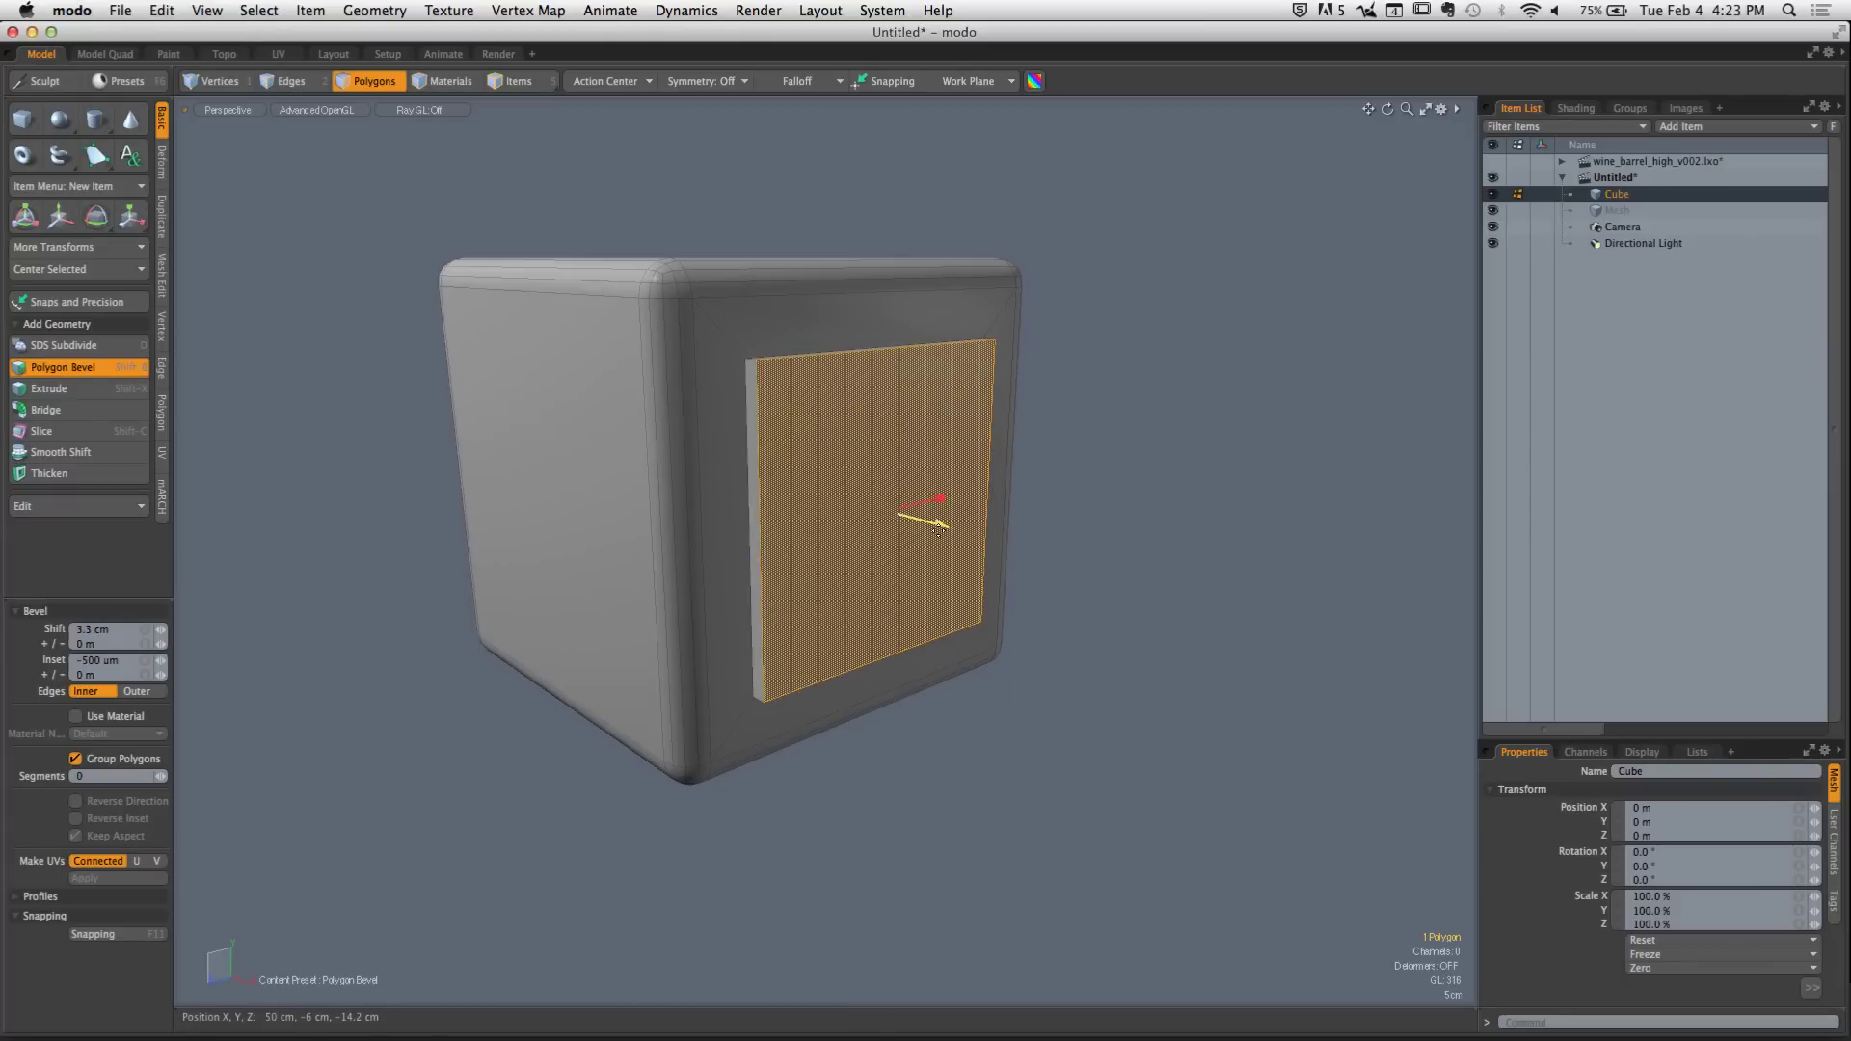
{"action": "key", "text": "super+z"}
{"action": "key", "text": "super+z"}
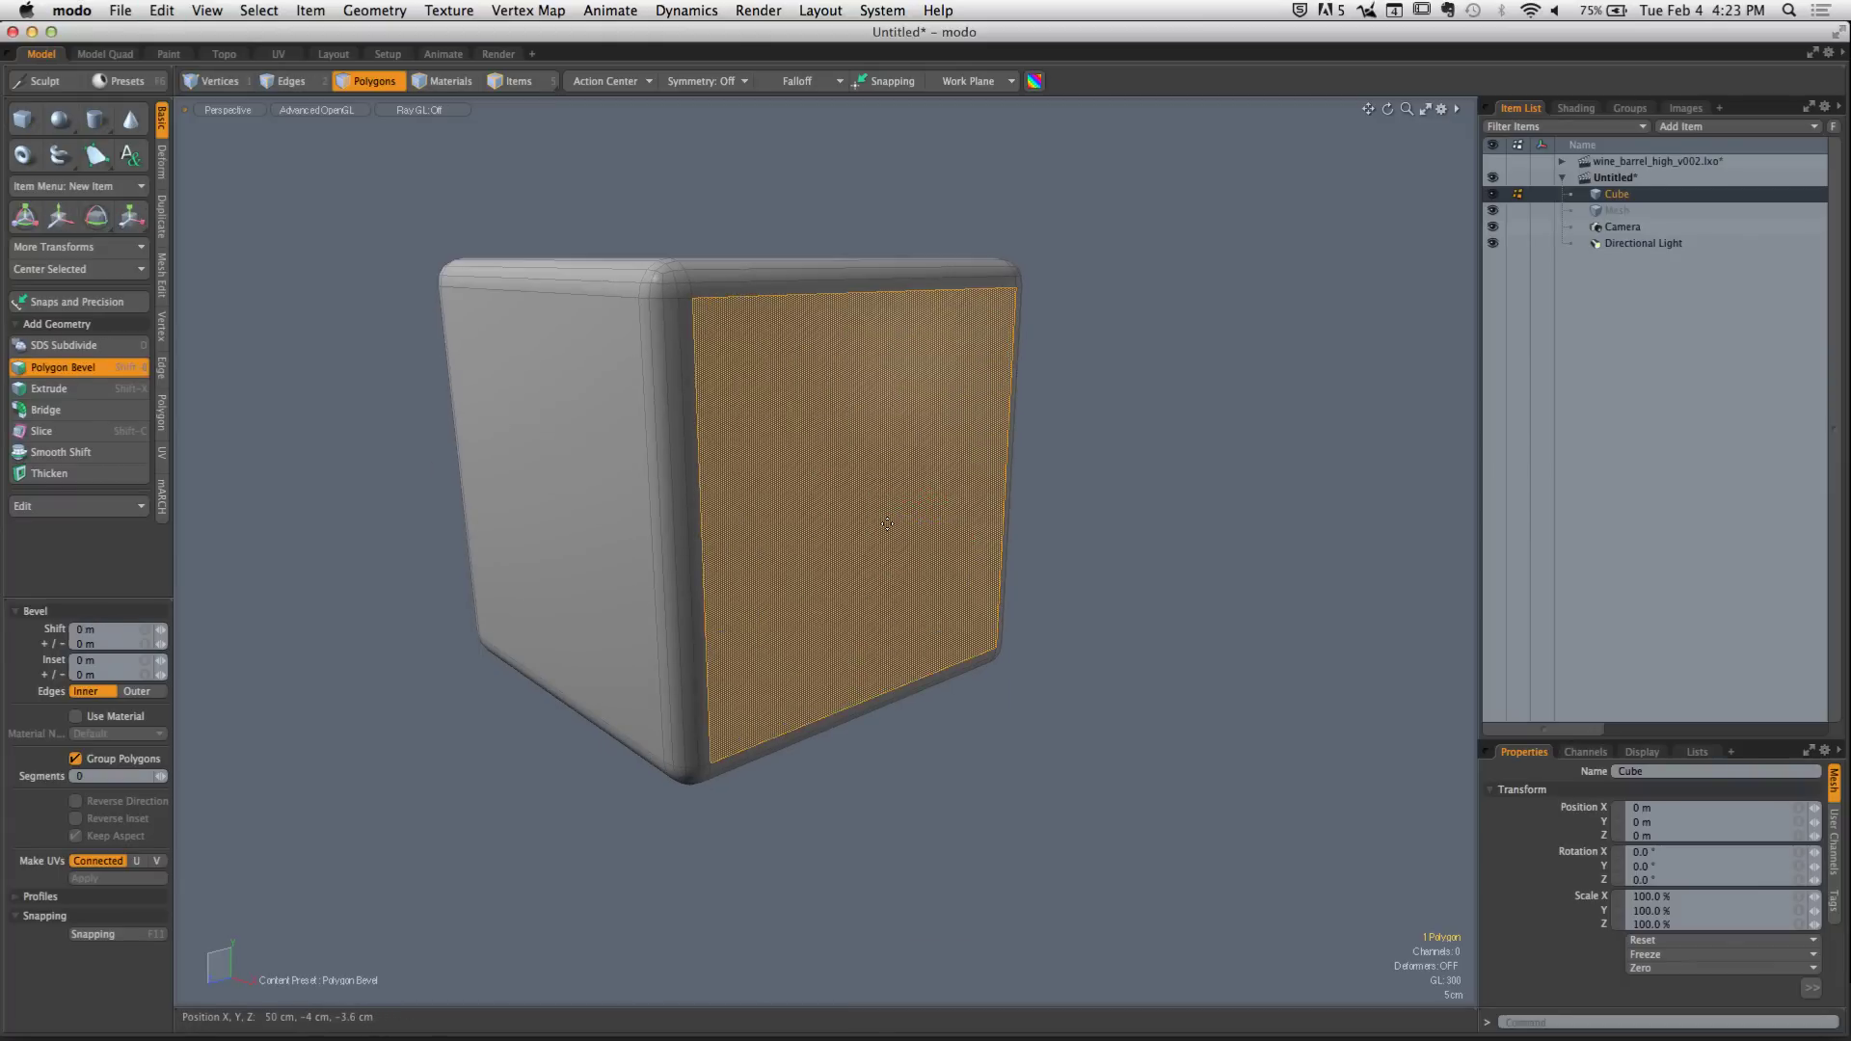
{"action": "key", "text": "super+shift+z"}
Select the inset panel together with its four surrounding polygons, bevel them slightly as a group, and clear the selection
{"action": "key", "text": "space"}
{"action": "mouse_move", "coordinate": [726, 386]}
{"action": "left_mouse_down"}
{"action": "mouse_move", "coordinate": [918, 342]}
{"action": "mouse_move", "coordinate": [993, 433]}
{"action": "mouse_move", "coordinate": [954, 617]}
{"action": "mouse_move", "coordinate": [863, 673]}
{"action": "left_mouse_up"}
{"action": "key", "text": "b"}
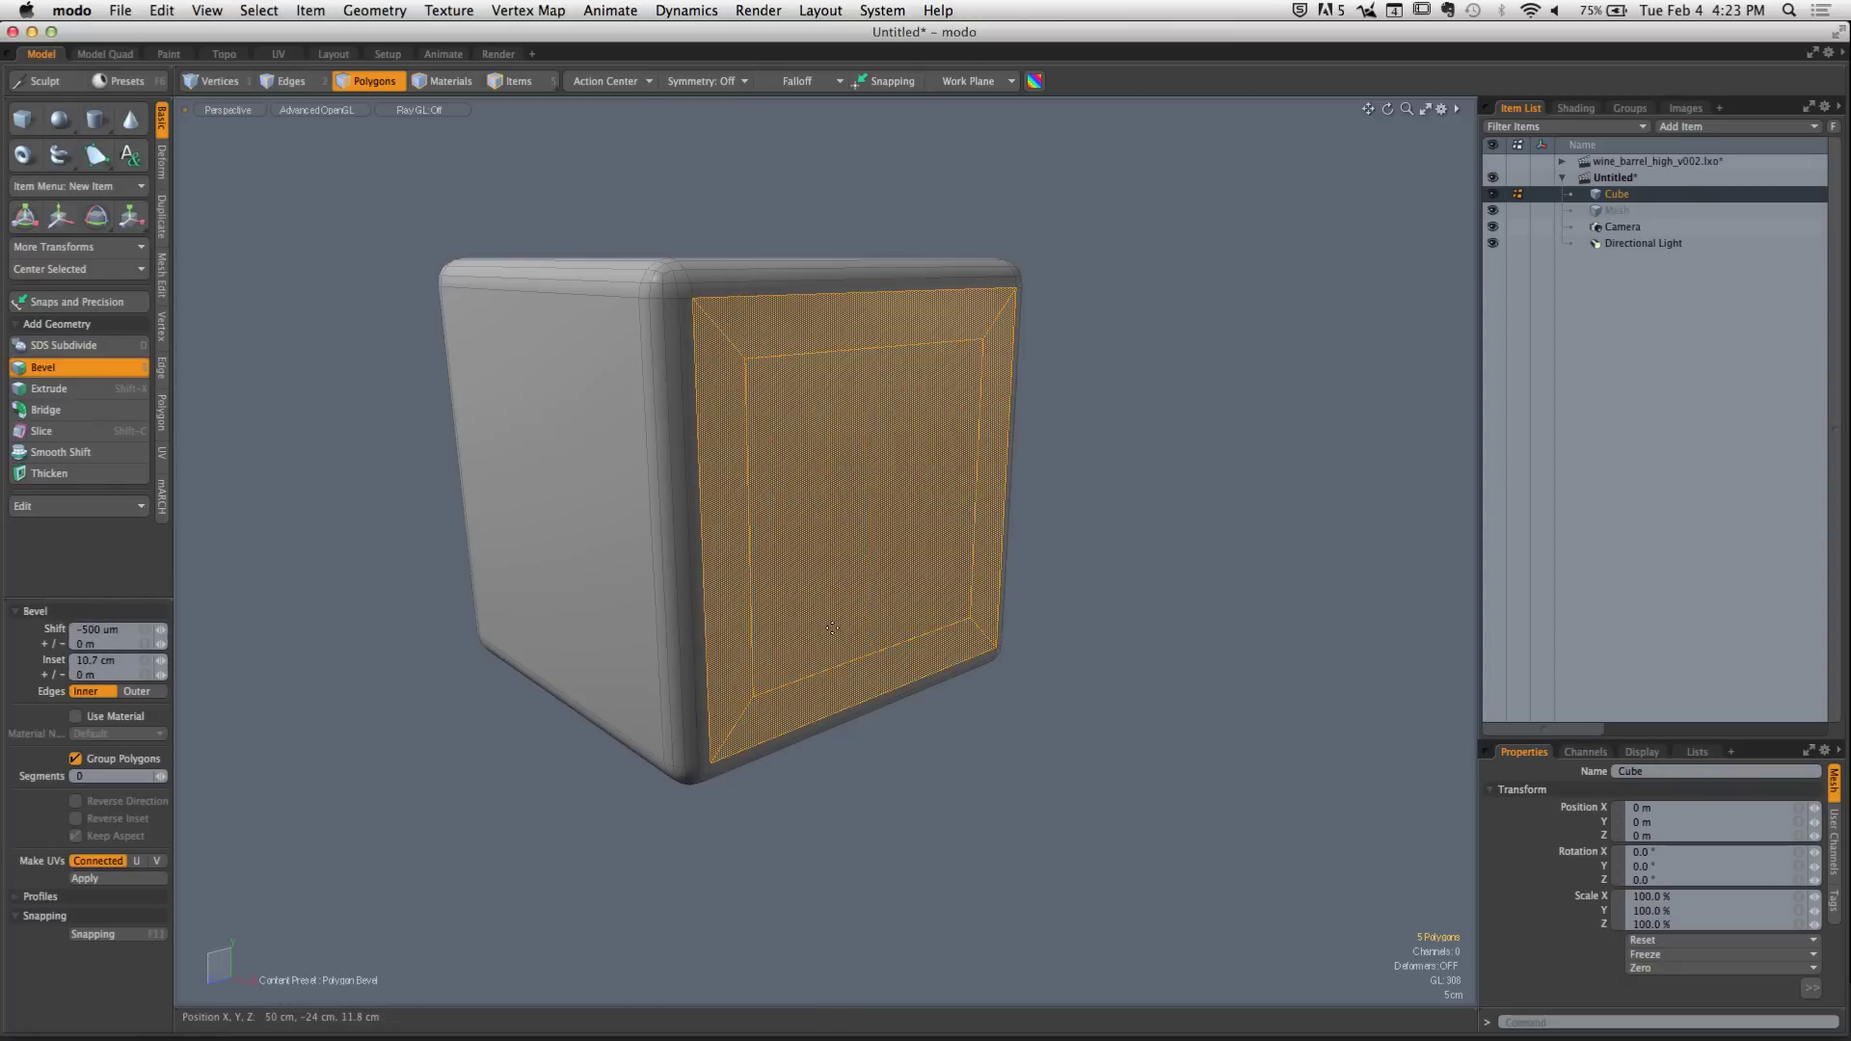
{"action": "left_click", "coordinate": [832, 628]}
{"action": "left_click_drag", "start_coordinate": [932, 498], "coordinate": [945, 453]}
{"action": "key", "text": "space"}
{"action": "left_click", "coordinate": [1014, 464]}
Select the four frame polygons around the inset panel and bevel them outward with a shift of about 2.92 cm
{"action": "mouse_move", "coordinate": [735, 356]}
{"action": "left_mouse_down"}
{"action": "mouse_move", "coordinate": [1042, 380]}
{"action": "mouse_move", "coordinate": [1037, 560]}
{"action": "left_mouse_up"}
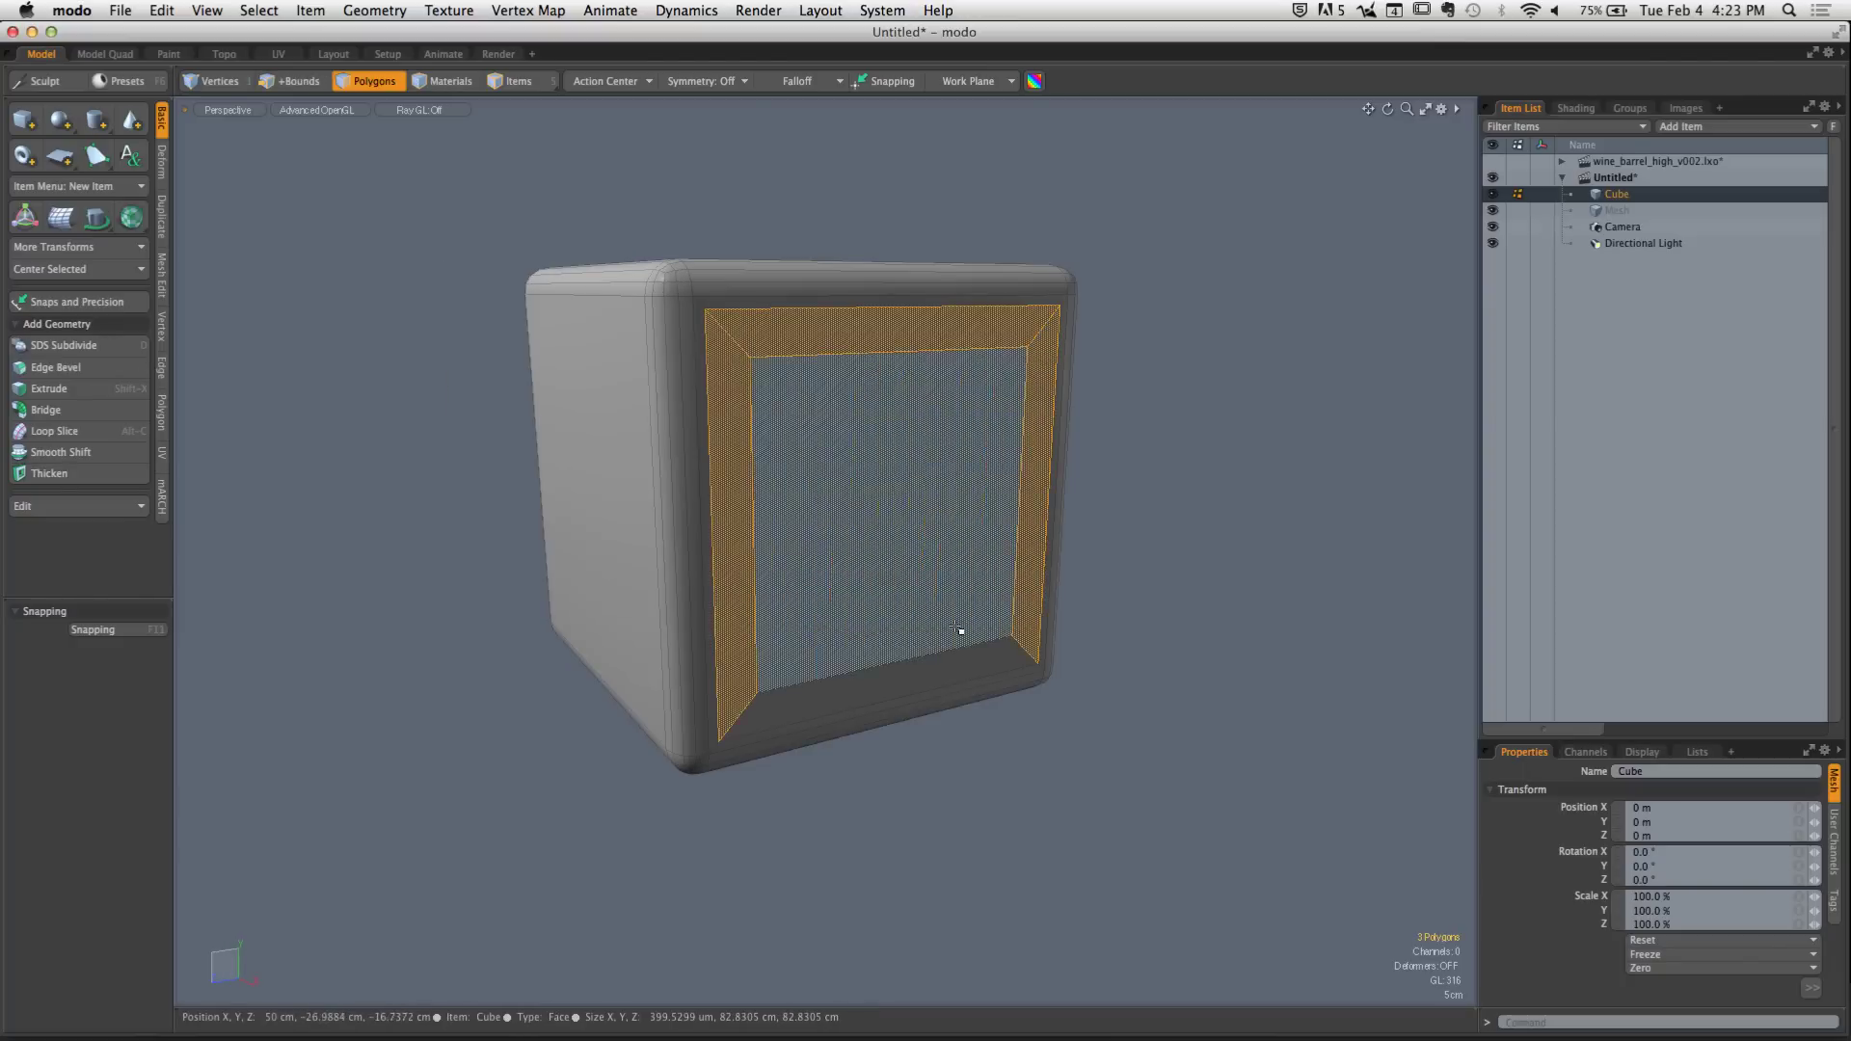
{"action": "mouse_move", "coordinate": [957, 629]}
{"action": "left_mouse_down"}
{"action": "mouse_move", "coordinate": [942, 662]}
{"action": "mouse_move", "coordinate": [858, 627]}
{"action": "mouse_move", "coordinate": [893, 612]}
{"action": "left_mouse_up"}
{"action": "key", "text": "shift+b"}
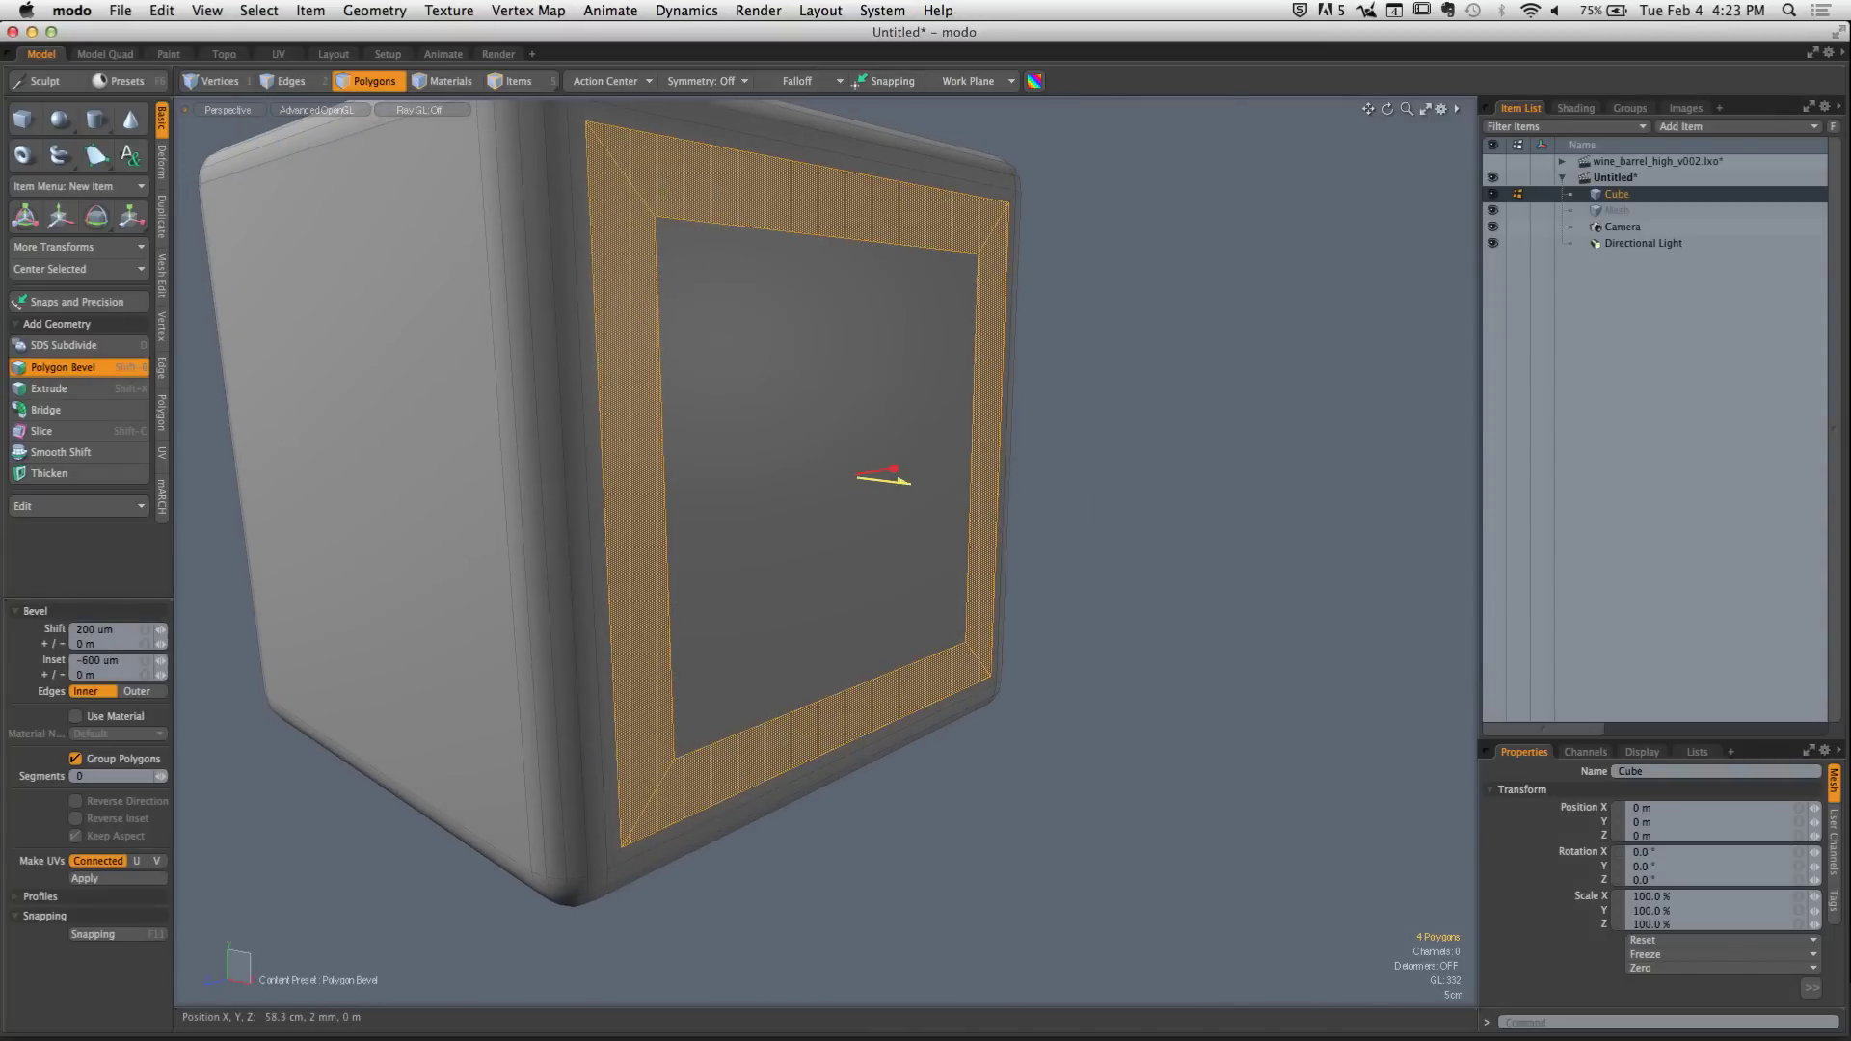
{"action": "left_click_drag", "start_coordinate": [894, 473], "coordinate": [901, 425]}
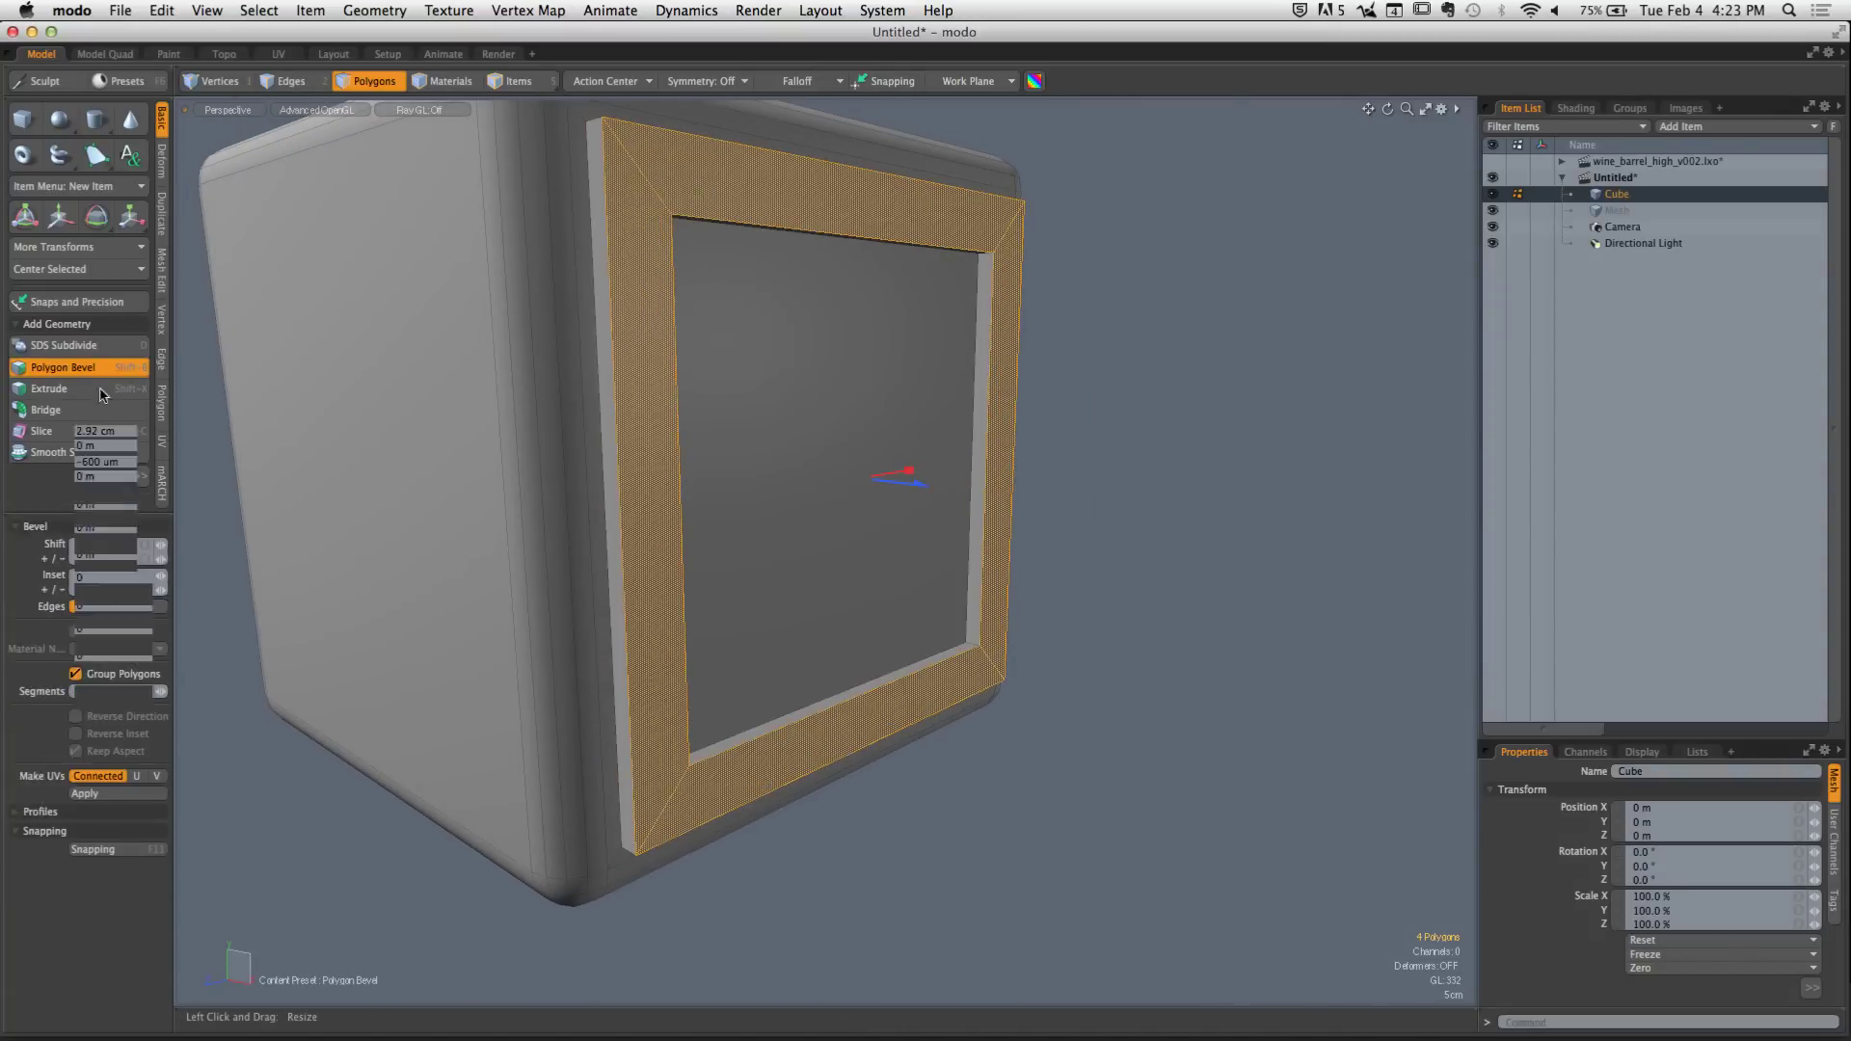
Try several bevel profiles on the raised frame and apply a stepped curved profile at a 2.92 cm shift
{"action": "left_click", "coordinate": [69, 558]}
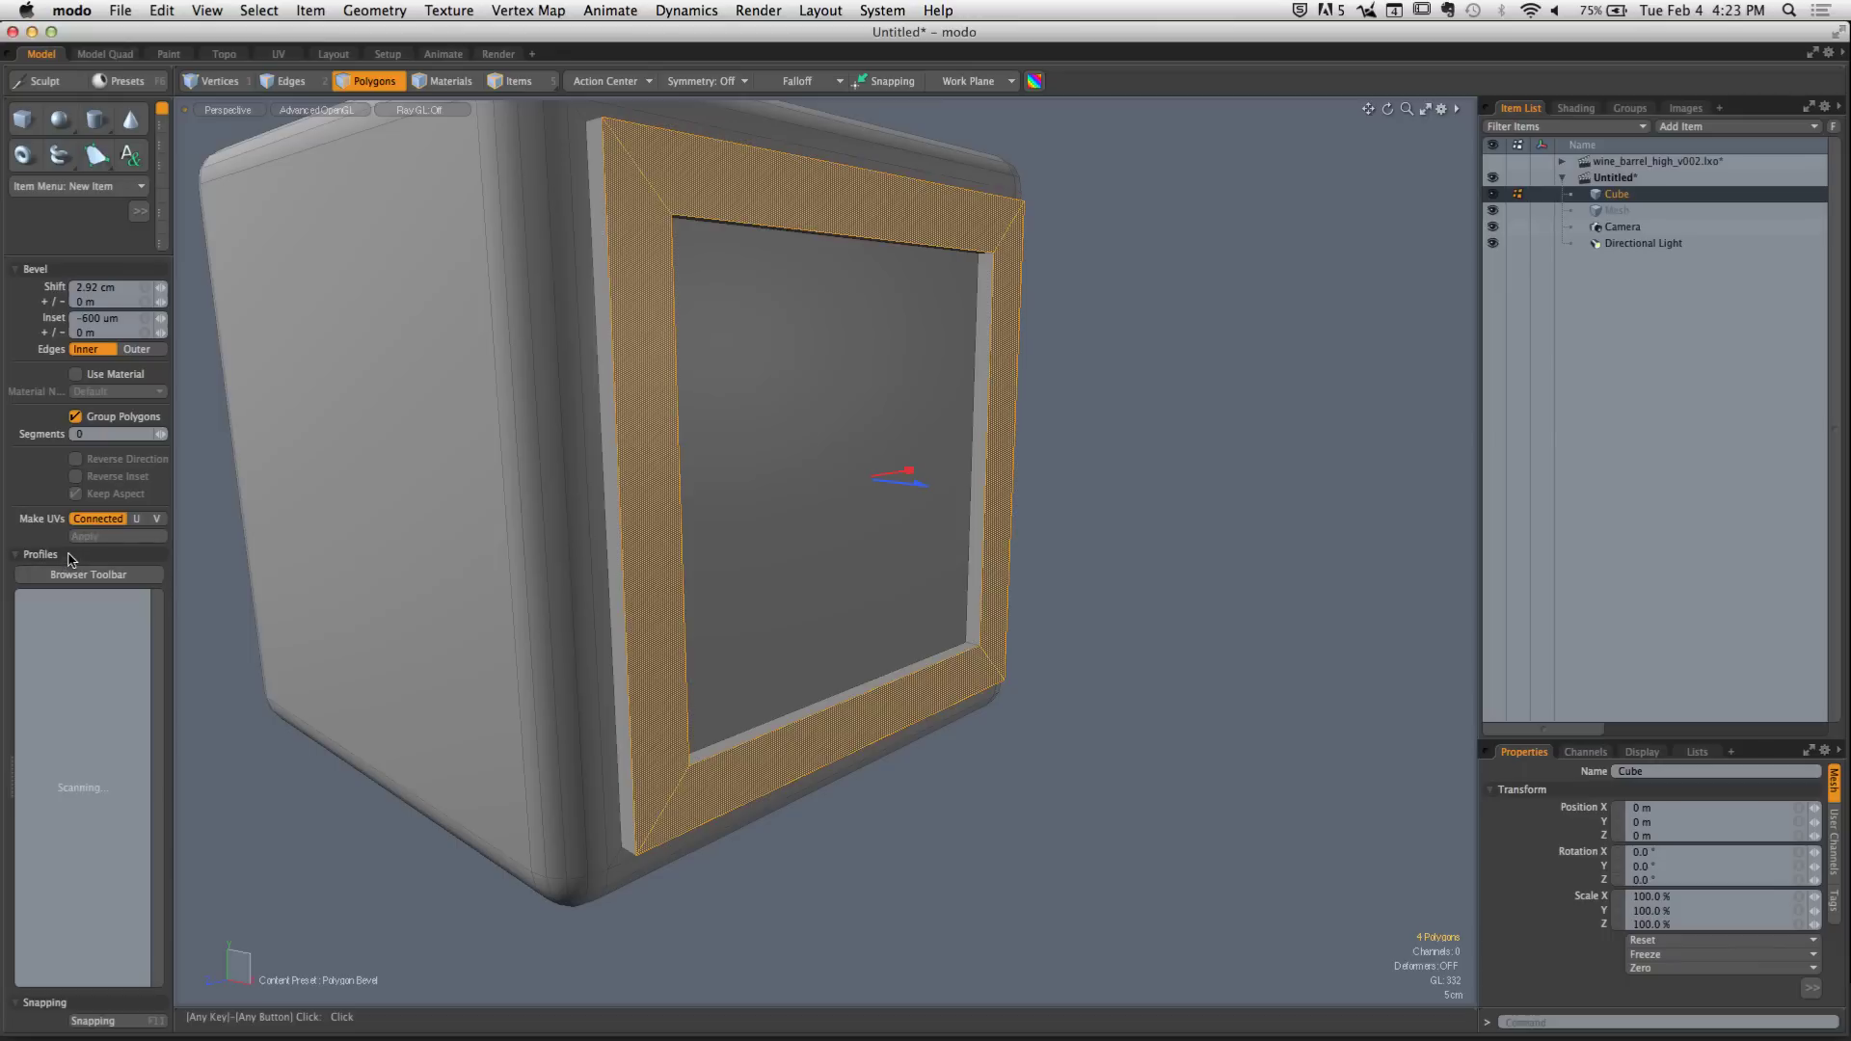
{"action": "left_click", "coordinate": [39, 613]}
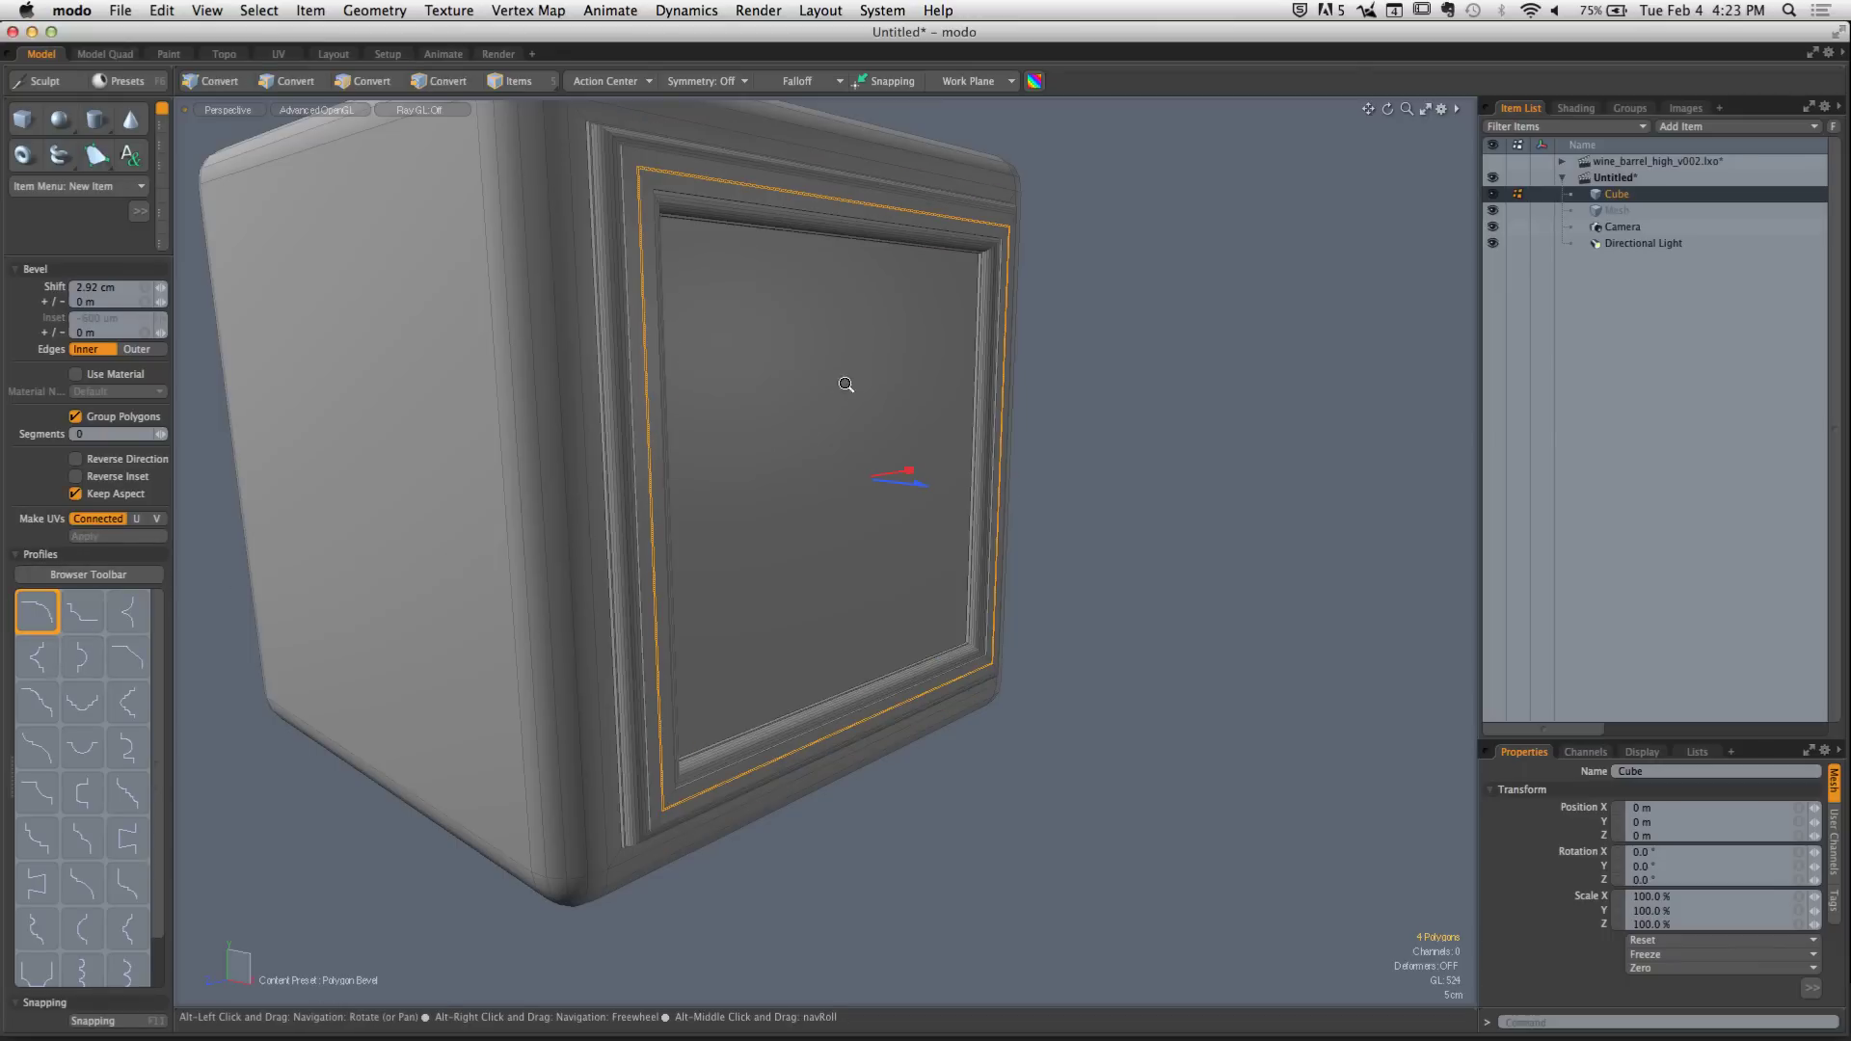
{"action": "left_click_drag", "start_coordinate": [847, 385], "coordinate": [771, 482], "text": "ctrl+alt"}
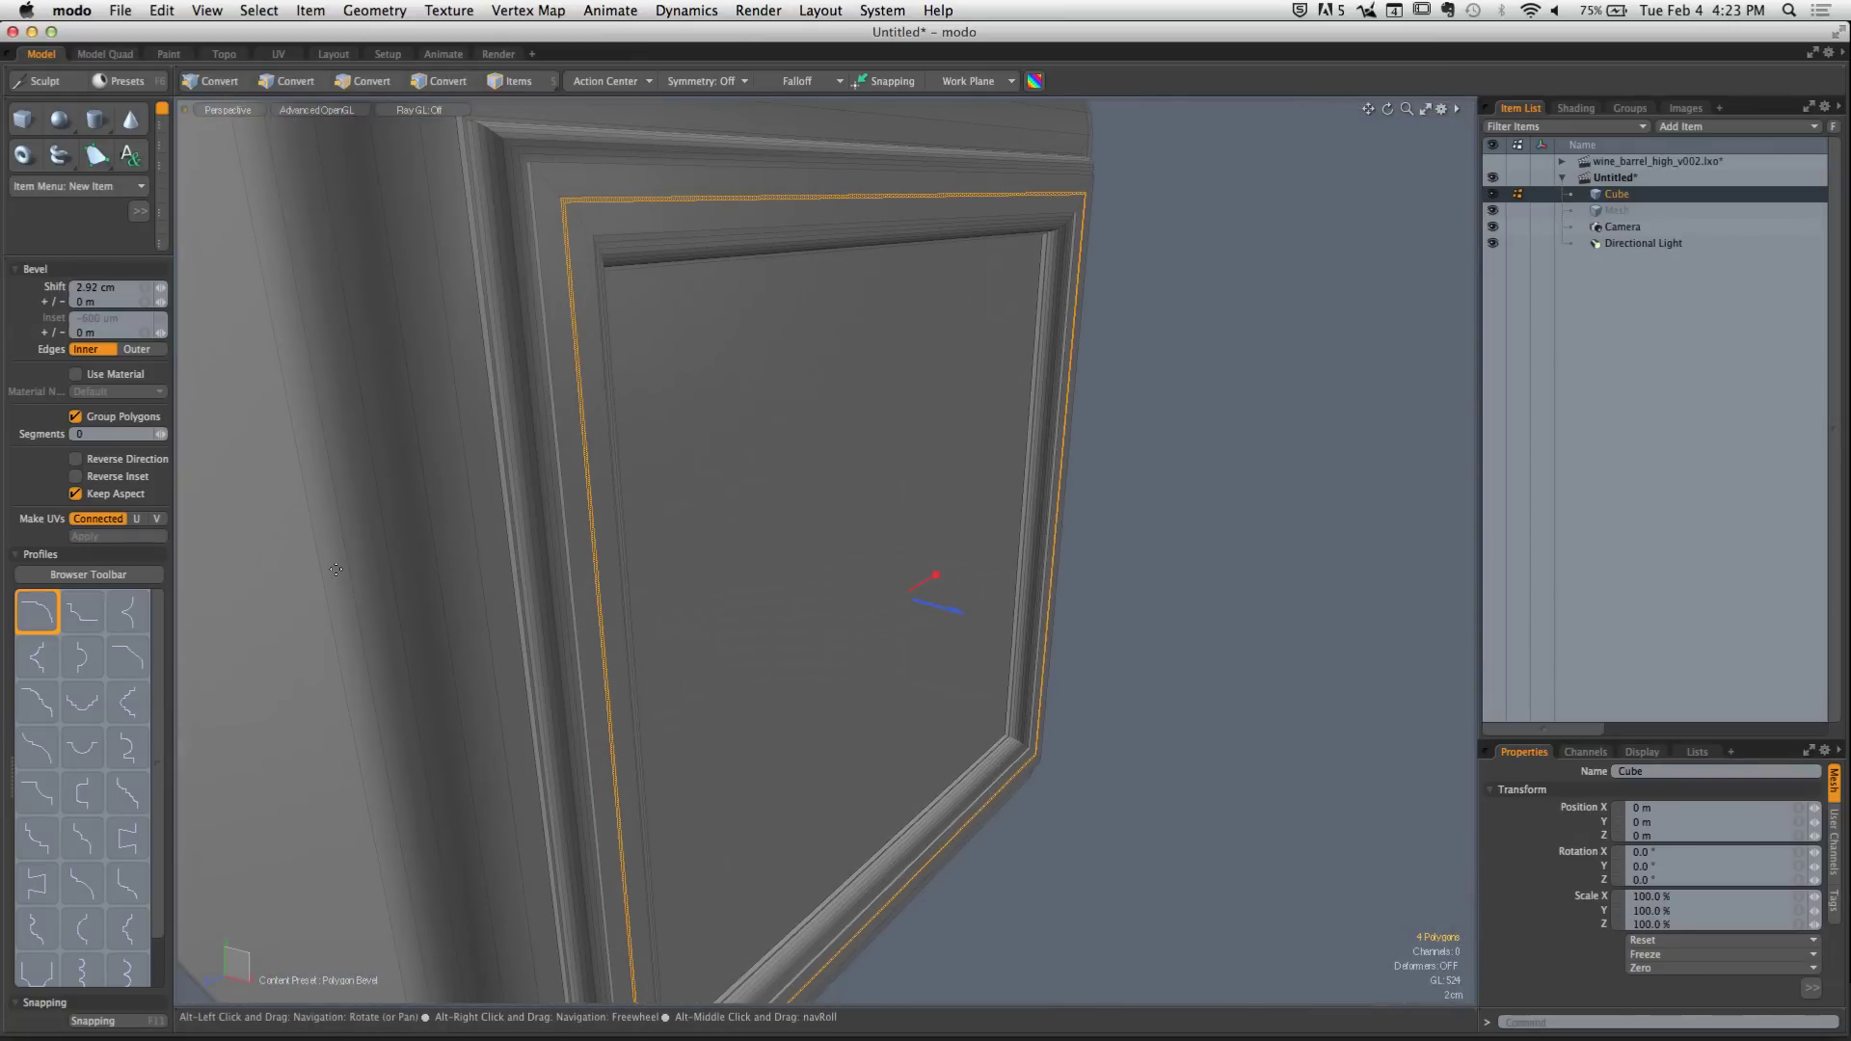
{"action": "left_click", "coordinate": [73, 625]}
{"action": "left_click", "coordinate": [126, 660]}
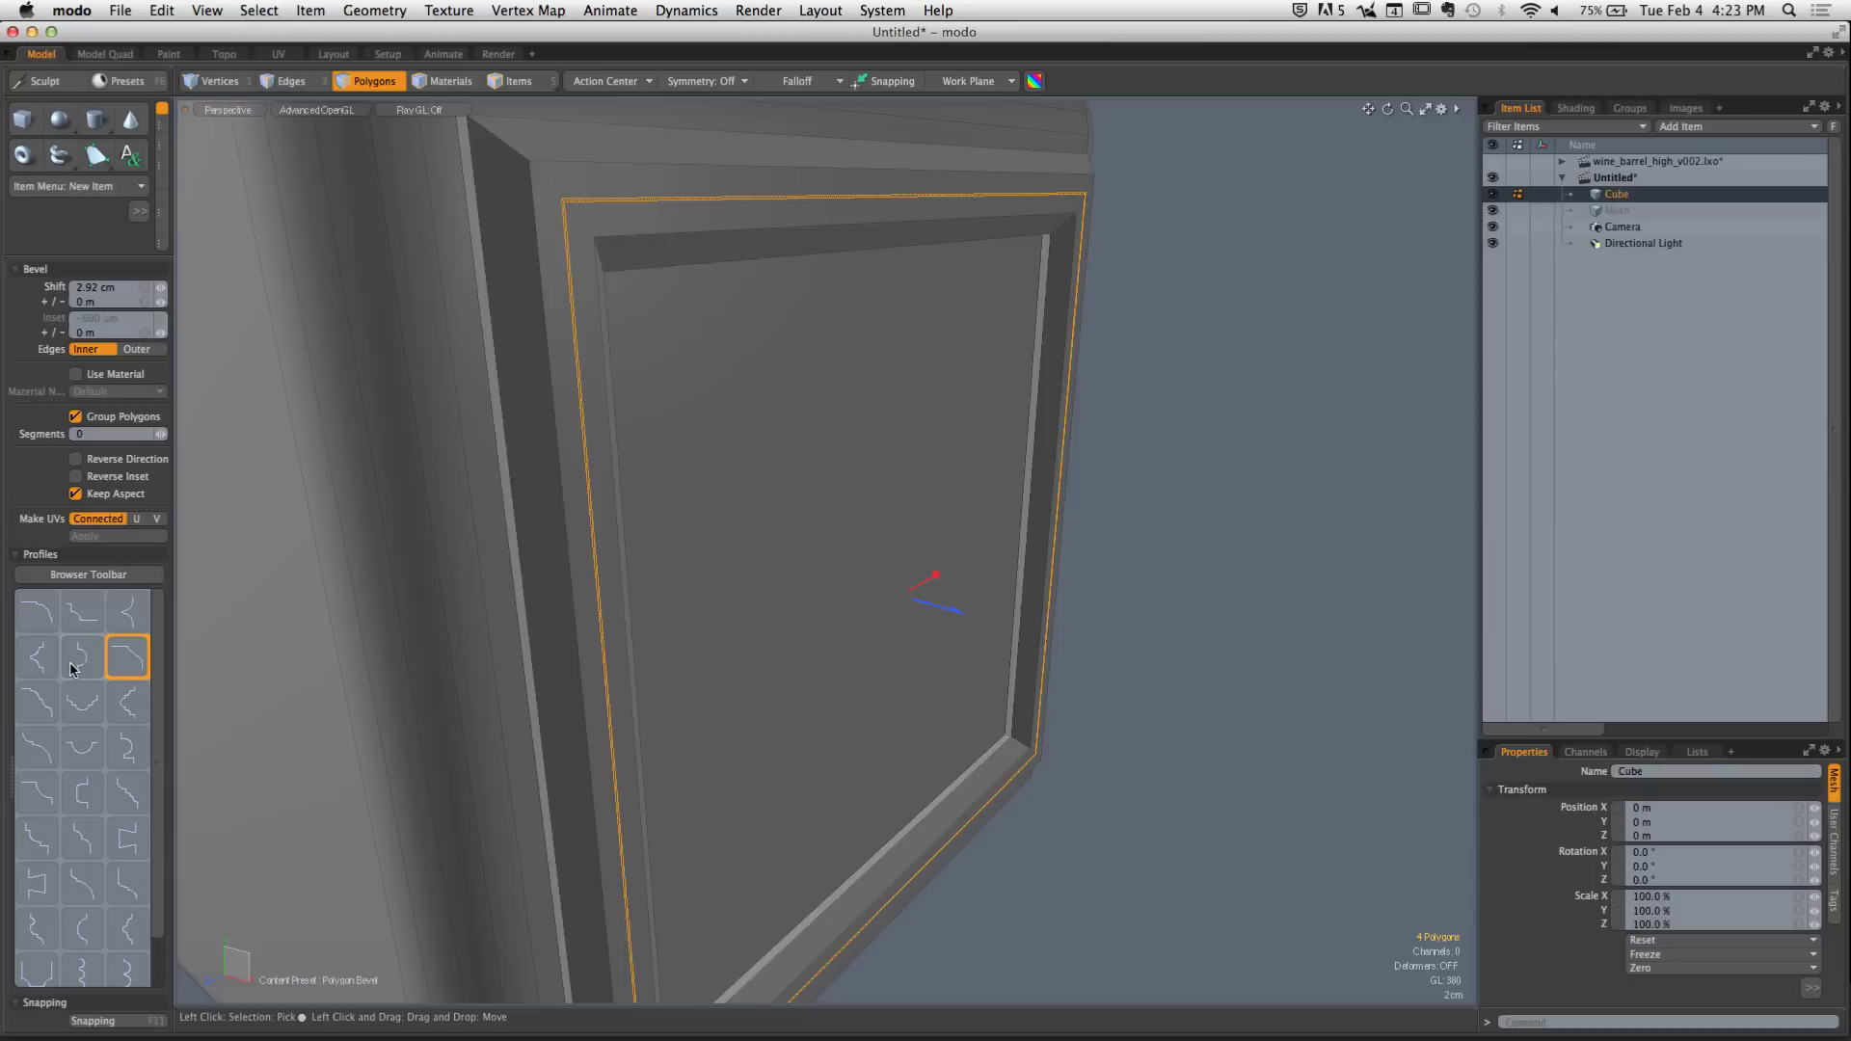
{"action": "left_click", "coordinate": [75, 663]}
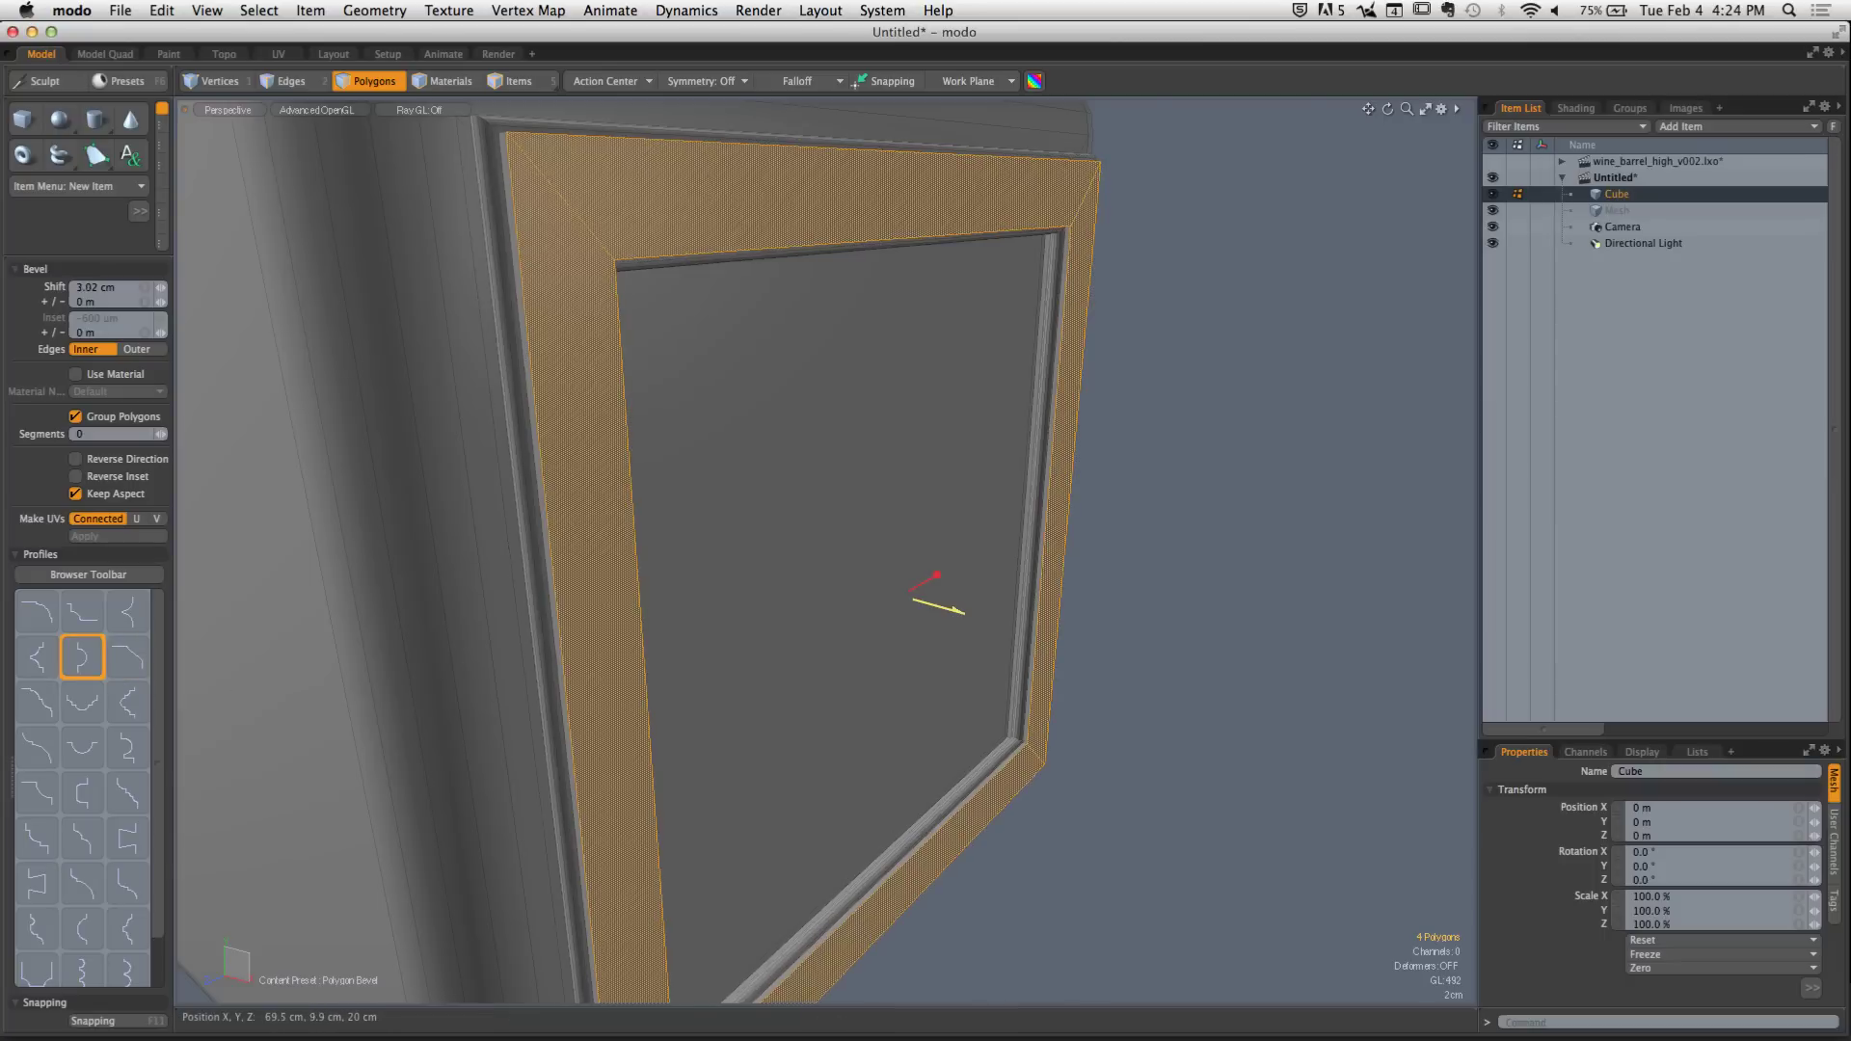
{"action": "mouse_move", "coordinate": [959, 611]}
{"action": "left_mouse_down"}
{"action": "mouse_move", "coordinate": [997, 622]}
{"action": "mouse_move", "coordinate": [919, 599]}
{"action": "mouse_move", "coordinate": [958, 611]}
{"action": "left_mouse_up"}
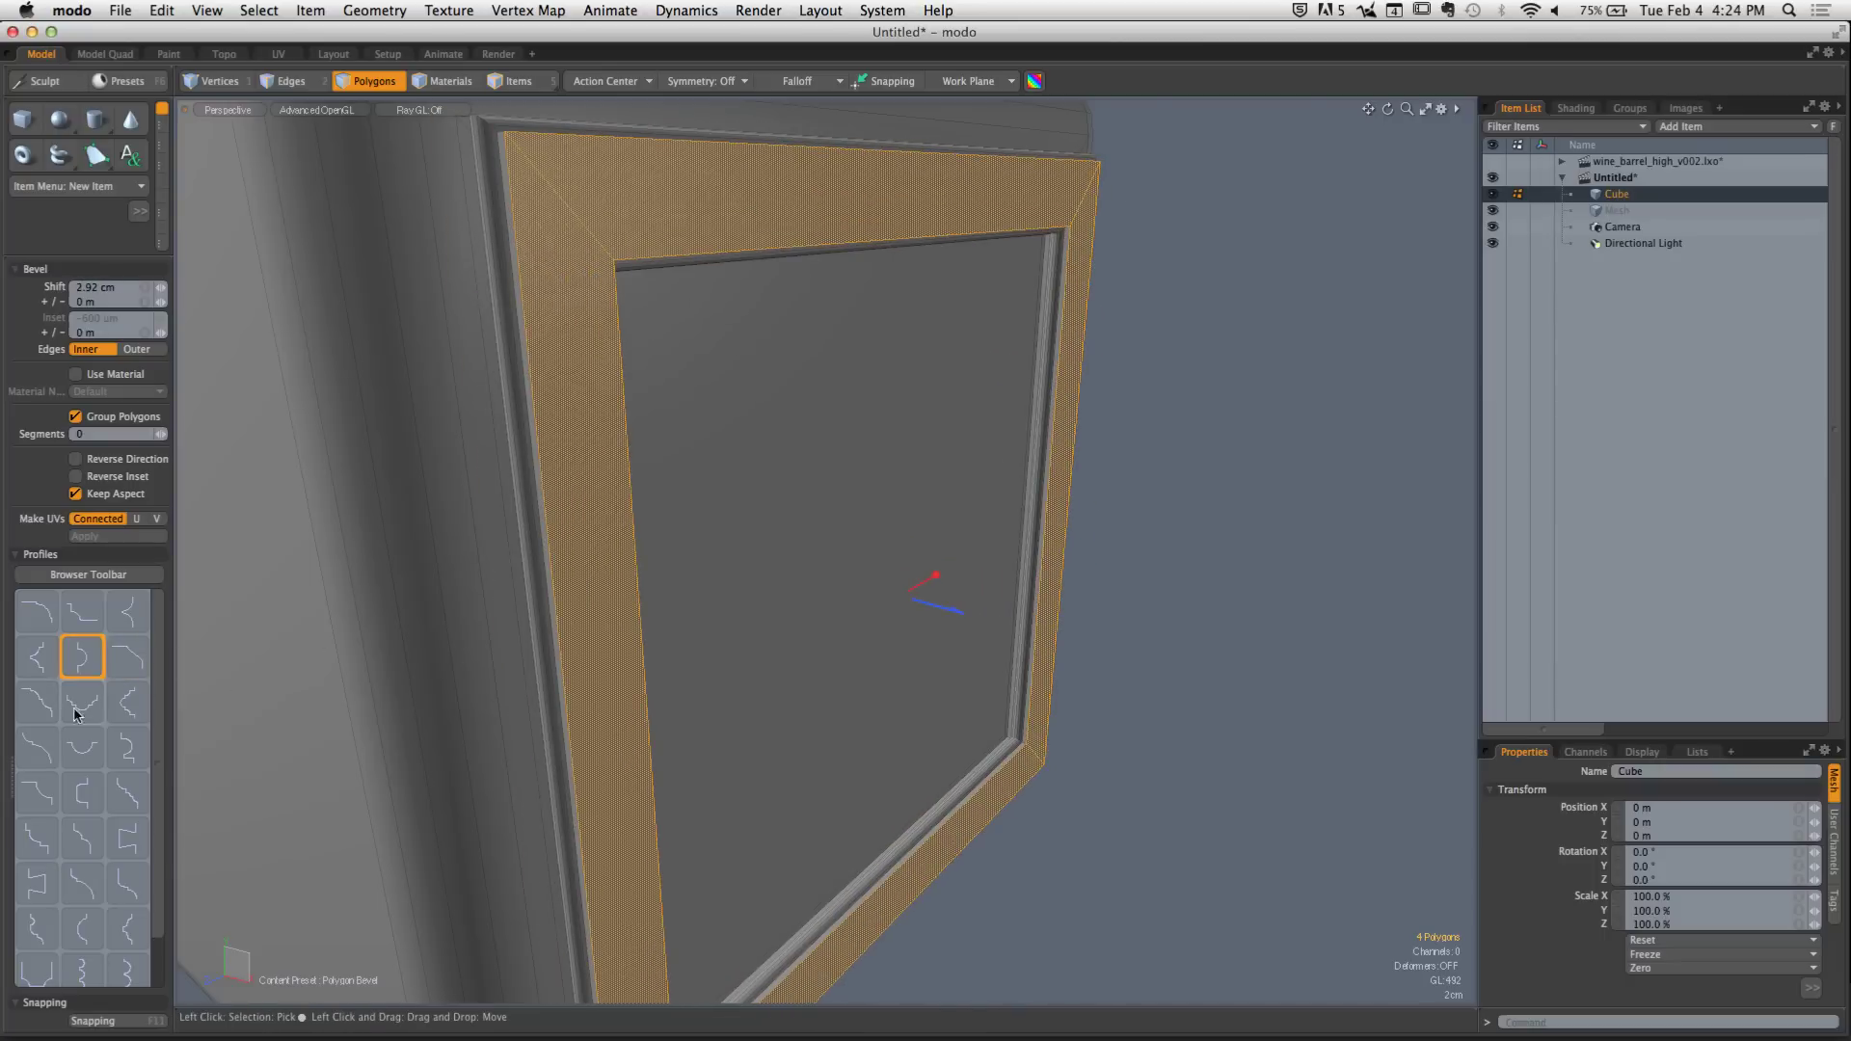
{"action": "left_click", "coordinate": [41, 706]}
Finish the profile bevel, clear the selection, and inspect the framed cube
{"action": "key", "text": "space"}
{"action": "left_click", "coordinate": [1236, 393]}
{"action": "left_click_drag", "start_coordinate": [1224, 401], "coordinate": [1231, 475], "text": "ctrl+alt"}
{"action": "double_click", "coordinate": [854, 340]}
{"action": "left_click", "coordinate": [1231, 475]}
Switch to Chrome and review the UV Lab 01 requirements, sample image and submission instructions on the assignment page
{"action": "key", "text": "super+Tab"}
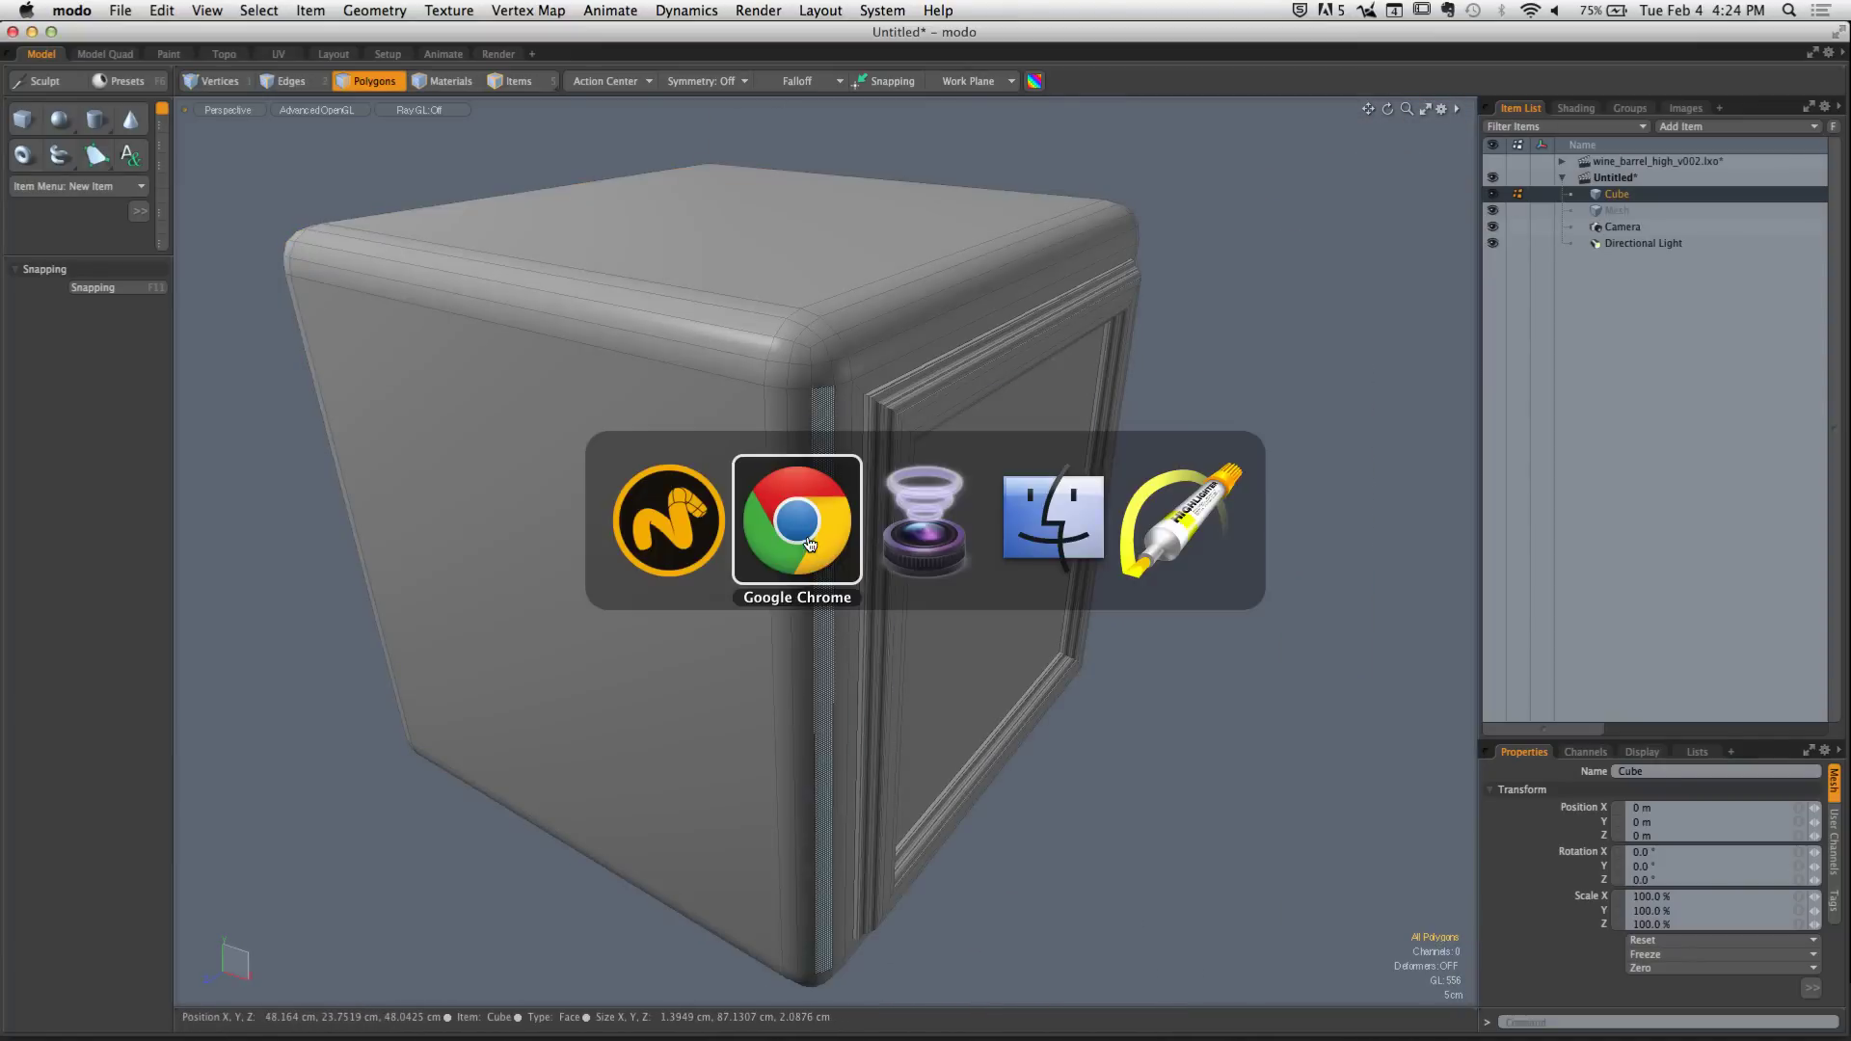
{"action": "left_click", "coordinate": [810, 545]}
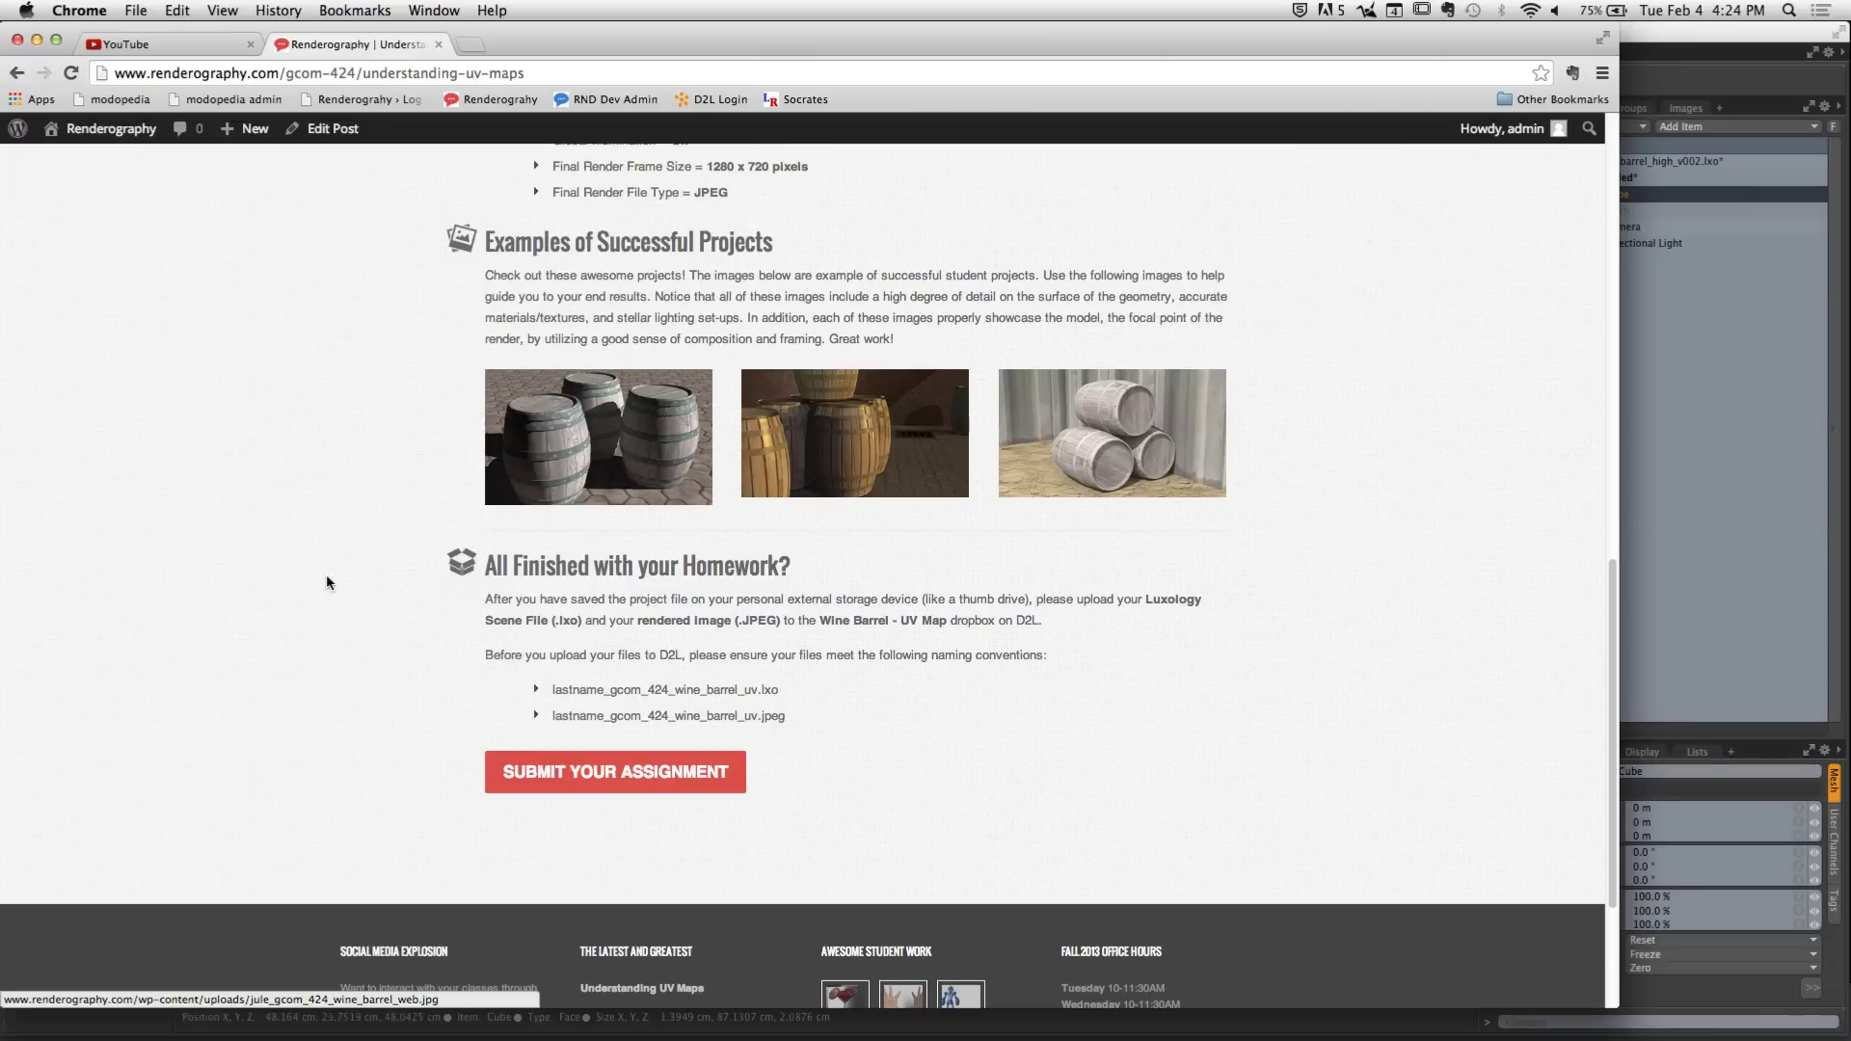
{"action": "left_click_drag", "start_coordinate": [1612, 613], "coordinate": [1613, 361]}
{"action": "left_click", "coordinate": [800, 252]}
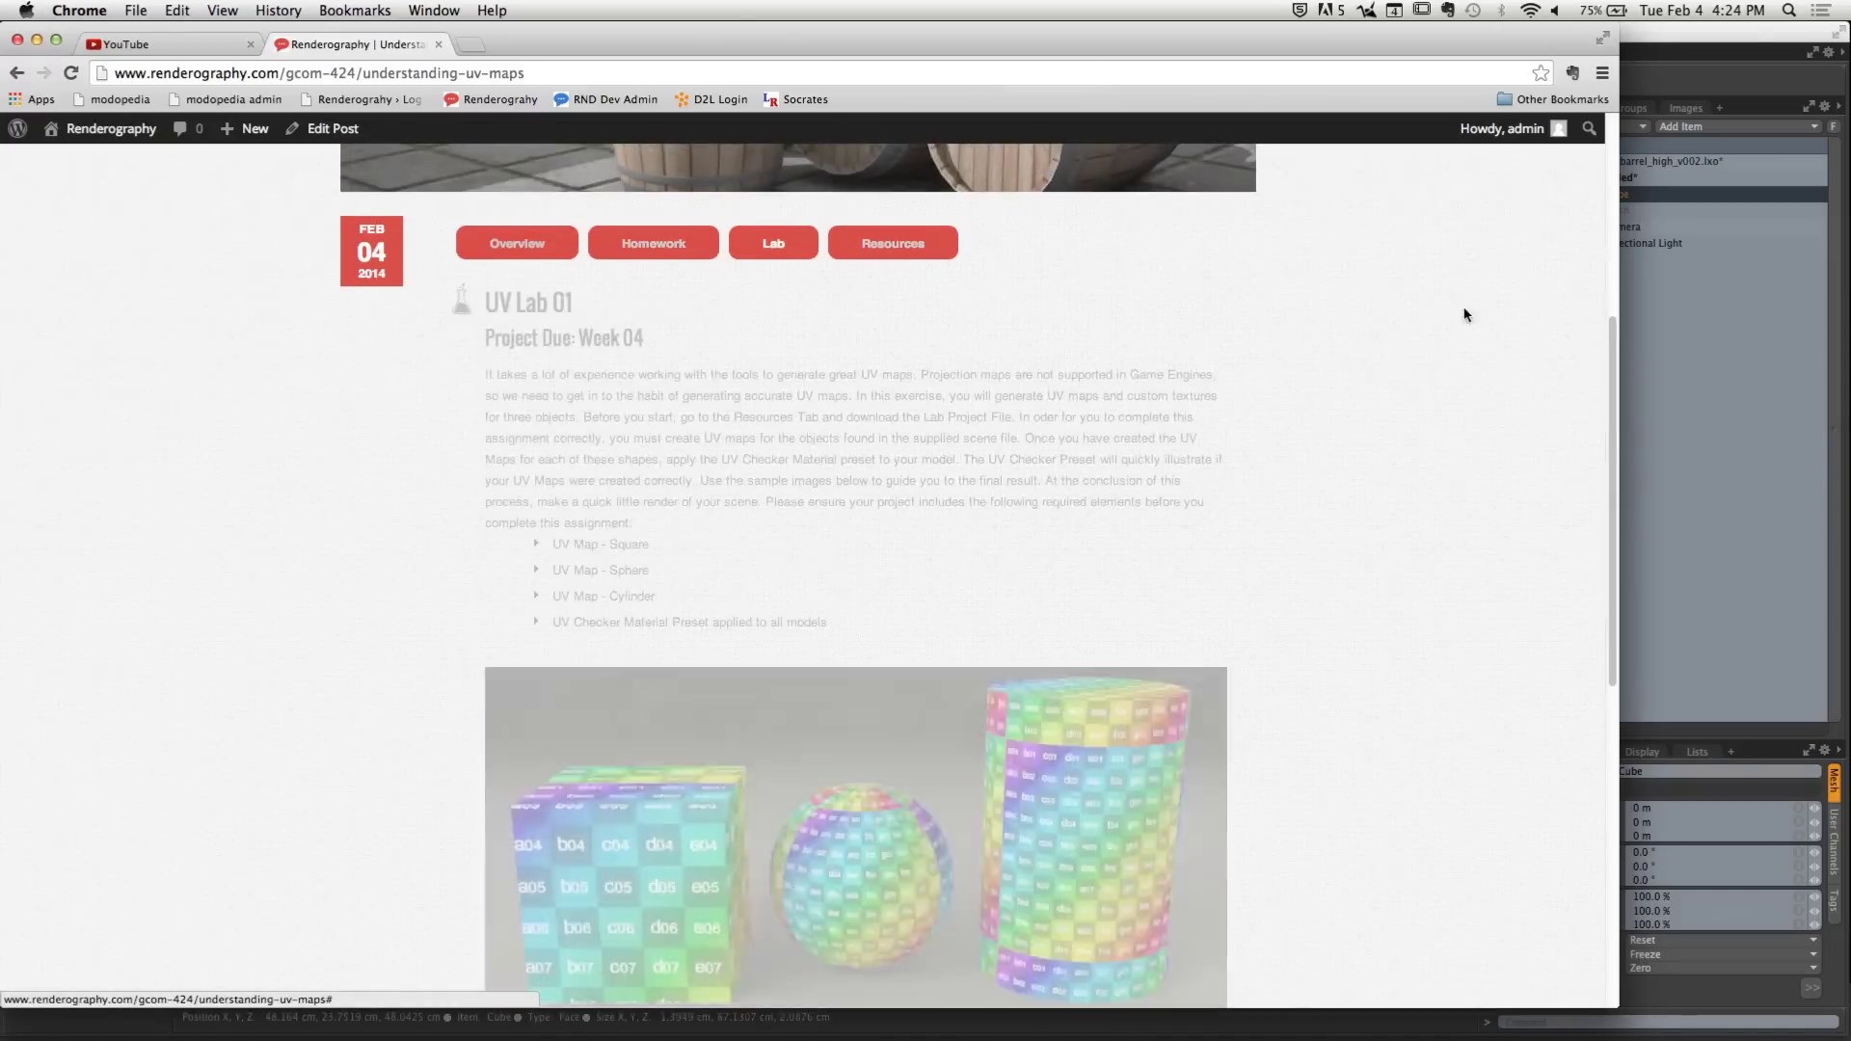
{"action": "scroll", "coordinate": [1591, 521], "scroll_direction": "down", "scroll_amount": 3}
{"action": "scroll", "coordinate": [1591, 520], "scroll_direction": "up", "scroll_amount": 1}
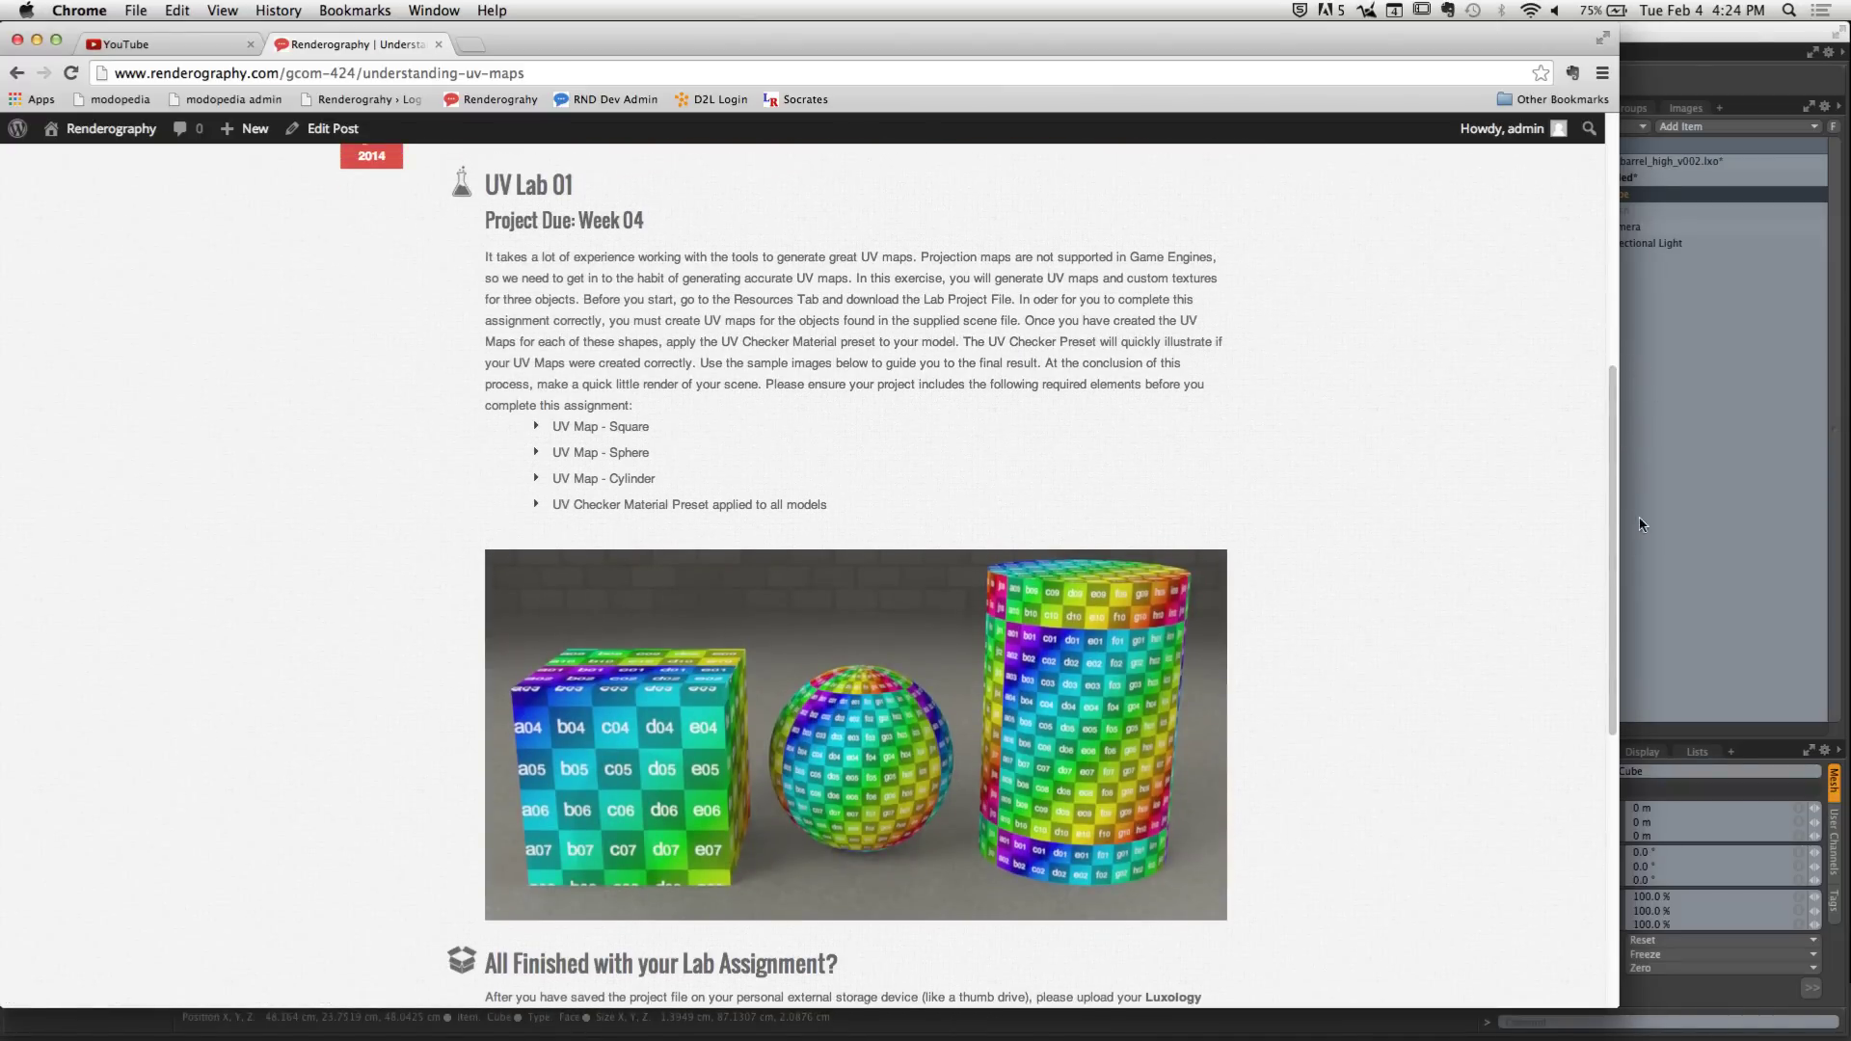
{"action": "left_click_drag", "start_coordinate": [1612, 513], "coordinate": [1590, 616]}
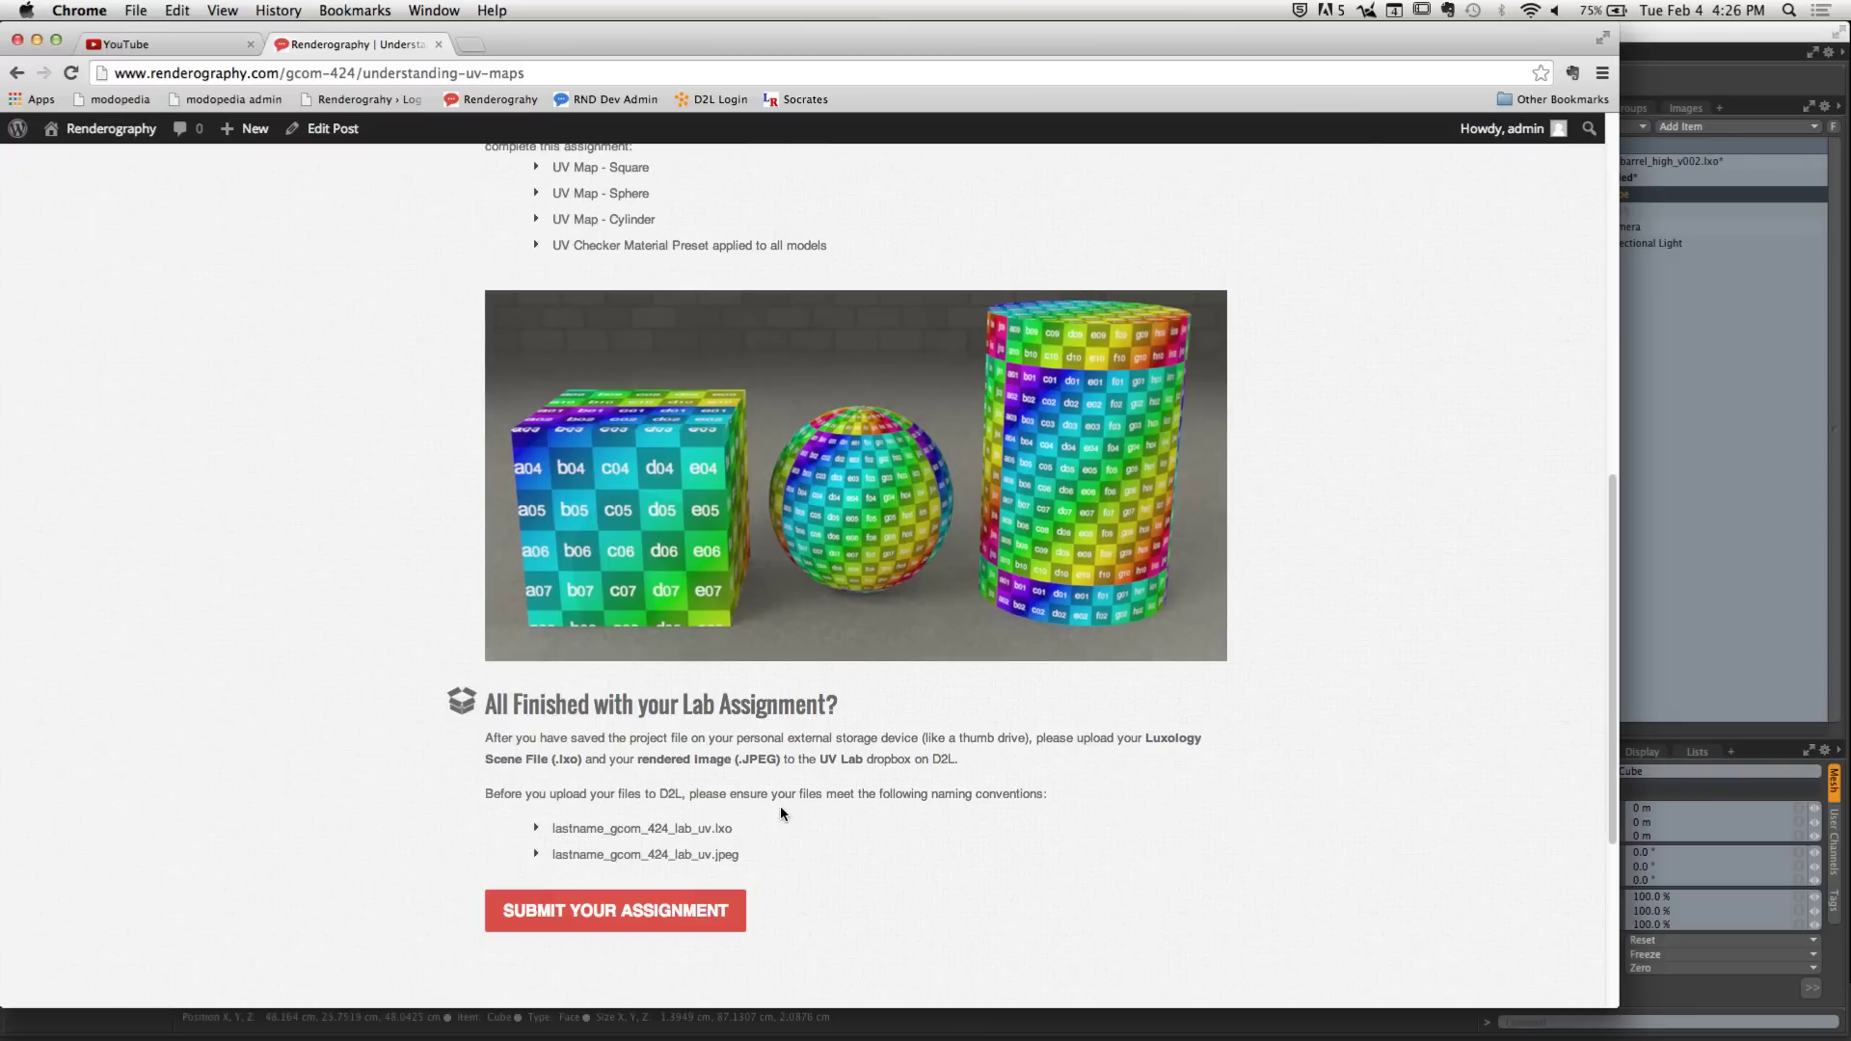
Switch to the YouTube Live Control Room page and request to stop streaming the GCOM 424 - Week 03 event
{"action": "left_click", "coordinate": [176, 44]}
{"action": "left_click", "coordinate": [424, 353]}
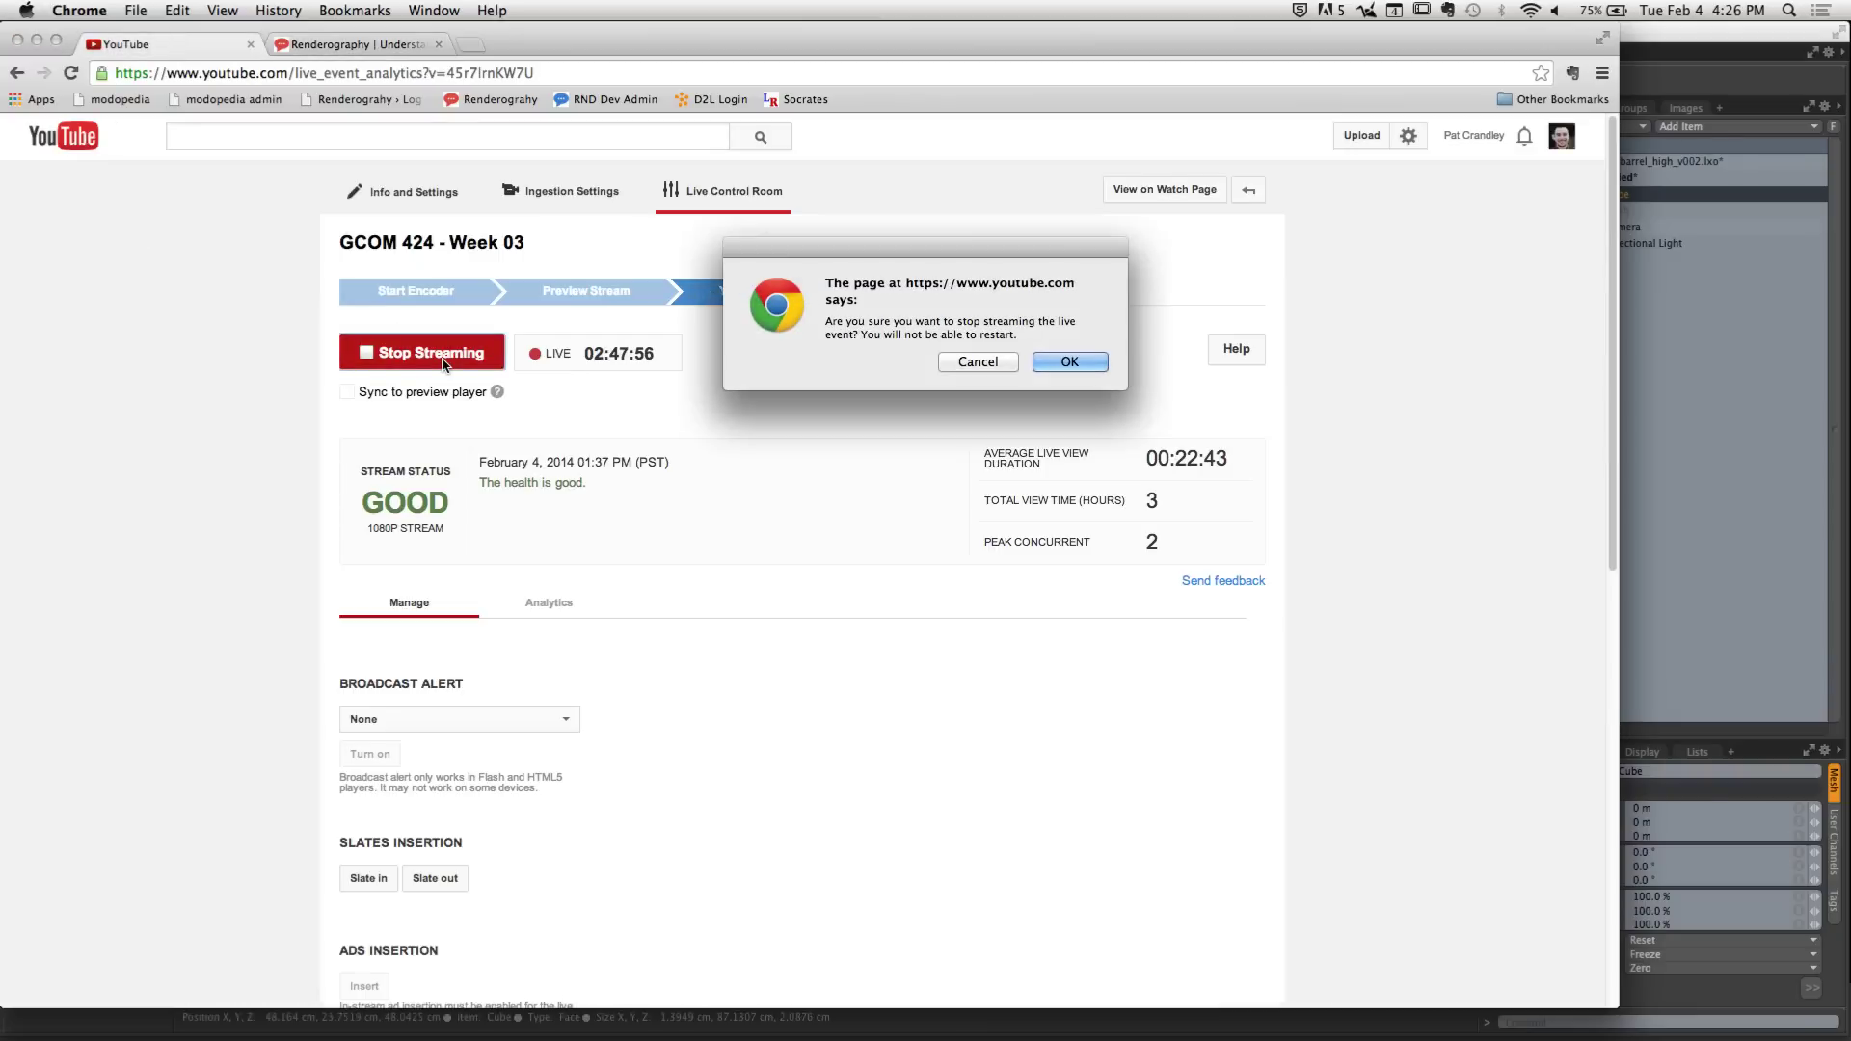